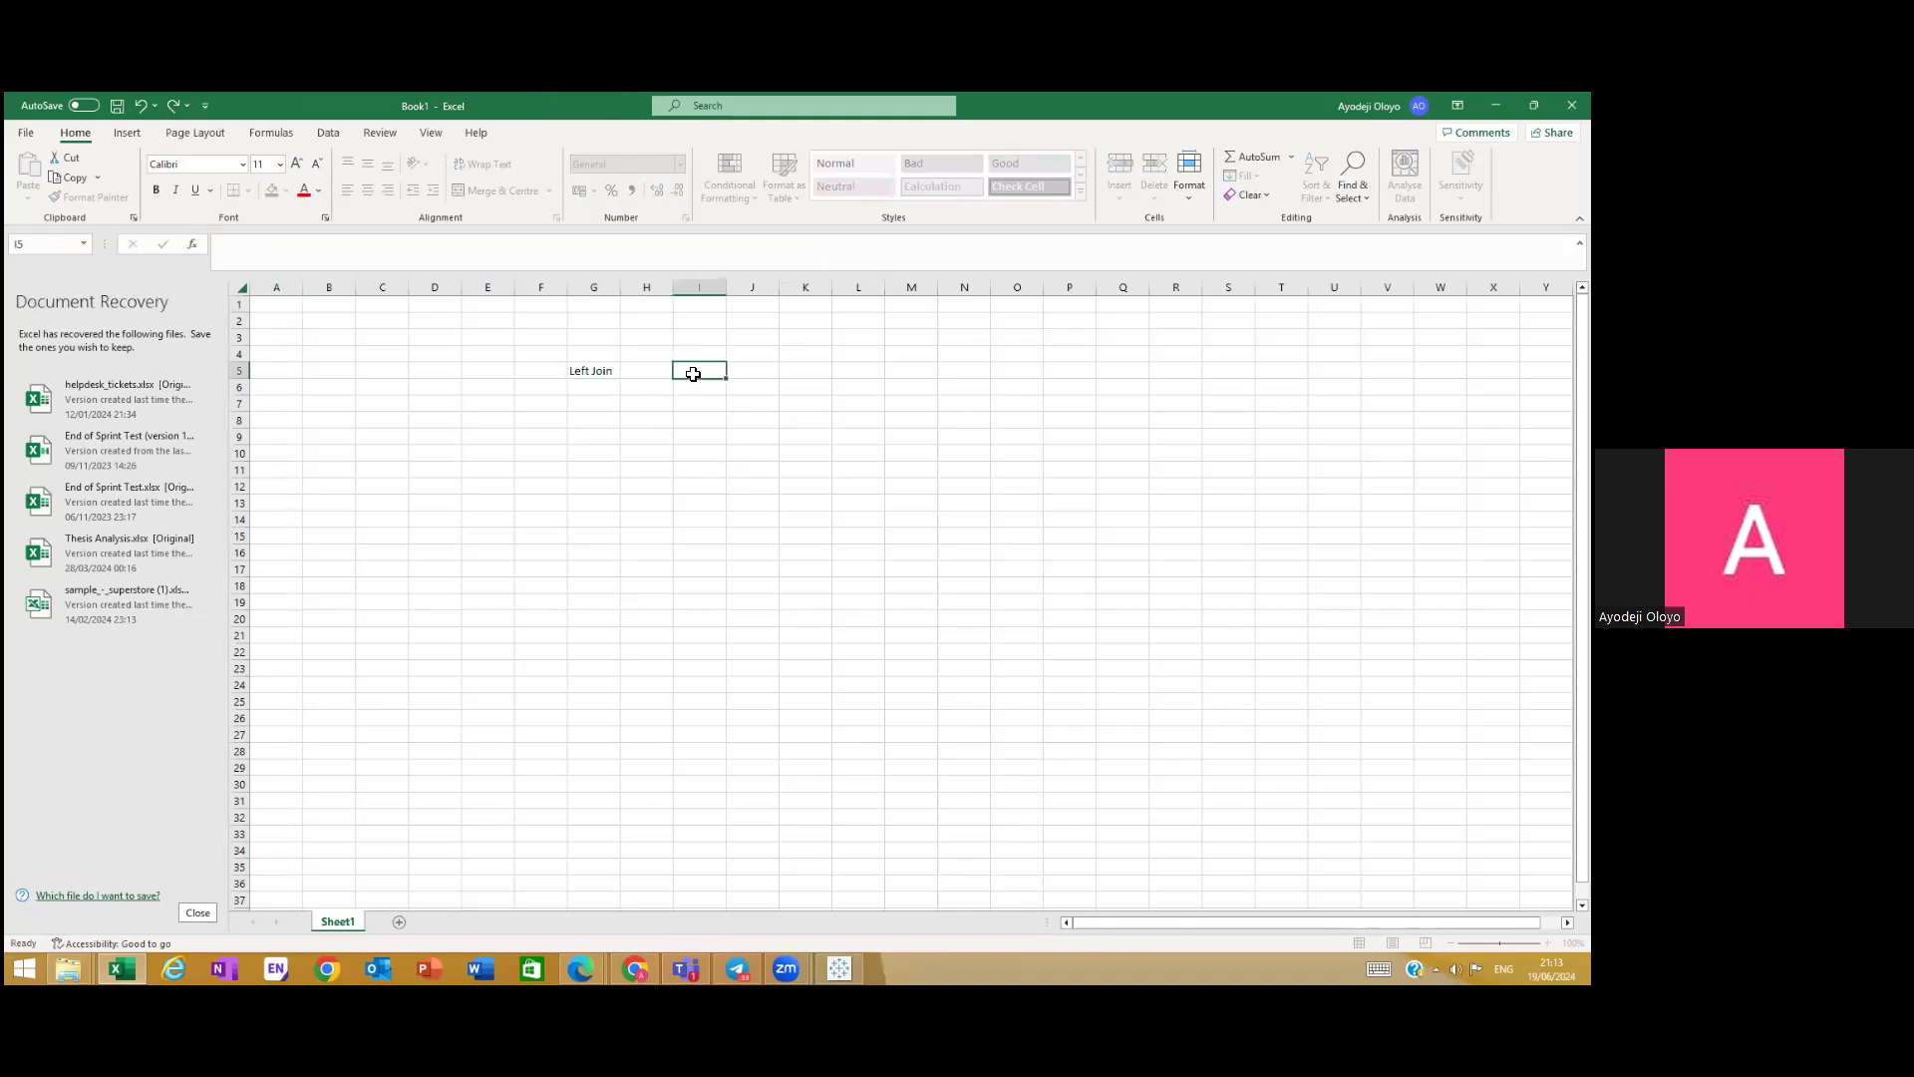
# Step: Enter the join-type labels Right Join in I5, Outer Join in K5 and Inner Join in M5
pyautogui.write('Right Join')
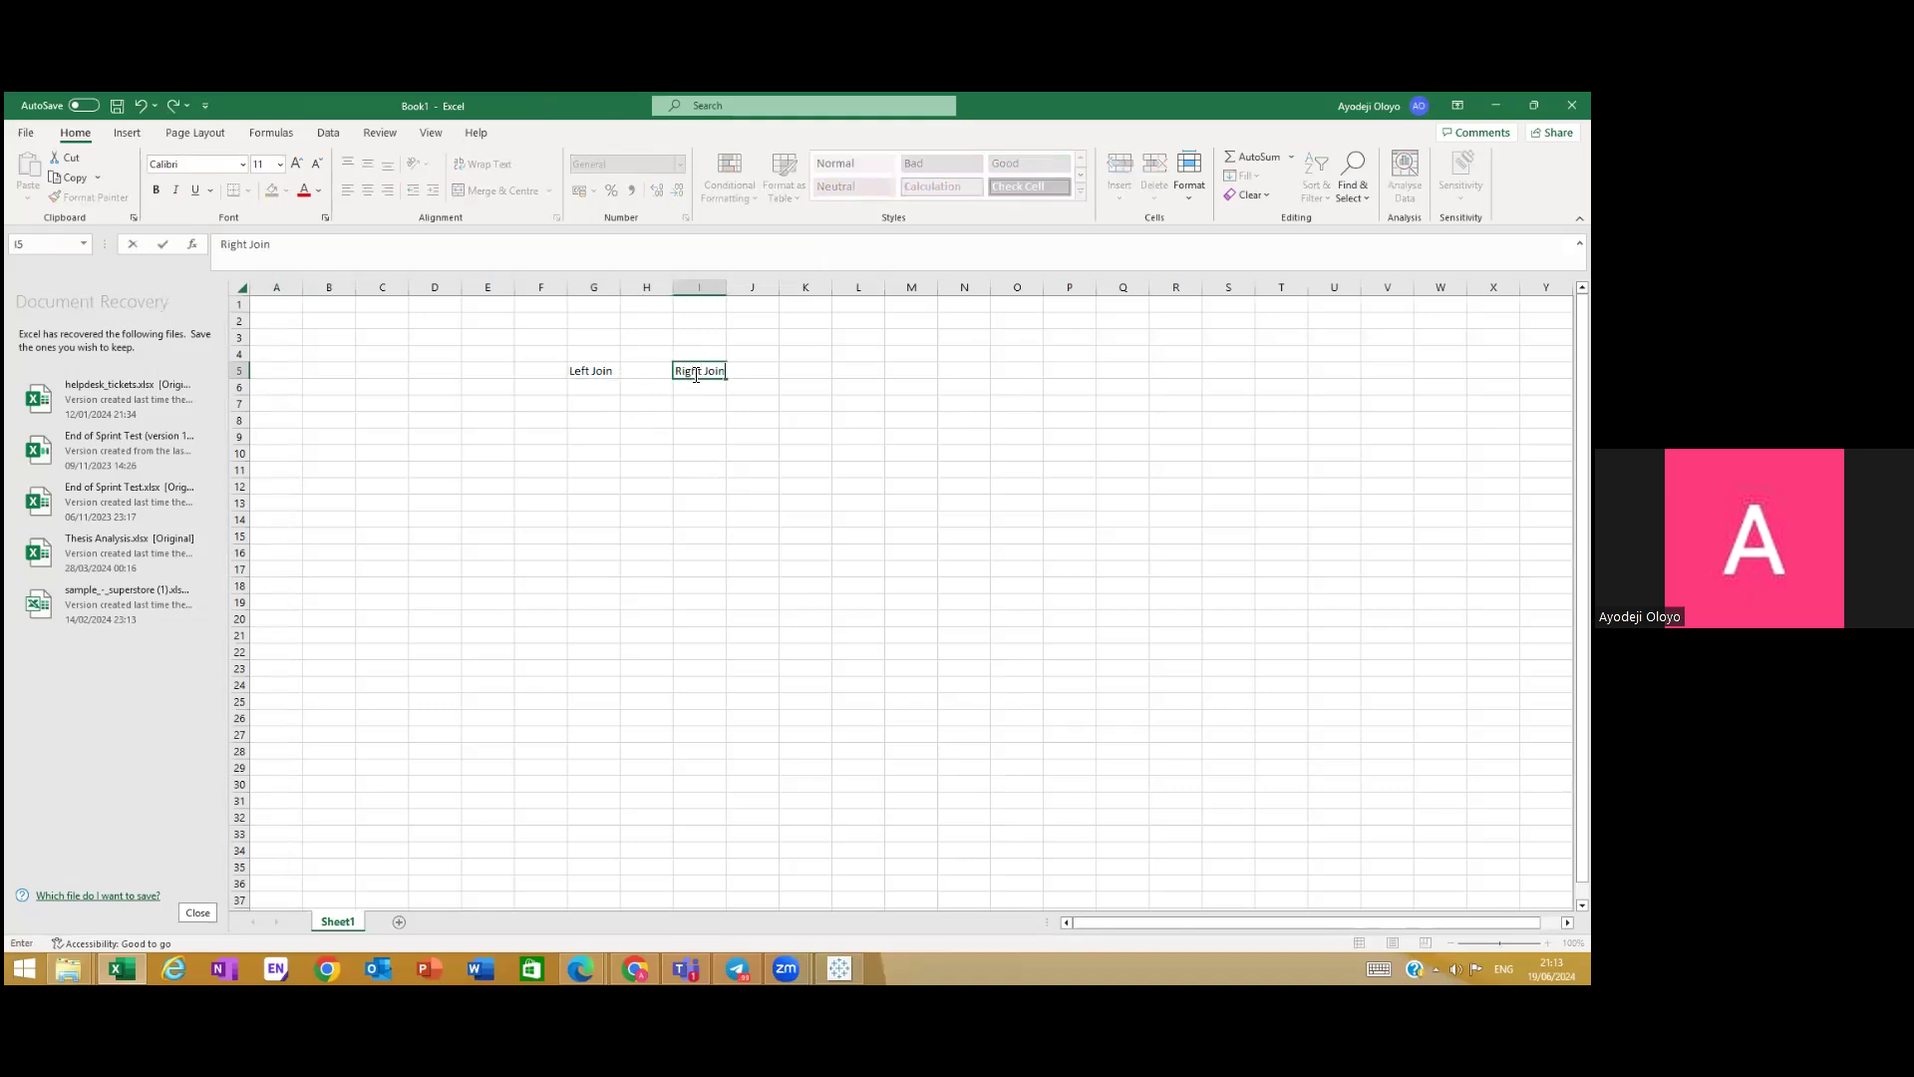
pyautogui.click(828, 372)
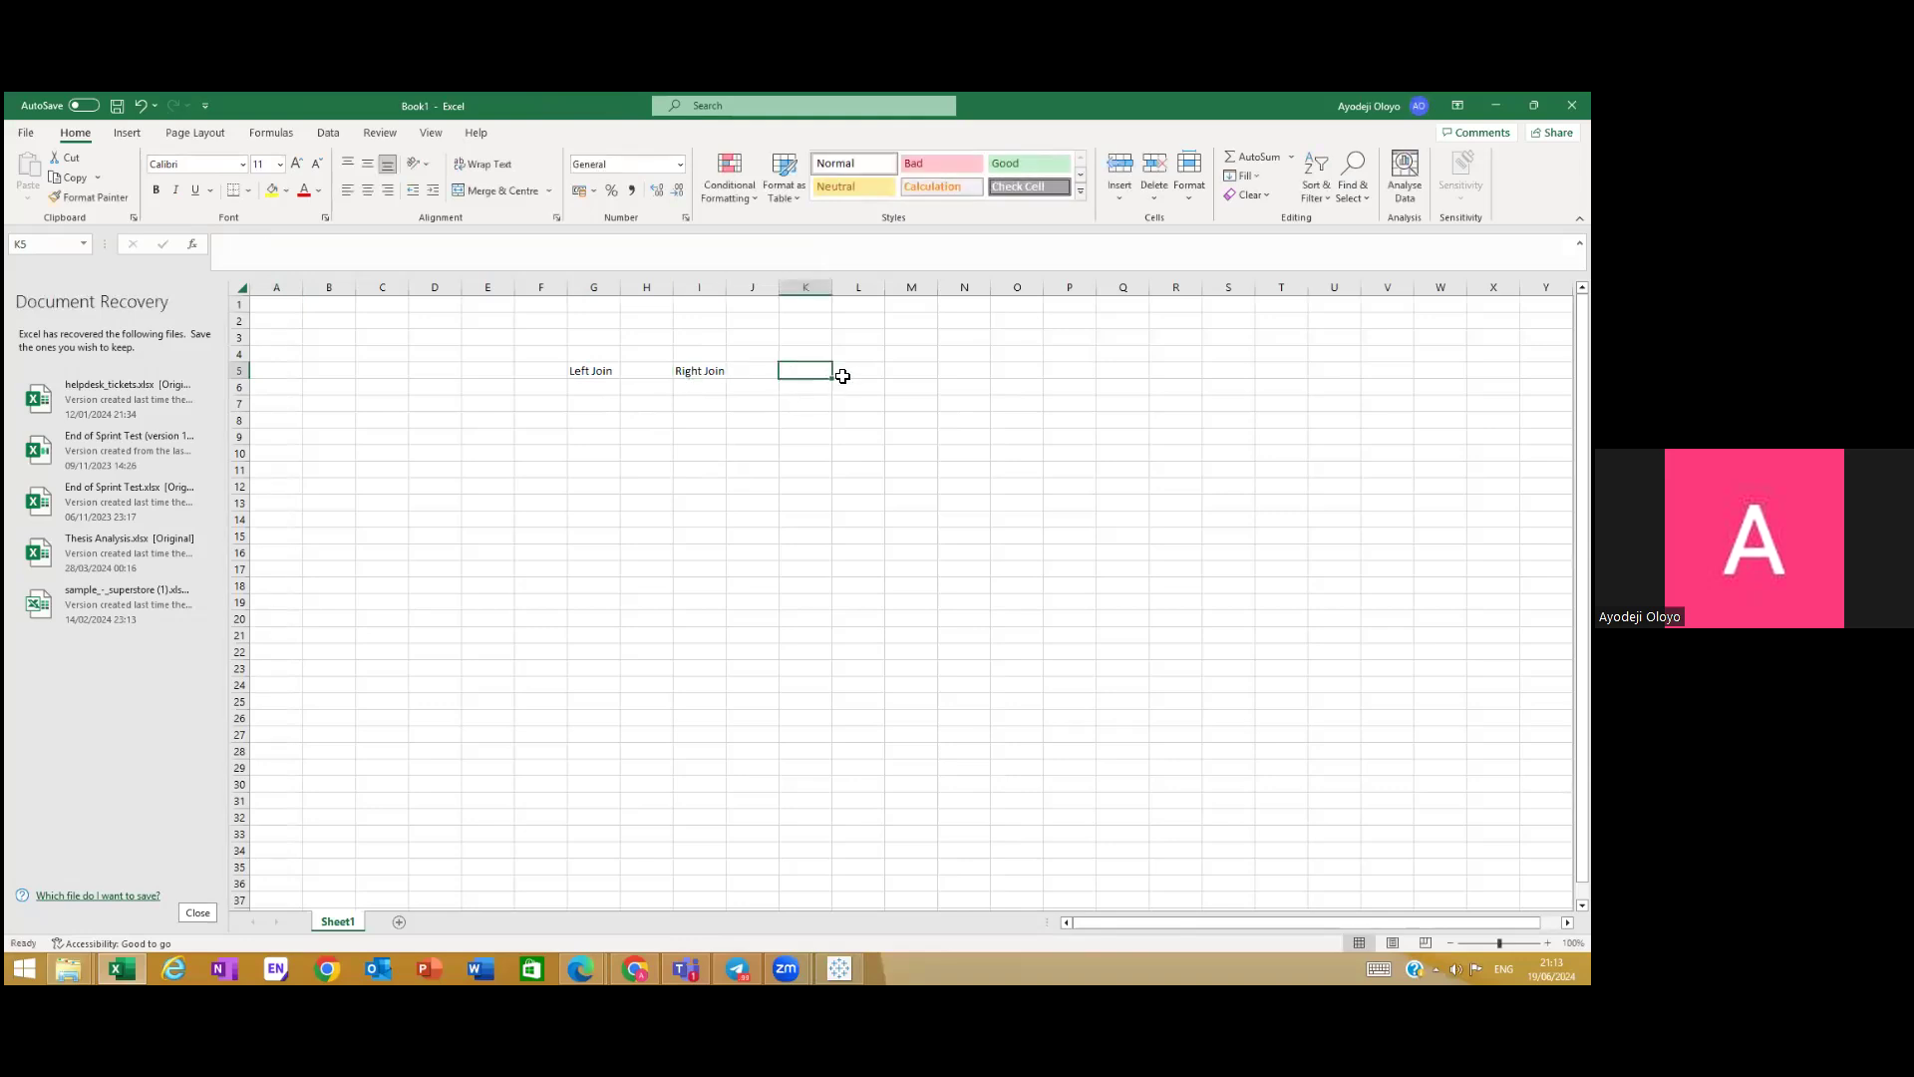
pyautogui.click(846, 376)
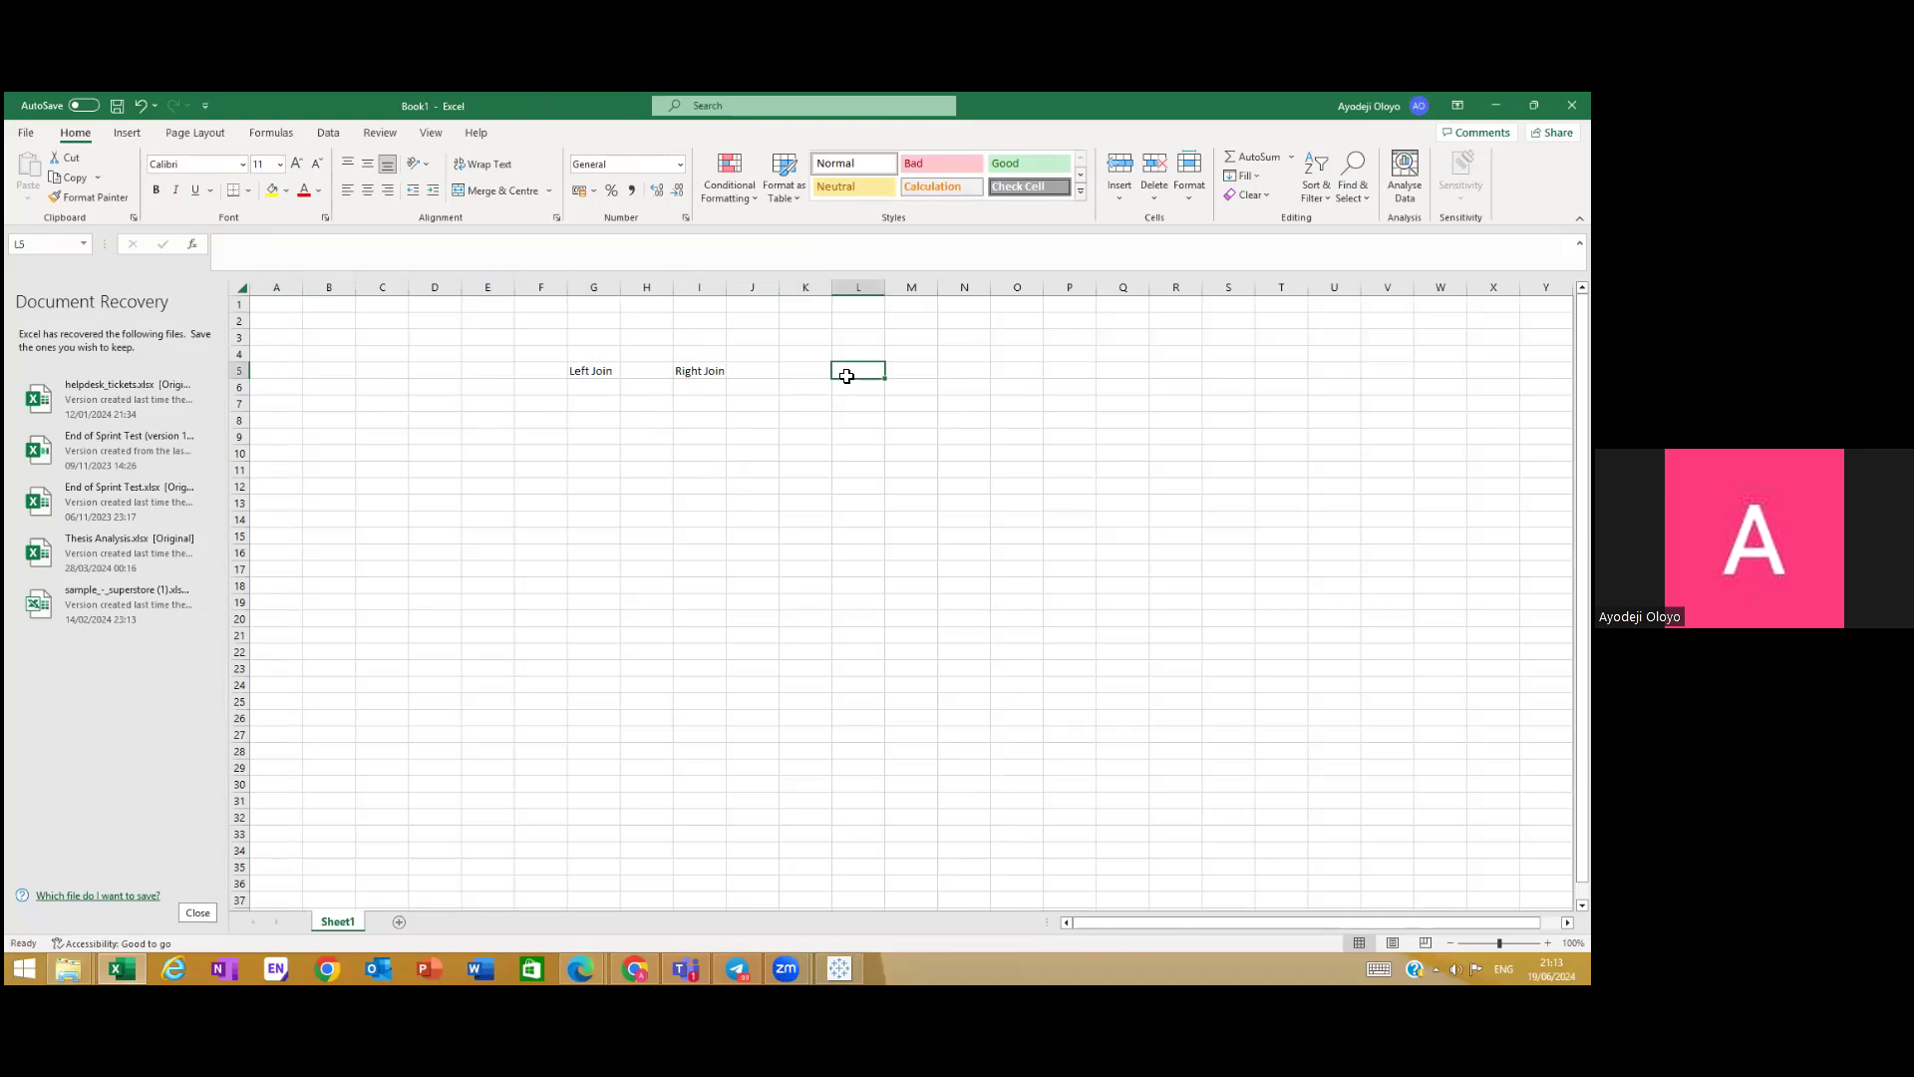
pyautogui.click(822, 373)
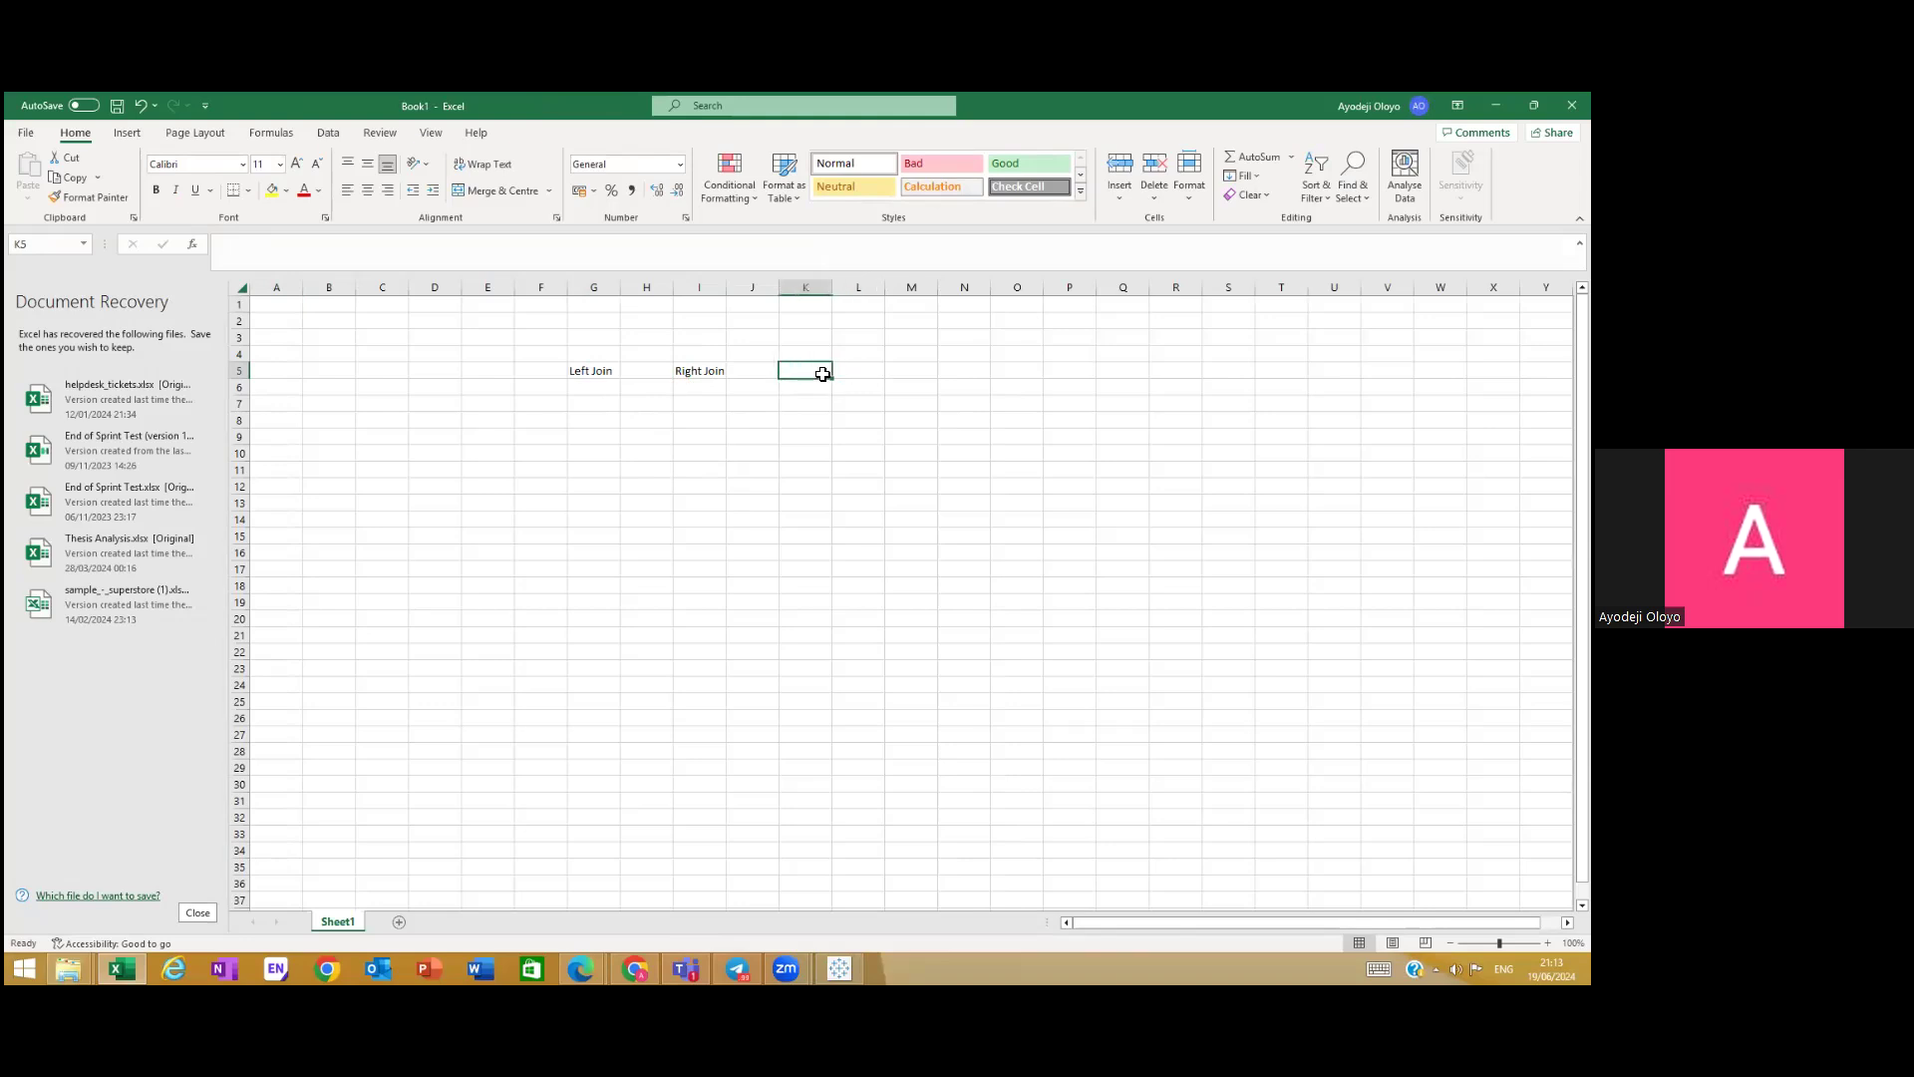
pyautogui.write('Out')
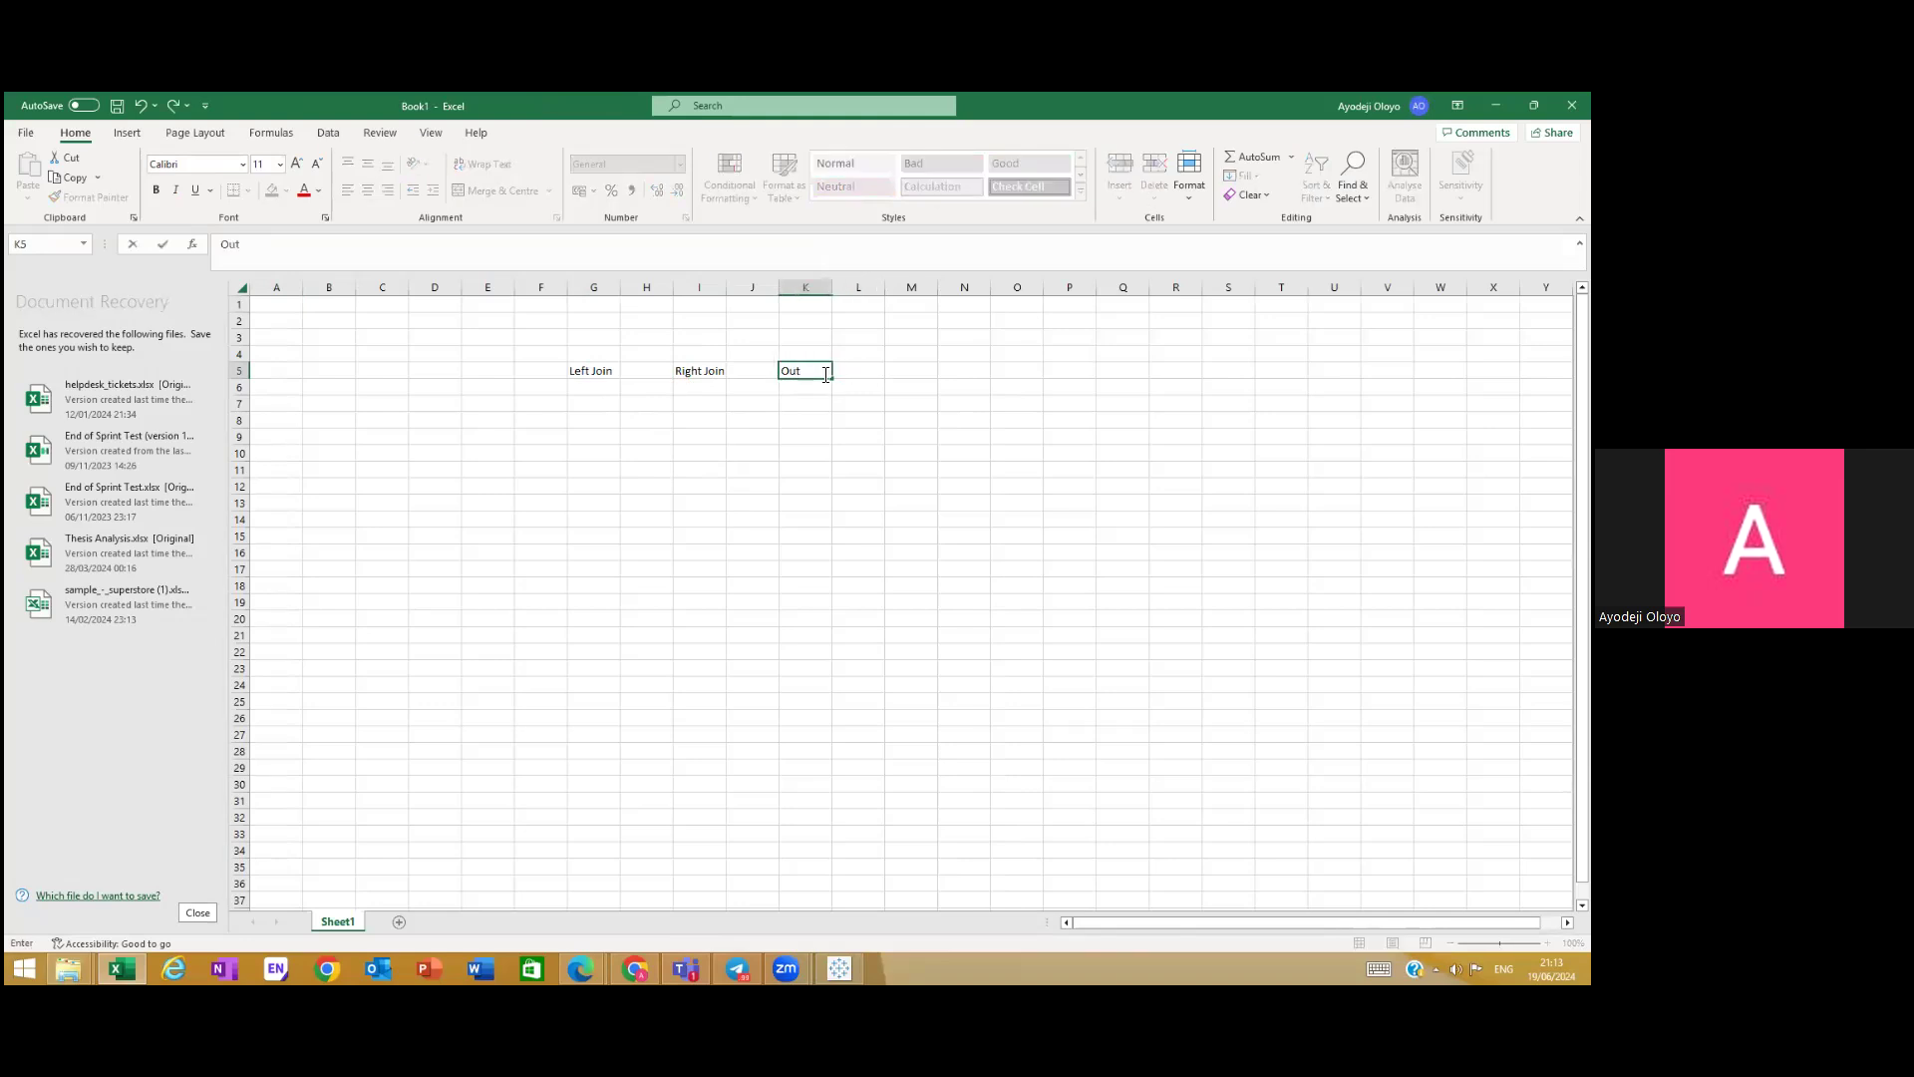
pyautogui.write('er Join')
pyautogui.click(891, 369)
pyautogui.write('Inner')
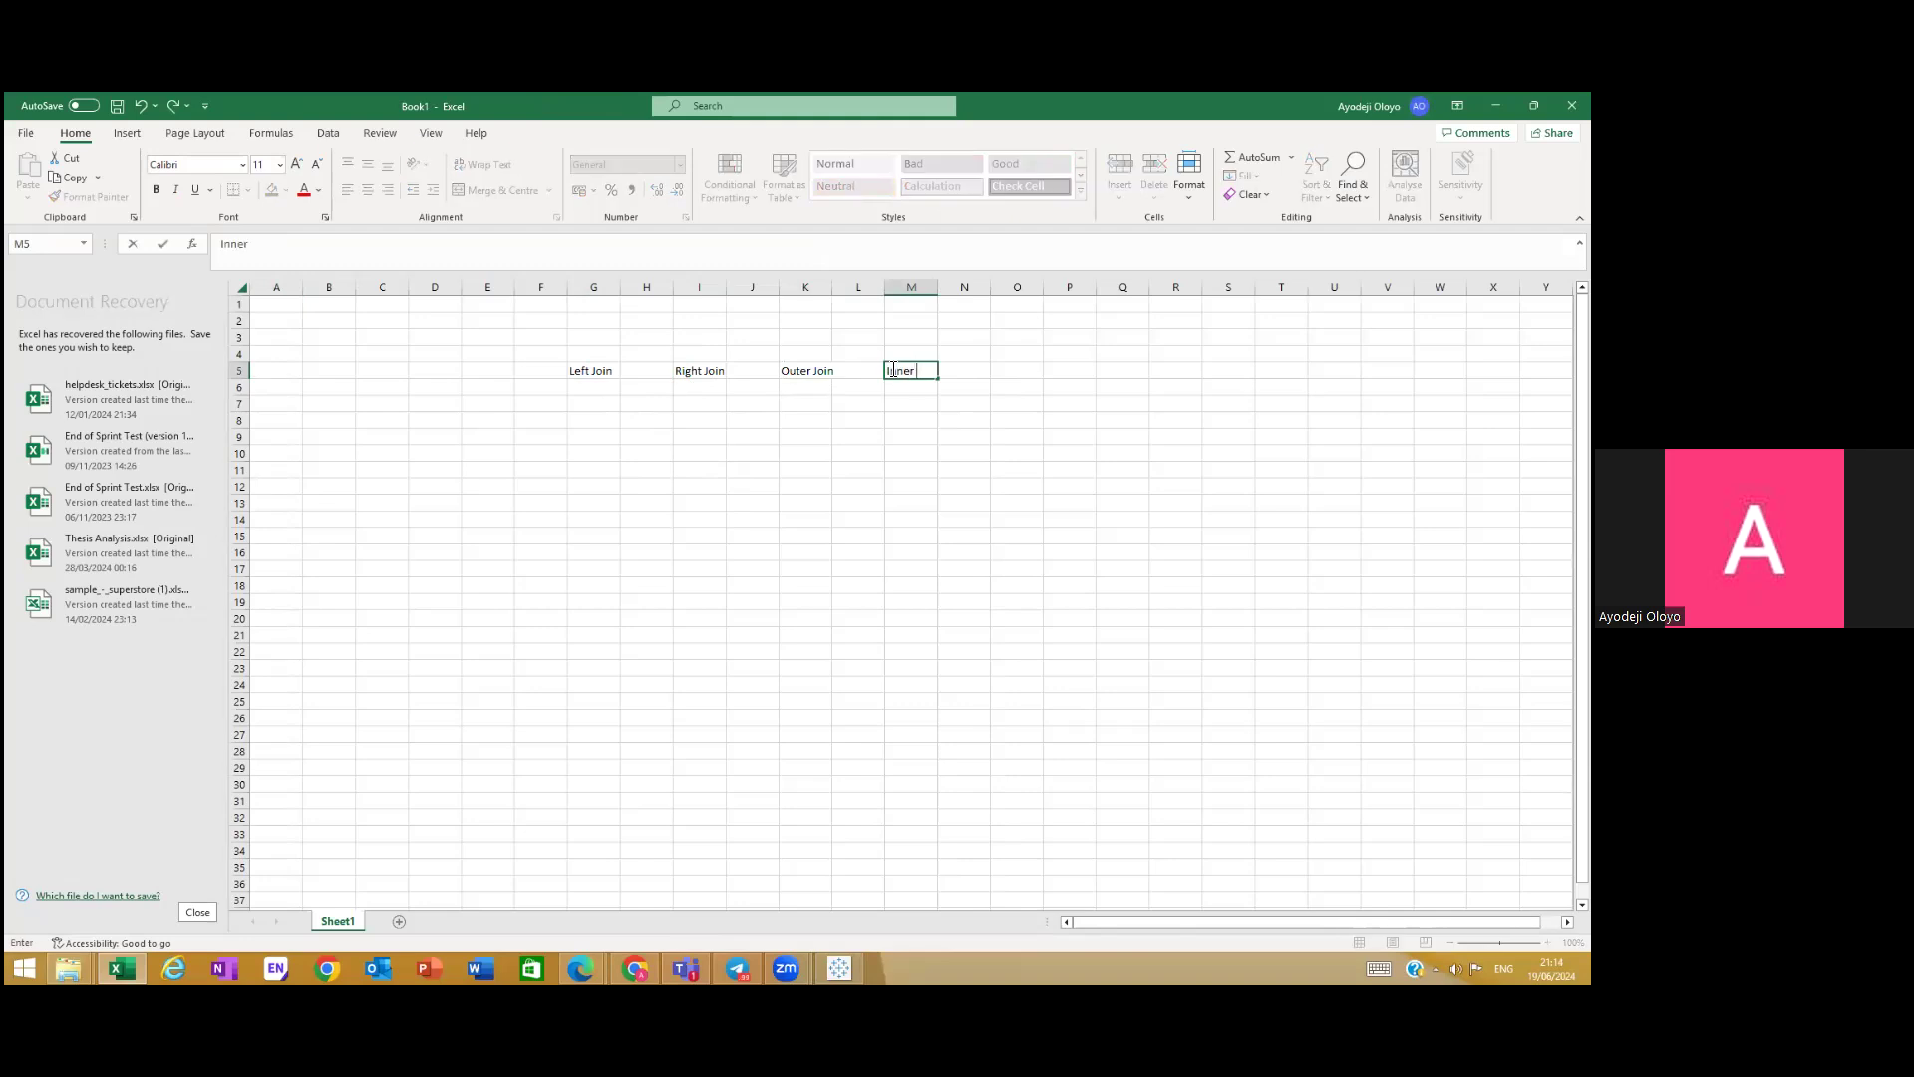
pyautogui.write(' Join')
pyautogui.click(651, 422)
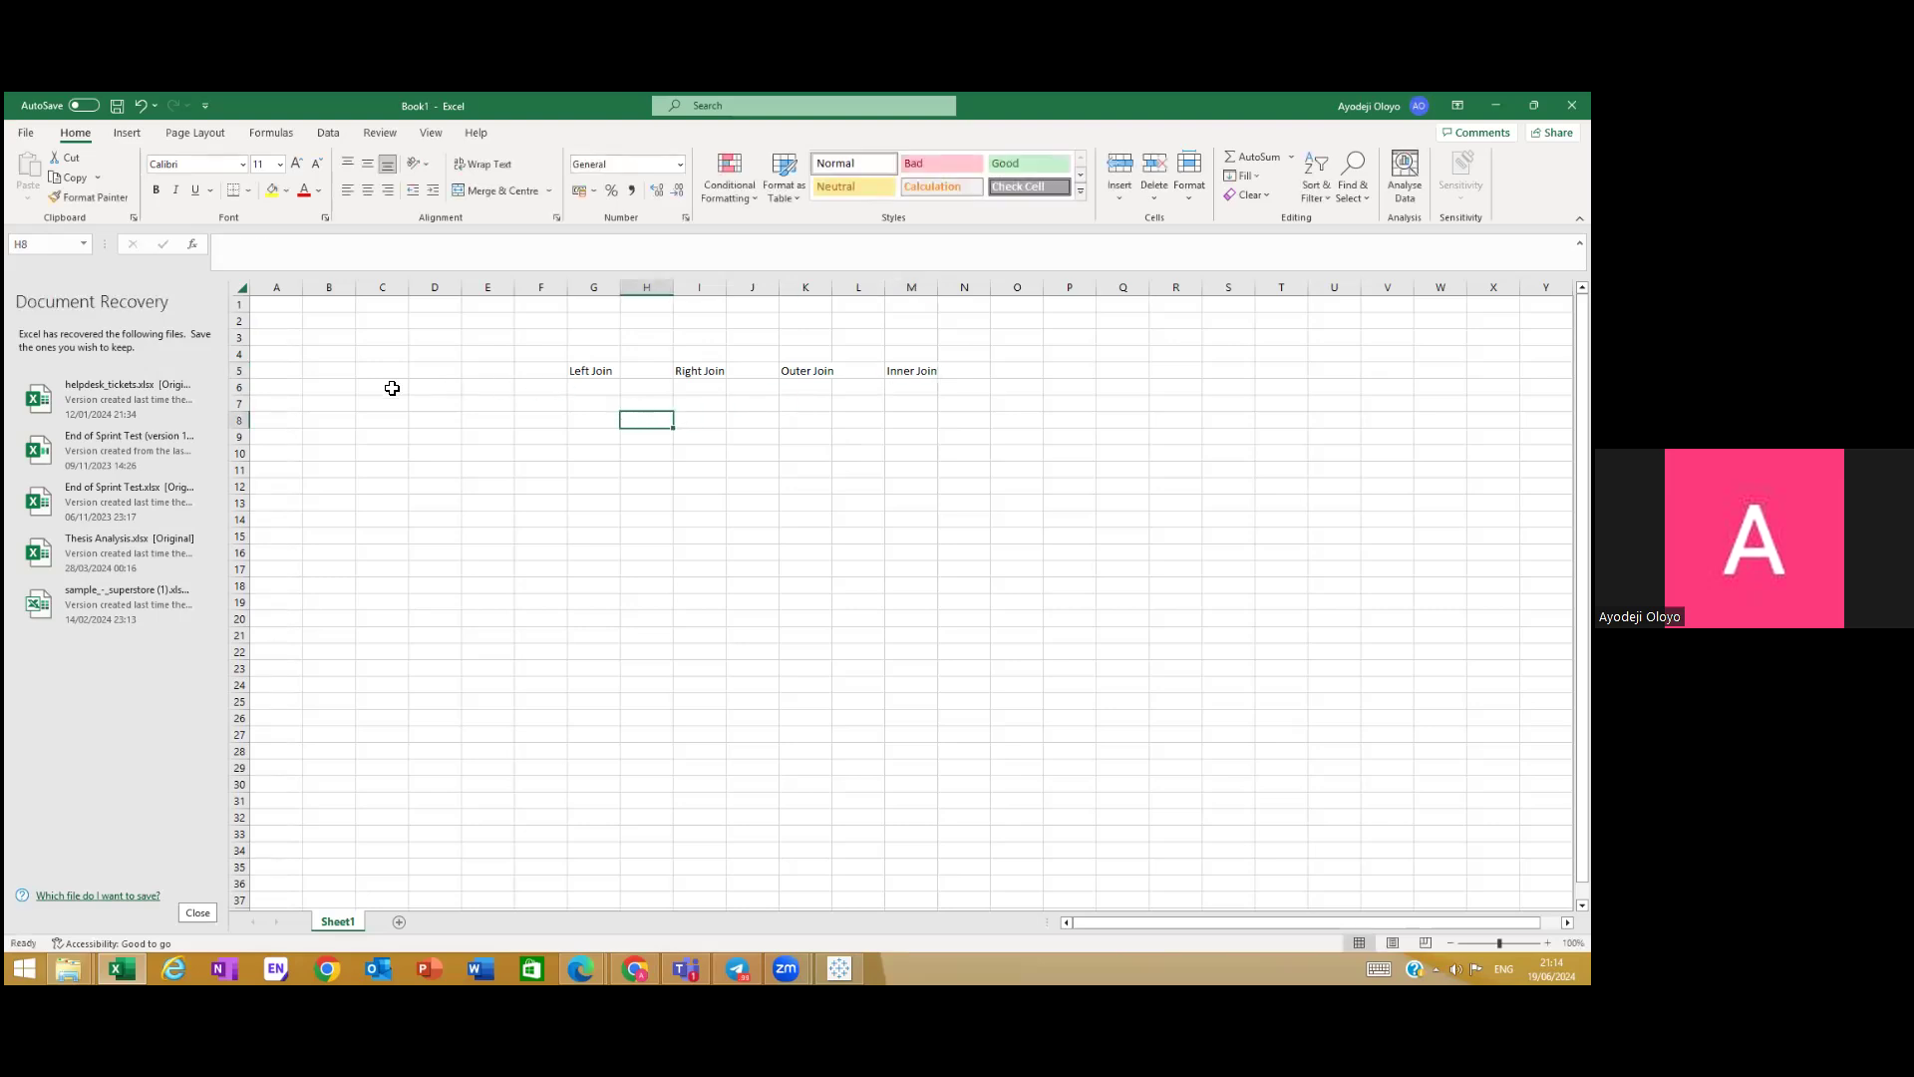
# Step: Enter the title Table A in B12 and the column header Student ID in B14
pyautogui.click(333, 491)
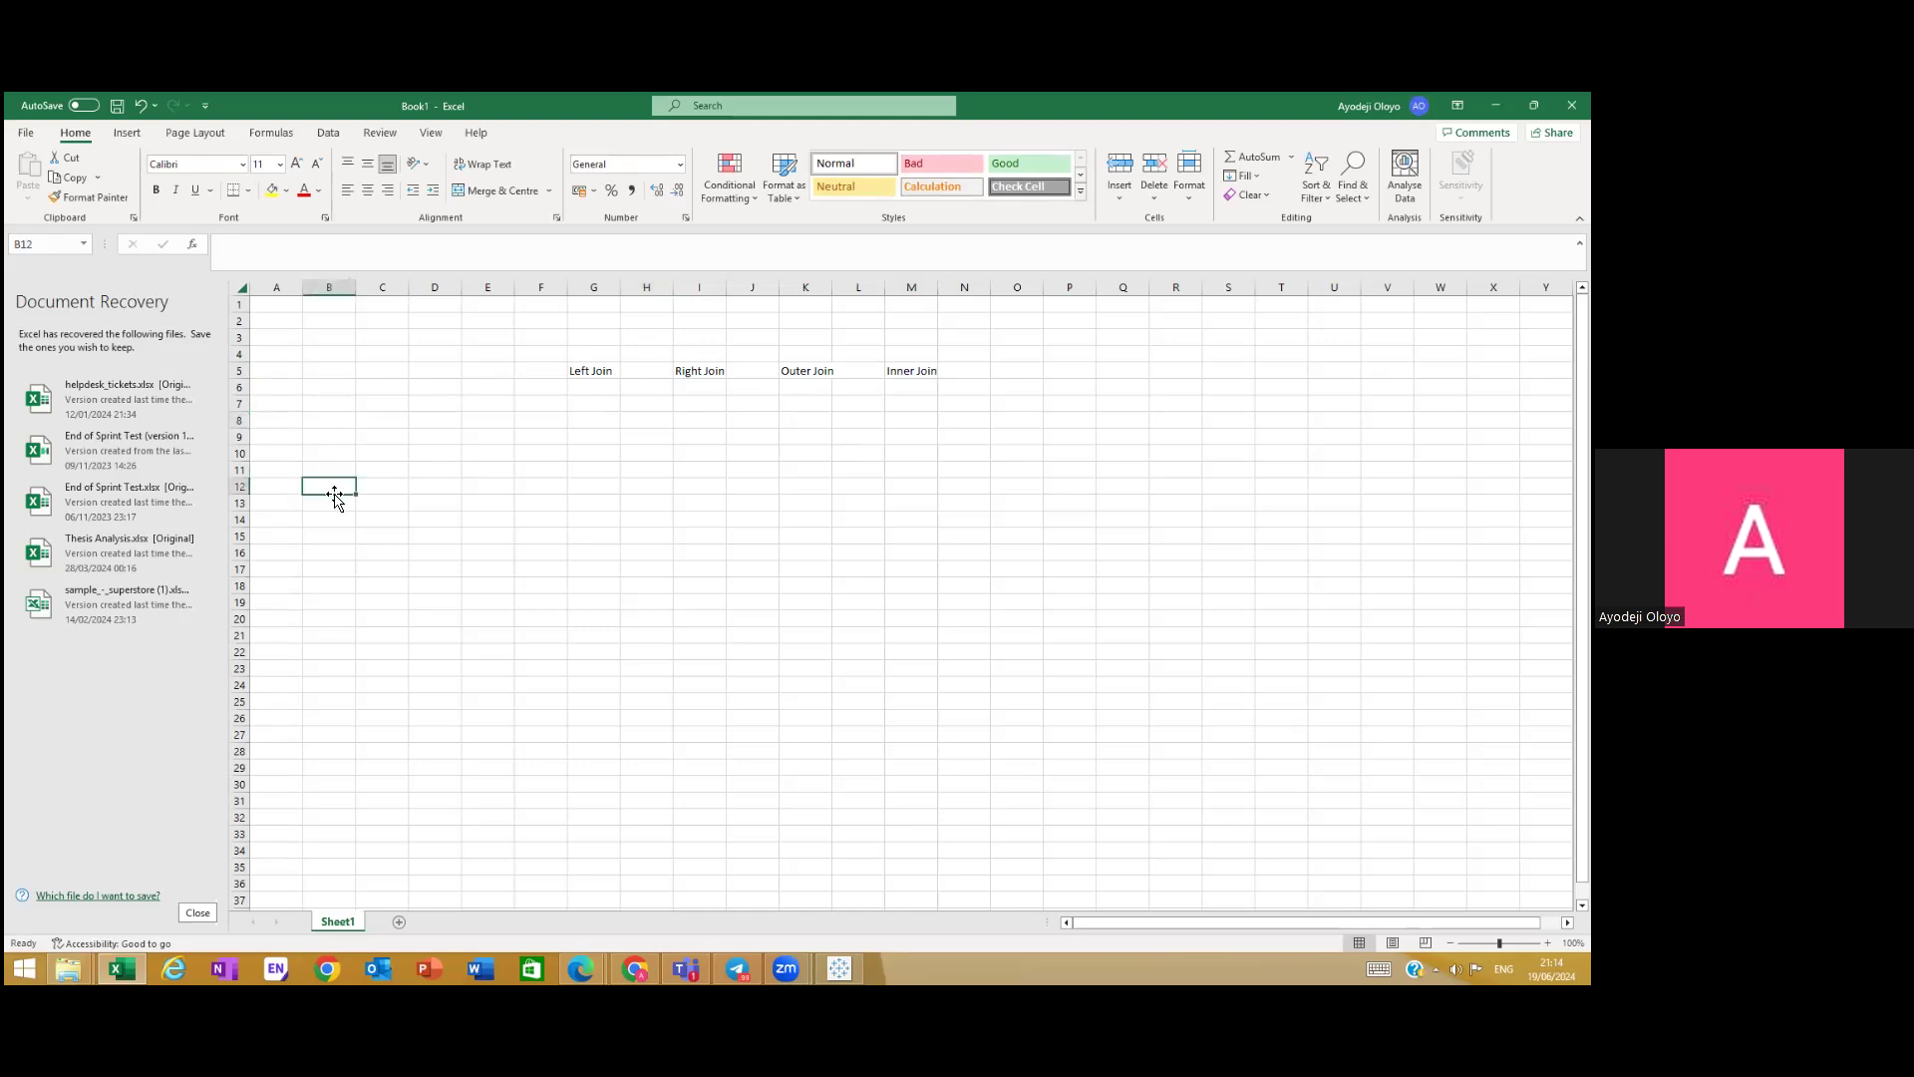
pyautogui.write('Table')
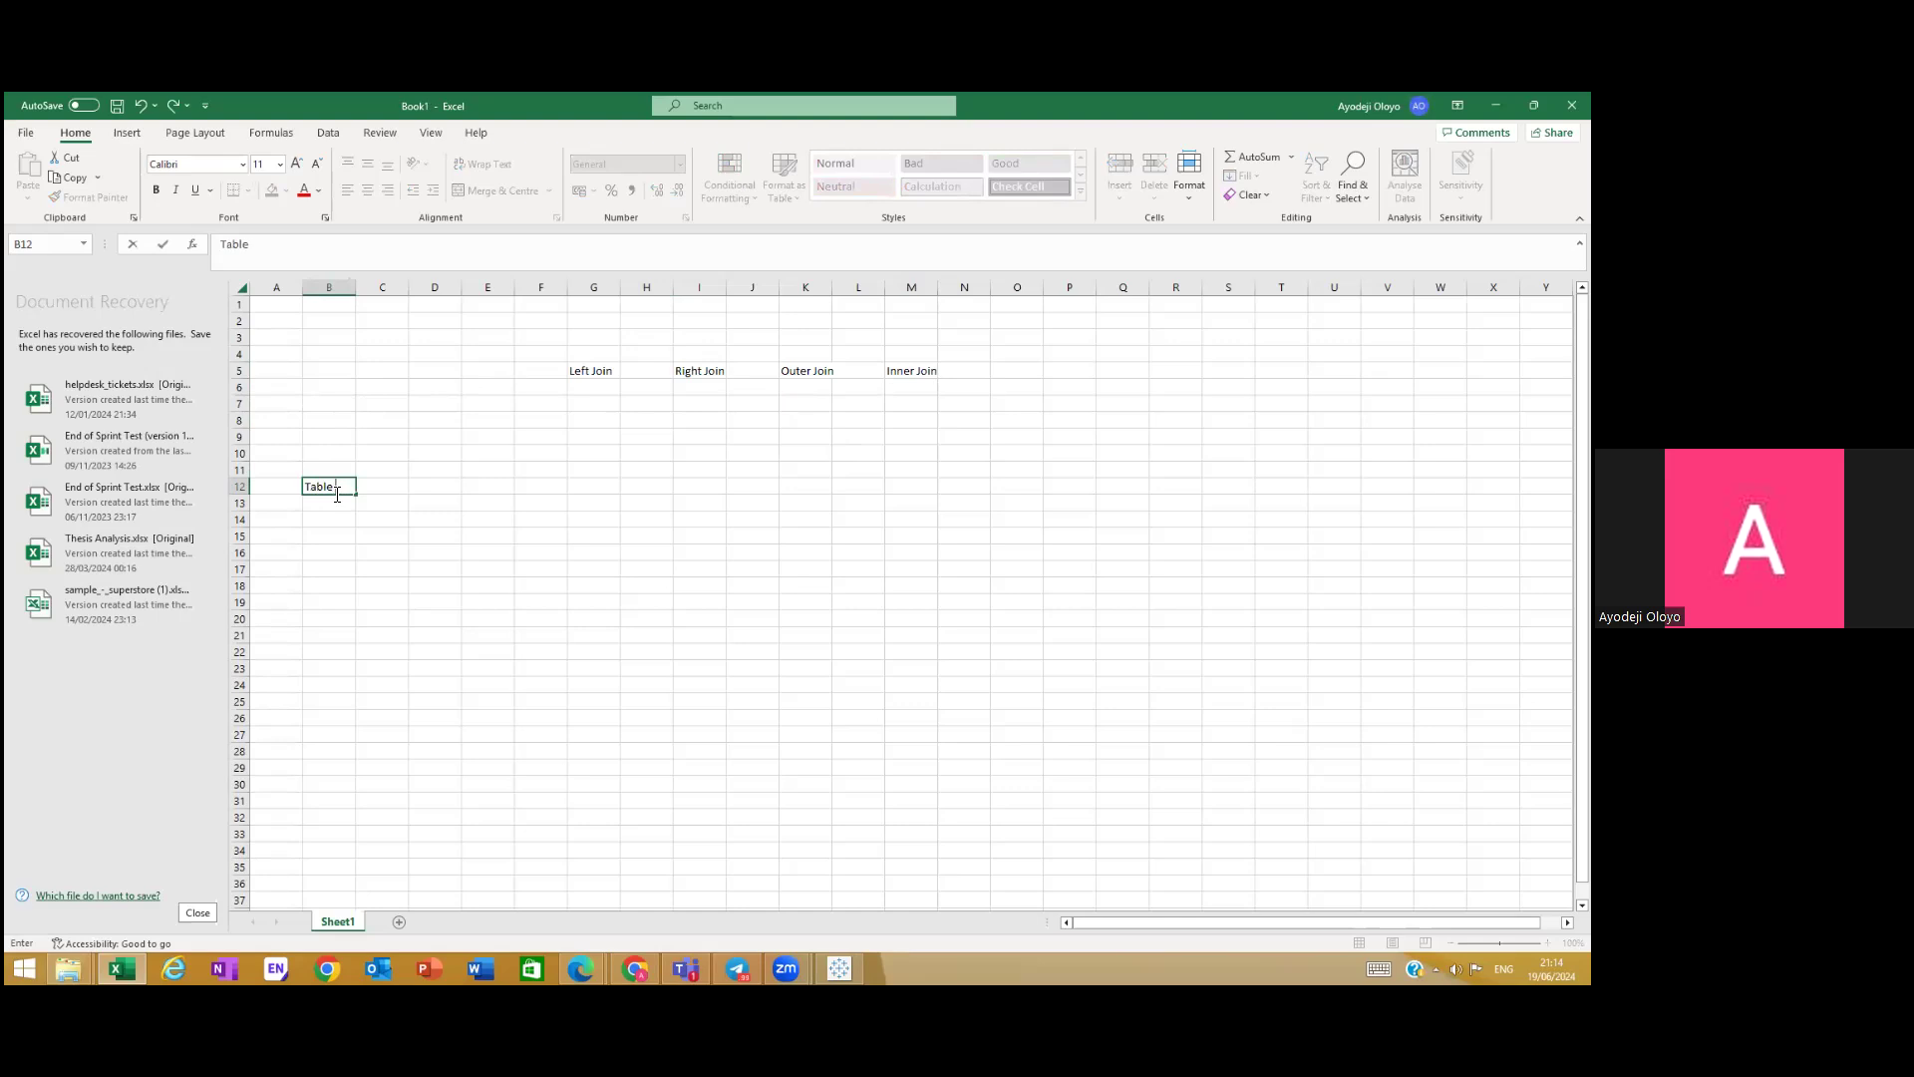
pyautogui.write(' m')
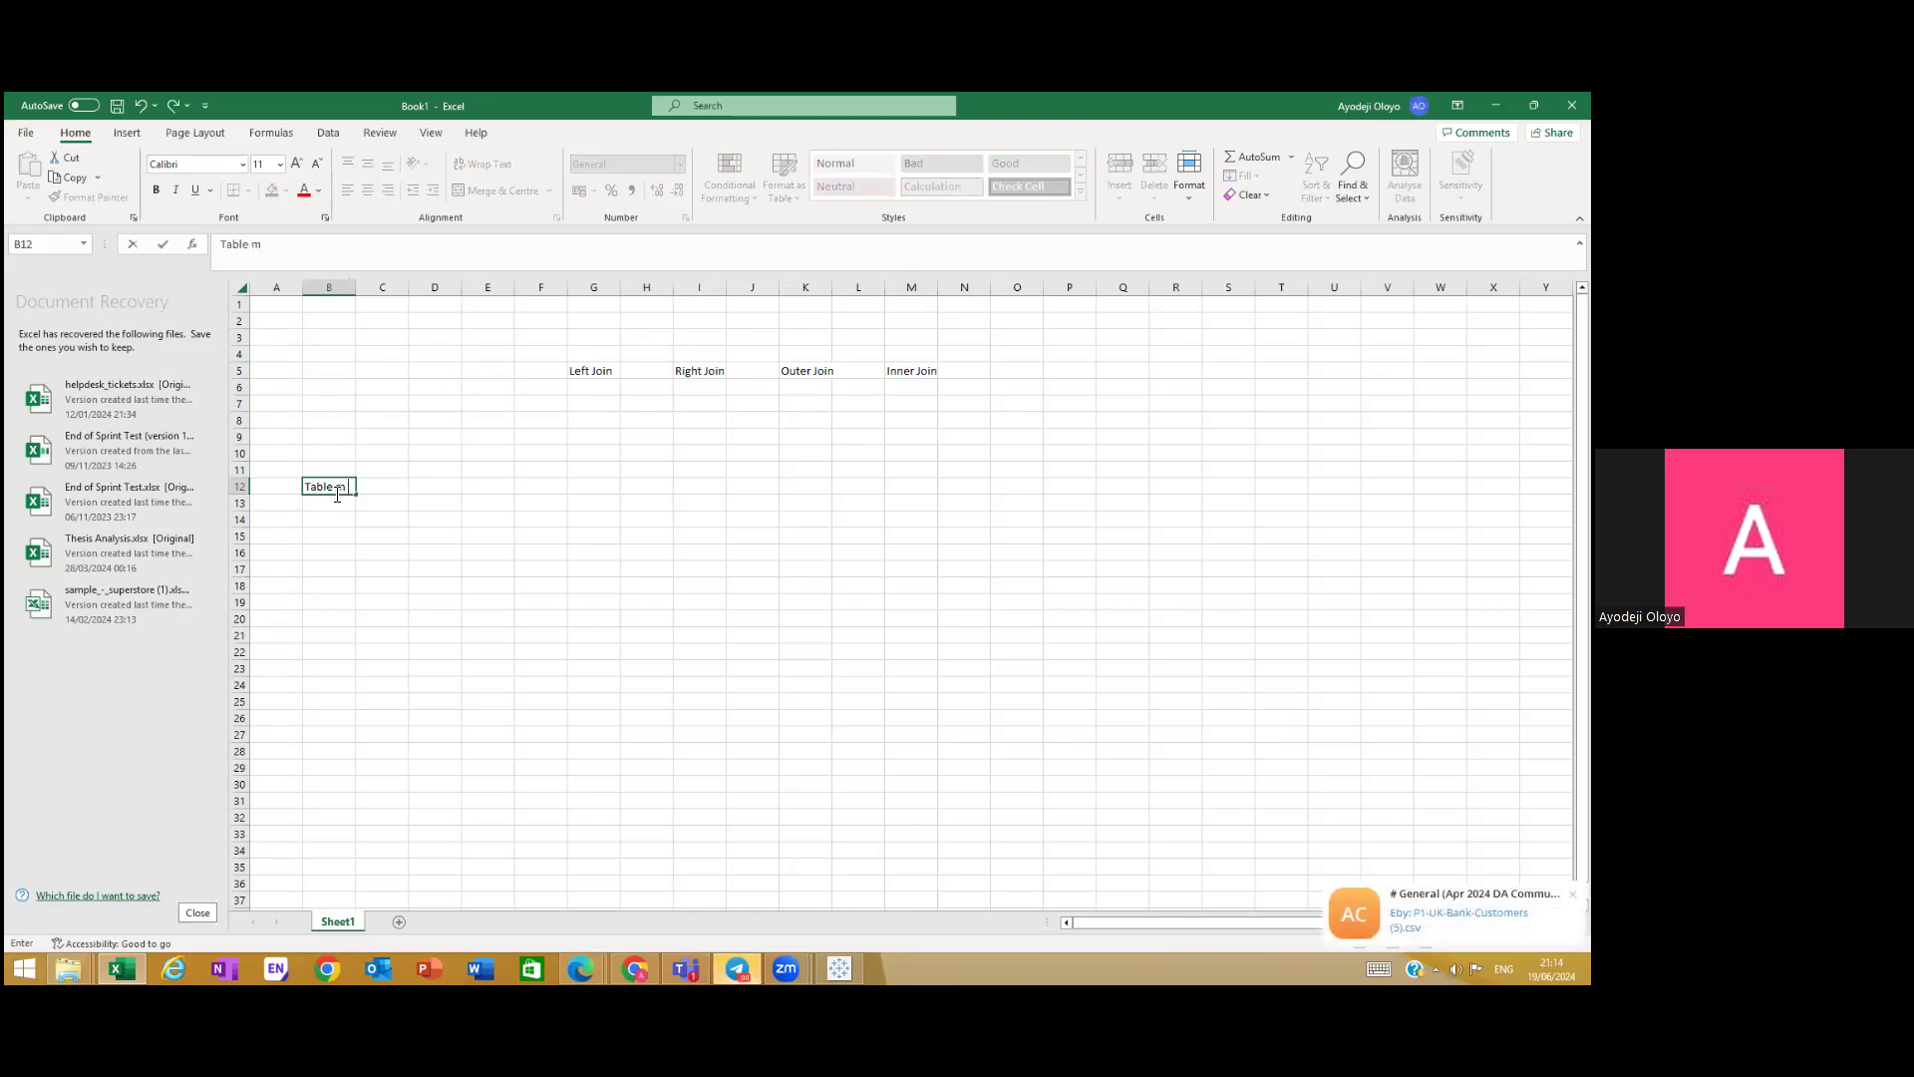
pyautogui.press('BackSpace')
pyautogui.write('A')
pyautogui.click(352, 524)
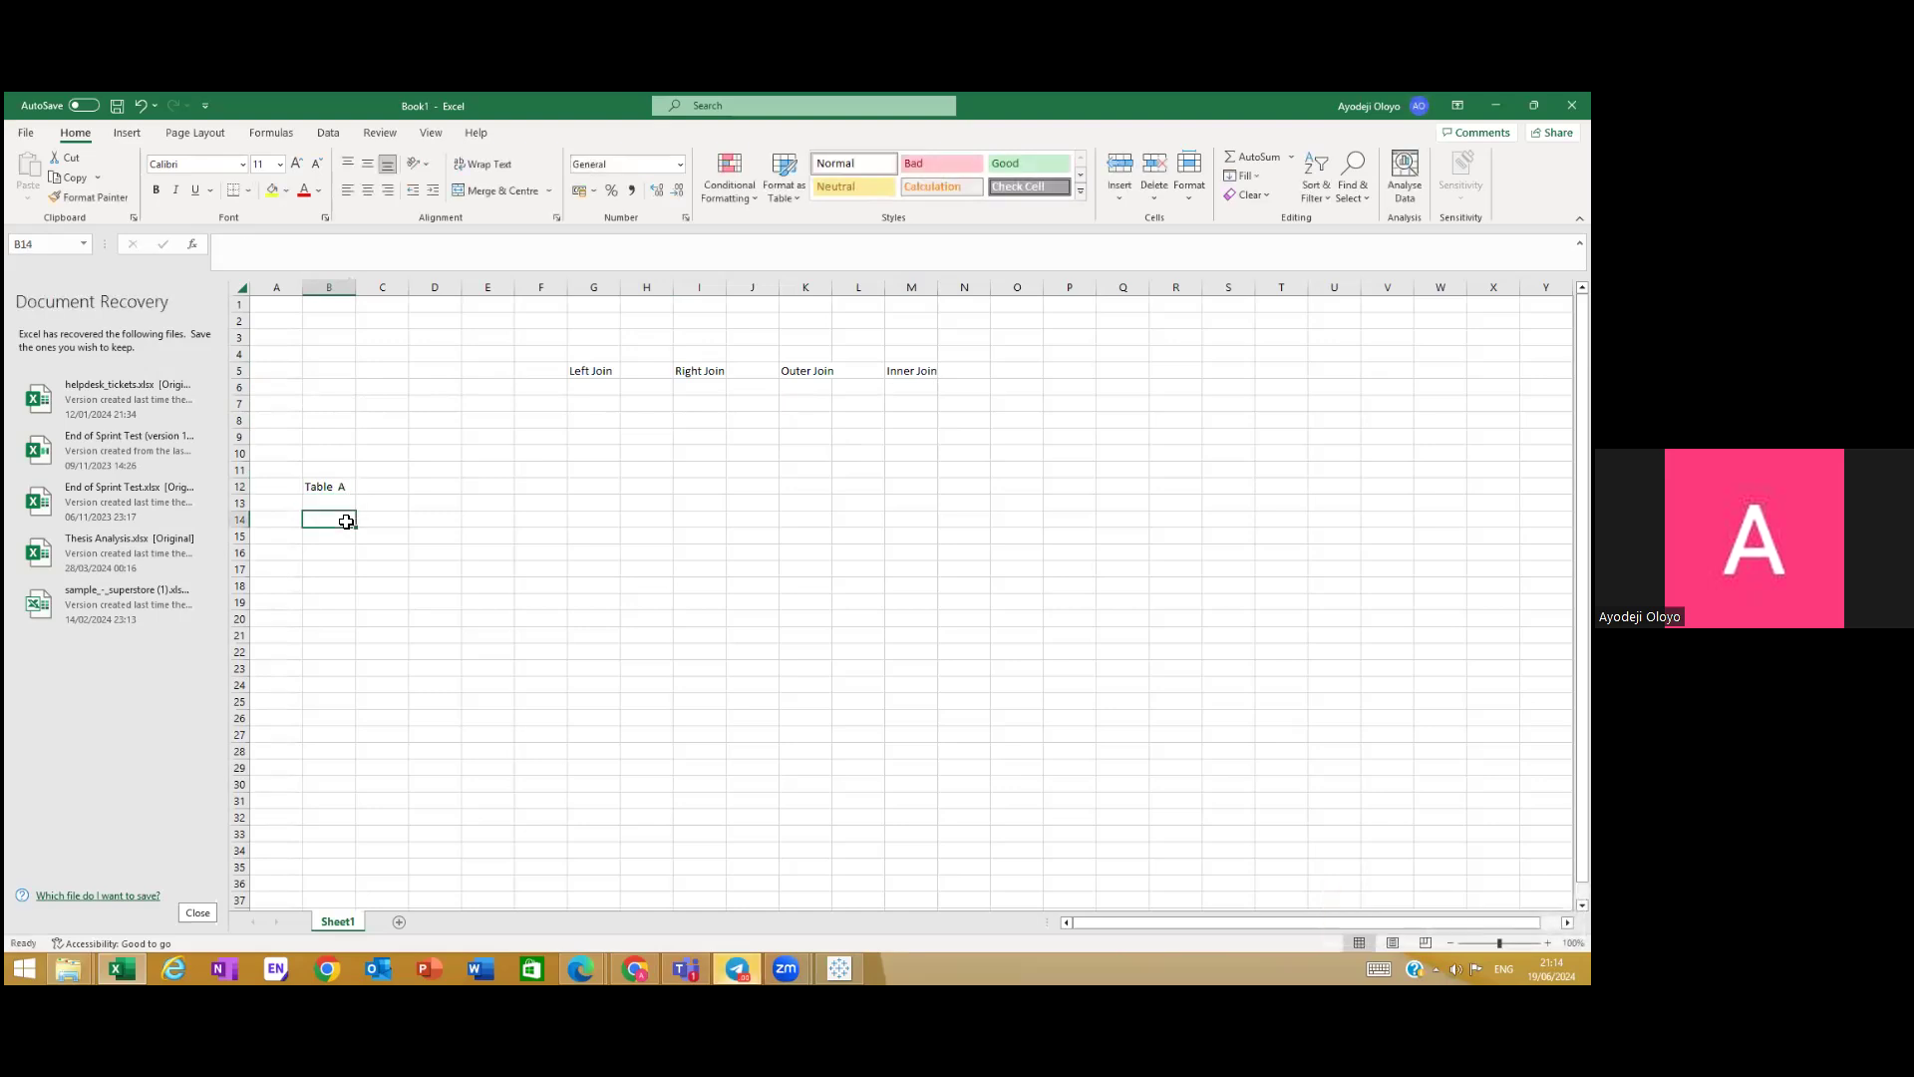
pyautogui.write('Student')
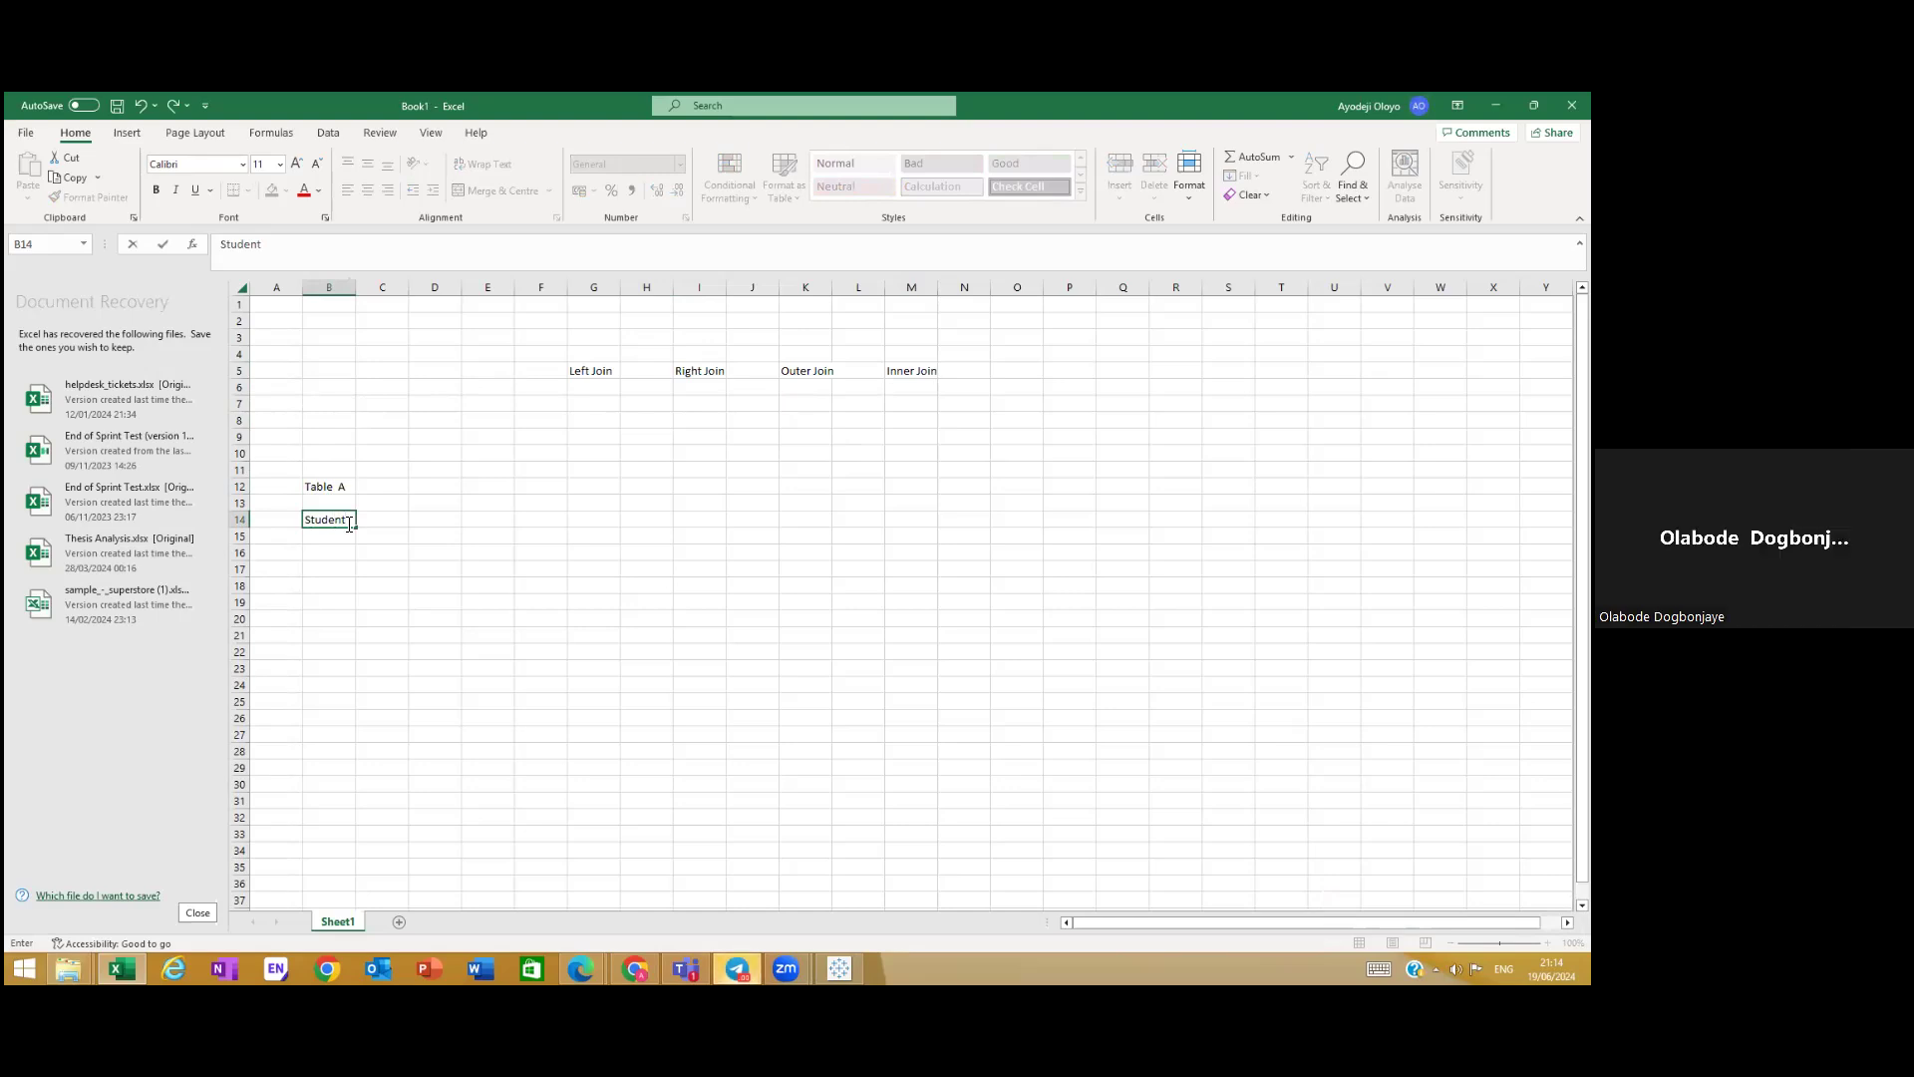
pyautogui.write(' ID')
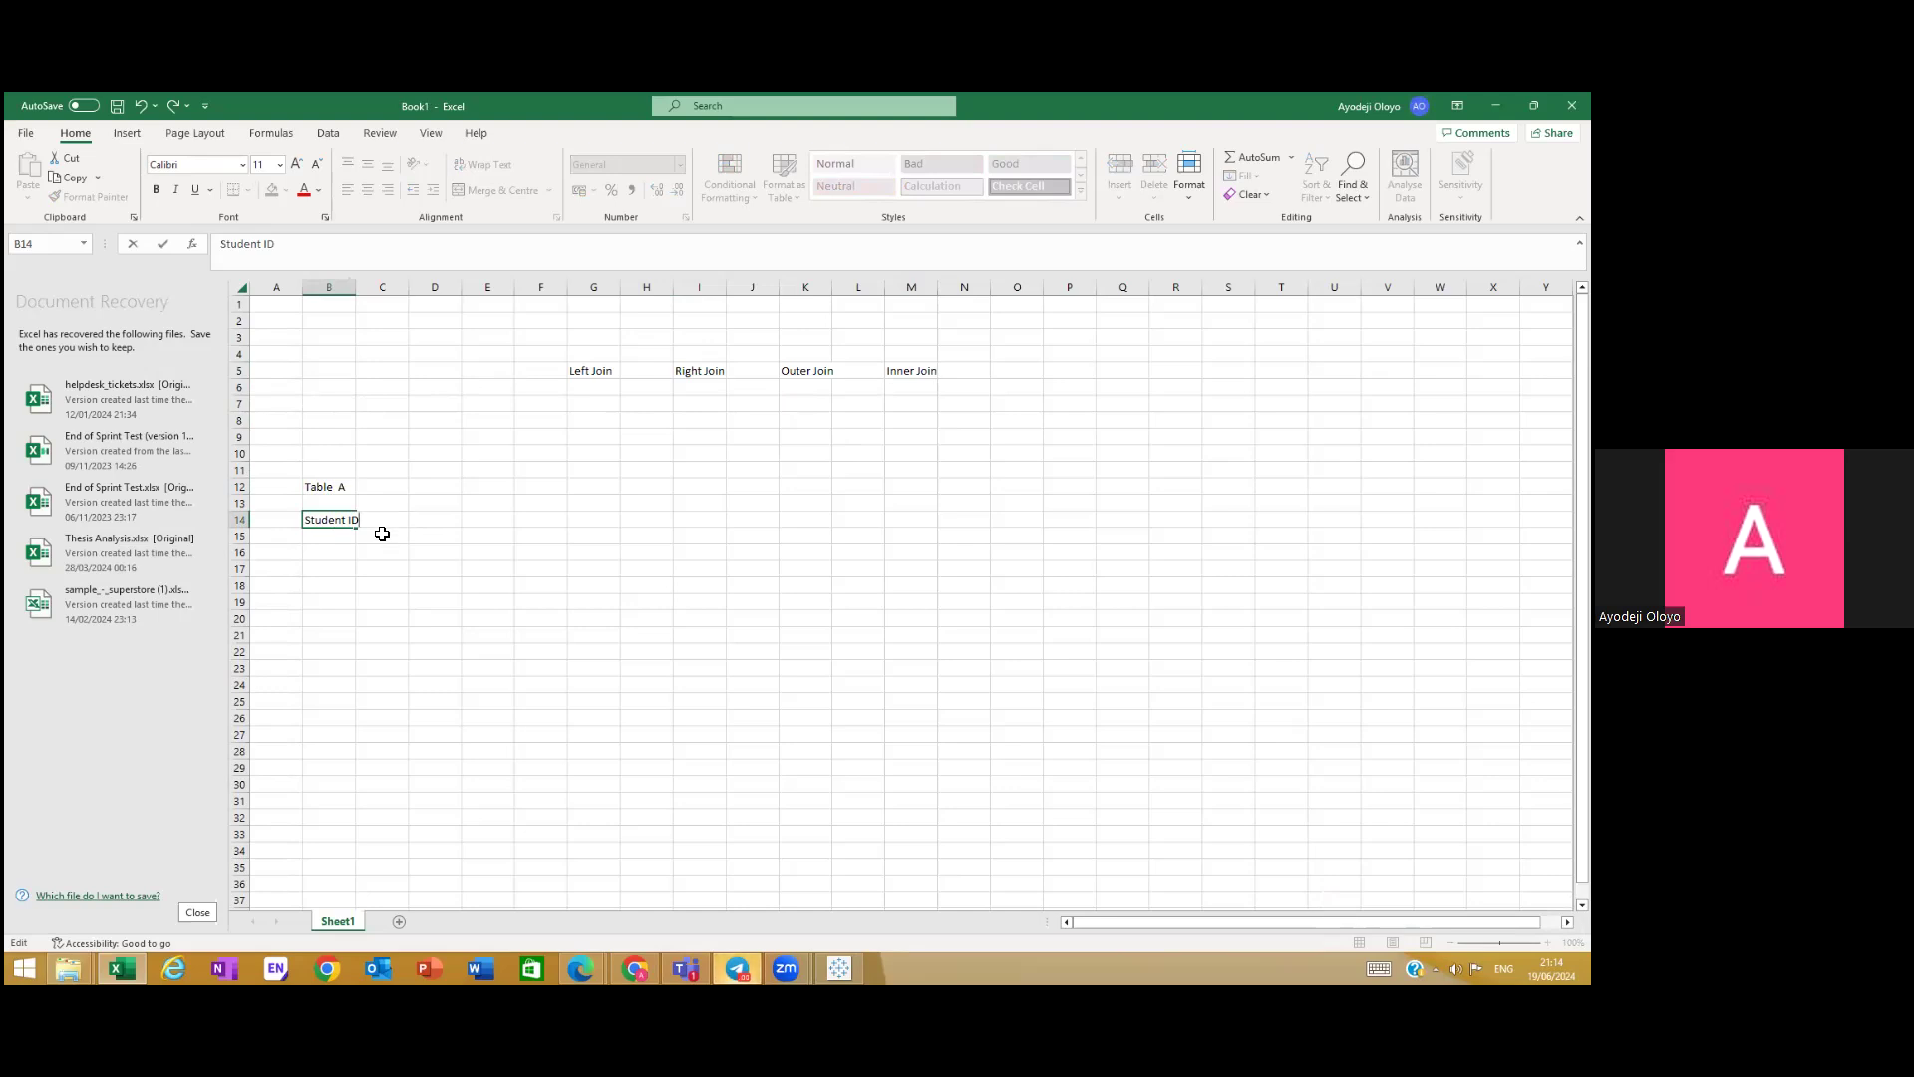
pyautogui.click(389, 534)
# Step: Add the Table A column headers Age in C14, Hair Colour in D14 and Height in E14
pyautogui.click(386, 521)
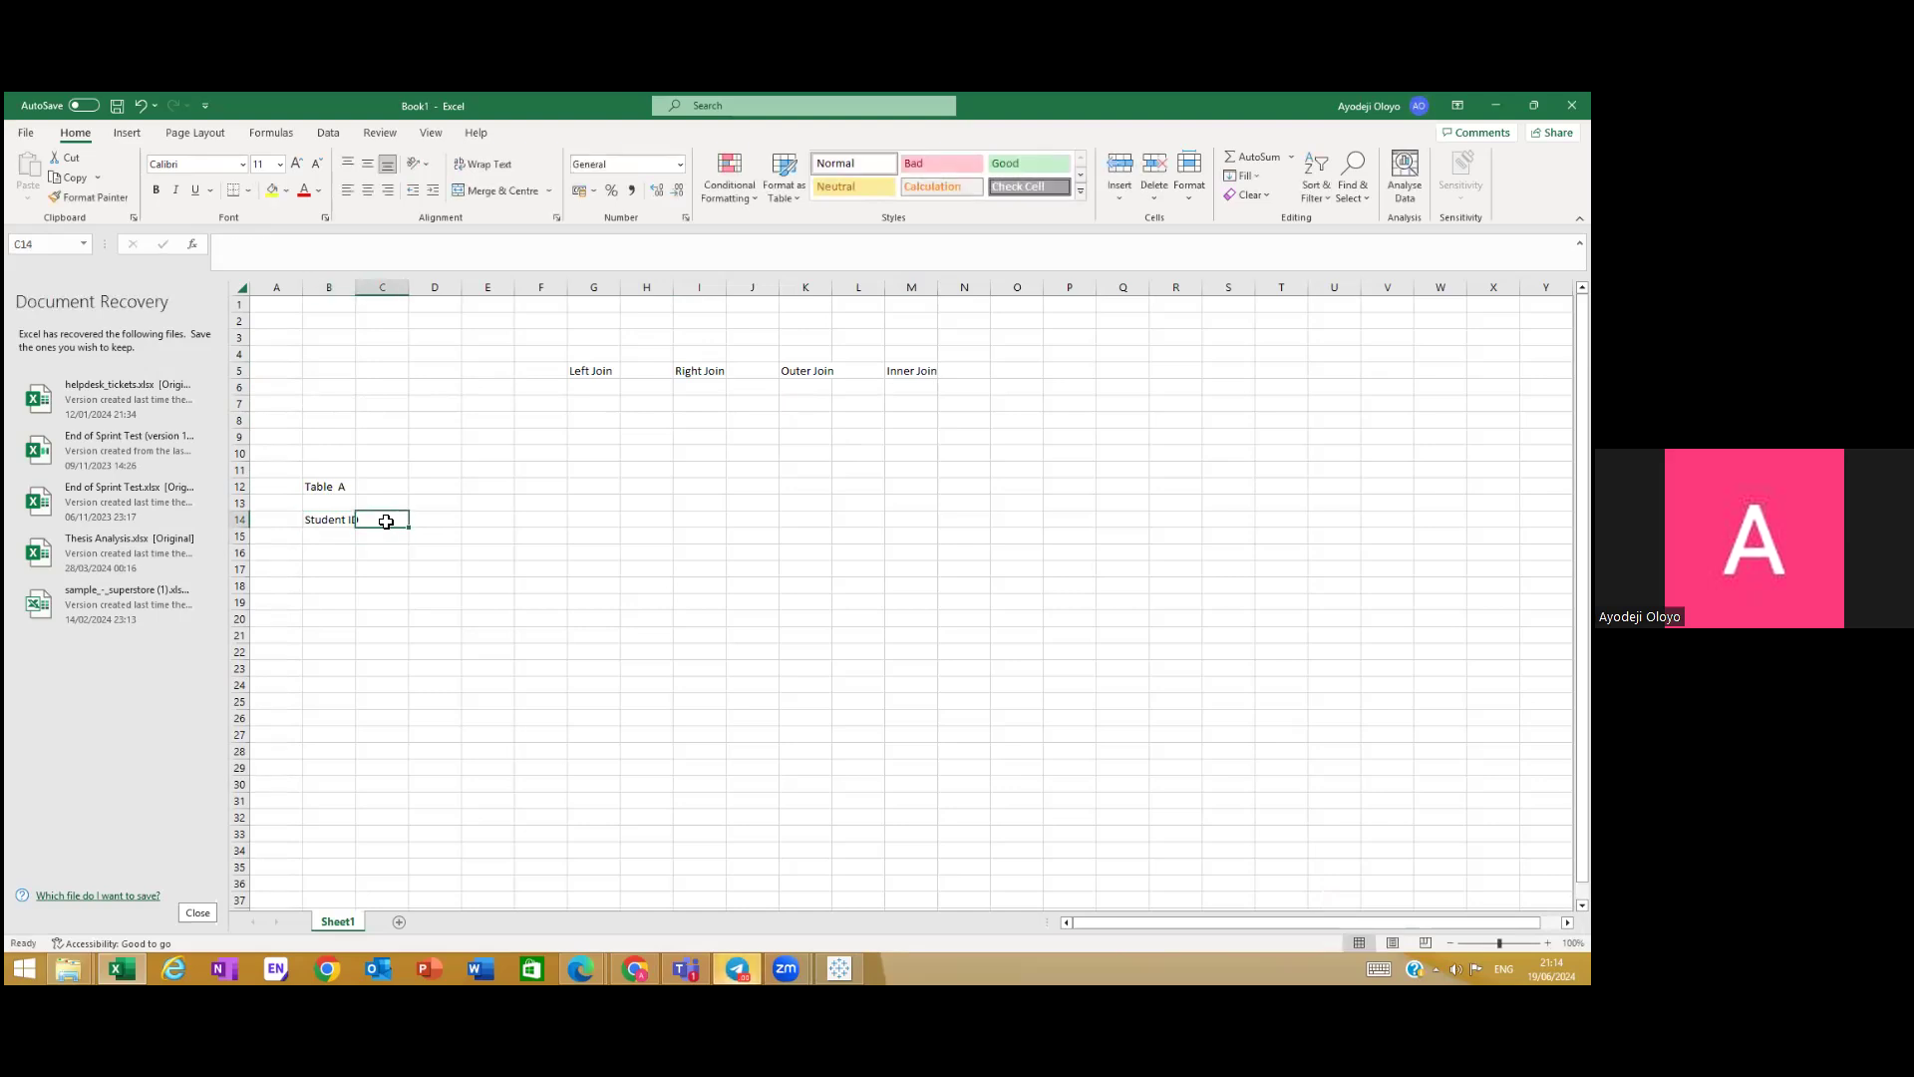
pyautogui.write('Age')
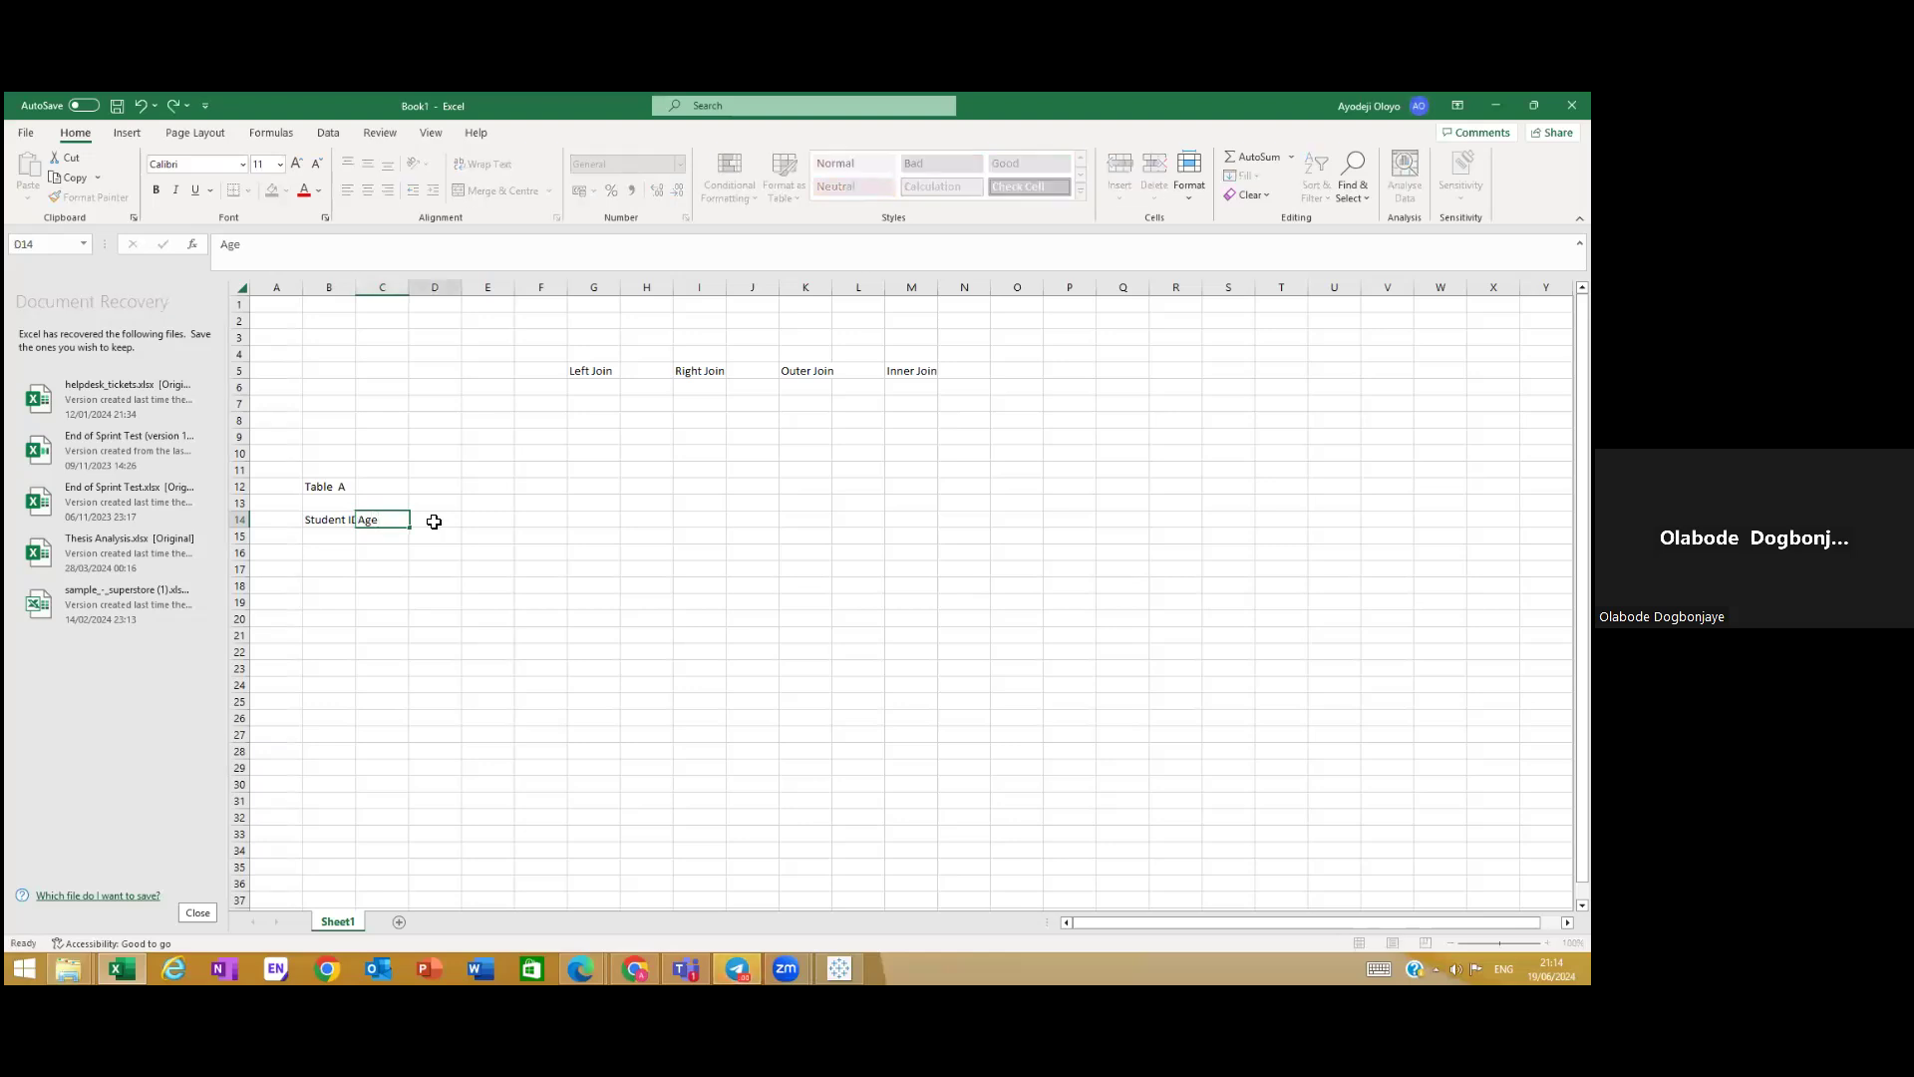
pyautogui.click(433, 521)
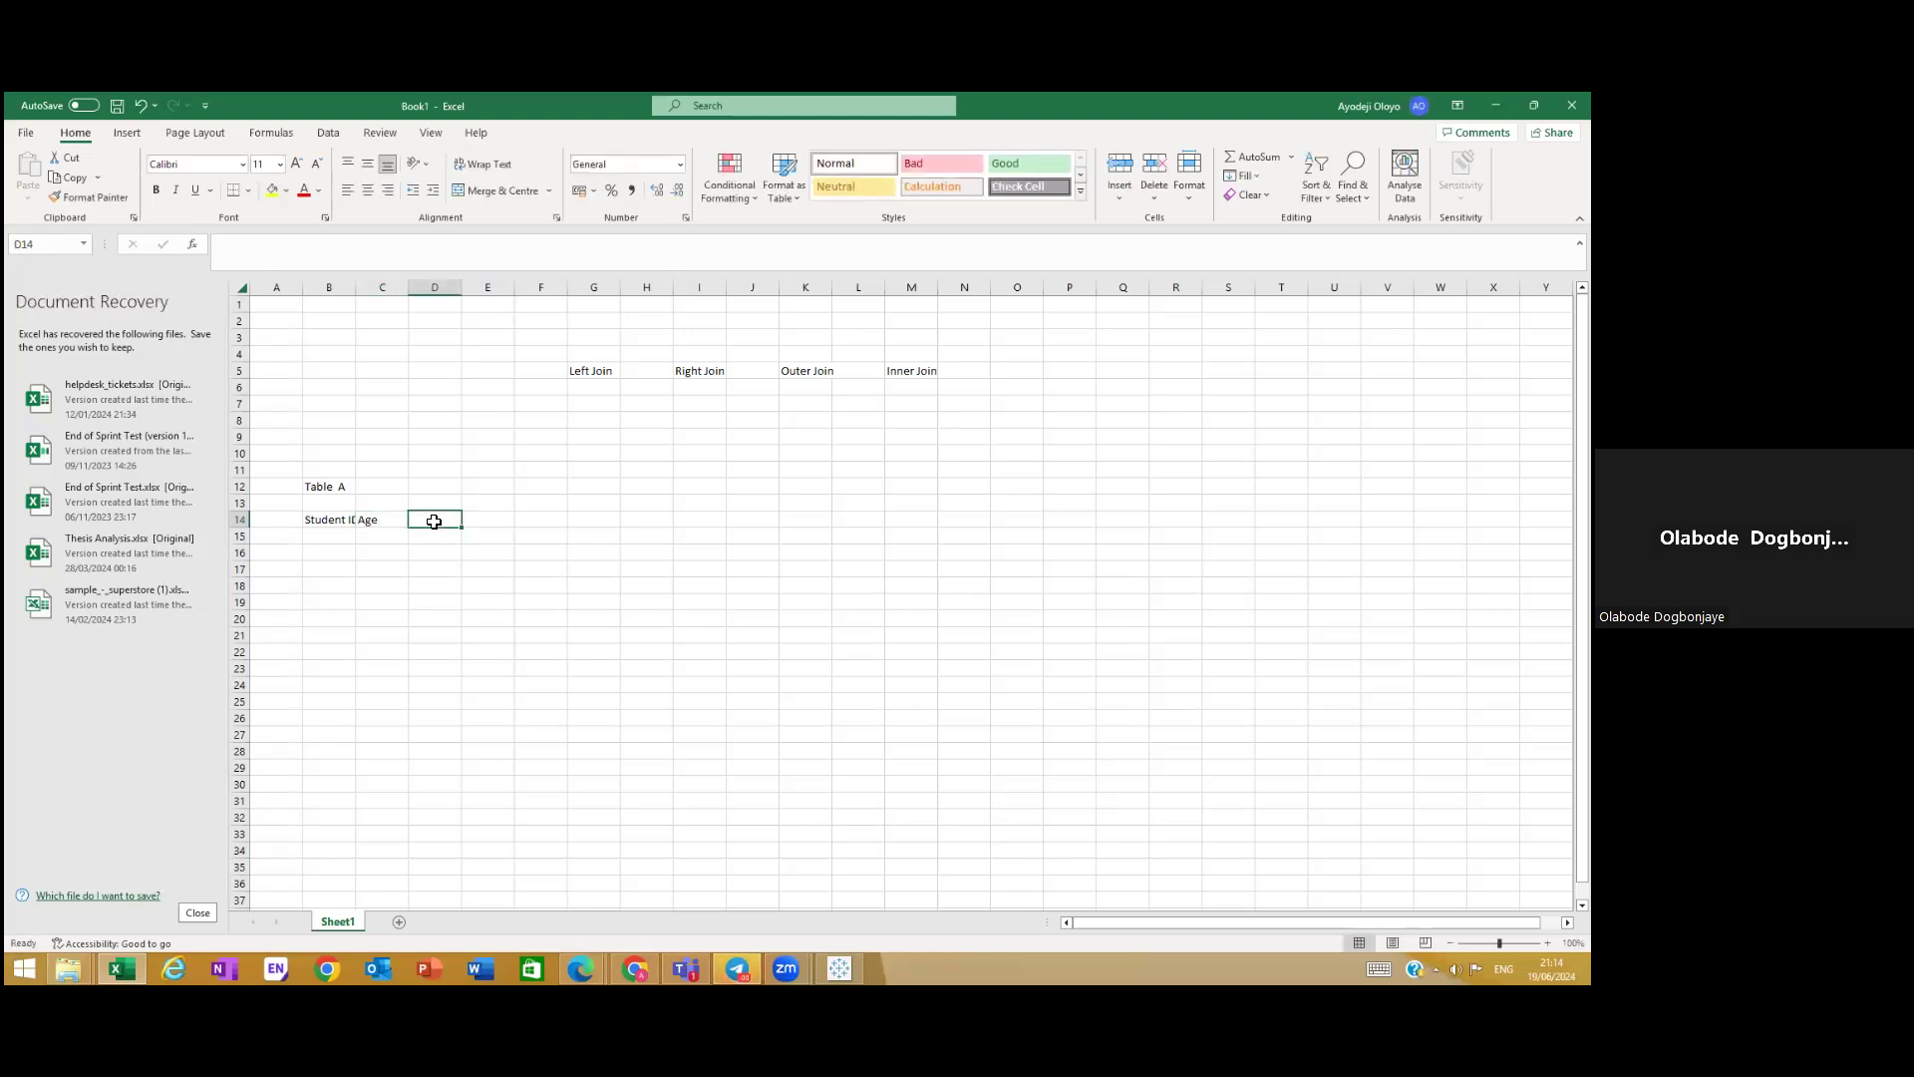
pyautogui.write('Hair')
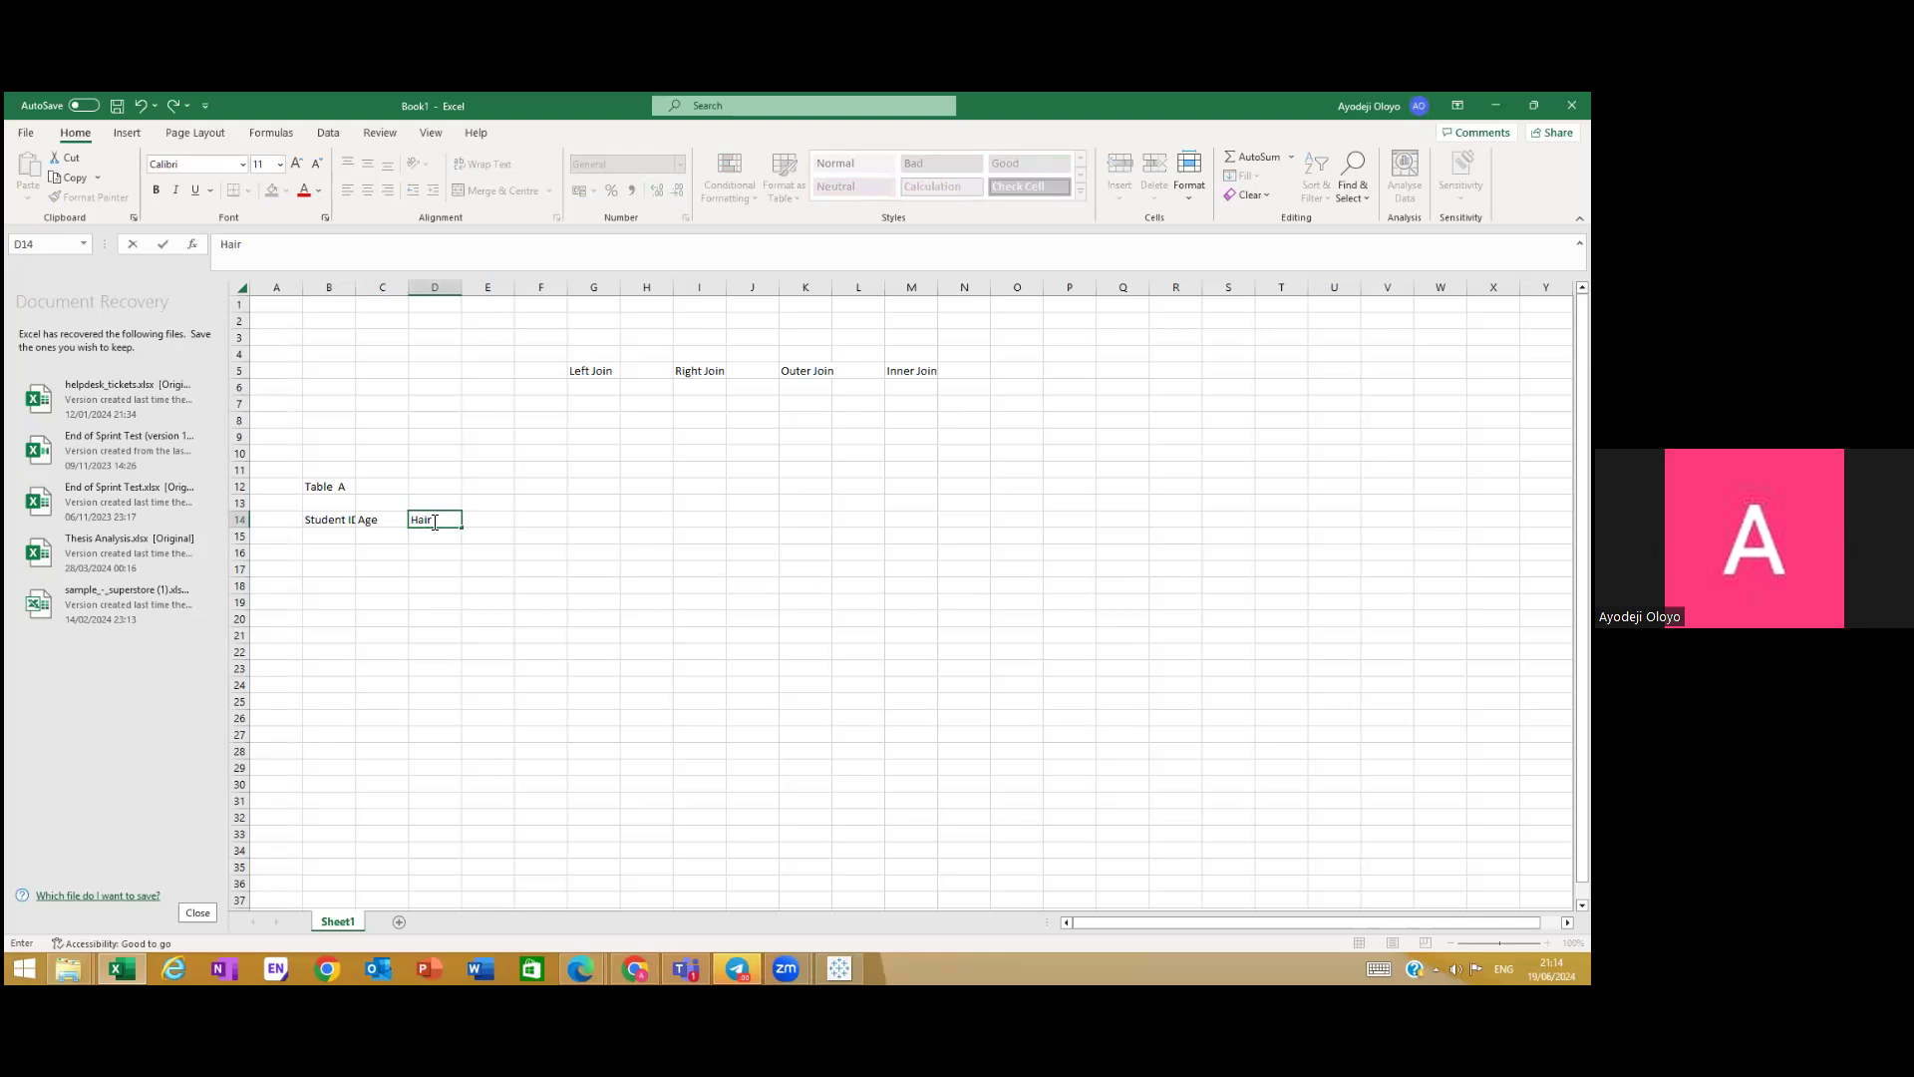
pyautogui.write(' COlo')
pyautogui.press('BackSpace')
pyautogui.press('BackSpace')
pyautogui.press('BackSpace')
pyautogui.write('Colou')
pyautogui.click(538, 517)
pyautogui.click(489, 521)
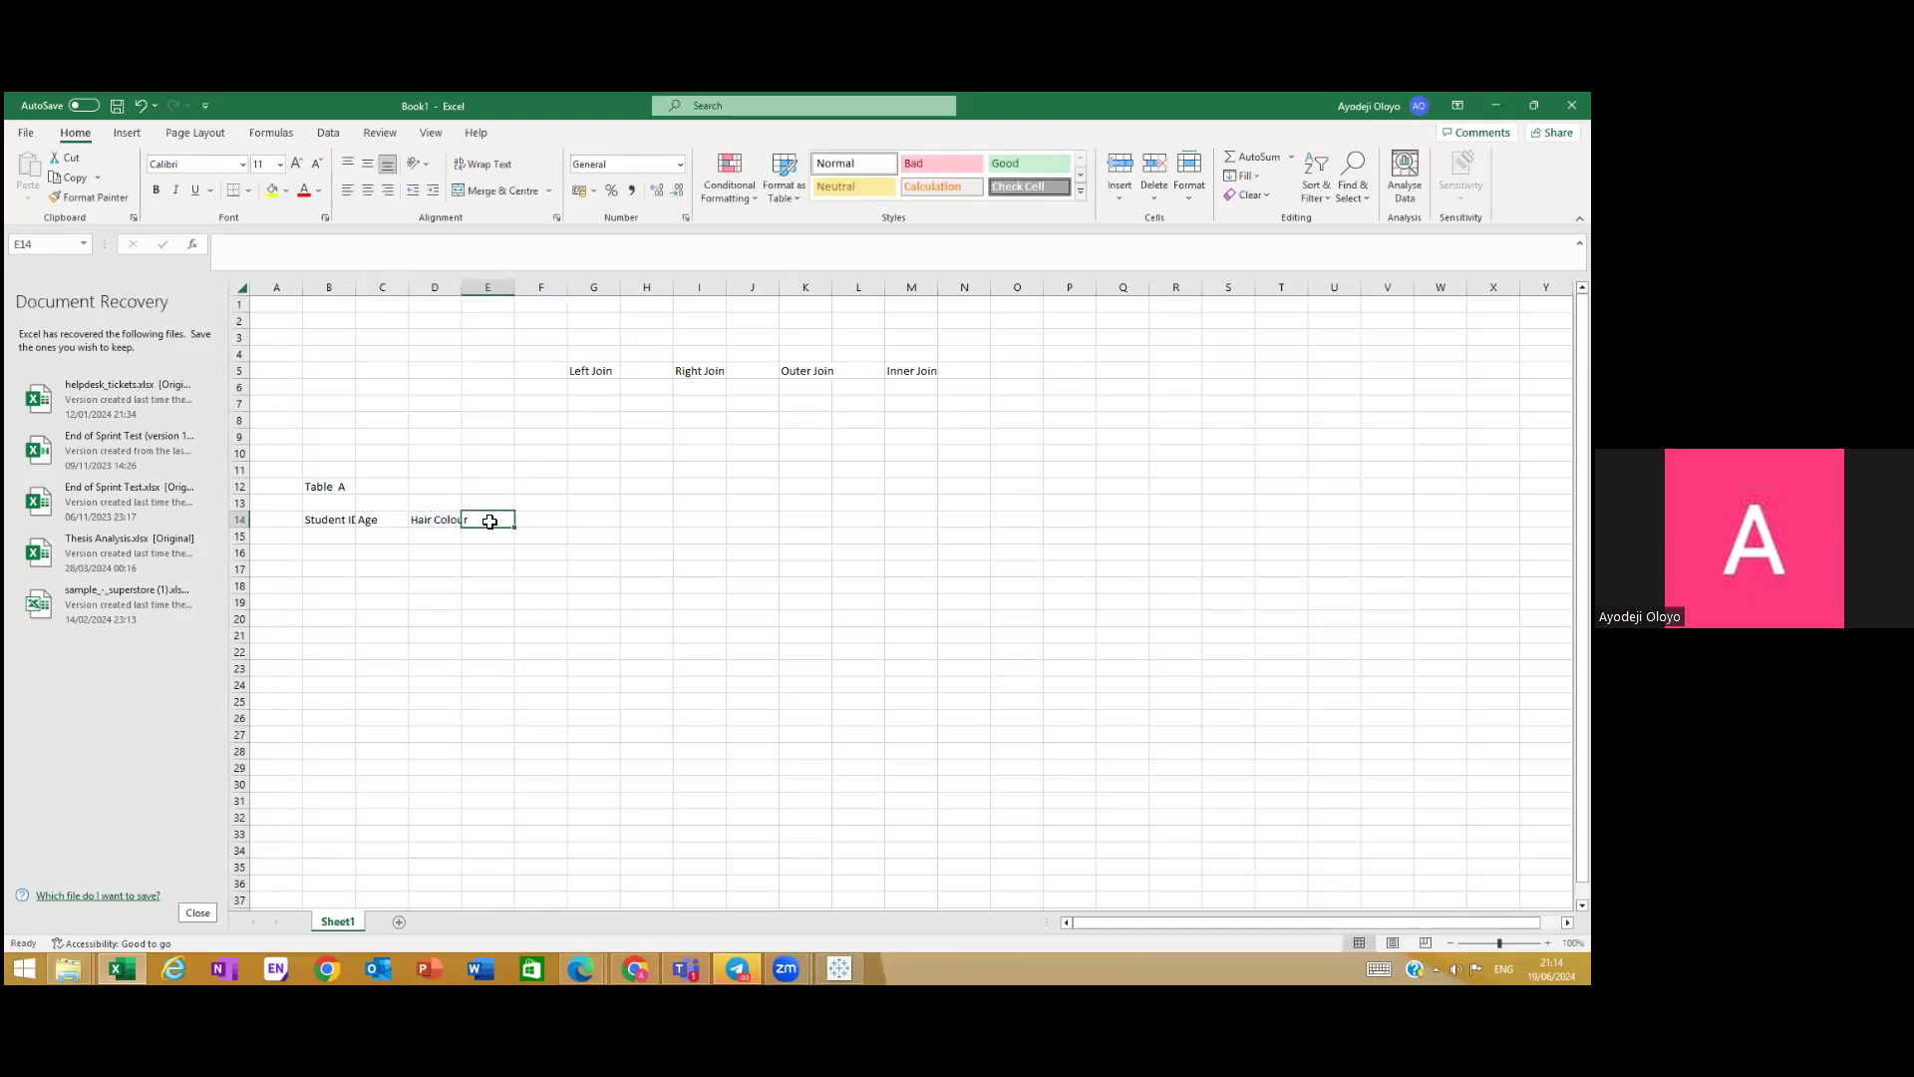
pyautogui.write('Height')
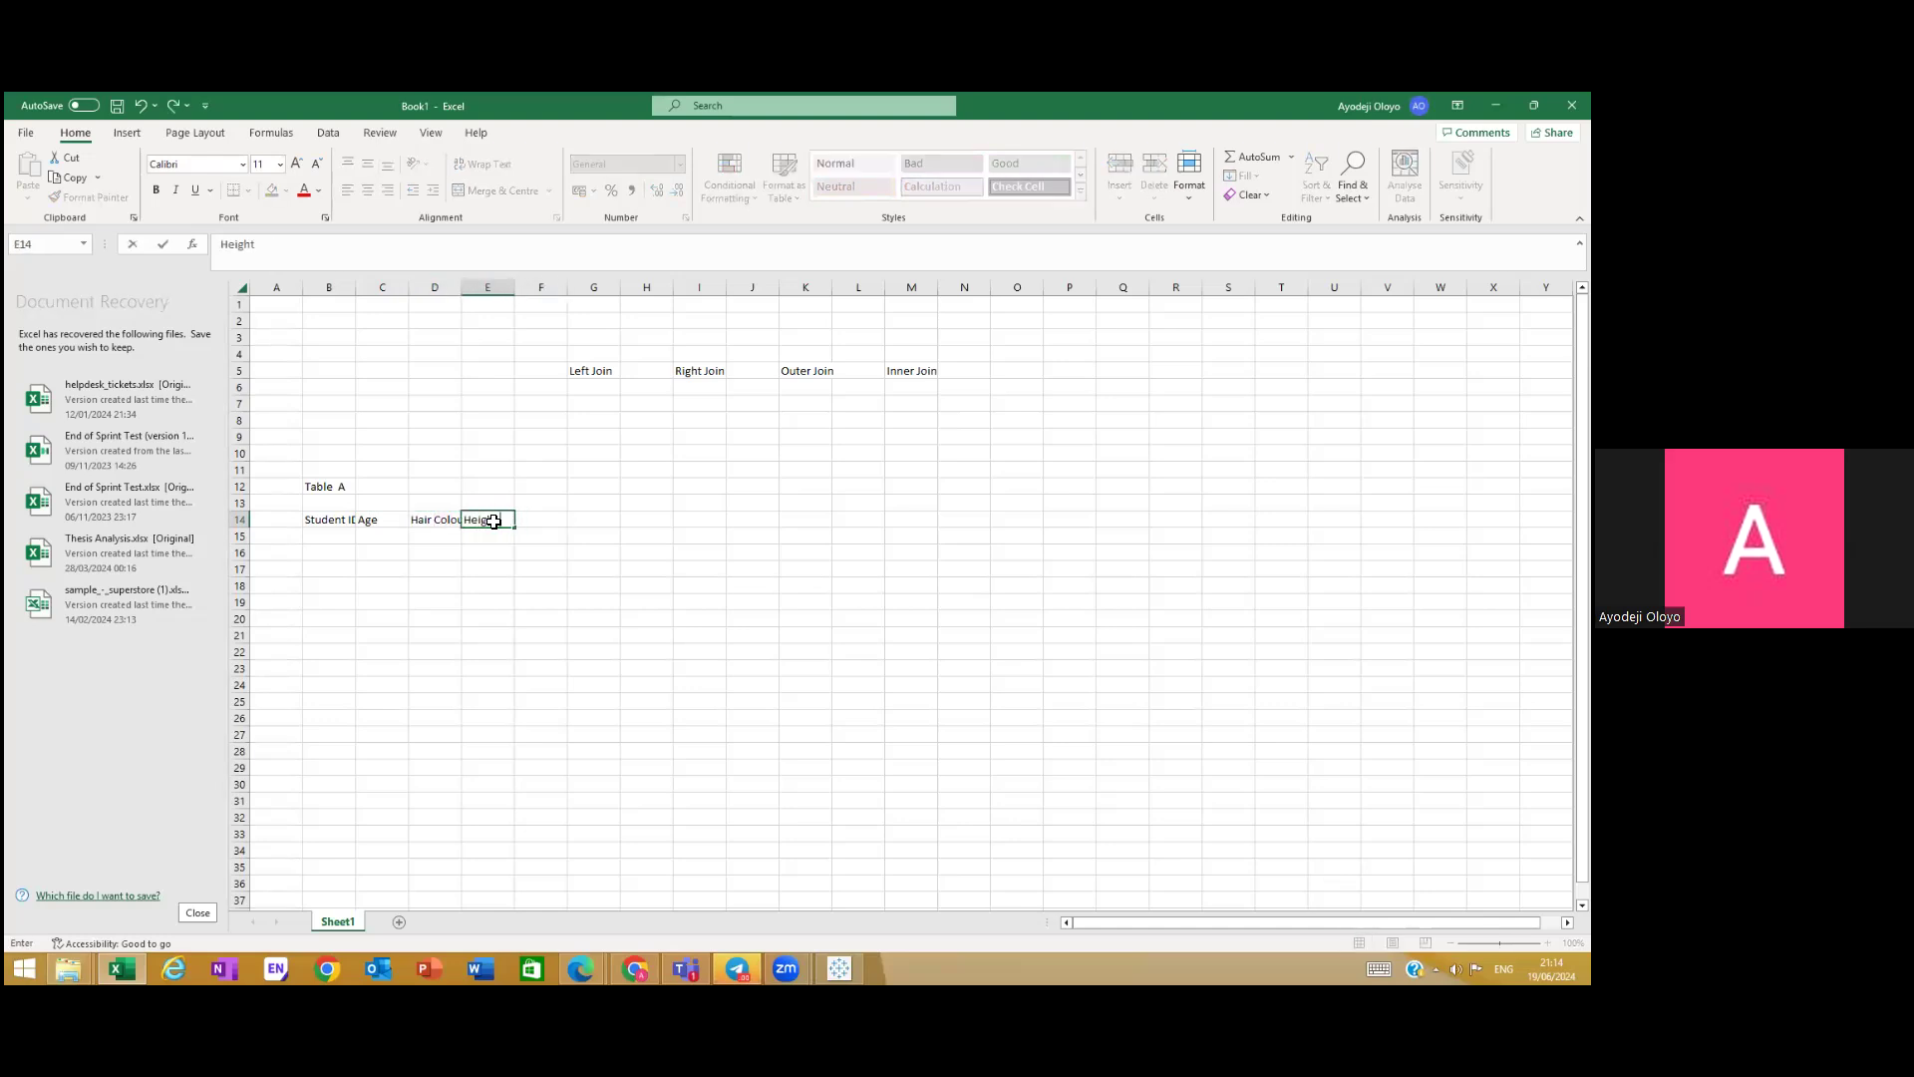
pyautogui.click(675, 501)
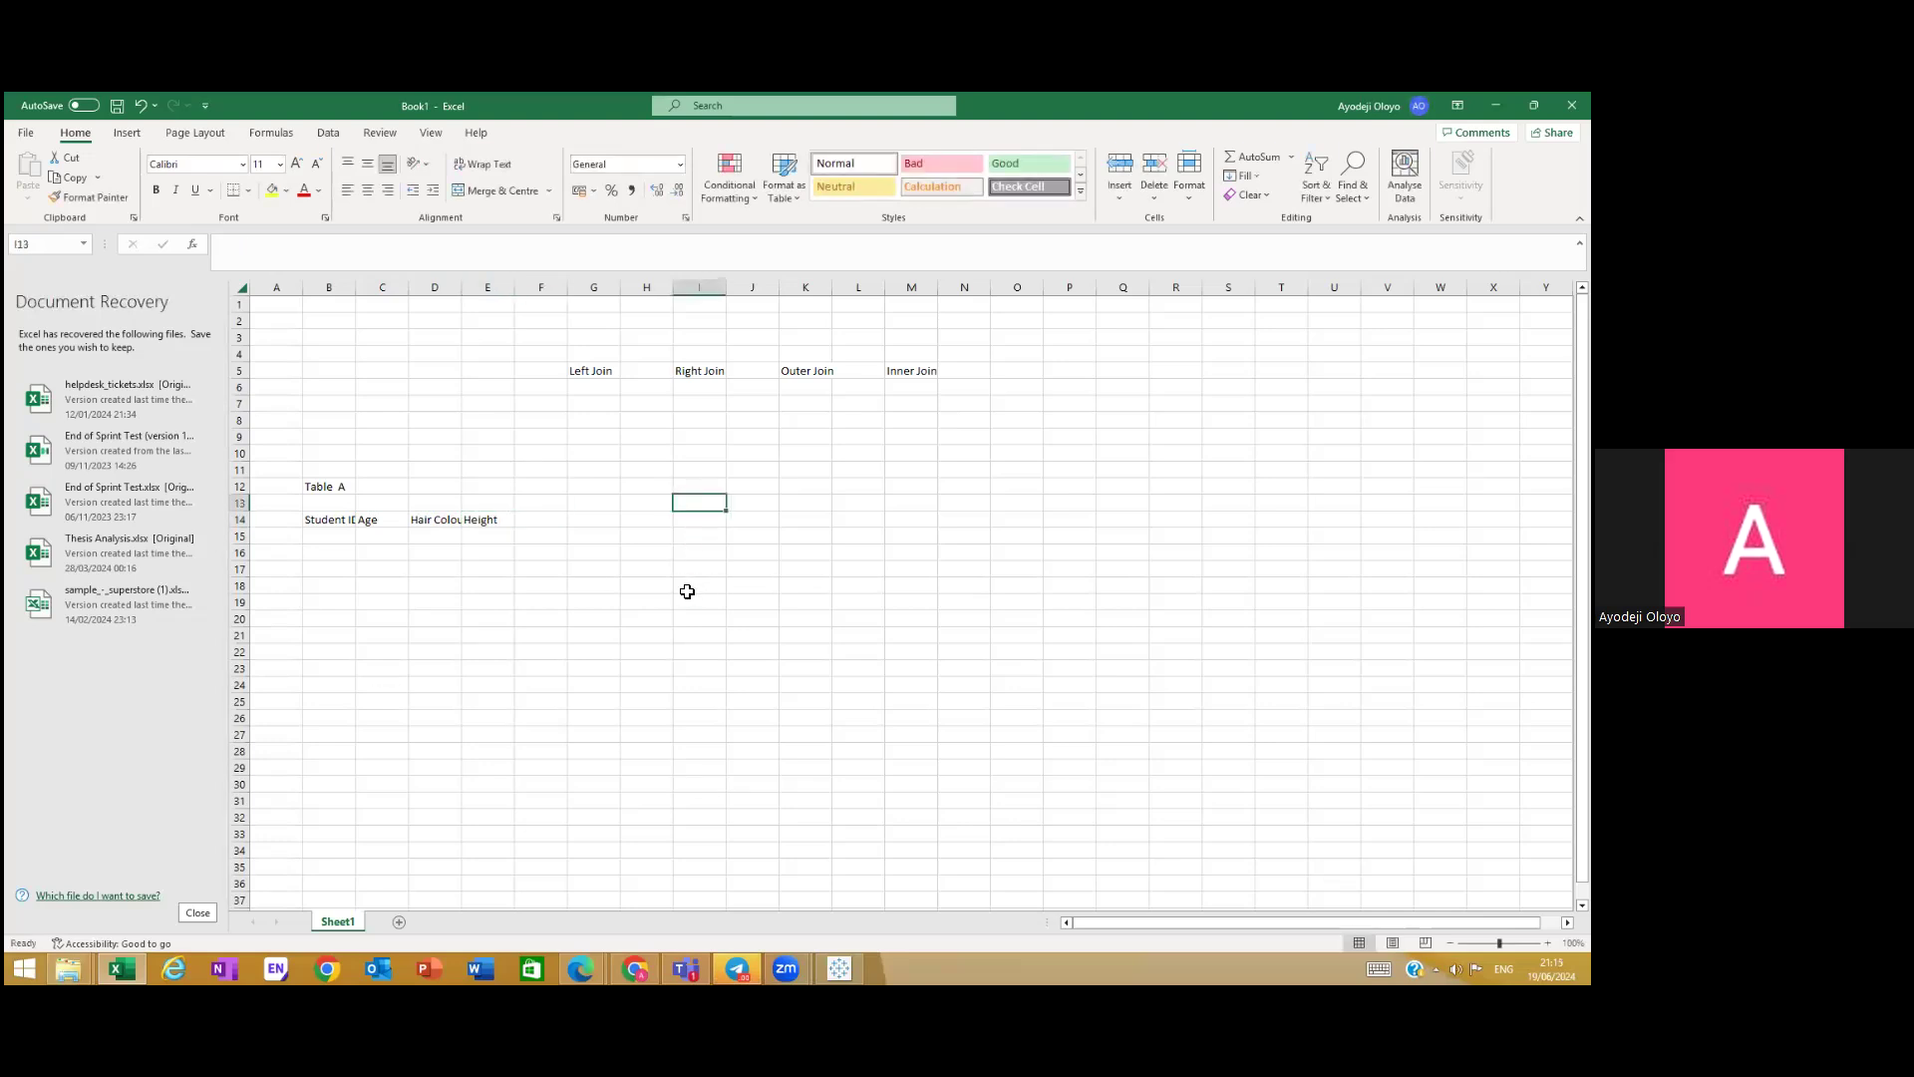
# Step: Enter the title Table B in cell B28 for the second table
pyautogui.click(323, 756)
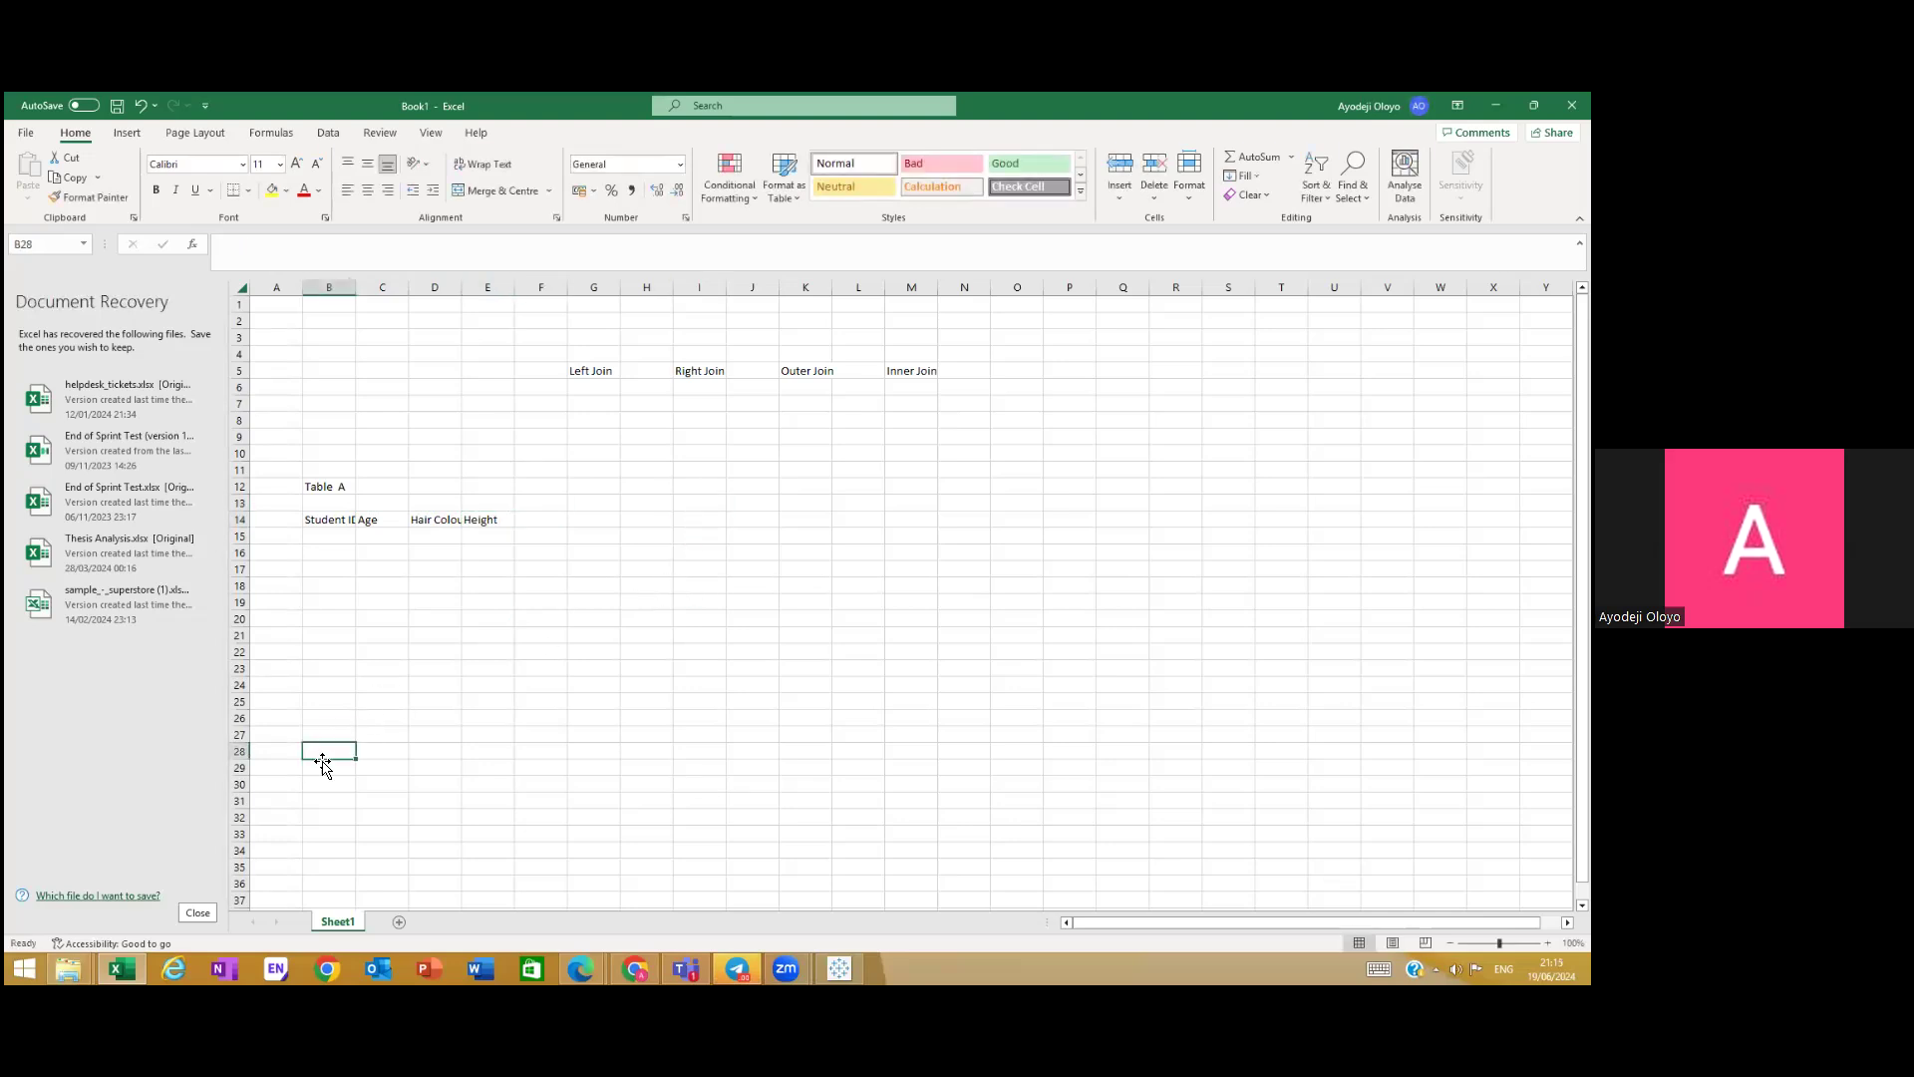
pyautogui.write('Tbak')
pyautogui.press('BackSpace')
pyautogui.press('BackSpace')
pyautogui.press('BackSpace')
pyautogui.write('able B')
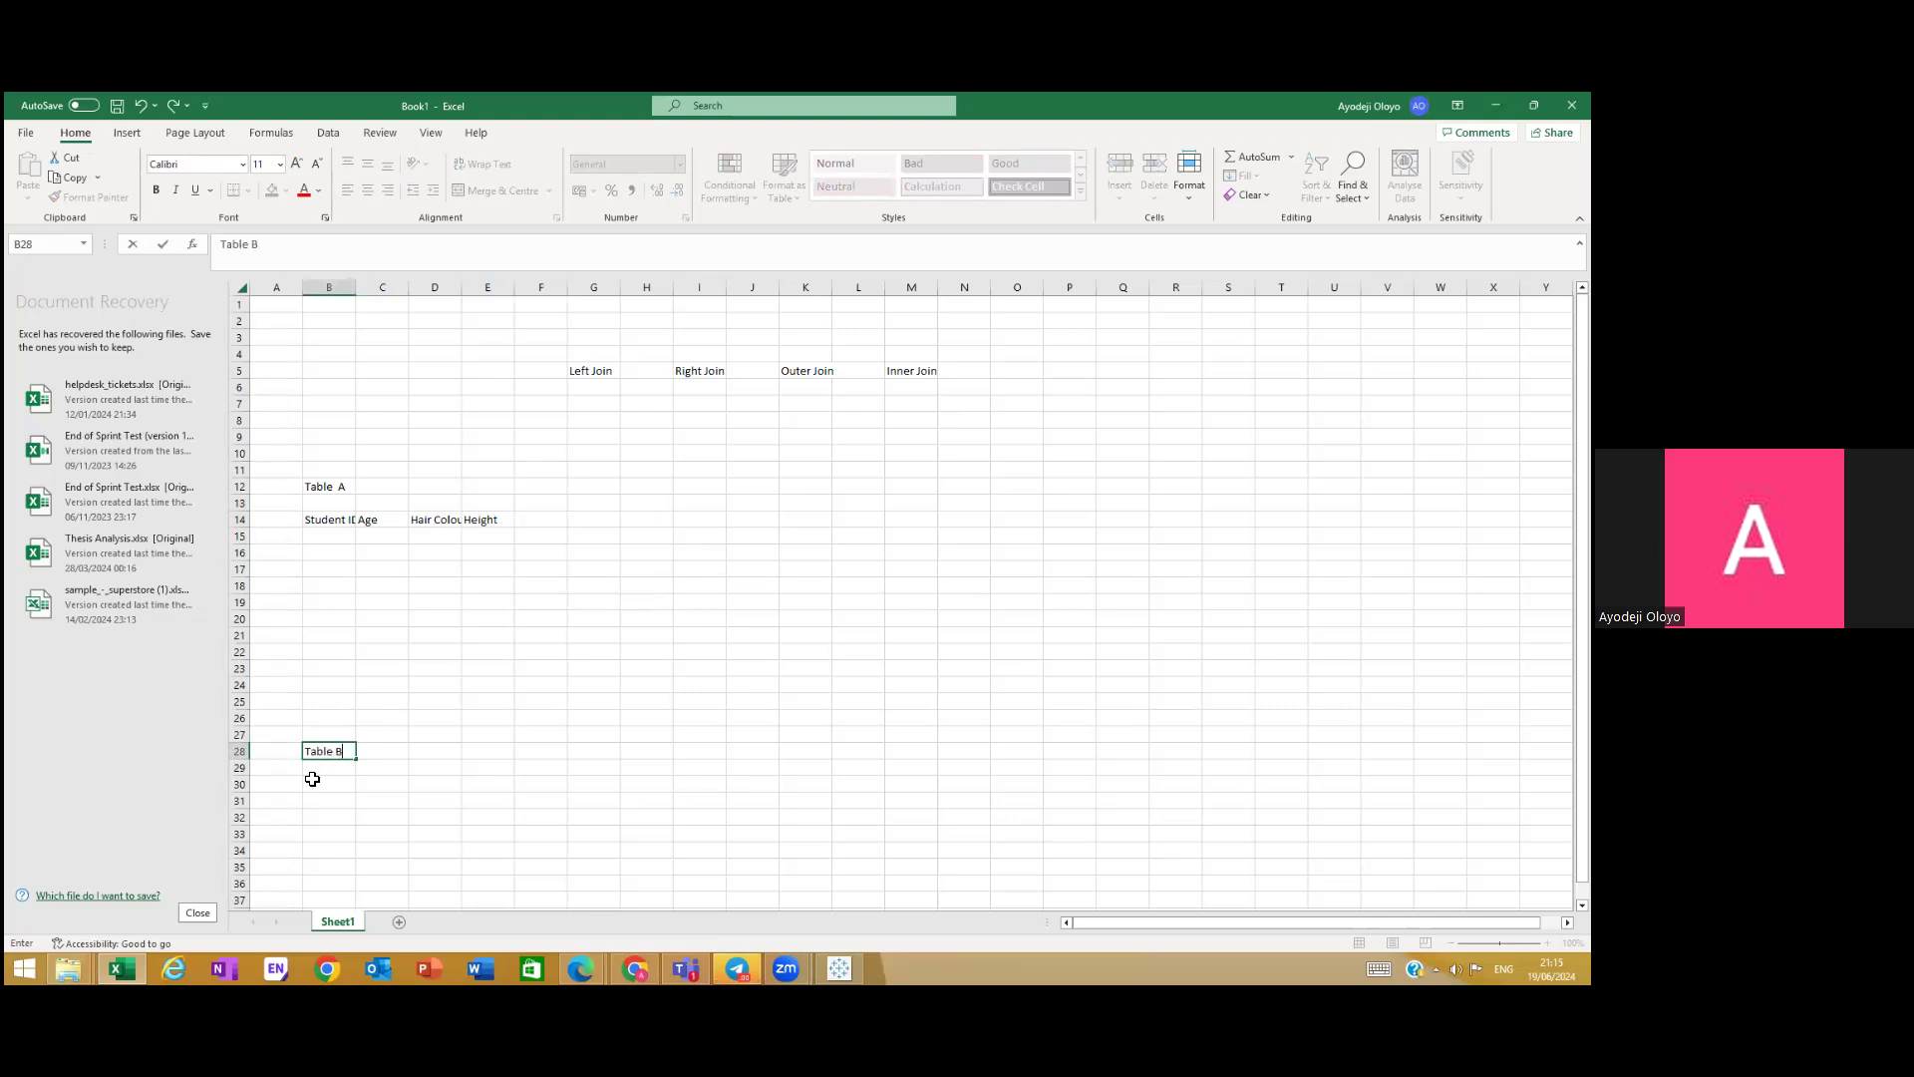
# Step: Autofit columns B and D to their header text and widen column C slightly
pyautogui.click(333, 523)
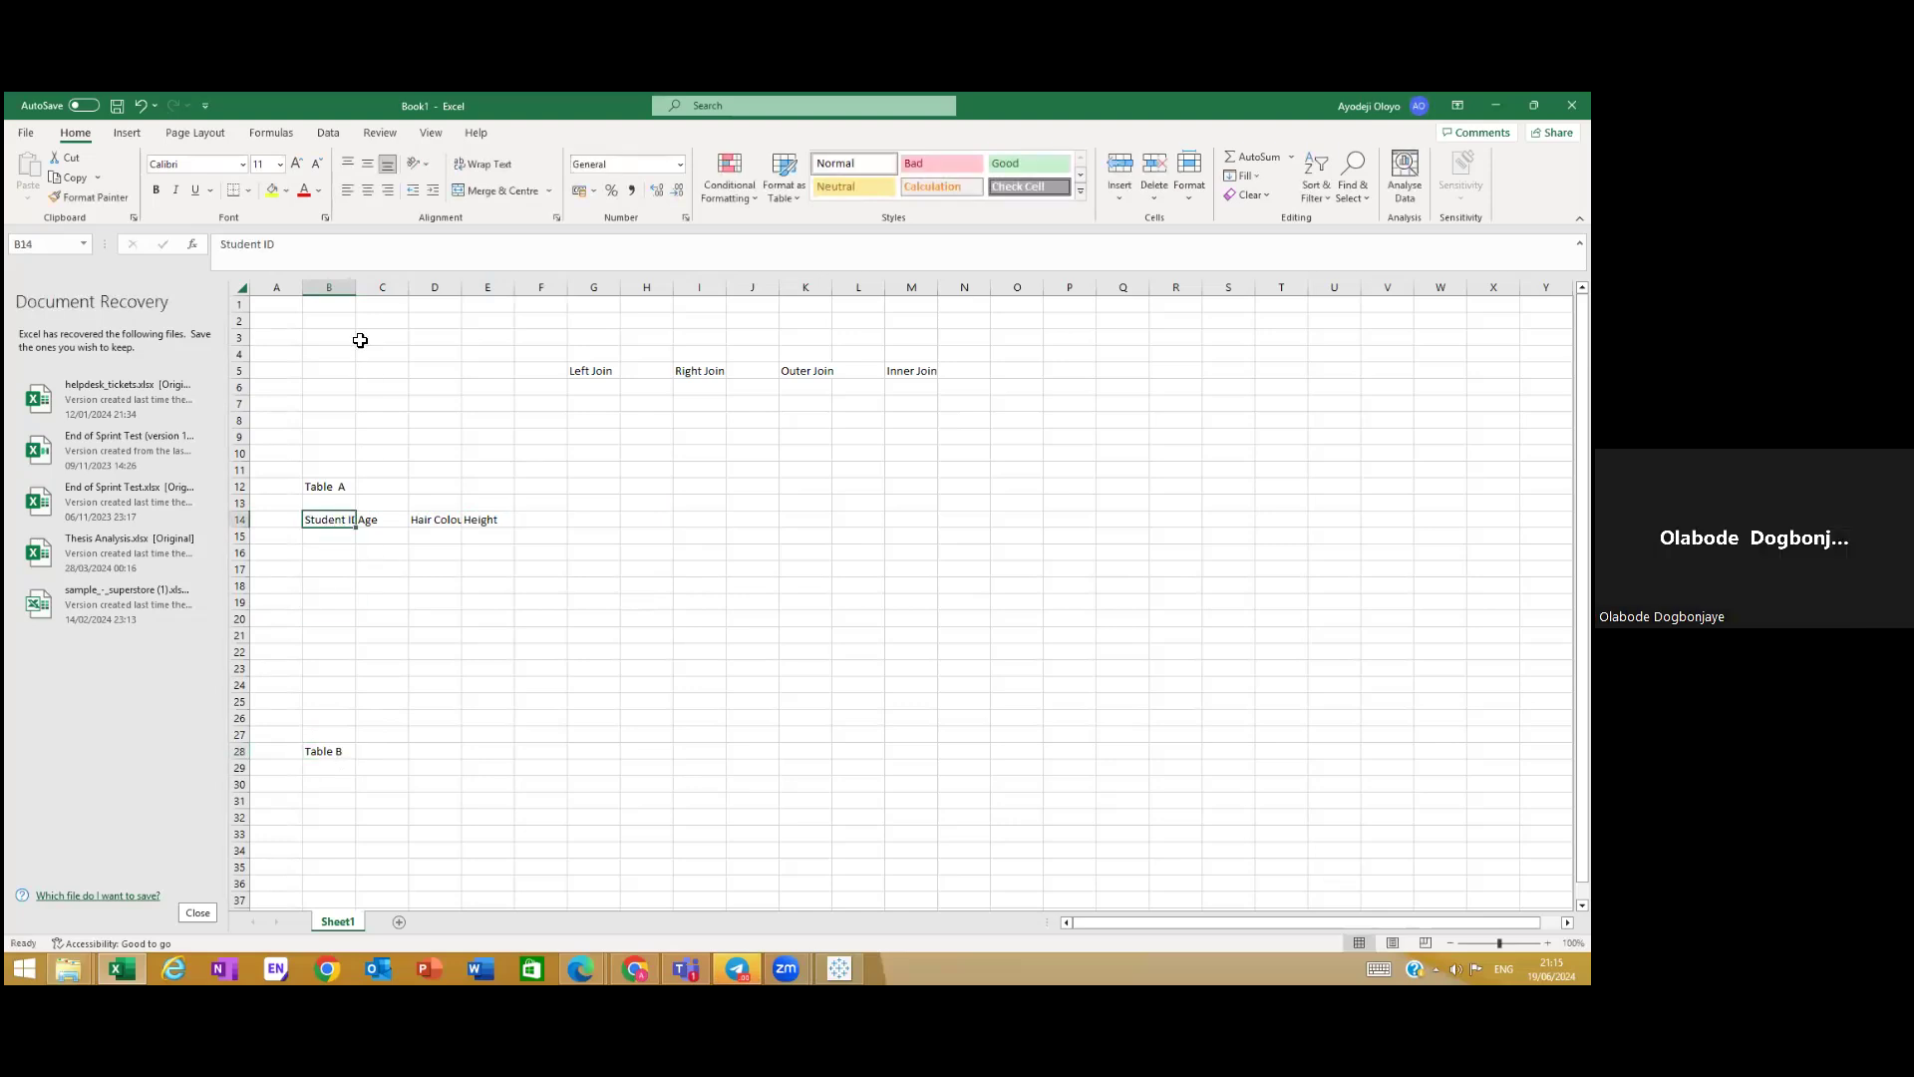
pyautogui.doubleClick(356, 286)
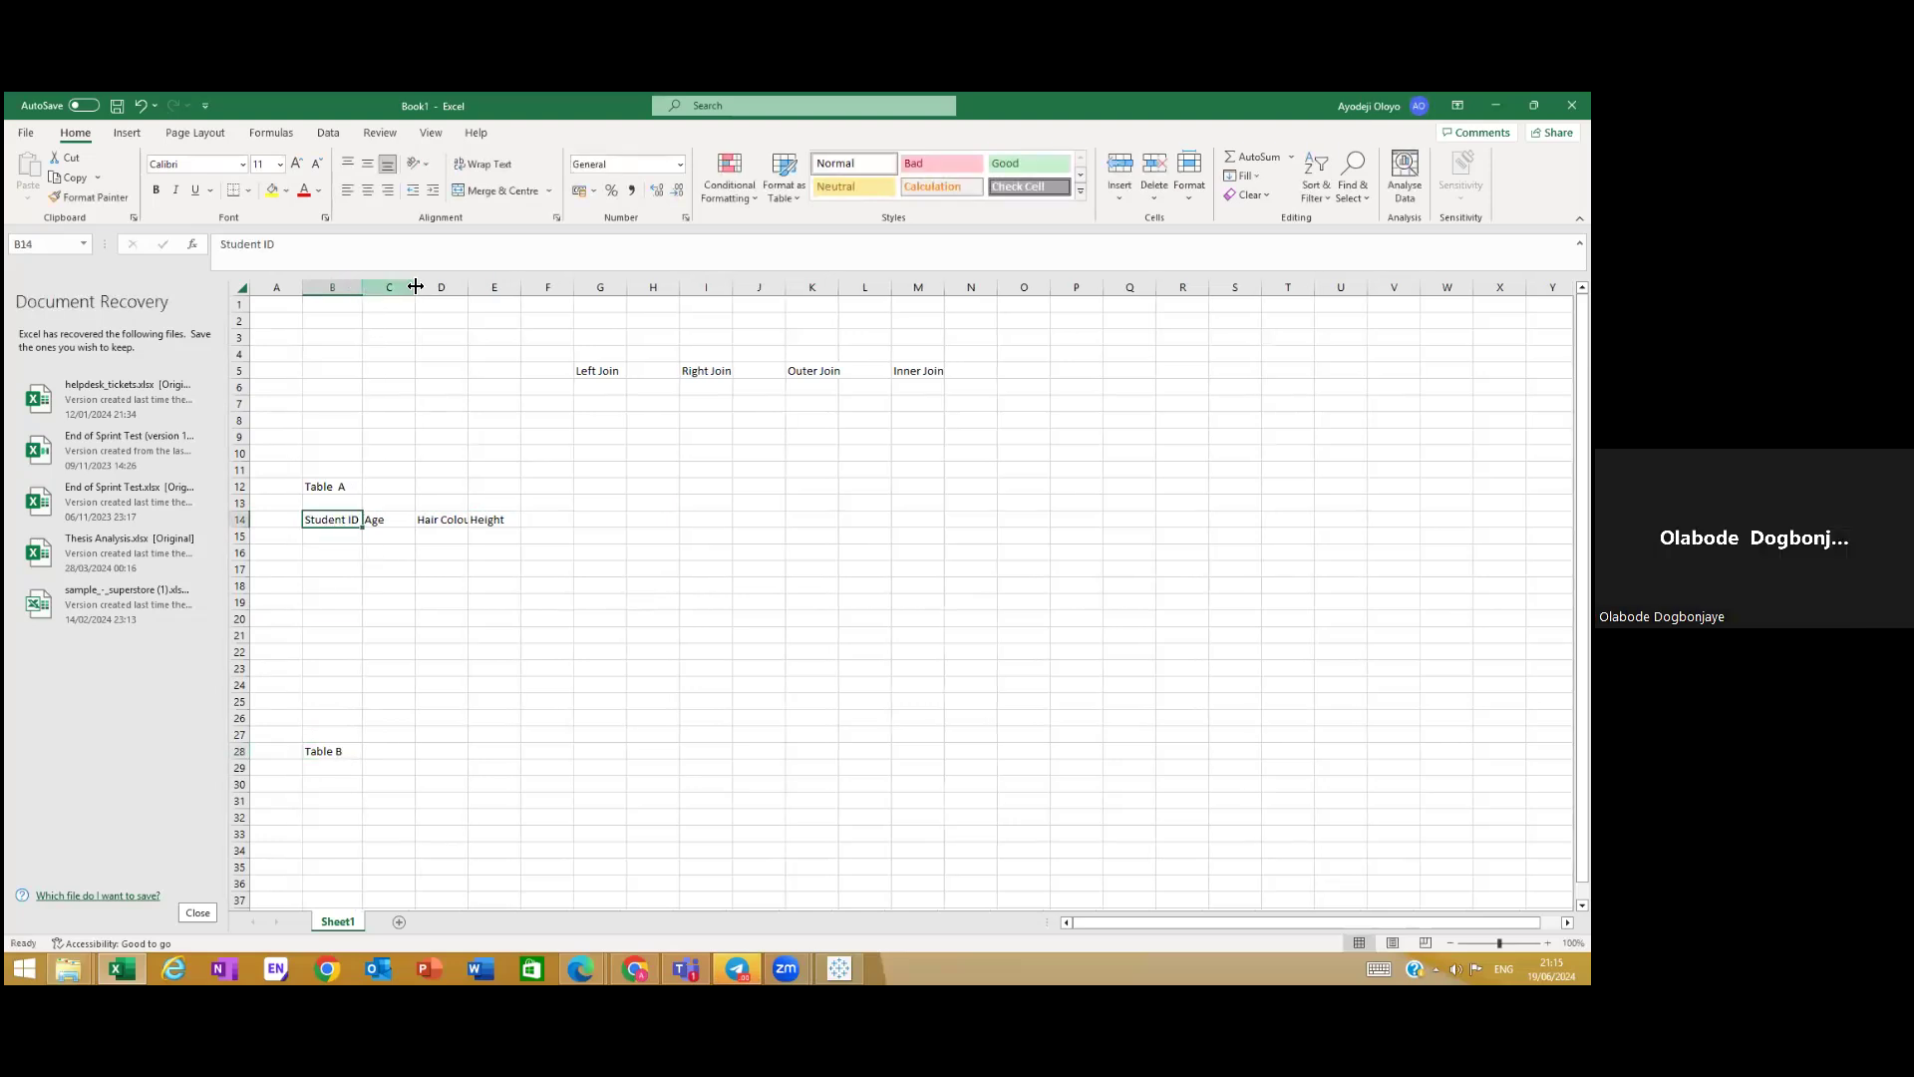
pyautogui.moveTo(416, 287)
pyautogui.mouseDown()
pyautogui.moveTo(388, 286)
pyautogui.moveTo(422, 286)
pyautogui.mouseUp()
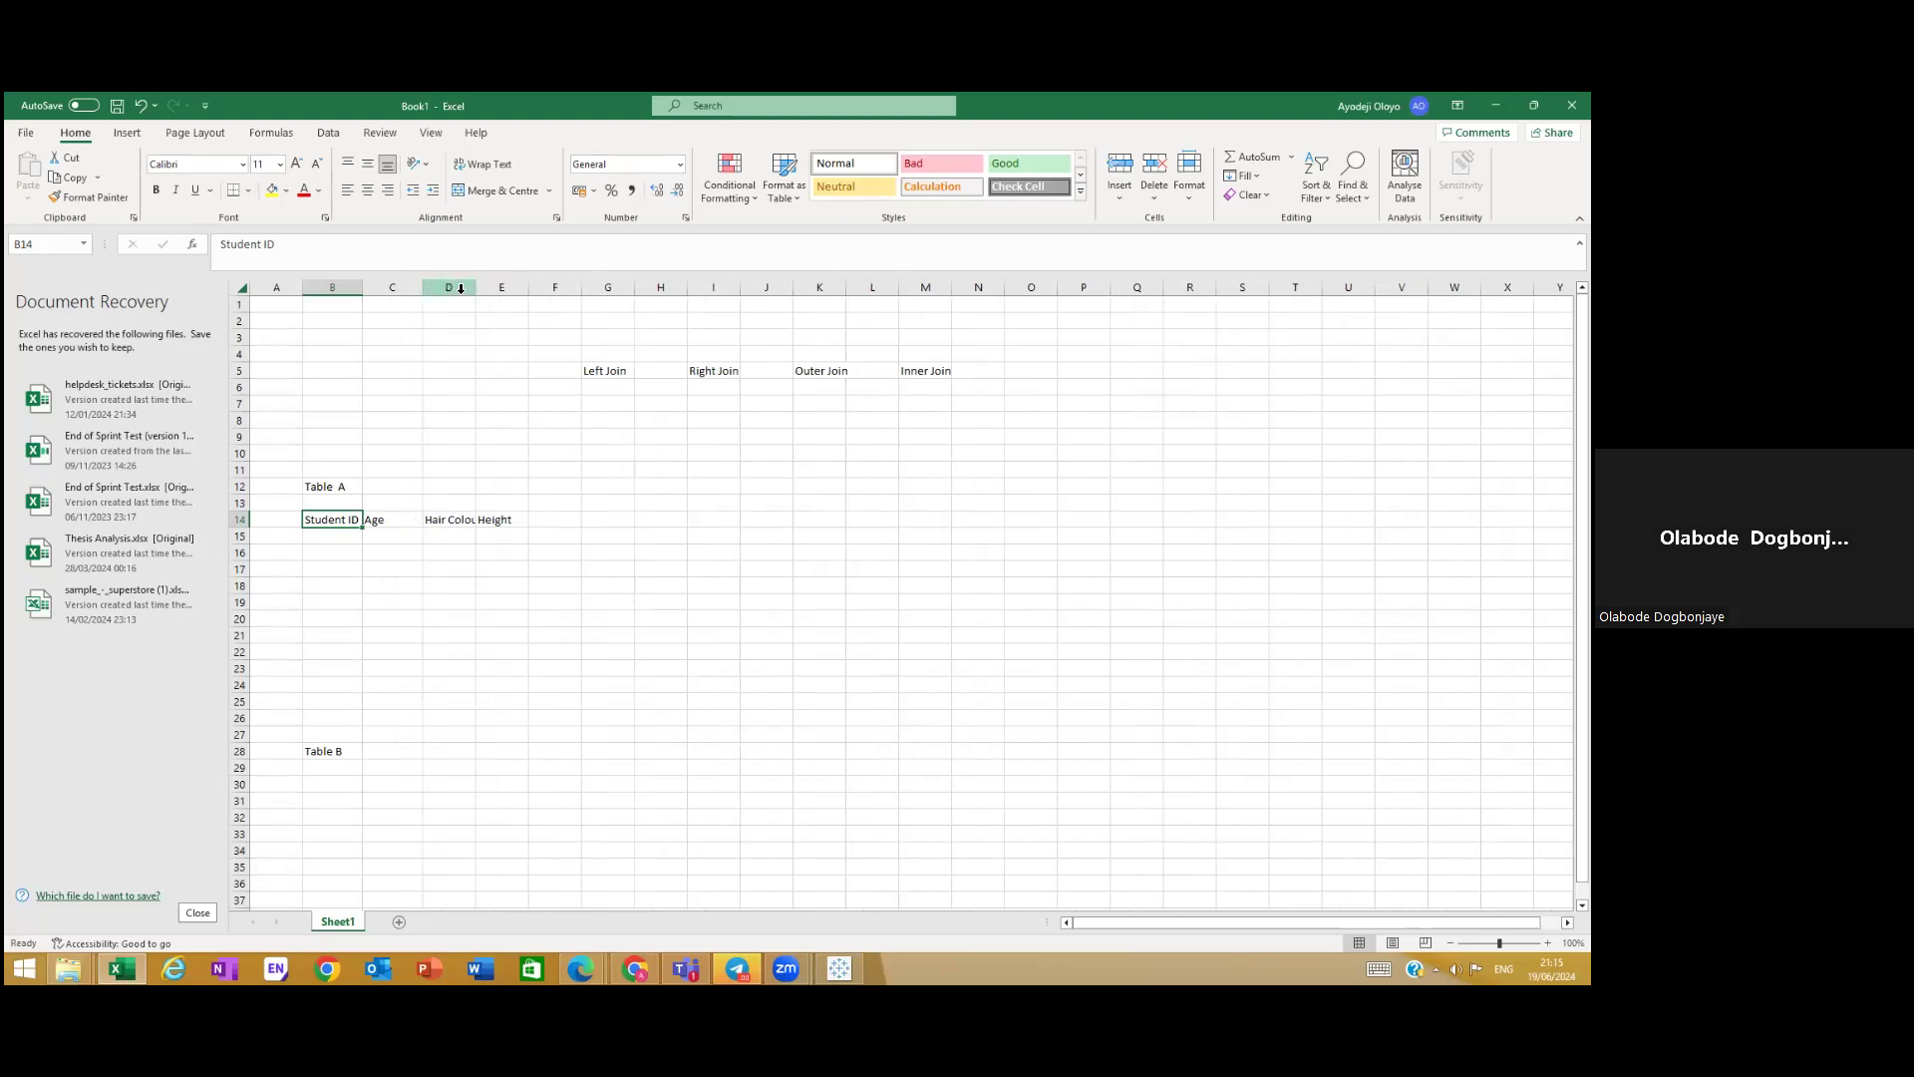
pyautogui.doubleClick(476, 287)
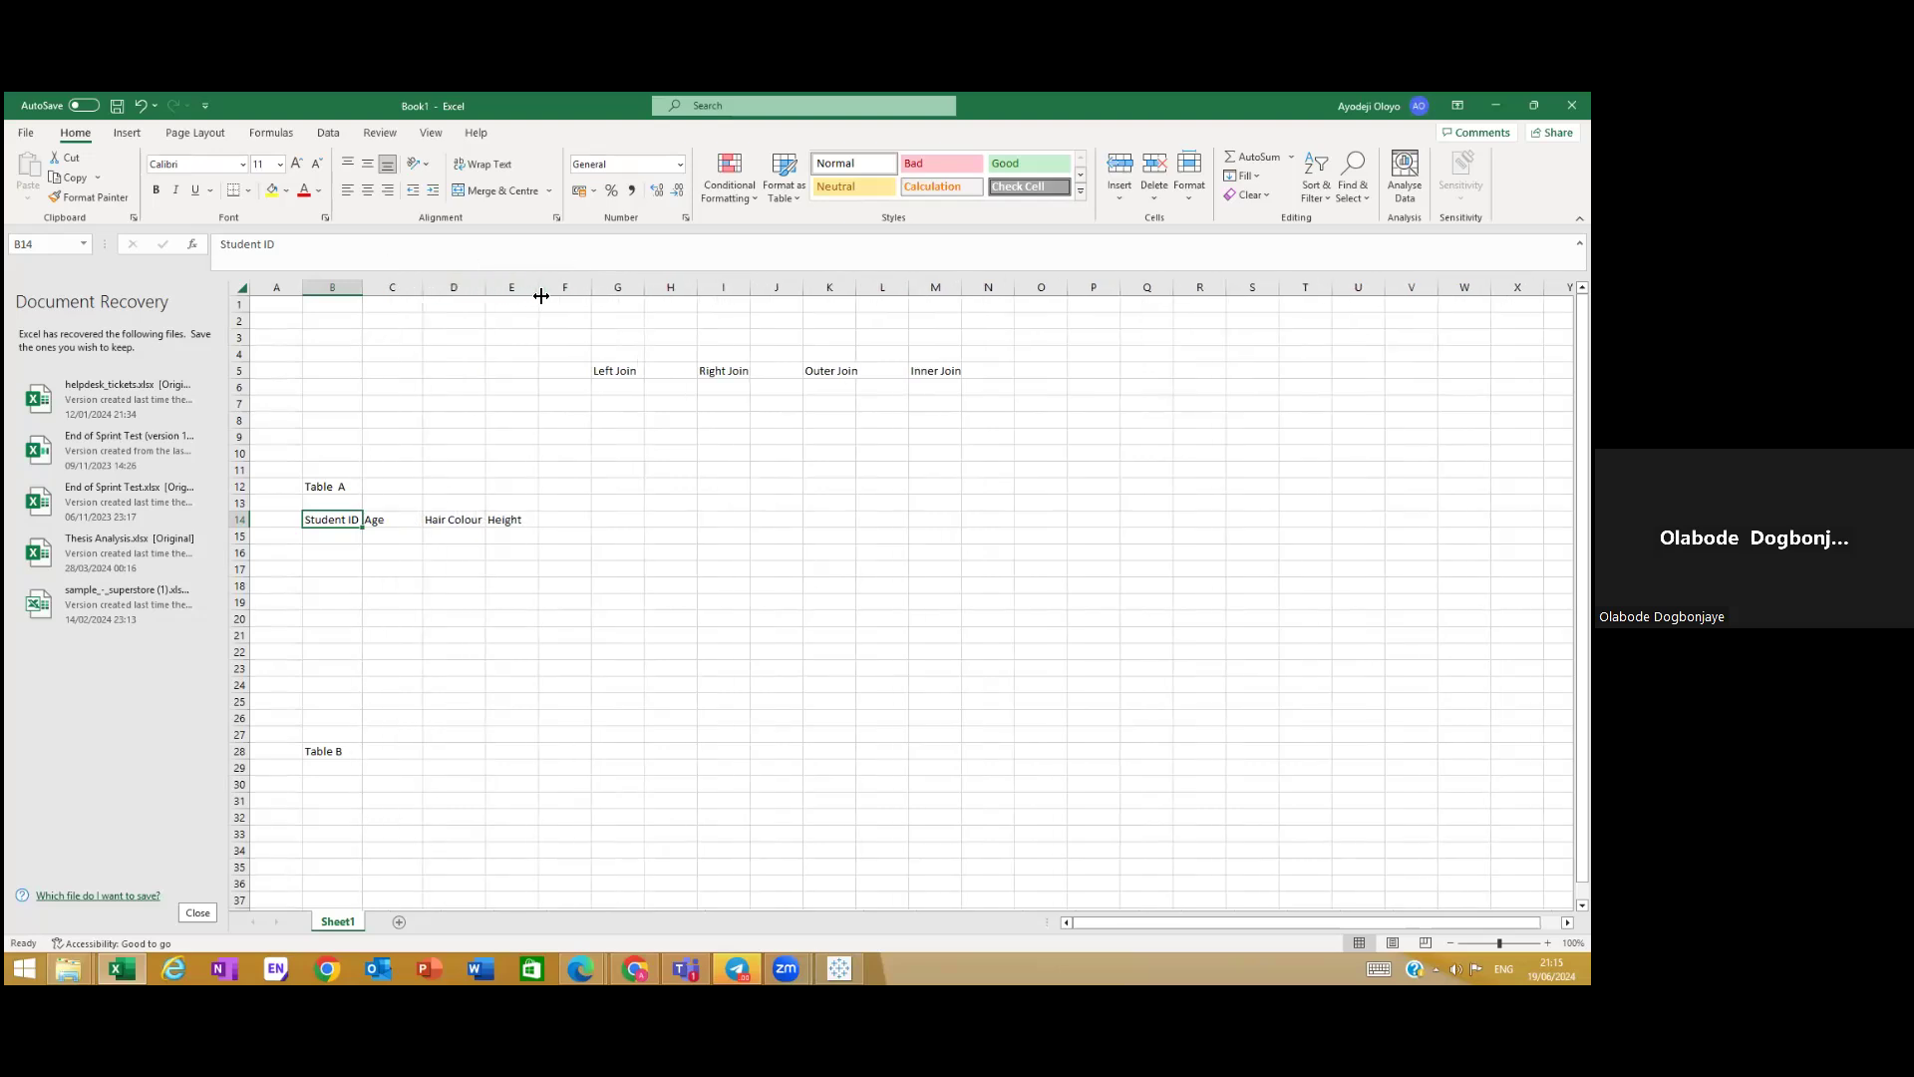
# Step: Enter the column header Student ID in B29, directly under the Table B title
pyautogui.click(332, 768)
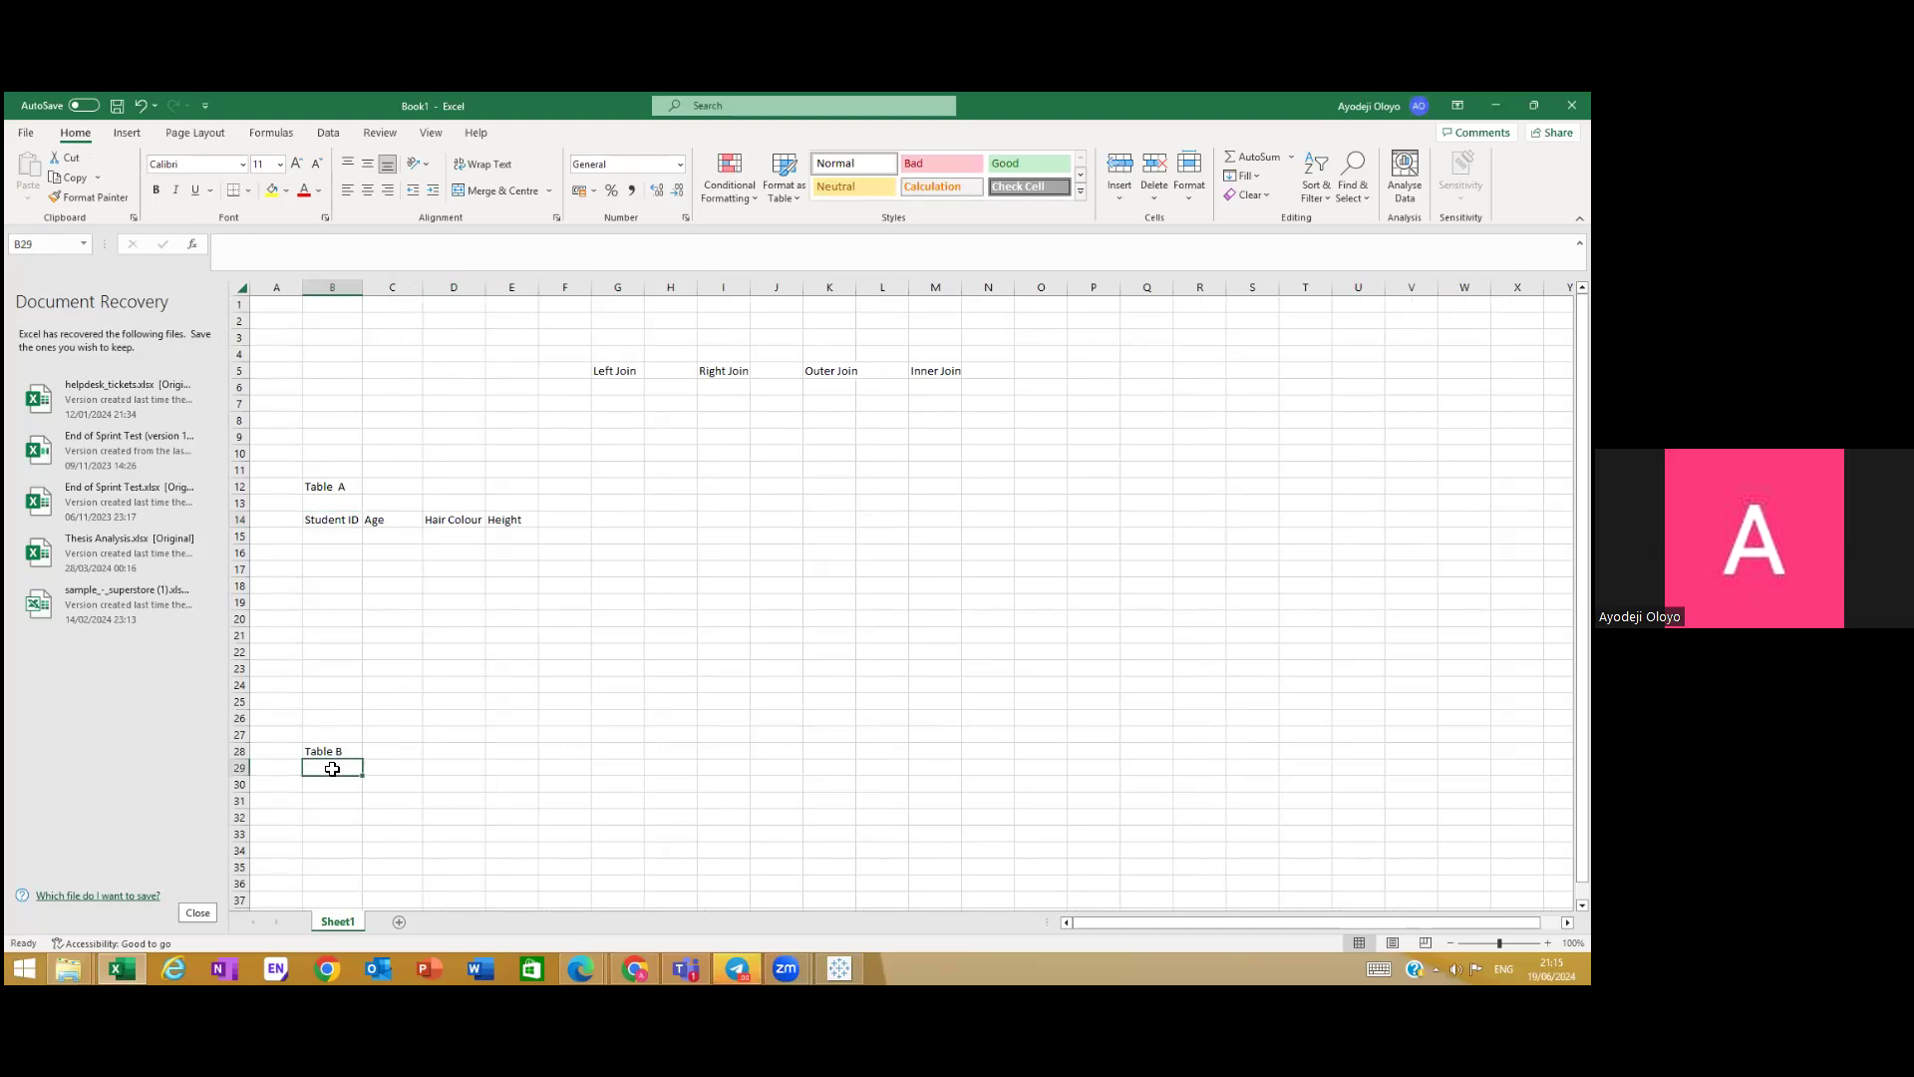
pyautogui.write('Sti')
pyautogui.press('BackSpace')
pyautogui.write('Tuse')
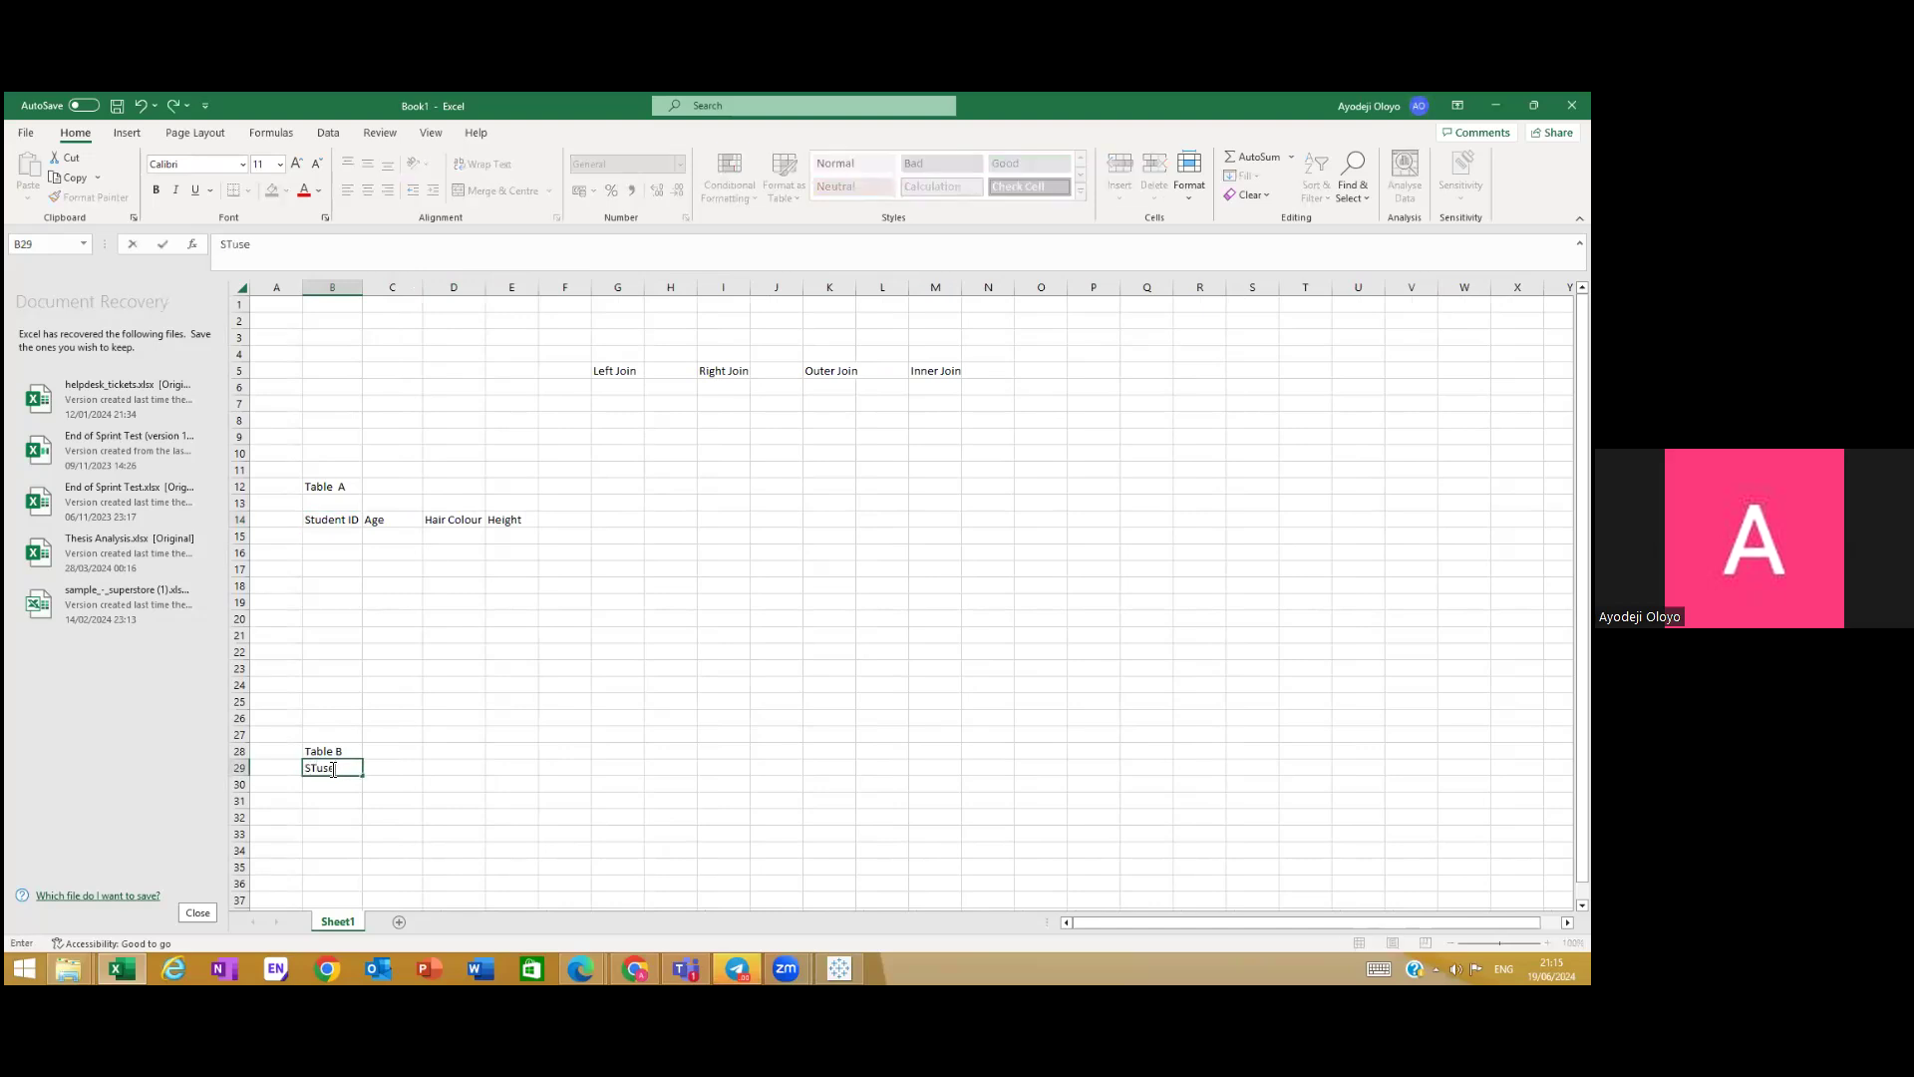
pyautogui.press('BackSpace')
pyautogui.press('BackSpace')
pyautogui.press('BackSpace')
pyautogui.write('Tudent')
pyautogui.press('BackSpace')
pyautogui.write('t')
pyautogui.click(363, 774)
pyautogui.doubleClick(344, 768)
pyautogui.write('ID')
# Step: Add the Table B column headers Course in C29 and Department in D29
pyautogui.click(417, 768)
pyautogui.write('C')
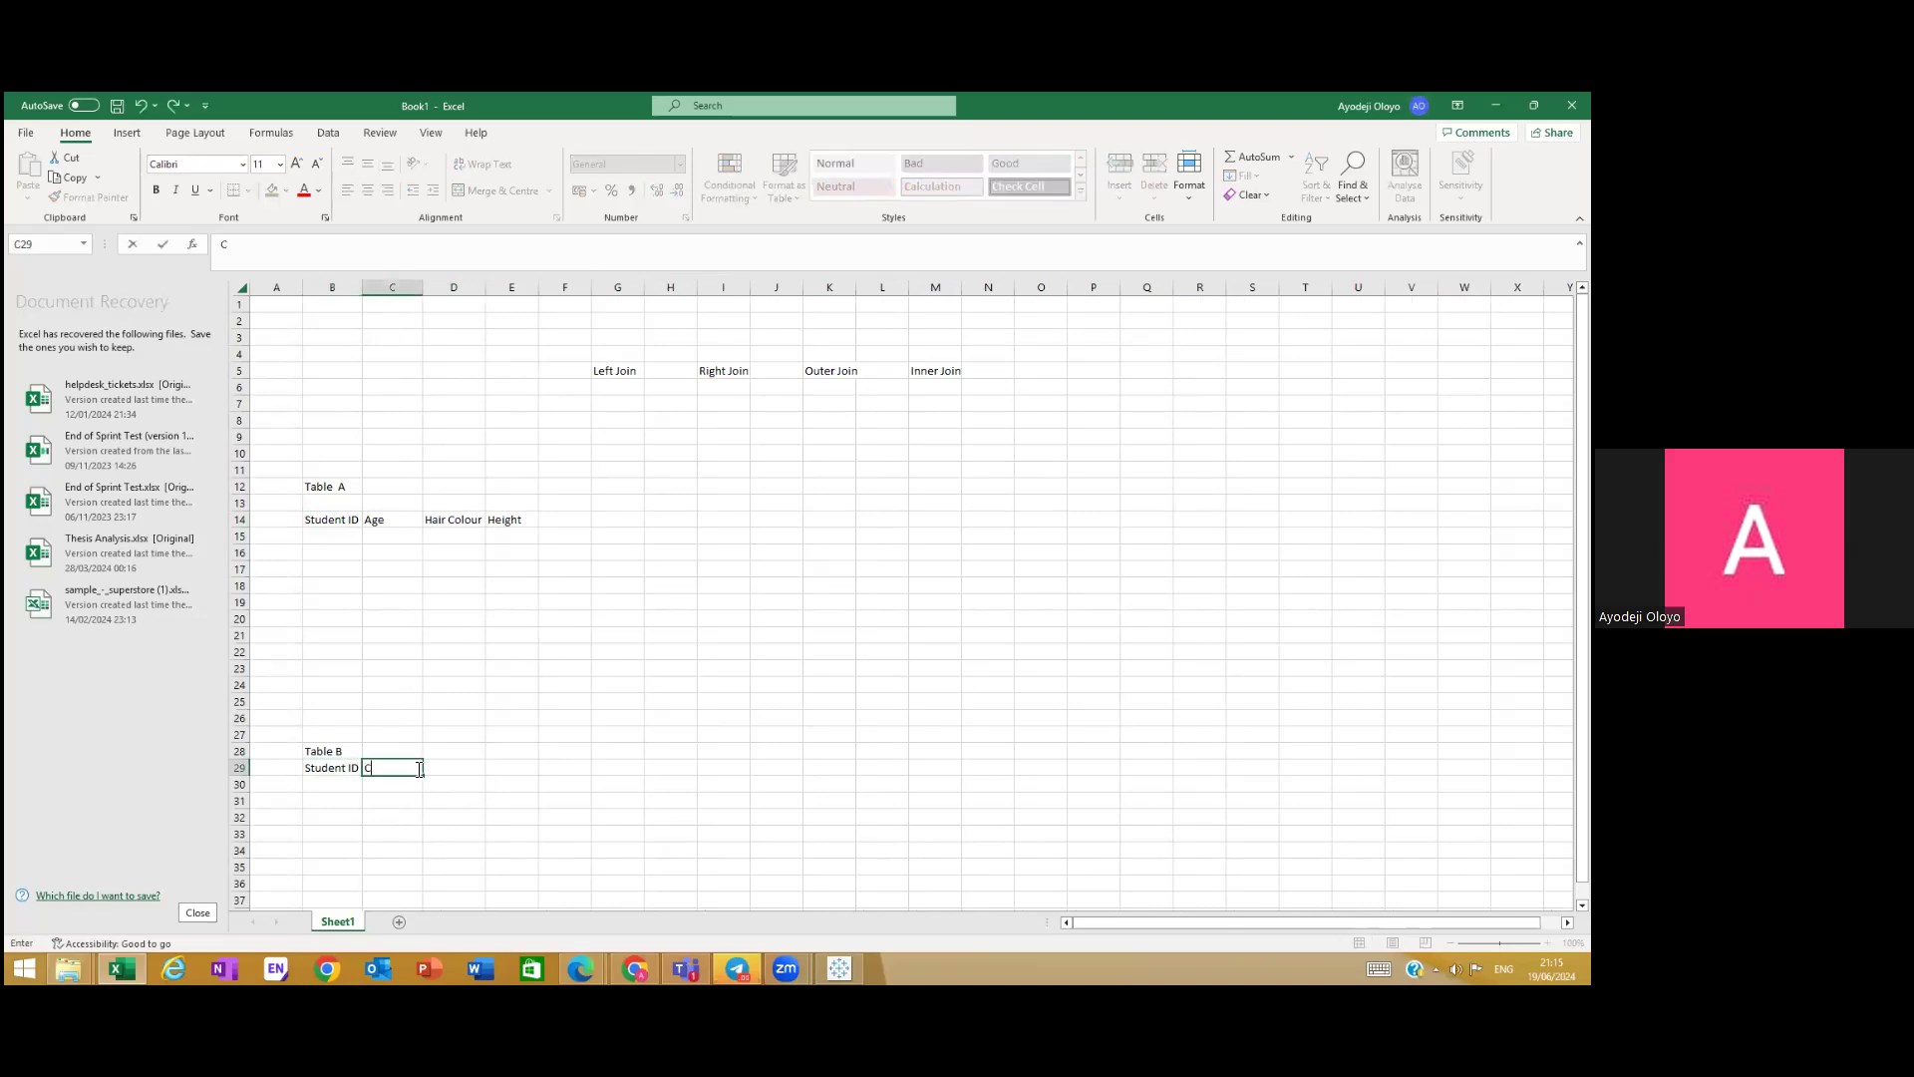
pyautogui.write('ourse')
pyautogui.click(446, 768)
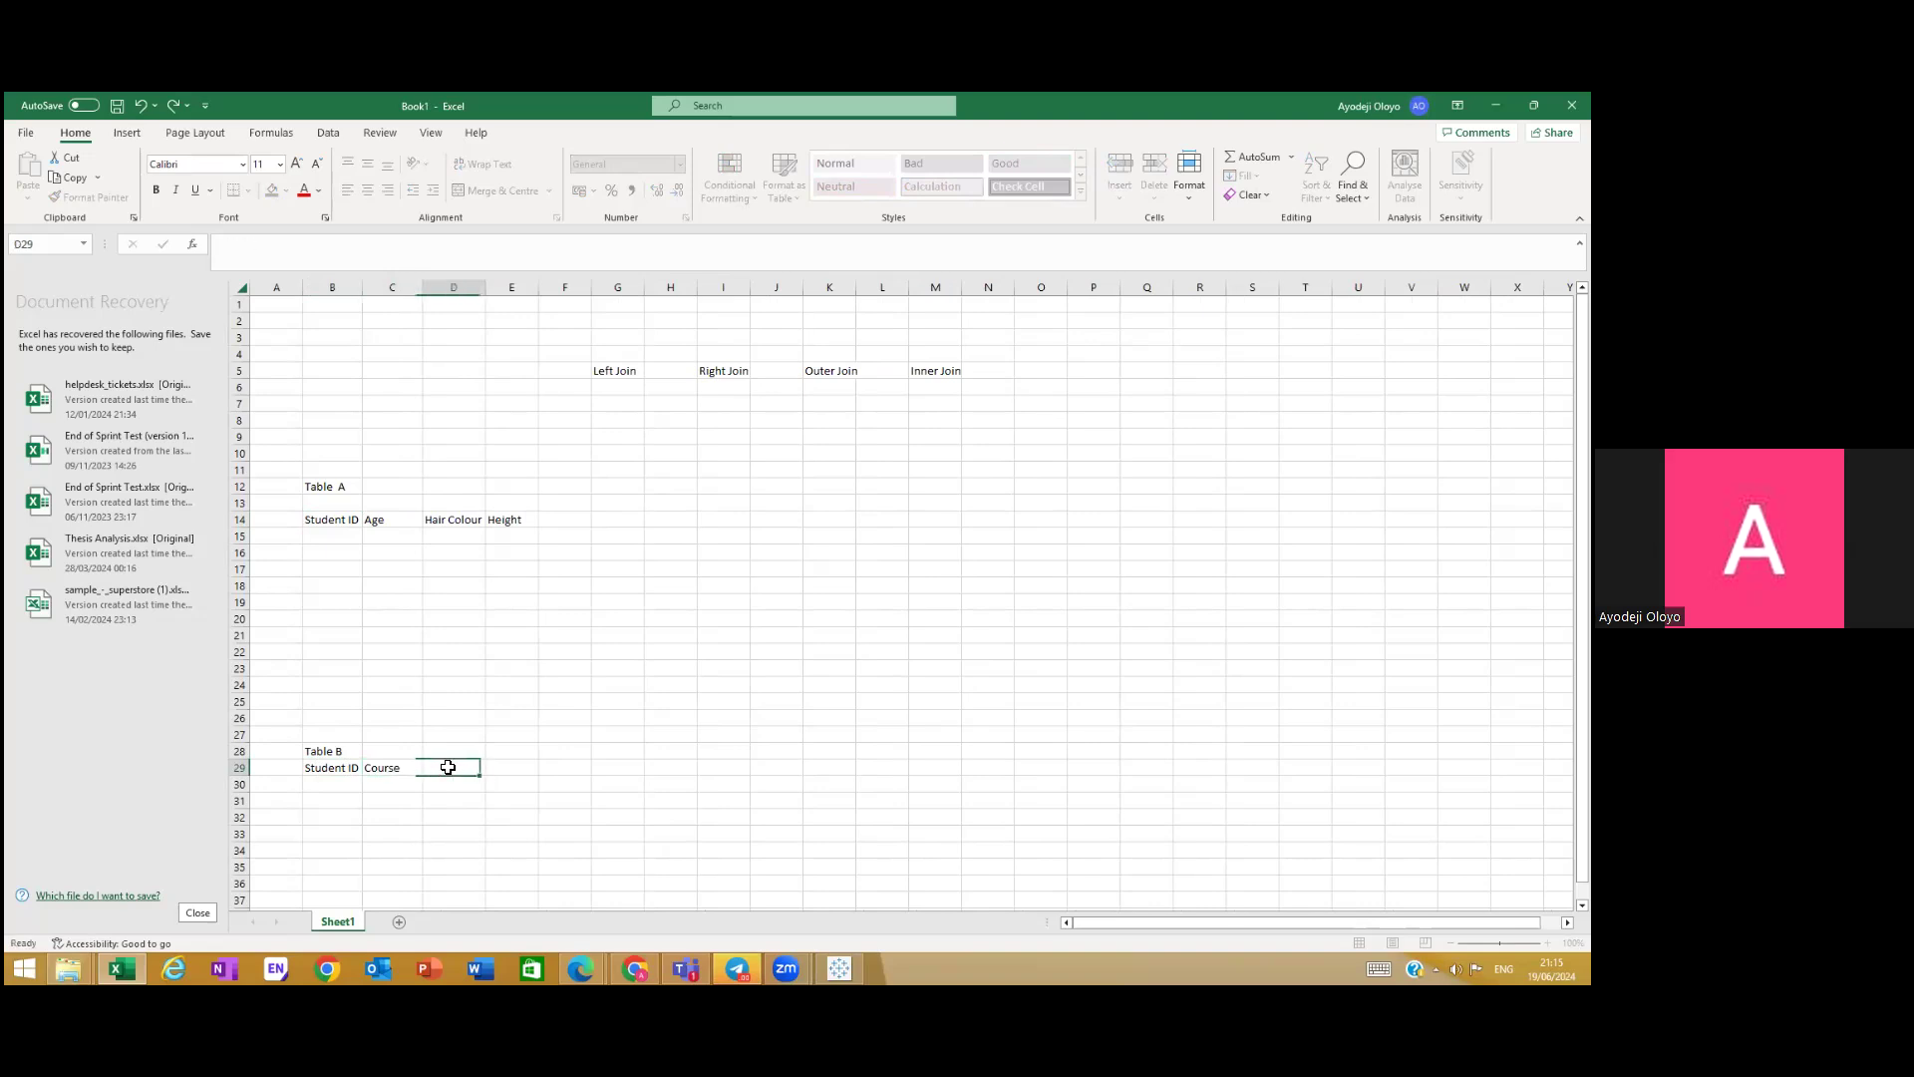
pyautogui.write('Department')
pyautogui.click(585, 720)
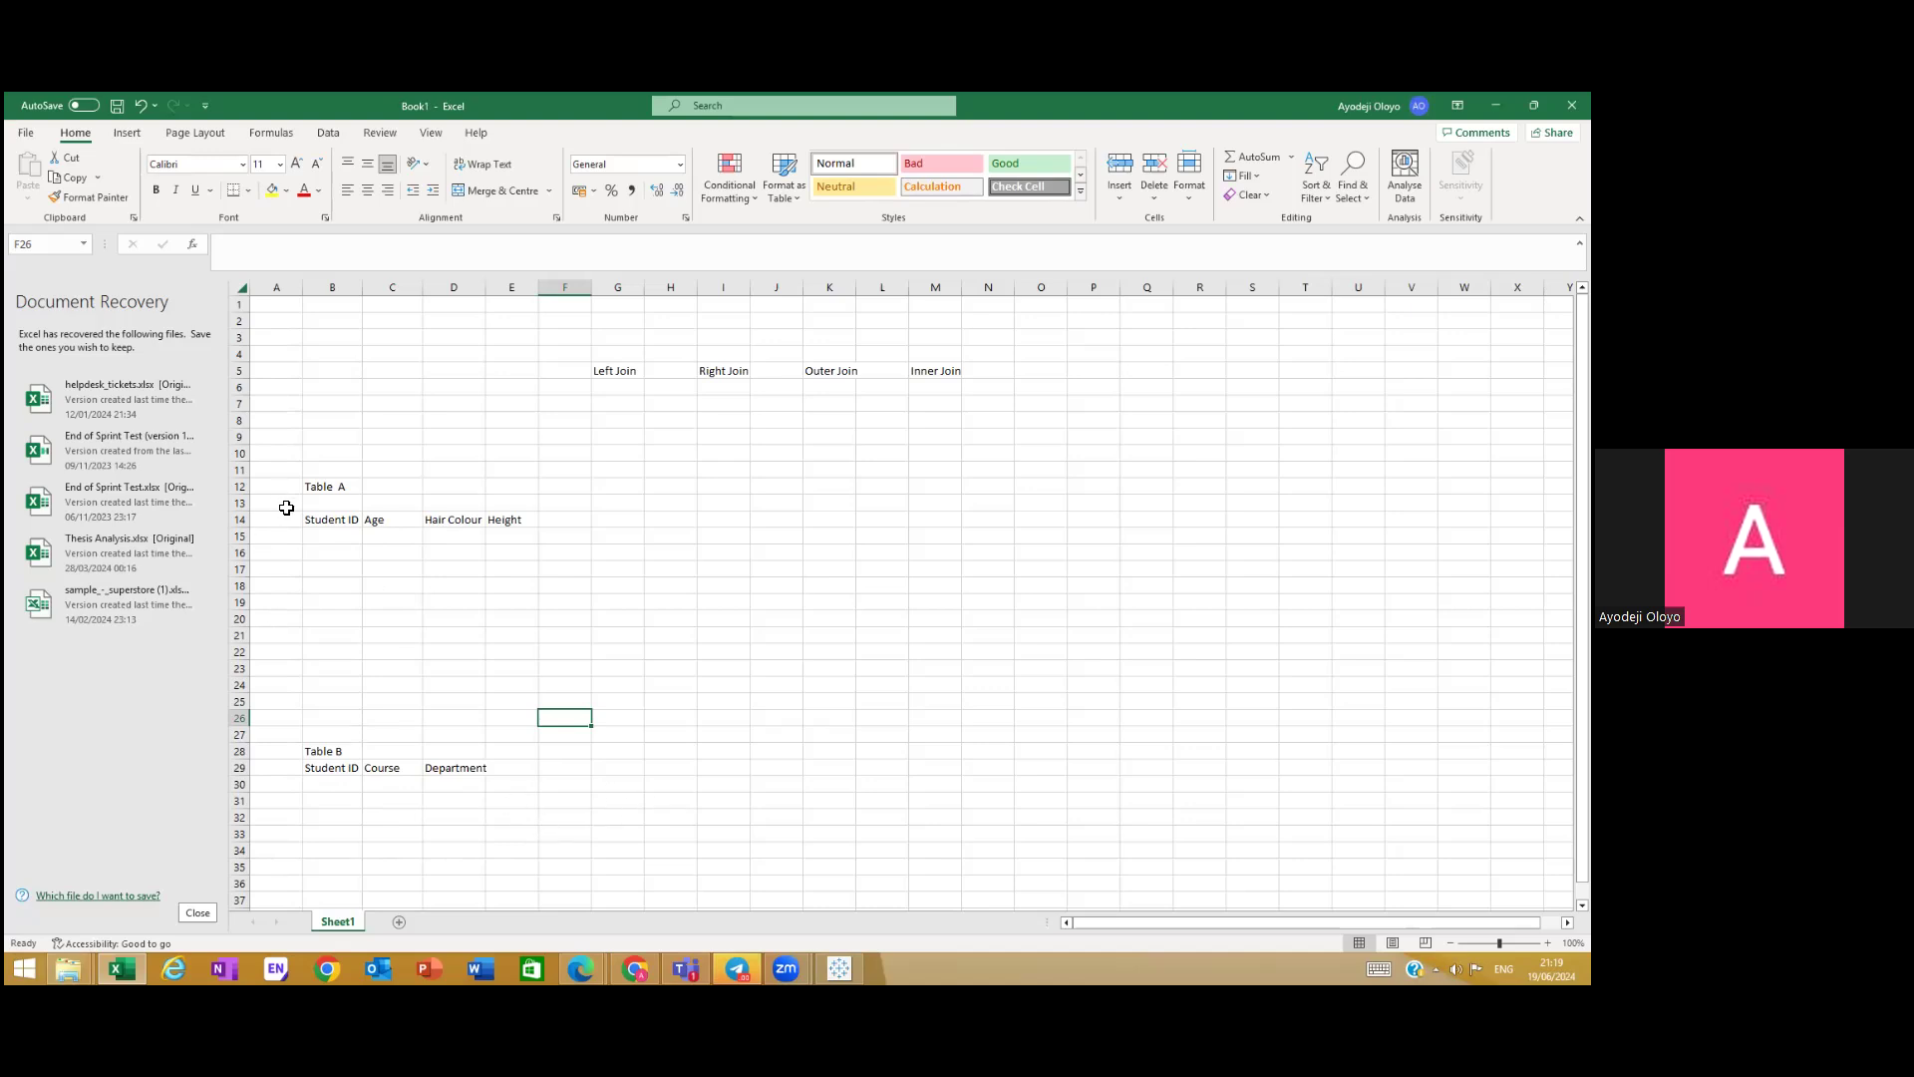
# Step: Fill Table A's Student ID column with the numbers 1 to 10 in B15 through B24
pyautogui.click(340, 536)
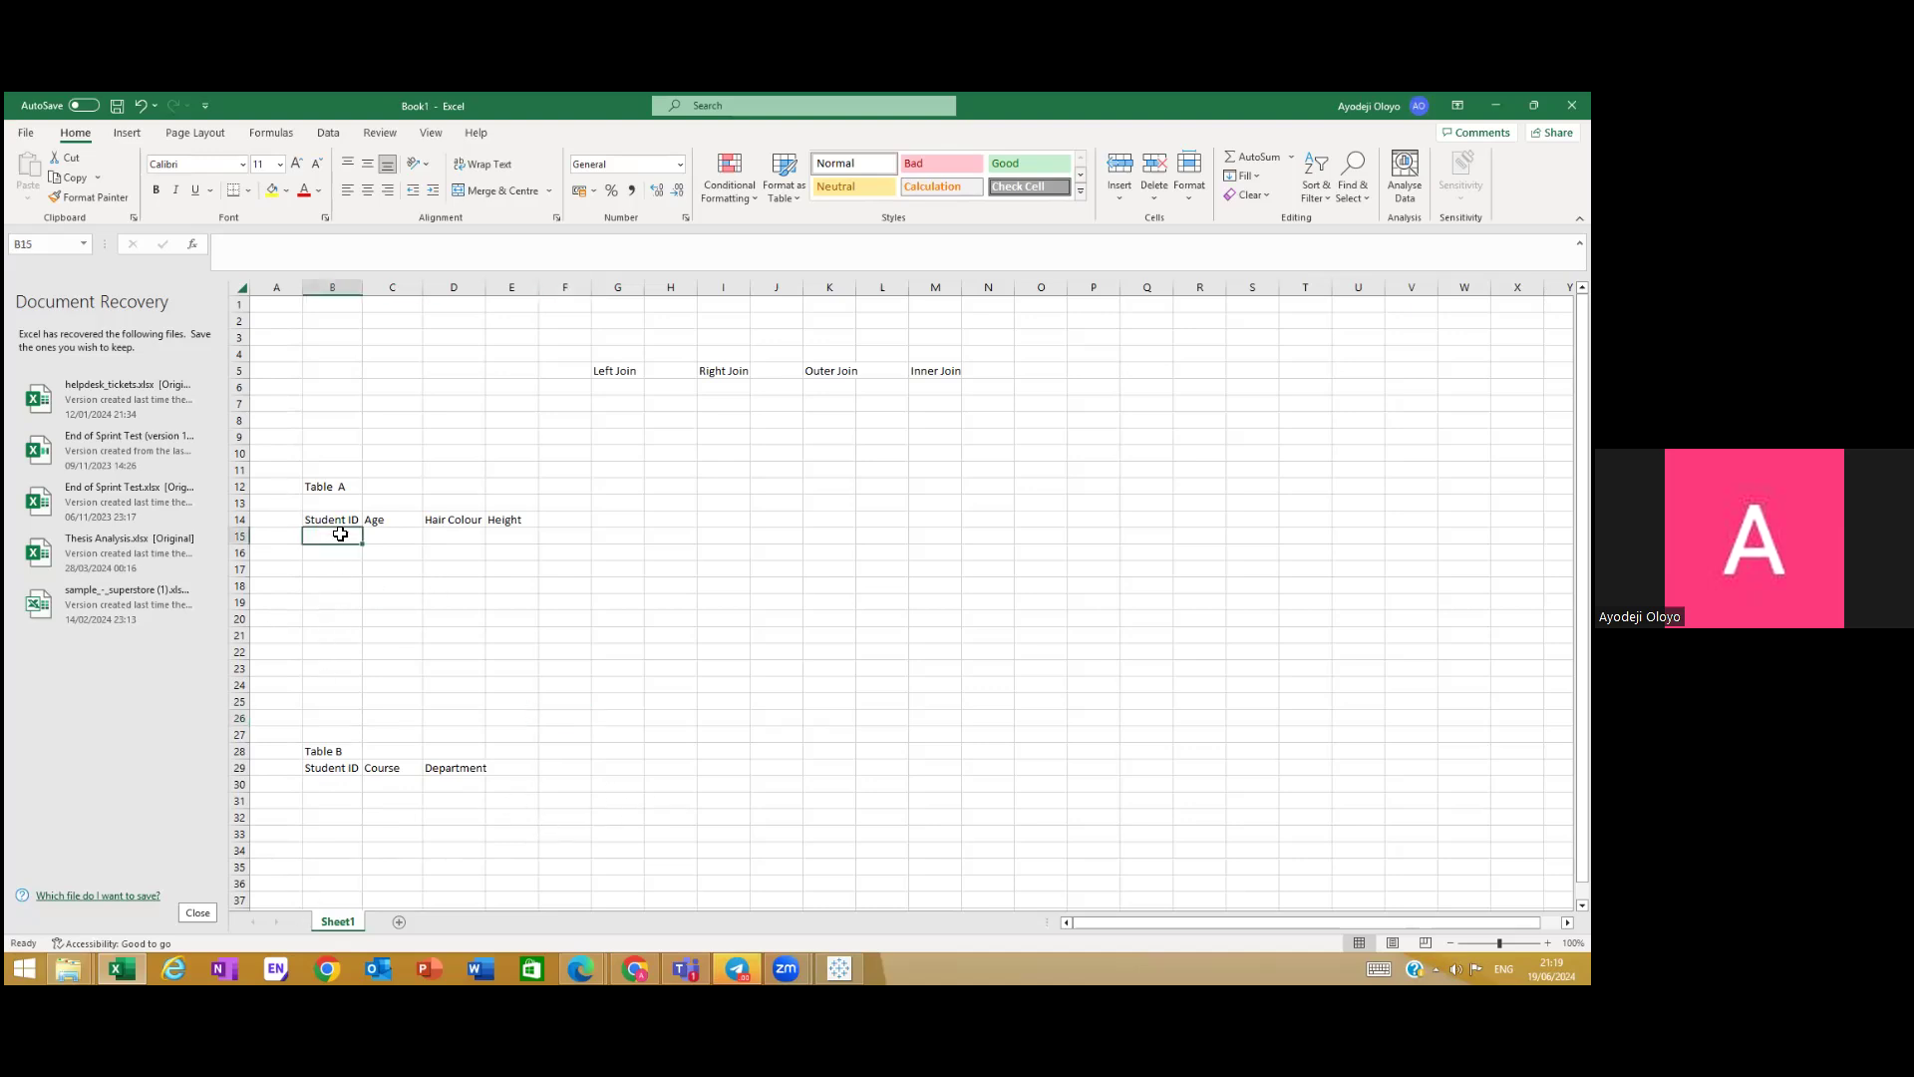
pyautogui.write('1')
pyautogui.press('Return')
pyautogui.write('2')
pyautogui.press('Return')
pyautogui.write('3')
pyautogui.press('Return')
pyautogui.write('4')
pyautogui.press('Return')
pyautogui.write('5')
pyautogui.press('Return')
pyautogui.write('5')
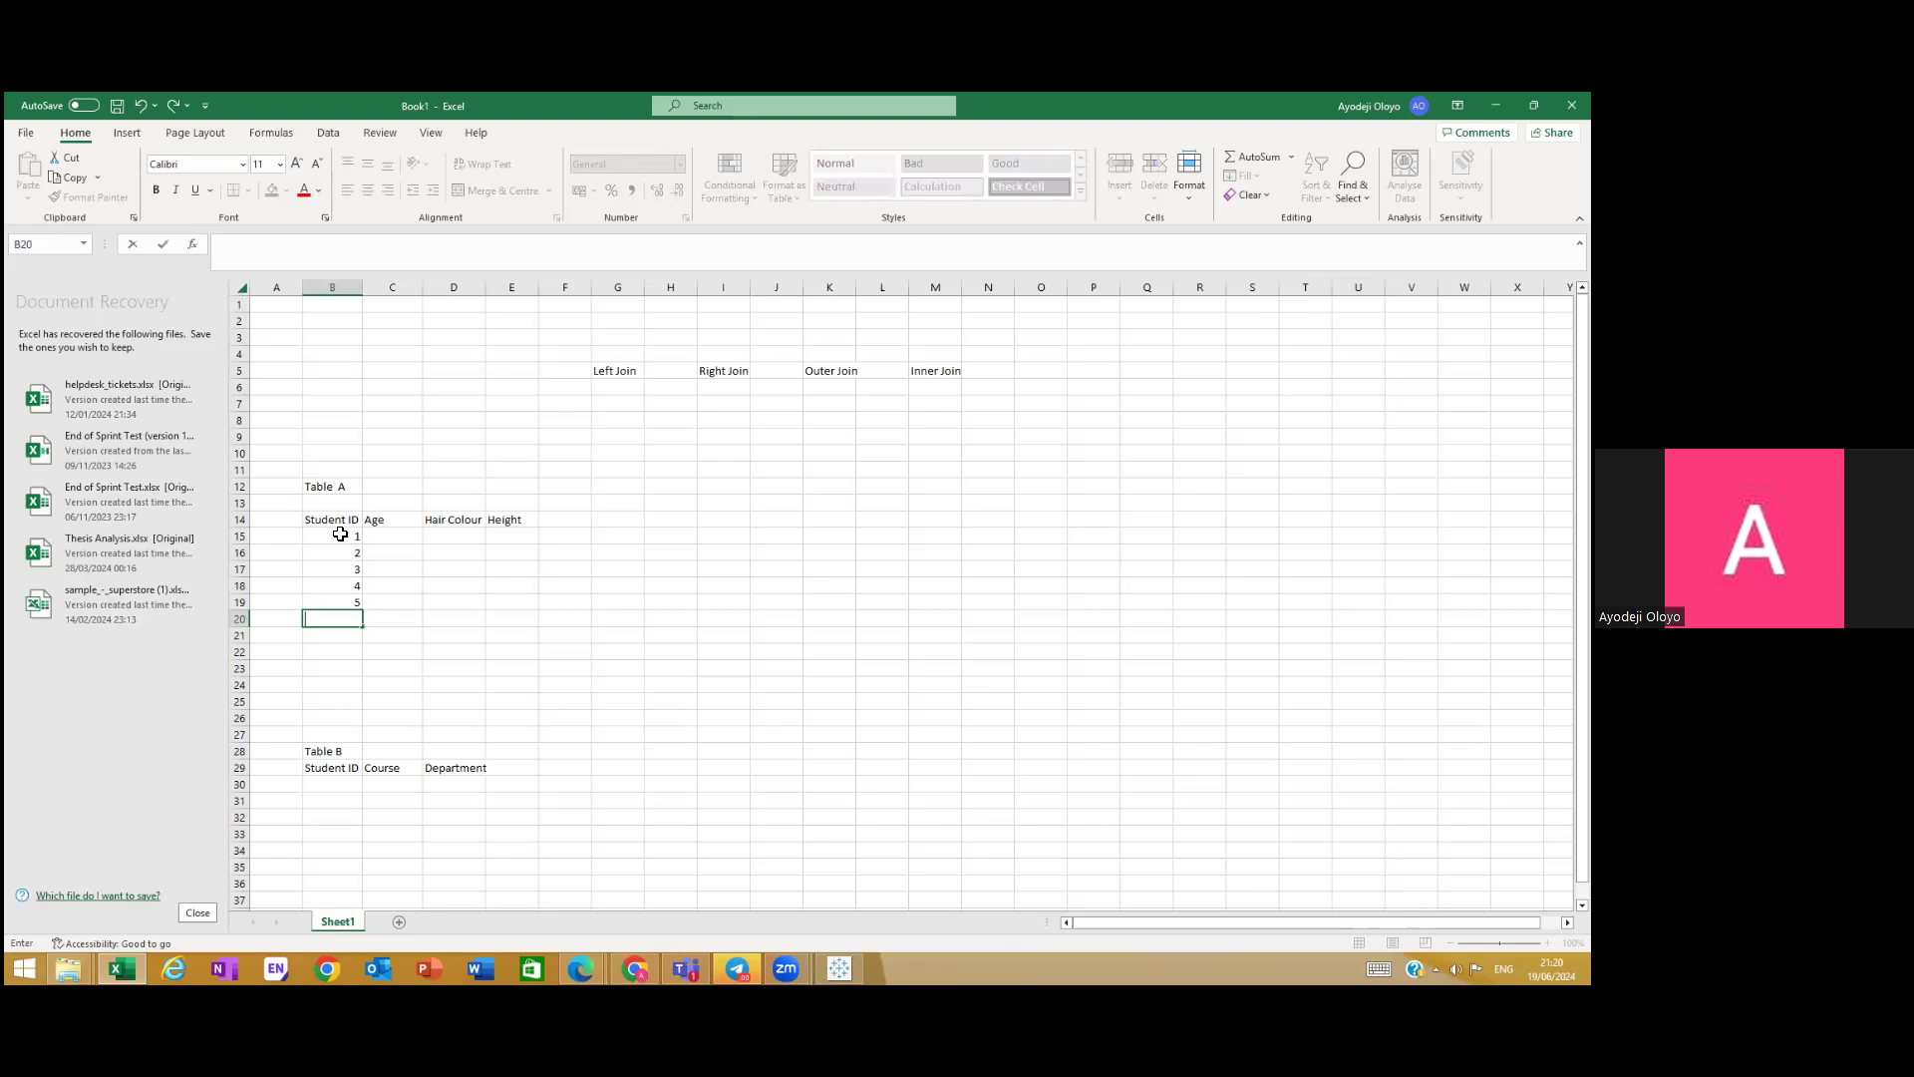
pyautogui.write('6')
pyautogui.press('Return')
pyautogui.write('7')
pyautogui.press('Return')
pyautogui.write('8')
pyautogui.press('Return')
pyautogui.write('9')
pyautogui.press('Return')
pyautogui.write('10')
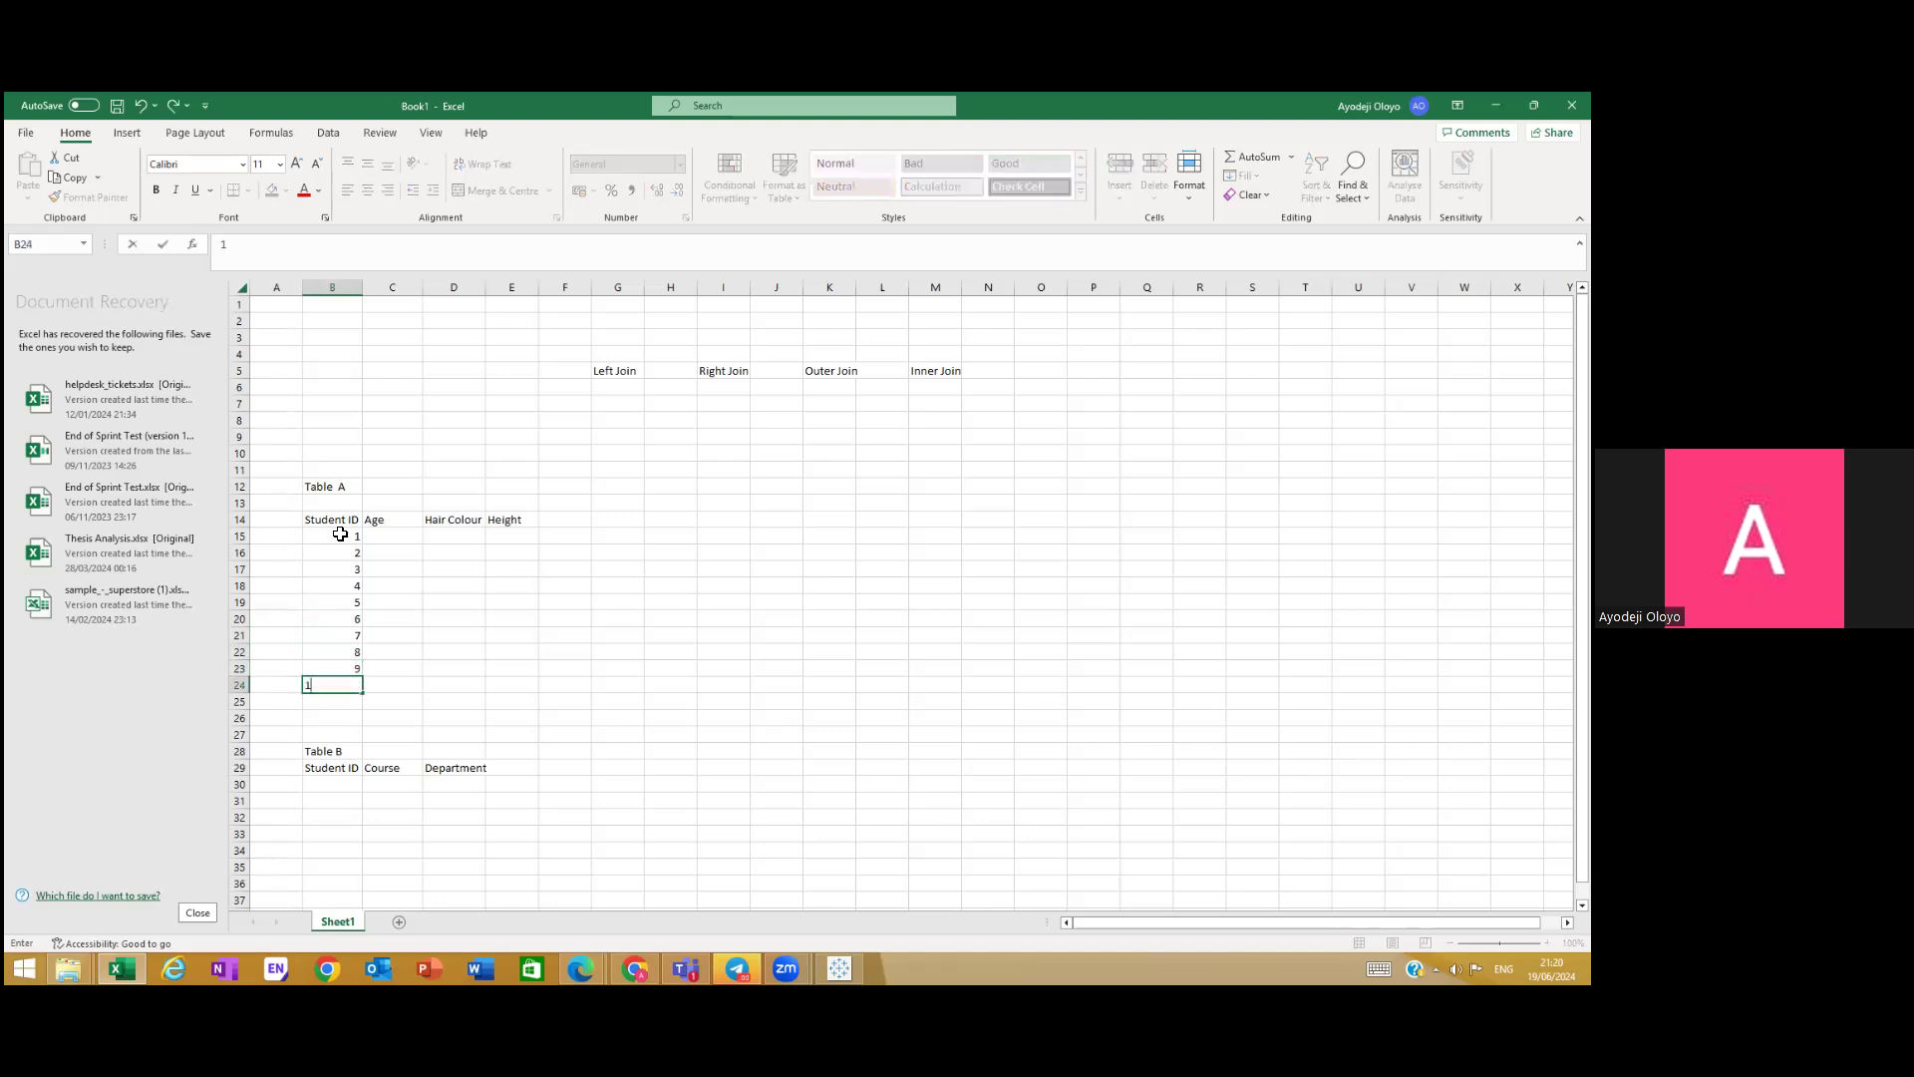
pyautogui.click(336, 785)
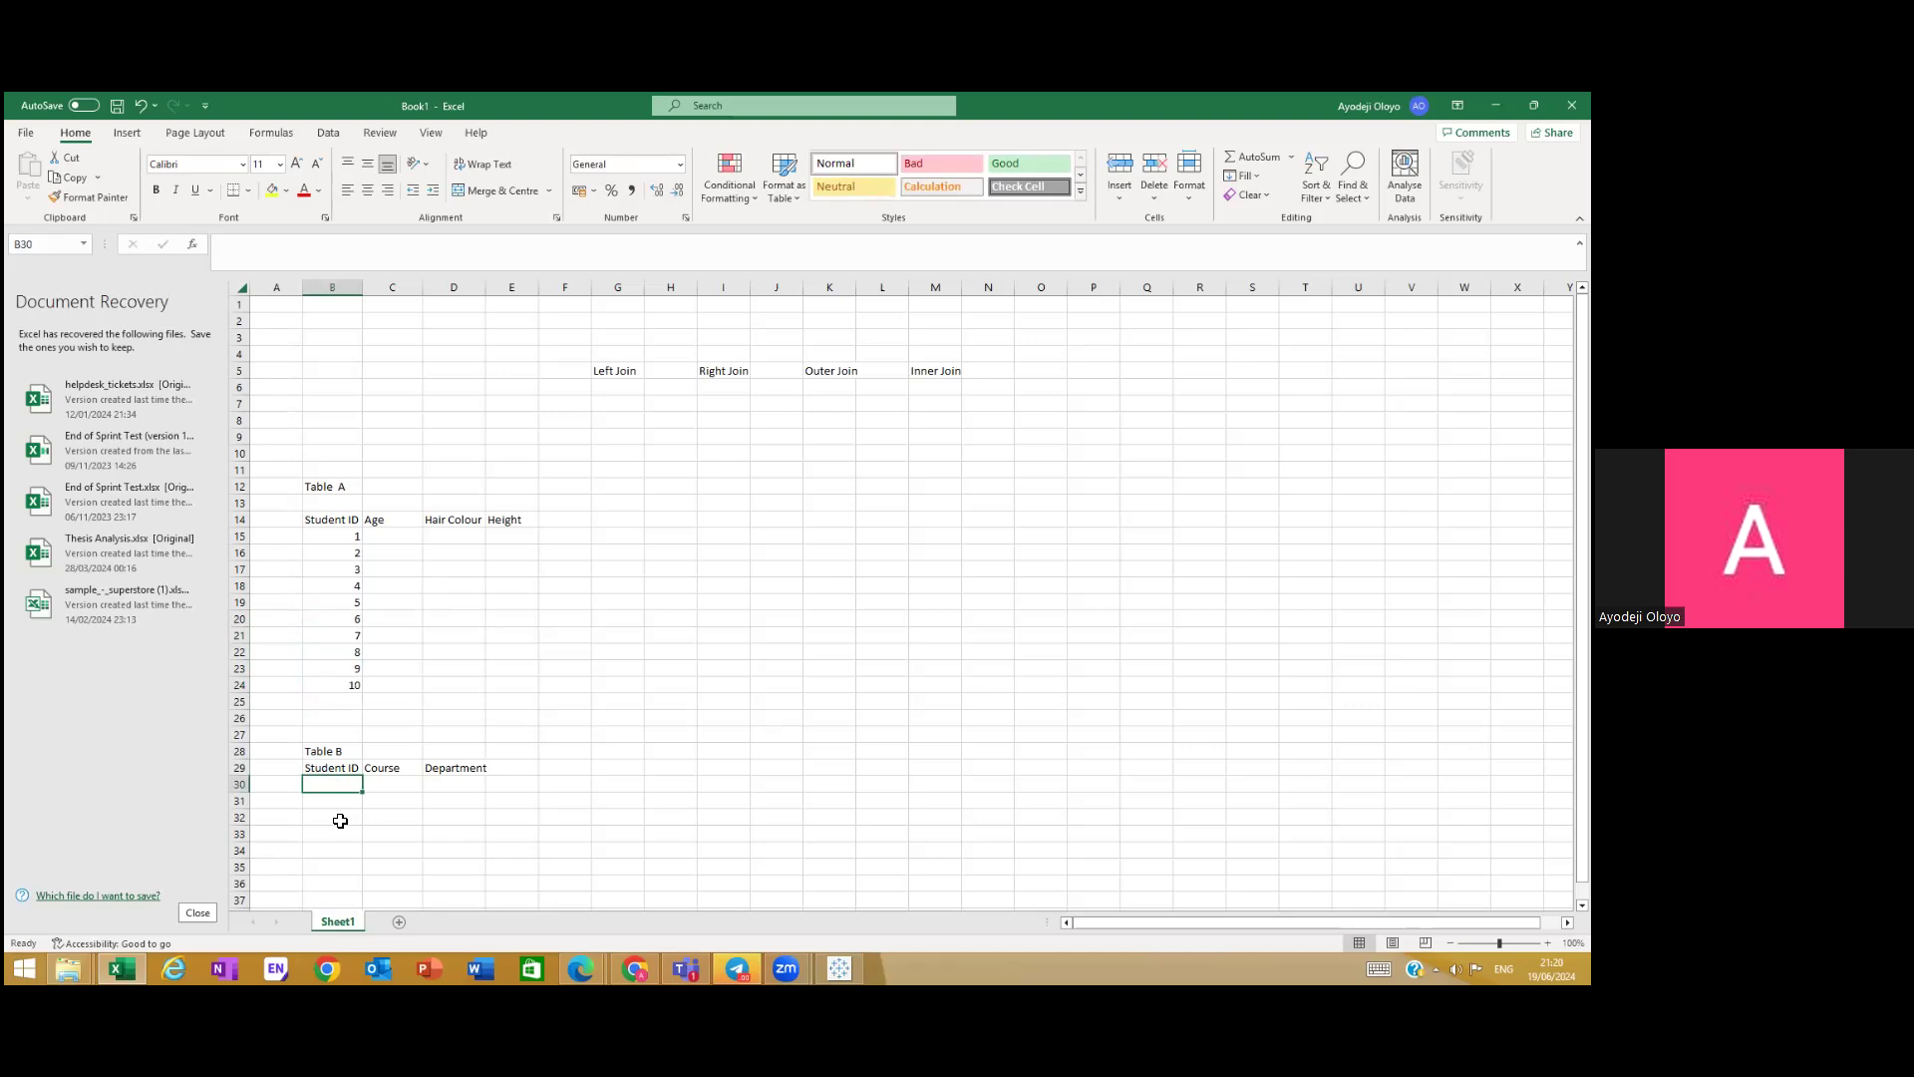
# Step: Fill Table B's Student ID column with 1, 2, 4, 5, 7, 8 and 9 in B30 through B36
pyautogui.write('1')
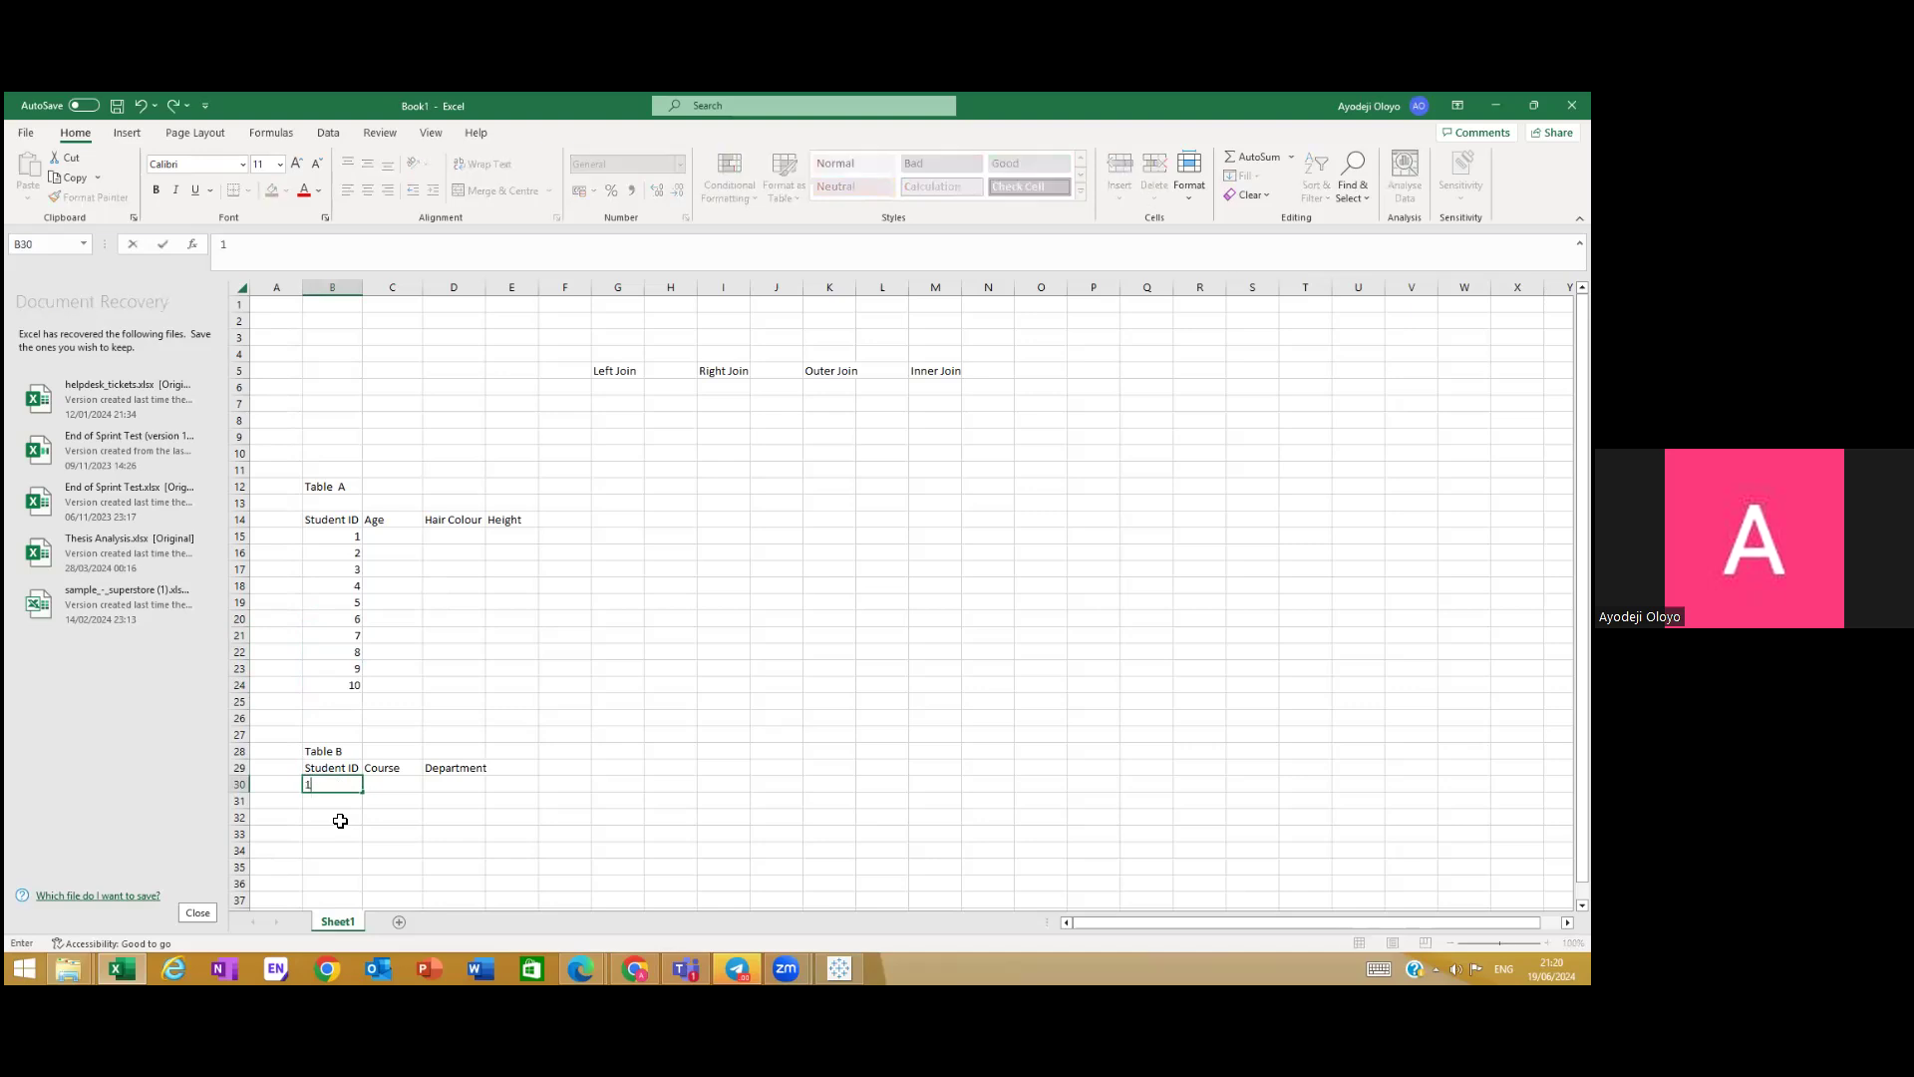
pyautogui.write('2')
pyautogui.press('BackSpace')
pyautogui.press('Return')
pyautogui.press('Return')
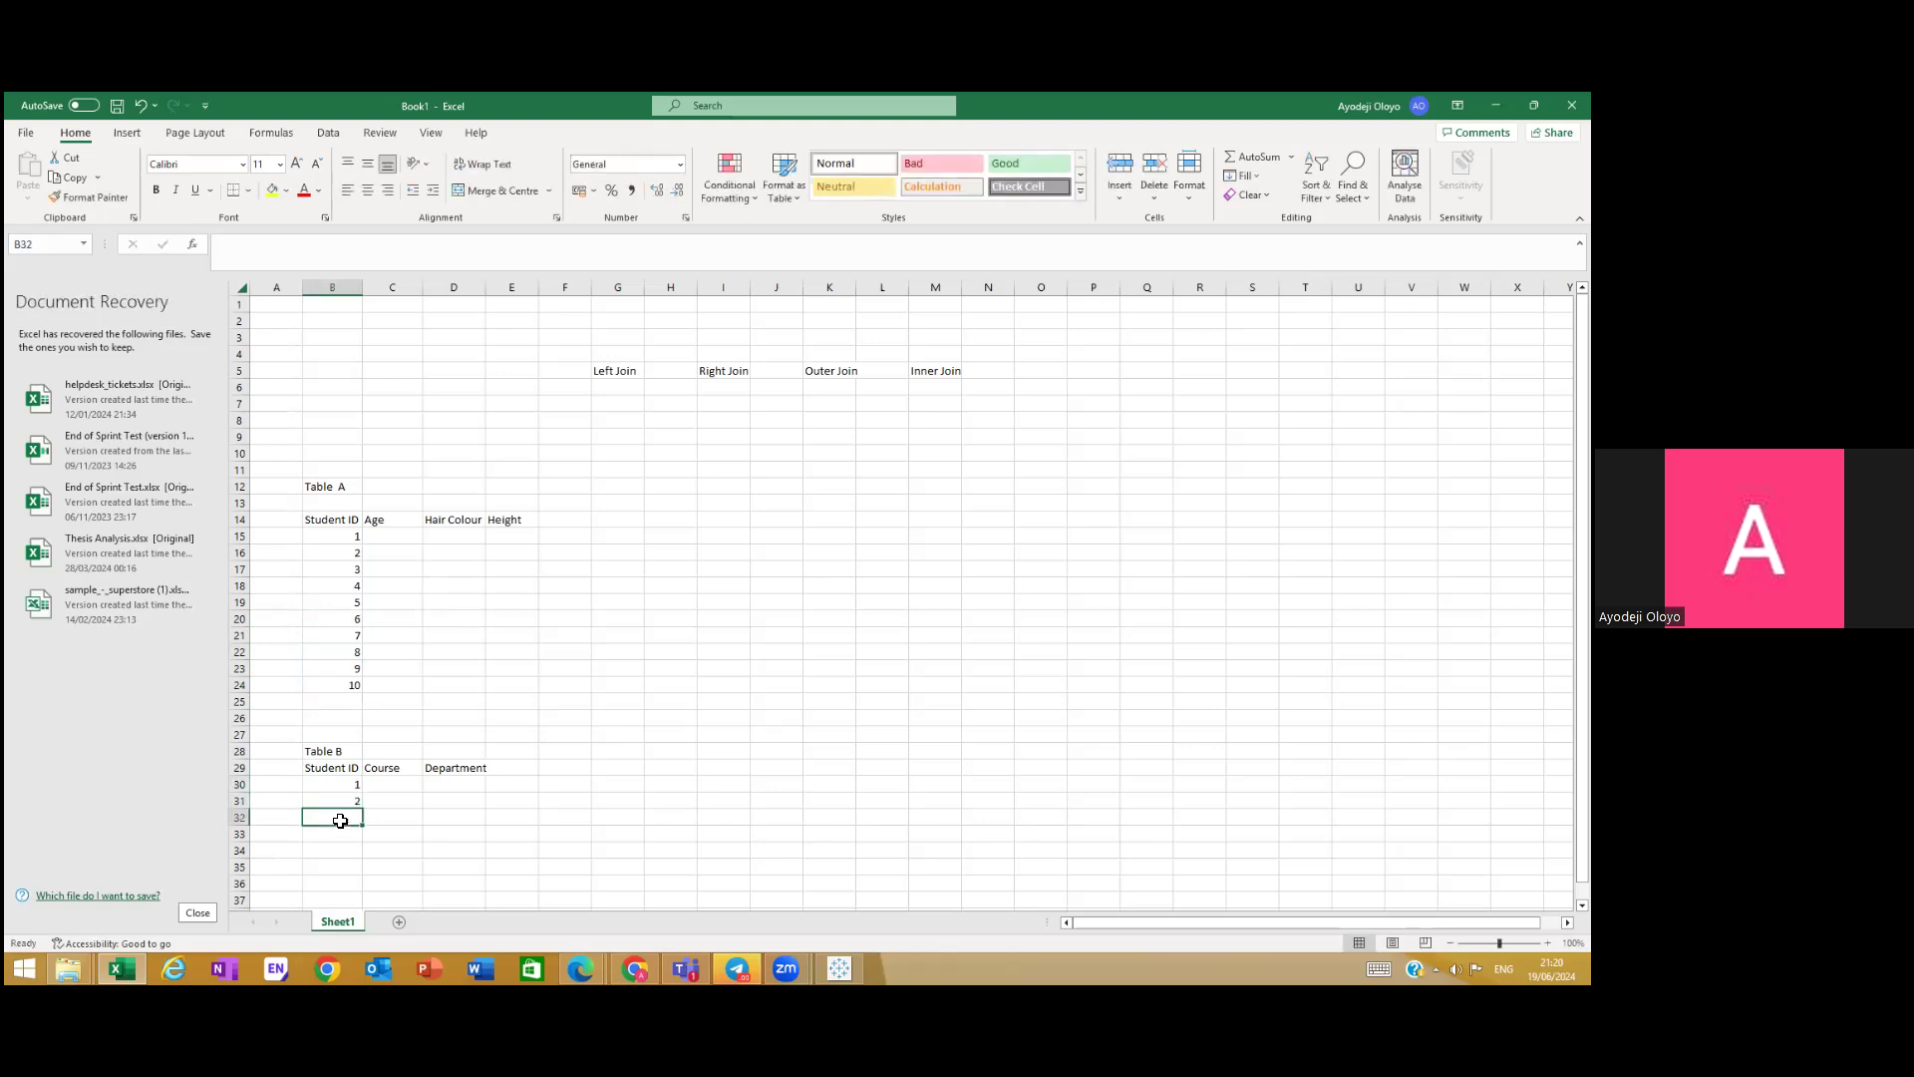
pyautogui.write('4')
pyautogui.press('Return')
pyautogui.write('5')
pyautogui.press('Return')
pyautogui.write('7')
pyautogui.press('Return')
pyautogui.write('8')
pyautogui.press('Return')
pyautogui.write('9')
pyautogui.press('Return')
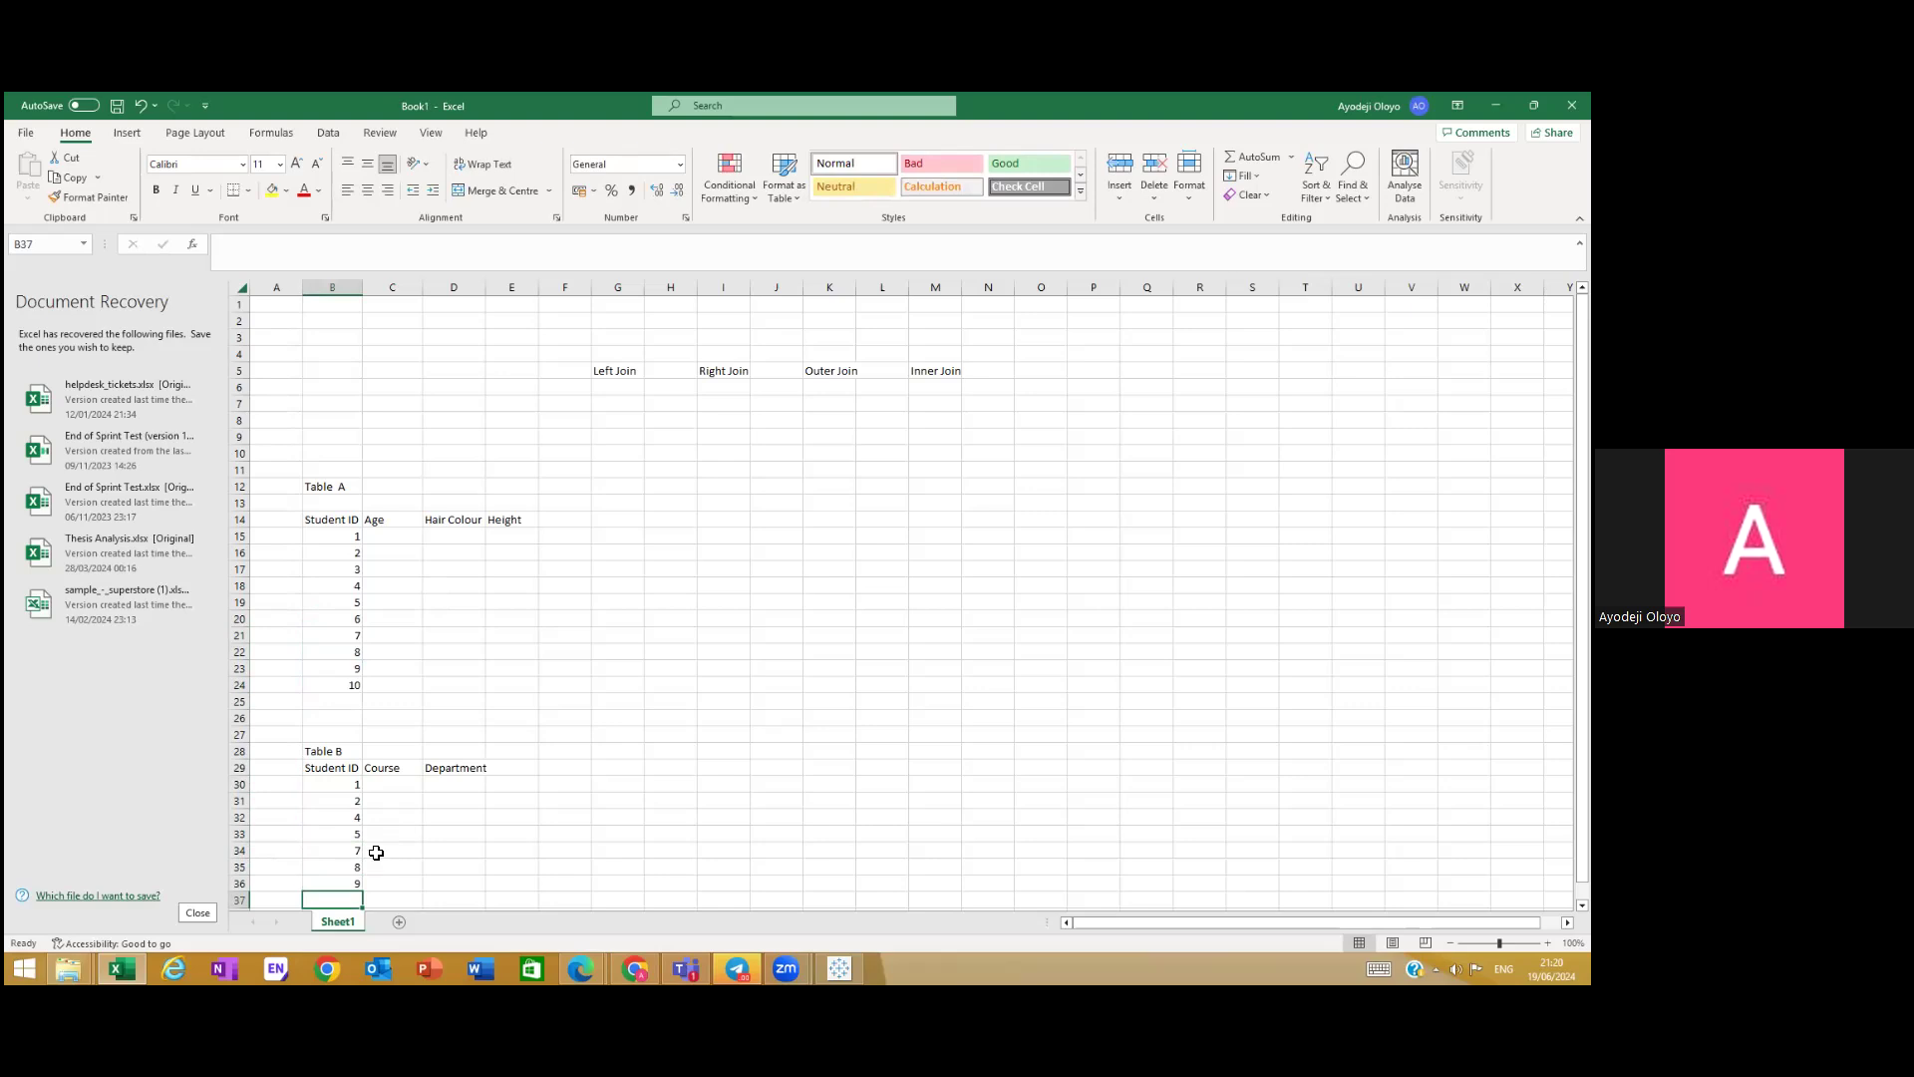
# Step: Enter Architecture in C30, Building Tech in C31 and Architecture in C32 in Table B
pyautogui.click(405, 785)
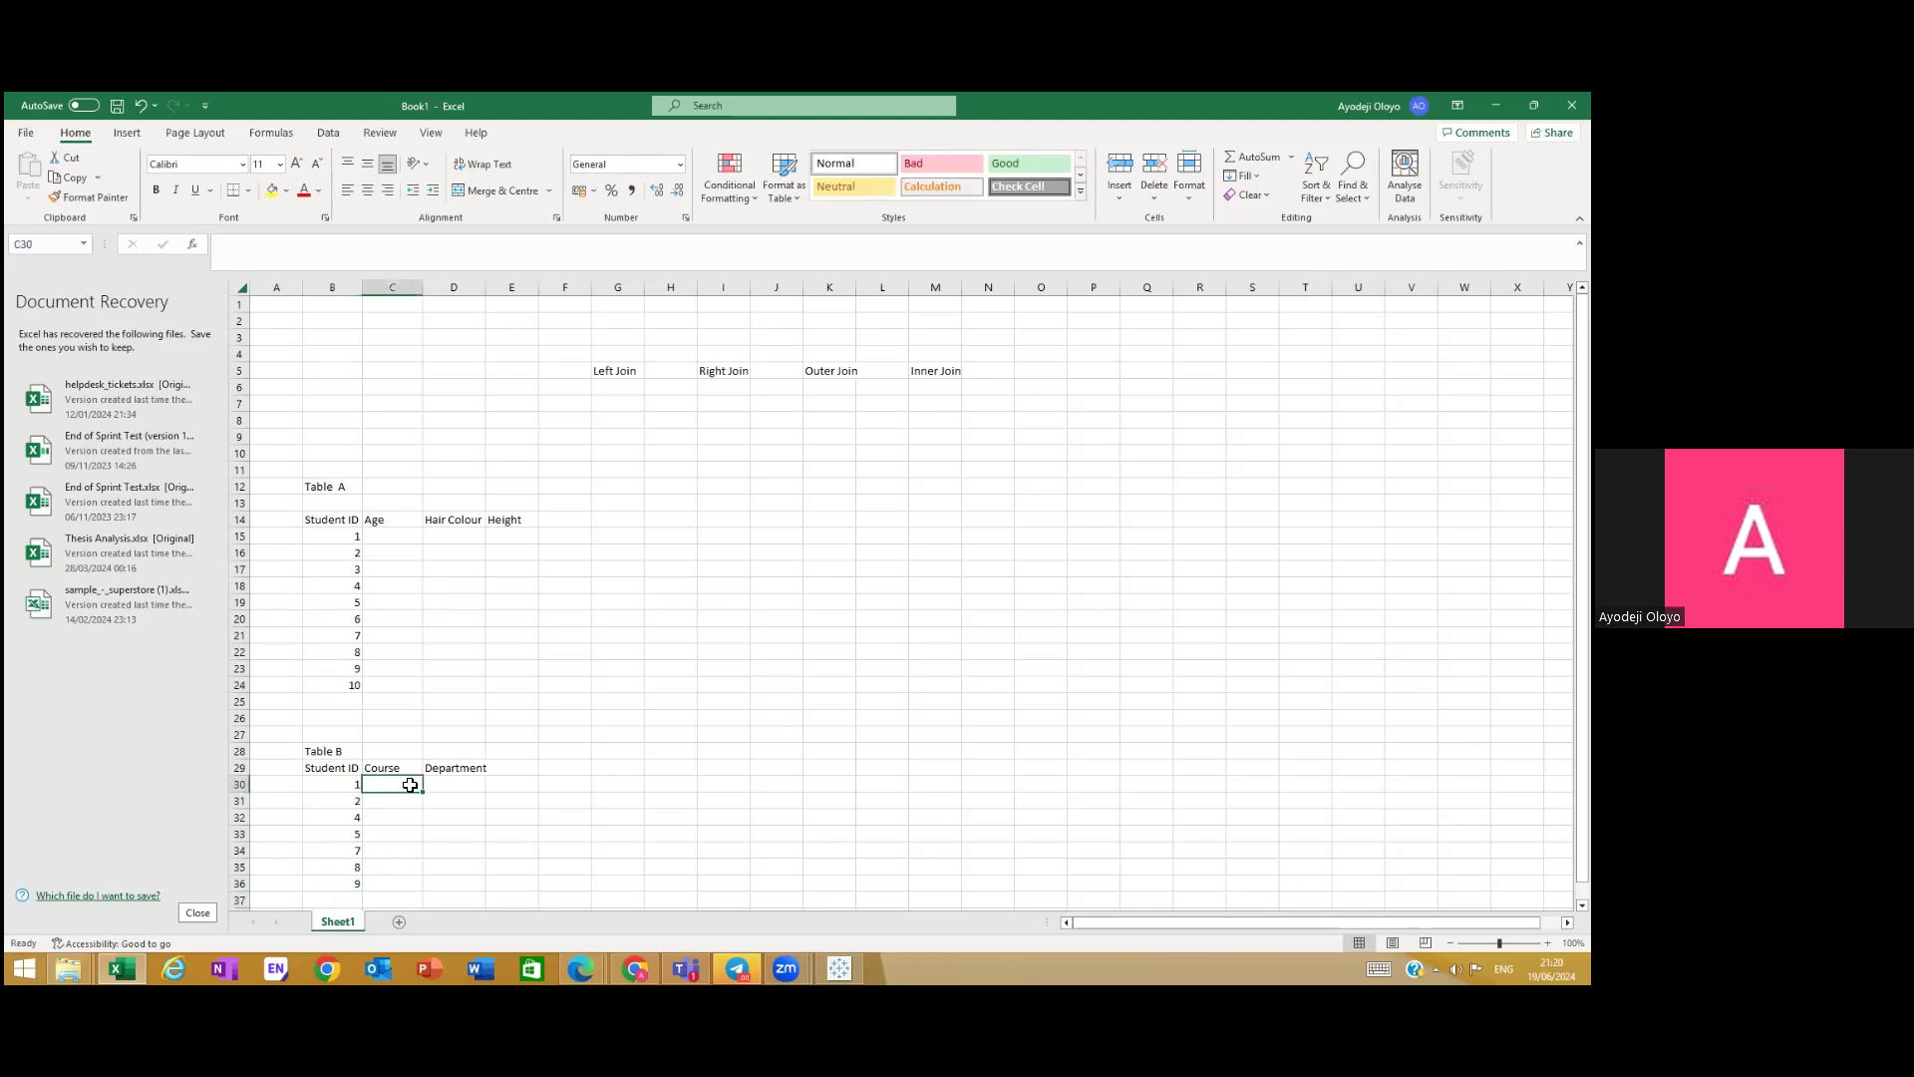
pyautogui.write('Arch')
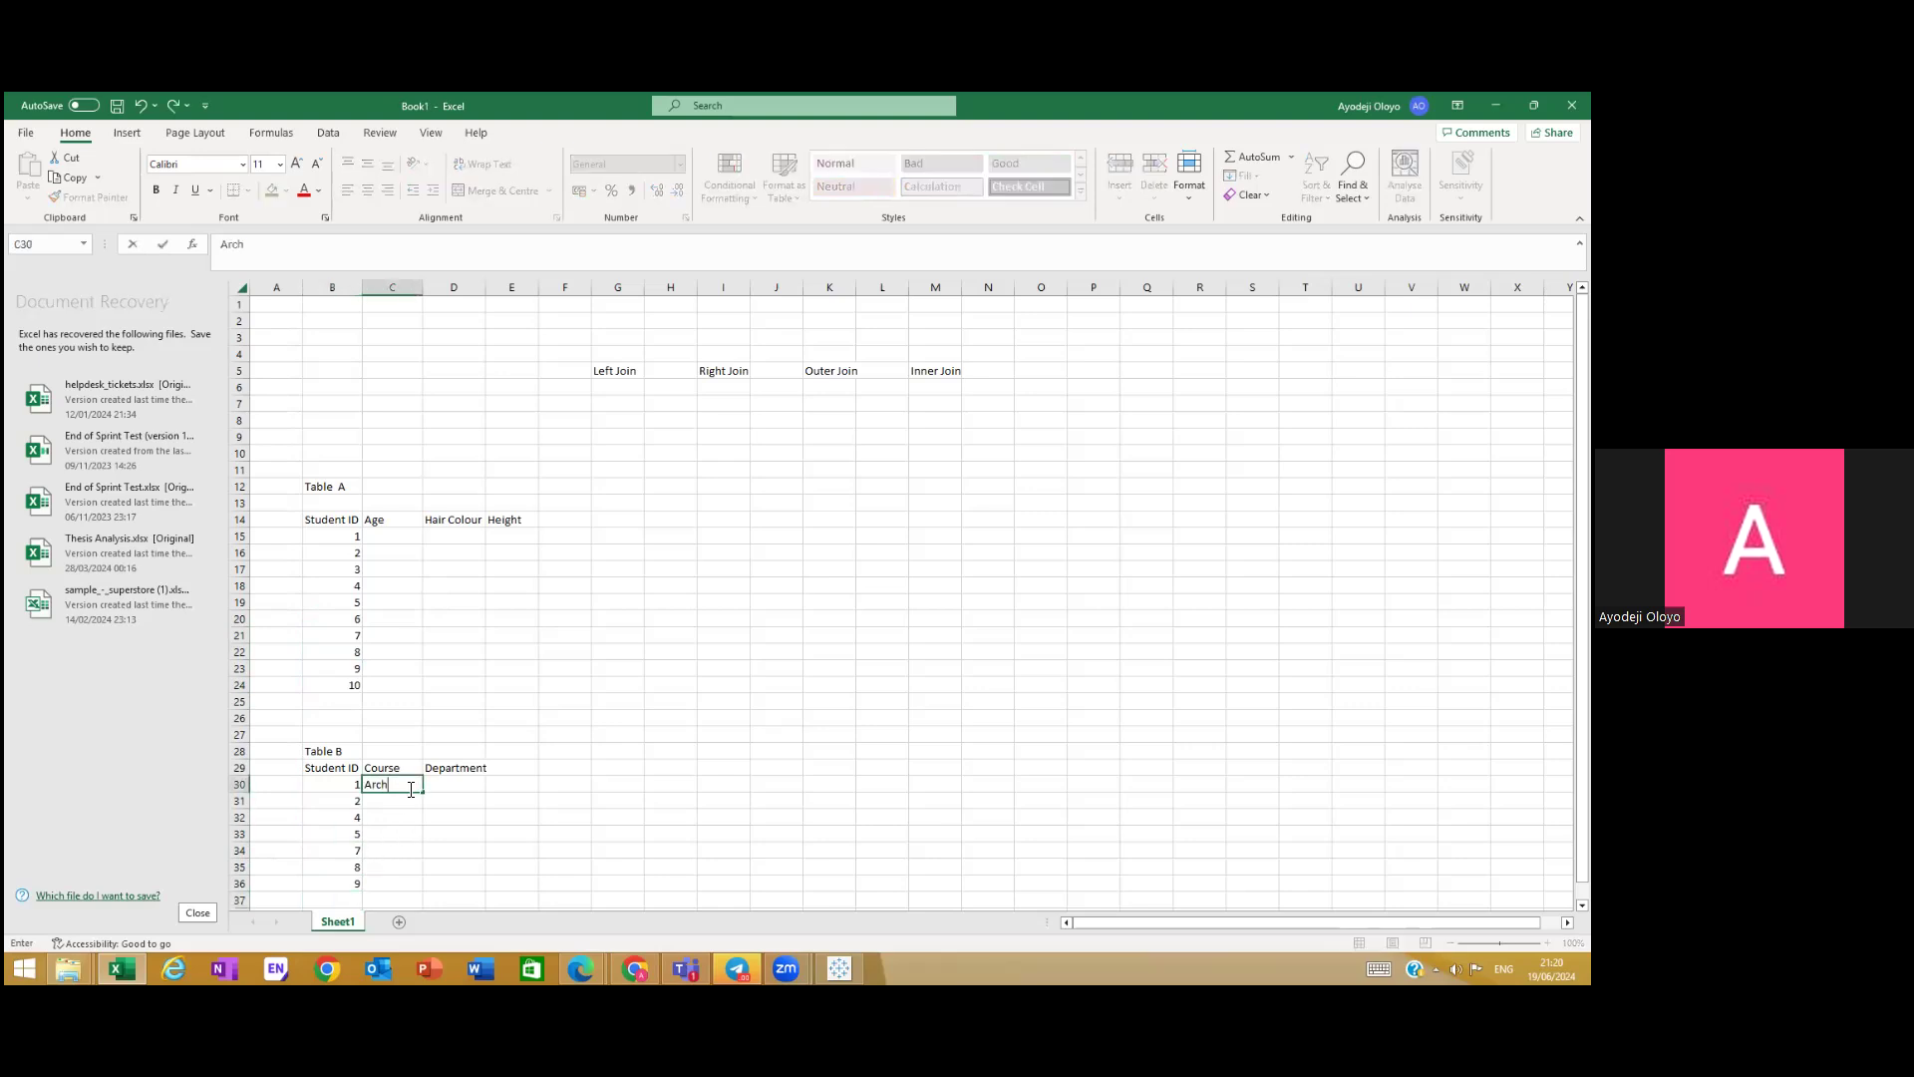
pyautogui.write('itecture')
pyautogui.click(405, 801)
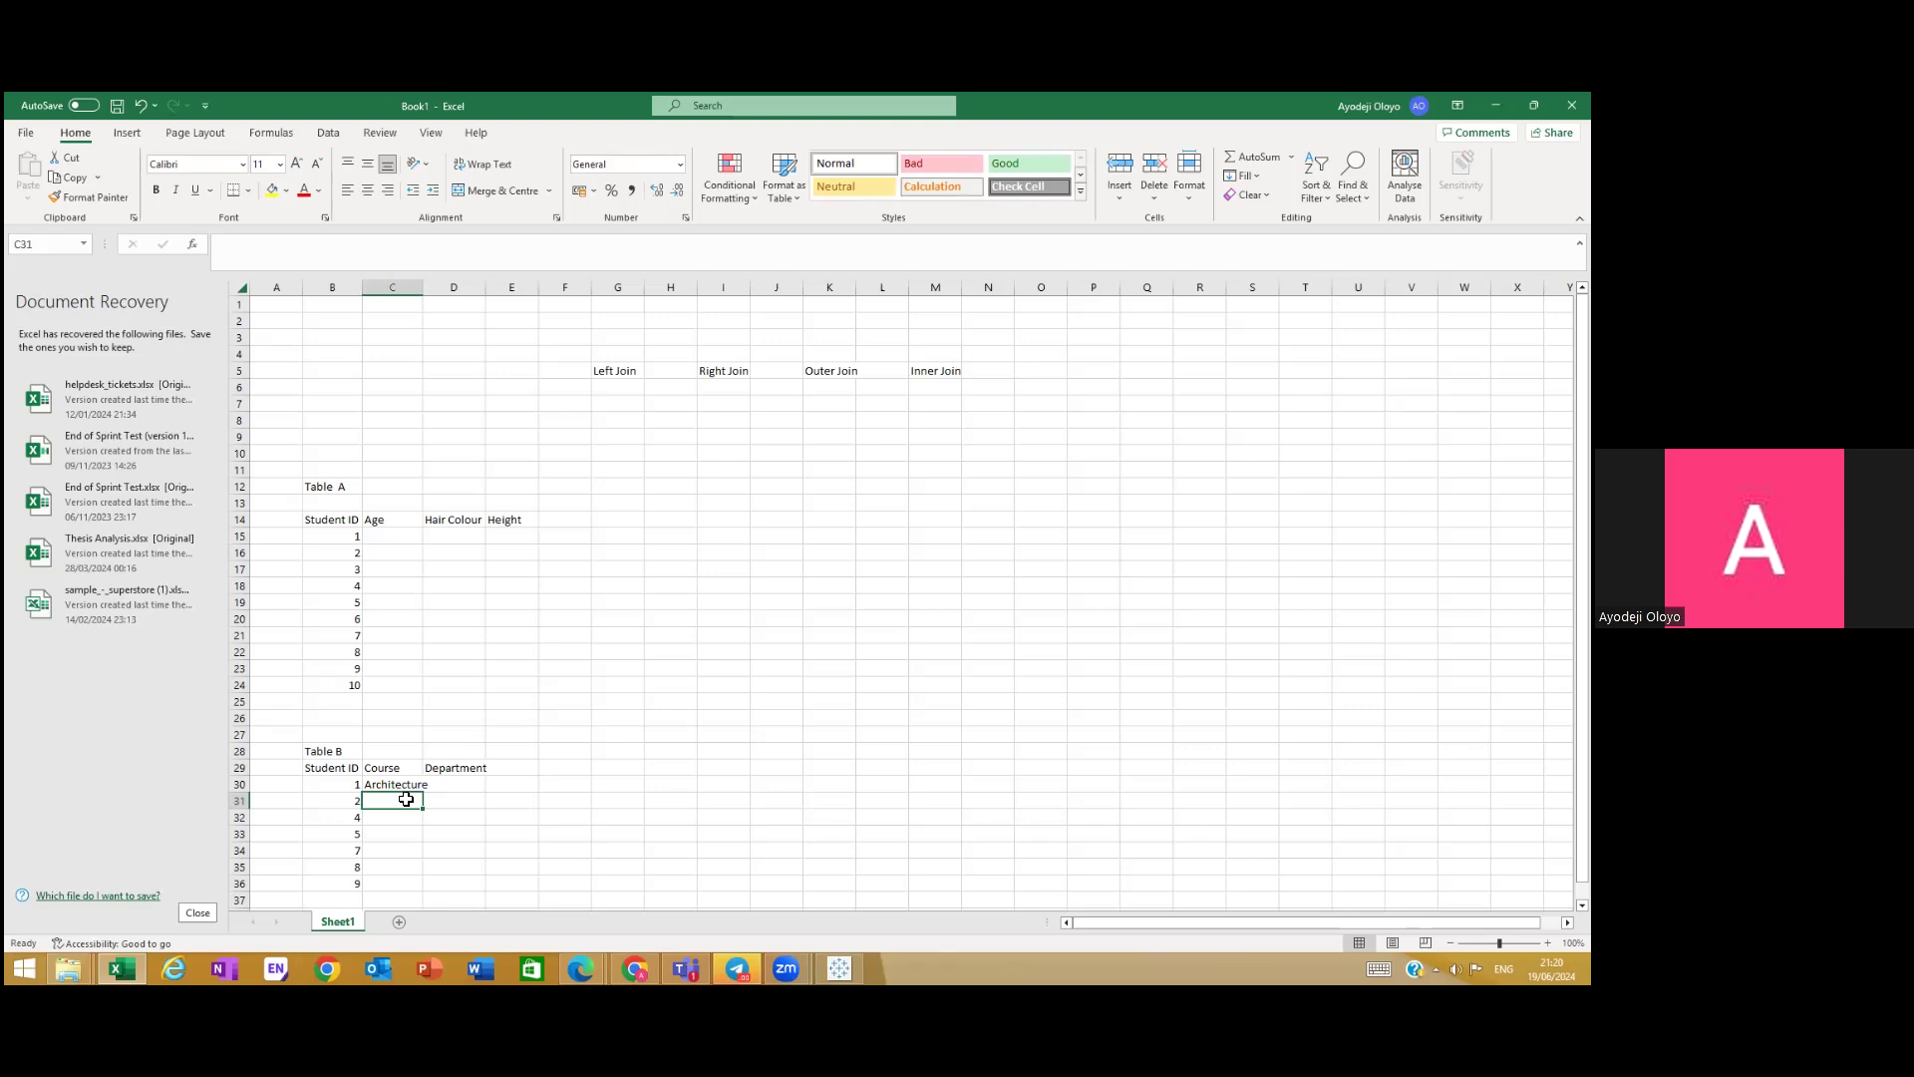
pyautogui.write('B')
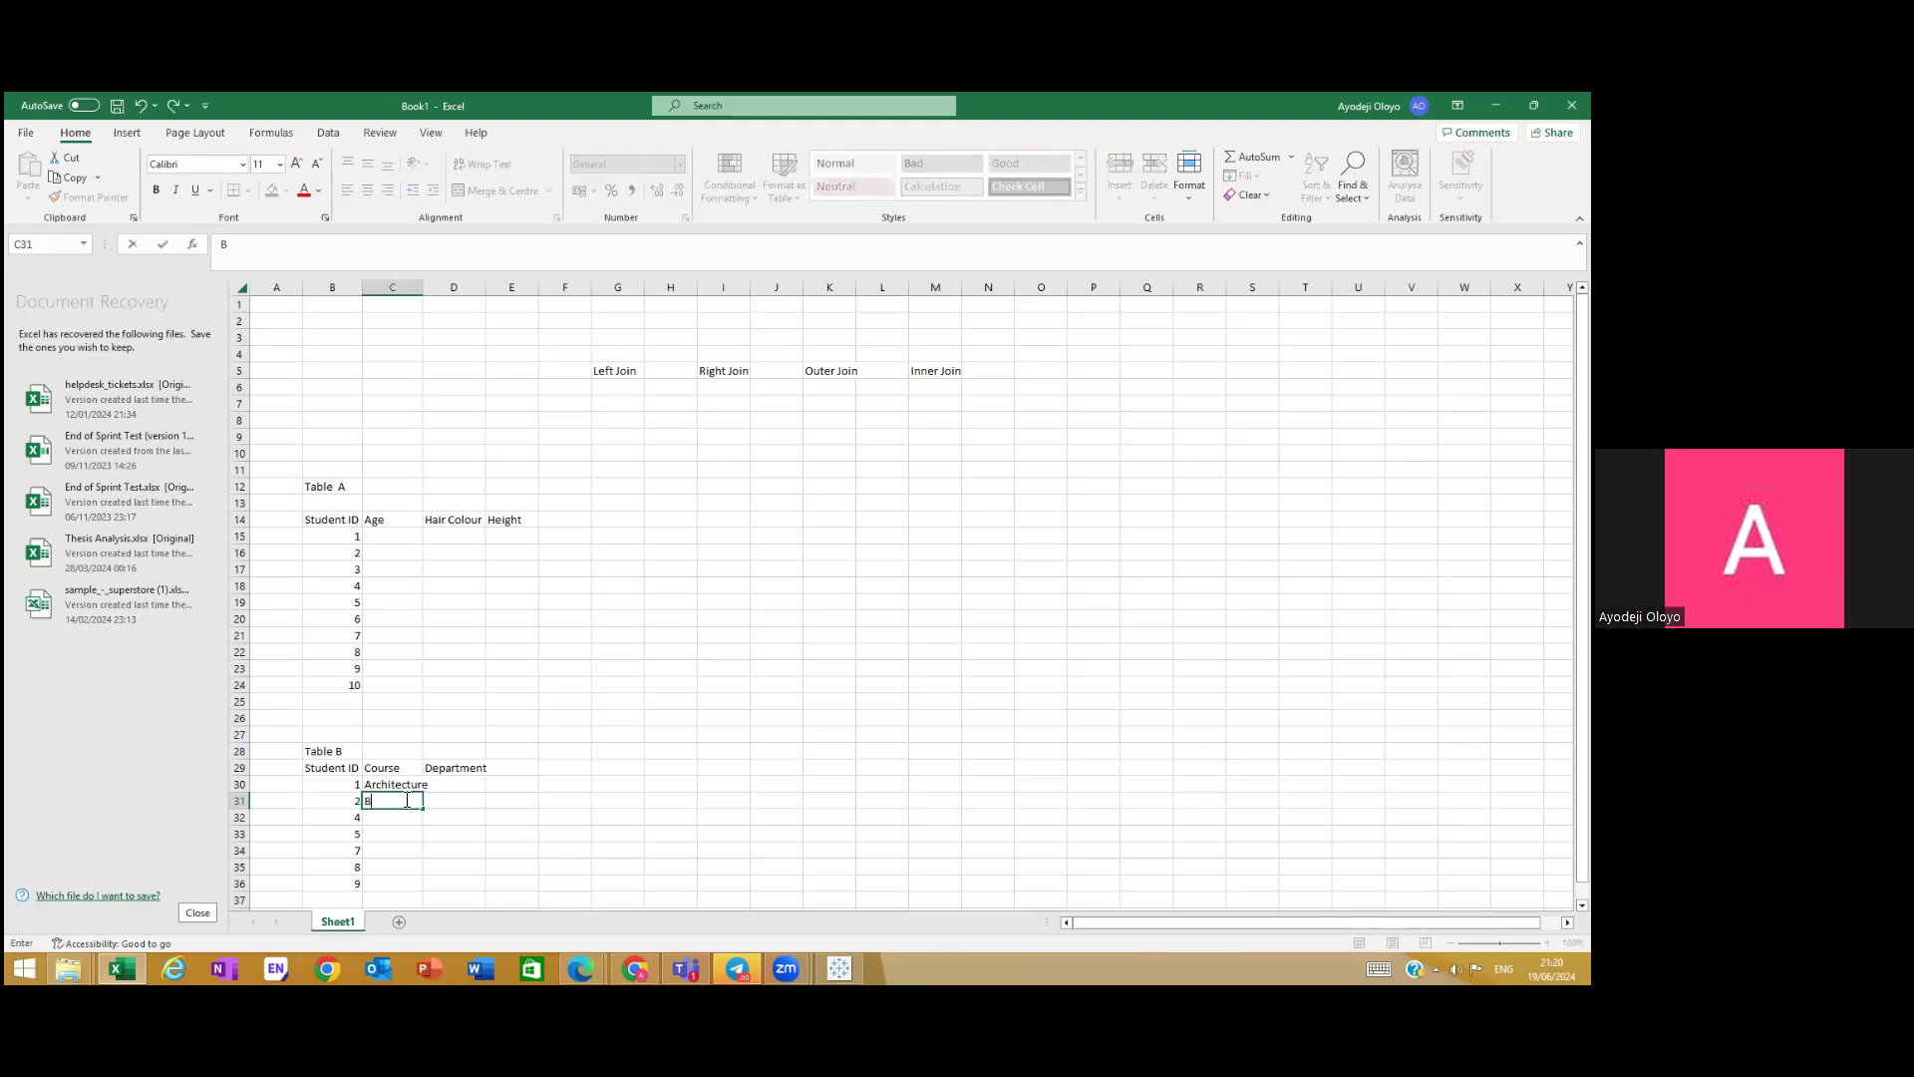
pyautogui.write('uilding Tech')
pyautogui.click(397, 820)
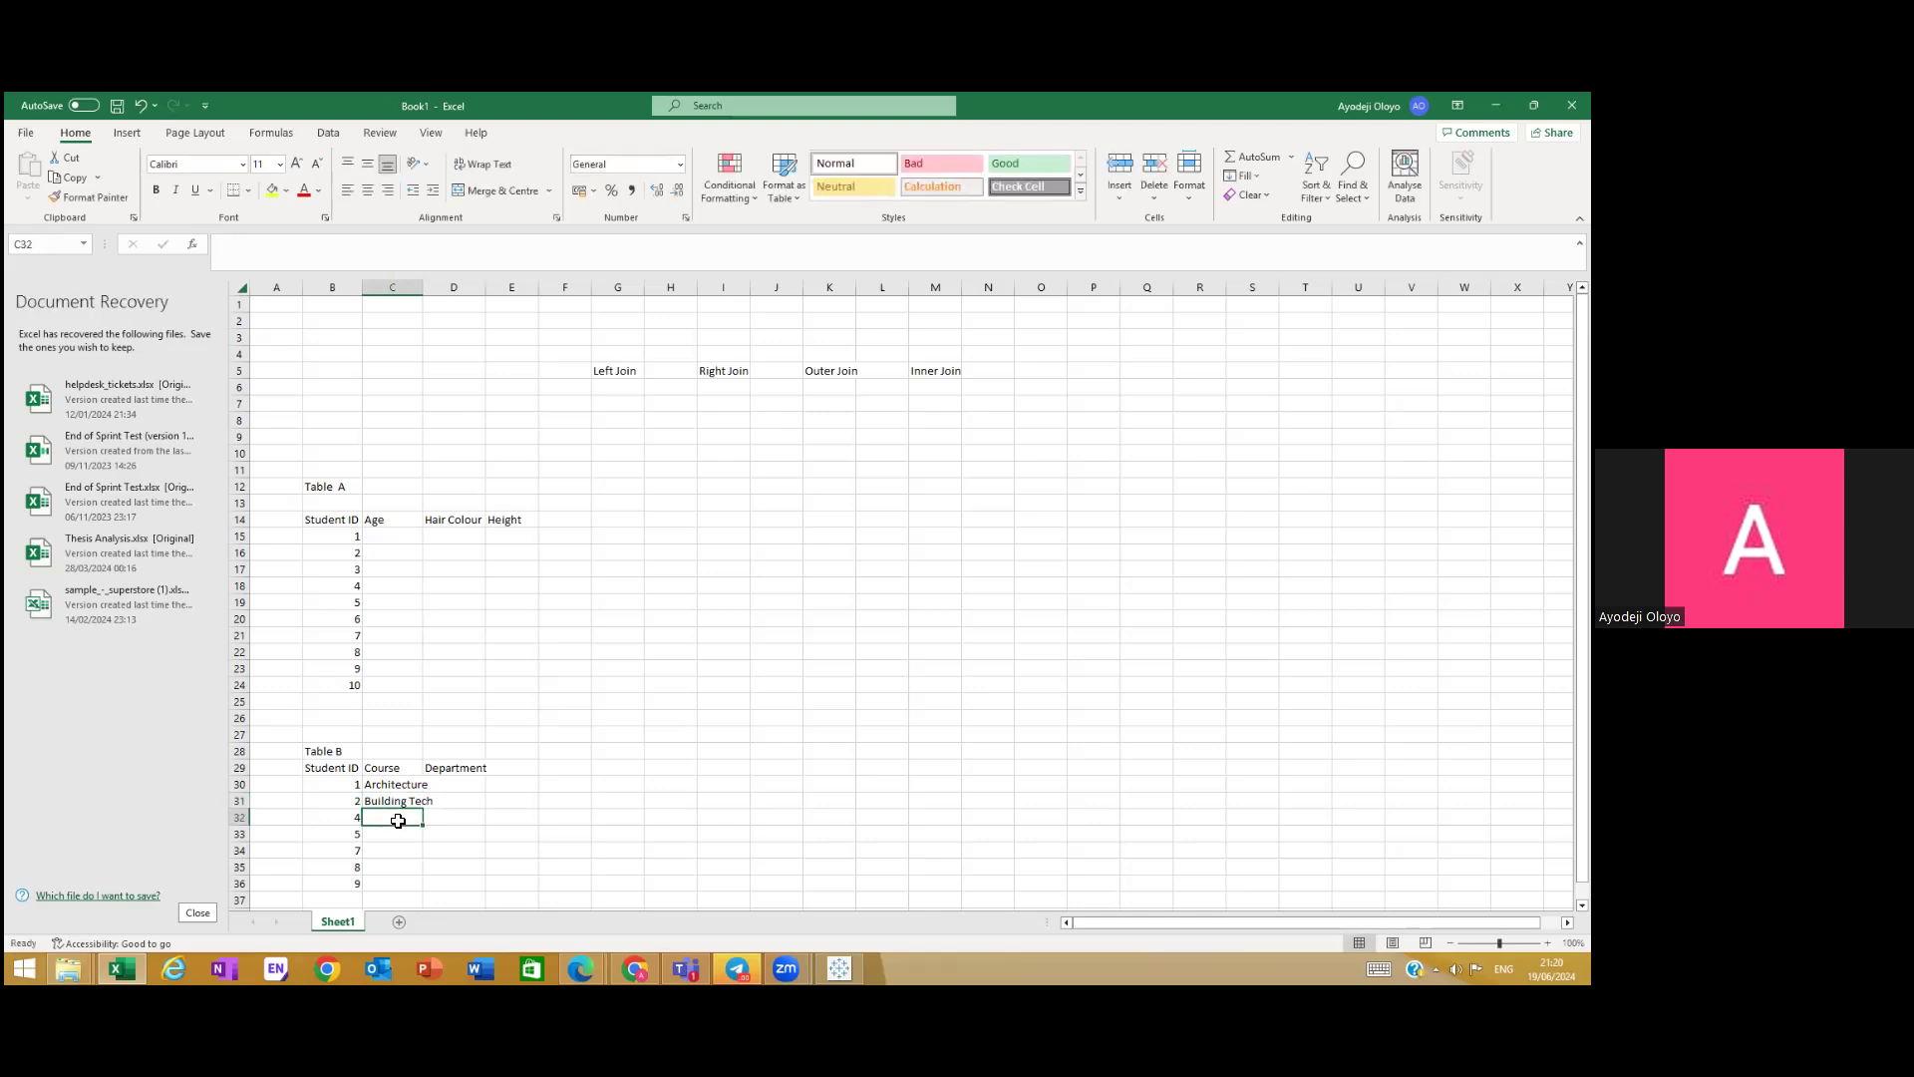
pyautogui.write('Architecture')
# Step: Enter Estate Management in C33, Building Tech in C34 and Architecture in both C35 and C36
pyautogui.click(398, 832)
pyautogui.write('Esta')
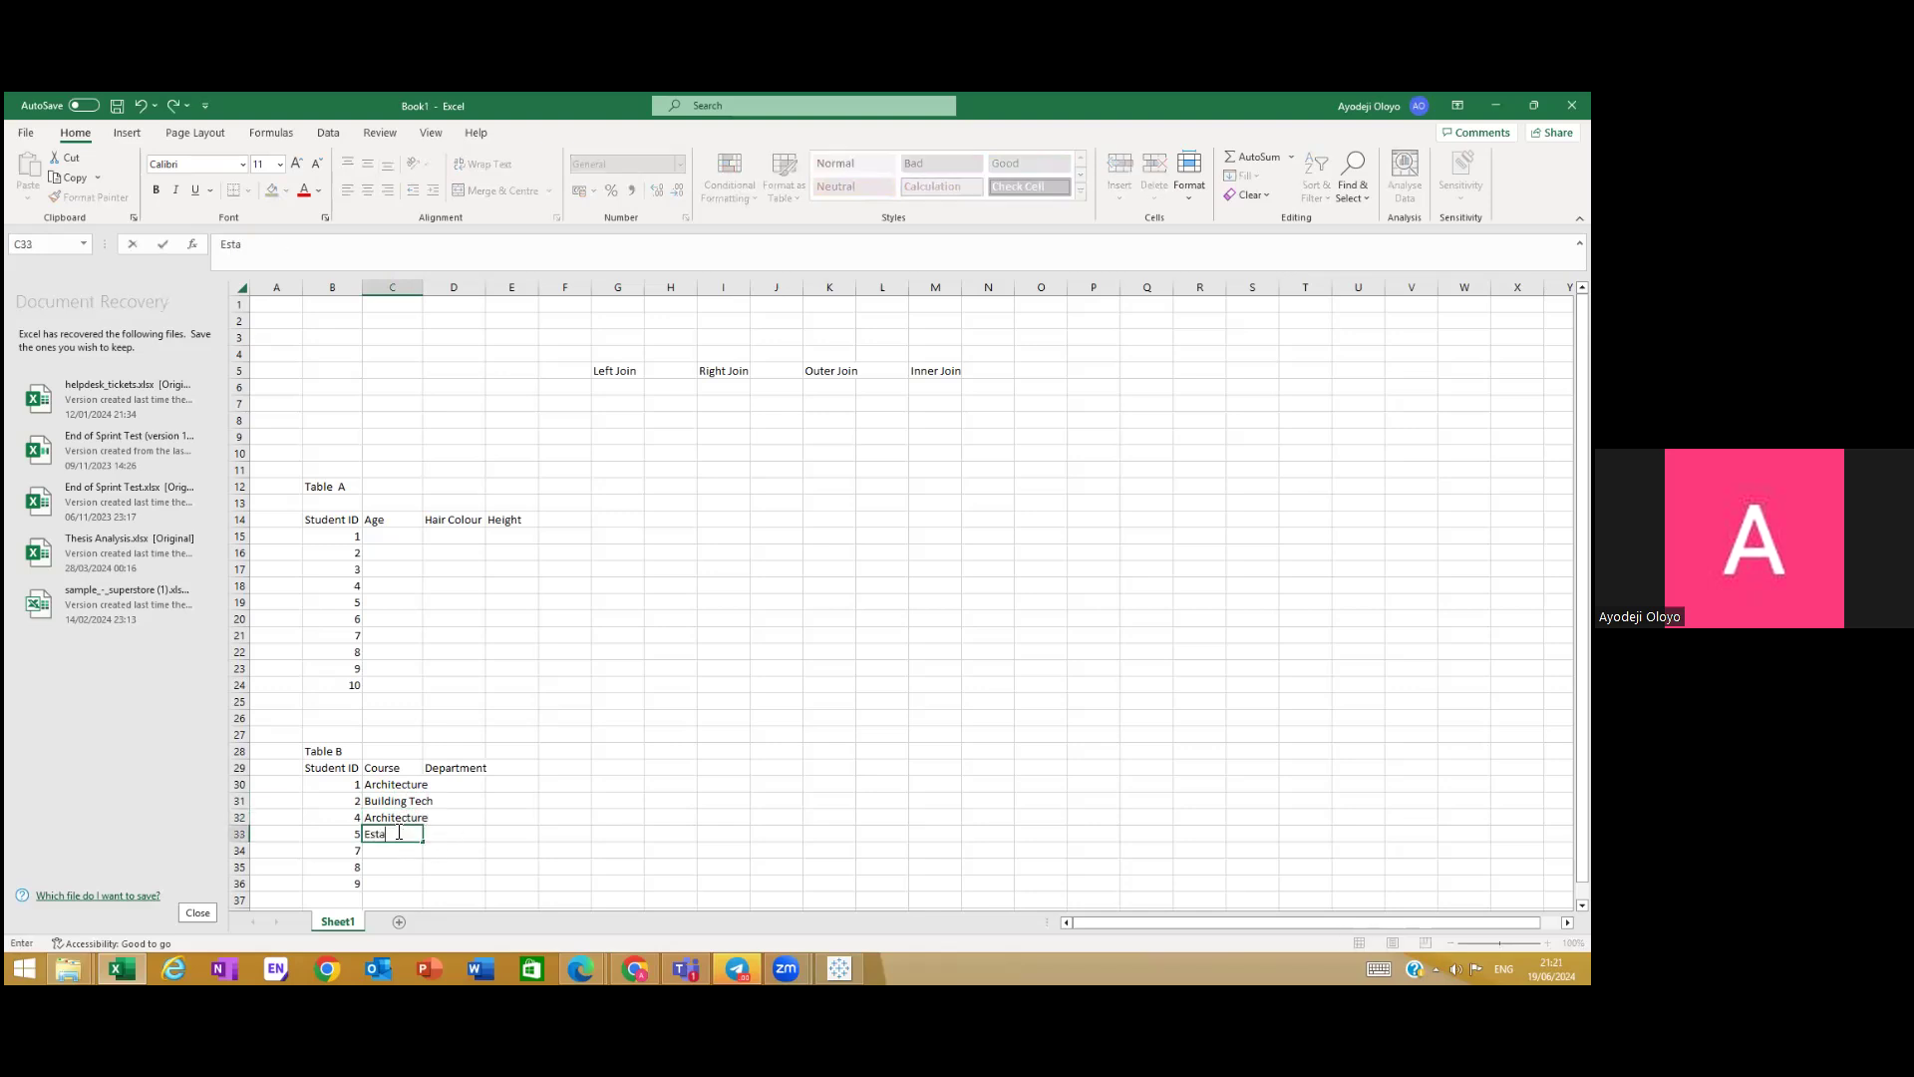
pyautogui.write('te Managemtn')
pyautogui.press('BackSpace')
pyautogui.press('BackSpace')
pyautogui.write('ent')
pyautogui.click(421, 848)
pyautogui.write('Building Tech')
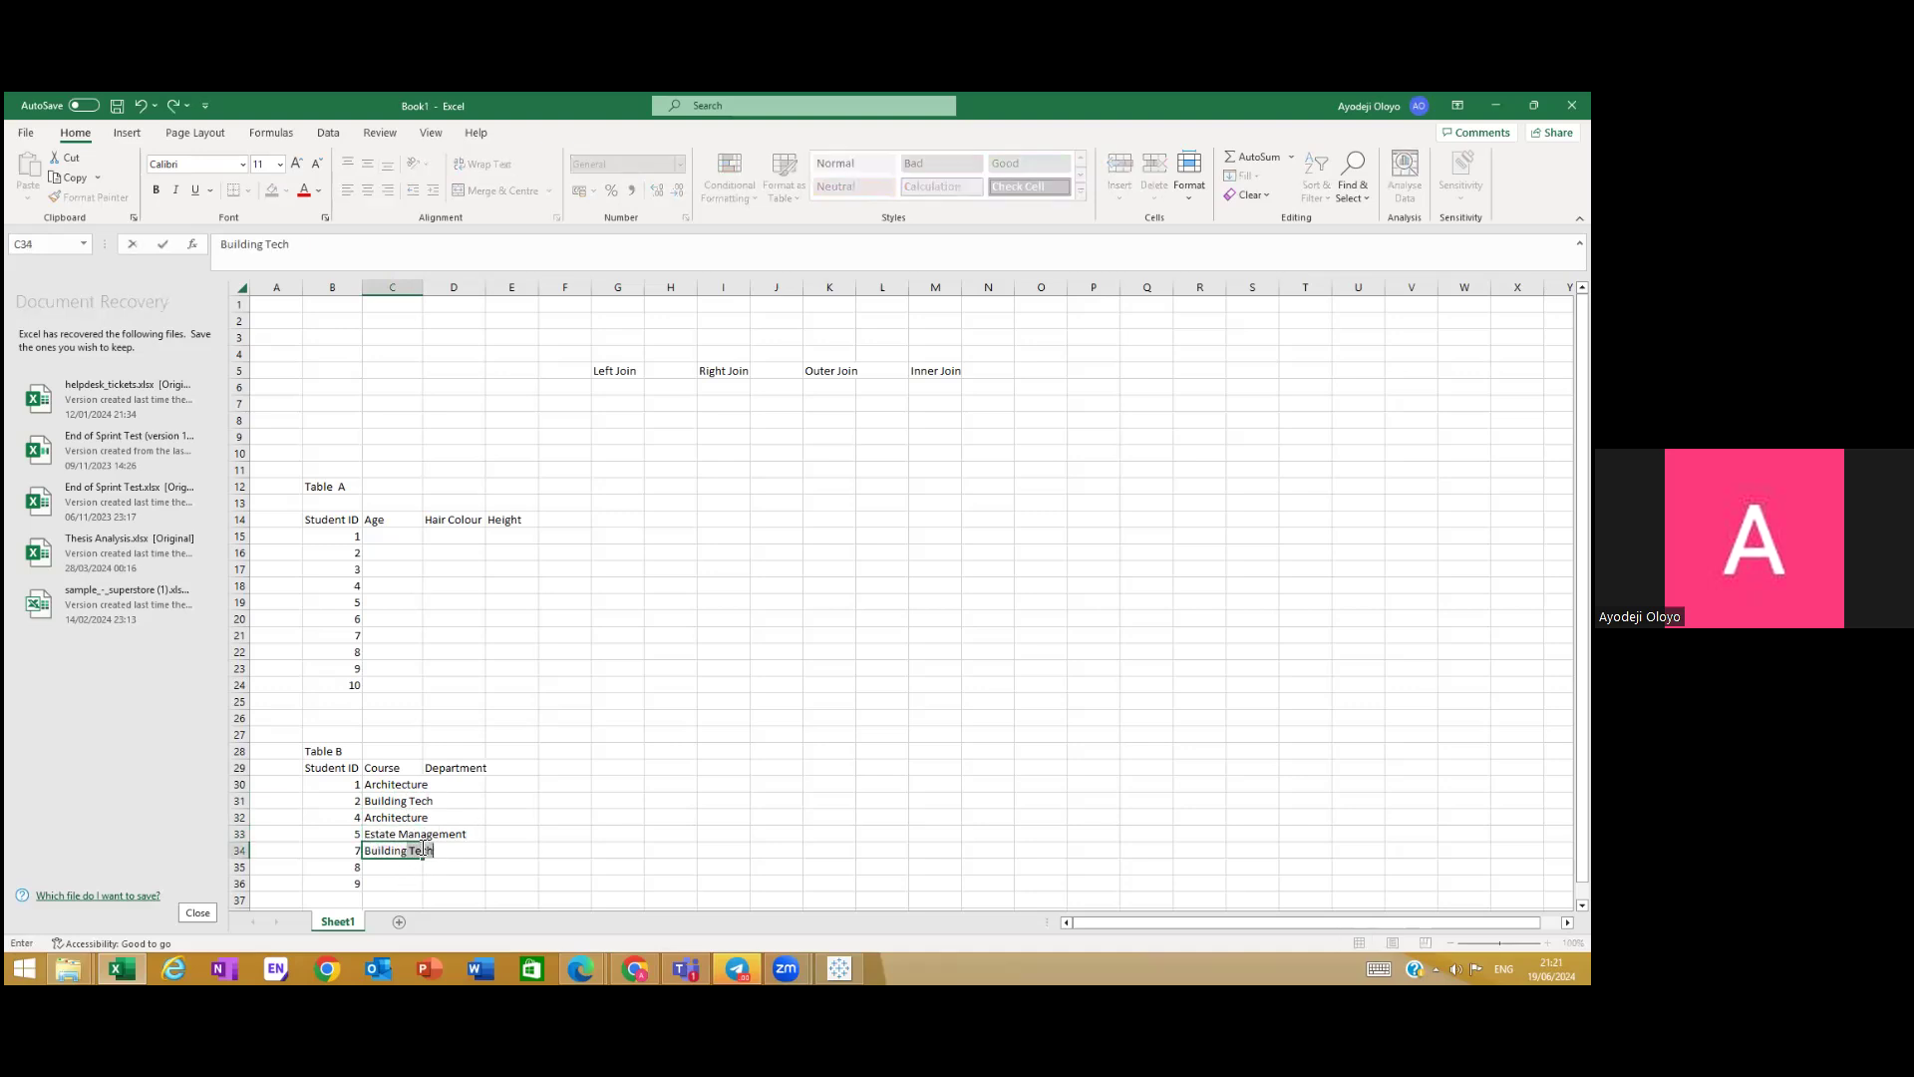
pyautogui.press('Return')
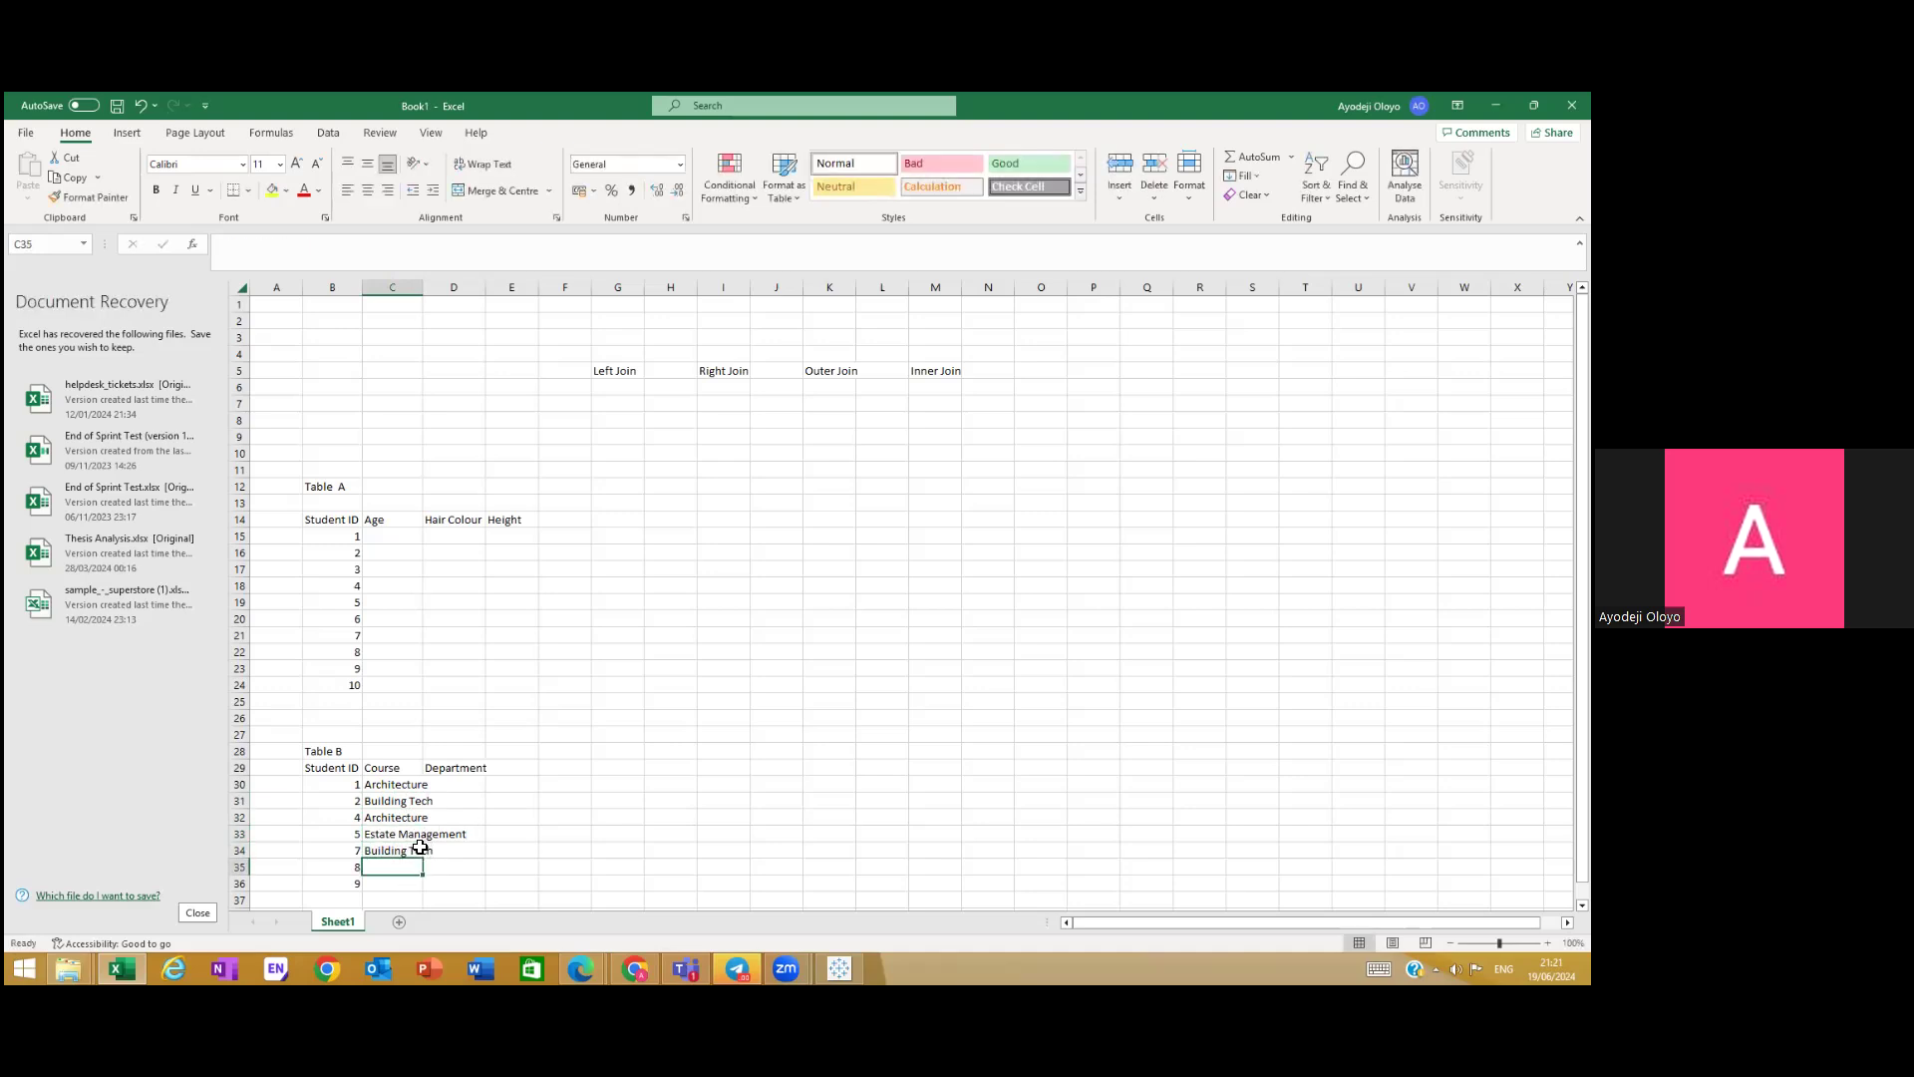
pyautogui.write('Architecture')
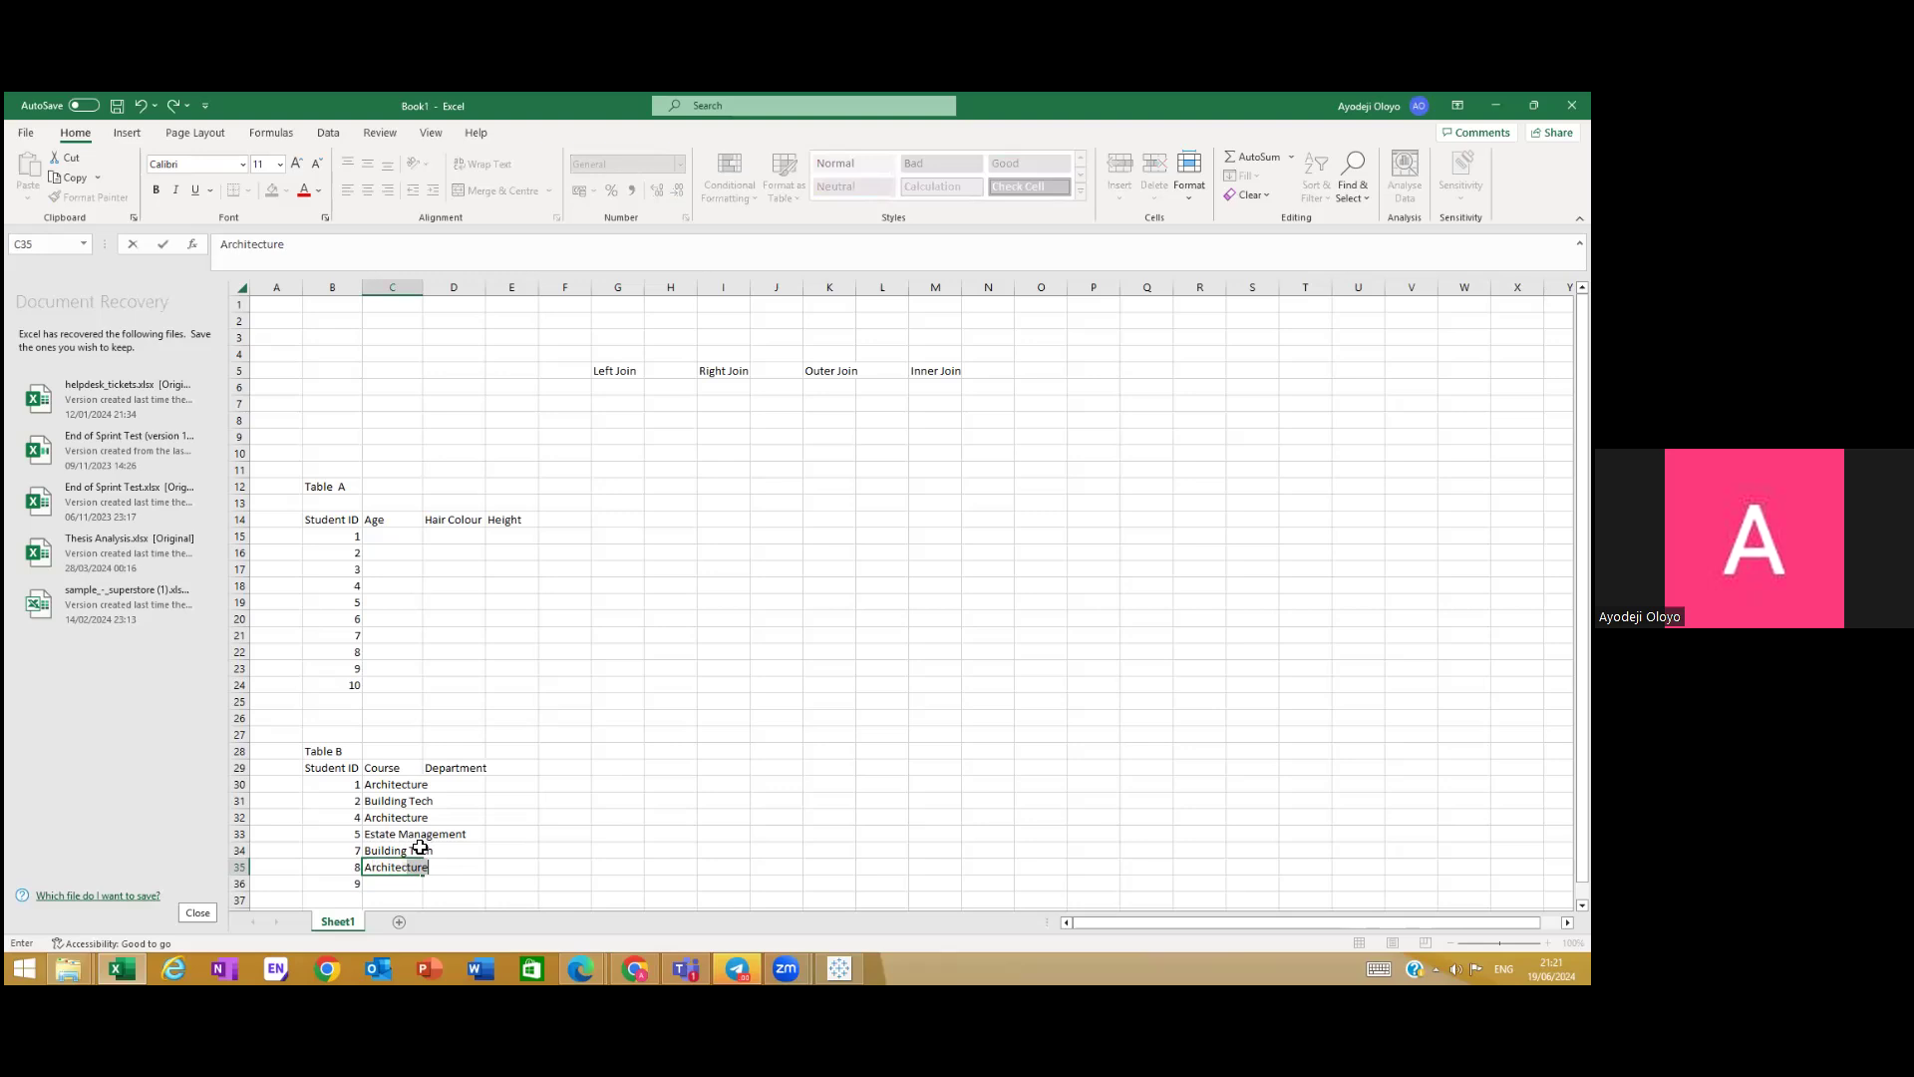
pyautogui.press('Return')
pyautogui.write('Architecture')
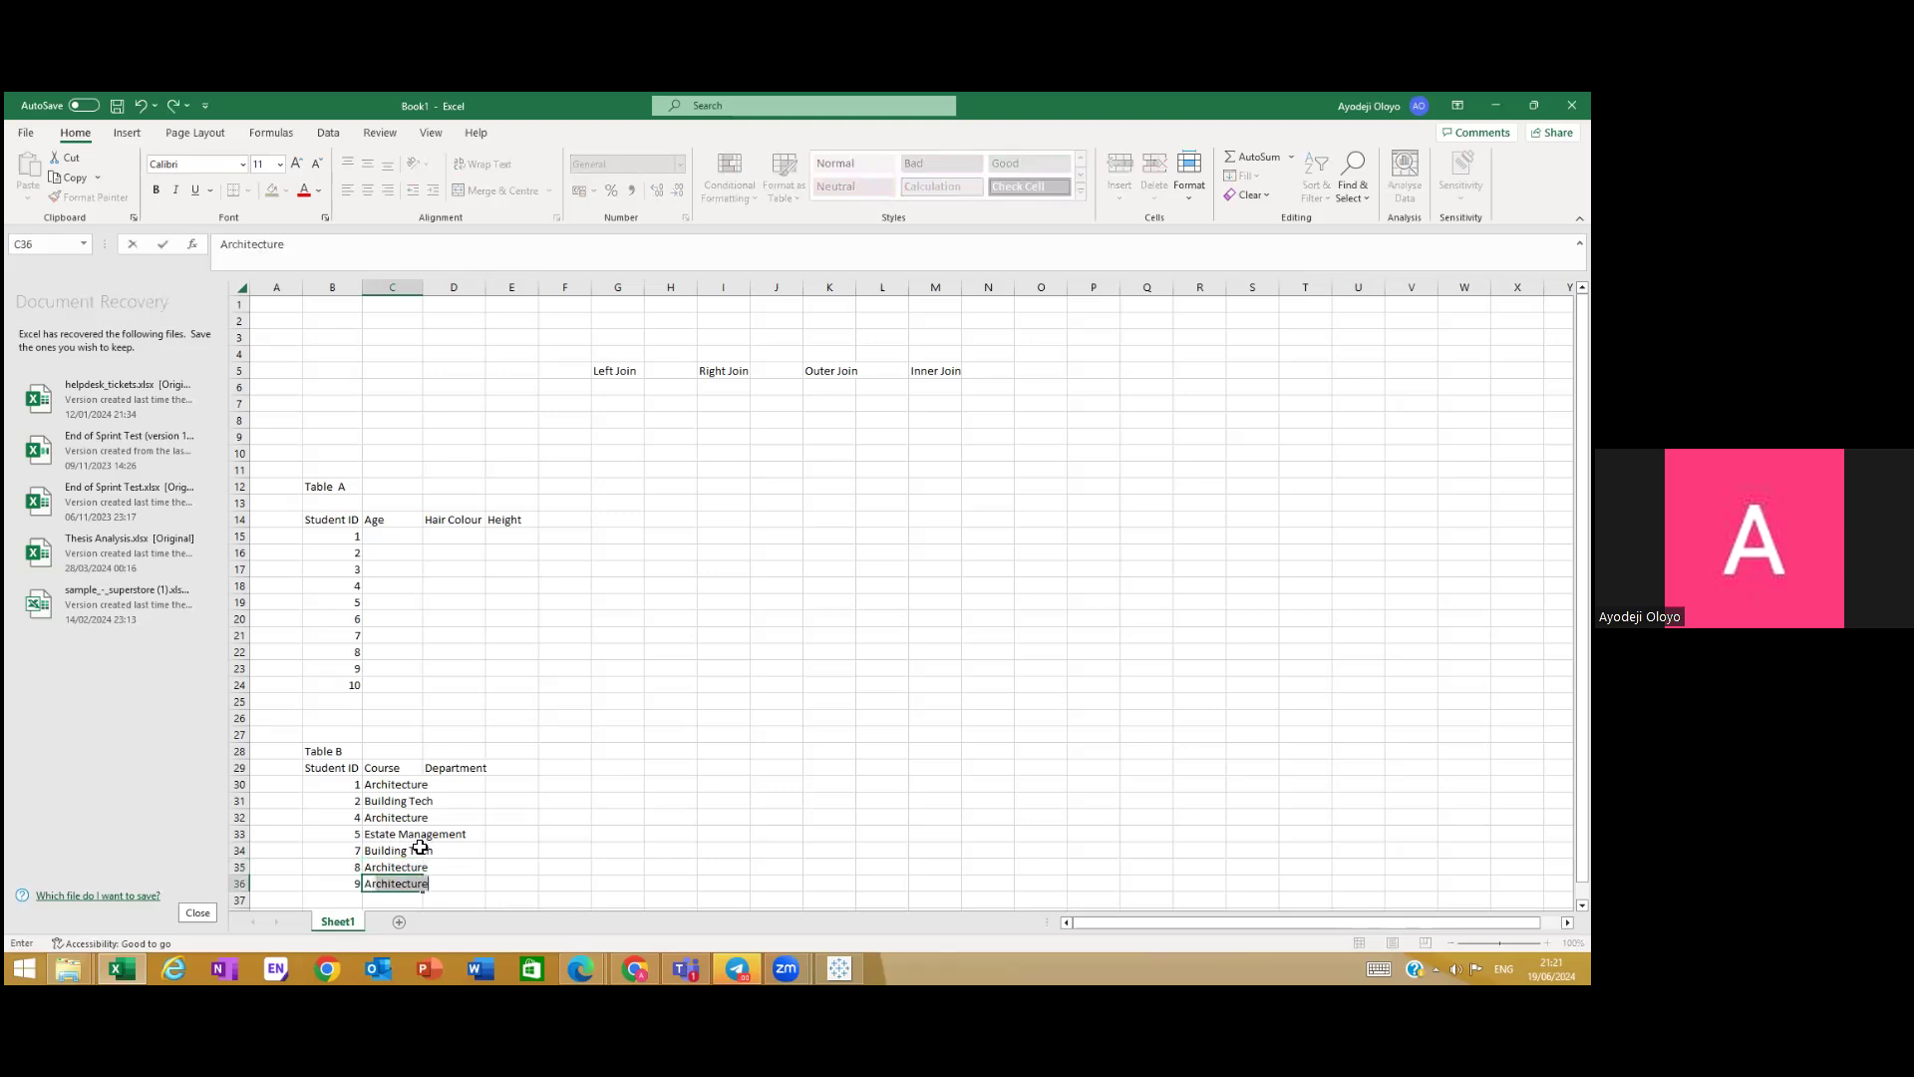
pyautogui.press('Return')
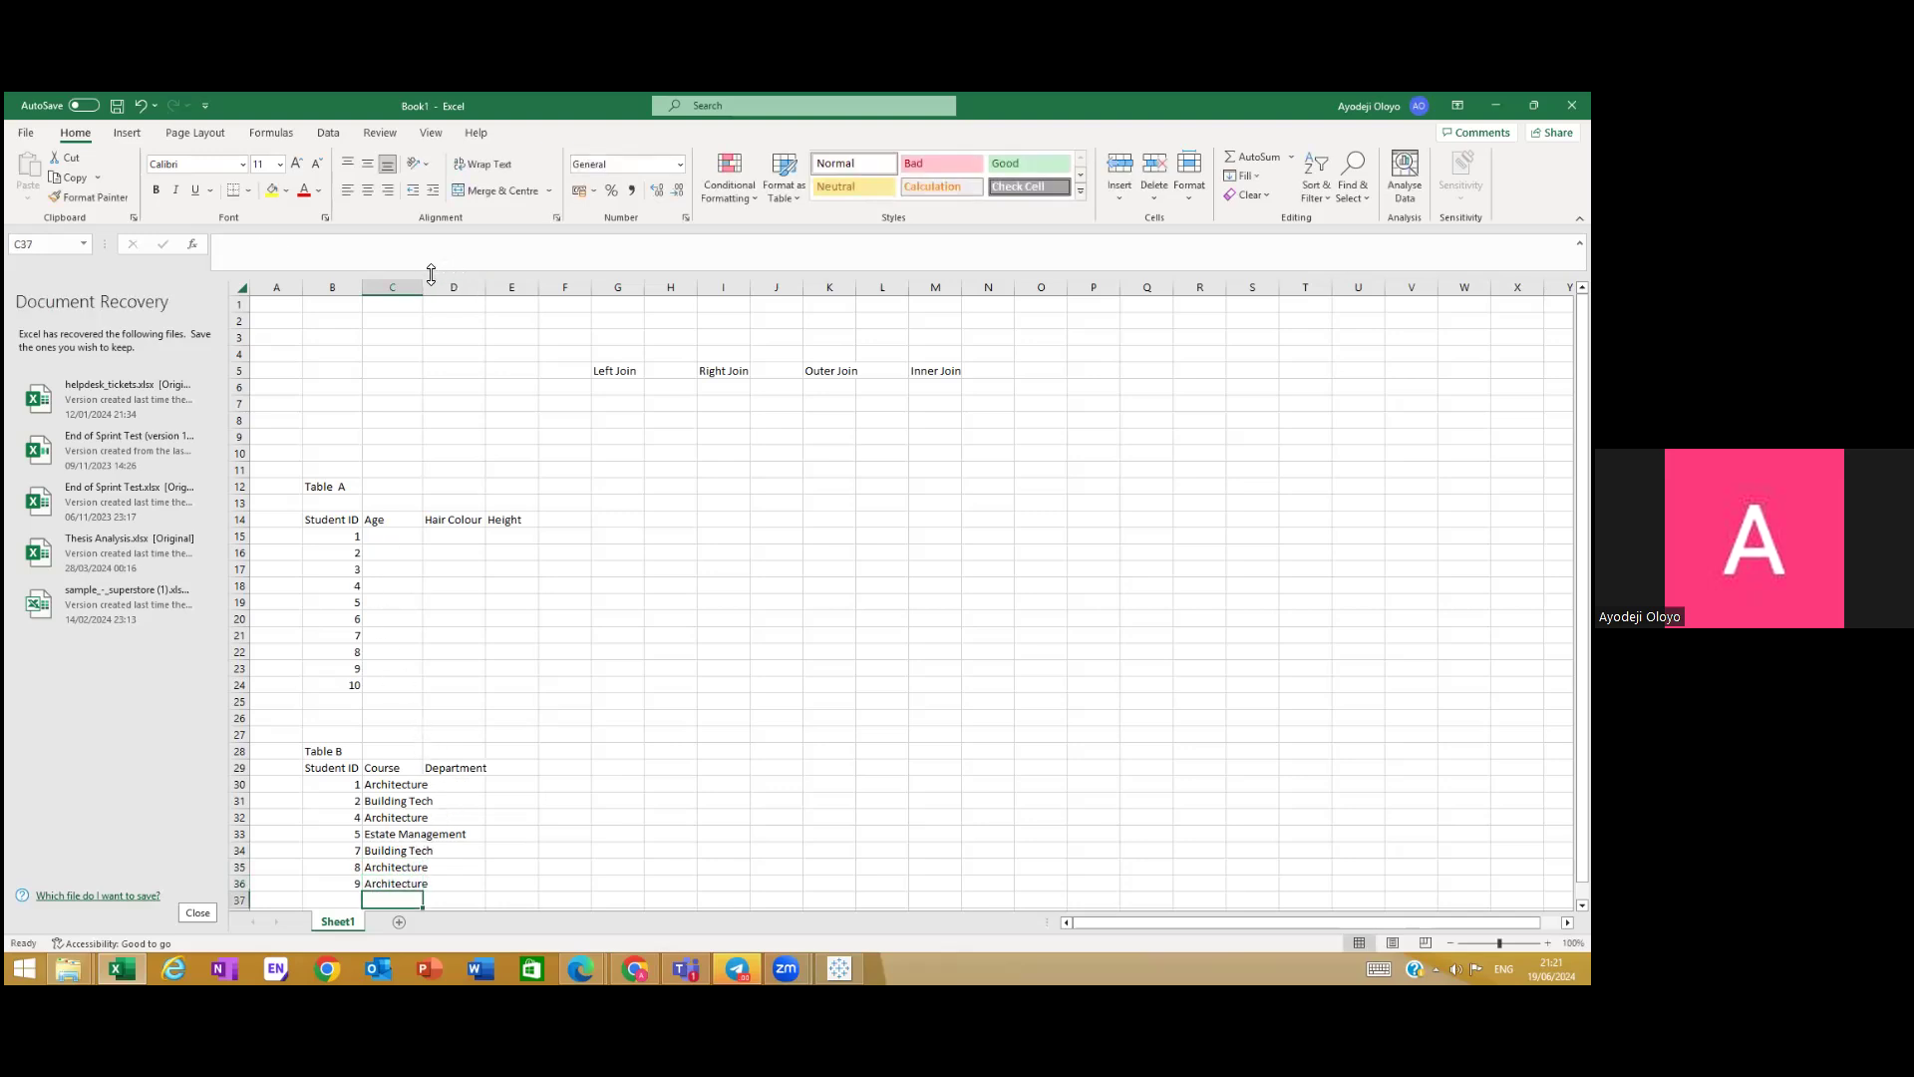
# Step: Widen column C to fit its entries and change Table B's headers to Department in C29 and Course in D29
pyautogui.moveTo(422, 287); pyautogui.dragTo(475, 288)
pyautogui.click(421, 767)
pyautogui.doubleClick(420, 767)
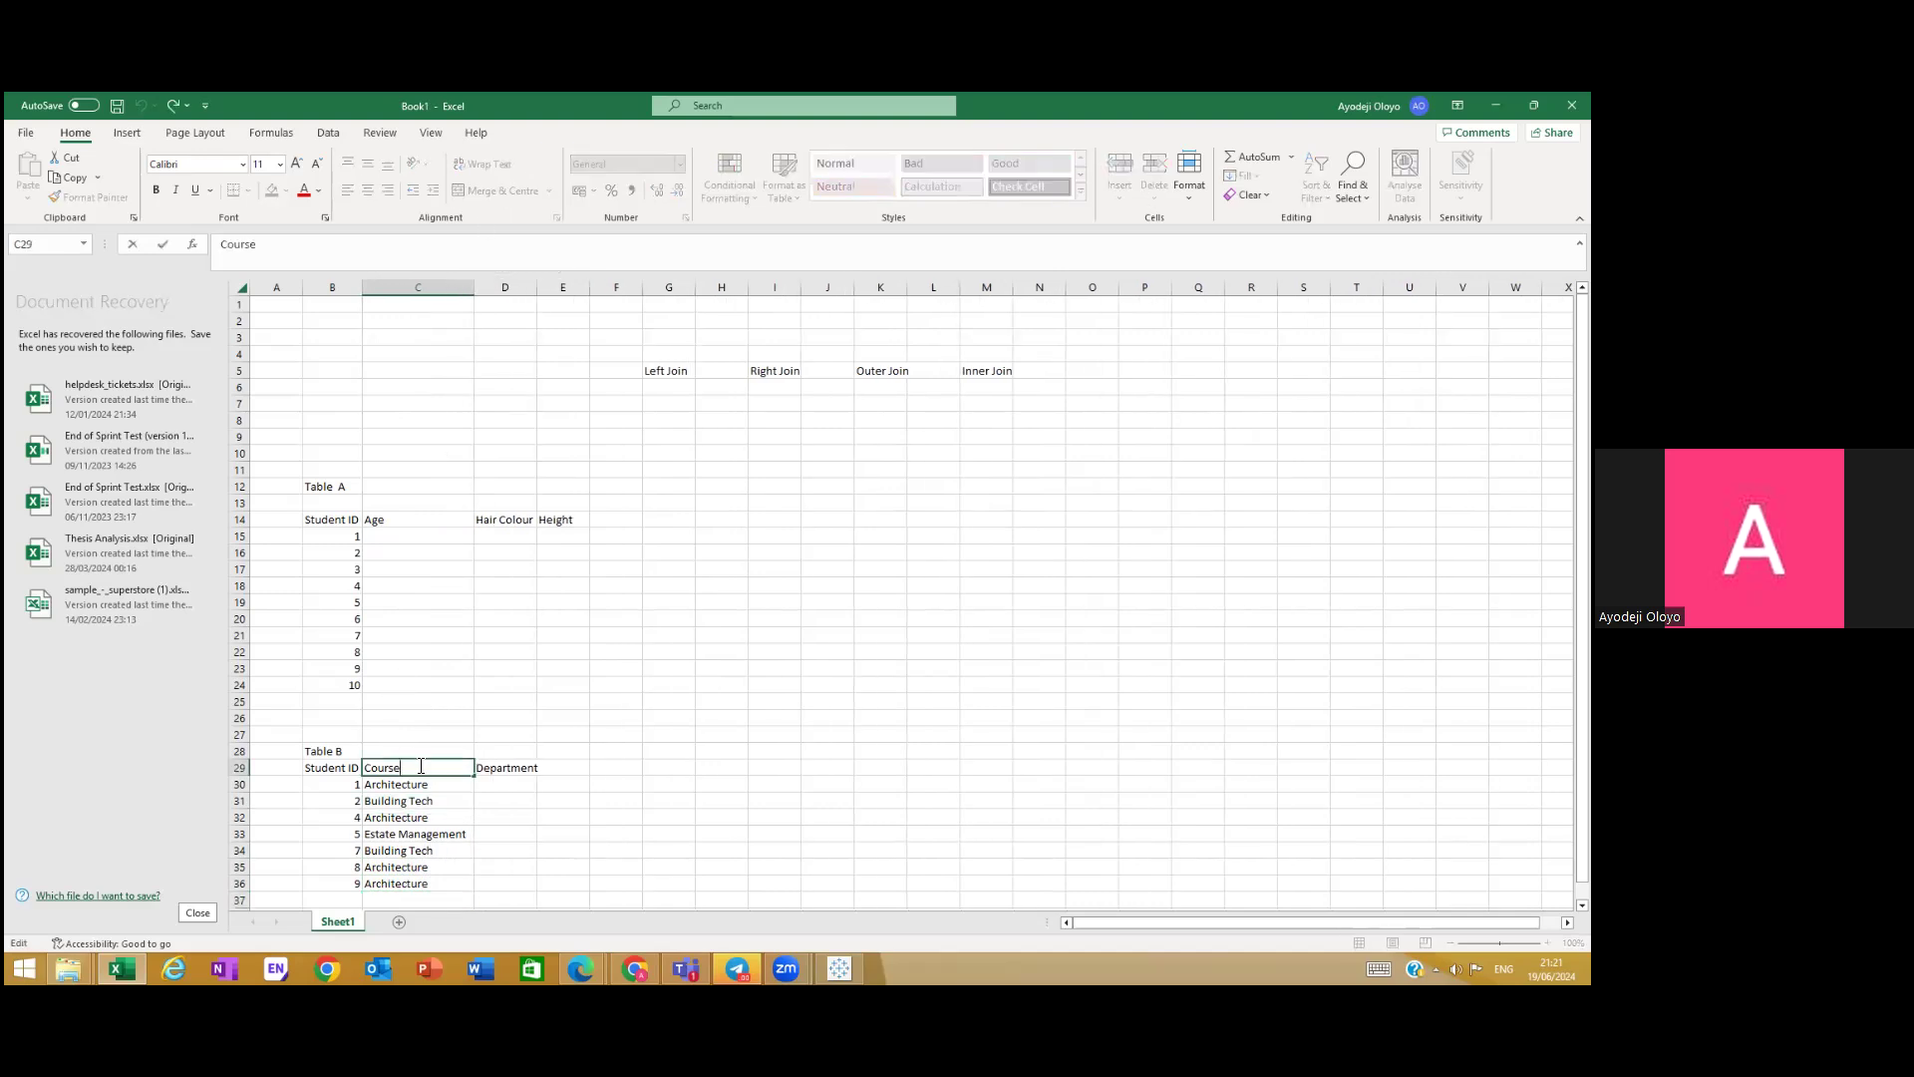
pyautogui.press('BackSpace')
pyautogui.press('BackSpace')
pyautogui.press('BackSpace')
pyautogui.press('BackSpace')
pyautogui.press('BackSpace')
pyautogui.press('BackSpace')
pyautogui.write('Department')
pyautogui.click(521, 772)
pyautogui.write('Course')
# Step: Enter the course code ARC 102 in D30 for the first student in Table B
pyautogui.click(506, 785)
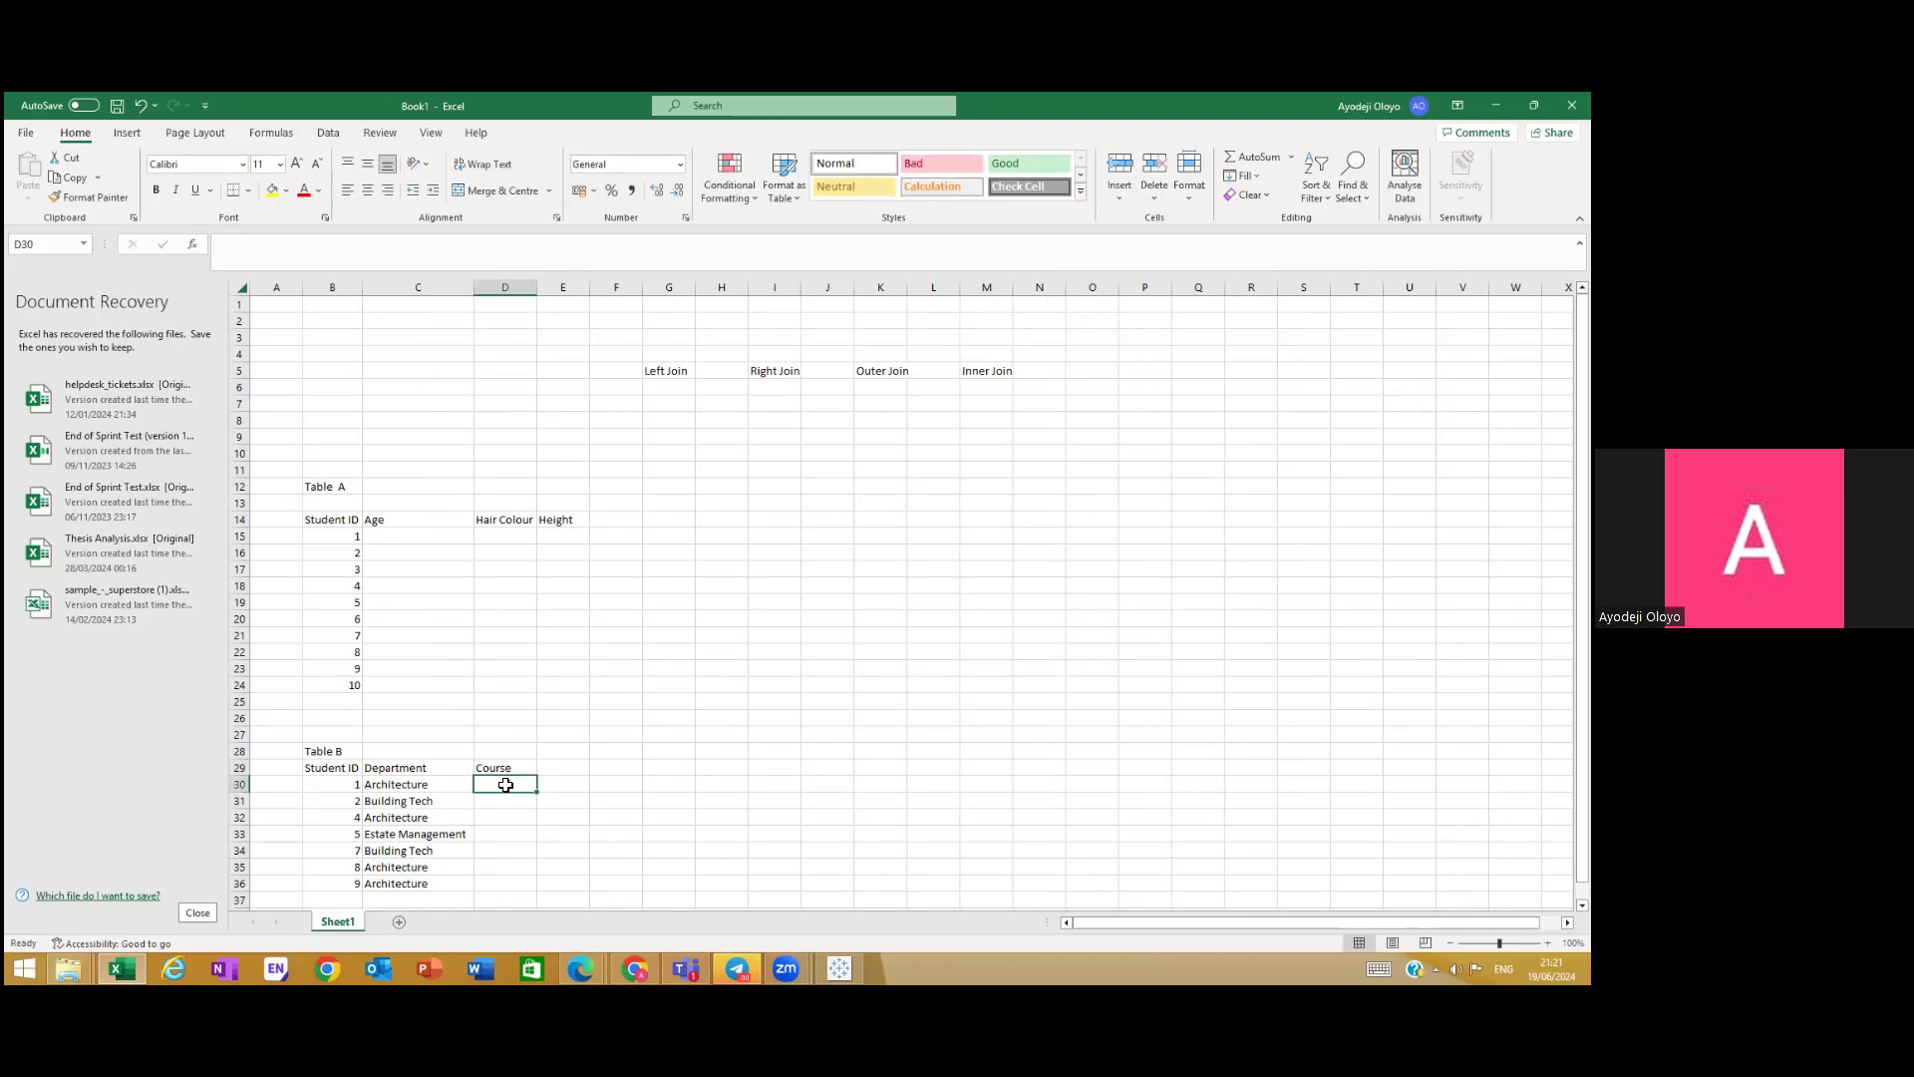
pyautogui.write('ARC 10')
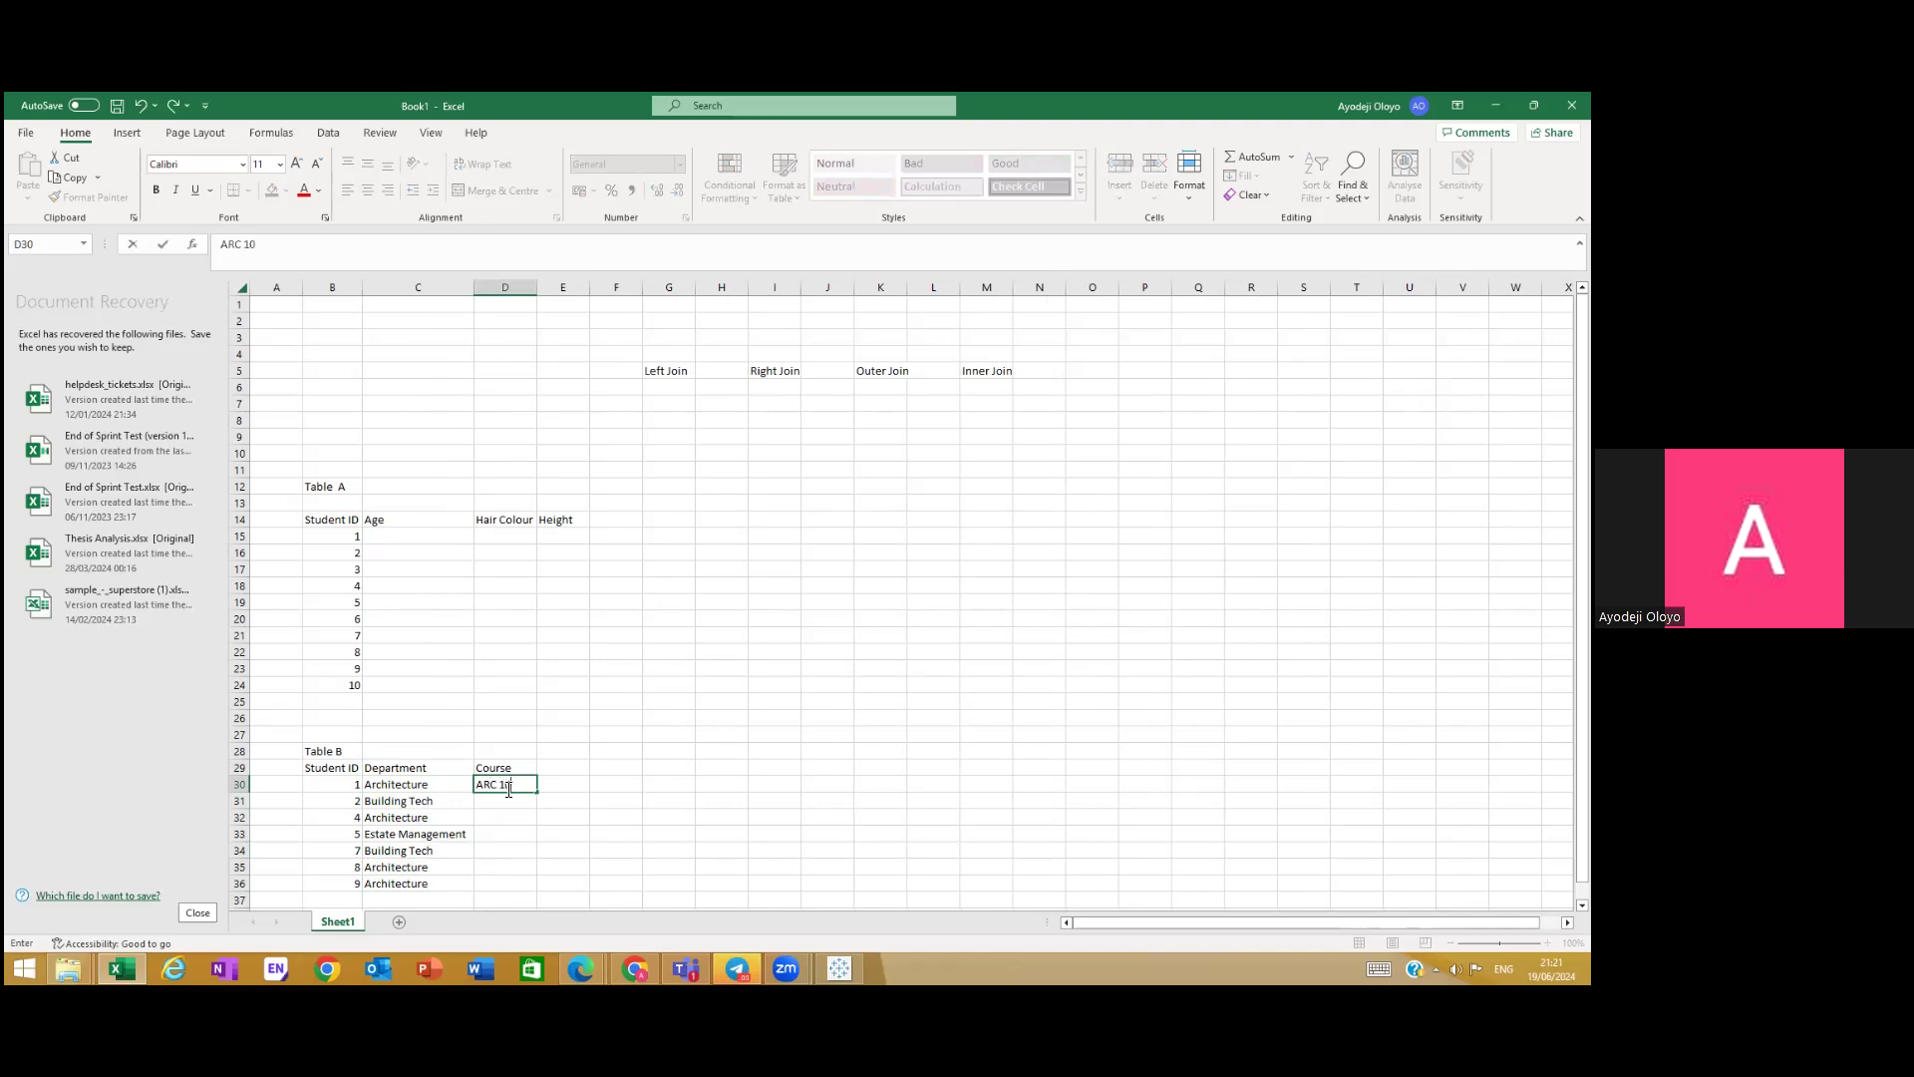
pyautogui.write('2')
pyautogui.press('Return')
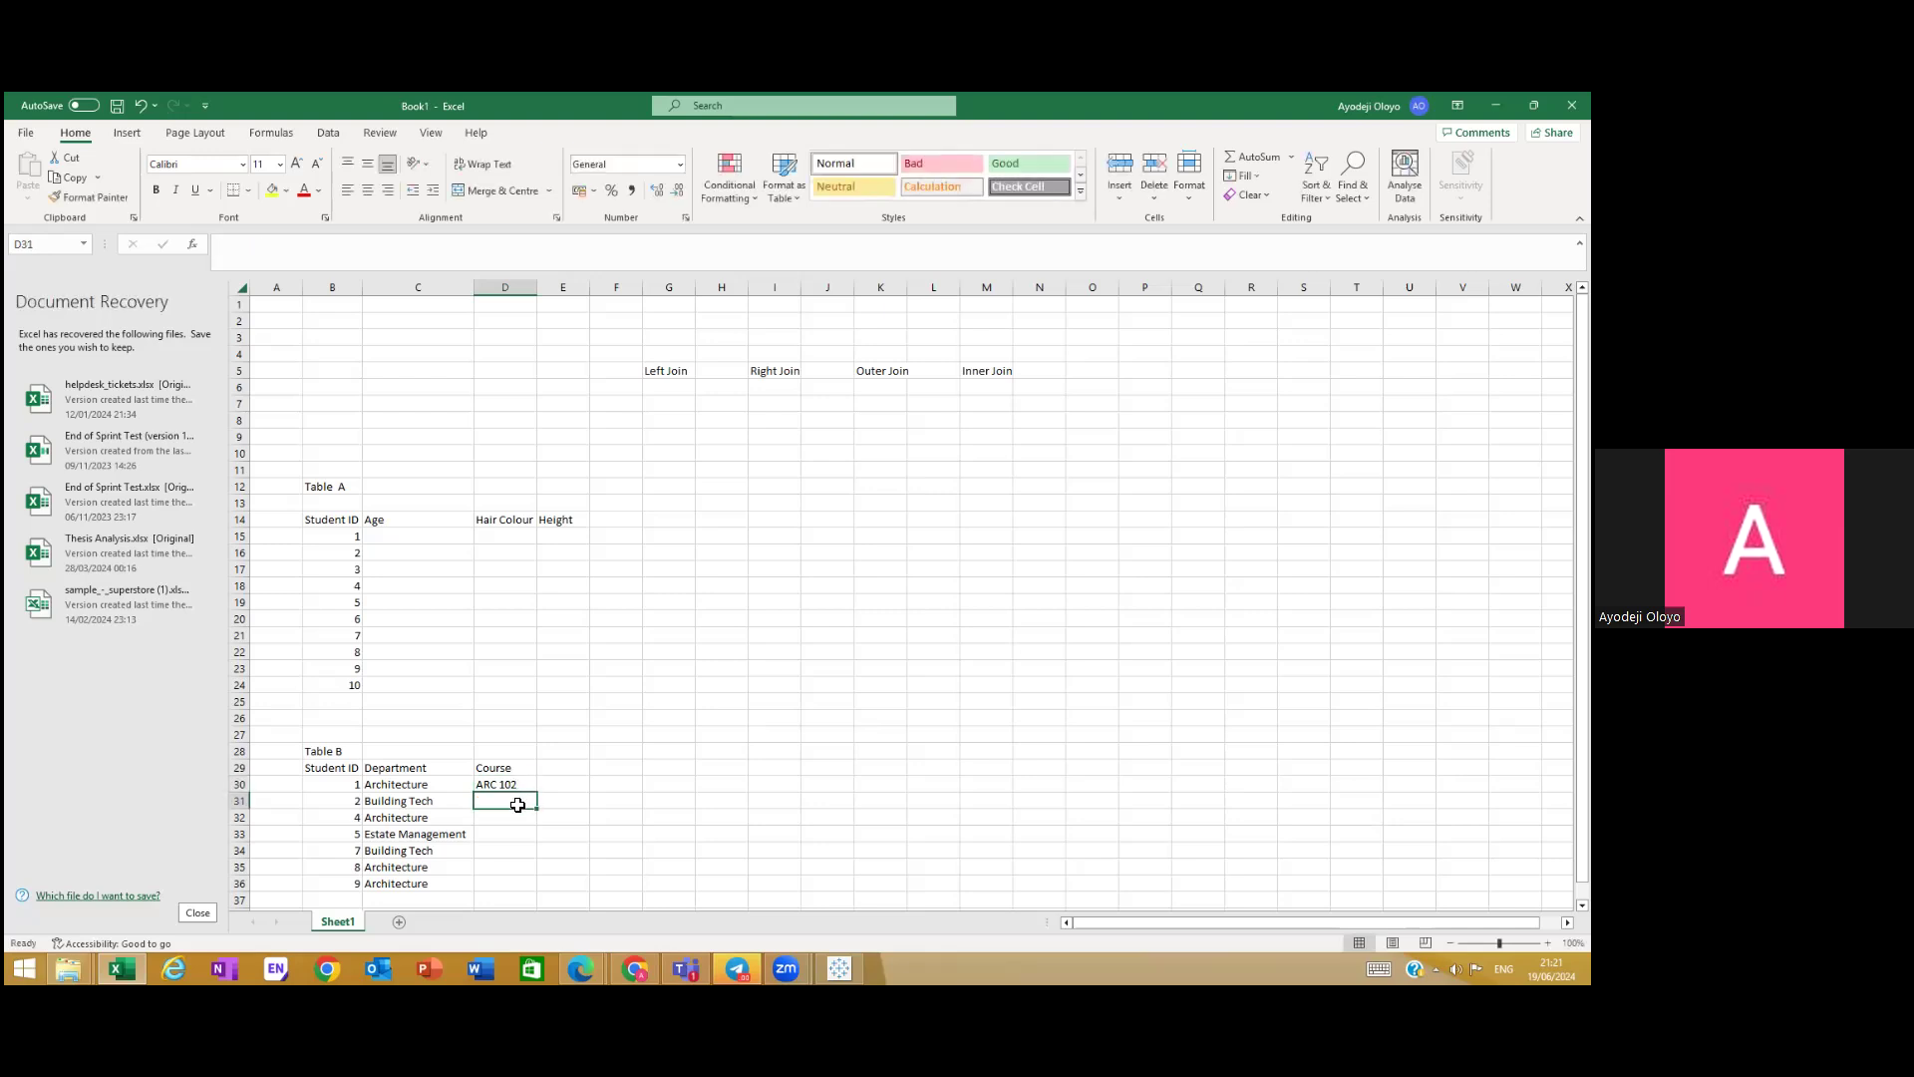
# Step: Try to fill the course code from D30 down through D36 of Table B
pyautogui.click(513, 818)
pyautogui.click(517, 787)
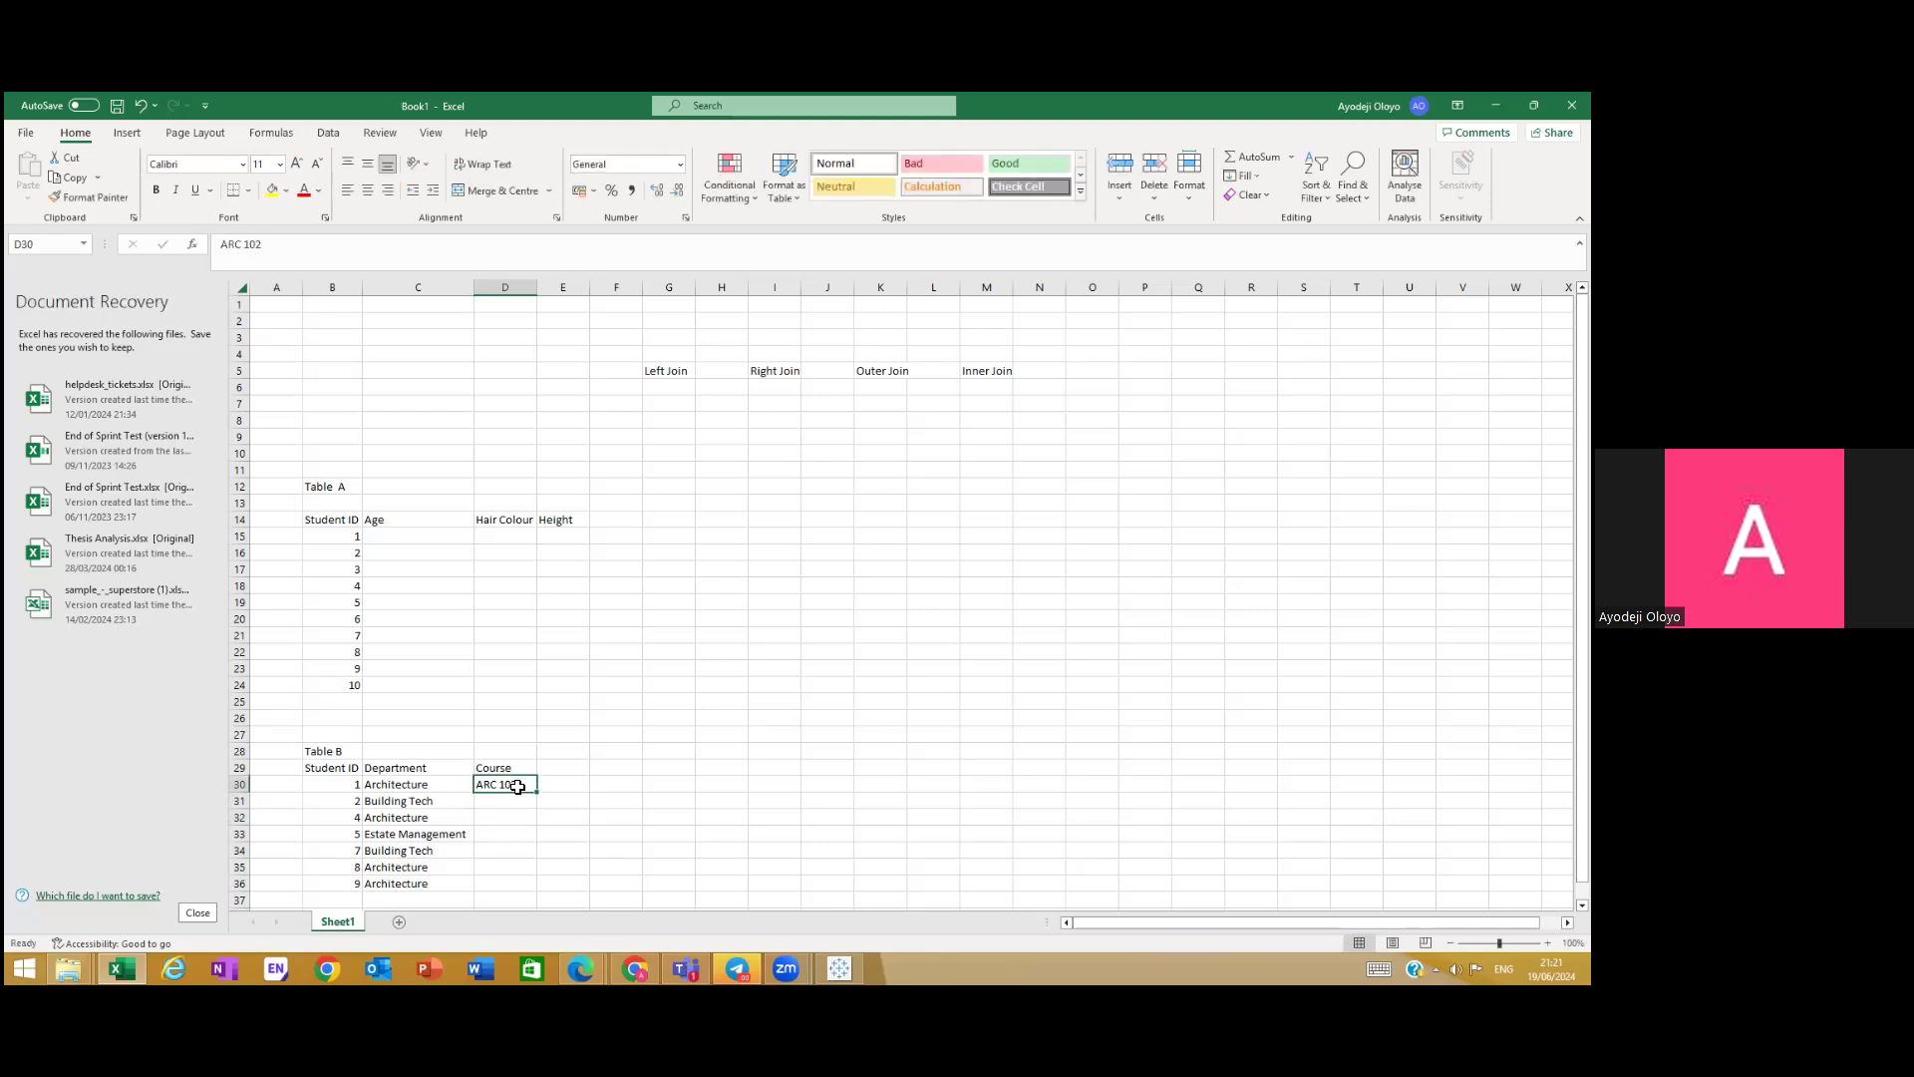
pyautogui.click(514, 797)
pyautogui.click(513, 788)
pyautogui.hotkey('ctrl', 'c')
pyautogui.click(518, 797)
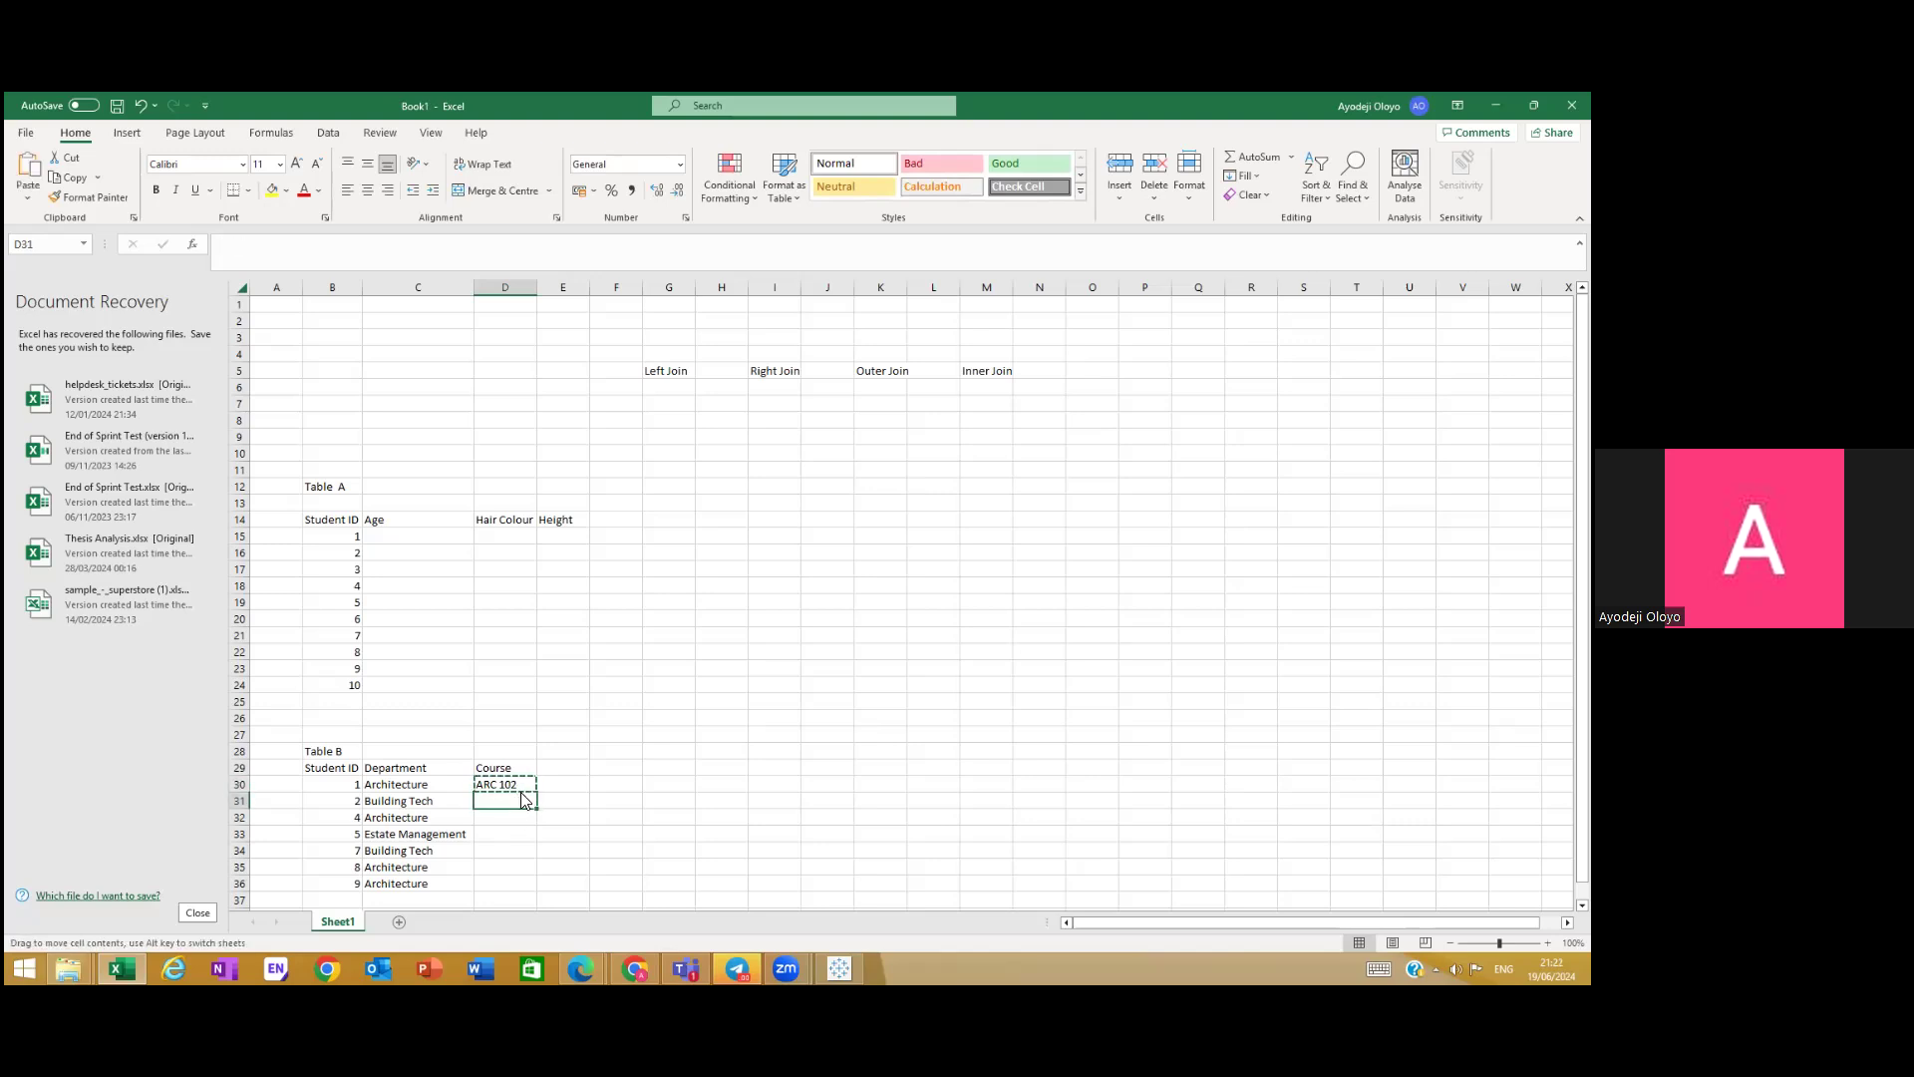
pyautogui.press('Escape')
pyautogui.click(528, 787)
pyautogui.moveTo(537, 793); pyautogui.dragTo(536, 895)
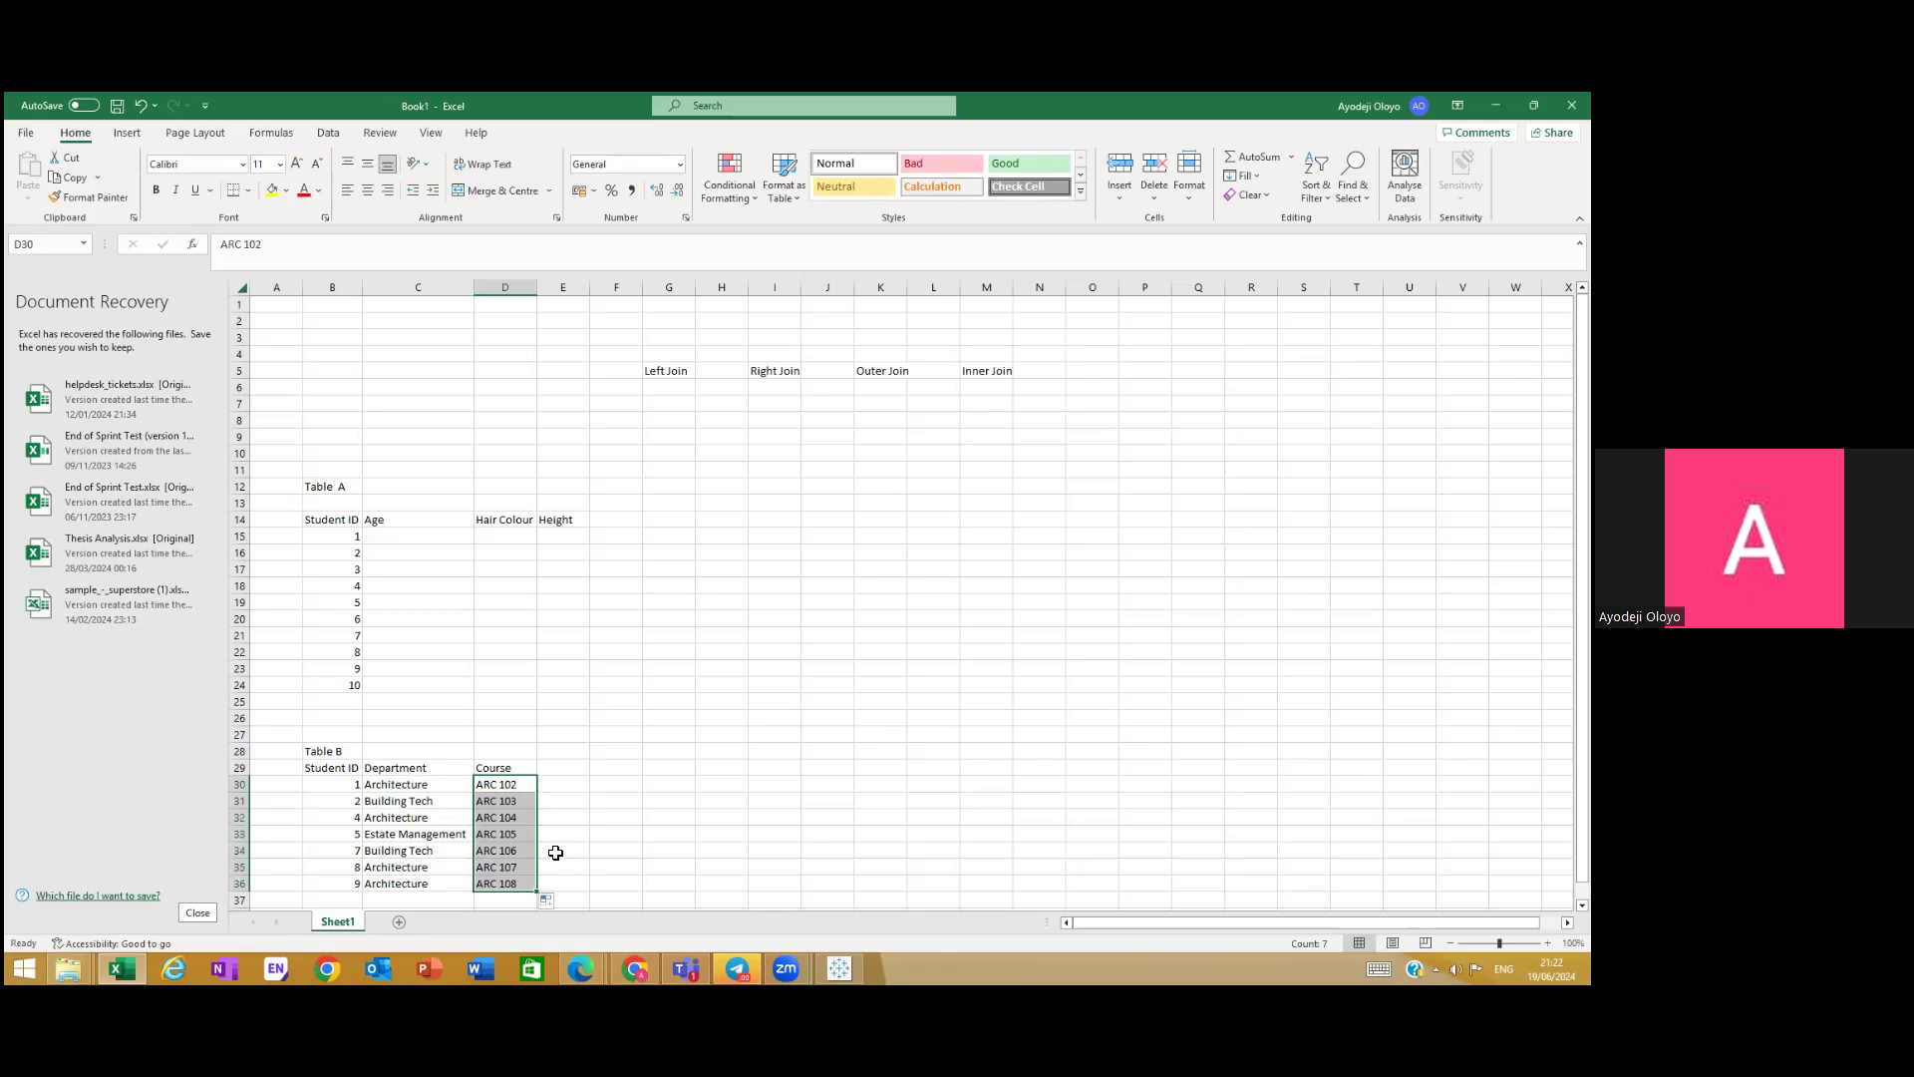
# Step: Make every course code in Table B from D30 through D36 the same, ARC 102
pyautogui.doubleClick(528, 802)
pyautogui.press('BackSpace')
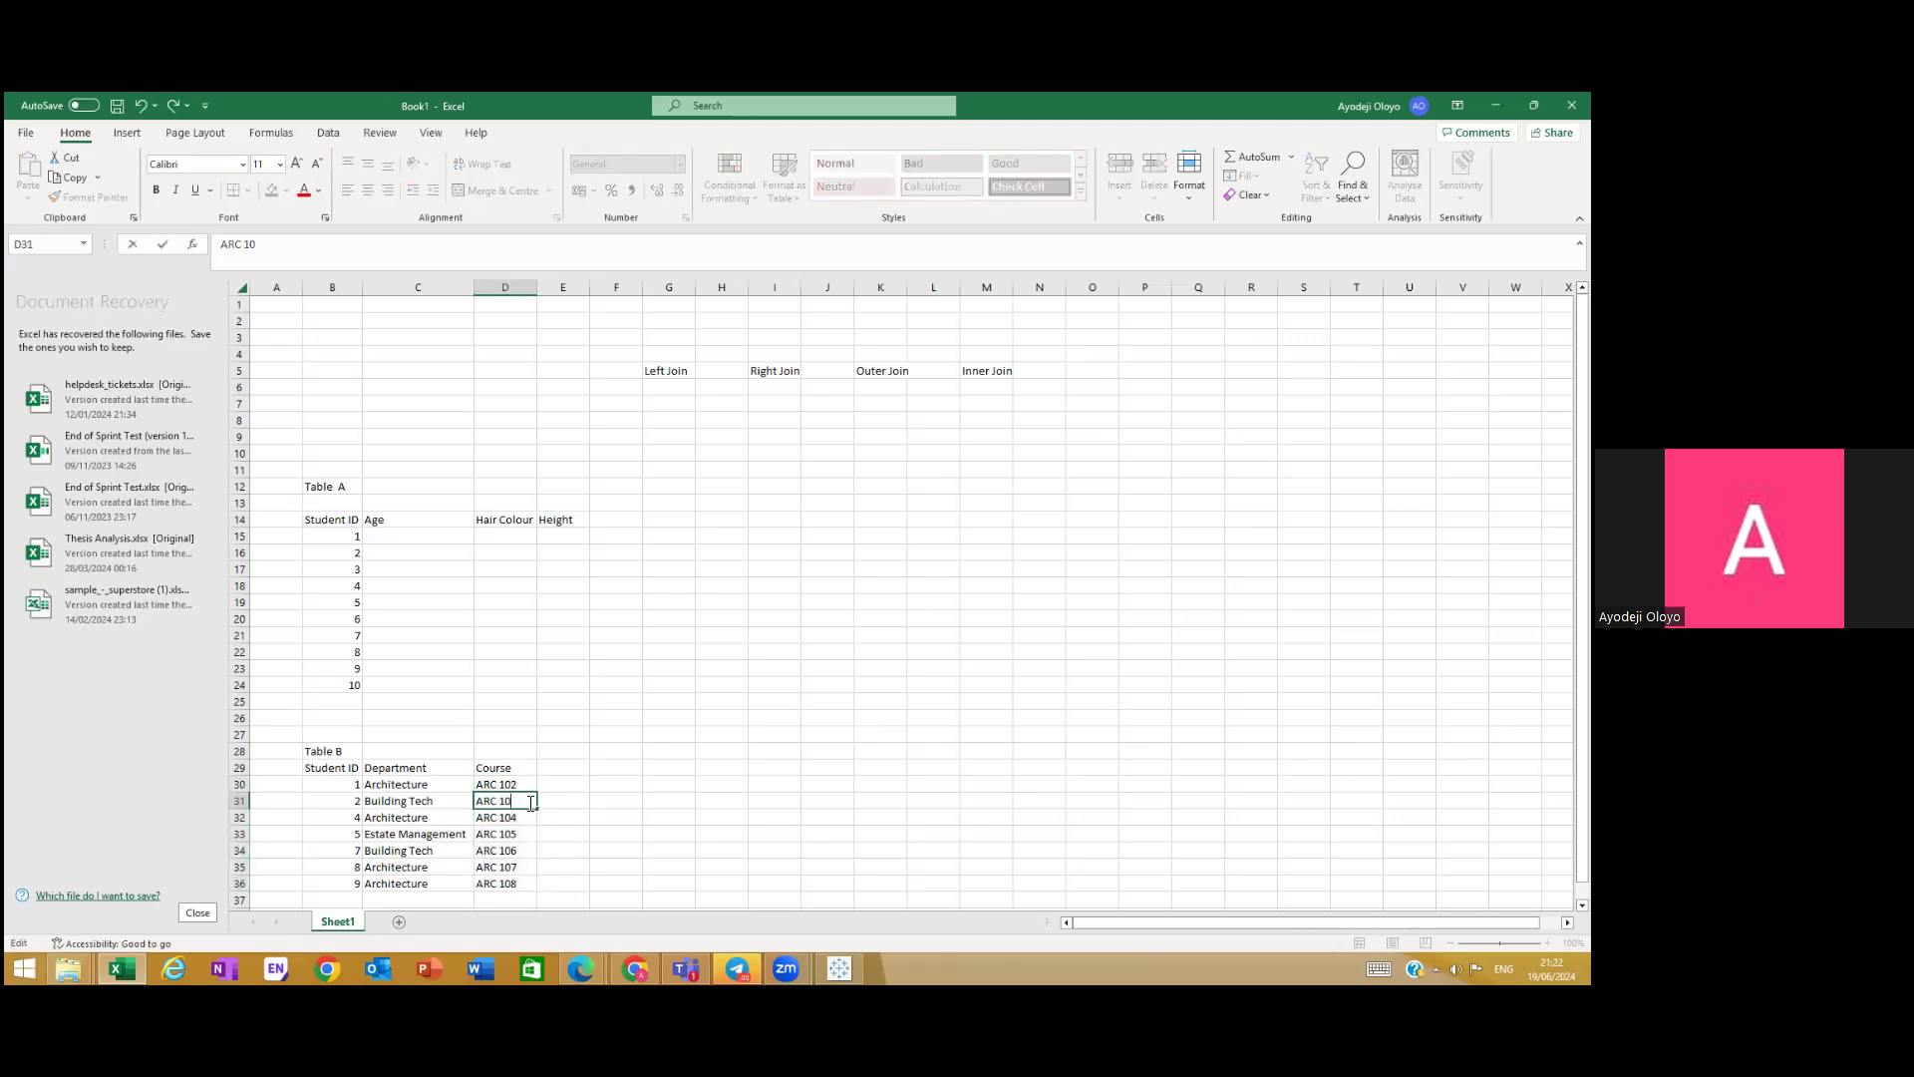
pyautogui.moveTo(507, 785); pyautogui.dragTo(539, 890)
pyautogui.click(625, 819)
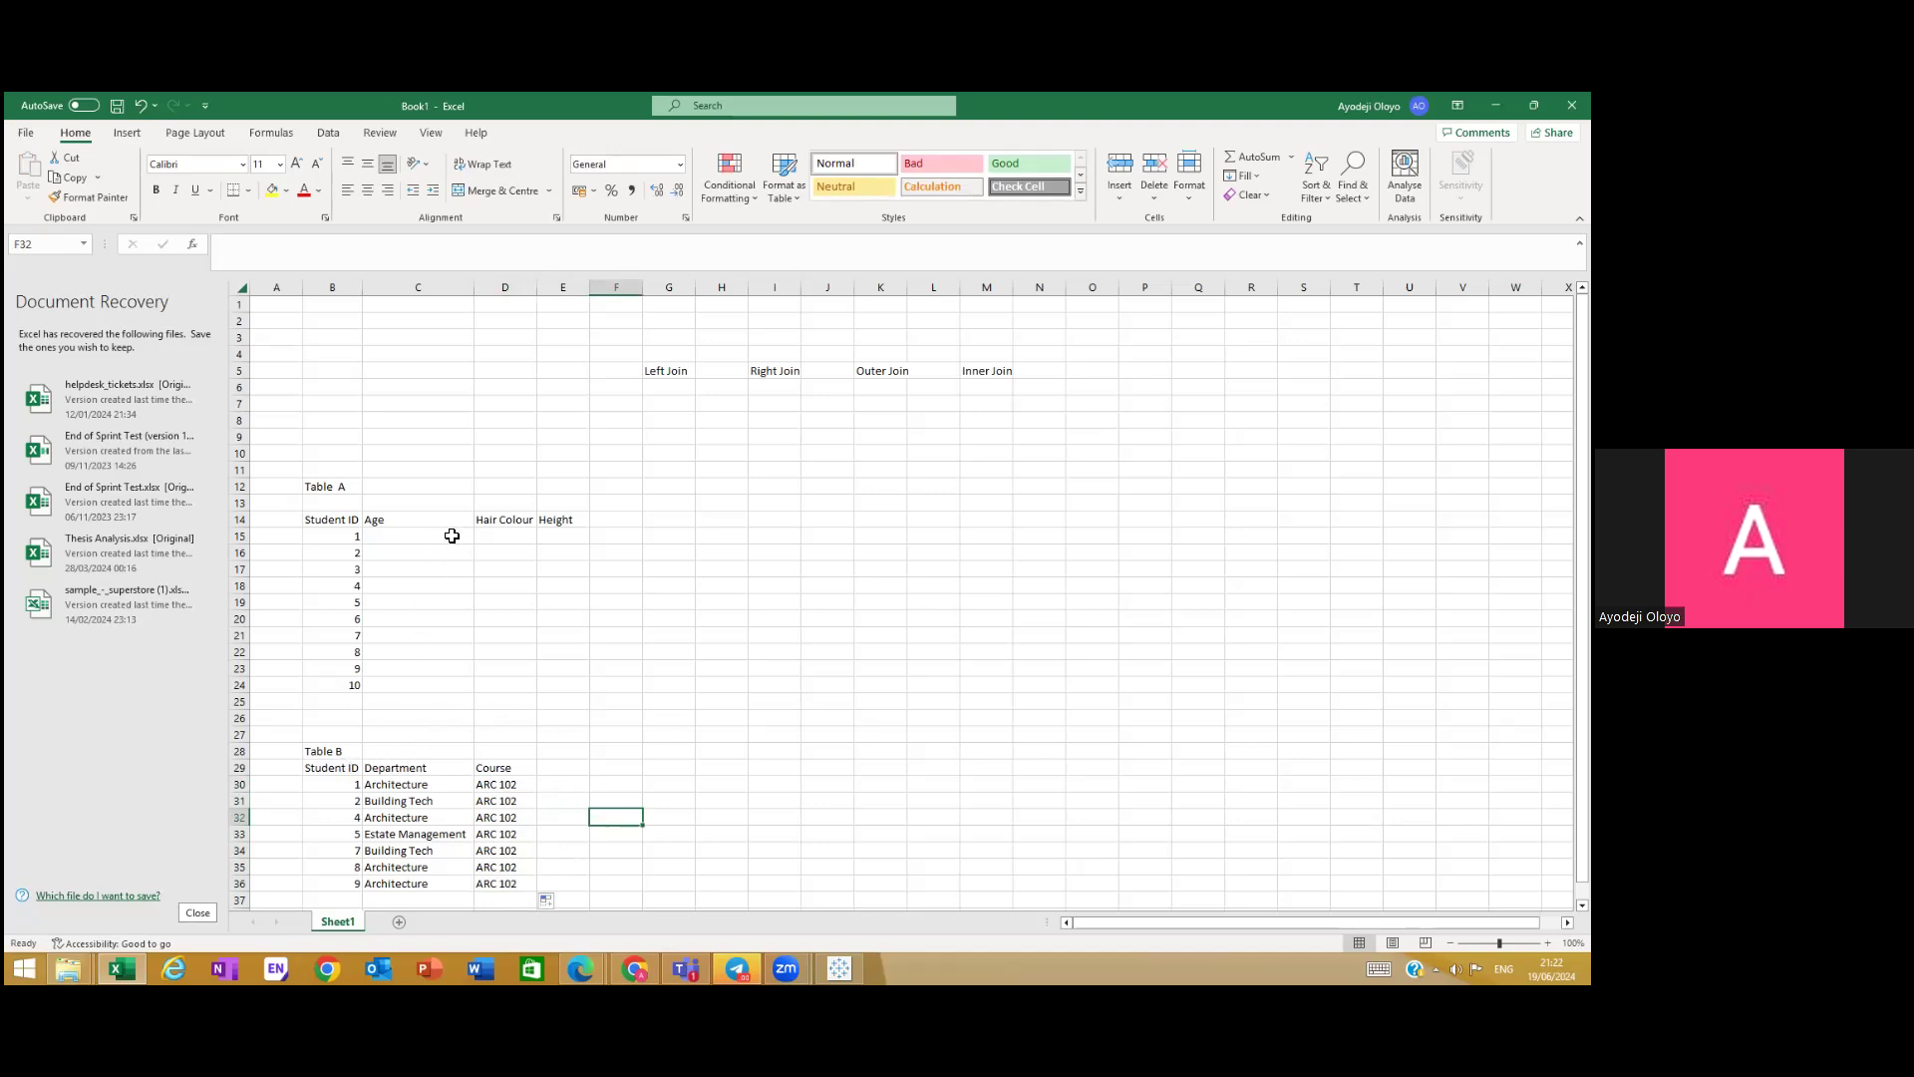
# Step: Enter 23 as the age of student 1 in C15
pyautogui.click(452, 536)
pyautogui.write('23')
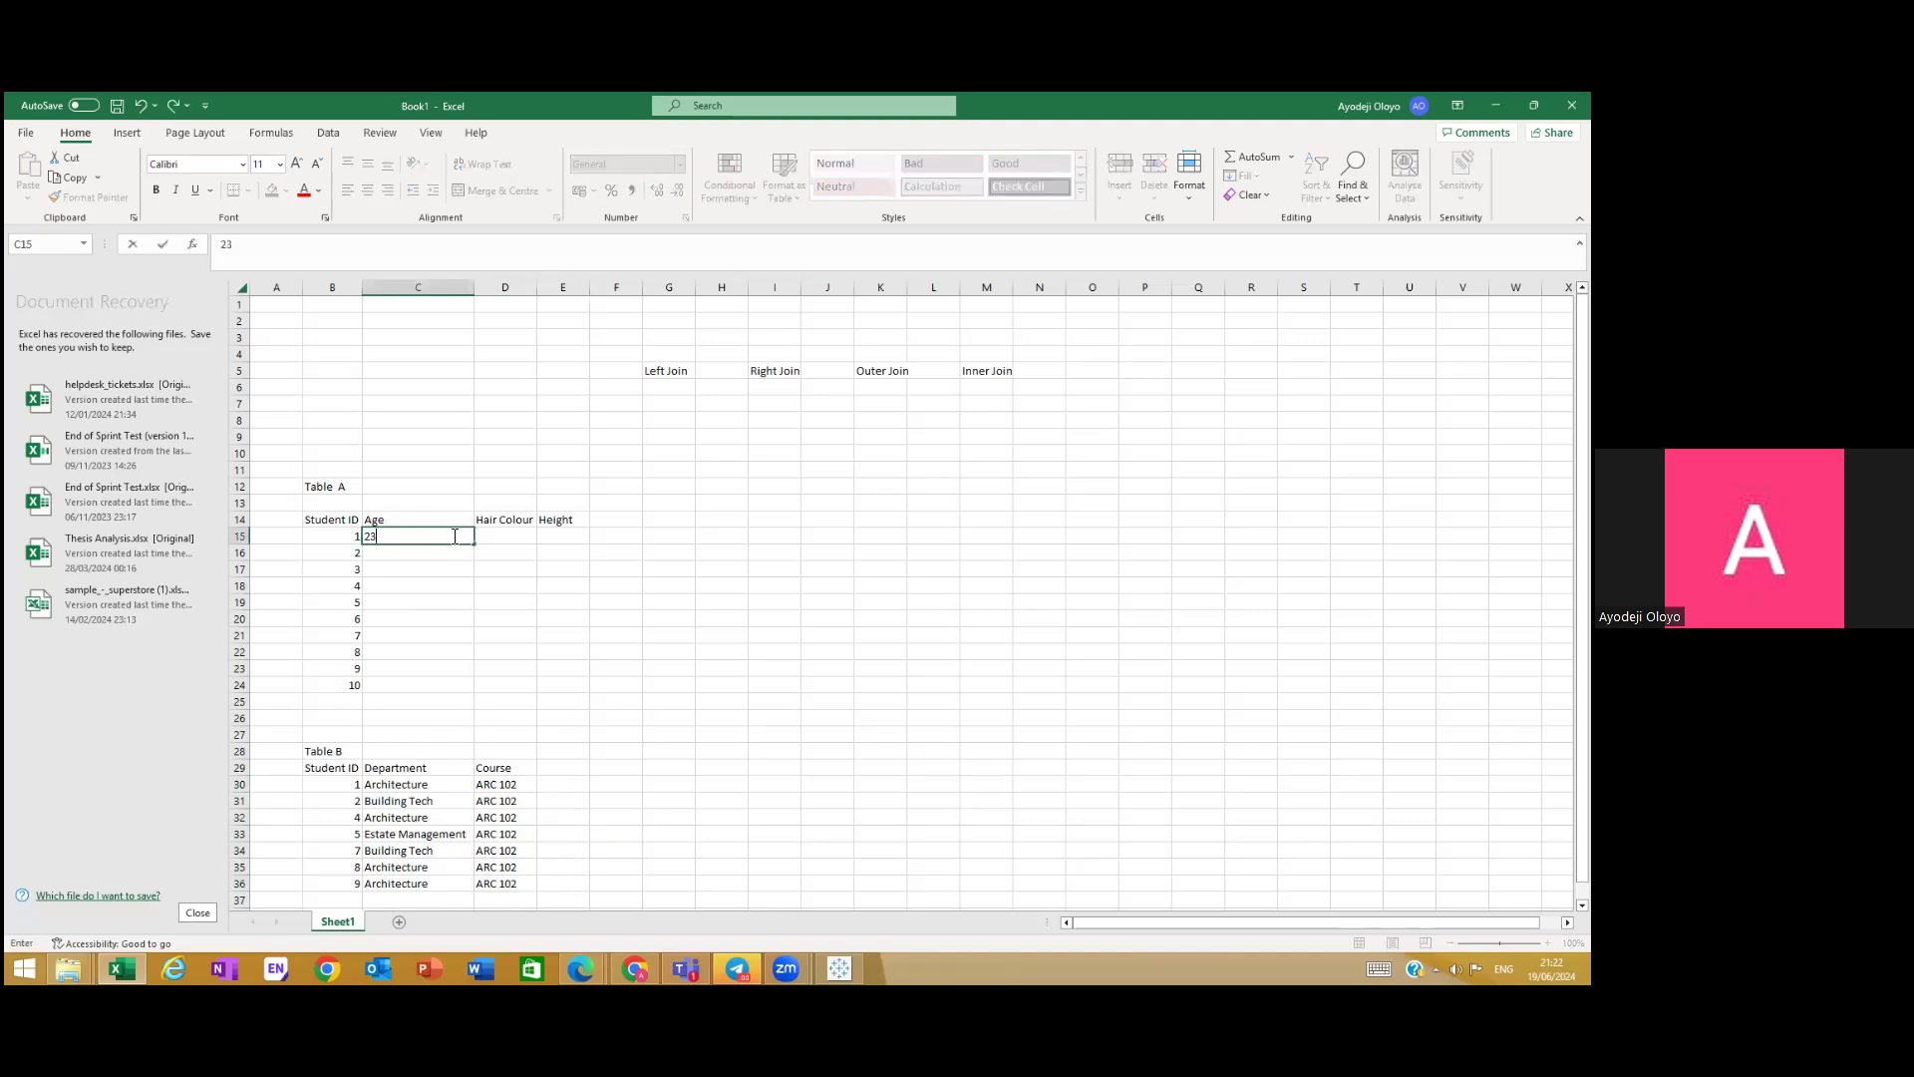
pyautogui.press('Return')
# Step: Fill Table A's Age column from C15 through C24 with 16, 16, 17, 15, 18, 17, 16, 17, 19 and 16
pyautogui.click(452, 536)
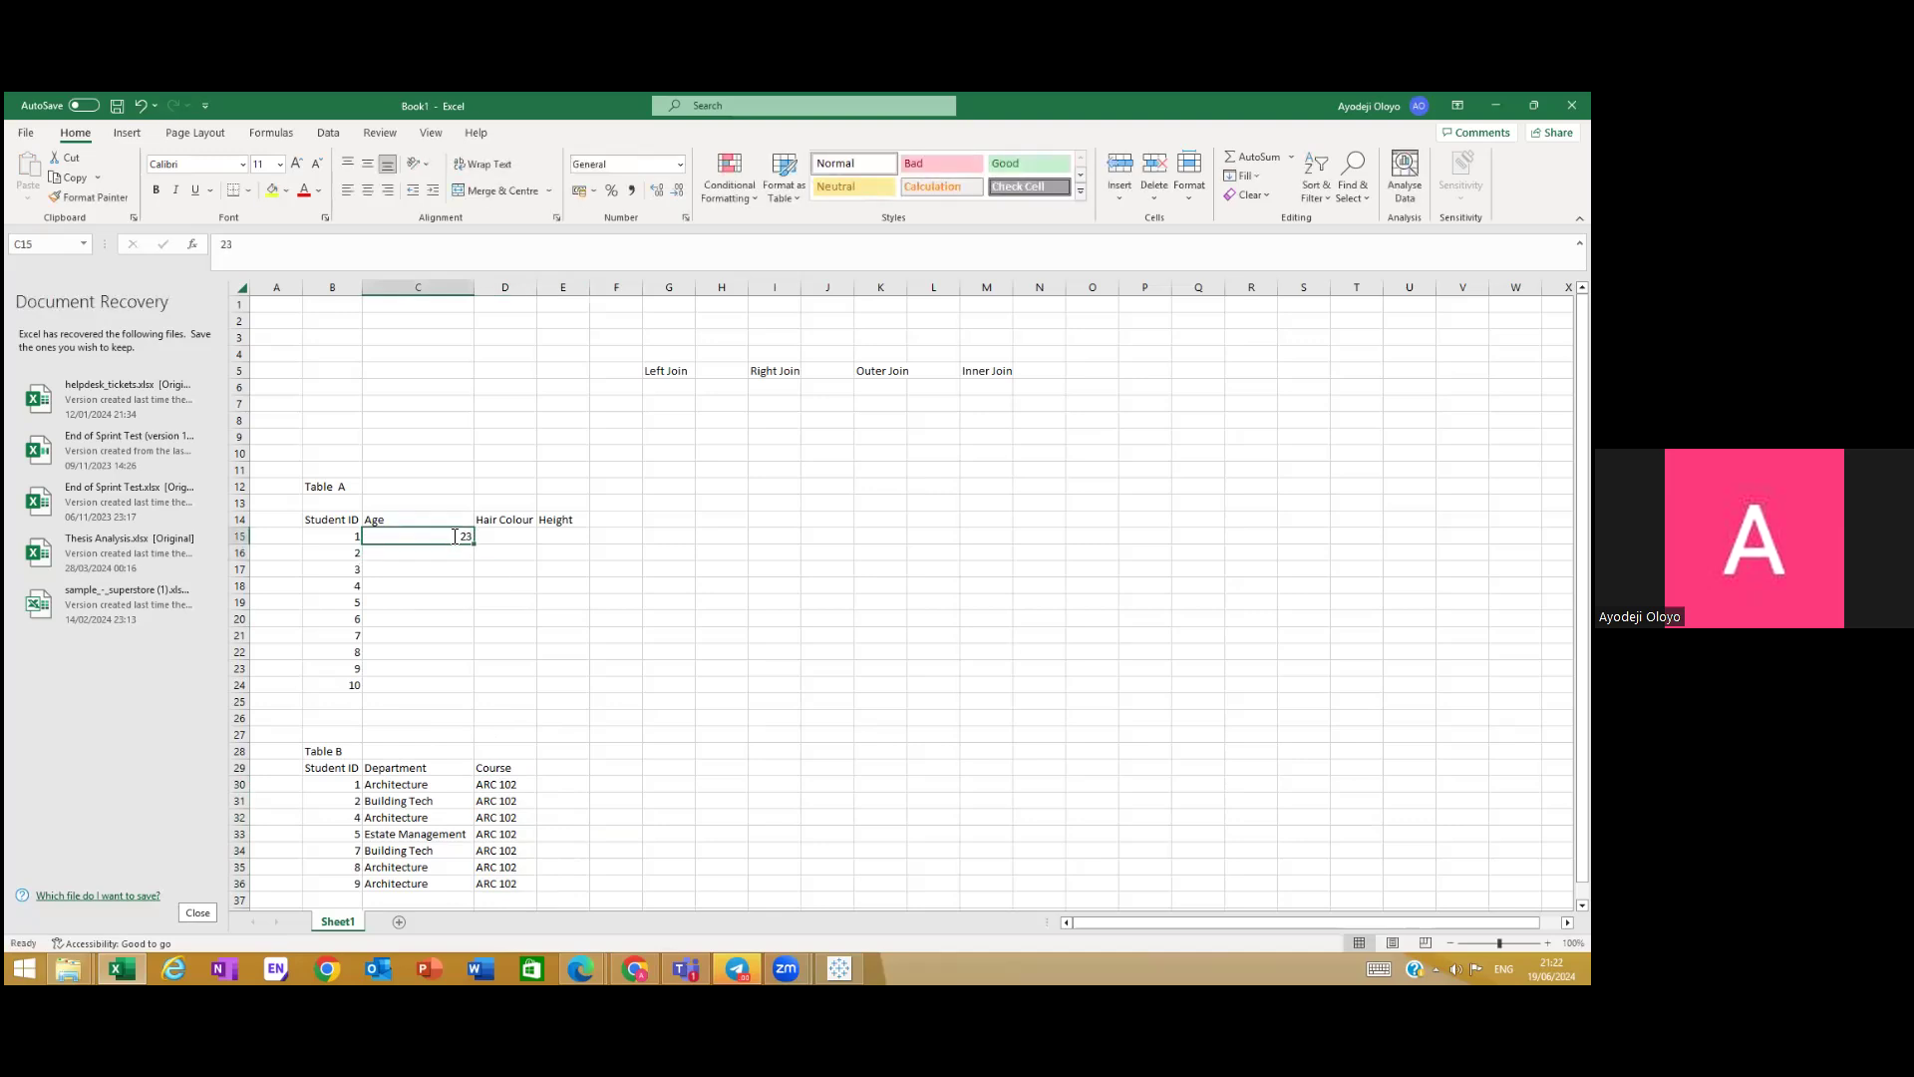
pyautogui.write('16')
pyautogui.press('Return')
pyautogui.write('16')
pyautogui.press('Return')
pyautogui.write('17')
pyautogui.press('Return')
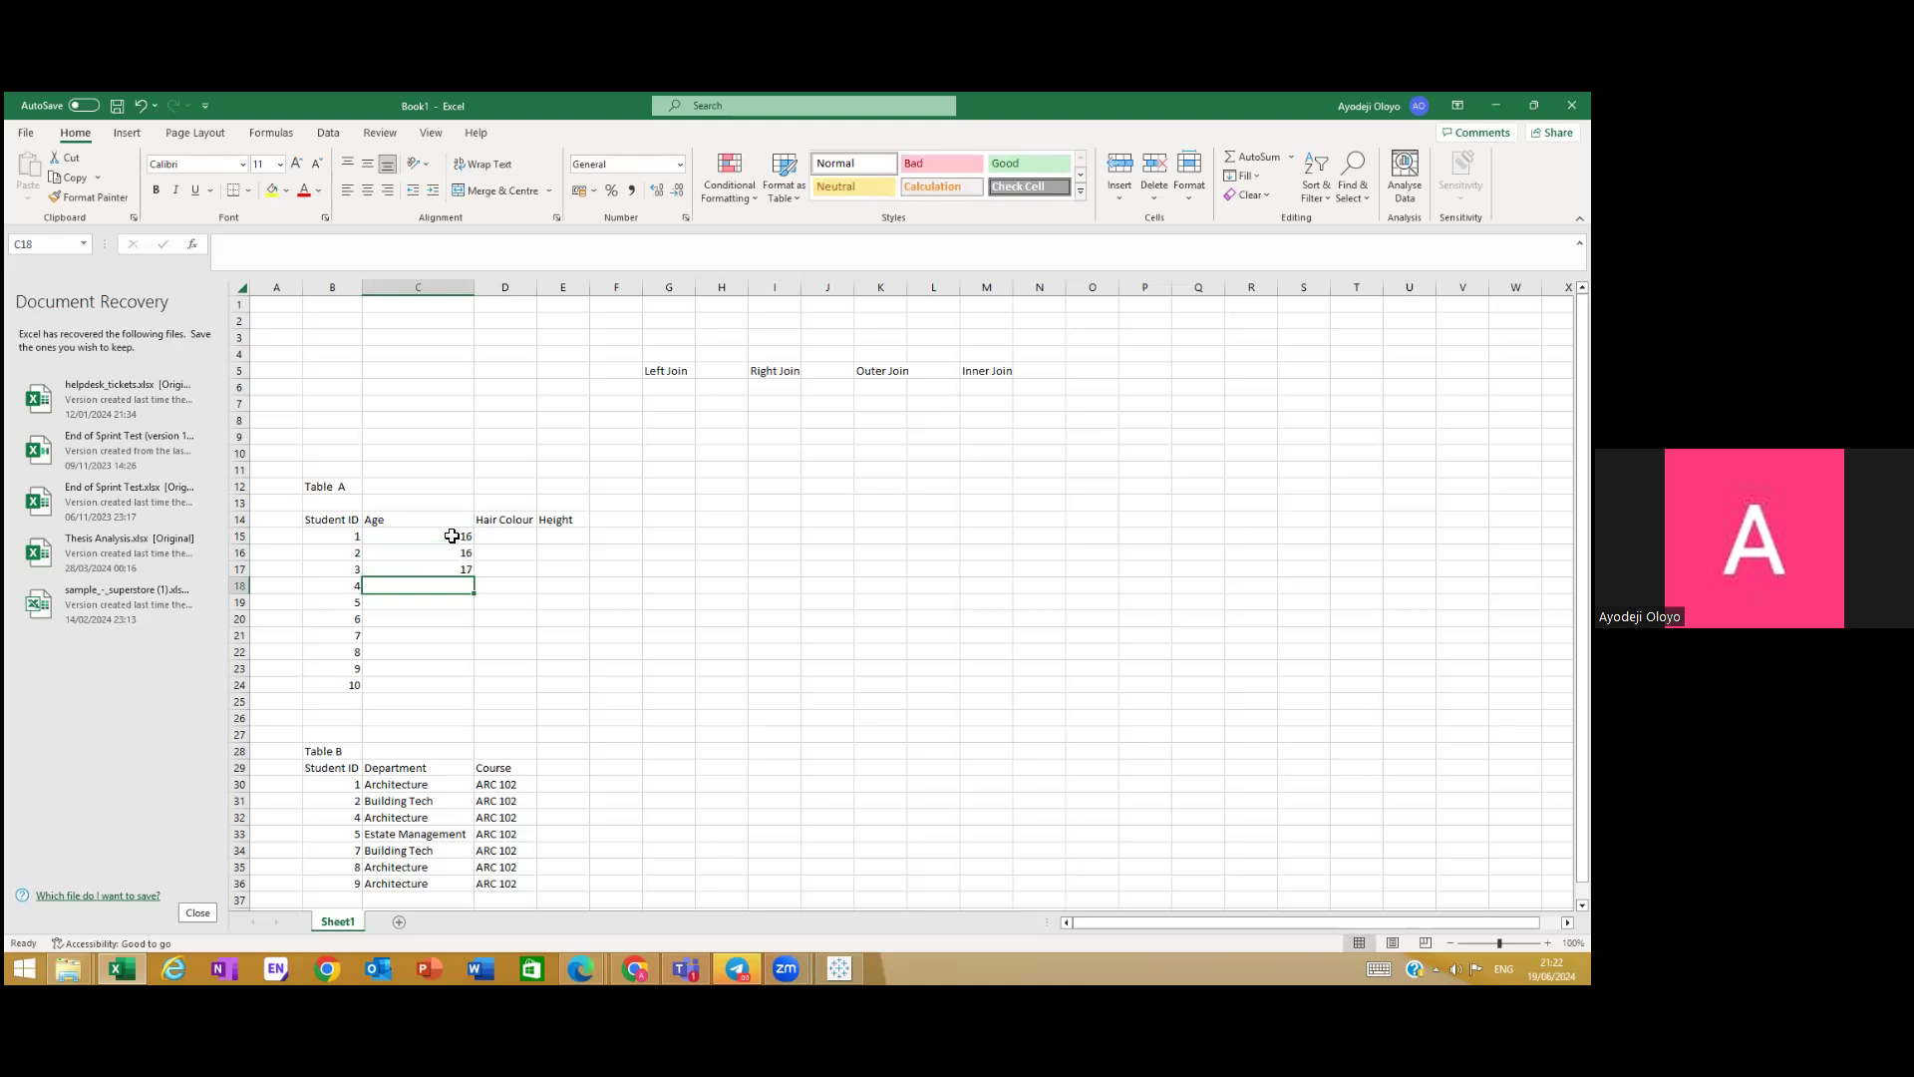
pyautogui.write('15')
pyautogui.press('Return')
pyautogui.write('18')
pyautogui.press('Return')
pyautogui.write('17')
pyautogui.press('Return')
pyautogui.write('1')
pyautogui.press('Return')
pyautogui.write('17')
pyautogui.press('Return')
pyautogui.write('19')
pyautogui.press('Return')
pyautogui.write('16')
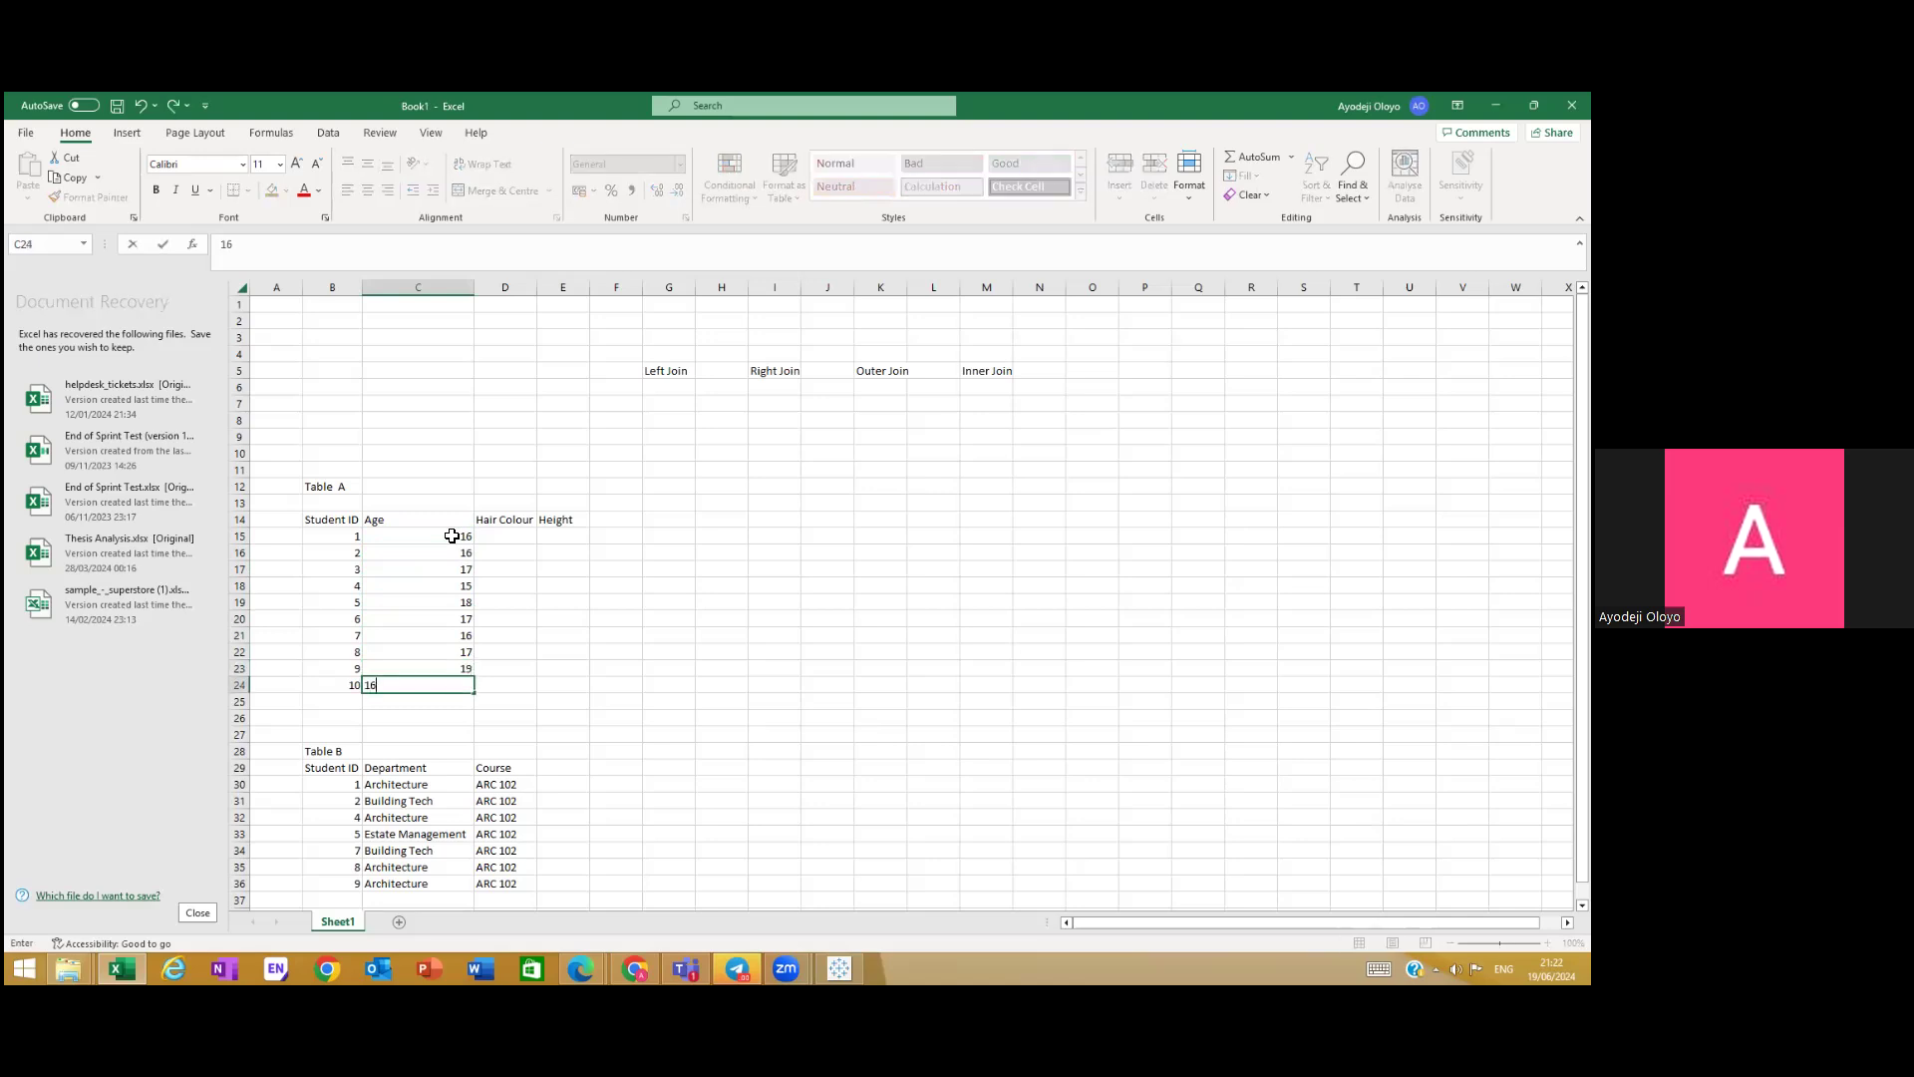
pyautogui.click(515, 569)
# Step: Clear the Hair Colour and Height headers from D14 and E14 in Table A
pyautogui.click(514, 538)
pyautogui.moveTo(513, 521); pyautogui.dragTo(566, 521)
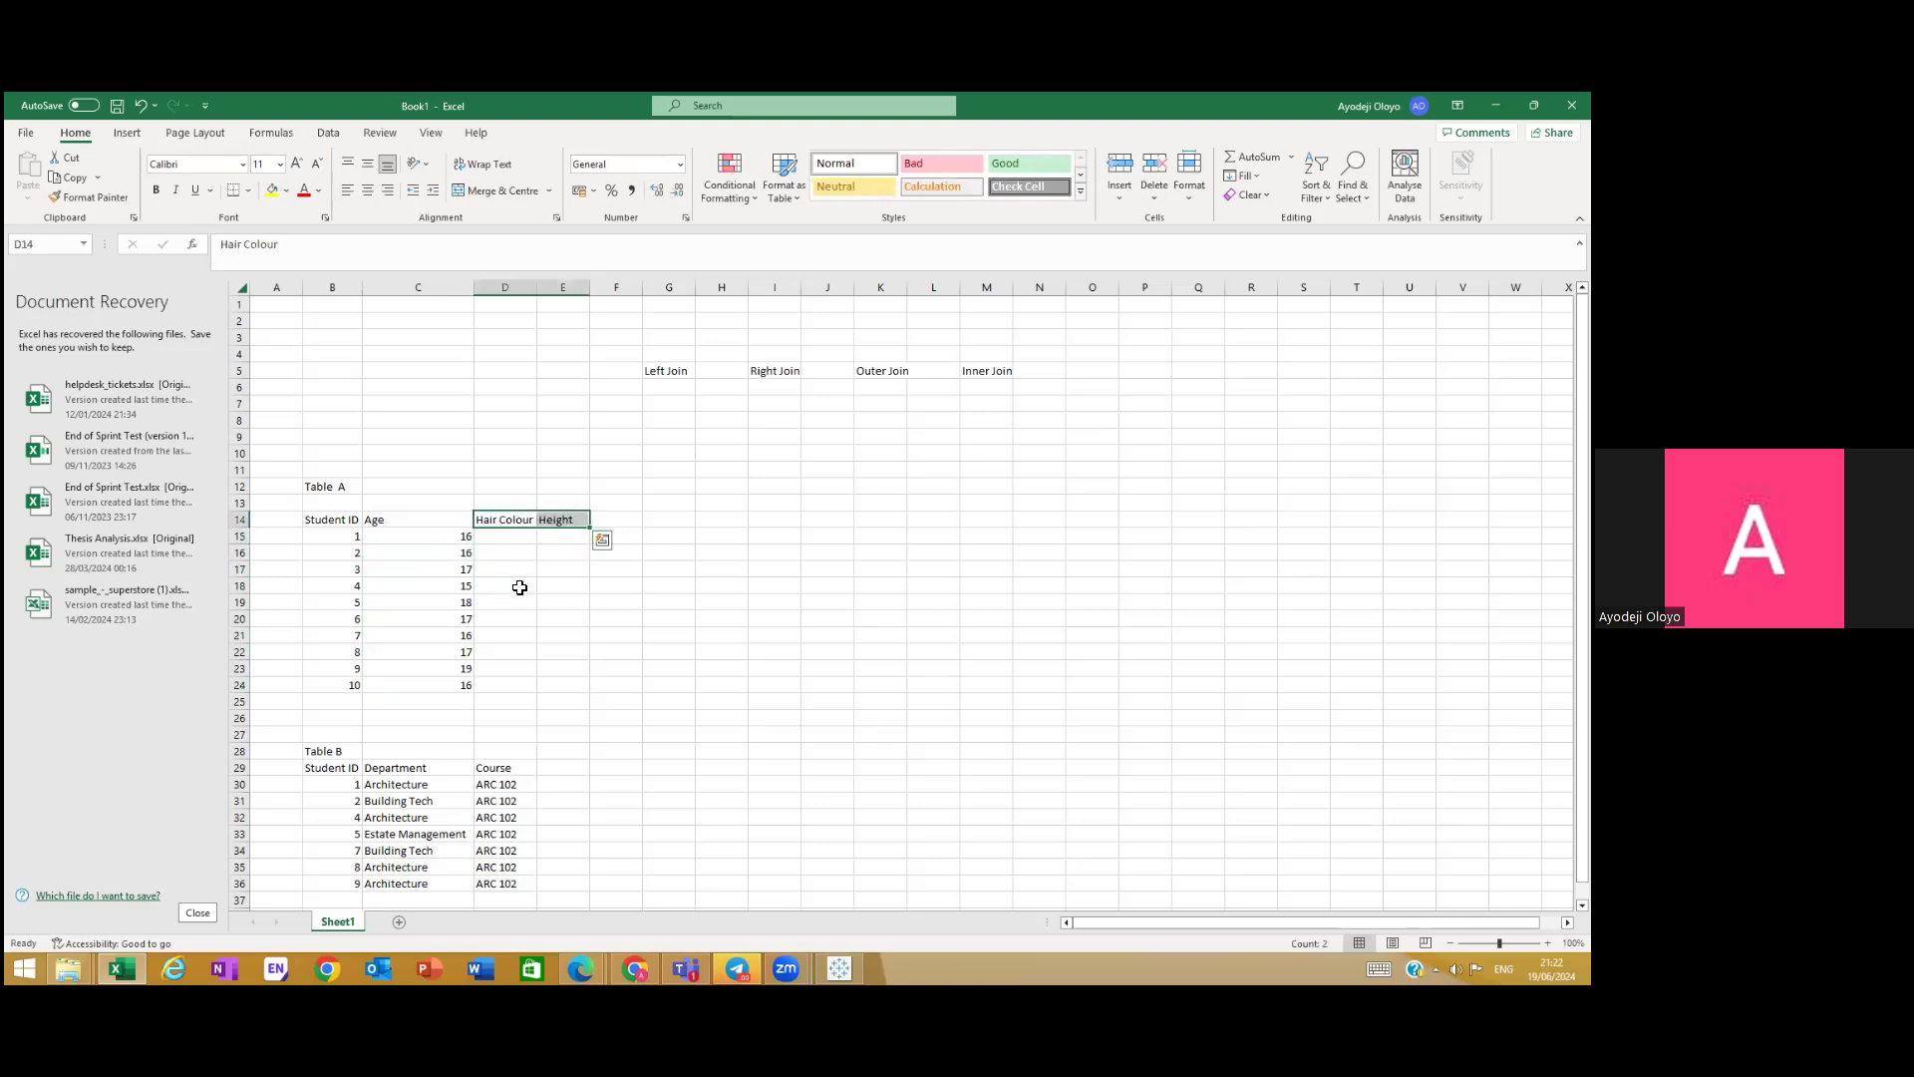
pyautogui.press('BackSpace')
pyautogui.click(569, 514)
pyautogui.press('Delete')
pyautogui.click(448, 468)
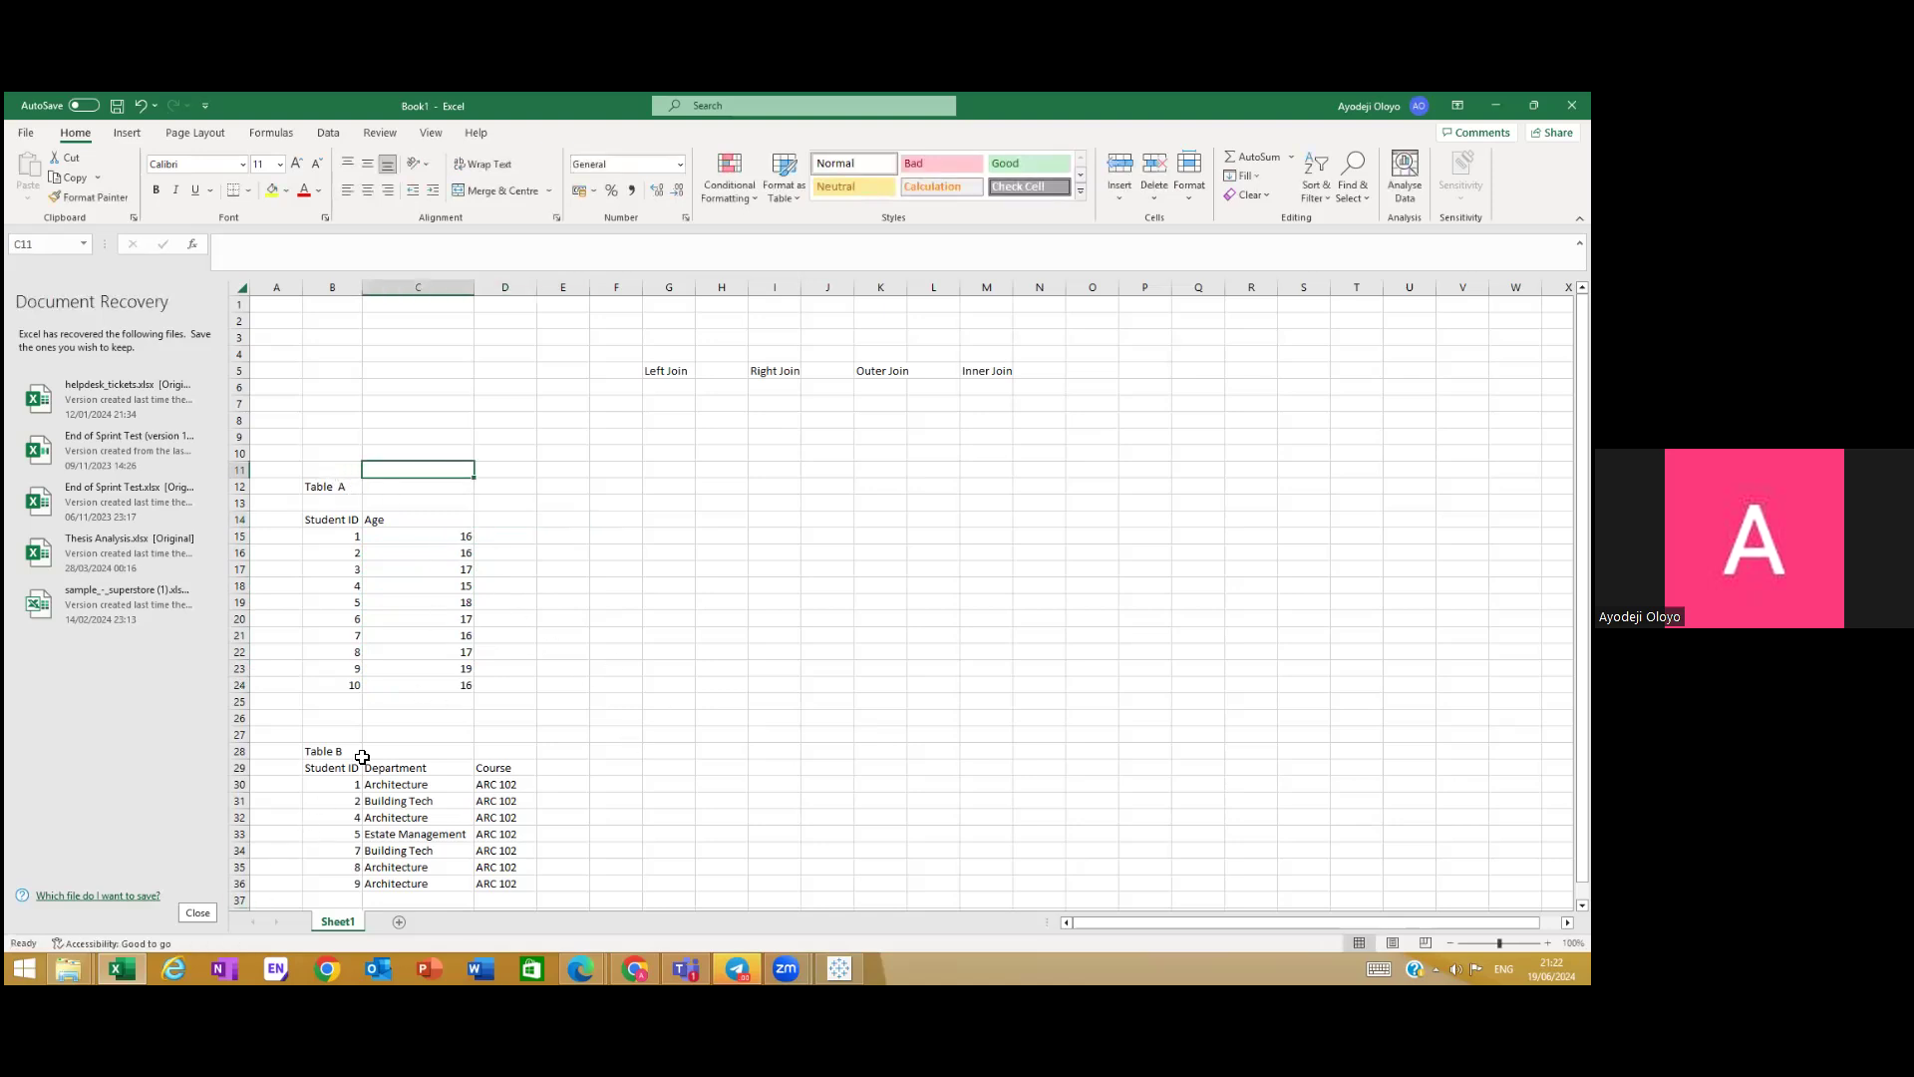
# Step: Enter the labels Table A in B7 and Table B in C7, above the two tables
pyautogui.scroll(-1, 329, 768)
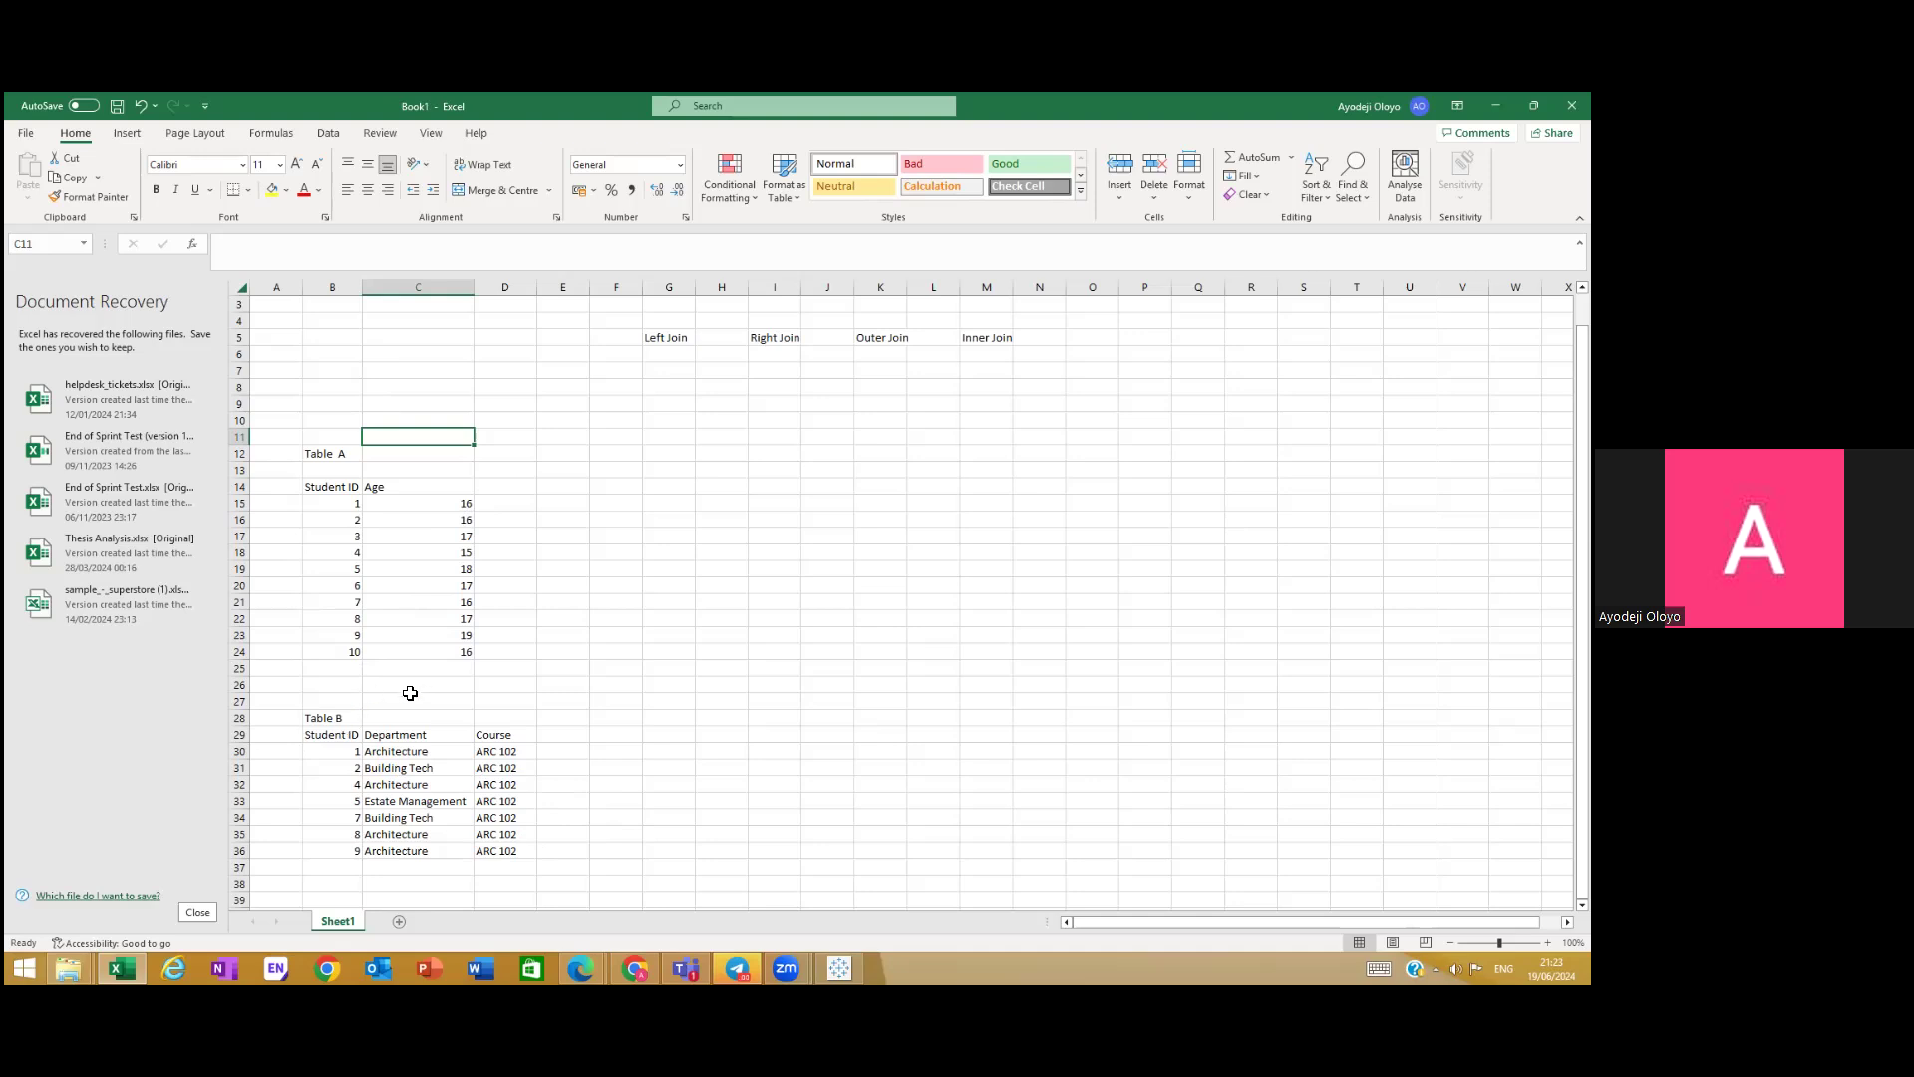
pyautogui.click(344, 375)
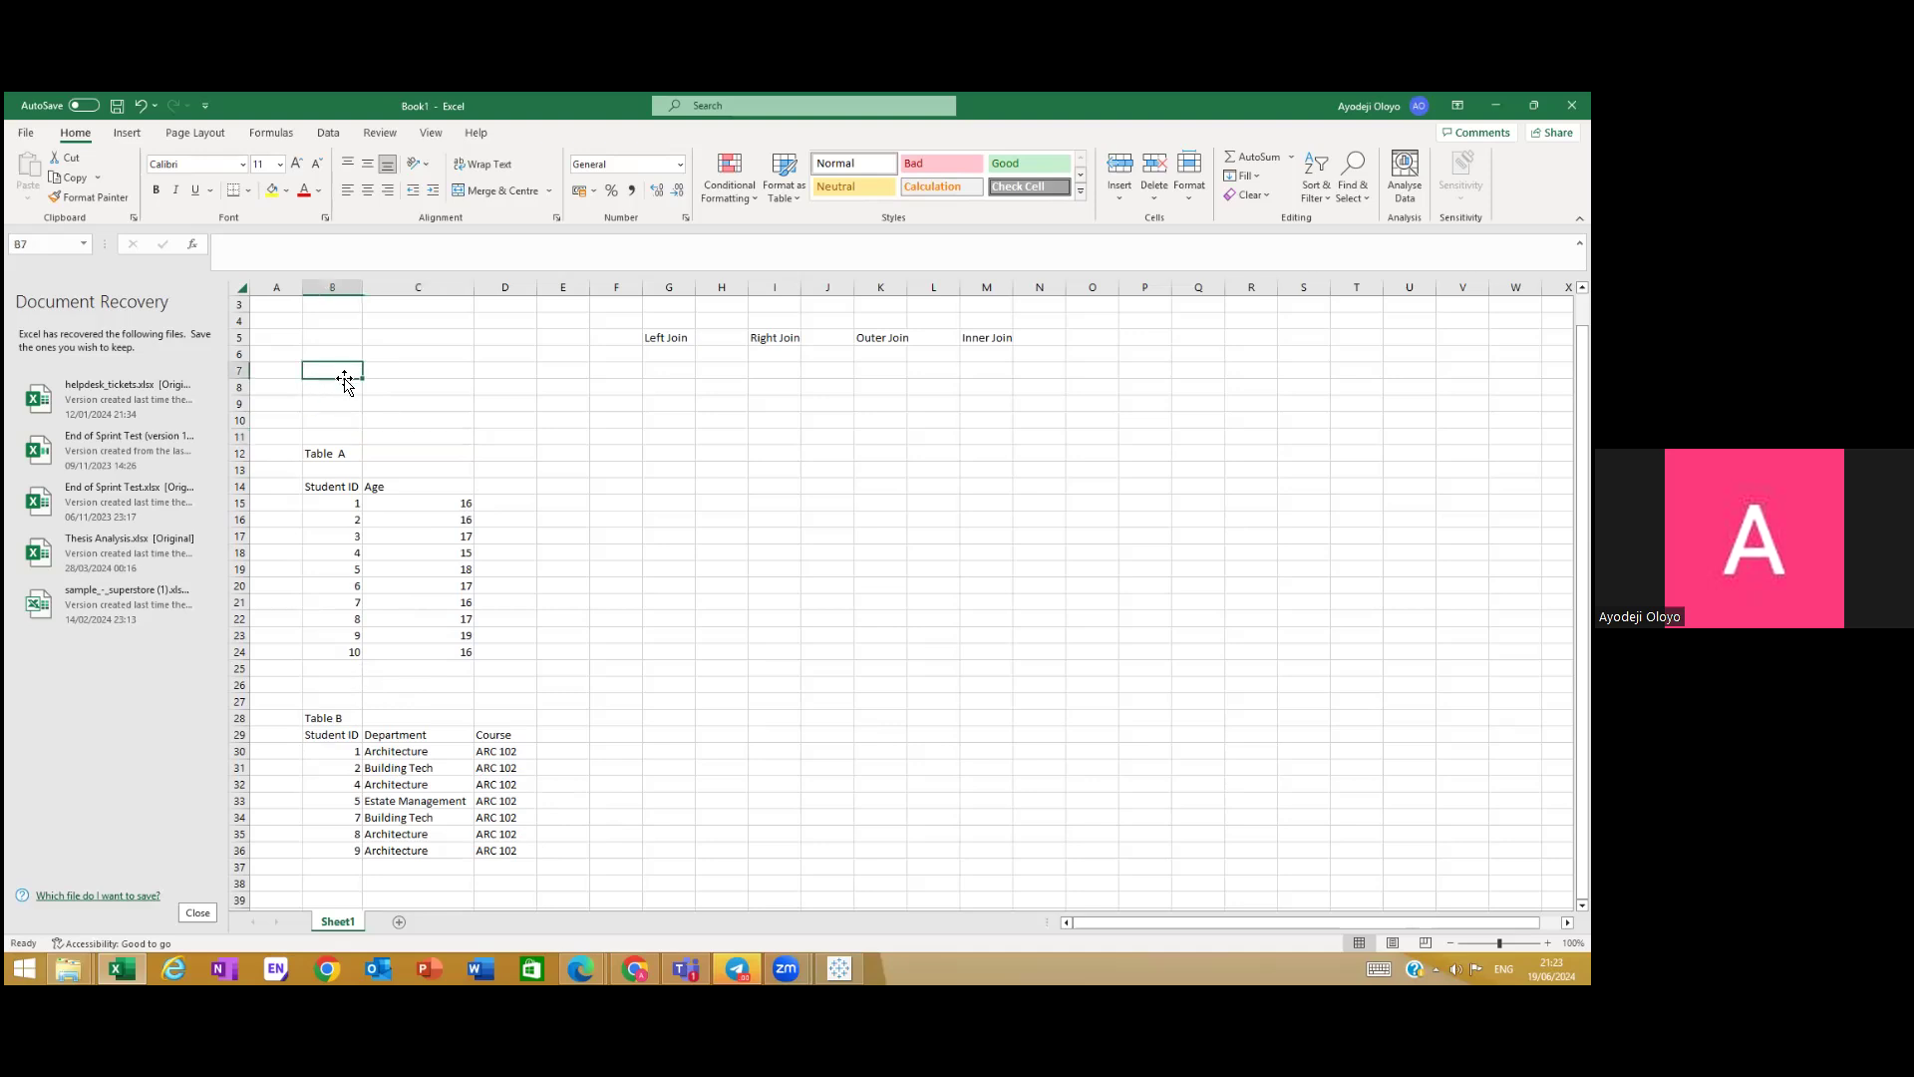
pyautogui.write('Table A')
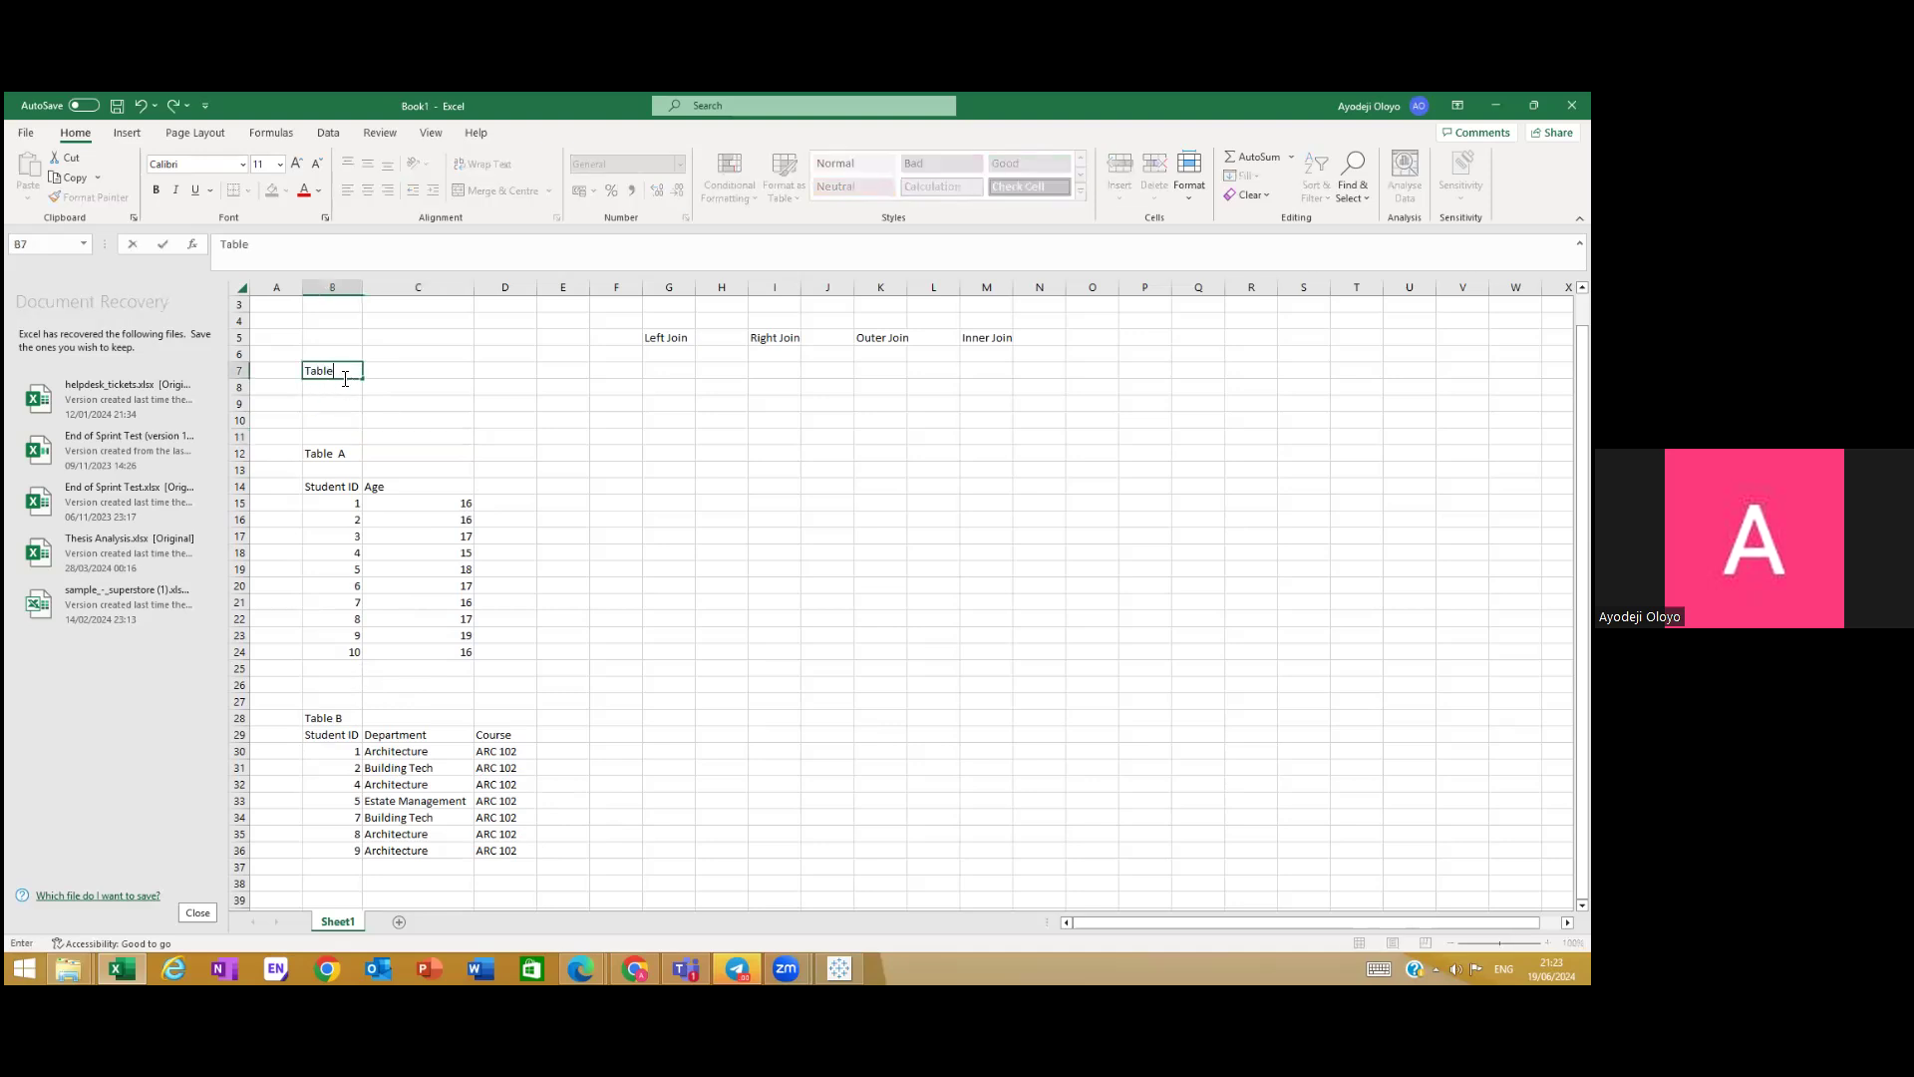
pyautogui.click(431, 378)
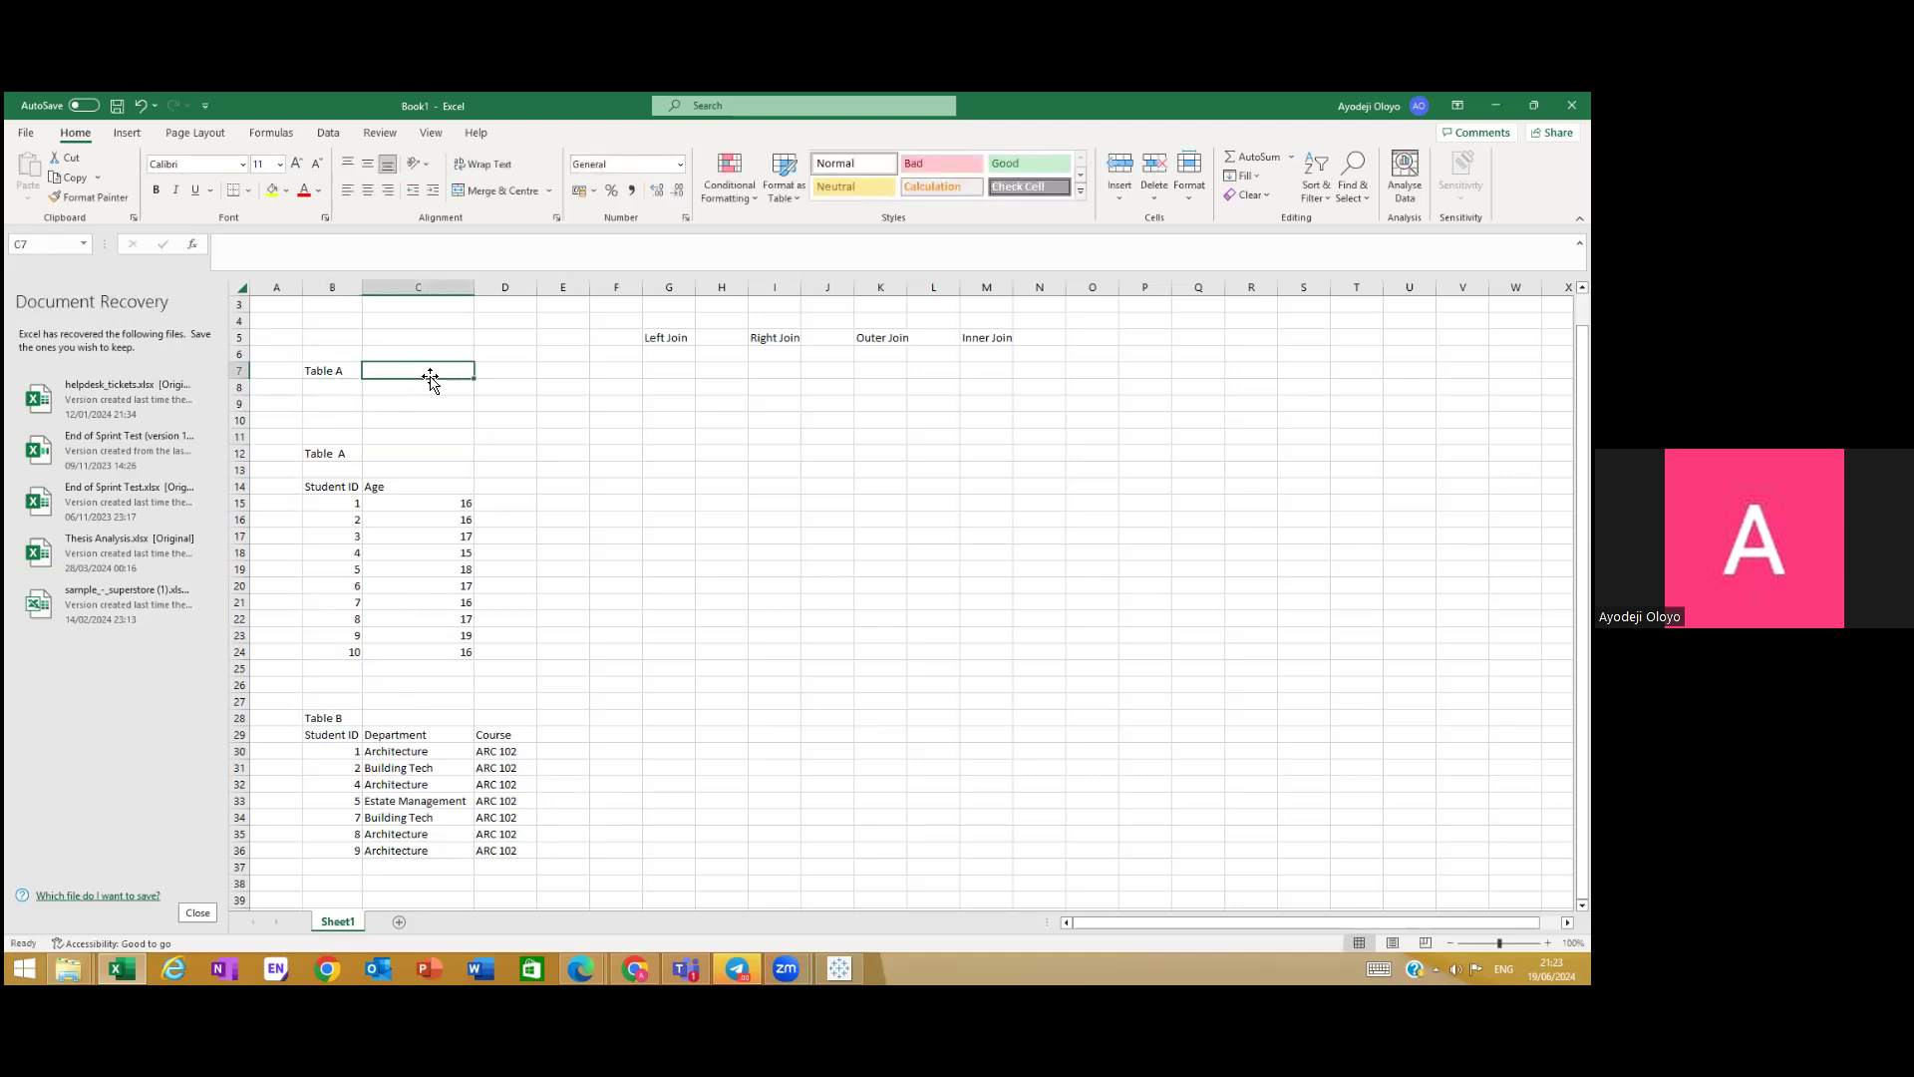
pyautogui.write('Table')
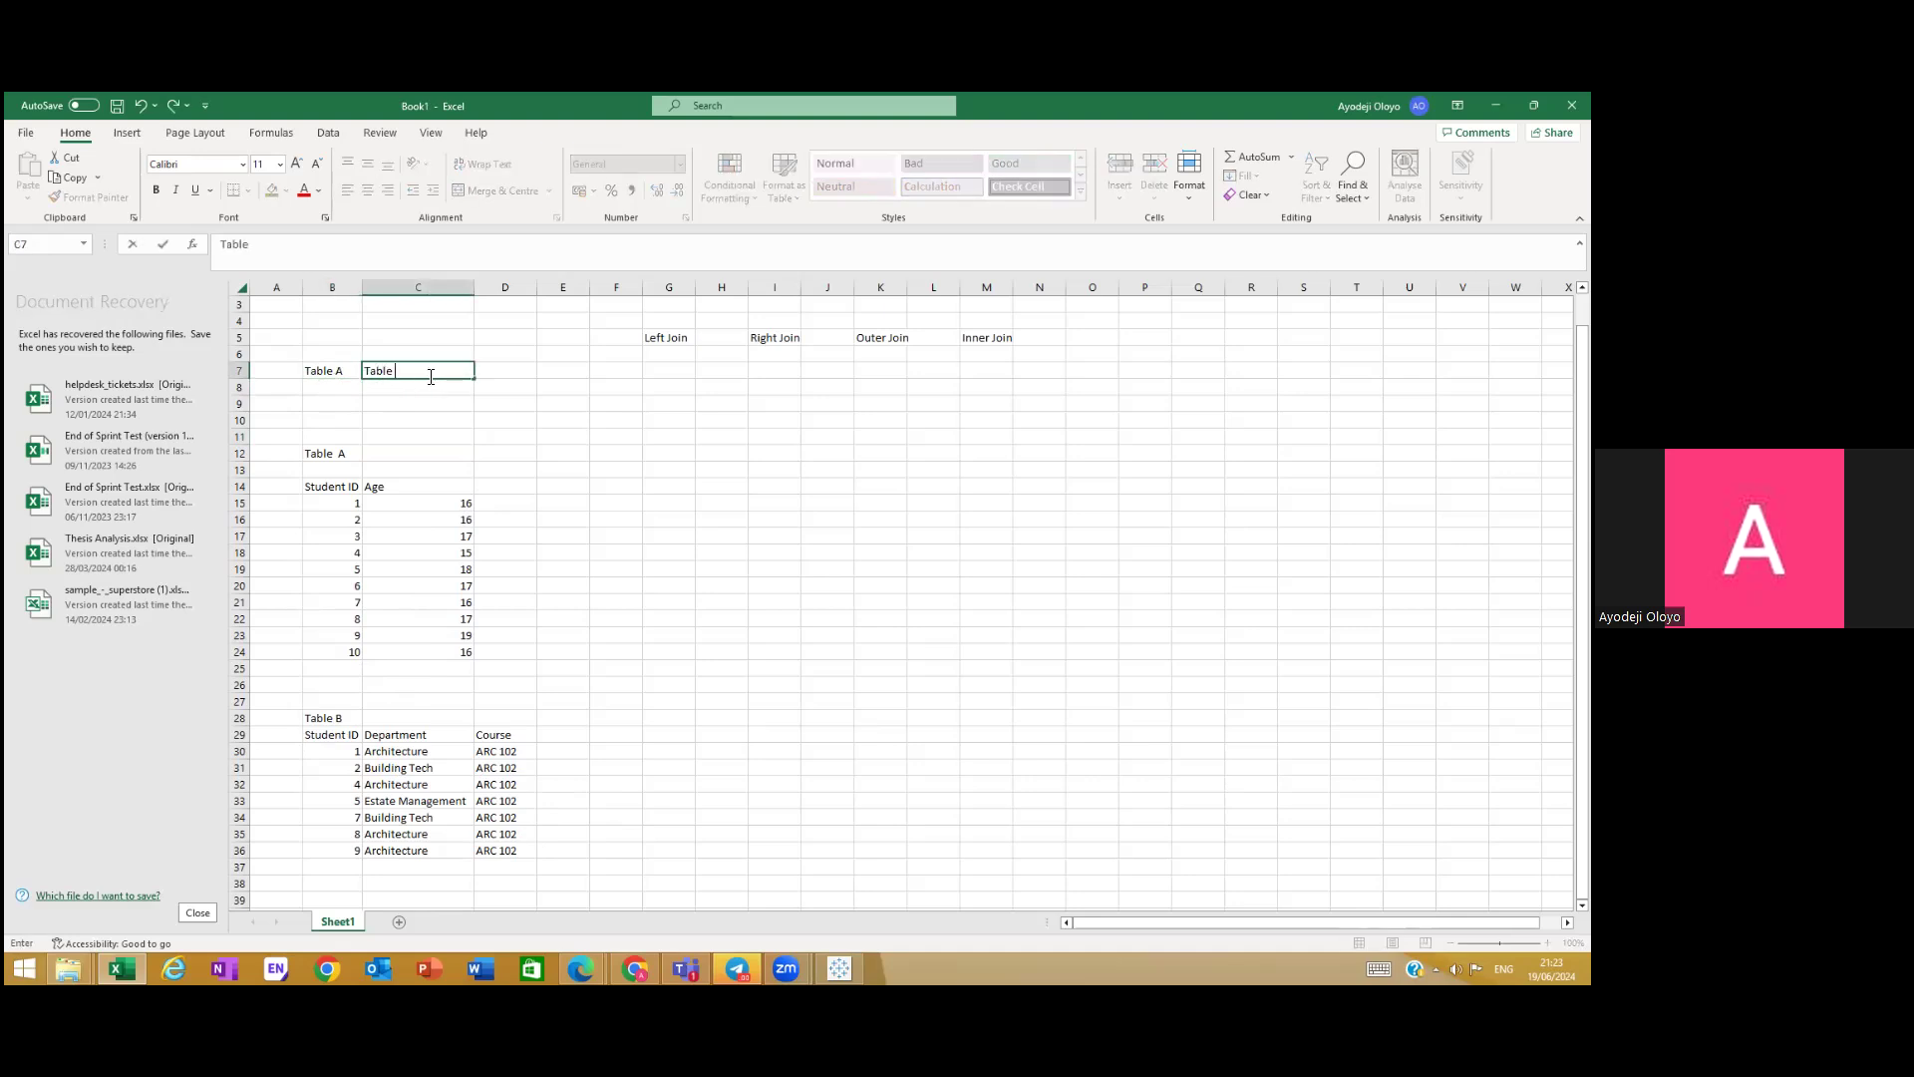
pyautogui.write(' B')
pyautogui.press('Return')
# Step: Enter the label Right in B6, above the Table A label
pyautogui.click(330, 369)
pyautogui.click(328, 355)
pyautogui.write('Rigt')
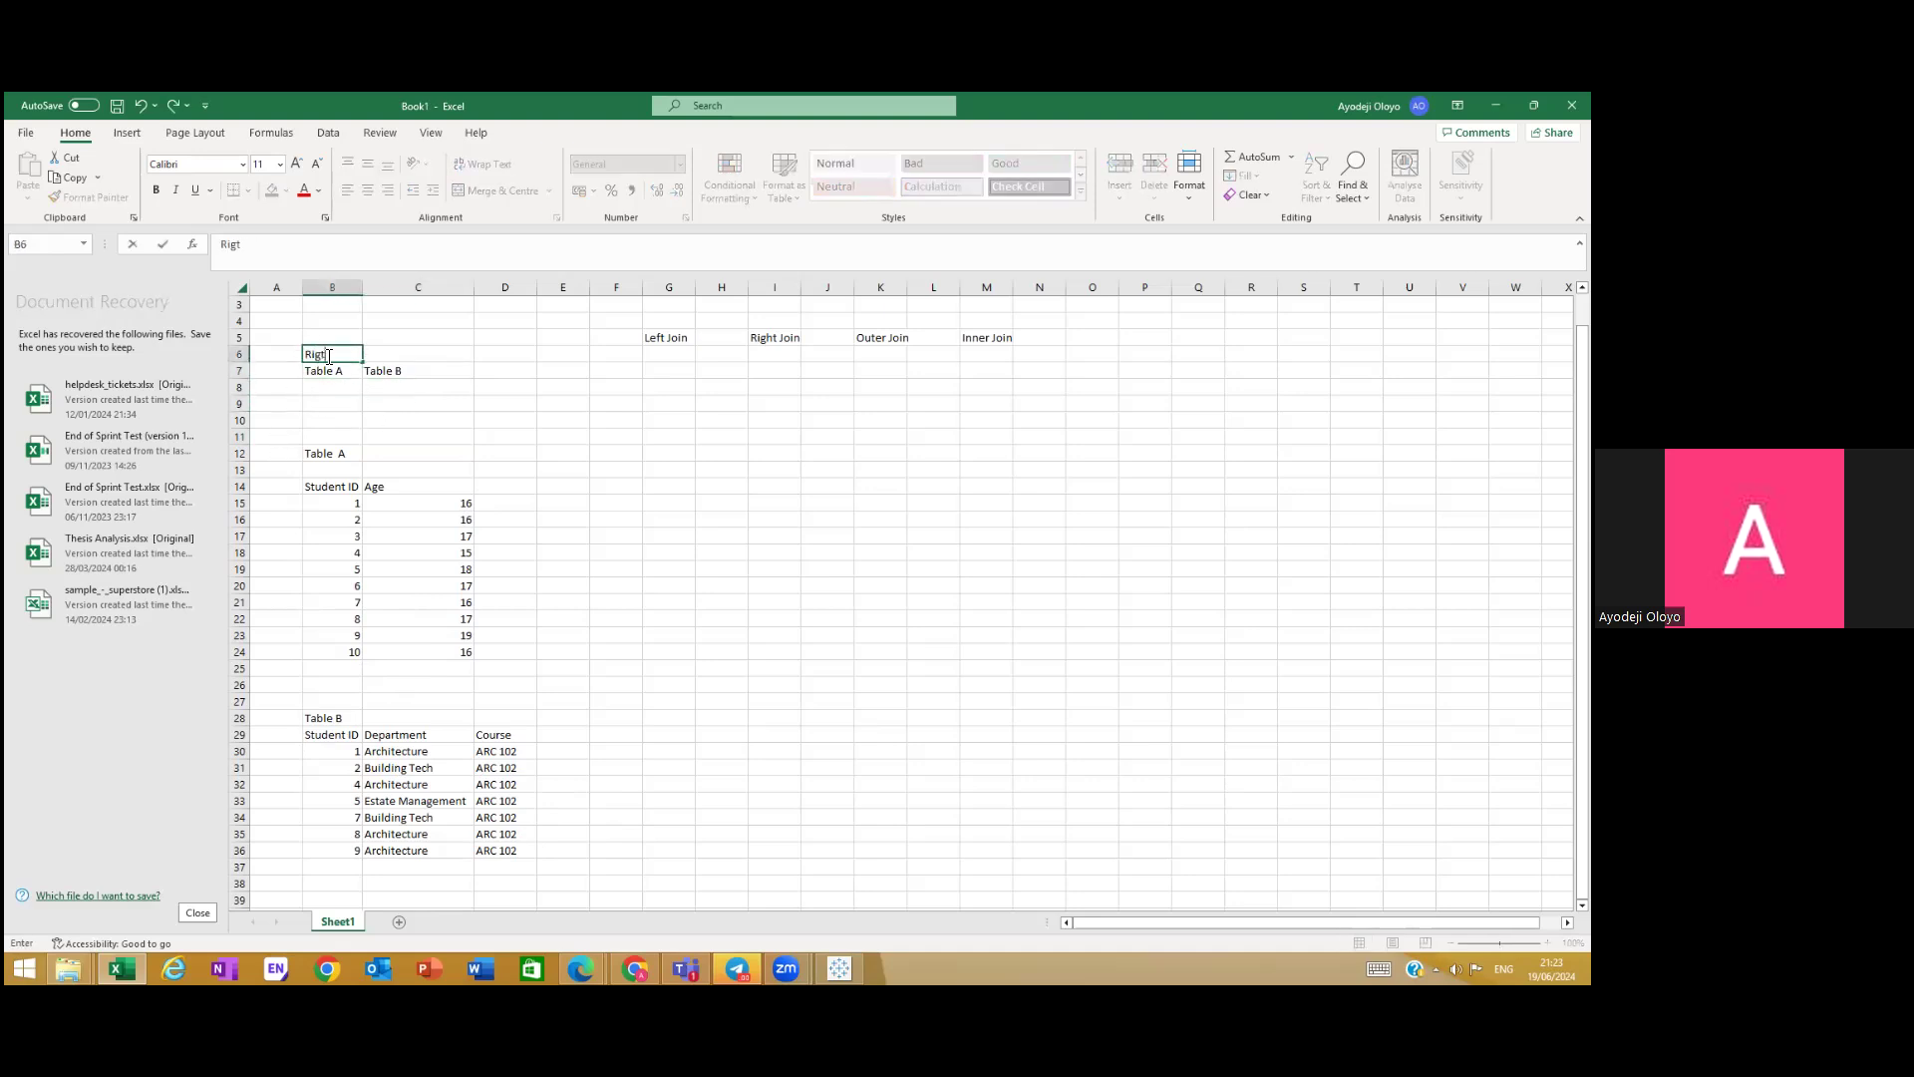
pyautogui.press('BackSpace')
pyautogui.write('ht')
pyautogui.click(382, 354)
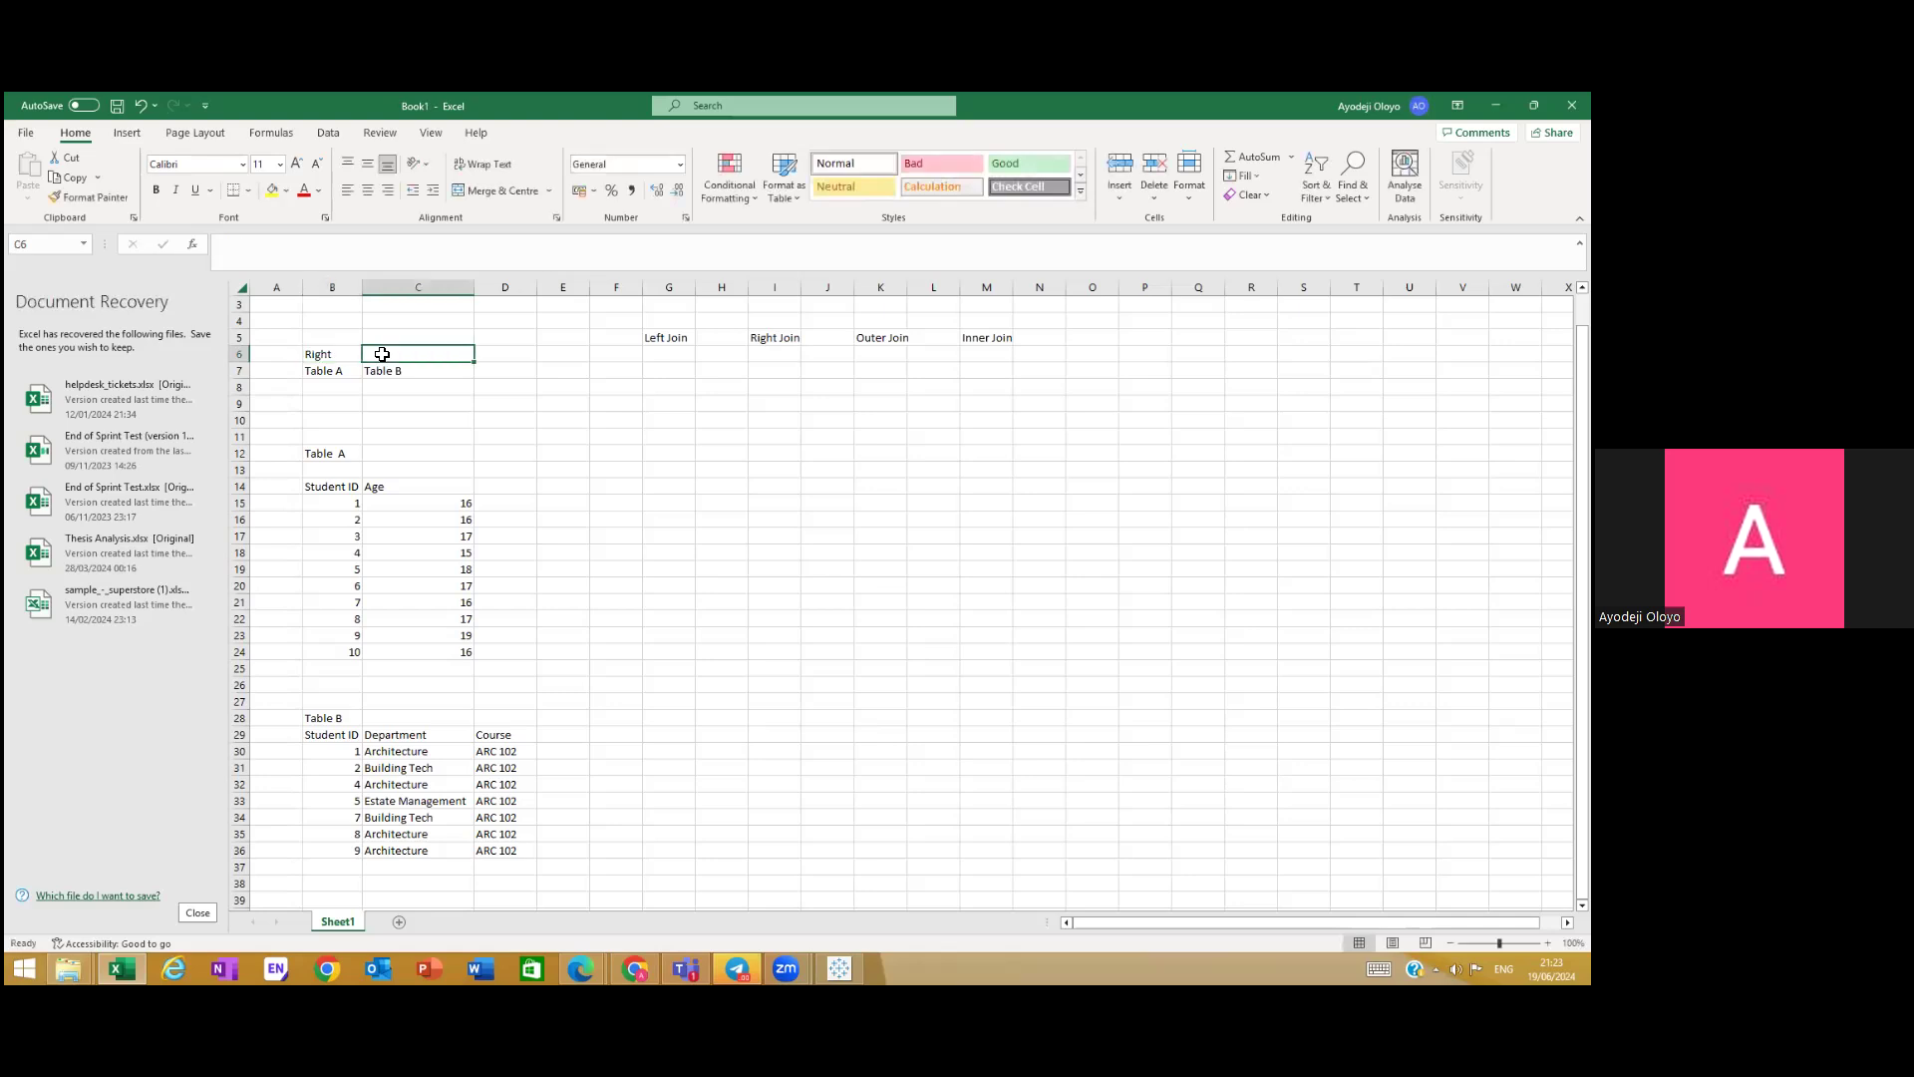
# Step: Enter Left in B6 above the Table A label and Right in C6 above the Table B label
pyautogui.click(339, 358)
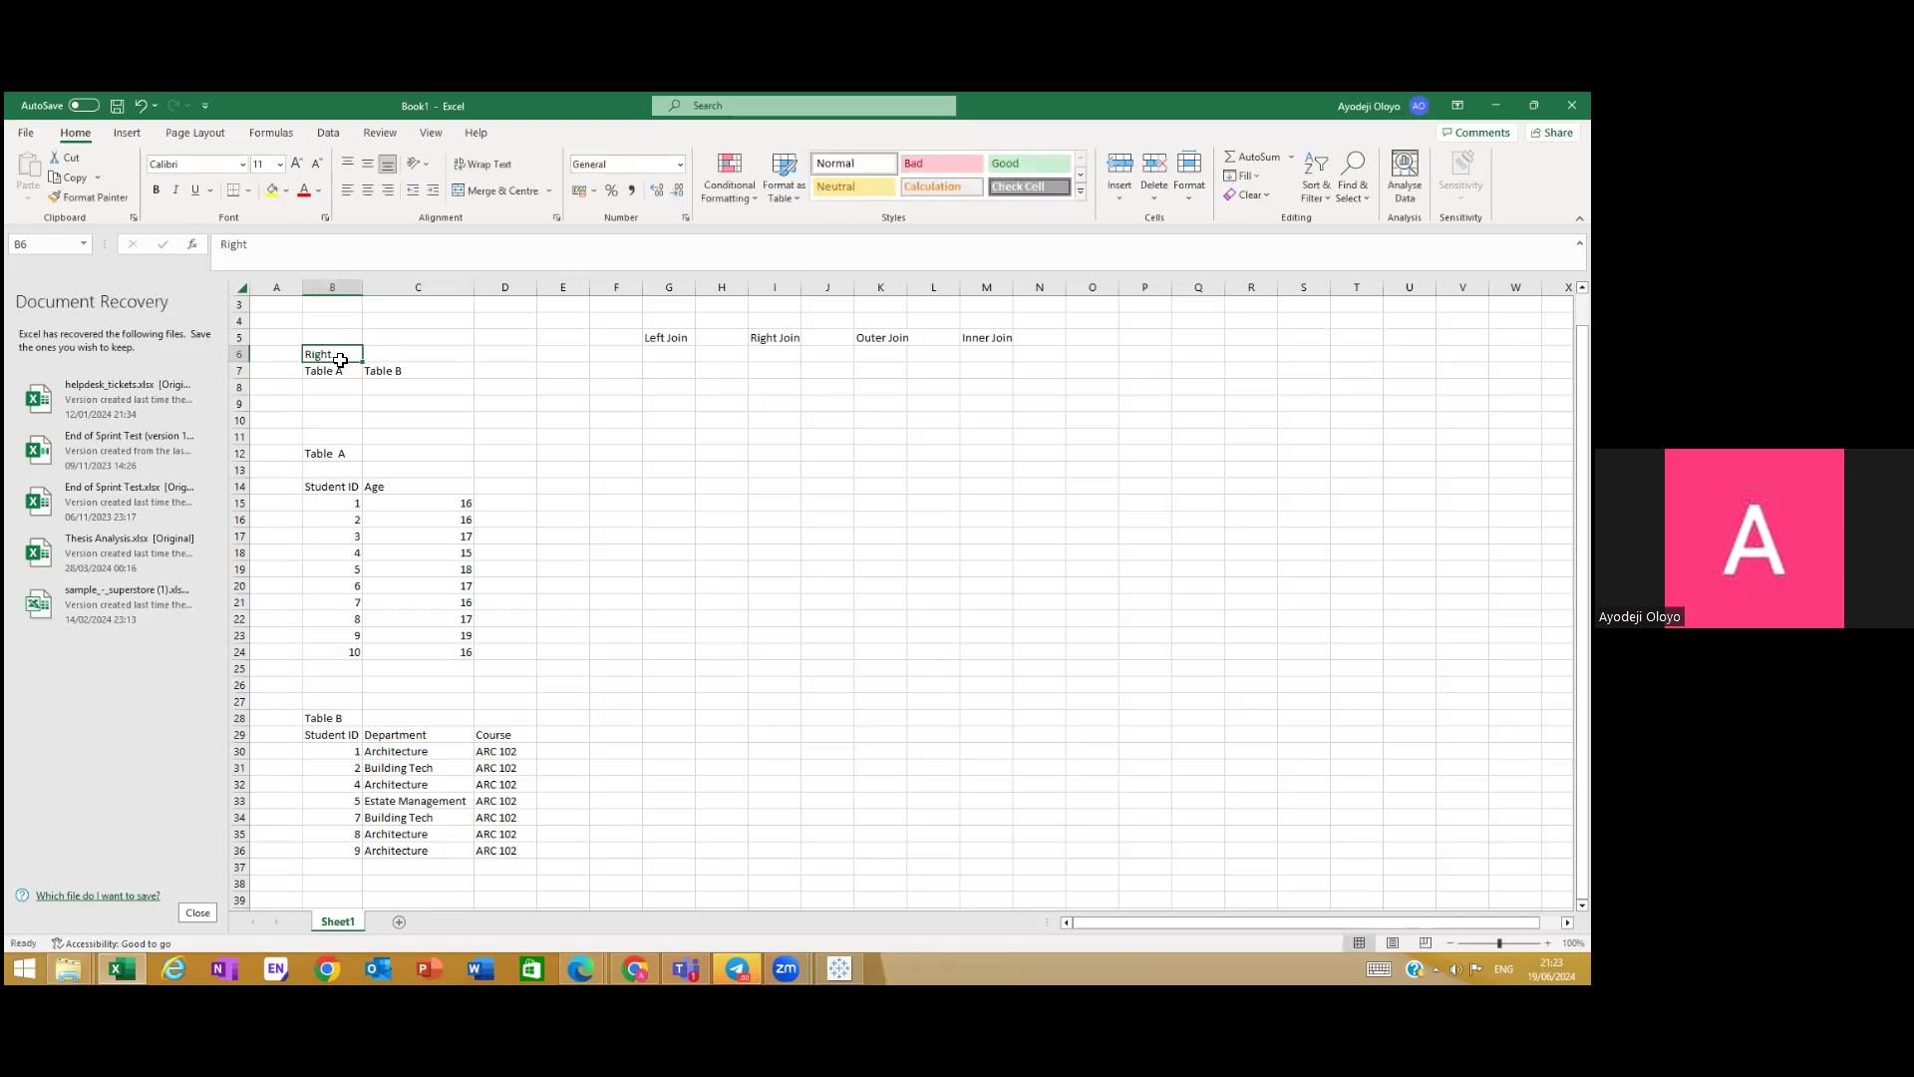
pyautogui.write('Left')
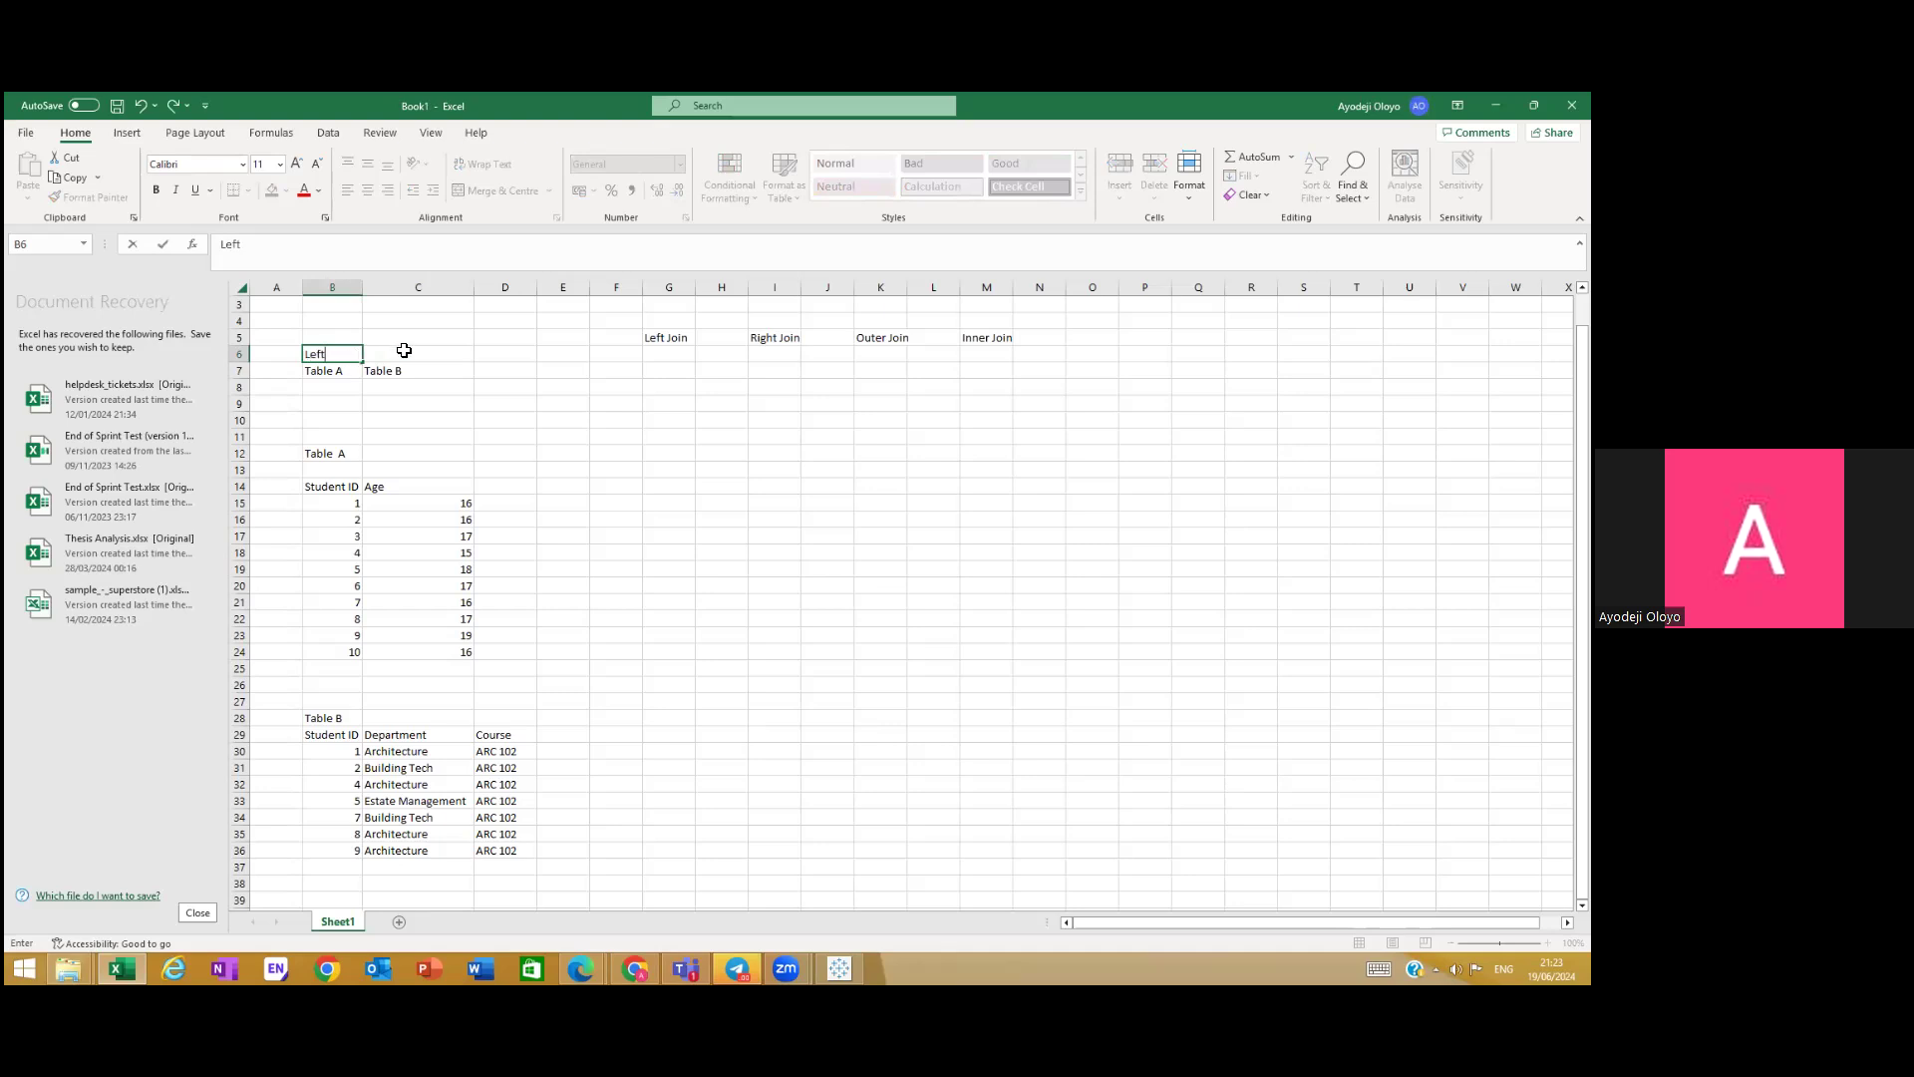
pyautogui.click(405, 353)
pyautogui.write('Right')
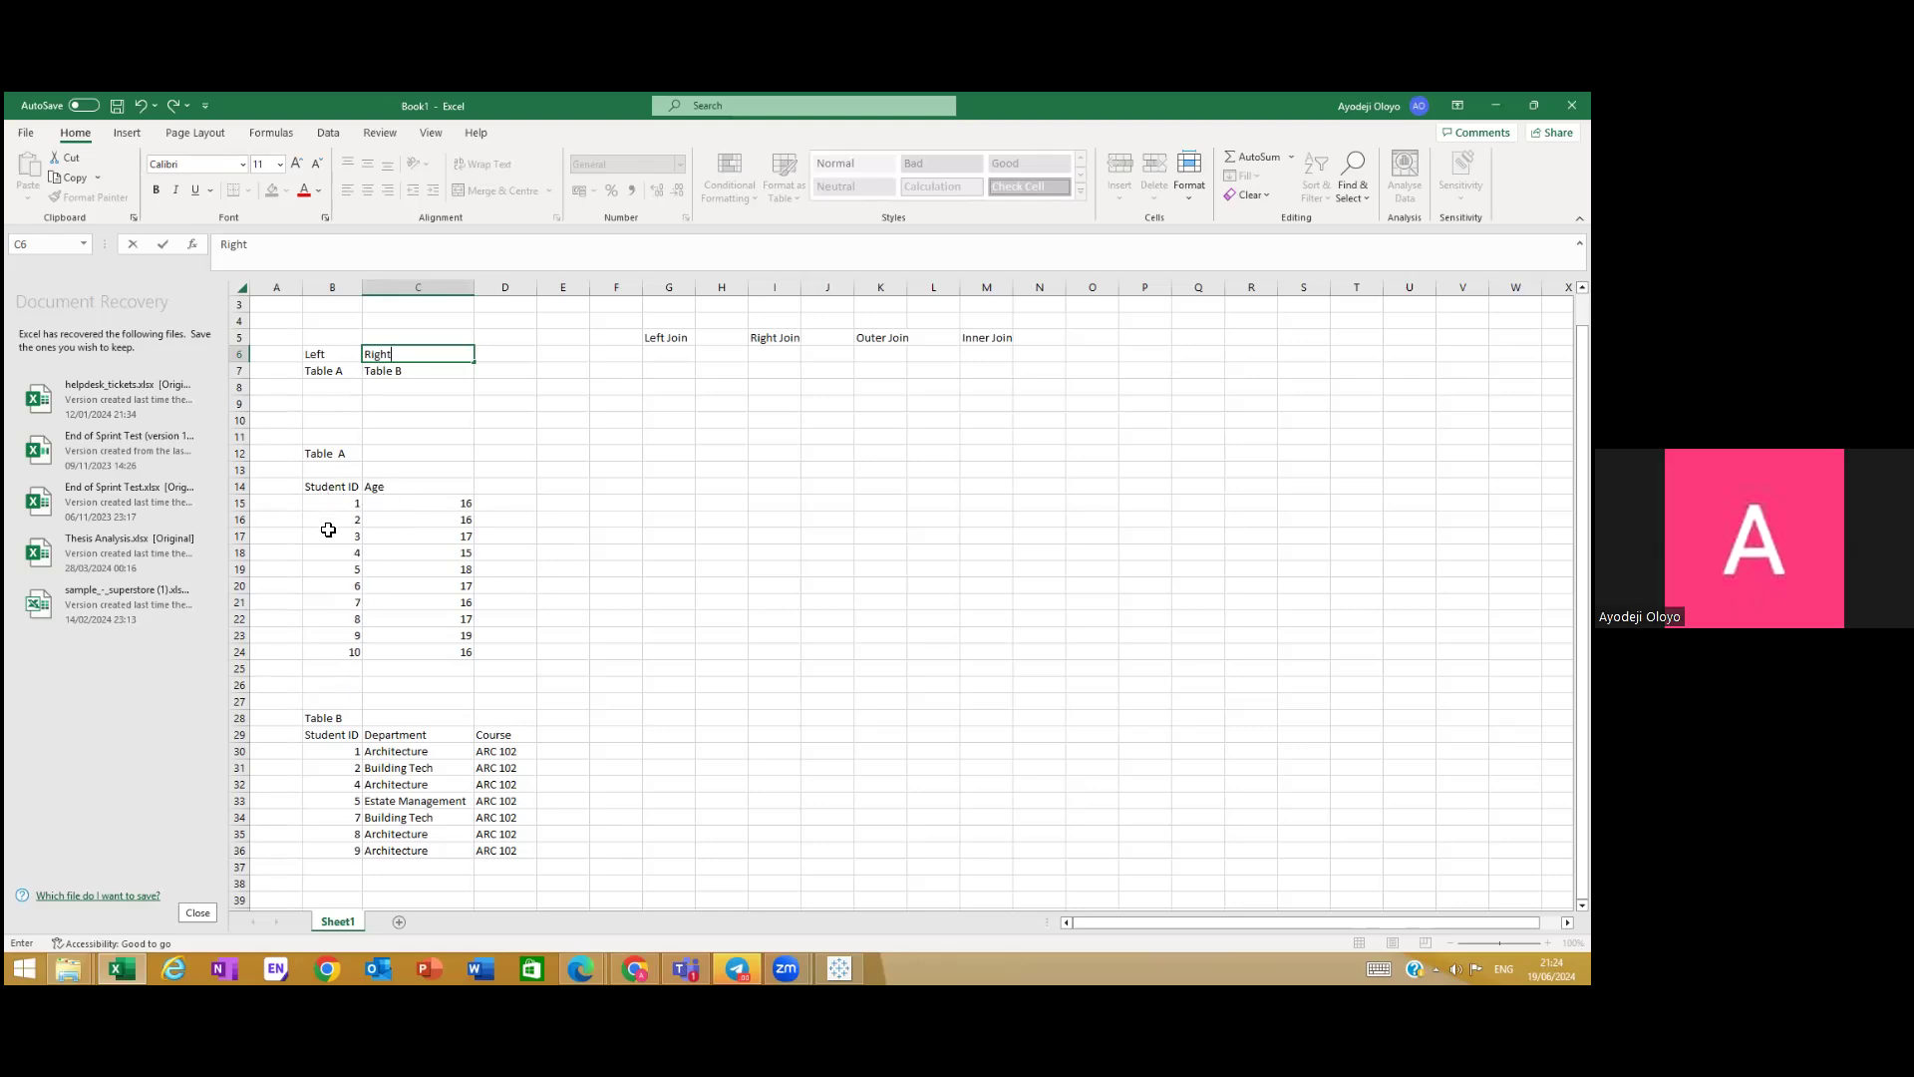
# Step: Enter the header Student ID in G11 and widen column G to fit it
pyautogui.click(681, 438)
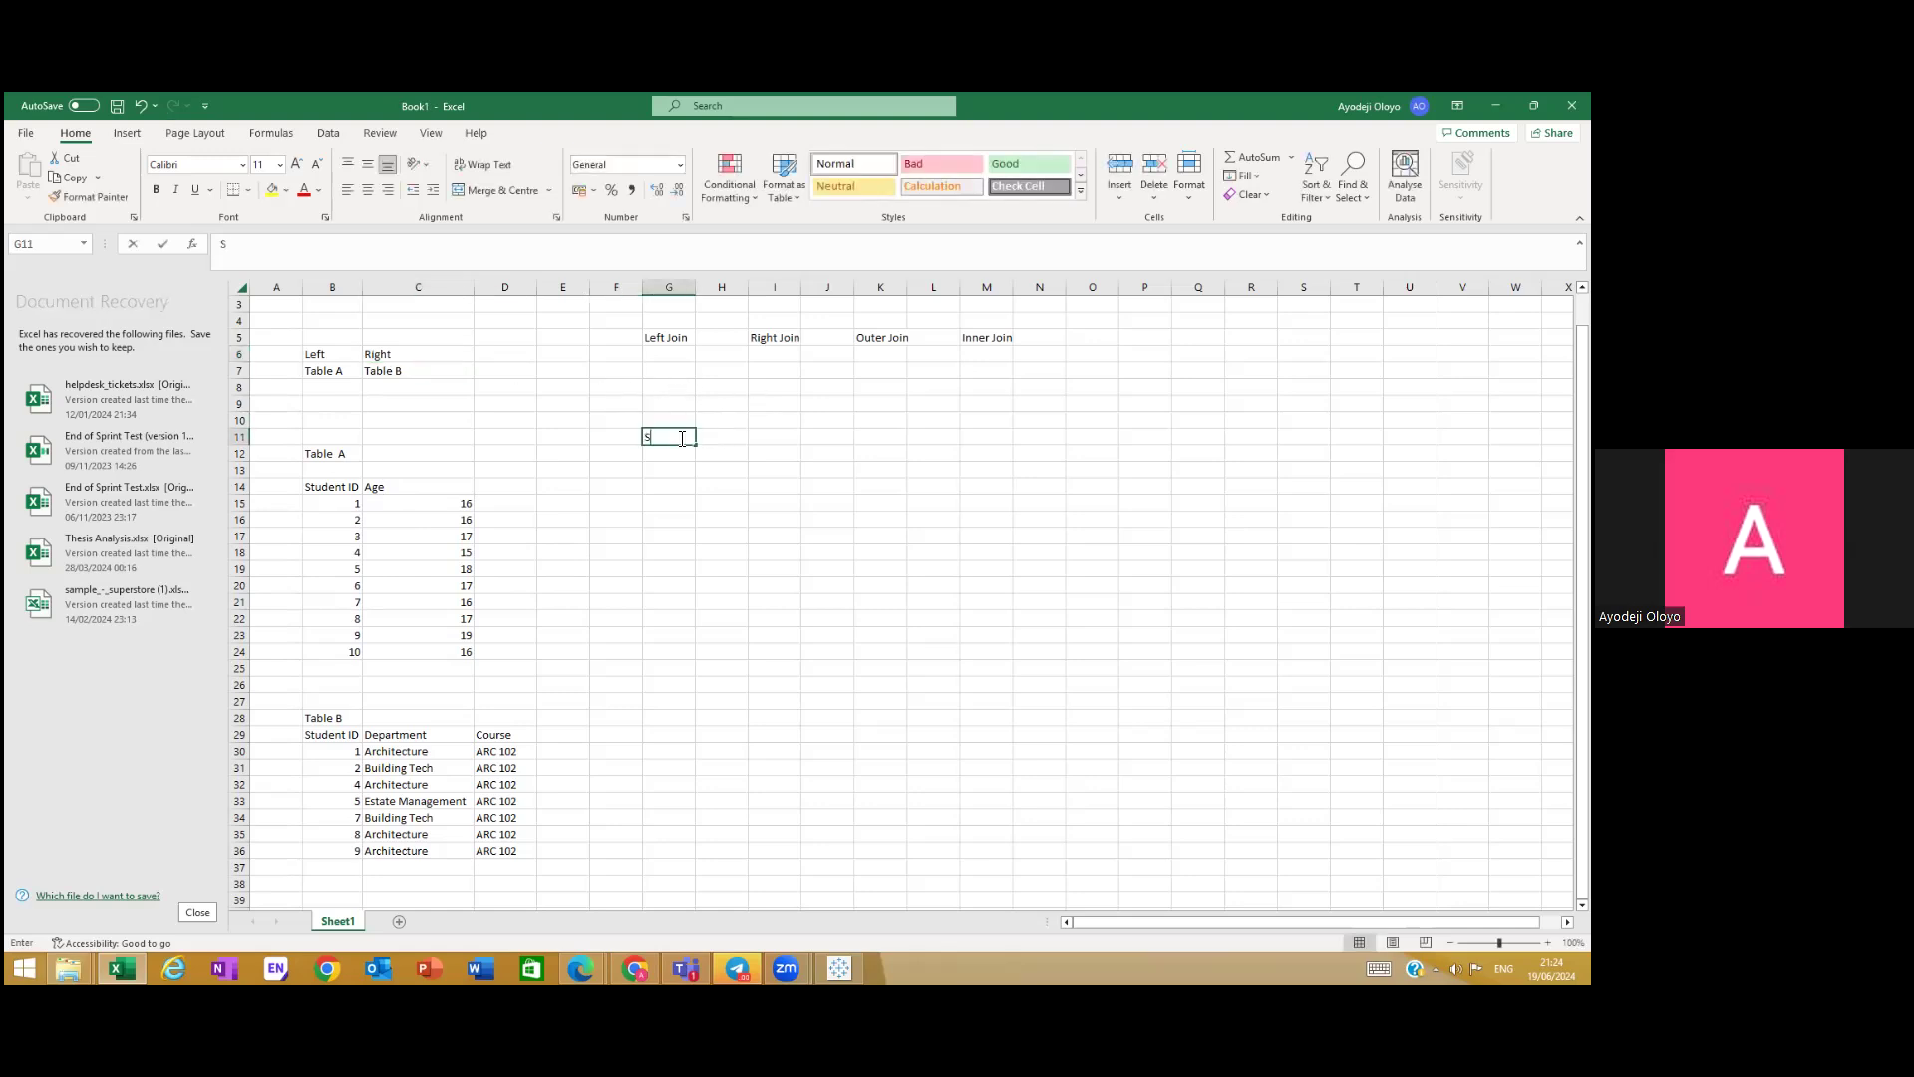
pyautogui.write('Student')
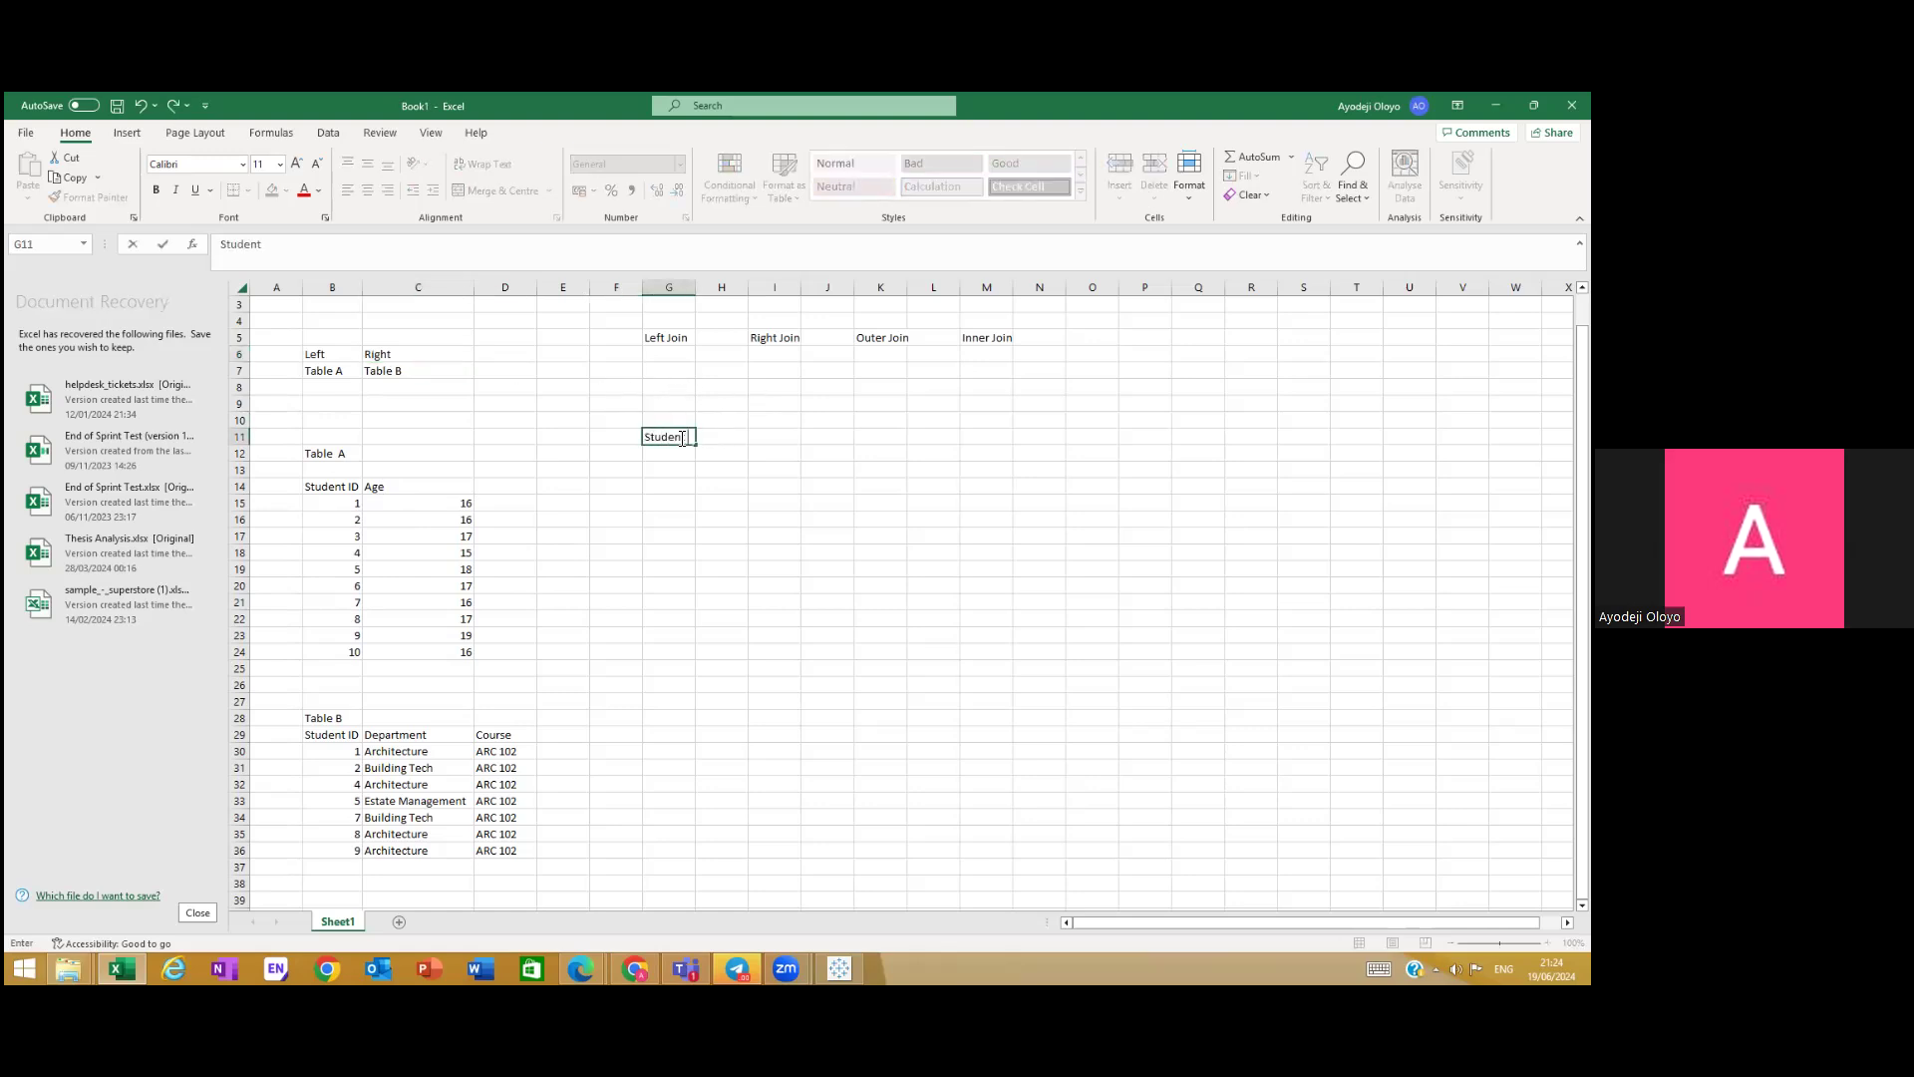
pyautogui.write(' ID')
pyautogui.click(693, 291)
pyautogui.moveTo(695, 291)
pyautogui.mouseDown()
pyautogui.moveTo(728, 292)
pyautogui.moveTo(708, 290)
pyautogui.mouseUp()
pyautogui.click(735, 450)
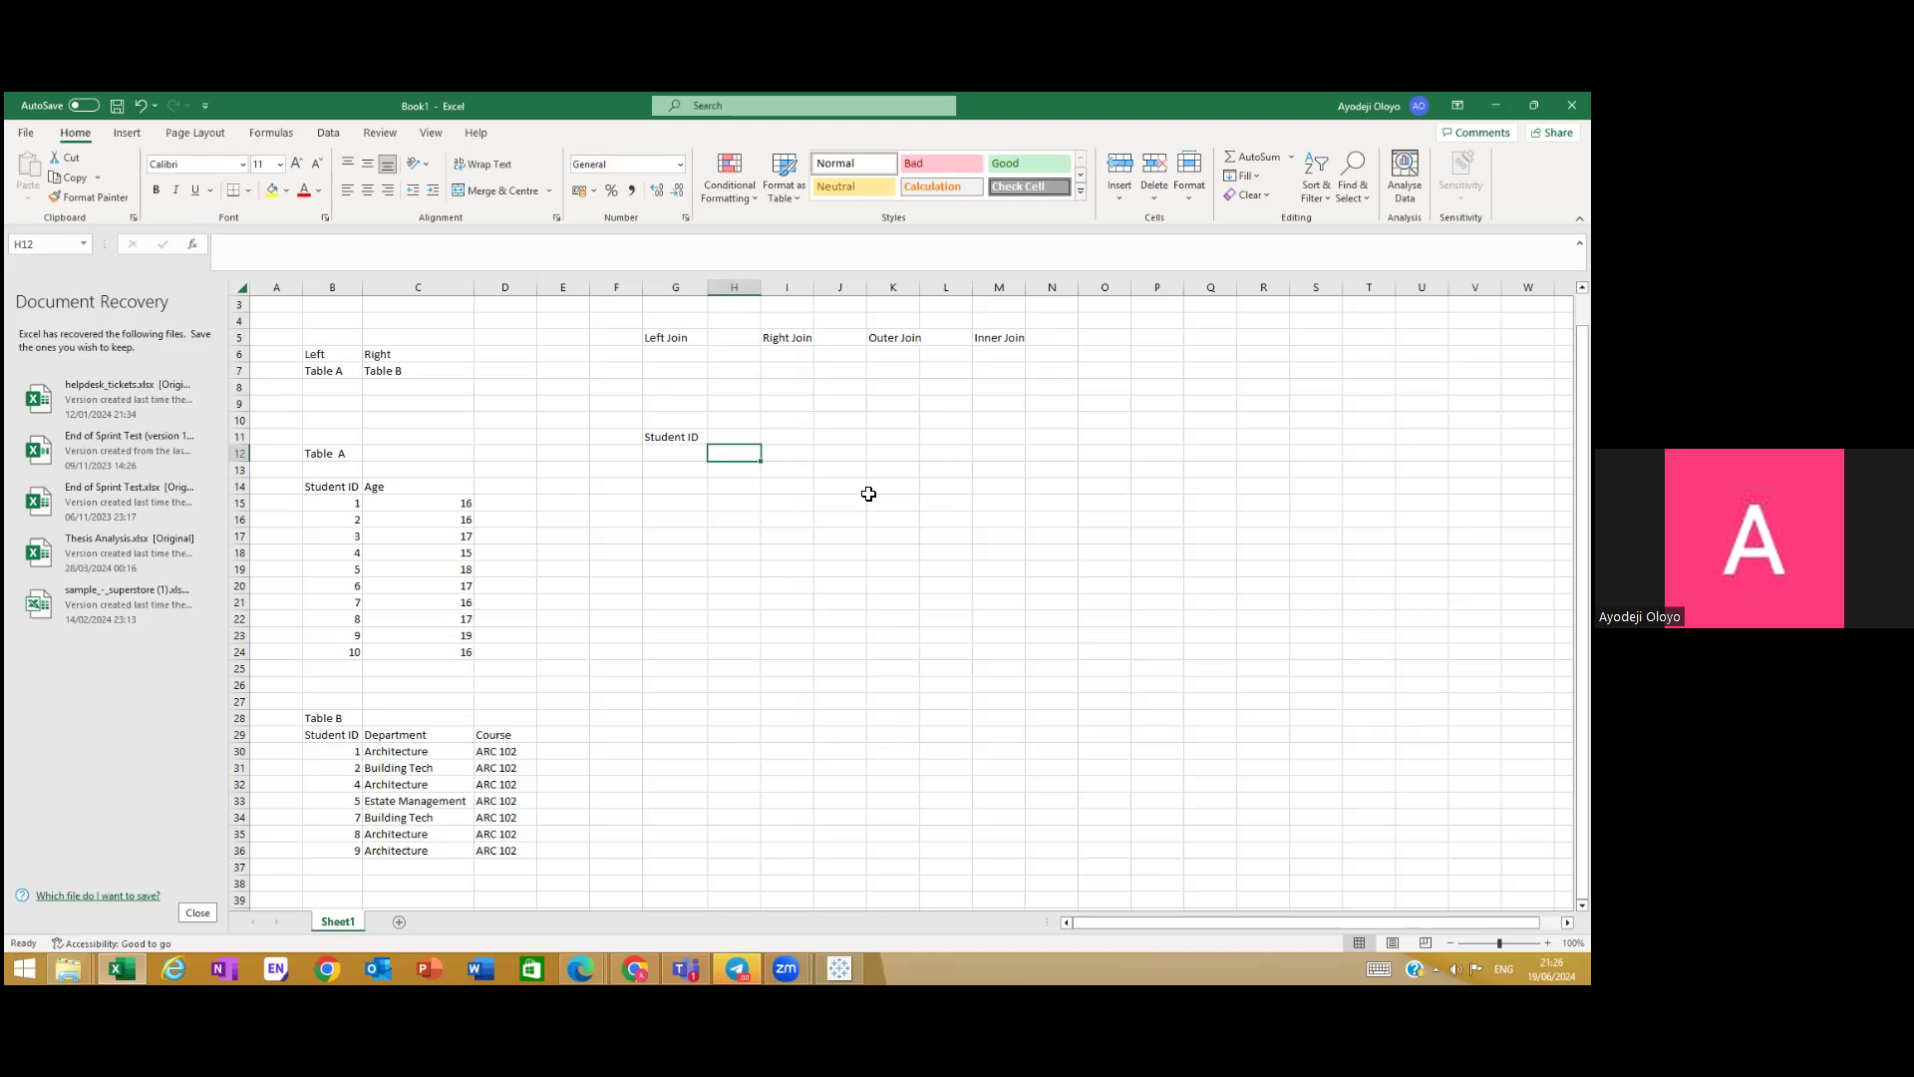
# Step: Copy Table A's student IDs 1 to 10 from B15:B24 under the Student ID header, starting at G12
pyautogui.click(760, 167)
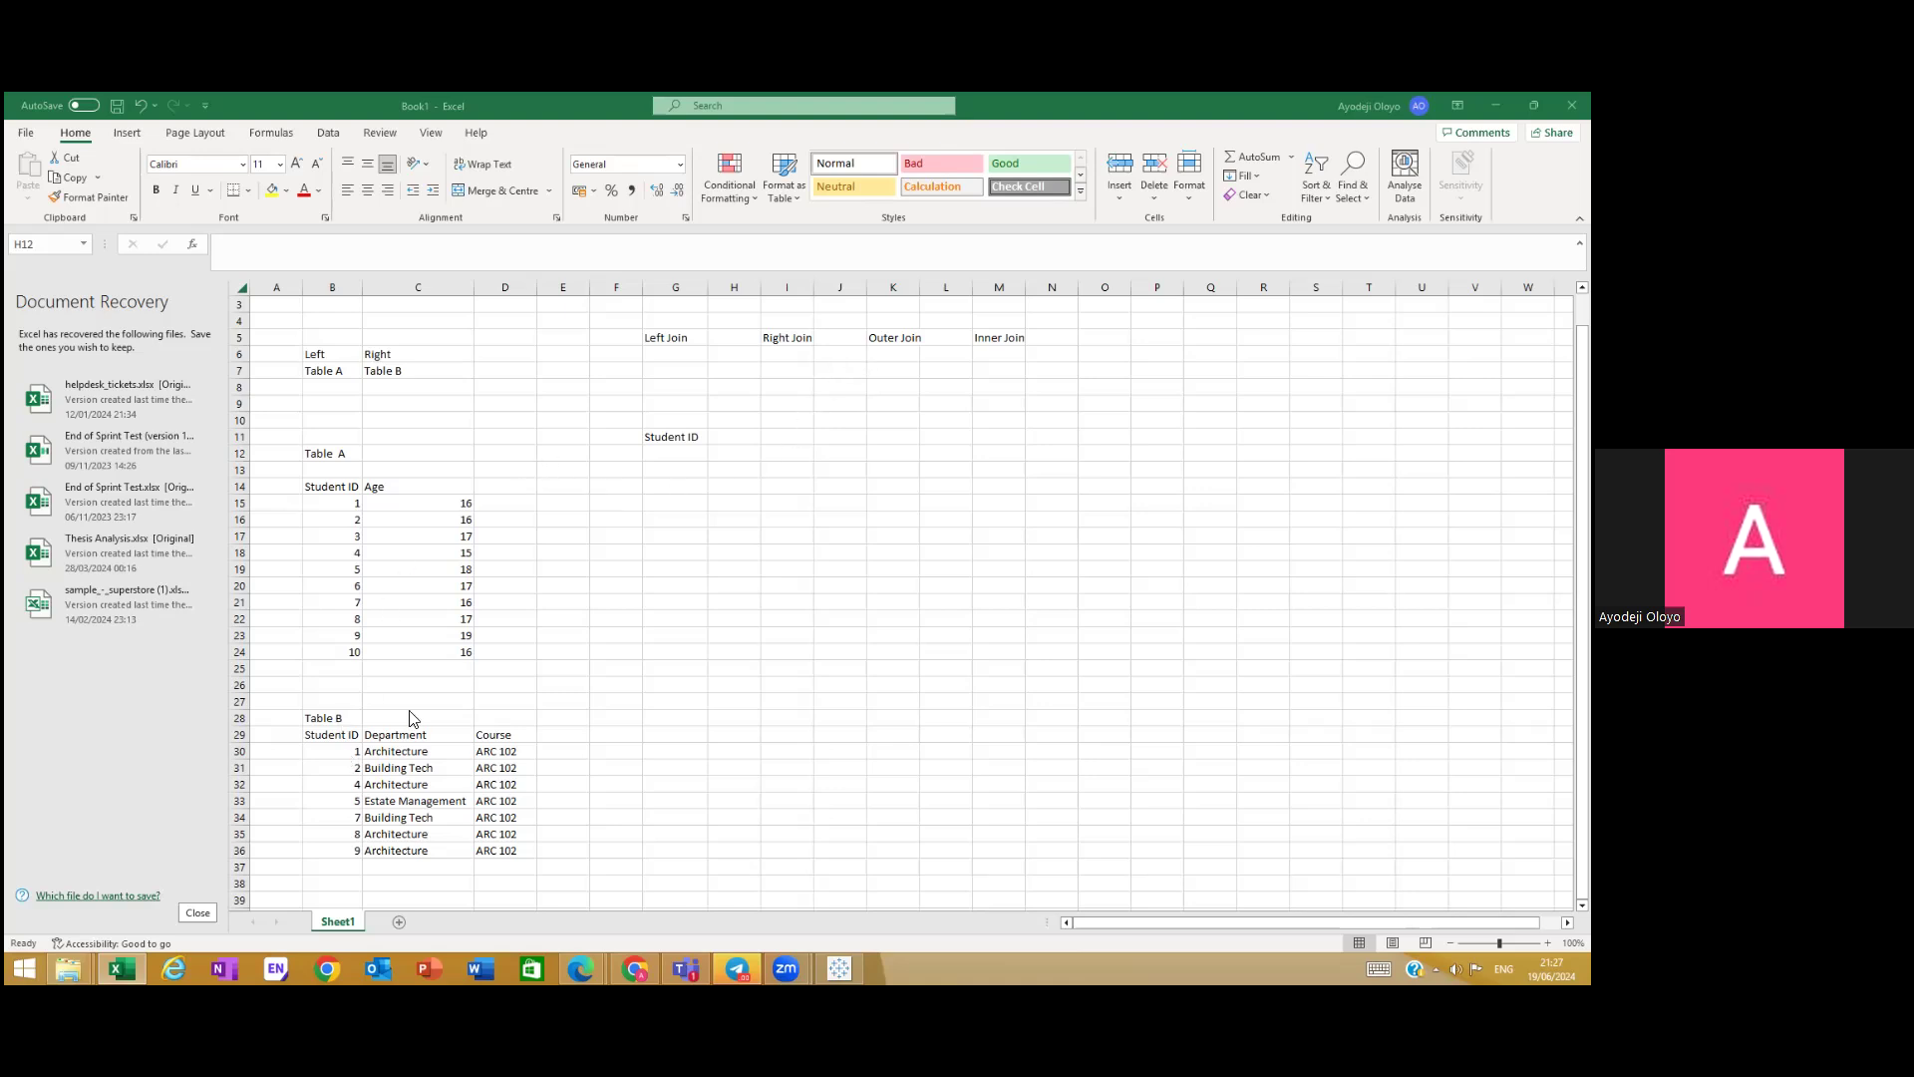
pyautogui.click(707, 455)
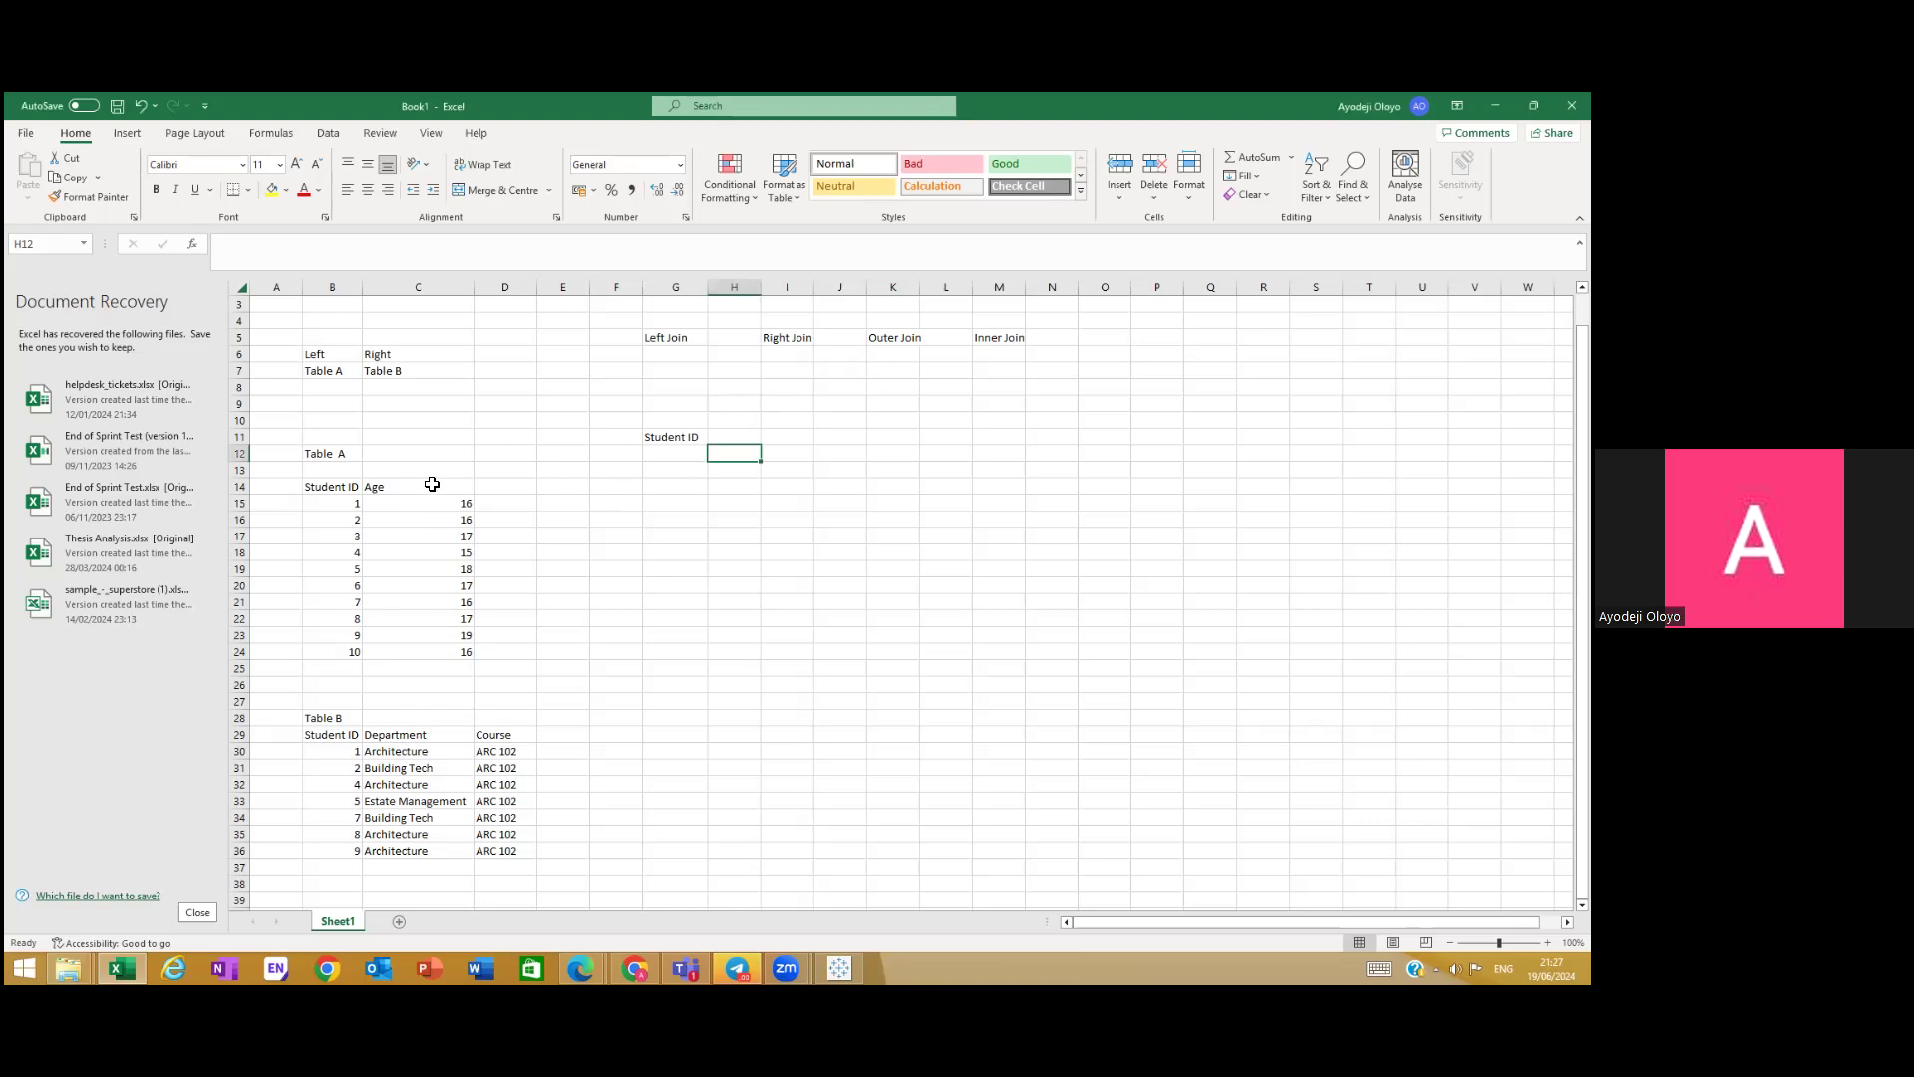
pyautogui.moveTo(348, 510); pyautogui.dragTo(329, 653)
pyautogui.hotkey('ctrl', 'c')
pyautogui.moveTo(697, 451); pyautogui.dragTo(662, 649)
pyautogui.hotkey('ctrl', 'v')
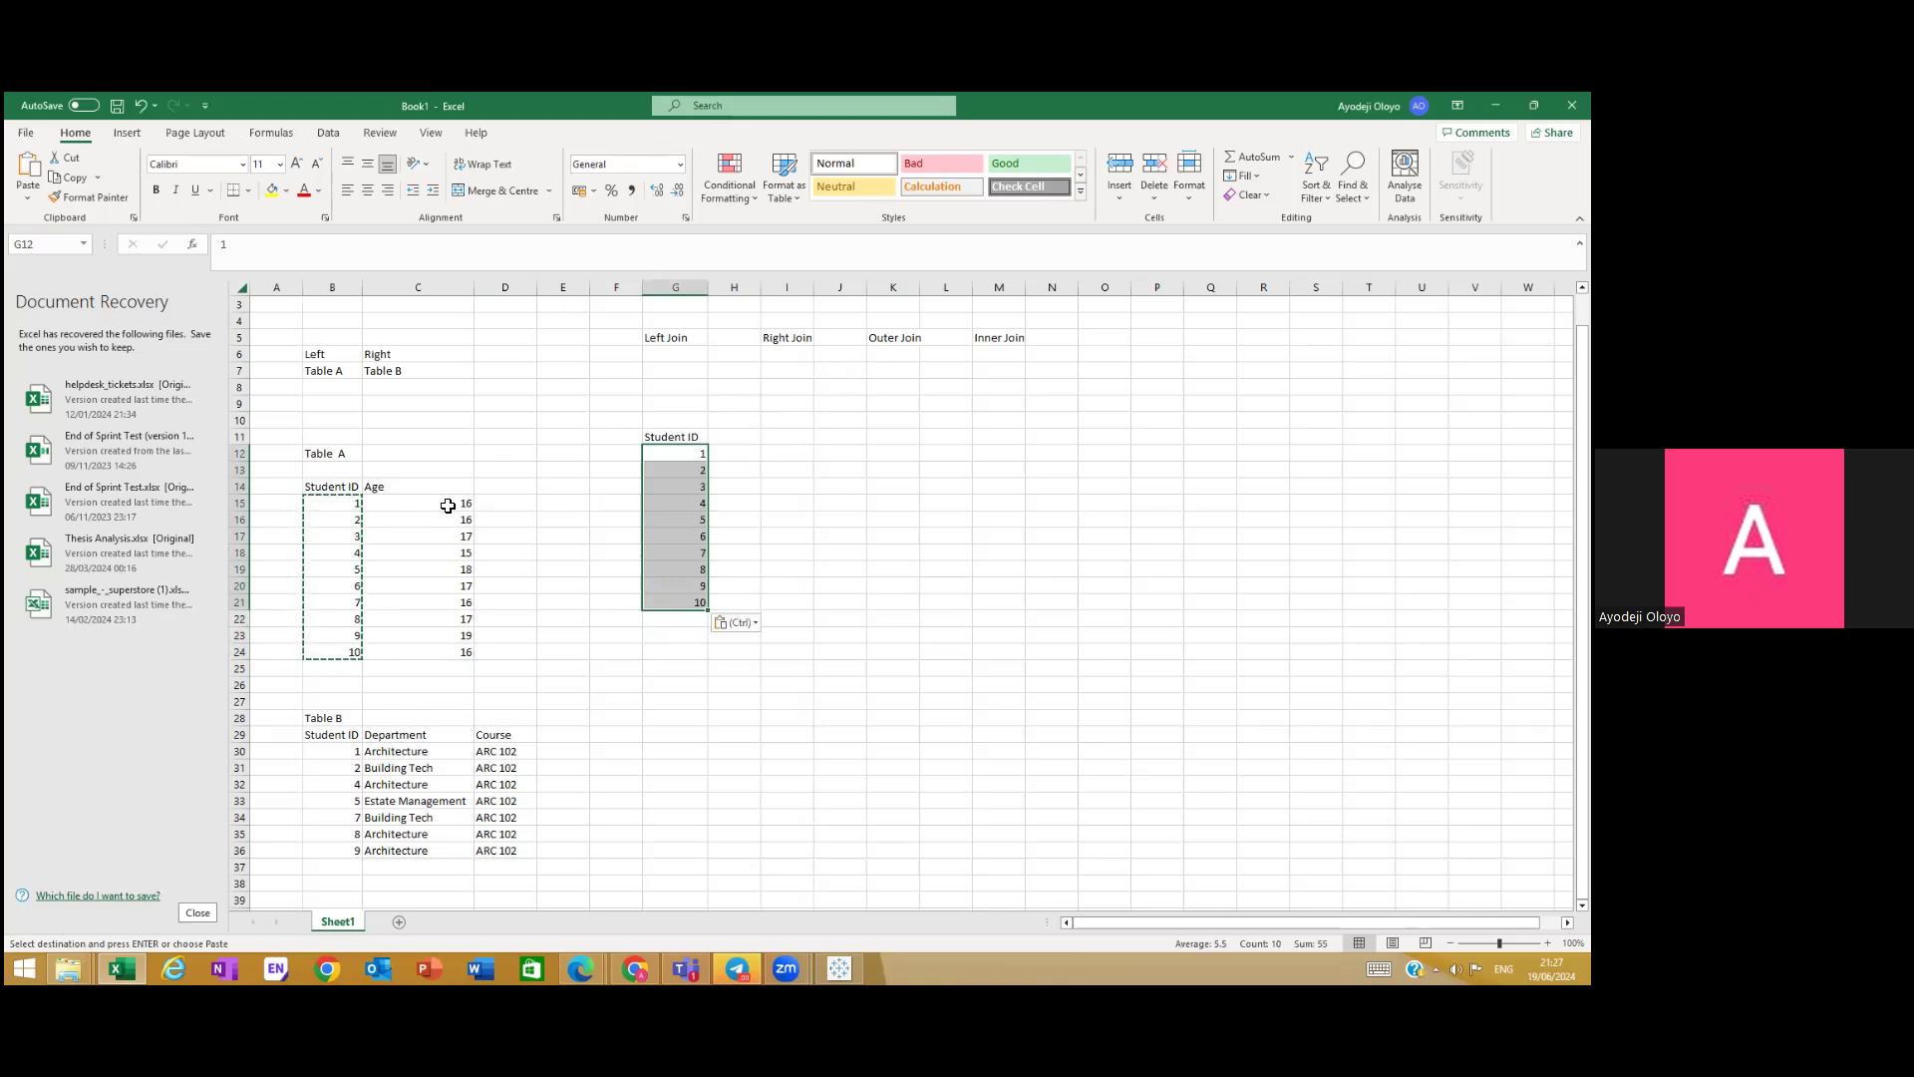
# Step: Enter the header Age in H11 and copy Table A's ages from C15:C24 into H12:H21
pyautogui.click(448, 504)
pyautogui.click(743, 437)
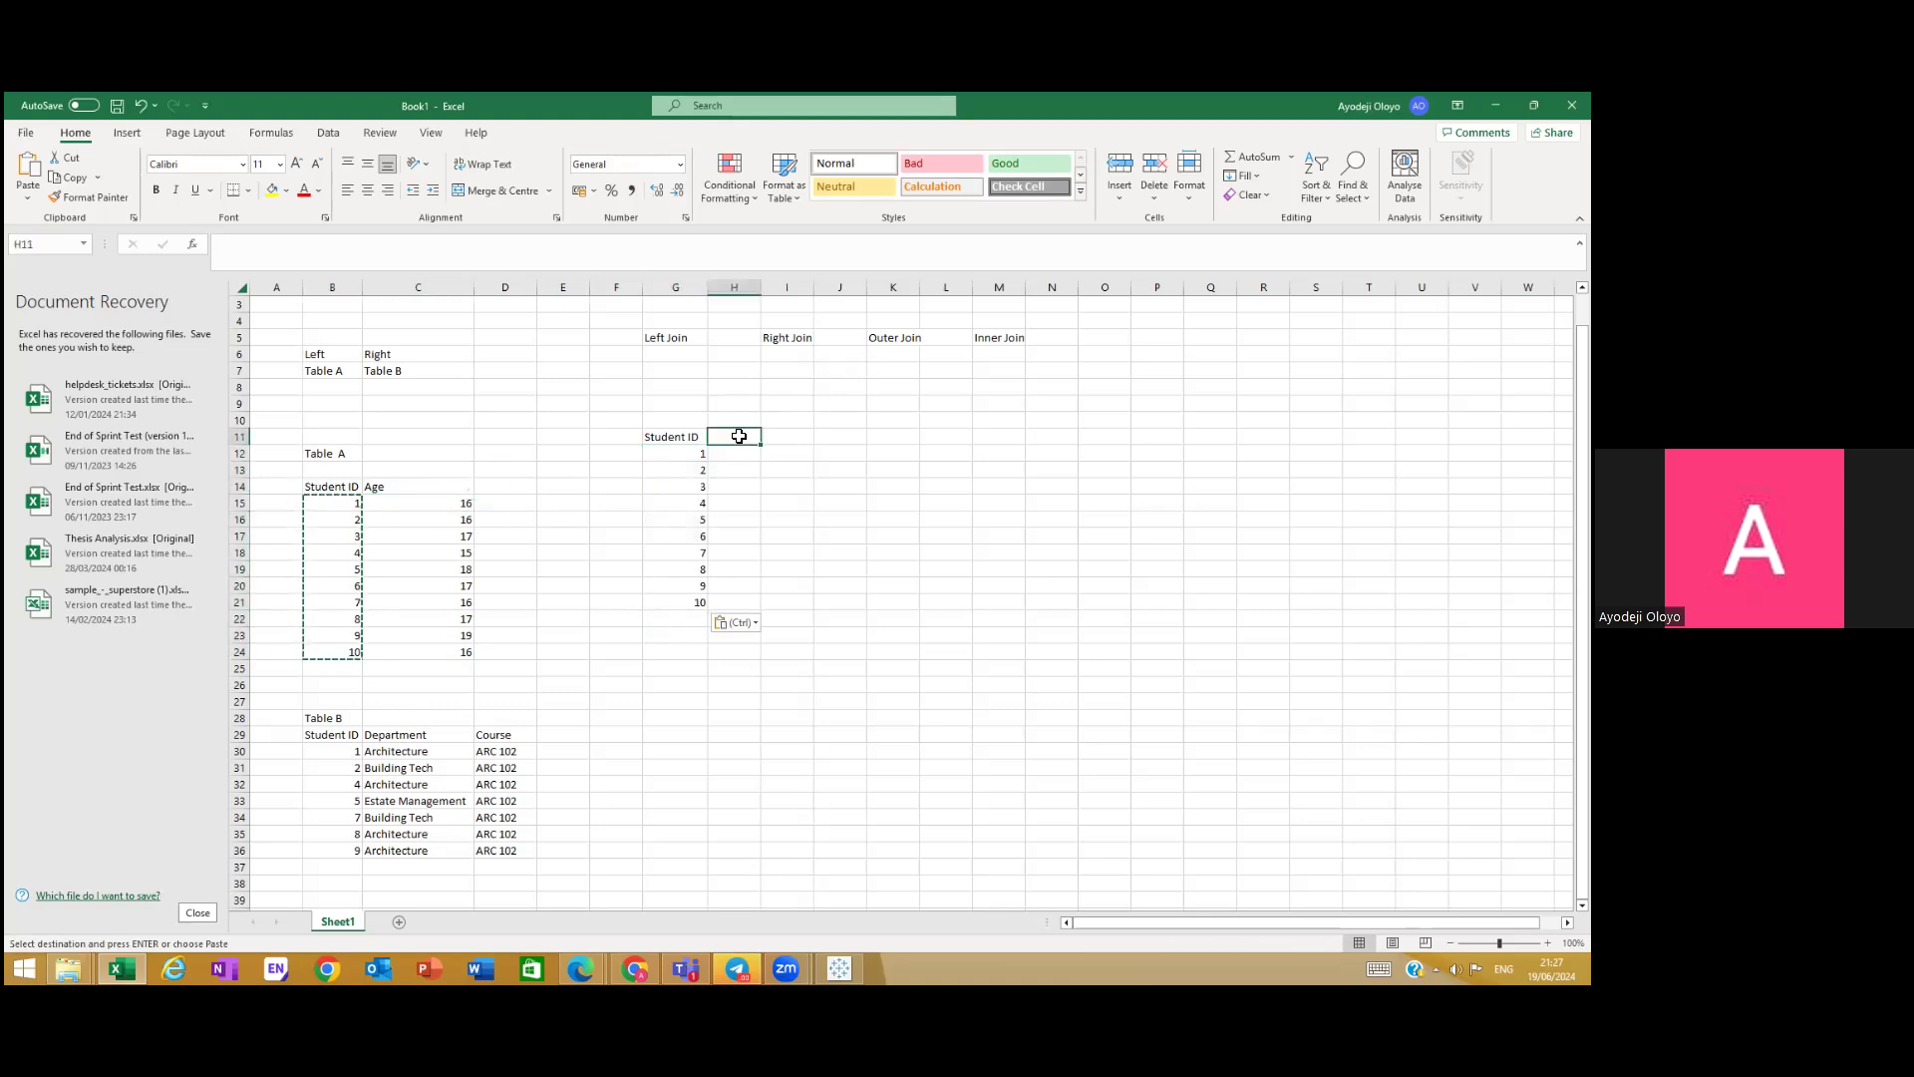
pyautogui.write('Age')
pyautogui.moveTo(456, 504); pyautogui.dragTo(449, 652)
pyautogui.hotkey('ctrl', 'c')
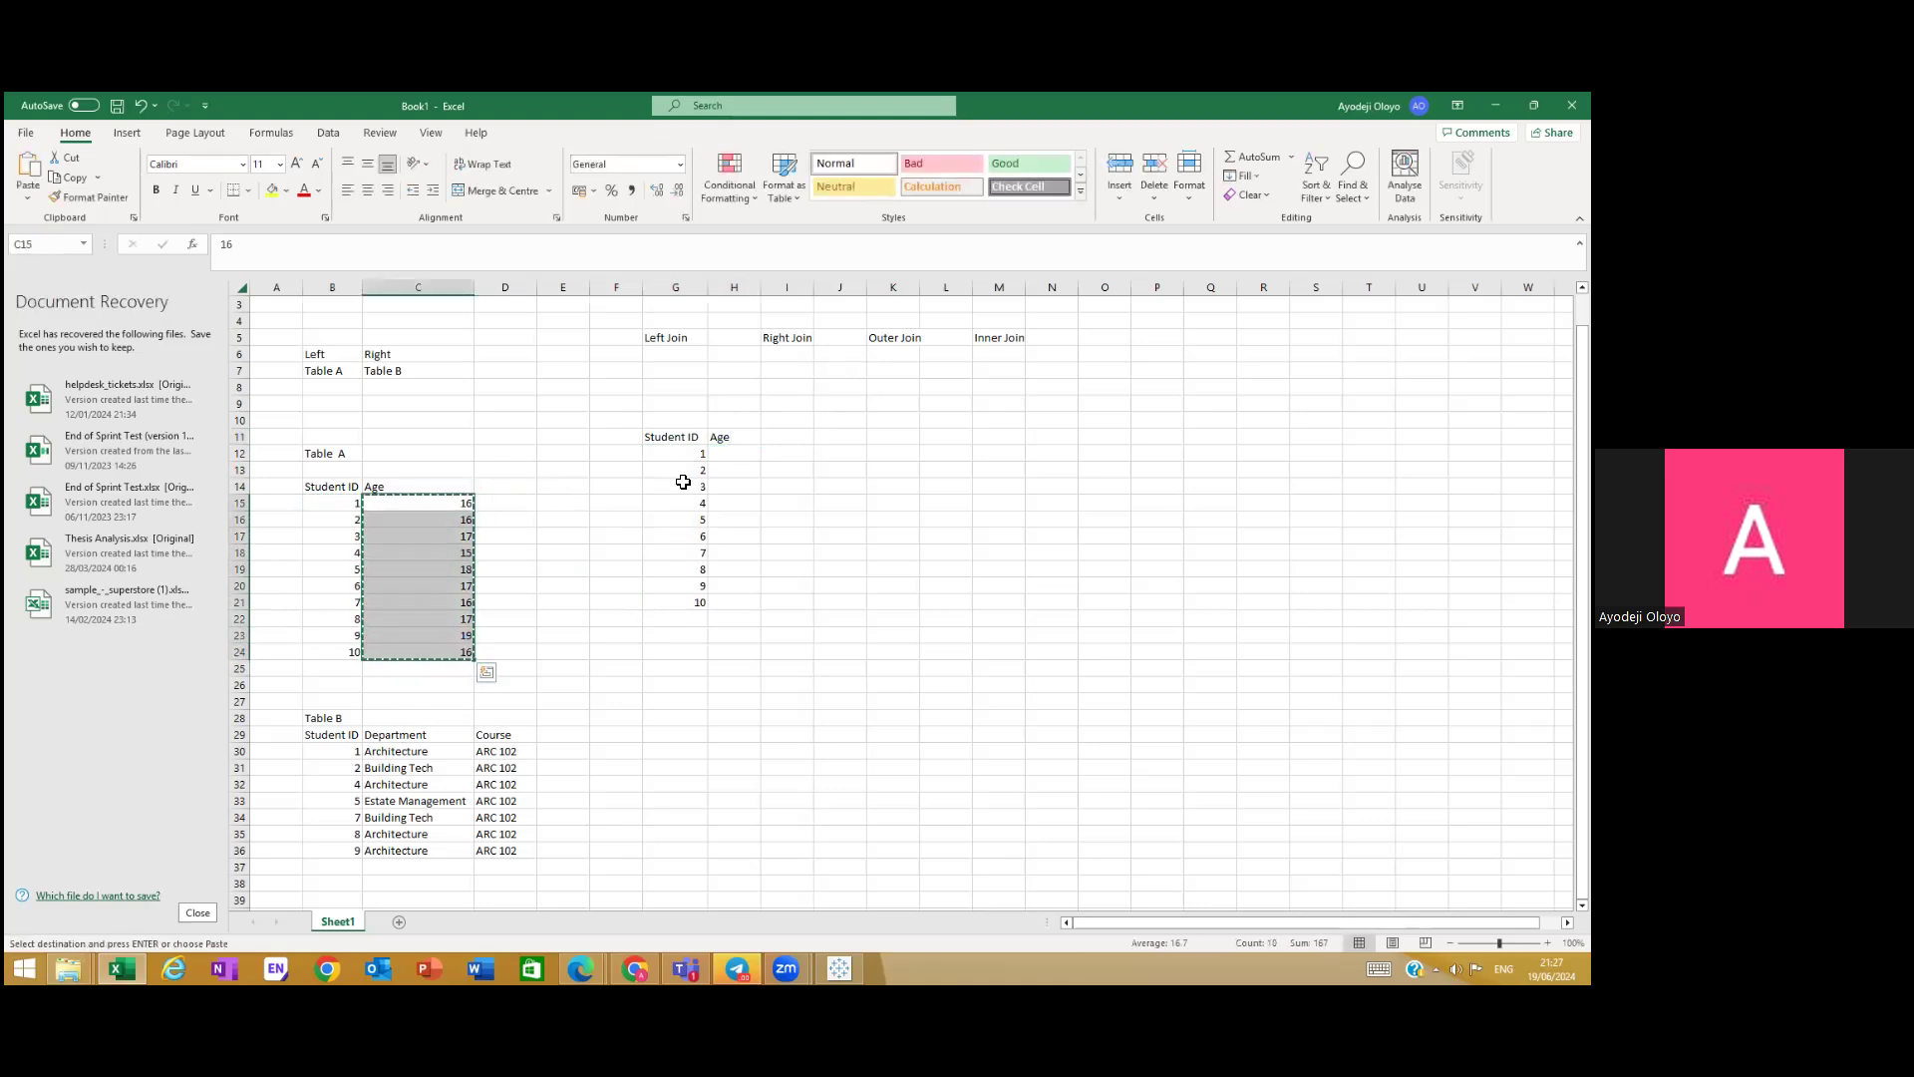
pyautogui.moveTo(743, 454); pyautogui.dragTo(744, 603)
pyautogui.hotkey('ctrl', 'v')
# Step: Add the headers Department in I11 and Course in J11, and widen column I to fit Department
pyautogui.click(793, 436)
pyautogui.write('Depa')
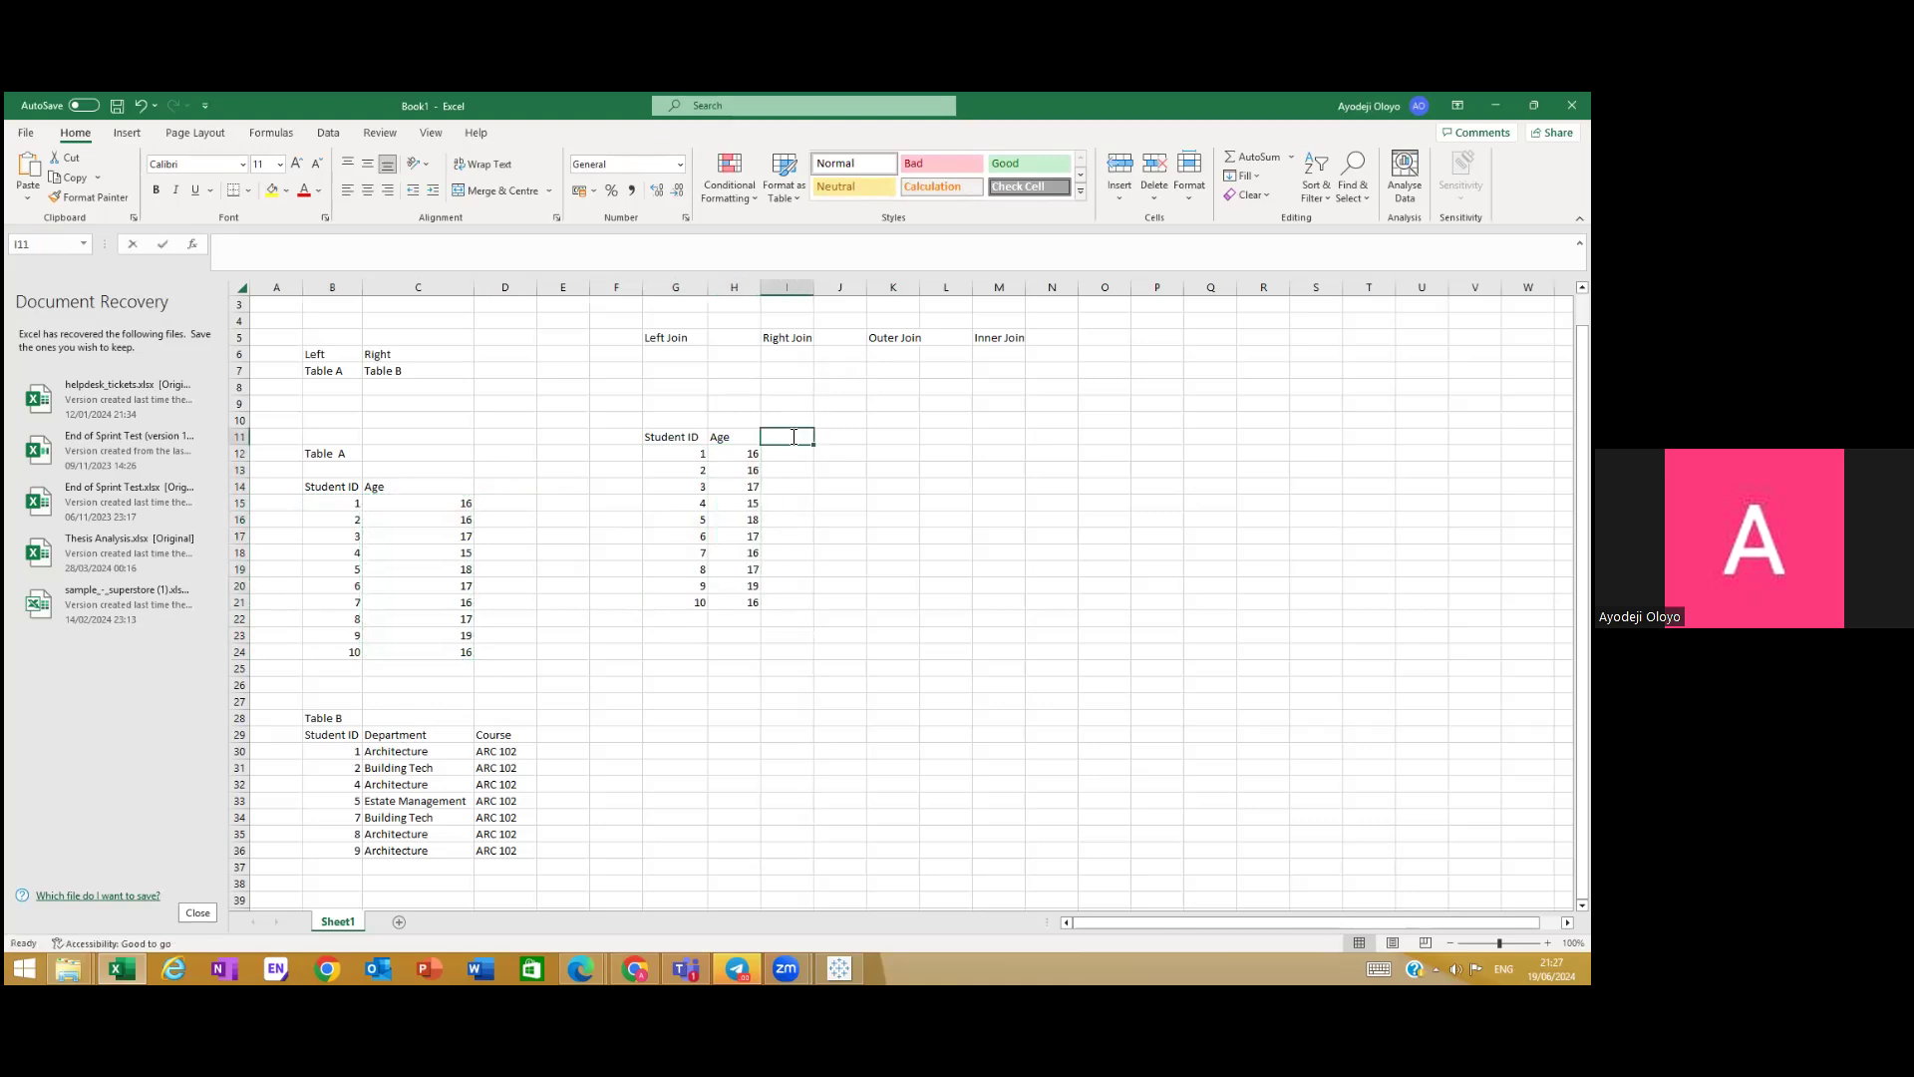
pyautogui.write('rtment')
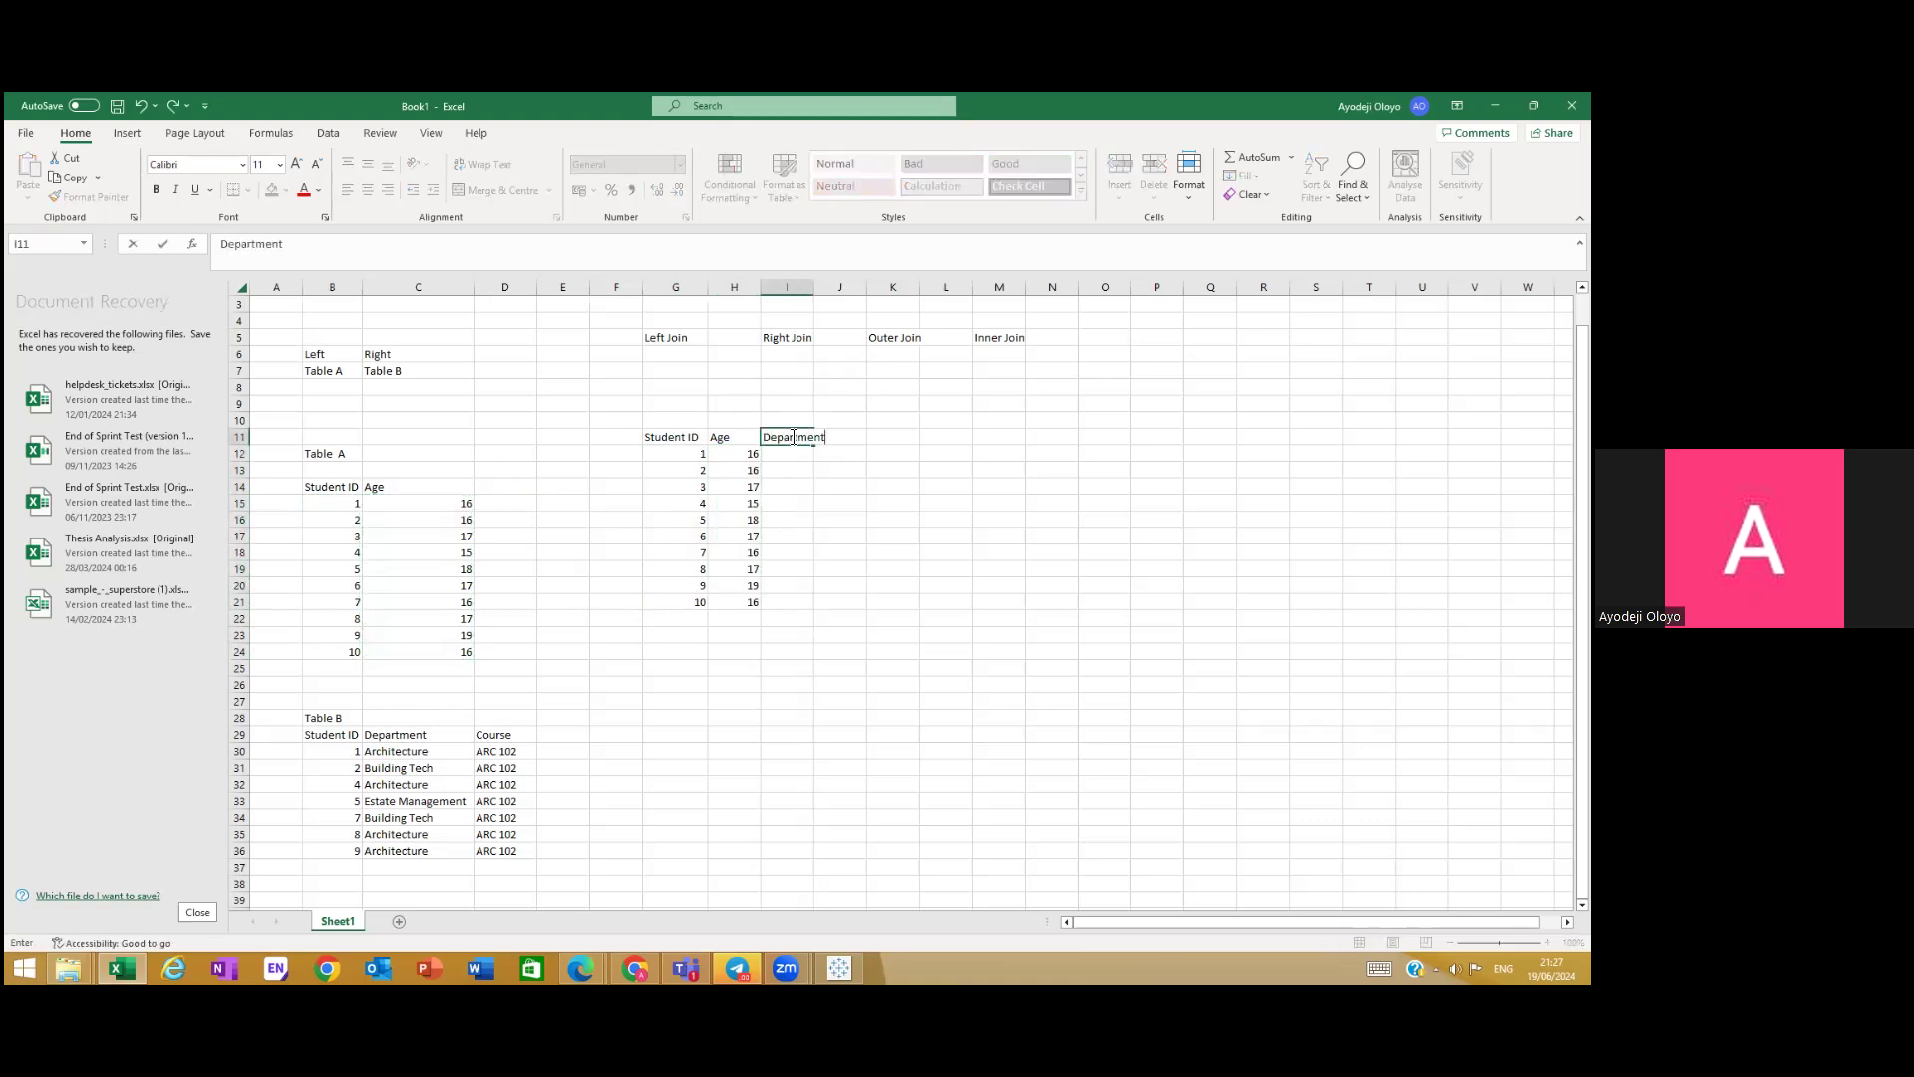
pyautogui.click(859, 439)
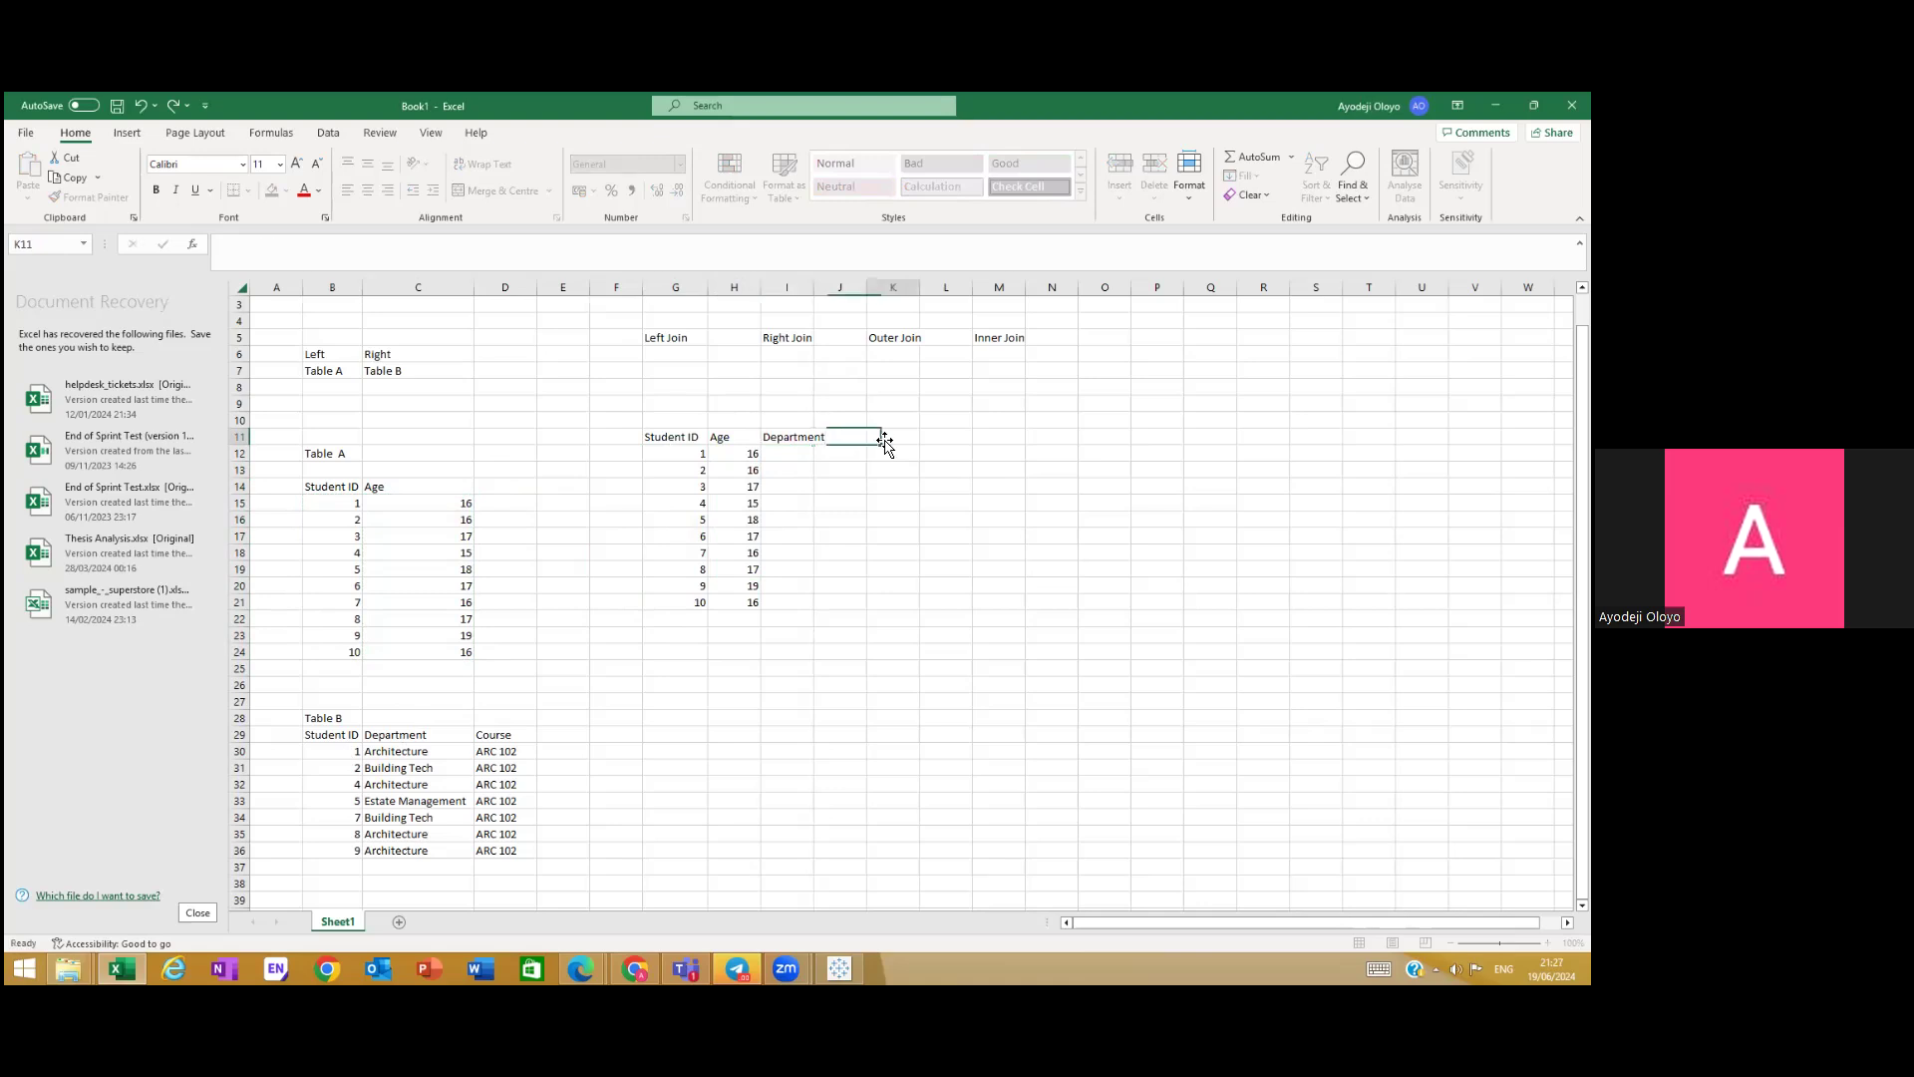
pyautogui.write('Course')
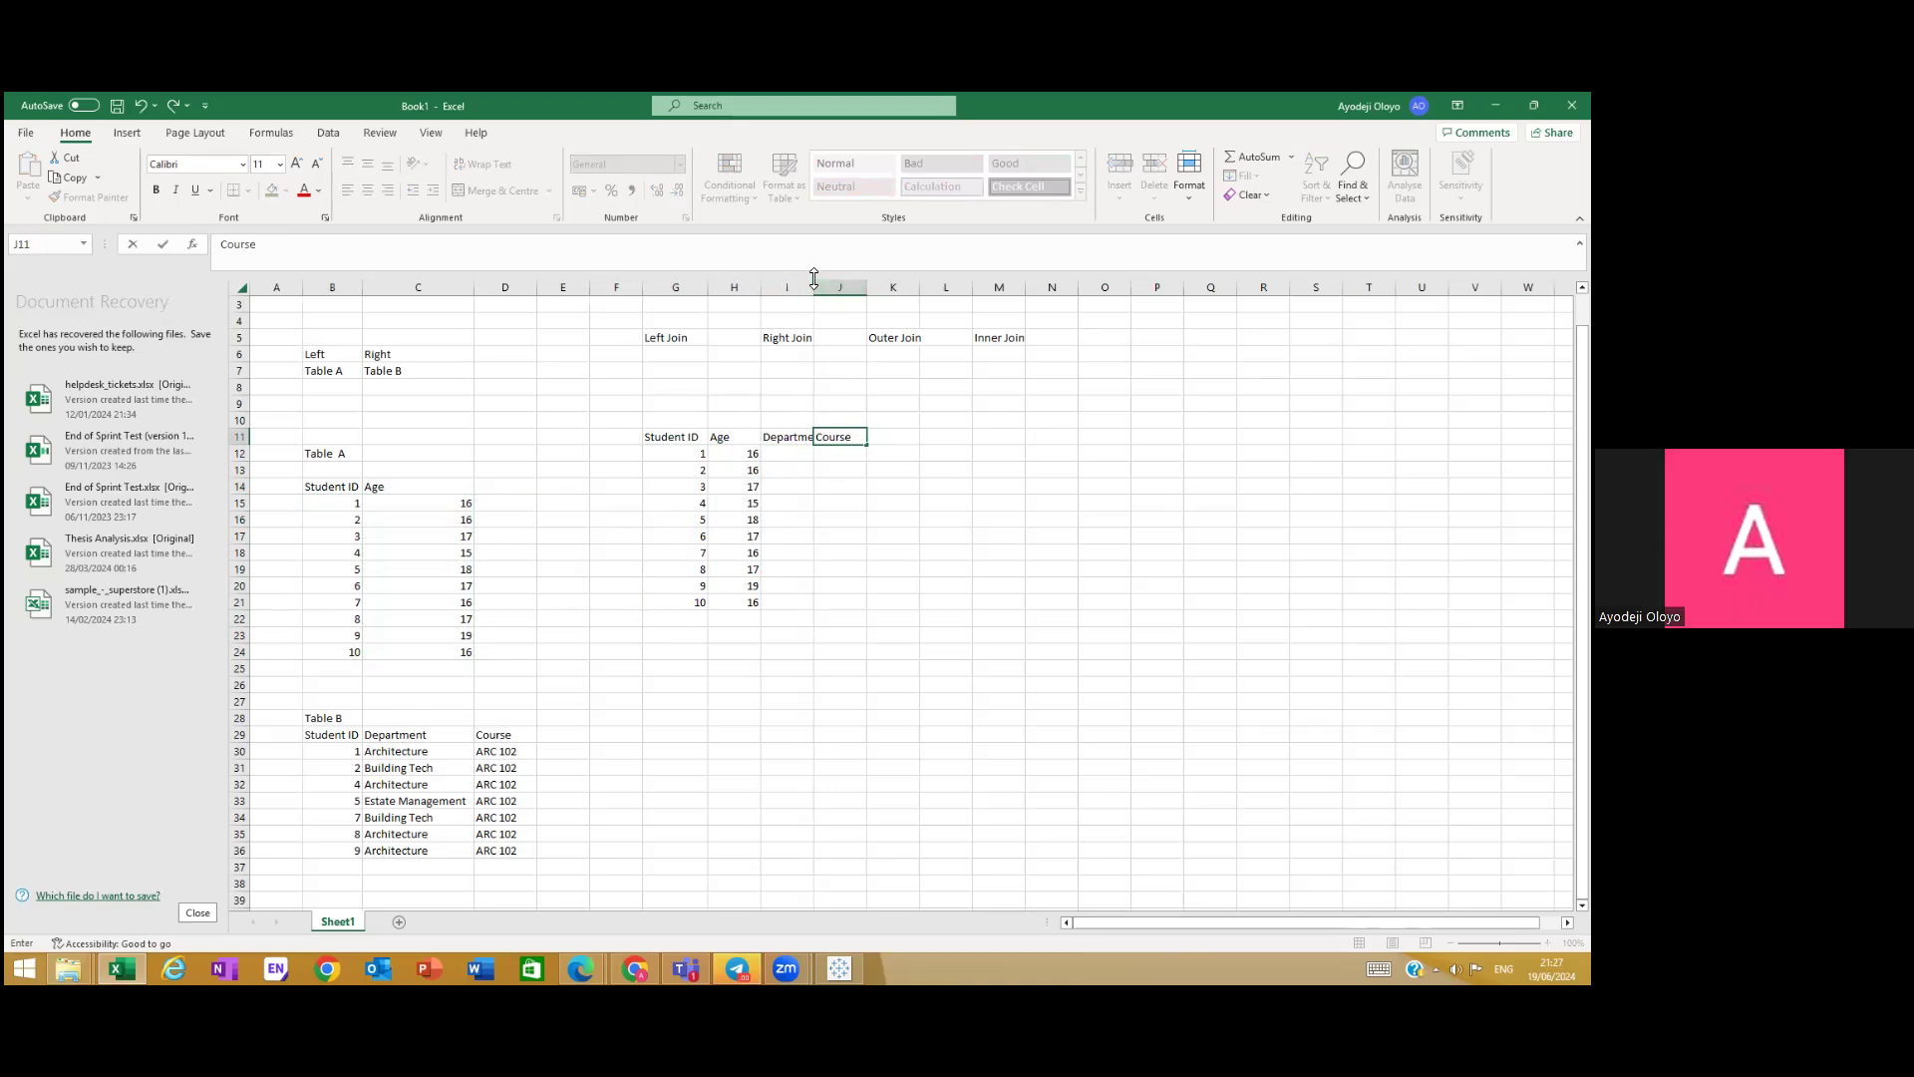
pyautogui.click(804, 288)
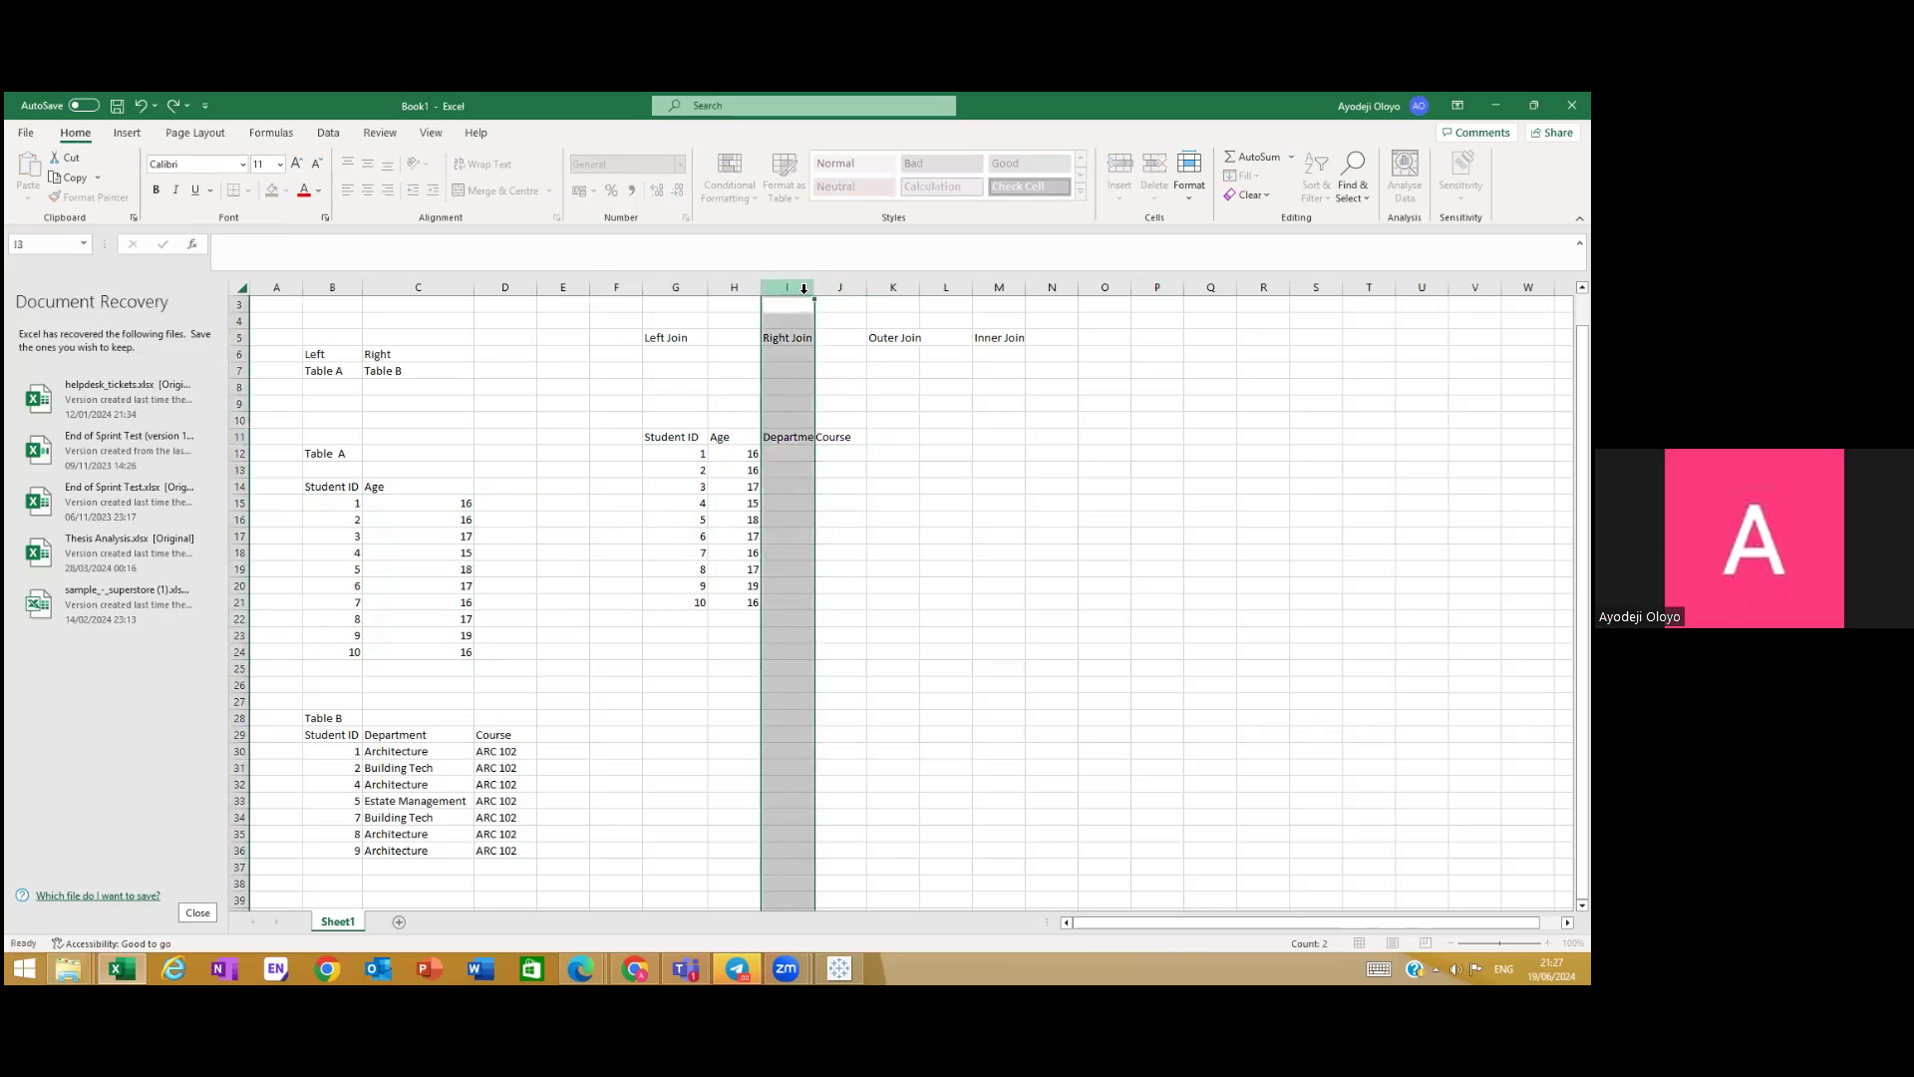
pyautogui.moveTo(813, 289); pyautogui.dragTo(840, 288)
pyautogui.click(793, 519)
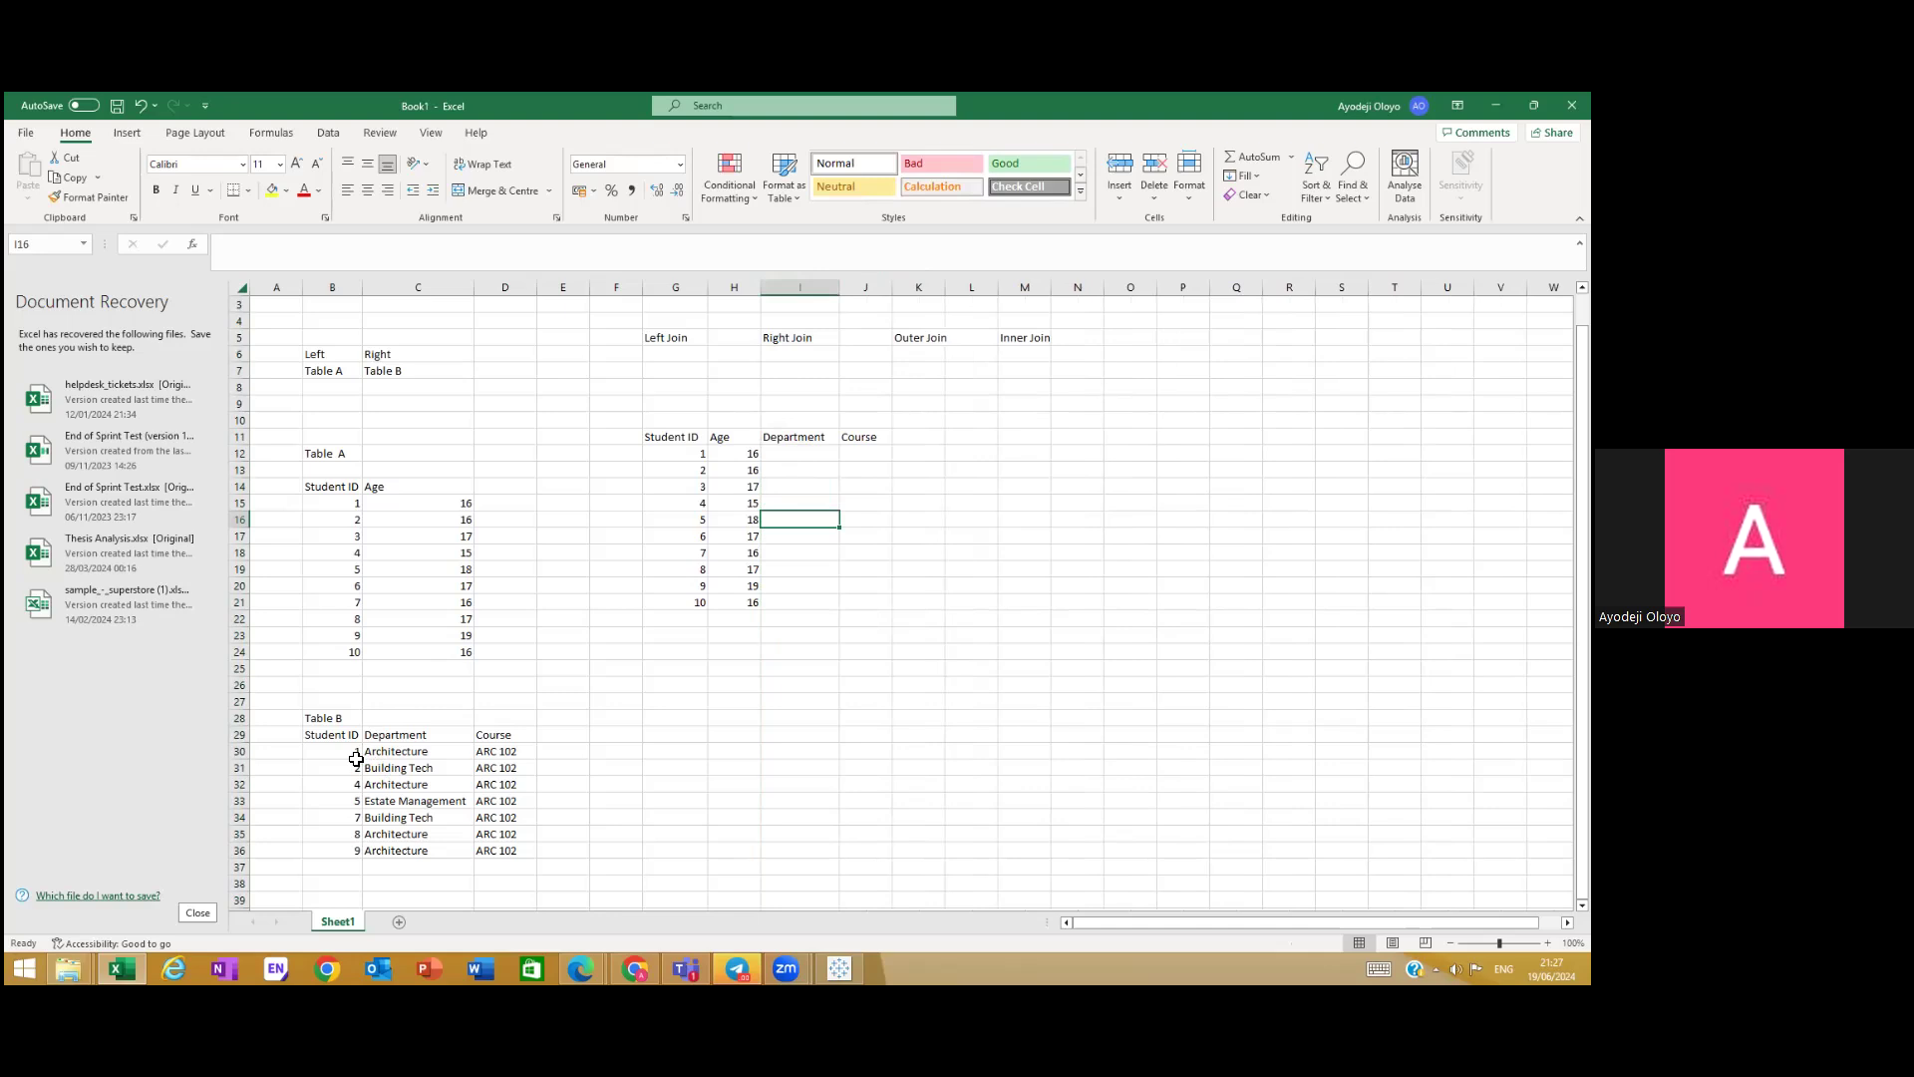
# Step: Fill in student 1's joined row with department Architecture in I12 and course ARC 102 in J12
pyautogui.click(818, 456)
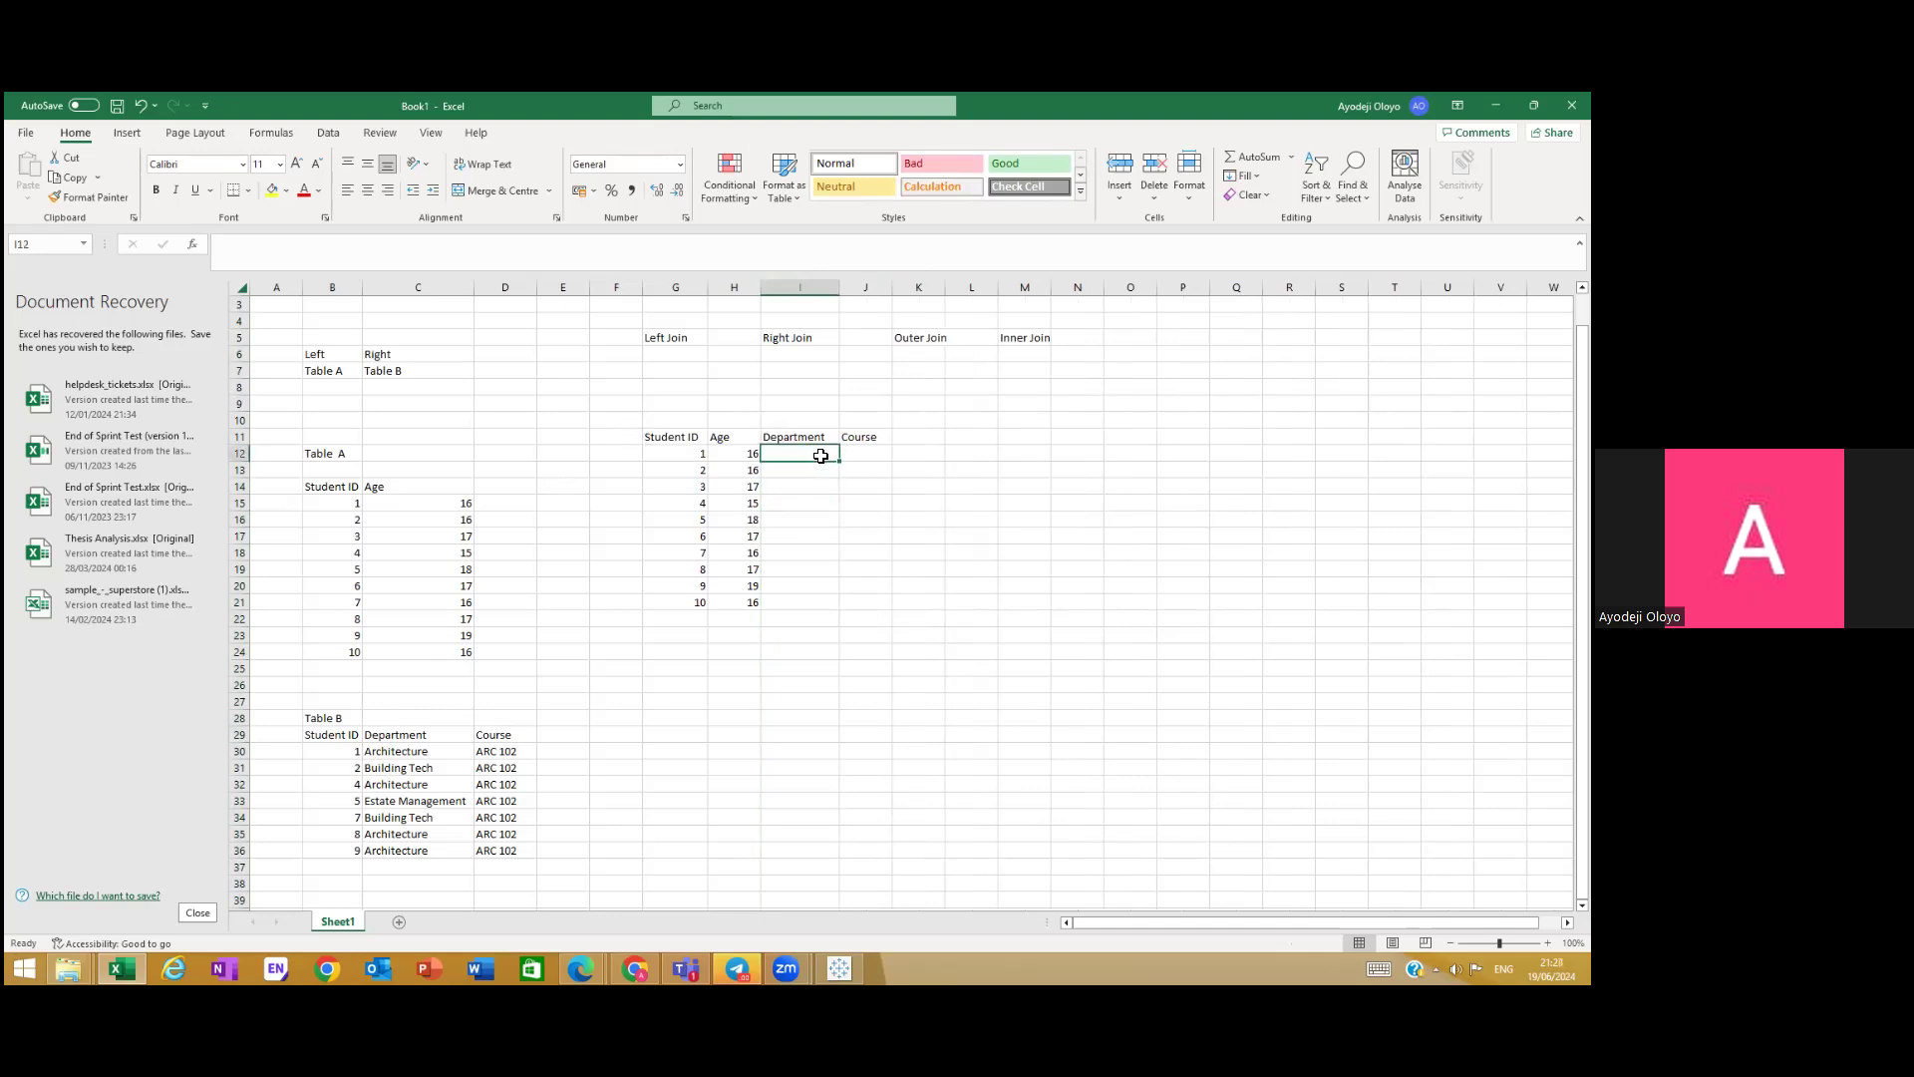
pyautogui.write('Architecture')
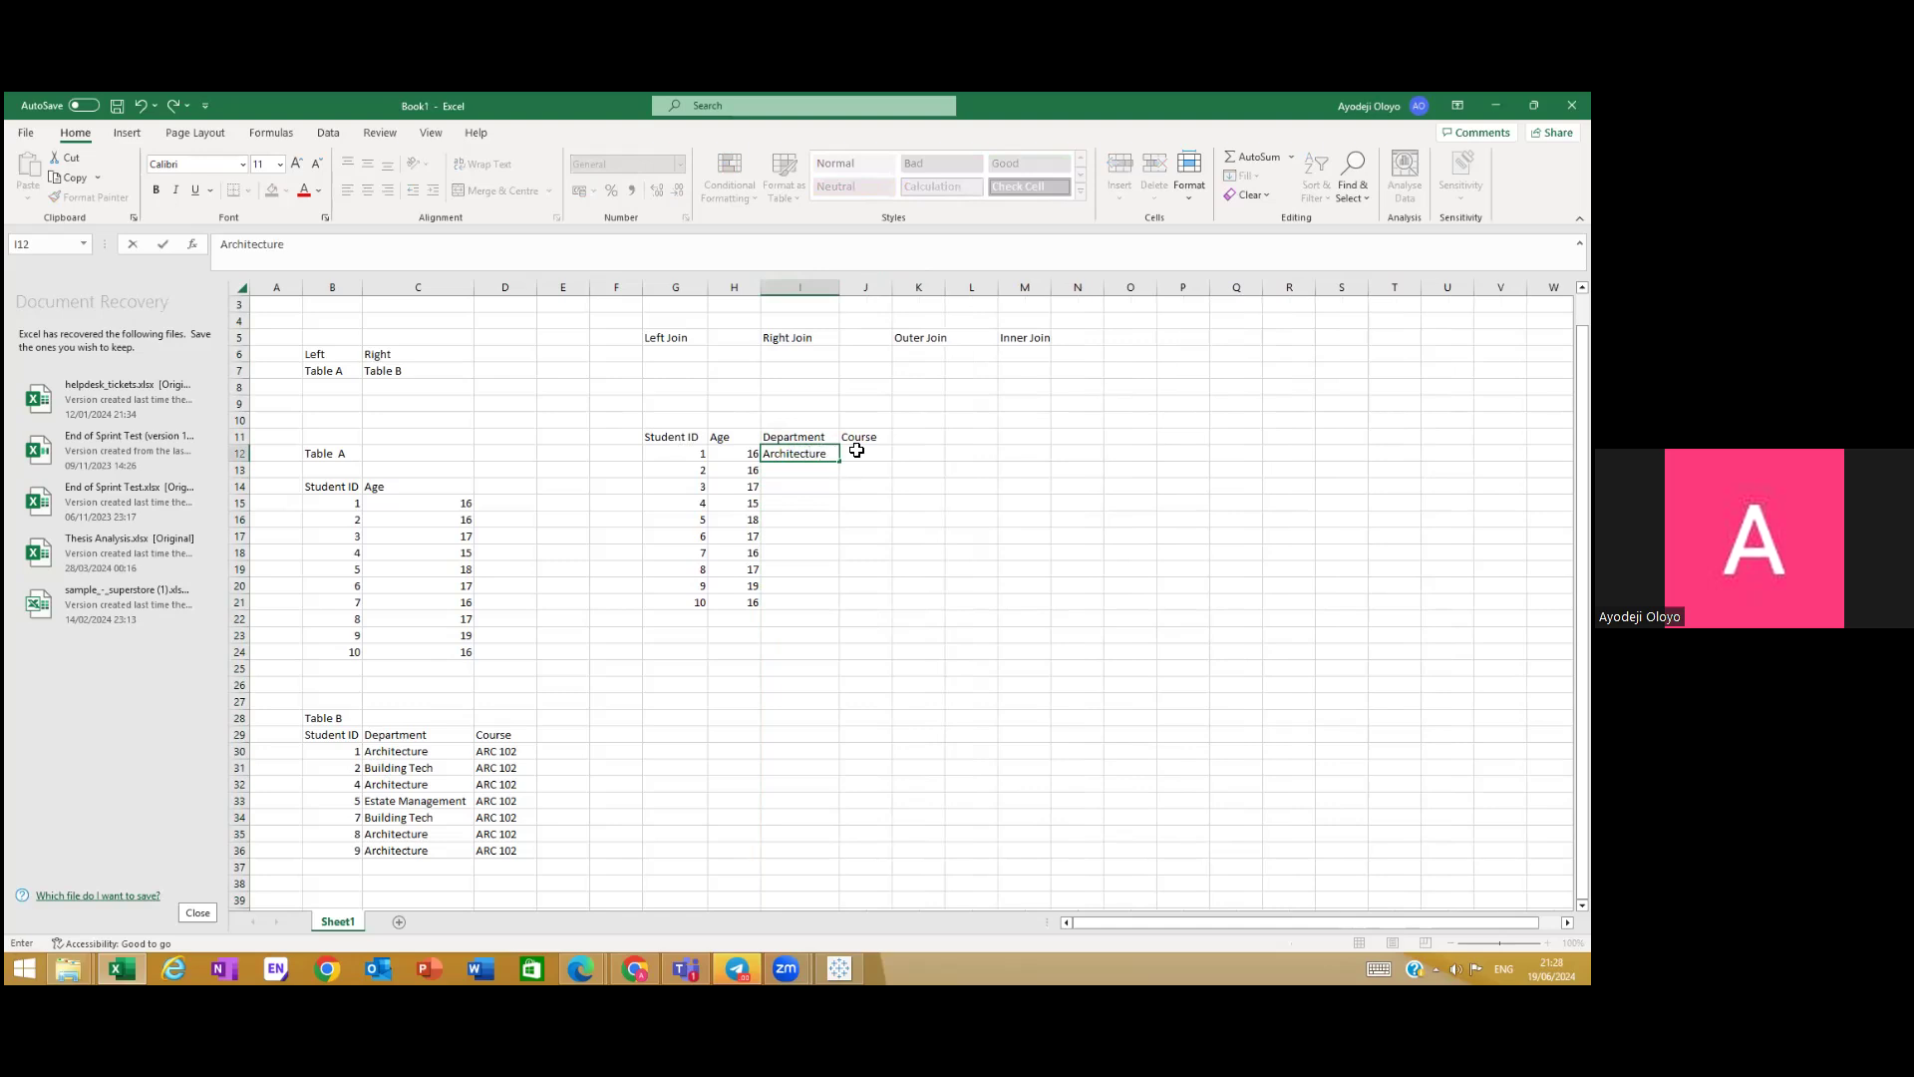
pyautogui.click(874, 454)
pyautogui.write('ARC 10')
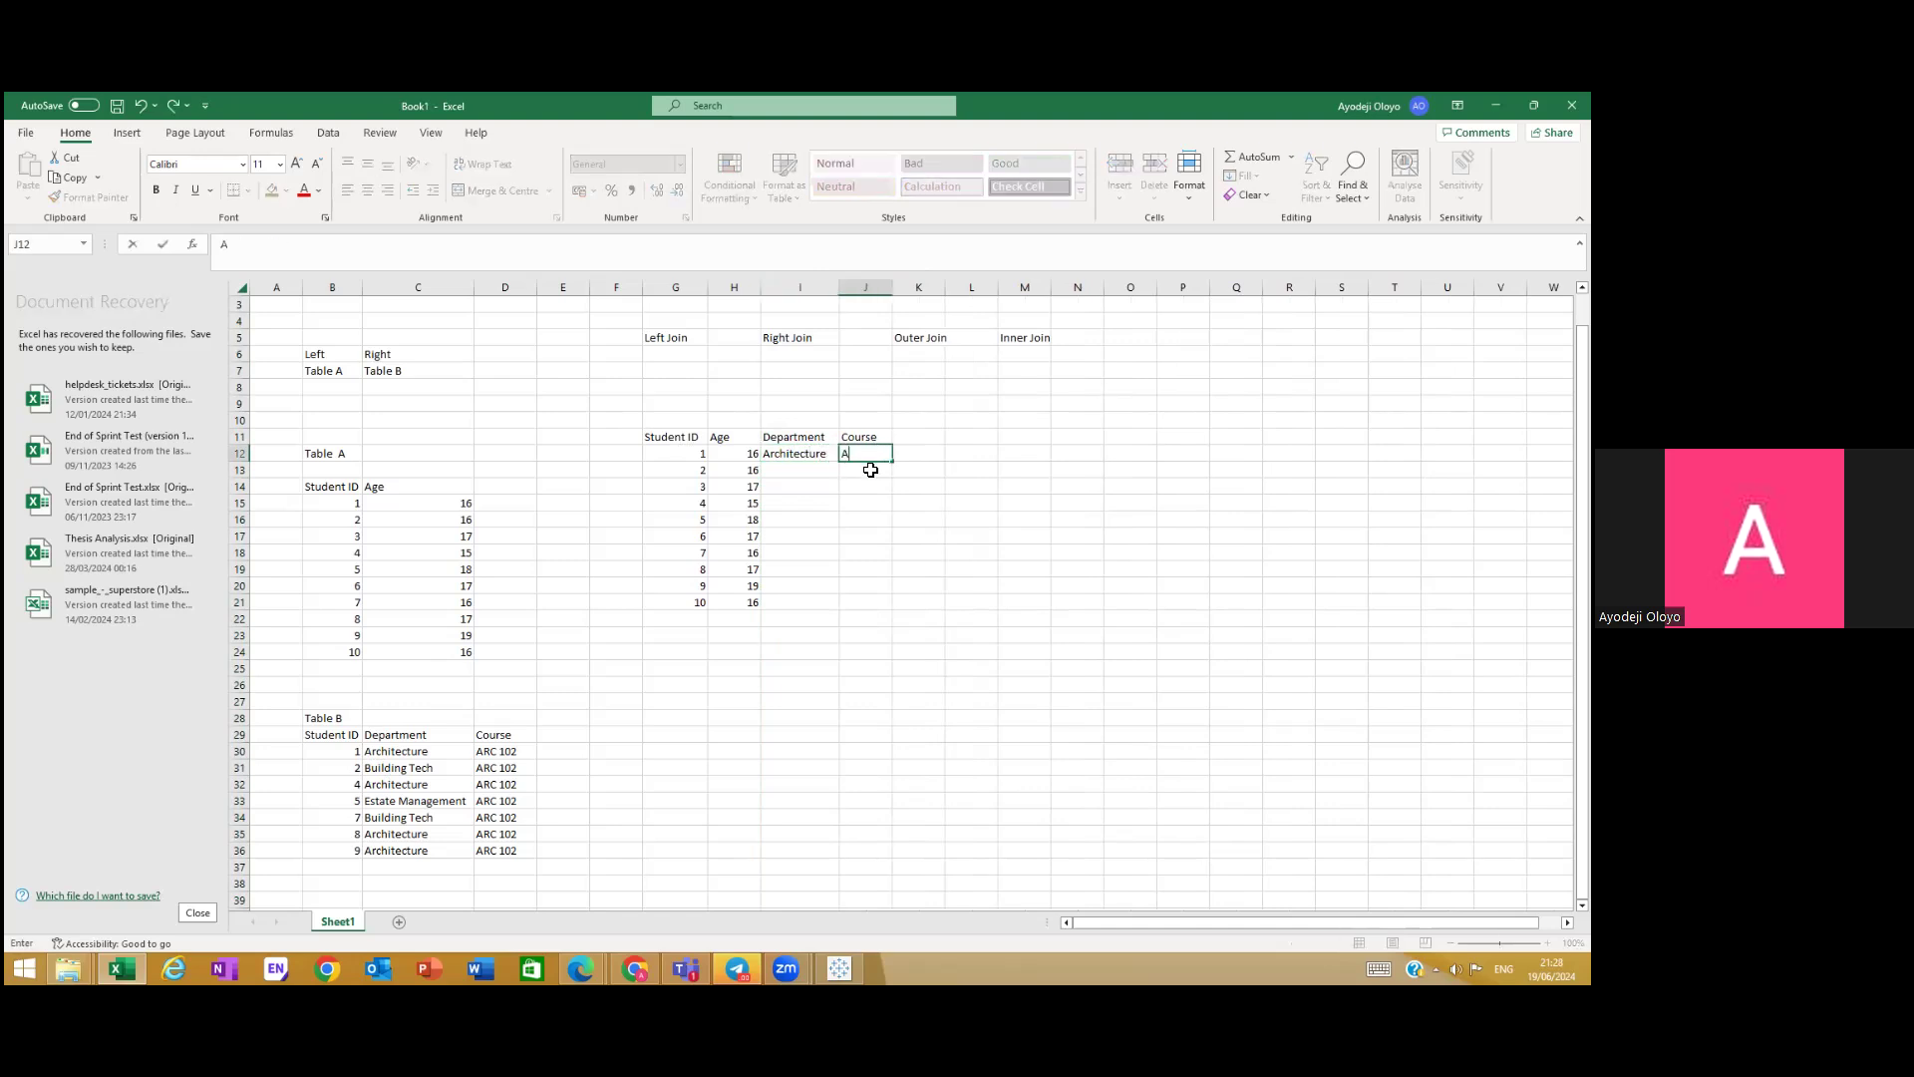
# Step: Fill in student 2's joined row with department Building Tech in I13 and course Arc 102 in J13
pyautogui.click(802, 460)
pyautogui.click(798, 471)
pyautogui.write('Building Tech')
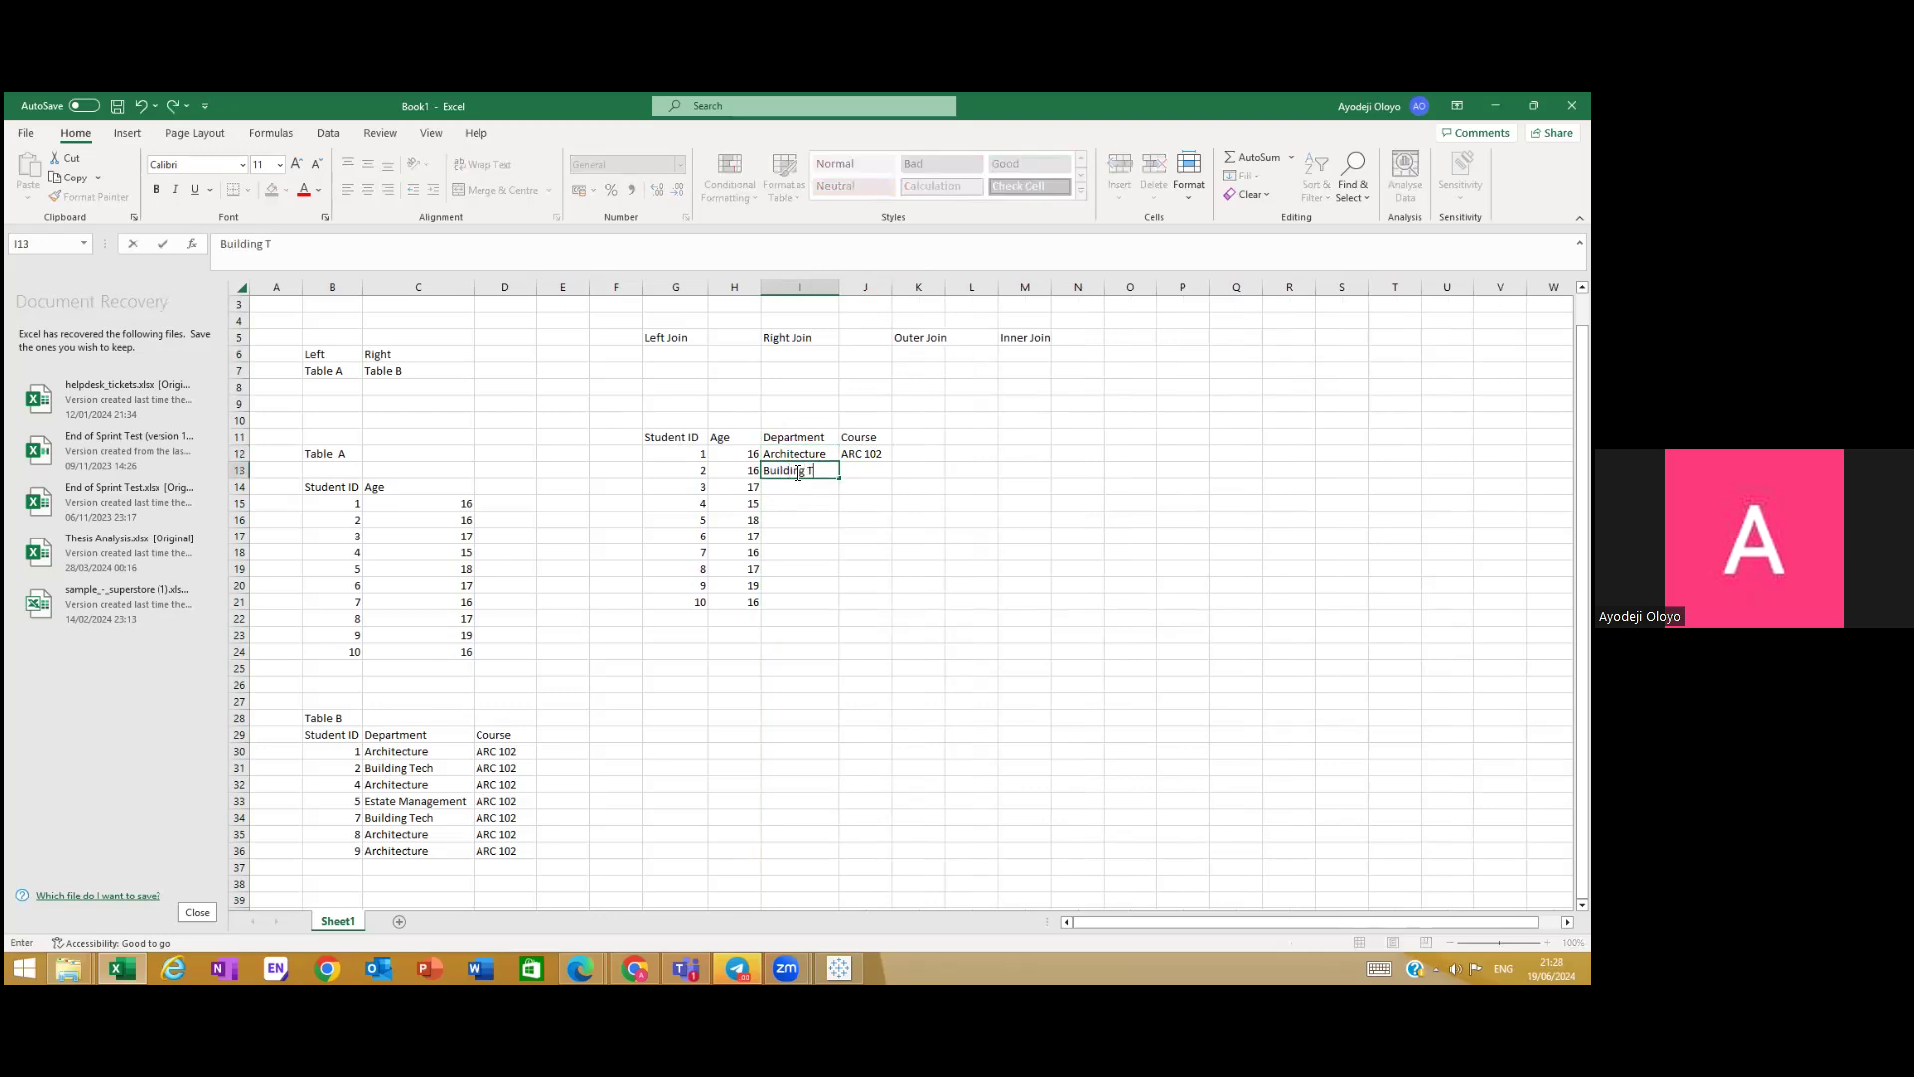
pyautogui.click(884, 469)
pyautogui.write('ARc1')
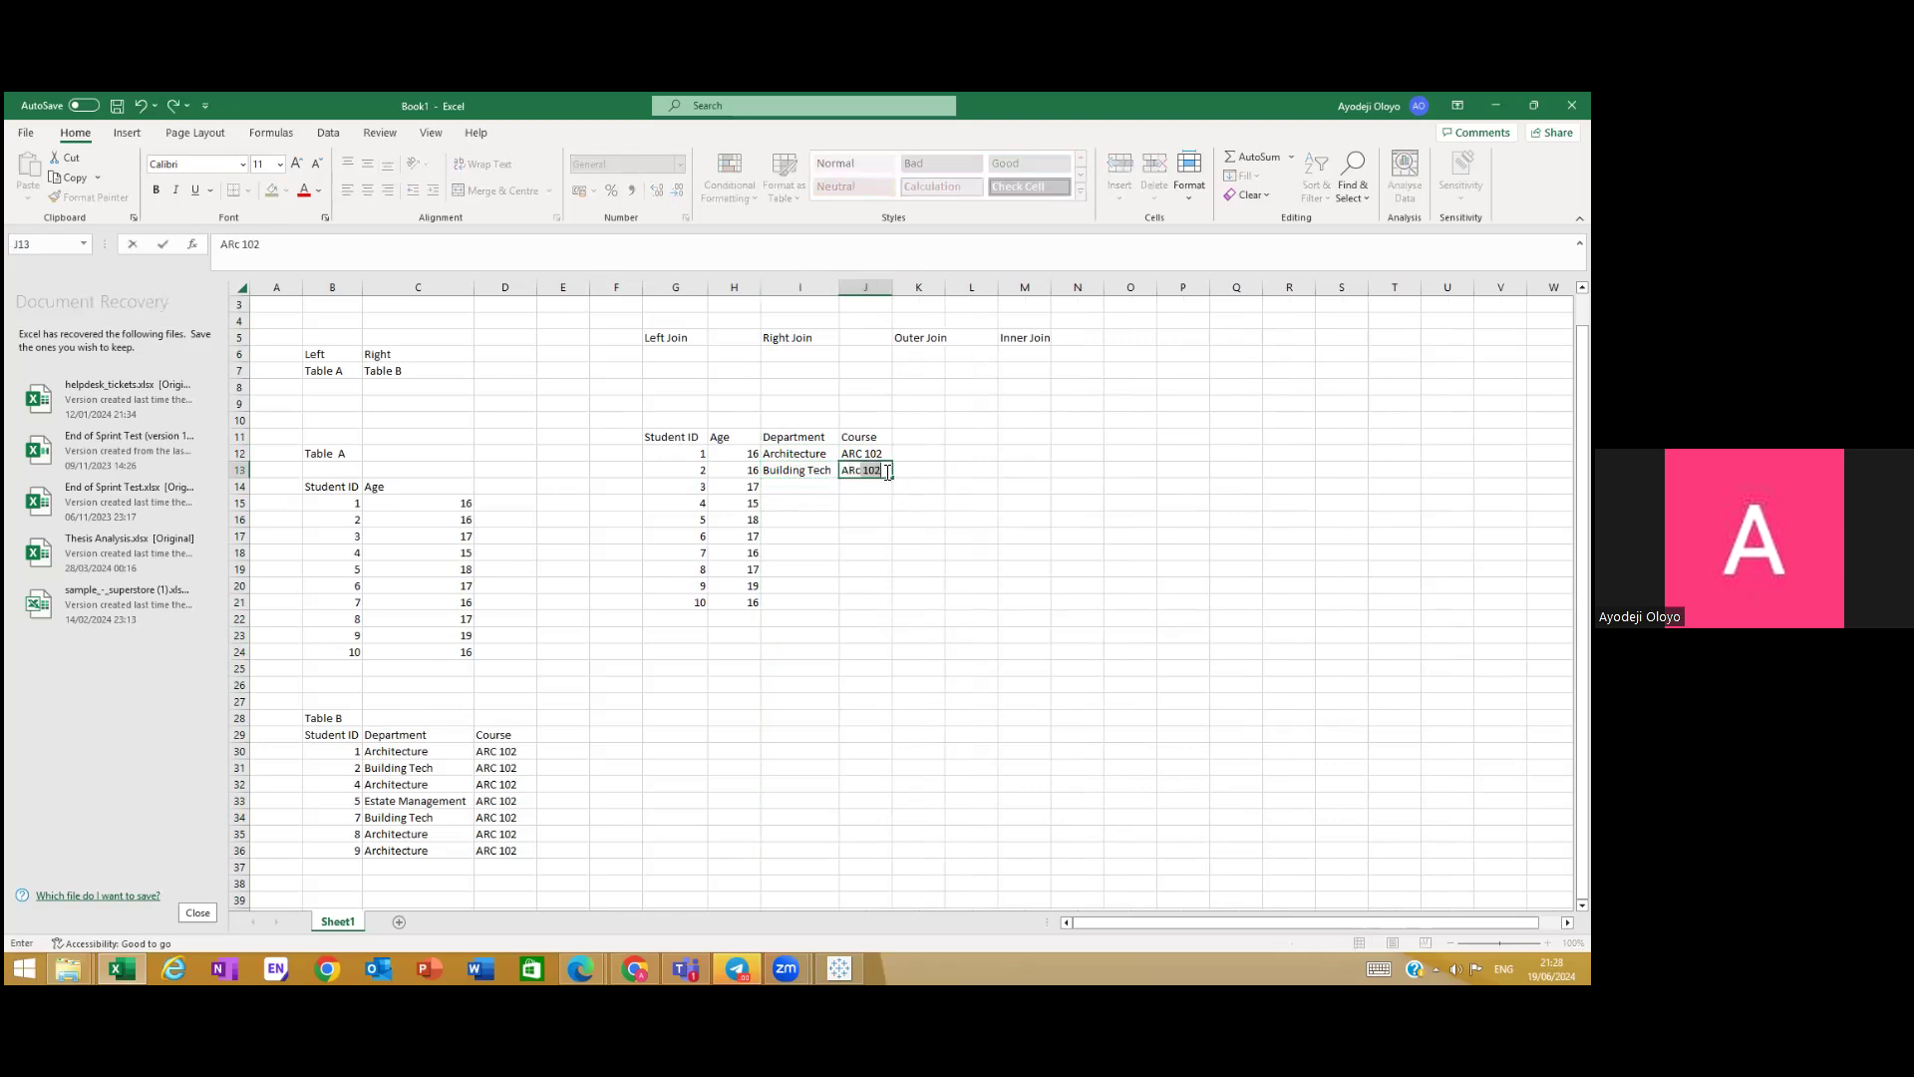
pyautogui.write('0')
pyautogui.press('BackSpace')
pyautogui.press('BackSpace')
pyautogui.press('BackSpace')
pyautogui.press('BackSpace')
pyautogui.write('rc 103')
# Step: Enter empty as both the department and the course of student 3 in I14 and J14
pyautogui.click(784, 491)
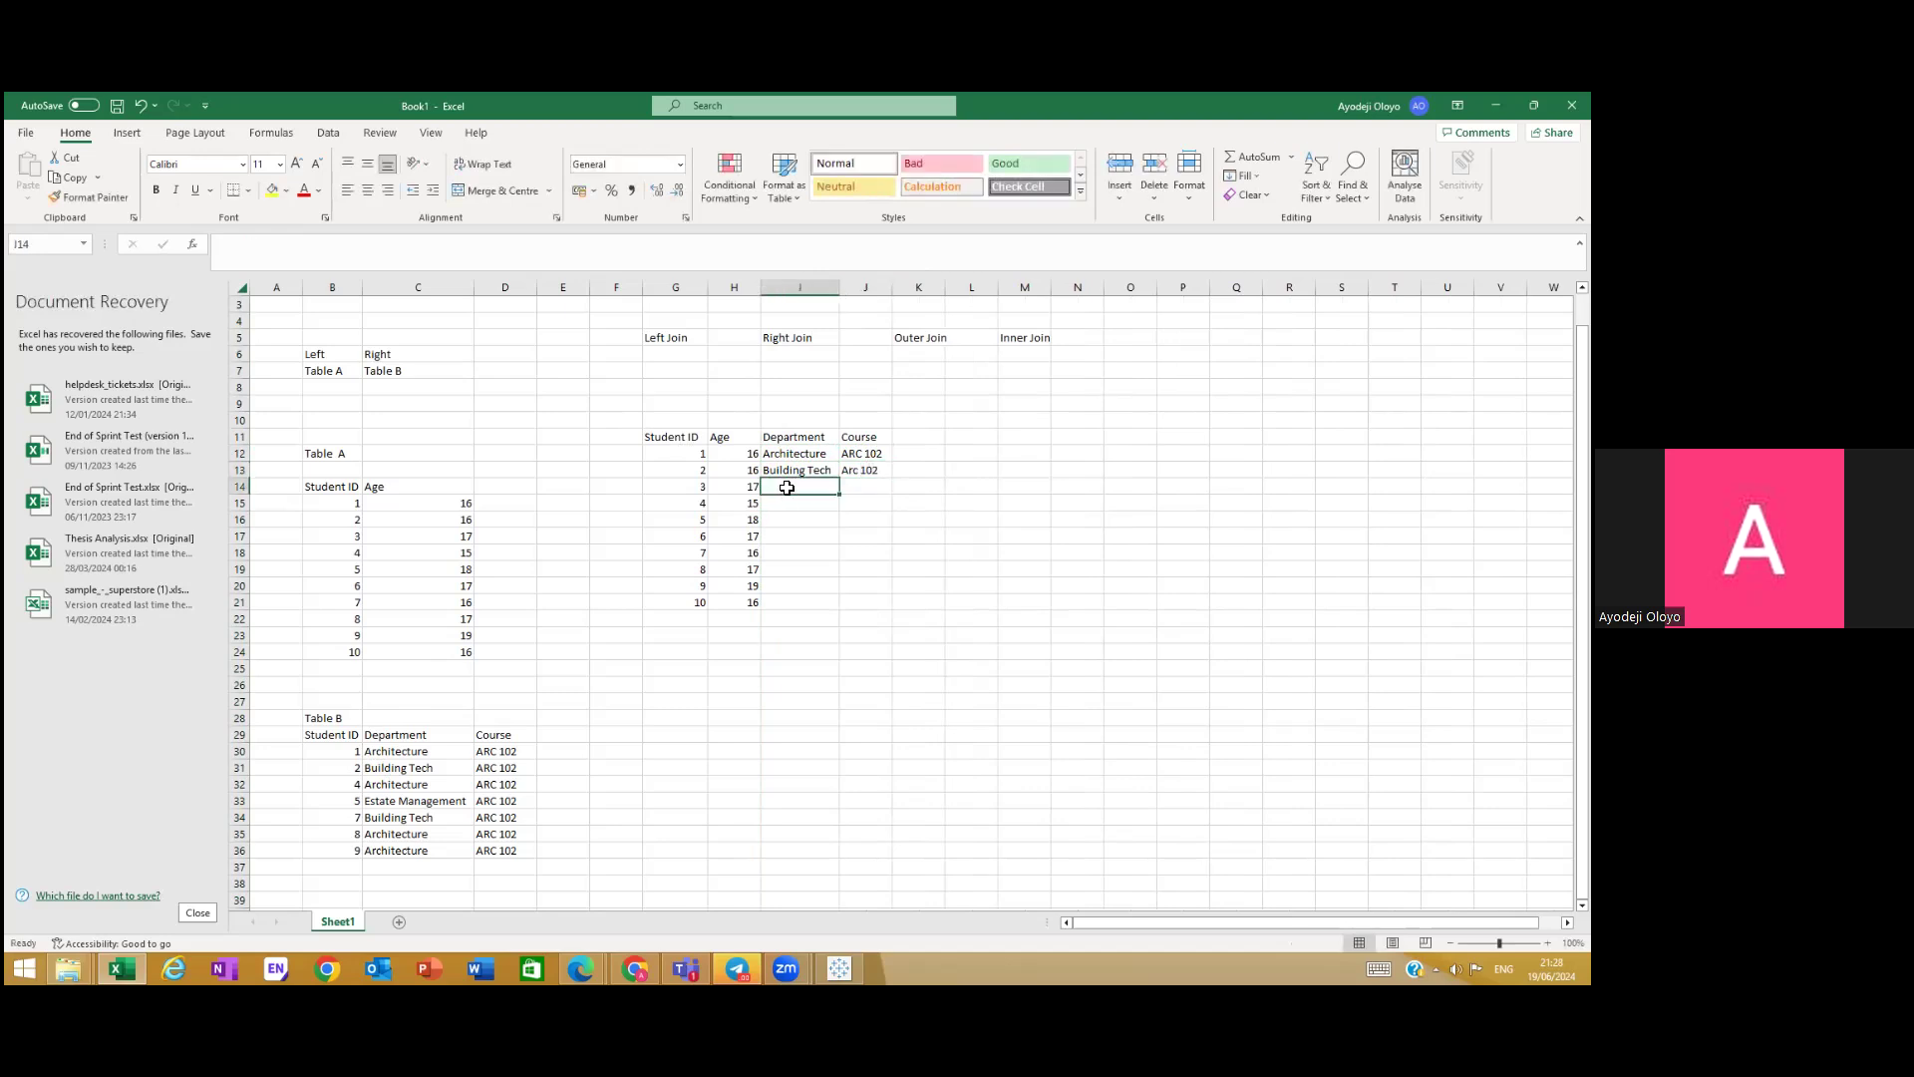
pyautogui.click(866, 489)
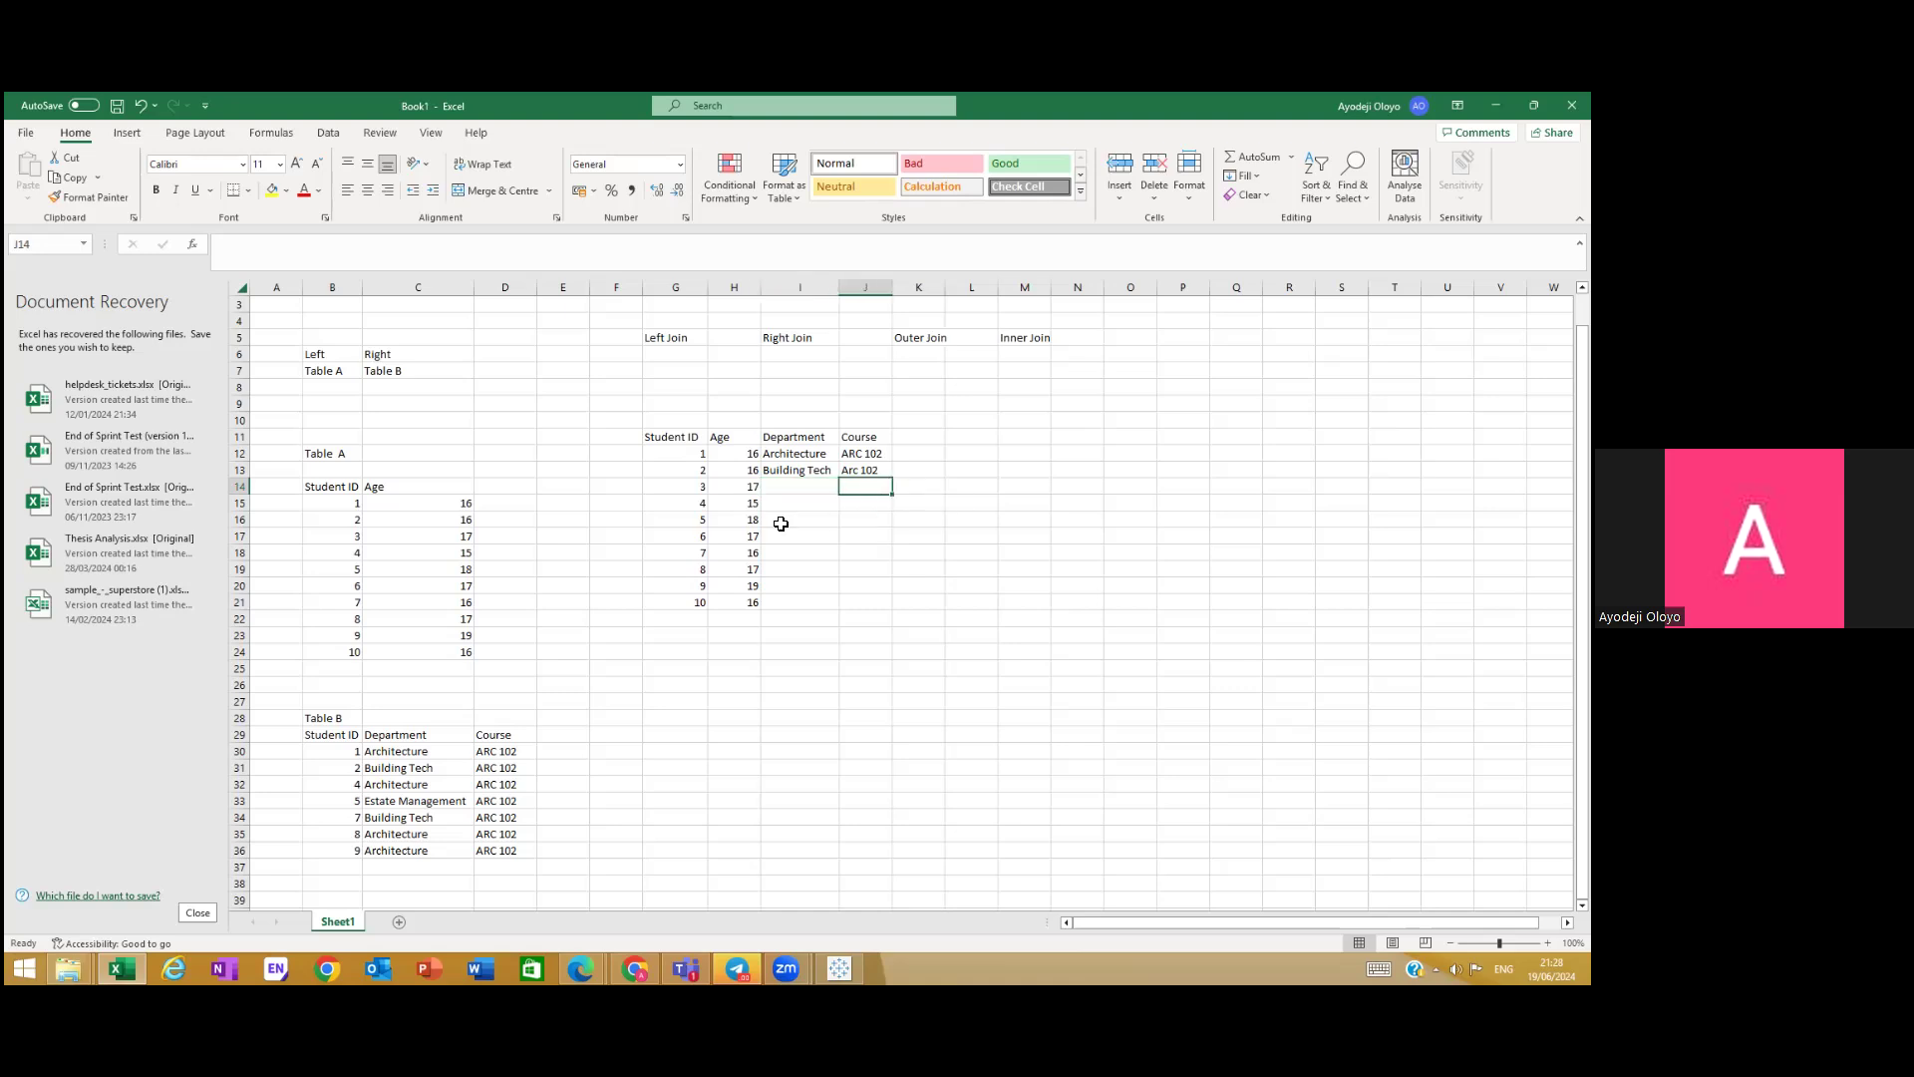
pyautogui.click(794, 507)
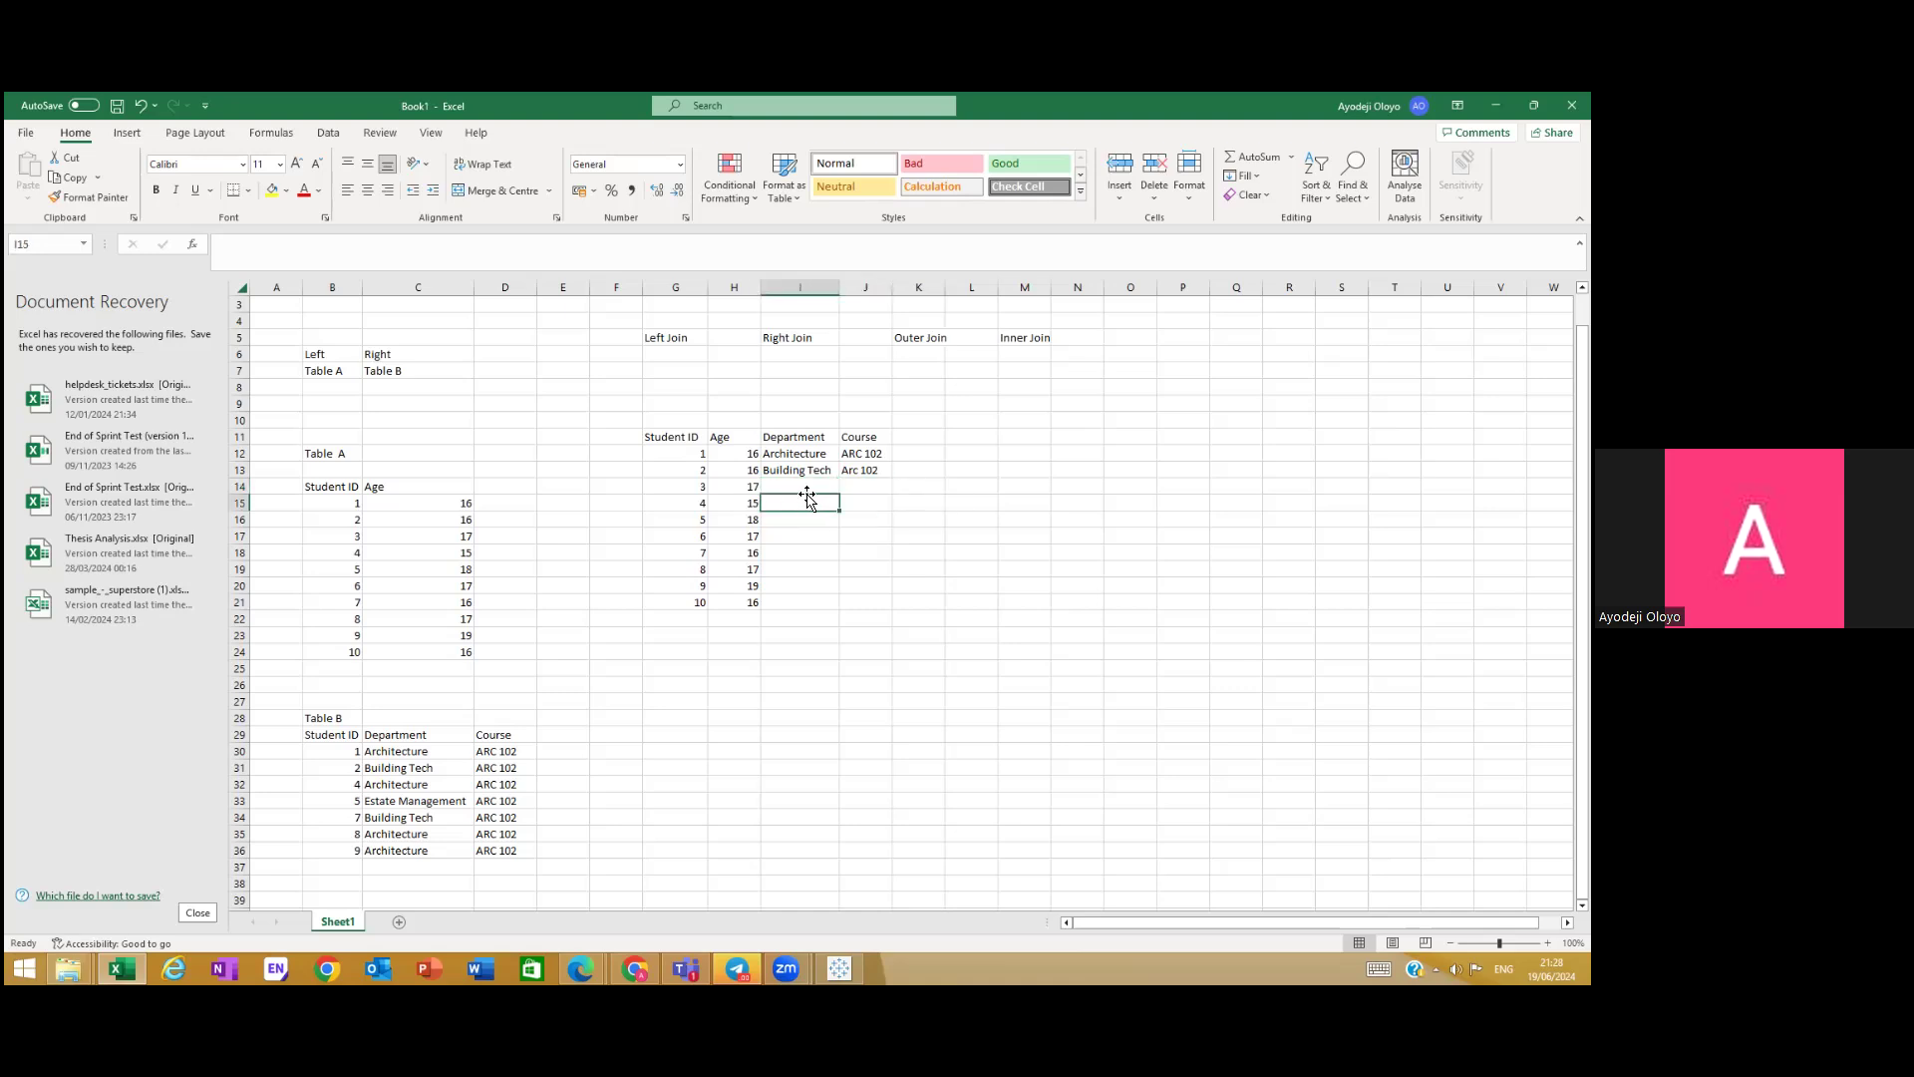
pyautogui.click(821, 488)
pyautogui.write('empty')
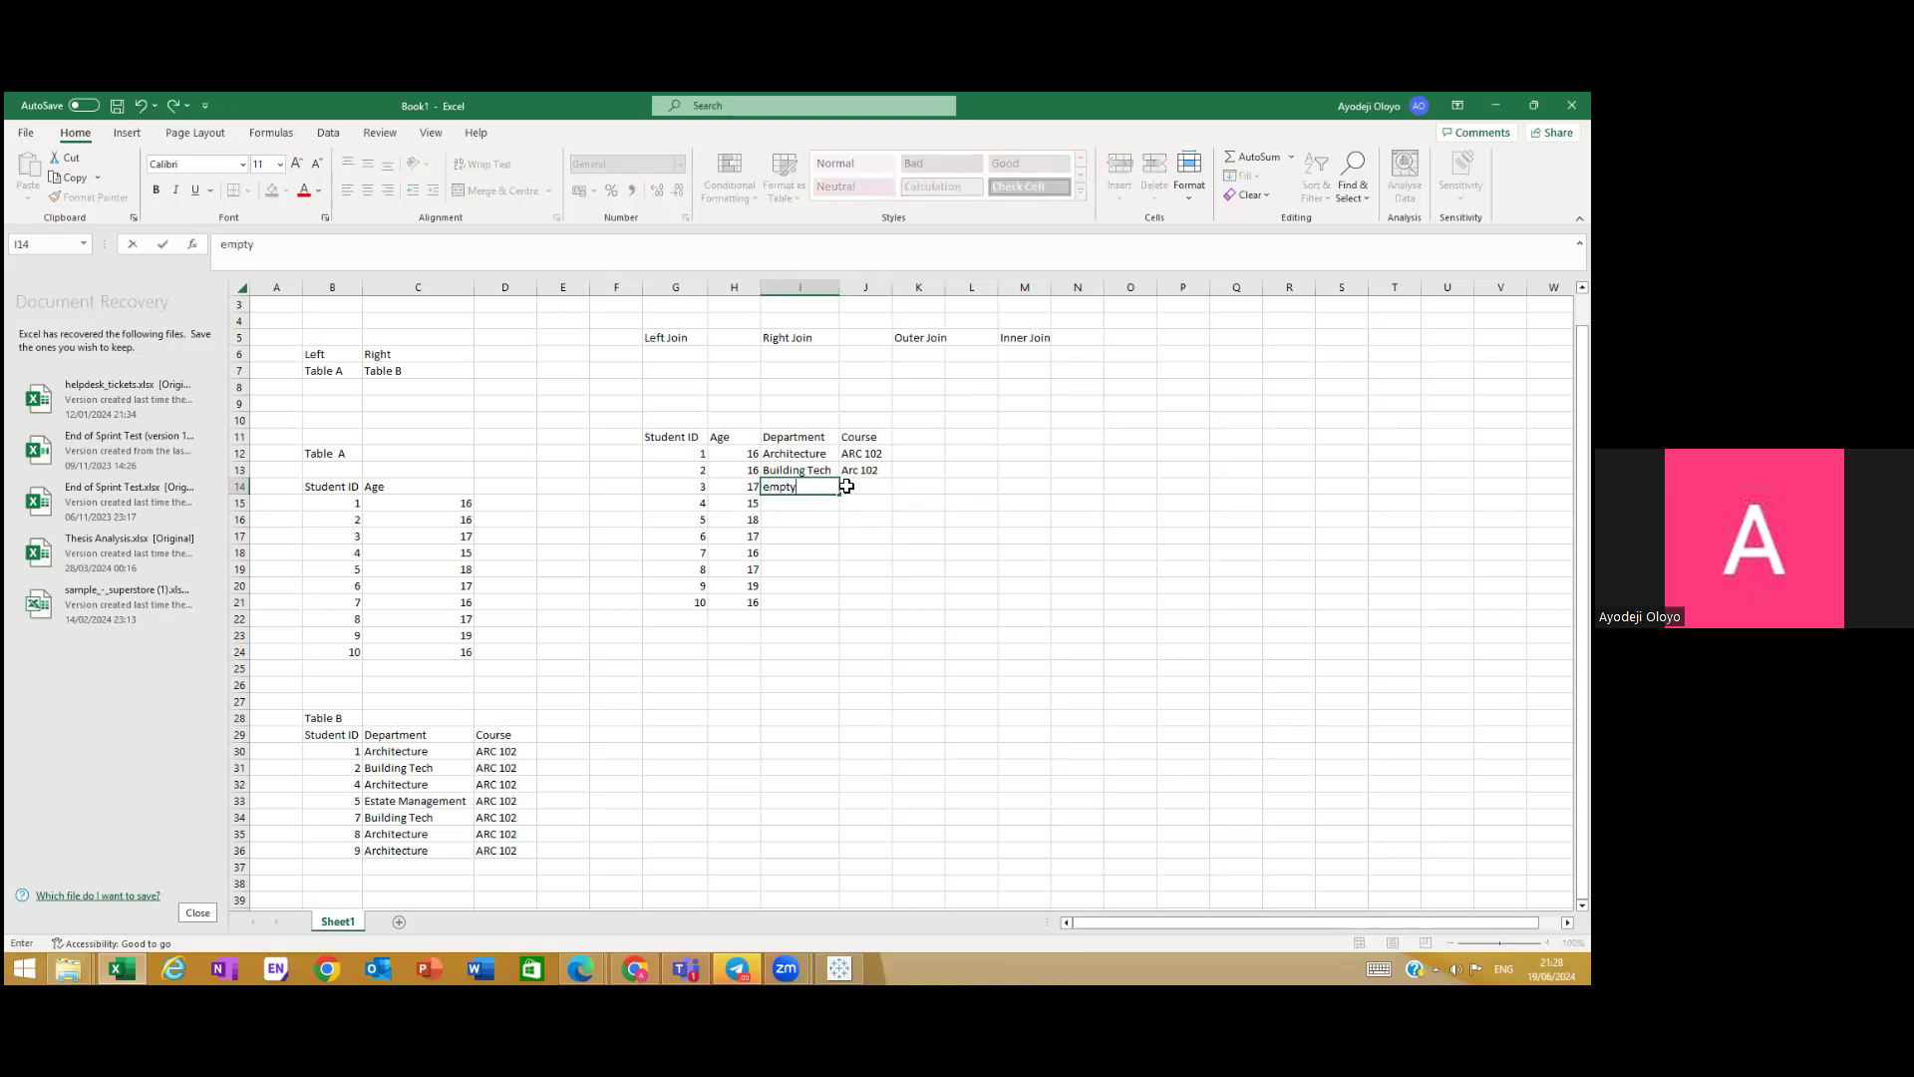
pyautogui.click(856, 486)
pyautogui.write('empty')
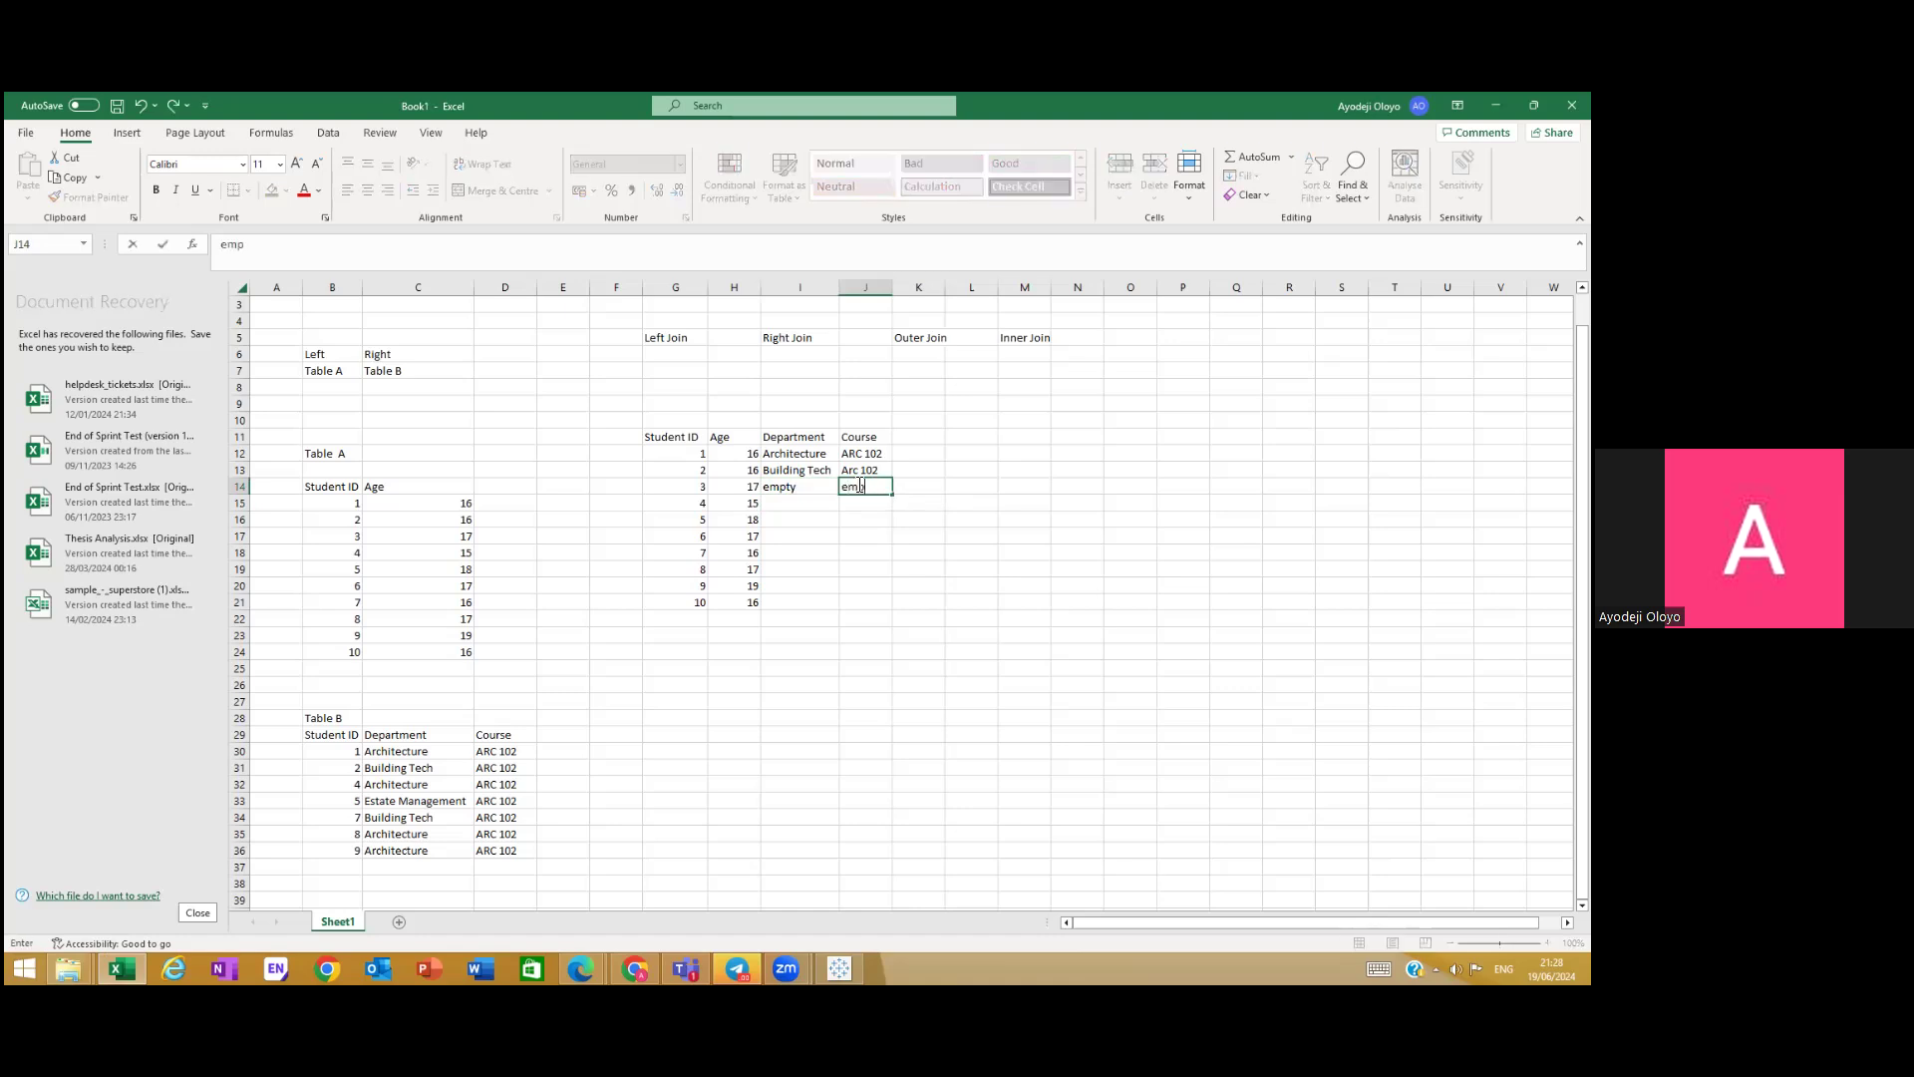
# Step: Fill in student 4's joined row with department Architecture in I15 and course Arc102 in J15
pyautogui.click(801, 504)
pyautogui.write('Architecture')
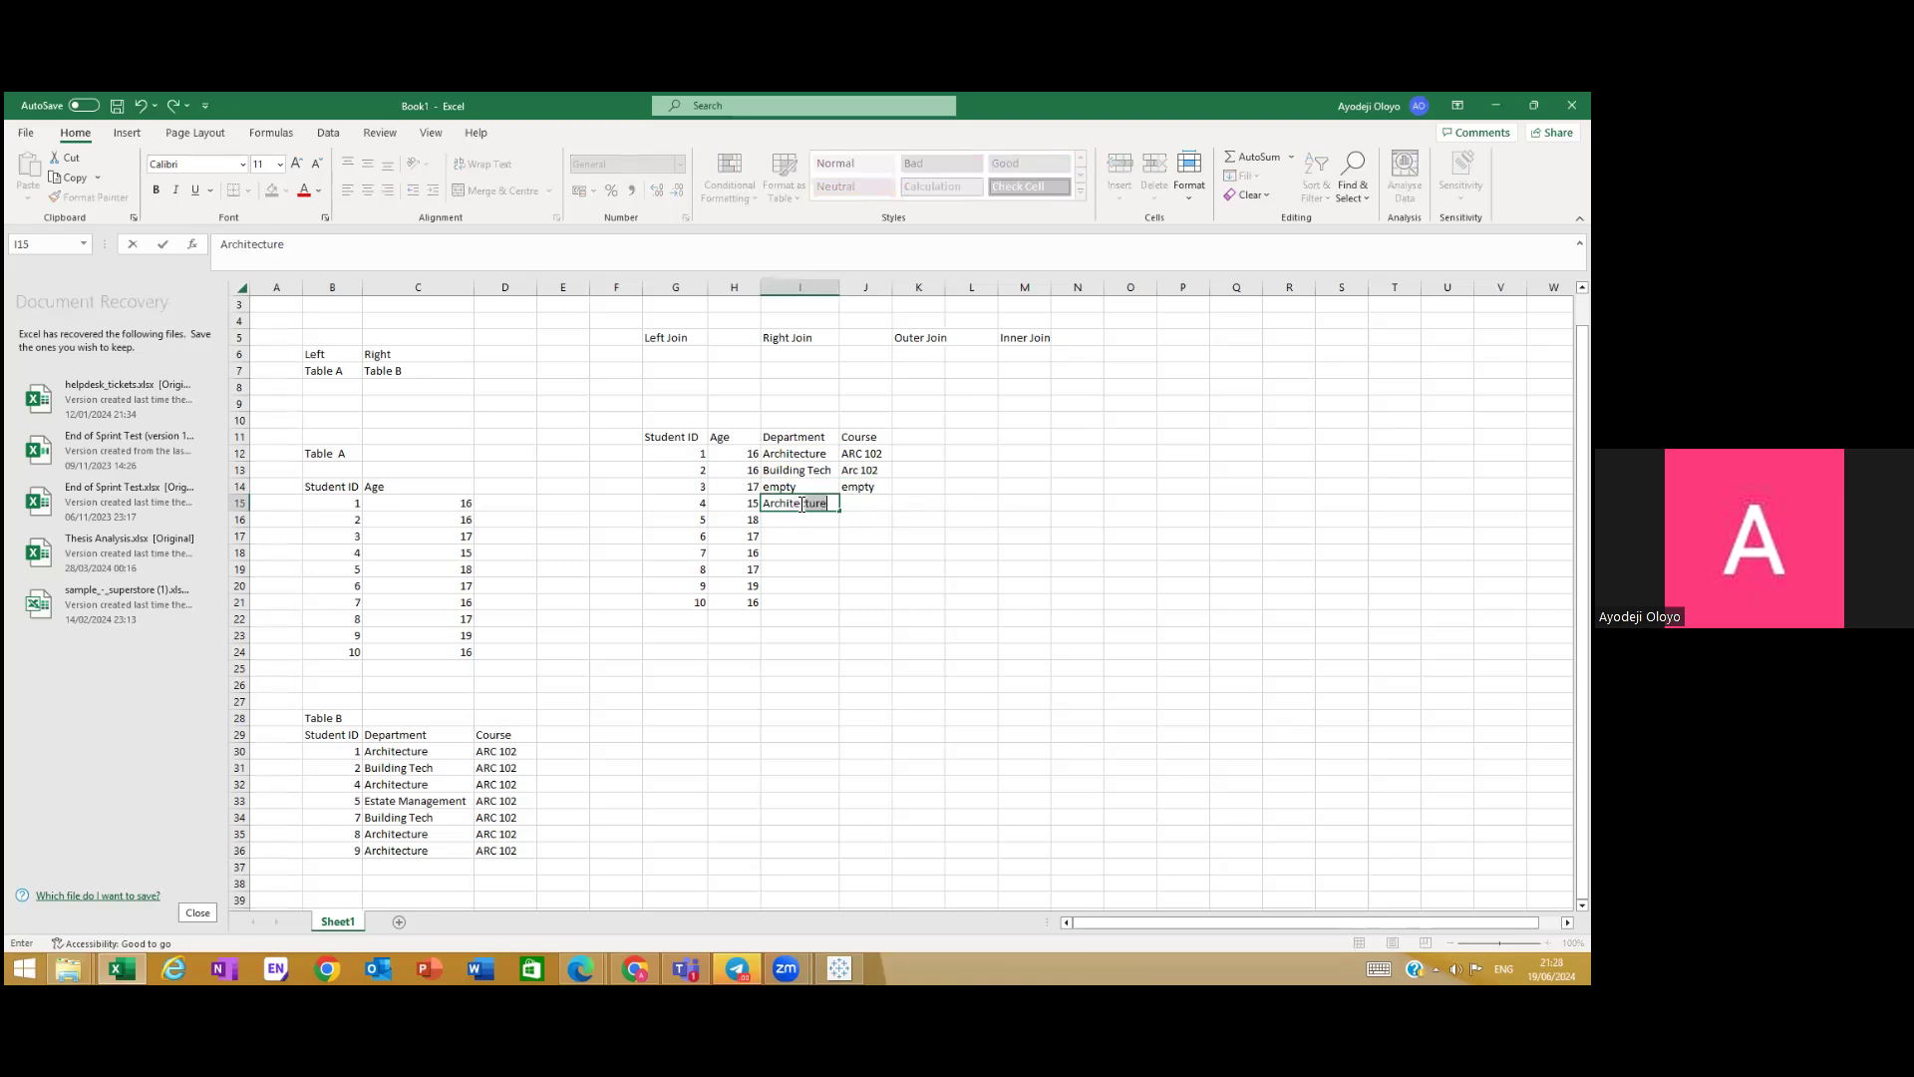
pyautogui.click(865, 503)
pyautogui.write('Arc10')
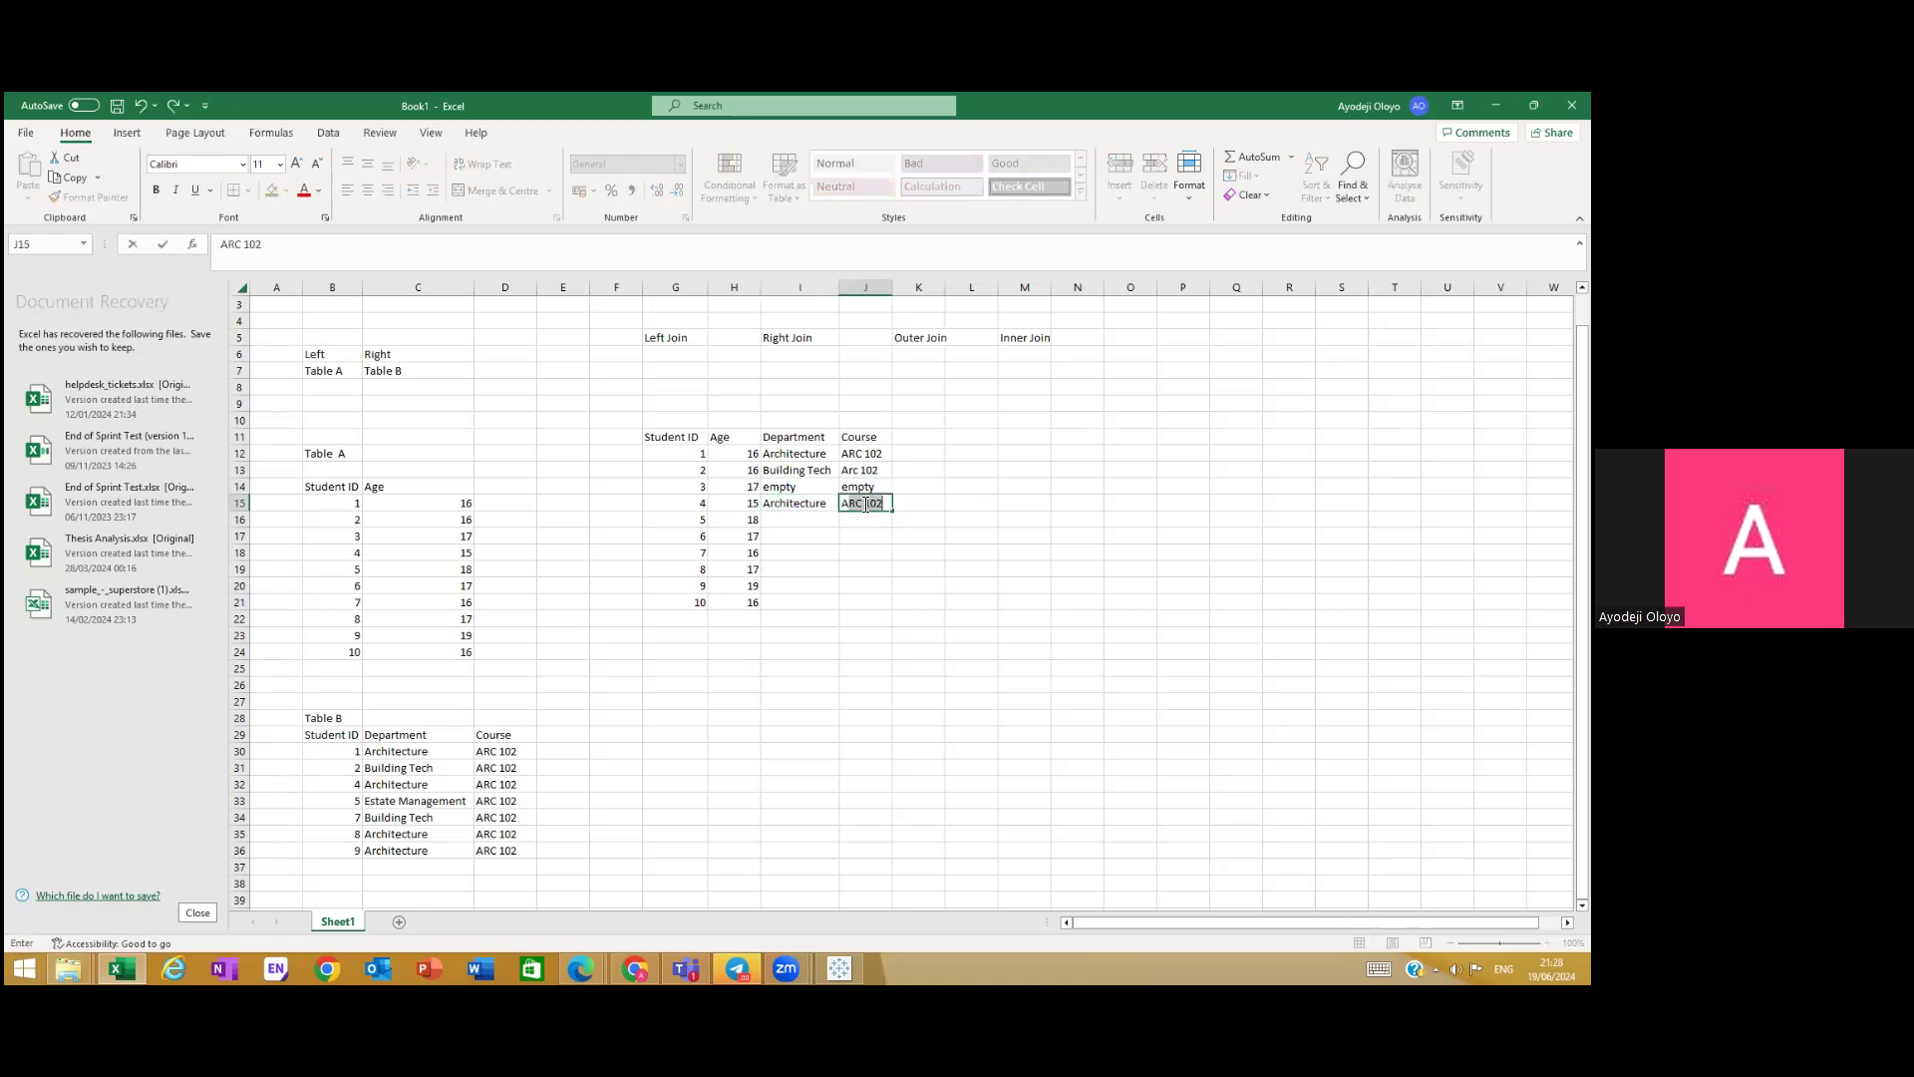
pyautogui.write('2')
# Step: Fill in student 5's joined row with department Estate Management in I16 and course Arc 102 in J16
pyautogui.click(791, 522)
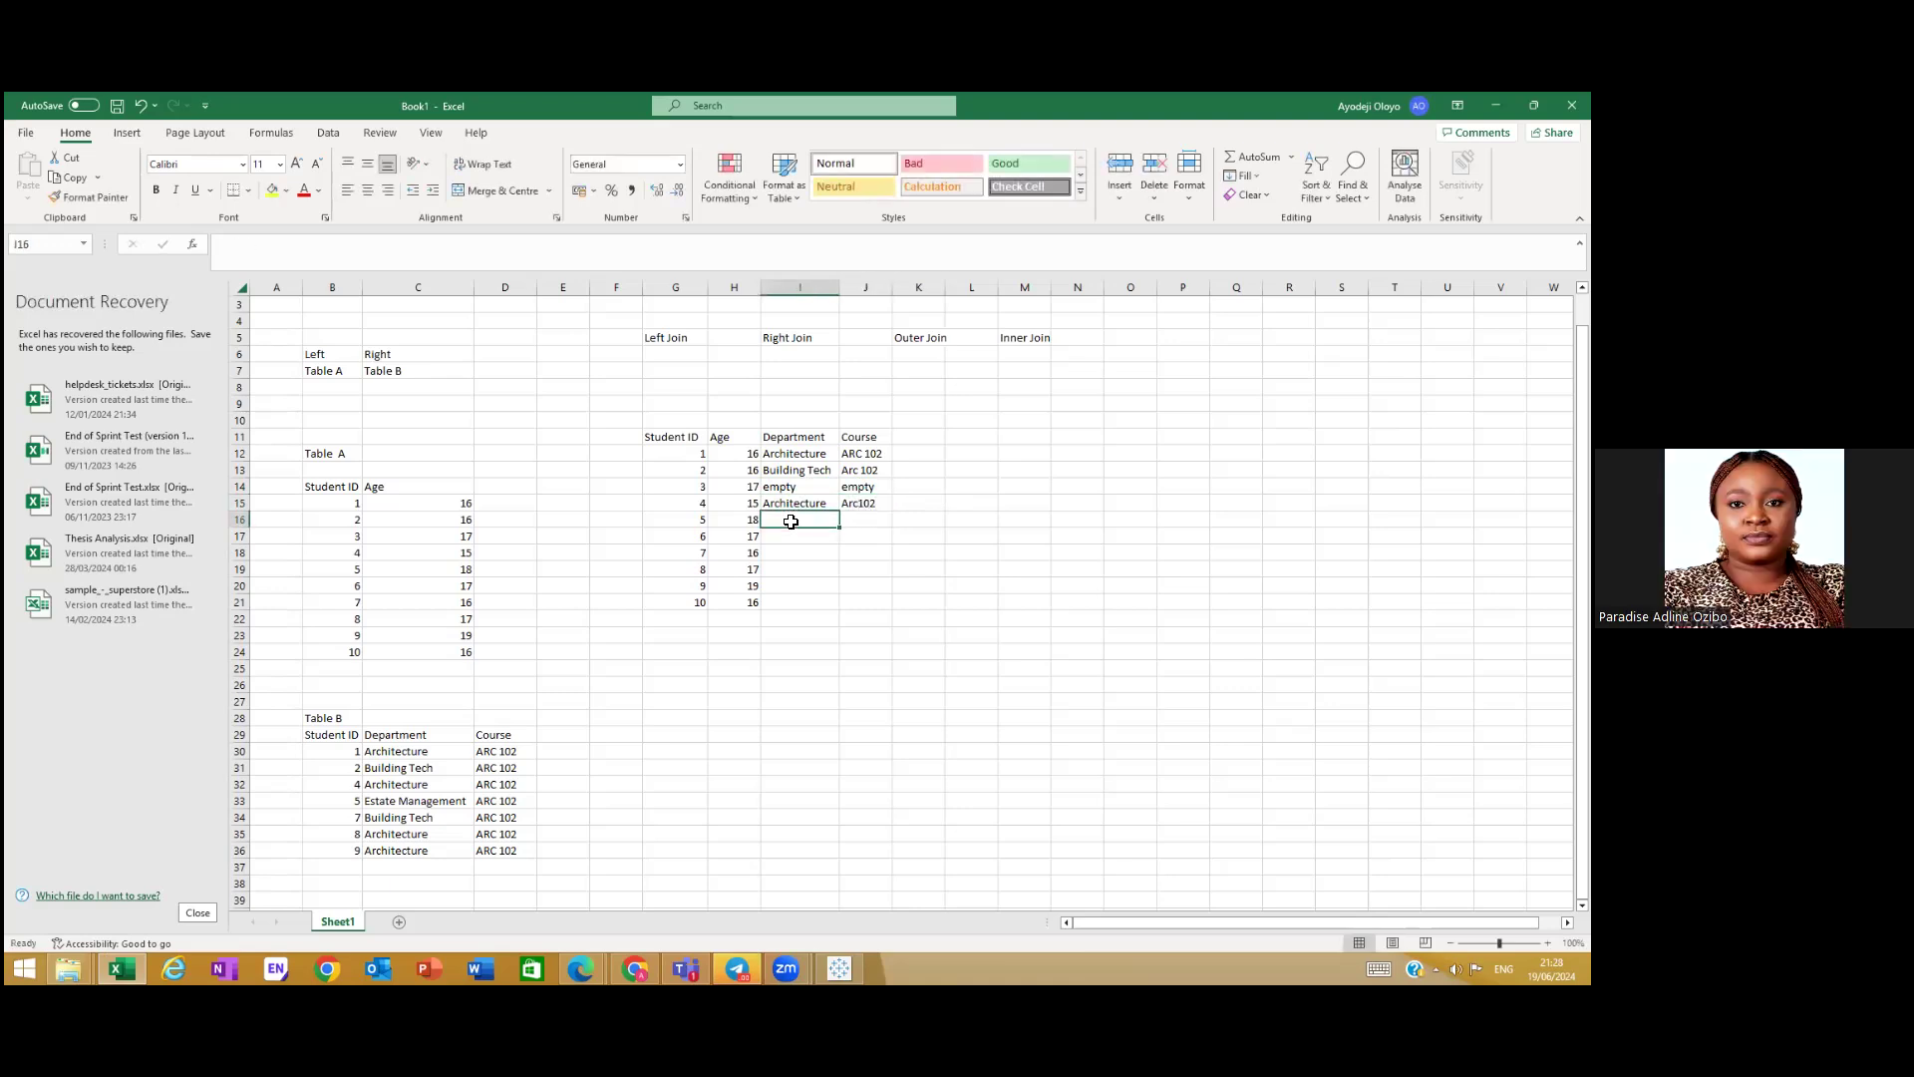
pyautogui.write('Ets')
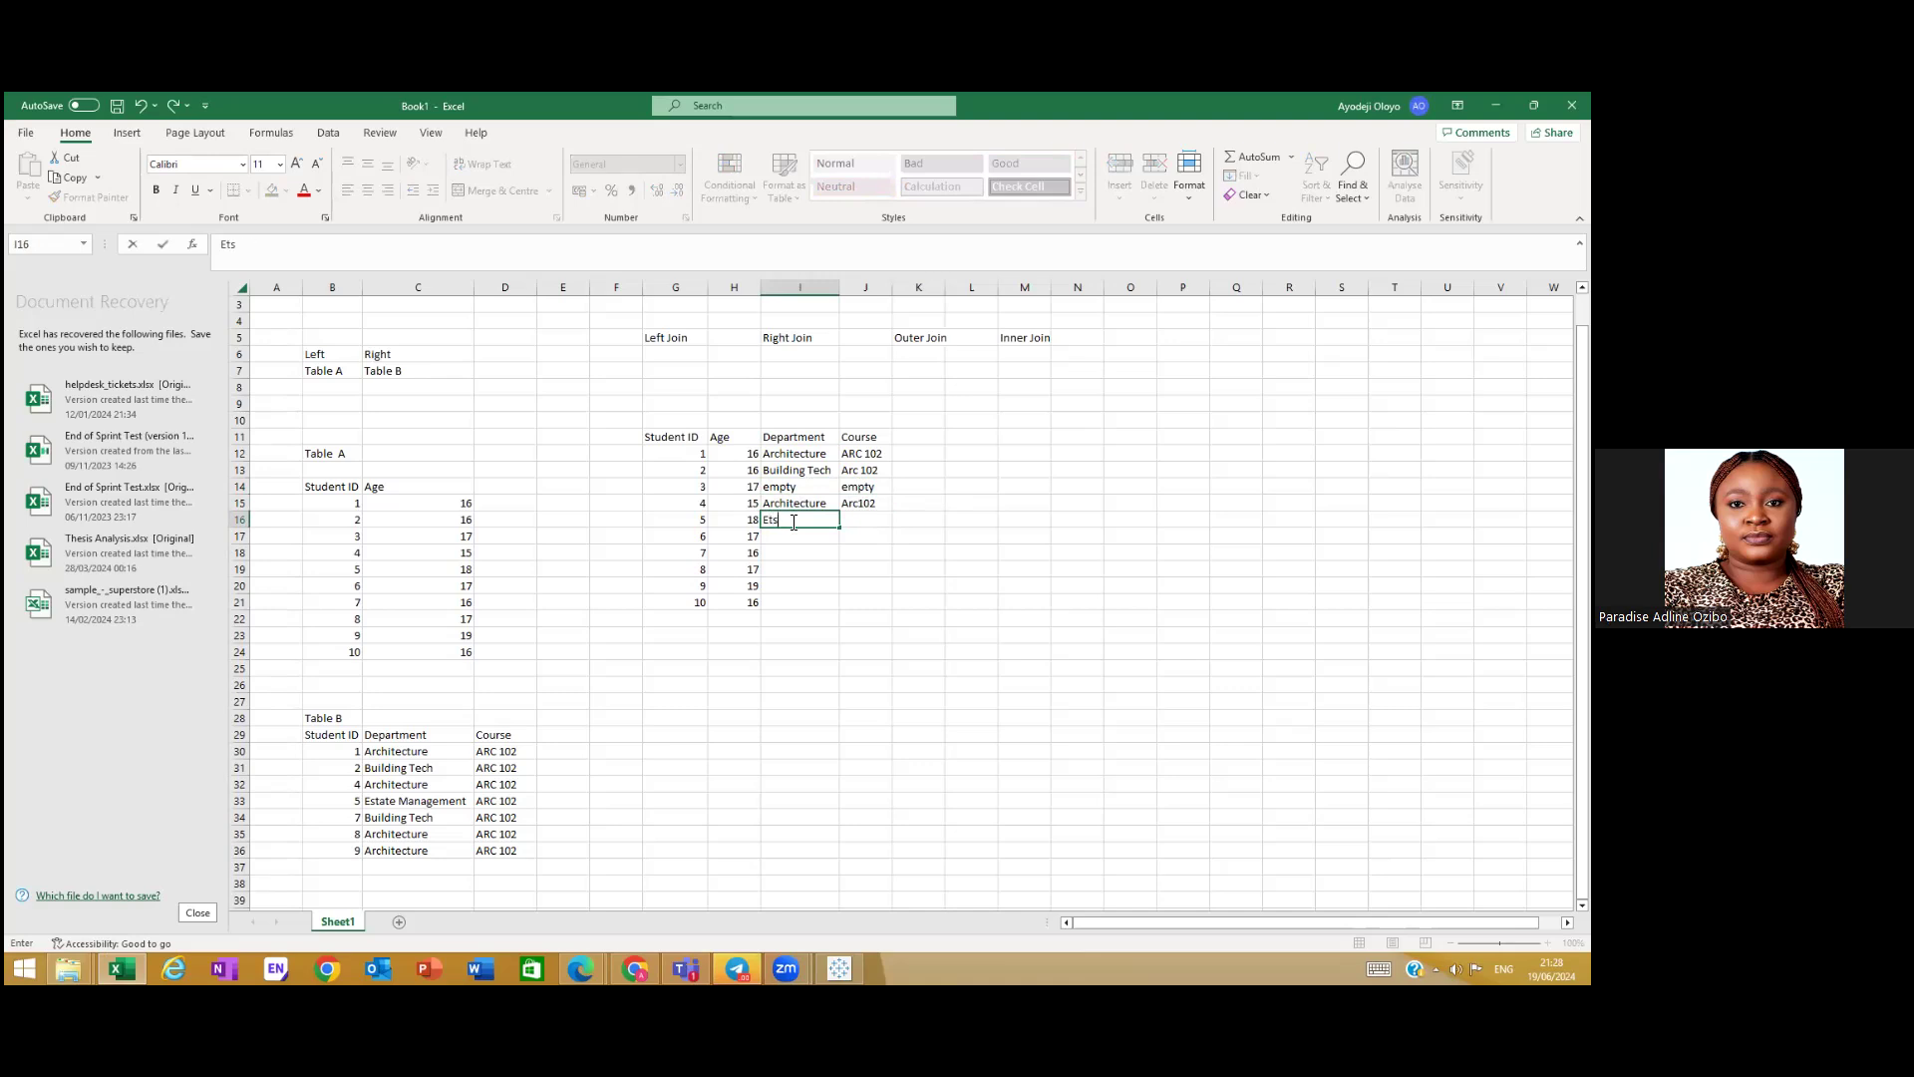
pyautogui.write('tateme')
pyautogui.press('BackSpace')
pyautogui.press('BackSpace')
pyautogui.press('BackSpace')
pyautogui.press('BackSpace')
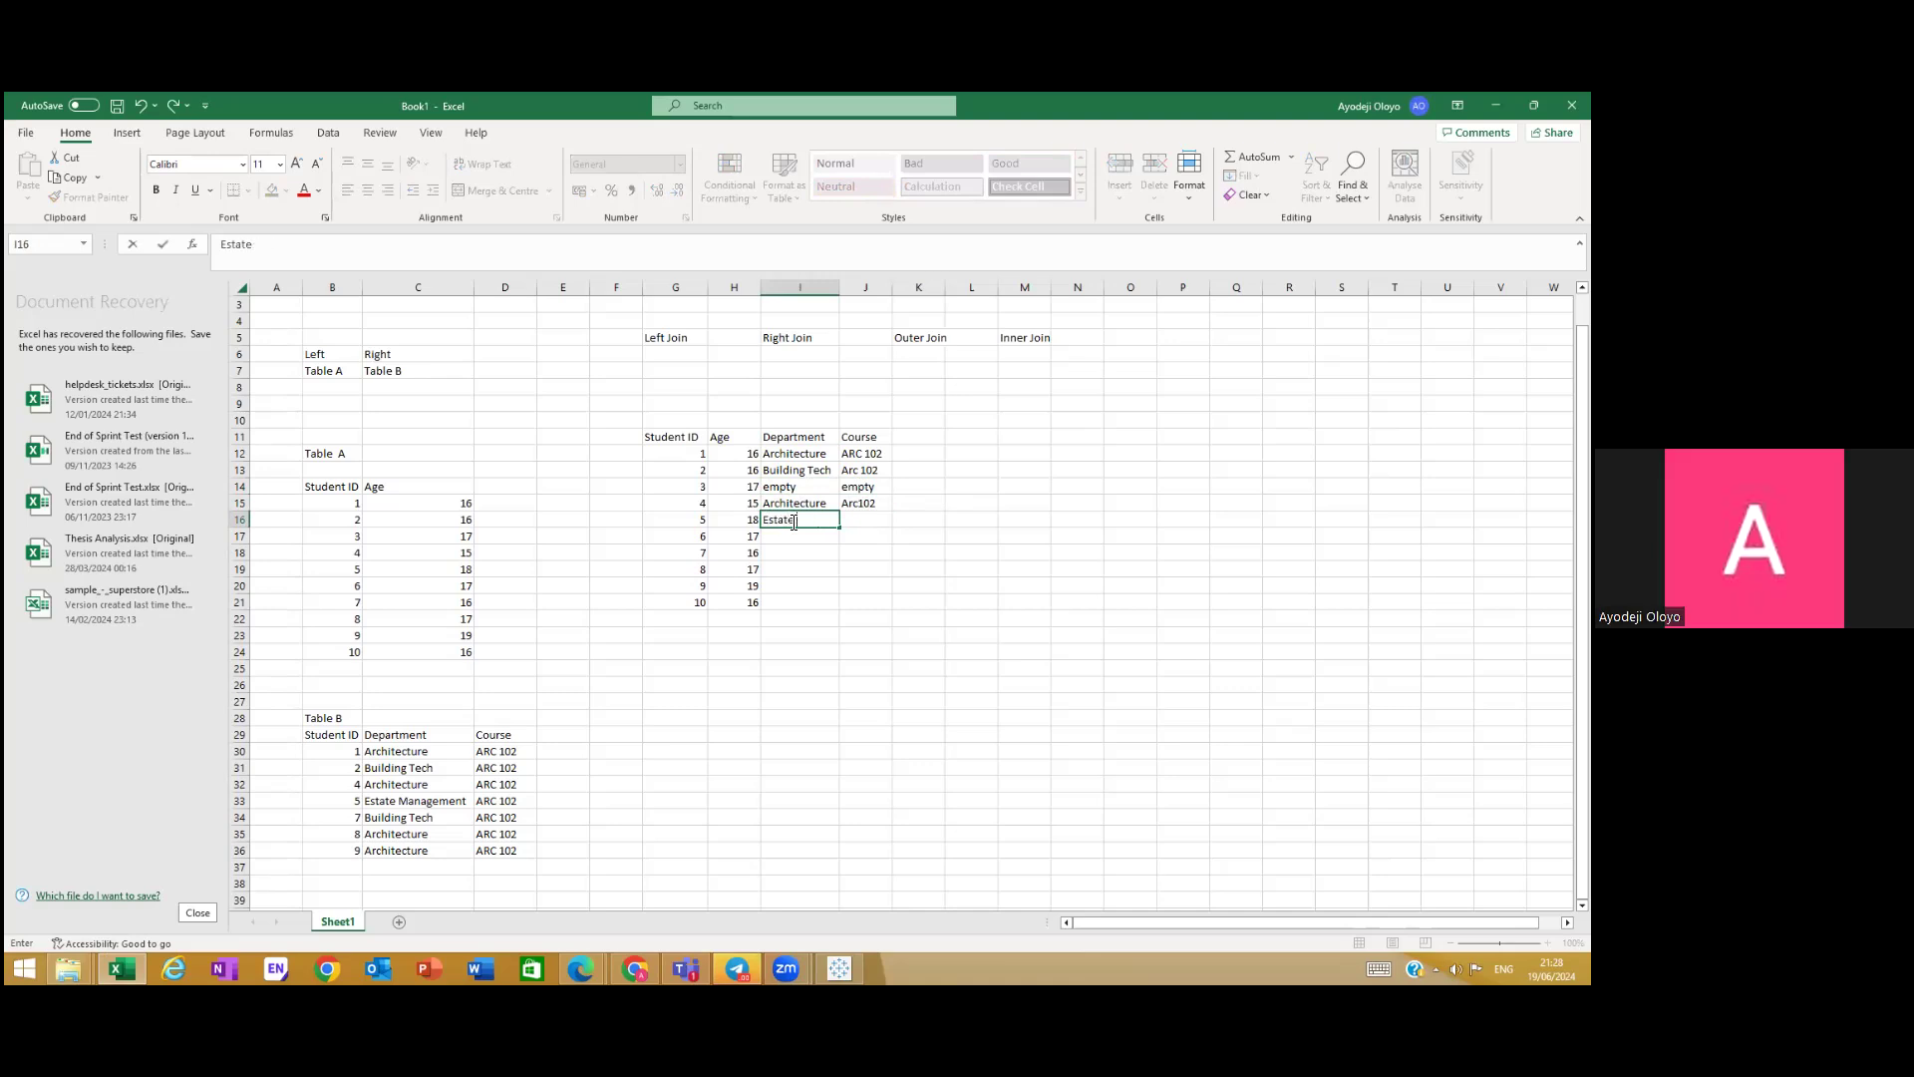
pyautogui.write('Management')
pyautogui.click(883, 403)
pyautogui.click(874, 522)
pyautogui.write('Arc 102')
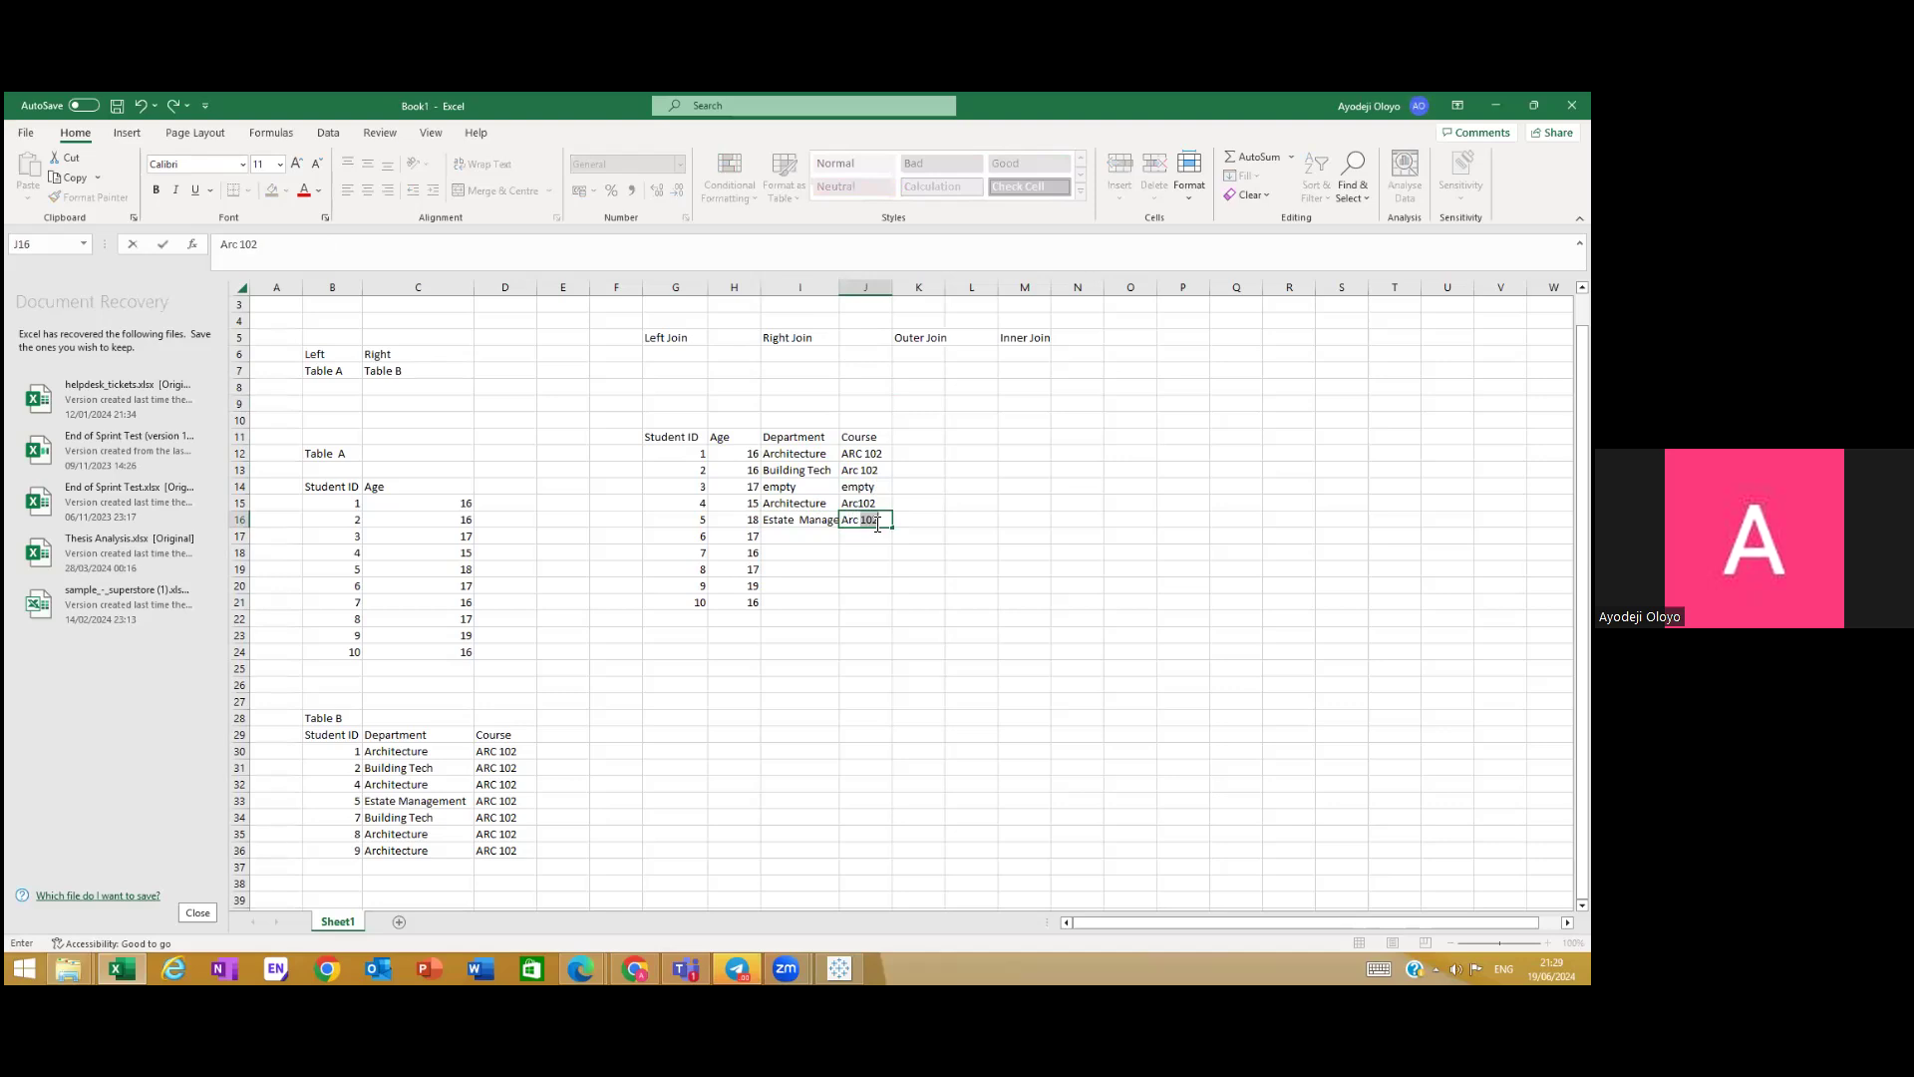
# Step: Confirm student 5's course entry in J16, and copy empty from I14 into I17 and J17 for student 6
pyautogui.press('Return')
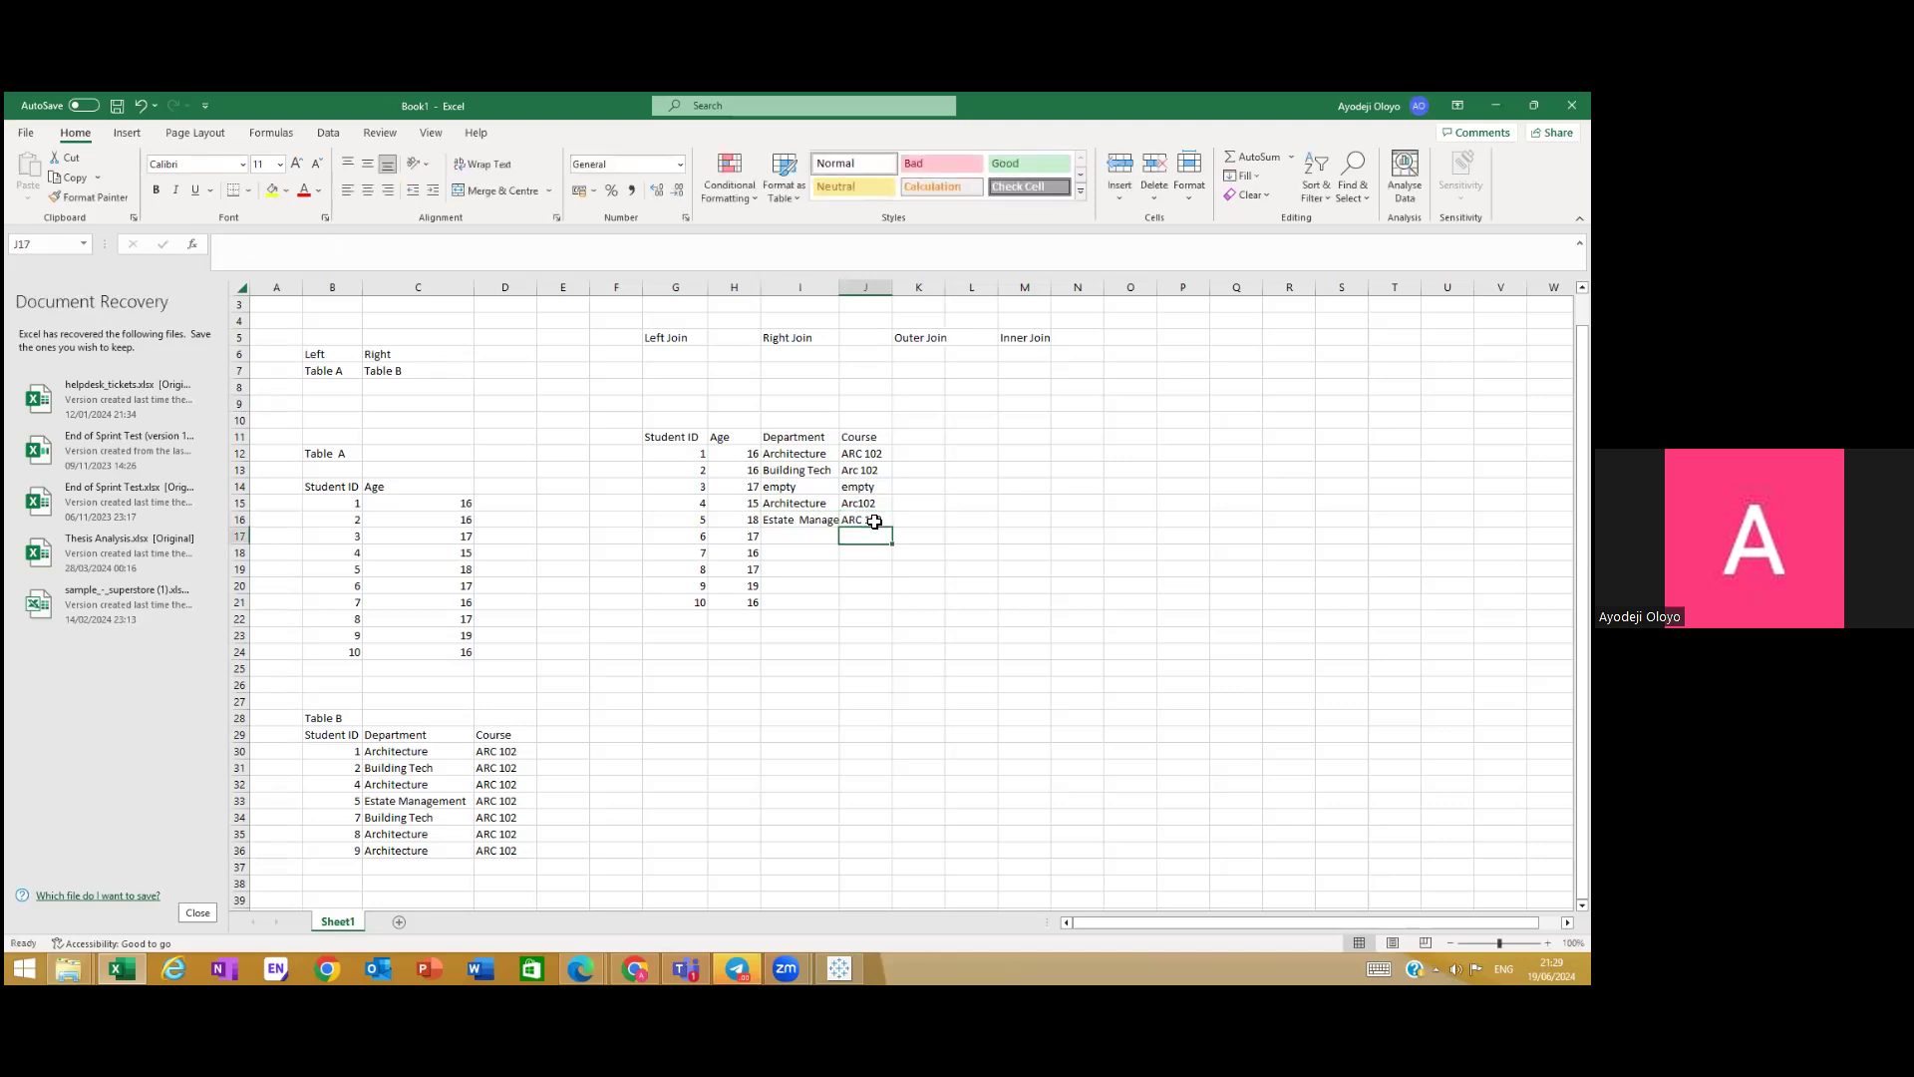
pyautogui.doubleClick(862, 509)
pyautogui.doubleClick(861, 511)
pyautogui.click(861, 507)
pyautogui.click(792, 491)
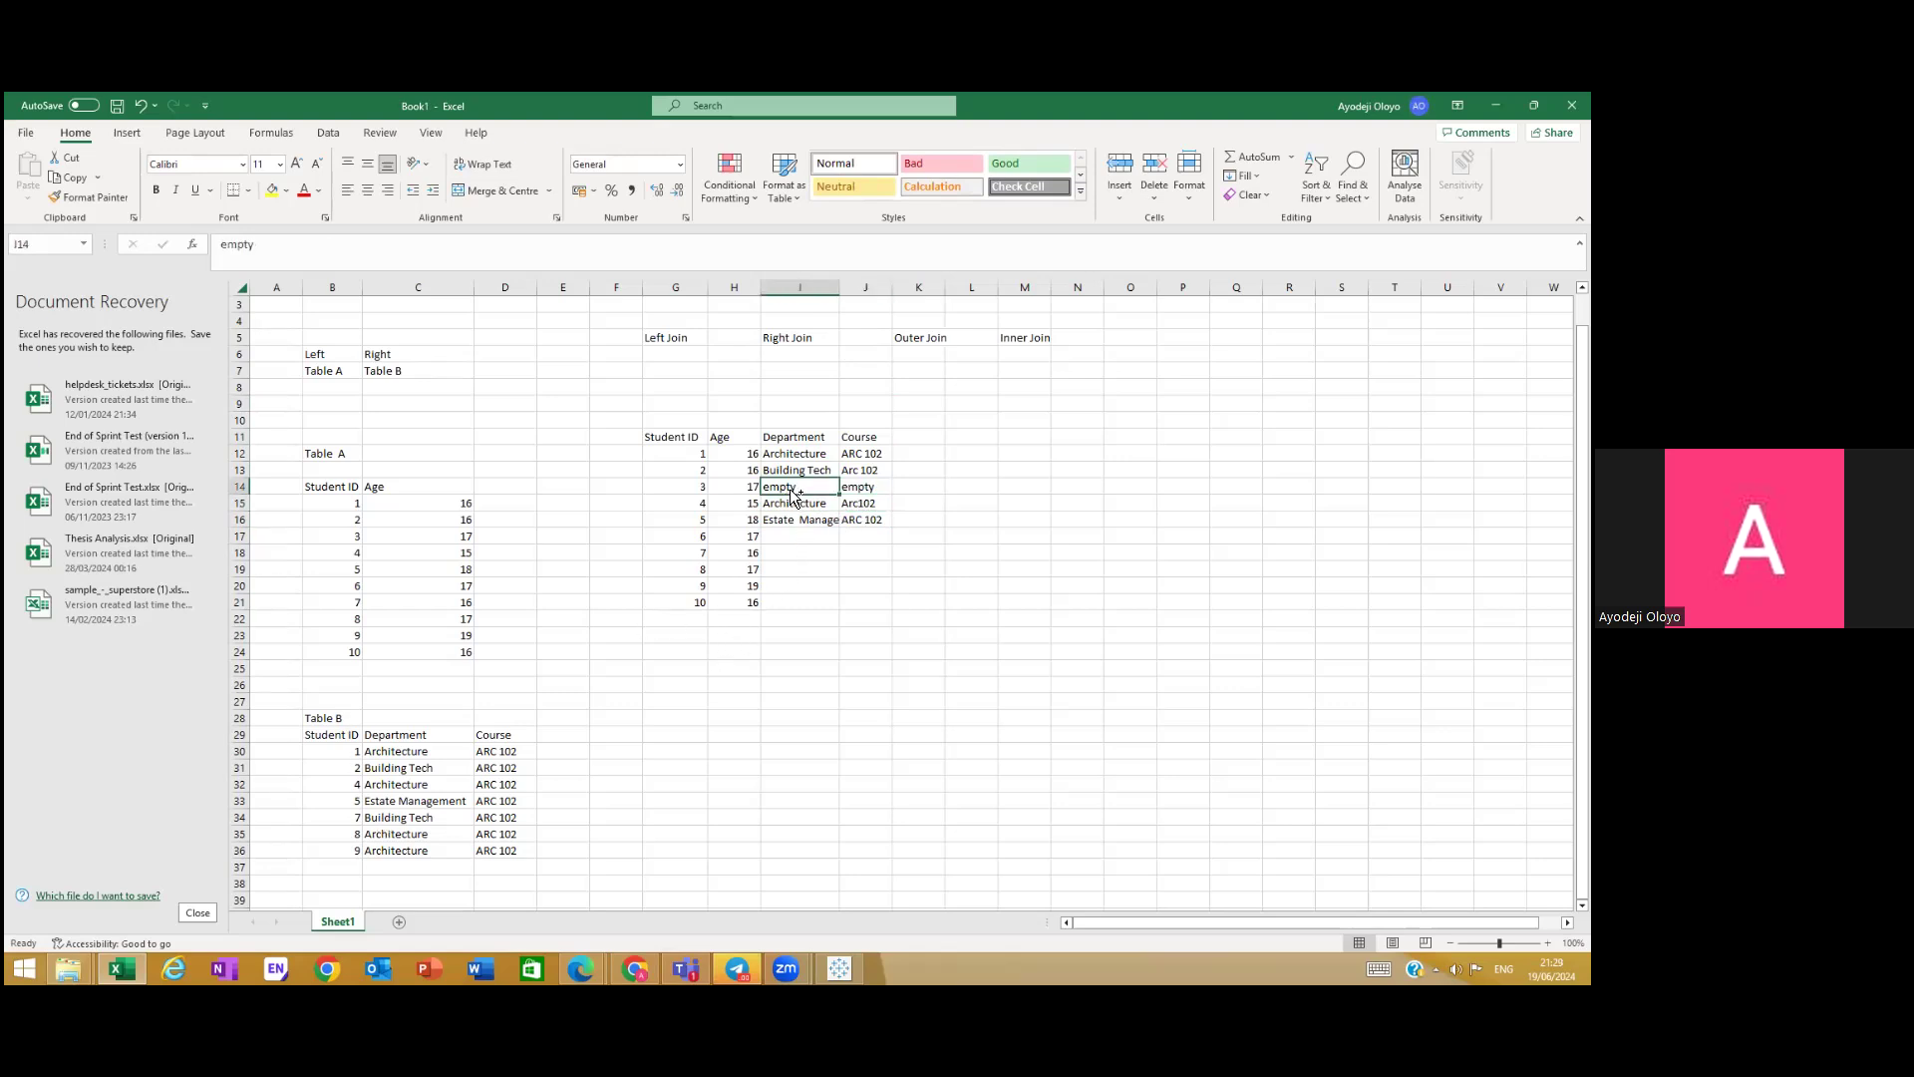
pyautogui.hotkey('ctrl', 'c')
pyautogui.click(791, 536)
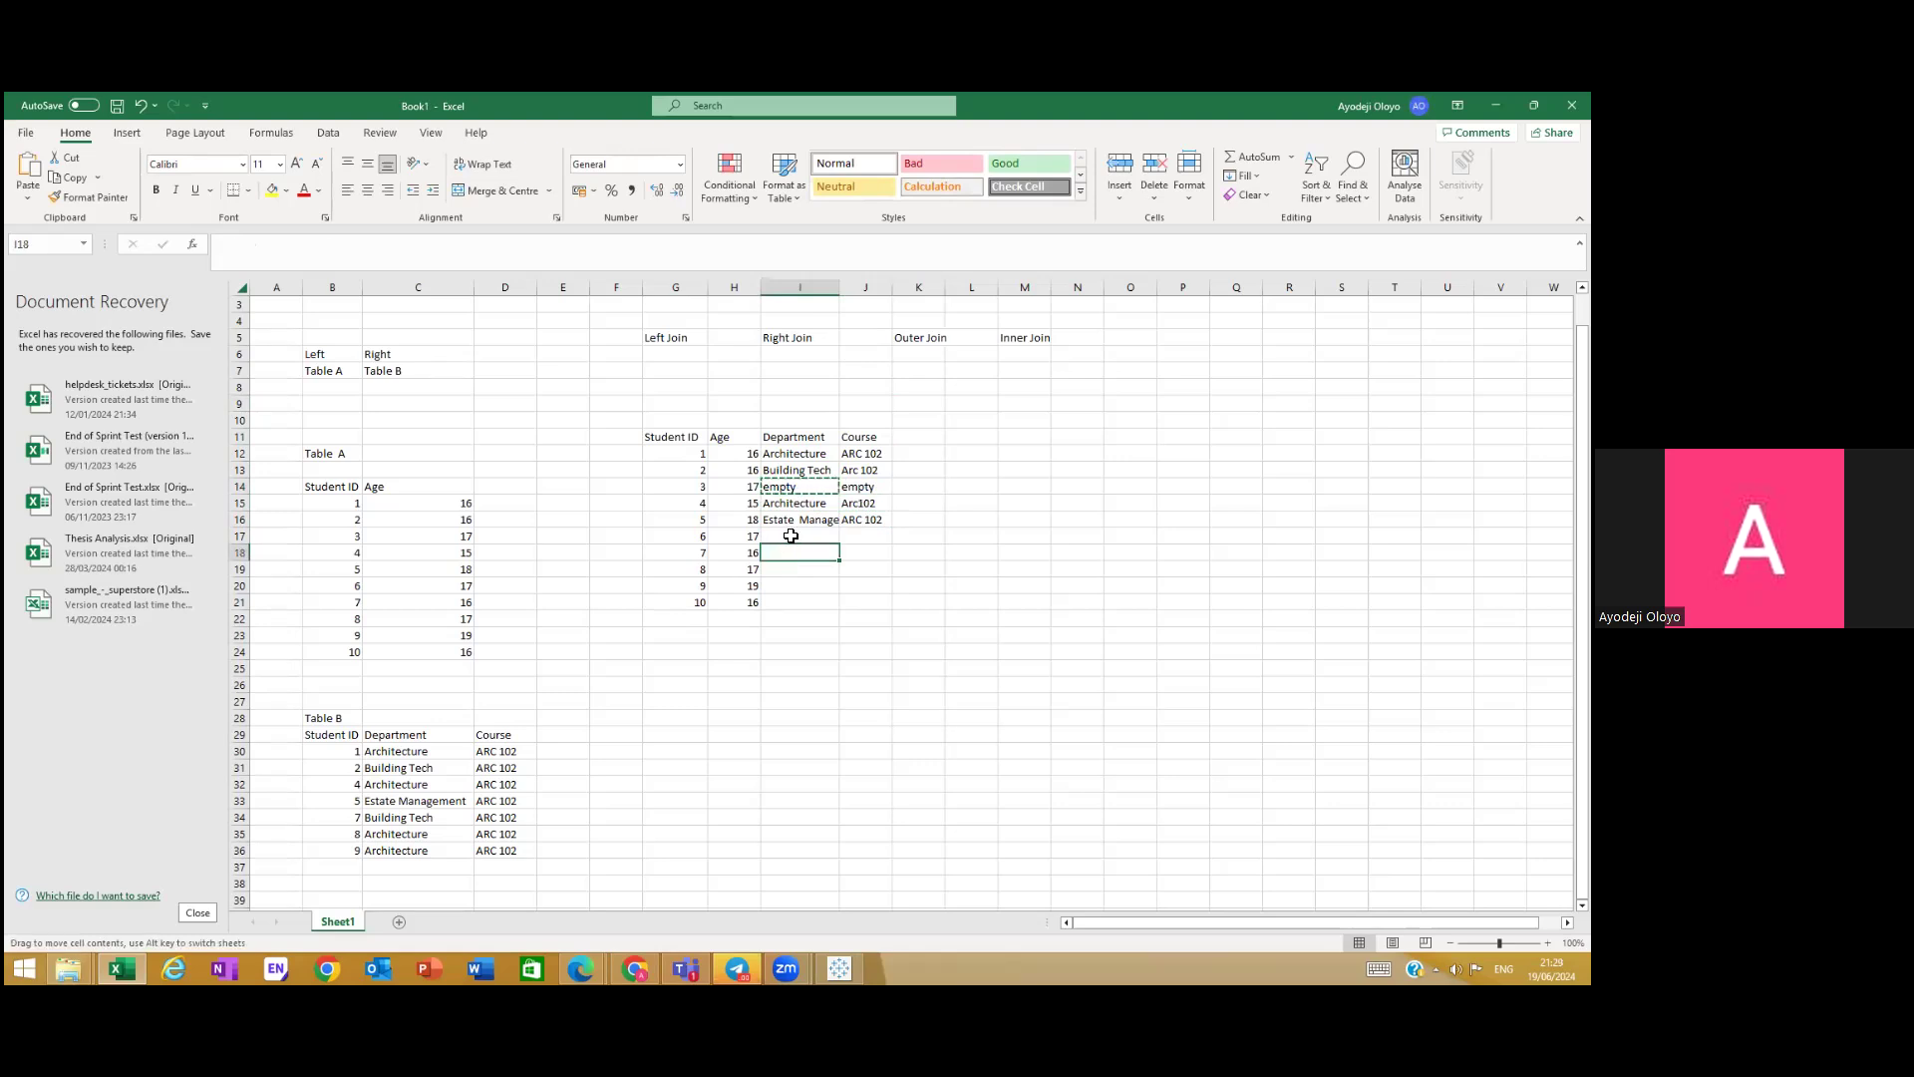
pyautogui.hotkey('ctrl', 'v')
pyautogui.click(859, 536)
pyautogui.hotkey('ctrl', 'v')
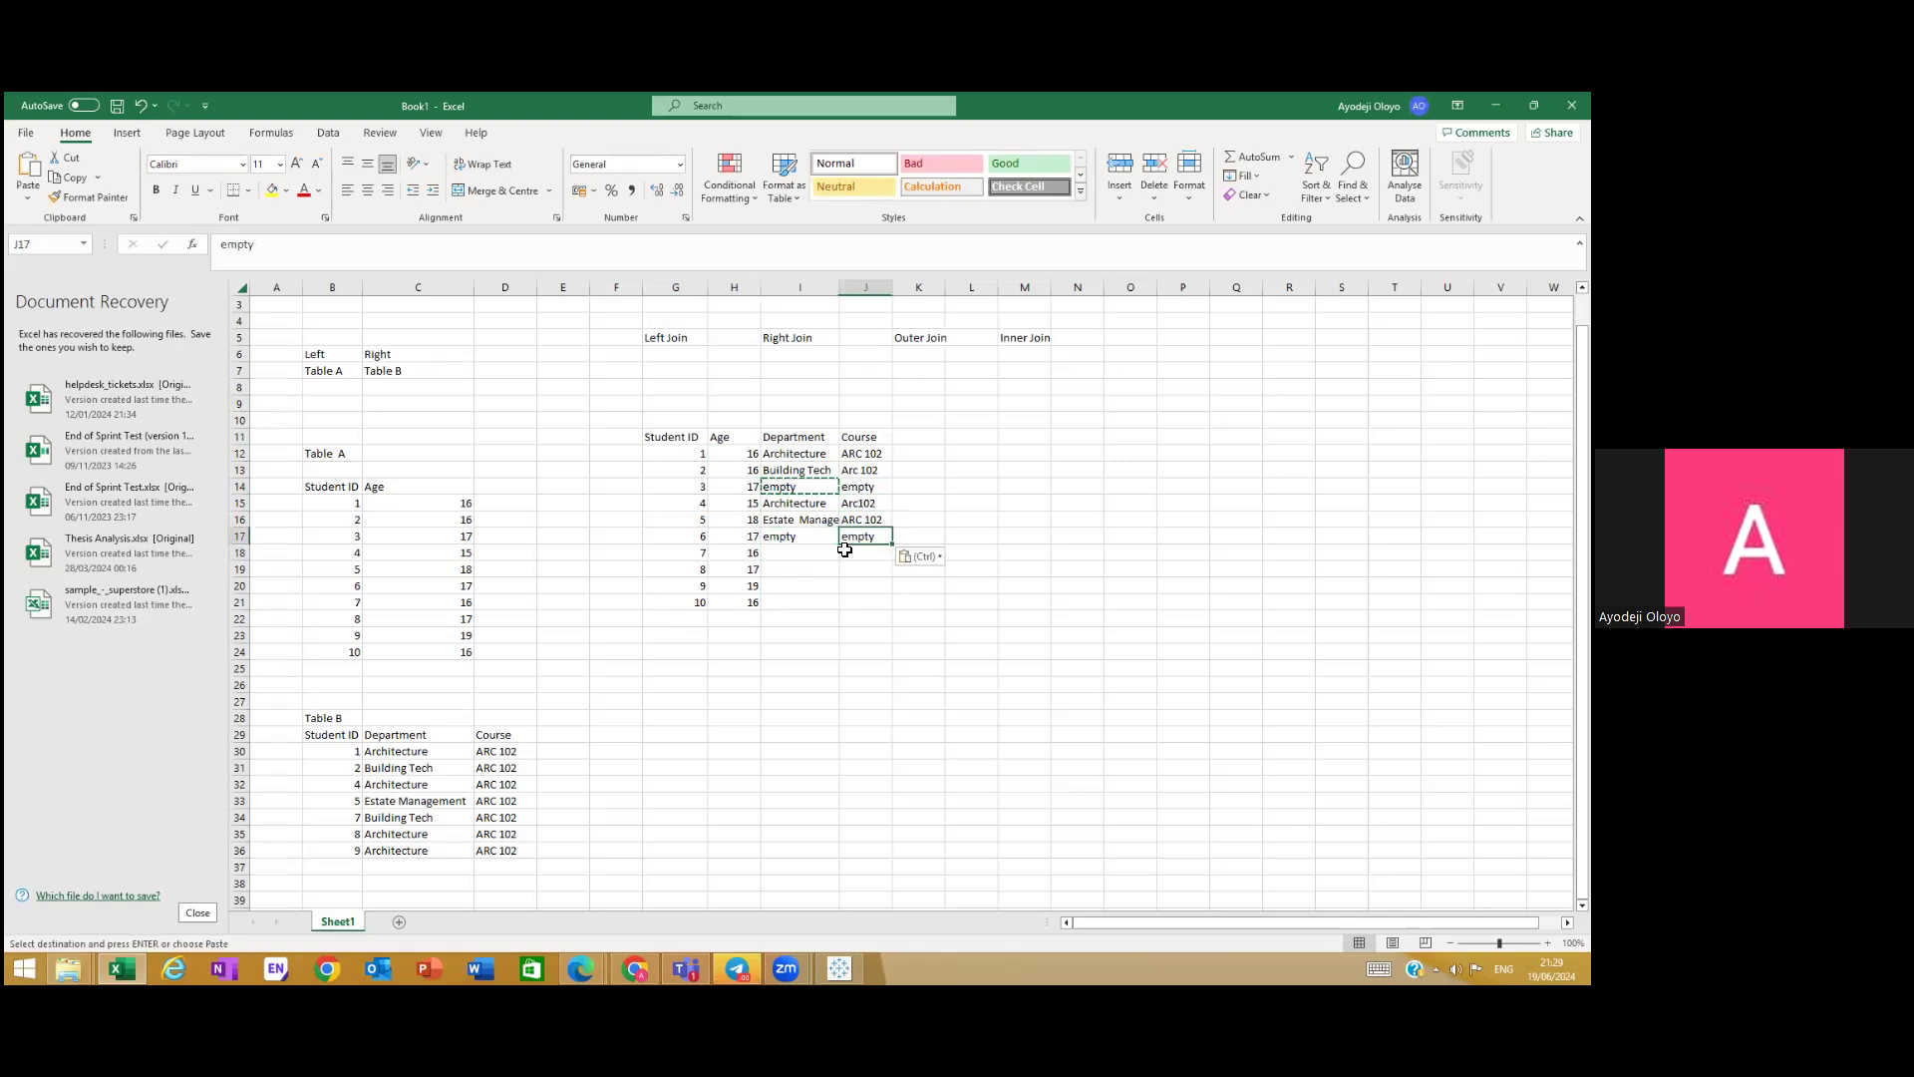
pyautogui.click(754, 667)
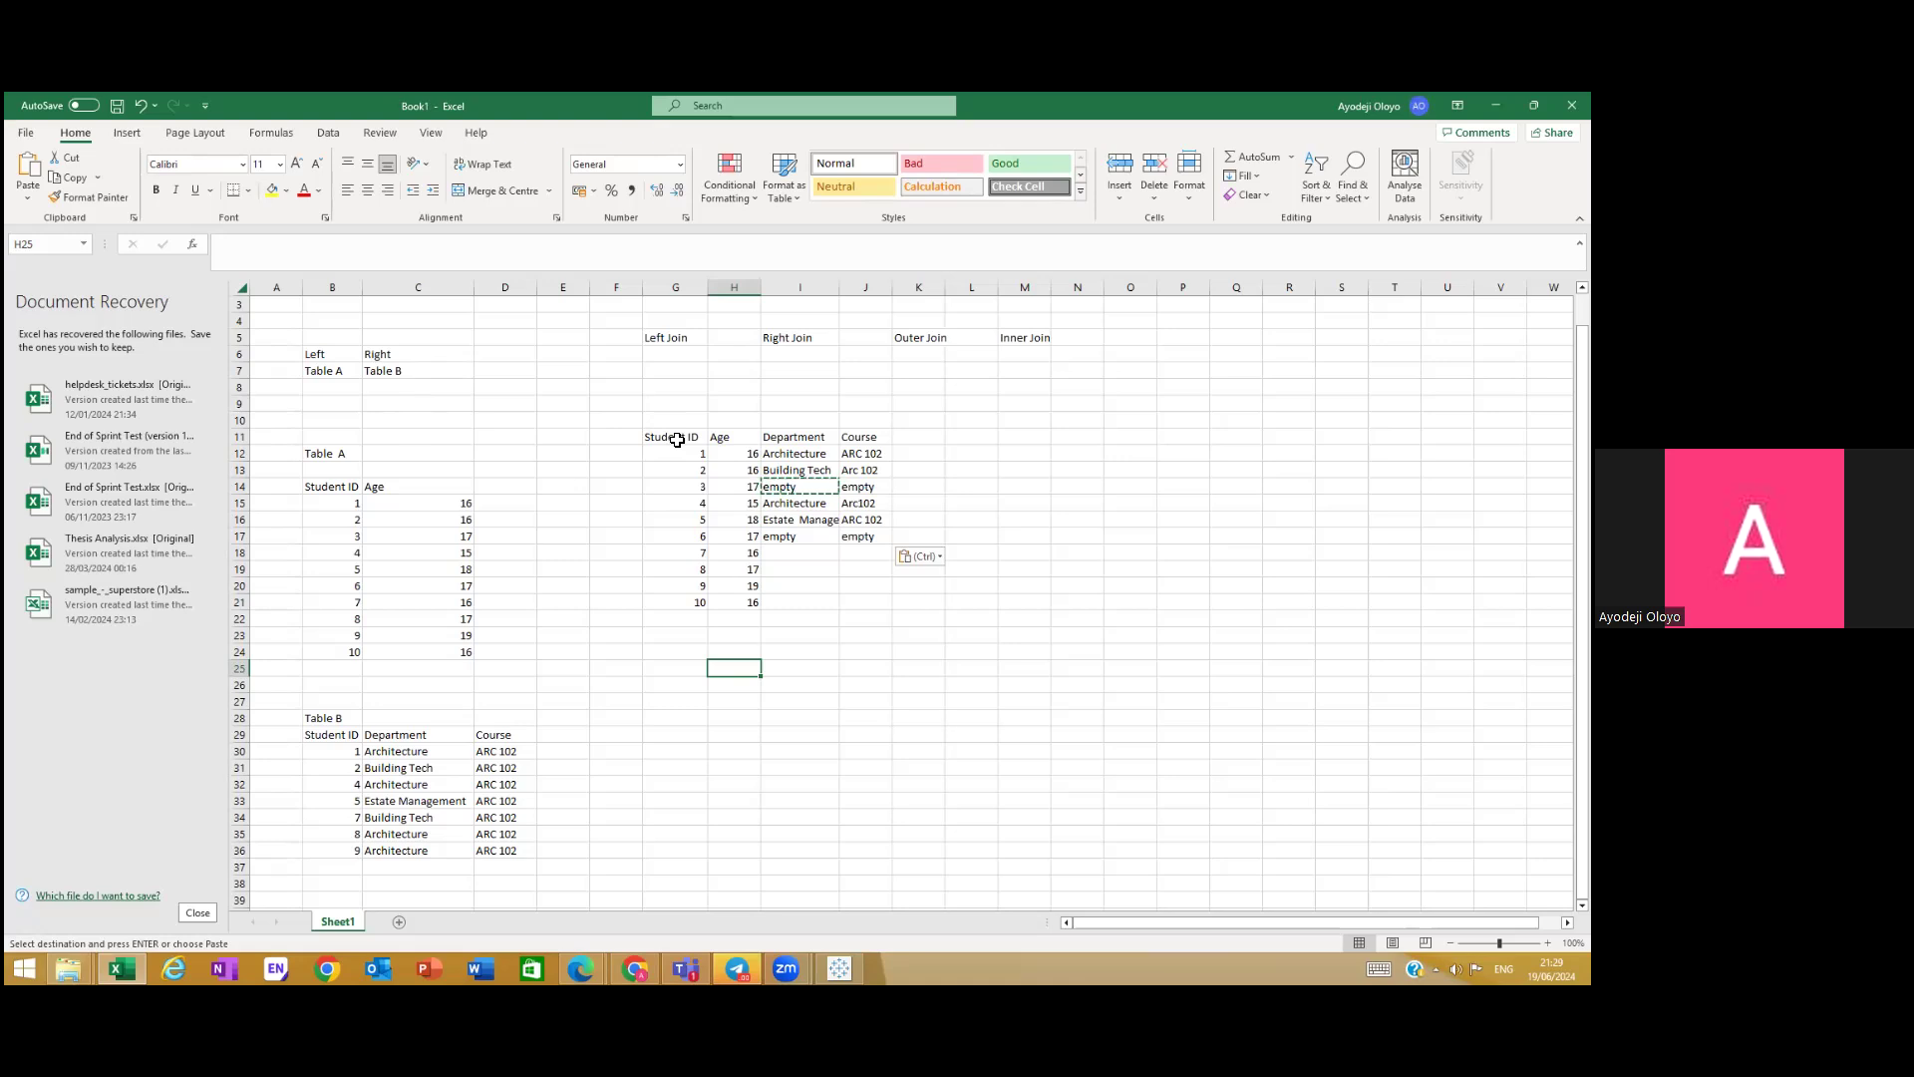
# Step: Clear the age, department and course values in H12:J21, keeping the header row and student IDs
pyautogui.moveTo(749, 439)
pyautogui.mouseDown()
pyautogui.moveTo(898, 607)
pyautogui.moveTo(733, 456)
pyautogui.mouseUp()
pyautogui.click(898, 604)
pyautogui.press('Delete')
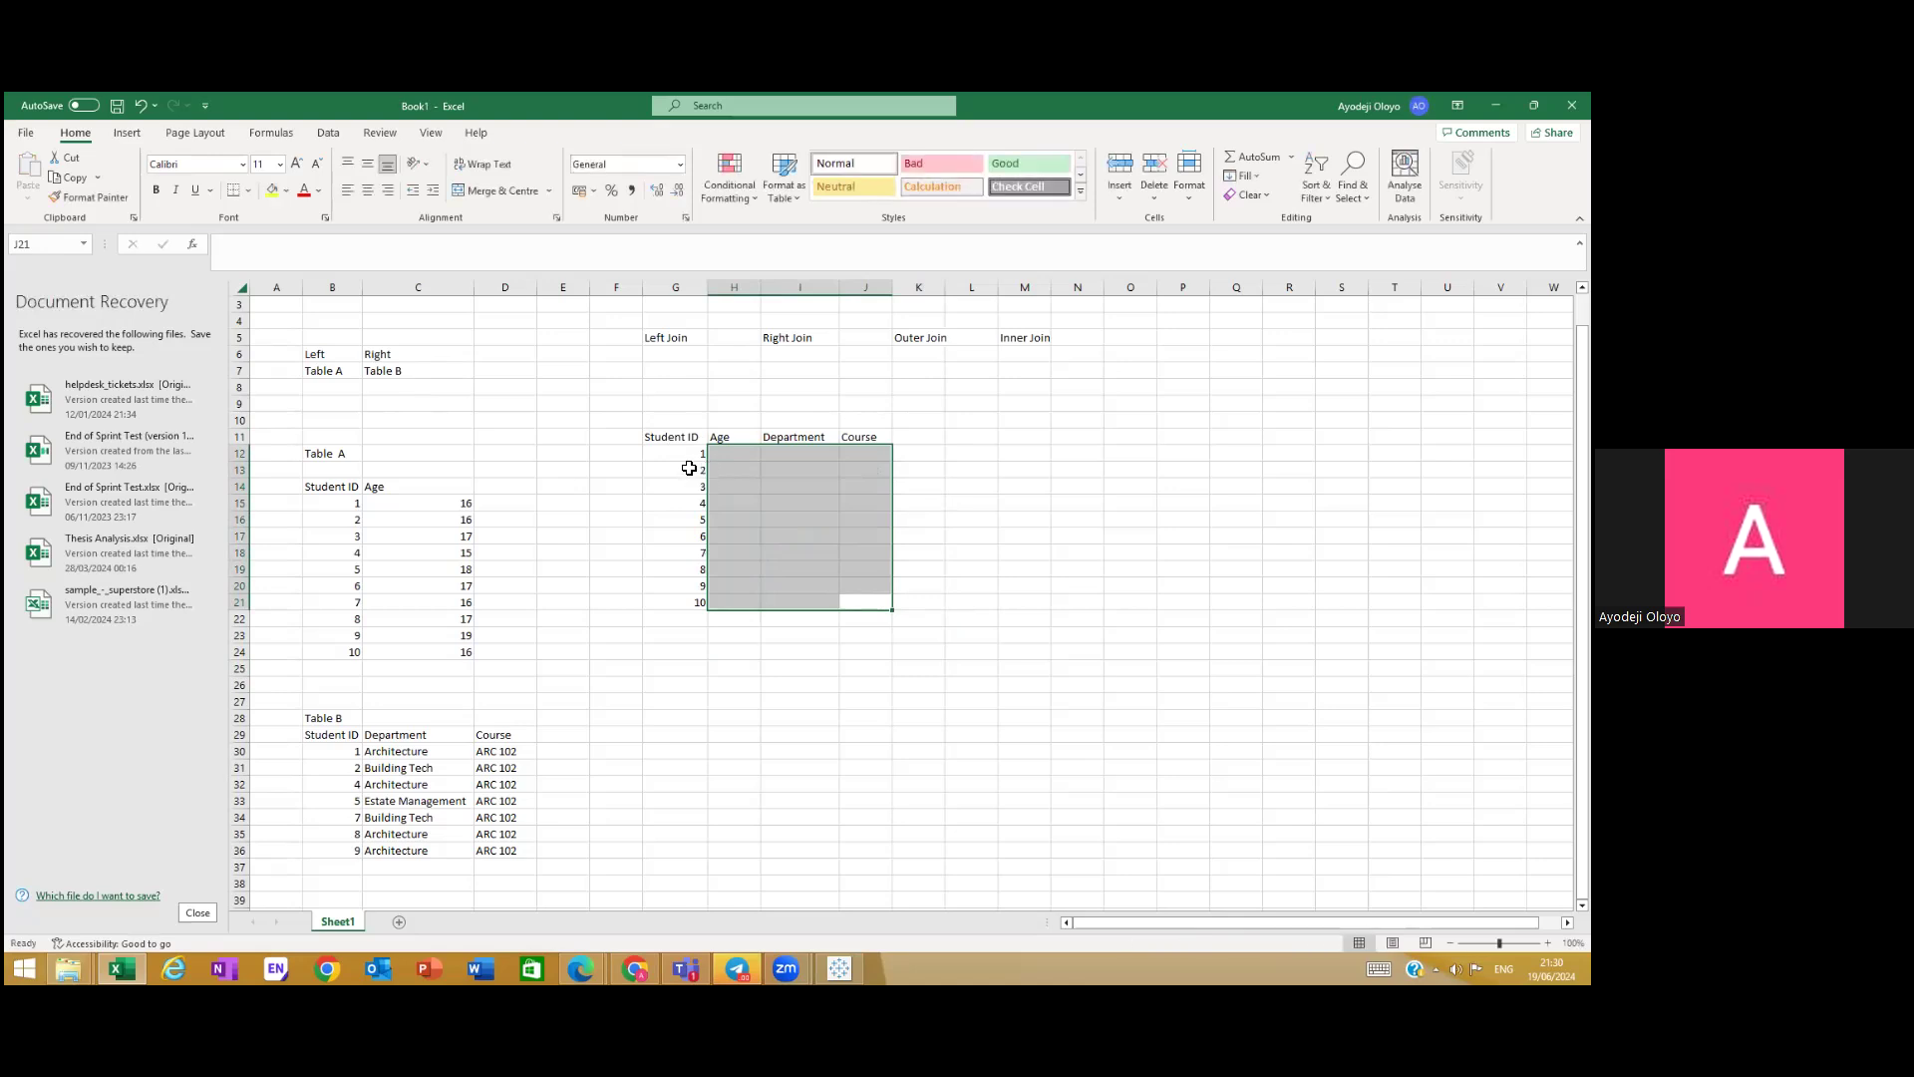
# Step: Set the student ID in G14 to 4
pyautogui.click(689, 470)
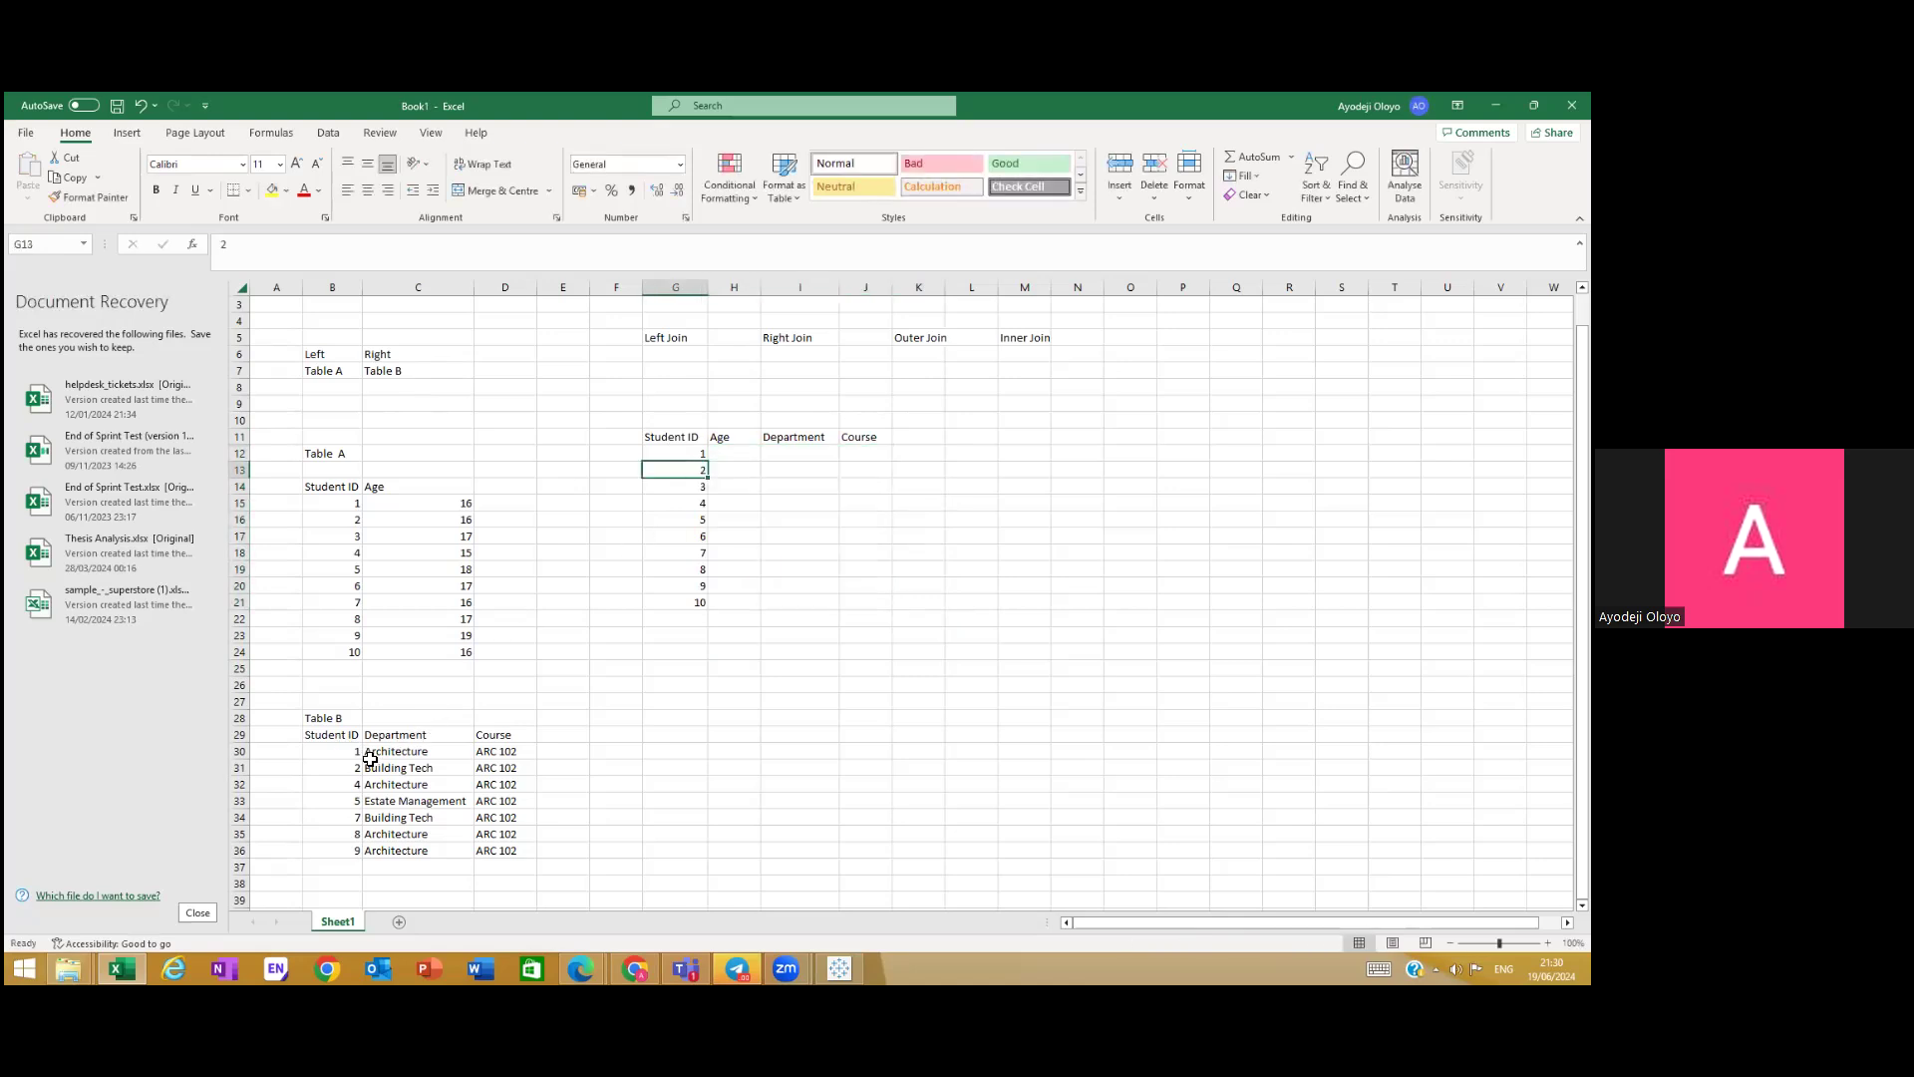
pyautogui.click(701, 490)
pyautogui.write('4')
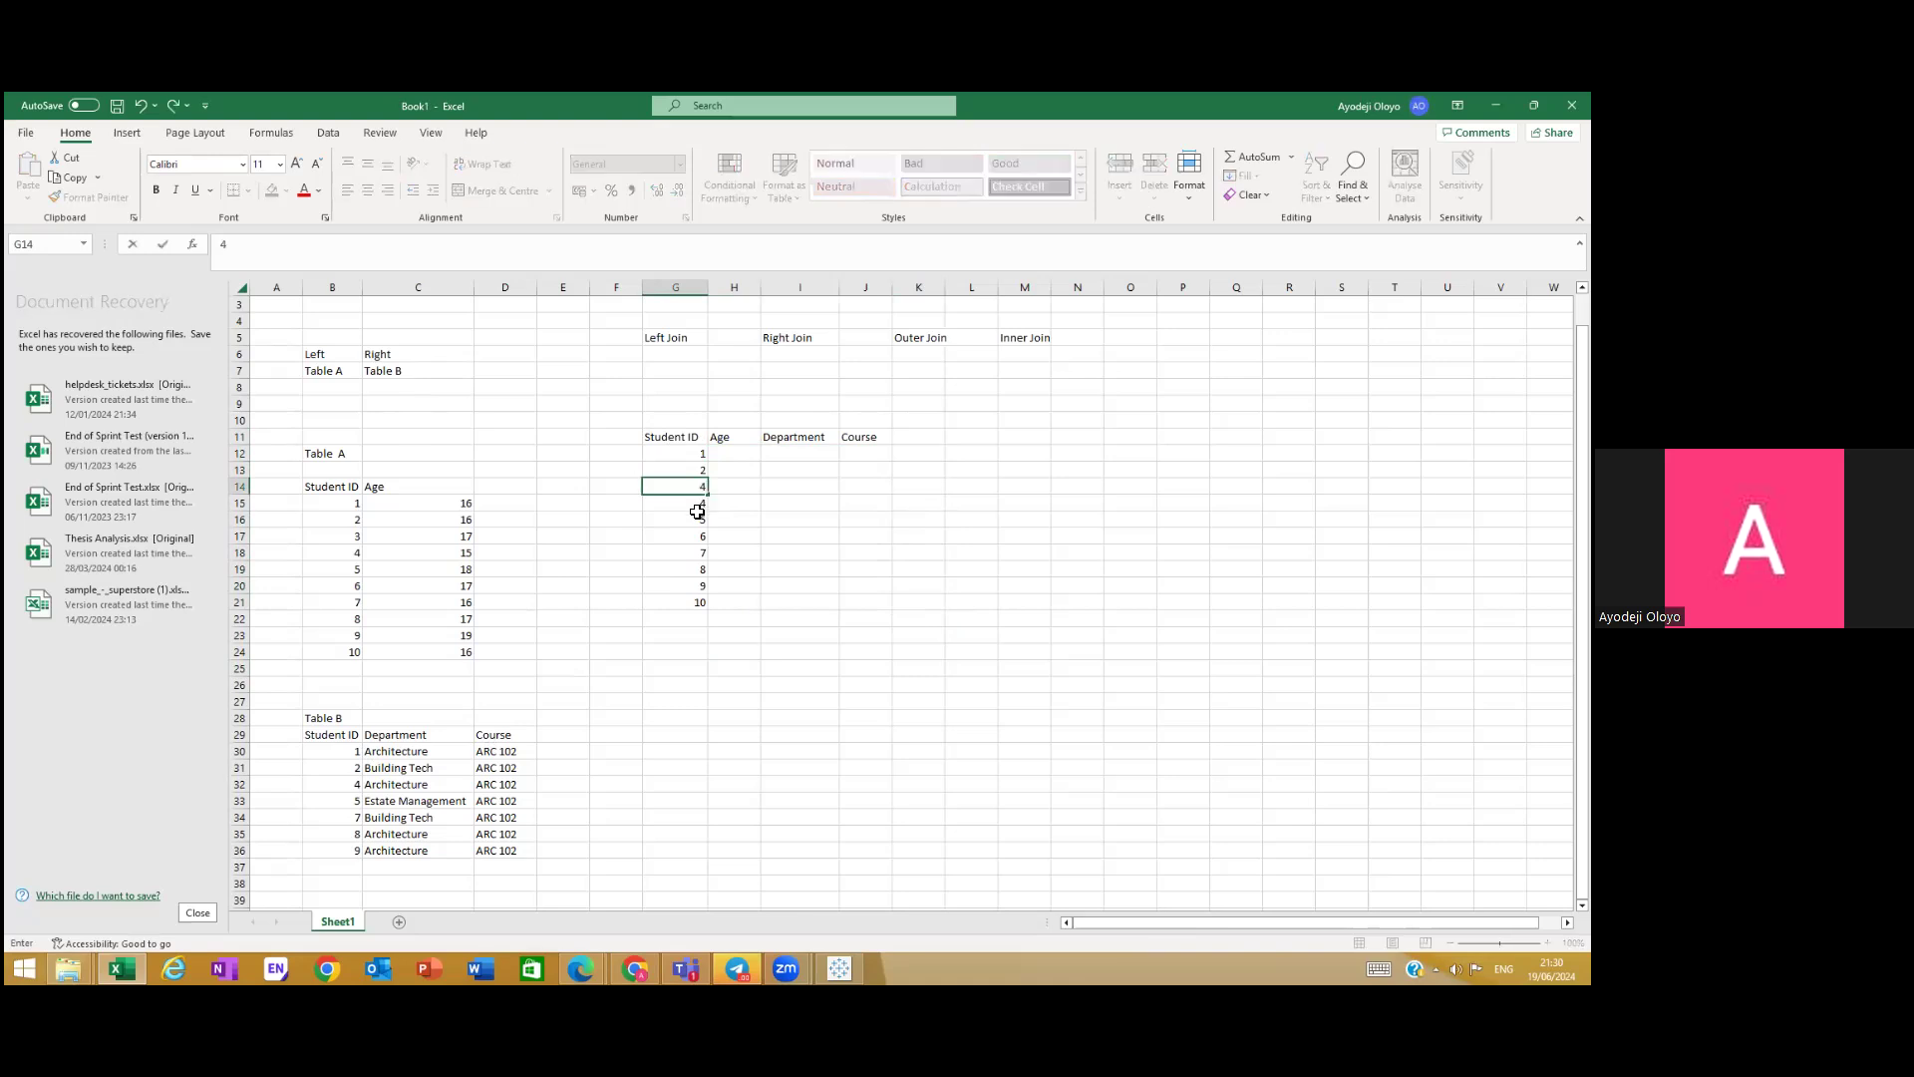
pyautogui.press('Return')
# Step: Copy Table B's student IDs from B30:B36 over the result table's IDs starting at G12
pyautogui.moveTo(351, 753); pyautogui.dragTo(334, 838)
pyautogui.hotkey('ctrl', 'c')
pyautogui.moveTo(678, 454); pyautogui.dragTo(661, 597)
pyautogui.hotkey('ctrl', 'v')
# Step: Clear the leftover student IDs in G19:G21 of the result table
pyautogui.click(698, 574)
pyautogui.press('Delete')
pyautogui.click(679, 601)
pyautogui.press('Delete')
pyautogui.click(685, 581)
pyautogui.press('Delete')
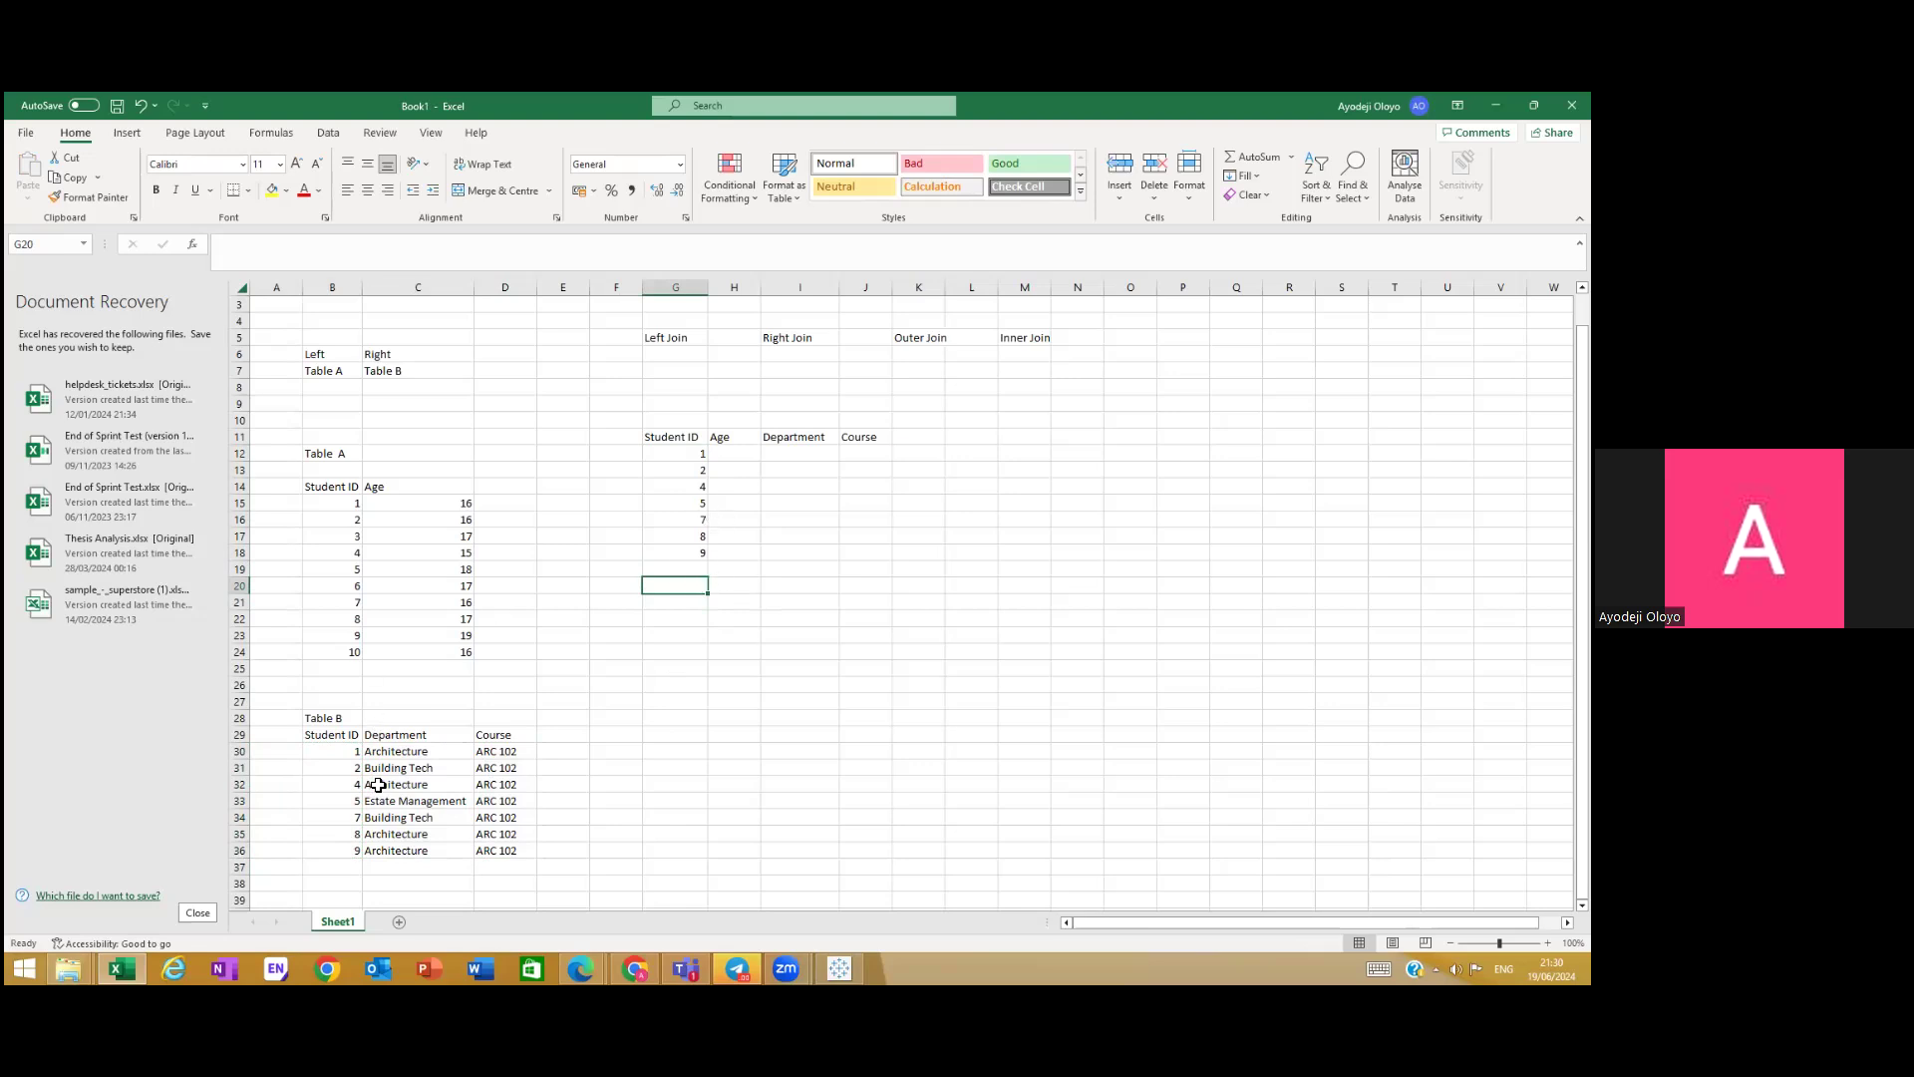
# Step: Copy Table B's departments and courses from C30:D36 into I12:J18 of the result table
pyautogui.moveTo(396, 759); pyautogui.dragTo(488, 853)
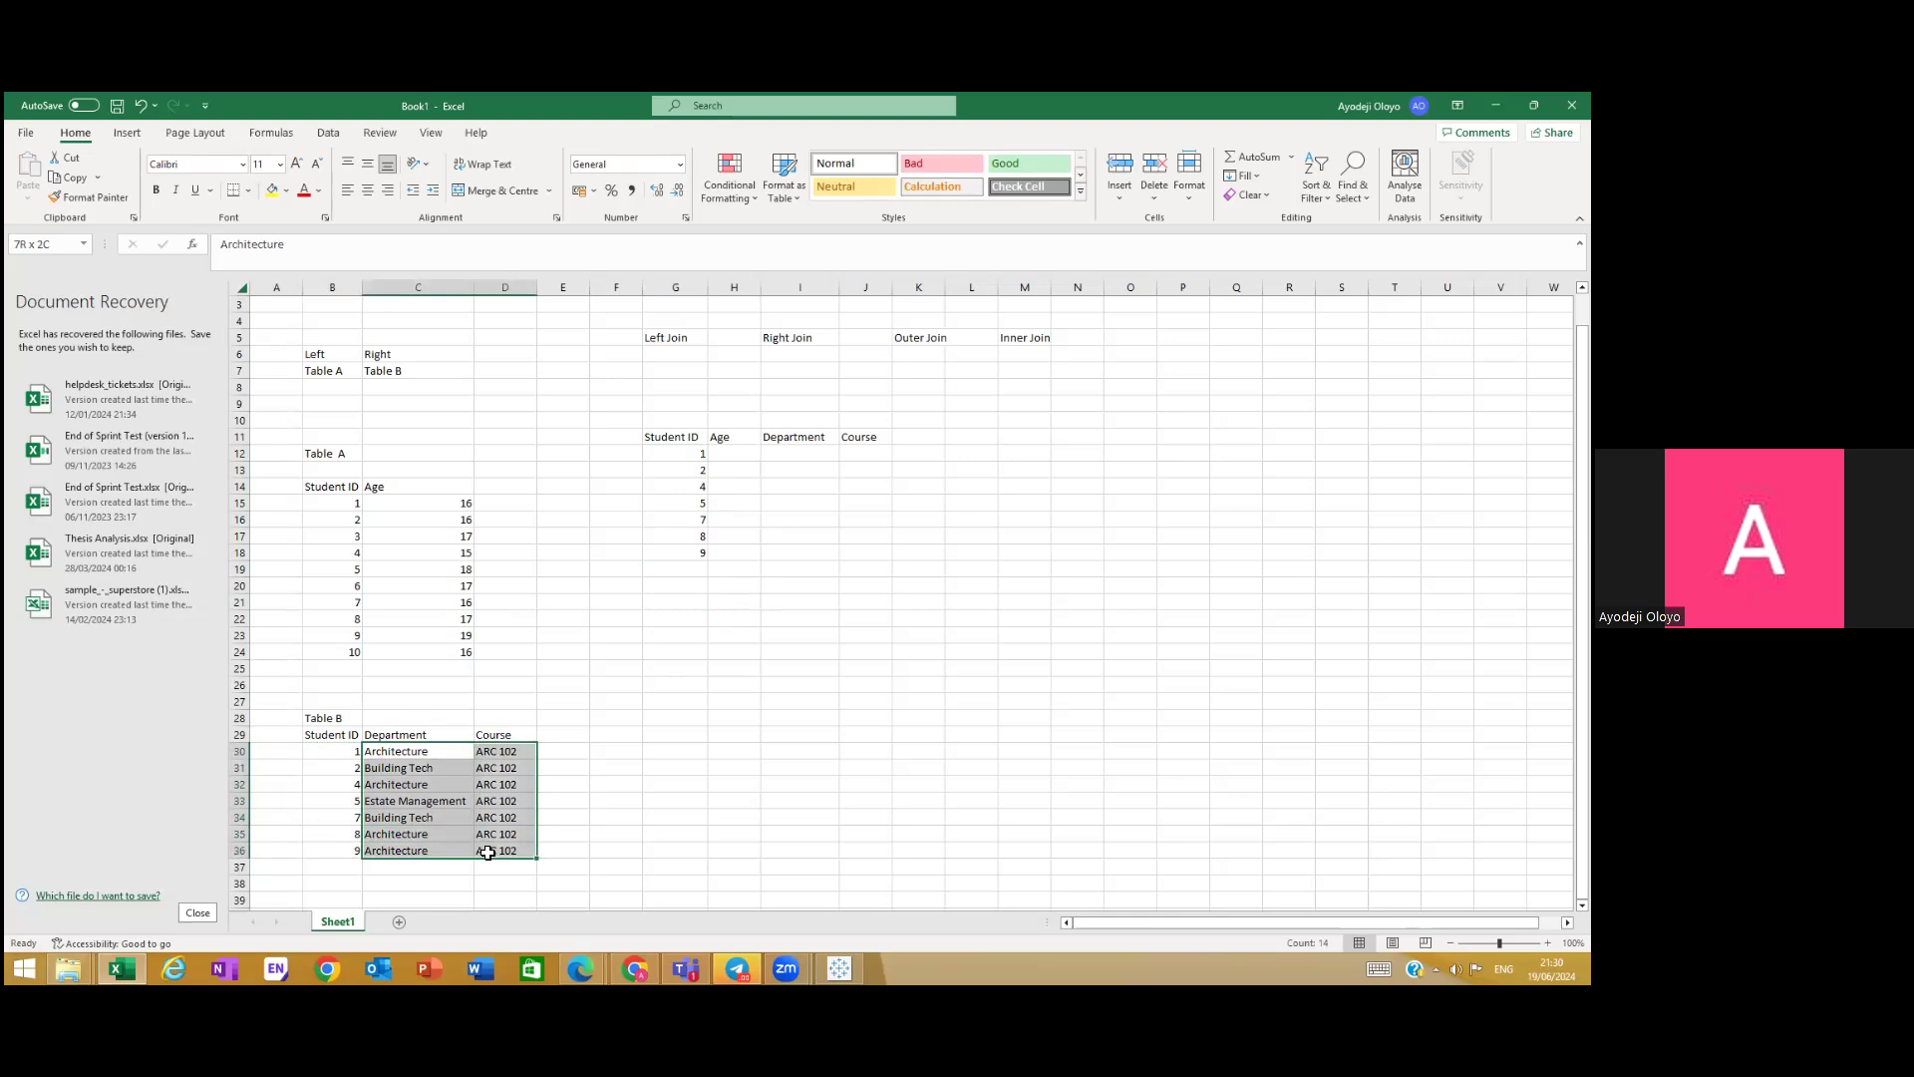
pyautogui.hotkey('ctrl', 'c')
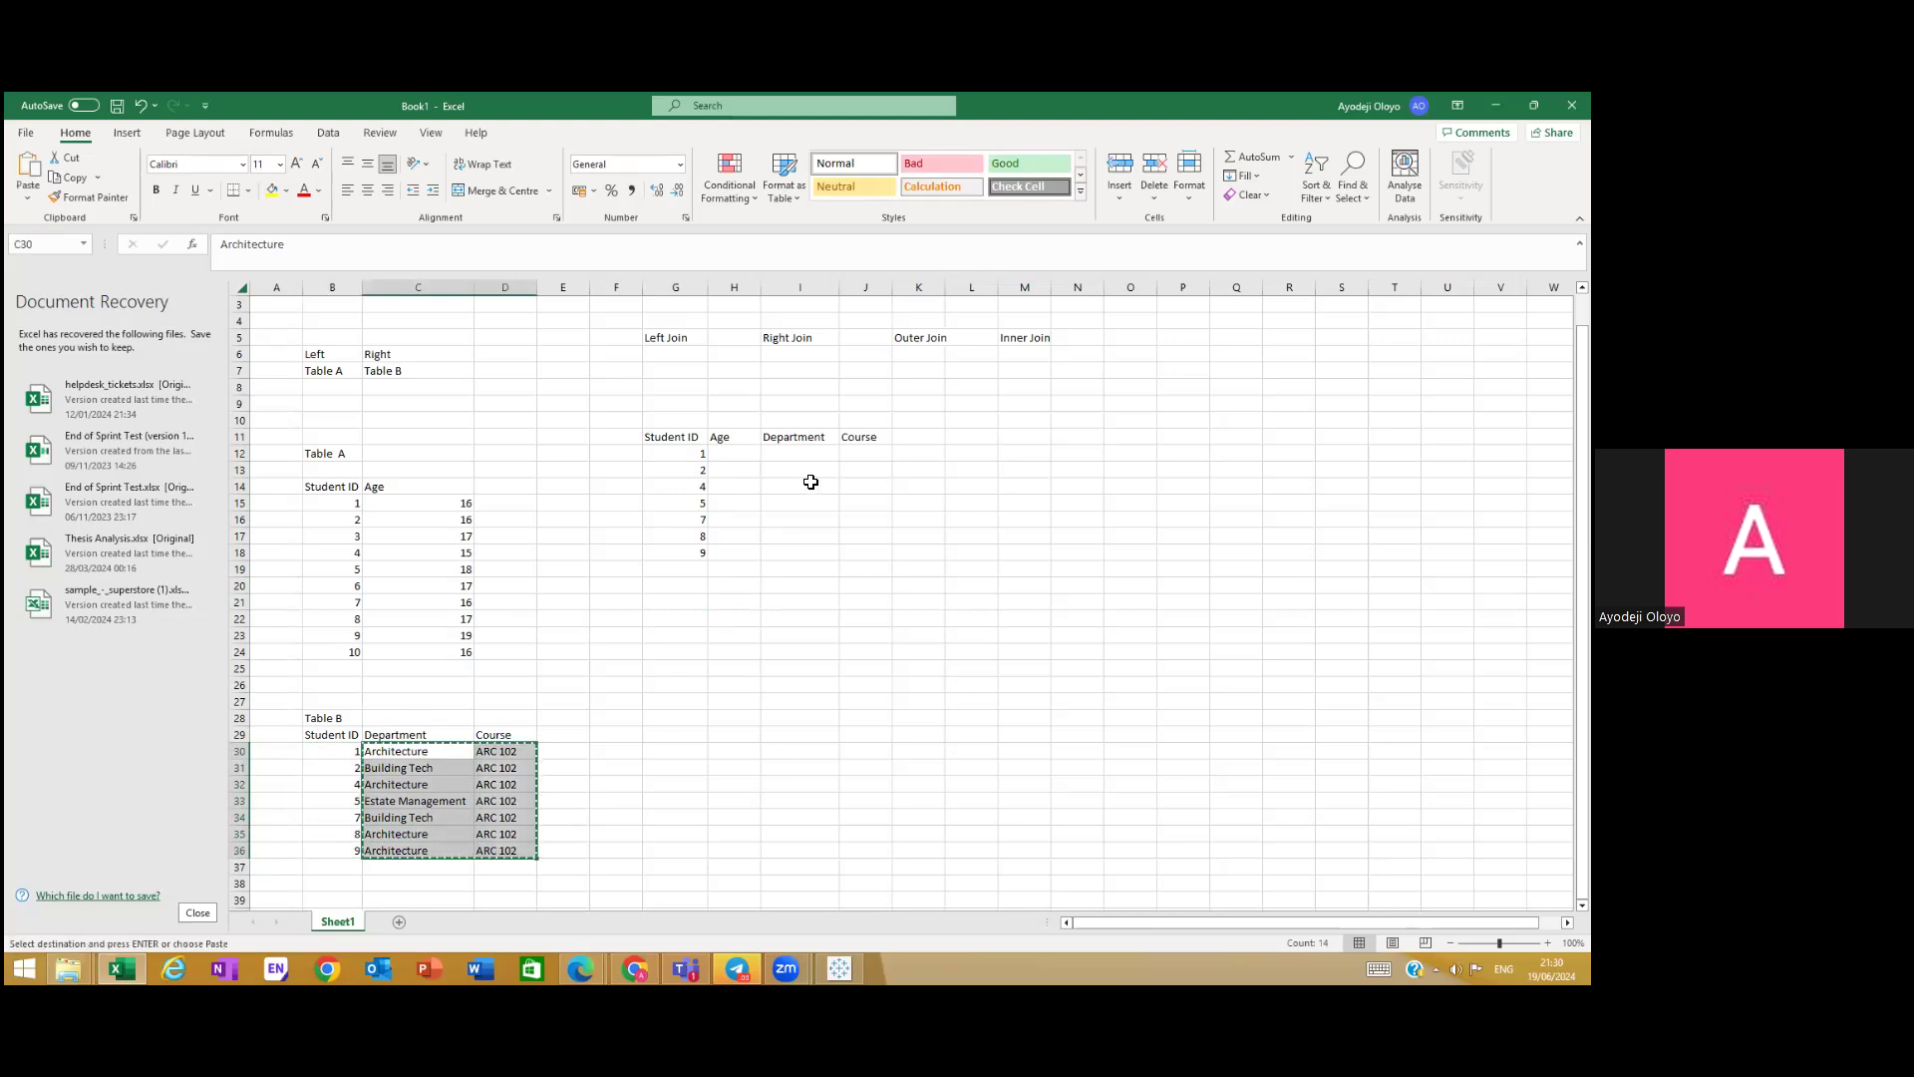
pyautogui.moveTo(802, 448); pyautogui.dragTo(872, 555)
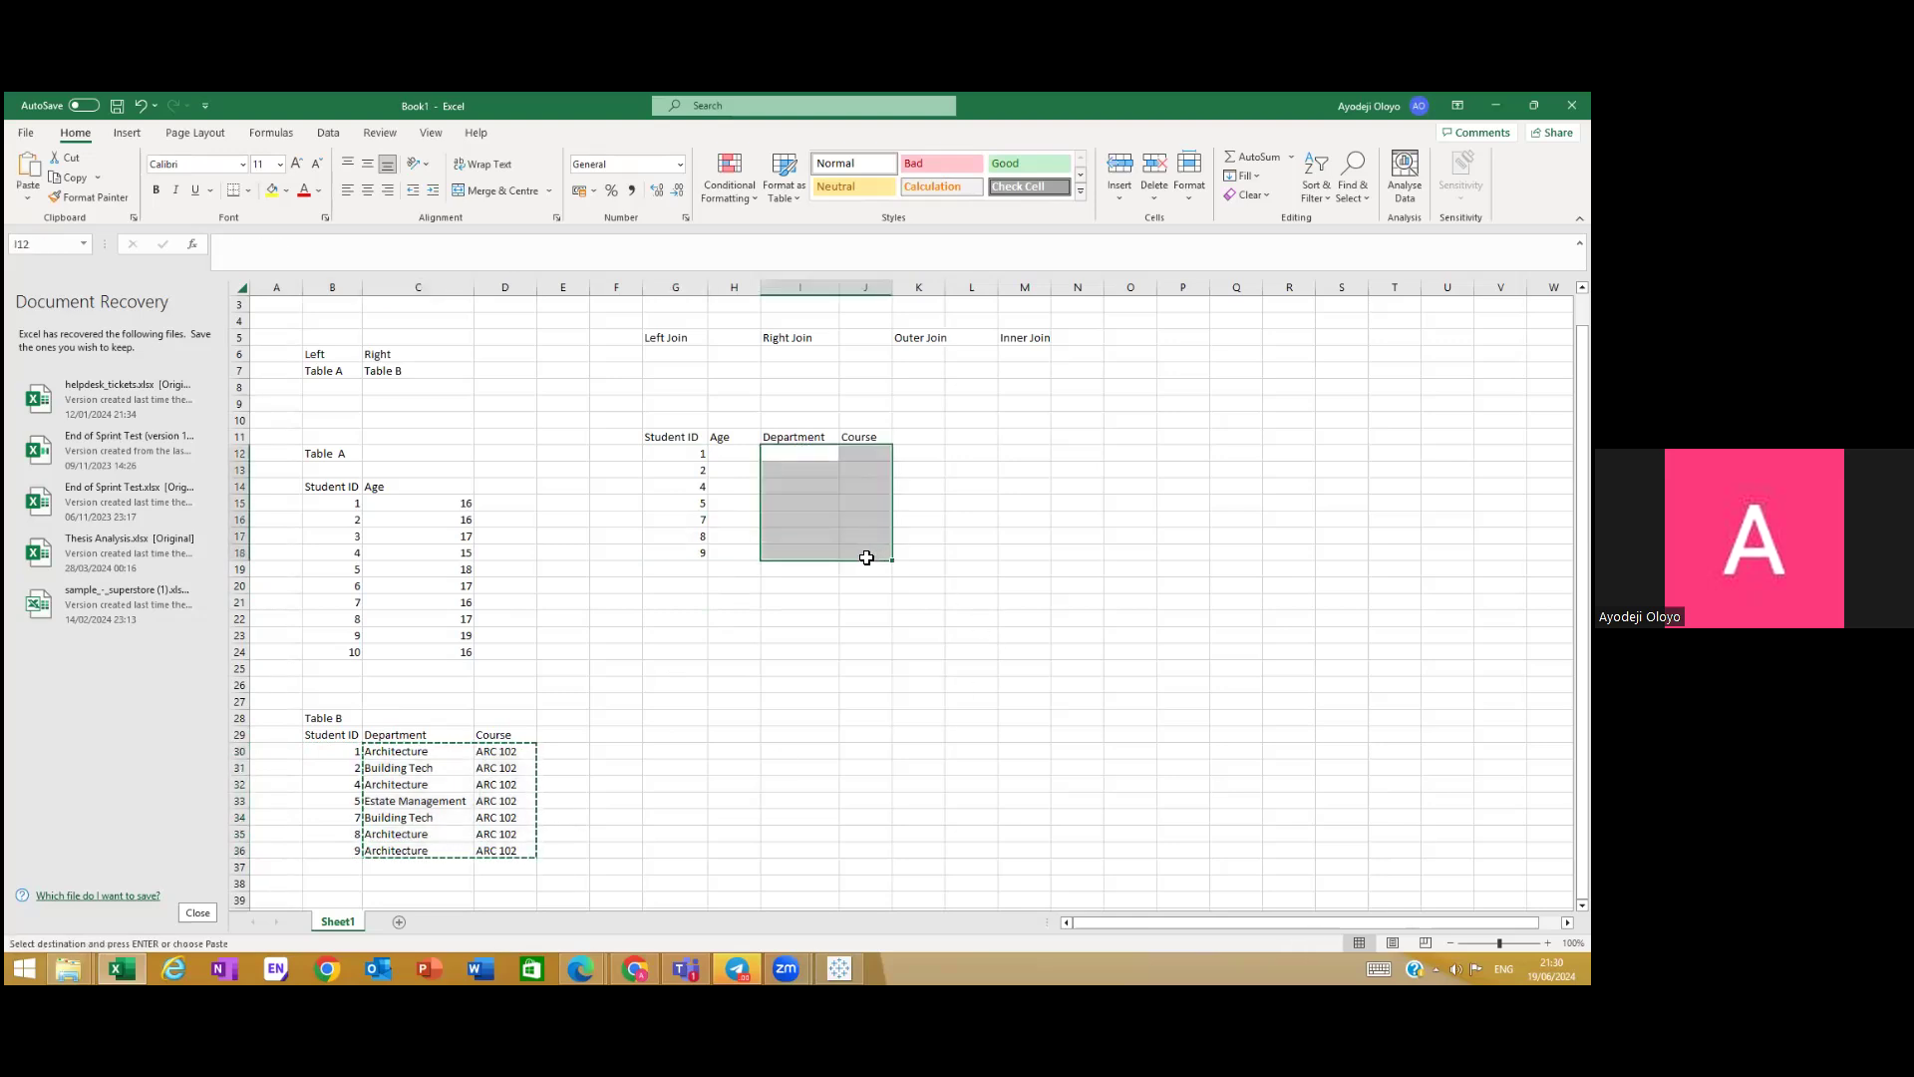
pyautogui.hotkey('ctrl', 'v')
# Step: Enter the ages 16, 16, 15 and 18 for students 1, 2, 4 and 5 in H12:H15
pyautogui.click(371, 523)
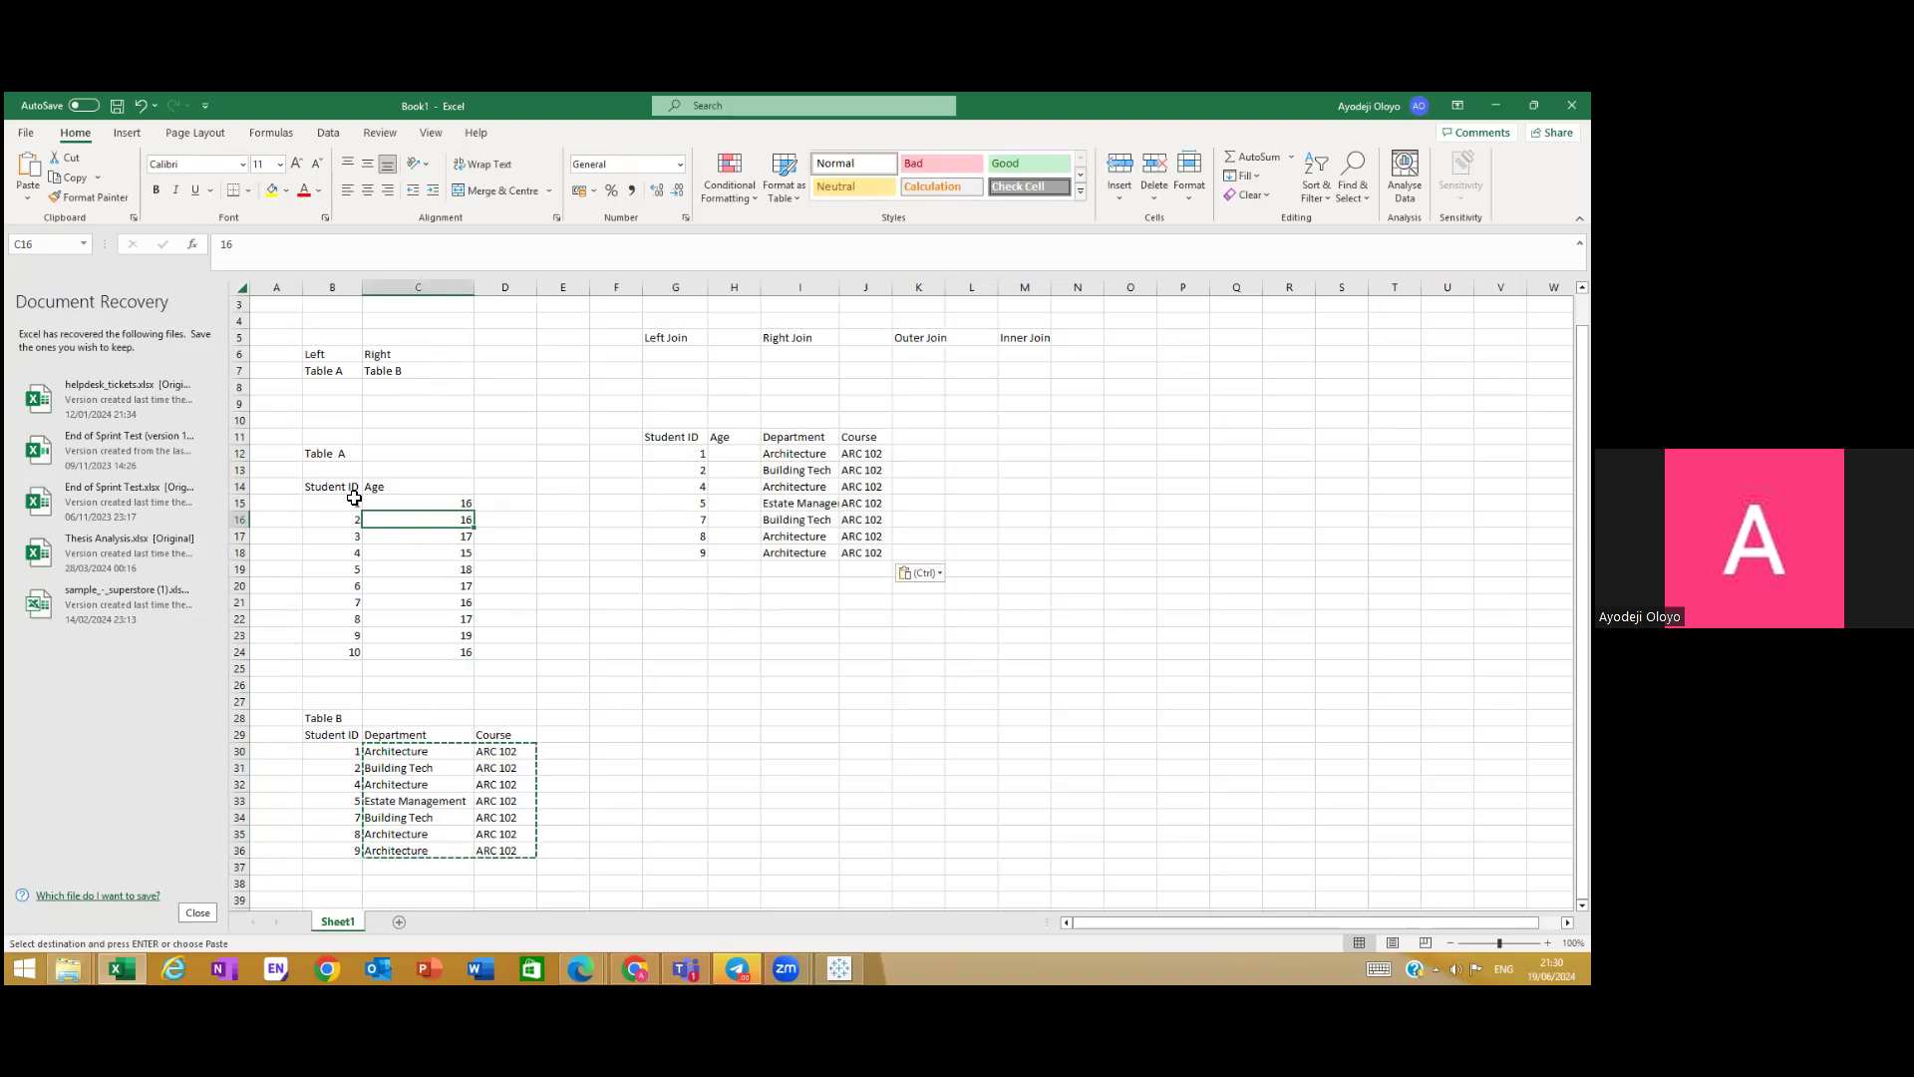
pyautogui.click(734, 453)
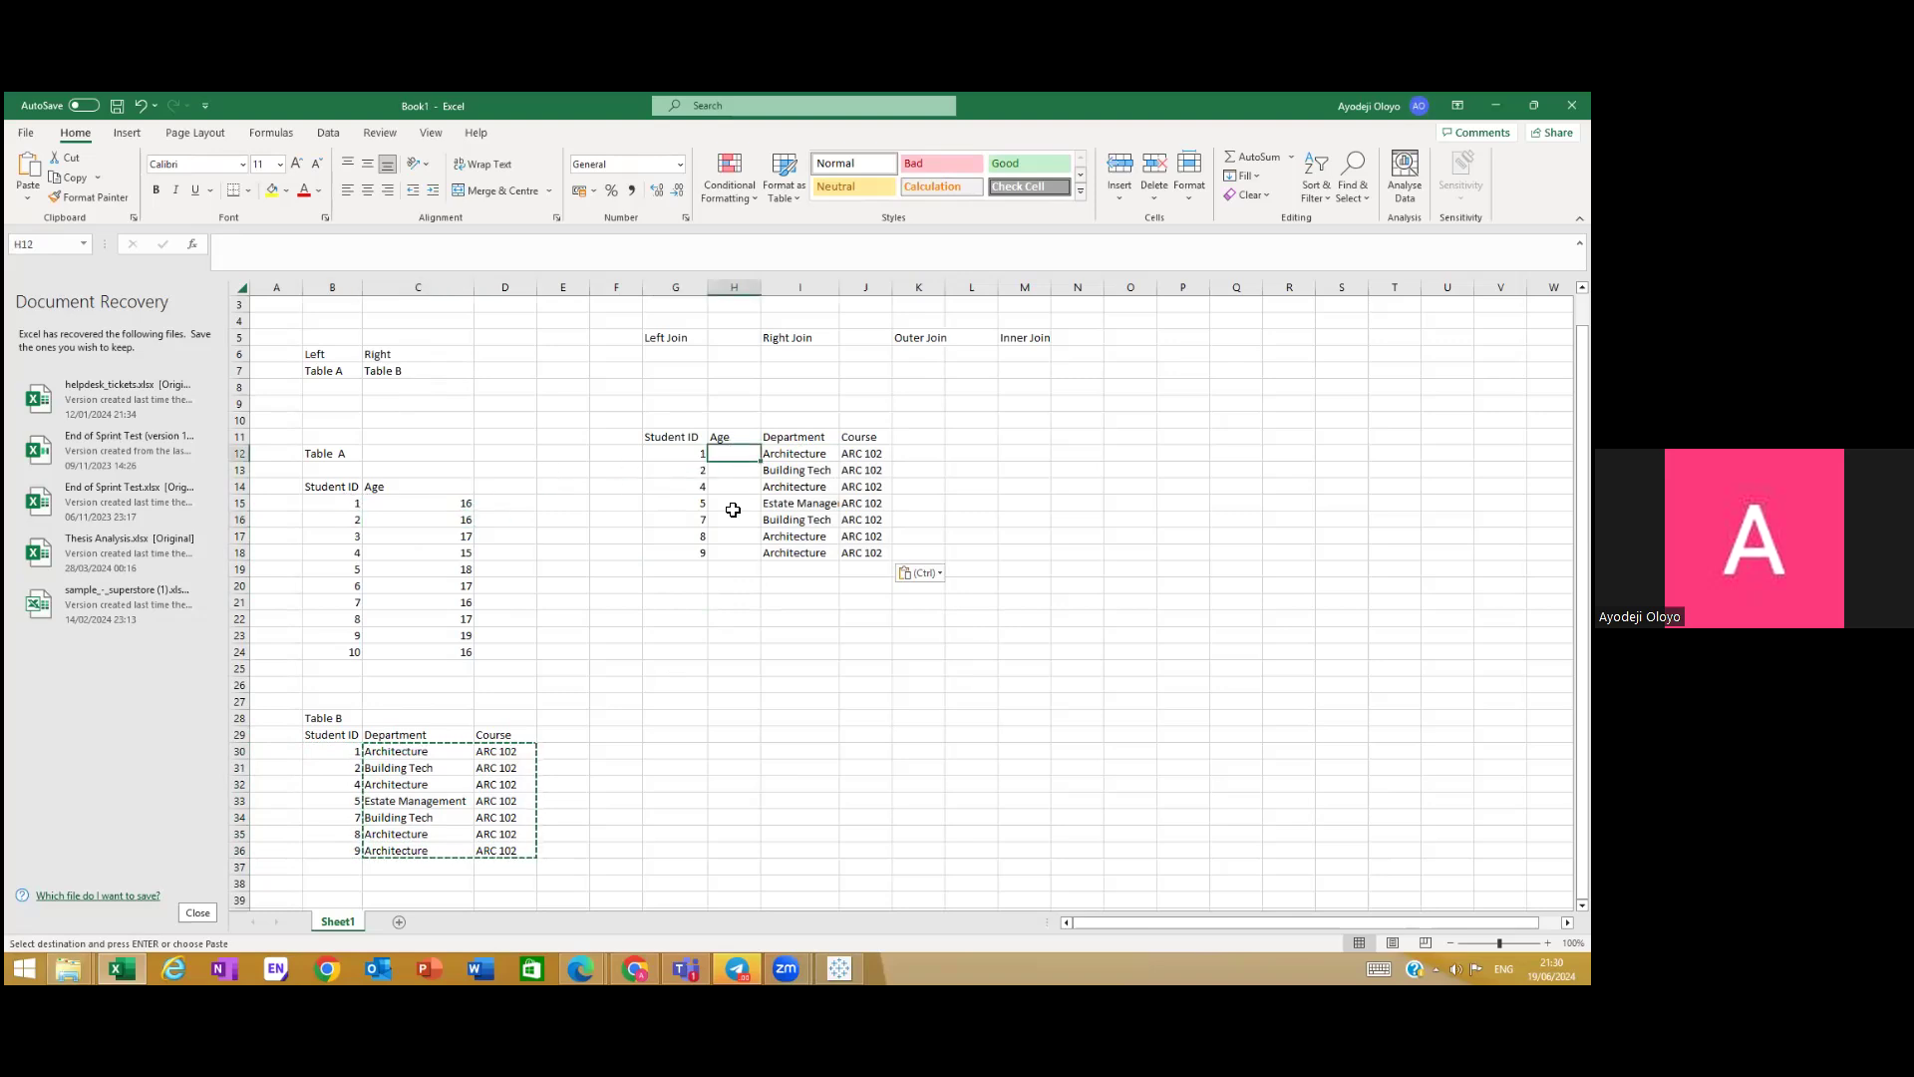
pyautogui.write('16')
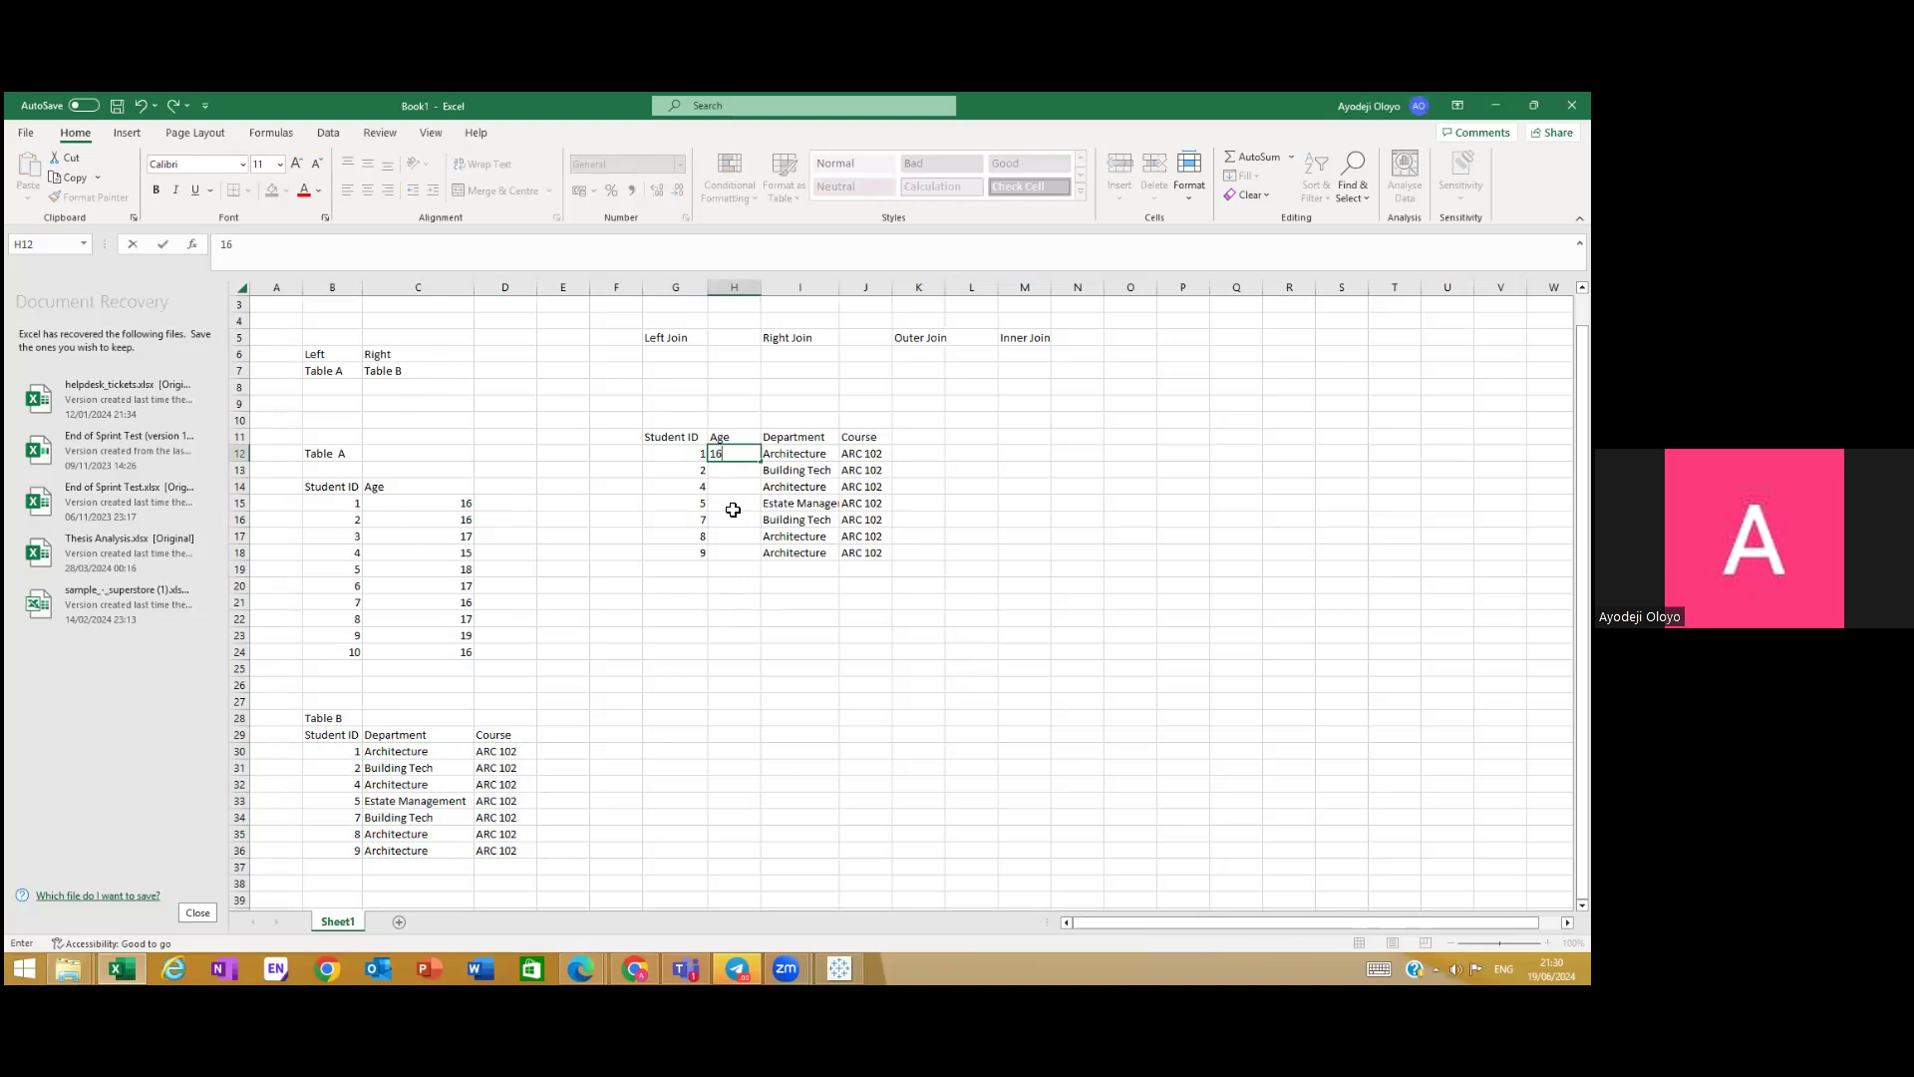
pyautogui.press('Return')
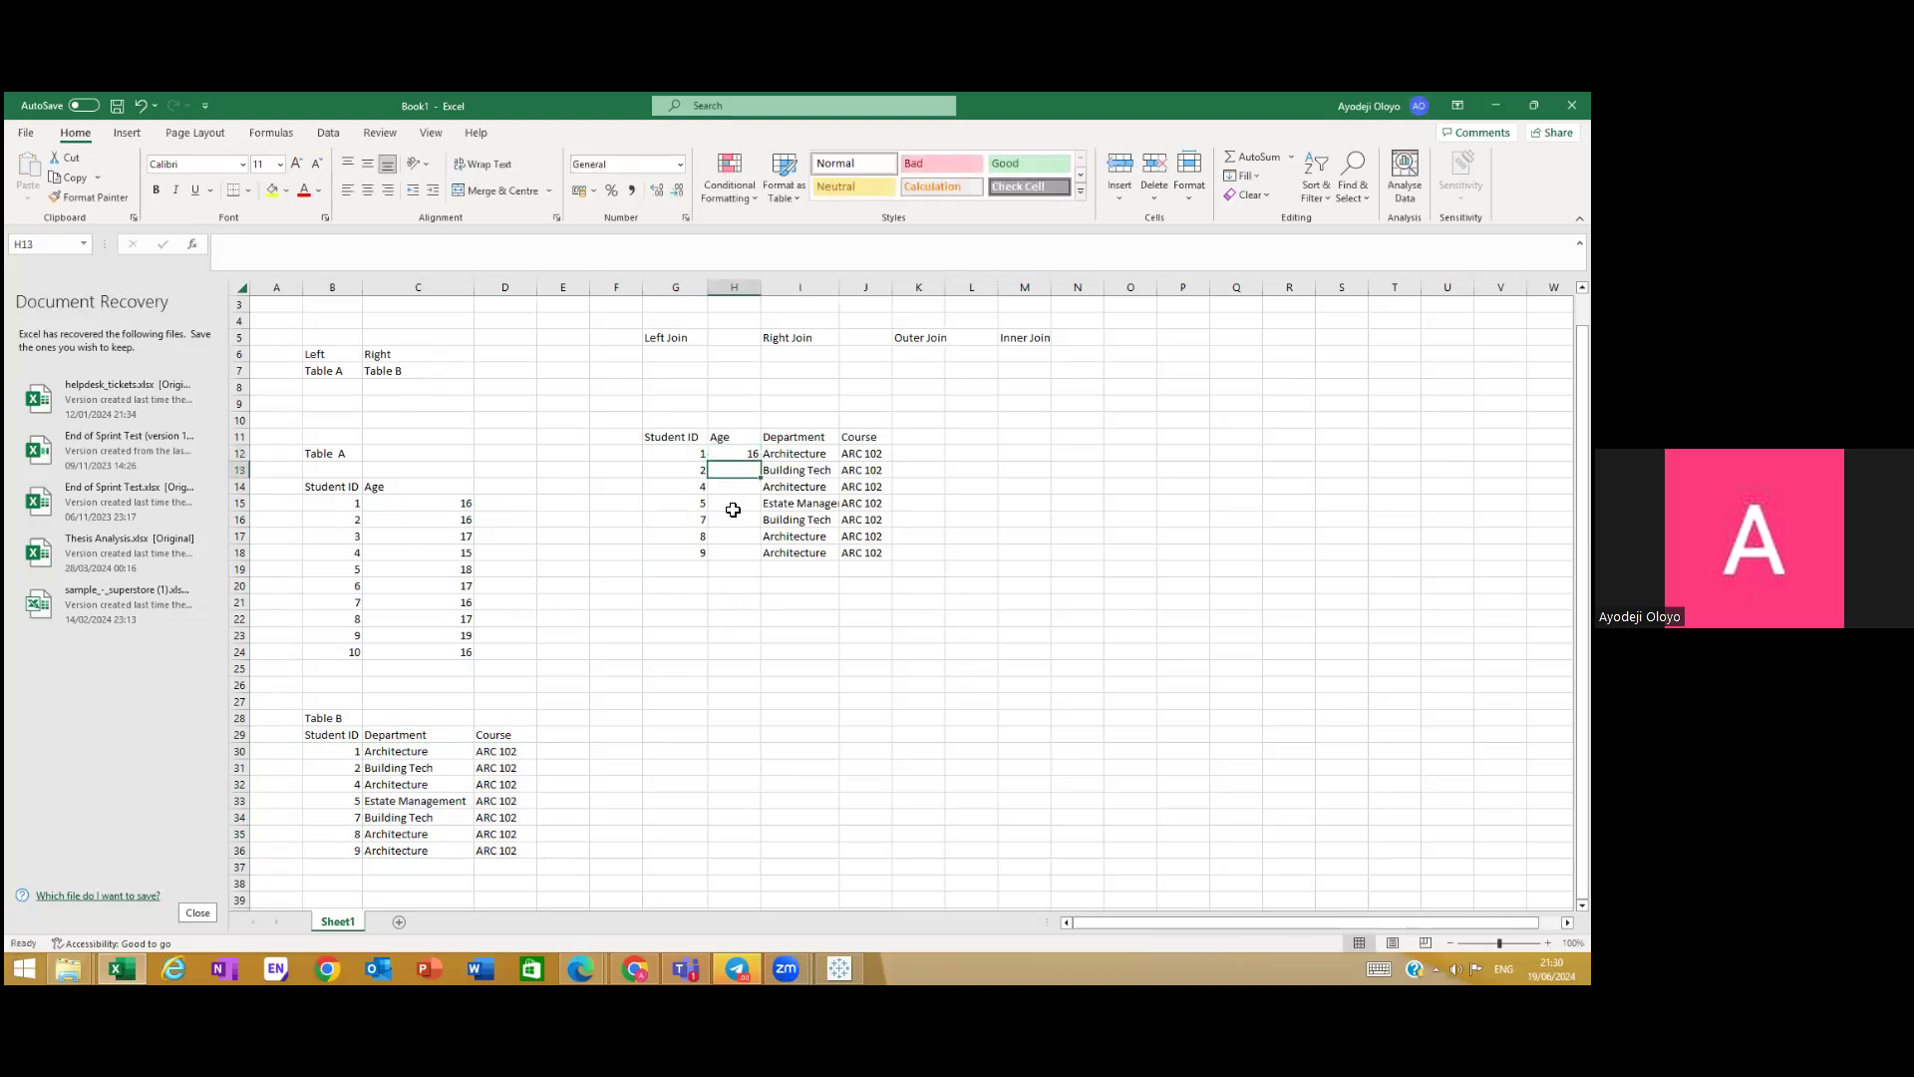
pyautogui.write('1')
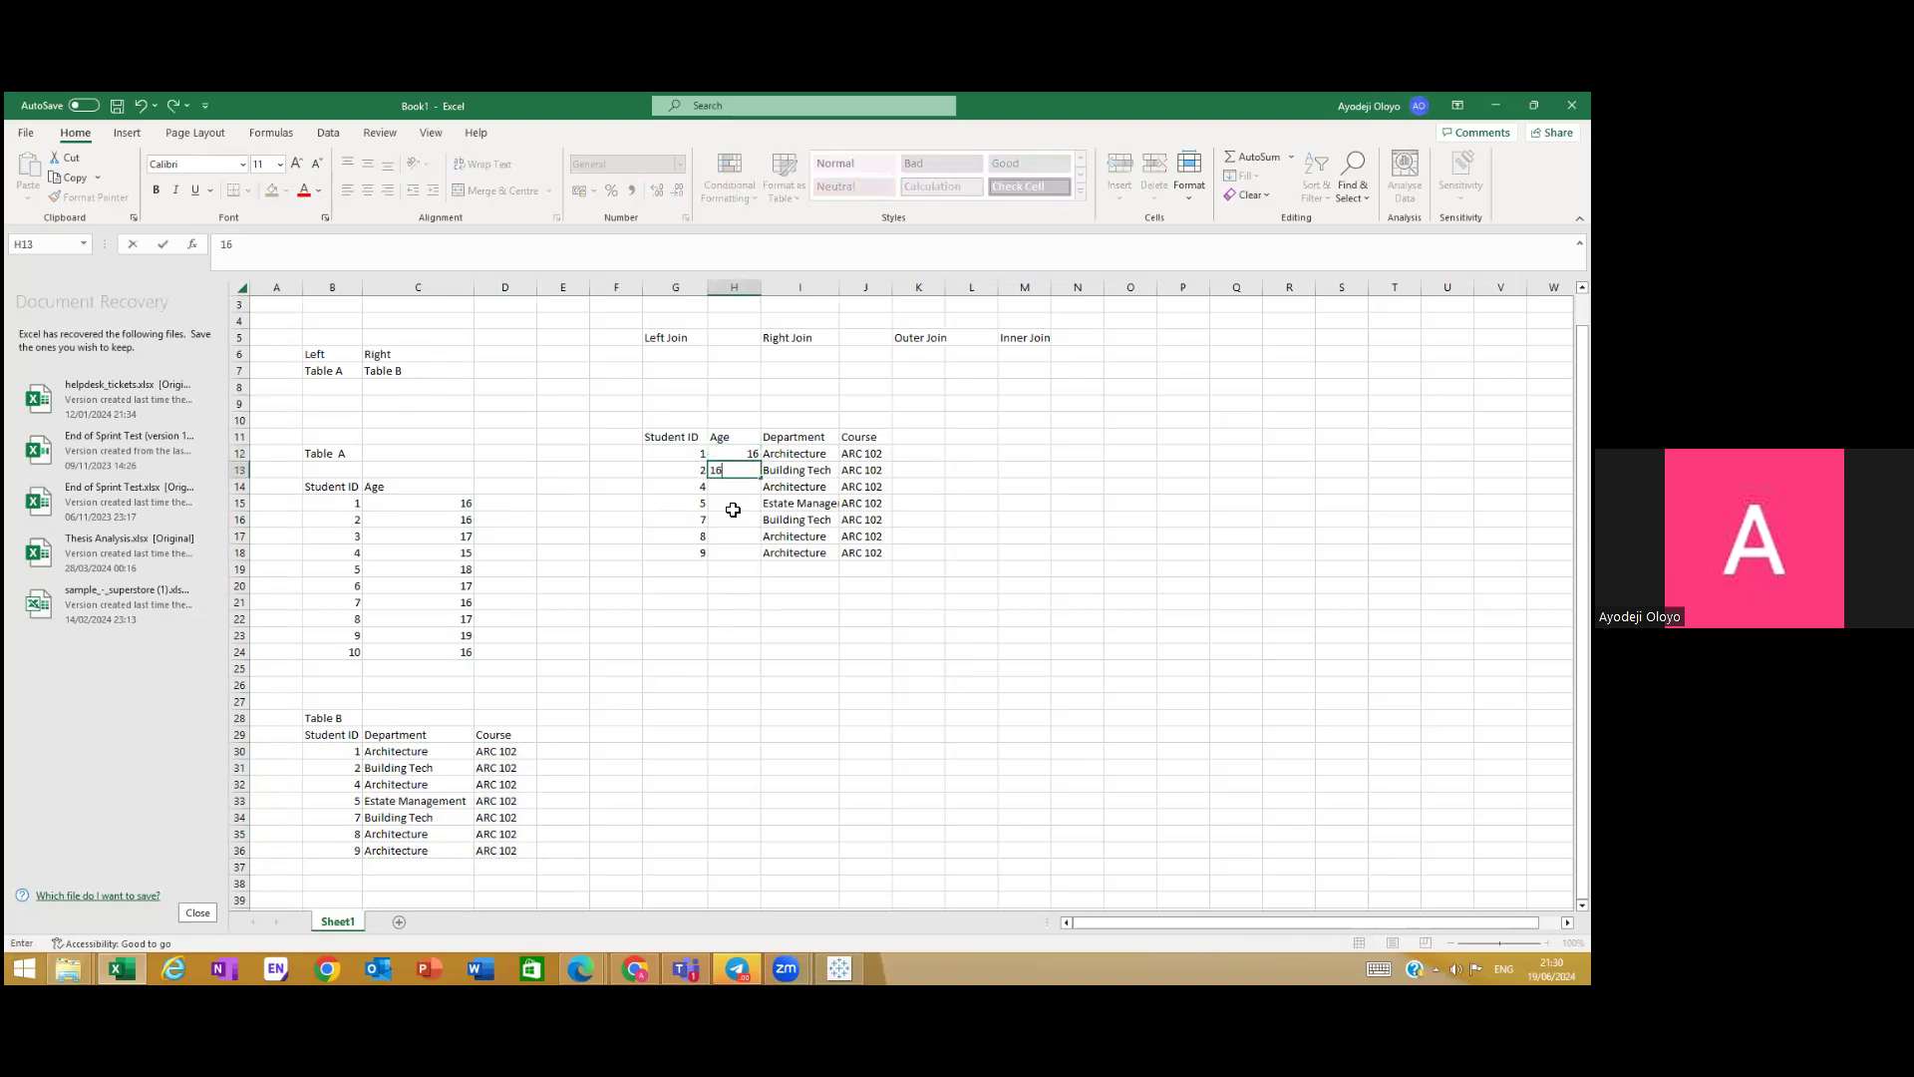
pyautogui.write('6')
pyautogui.press('Return')
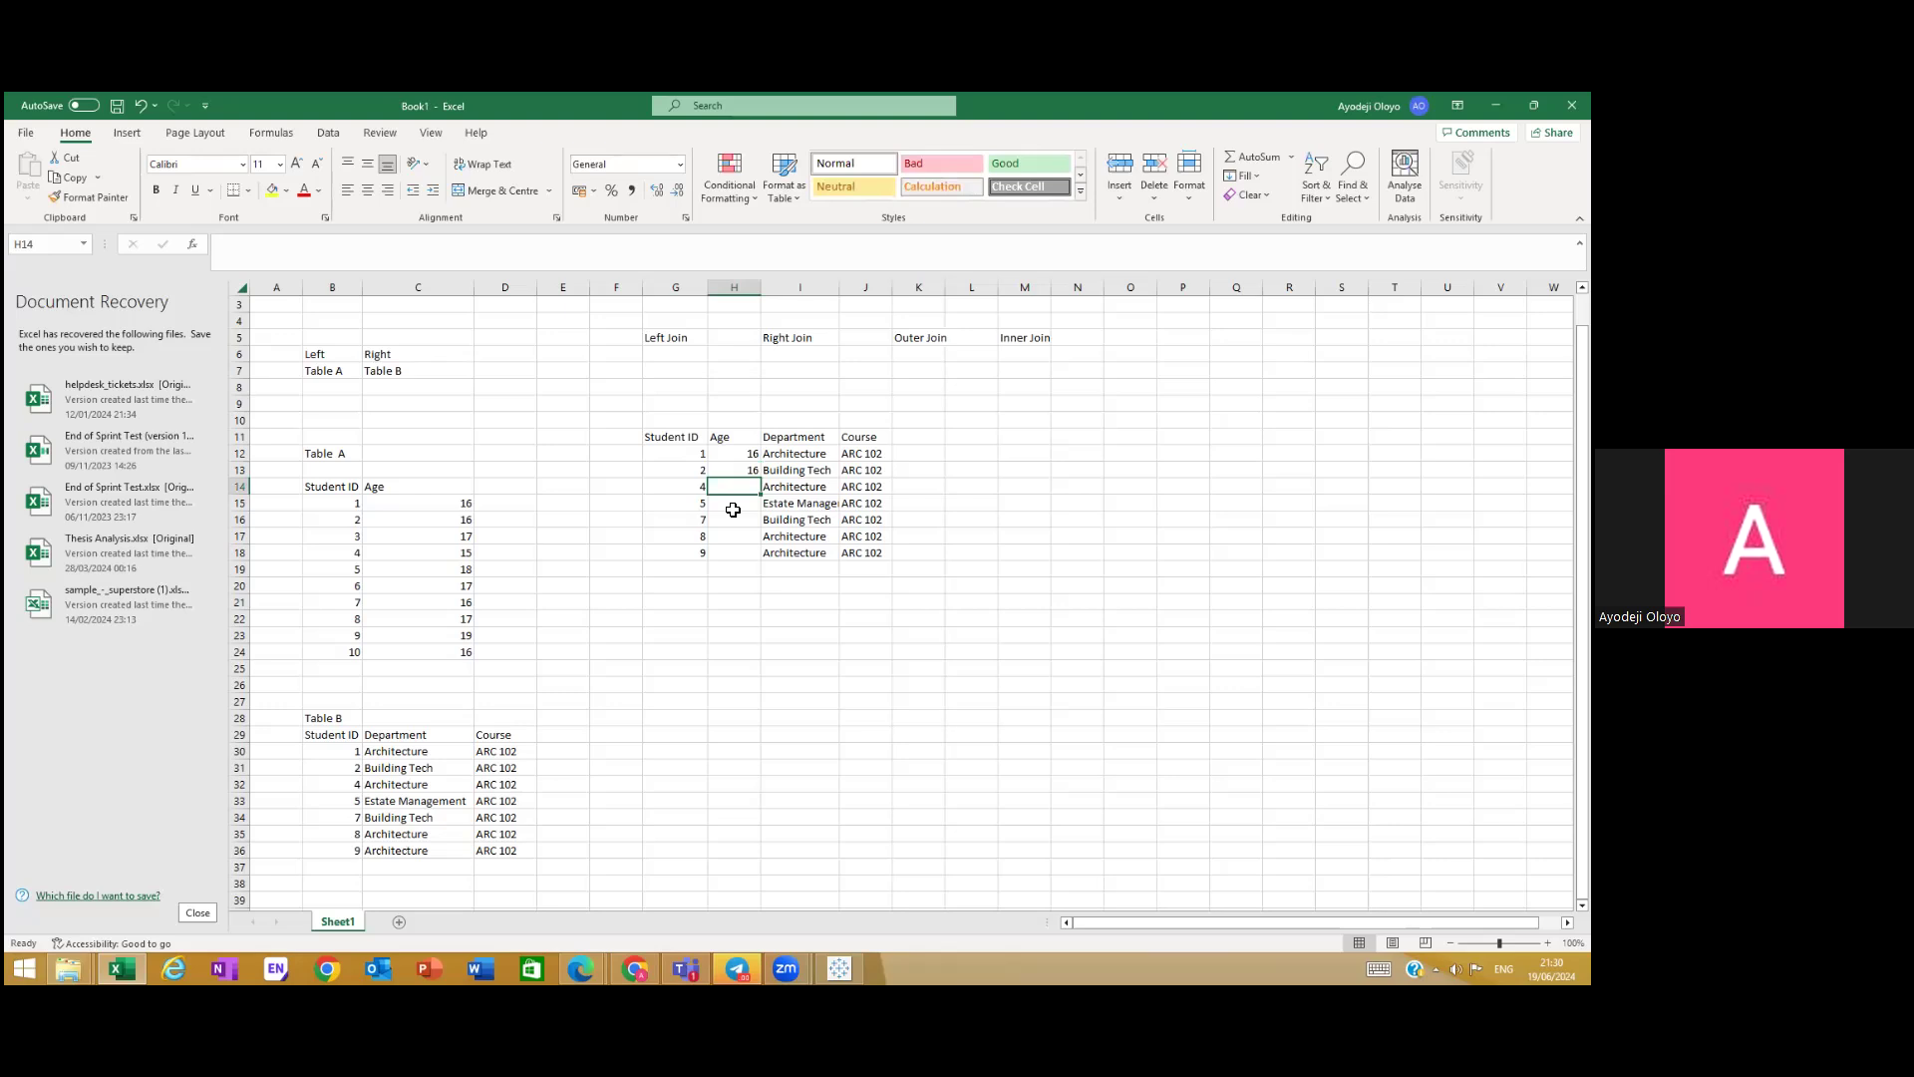
pyautogui.write('15')
pyautogui.press('Return')
pyautogui.write('18')
pyautogui.press('Return')
# Step: Enter the ages 16, 17 and 19 for students 7, 8 and 9 in H16:H18
pyautogui.write('1')
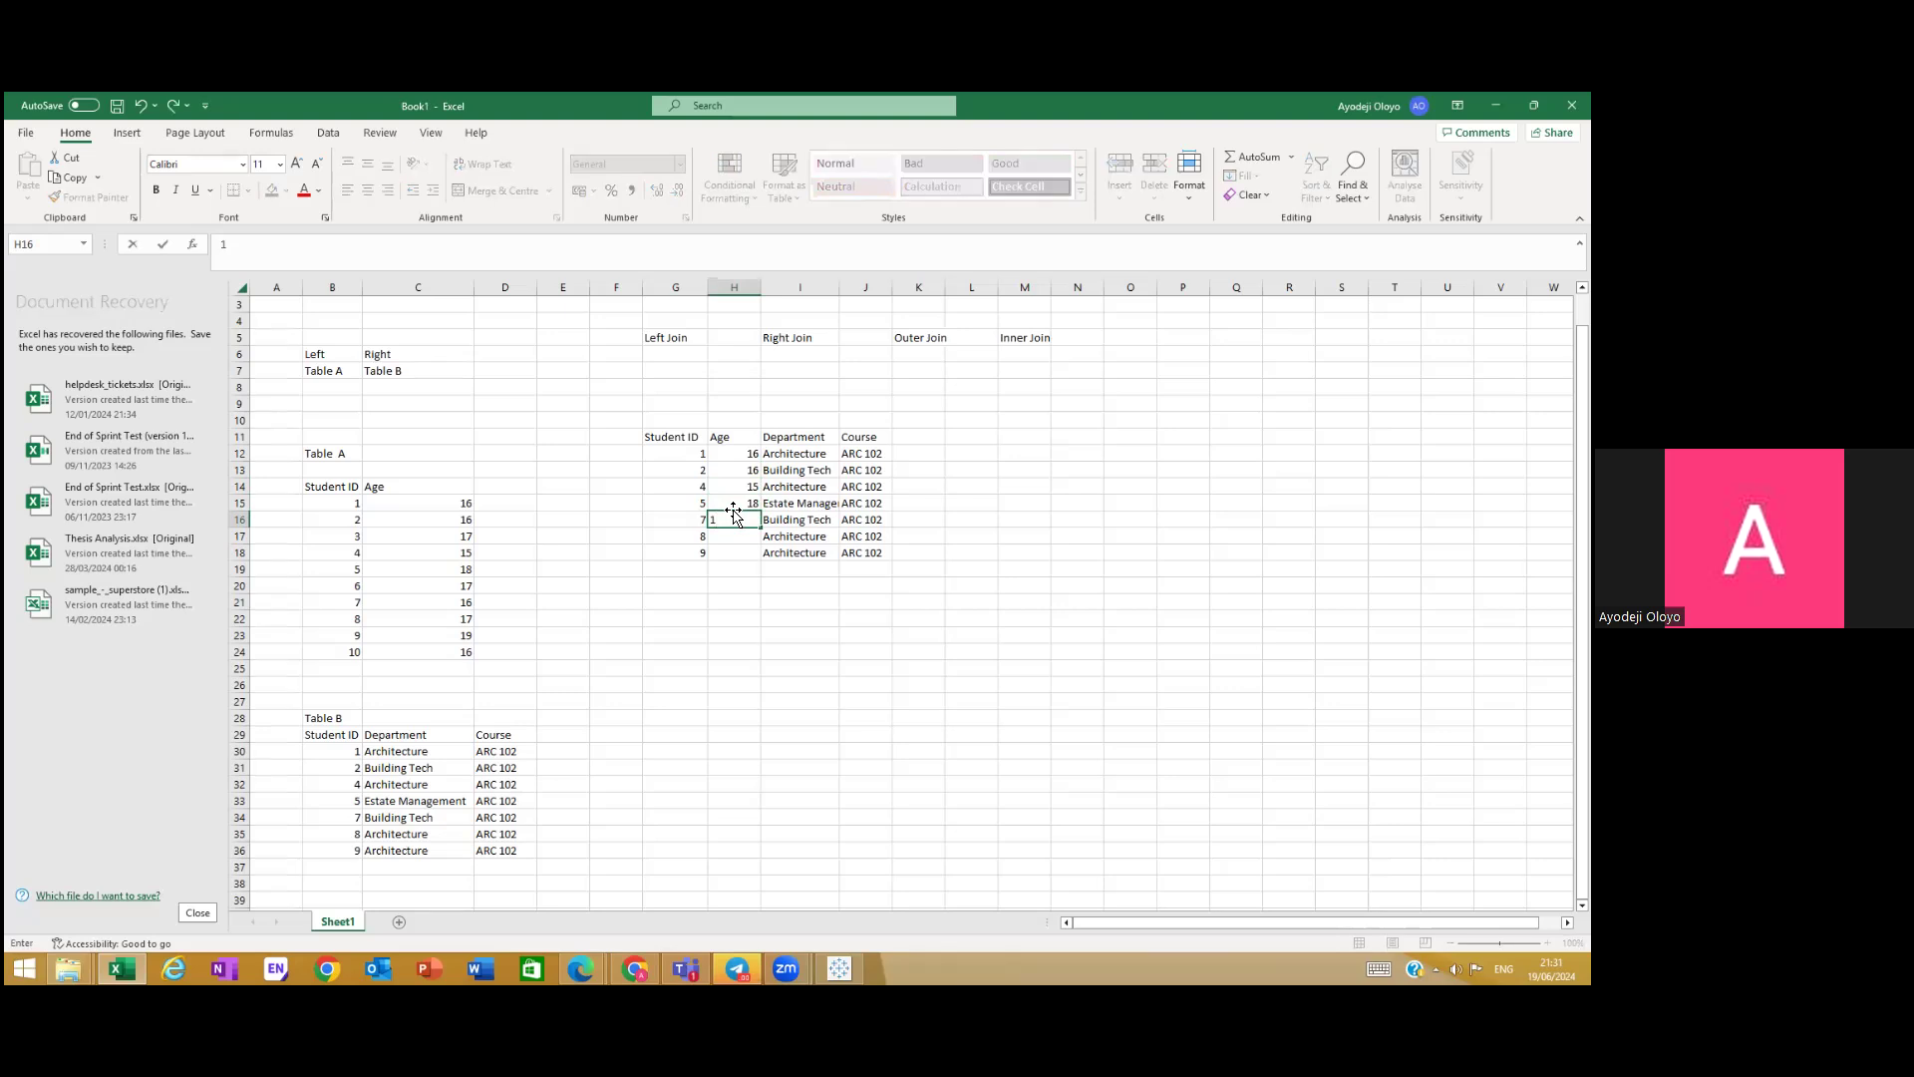
pyautogui.write('6')
pyautogui.press('Return')
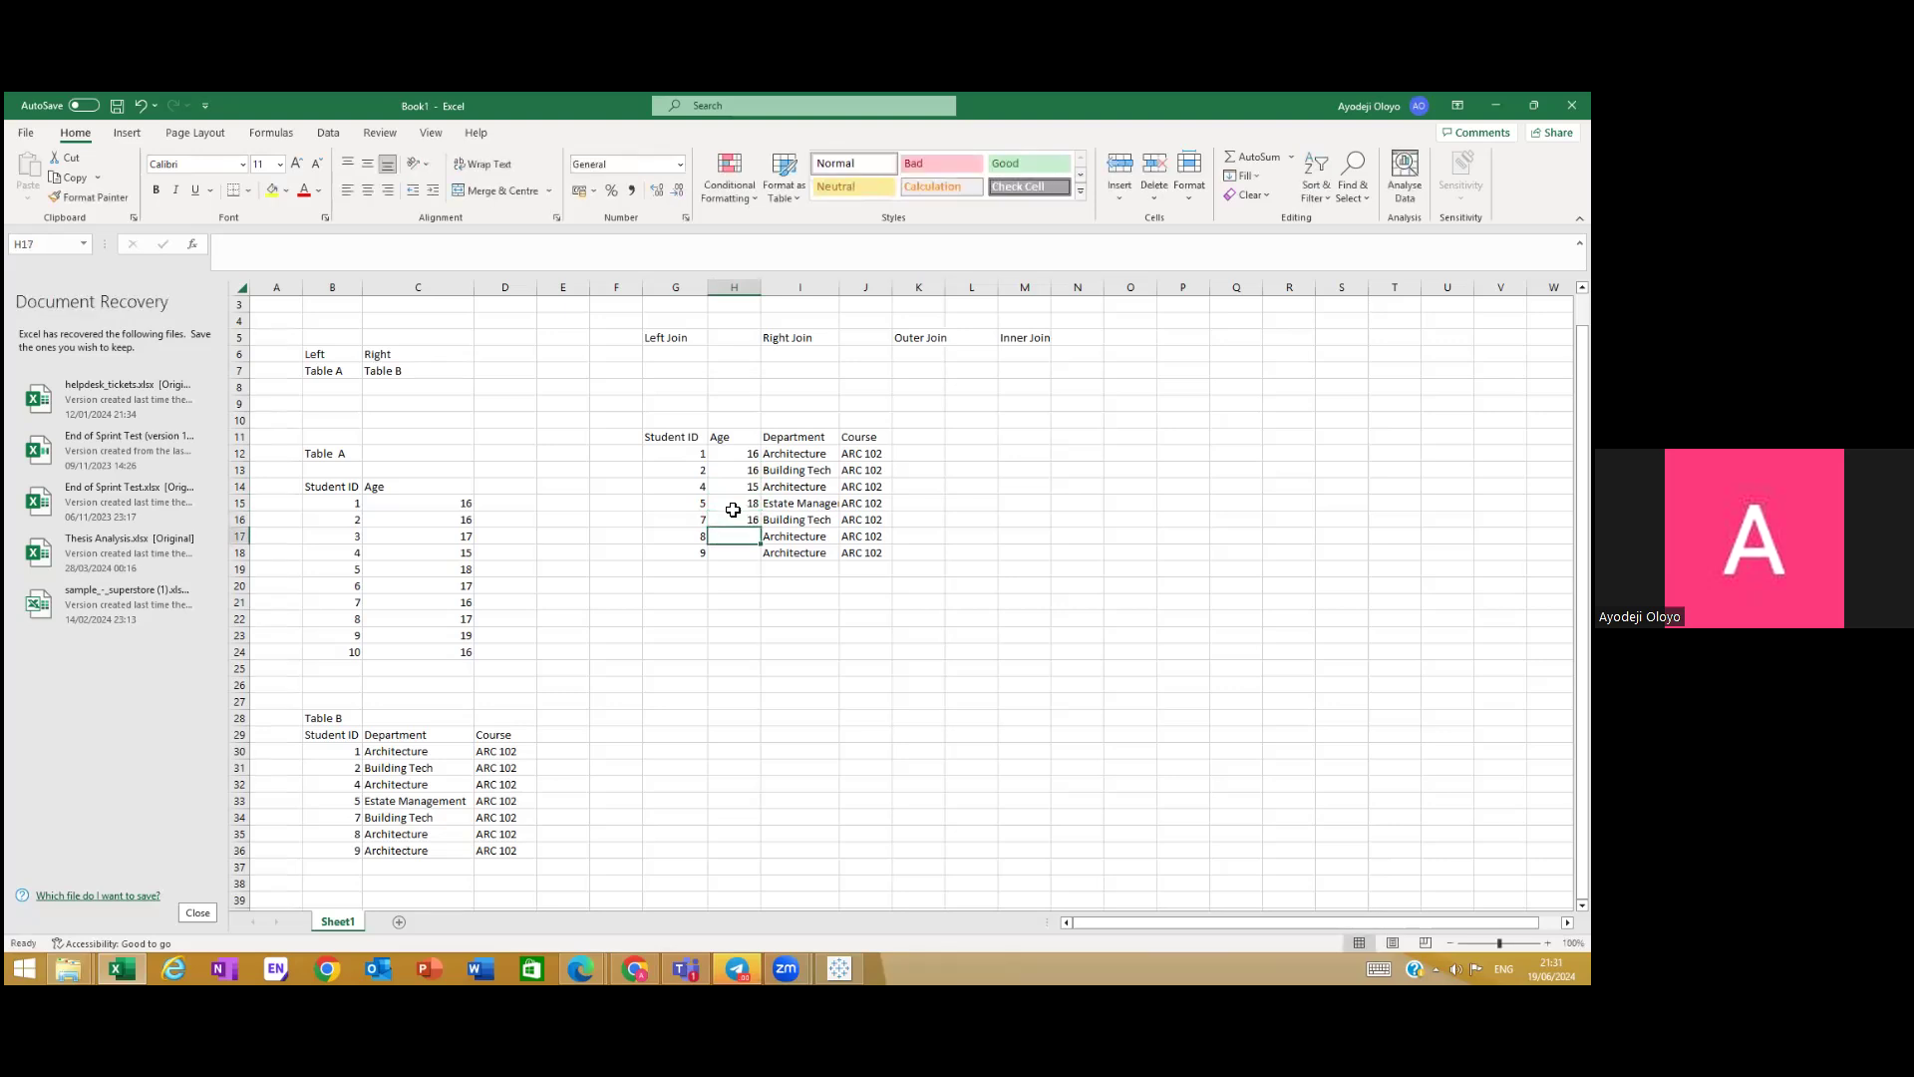
pyautogui.write('17')
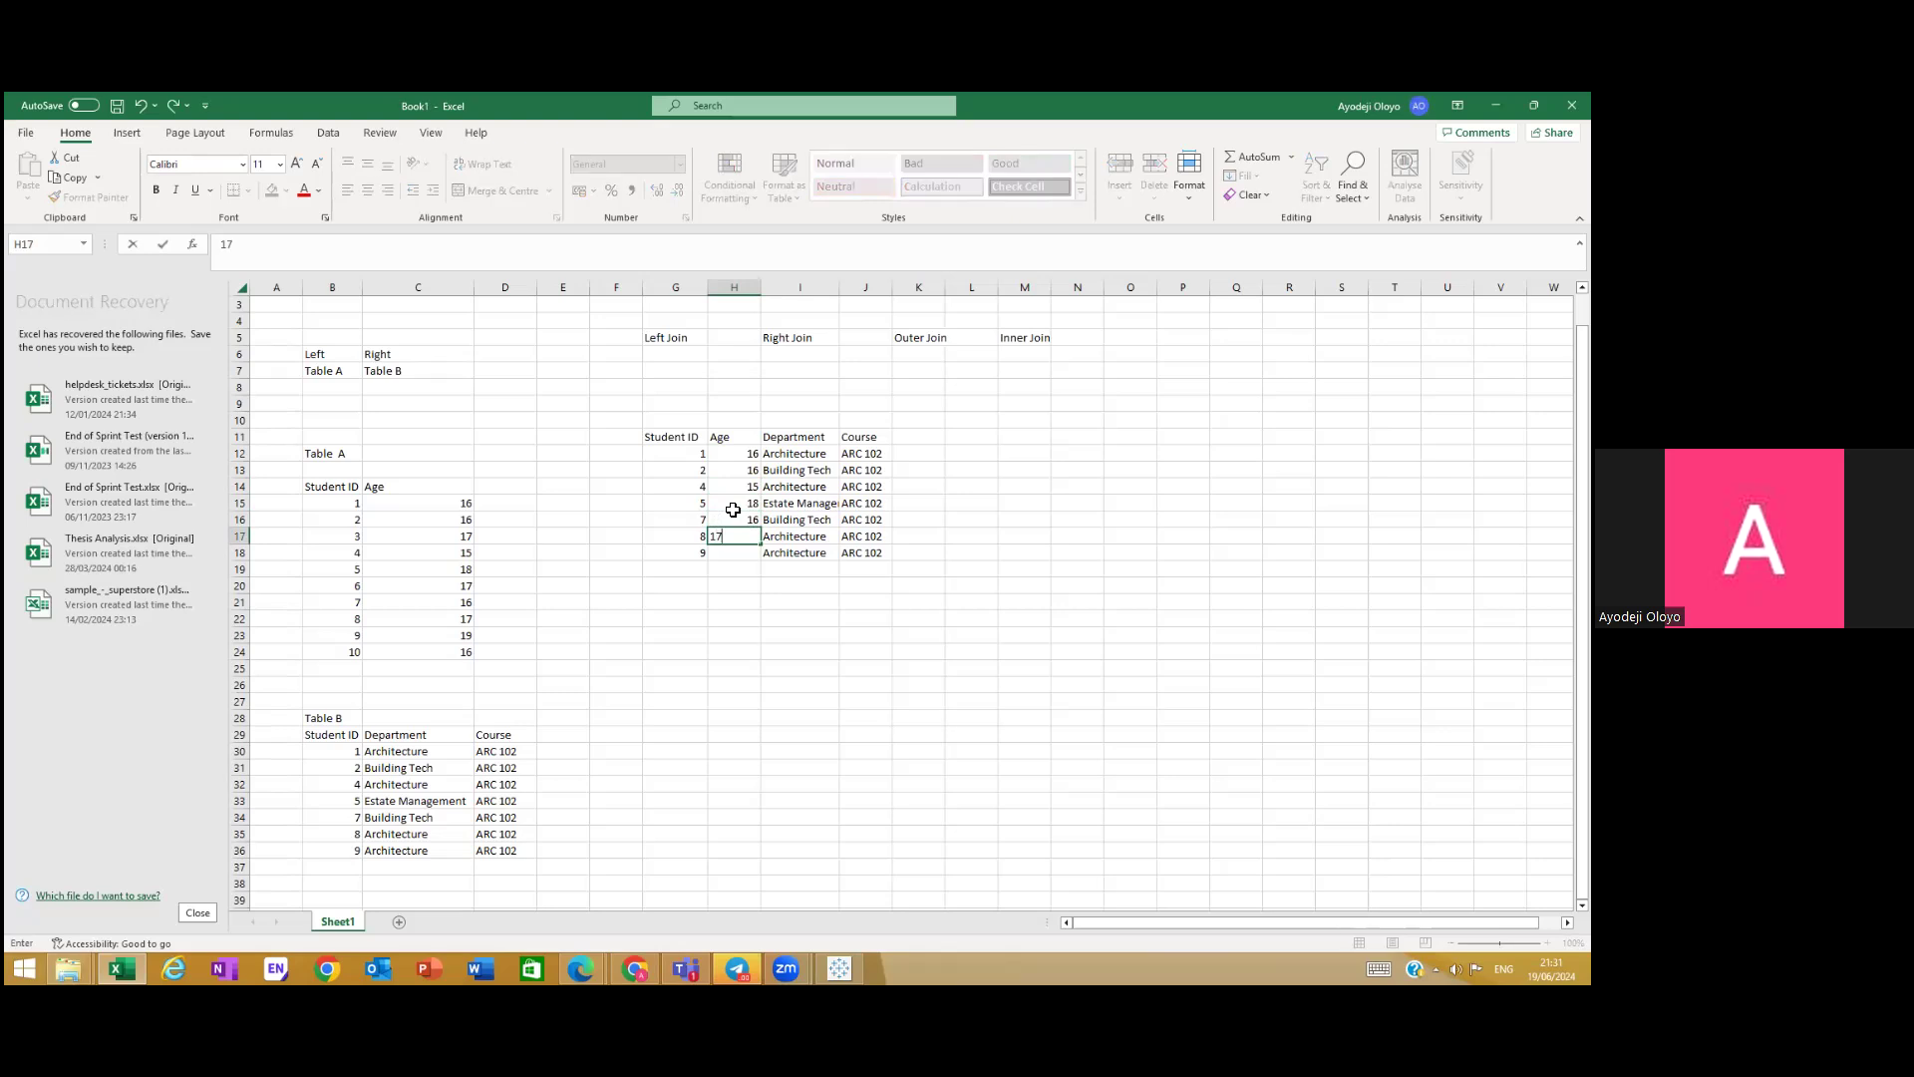
pyautogui.press('Return')
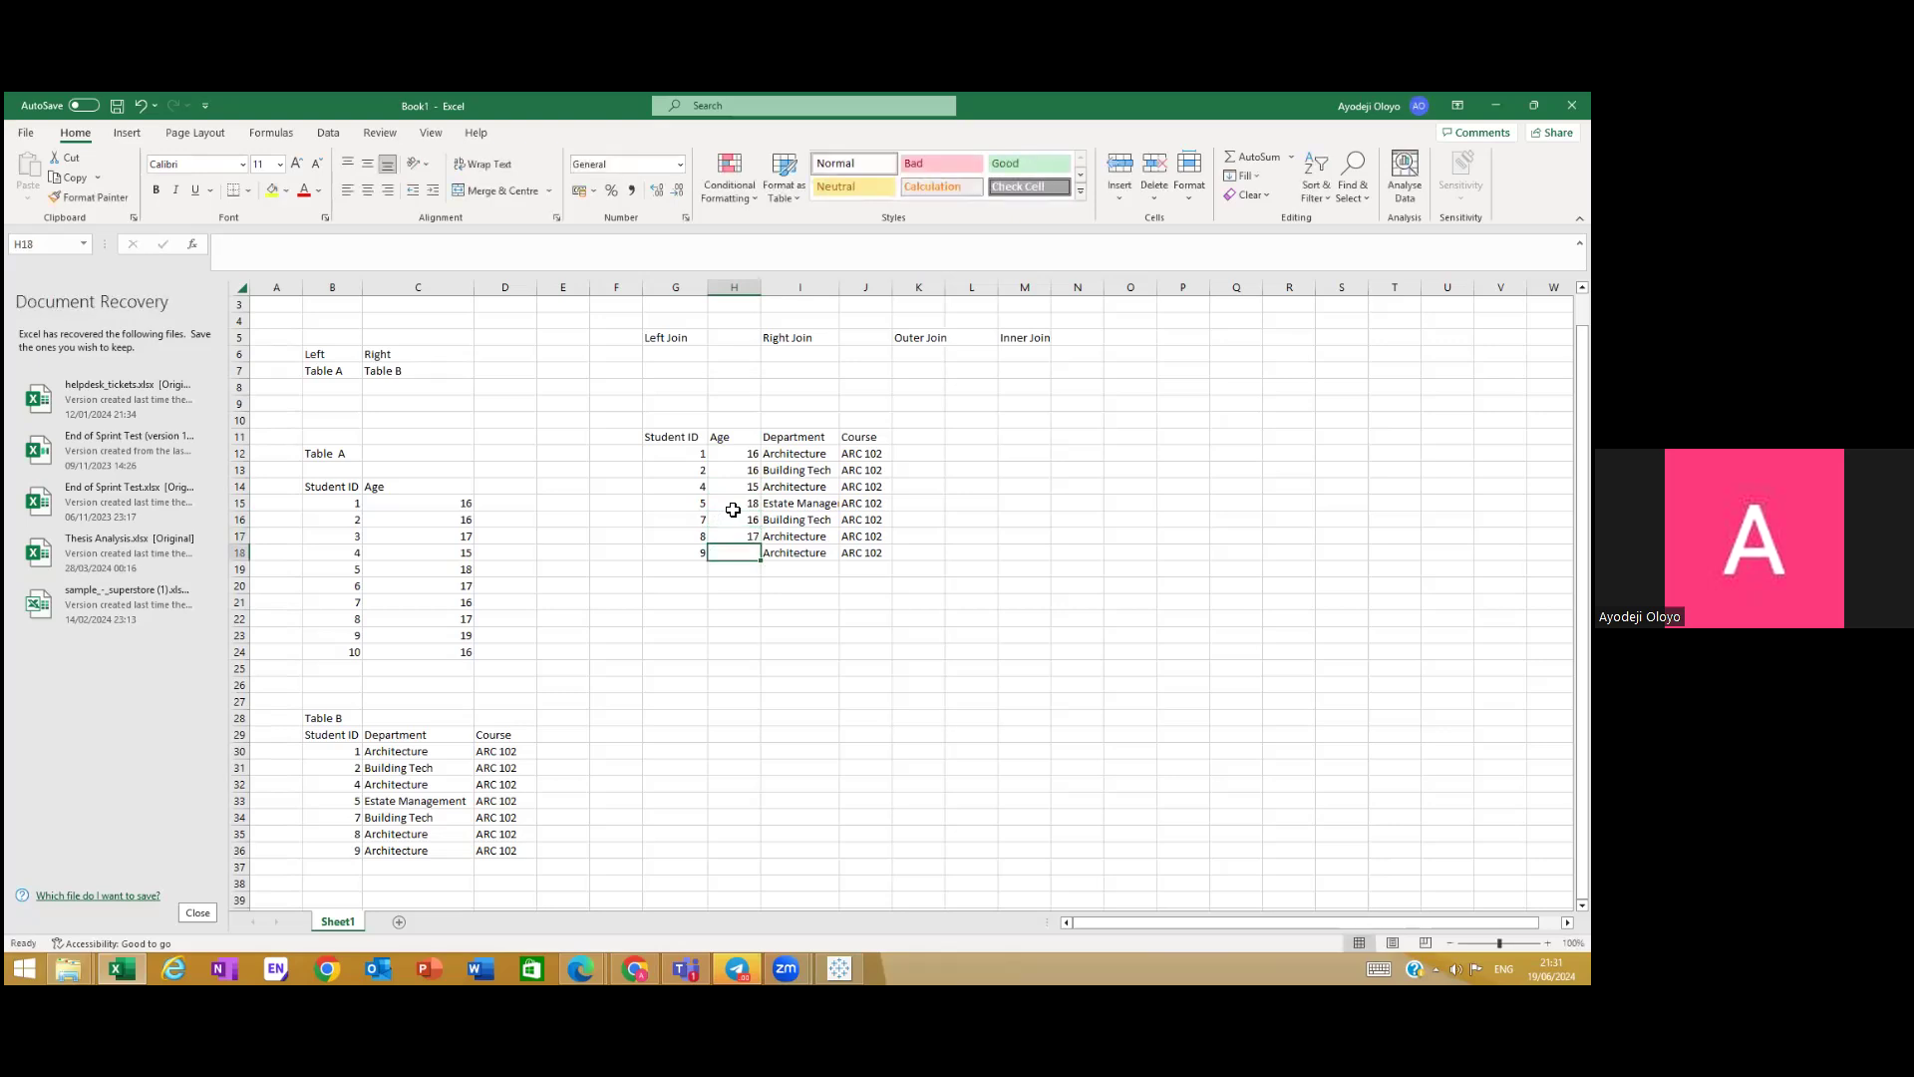
pyautogui.write('19')
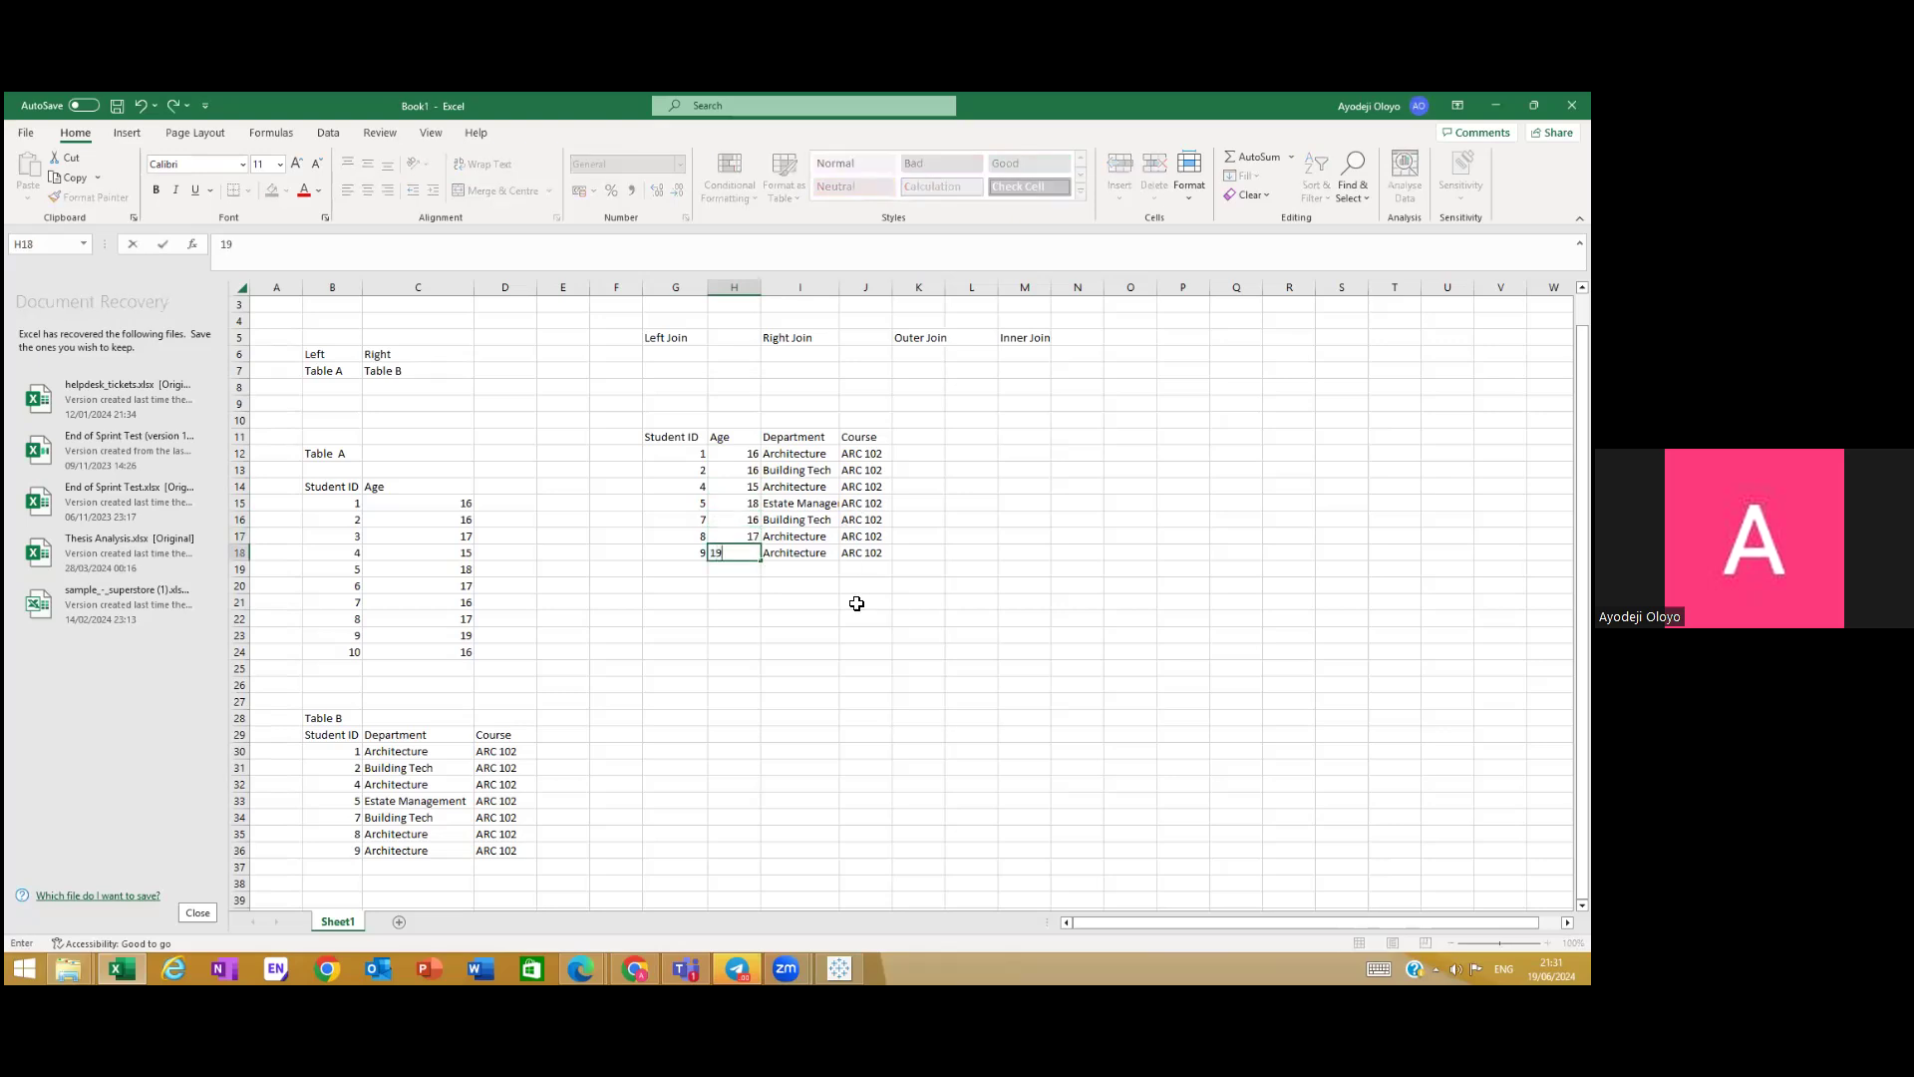
pyautogui.click(857, 603)
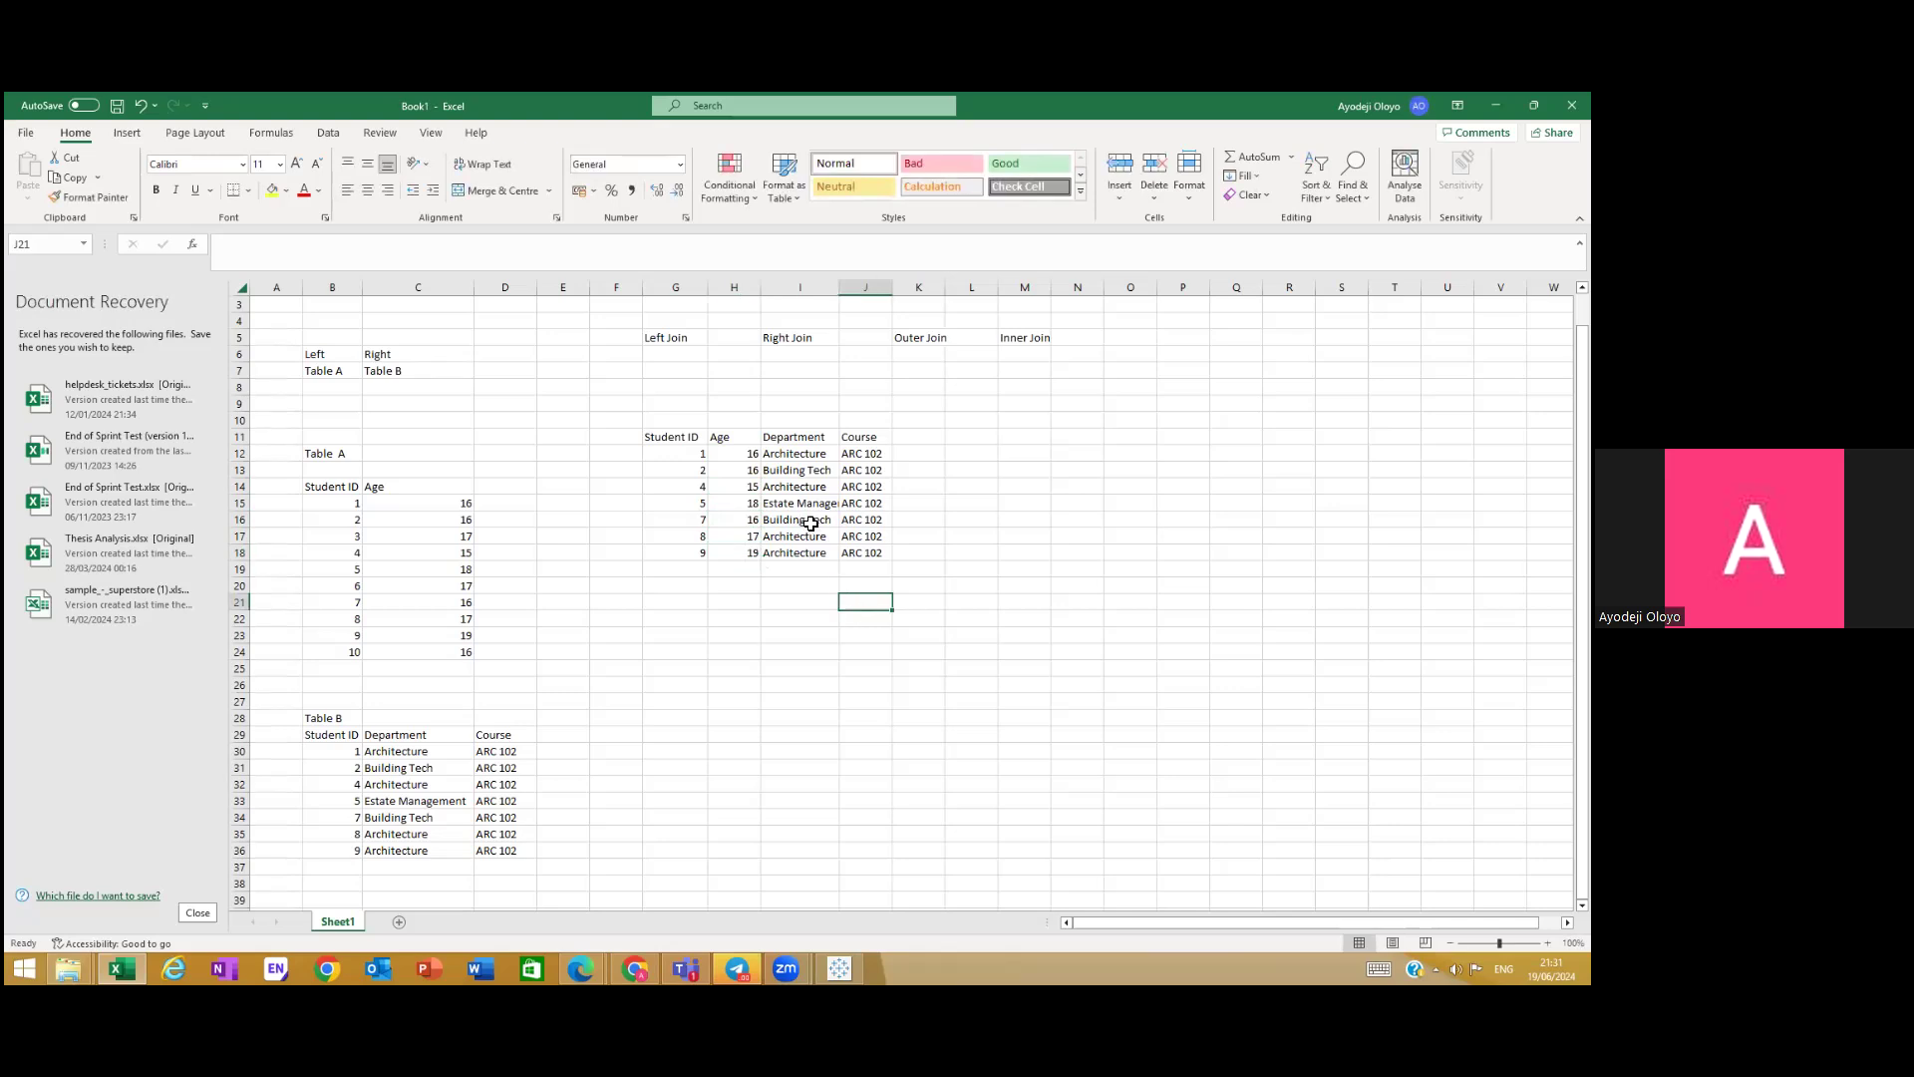
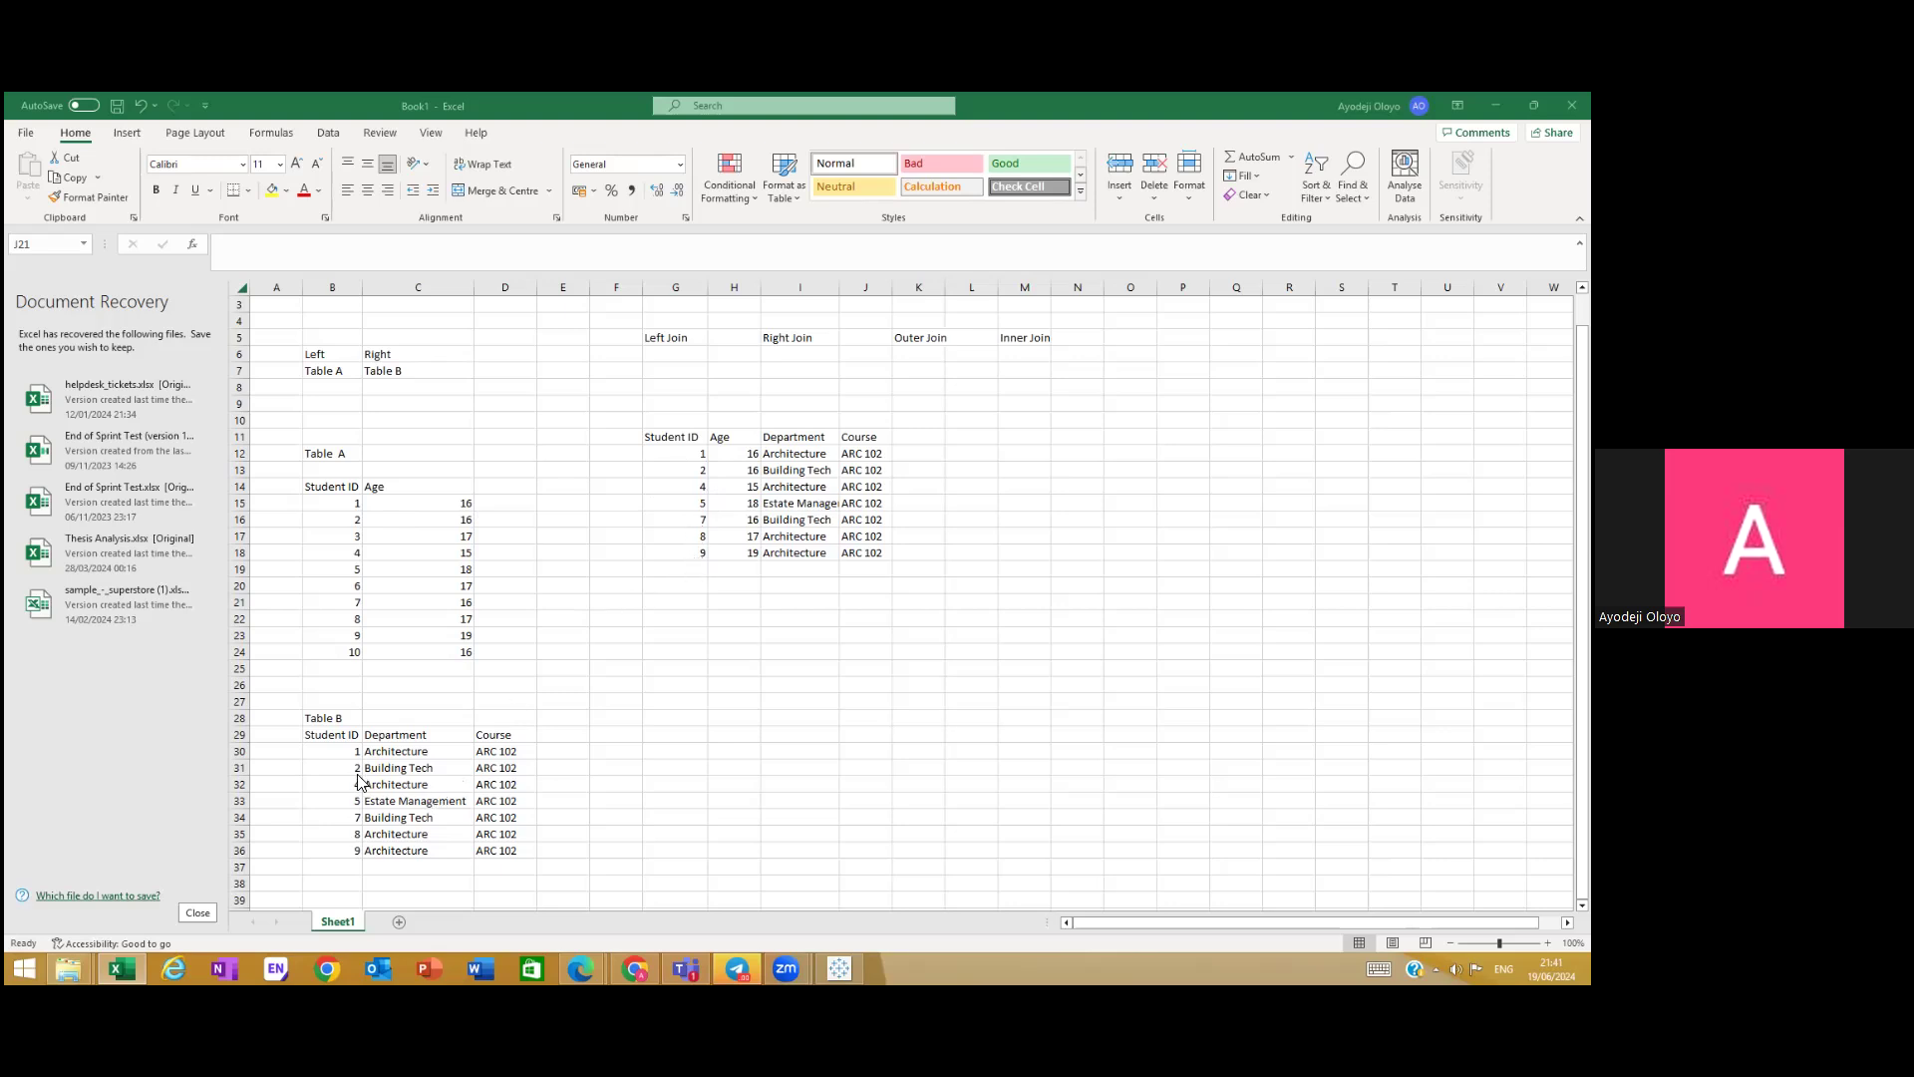
# Step: Add student IDs 11, 12 and 13 below Table B's existing rows in B37:B39
pyautogui.click(342, 866)
pyautogui.write('11')
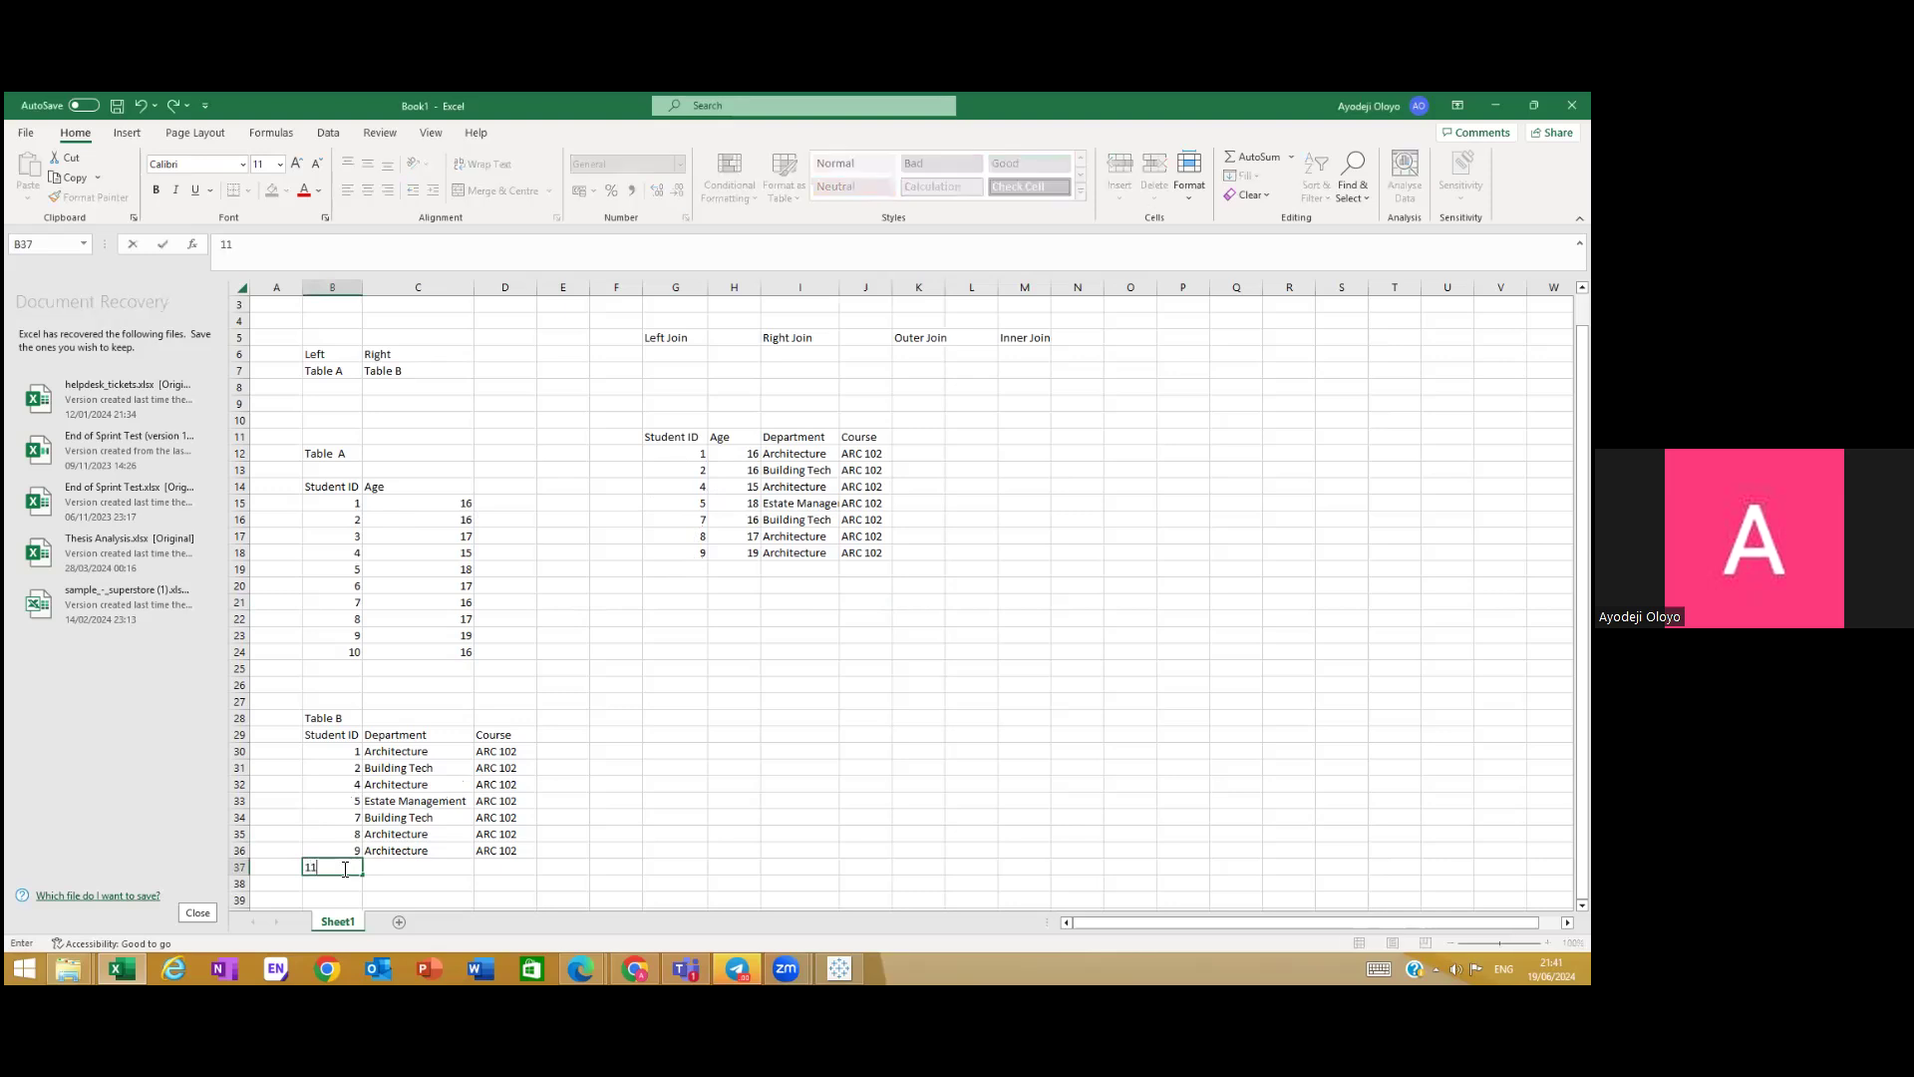
pyautogui.press('Return')
pyautogui.write('12')
pyautogui.press('Return')
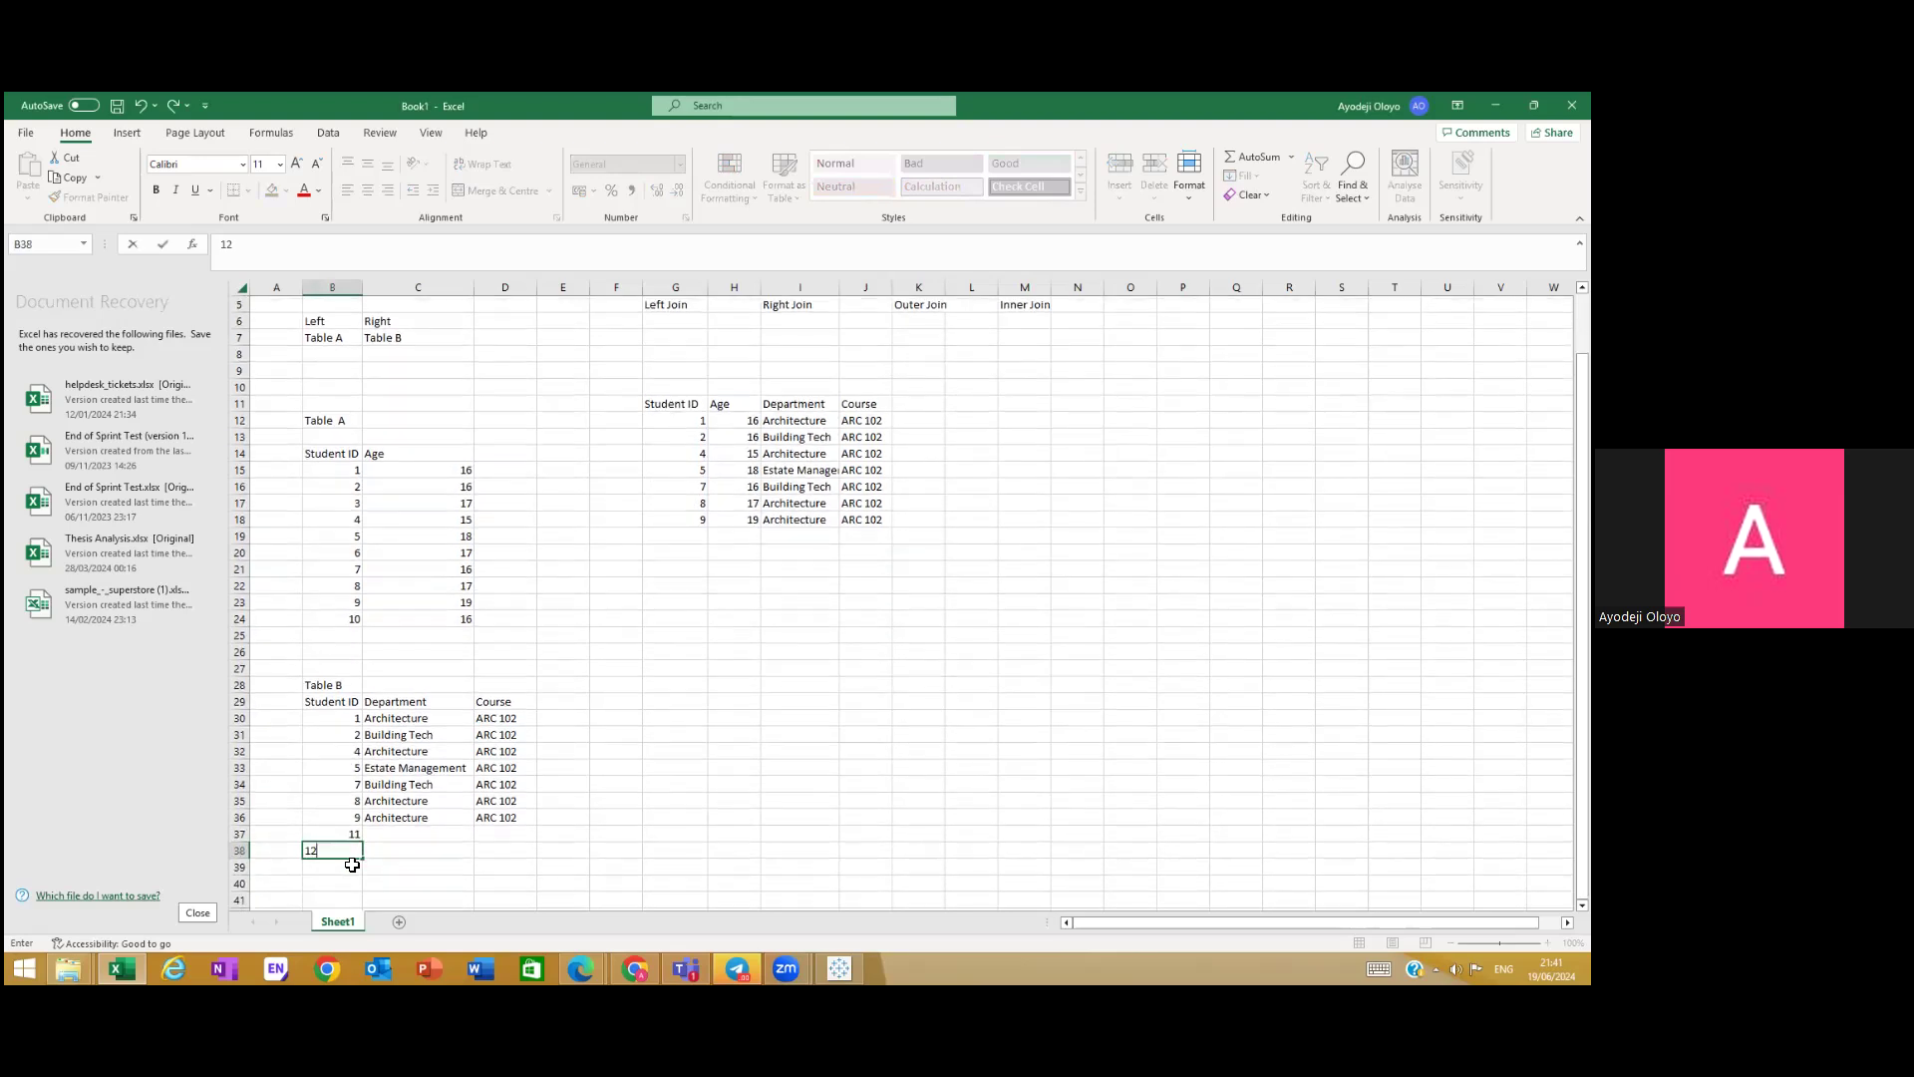
pyautogui.write('13')
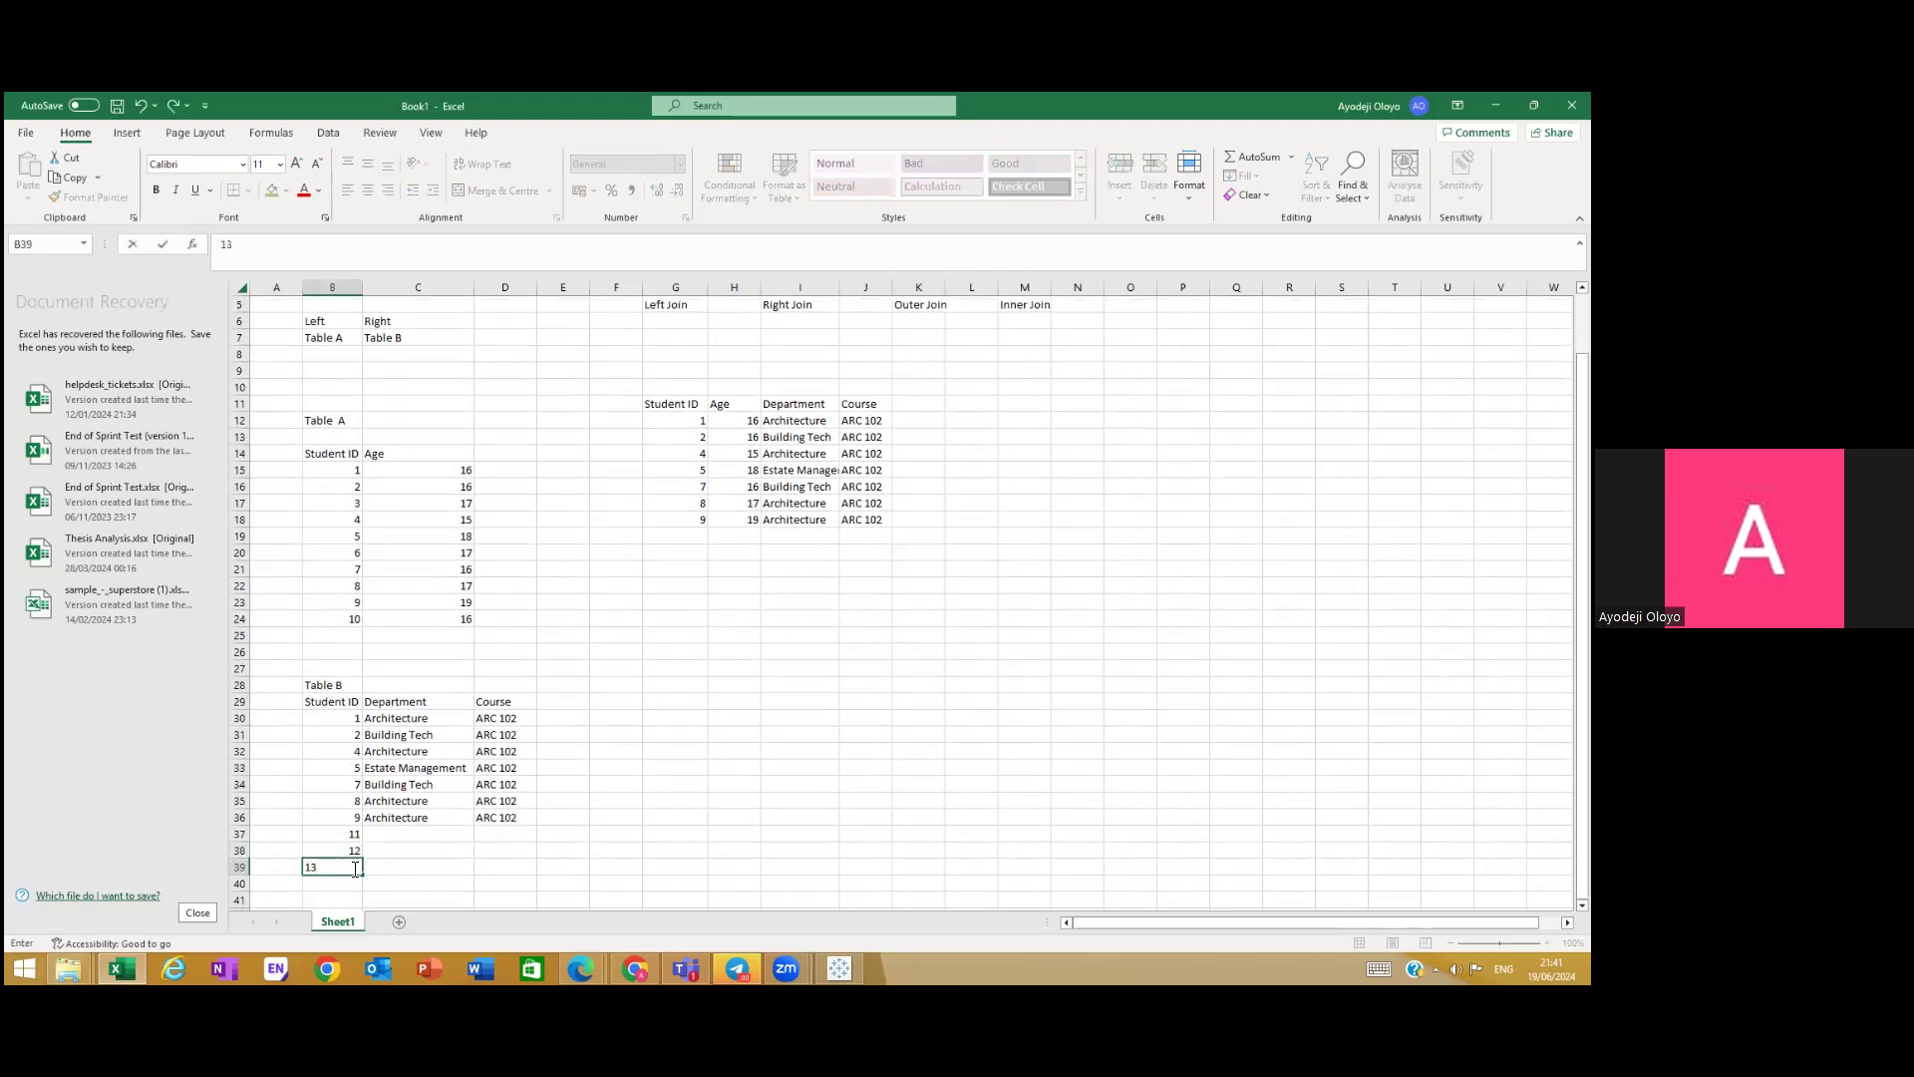
pyautogui.click(397, 864)
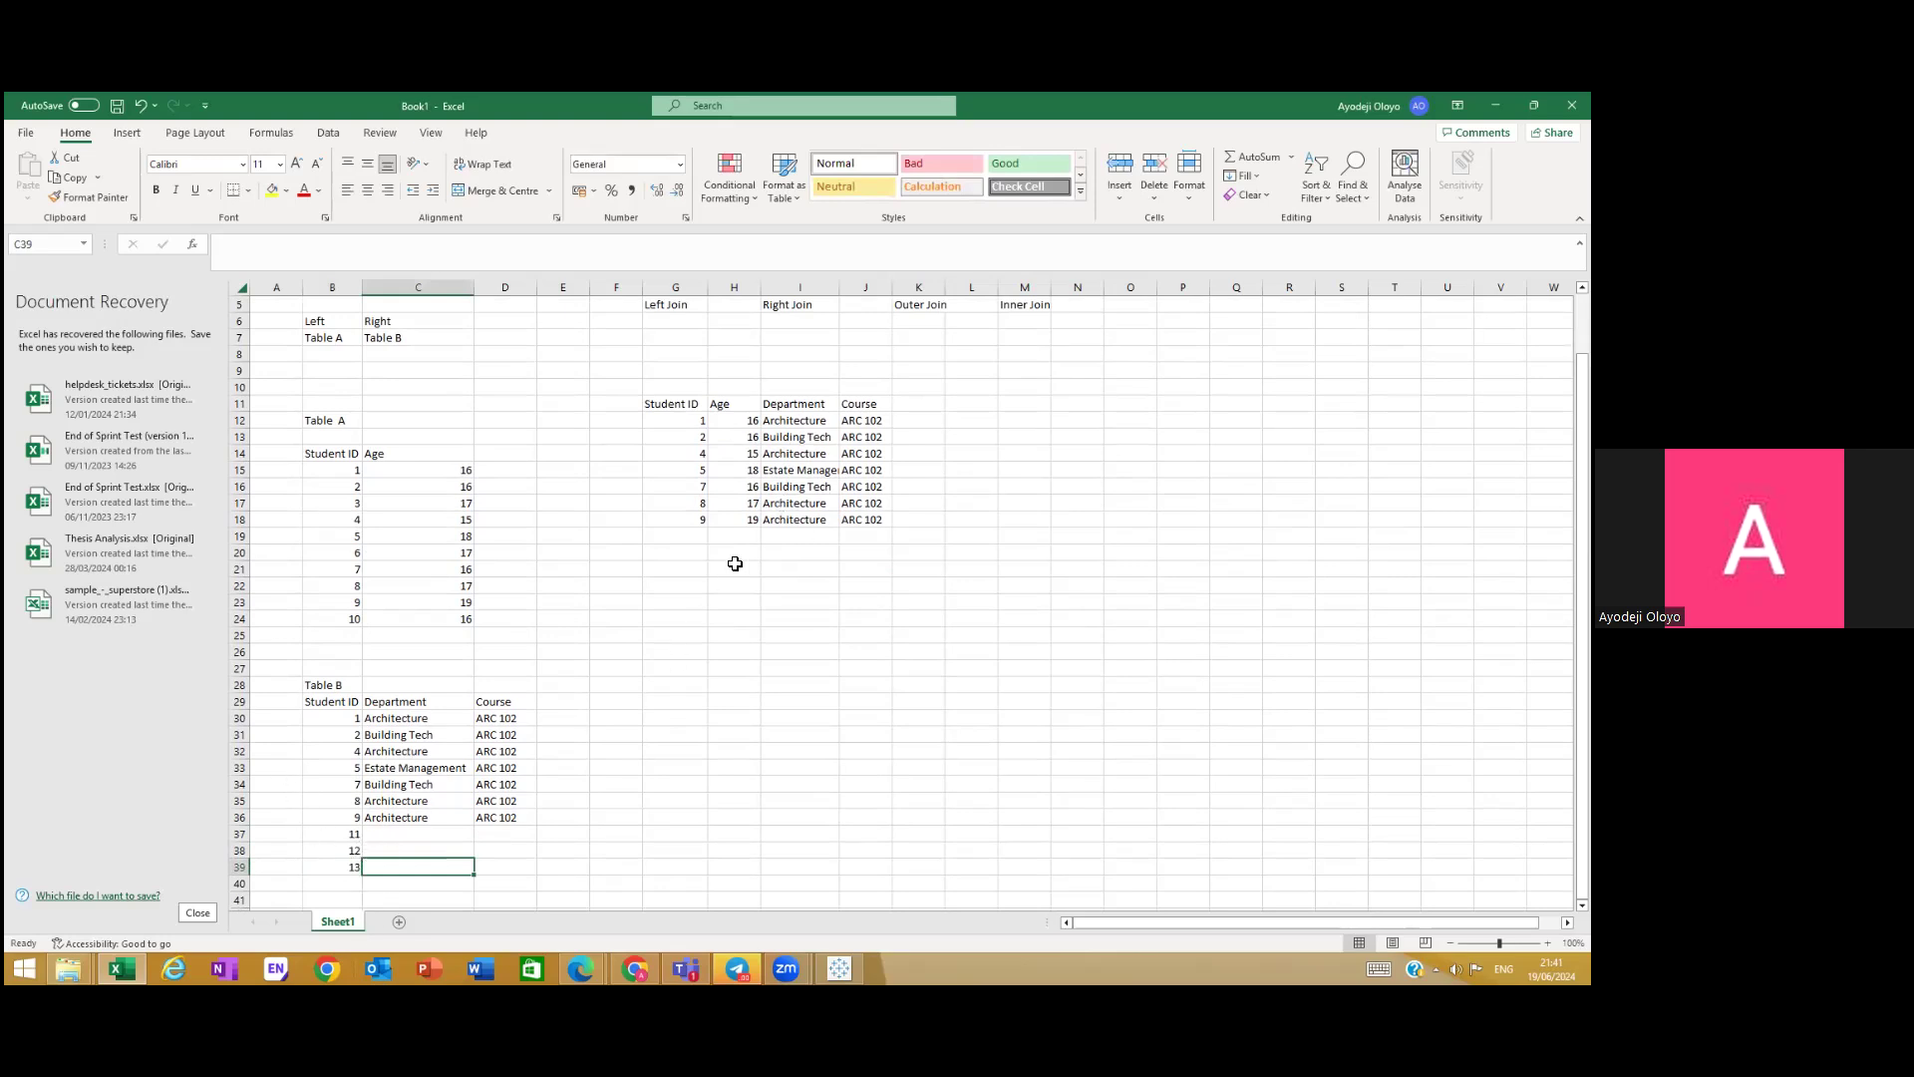
# Step: Add student IDs 11, 12 and 13 to the result table in G19:G21
pyautogui.write('11')
pyautogui.click(677, 551)
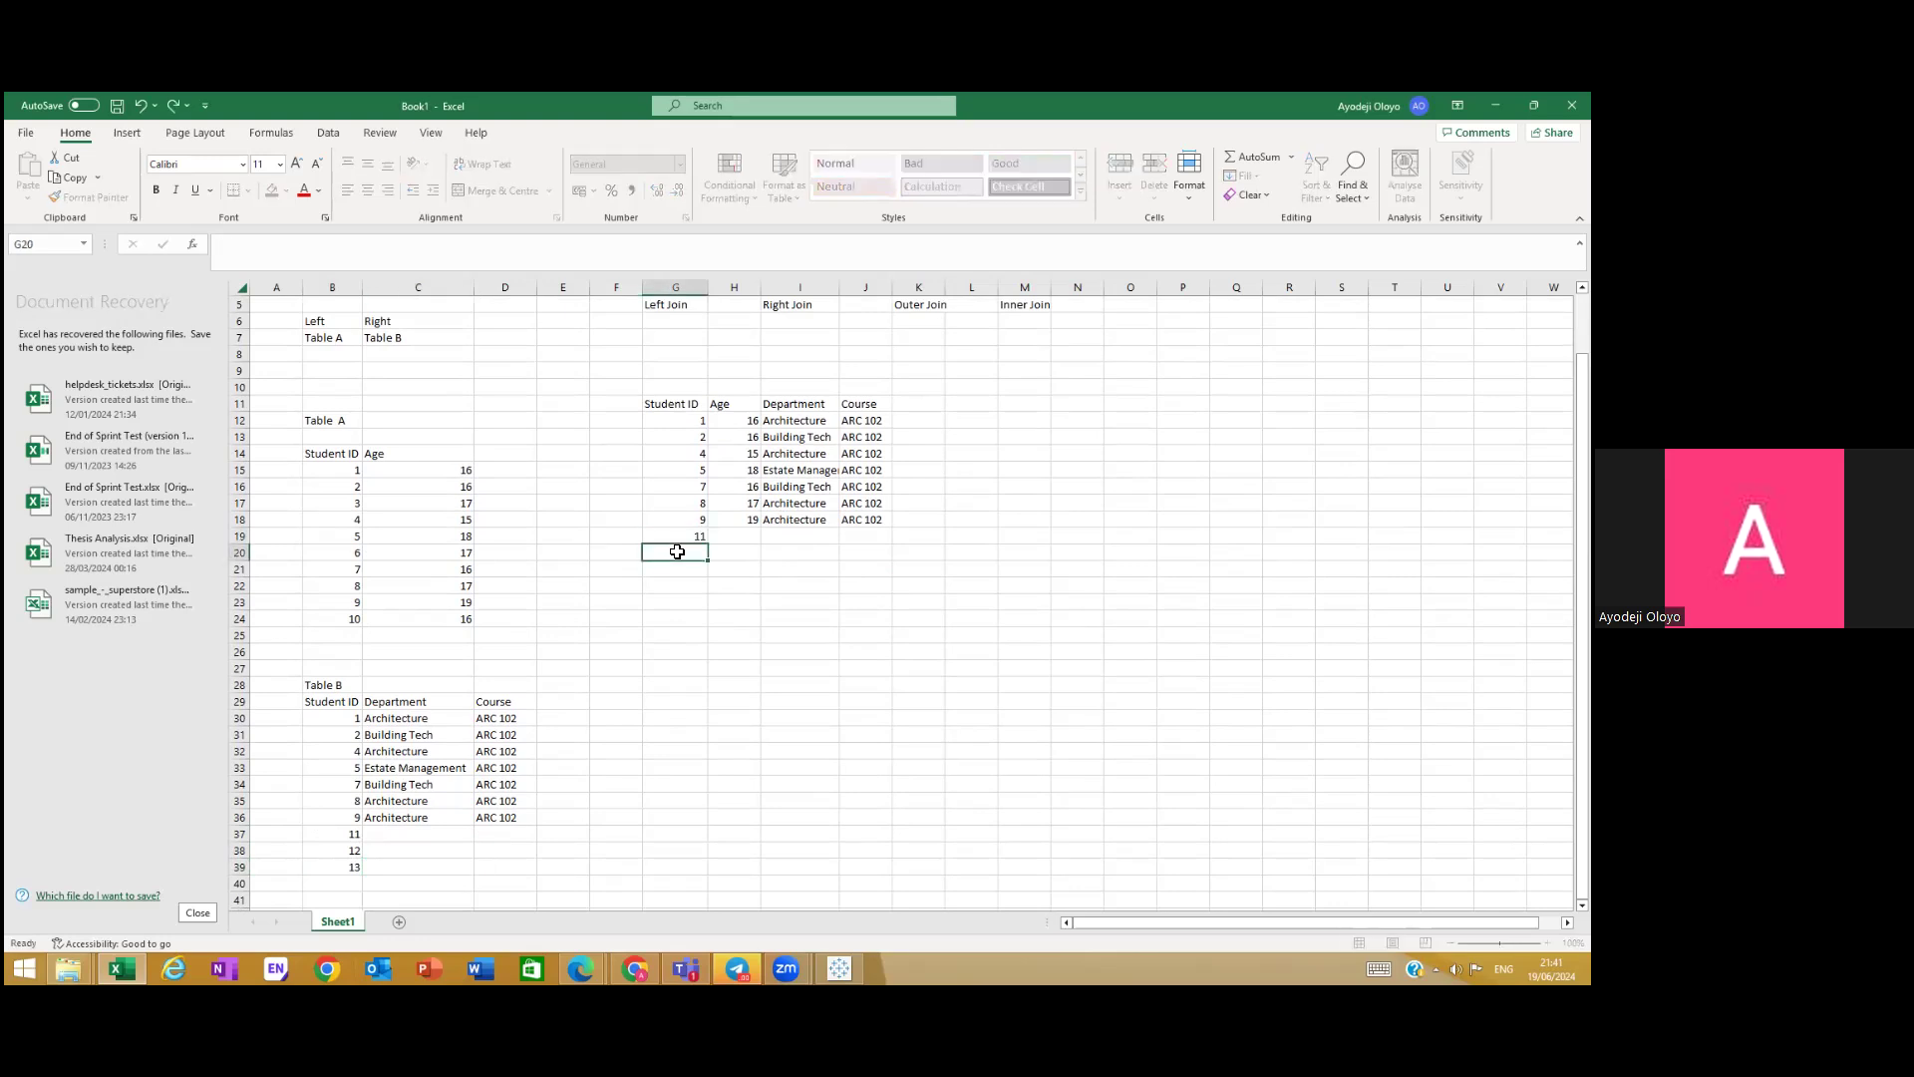
pyautogui.write('12')
pyautogui.click(684, 570)
pyautogui.write('13')
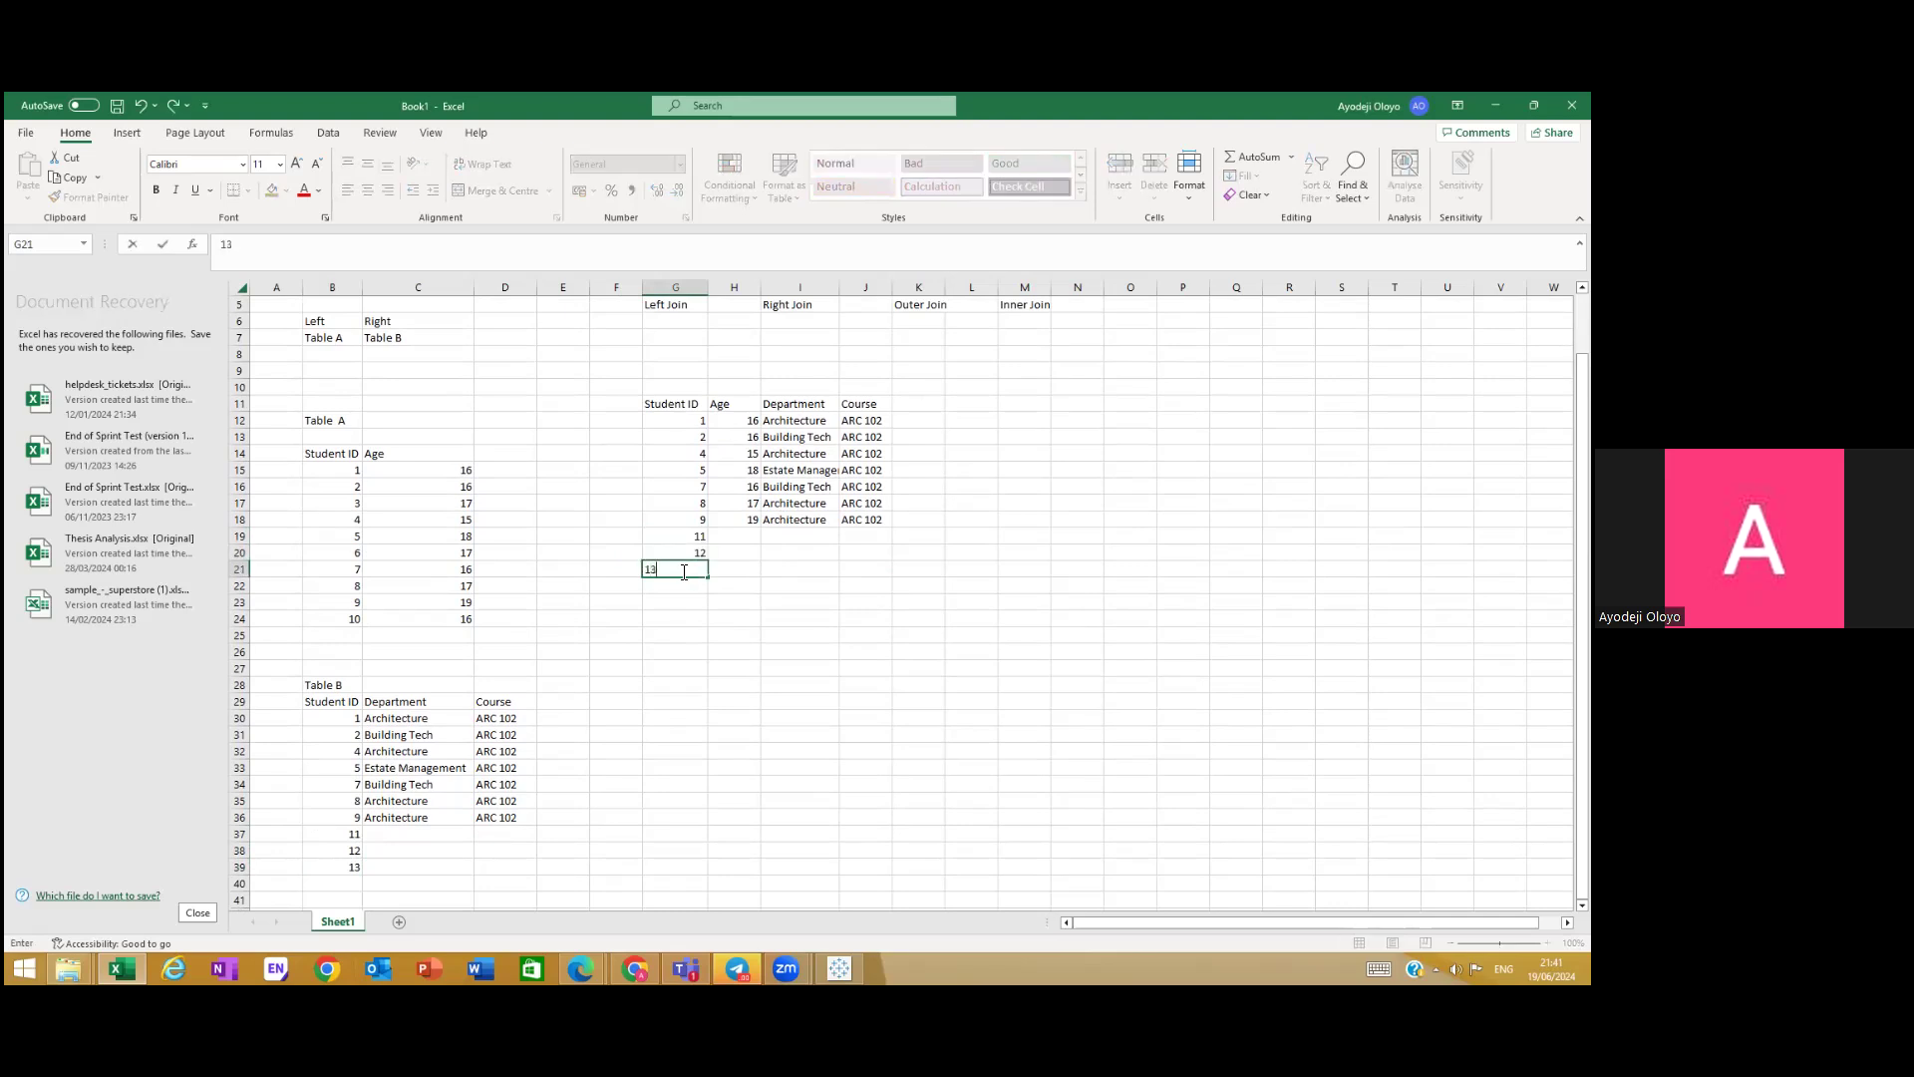
pyautogui.click(684, 602)
pyautogui.scroll(2, 771, 548)
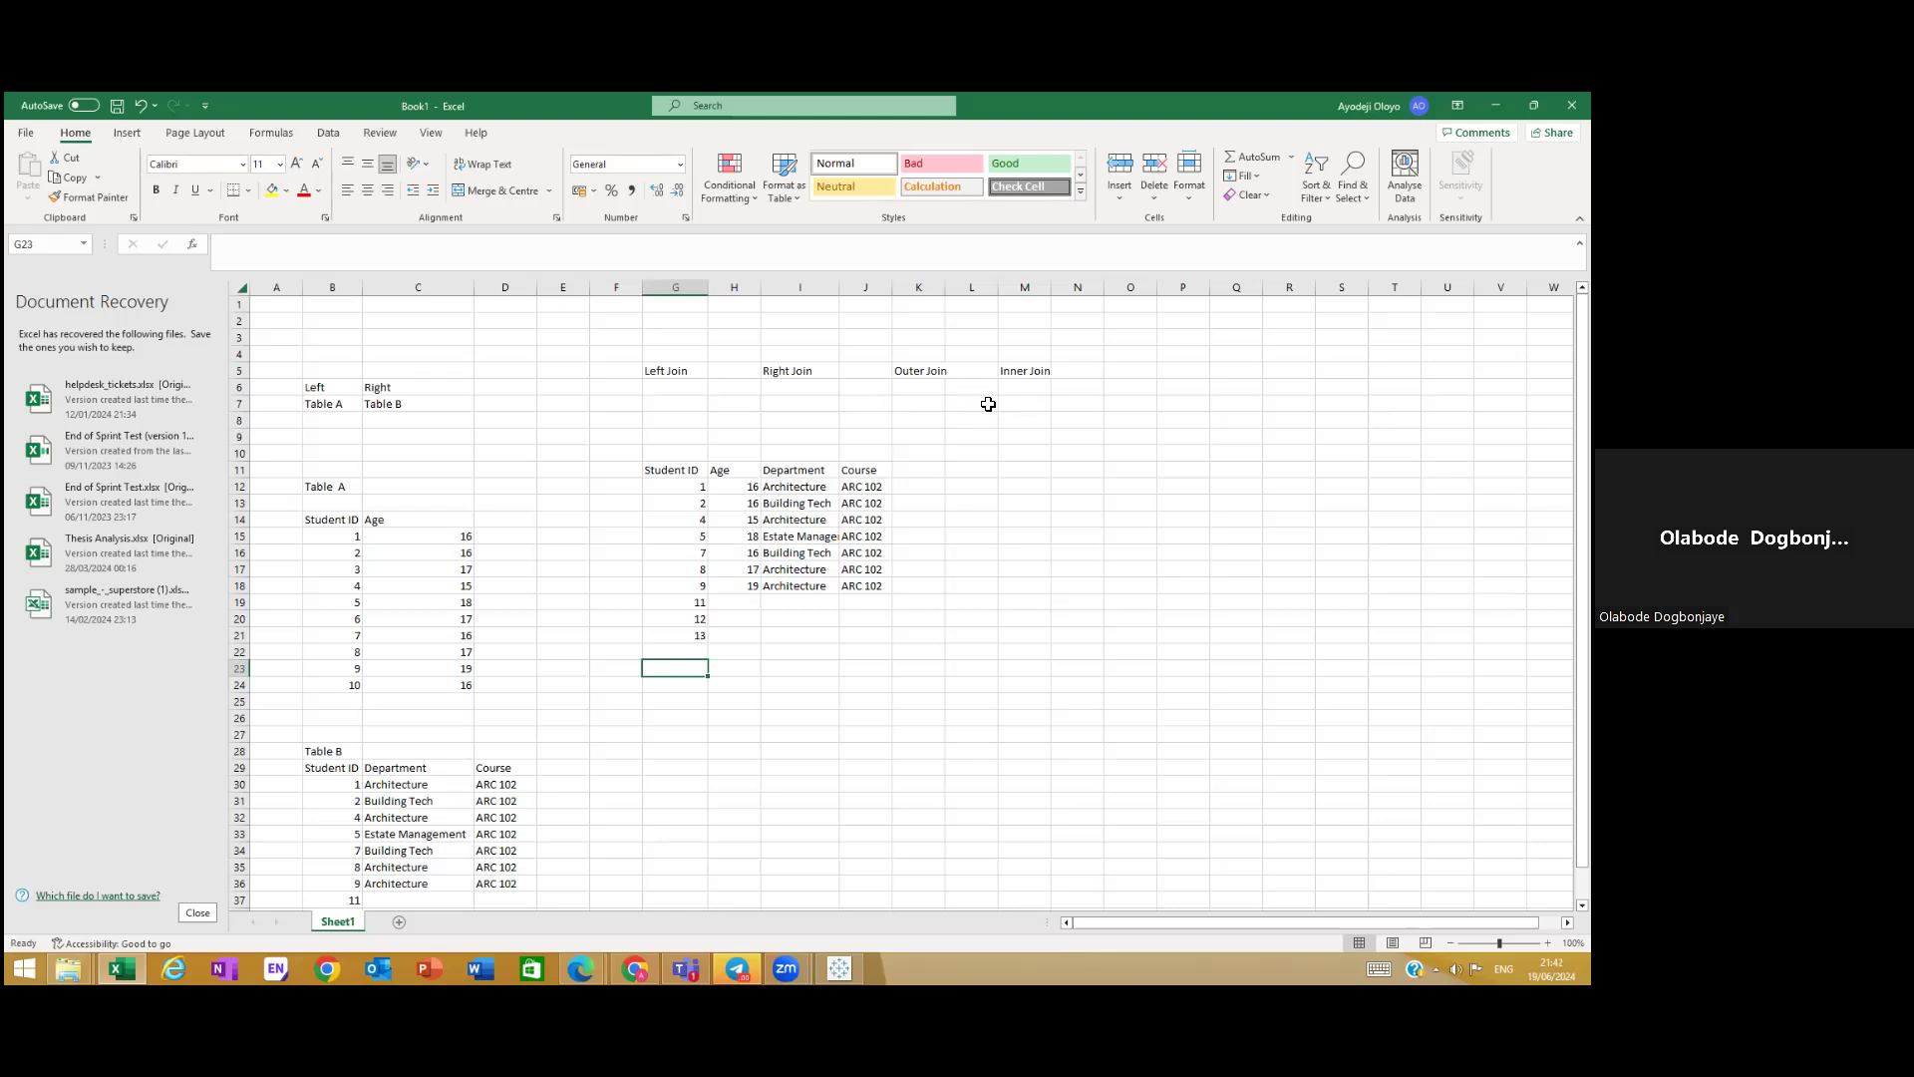
pyautogui.click(697, 604)
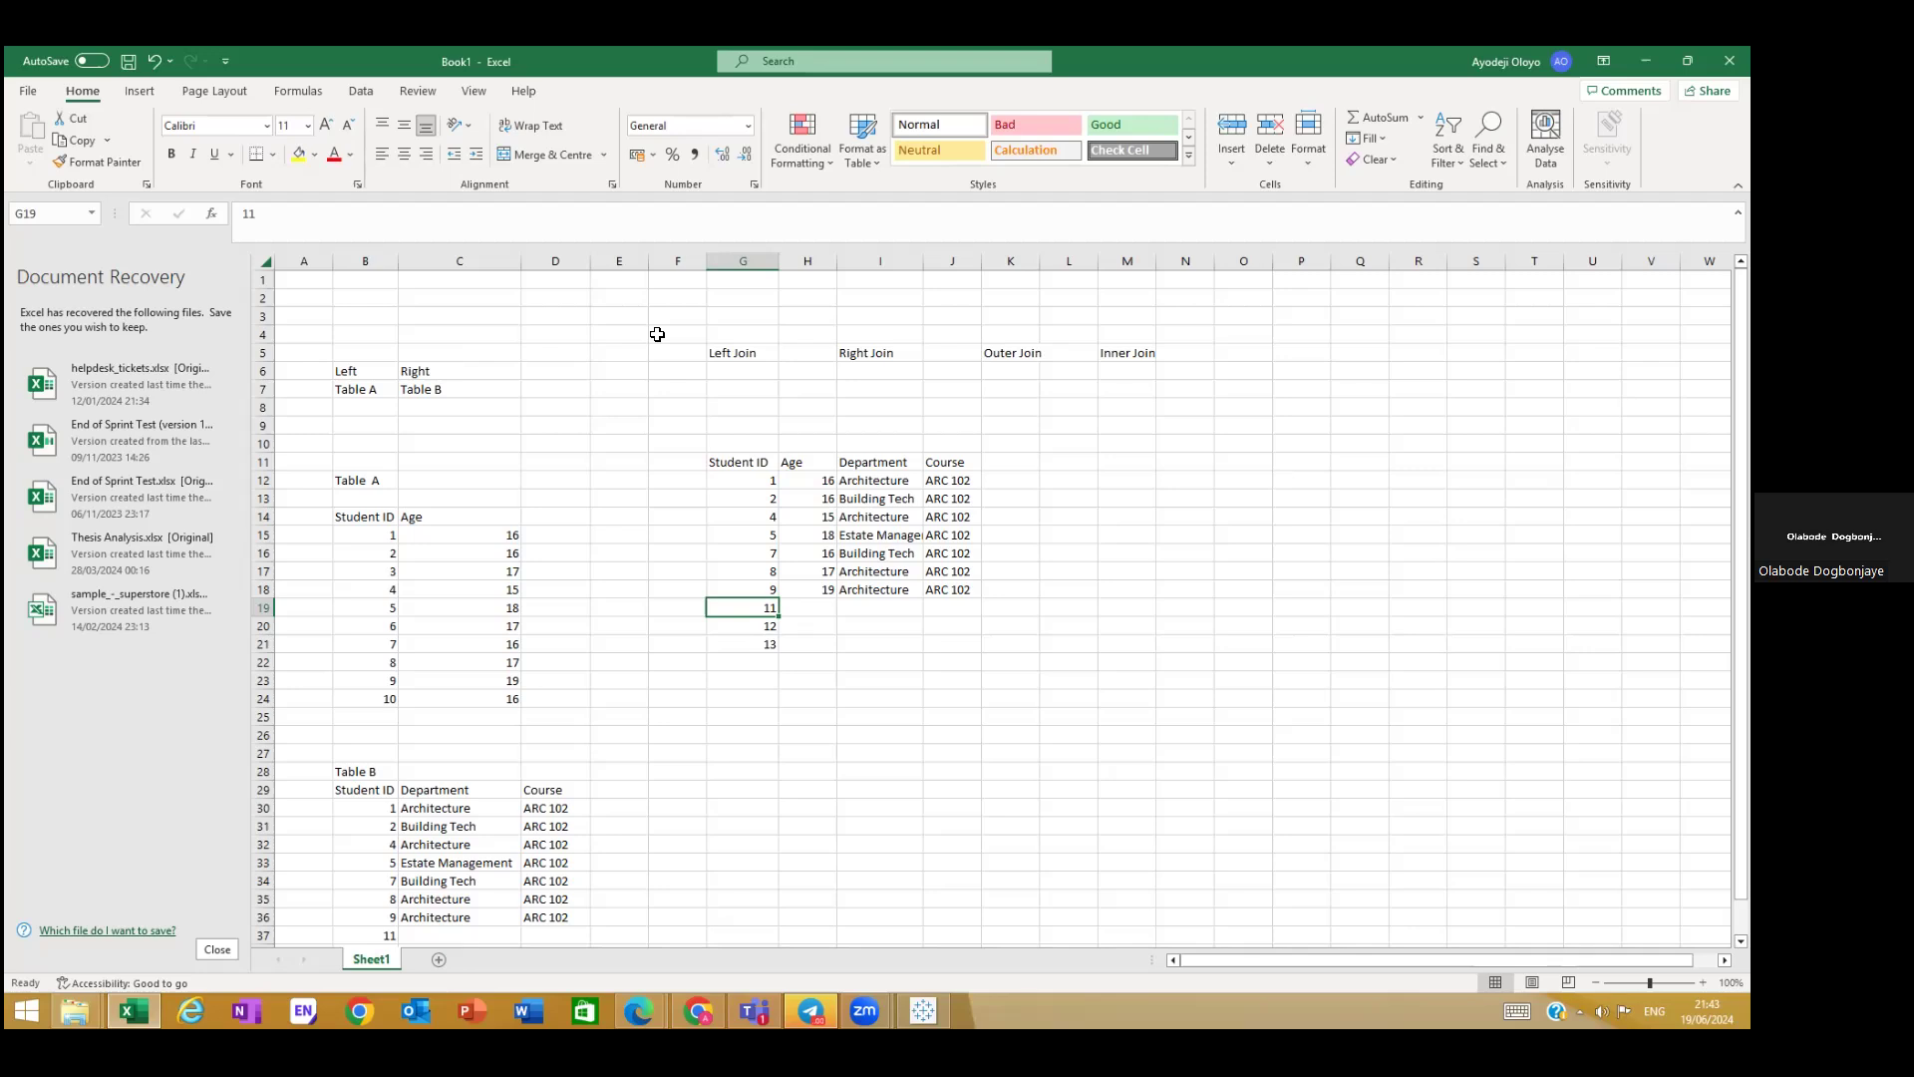
# Step: Switch to the open Tableau Public Book1 window
pyautogui.moveTo(912, 1022)
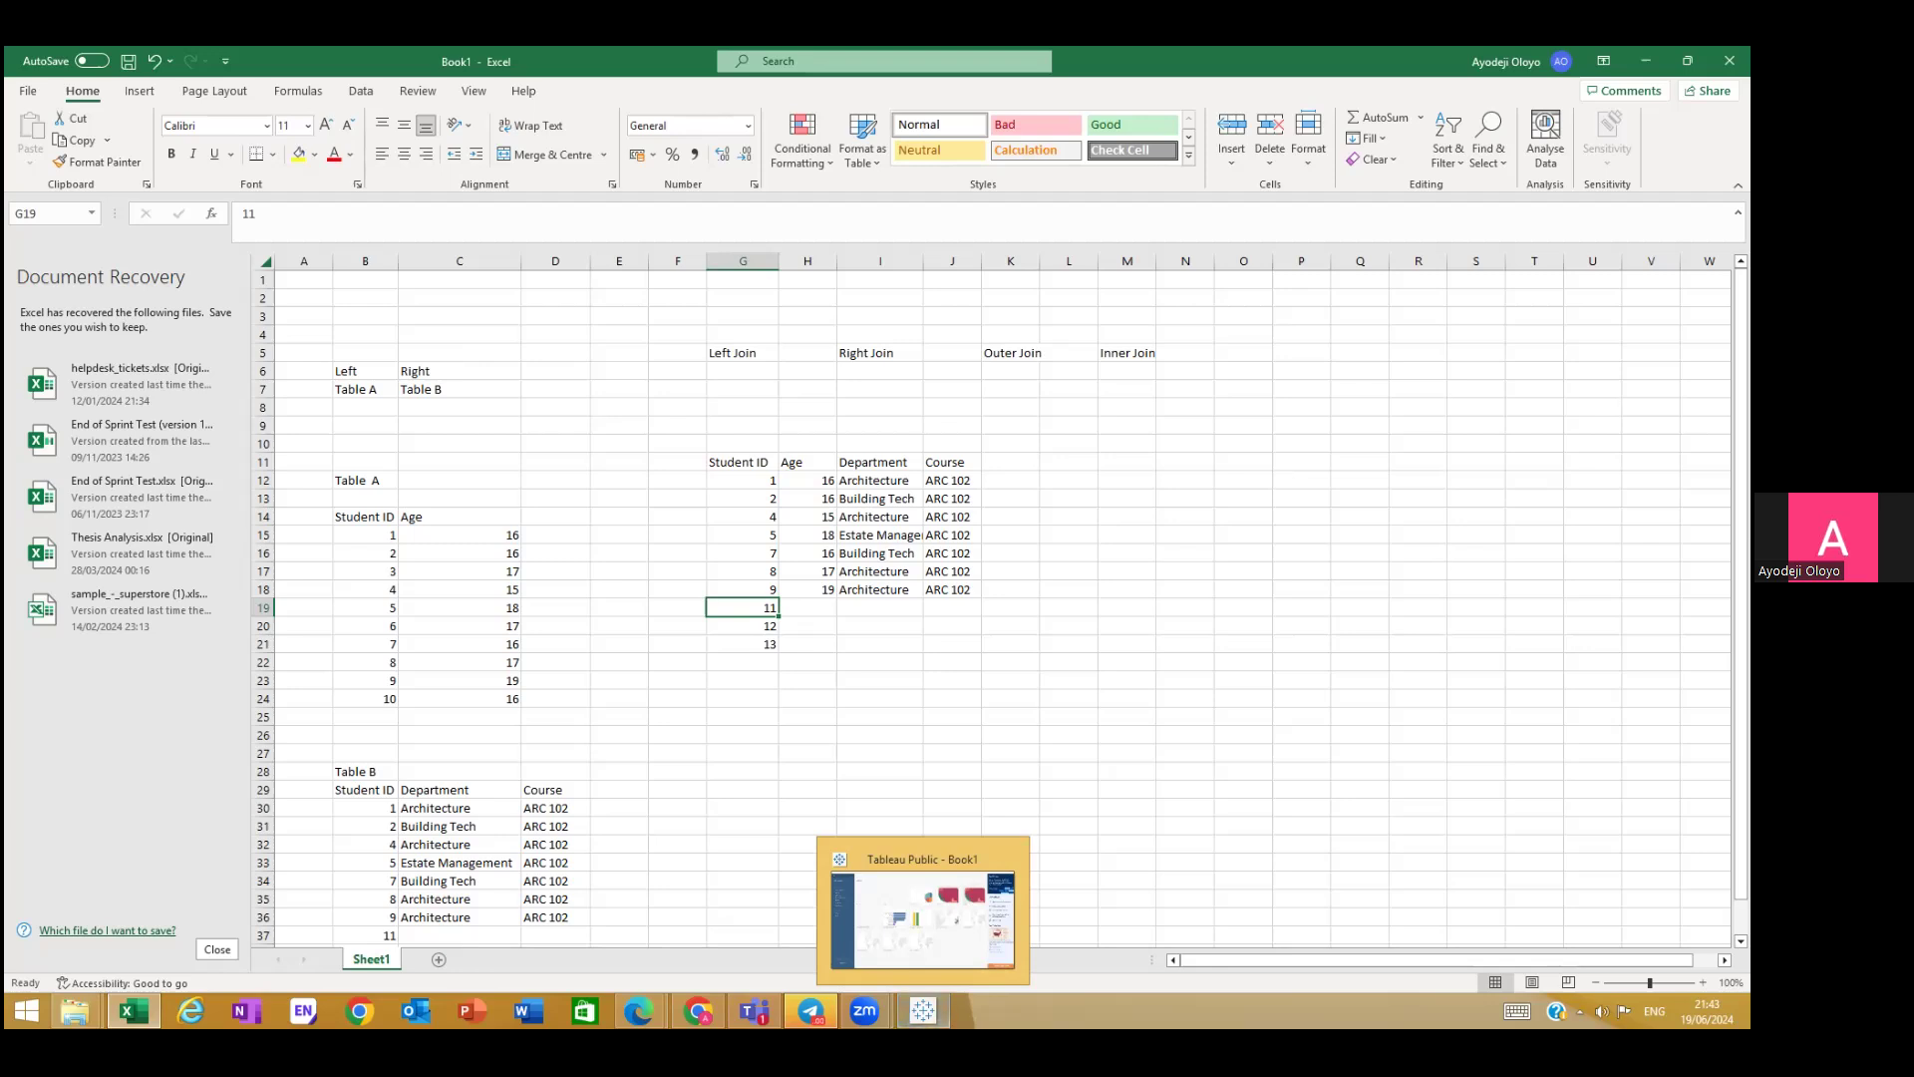
pyautogui.click(923, 919)
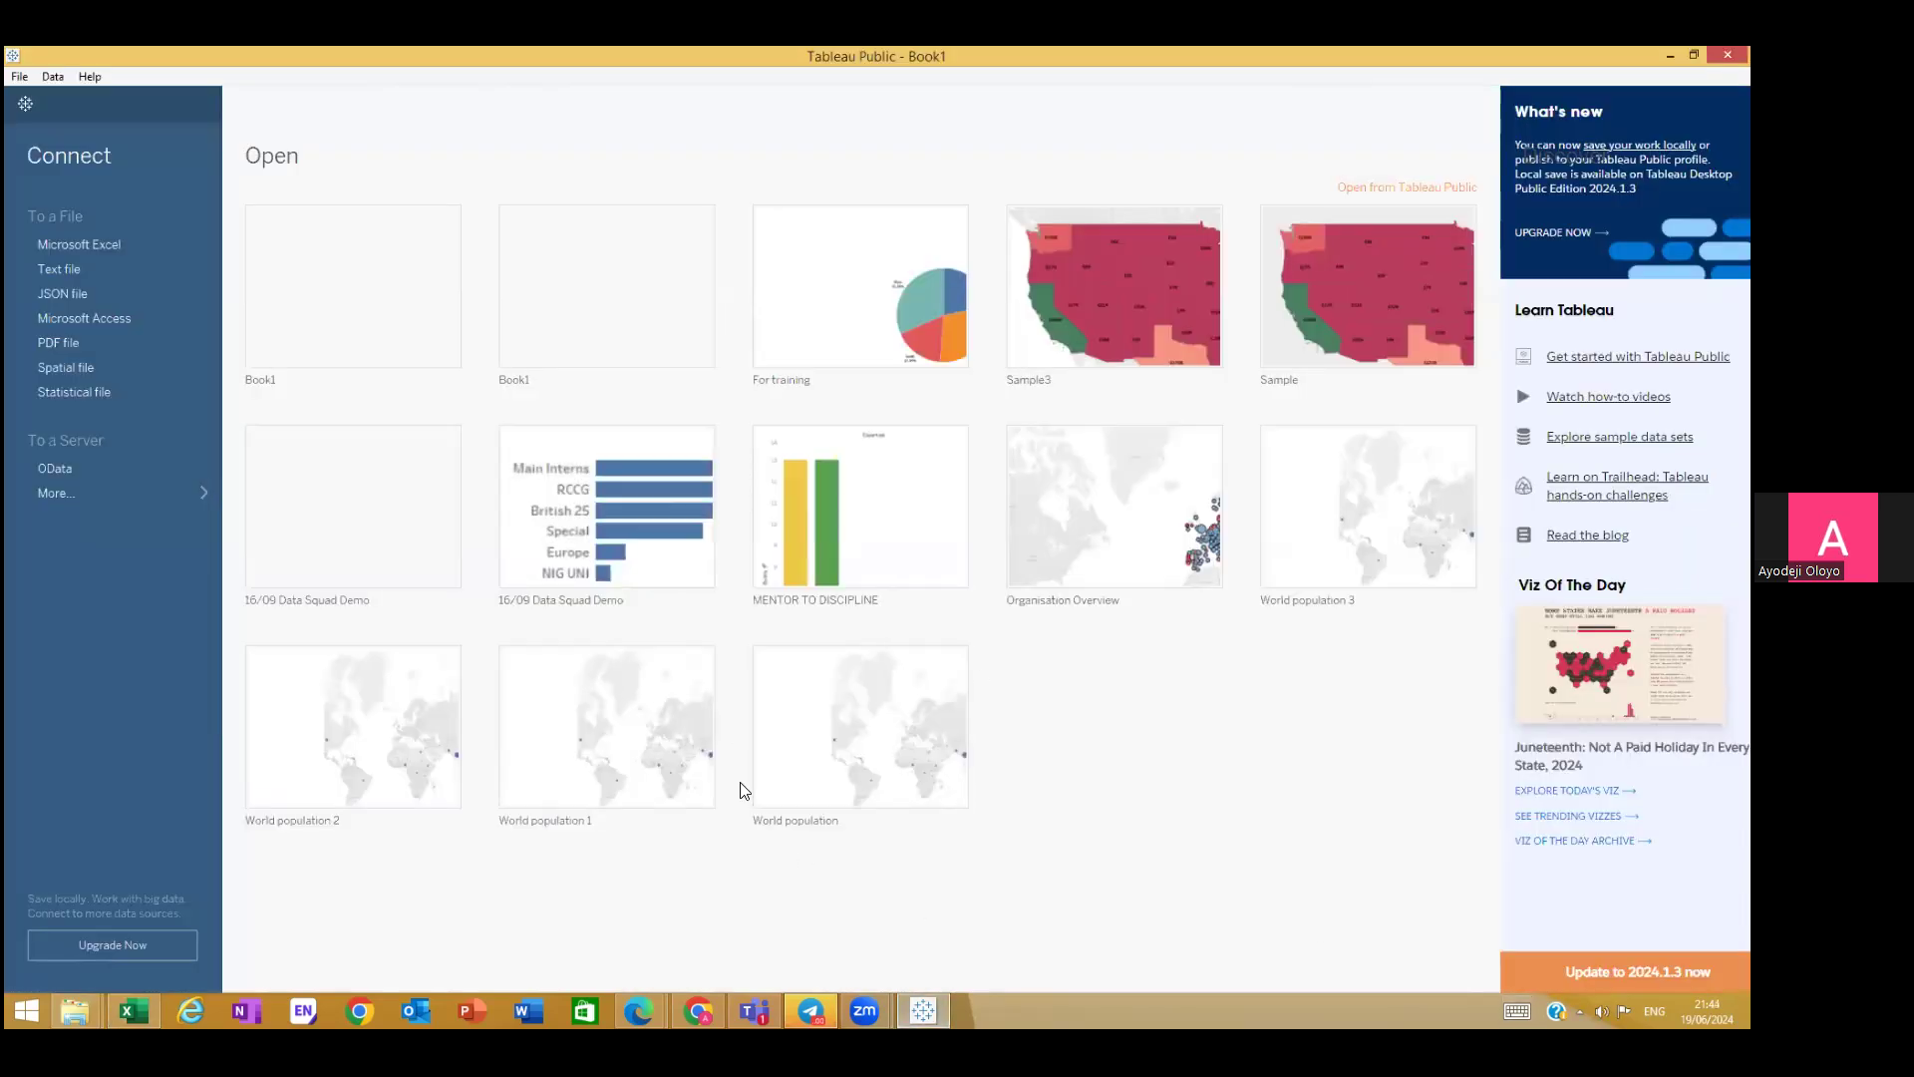
# Step: Connect to the sample_-_superstore Excel workbook in the Tableau Class folder
pyautogui.click(101, 249)
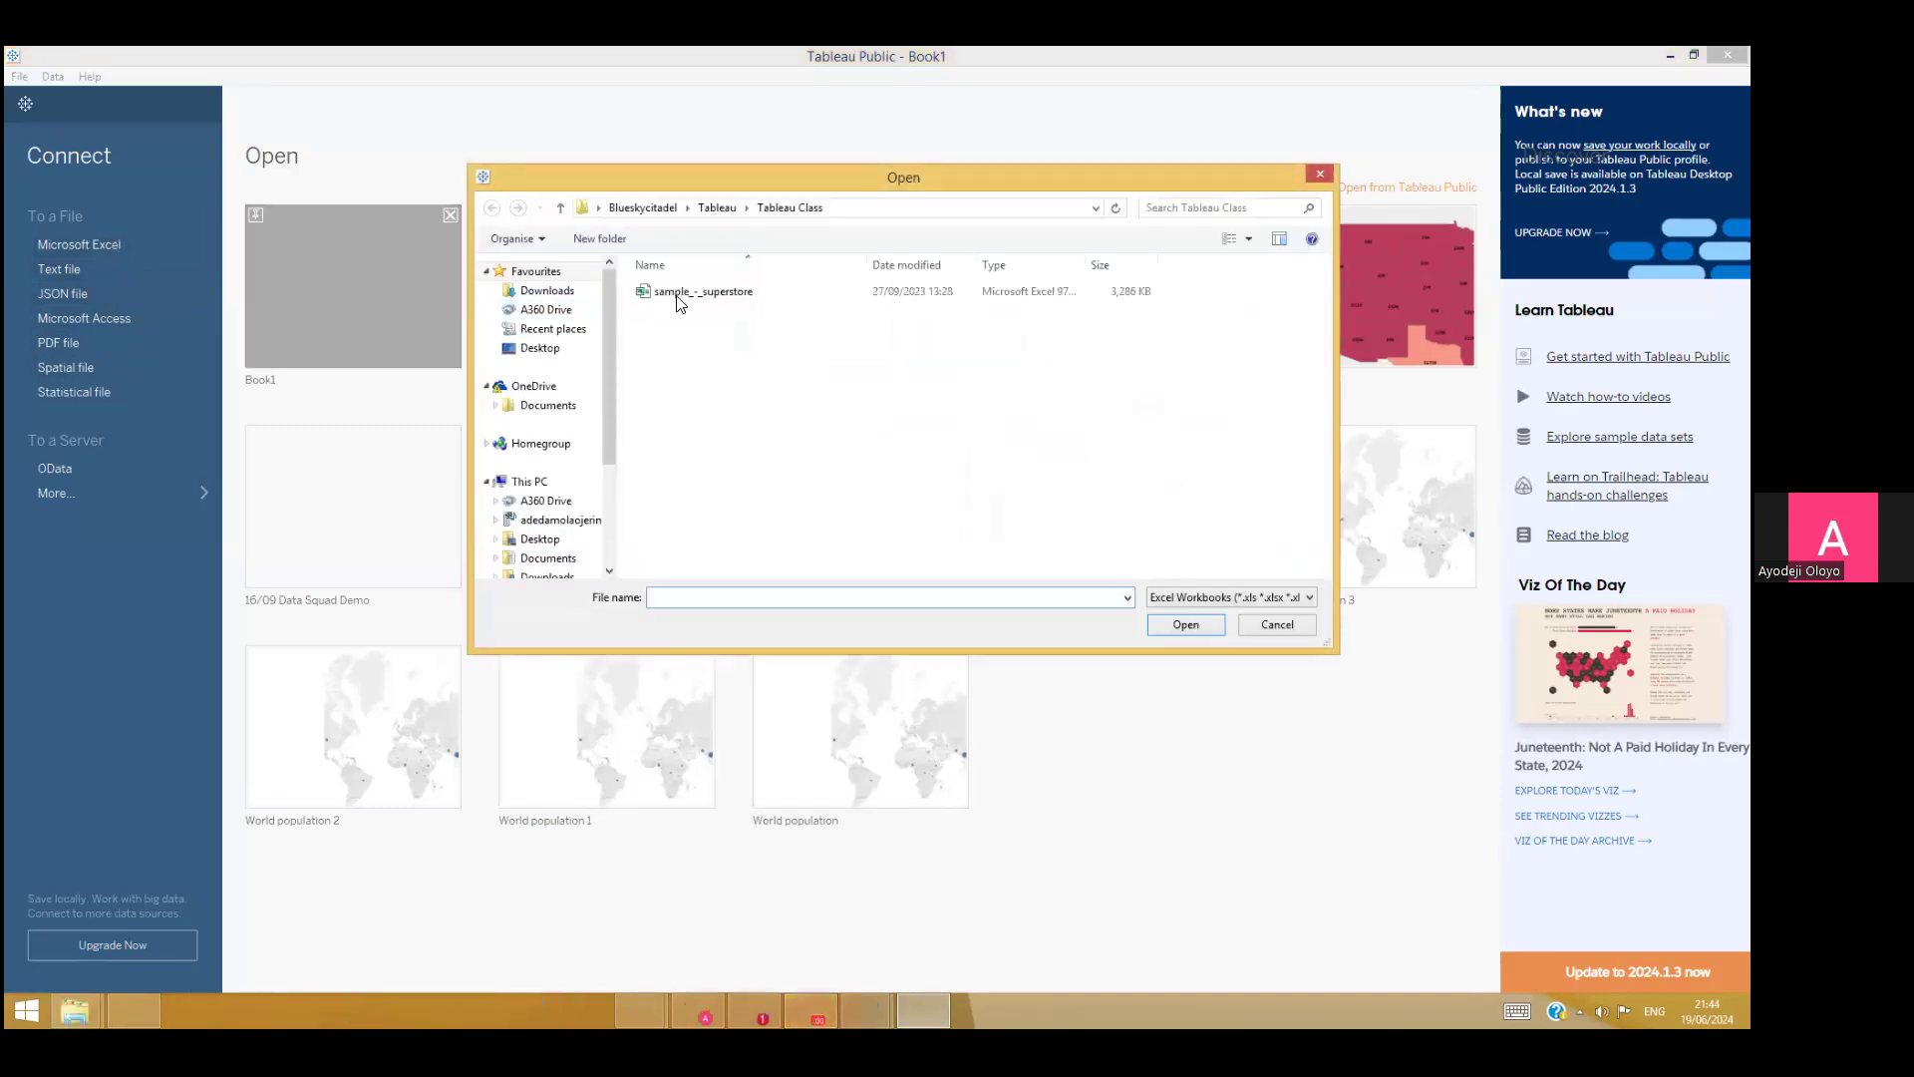
pyautogui.click(682, 296)
pyautogui.click(1186, 625)
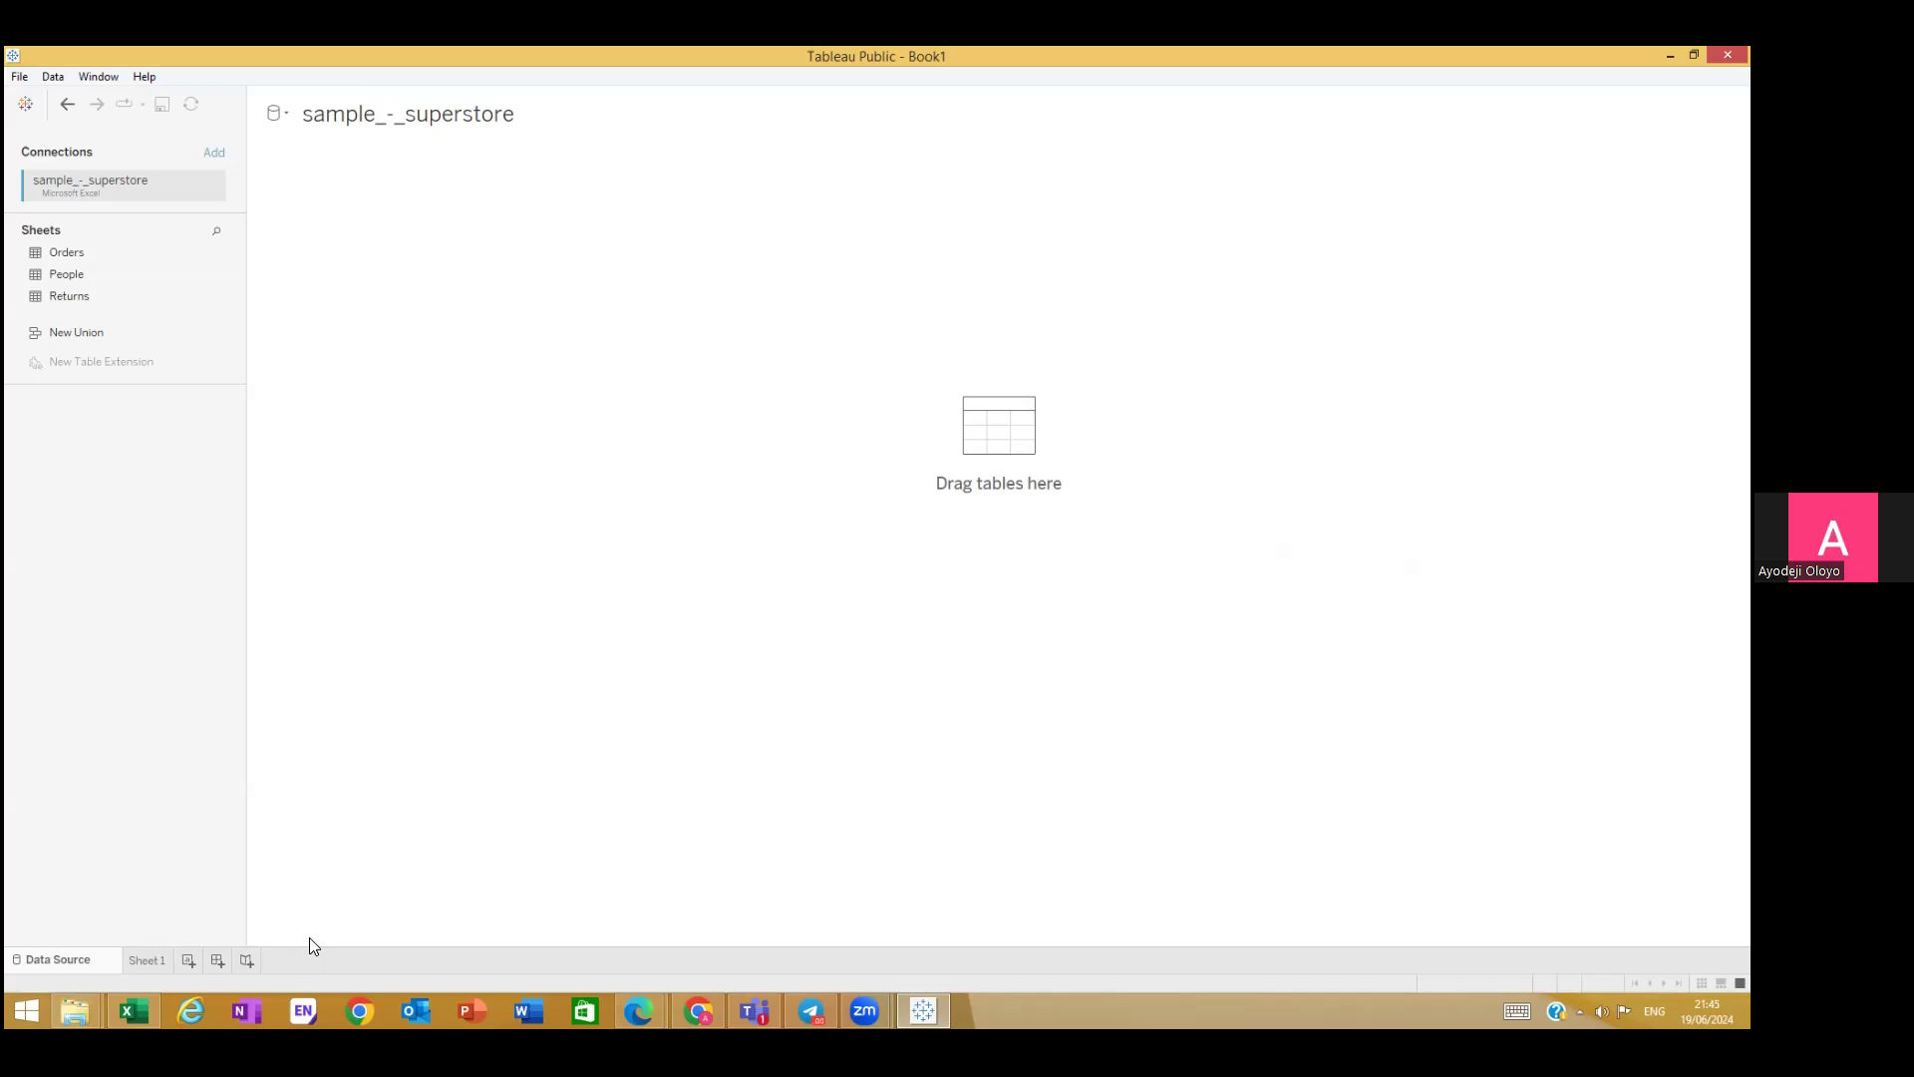
# Step: Add the Orders table to the canvas and join the People table to it inside its physical layer
pyautogui.moveTo(85, 262); pyautogui.dragTo(426, 255)
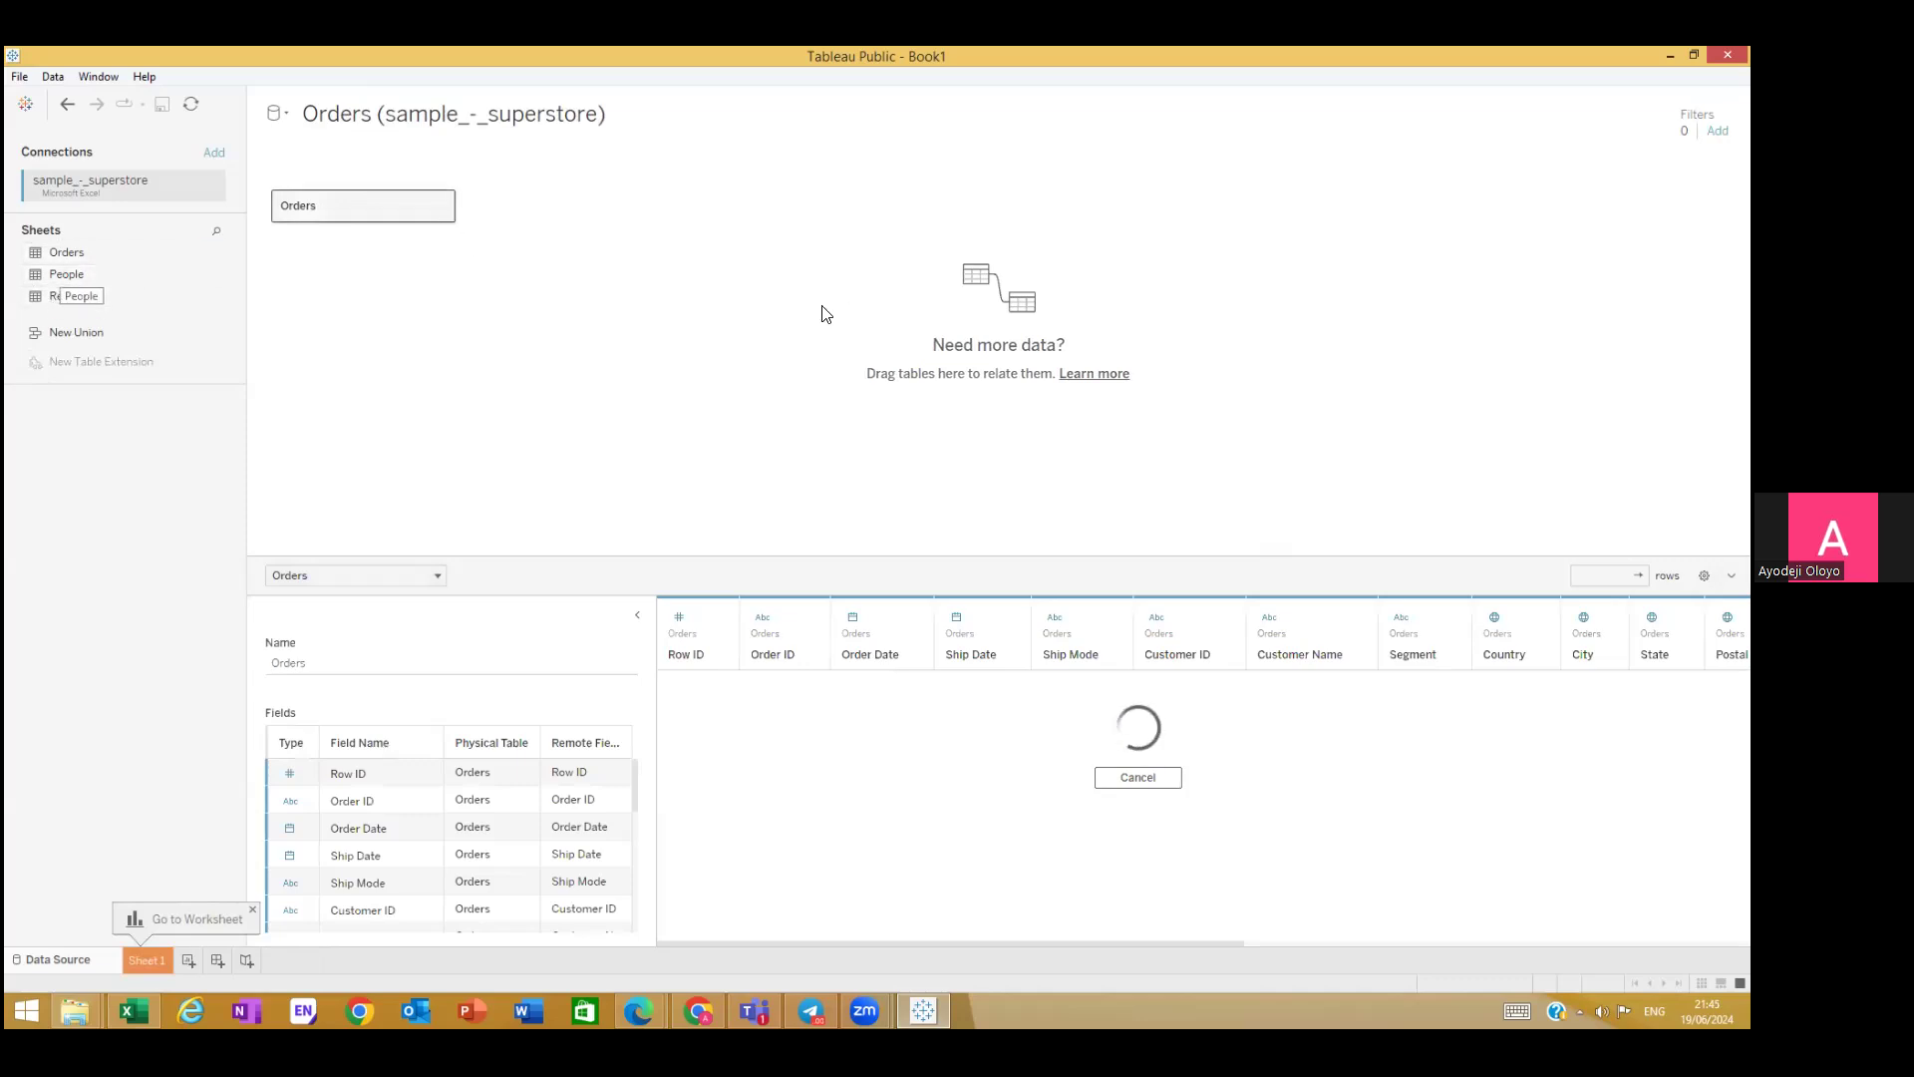
pyautogui.moveTo(72, 277)
pyautogui.mouseDown()
pyautogui.moveTo(714, 219)
pyautogui.moveTo(595, 208)
pyautogui.moveTo(45, 276)
pyautogui.mouseUp()
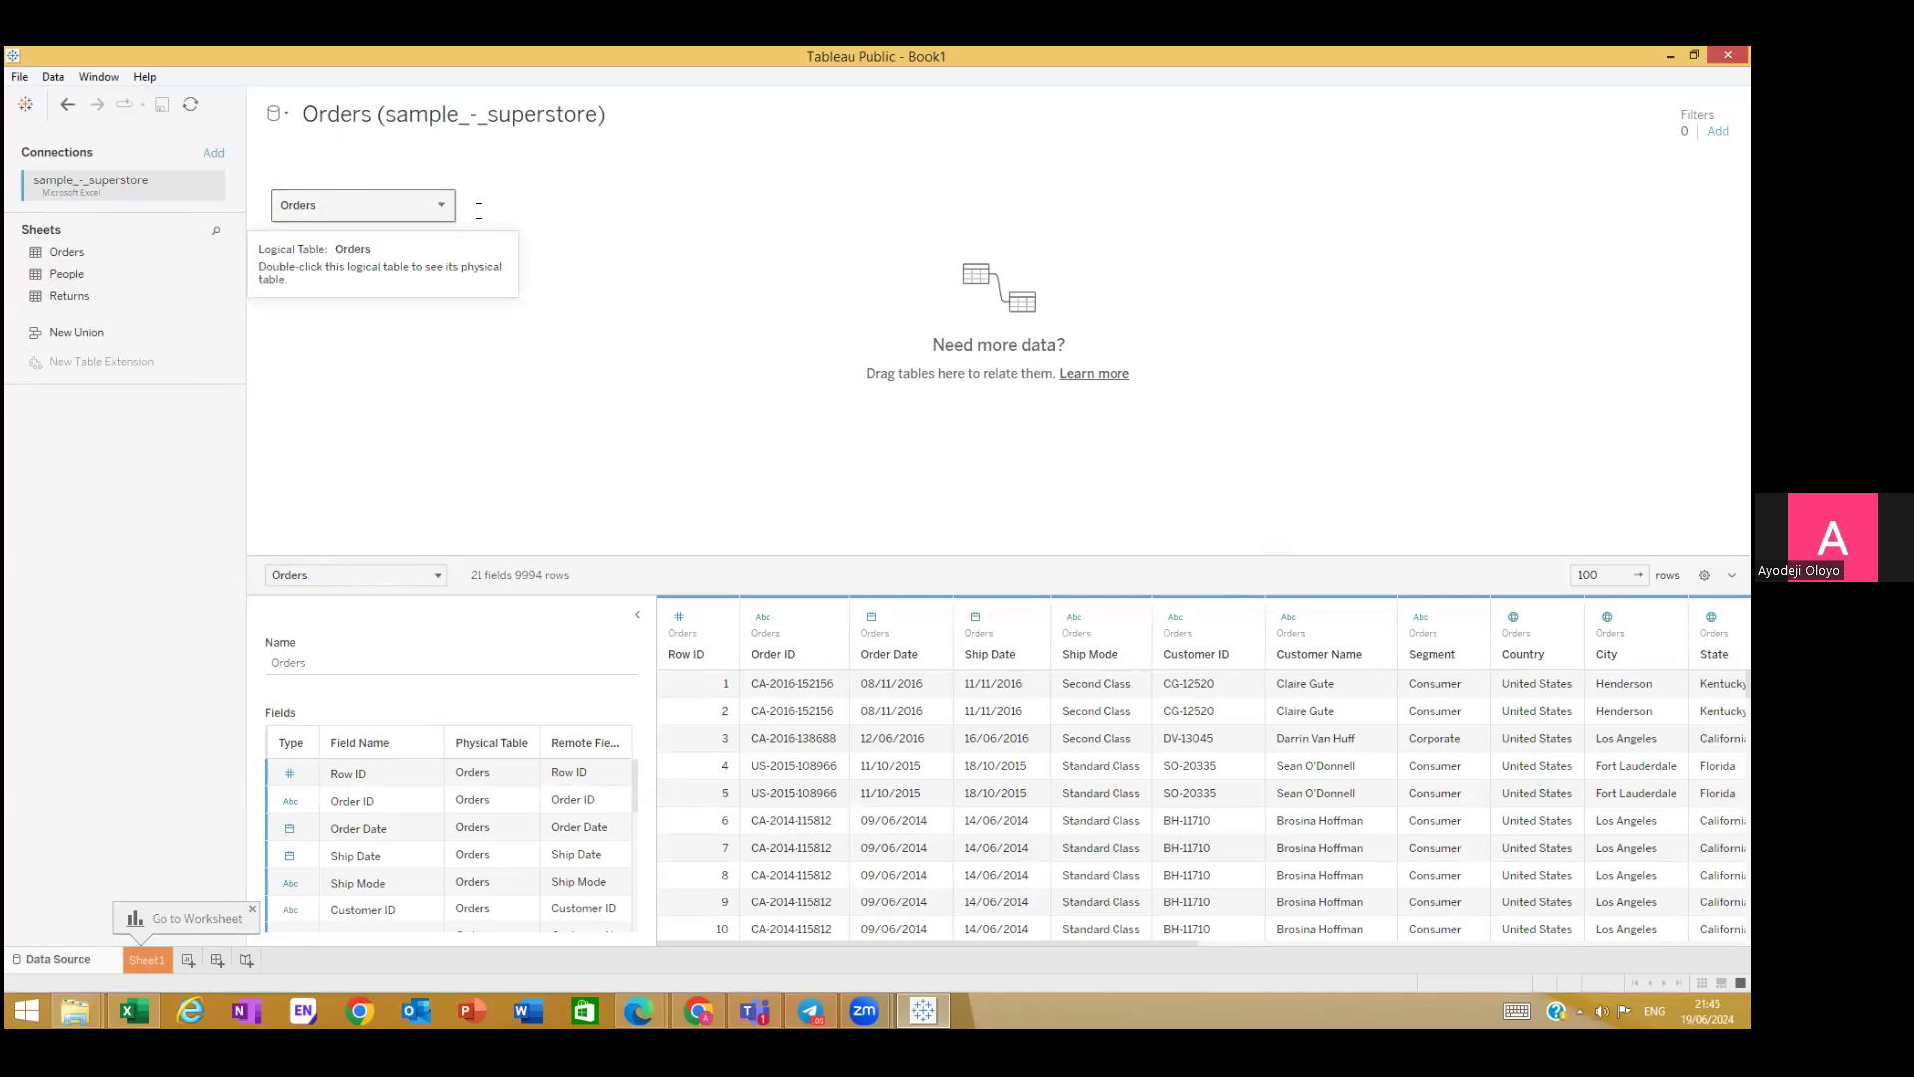
pyautogui.doubleClick(446, 207)
pyautogui.moveTo(72, 277); pyautogui.dragTo(589, 226)
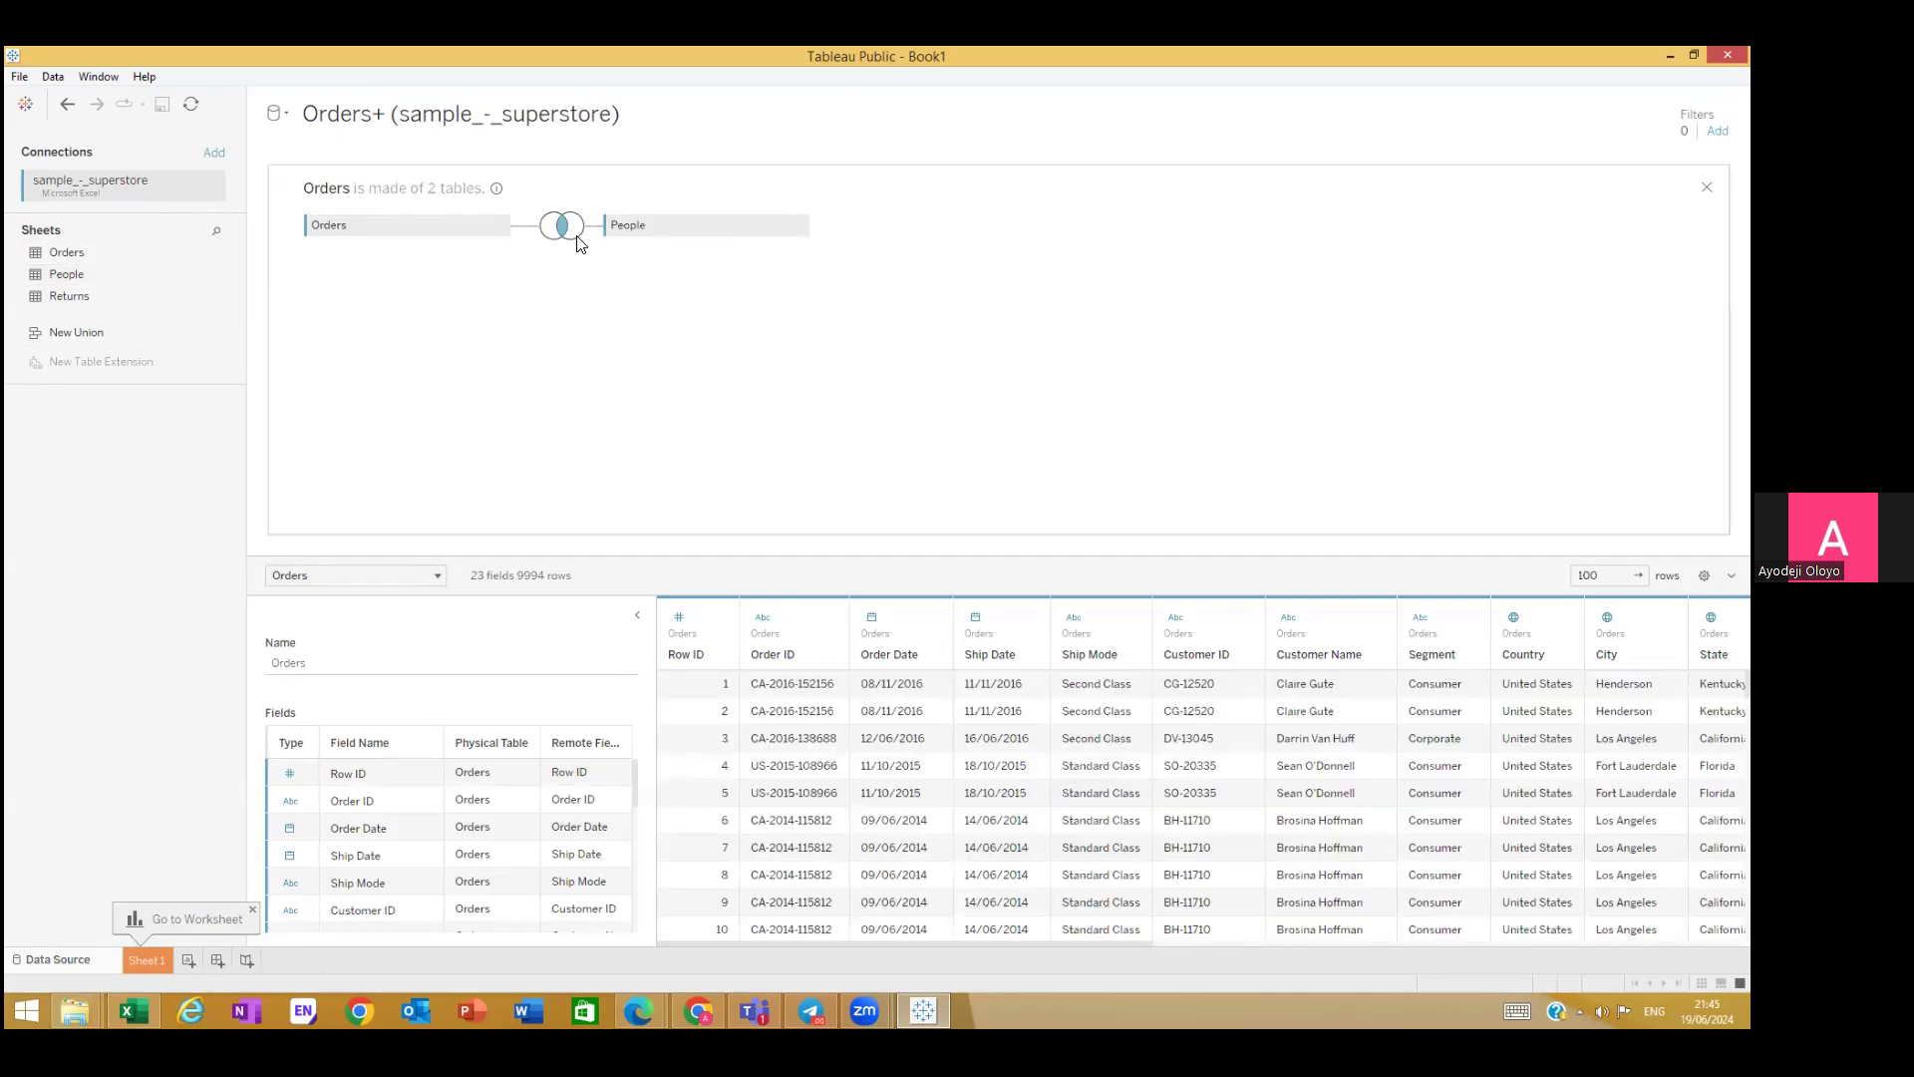
pyautogui.click(800, 226)
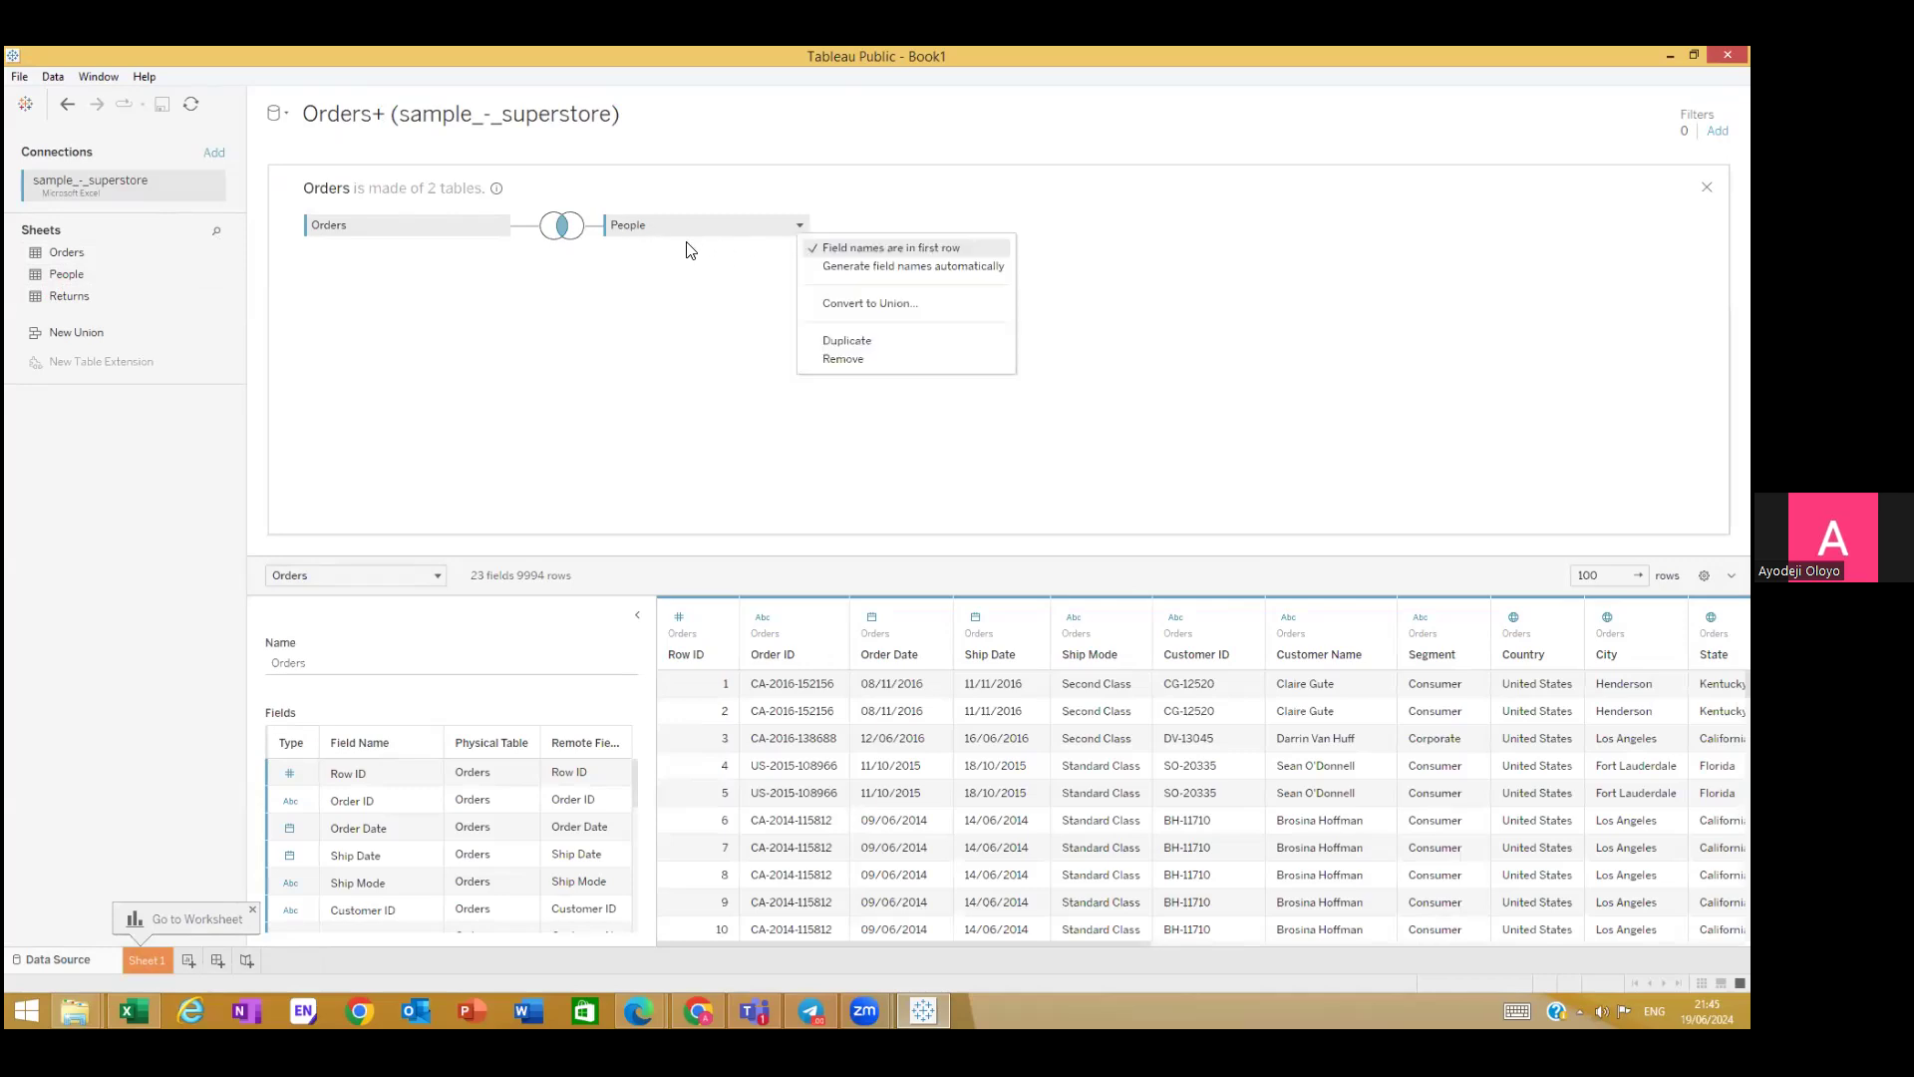
pyautogui.click(707, 266)
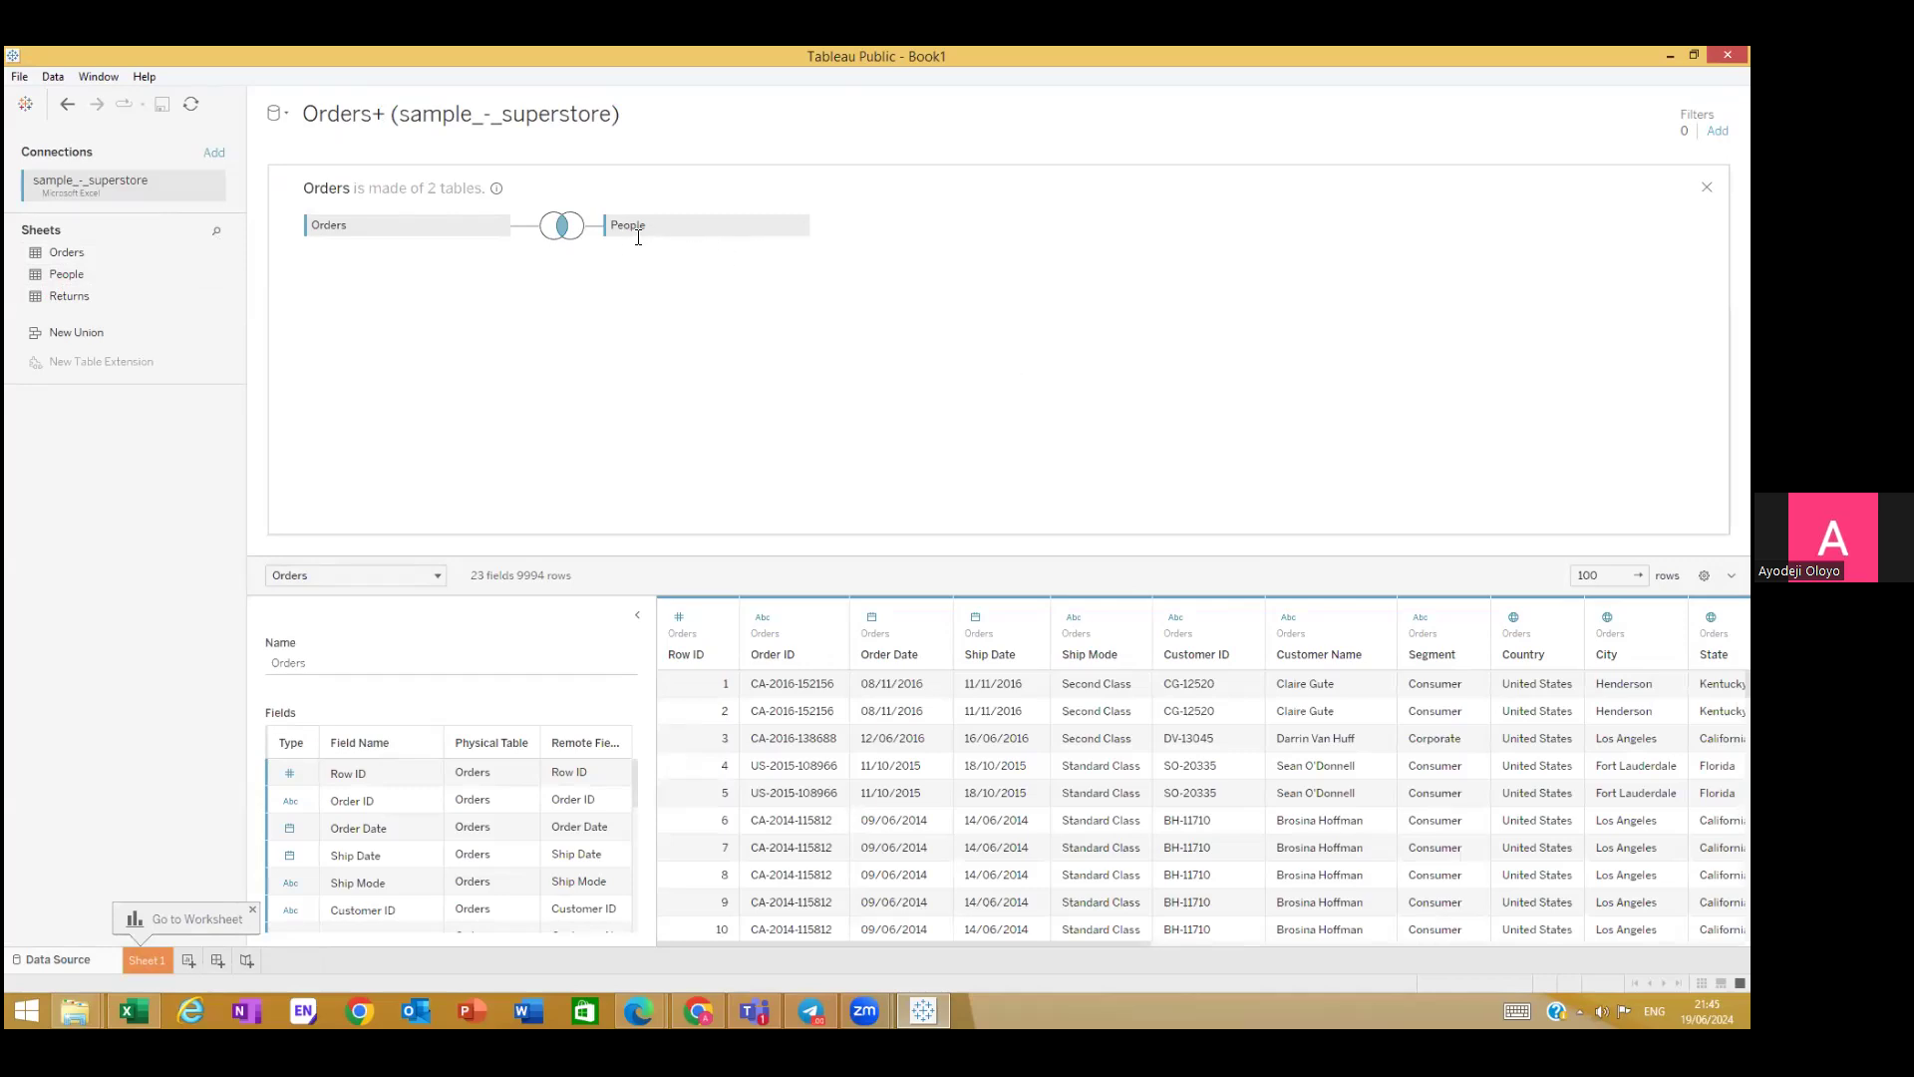
# Step: Inspect the join settings between Orders and People, and undo the placement of both tables
pyautogui.click(556, 235)
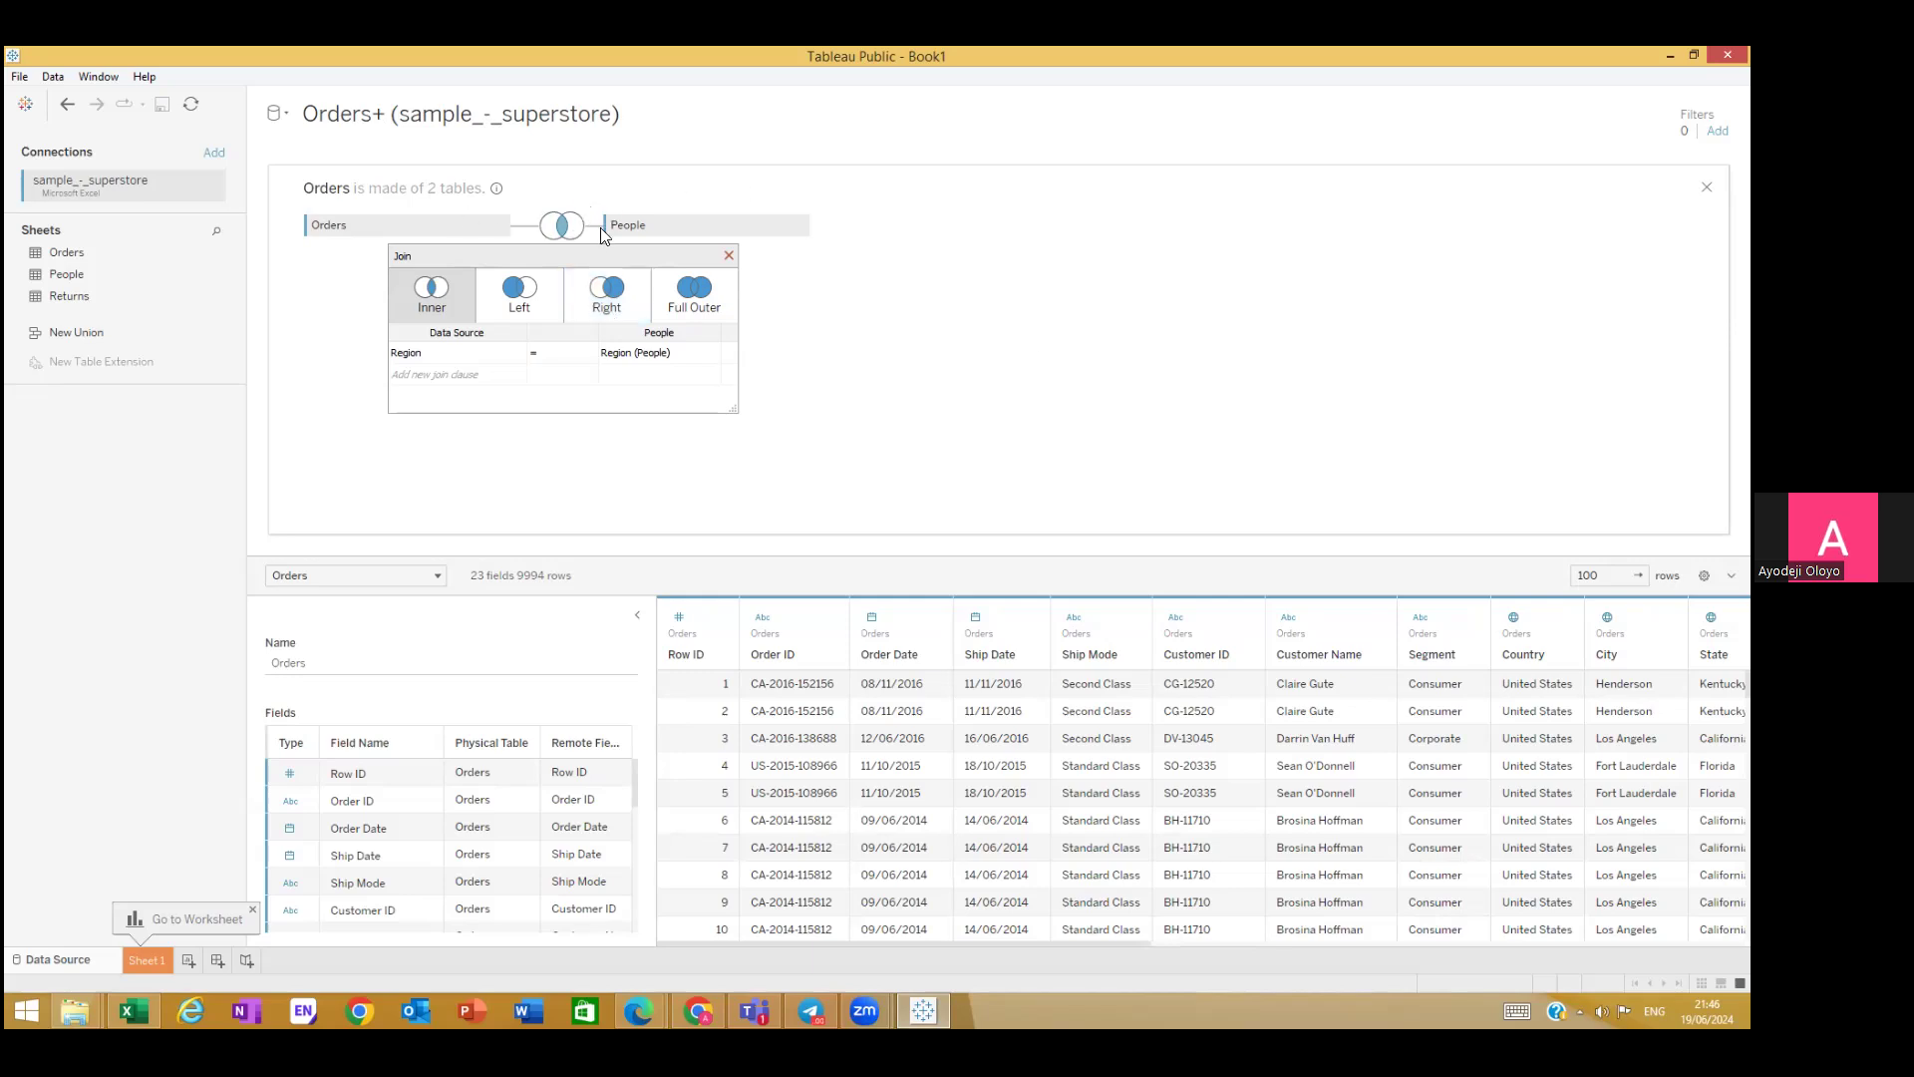
pyautogui.click(728, 255)
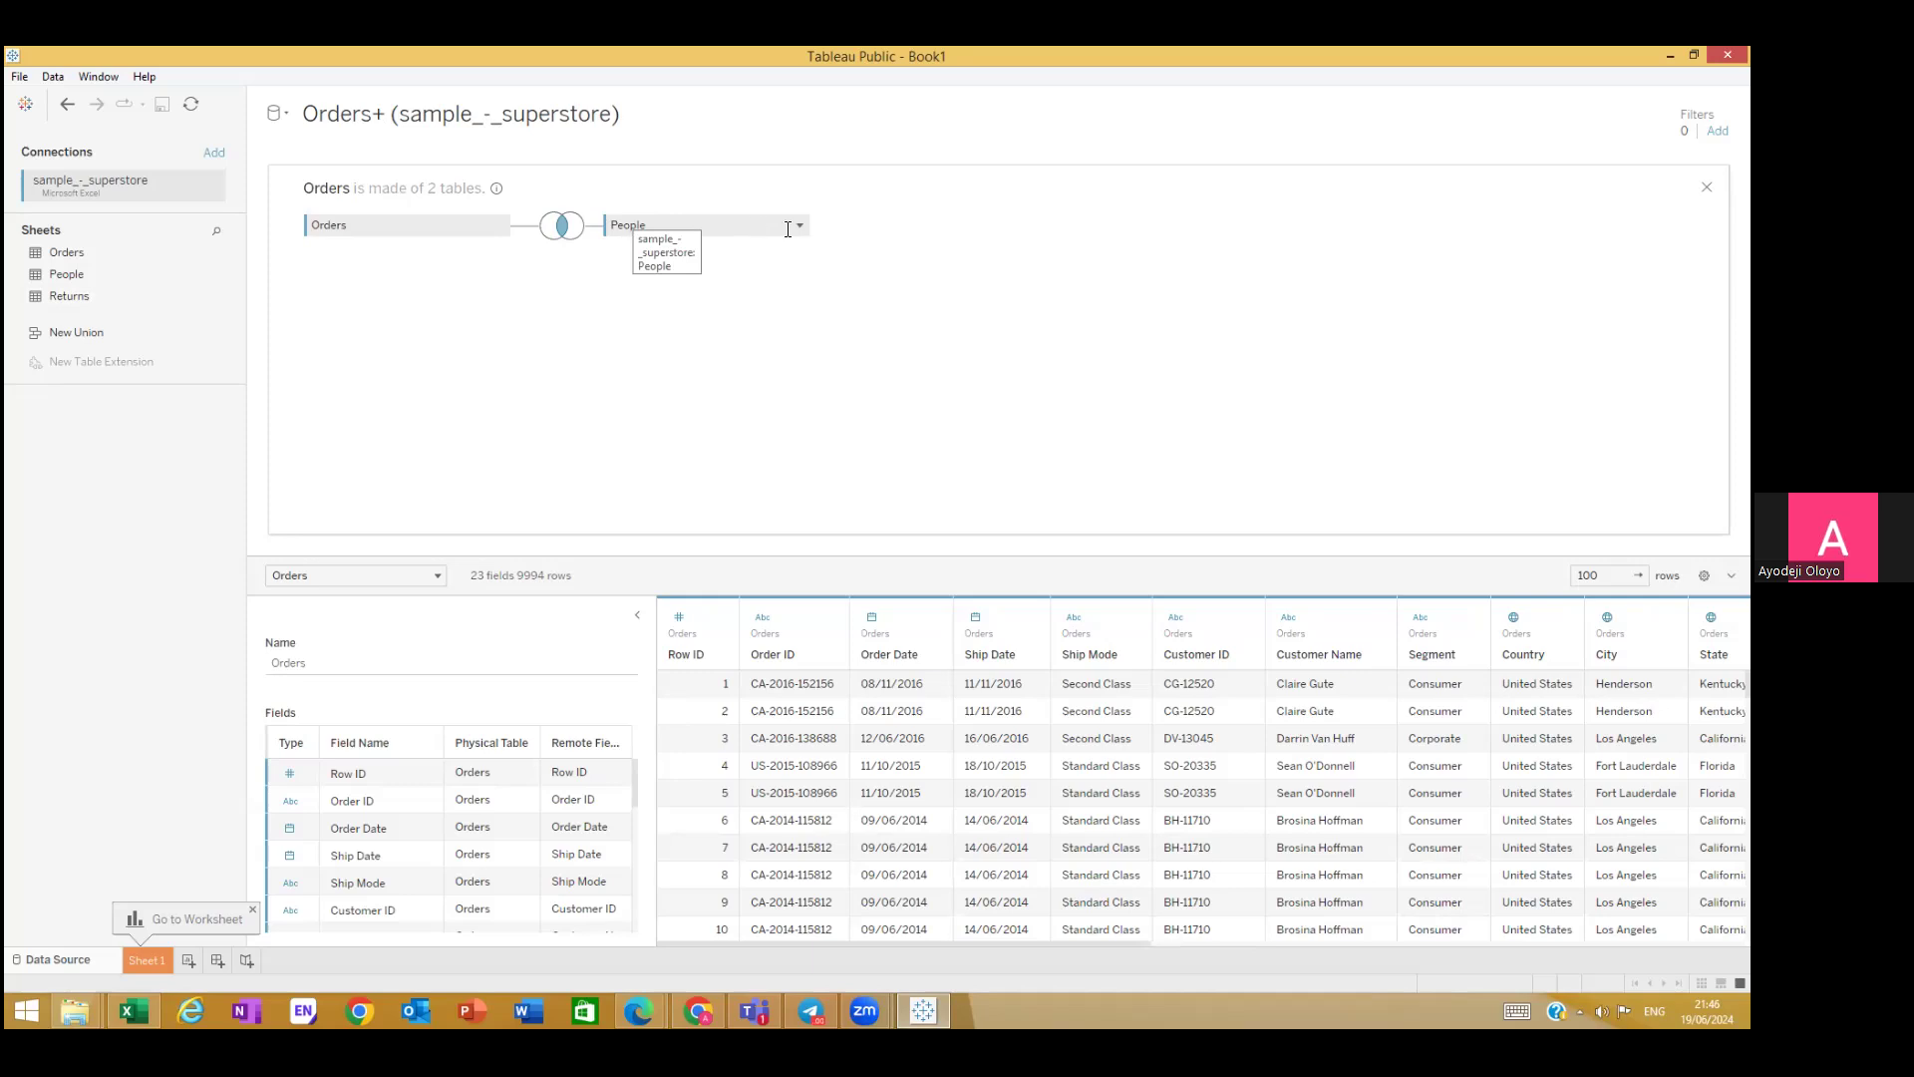
pyautogui.hotkey('ctrl', 'z')
pyautogui.hotkey('ctrl', 'z')
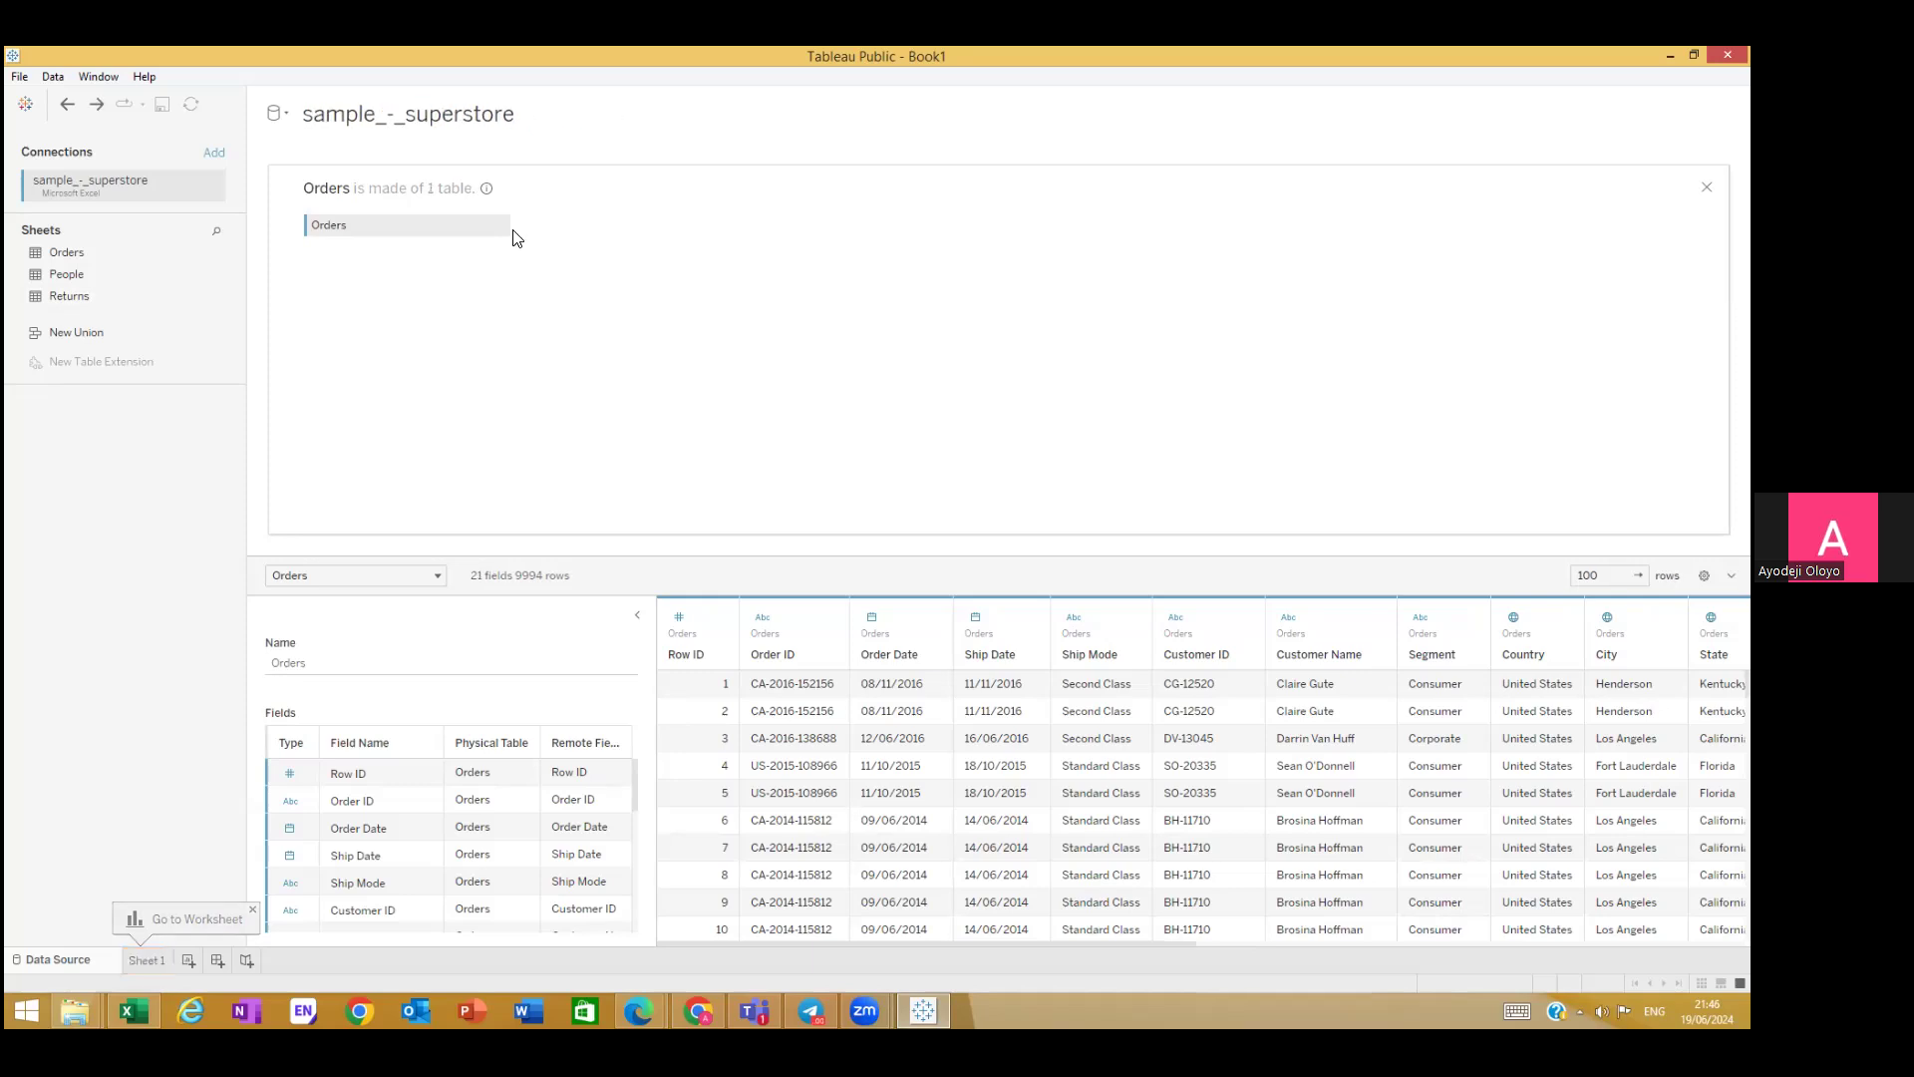
# Step: Add the People table to the canvas first and join the Orders table to it inside its physical layer
pyautogui.moveTo(68, 275); pyautogui.dragTo(369, 219)
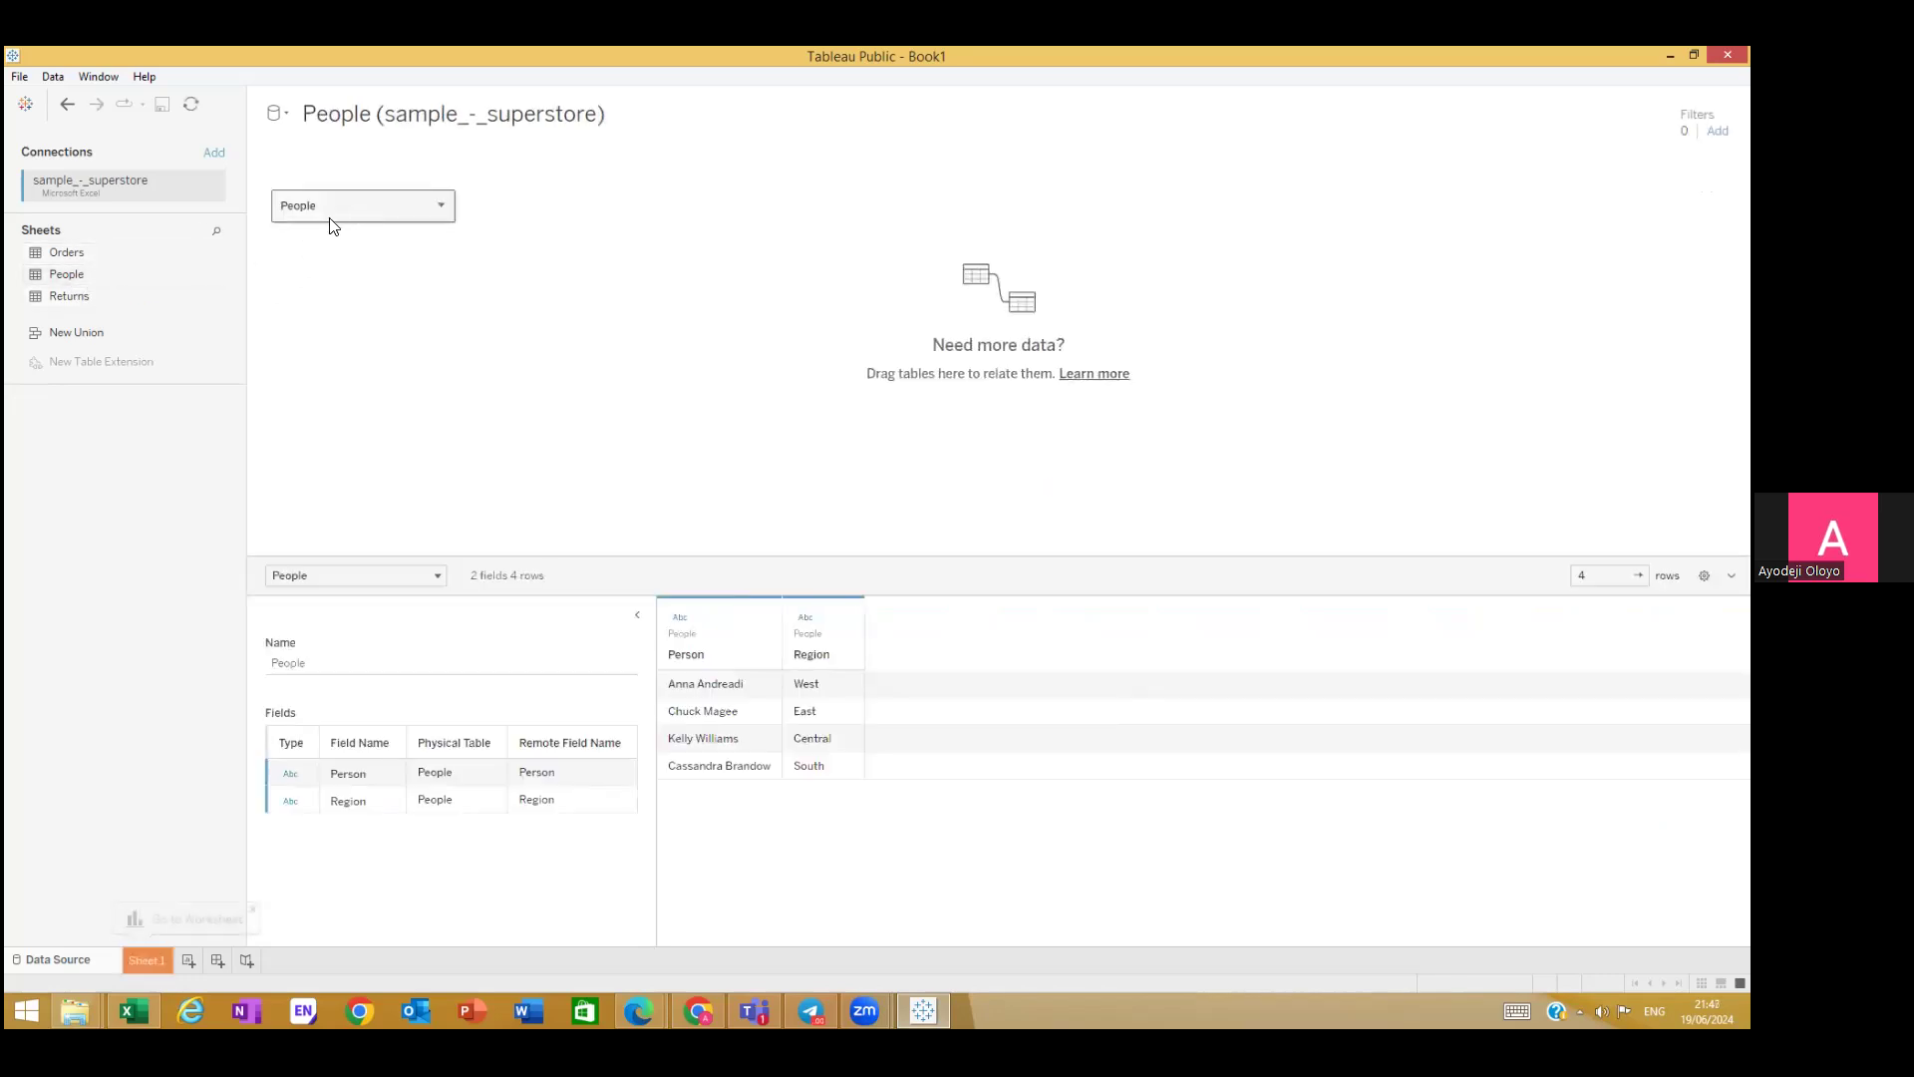
pyautogui.moveTo(77, 258); pyautogui.dragTo(122, 417)
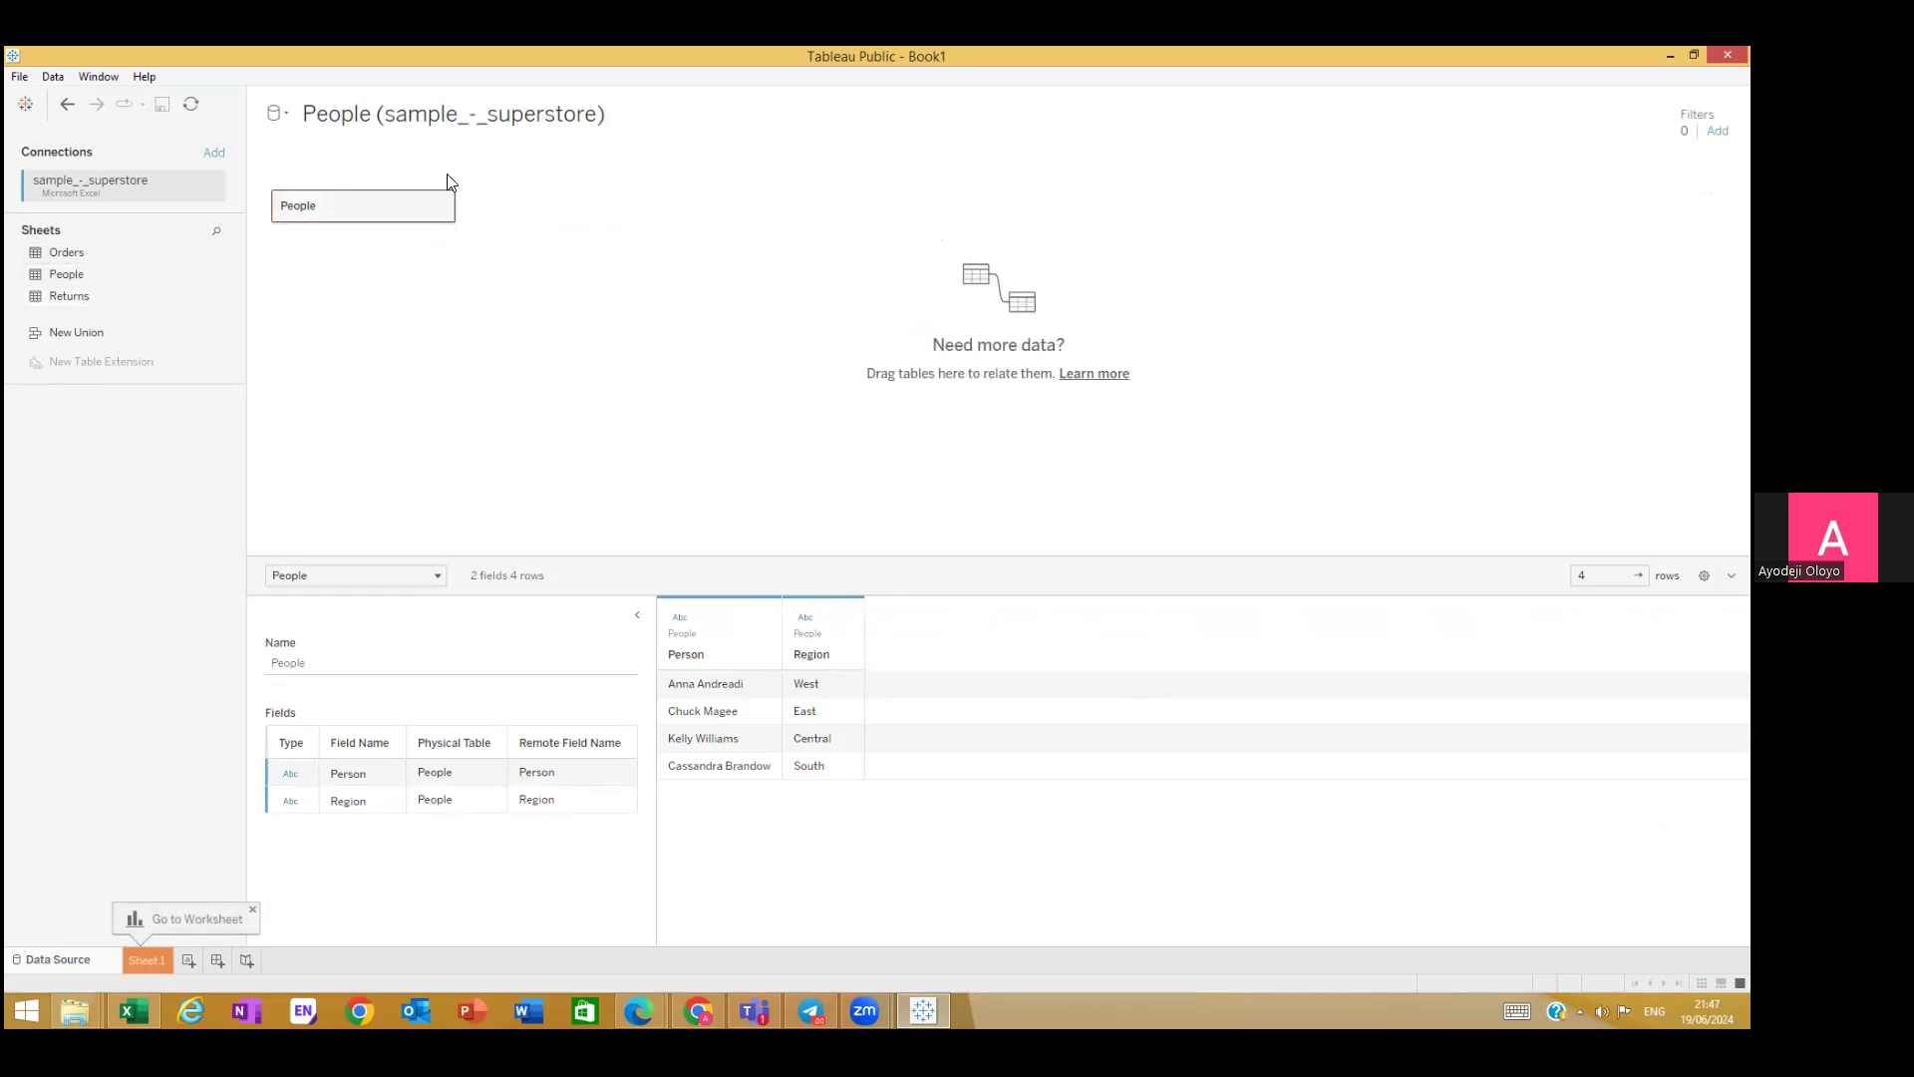
pyautogui.click(439, 206)
pyautogui.click(435, 206)
pyautogui.click(435, 205)
pyautogui.click(478, 217)
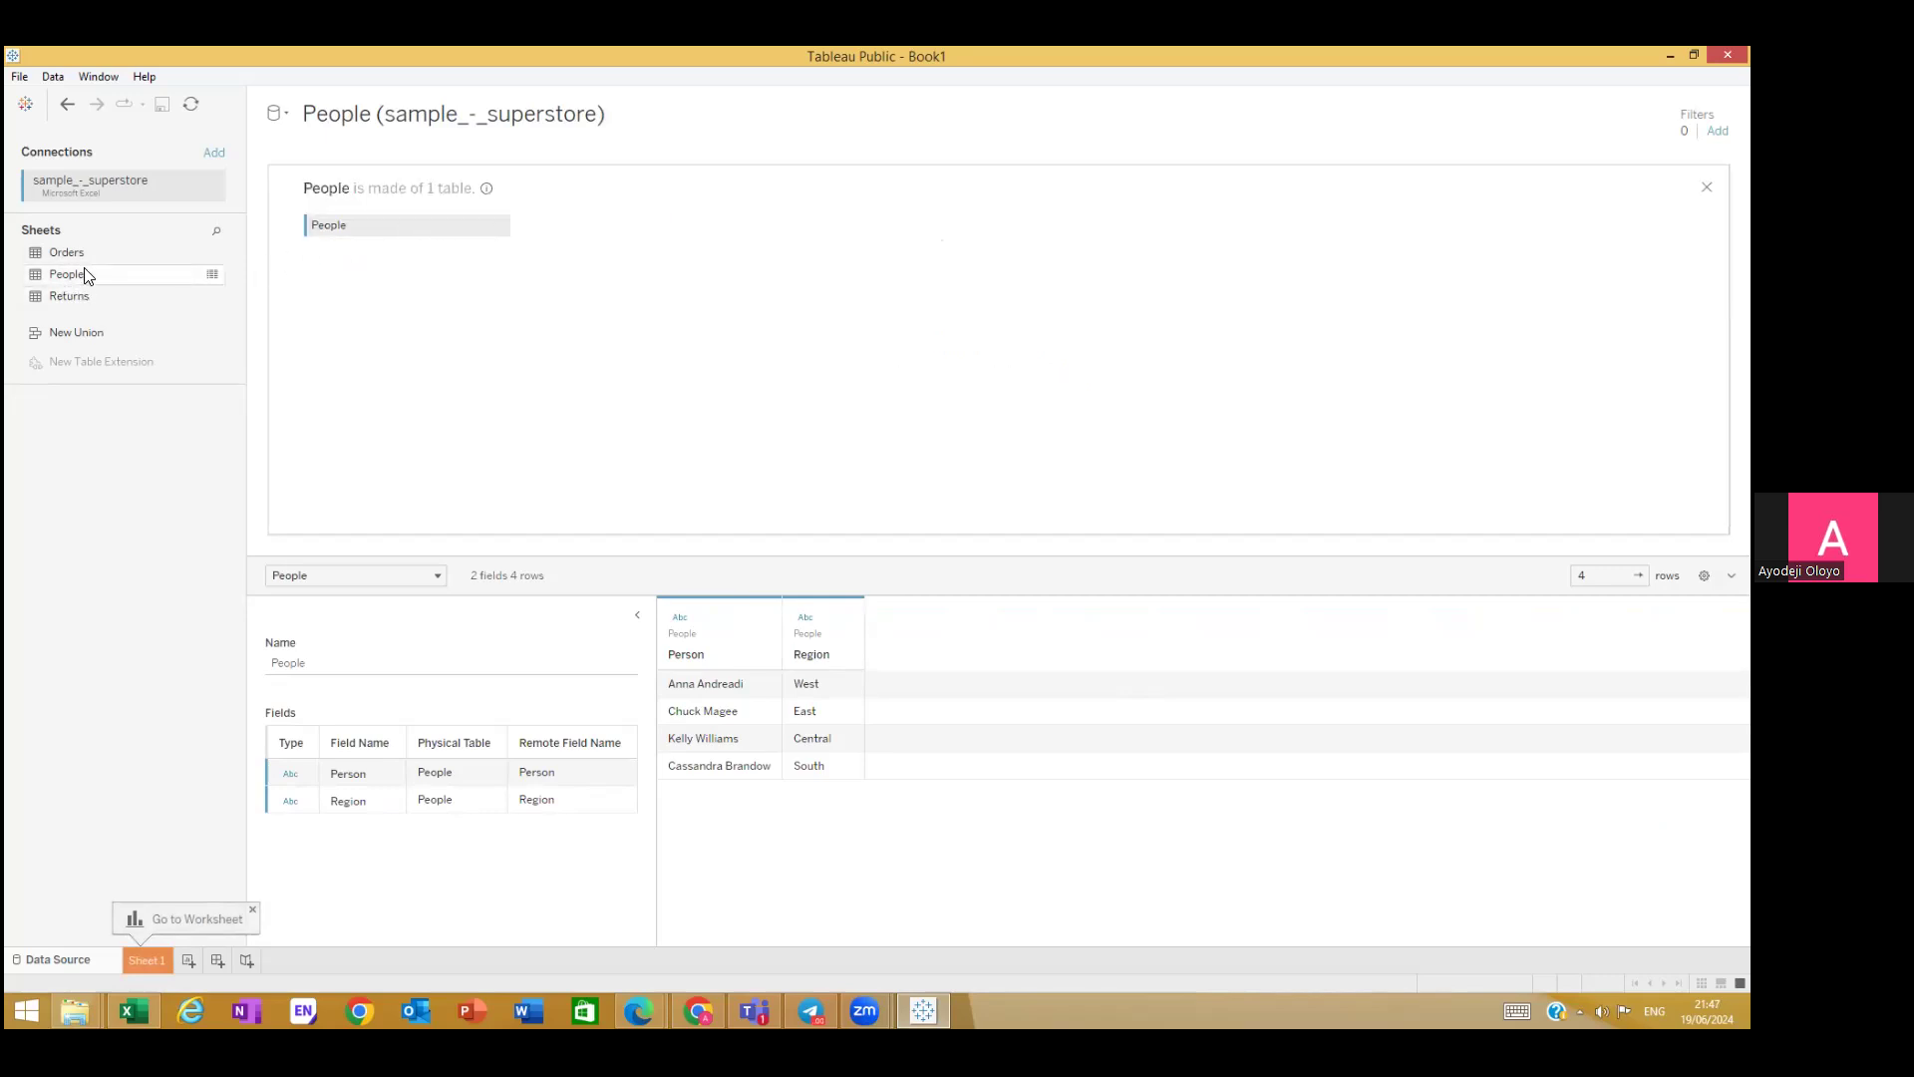
pyautogui.moveTo(70, 254); pyautogui.dragTo(547, 235)
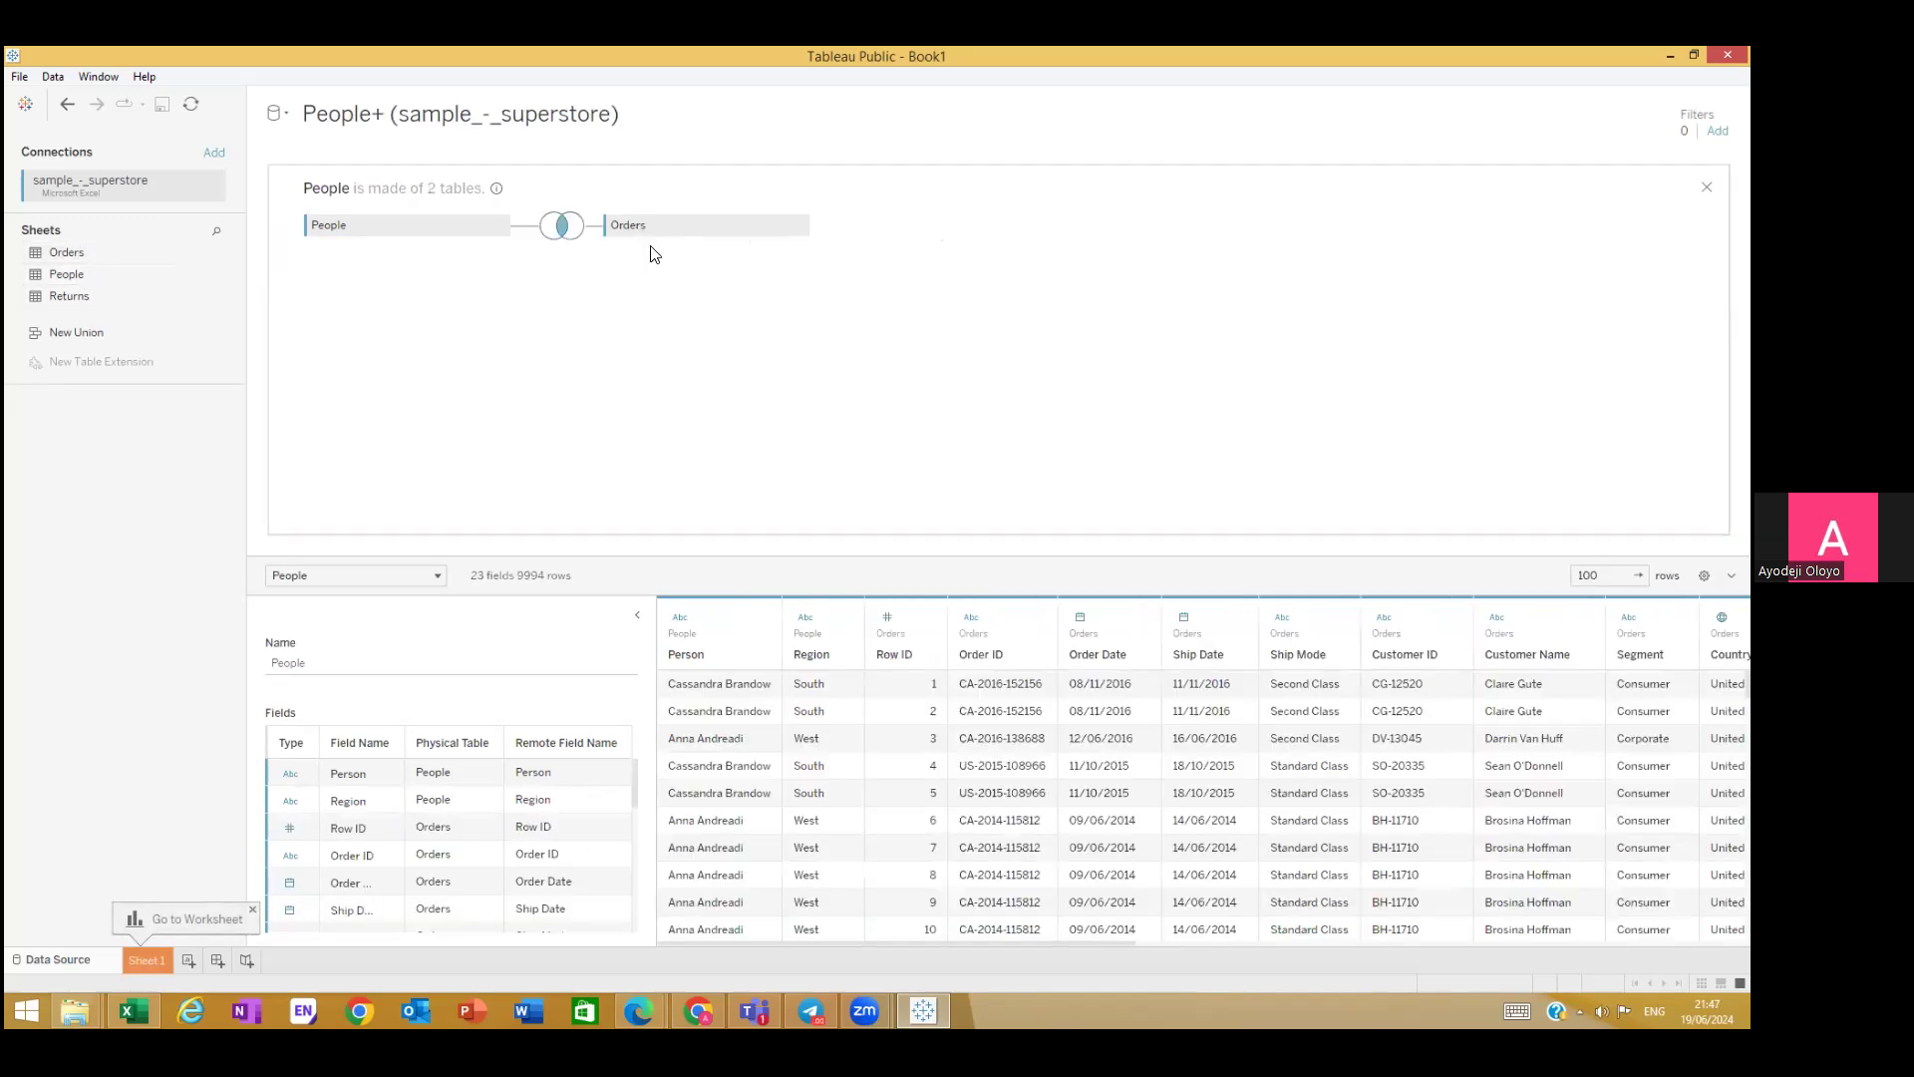
# Step: Try the Right and Left join types between People and Orders, and undo the placement of both tables
pyautogui.click(562, 225)
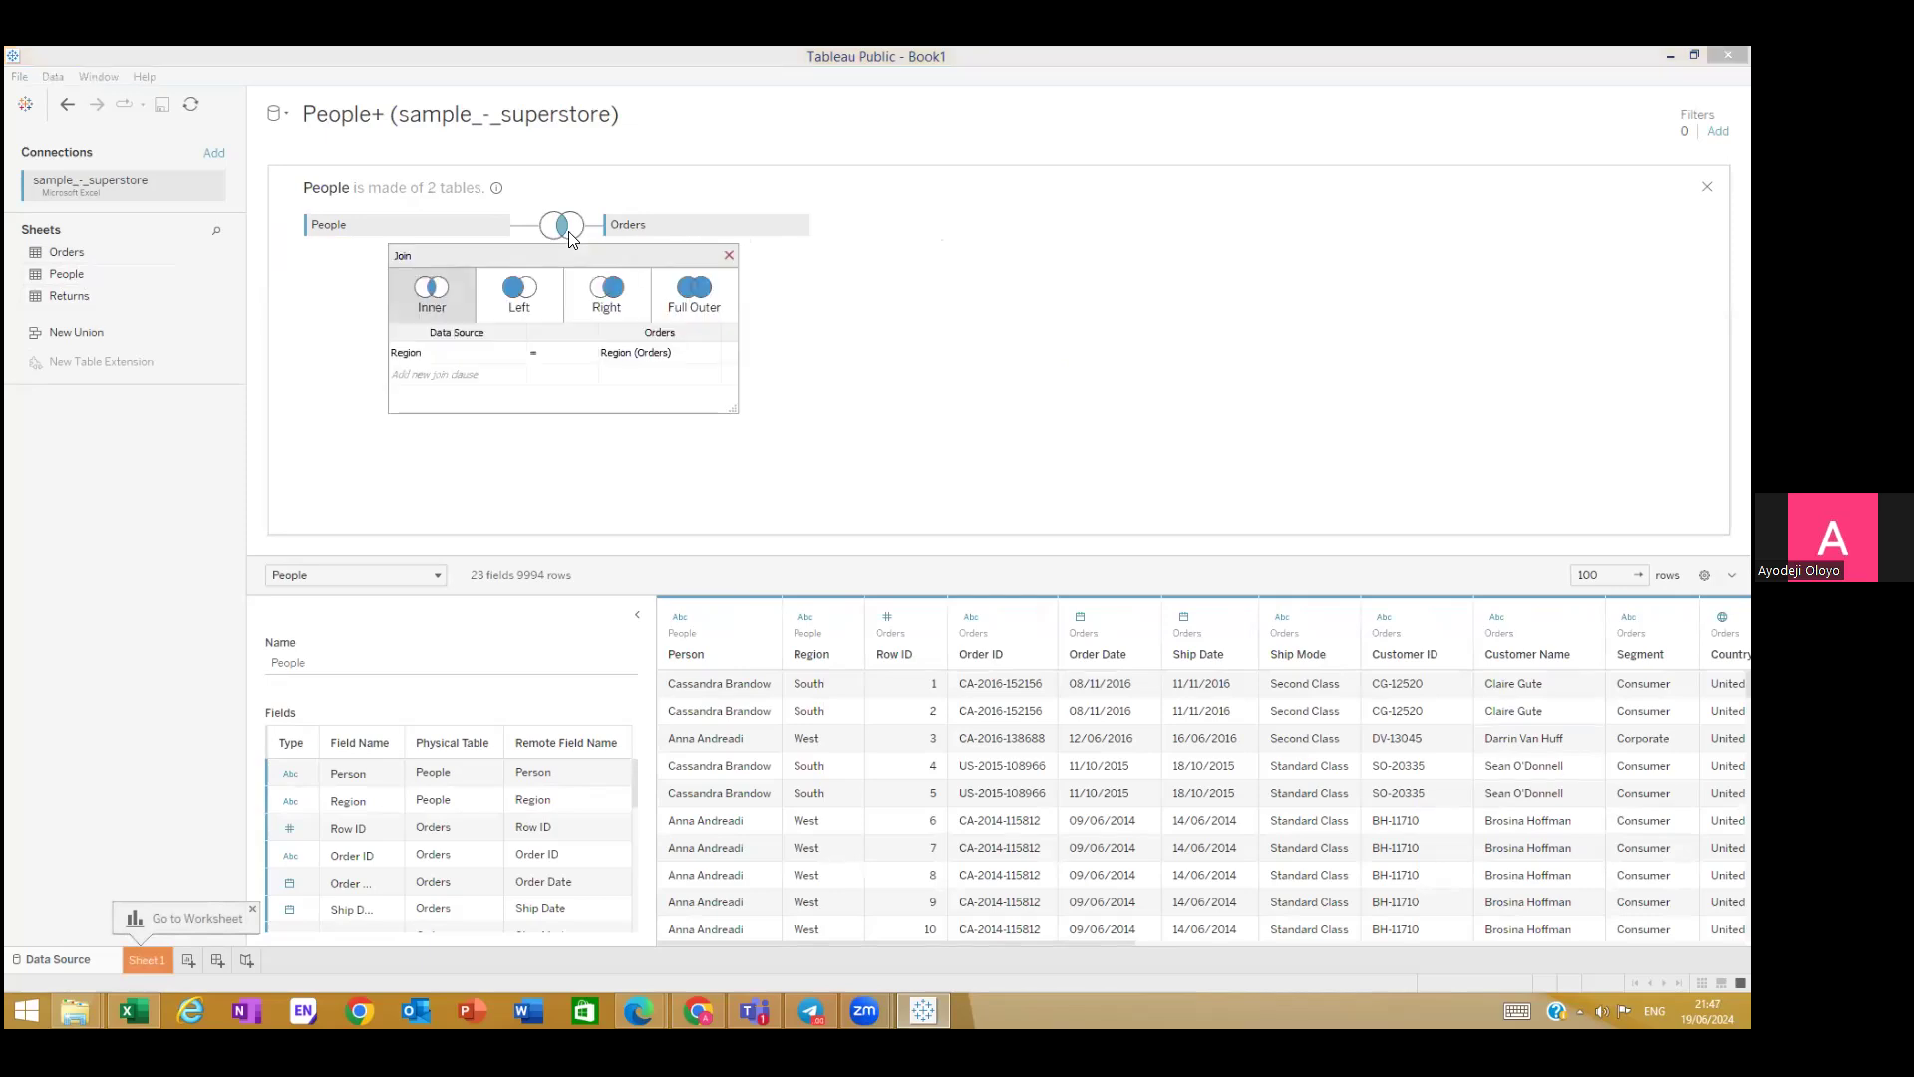
pyautogui.click(609, 304)
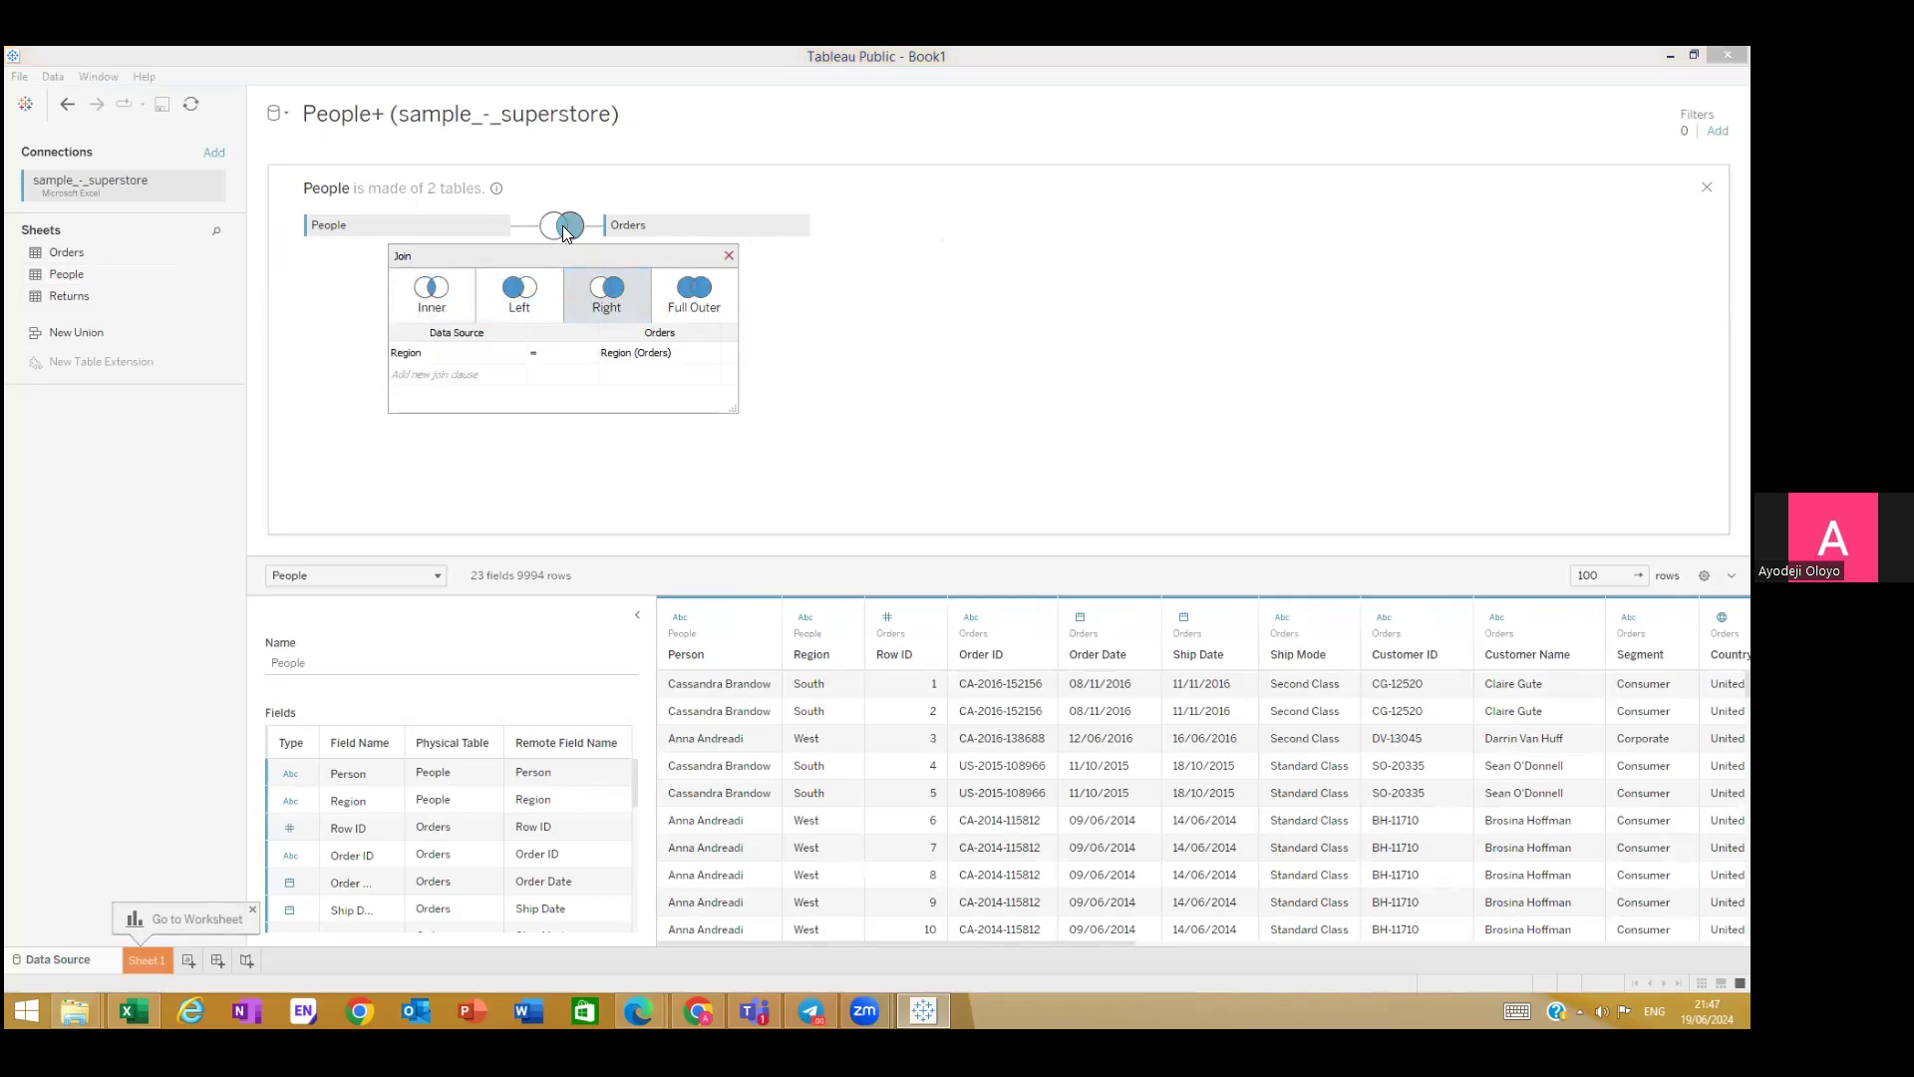
pyautogui.click(530, 287)
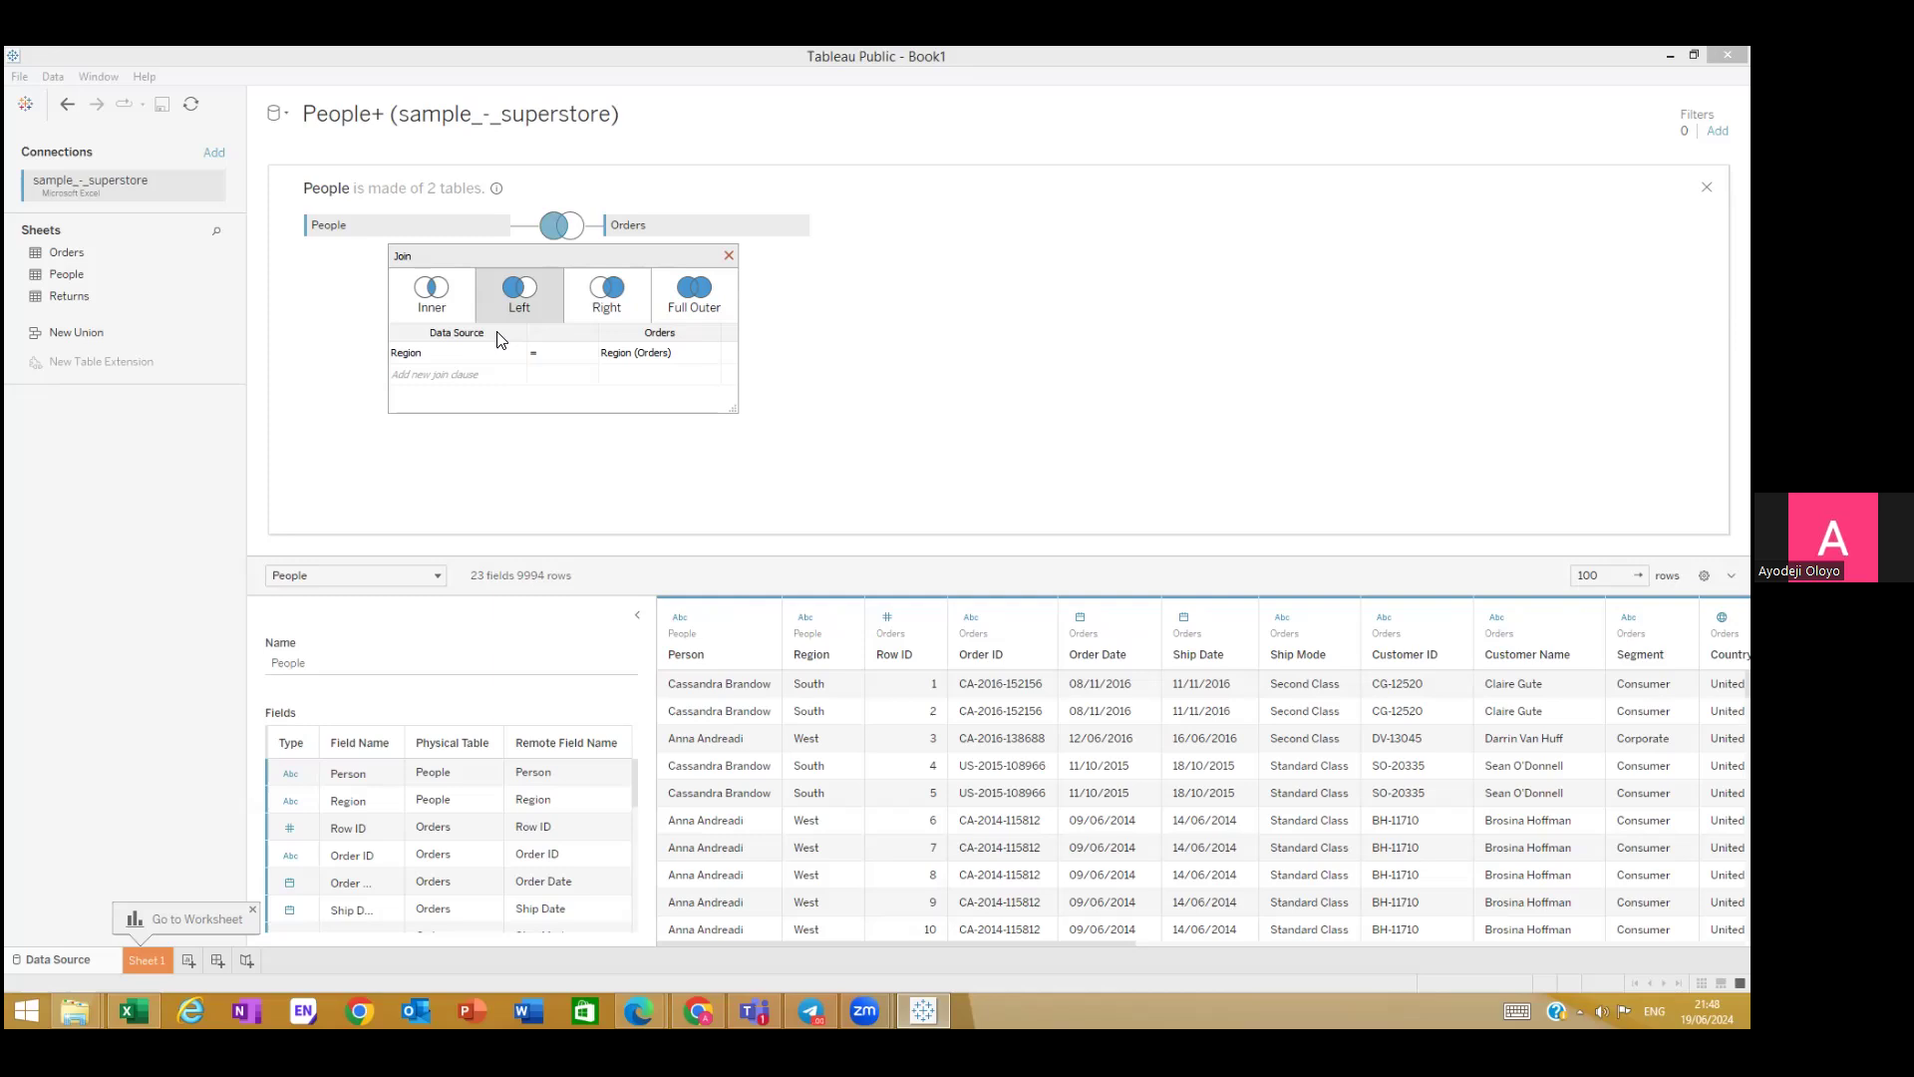
pyautogui.click(1329, 307)
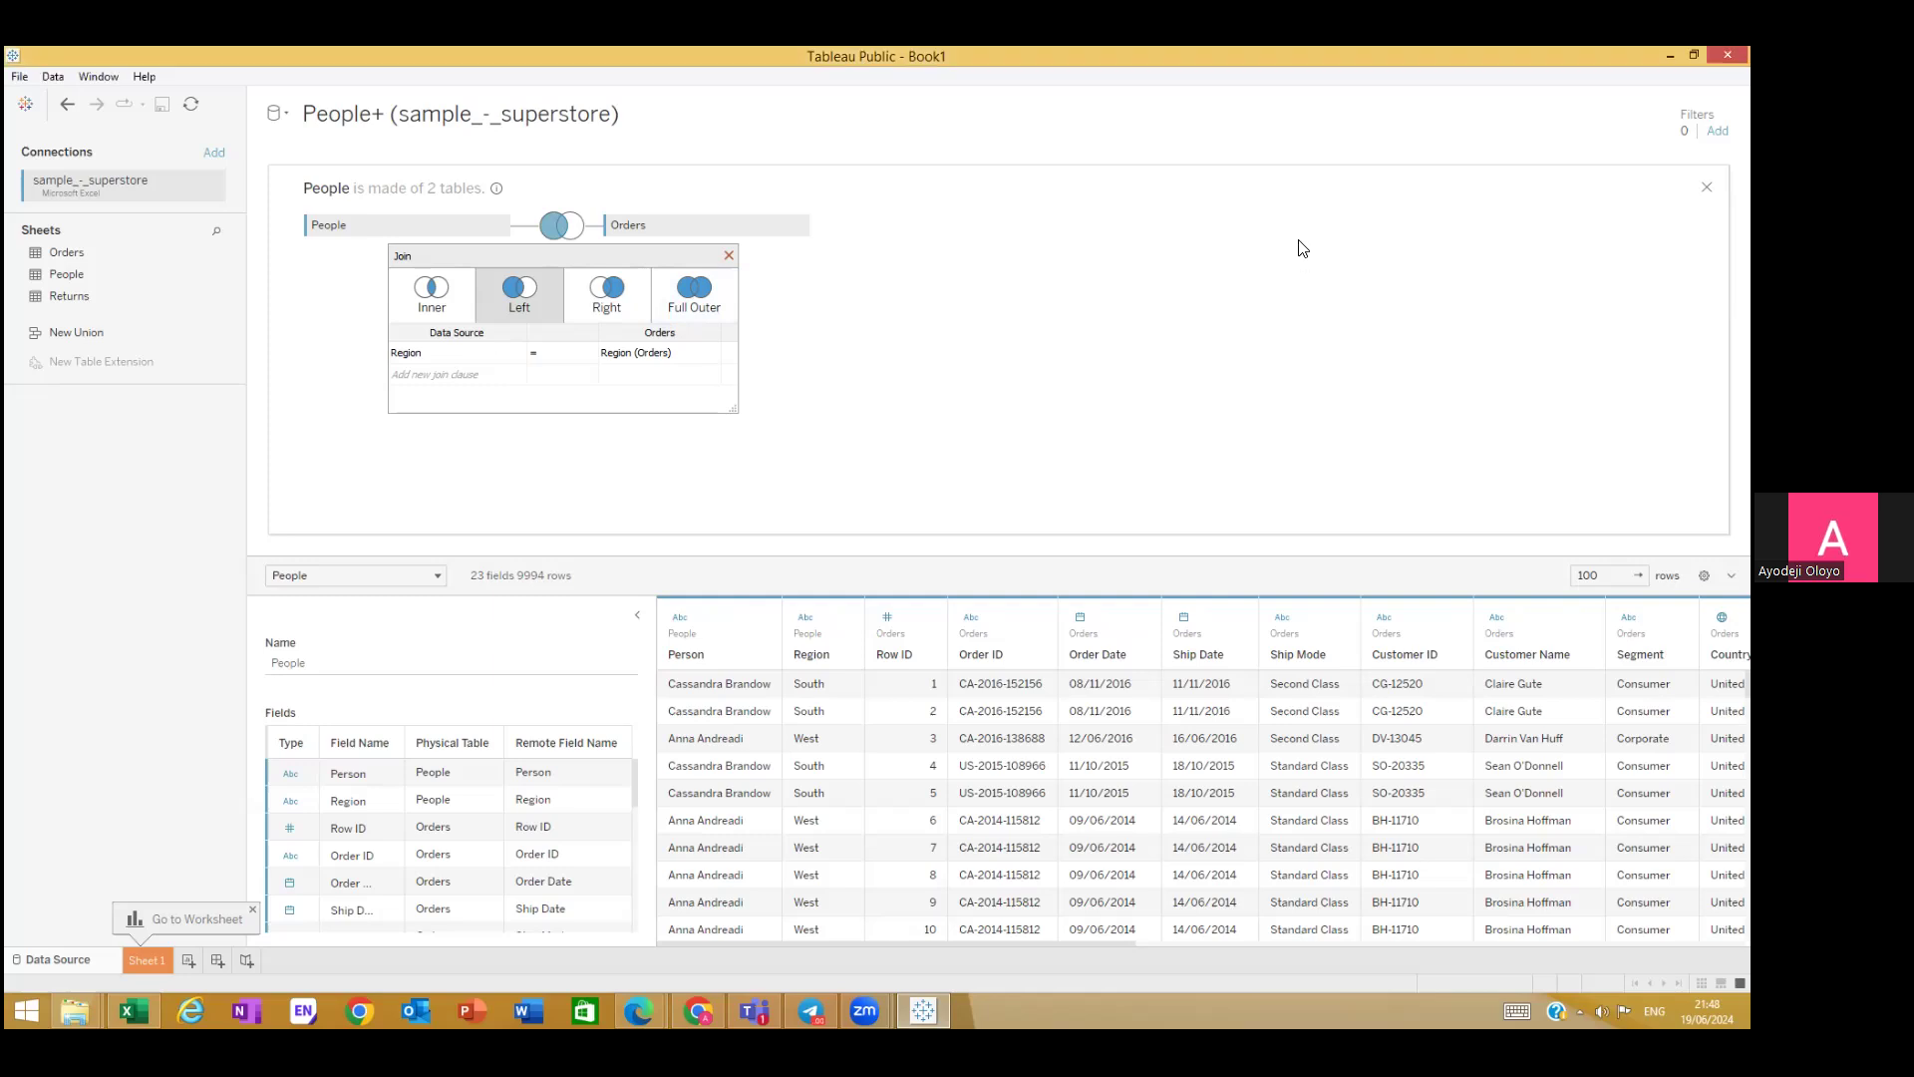
pyautogui.click(728, 256)
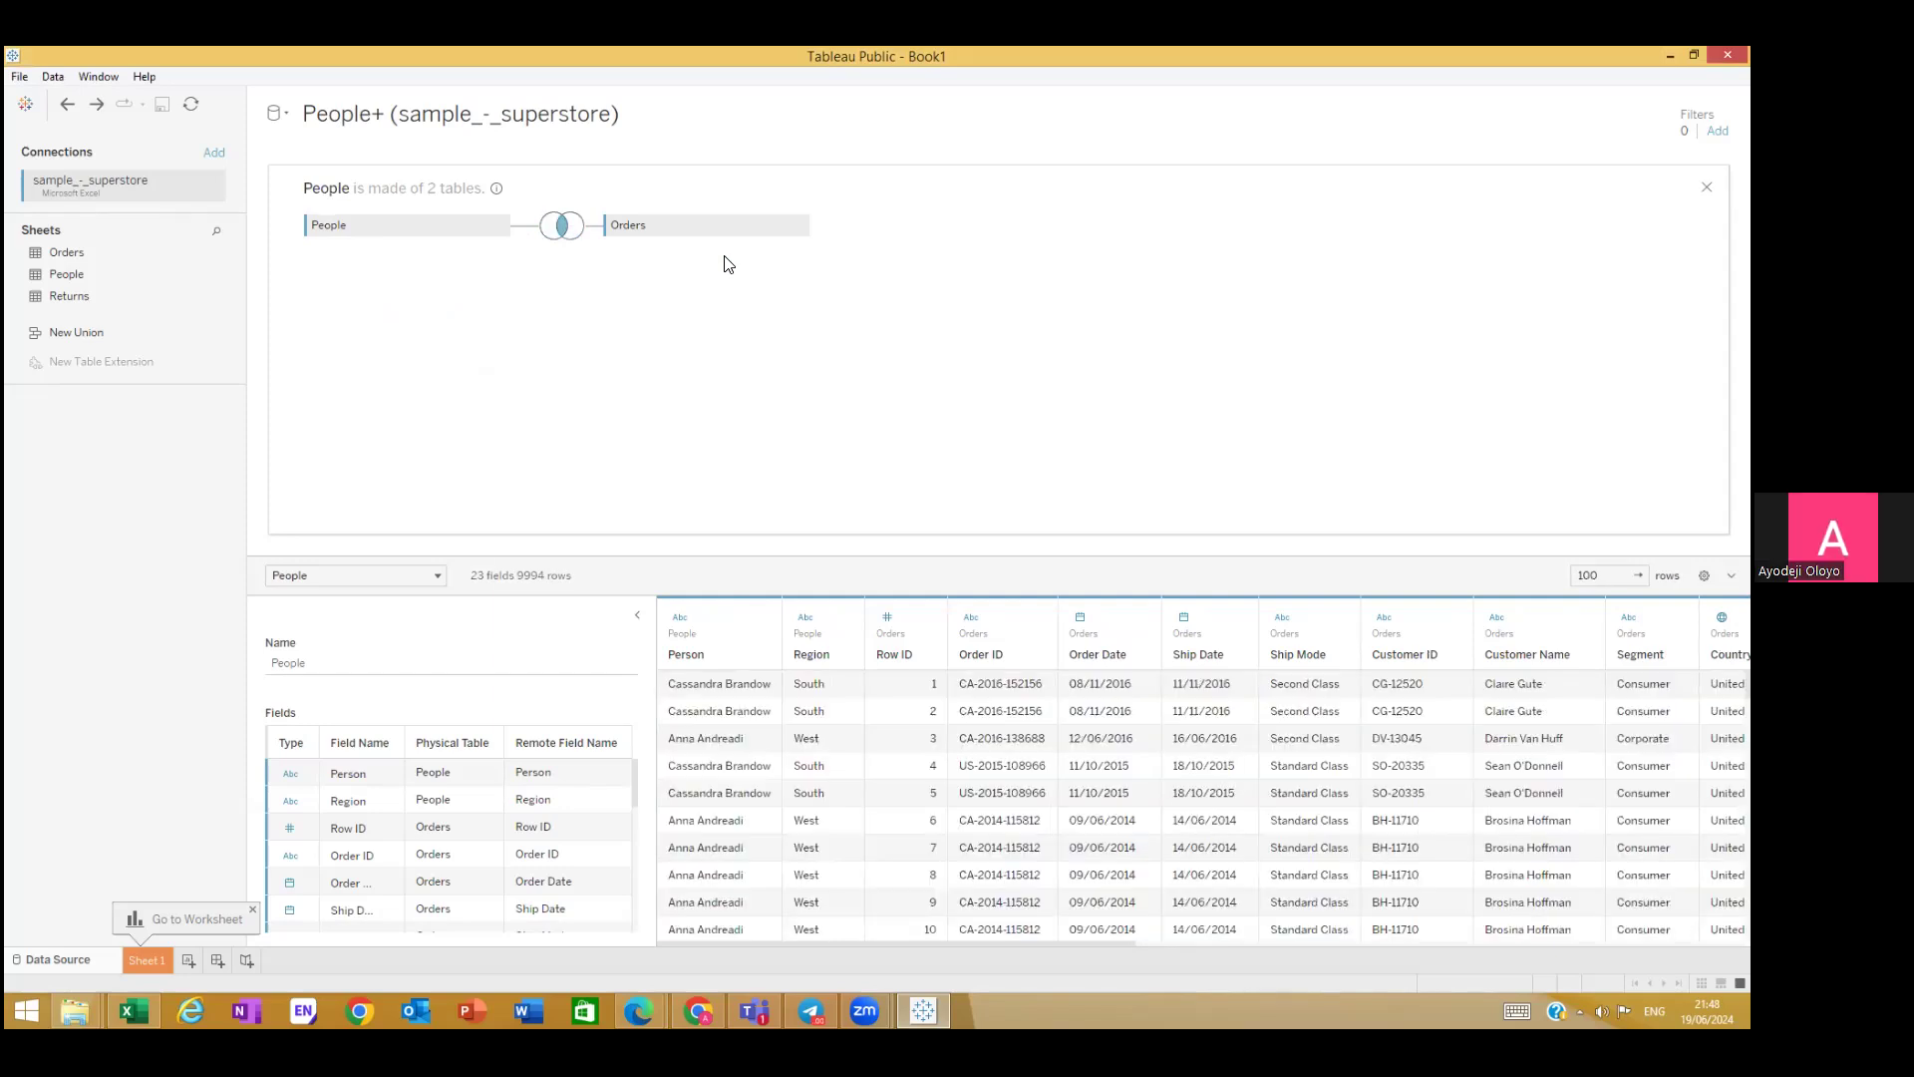
pyautogui.hotkey('ctrl', 'z')
pyautogui.hotkey('ctrl', 'z')
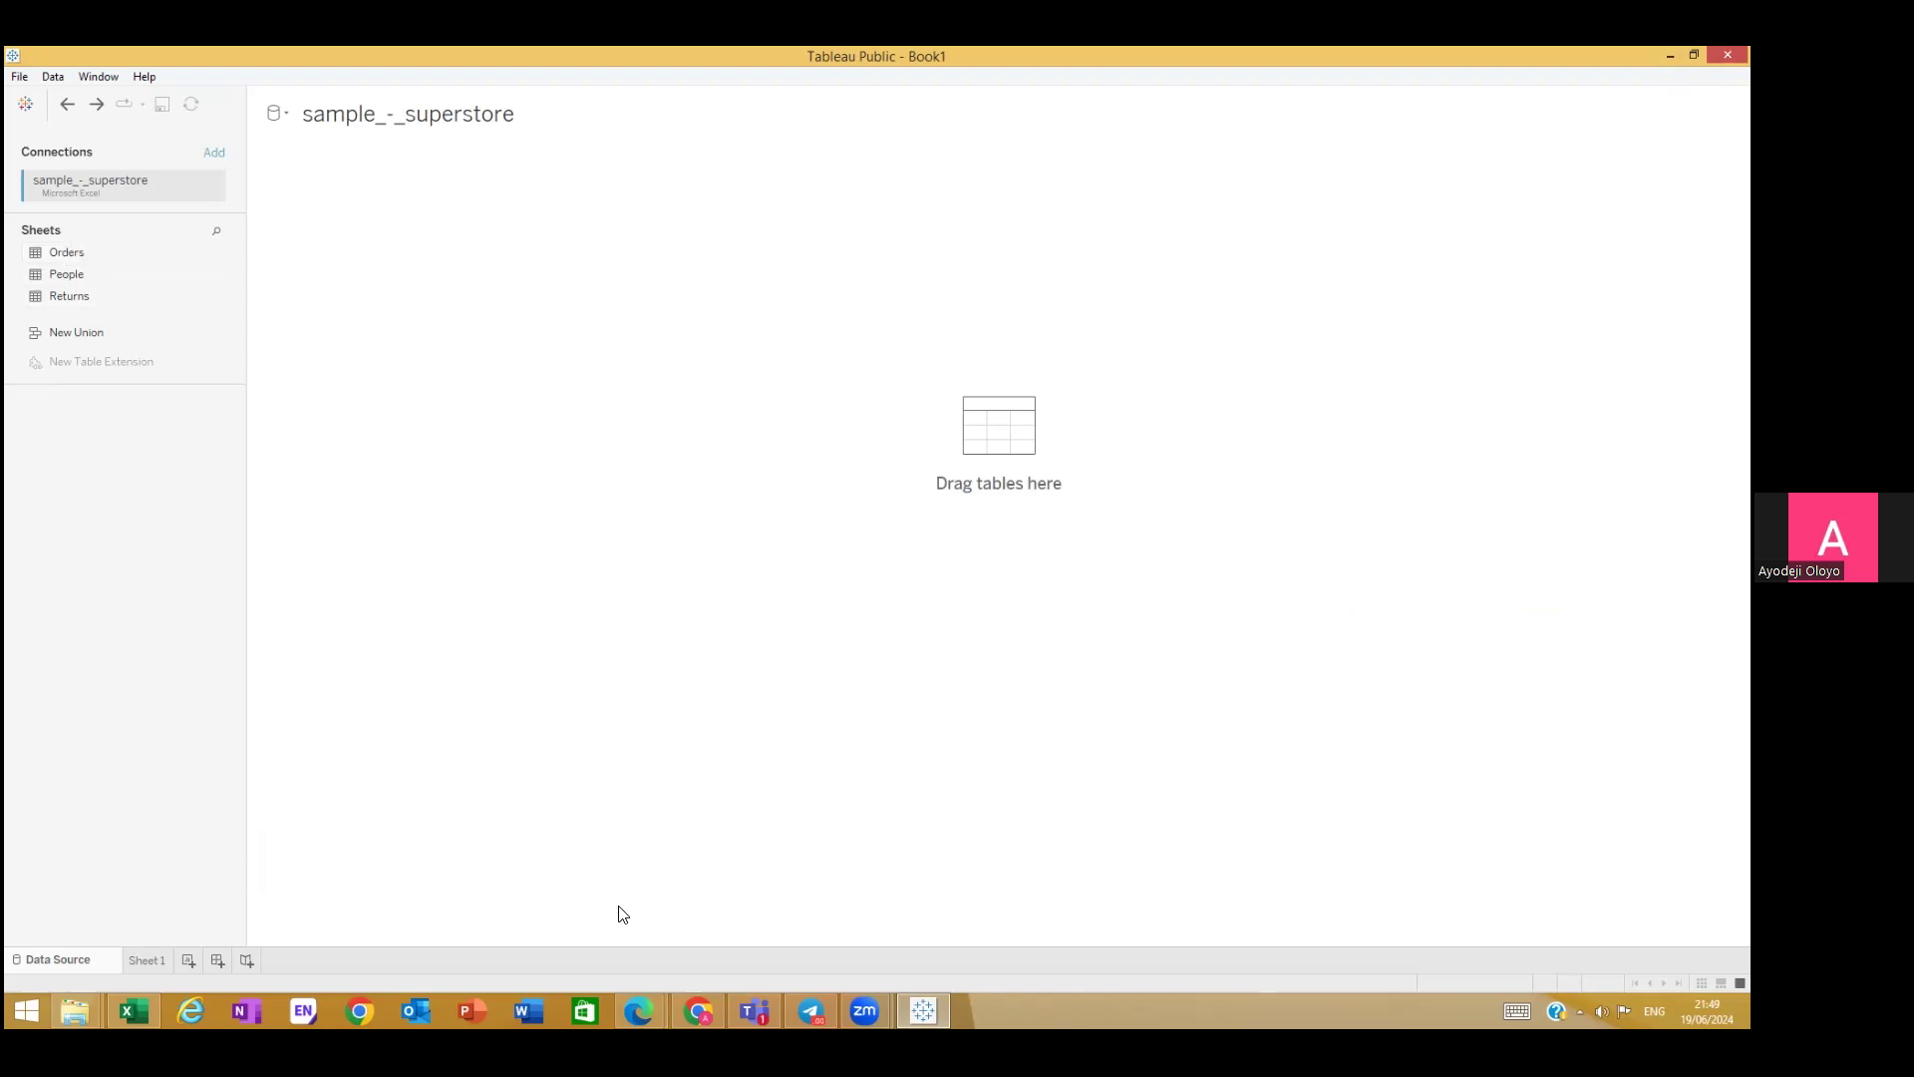
# Step: Close the superstore workbook and the blank workbook that replaces it to return to the start page
pyautogui.moveTo(763, 1005)
pyautogui.click(24, 78)
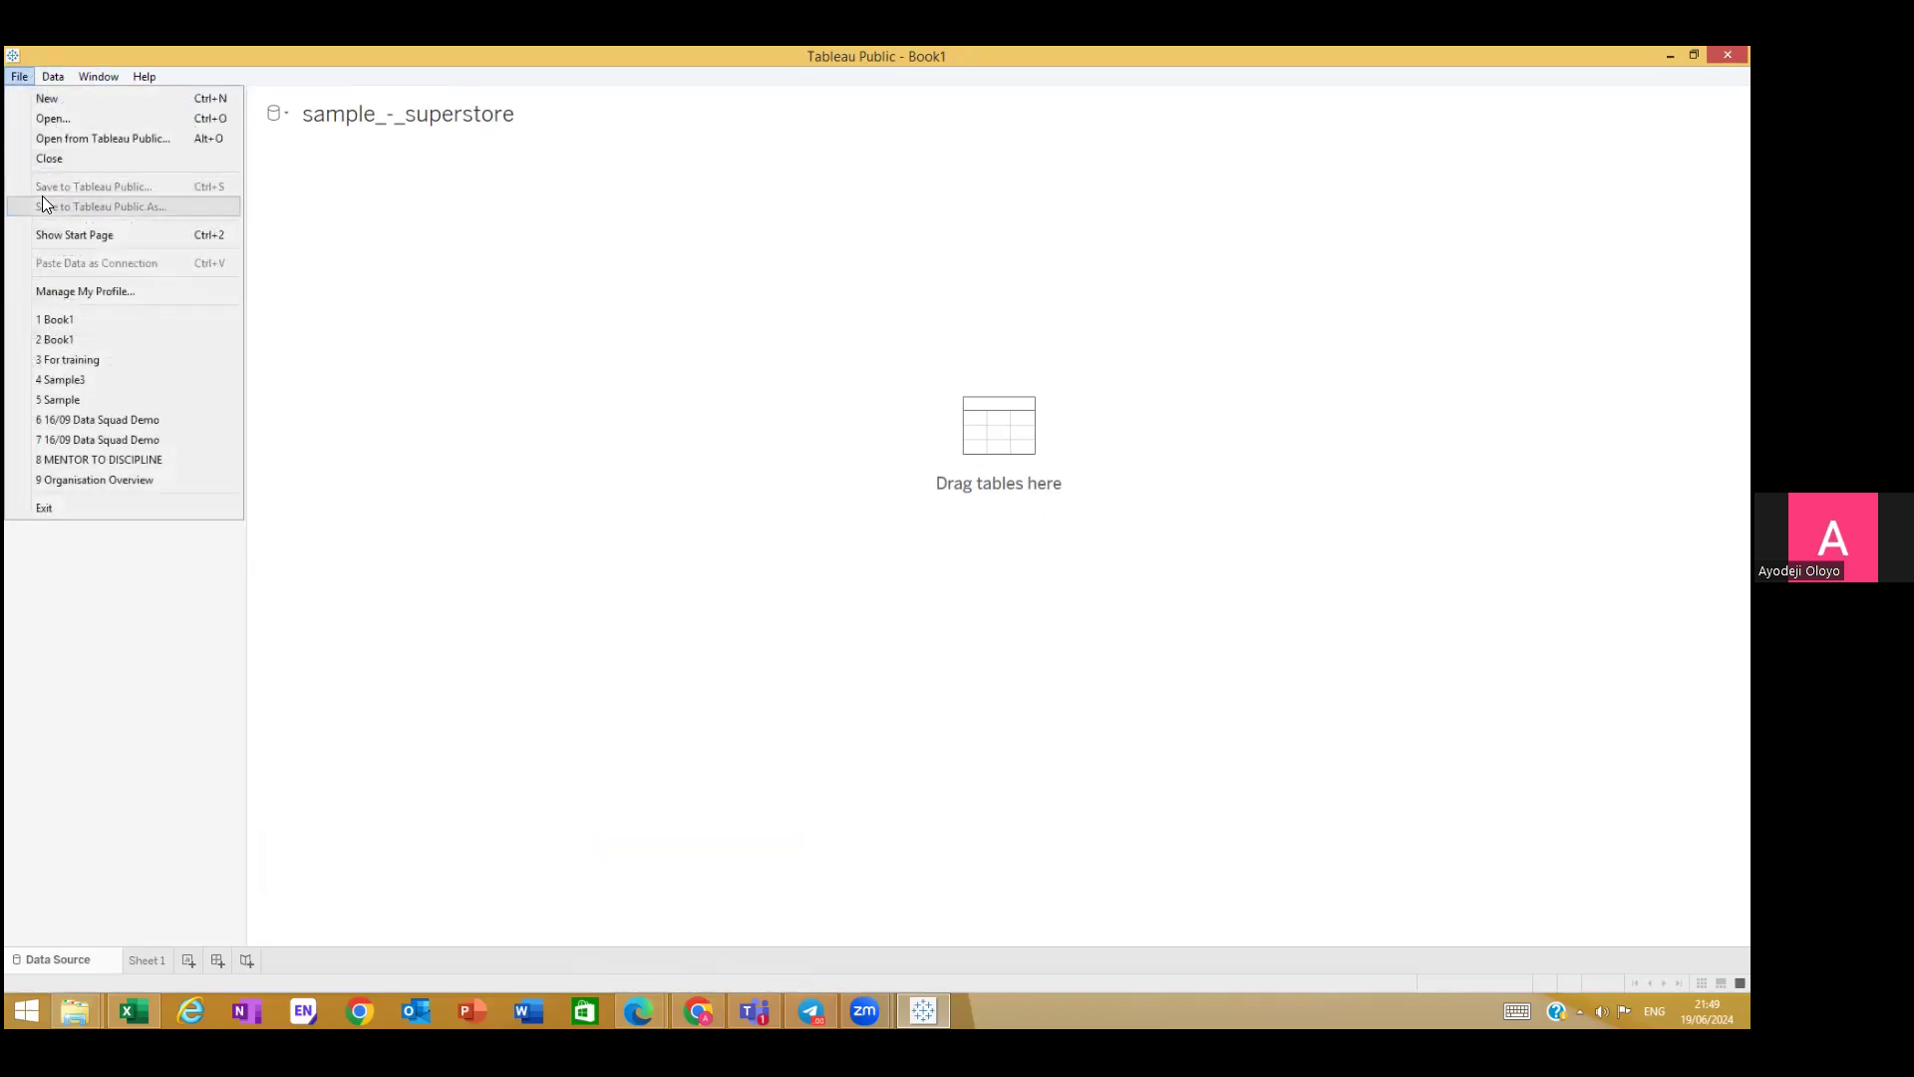
pyautogui.click(68, 166)
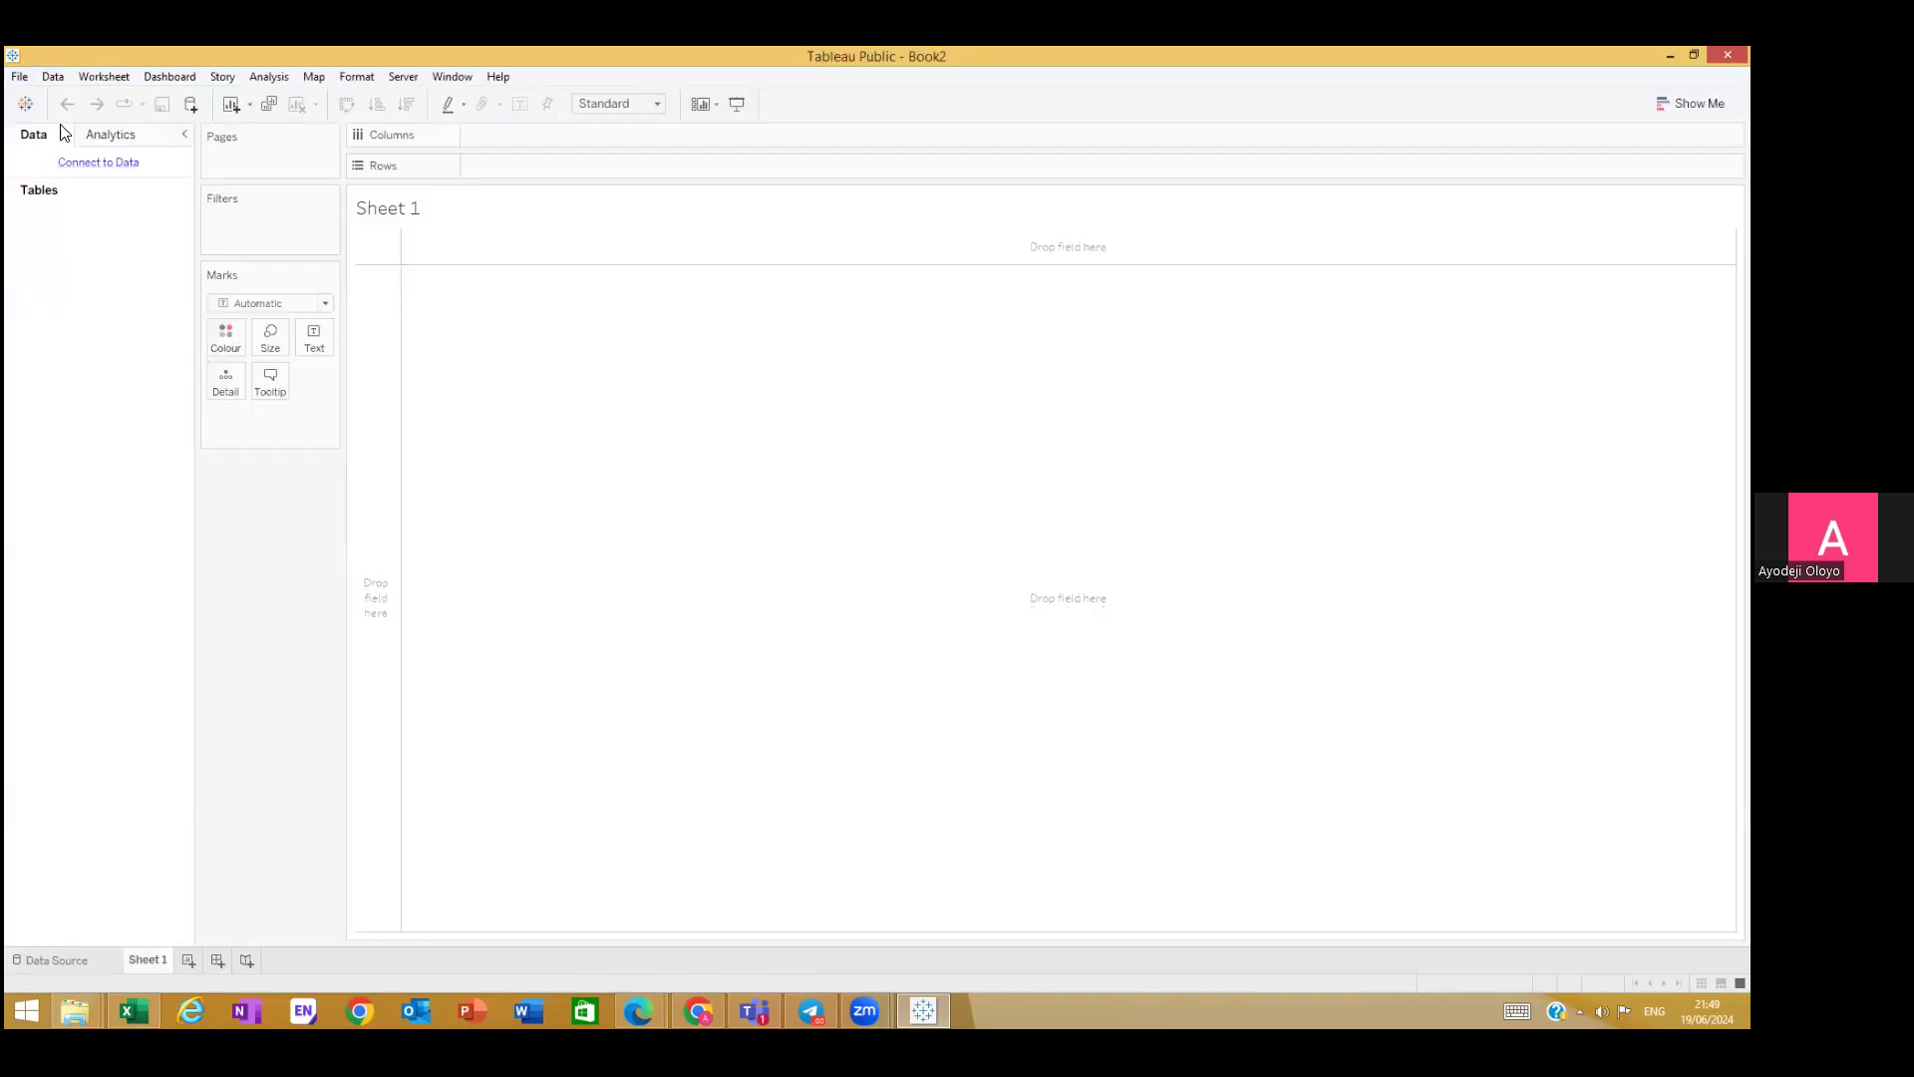
pyautogui.click(19, 77)
pyautogui.click(34, 161)
pyautogui.click(20, 77)
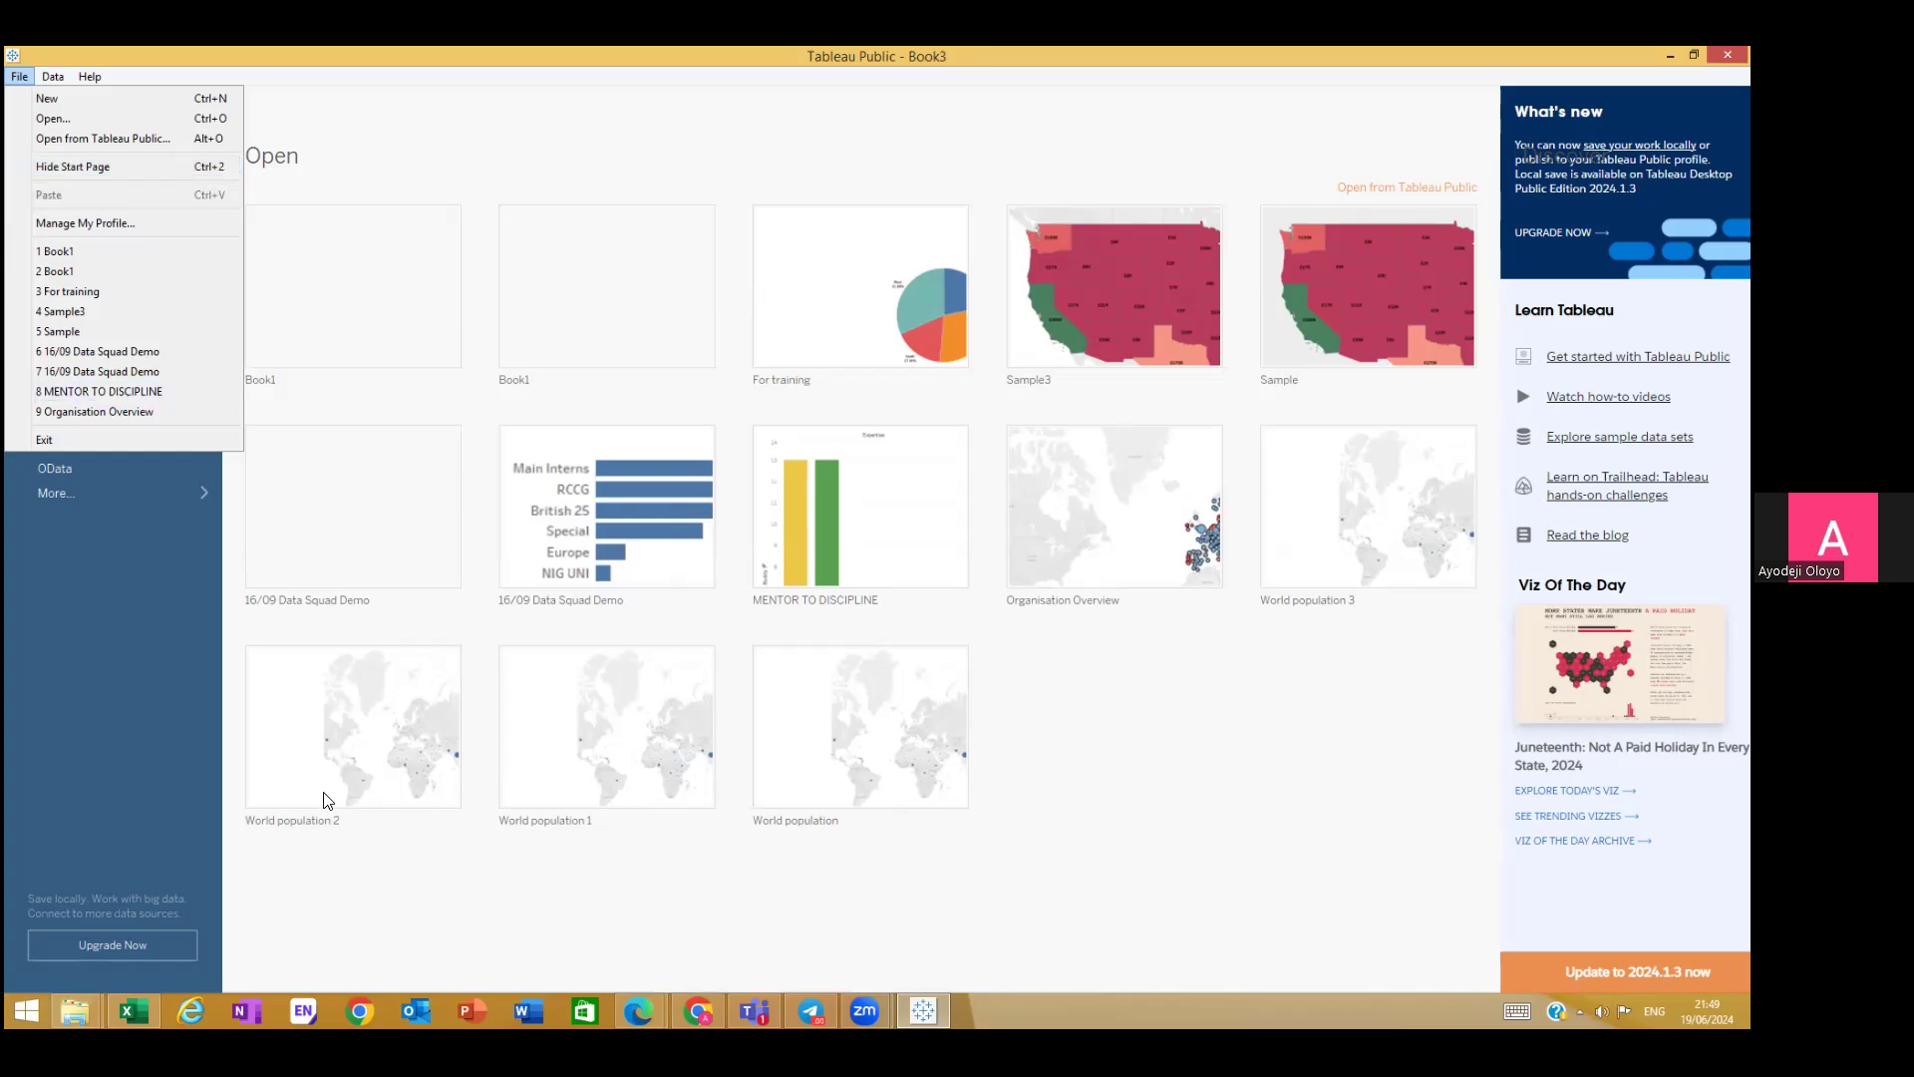
# Step: Switch to Excel to view the P1-UK-Bank-Customers (5) file, and return to the Tableau Public start page
pyautogui.click(121, 1011)
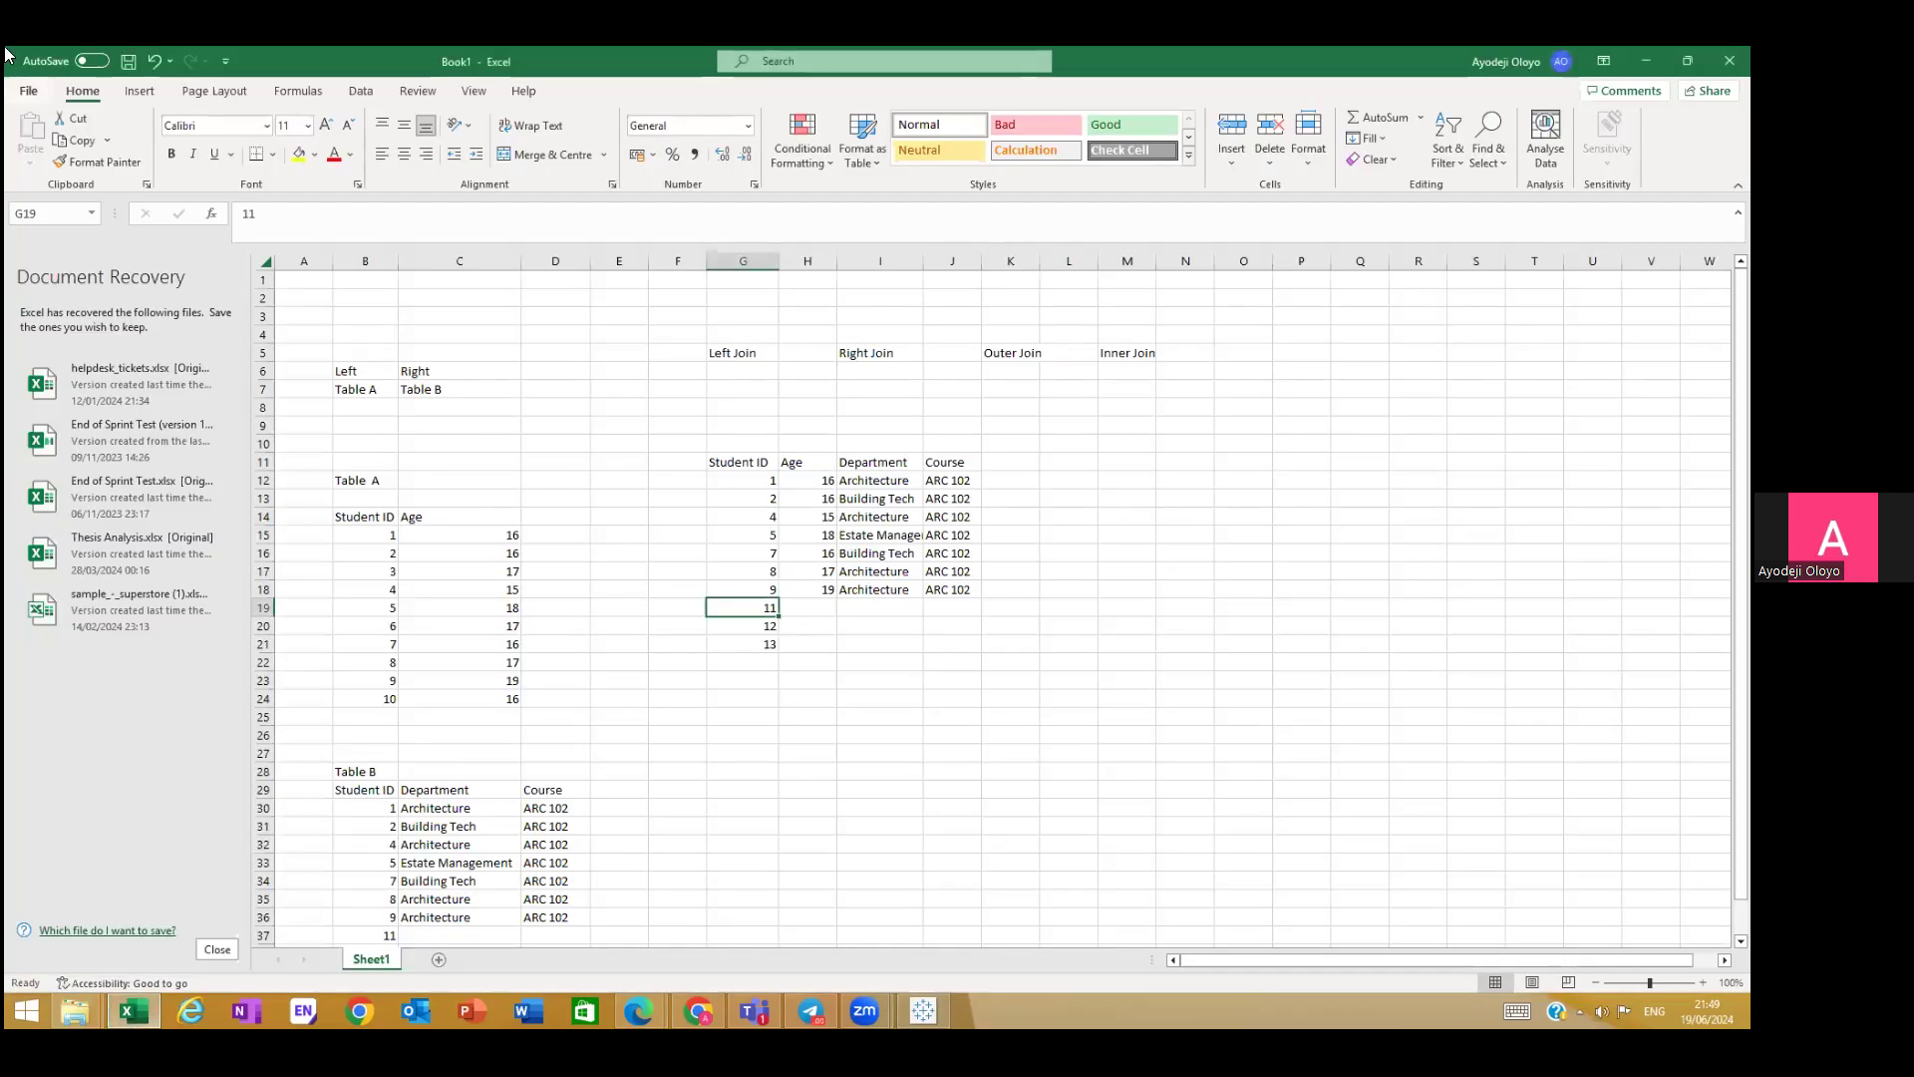
pyautogui.click(32, 100)
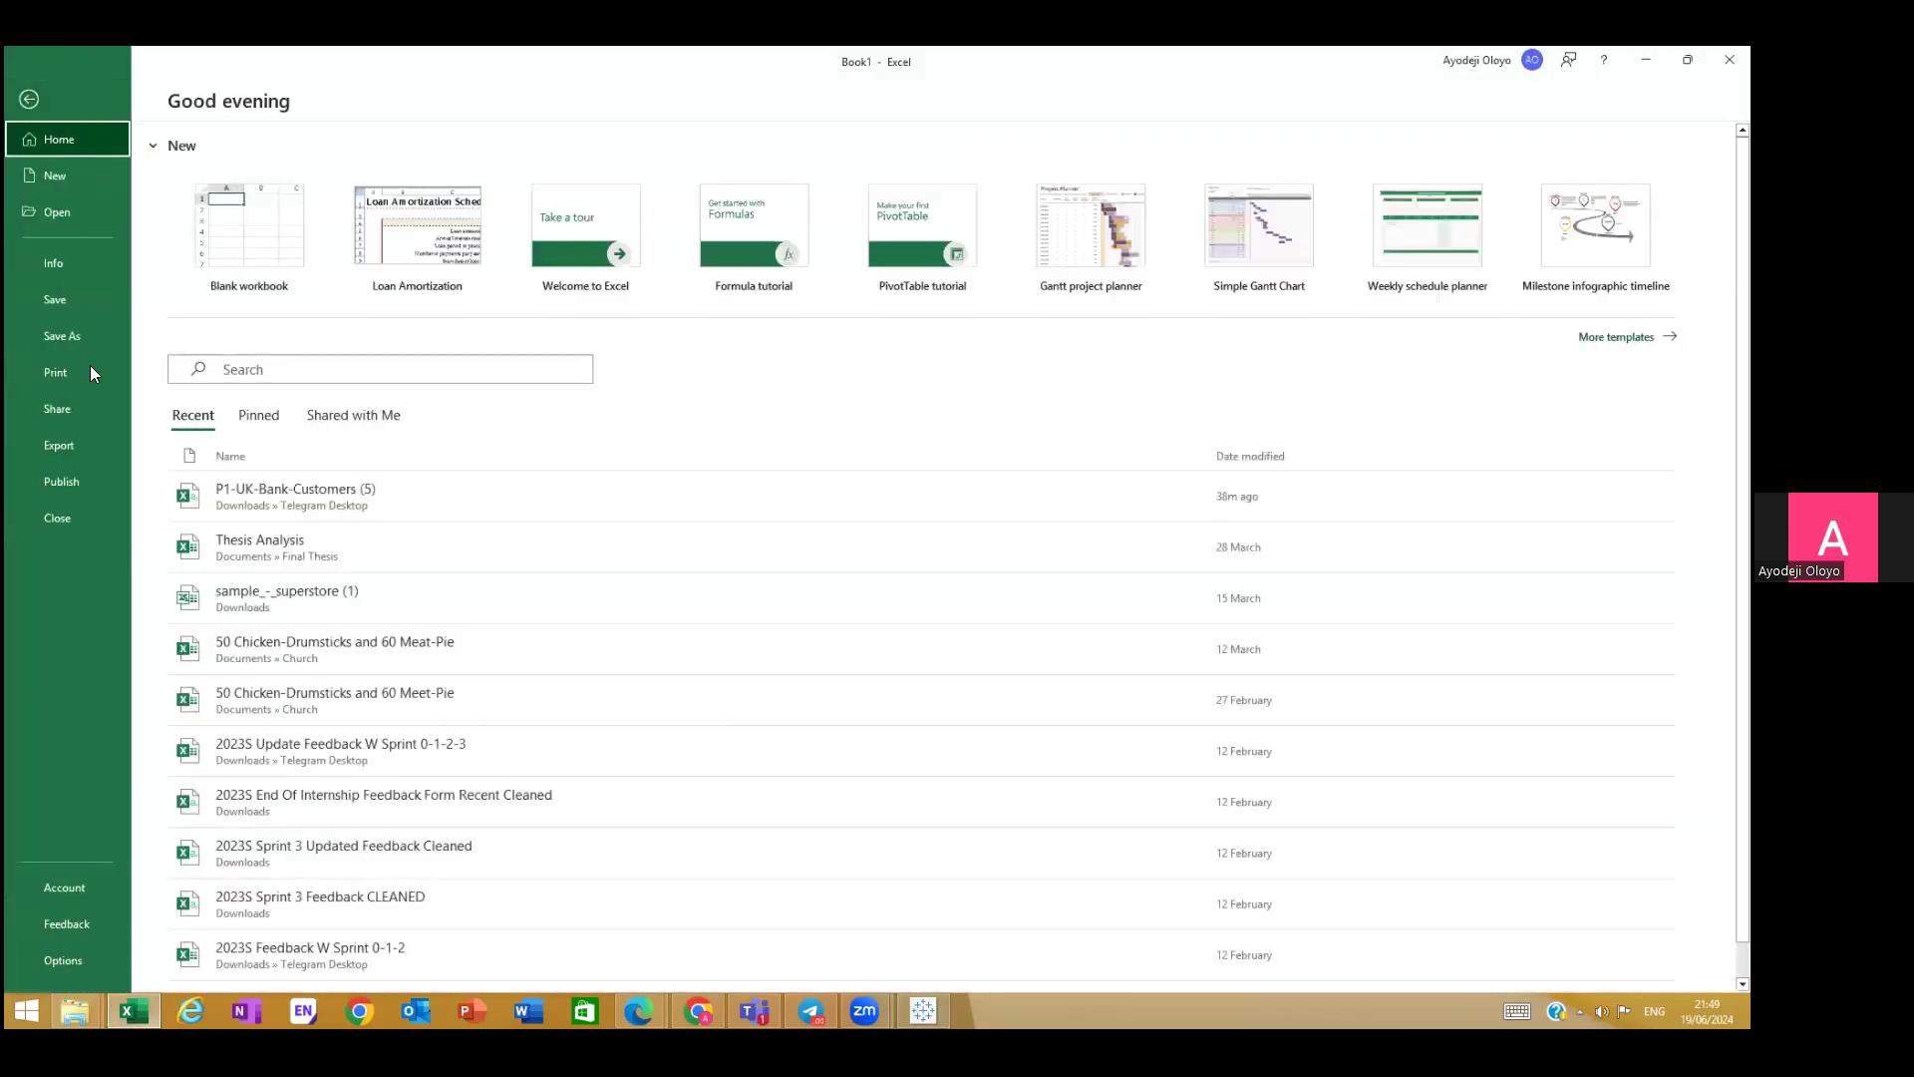
pyautogui.press('Escape')
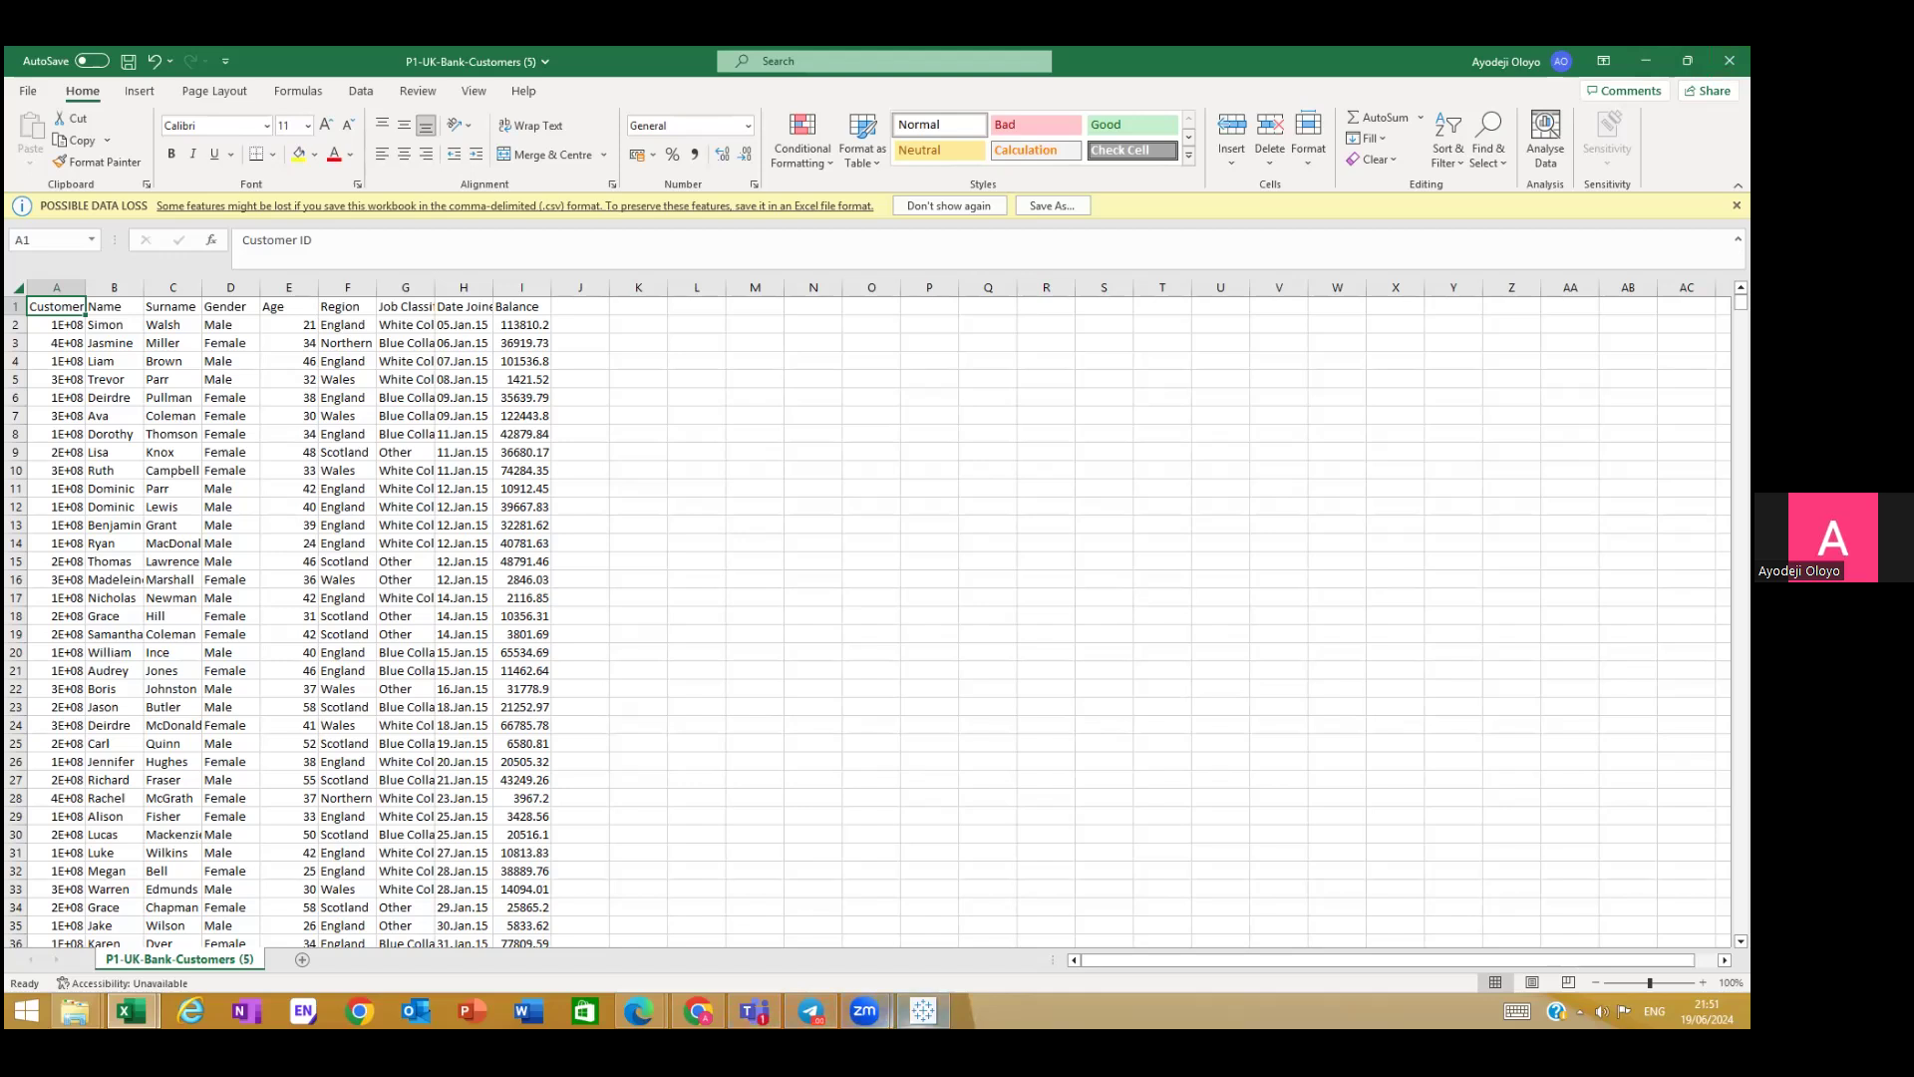
pyautogui.click(923, 1010)
pyautogui.click(59, 249)
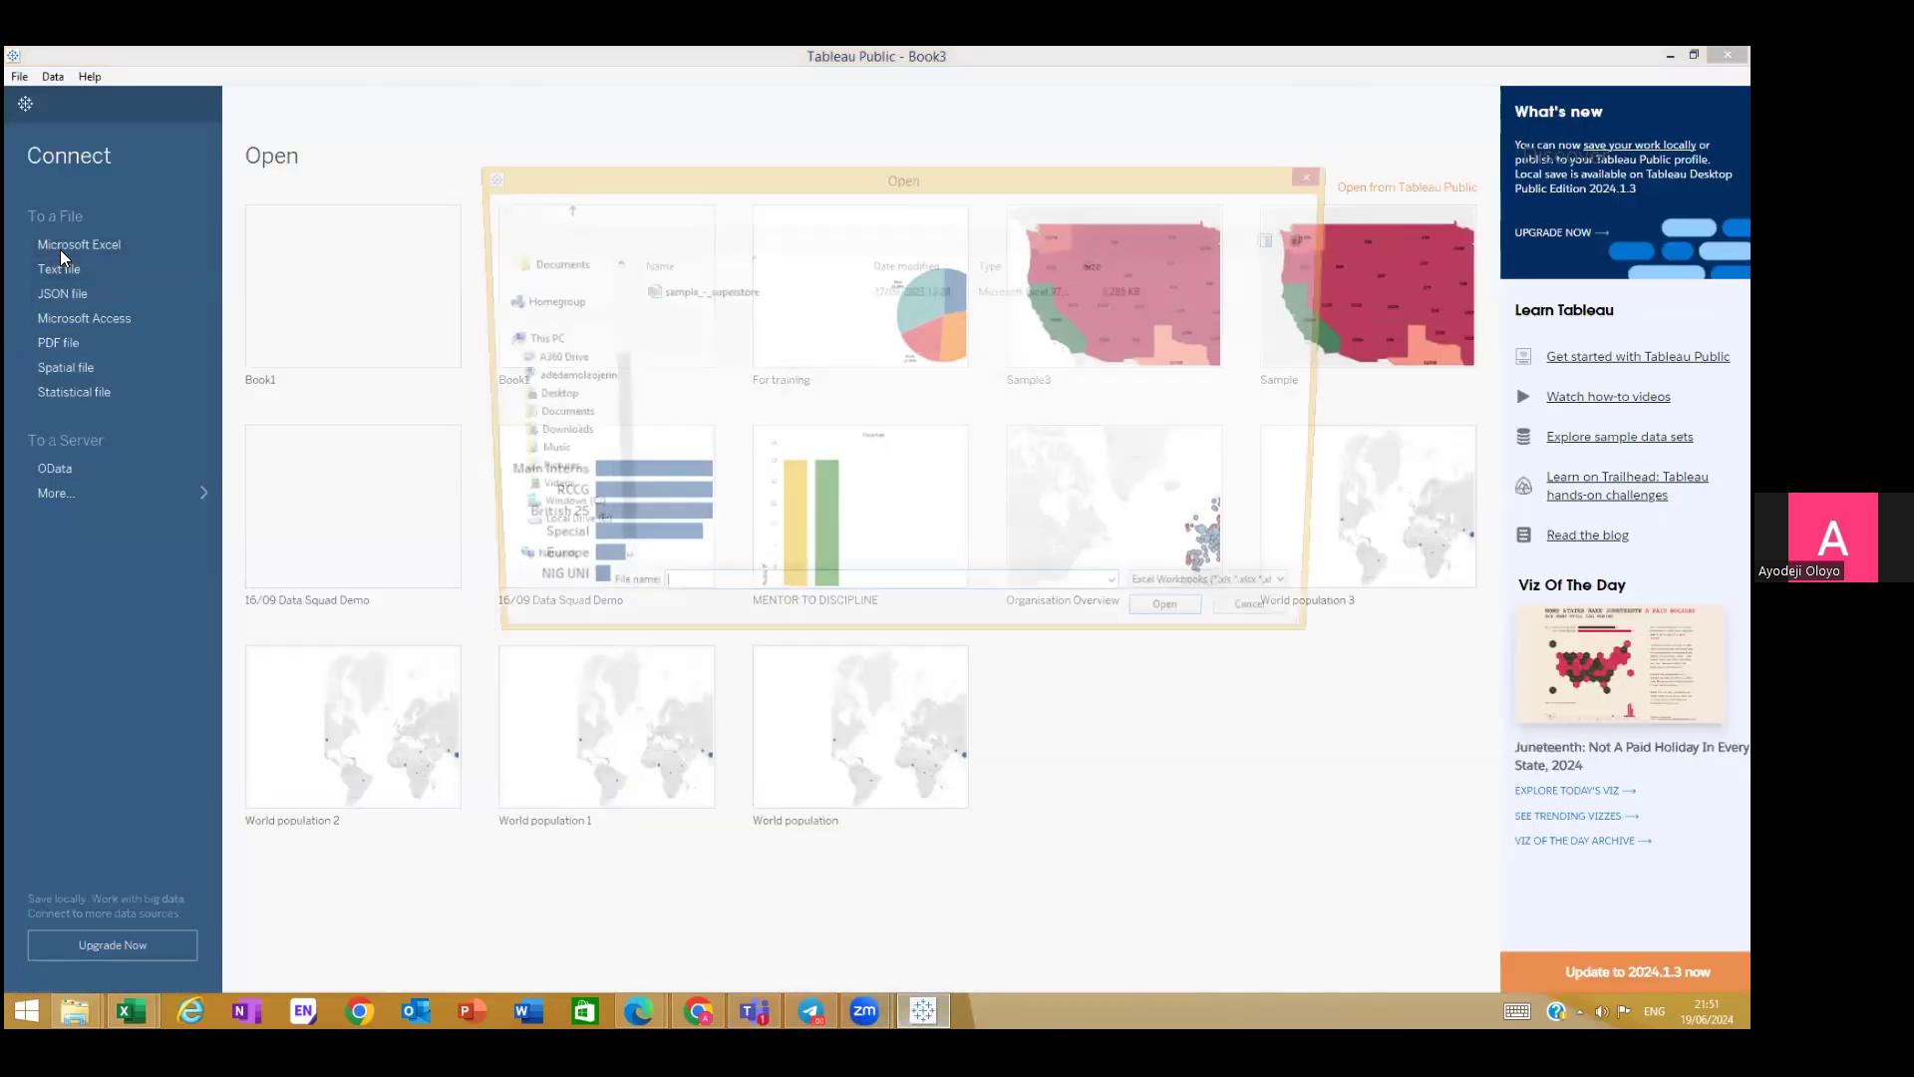
pyautogui.click(547, 290)
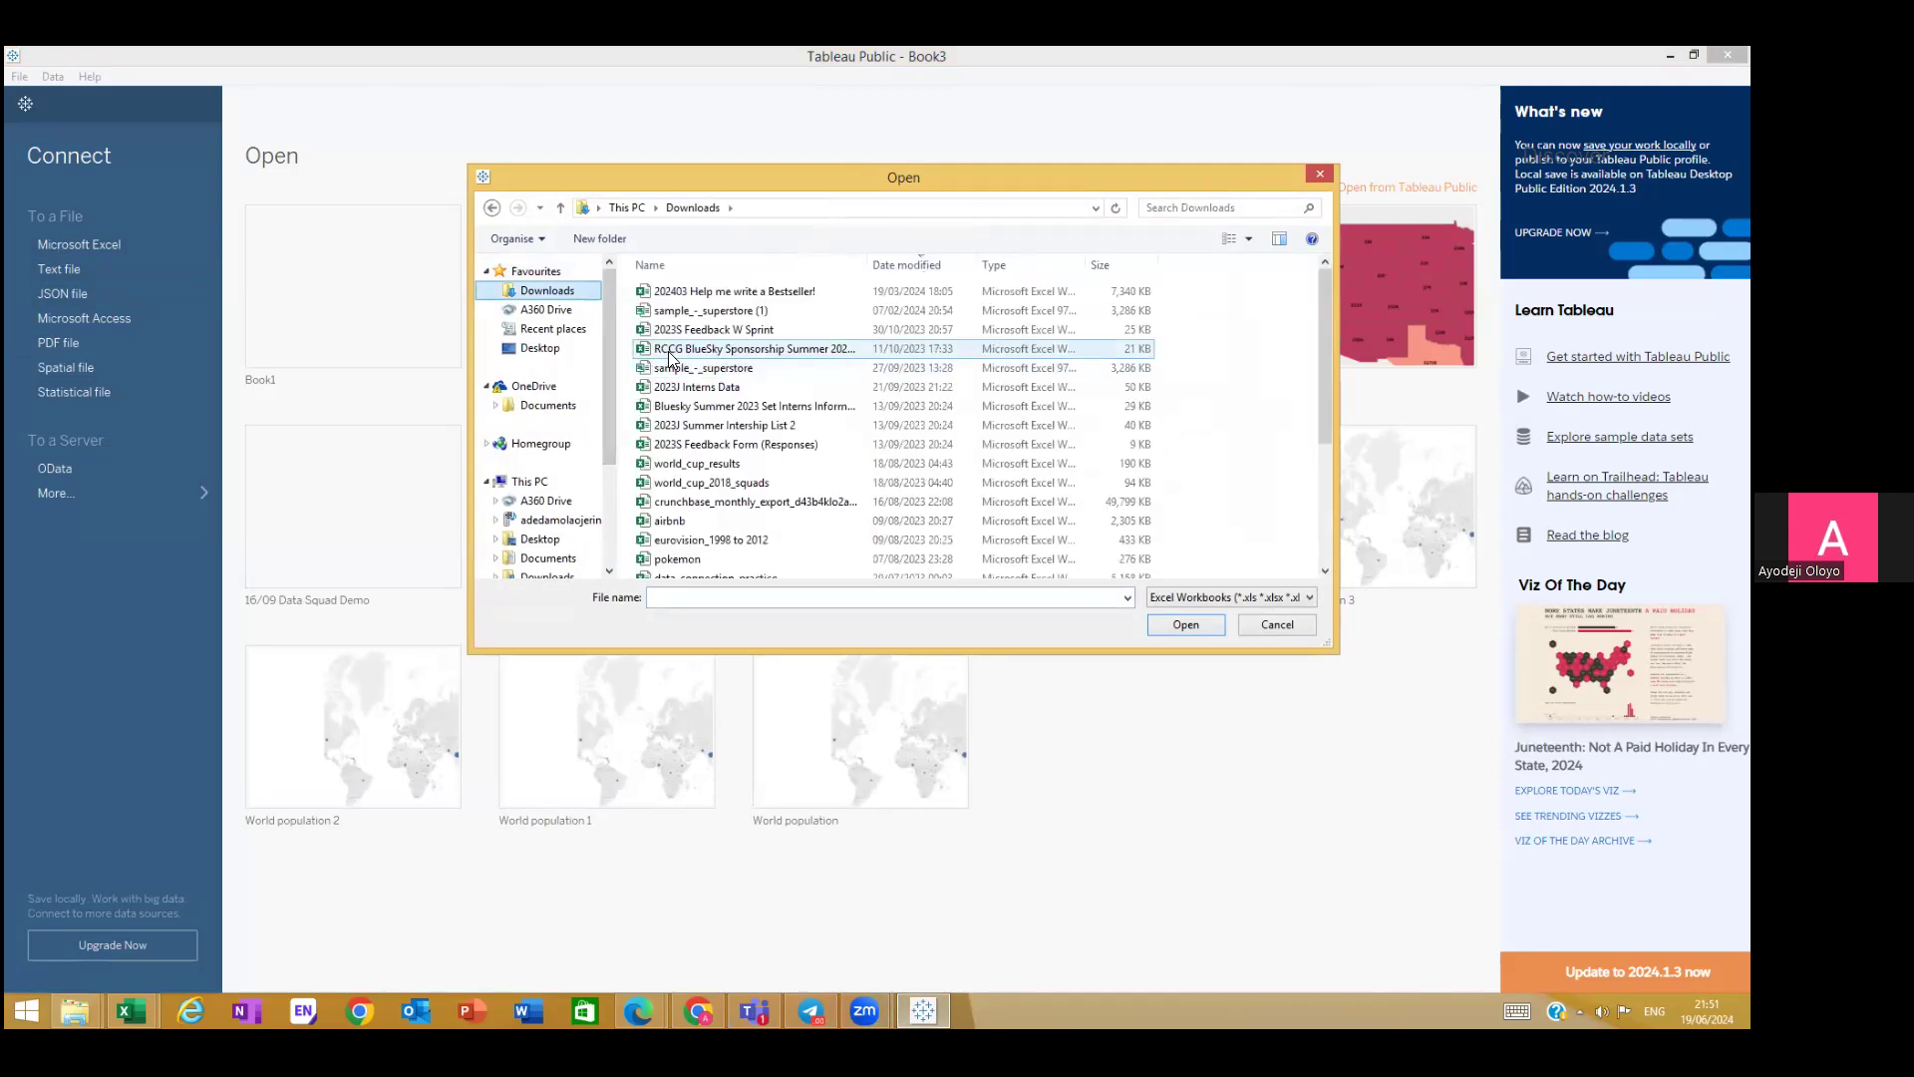
pyautogui.scroll(-3, 733, 475)
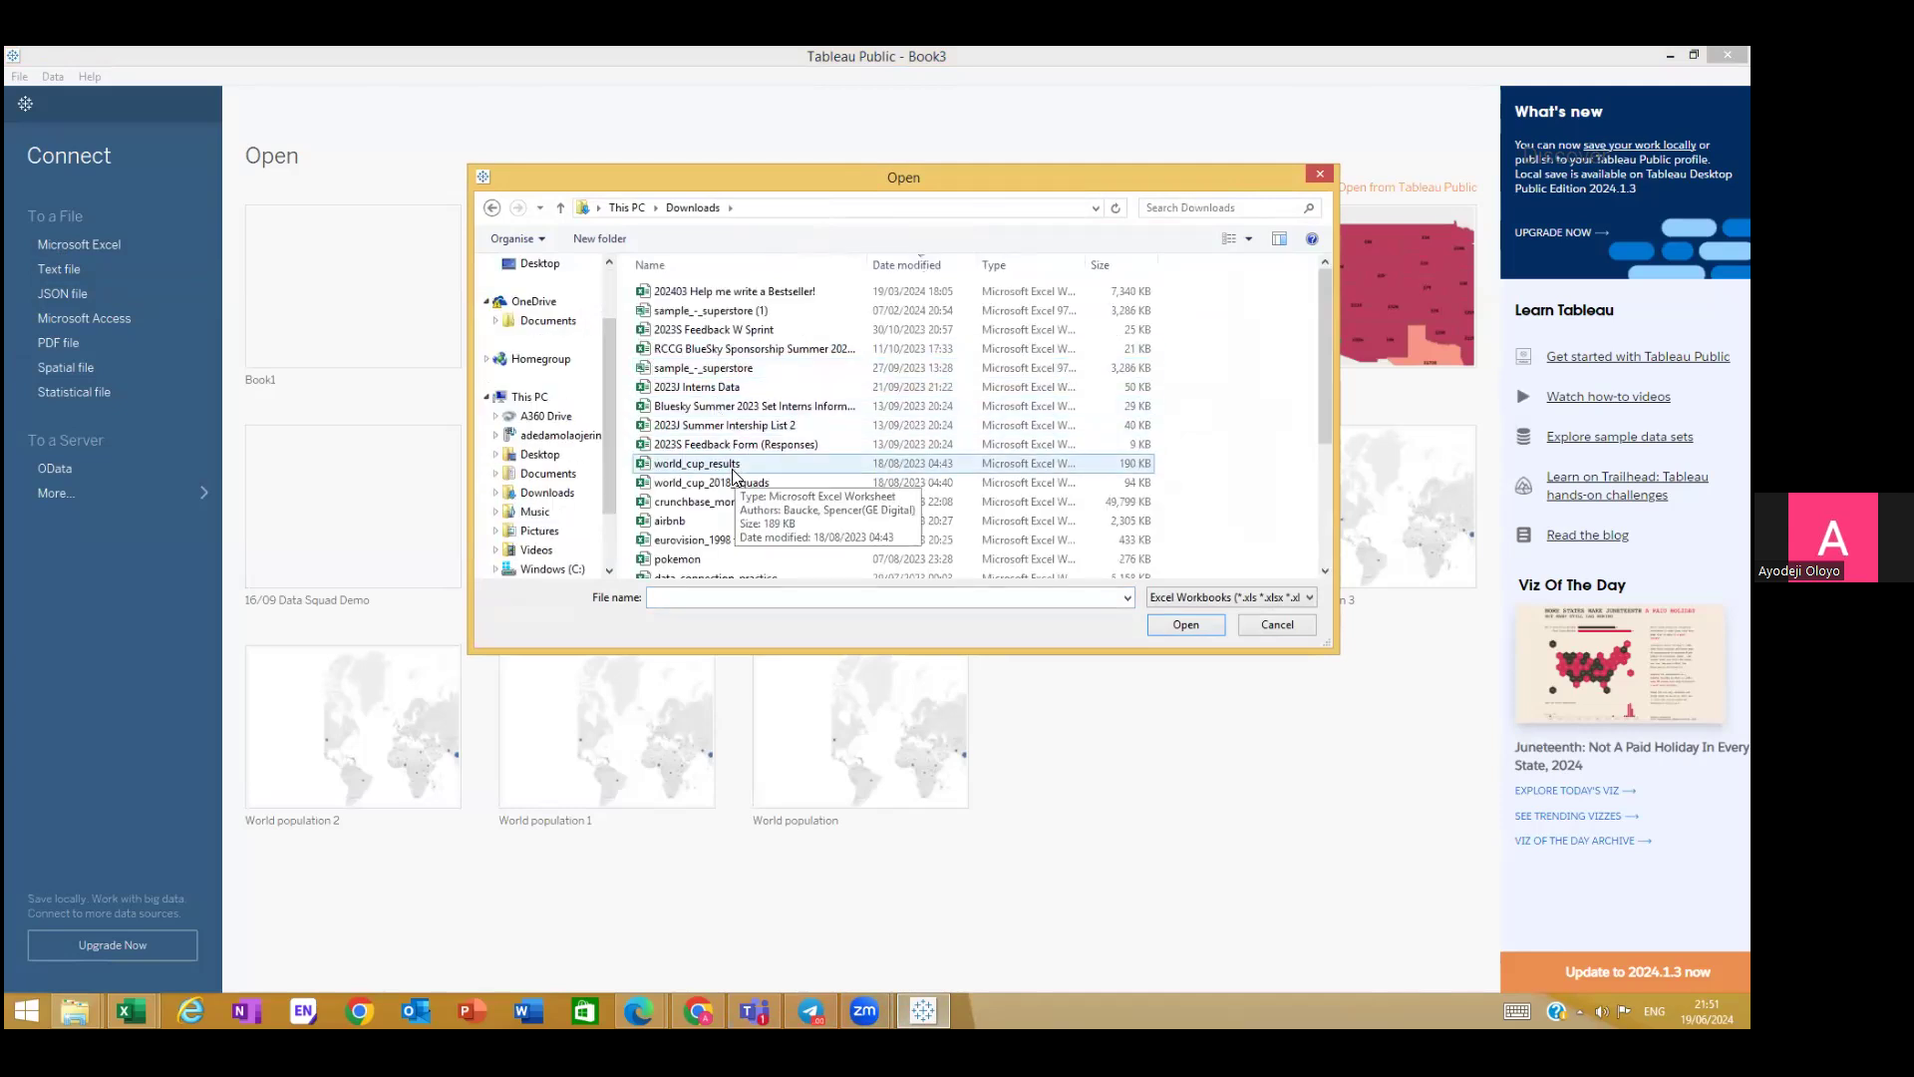
pyautogui.moveTo(1320, 299); pyautogui.dragTo(1332, 450)
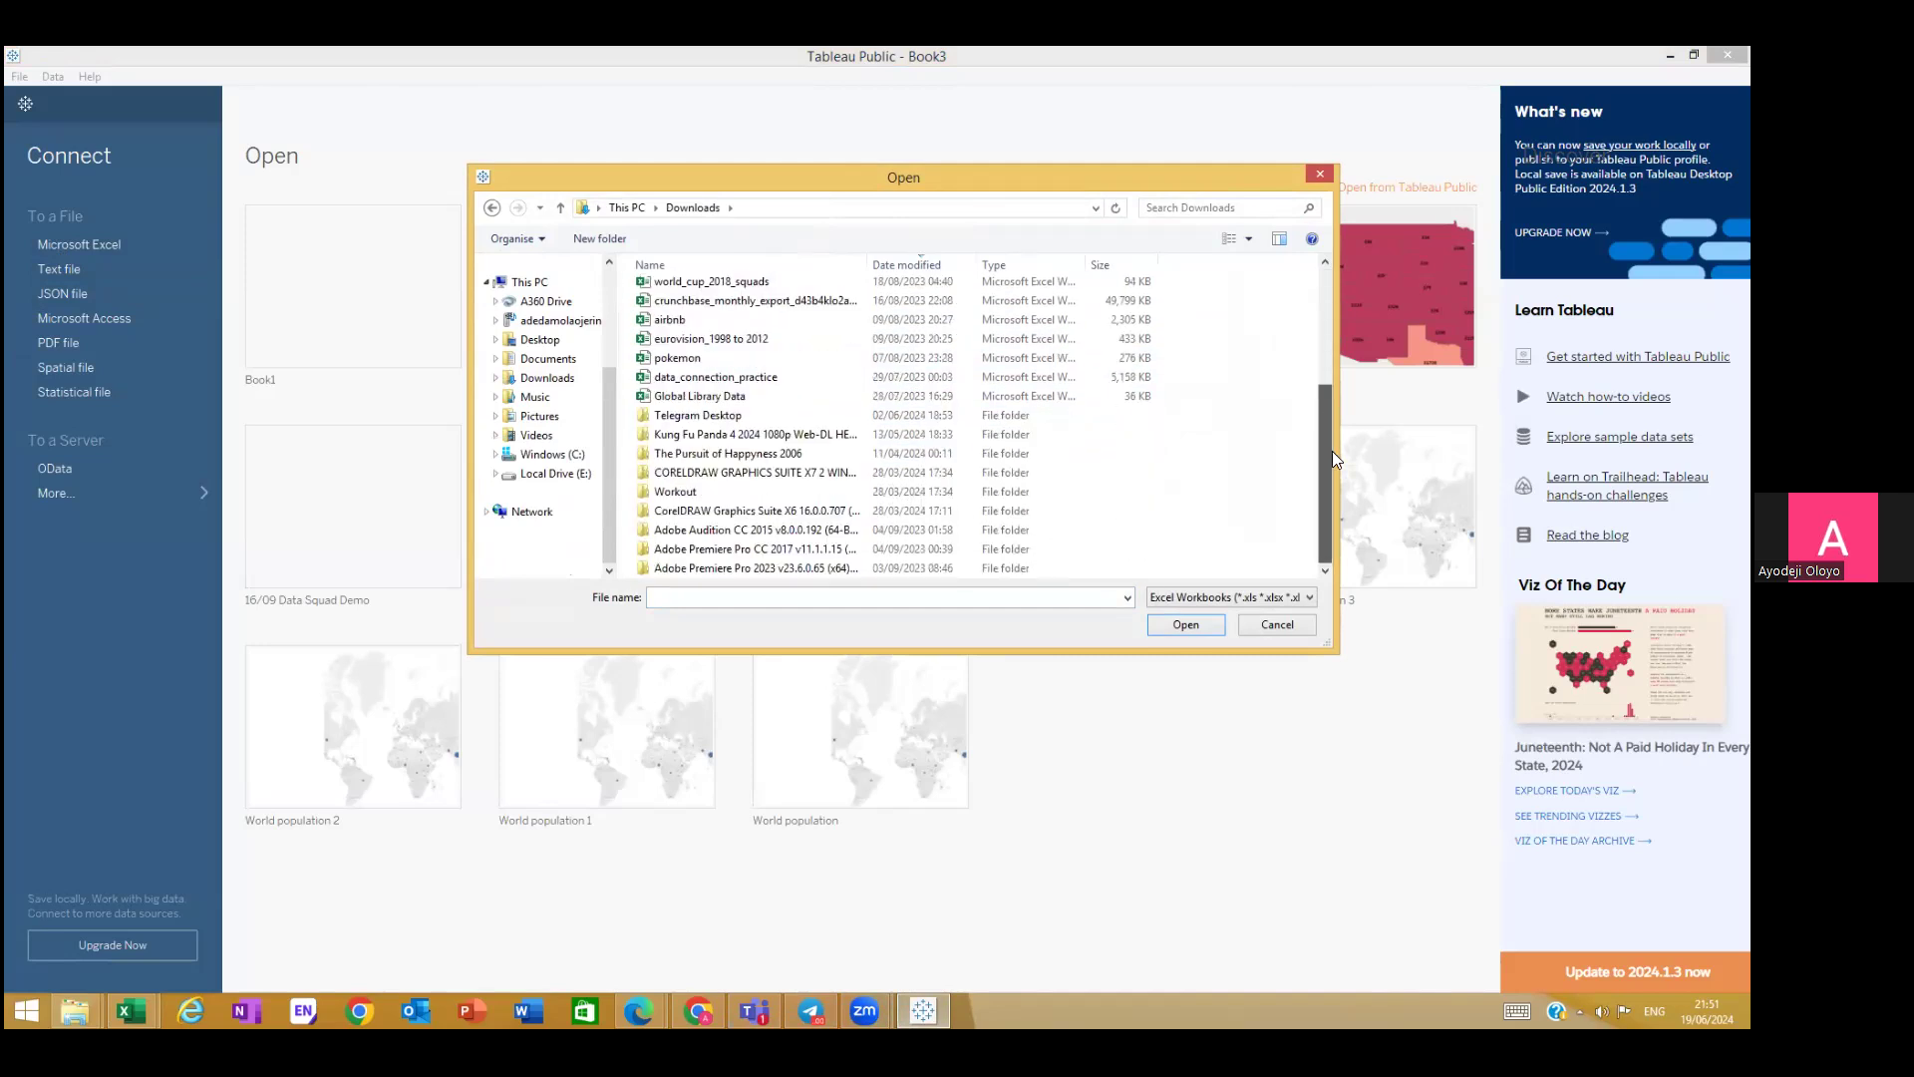
pyautogui.doubleClick(698, 415)
pyautogui.moveTo(1318, 316); pyautogui.dragTo(1384, 538)
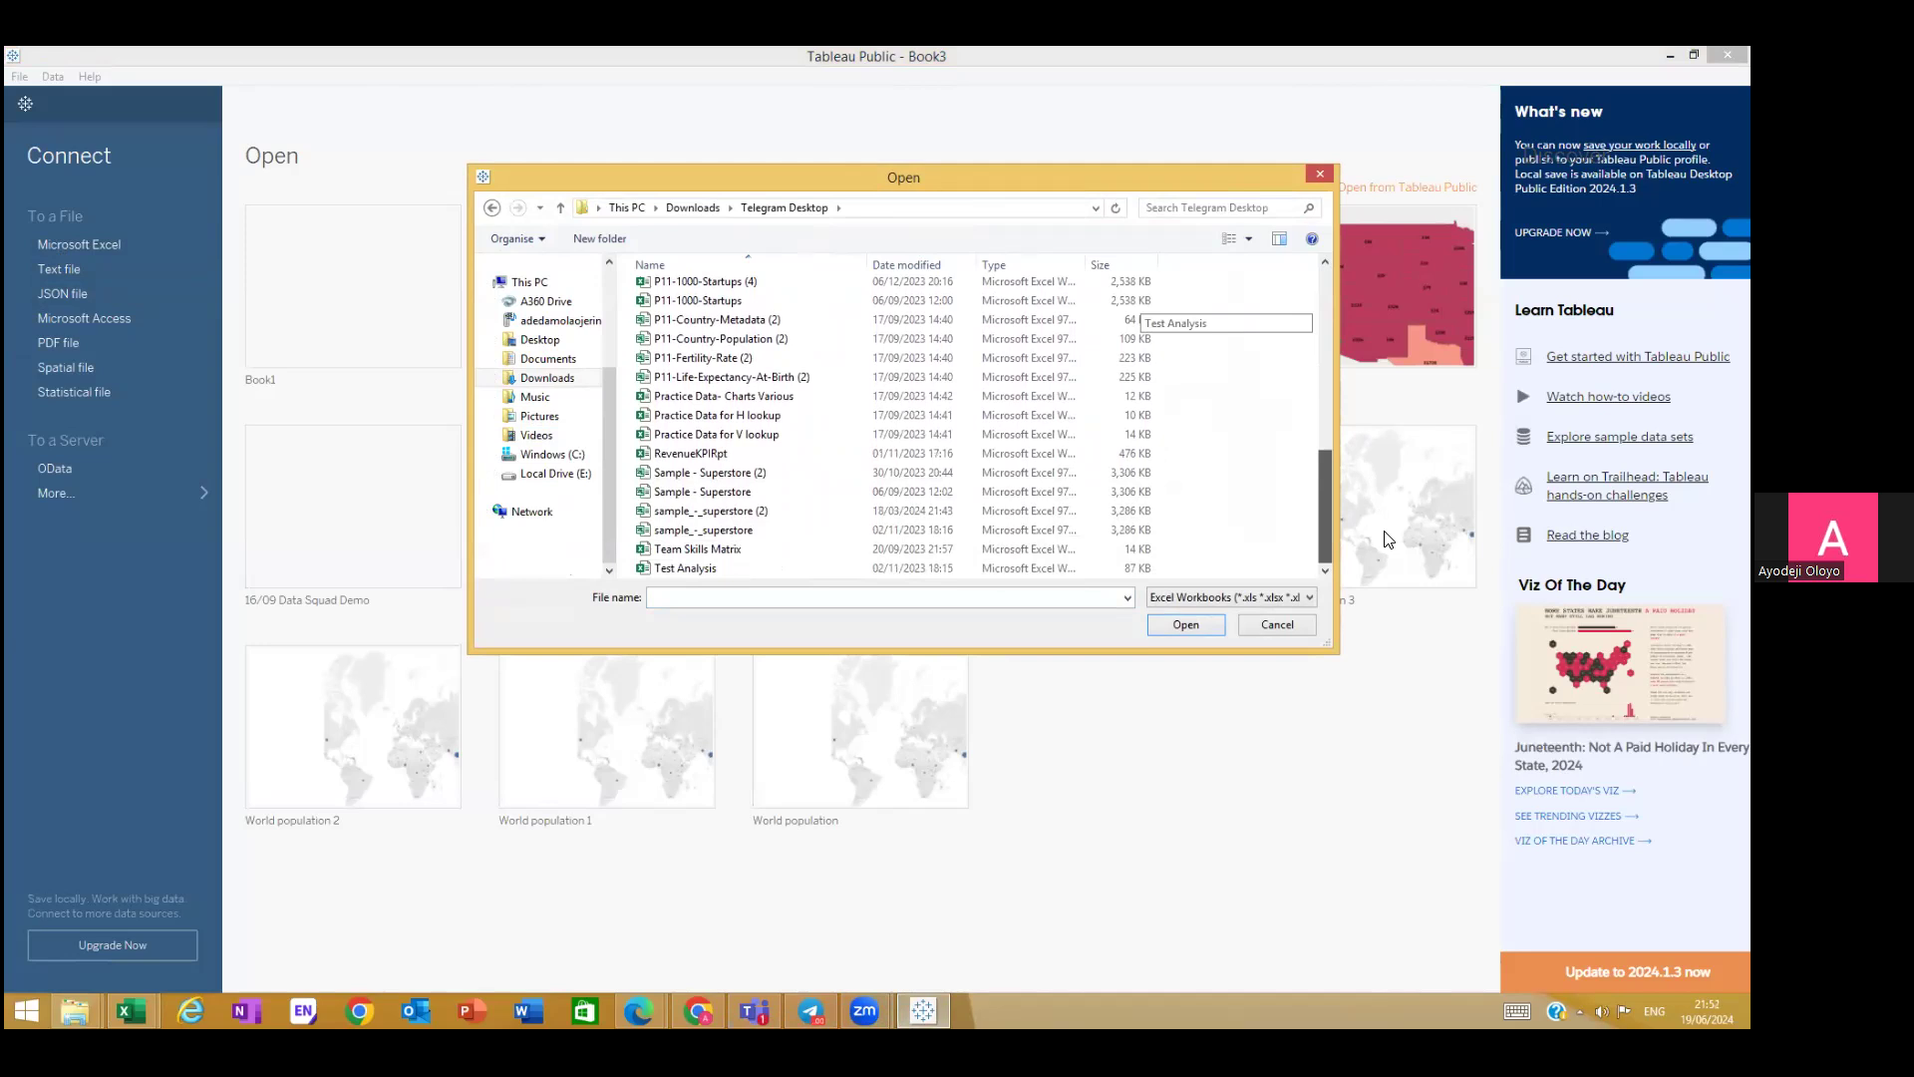
pyautogui.moveTo(1372, 526)
pyautogui.mouseDown()
pyautogui.moveTo(1402, 285)
pyautogui.moveTo(1406, 533)
pyautogui.mouseUp()
pyautogui.click(1320, 173)
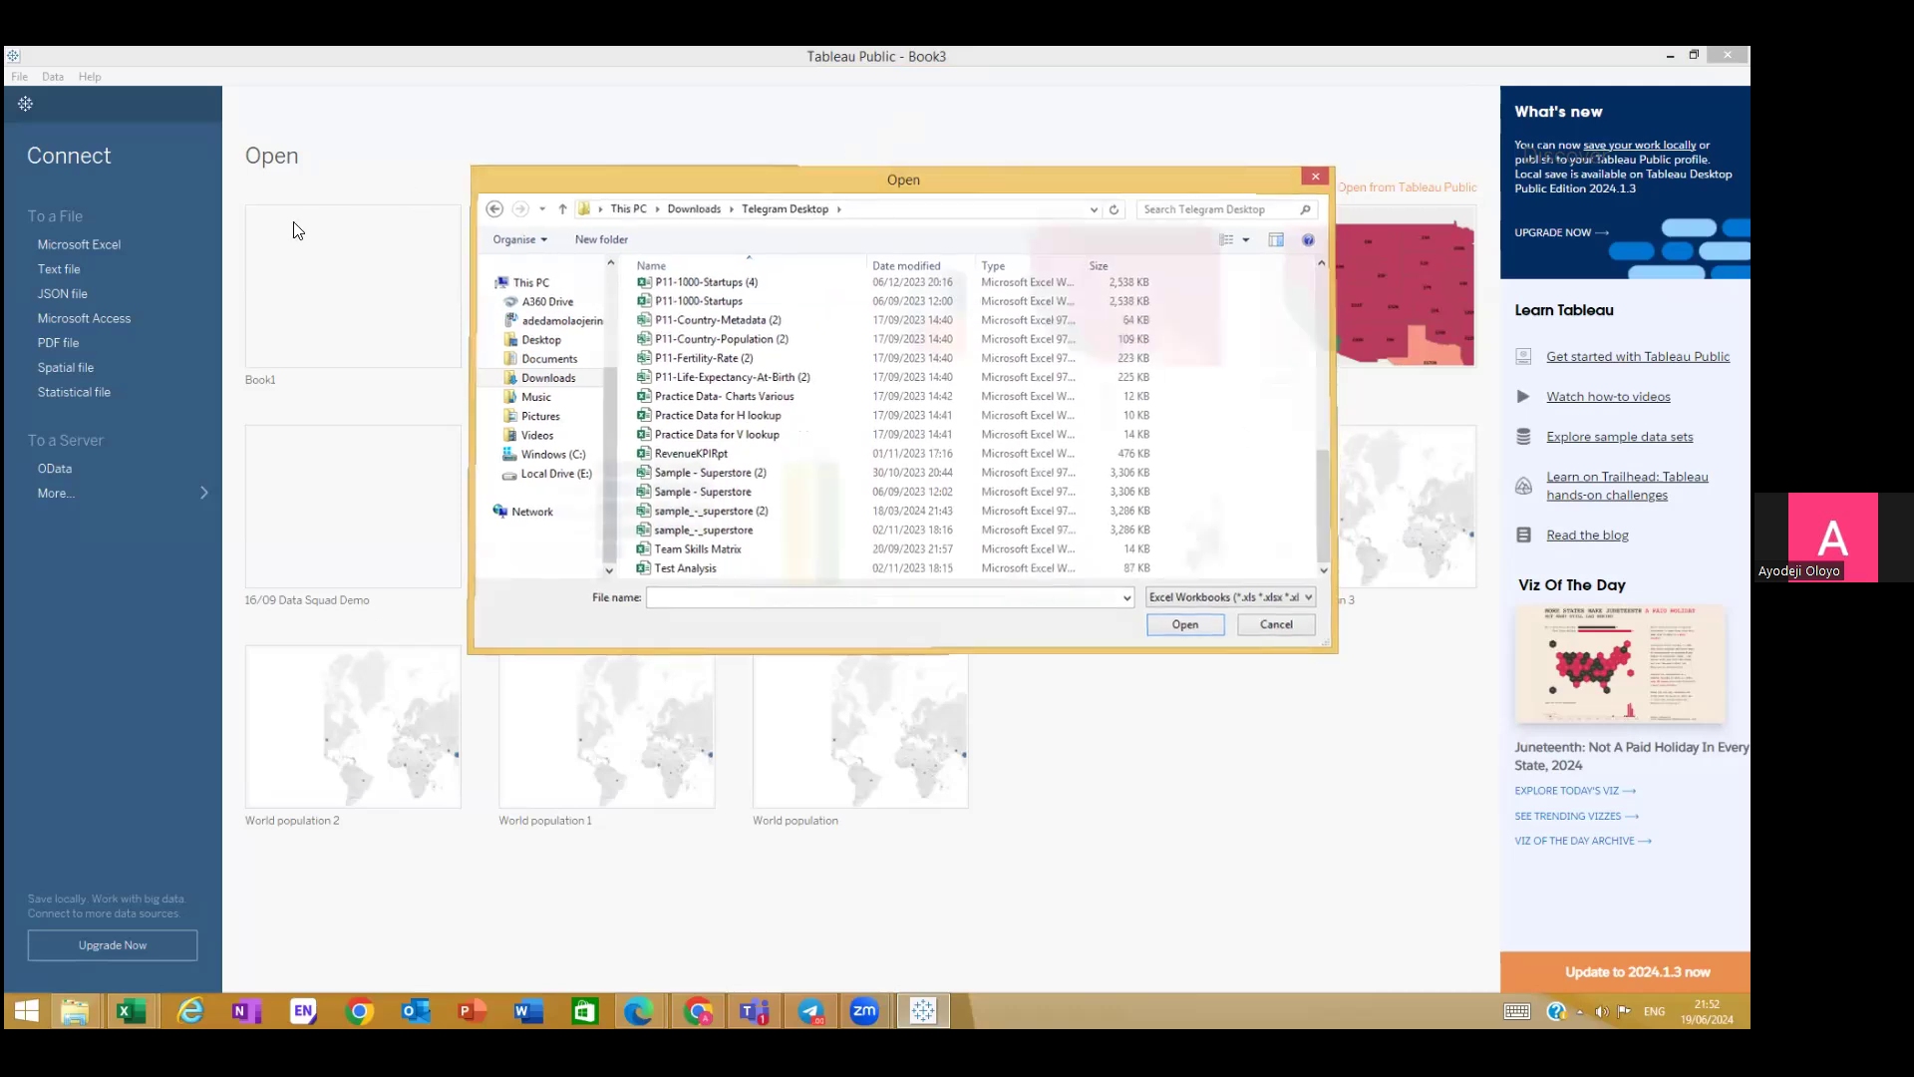
# Step: Connect to the text file P1-UK-Bank-Customers (5) from the Telegram Desktop folder in Downloads
pyautogui.click(80, 271)
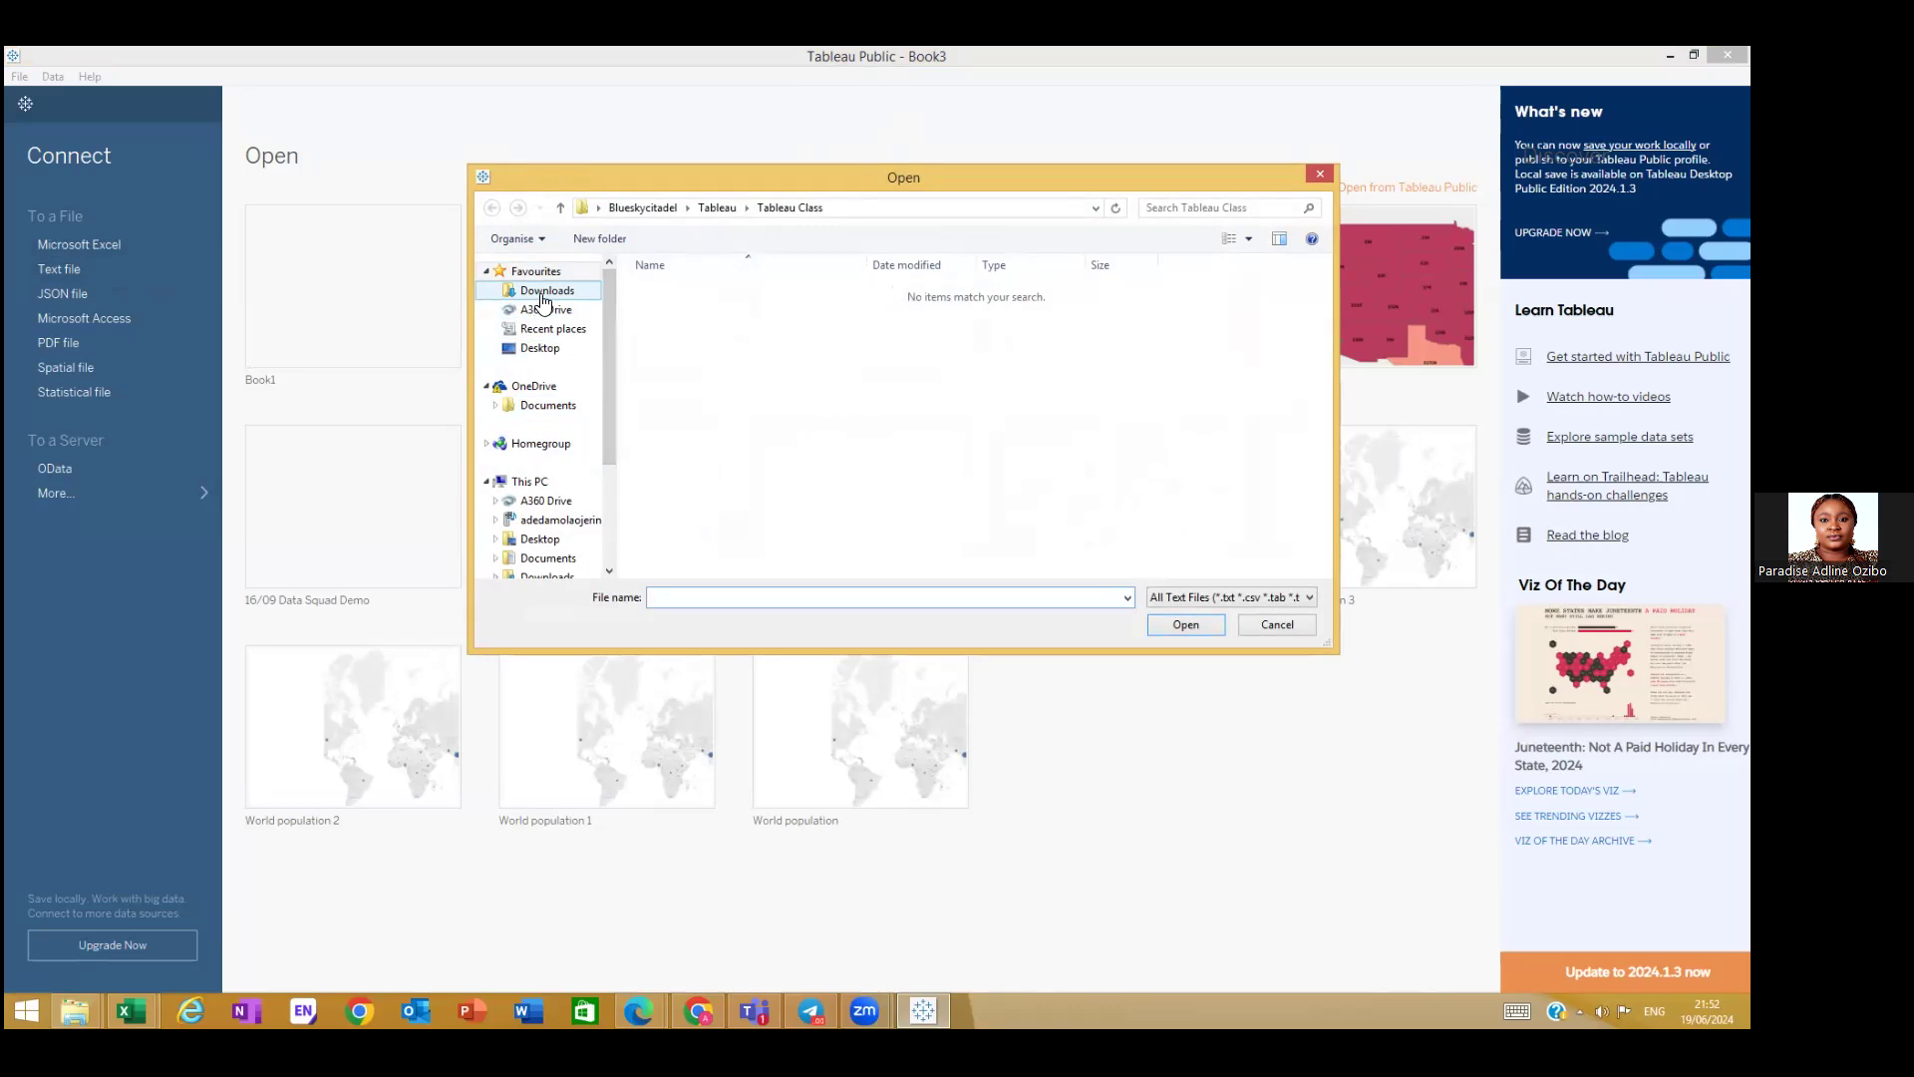
pyautogui.click(543, 293)
pyautogui.moveTo(1322, 329); pyautogui.dragTo(1146, 482)
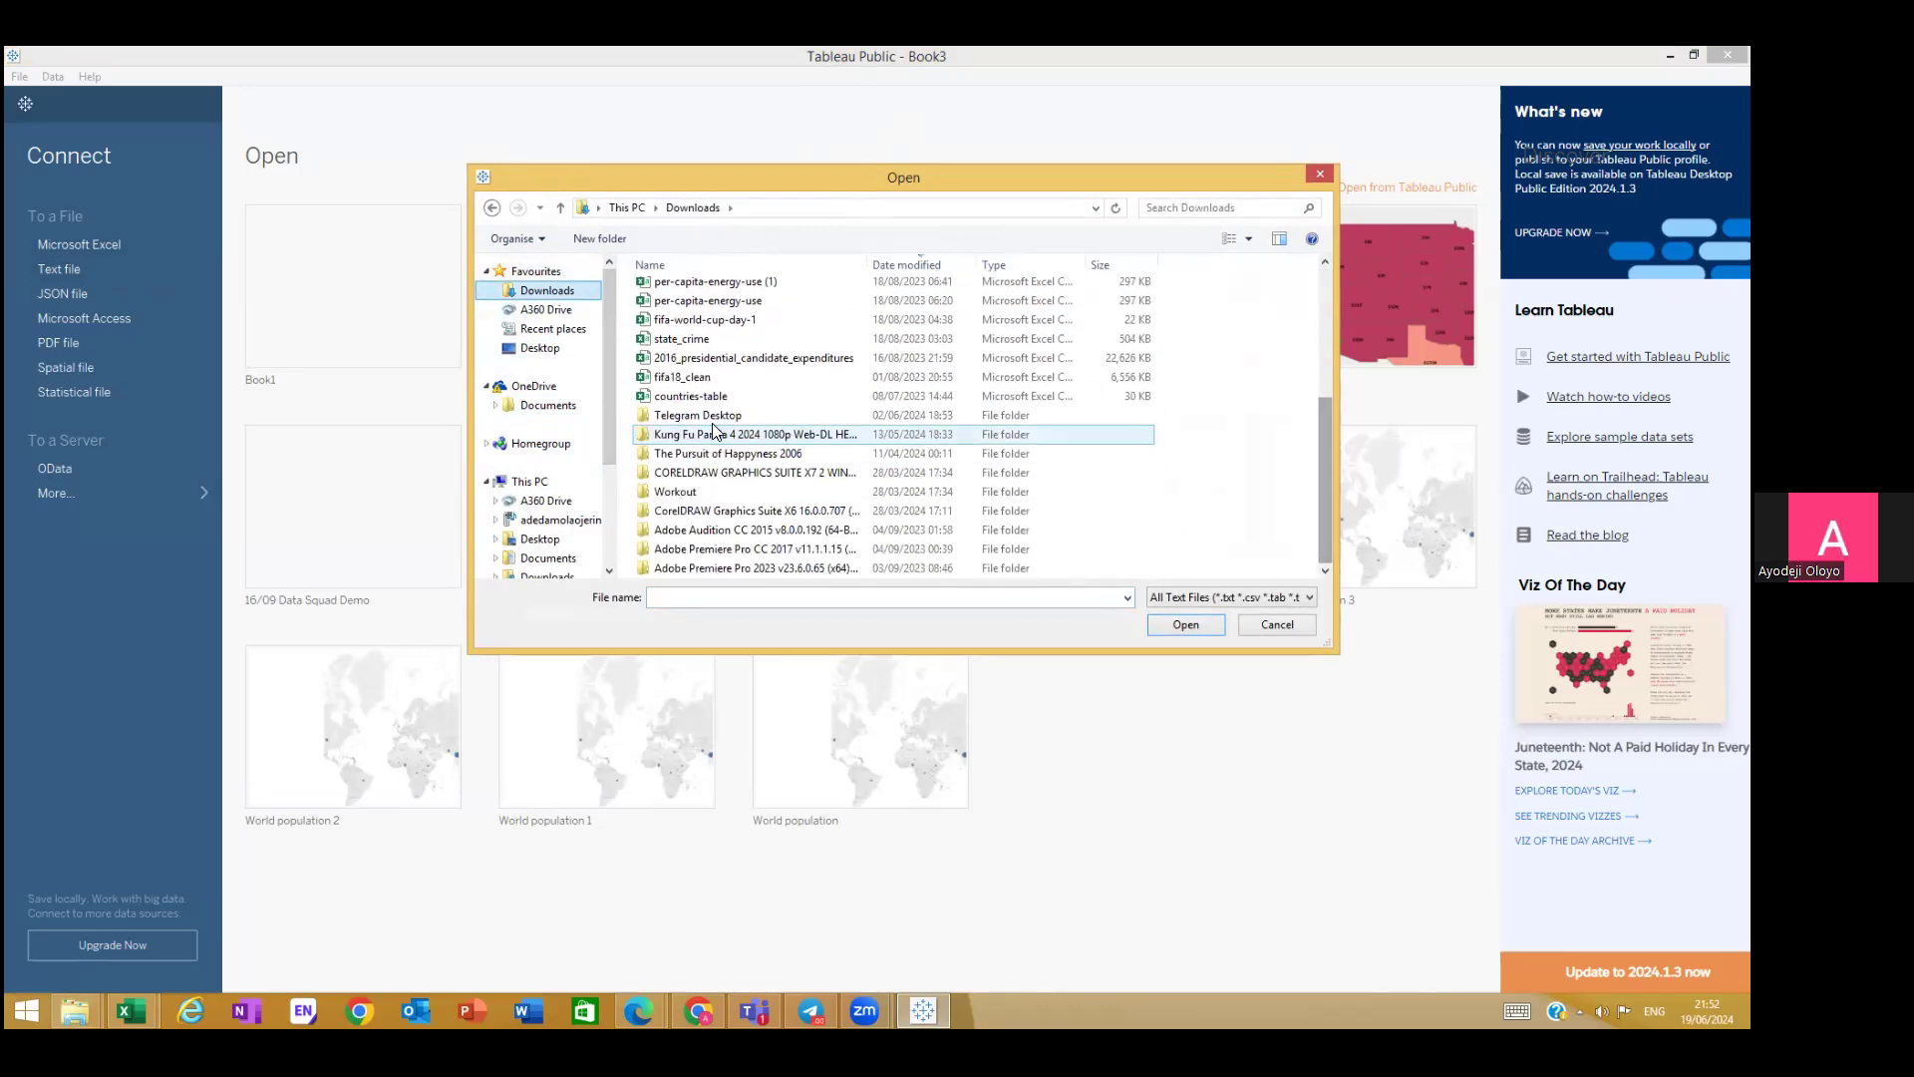
pyautogui.doubleClick(703, 415)
pyautogui.scroll(-2, 856, 395)
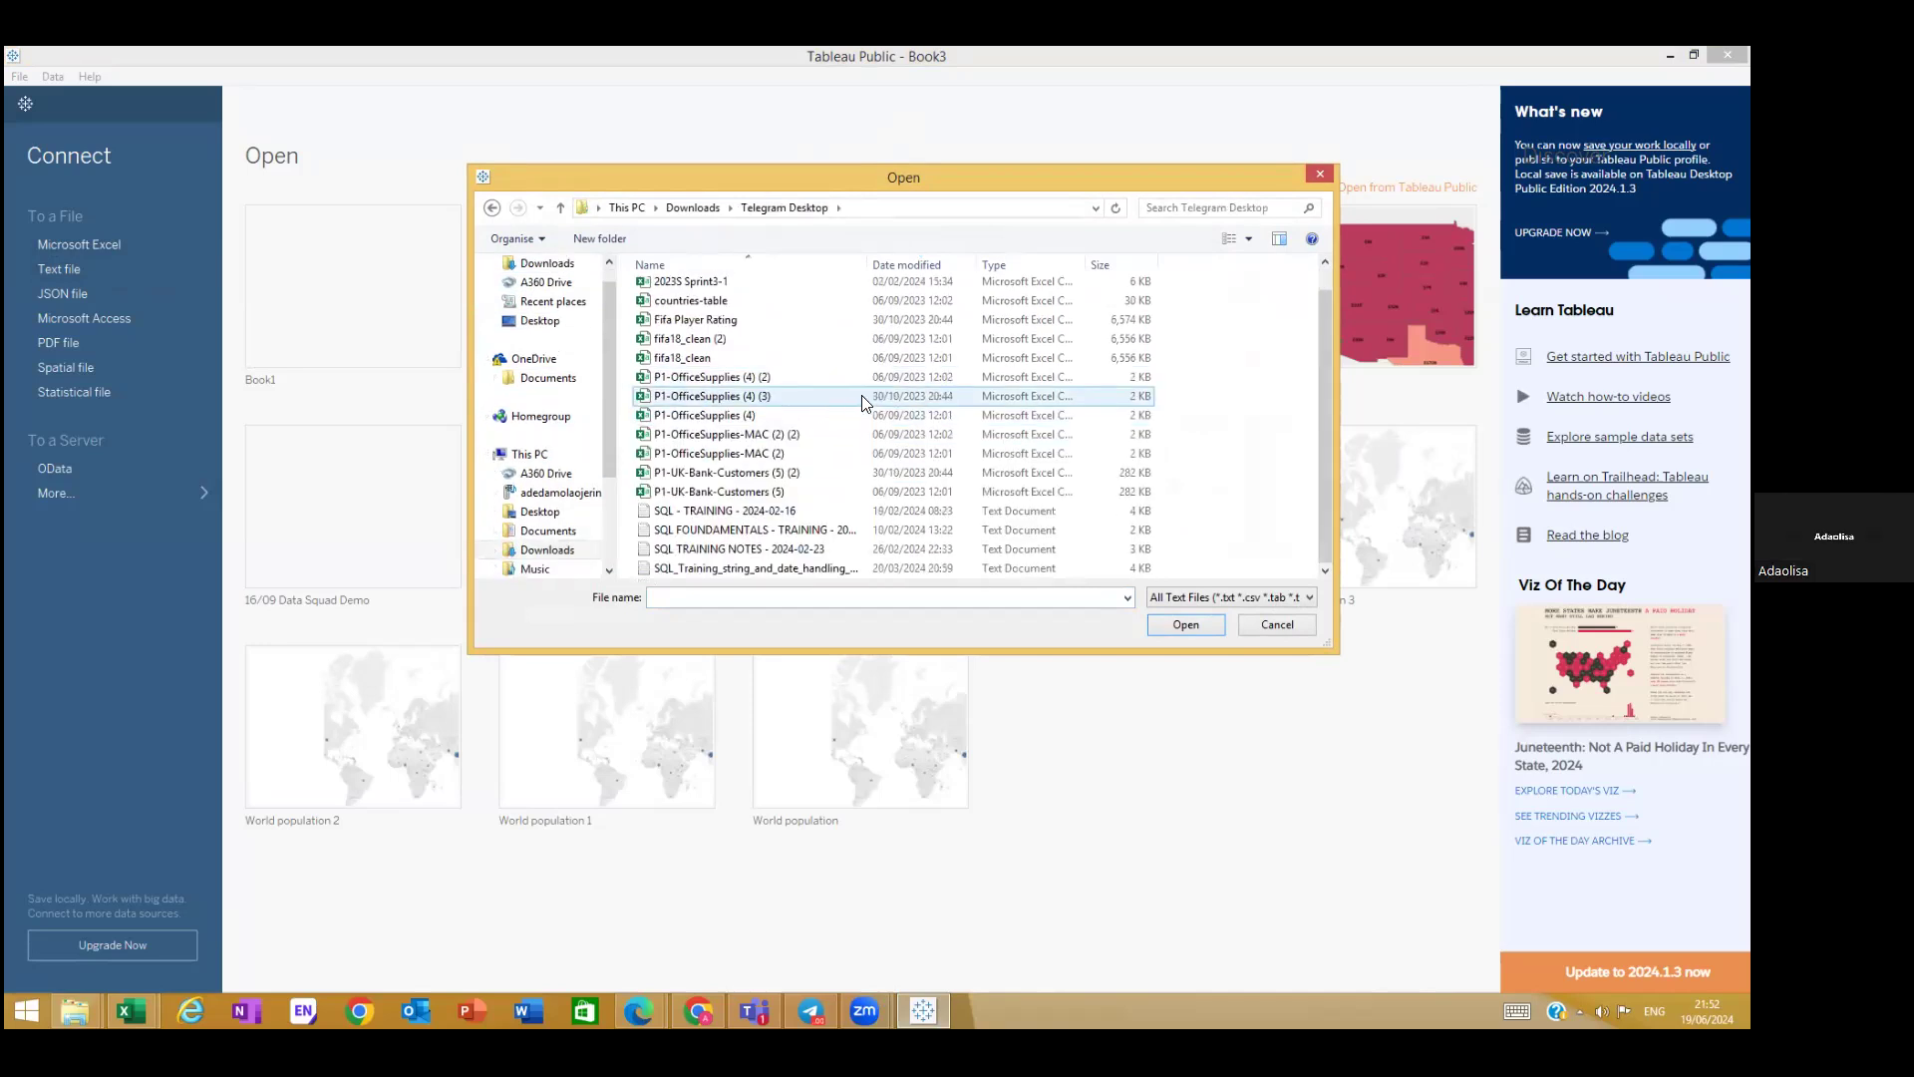
pyautogui.doubleClick(822, 489)
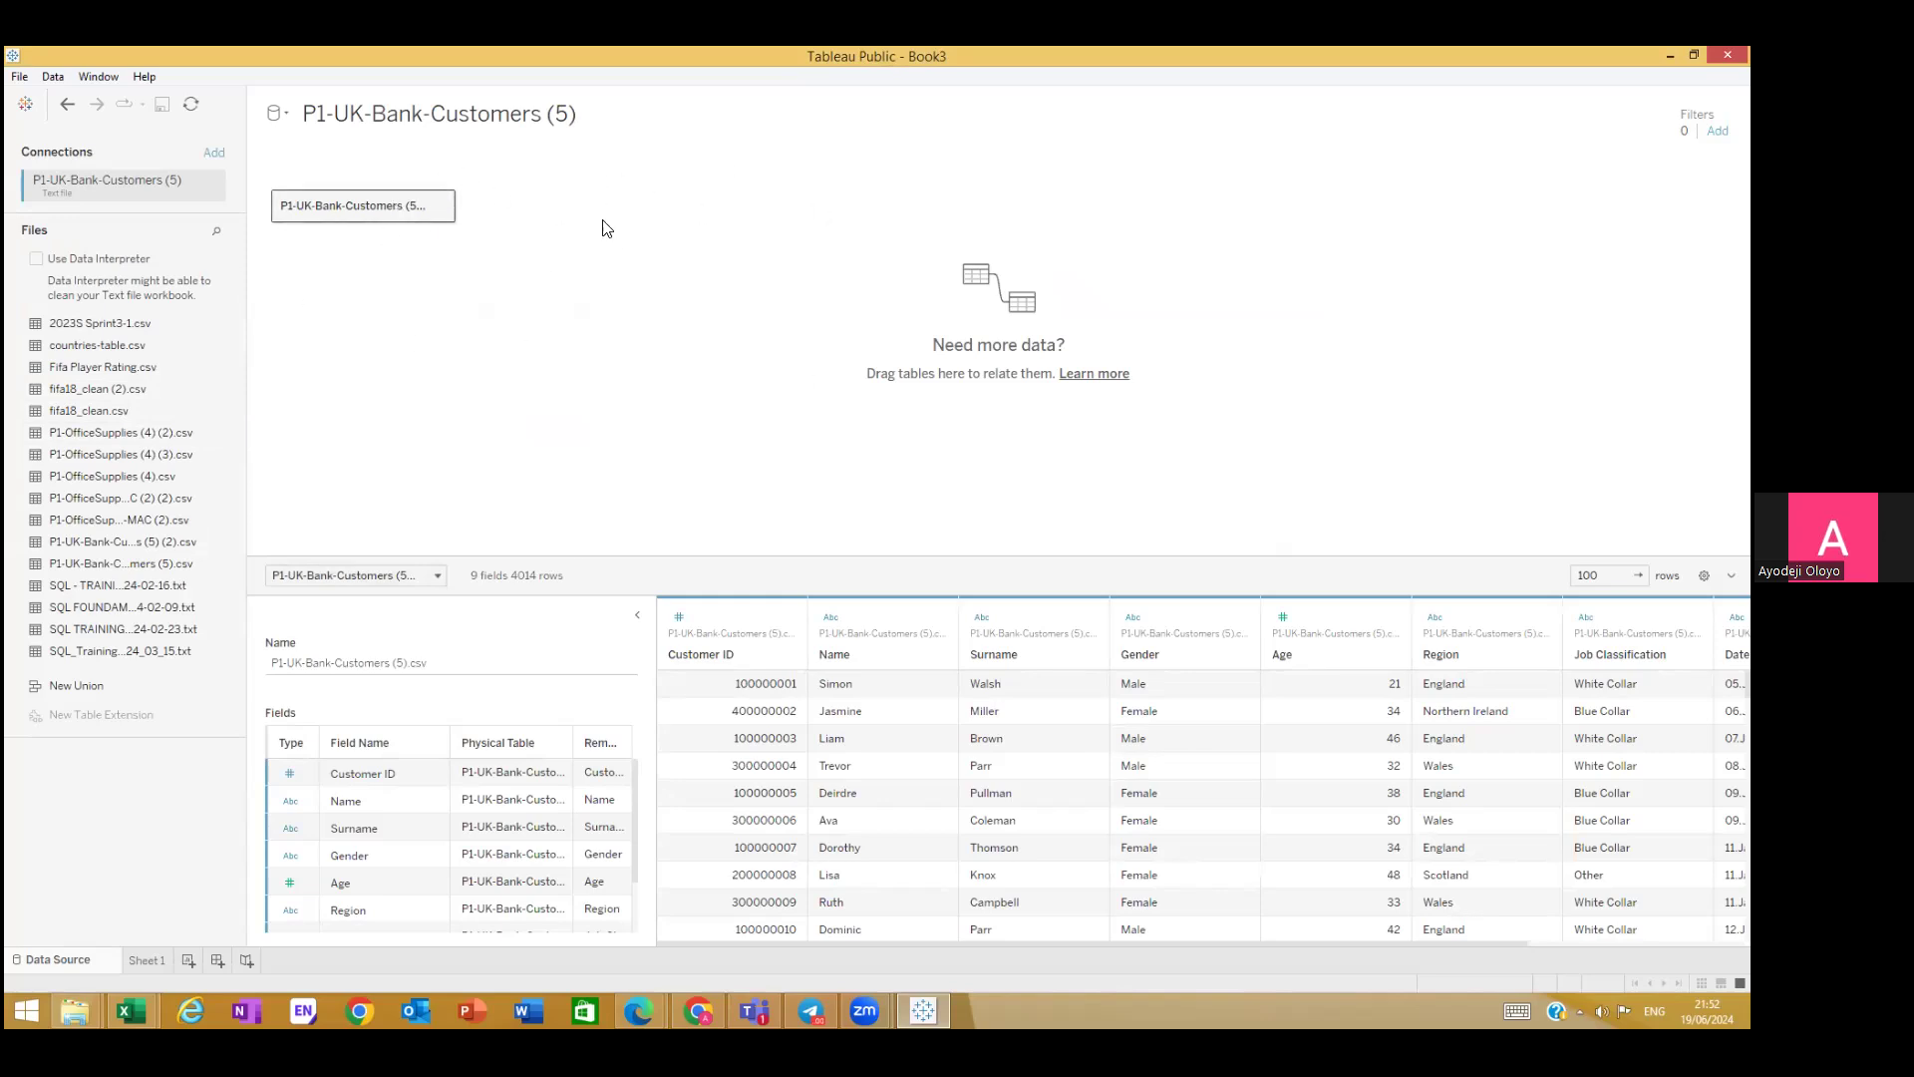
# Step: Look through the field list of the bank customers table and open Sheet 1
pyautogui.scroll(-1, 798, 658)
pyautogui.scroll(-4, 894, 860)
pyautogui.scroll(5, 899, 862)
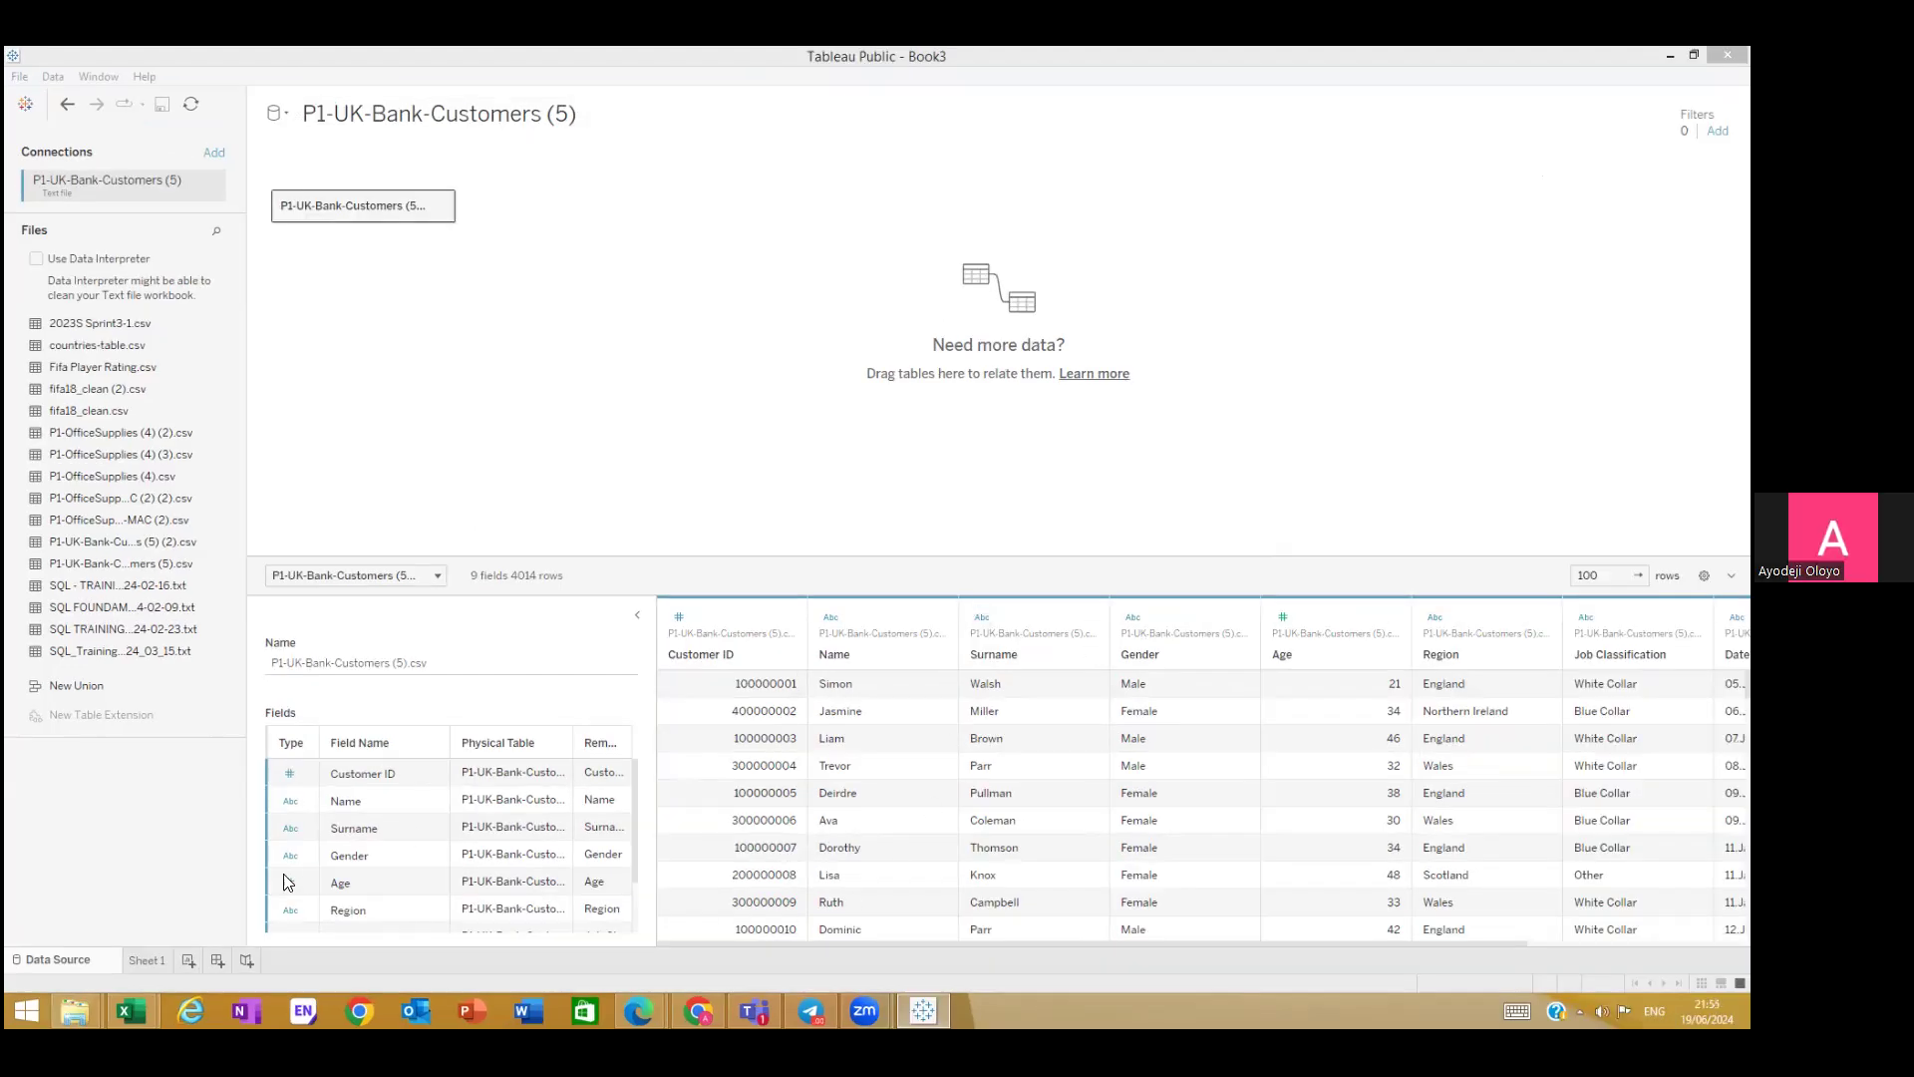
pyautogui.click(147, 957)
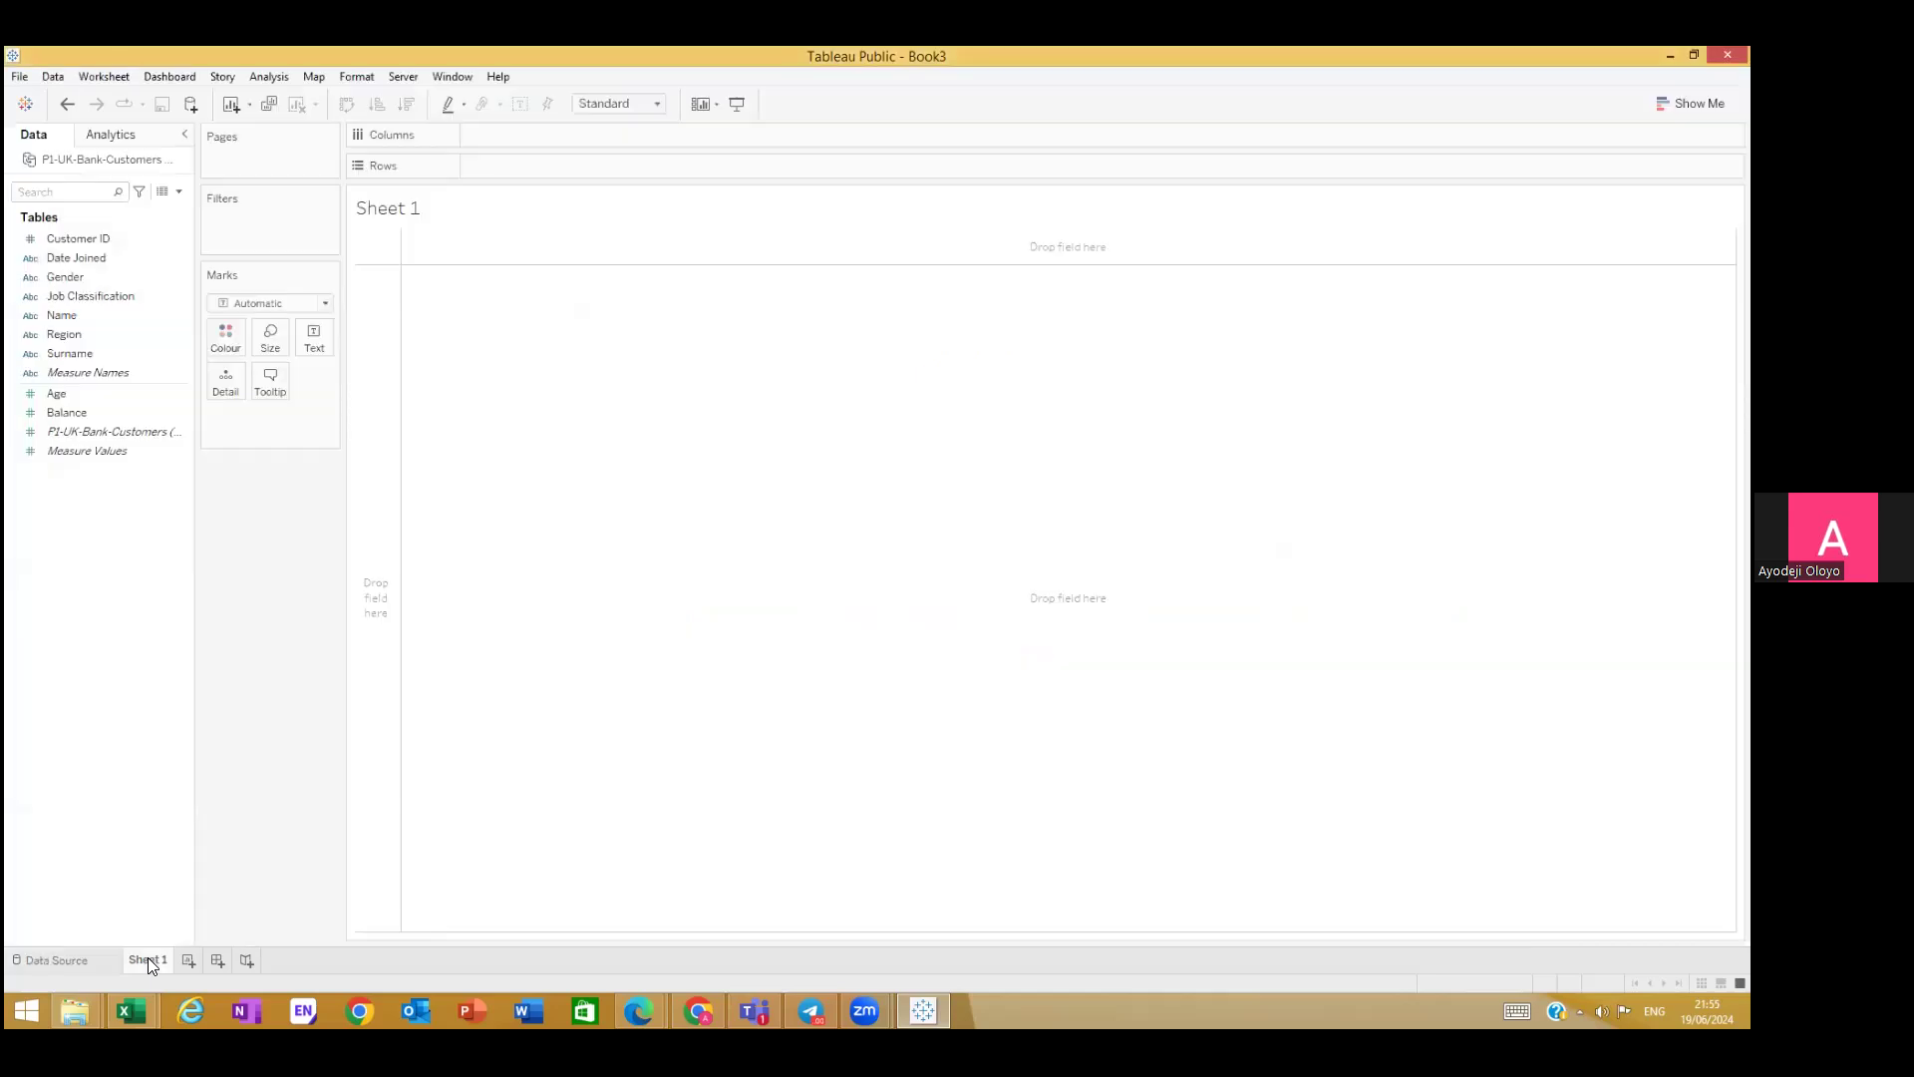
# Step: Try the Country/Region geographic role on the Region field and undo the assignment
pyautogui.click(175, 355)
pyautogui.click(62, 337)
pyautogui.rightClick(182, 337)
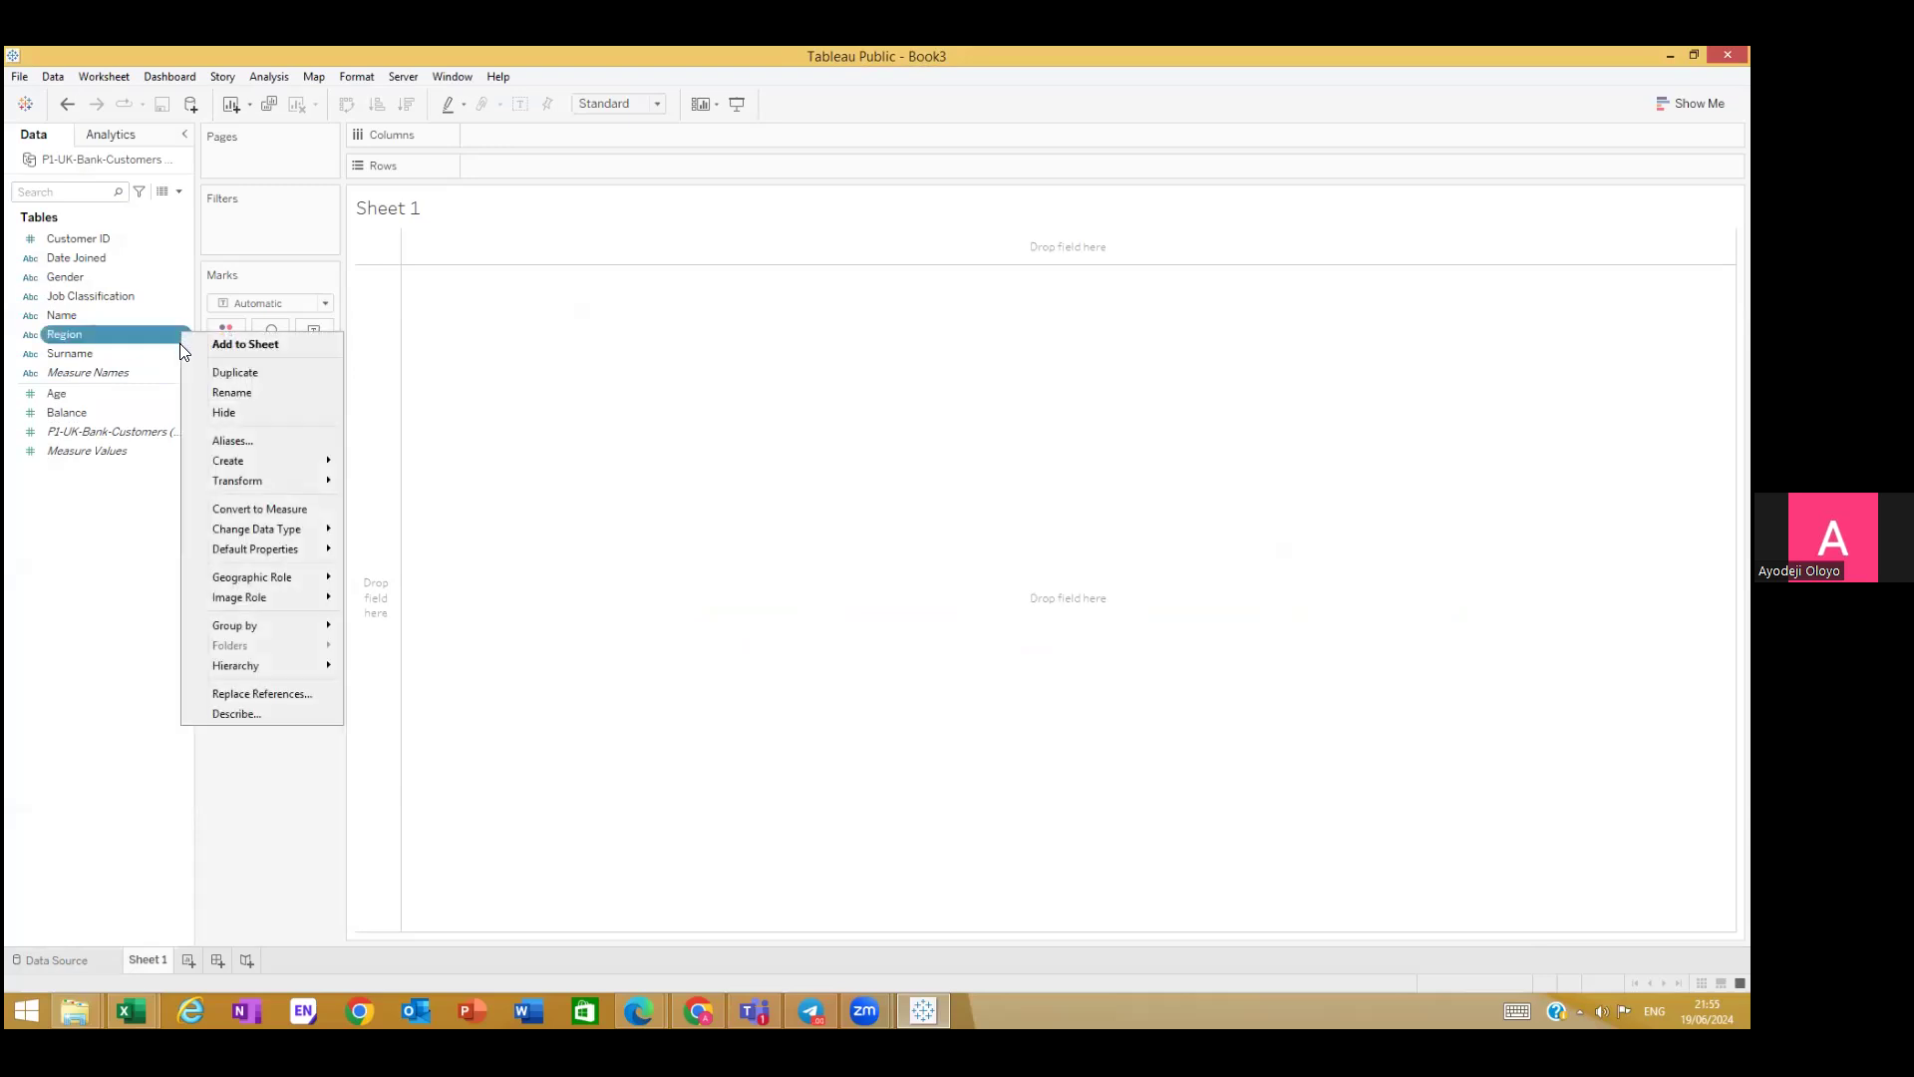
pyautogui.moveTo(294, 578)
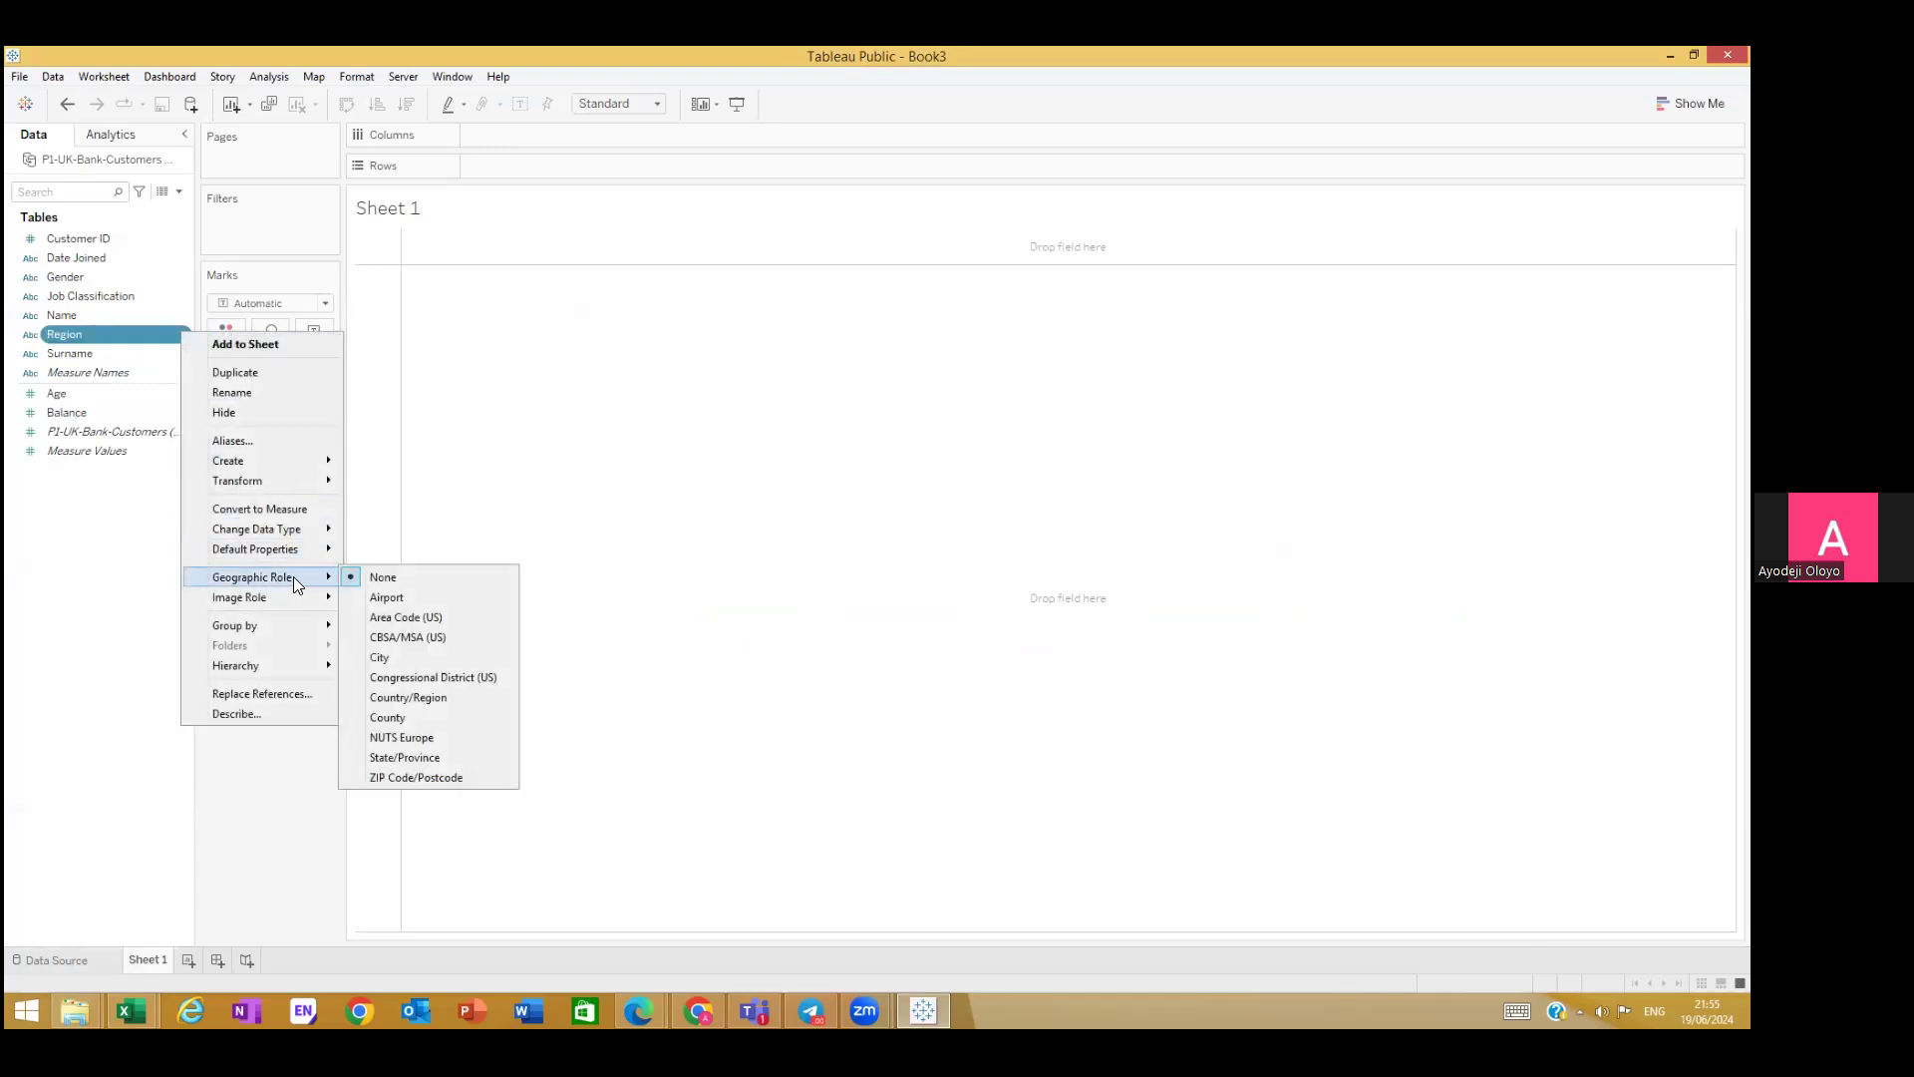
pyautogui.click(469, 698)
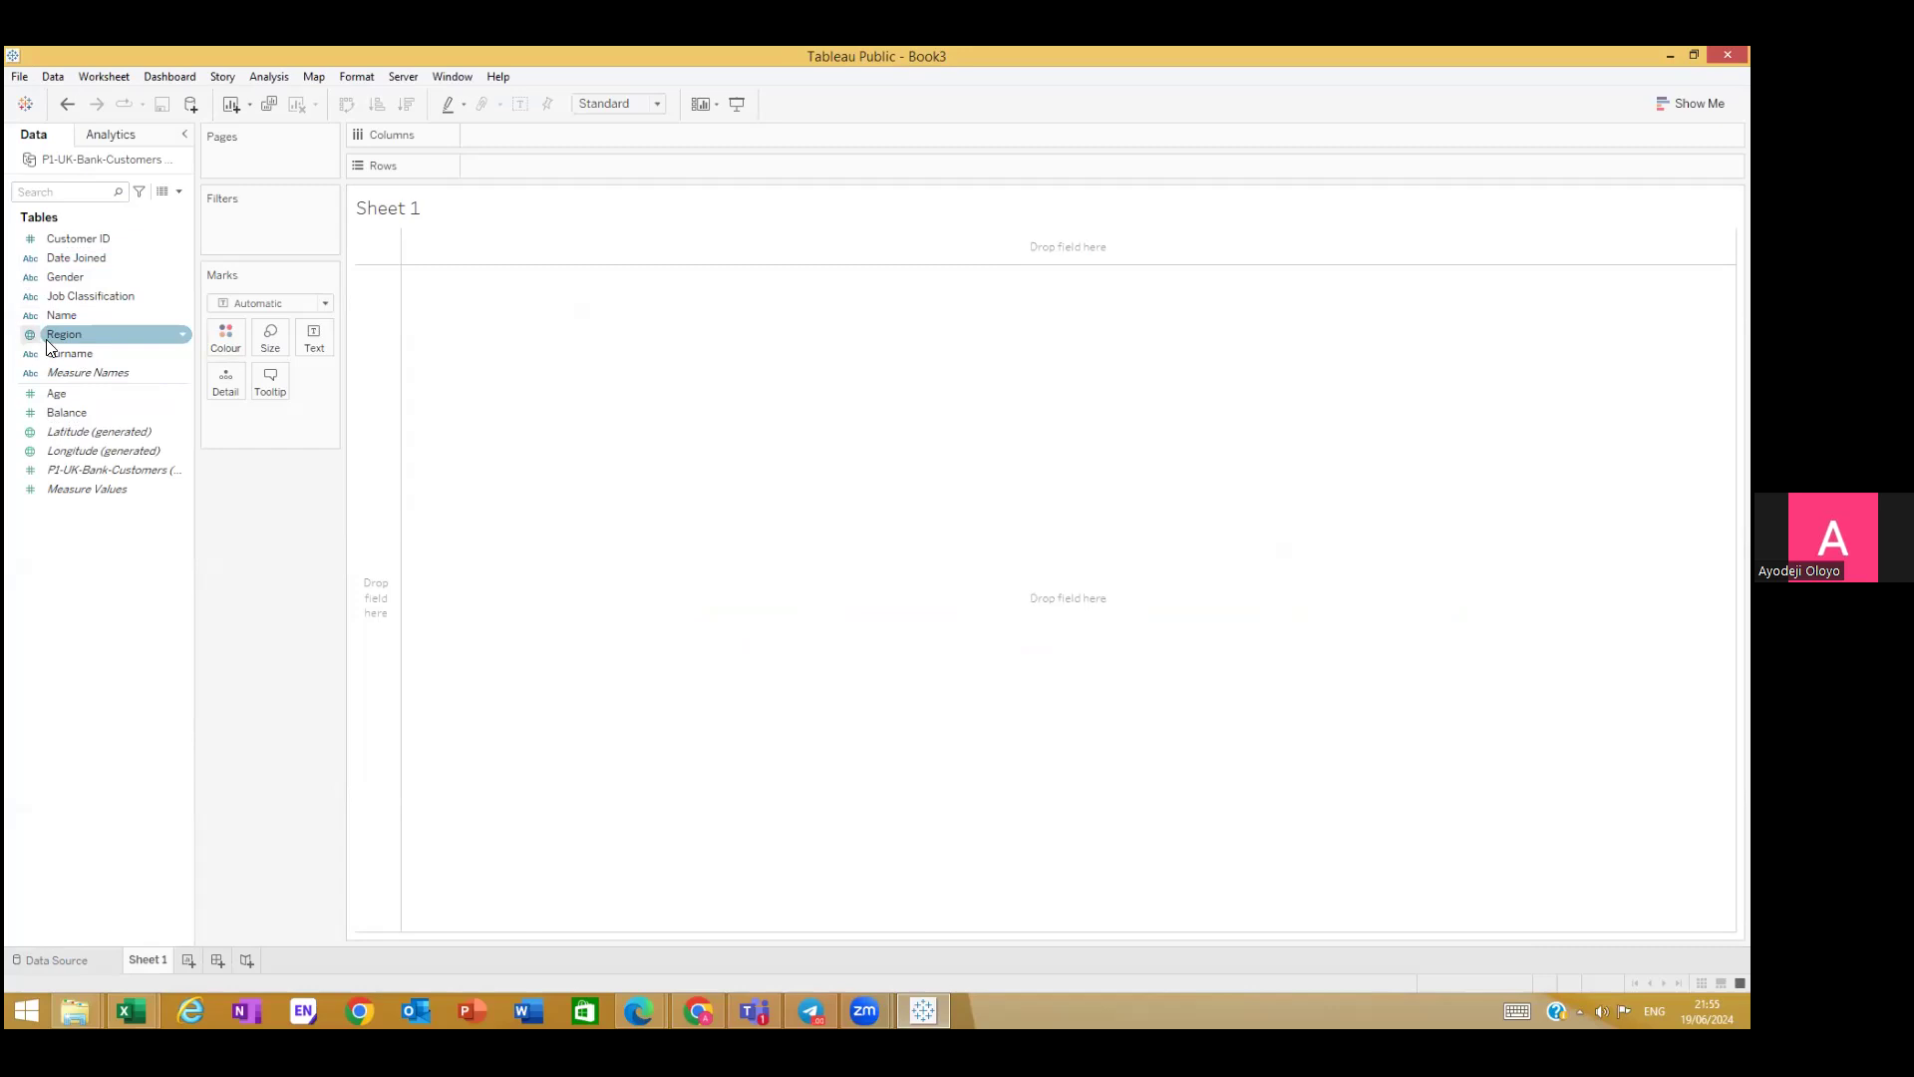
pyautogui.hotkey('ctrl', 'z')
# Step: Assign the Country/Region geographic role to the Region field and plot Region as a map on Sheet 1
pyautogui.rightClick(182, 333)
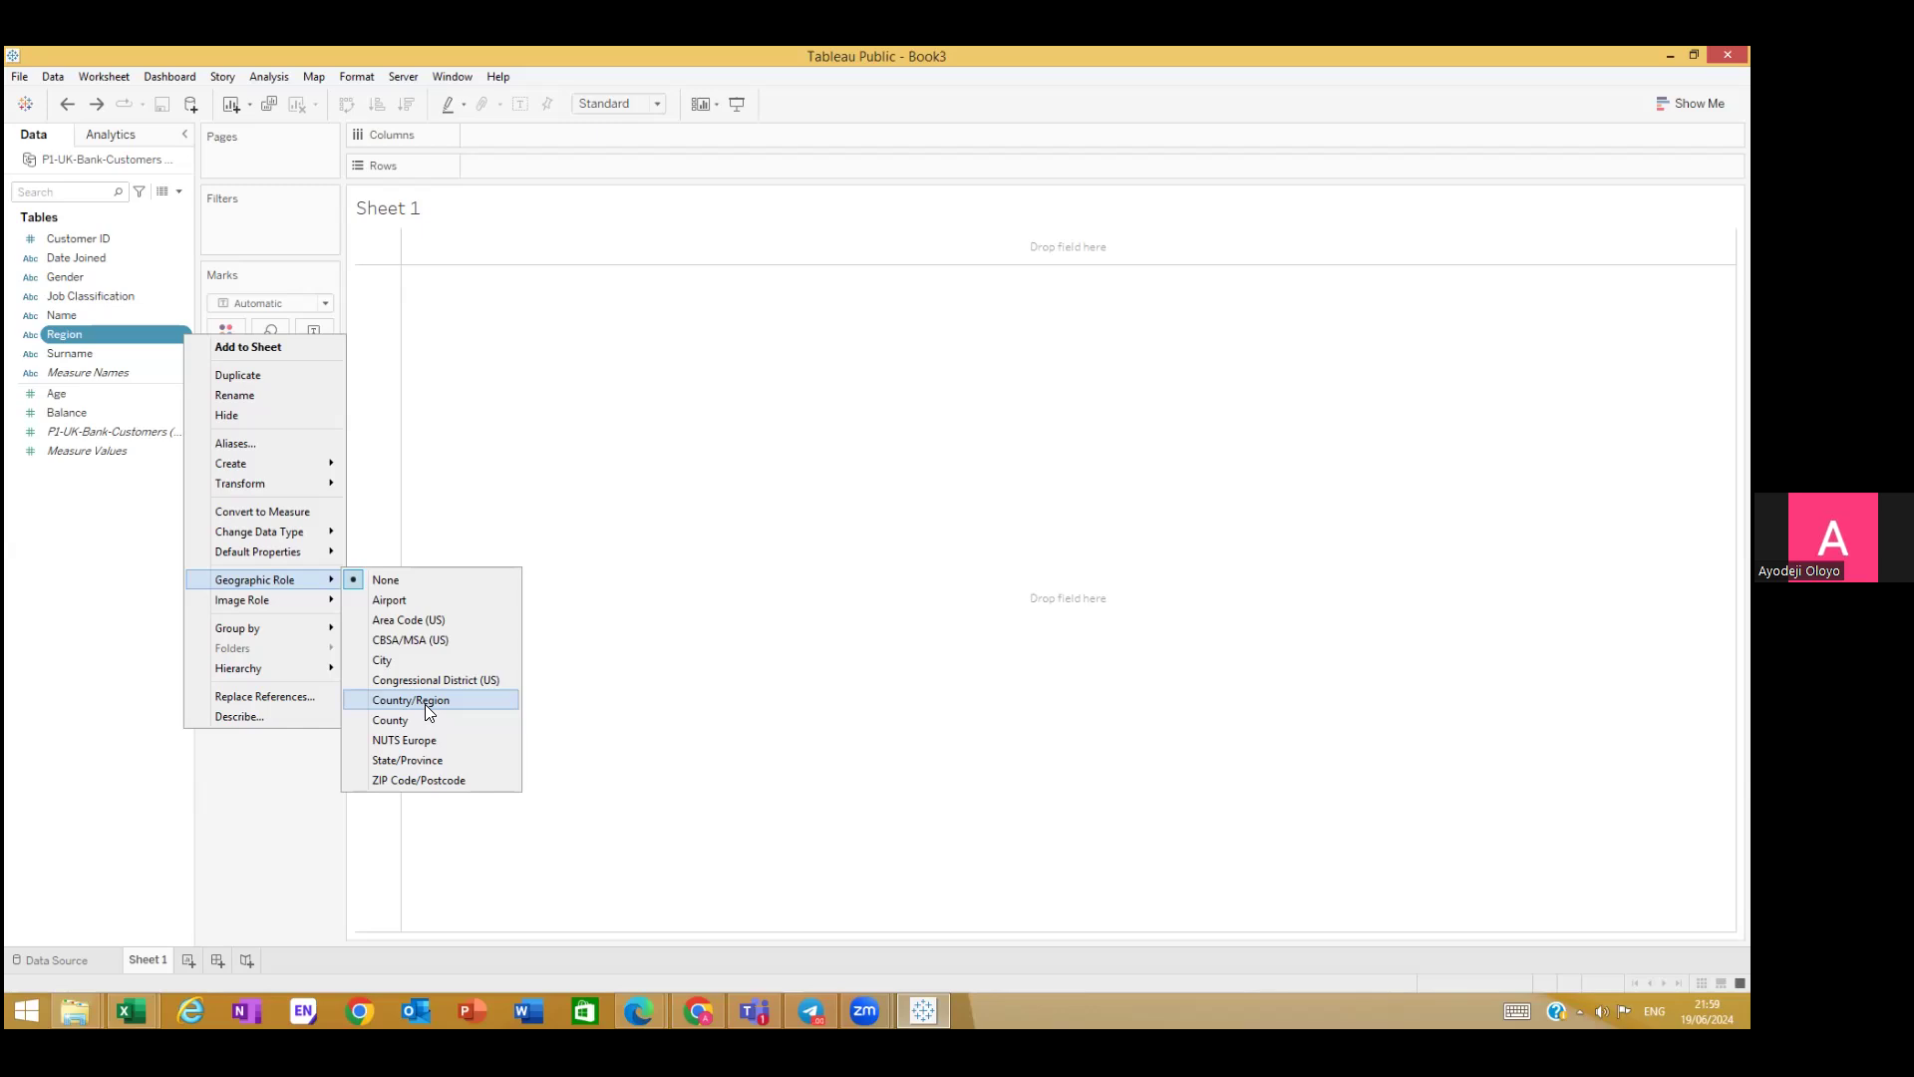
pyautogui.click(425, 704)
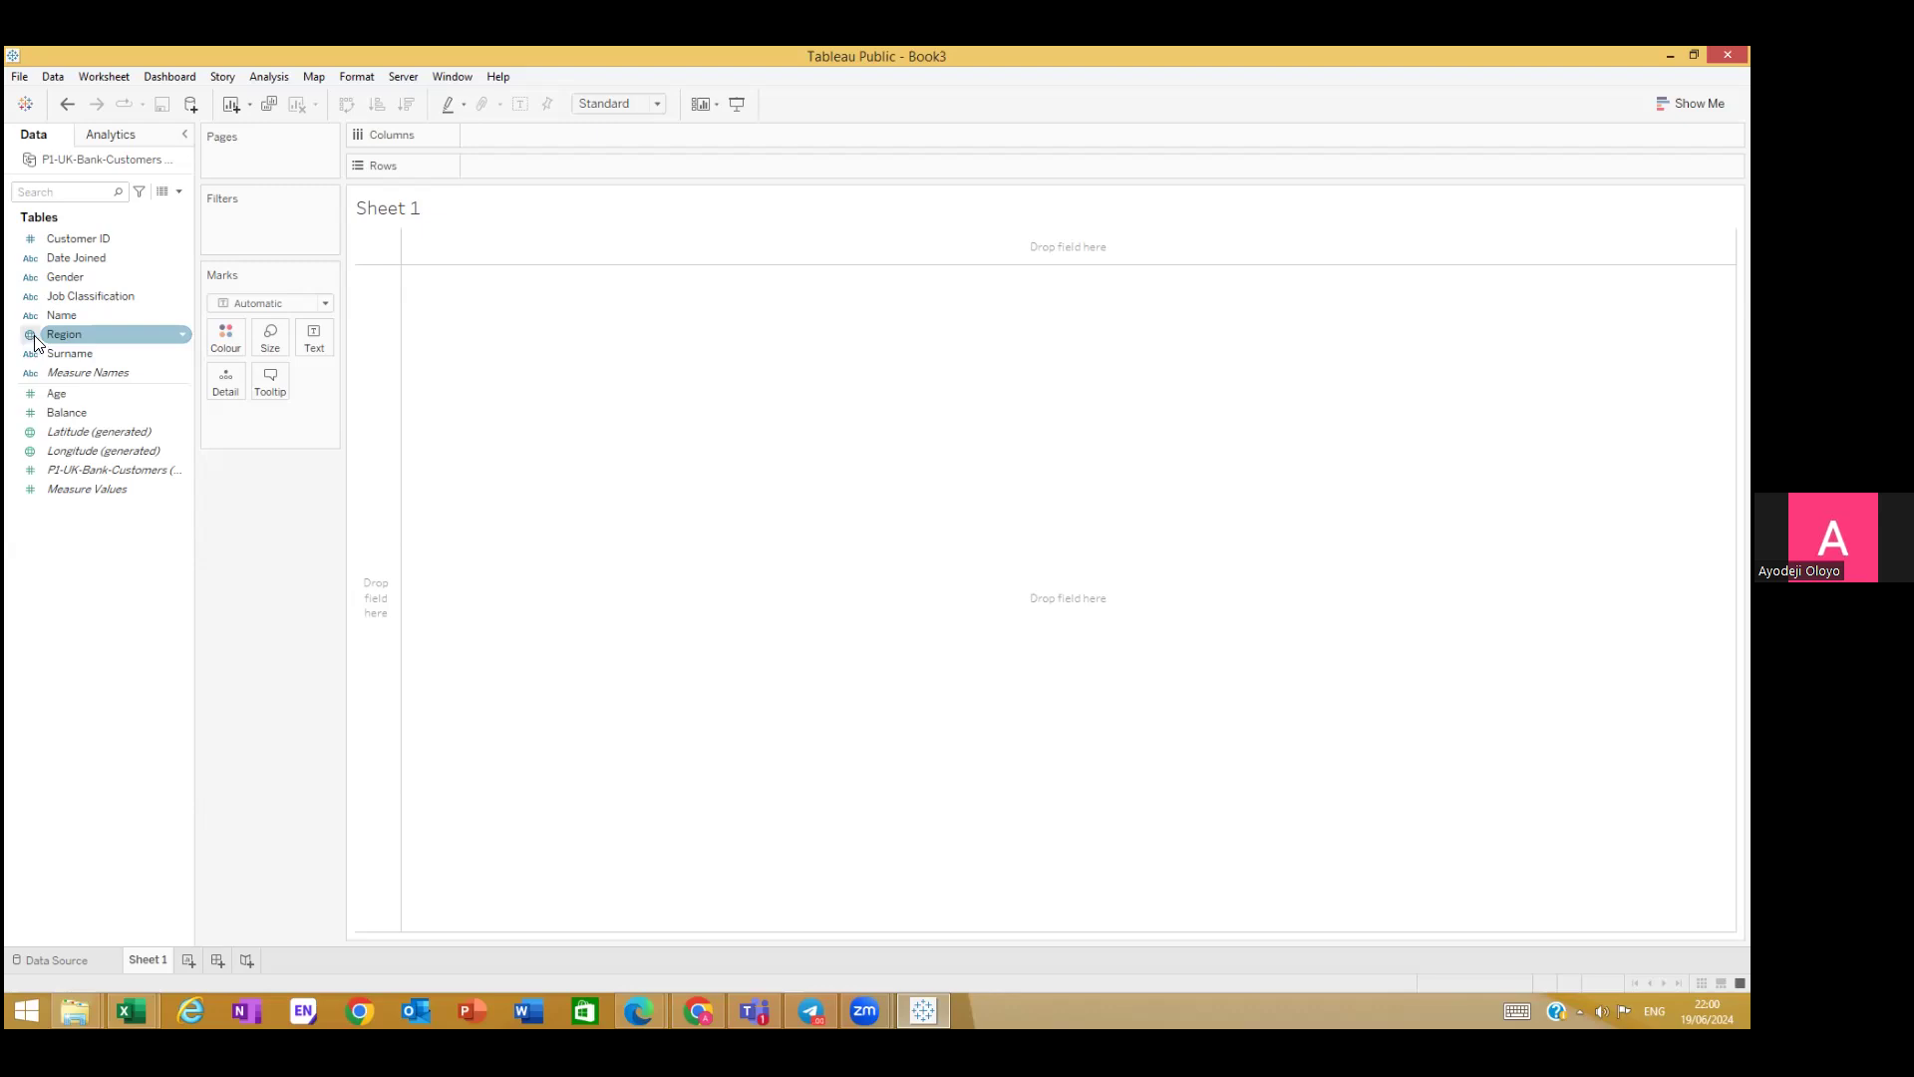
pyautogui.moveTo(64, 335); pyautogui.dragTo(631, 467)
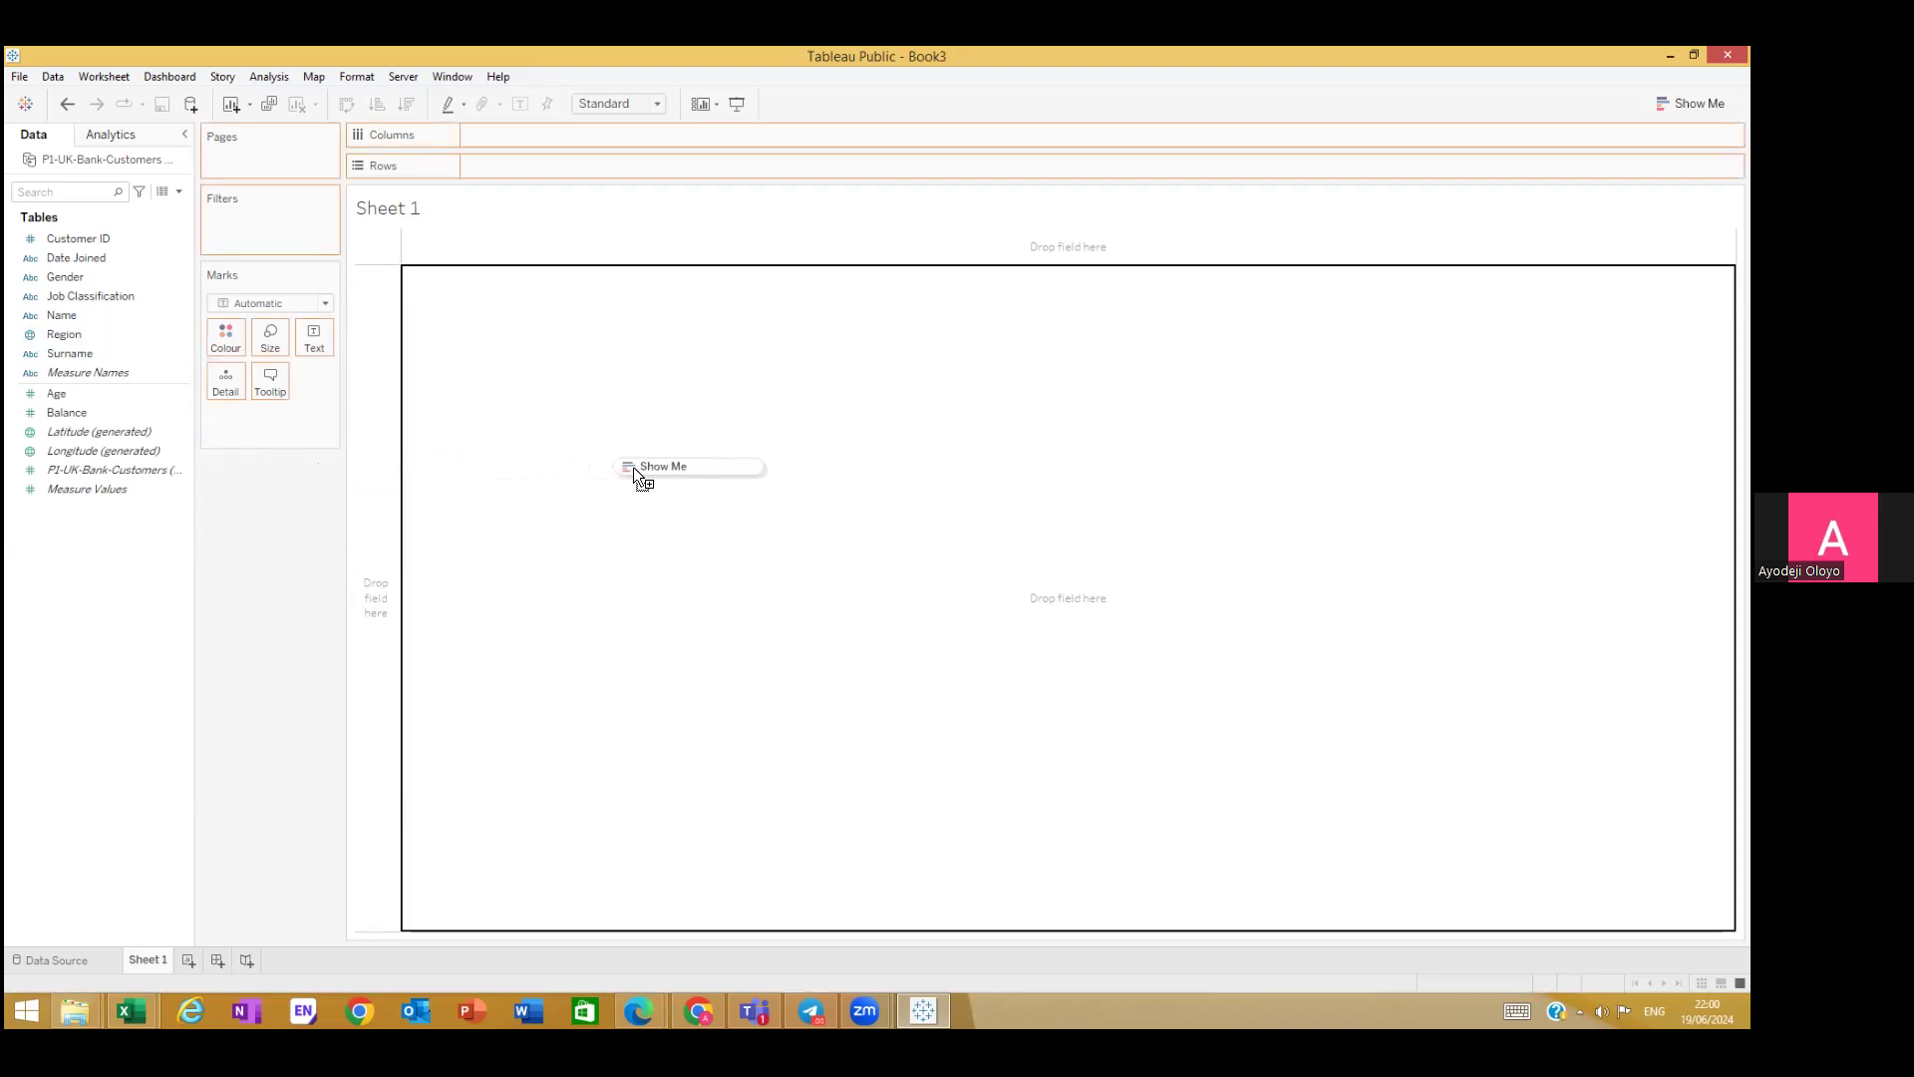
pyautogui.moveTo(632, 467); pyautogui.dragTo(873, 468)
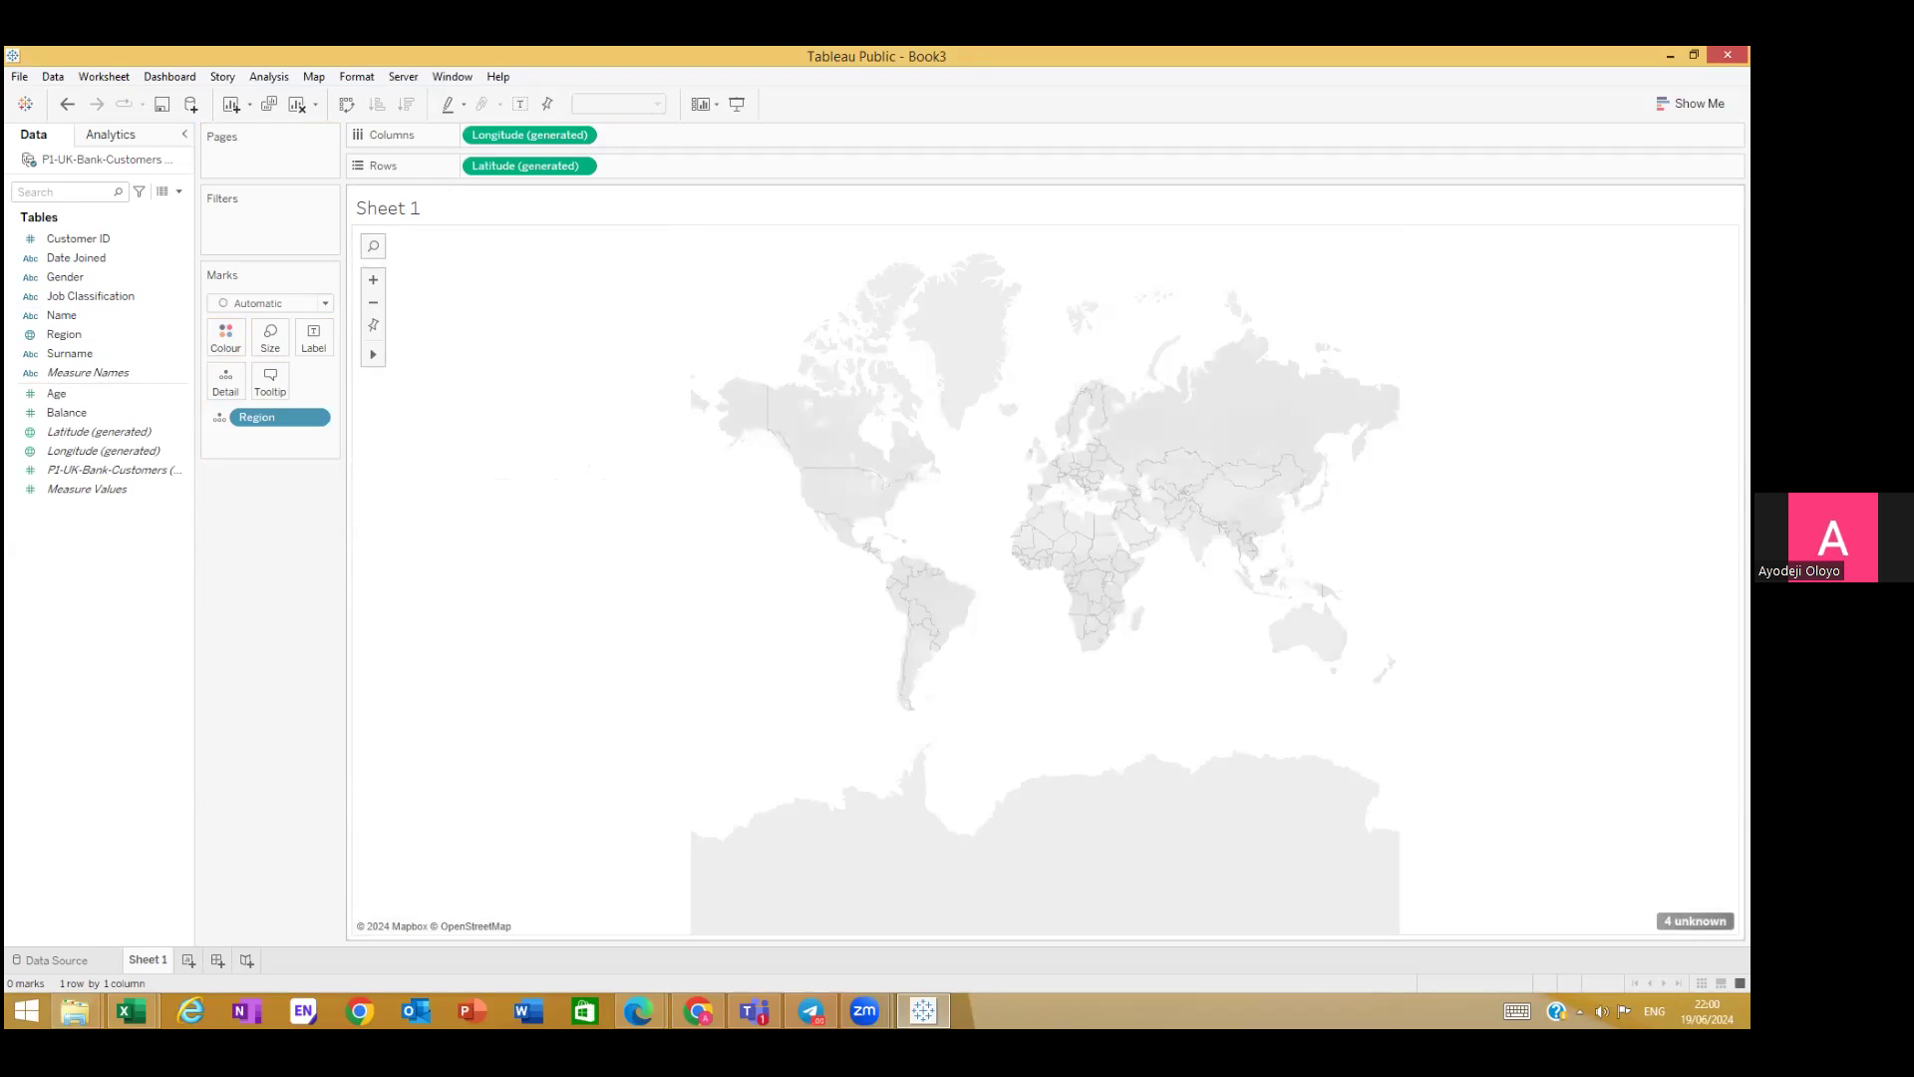
# Step: Open the location editor for the map's unknown Region values
pyautogui.click(1695, 920)
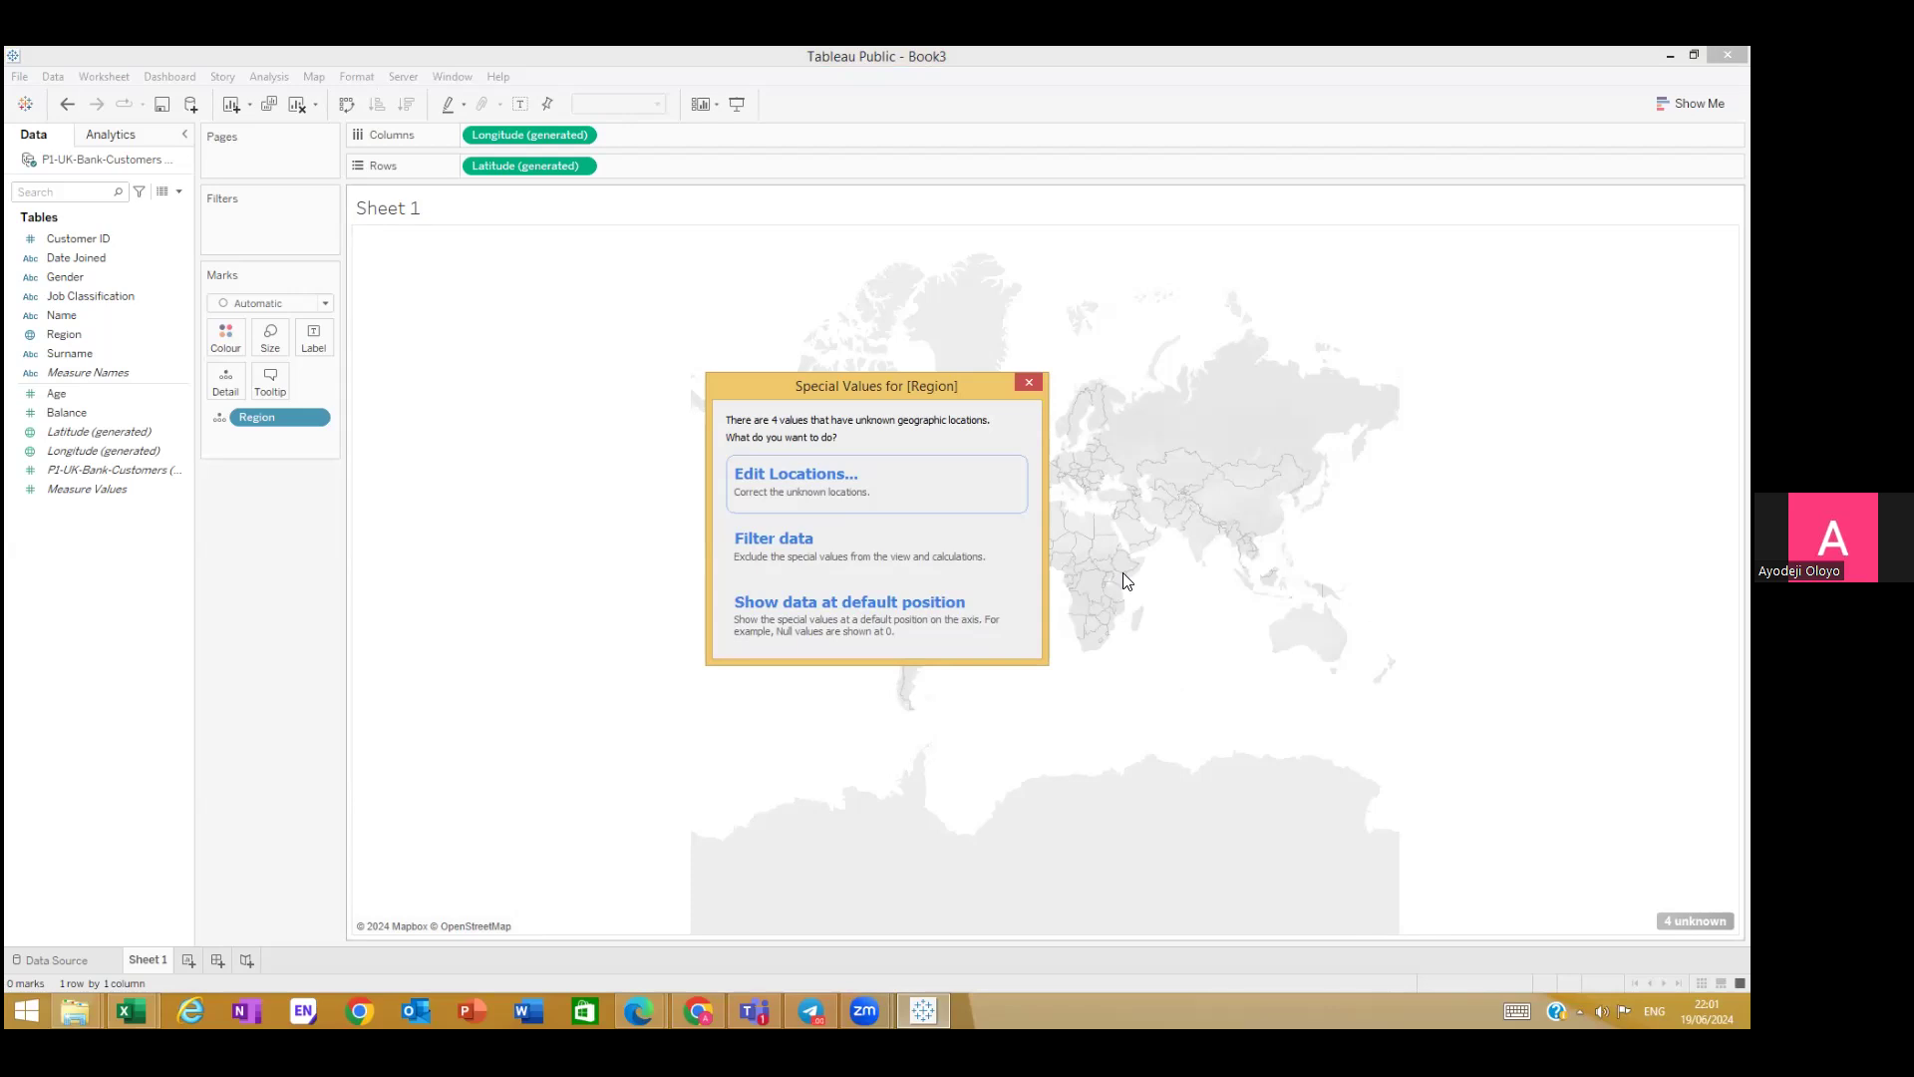
pyautogui.click(743, 147)
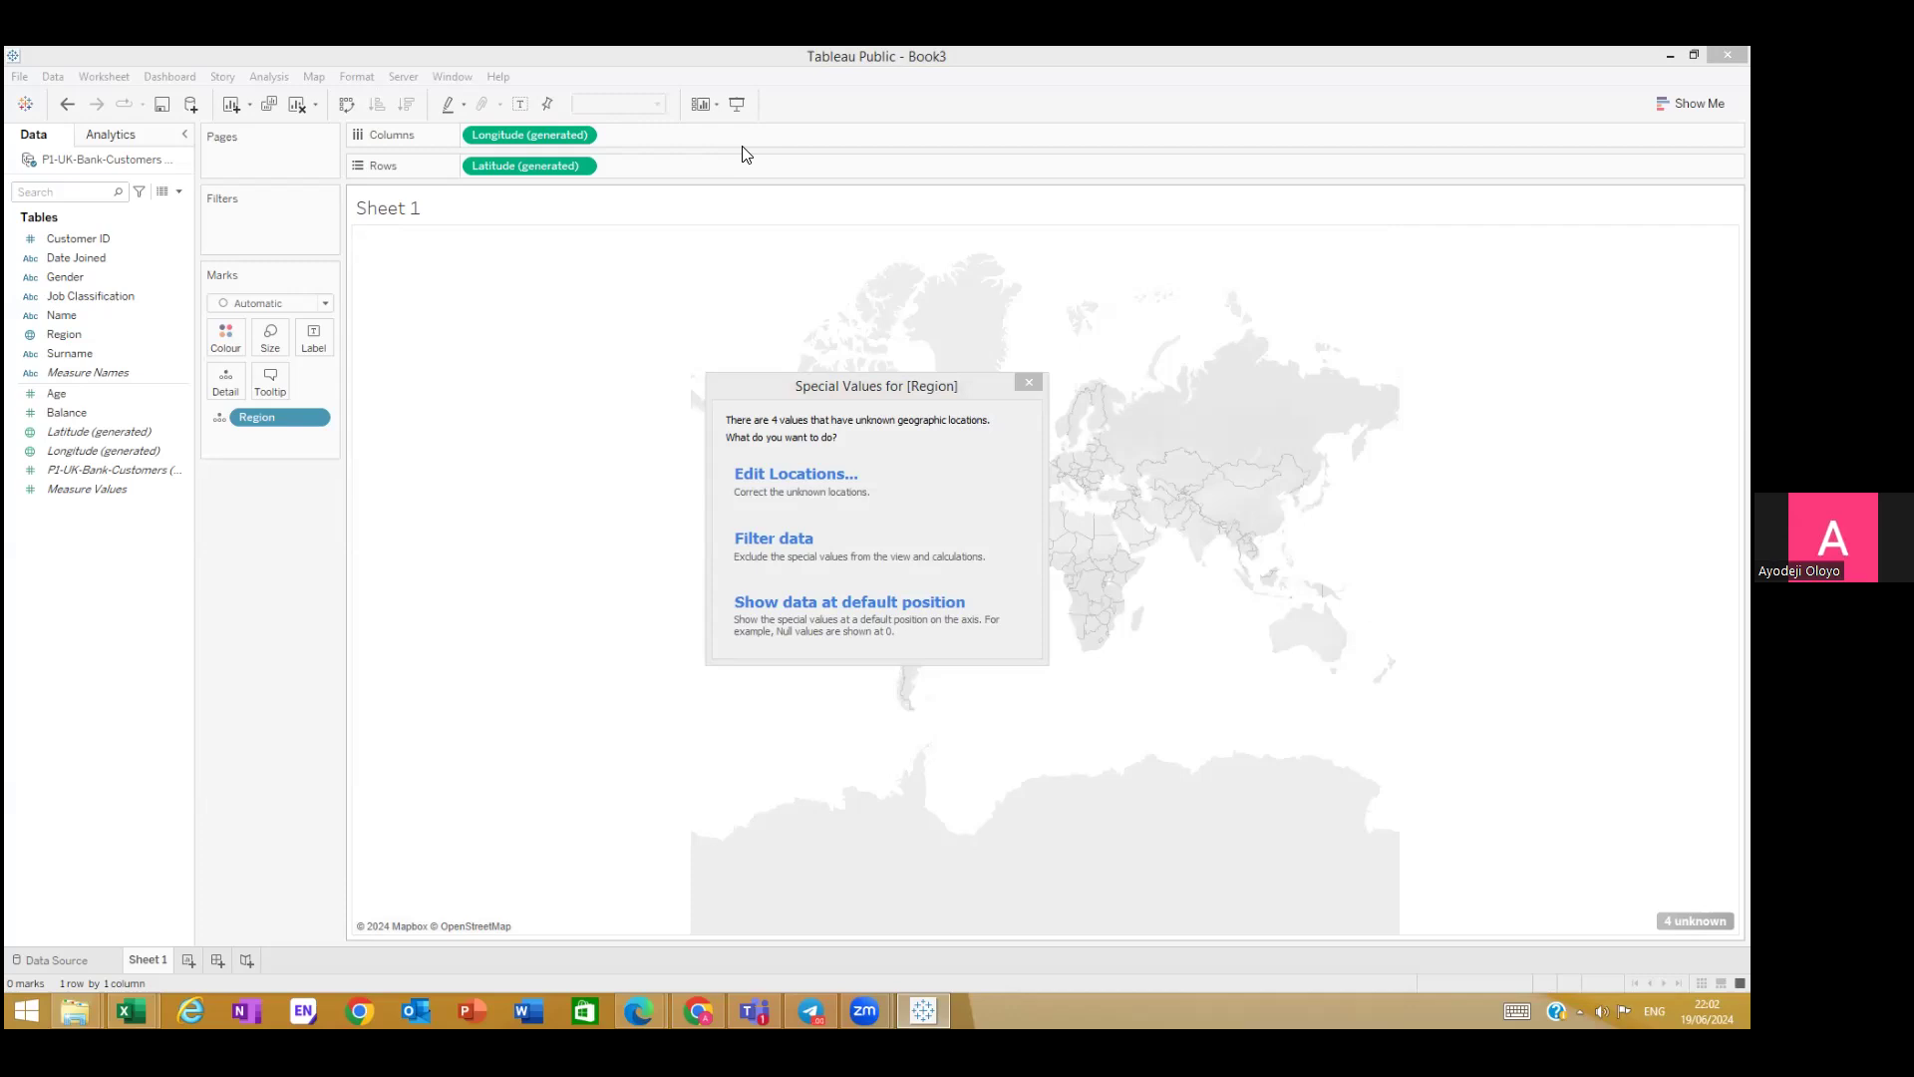
pyautogui.click(861, 492)
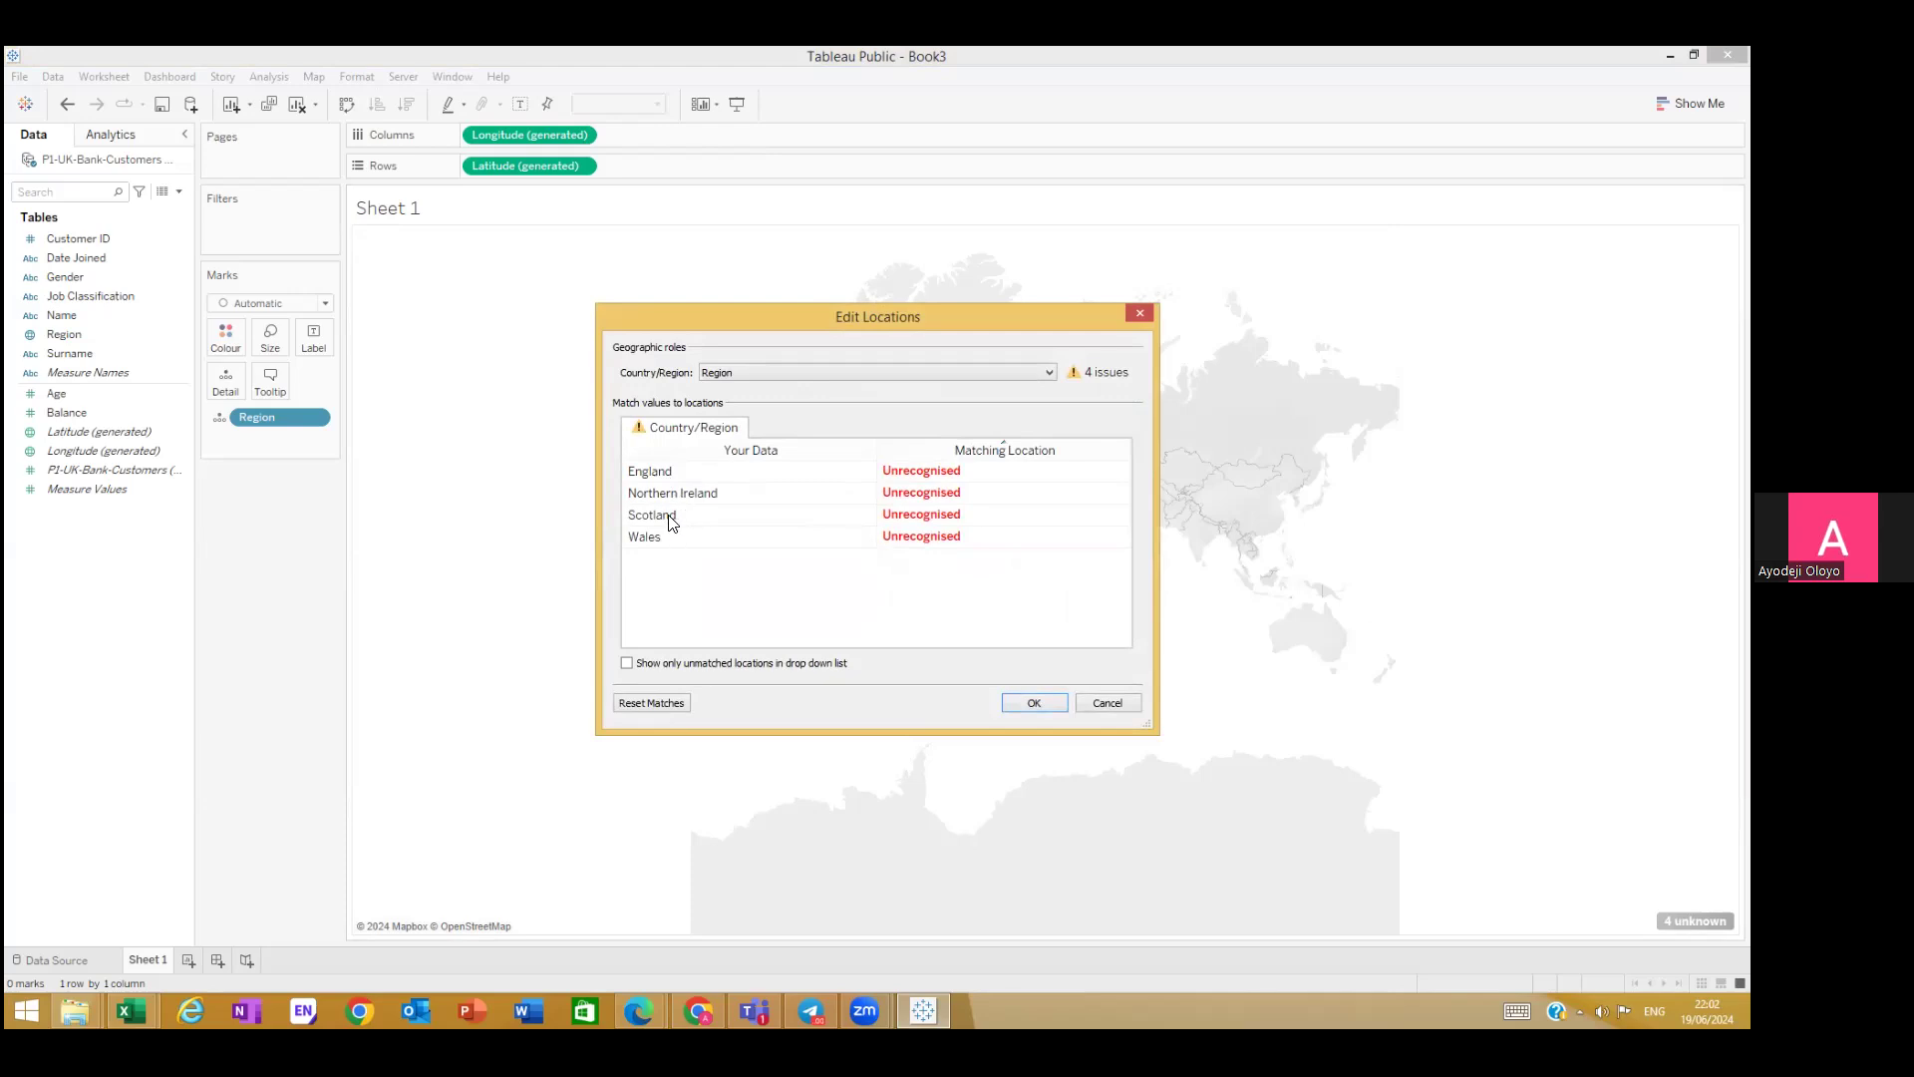
pyautogui.click(964, 473)
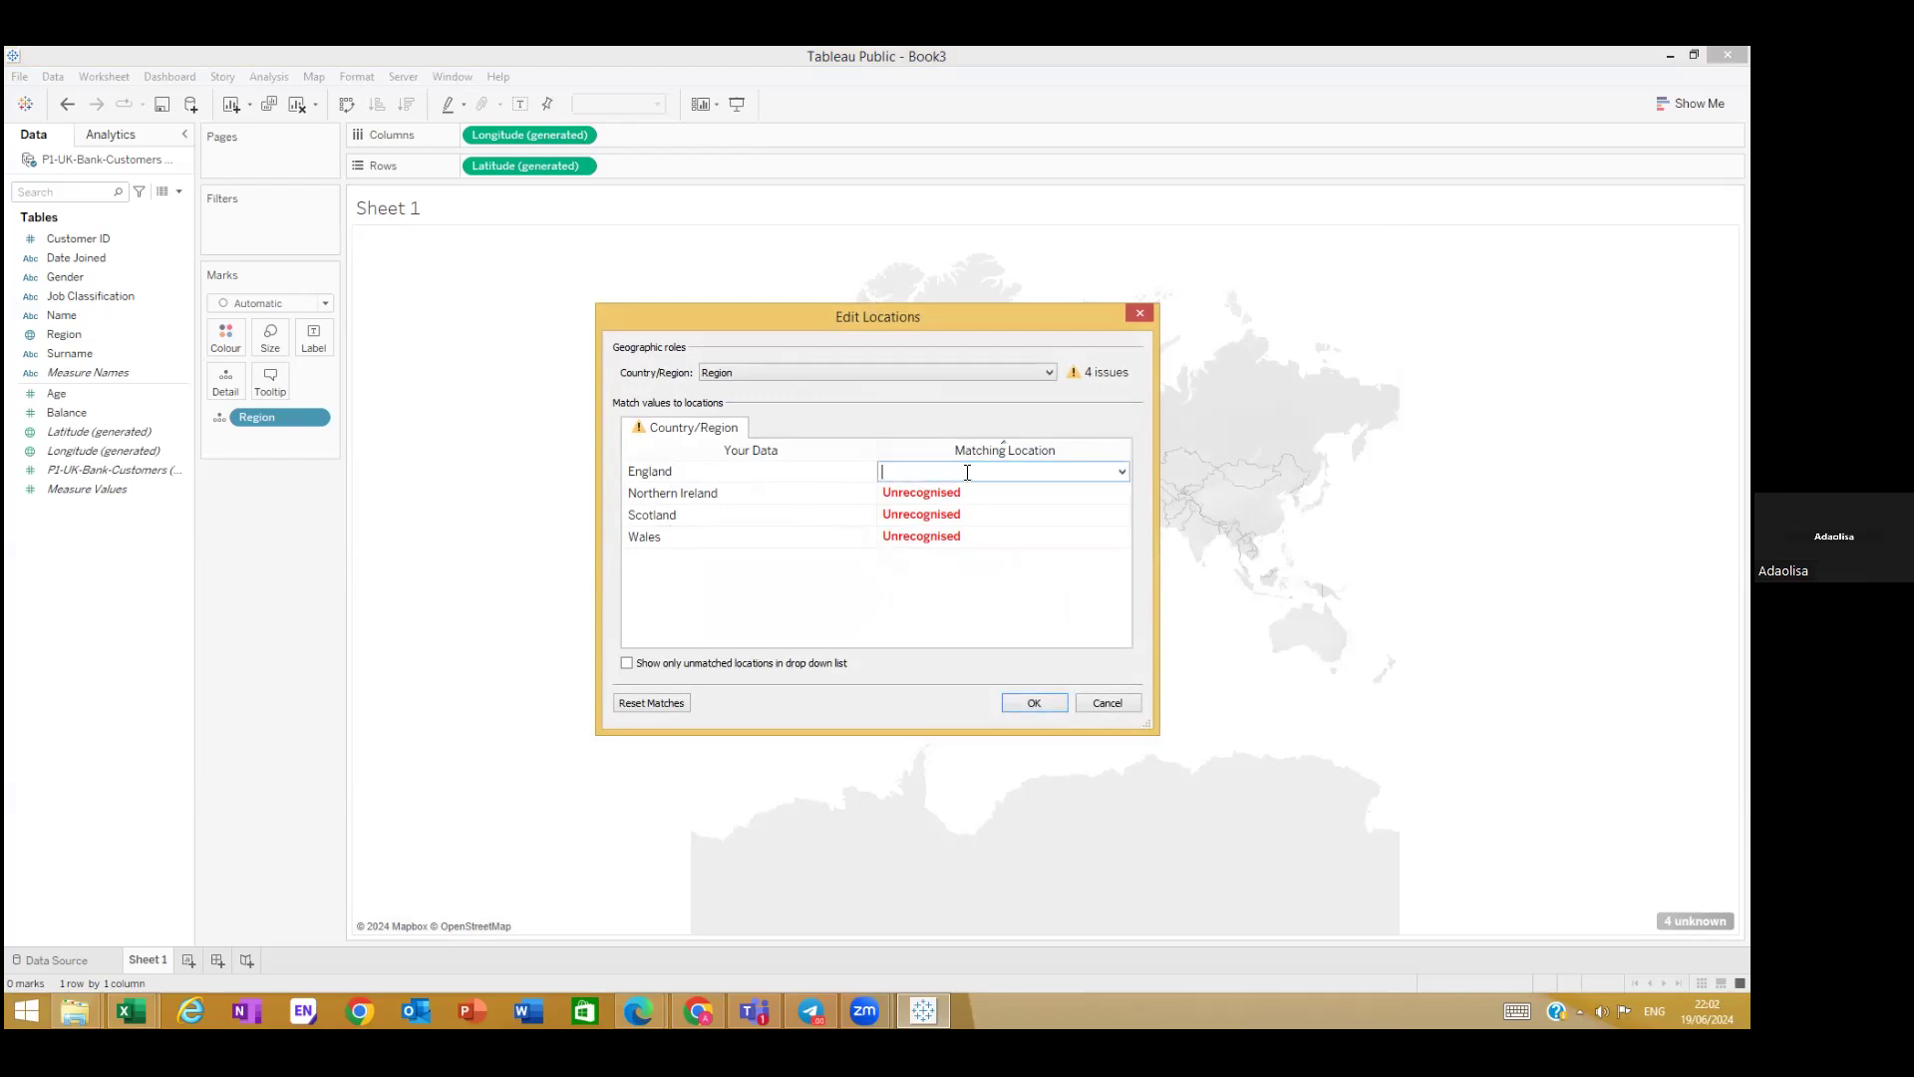
pyautogui.click(1122, 472)
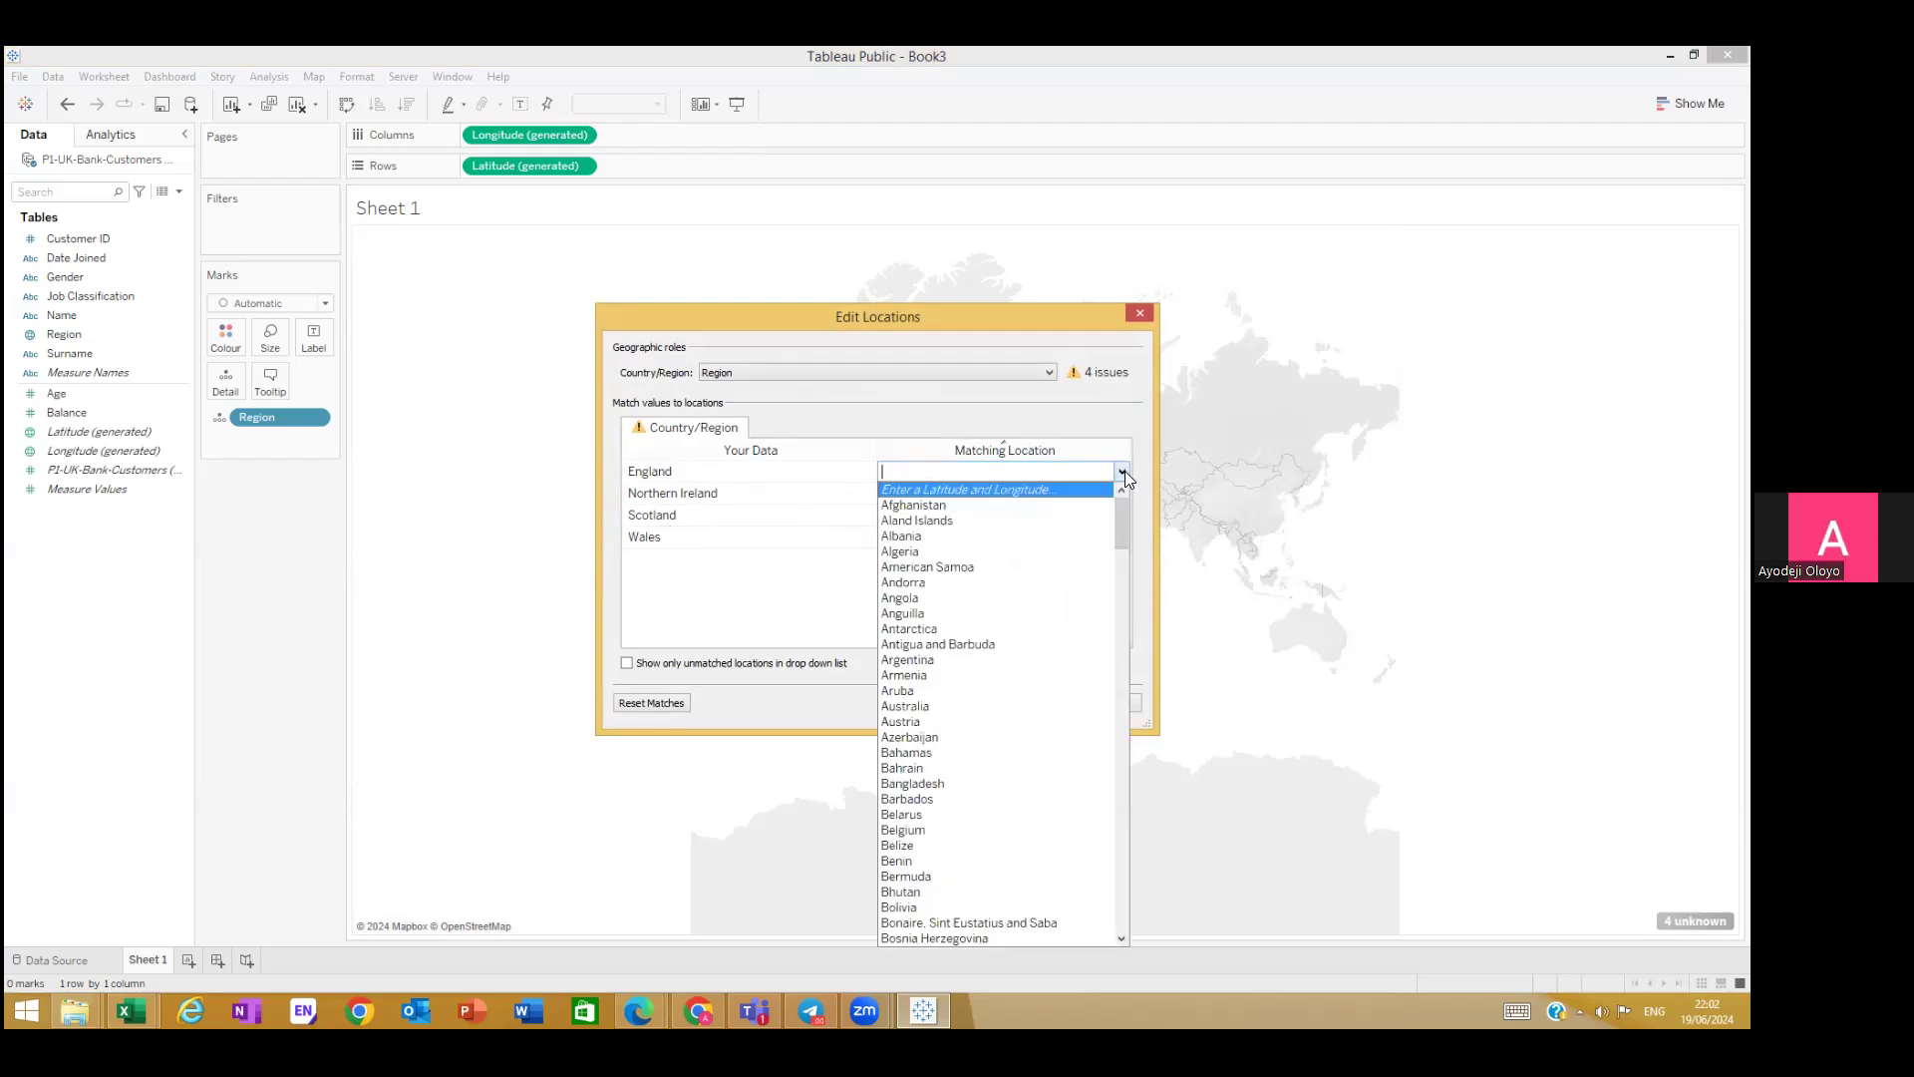
pyautogui.press('e')
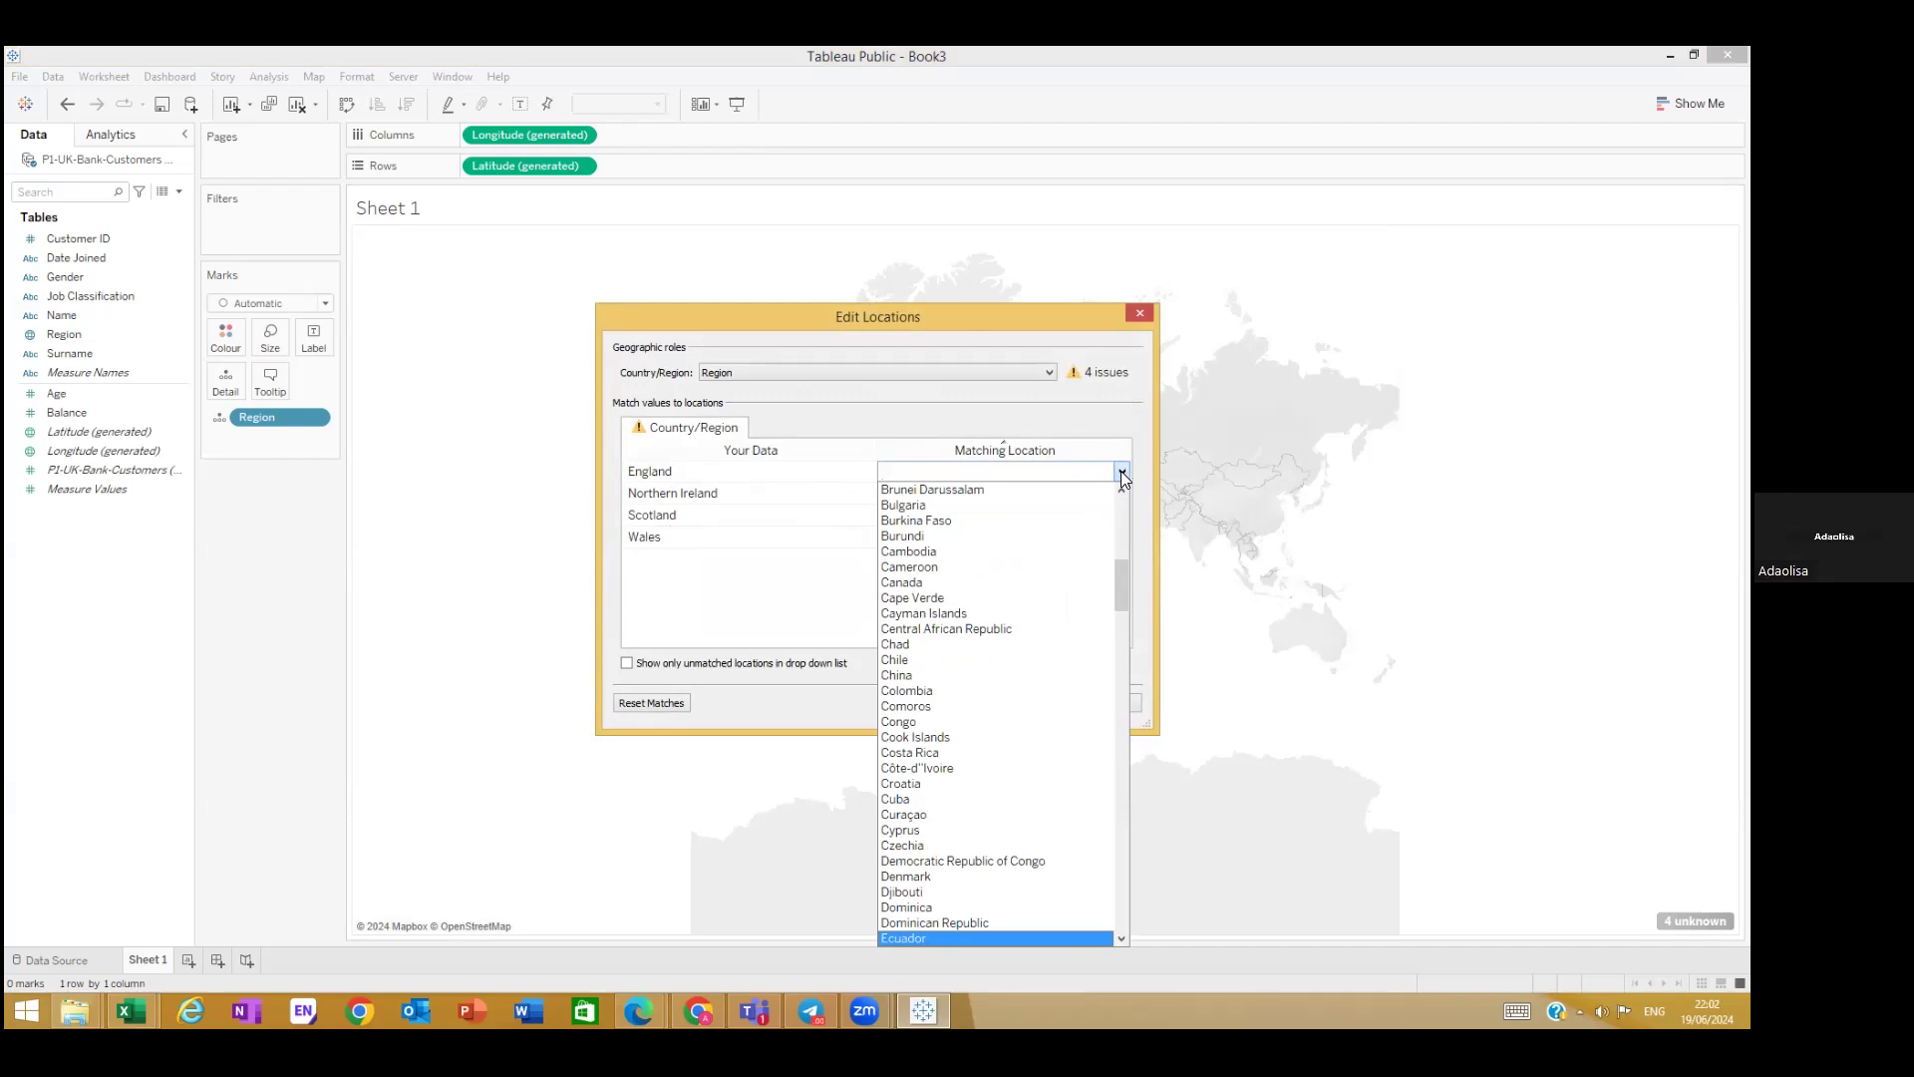
pyautogui.press('u')
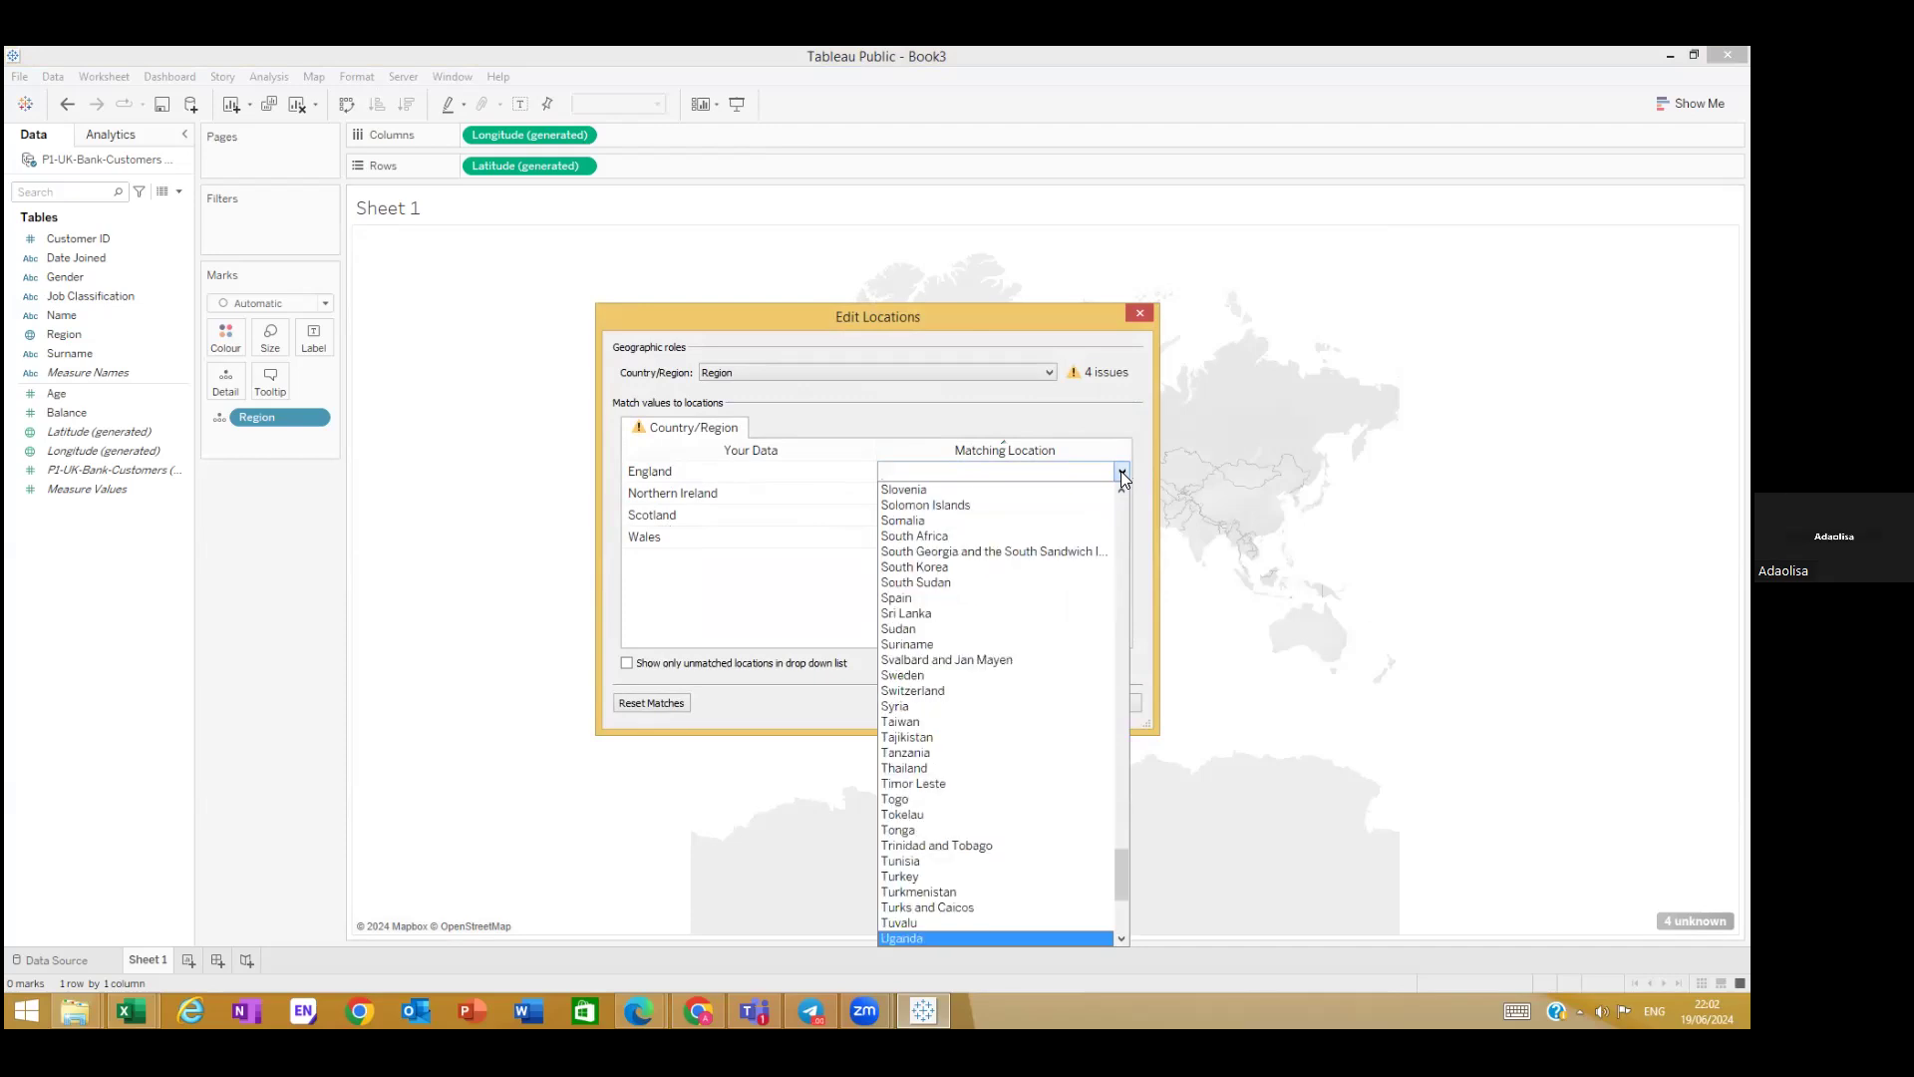
pyautogui.press('n')
pyautogui.press('i')
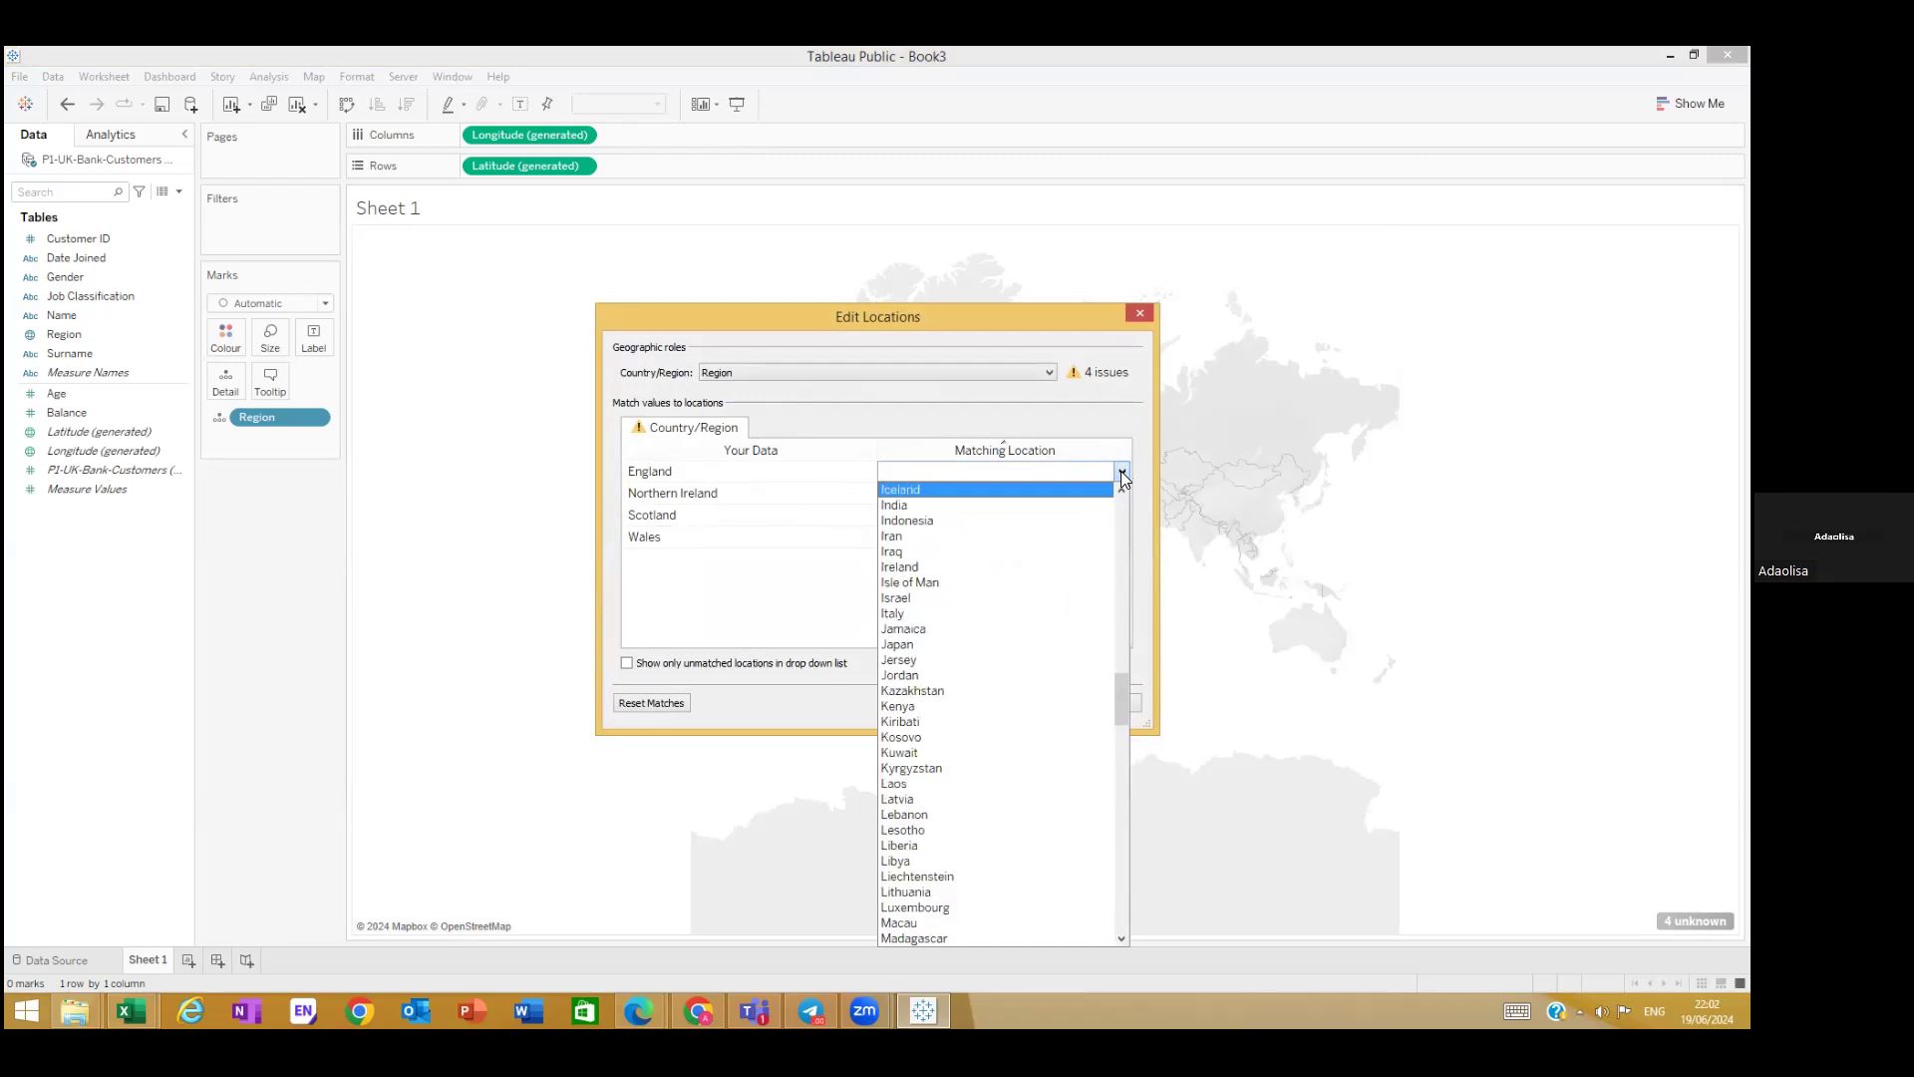
pyautogui.press('t')
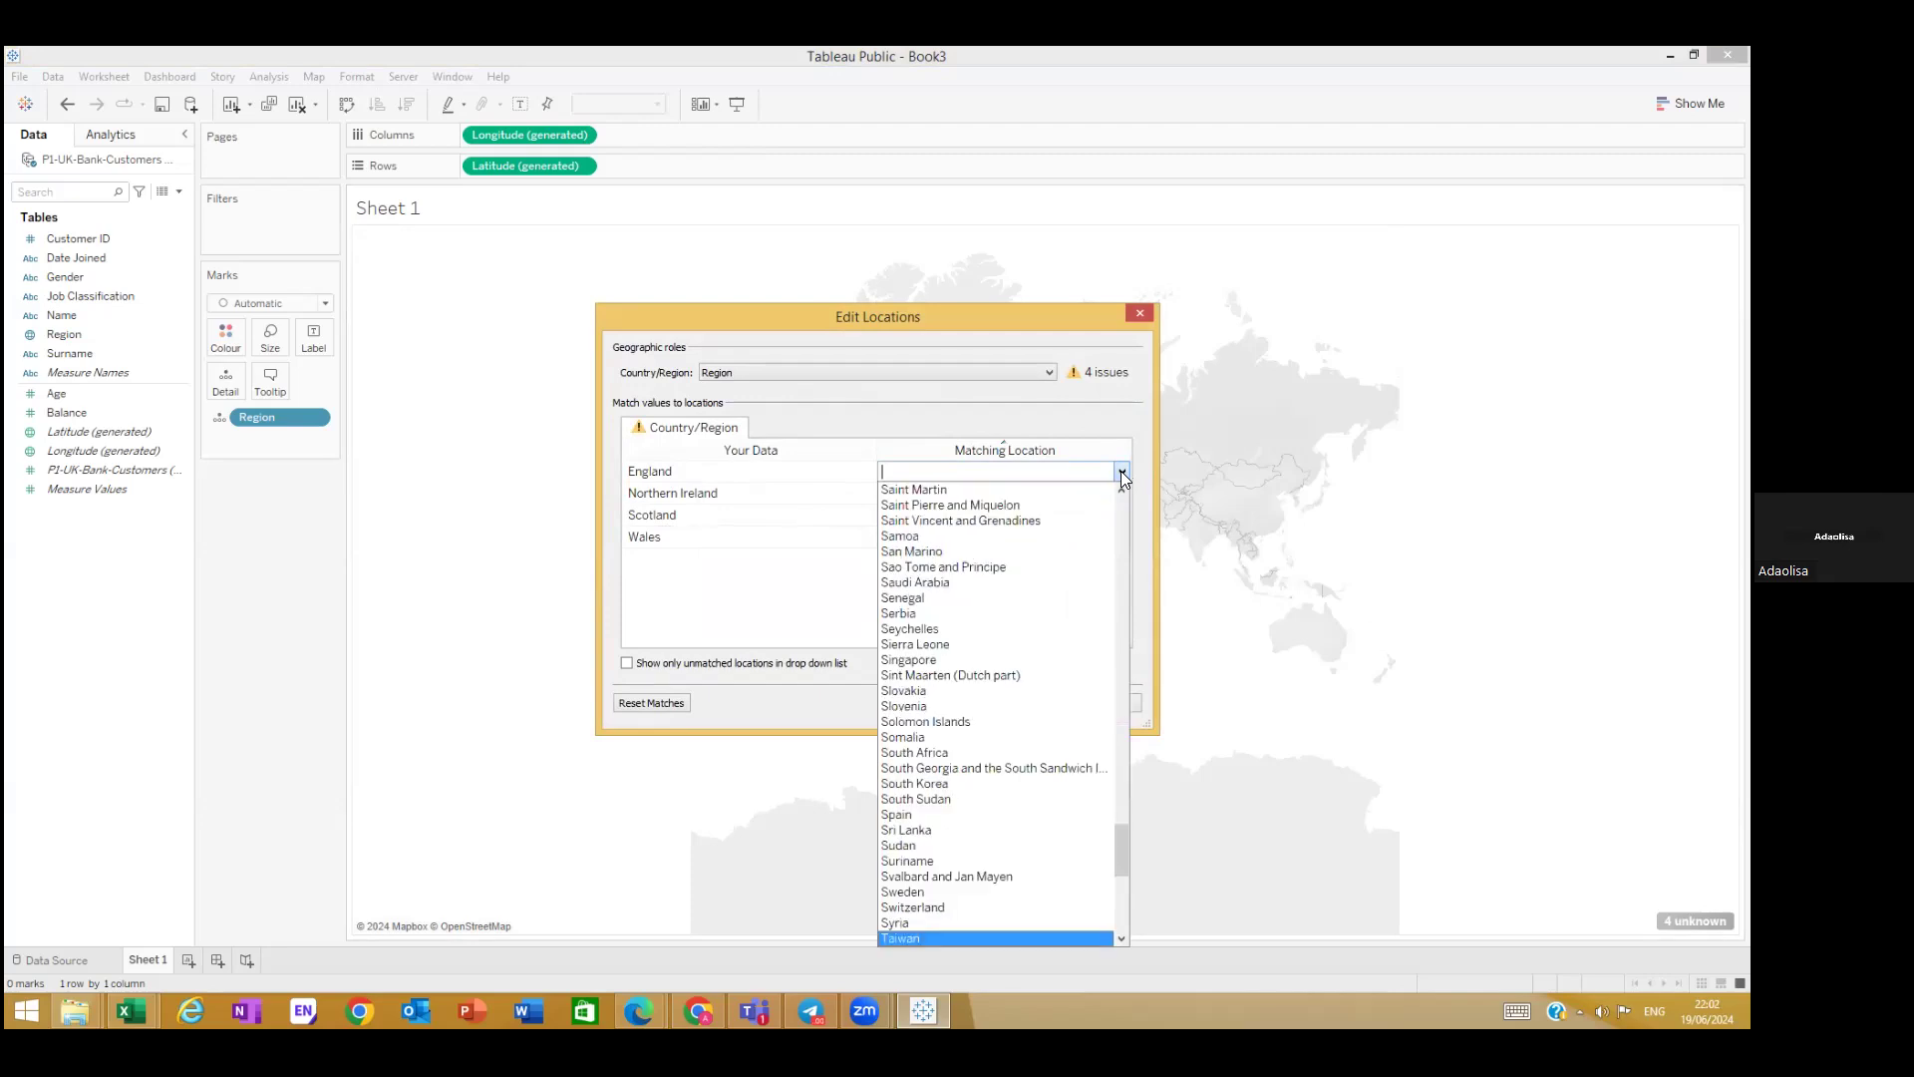
pyautogui.click(1051, 372)
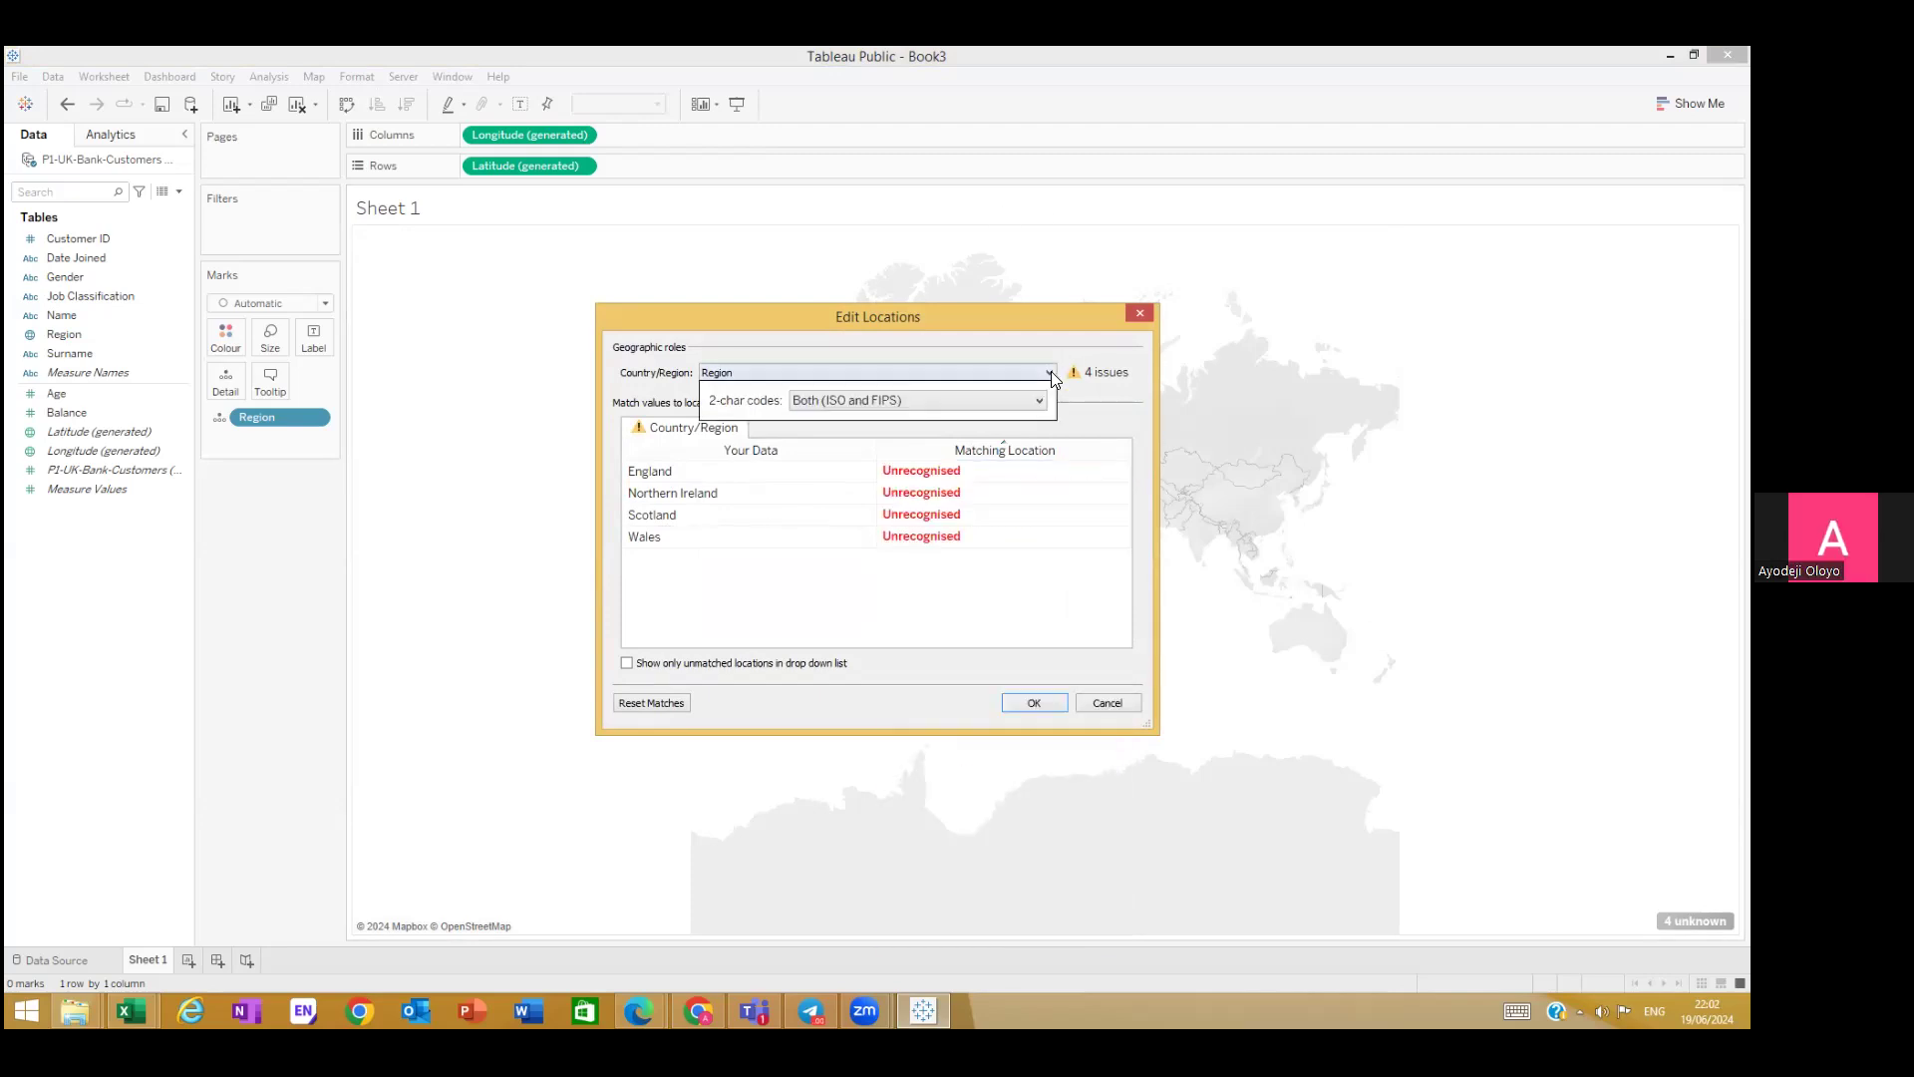
# Step: Match the England value to the location United Kingdom
pyautogui.click(1055, 472)
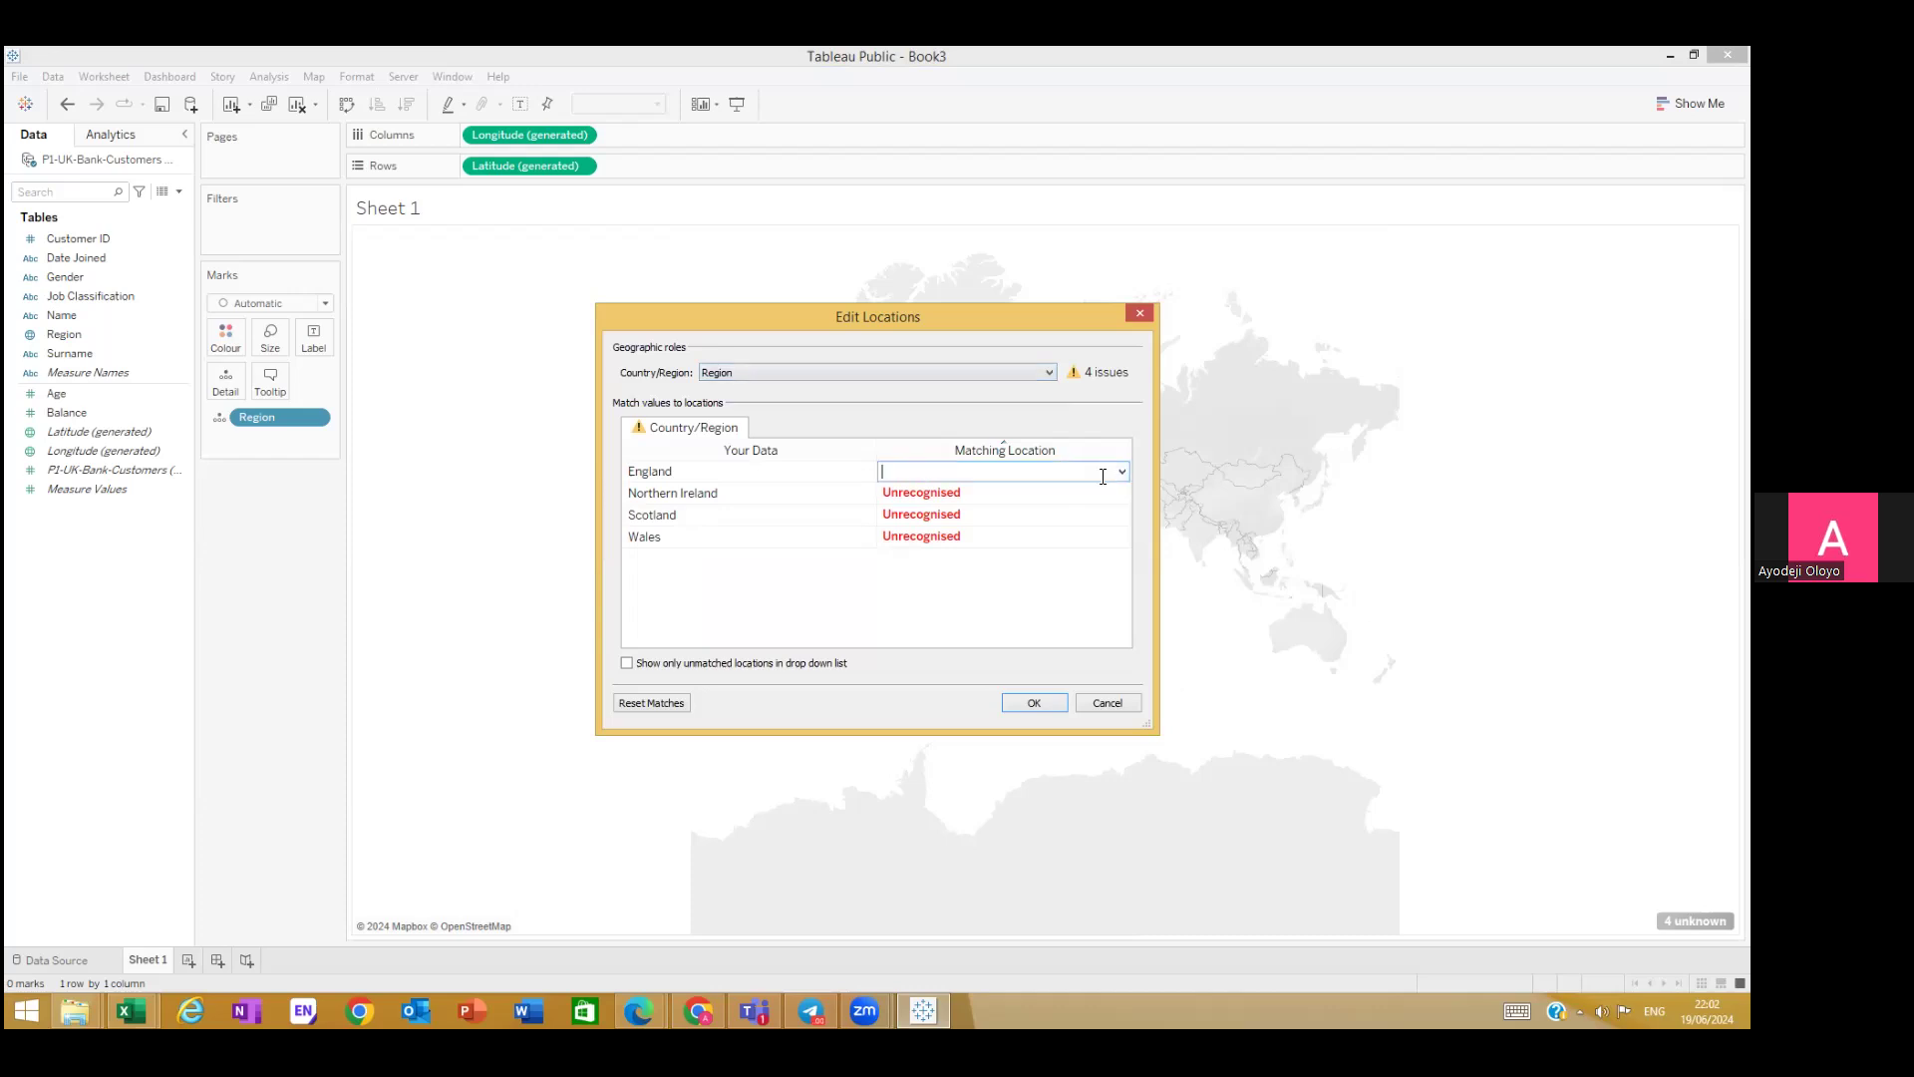
pyautogui.click(1123, 472)
pyautogui.moveTo(1122, 526); pyautogui.dragTo(1107, 891)
pyautogui.click(999, 846)
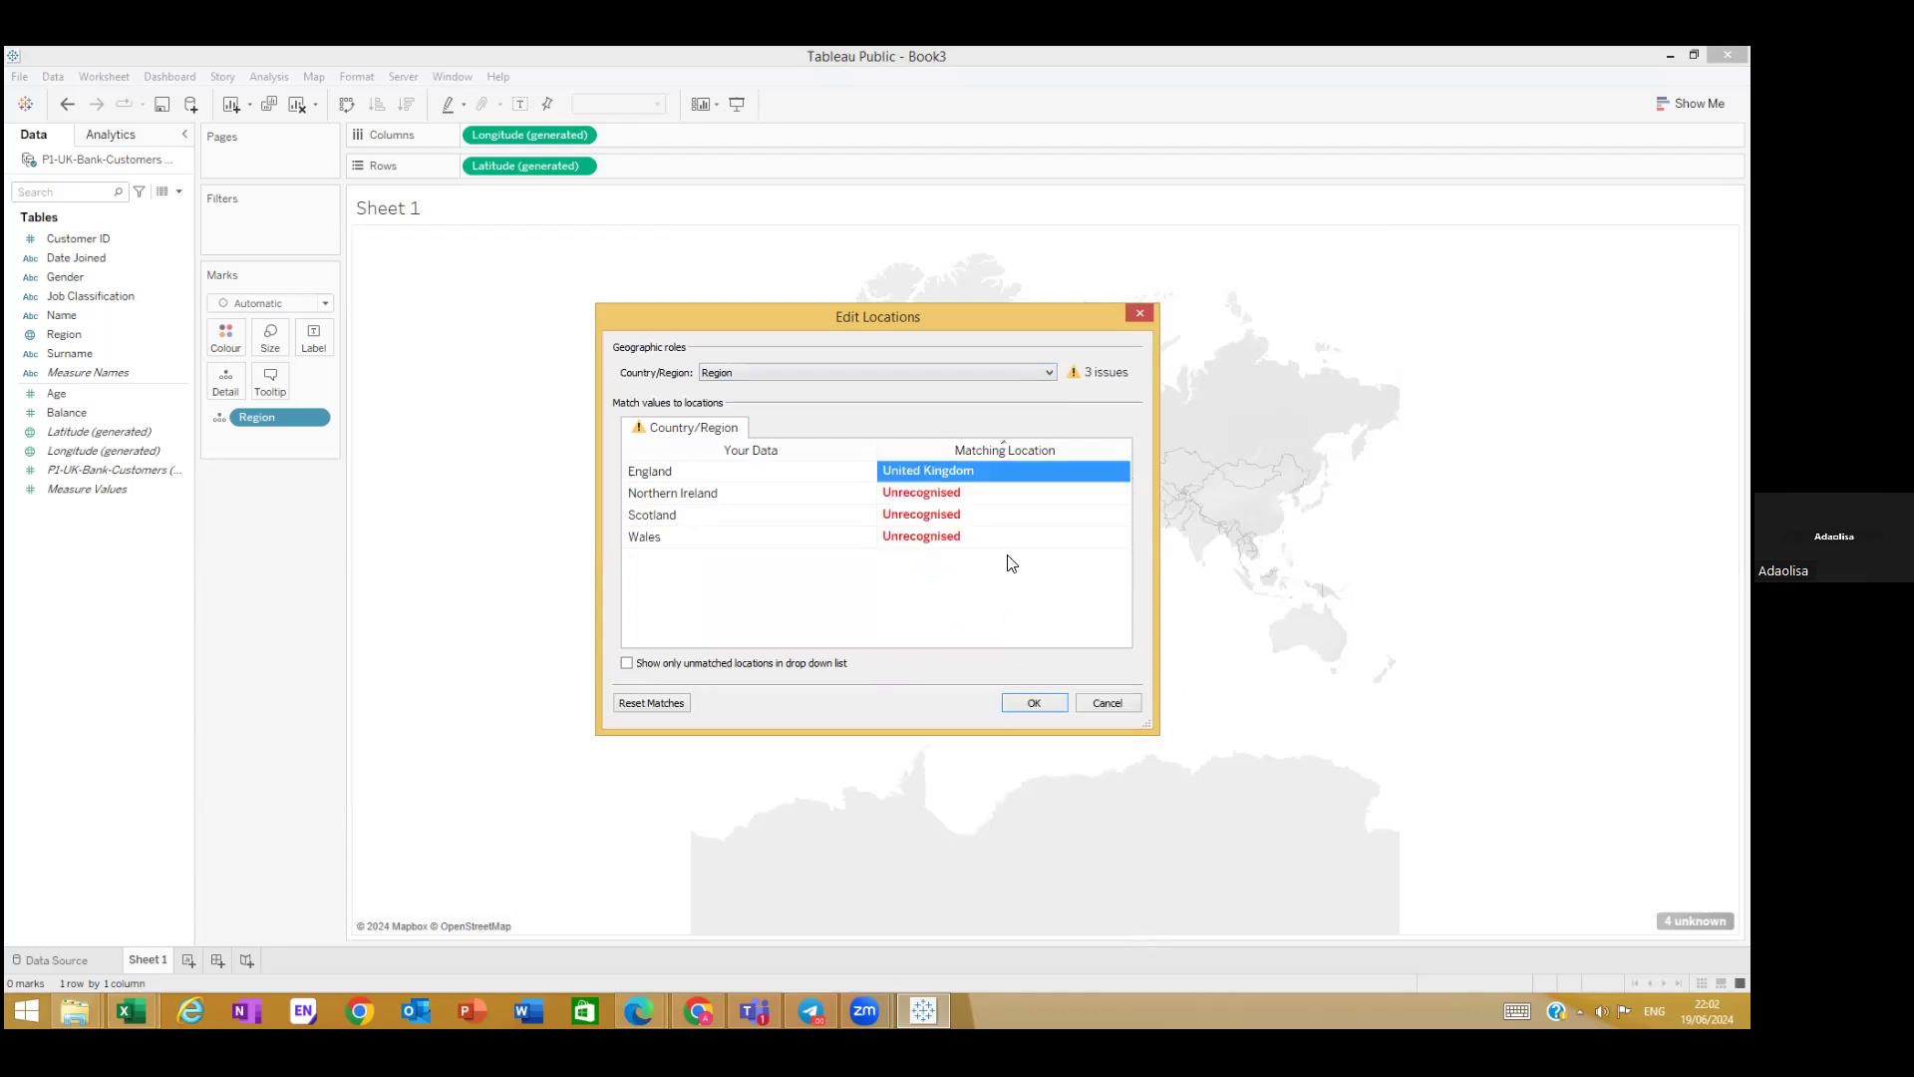
# Step: Match the Northern Ireland value to the location United Kingdom
pyautogui.click(1109, 492)
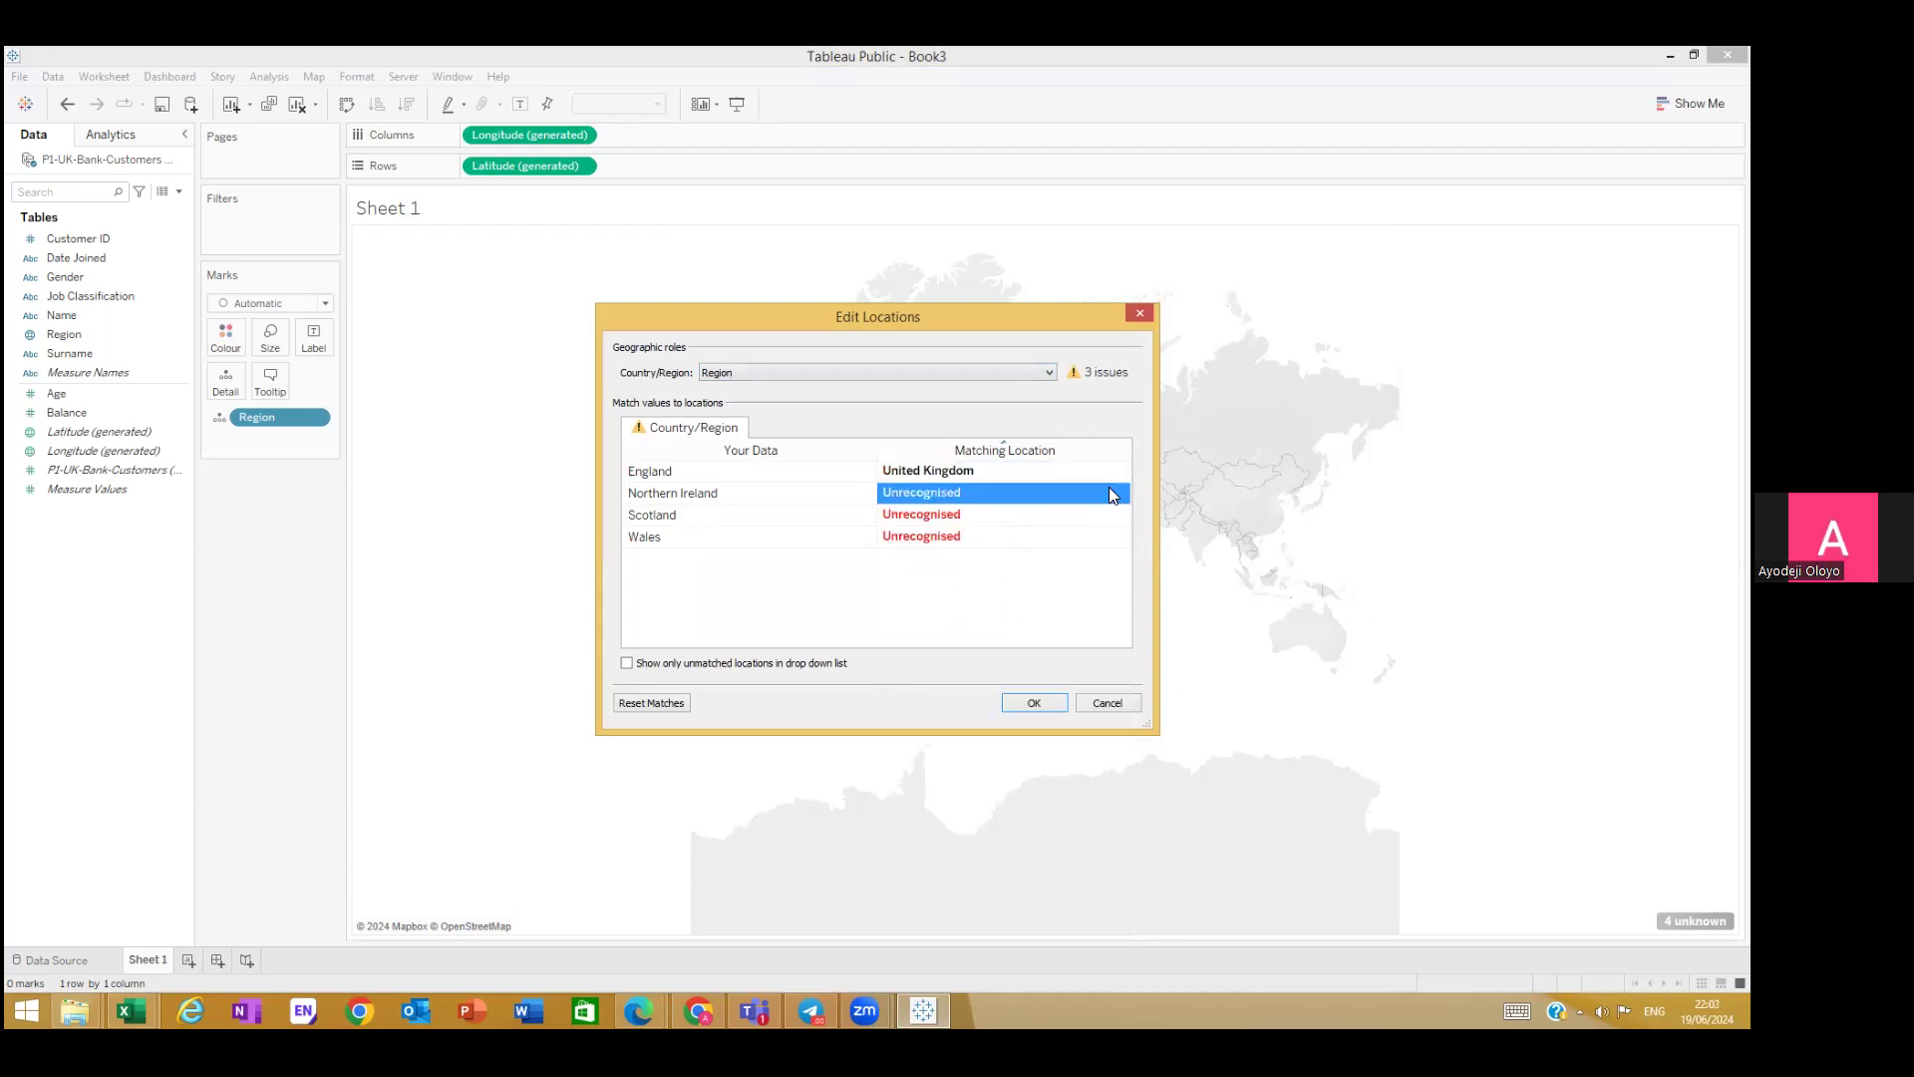
pyautogui.click(1121, 494)
pyautogui.scroll(-10, 1026, 942)
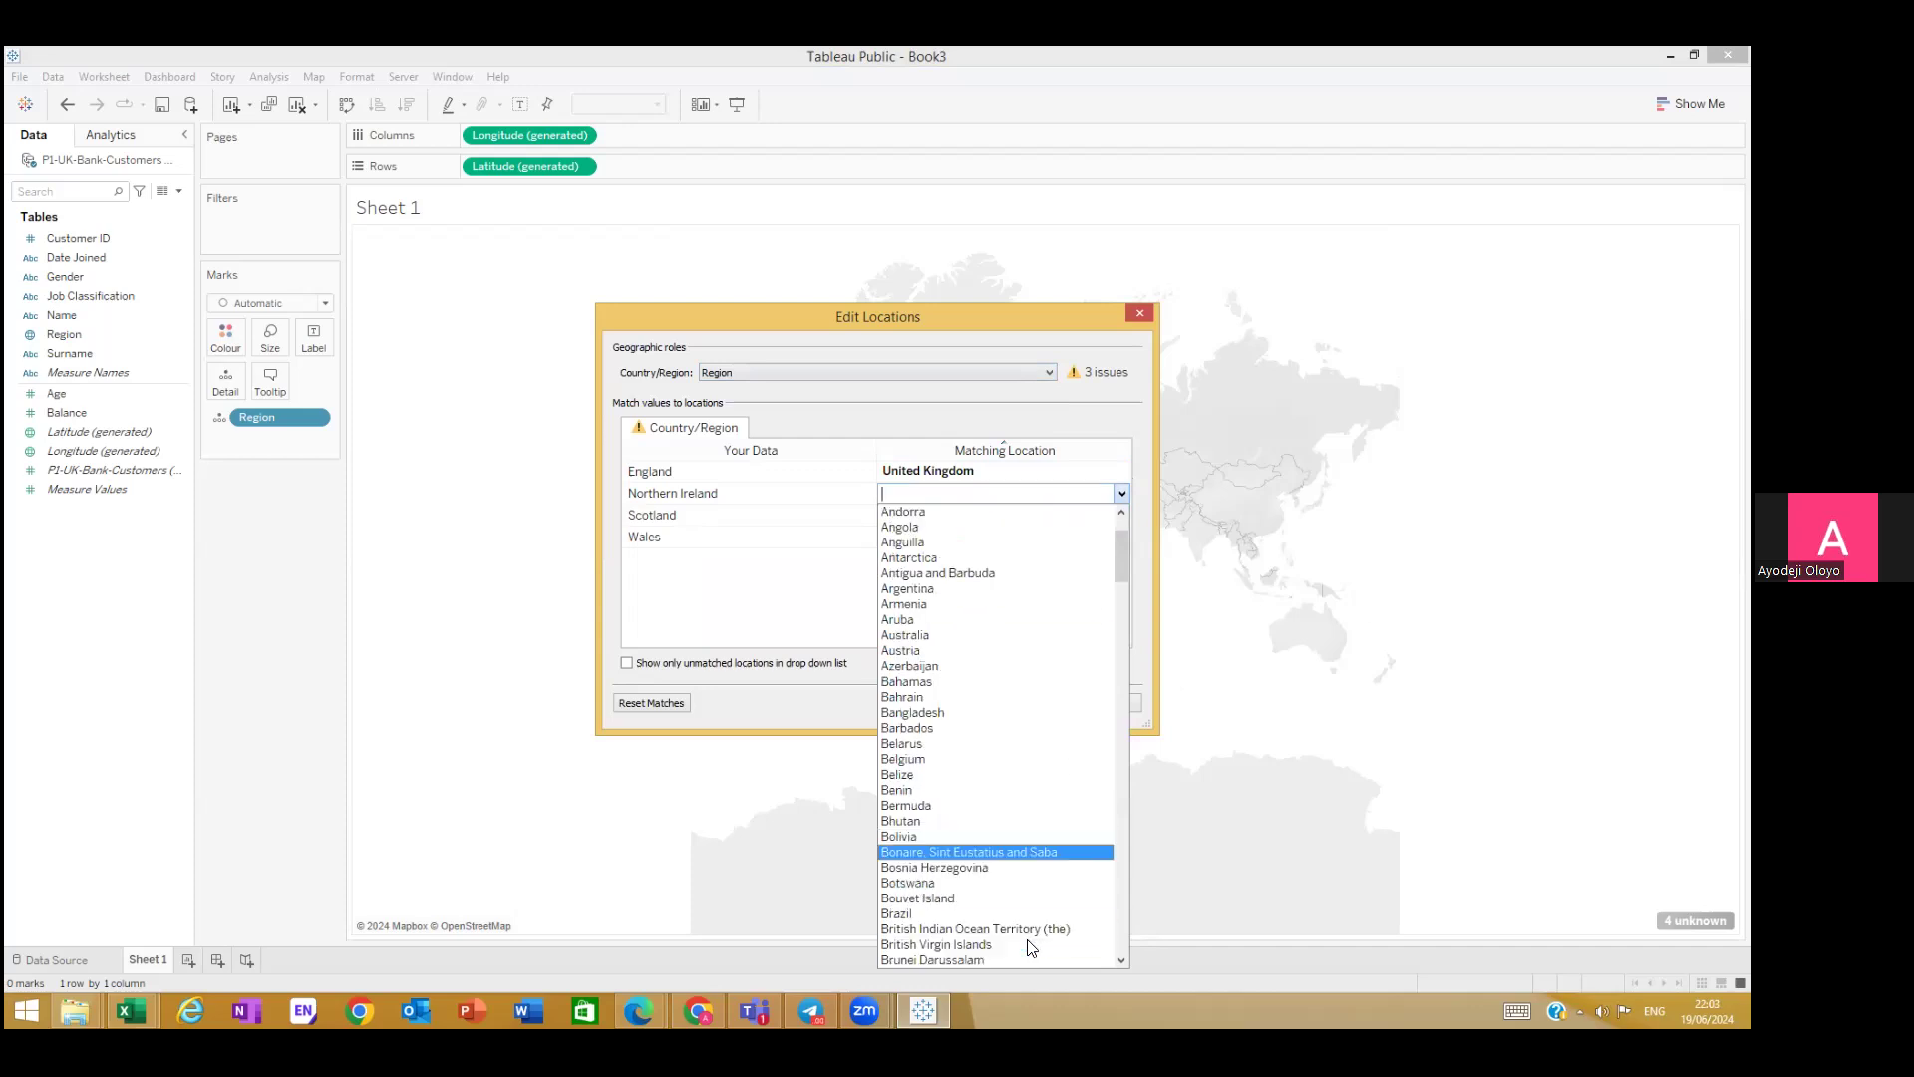
pyautogui.moveTo(1123, 635); pyautogui.dragTo(1153, 982)
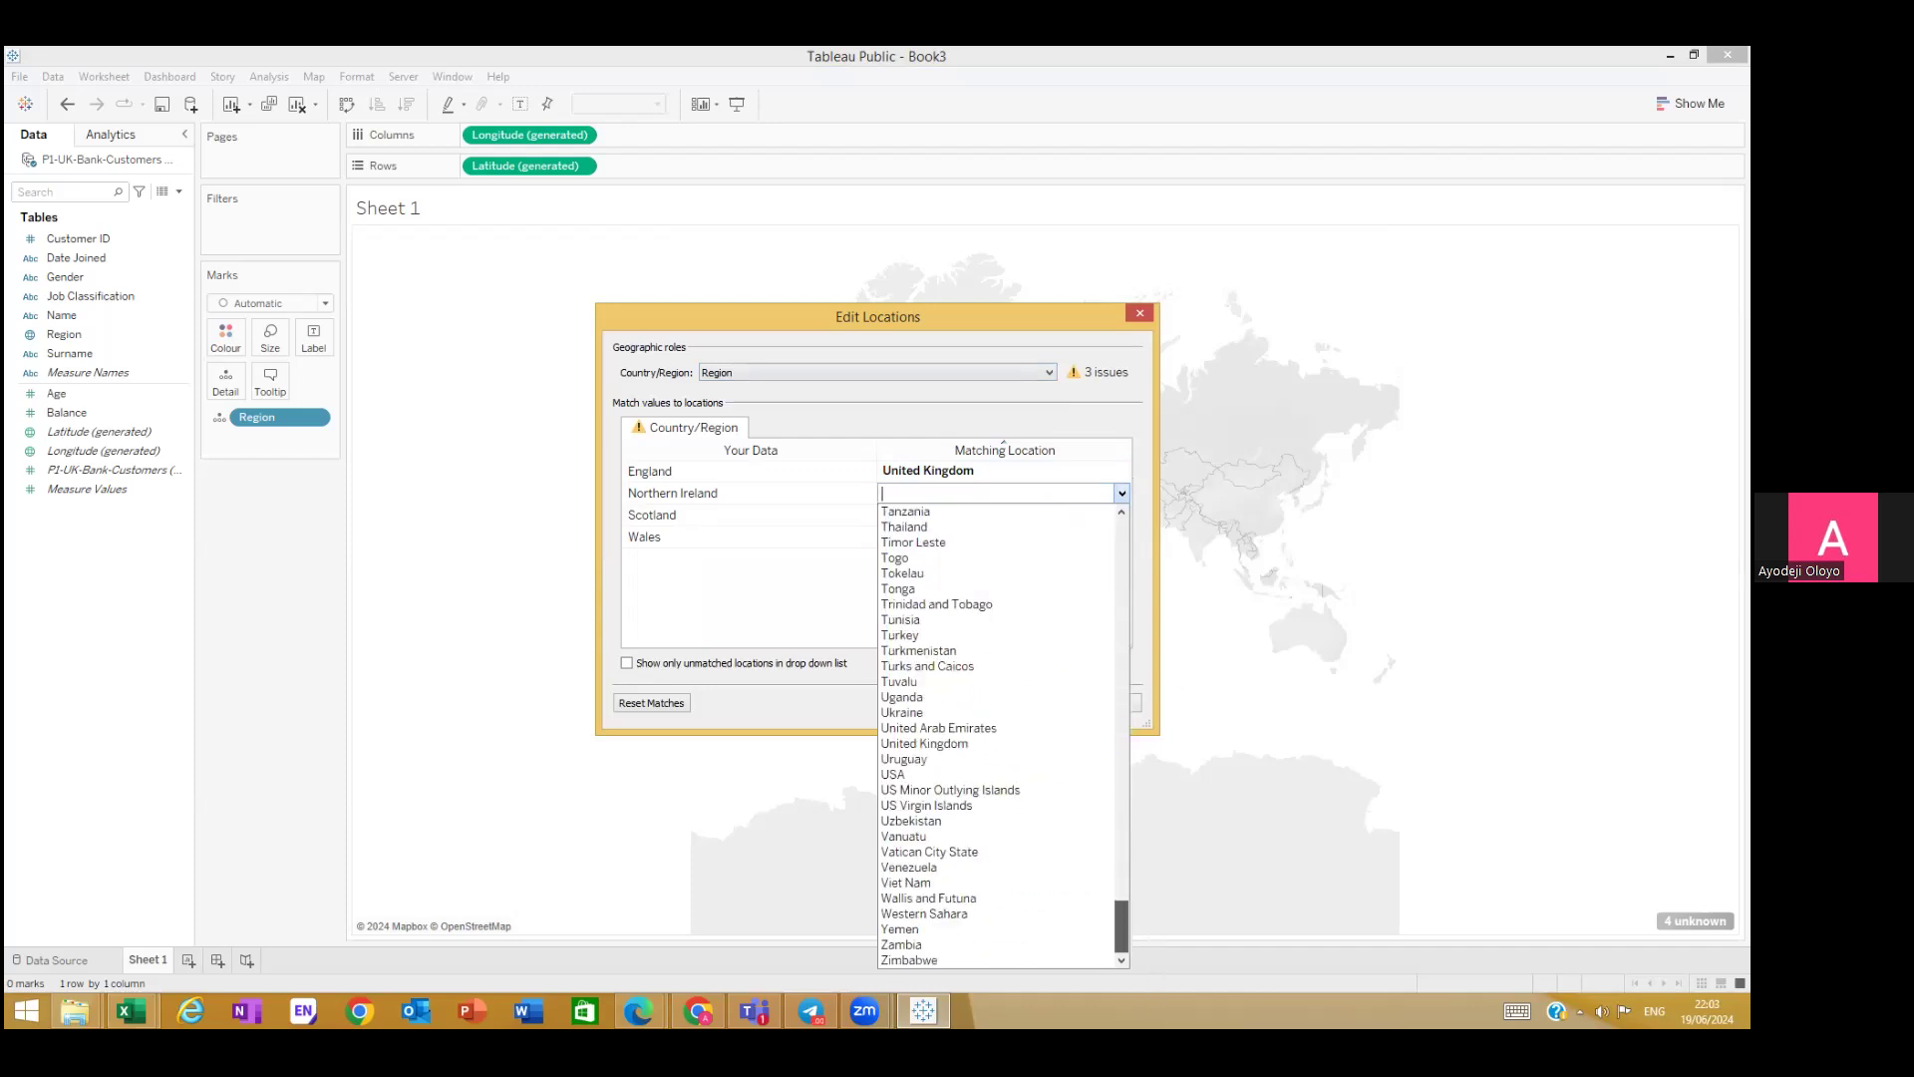
pyautogui.moveTo(1170, 953); pyautogui.dragTo(1177, 913)
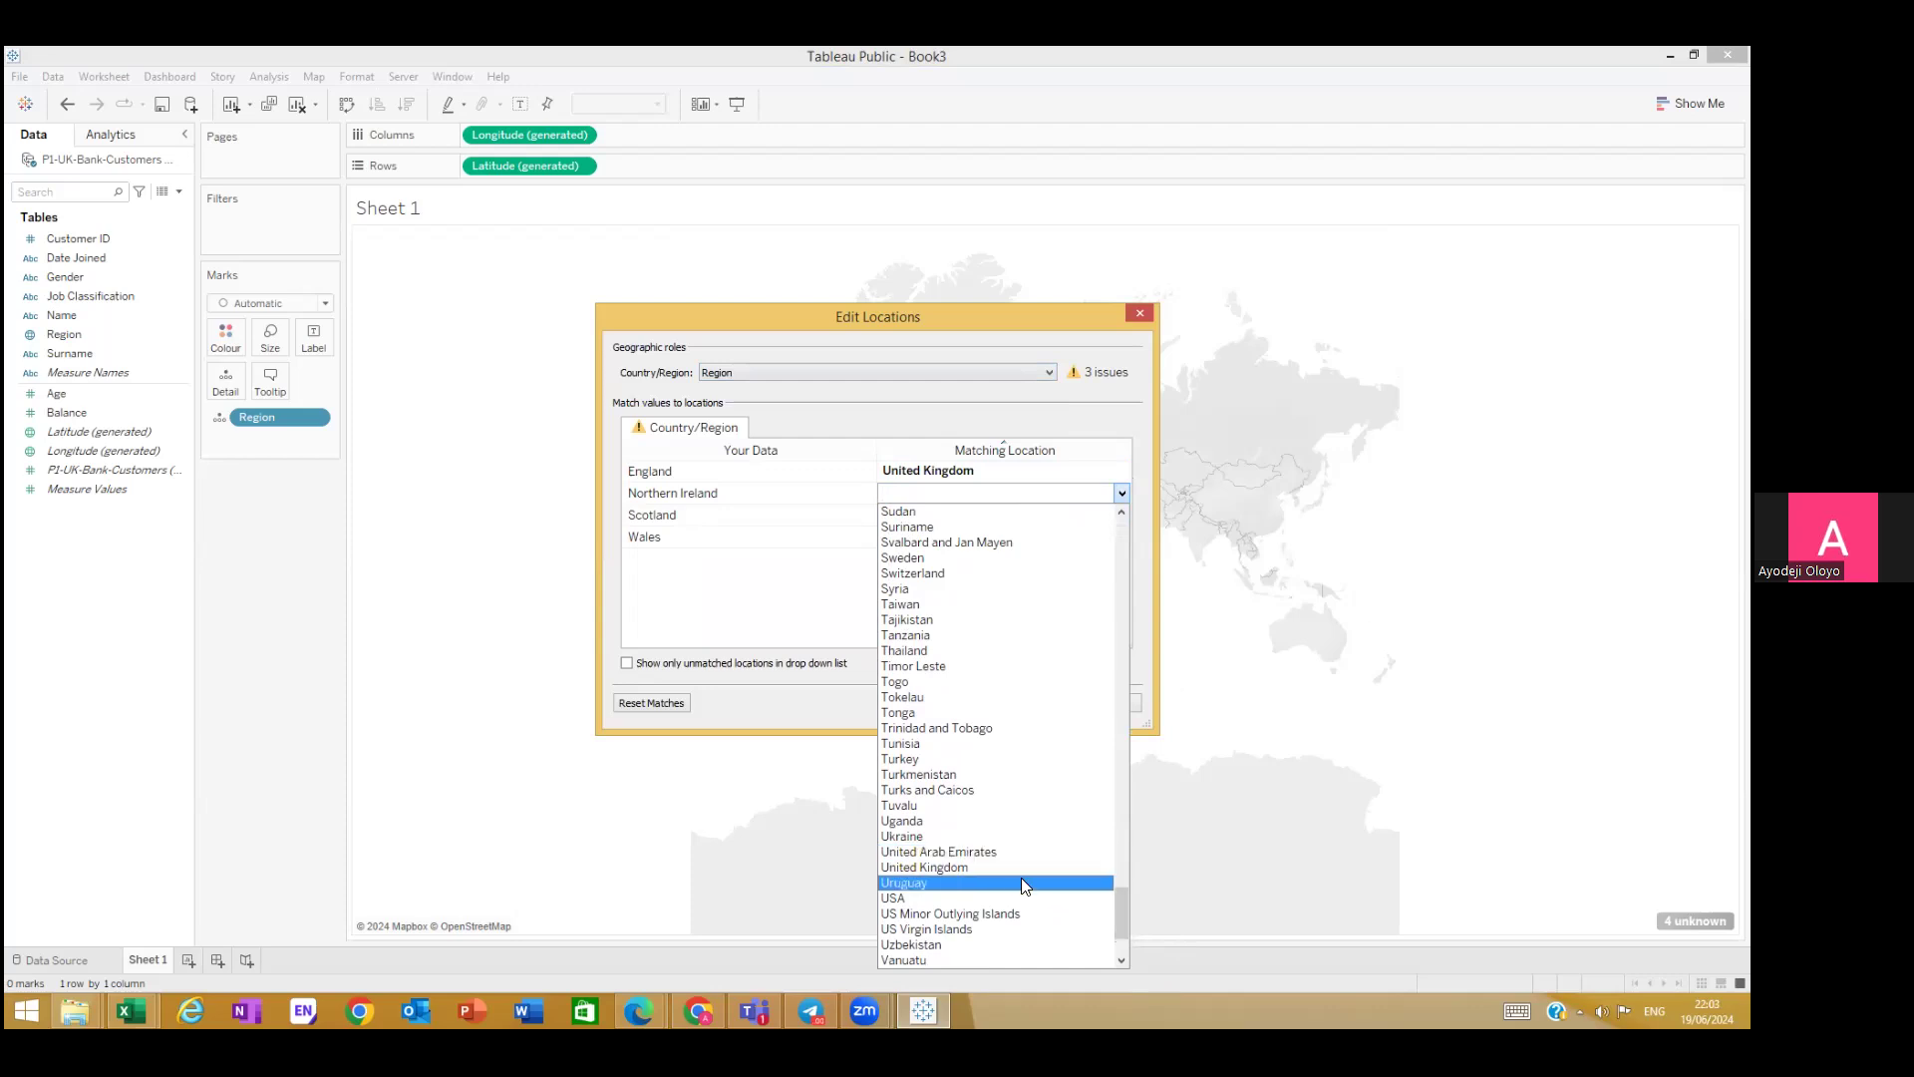
pyautogui.click(999, 865)
# Step: Match the Scotland value to the location United Kingdom
pyautogui.click(1119, 510)
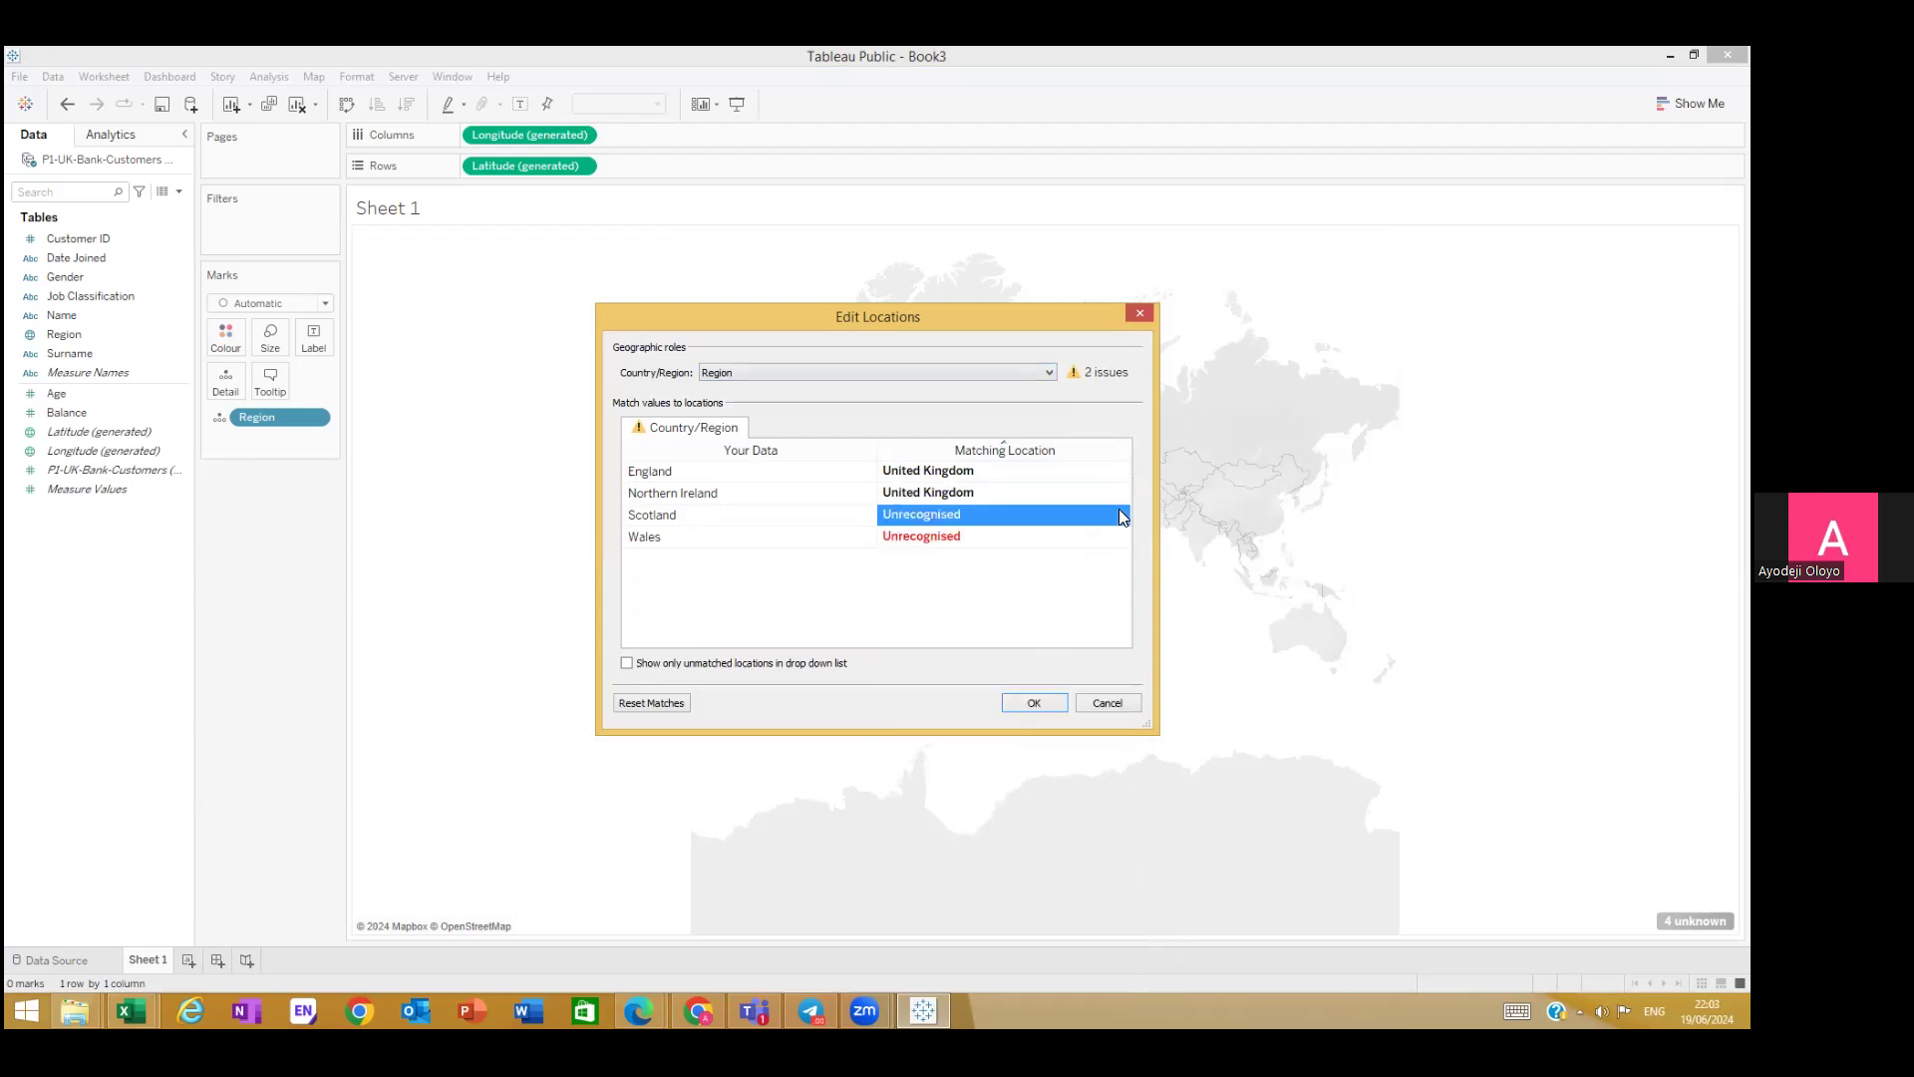
pyautogui.click(1121, 516)
pyautogui.write('un')
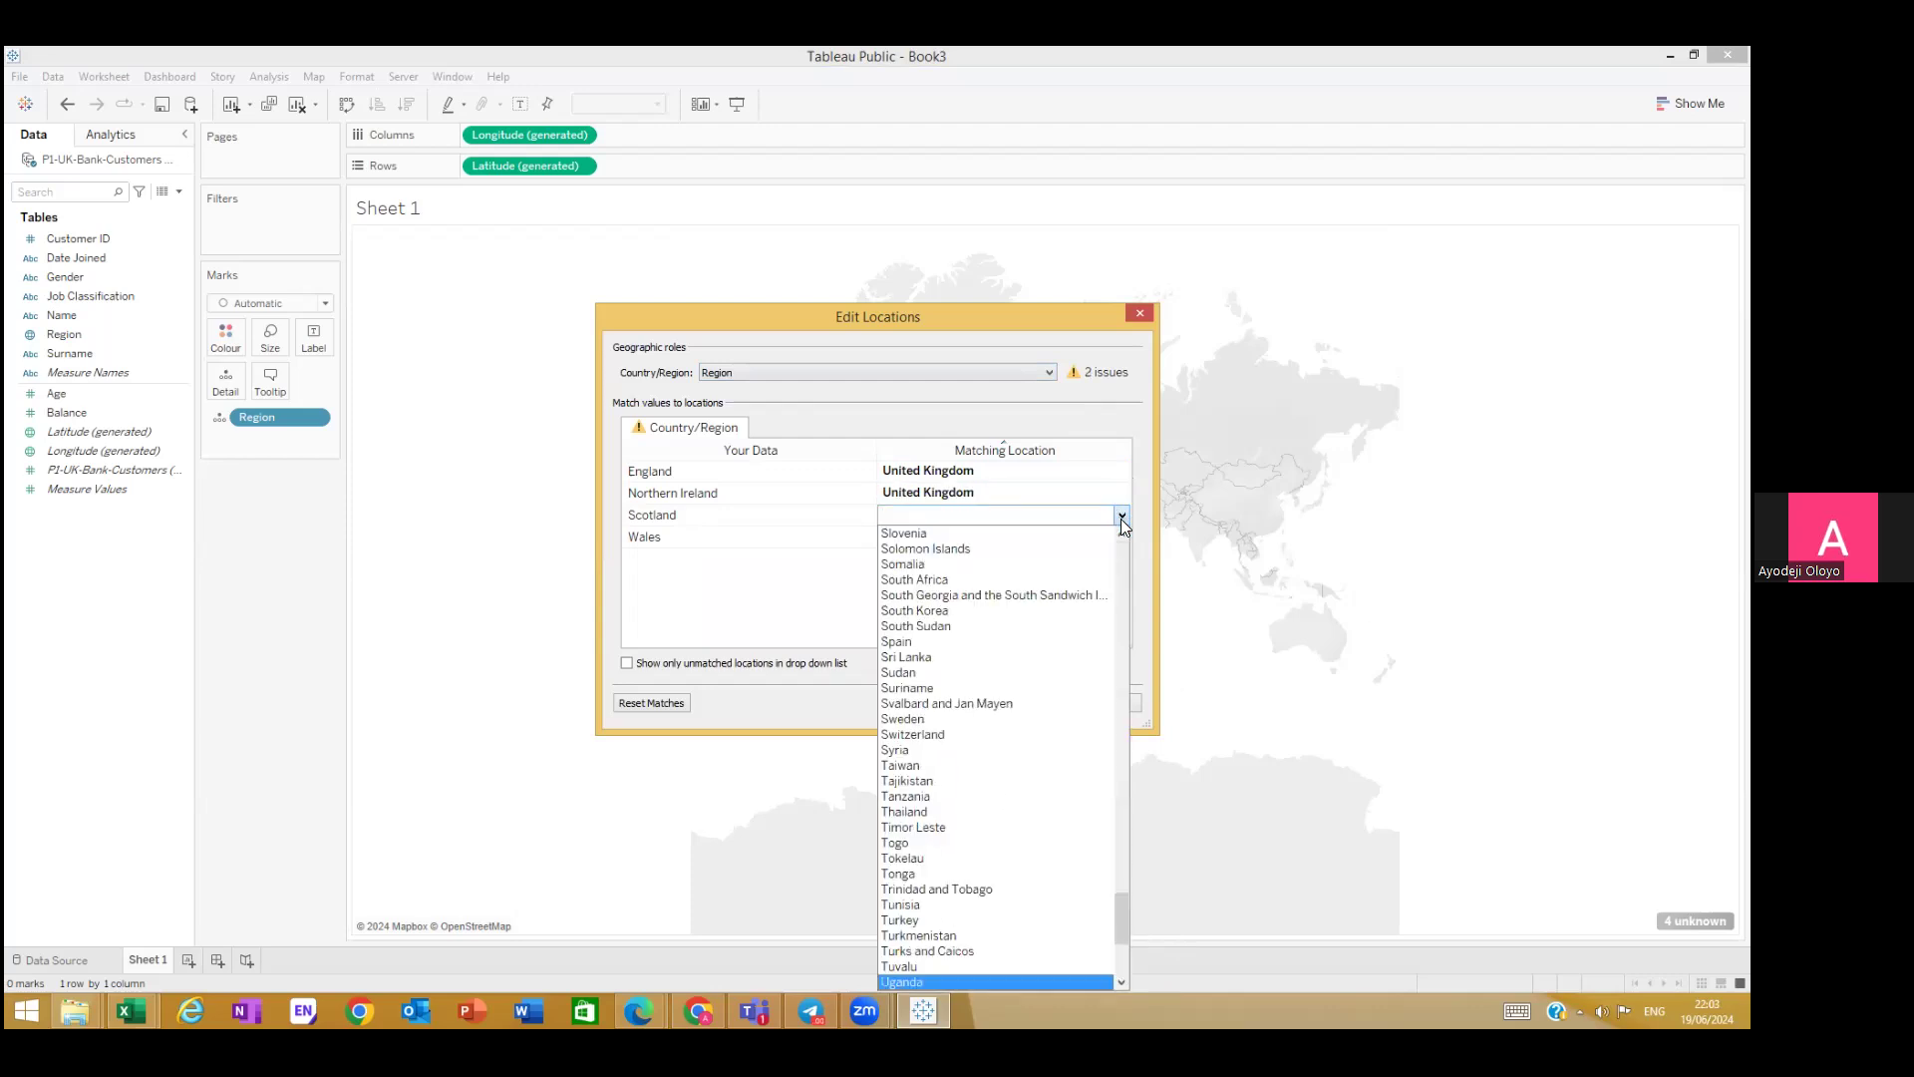
pyautogui.scroll(-3, 924, 780)
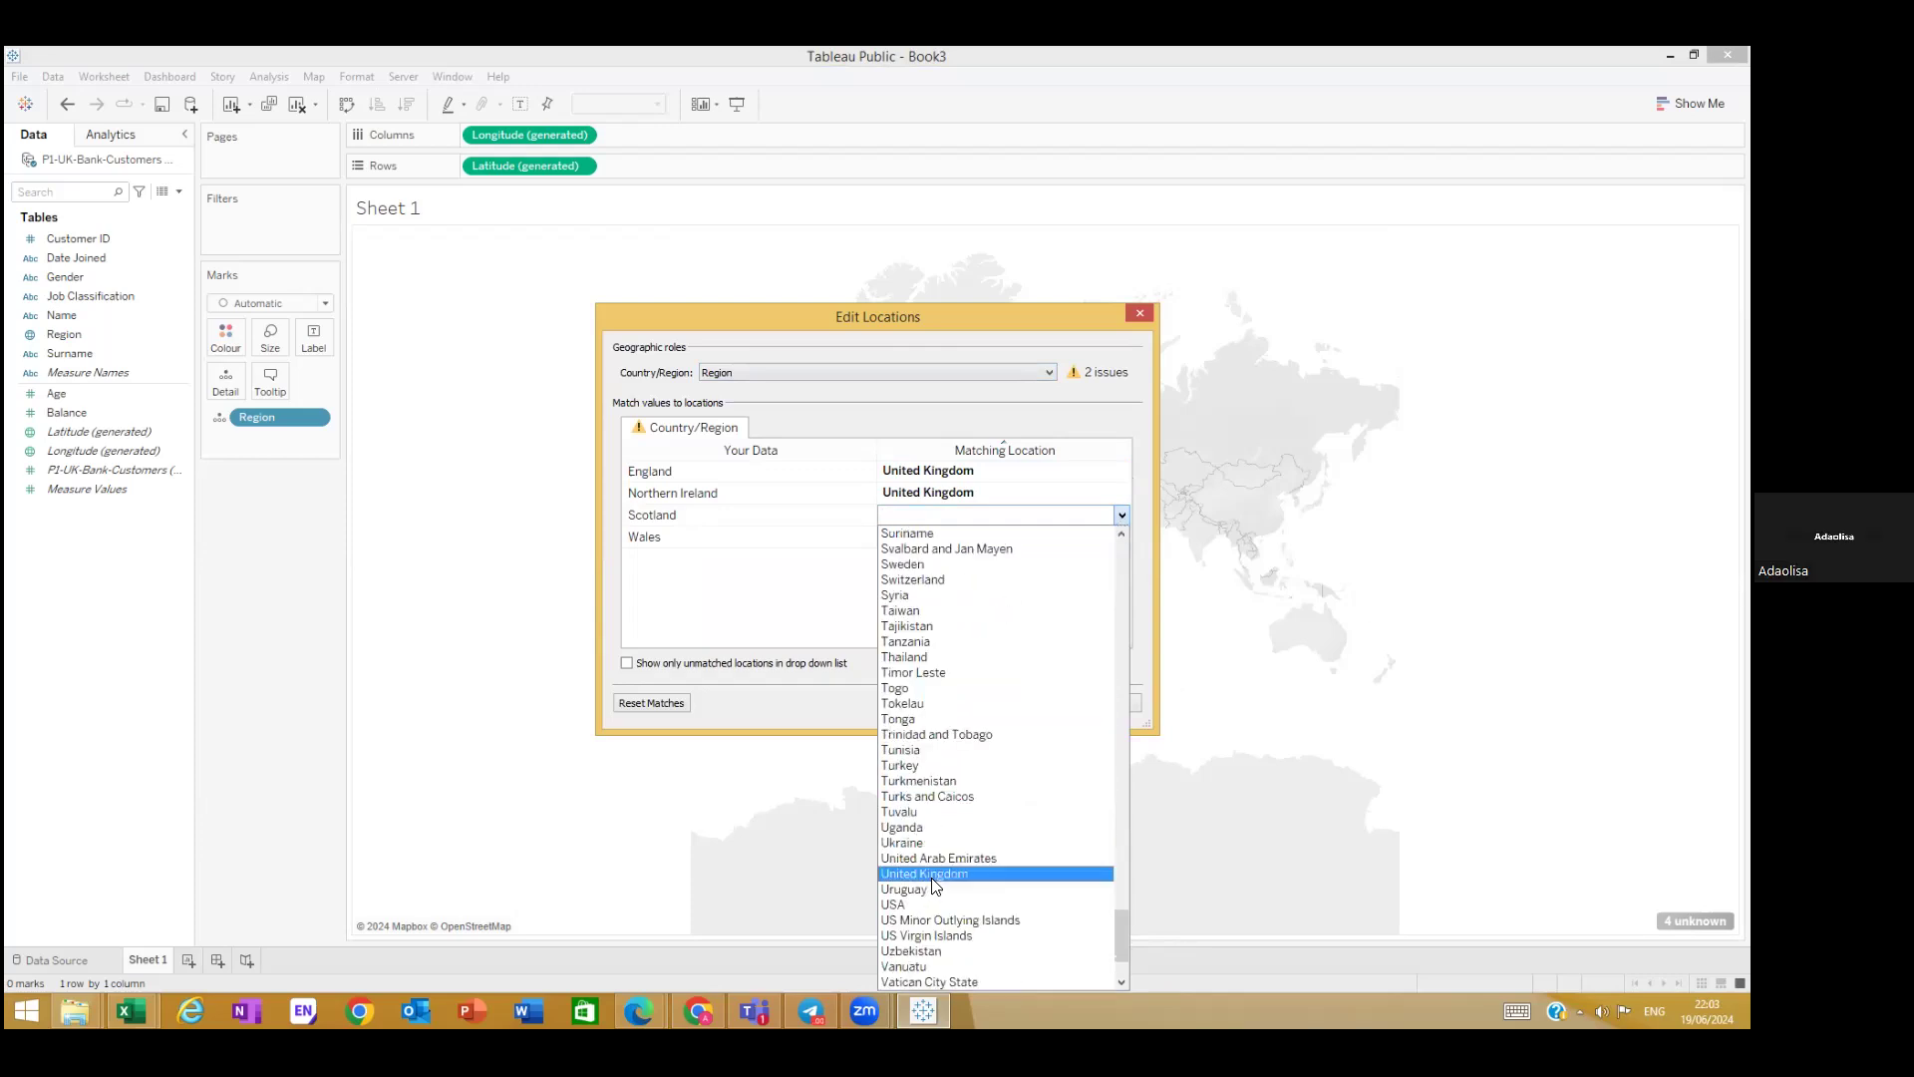
pyautogui.click(934, 881)
# Step: Match the Wales value to the location United Kingdom
pyautogui.click(1059, 537)
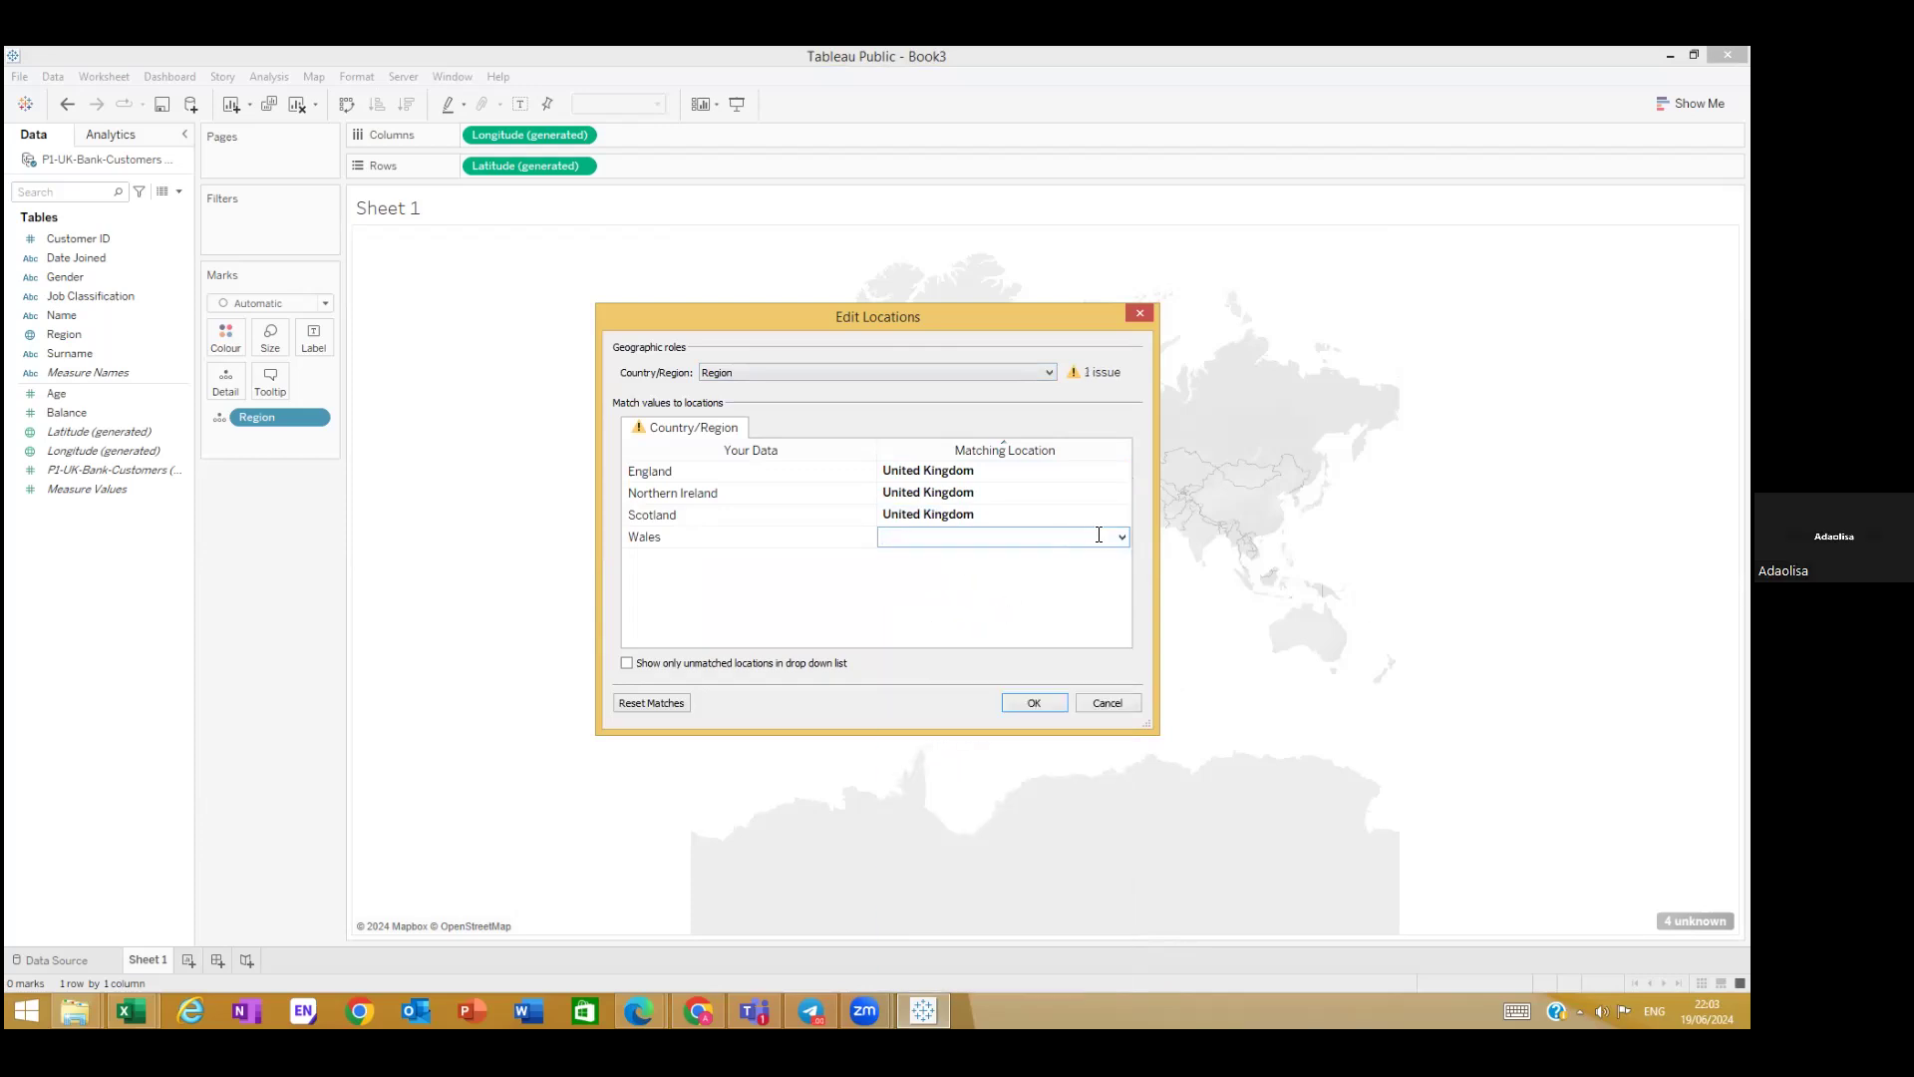
pyautogui.click(1121, 538)
pyautogui.write('un')
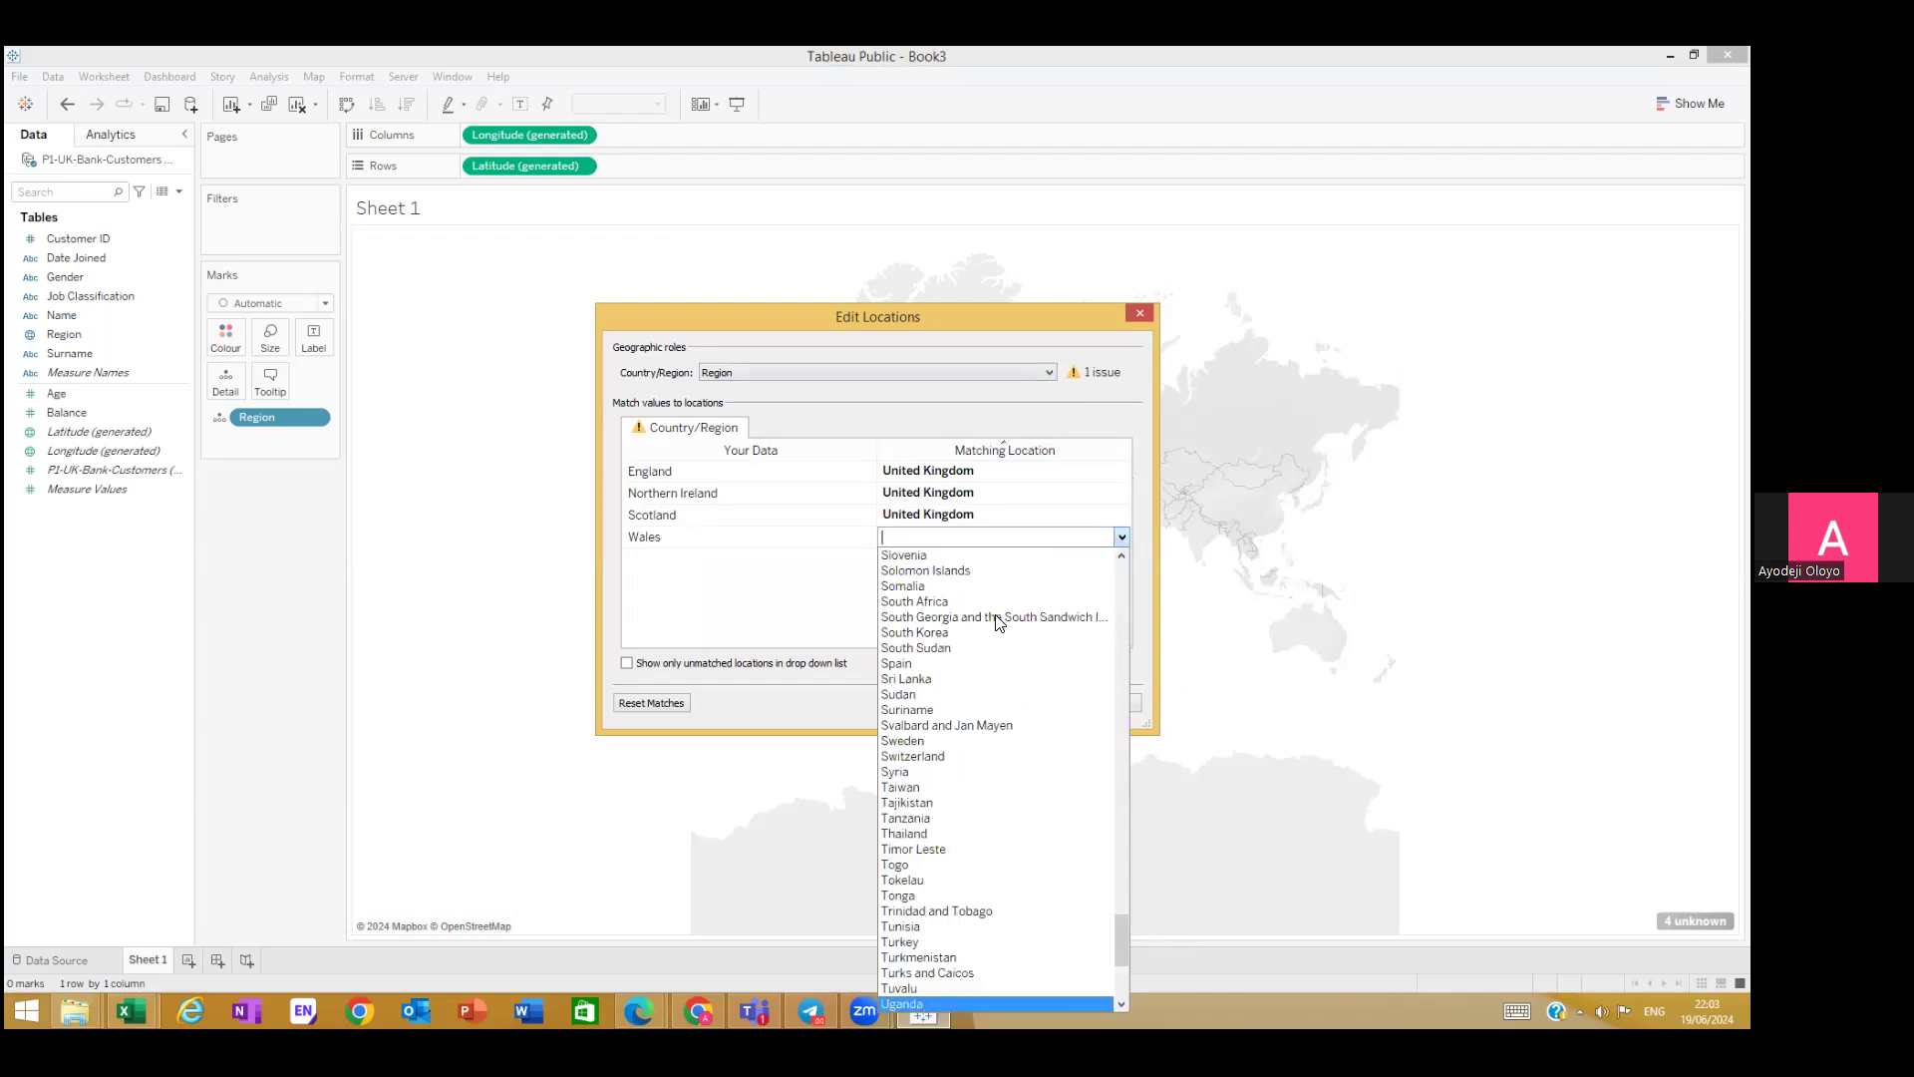
pyautogui.scroll(-2, 979, 898)
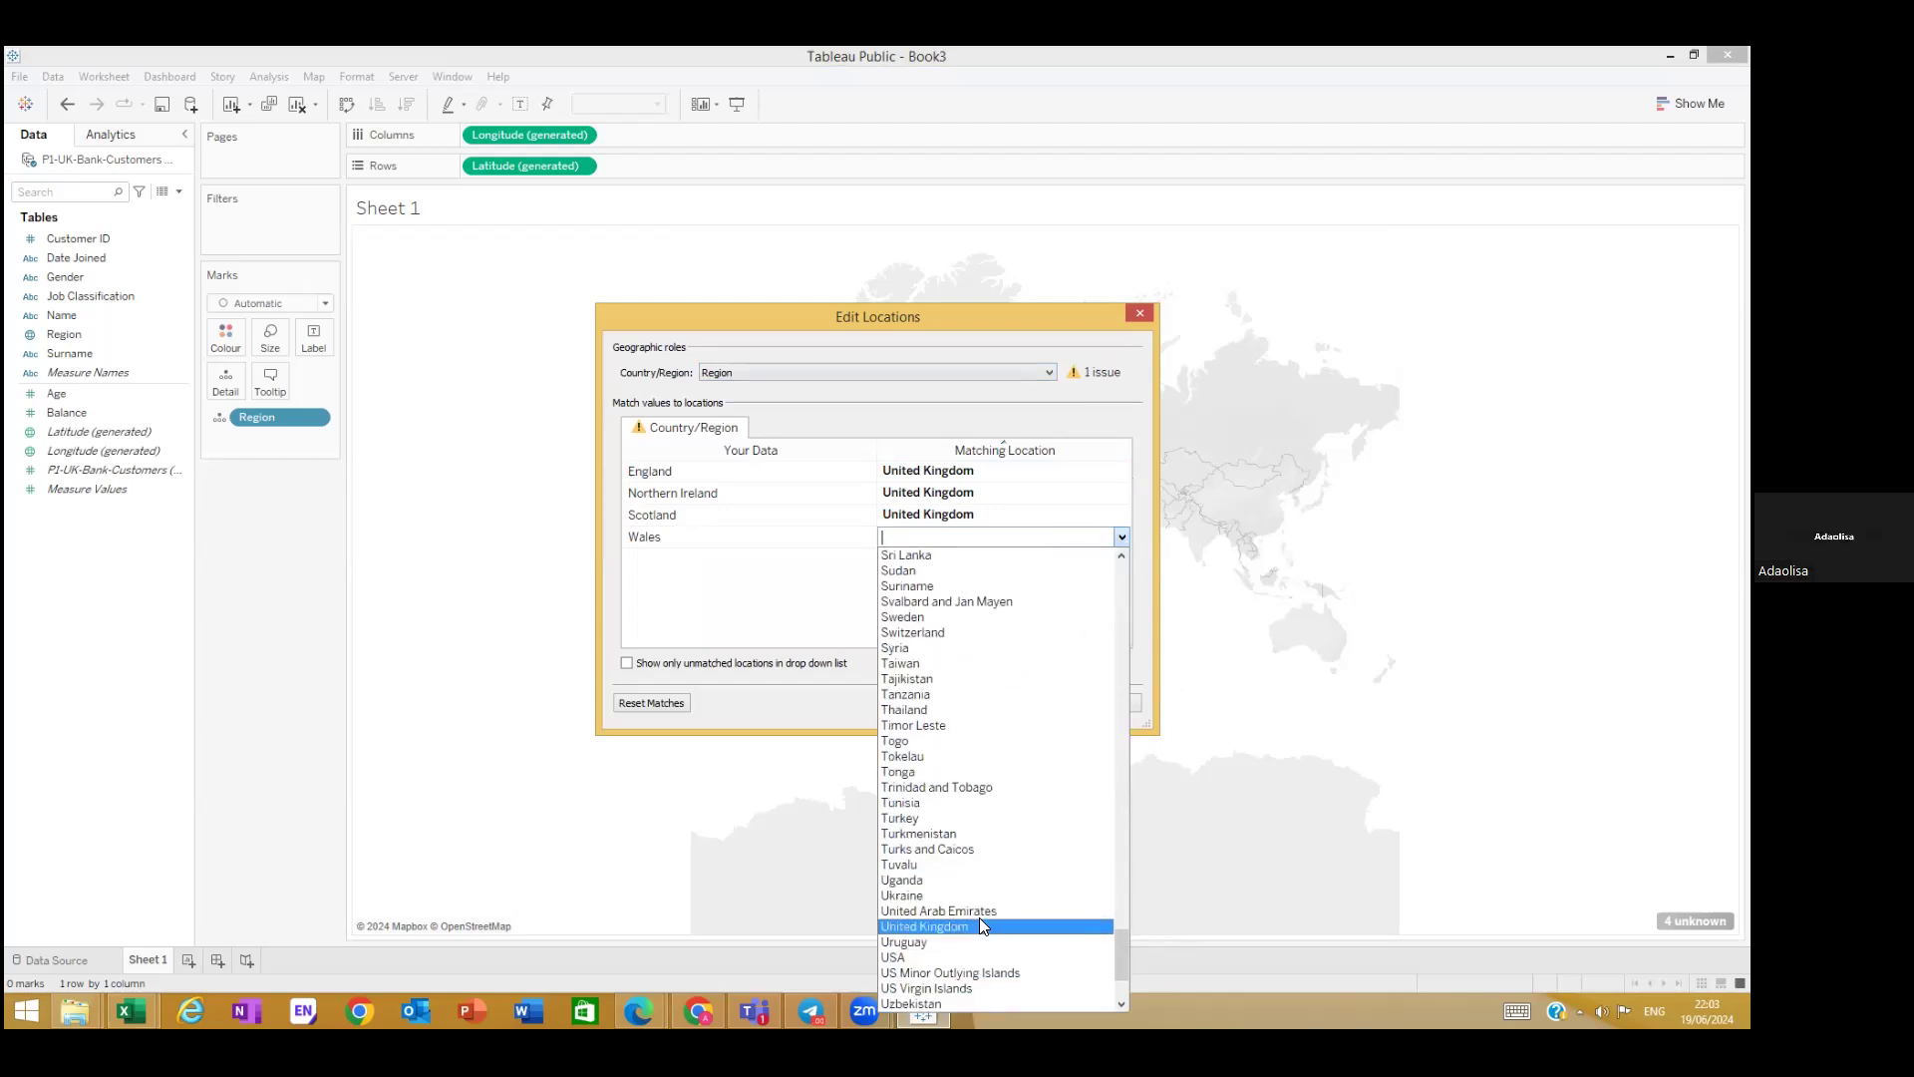
pyautogui.click(979, 920)
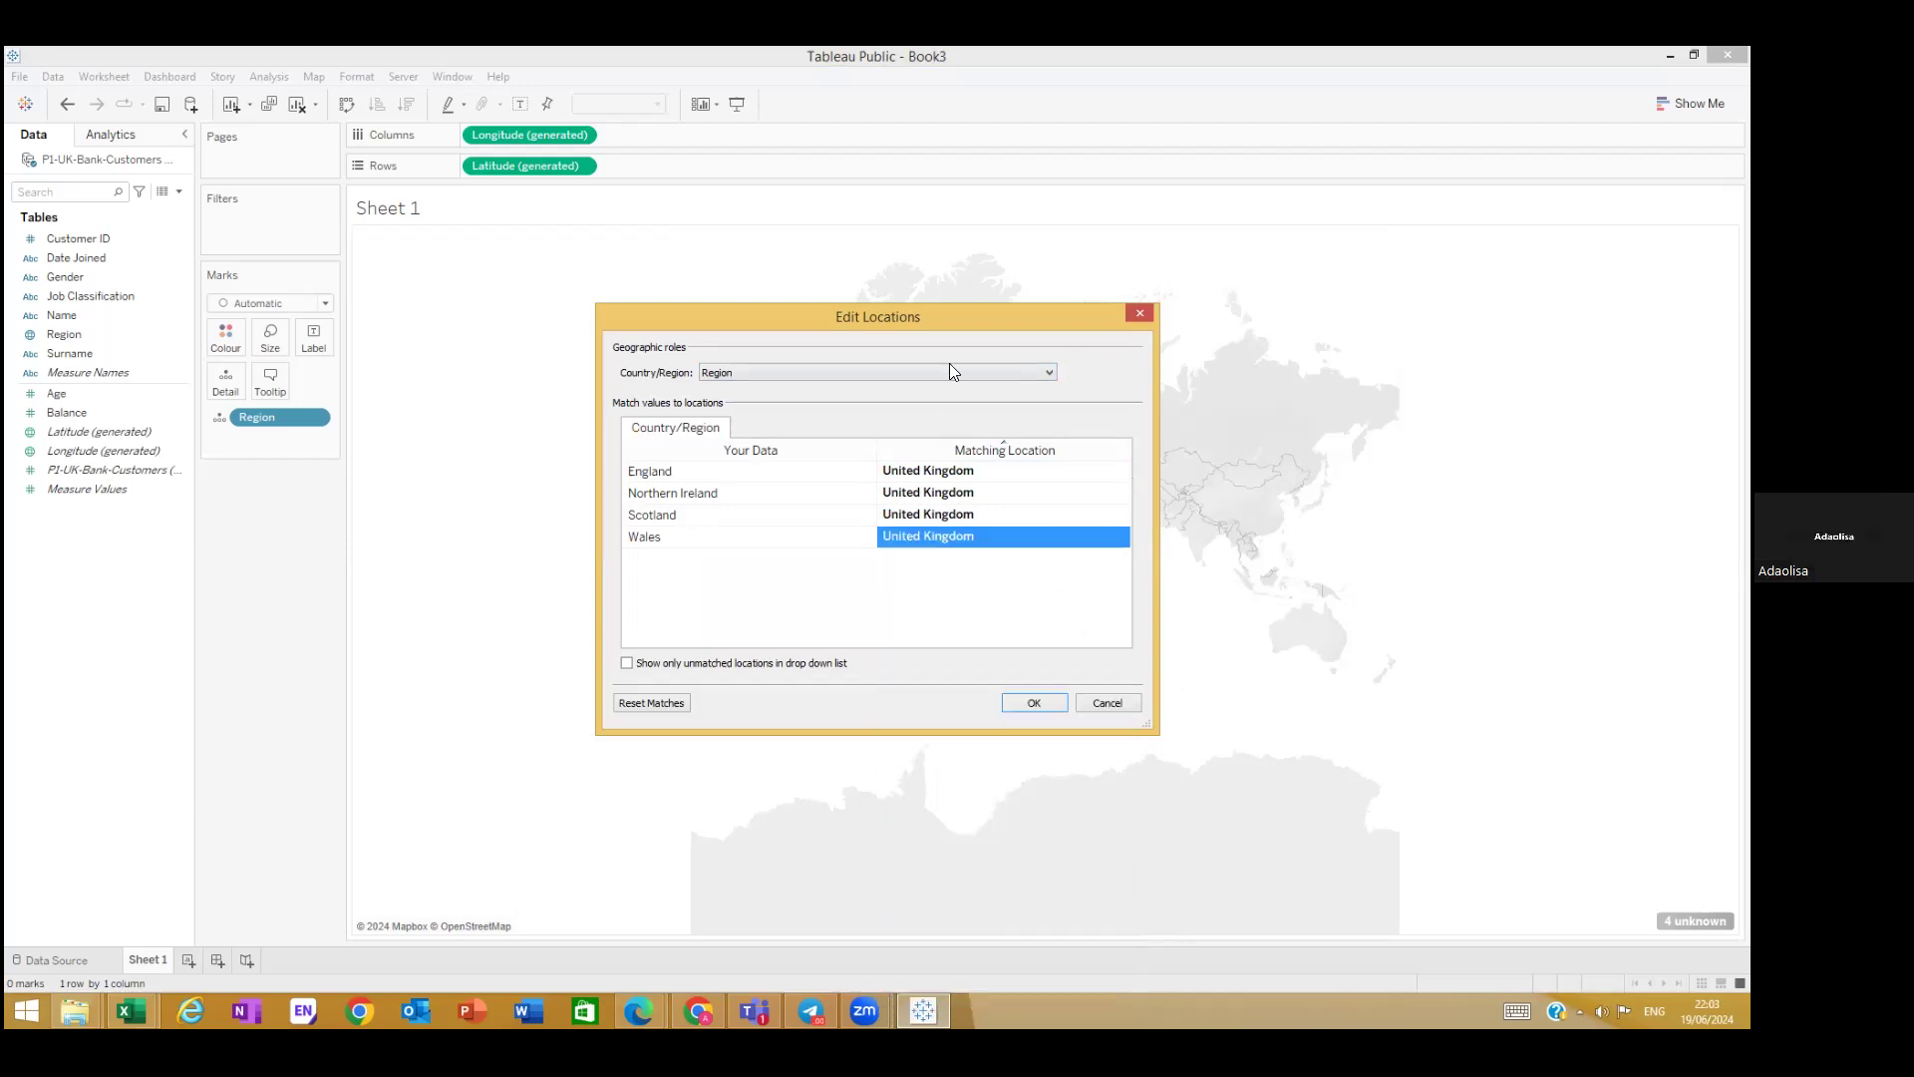
# Step: Check the two-character country code options for the Region role and apply the location matches
pyautogui.click(1046, 366)
pyautogui.click(1037, 399)
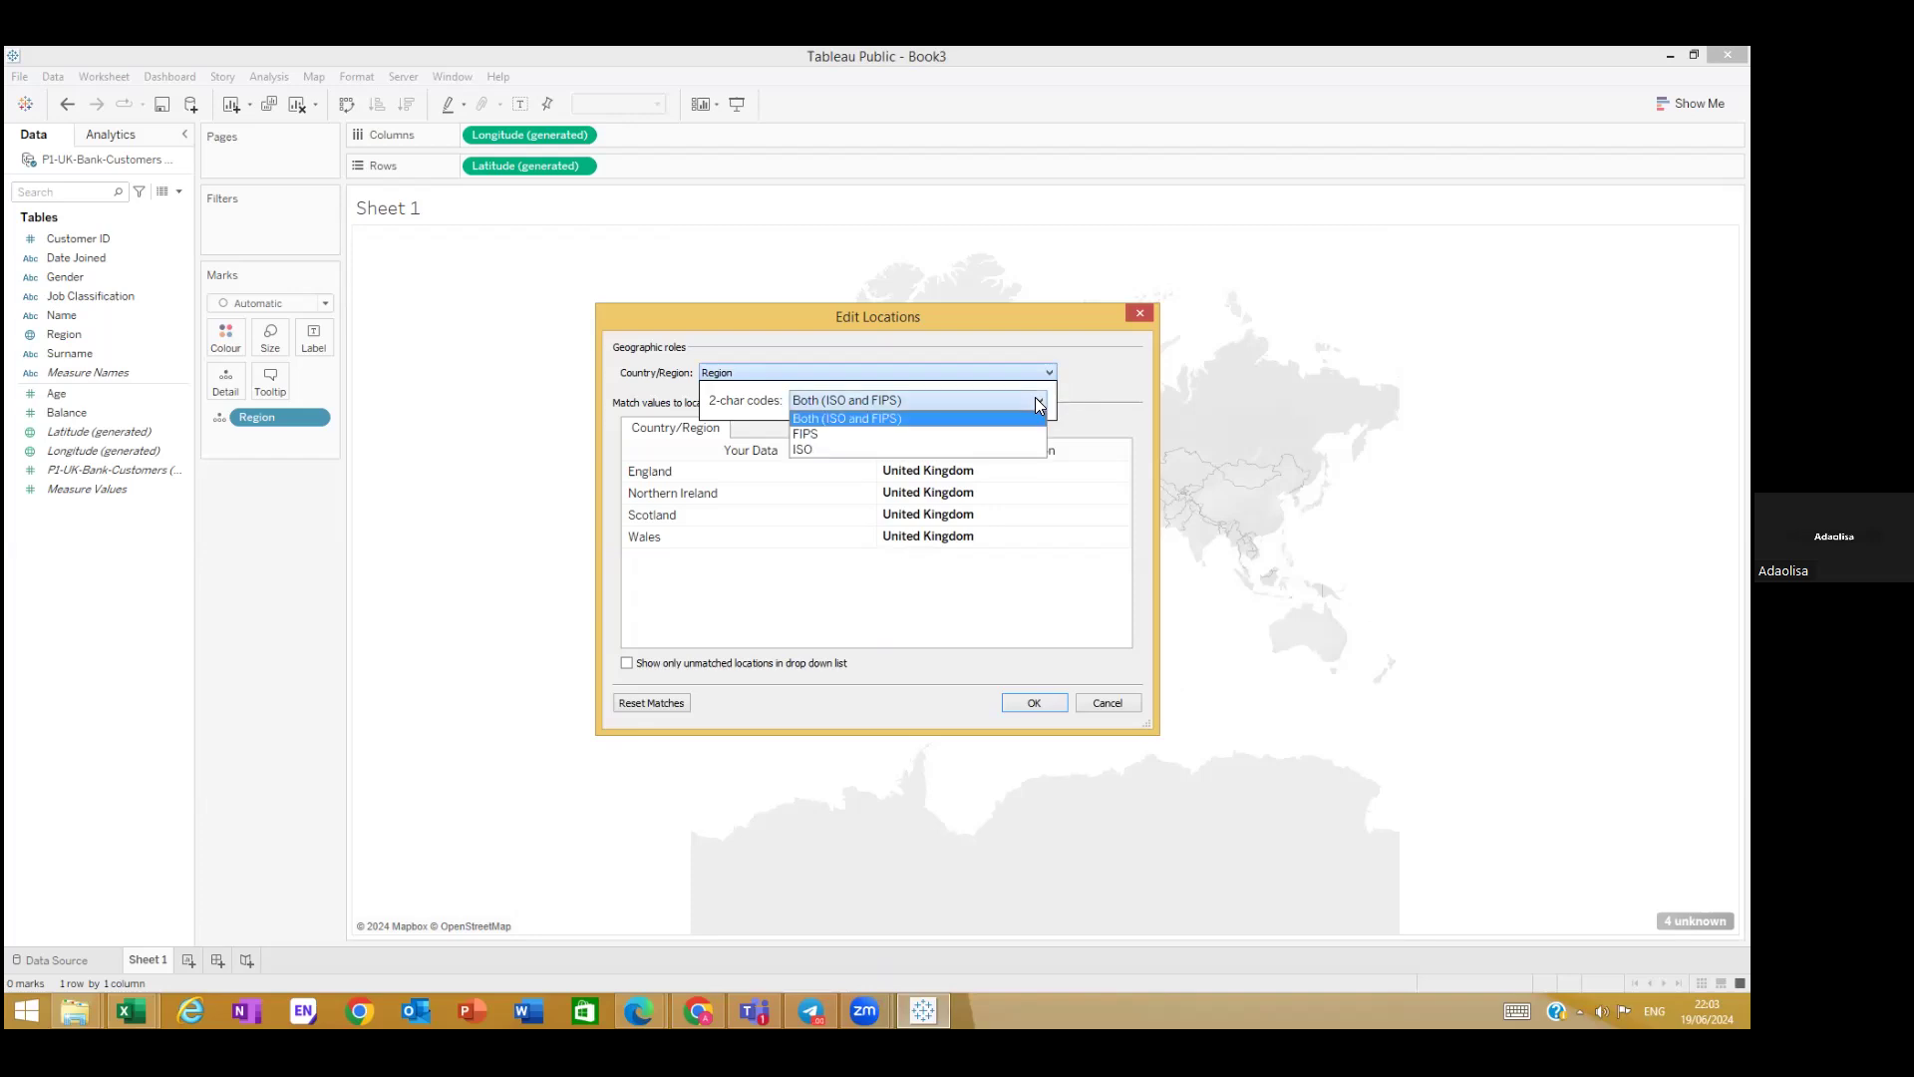
pyautogui.click(1107, 391)
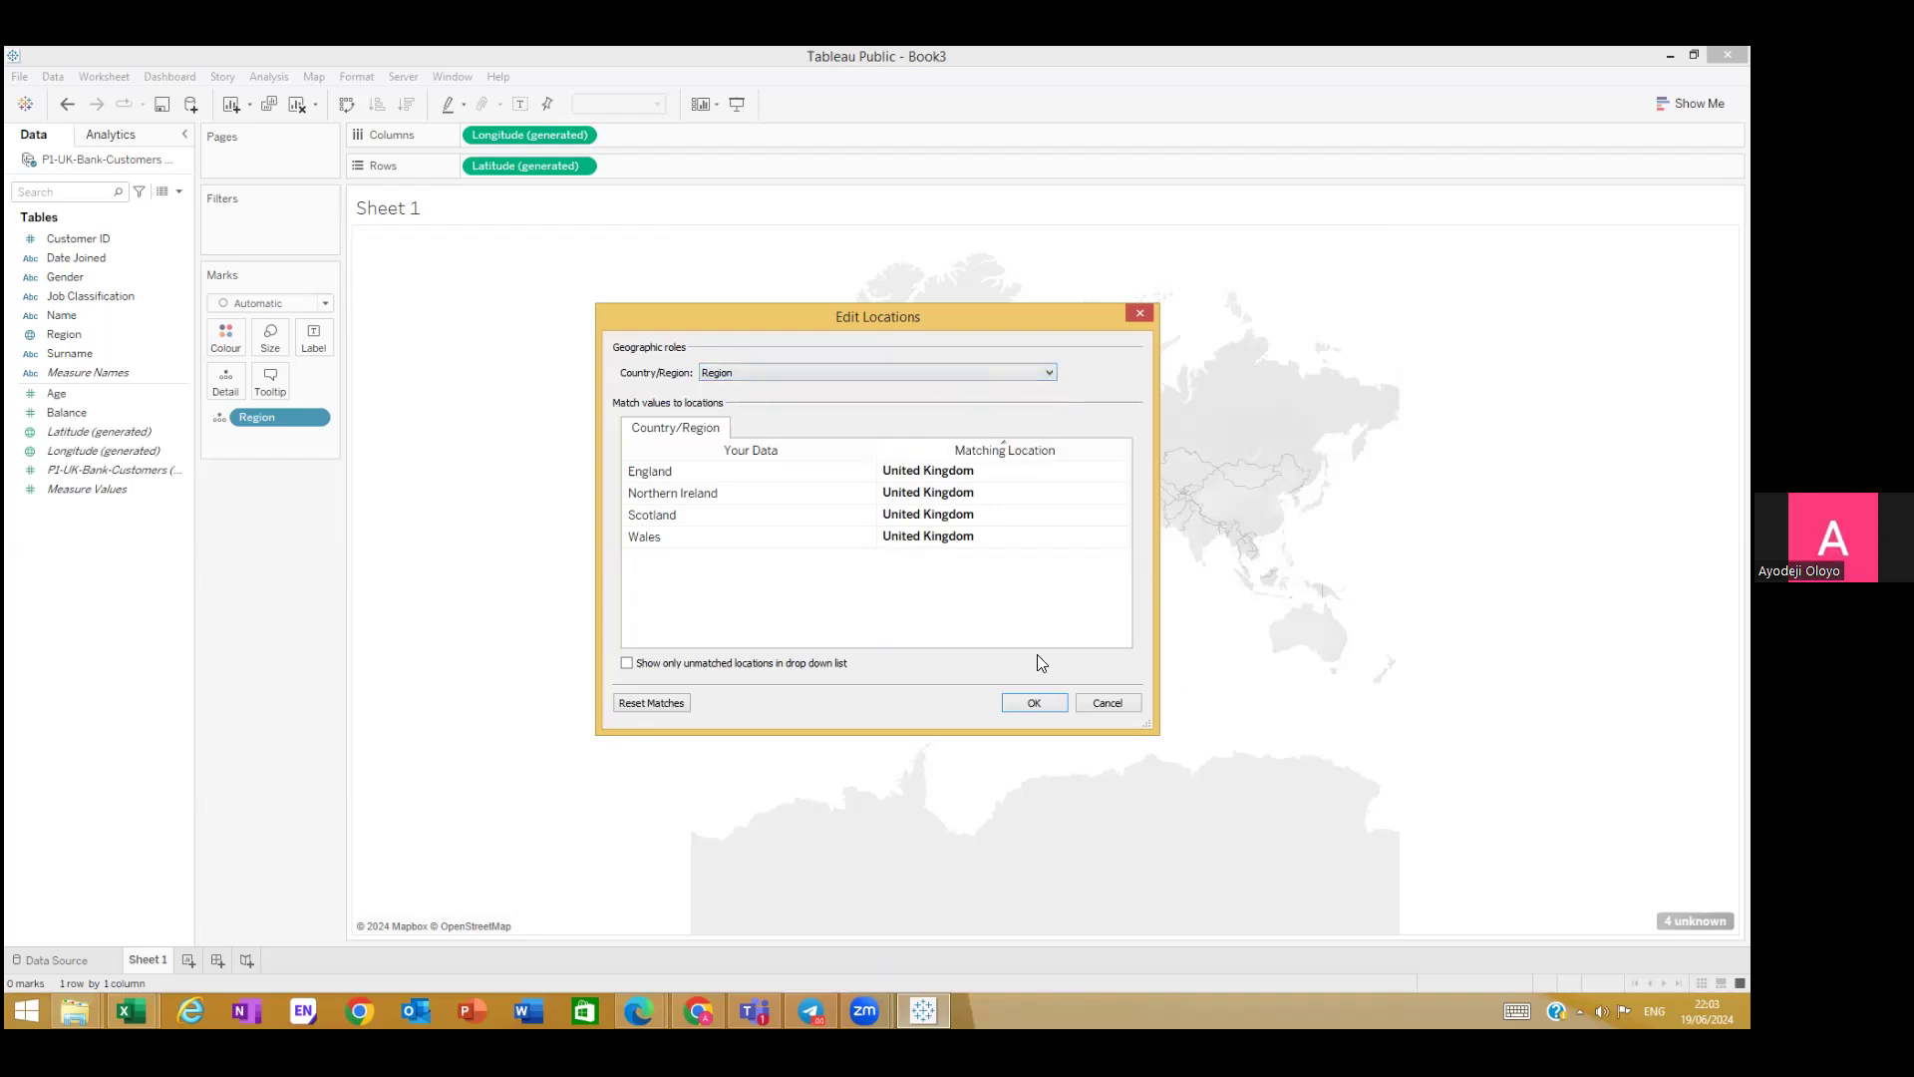
pyautogui.click(1053, 702)
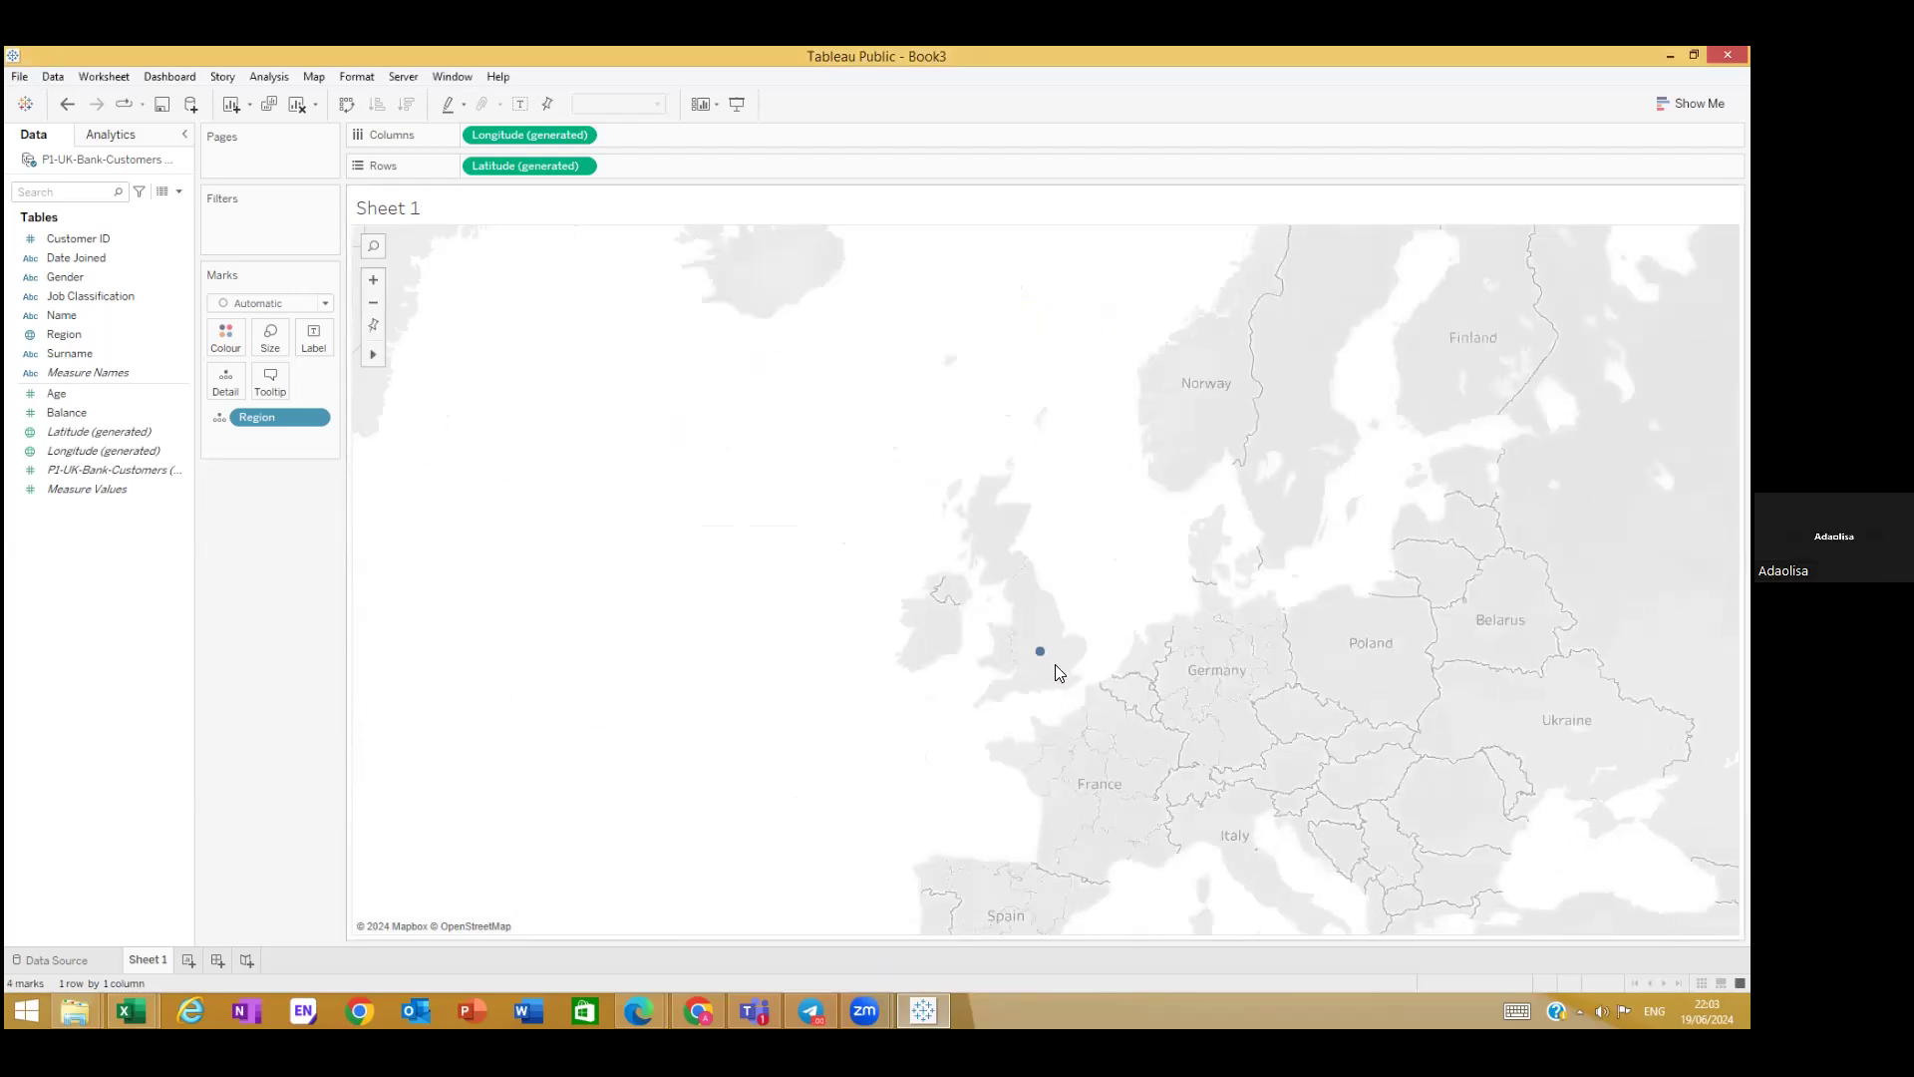
# Step: Change the mark type of the Region view to Map
pyautogui.scroll(5, 1055, 678)
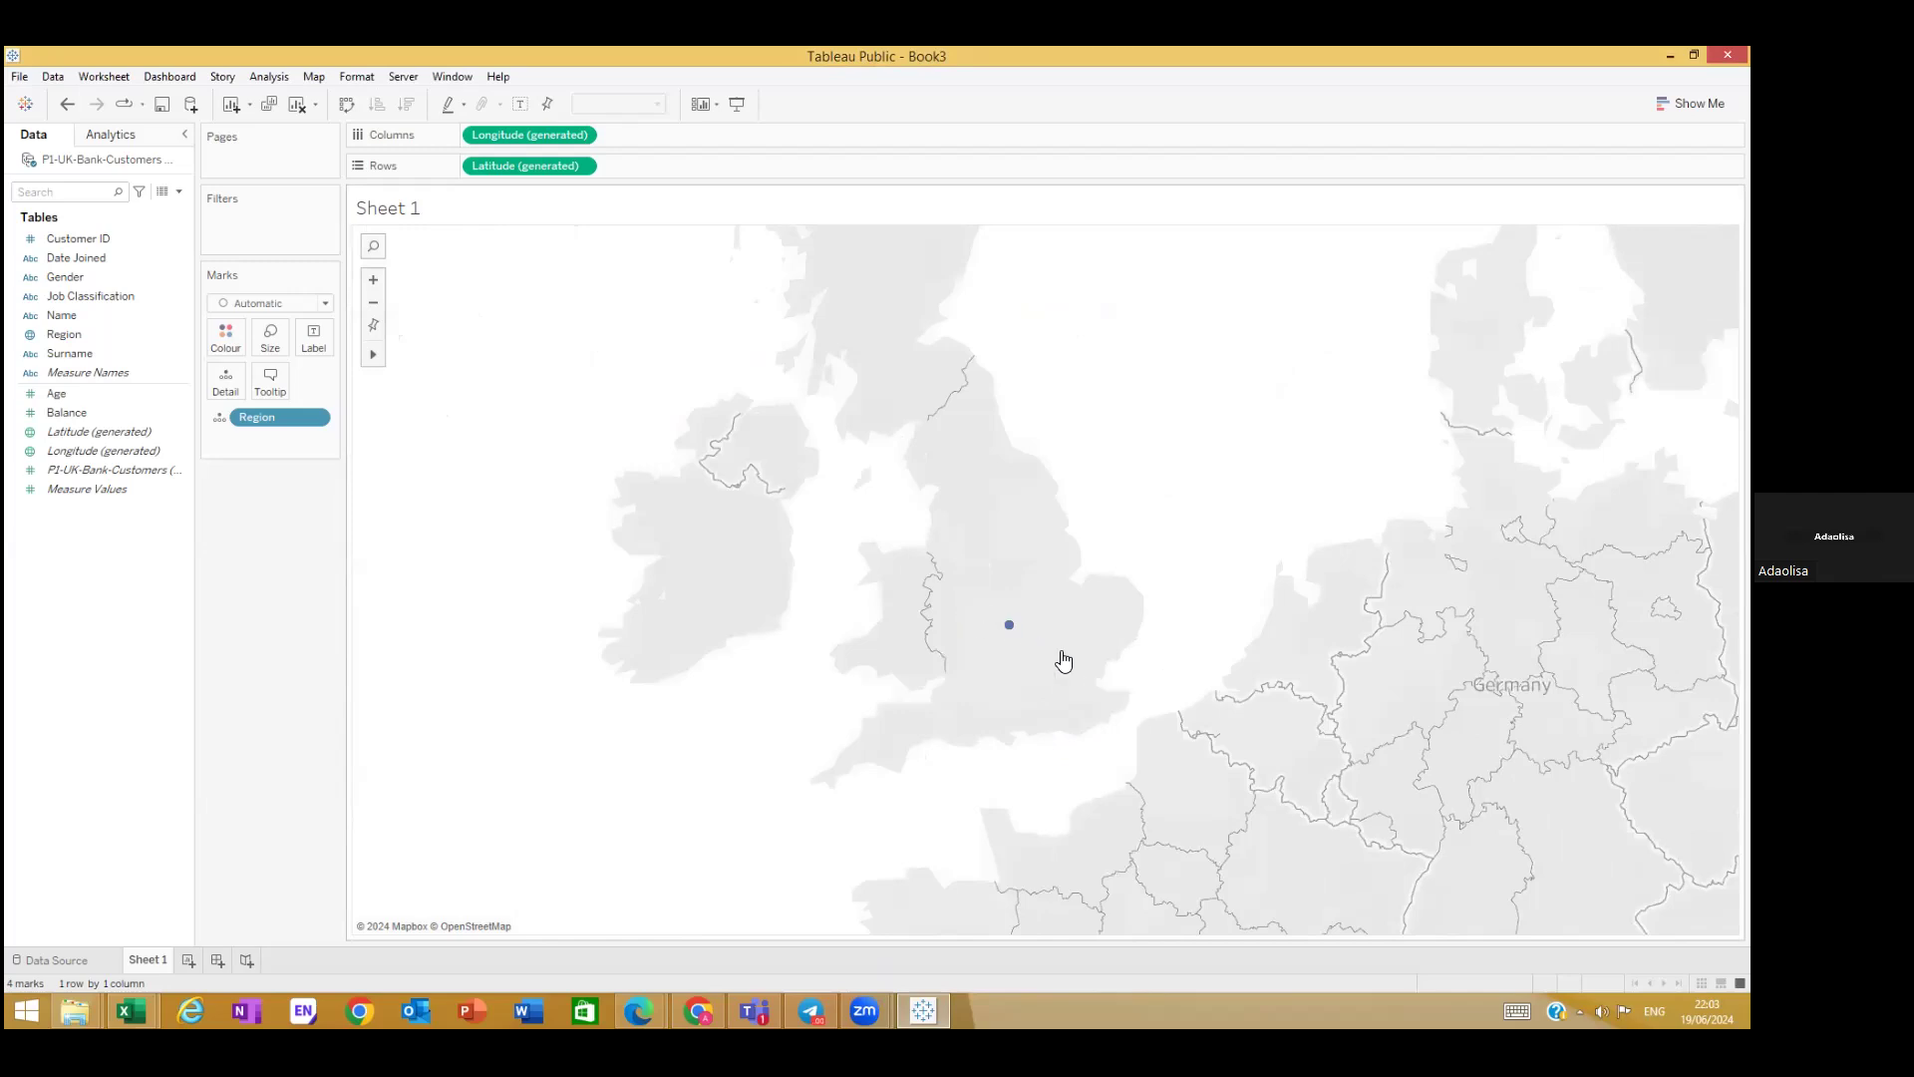
pyautogui.scroll(2, 1059, 658)
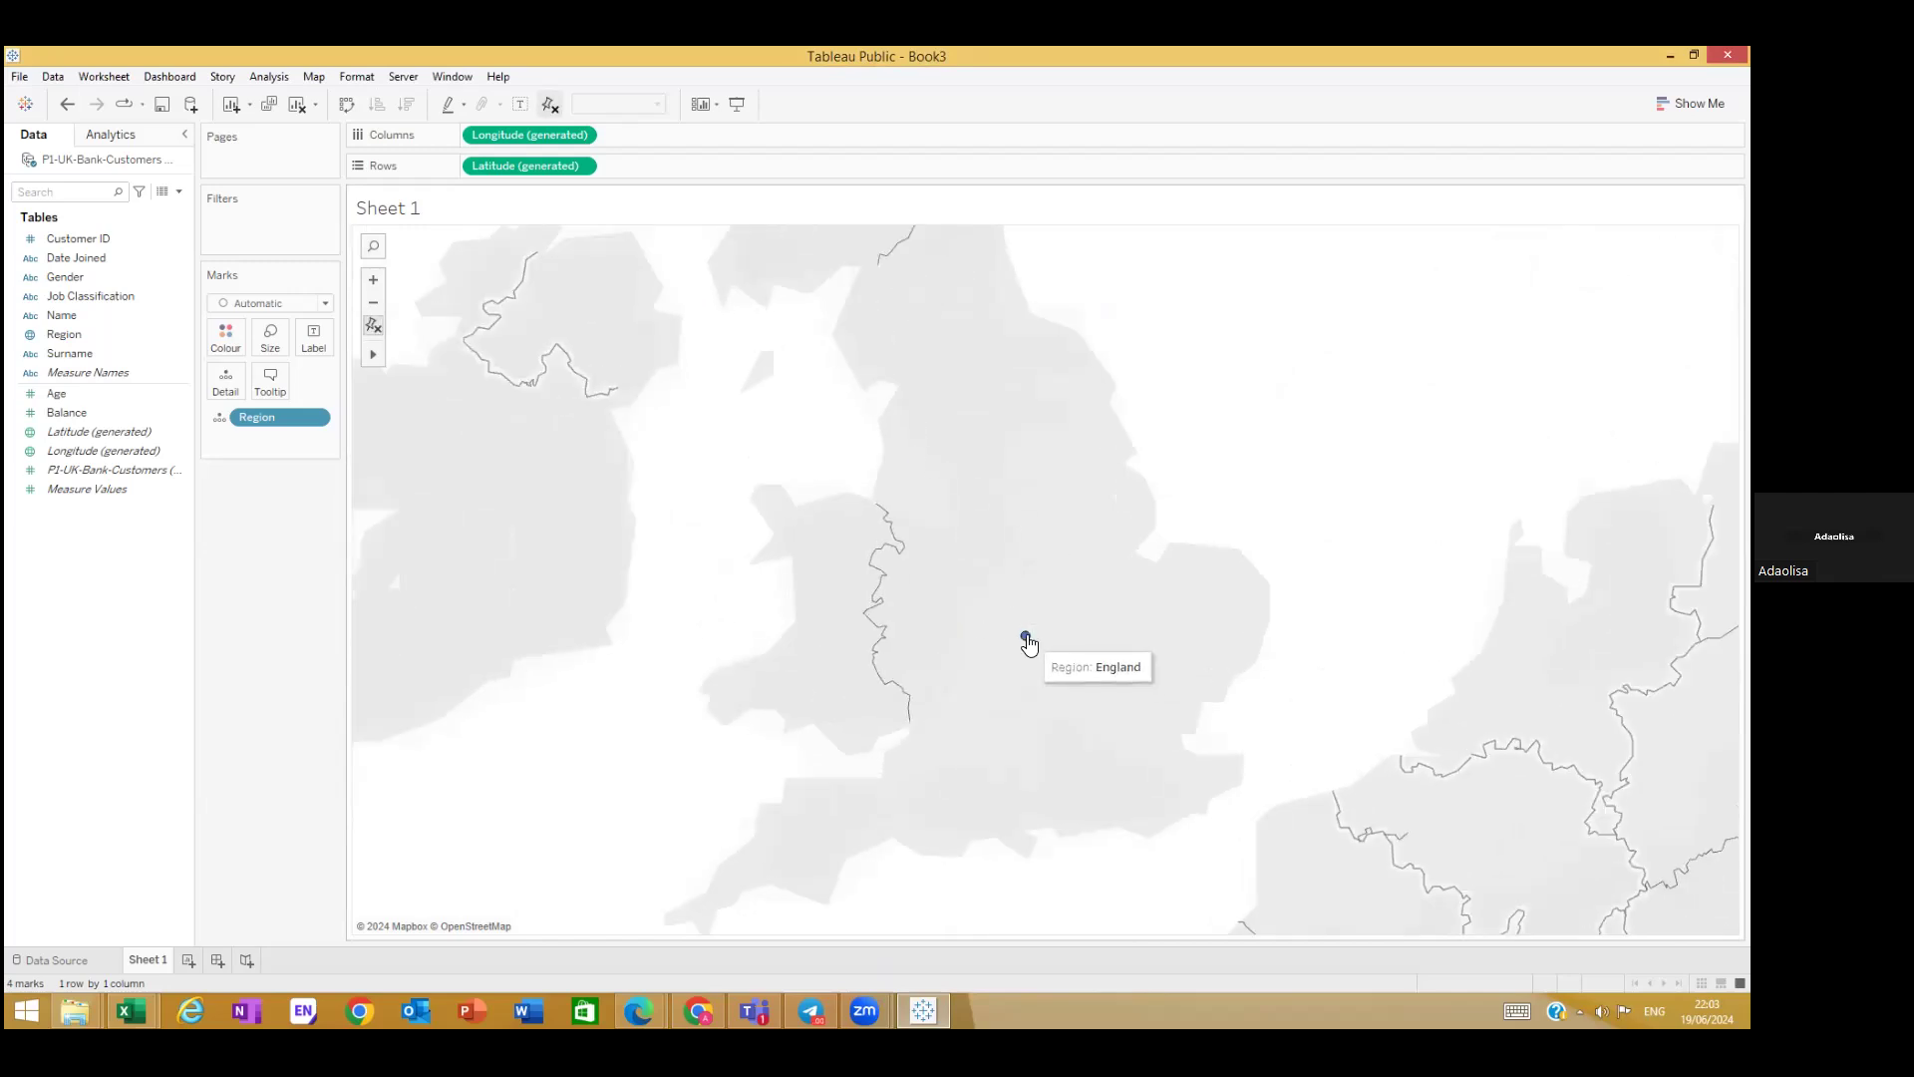
pyautogui.scroll(-3, 885, 593)
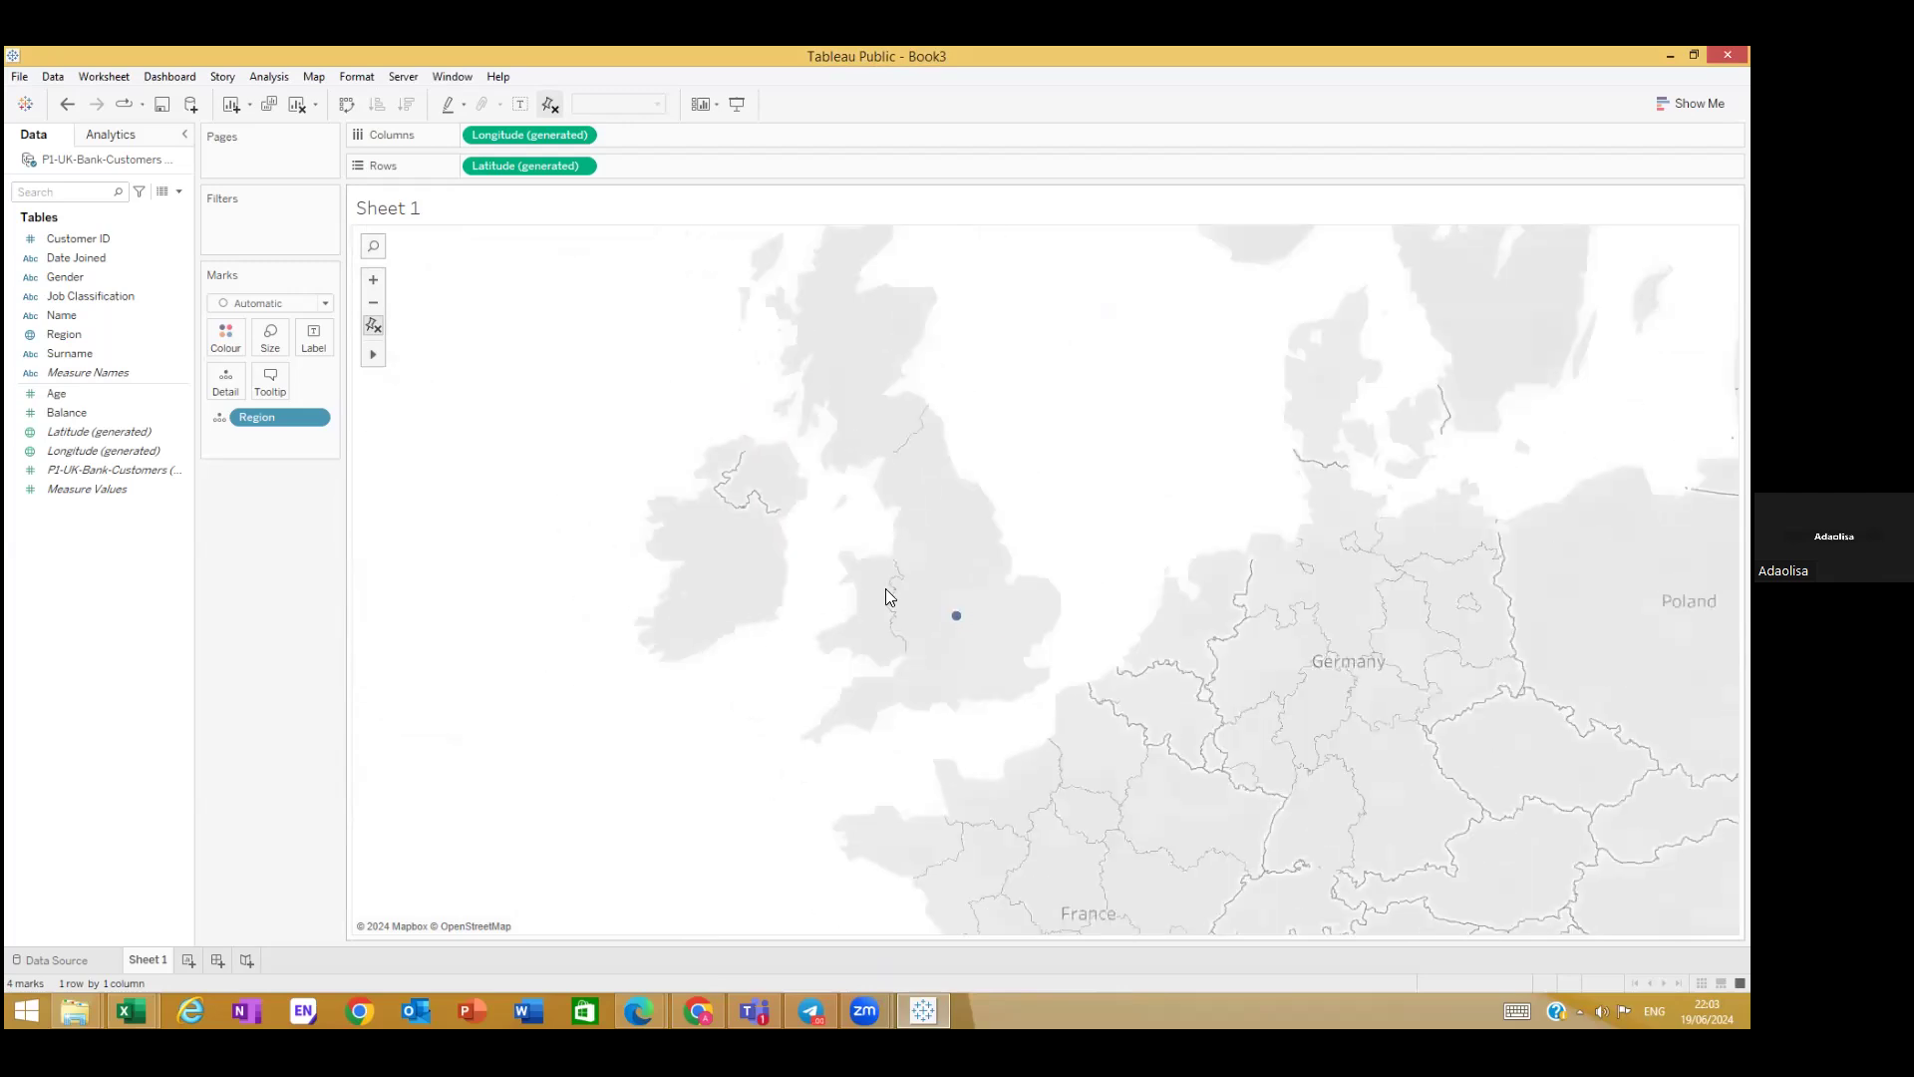
pyautogui.click(315, 303)
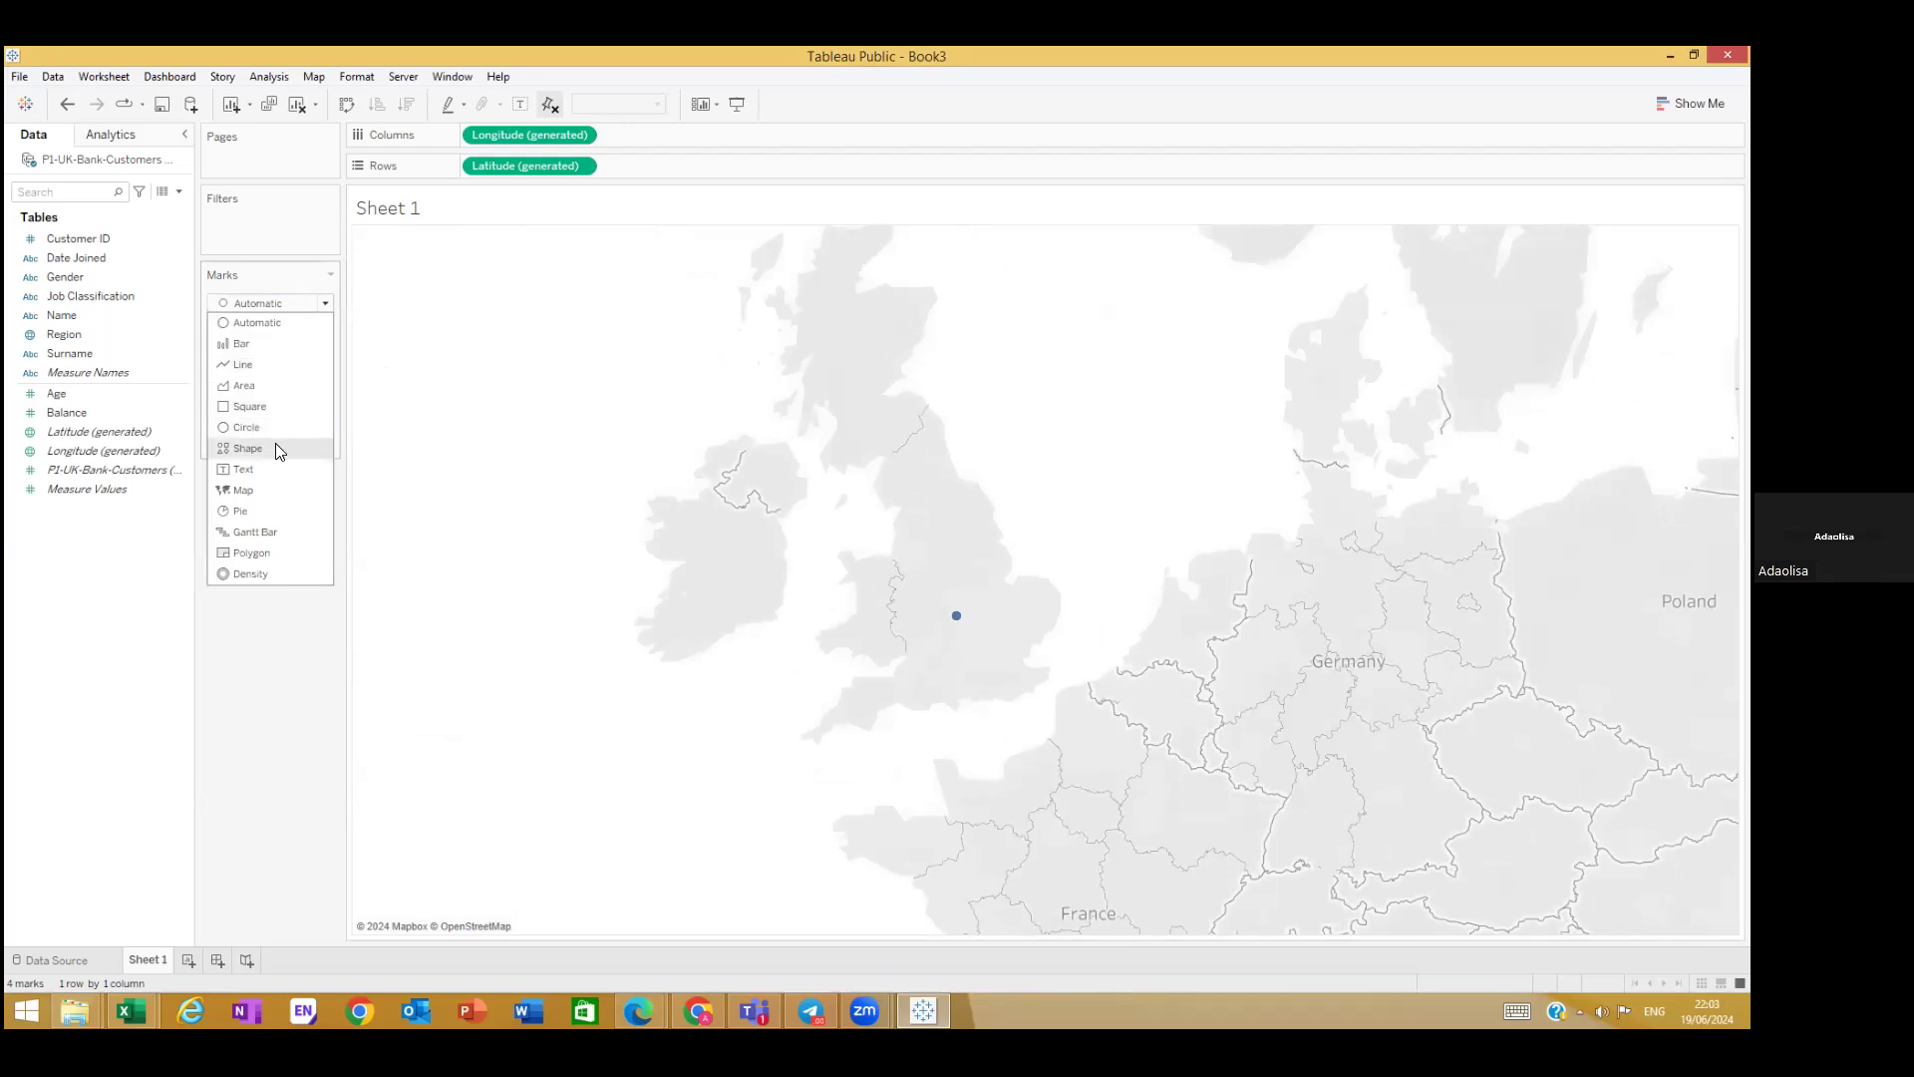
pyautogui.click(258, 490)
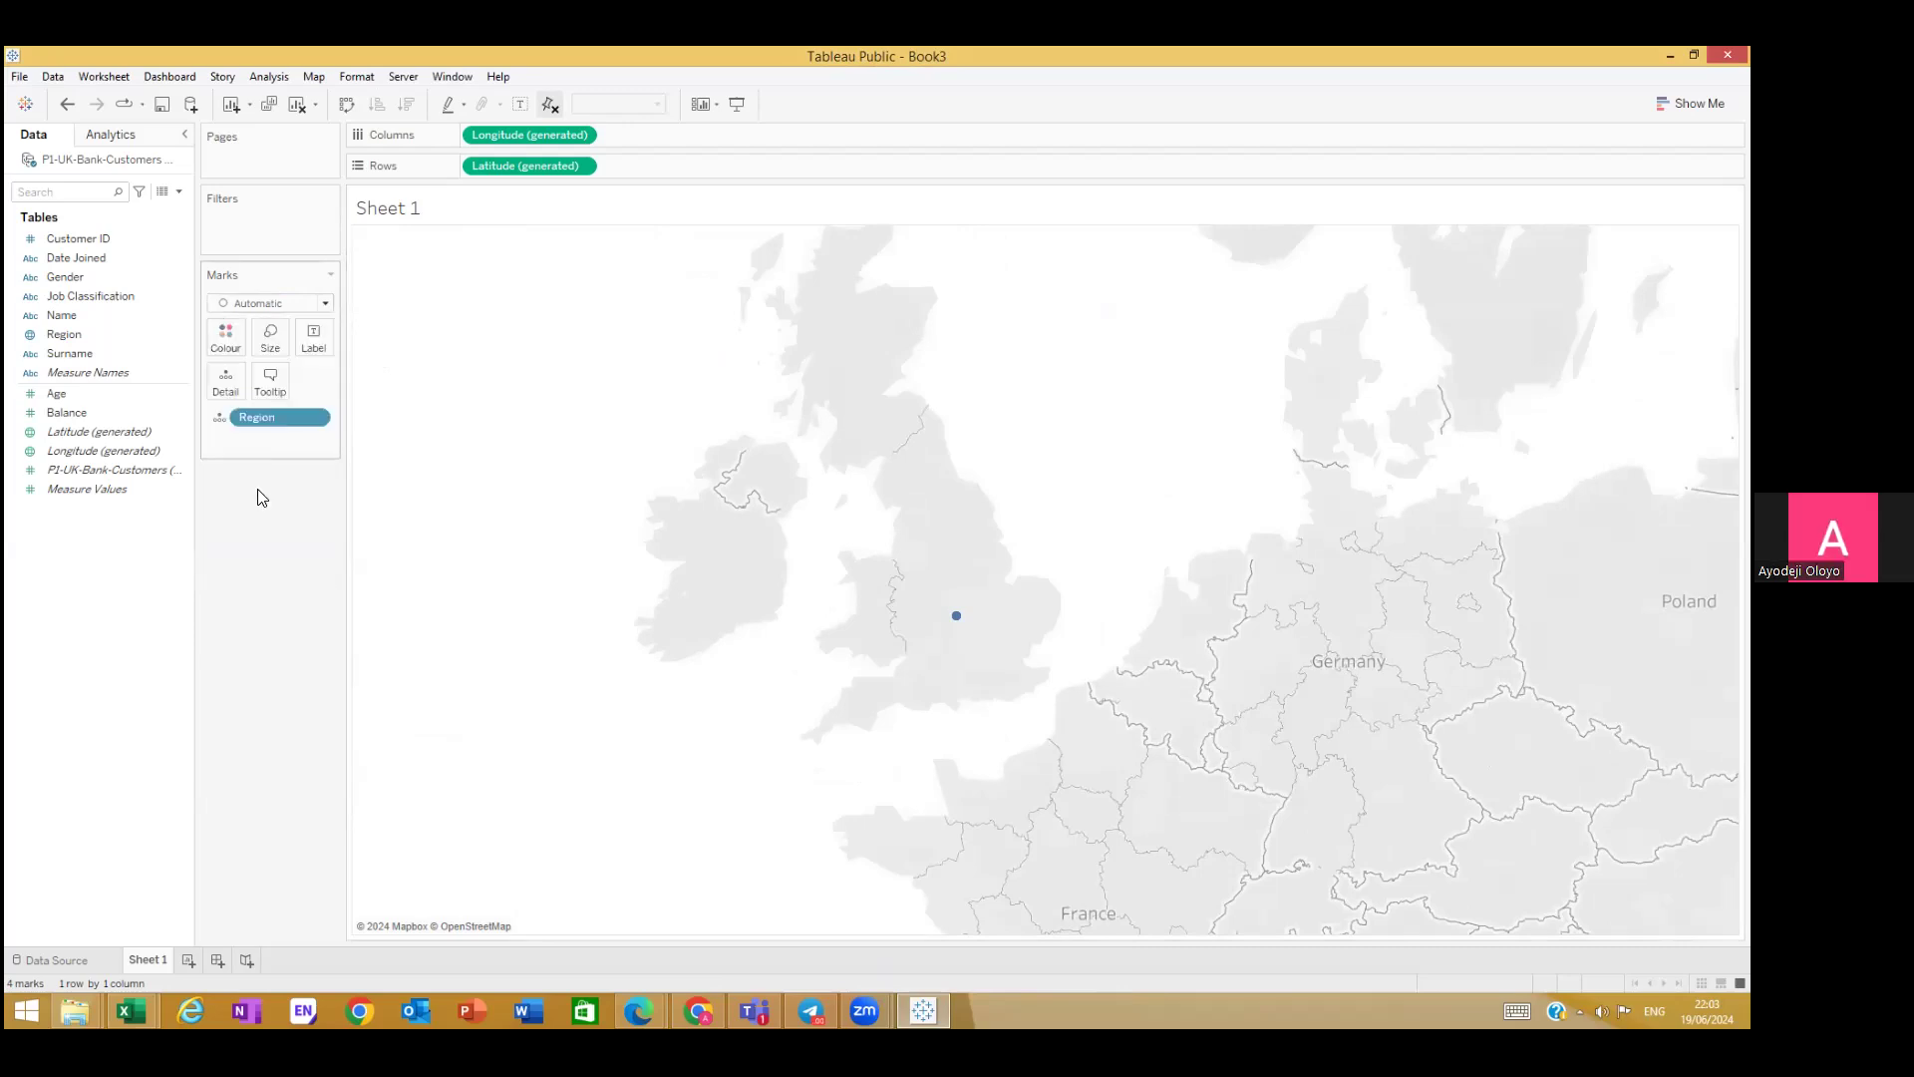
pyautogui.moveTo(973, 613)
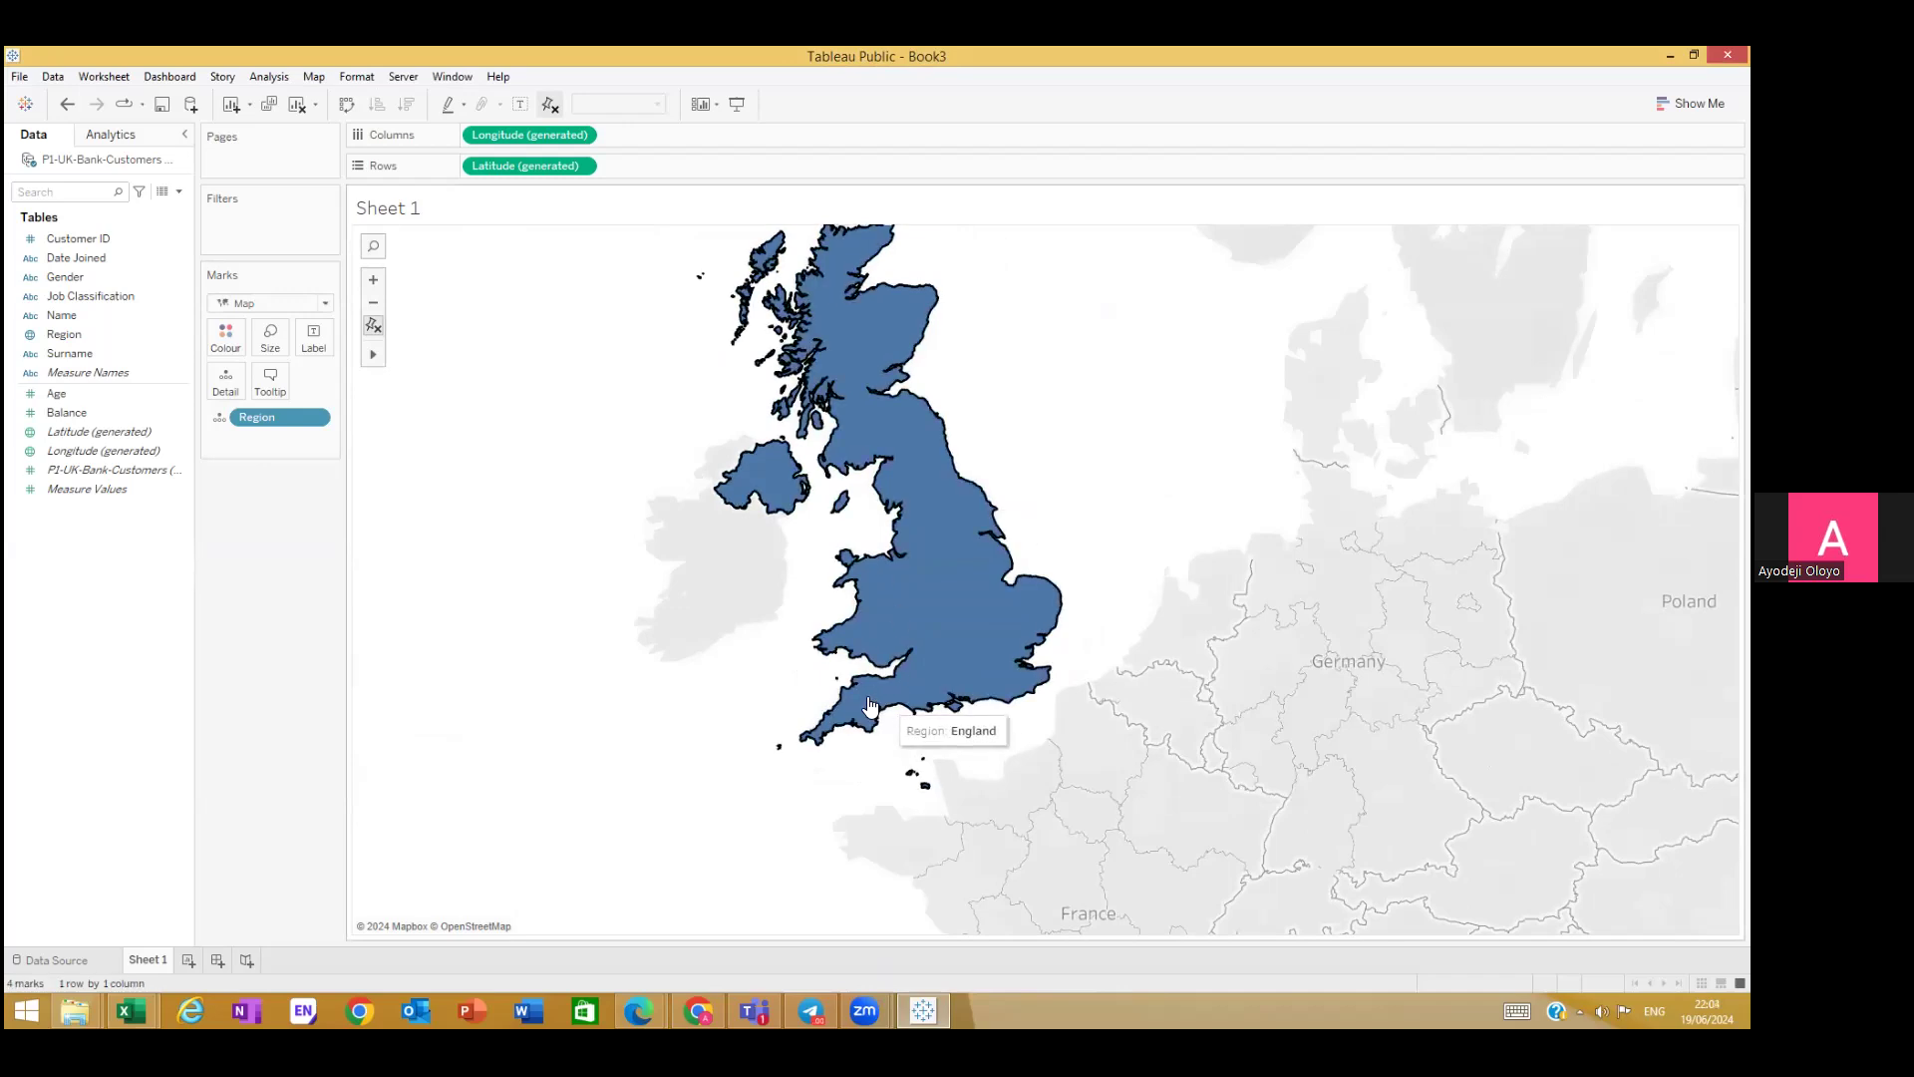
# Step: Reopen the location editor from the map and try to match the Wales value to a location called wales
pyautogui.rightClick(875, 674)
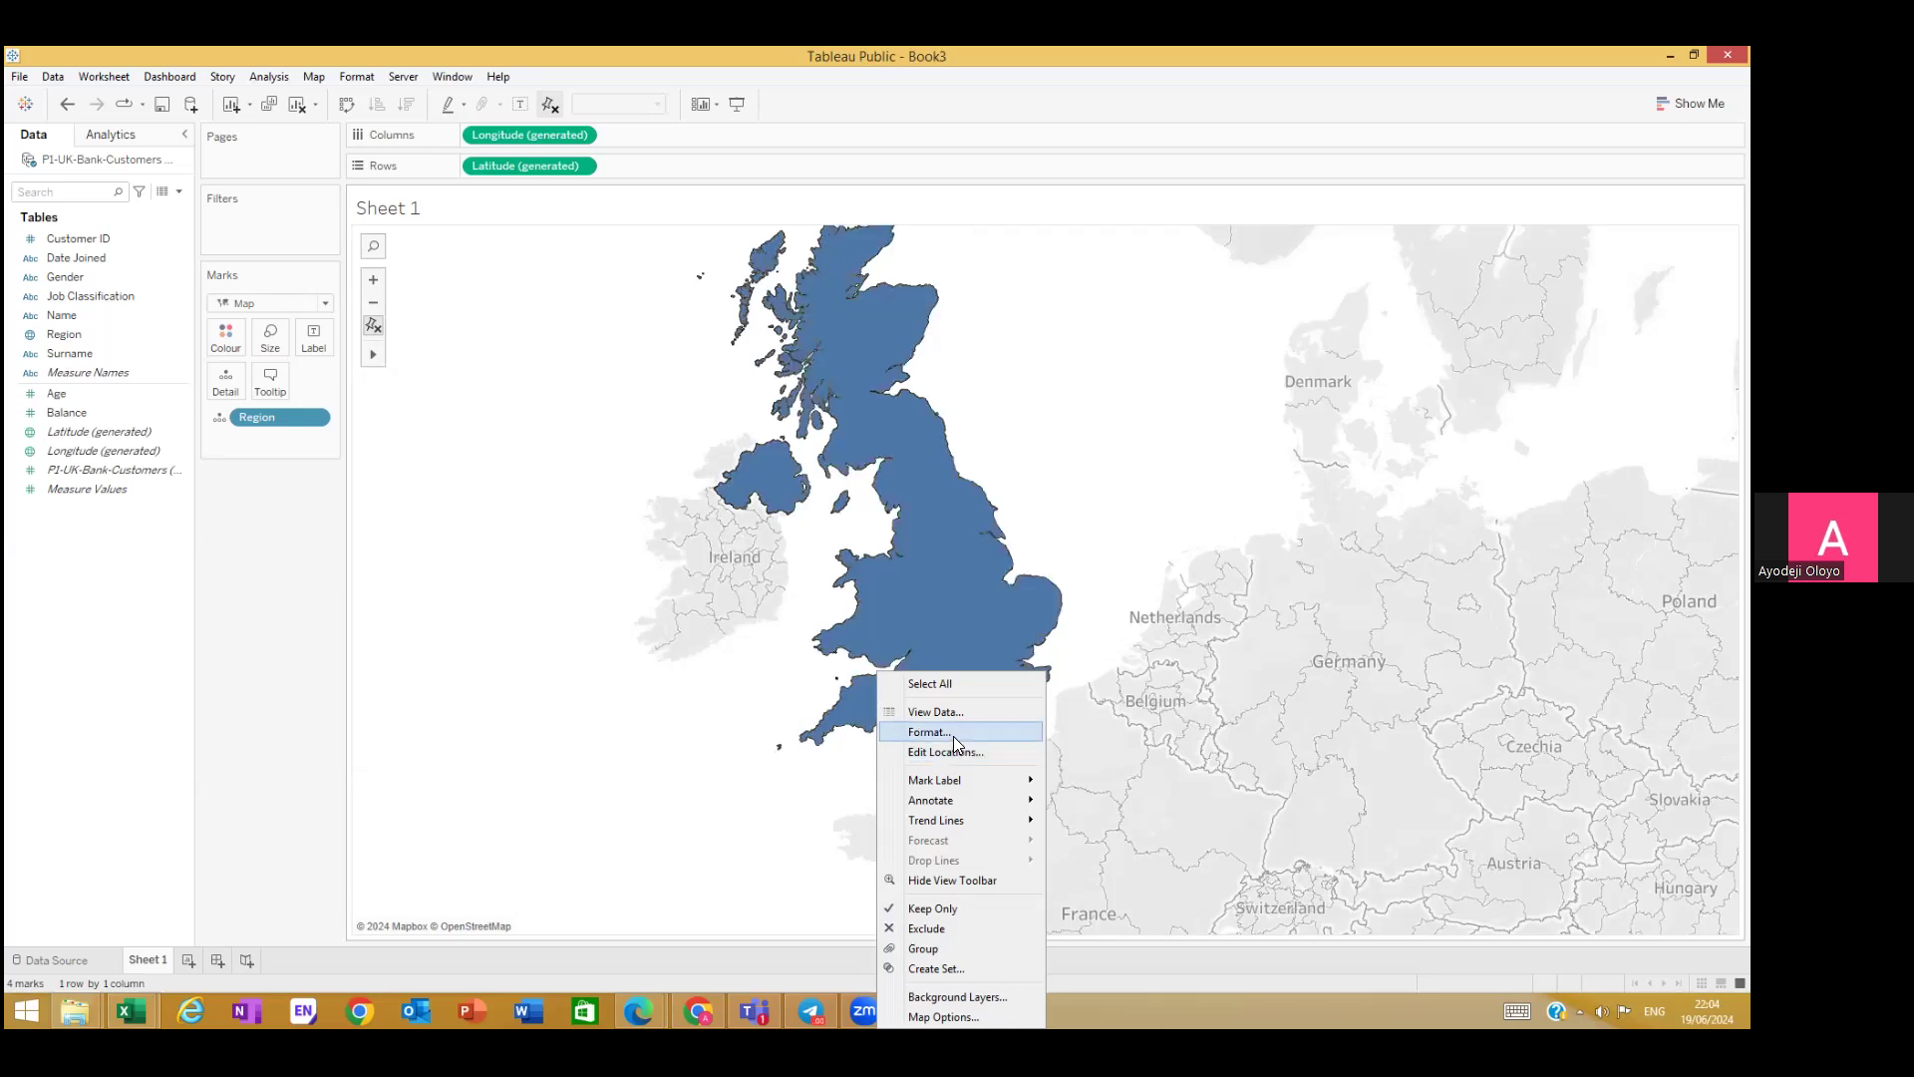
pyautogui.press('Escape')
pyautogui.rightClick(944, 683)
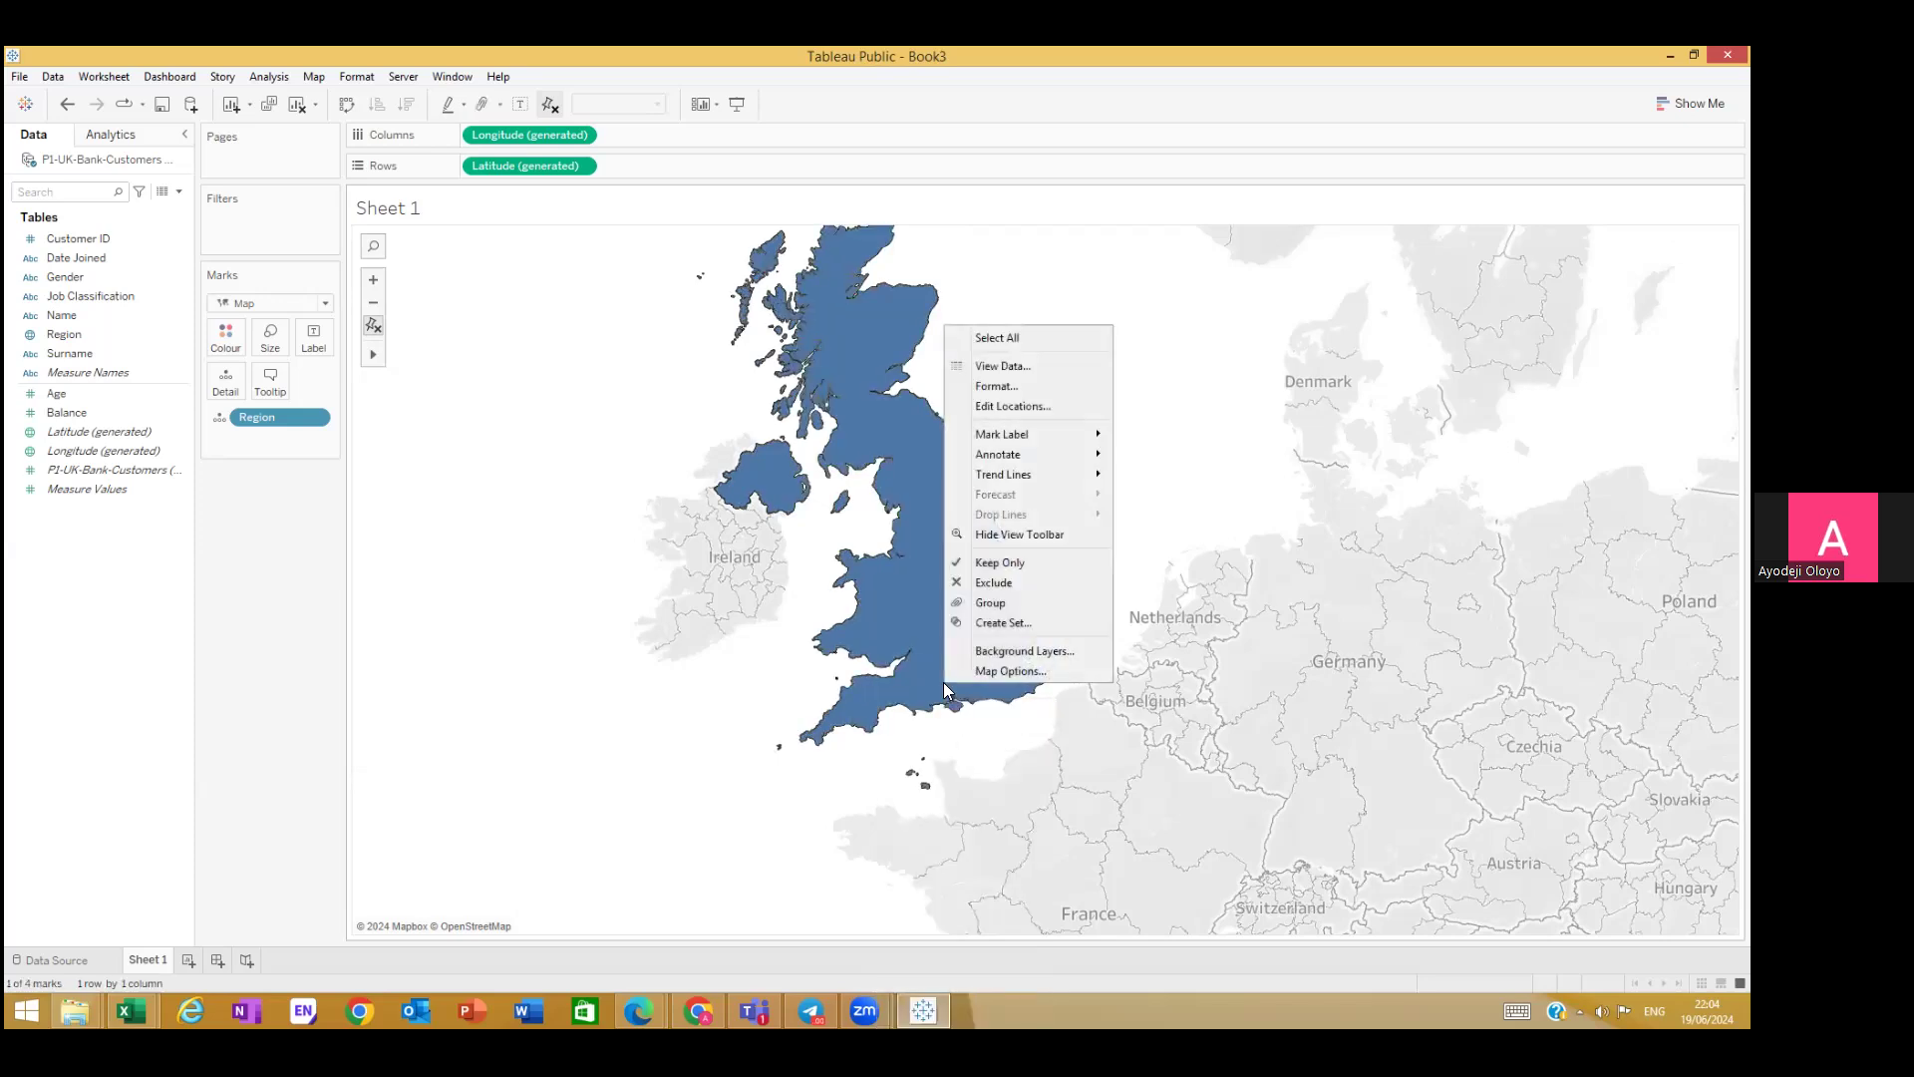
pyautogui.click(1009, 406)
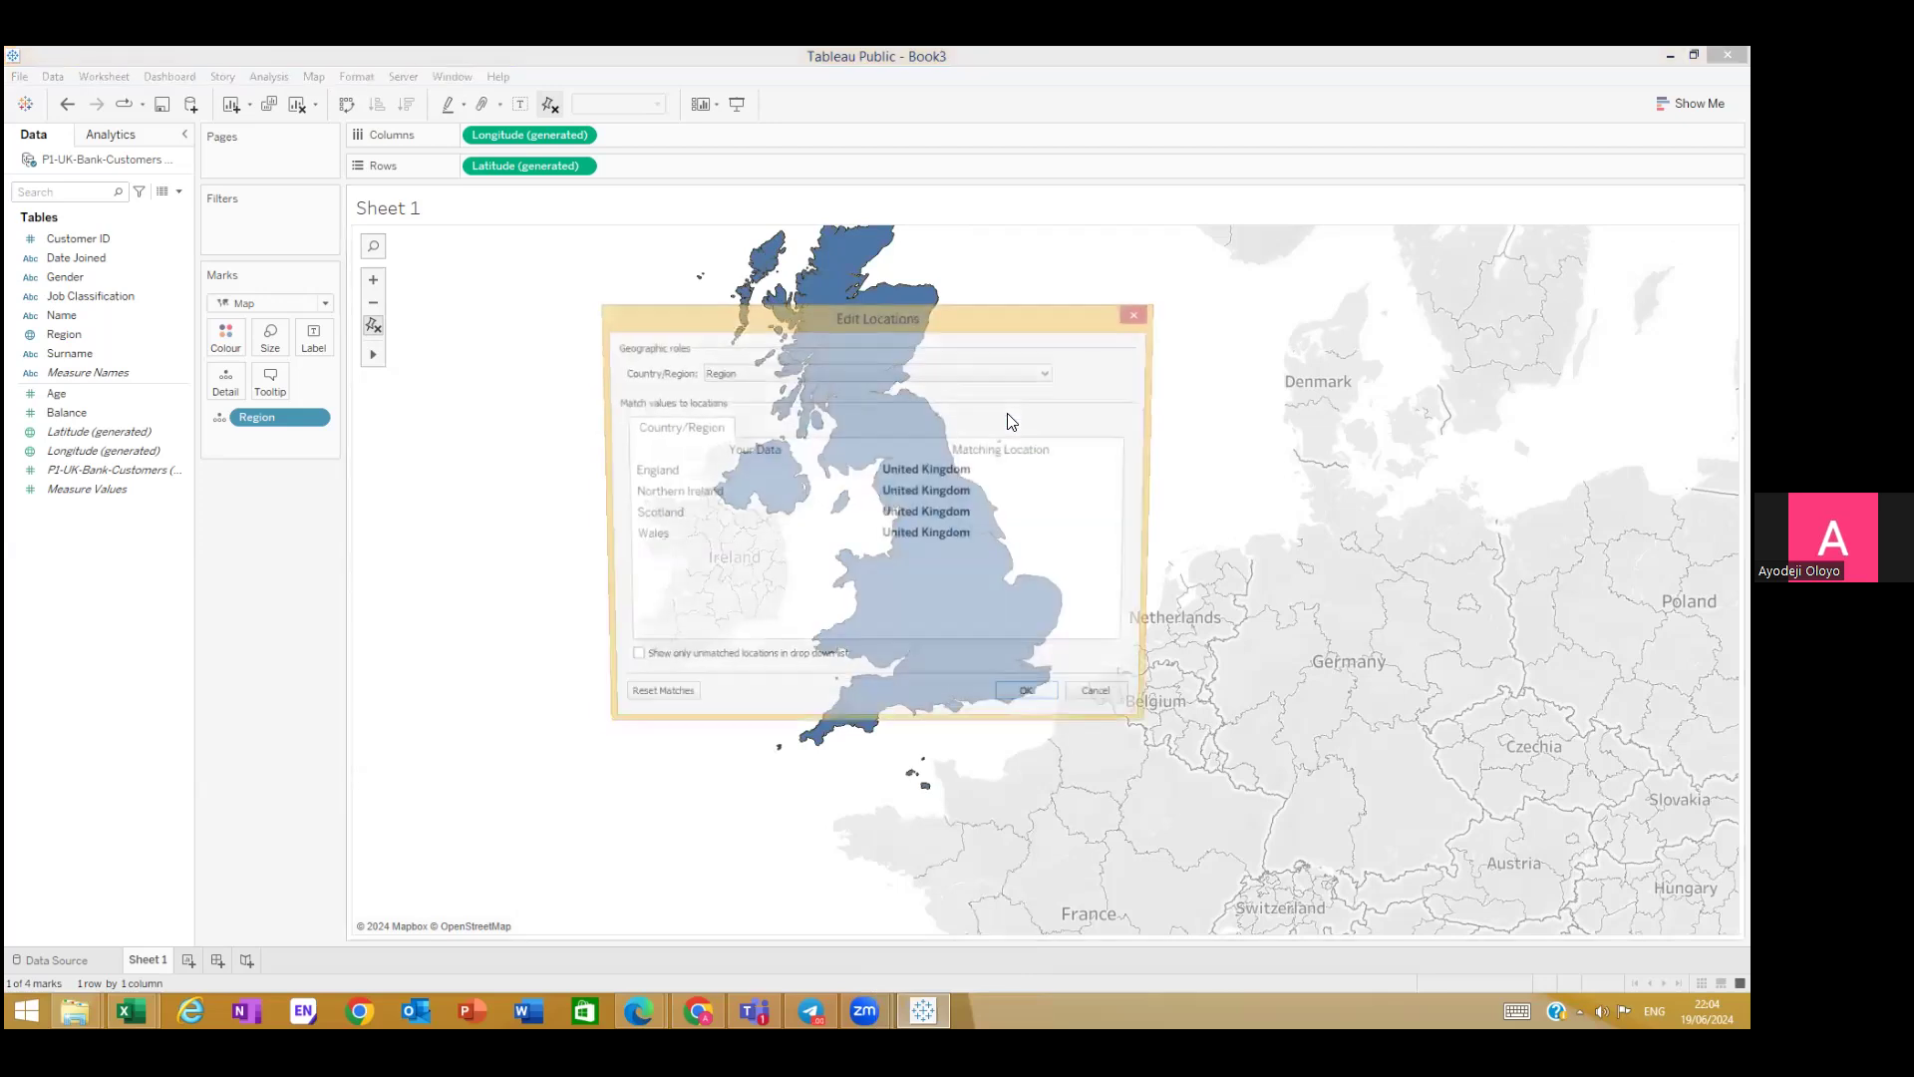
pyautogui.click(1083, 476)
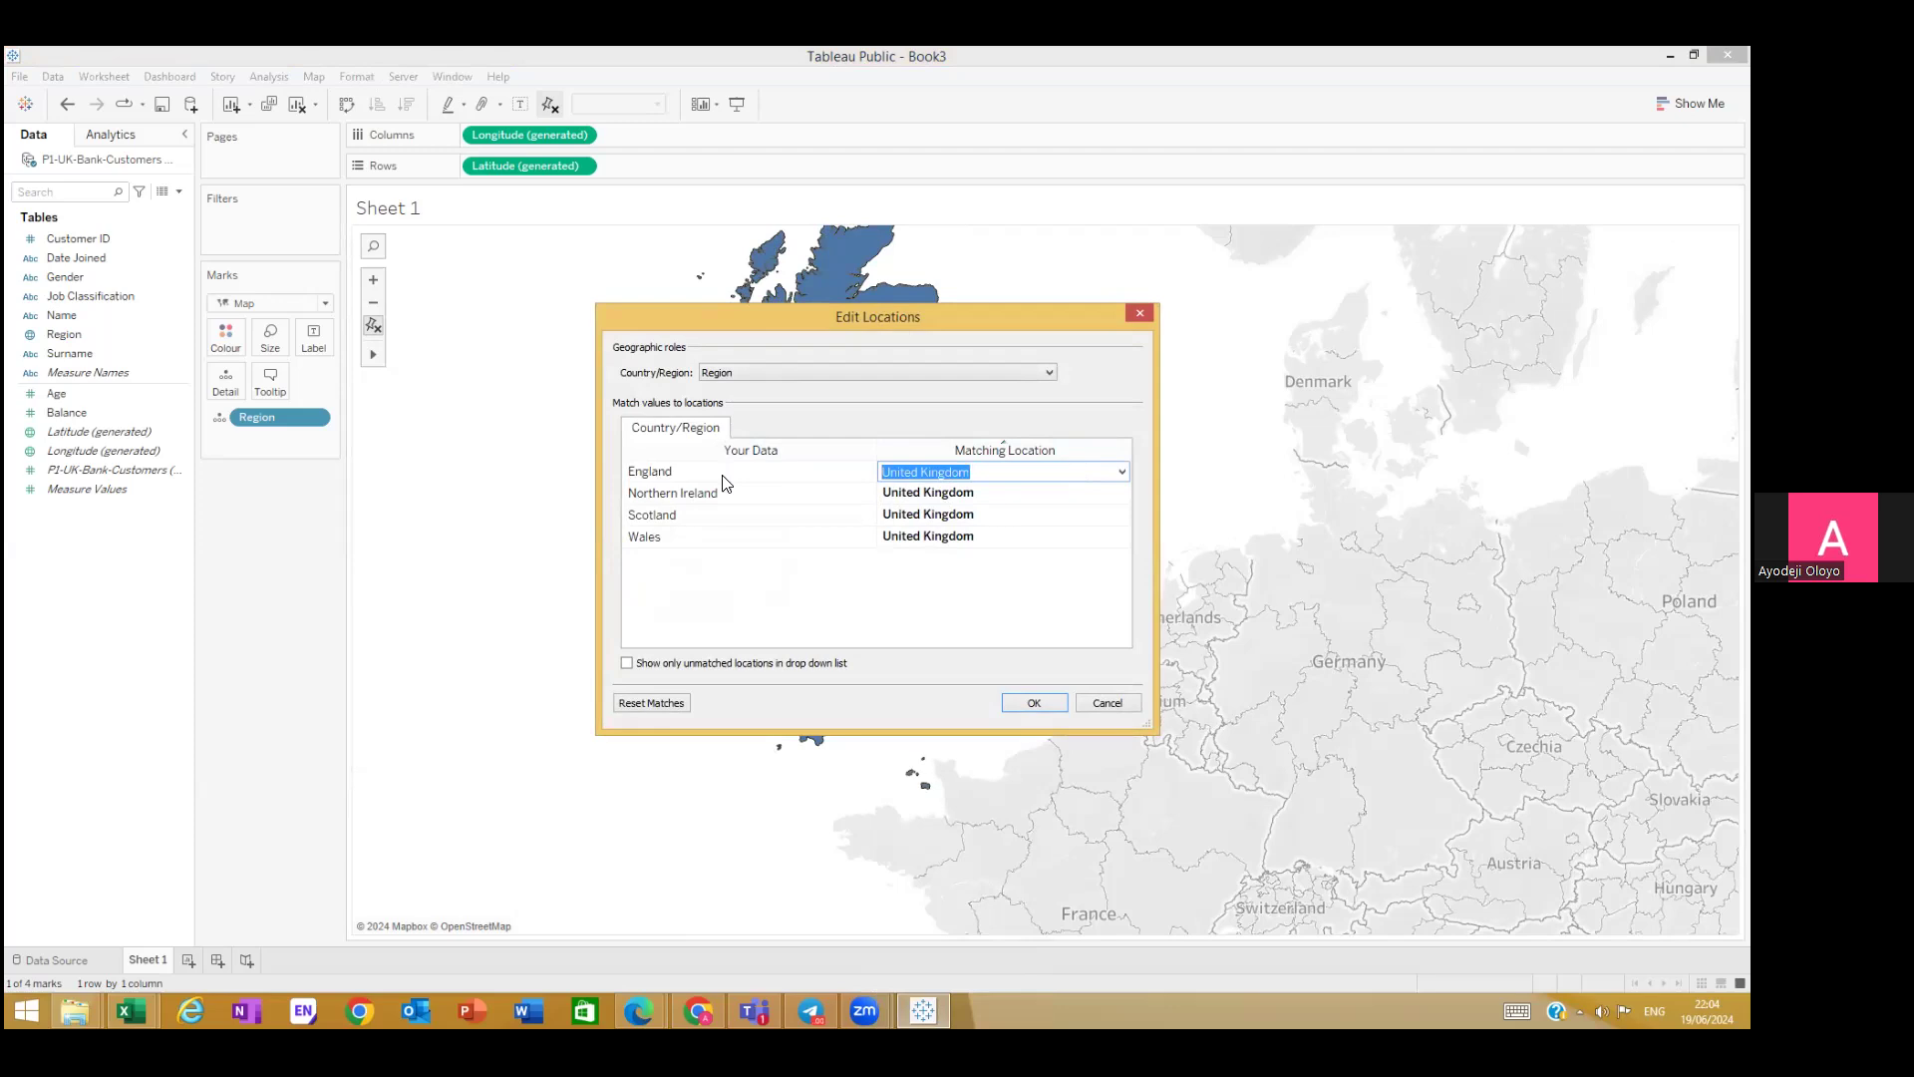
pyautogui.click(1003, 518)
pyautogui.click(998, 538)
pyautogui.write('wa')
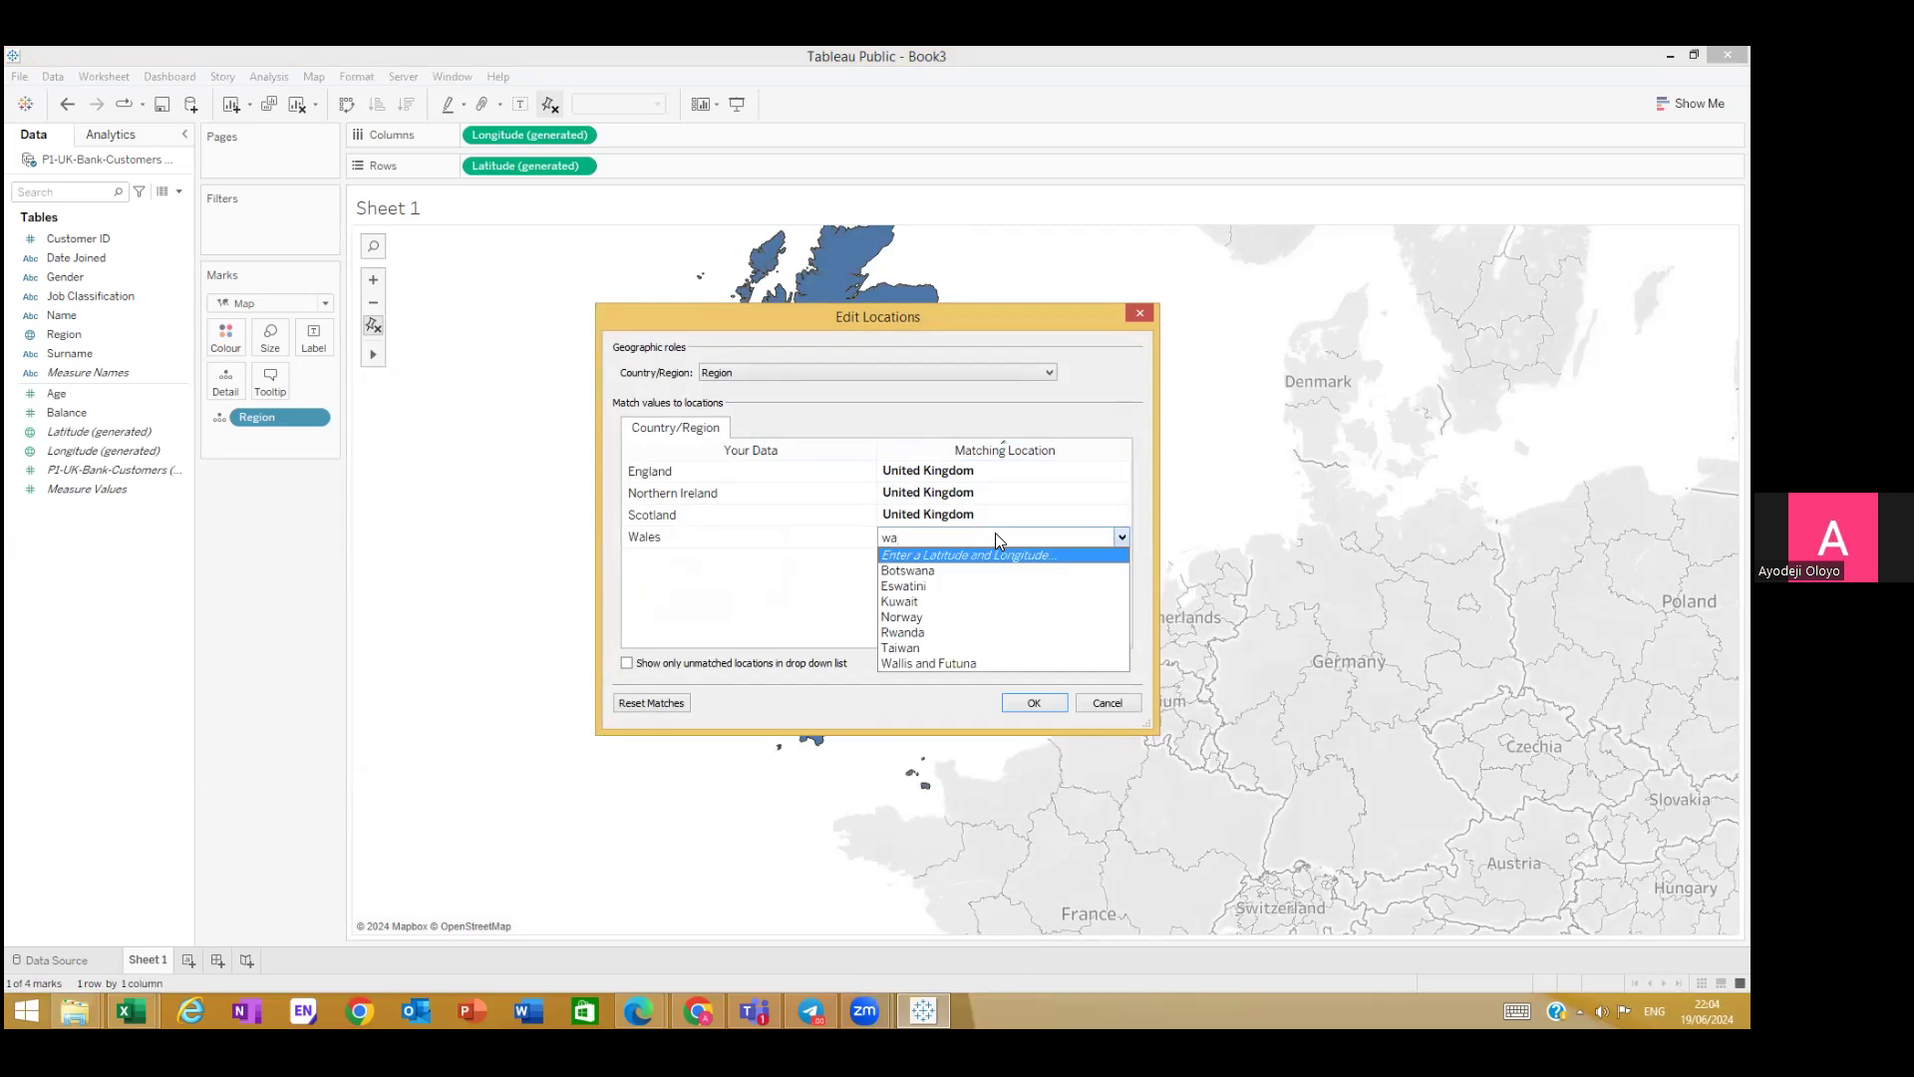
pyautogui.write('les')
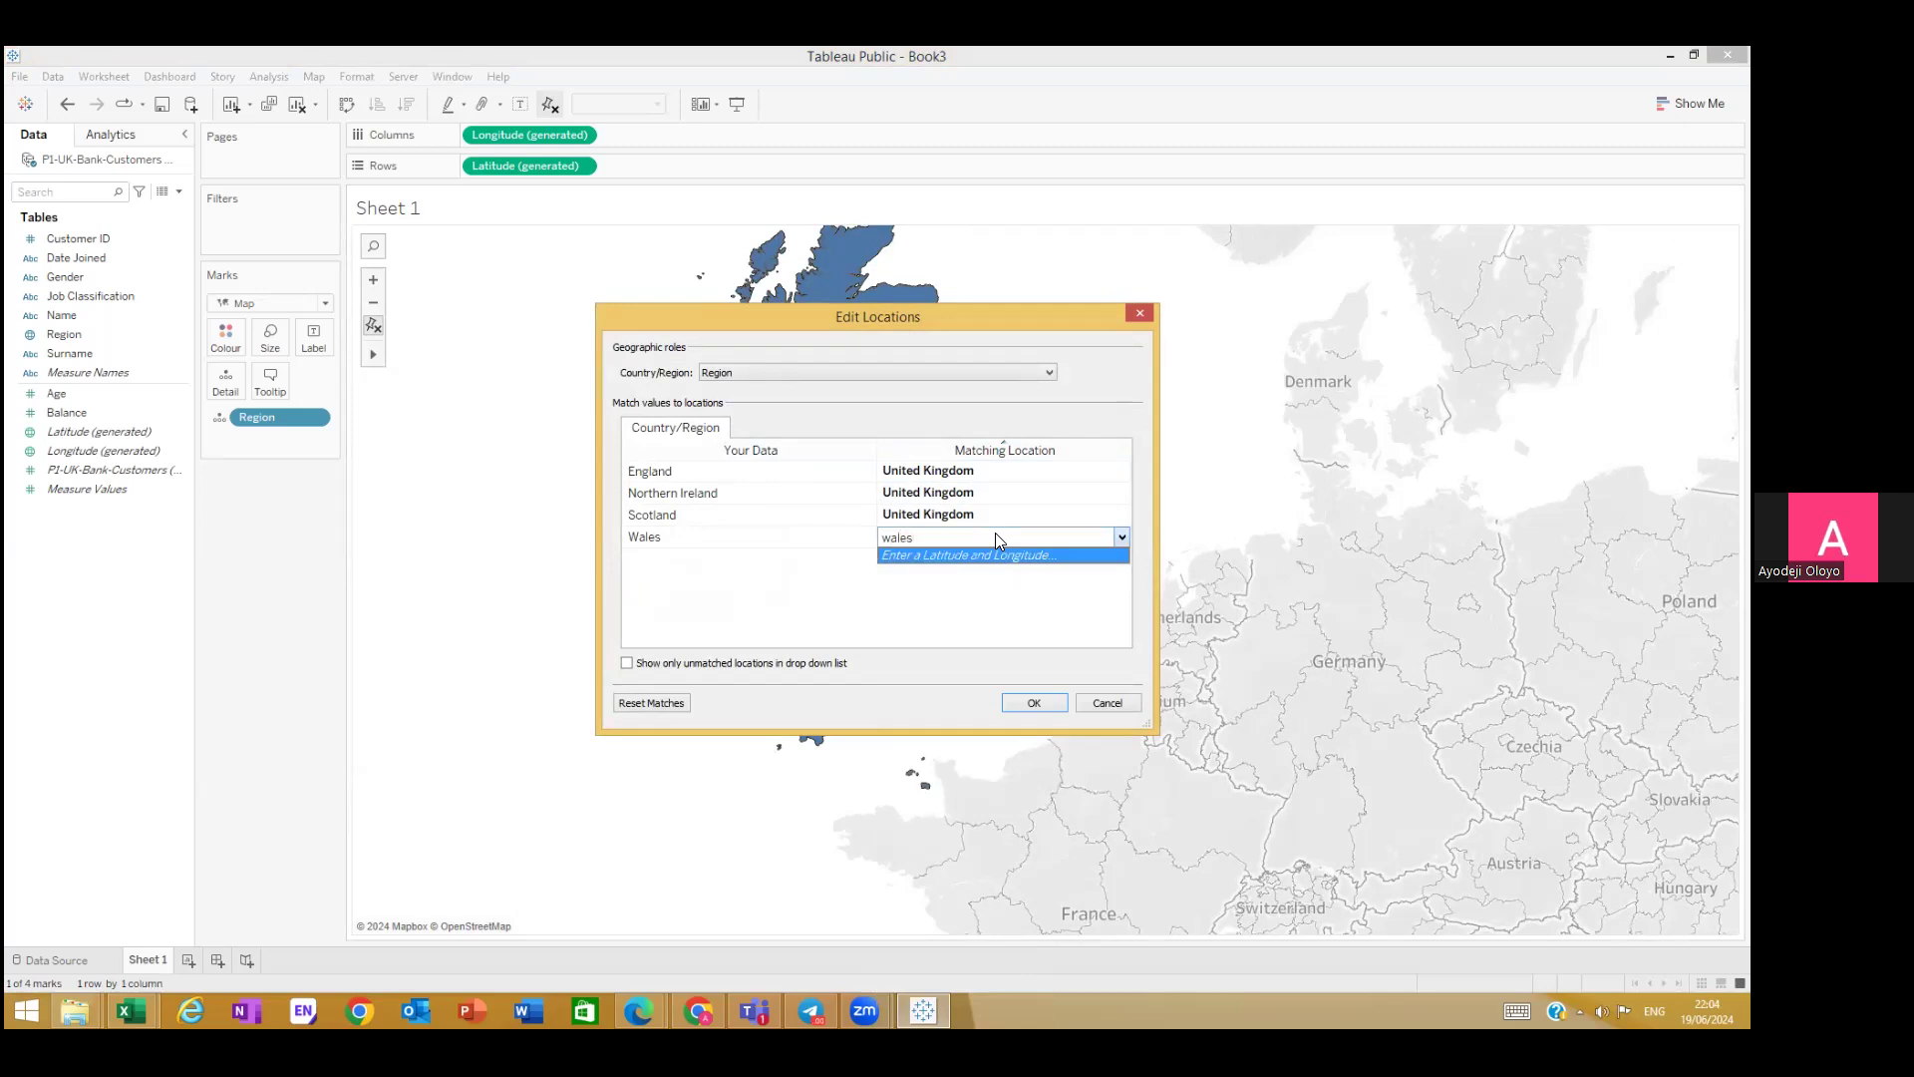
# Step: Clear the wales entry, match the Wales value to United Kingdom again and apply the locations
pyautogui.press('BackSpace')
pyautogui.press('BackSpace')
pyautogui.press('BackSpace')
pyautogui.press('BackSpace')
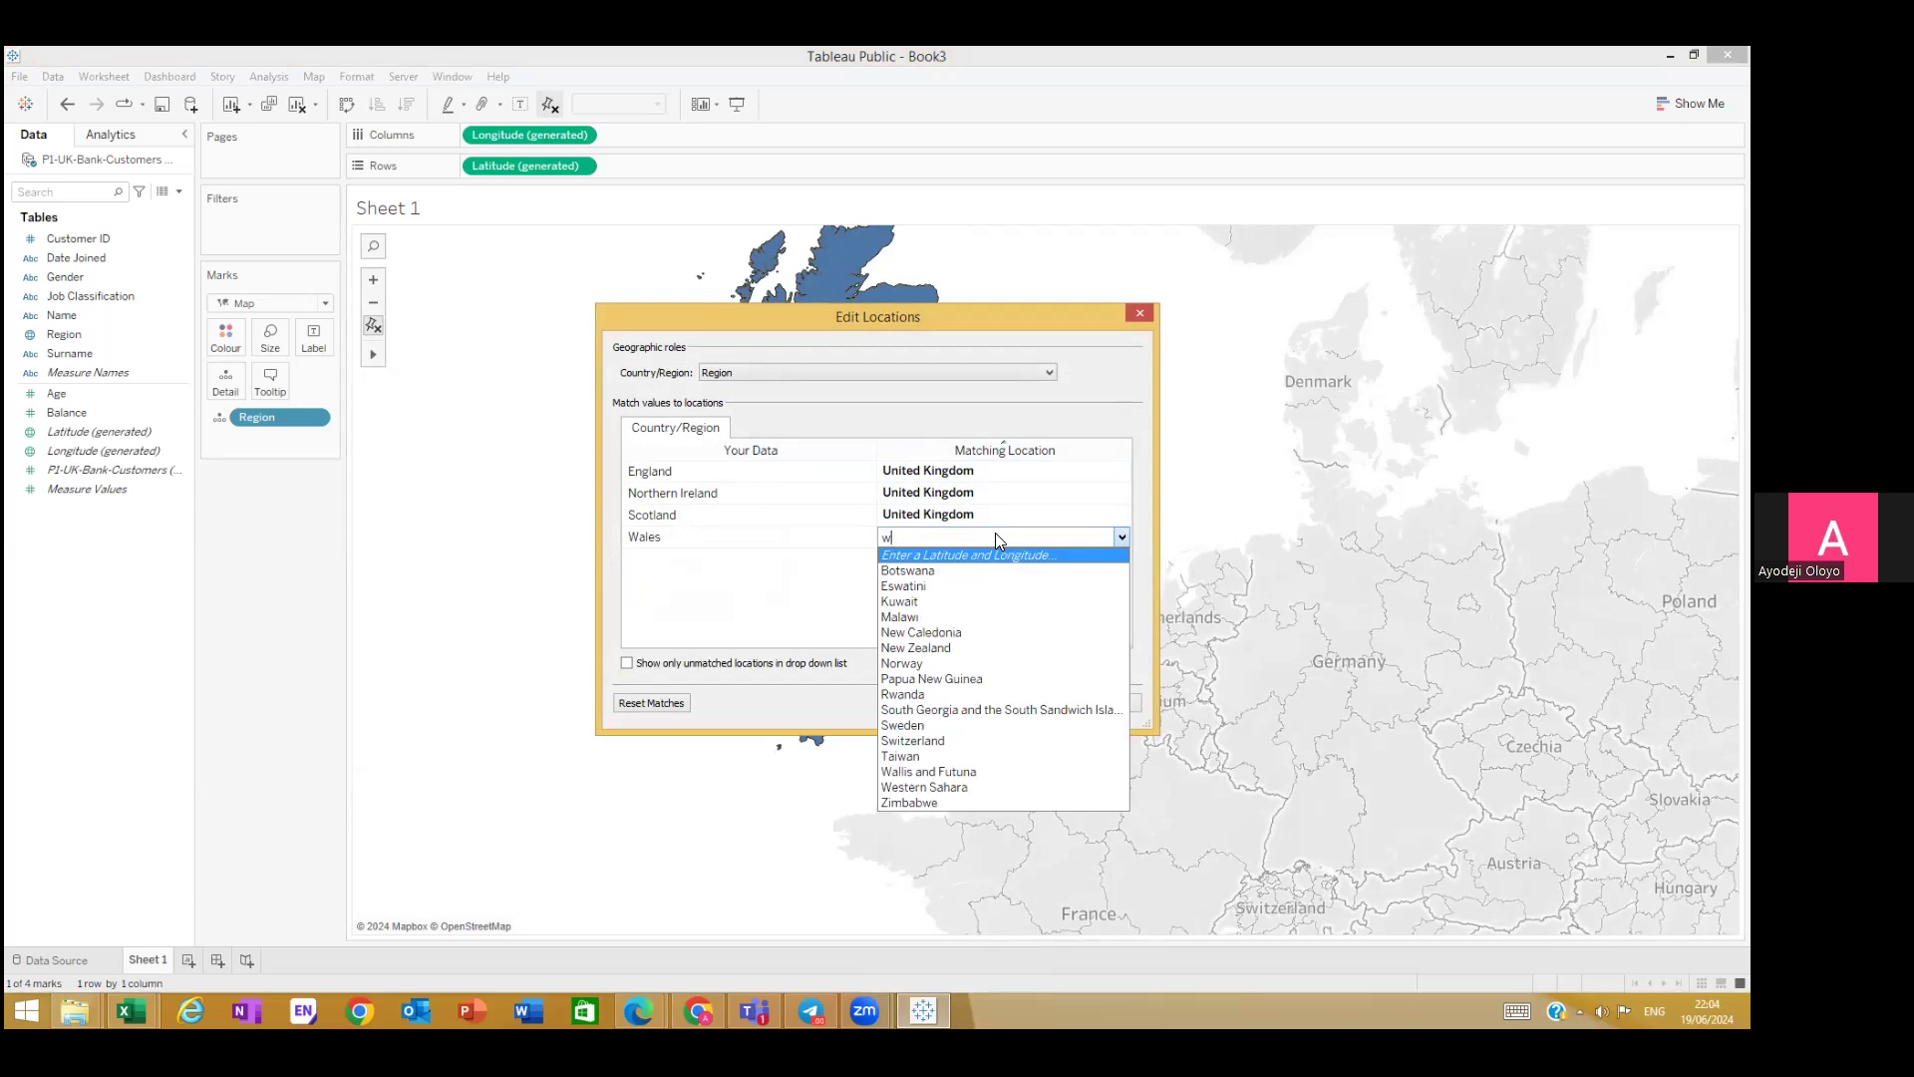
pyautogui.write('Unit')
pyautogui.press('BackSpace')
pyautogui.press('BackSpace')
pyautogui.press('BackSpace')
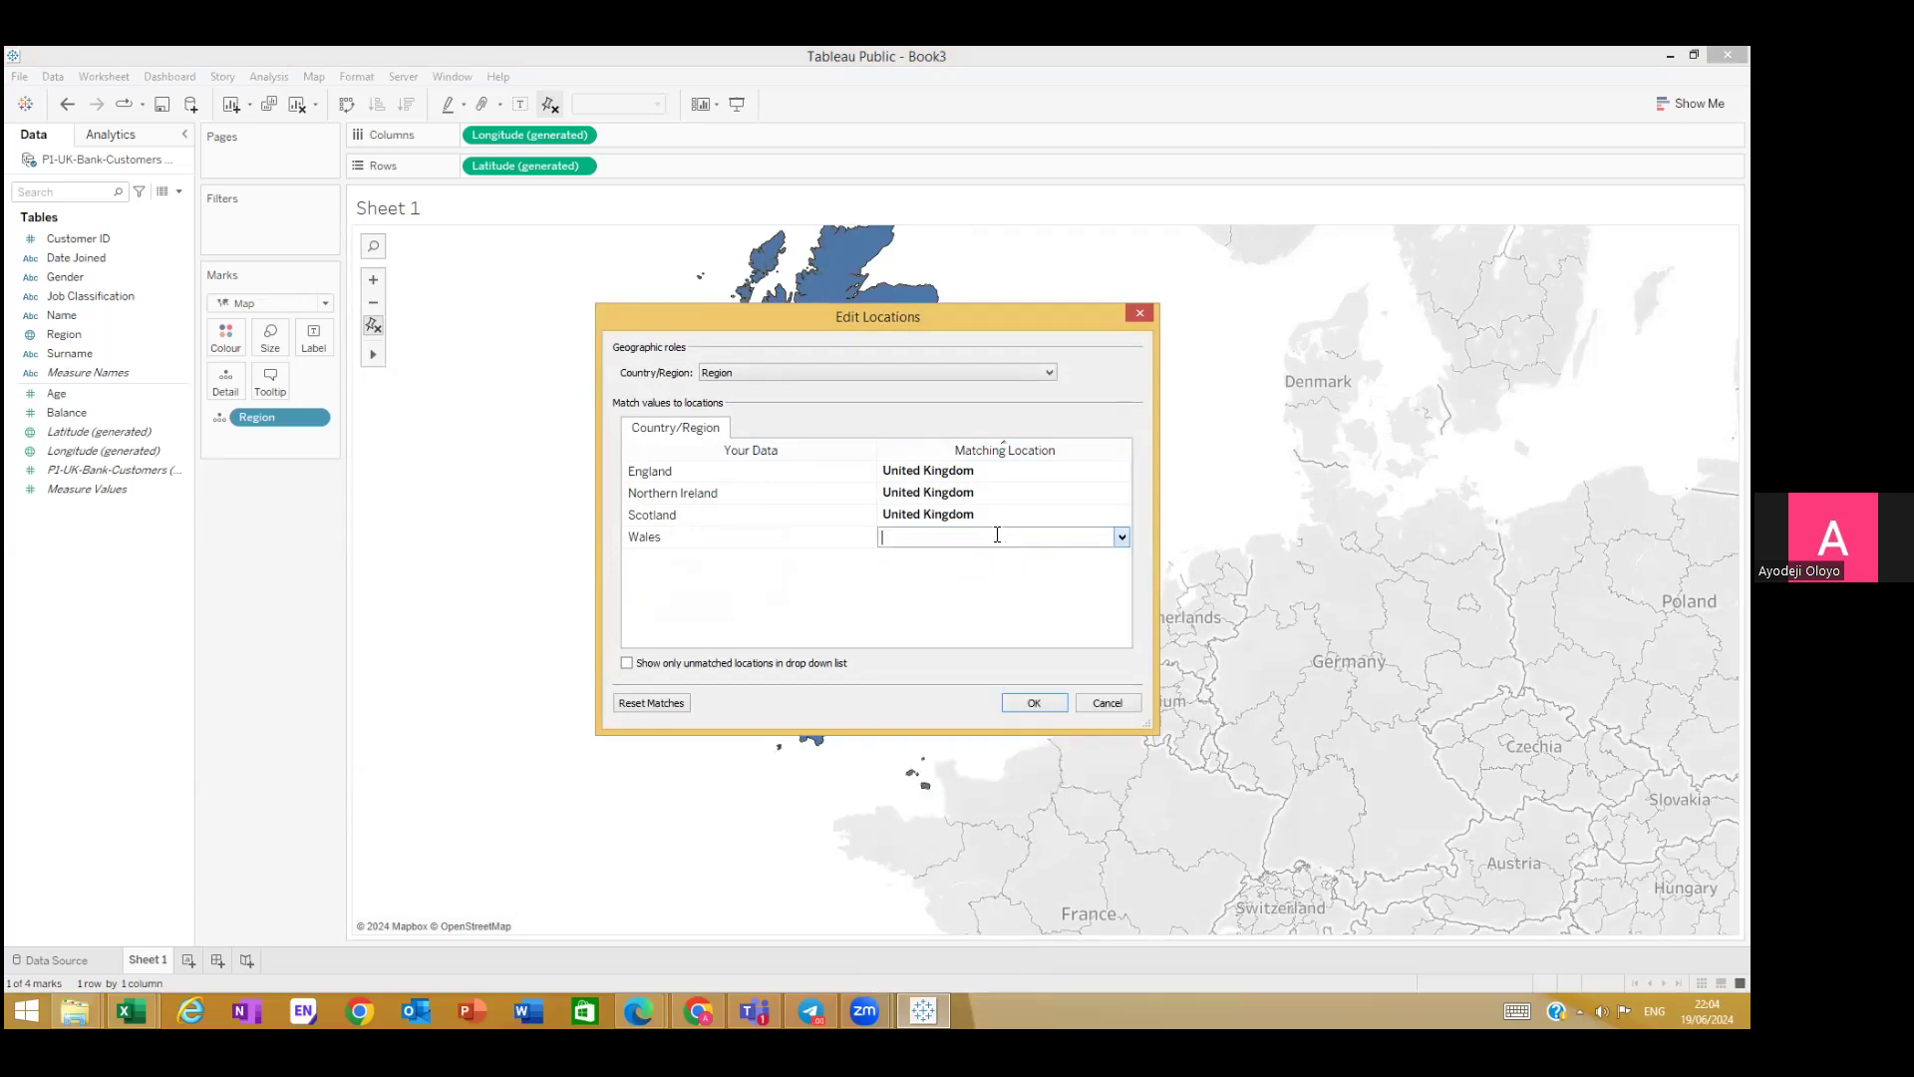
pyautogui.write('Unit')
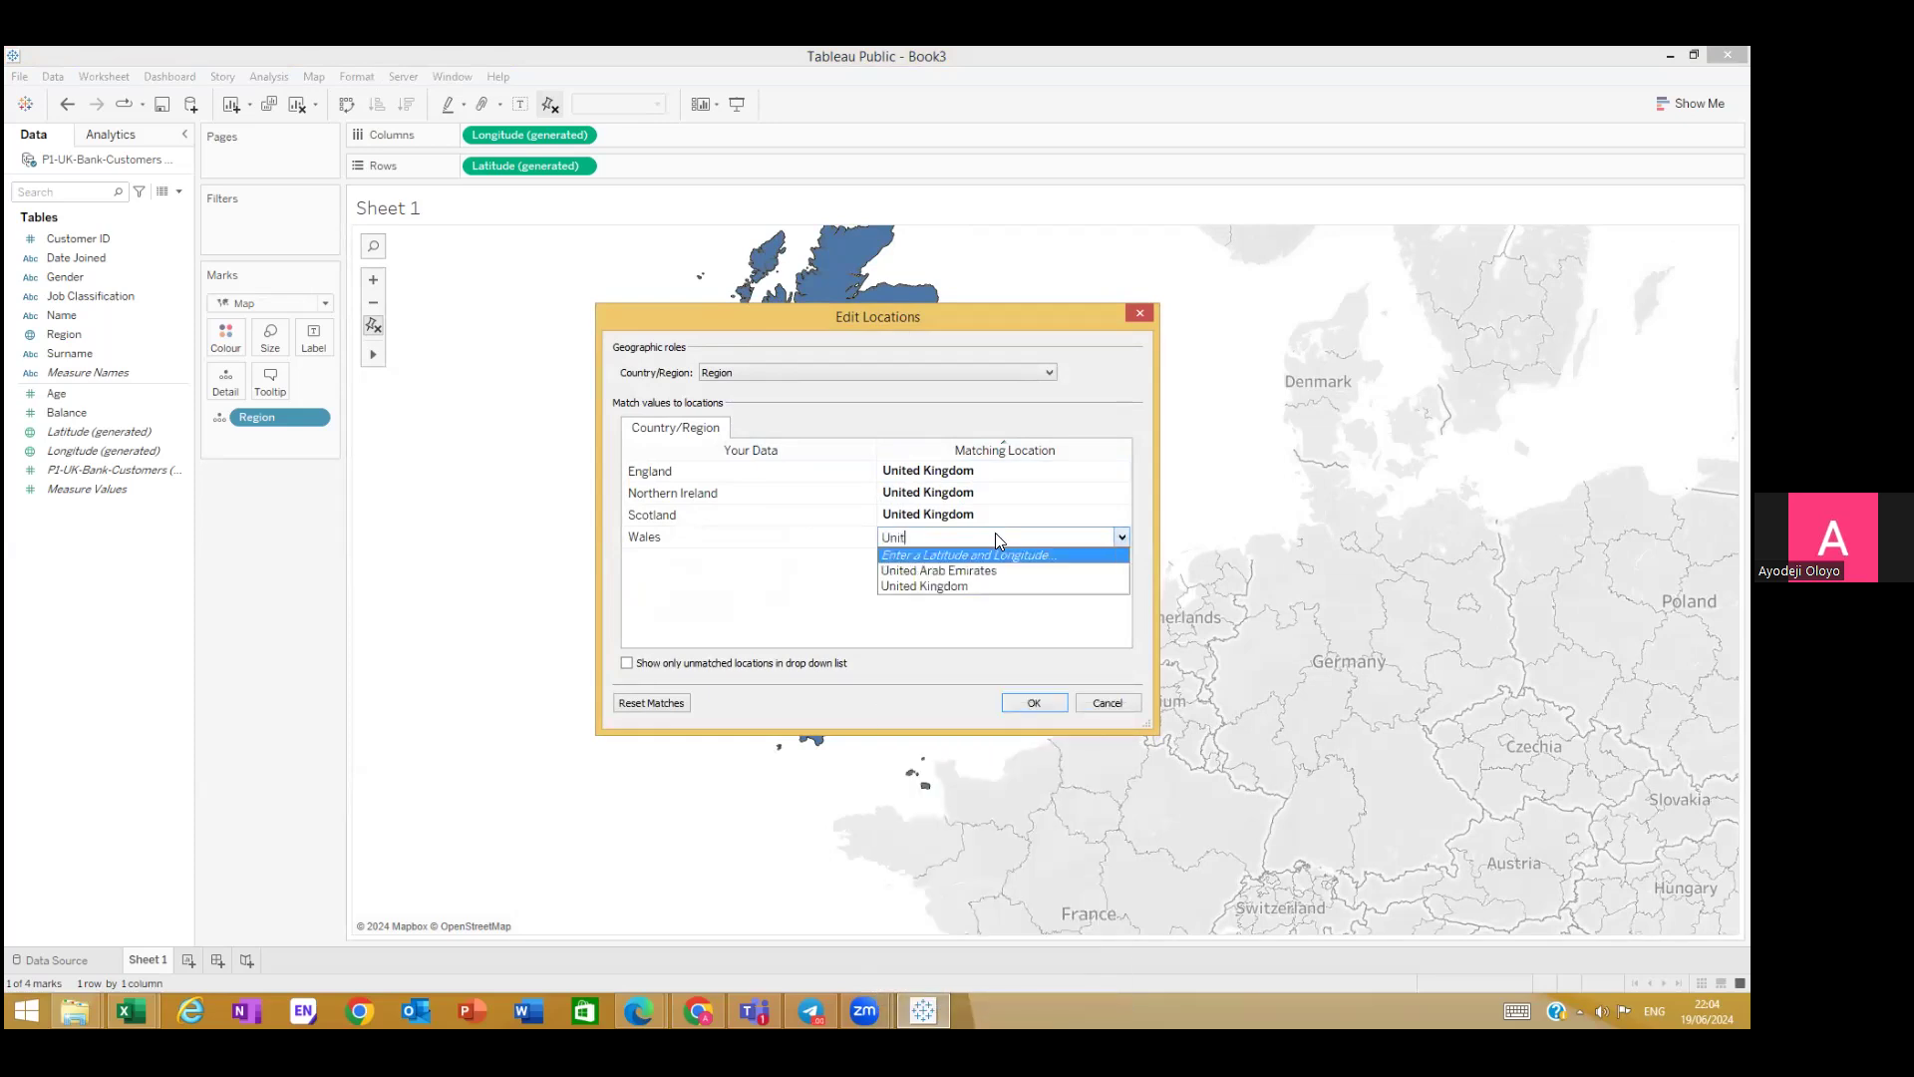
pyautogui.click(1035, 703)
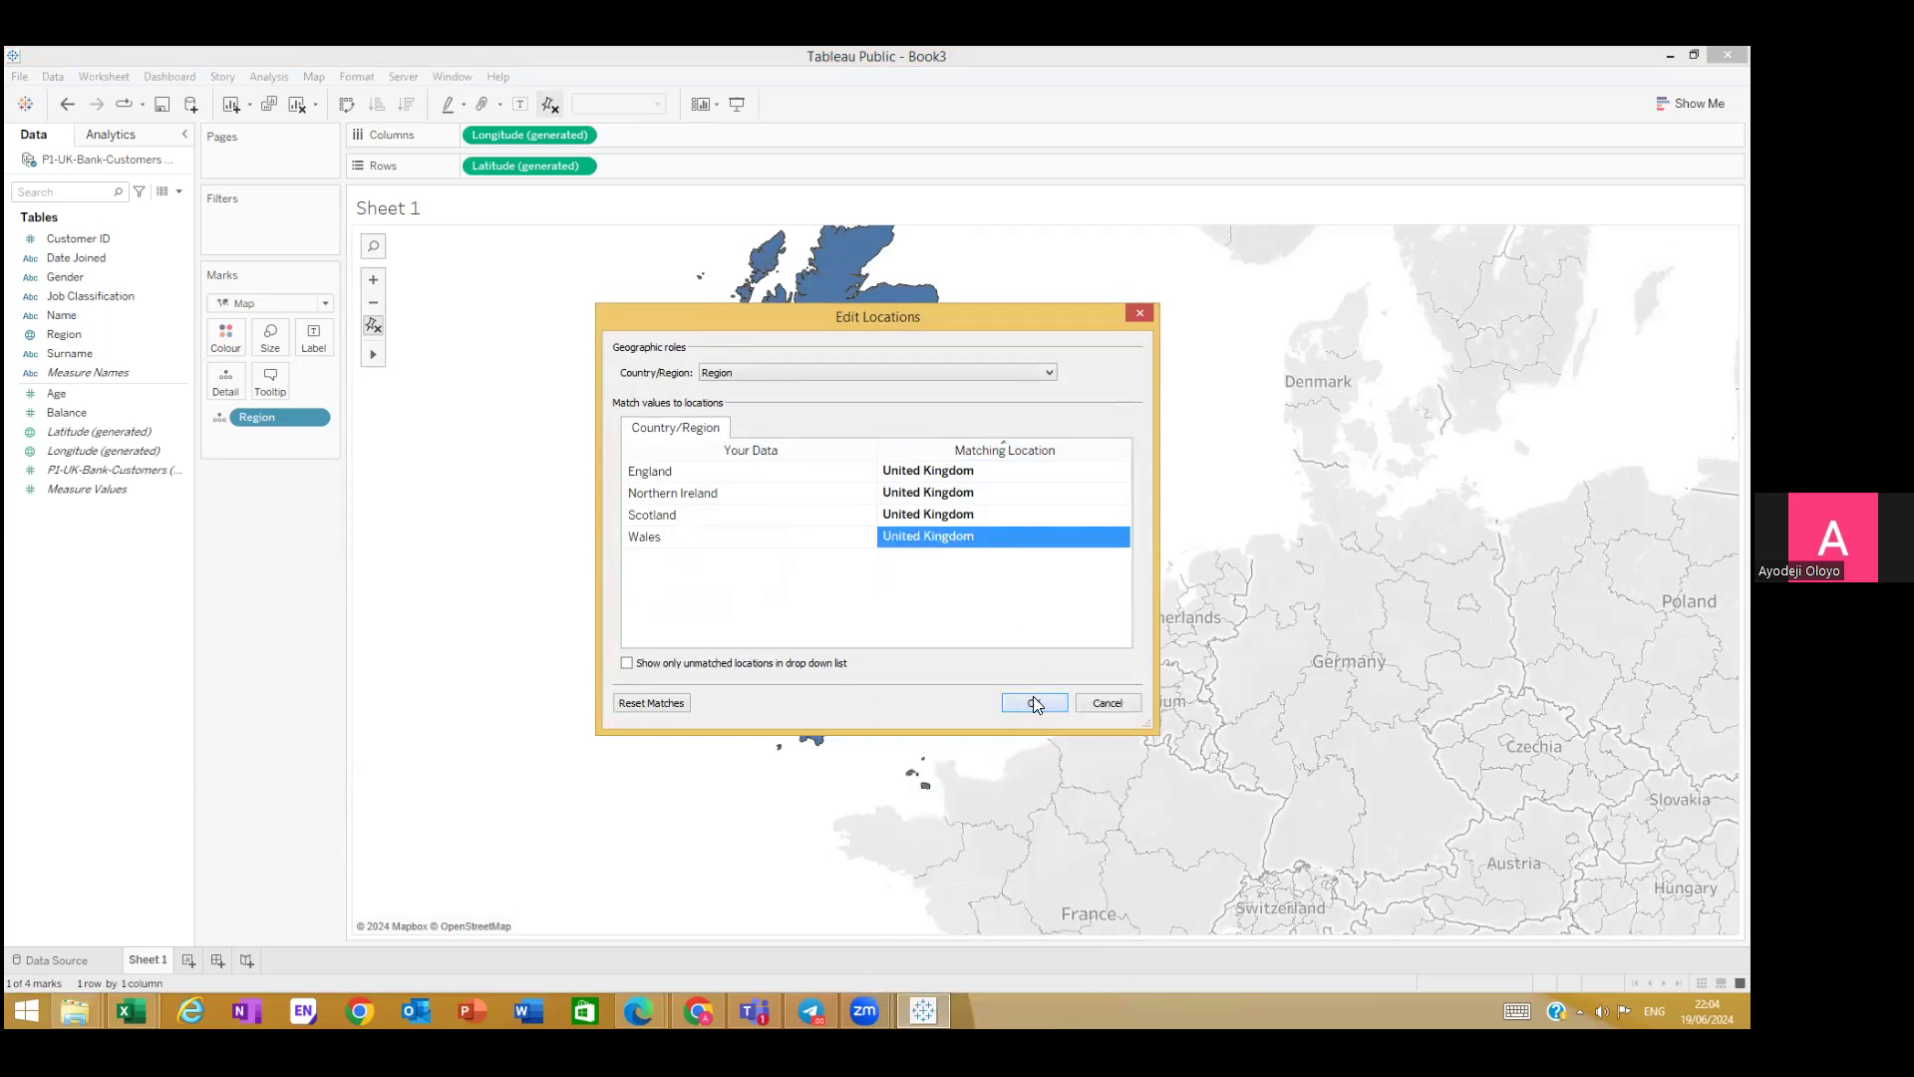
pyautogui.click(1035, 704)
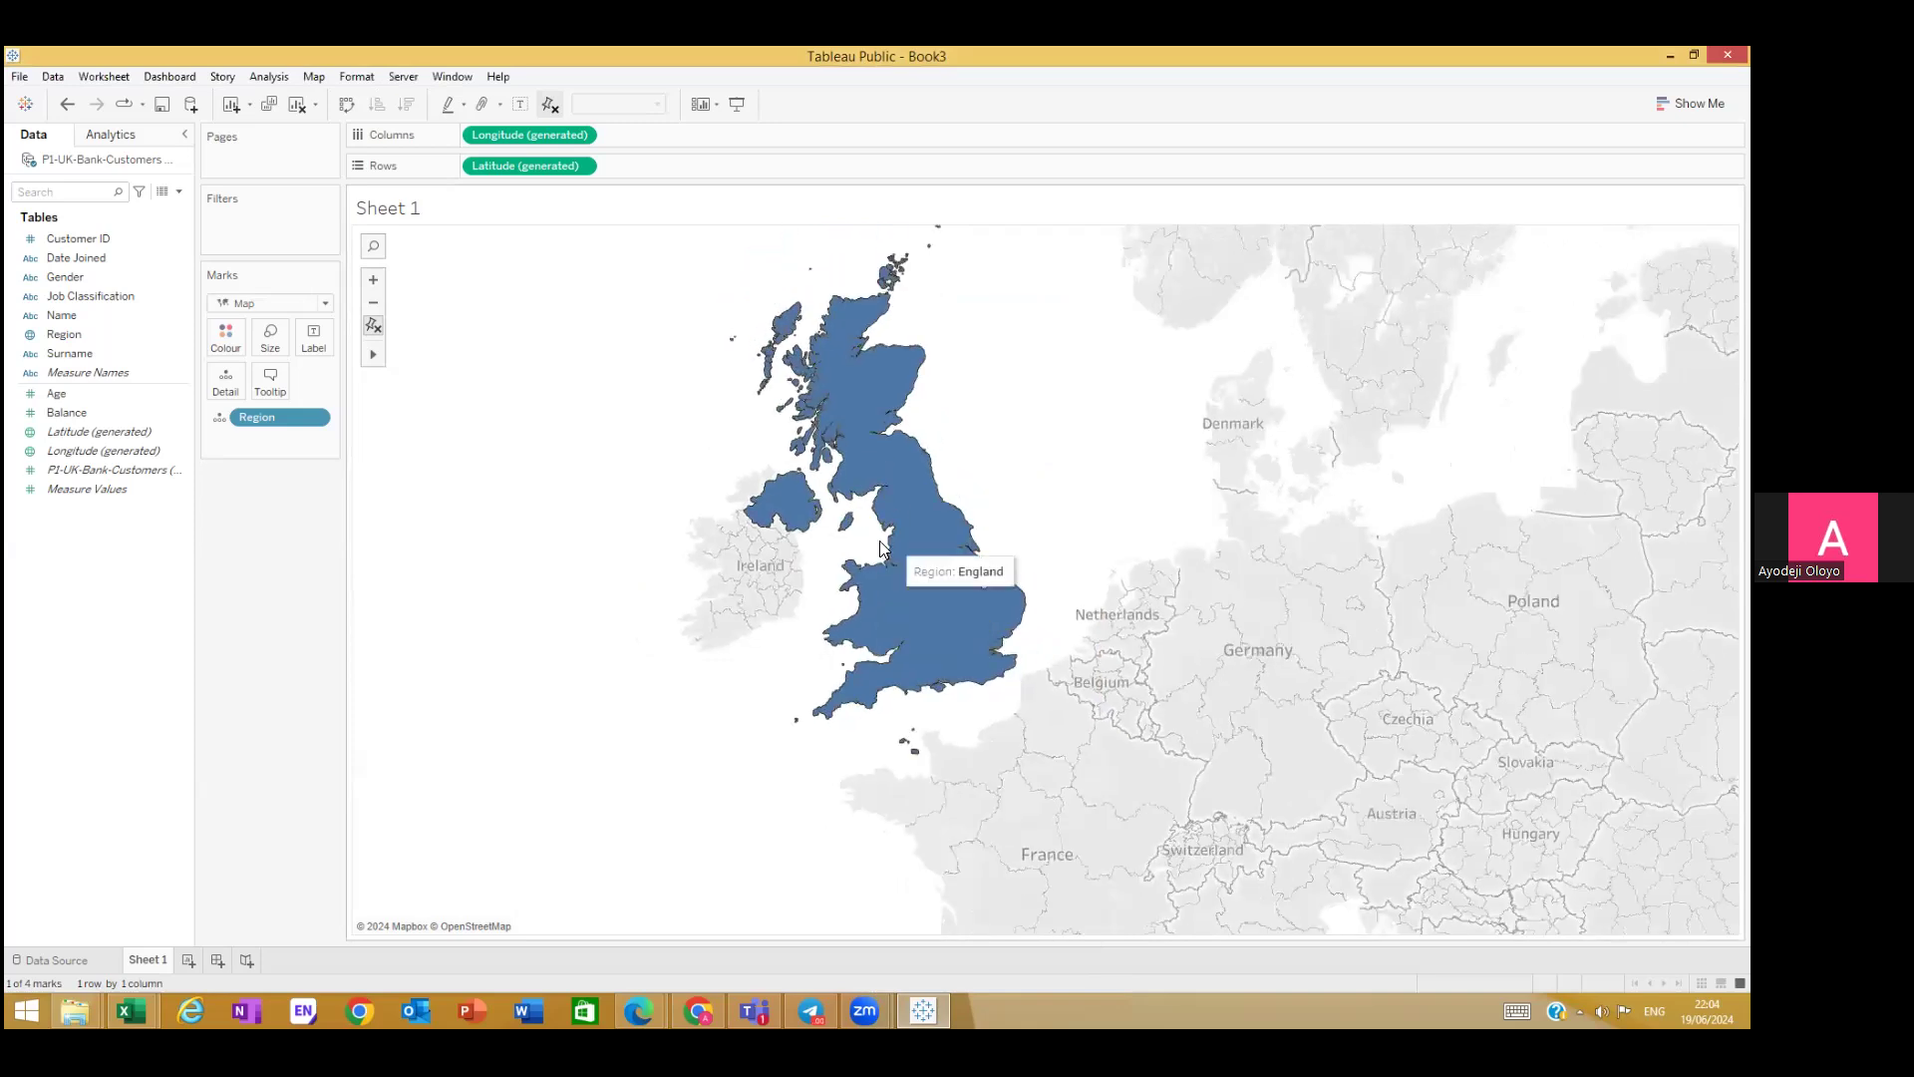
# Step: Add the Balance measure to the UK map as a detail
pyautogui.scroll(-3, 880, 541)
pyautogui.scroll(2, 949, 452)
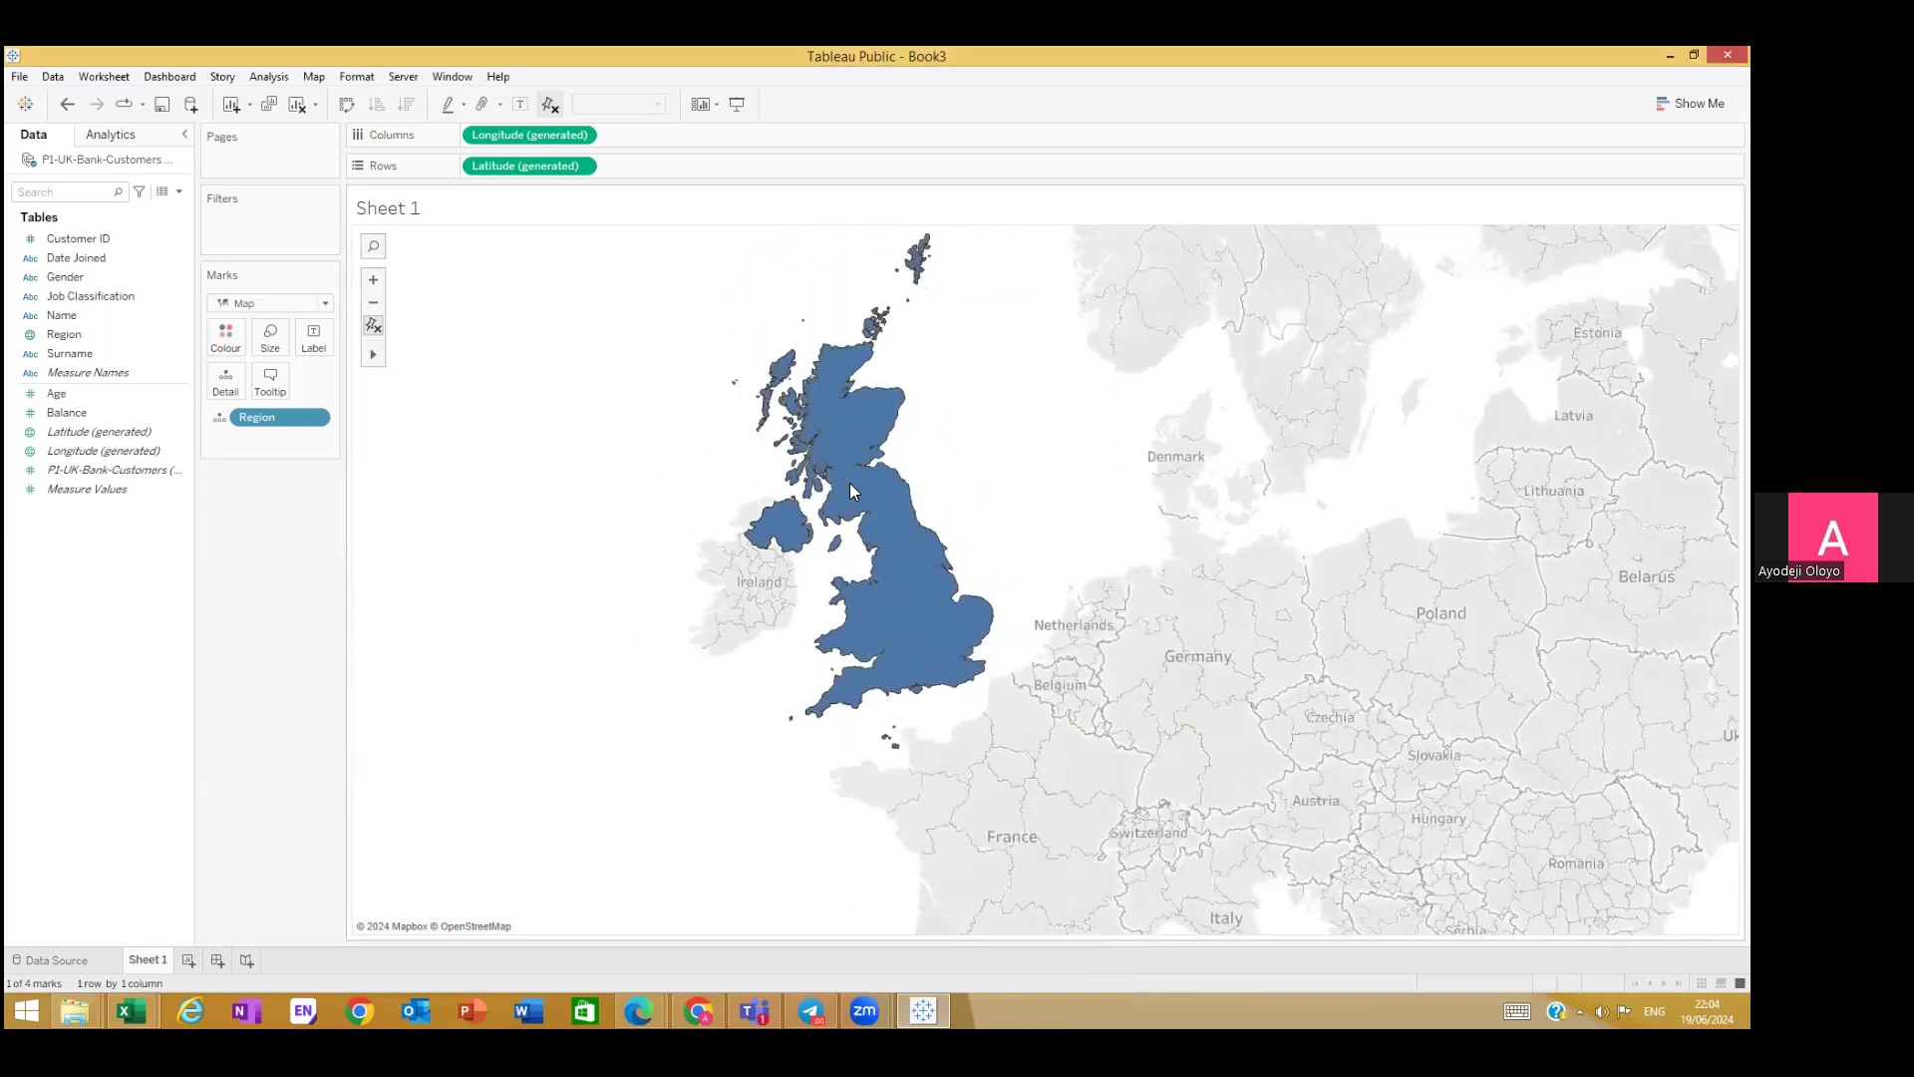
pyautogui.scroll(5, 850, 482)
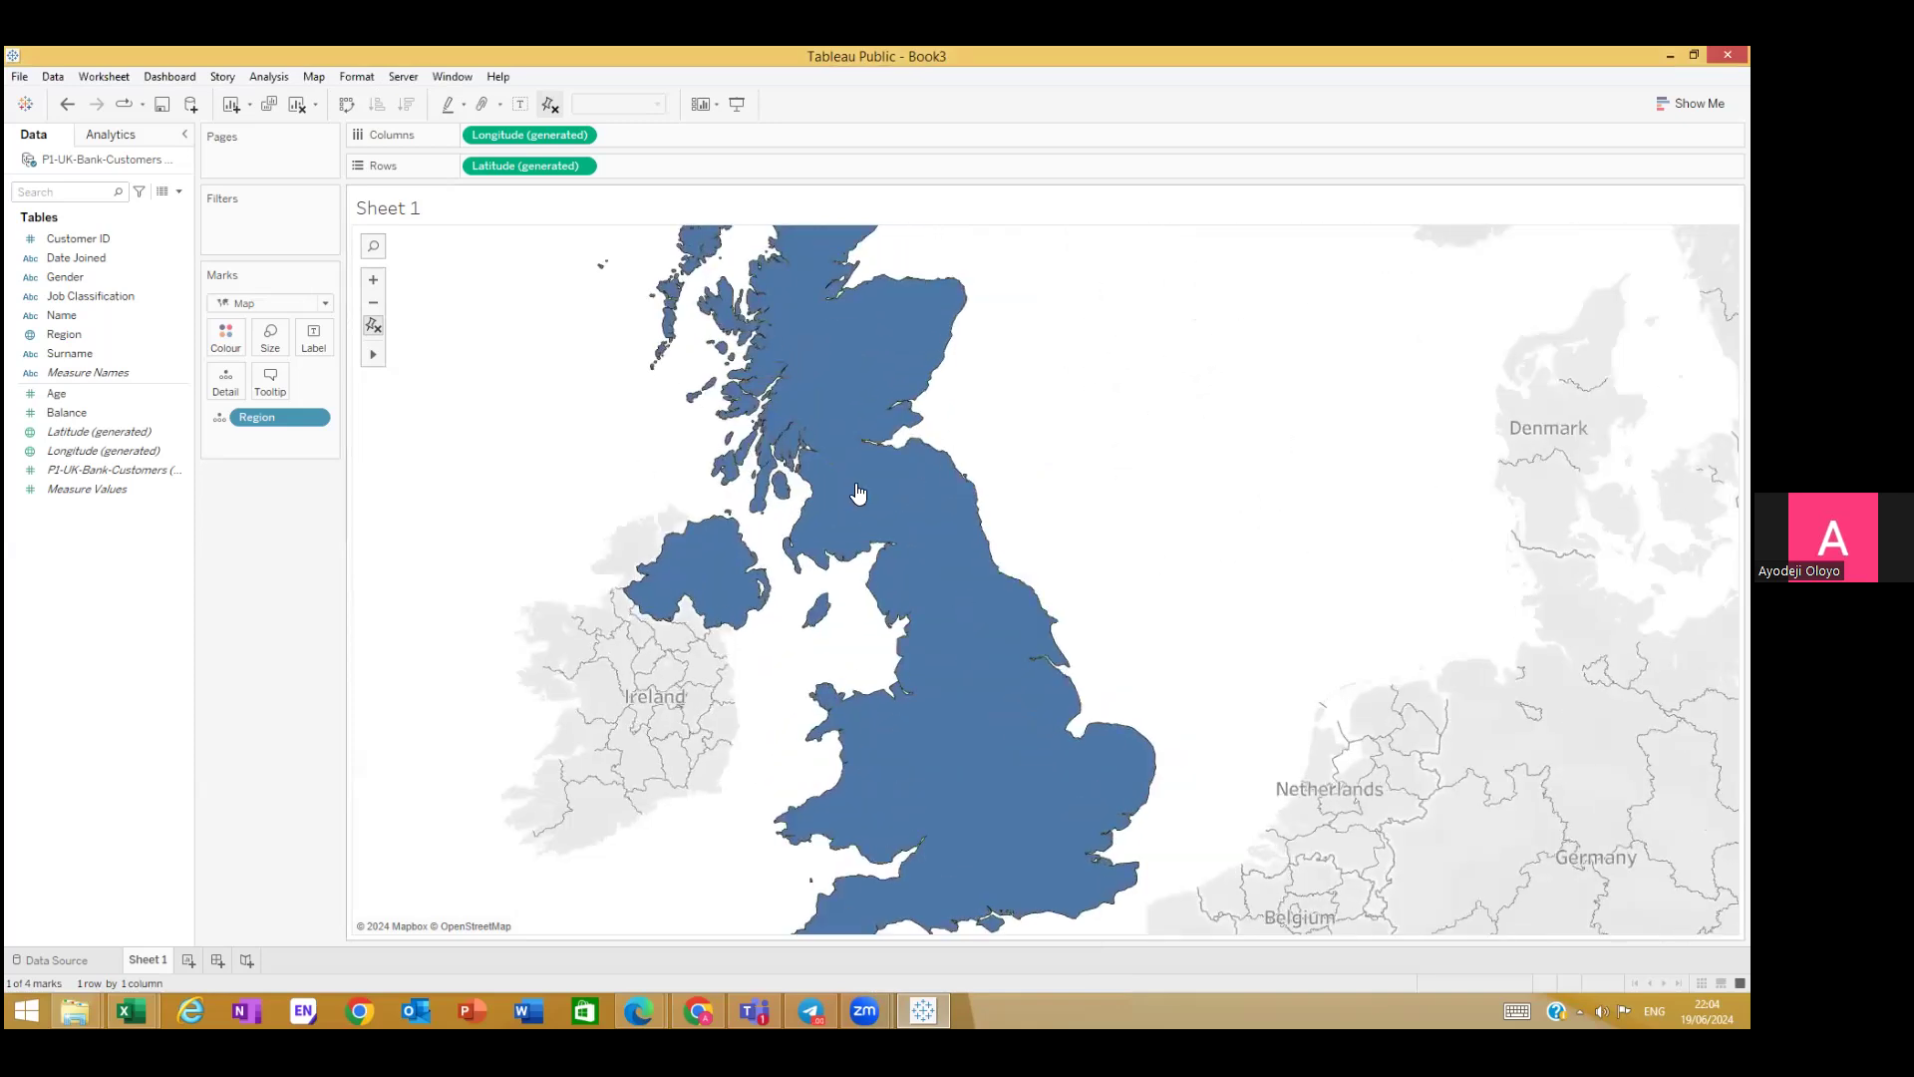
pyautogui.scroll(-1, 857, 493)
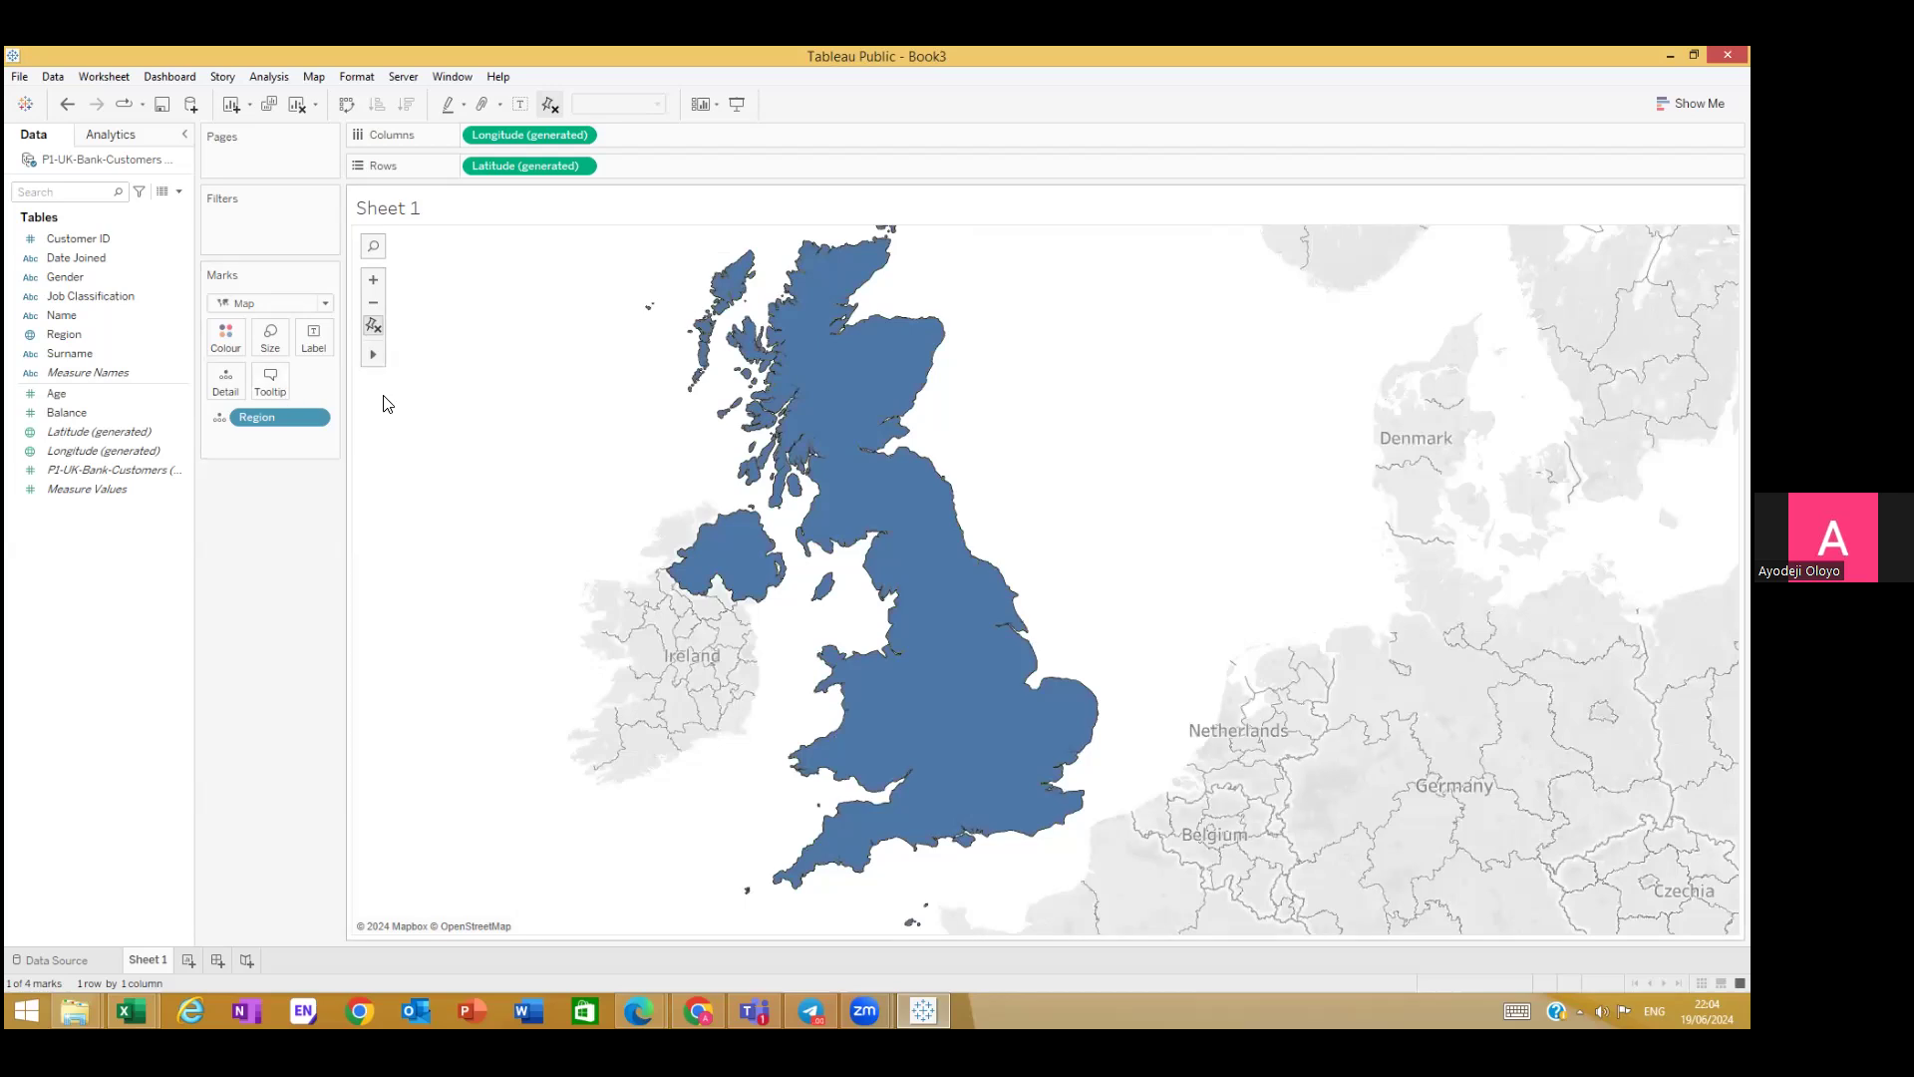
pyautogui.click(125, 392)
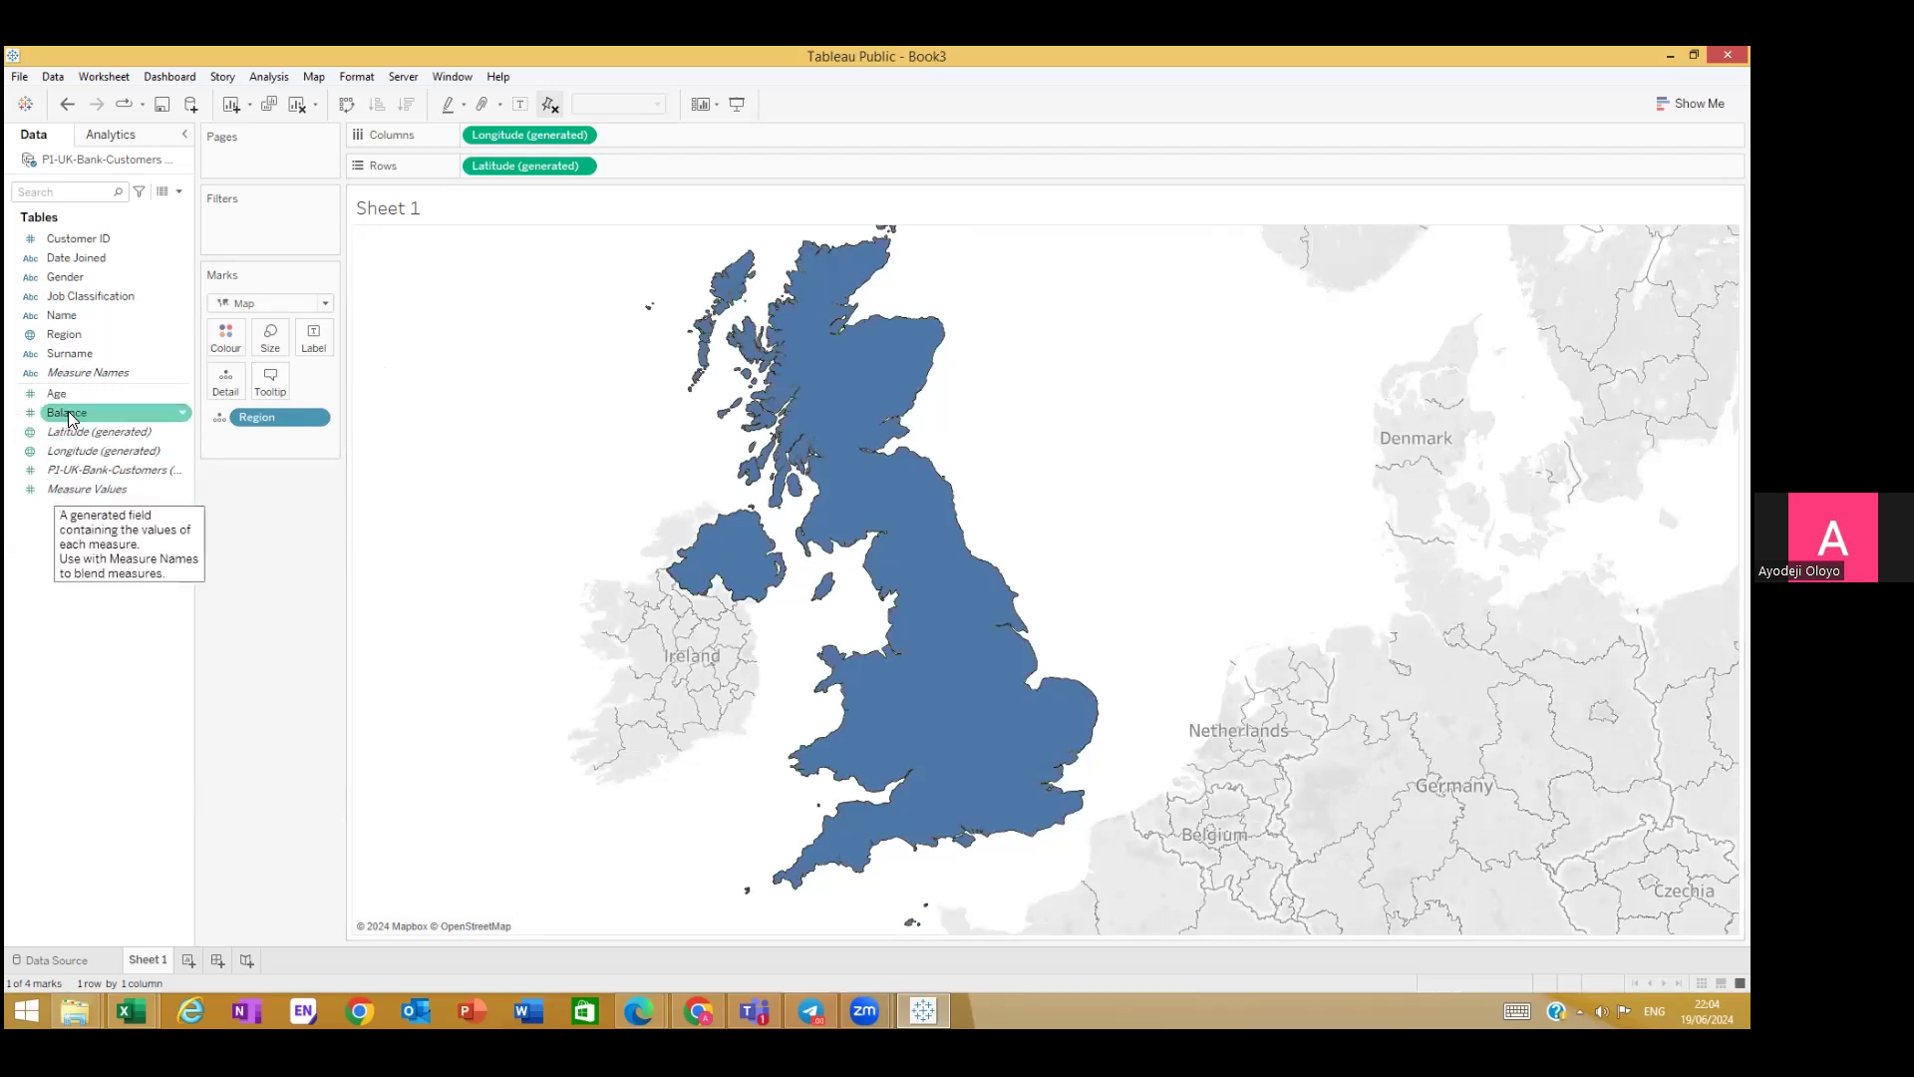
pyautogui.moveTo(93, 422); pyautogui.dragTo(271, 572)
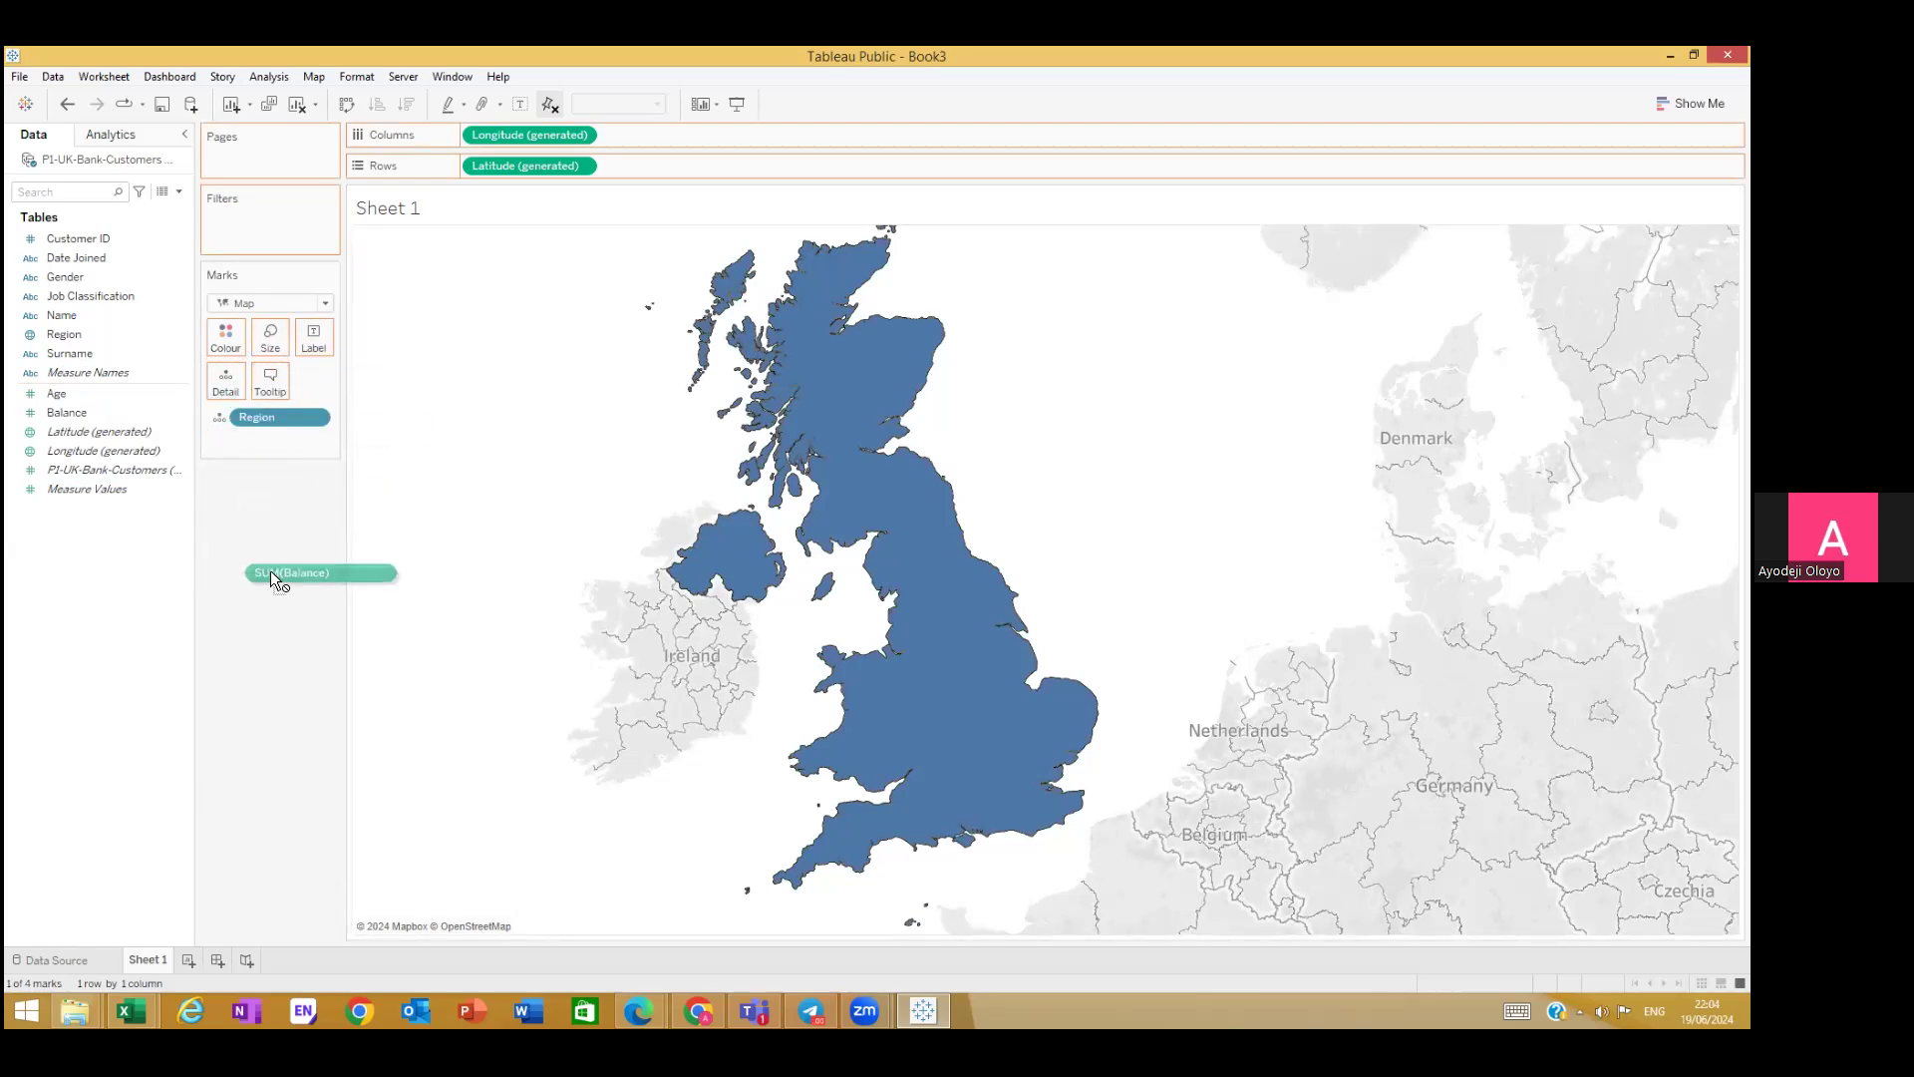
pyautogui.moveTo(271, 571); pyautogui.dragTo(221, 384)
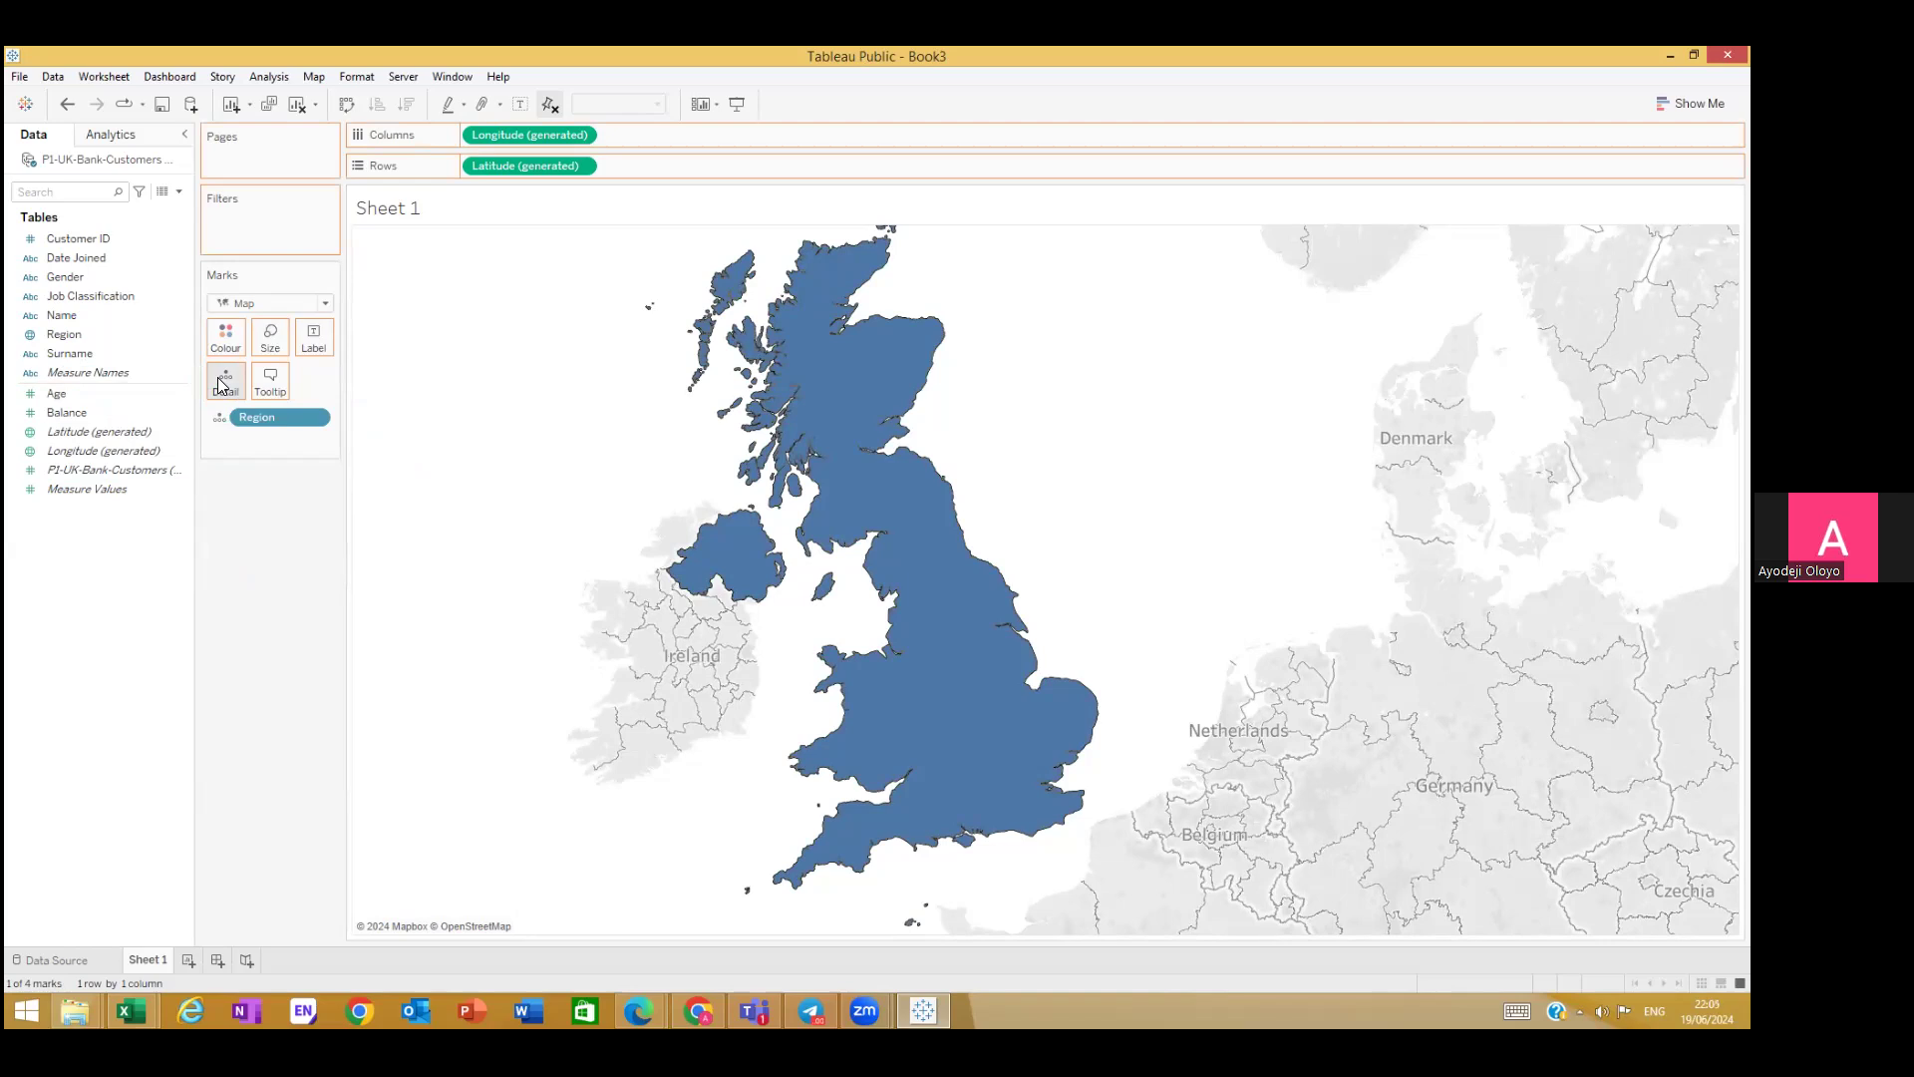
# Step: Label the map with Region, replace that label with the sum of Balance, and inspect the labelled map
pyautogui.moveTo(273, 411); pyautogui.dragTo(307, 339)
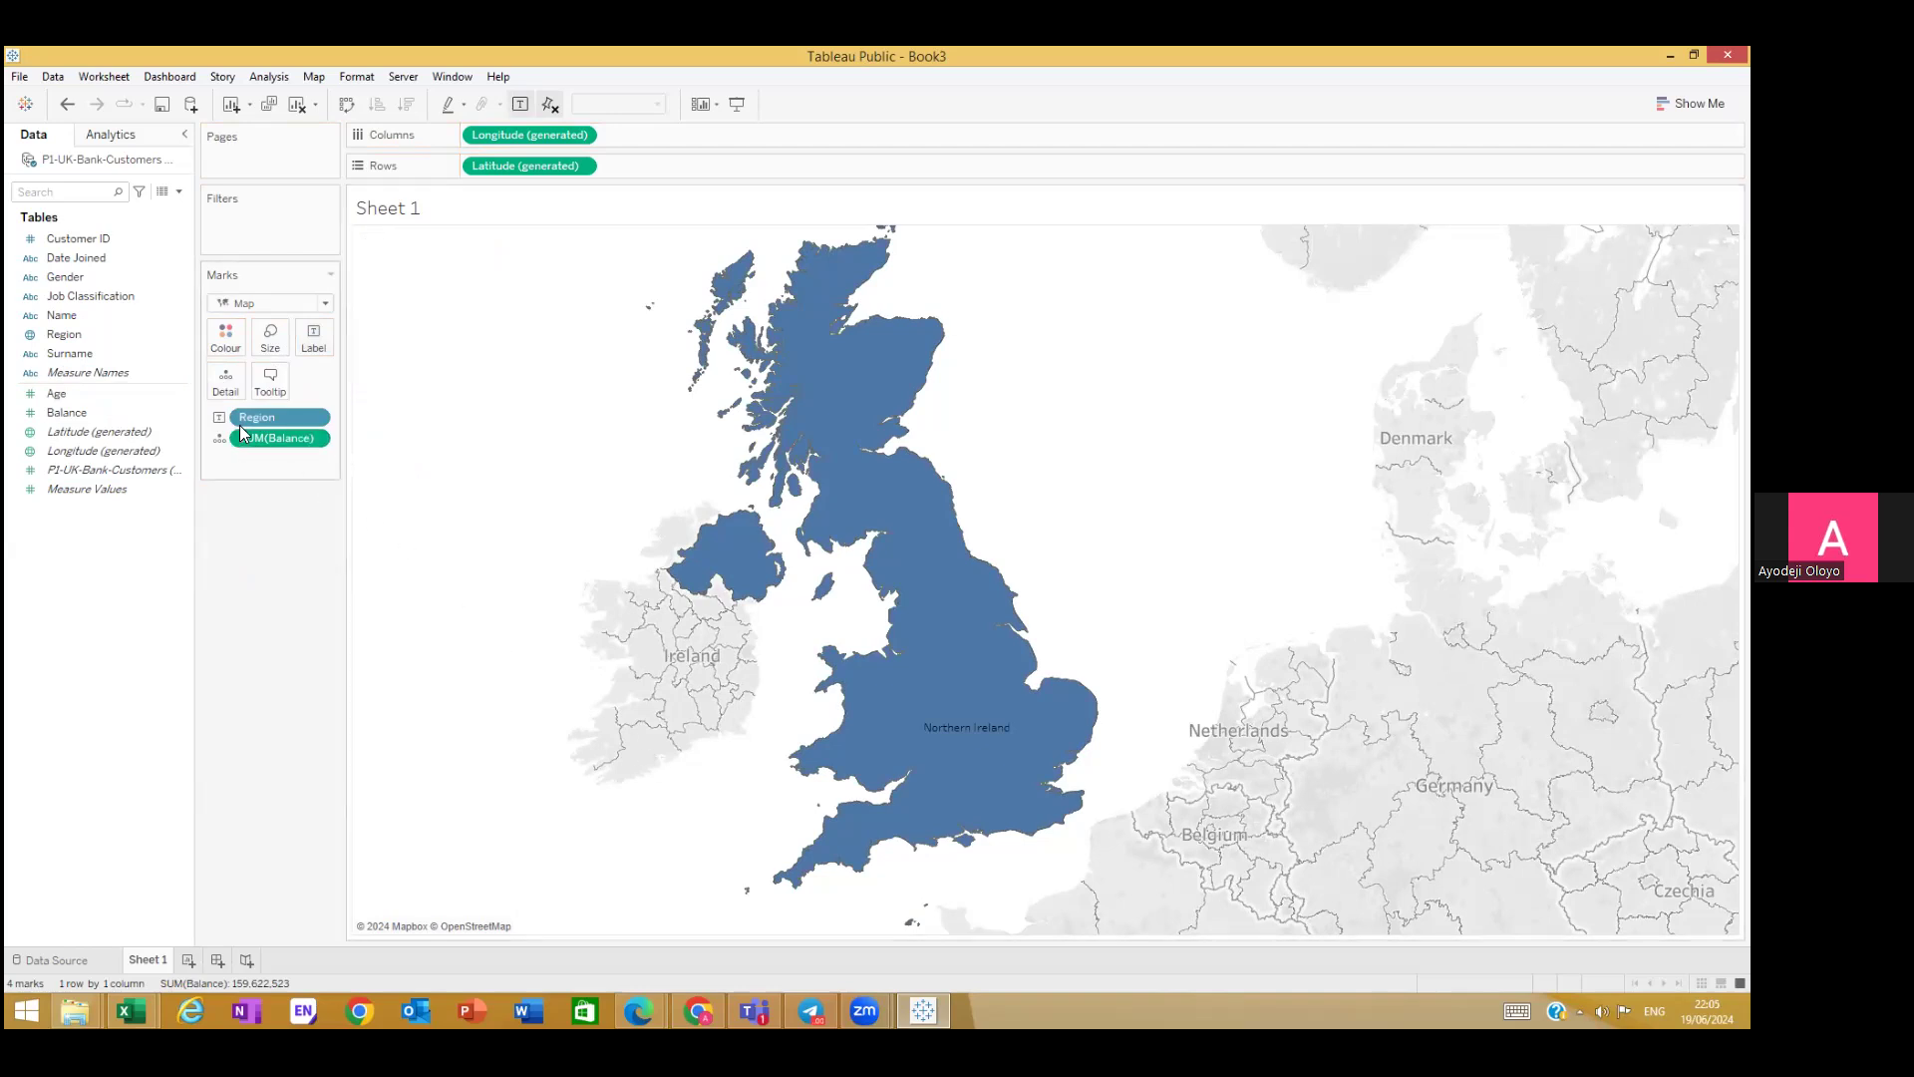
pyautogui.moveTo(263, 415); pyautogui.dragTo(329, 346)
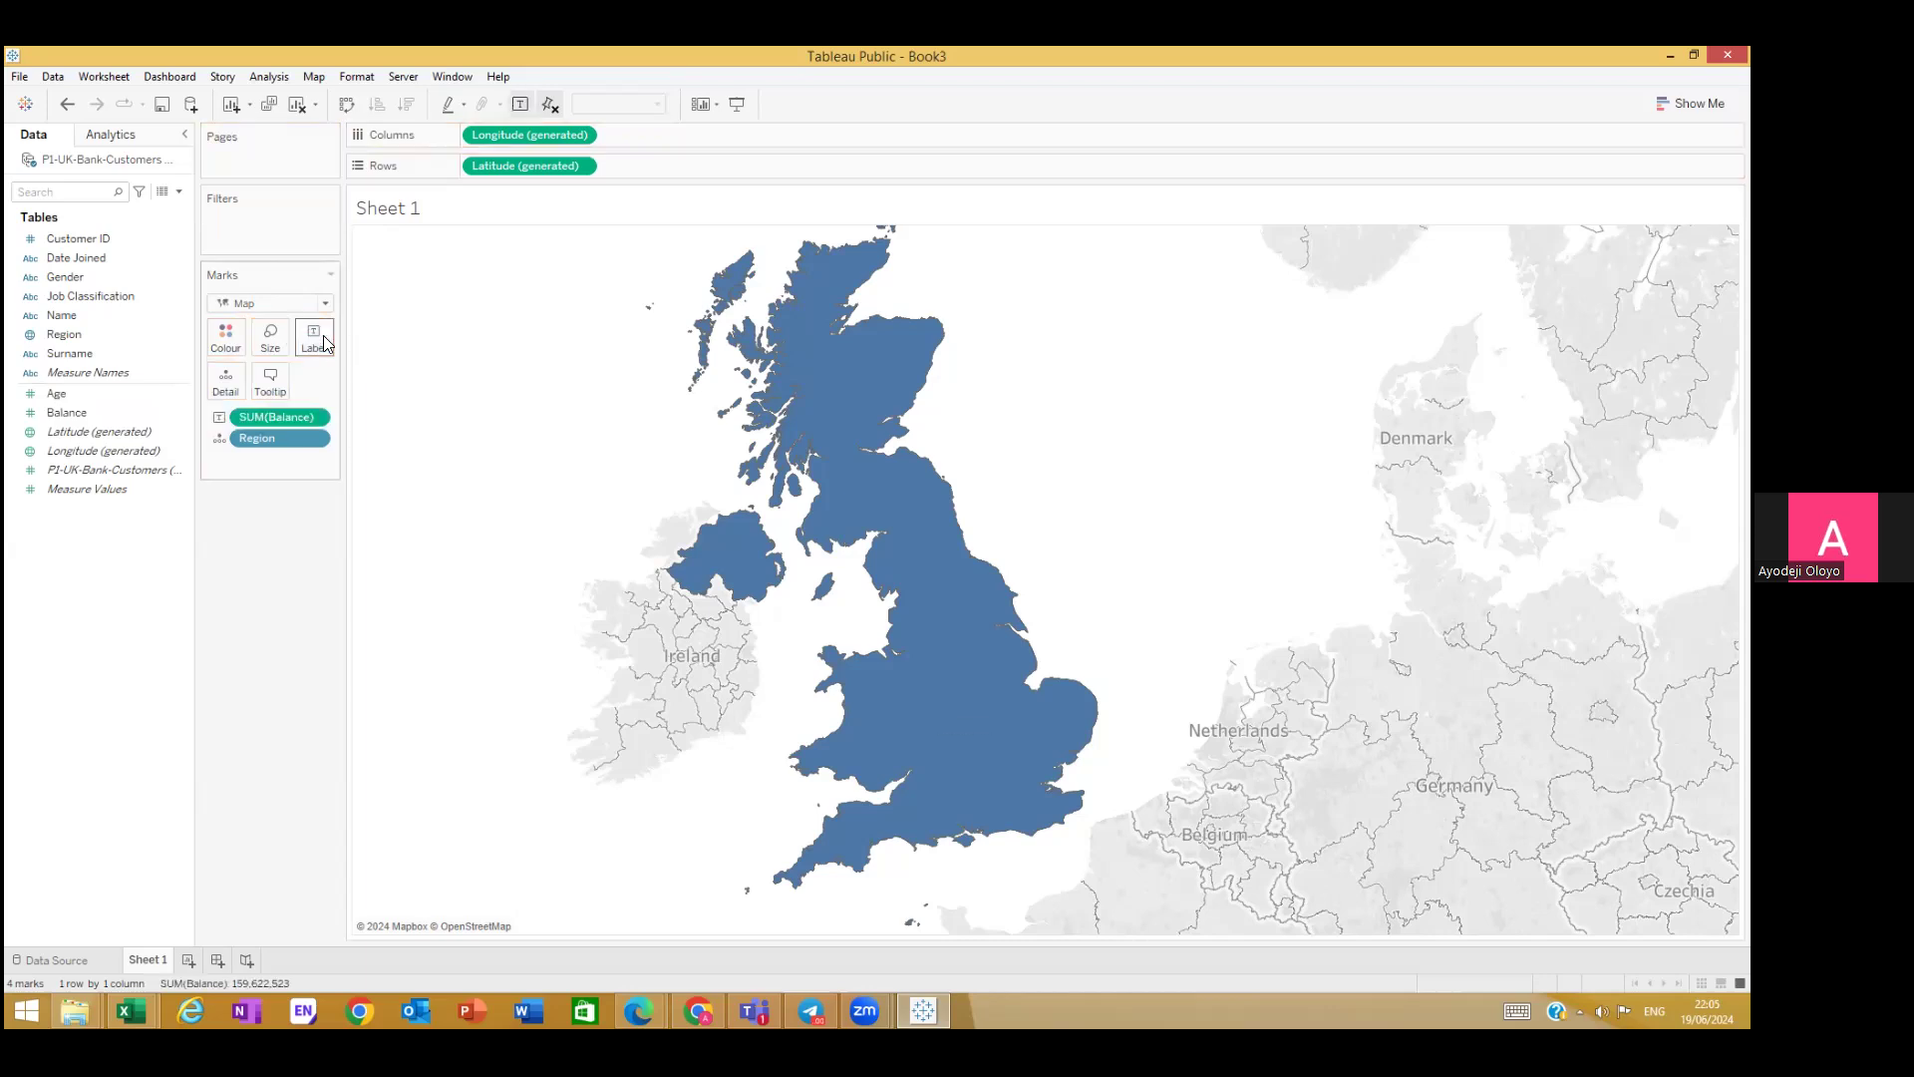
pyautogui.moveTo(977, 738)
pyautogui.scroll(2, 980, 748)
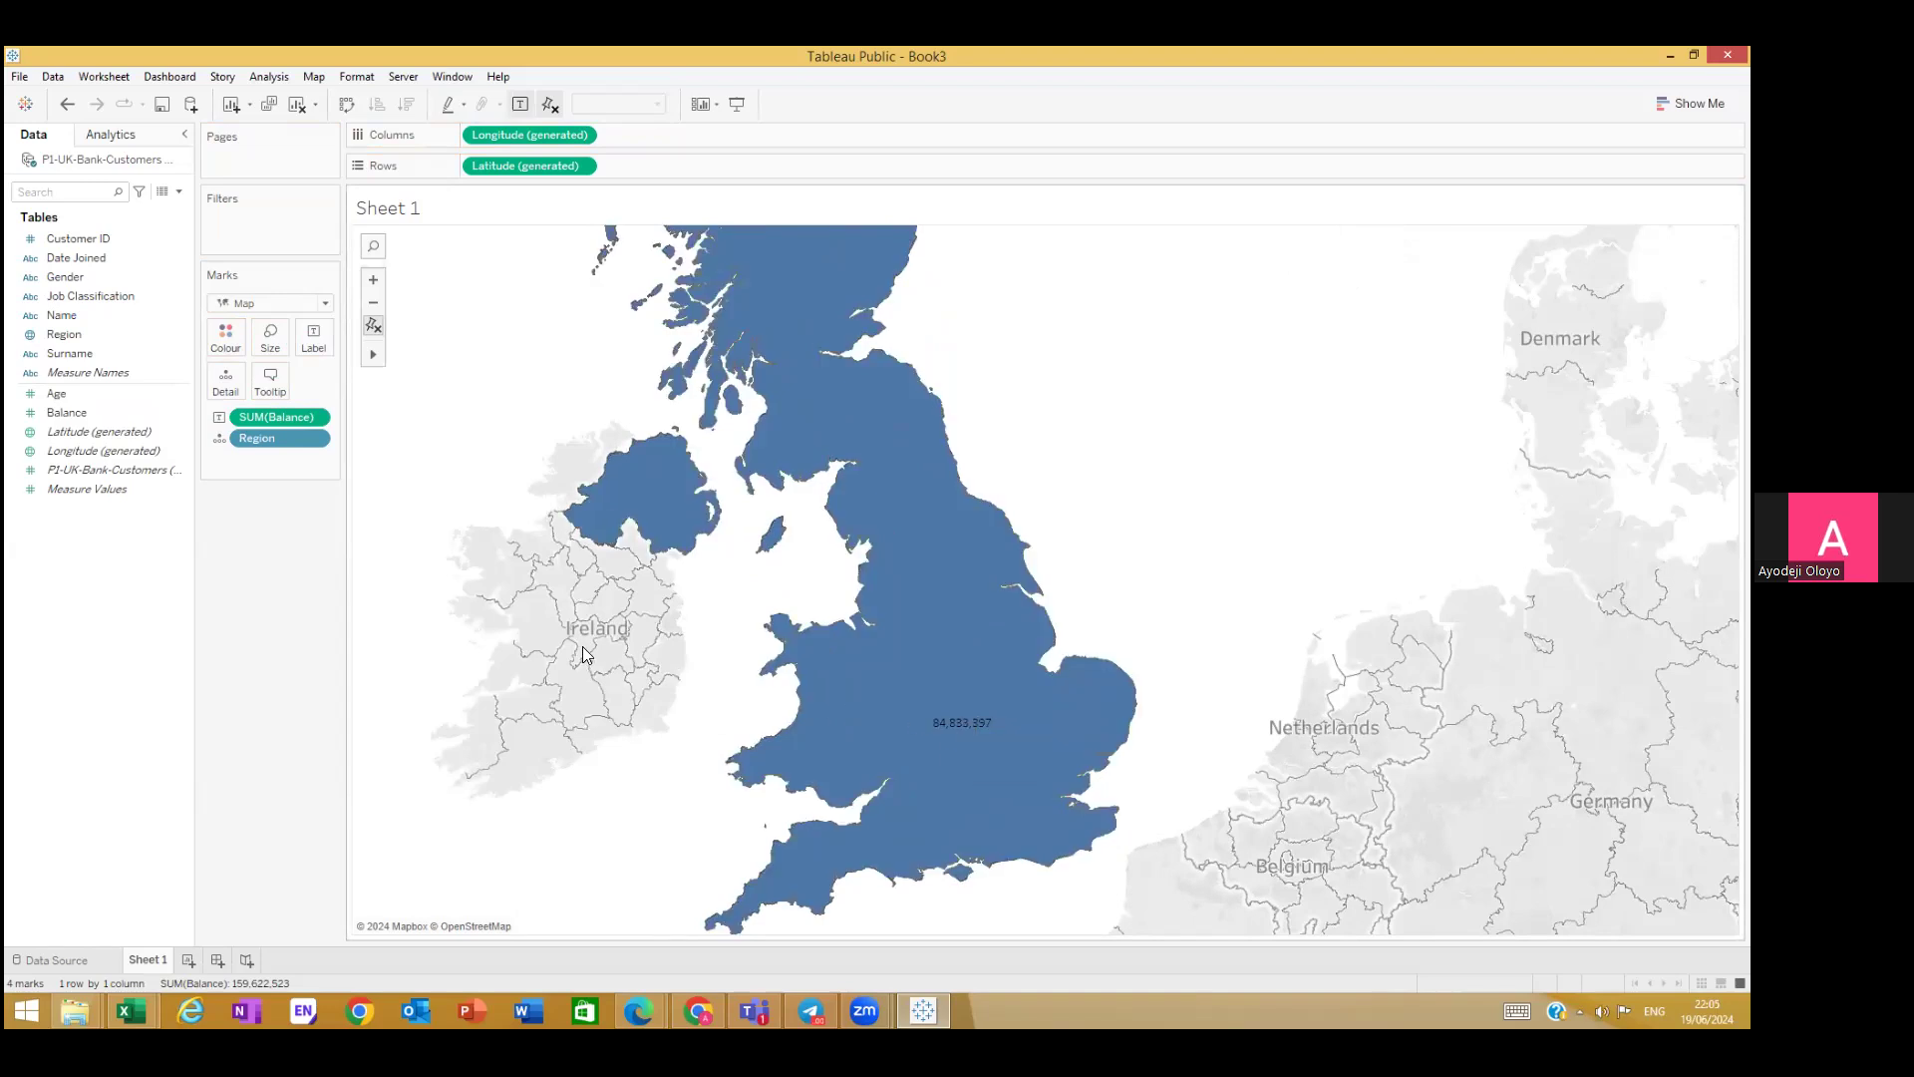
pyautogui.scroll(-2, 578, 638)
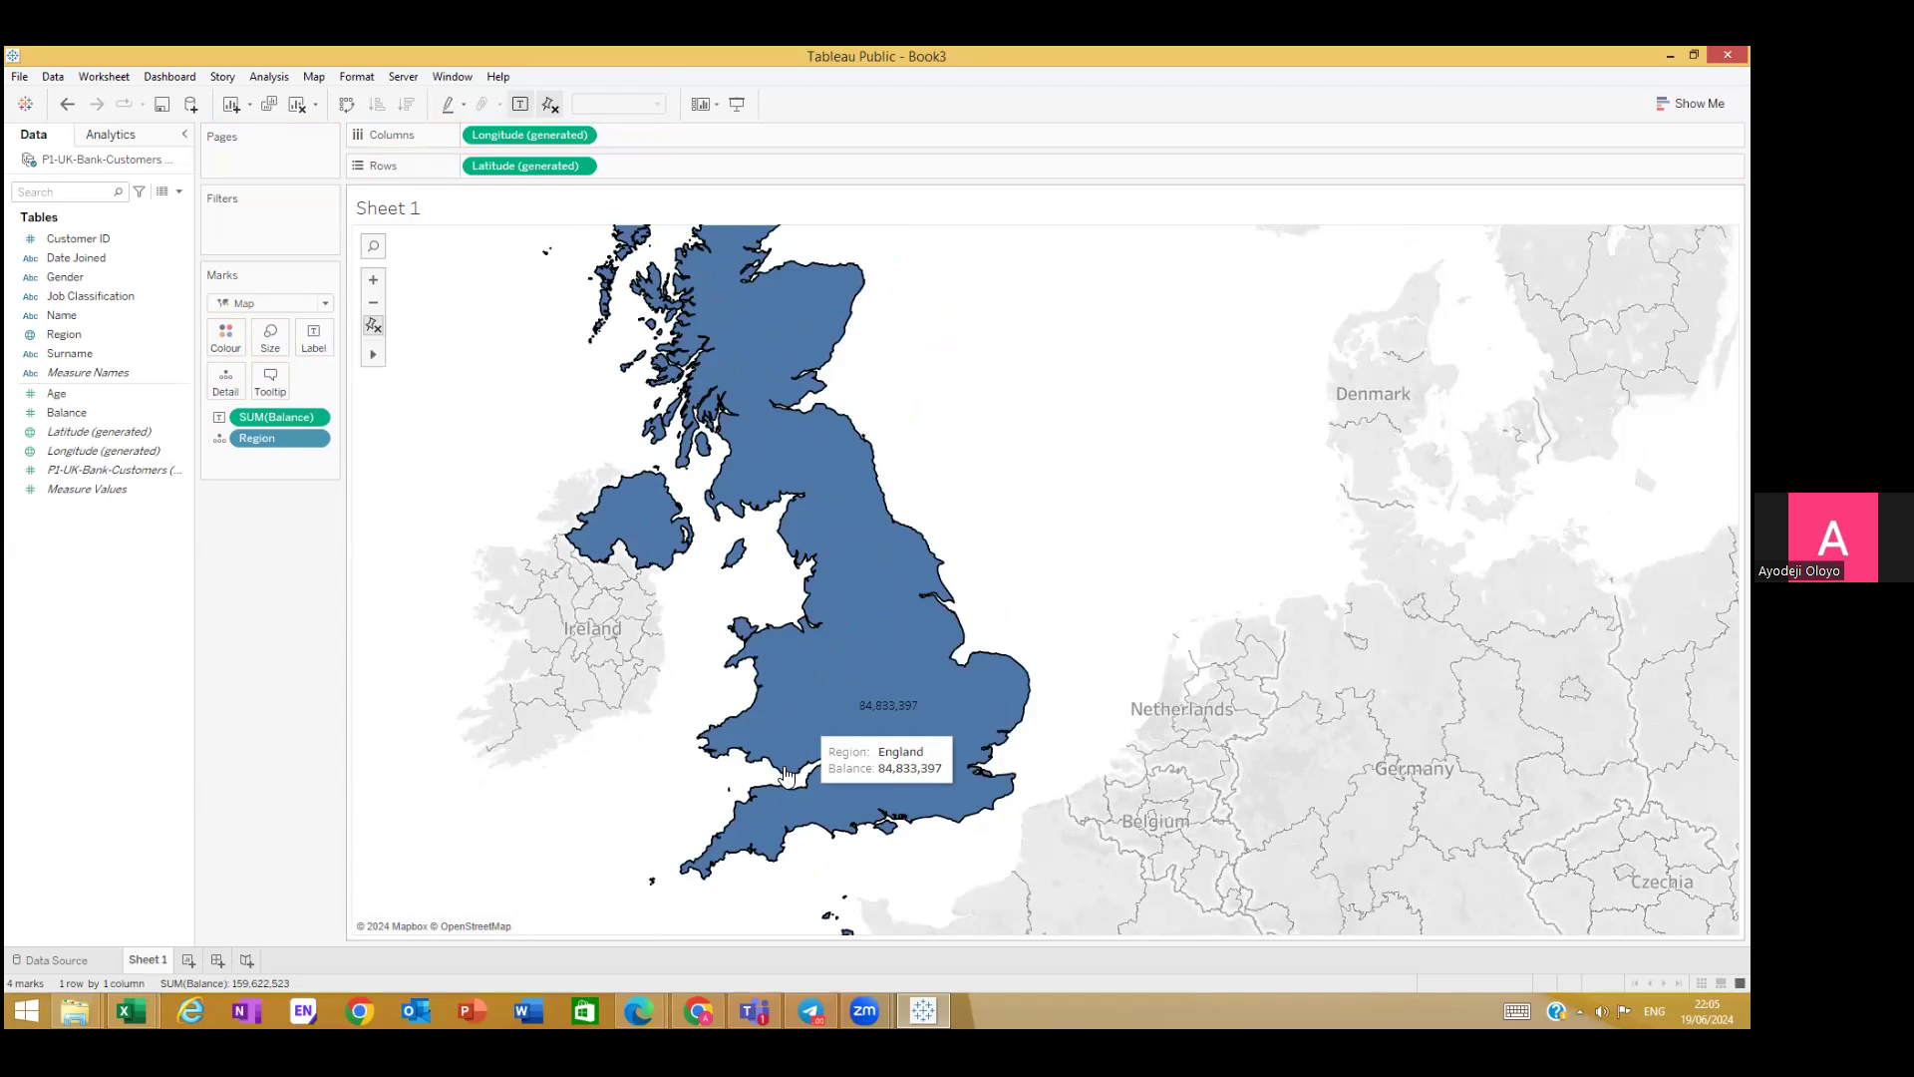
# Step: Undo the Balance detail and label changes so only Region is left on the map marks
pyautogui.hotkey('ctrl', 'z')
pyautogui.hotkey('ctrl', 'z')
pyautogui.hotkey('ctrl', 'z')
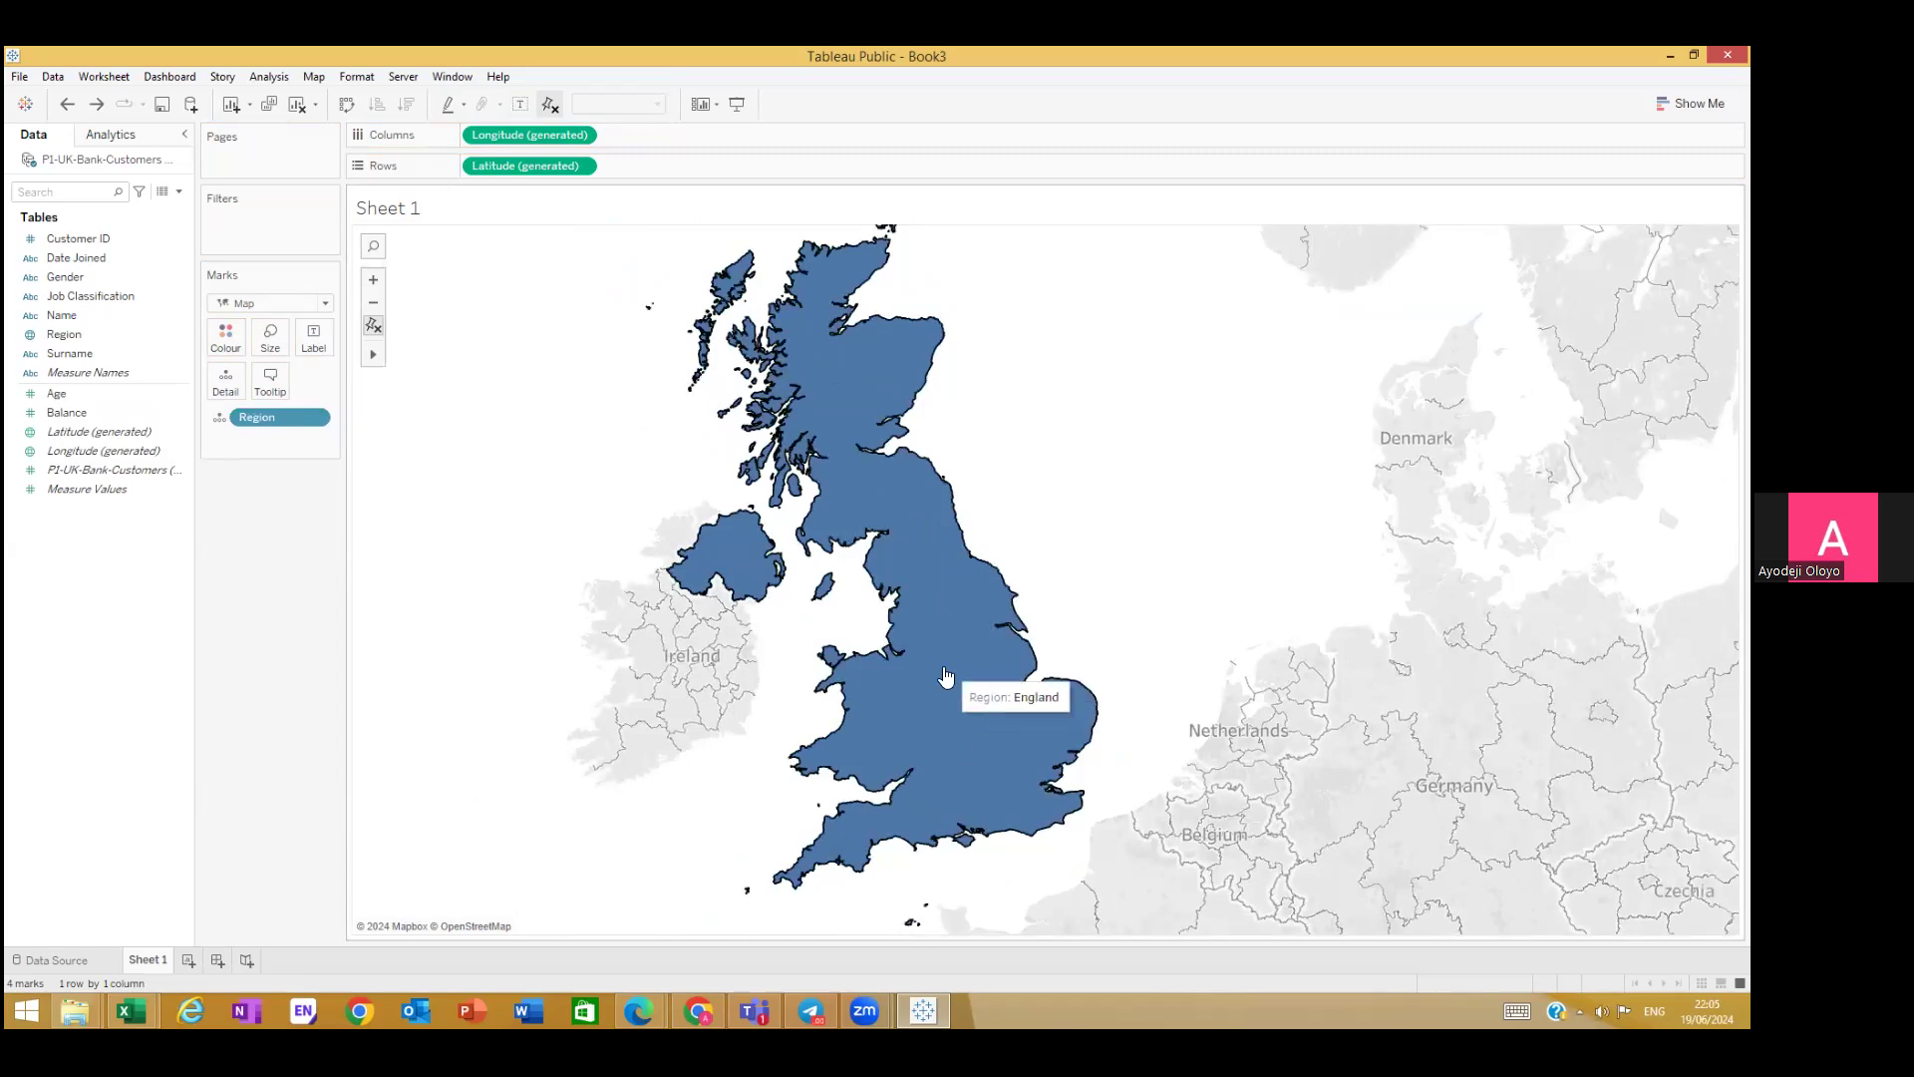
# Step: Open the map's location matching and try to match the England value by searching for engl
pyautogui.rightClick(905, 517)
pyautogui.click(944, 596)
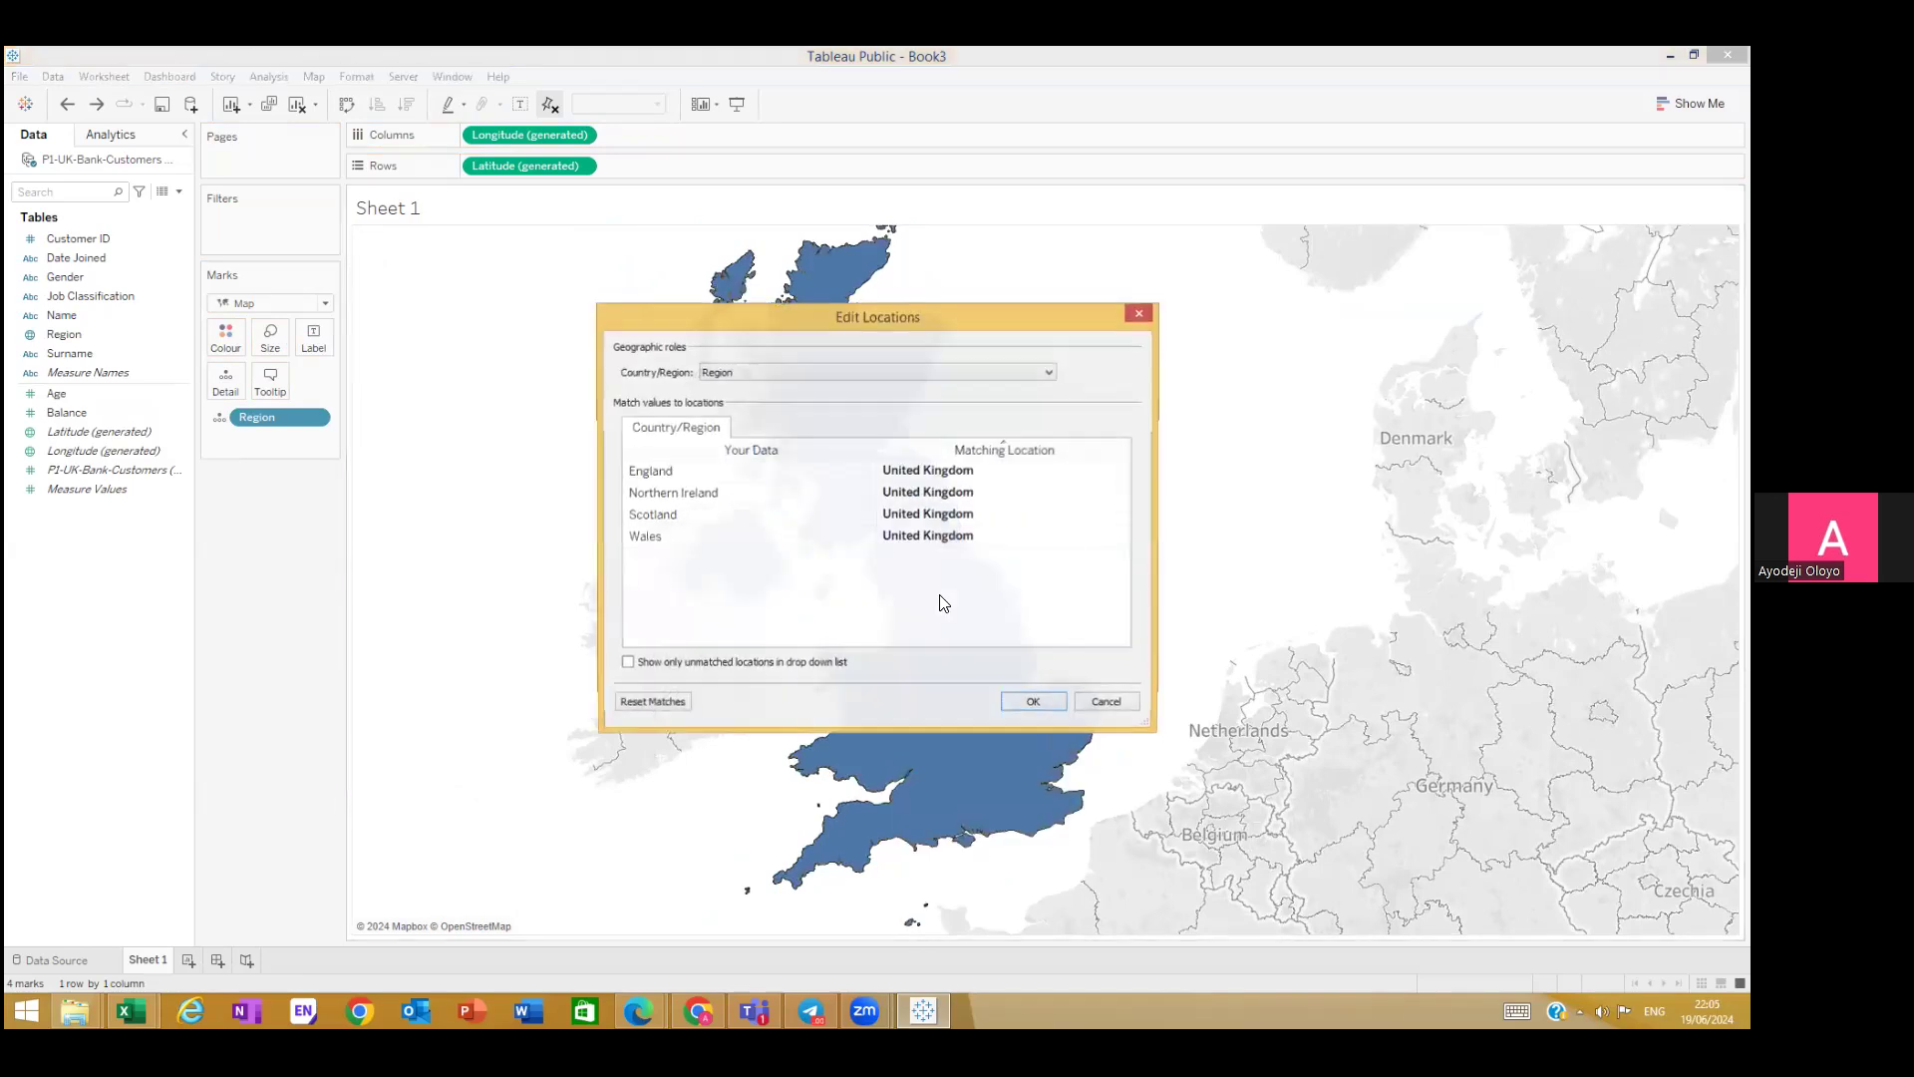
pyautogui.moveTo(895, 383)
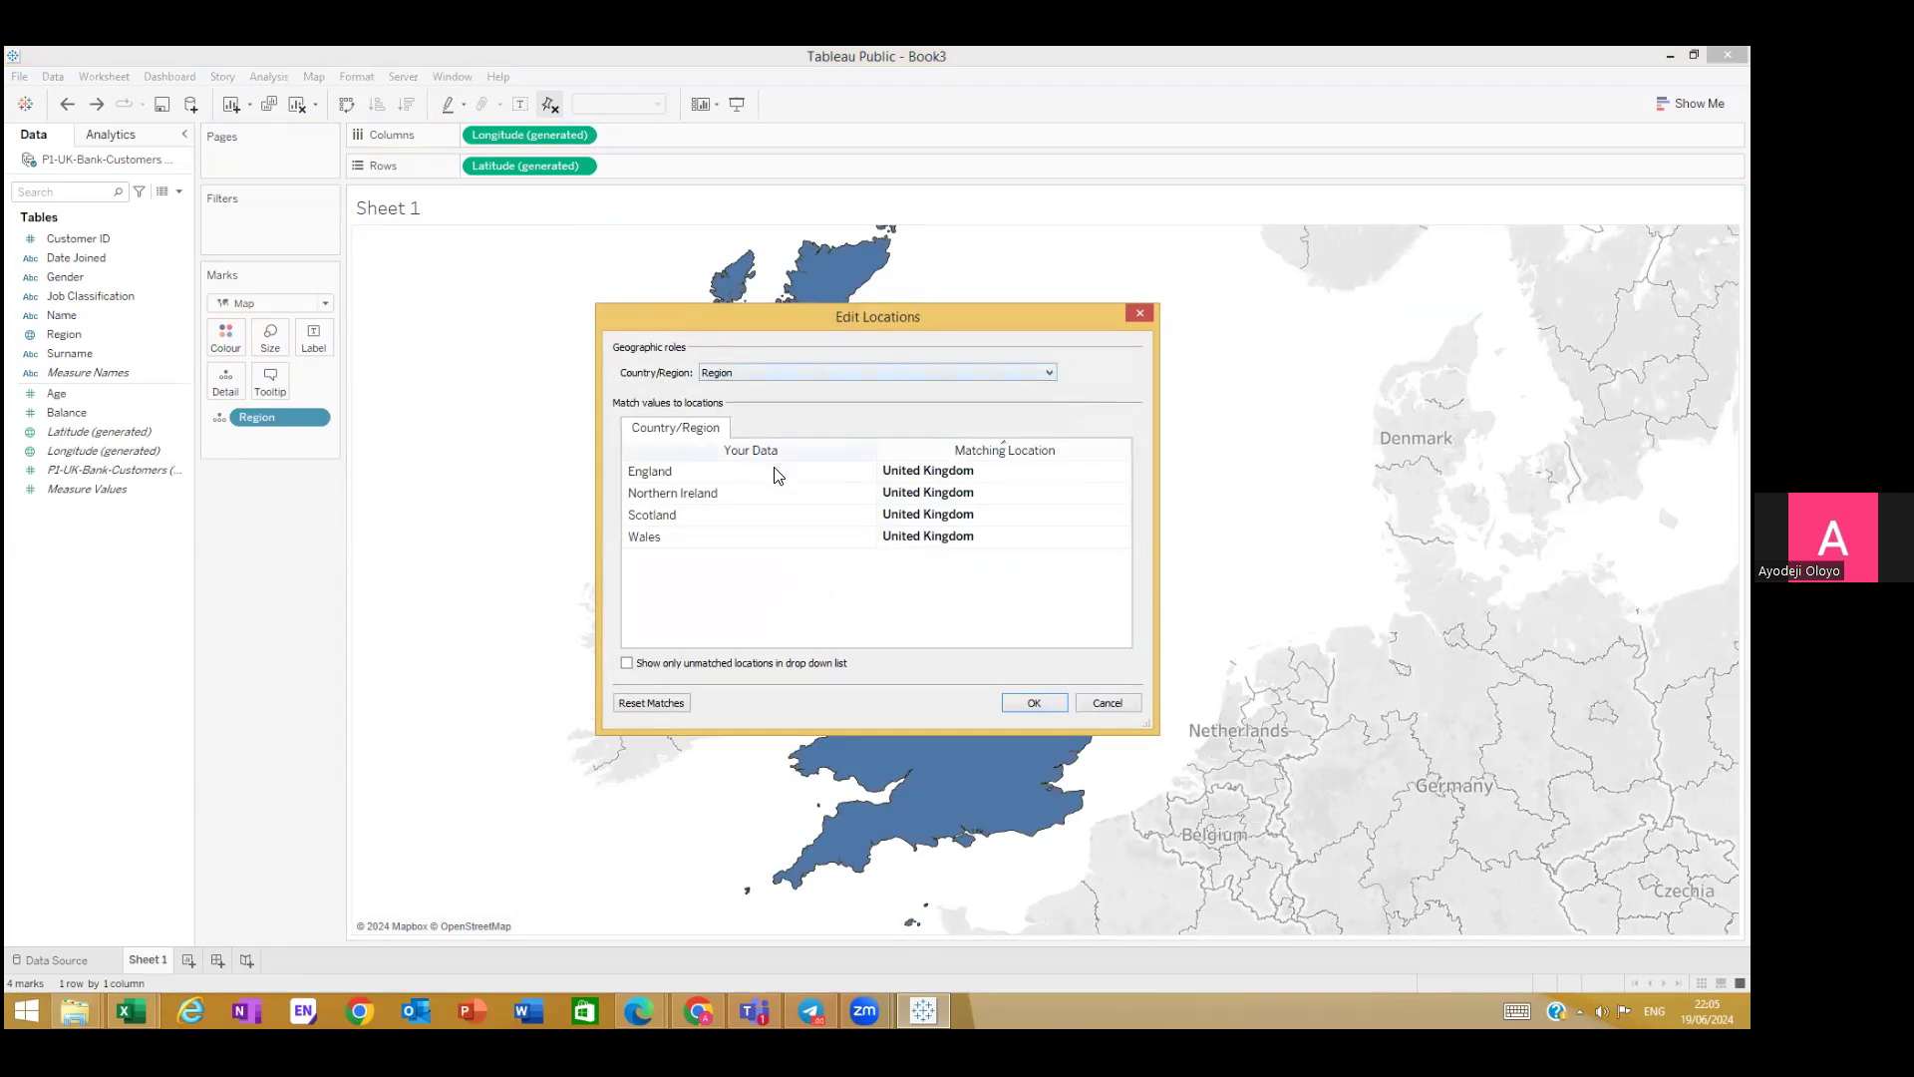
pyautogui.click(977, 473)
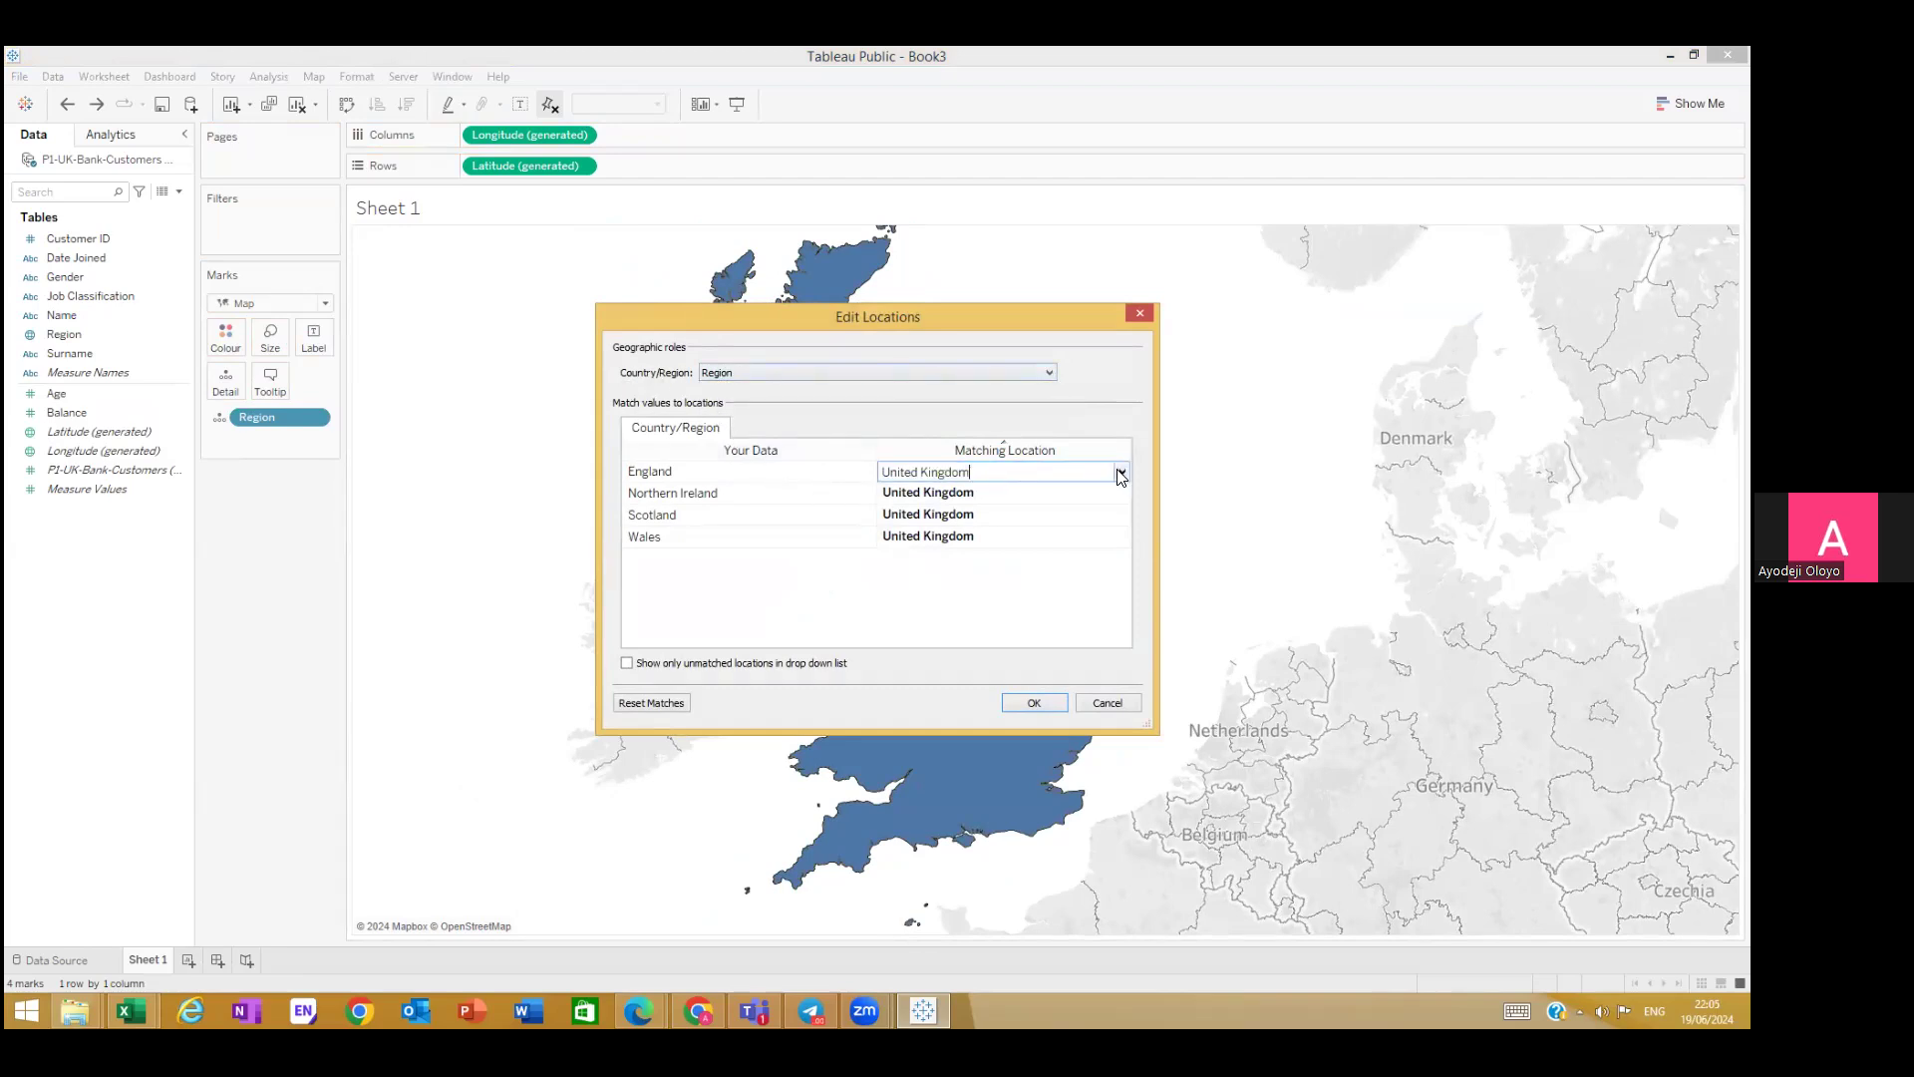
pyautogui.click(1119, 472)
pyautogui.click(1084, 467)
pyautogui.write('eng')
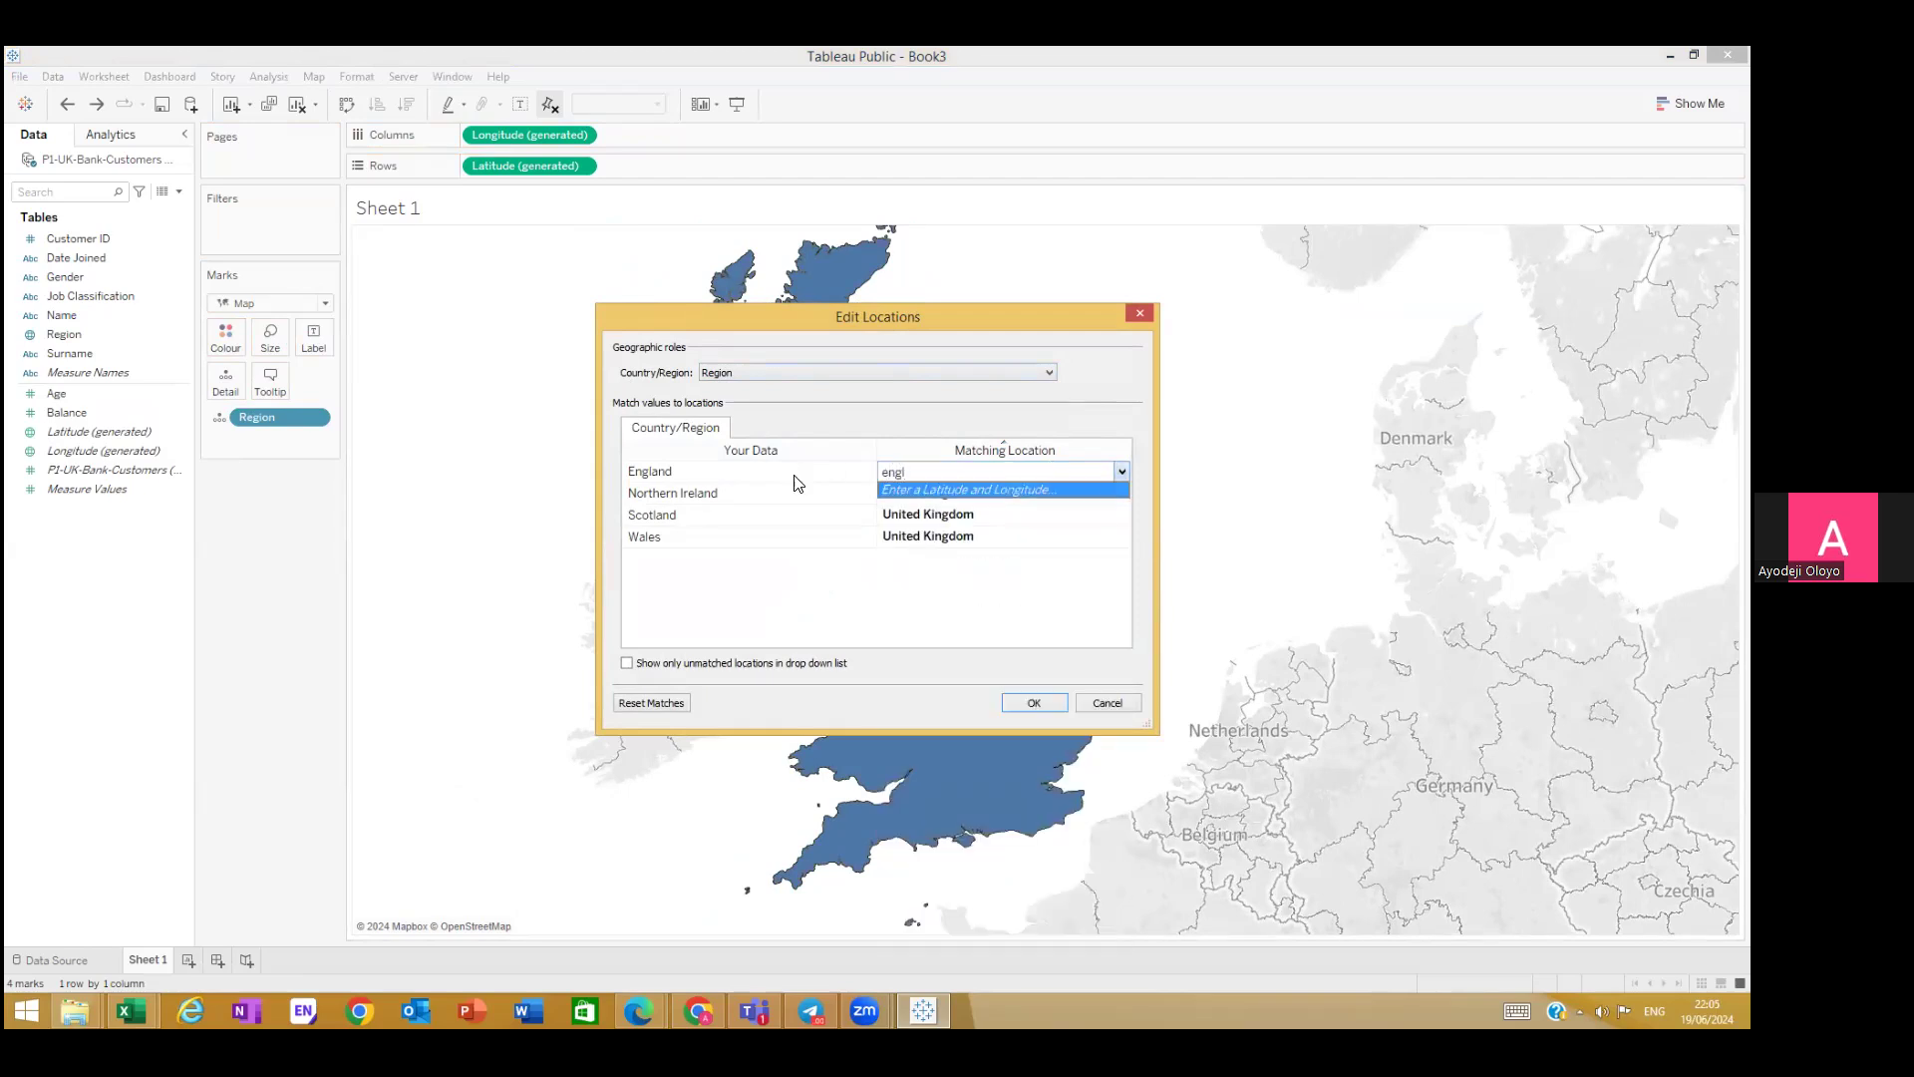
pyautogui.press('BackSpace')
pyautogui.press('BackSpace')
pyautogui.press('BackSpace')
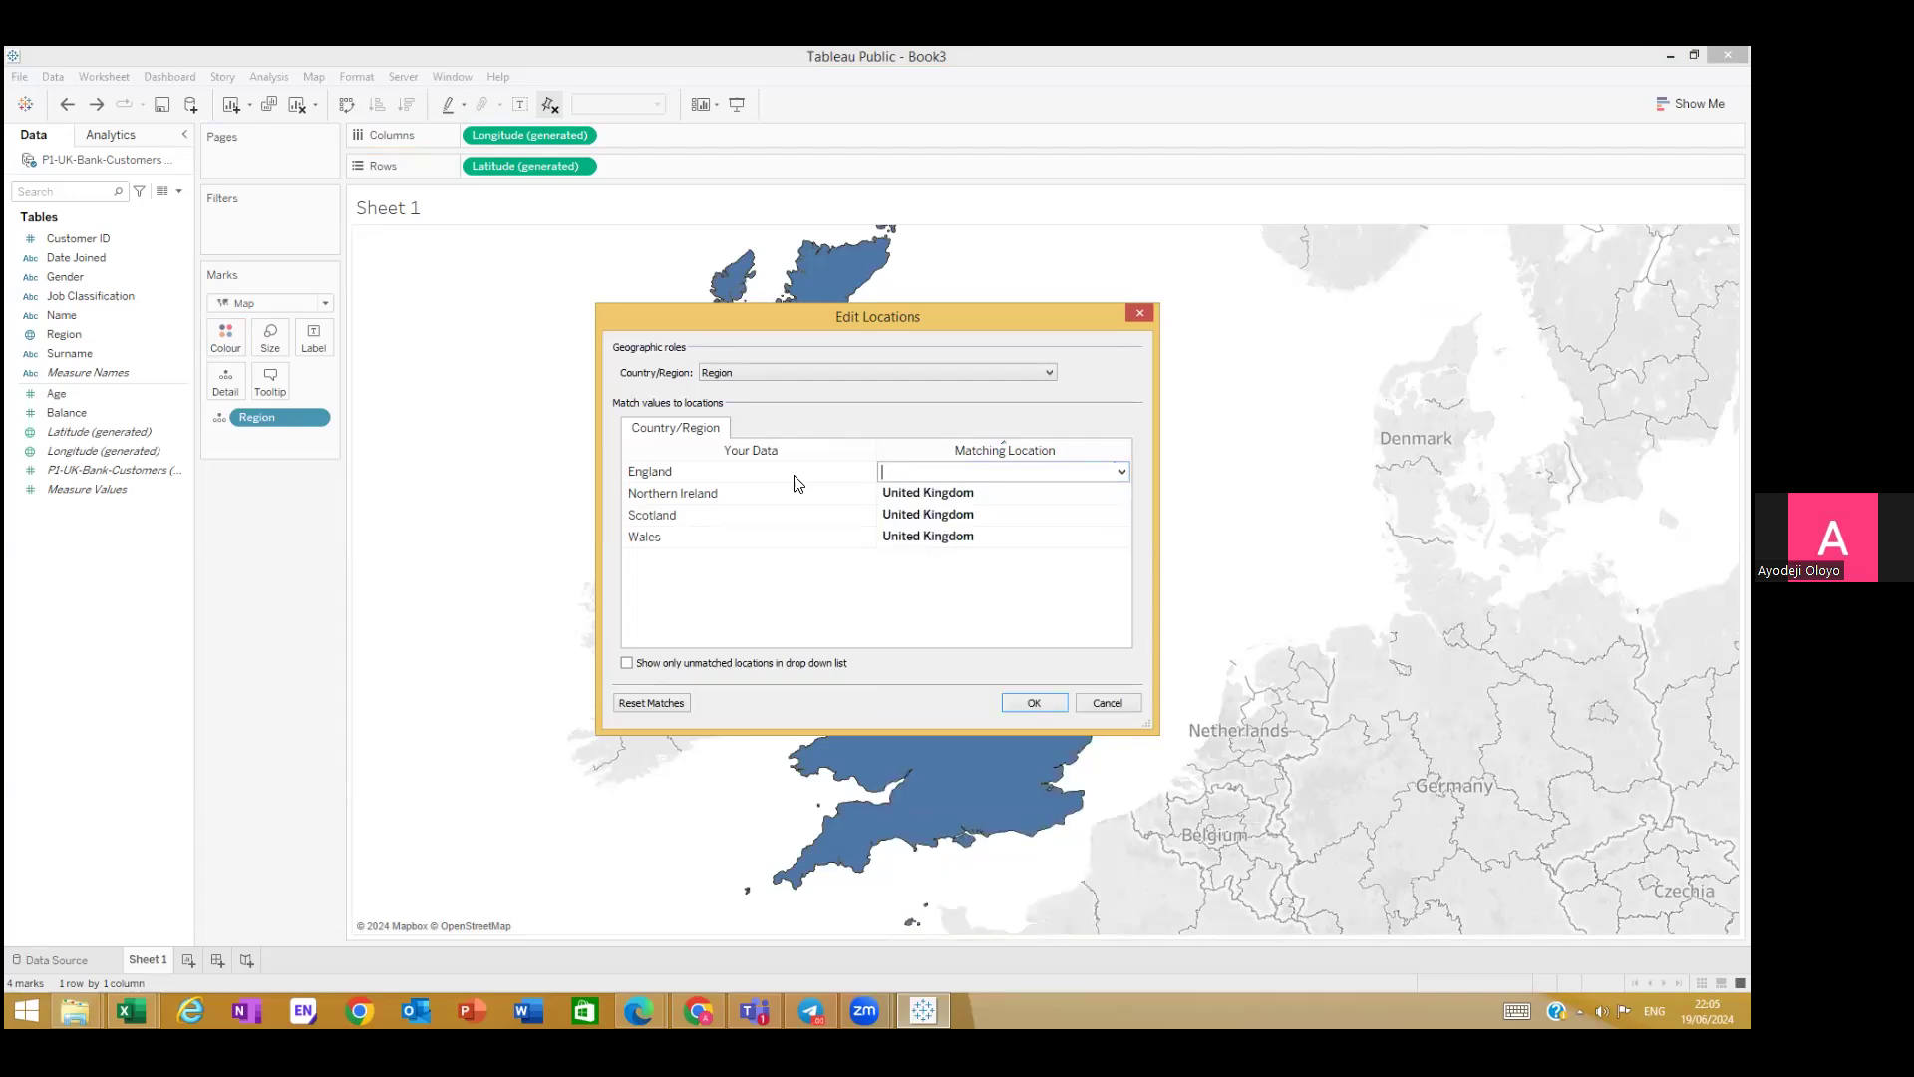
# Step: Check the two-character code options for the Country/Region role and keep Both (ISO and FIPS)
pyautogui.click(958, 368)
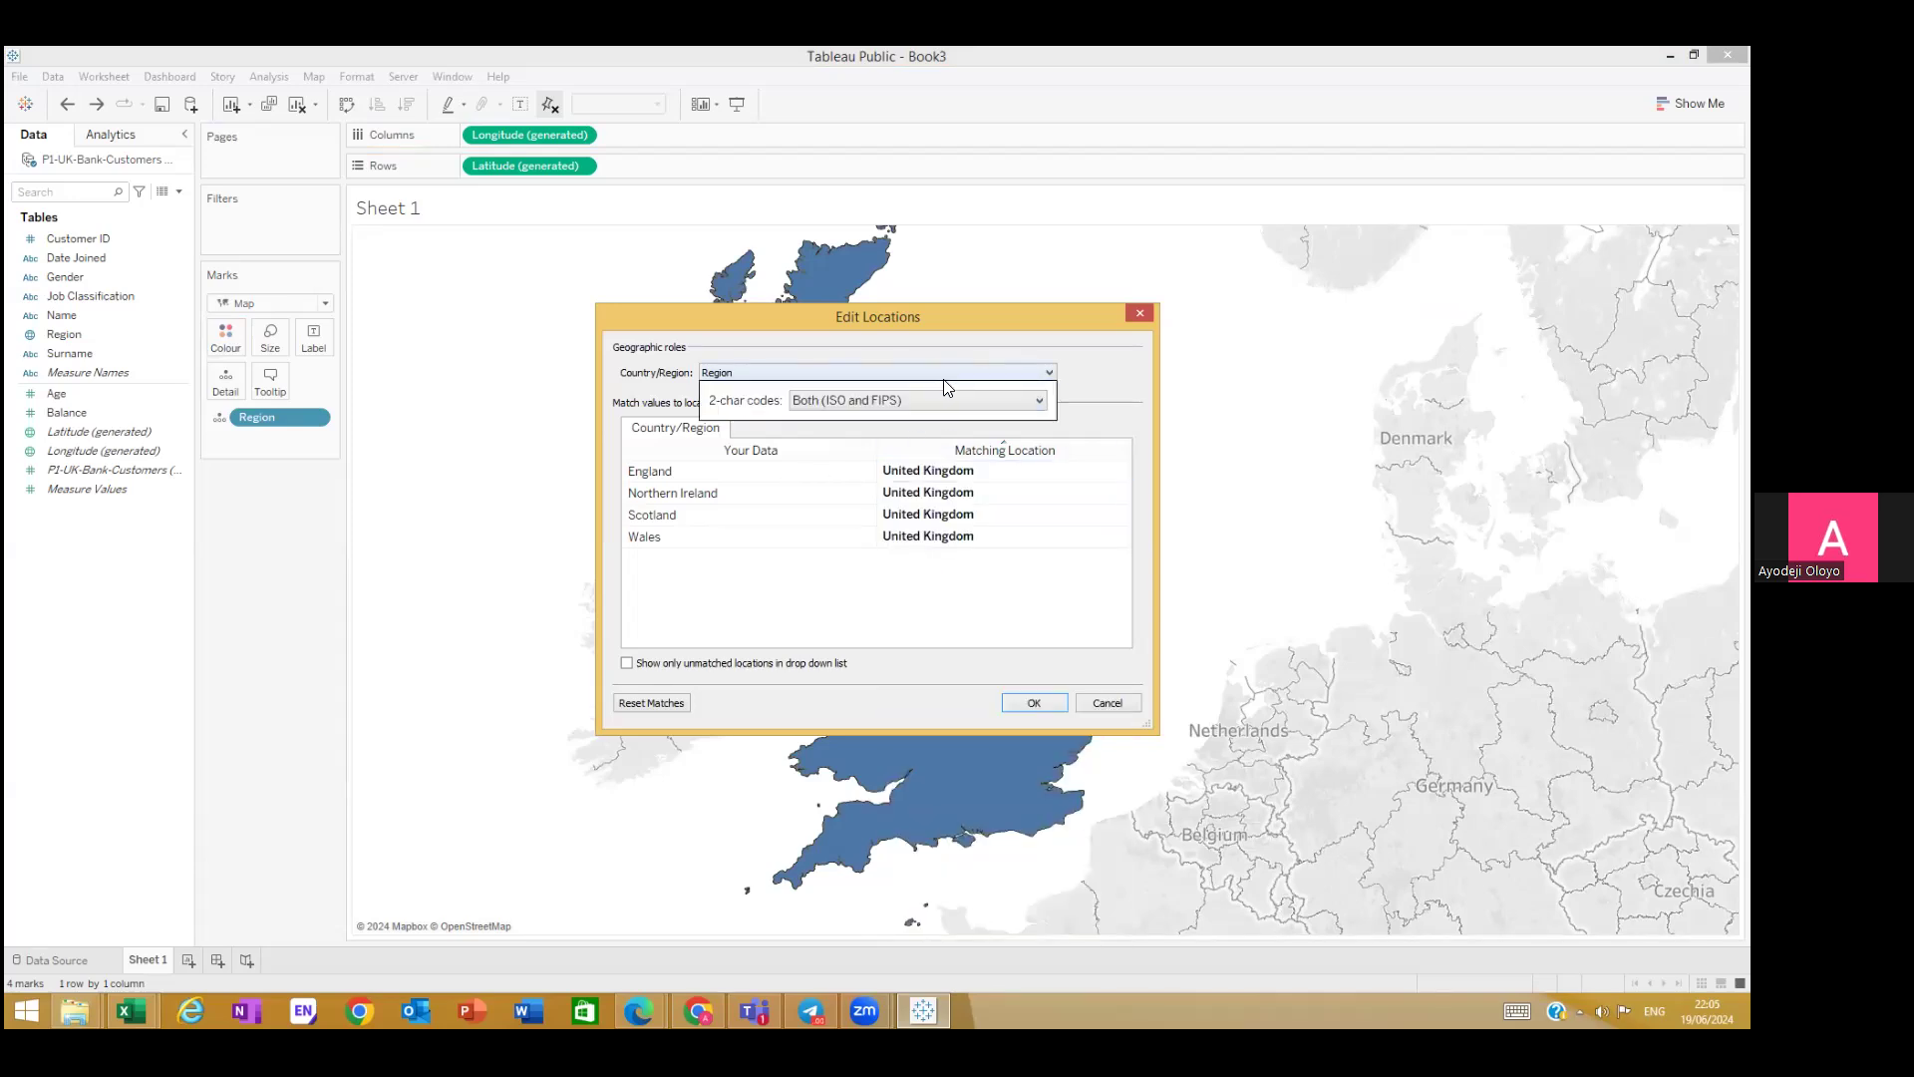
pyautogui.click(938, 402)
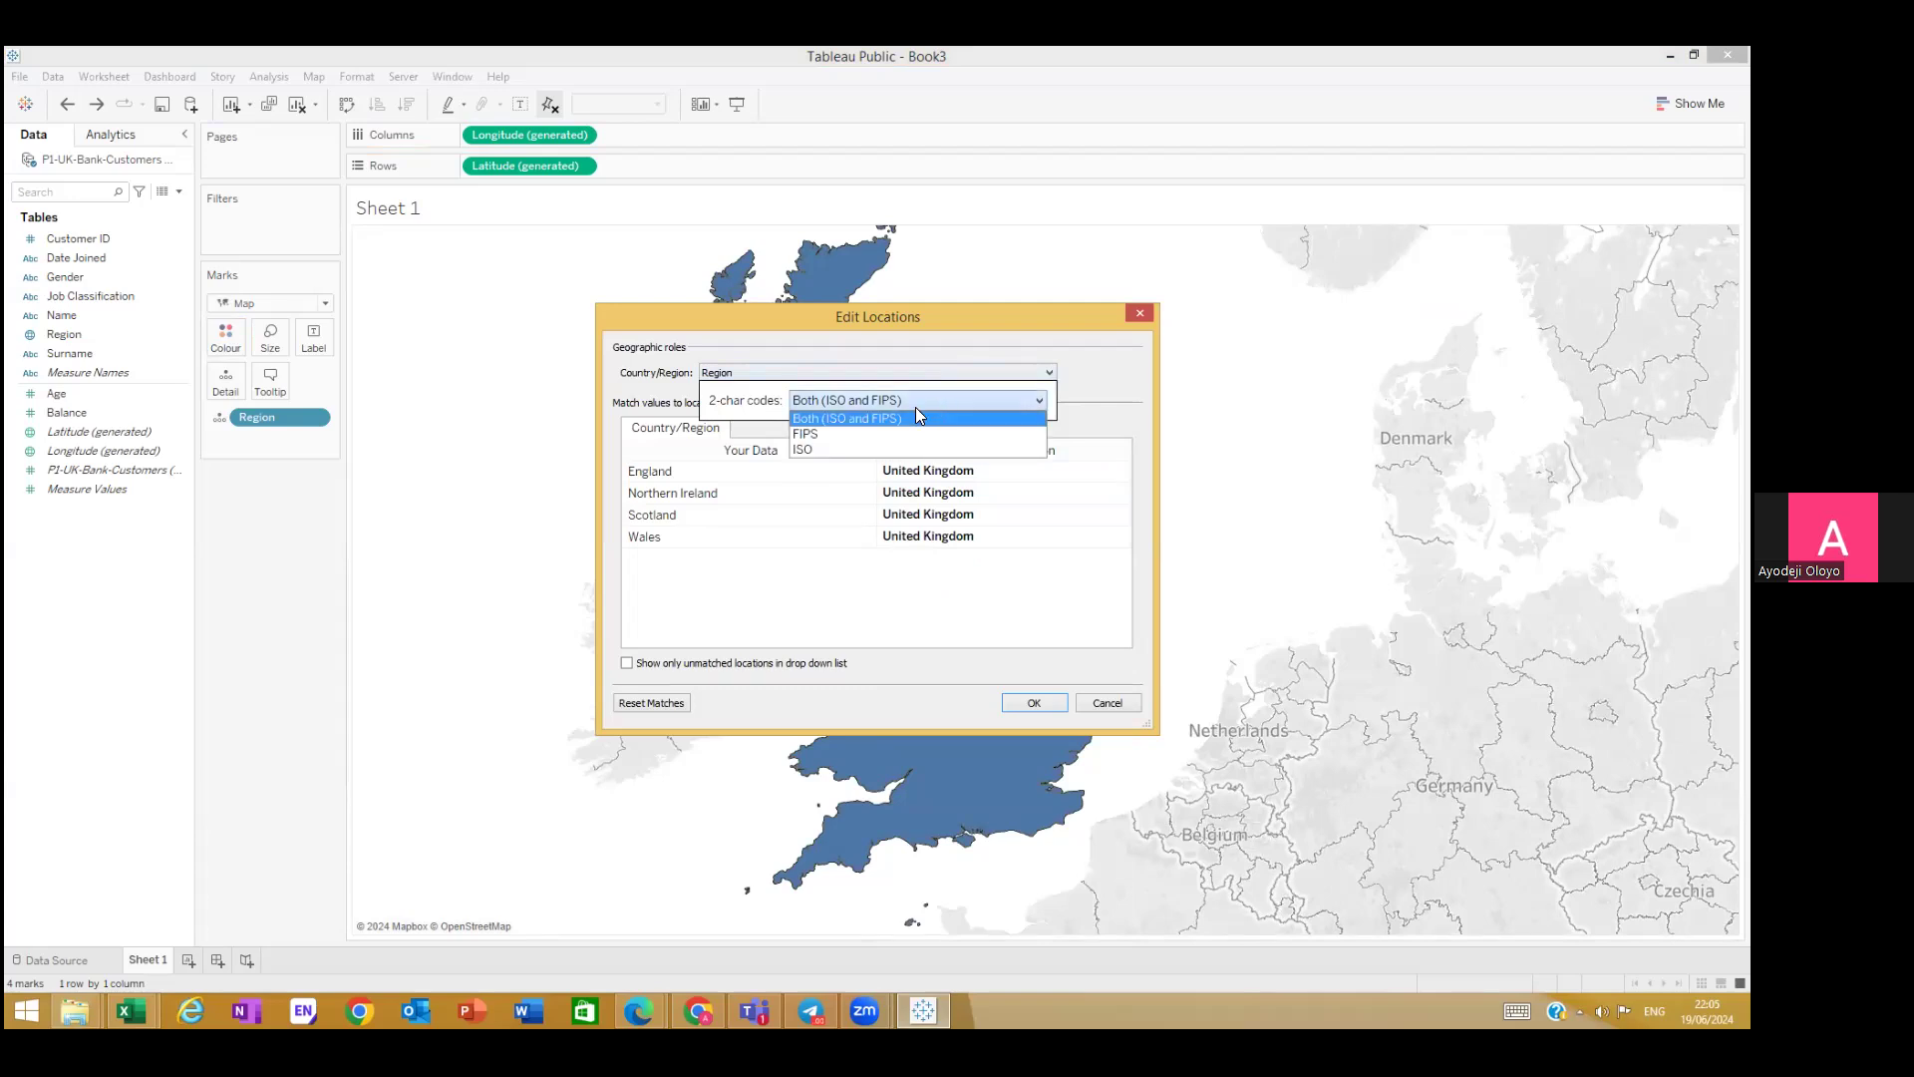
pyautogui.click(915, 411)
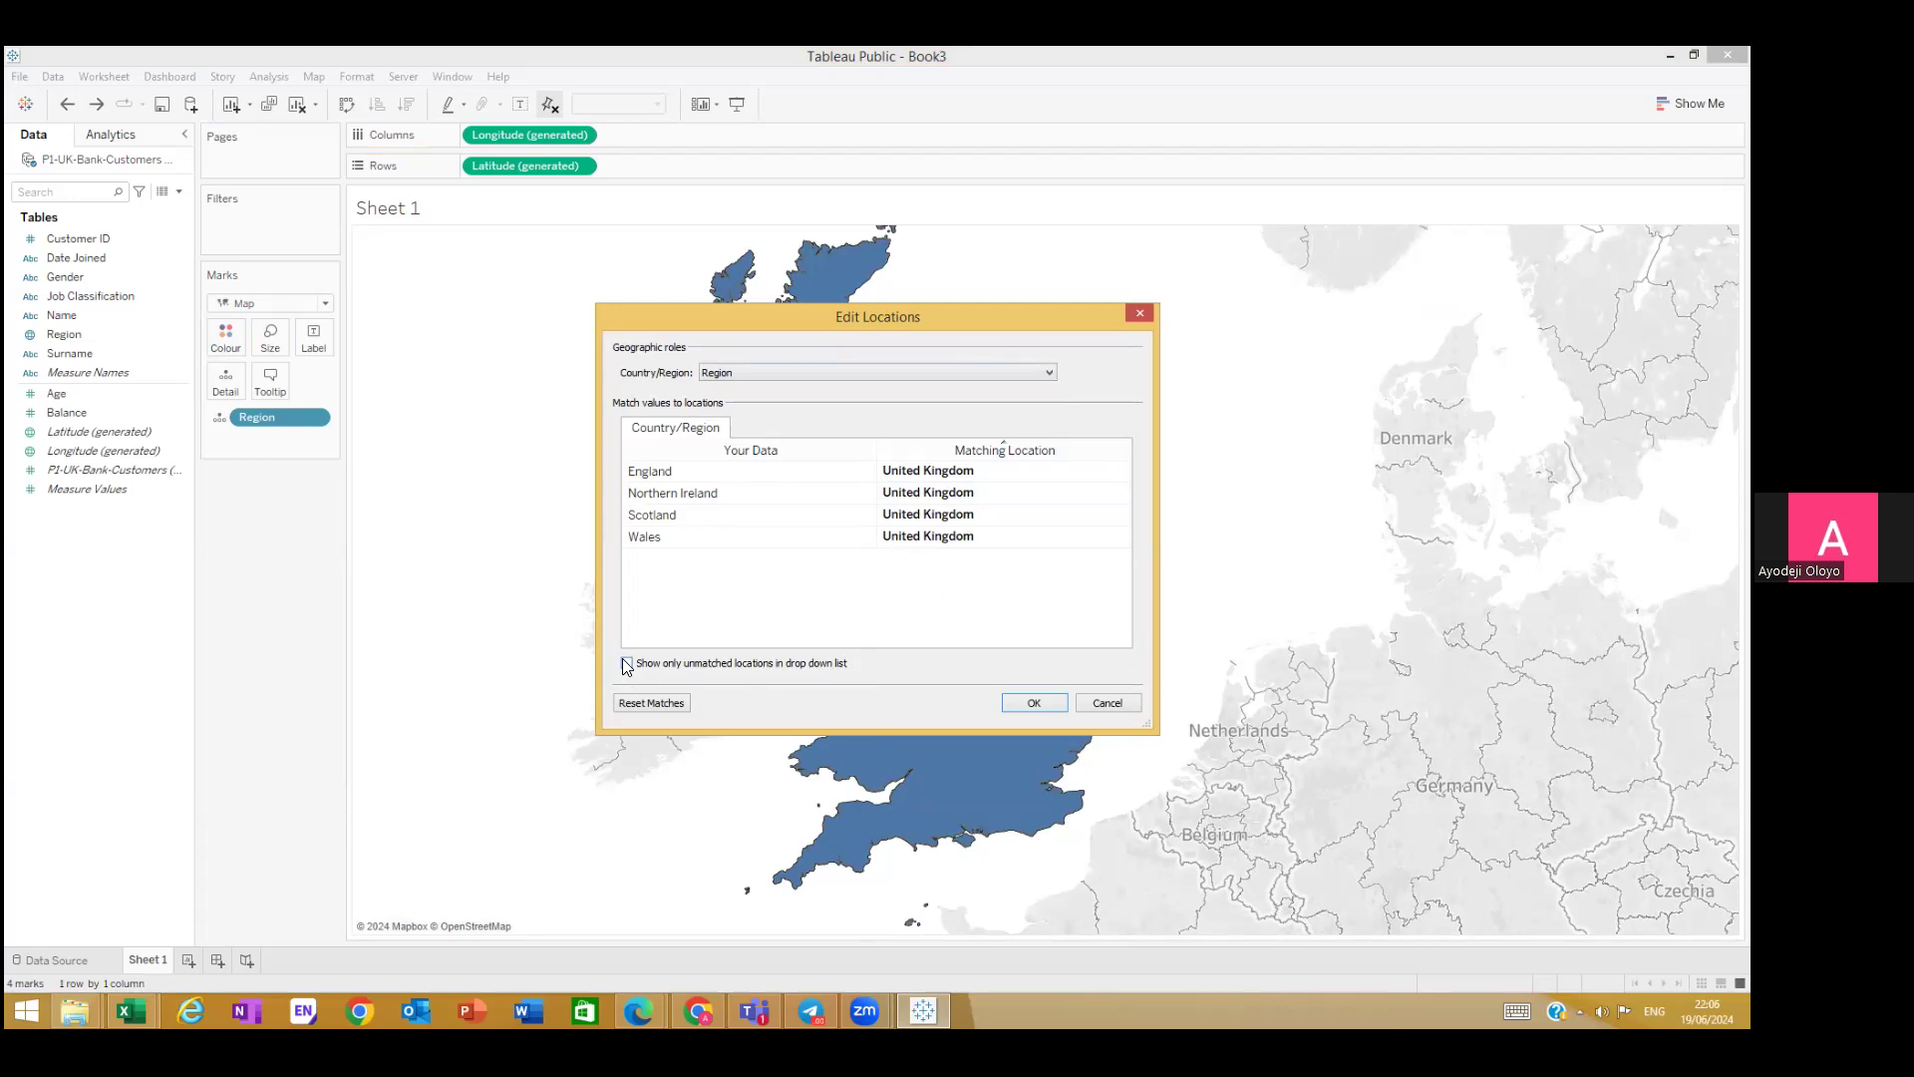
# Step: Reset all the location matches and match the Wales value to United Kingdom
pyautogui.click(630, 706)
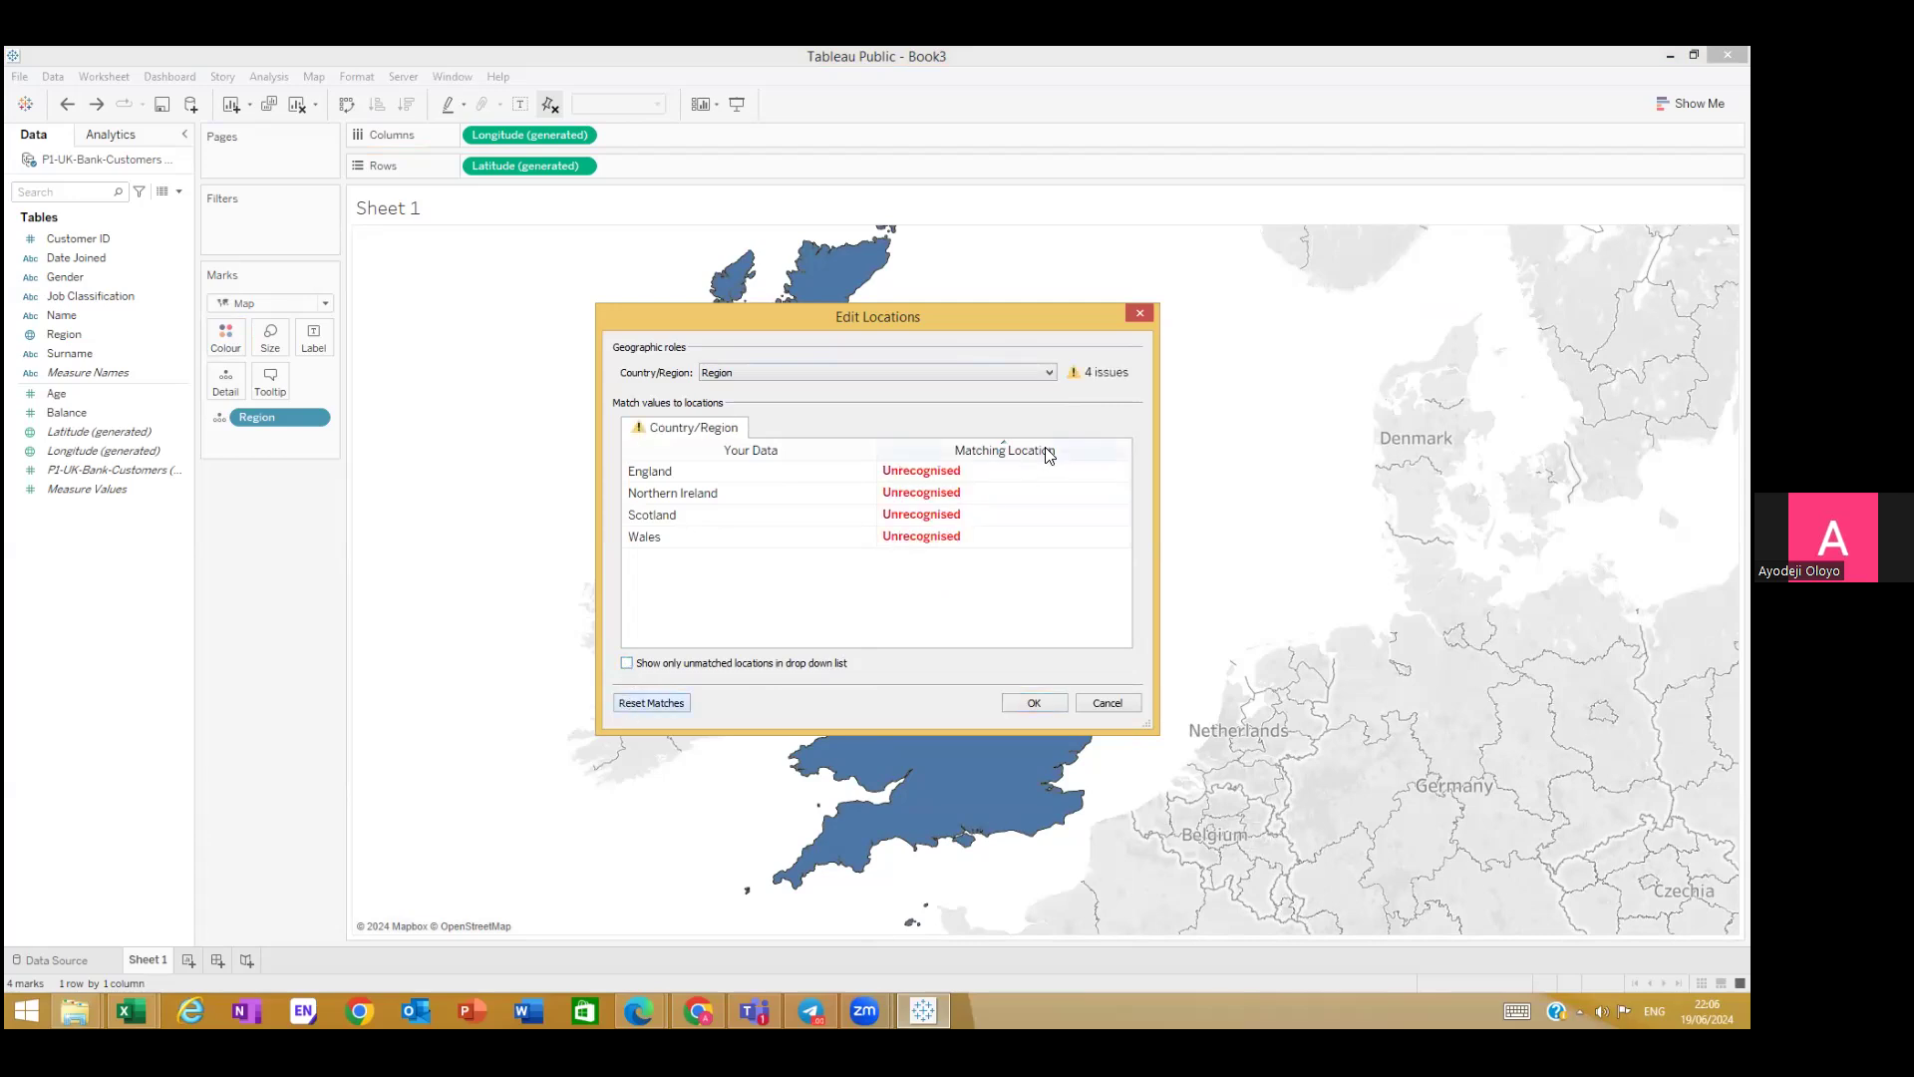
pyautogui.click(1048, 375)
pyautogui.click(1067, 436)
pyautogui.click(1071, 456)
pyautogui.click(1075, 473)
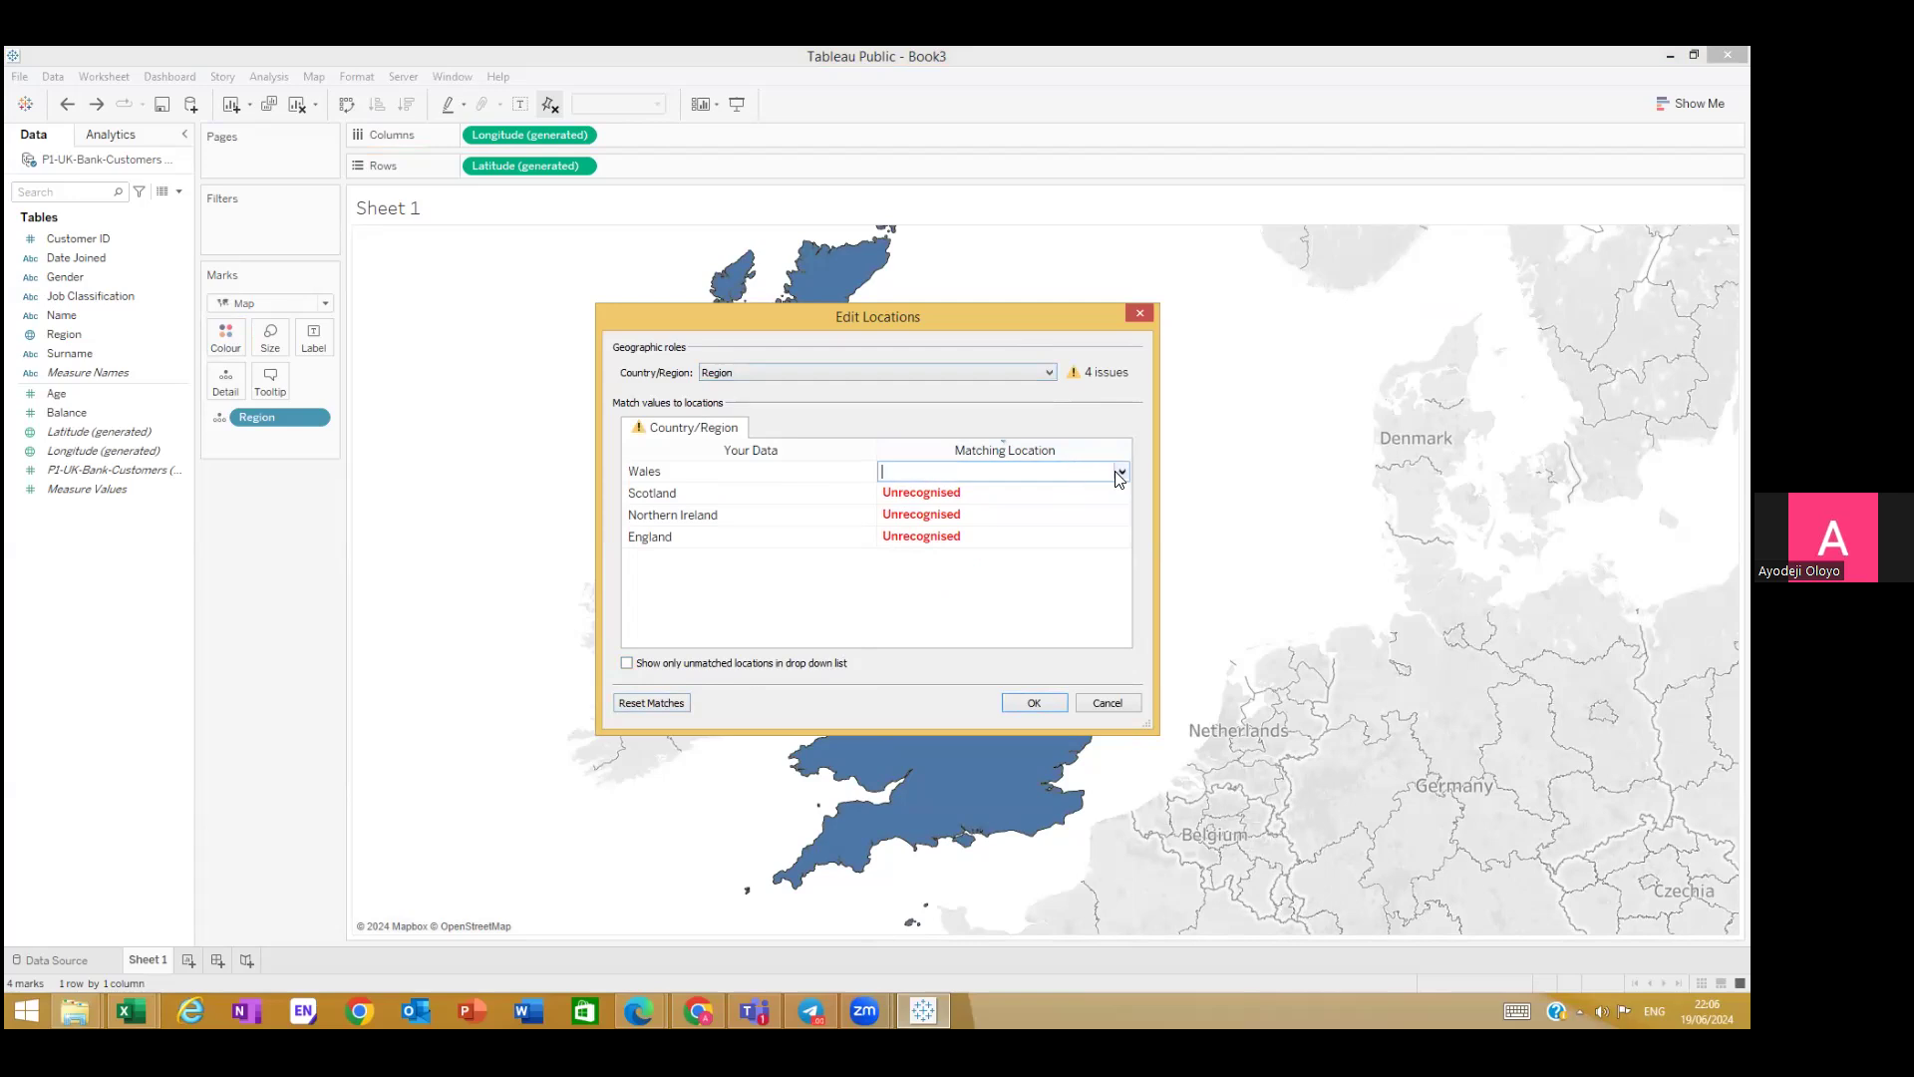
pyautogui.click(1120, 473)
pyautogui.press('w')
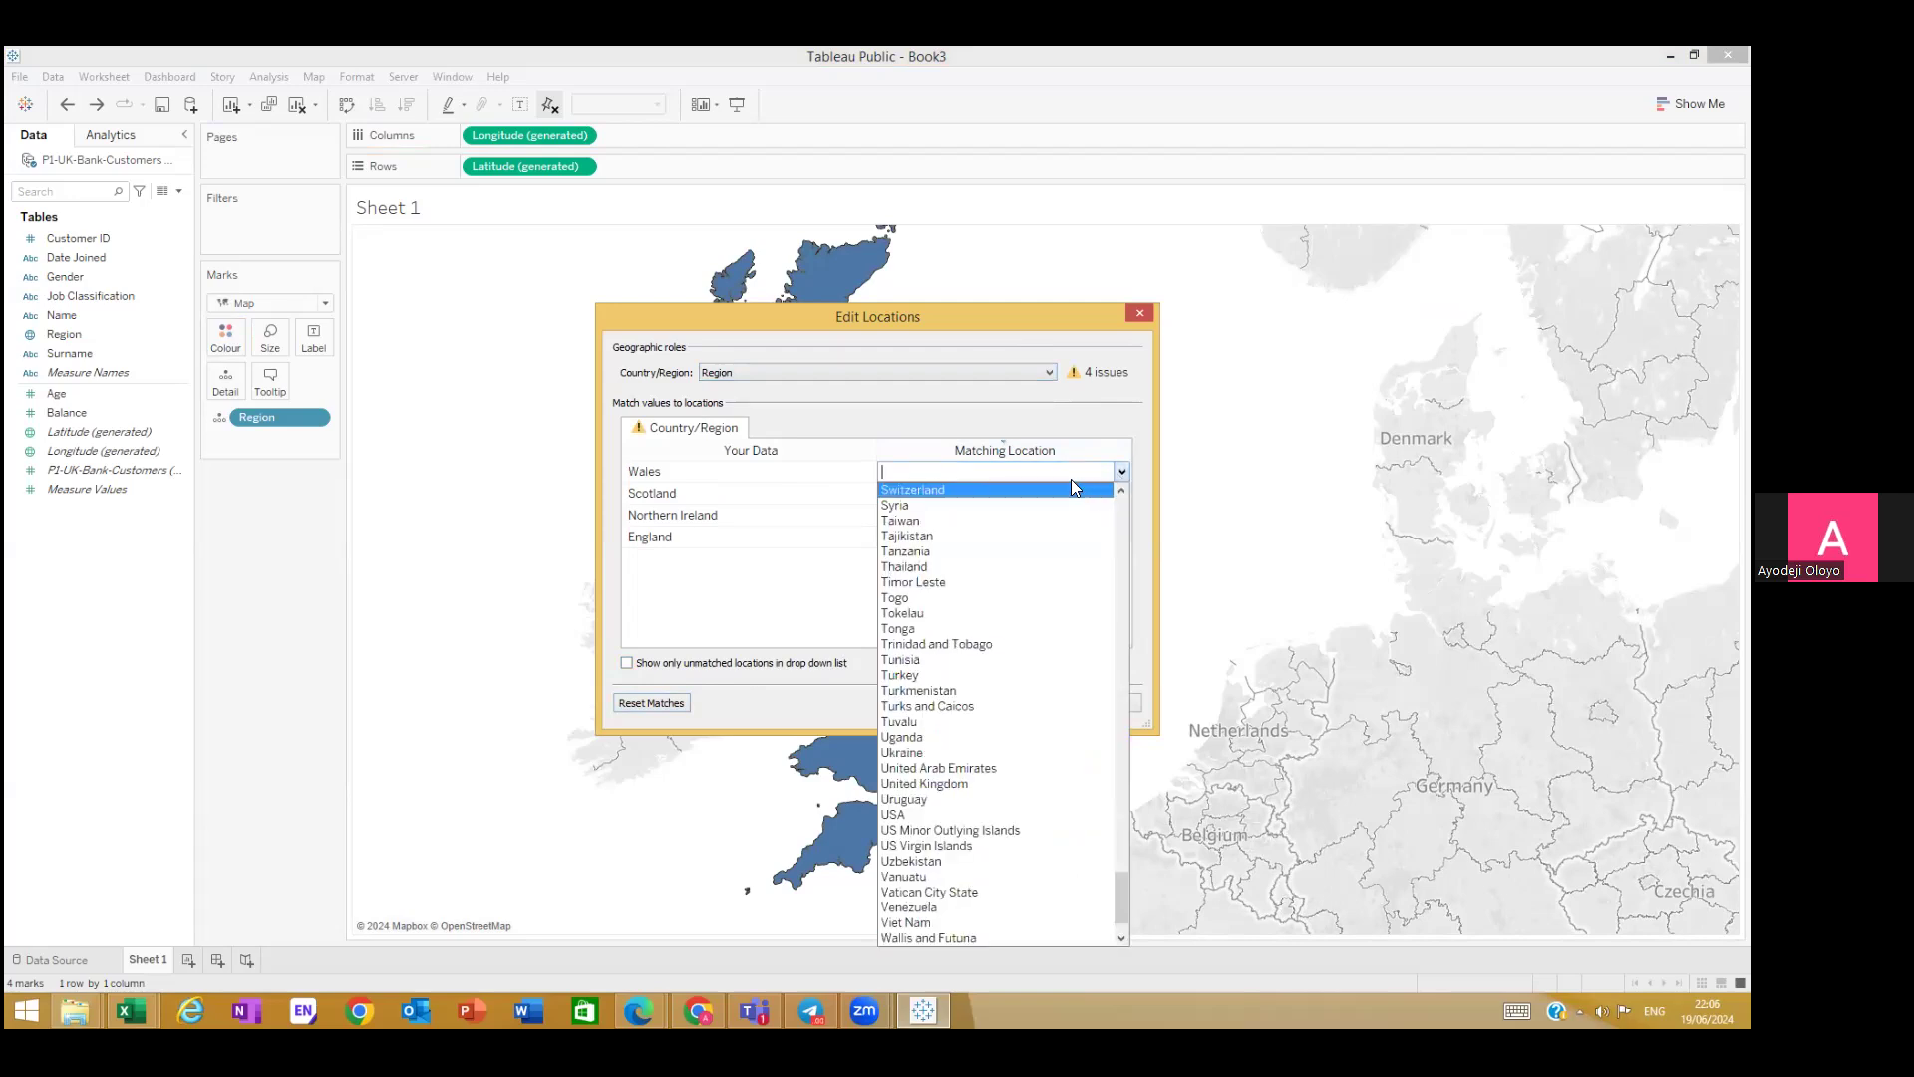
pyautogui.scroll(-1, 1065, 599)
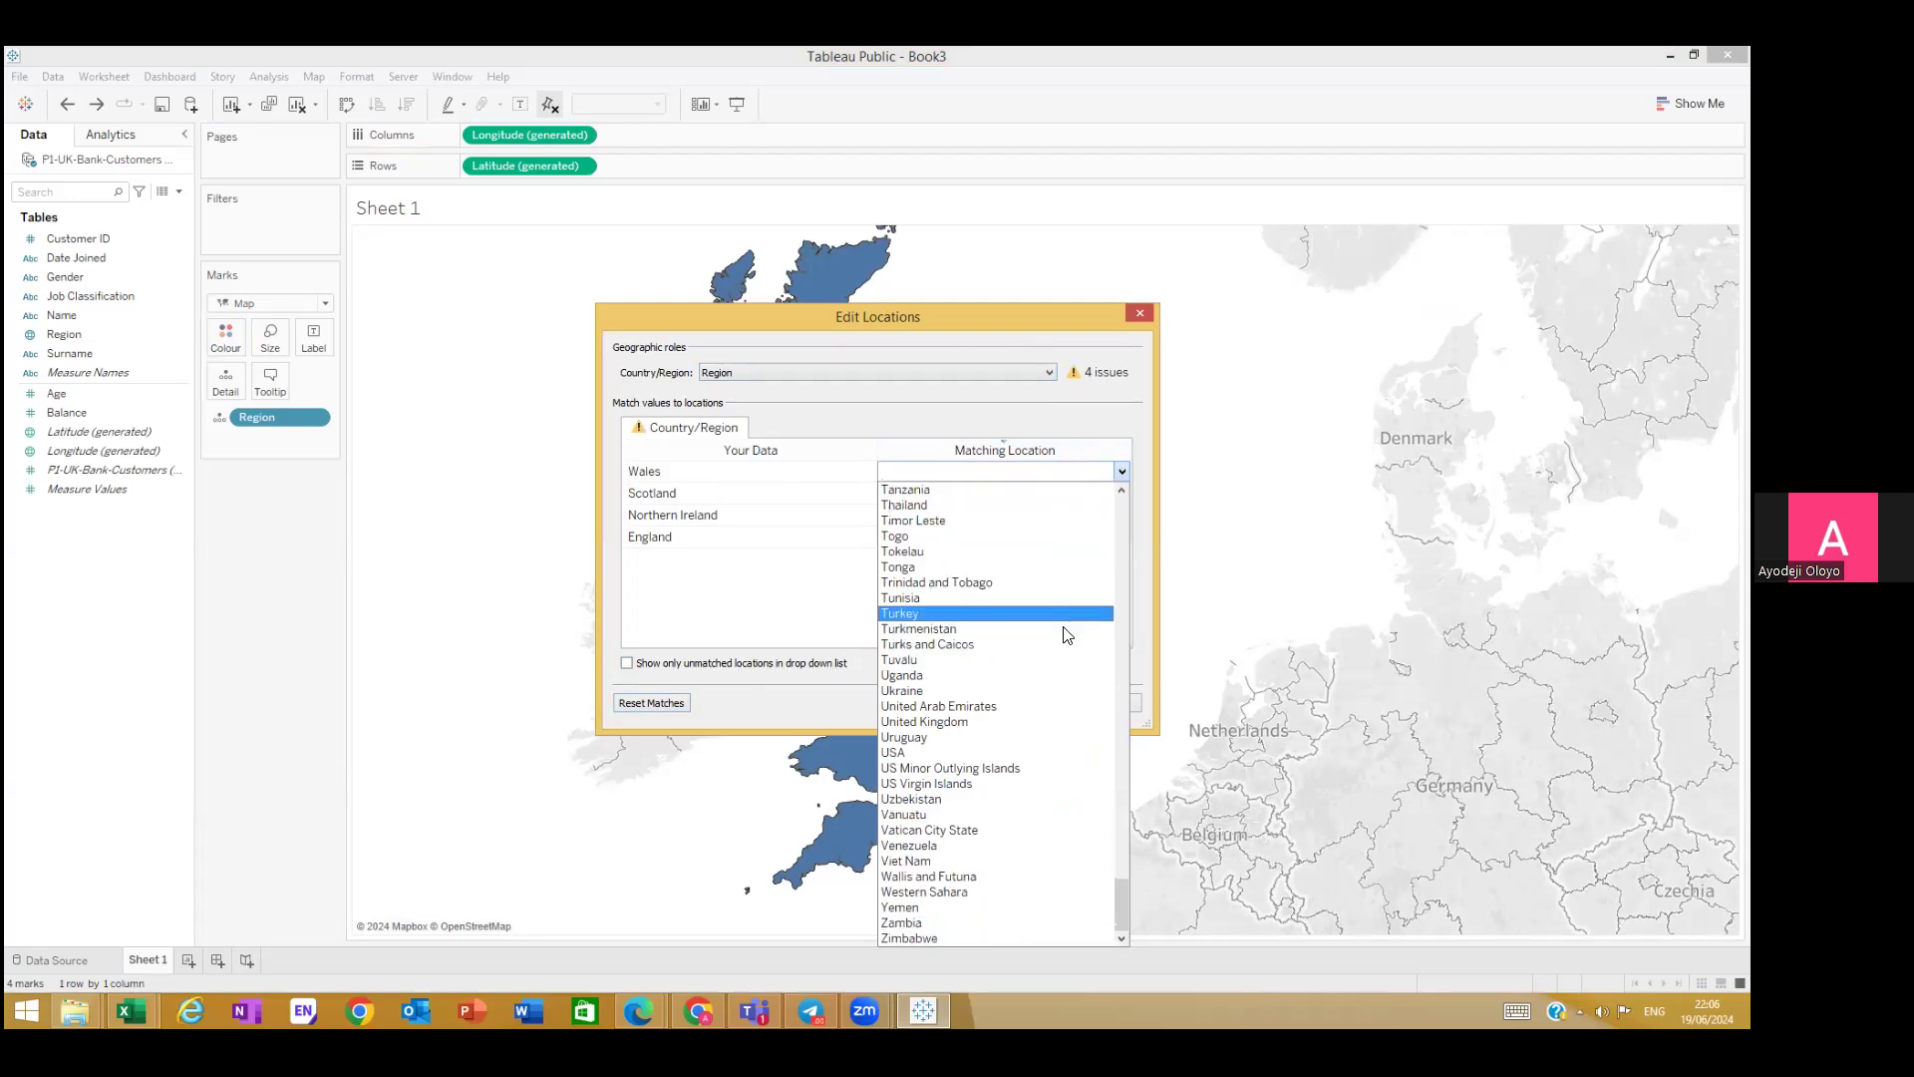
pyautogui.click(1010, 721)
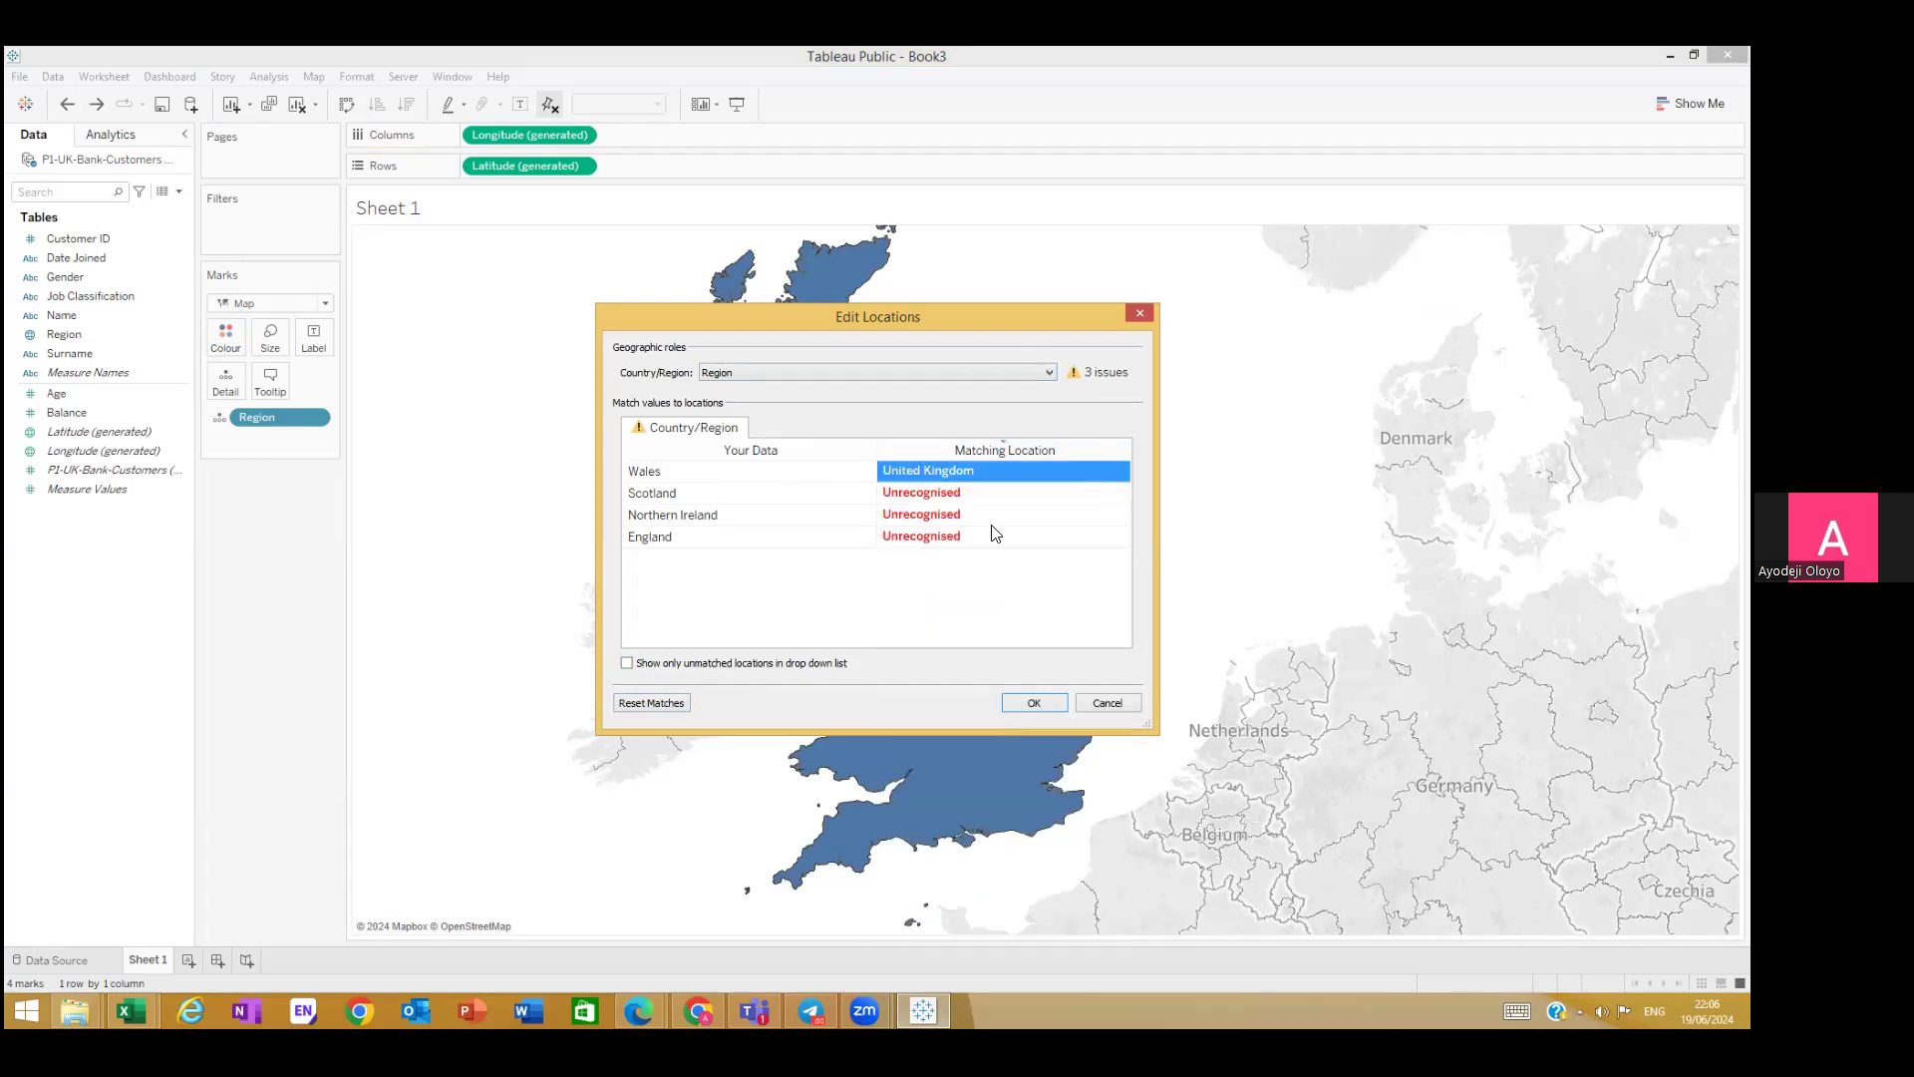
# Step: Try to find a matching location for Scotland, and discard all the location edits
pyautogui.click(1016, 493)
pyautogui.click(1122, 493)
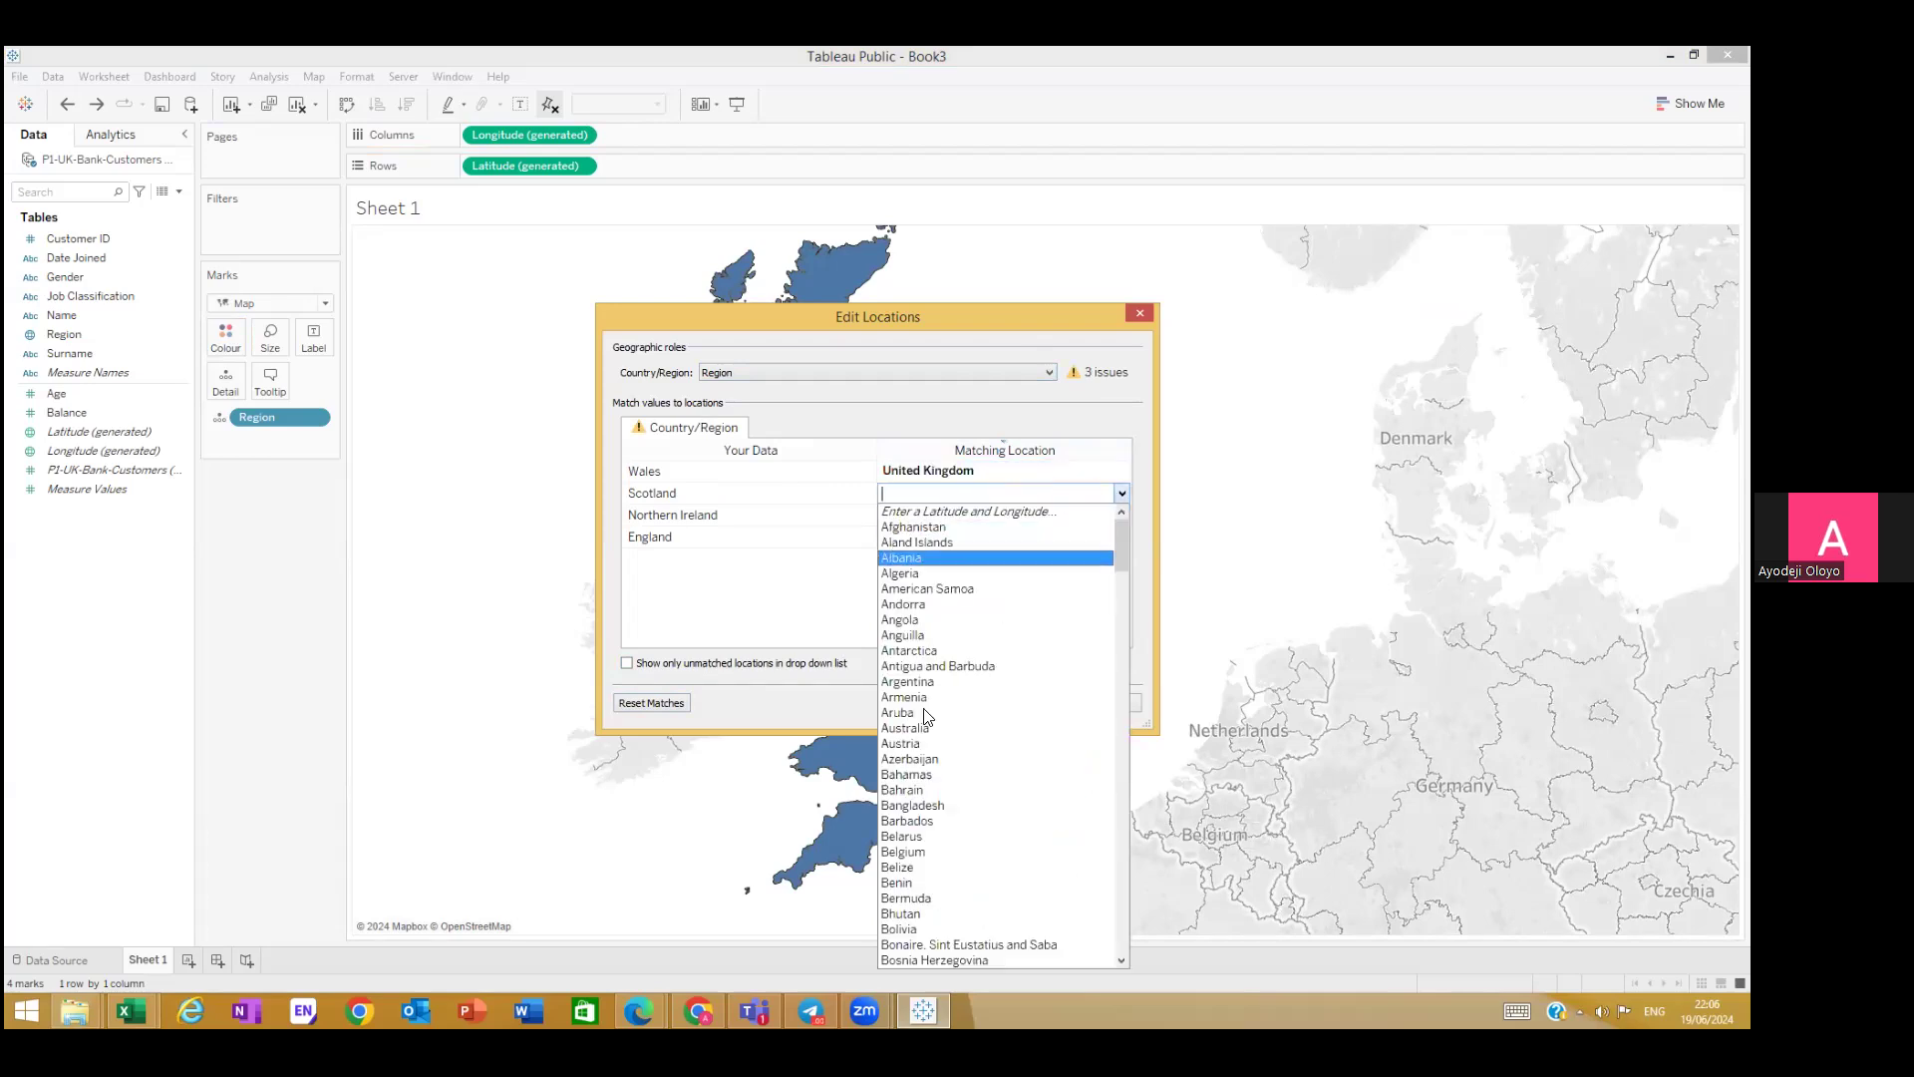
pyautogui.click(1125, 316)
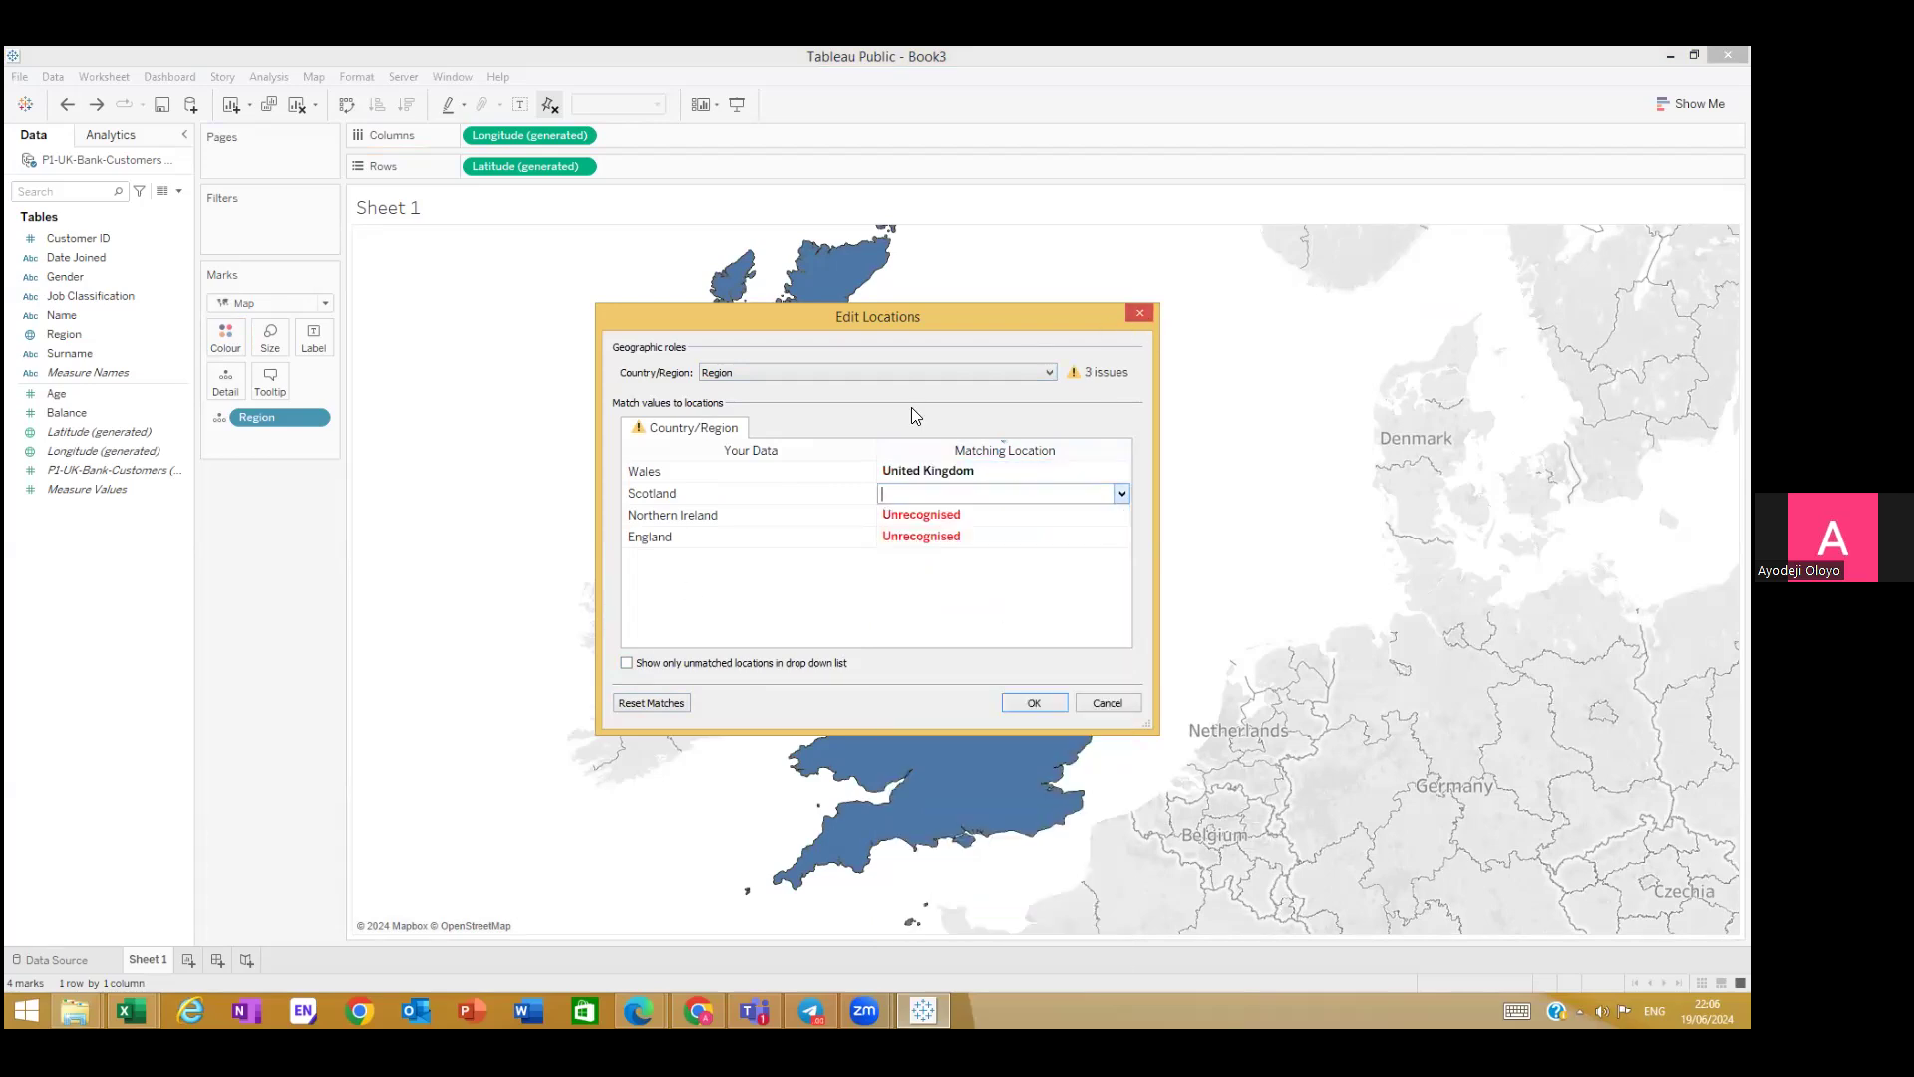
pyautogui.click(1121, 493)
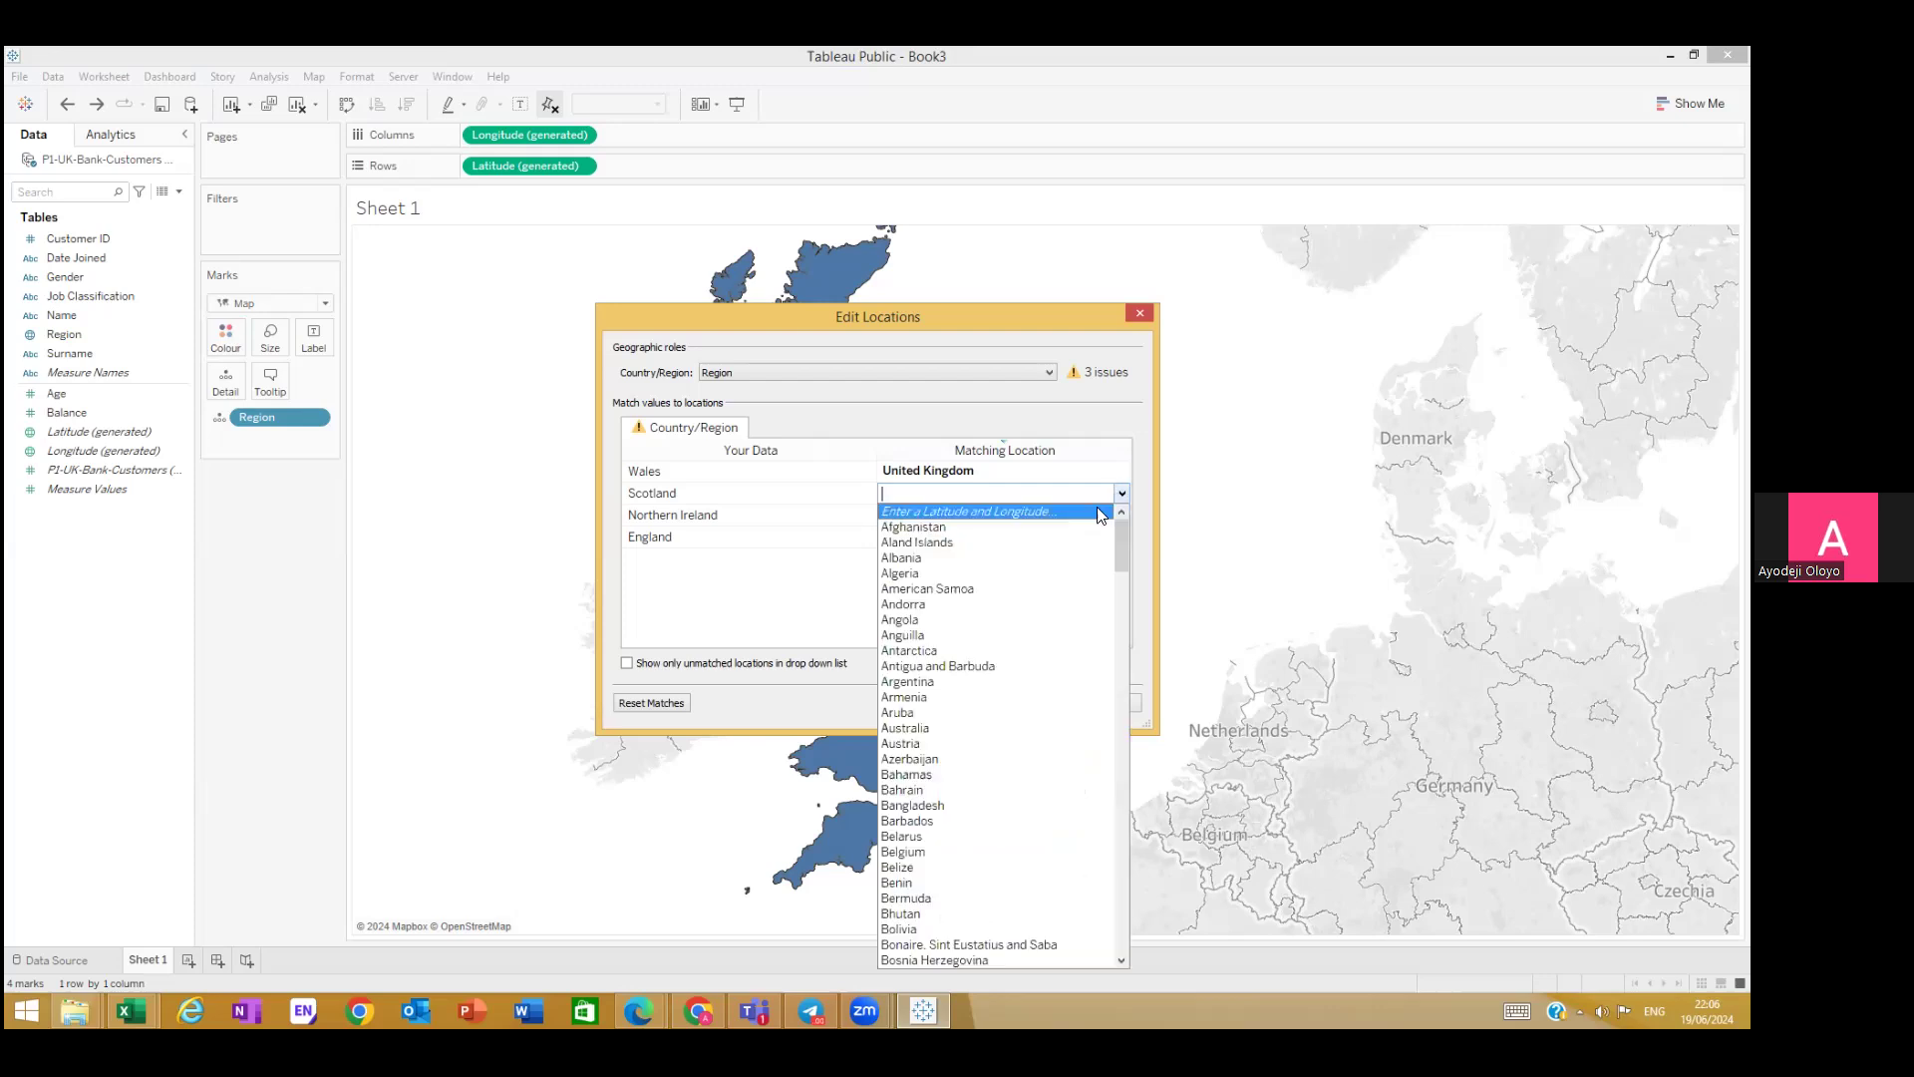
pyautogui.write('un')
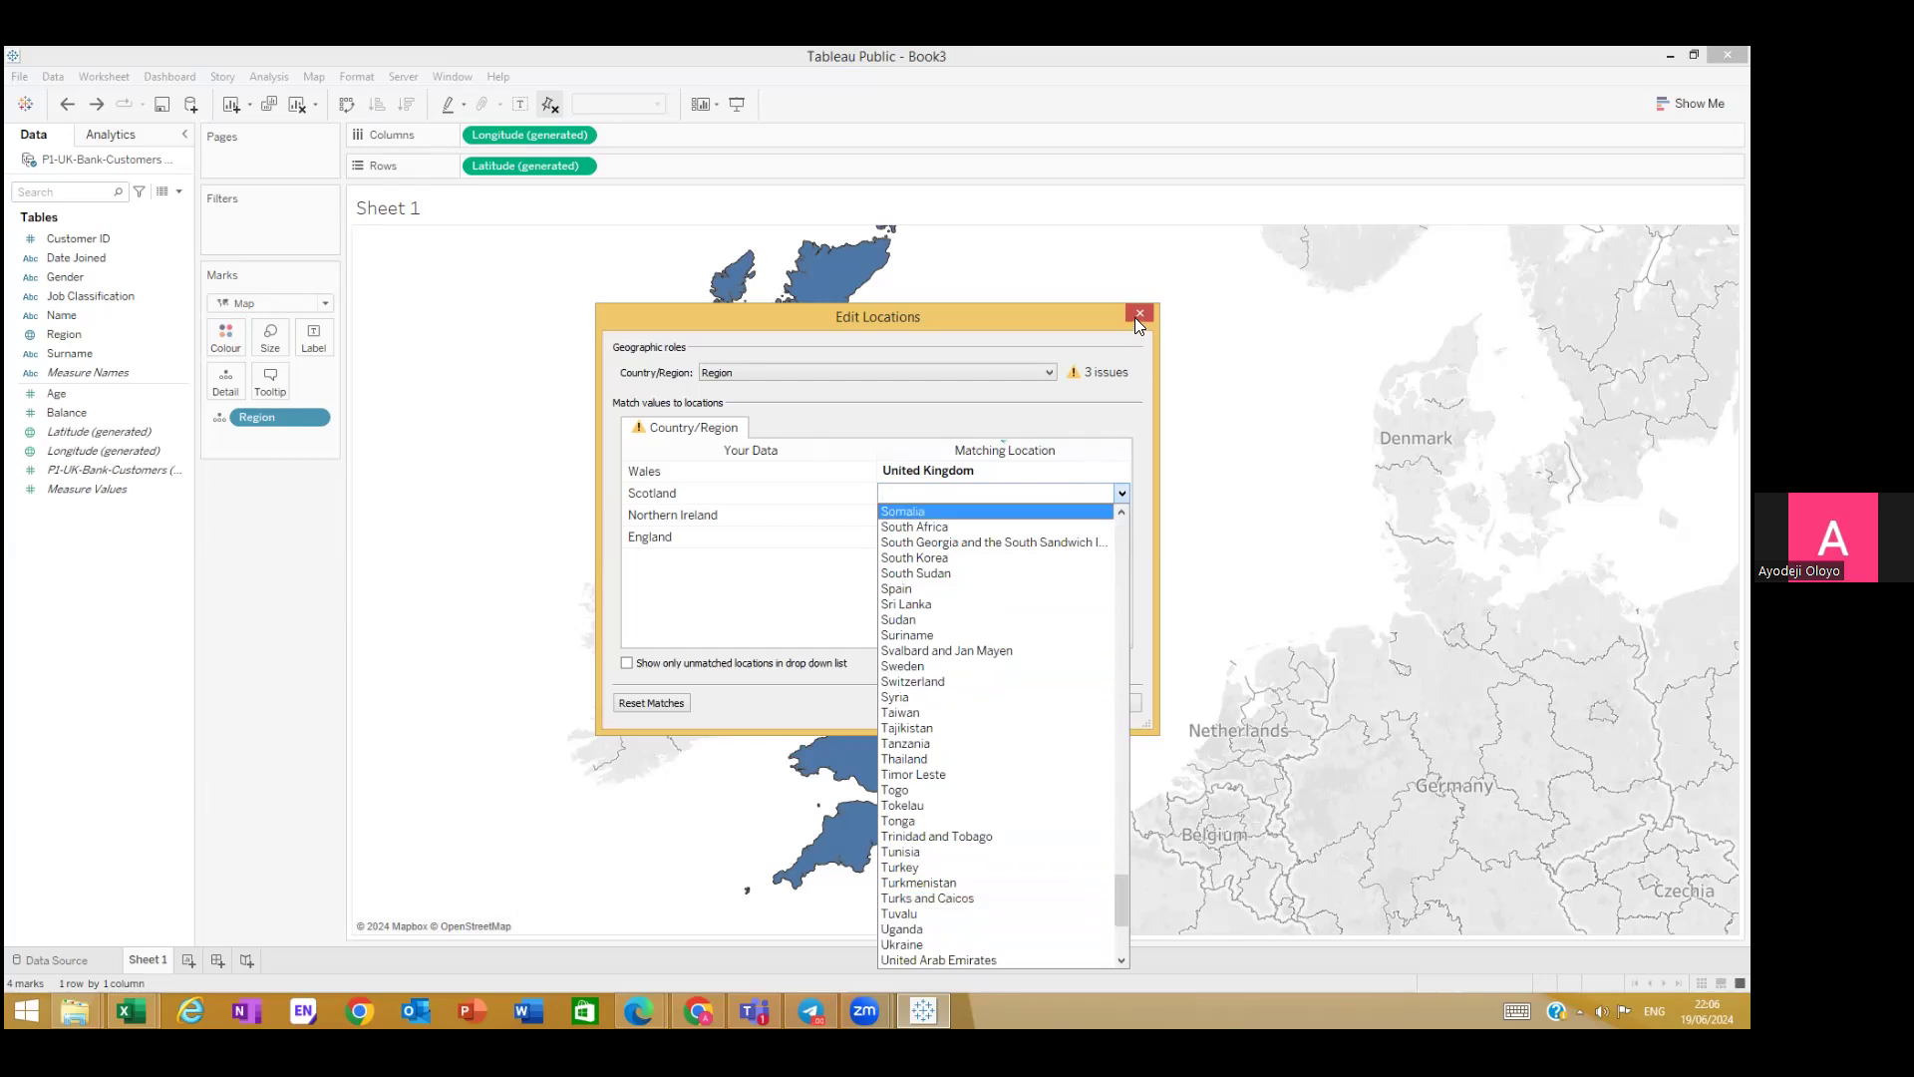
pyautogui.click(1120, 442)
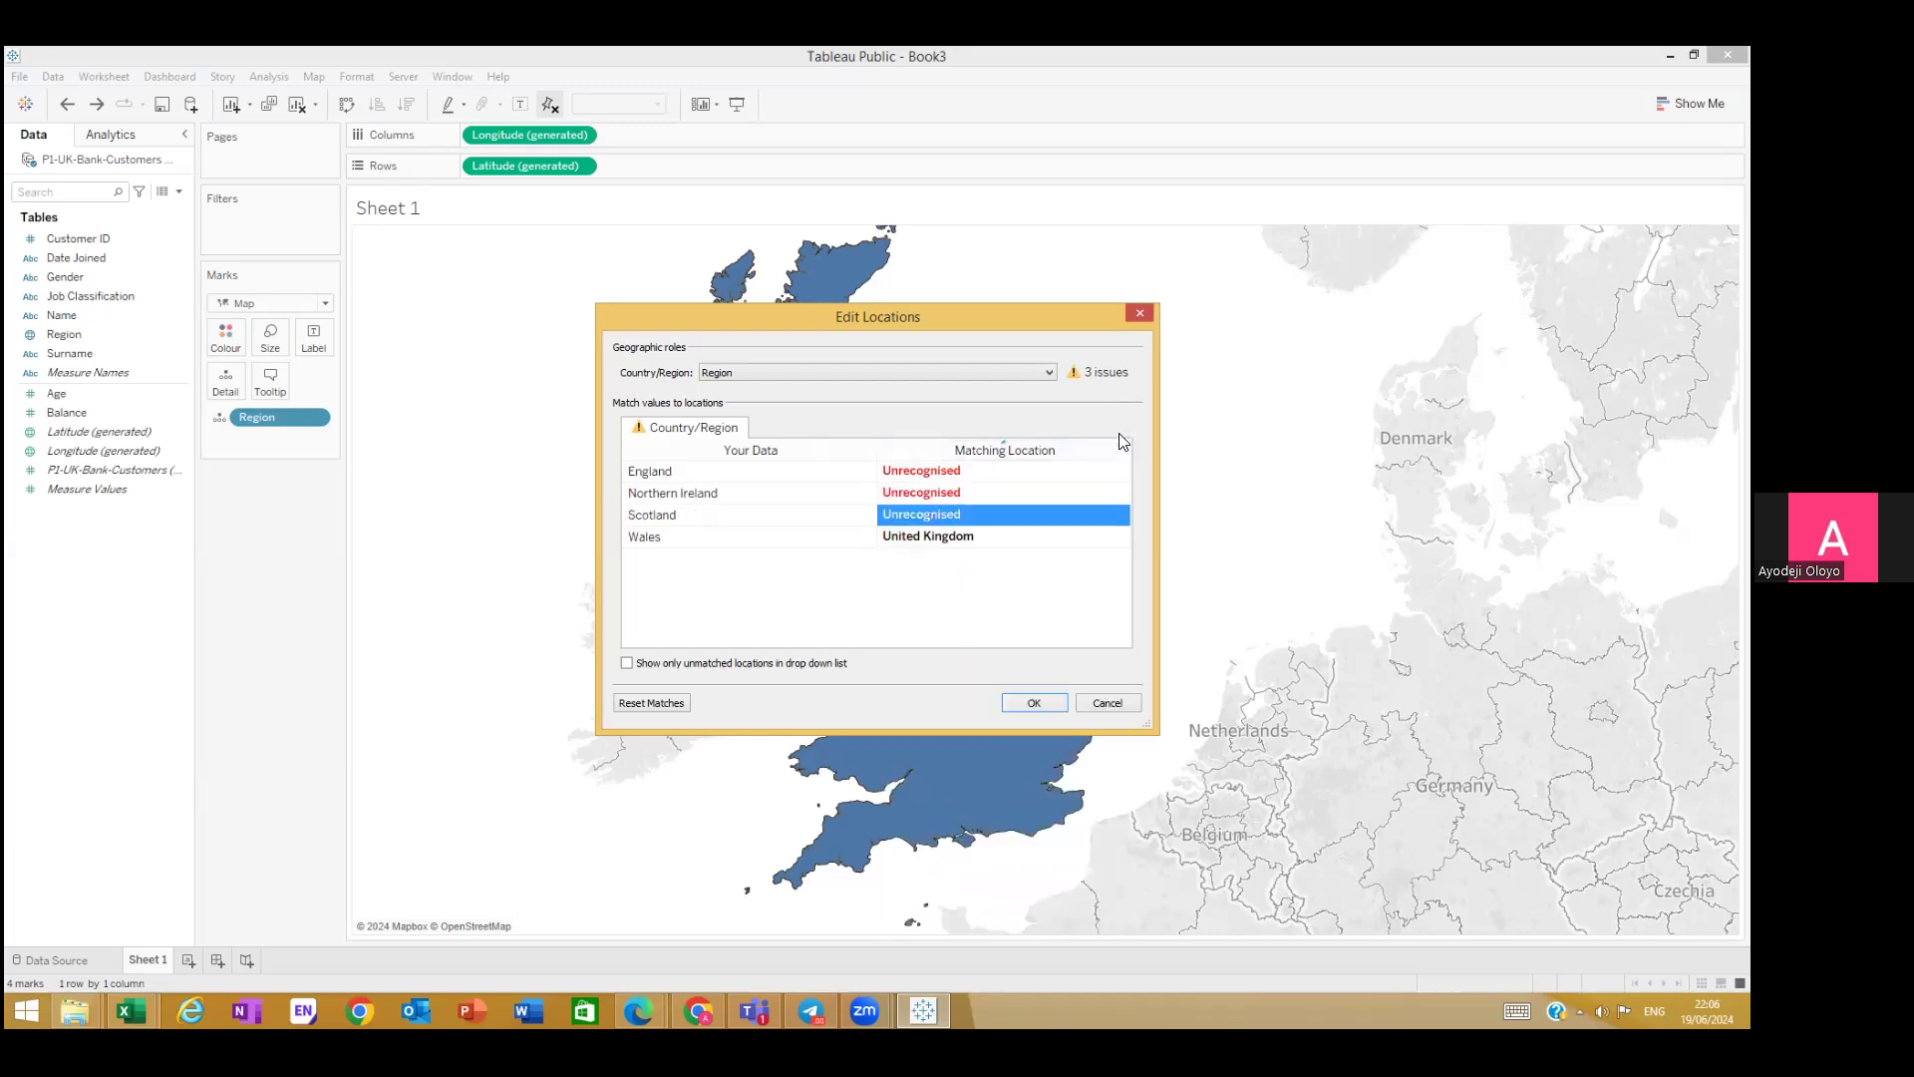
pyautogui.click(1094, 708)
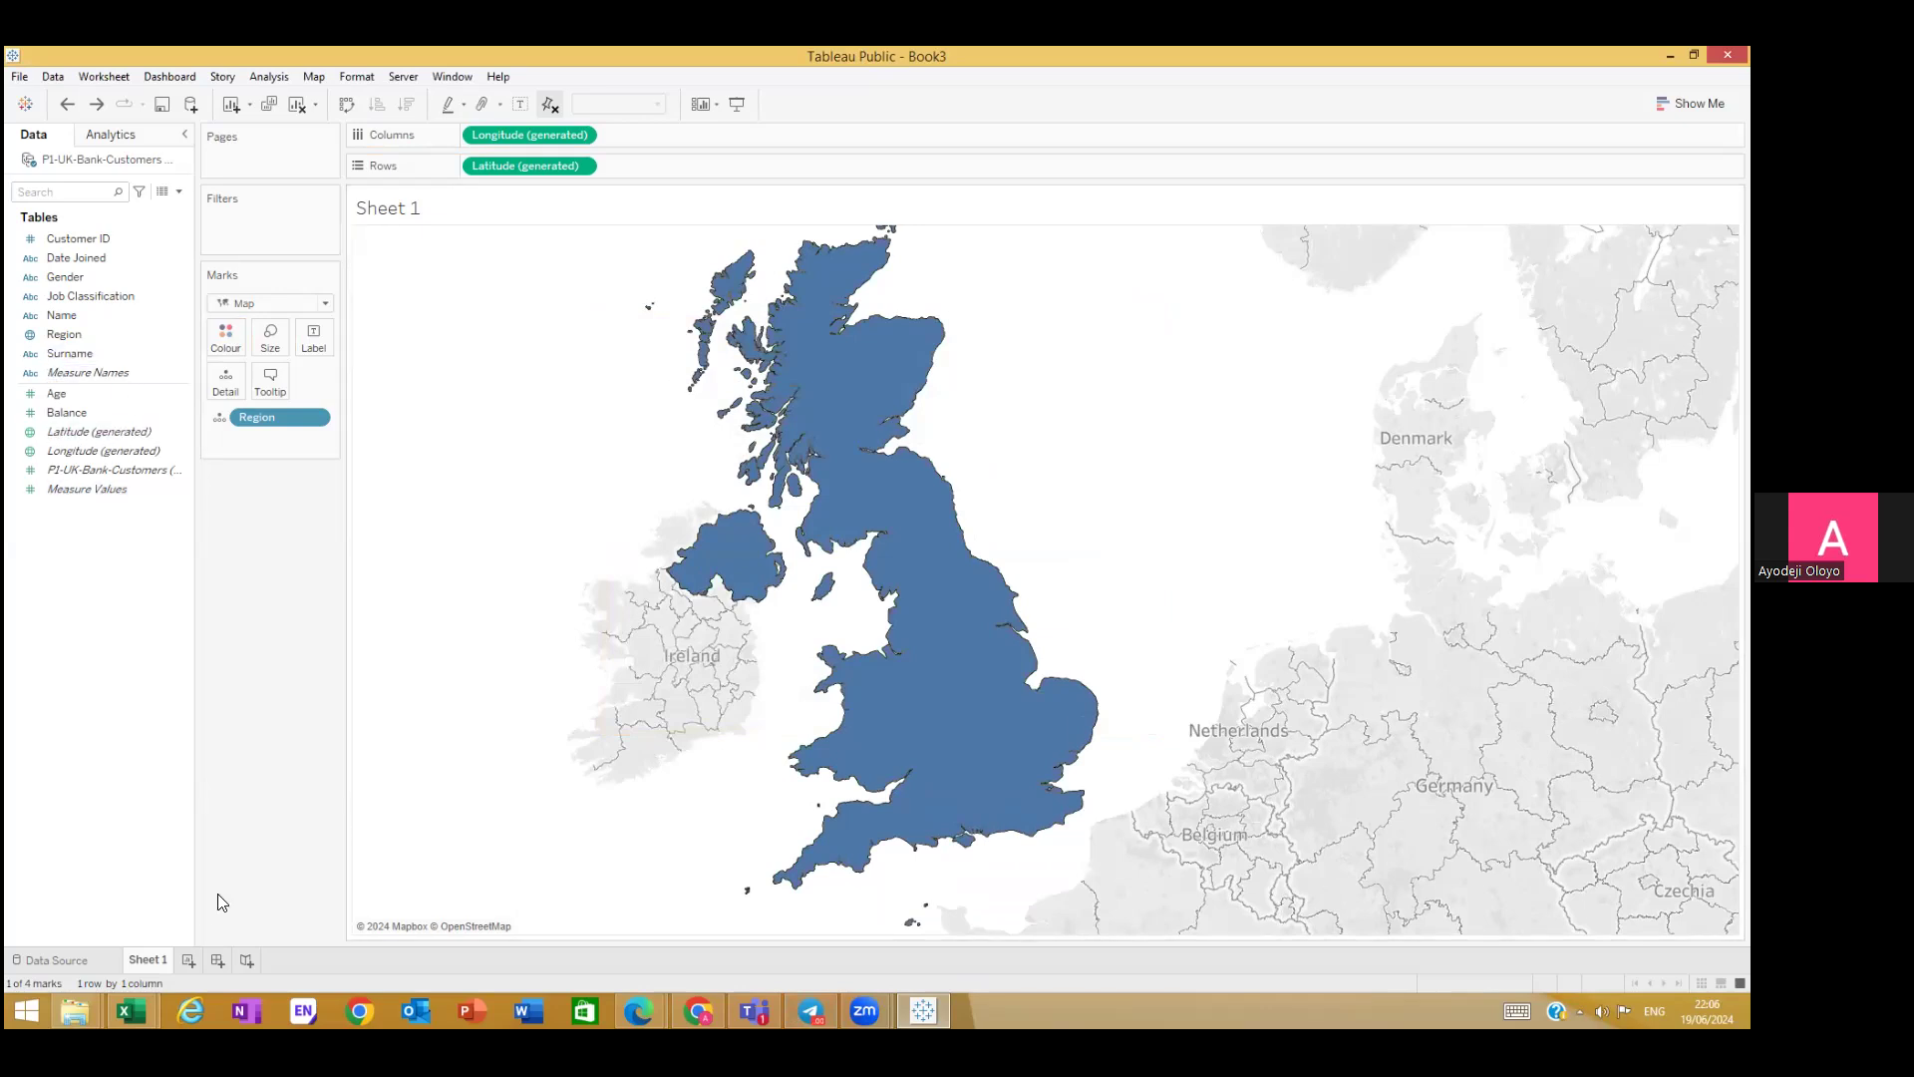
# Step: Build a bar chart of summed Balance by Region on a new worksheet, sorted in descending order
pyautogui.click(188, 960)
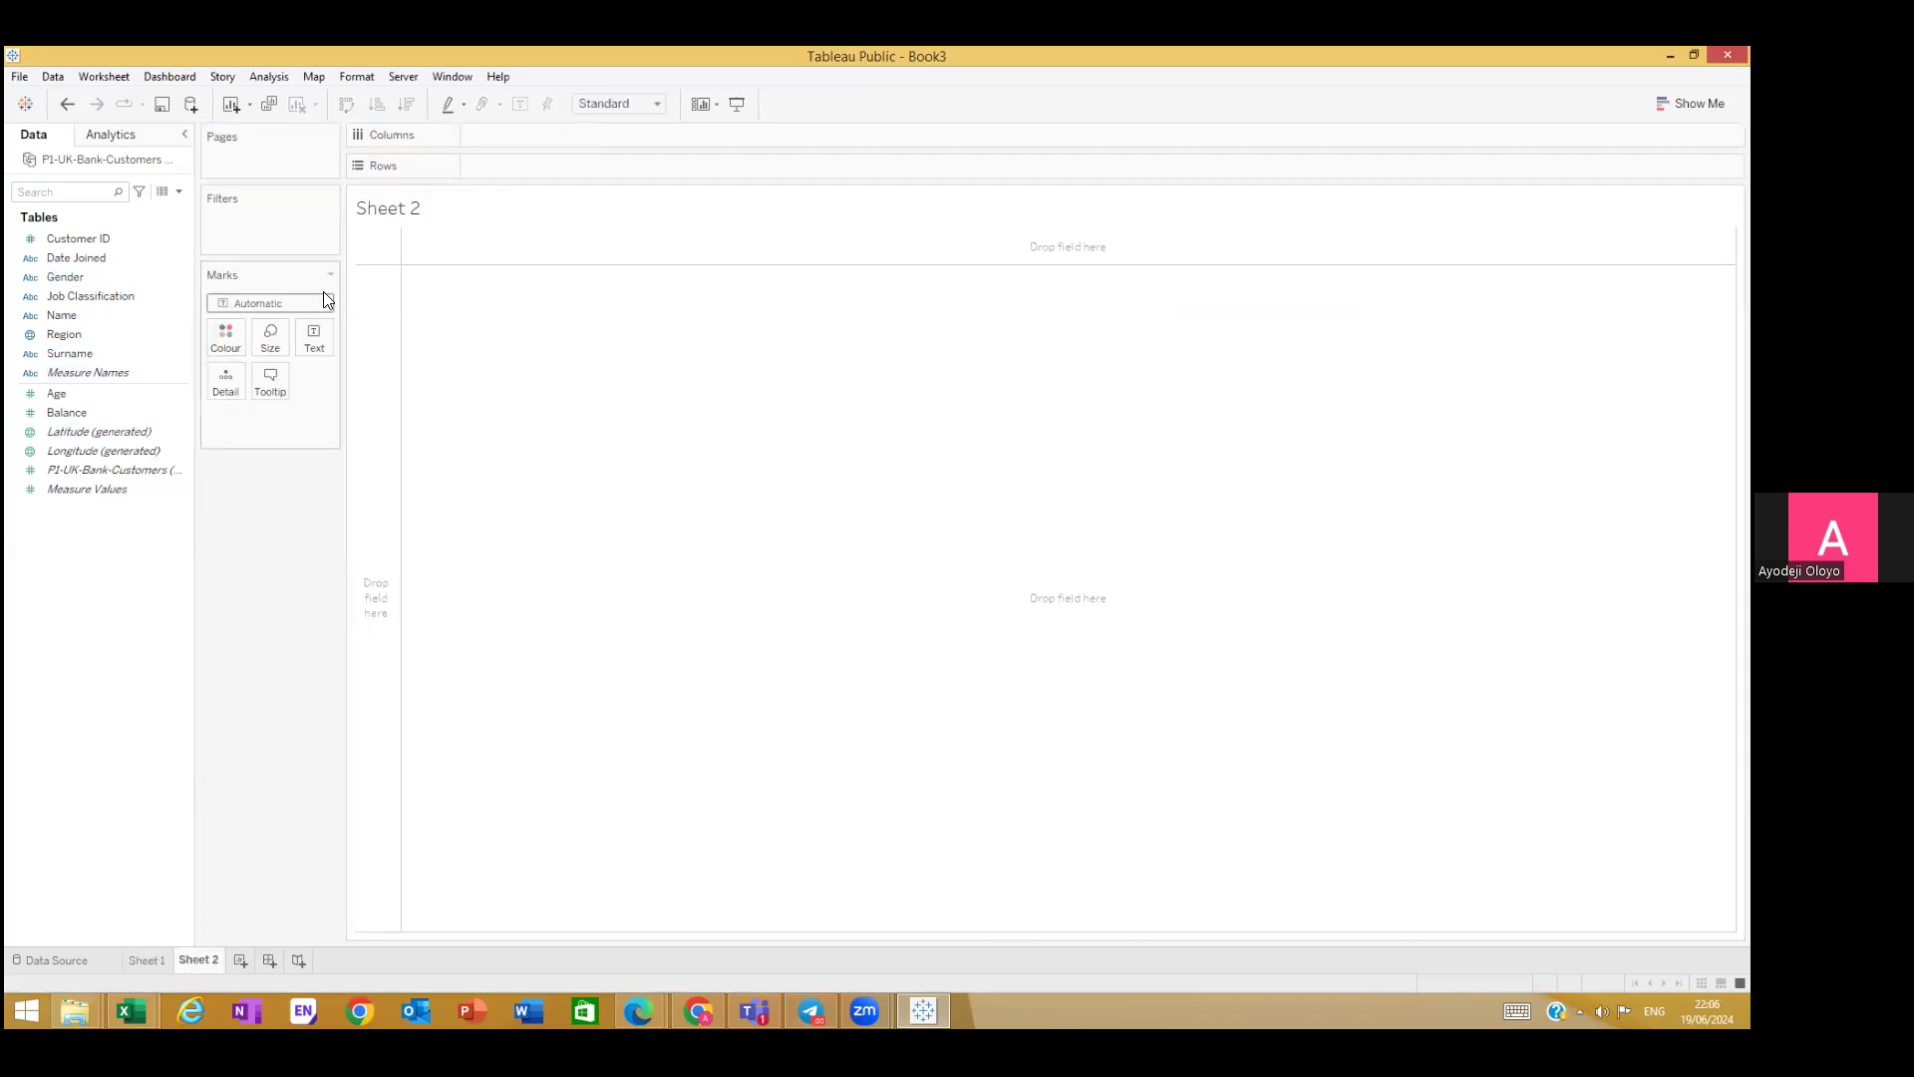
pyautogui.click(70, 336)
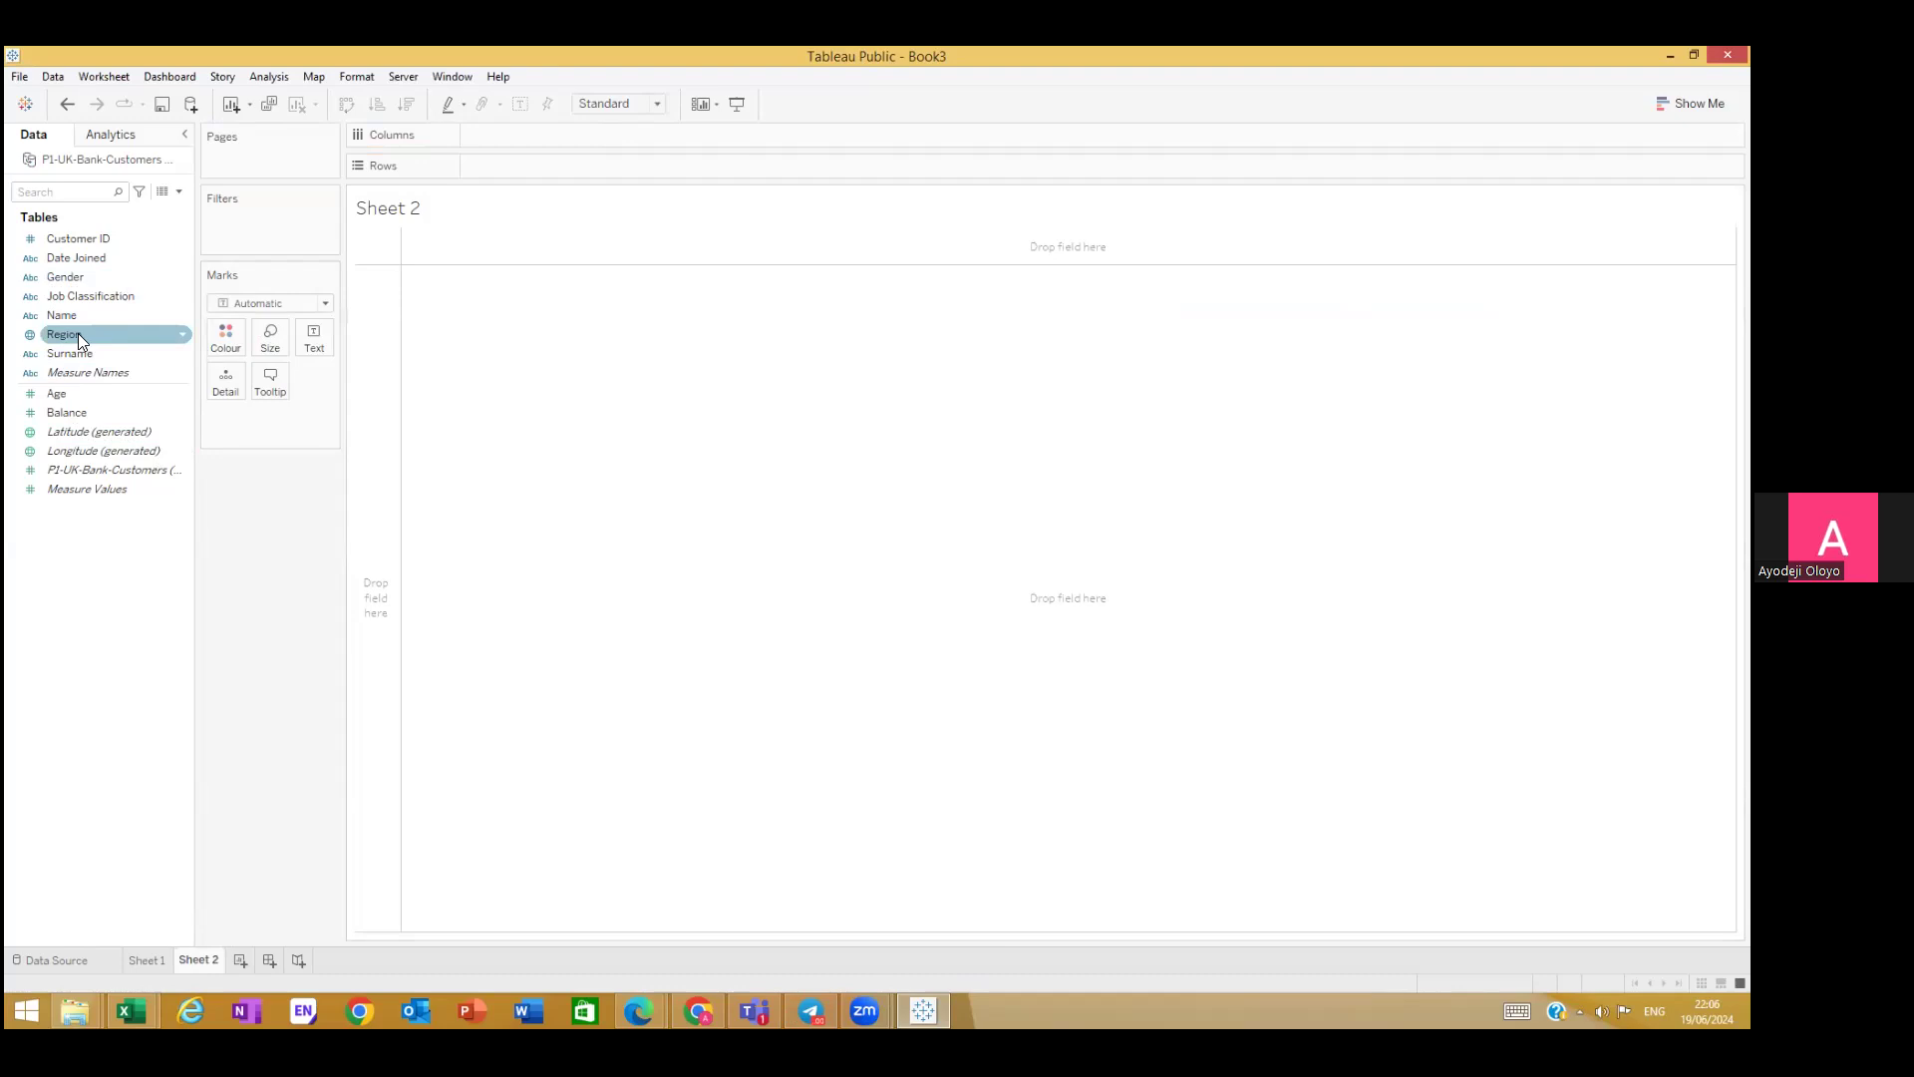
pyautogui.moveTo(79, 333); pyautogui.dragTo(518, 138)
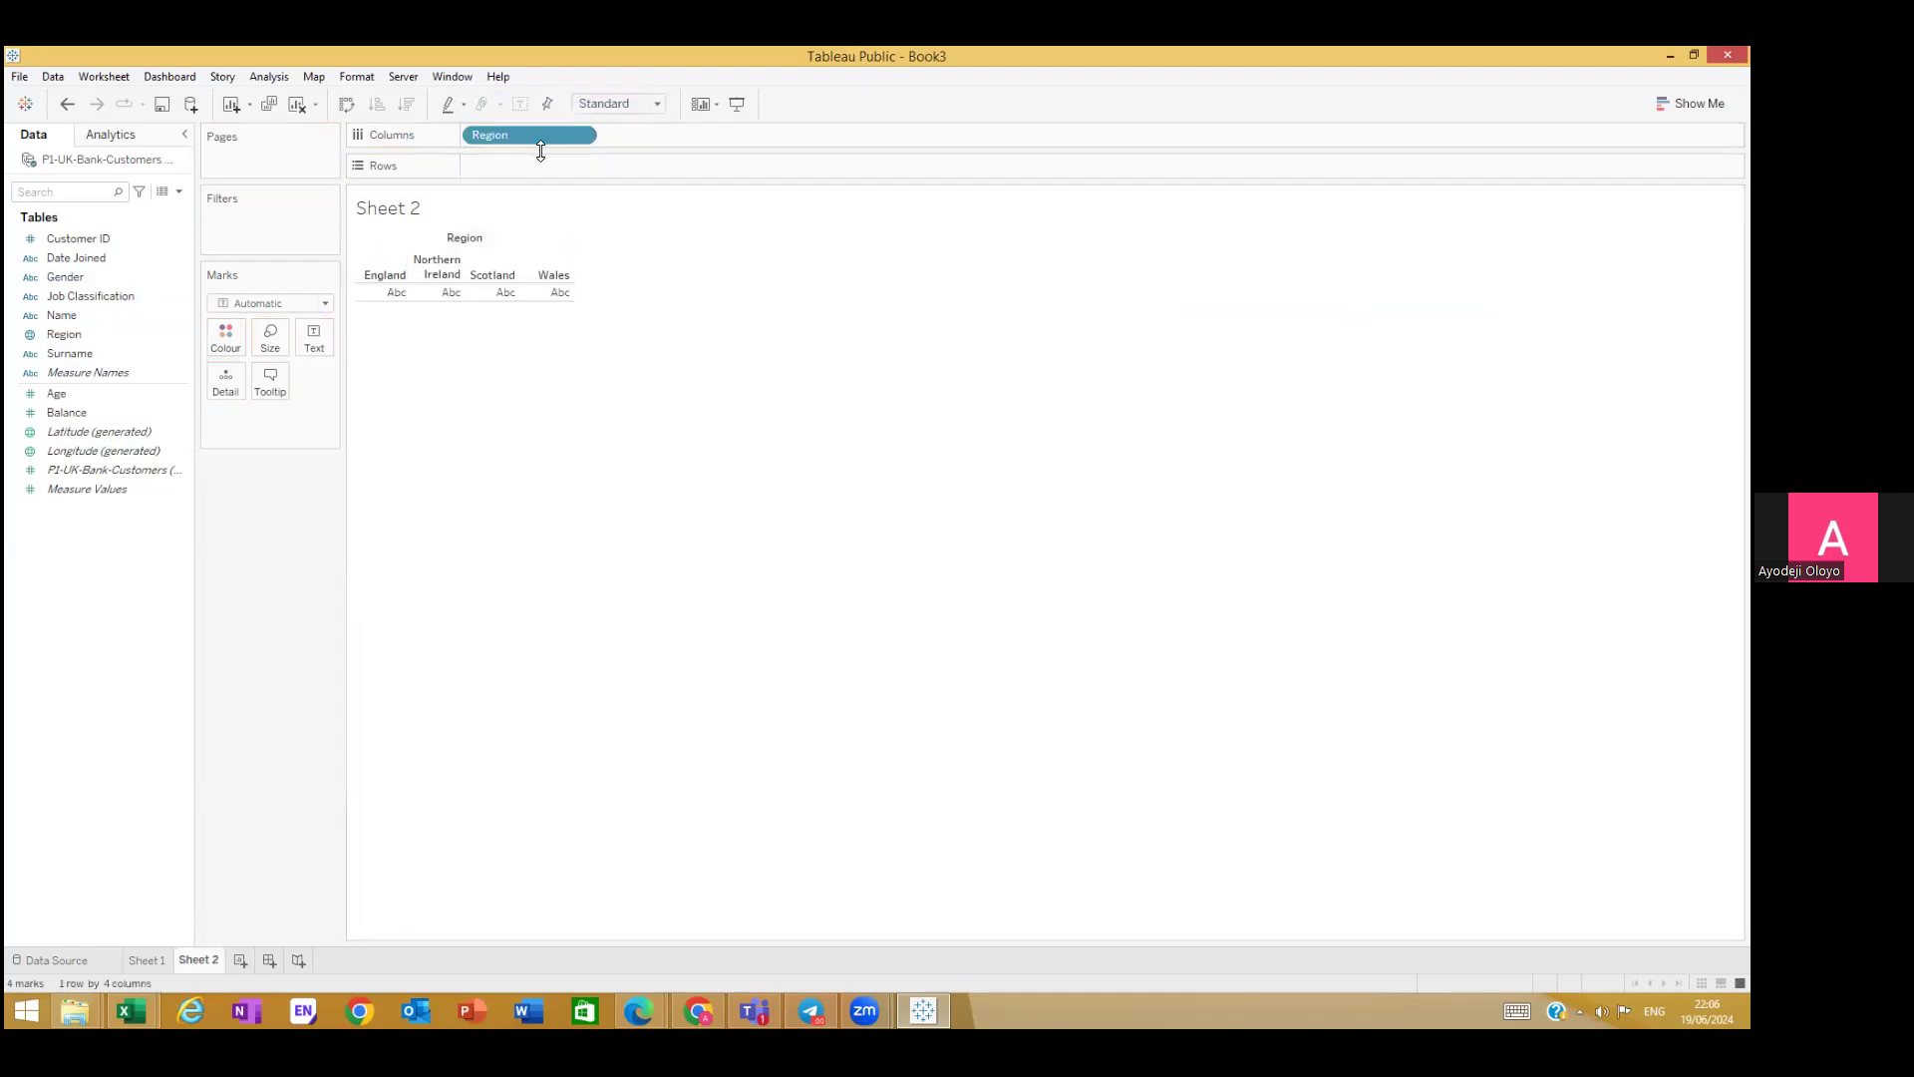
pyautogui.click(68, 414)
pyautogui.moveTo(70, 419); pyautogui.dragTo(536, 172)
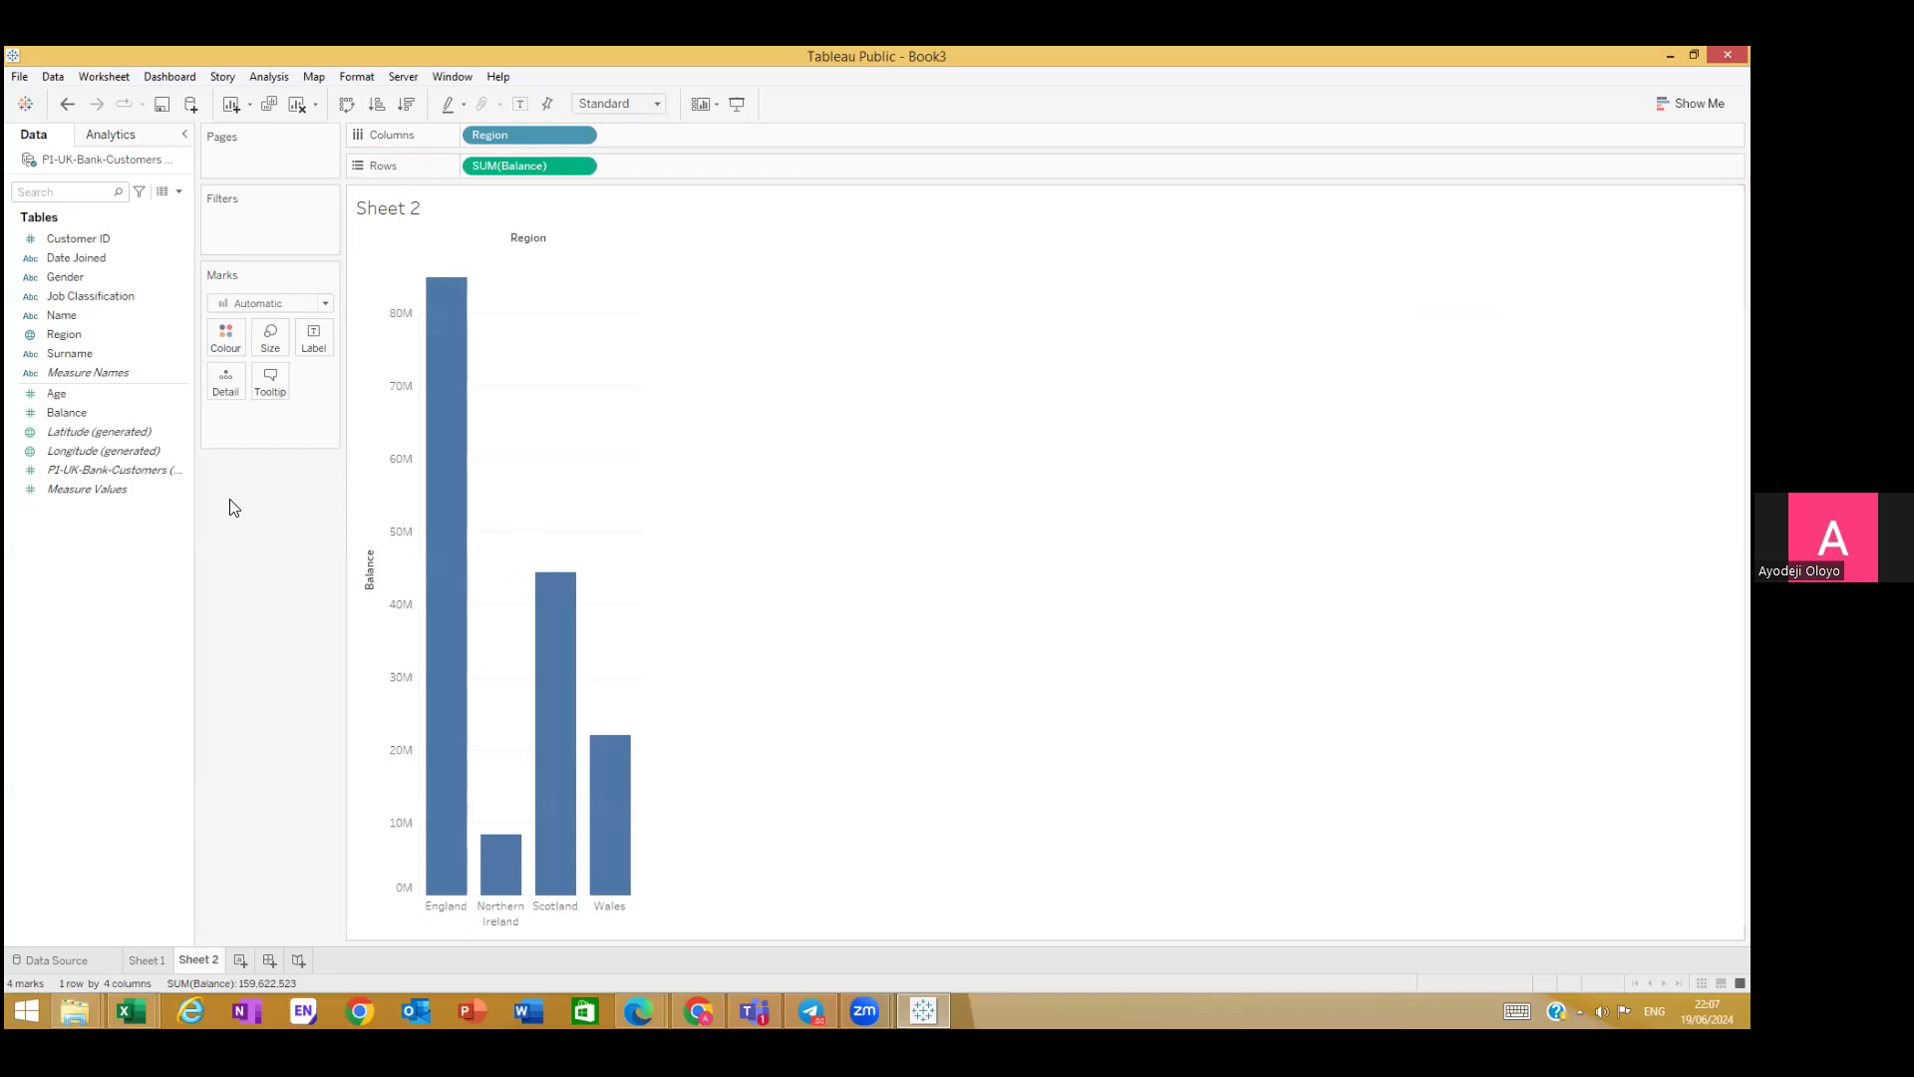
pyautogui.click(406, 104)
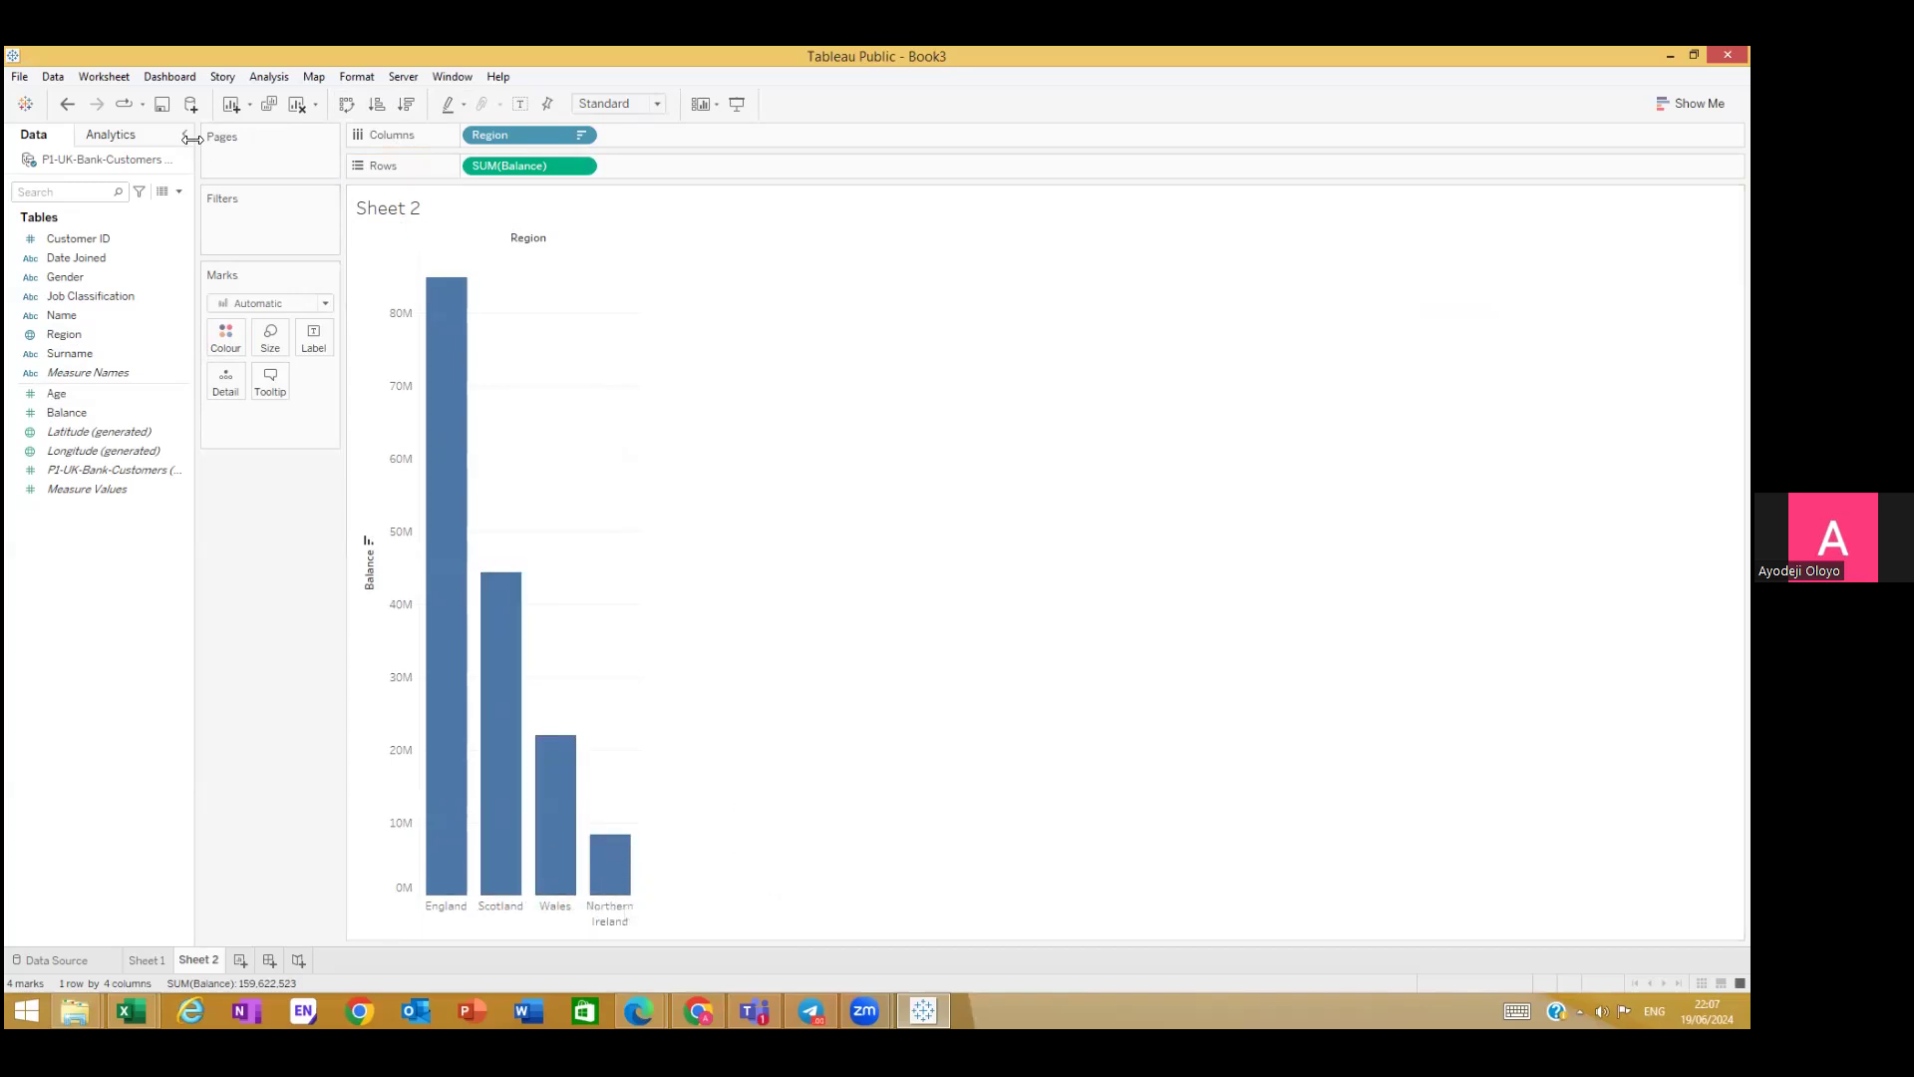
# Step: Colour the balance bars by Region
pyautogui.click(83, 417)
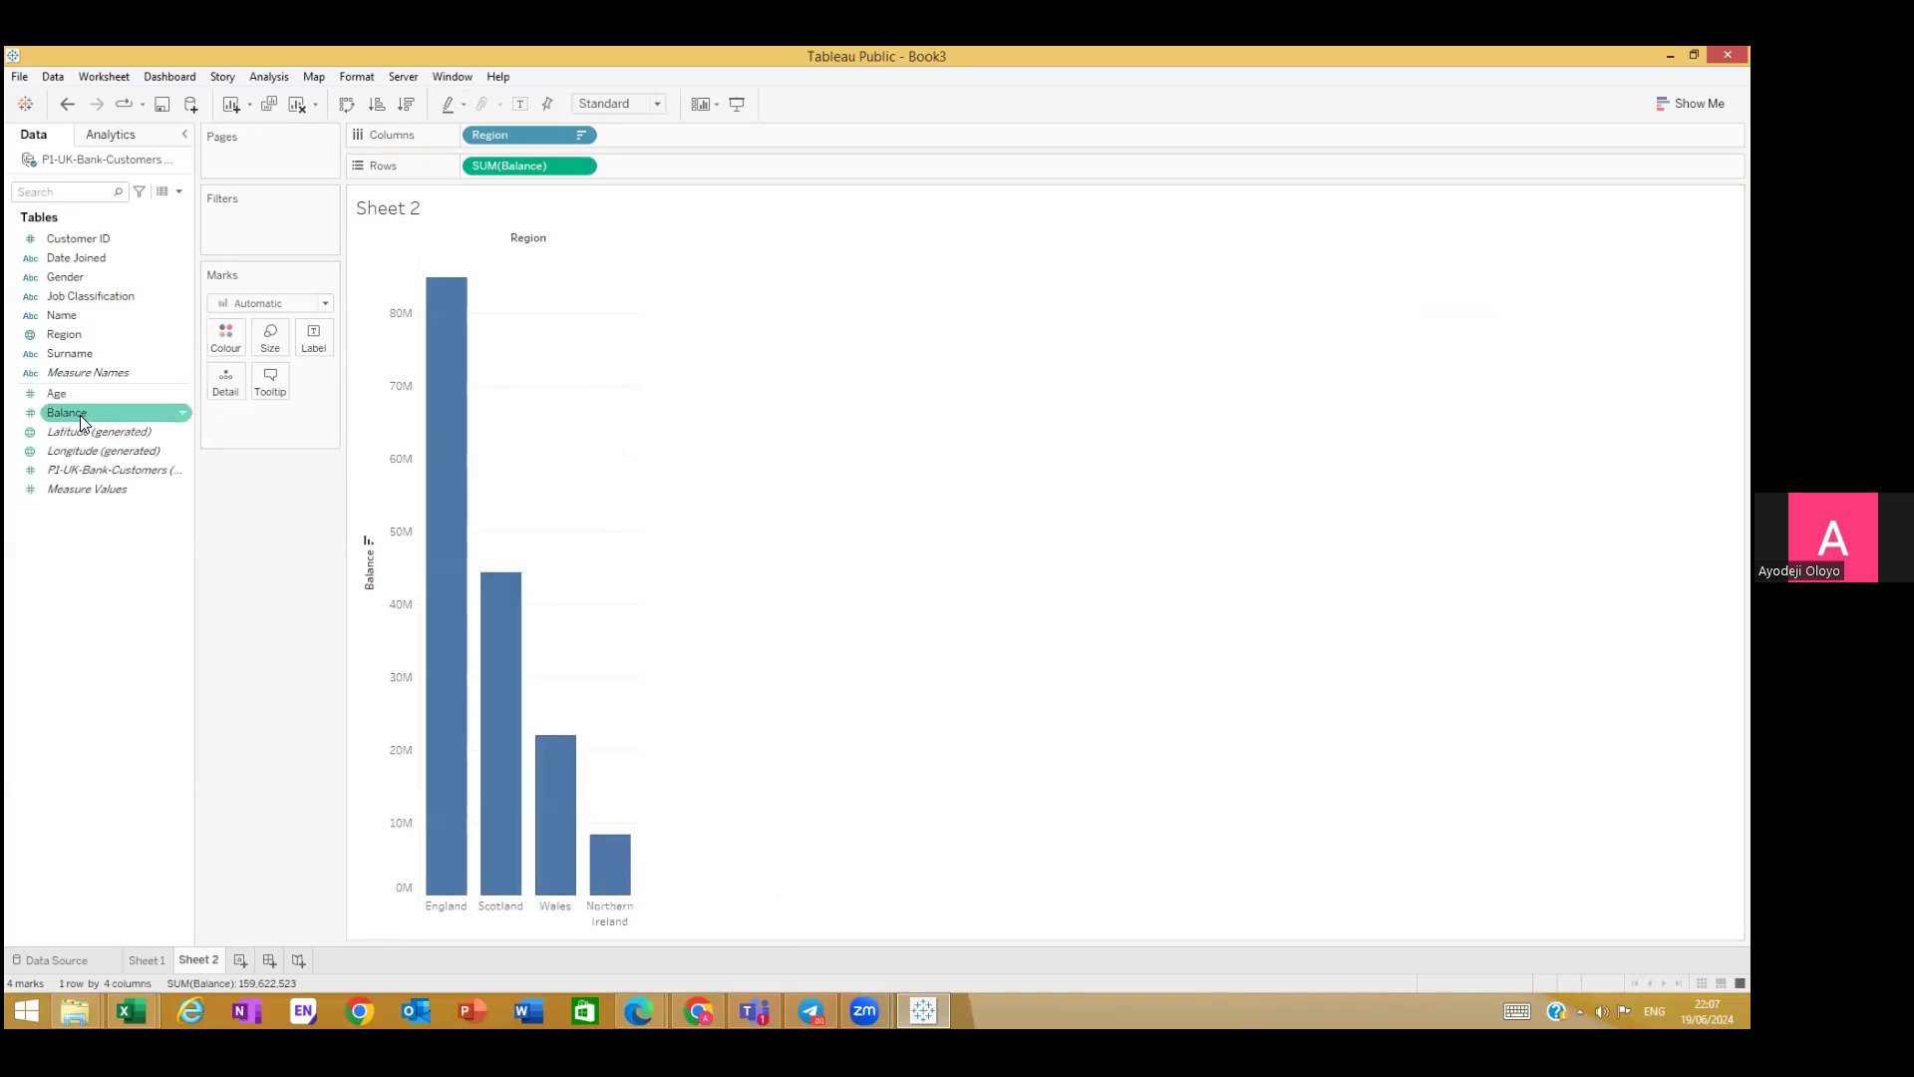
pyautogui.click(87, 337)
pyautogui.moveTo(88, 340); pyautogui.dragTo(230, 329)
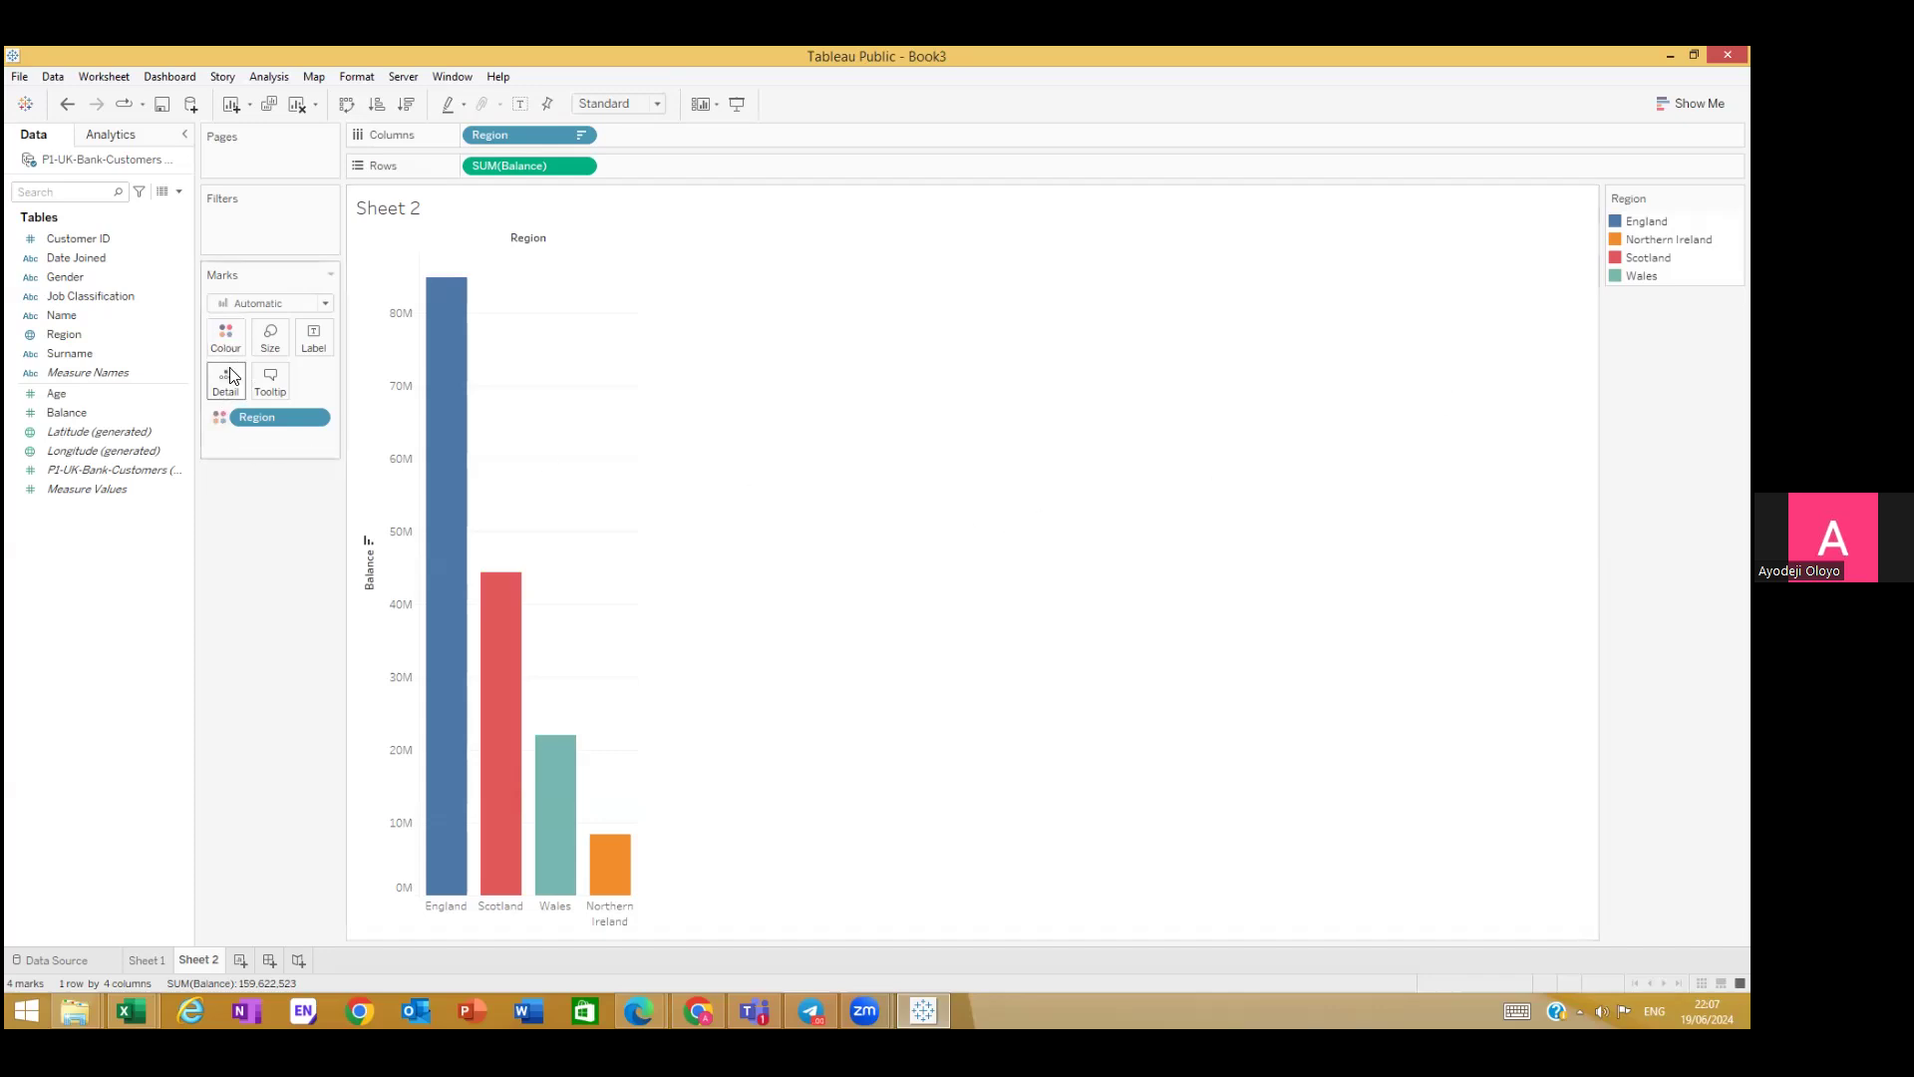
# Step: Open the colour editor for the Region bars and select the Seattle Greys palette
pyautogui.click(227, 335)
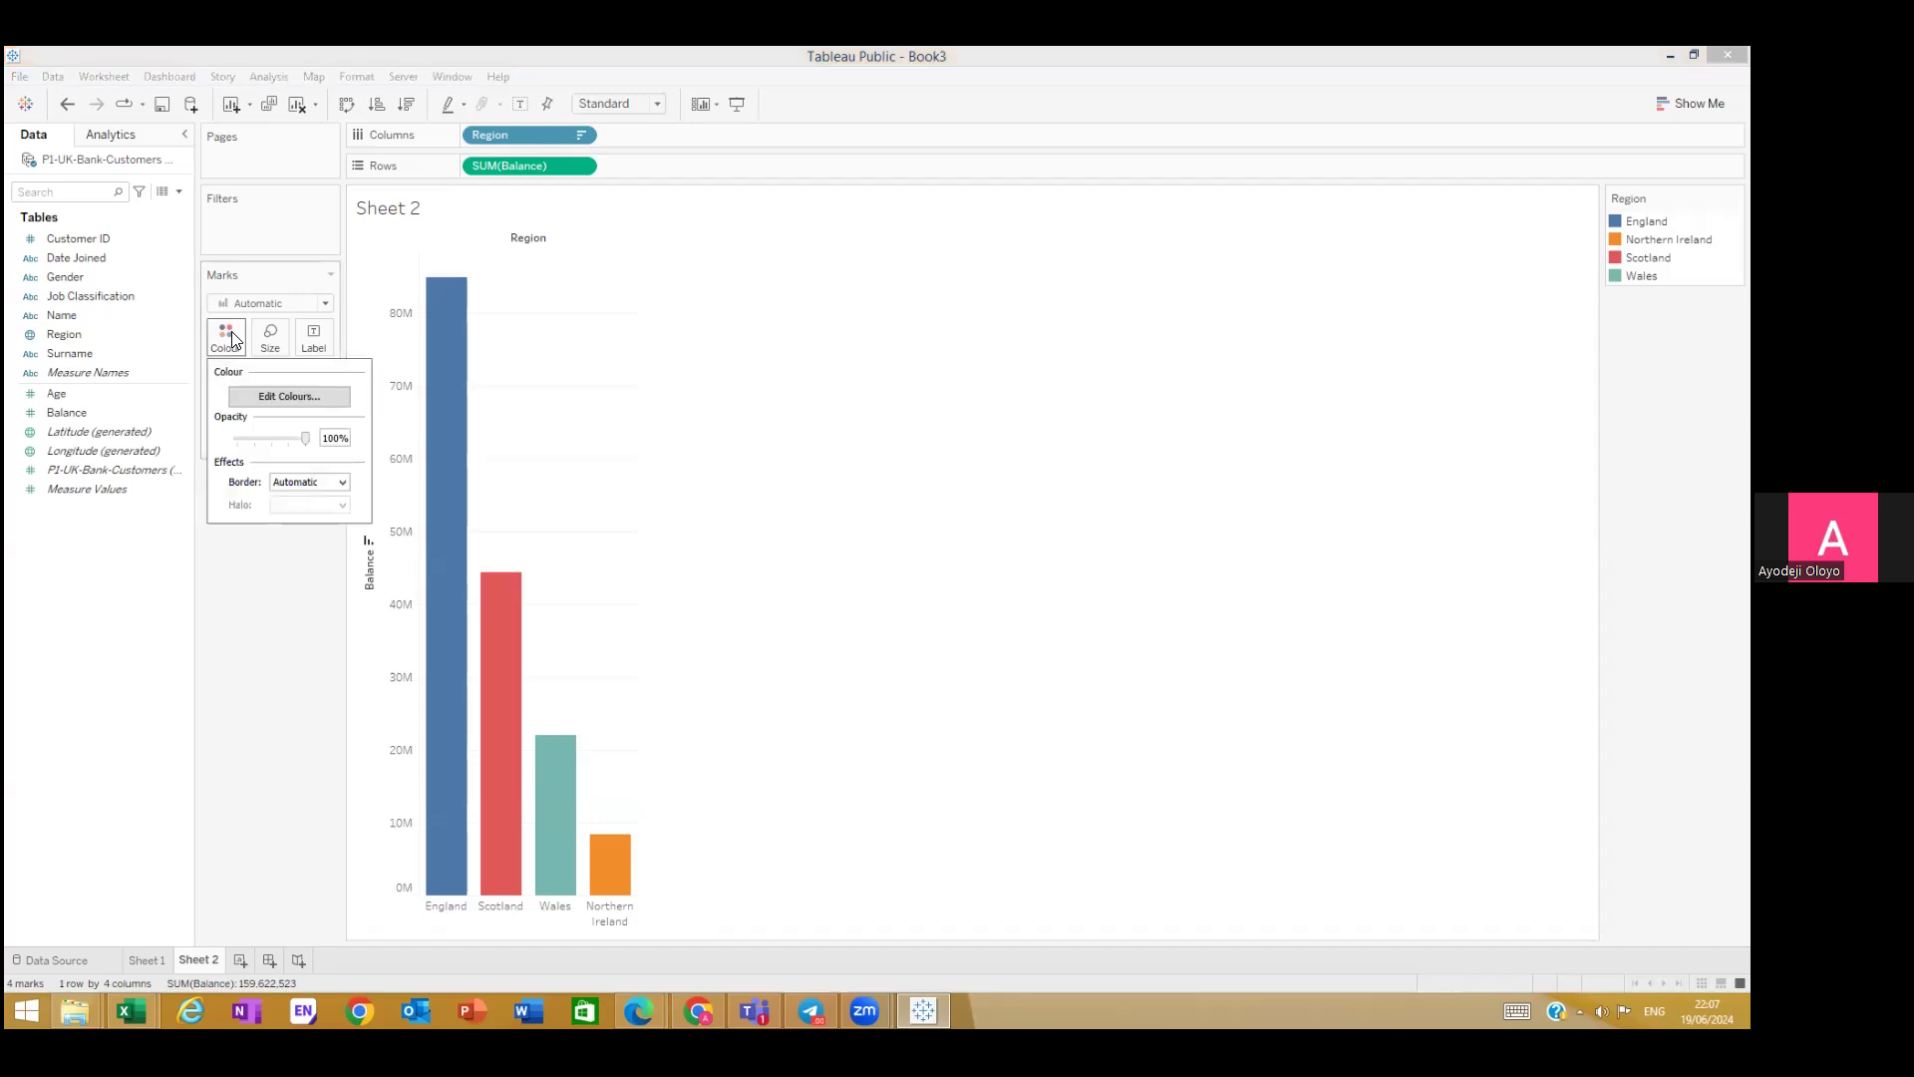
pyautogui.click(271, 397)
pyautogui.click(678, 374)
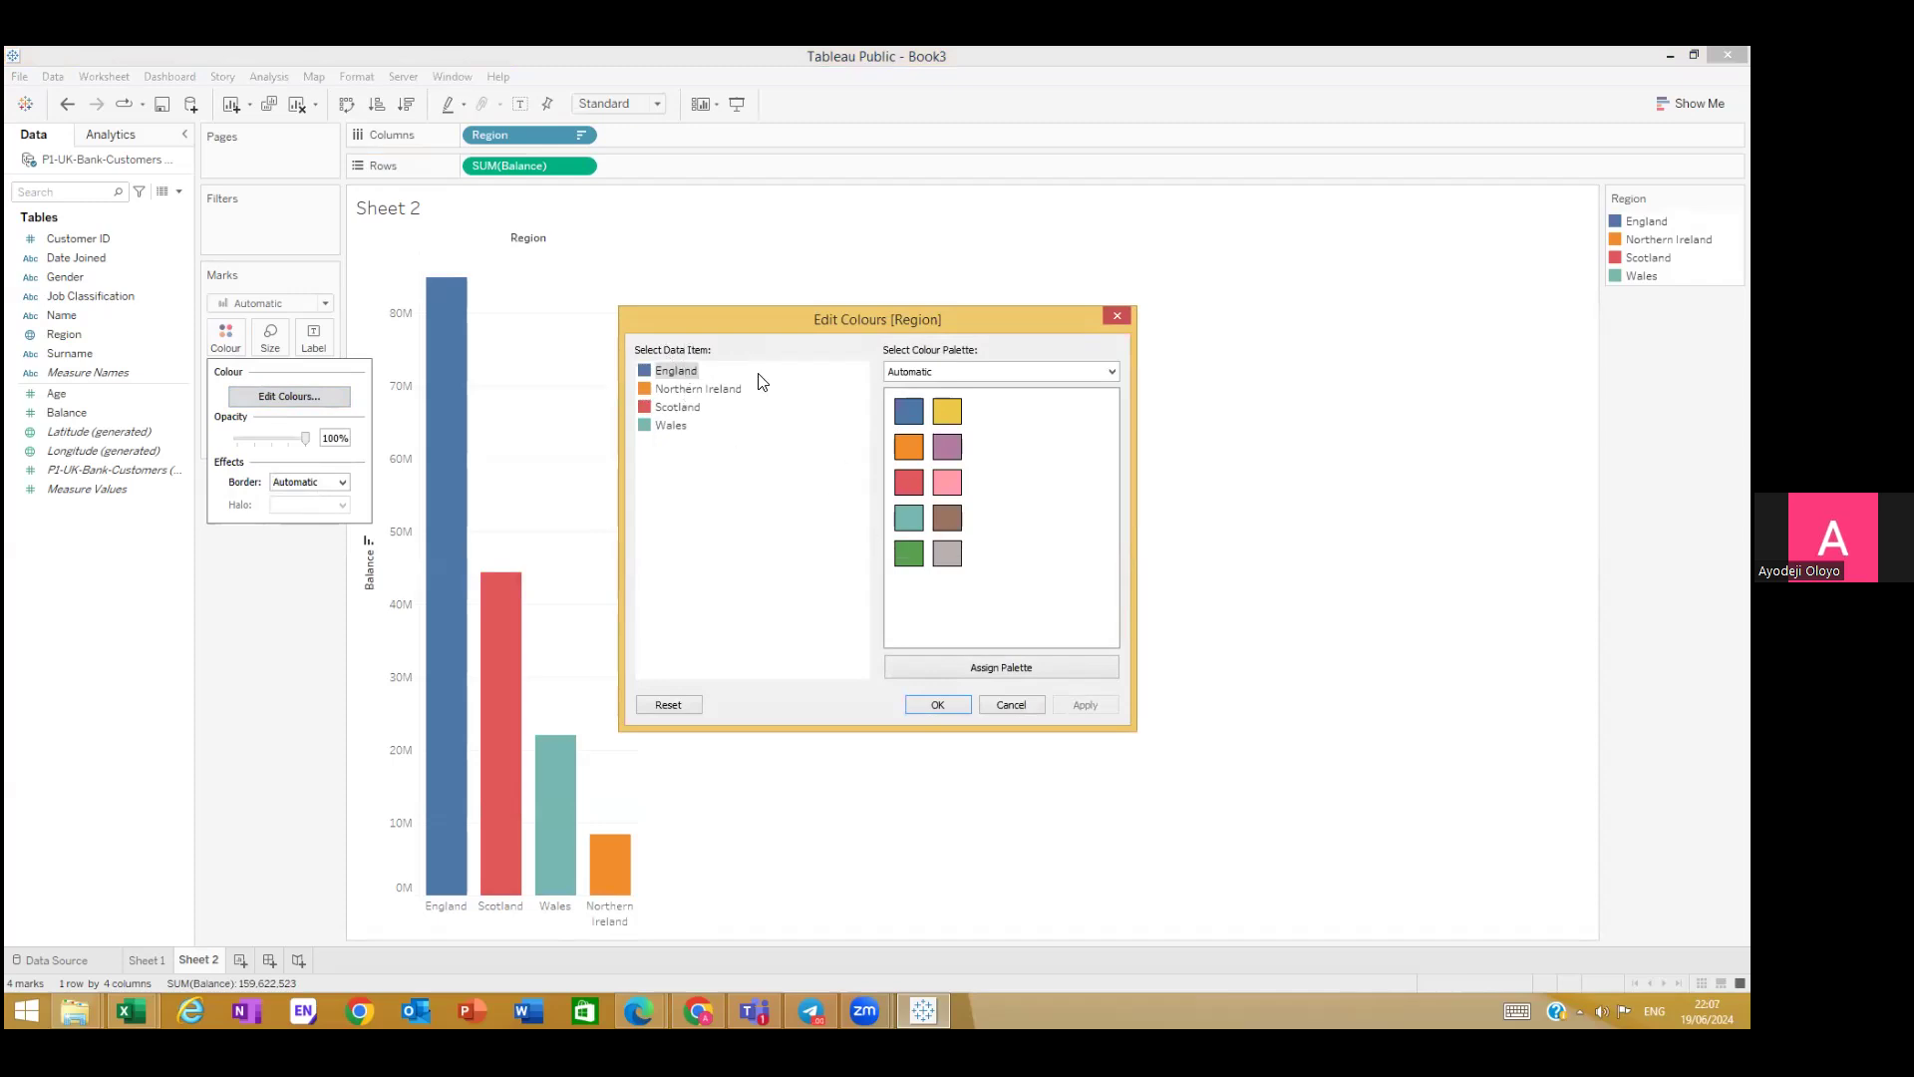
pyautogui.click(1110, 373)
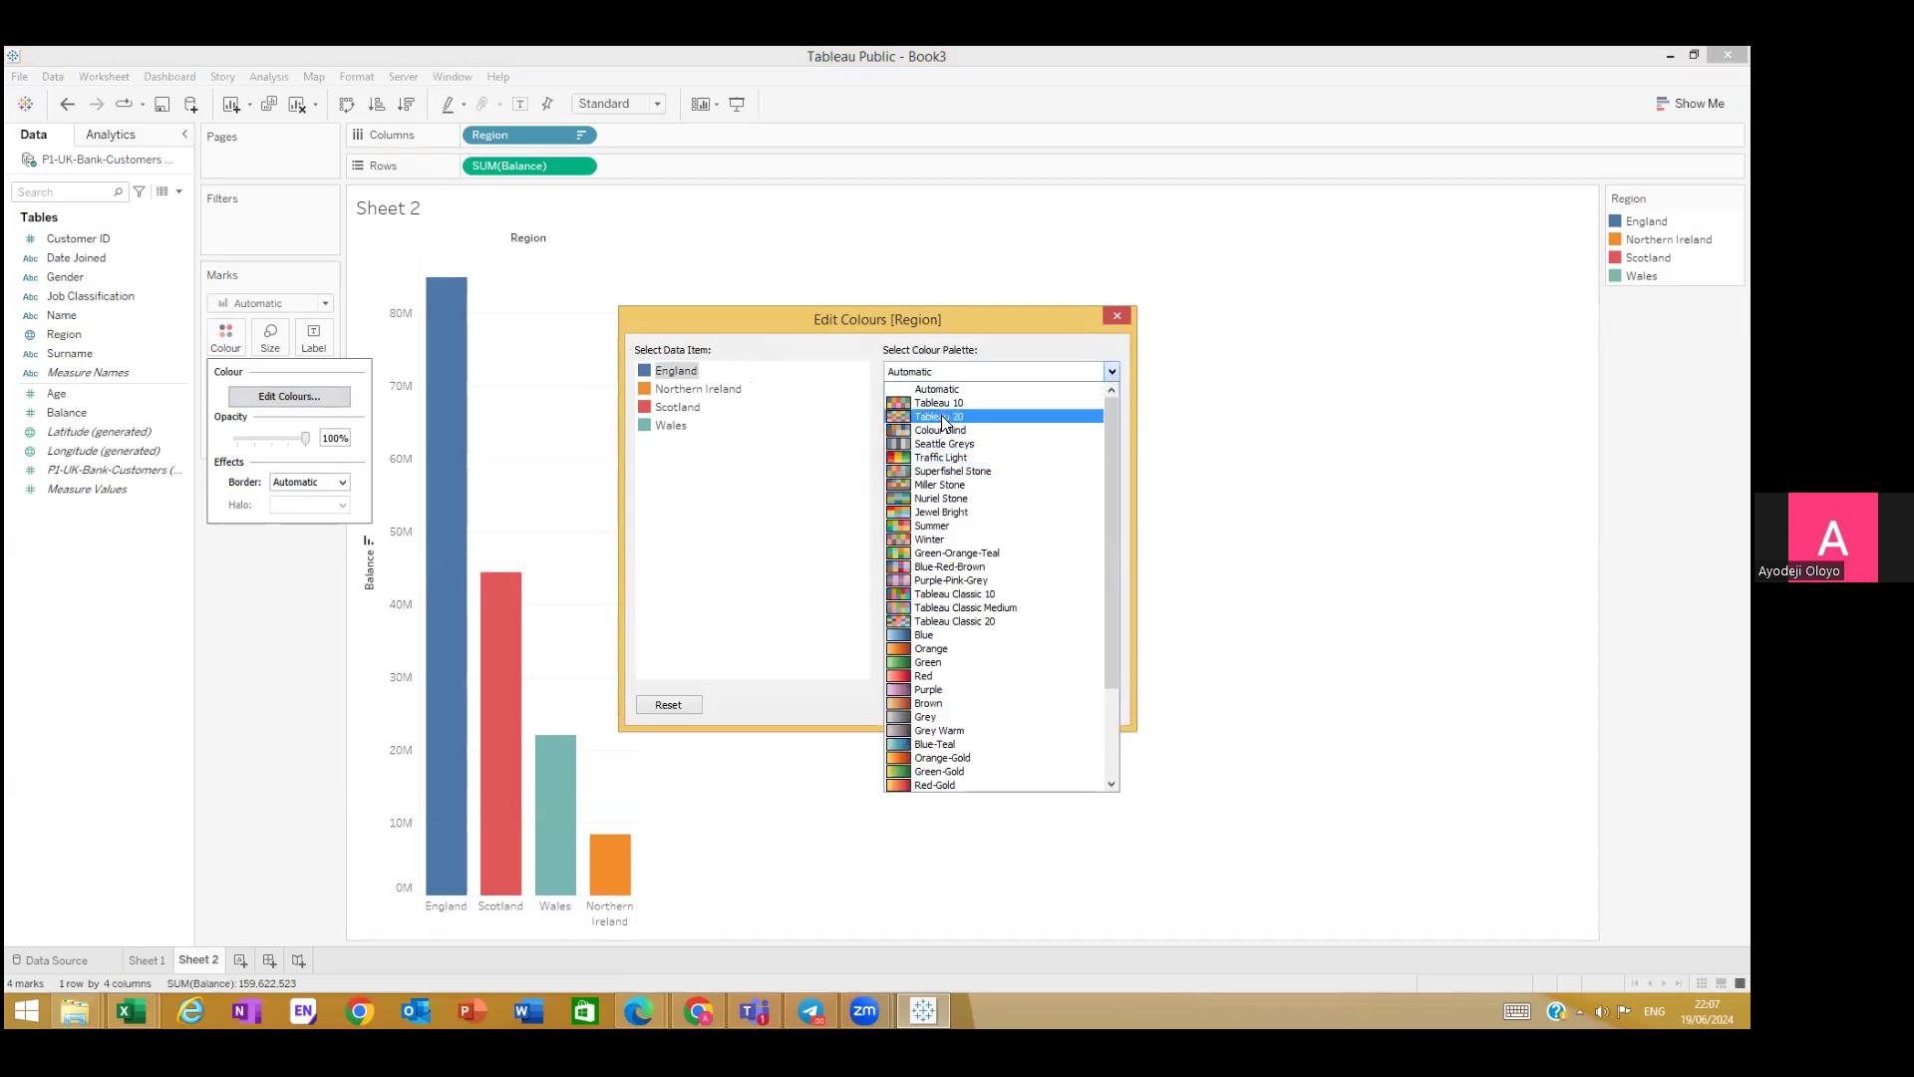
pyautogui.click(941, 445)
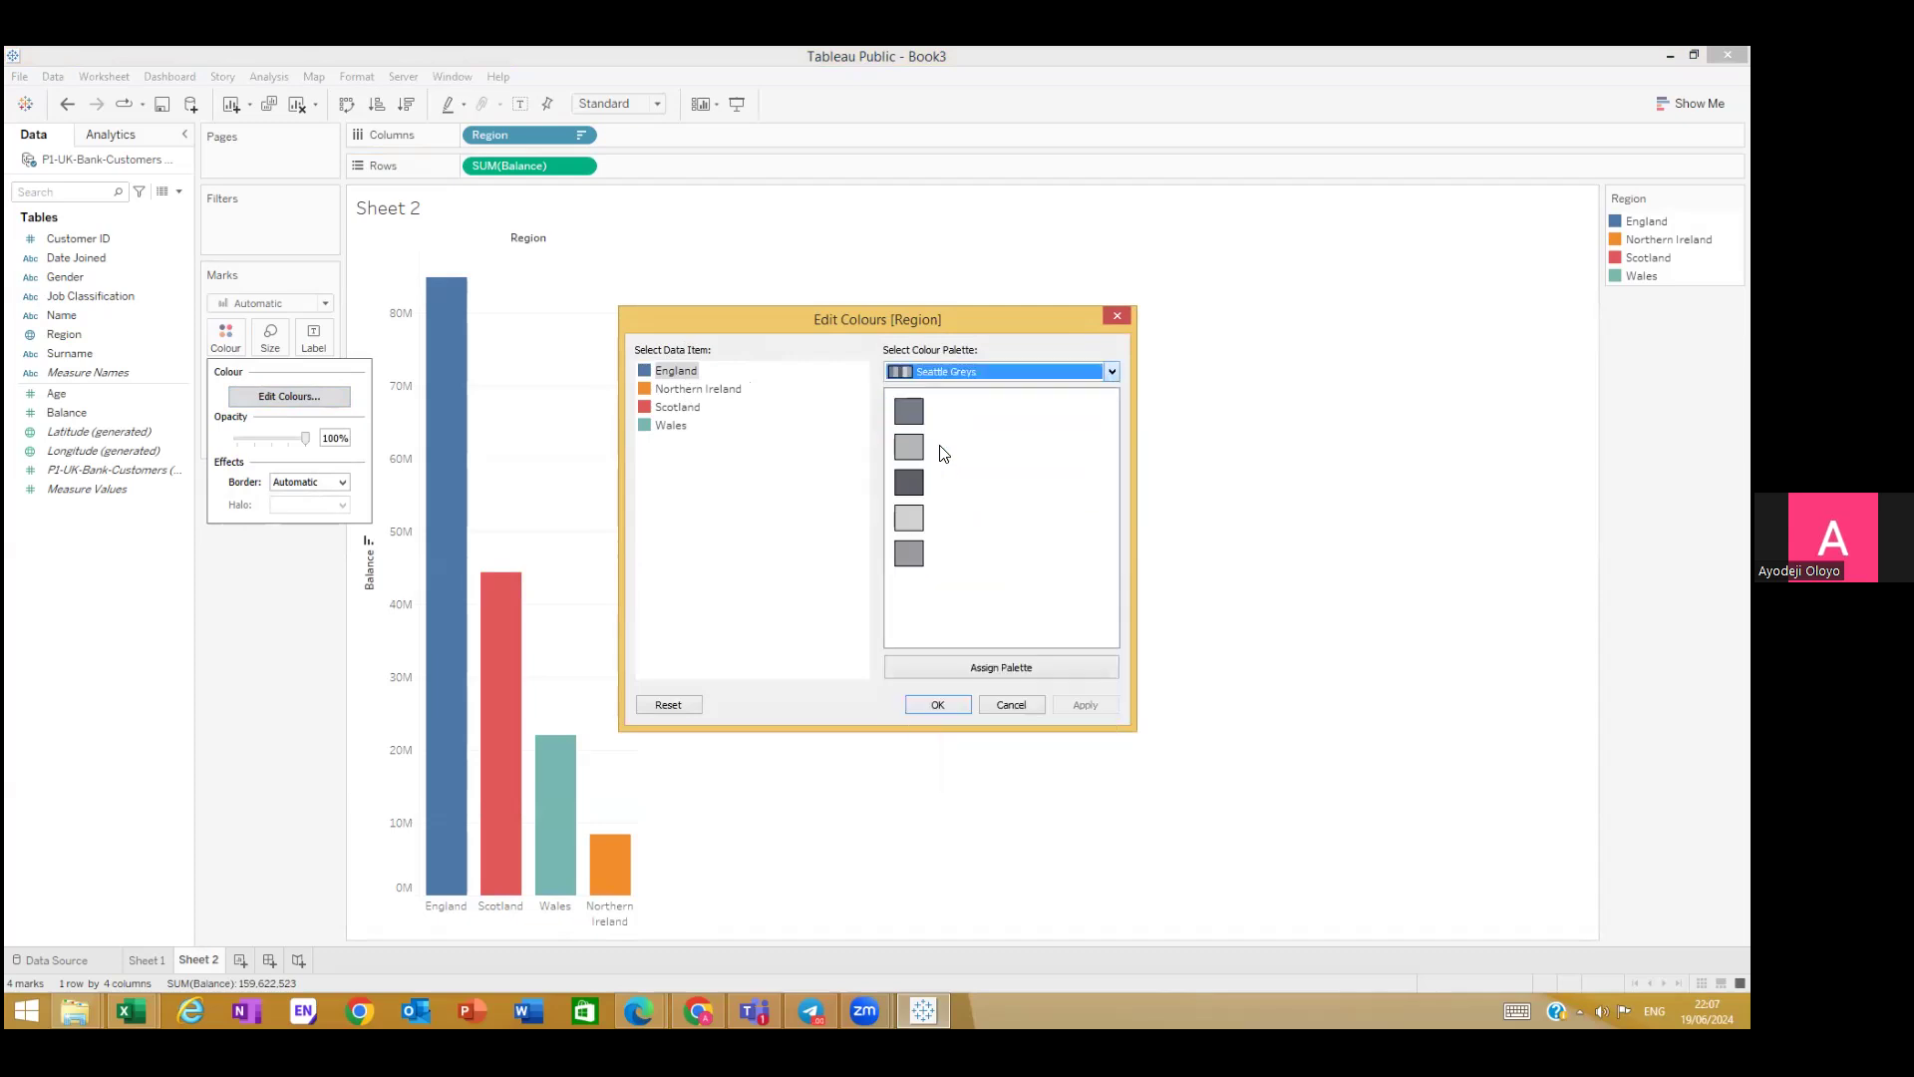
# Step: Assign Seattle Greys shades to the regions: darkest for England, mid grey for Scotland, lighter for Wales and lightest for Northern Ireland, and apply them
pyautogui.click(678, 371)
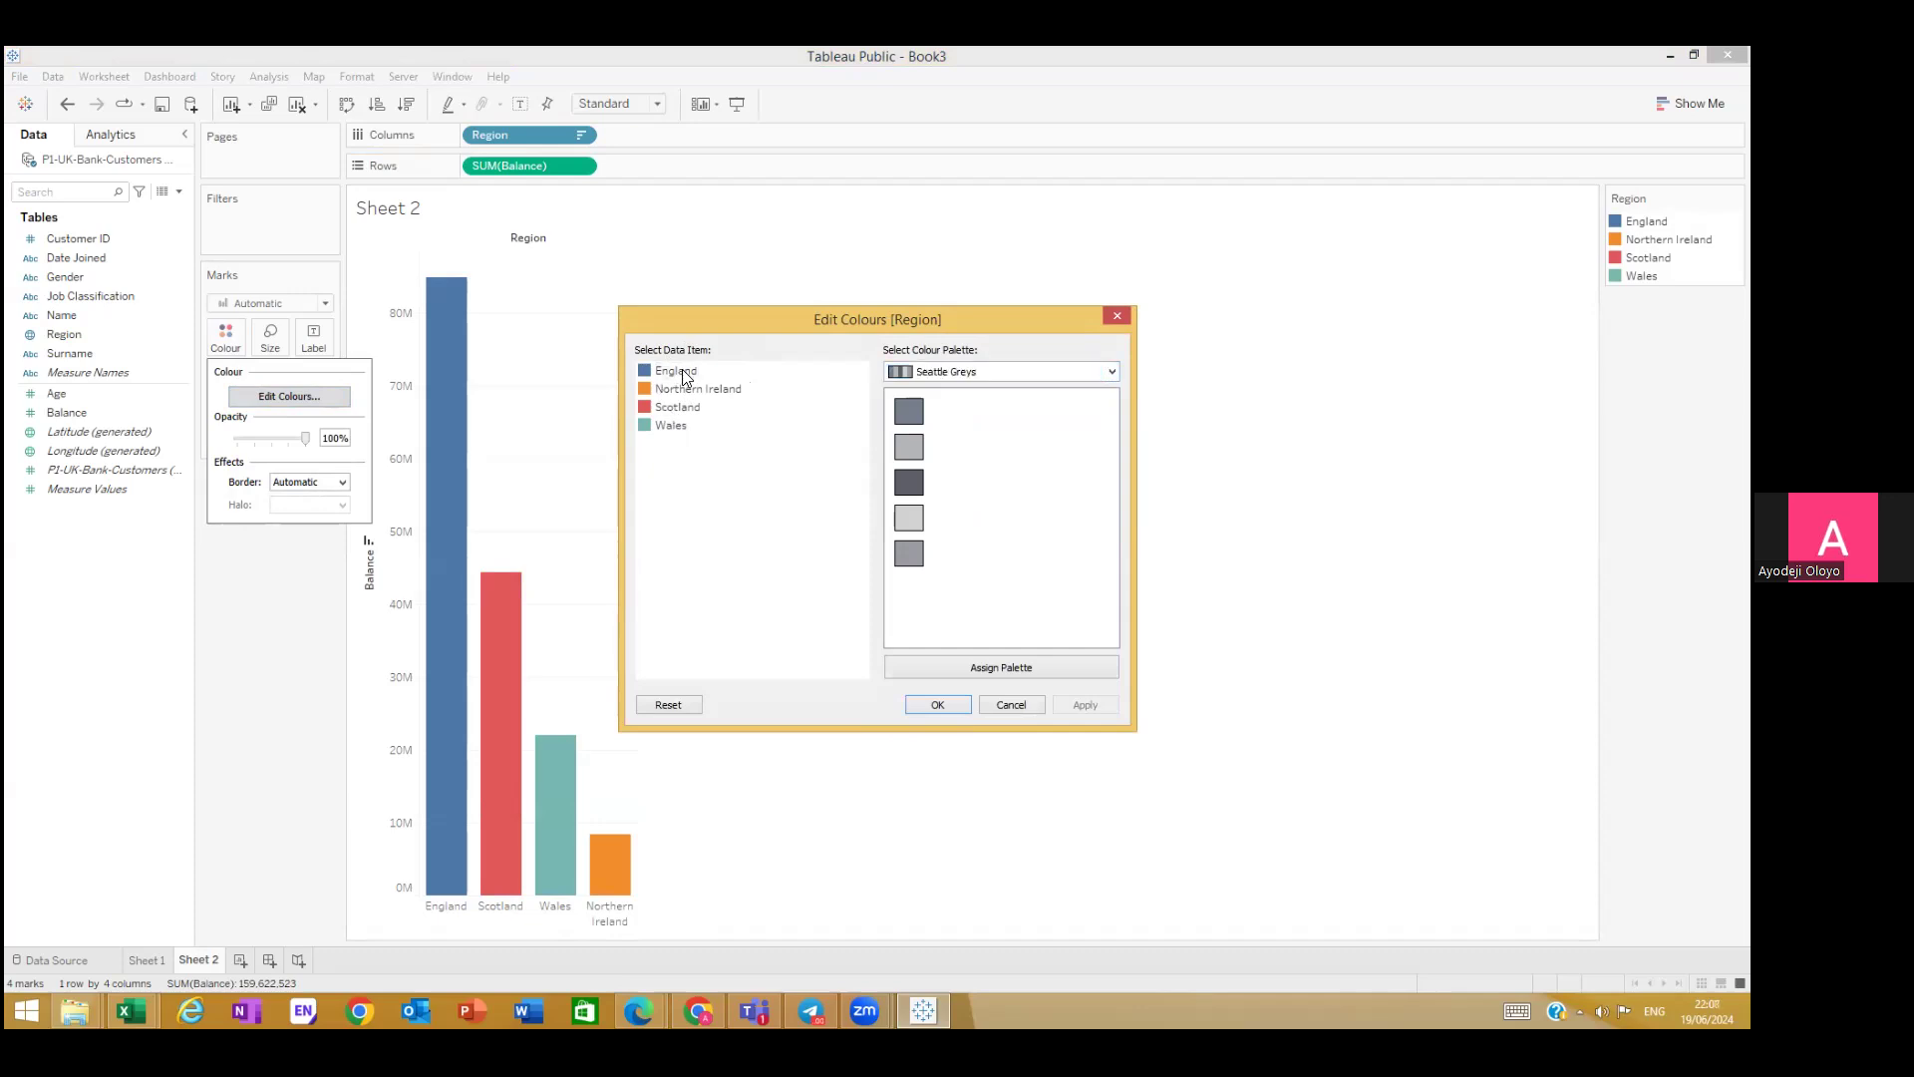
pyautogui.click(680, 371)
pyautogui.click(909, 482)
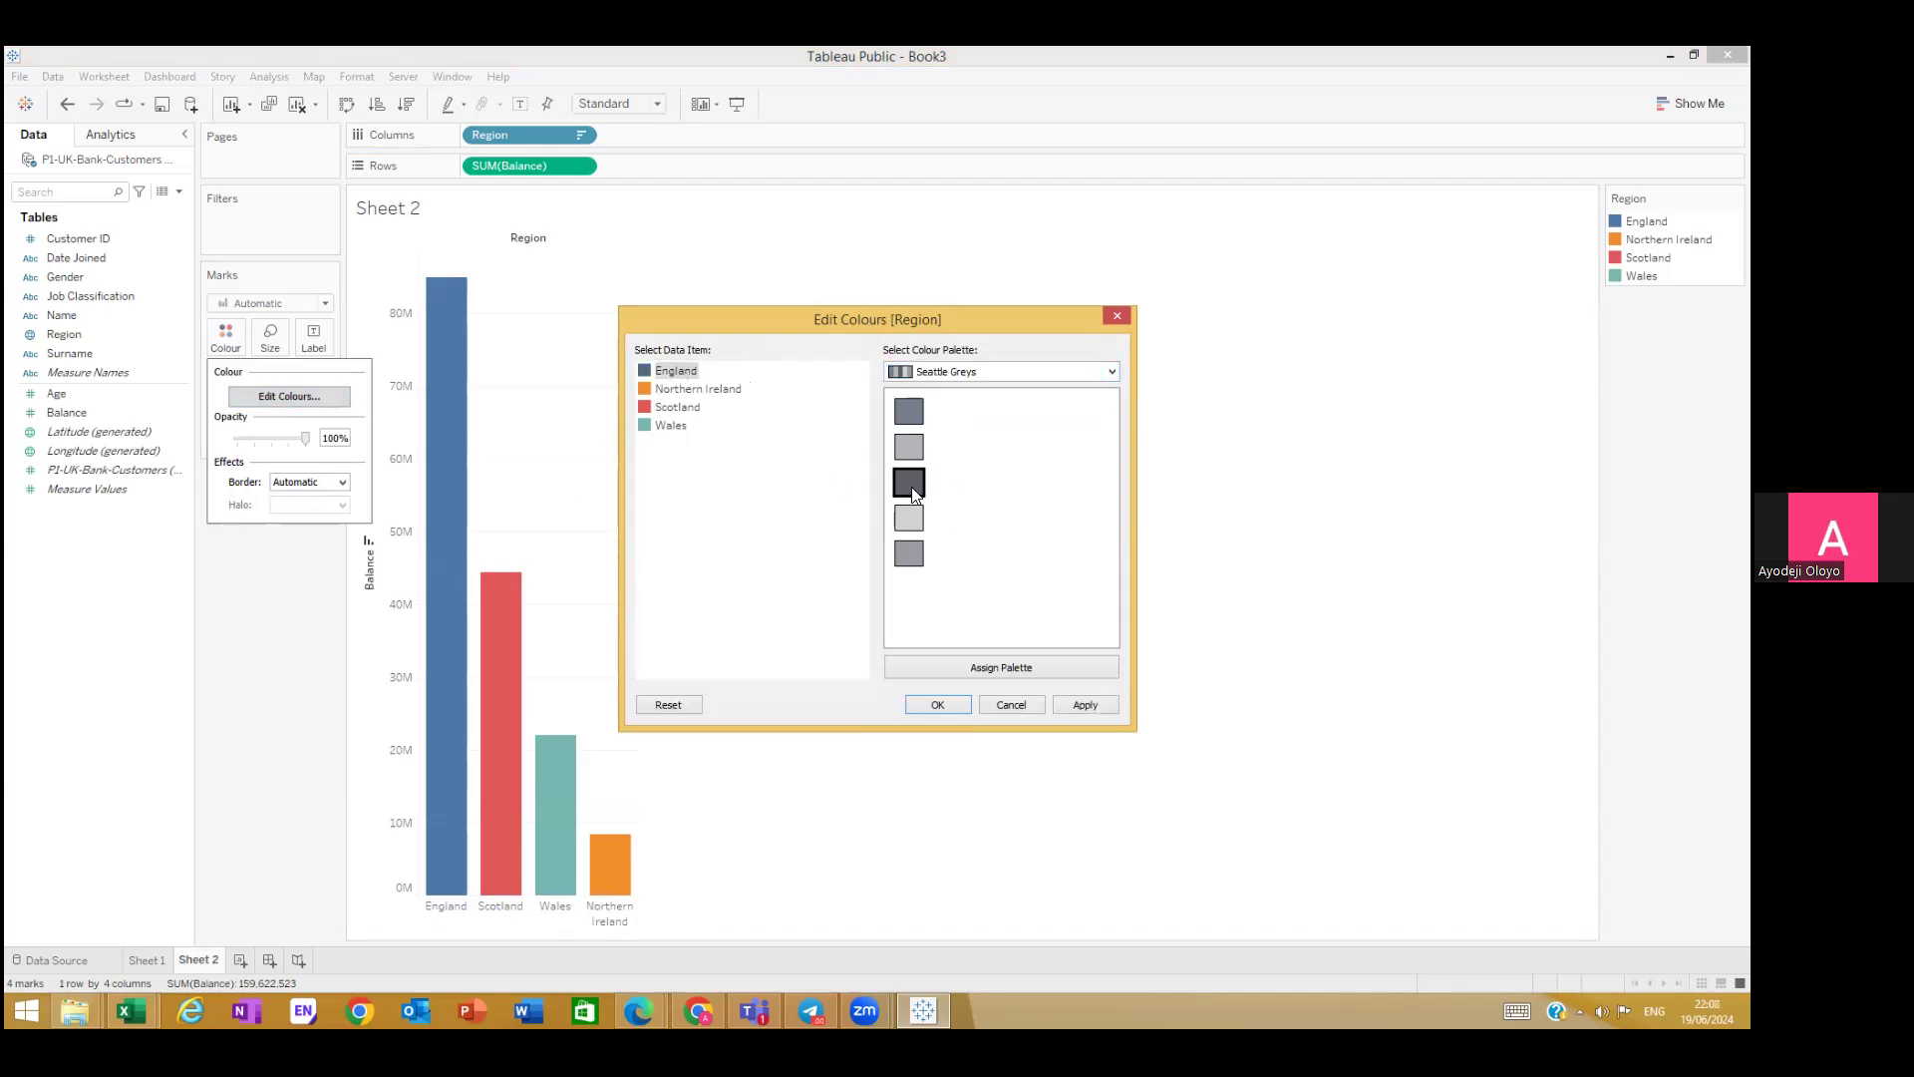
pyautogui.click(712, 391)
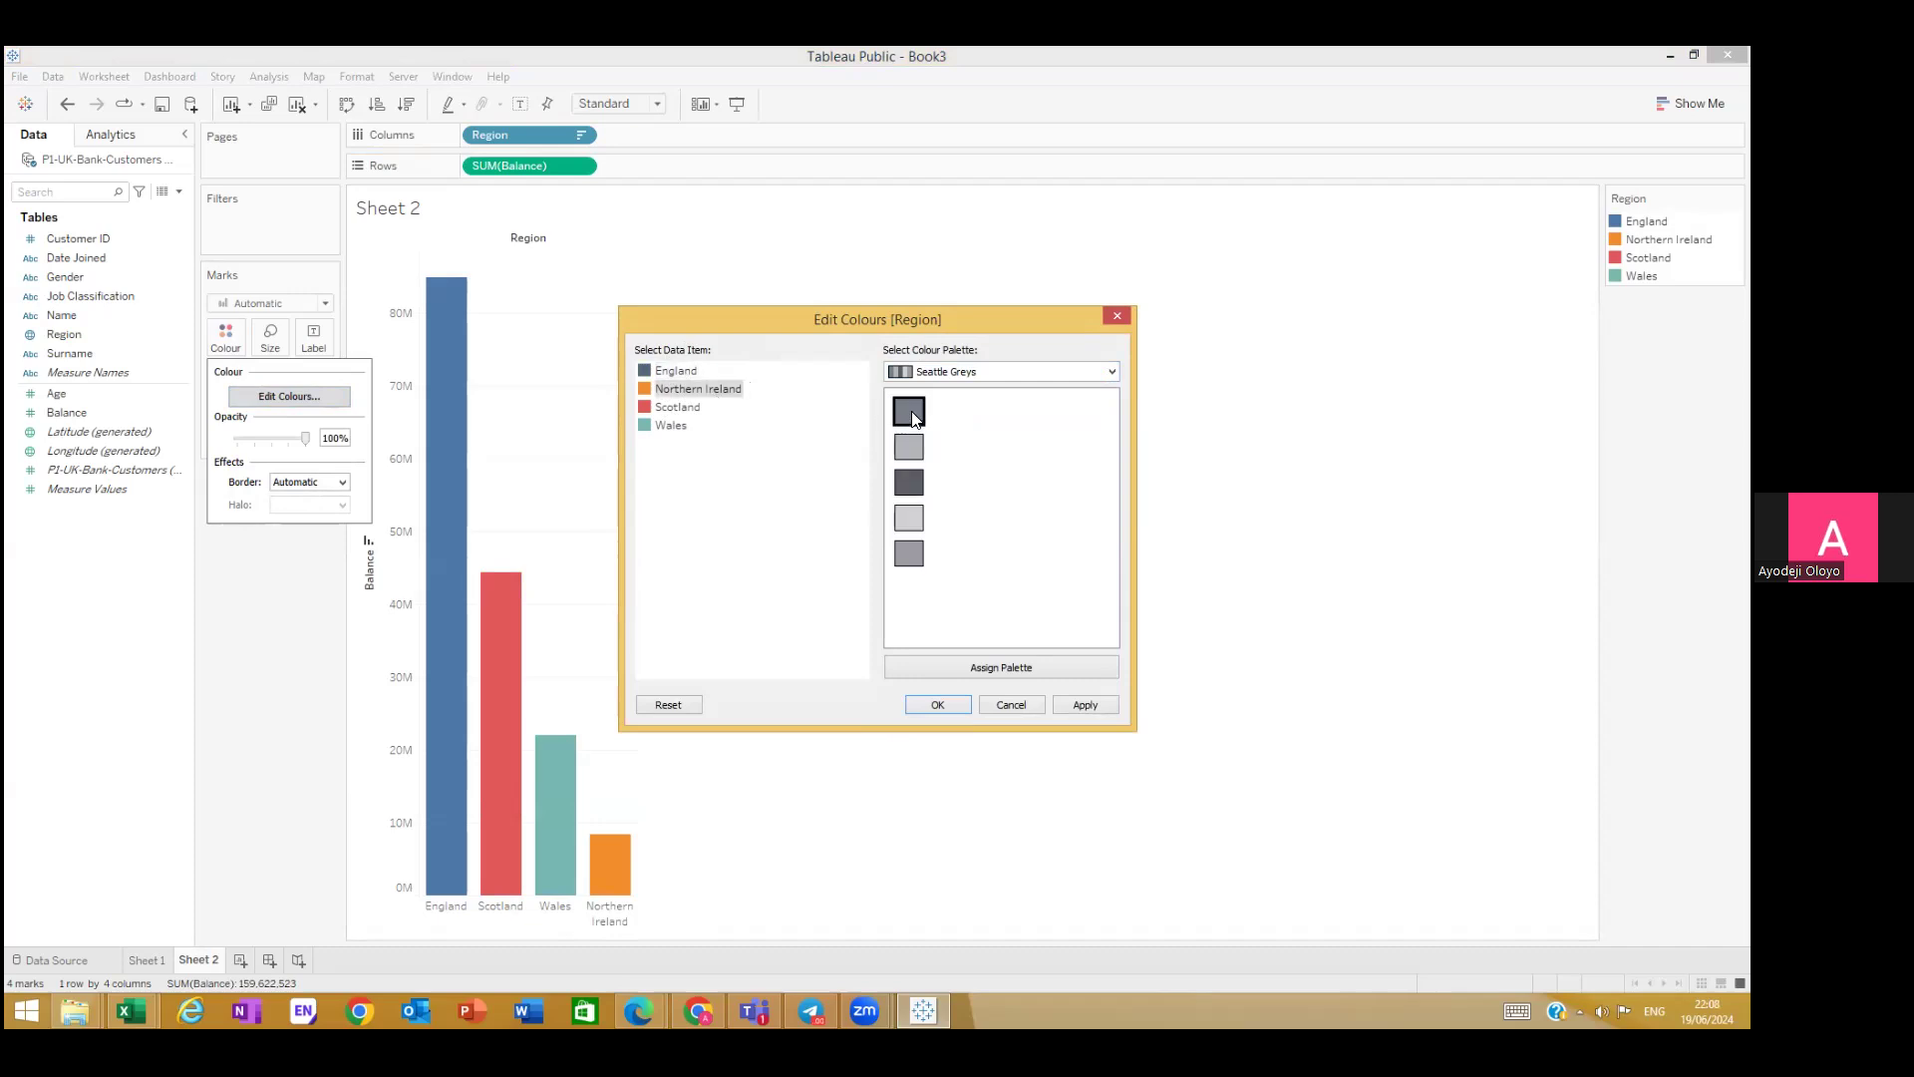
pyautogui.click(672, 407)
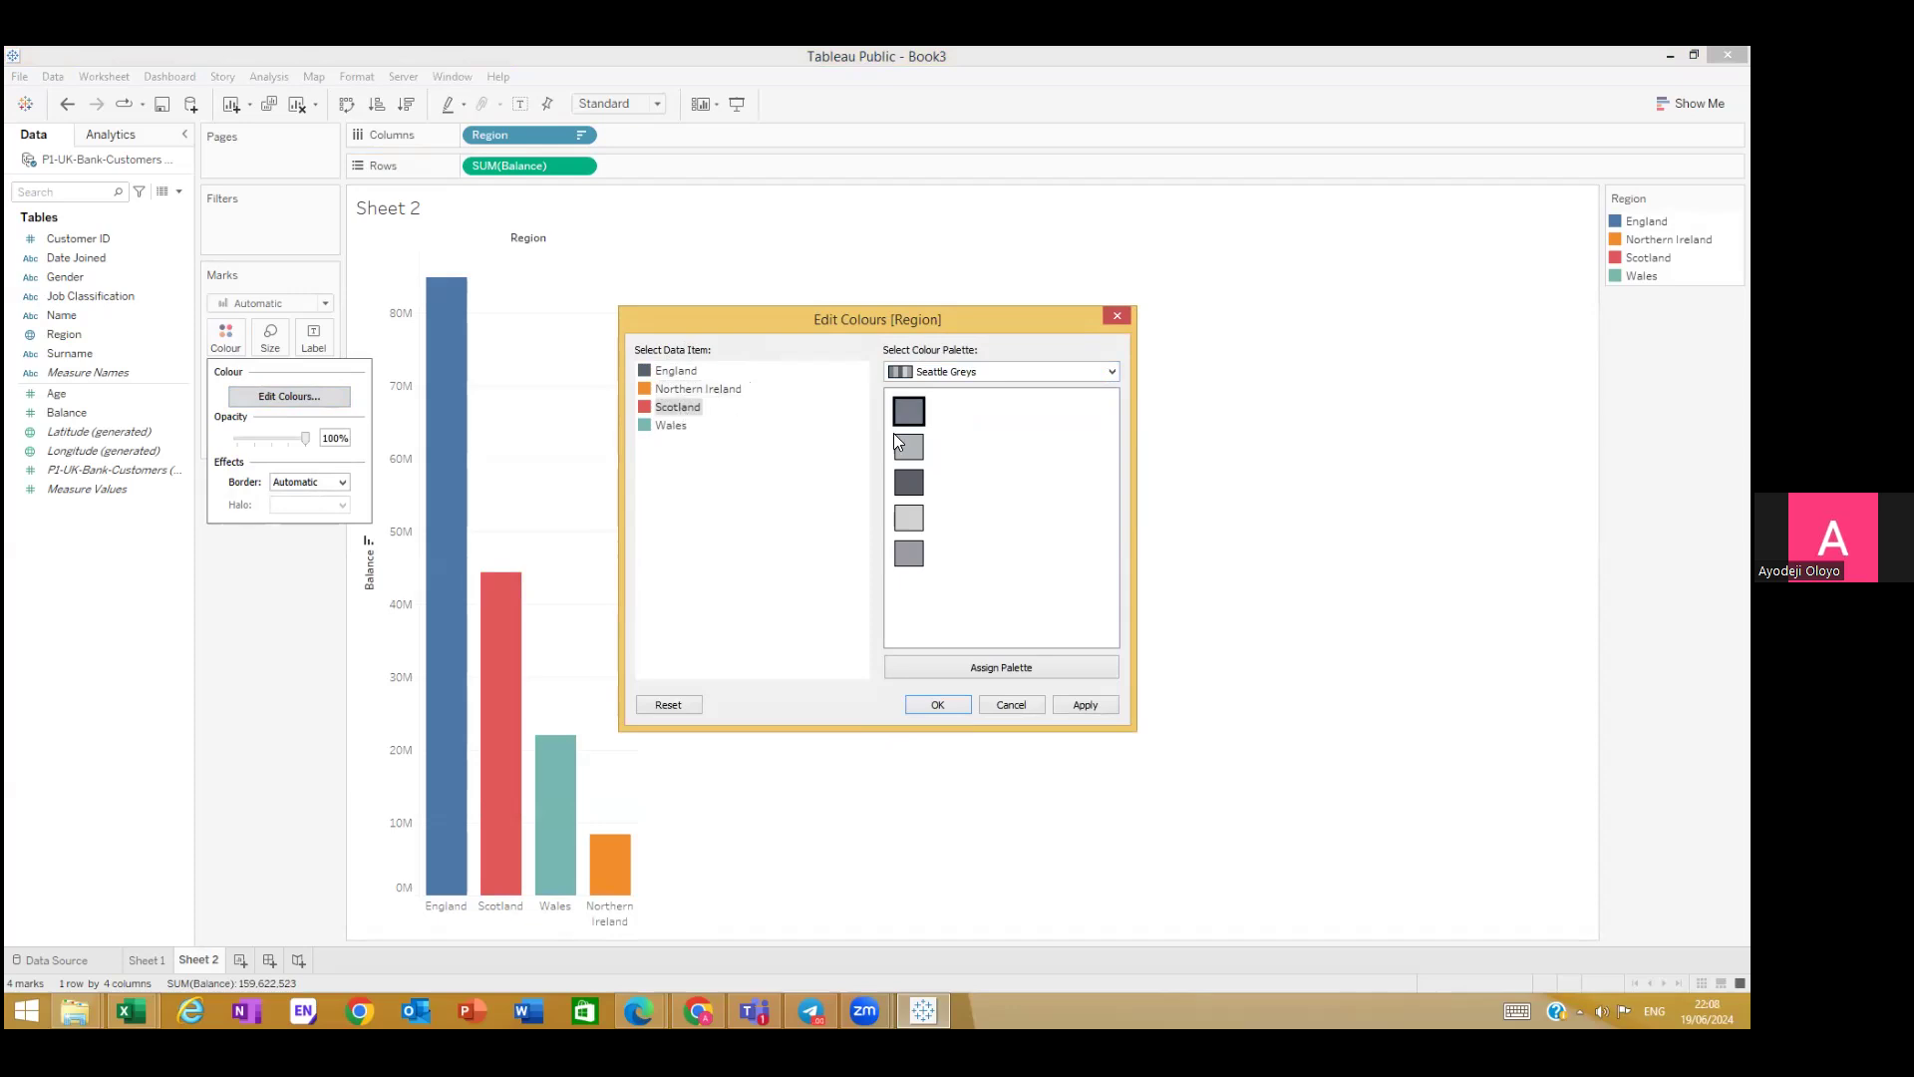
pyautogui.click(908, 553)
pyautogui.click(670, 425)
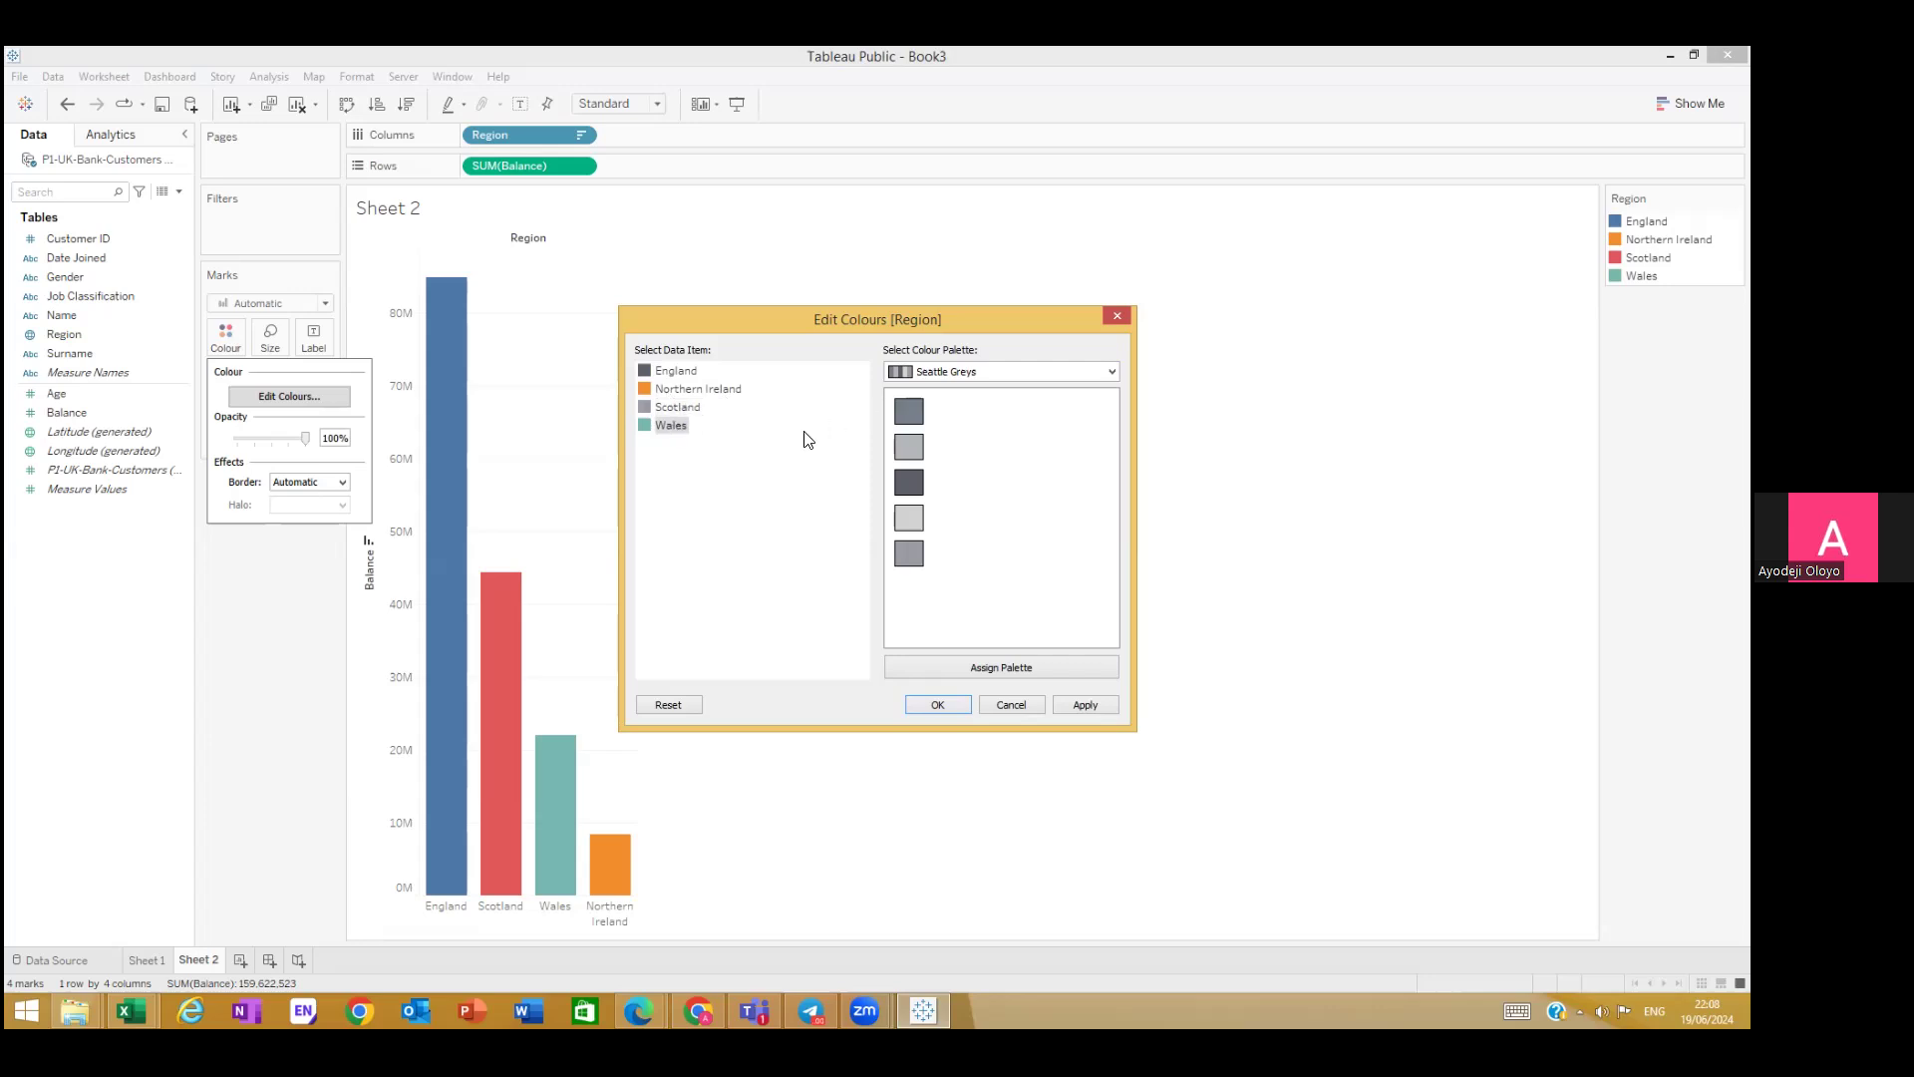
pyautogui.click(908, 447)
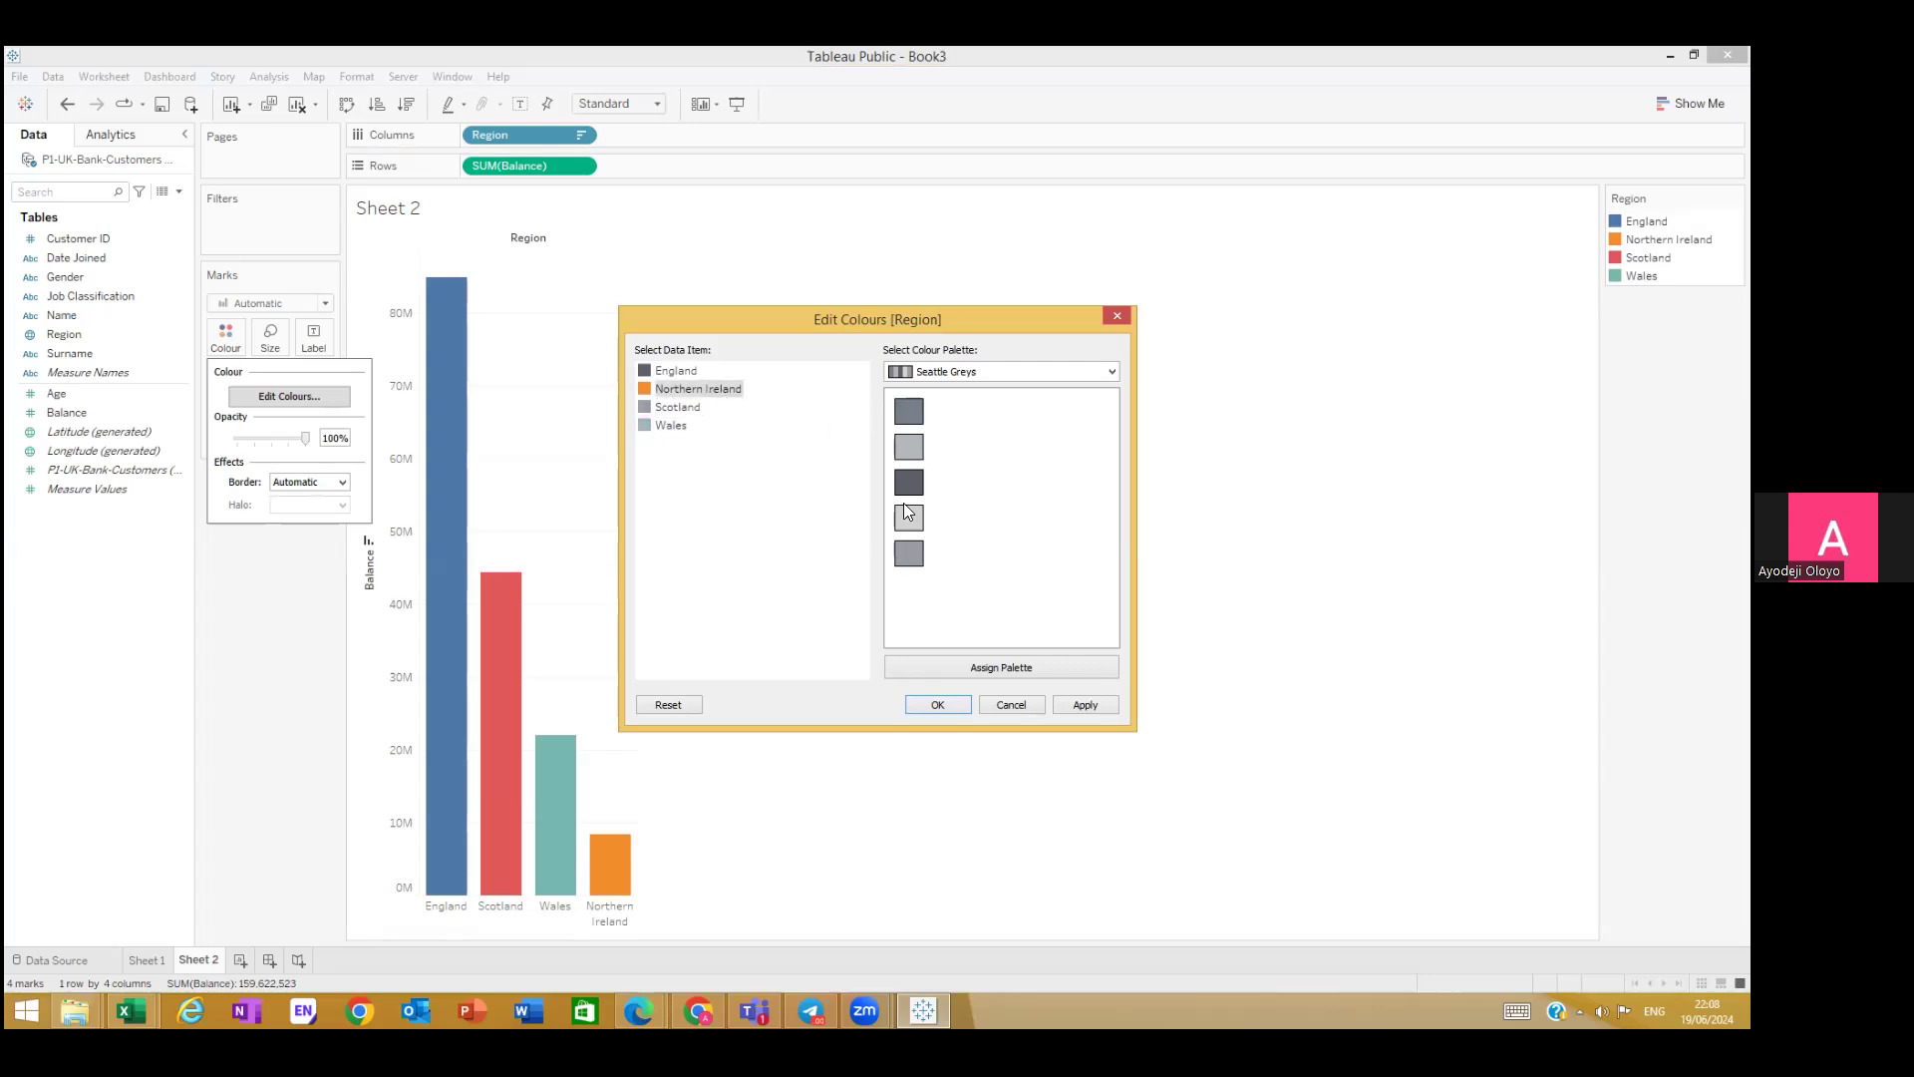
pyautogui.click(1082, 703)
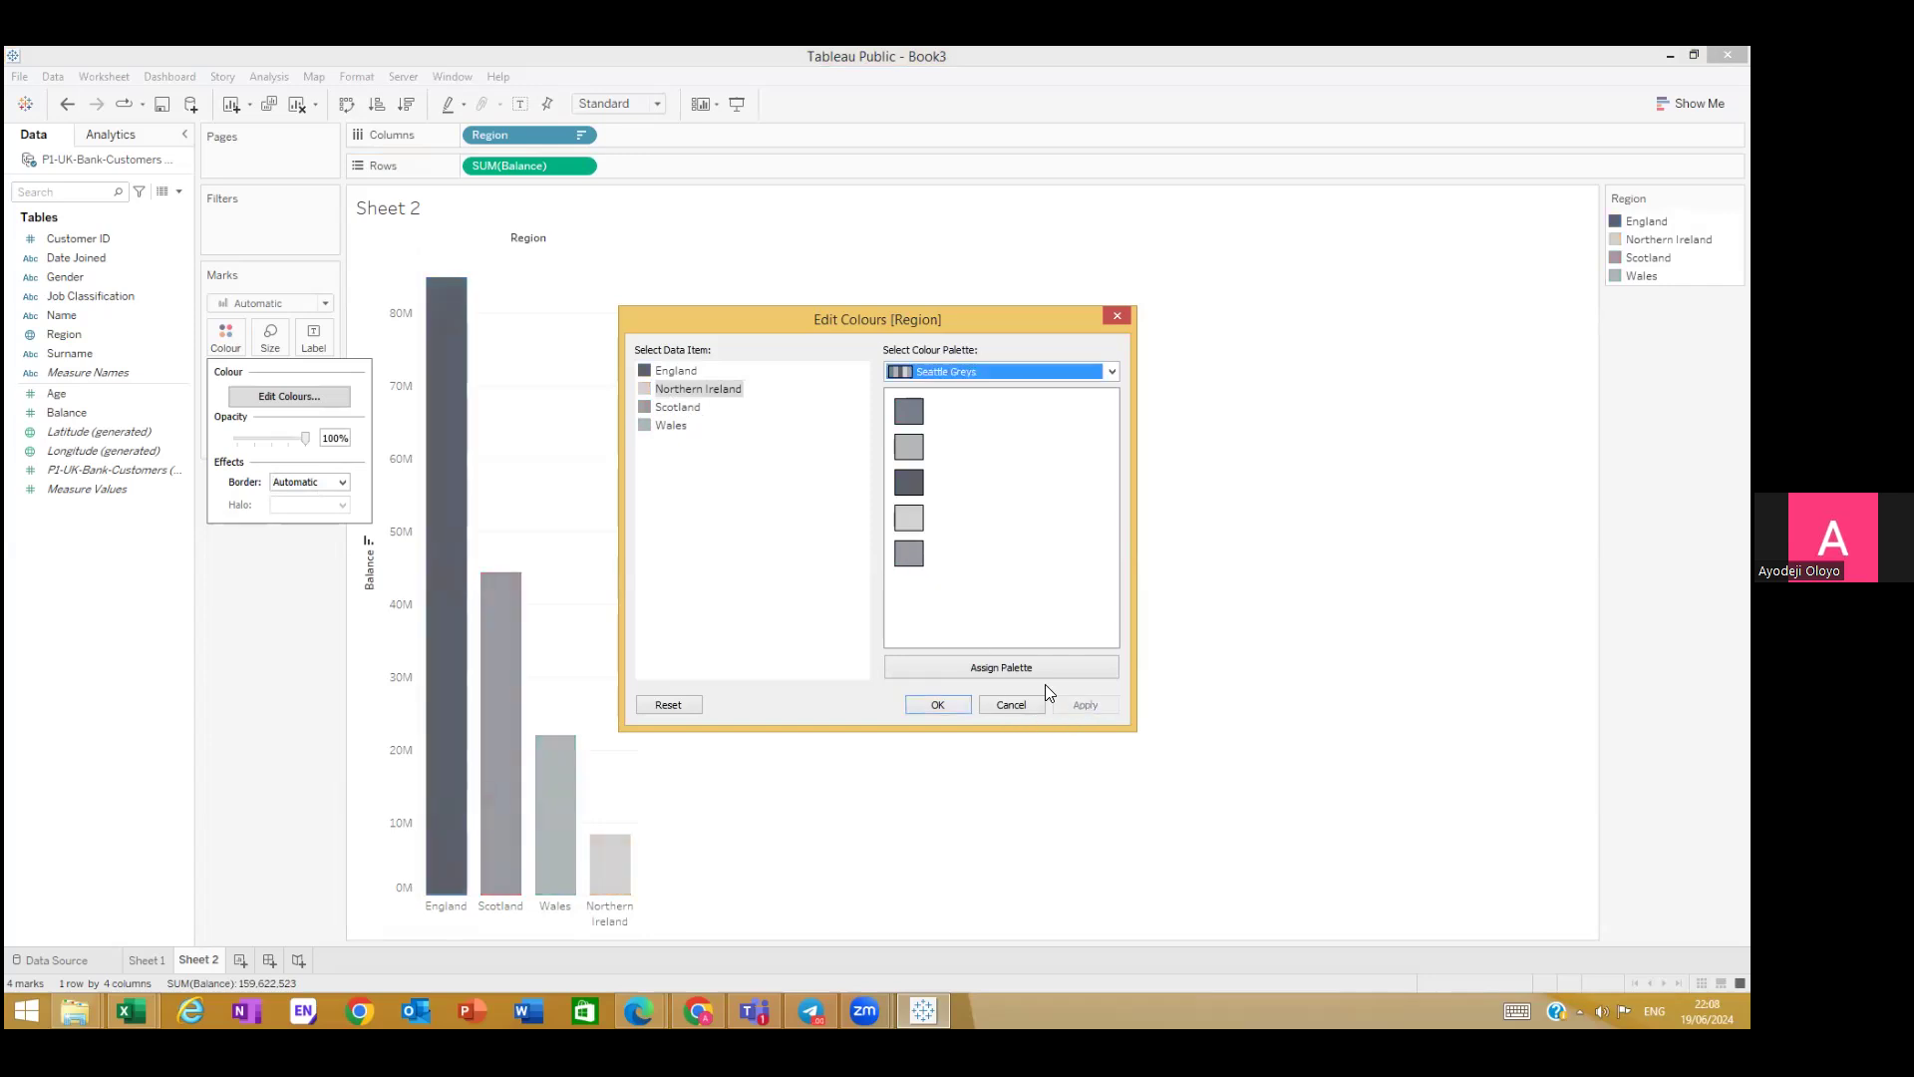
pyautogui.click(919, 703)
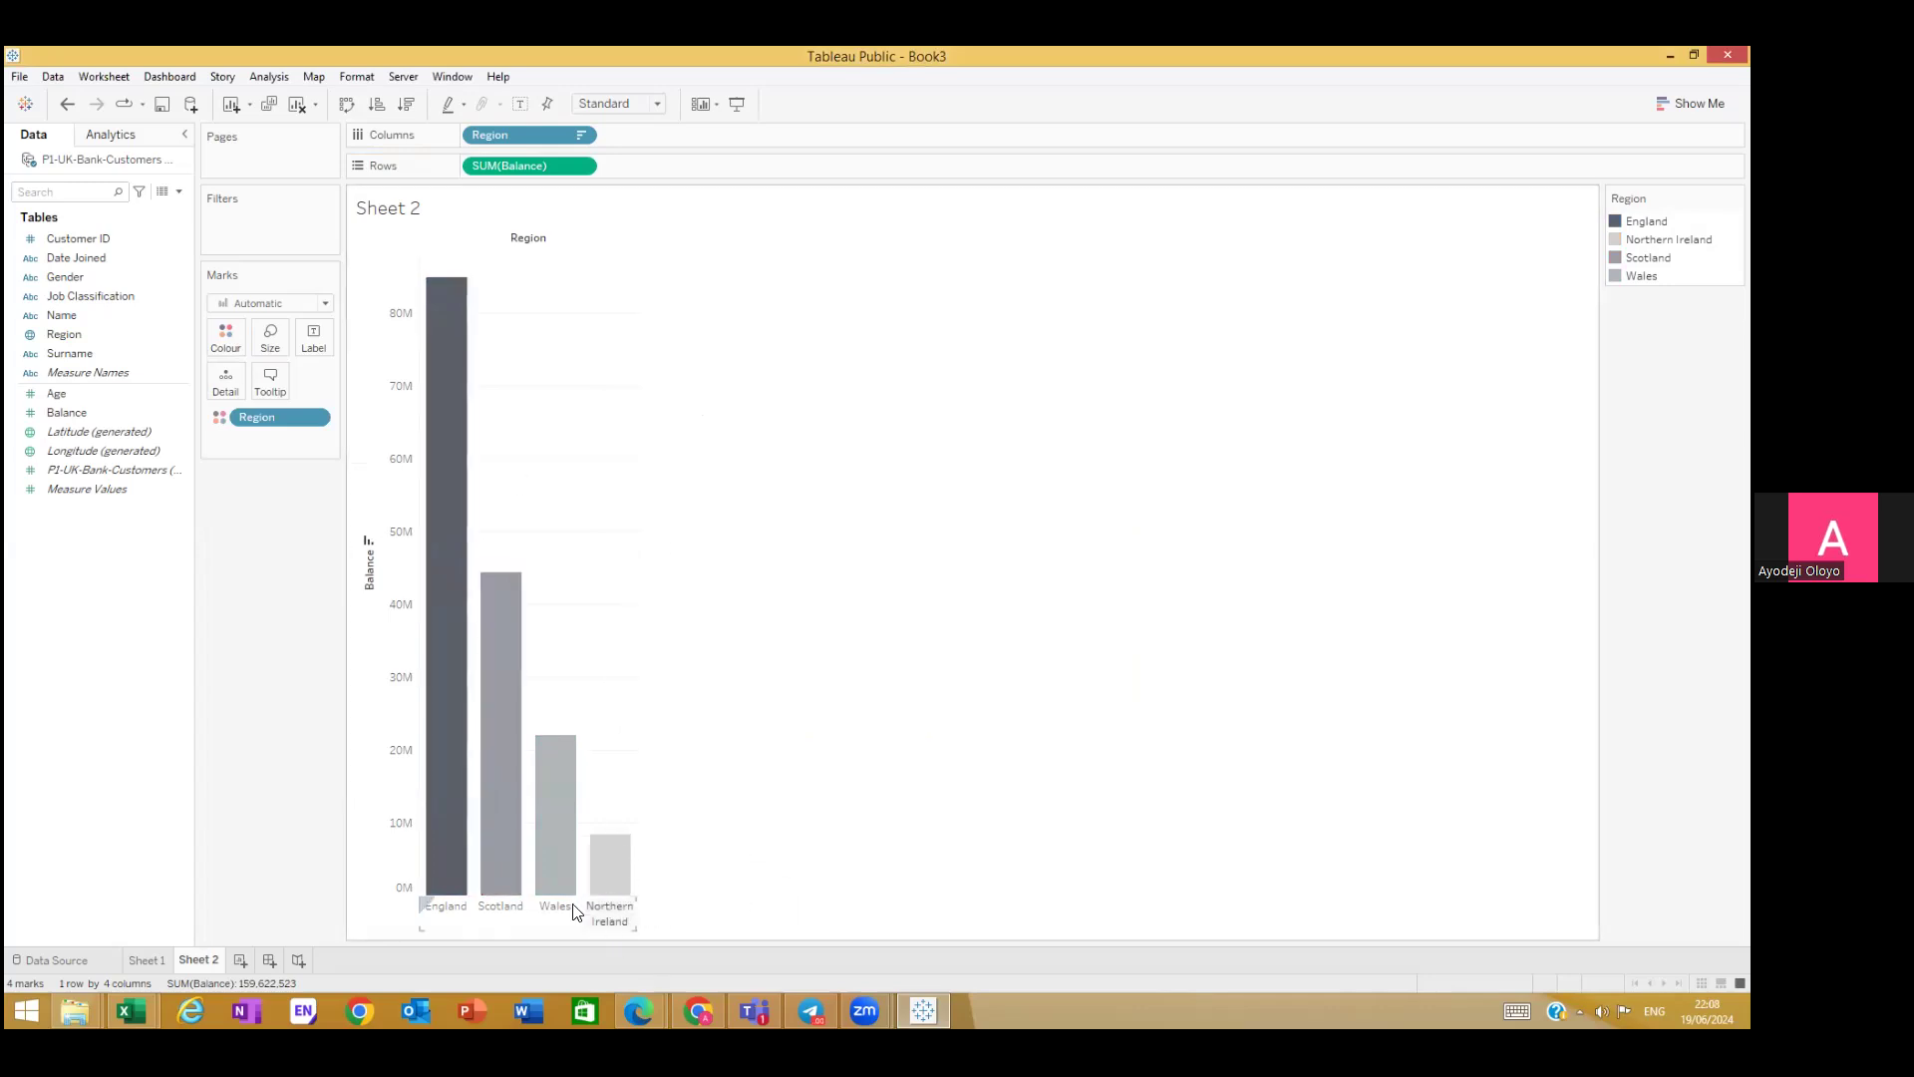
# Step: Hide the Region field label above the columns and clear the custom title of the Balance axis
pyautogui.rightClick(533, 244)
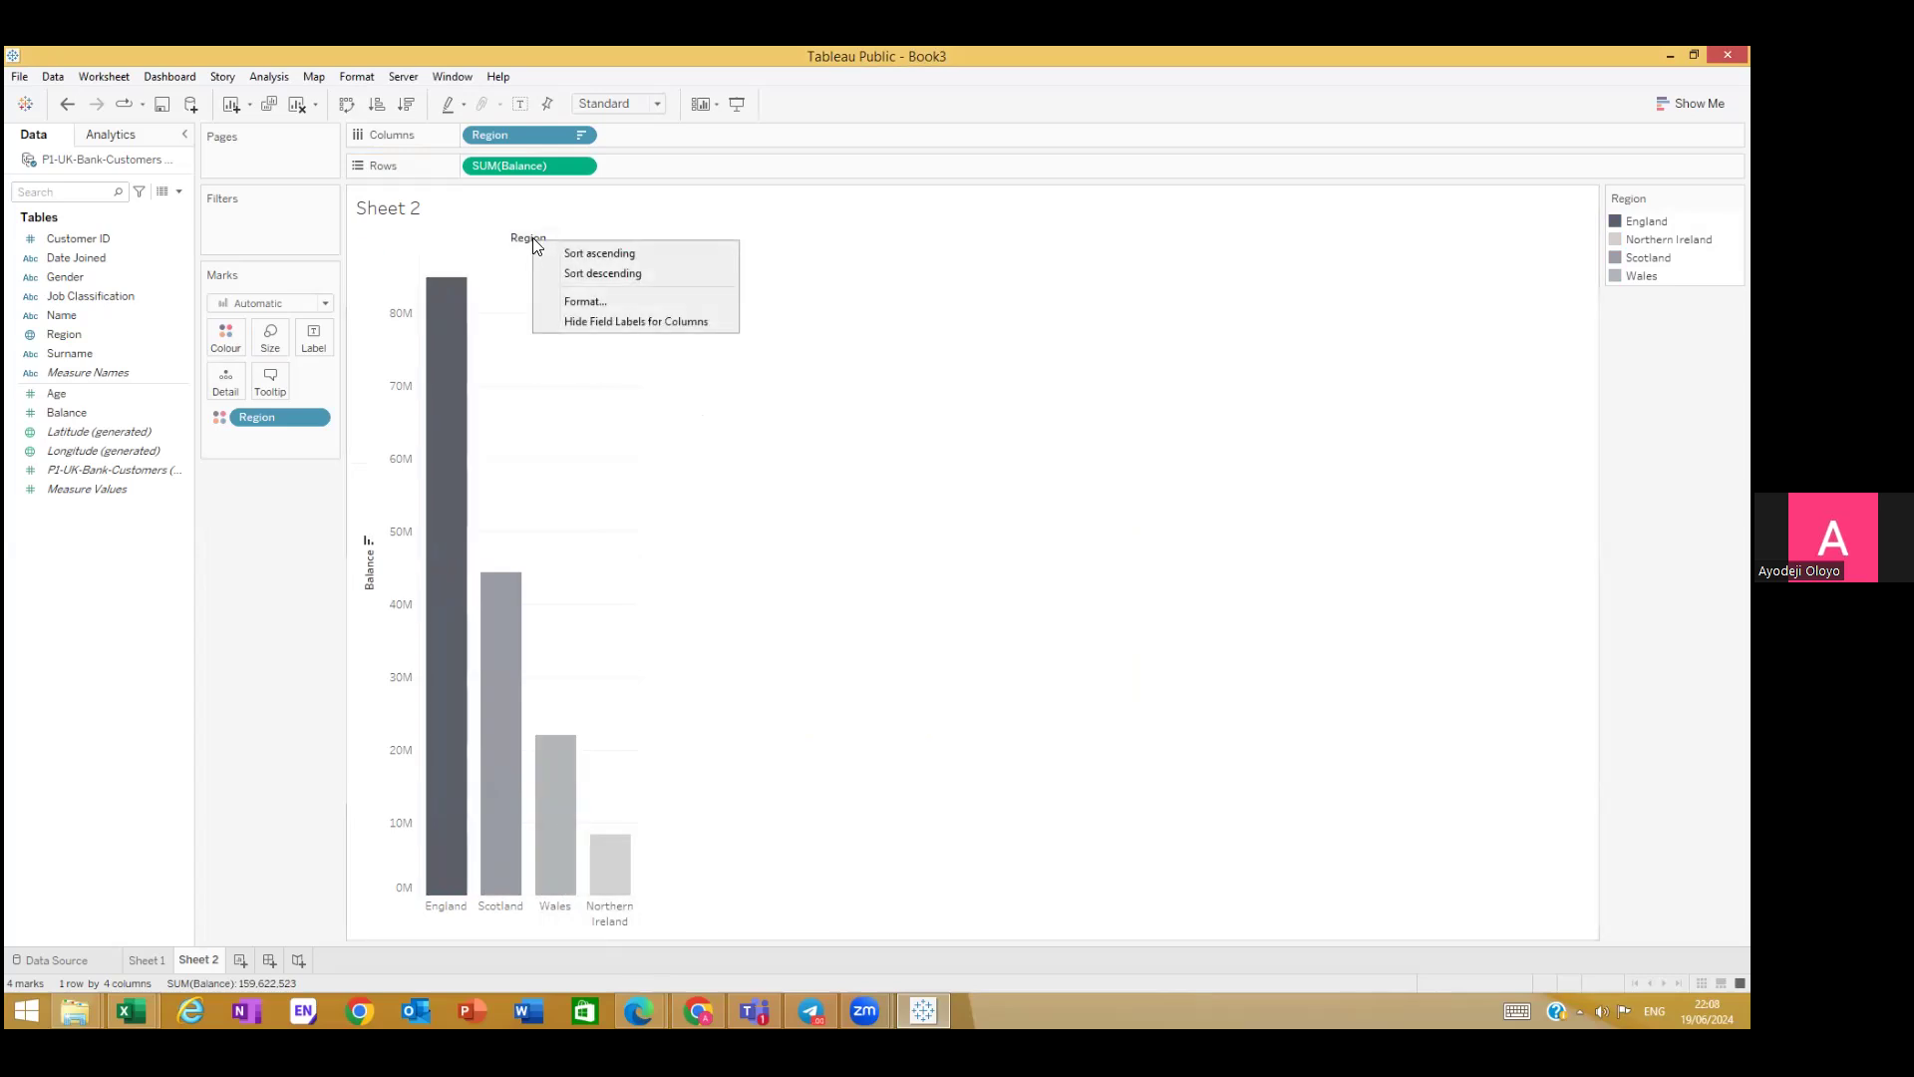
pyautogui.click(577, 321)
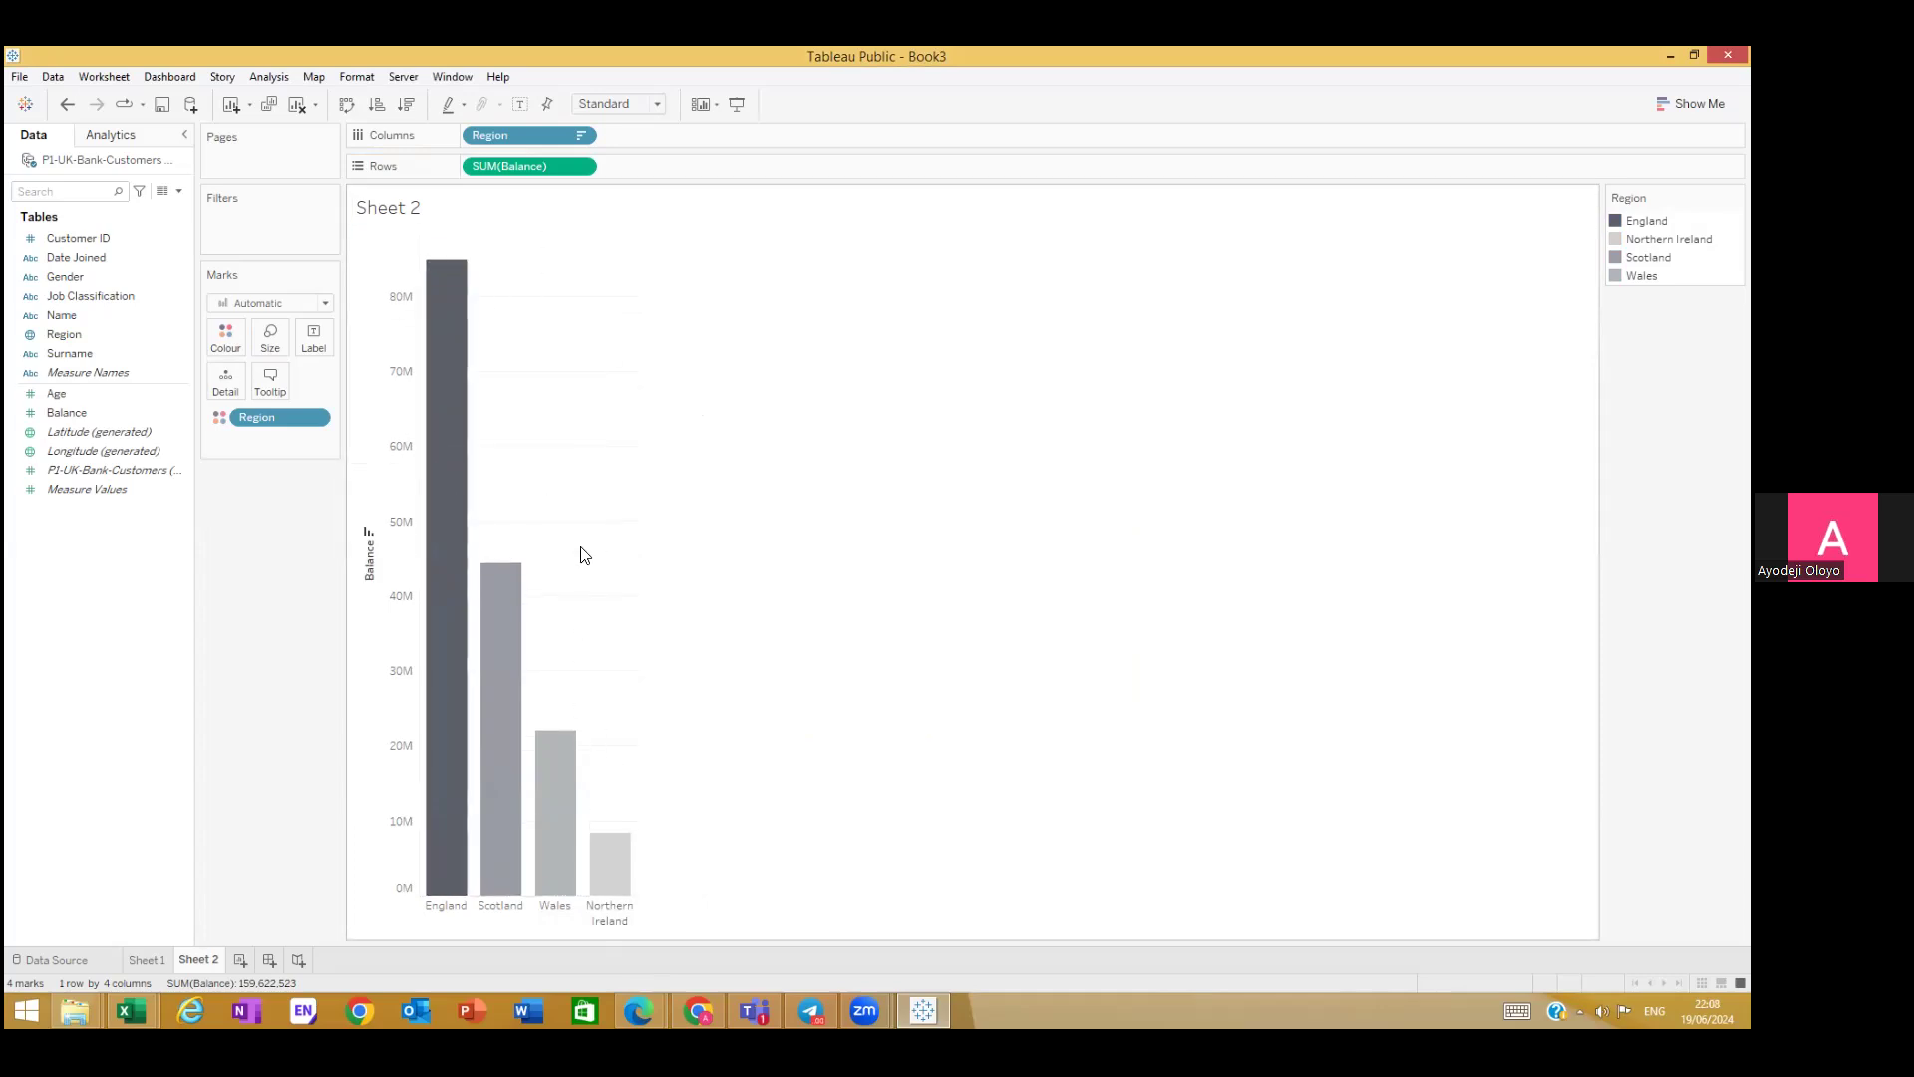
pyautogui.rightClick(372, 576)
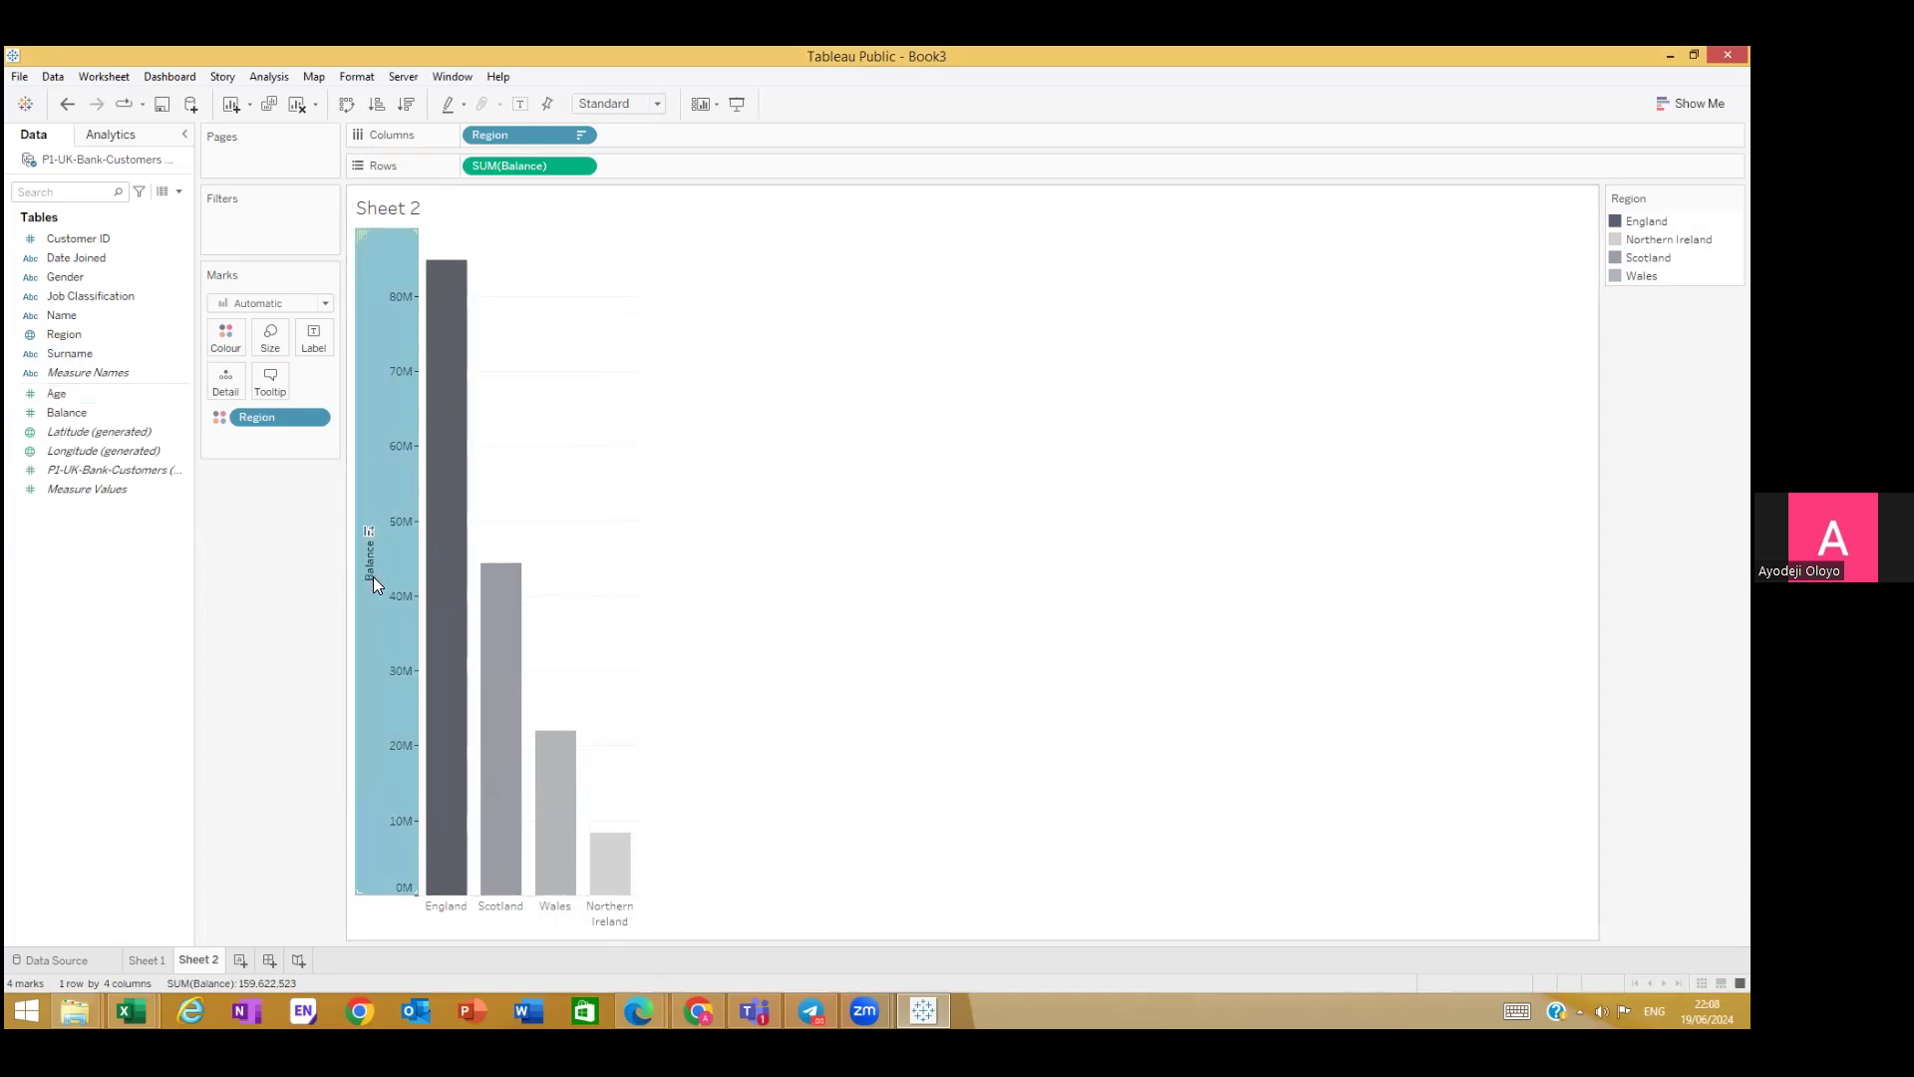
pyautogui.click(419, 667)
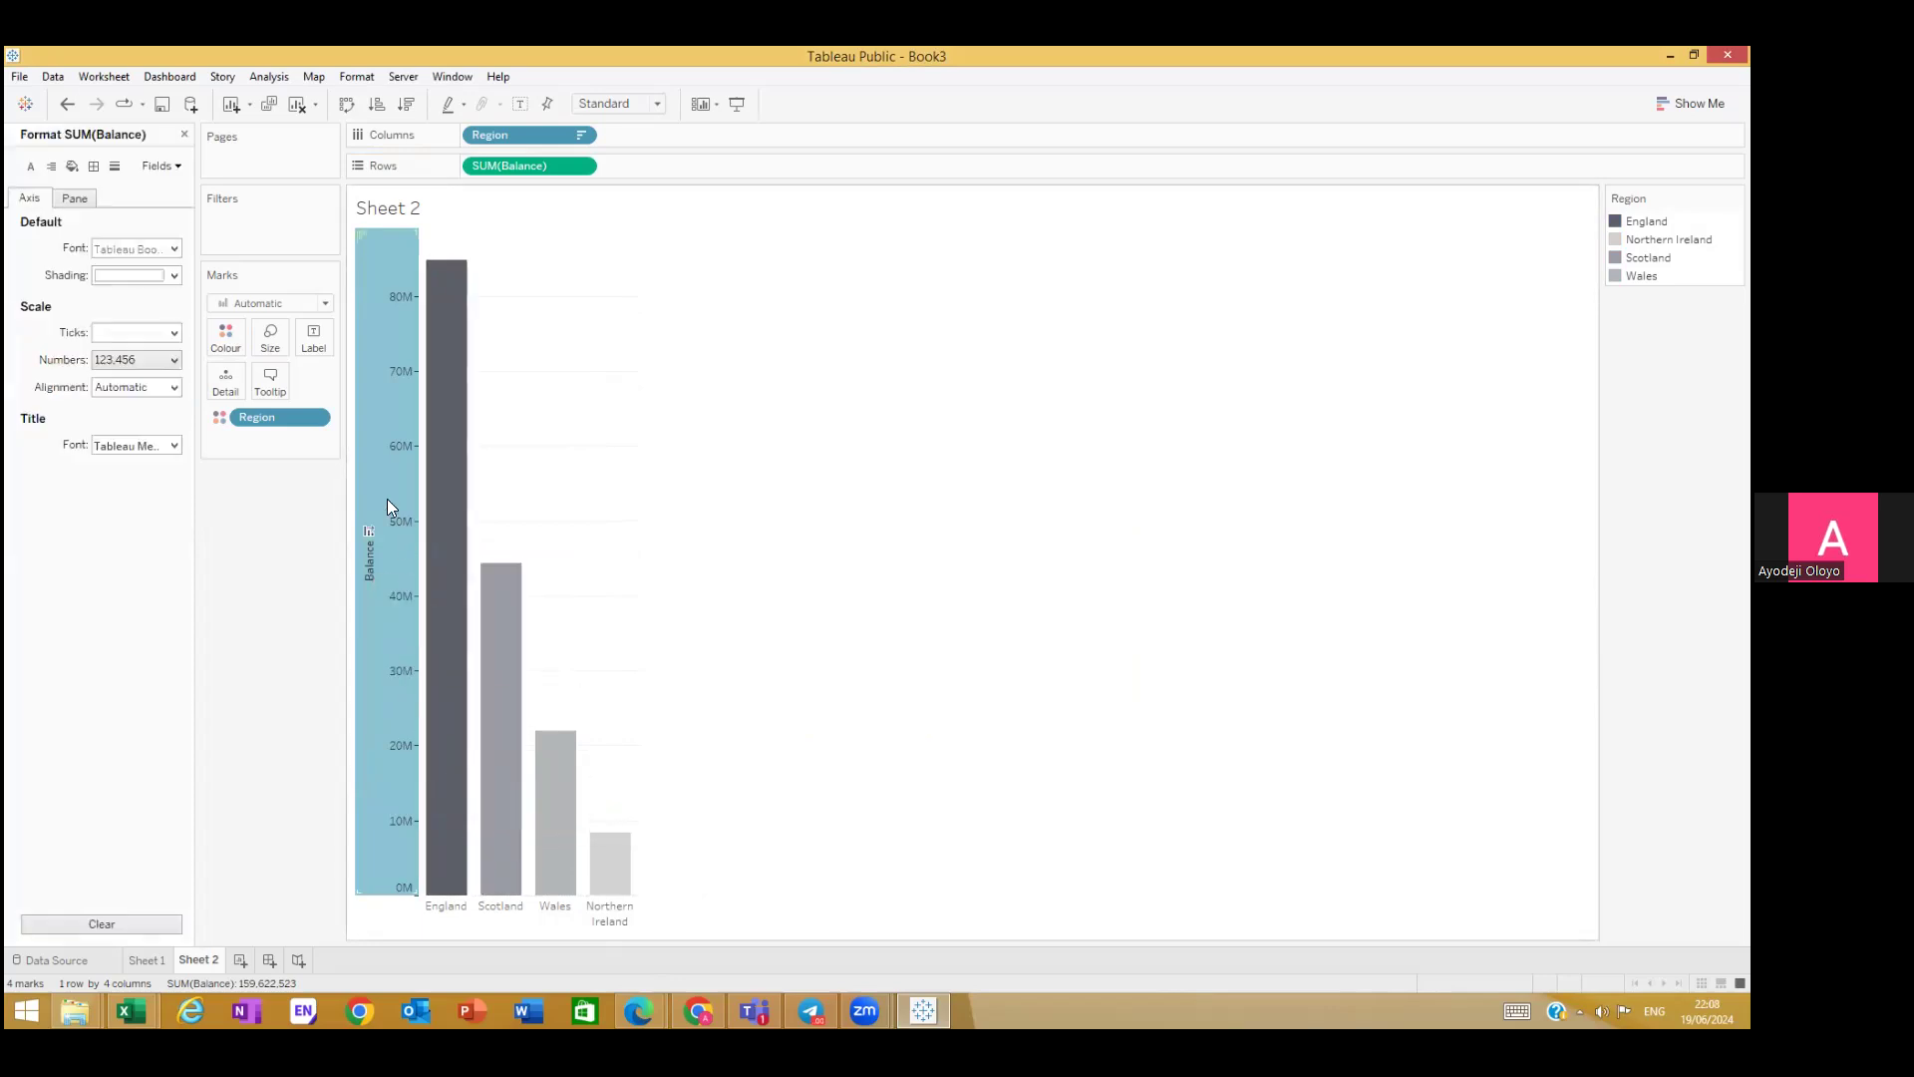
pyautogui.rightClick(365, 570)
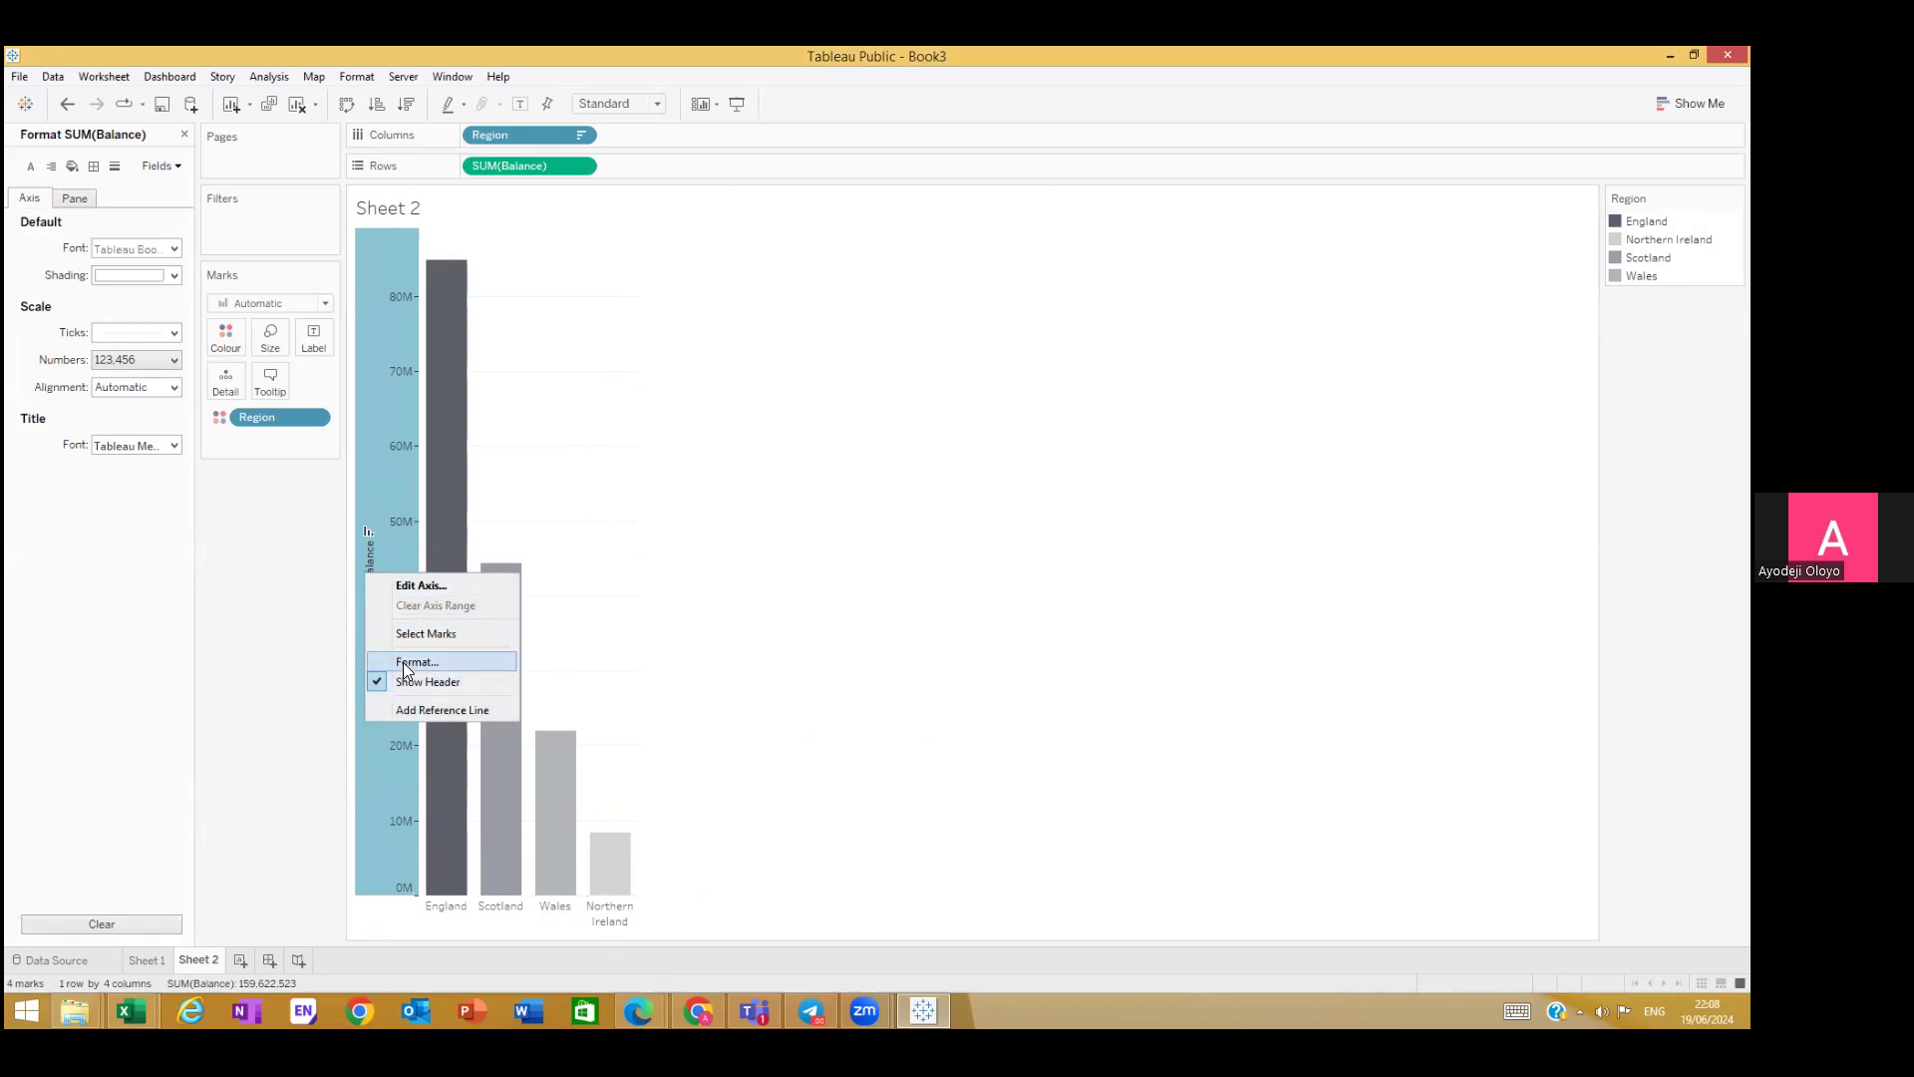
pyautogui.click(517, 584)
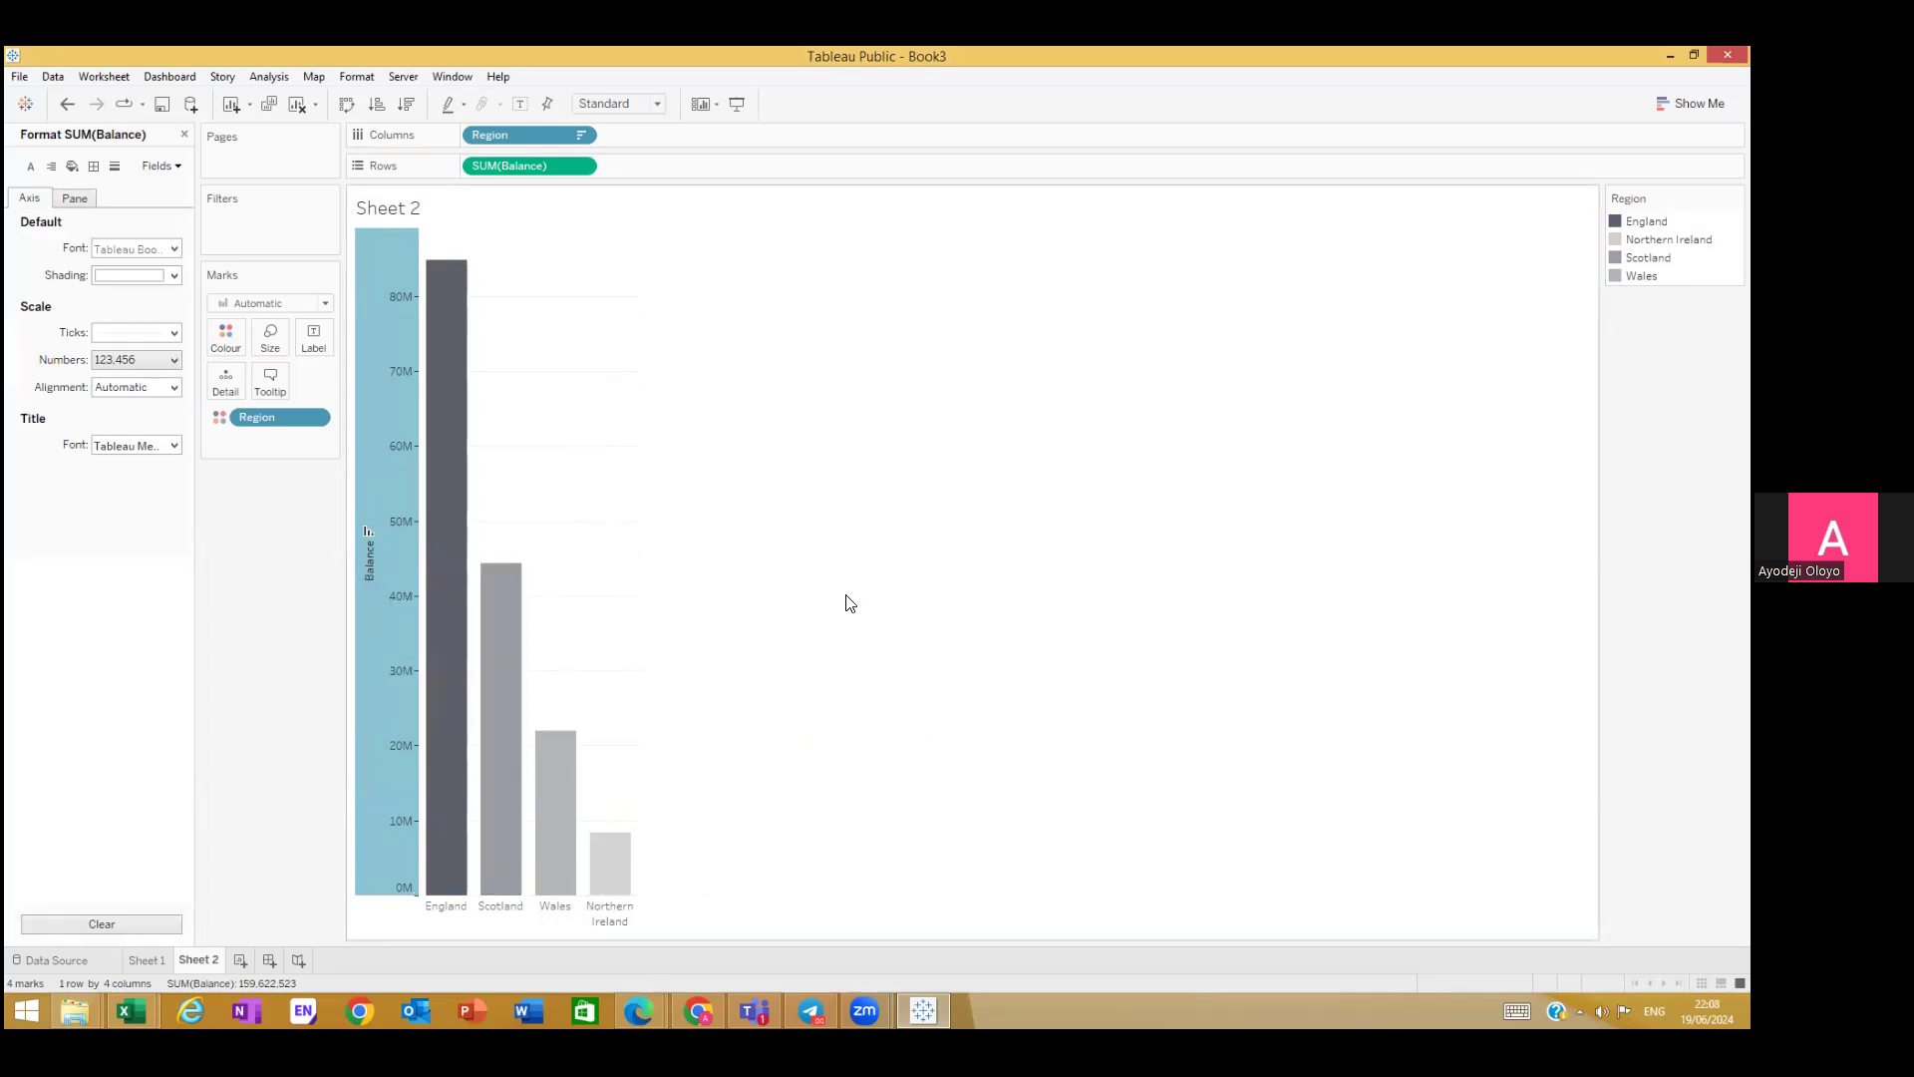
pyautogui.doubleClick(389, 554)
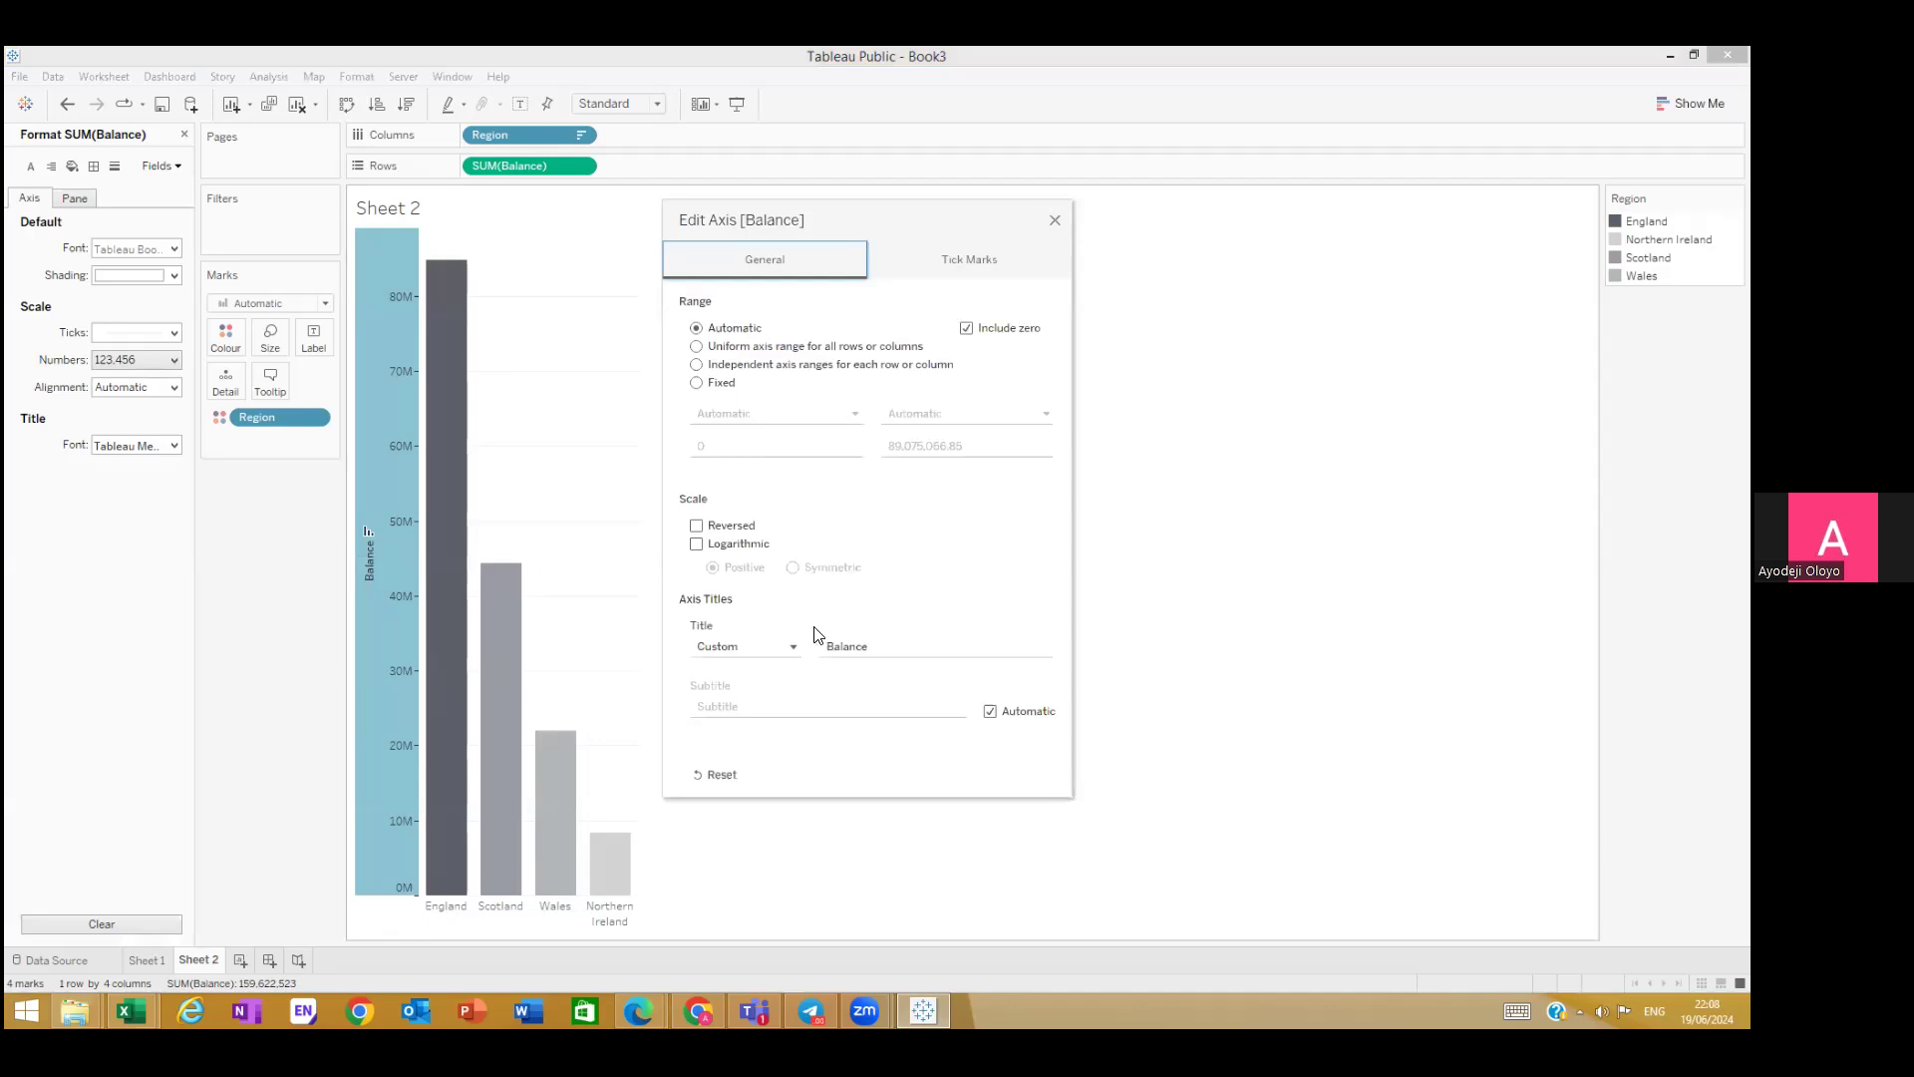
pyautogui.click(881, 649)
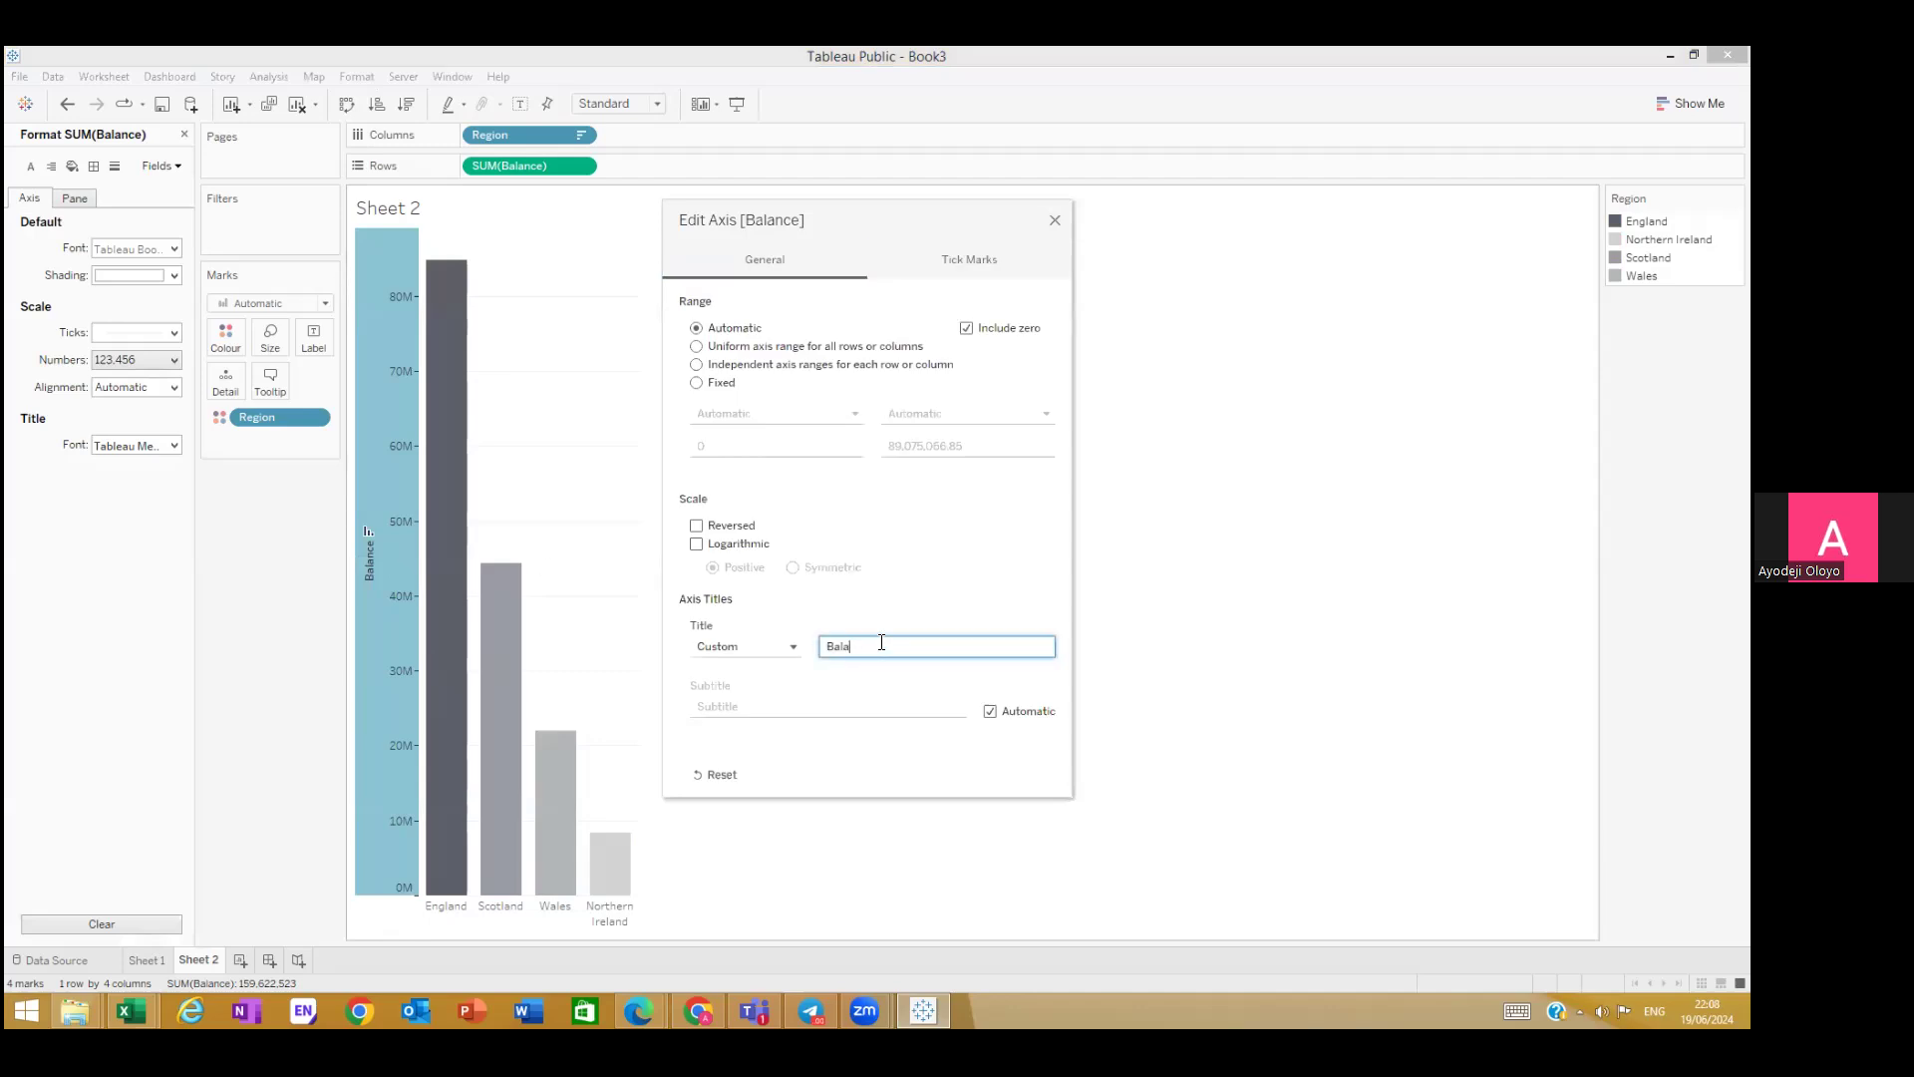
pyautogui.click(1059, 221)
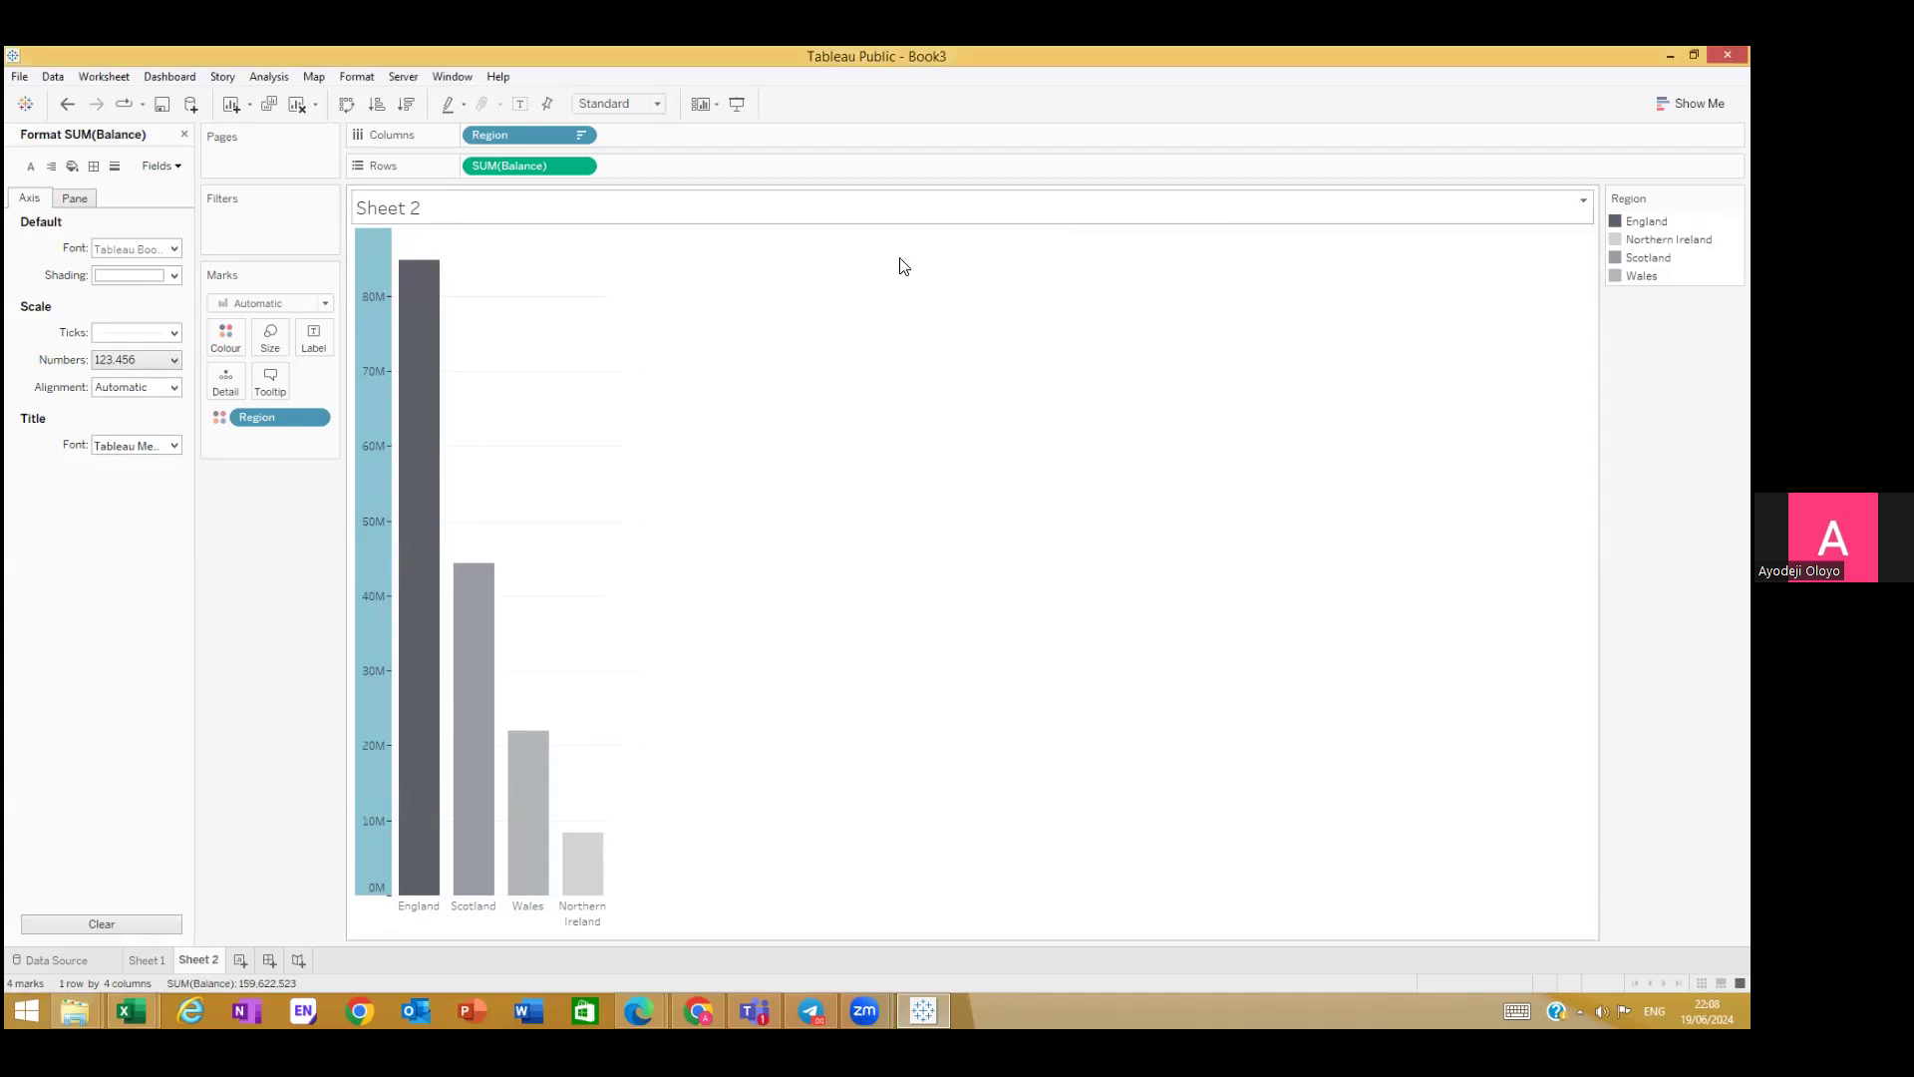
# Step: Check the title setting of the Balance axis without changing it, and close the axis formatting options
pyautogui.rightClick(373, 491)
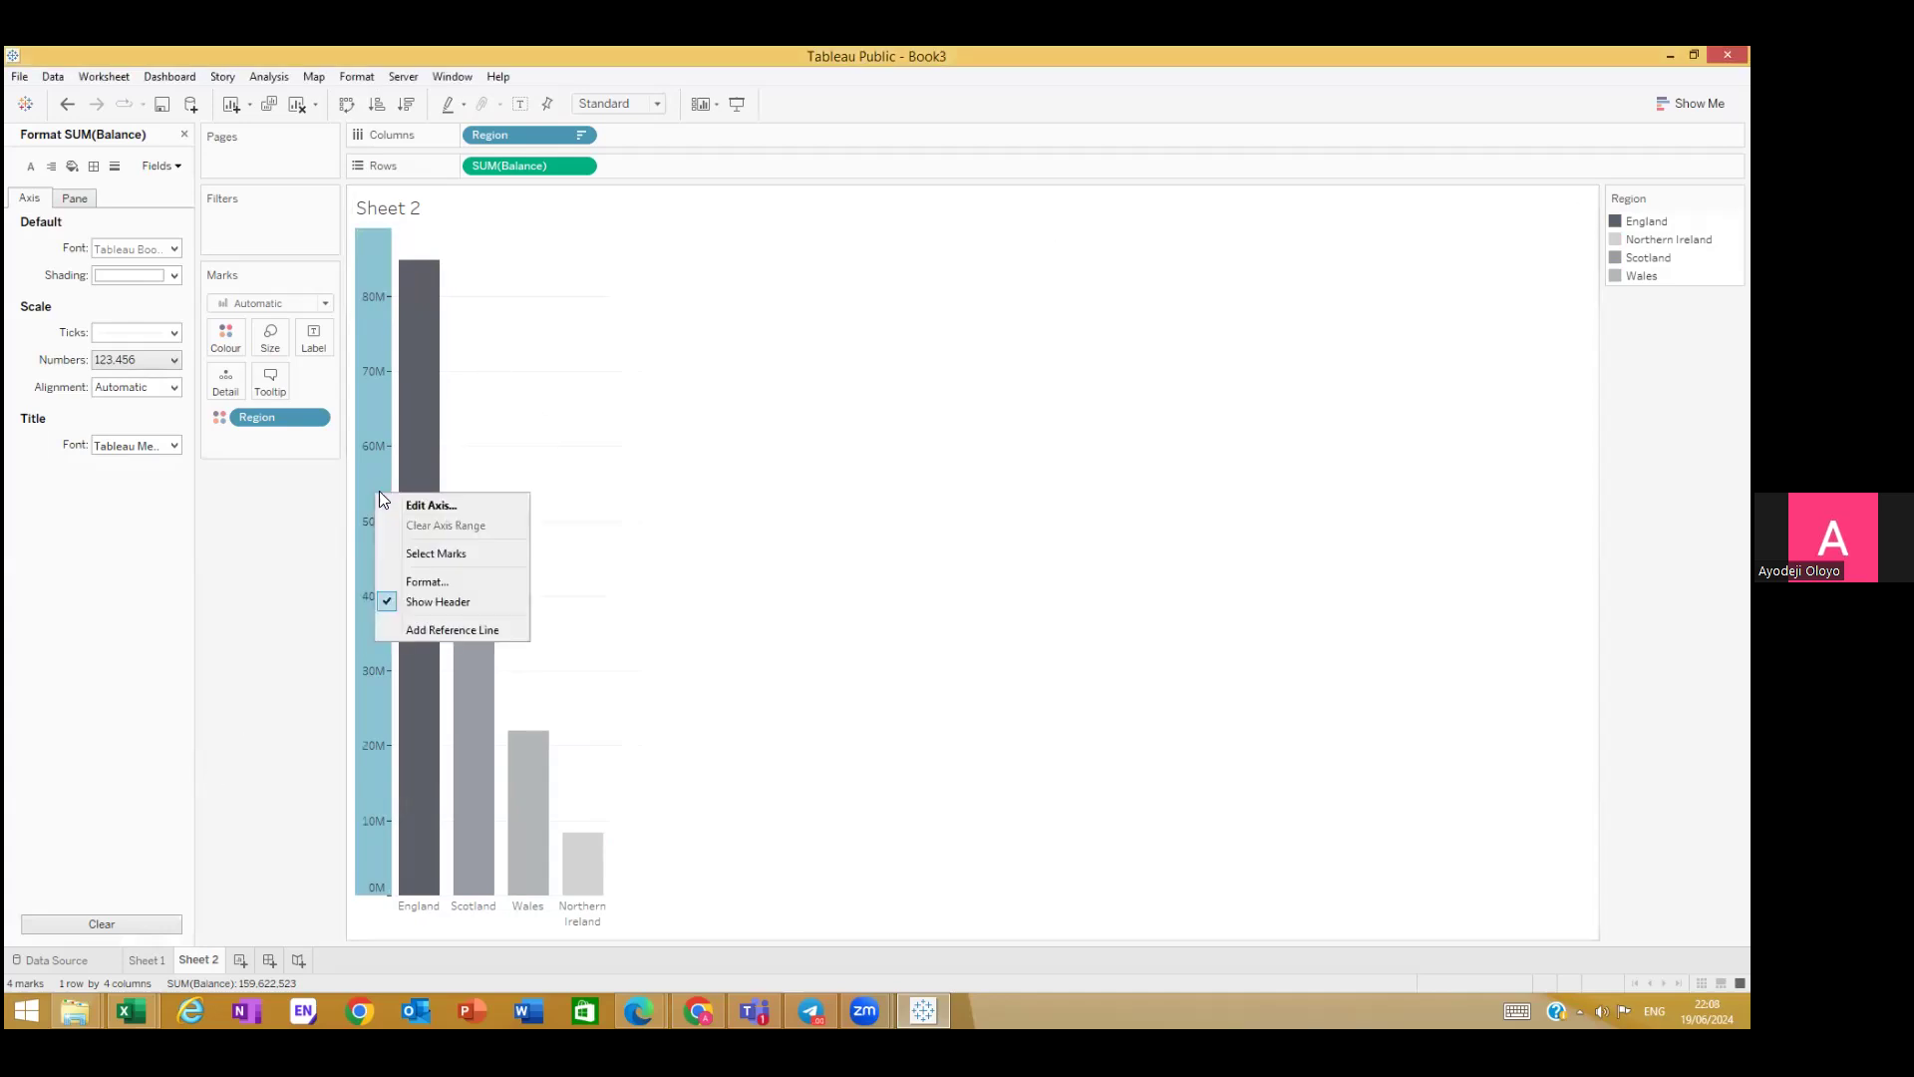
pyautogui.click(404, 503)
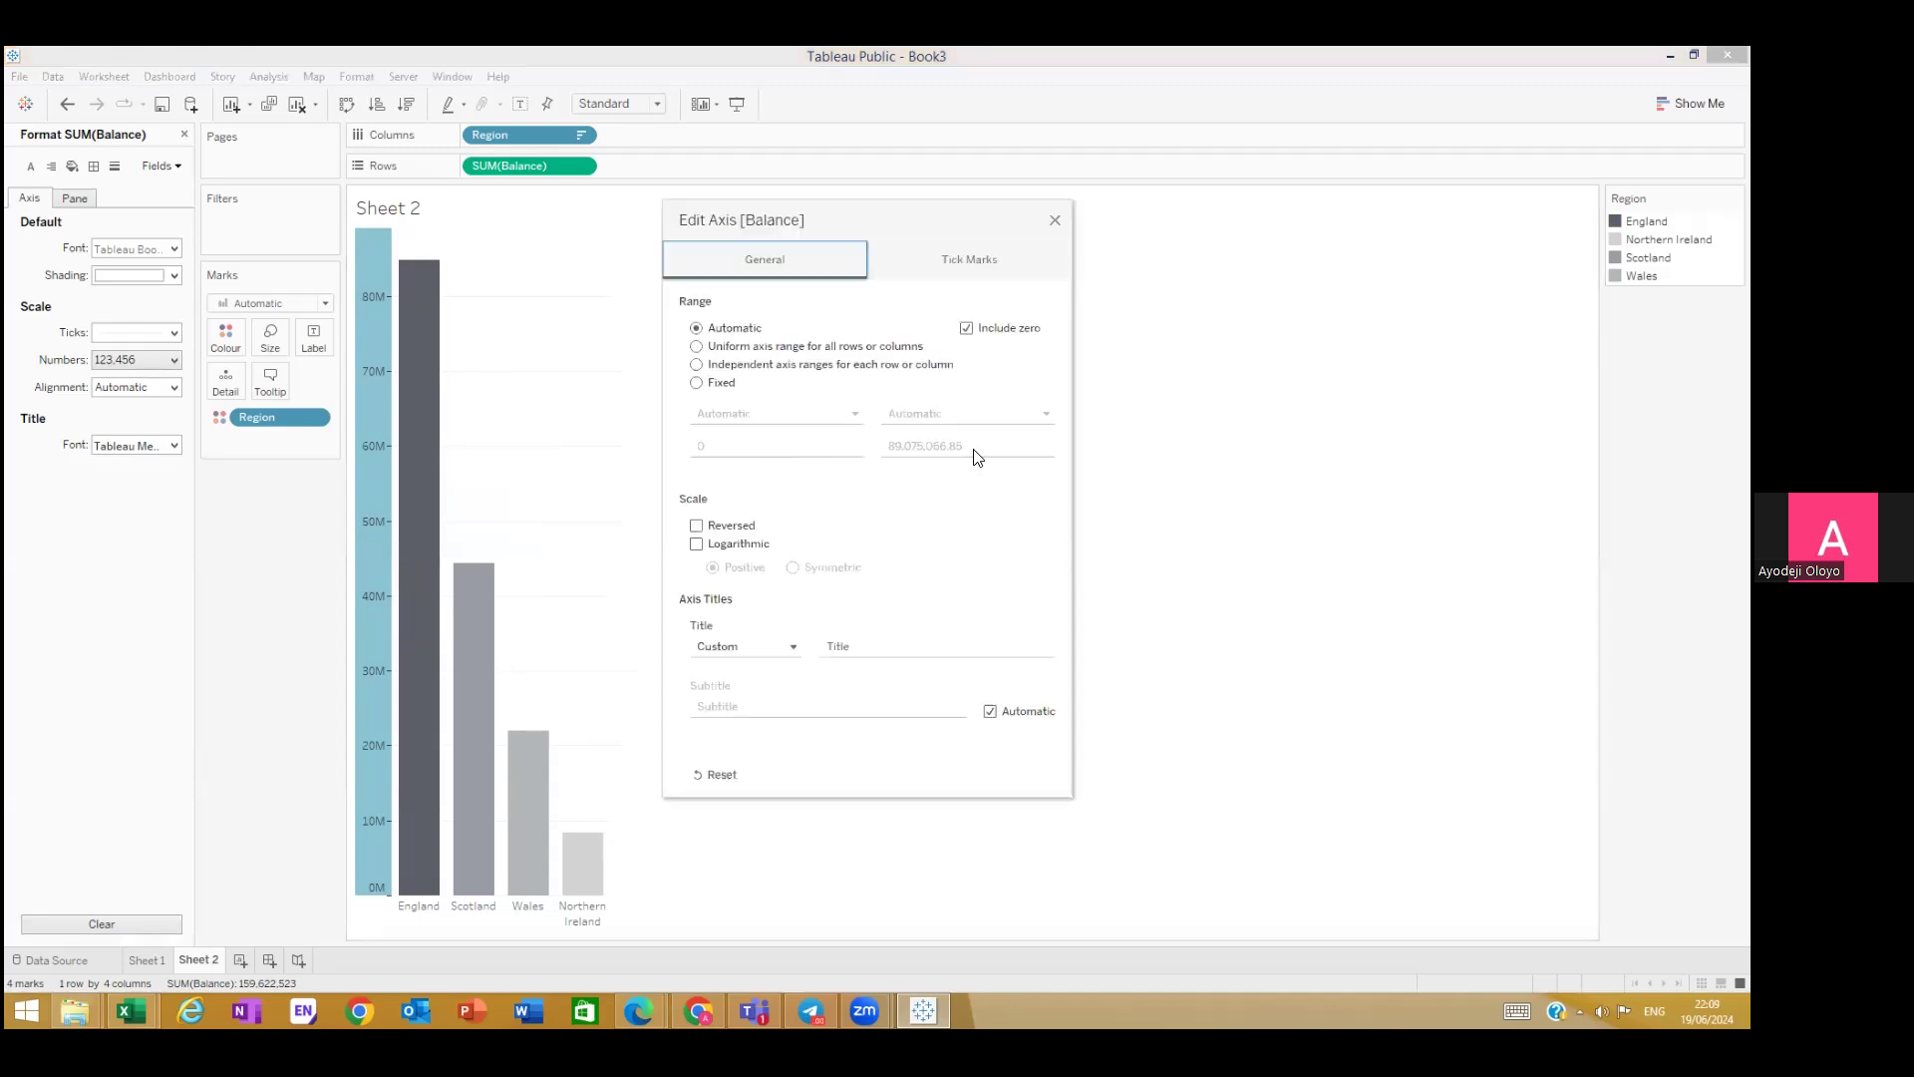
pyautogui.click(828, 646)
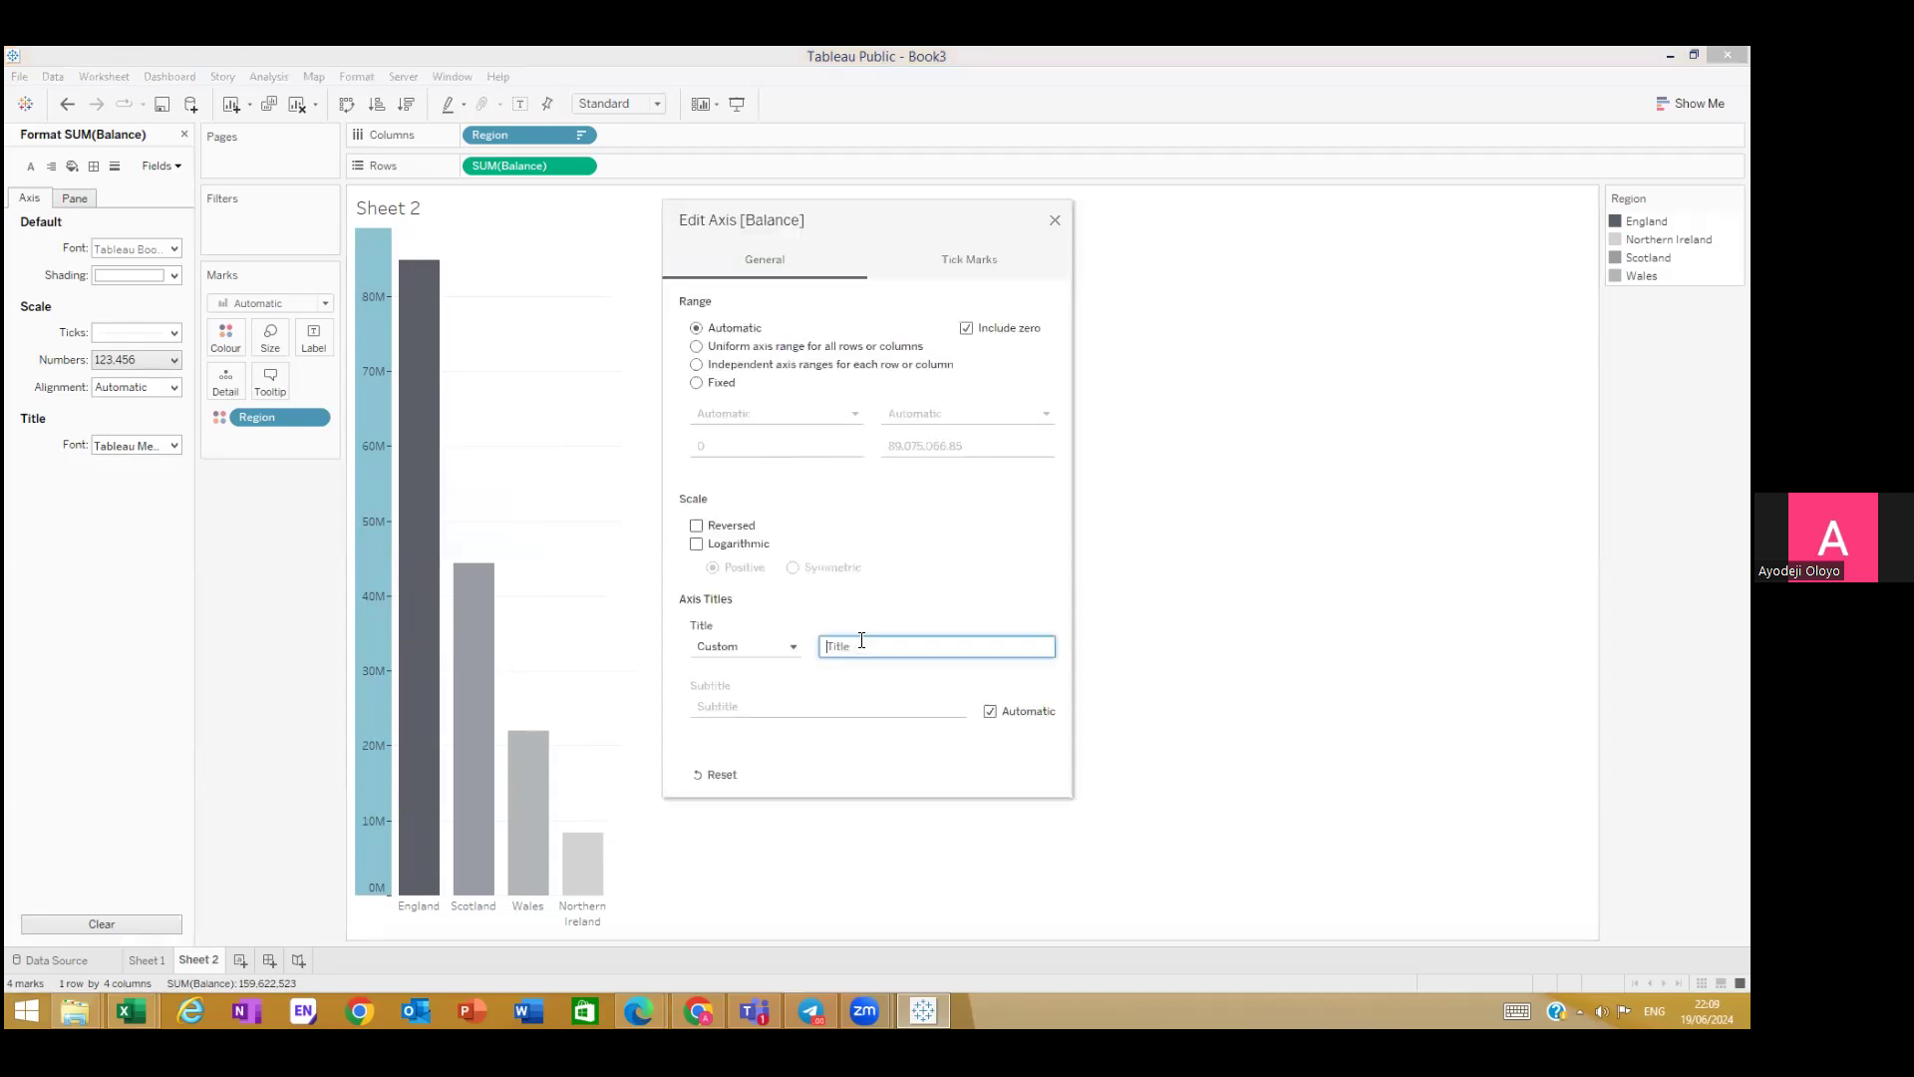
pyautogui.click(1077, 240)
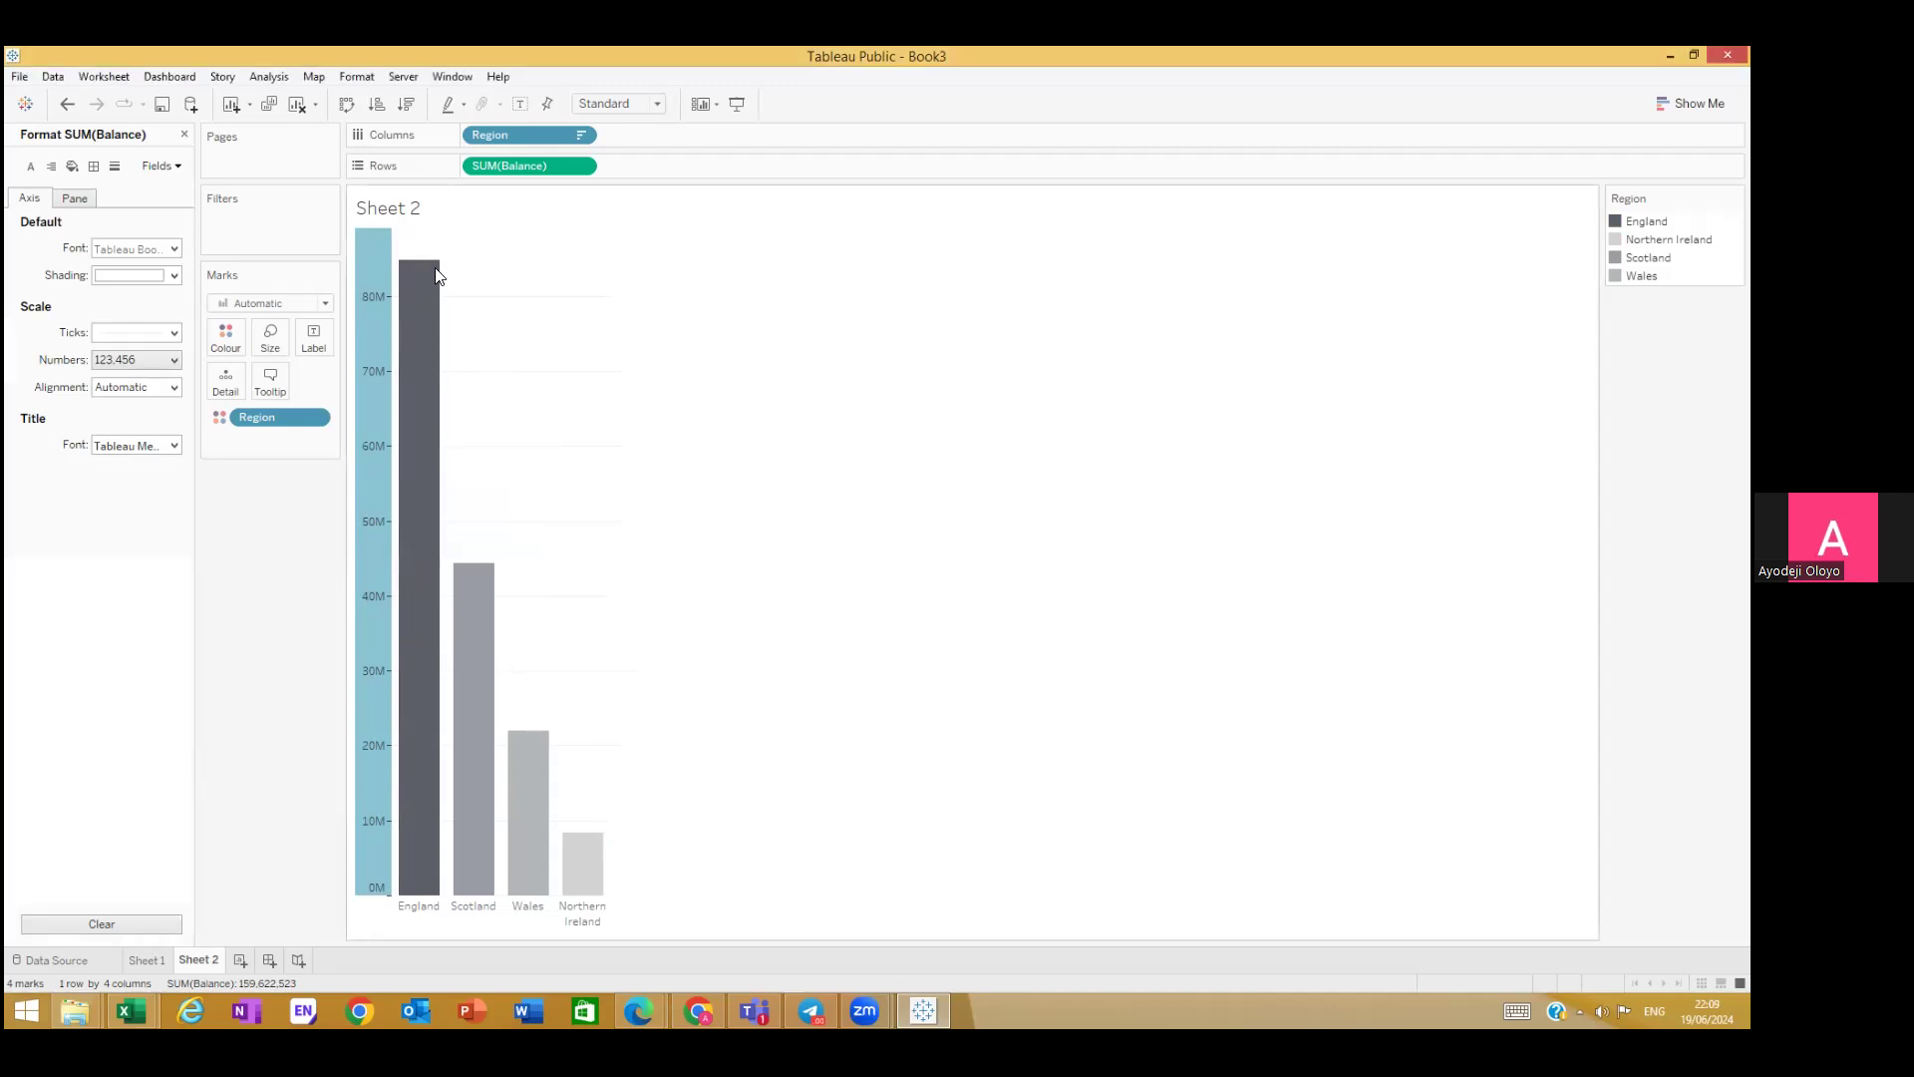
pyautogui.click(183, 134)
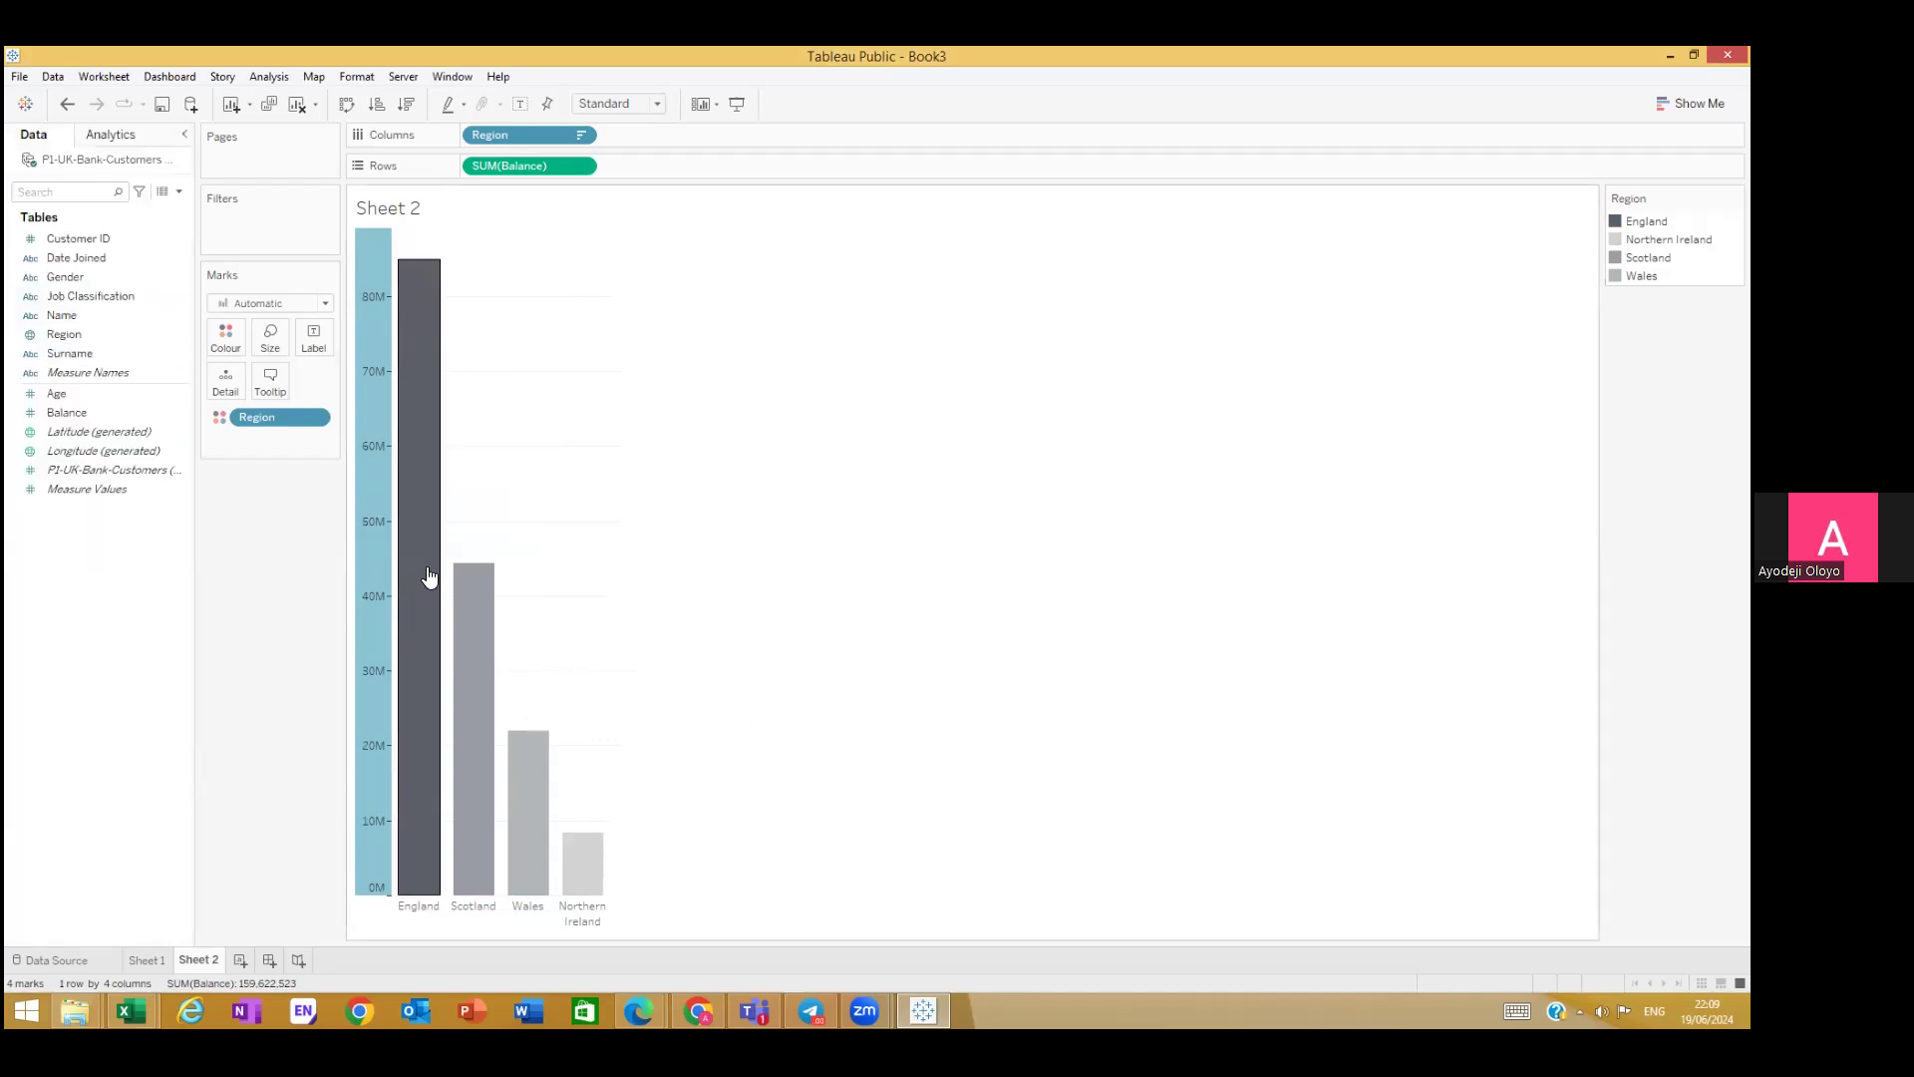
pyautogui.click(940, 610)
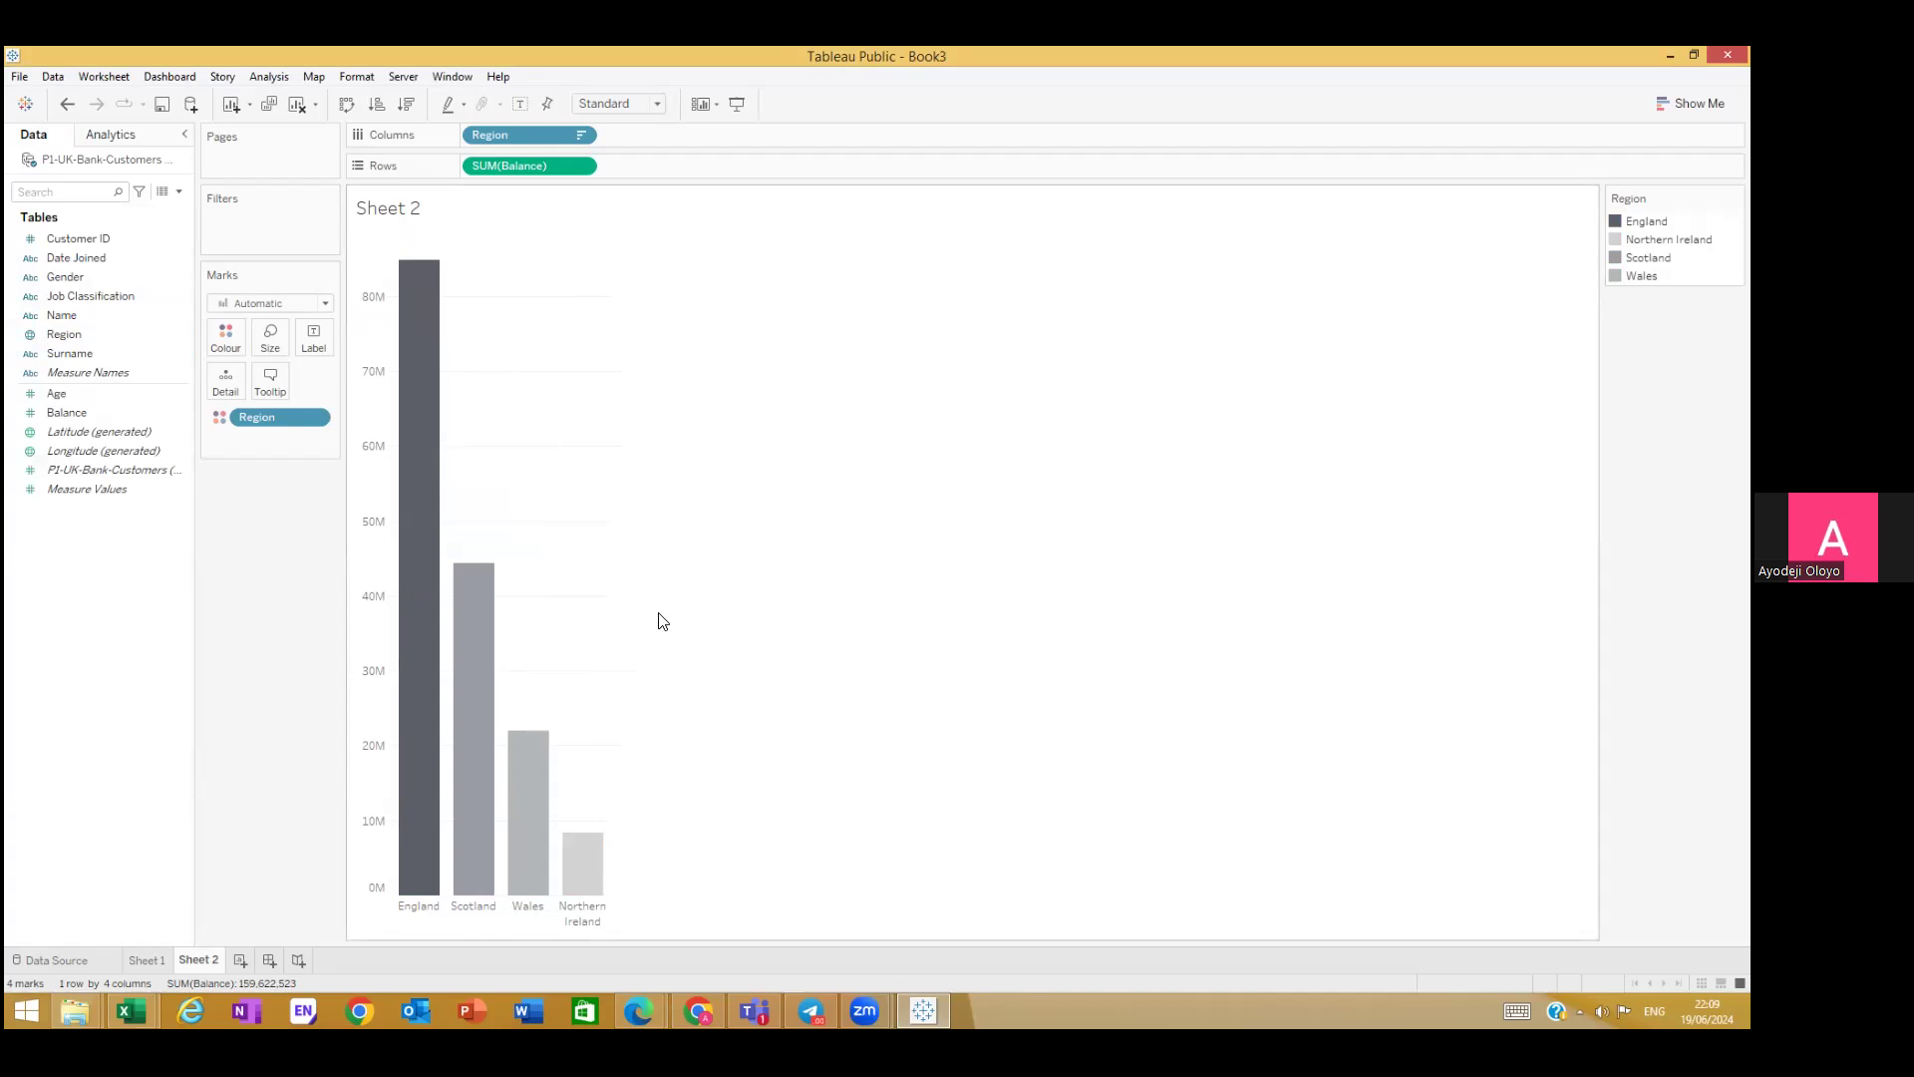
# Step: Label each region's bar with its summed Balance
pyautogui.moveTo(439, 504)
pyautogui.moveTo(410, 458)
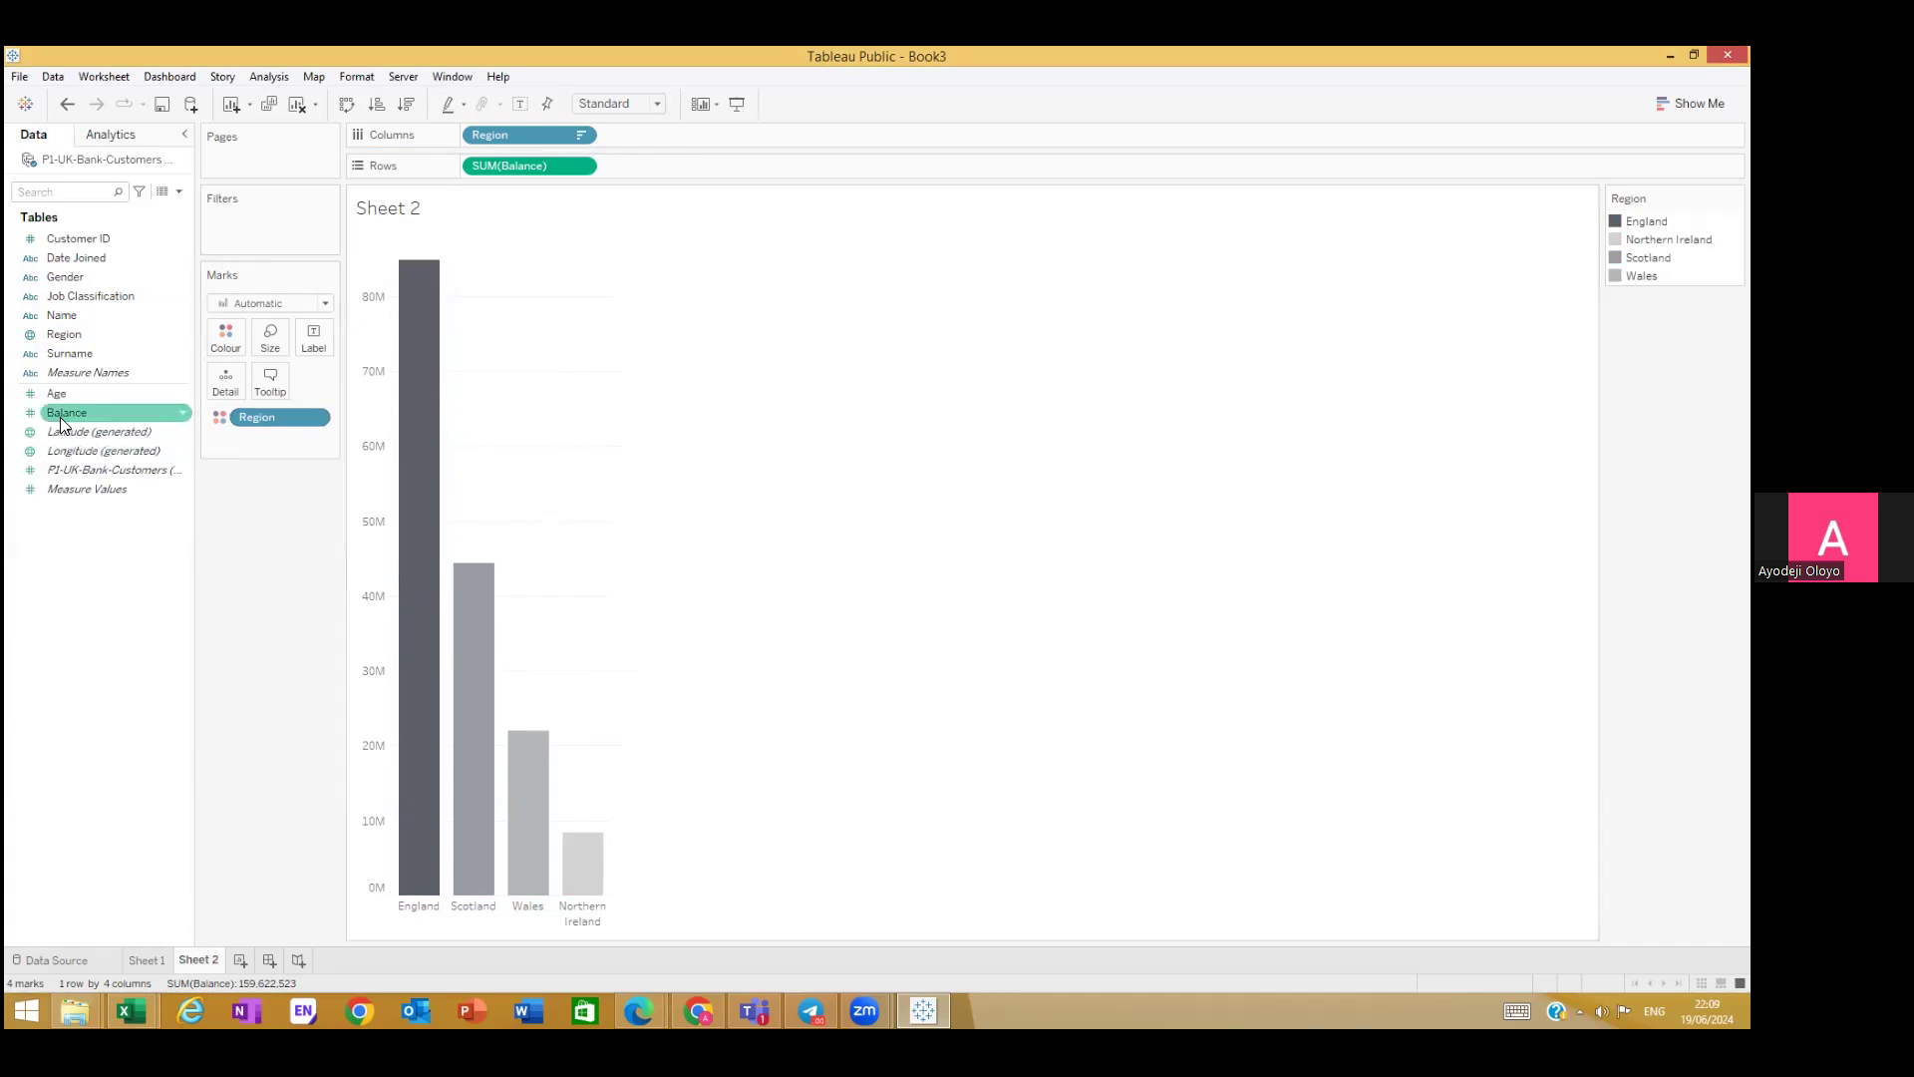
pyautogui.moveTo(60, 413); pyautogui.dragTo(307, 335)
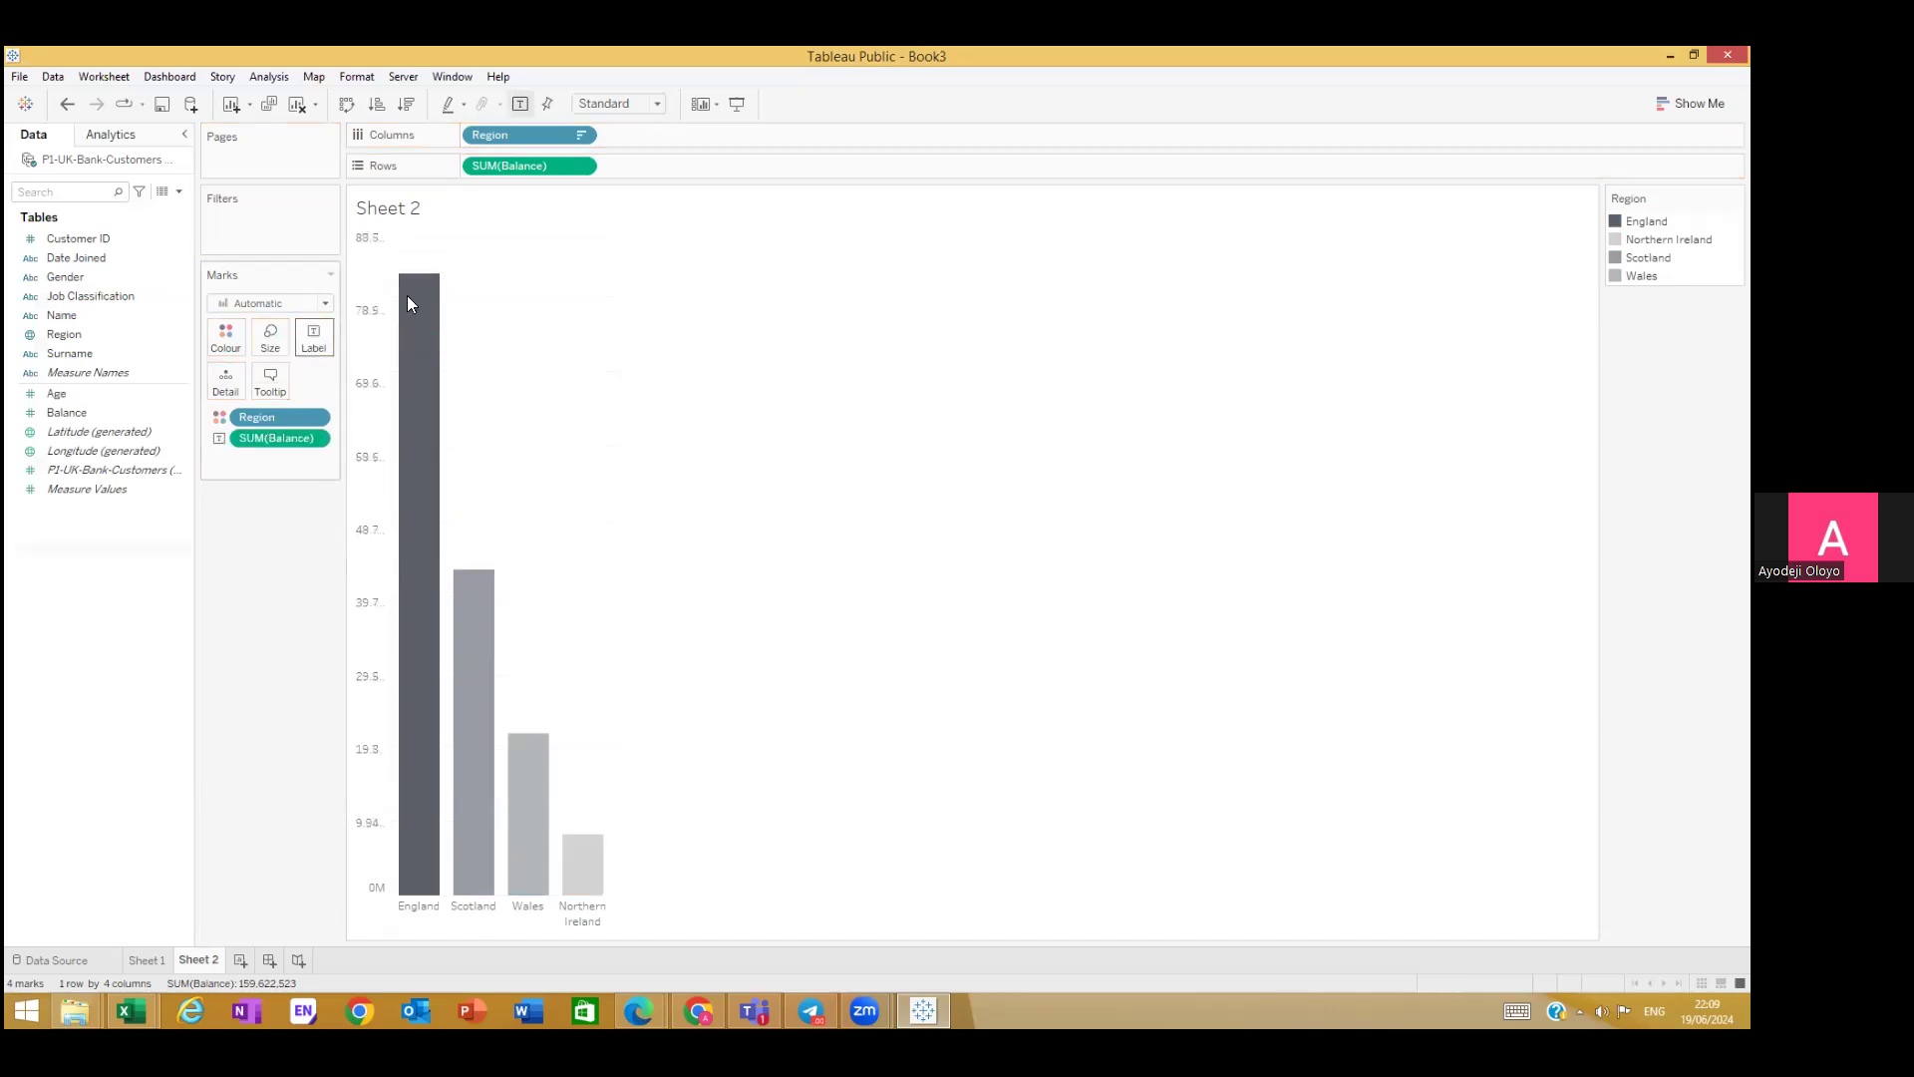
pyautogui.moveTo(433, 280)
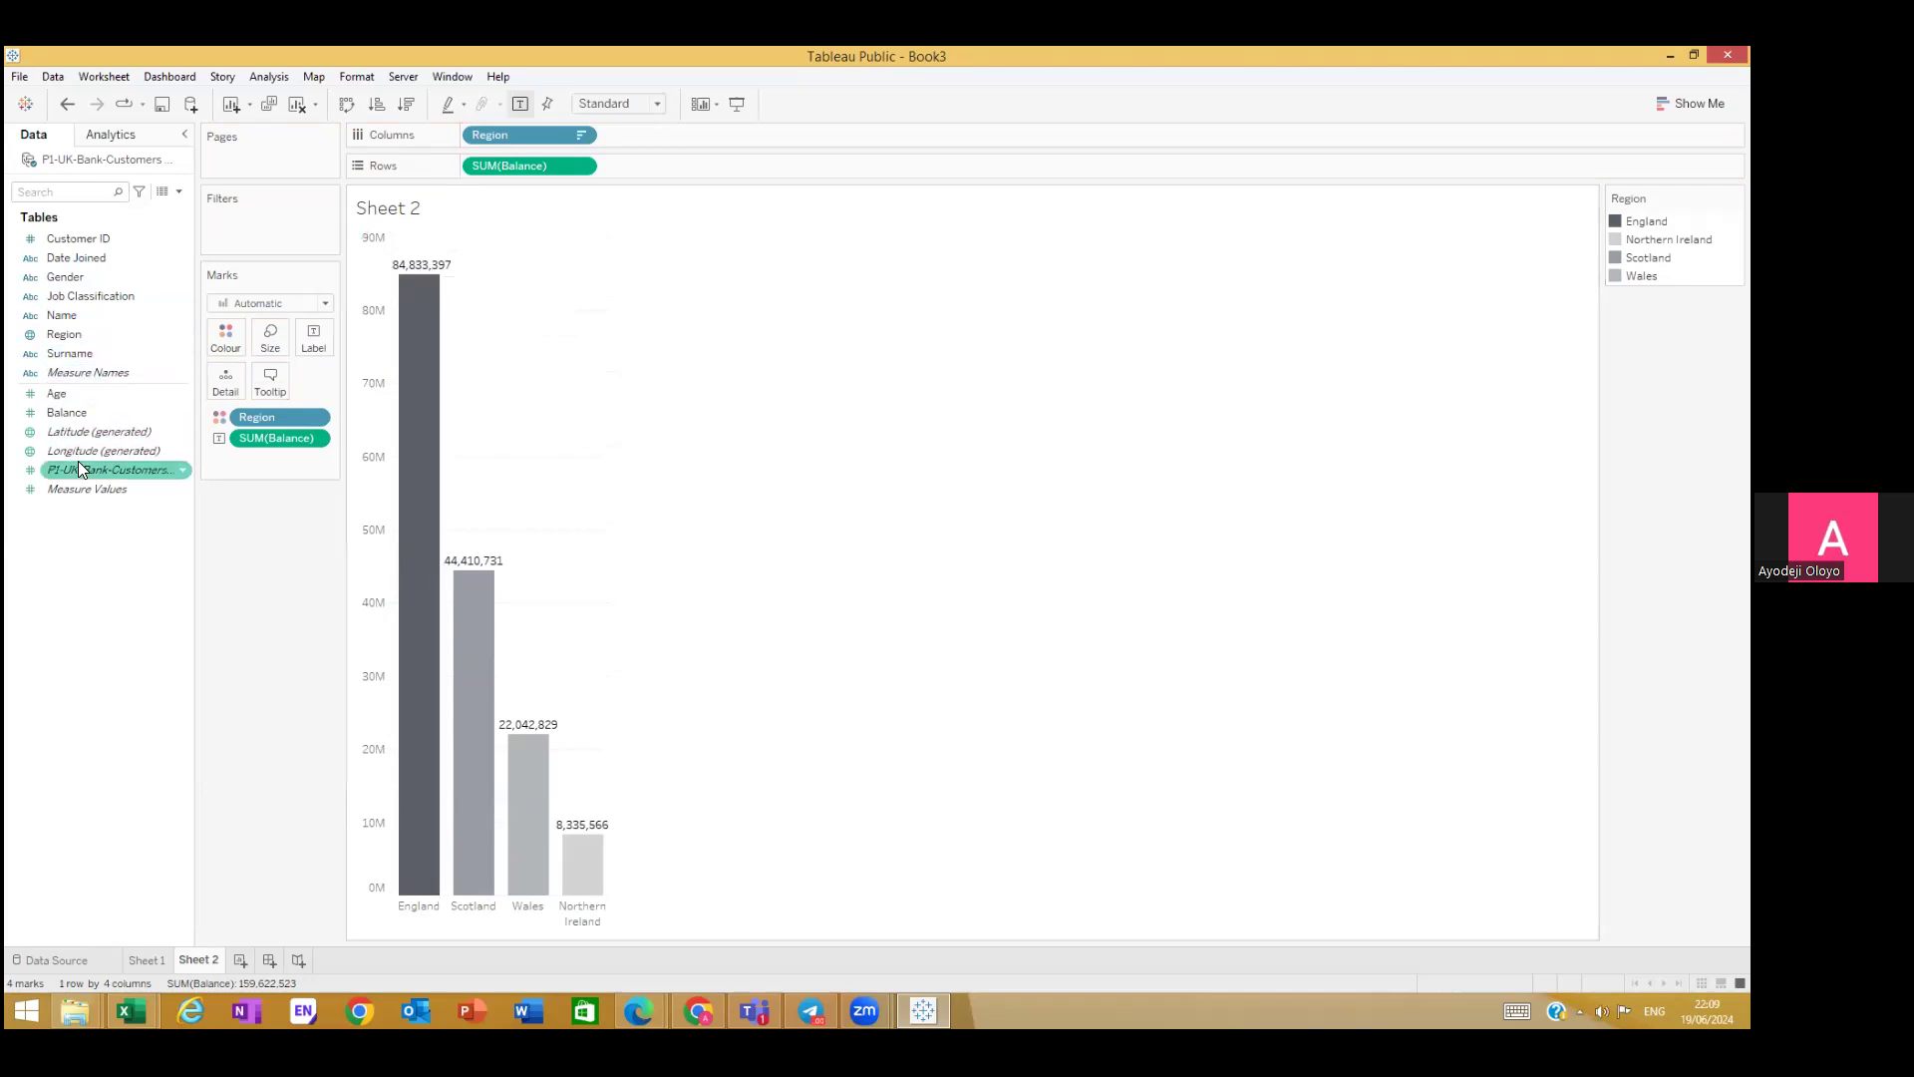
# Step: Set the Balance field's default number format to custom currency with a £ prefix, 0 decimal places and Thousands (K) display units
pyautogui.click(178, 410)
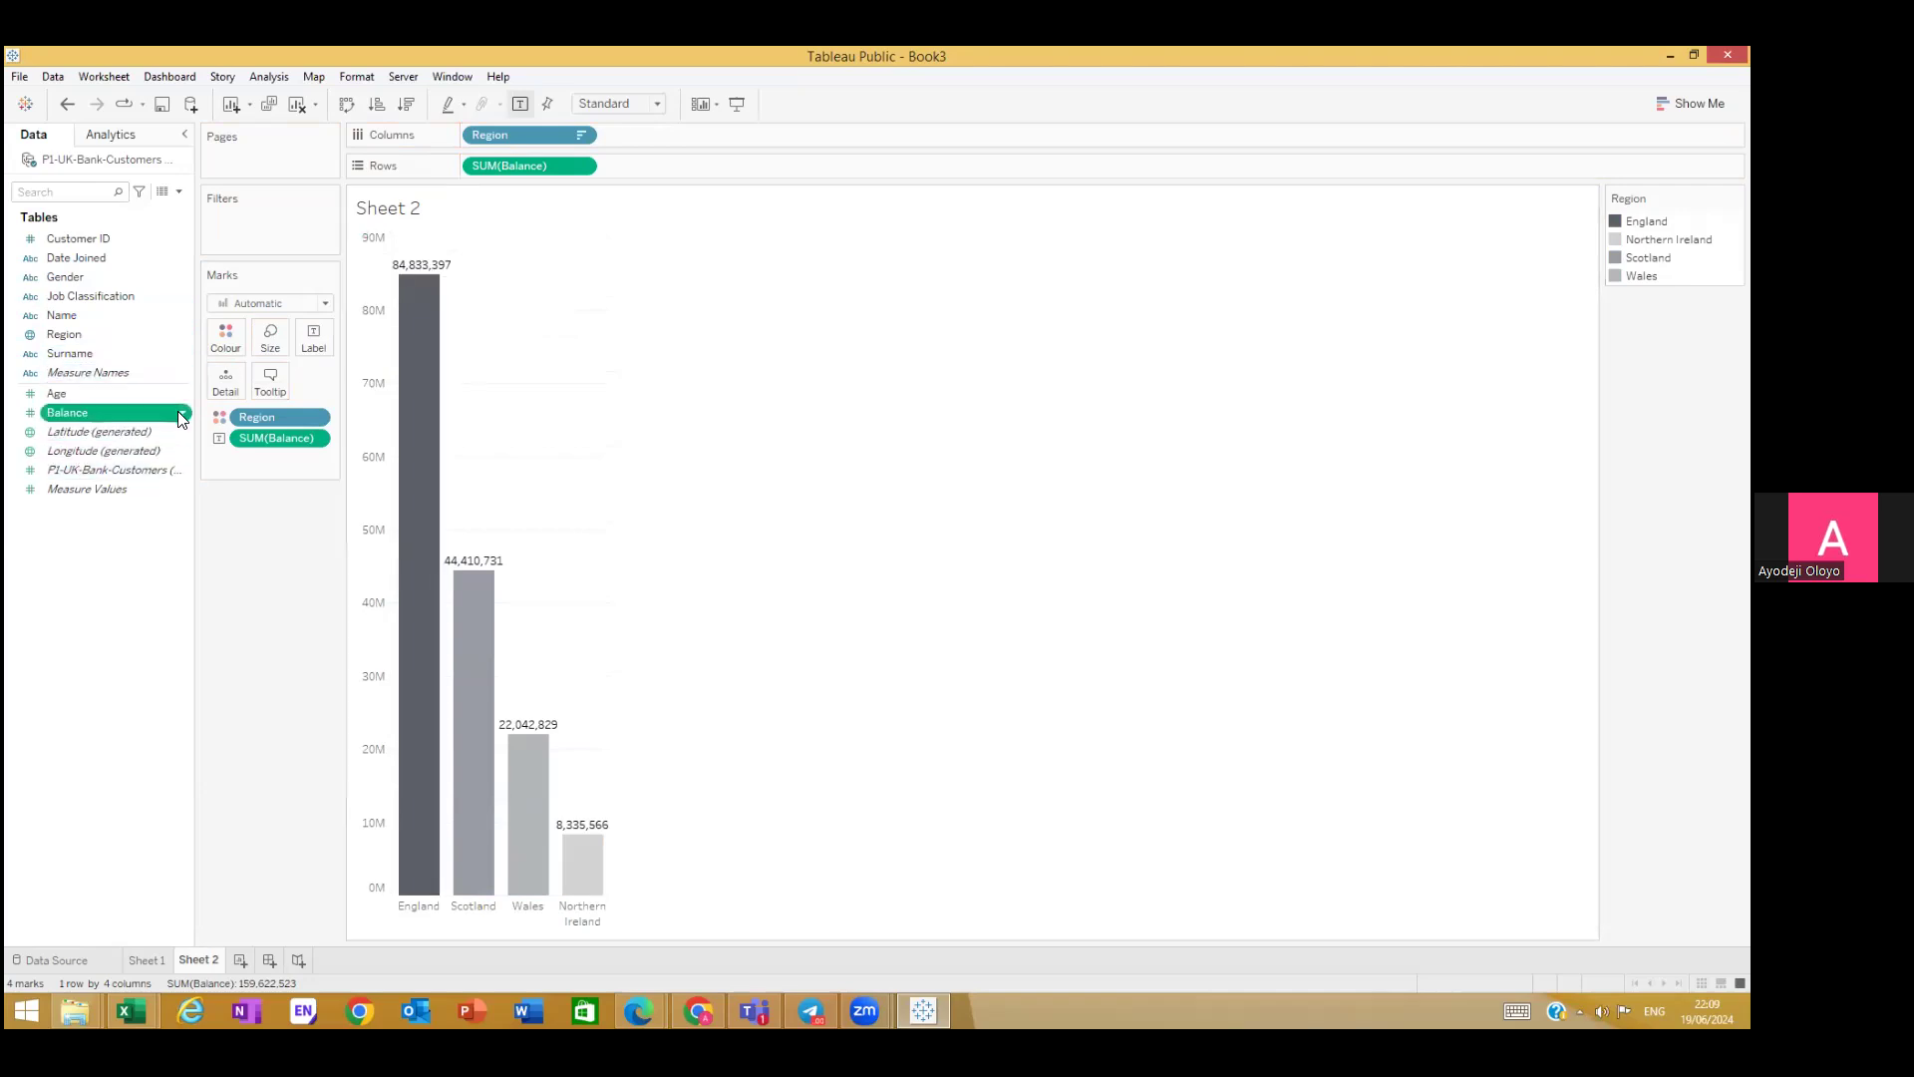
pyautogui.rightClick(182, 417)
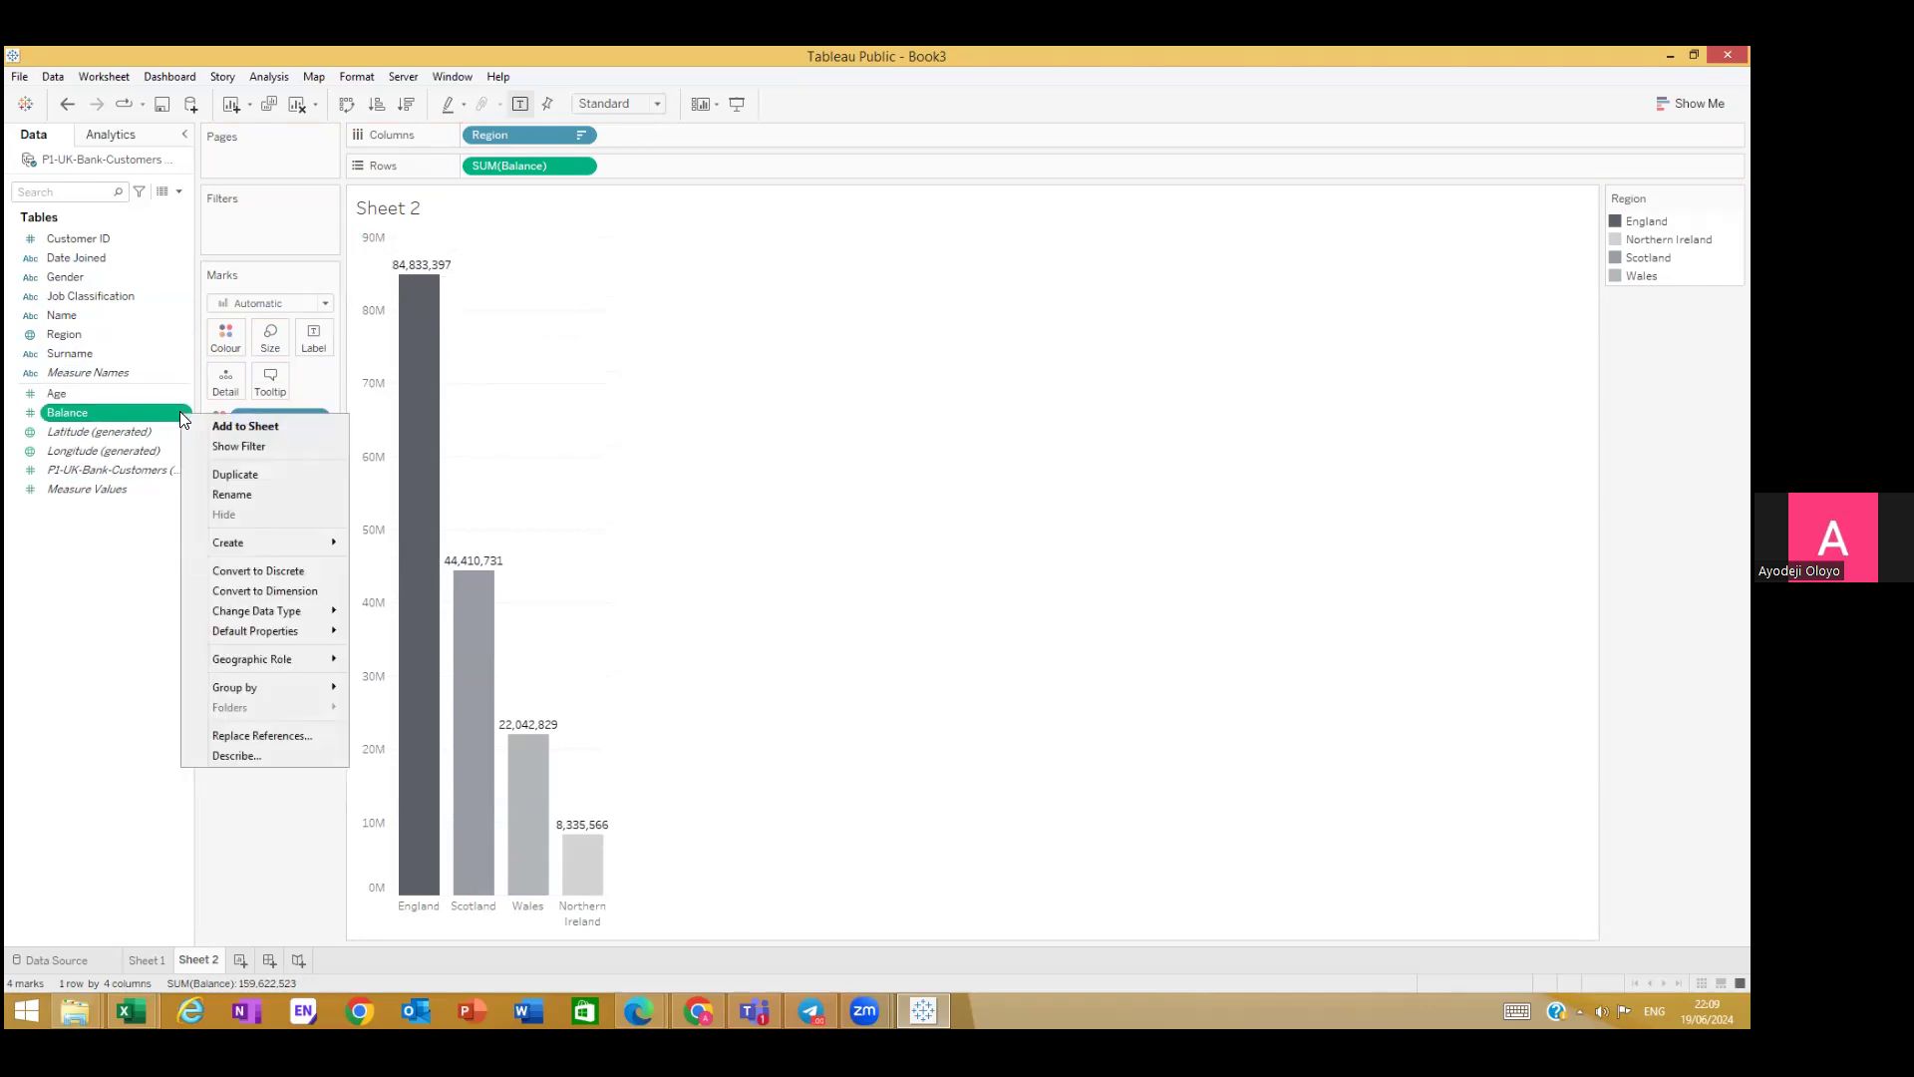
pyautogui.moveTo(282, 620)
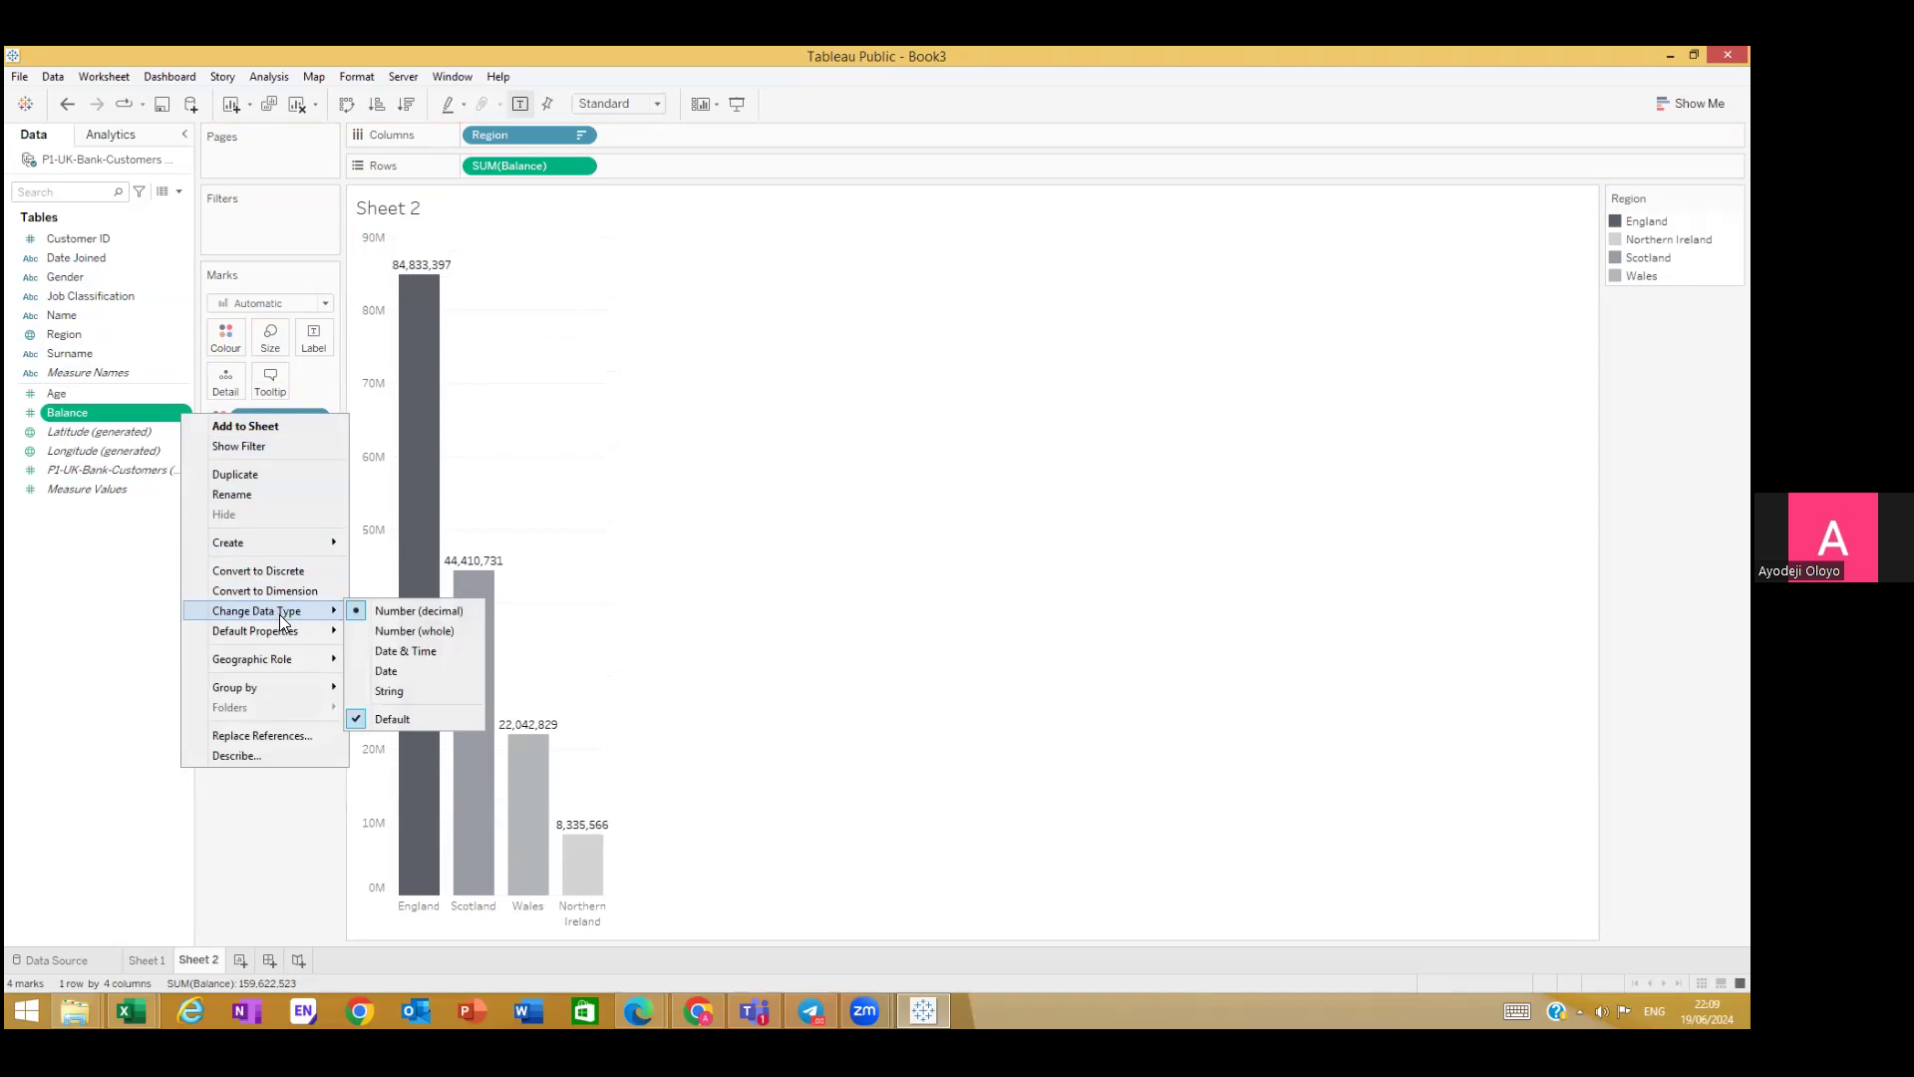
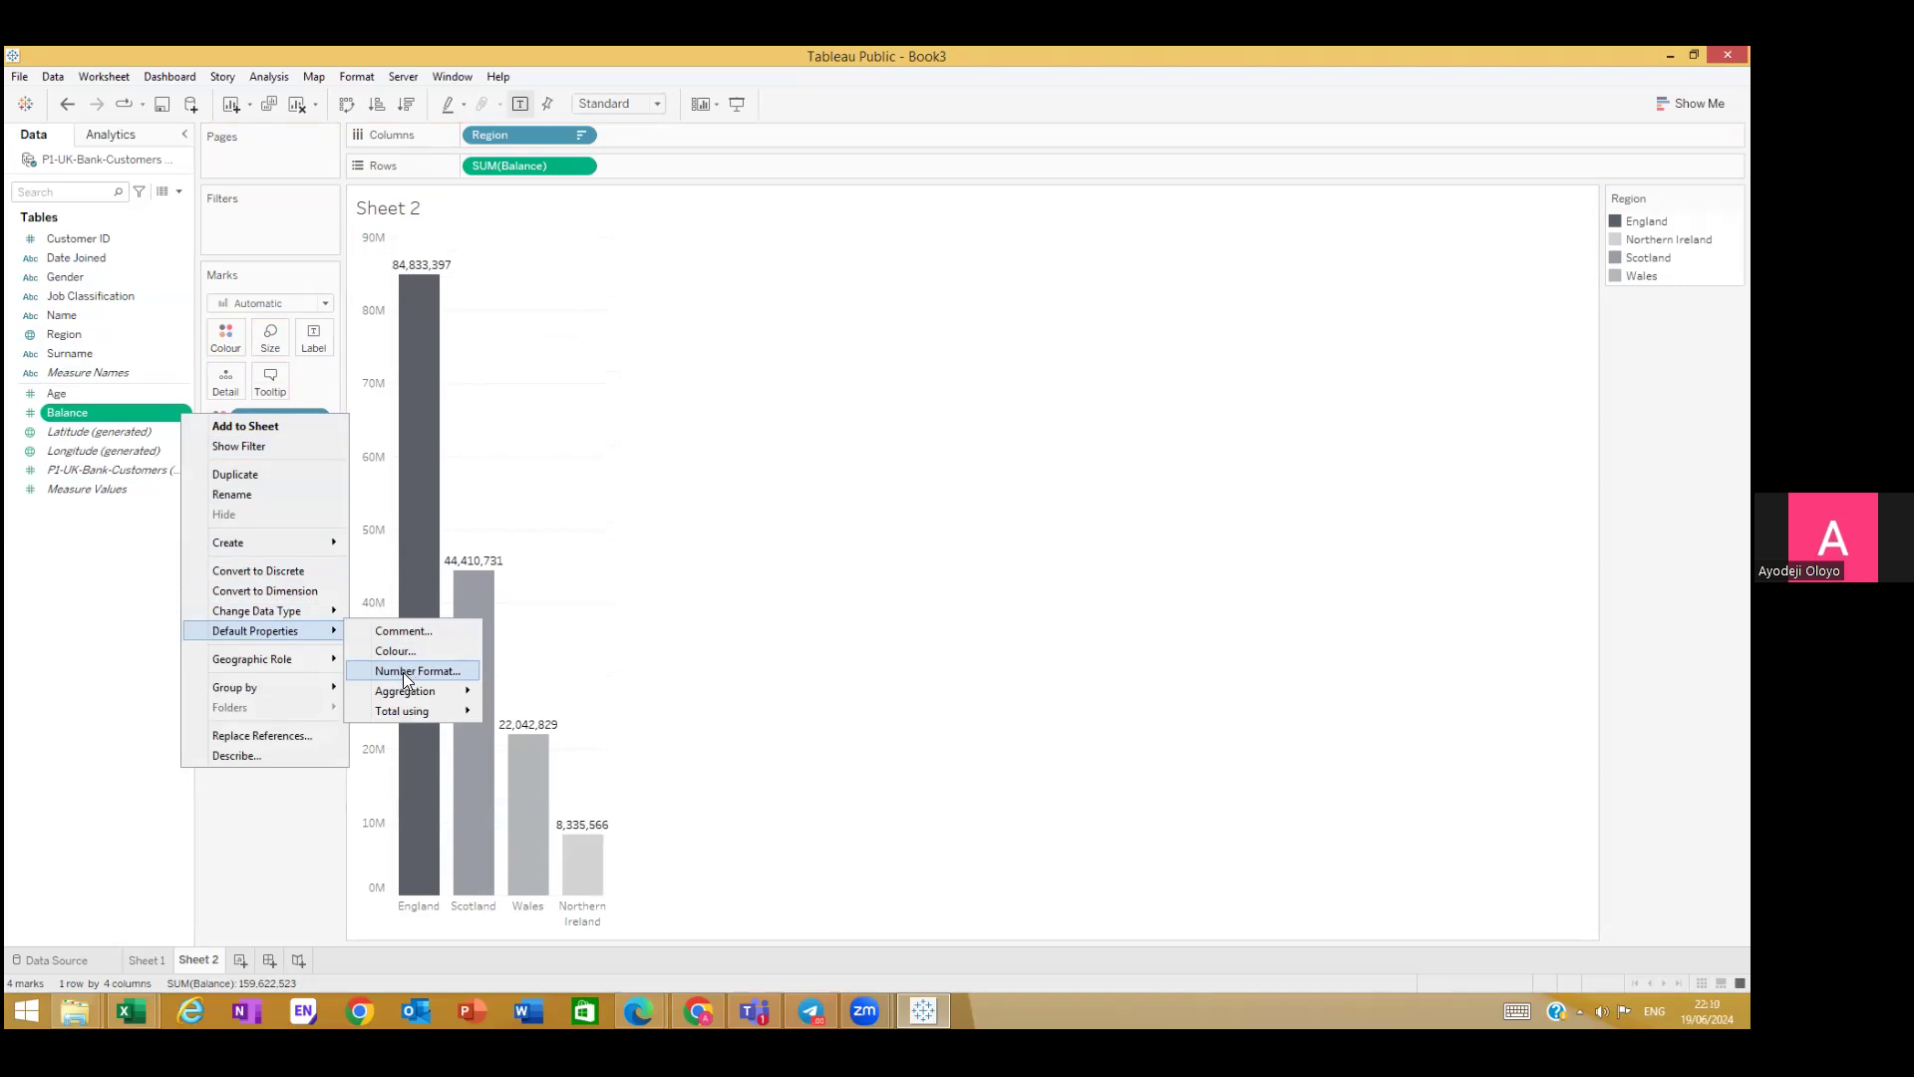
pyautogui.click(397, 670)
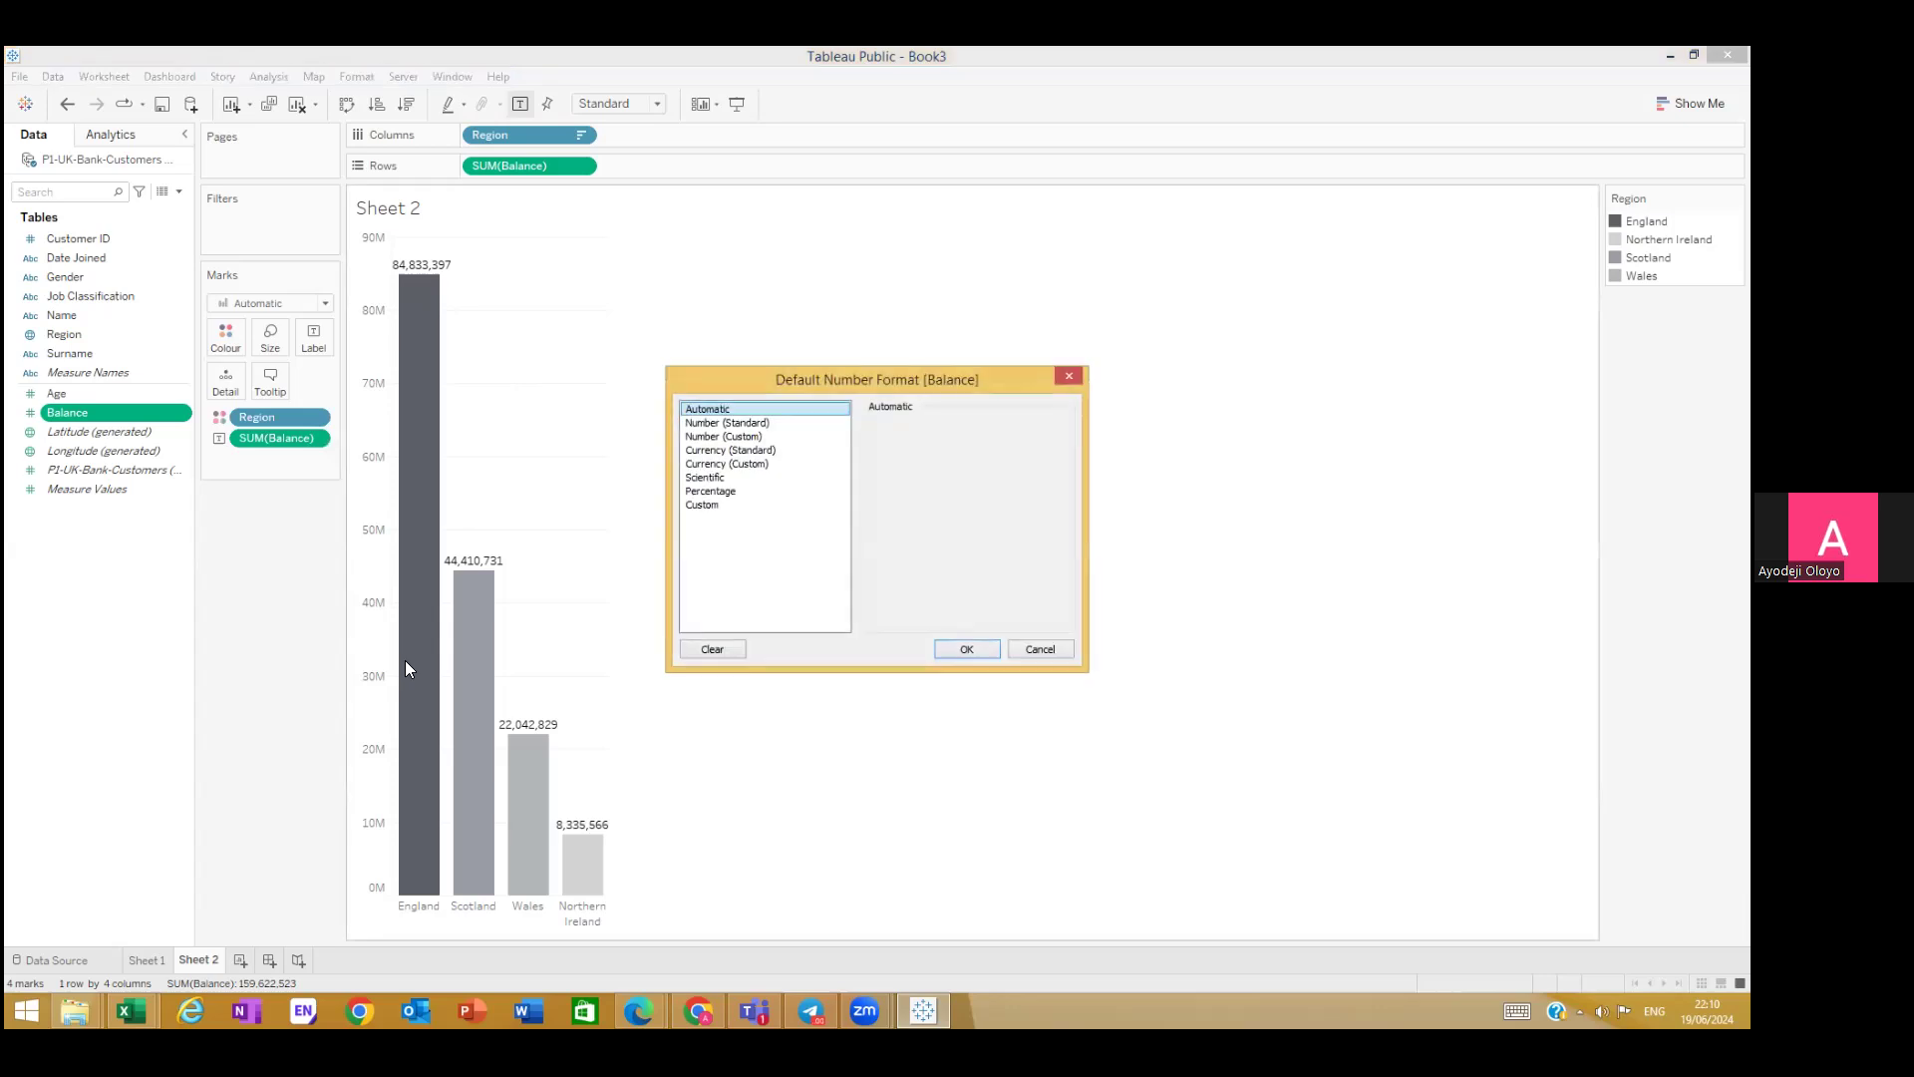
pyautogui.click(743, 465)
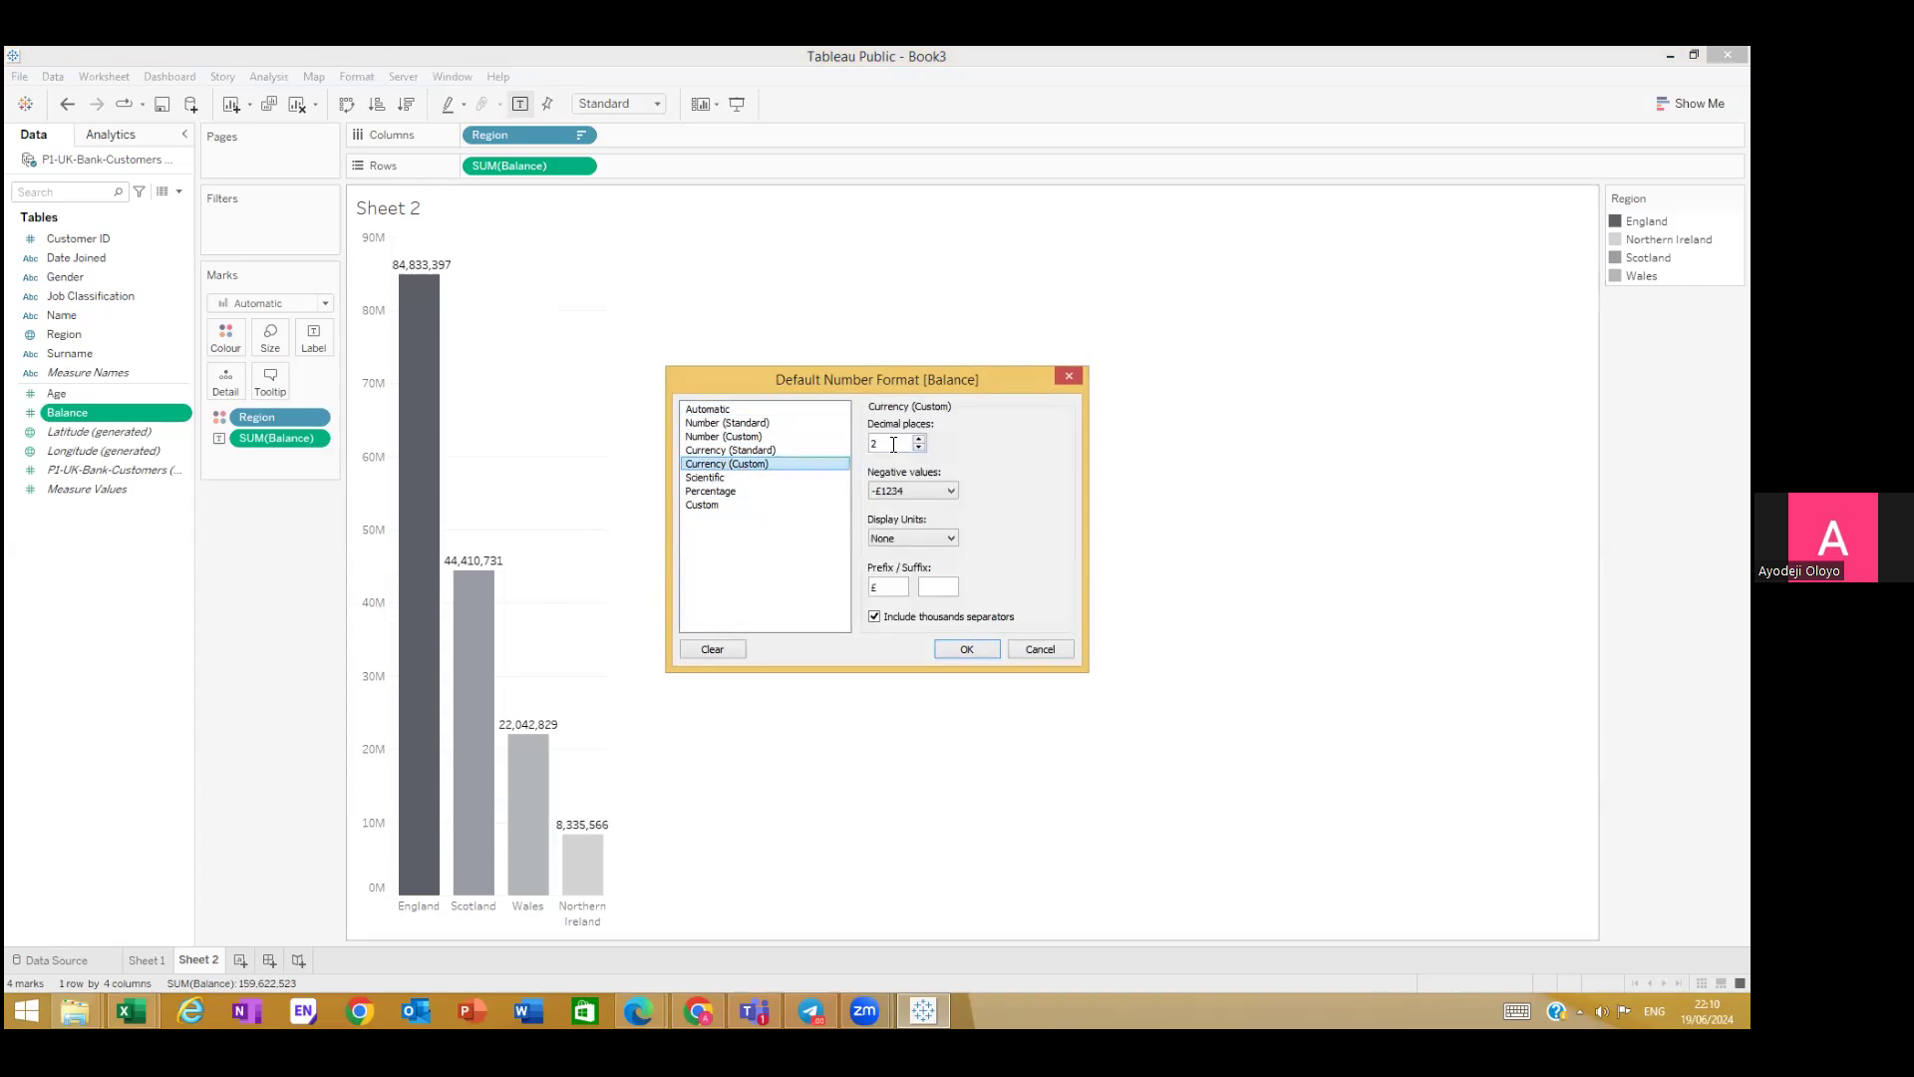
pyautogui.click(950, 540)
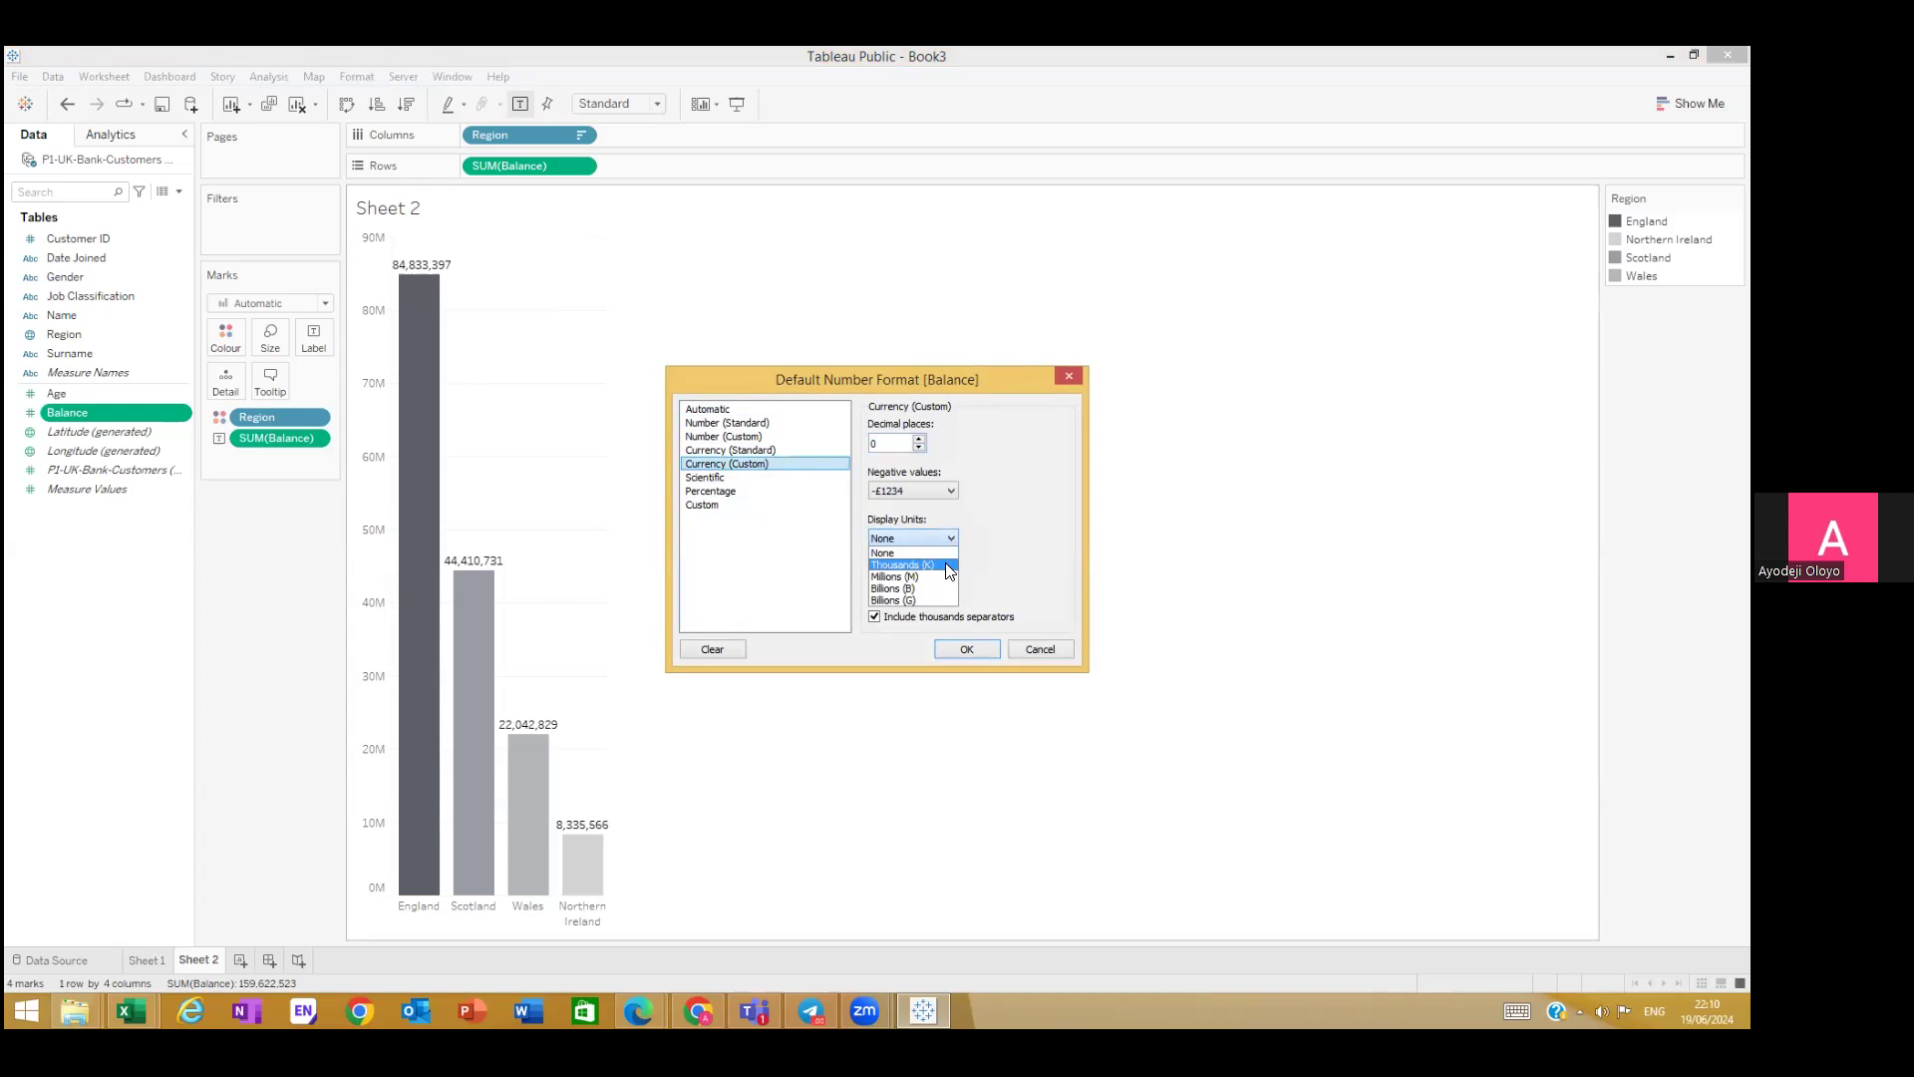
pyautogui.click(949, 566)
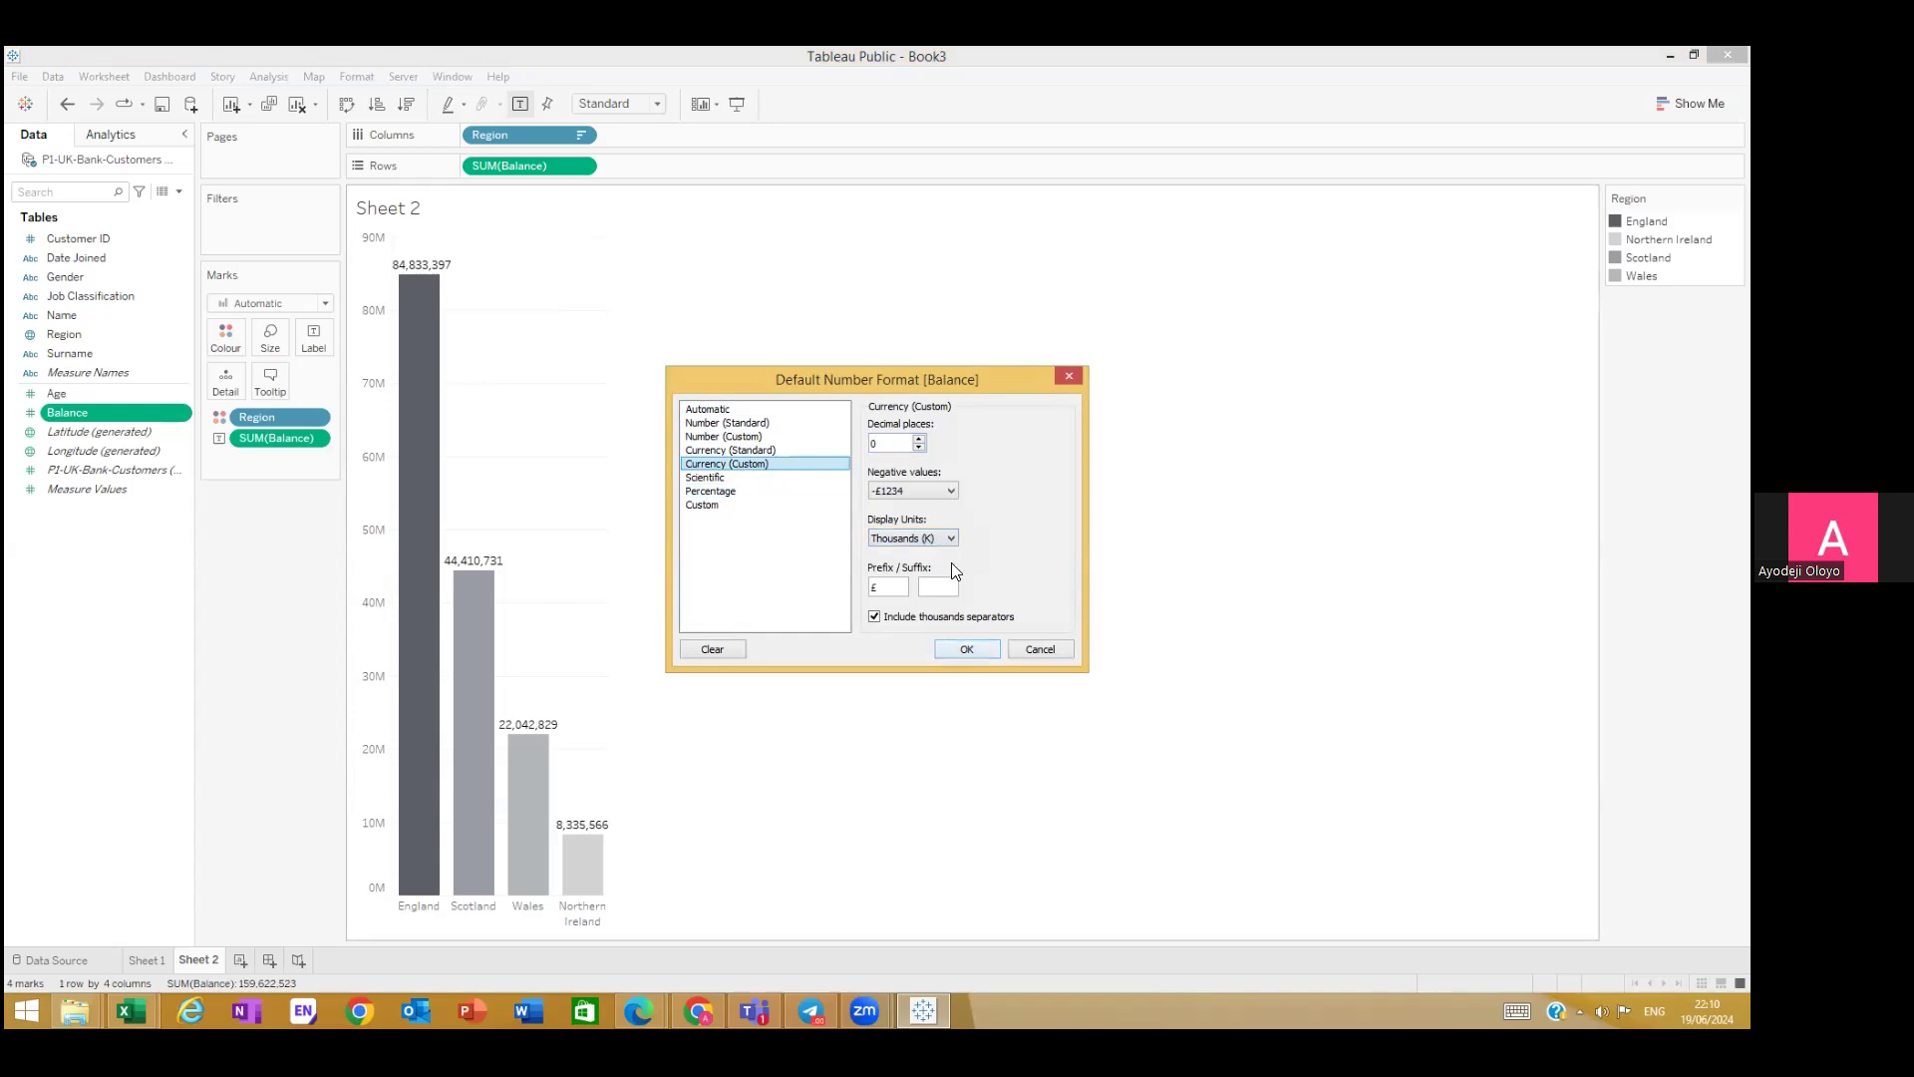
pyautogui.click(951, 537)
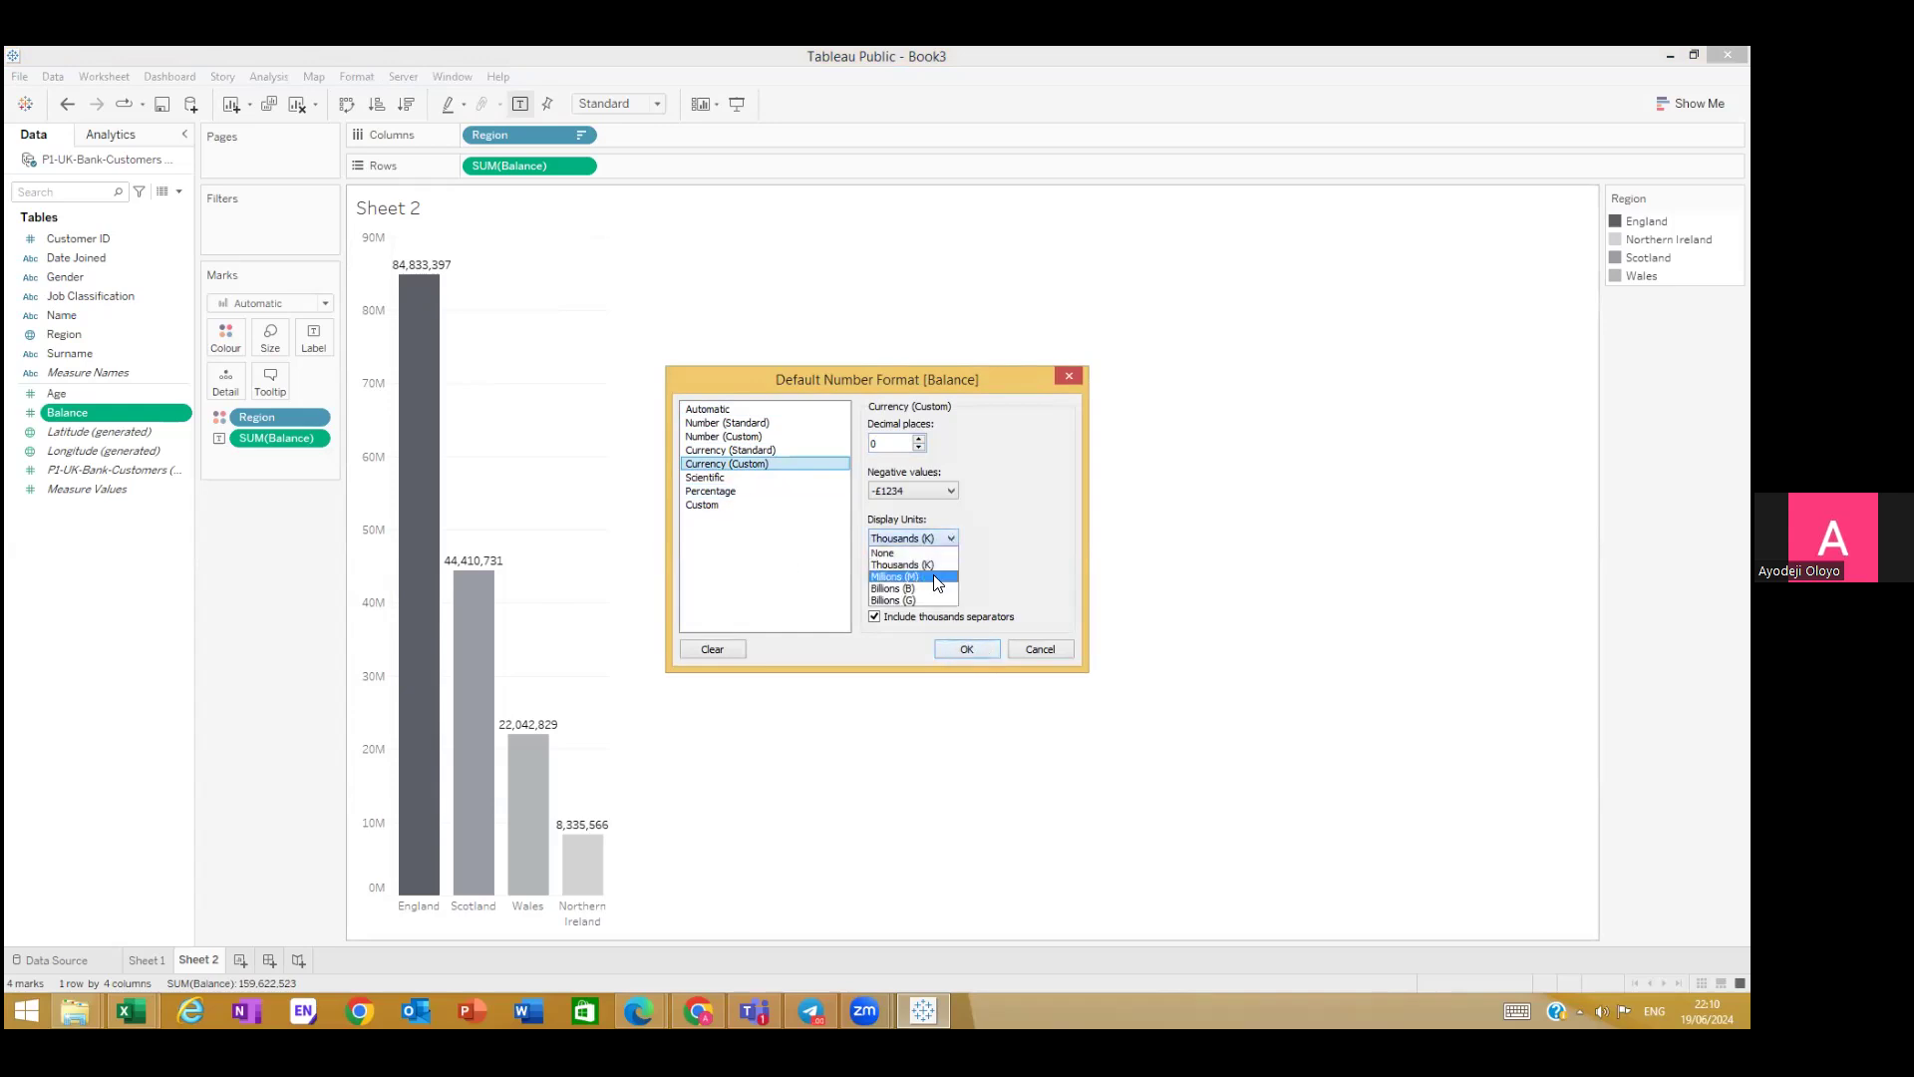
pyautogui.click(878, 649)
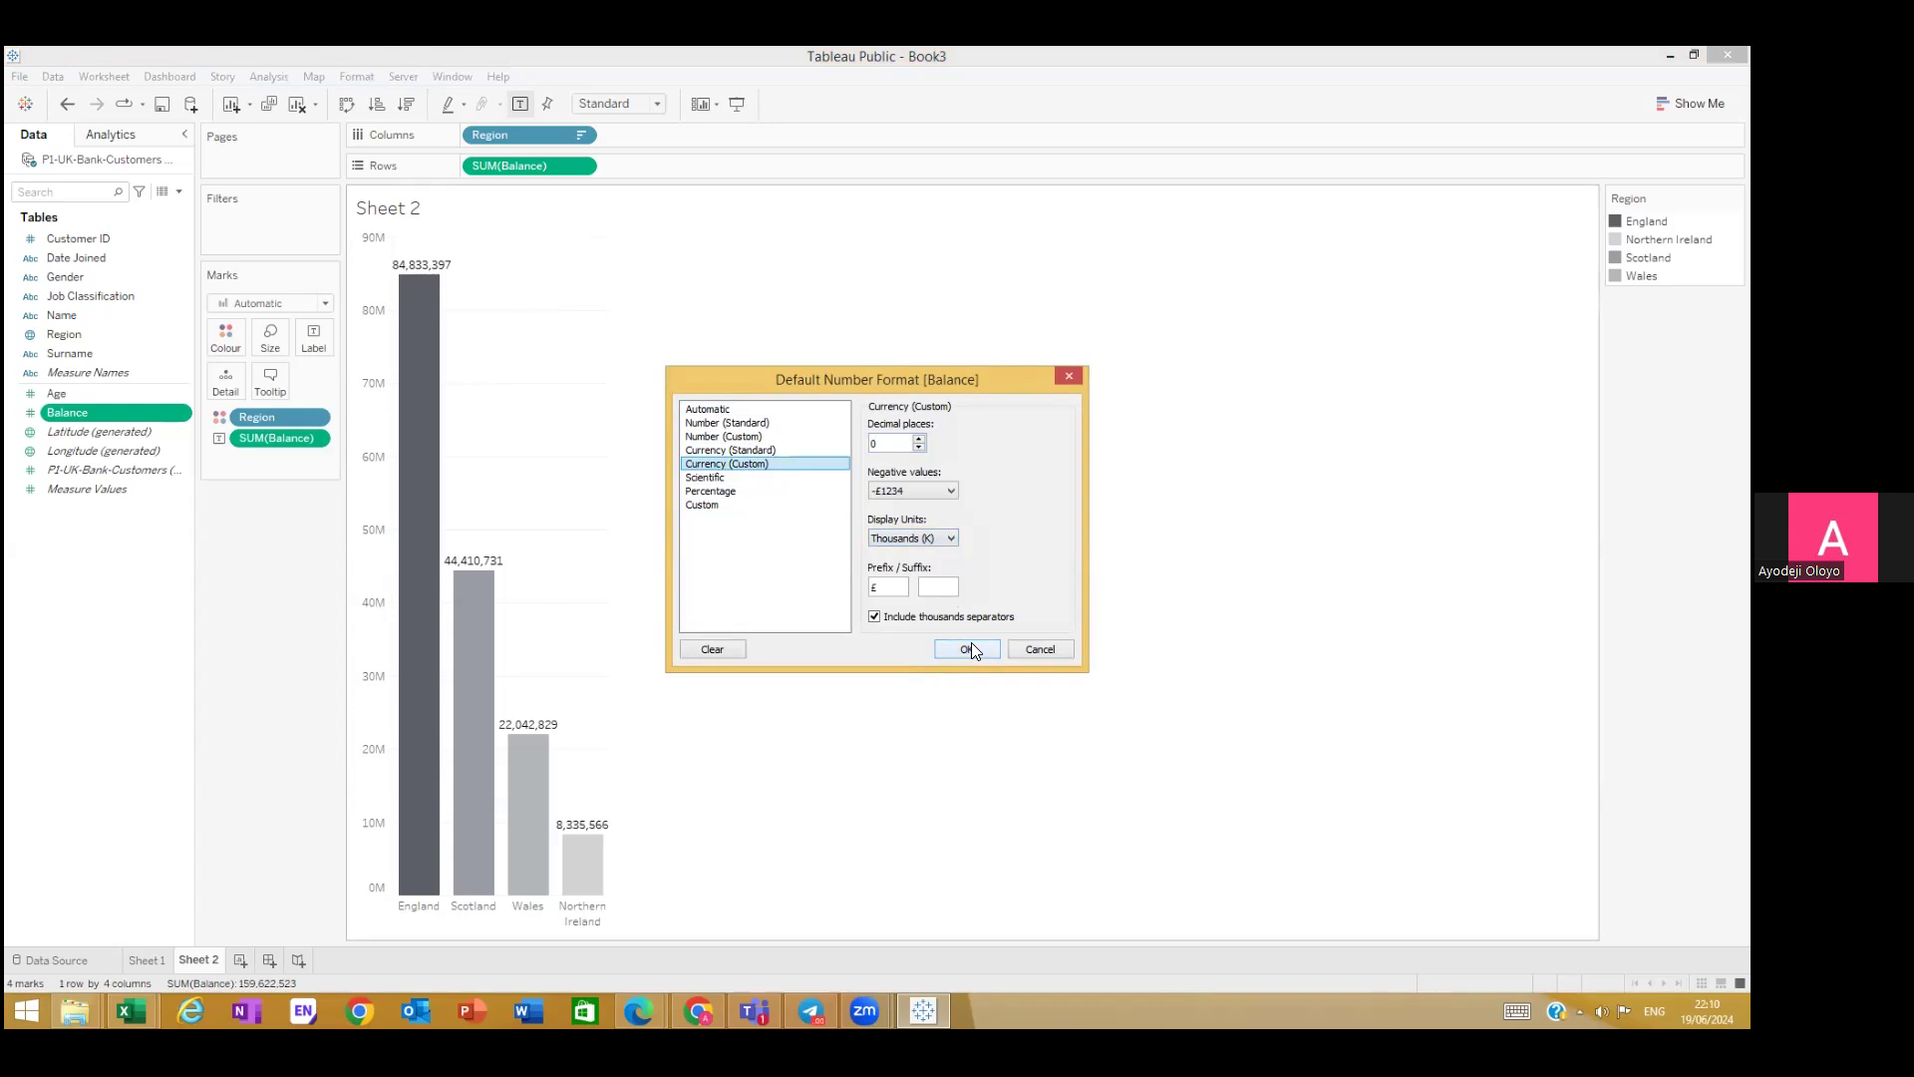
pyautogui.click(972, 646)
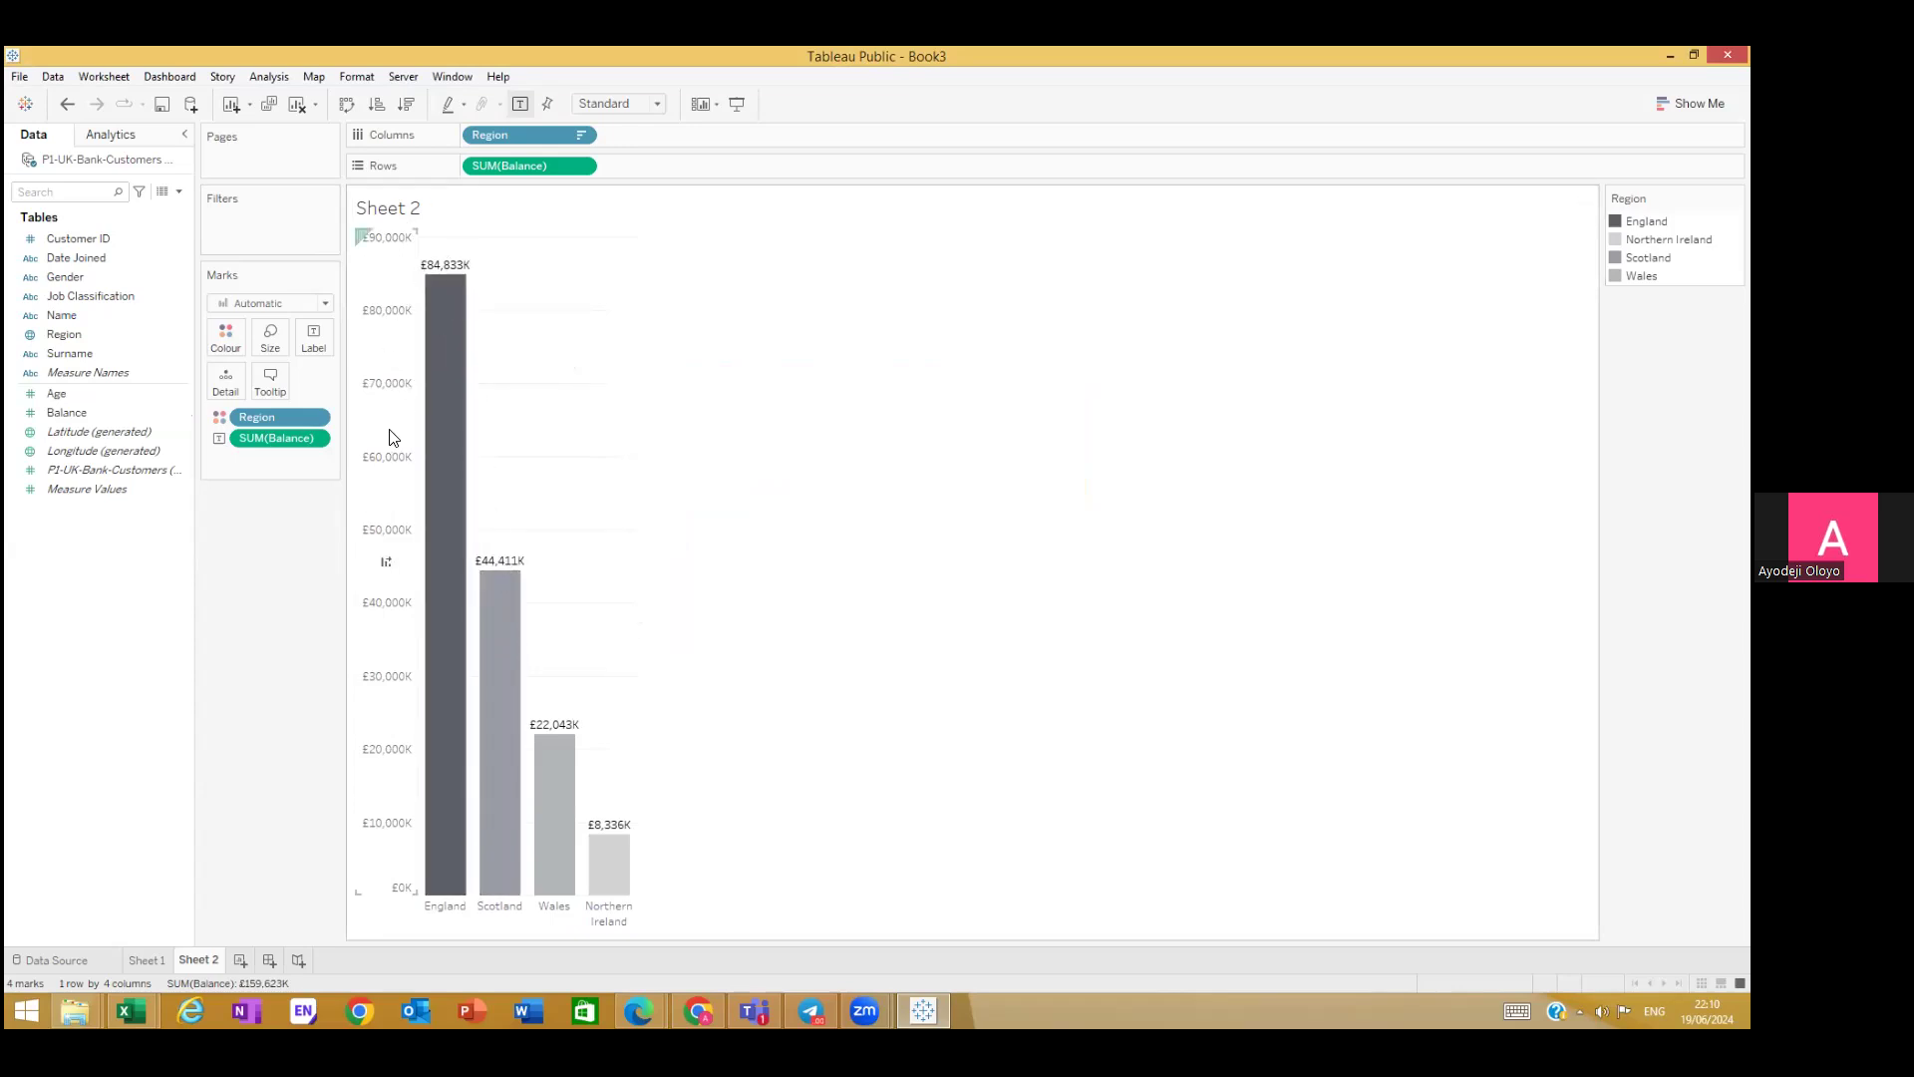
# Step: Set the Balance axis's major tick marks to a fixed interval of 40,000,000 and close the axis settings
pyautogui.click(388, 475)
pyautogui.rightClick(387, 468)
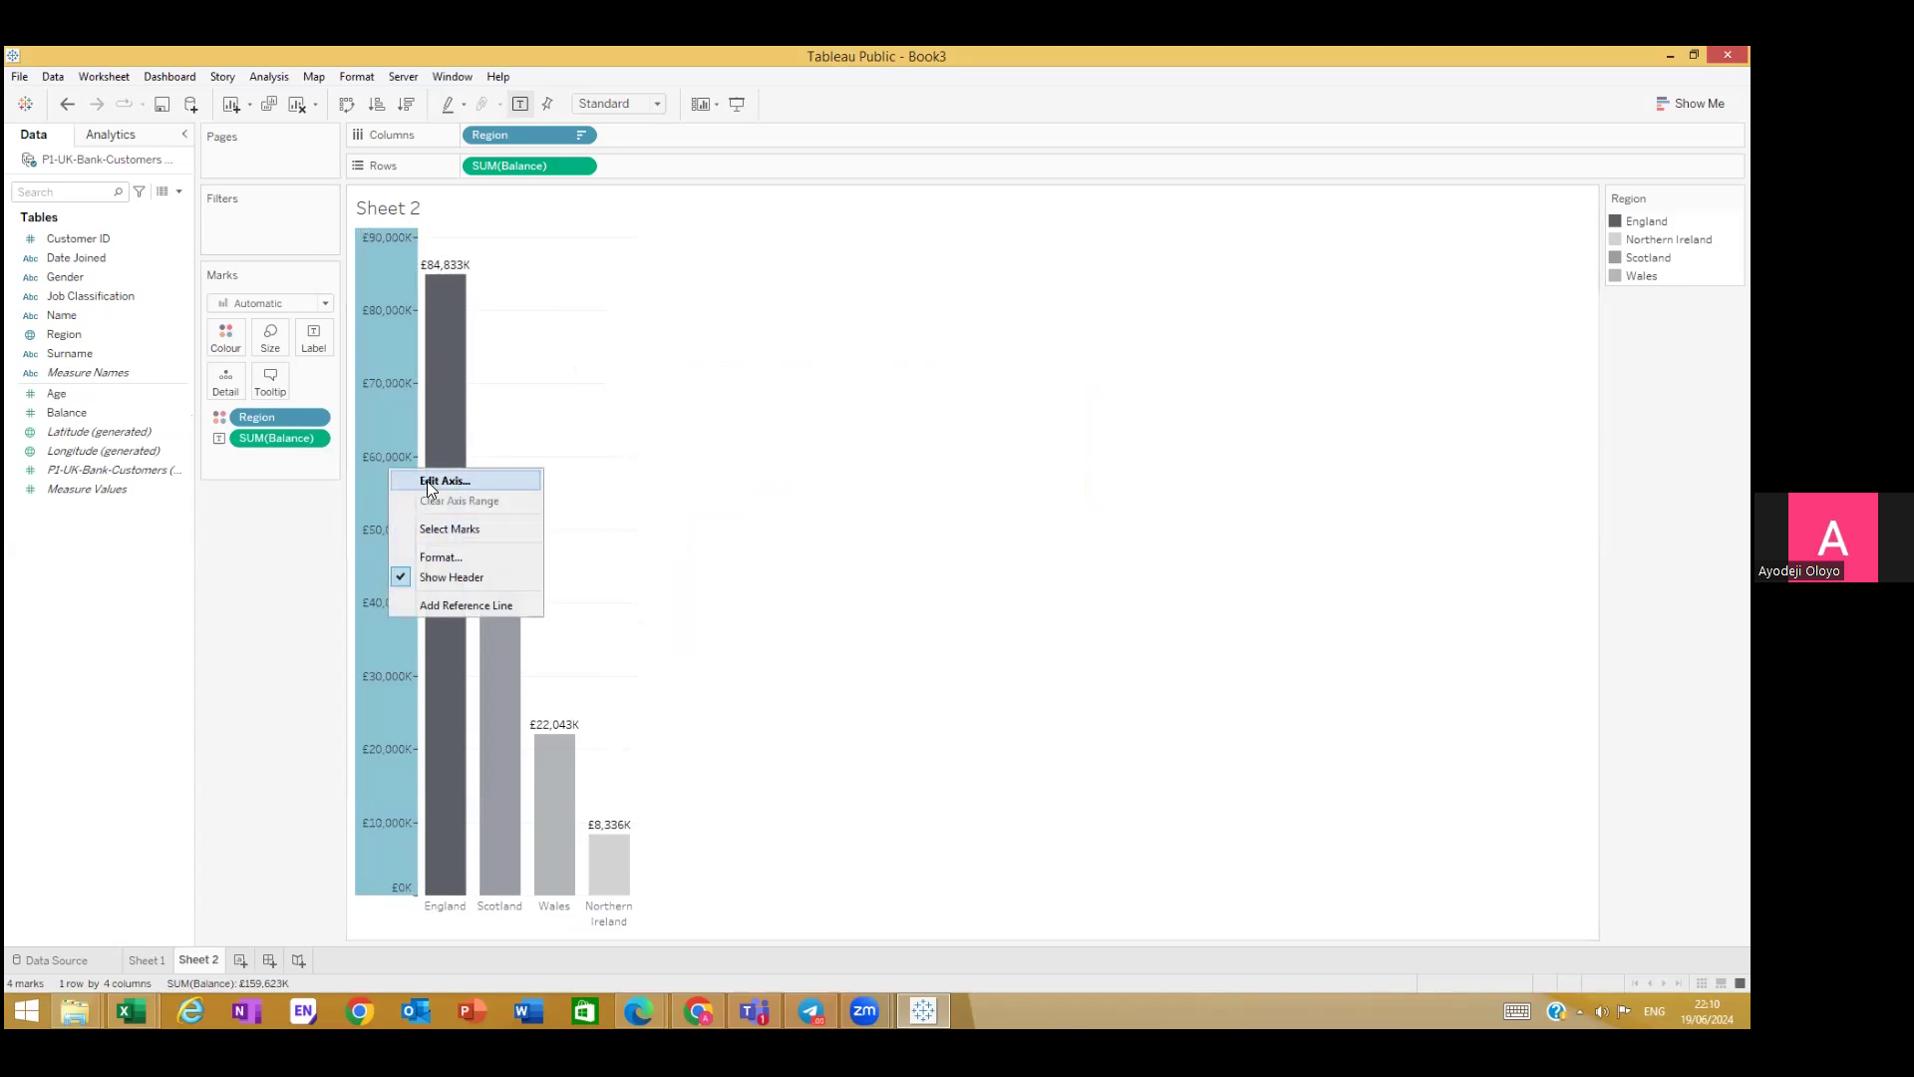
pyautogui.press('Escape')
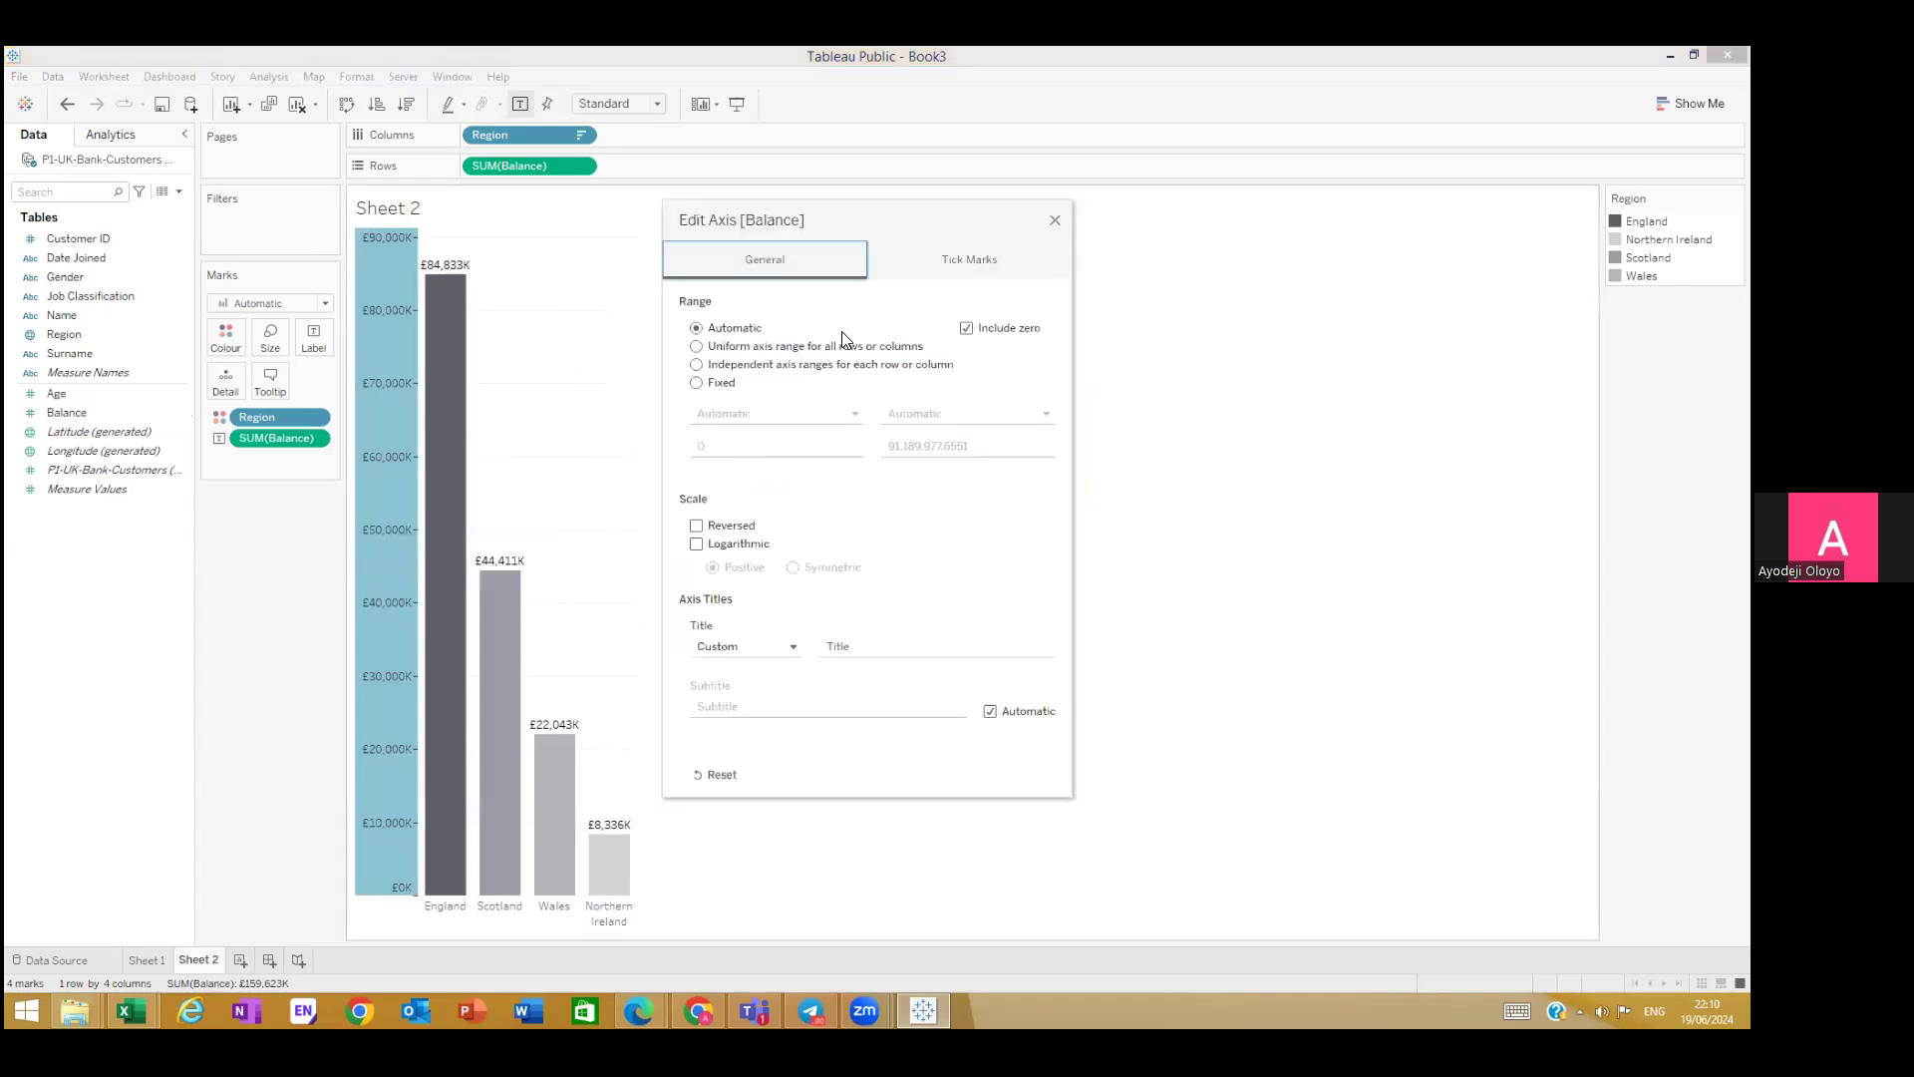
pyautogui.click(947, 268)
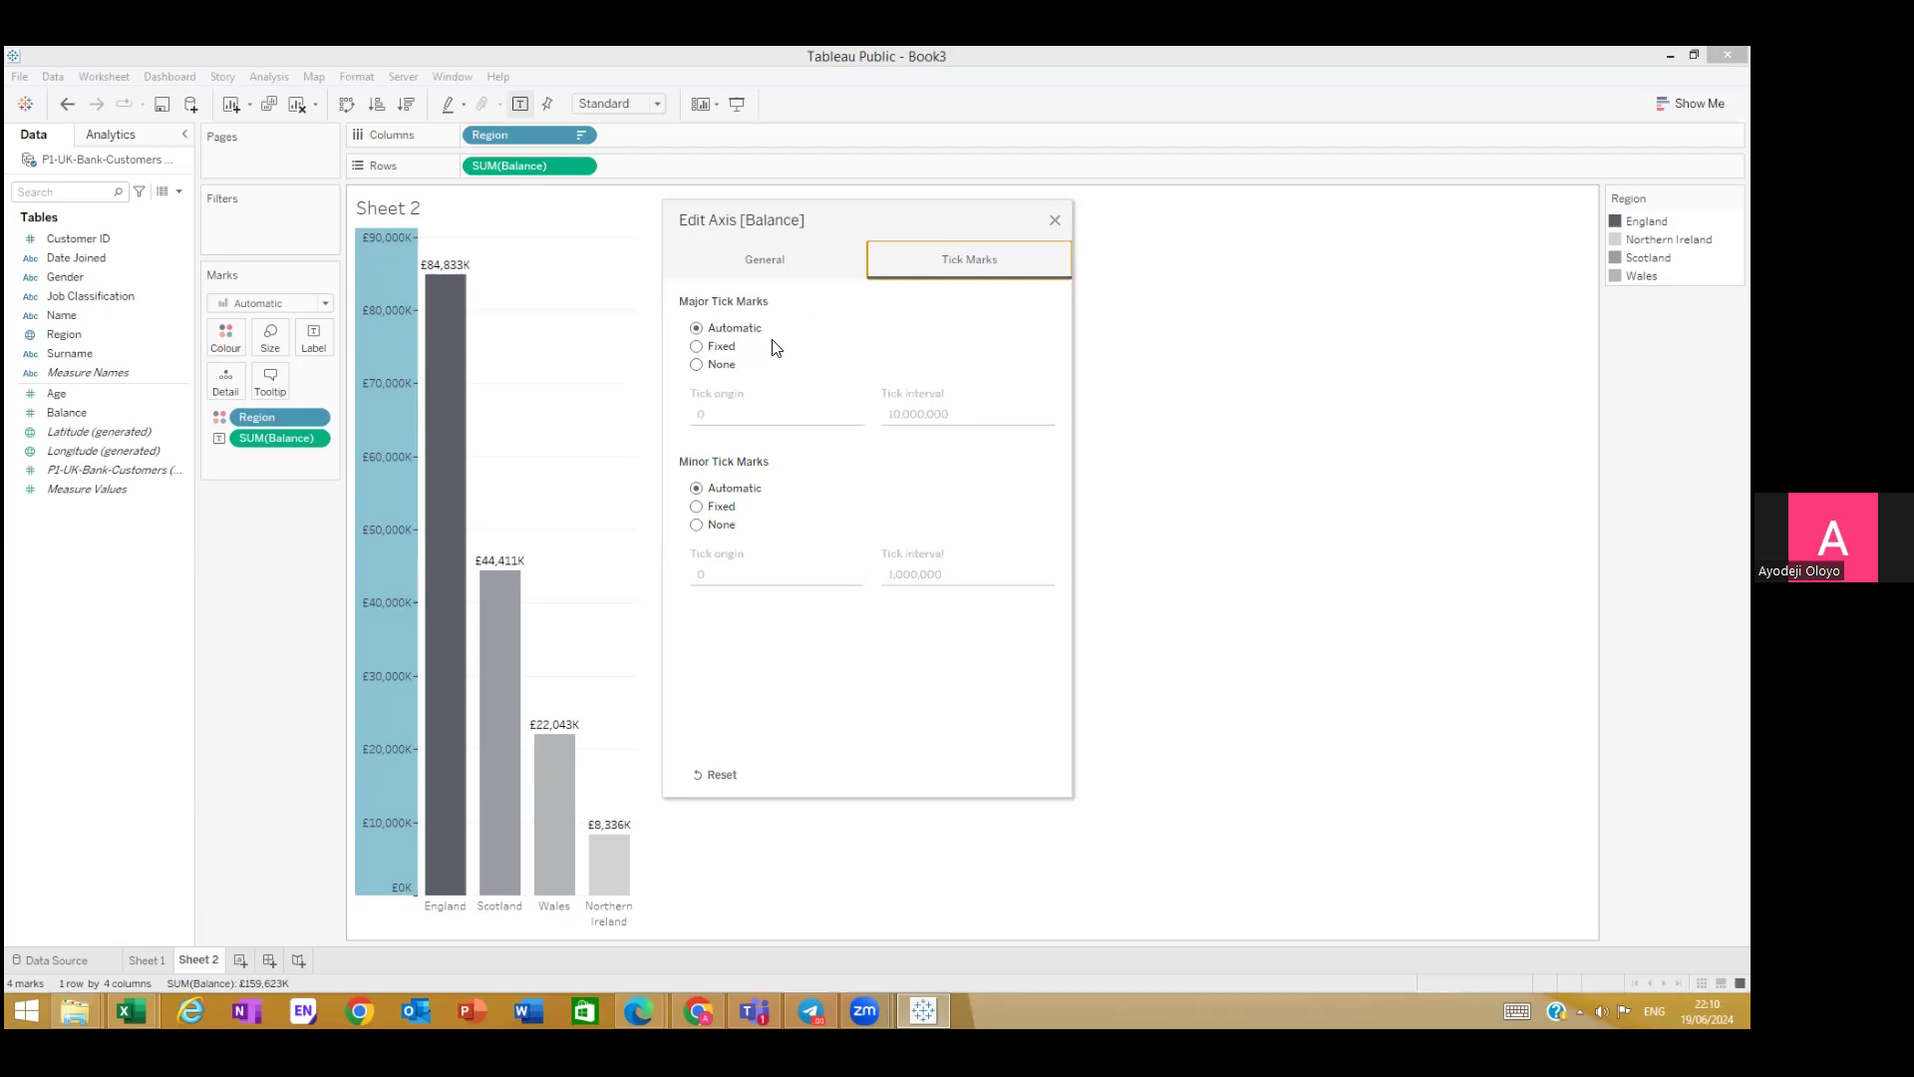
pyautogui.click(697, 346)
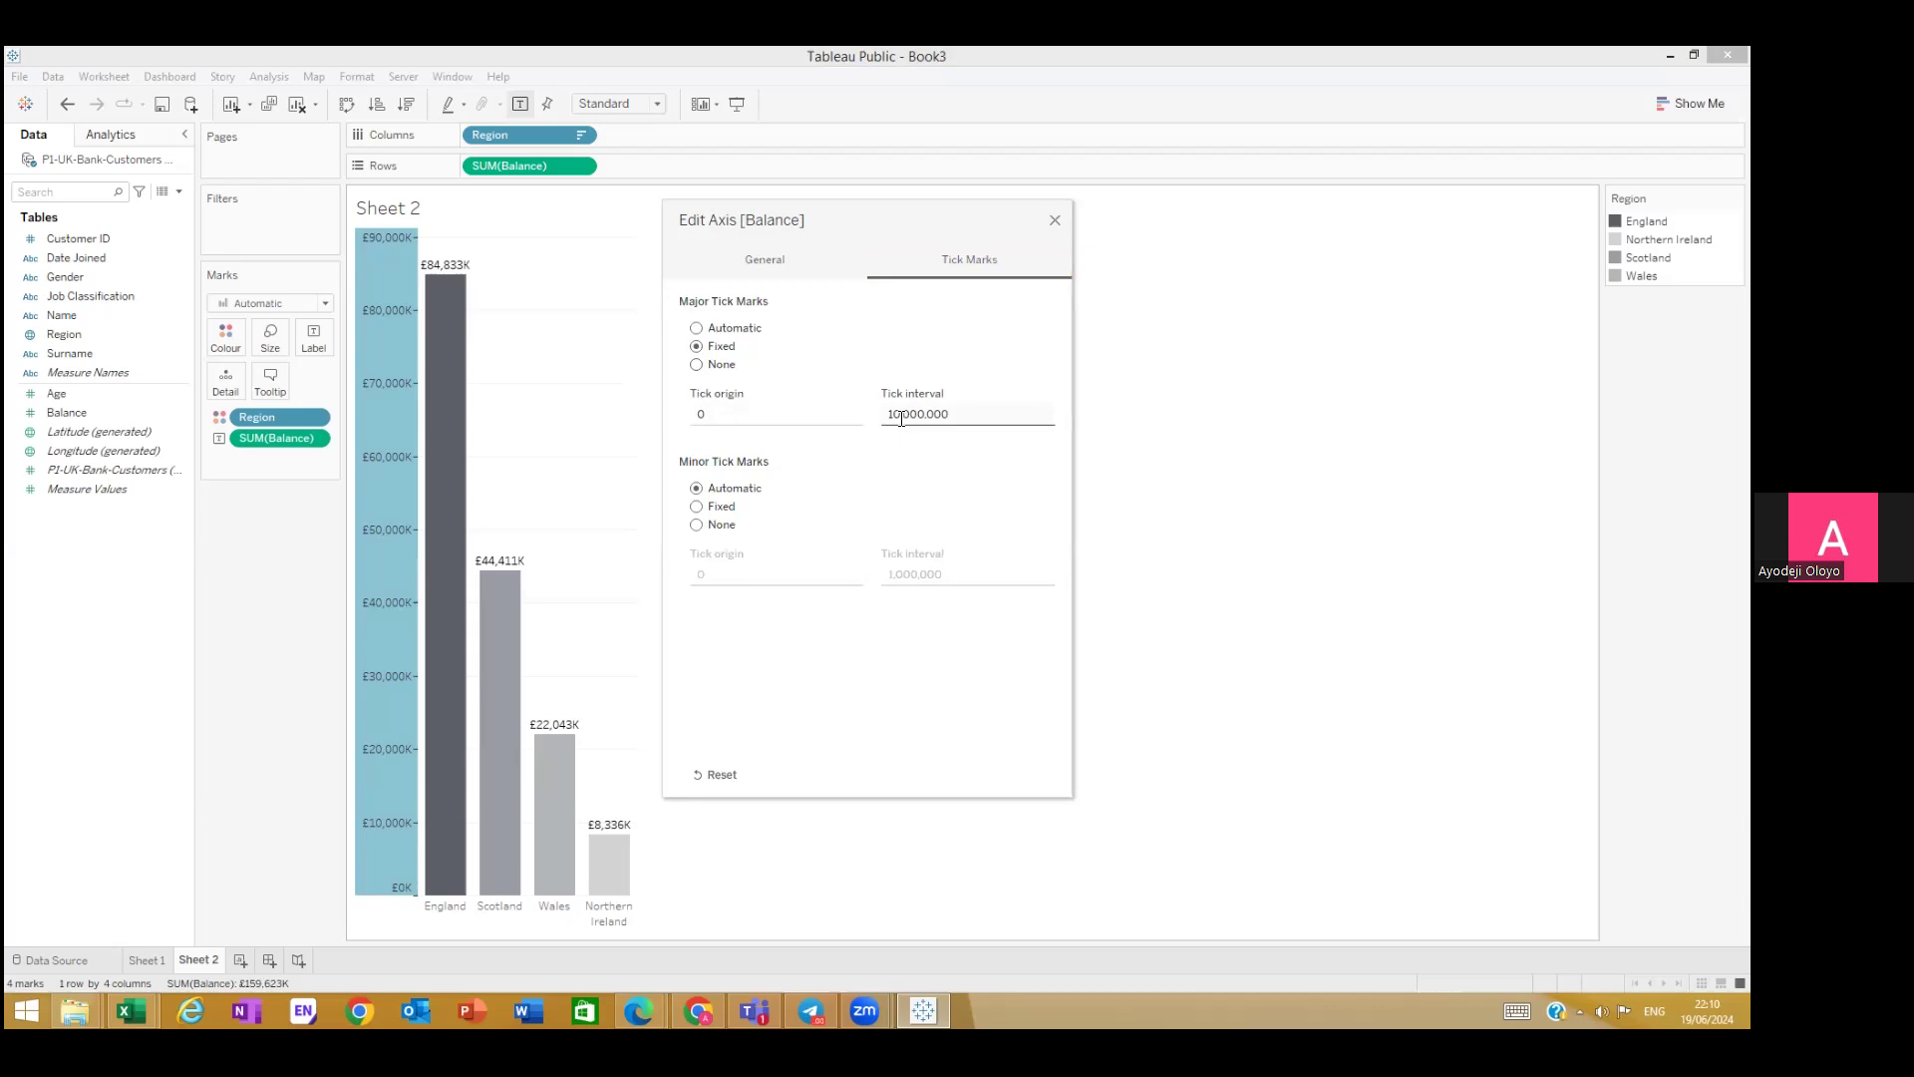
pyautogui.moveTo(901, 412); pyautogui.dragTo(882, 413)
pyautogui.write('40')
pyautogui.click(837, 705)
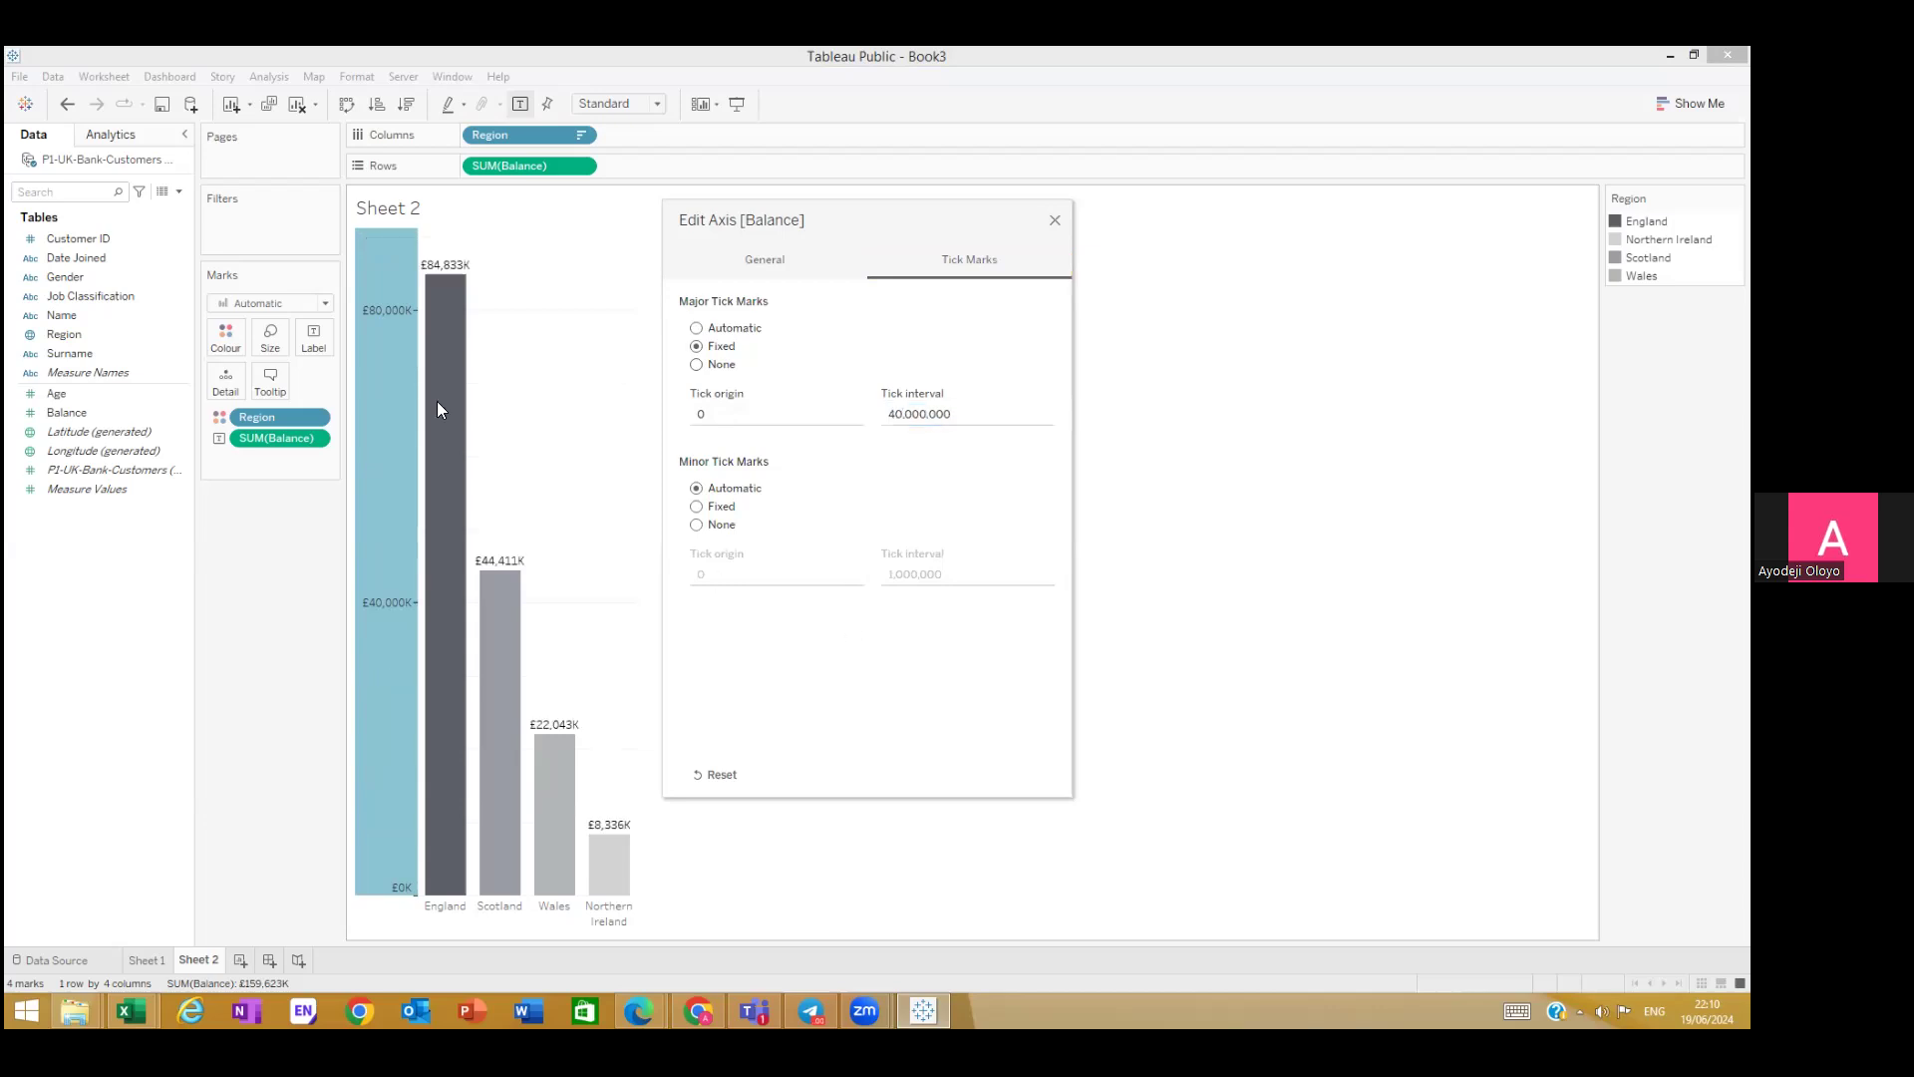
pyautogui.click(1055, 220)
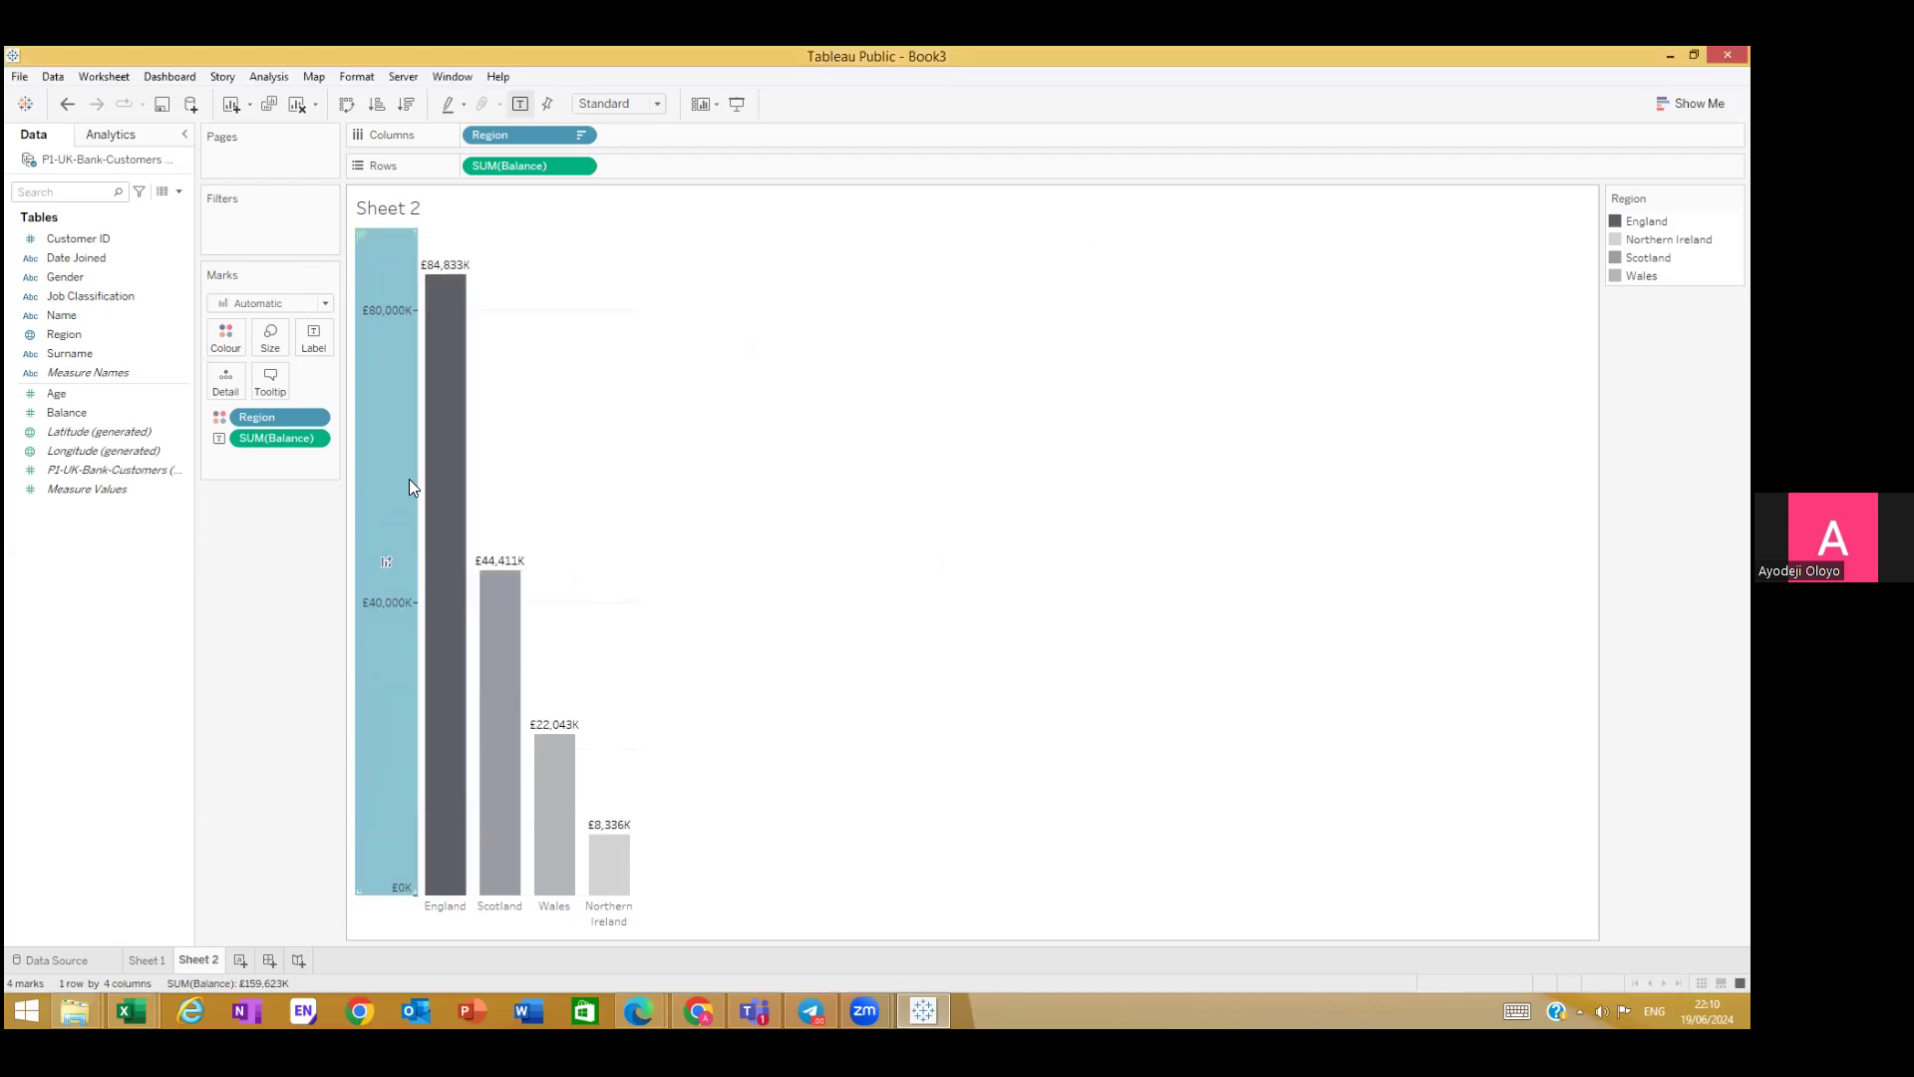
pyautogui.click(457, 274)
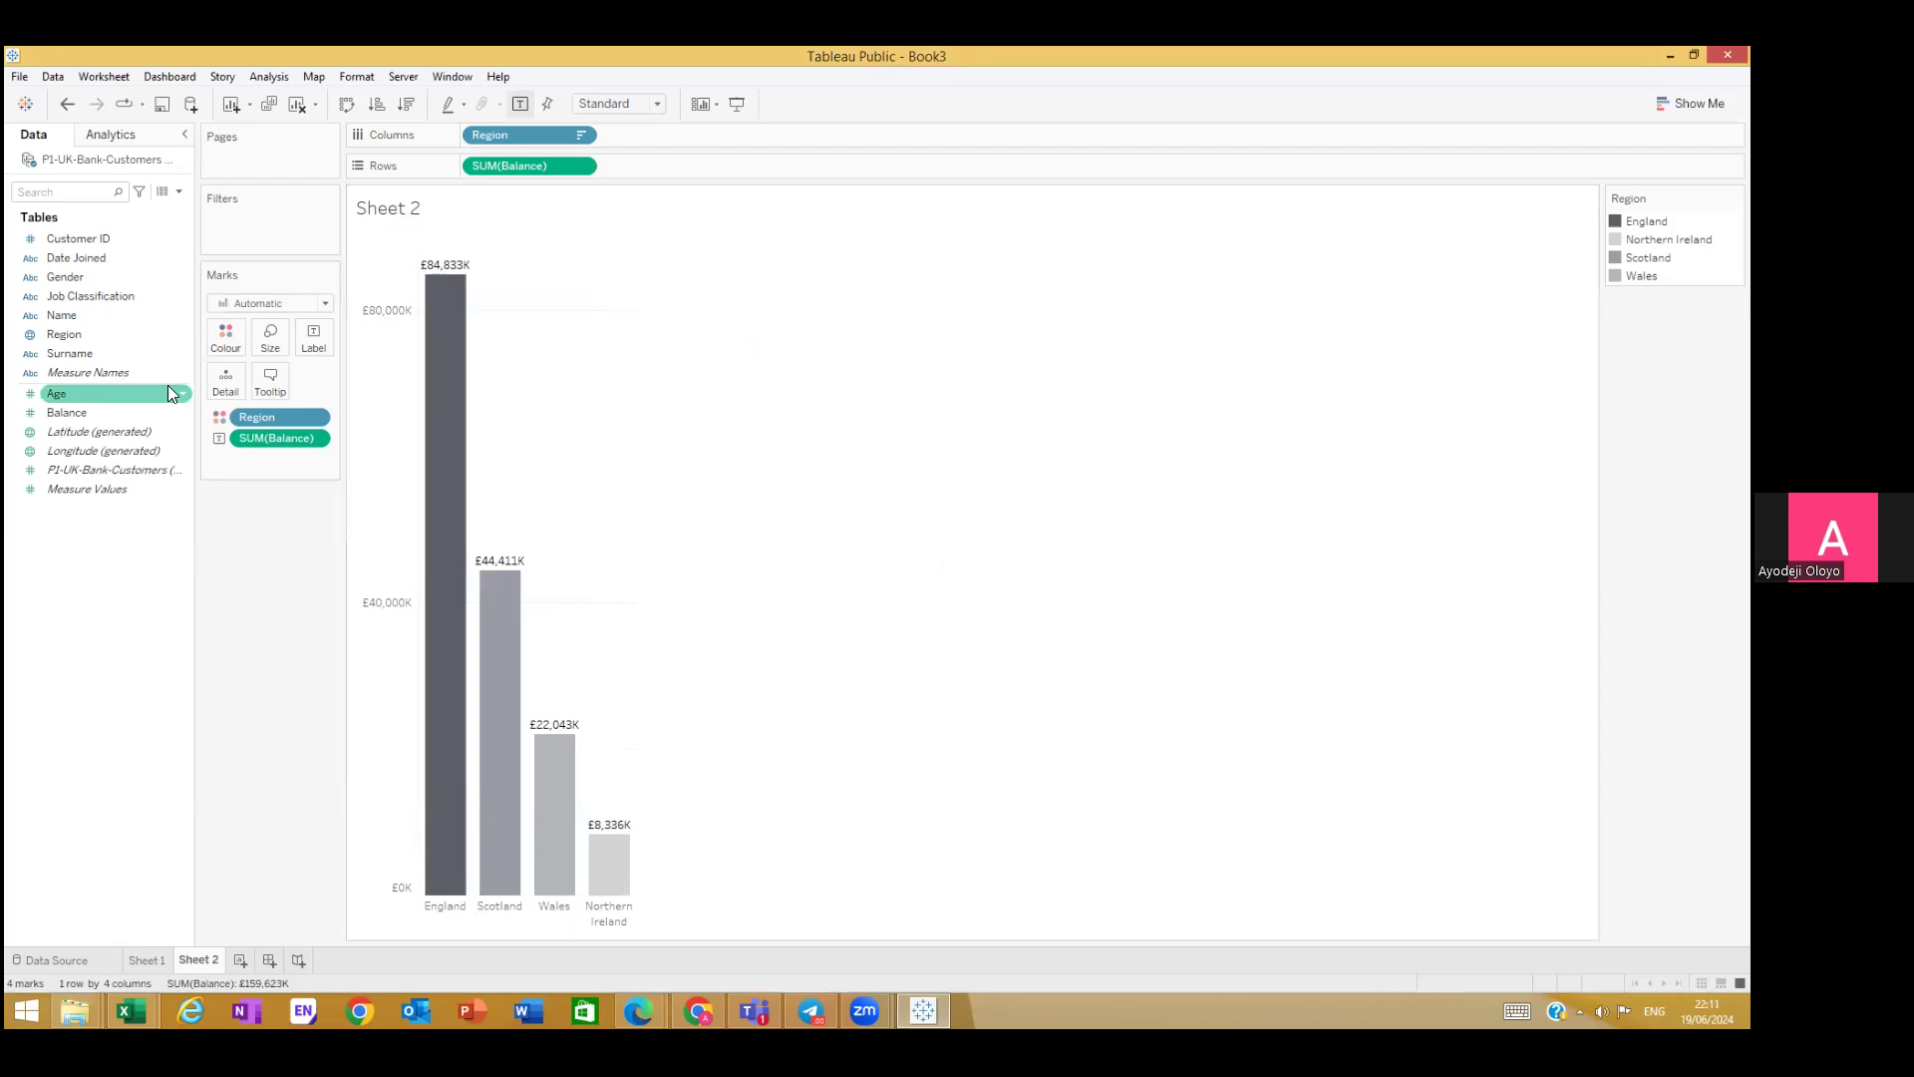
# Step: Add a new worksheet and chart summed Balance by Job Classification as columns sorted in descending order
pyautogui.click(64, 334)
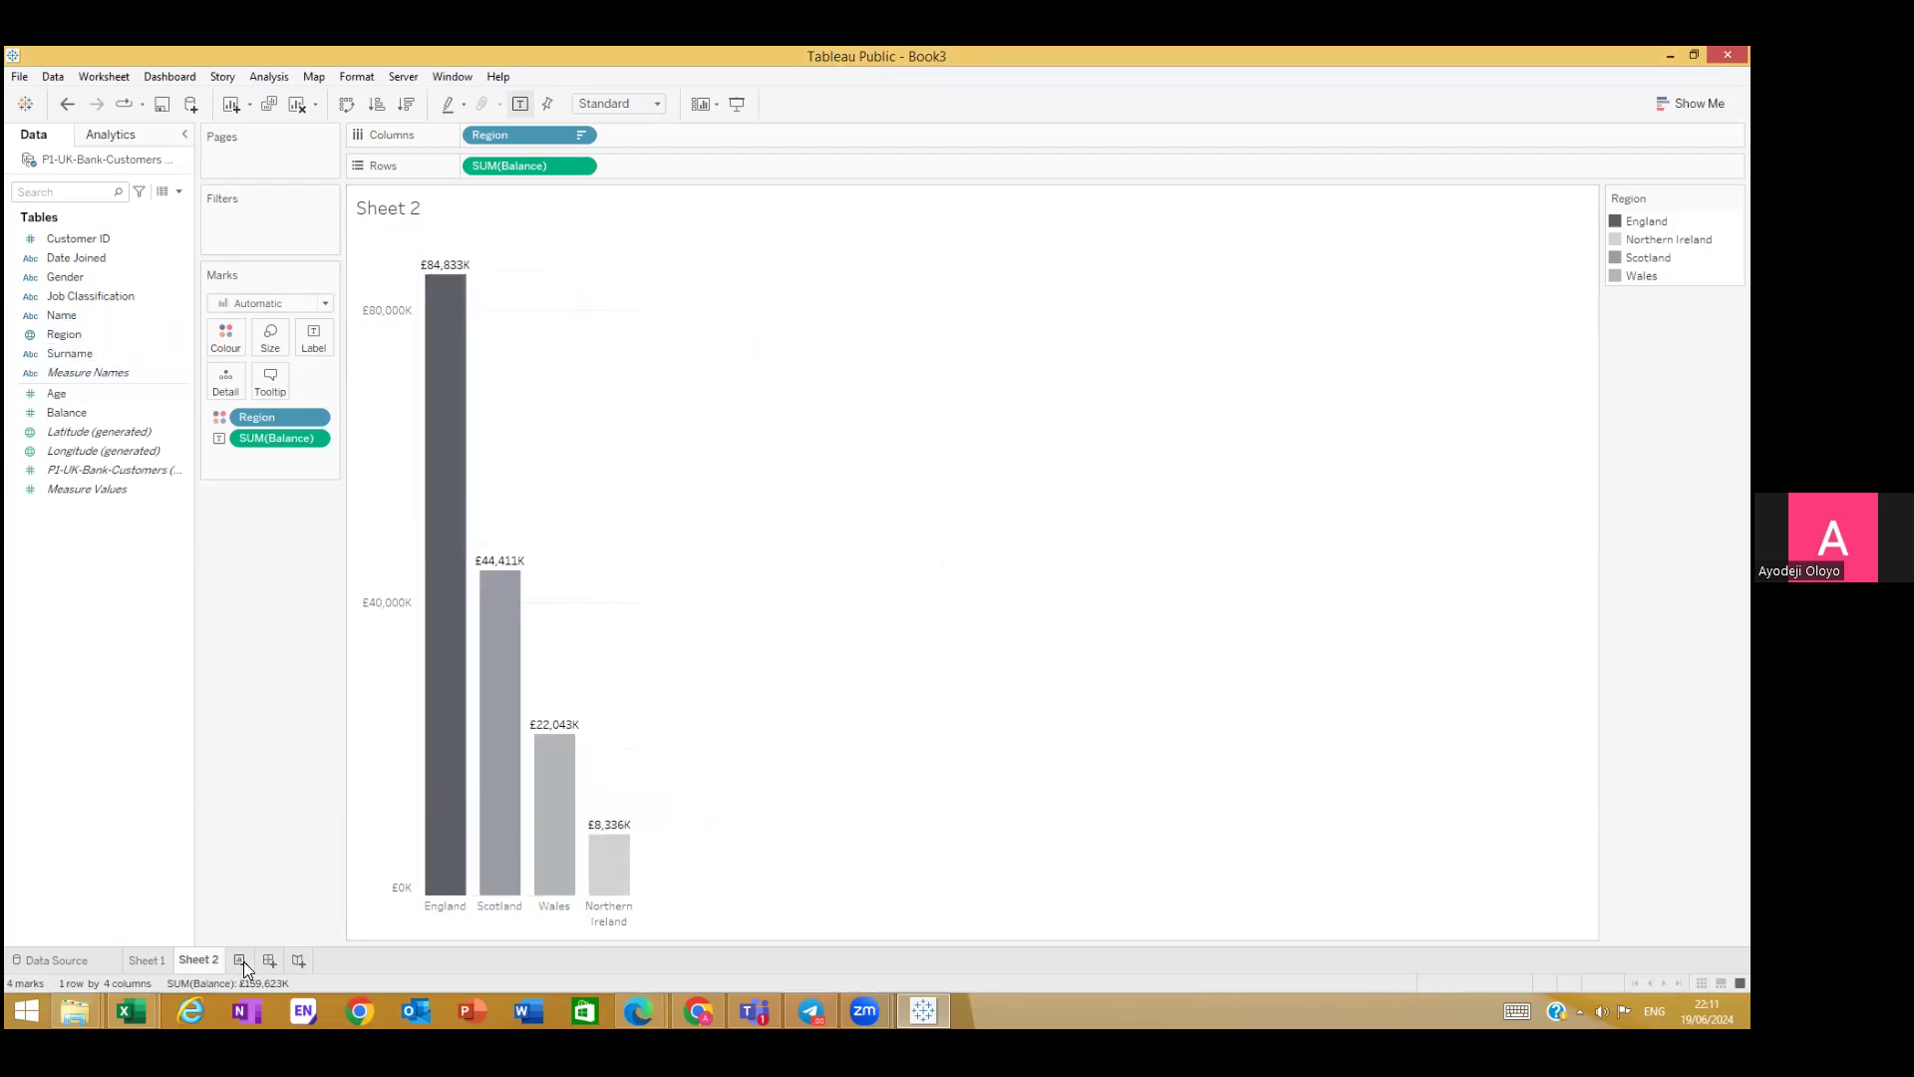
pyautogui.click(241, 960)
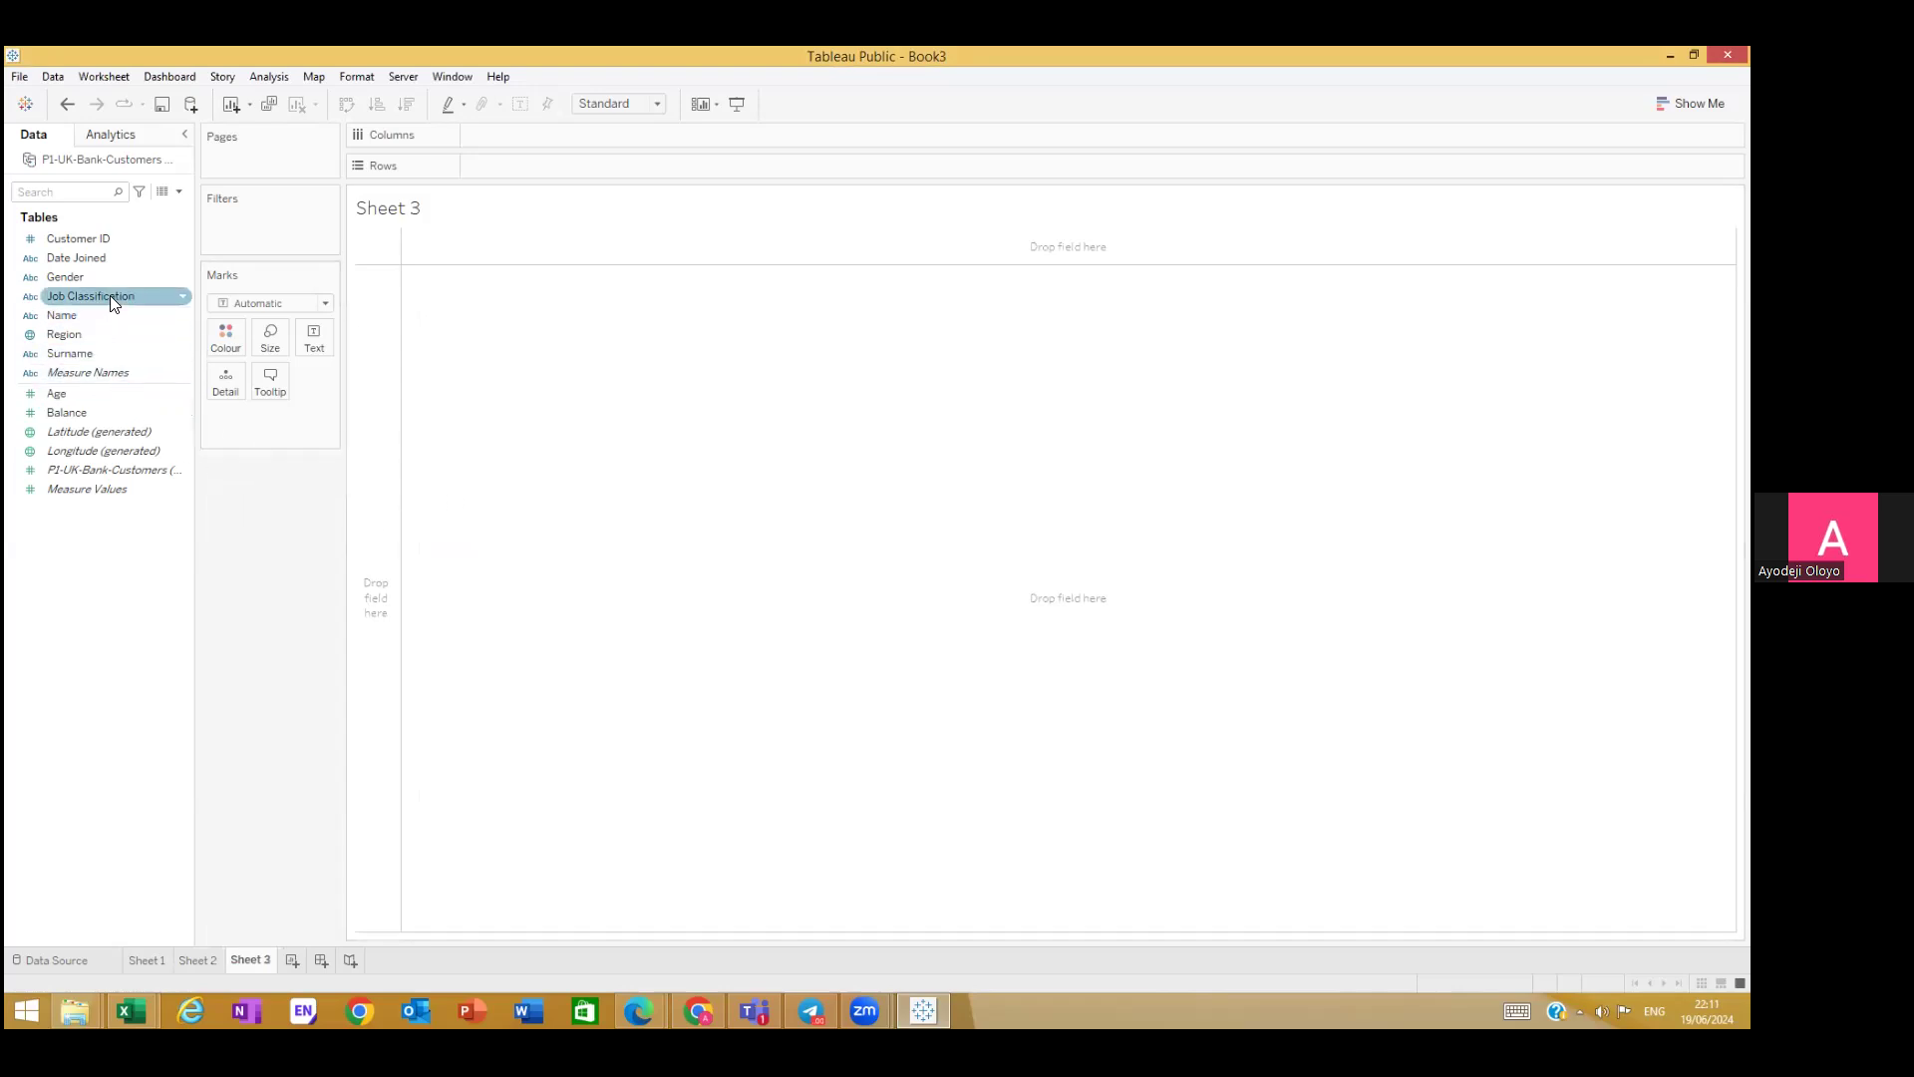
pyautogui.moveTo(110, 295); pyautogui.dragTo(564, 138)
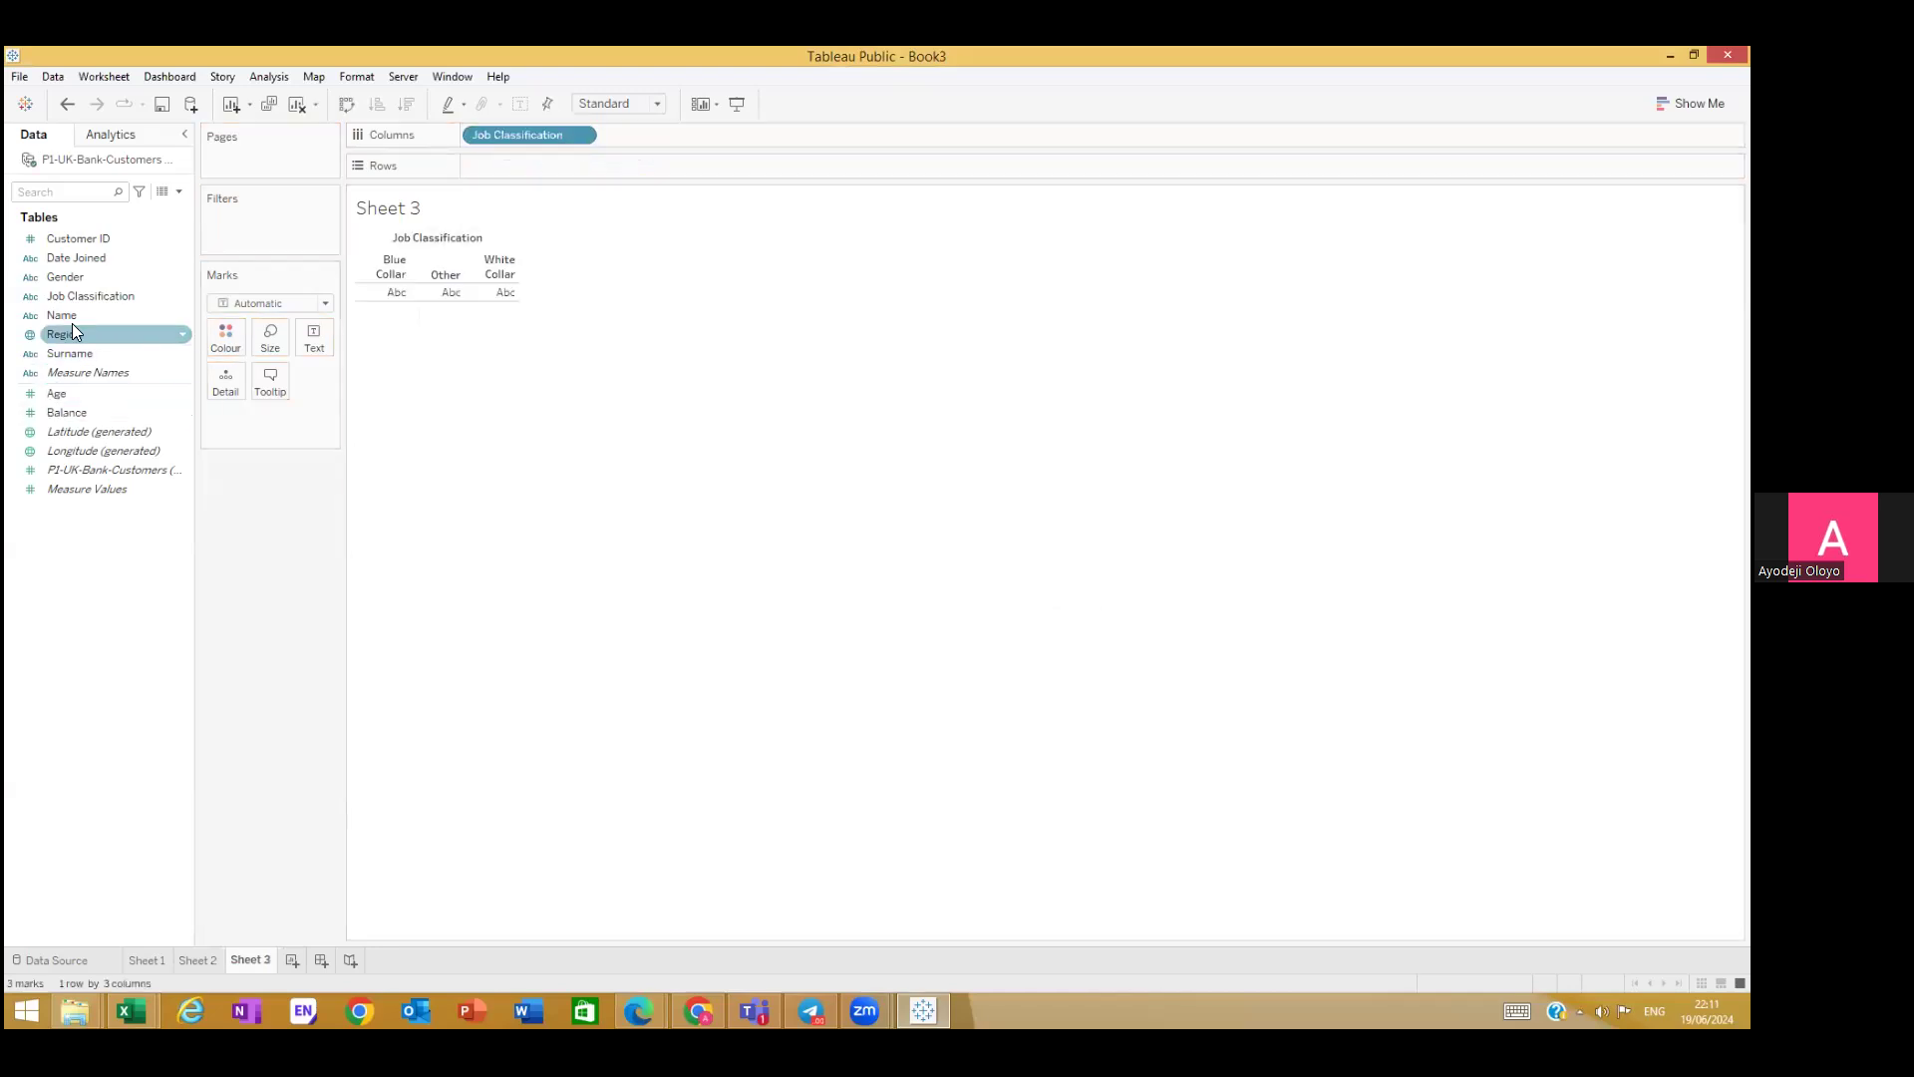
pyautogui.moveTo(75, 409); pyautogui.dragTo(567, 175)
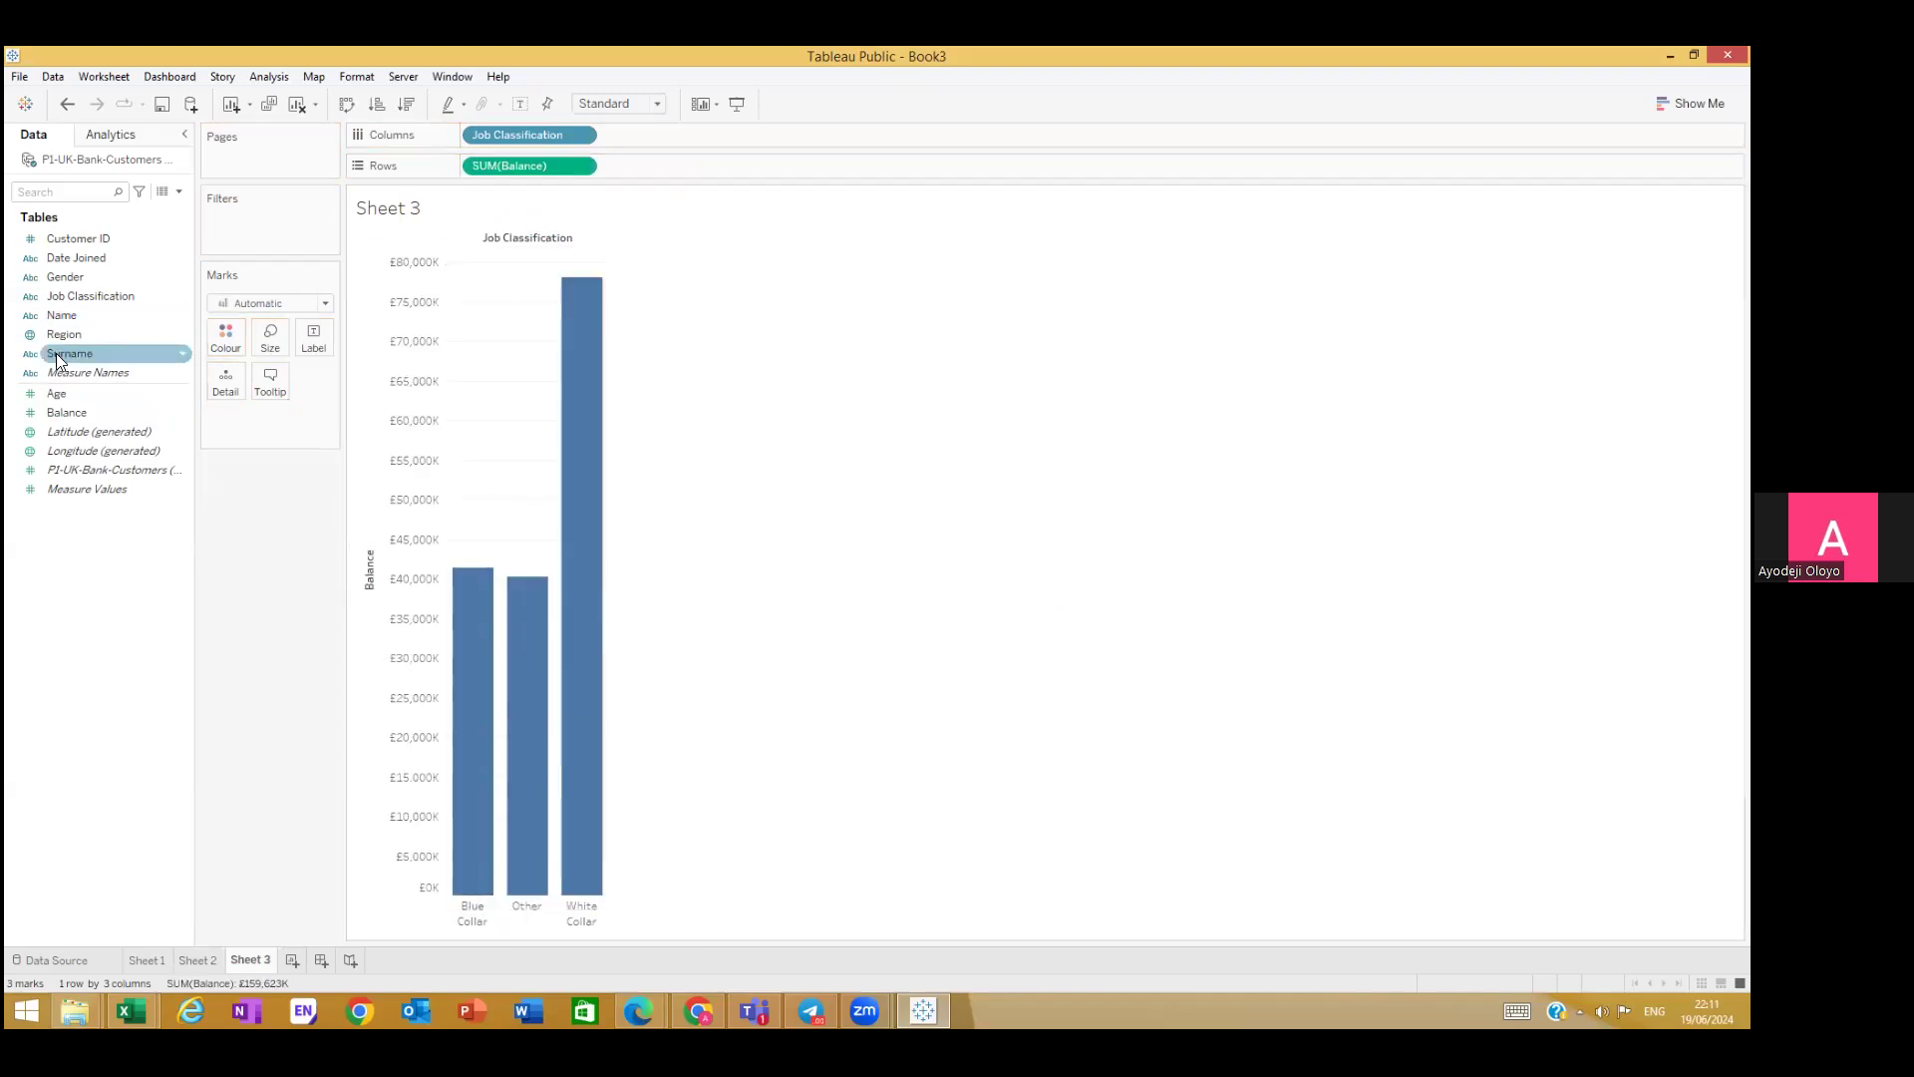
pyautogui.click(404, 105)
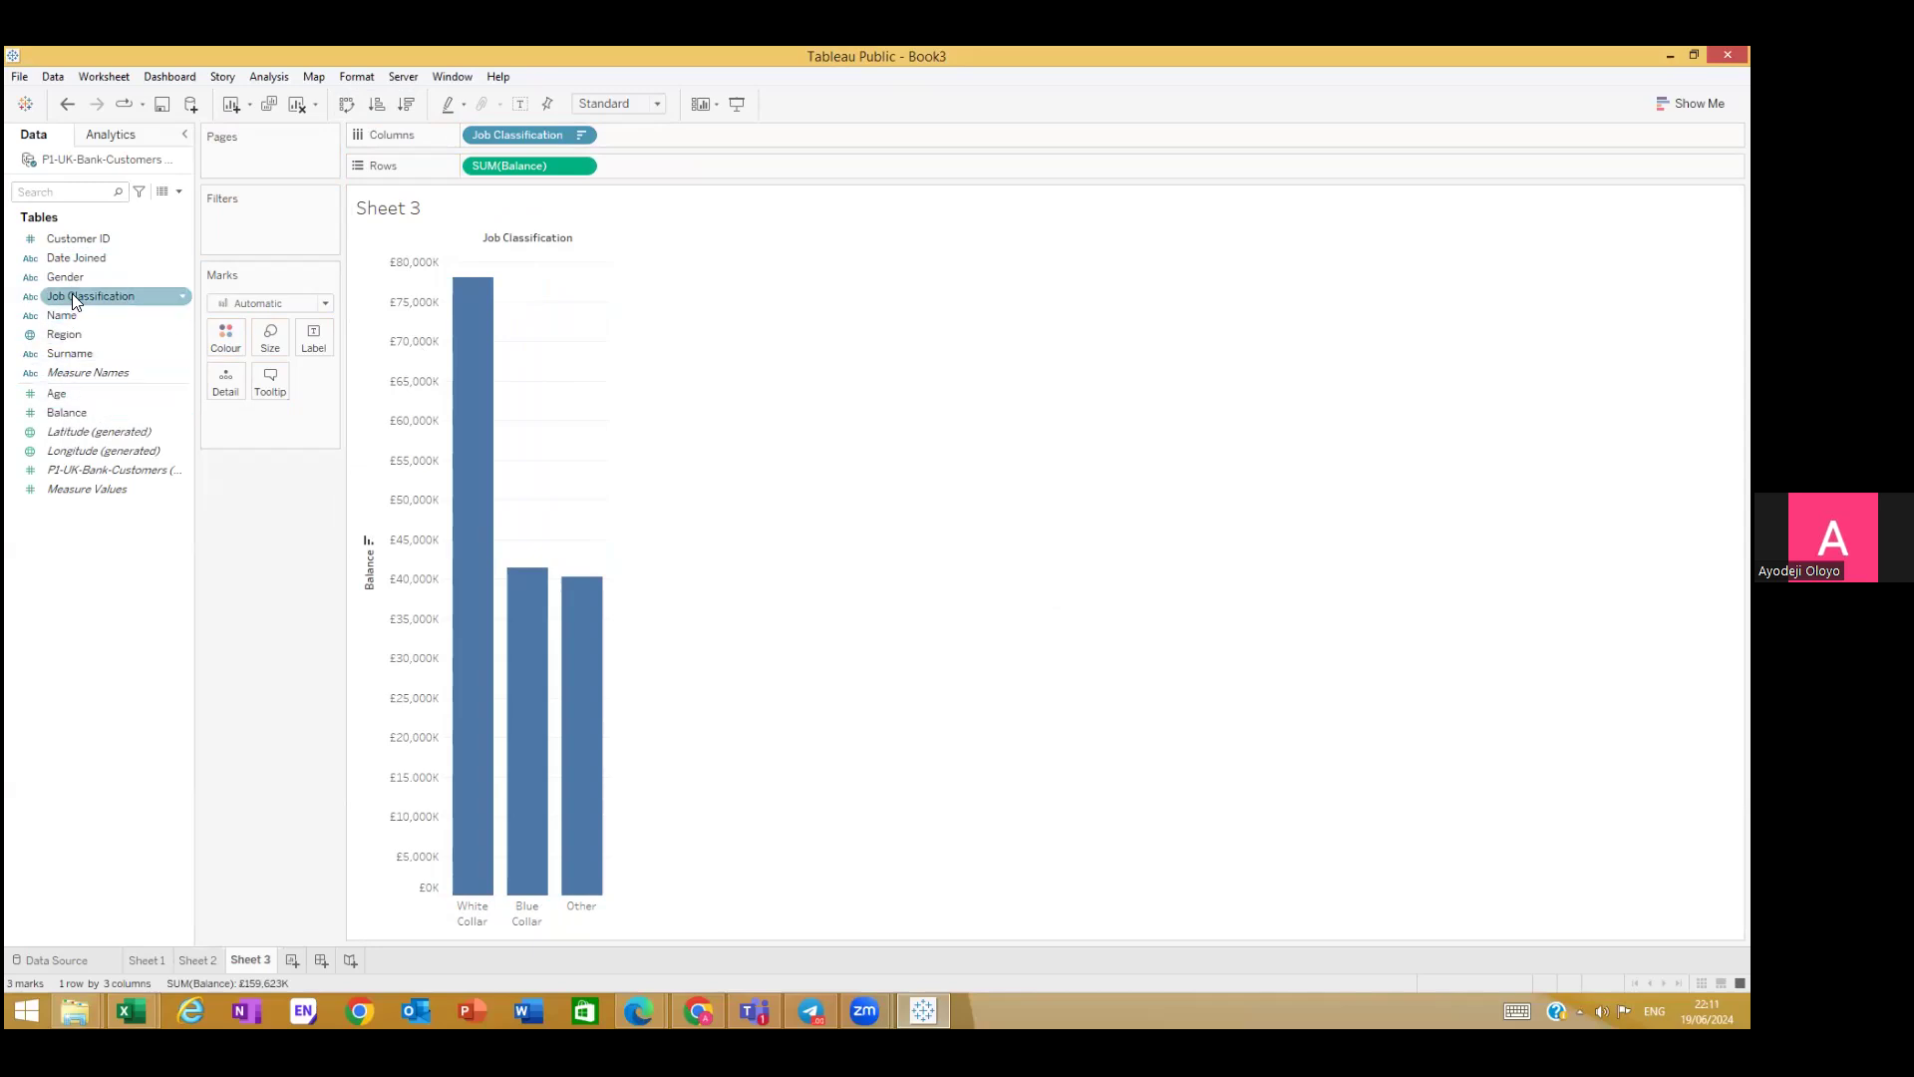
# Step: Colour the bars by Job Classification and choose the Grey palette for editing their colours
pyautogui.moveTo(72, 296); pyautogui.dragTo(228, 337)
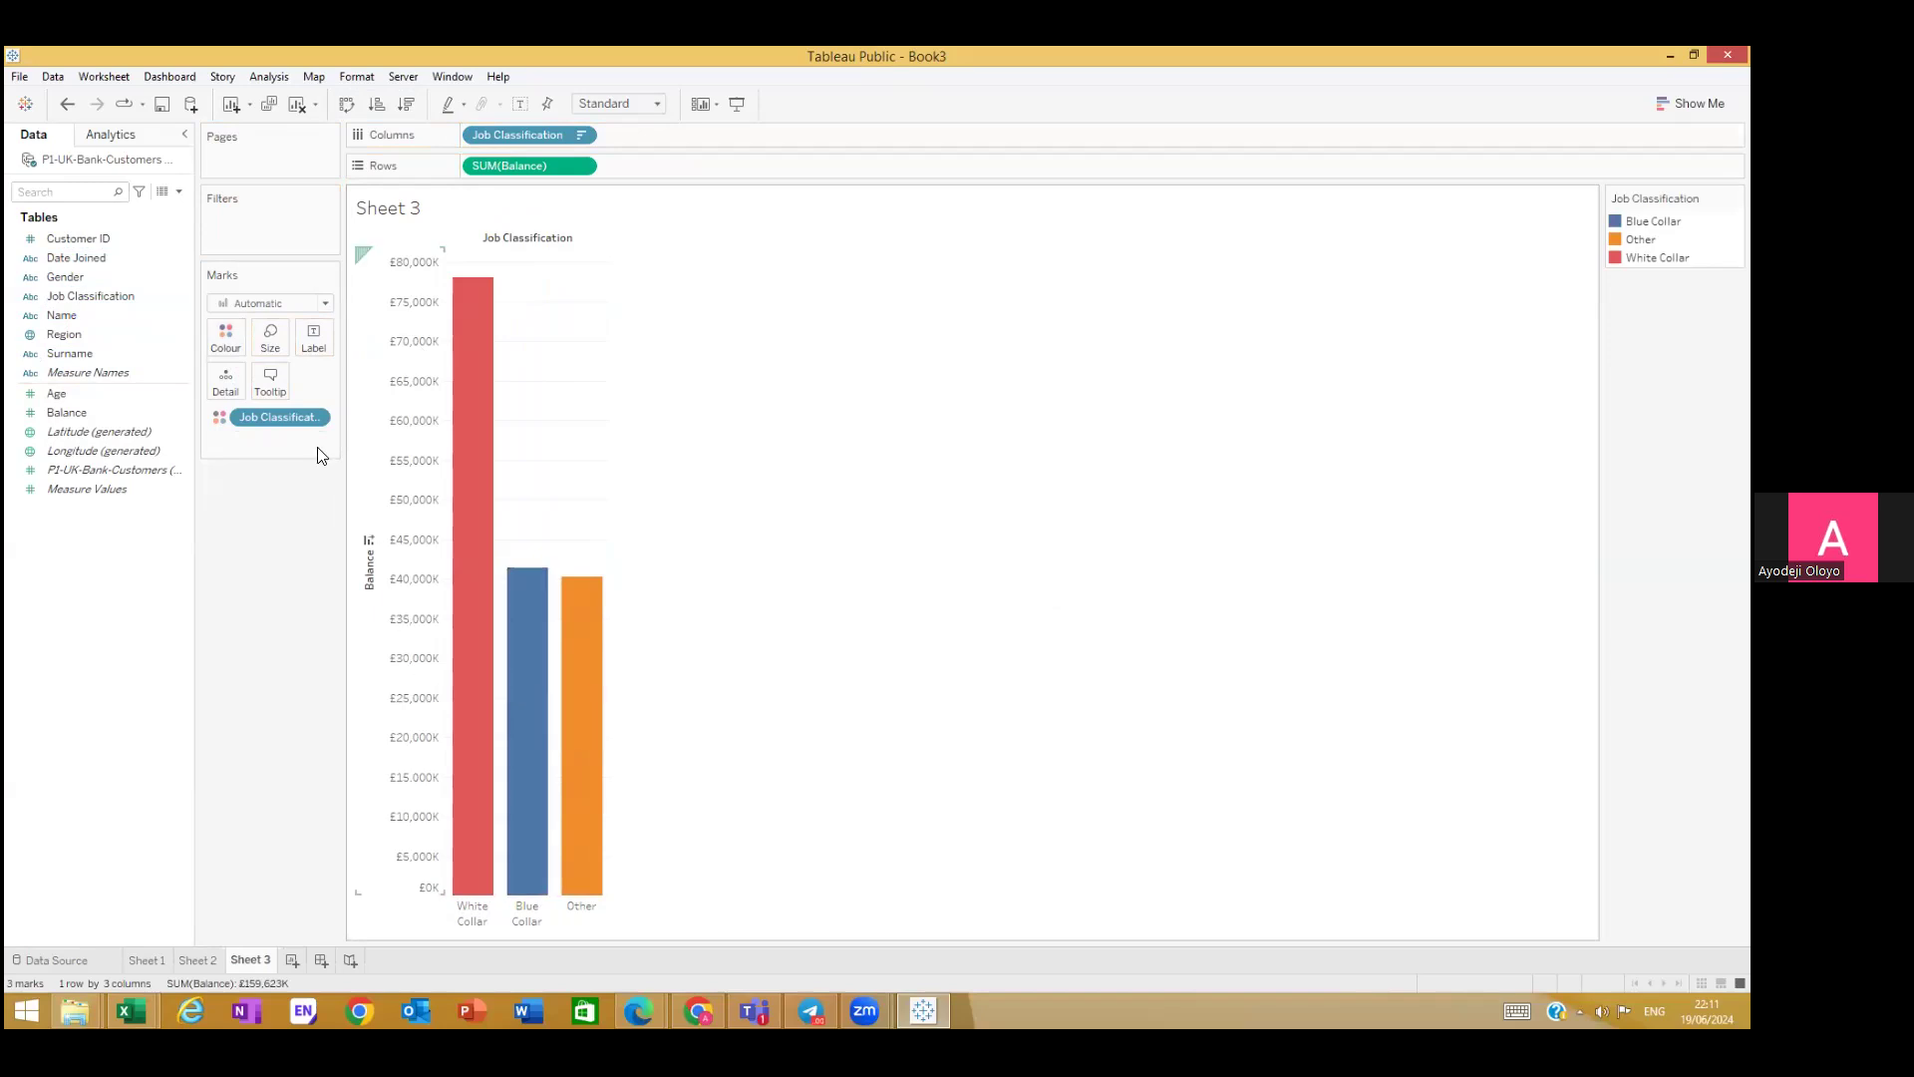
pyautogui.click(225, 344)
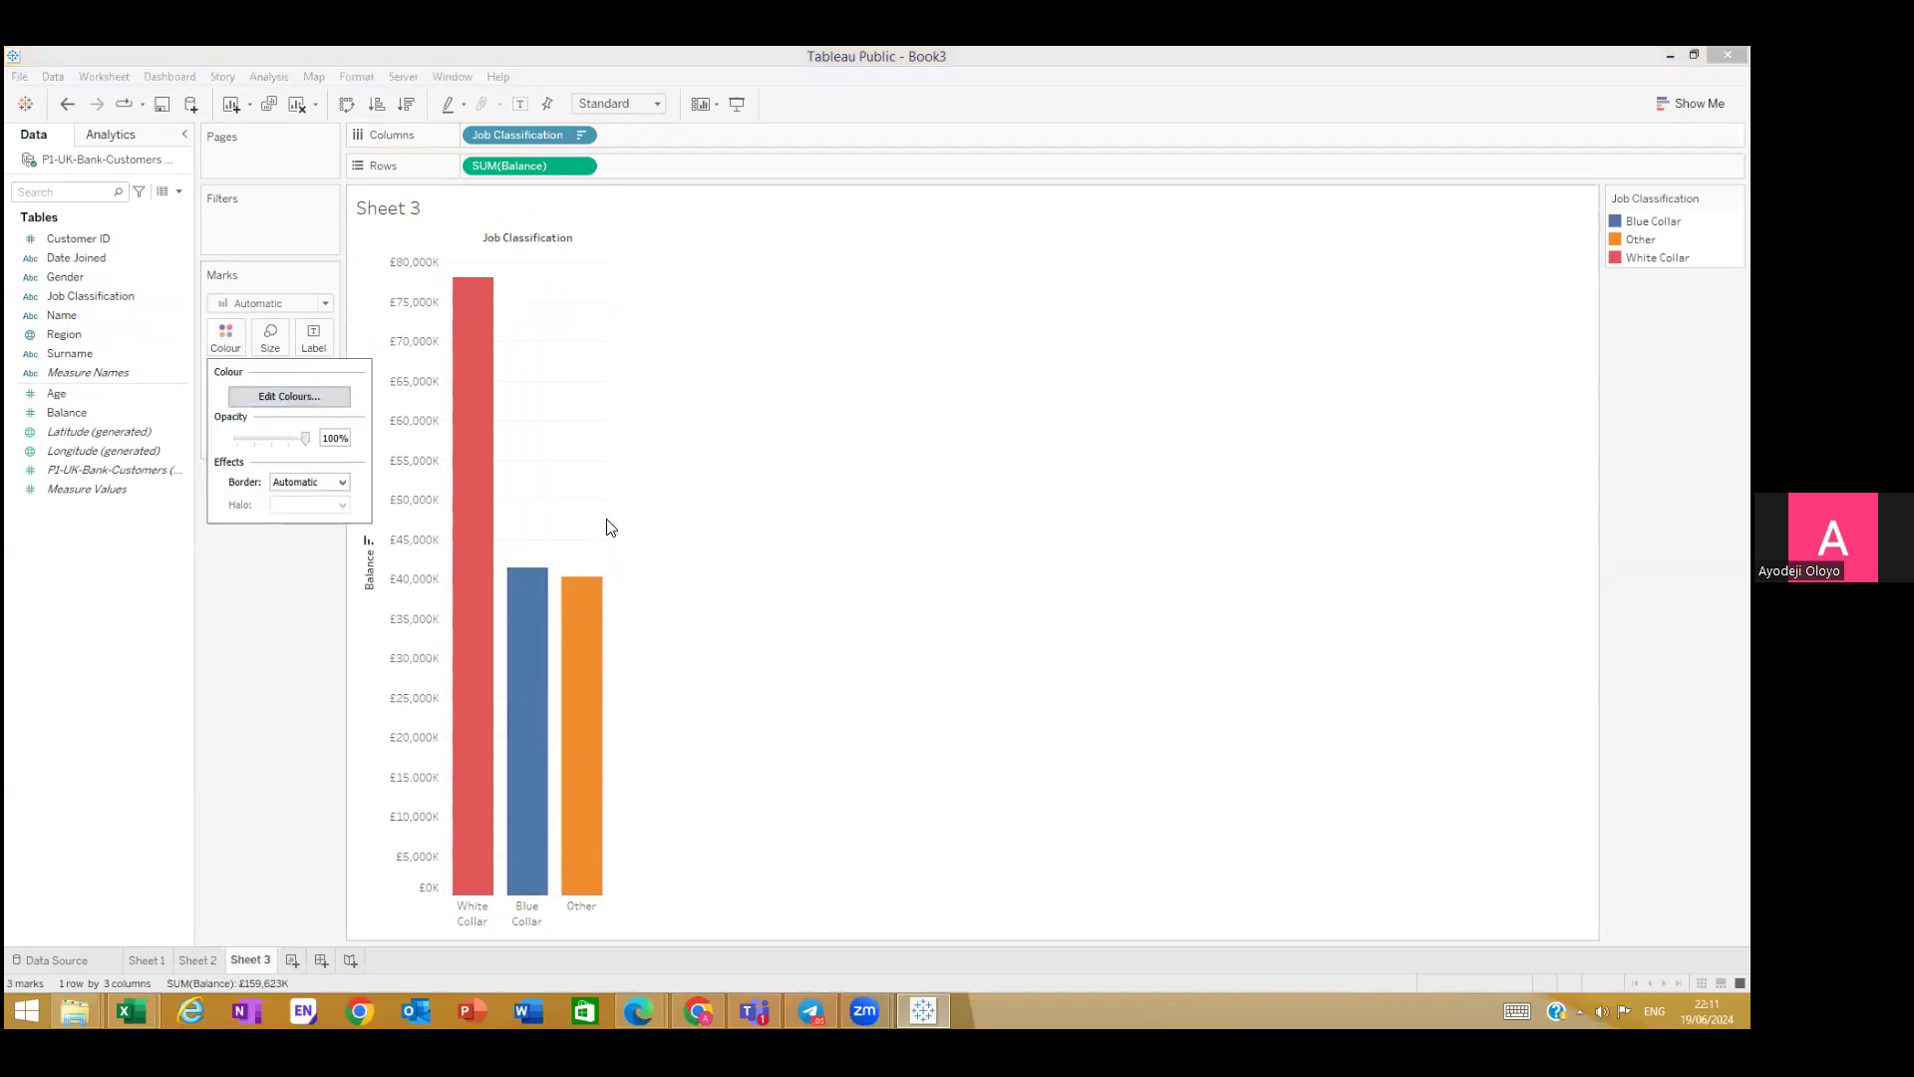
pyautogui.click(267, 399)
pyautogui.click(1114, 373)
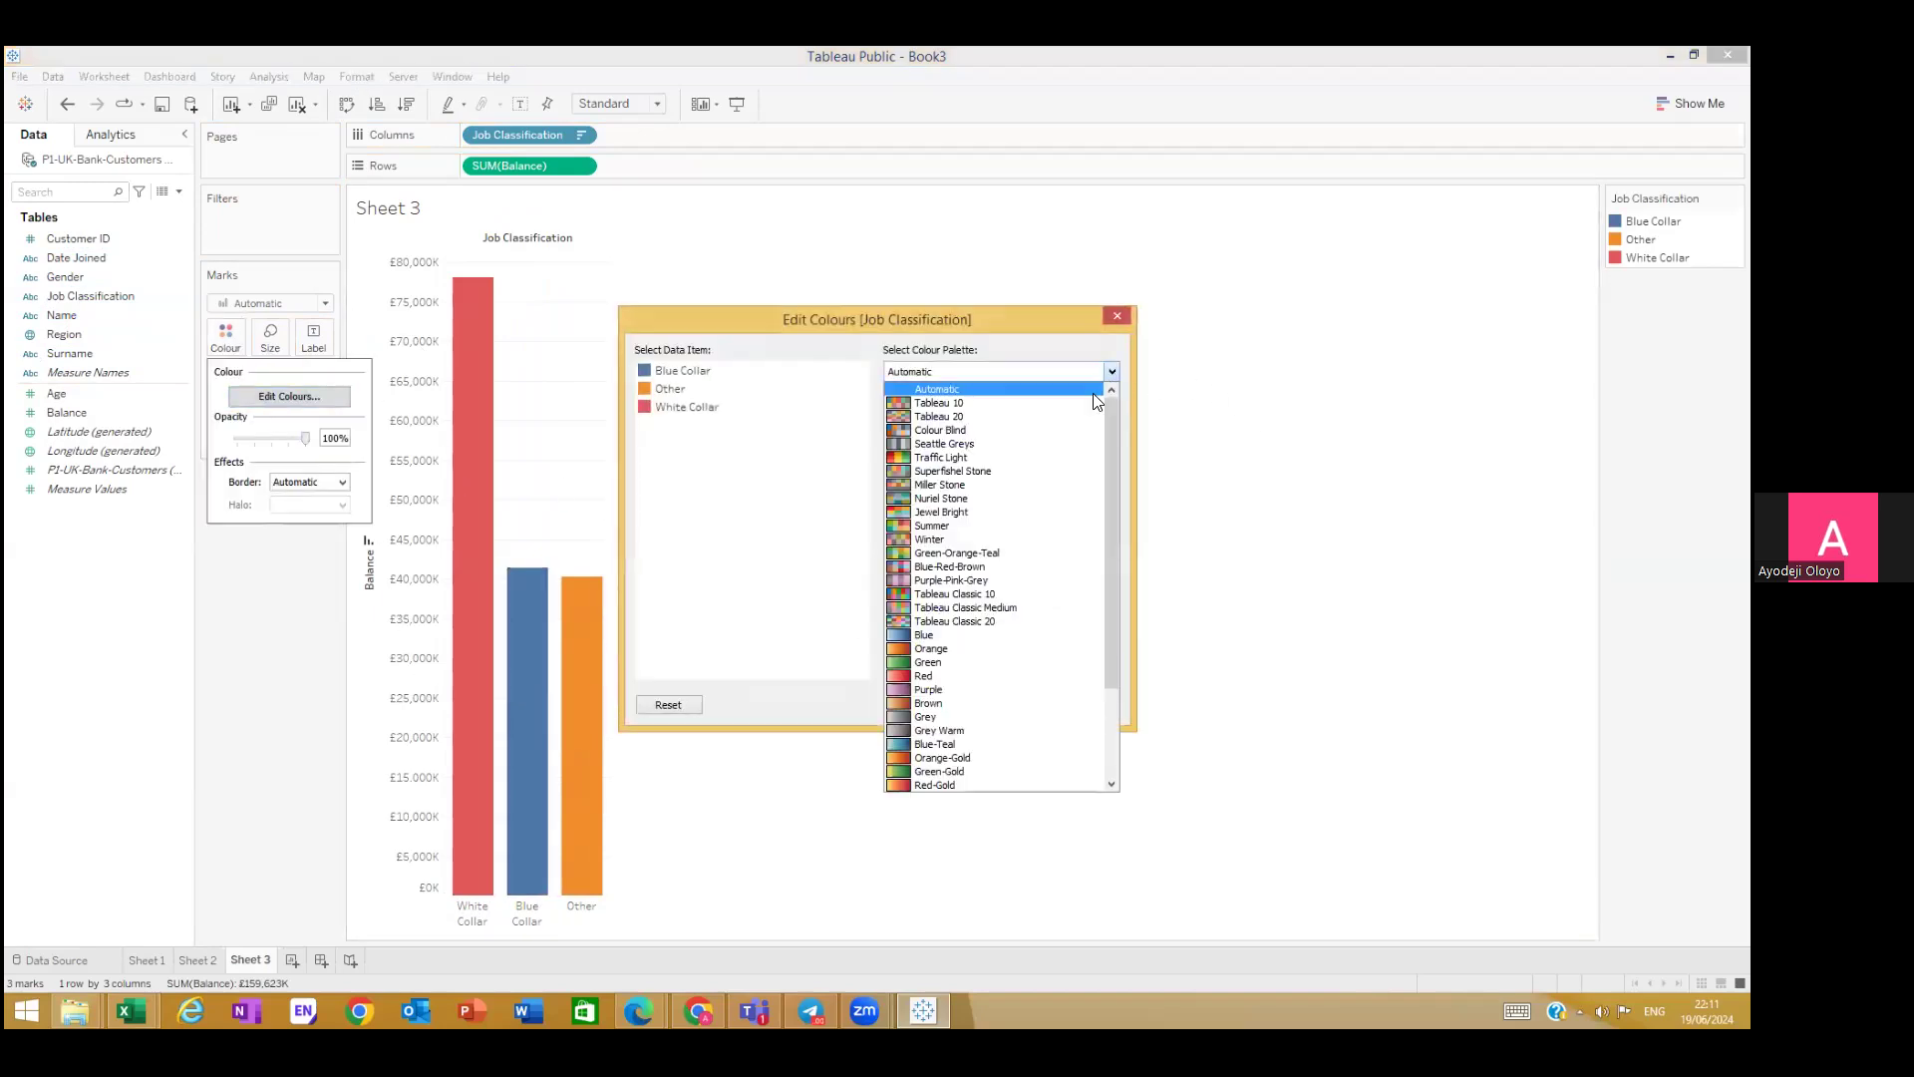
pyautogui.click(965, 436)
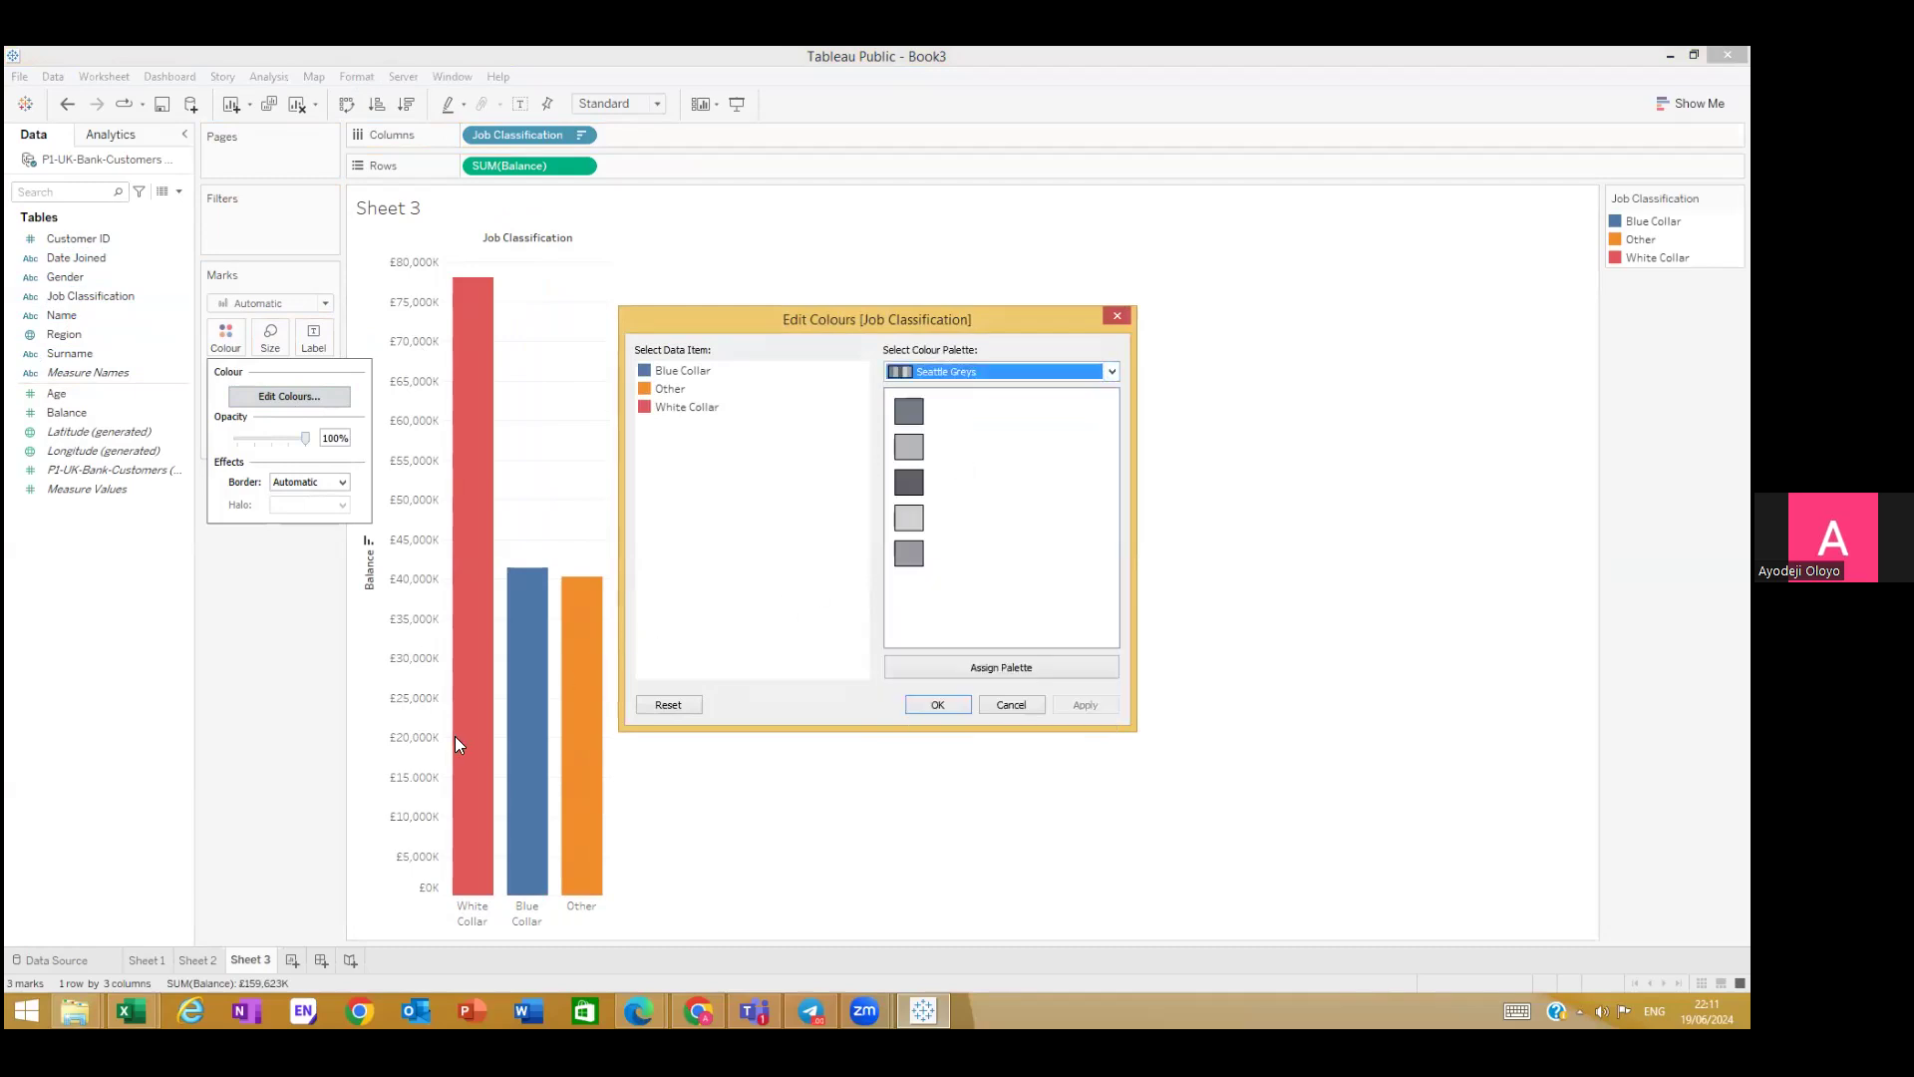
pyautogui.click(1113, 372)
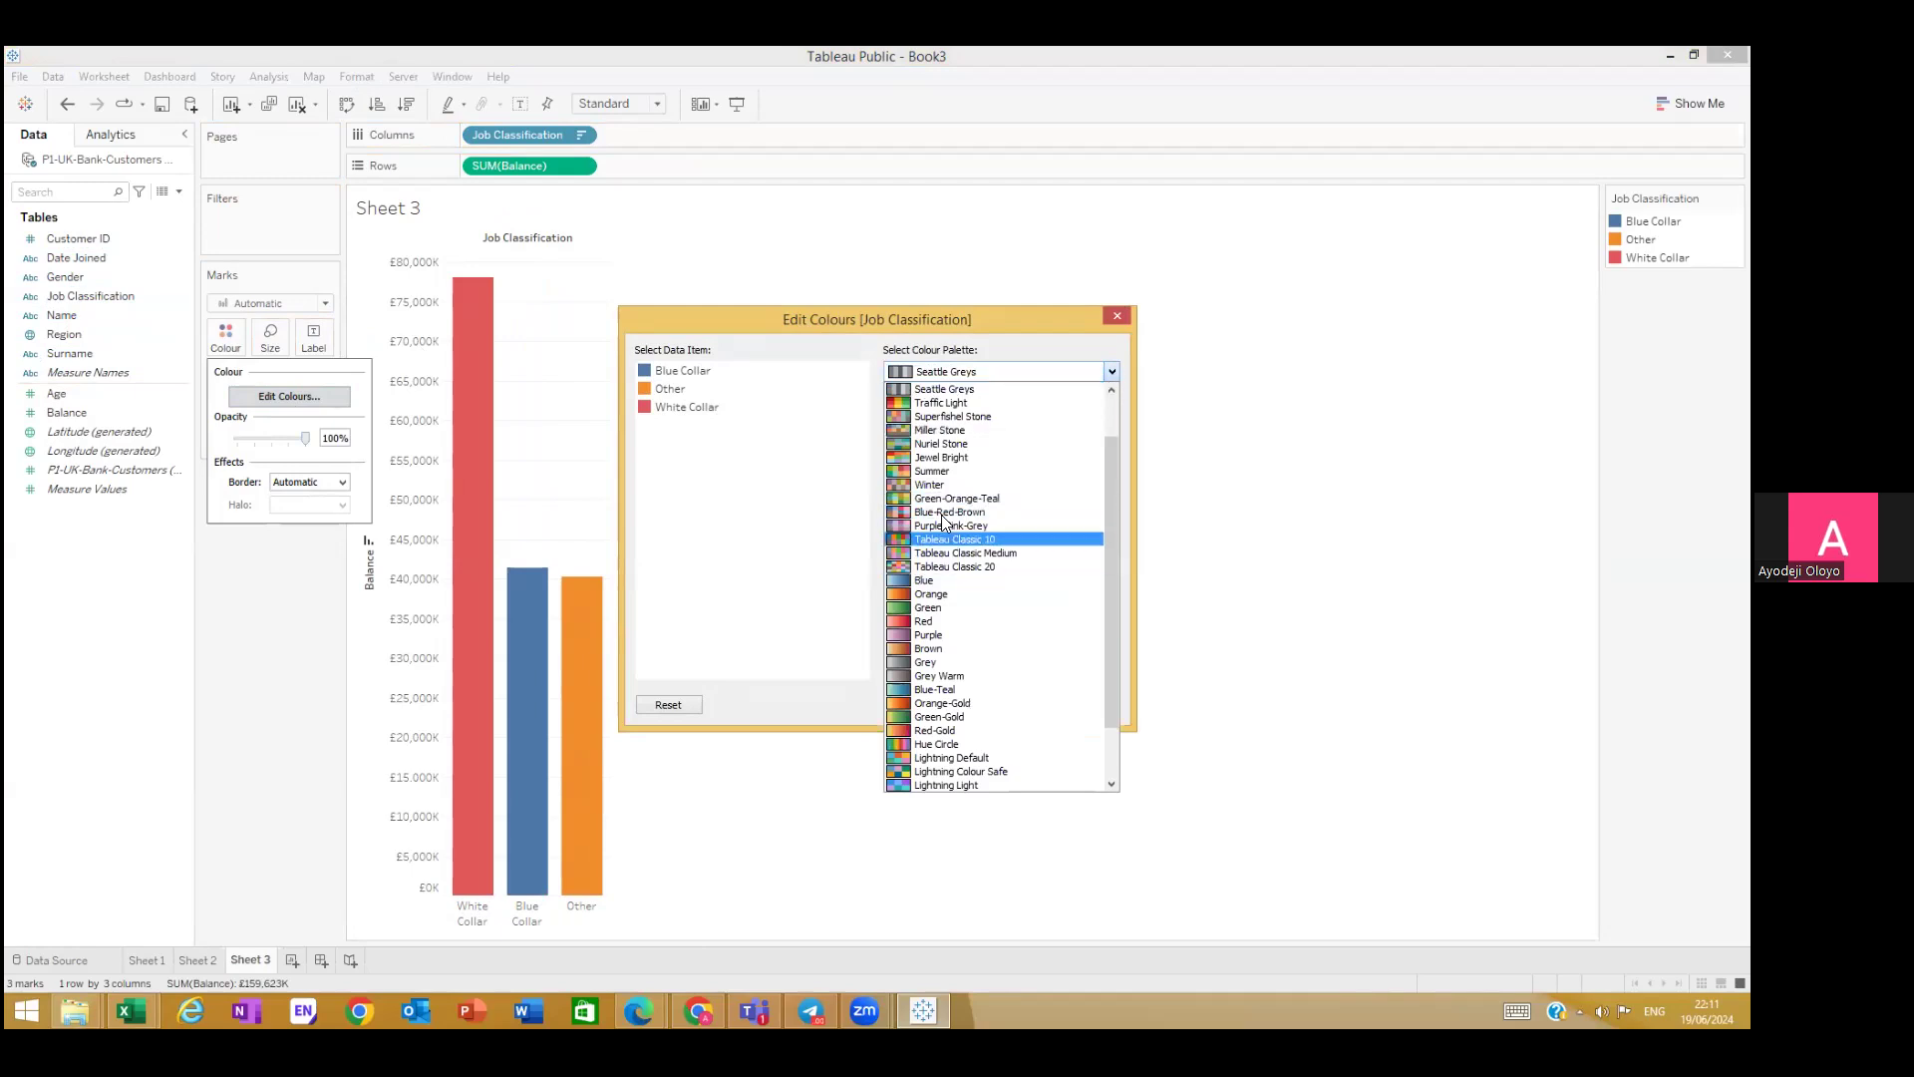
pyautogui.click(937, 662)
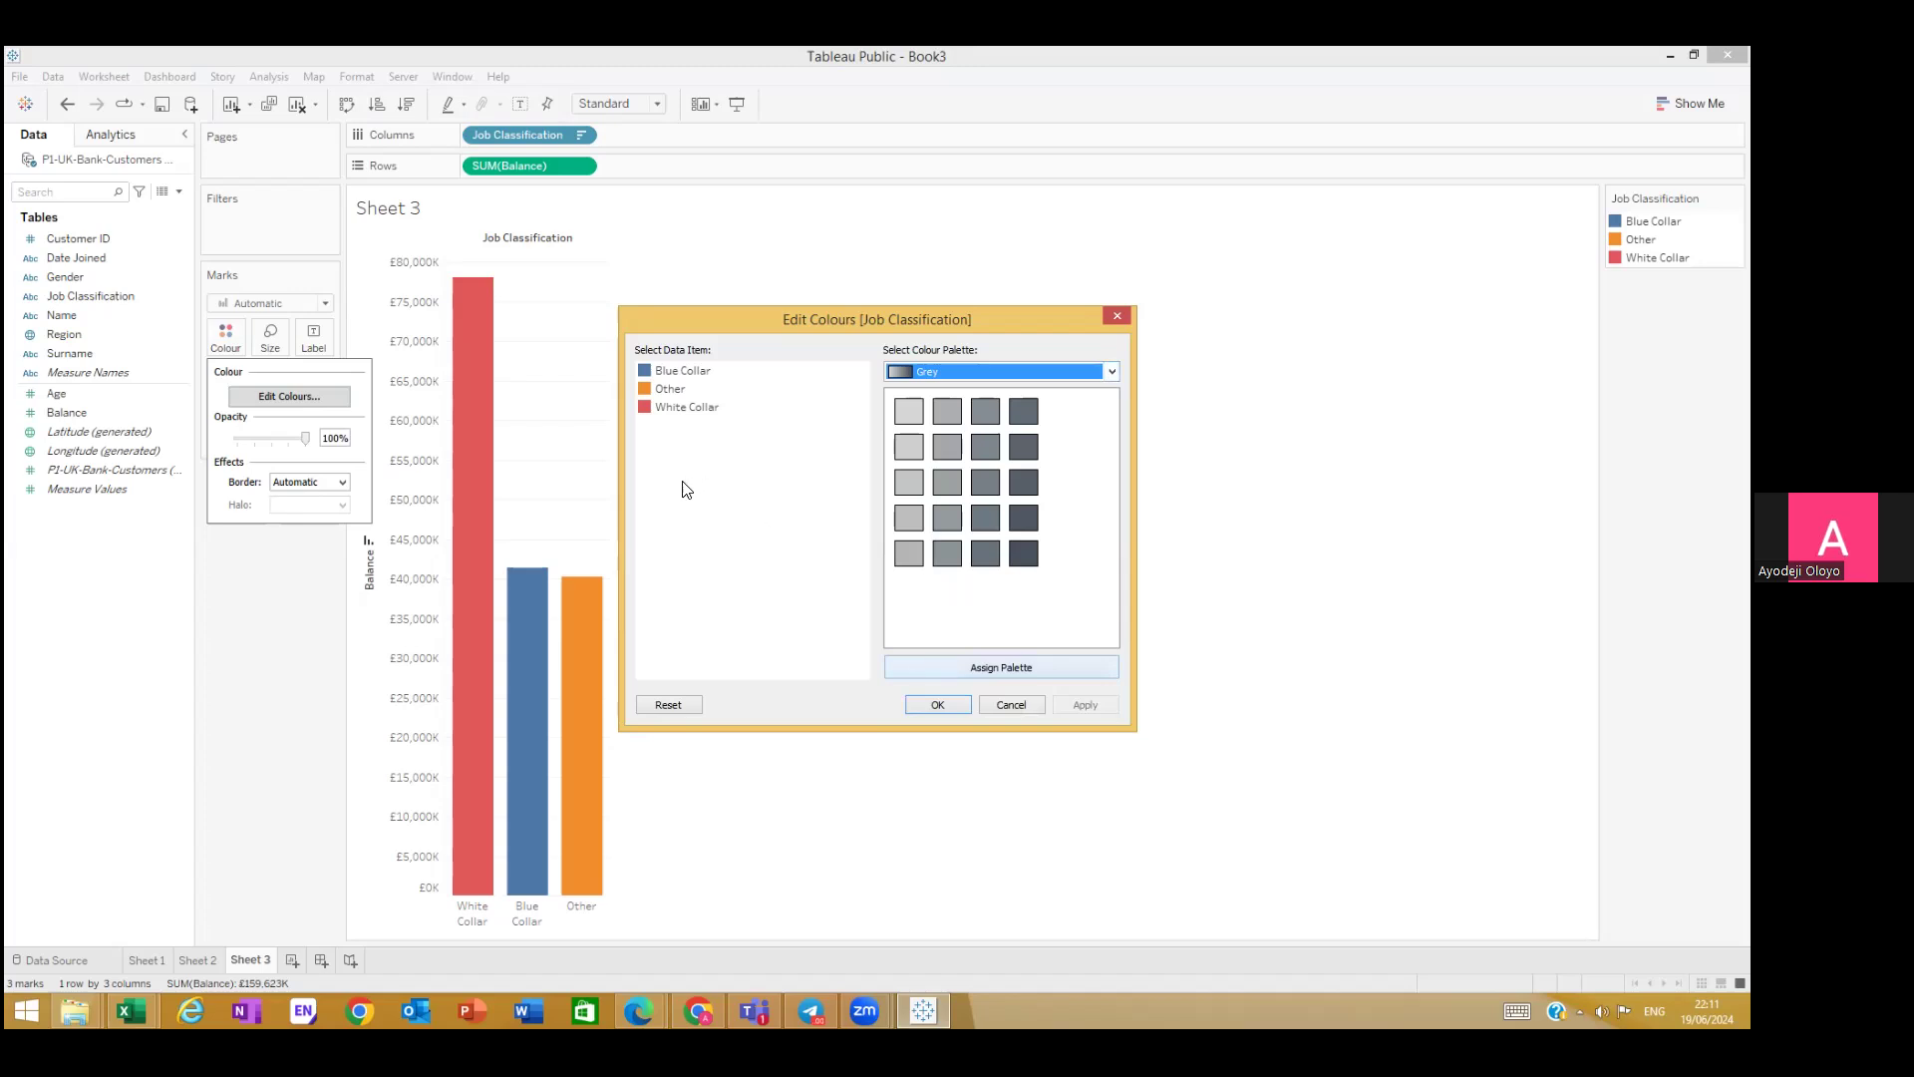
# Step: Assign grey shades to the job classes: darkest for White Collar, mid grey for Blue Collar and light grey for Other, and apply them
pyautogui.click(638, 371)
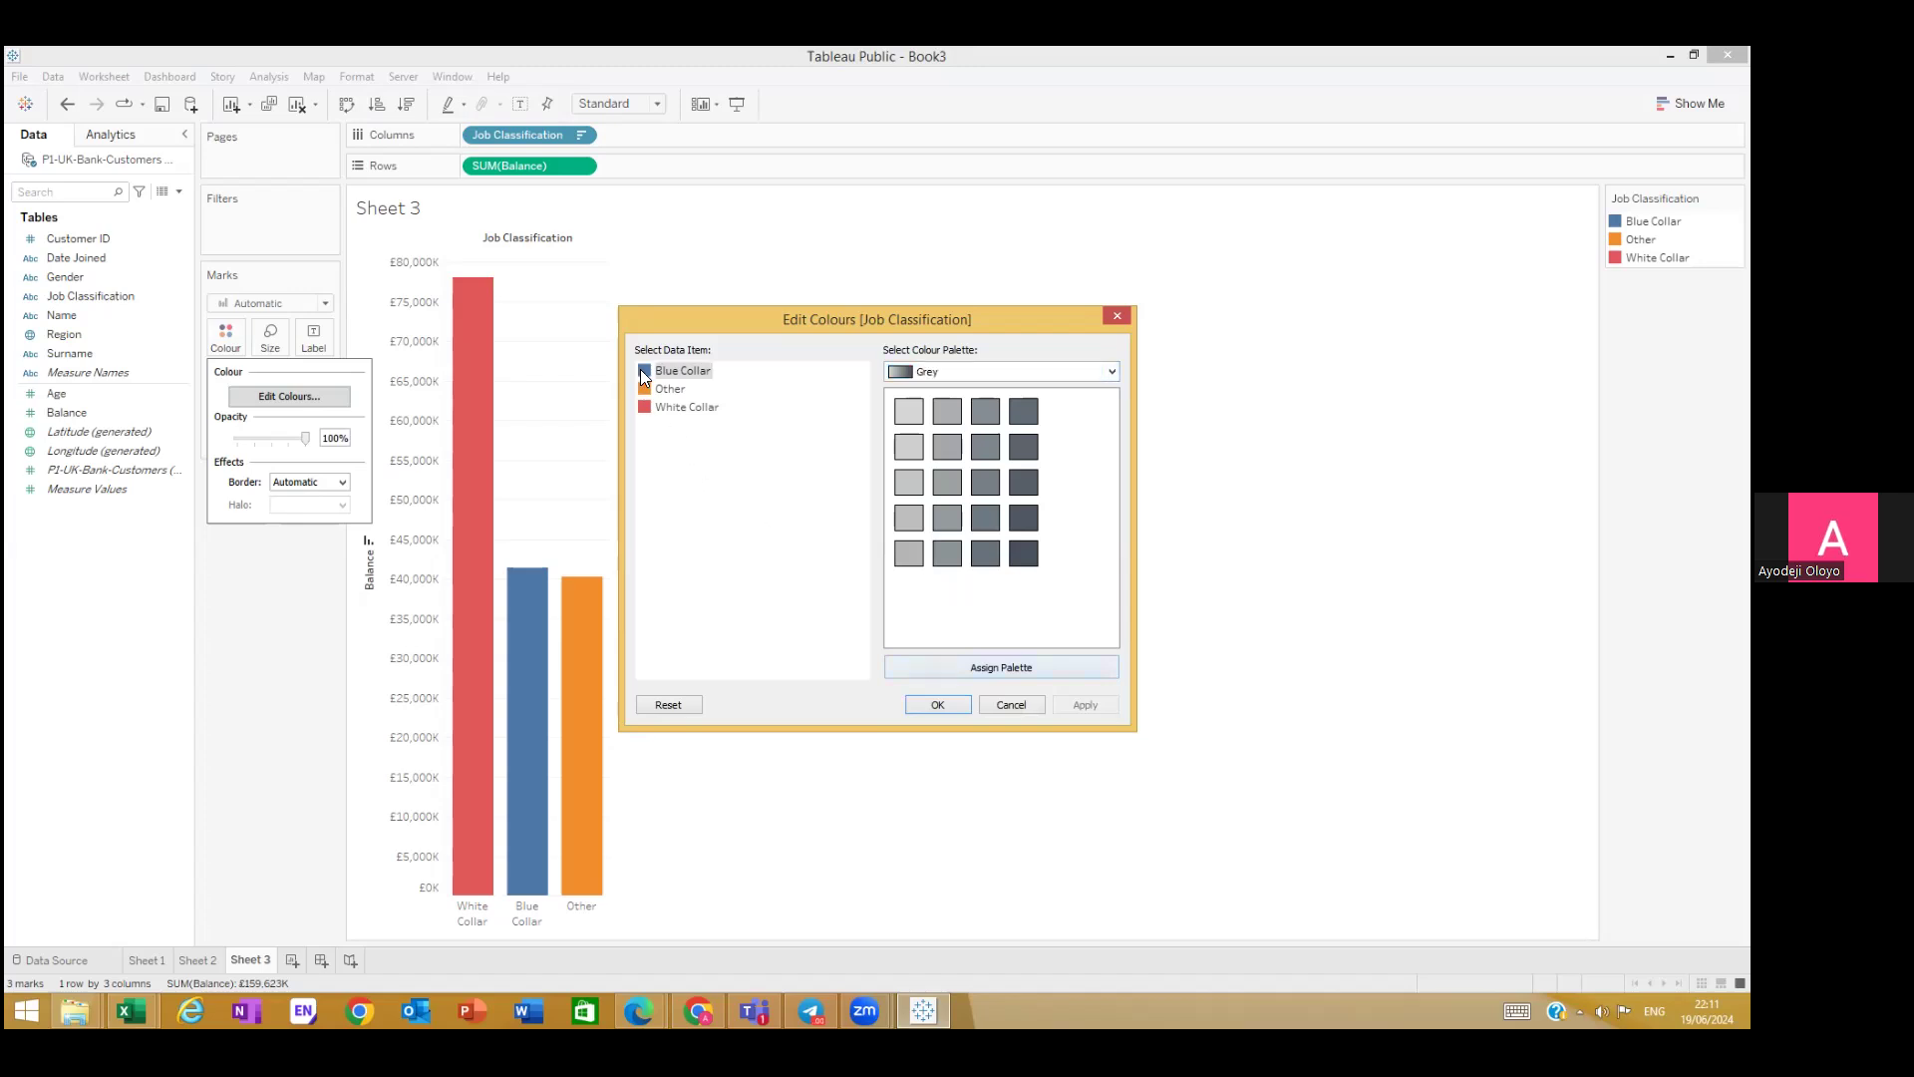
pyautogui.click(1021, 554)
pyautogui.click(674, 406)
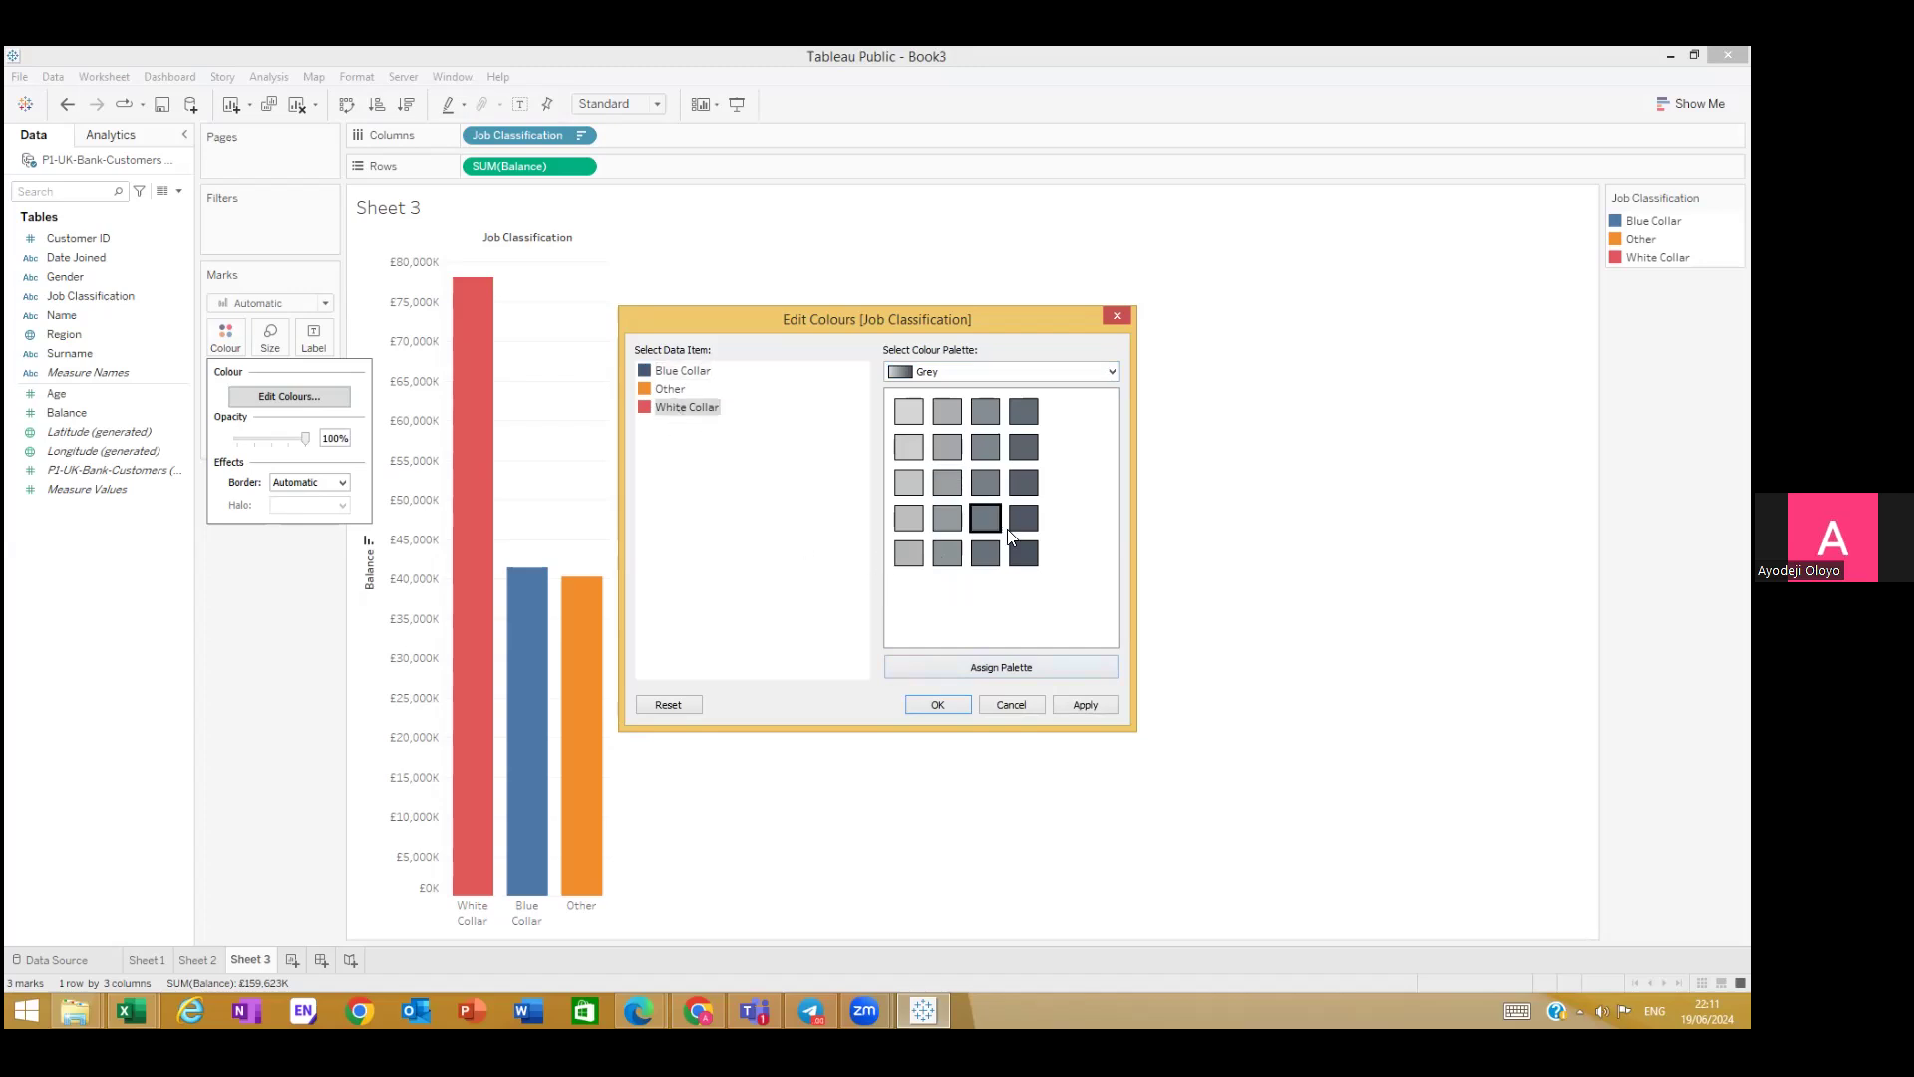
pyautogui.click(1021, 558)
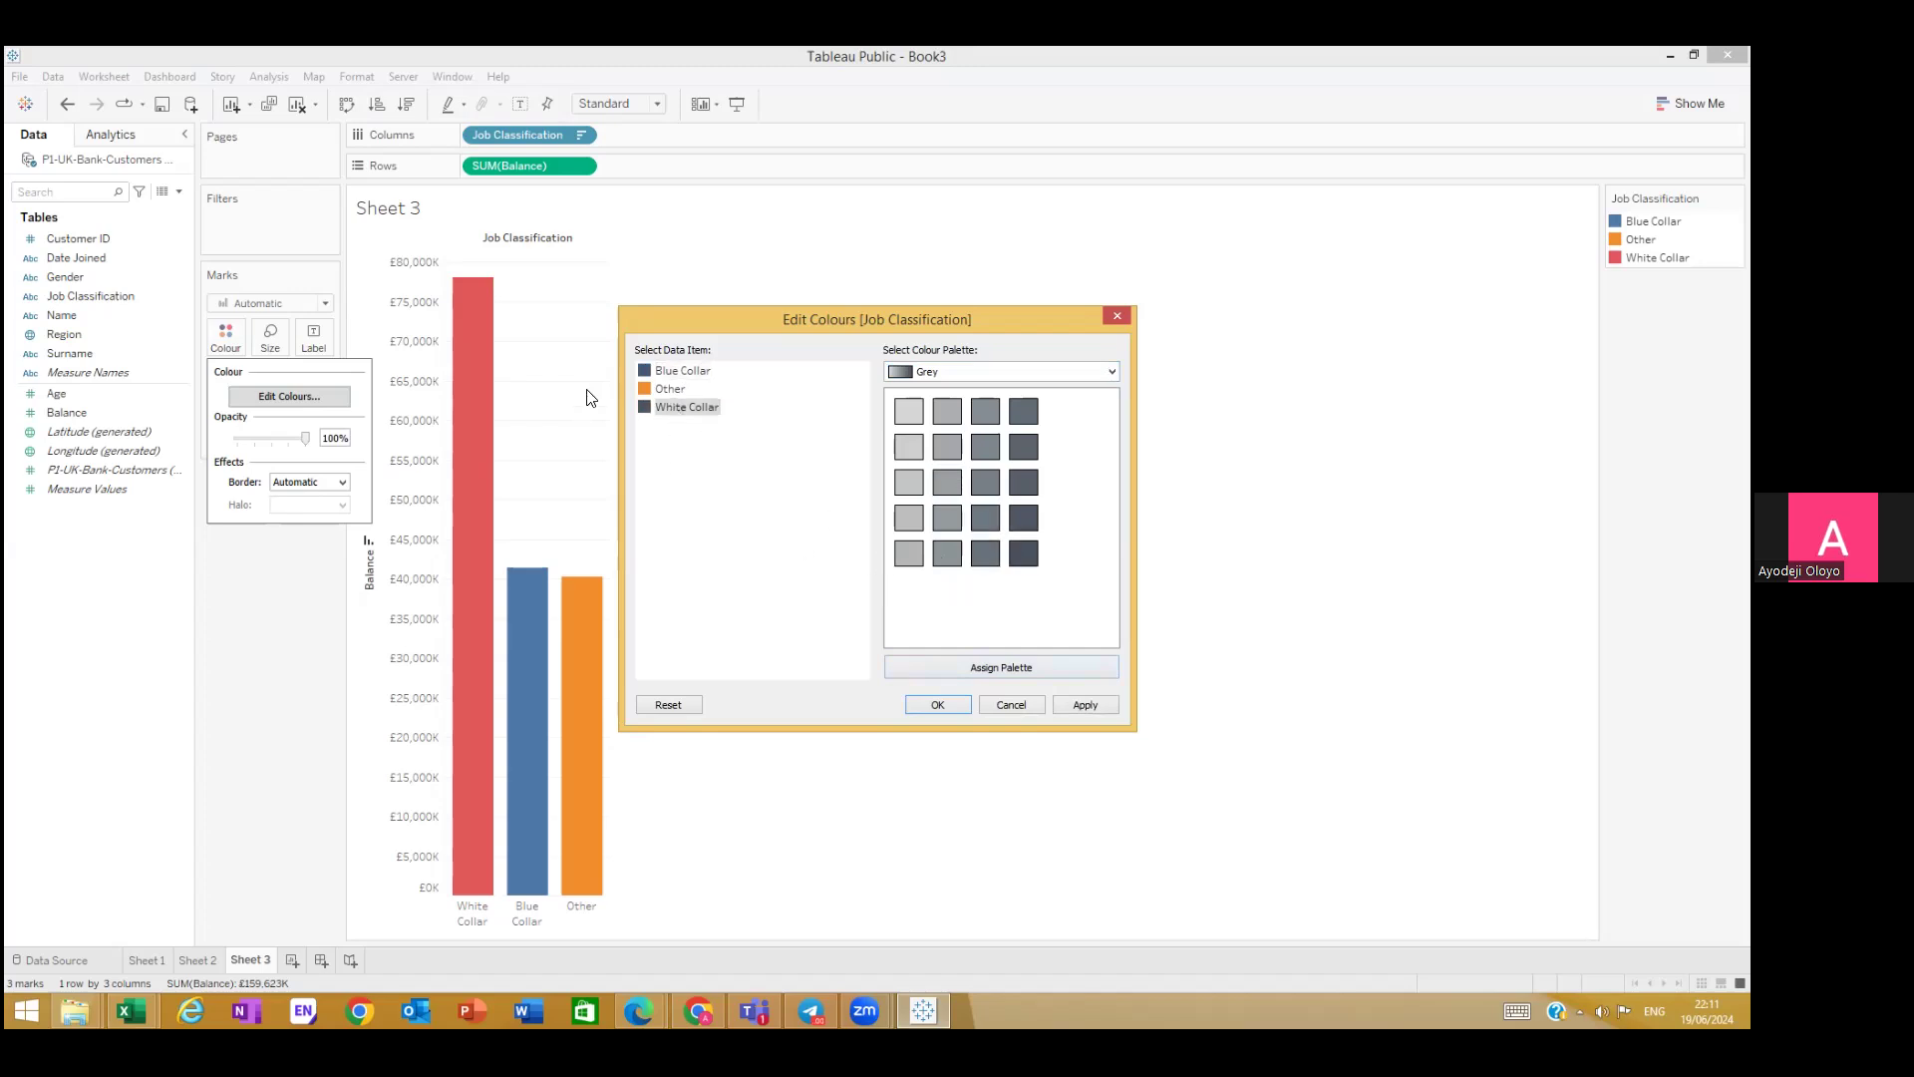
pyautogui.click(678, 372)
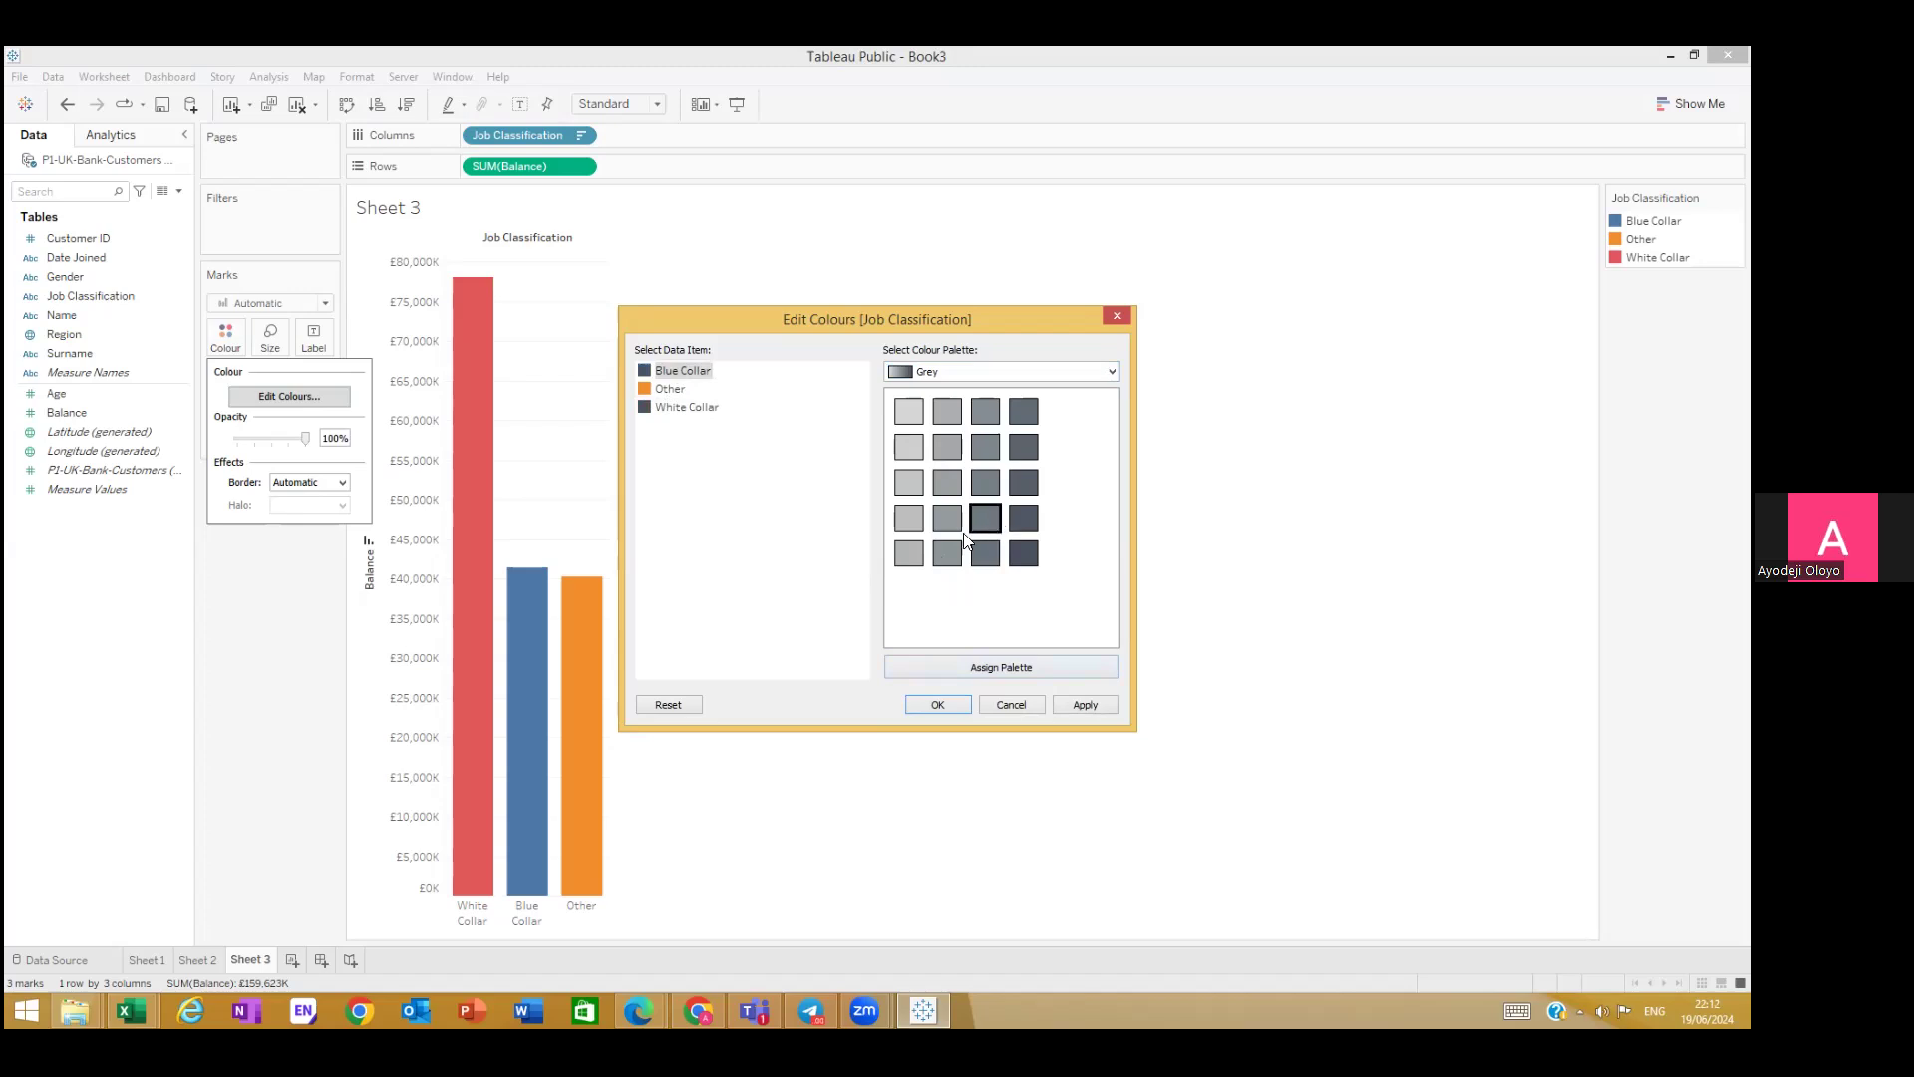
pyautogui.click(924, 555)
pyautogui.click(669, 389)
pyautogui.click(910, 554)
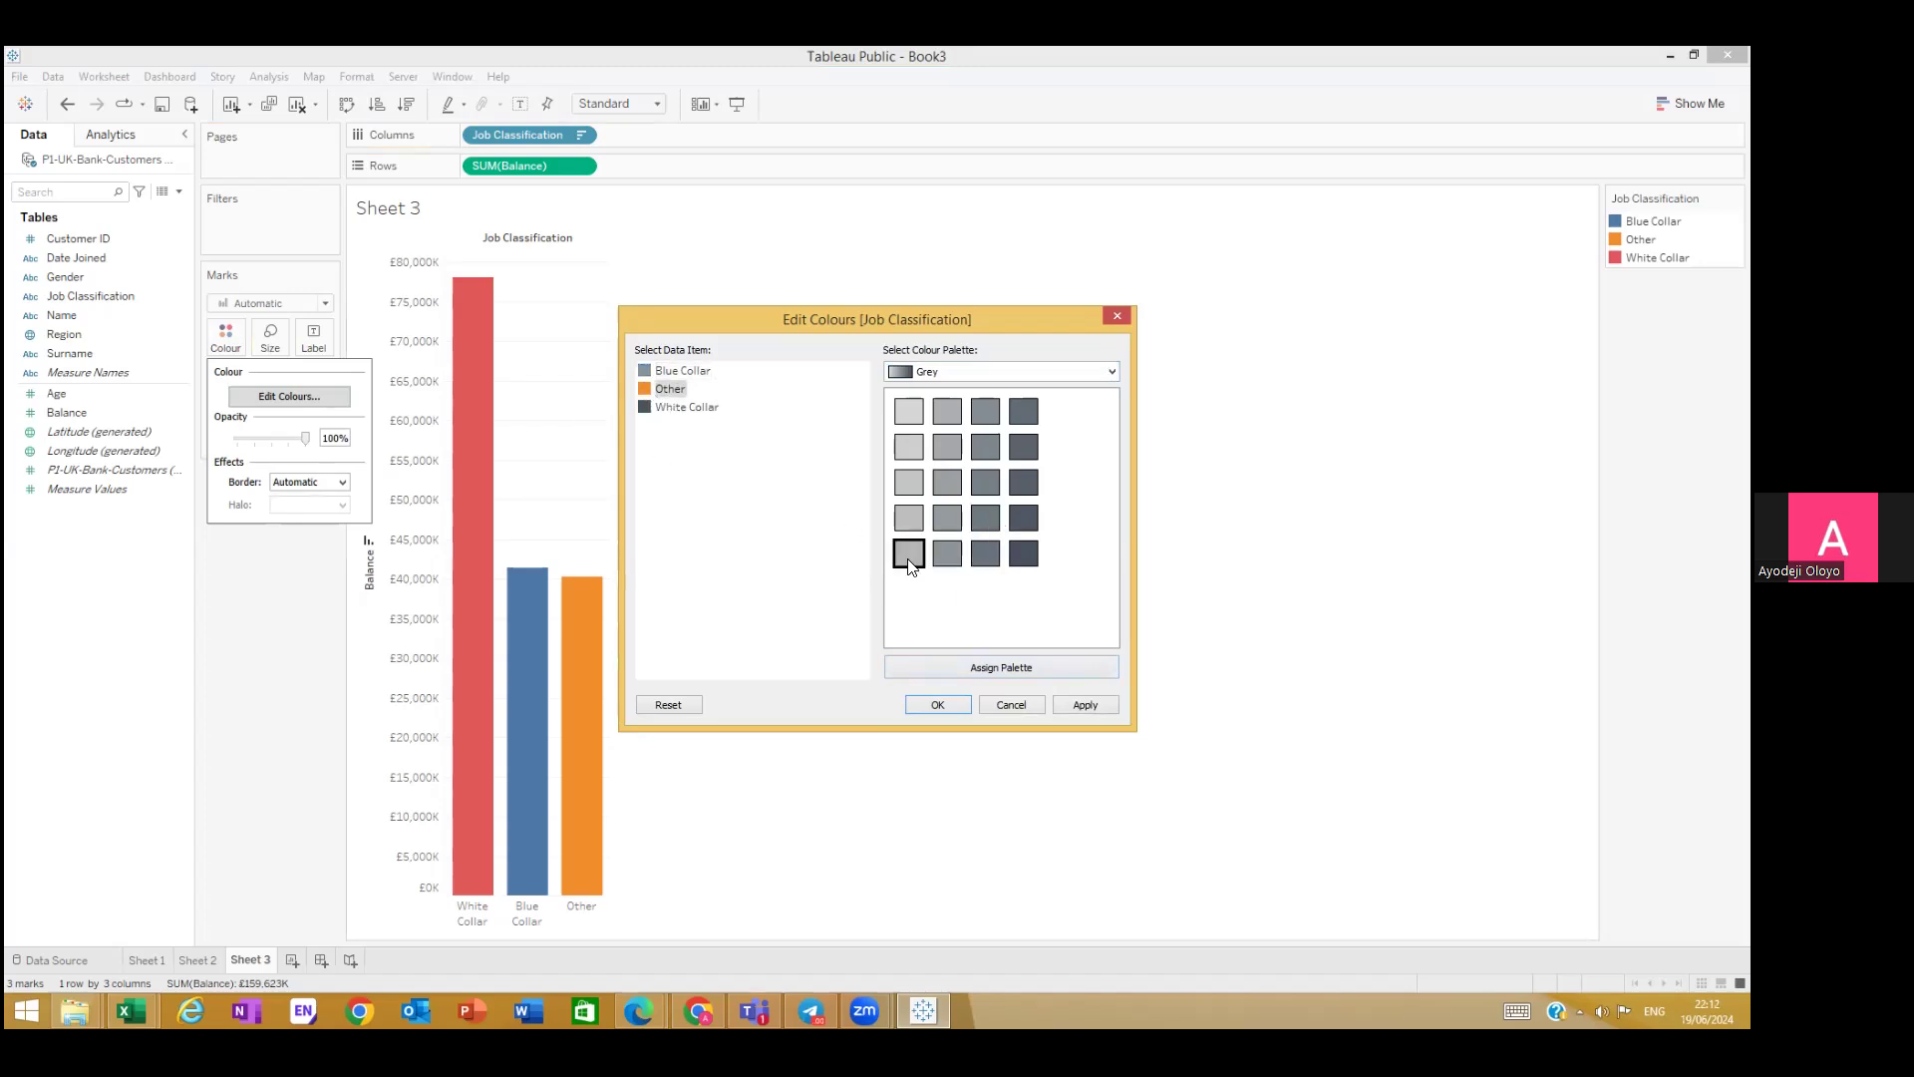
pyautogui.click(1085, 706)
pyautogui.click(953, 702)
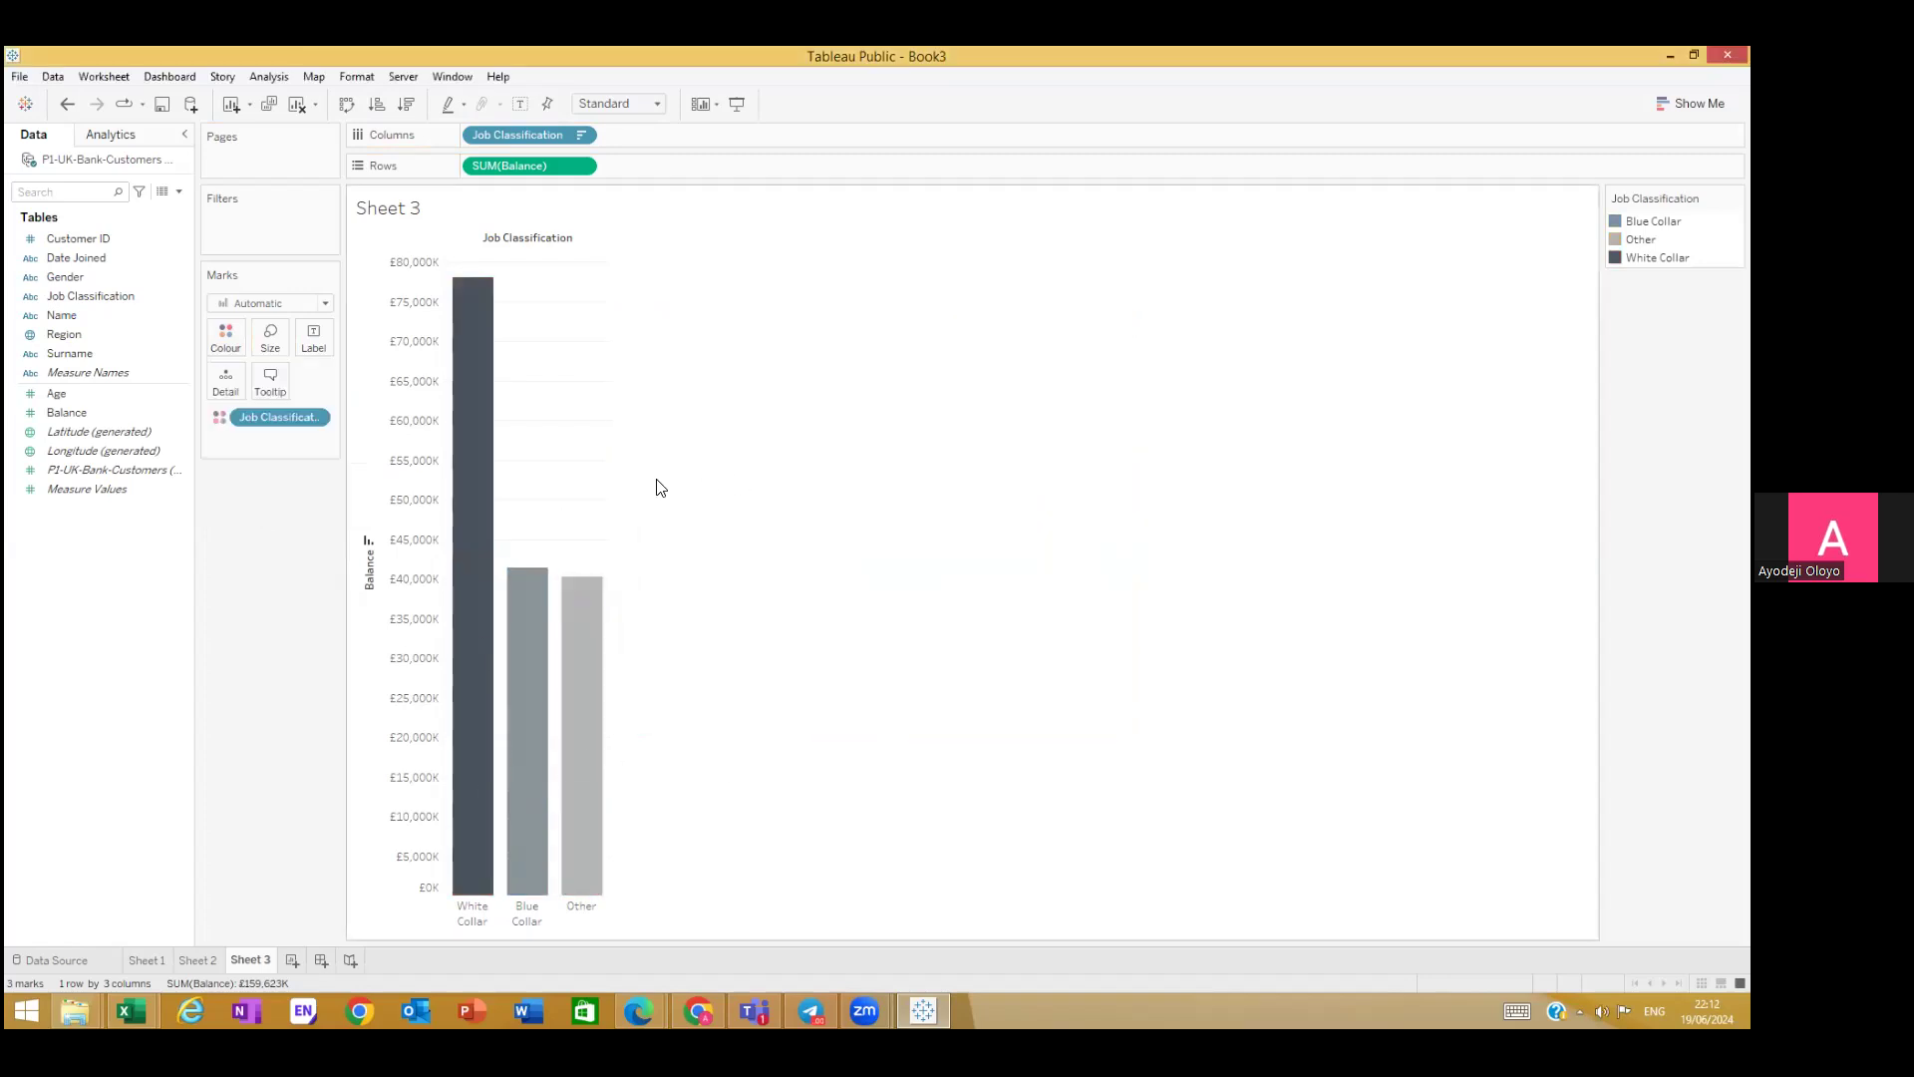
# Step: Give the Balance axis fixed major tick marks at an interval of 40,000,000 on the Job Classification chart
pyautogui.rightClick(416, 420)
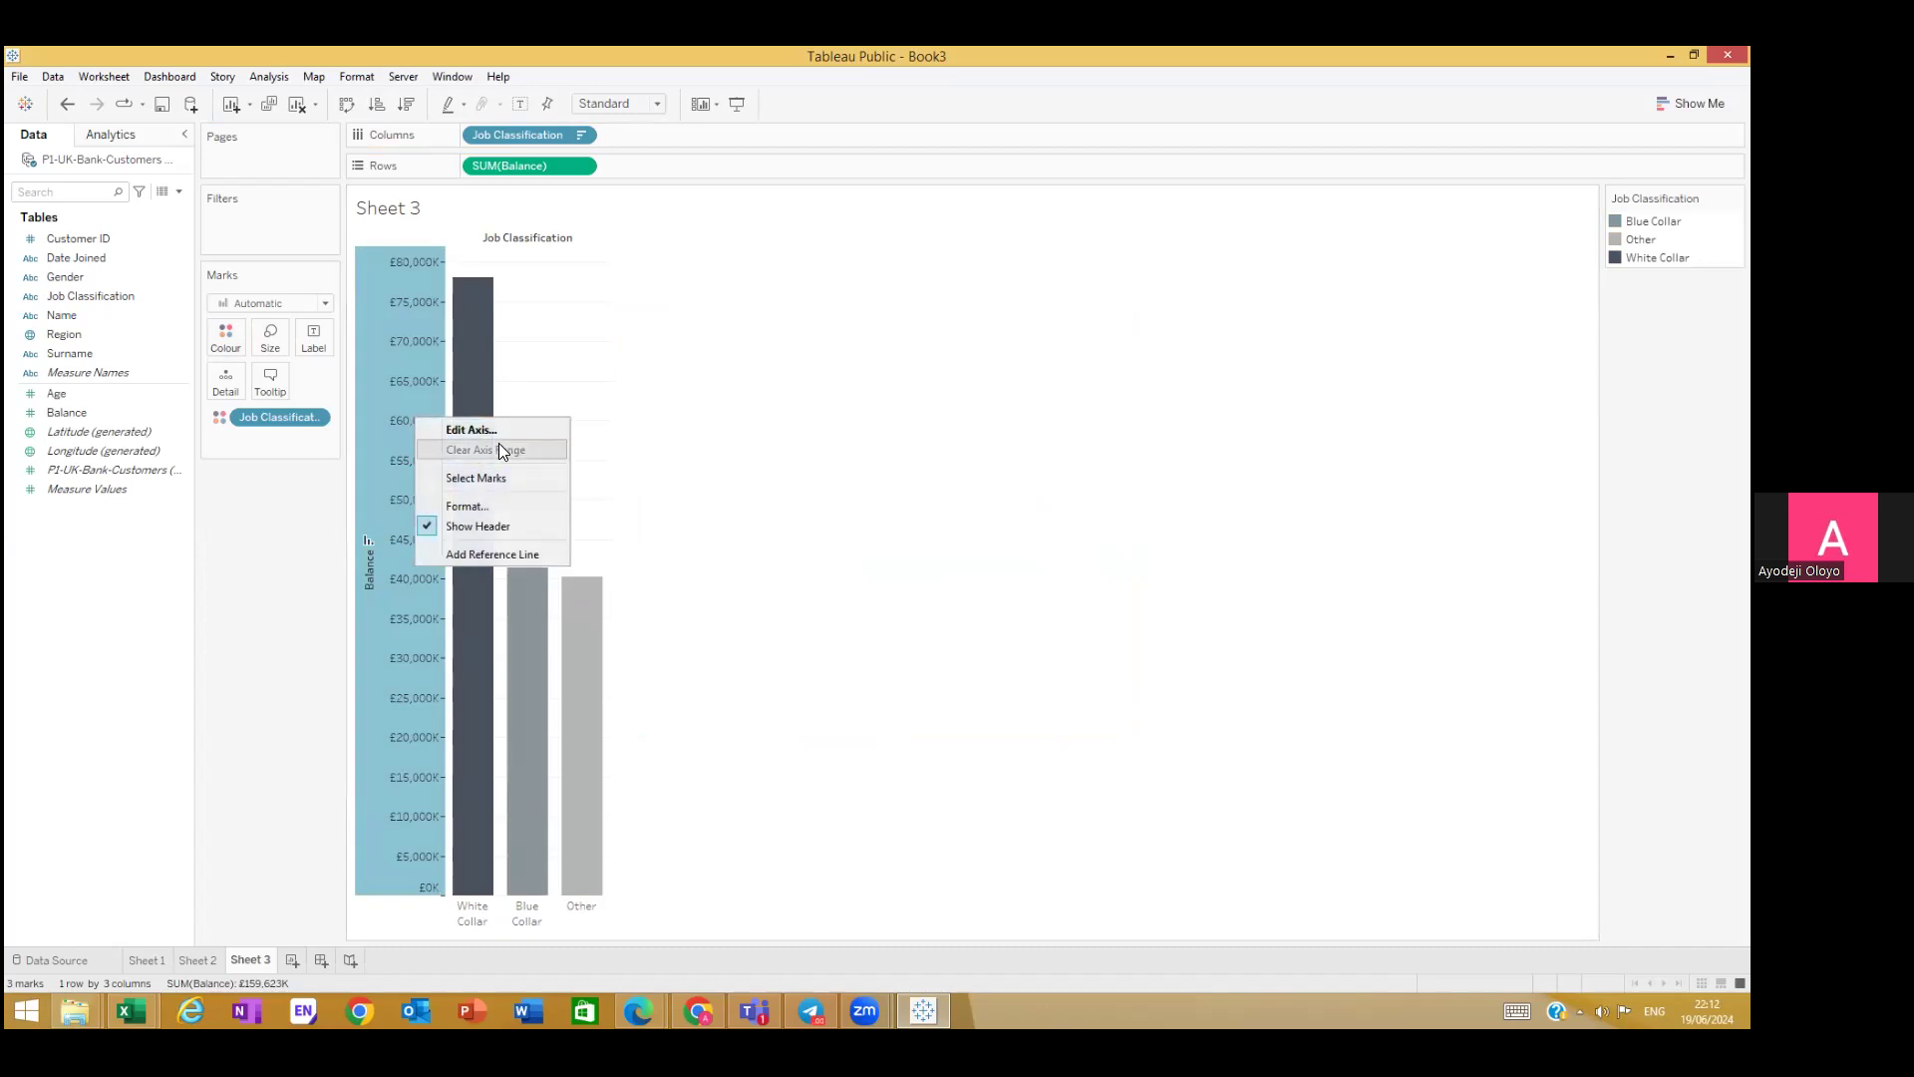
pyautogui.click(499, 429)
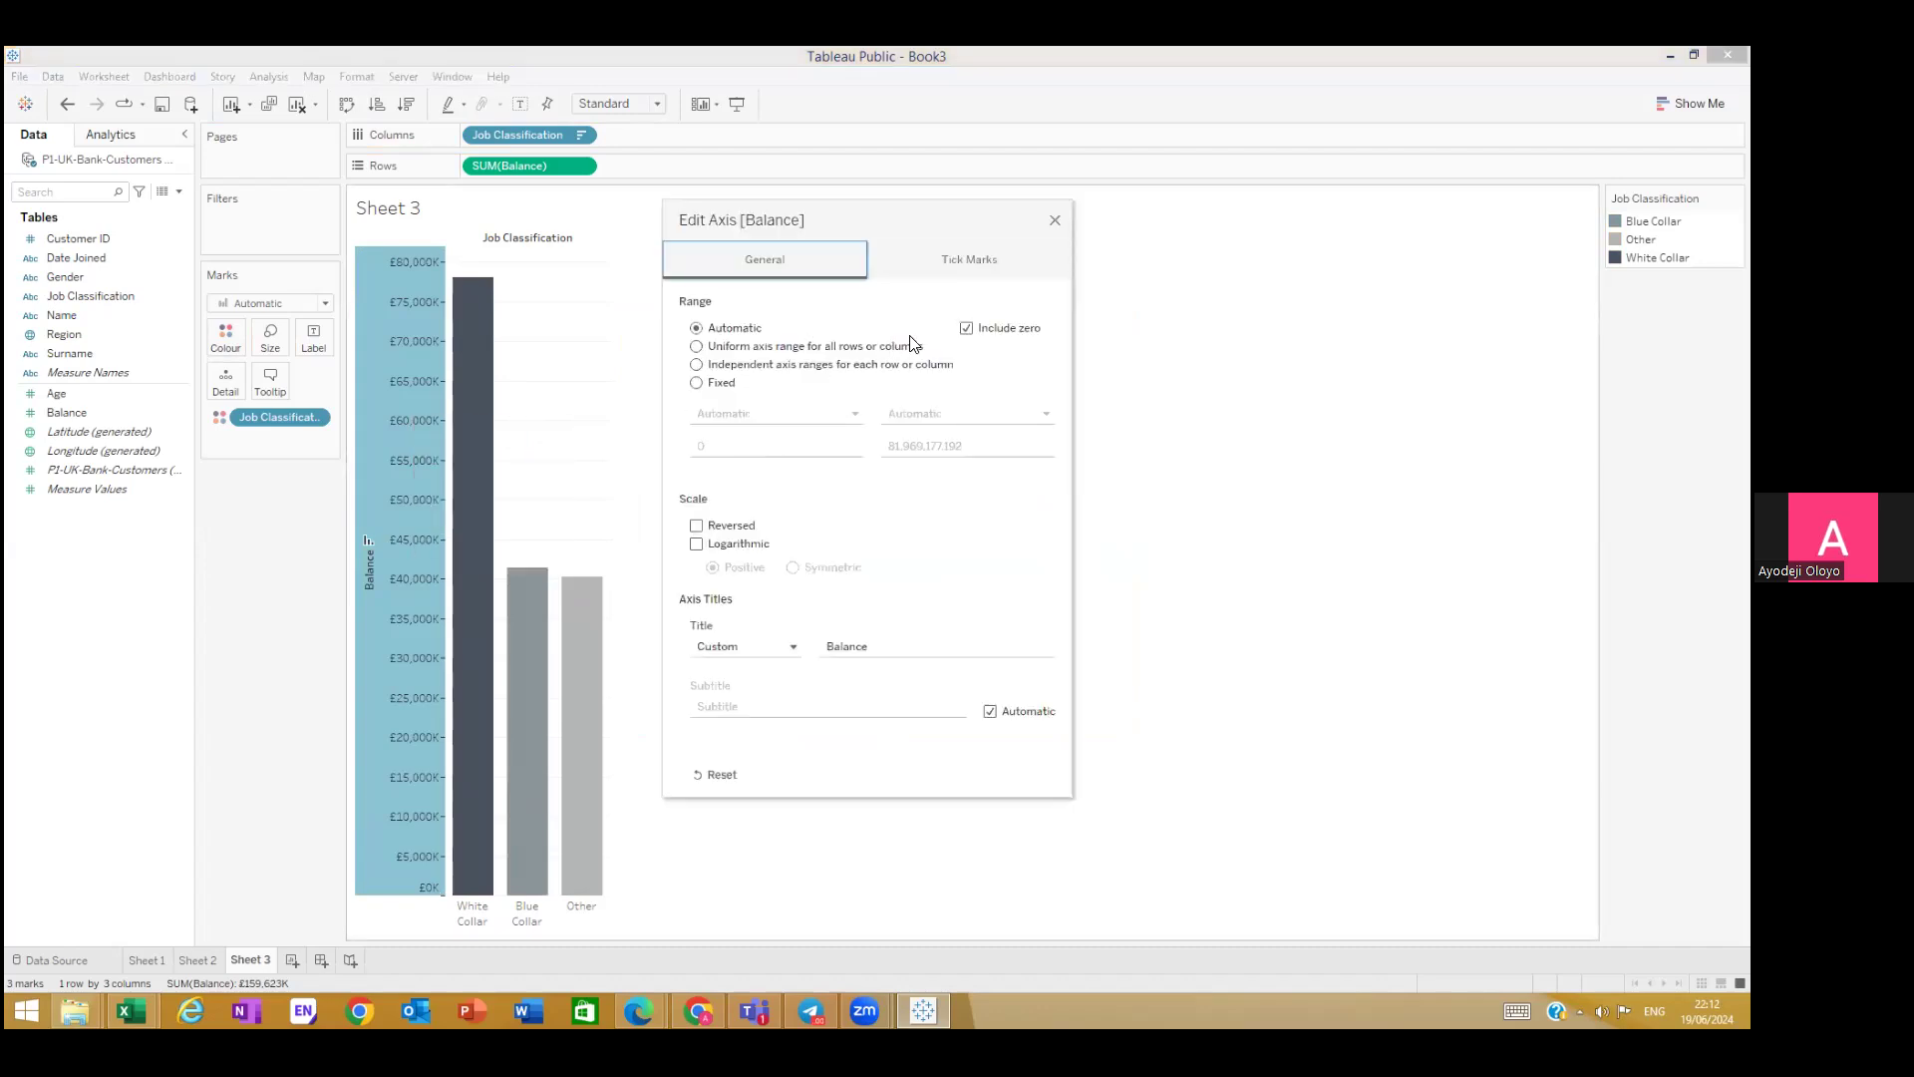
pyautogui.click(959, 261)
pyautogui.click(696, 346)
pyautogui.moveTo(908, 414); pyautogui.dragTo(884, 414)
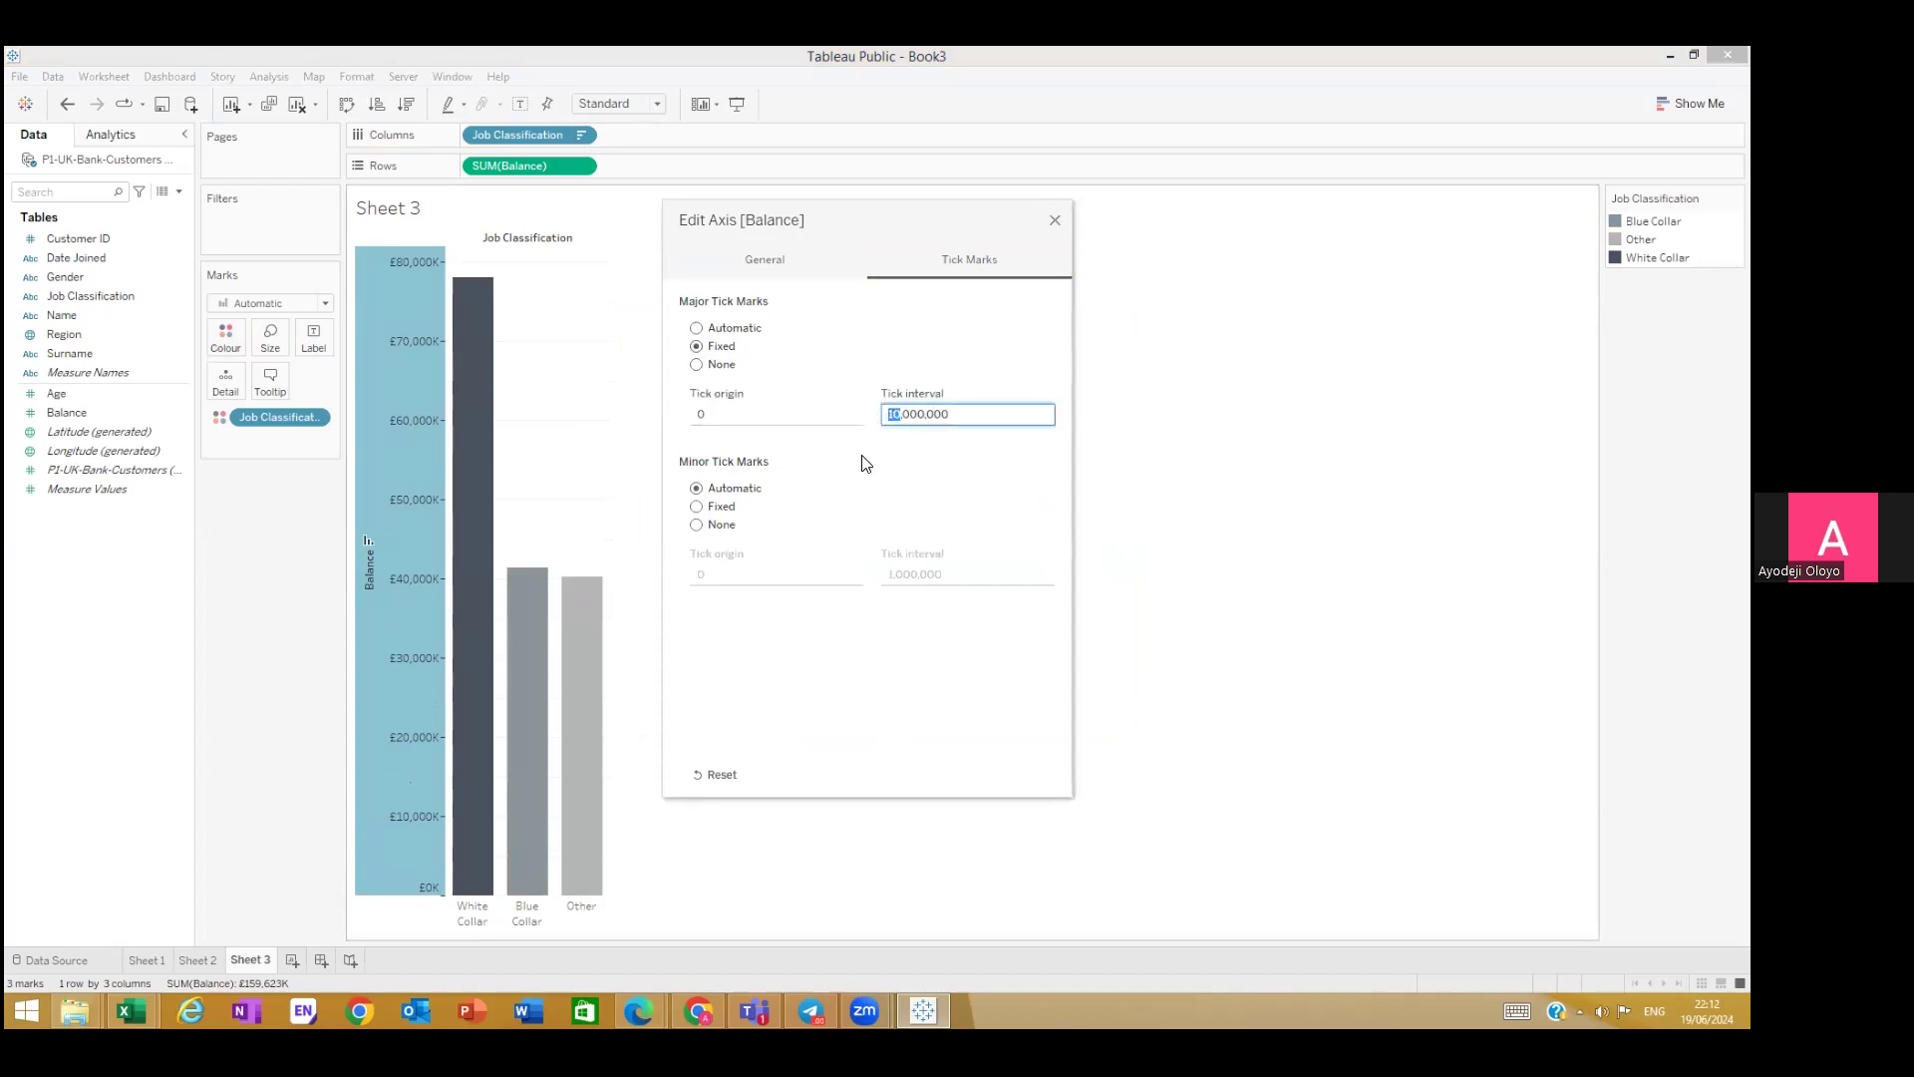
pyautogui.write('40')
pyautogui.click(1054, 223)
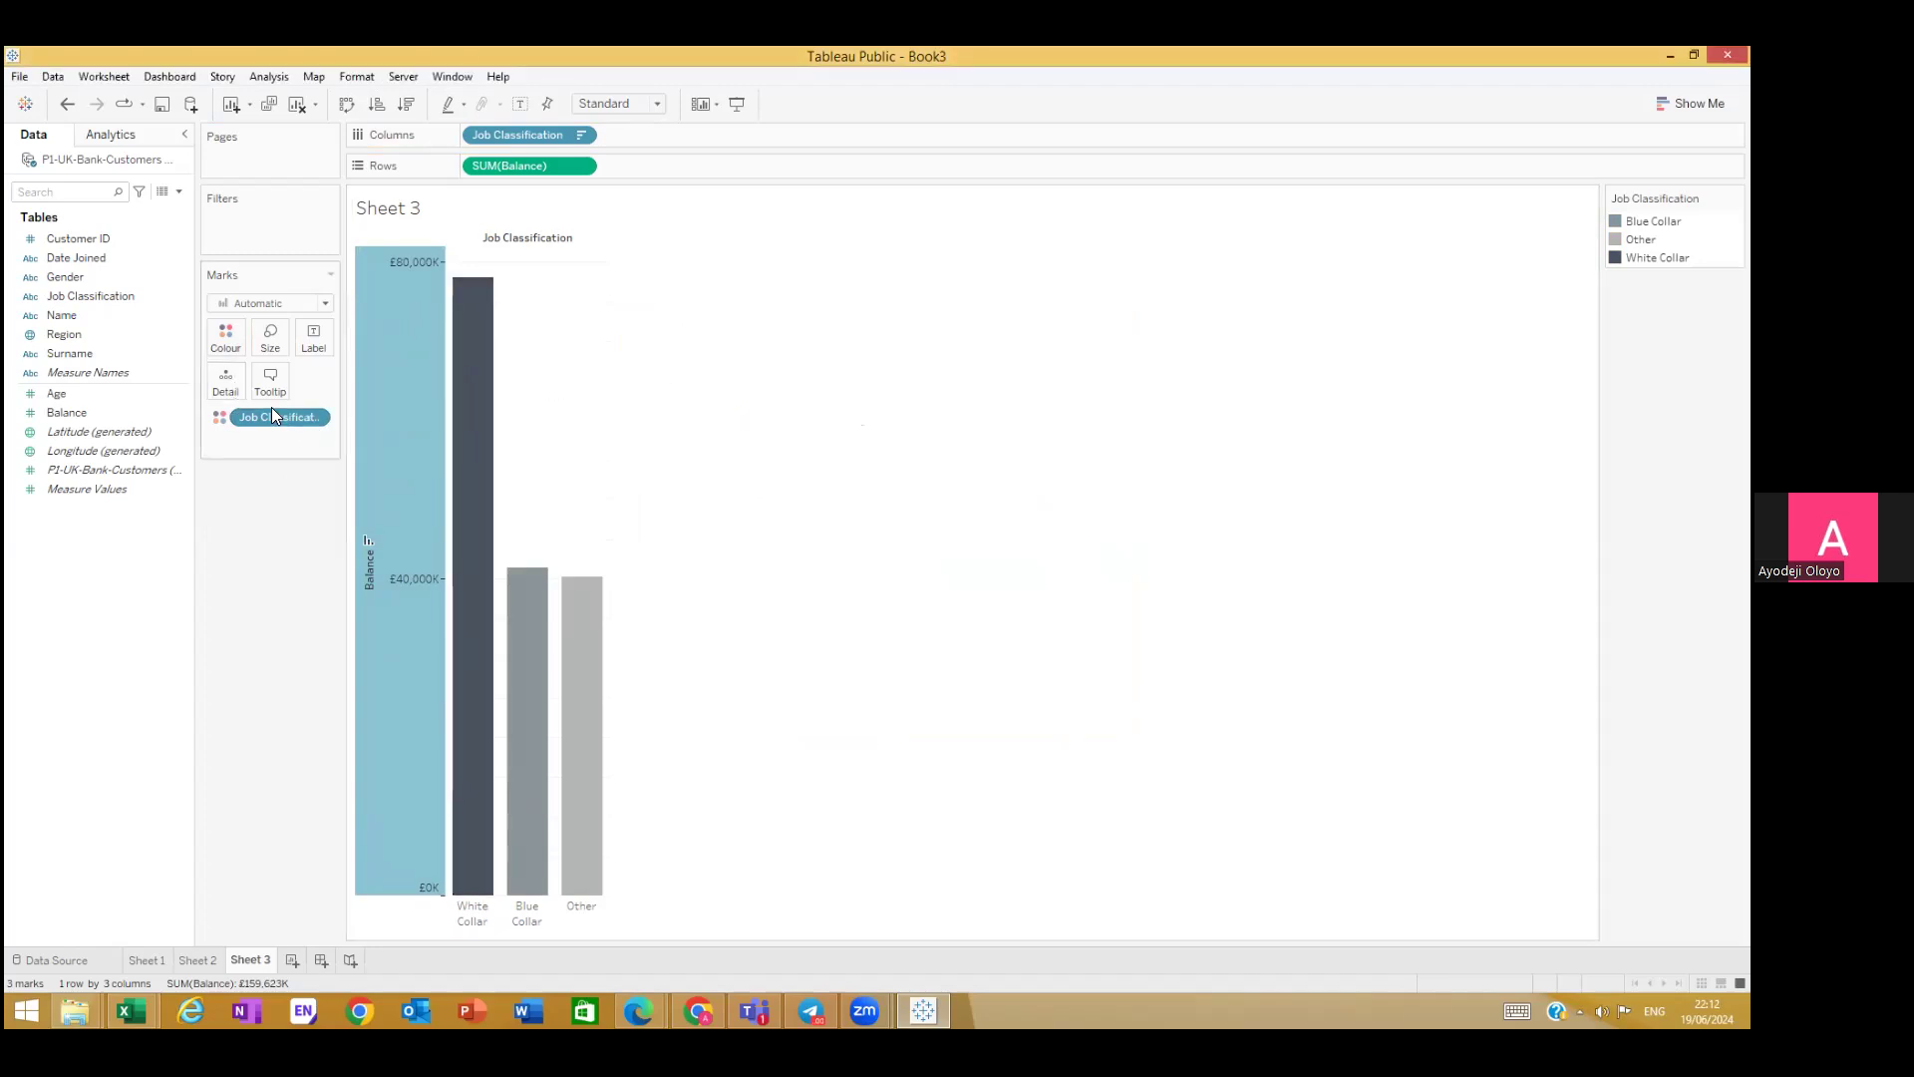
# Step: Label the Job Classification bars with their summed Balance
pyautogui.moveTo(85, 410); pyautogui.dragTo(311, 337)
pyautogui.click(1199, 459)
pyautogui.moveTo(600, 656)
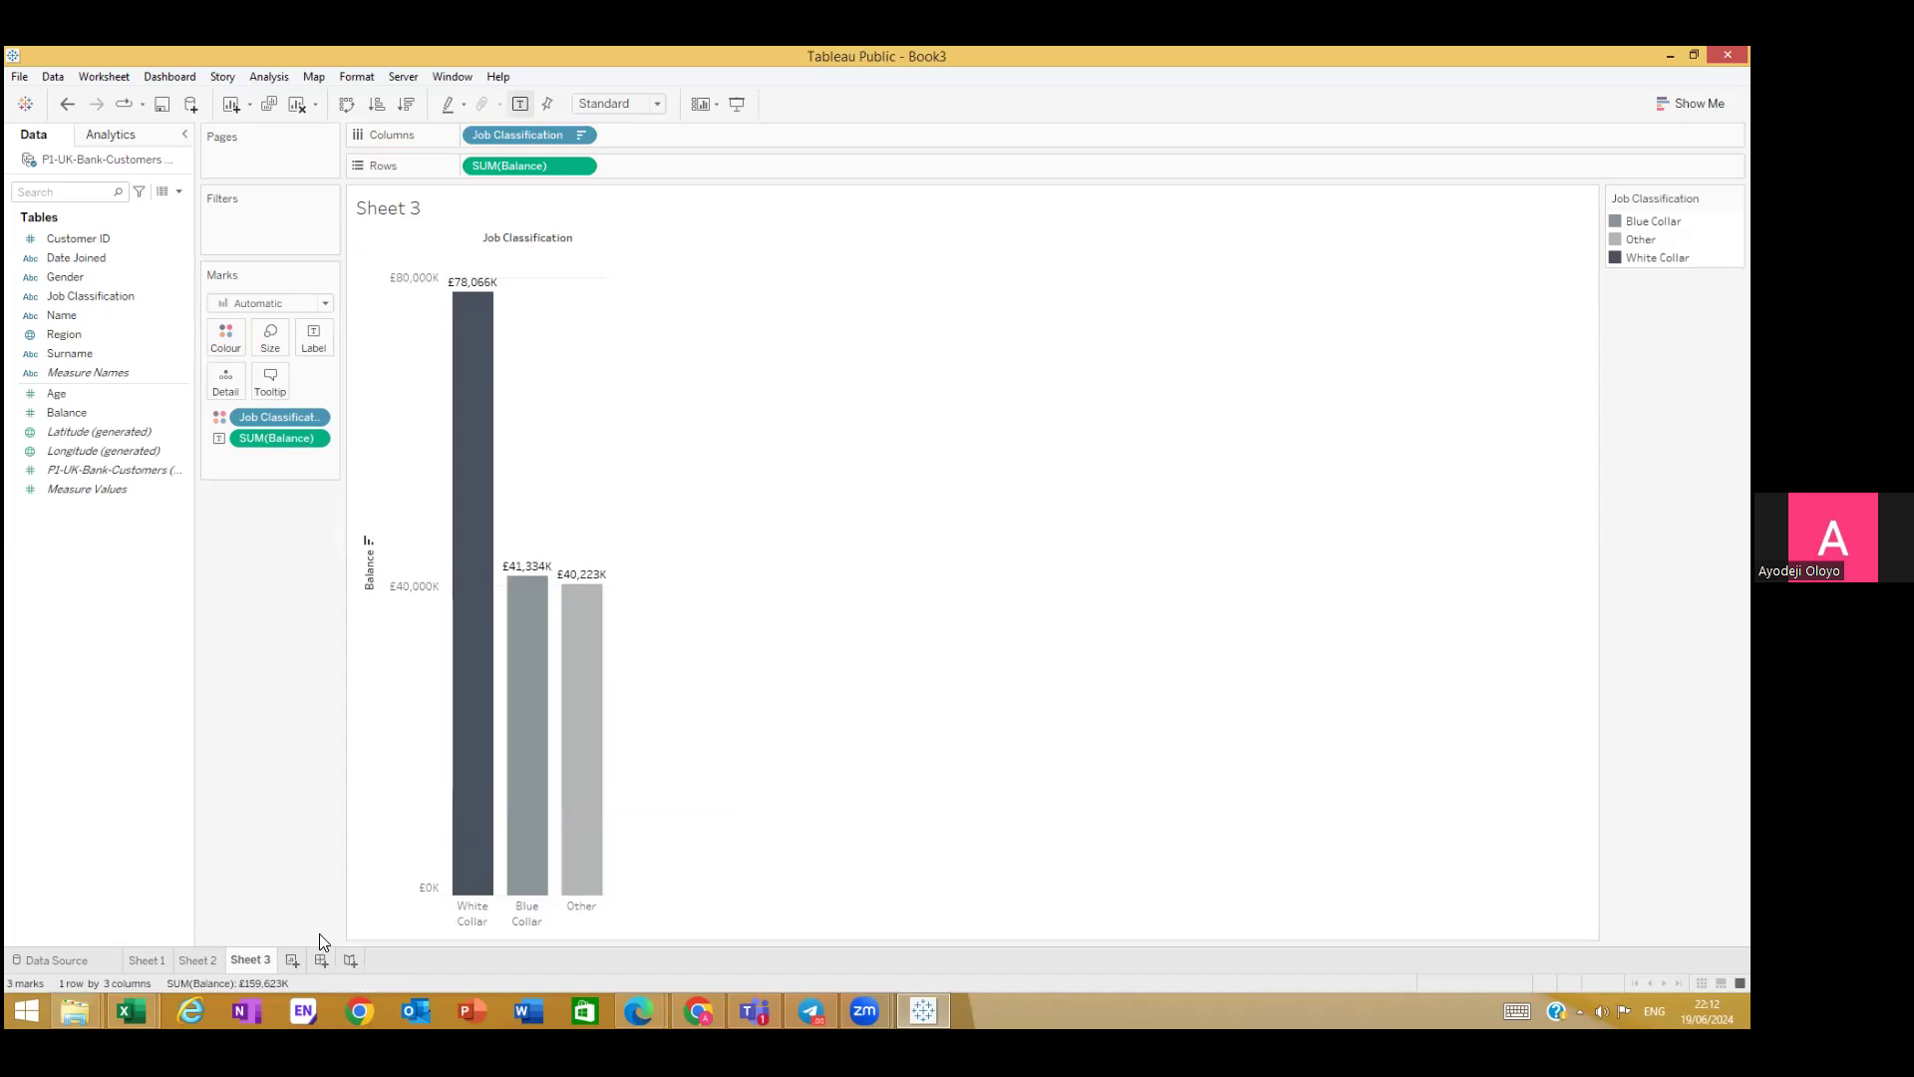
# Step: Hide the Job Classification field label above the columns of the chart
pyautogui.rightClick(502, 246)
pyautogui.click(501, 238)
pyautogui.rightClick(501, 237)
pyautogui.click(509, 237)
pyautogui.rightClick(509, 237)
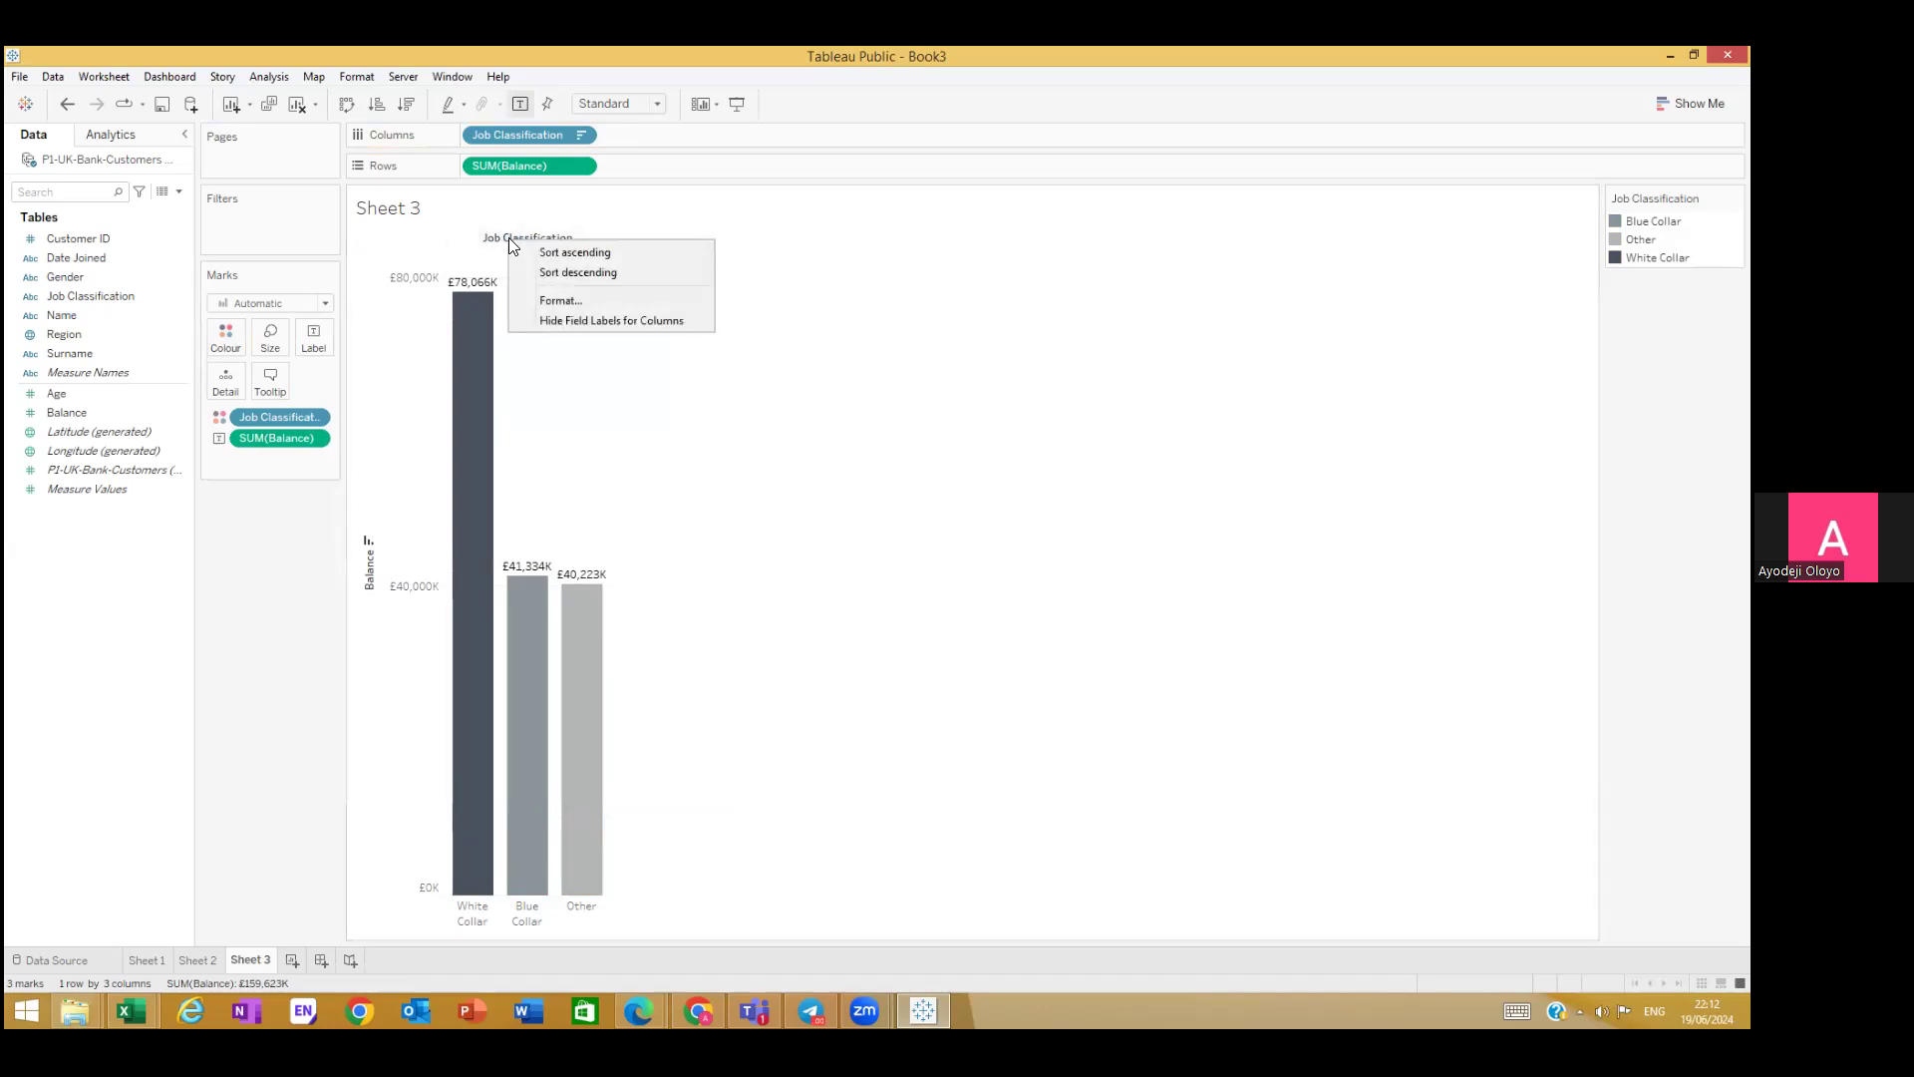
pyautogui.click(528, 321)
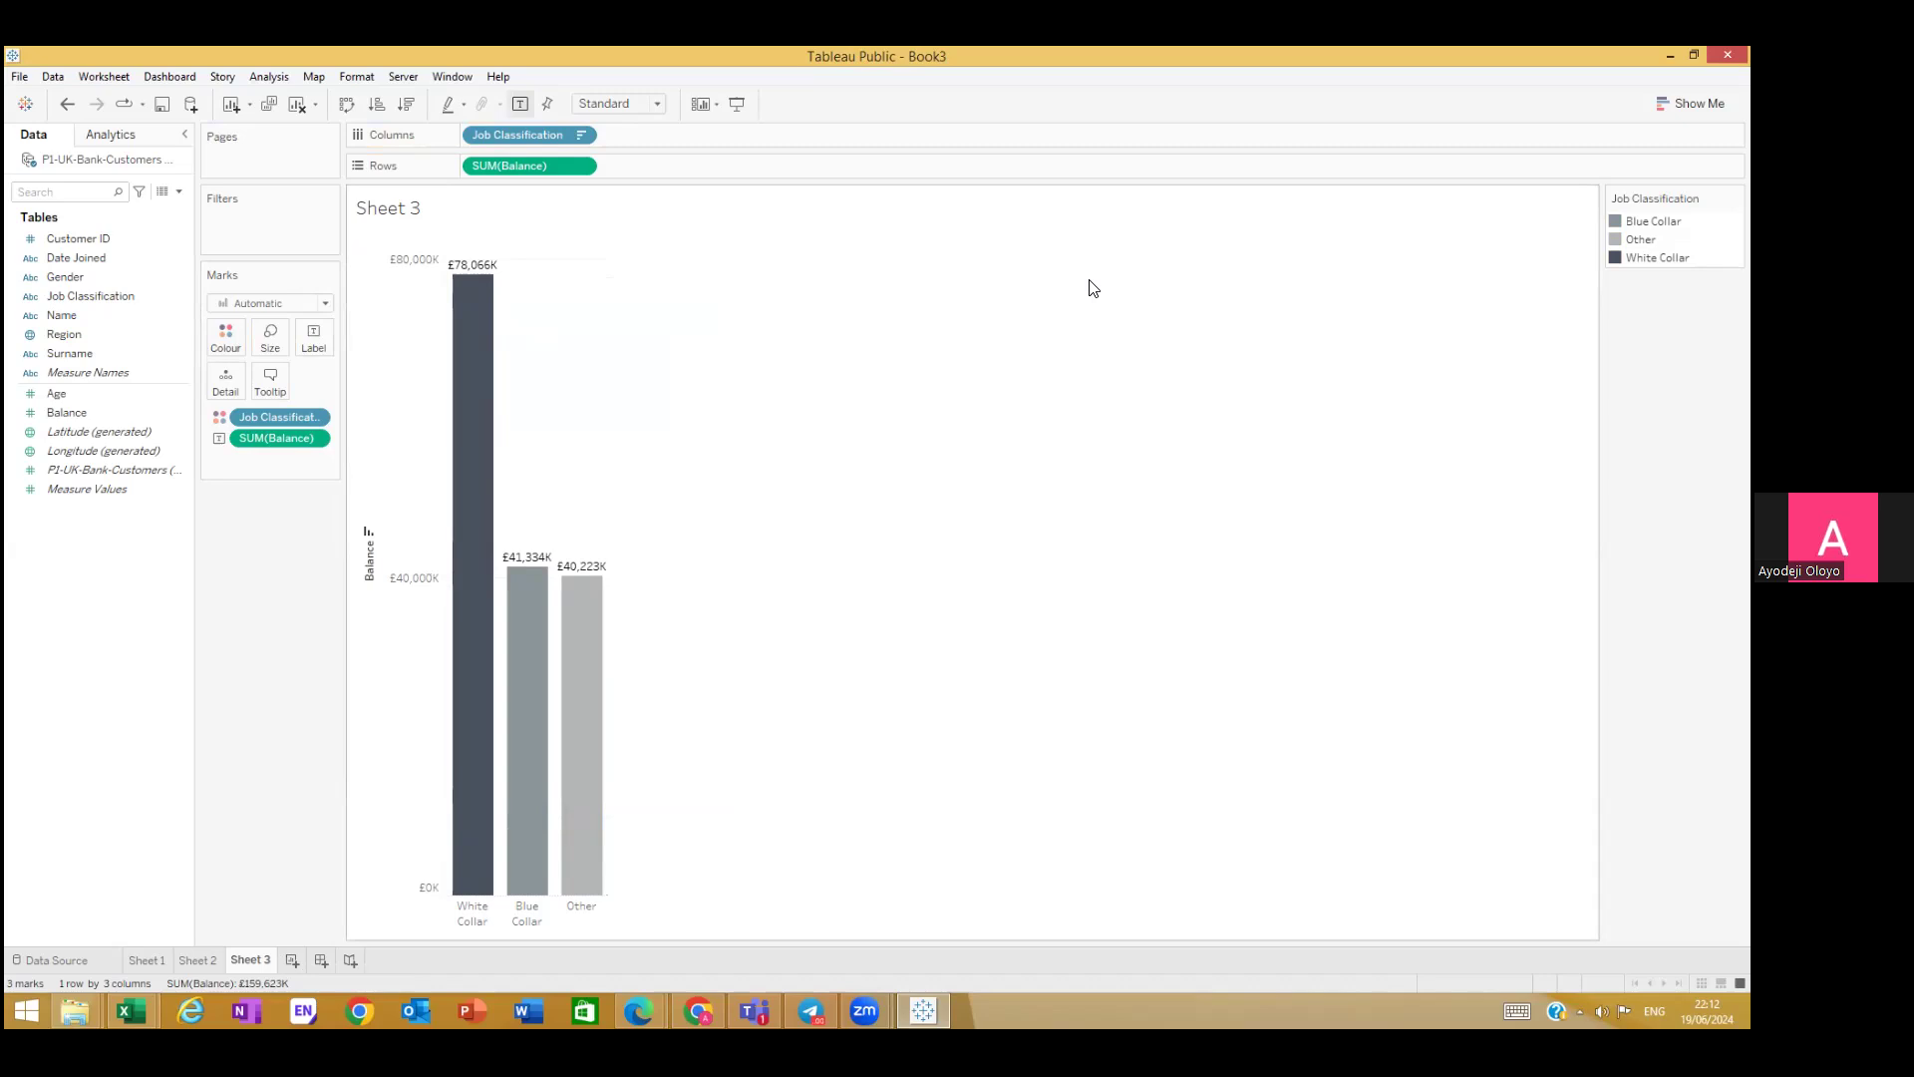
# Step: Replace the sheet-name title of the chart with "Account Balance by Job Classification"
pyautogui.doubleClick(404, 211)
pyautogui.hotkey('ctrl', 'a')
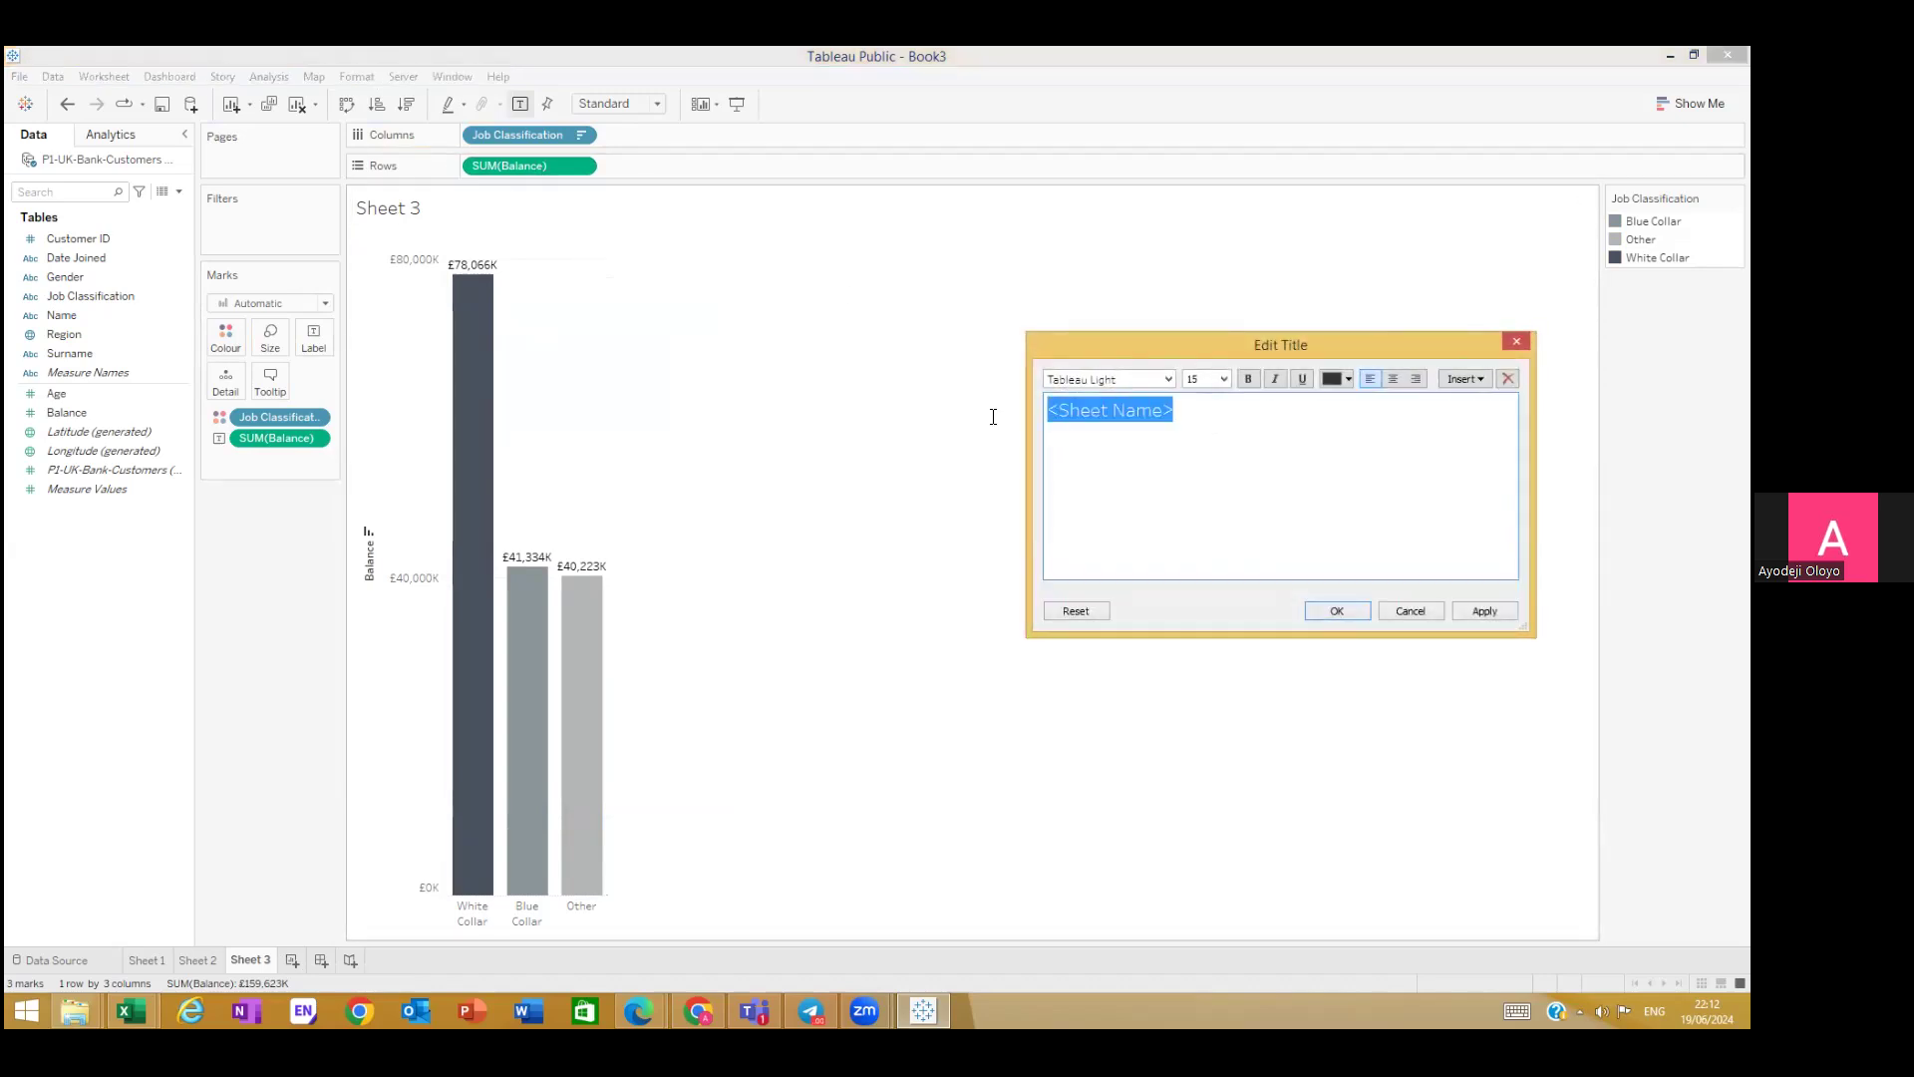
pyautogui.write('Acco')
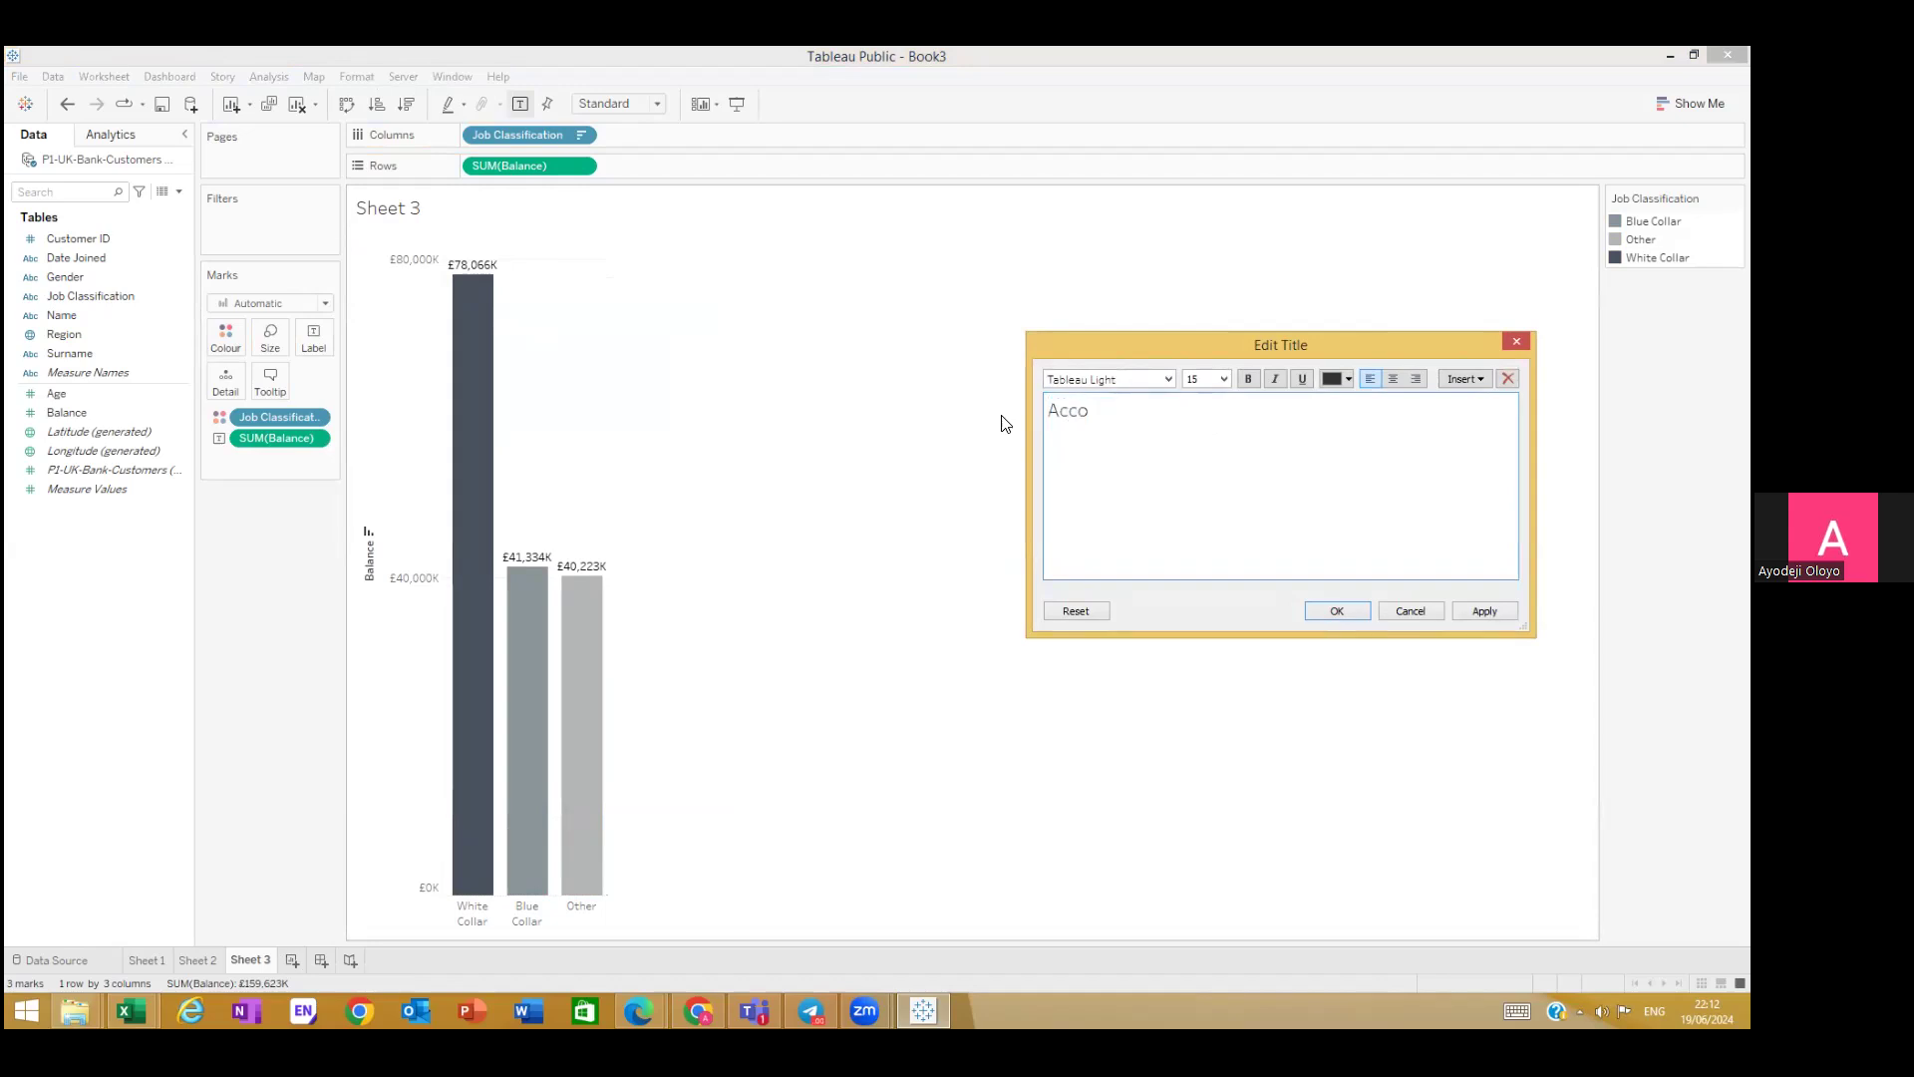
pyautogui.write('unt Balance by Job Classification')
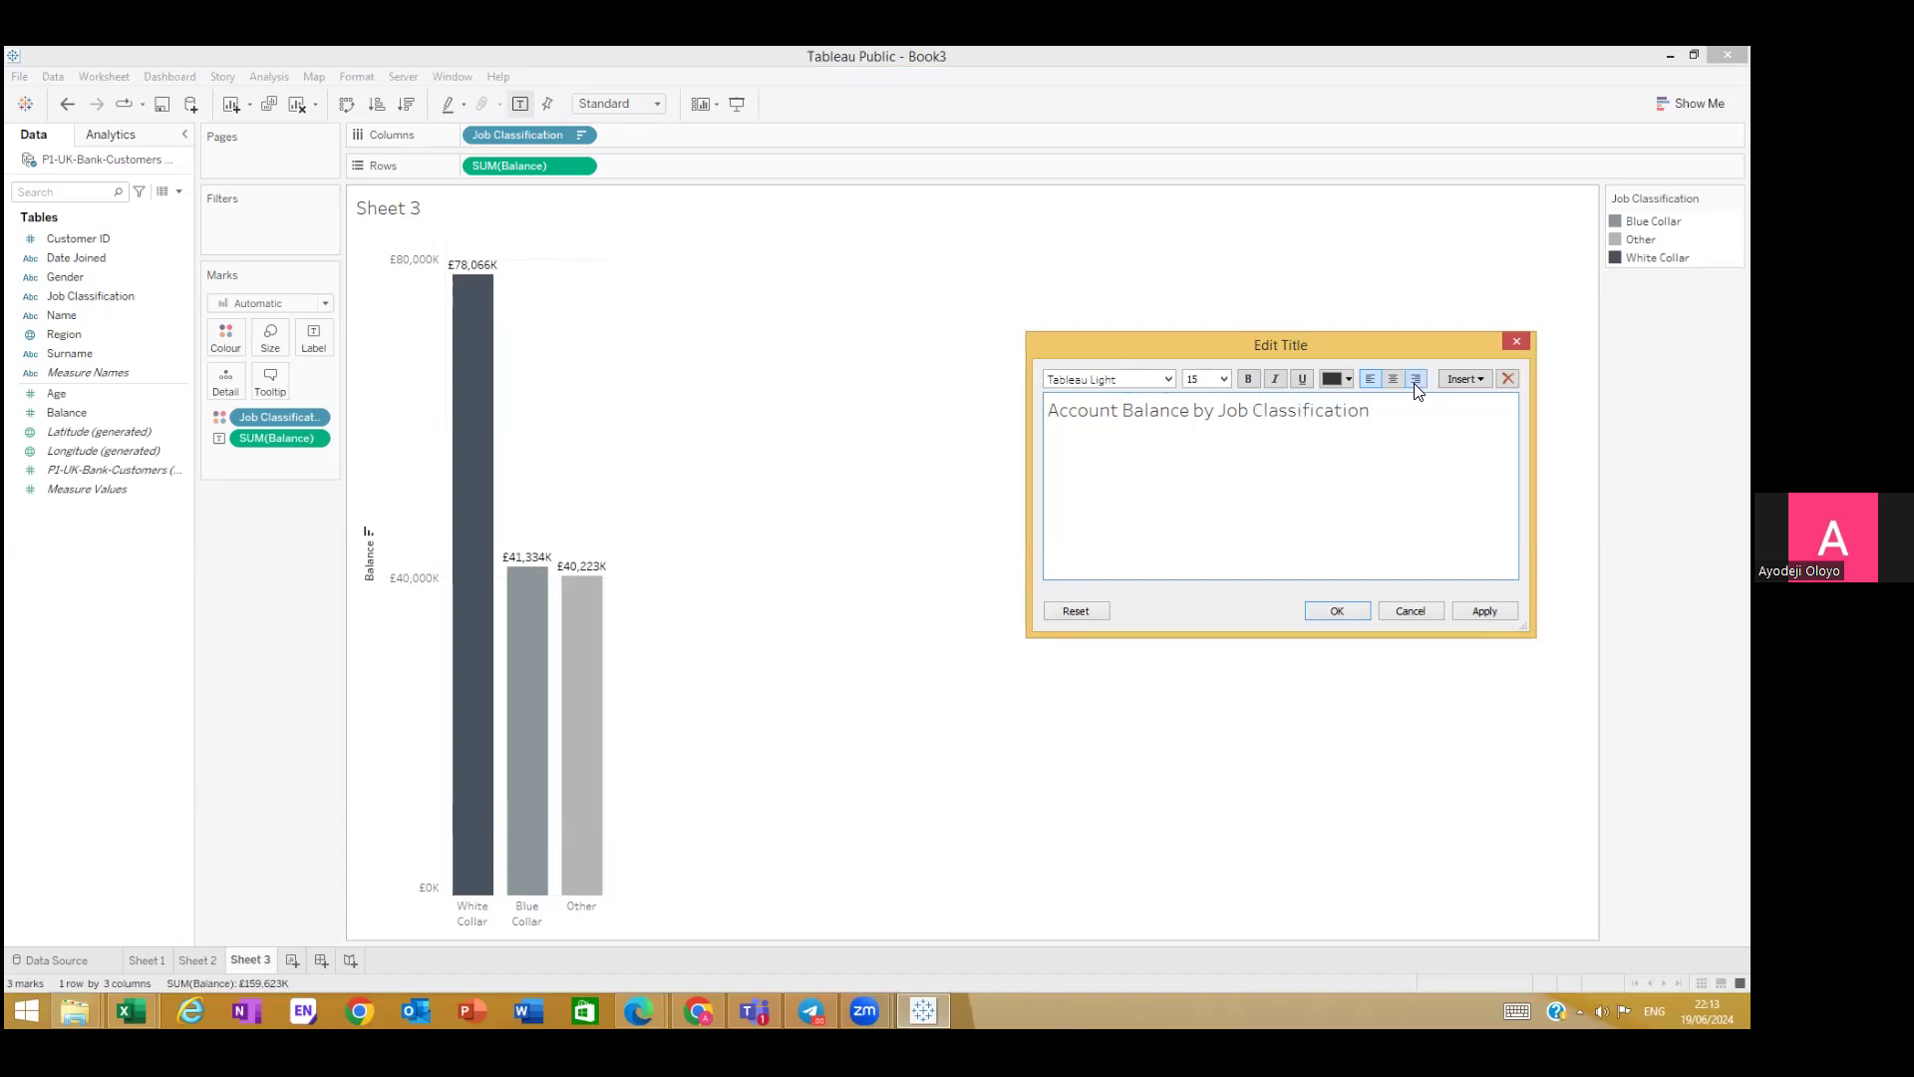
# Step: Format the whole chart title in bold Tableau Semibold and apply it
pyautogui.moveTo(1397, 404); pyautogui.dragTo(973, 418)
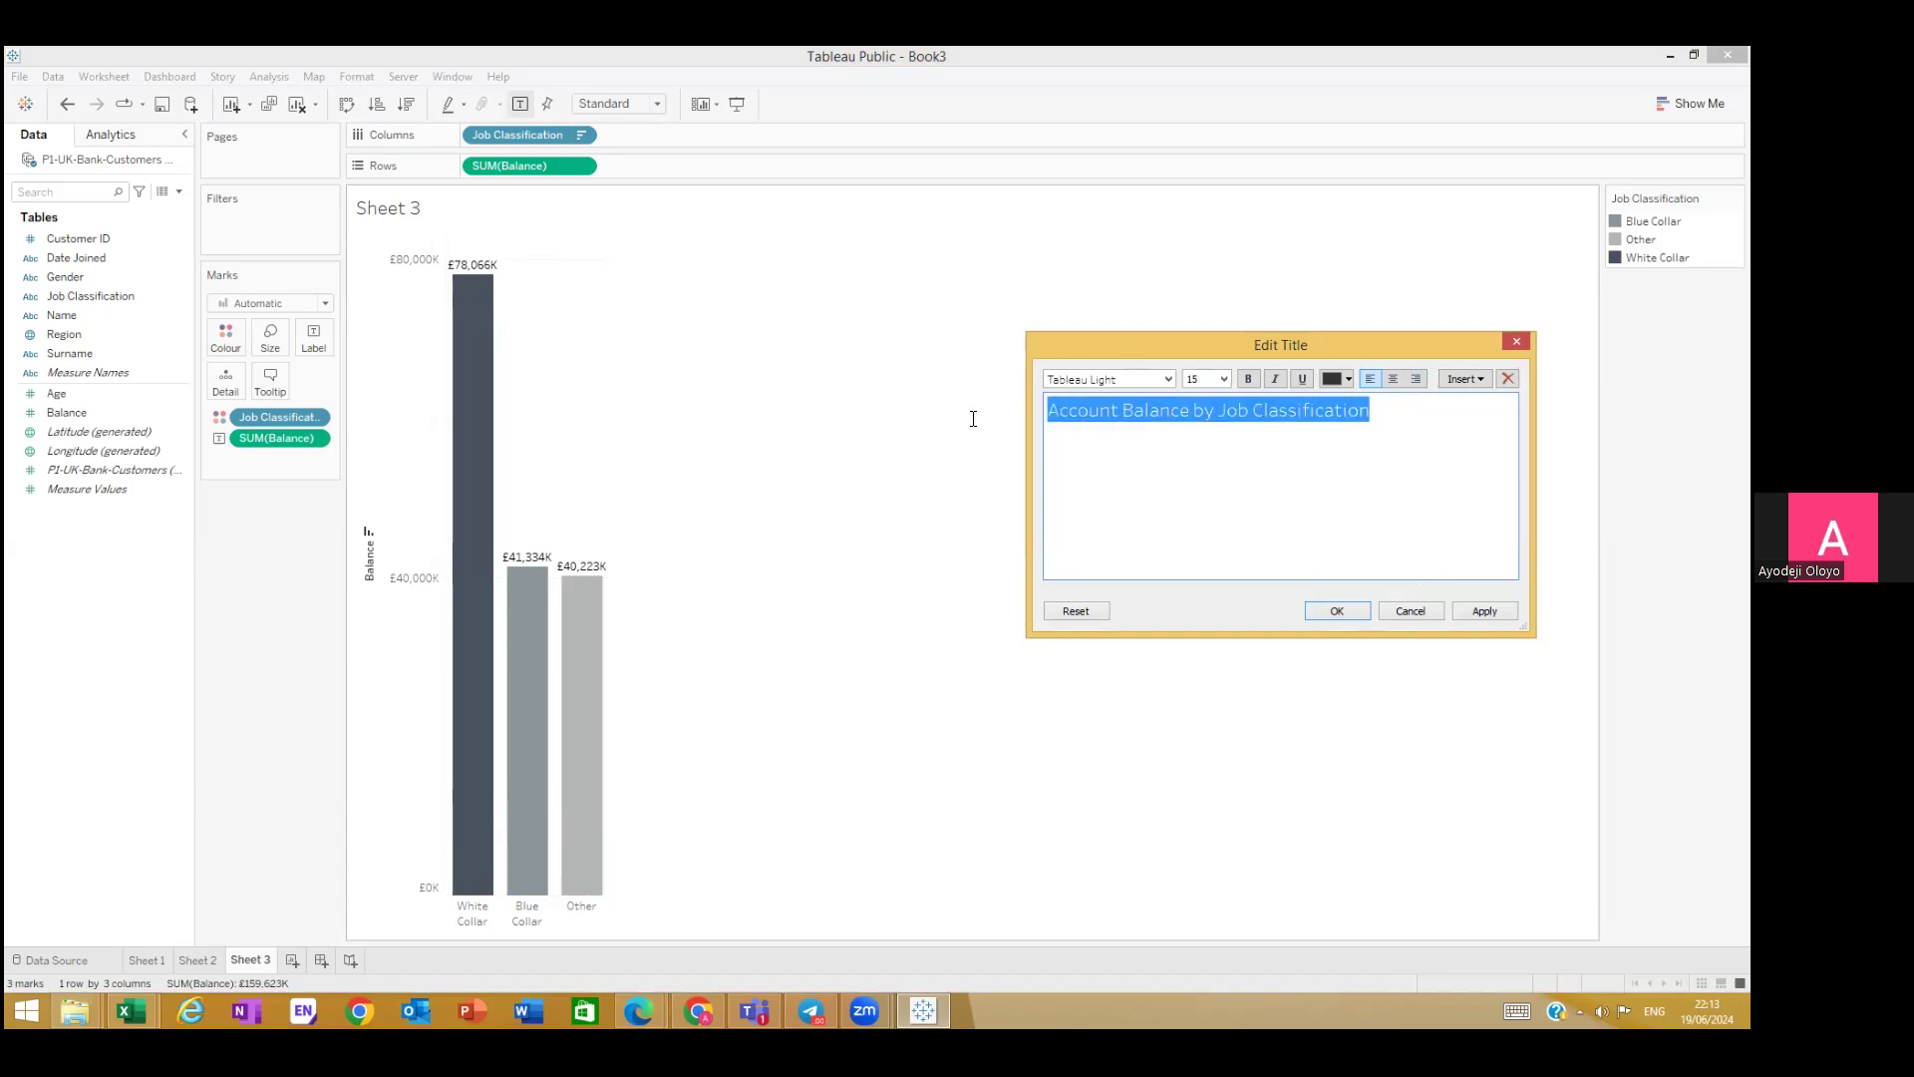
pyautogui.click(1168, 379)
pyautogui.click(1143, 428)
pyautogui.click(1248, 380)
pyautogui.click(1489, 611)
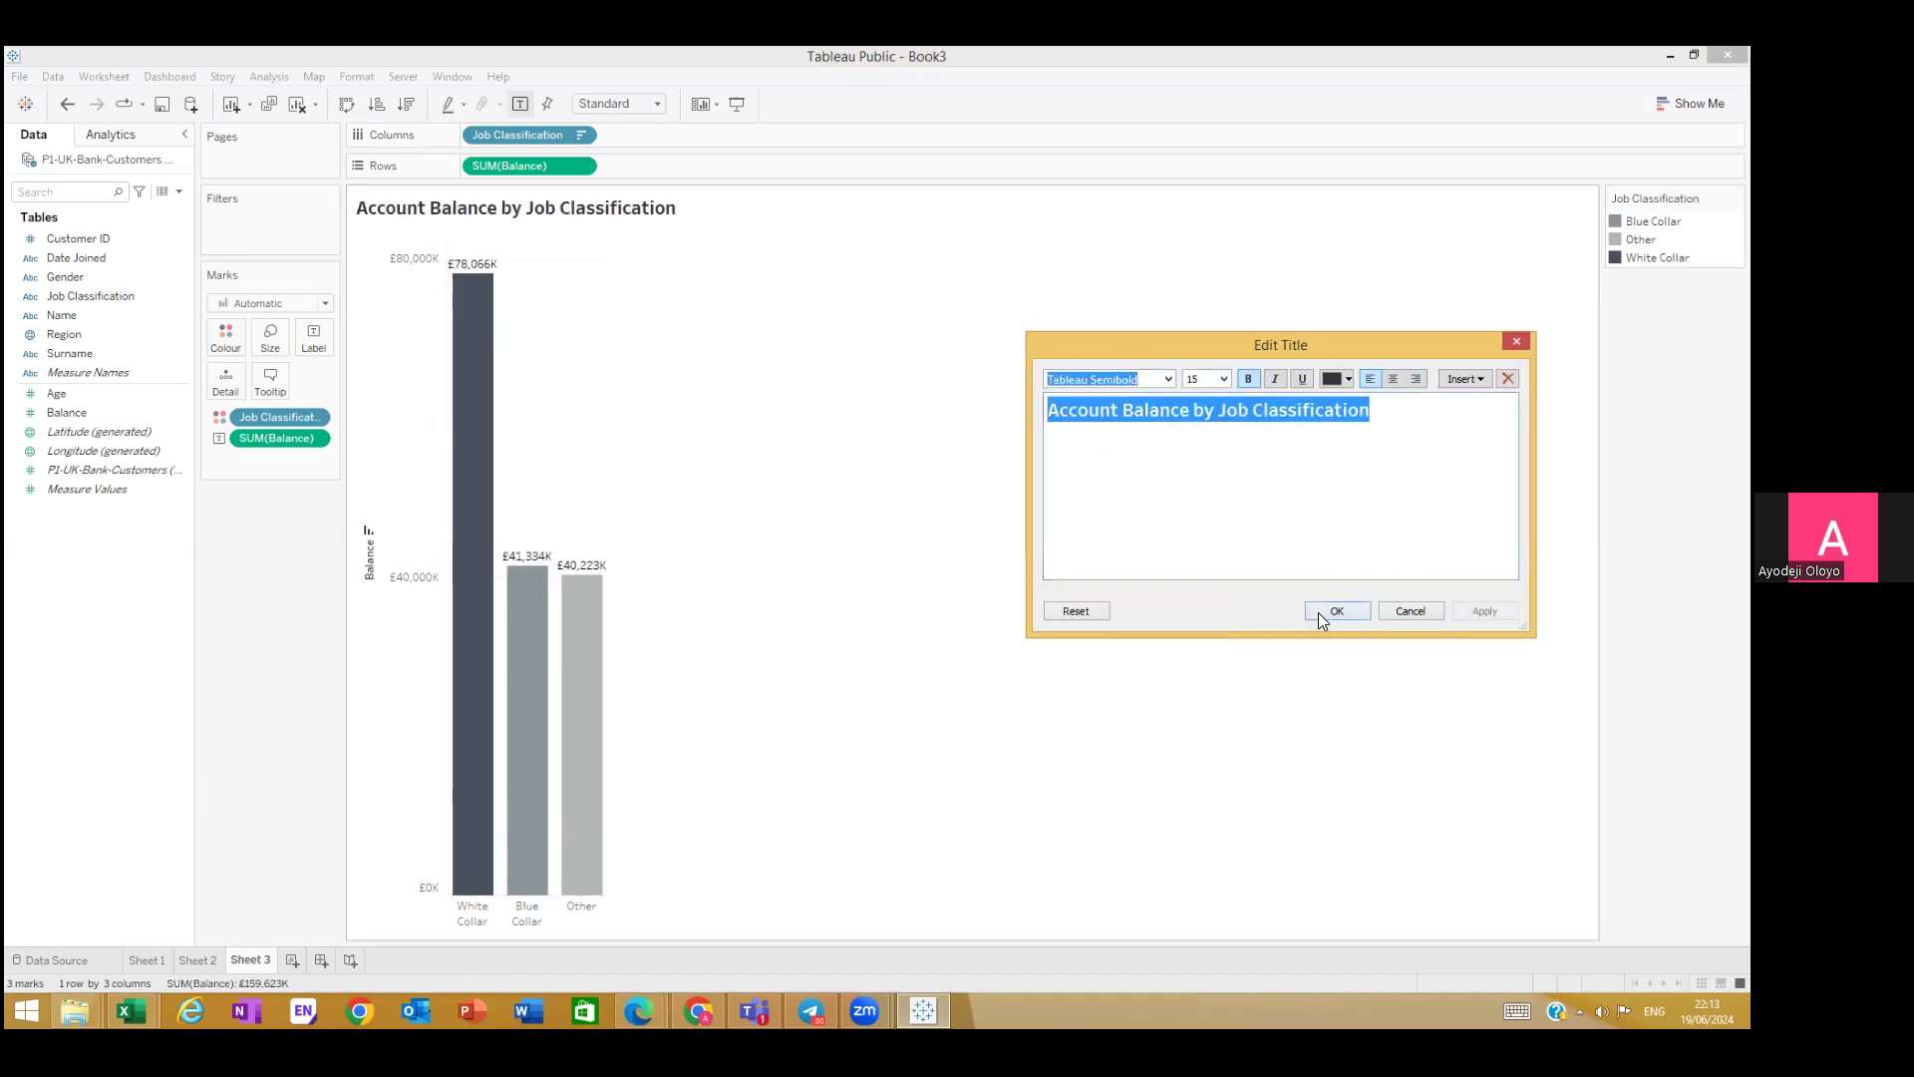
pyautogui.click(1318, 613)
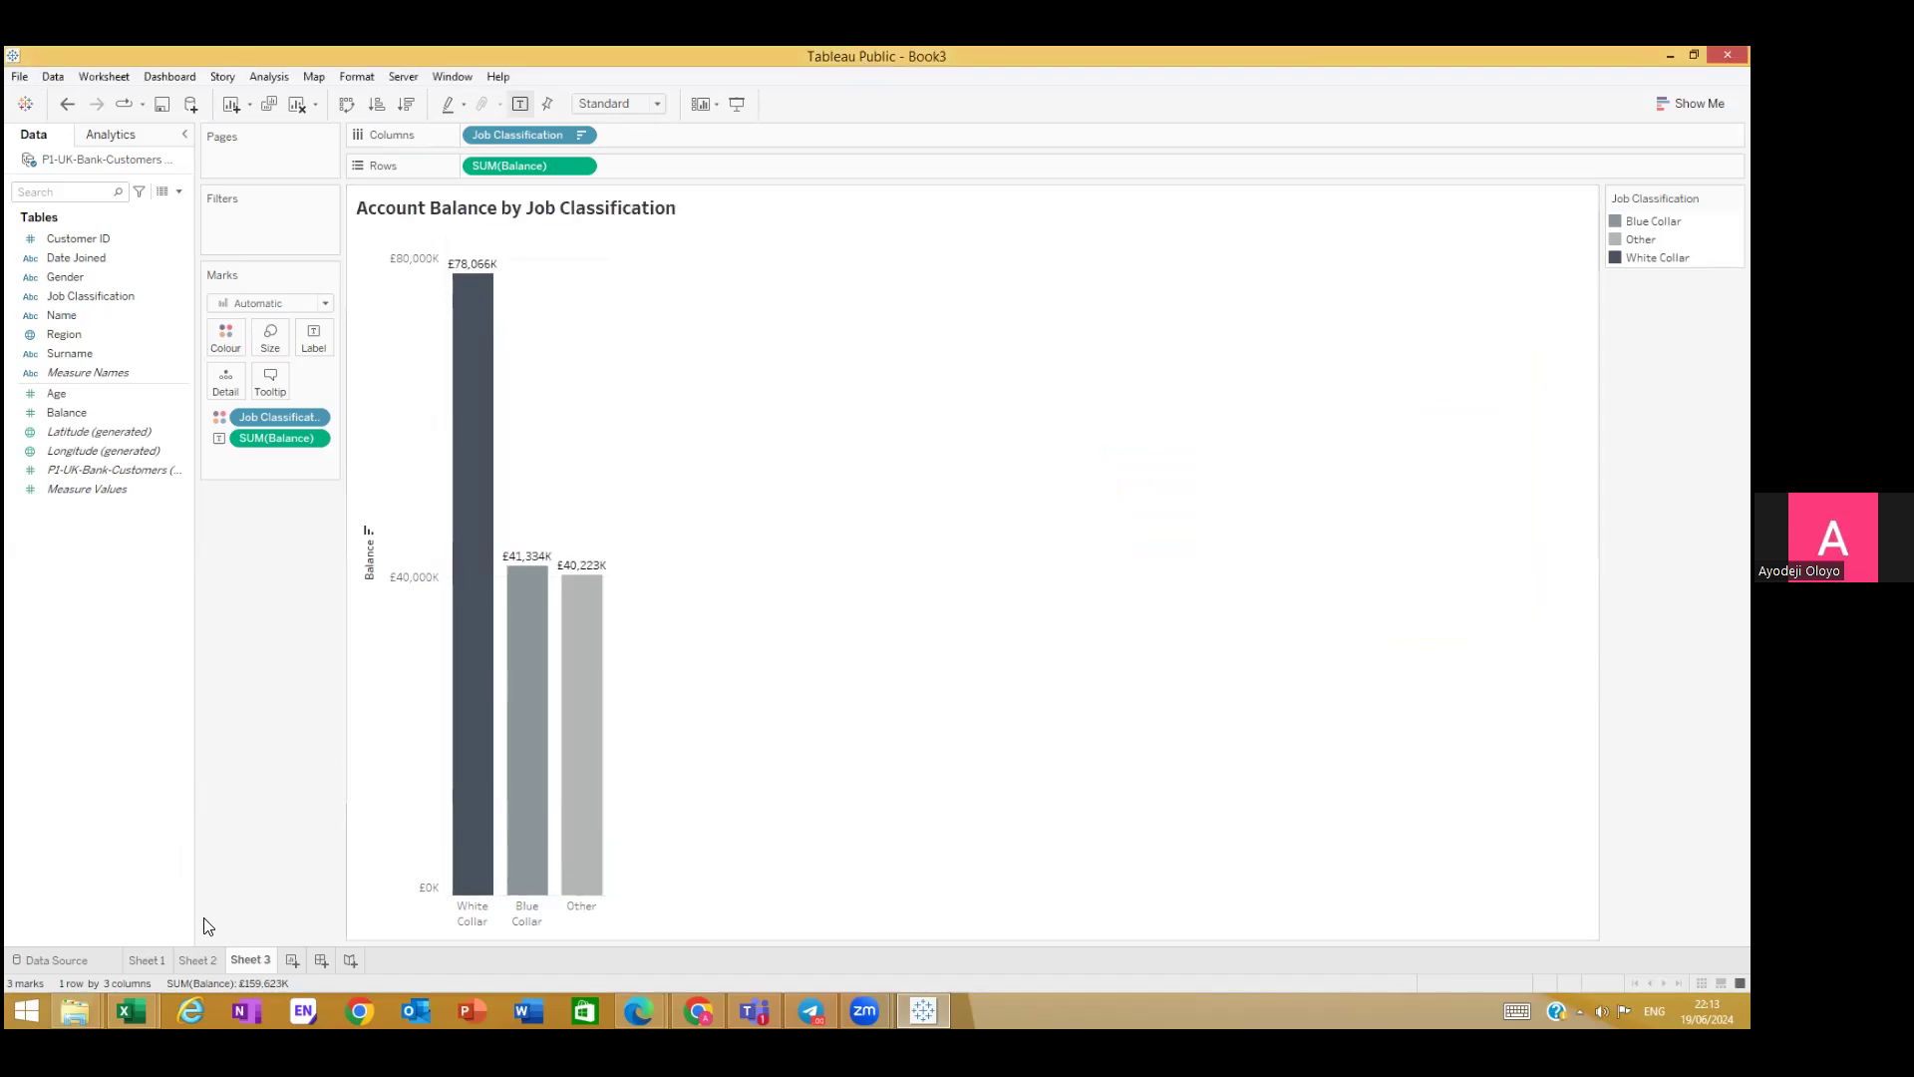
# Step: Copy the words "Account Balance by" from the Job Classification chart's title
pyautogui.doubleClick(608, 207)
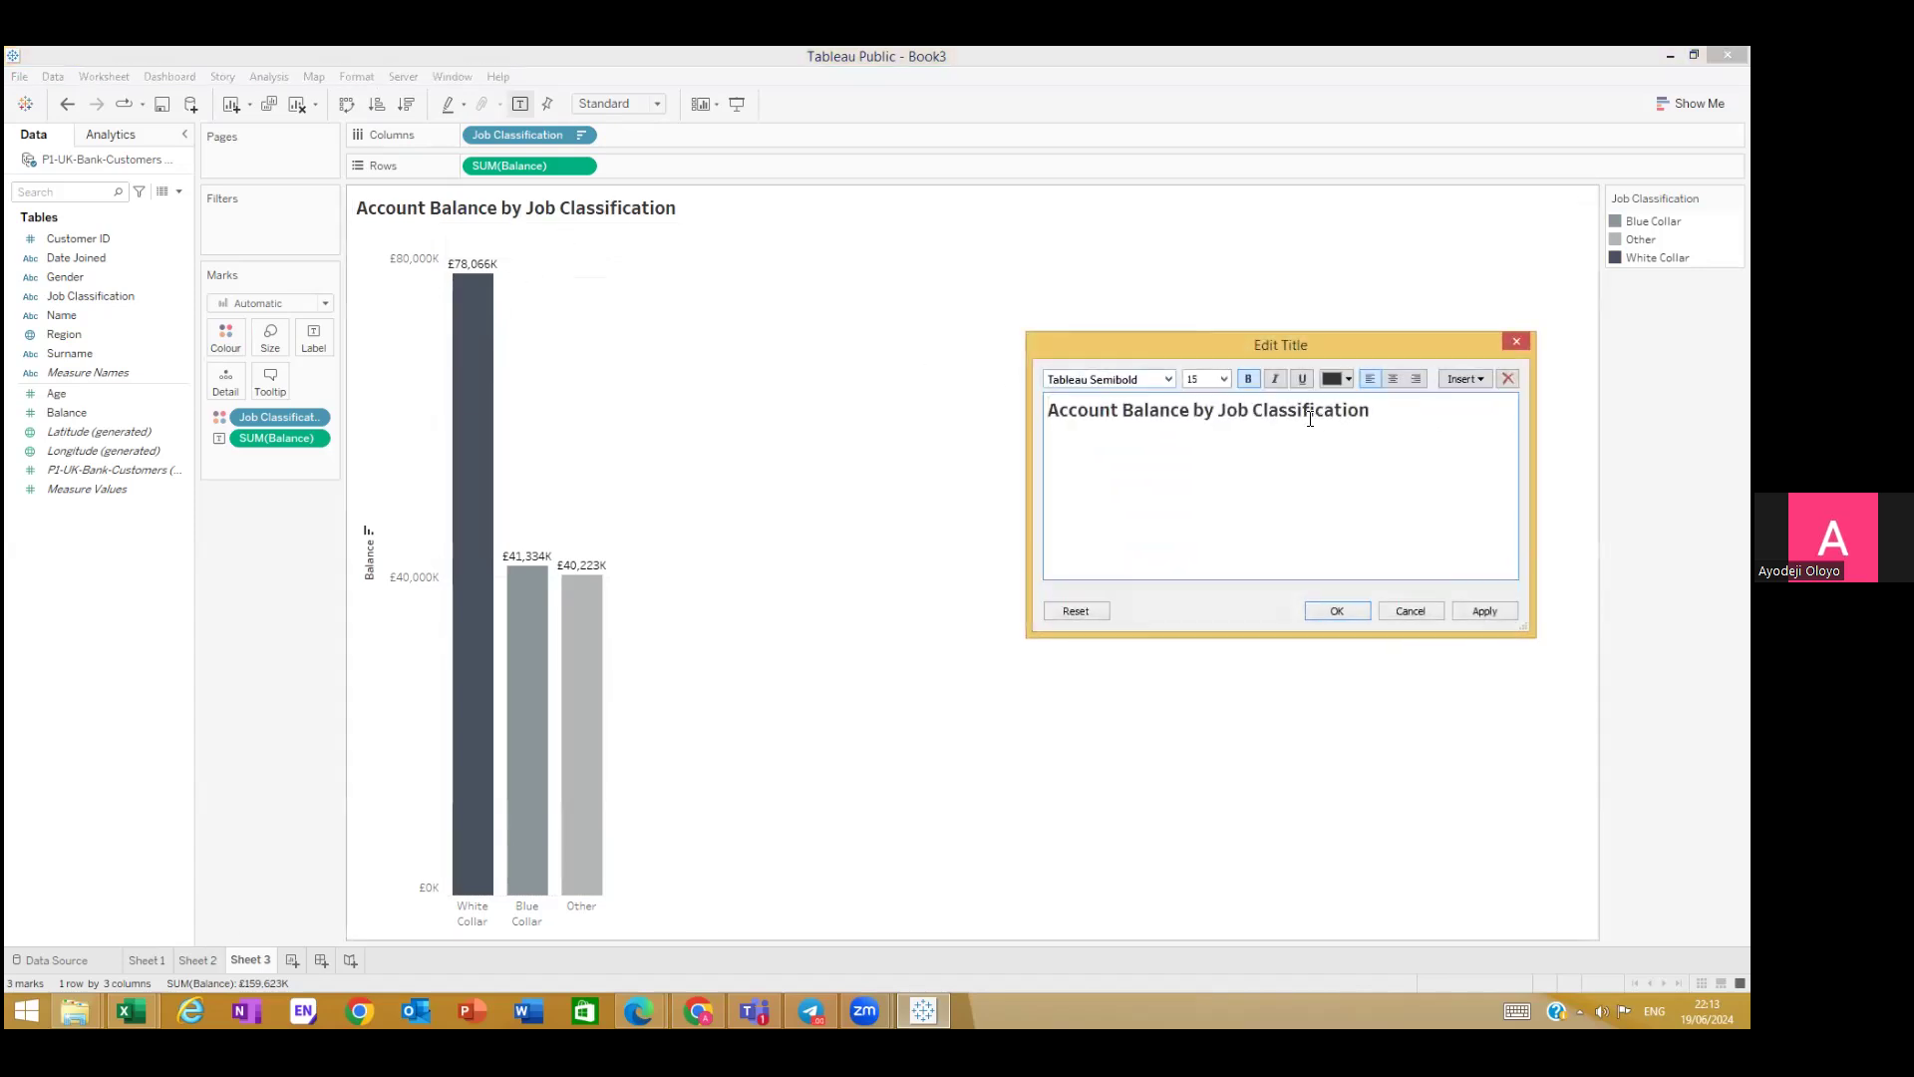
pyautogui.moveTo(1217, 413); pyautogui.dragTo(928, 415)
pyautogui.hotkey('ctrl', 'c')
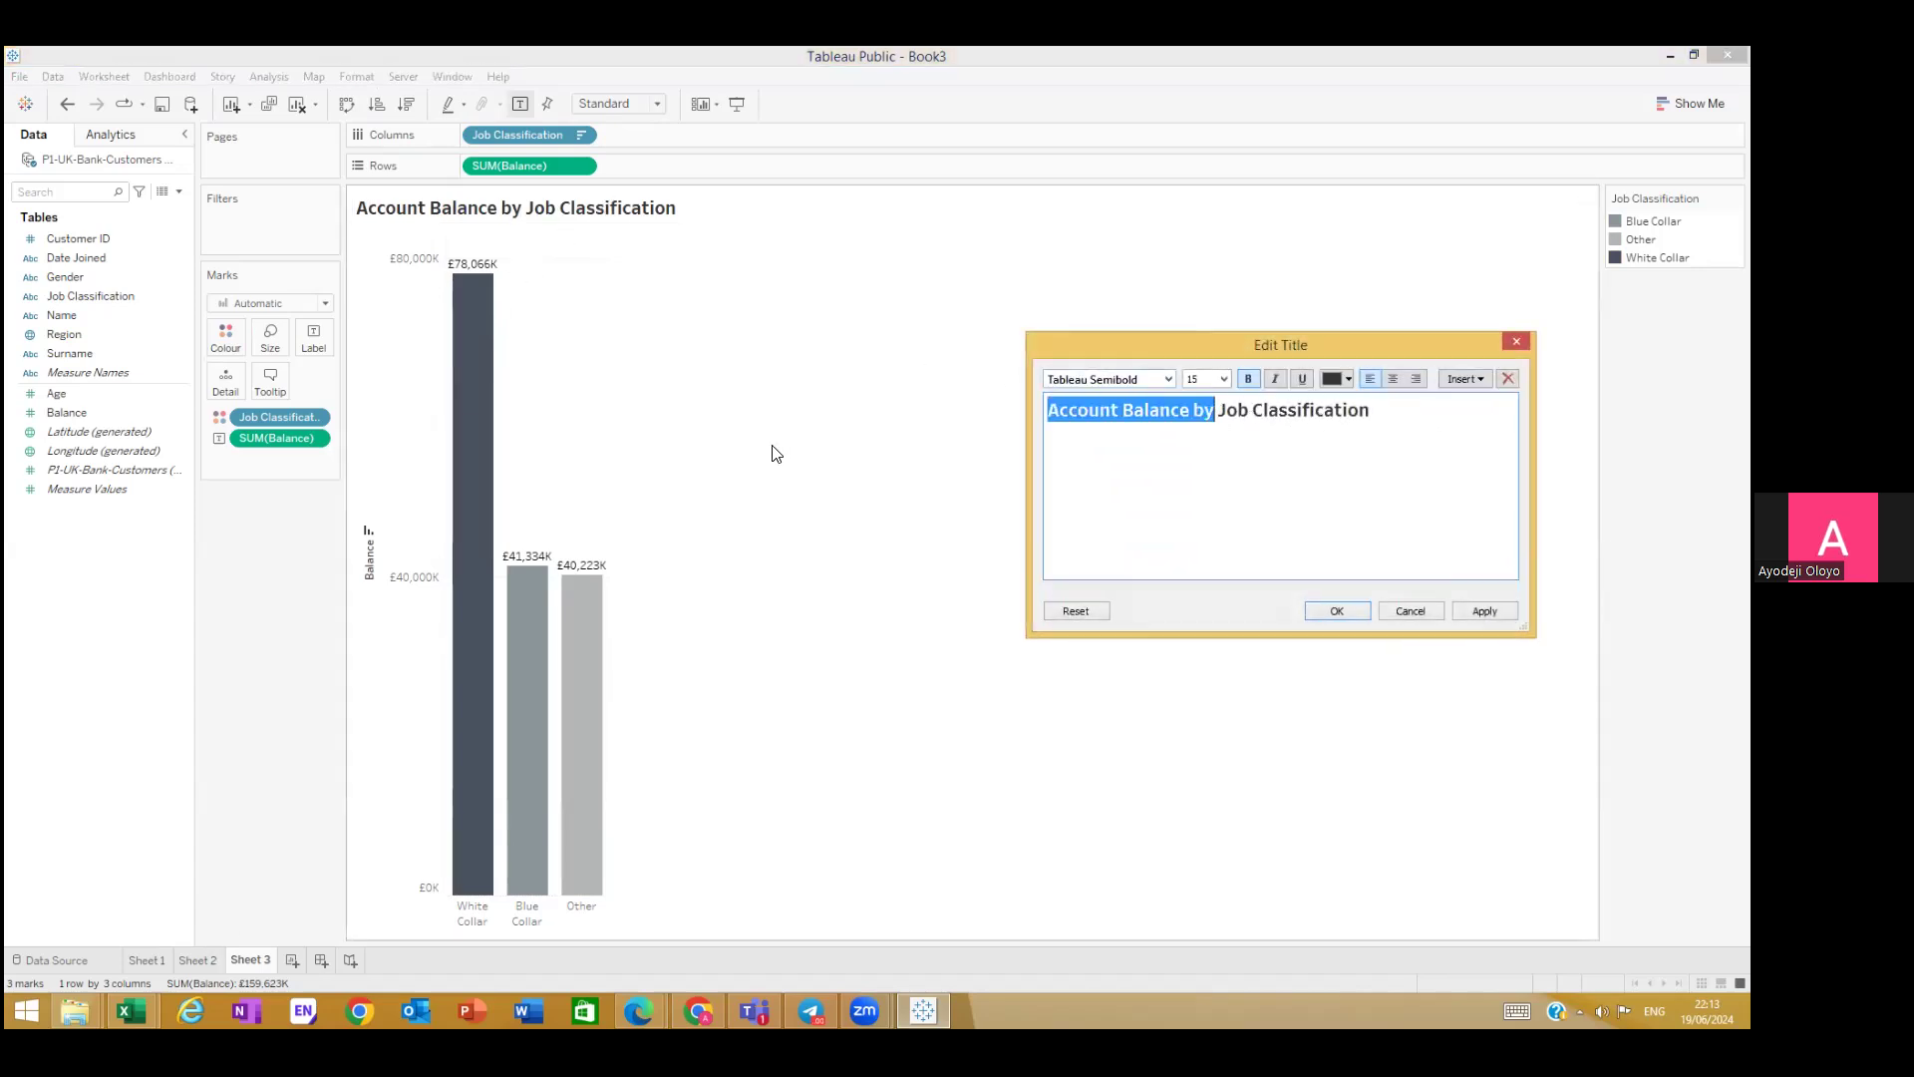
pyautogui.click(1319, 613)
# Step: Replace the title of Sheet 2 with the copied text completed to "Account Balance by Region"
pyautogui.click(195, 960)
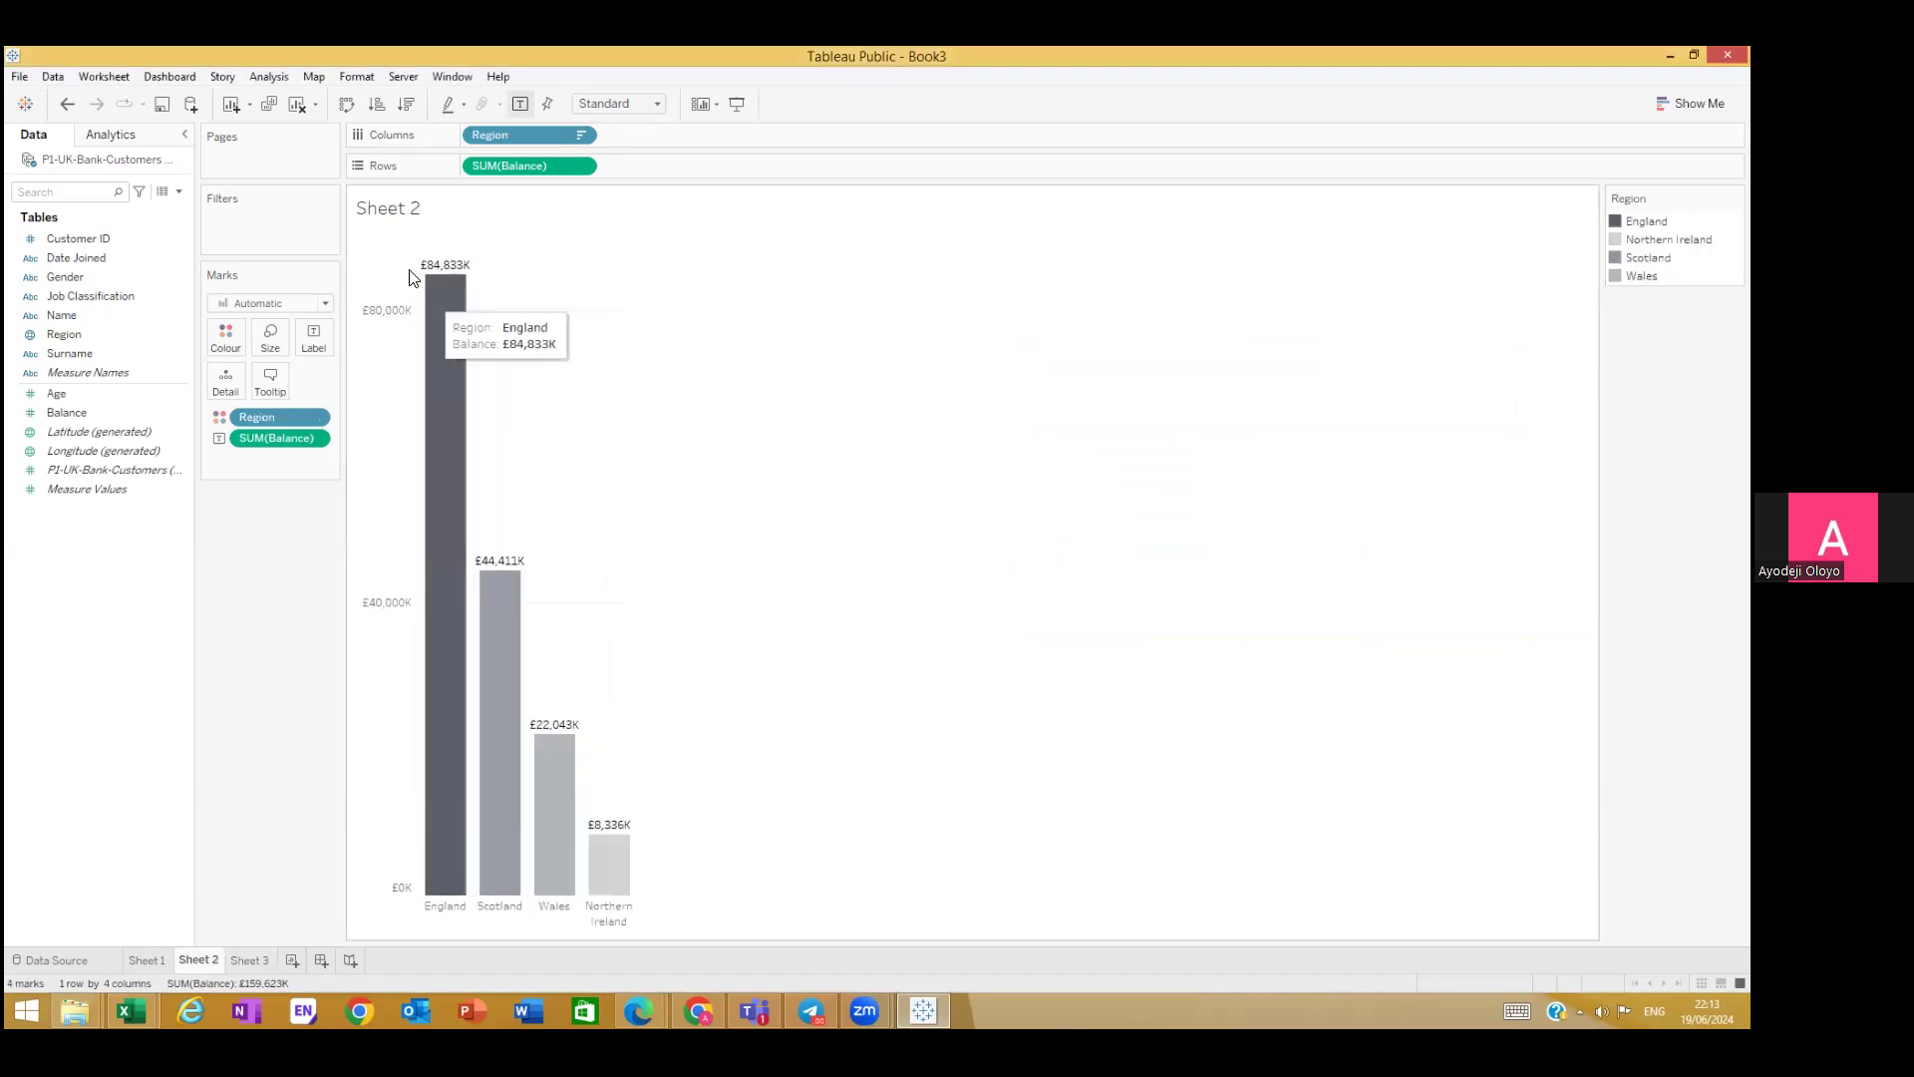
pyautogui.doubleClick(409, 208)
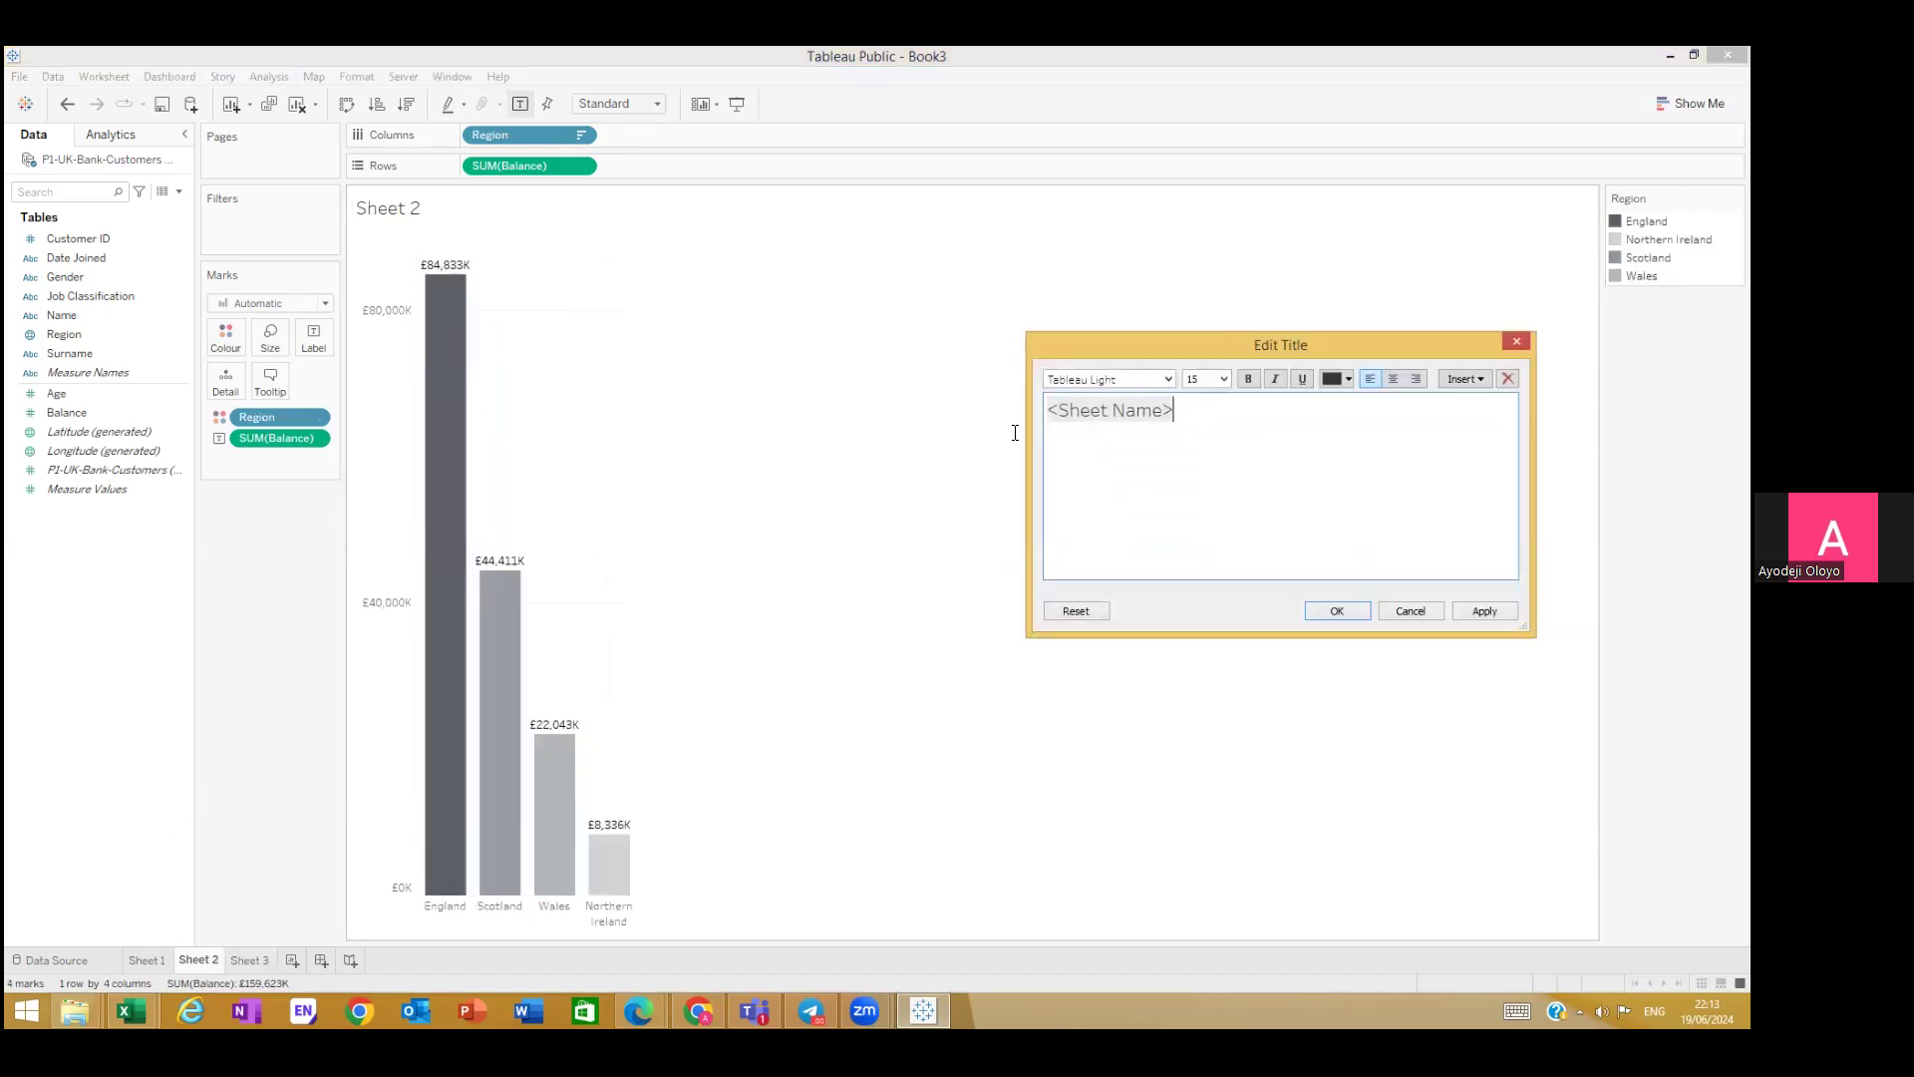
pyautogui.hotkey('ctrl', 'v')
pyautogui.moveTo(1173, 411); pyautogui.dragTo(883, 413)
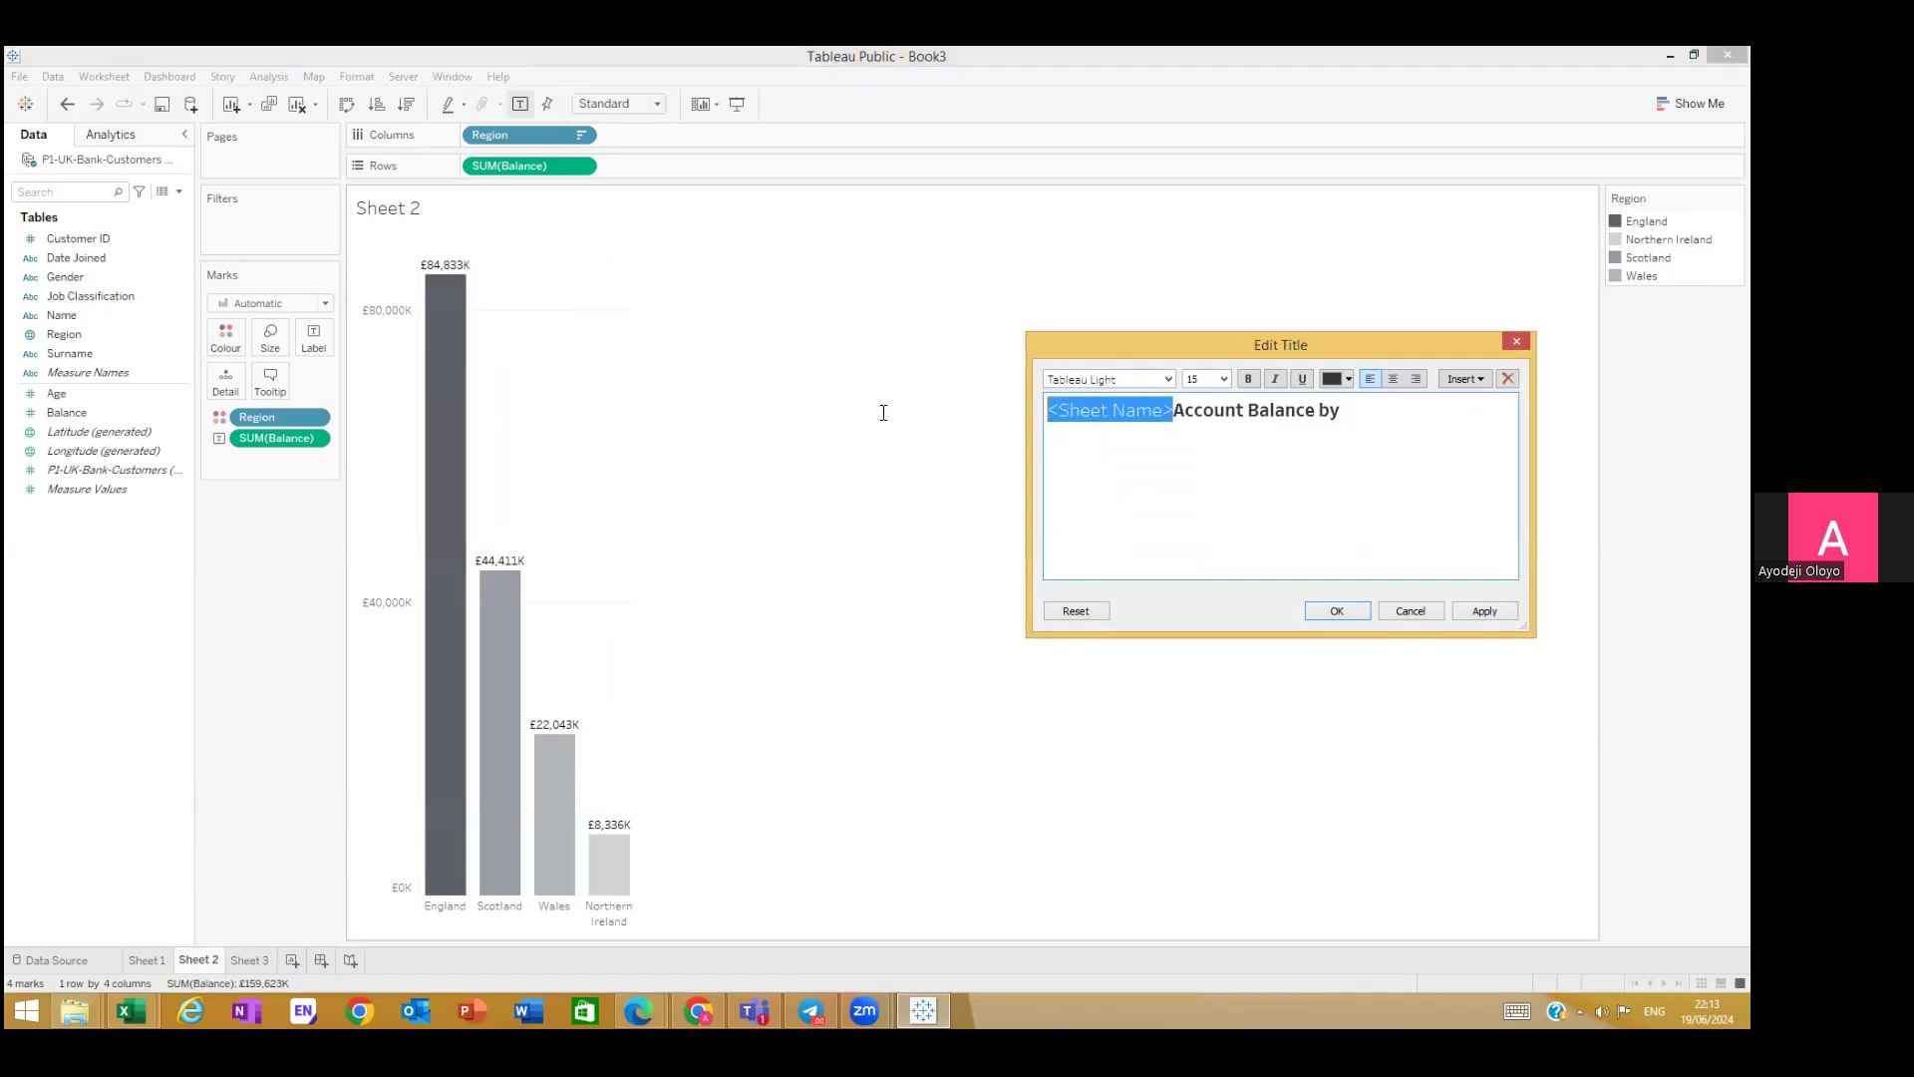
pyautogui.press('Delete')
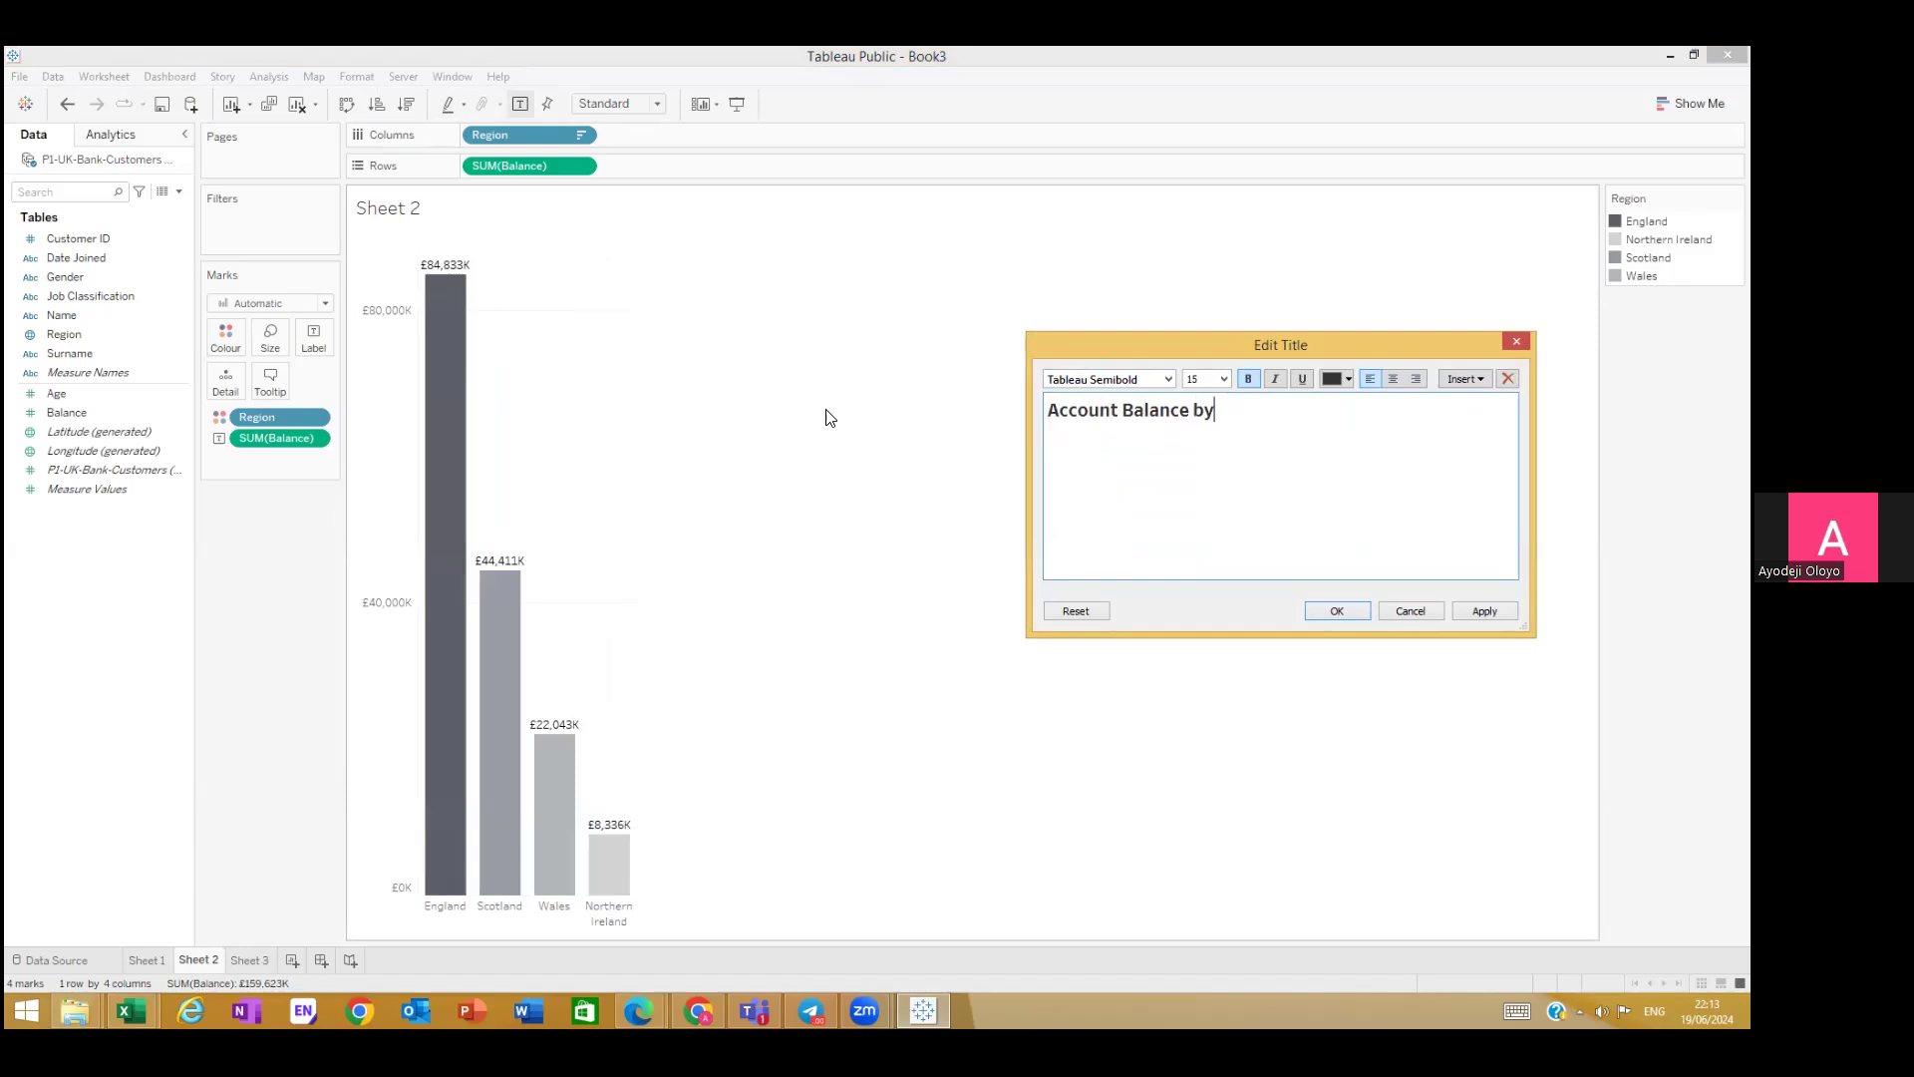
pyautogui.write('Region')
pyautogui.click(1346, 606)
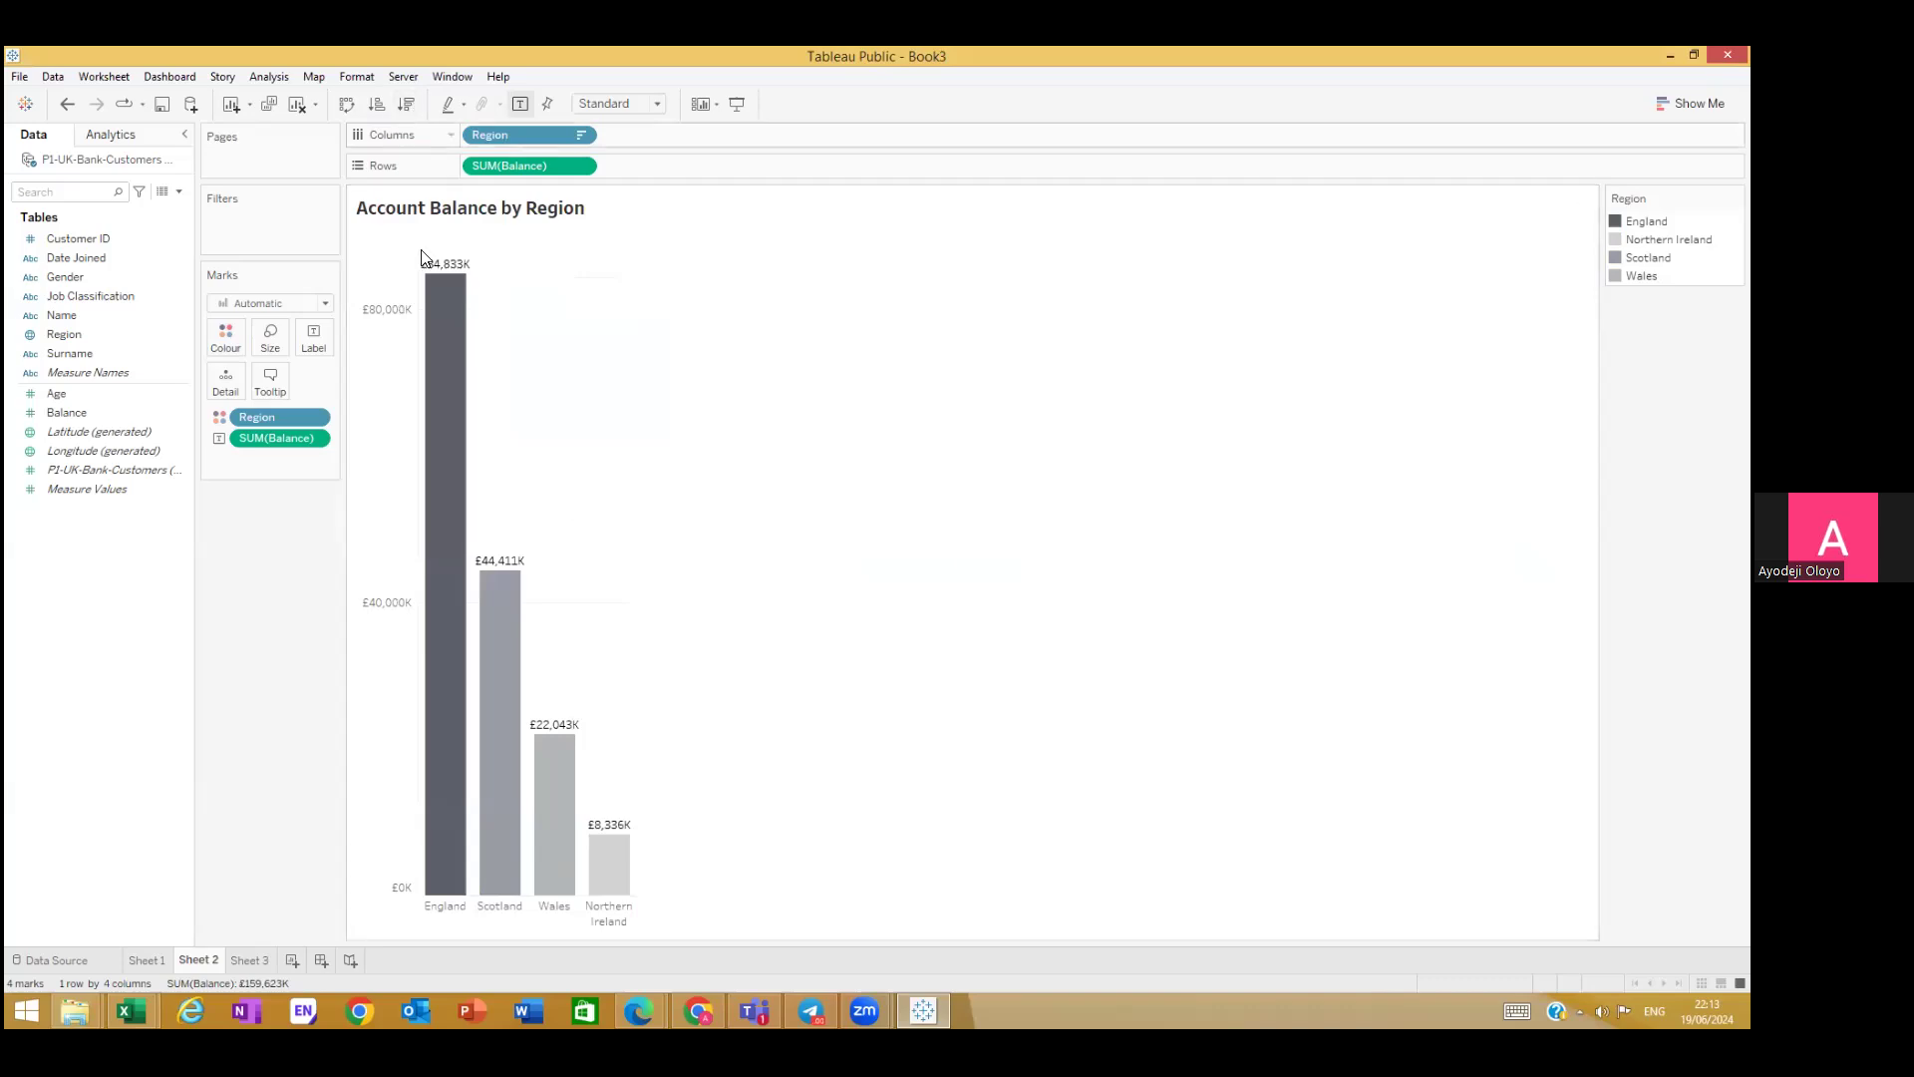
# Step: Remove the Balance title from the vertical axis of the Job Classification chart on Sheet 3
pyautogui.click(250, 960)
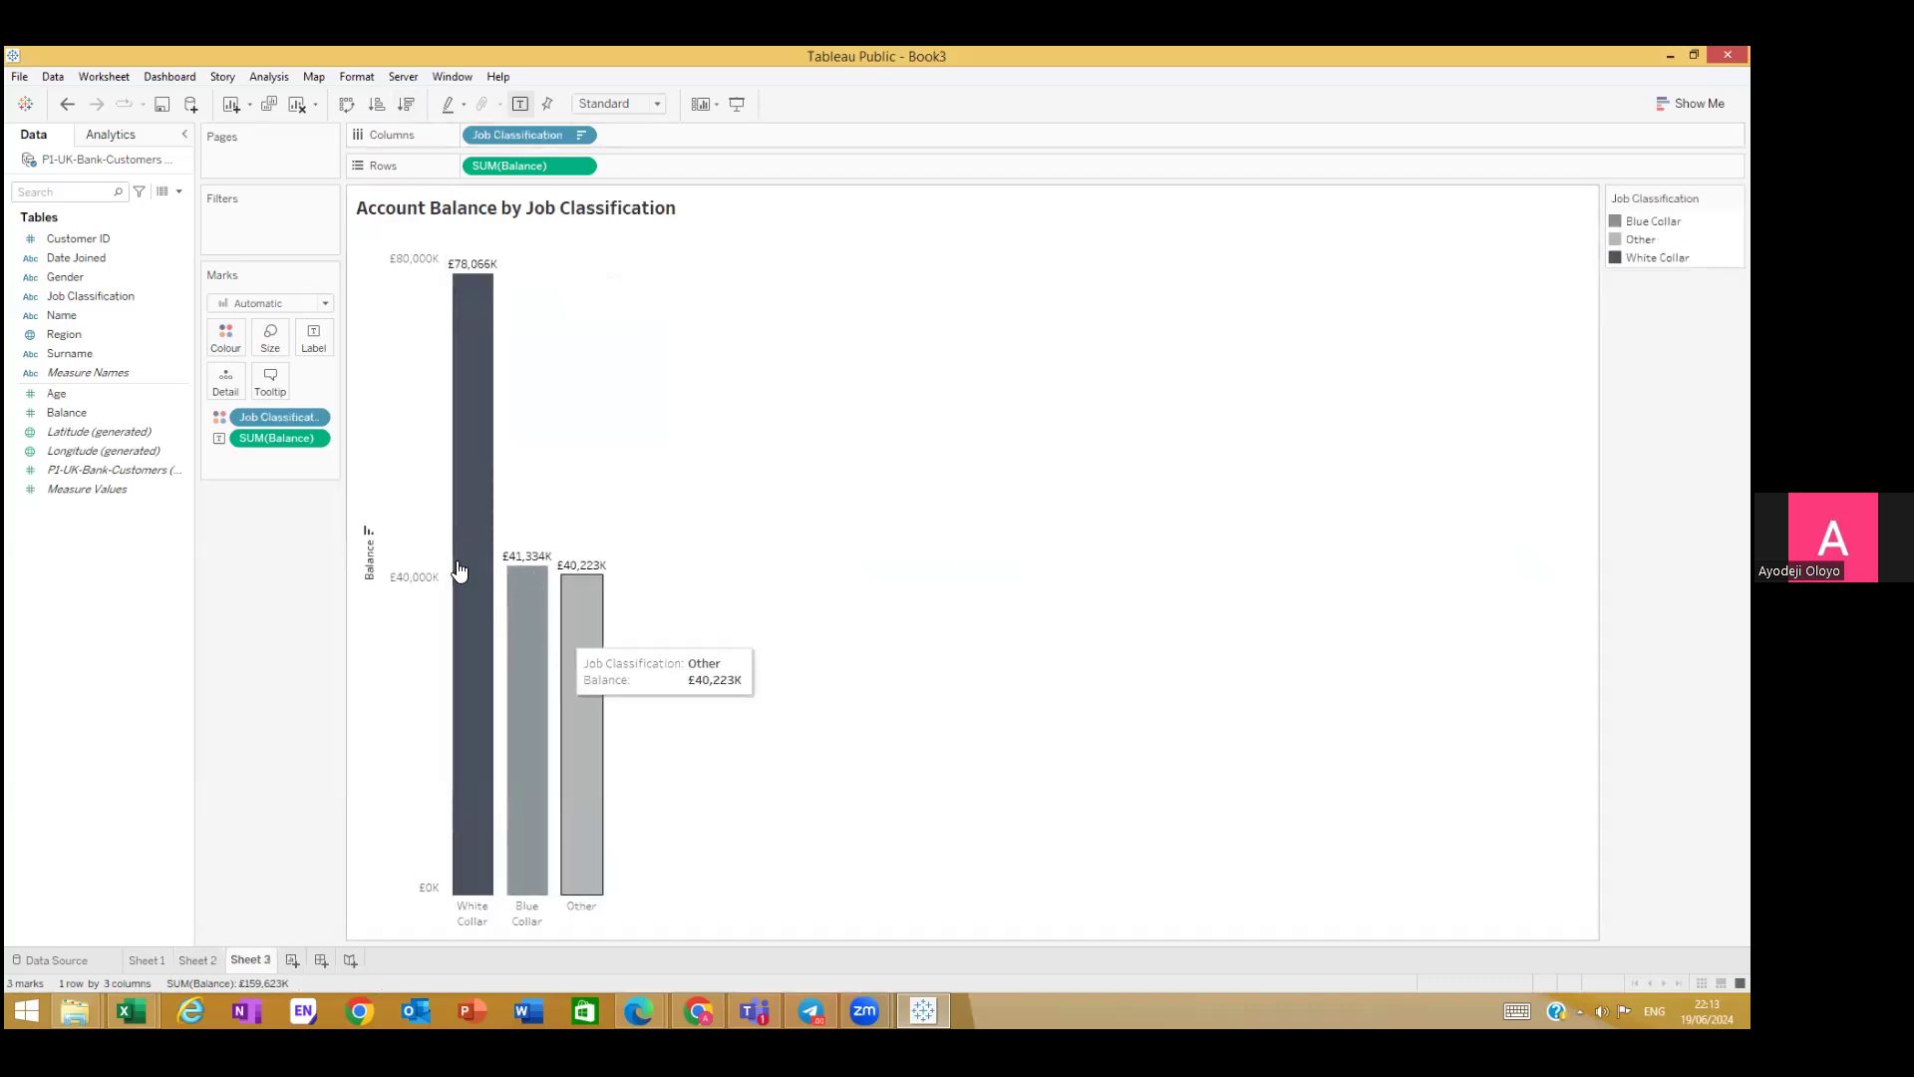
pyautogui.rightClick(367, 555)
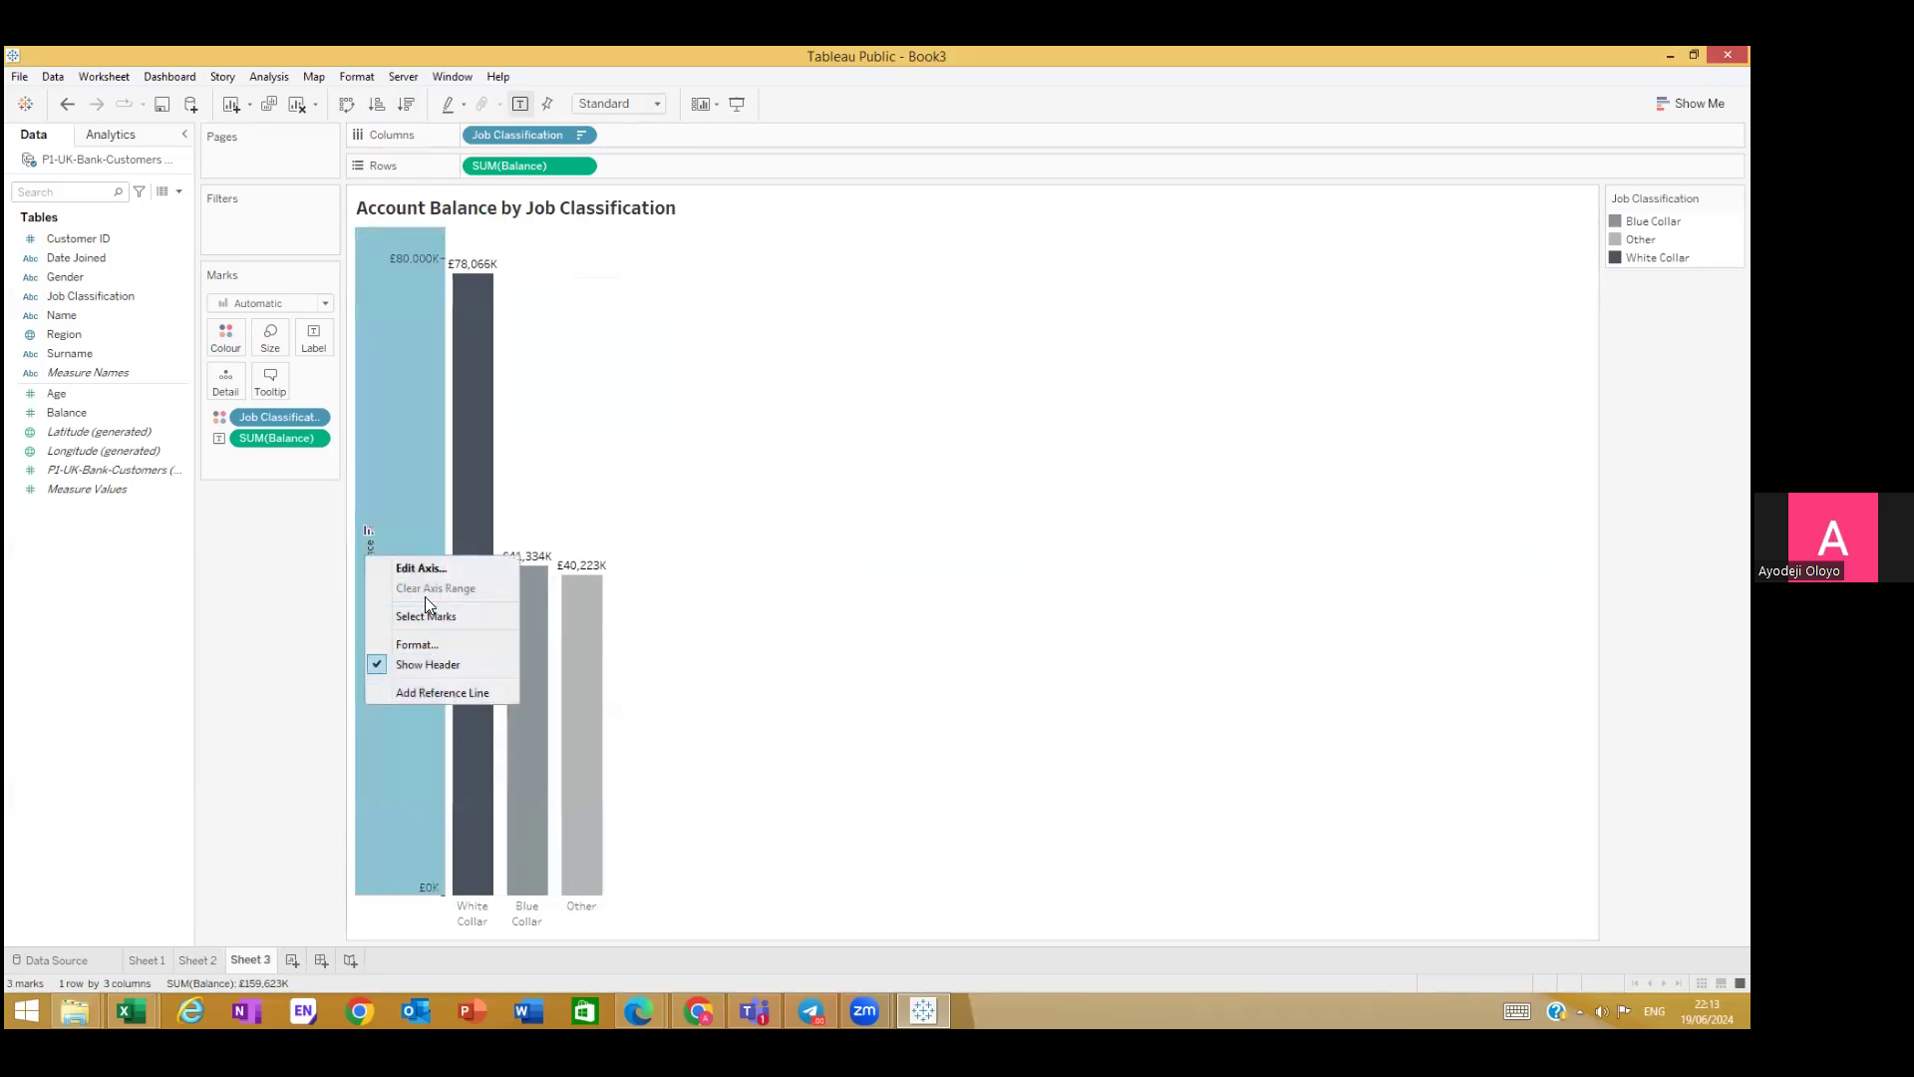
pyautogui.click(426, 568)
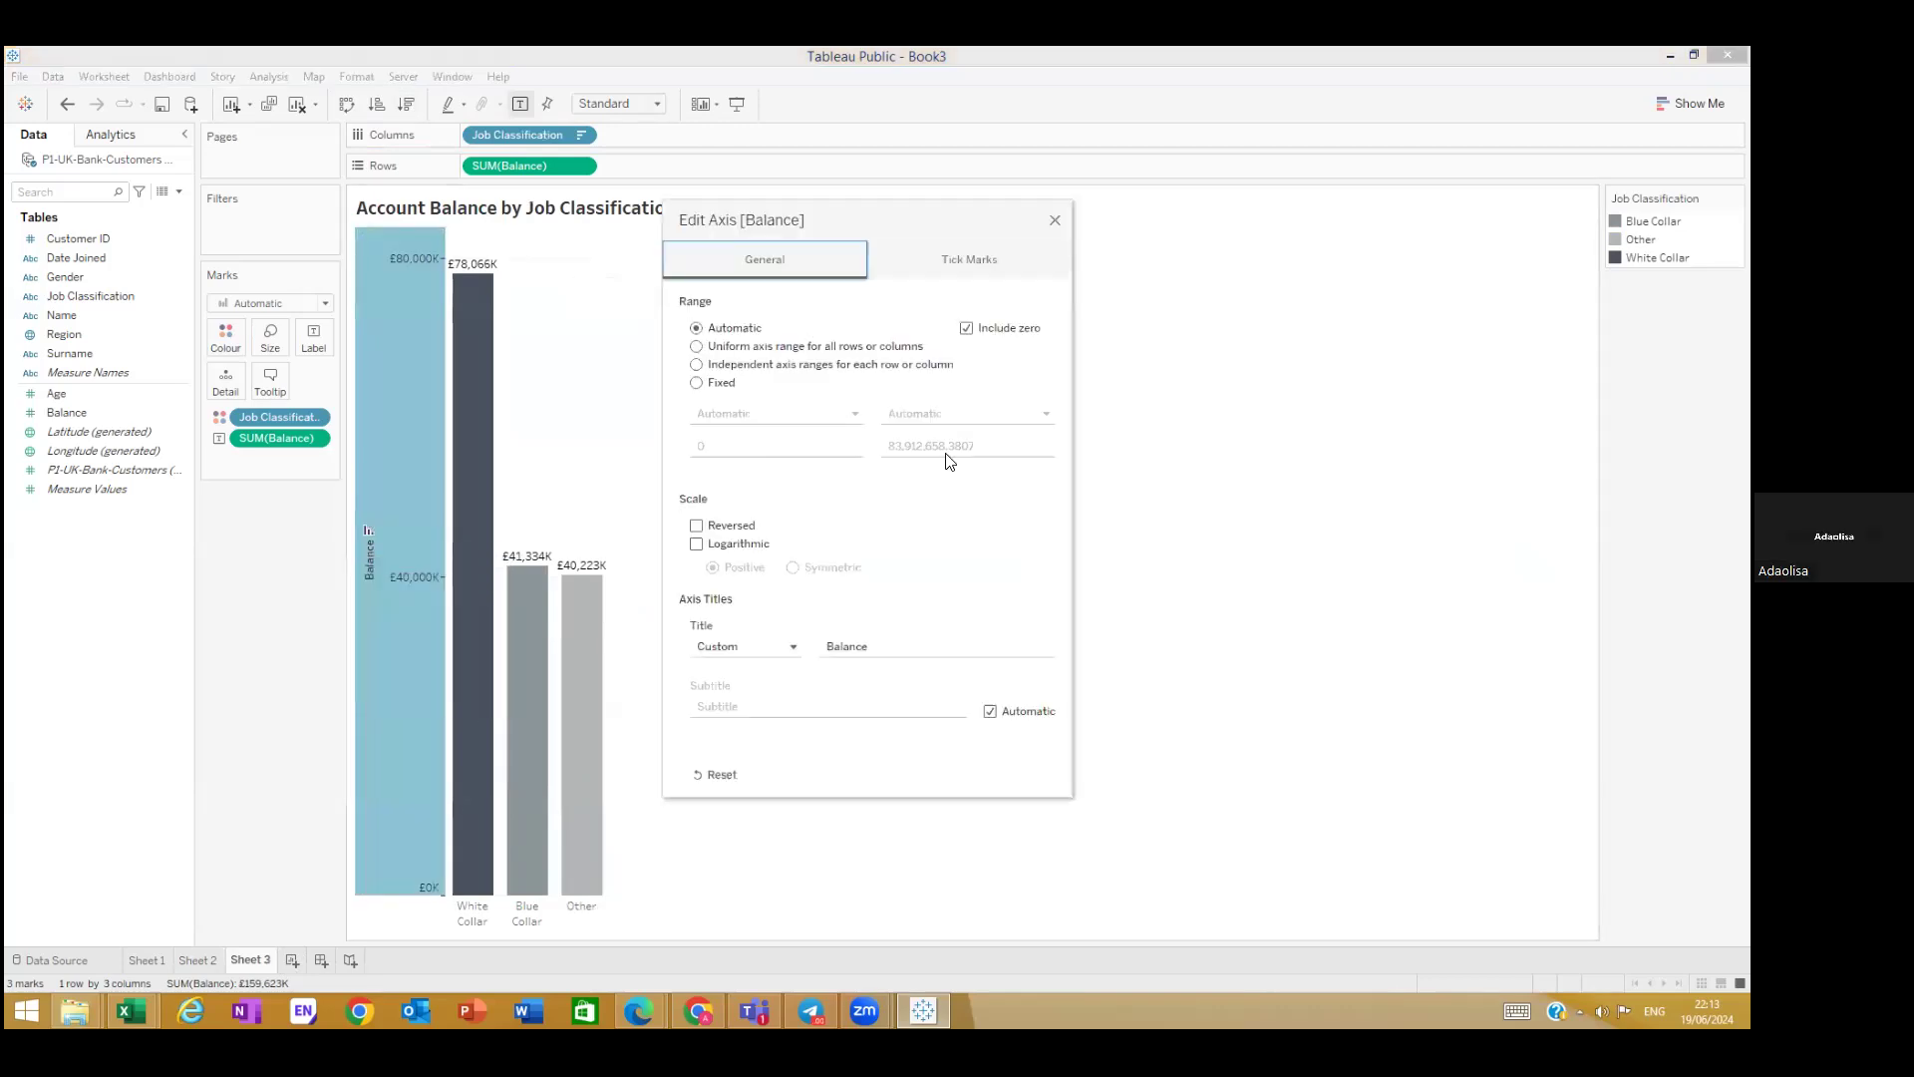
pyautogui.click(882, 648)
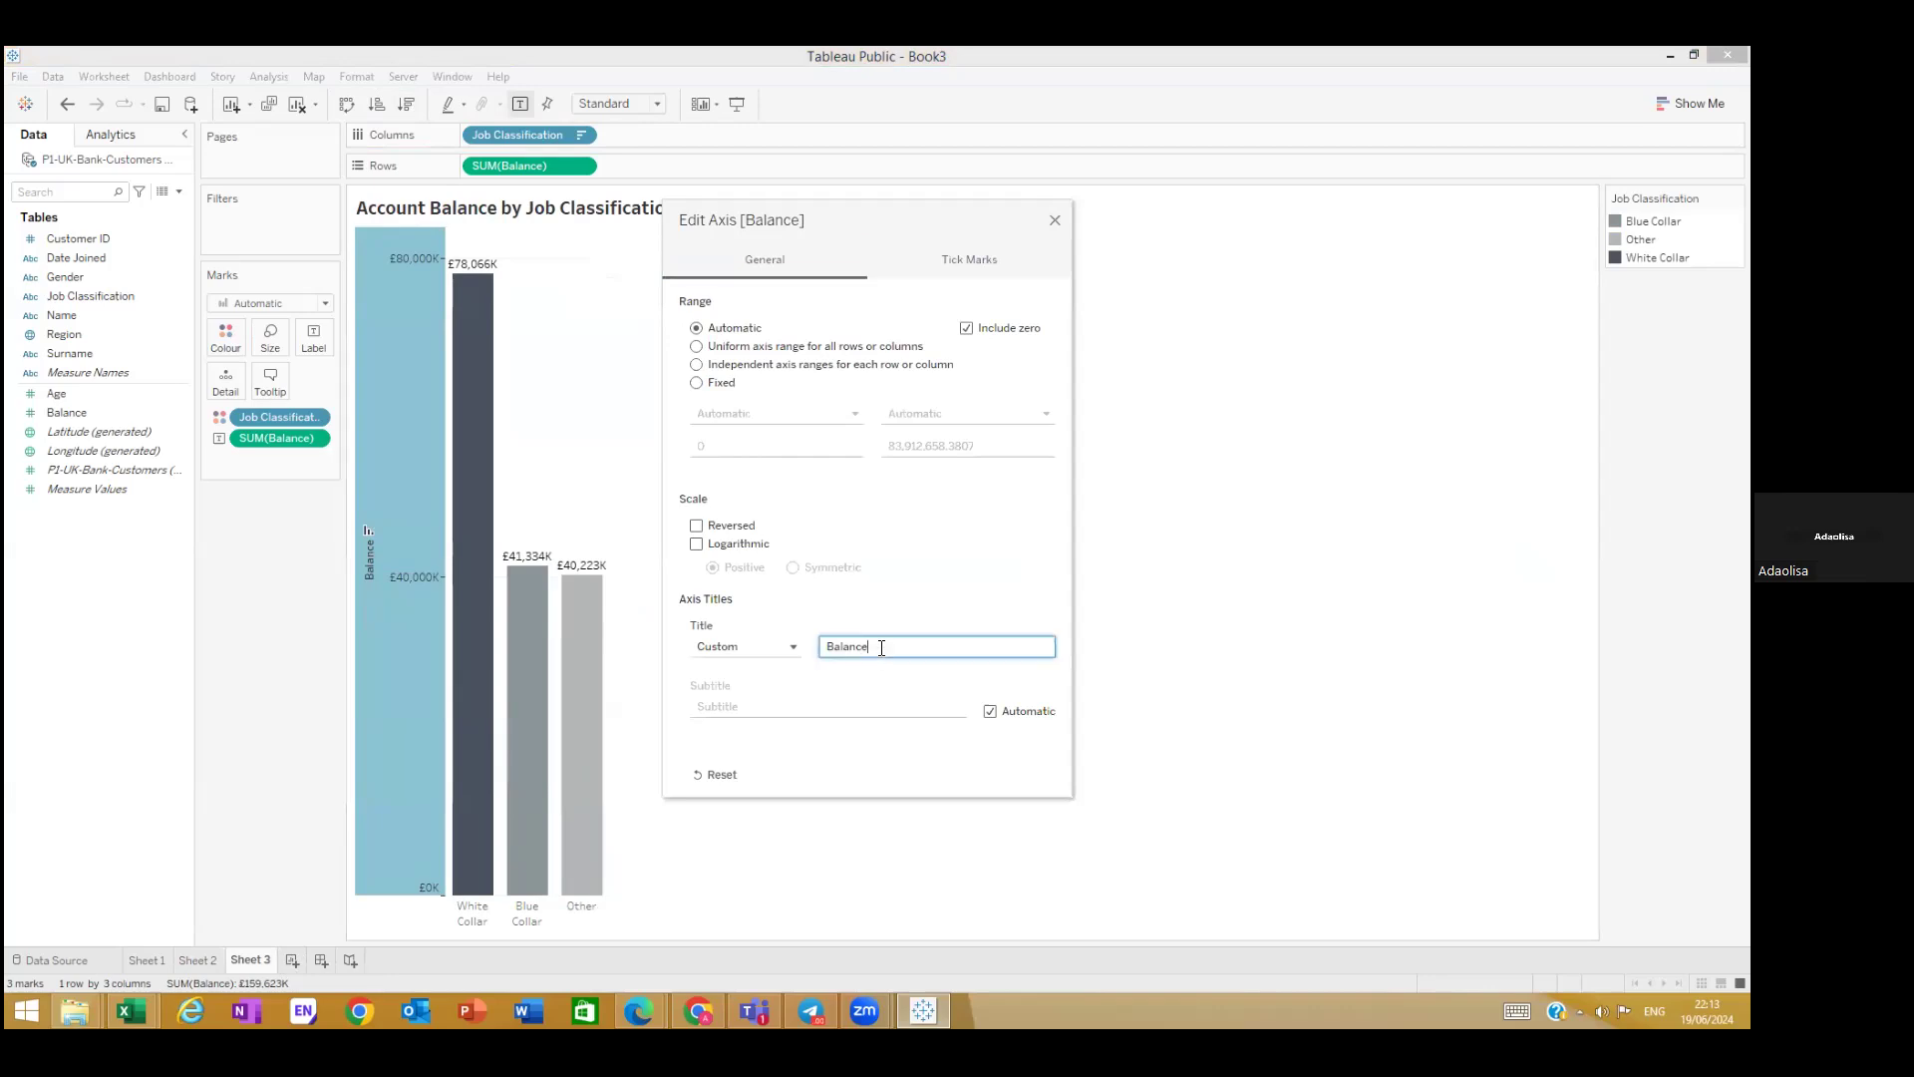
pyautogui.press('BackSpace')
pyautogui.press('BackSpace')
pyautogui.click(1058, 223)
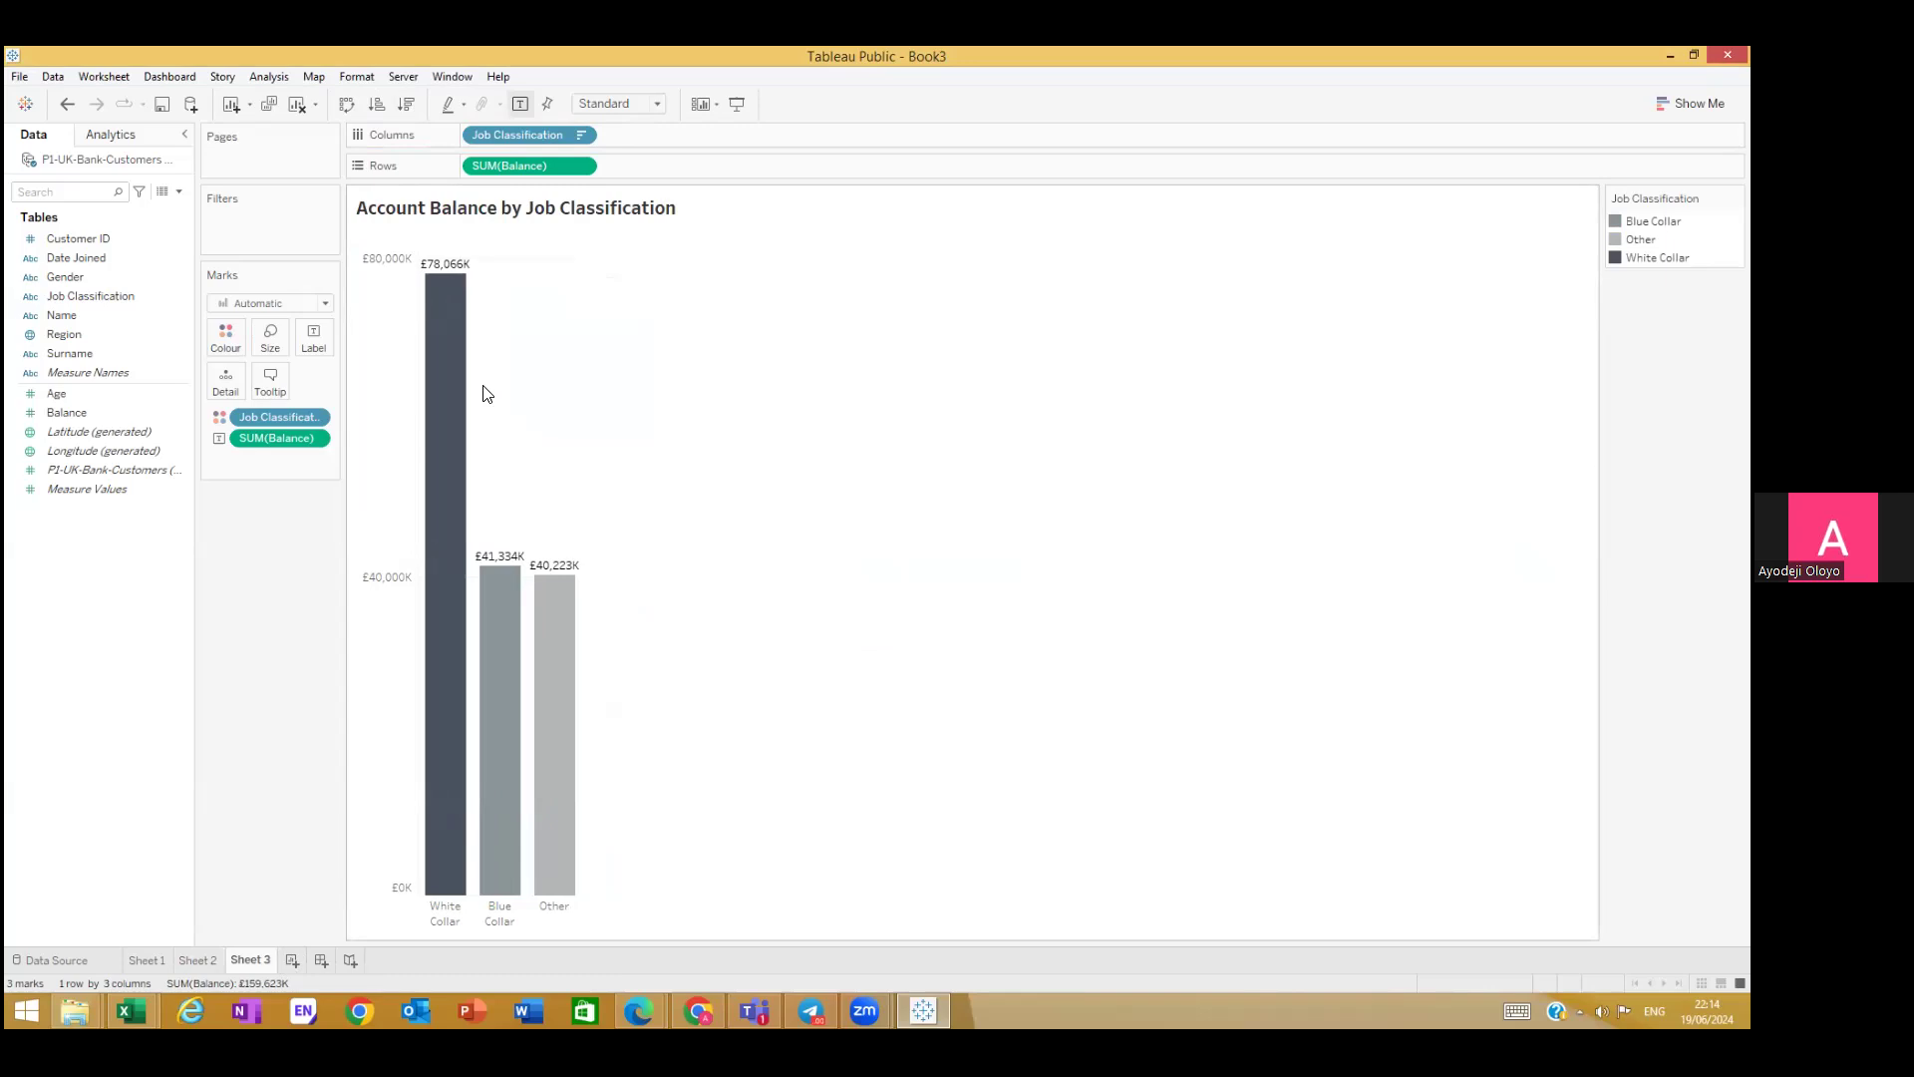
# Step: Review the Region chart and inspect the balances of the White Collar, Blue Collar and Other bars
pyautogui.click(204, 958)
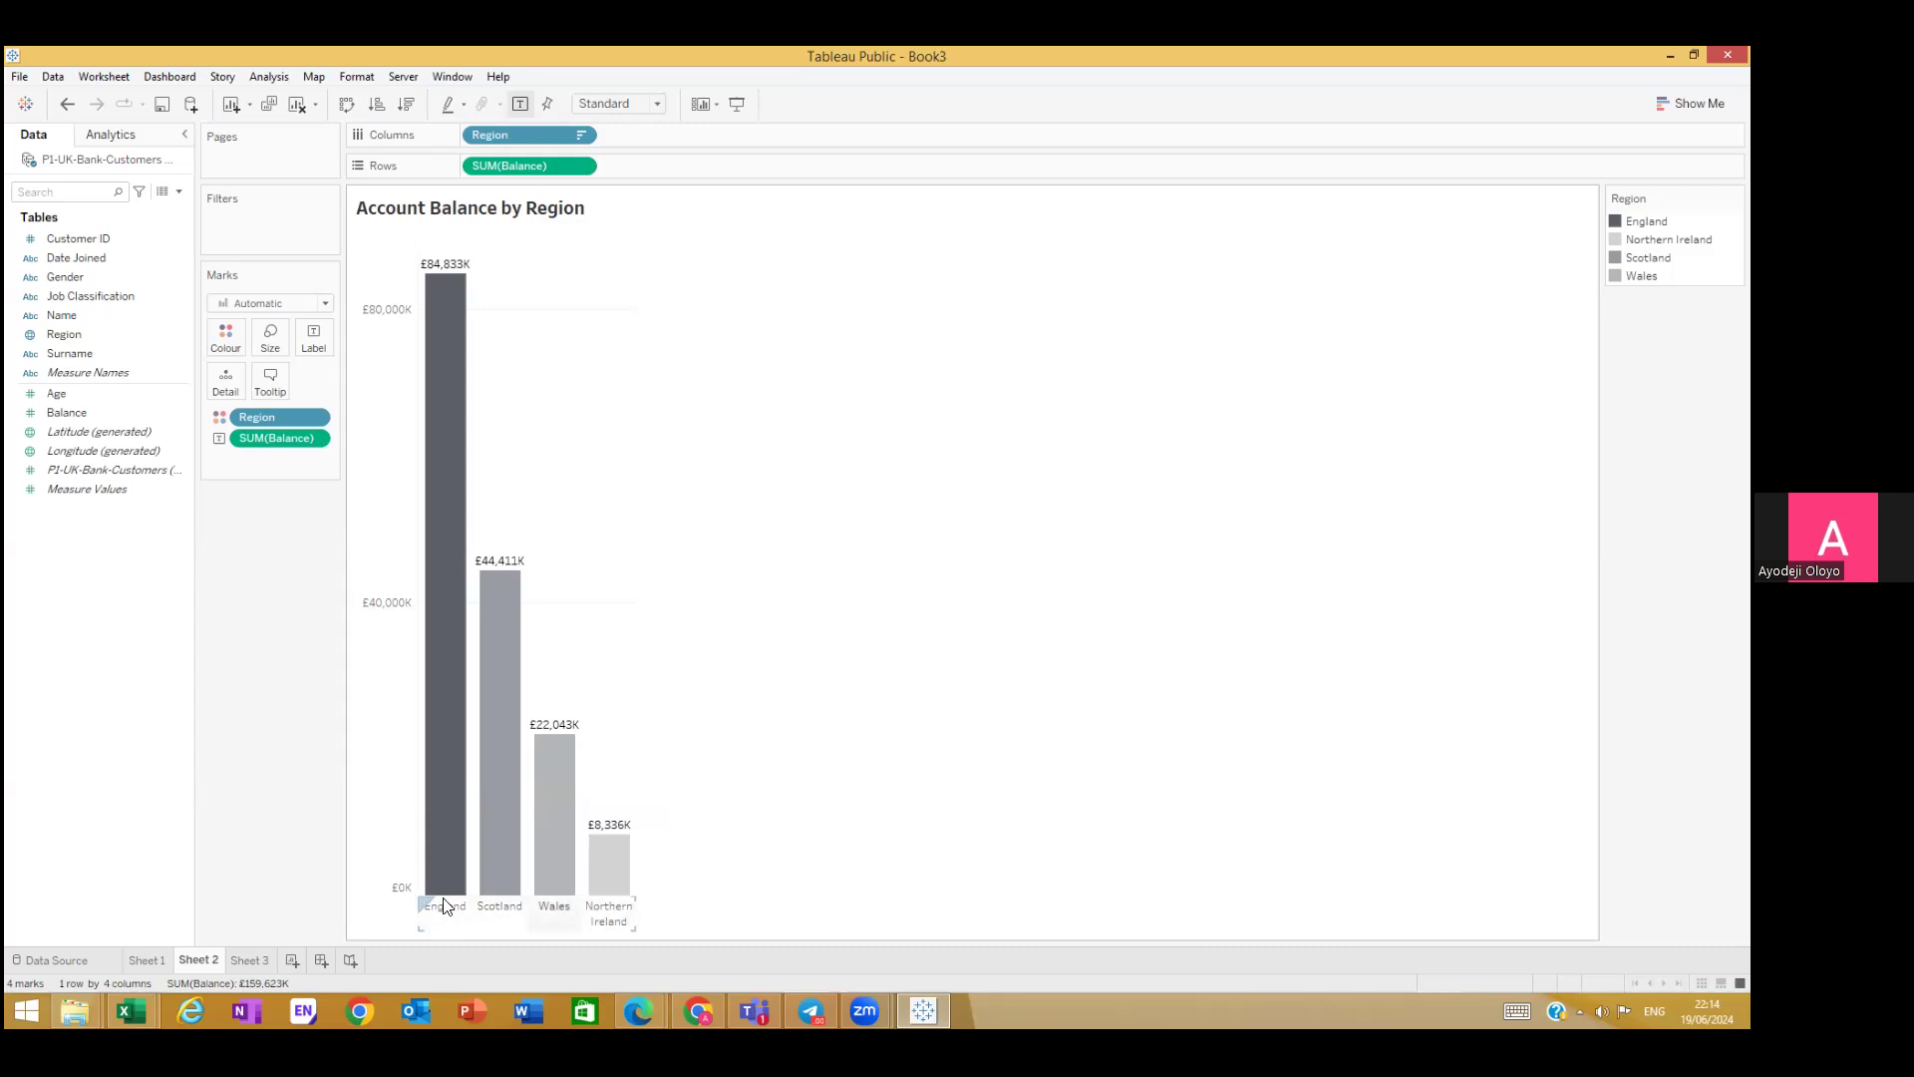
pyautogui.click(237, 960)
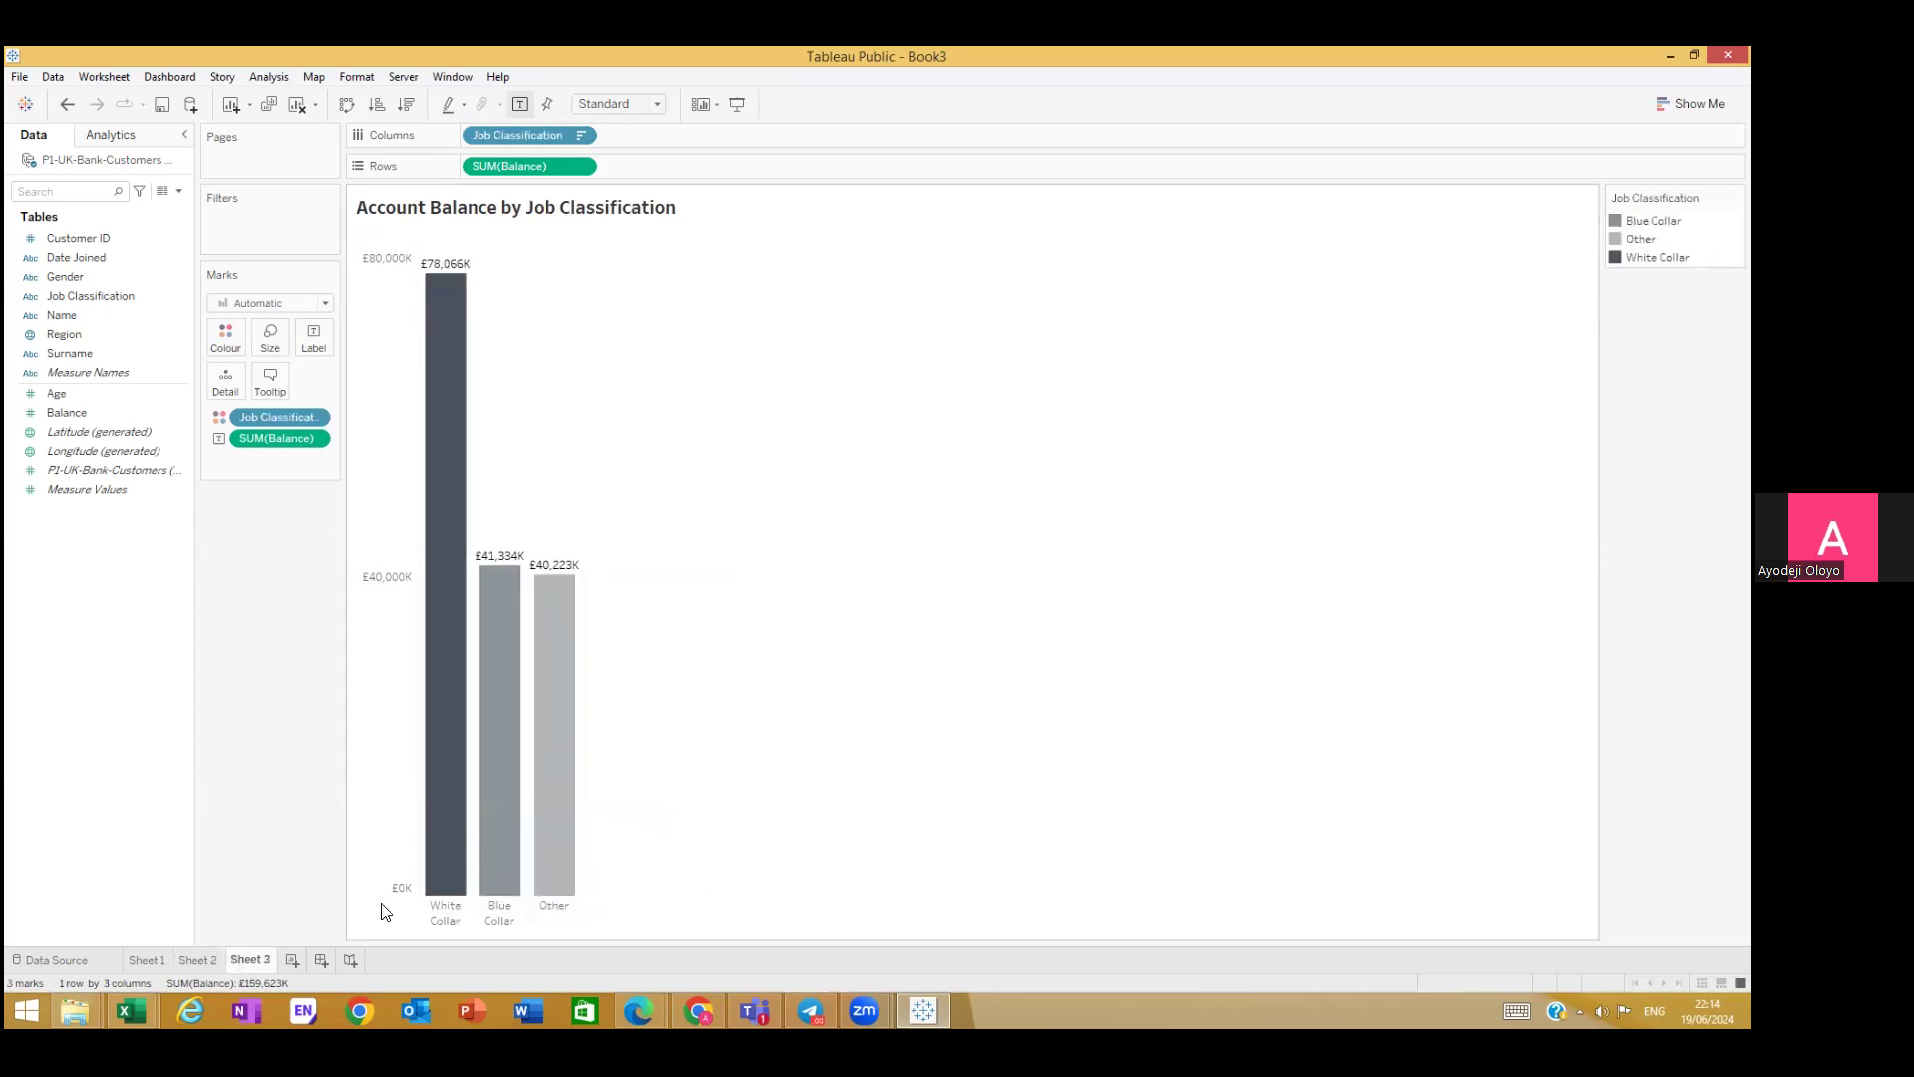
pyautogui.moveTo(464, 331)
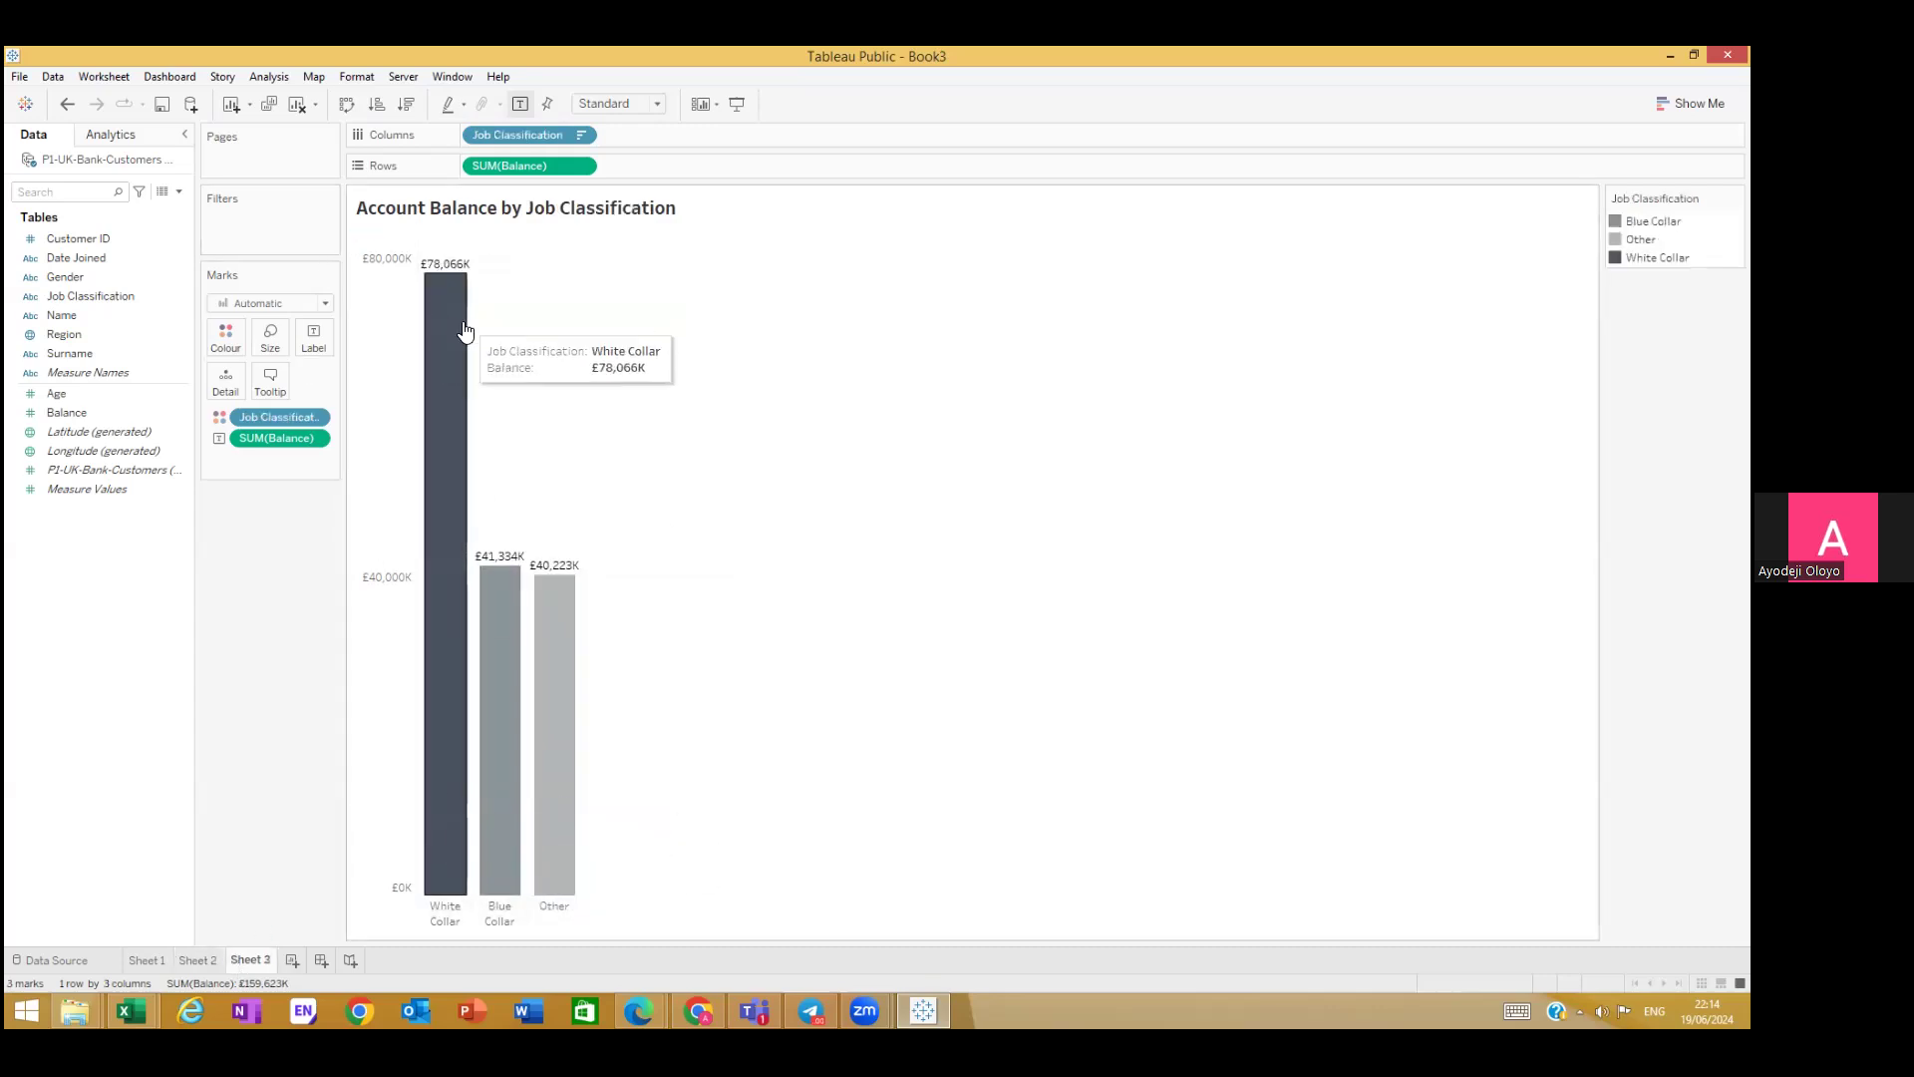
pyautogui.moveTo(491, 873)
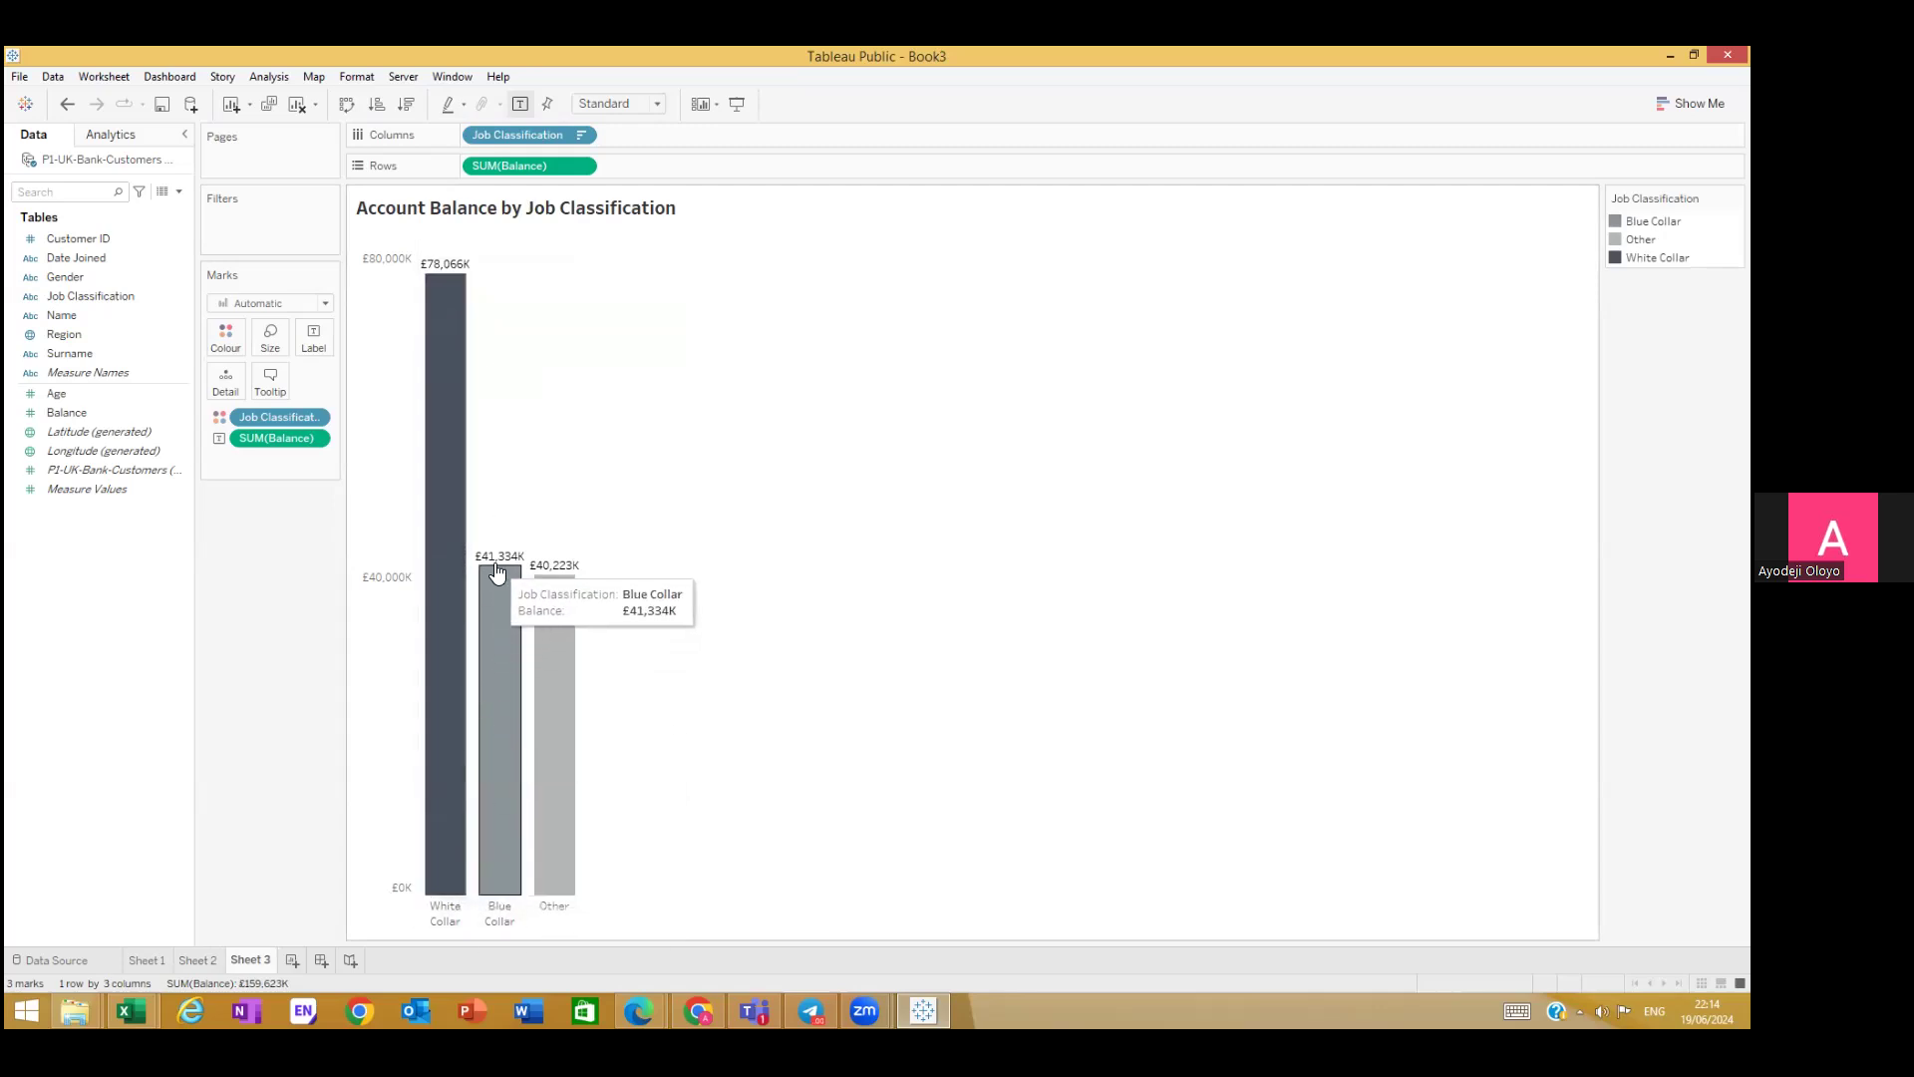
pyautogui.moveTo(553, 643)
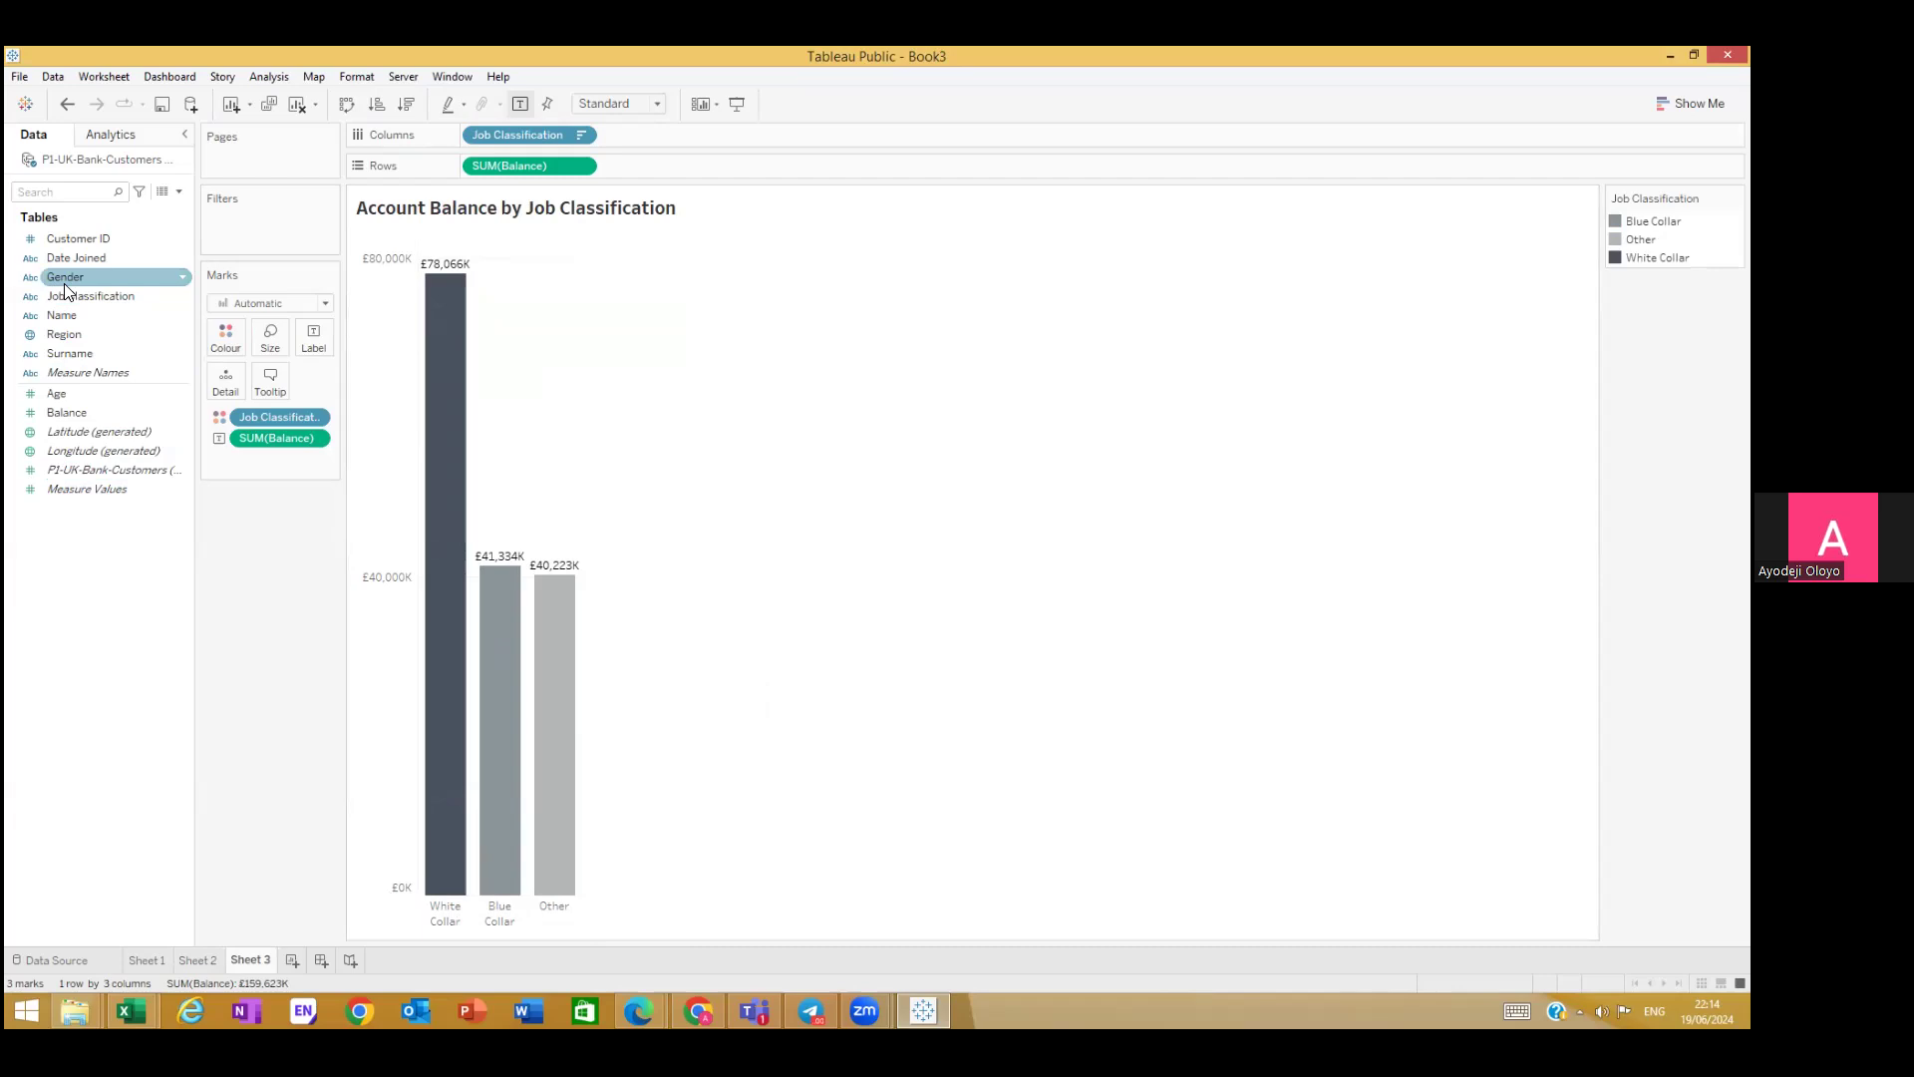
# Step: Add a new worksheet and check the customer data columns in the P1-UK-Bank-Customers file in Excel
pyautogui.click(291, 960)
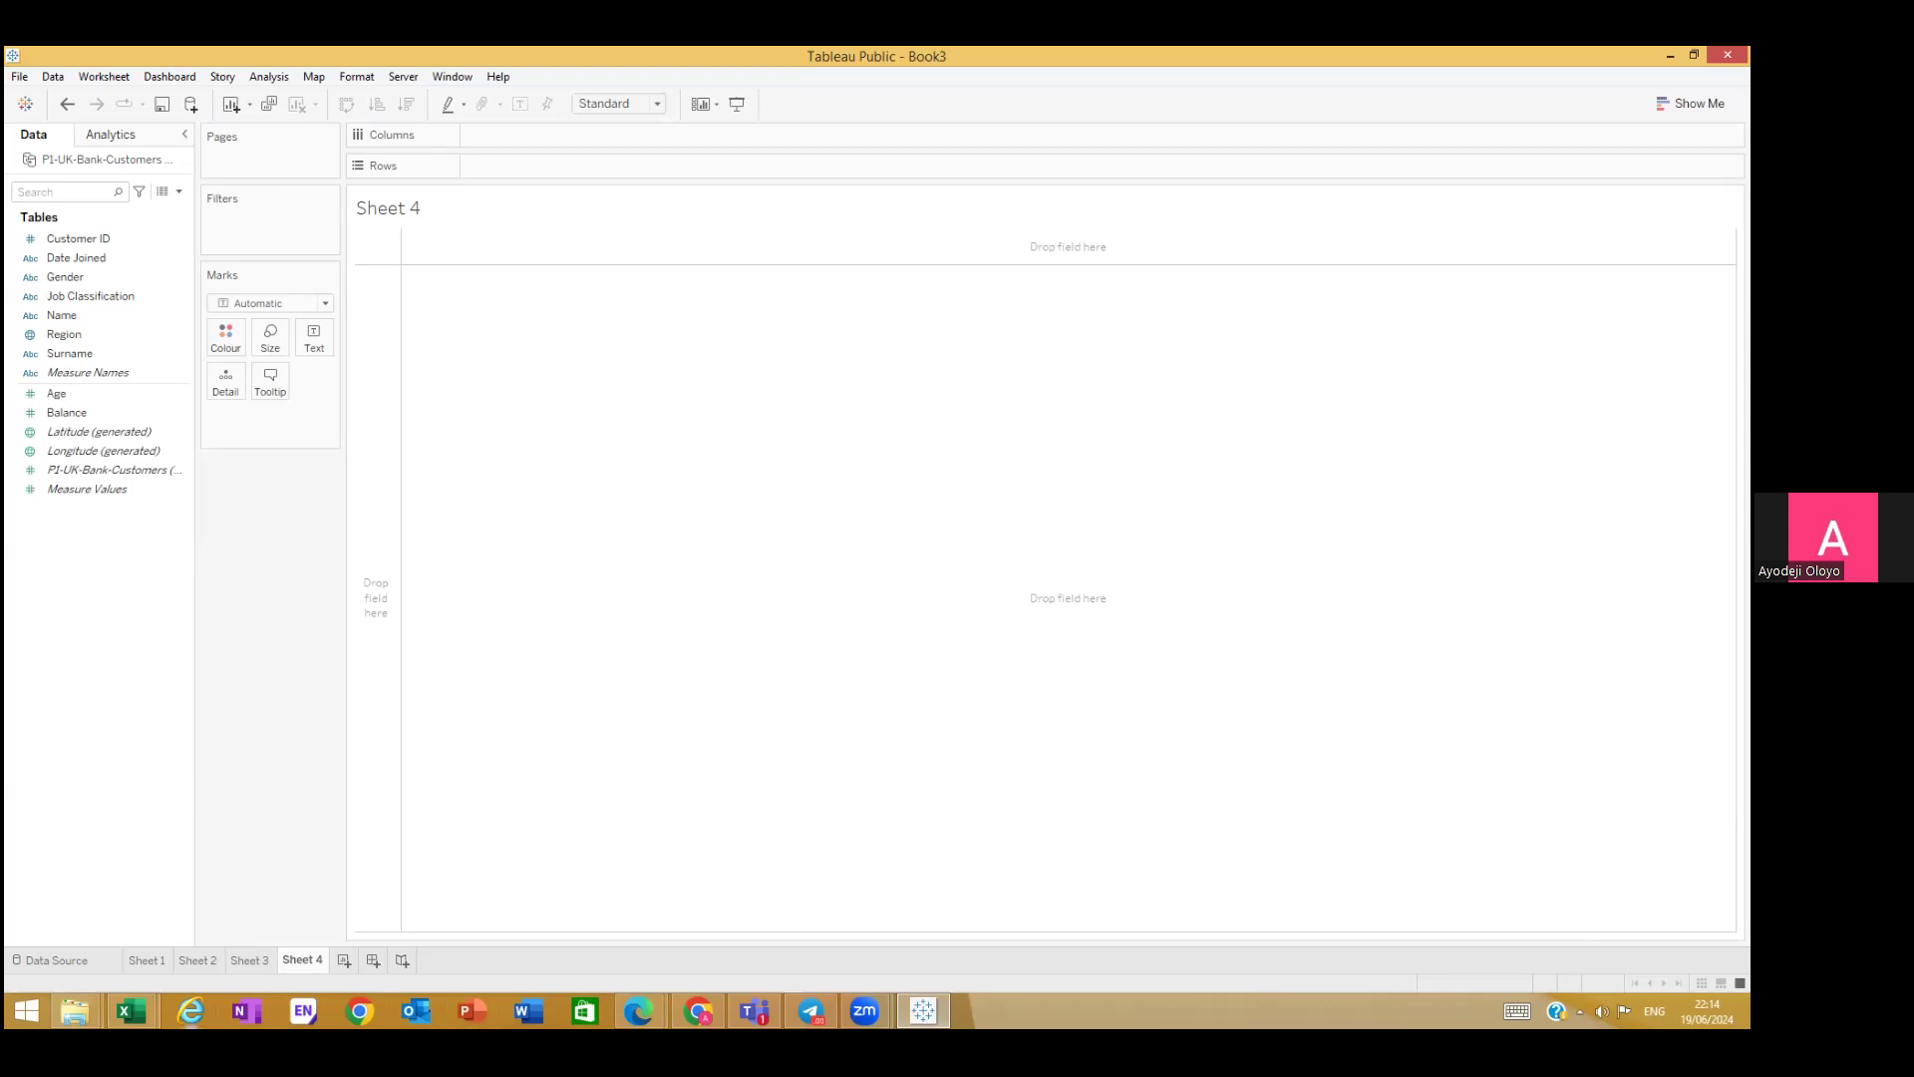
pyautogui.click(130, 1012)
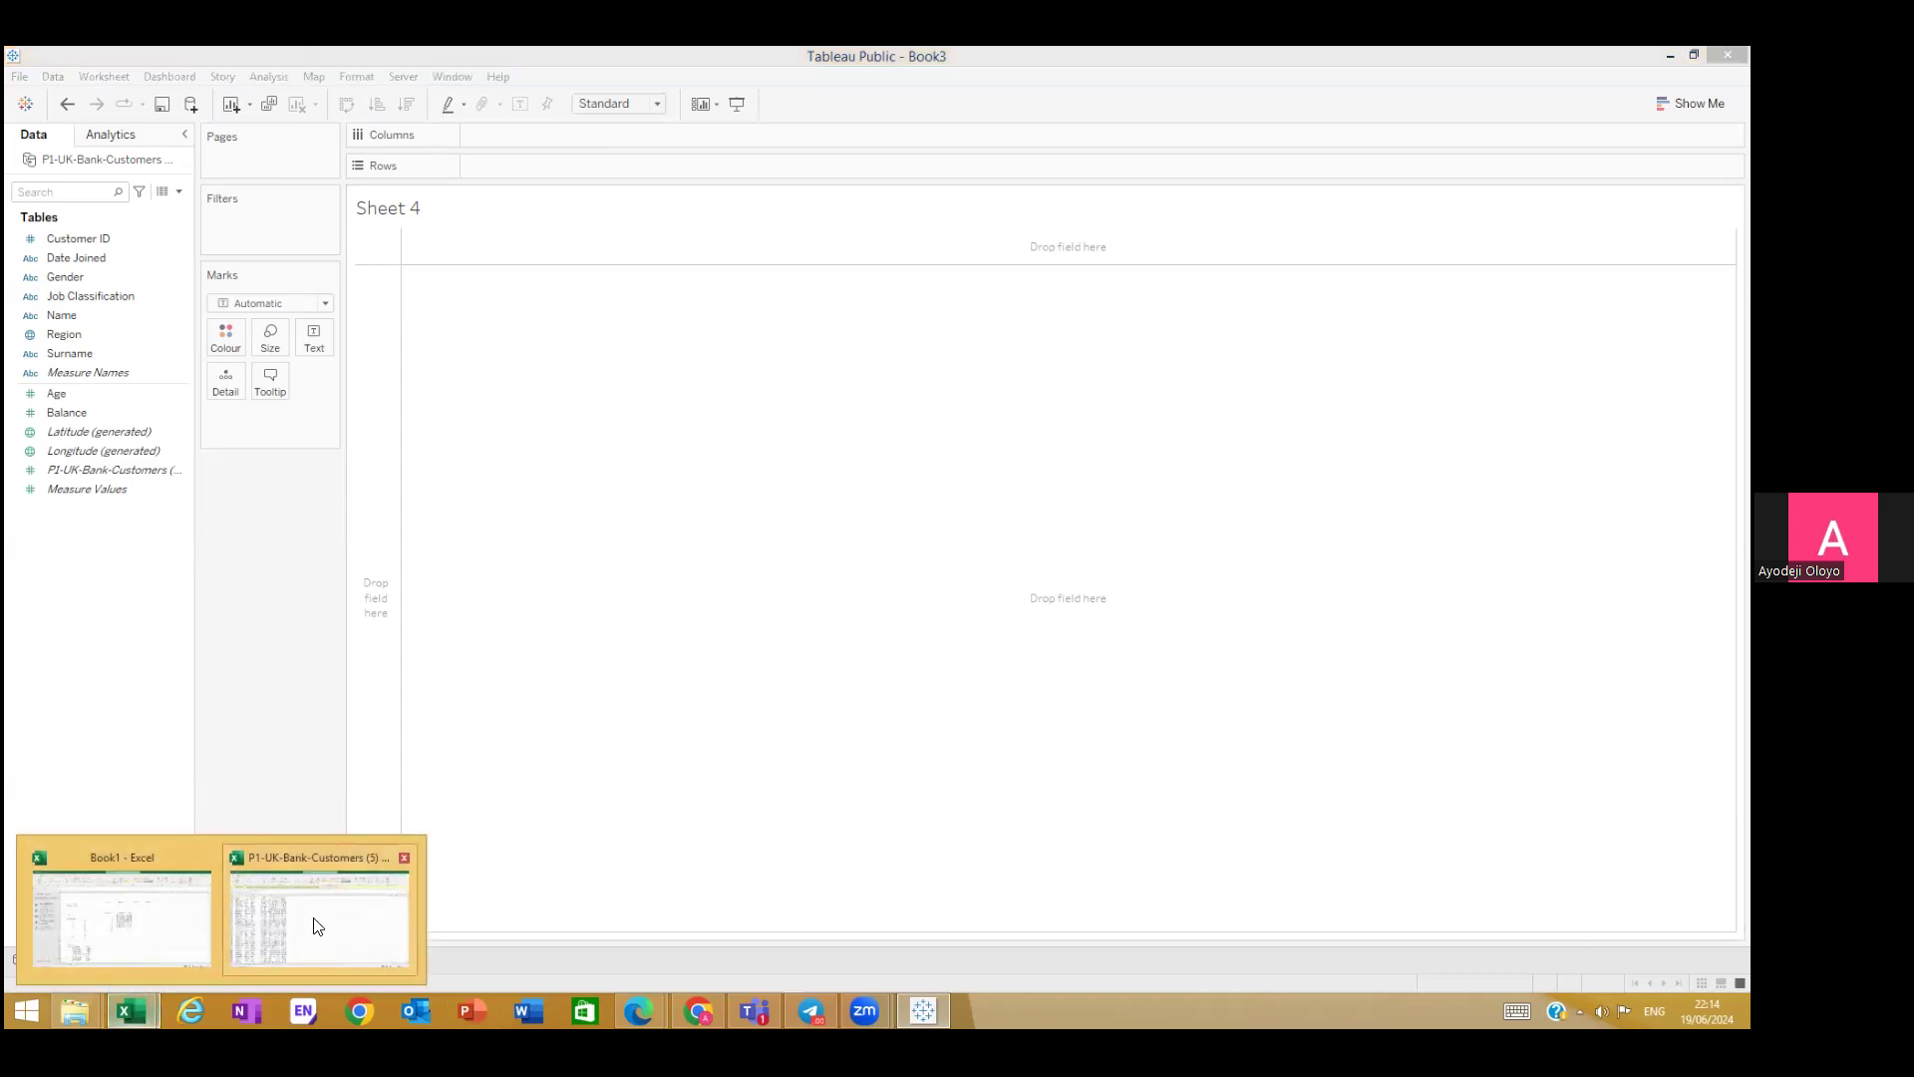
pyautogui.click(314, 923)
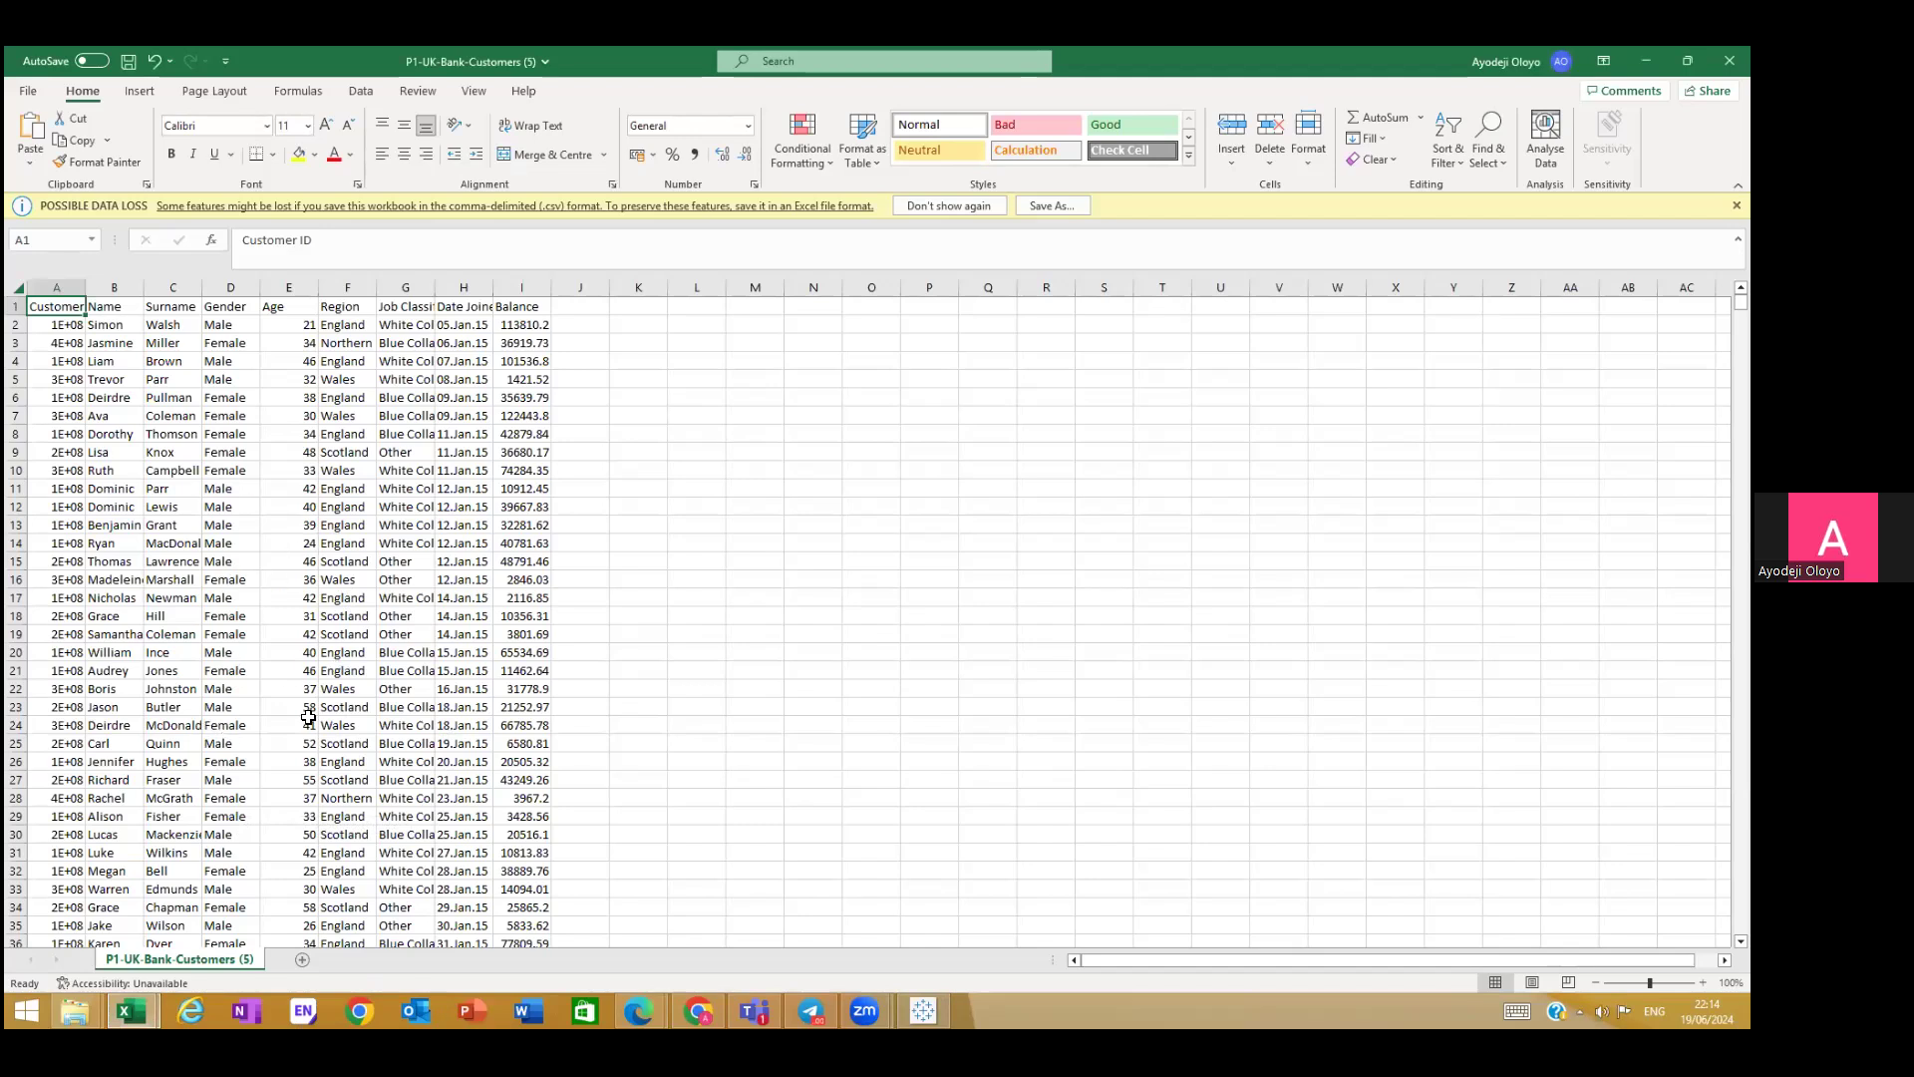
pyautogui.hotkey('alt', 'Tab')
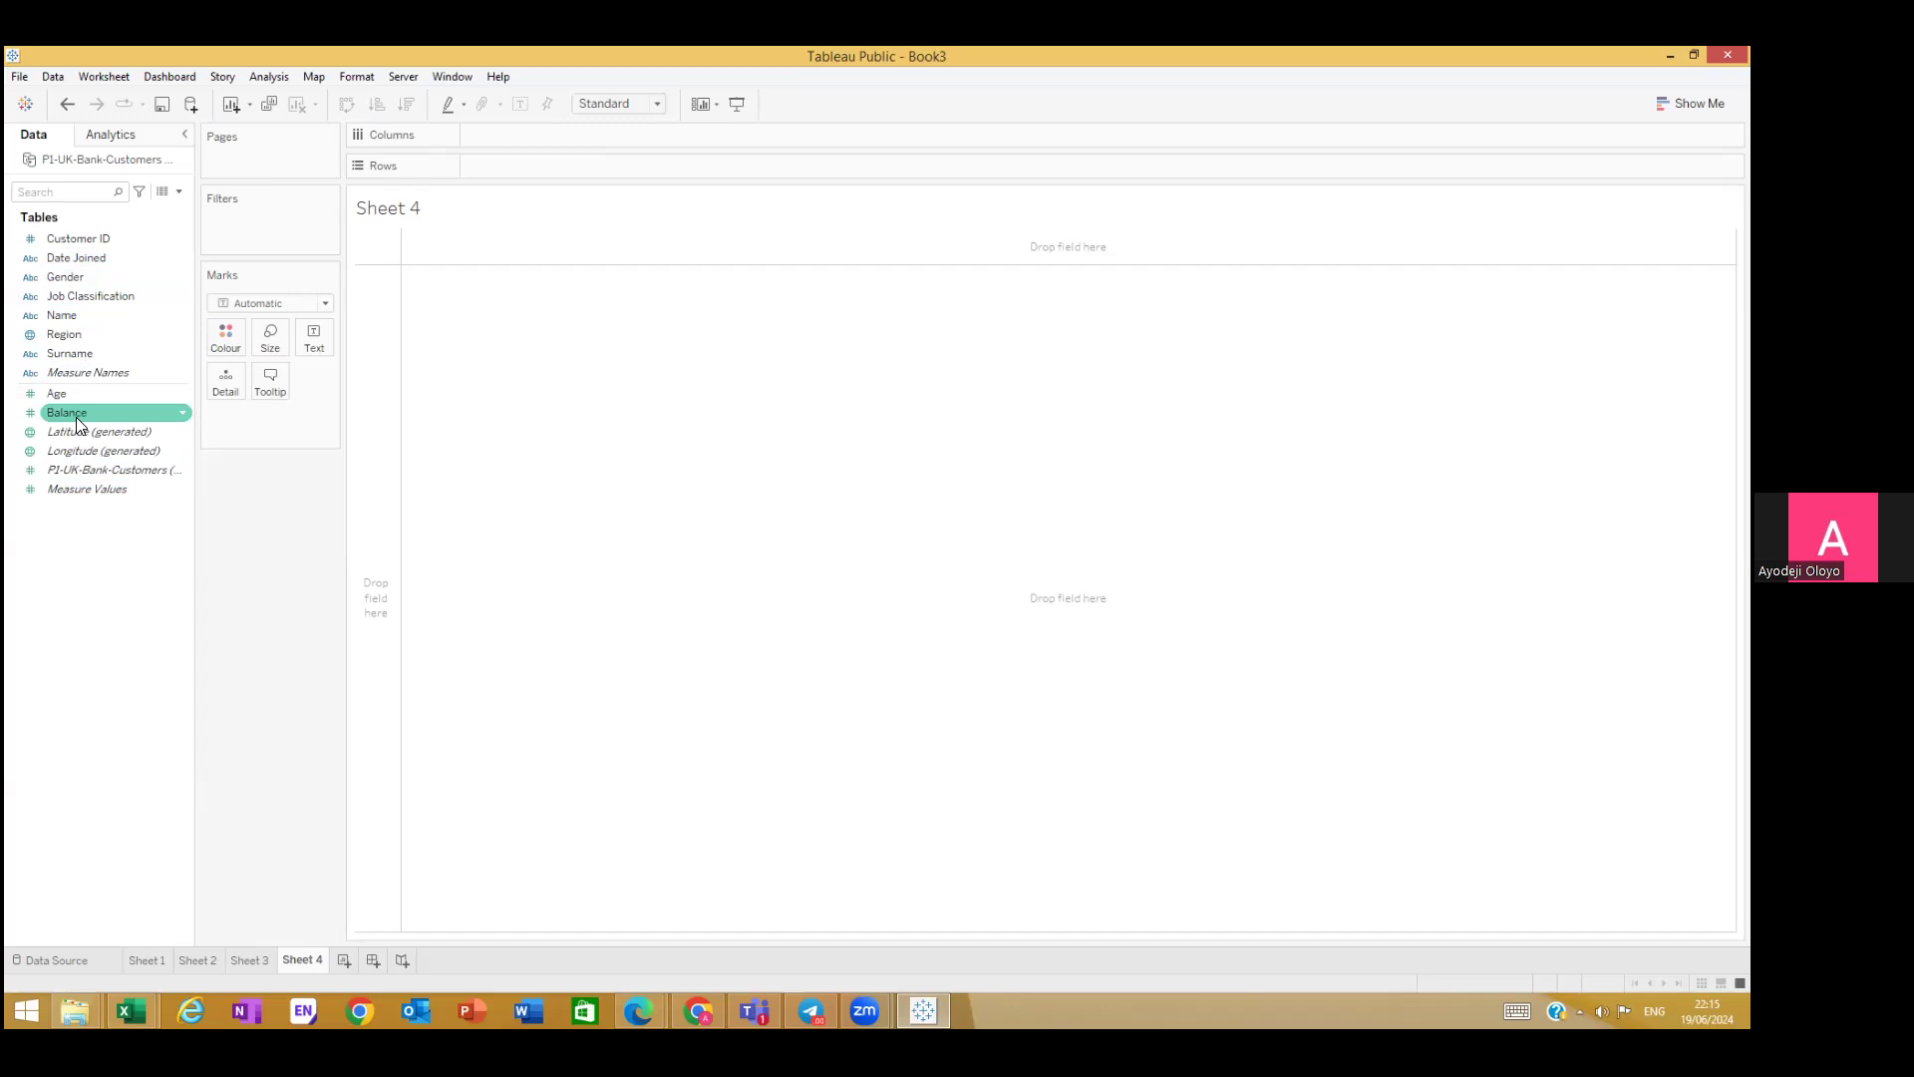
# Step: Build a bar chart on Sheet 4 with Gender as columns and Balance as rows
pyautogui.moveTo(68, 277); pyautogui.dragTo(572, 138)
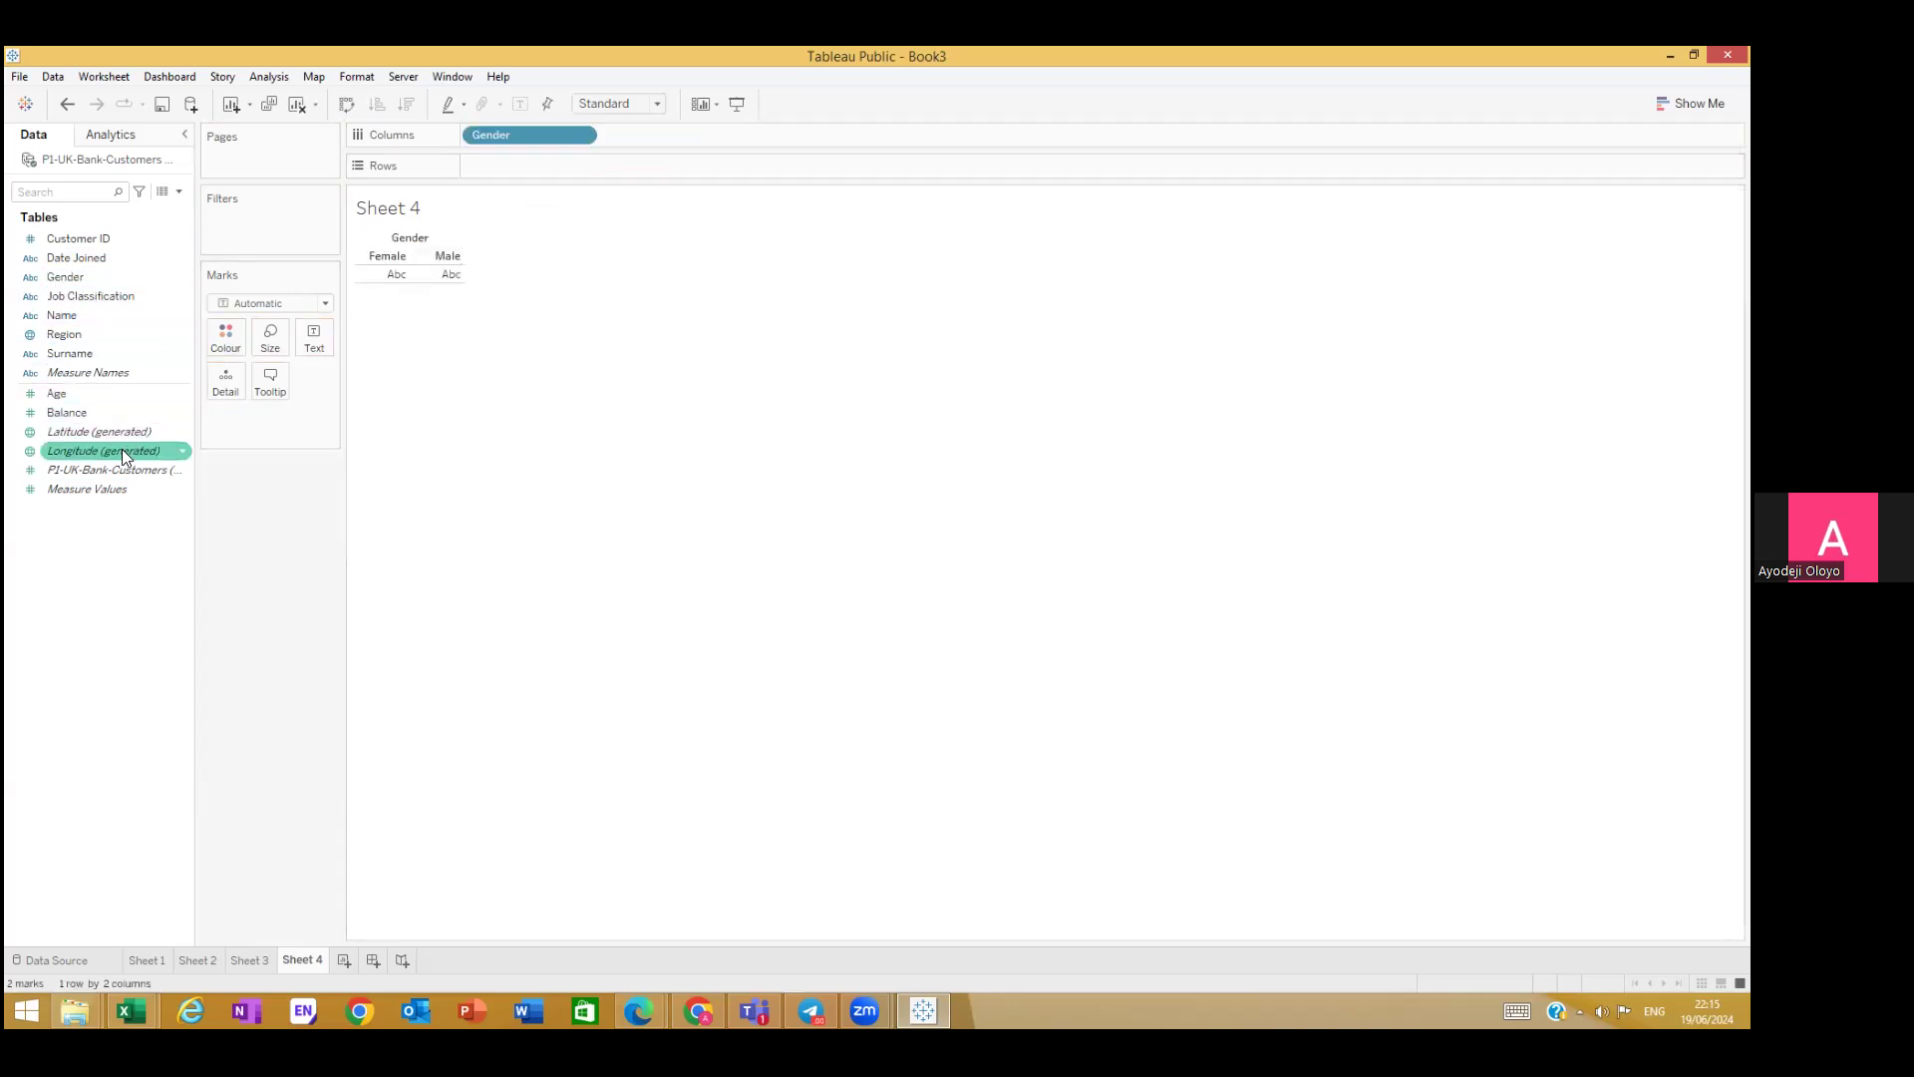
pyautogui.click(70, 412)
pyautogui.moveTo(70, 411); pyautogui.dragTo(513, 166)
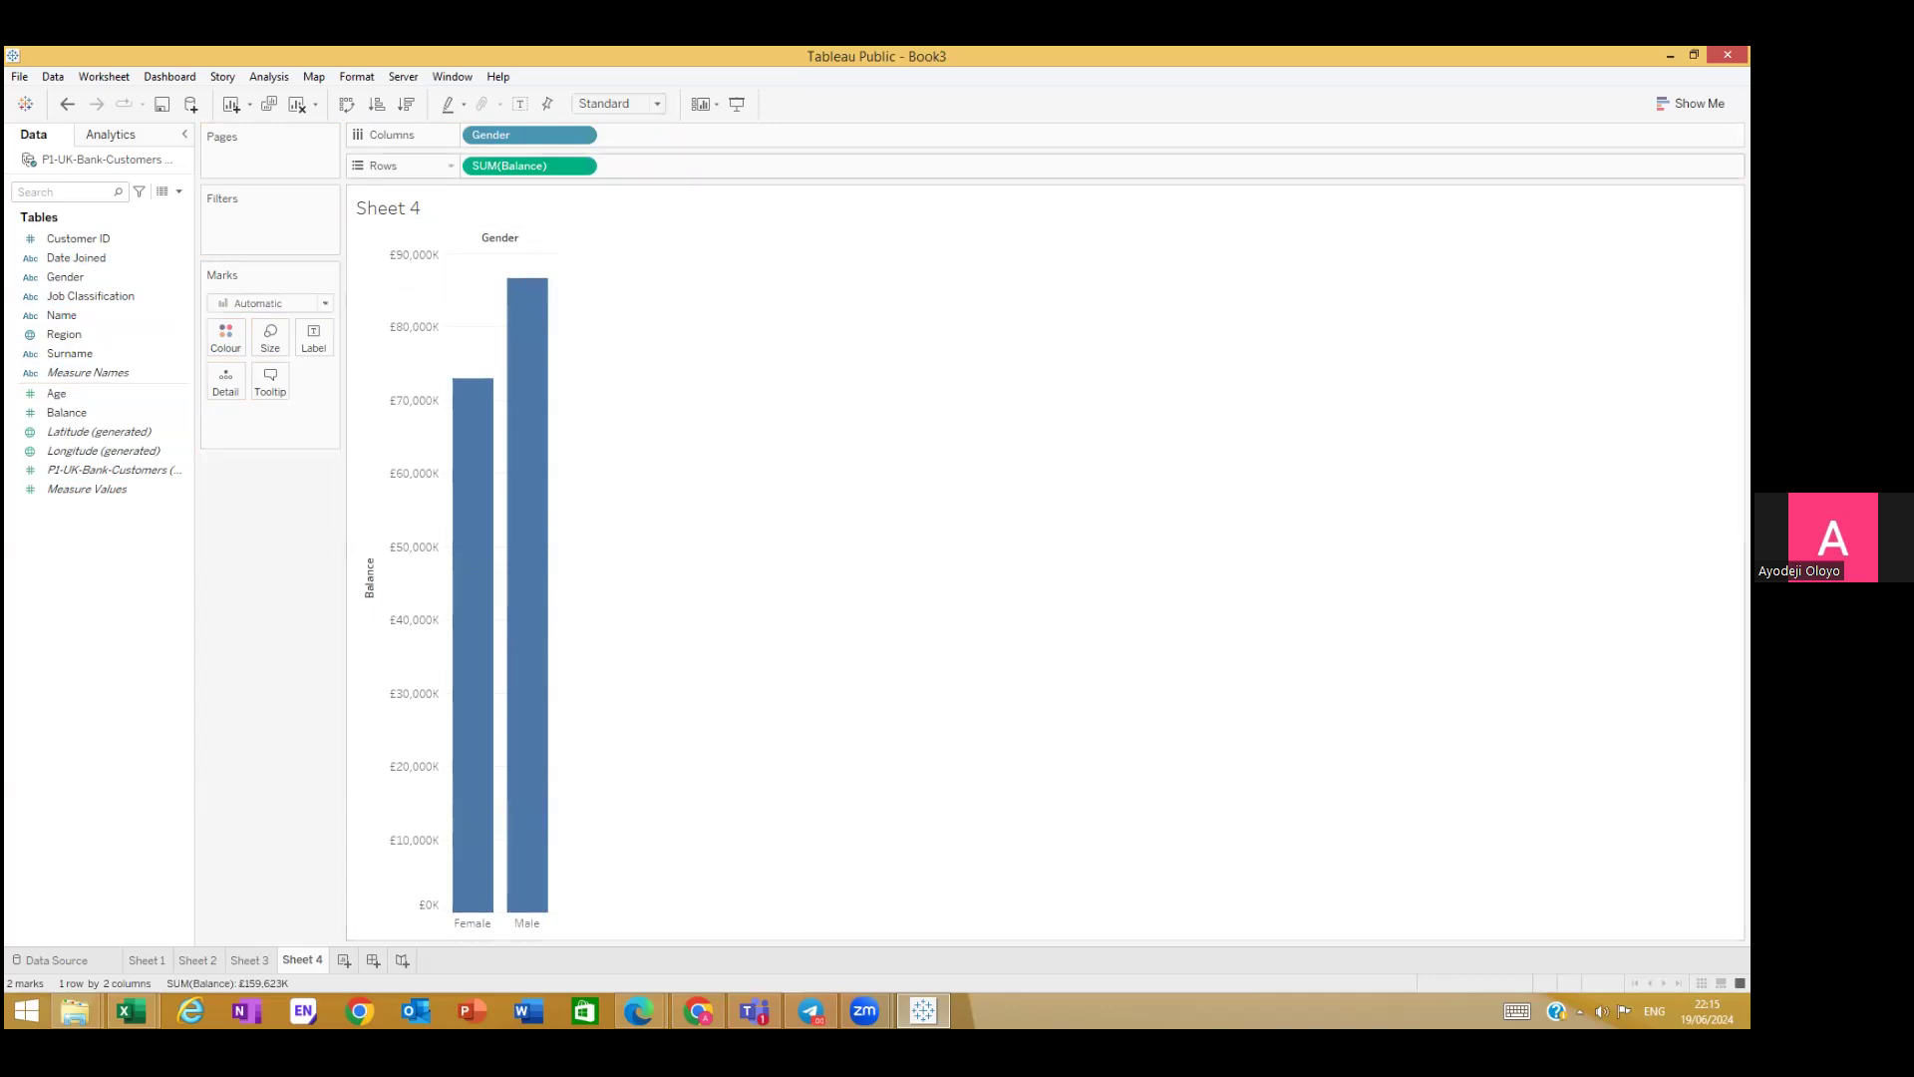
pyautogui.click(1691, 102)
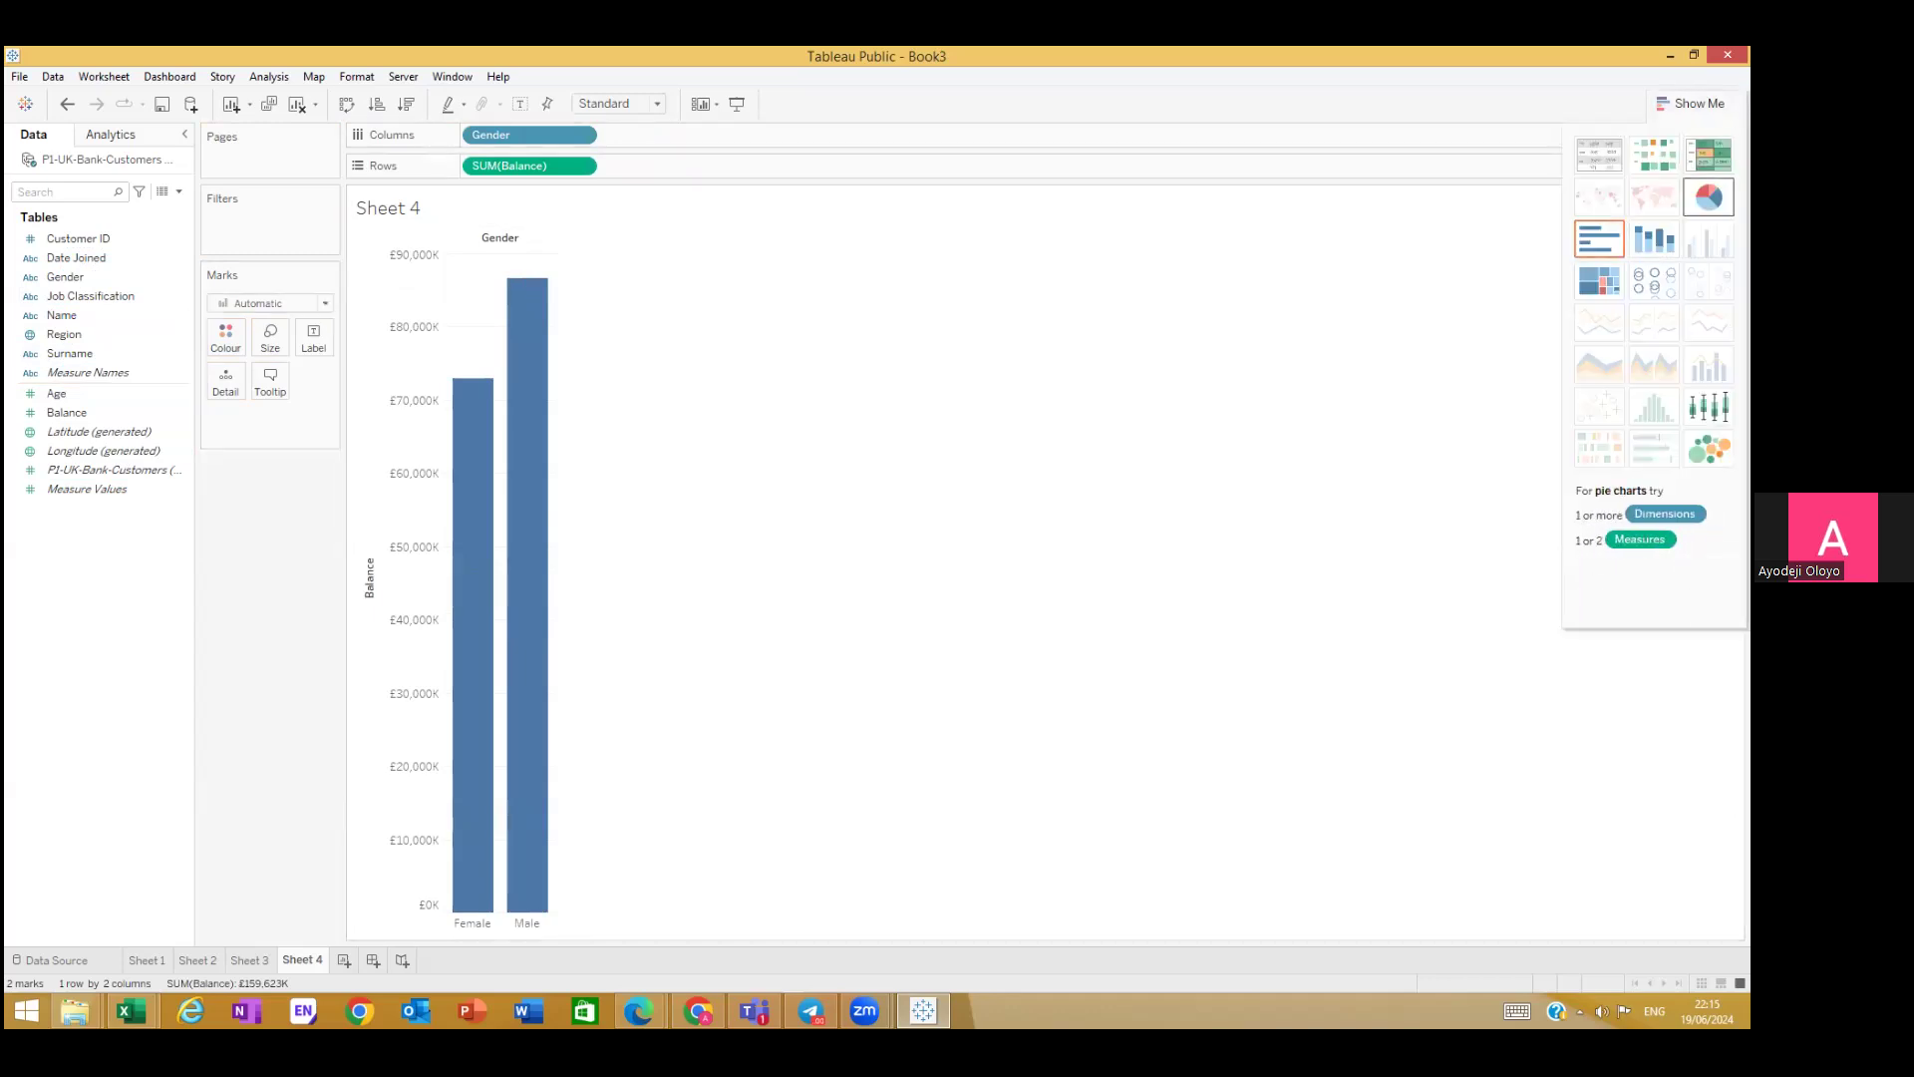
pyautogui.click(1691, 103)
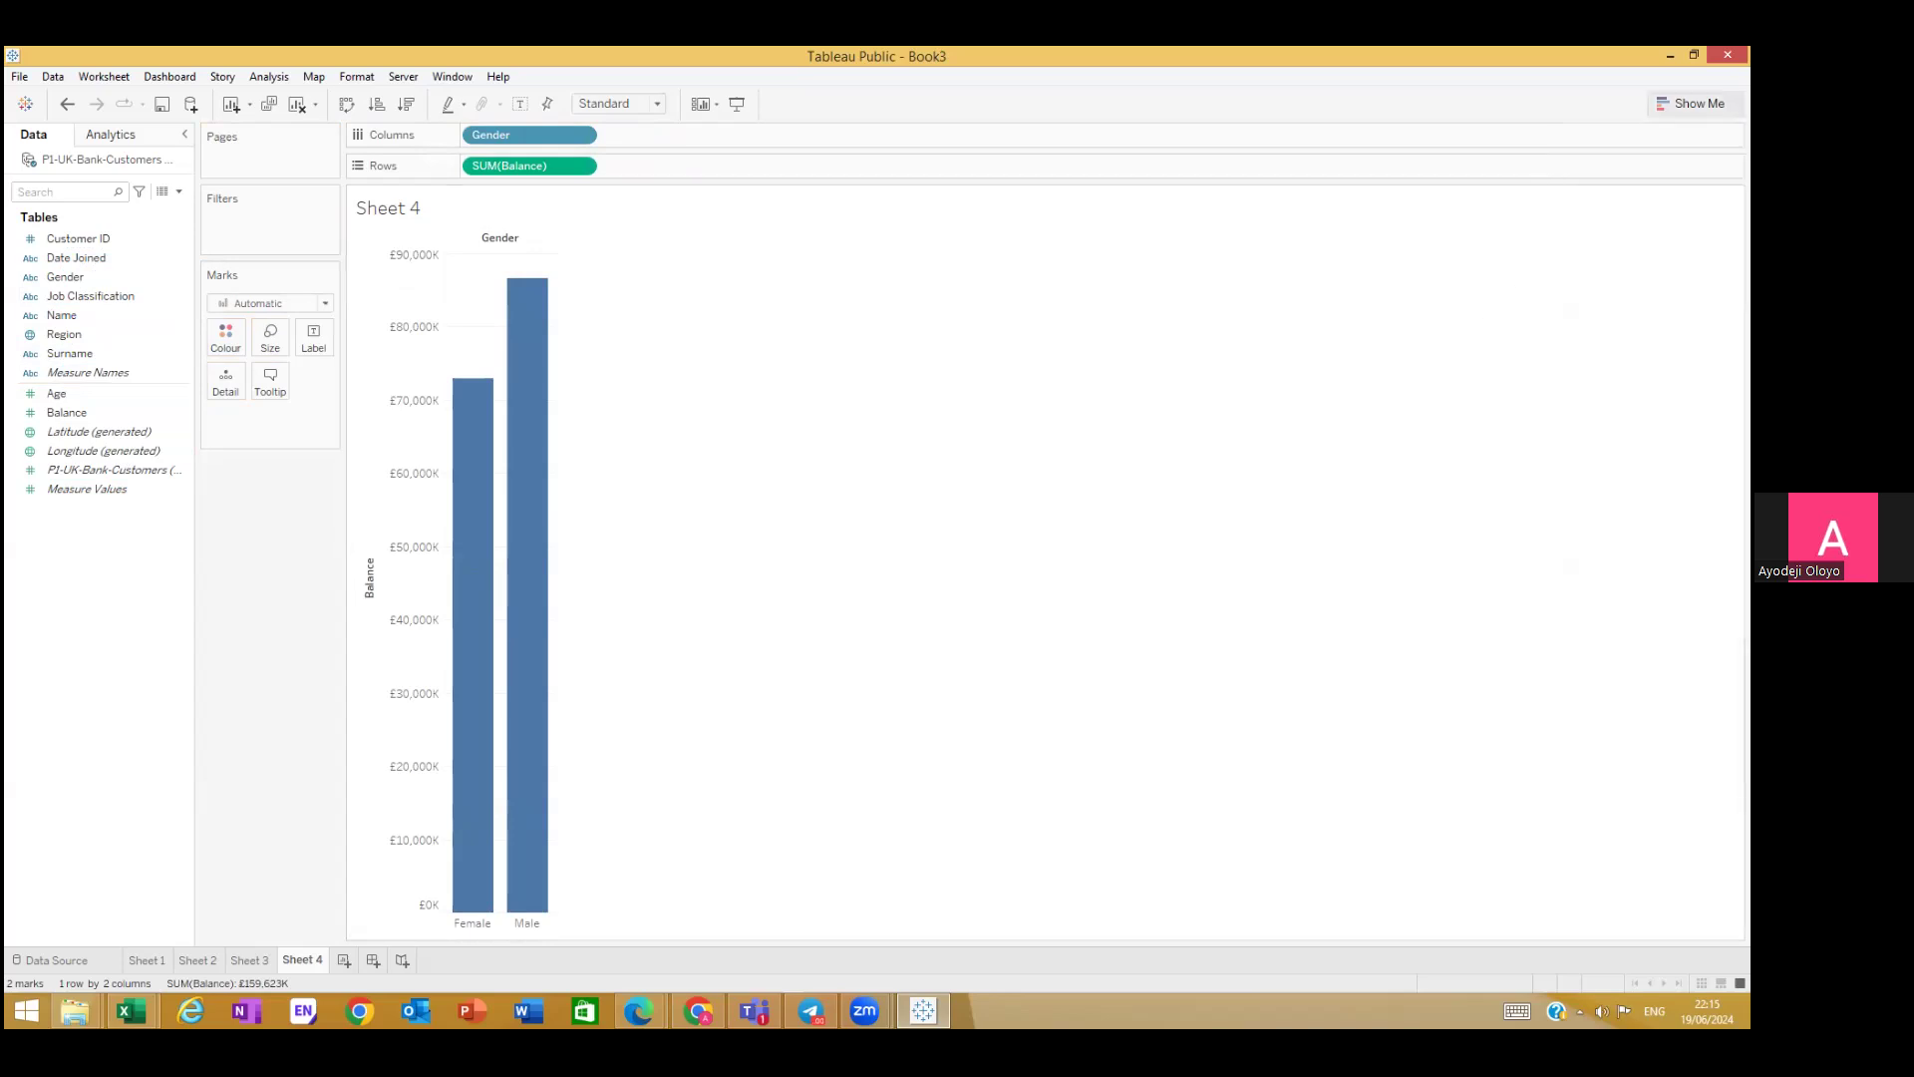
# Step: Try to turn the Gender bars into a pie by setting the mark type to Pie, clearing the shelves and assigning Balance to the angle
pyautogui.click(324, 303)
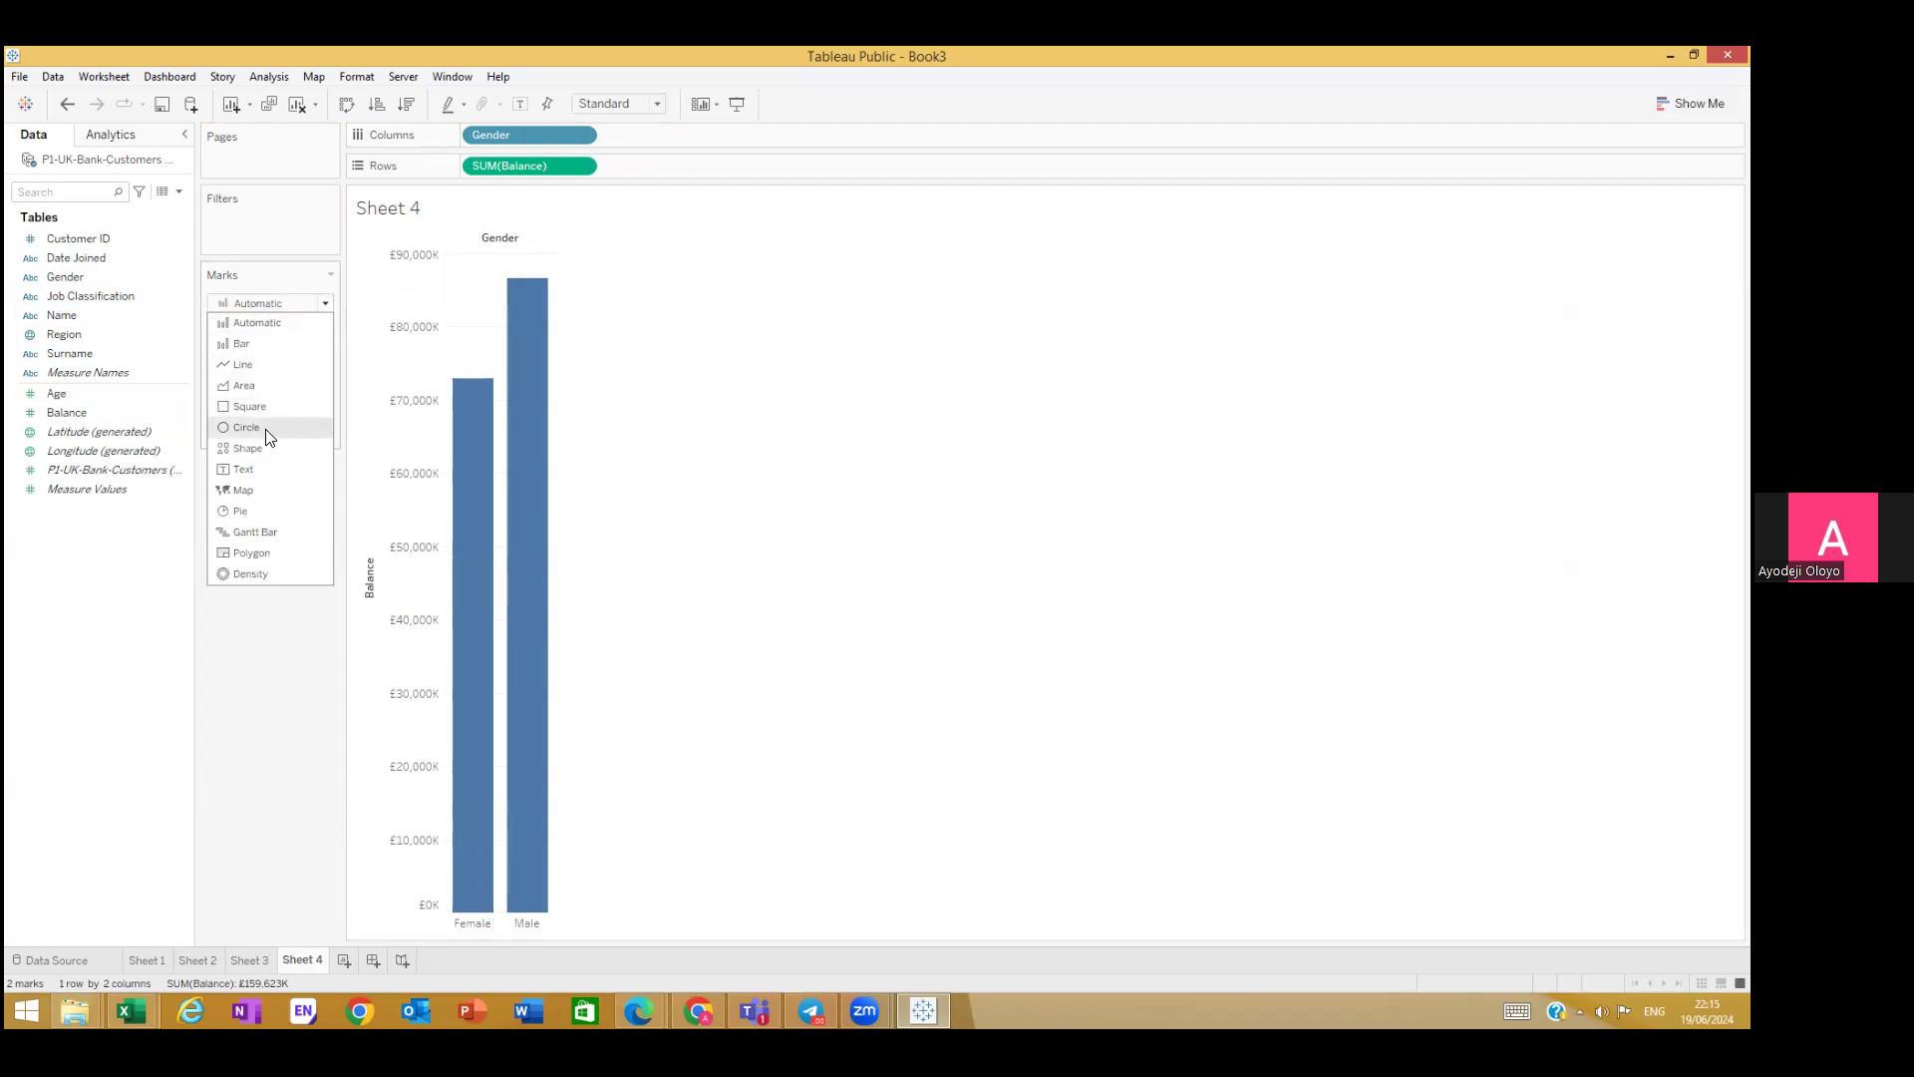
pyautogui.click(247, 513)
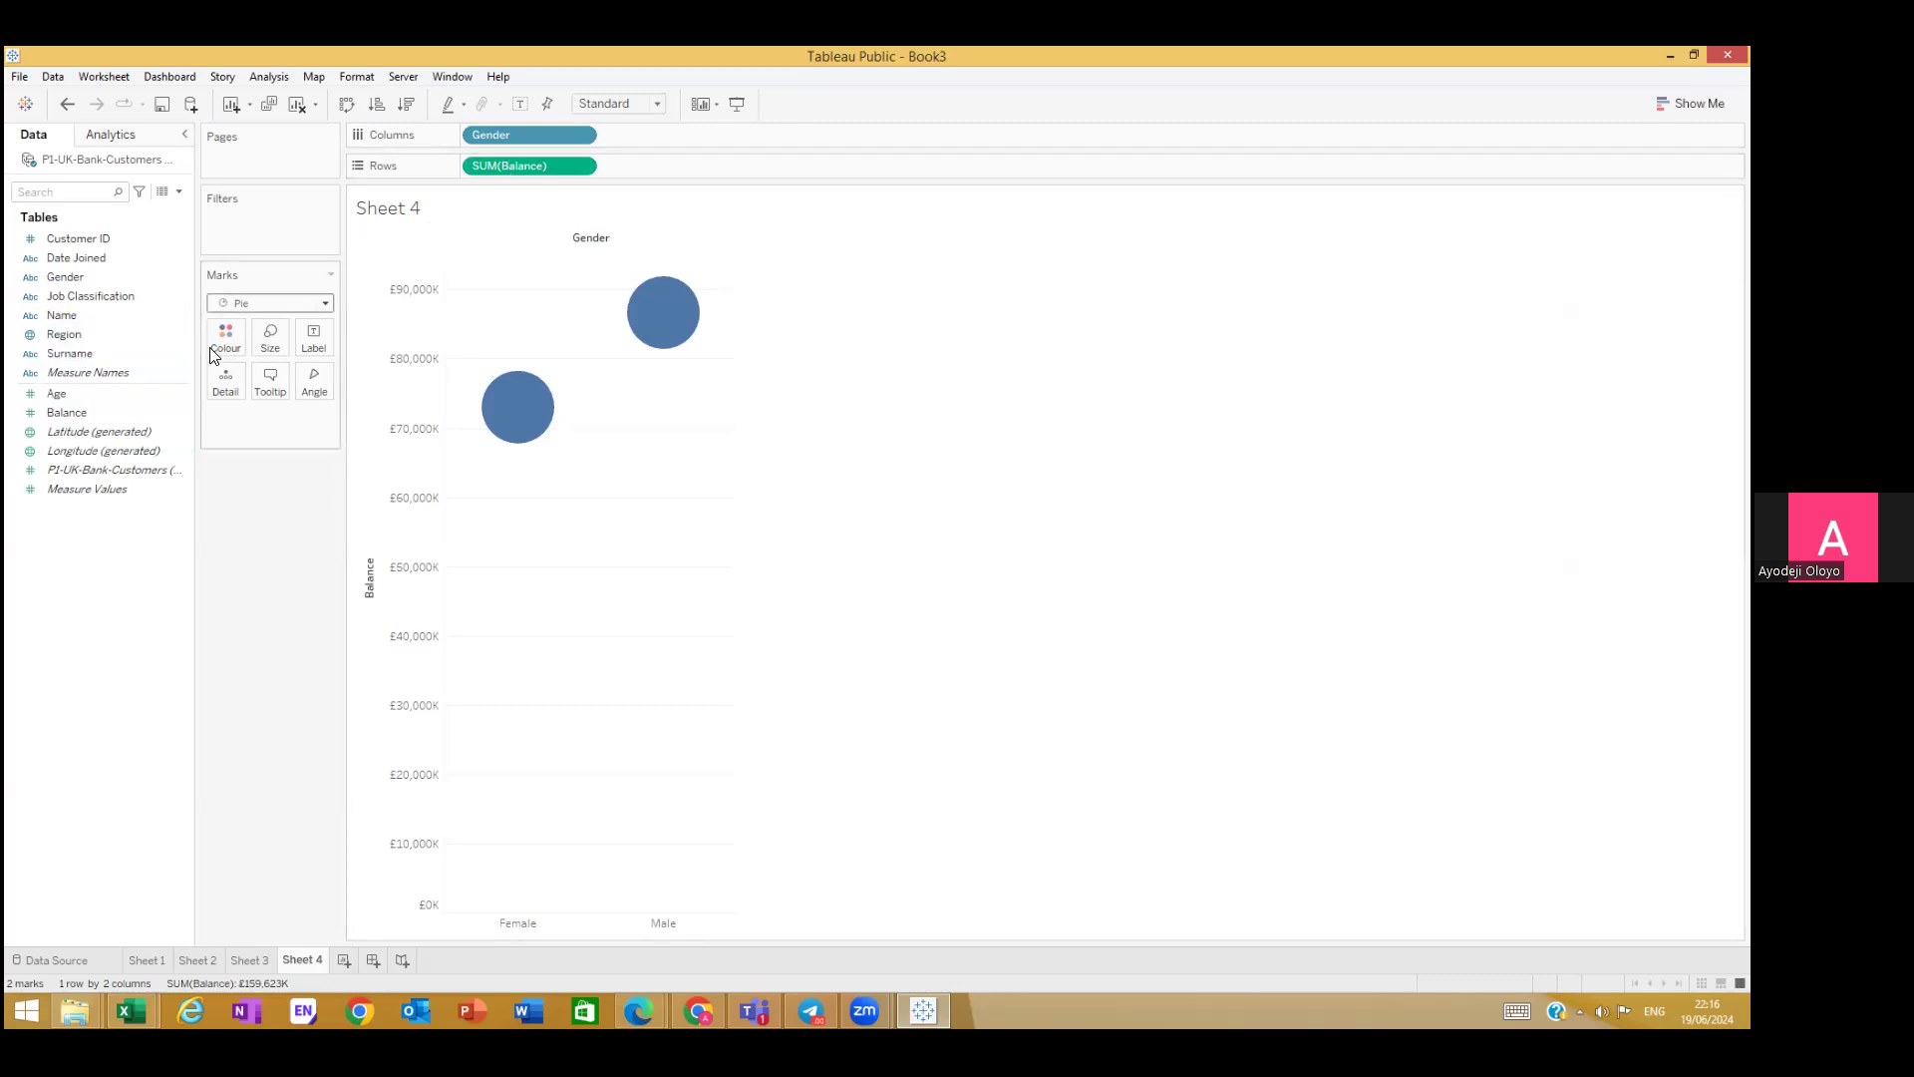
pyautogui.moveTo(66, 413); pyautogui.dragTo(231, 527)
pyautogui.moveTo(524, 130); pyautogui.dragTo(267, 519)
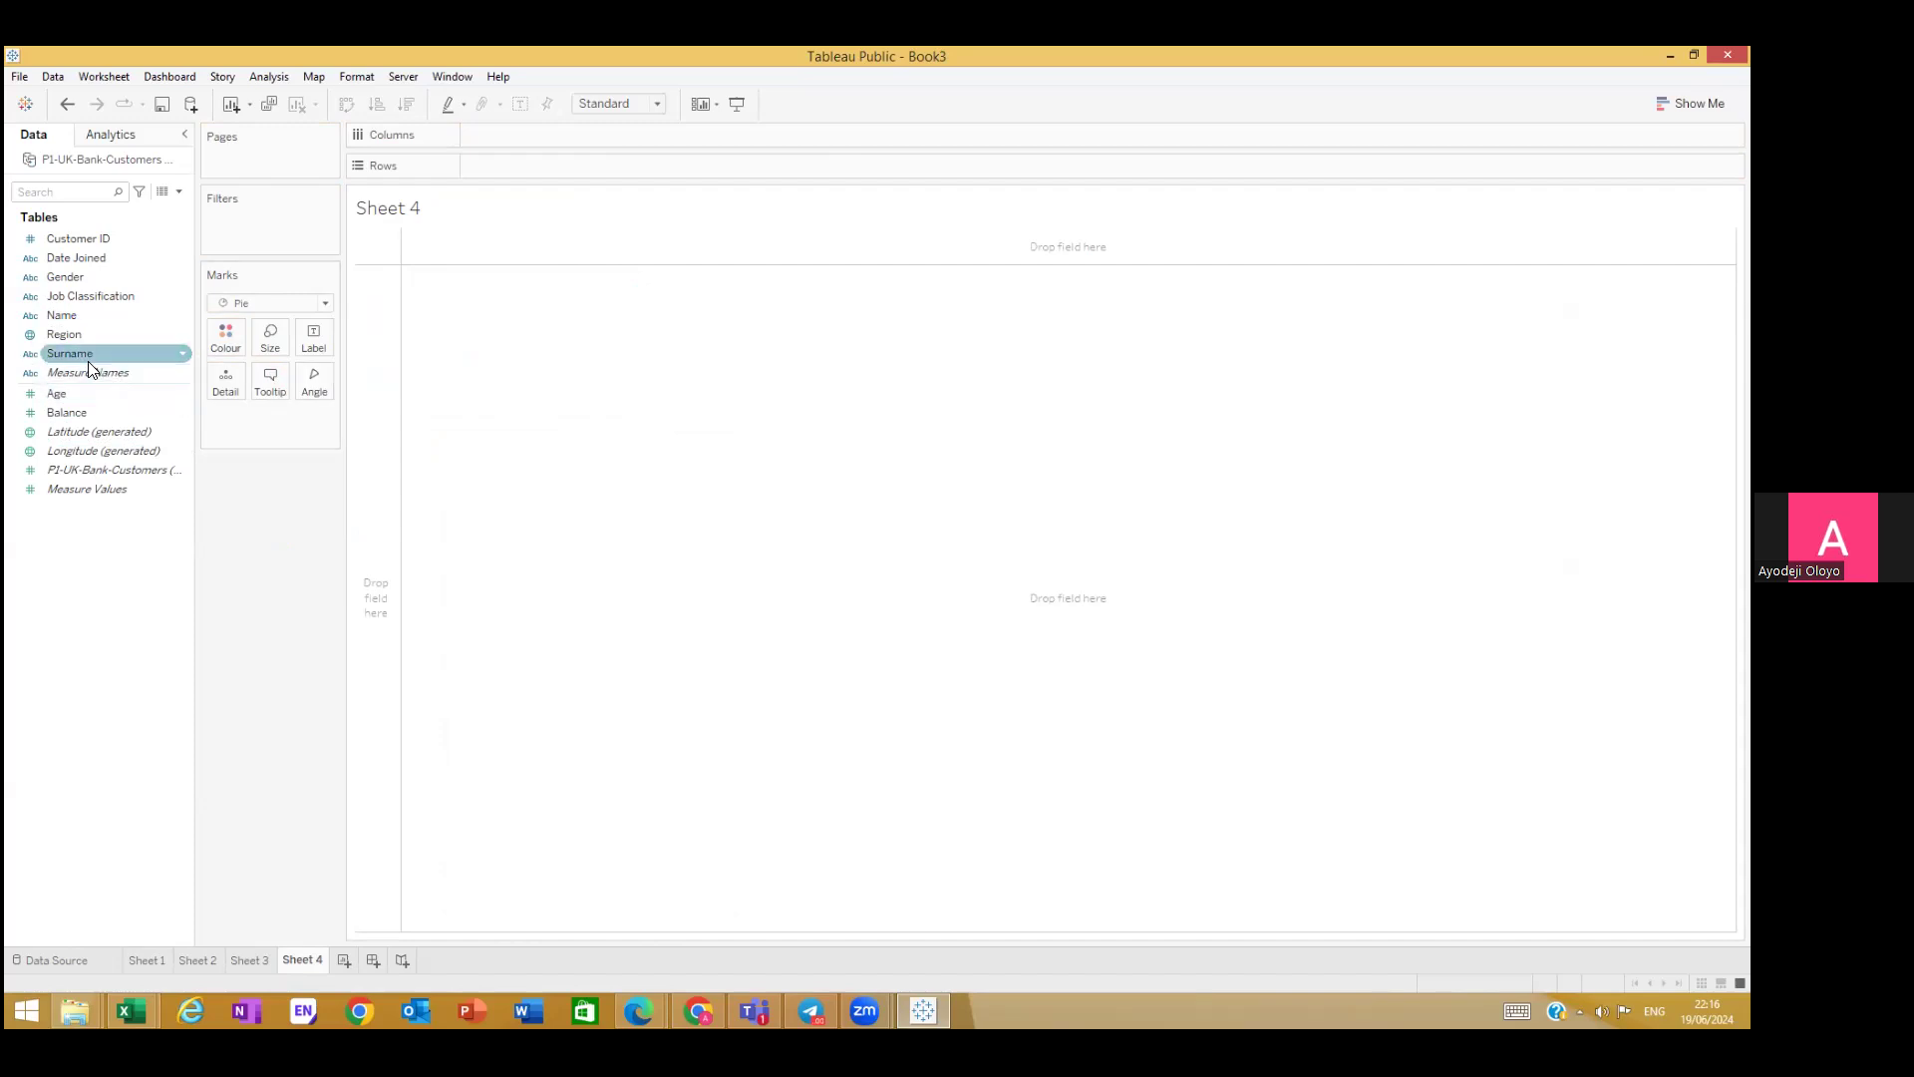
pyautogui.moveTo(79, 413); pyautogui.dragTo(317, 376)
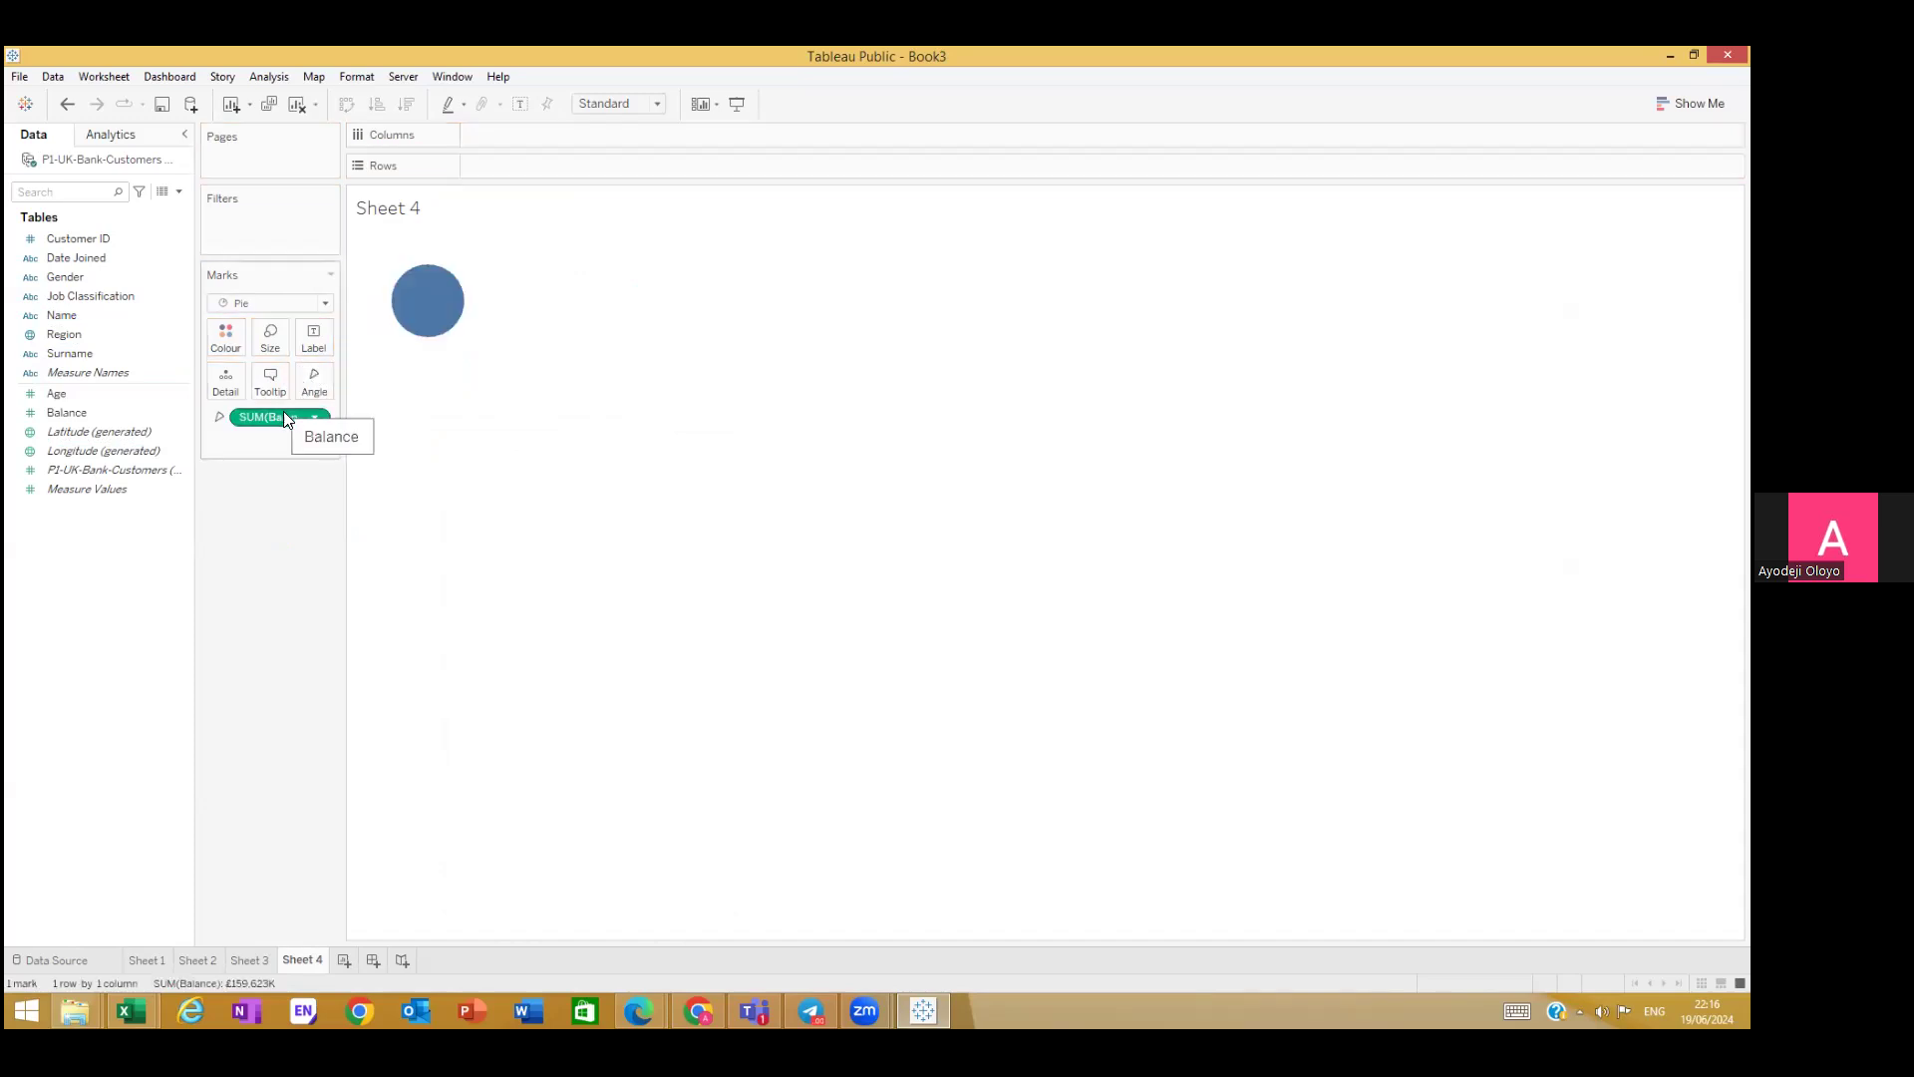
pyautogui.hotkey('ctrl', 'z')
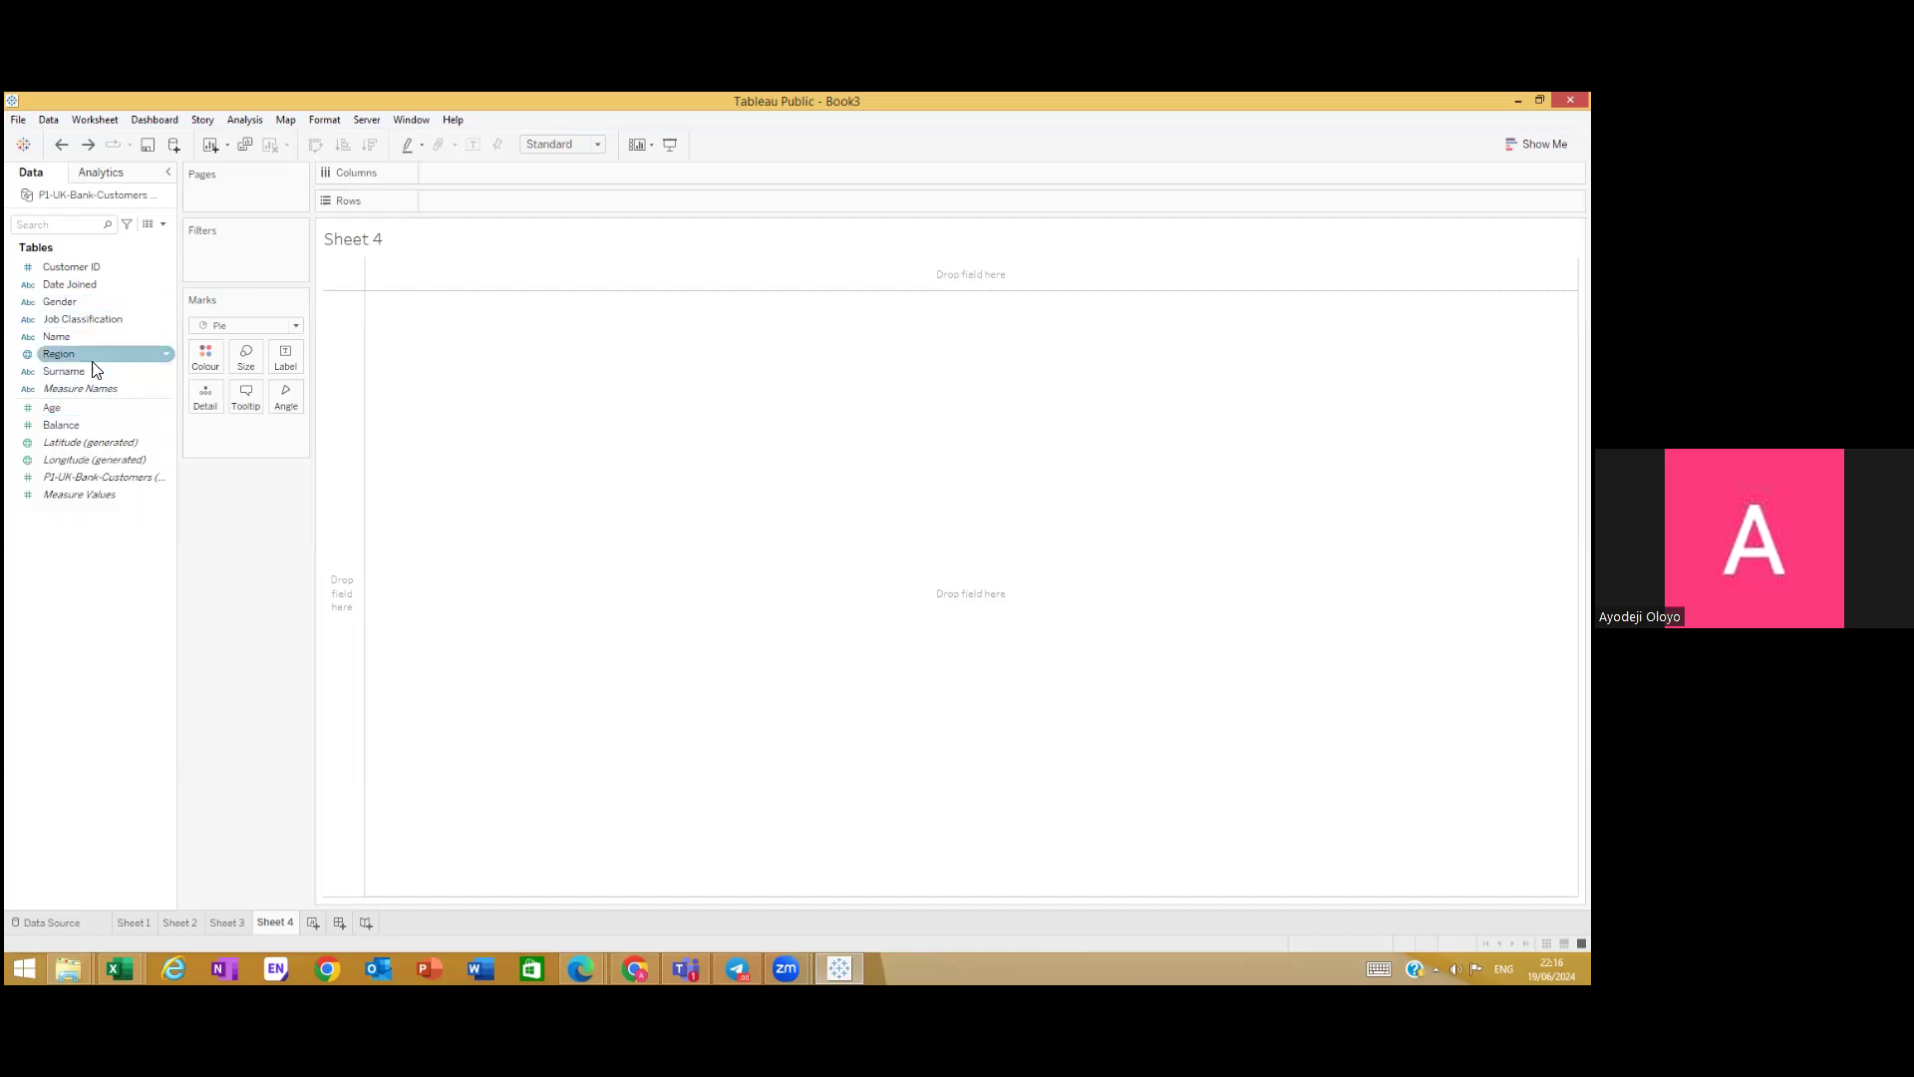
# Step: Chart Balance in rows against Gender in columns and convert it to a pie chart with the Show Me suggestions
pyautogui.moveTo(167, 290); pyautogui.dragTo(467, 174)
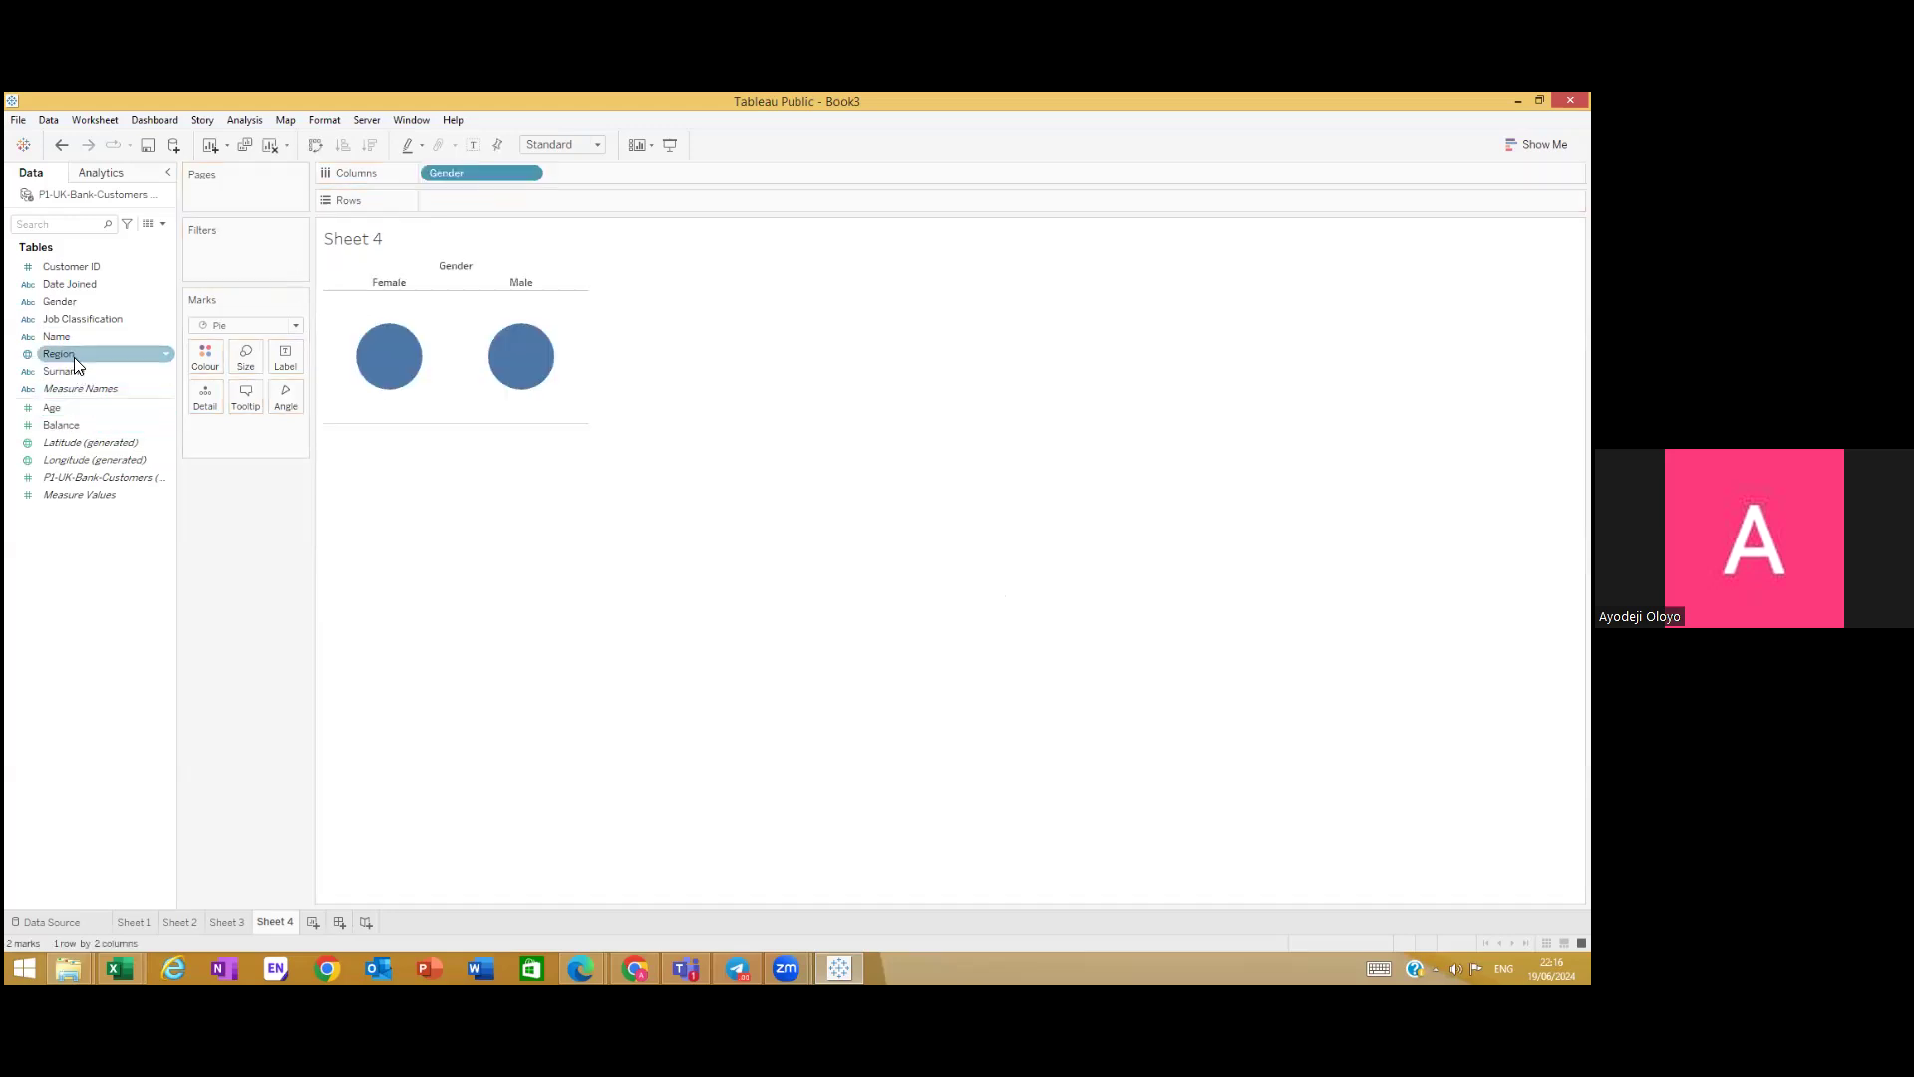
pyautogui.moveTo(60, 425); pyautogui.dragTo(523, 203)
pyautogui.click(1537, 143)
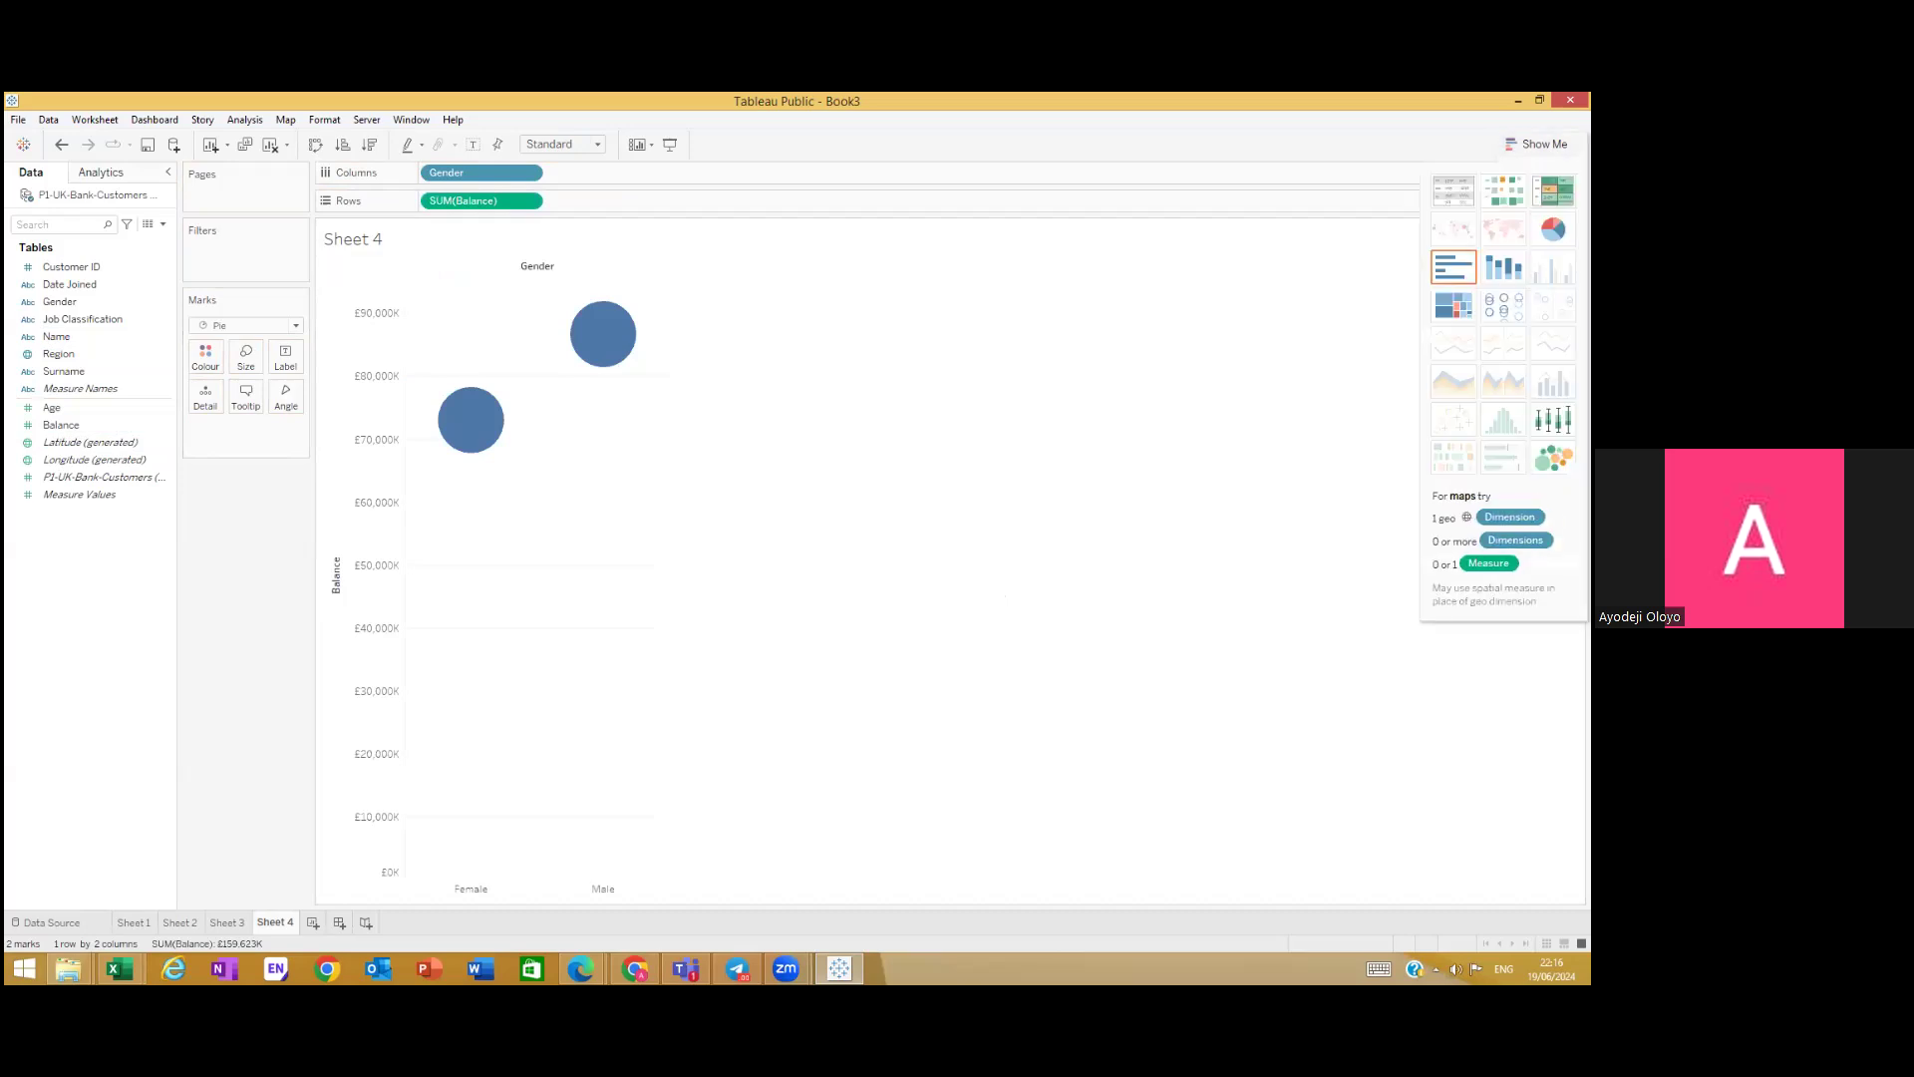
pyautogui.click(1553, 228)
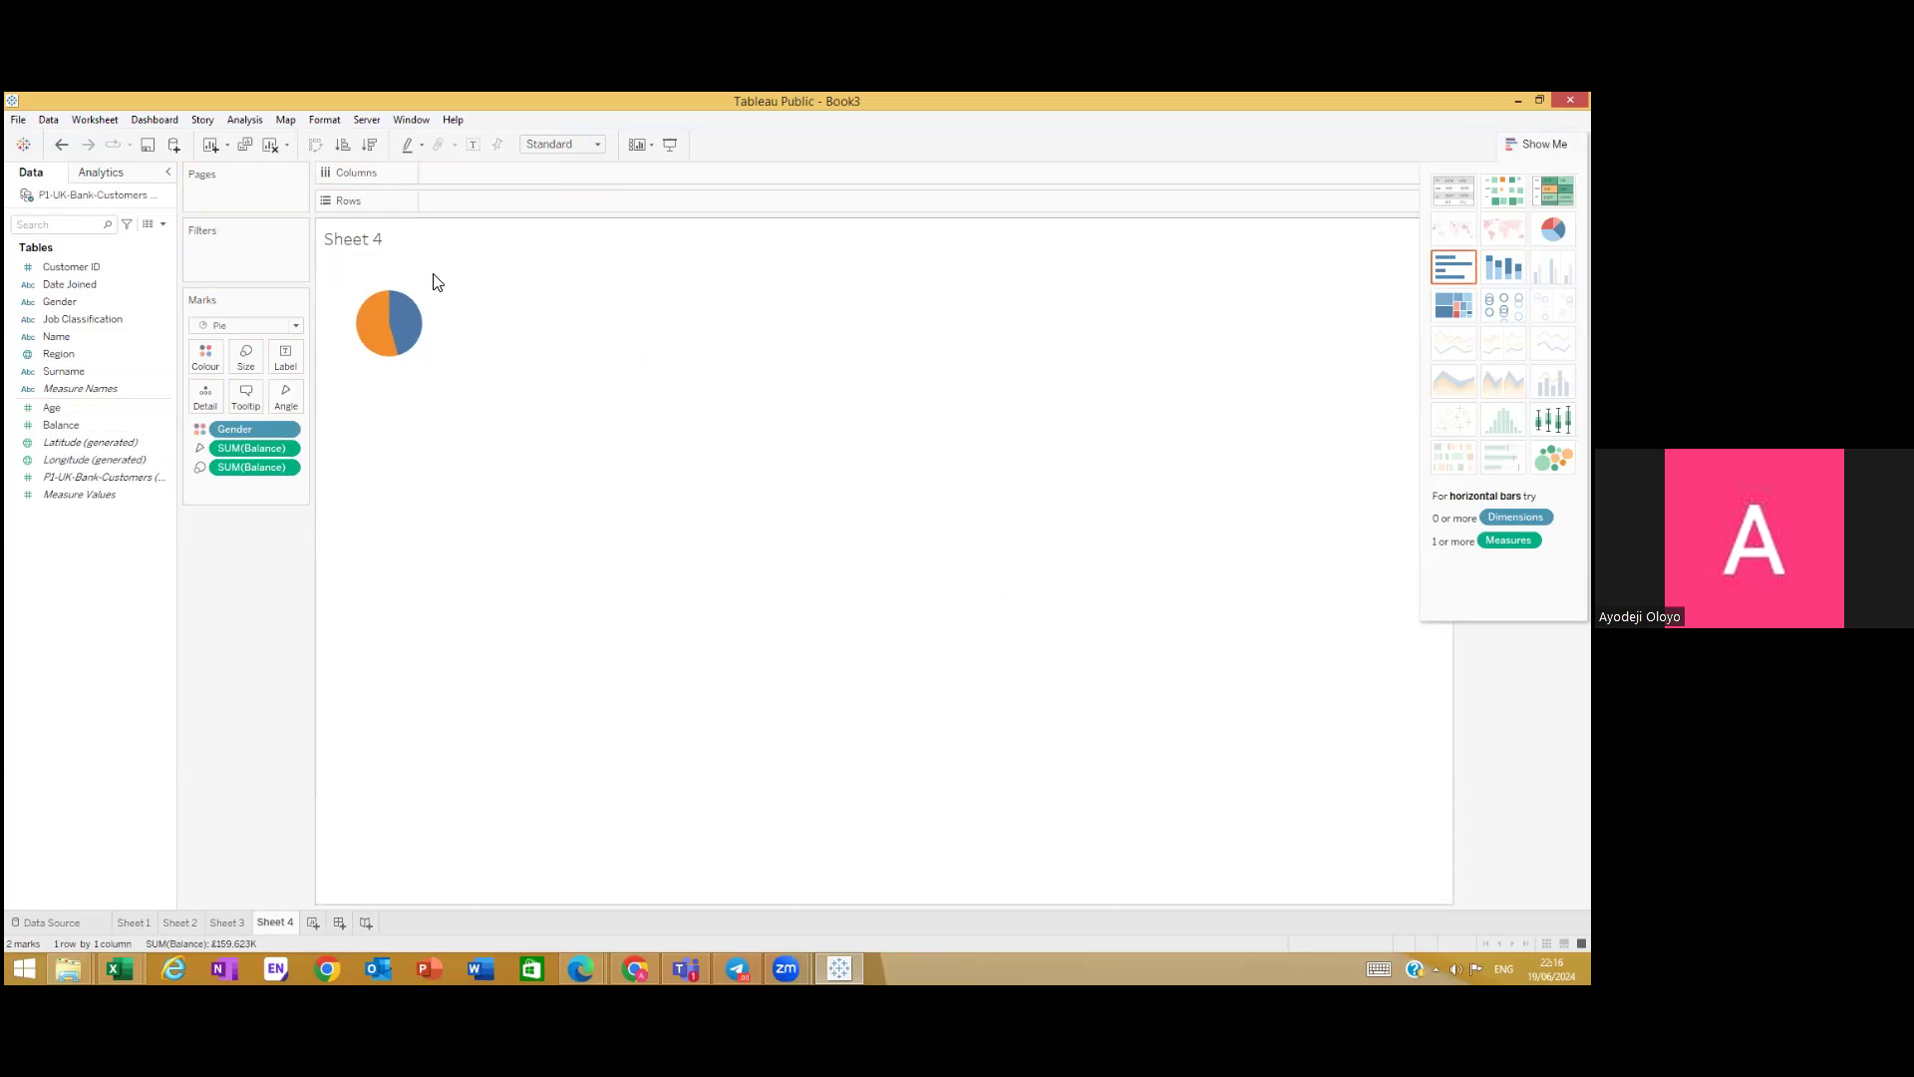
pyautogui.click(1536, 145)
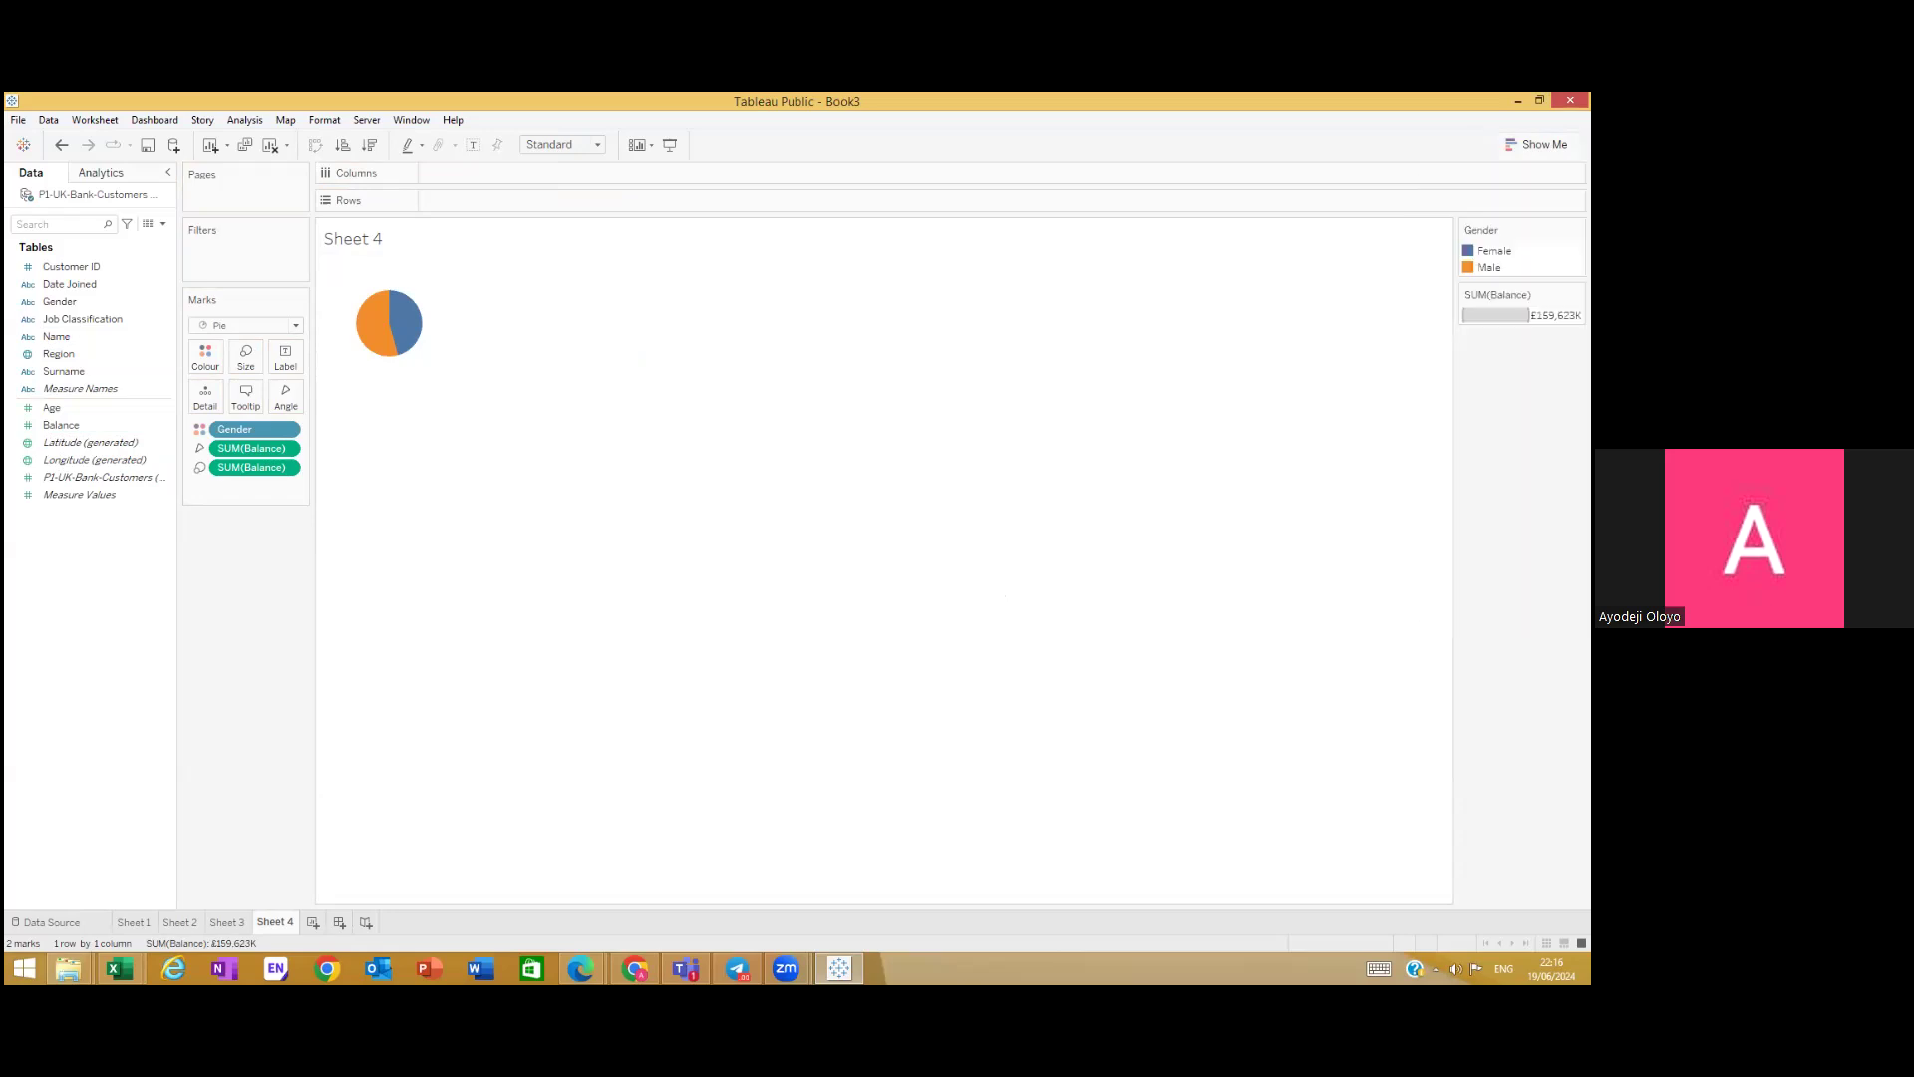
# Step: Clear the Gender field and both SUM(Balance) fields from the Marks card of Sheet 4
pyautogui.moveTo(224, 572); pyautogui.dragTo(271, 570)
pyautogui.moveTo(260, 452); pyautogui.dragTo(261, 559)
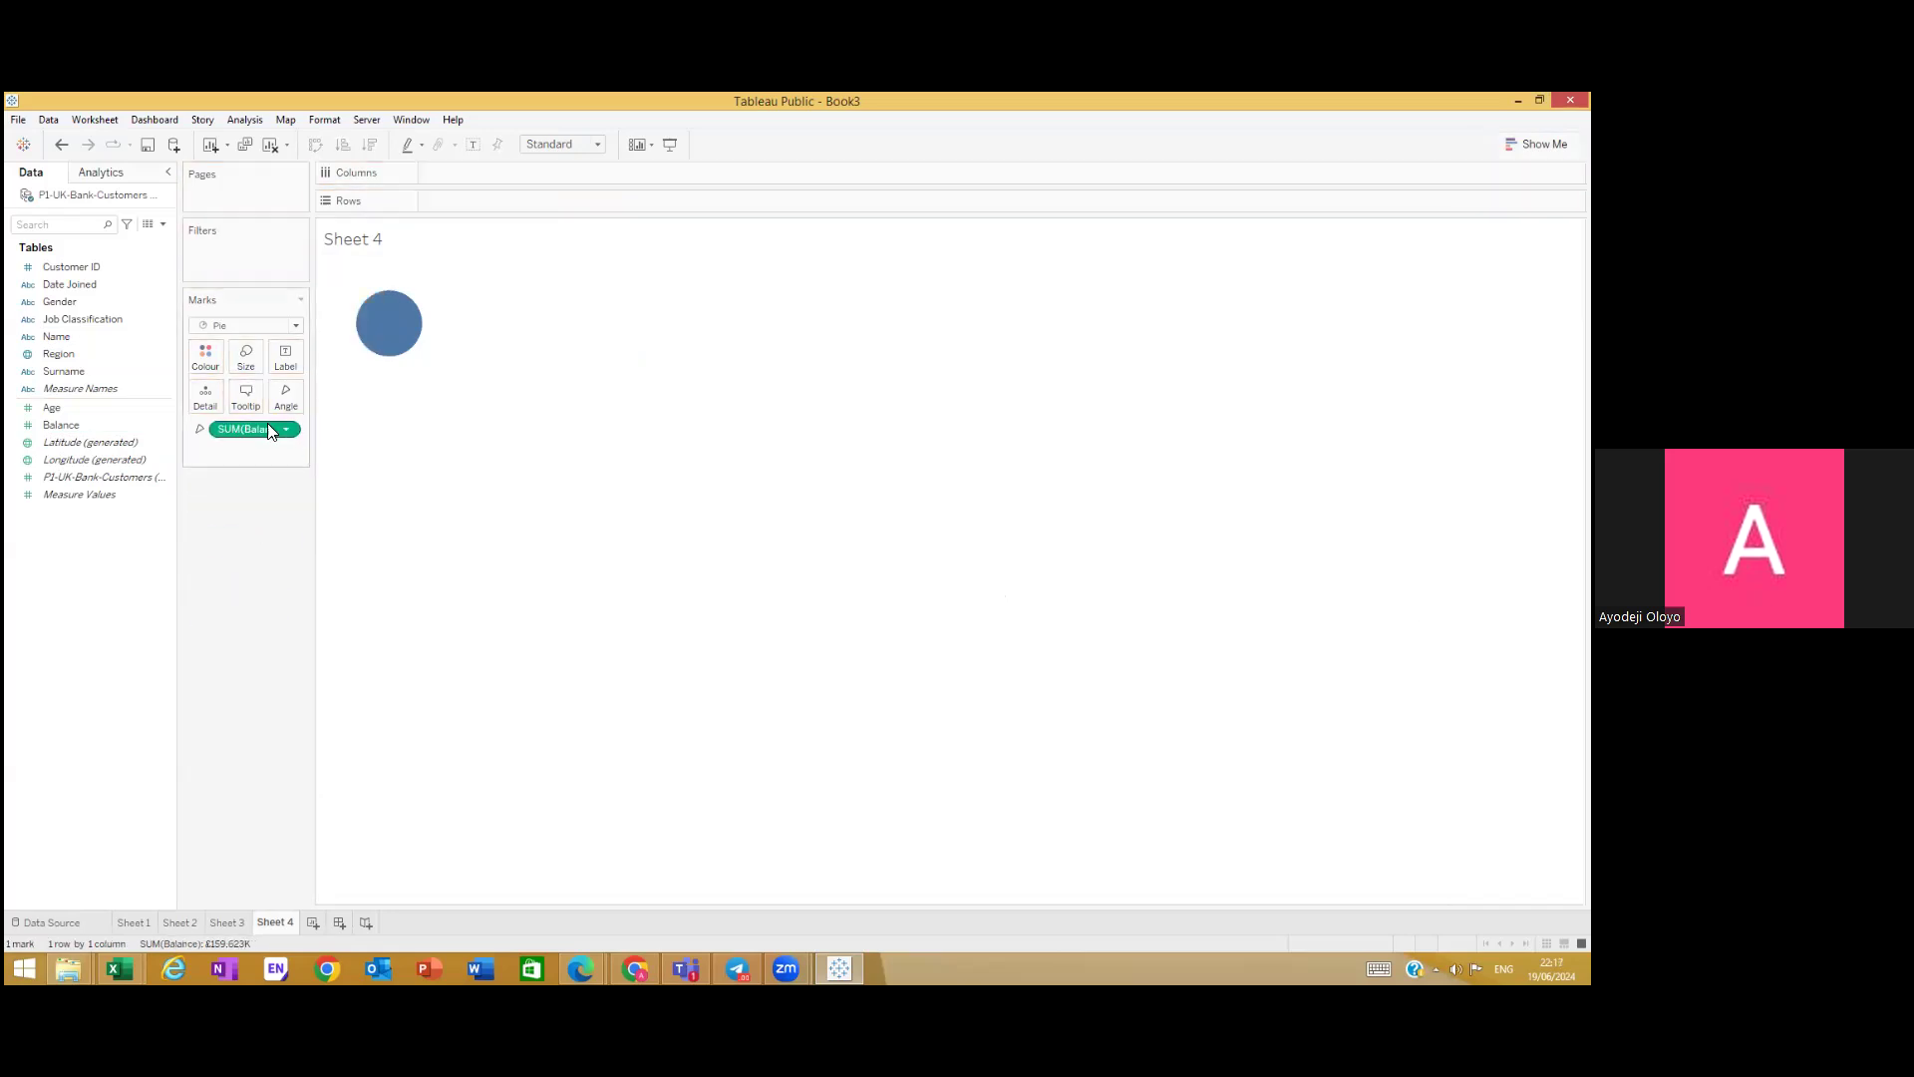
pyautogui.moveTo(269, 430); pyautogui.dragTo(254, 449)
# Step: Create a pie chart with Balance setting the slice angle and Gender setting the slice colour
pyautogui.click(296, 326)
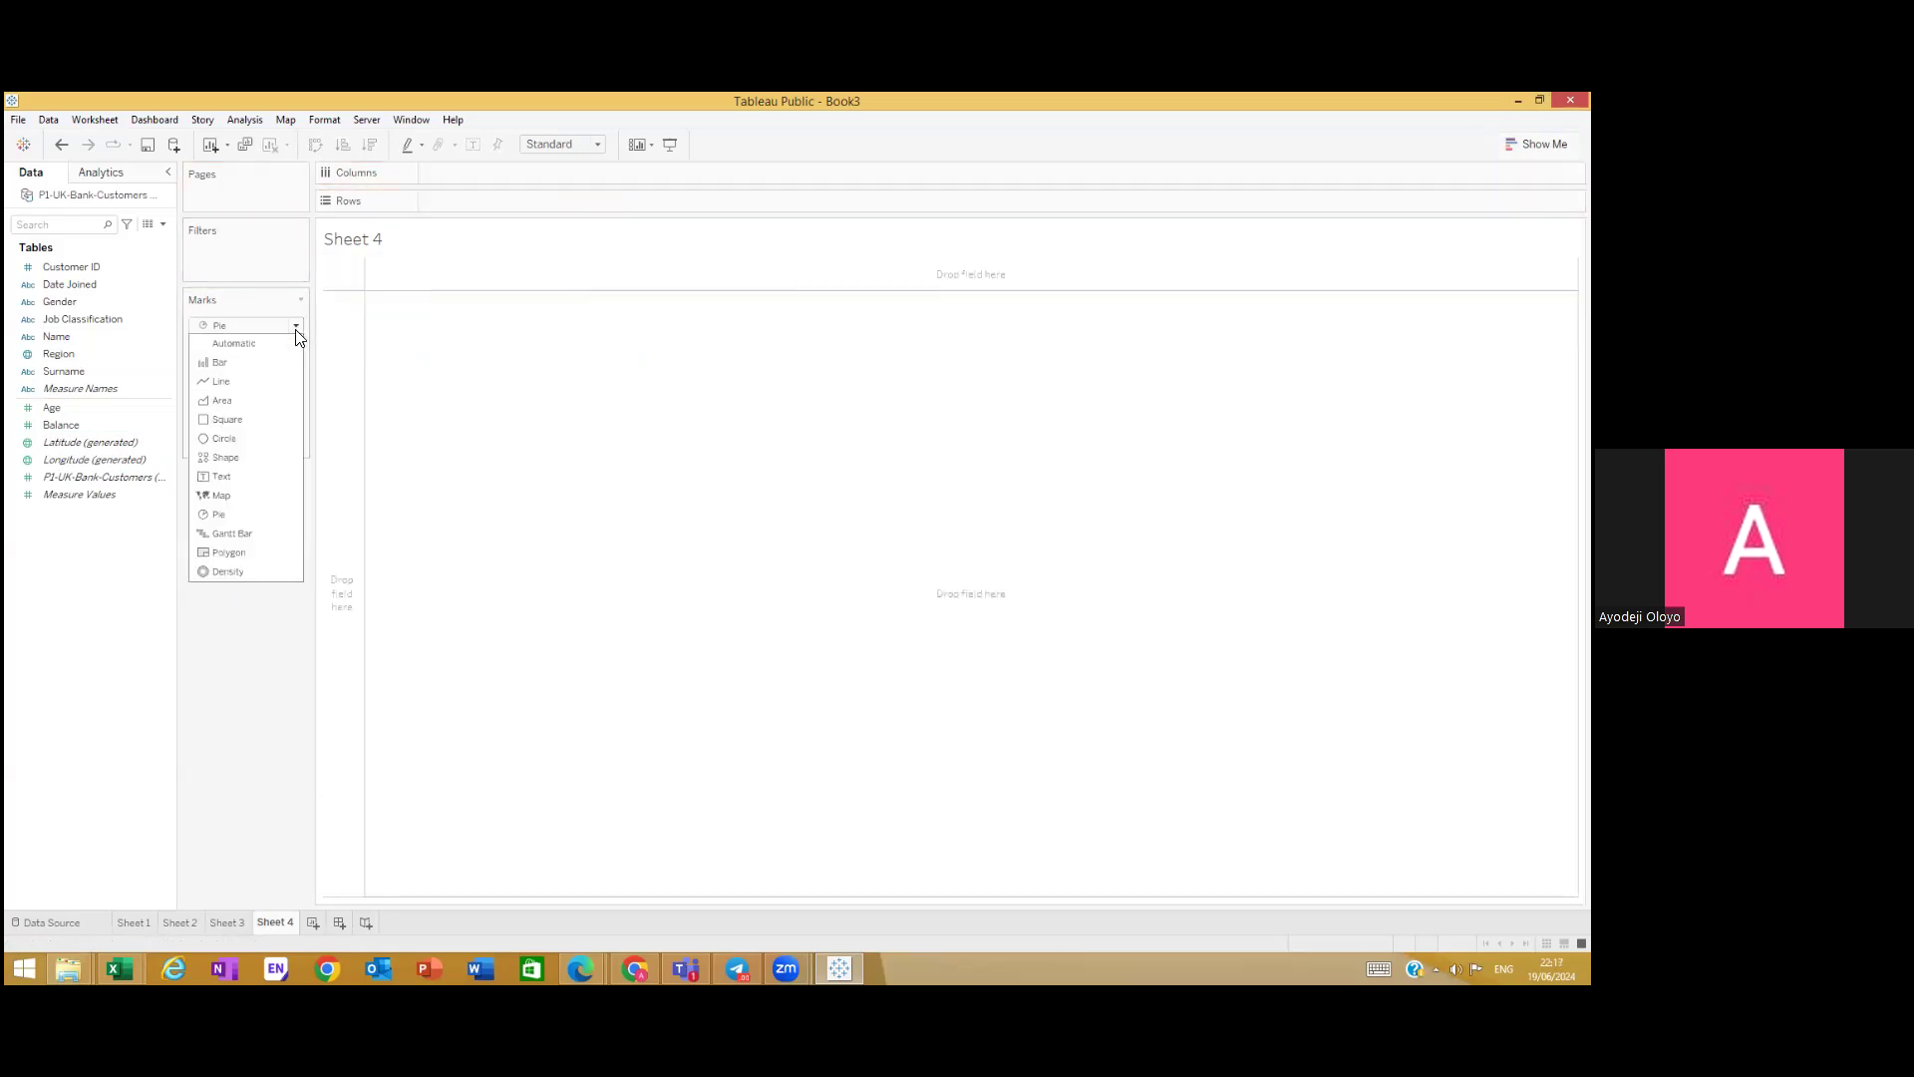
pyautogui.click(217, 515)
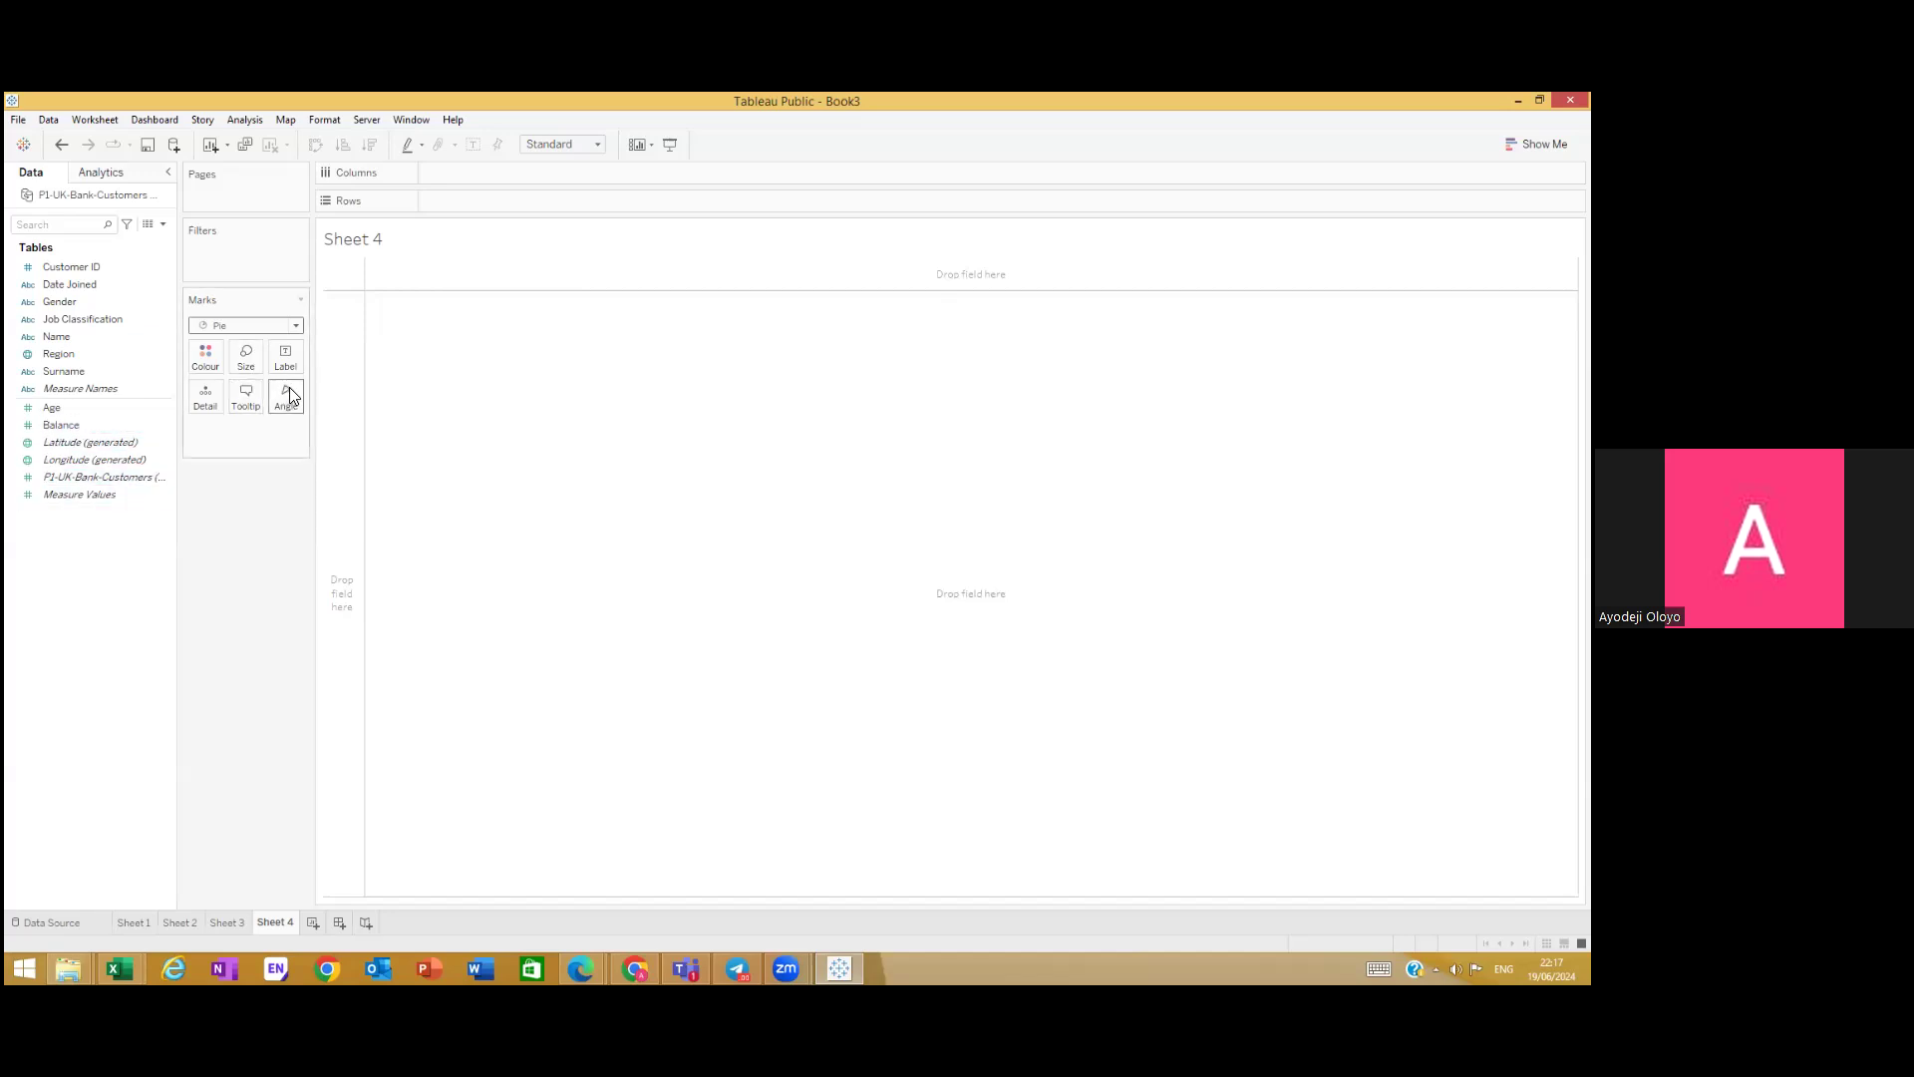
pyautogui.moveTo(68, 436); pyautogui.dragTo(287, 391)
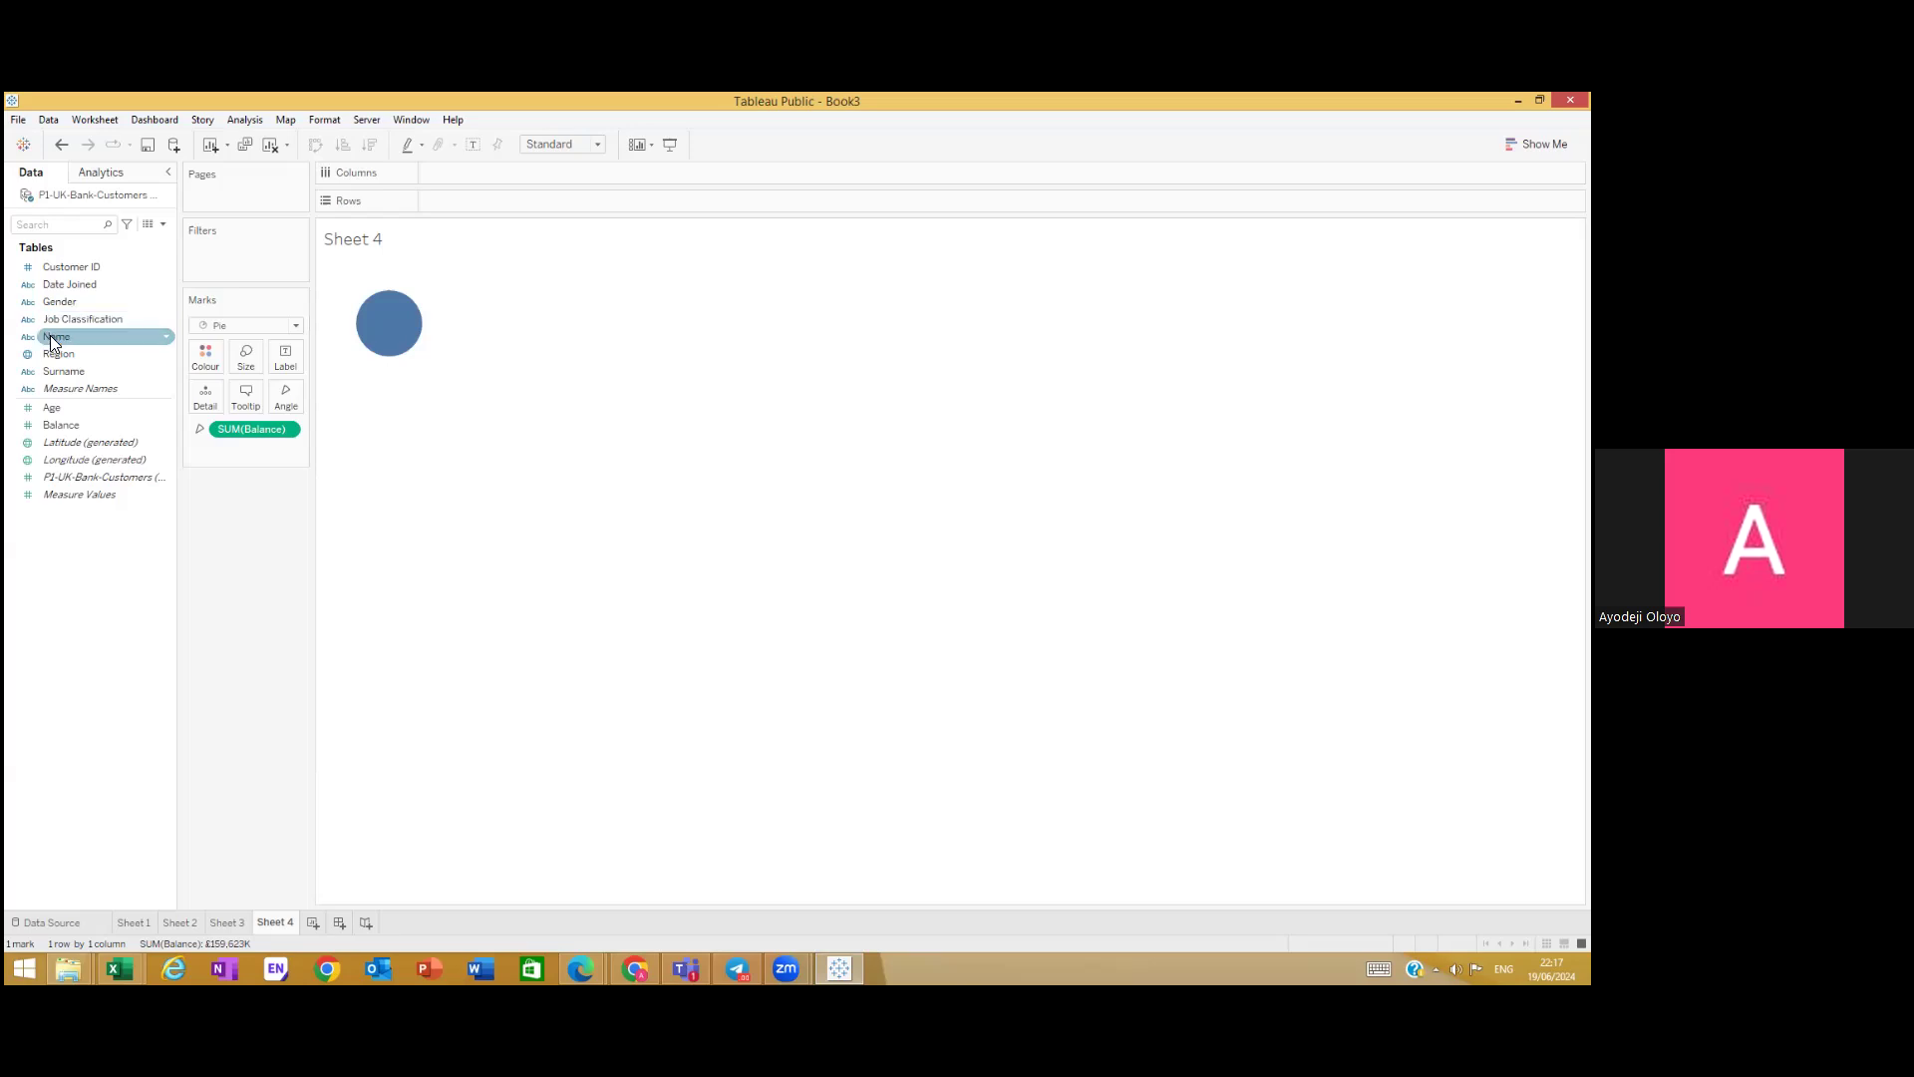
pyautogui.moveTo(63, 301); pyautogui.dragTo(208, 359)
pyautogui.moveTo(397, 333)
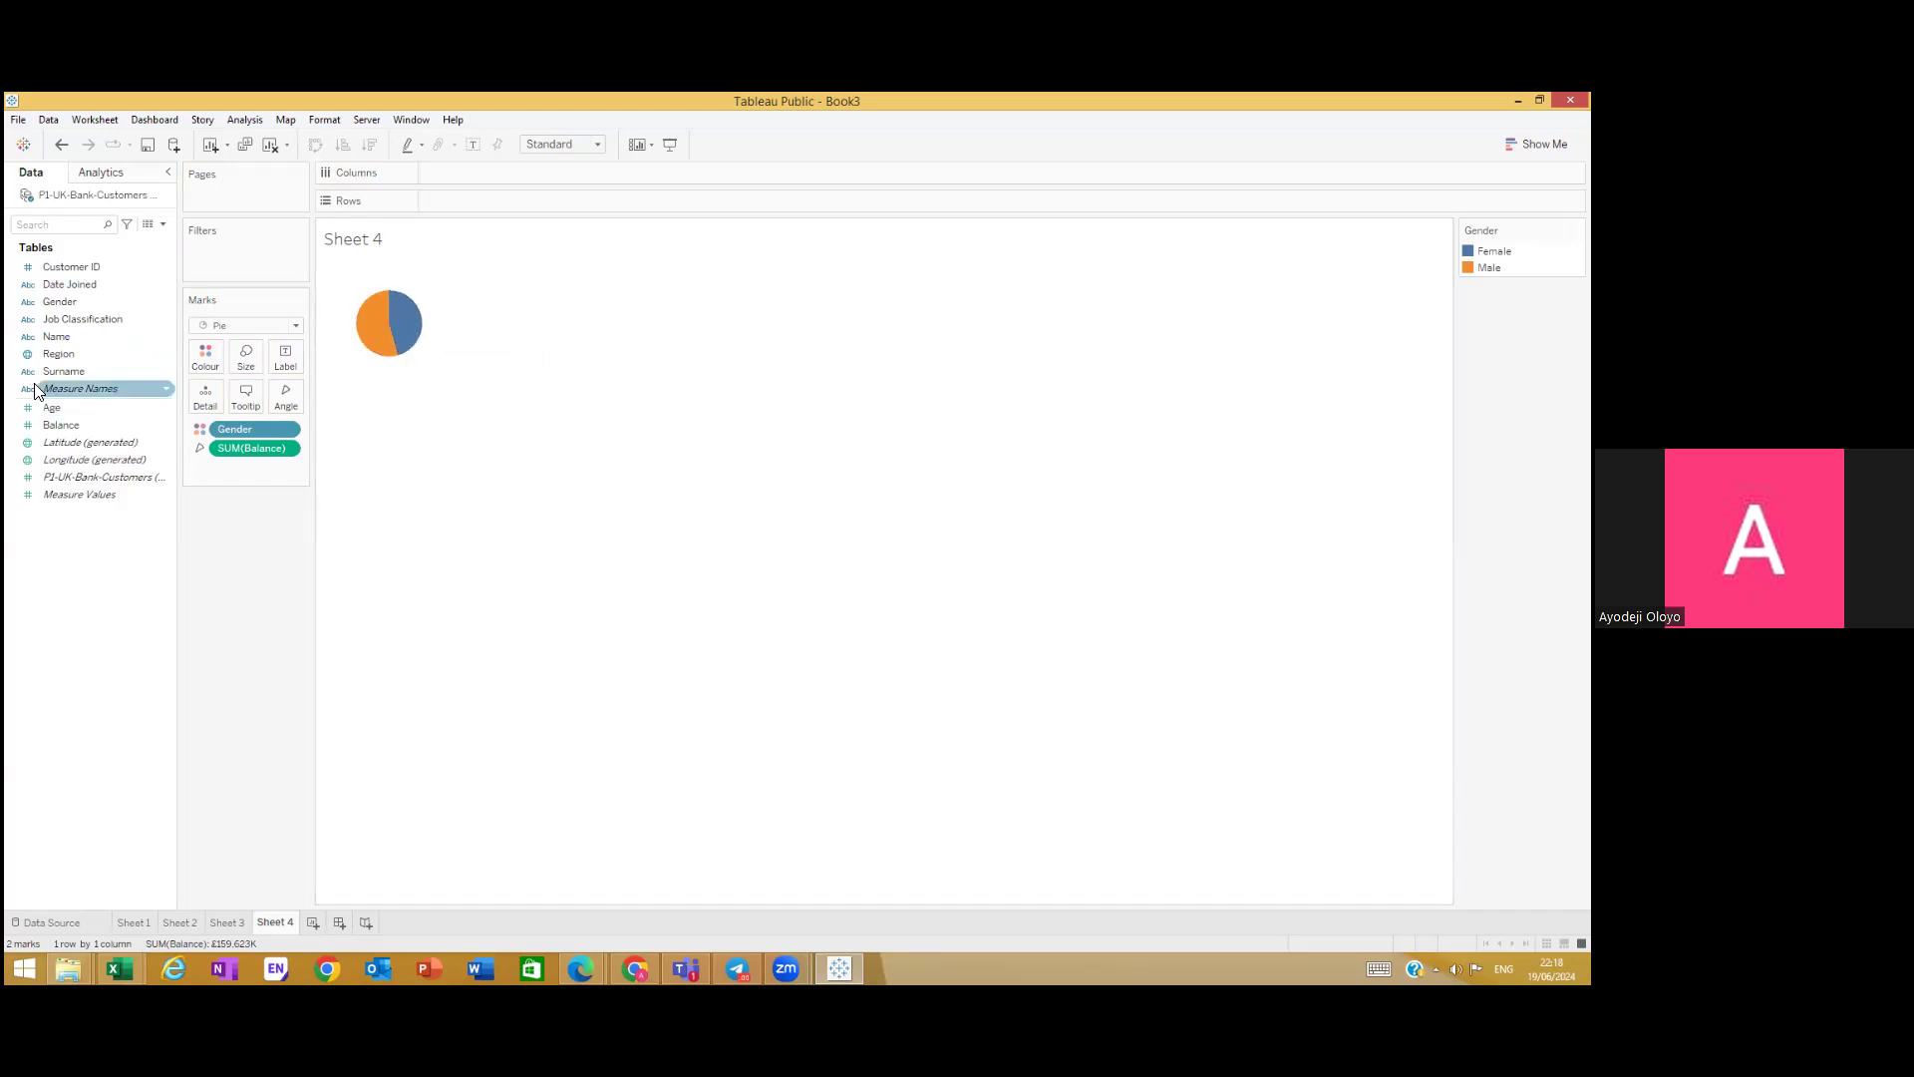
# Step: Label the pie slices with Gender and with Balance as a Percent of Total quick table calculation
pyautogui.moveTo(57, 309); pyautogui.dragTo(286, 357)
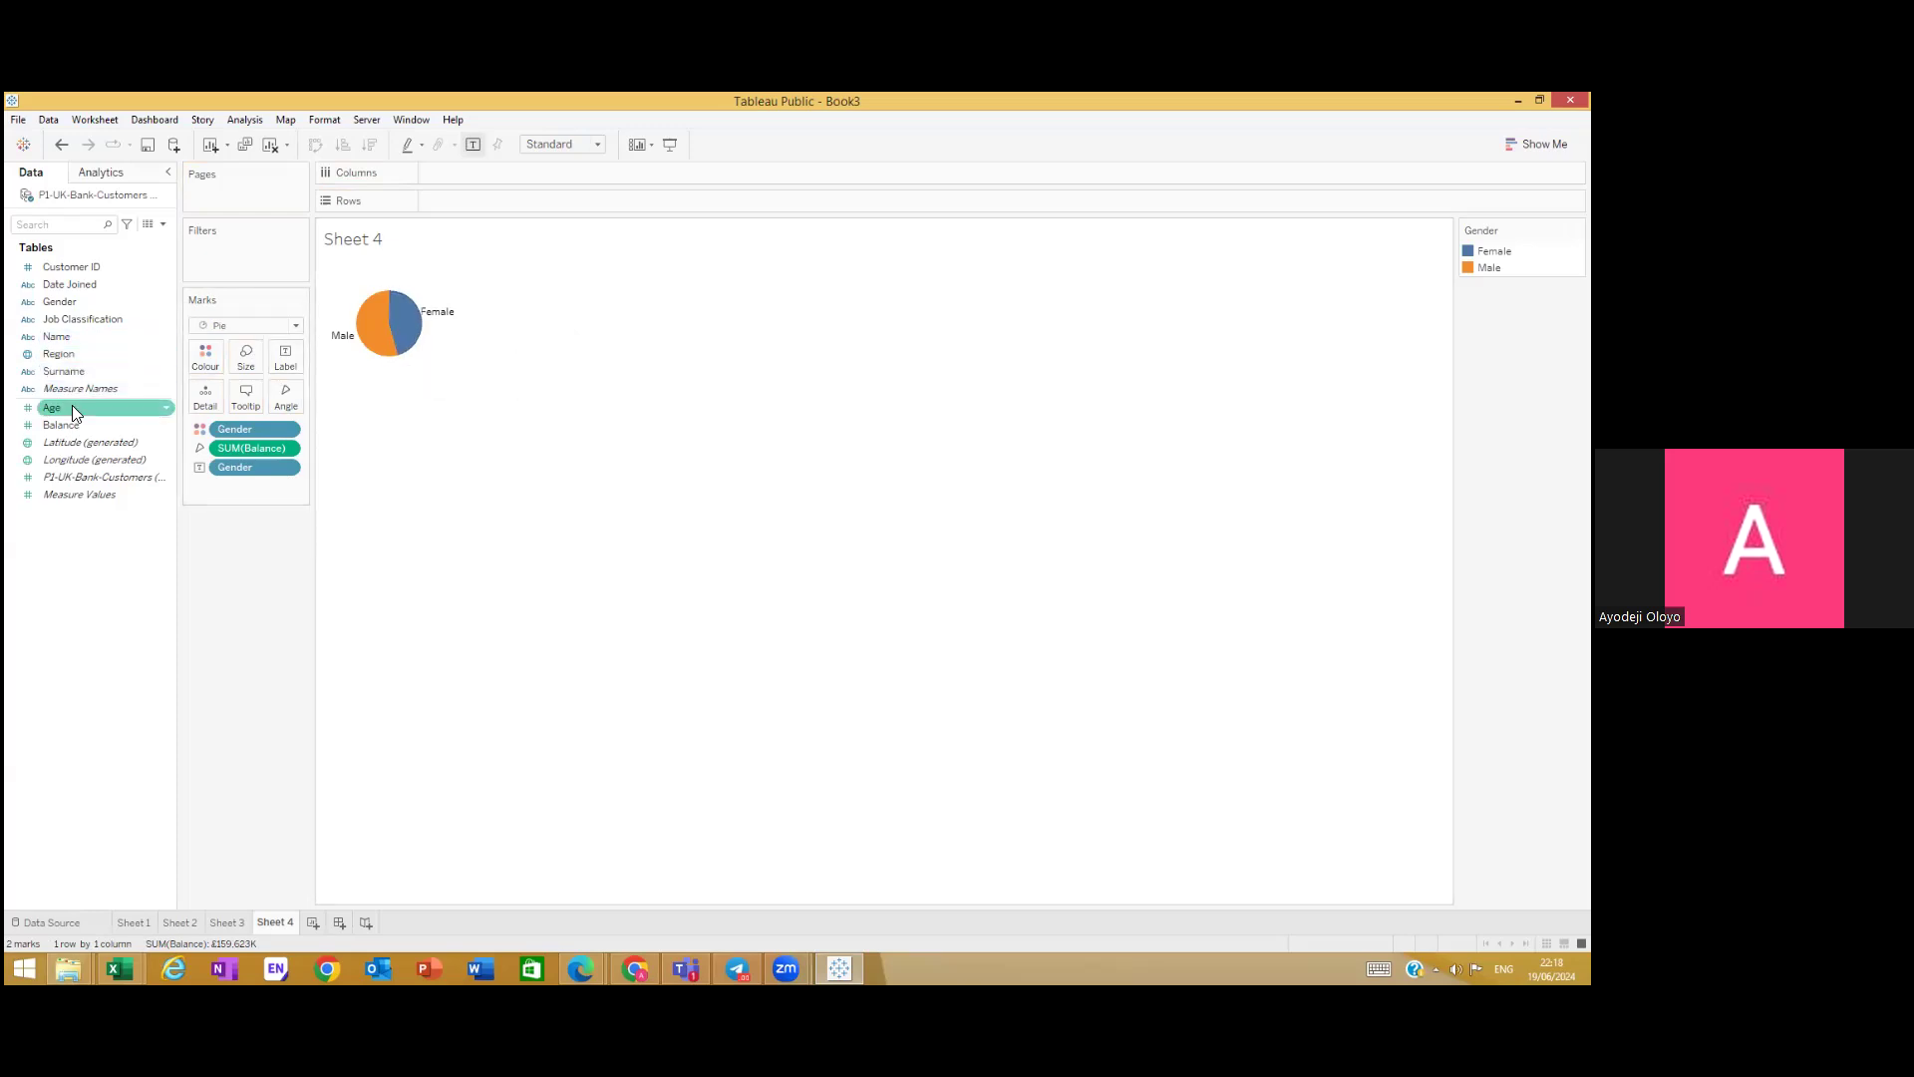
pyautogui.moveTo(71, 423); pyautogui.dragTo(291, 362)
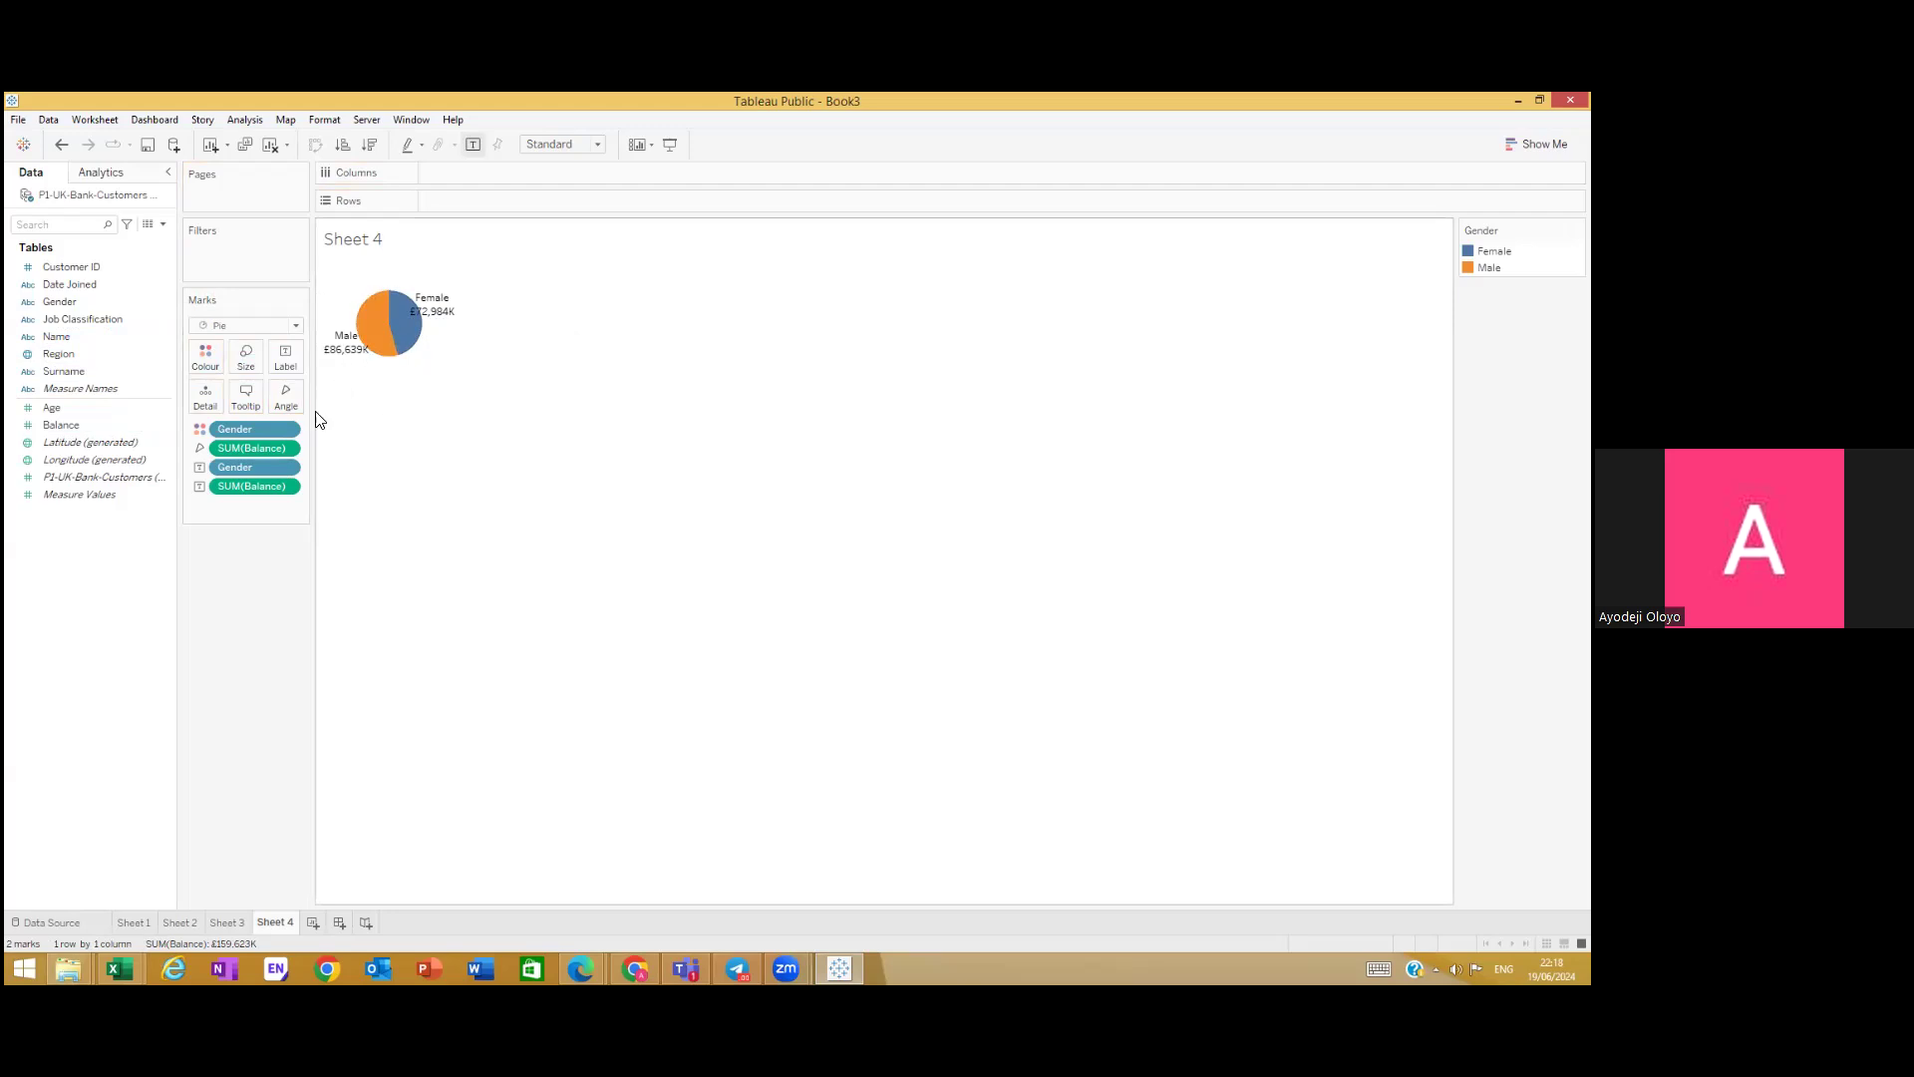
pyautogui.click(287, 488)
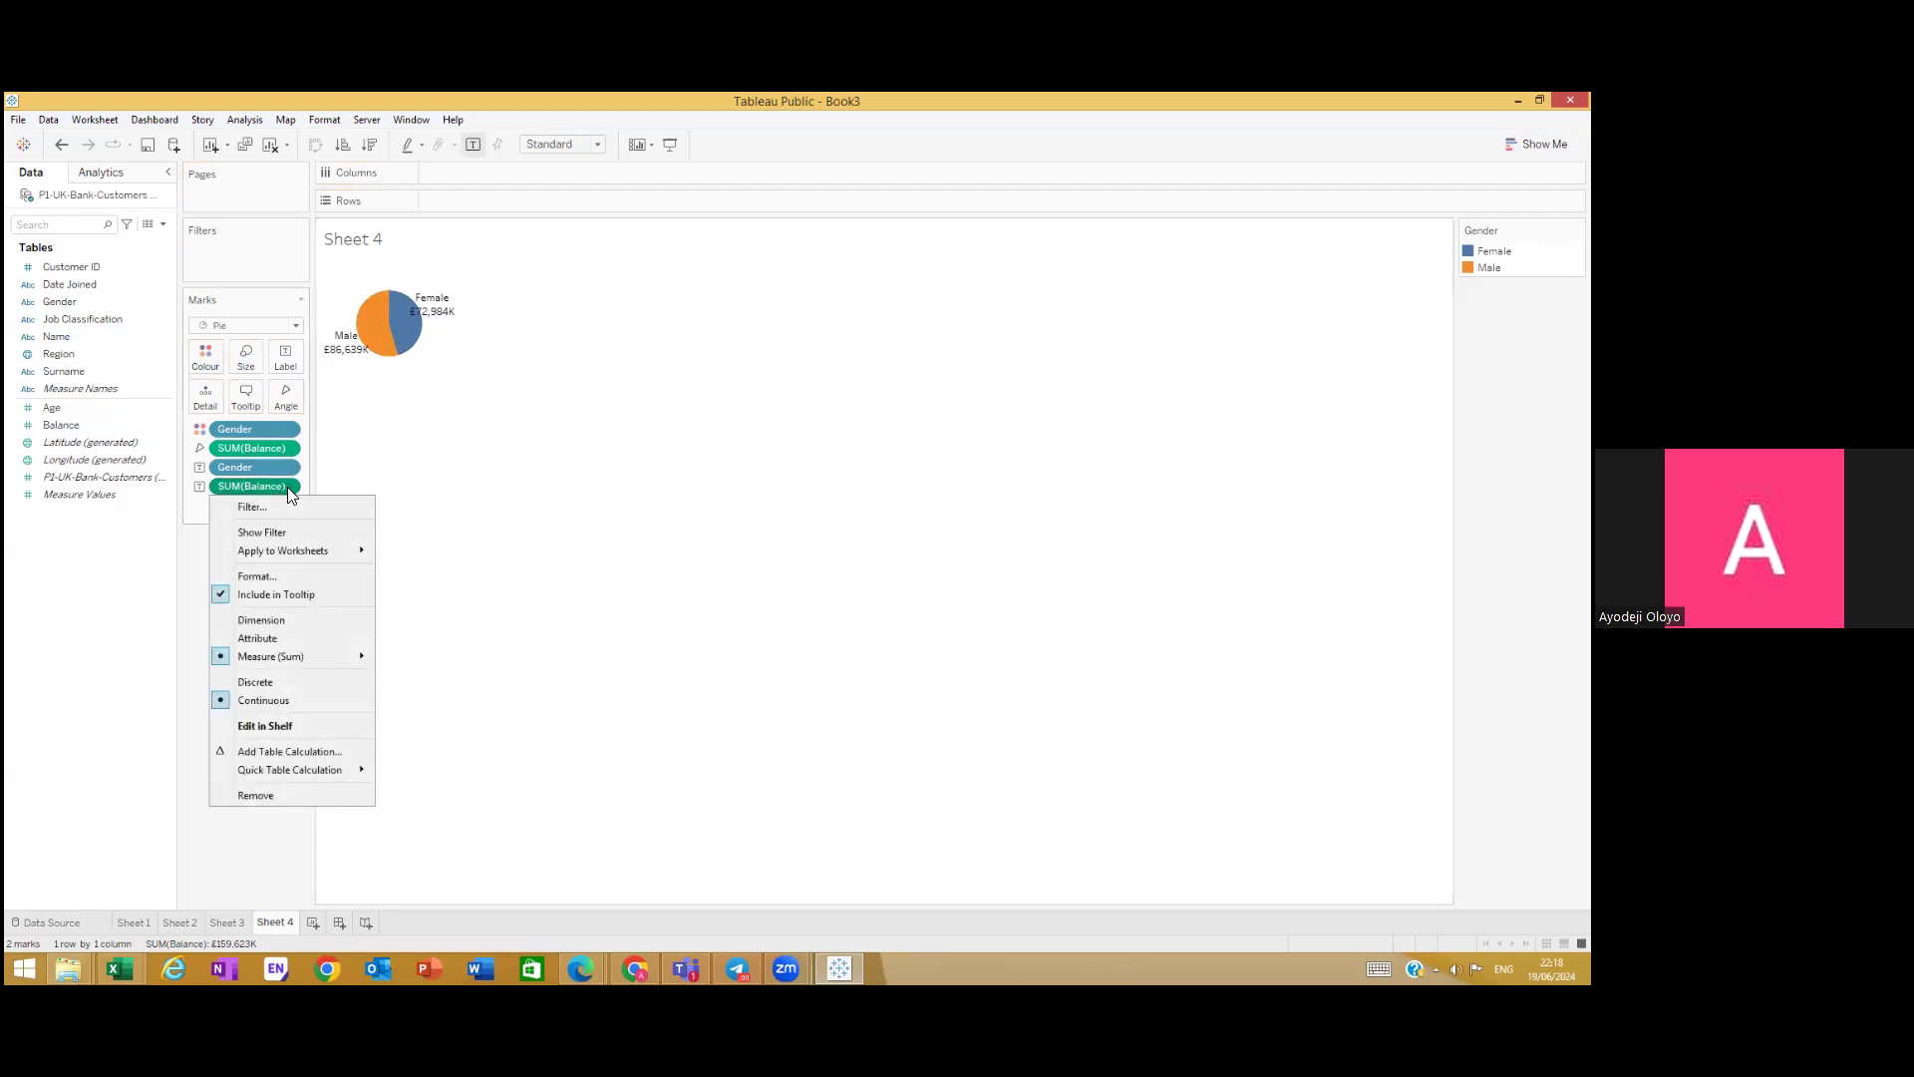
pyautogui.moveTo(293, 658)
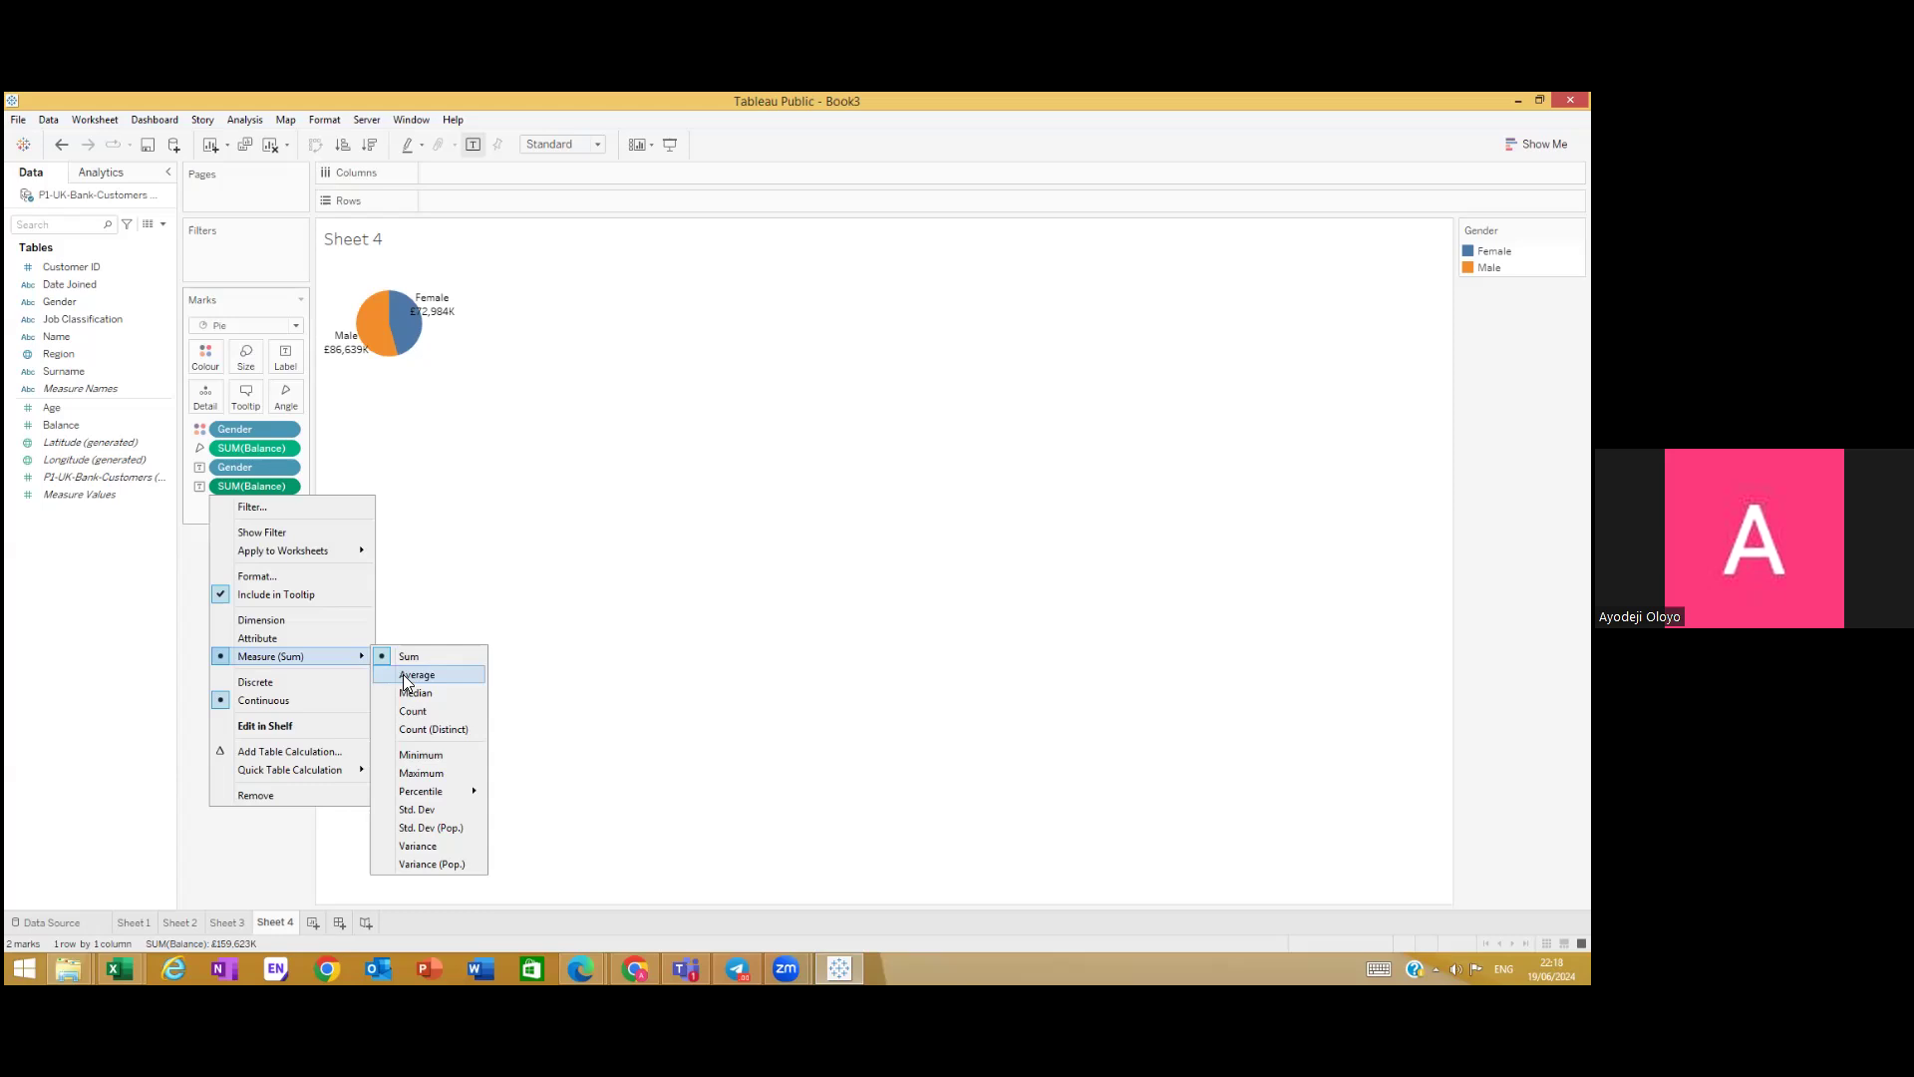
pyautogui.moveTo(361, 768)
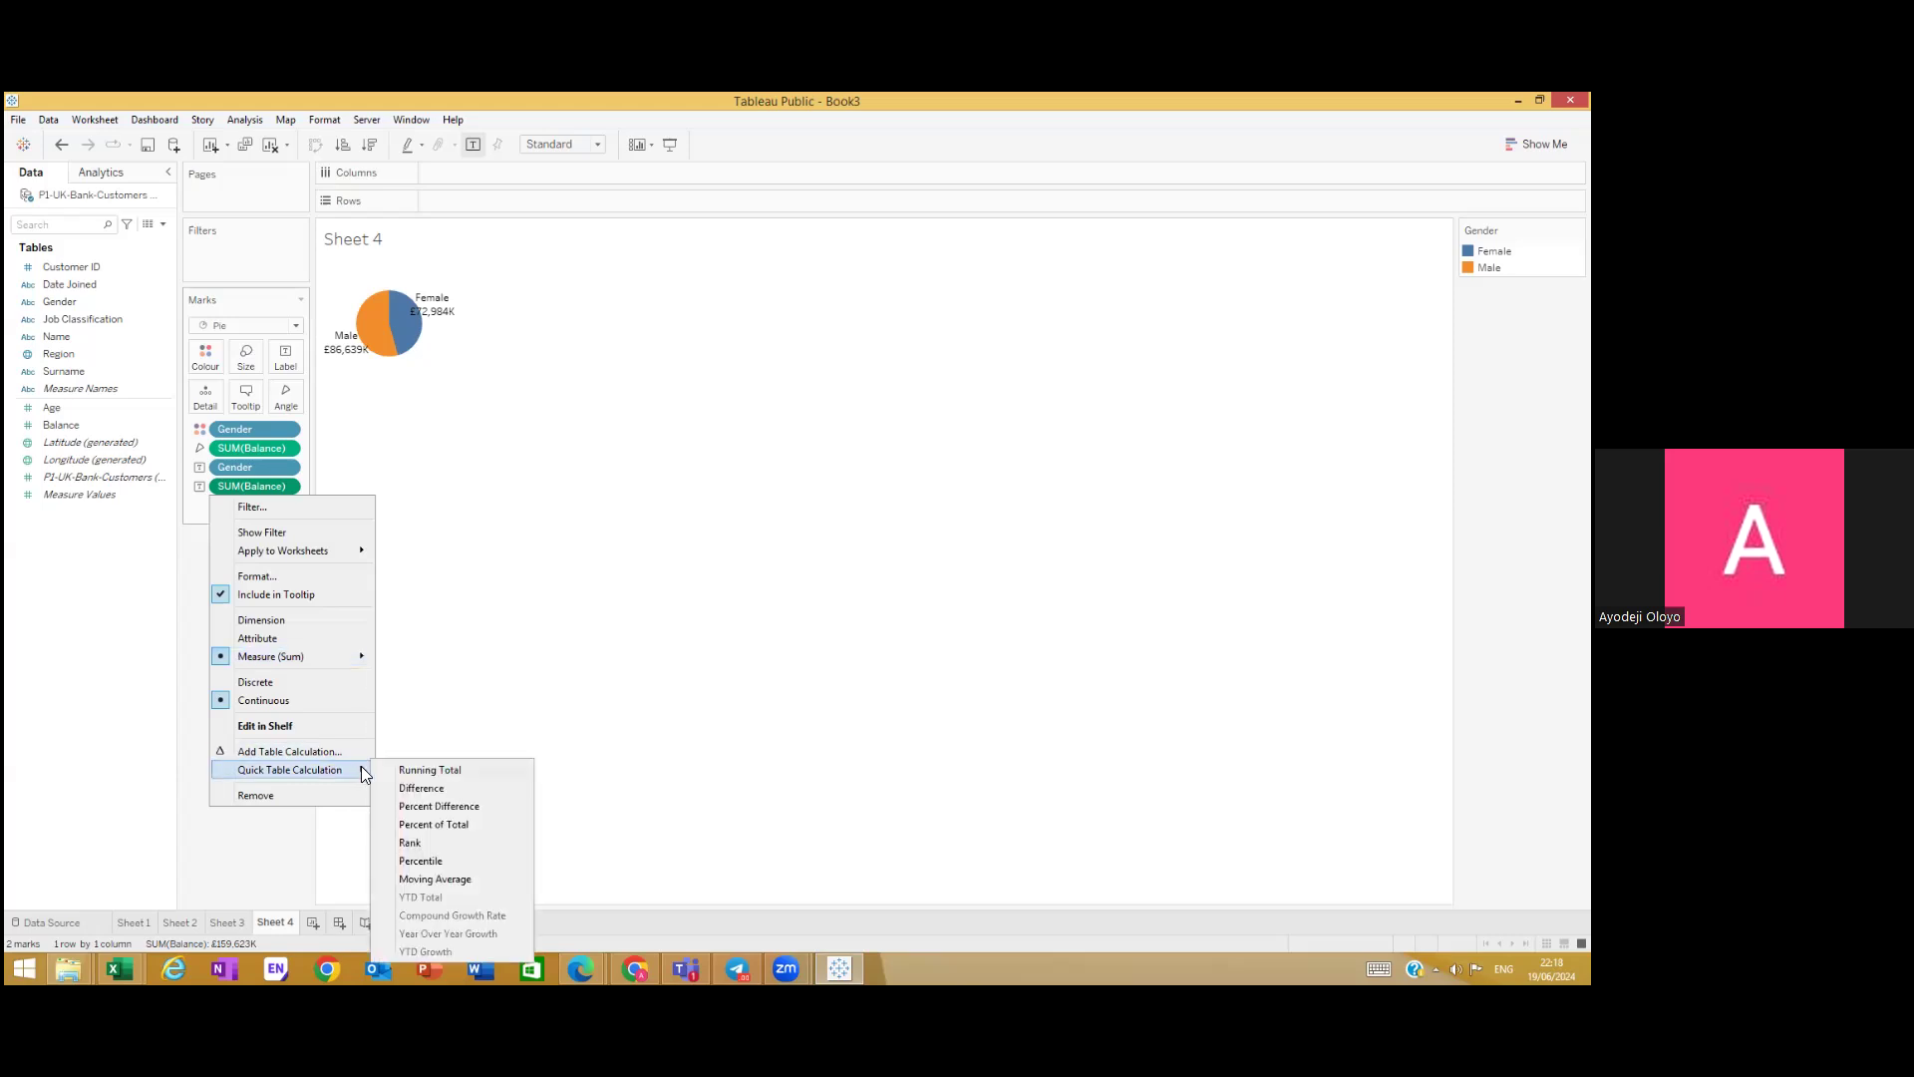
pyautogui.click(405, 825)
pyautogui.moveTo(444, 321)
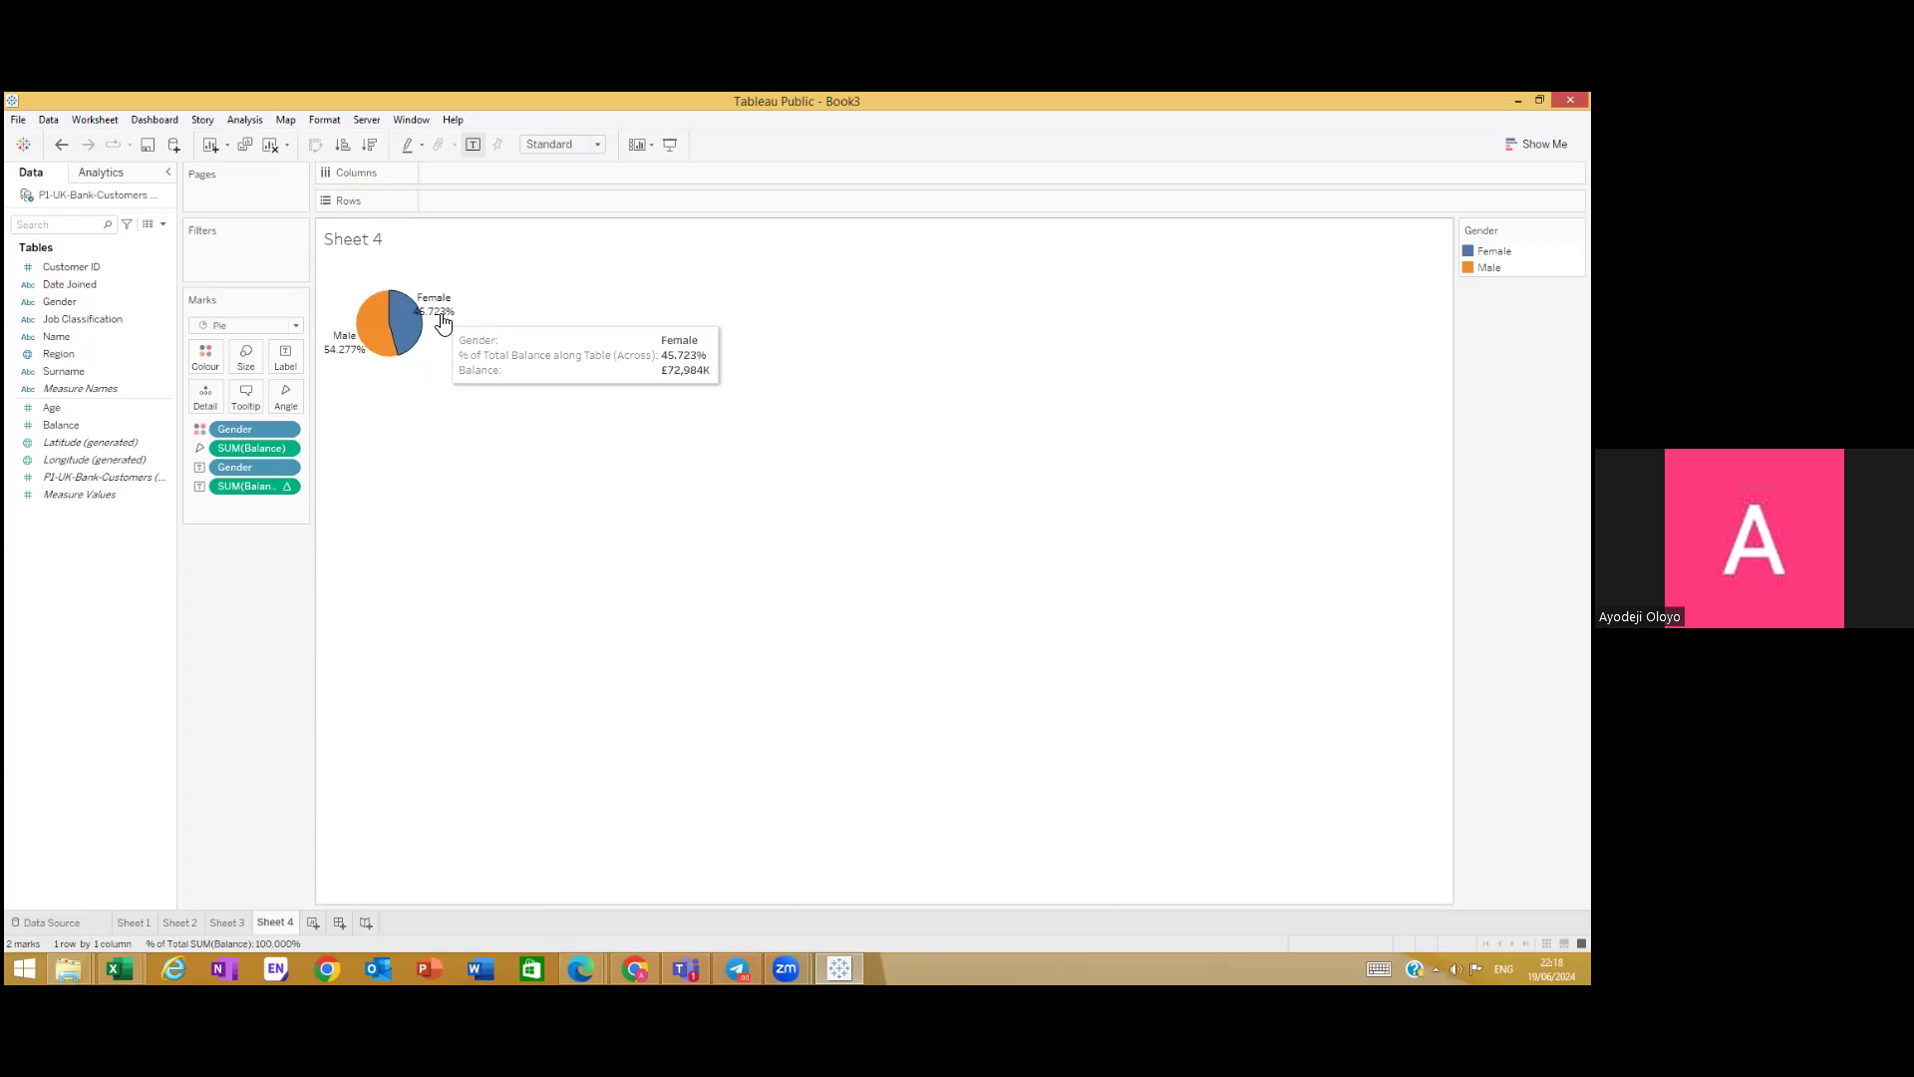
# Step: Format the percent-of-total Balance label as a percentage with 0 decimal places
pyautogui.rightClick(284, 487)
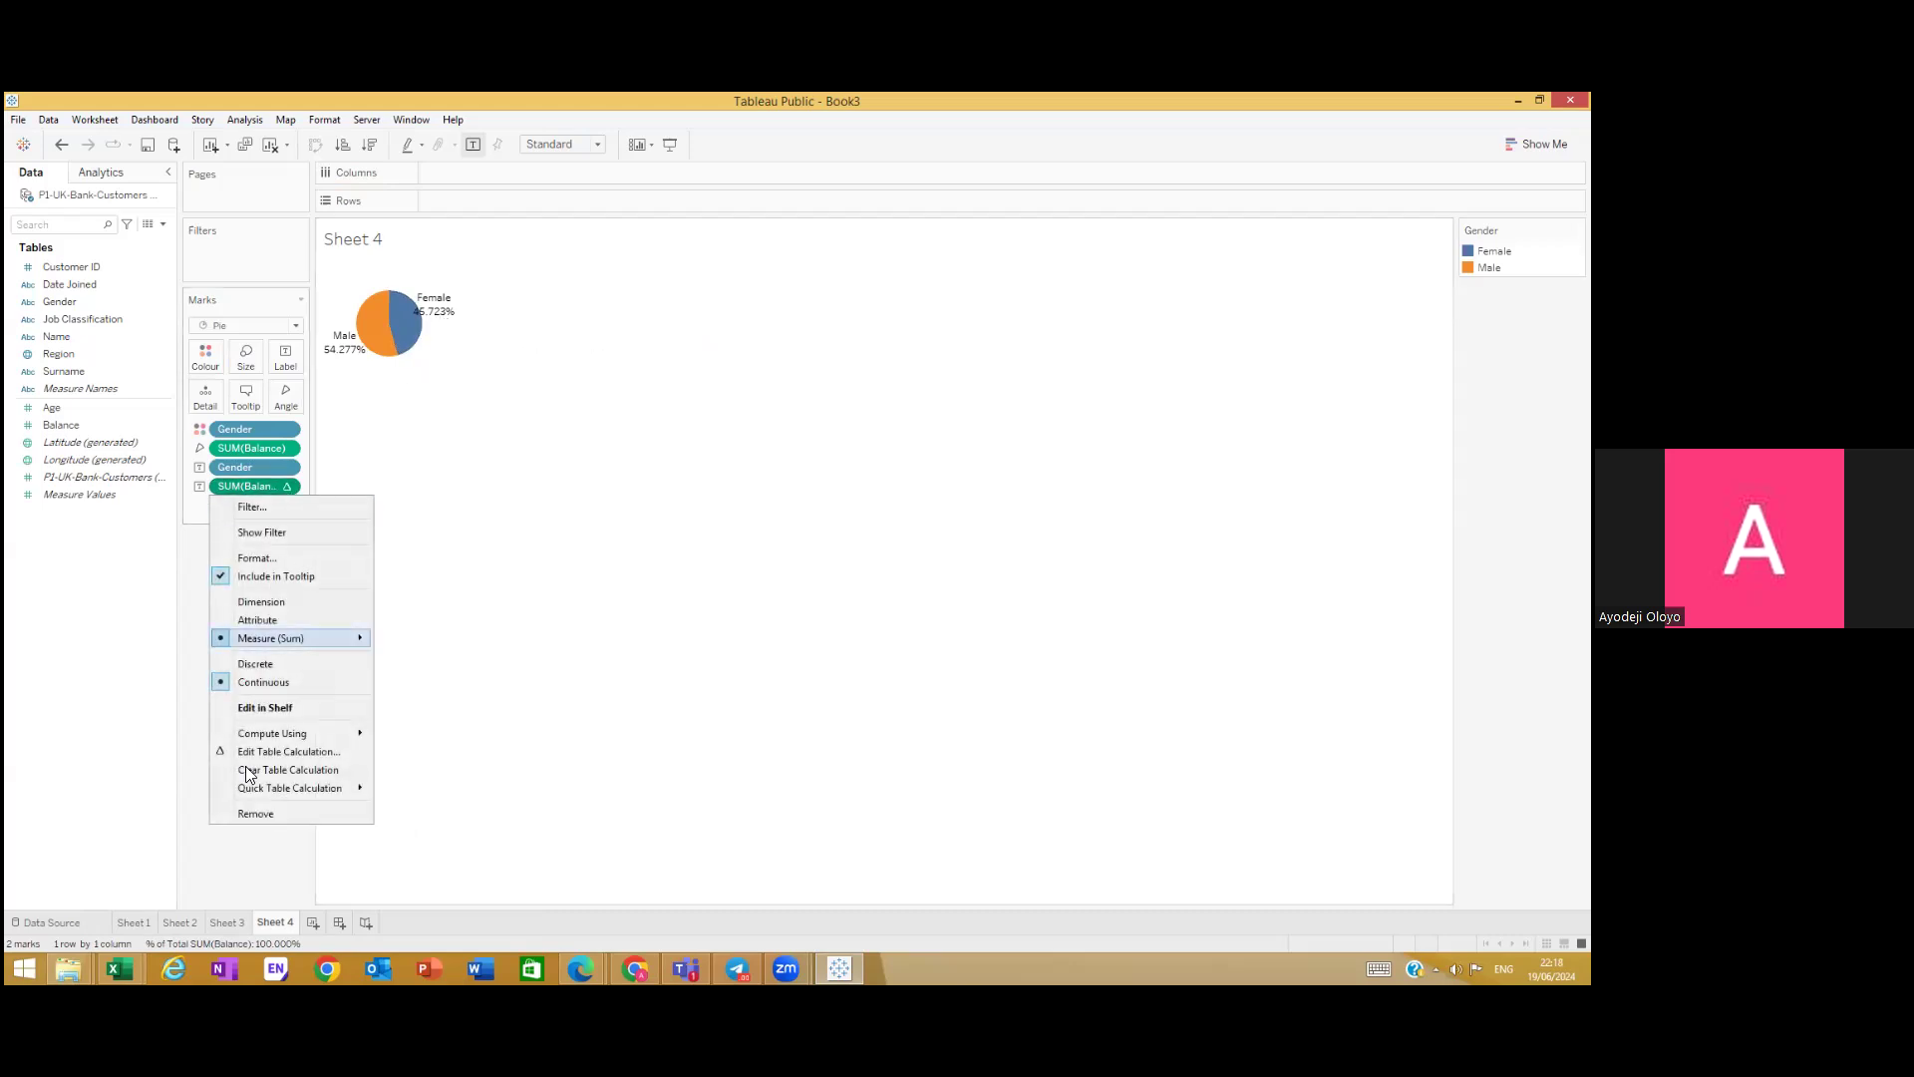
pyautogui.click(262, 559)
pyautogui.click(157, 327)
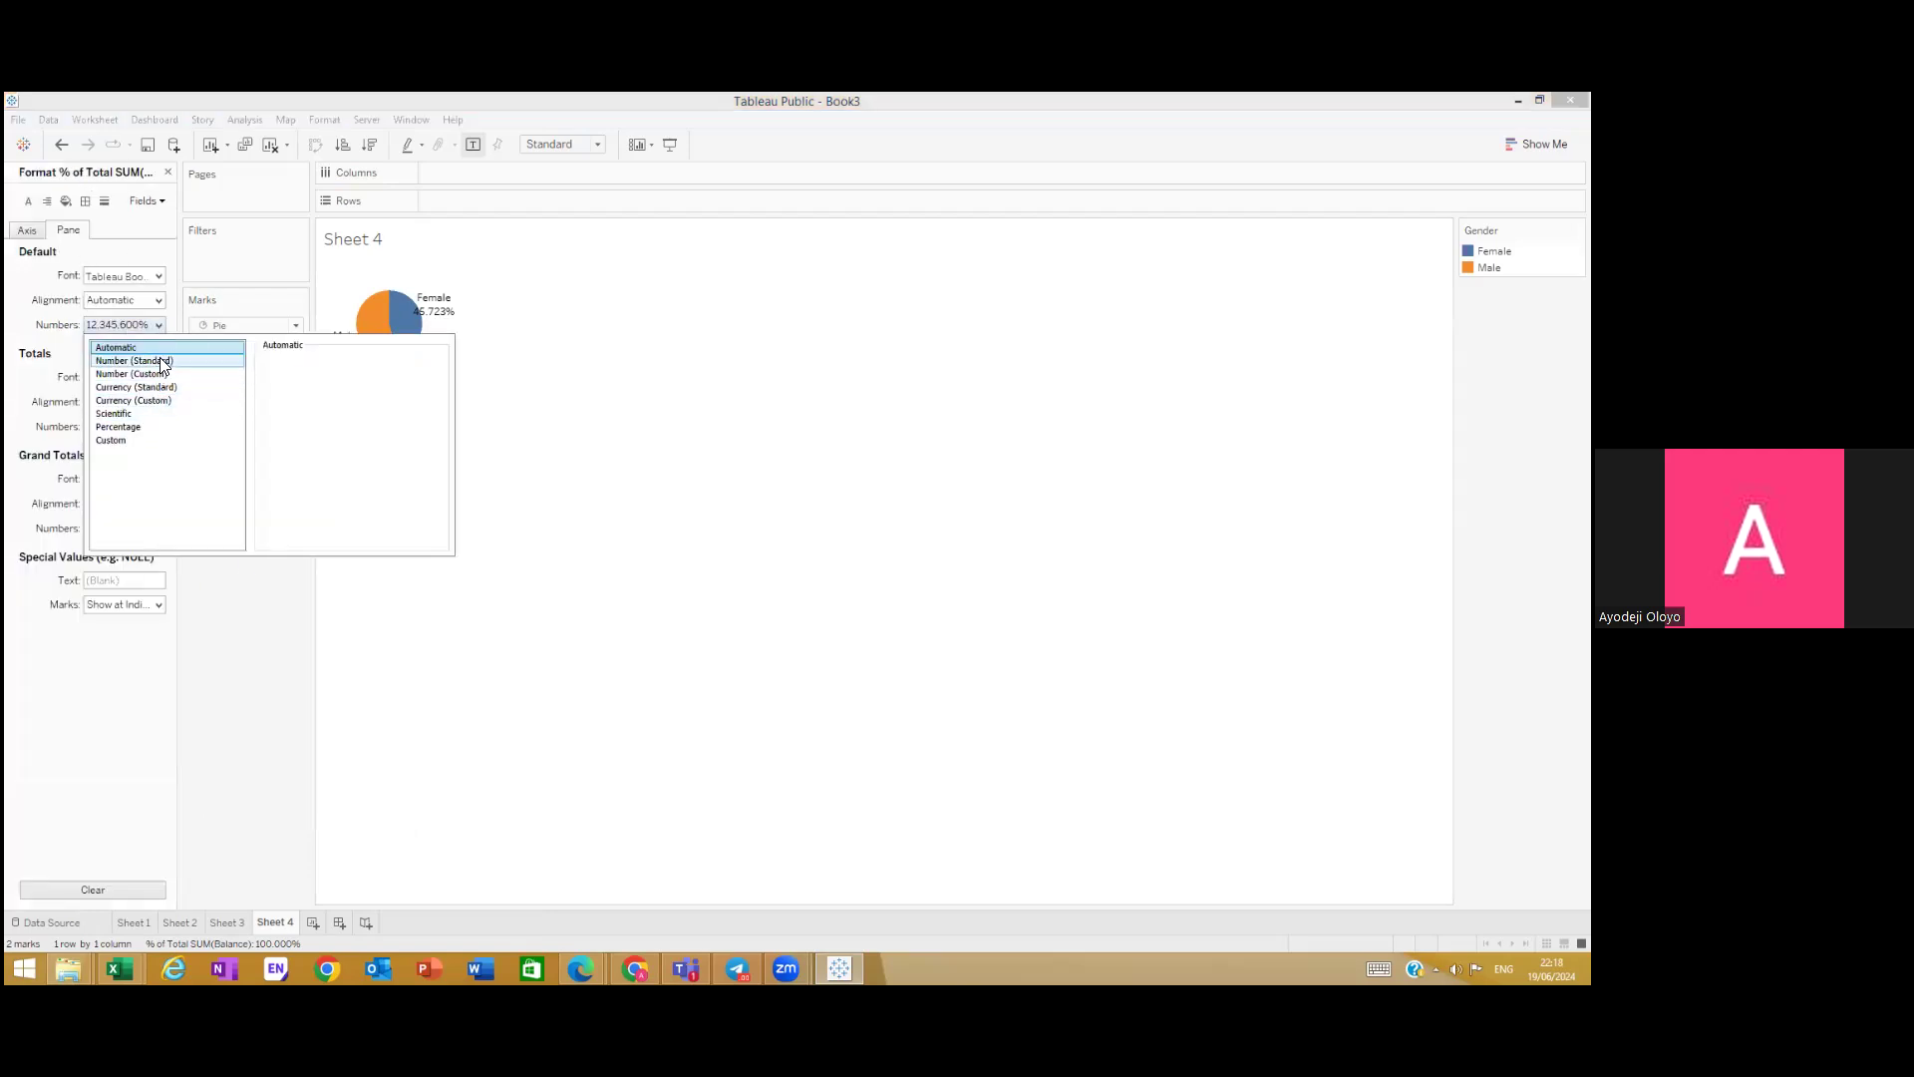
pyautogui.click(149, 427)
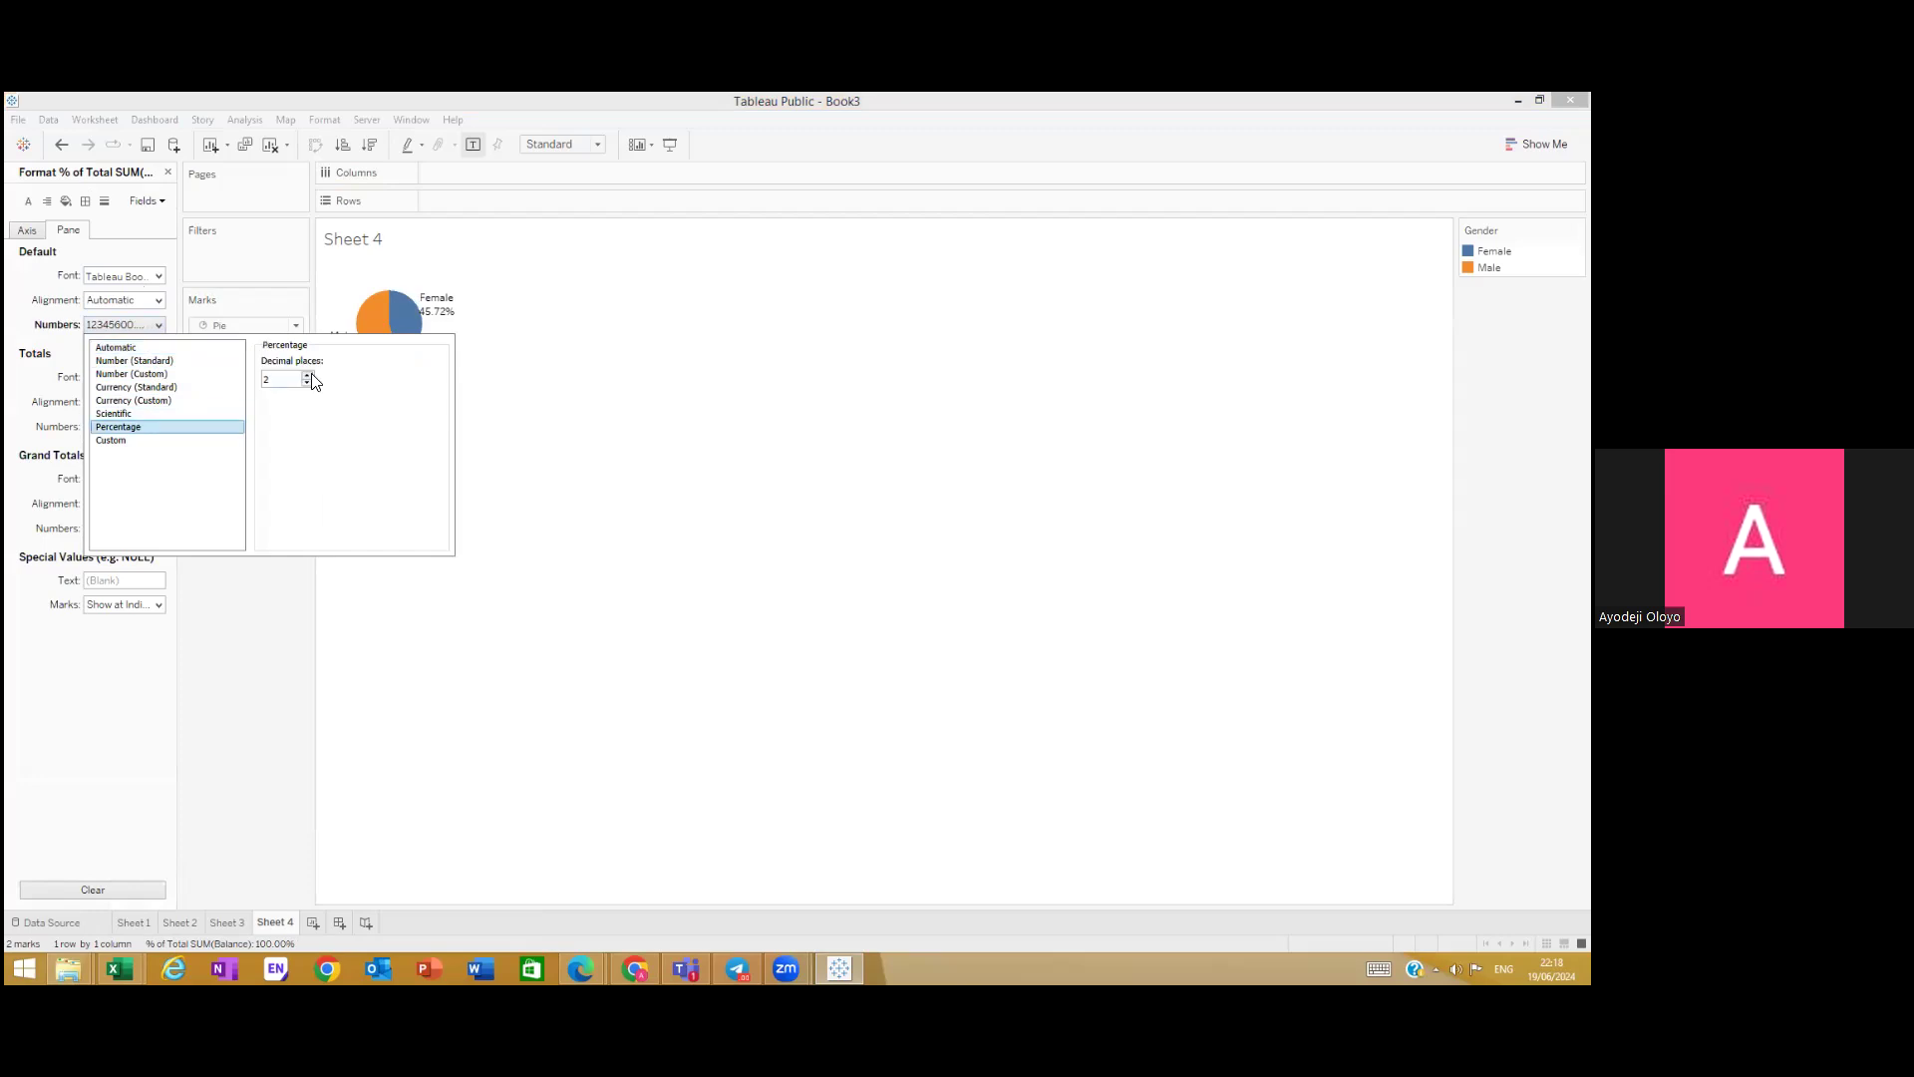
pyautogui.click(307, 384)
pyautogui.click(307, 384)
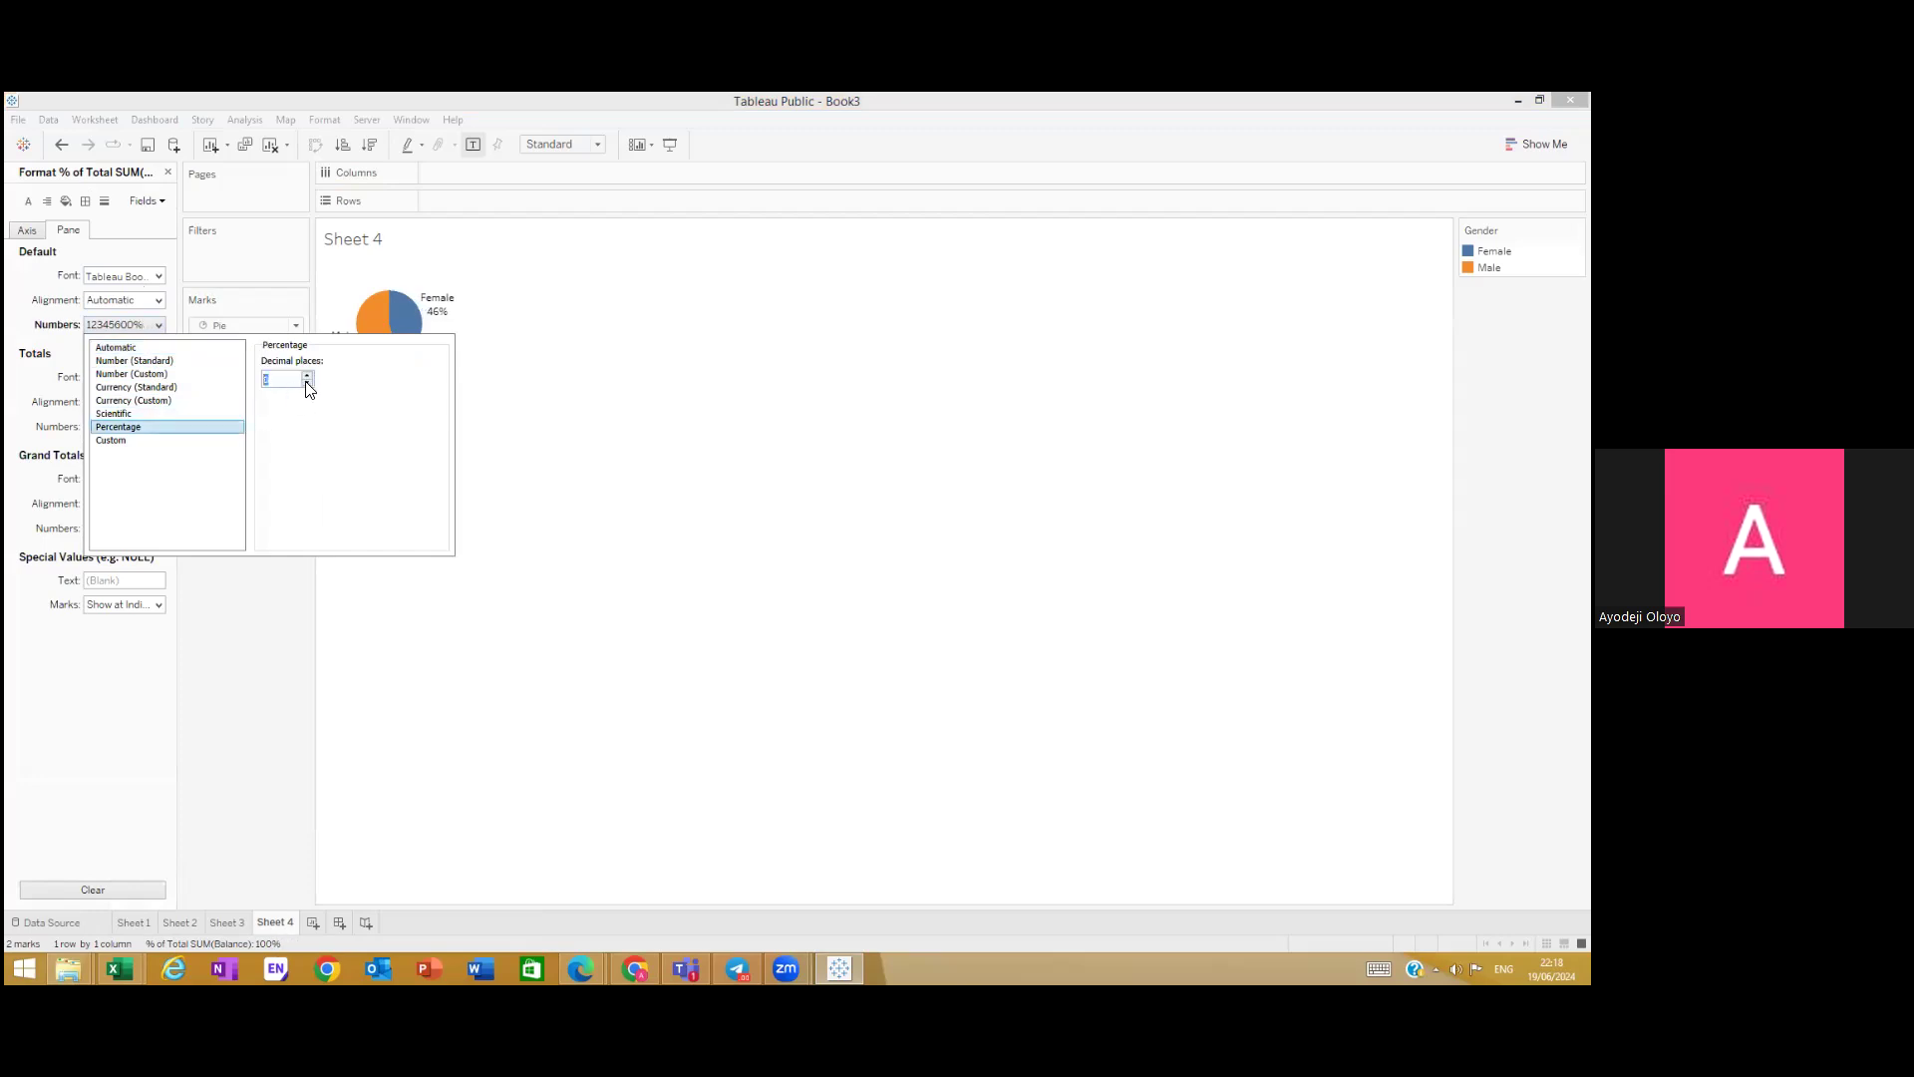
pyautogui.click(534, 638)
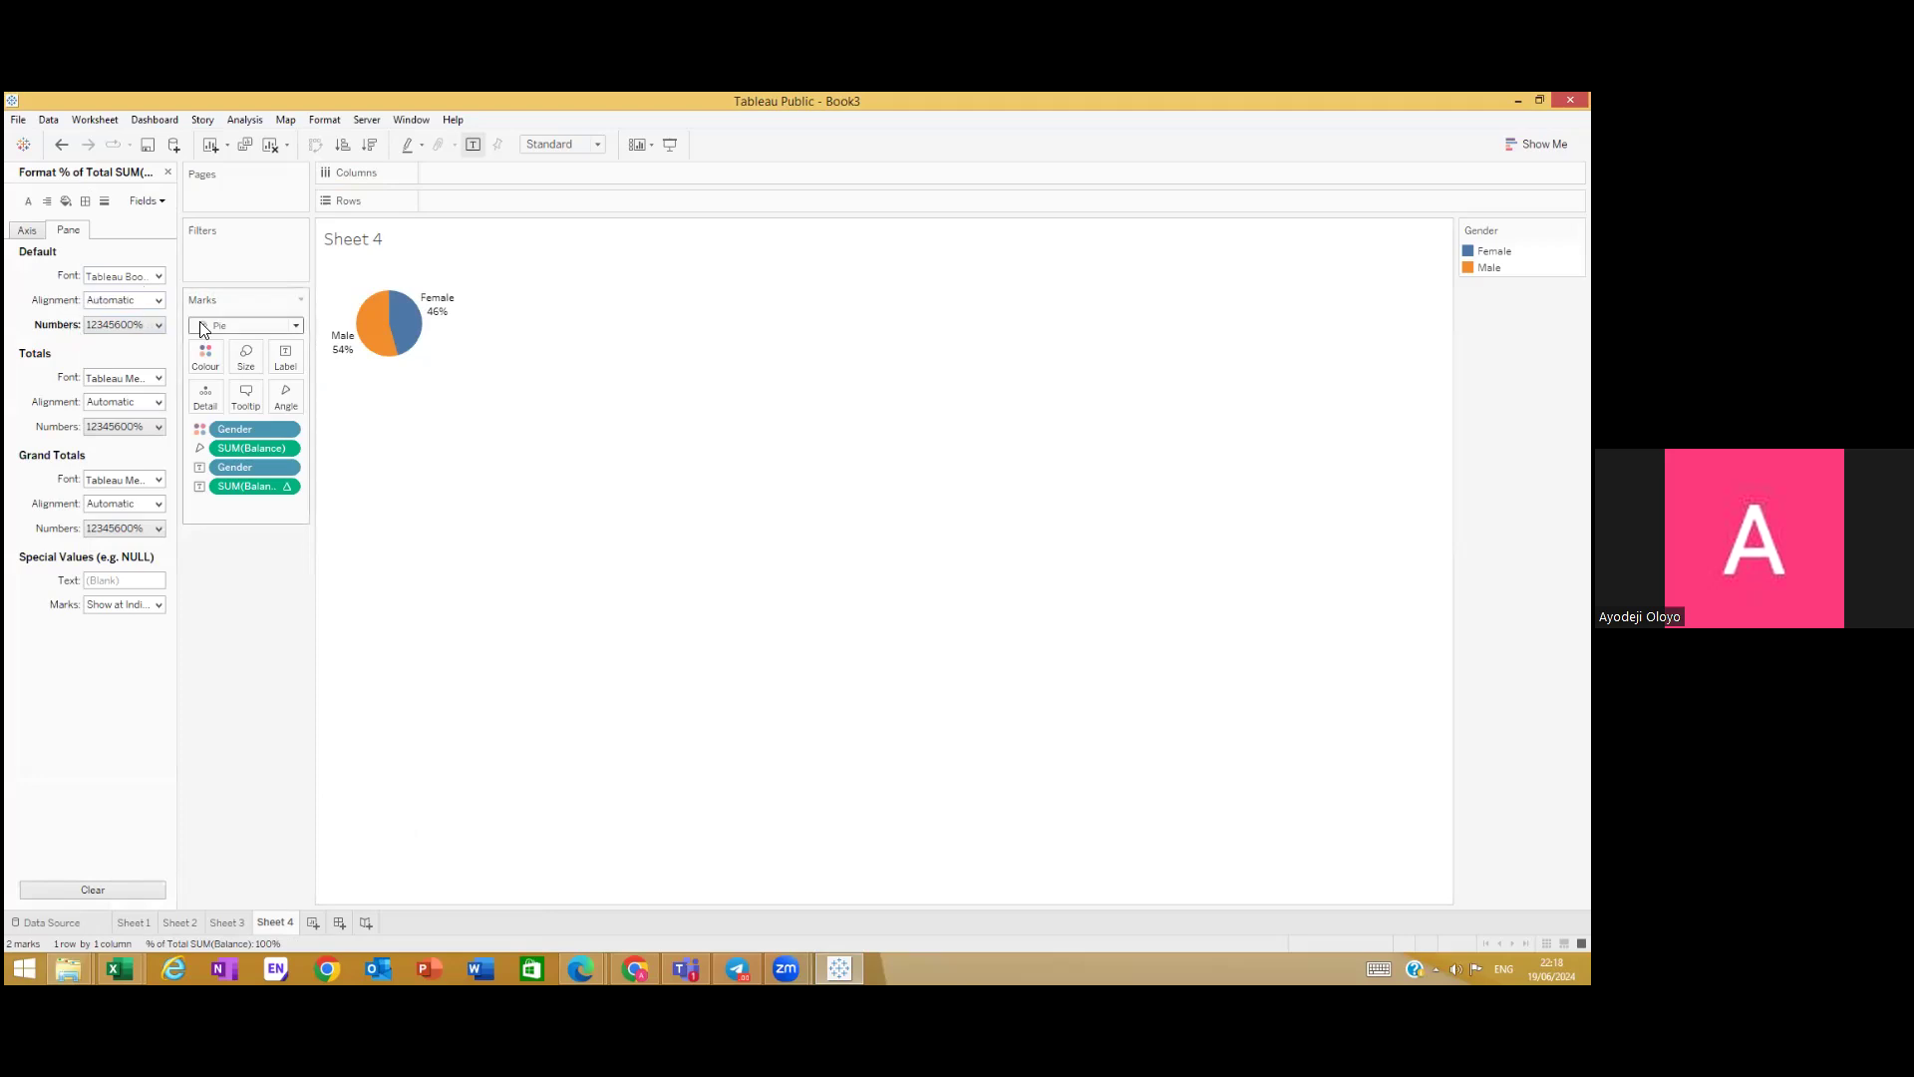
# Step: Enlarge the pie by setting its mark size to the middle of the size range
pyautogui.click(230, 366)
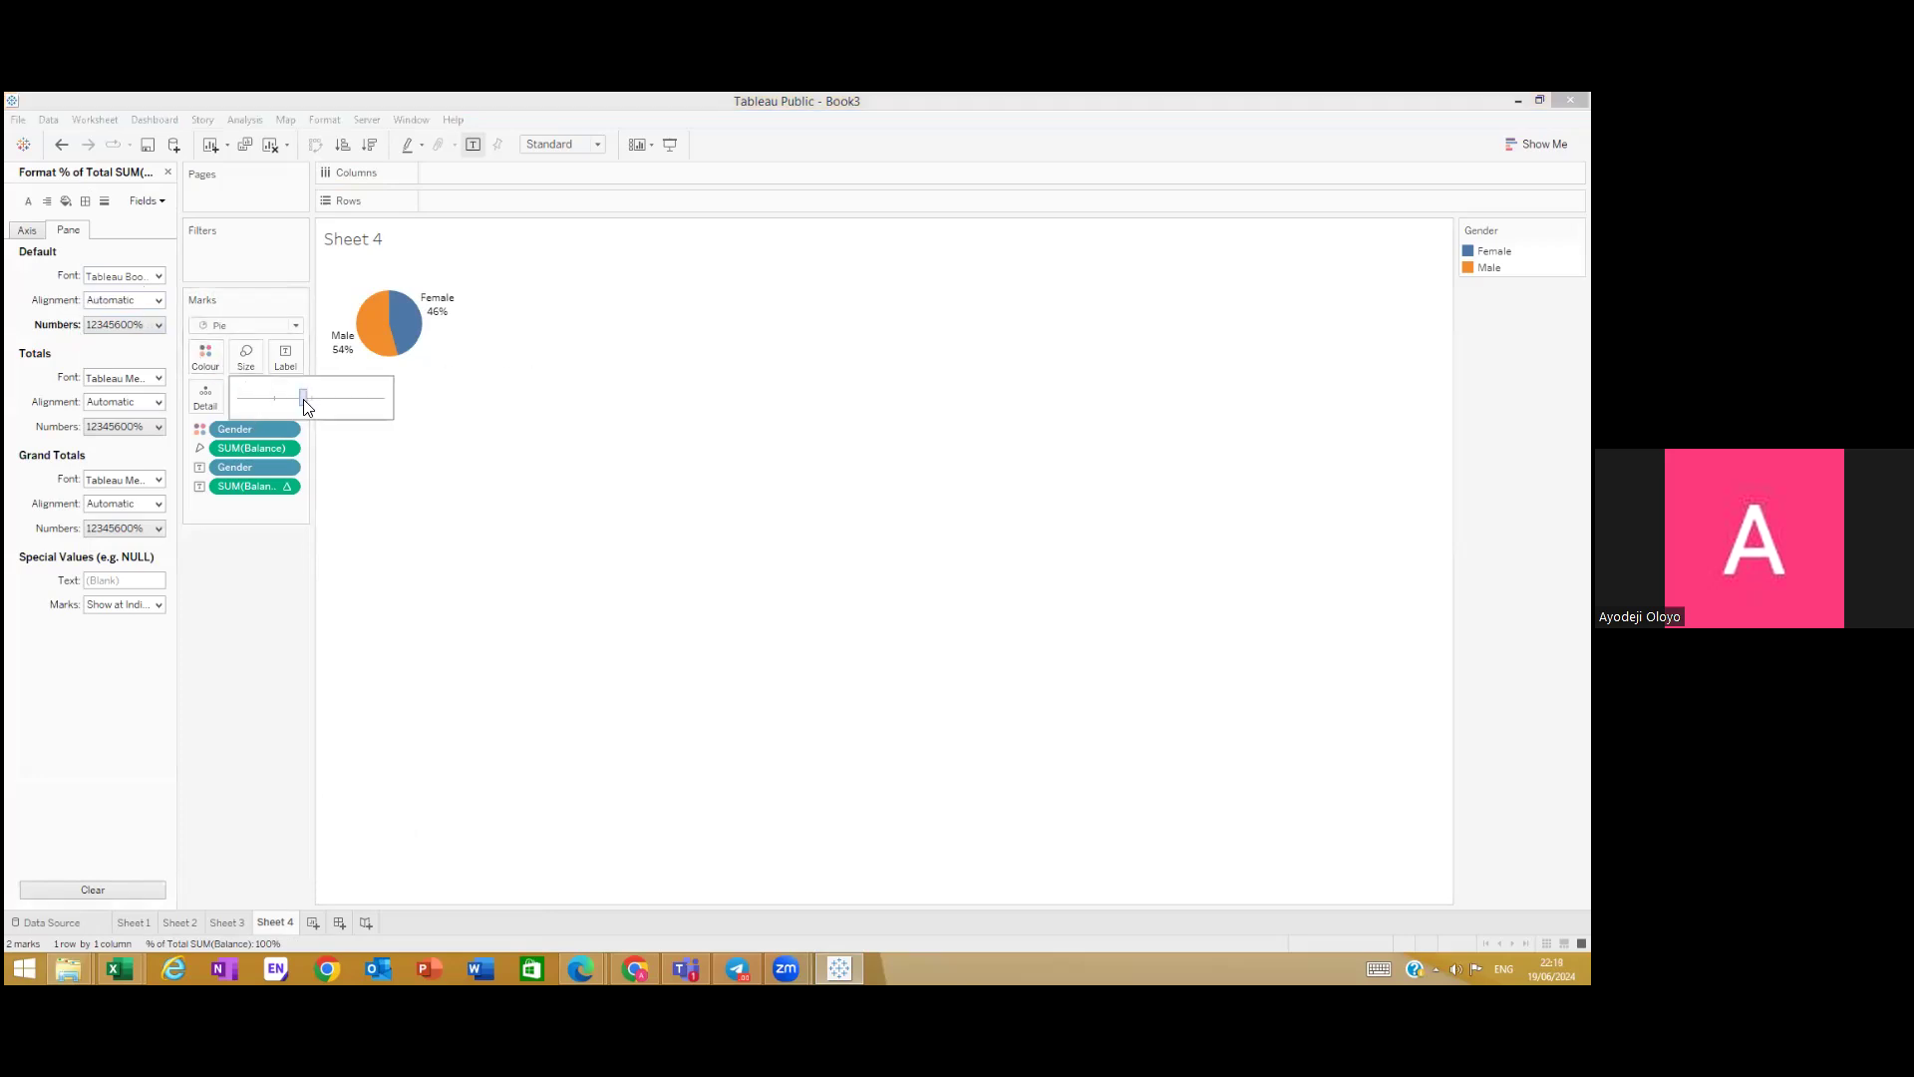
pyautogui.click(303, 399)
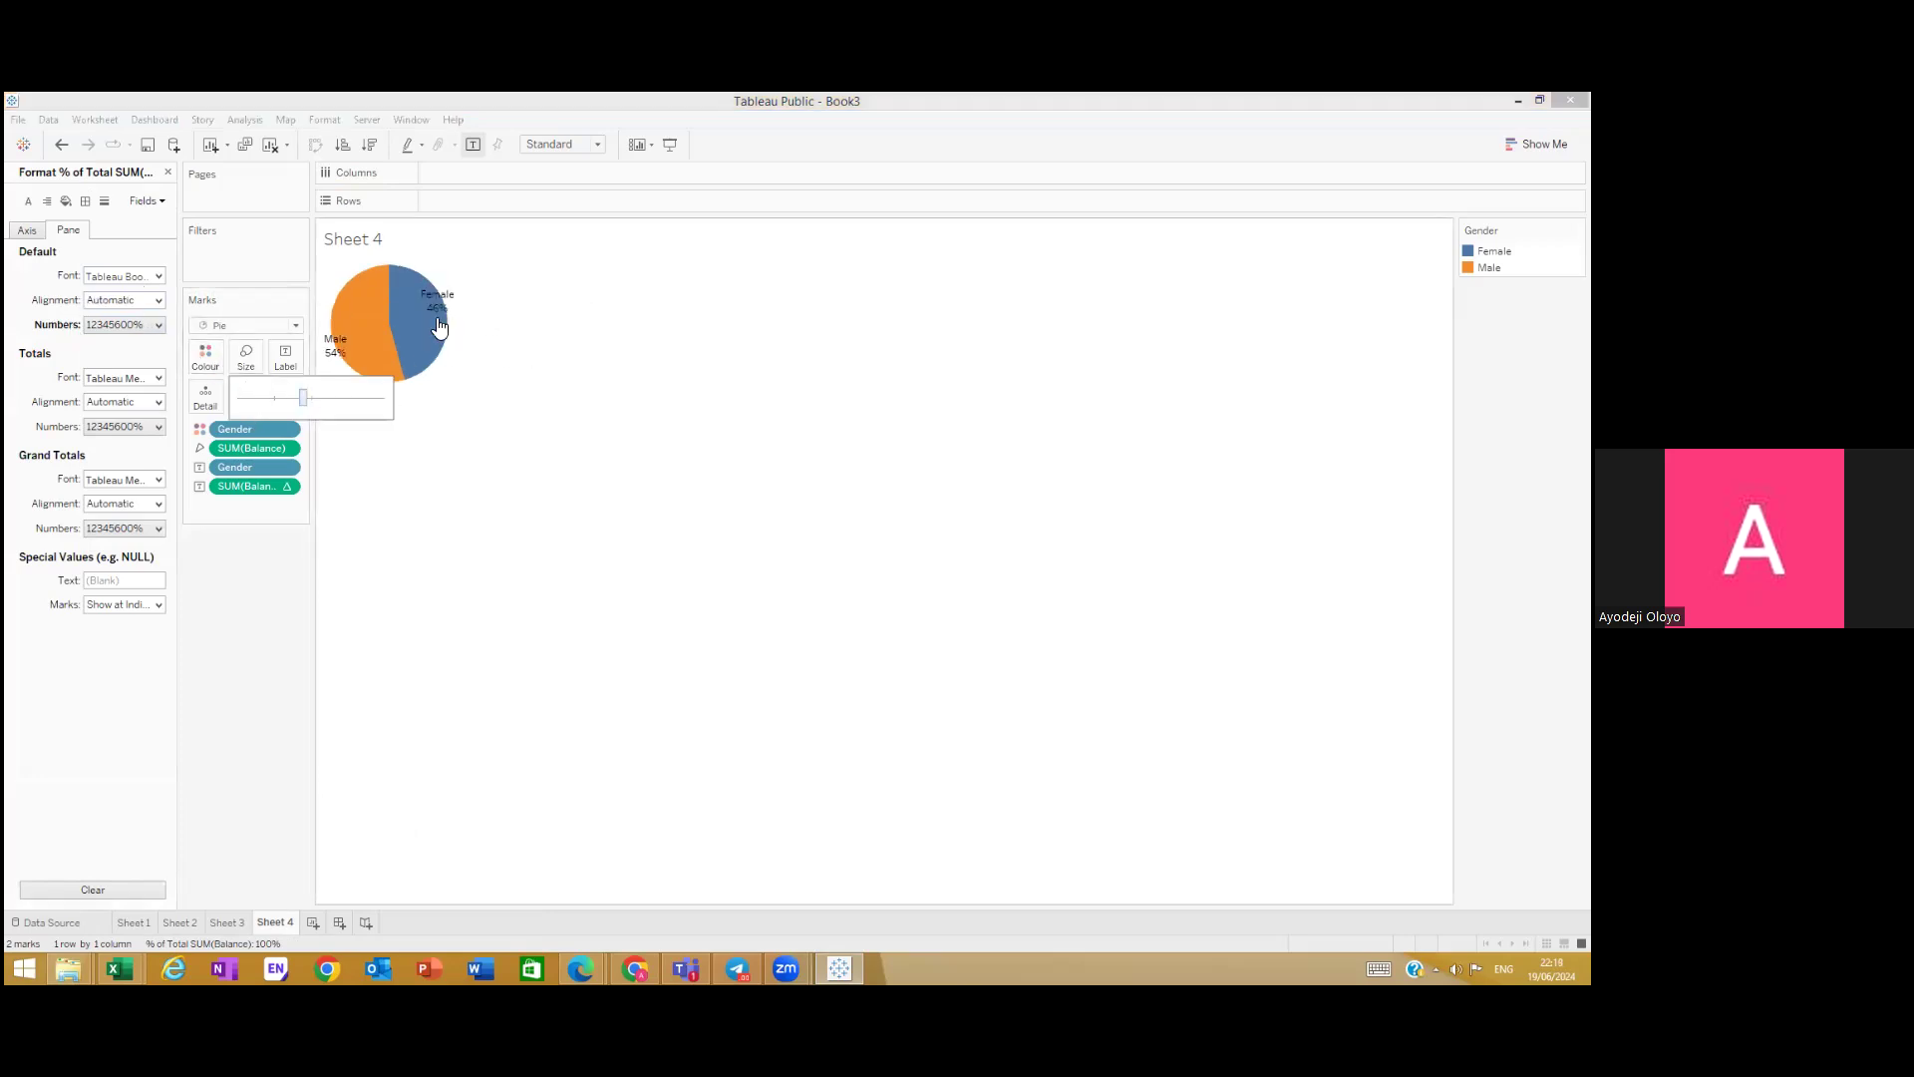
pyautogui.click(443, 444)
pyautogui.moveTo(395, 375)
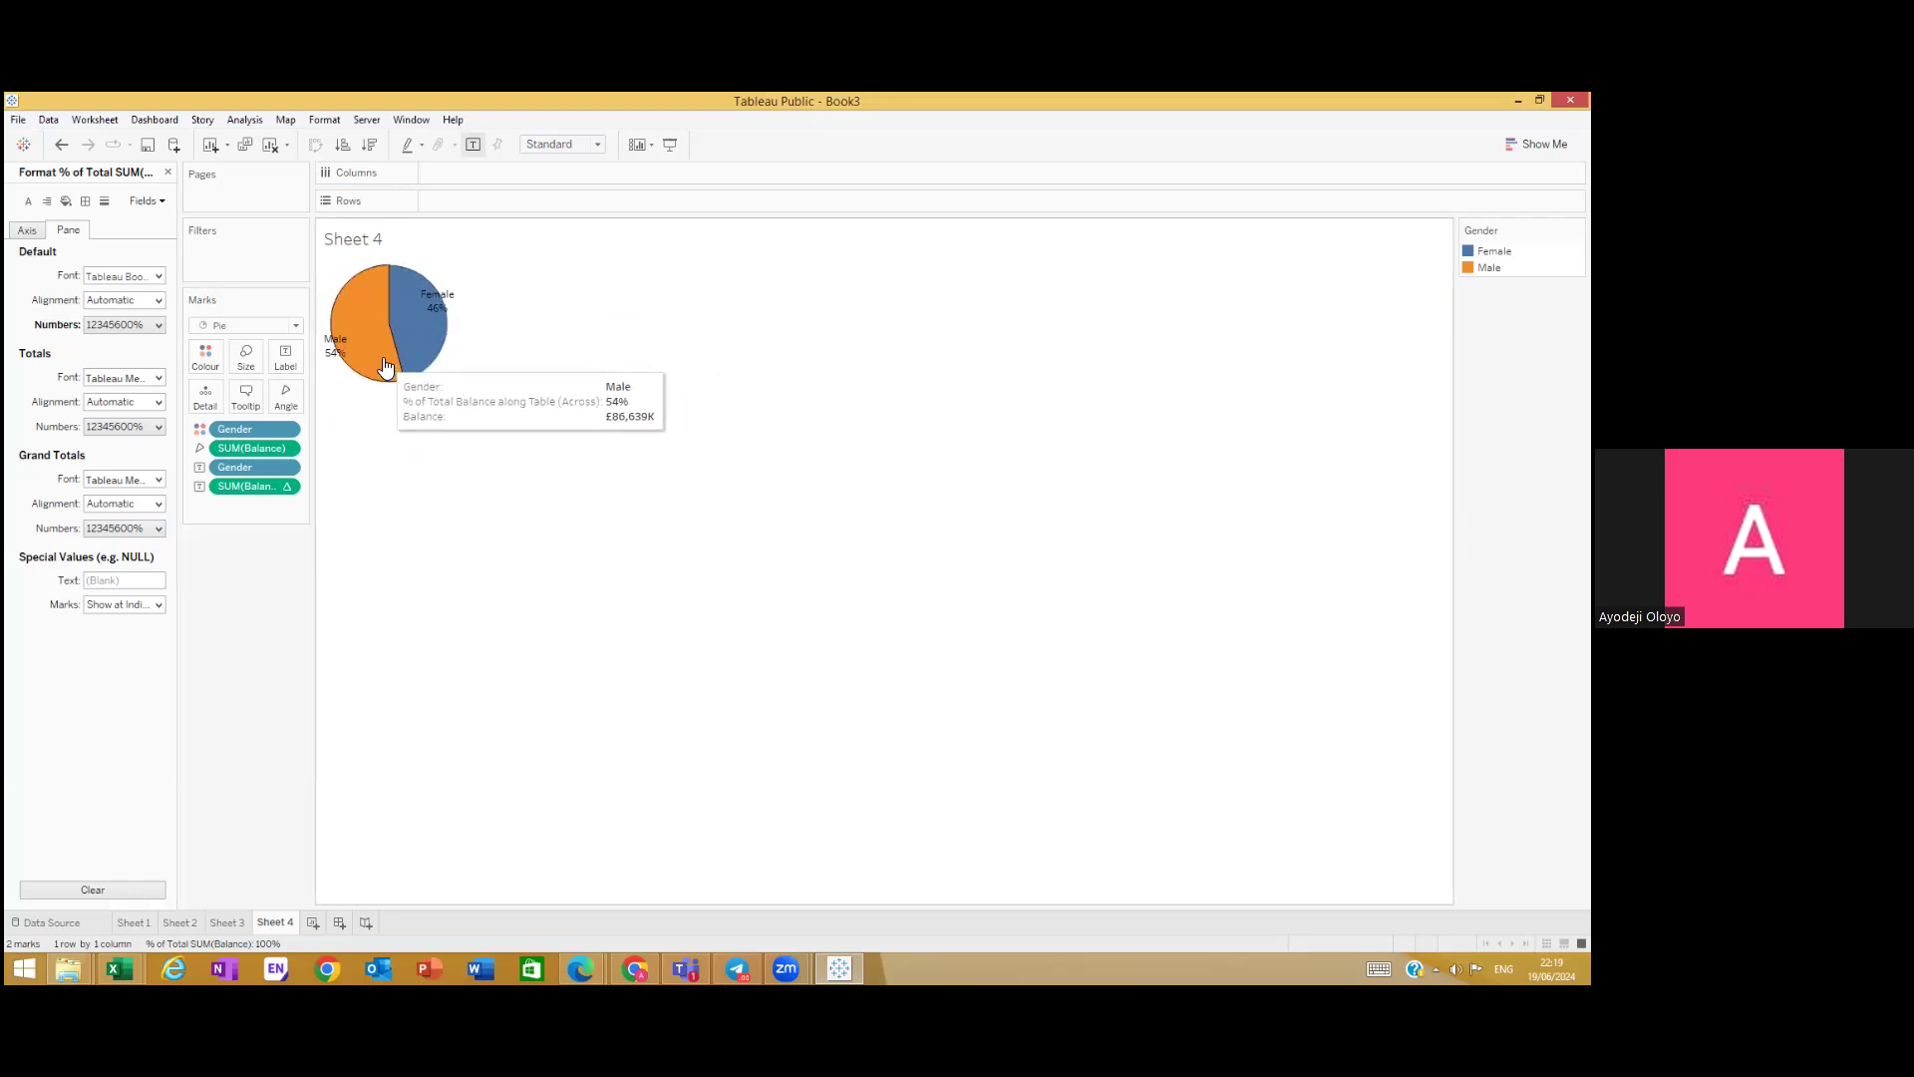
# Step: Open the colour editor for Gender and preview the Seattle Greys and Grey Warm palettes
pyautogui.click(206, 357)
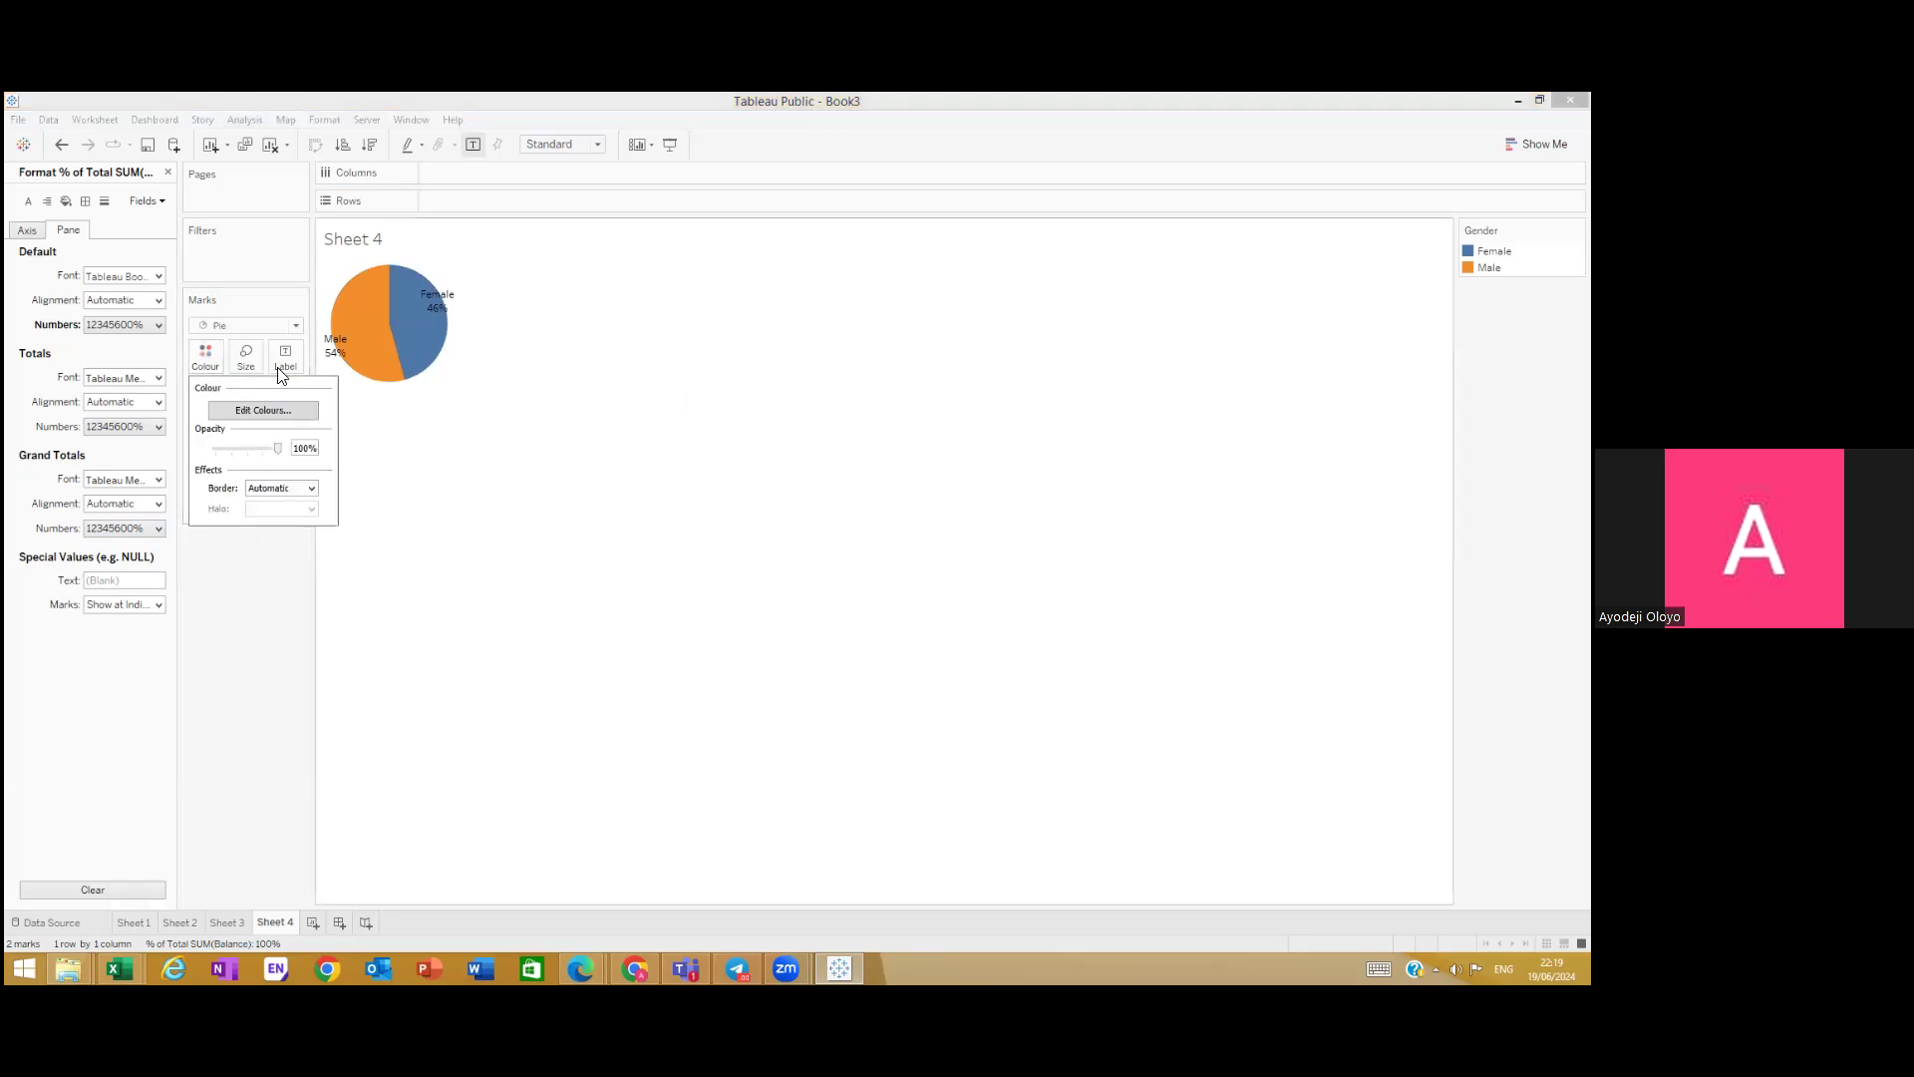
pyautogui.click(294, 409)
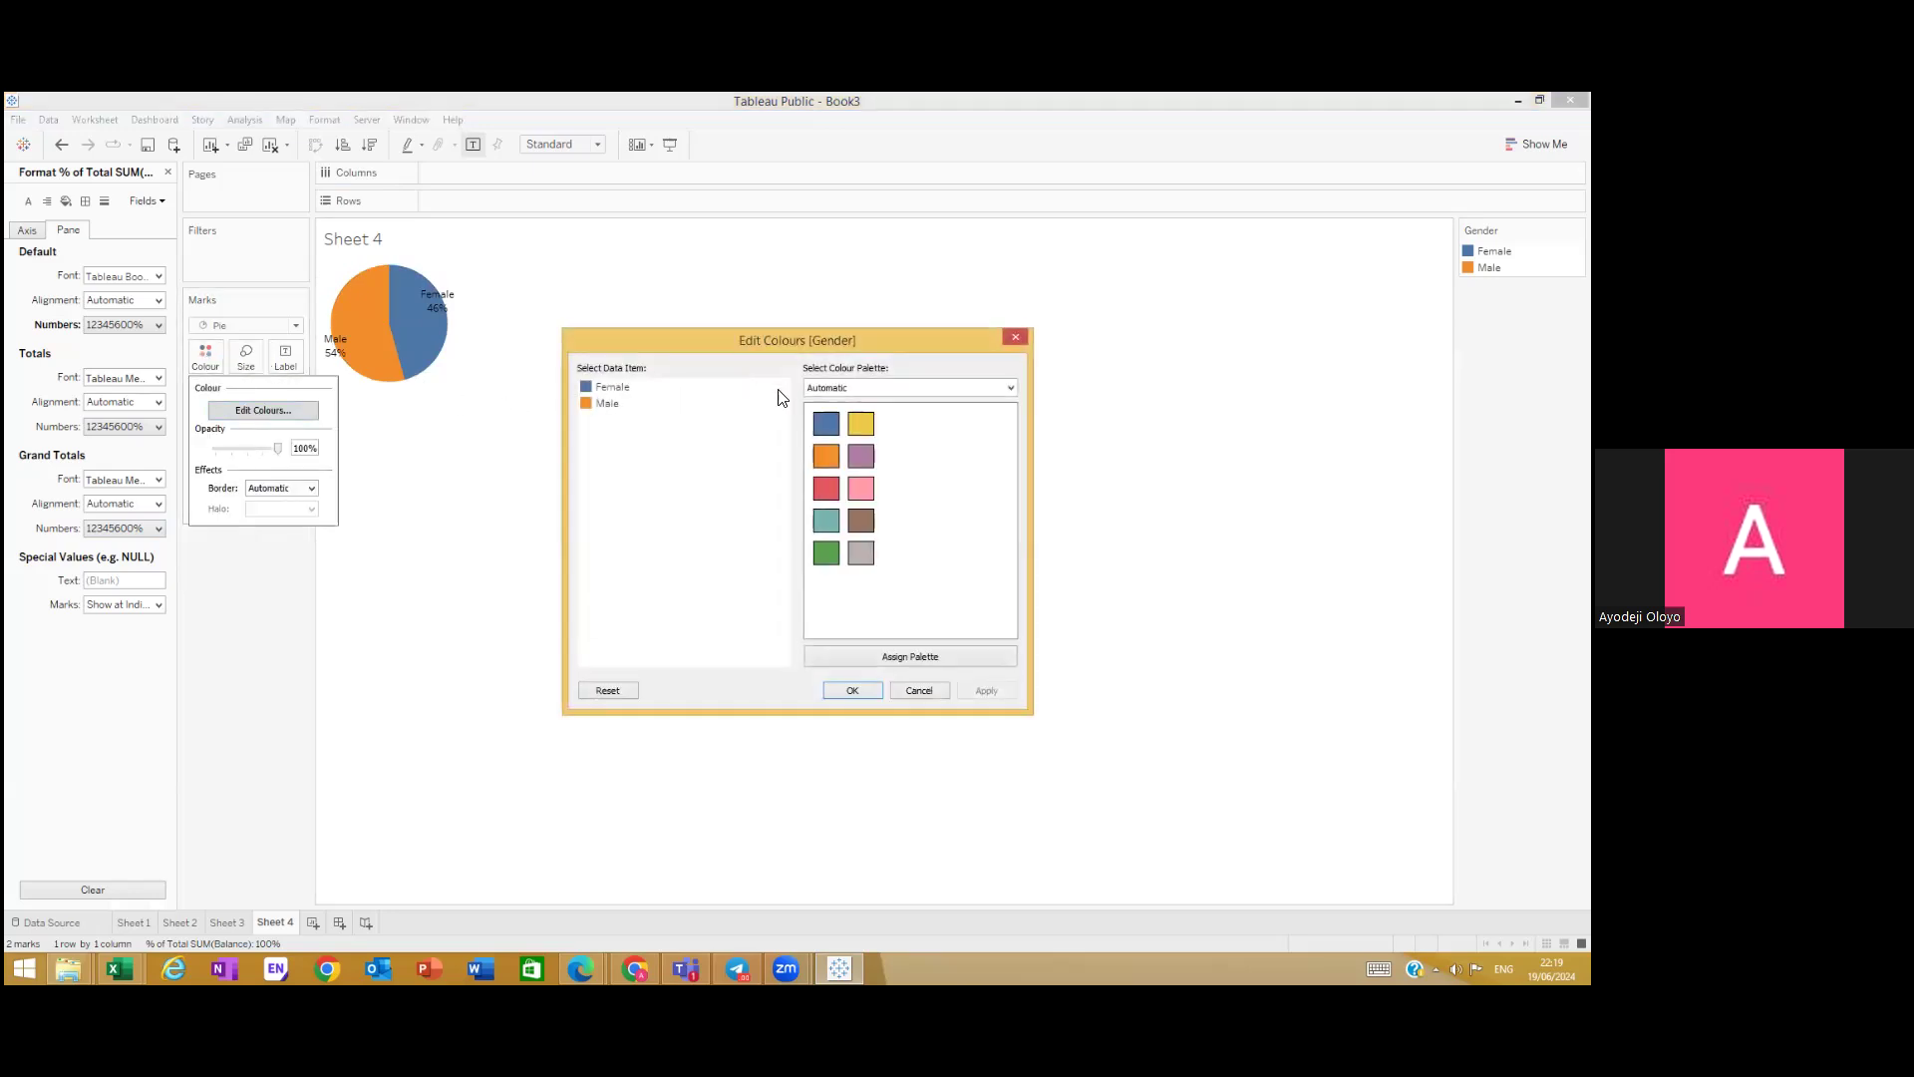
pyautogui.click(1004, 389)
pyautogui.click(935, 462)
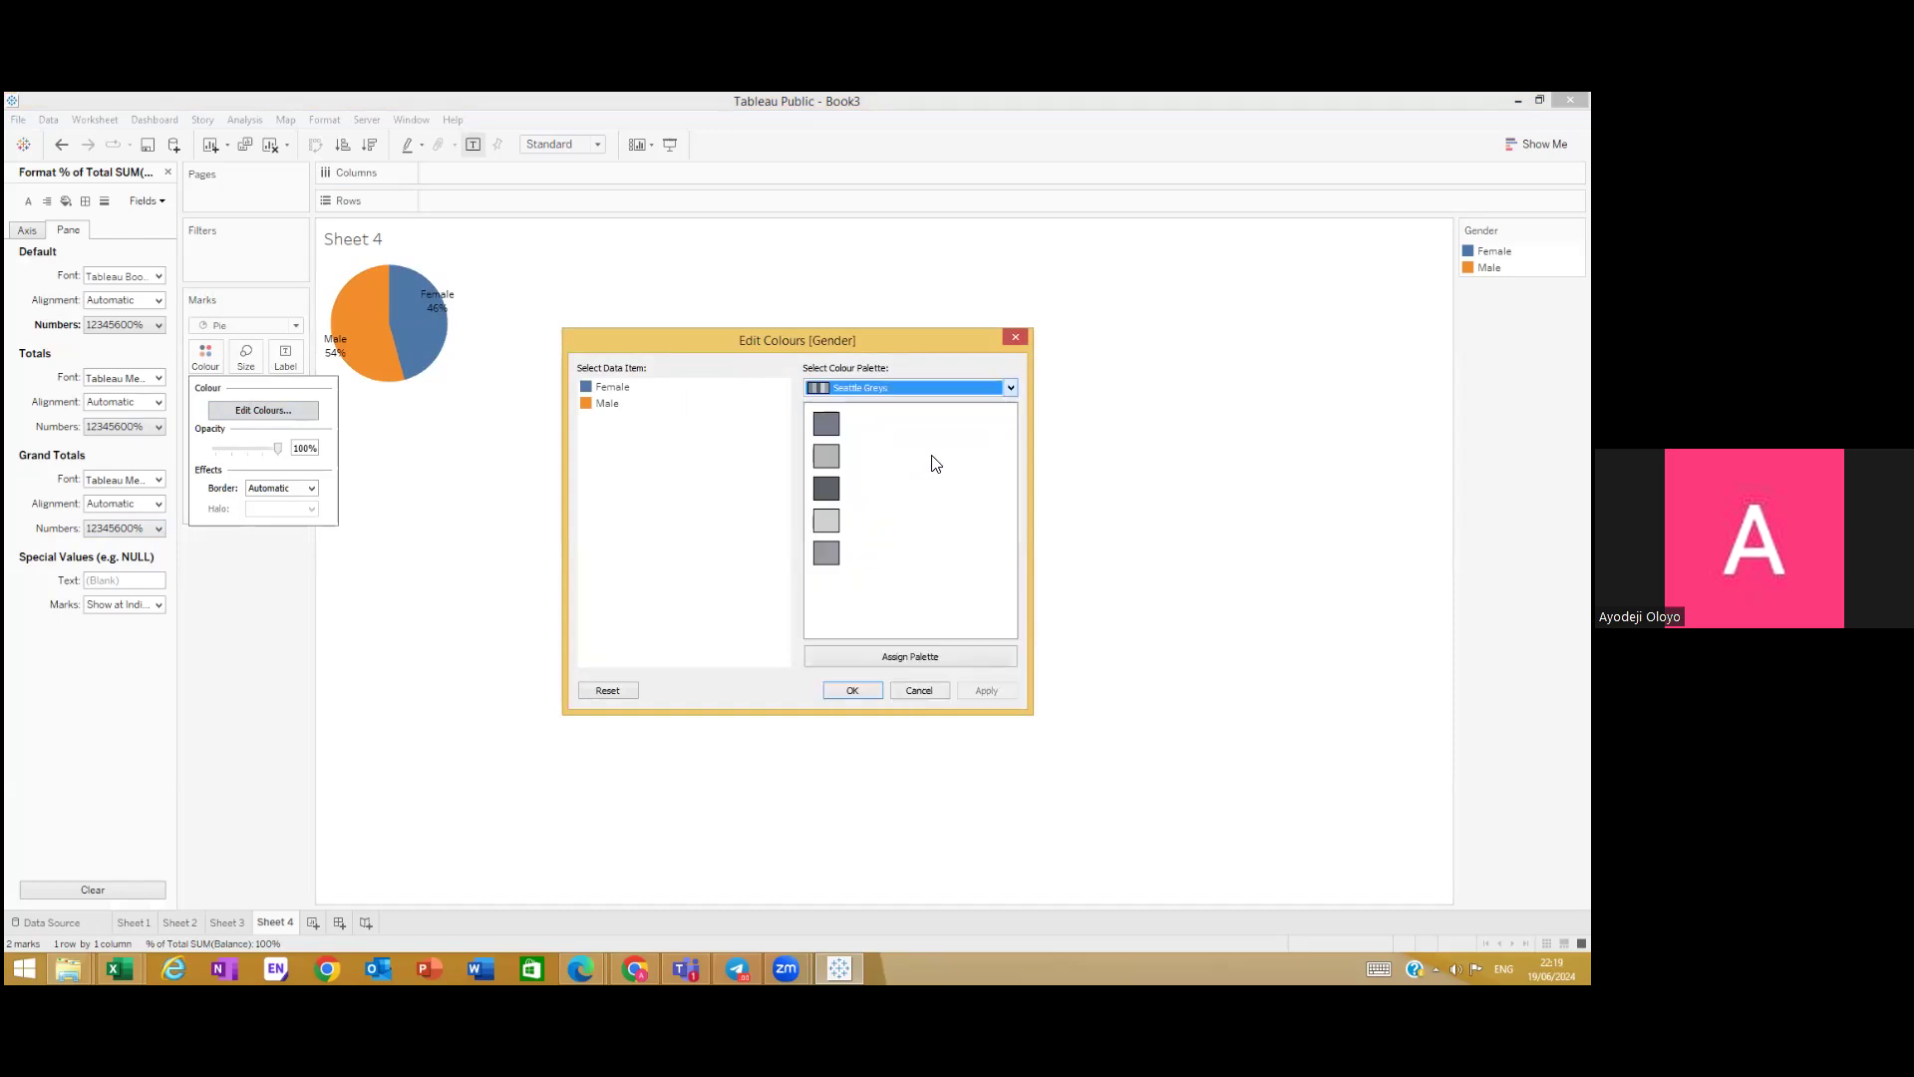
pyautogui.click(1010, 388)
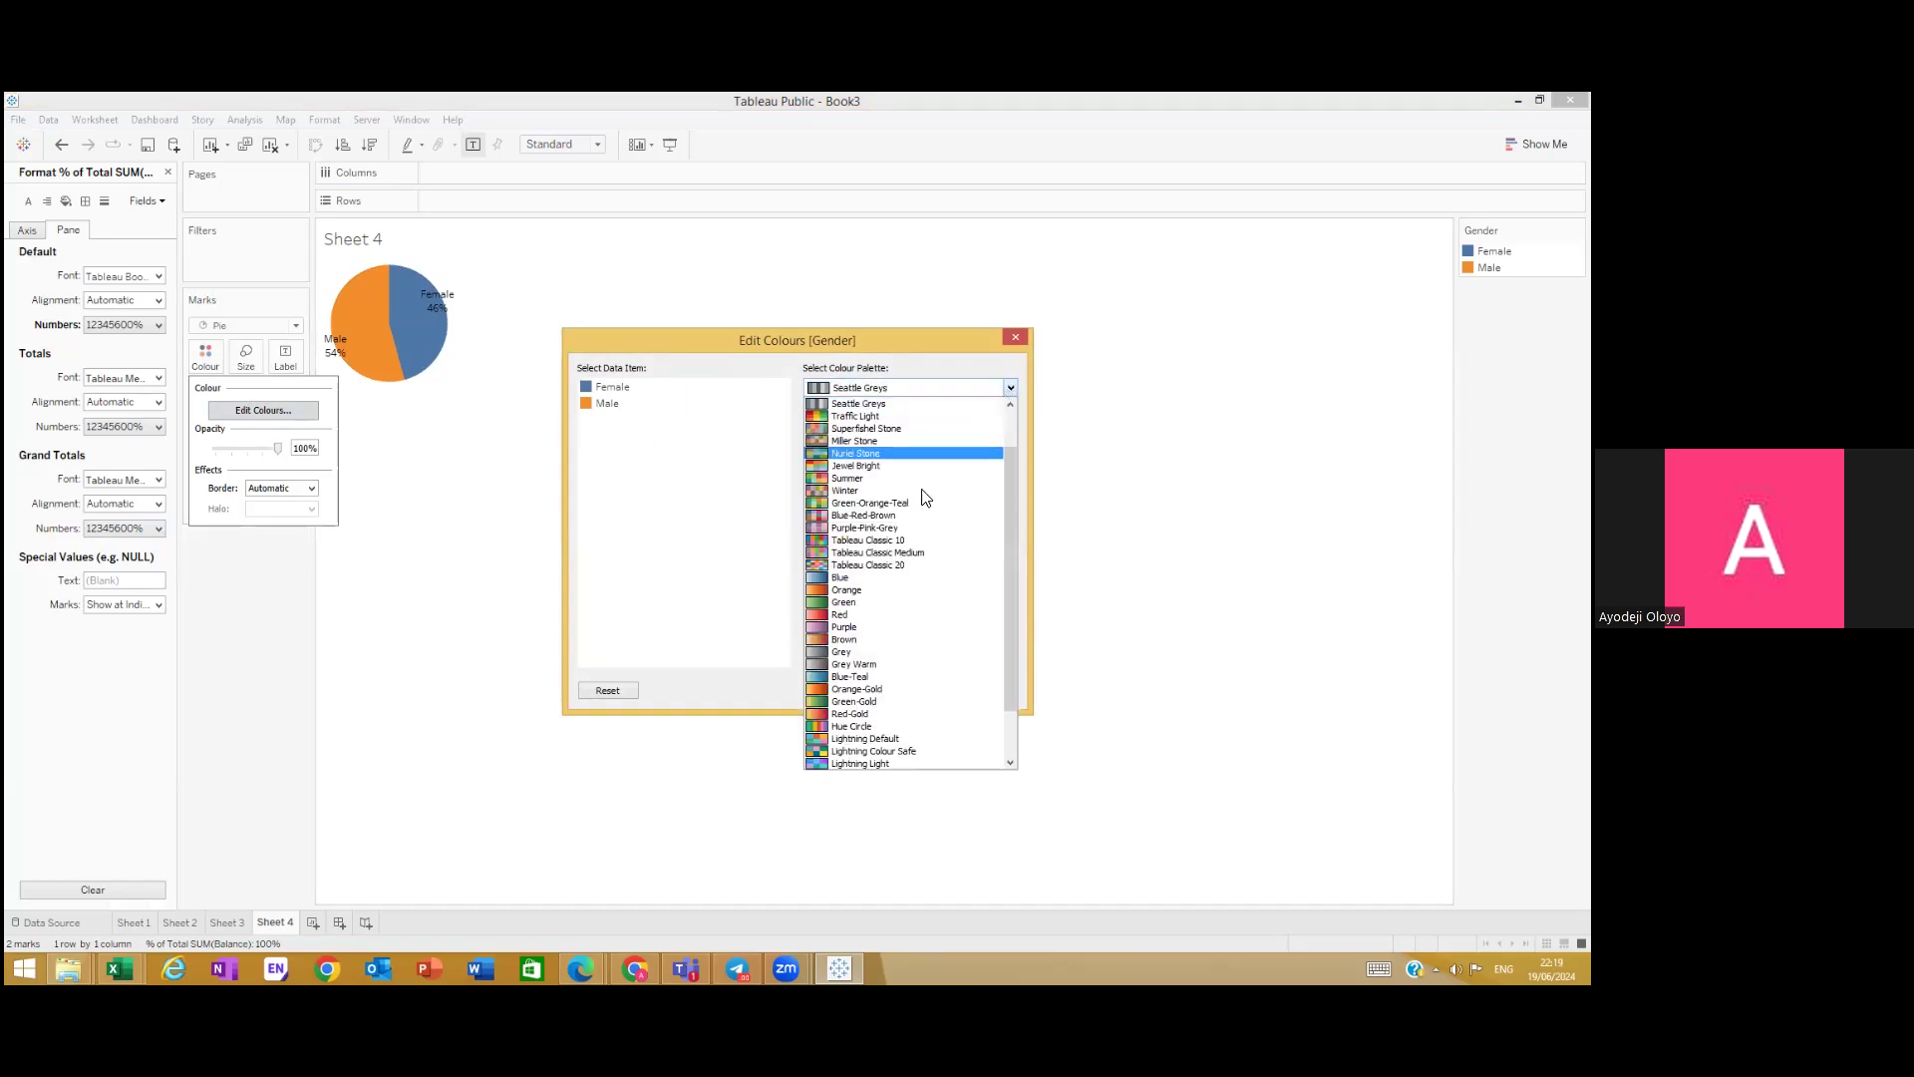
pyautogui.click(852, 663)
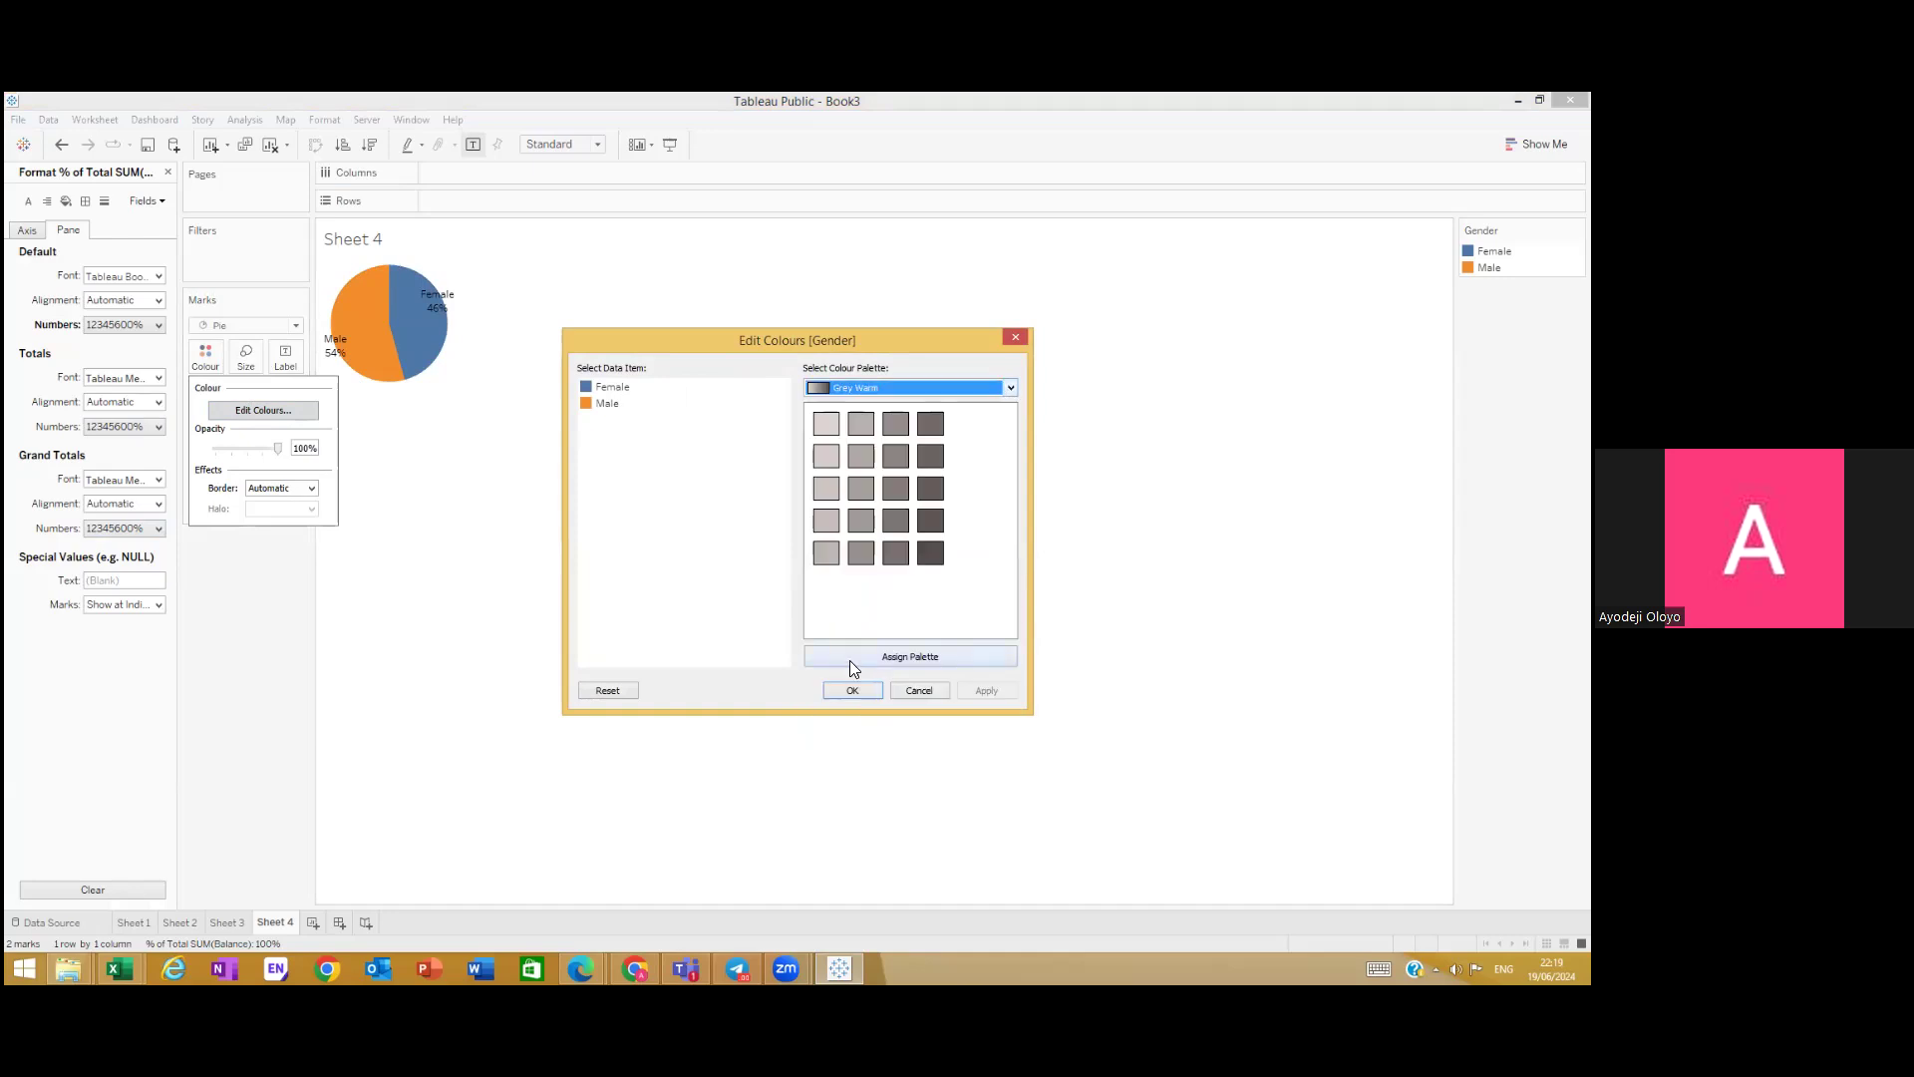
# Step: Choose the Grey palette and assign its darkest grey to Male and a light grey to Female
pyautogui.click(1003, 388)
pyautogui.click(890, 562)
pyautogui.click(612, 385)
pyautogui.click(608, 404)
pyautogui.click(930, 552)
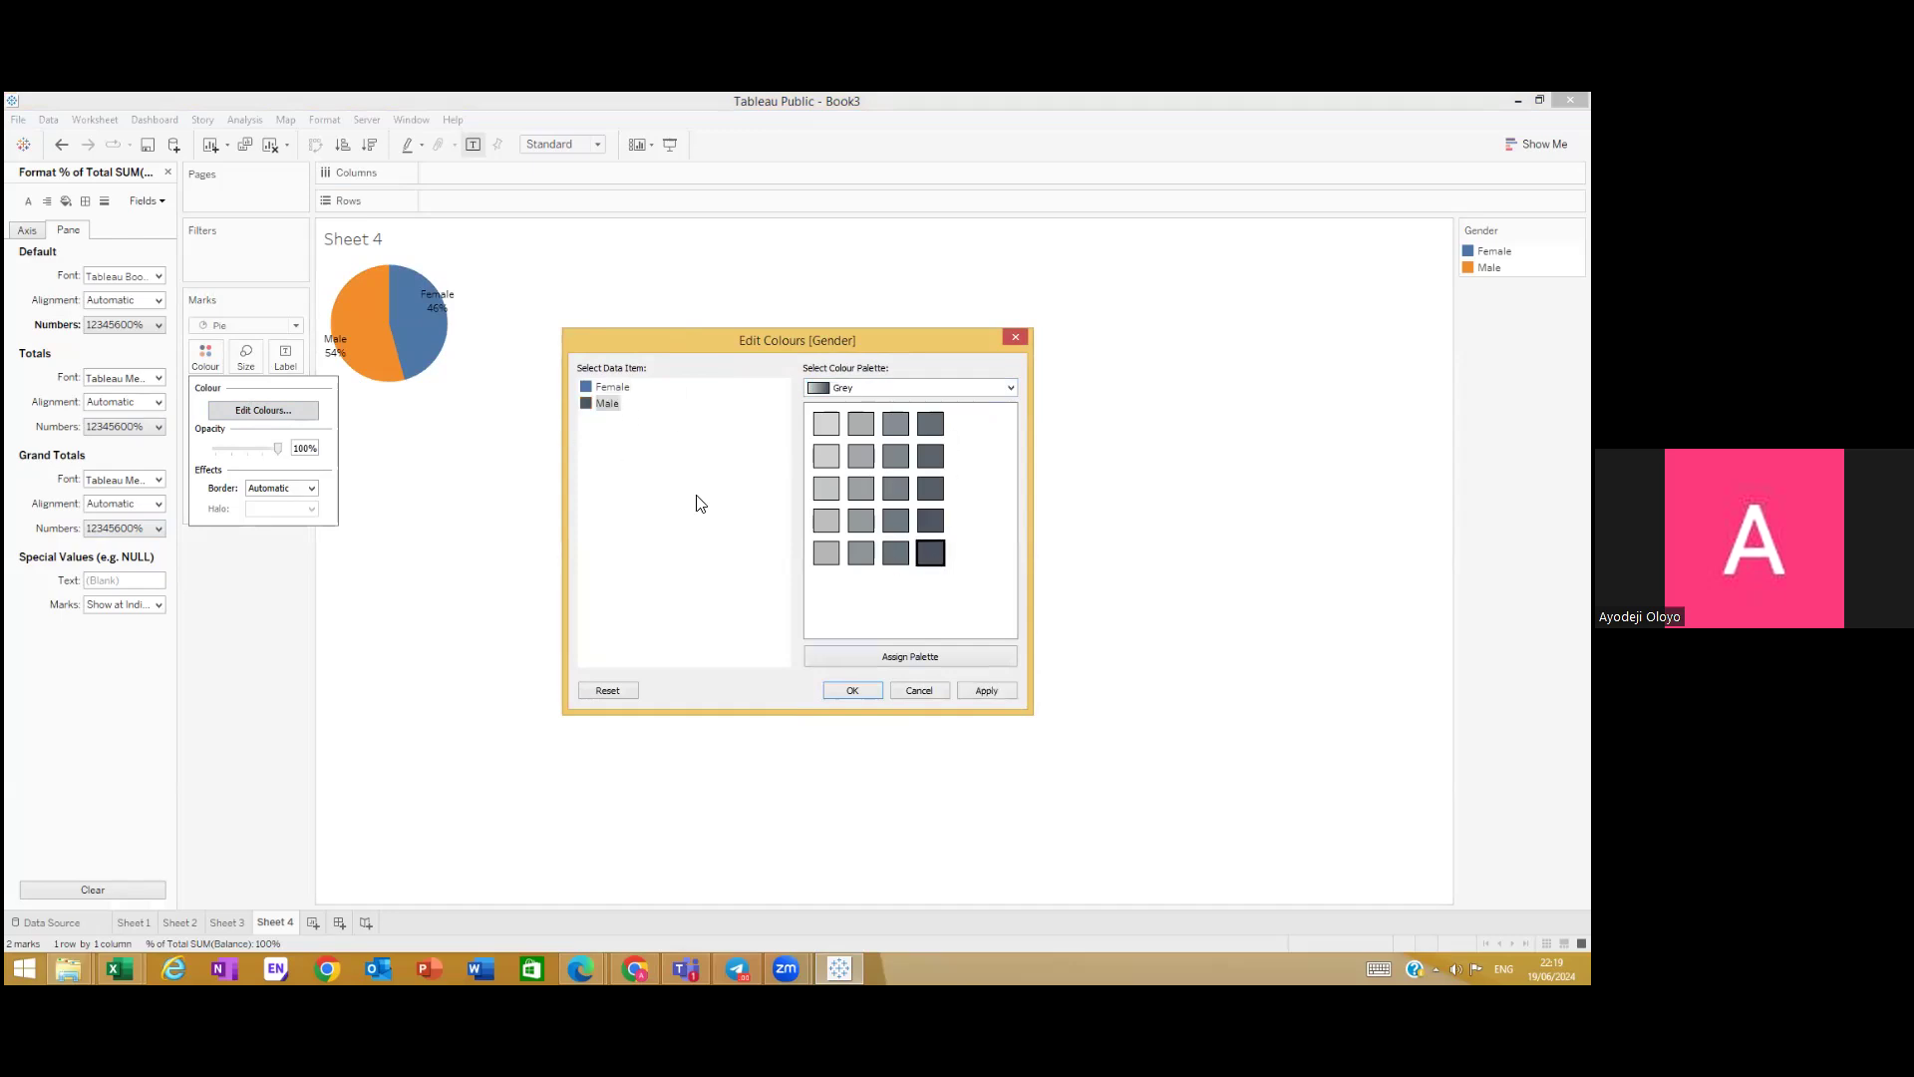
pyautogui.click(610, 386)
pyautogui.click(825, 552)
pyautogui.click(987, 689)
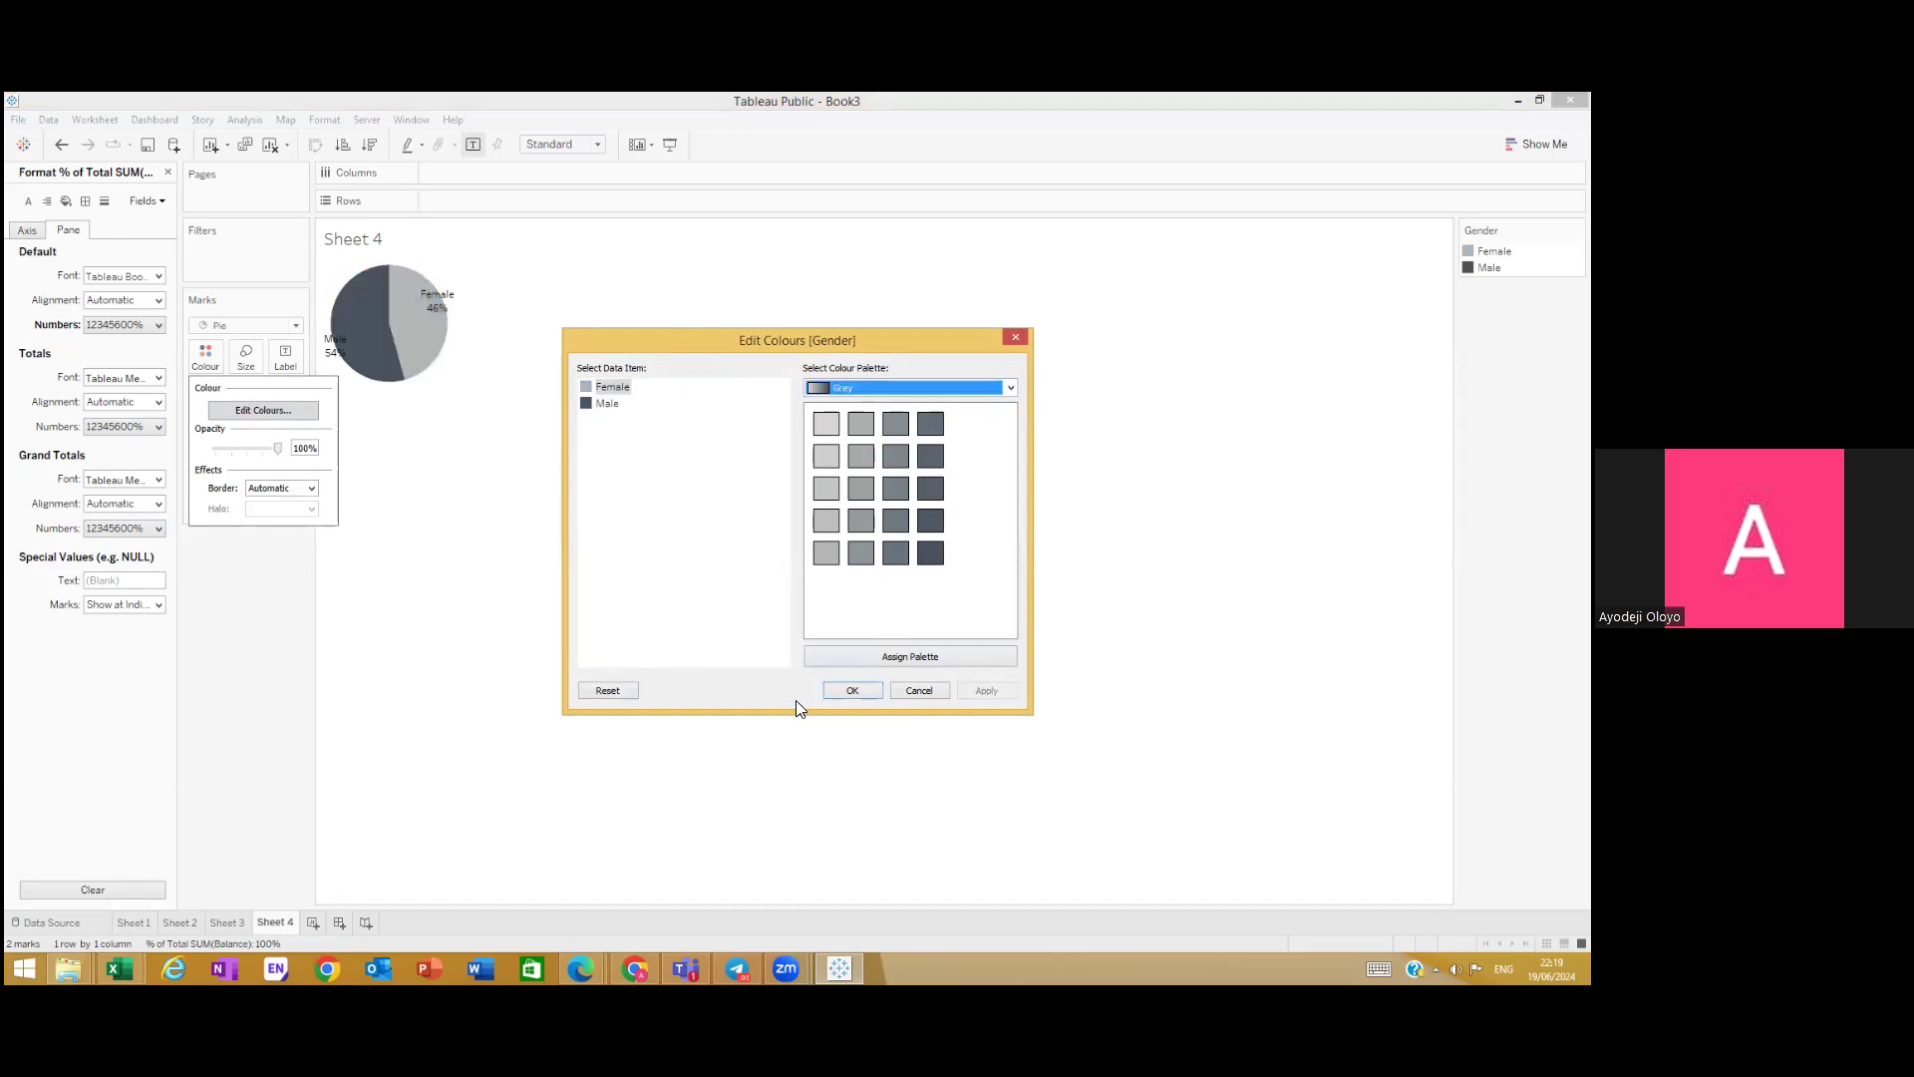
pyautogui.click(852, 690)
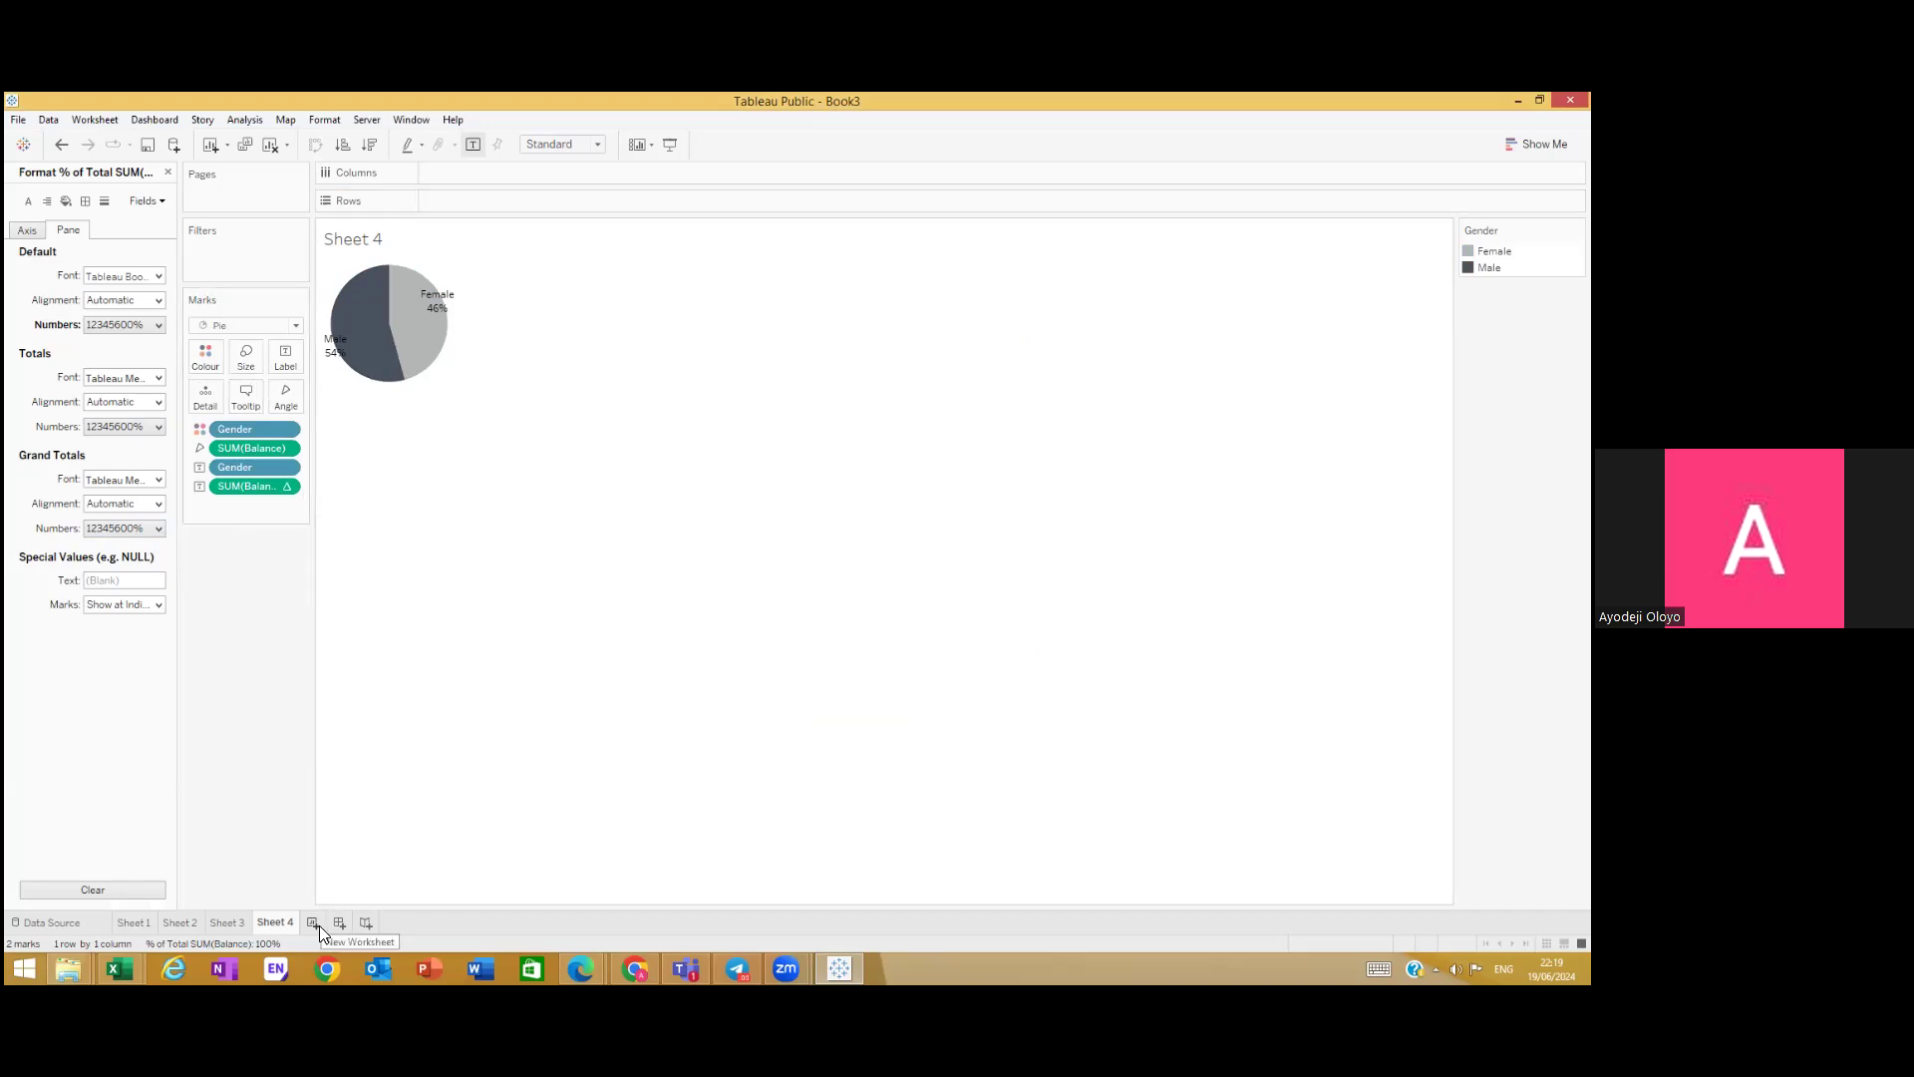
pyautogui.rightClick(281, 923)
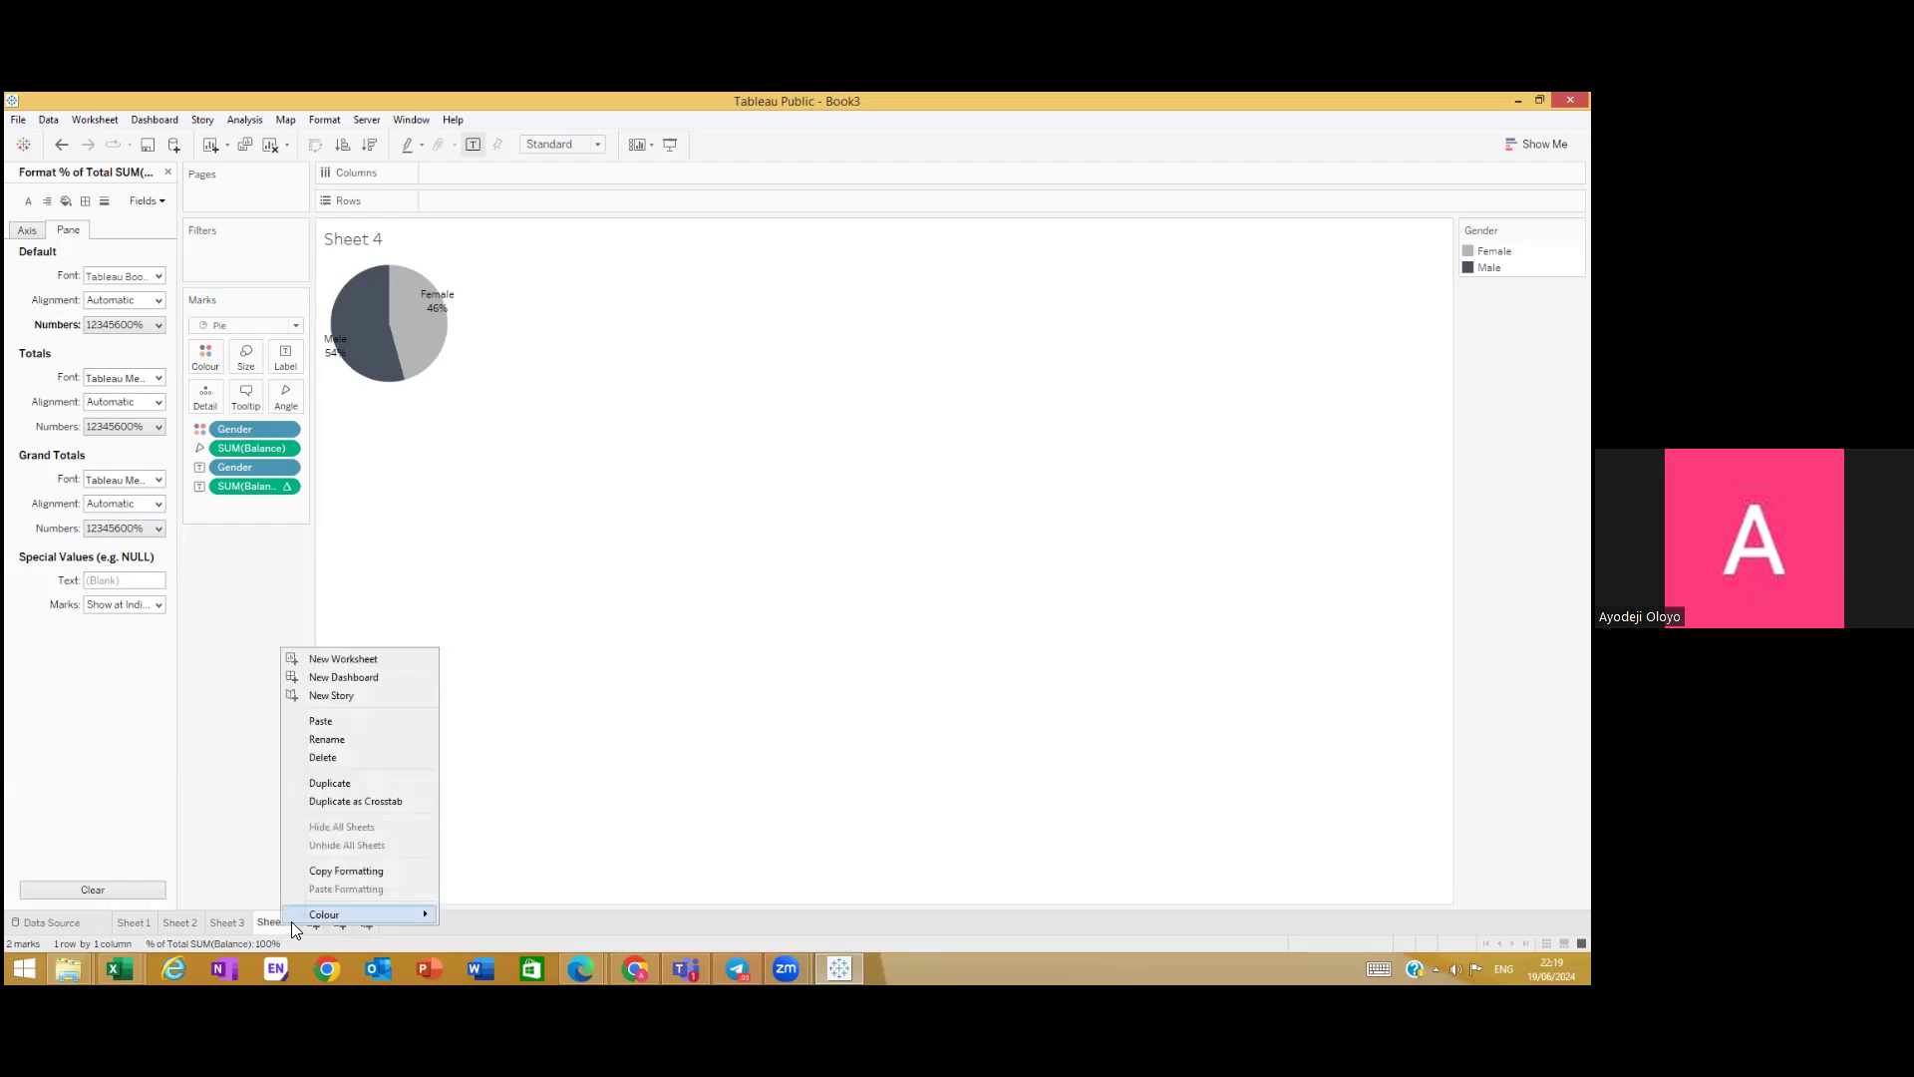
pyautogui.moveTo(291, 922)
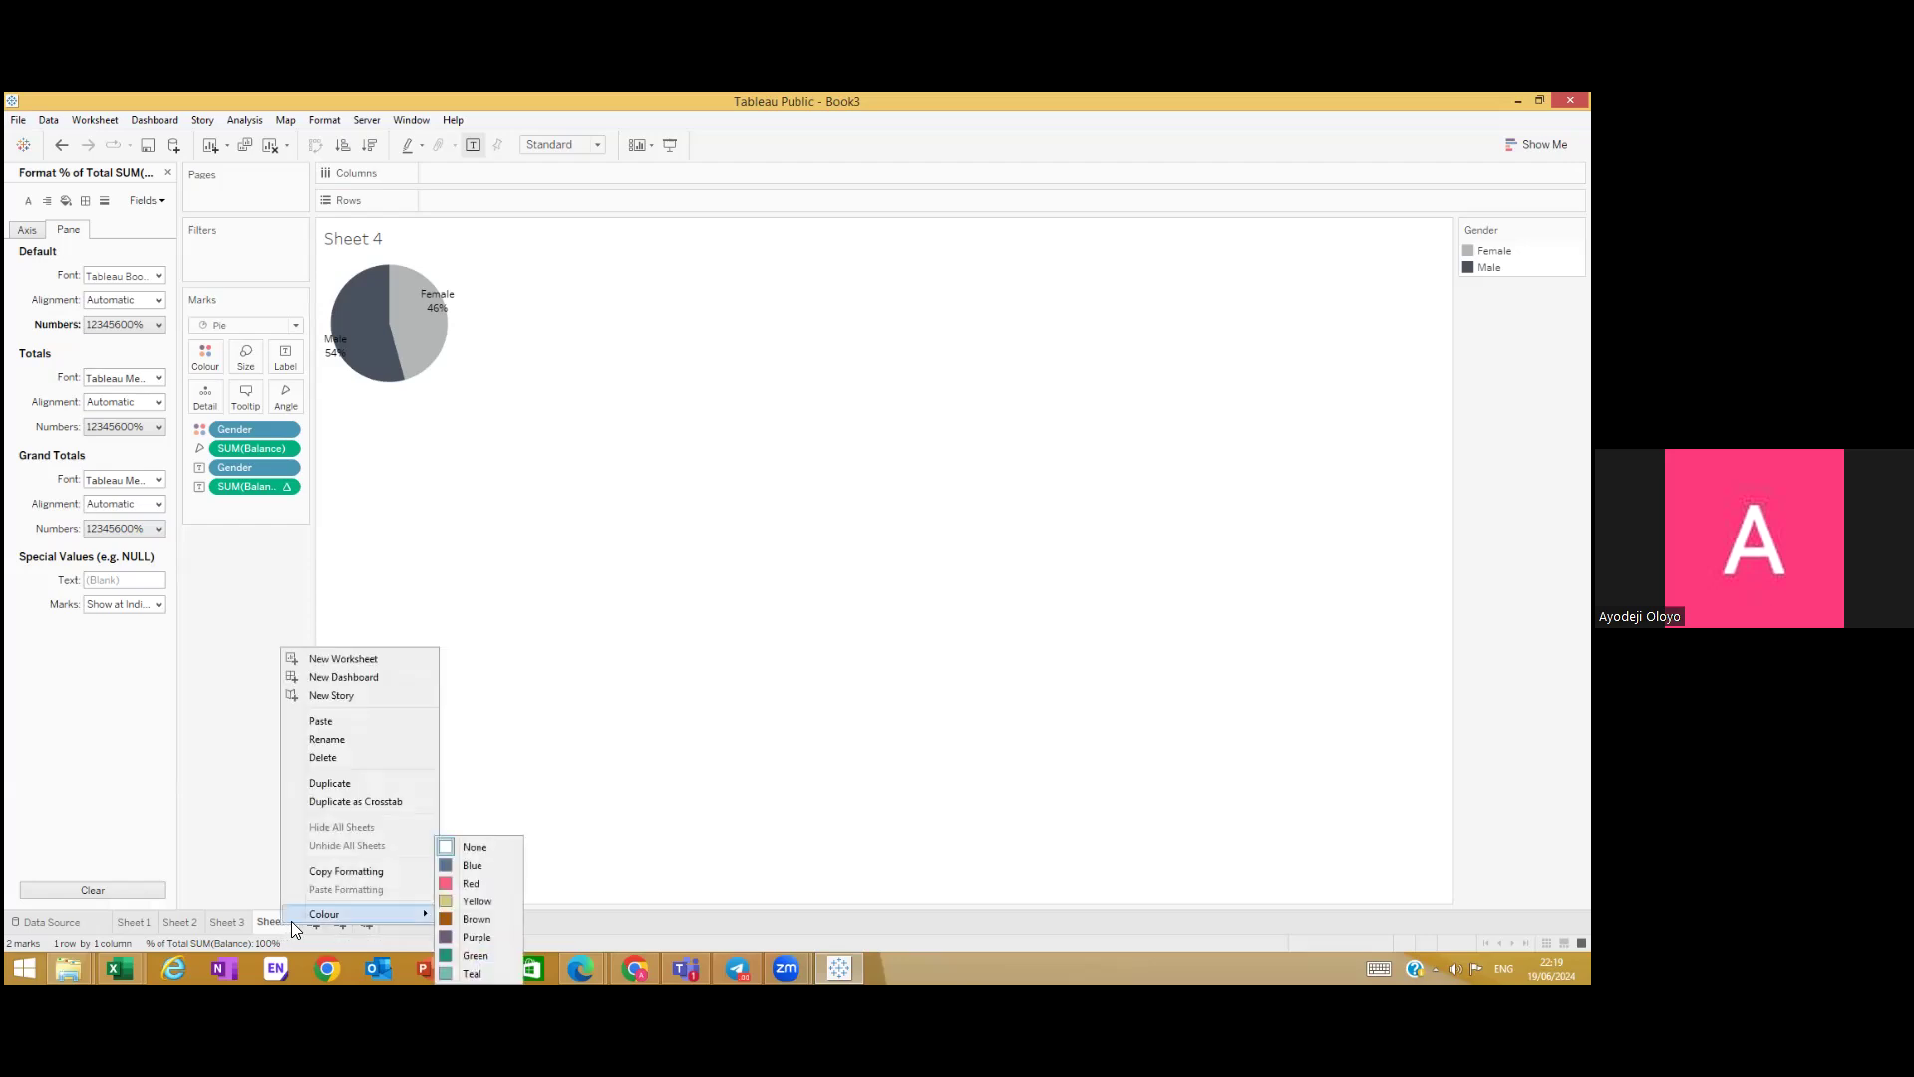
pyautogui.click(262, 925)
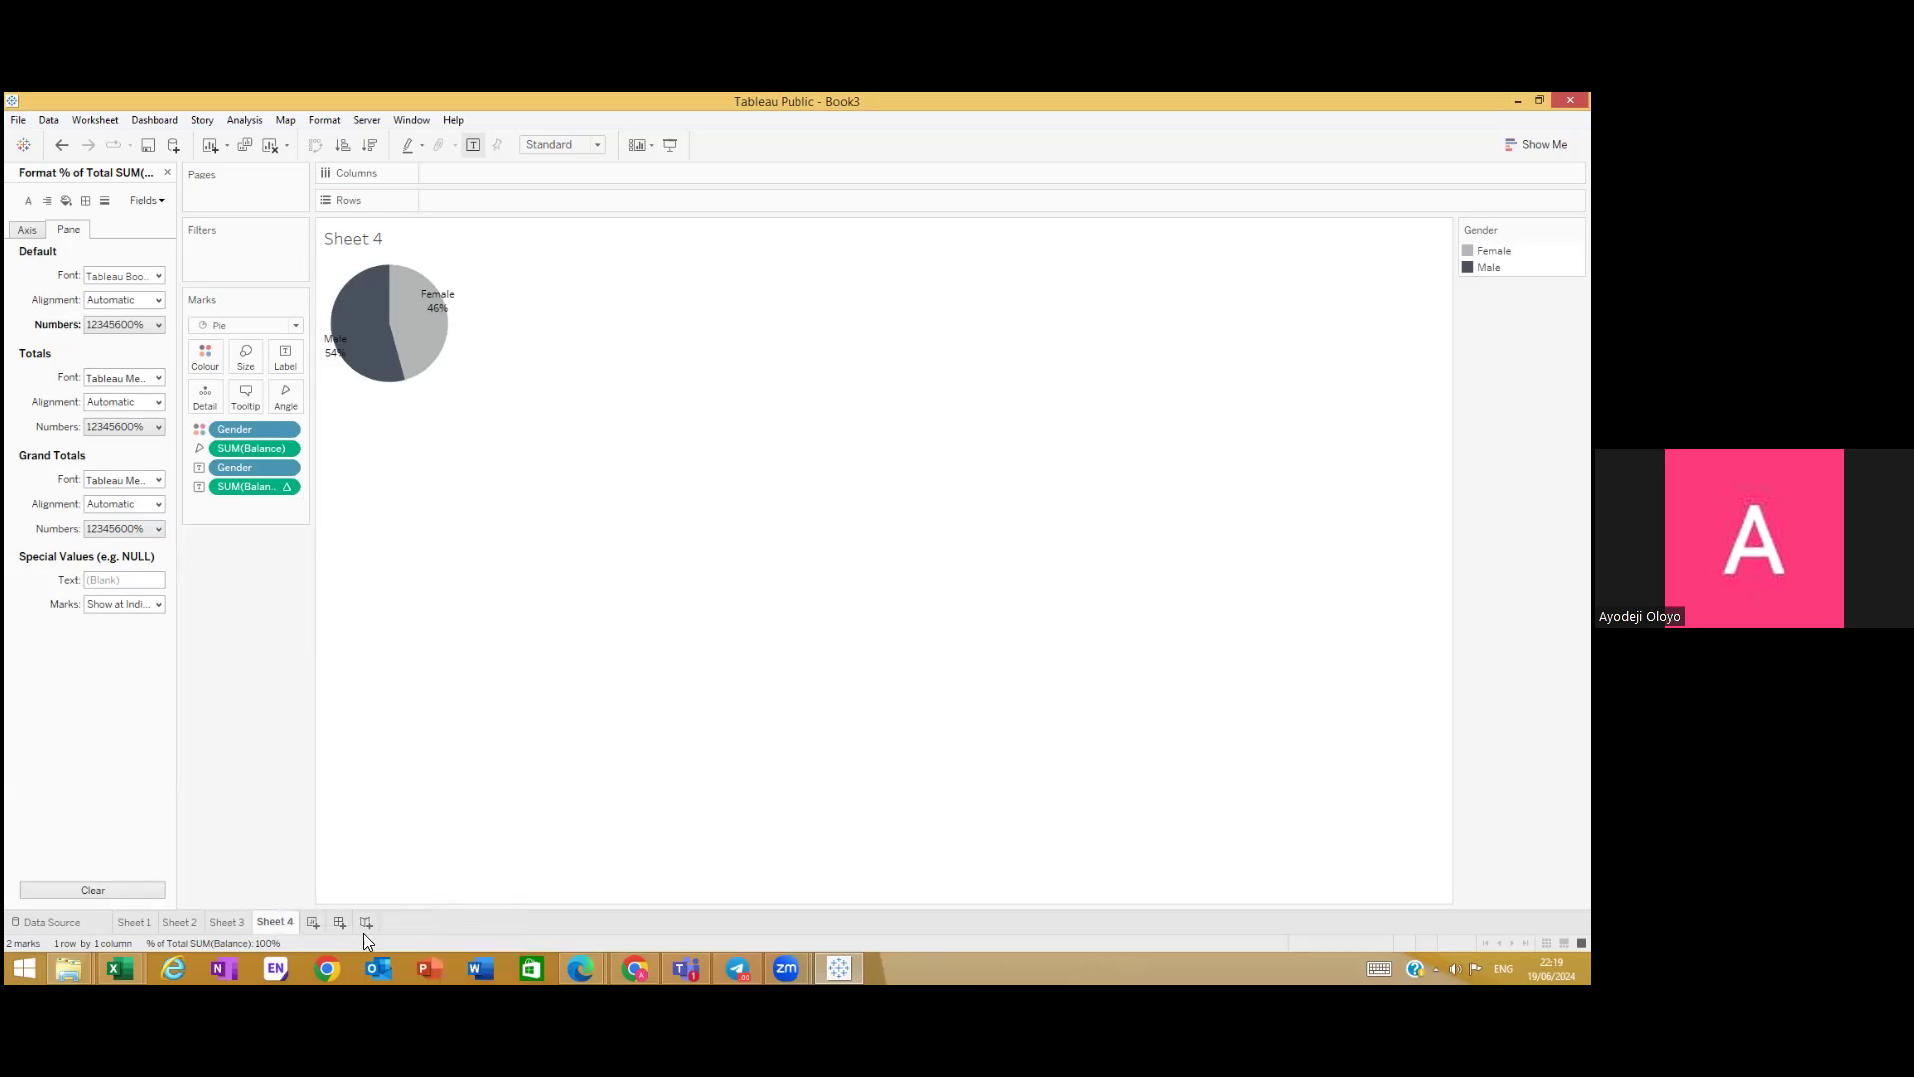
# Step: Add a new worksheet and create a calculated field named "For Doughnut Chart" with the formula 0
pyautogui.click(314, 924)
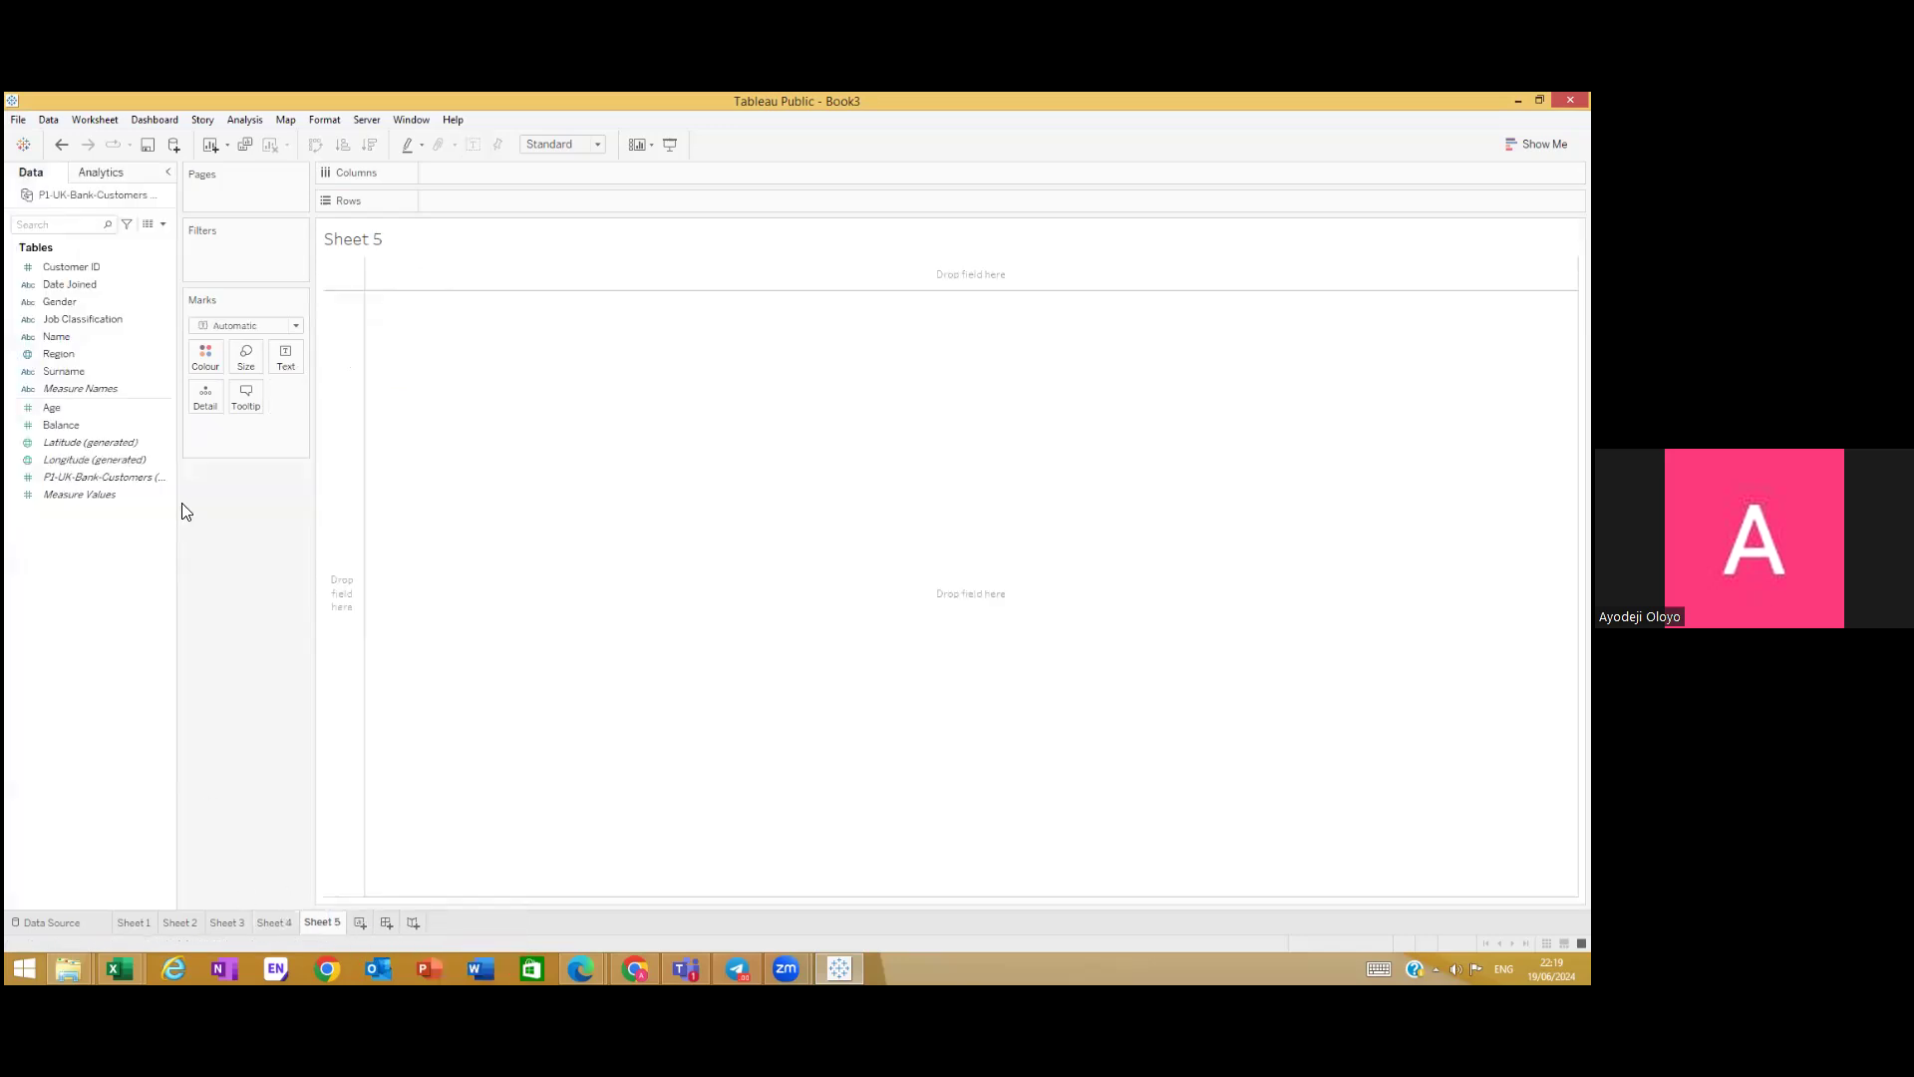
pyautogui.rightClick(109, 536)
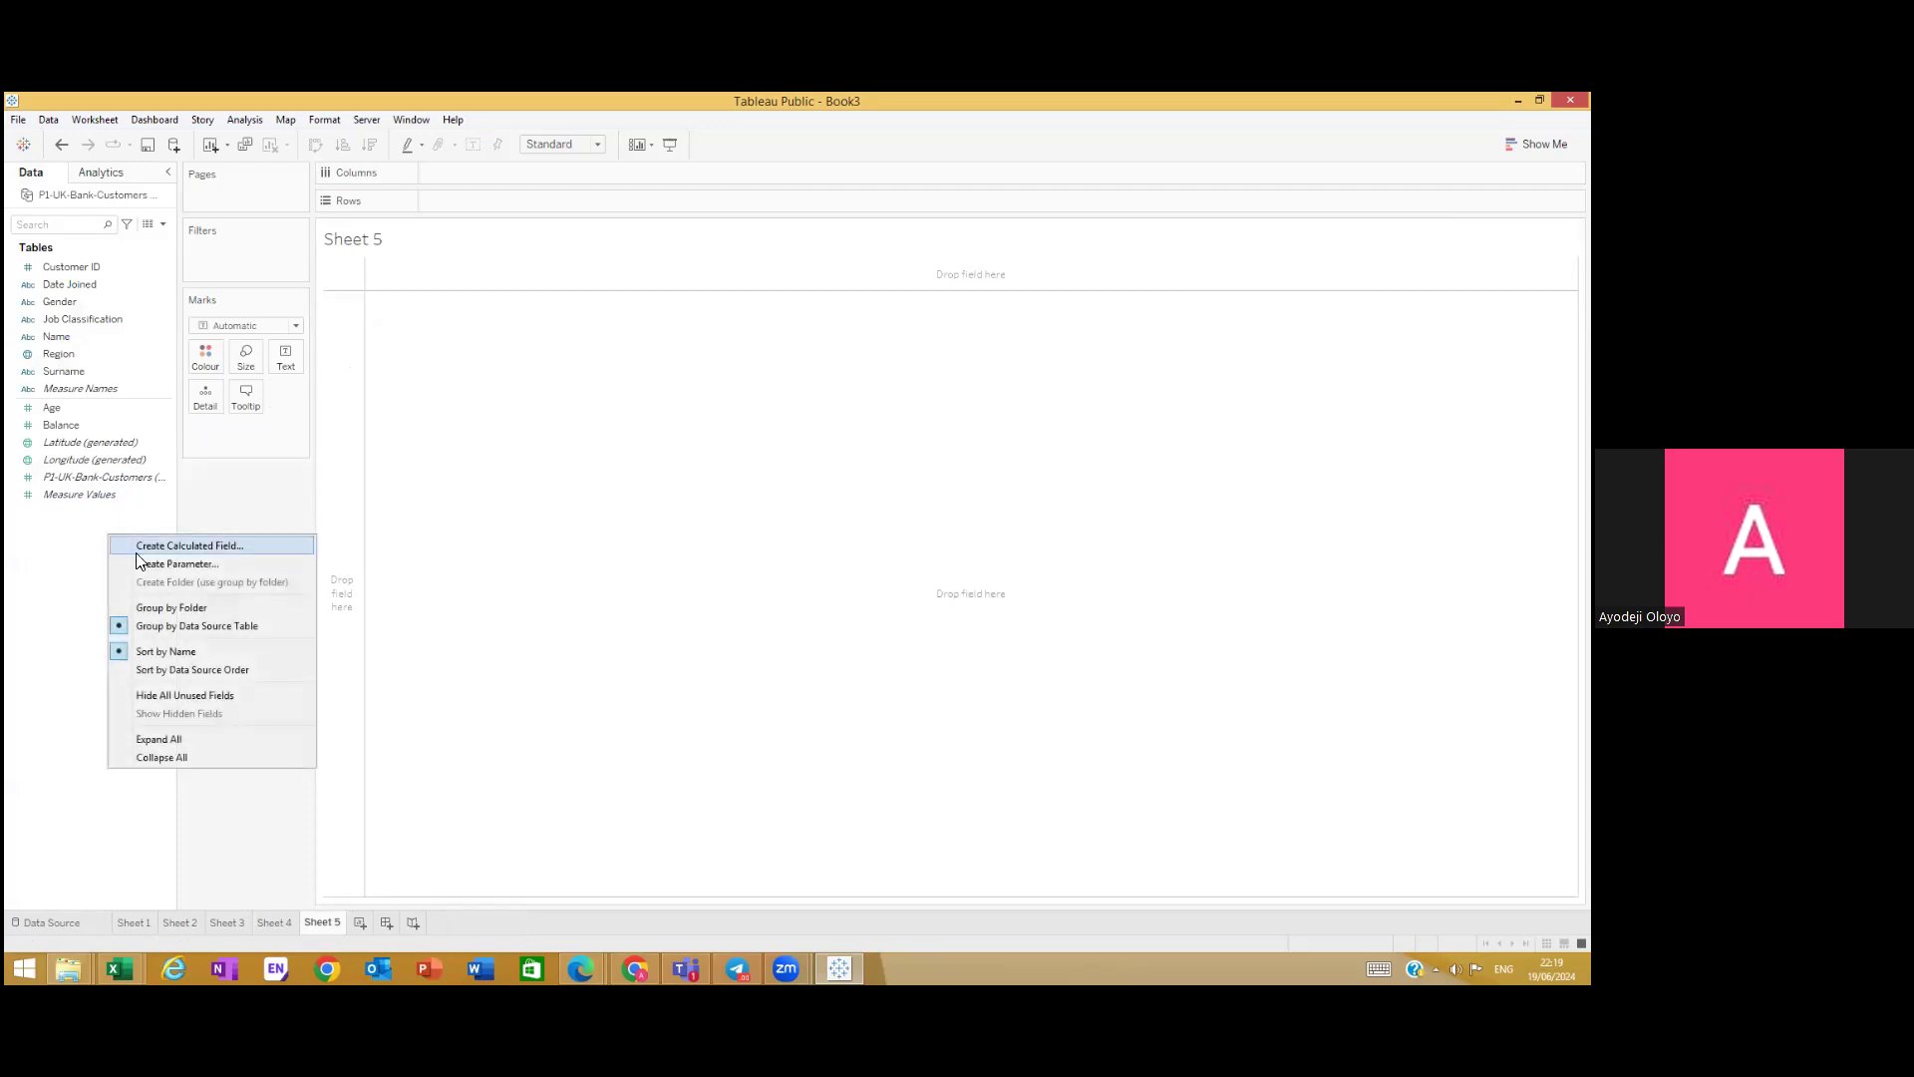
pyautogui.click(144, 561)
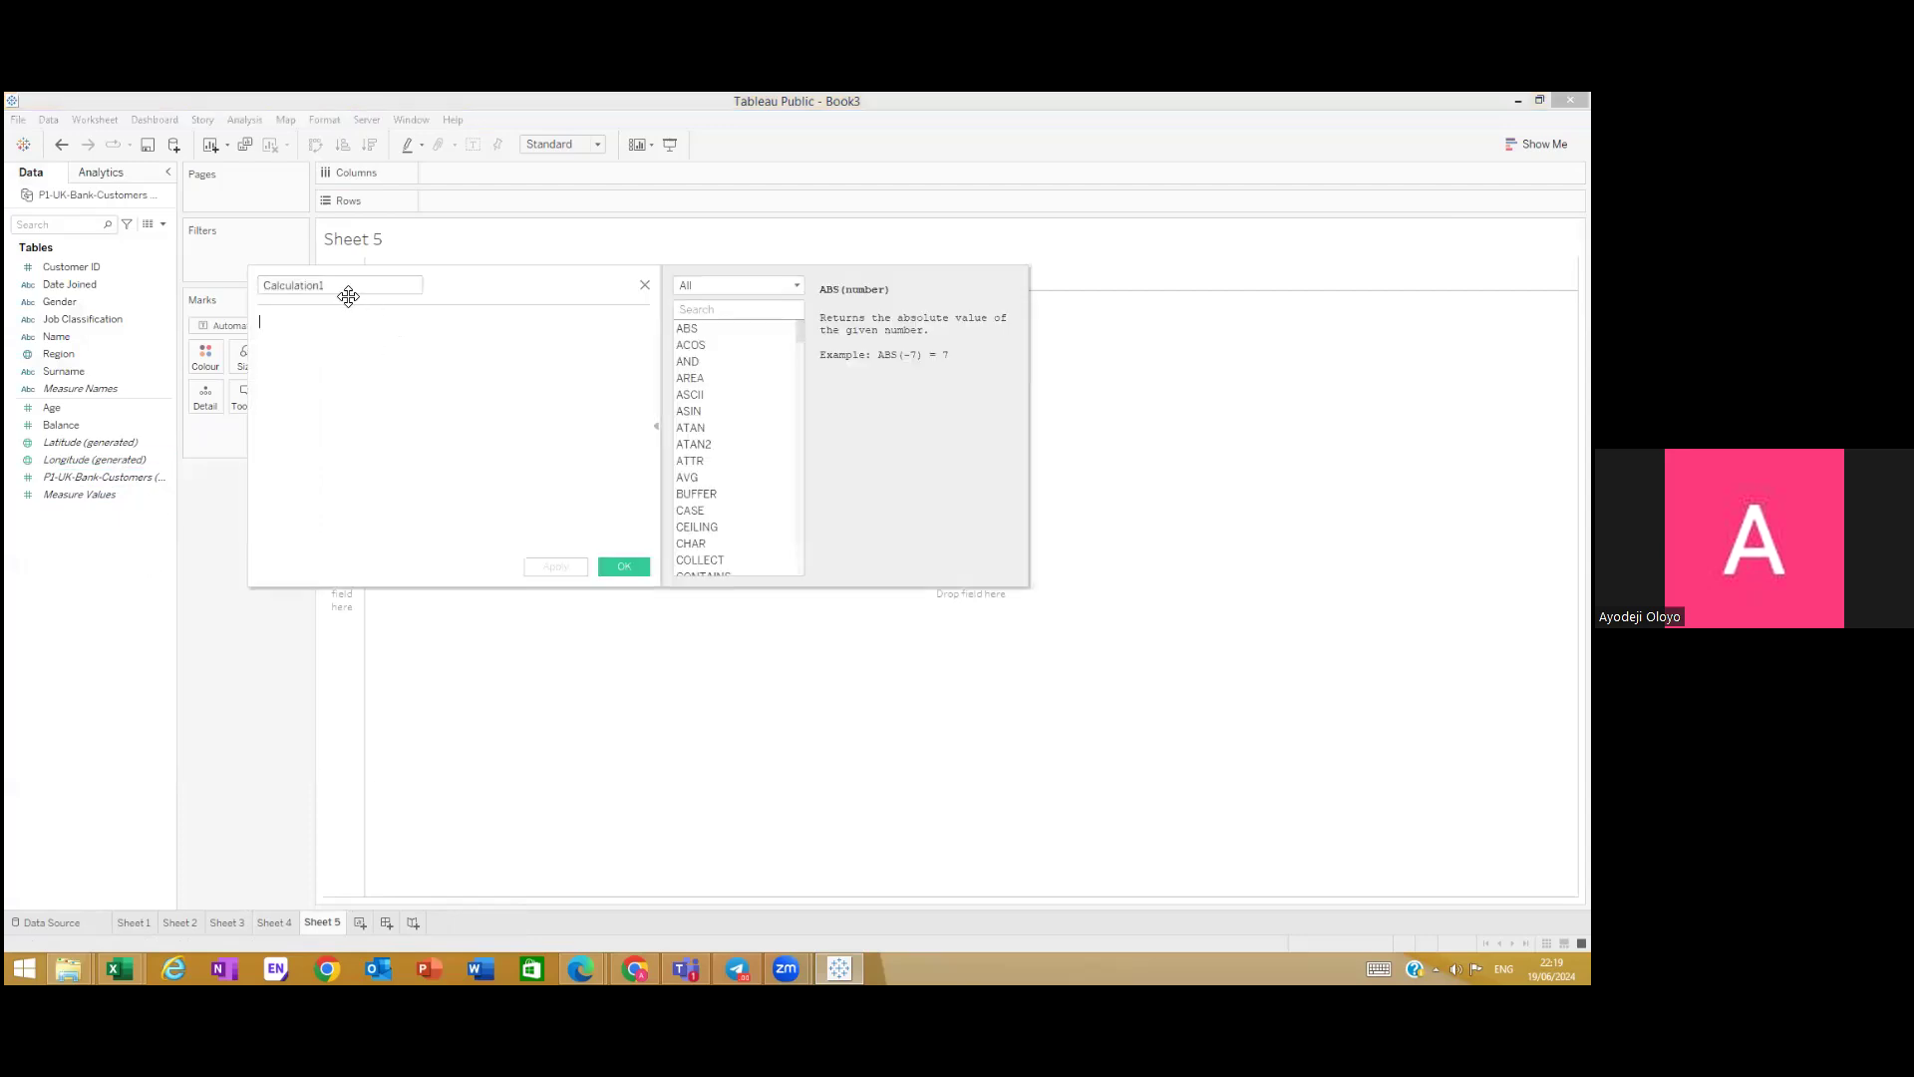
pyautogui.doubleClick(353, 293)
pyautogui.write('For Doughnut Chart')
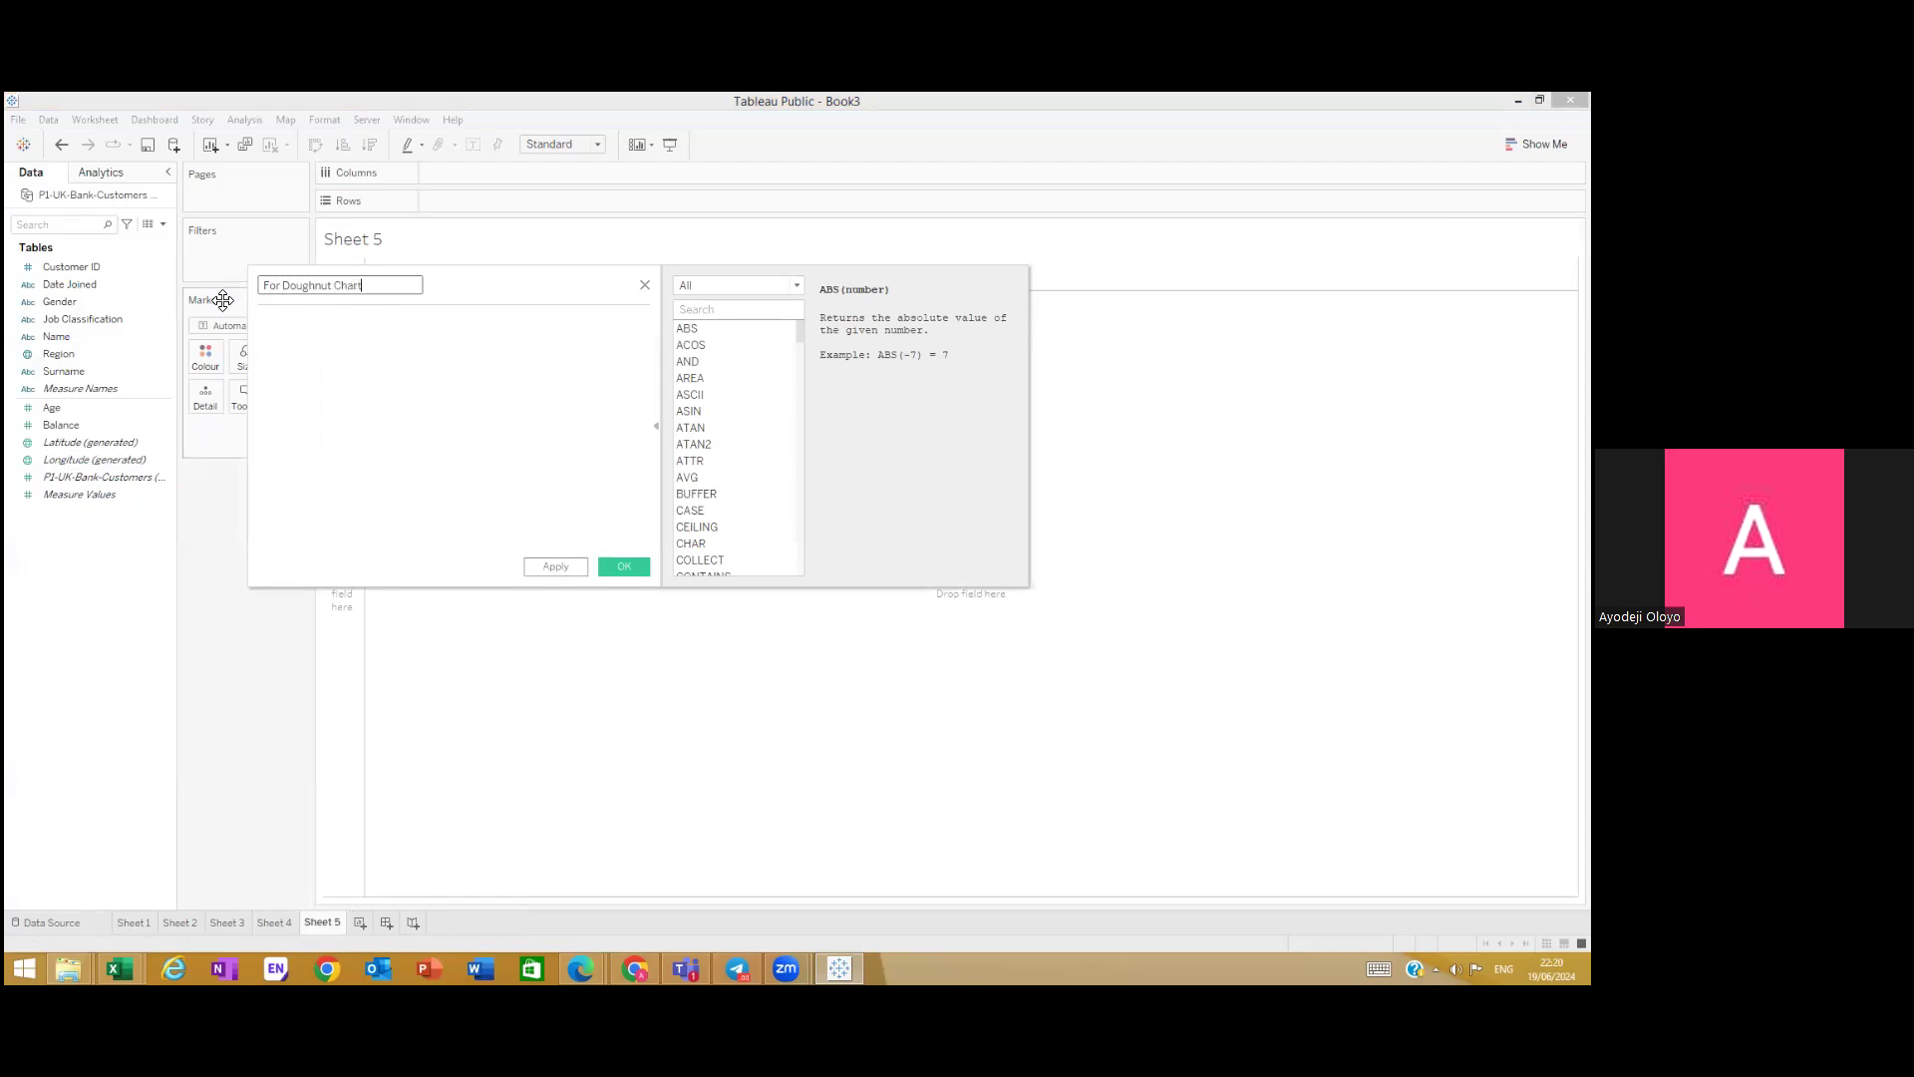
pyautogui.click(319, 343)
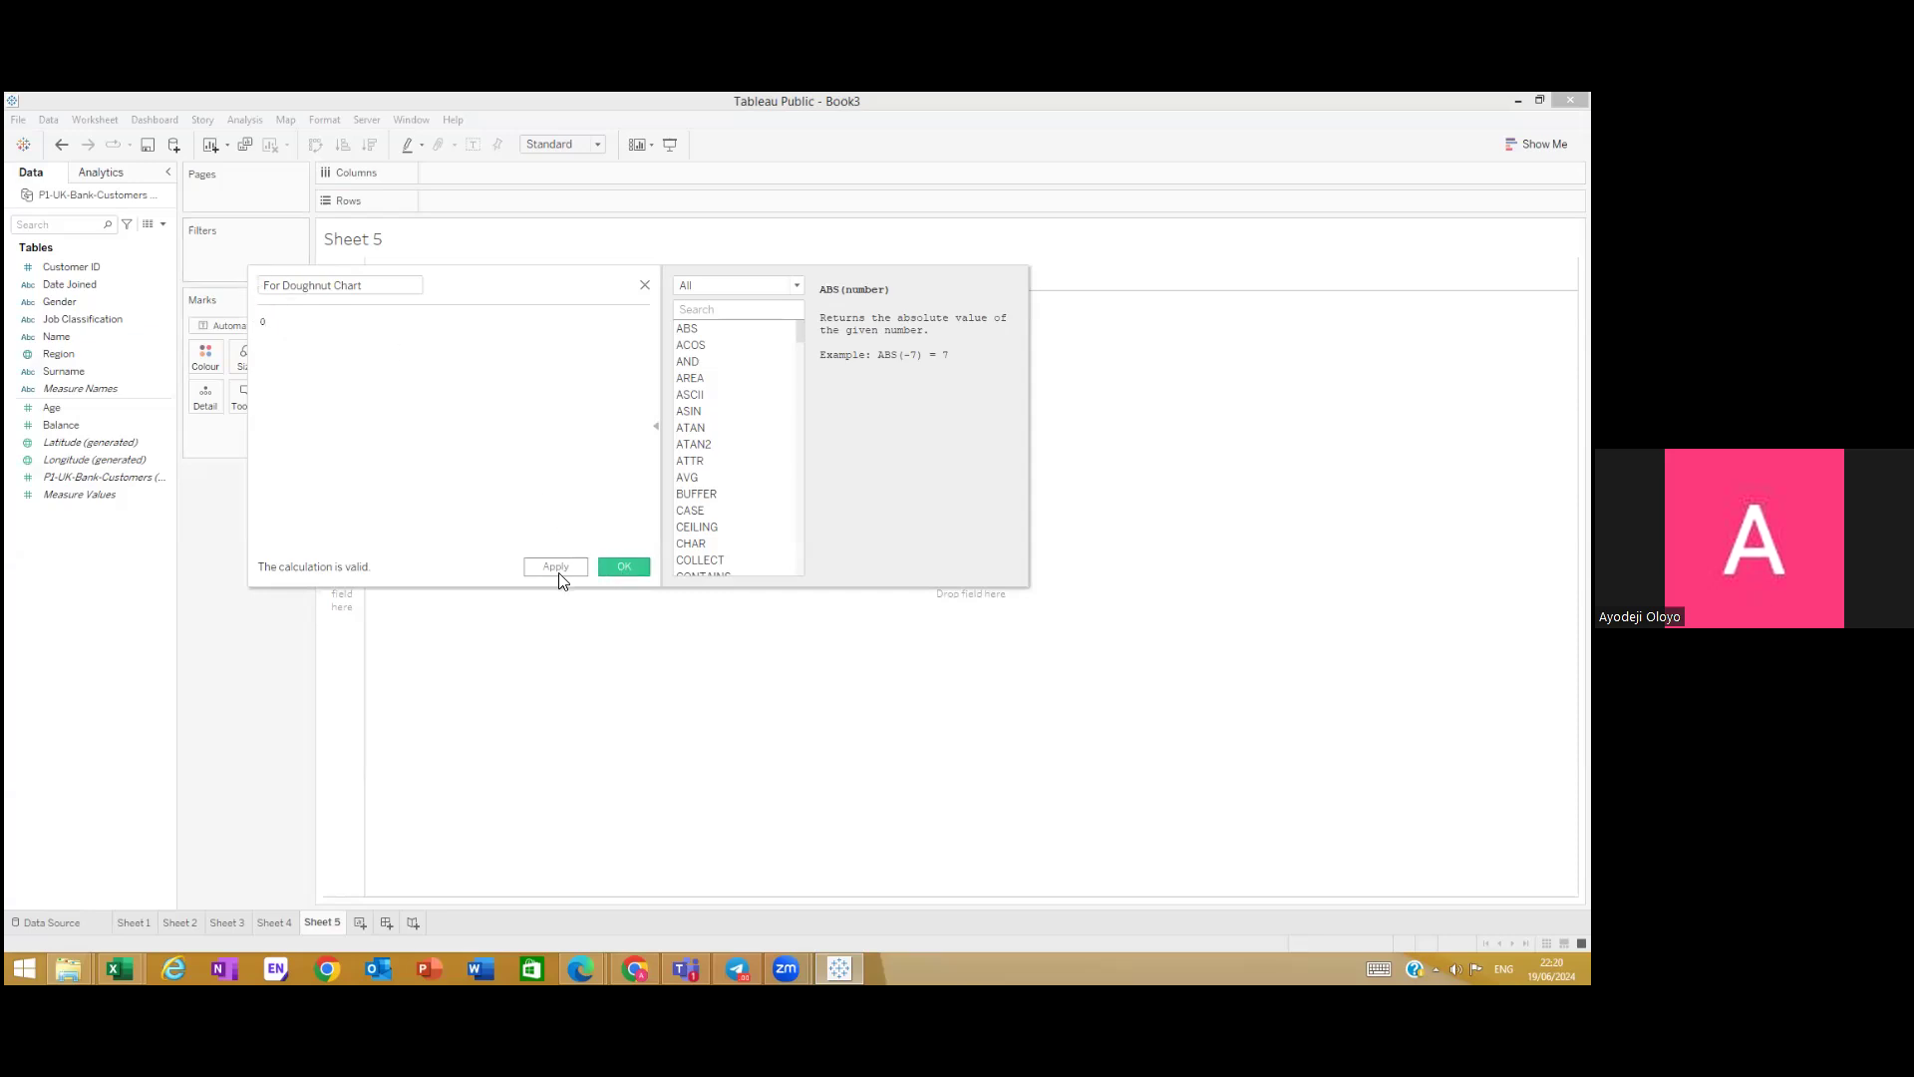
pyautogui.click(643, 567)
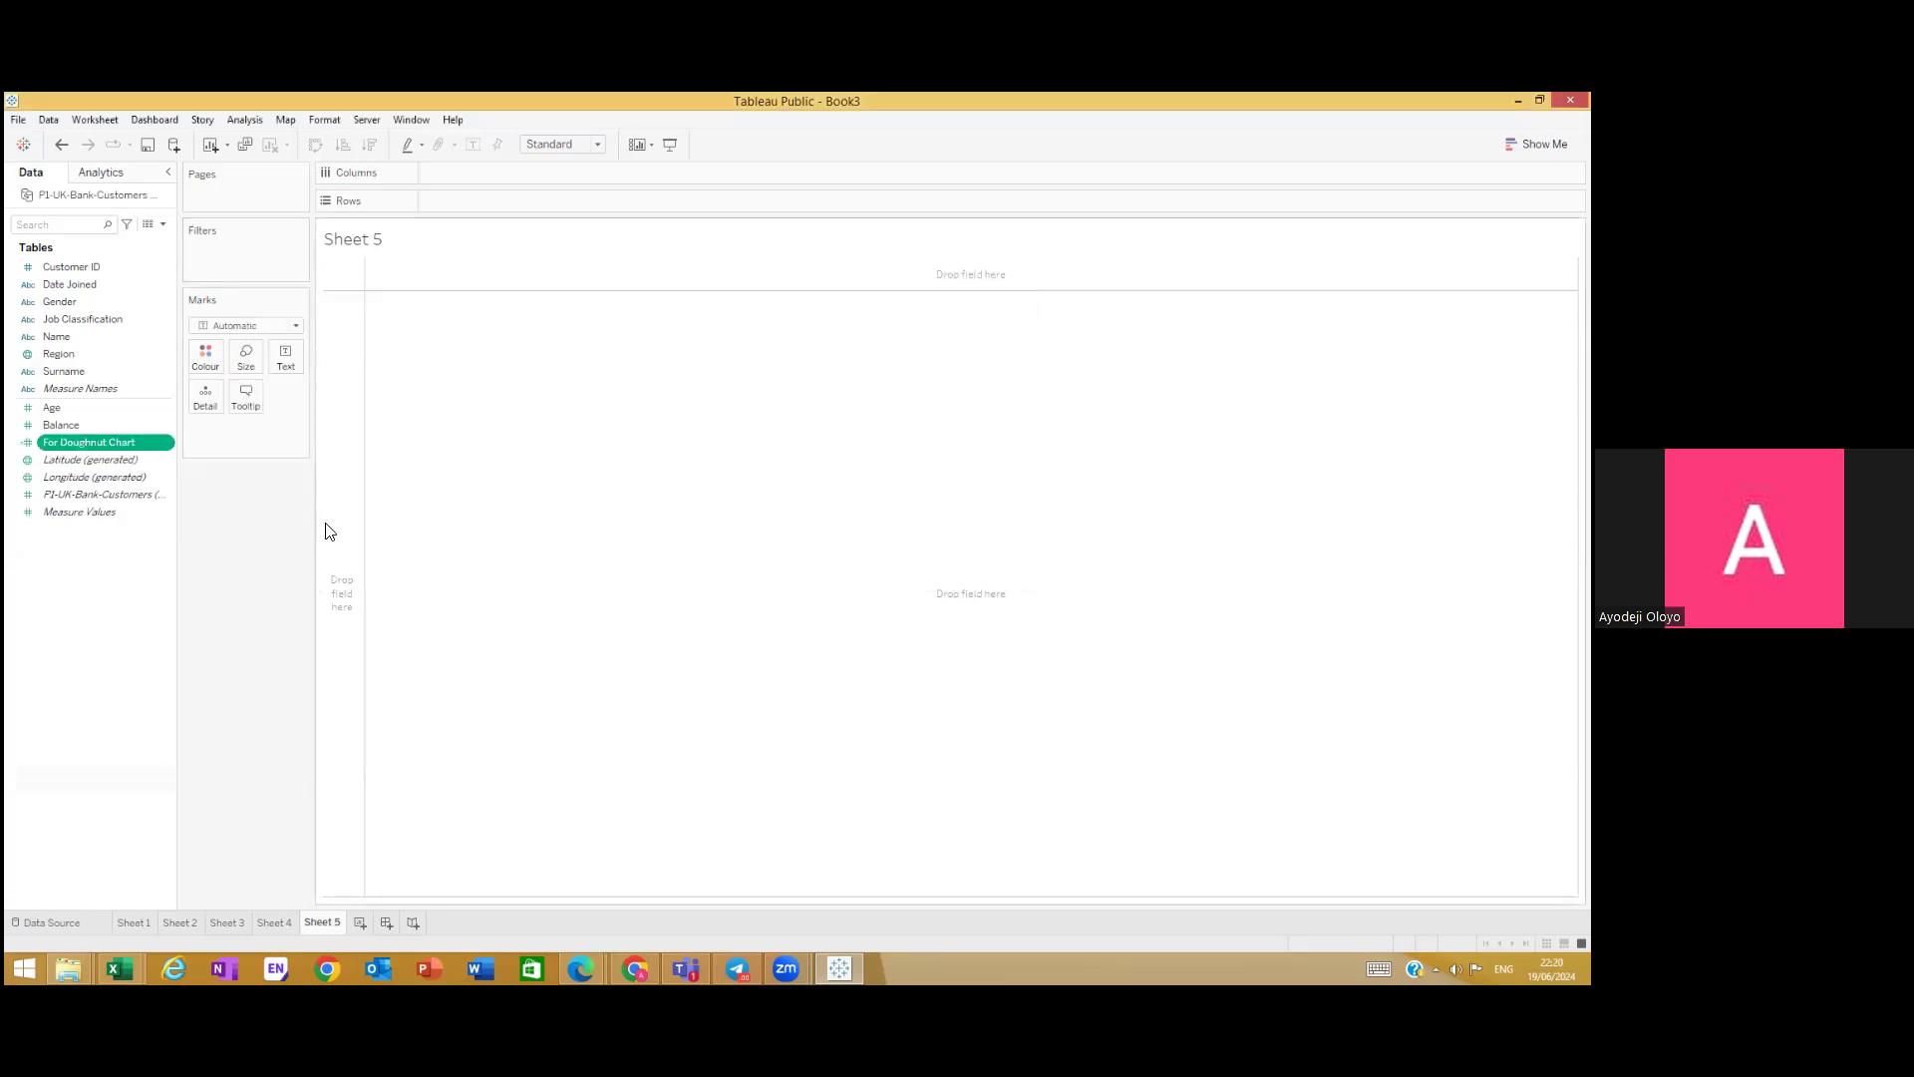
pyautogui.moveTo(86, 446); pyautogui.dragTo(515, 438)
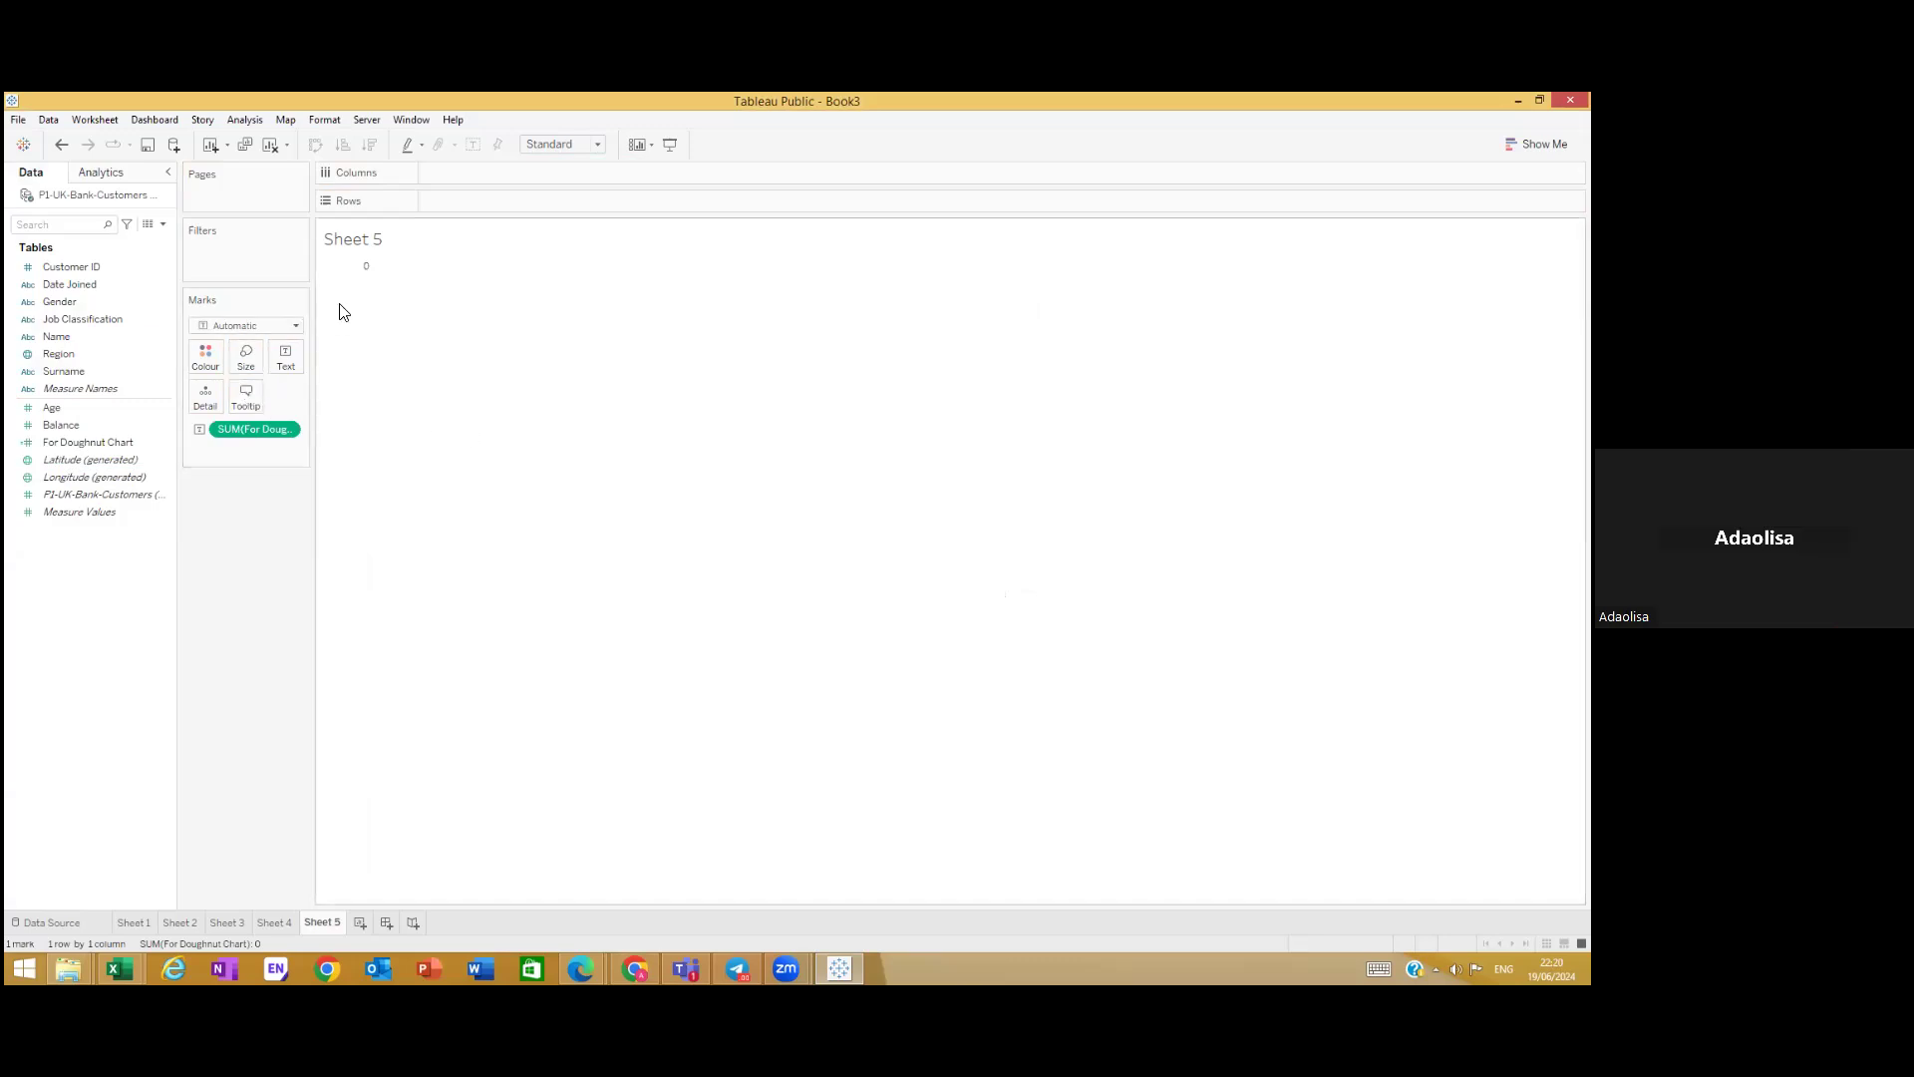
pyautogui.hotkey('ctrl', 'z')
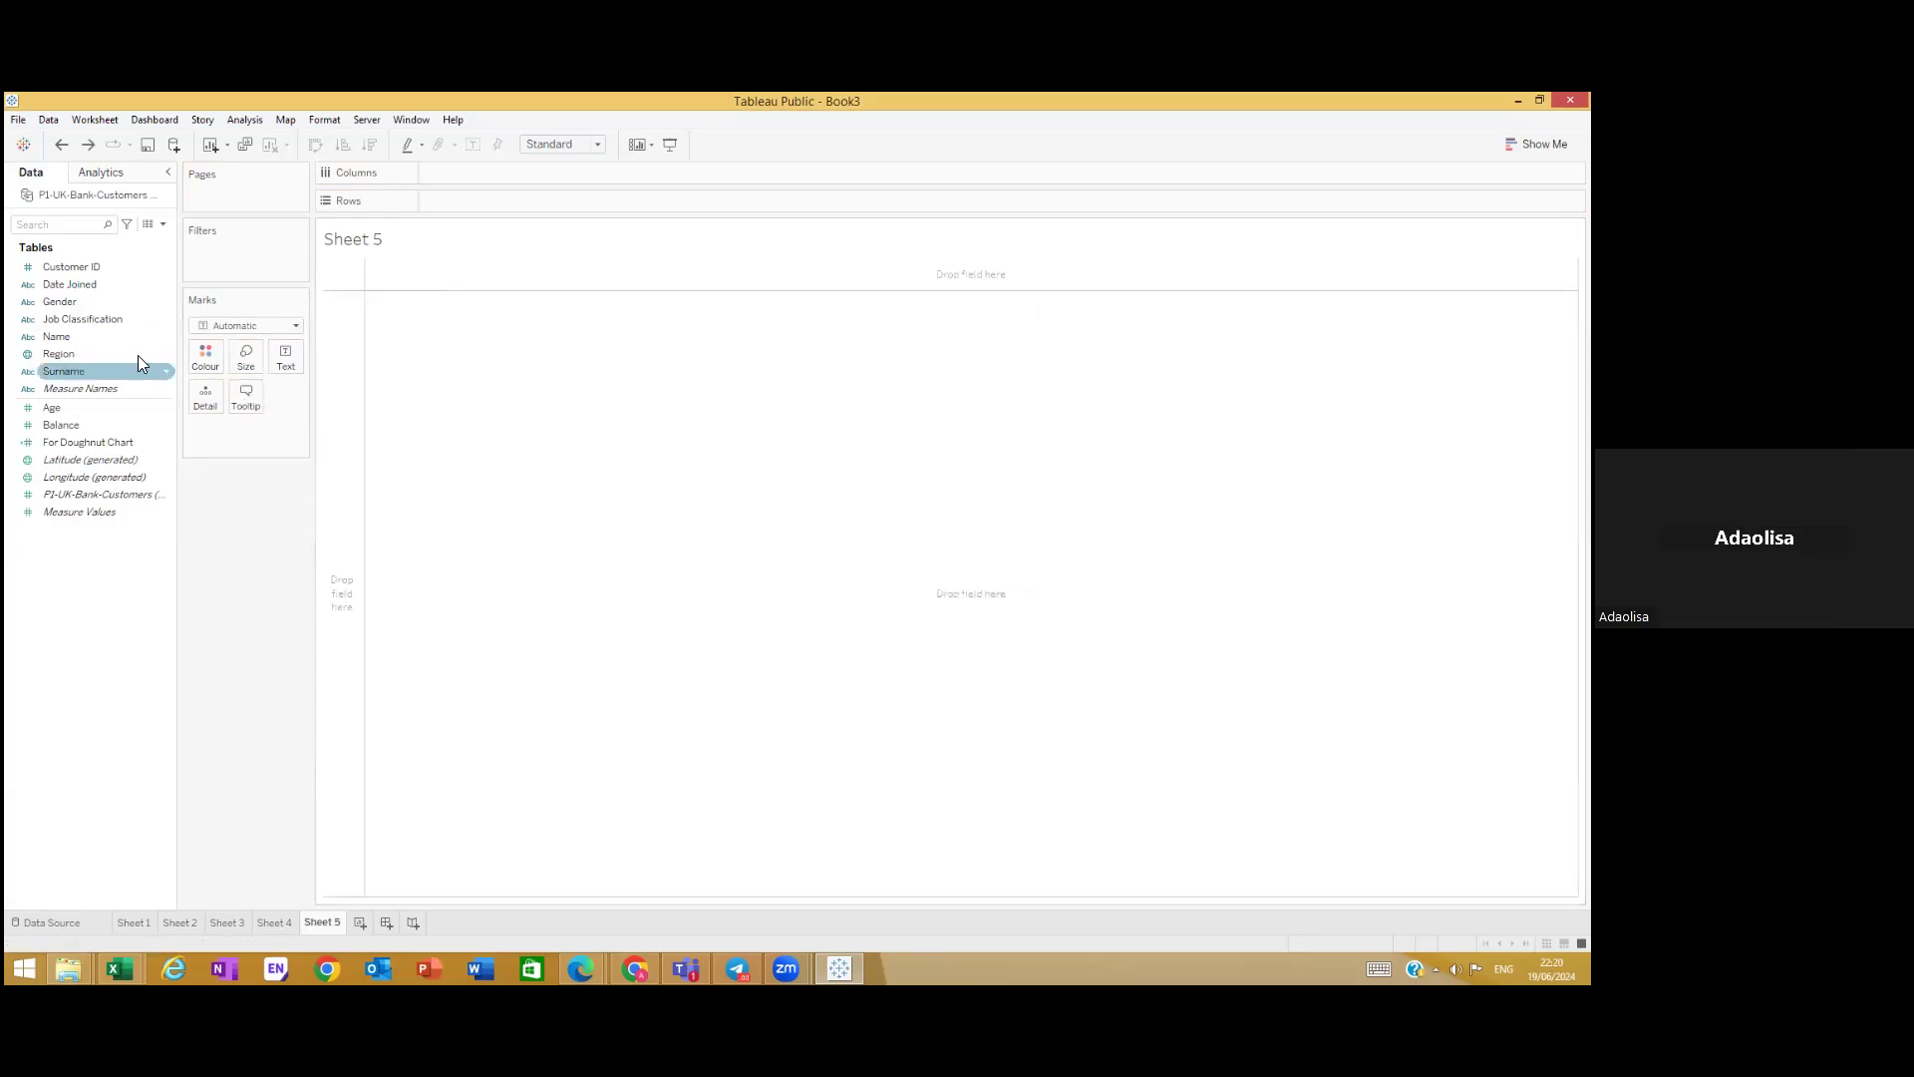
pyautogui.click(162, 224)
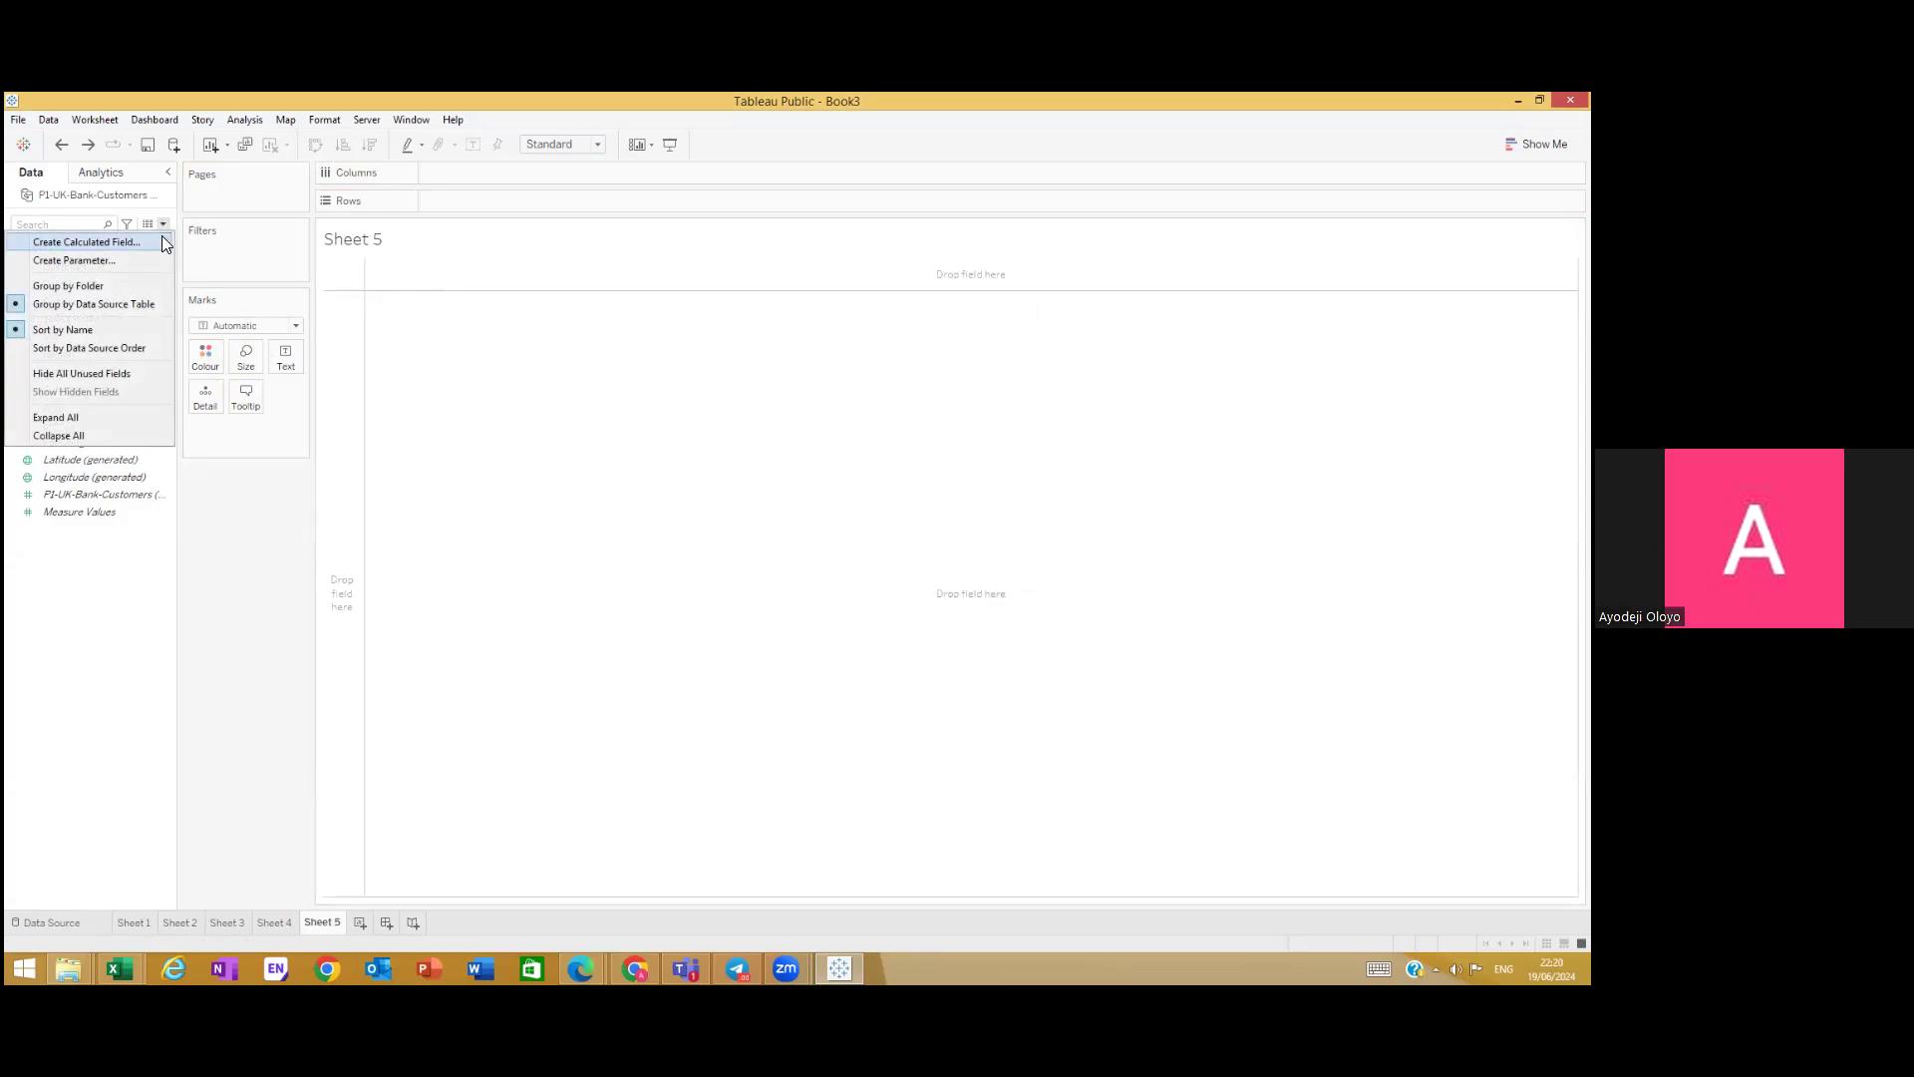
pyautogui.click(221, 617)
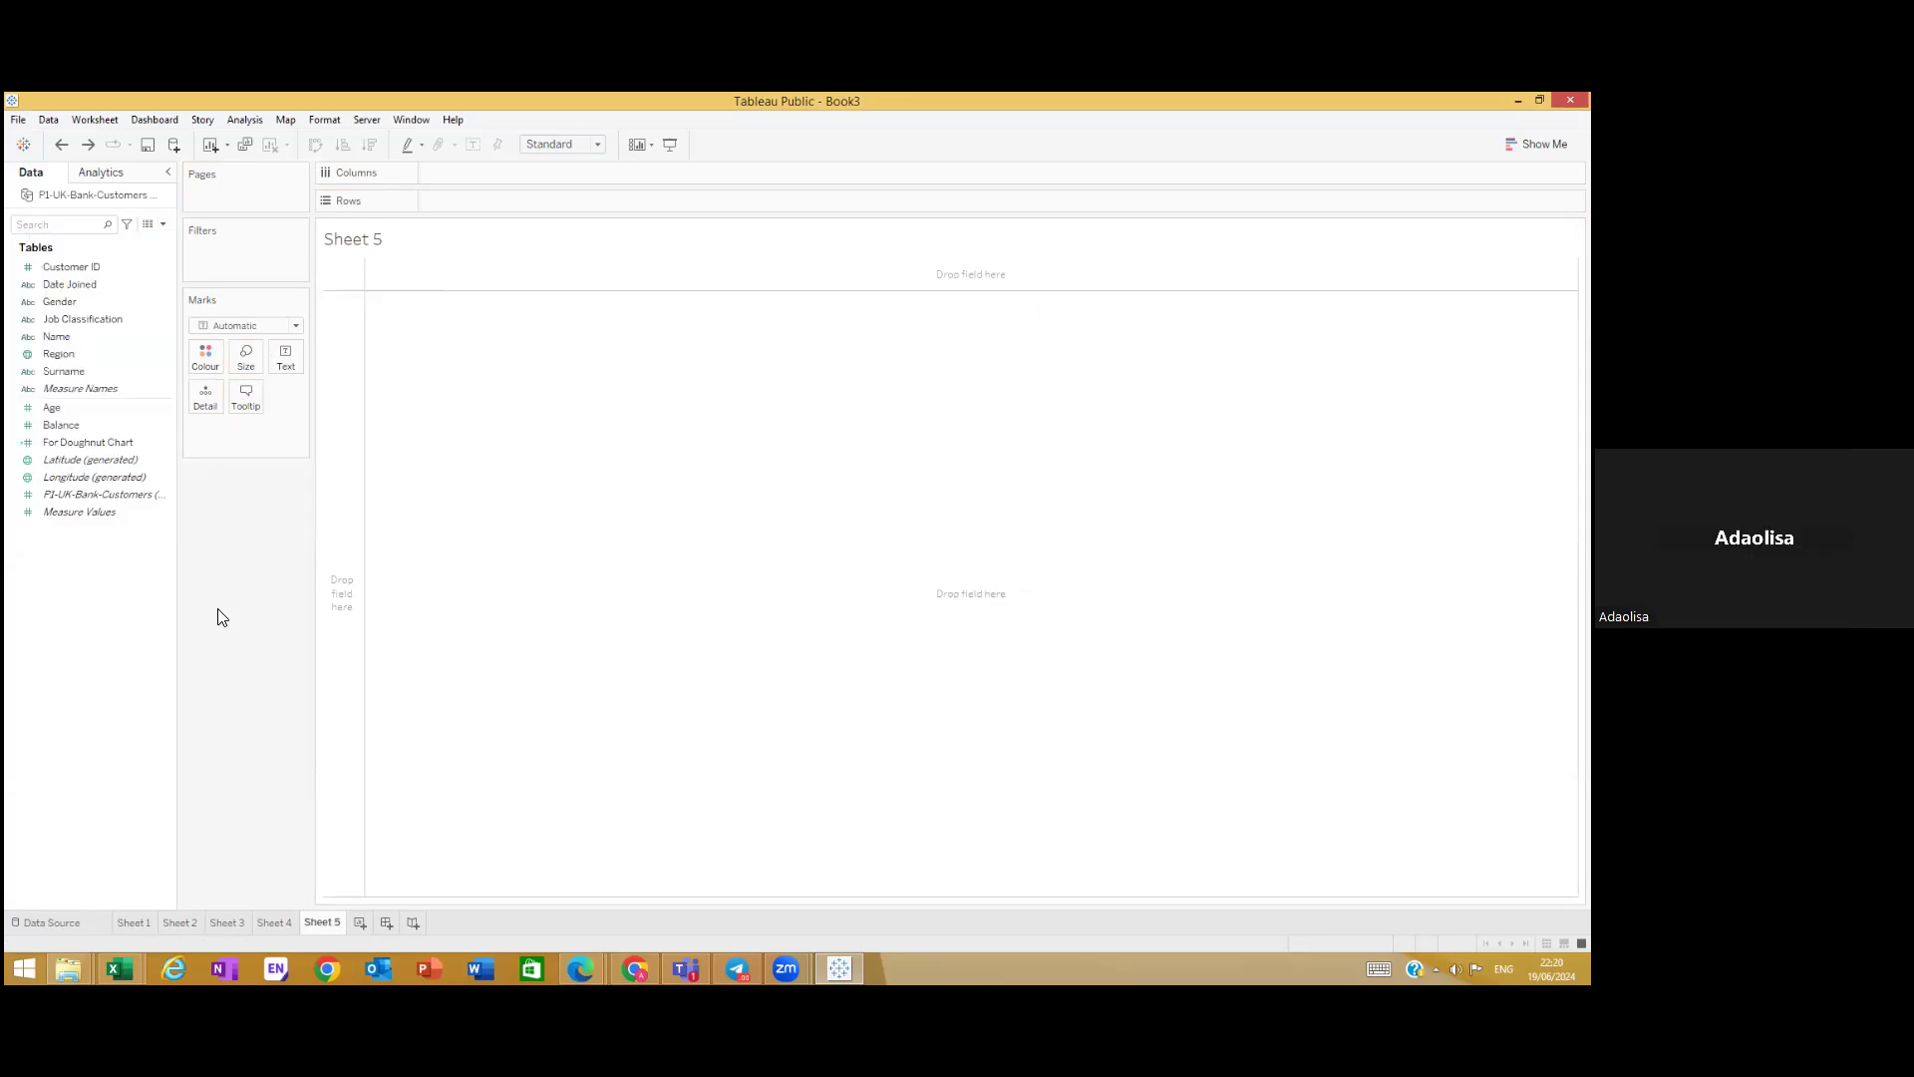
# Step: Set the new worksheet's mark type to Pie
pyautogui.click(297, 327)
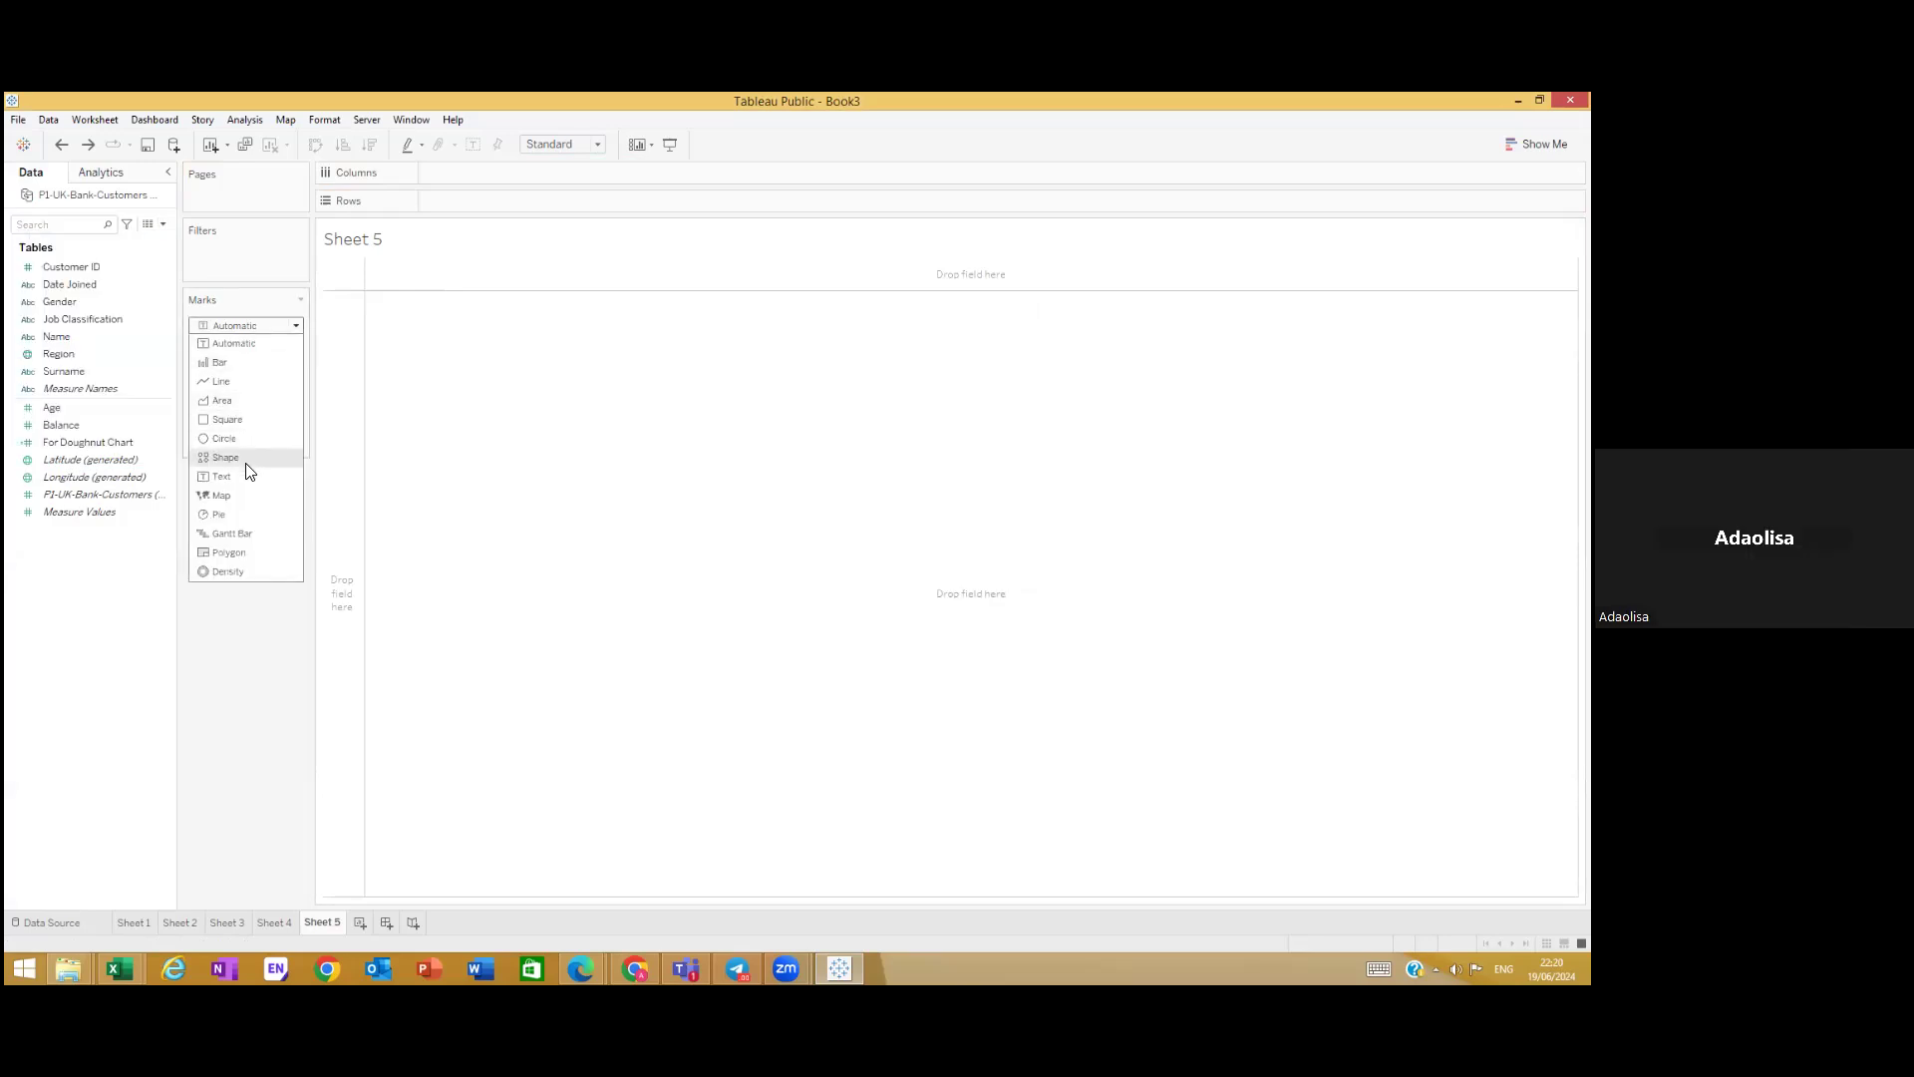
pyautogui.click(239, 514)
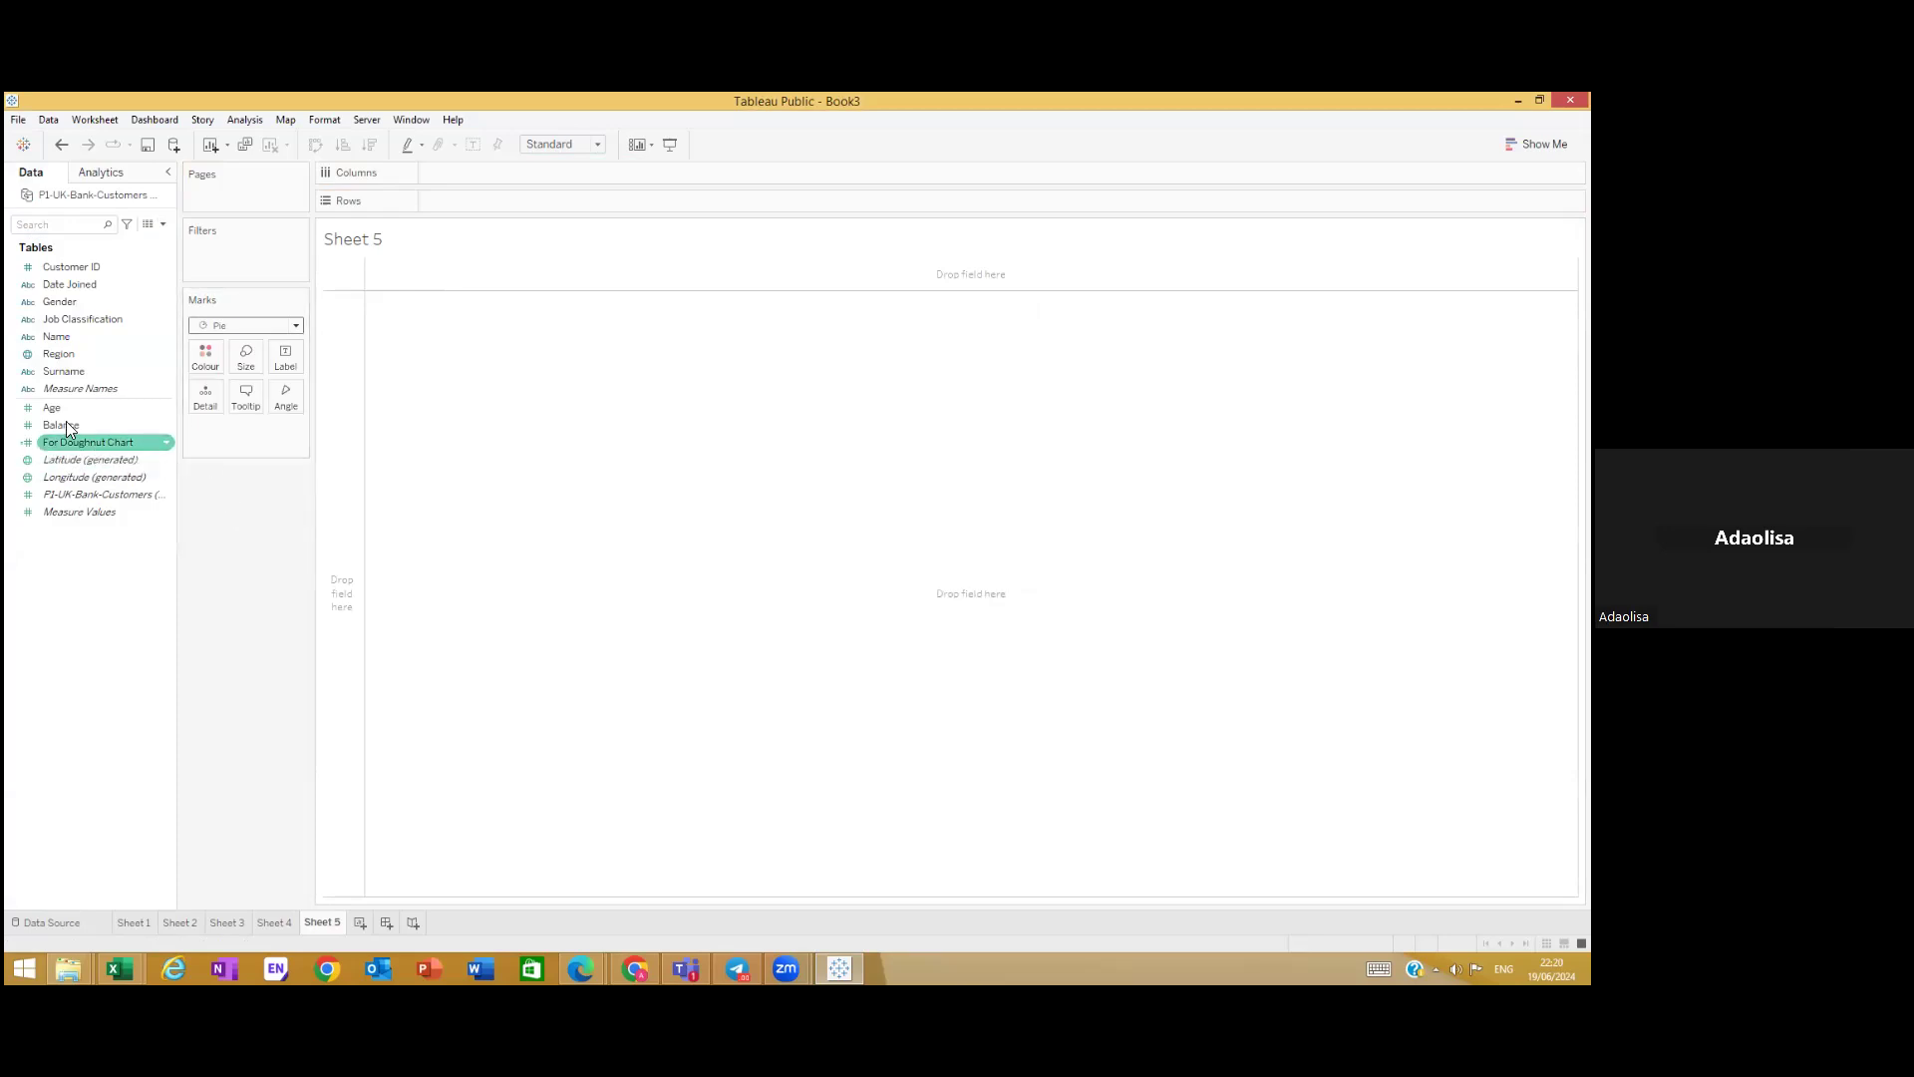
pyautogui.moveTo(70, 442); pyautogui.dragTo(670, 442)
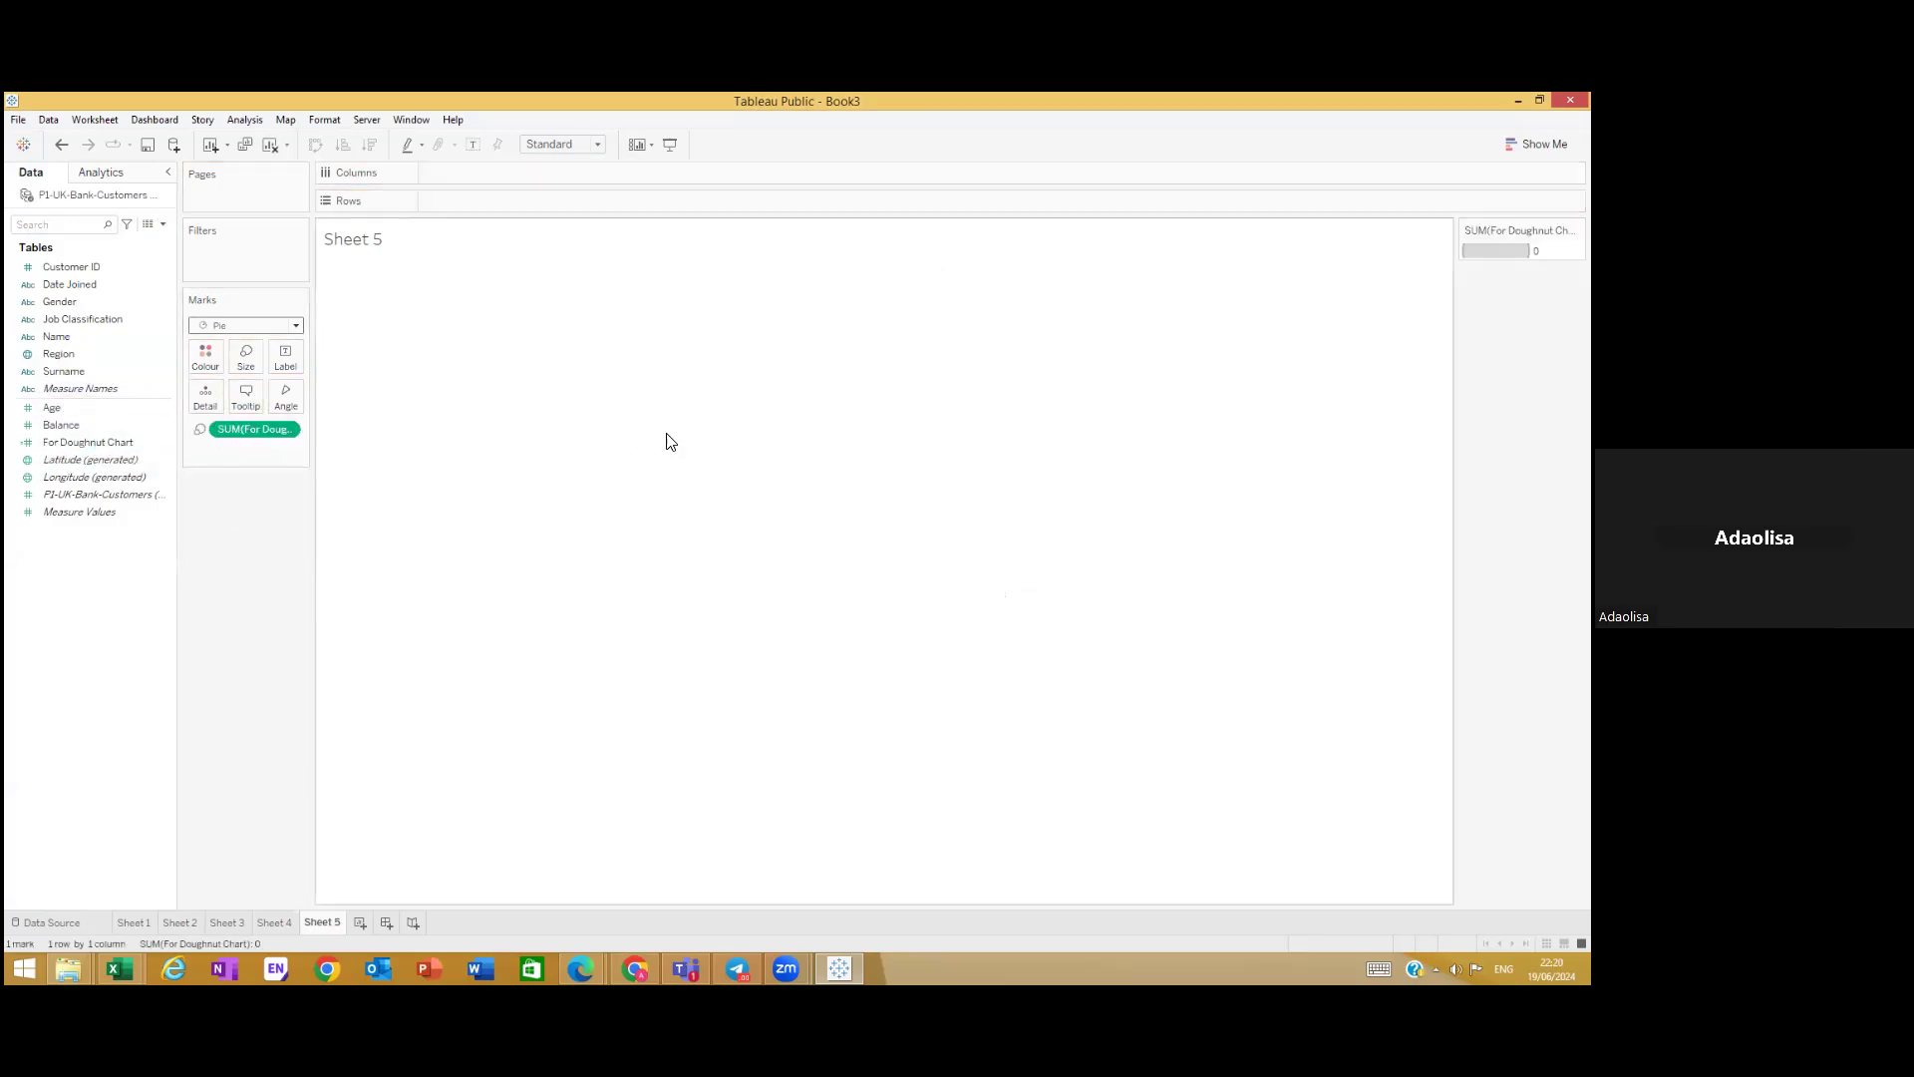
pyautogui.hotkey('ctrl', 'z')
pyautogui.click(153, 445)
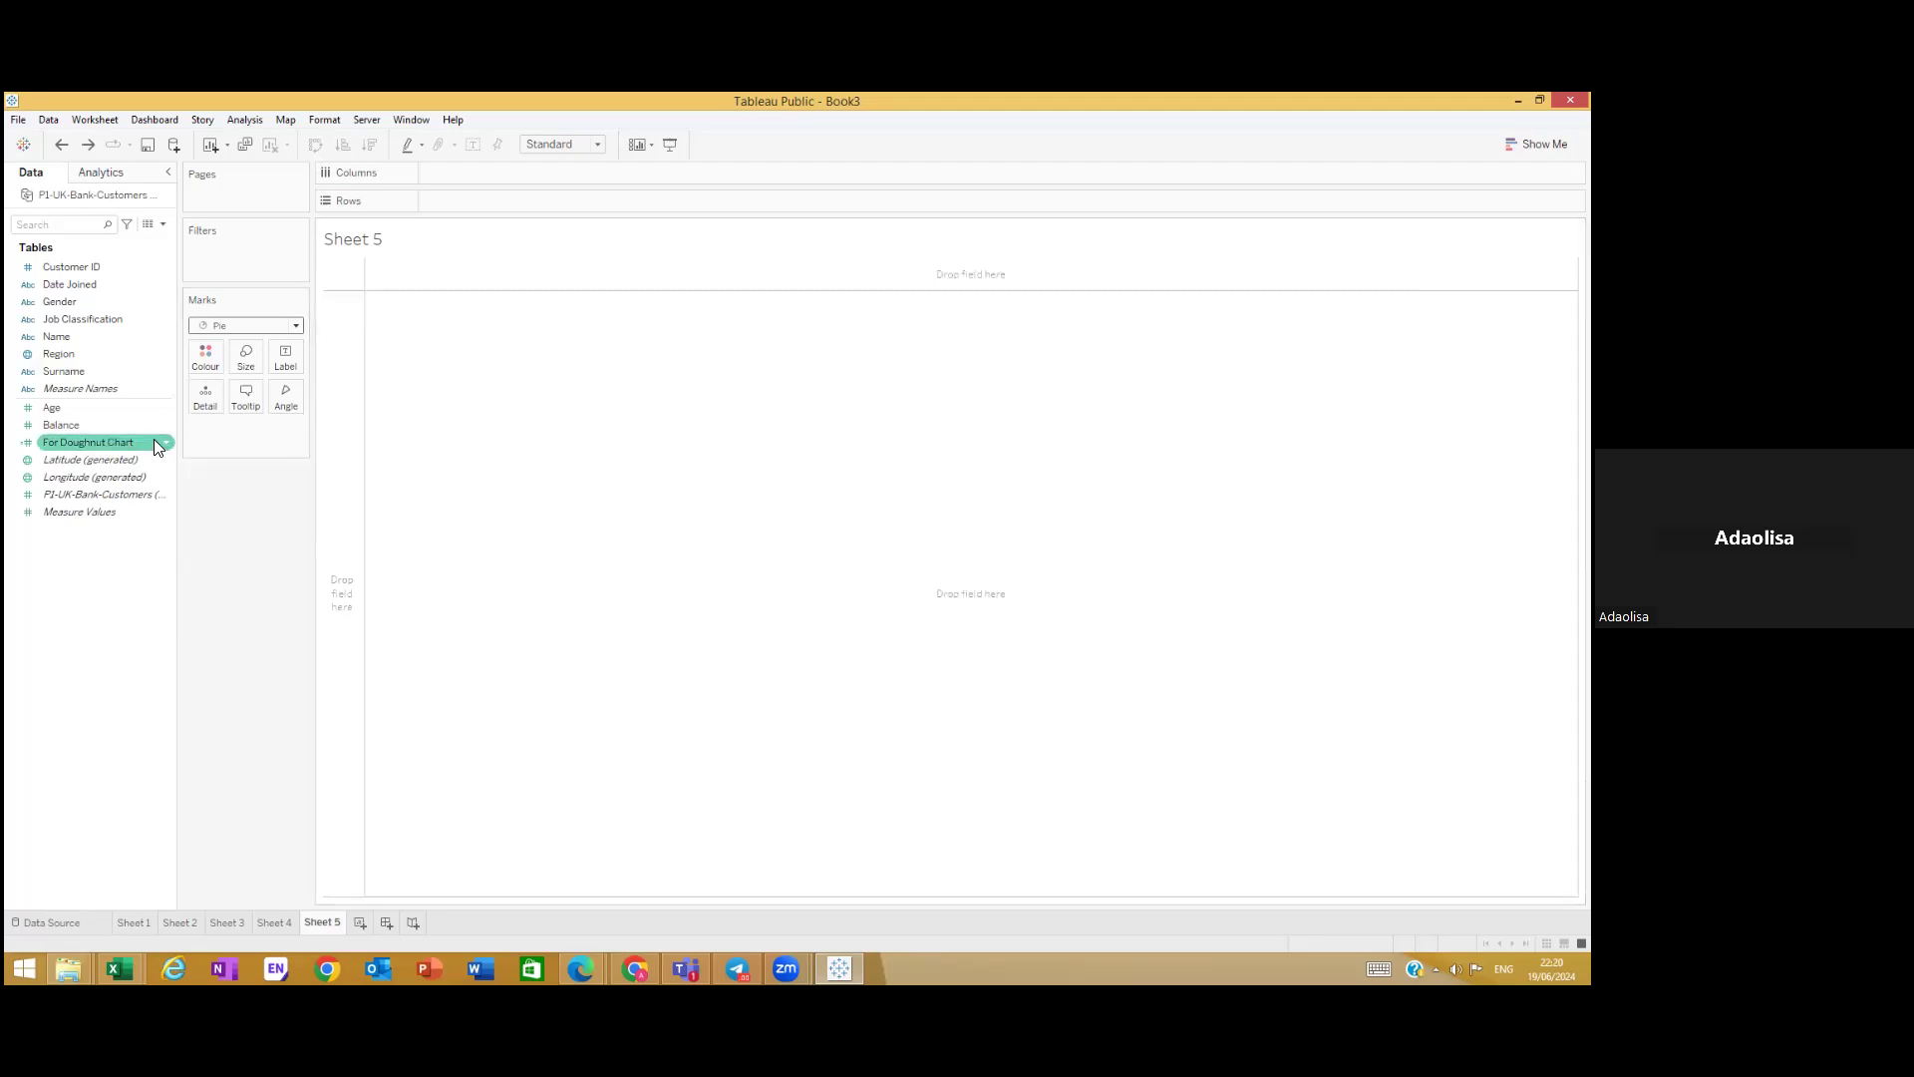
pyautogui.moveTo(86, 445); pyautogui.dragTo(290, 397)
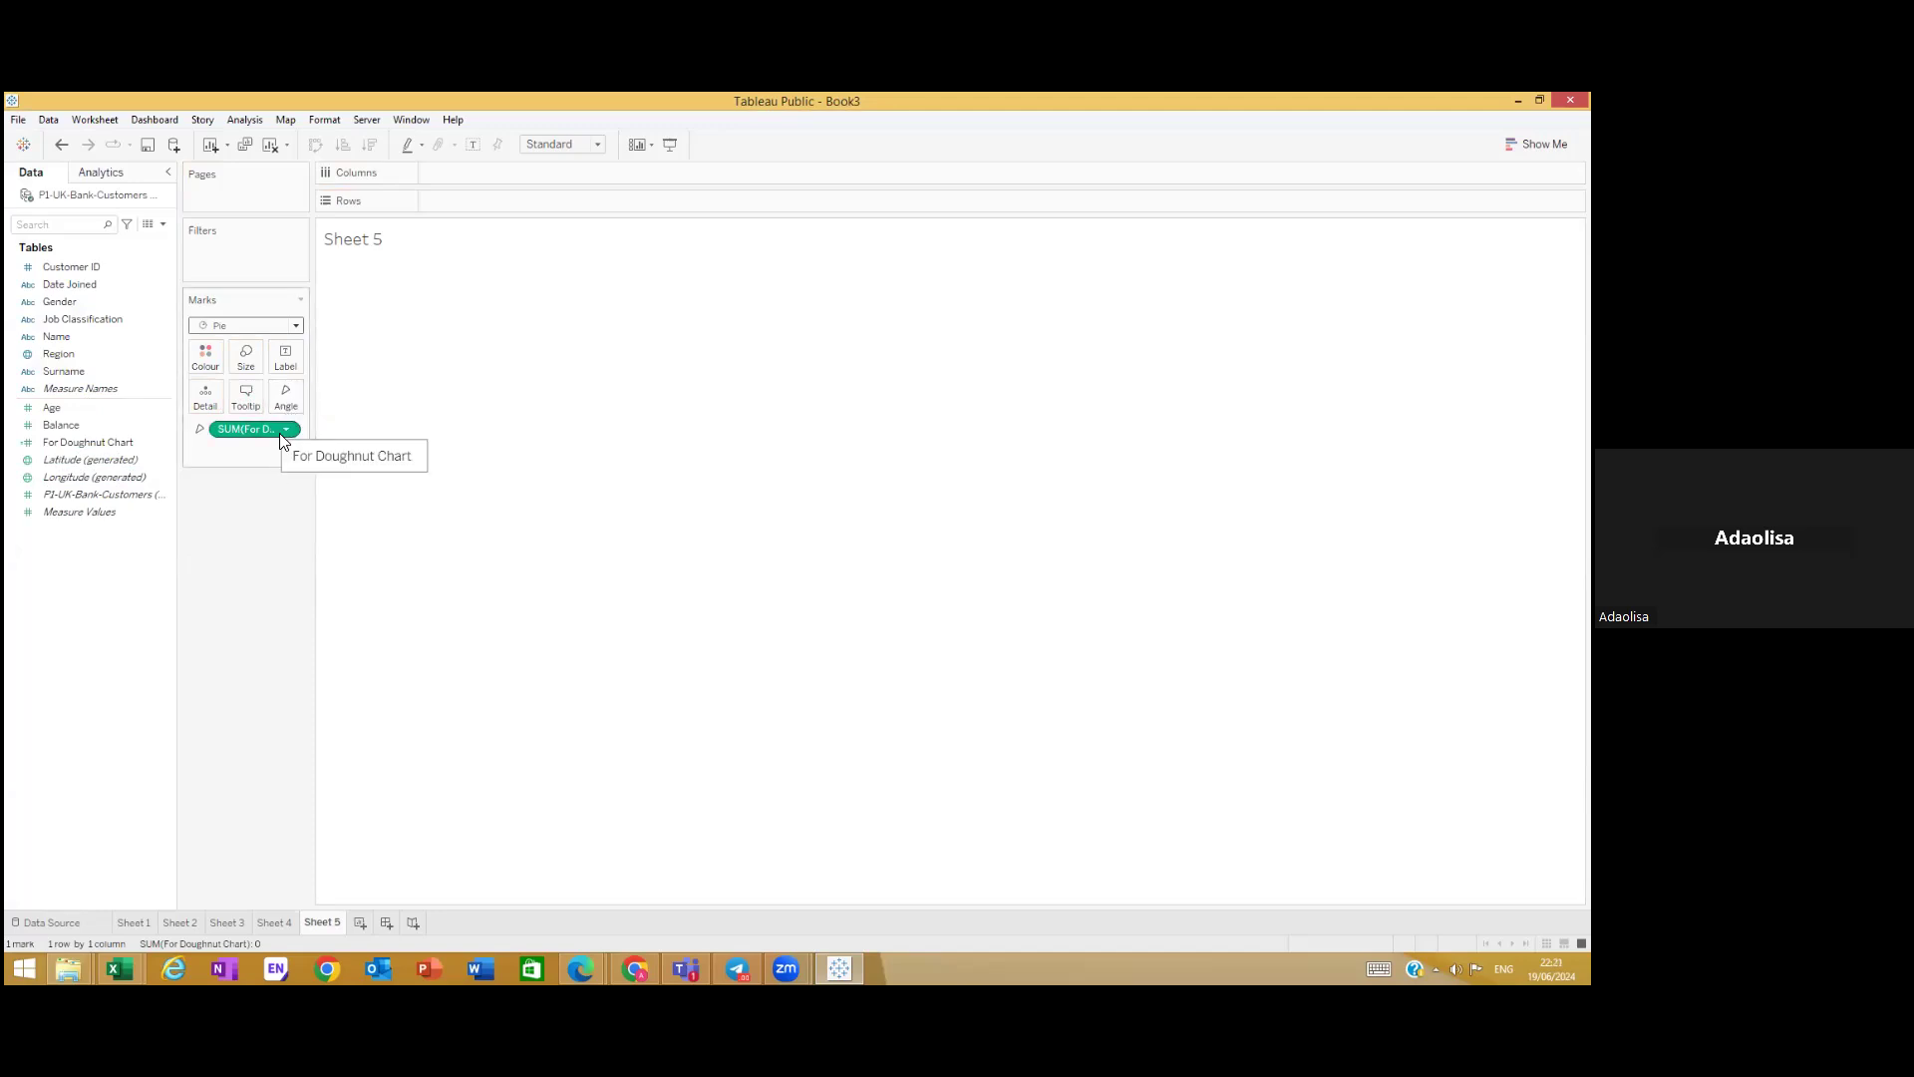
pyautogui.hotkey('ctrl', 'z')
pyautogui.moveTo(88, 442); pyautogui.dragTo(252, 611)
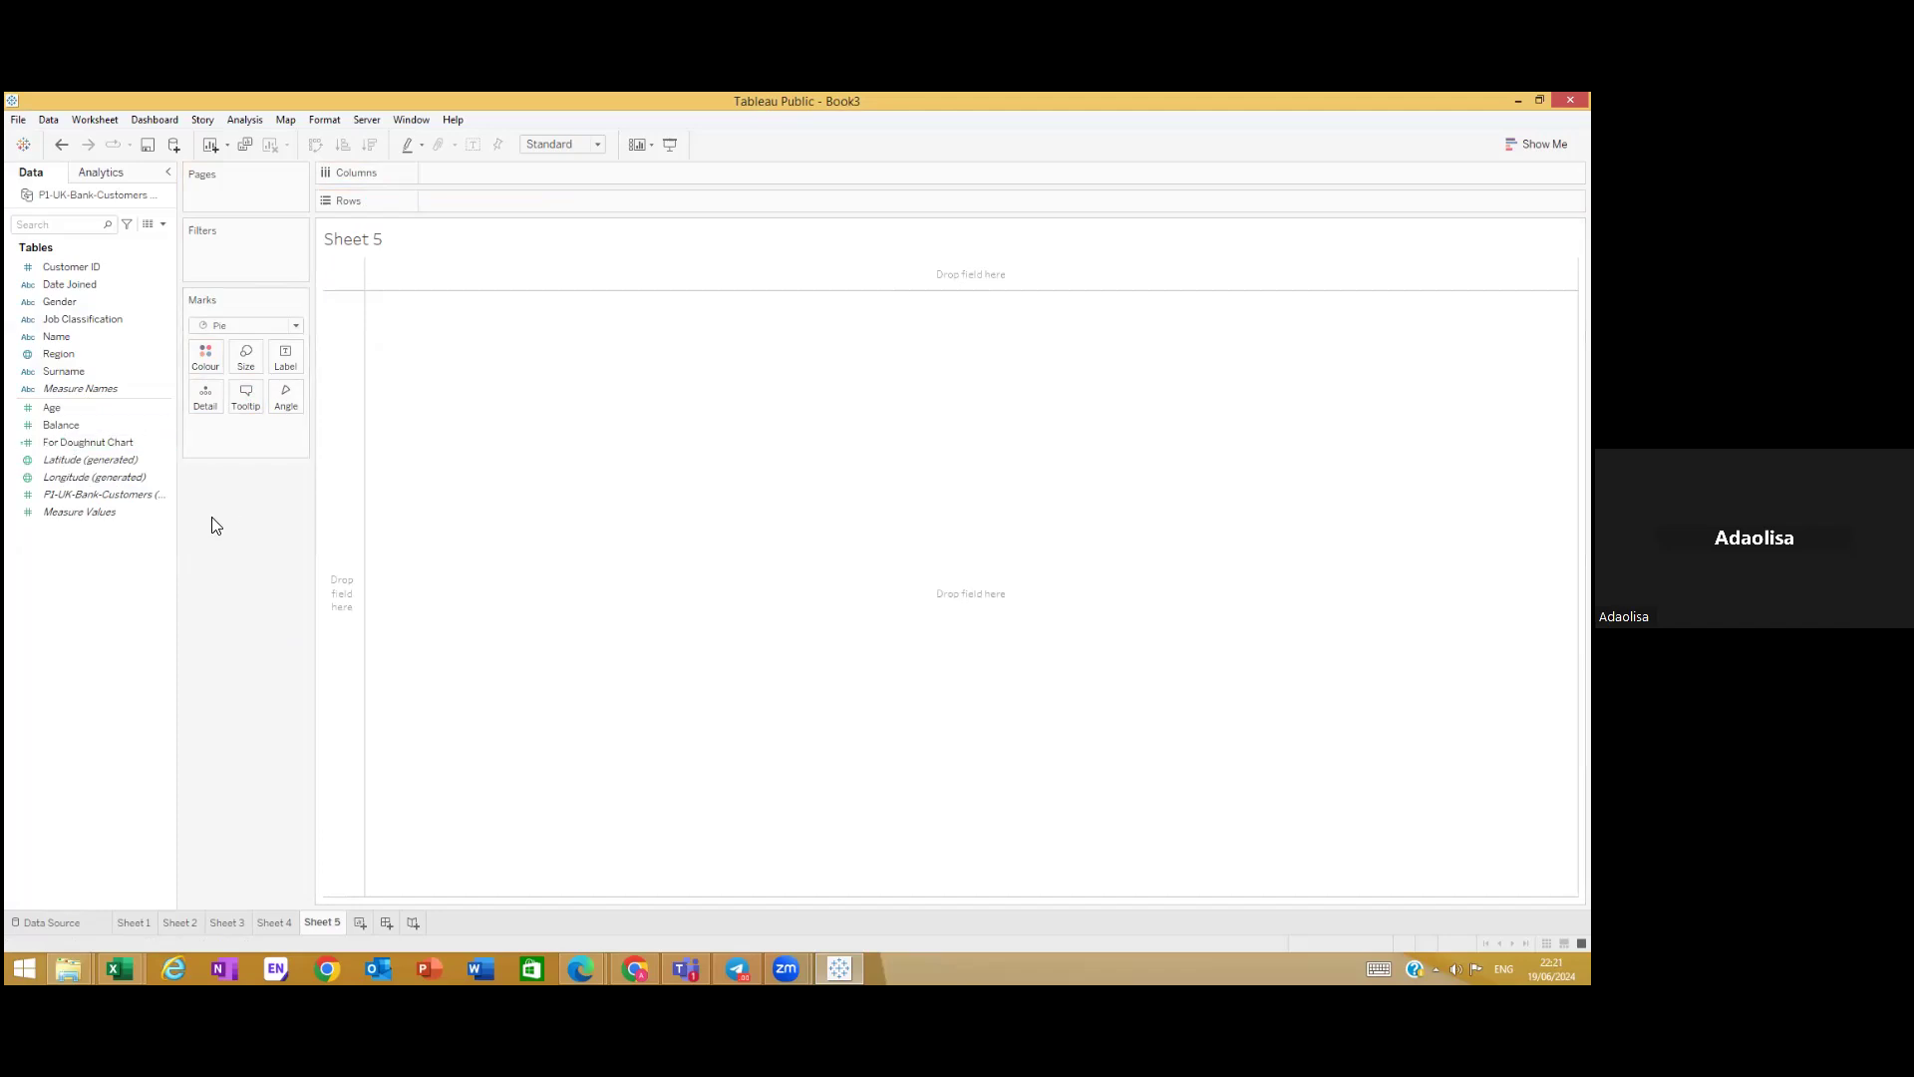
pyautogui.click(94, 461)
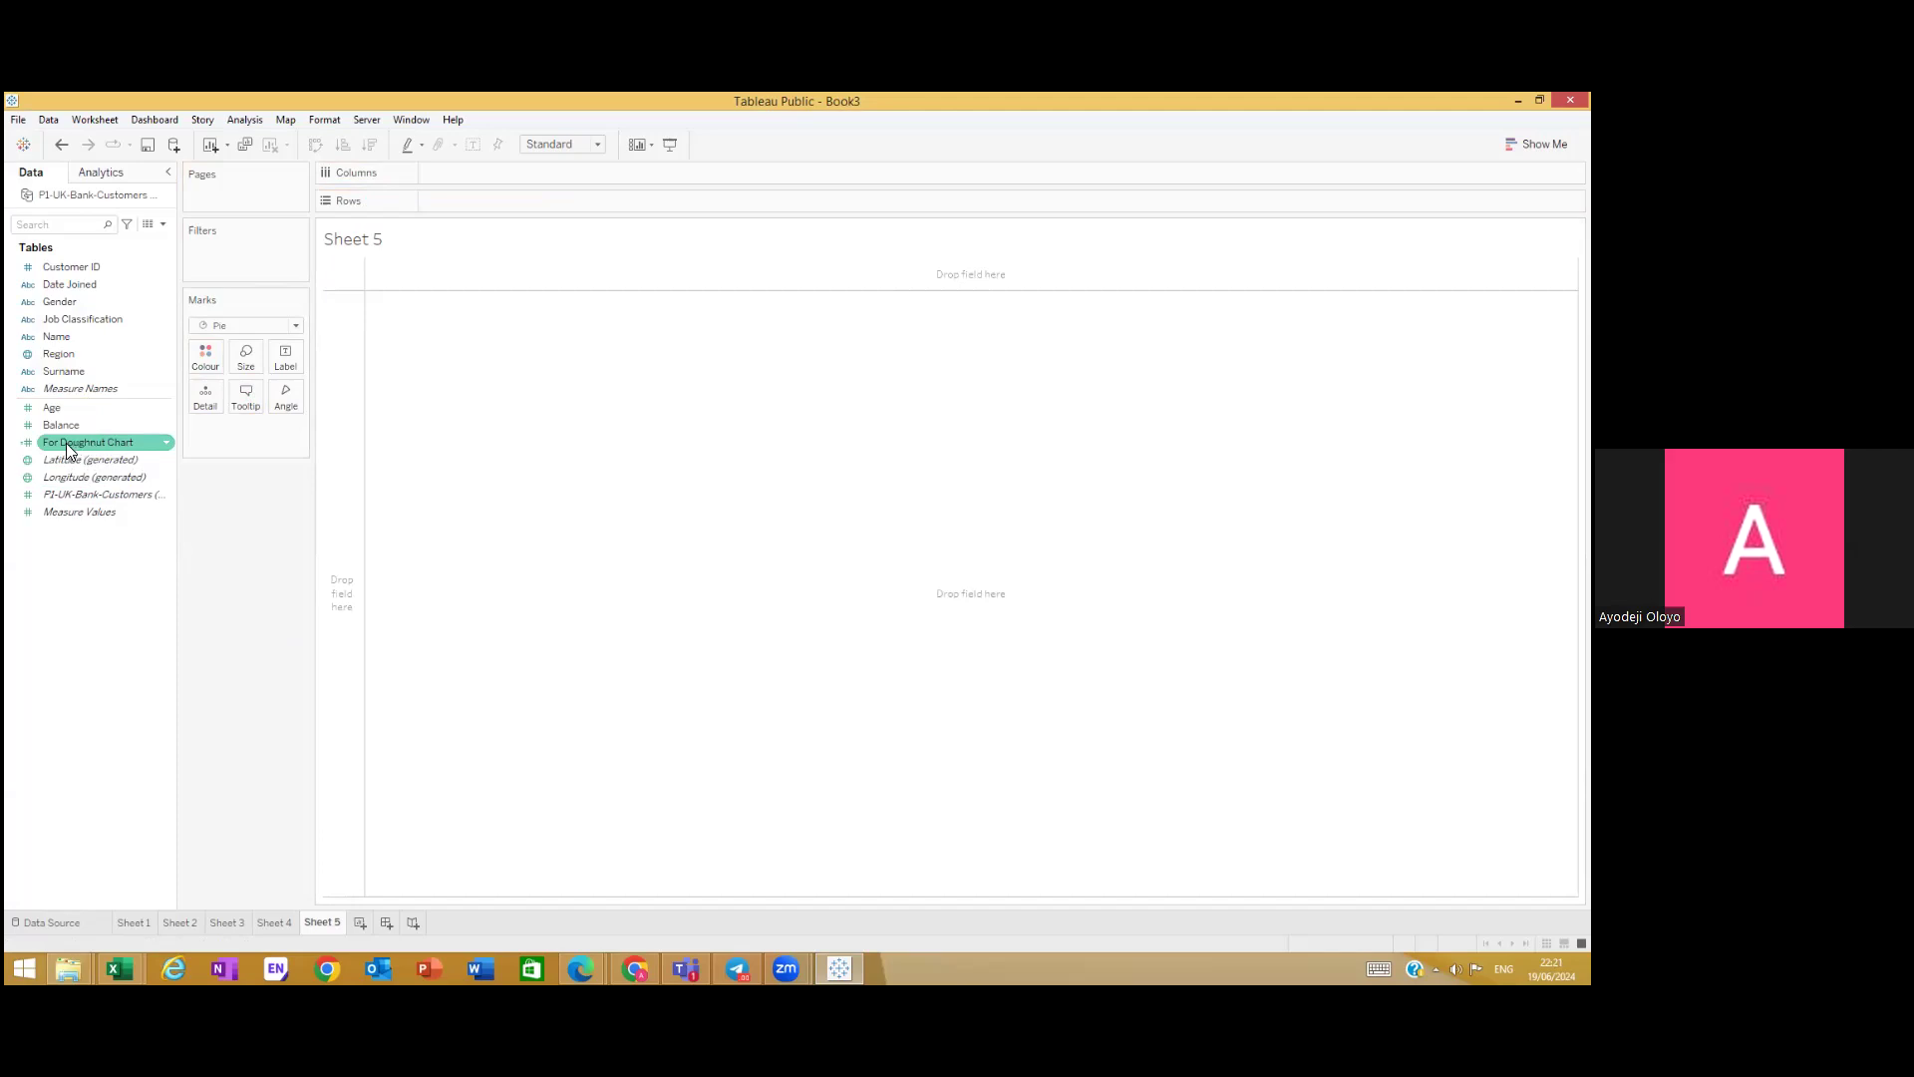
# Step: Place For Doughnut Chart on Columns and duplicate it beside itself to produce two side-by-side pies
pyautogui.moveTo(66, 451); pyautogui.dragTo(466, 173)
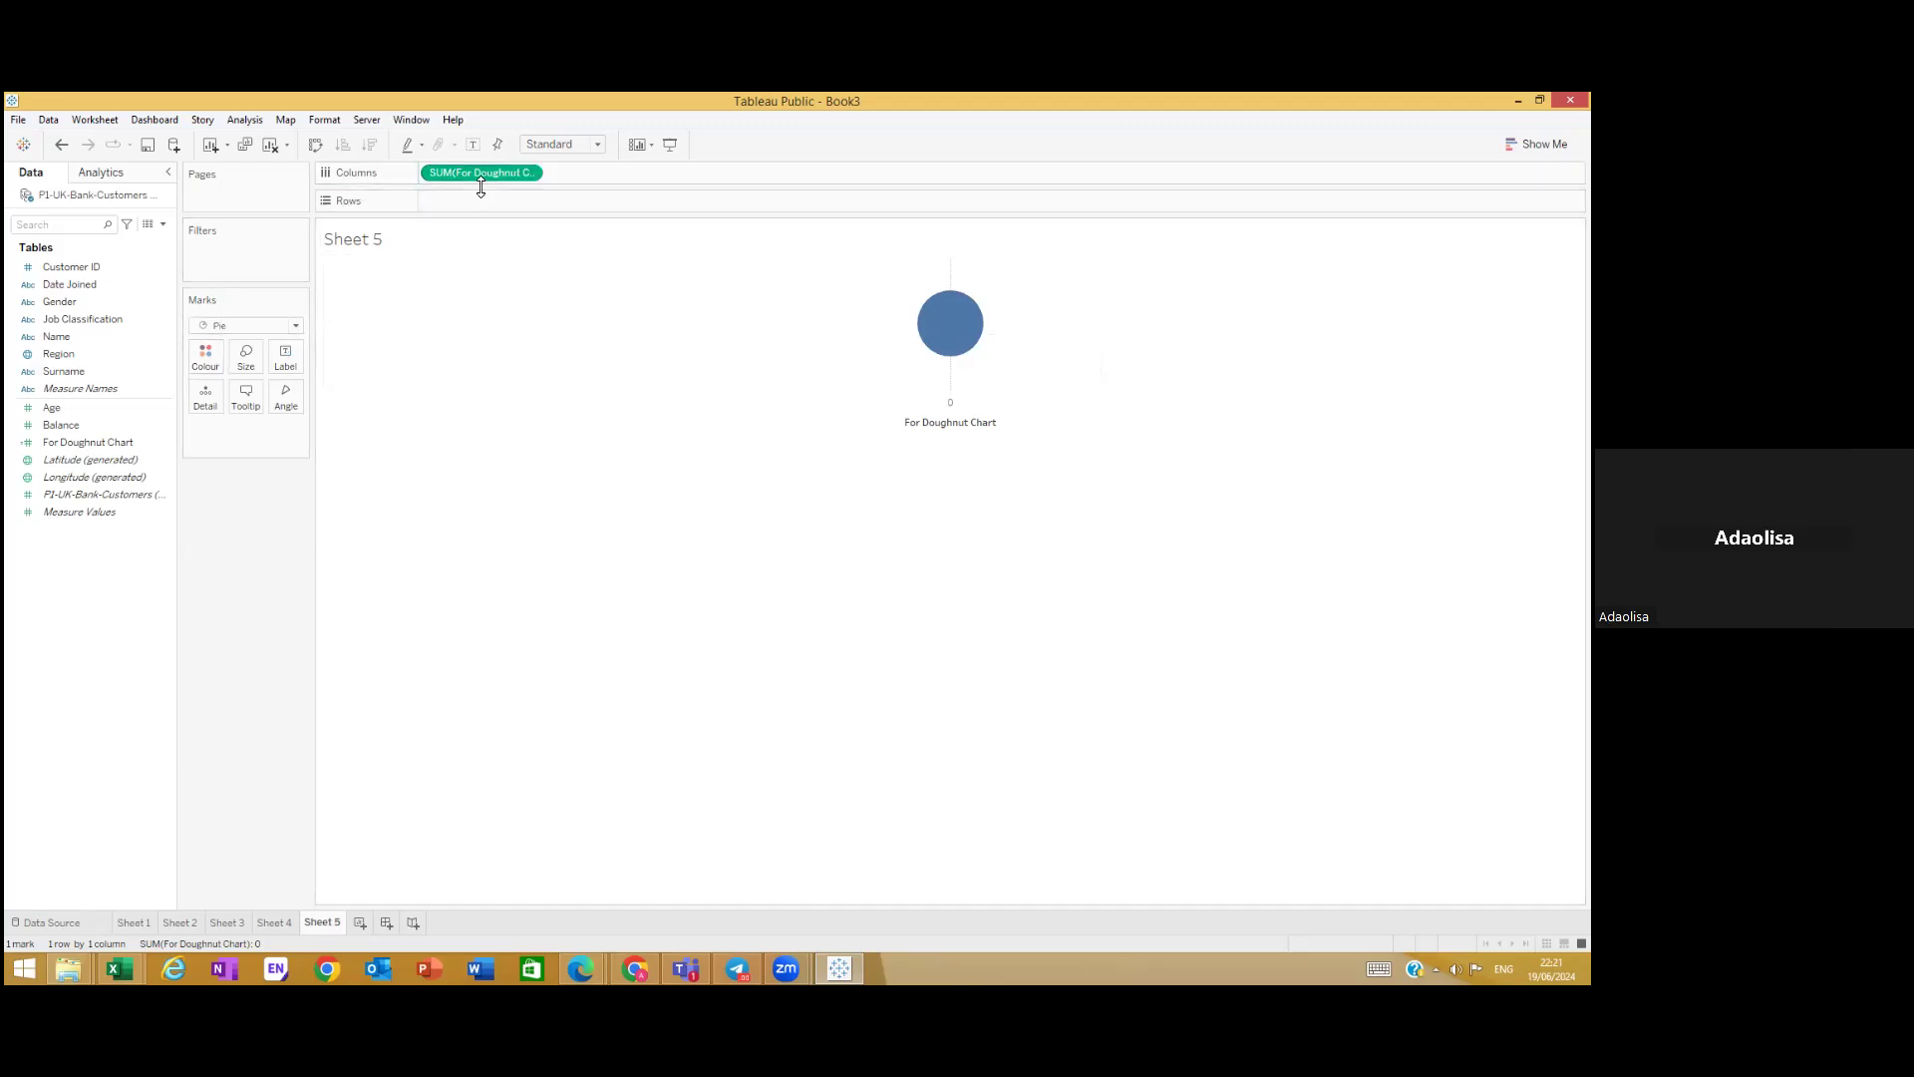
pyautogui.moveTo(478, 174); pyautogui.dragTo(655, 180)
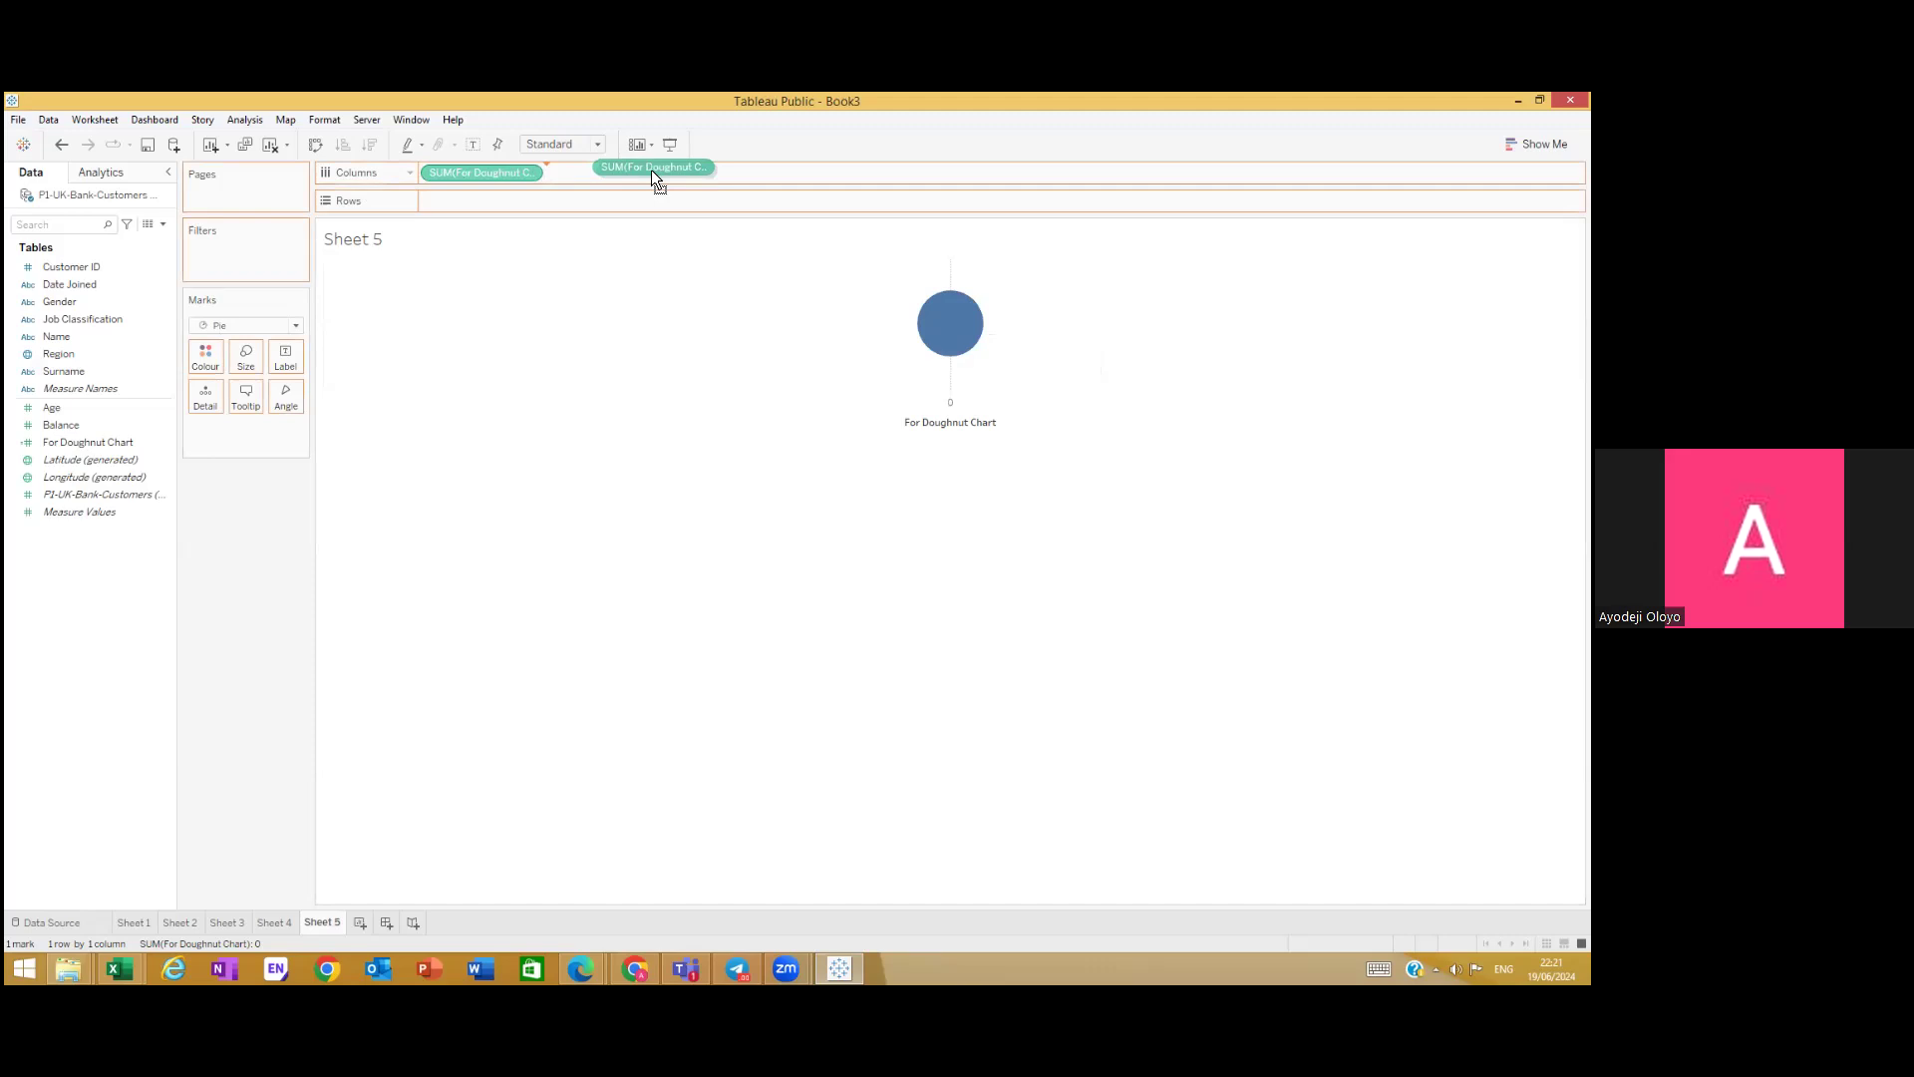
pyautogui.moveTo(652, 172); pyautogui.dragTo(539, 175)
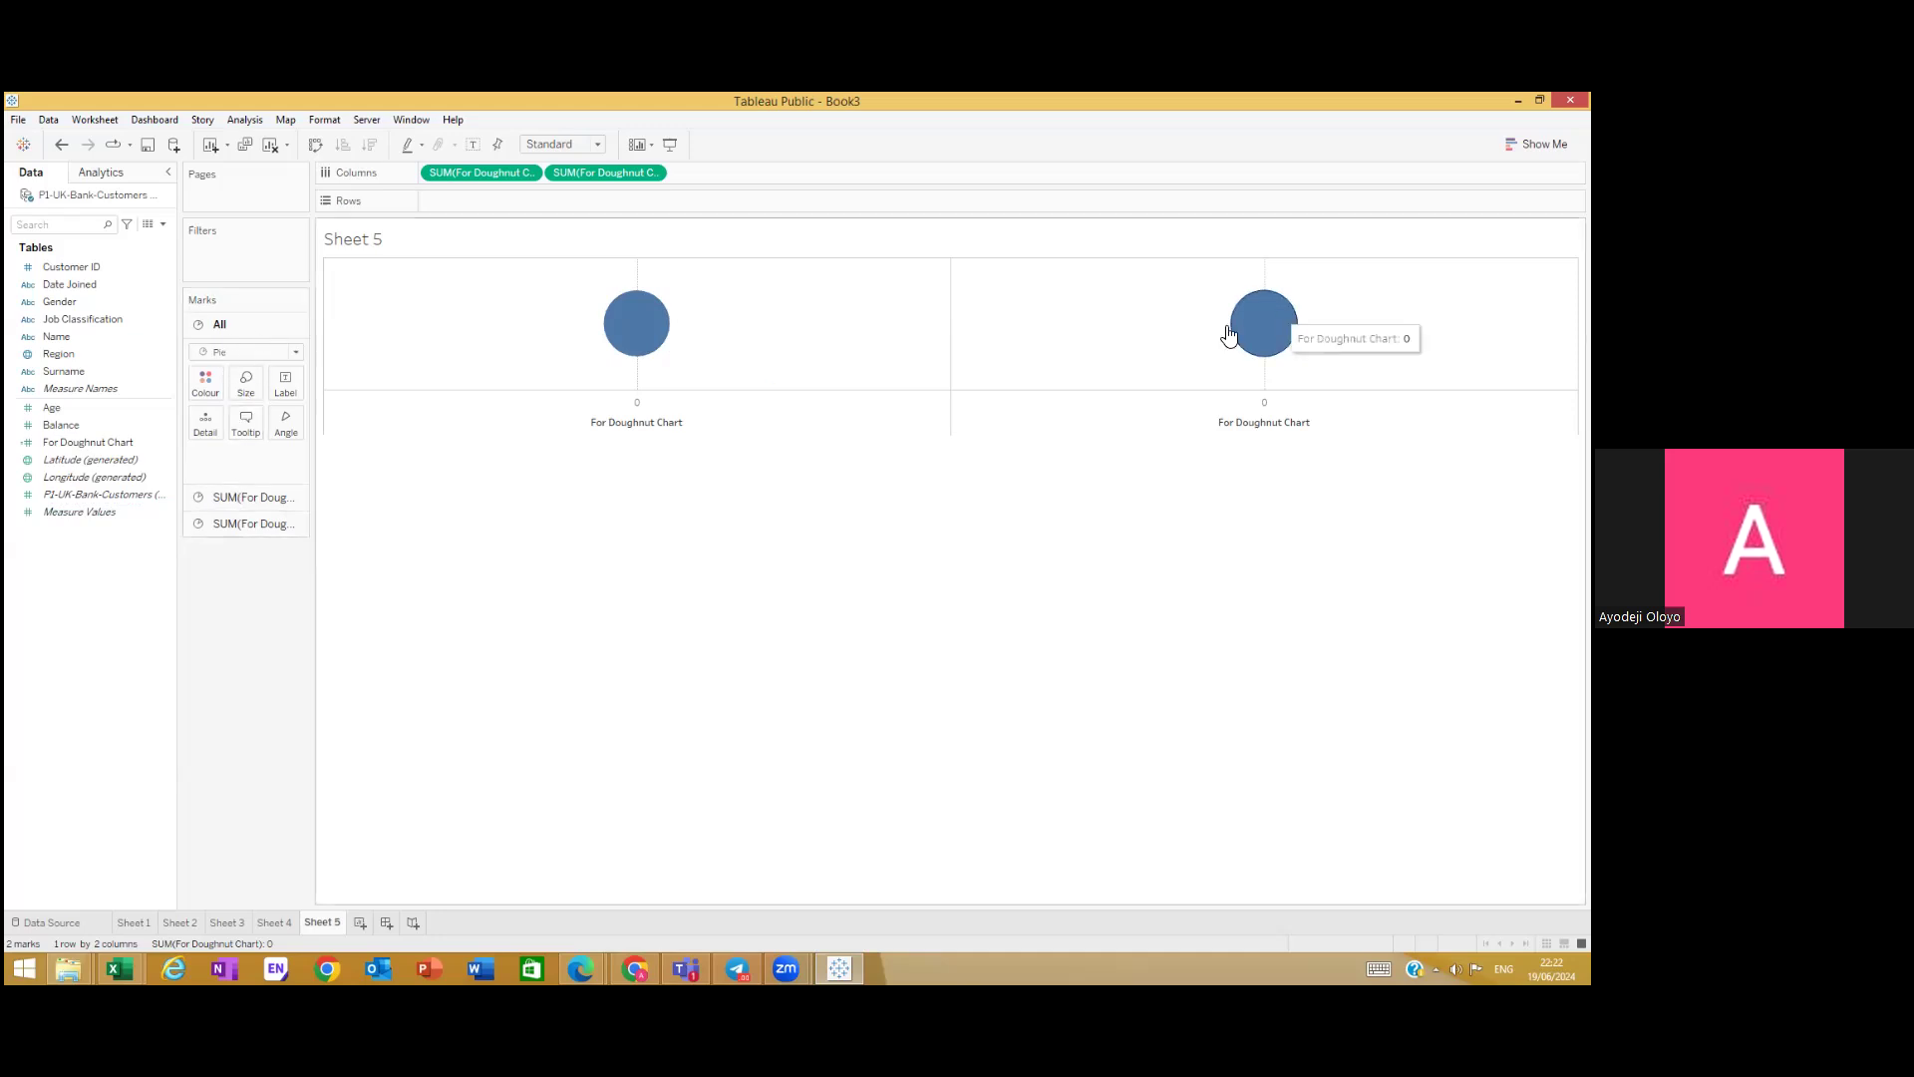
# Step: For the first For Doughnut Chart pie only, assign Balance to the angle and Gender to the colour
pyautogui.click(271, 503)
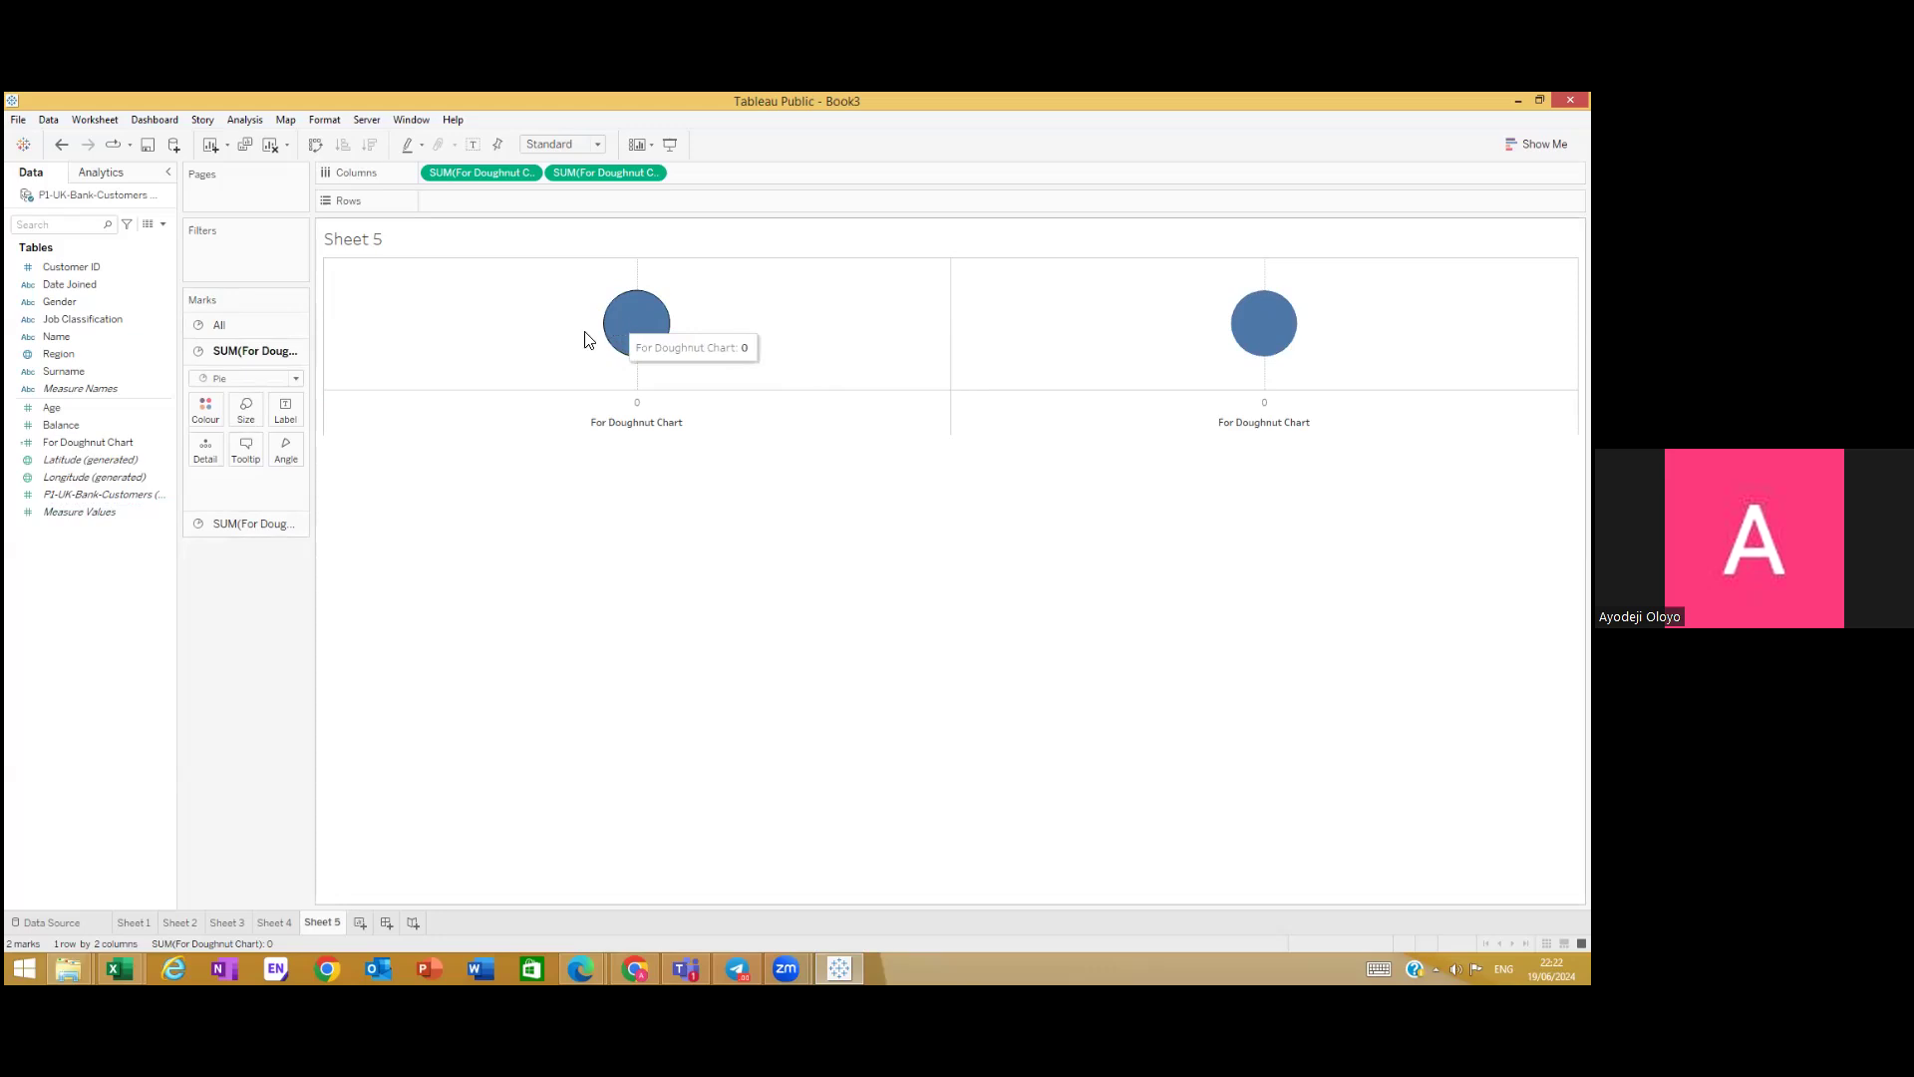
pyautogui.click(244, 523)
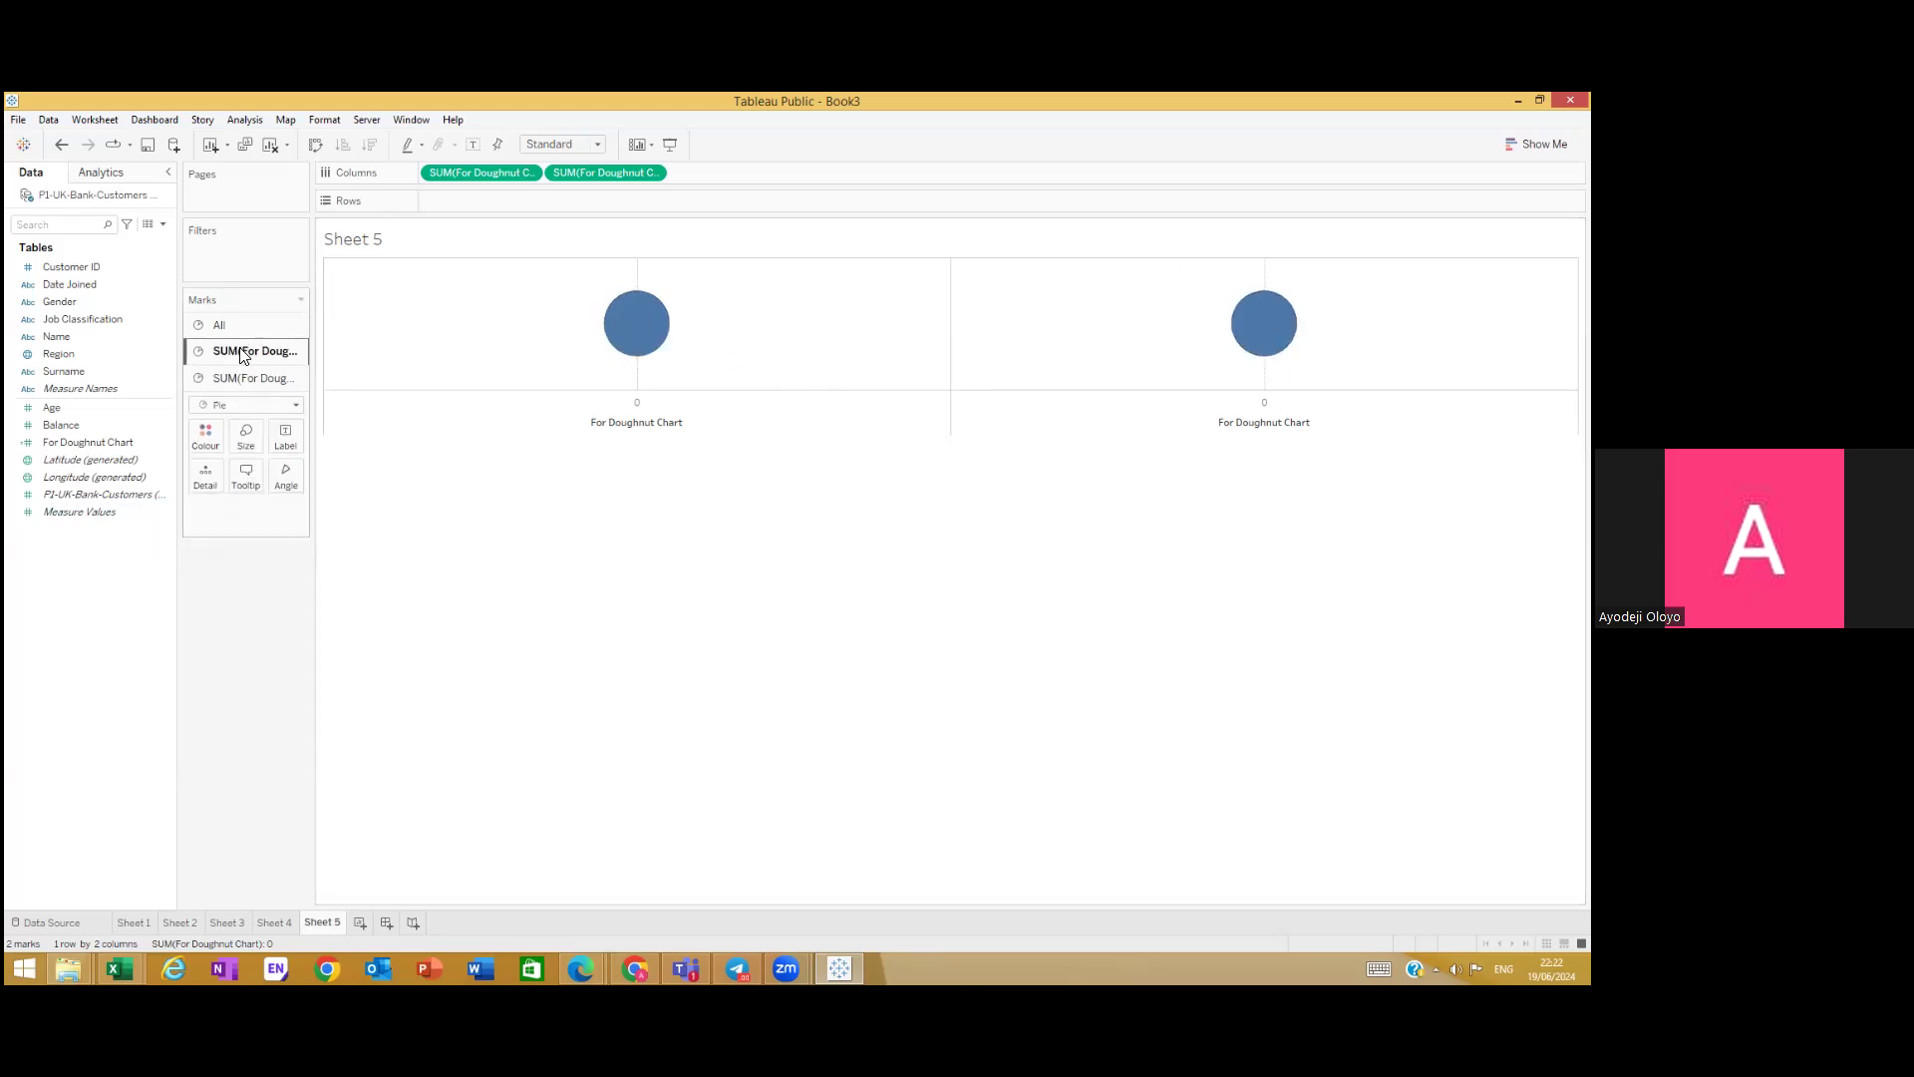
pyautogui.click(199, 353)
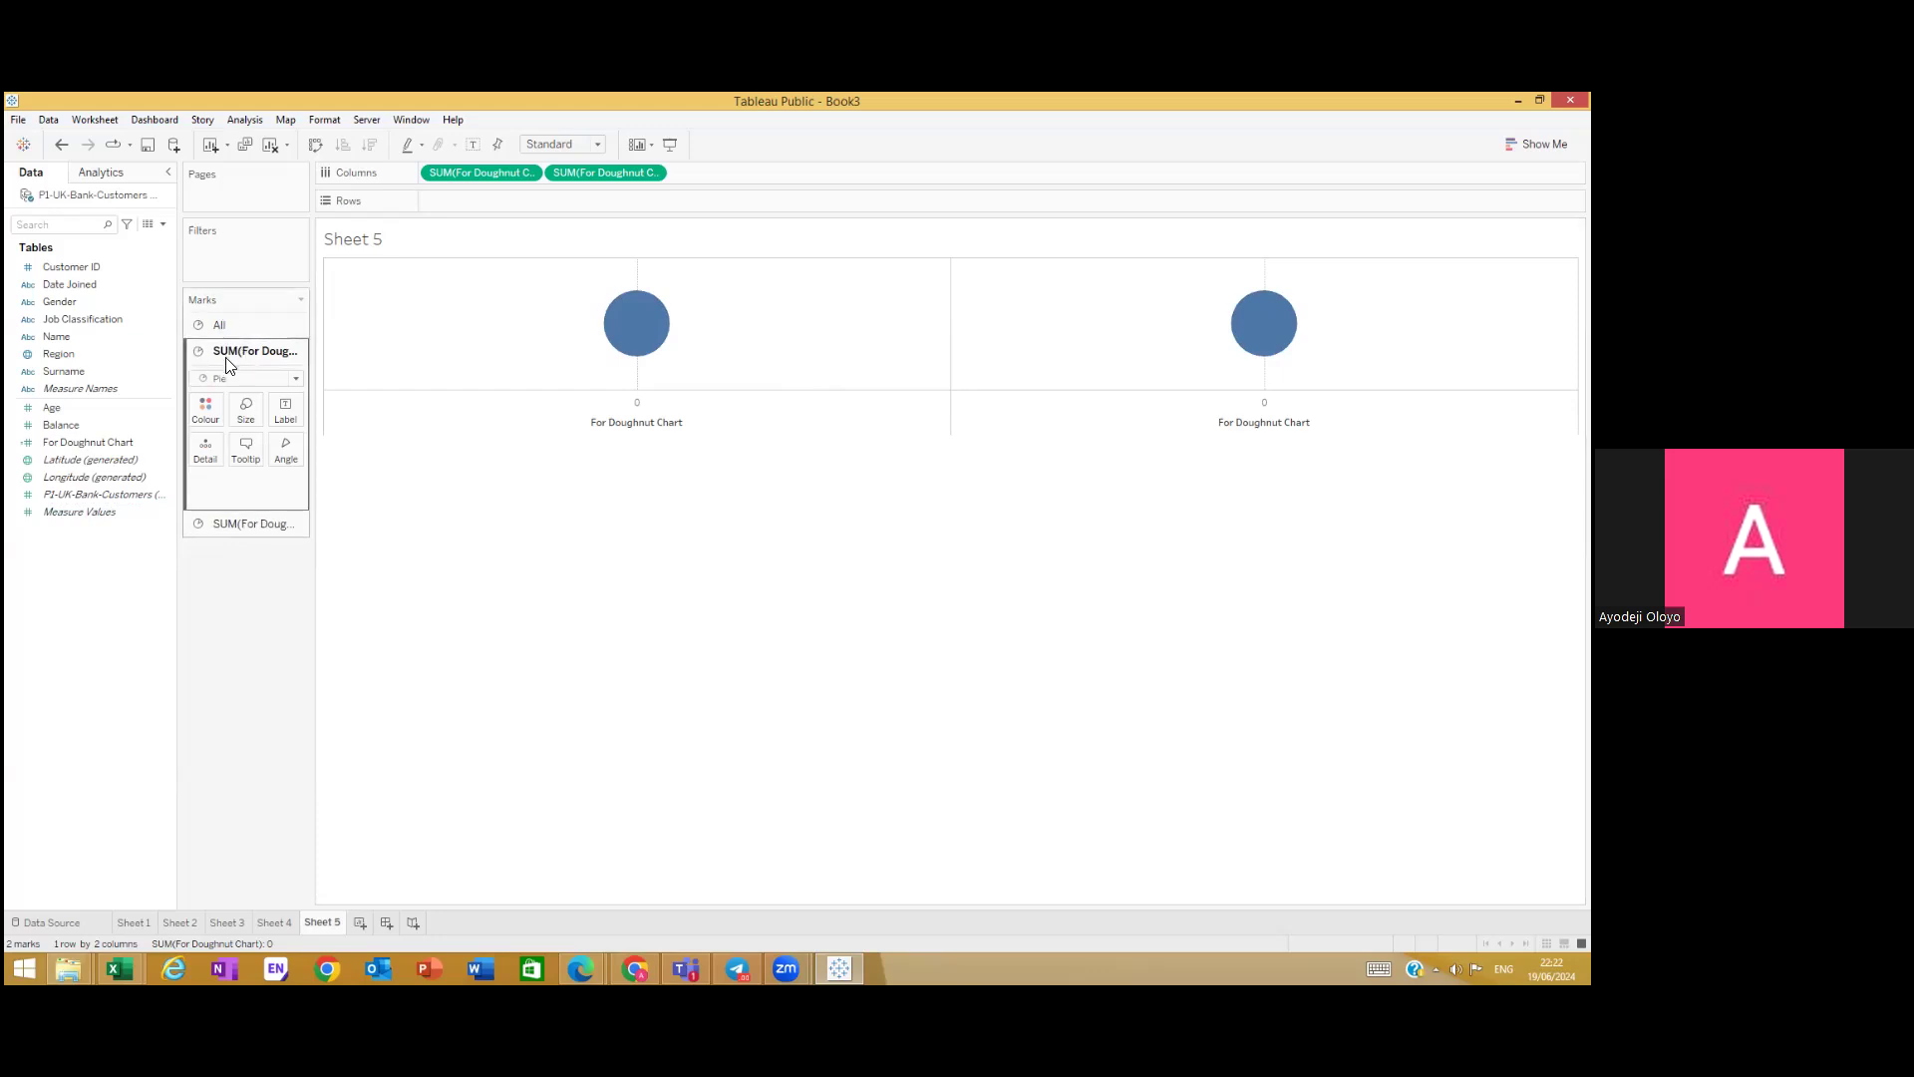
pyautogui.click(50, 456)
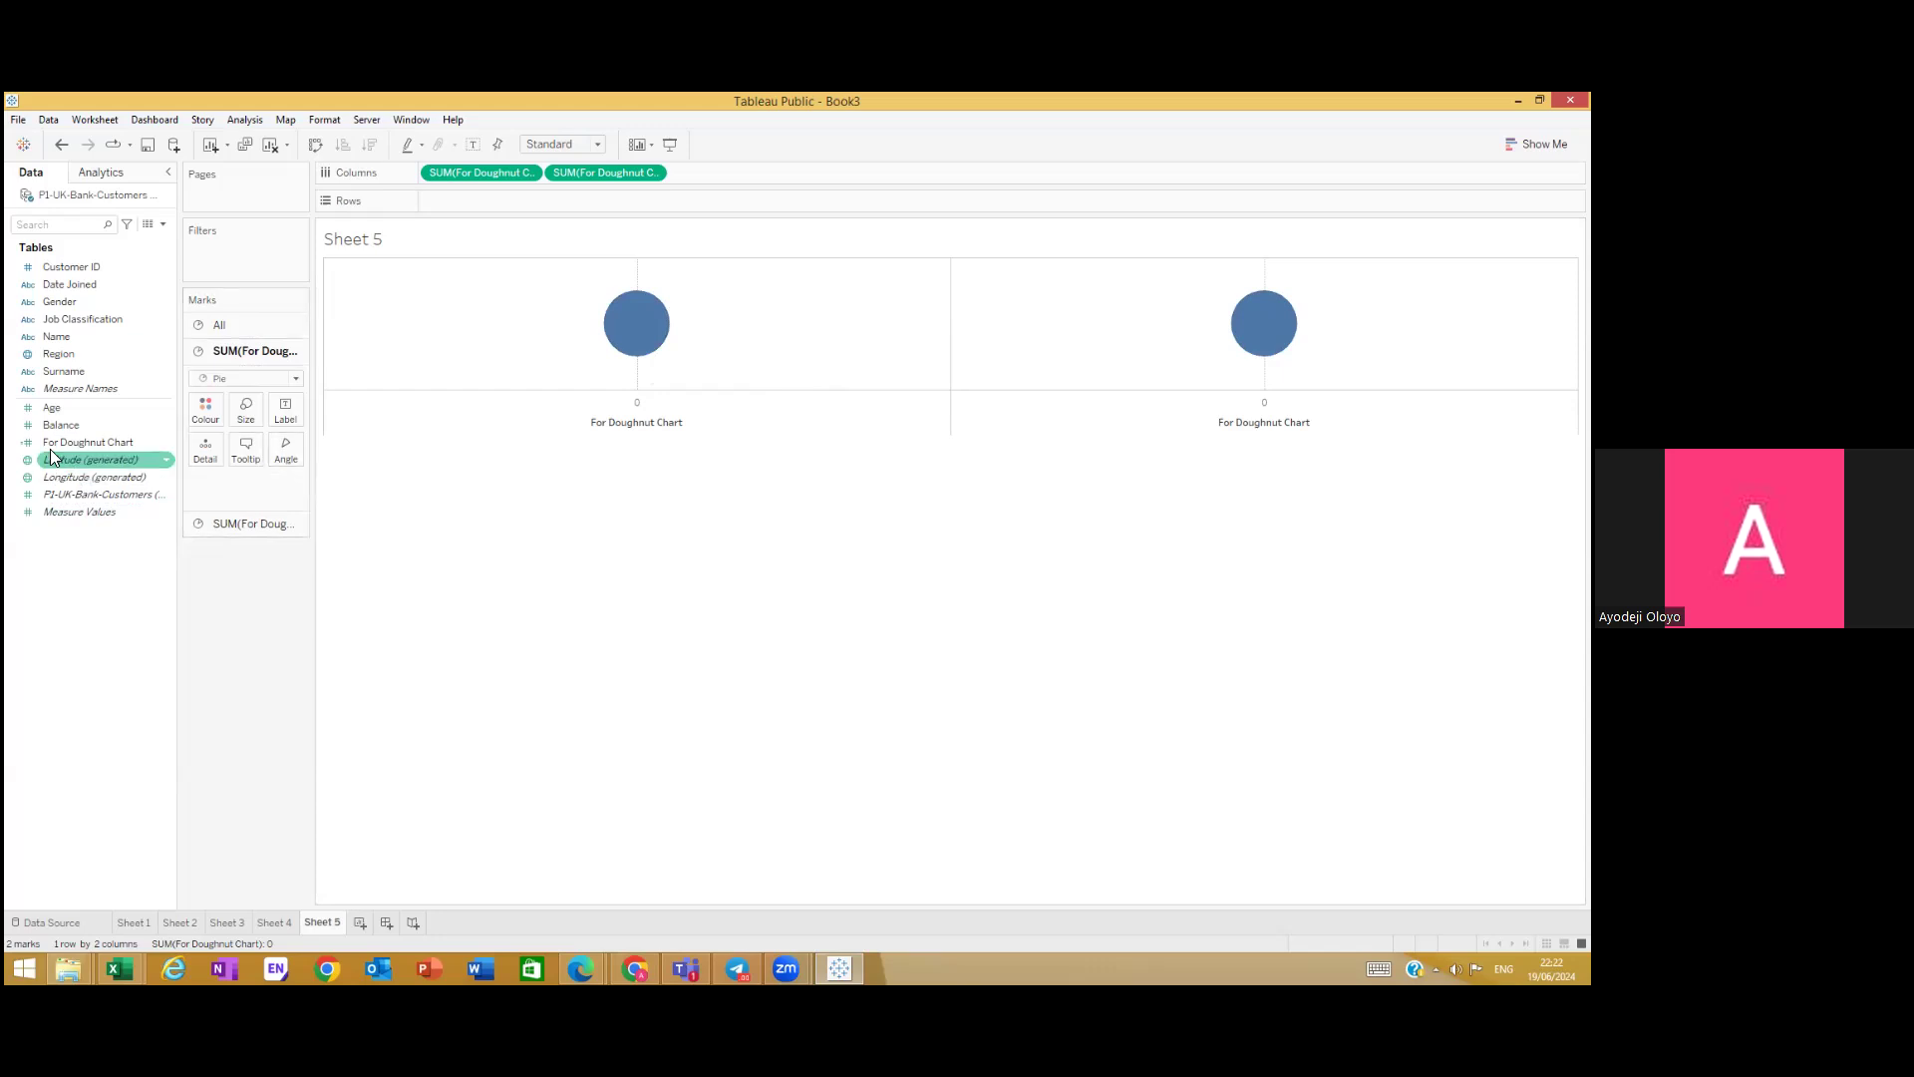
pyautogui.moveTo(54, 425); pyautogui.dragTo(287, 455)
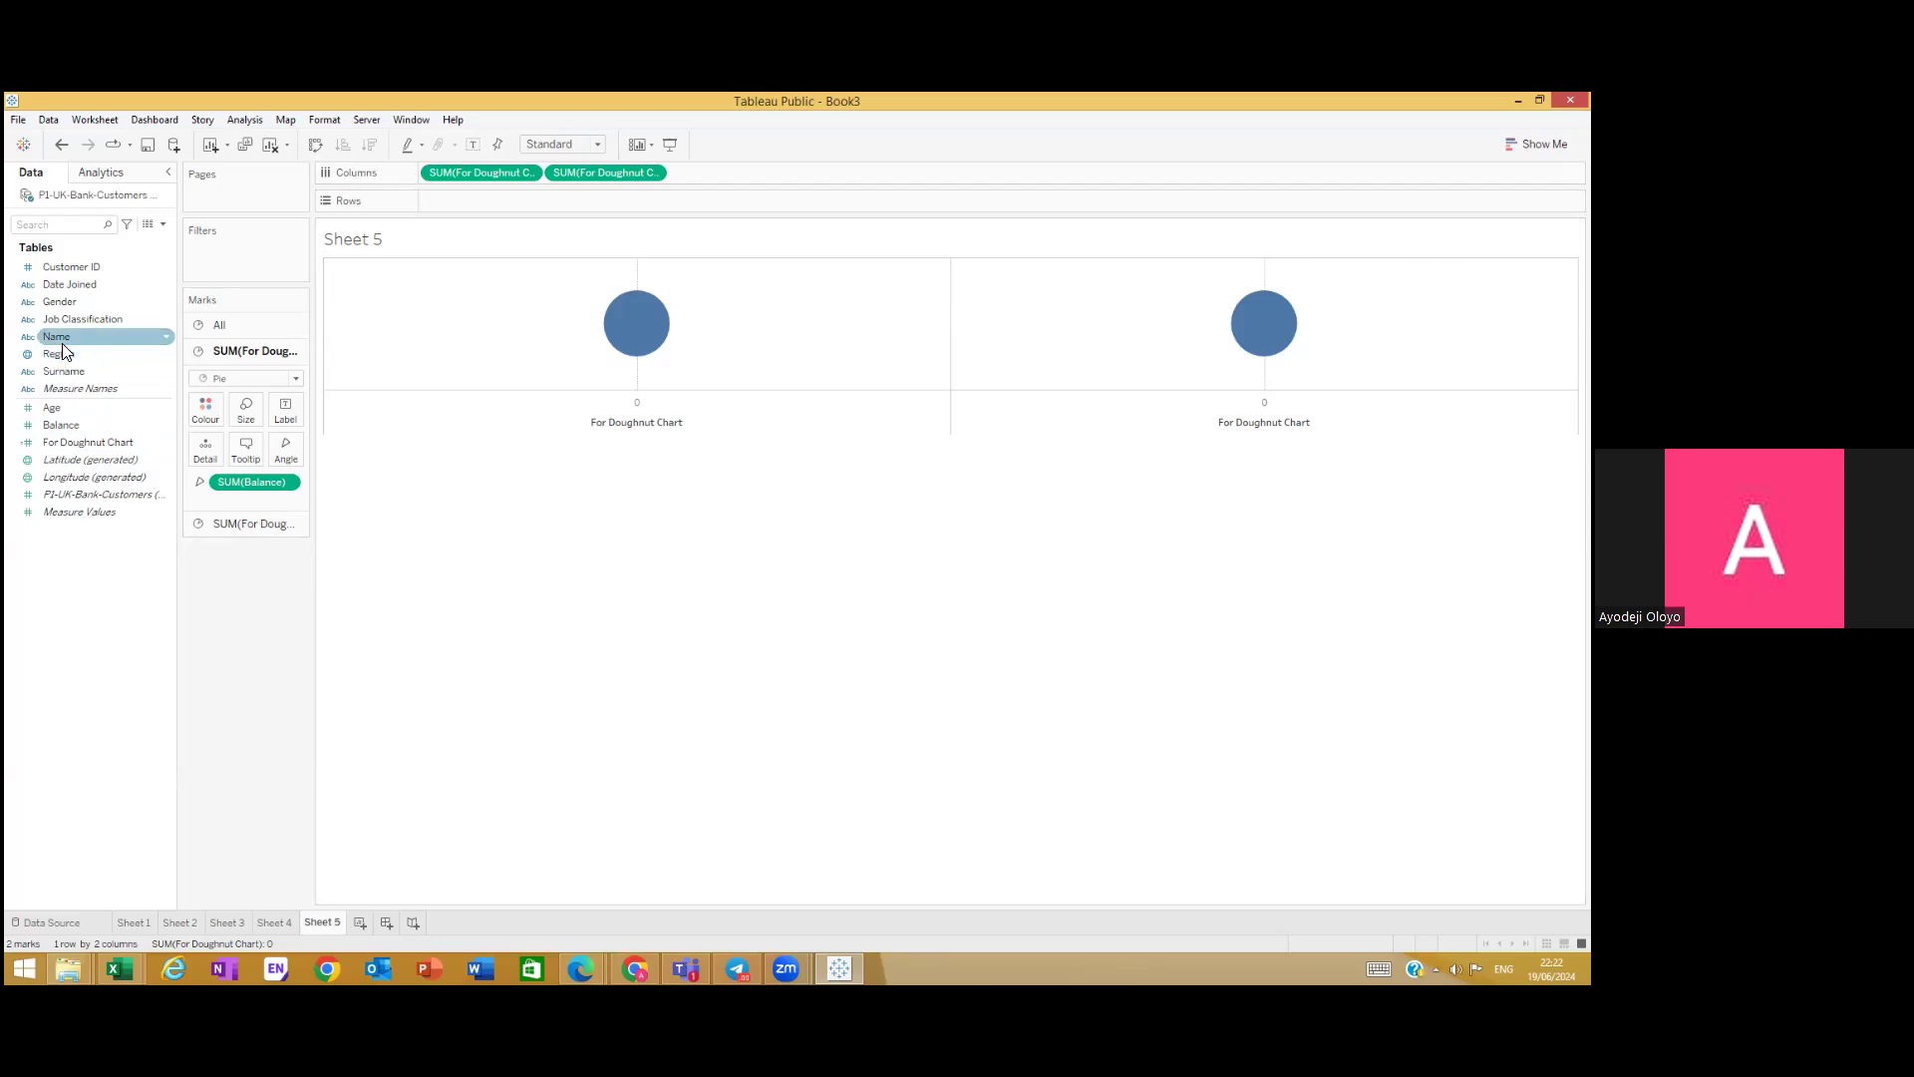
pyautogui.moveTo(76, 303); pyautogui.dragTo(222, 417)
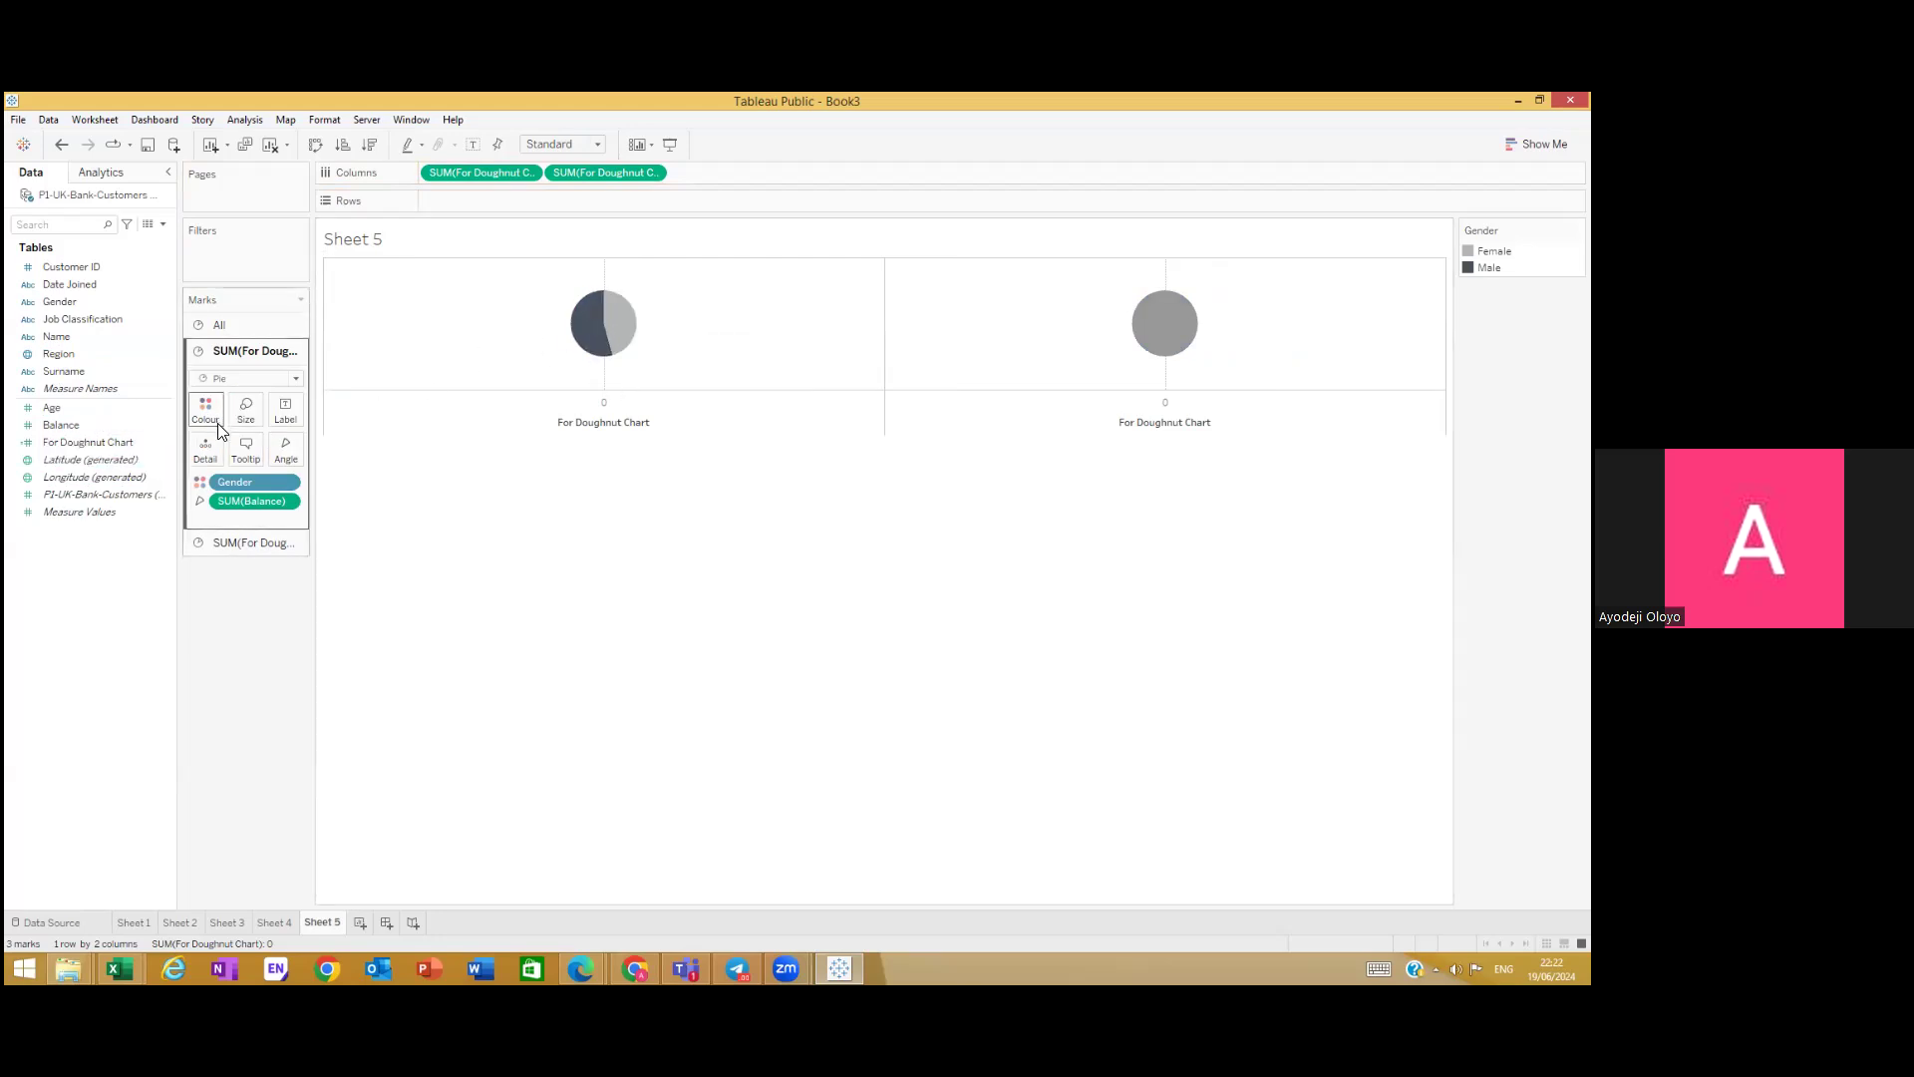
pyautogui.moveTo(618, 326)
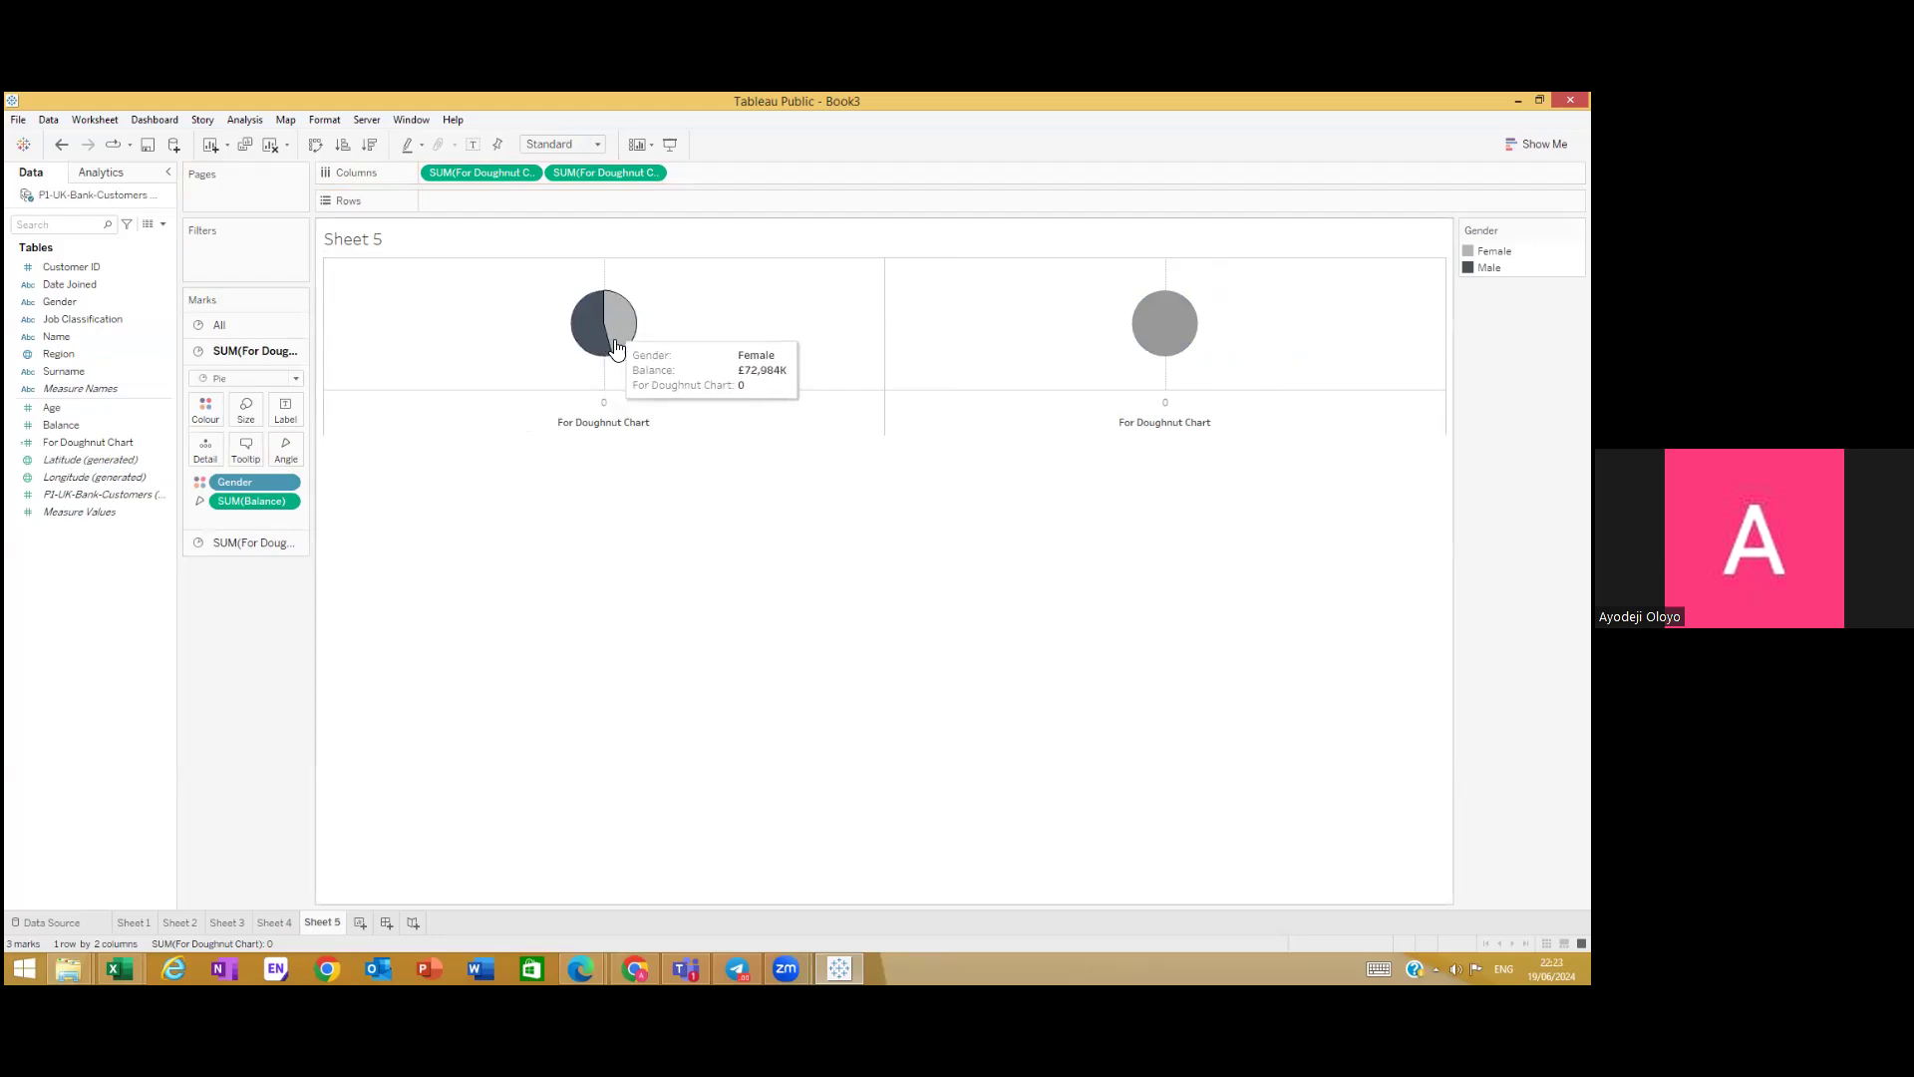
pyautogui.rightClick(599, 429)
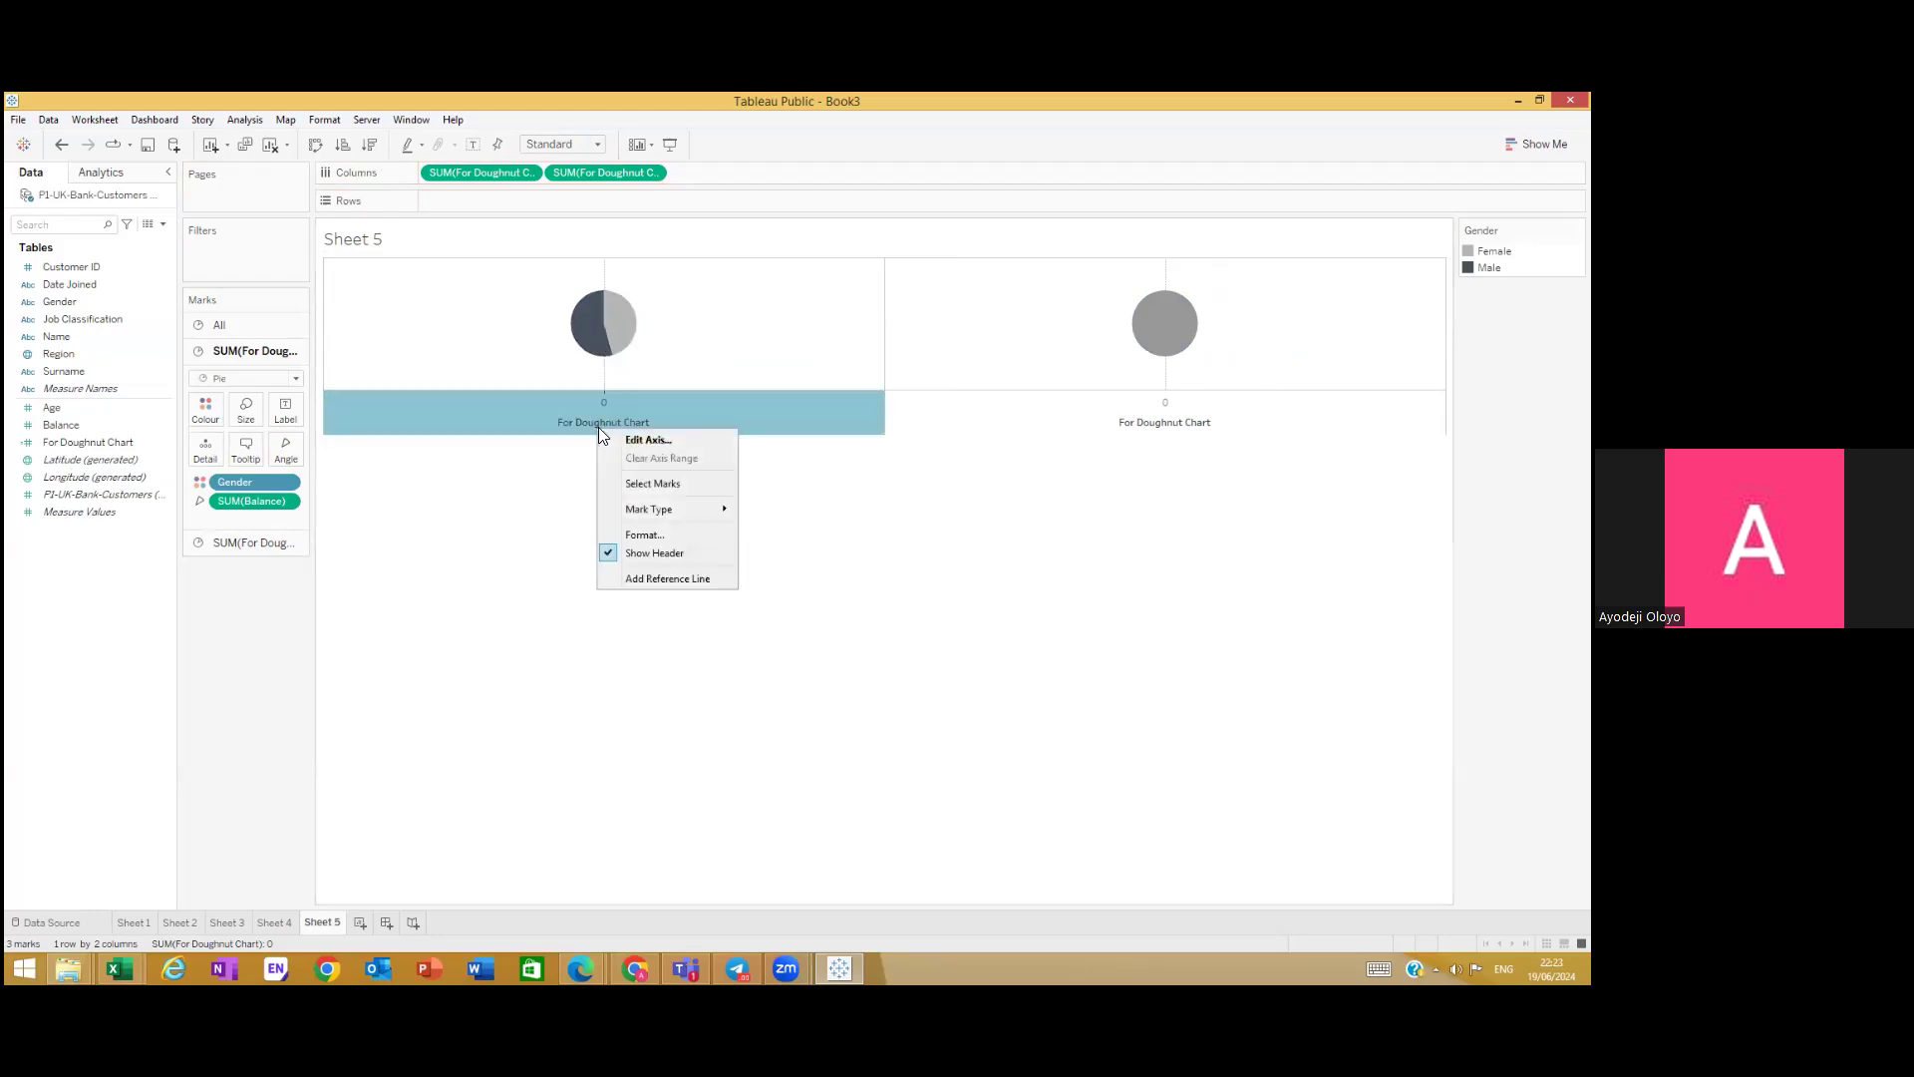
pyautogui.click(519, 513)
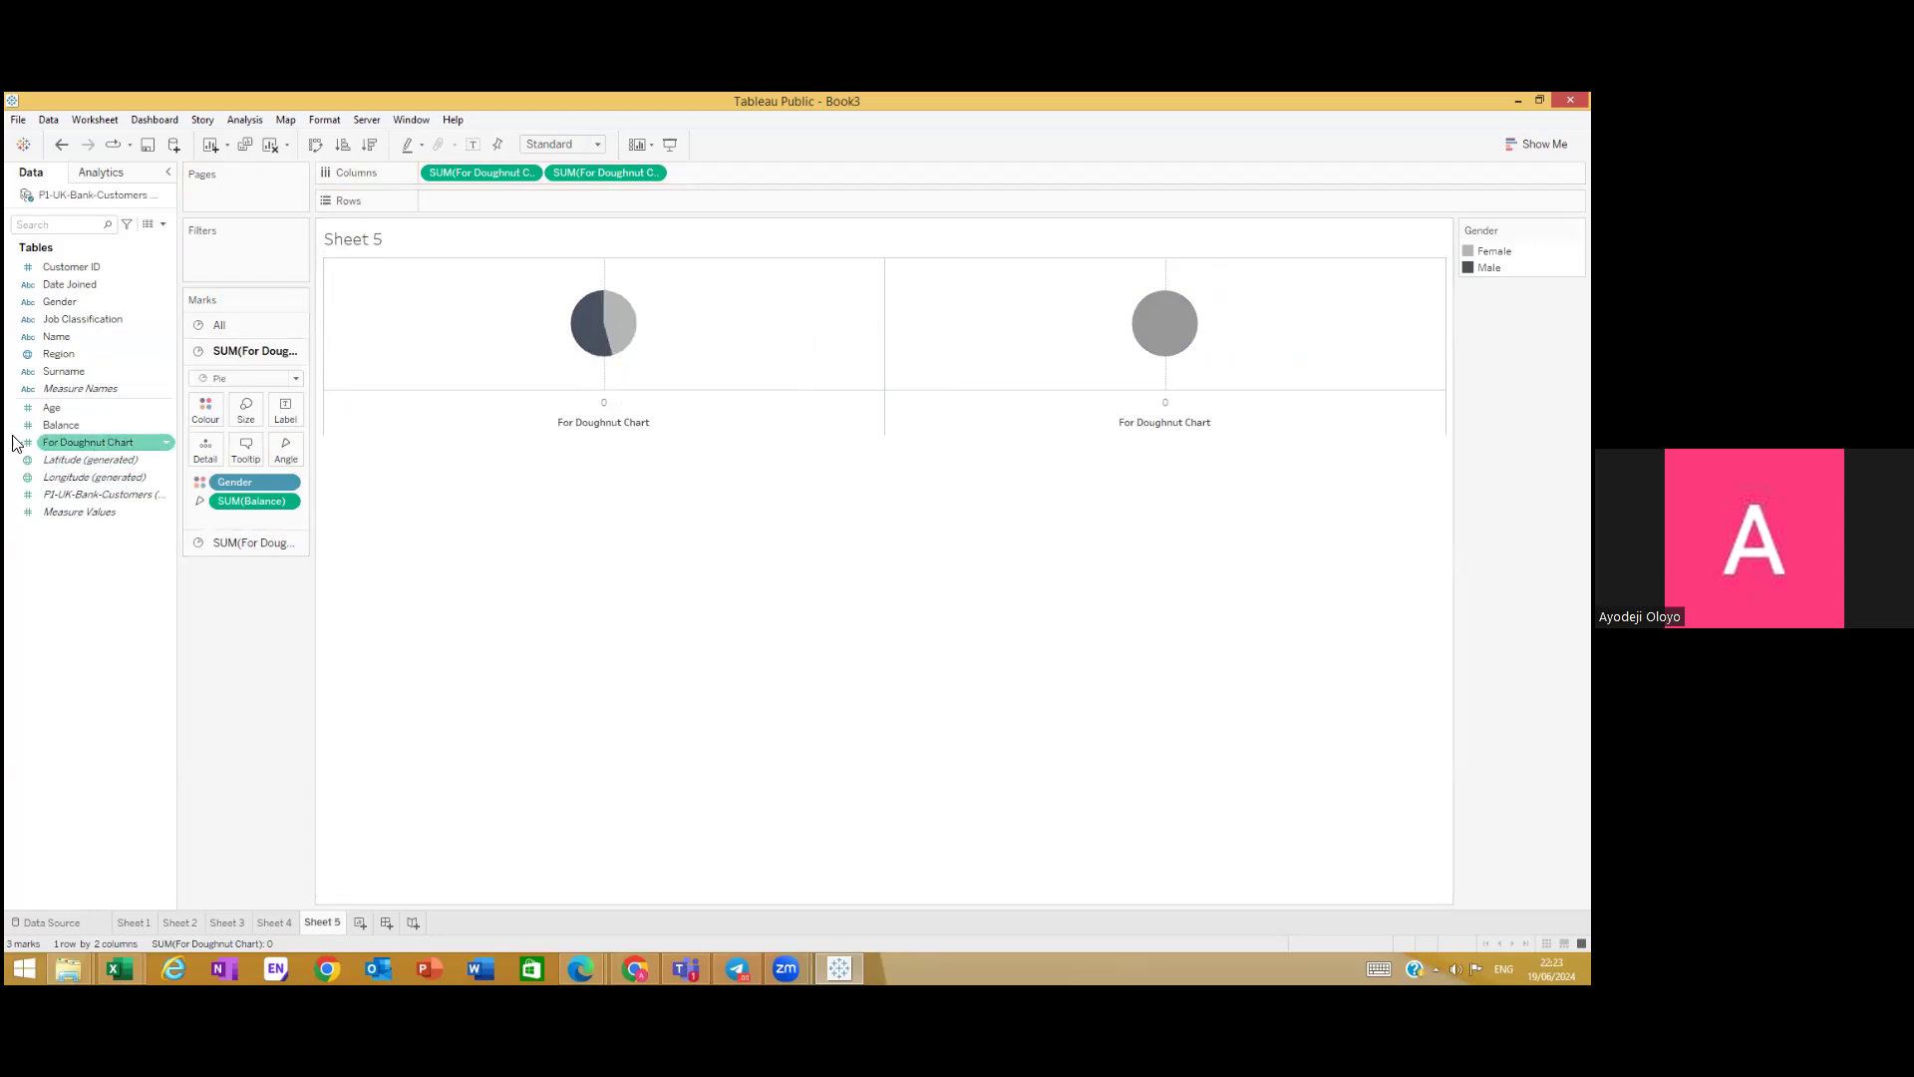
# Step: Label the first pie's slices with Balance and convert that label to a Percent of Total quick table calculation
pyautogui.click(50, 443)
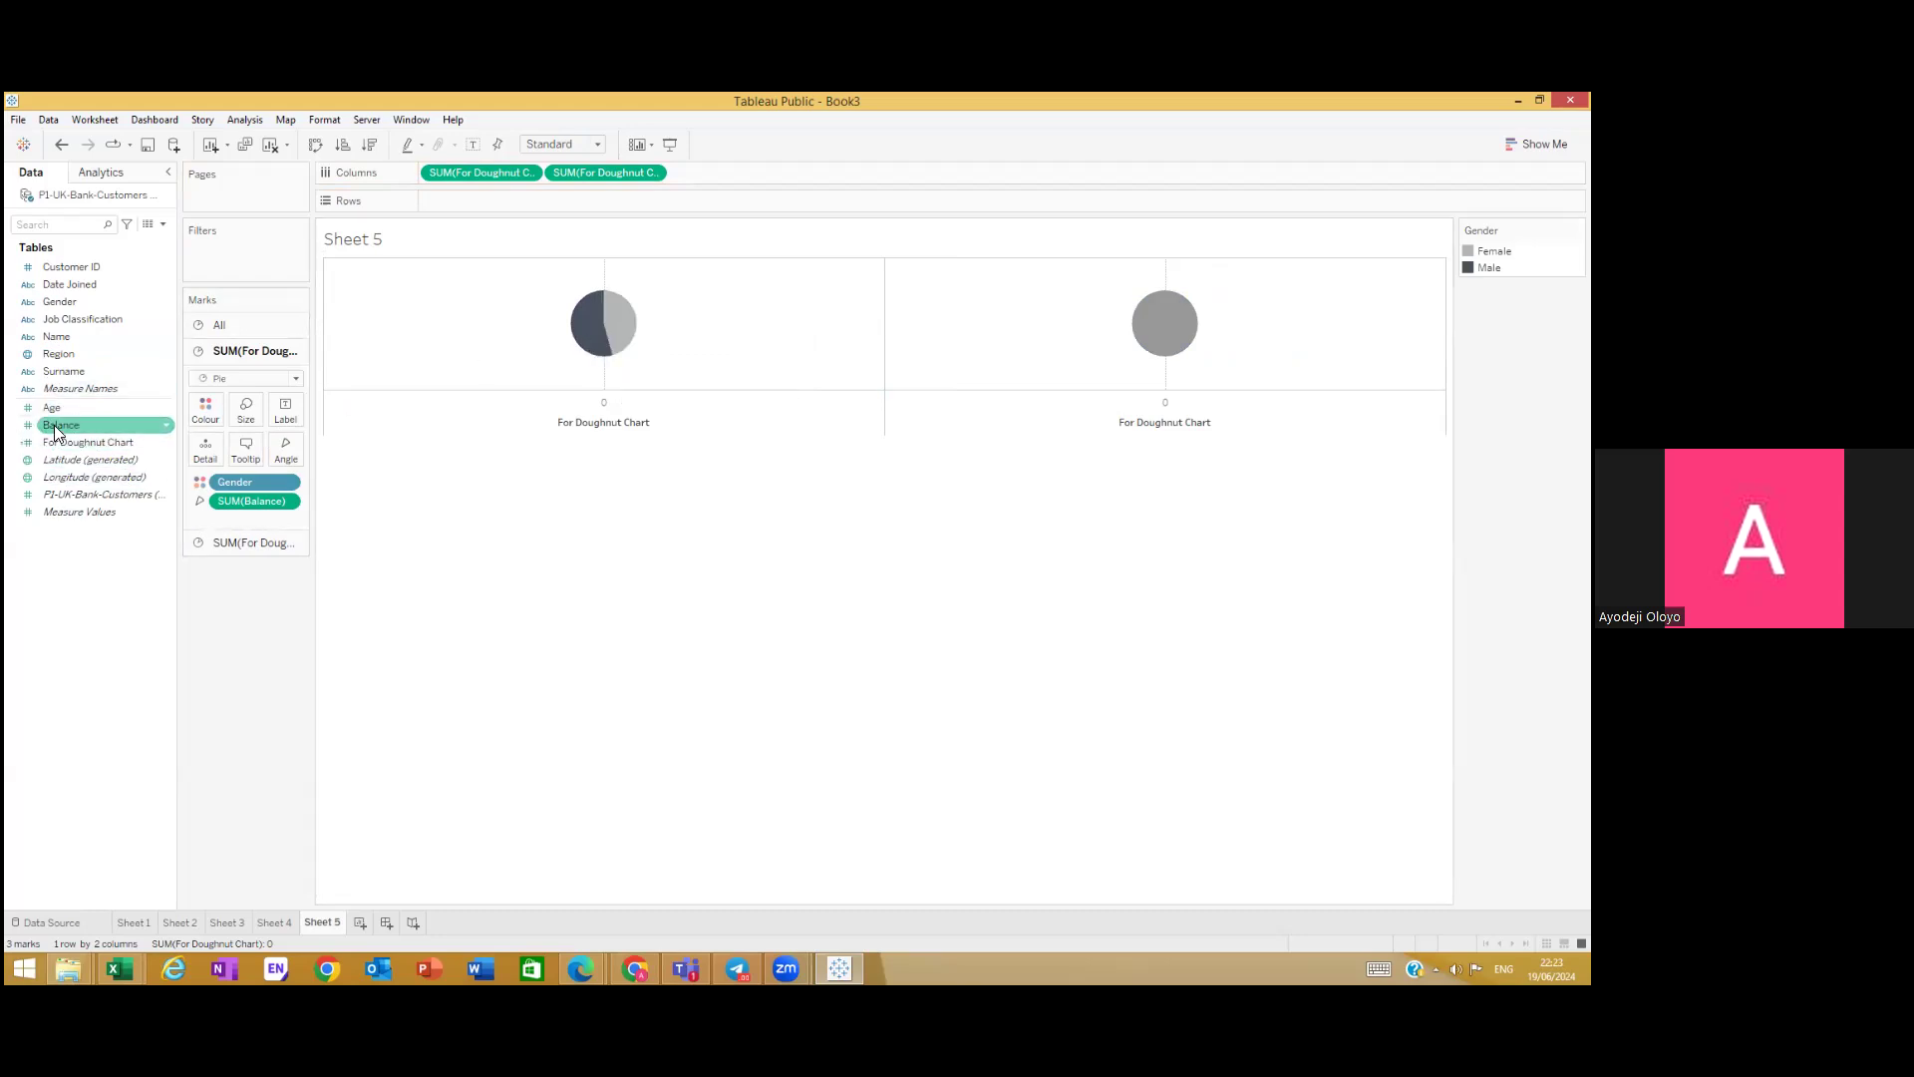
pyautogui.moveTo(55, 429); pyautogui.dragTo(28, 558)
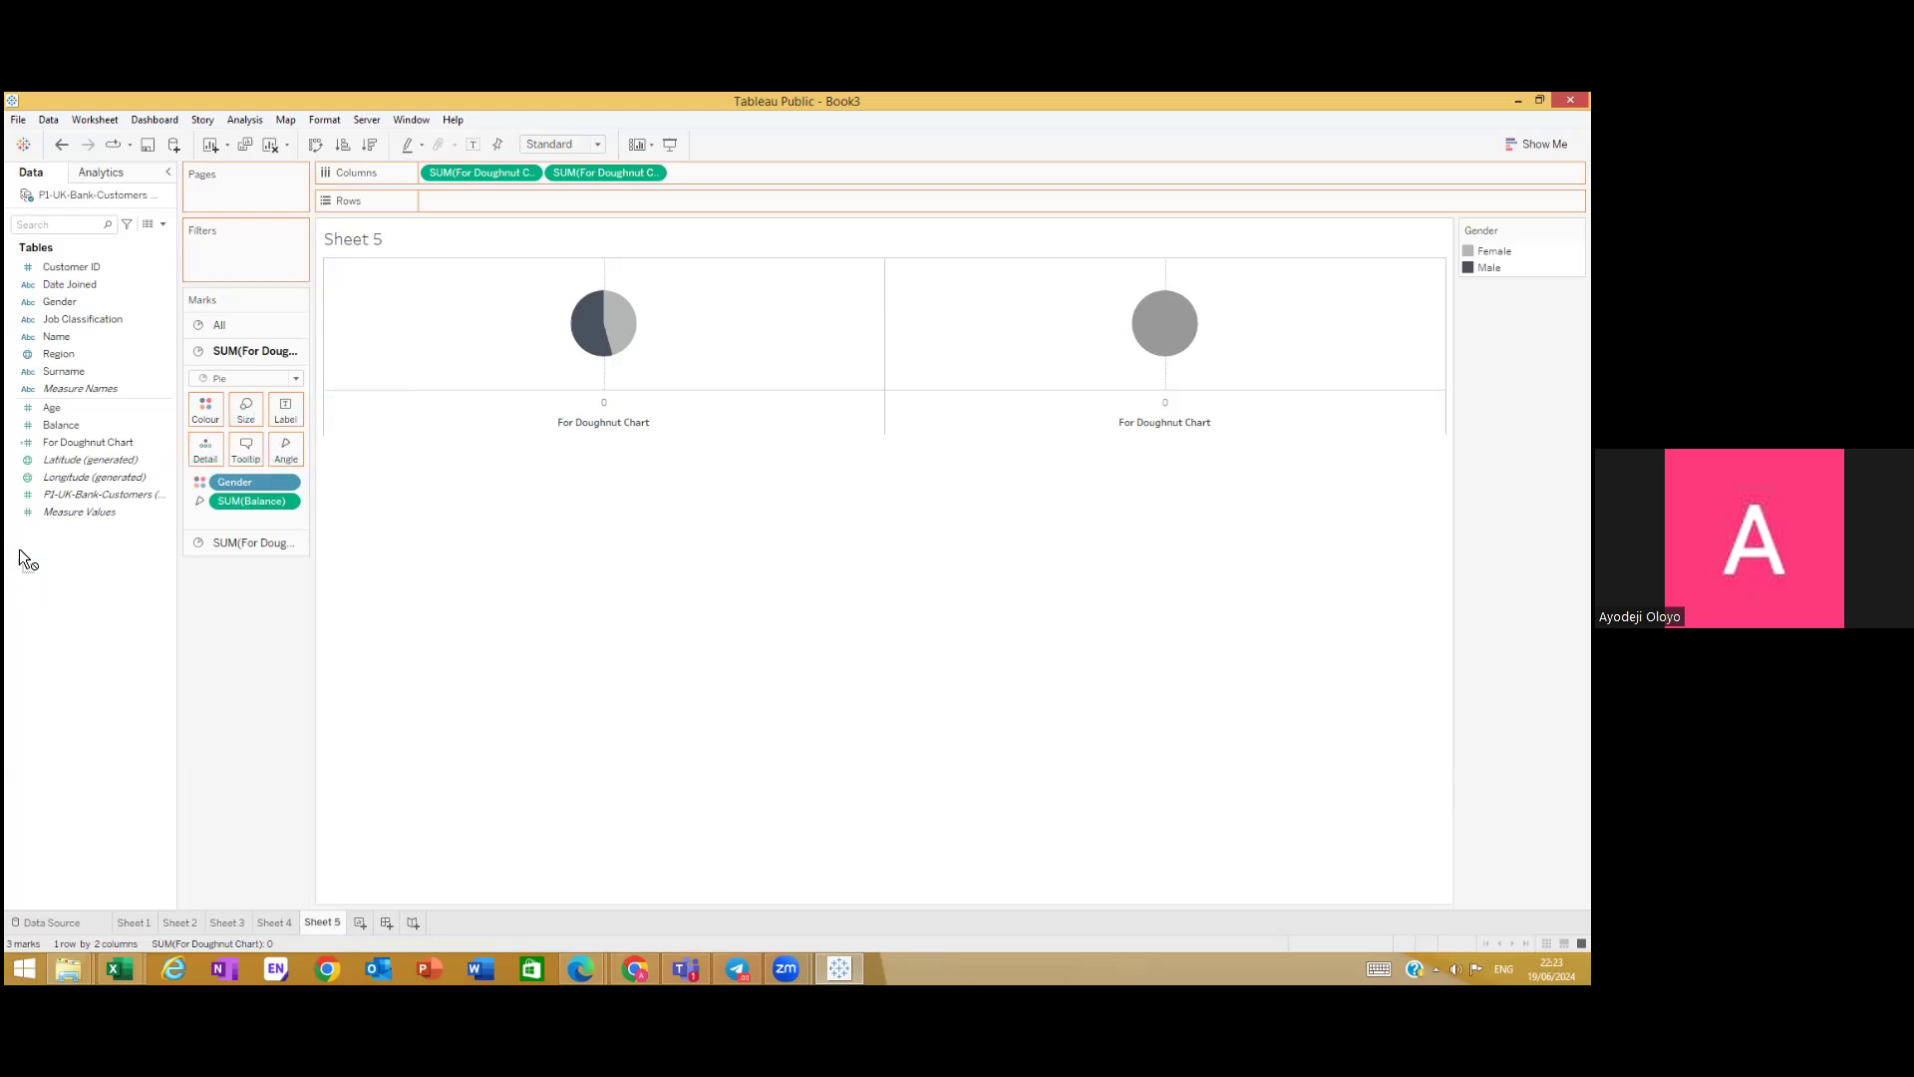
pyautogui.moveTo(54, 427); pyautogui.dragTo(289, 415)
pyautogui.moveTo(676, 321)
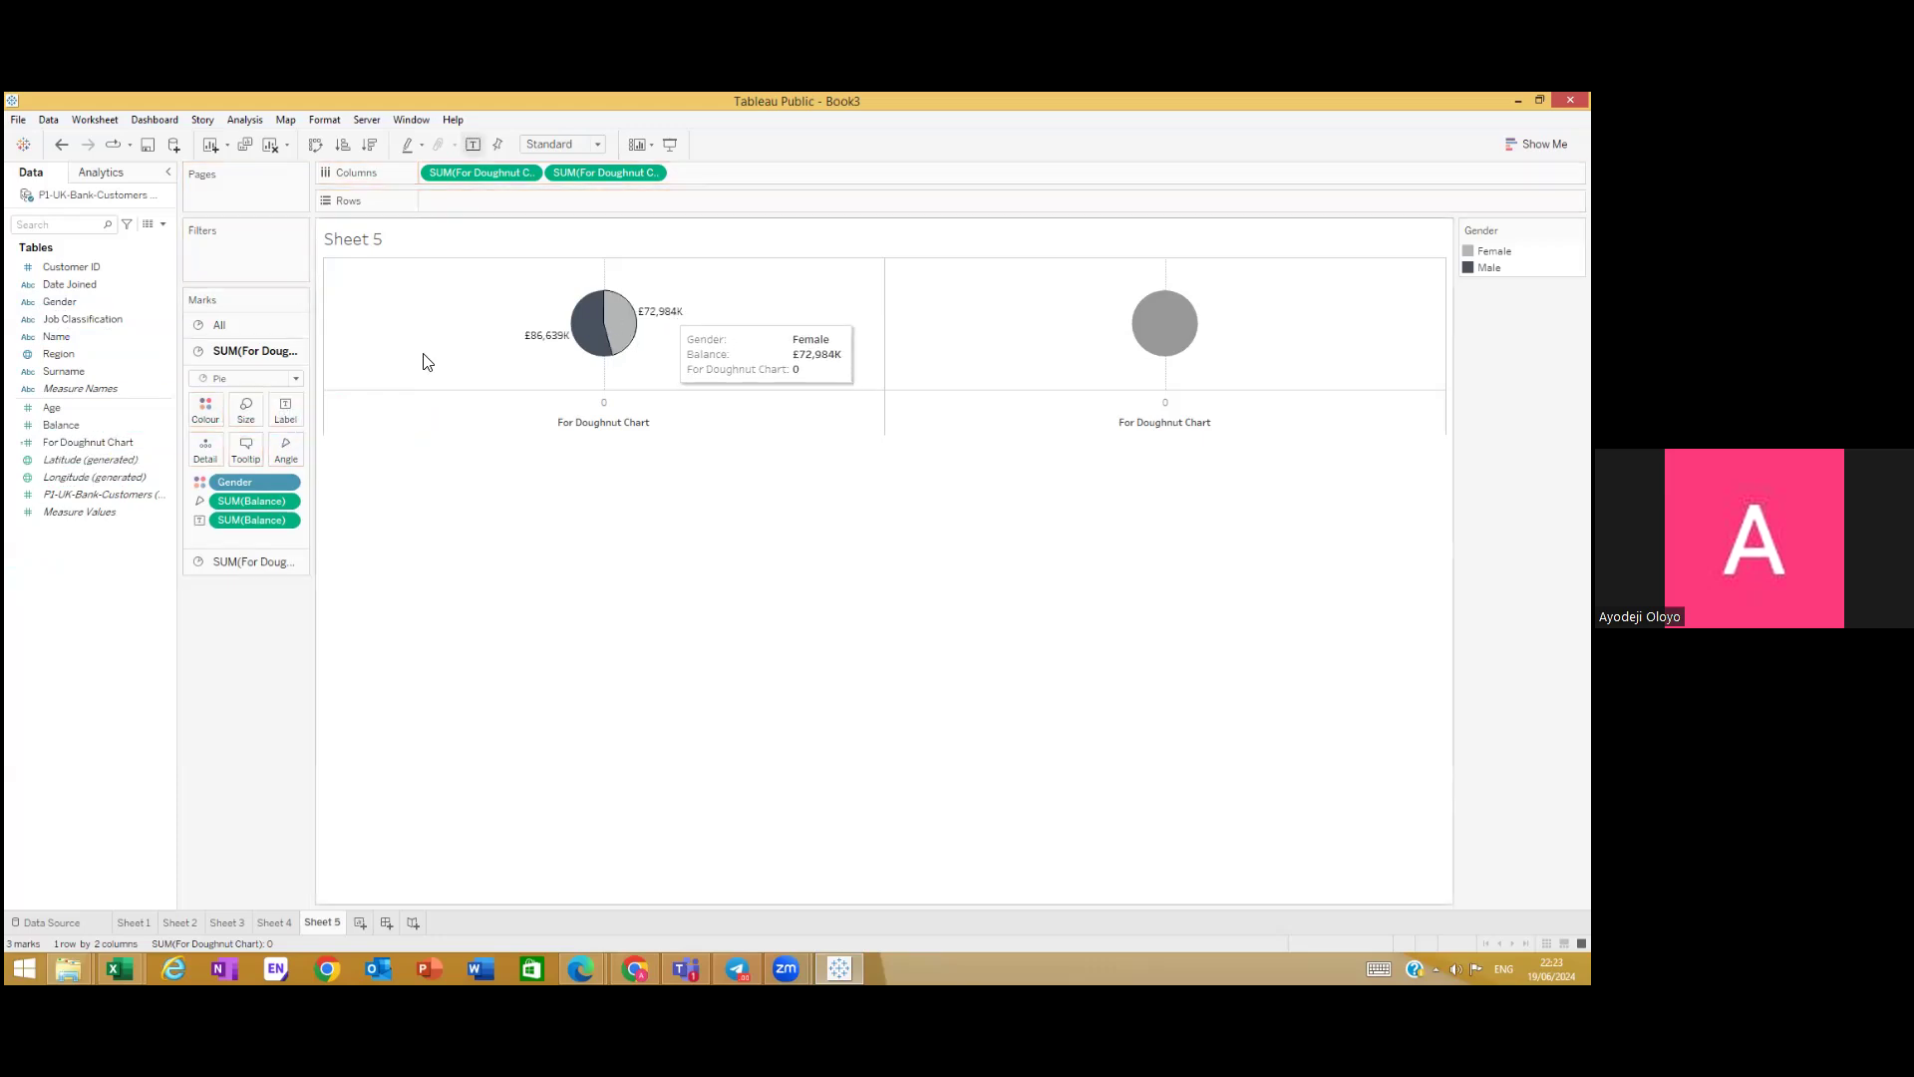
pyautogui.click(287, 522)
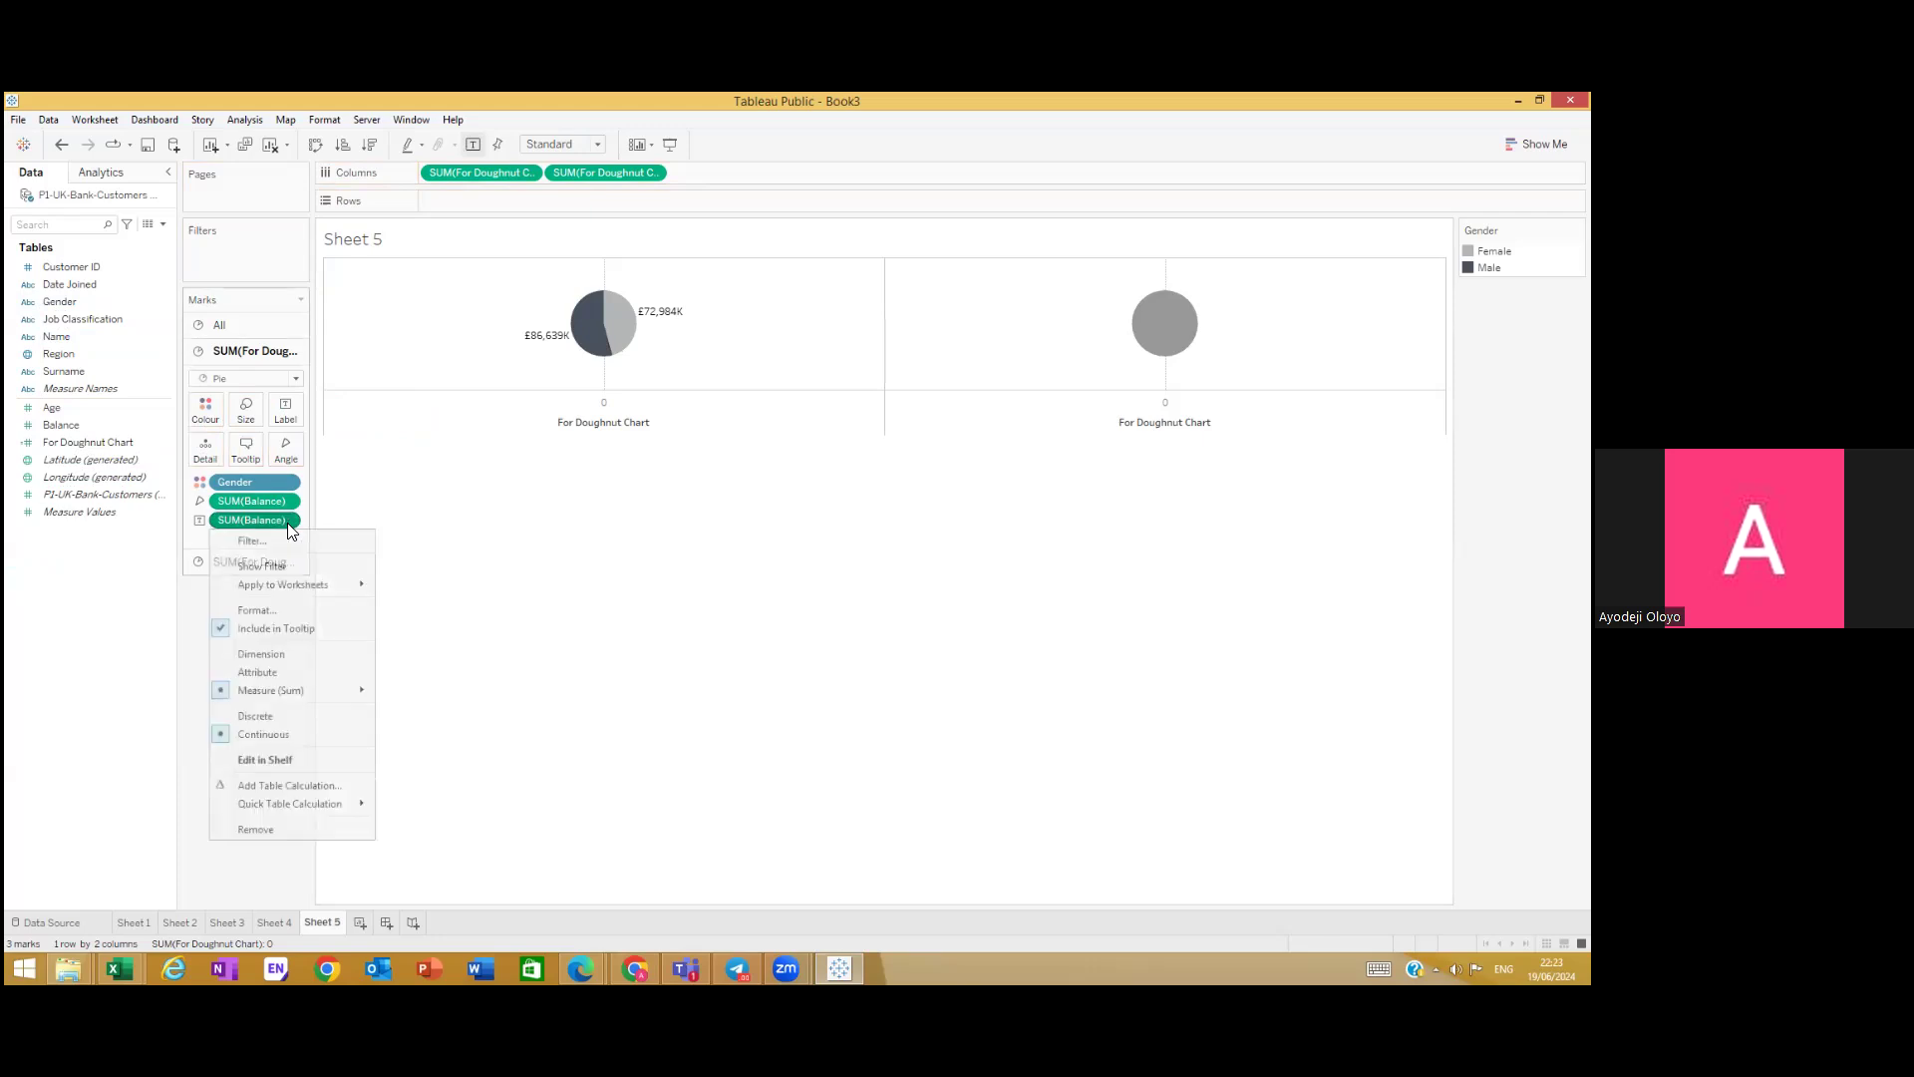
pyautogui.moveTo(273, 800)
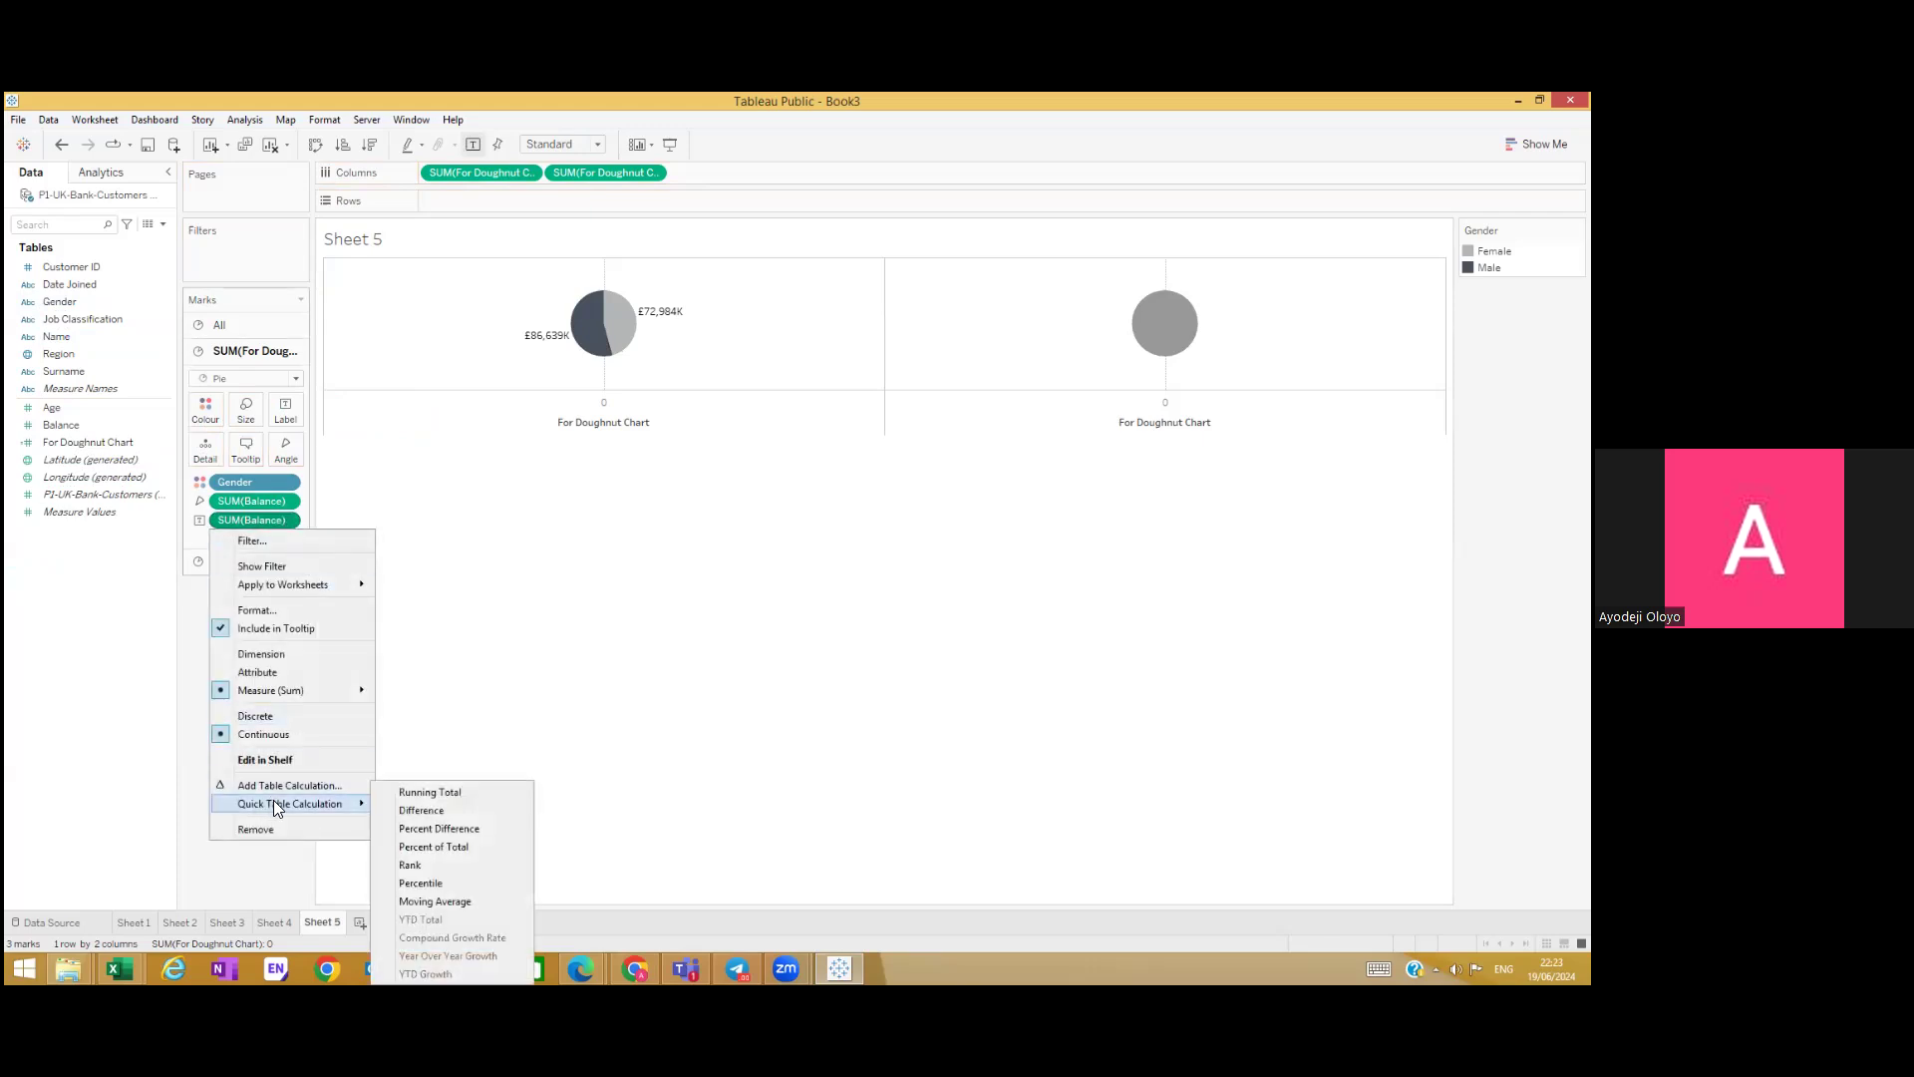
pyautogui.click(439, 846)
pyautogui.moveTo(668, 319)
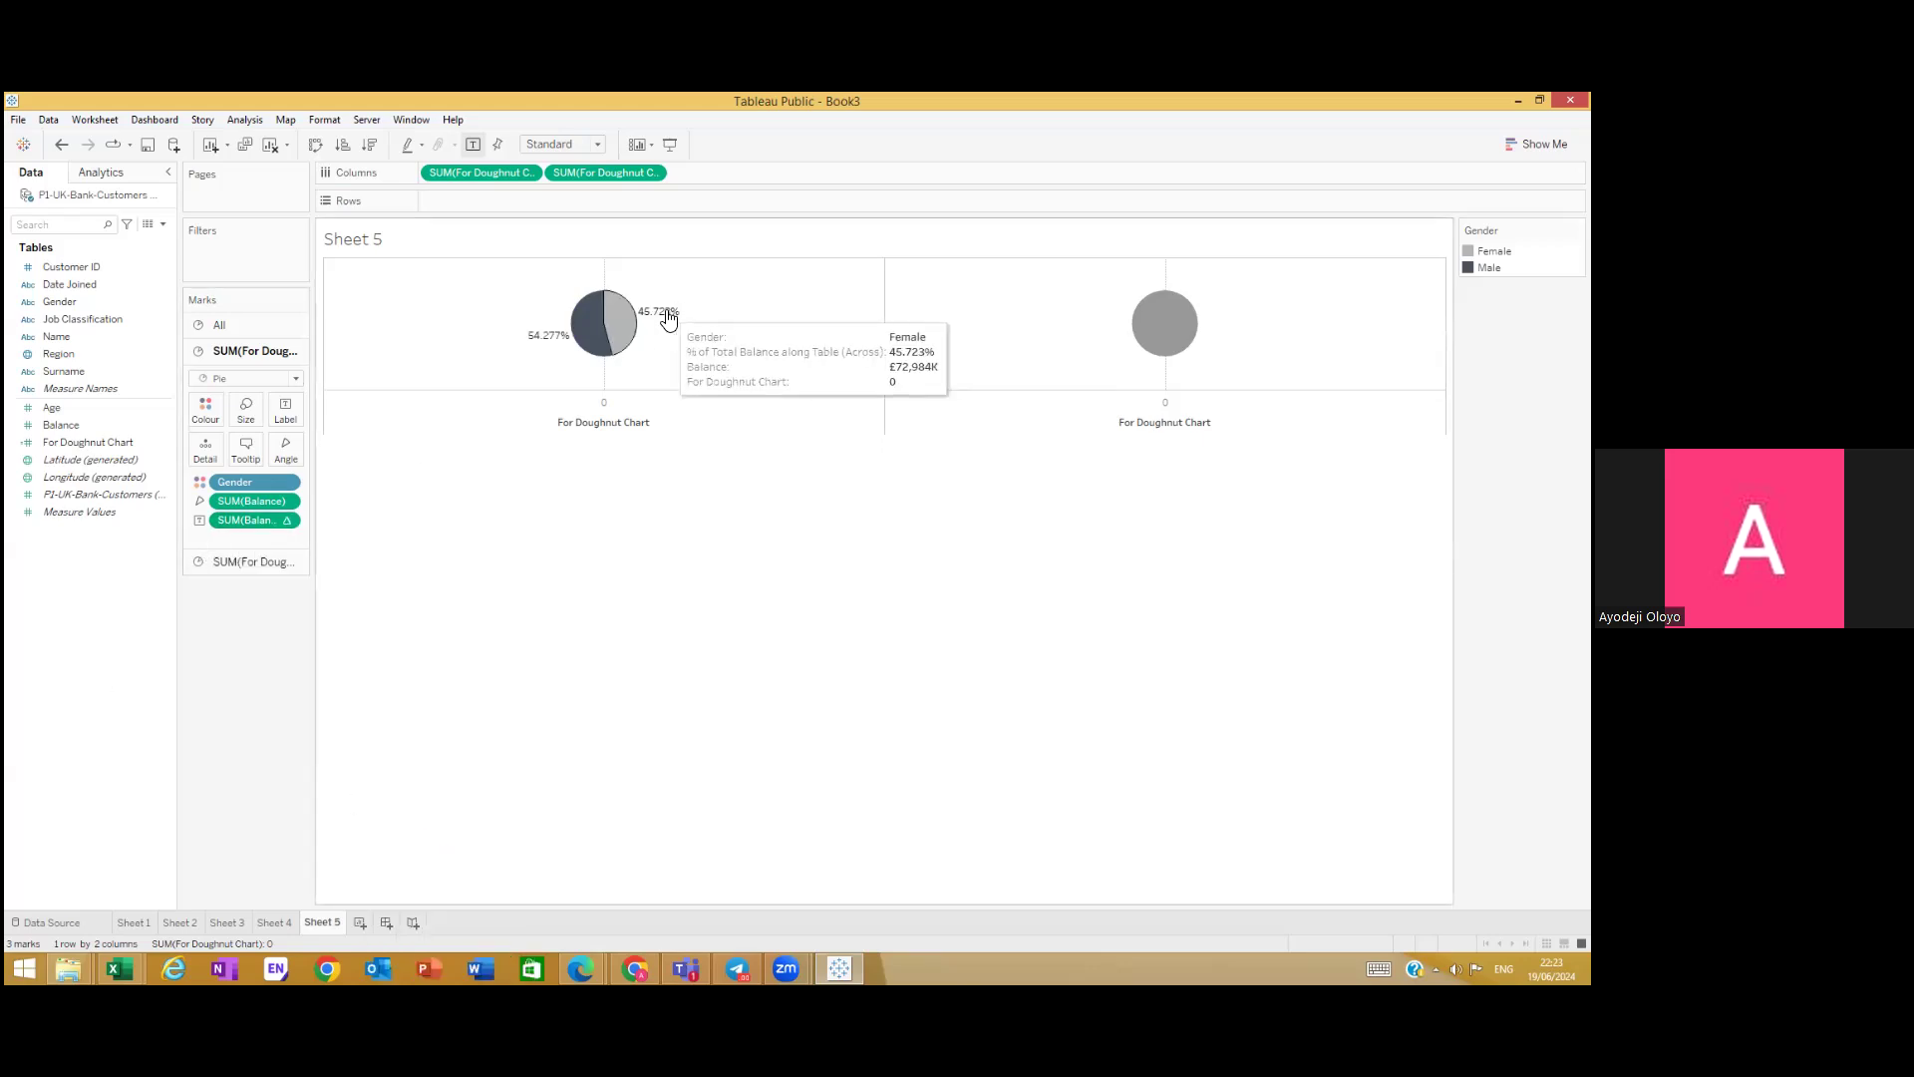
# Step: Format the % of Total Balance labels as a percentage with 0 decimal places
pyautogui.moveTo(559, 342)
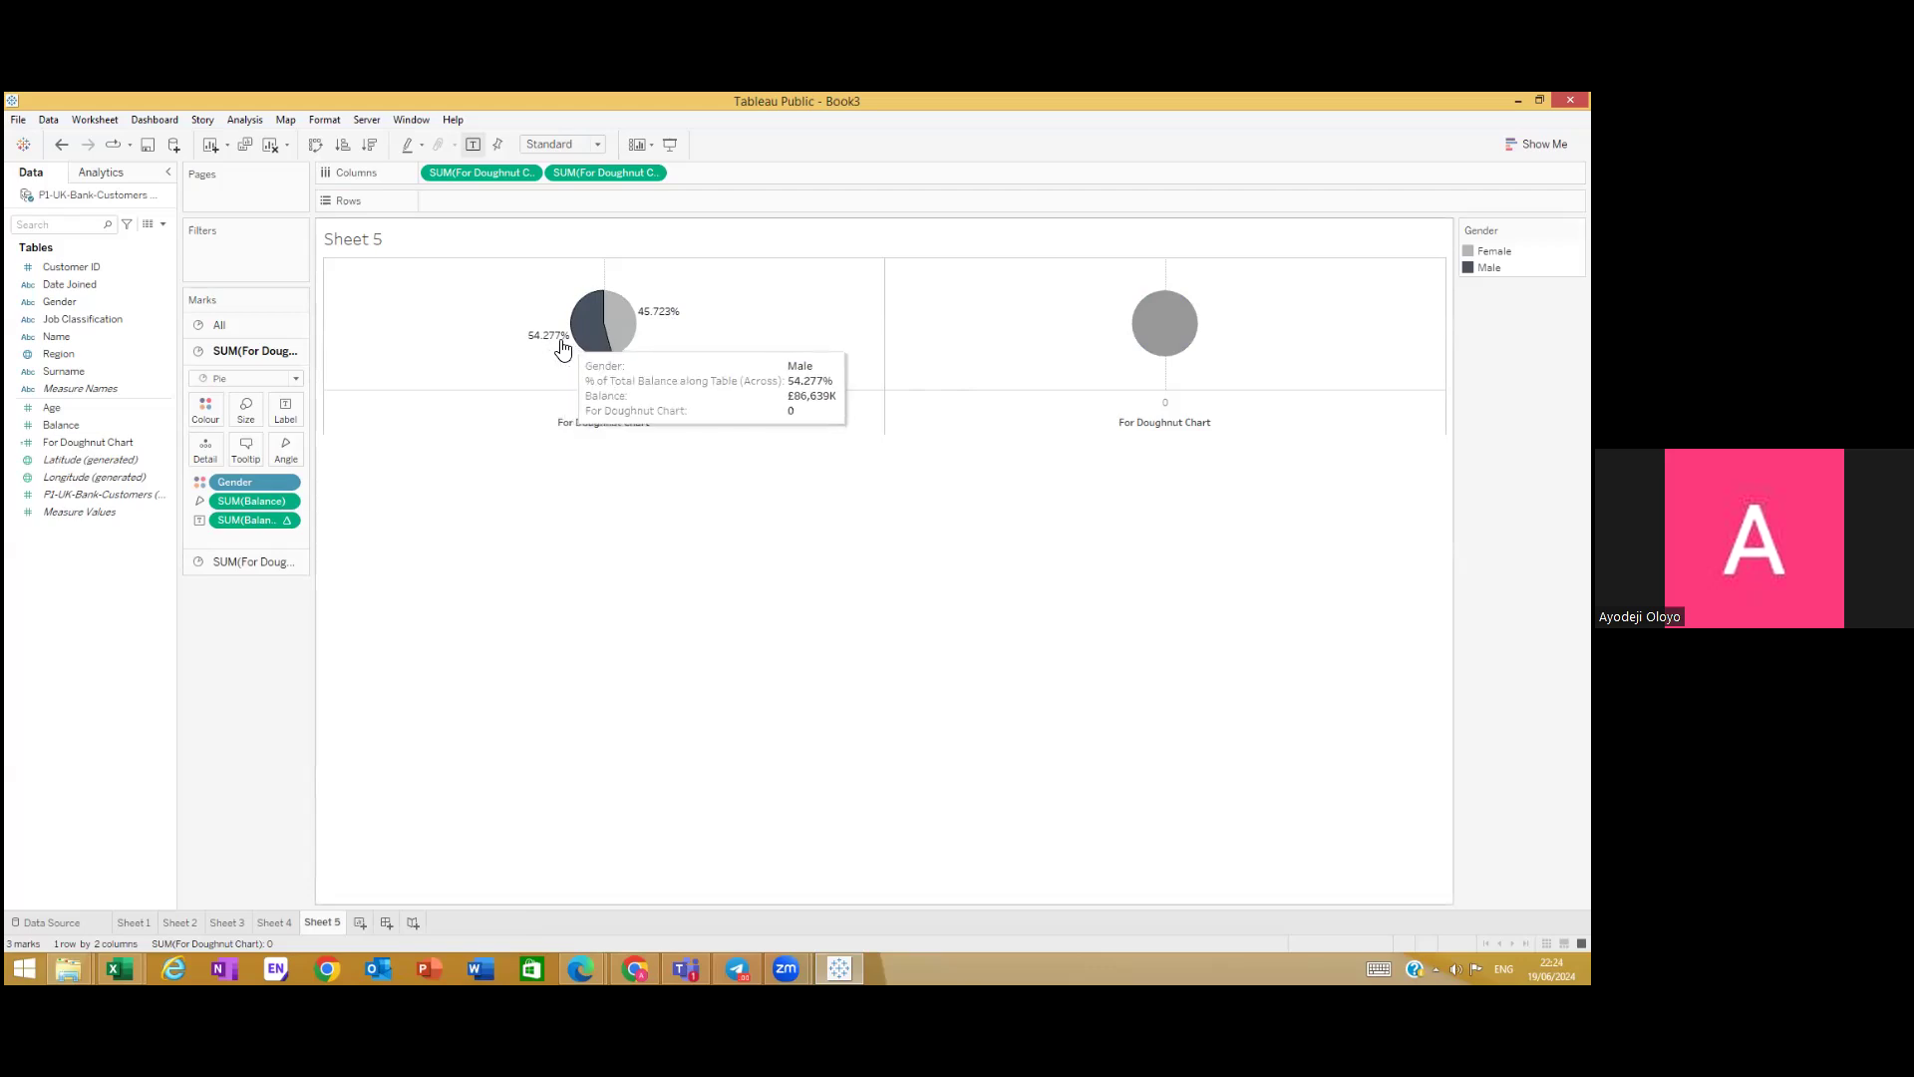
pyautogui.rightClick(559, 341)
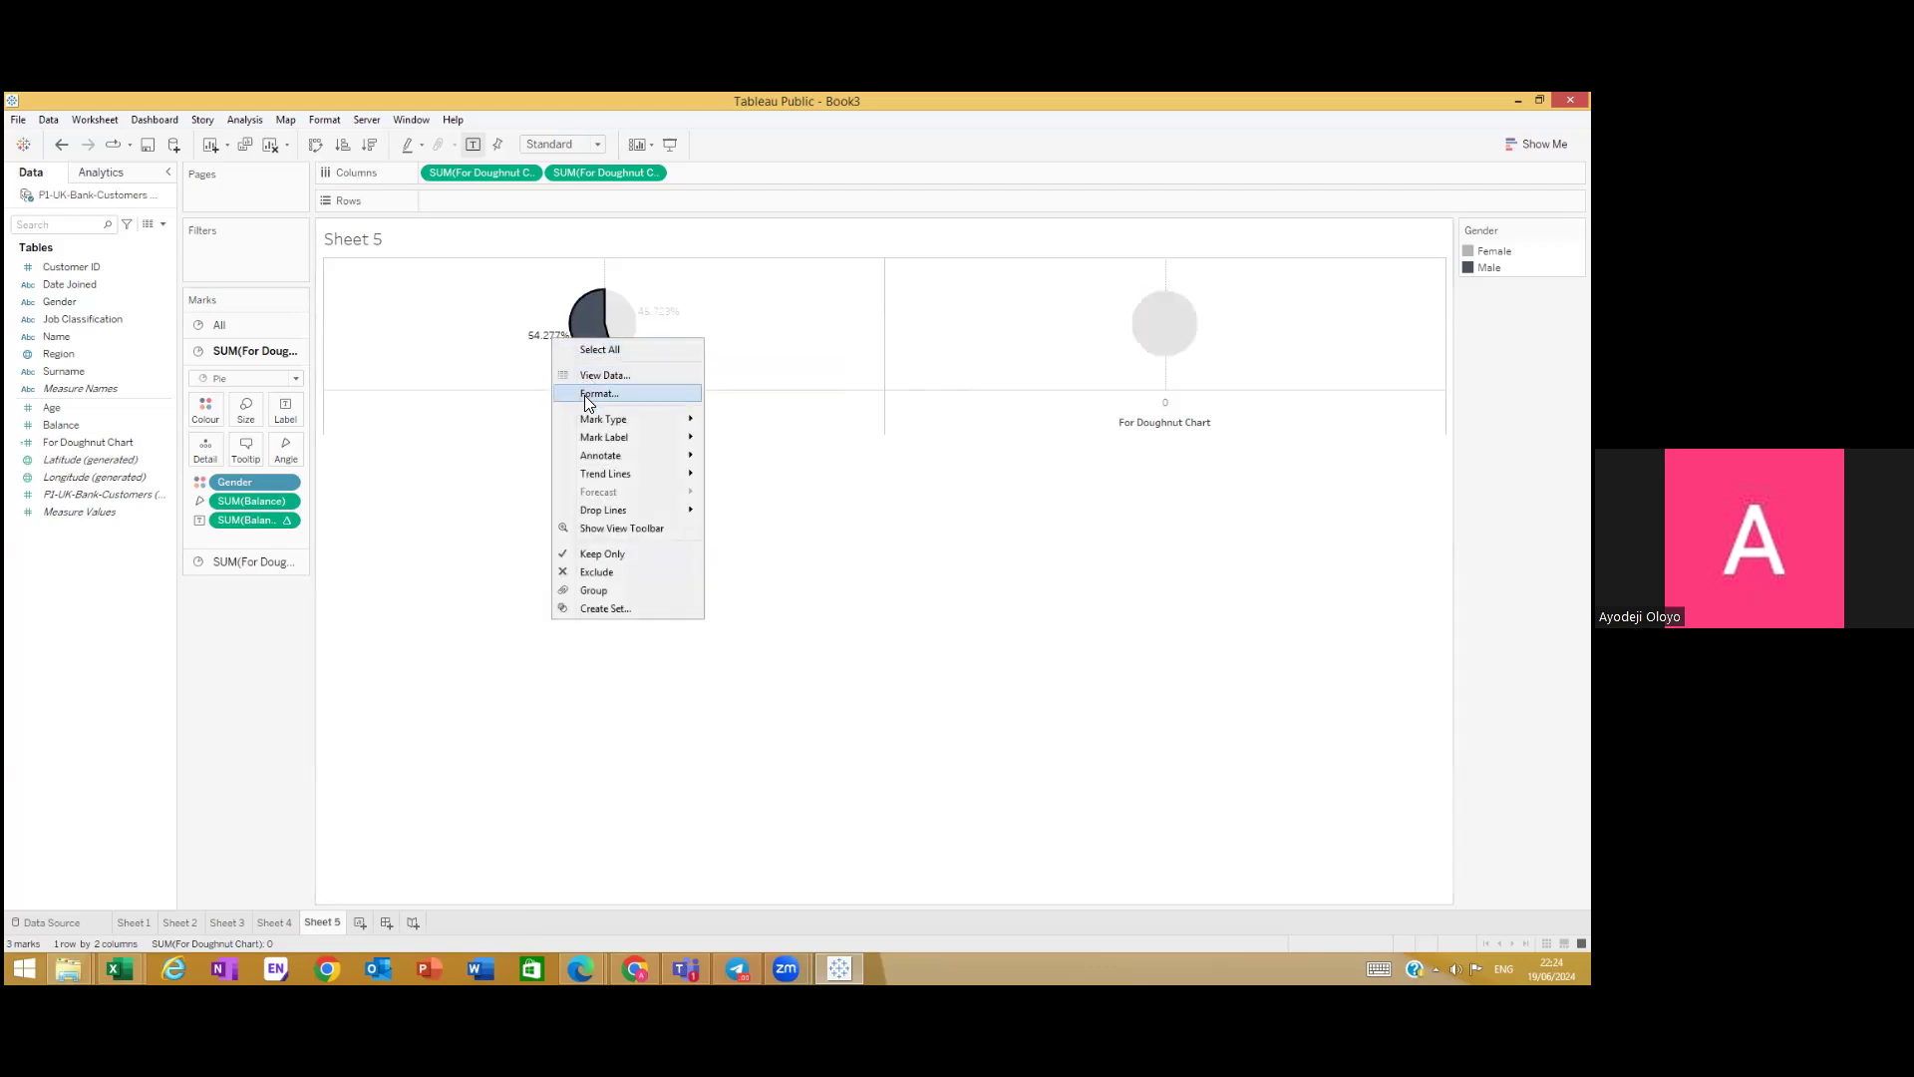
pyautogui.click(584, 395)
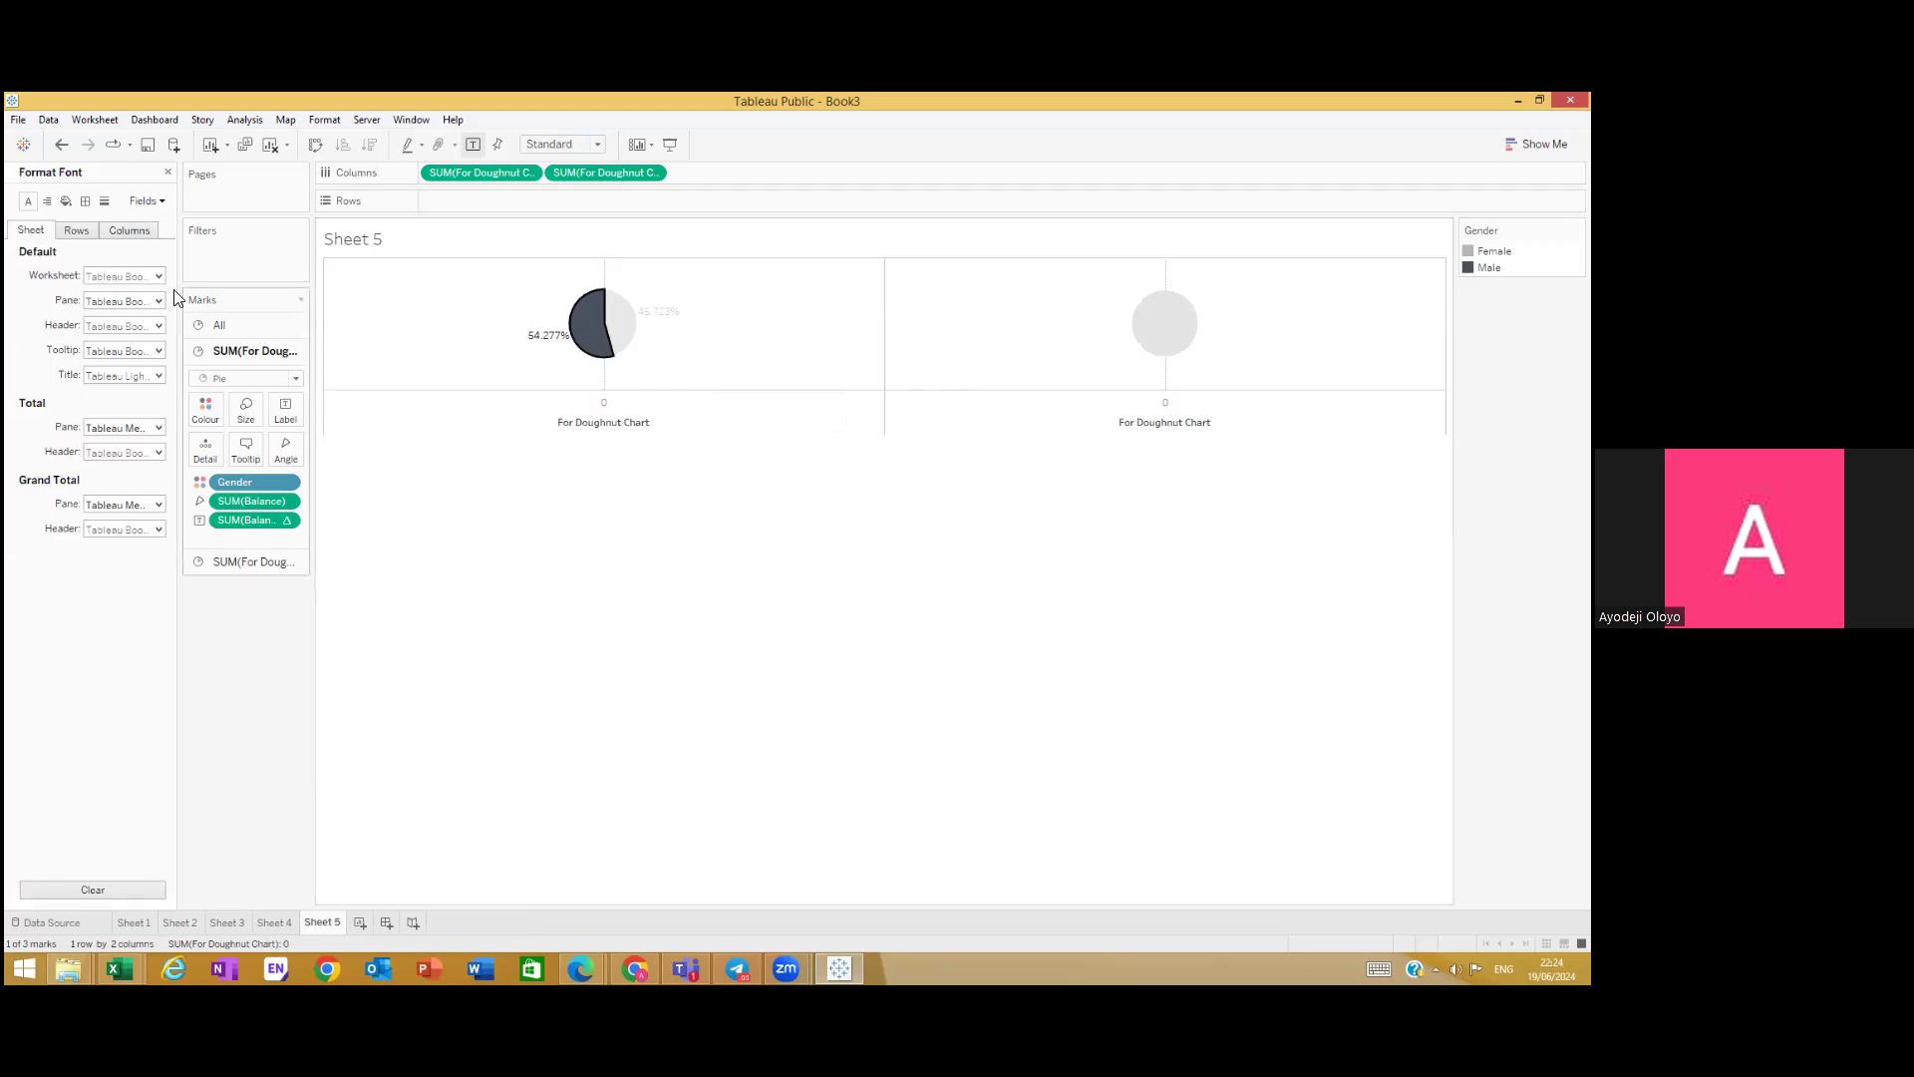
pyautogui.click(160, 204)
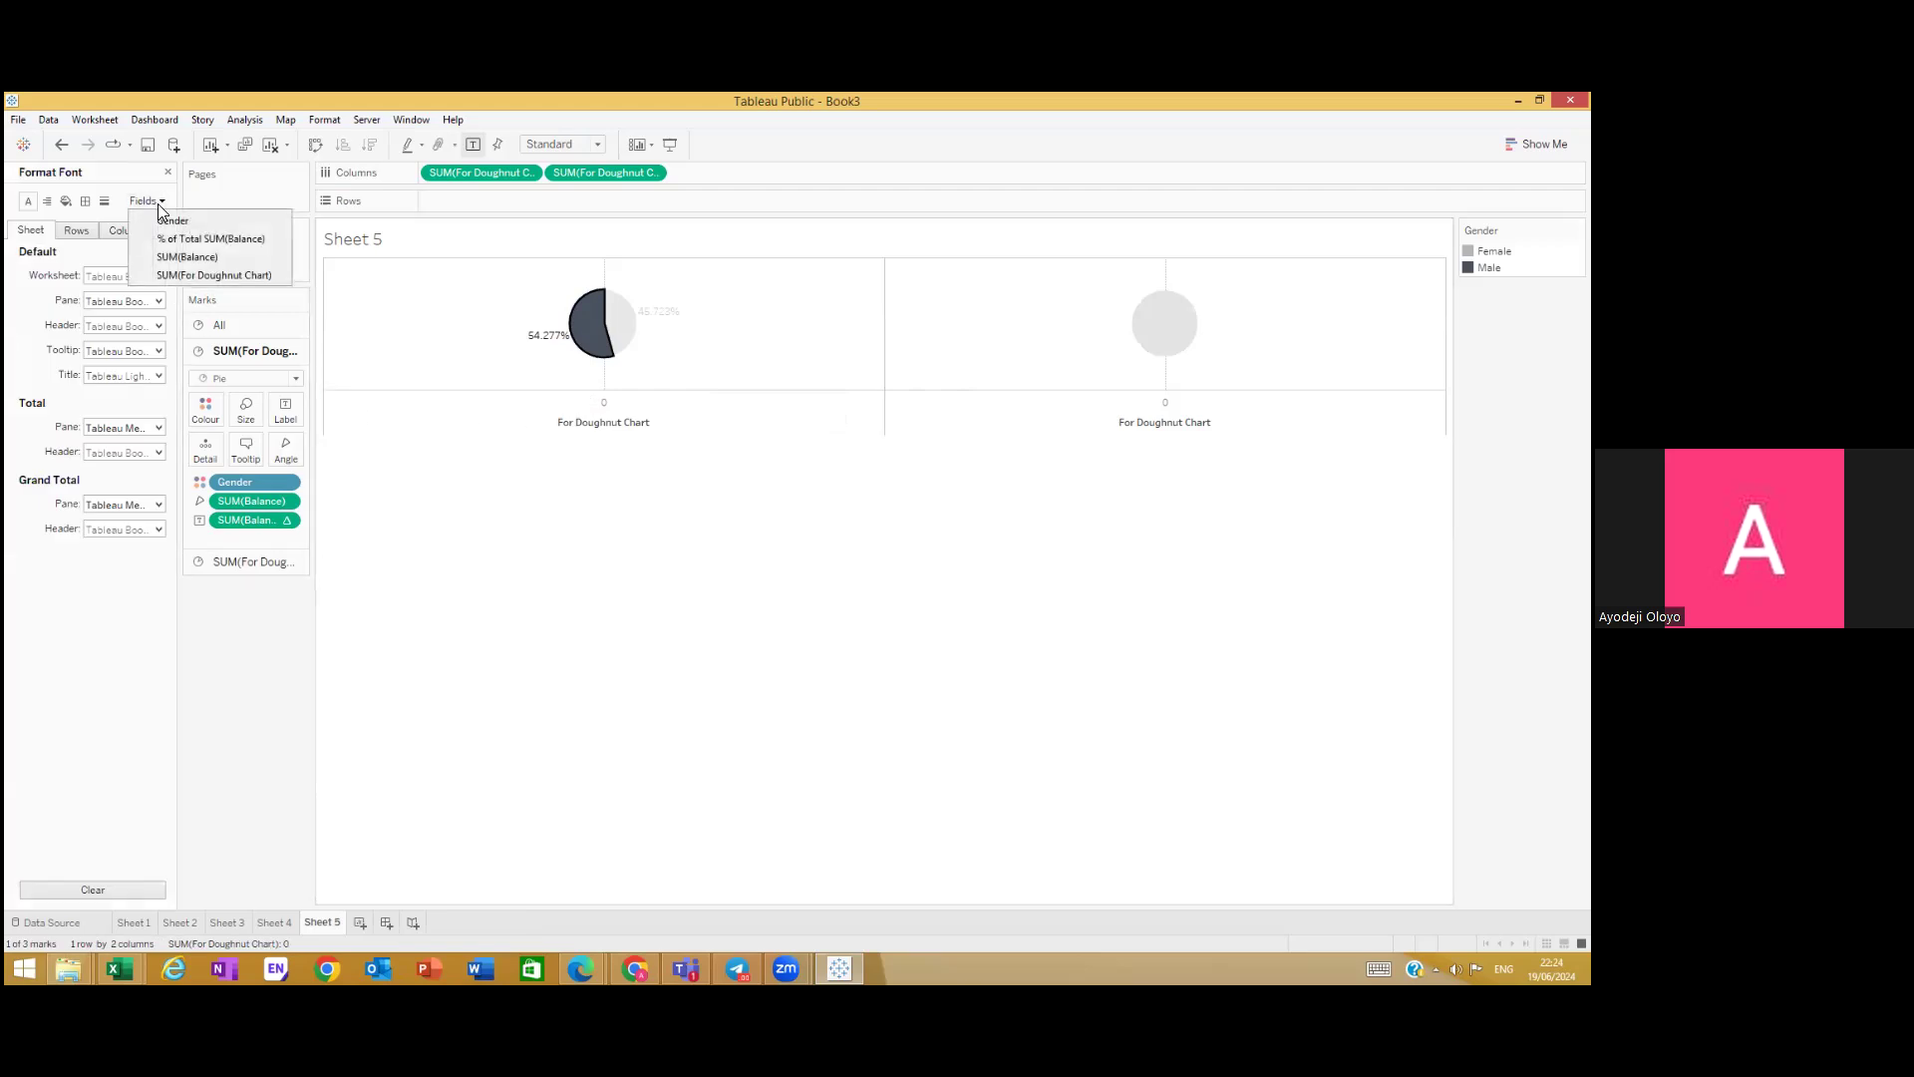
pyautogui.click(189, 241)
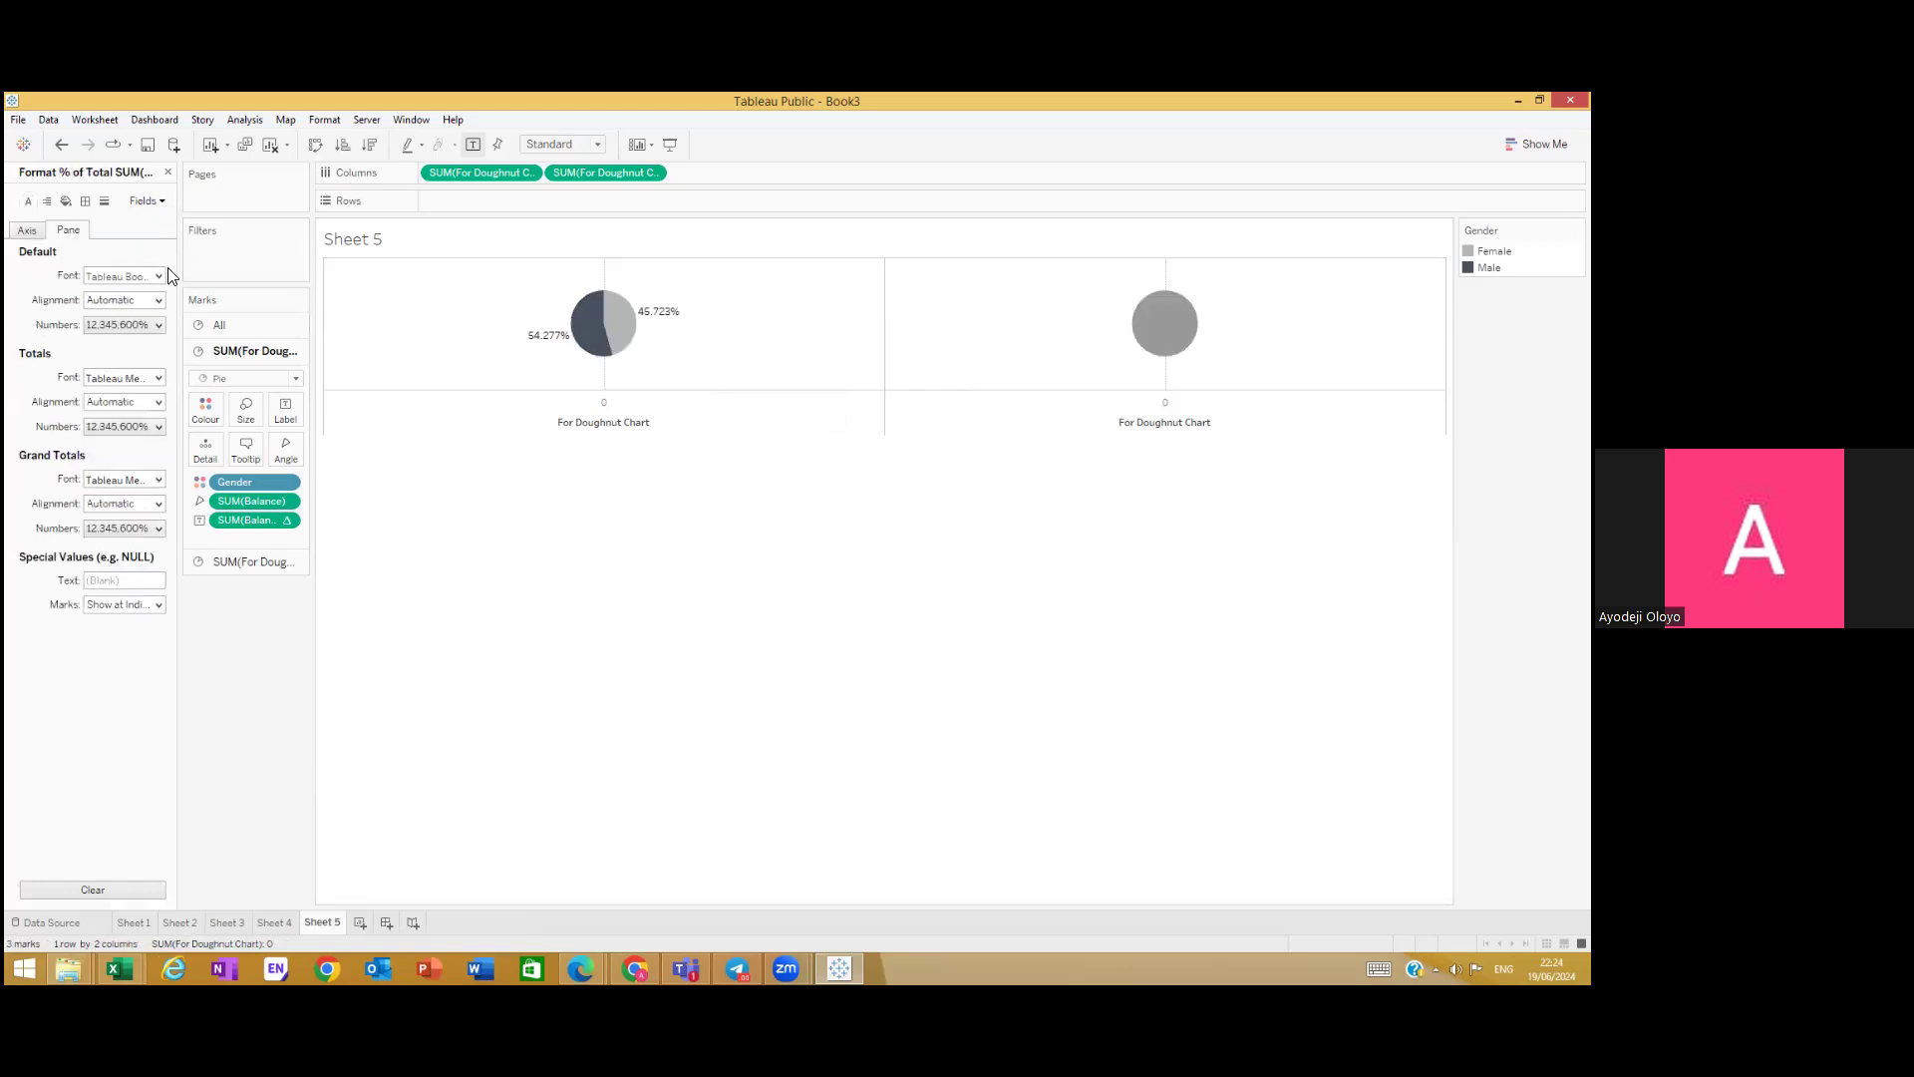
pyautogui.click(158, 325)
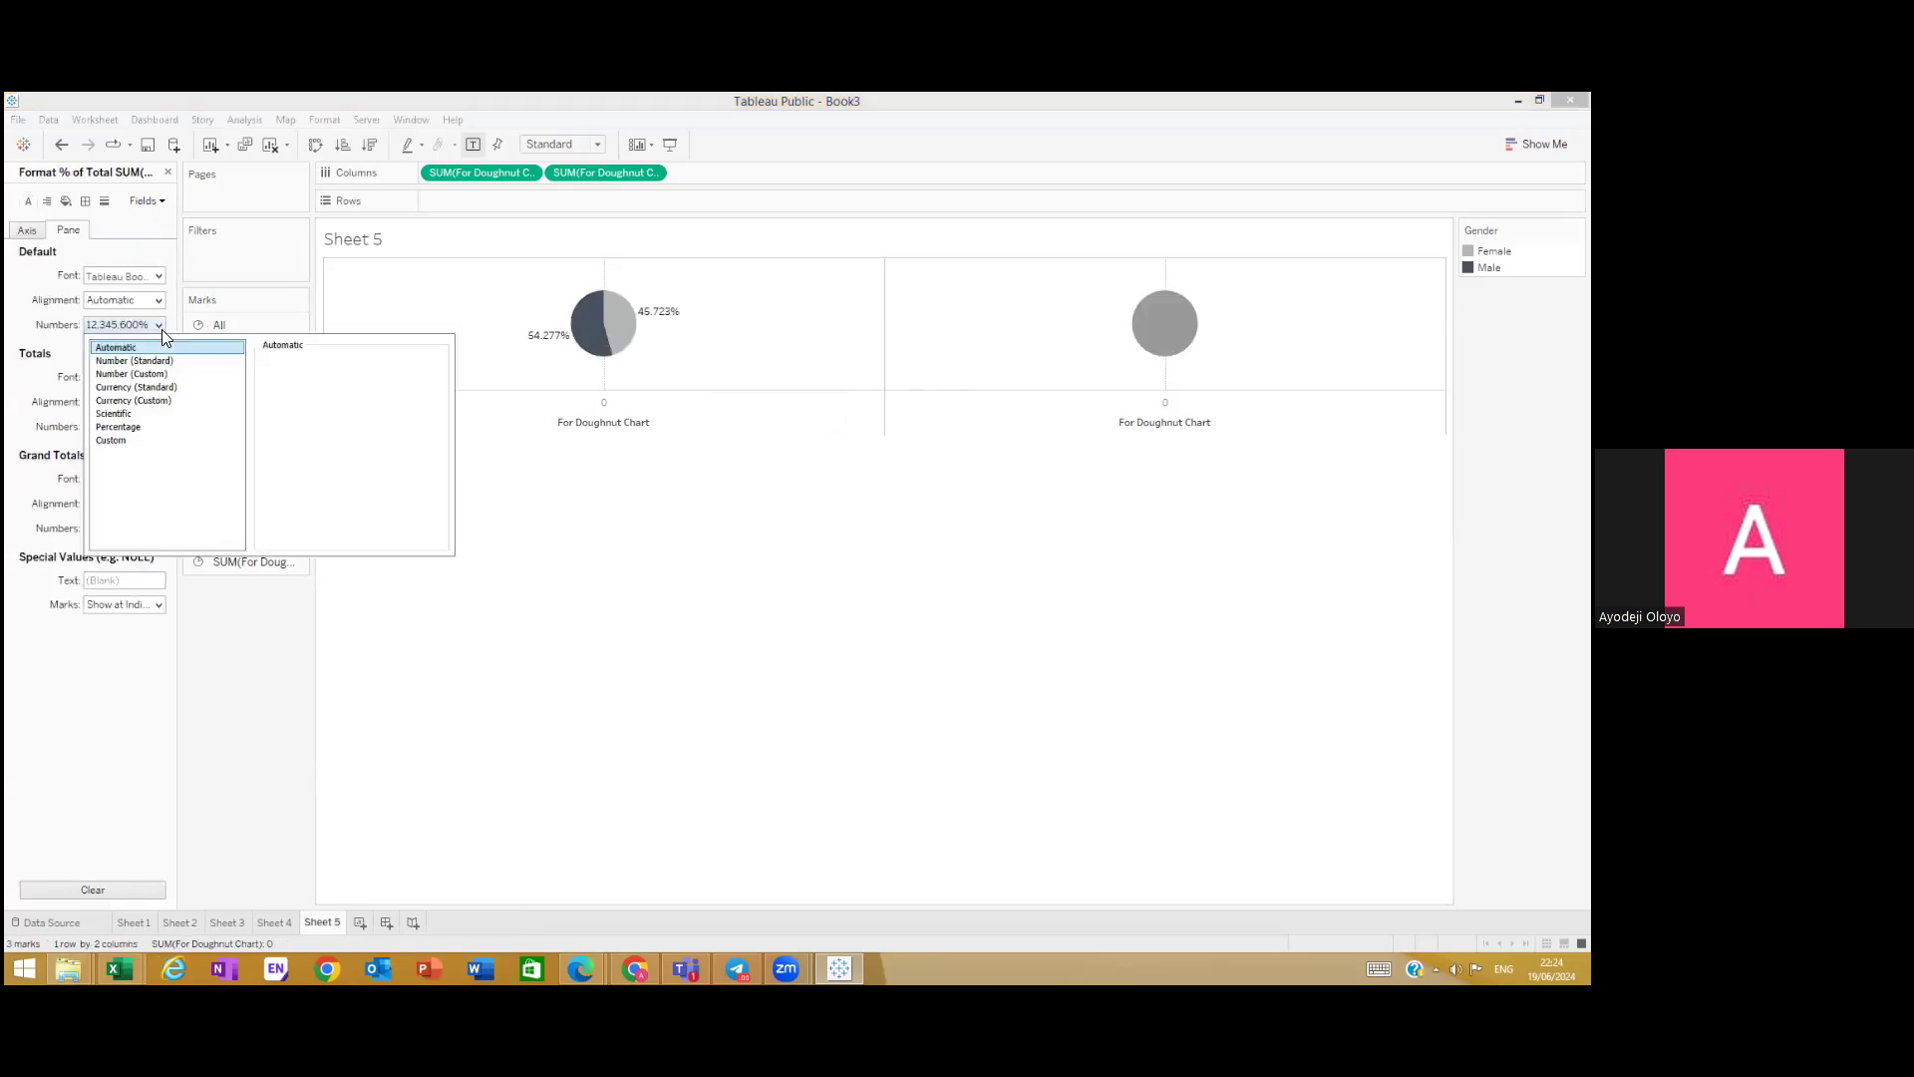
pyautogui.click(145, 428)
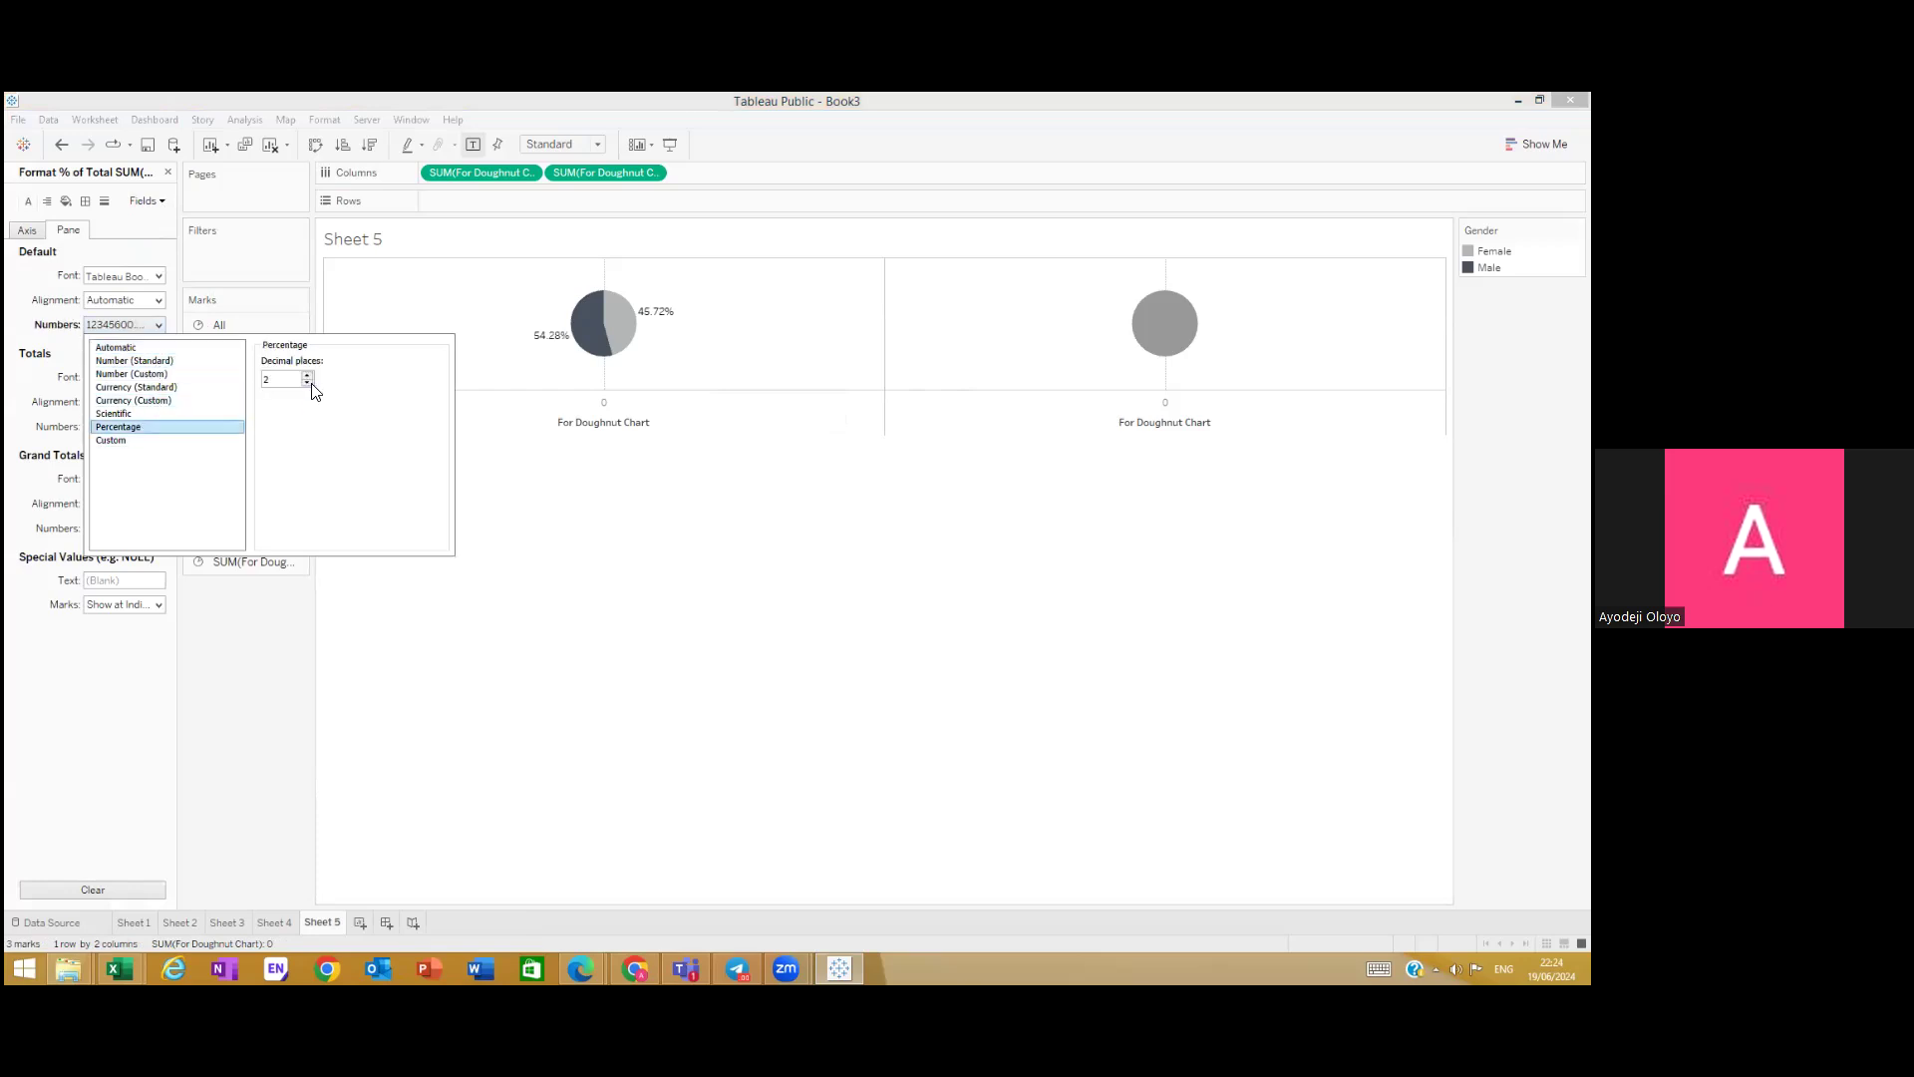
pyautogui.click(308, 383)
pyautogui.click(308, 383)
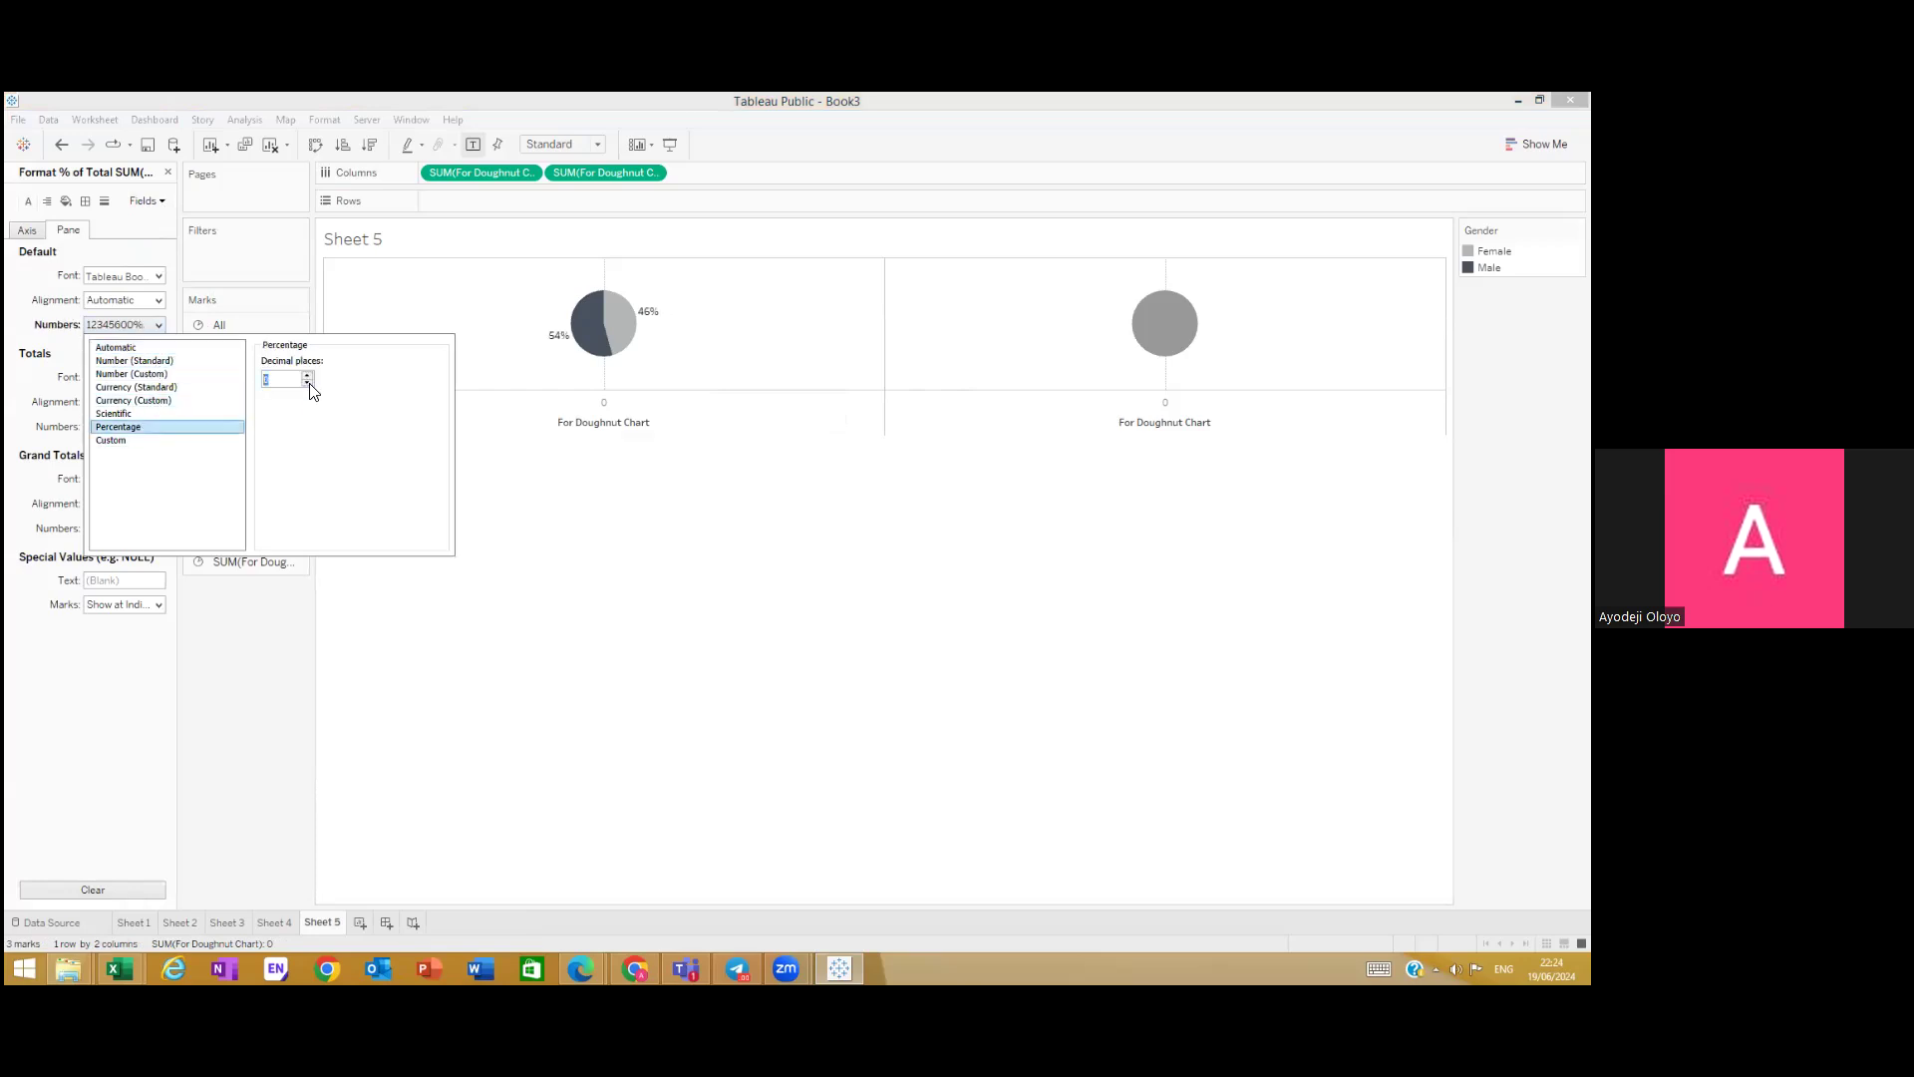
pyautogui.click(463, 643)
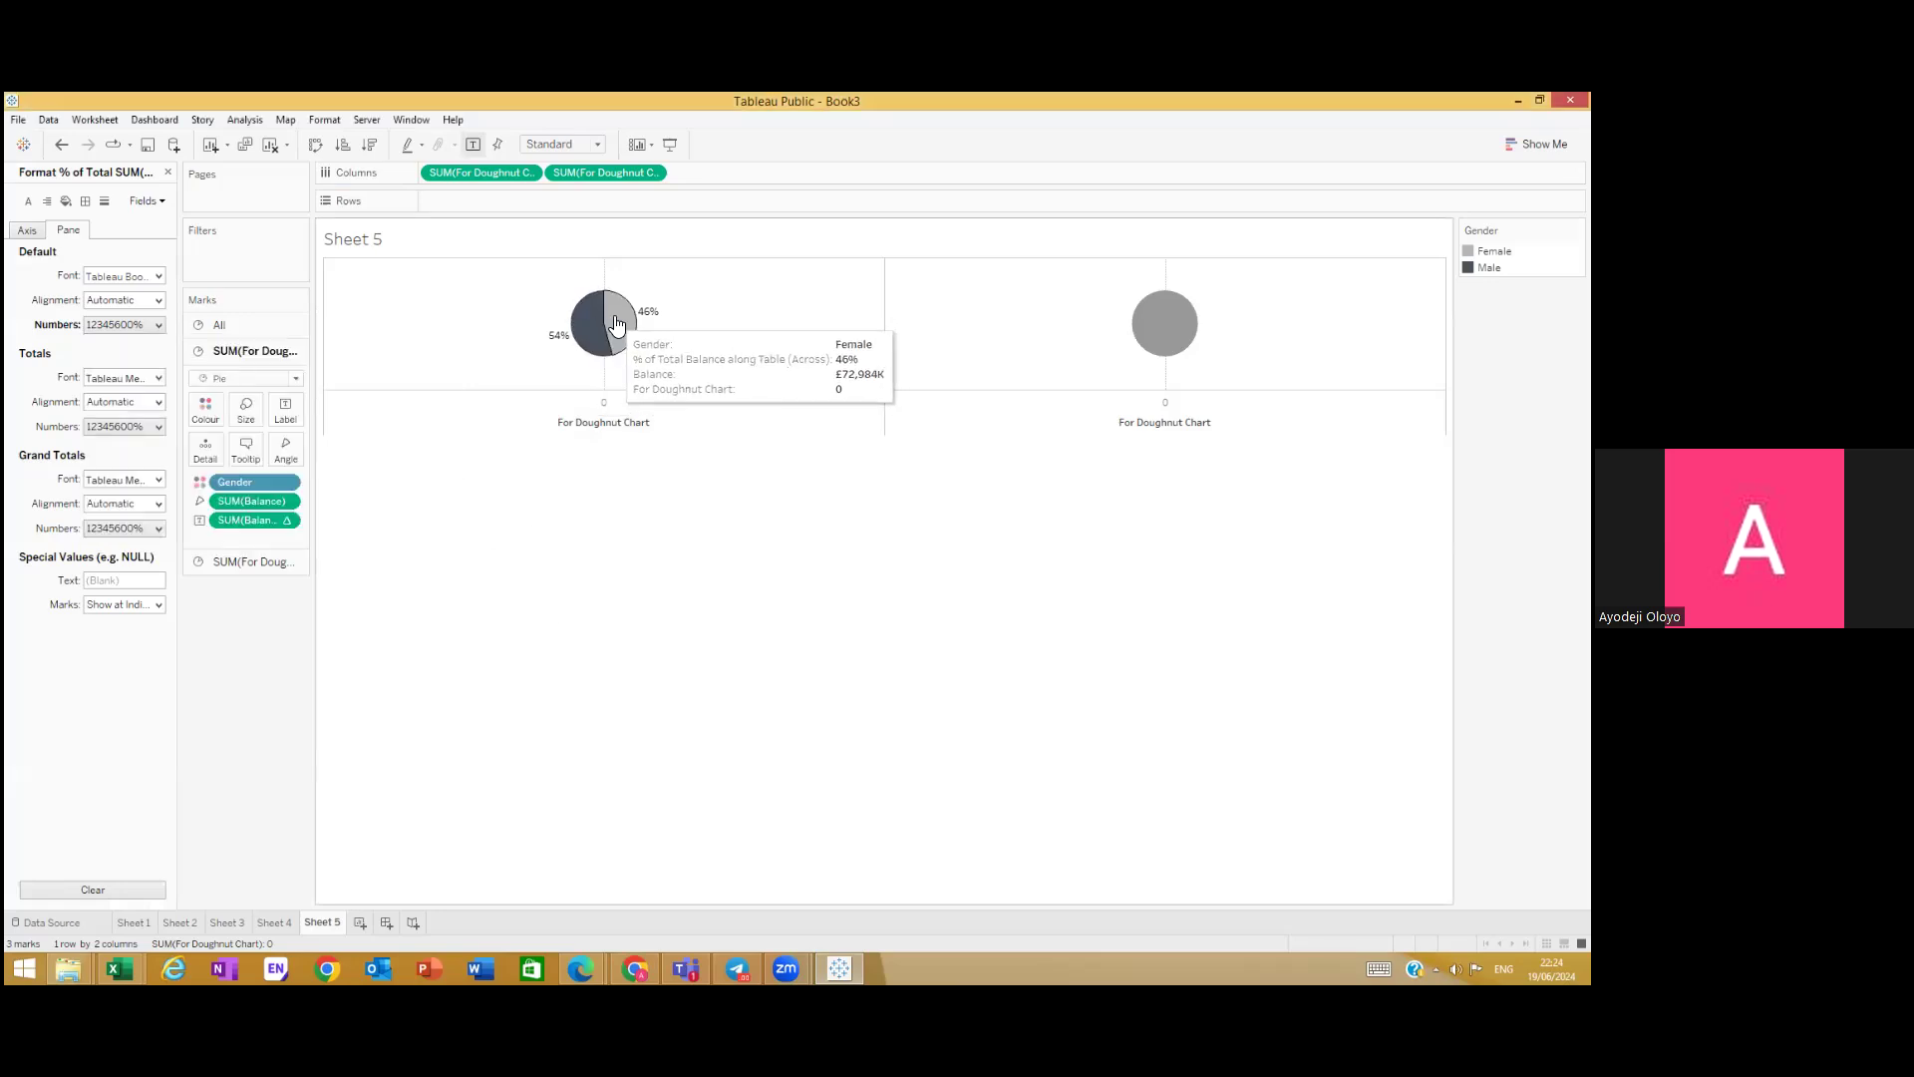
pyautogui.click(168, 172)
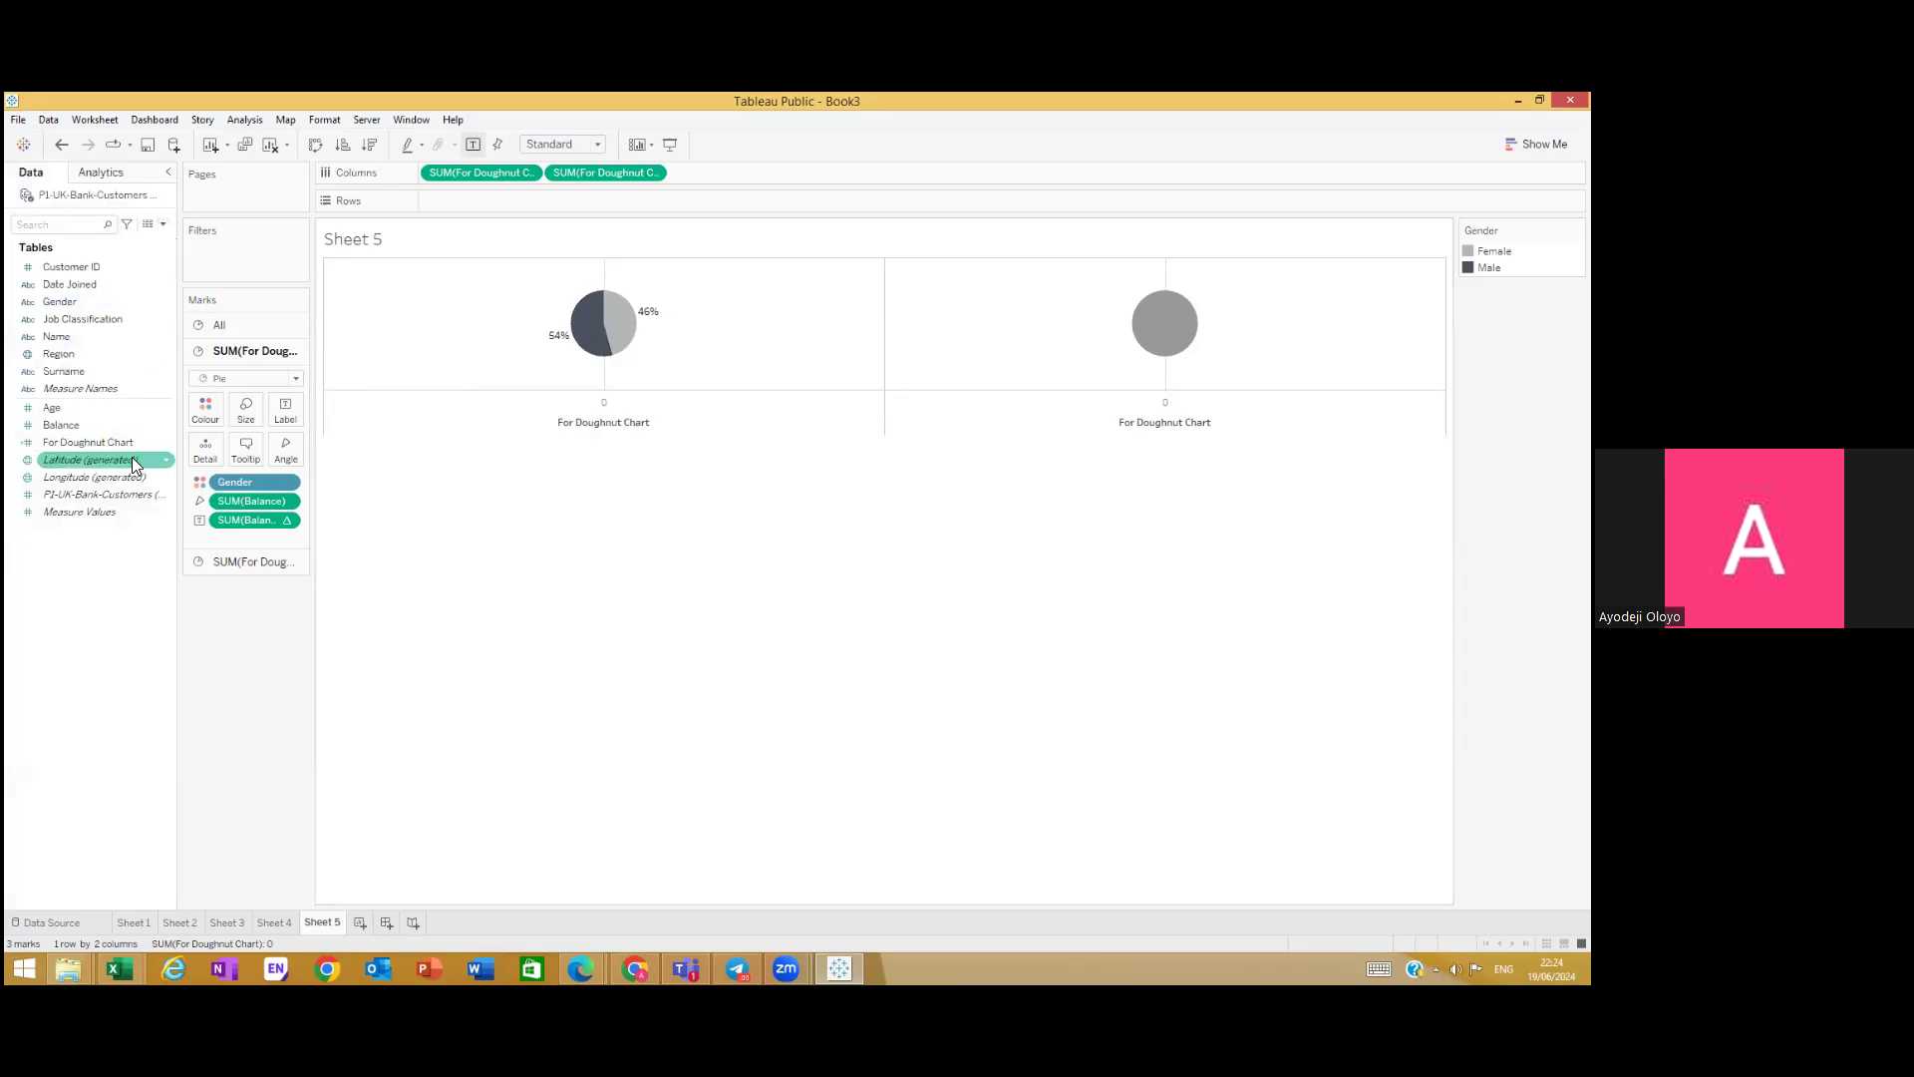
# Step: Add Gender to the first pie's label alongside the percentage
pyautogui.click(67, 311)
pyautogui.moveTo(67, 311); pyautogui.dragTo(295, 408)
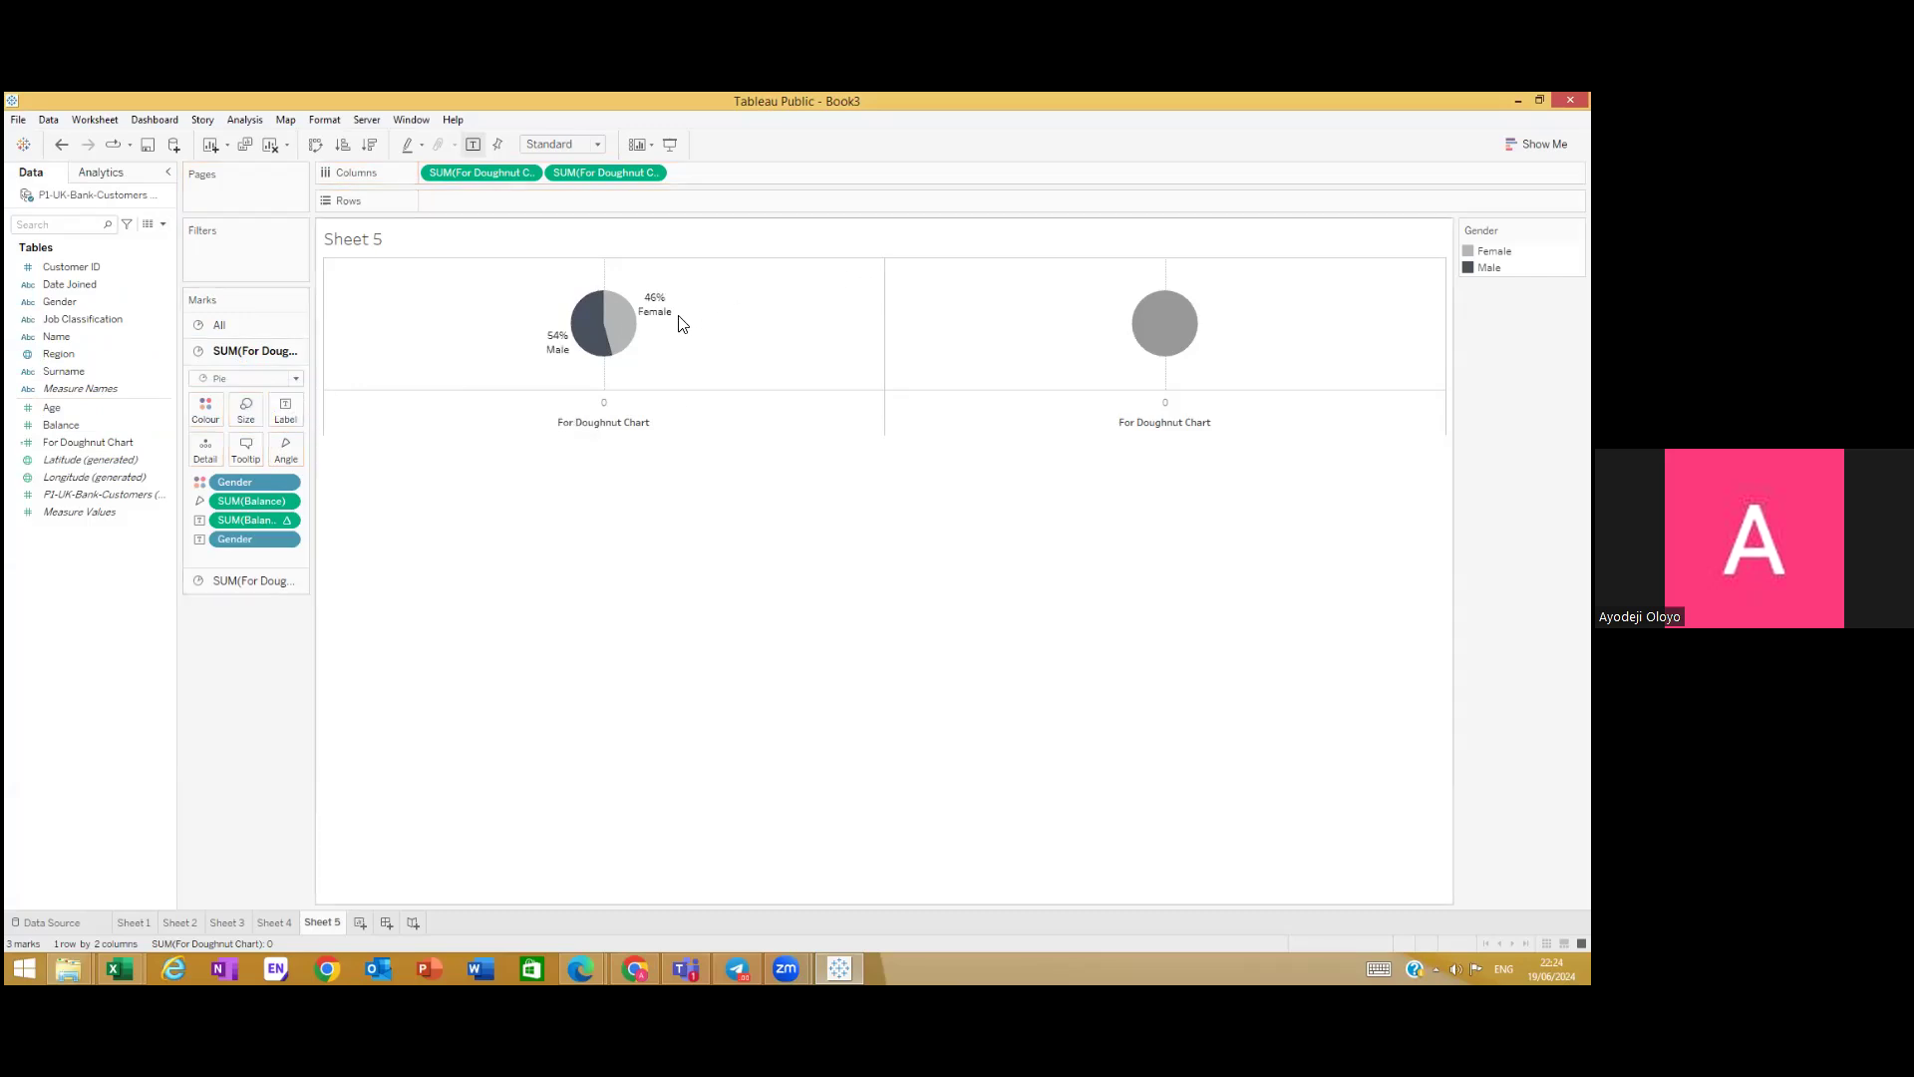
pyautogui.moveTo(556, 346)
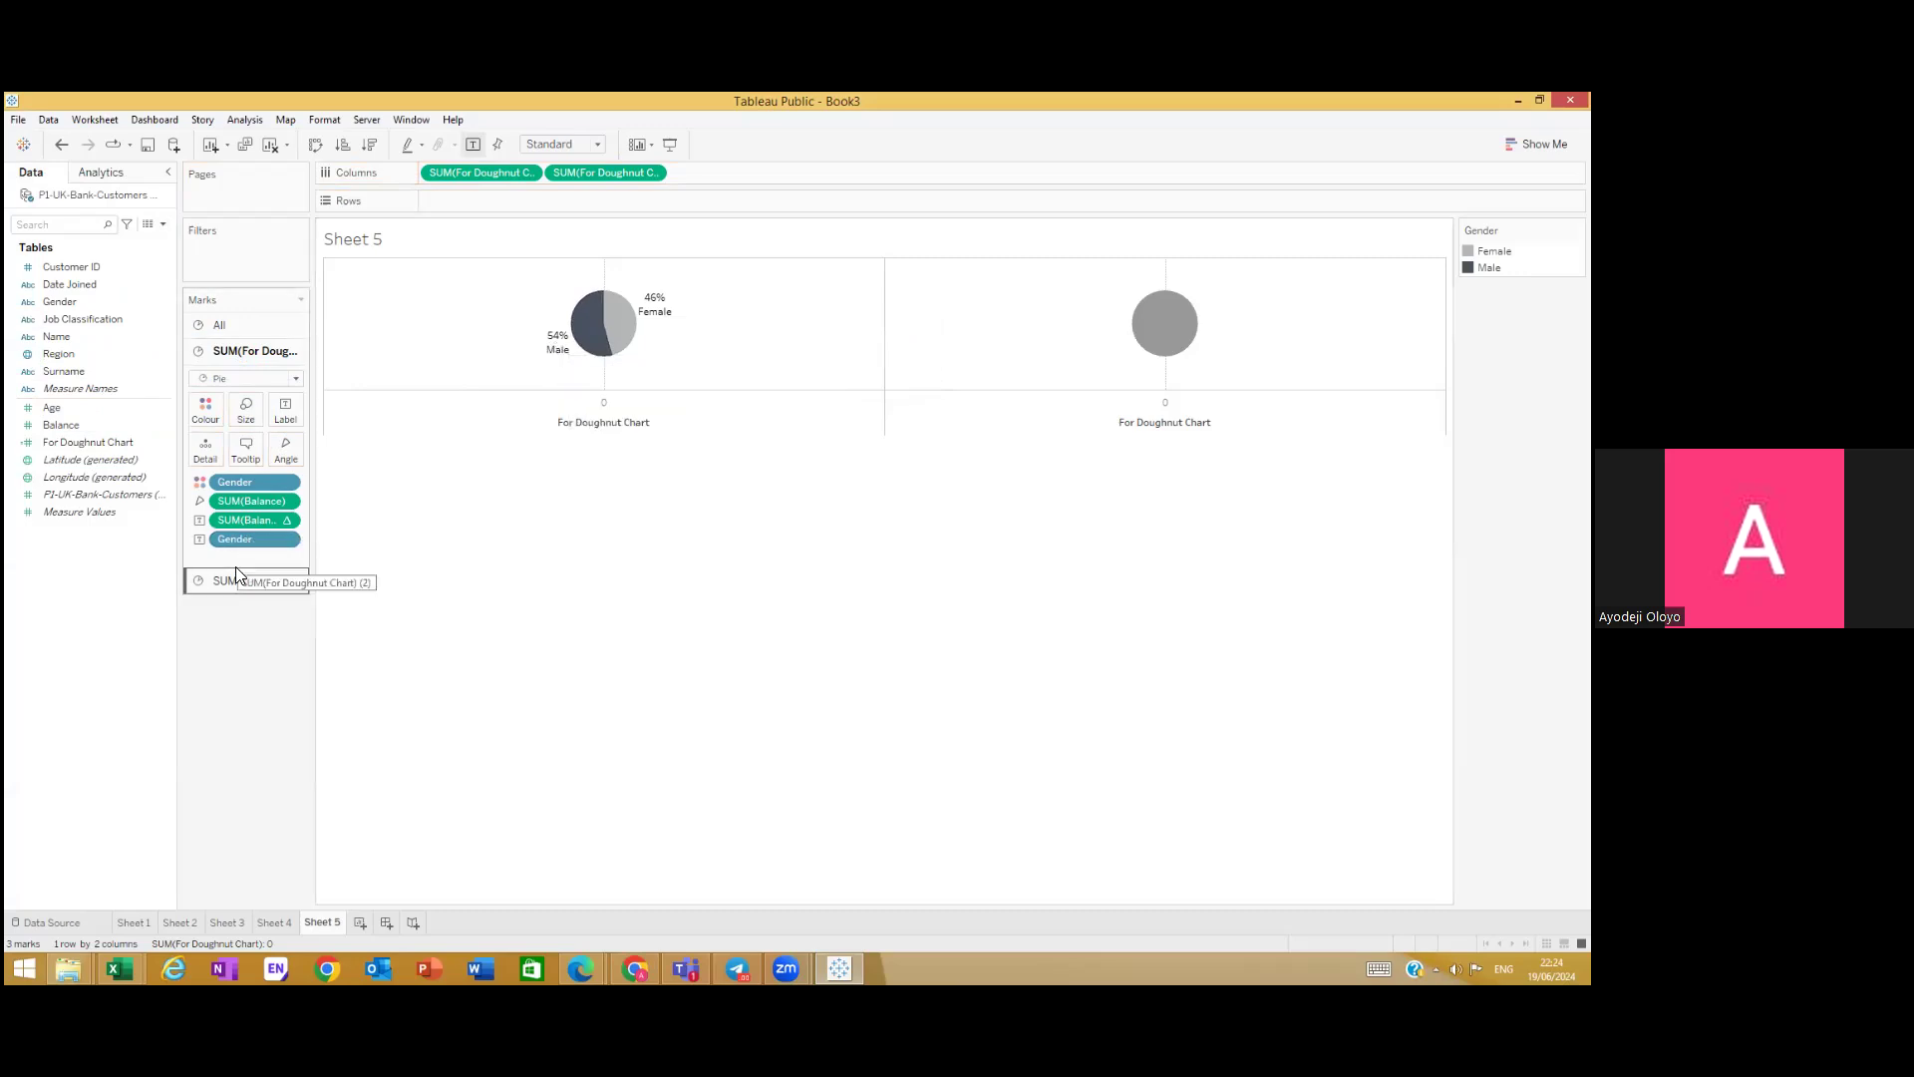
# Step: Remove the For Doughnut Chart line from the first pie's tooltip
pyautogui.click(257, 451)
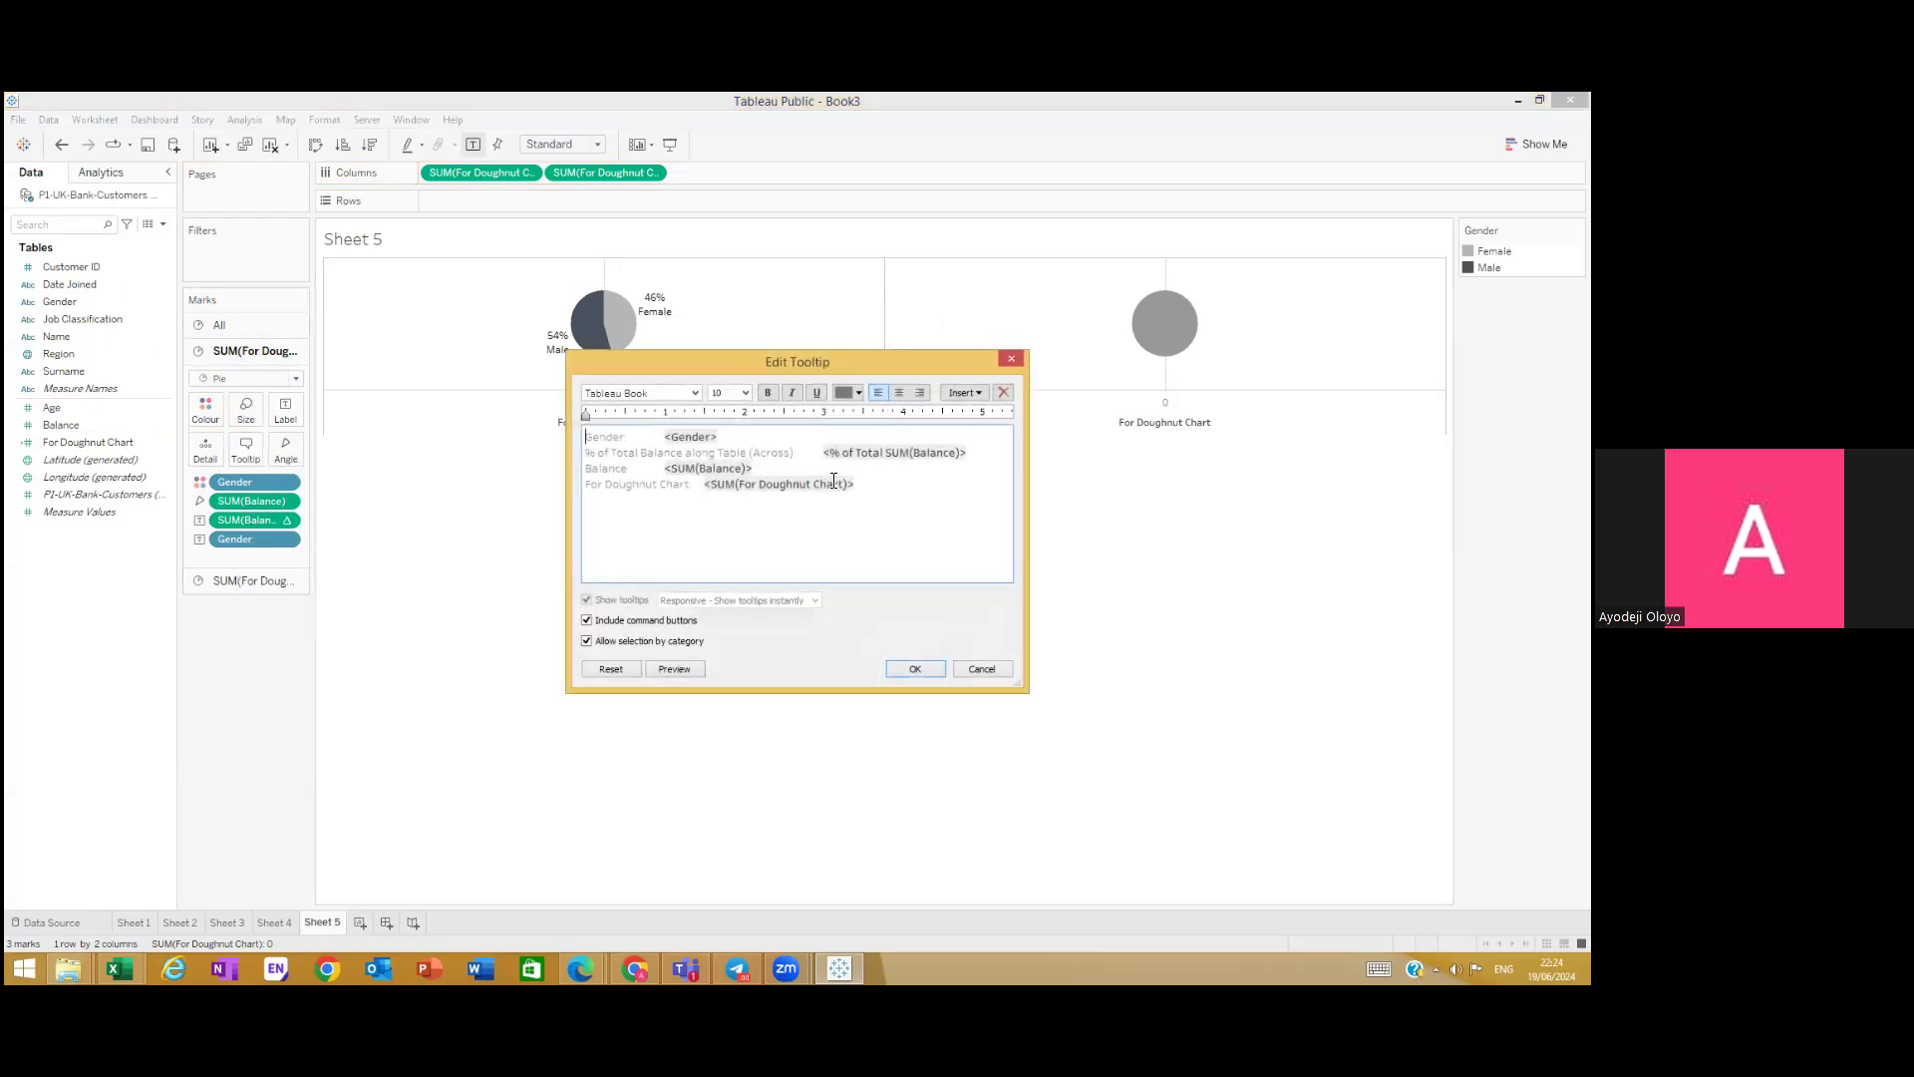
pyautogui.moveTo(607, 501); pyautogui.dragTo(569, 485)
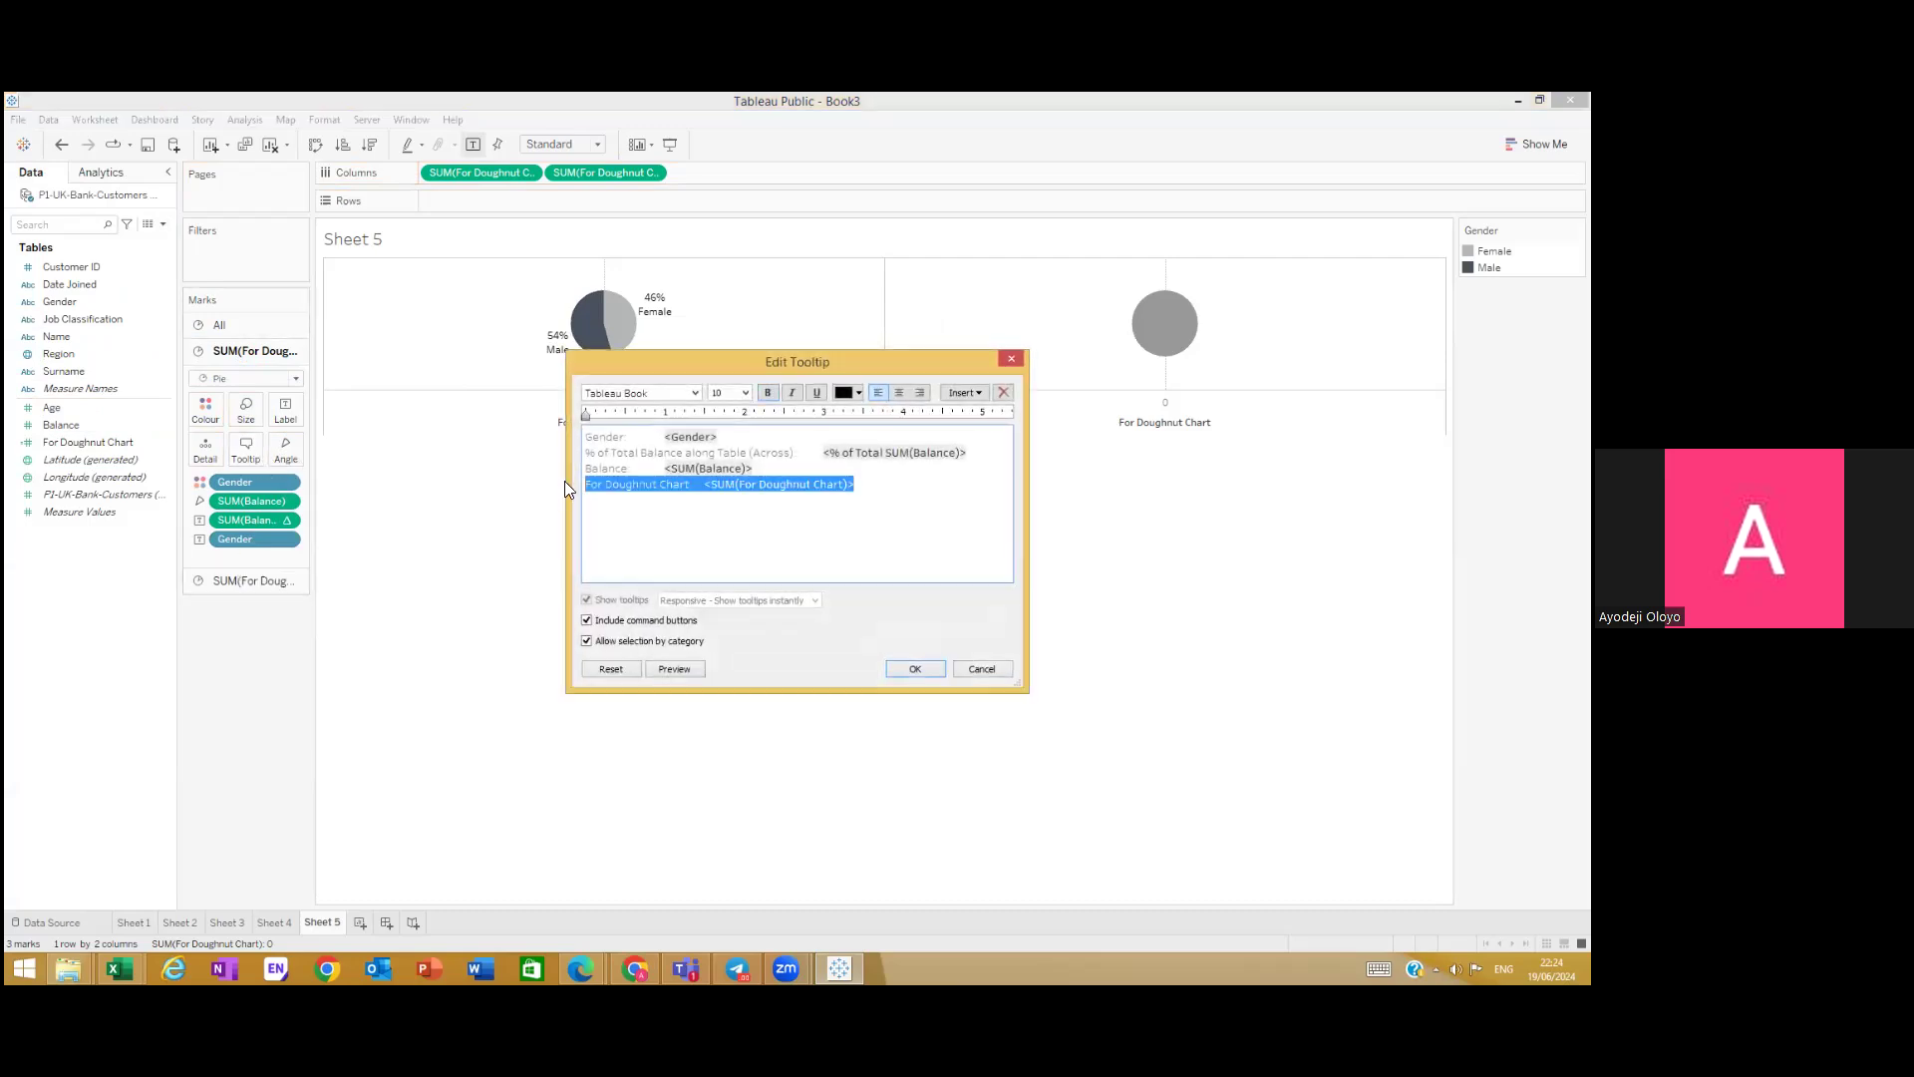
pyautogui.press('Delete')
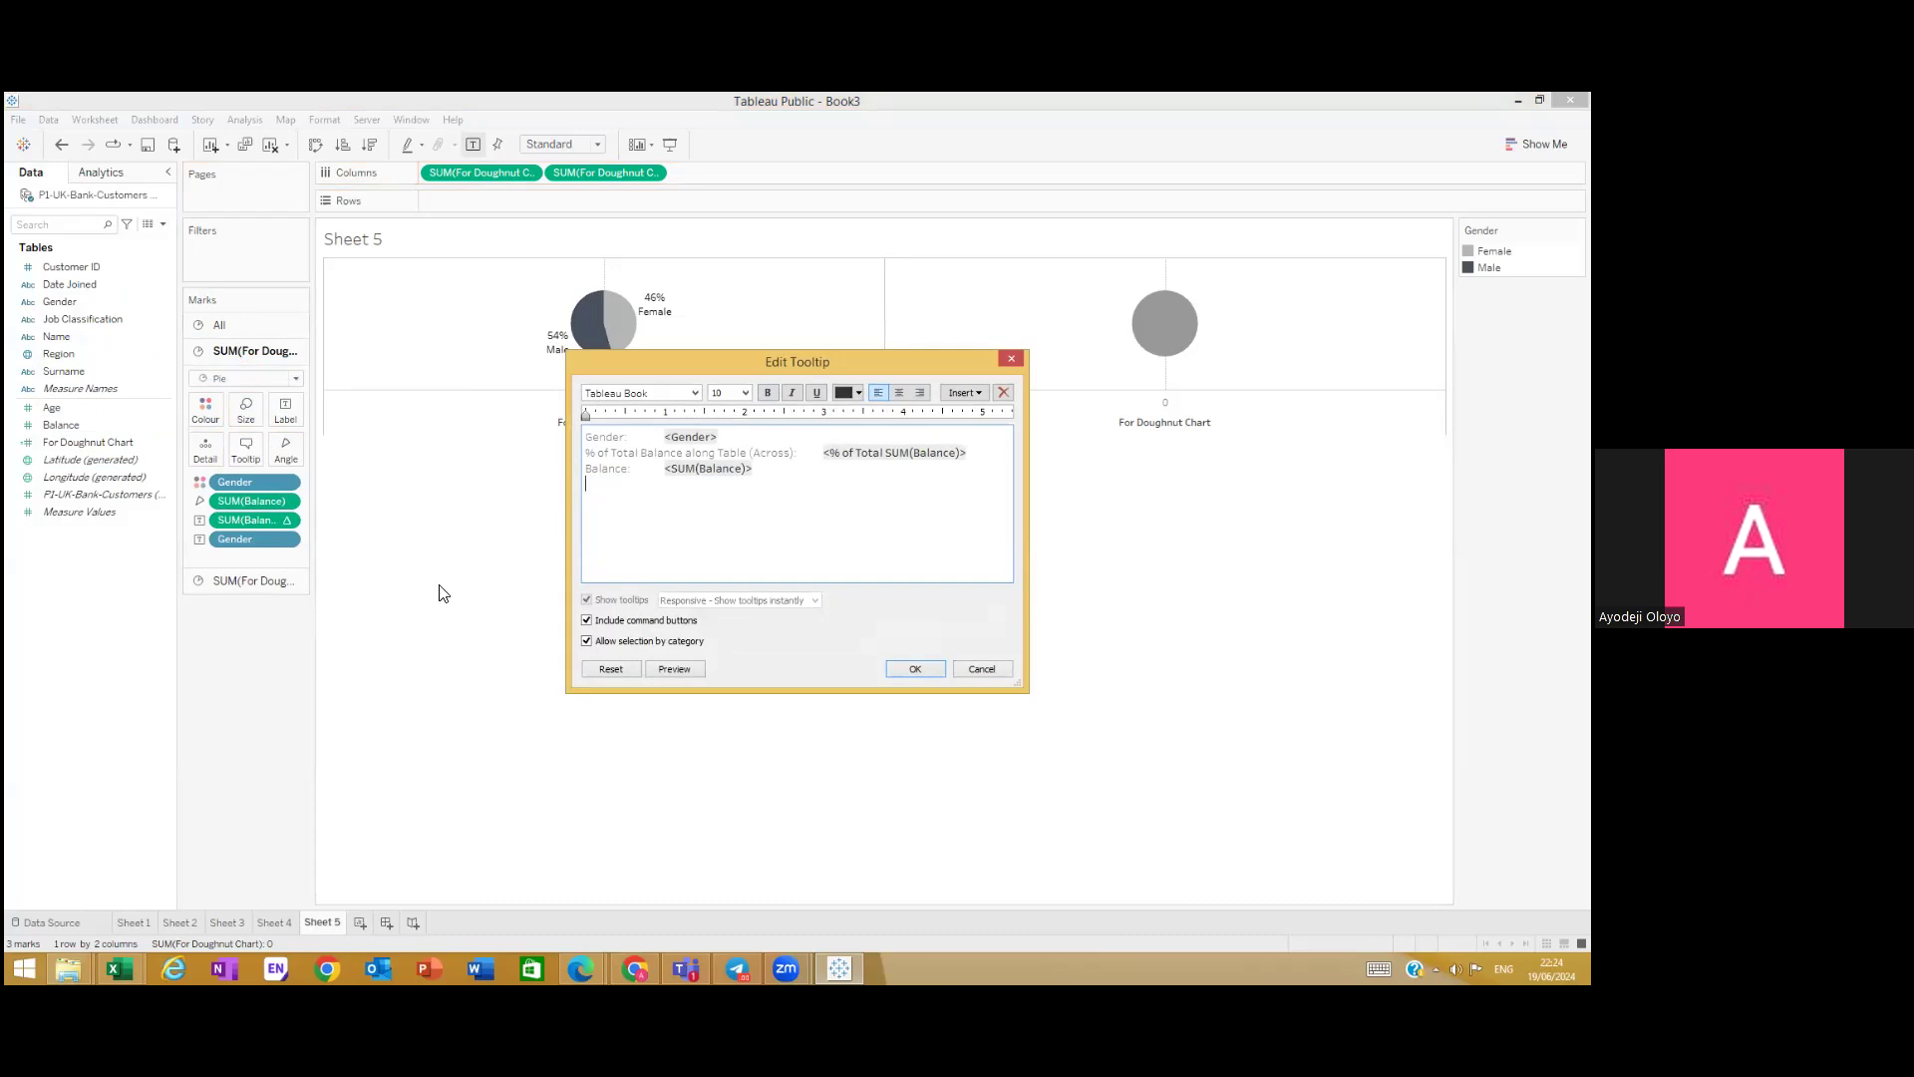
pyautogui.click(924, 666)
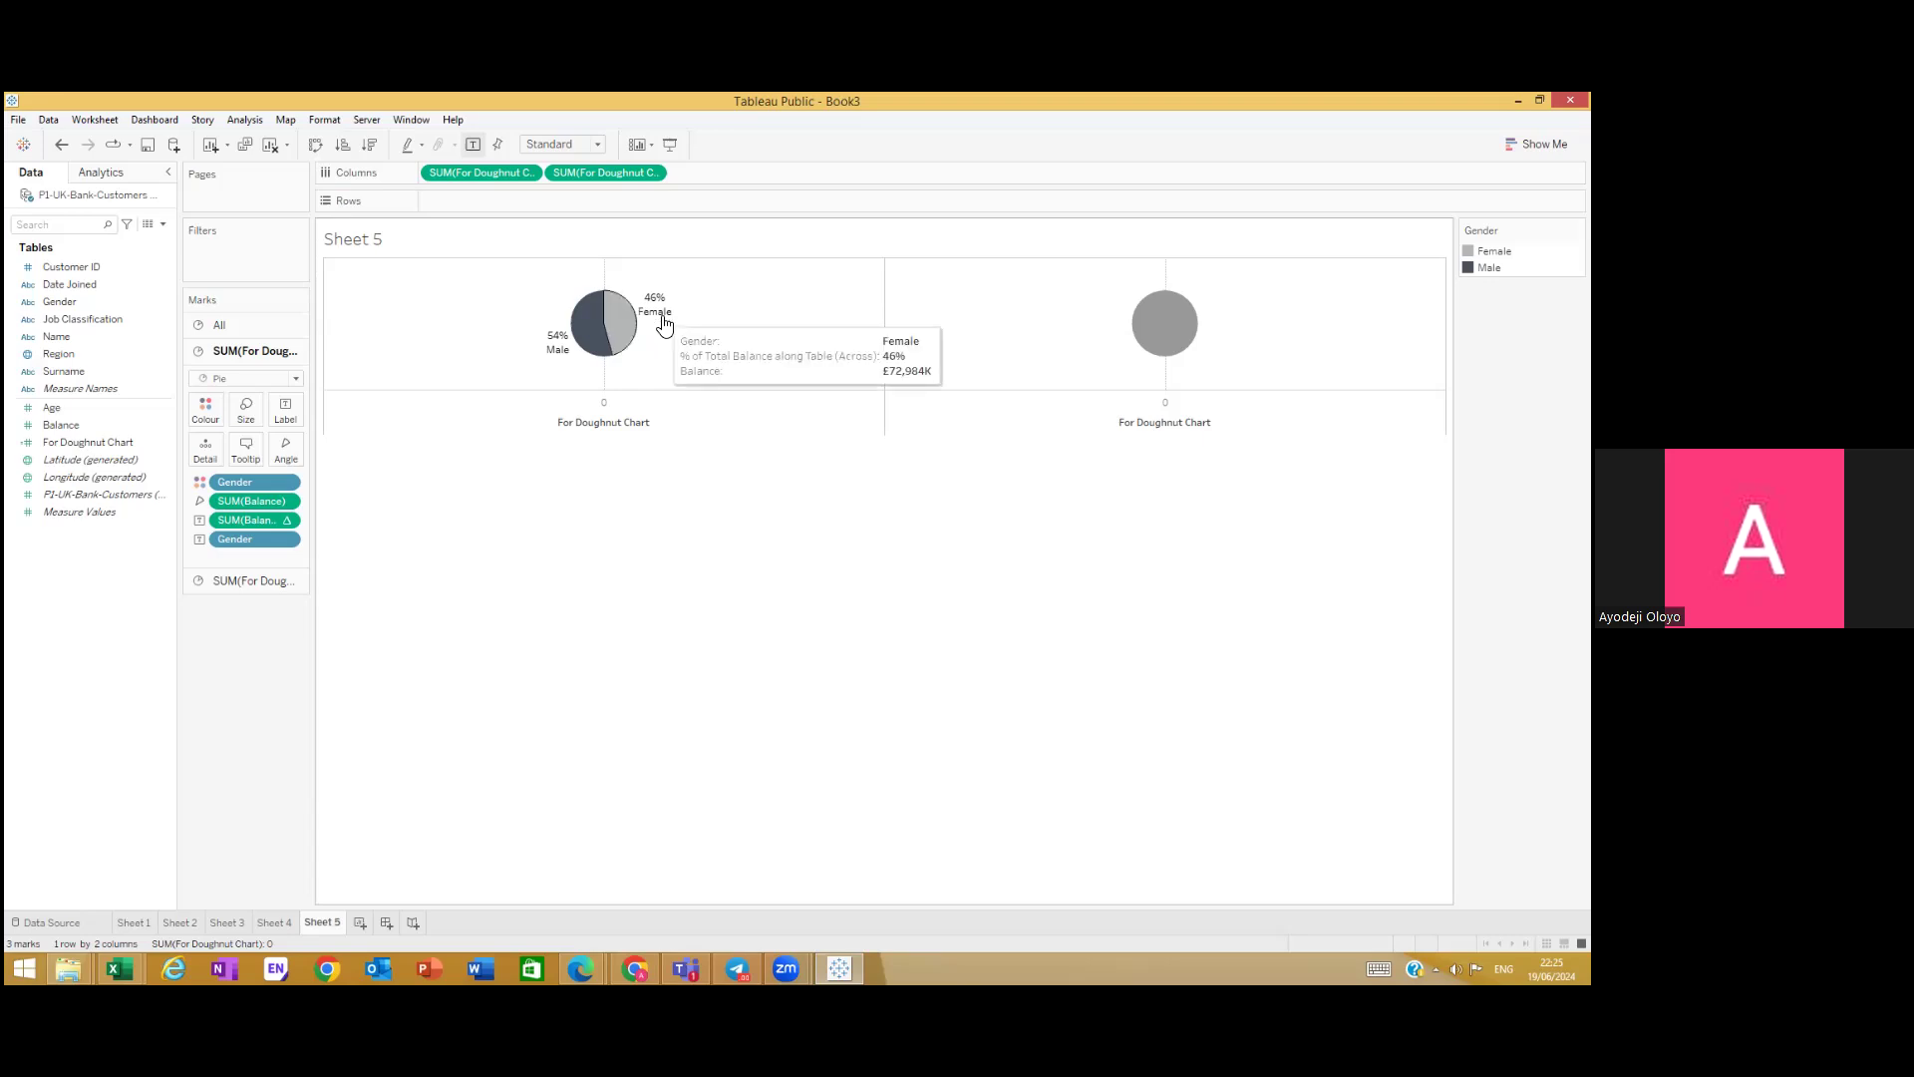
# Step: Rename the tooltip's "% of Total Balance along Table (Across)" caption to "Percentage" for the first pie
pyautogui.click(247, 451)
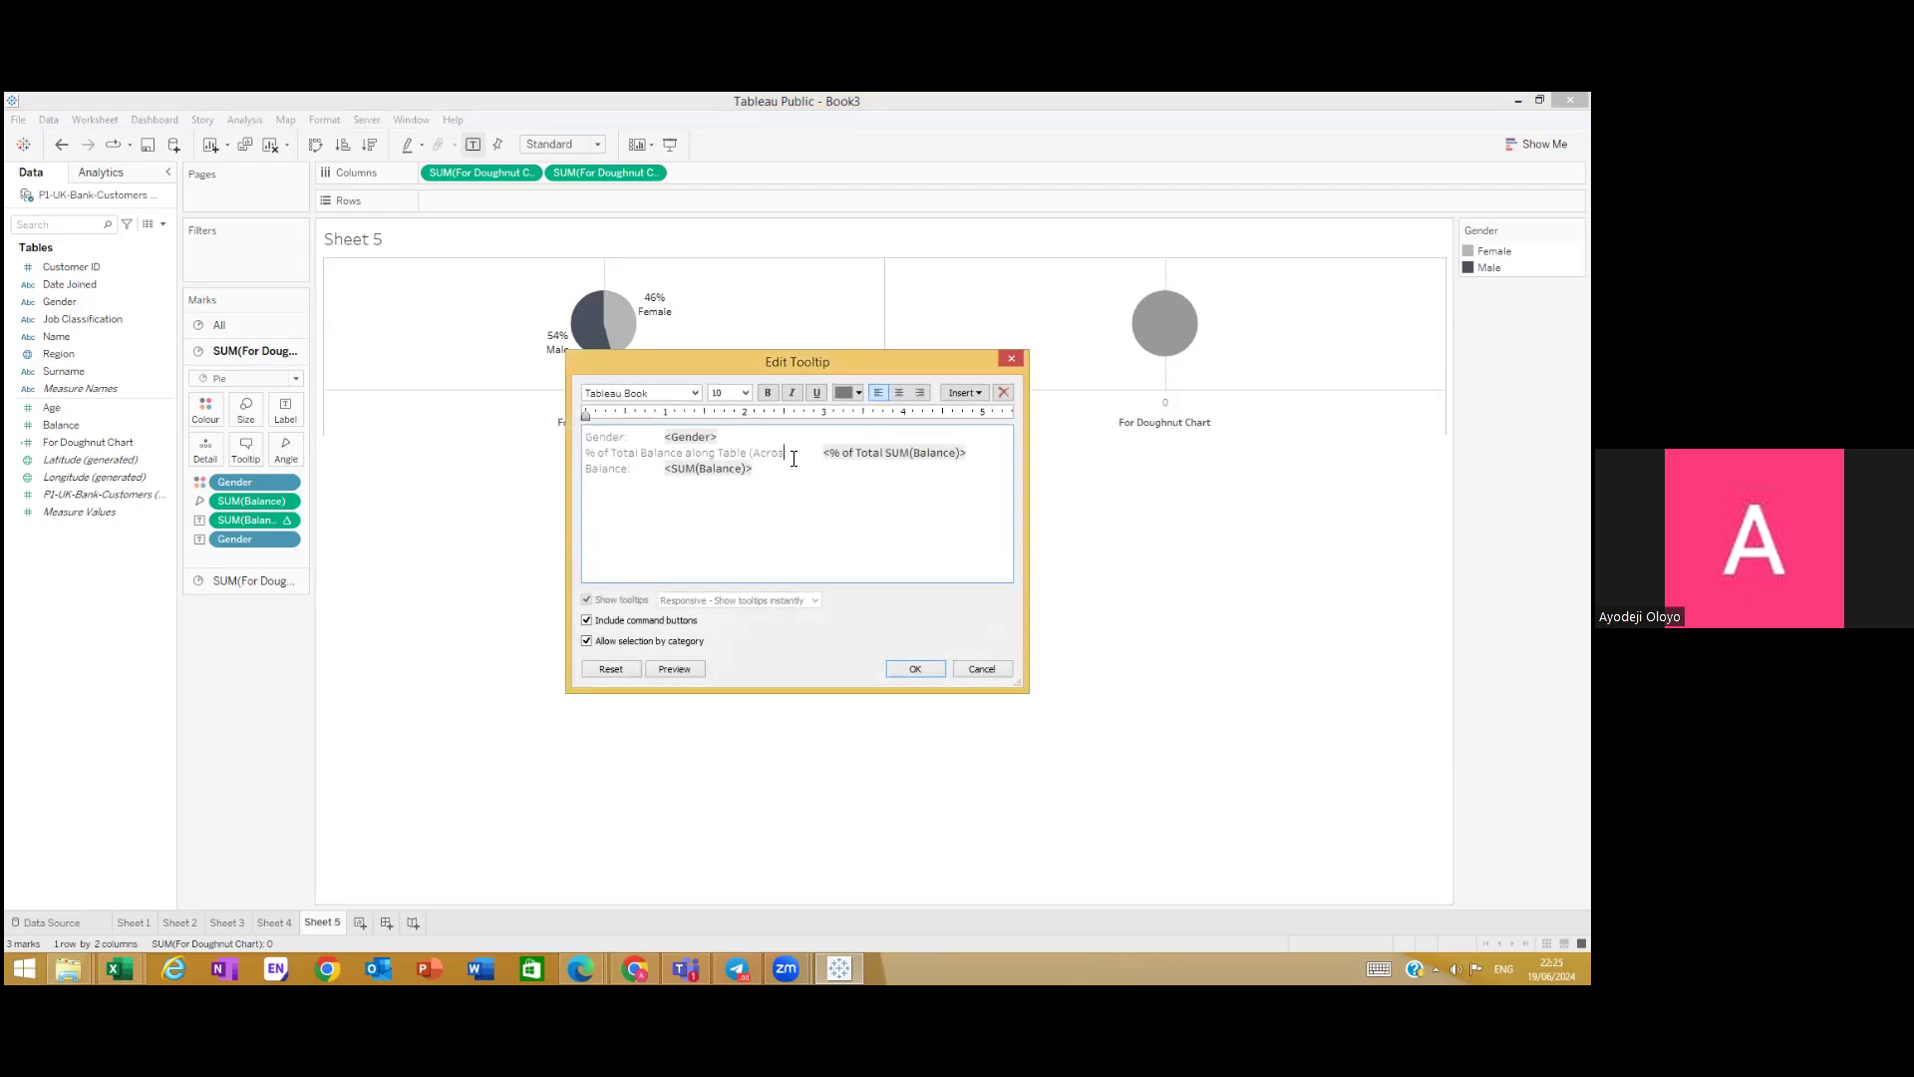
pyautogui.press('BackSpace')
pyautogui.press('BackSpace')
pyautogui.press('BackSpace')
pyautogui.press('BackSpace')
pyautogui.press('BackSpace')
pyautogui.press('BackSpace')
pyautogui.press('BackSpace')
pyautogui.press('BackSpace')
pyautogui.press('BackSpace')
pyautogui.press('BackSpace')
pyautogui.press('BackSpace')
pyautogui.press('BackSpace')
pyautogui.press('BackSpace')
pyautogui.press('BackSpace')
pyautogui.press('BackSpace')
pyautogui.press('BackSpace')
pyautogui.press('BackSpace')
pyautogui.press('BackSpace')
pyautogui.press('BackSpace')
pyautogui.press('BackSpace')
pyautogui.press('BackSpace')
pyautogui.press('BackSpace')
pyautogui.press('BackSpace')
pyautogui.press('BackSpace')
pyautogui.press('BackSpace')
pyautogui.write('Percetn')
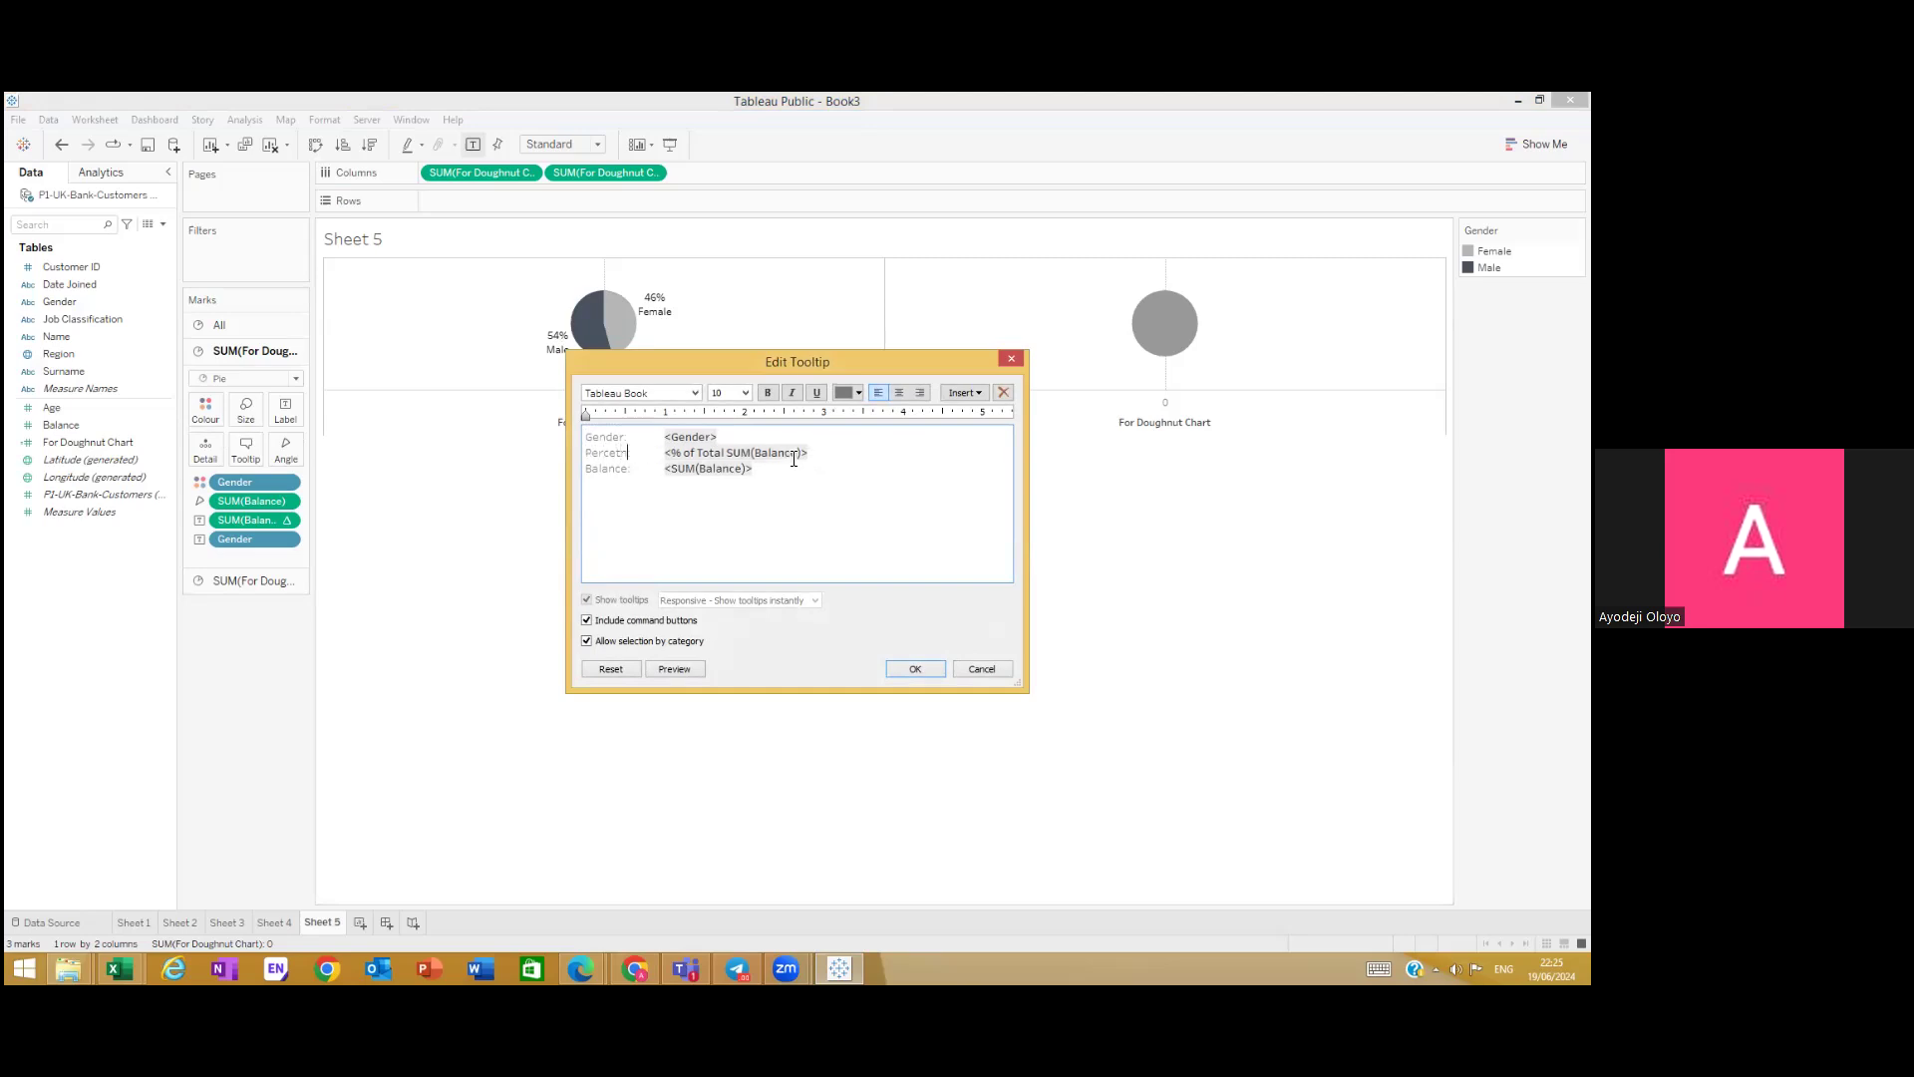
pyautogui.press('BackSpace')
pyautogui.press('BackSpace')
pyautogui.write('ntage')
pyautogui.click(907, 666)
pyautogui.moveTo(650, 315)
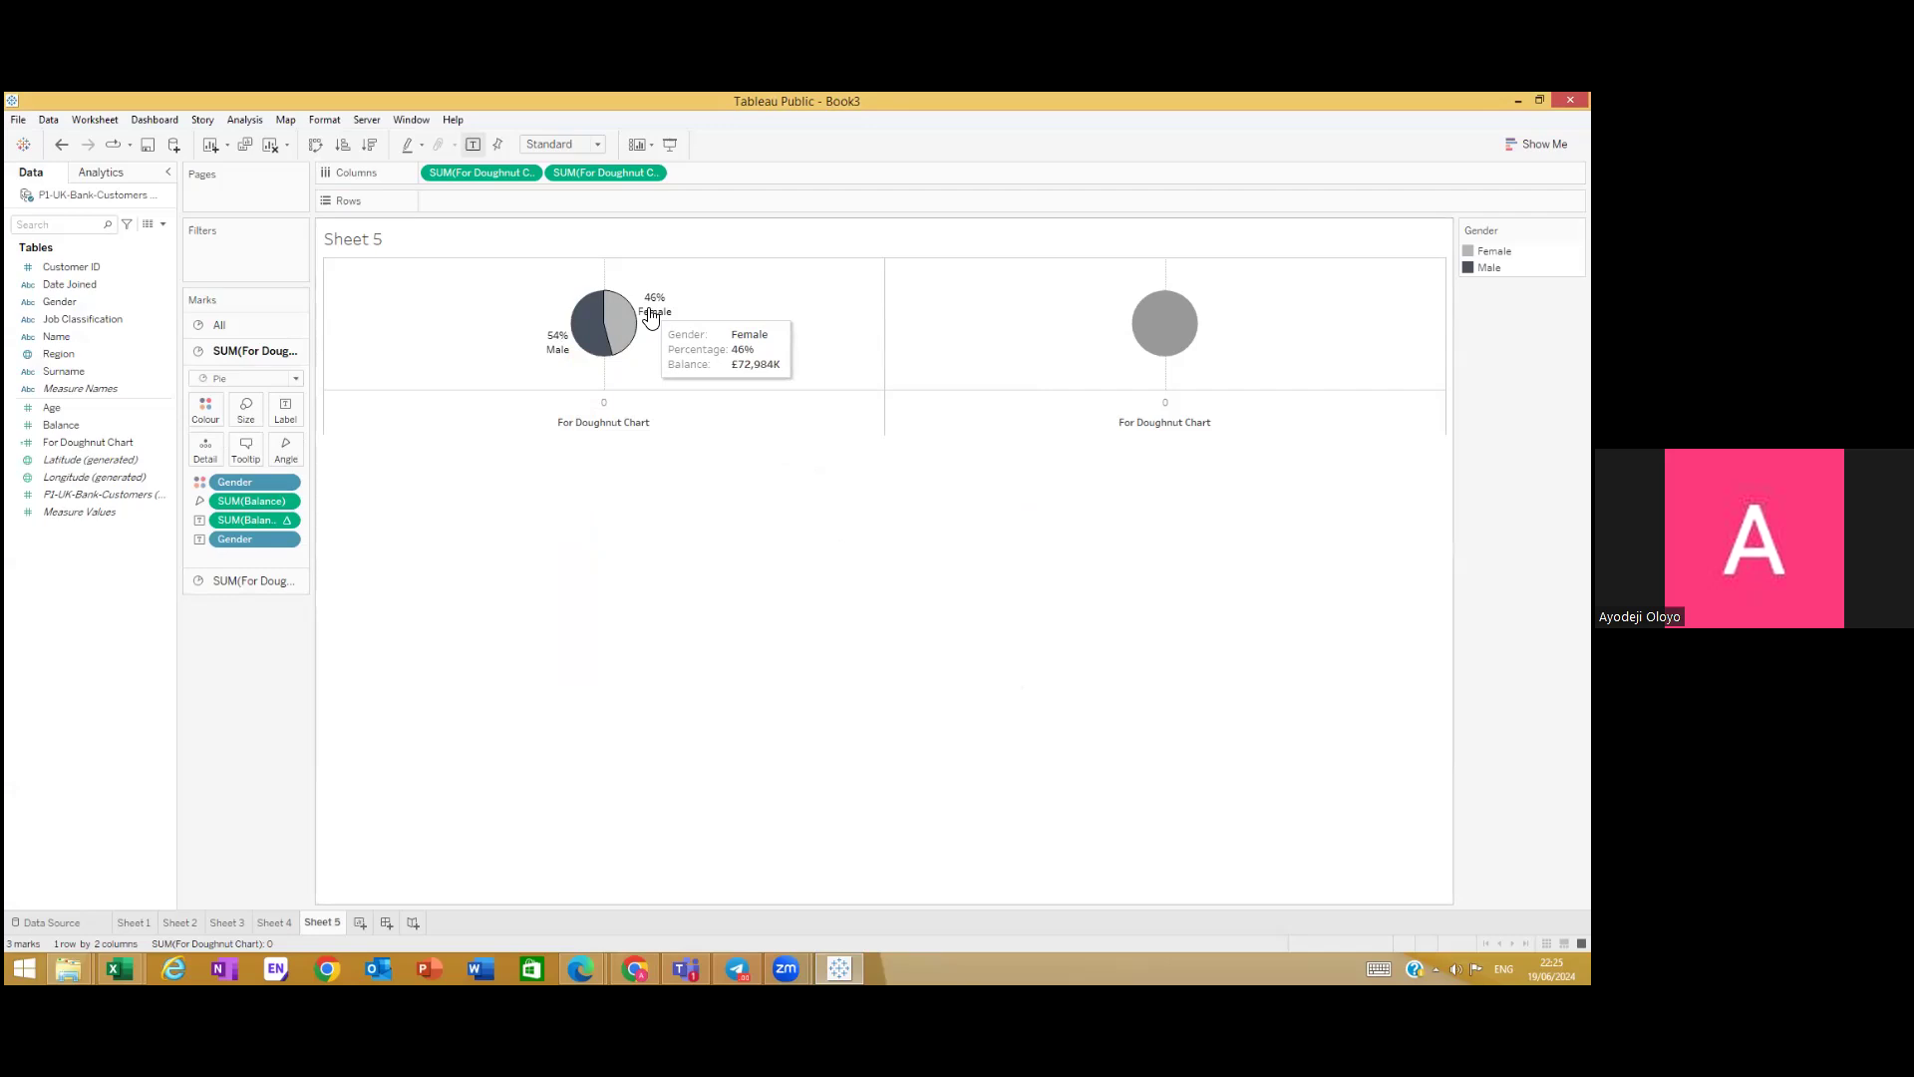
# Step: Move the Balance line in the first pie's tooltip between the Gender and Percentage lines
pyautogui.click(256, 448)
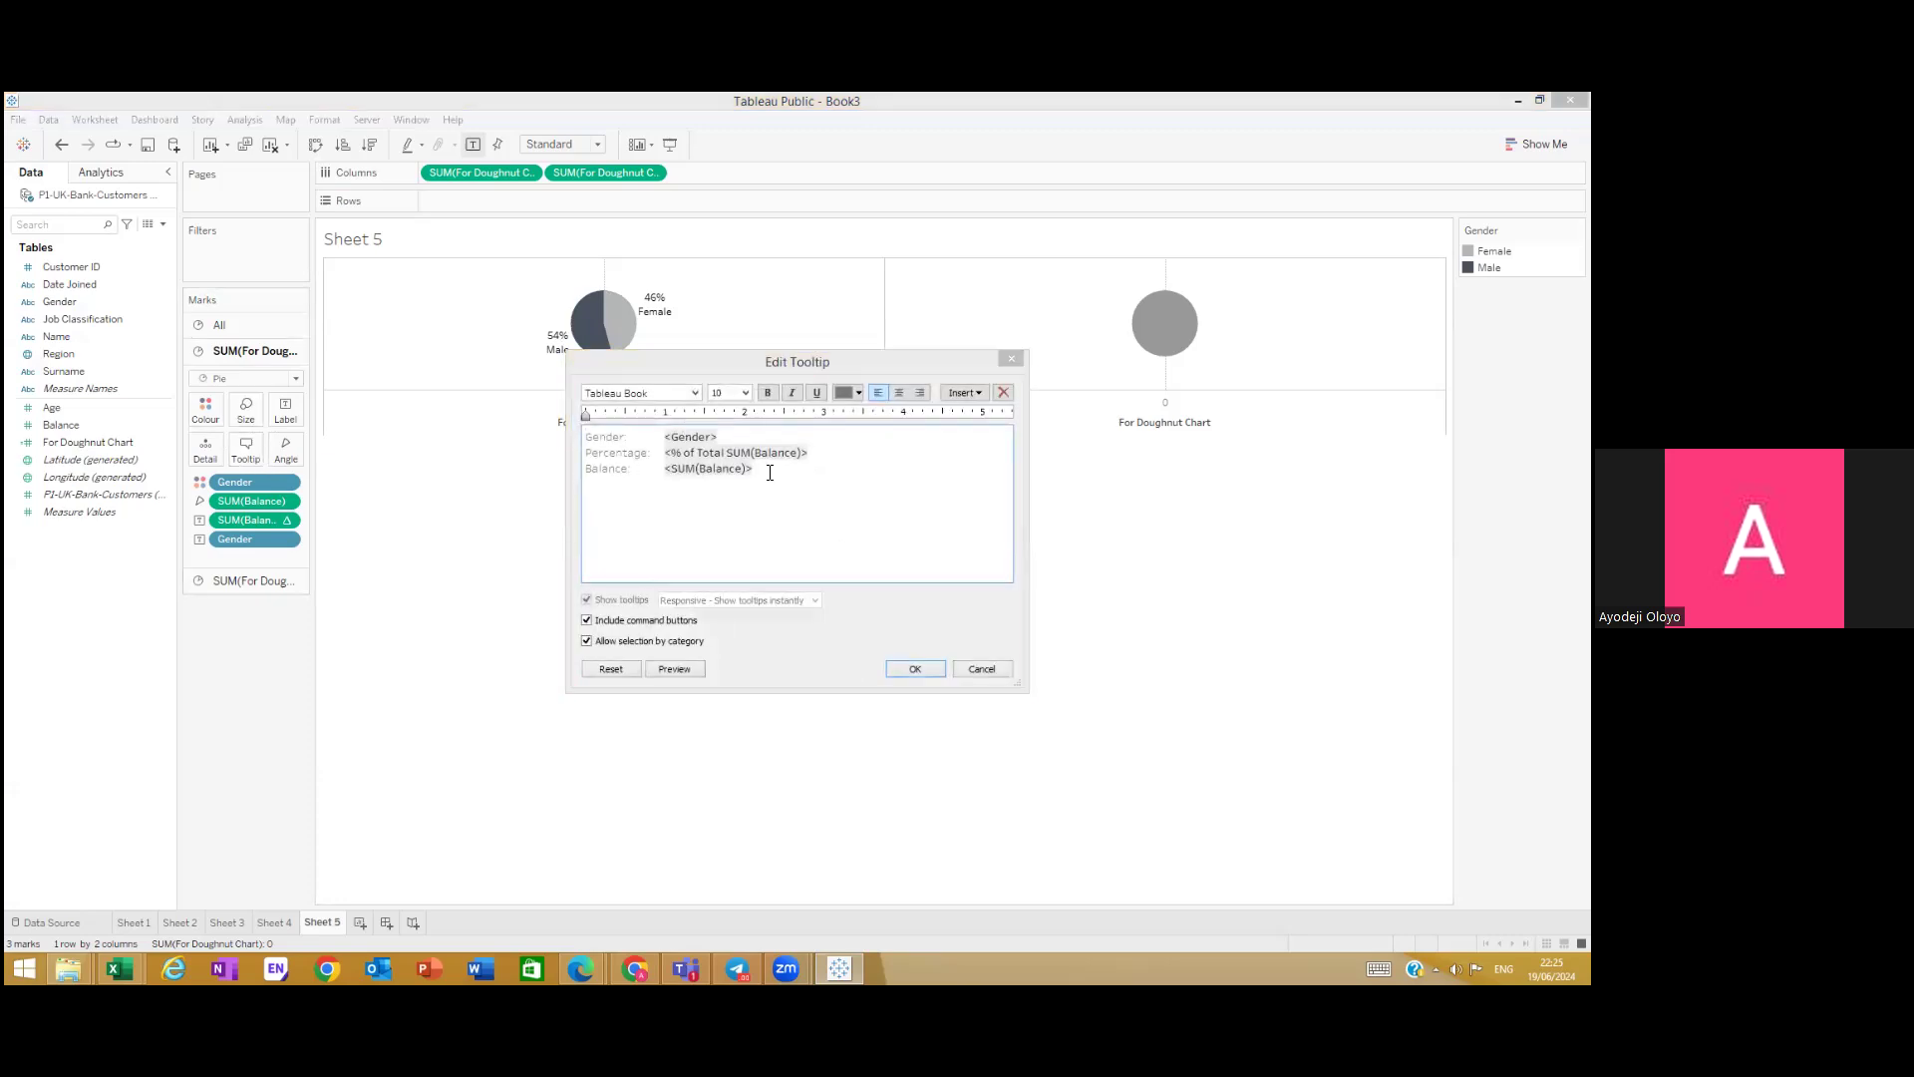
pyautogui.moveTo(592, 484); pyautogui.dragTo(574, 463)
pyautogui.hotkey('ctrl', 'c')
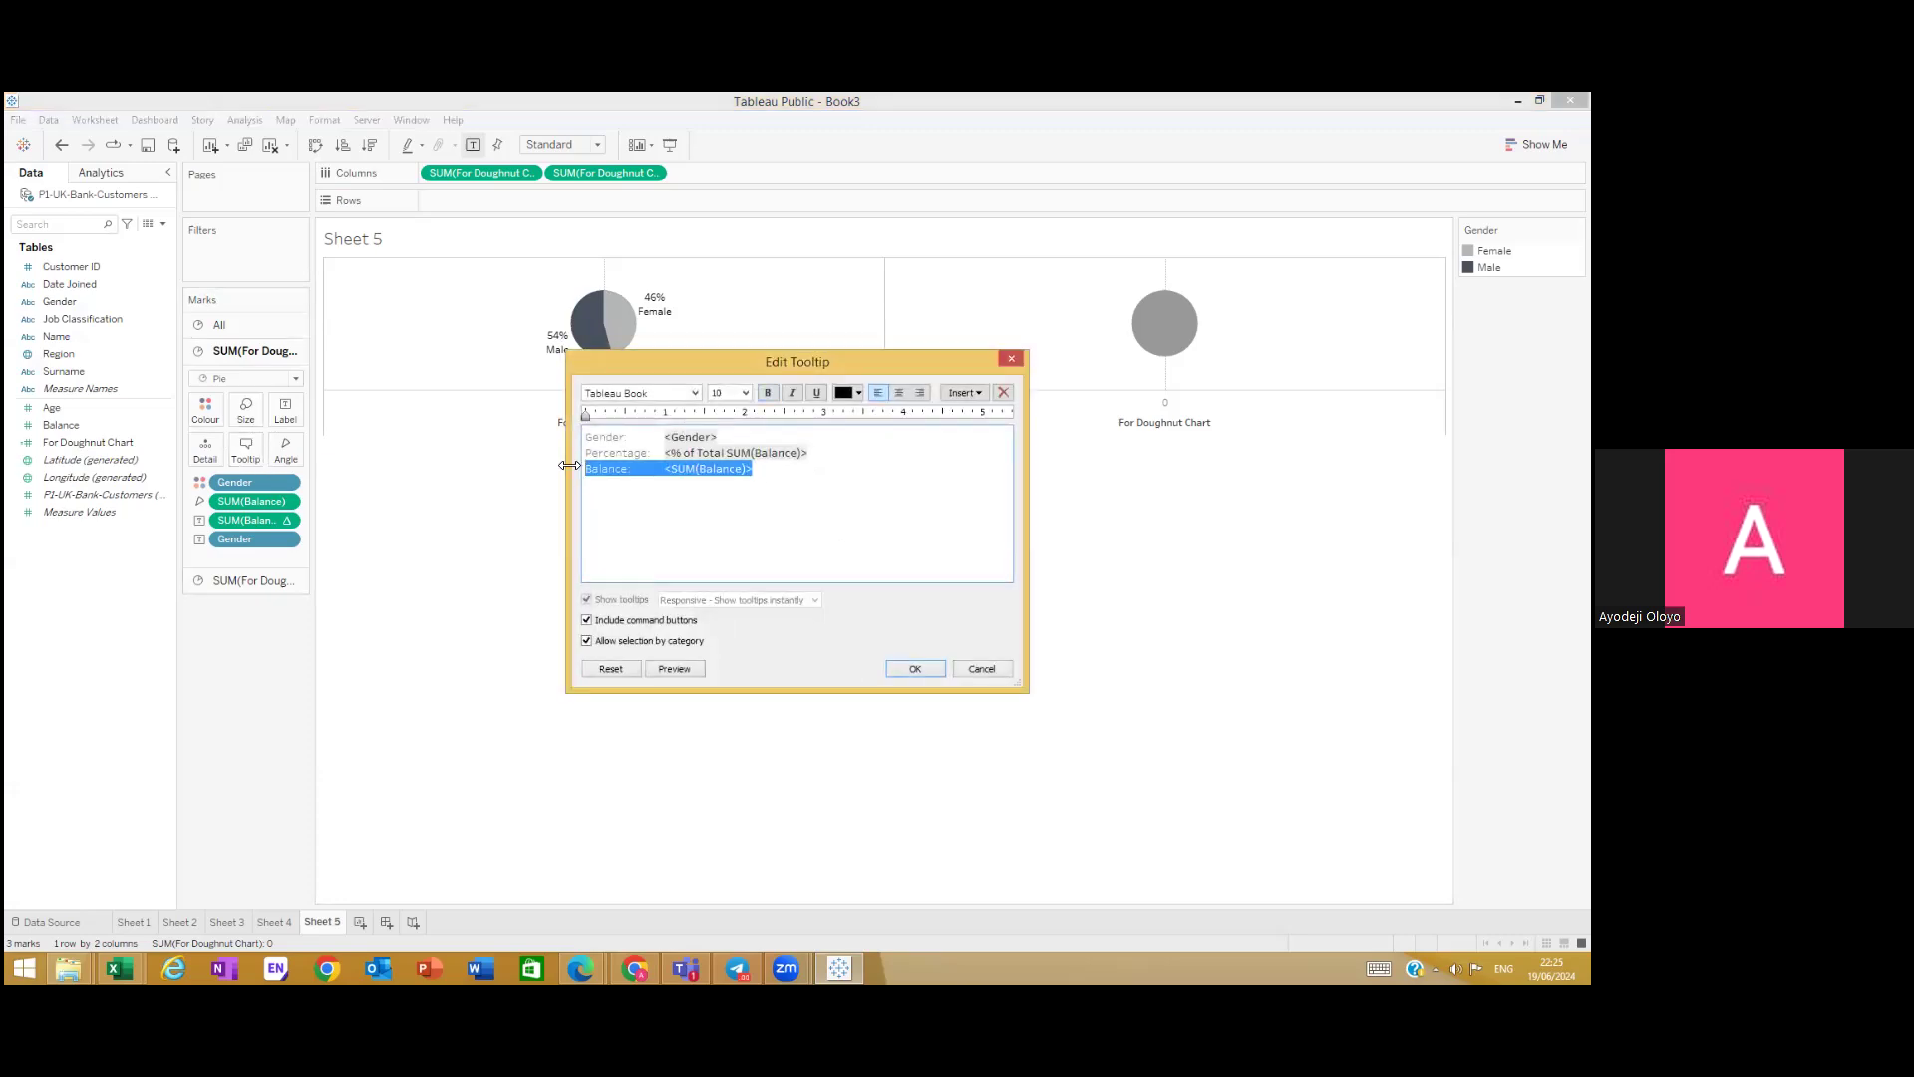
pyautogui.press('BackSpace')
pyautogui.click(591, 449)
pyautogui.press('Return')
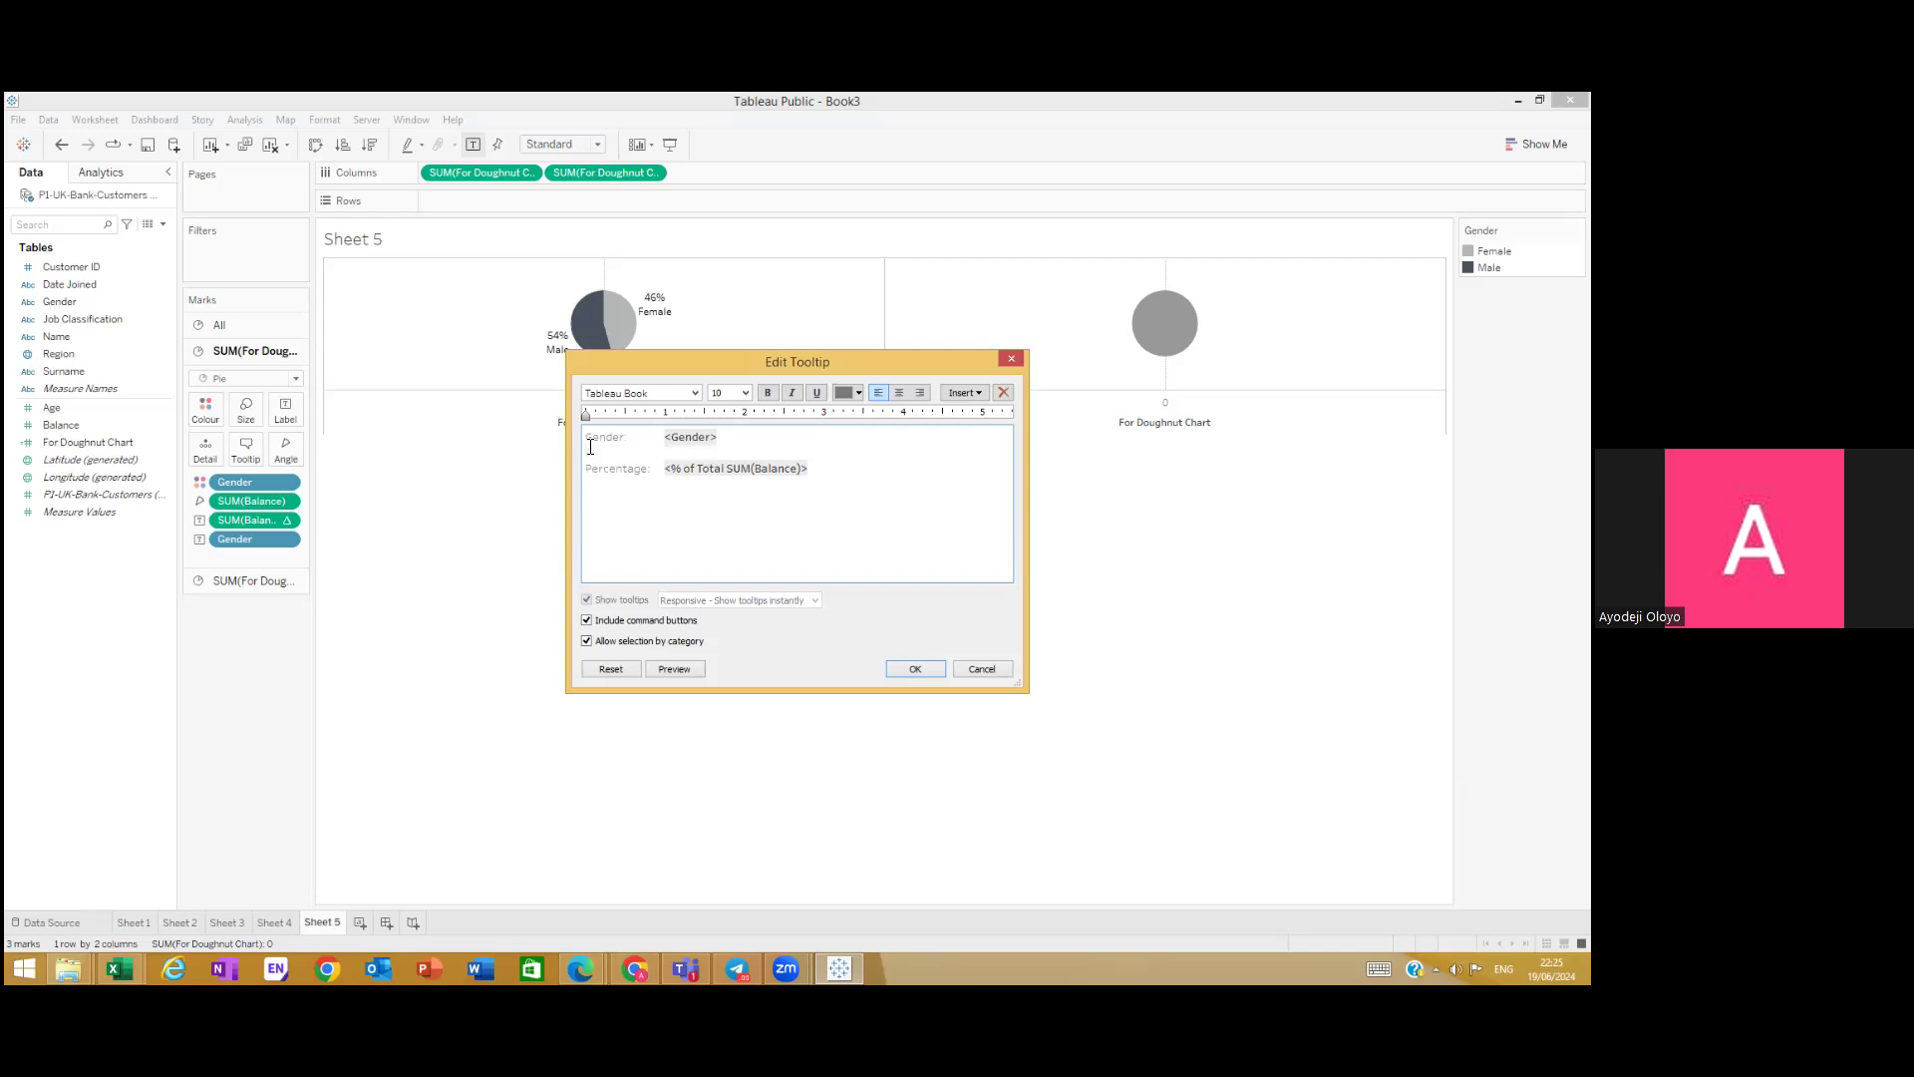
pyautogui.press('Up')
pyautogui.hotkey('ctrl', 'v')
pyautogui.click(916, 669)
pyautogui.moveTo(579, 338)
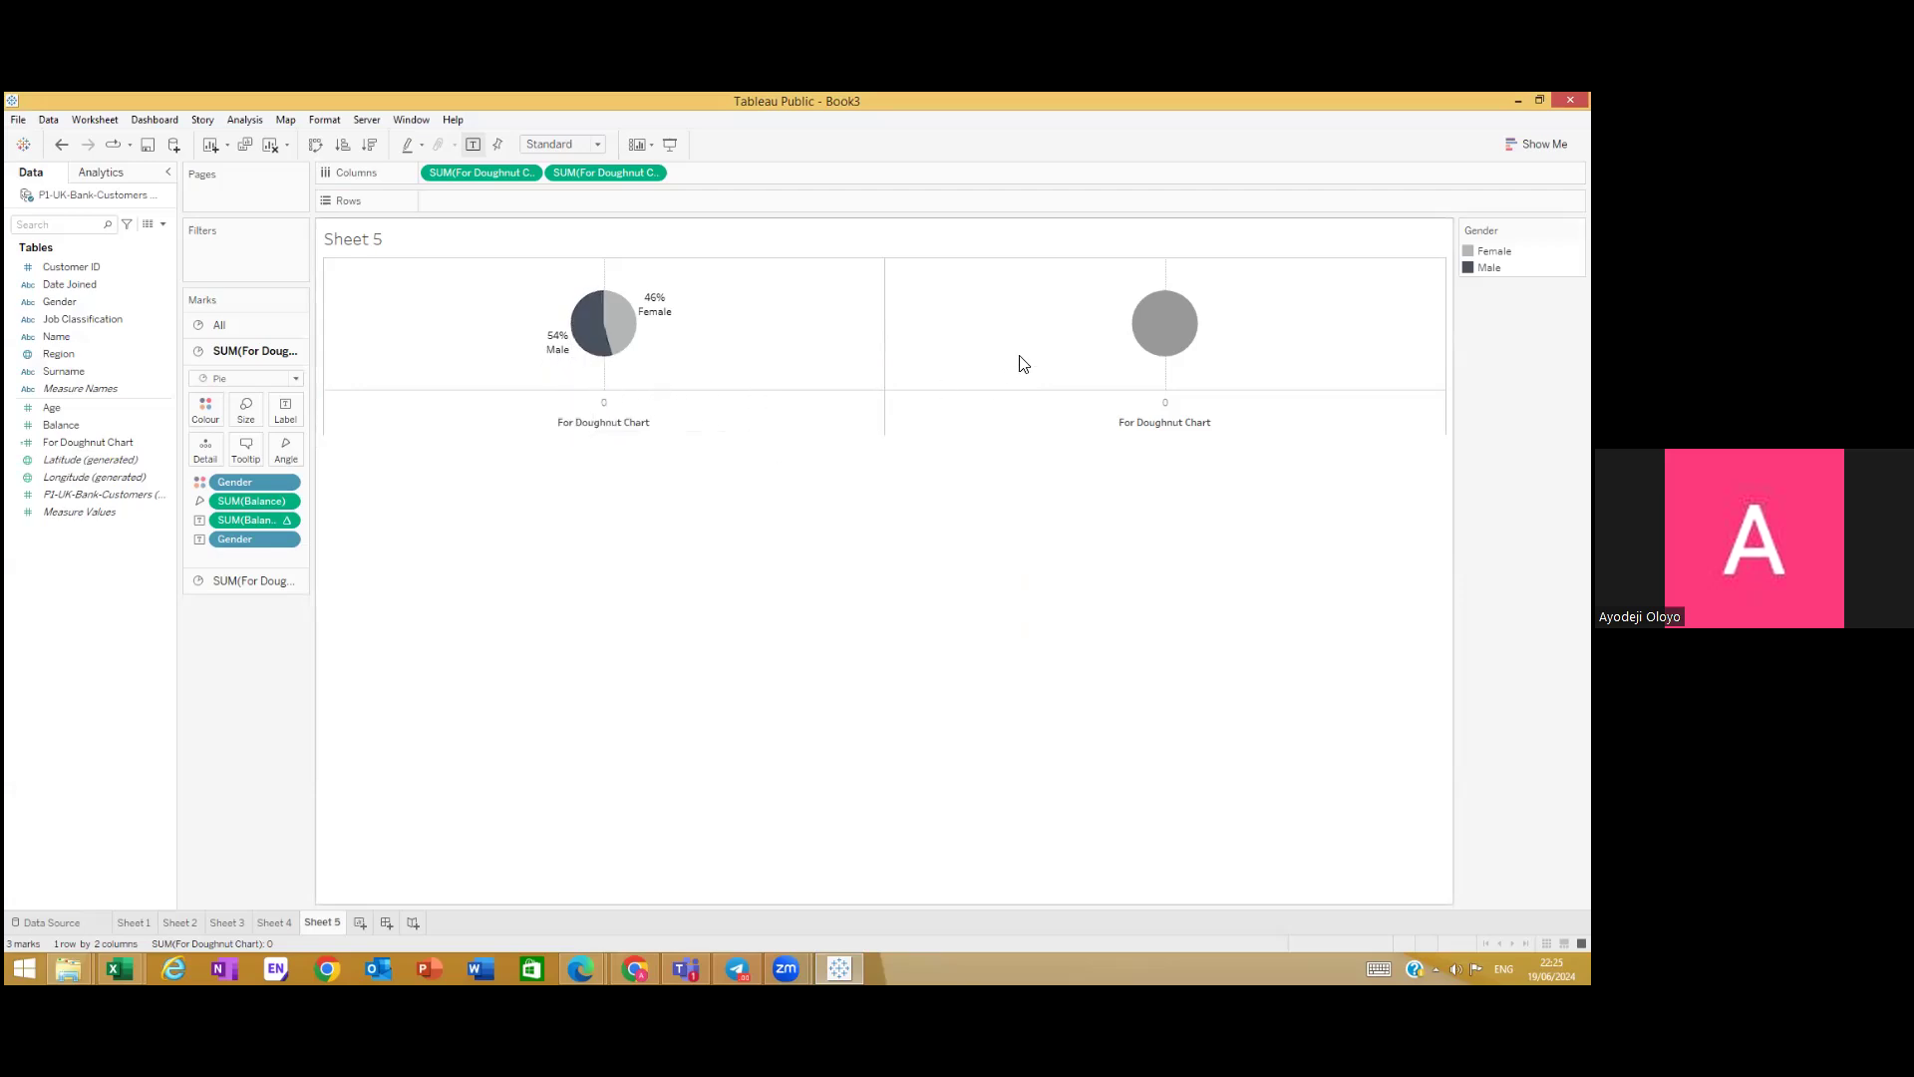
# Step: Colour the second For Doughnut Chart pie white and set its border to None
pyautogui.click(240, 586)
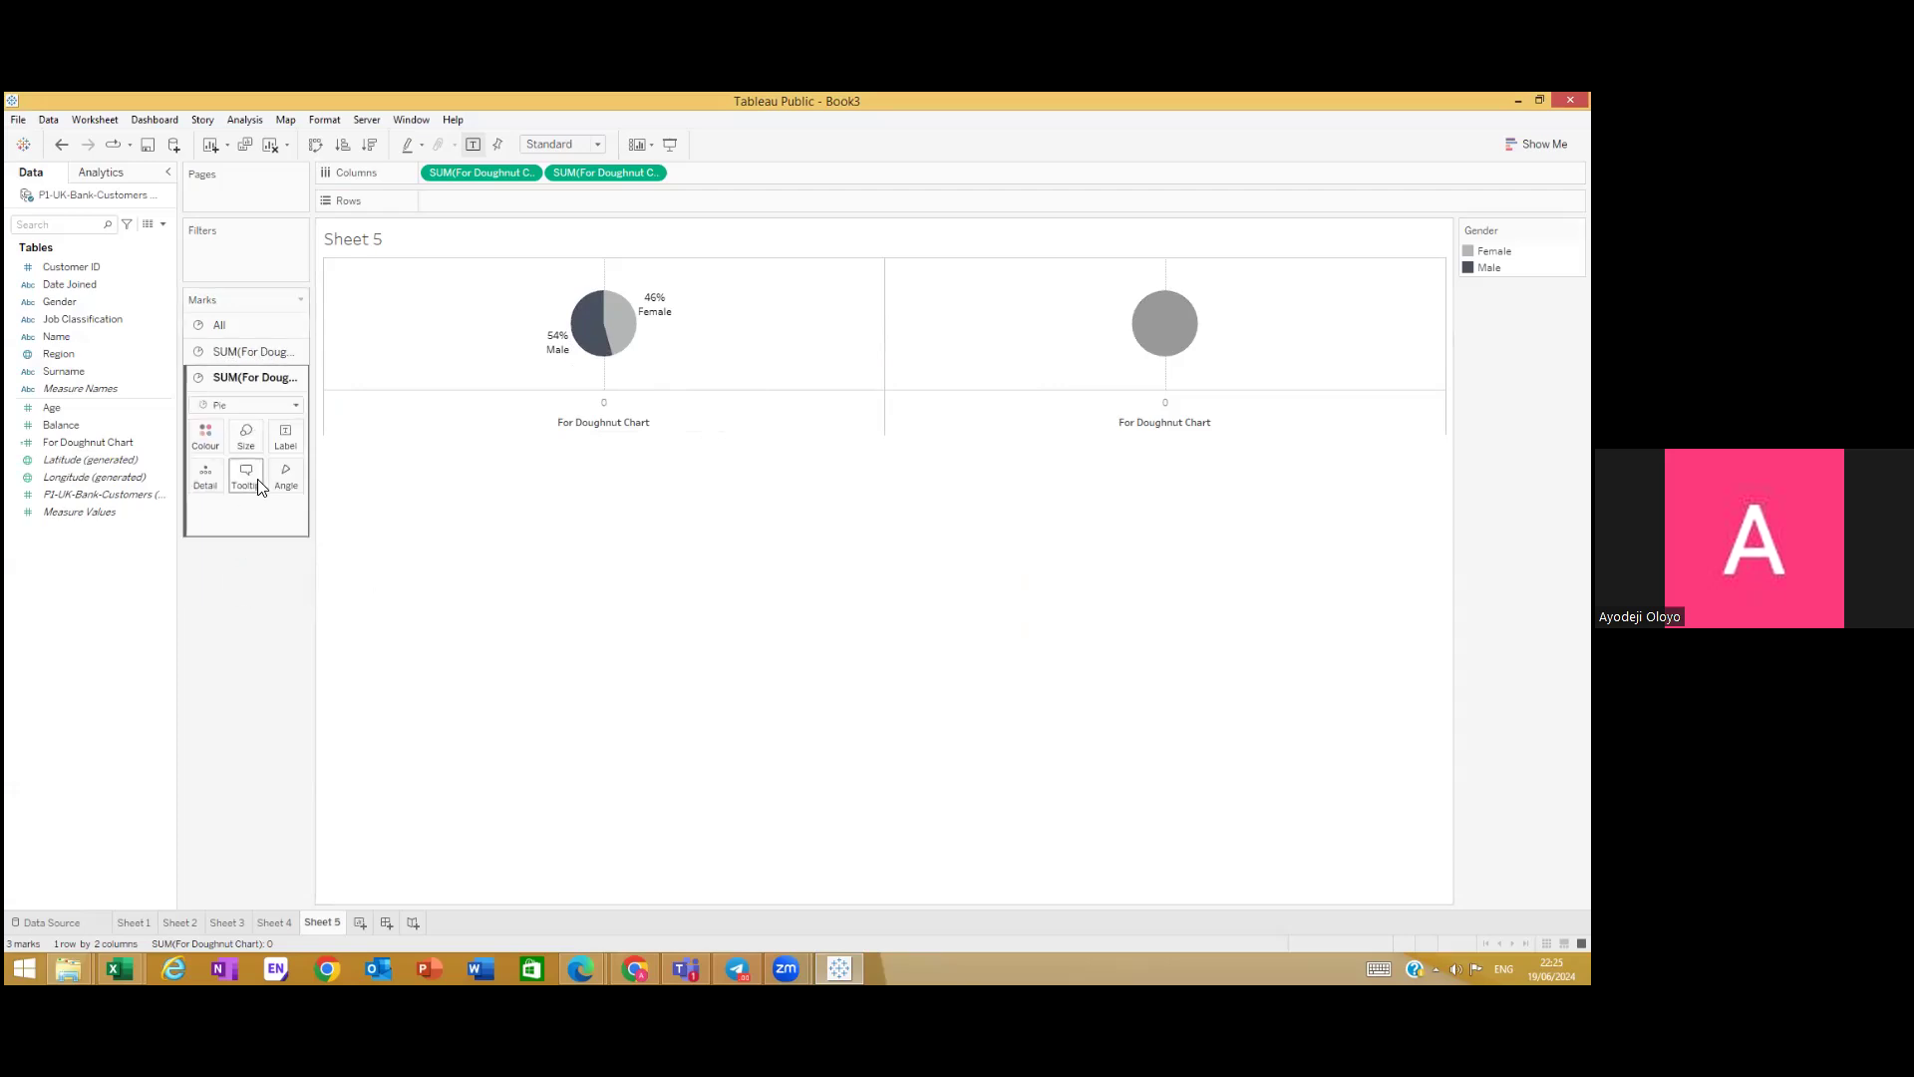
pyautogui.click(192, 439)
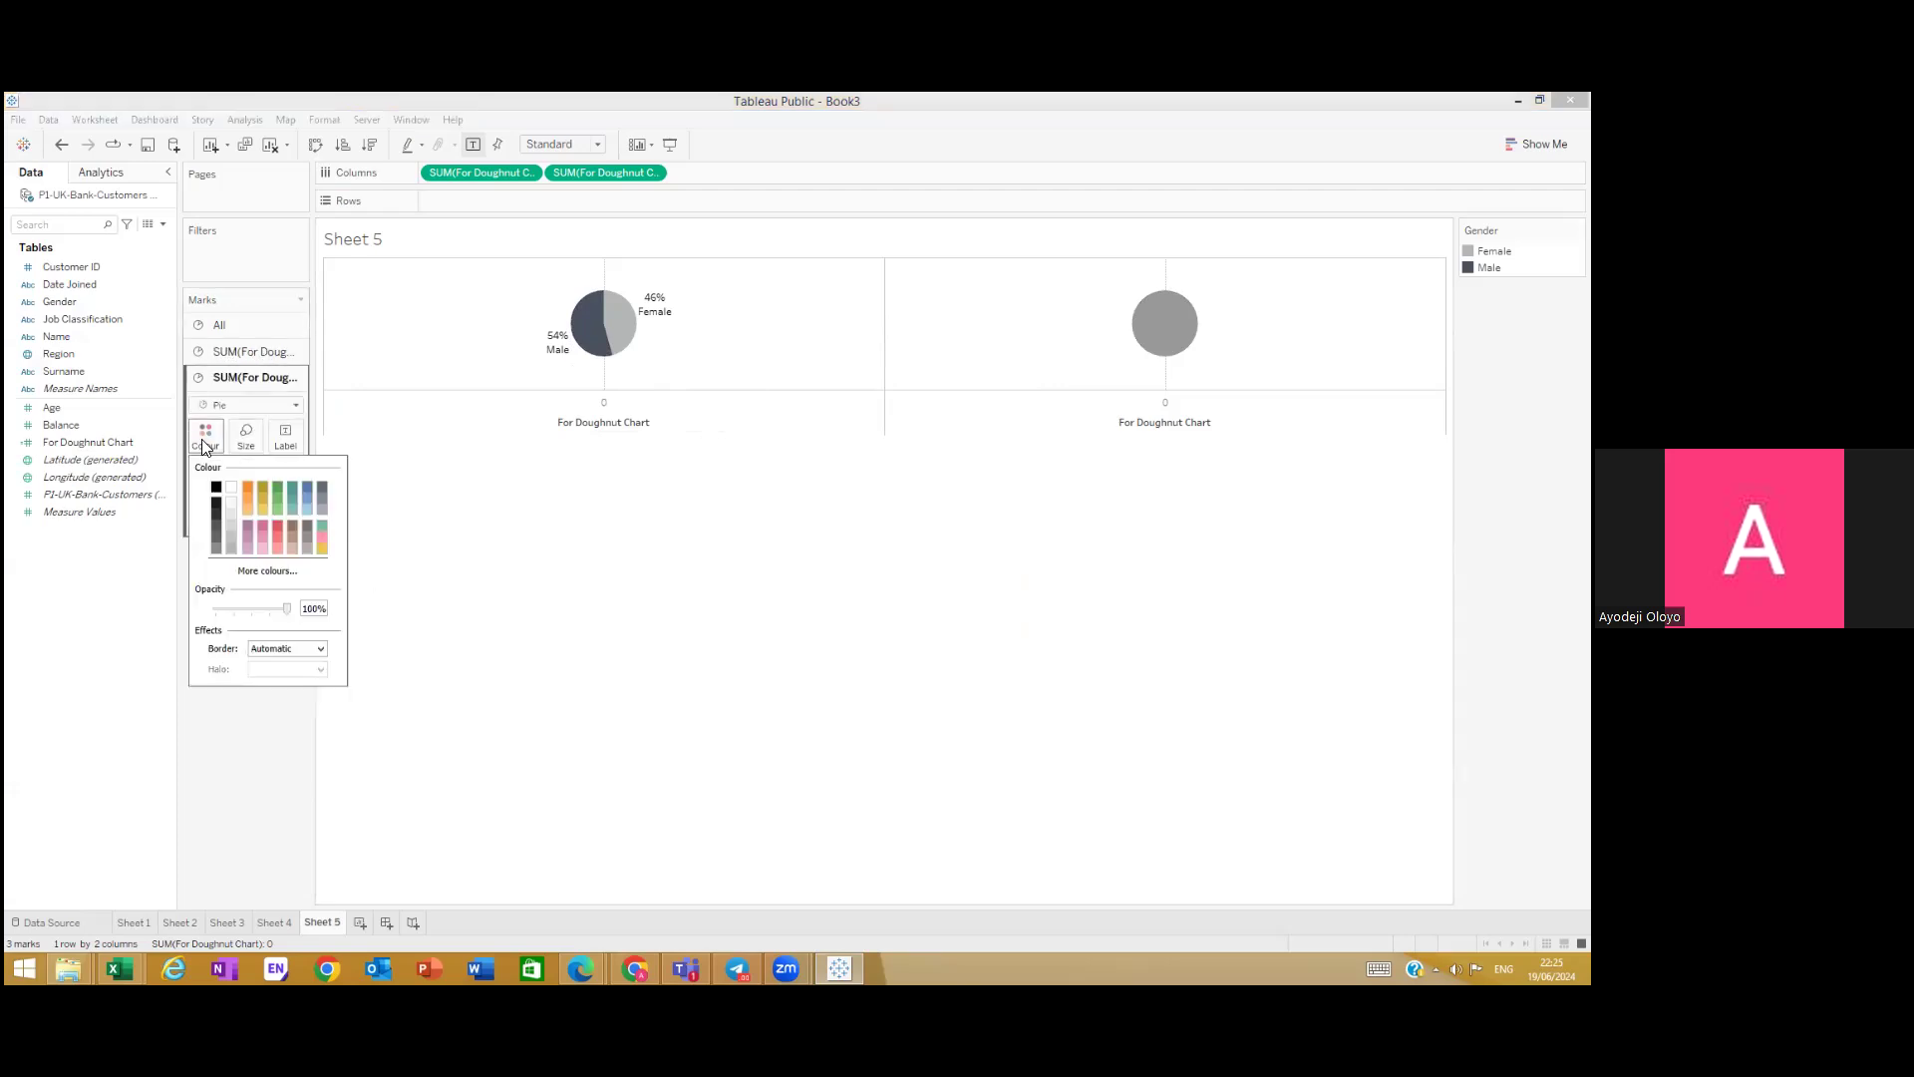
pyautogui.click(232, 487)
pyautogui.moveTo(1188, 334)
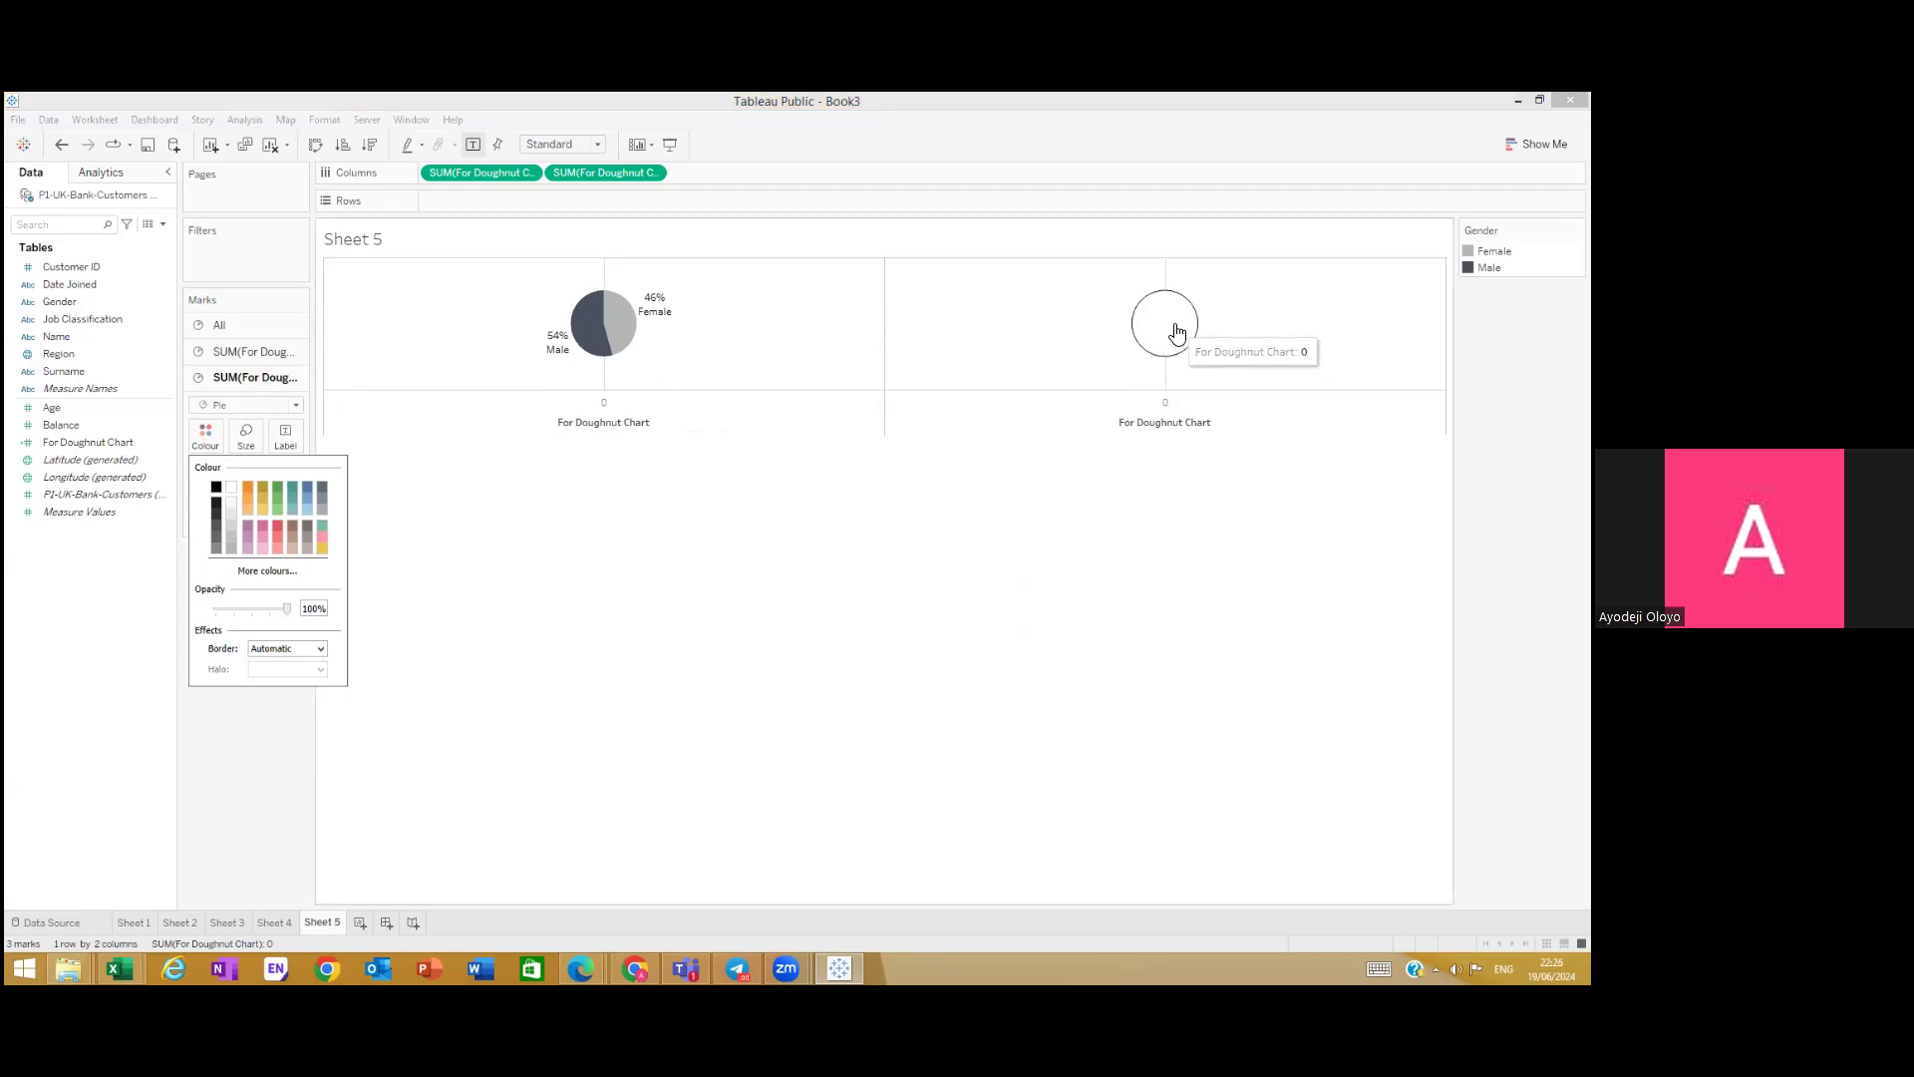
pyautogui.click(319, 650)
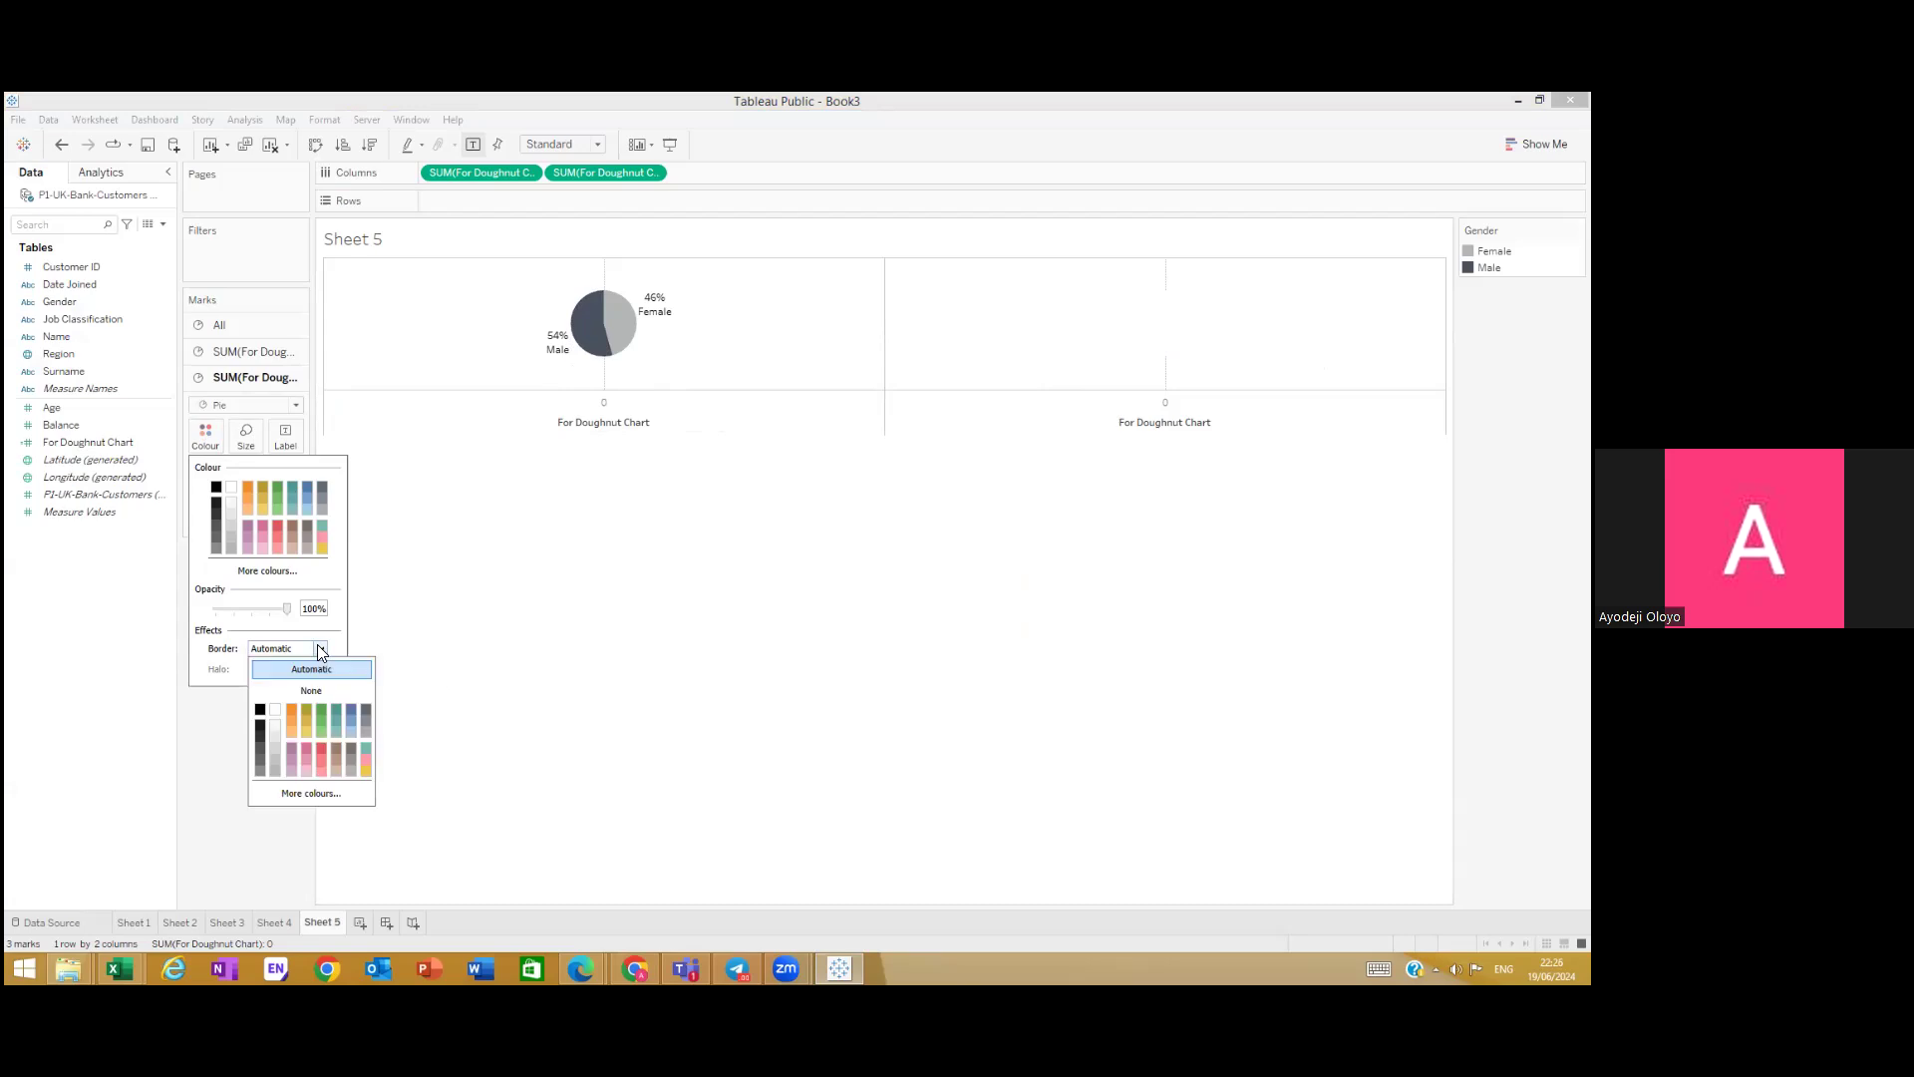
pyautogui.click(284, 691)
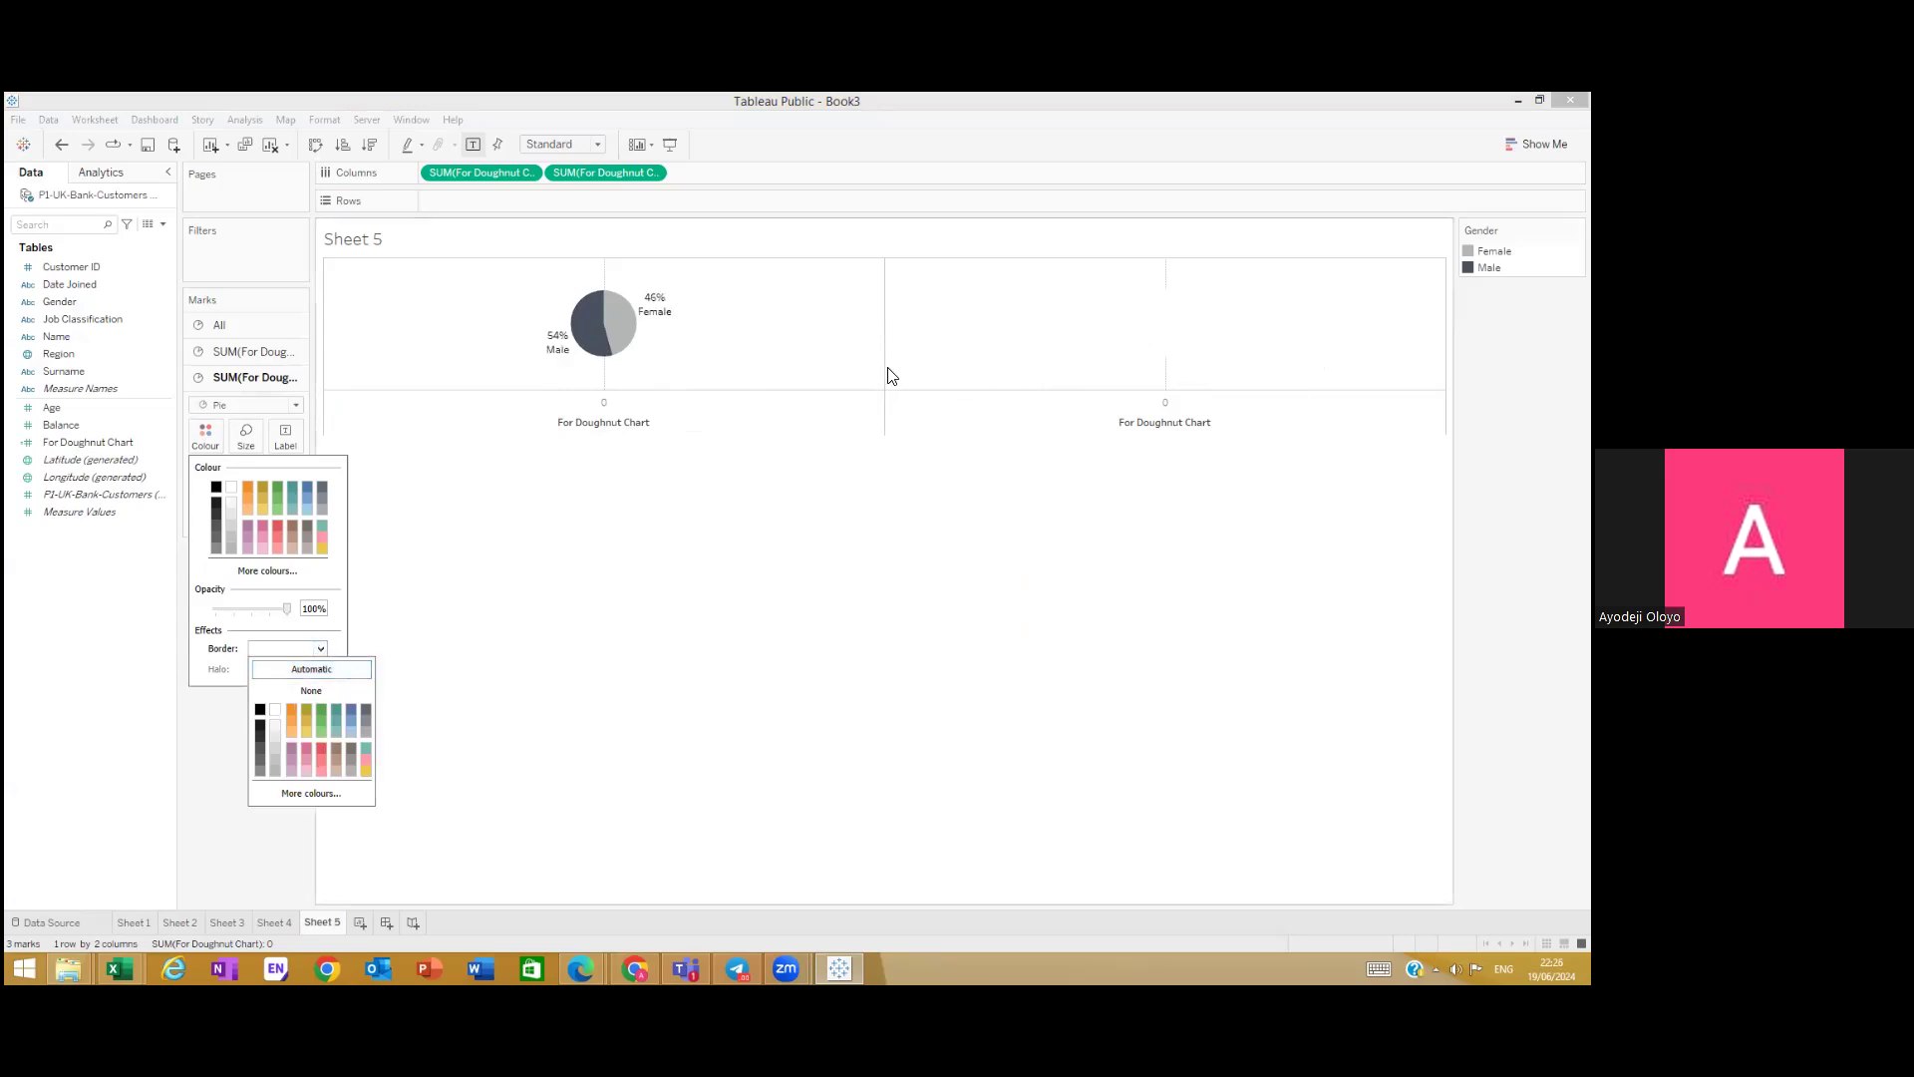
pyautogui.click(199, 828)
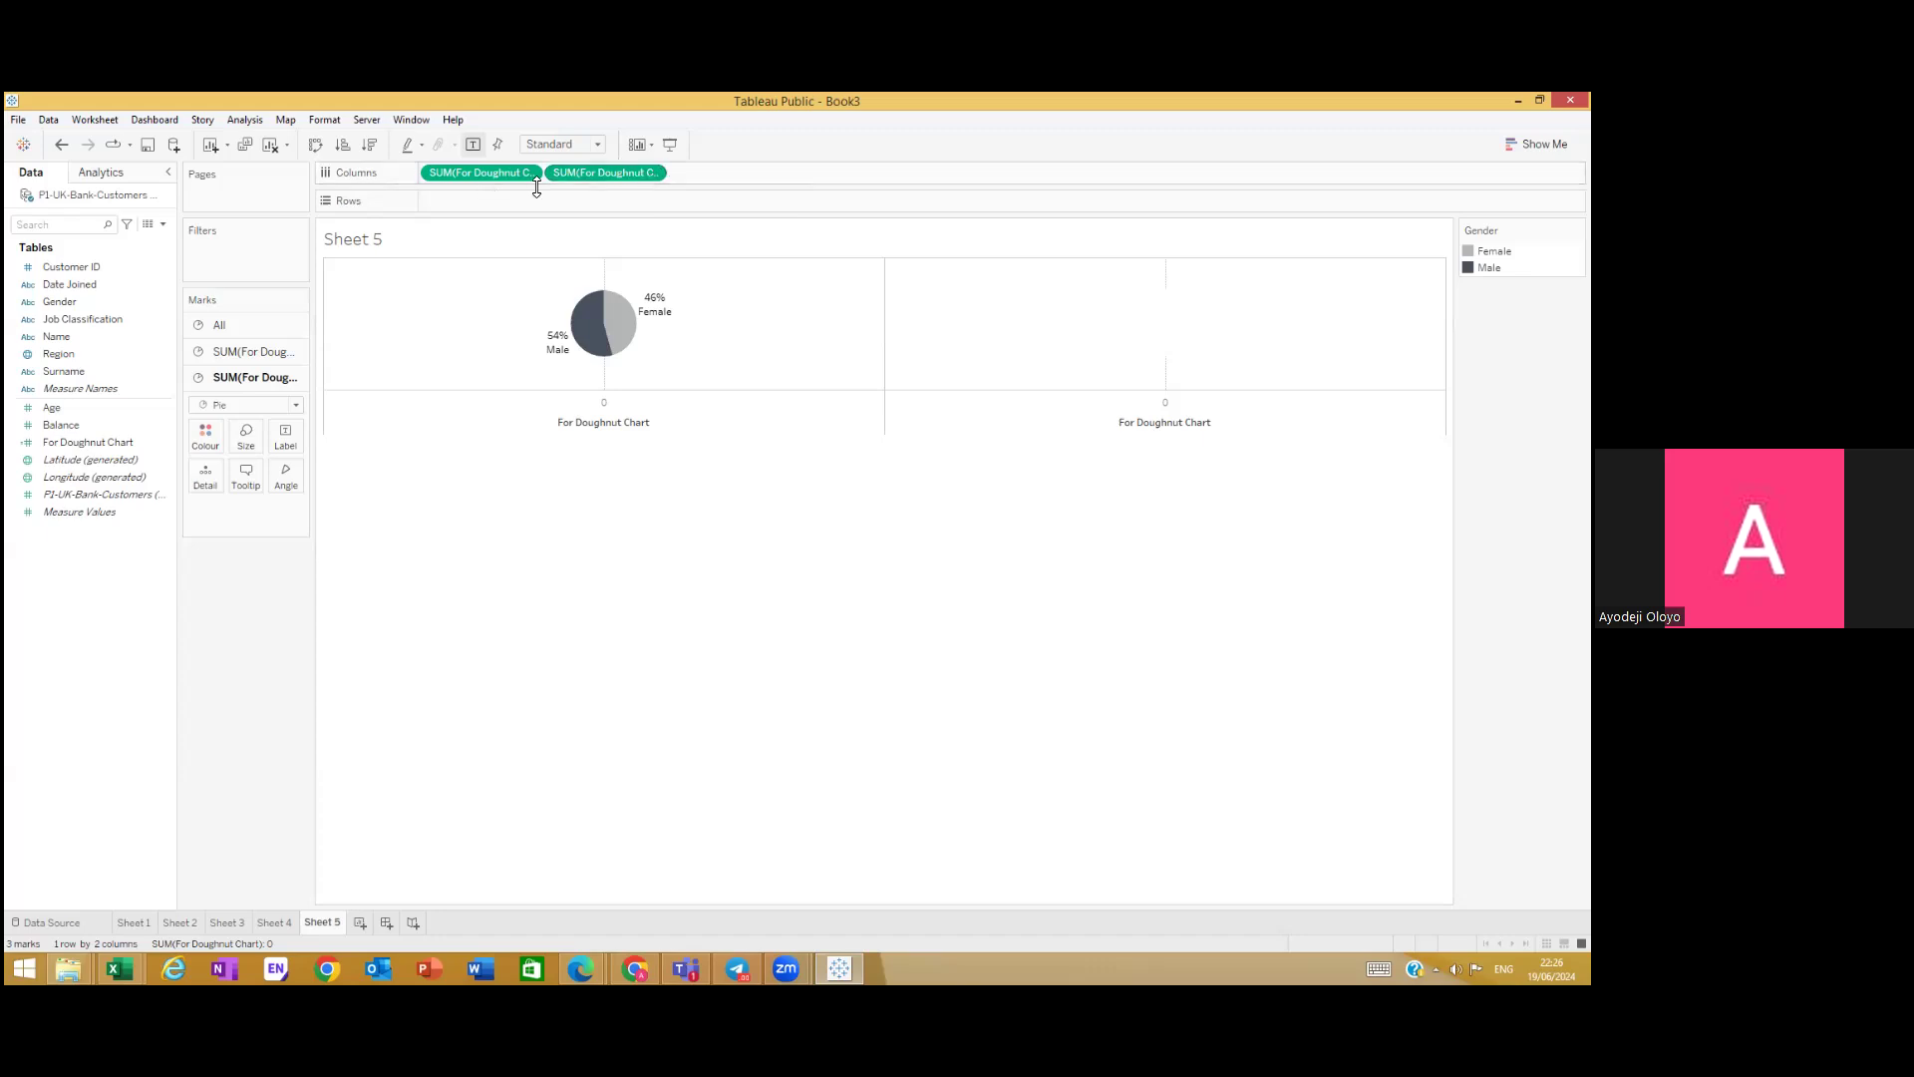
# Step: Overlay the two For Doughnut Chart pies as a dual axis and shrink the white pie to form the doughnut's hole
pyautogui.click(507, 173)
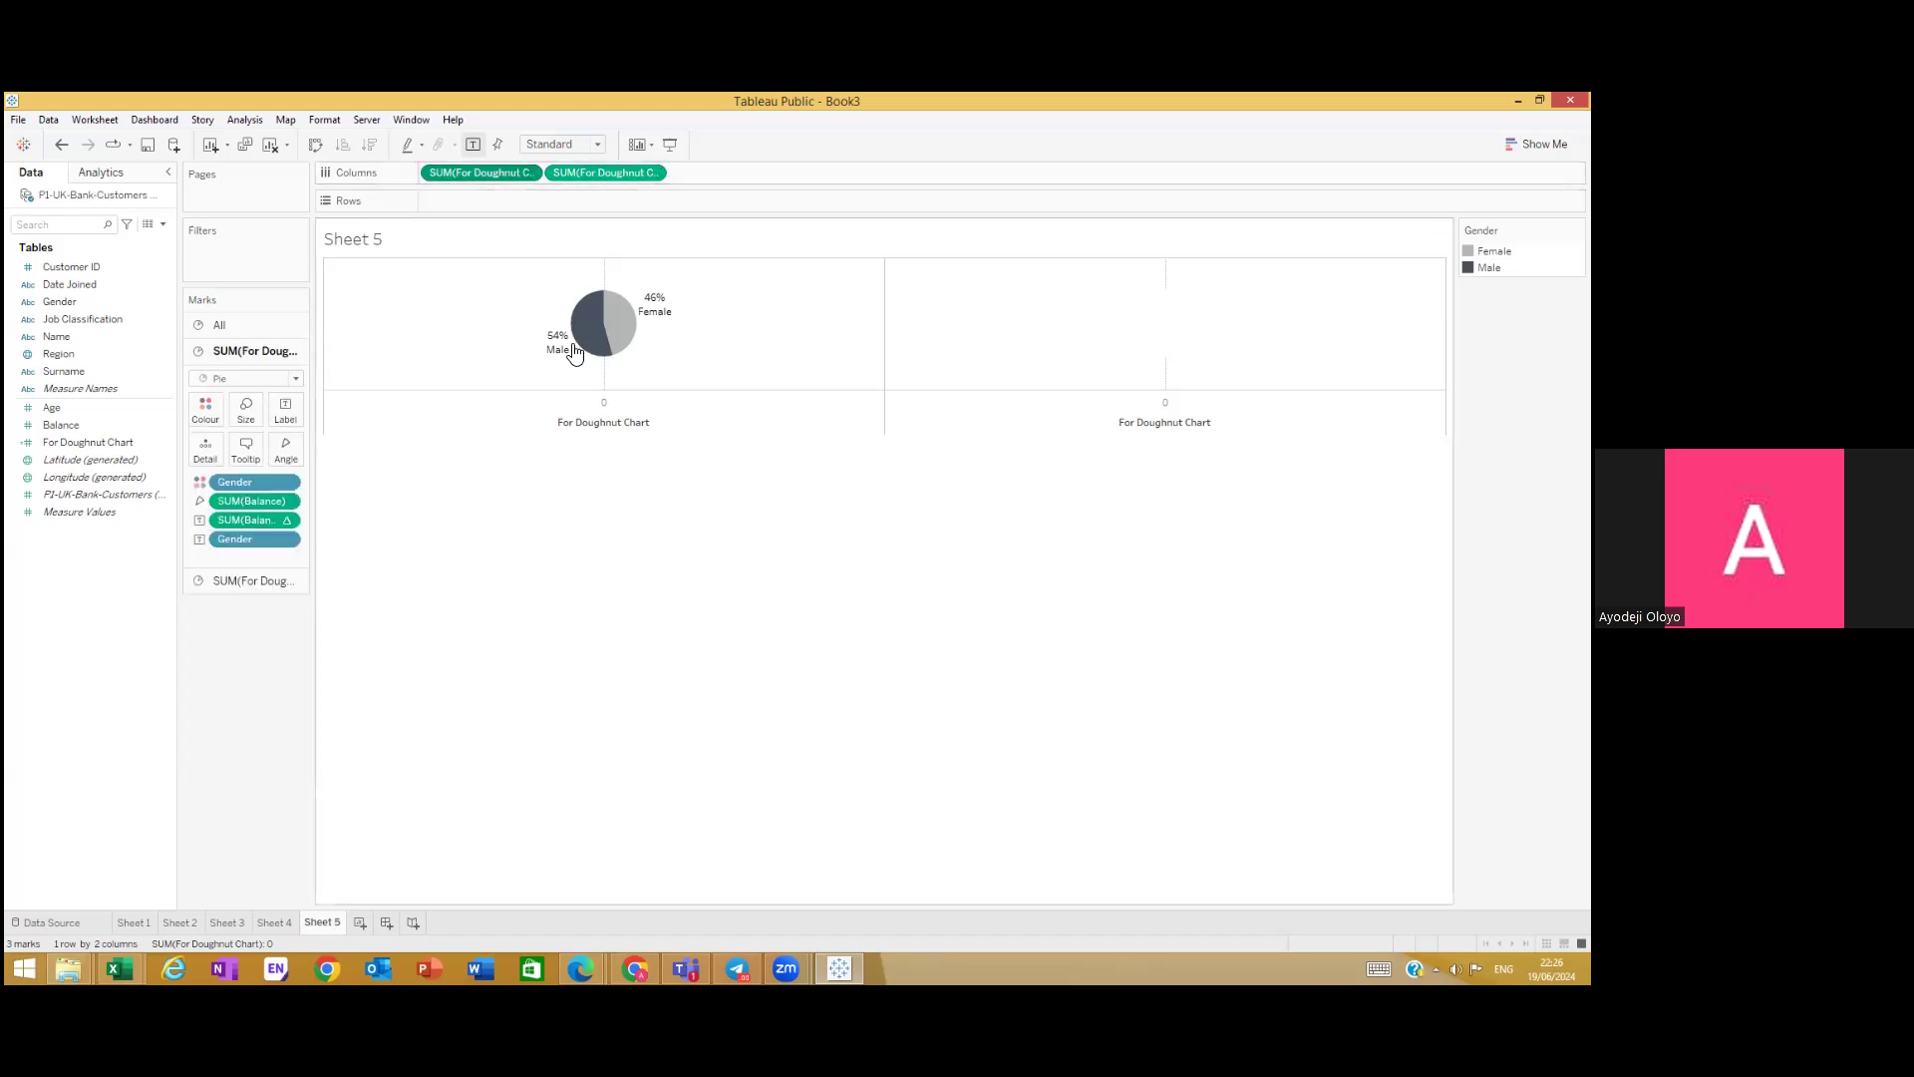
pyautogui.click(613, 175)
pyautogui.click(443, 178)
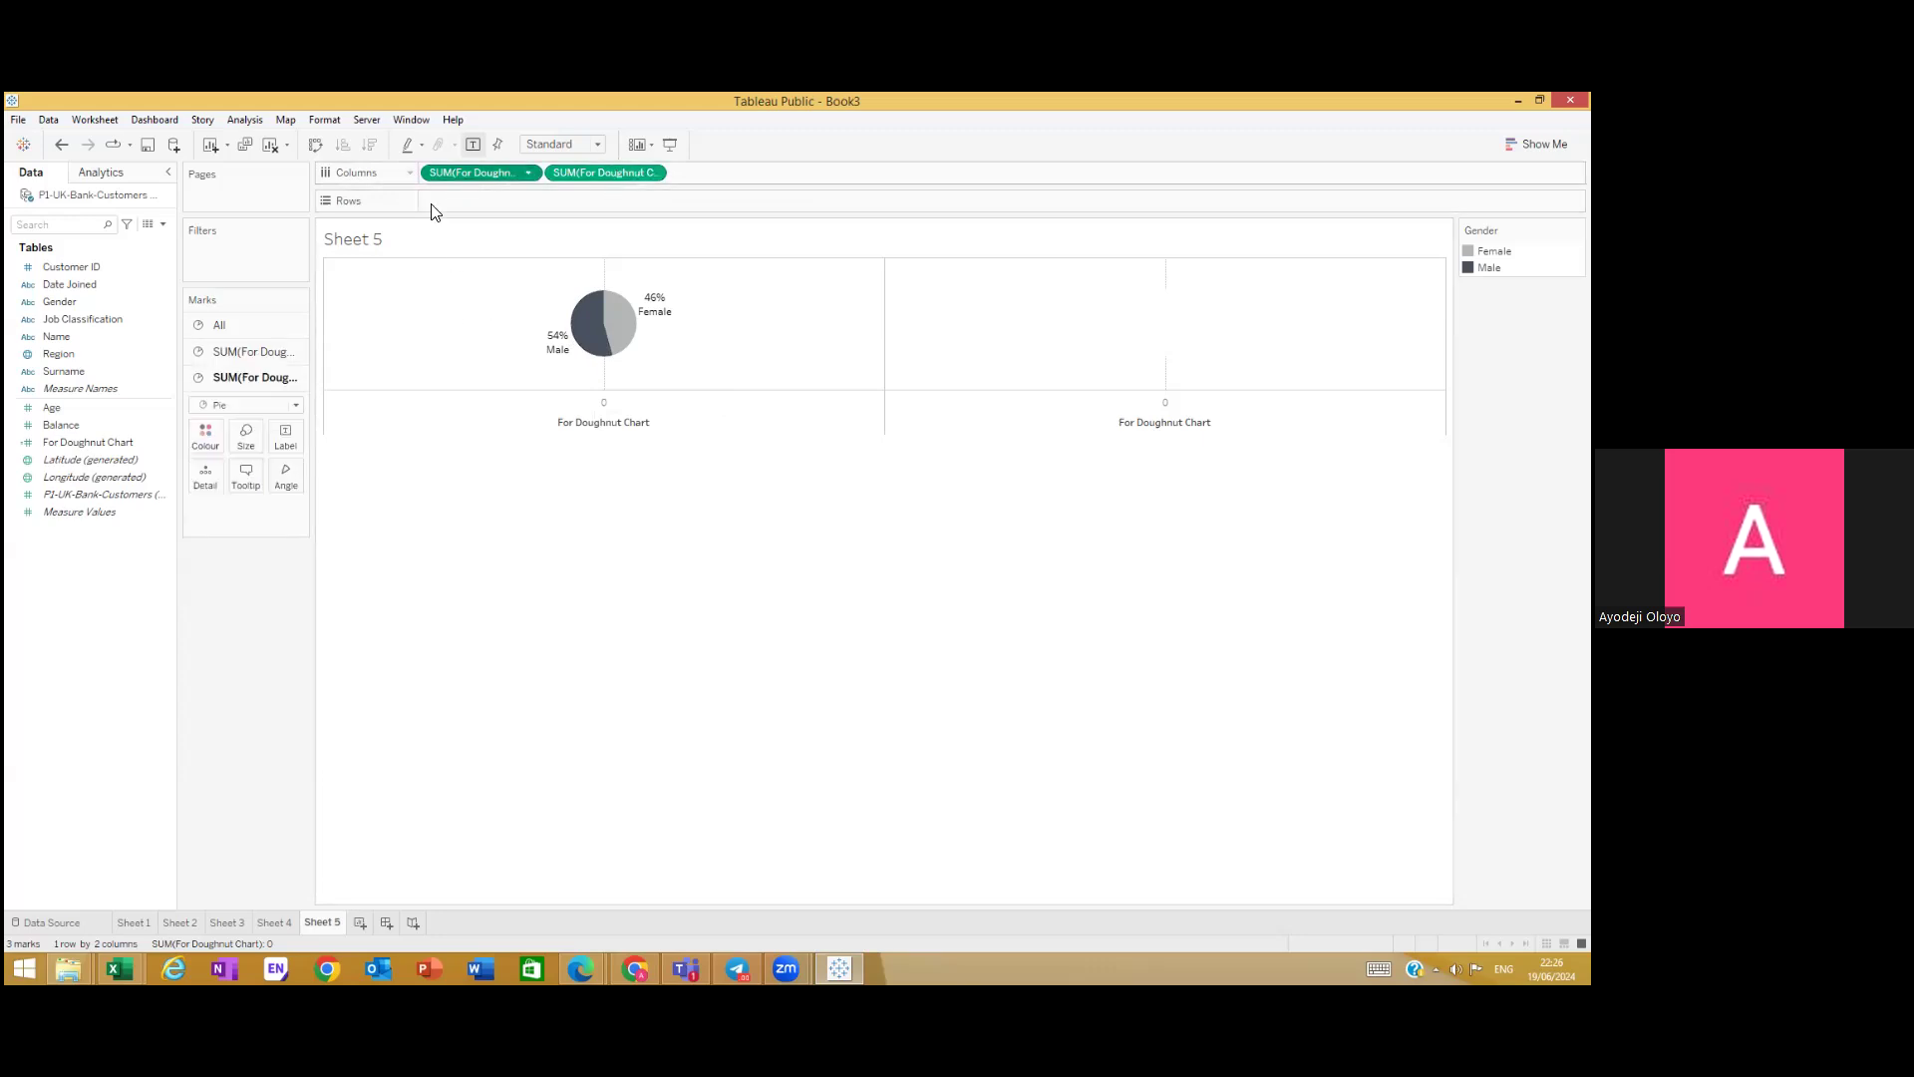
pyautogui.click(581, 176)
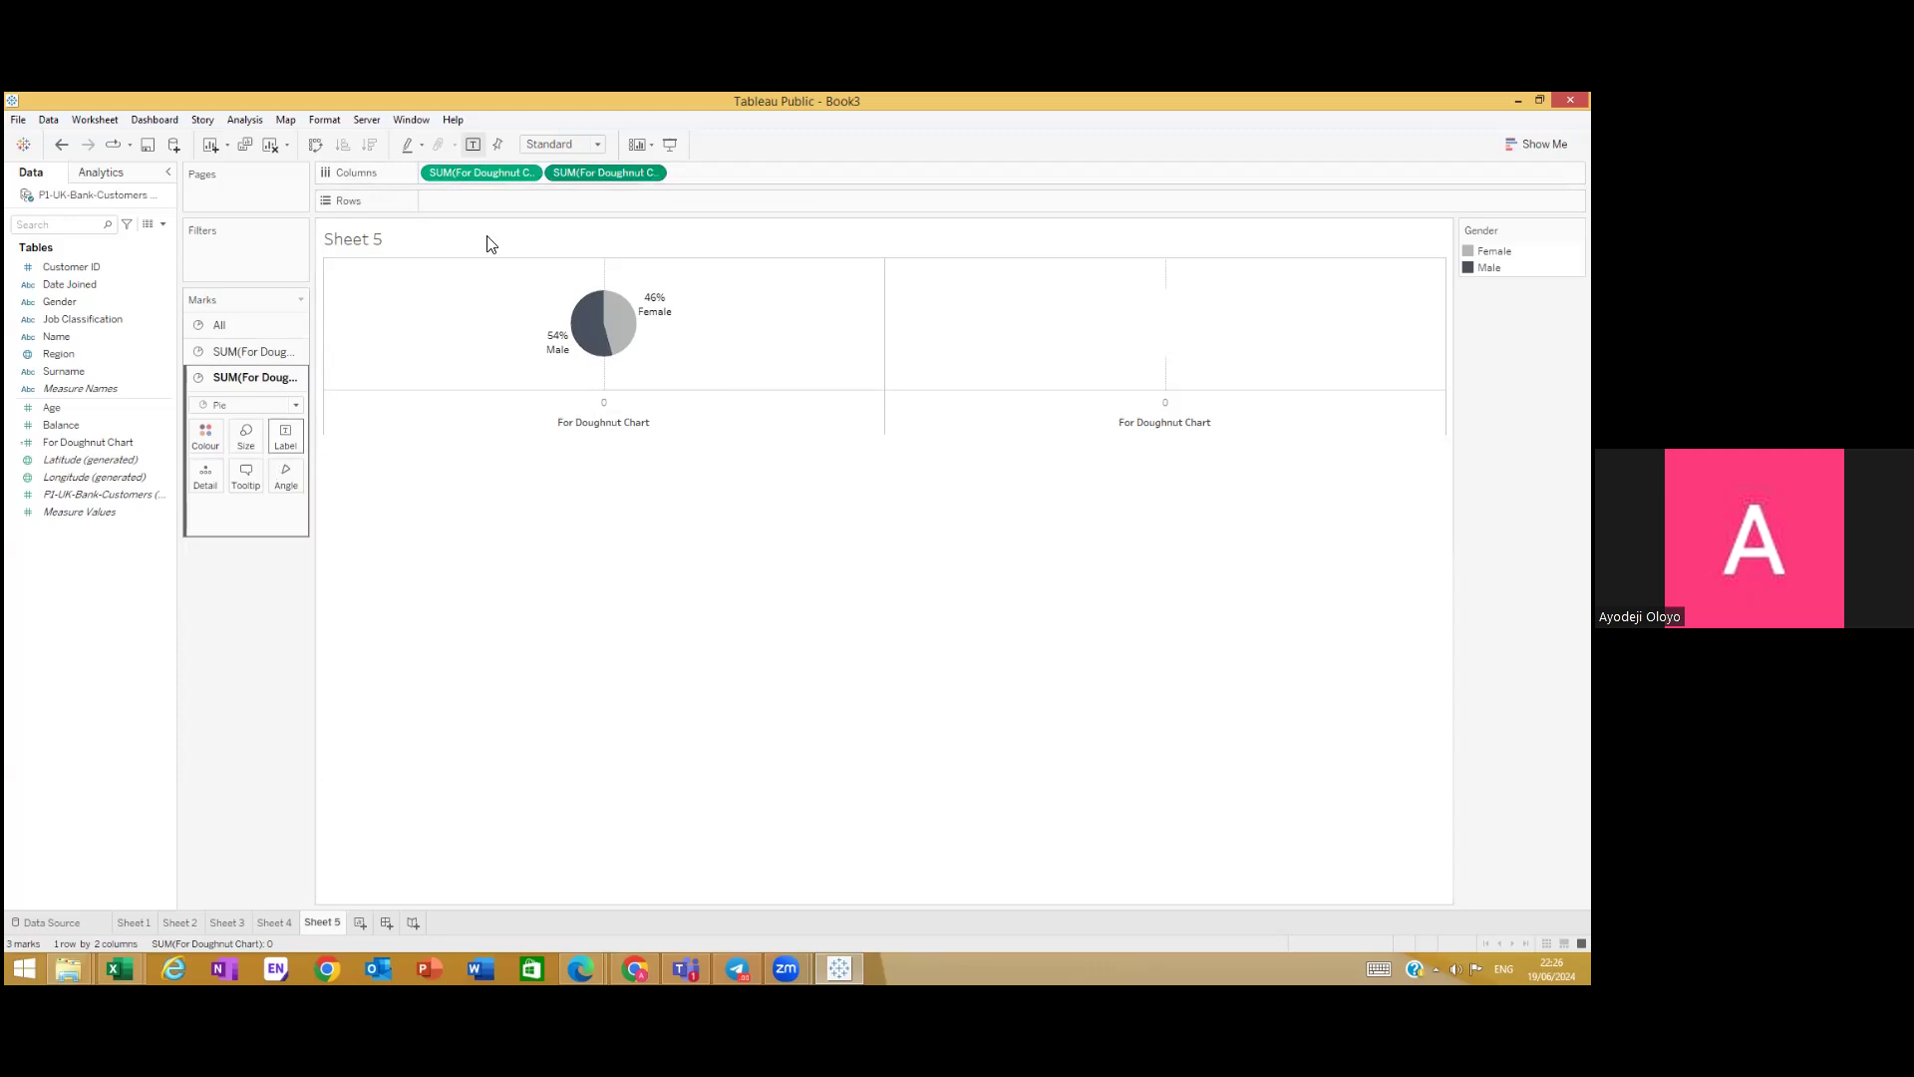
pyautogui.click(652, 173)
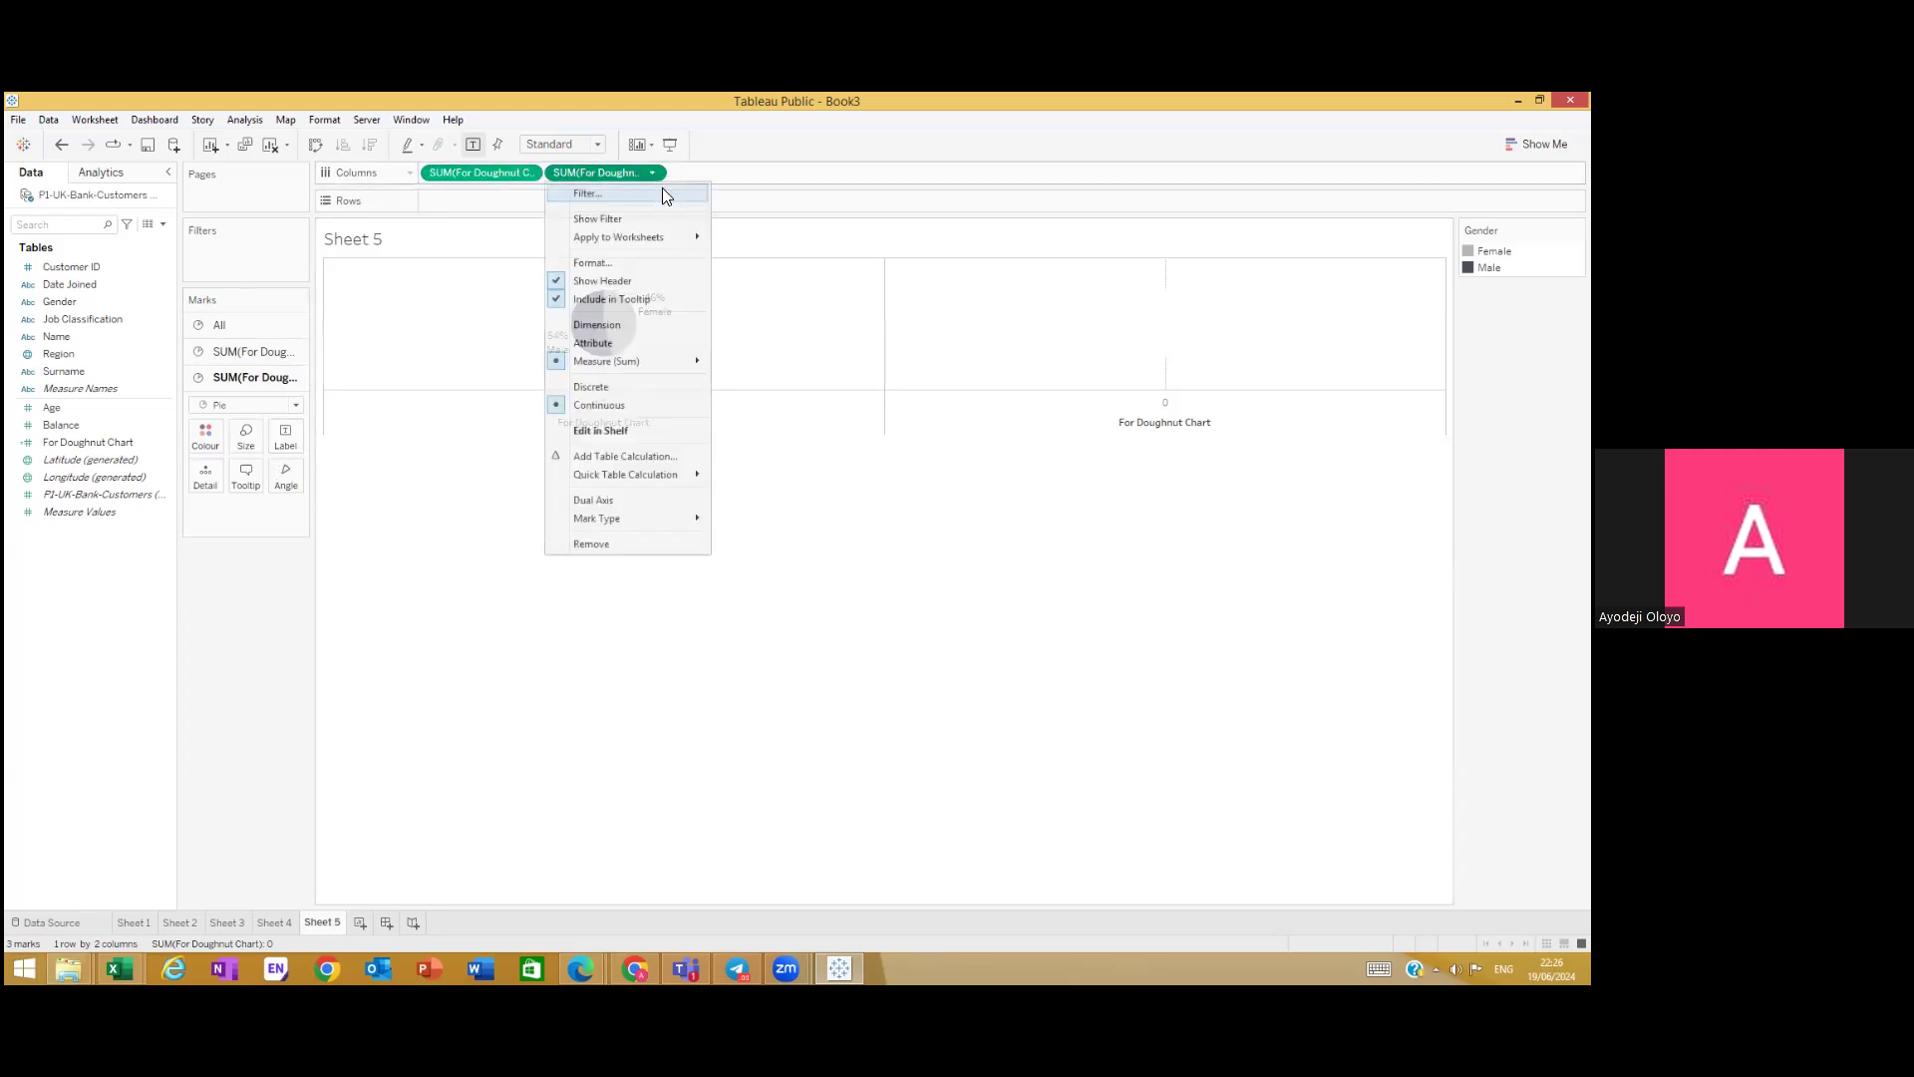
pyautogui.click(668, 501)
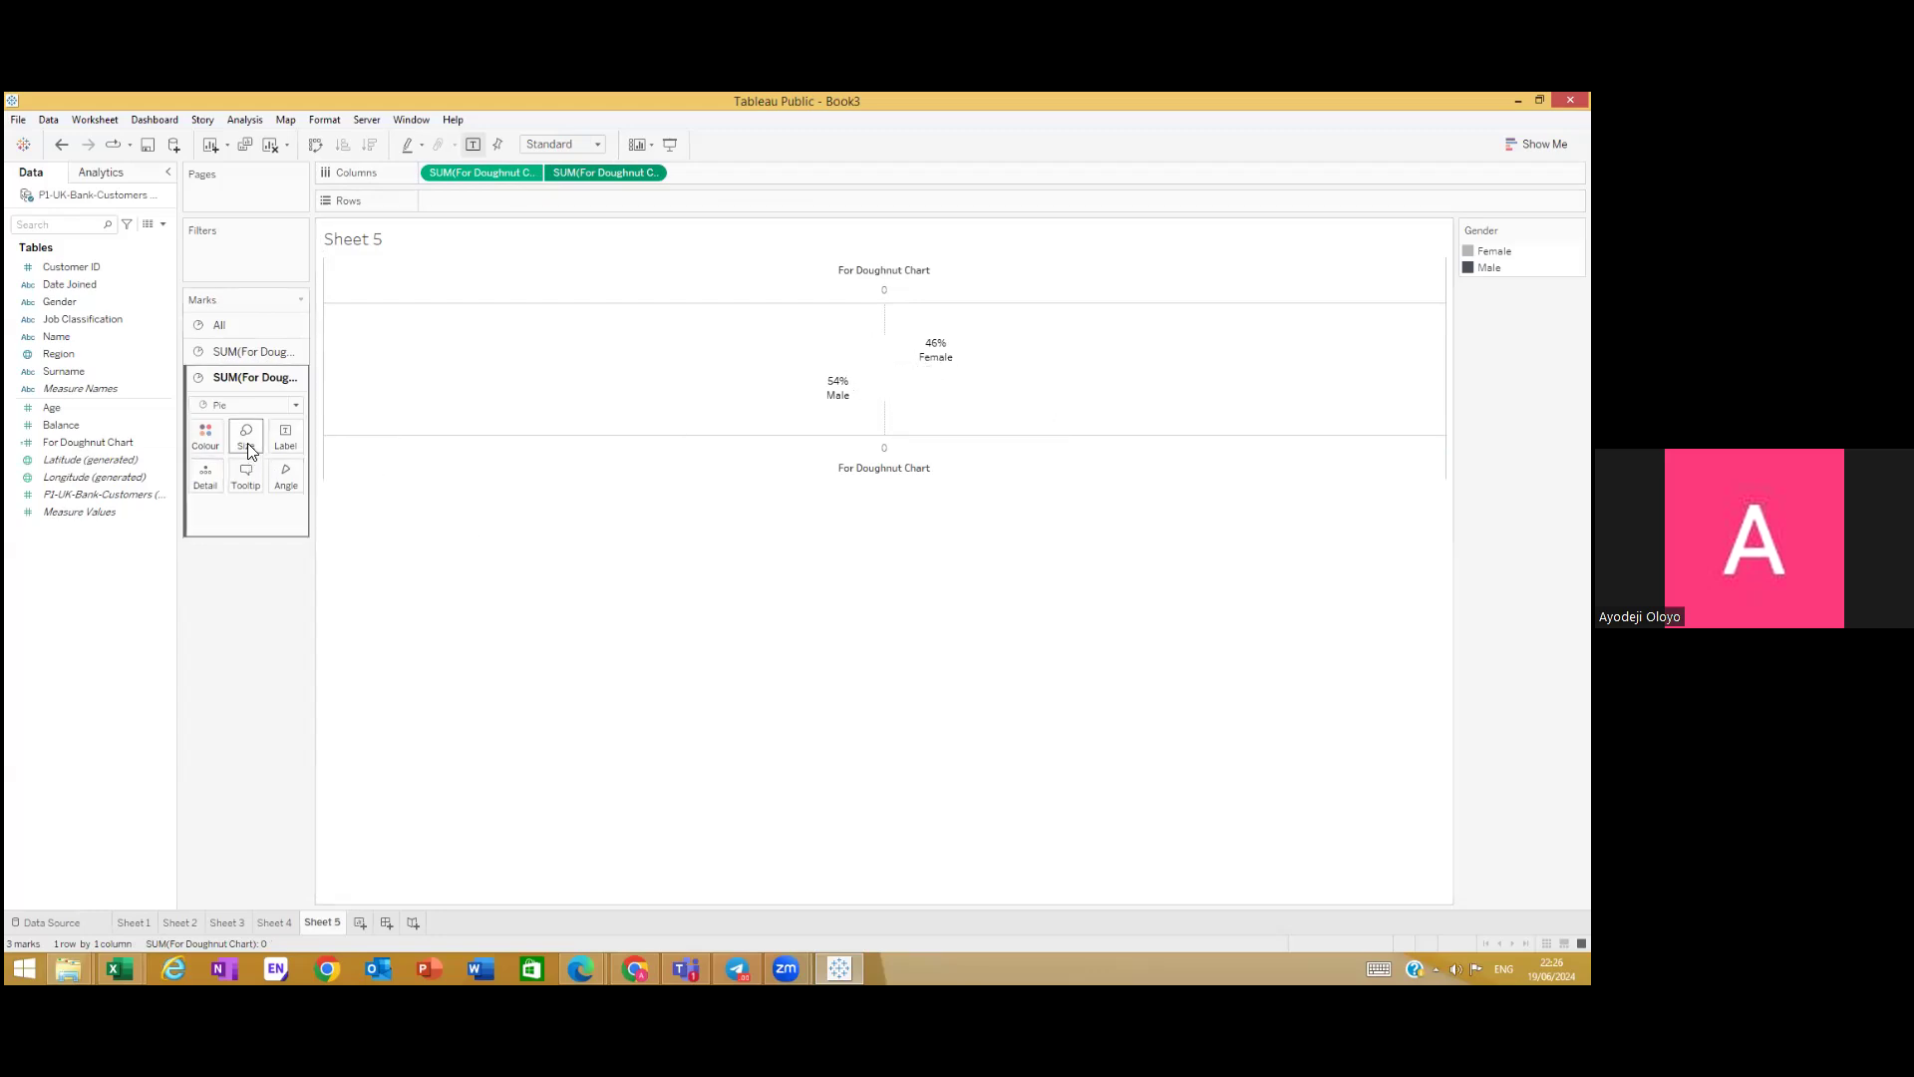
pyautogui.click(247, 438)
pyautogui.click(266, 479)
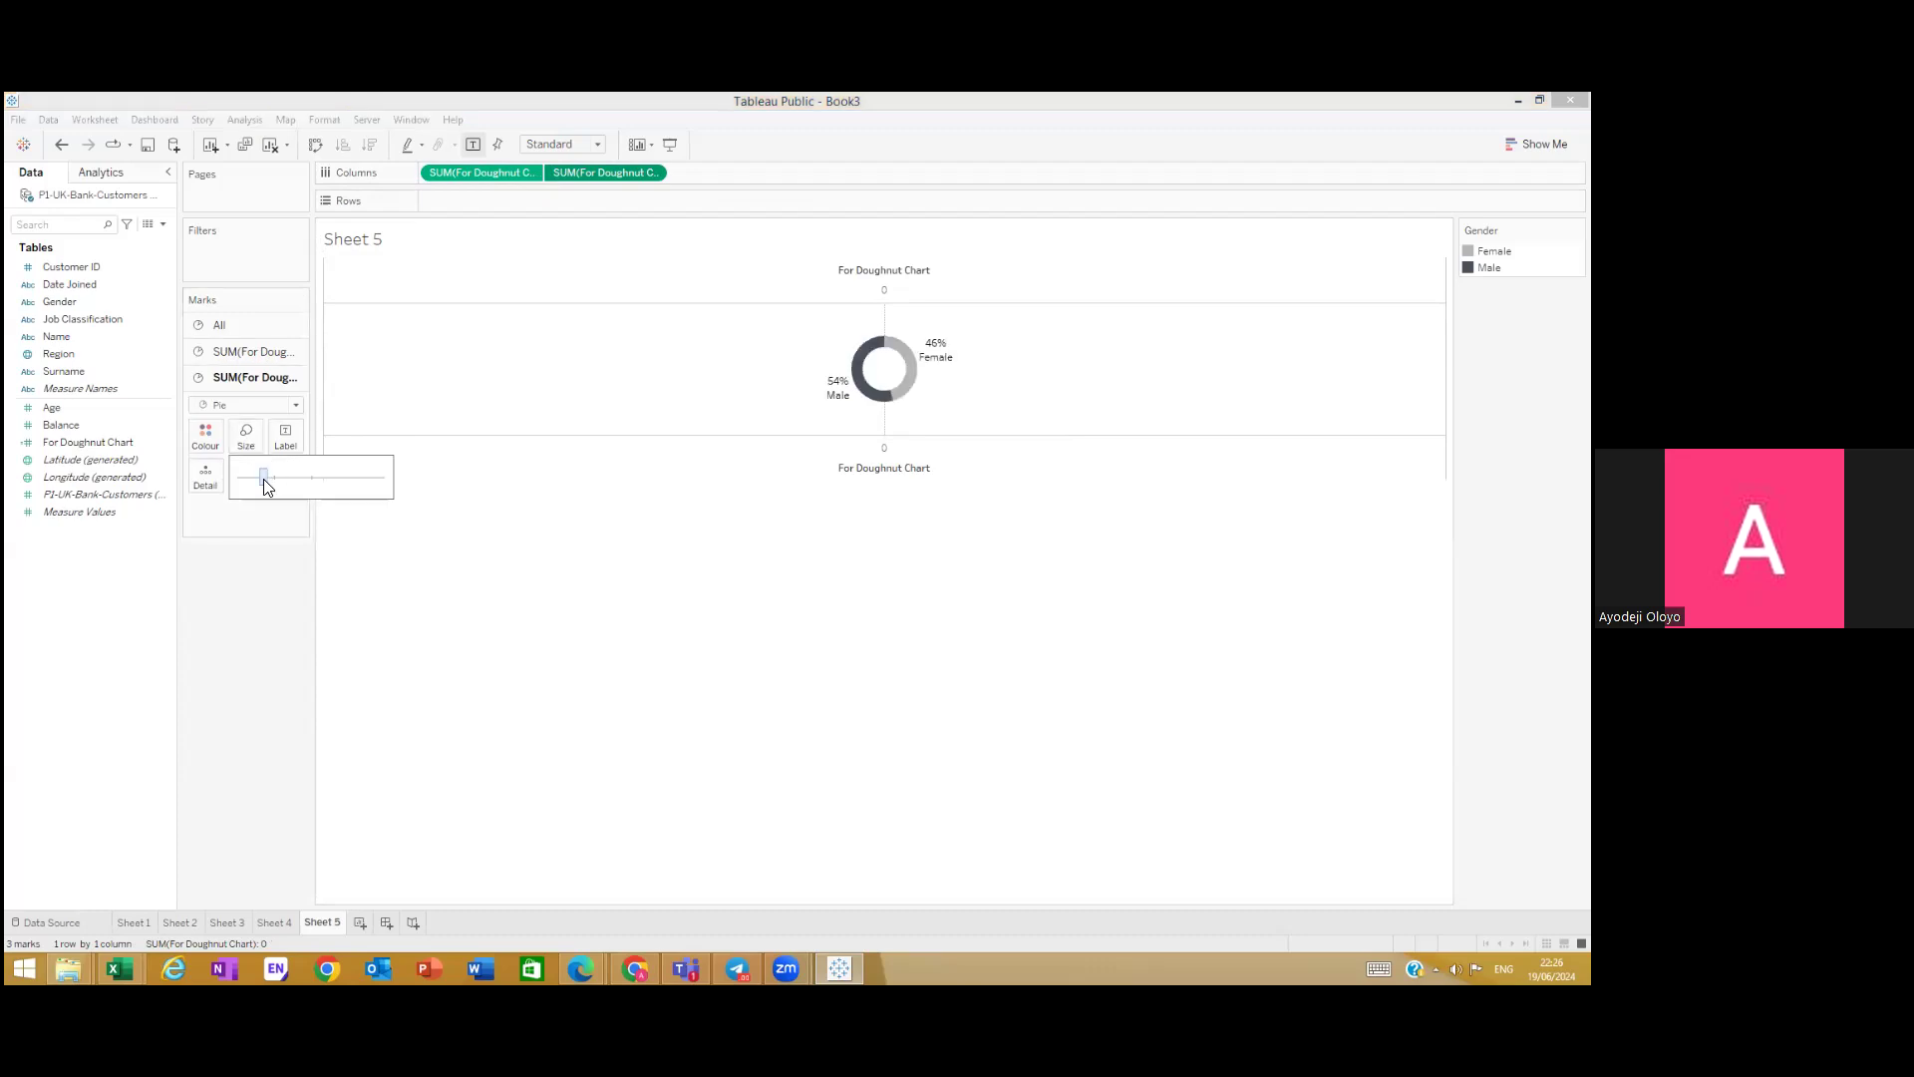
# Step: Hide the For Doughnut Chart axis headers above and below the doughnut
pyautogui.moveTo(913, 369)
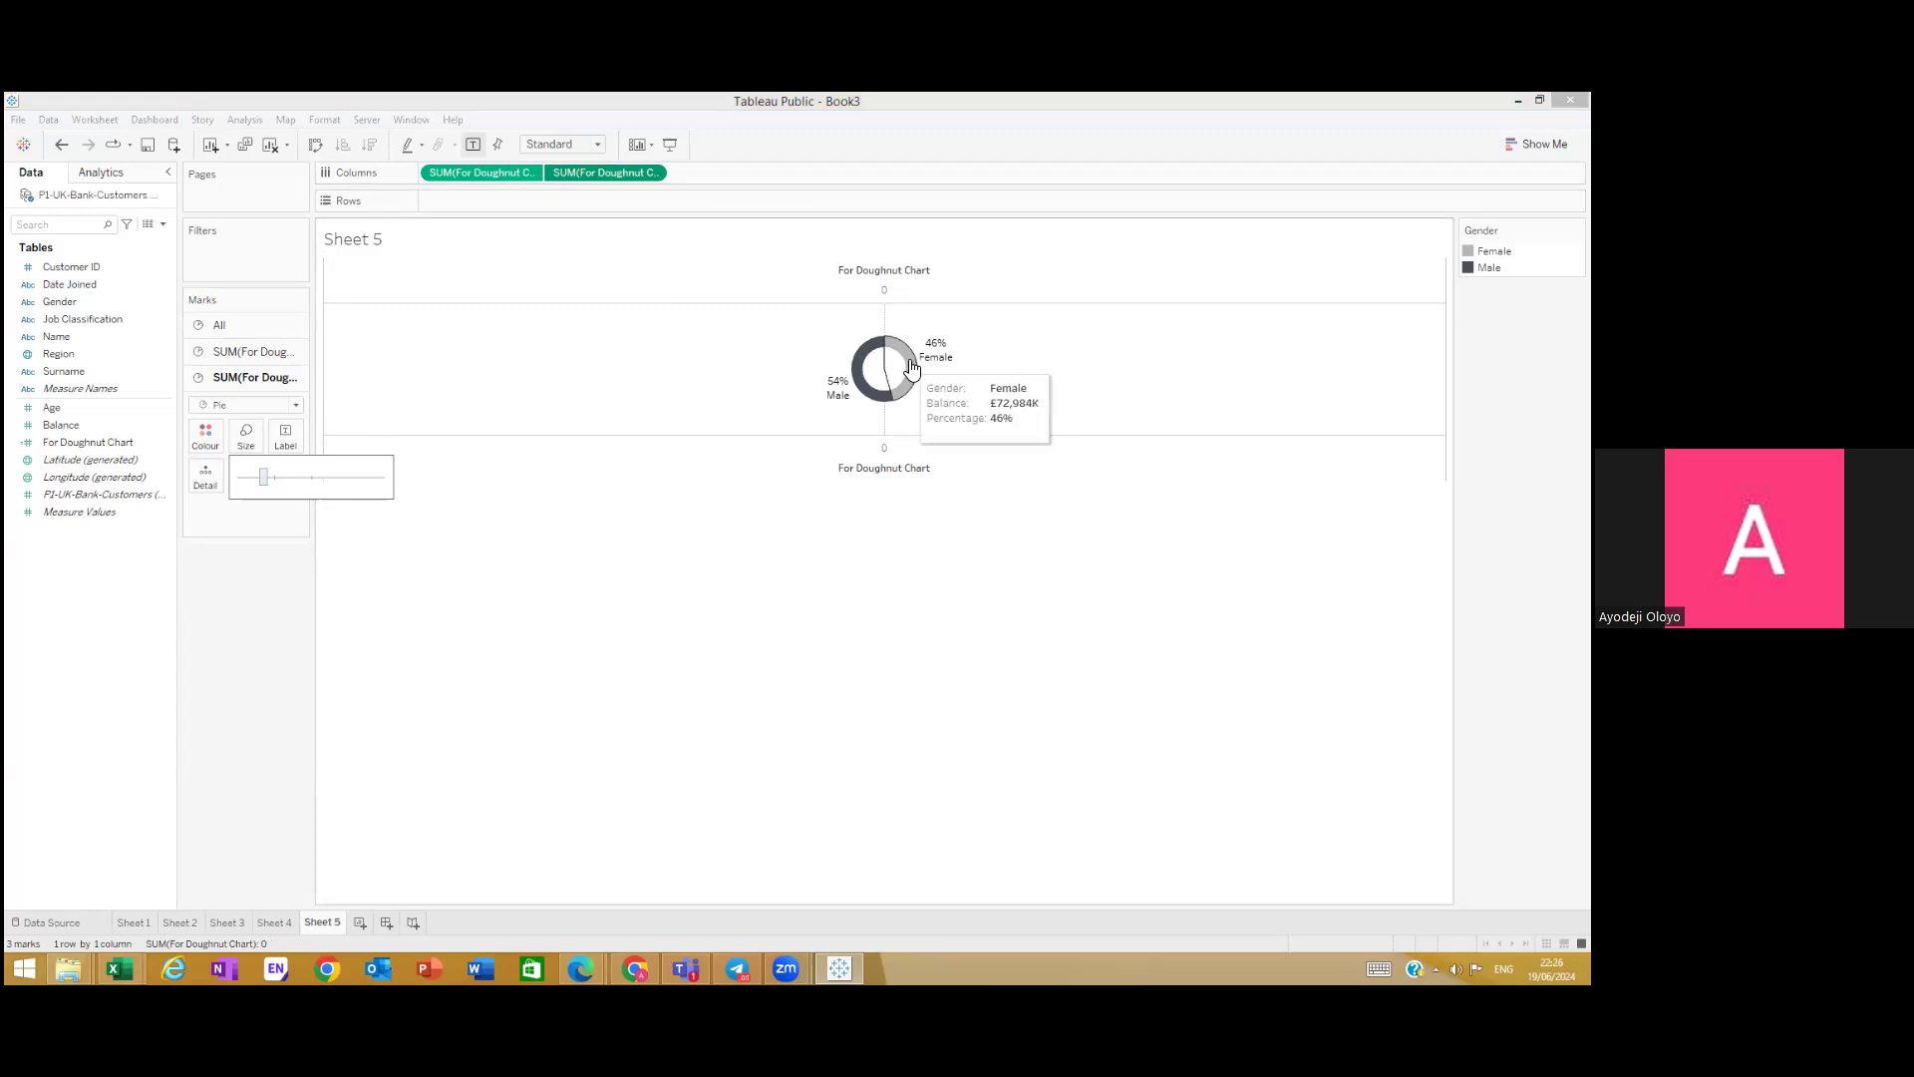
pyautogui.rightClick(909, 470)
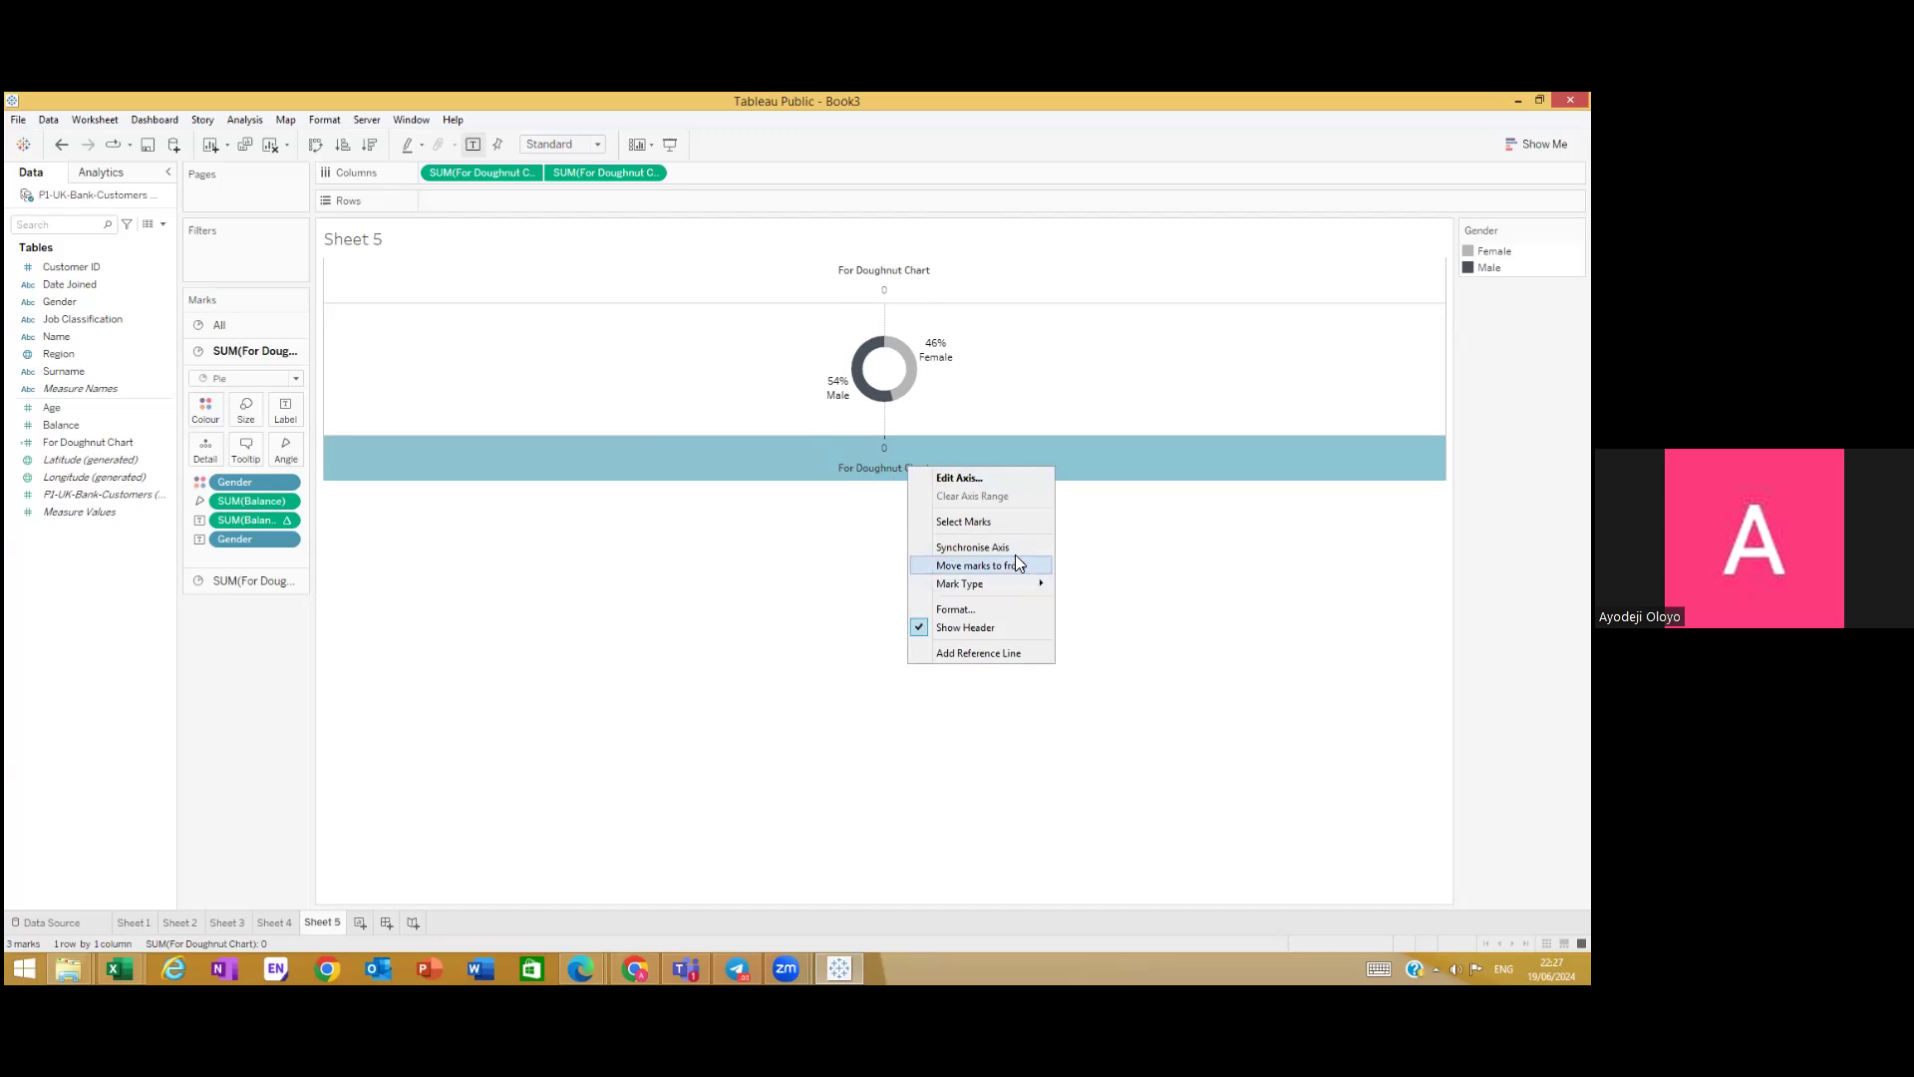
pyautogui.click(983, 628)
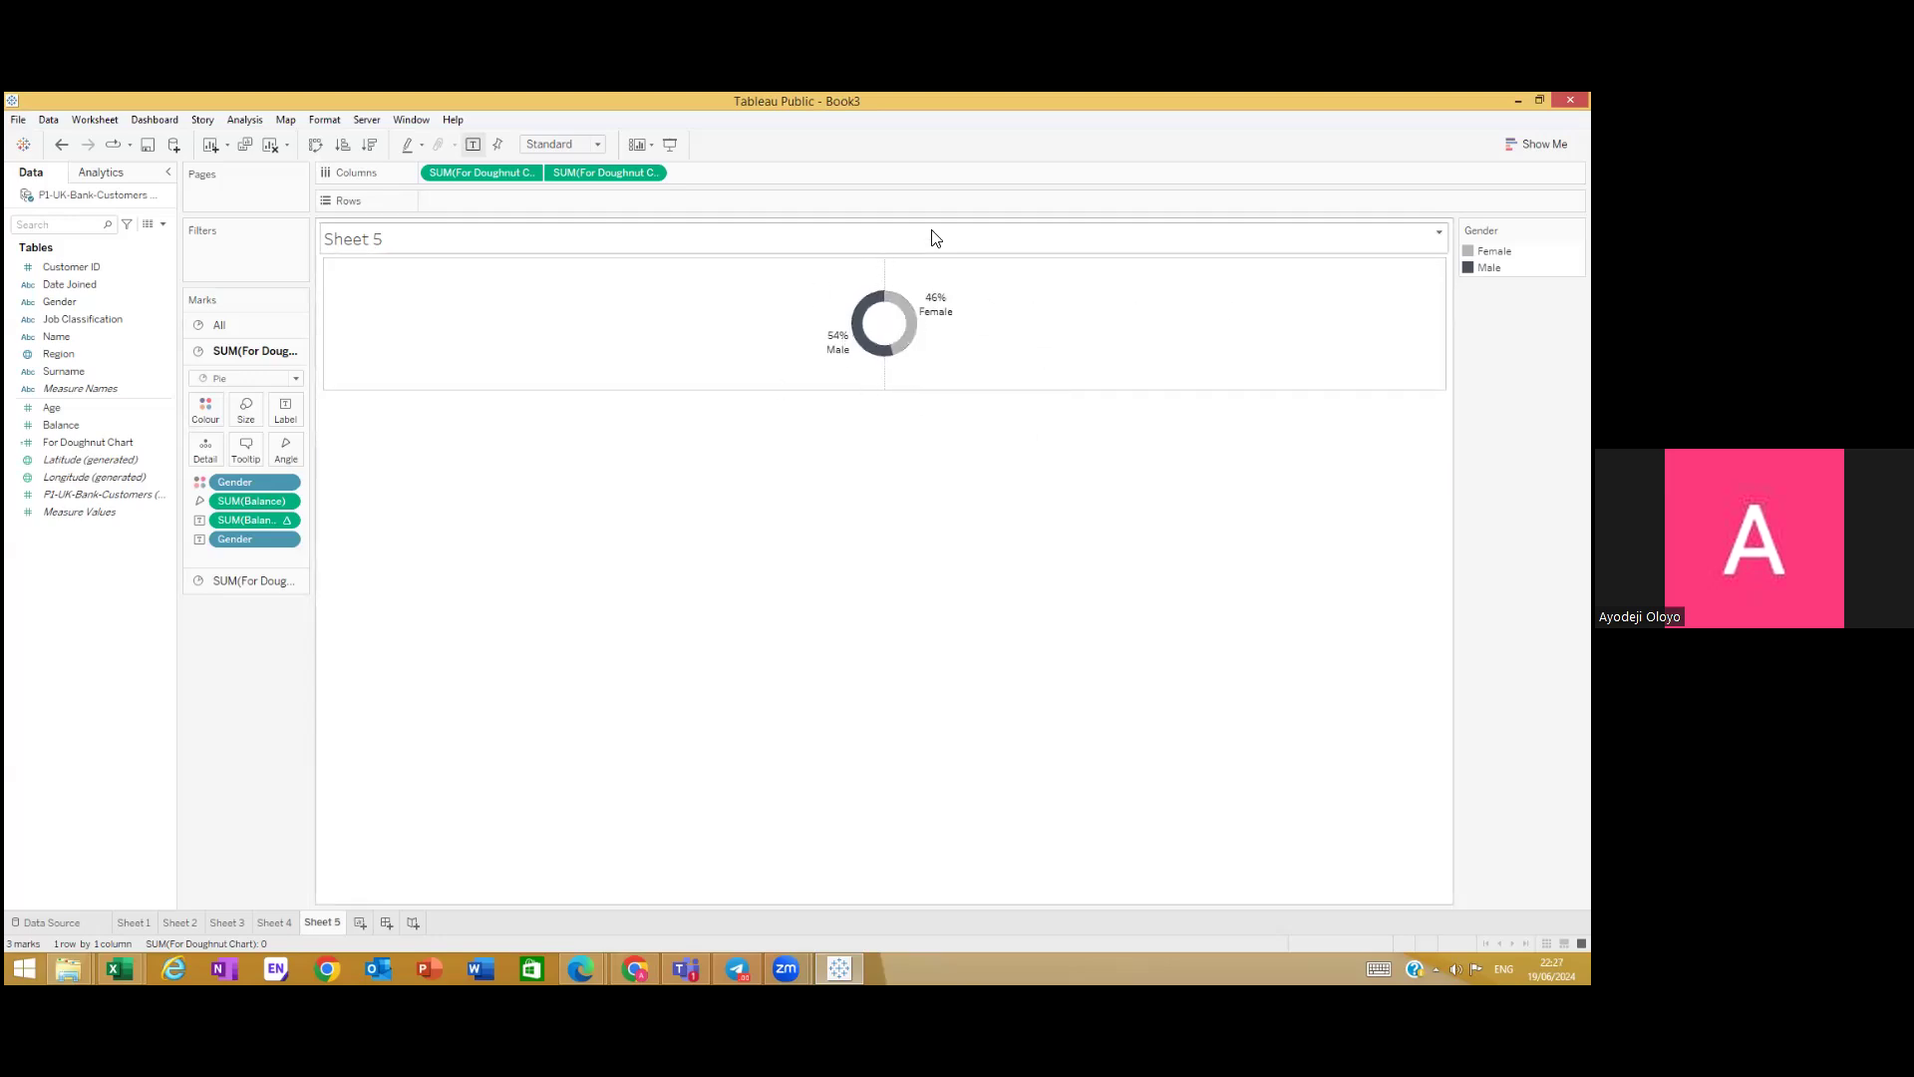
# Step: Enlarge the marks of both For Doughnut Chart pies together
pyautogui.click(261, 327)
pyautogui.click(258, 395)
pyautogui.moveTo(279, 422); pyautogui.dragTo(300, 426)
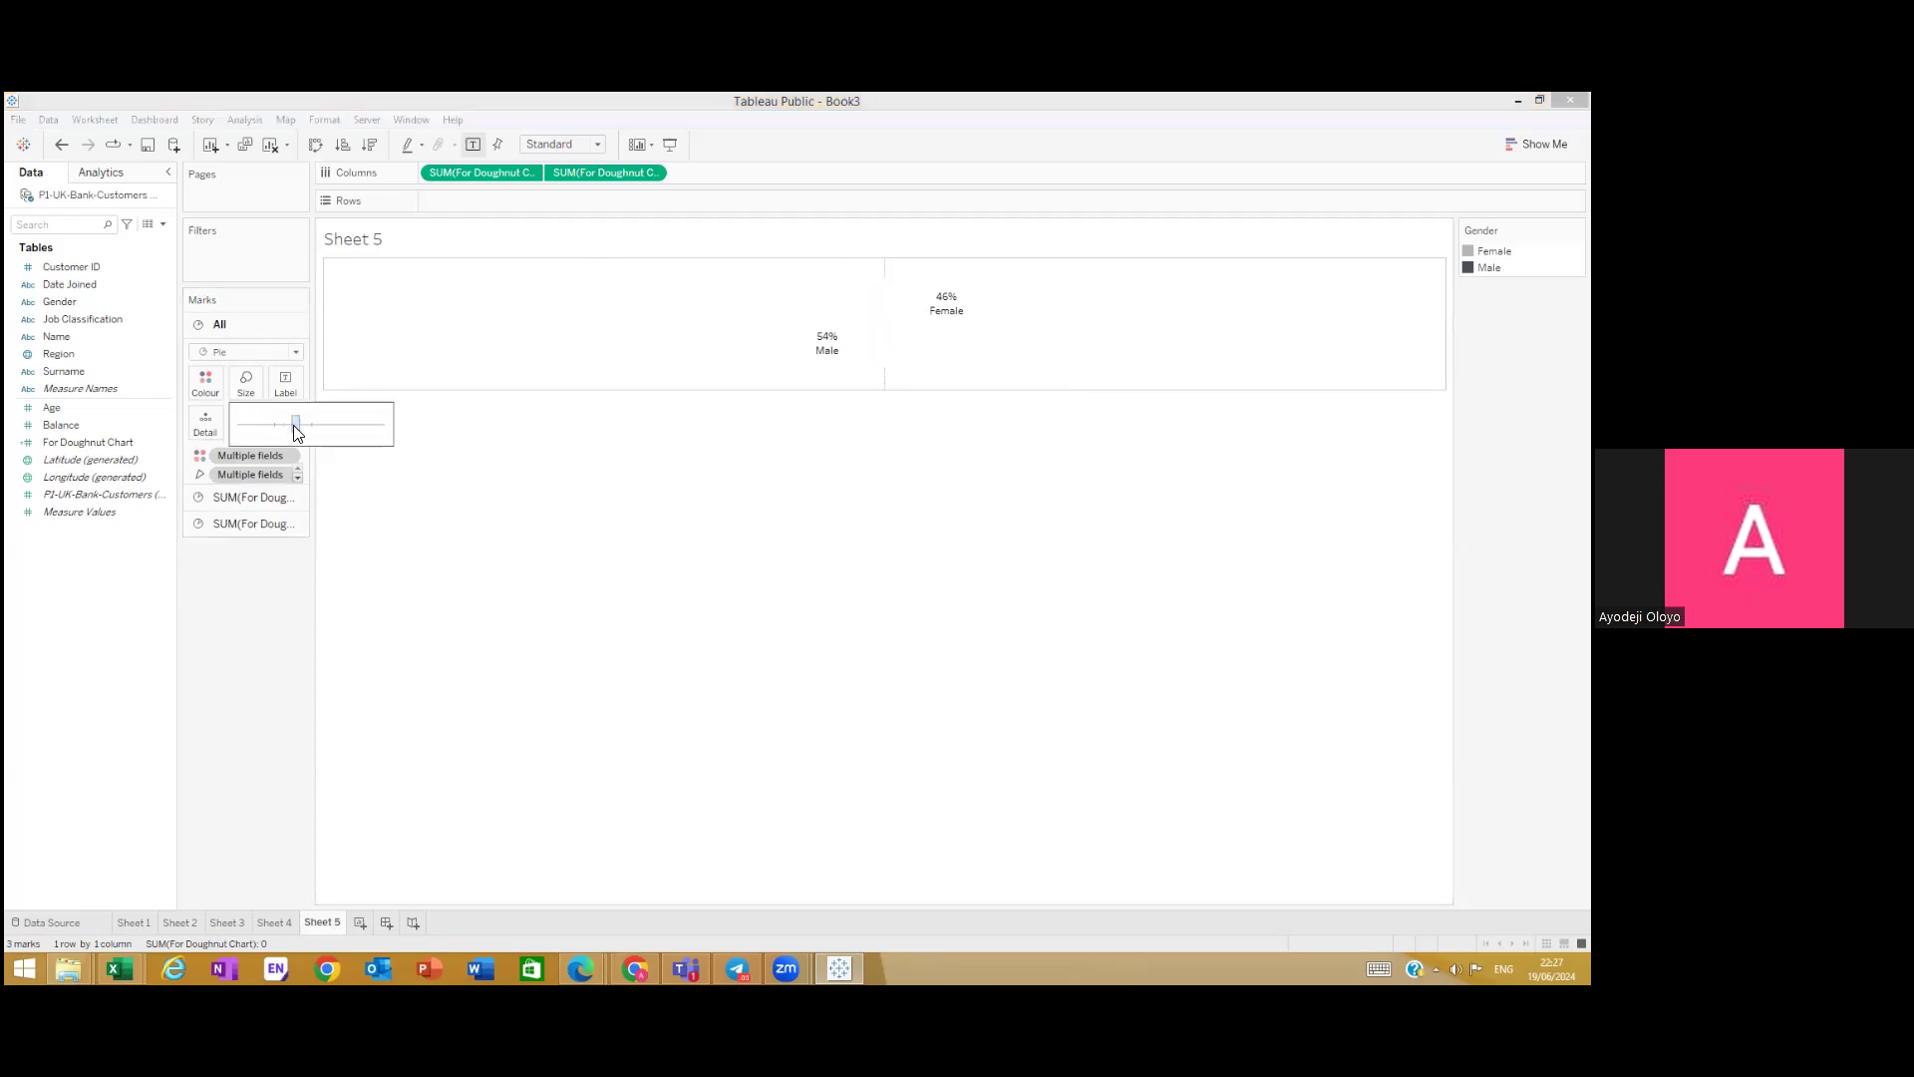
# Step: Shrink the white second For Doughnut Chart pie until the doughnut shows a medium-width ring
pyautogui.click(250, 503)
pyautogui.click(235, 582)
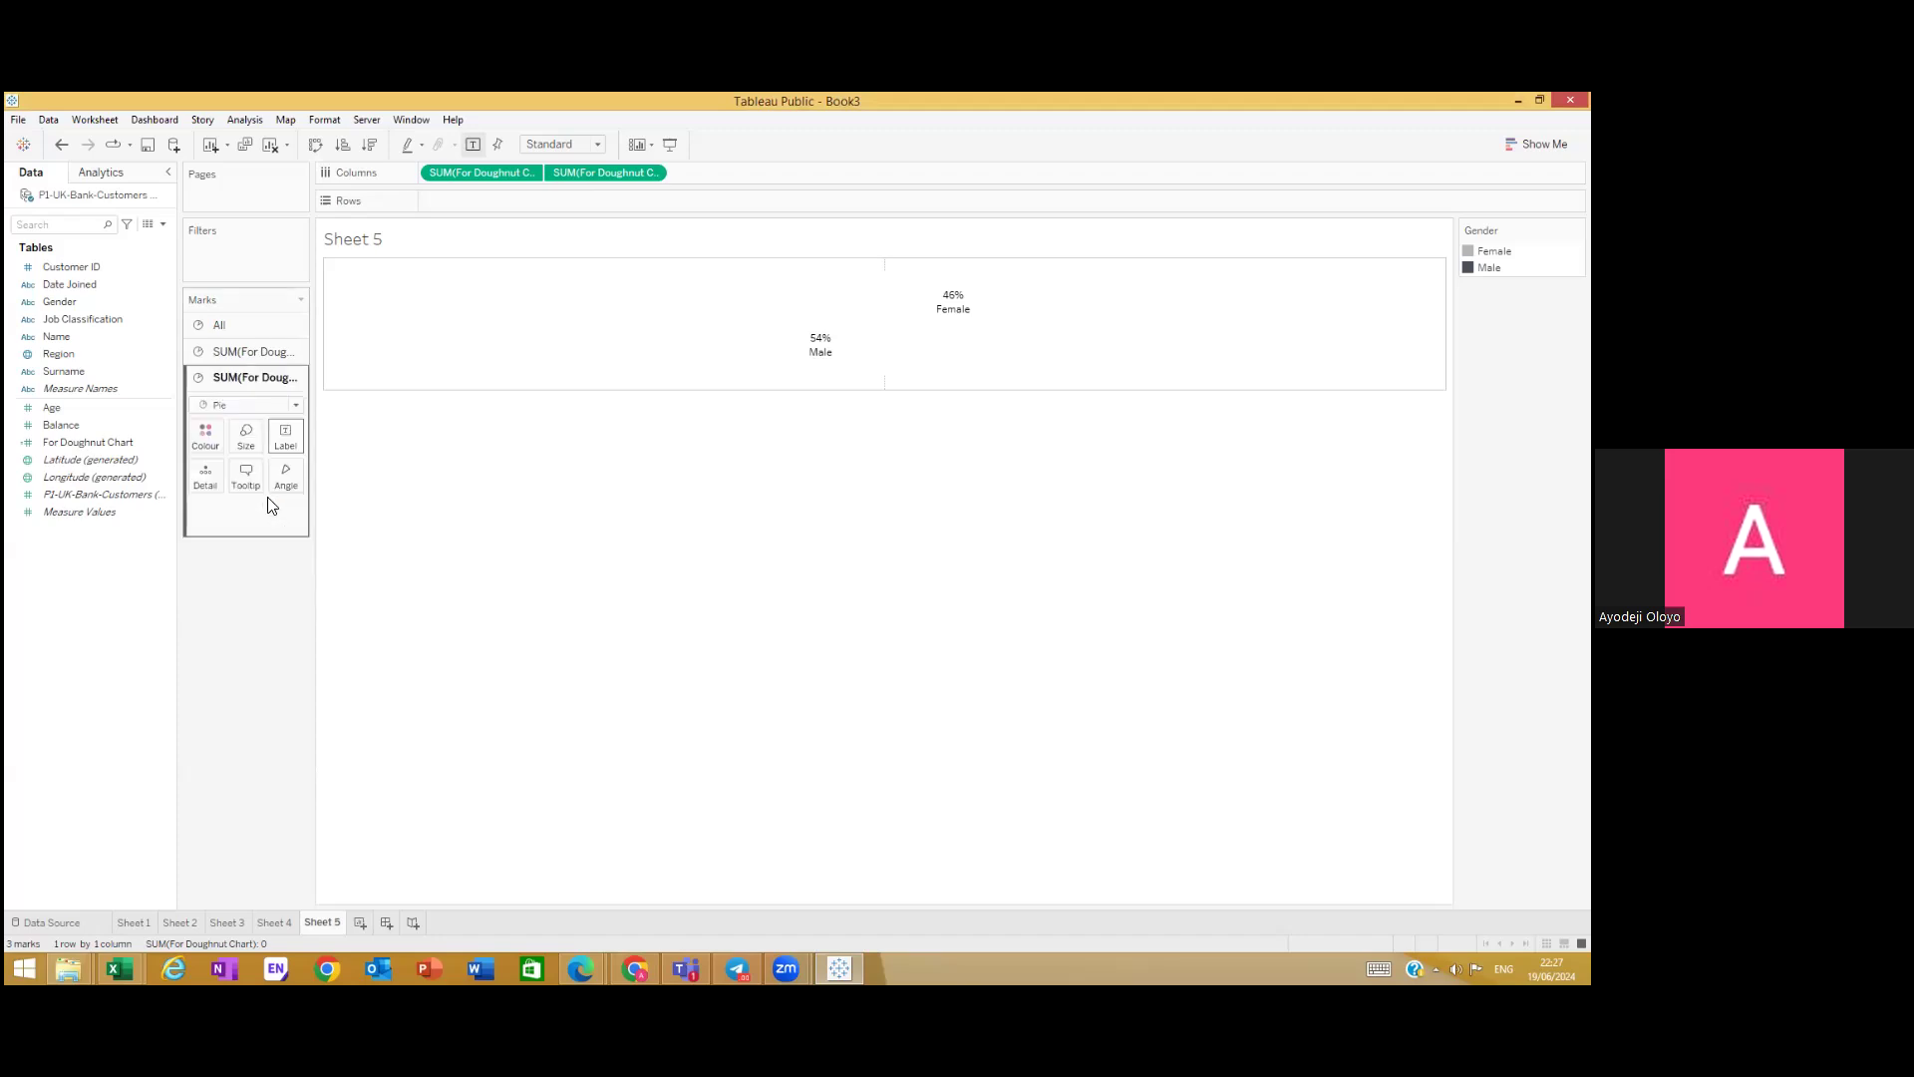
pyautogui.click(247, 436)
pyautogui.moveTo(286, 478); pyautogui.dragTo(263, 483)
pyautogui.click(274, 478)
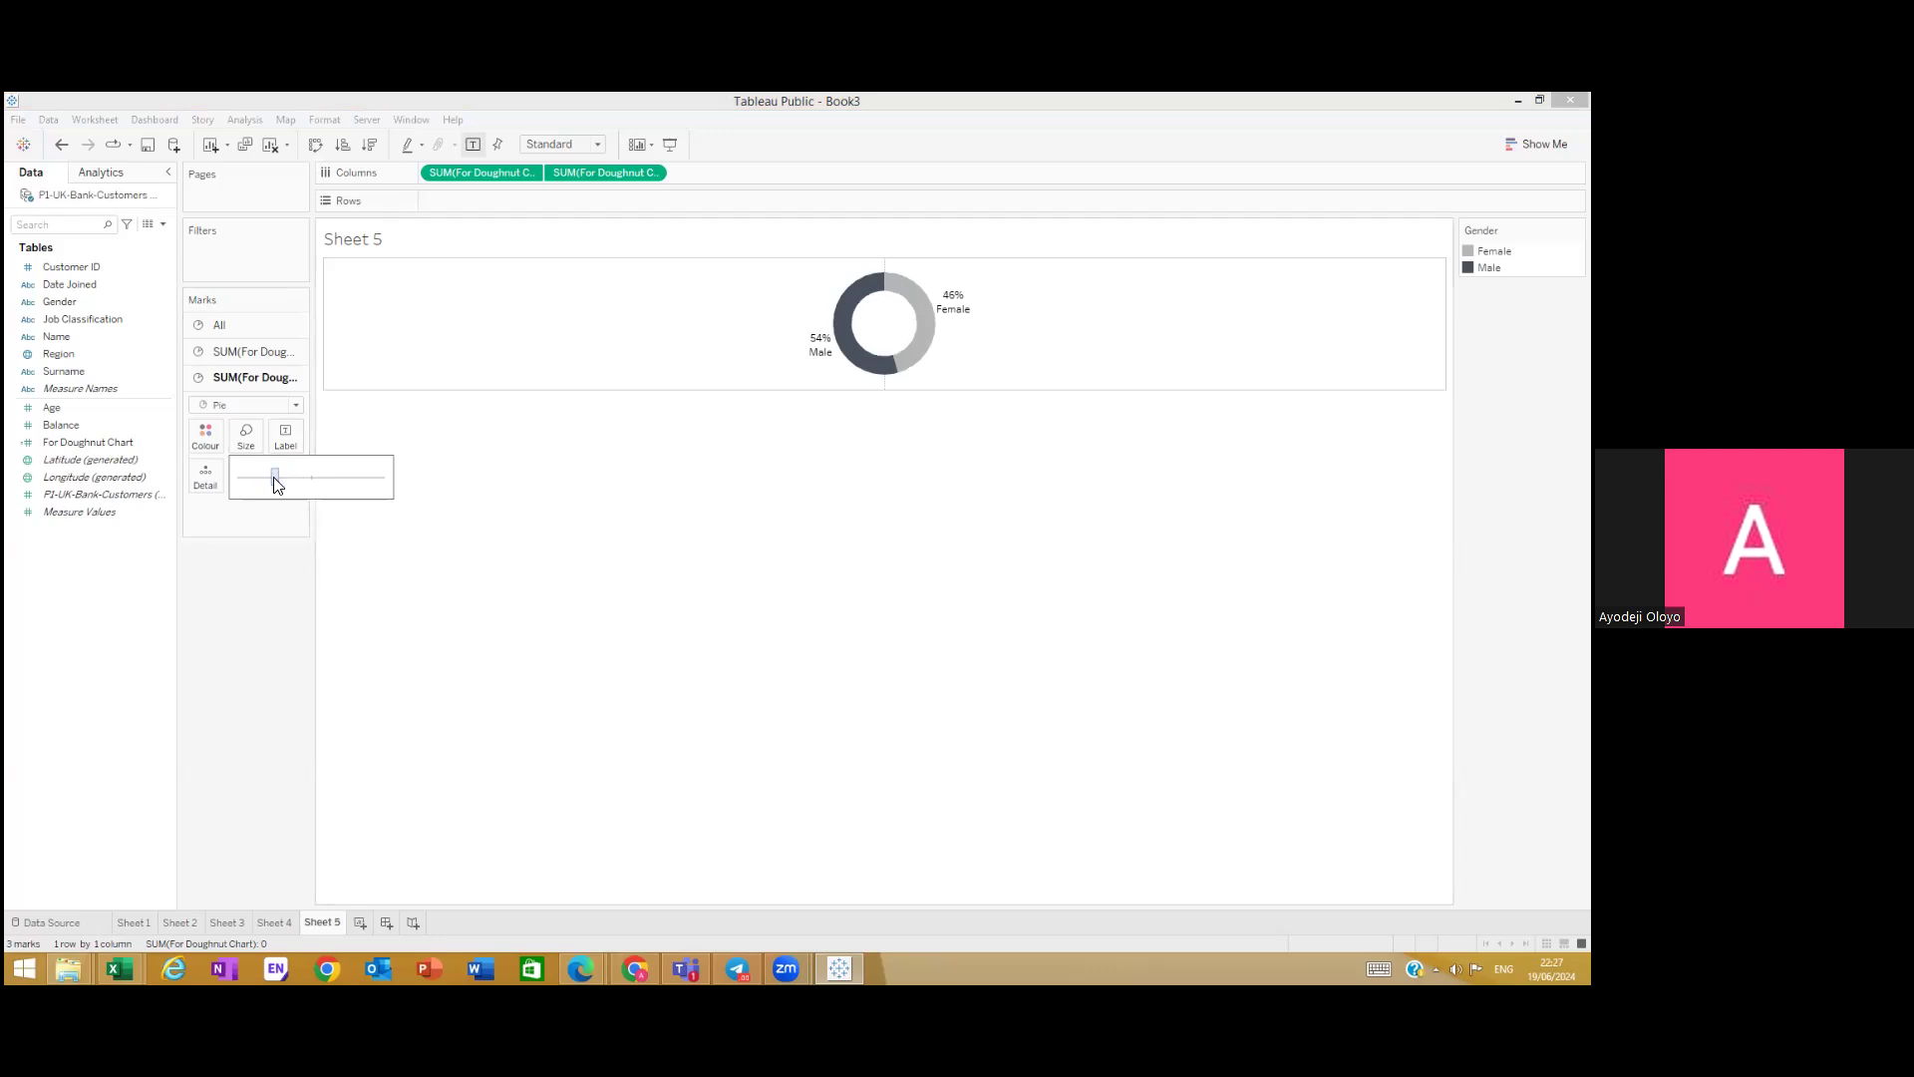
pyautogui.click(288, 479)
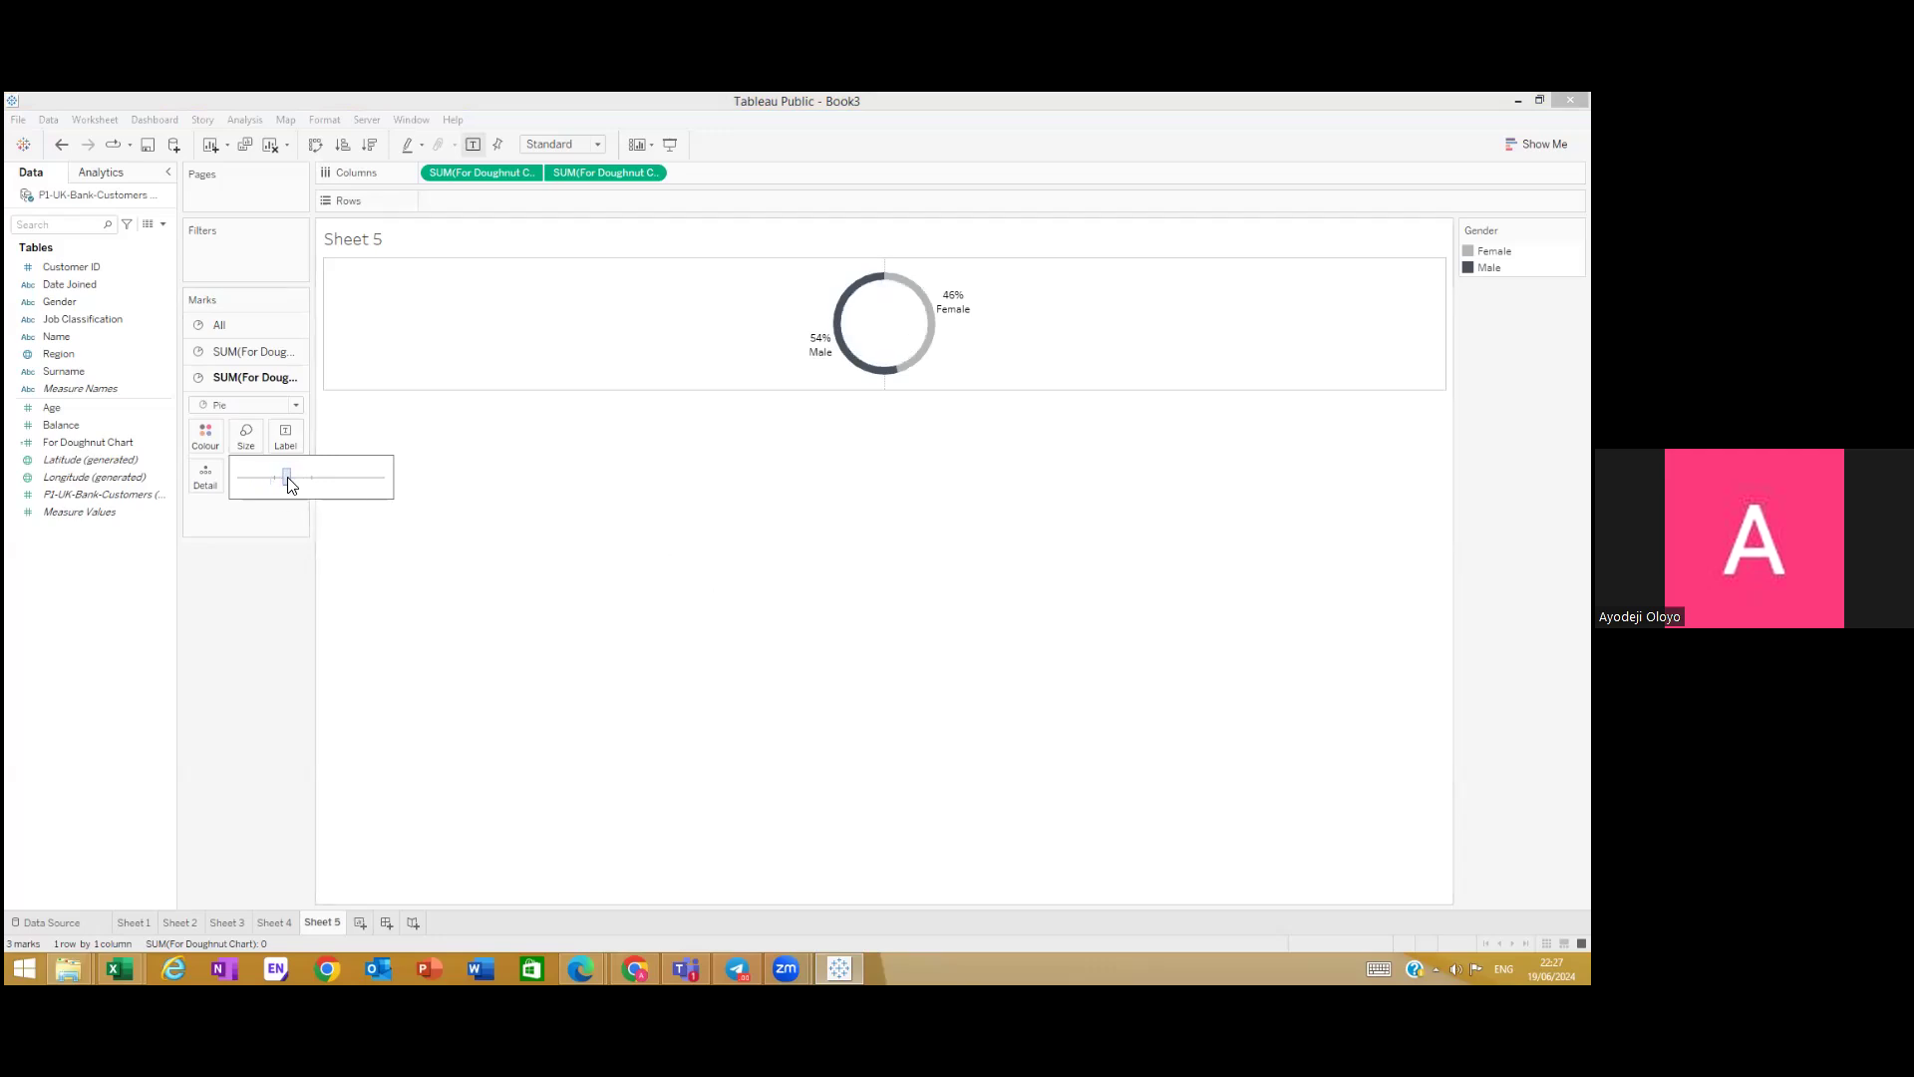
pyautogui.moveTo(288, 479); pyautogui.dragTo(272, 480)
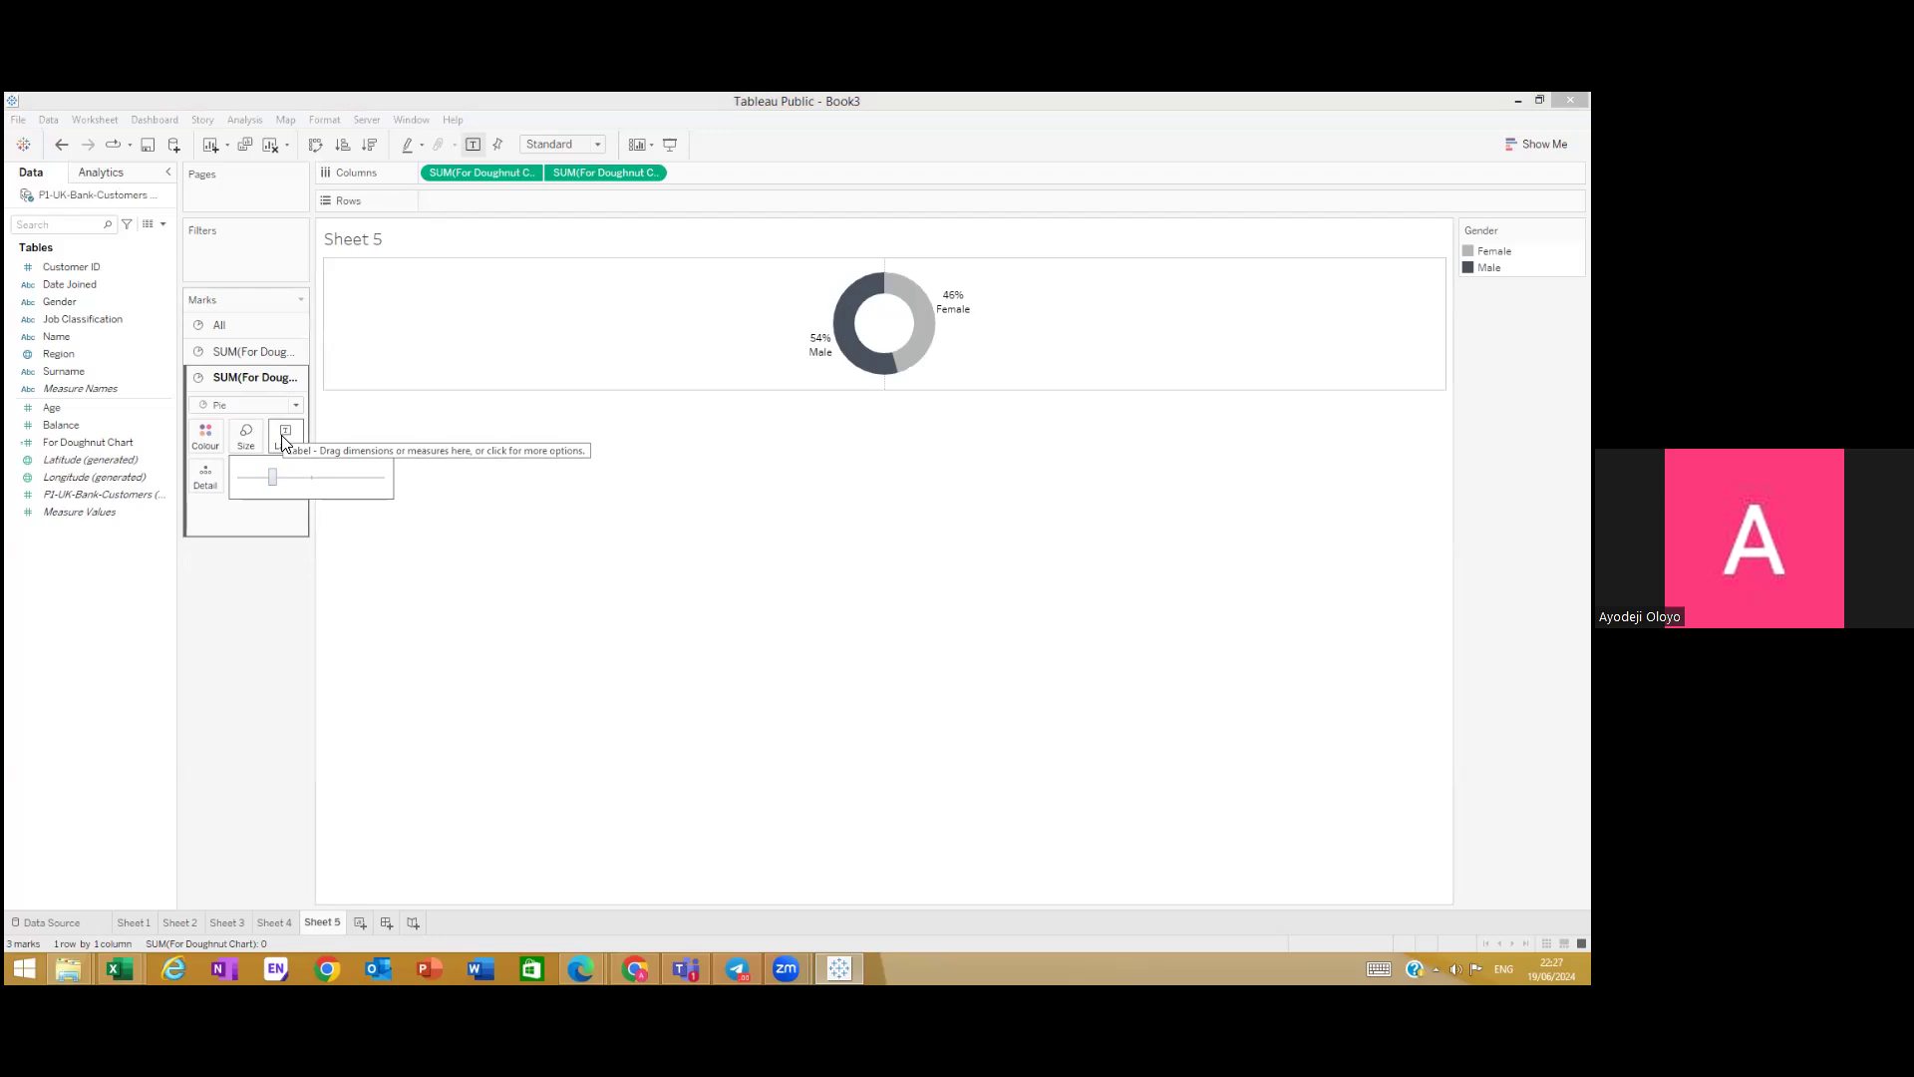
pyautogui.moveTo(275, 483); pyautogui.dragTo(282, 484)
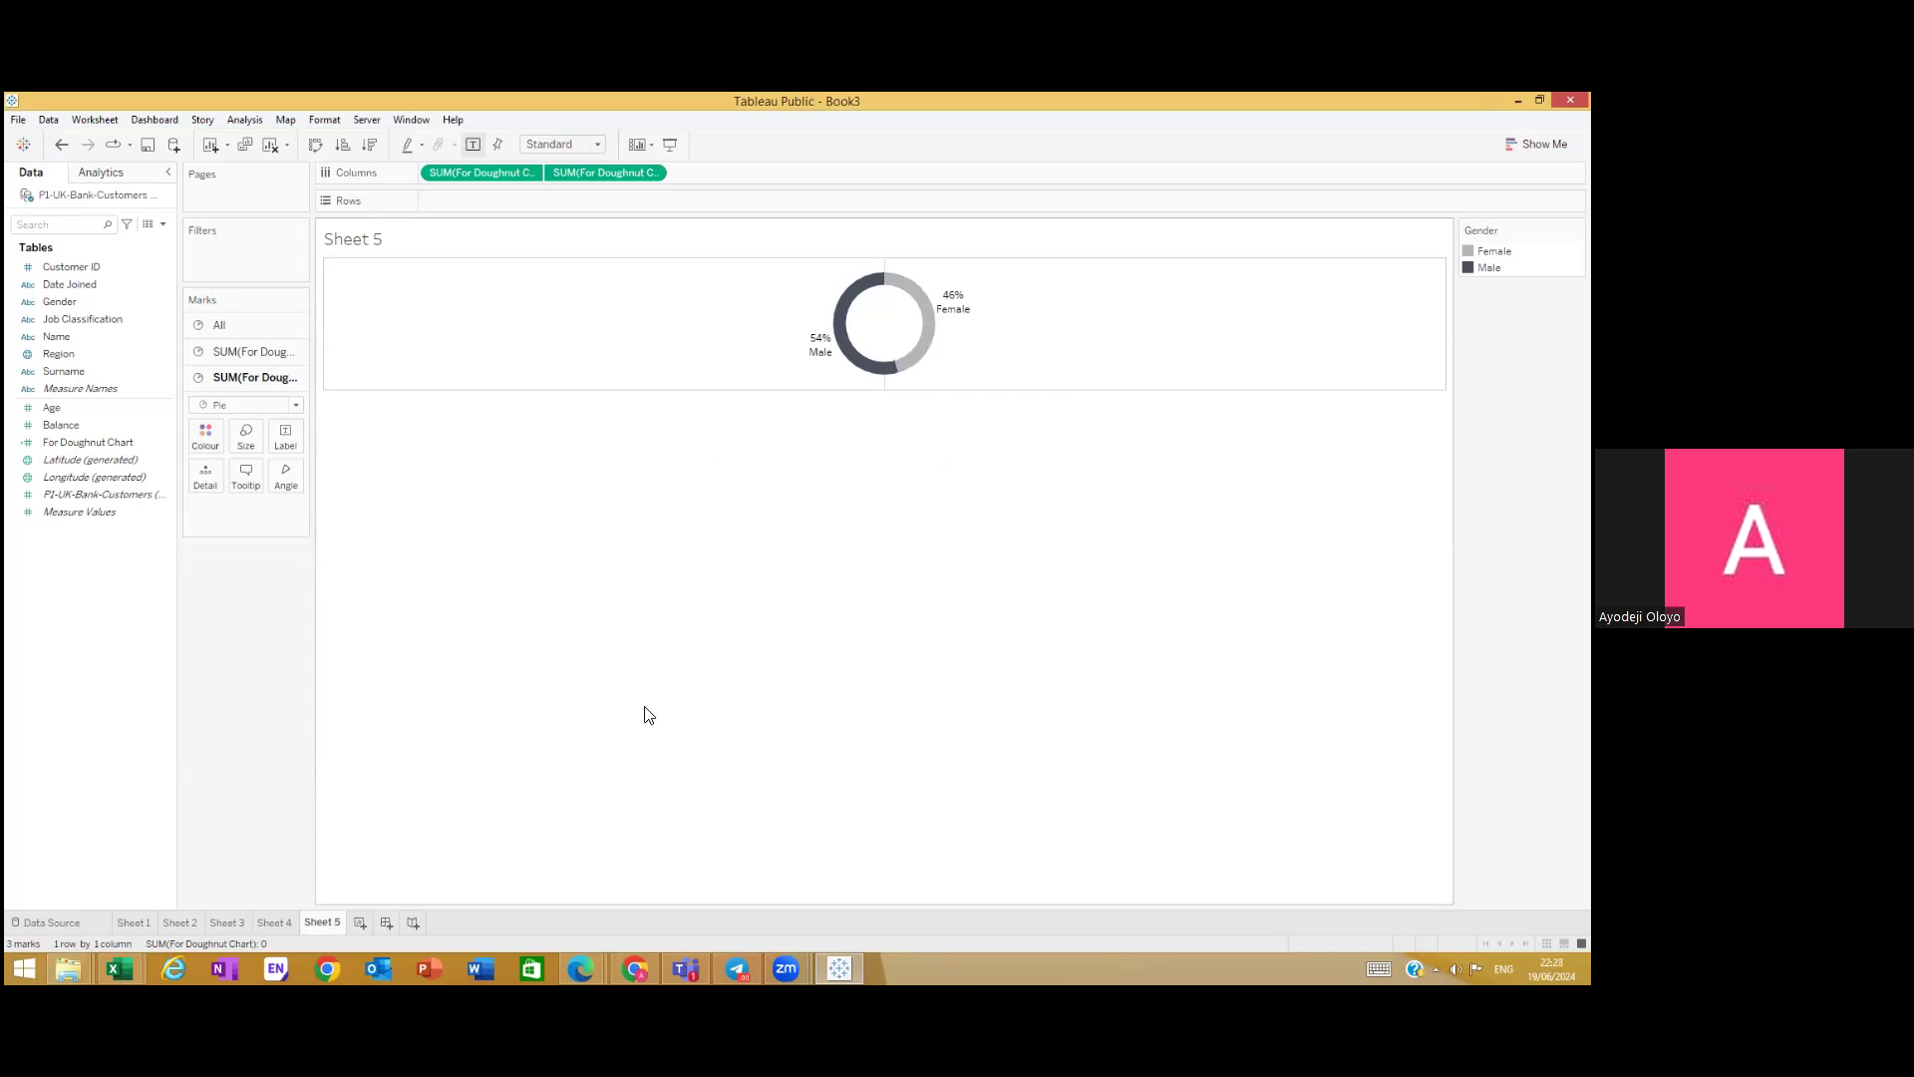
# Step: Review the Account Balance by Region sheet and add a new worksheet after the doughnut sheet
pyautogui.click(179, 923)
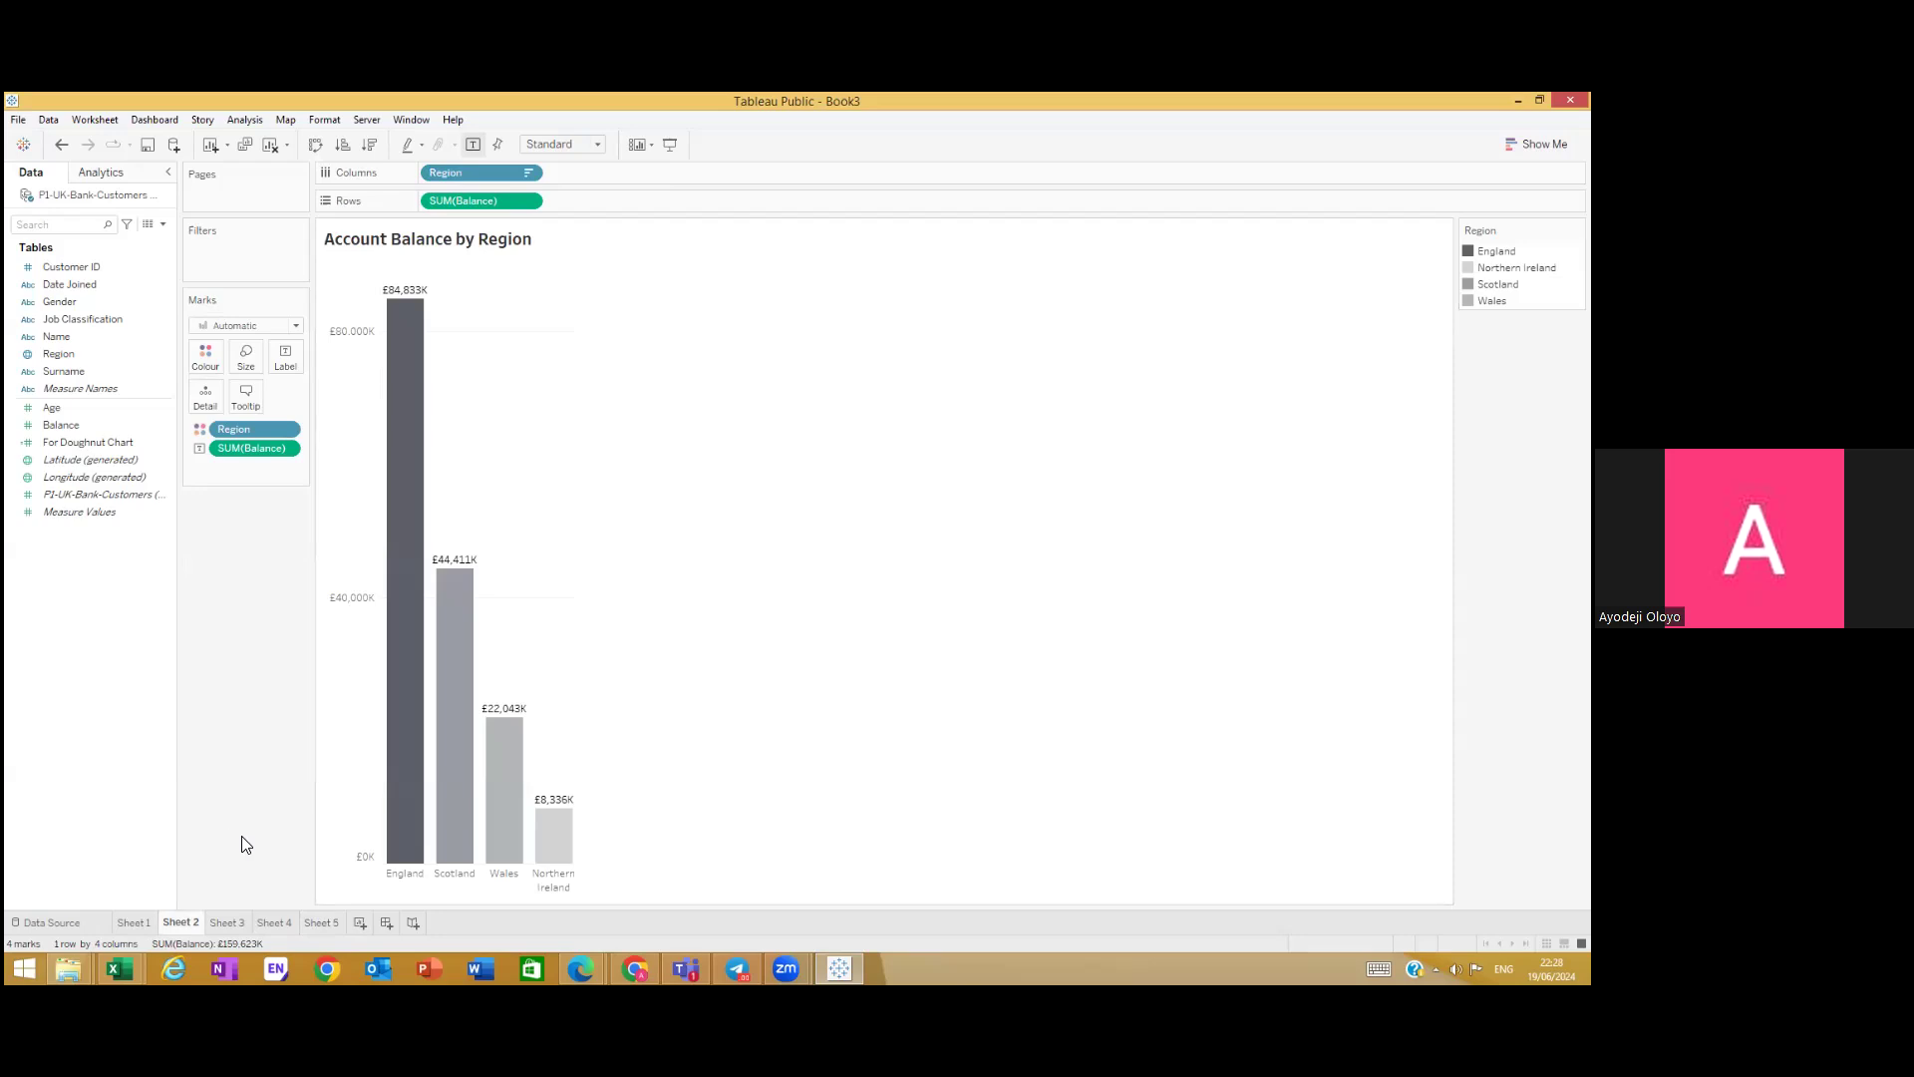
pyautogui.click(335, 924)
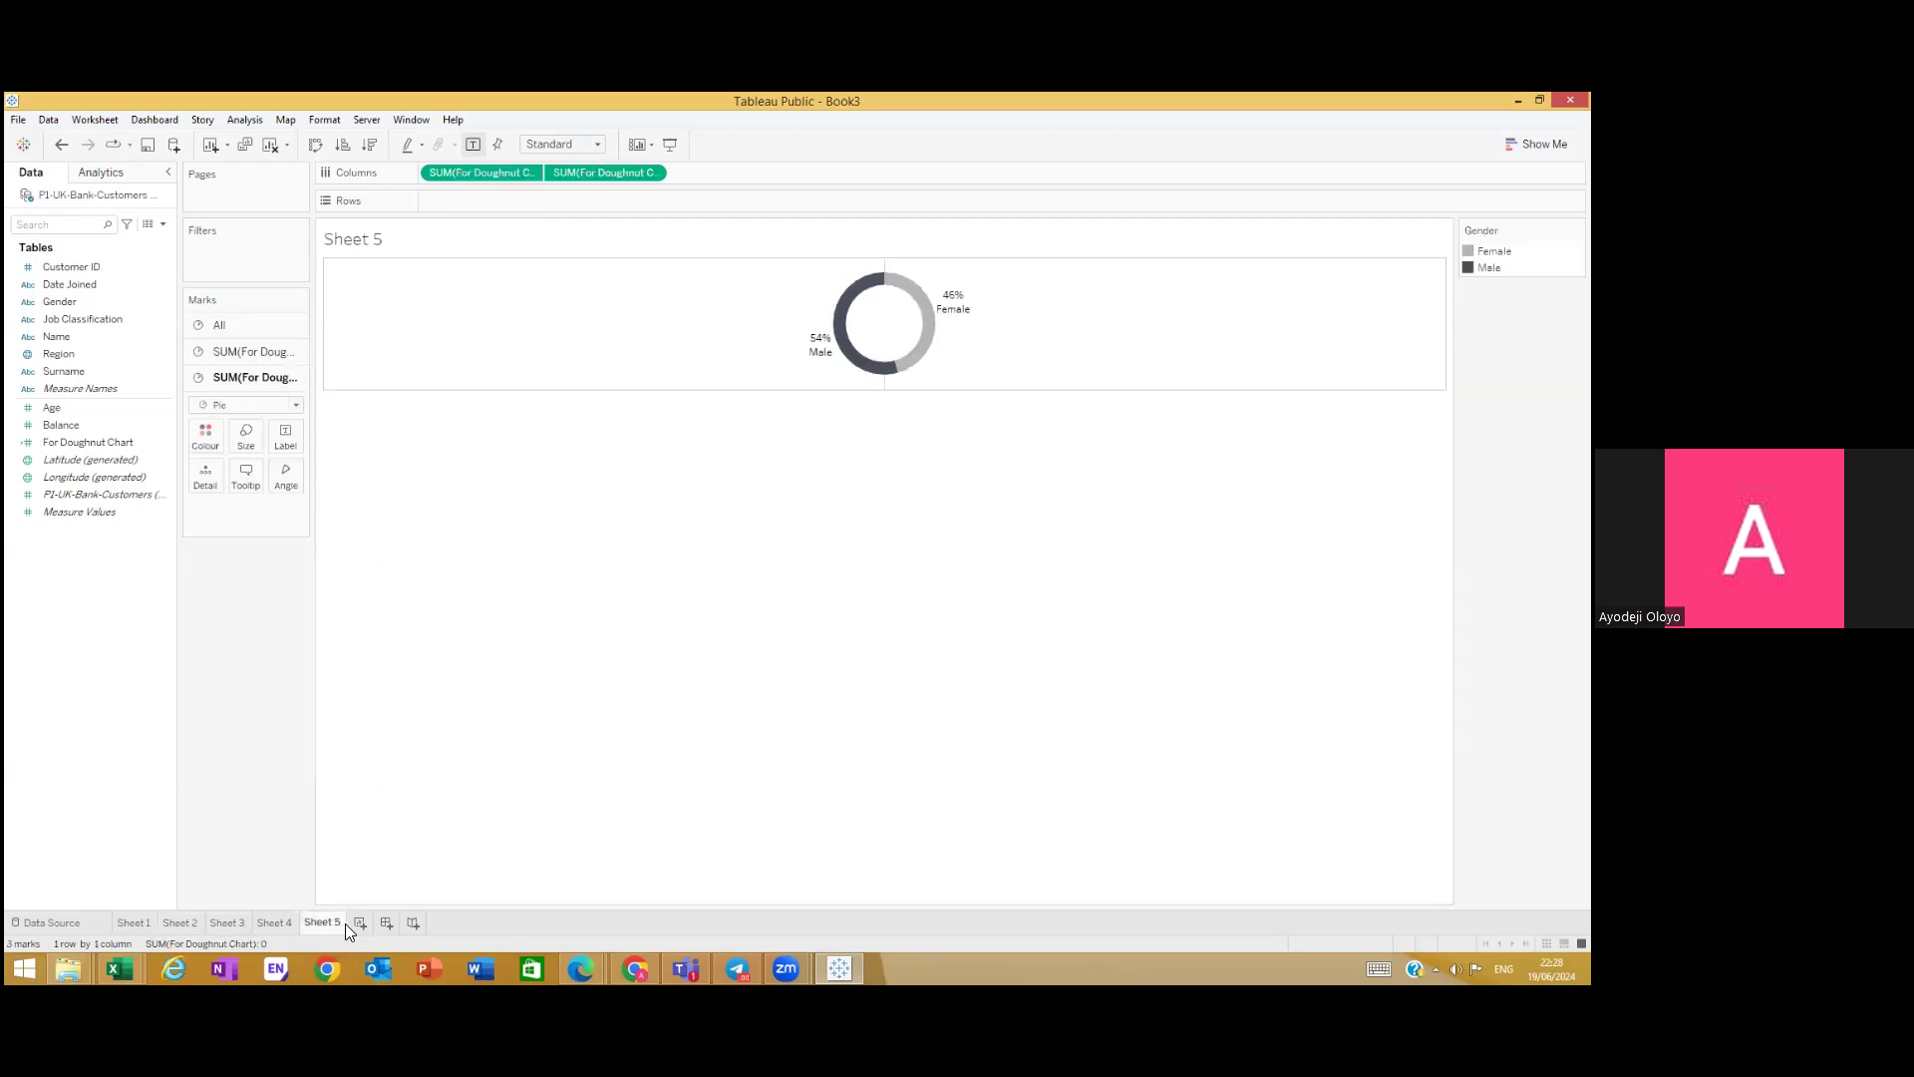
pyautogui.click(359, 923)
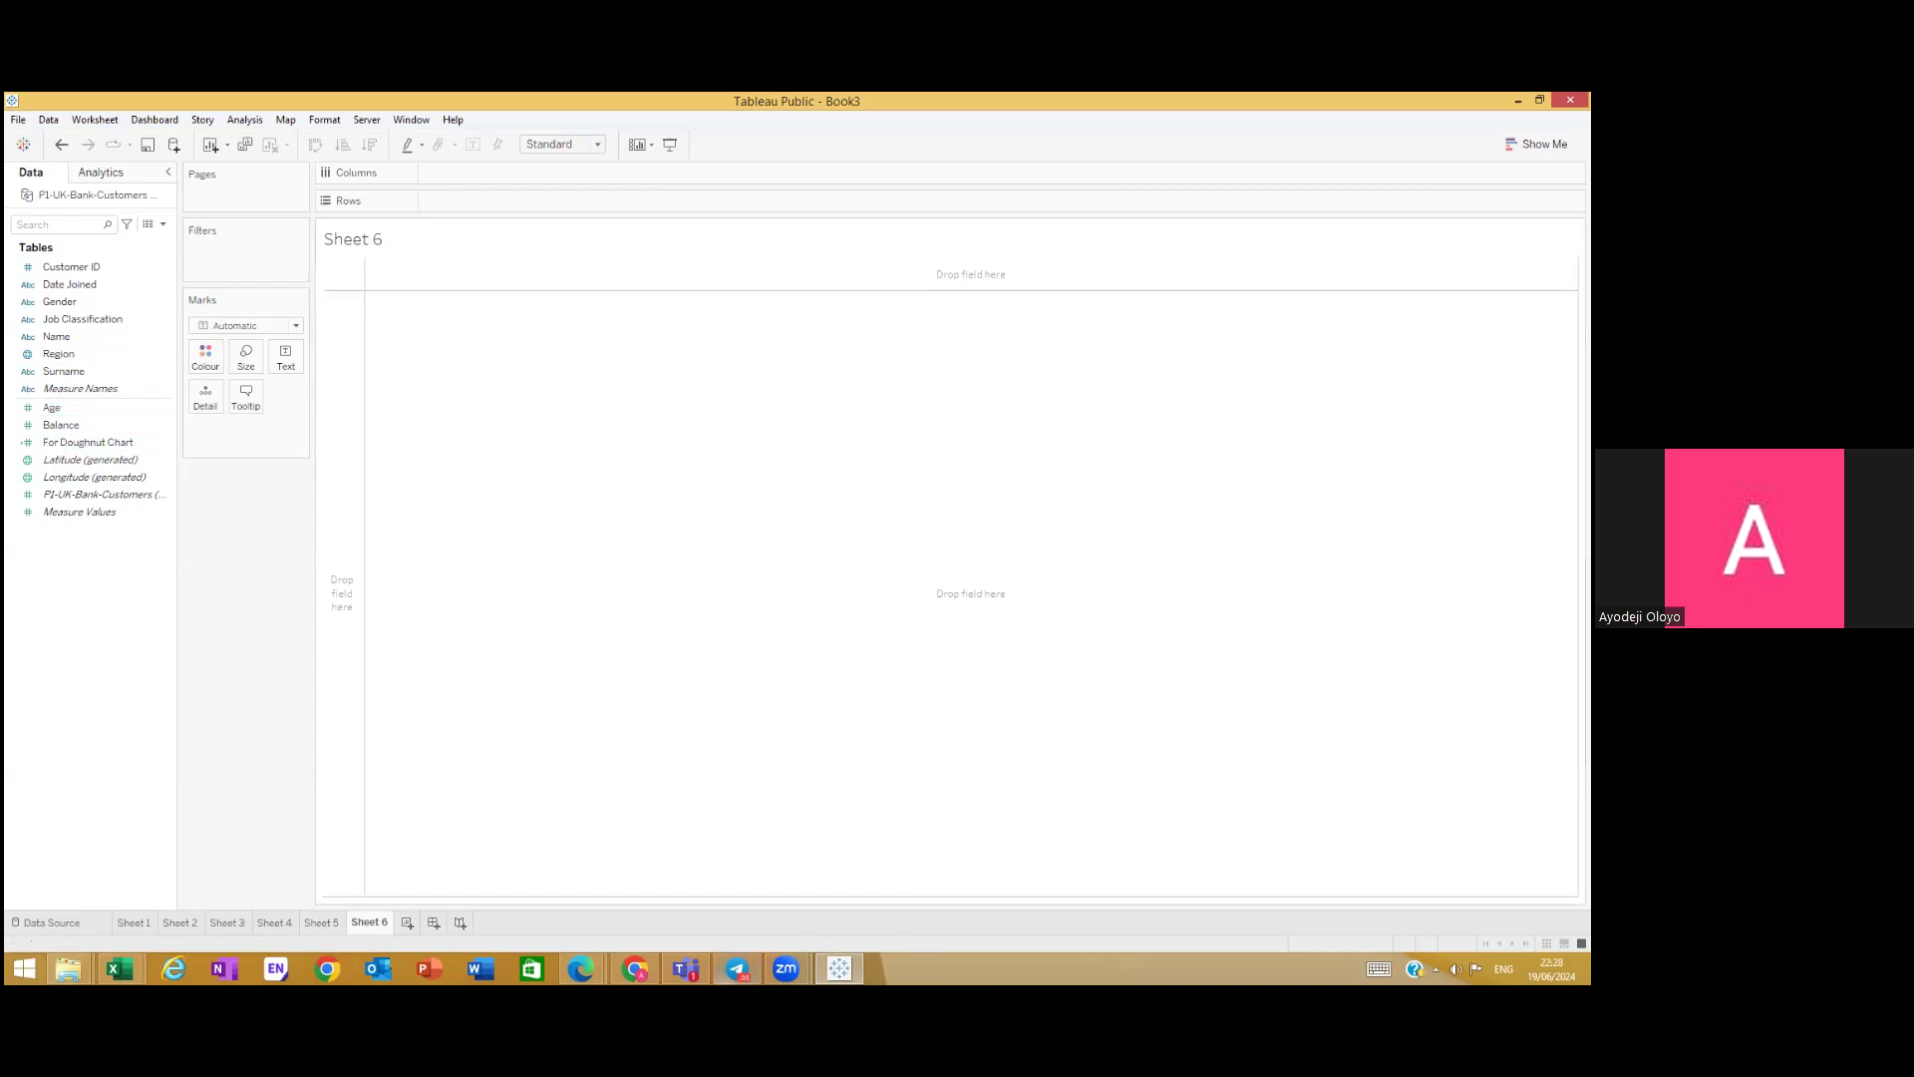
# Step: Switch to the P1-UK-Bank-Customers (5) workbook in Excel, examine the customers' Age column, and return to Tableau
pyautogui.click(119, 968)
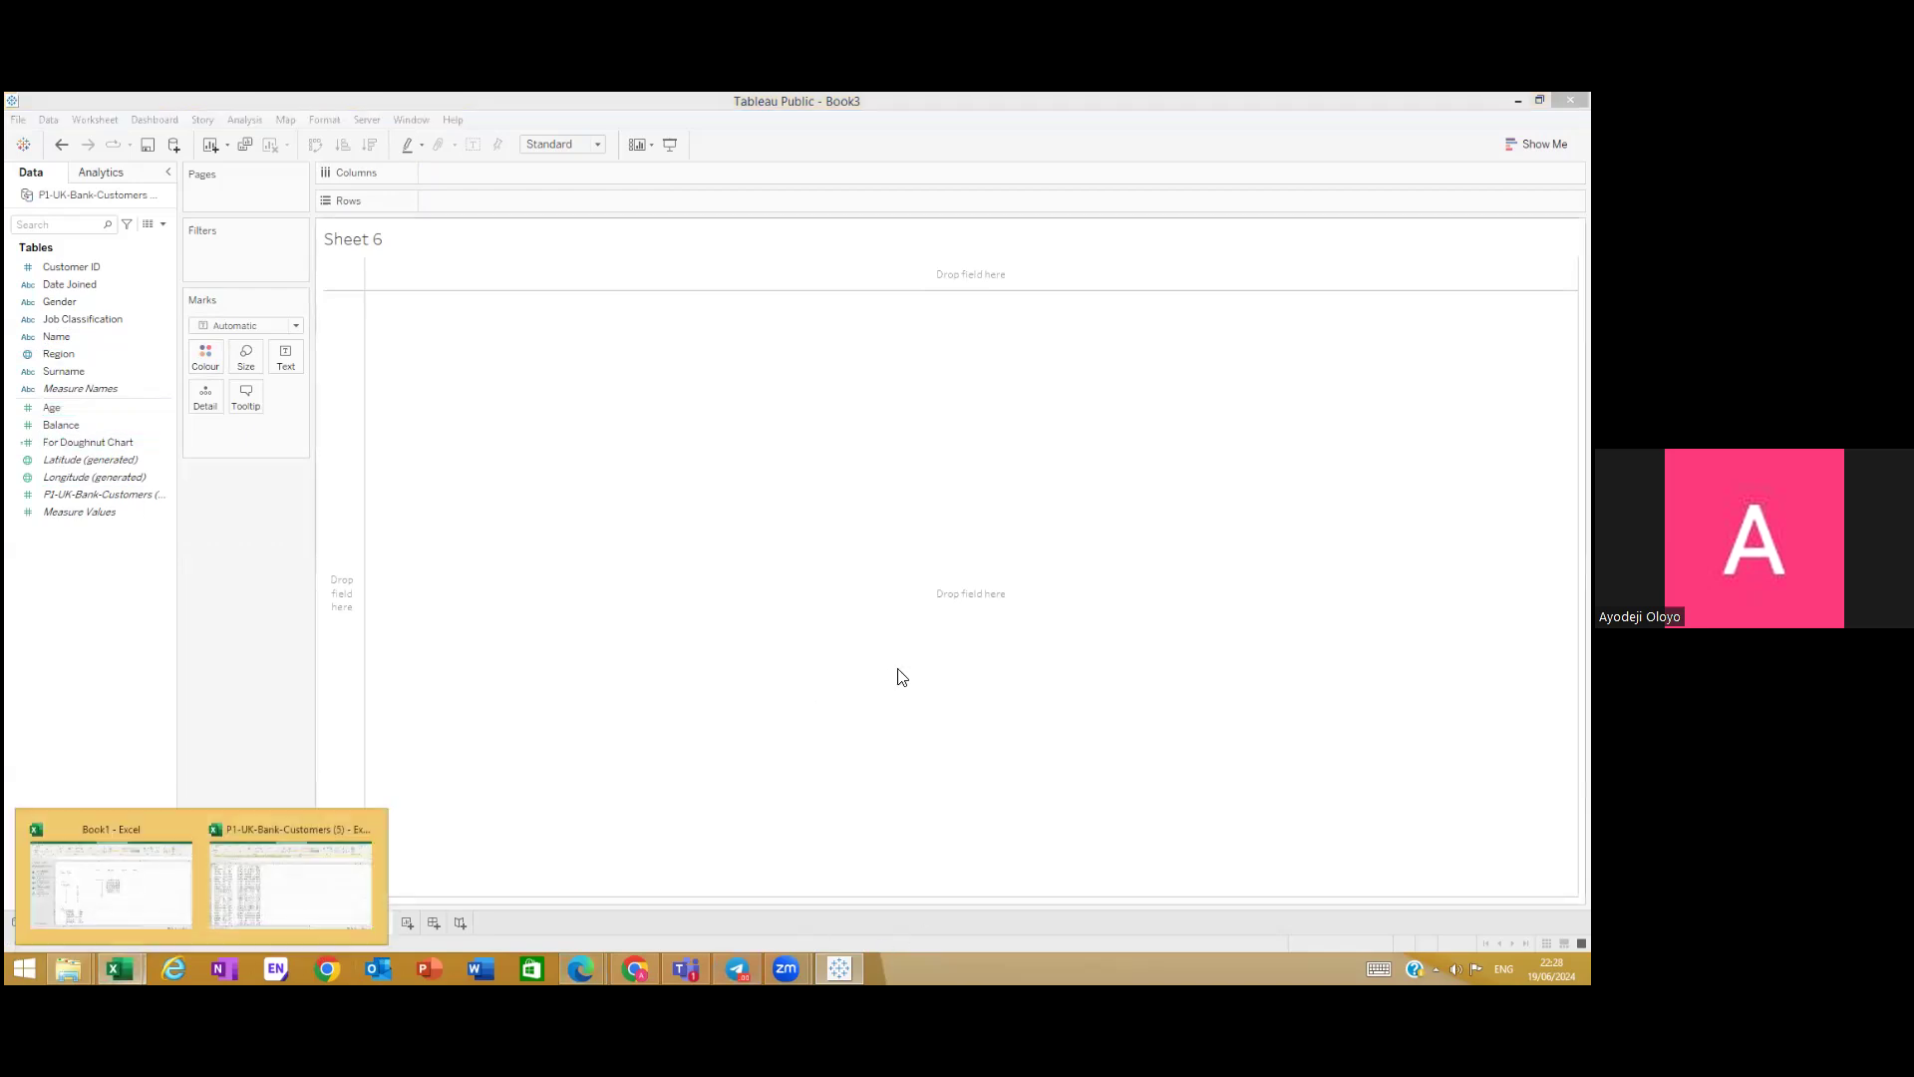
pyautogui.click(291, 872)
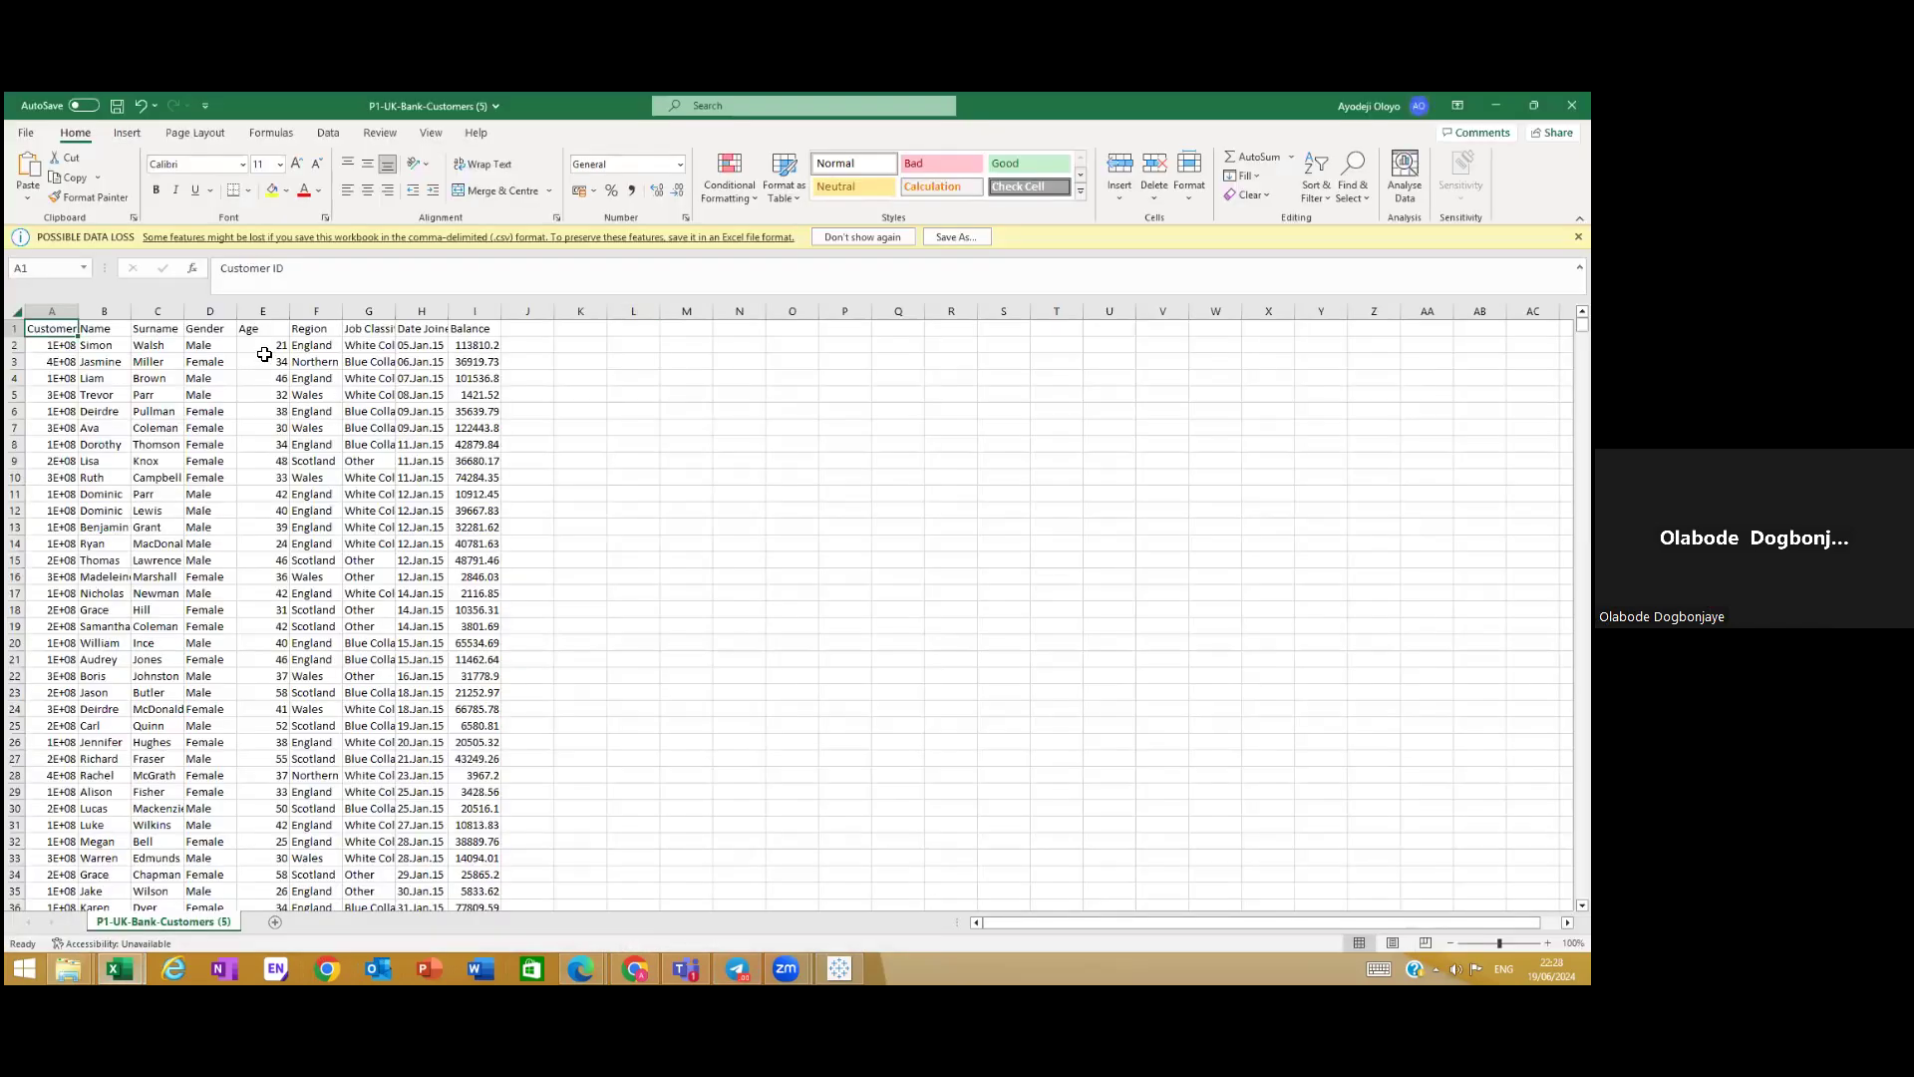
pyautogui.scroll(-6, 276, 734)
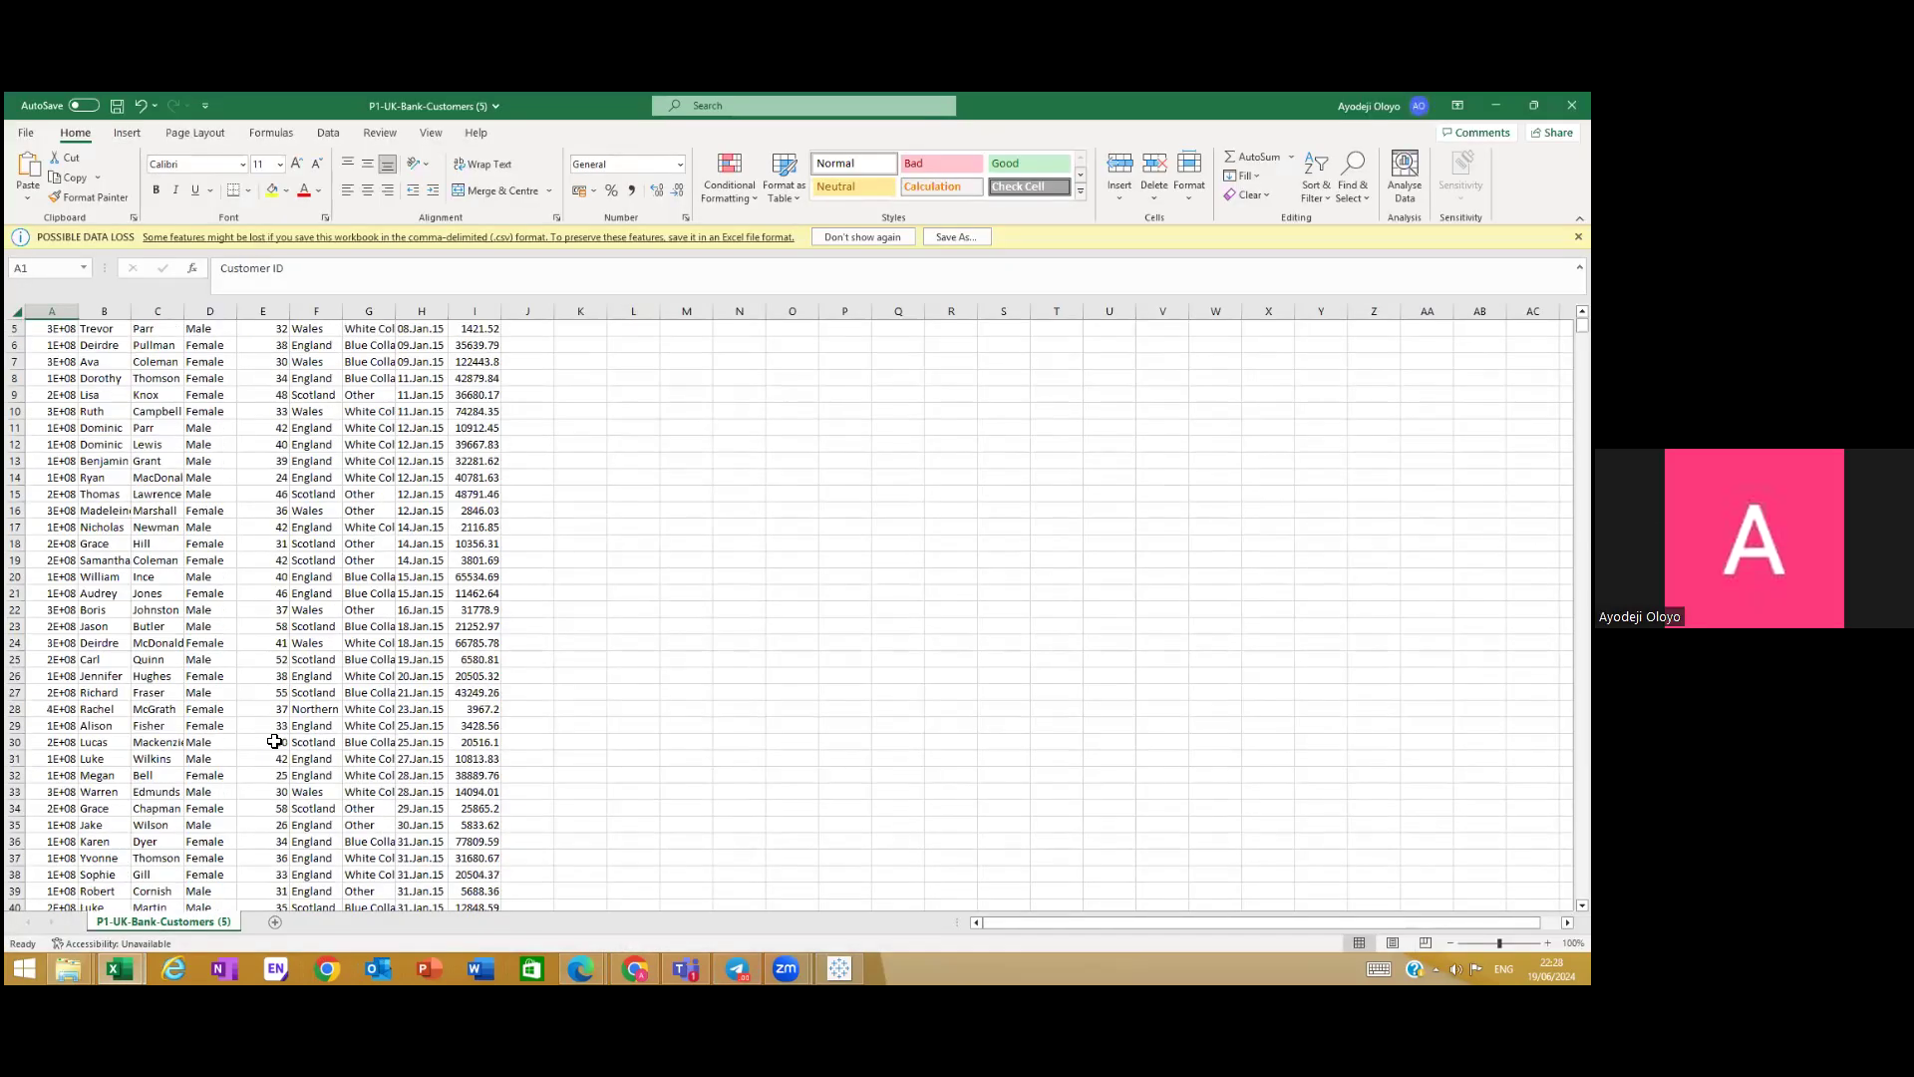
pyautogui.scroll(-20, 275, 734)
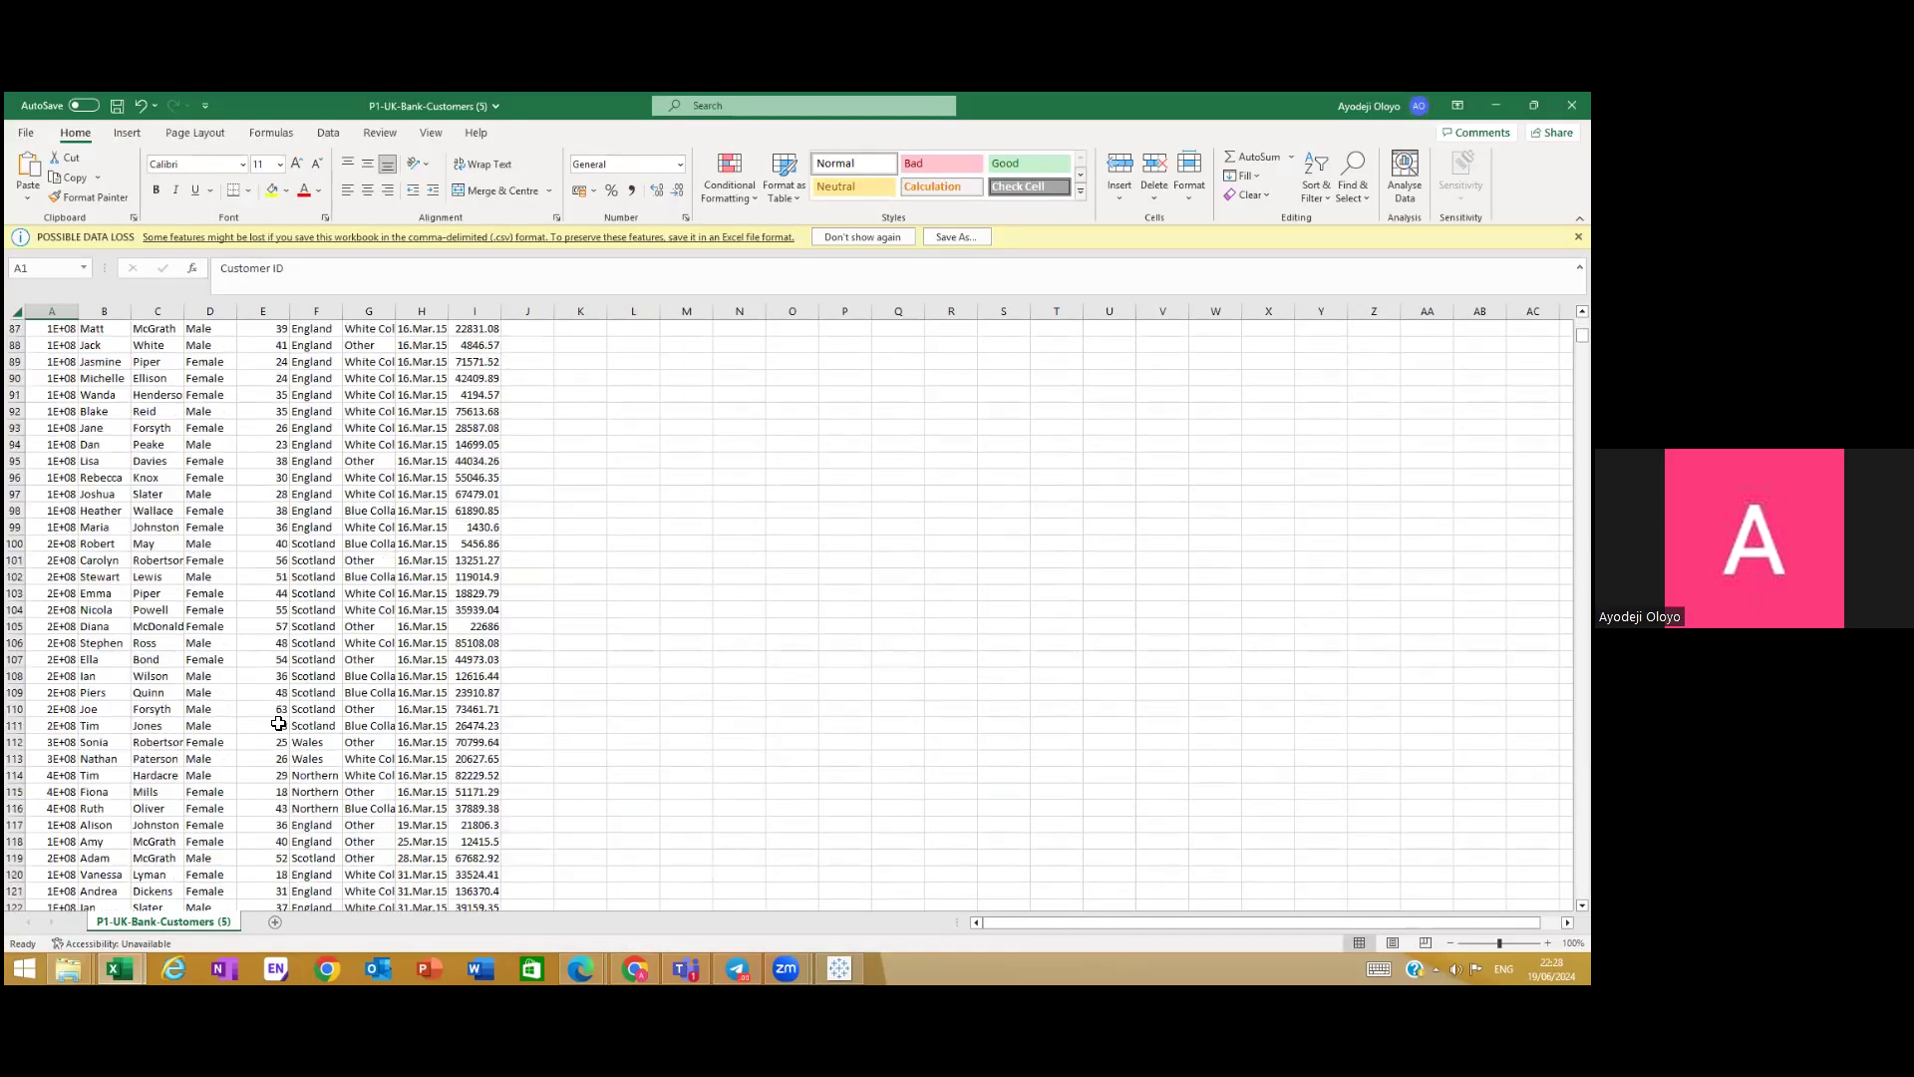
pyautogui.scroll(-20, 280, 718)
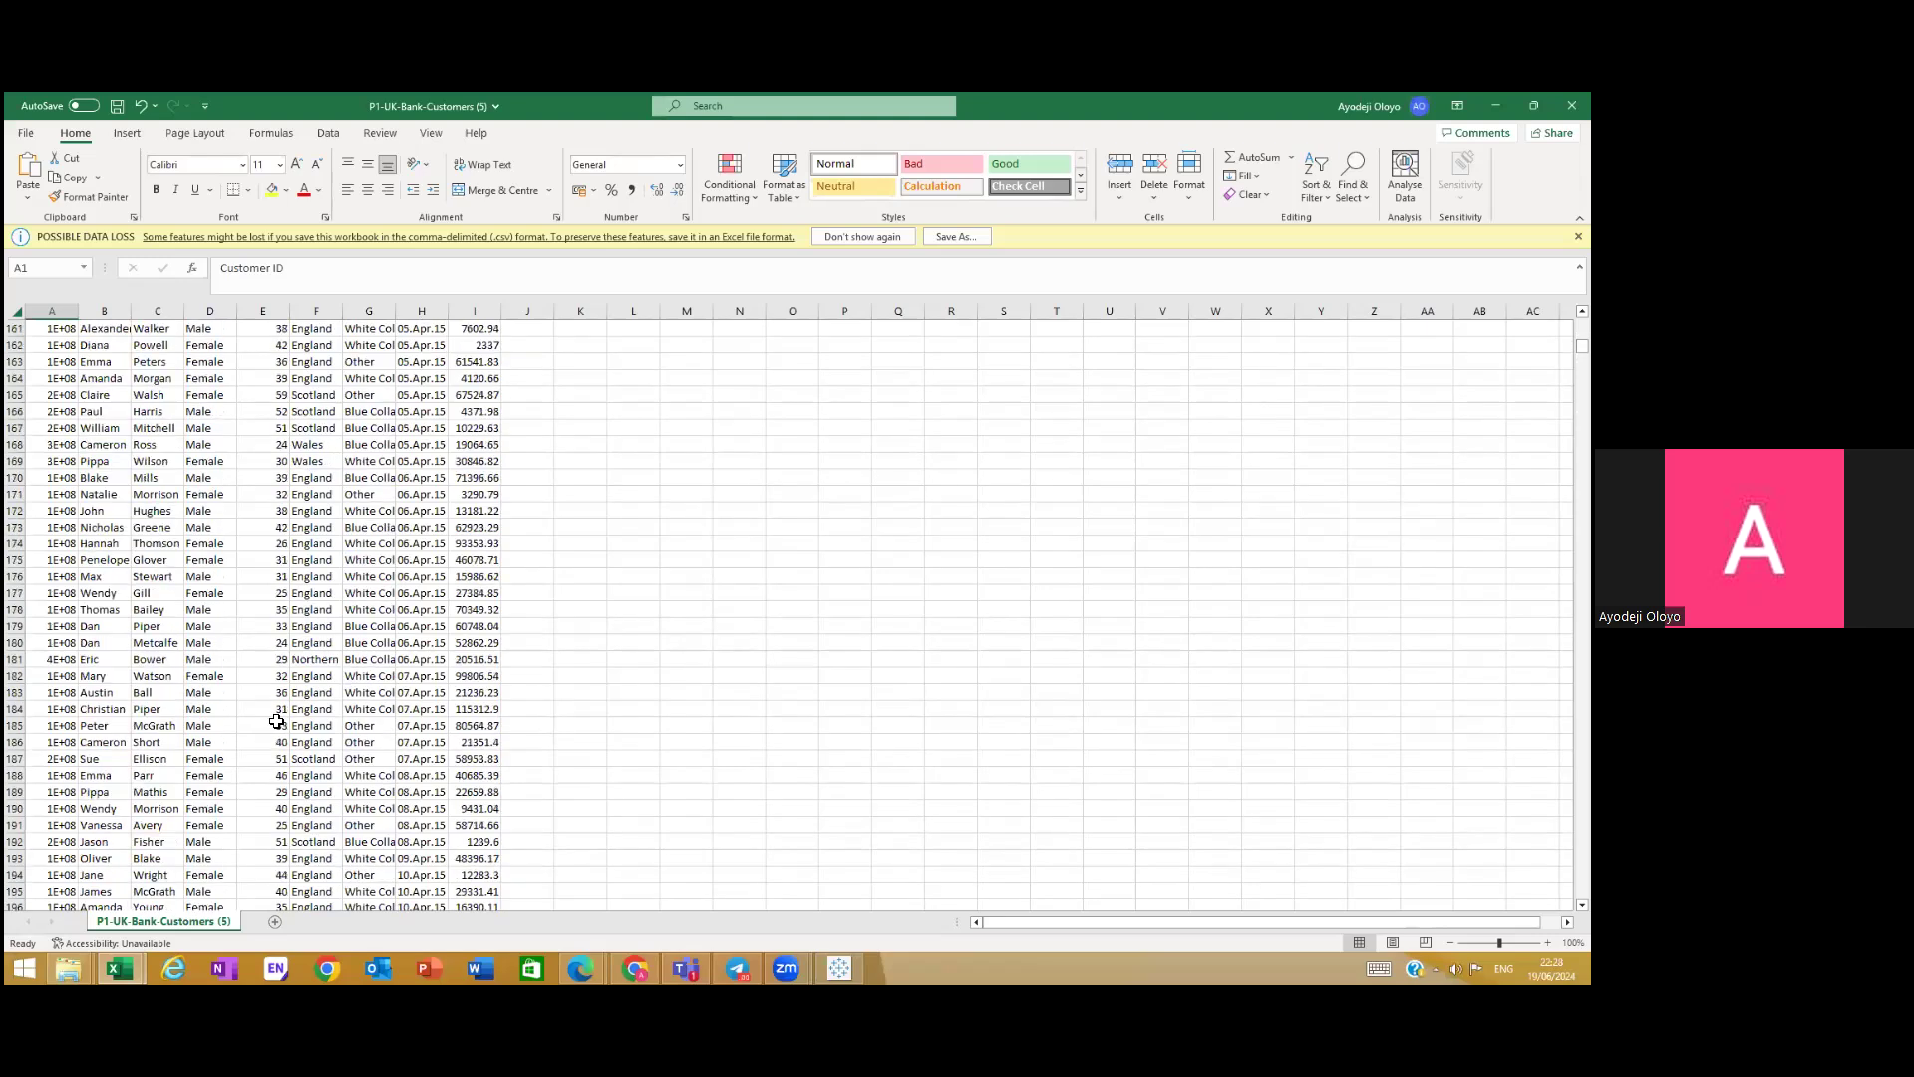
pyautogui.scroll(-3, 278, 715)
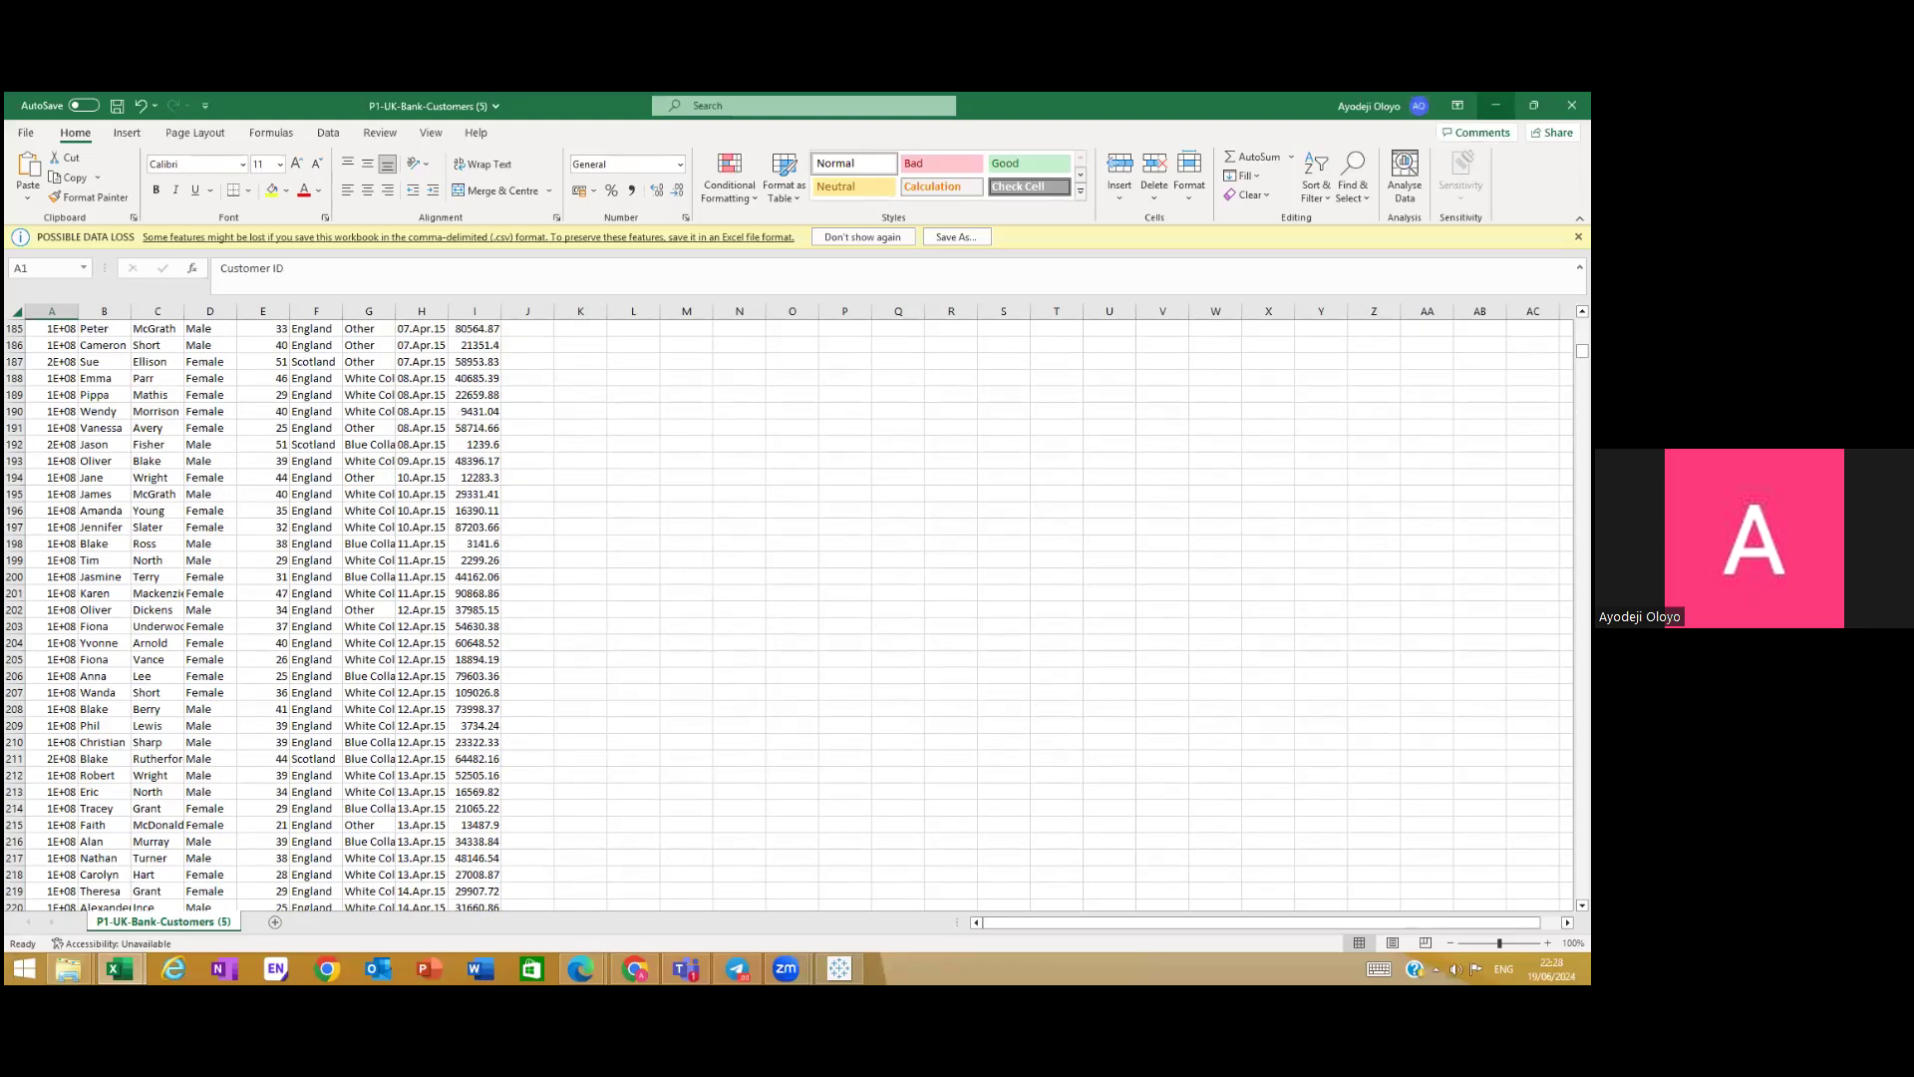
pyautogui.hotkey('alt', 'Tab')
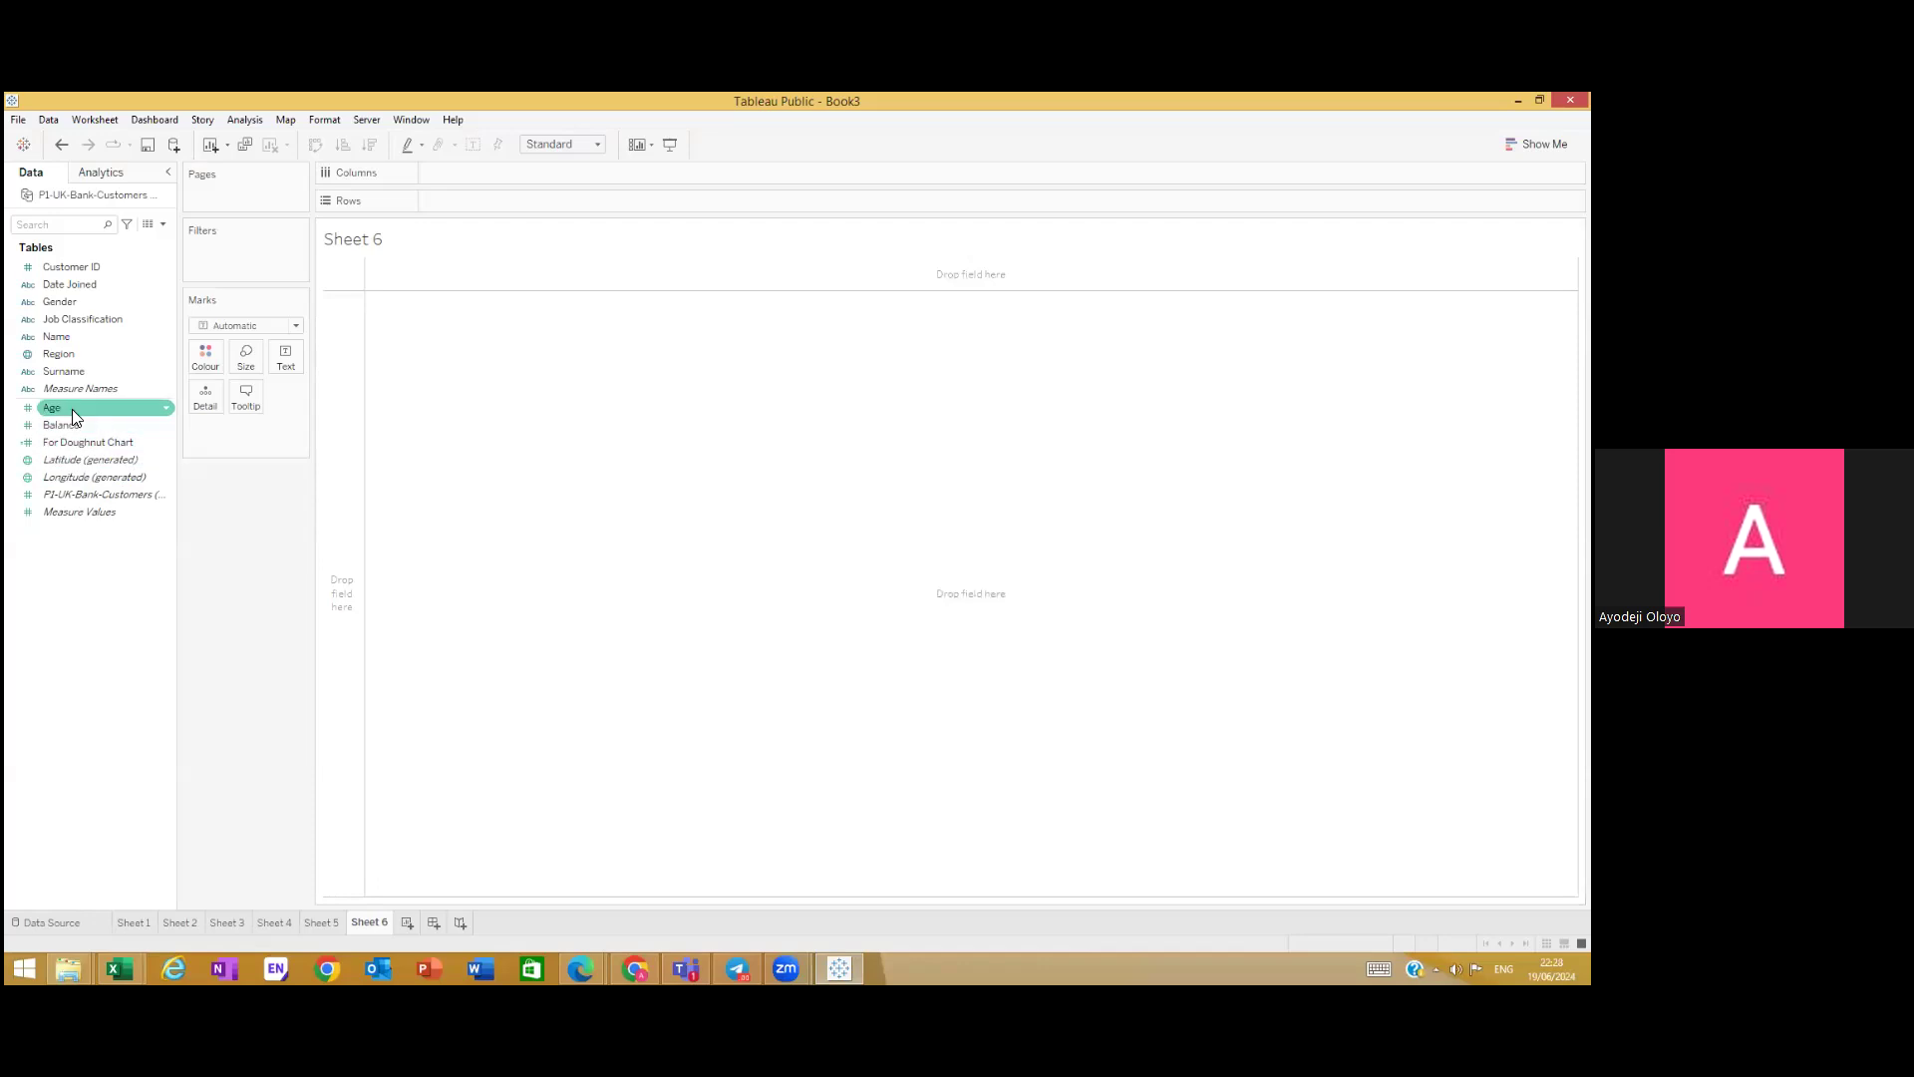
# Step: Create bins from the Age field with a bin size of 5
pyautogui.rightClick(166, 409)
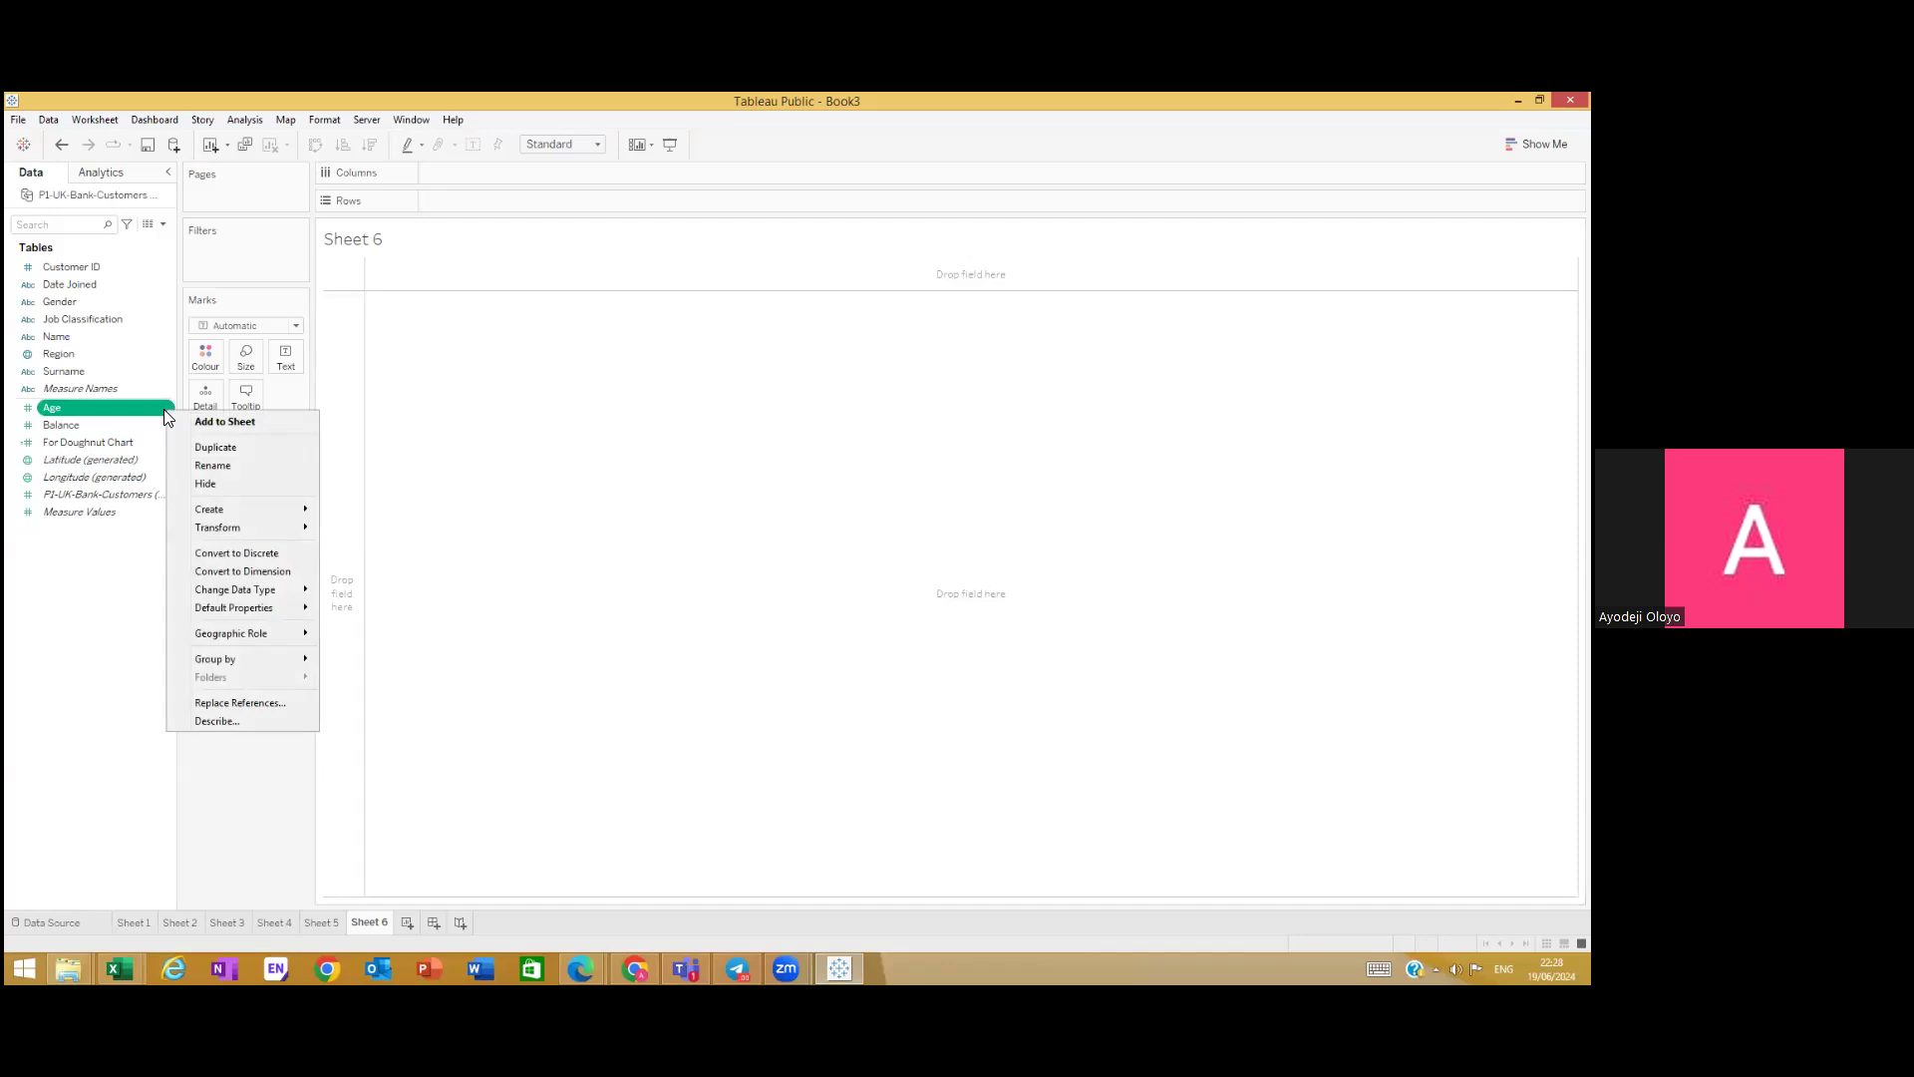
pyautogui.moveTo(241, 507)
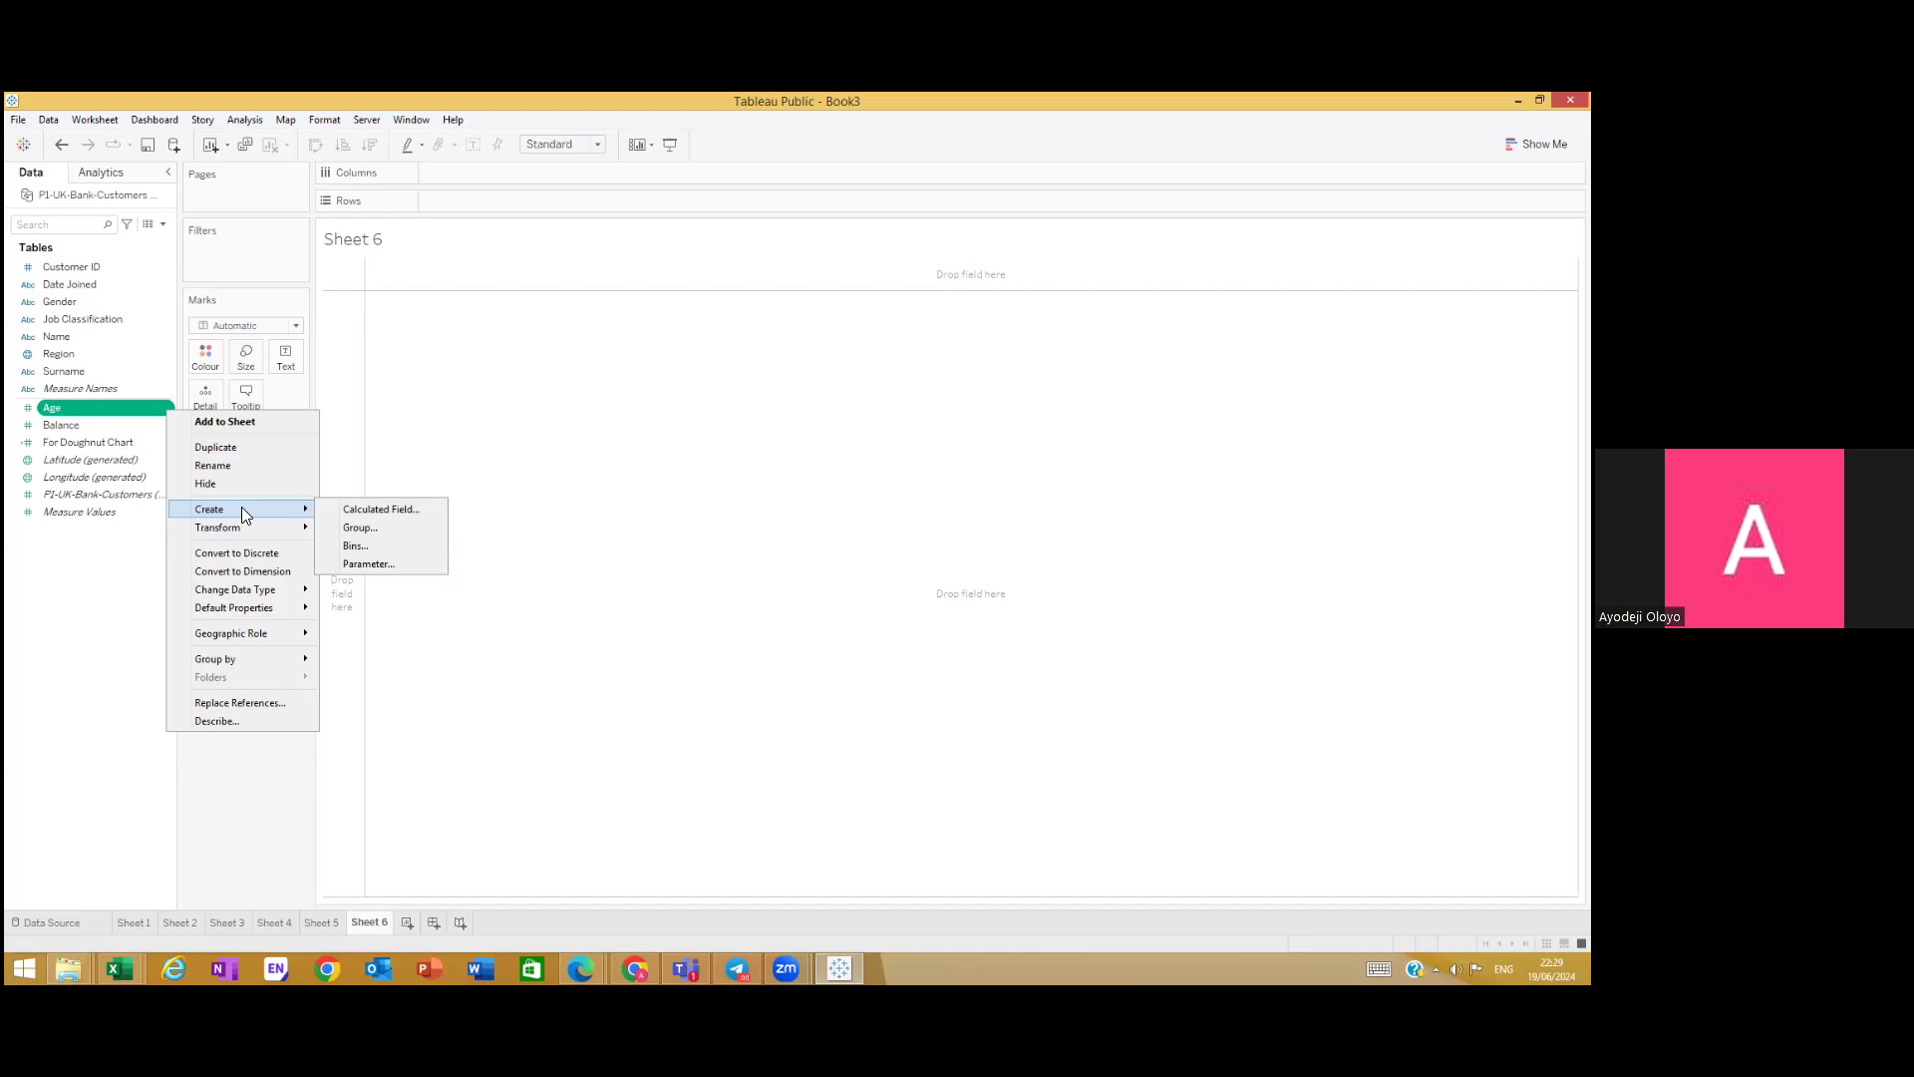
pyautogui.click(355, 546)
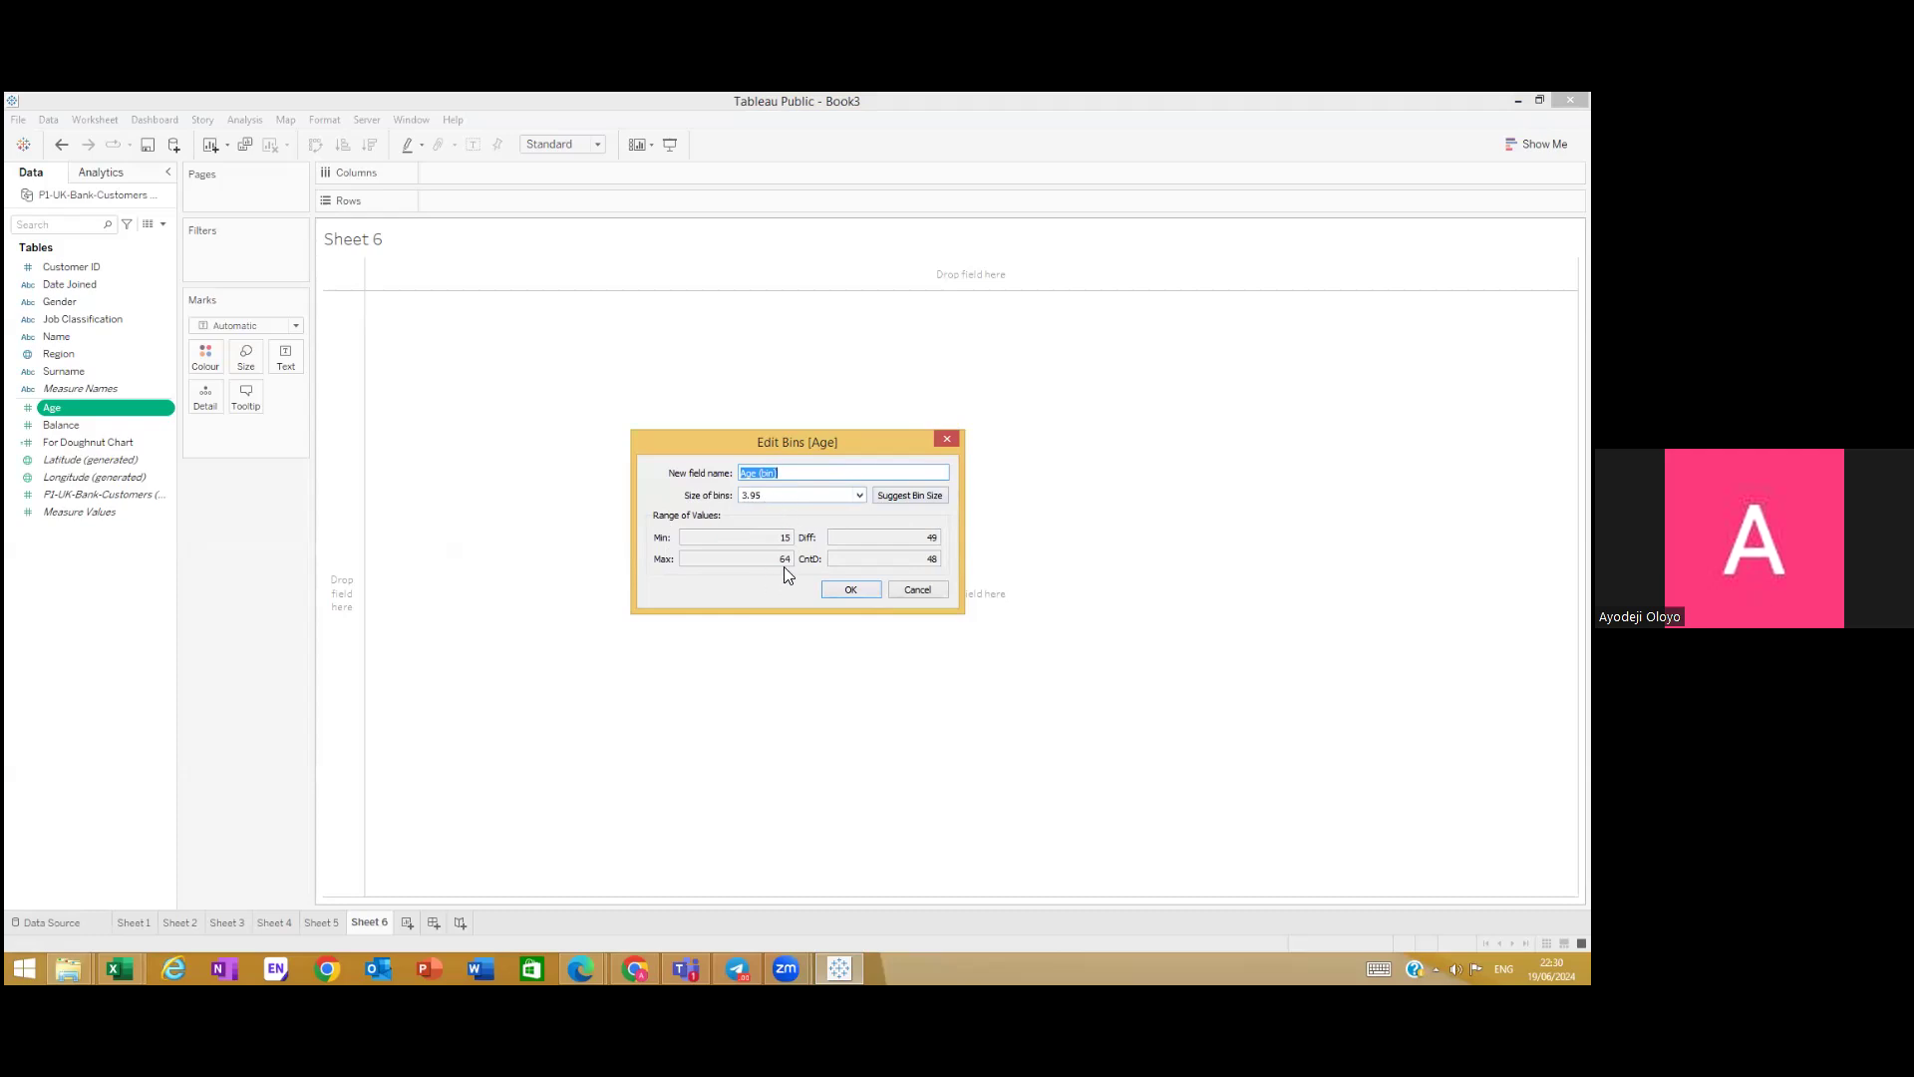
pyautogui.click(860, 496)
pyautogui.click(759, 629)
pyautogui.hotkey('ctrl', 'a')
pyautogui.write('5')
pyautogui.click(856, 589)
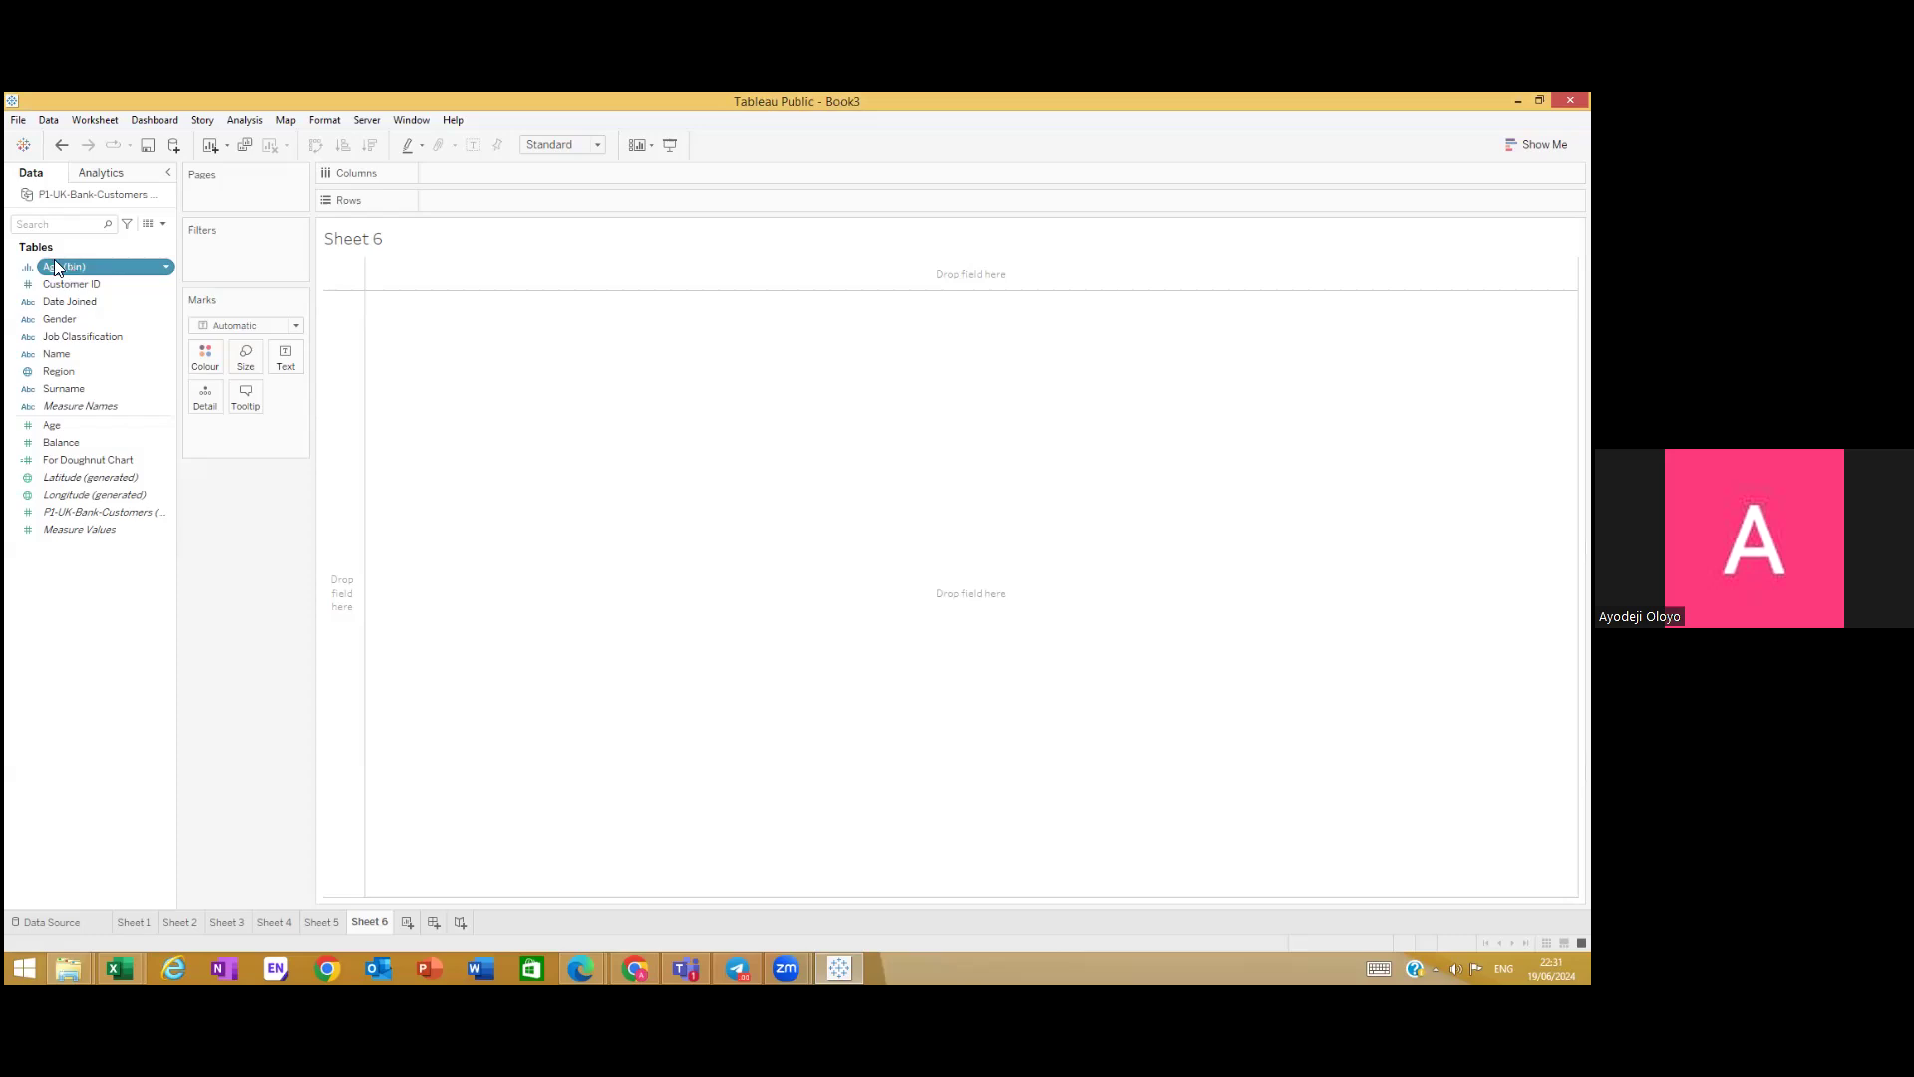
# Step: Build a histogram with Age (bin) in the columns and the sum of Balance in the rows
pyautogui.moveTo(84, 269); pyautogui.dragTo(463, 176)
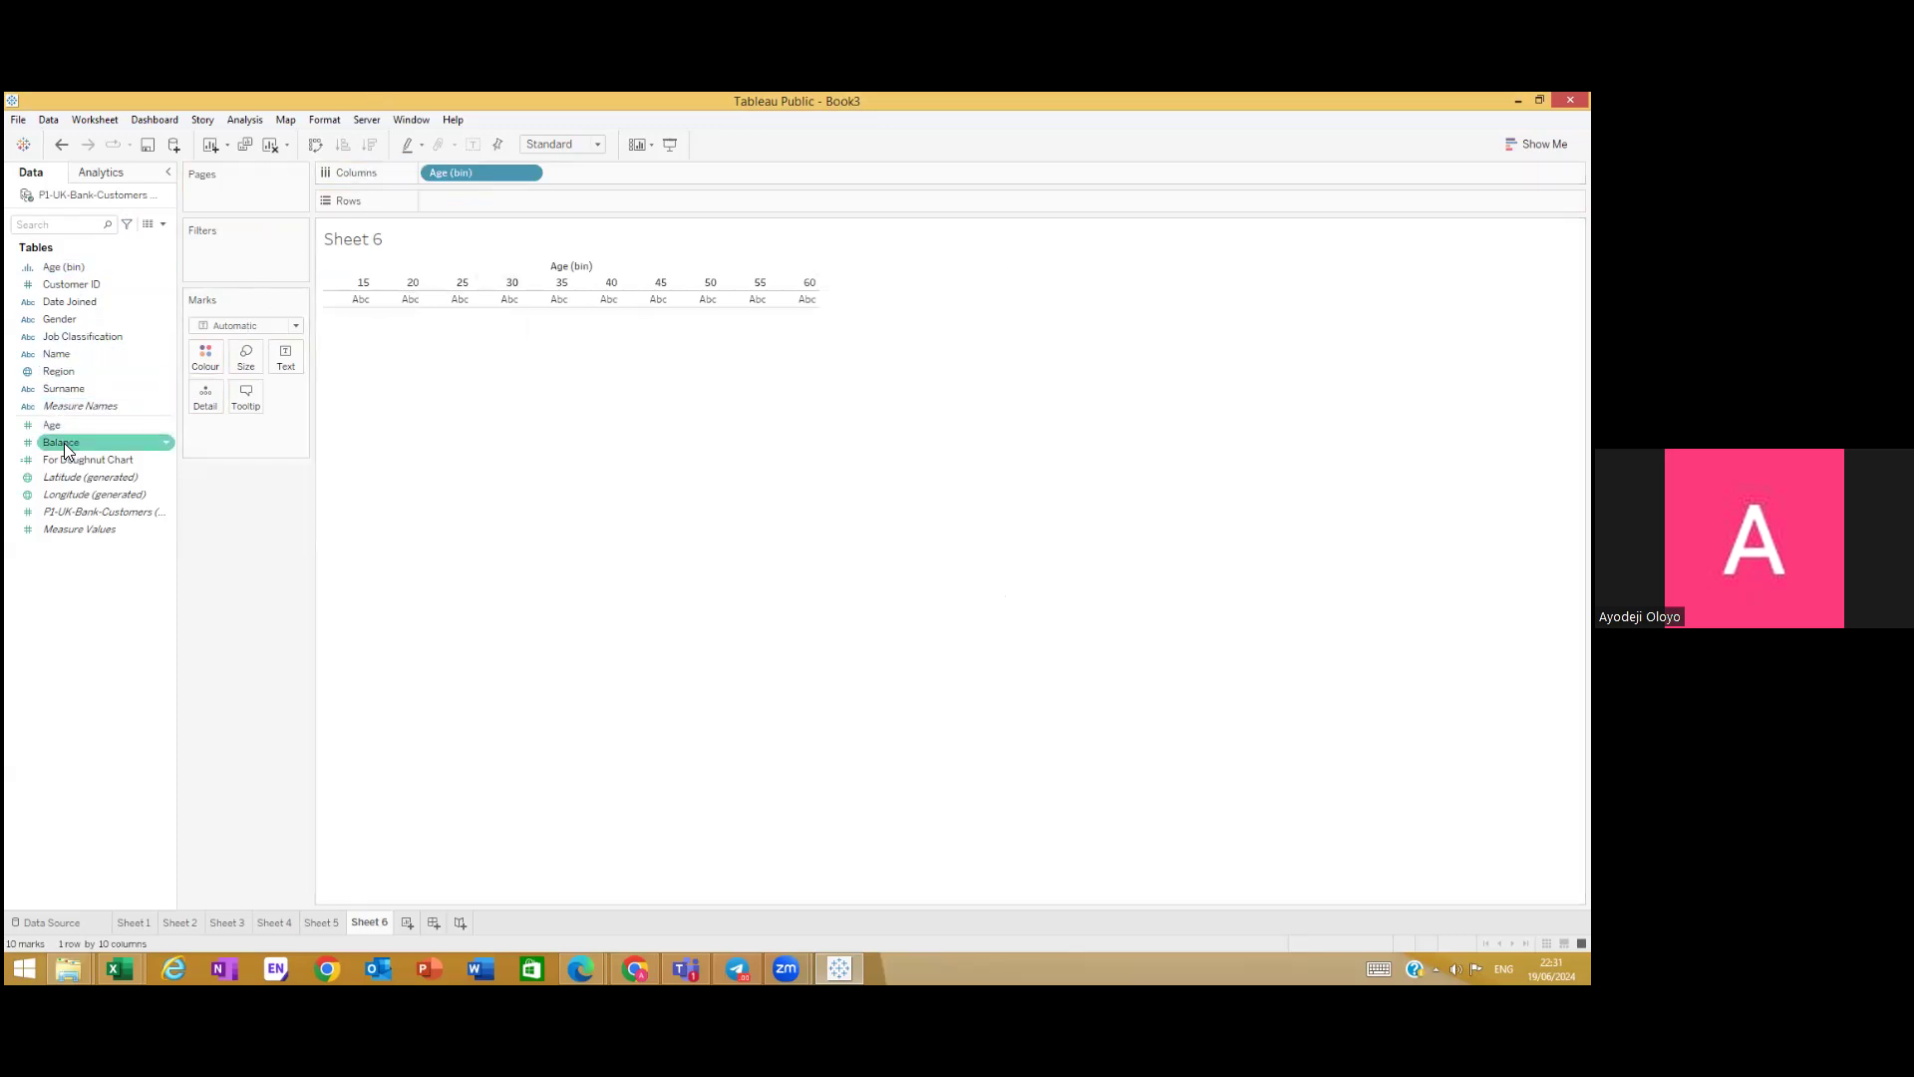
pyautogui.moveTo(59, 442); pyautogui.dragTo(459, 204)
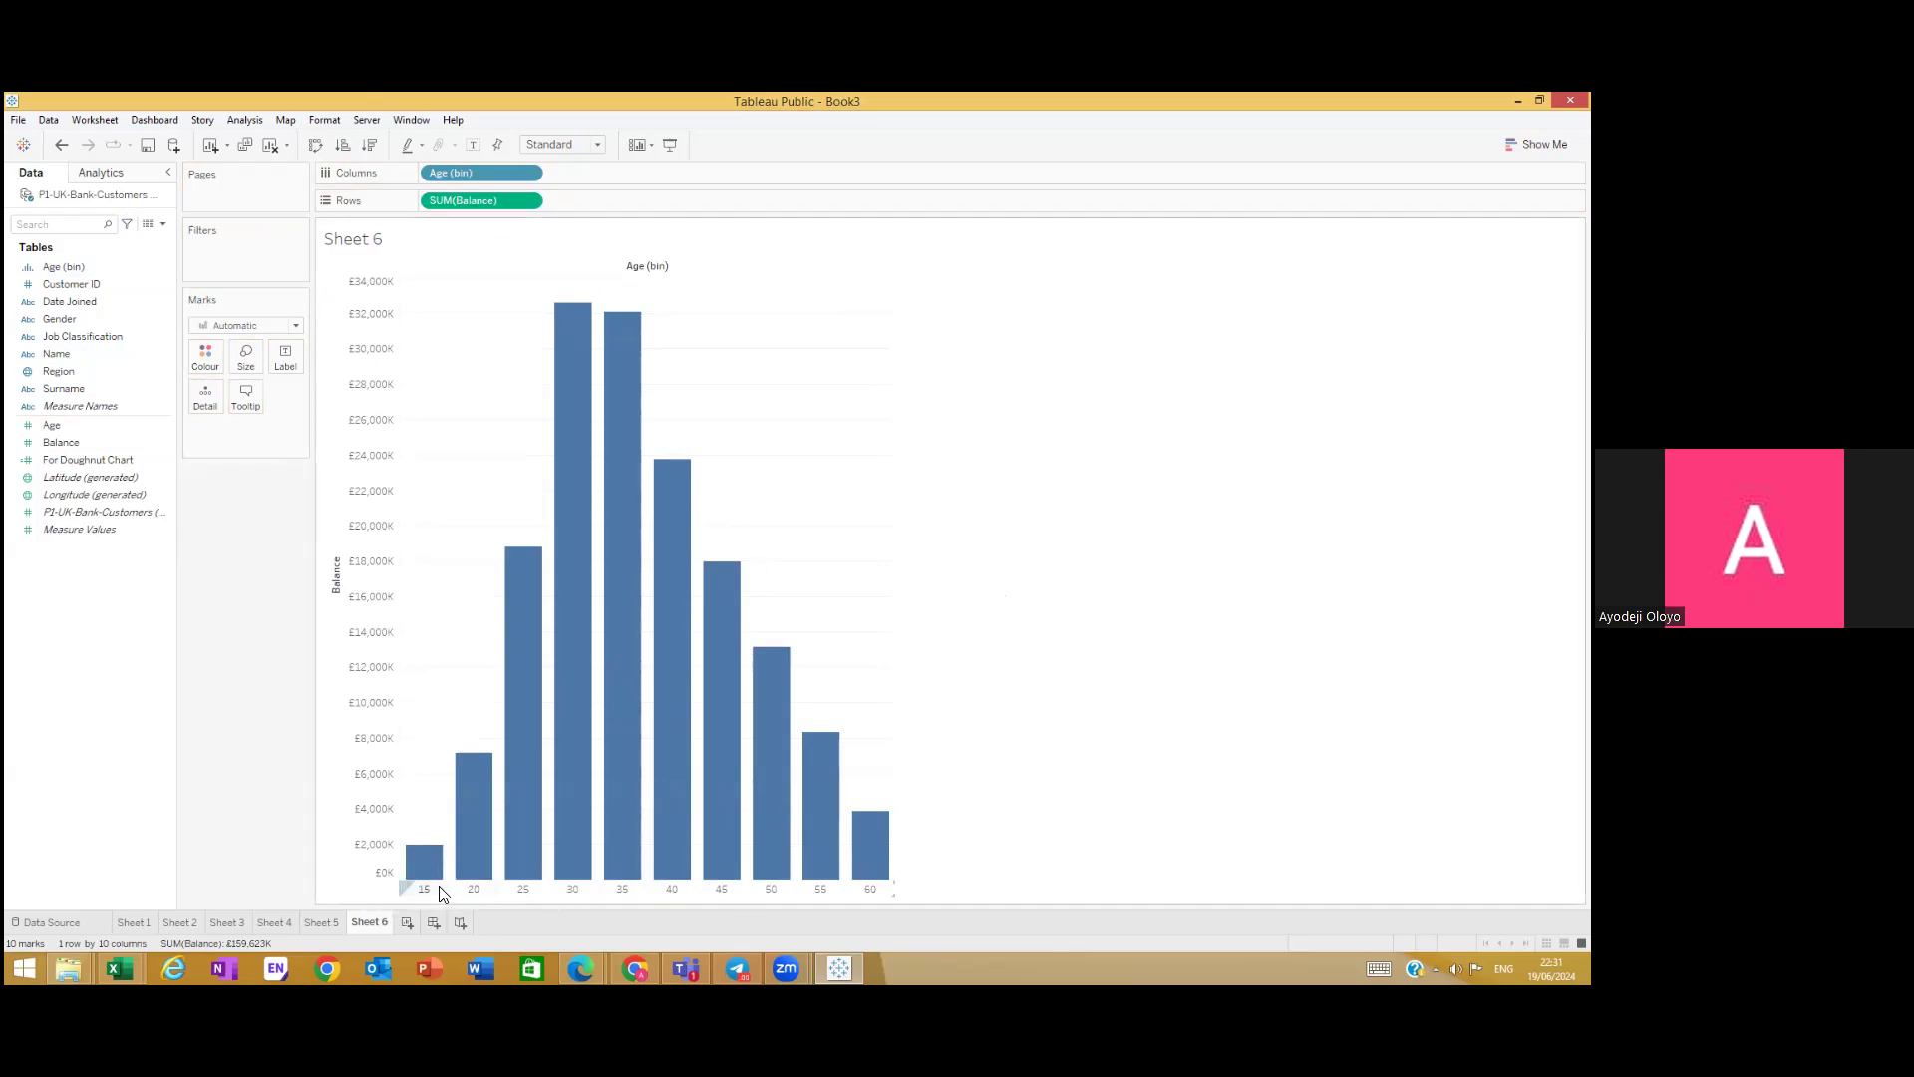
pyautogui.moveTo(439, 855)
pyautogui.moveTo(466, 793)
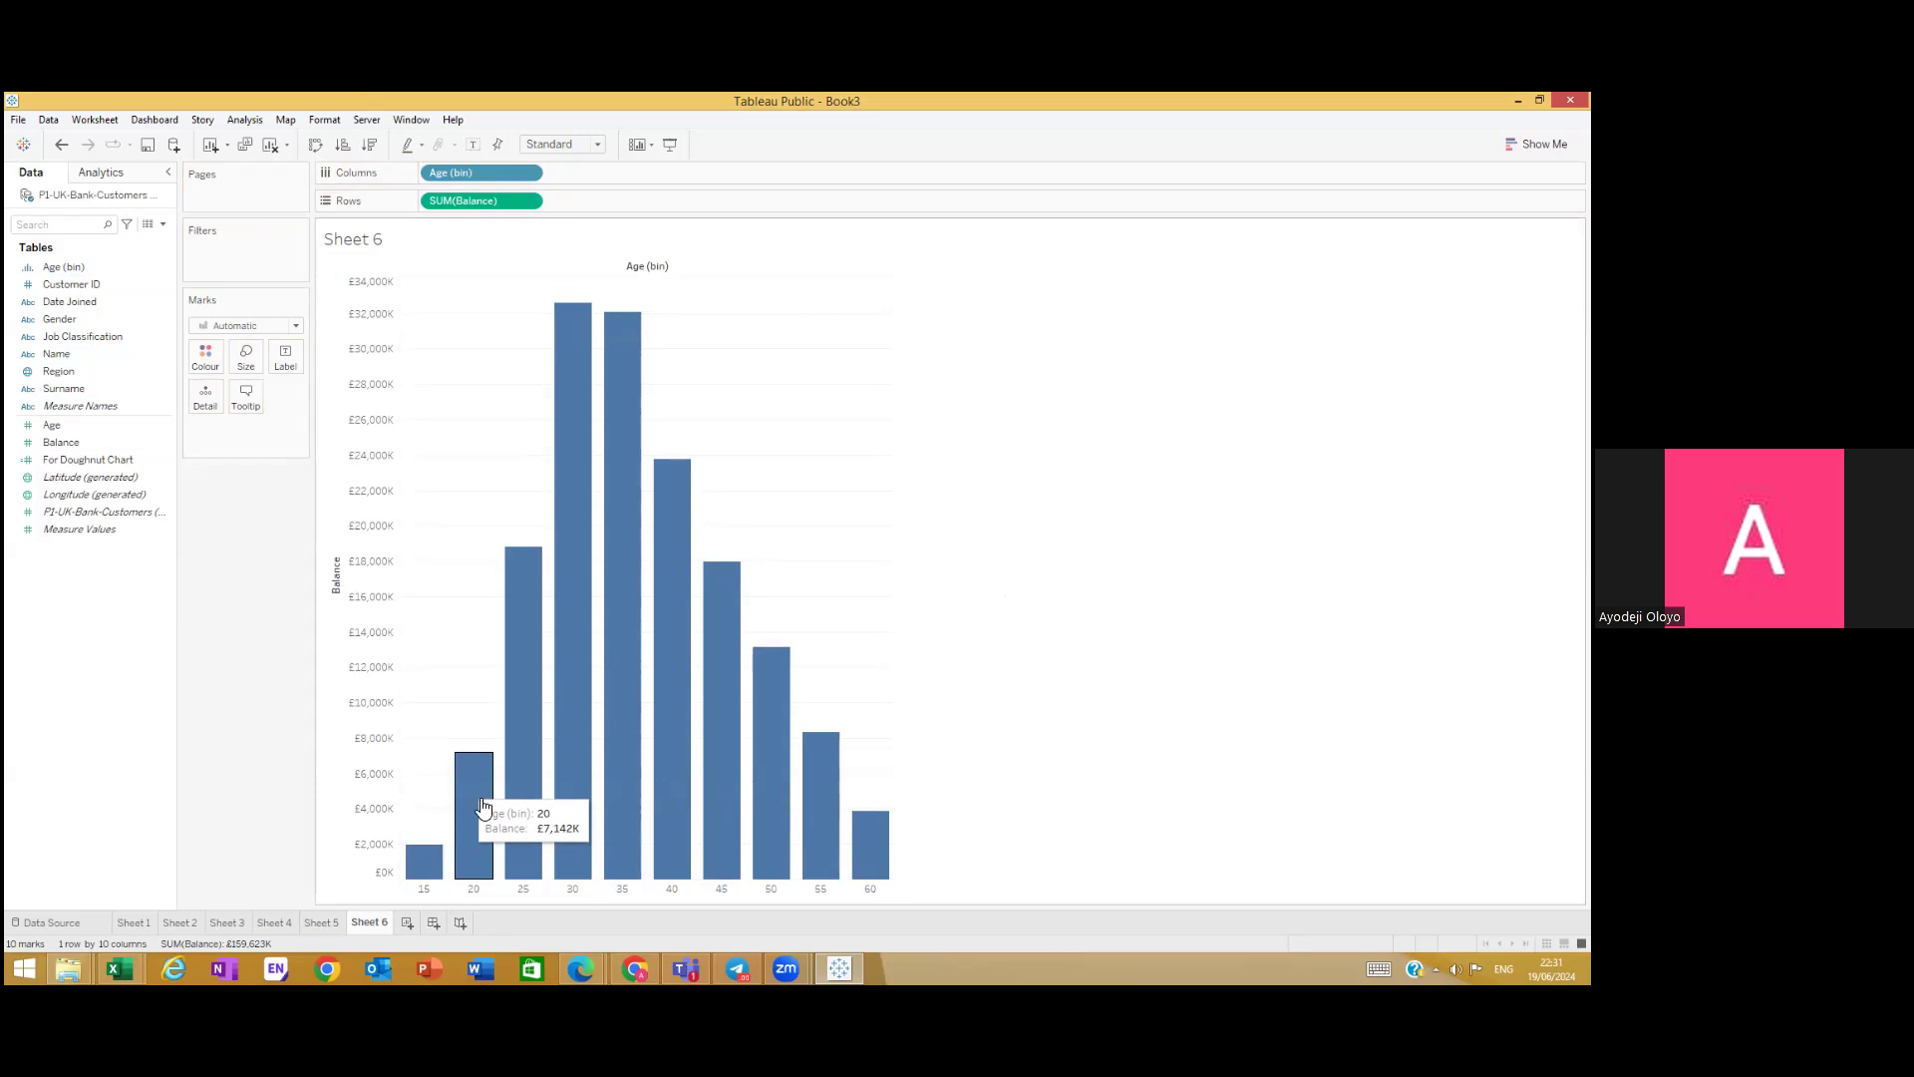
pyautogui.moveTo(530, 886)
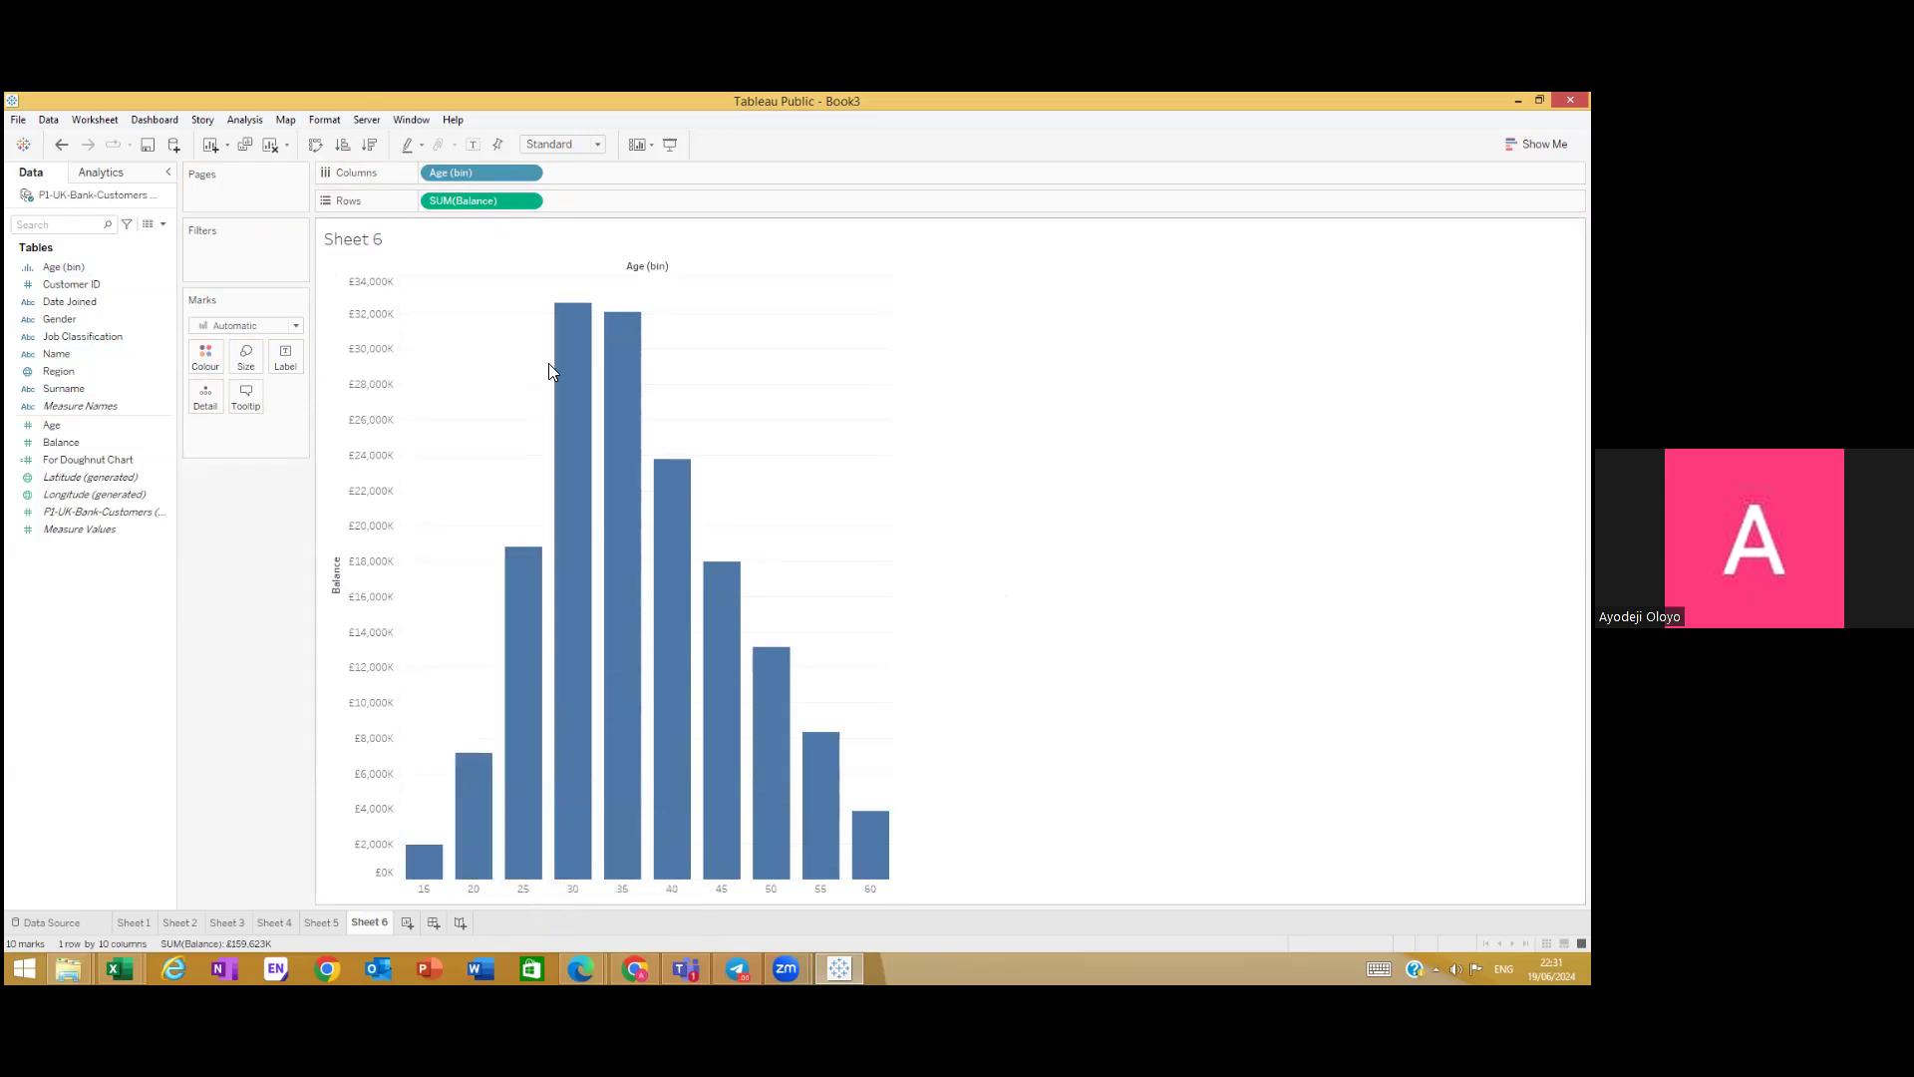
pyautogui.moveTo(634, 820)
pyautogui.rightClick(427, 891)
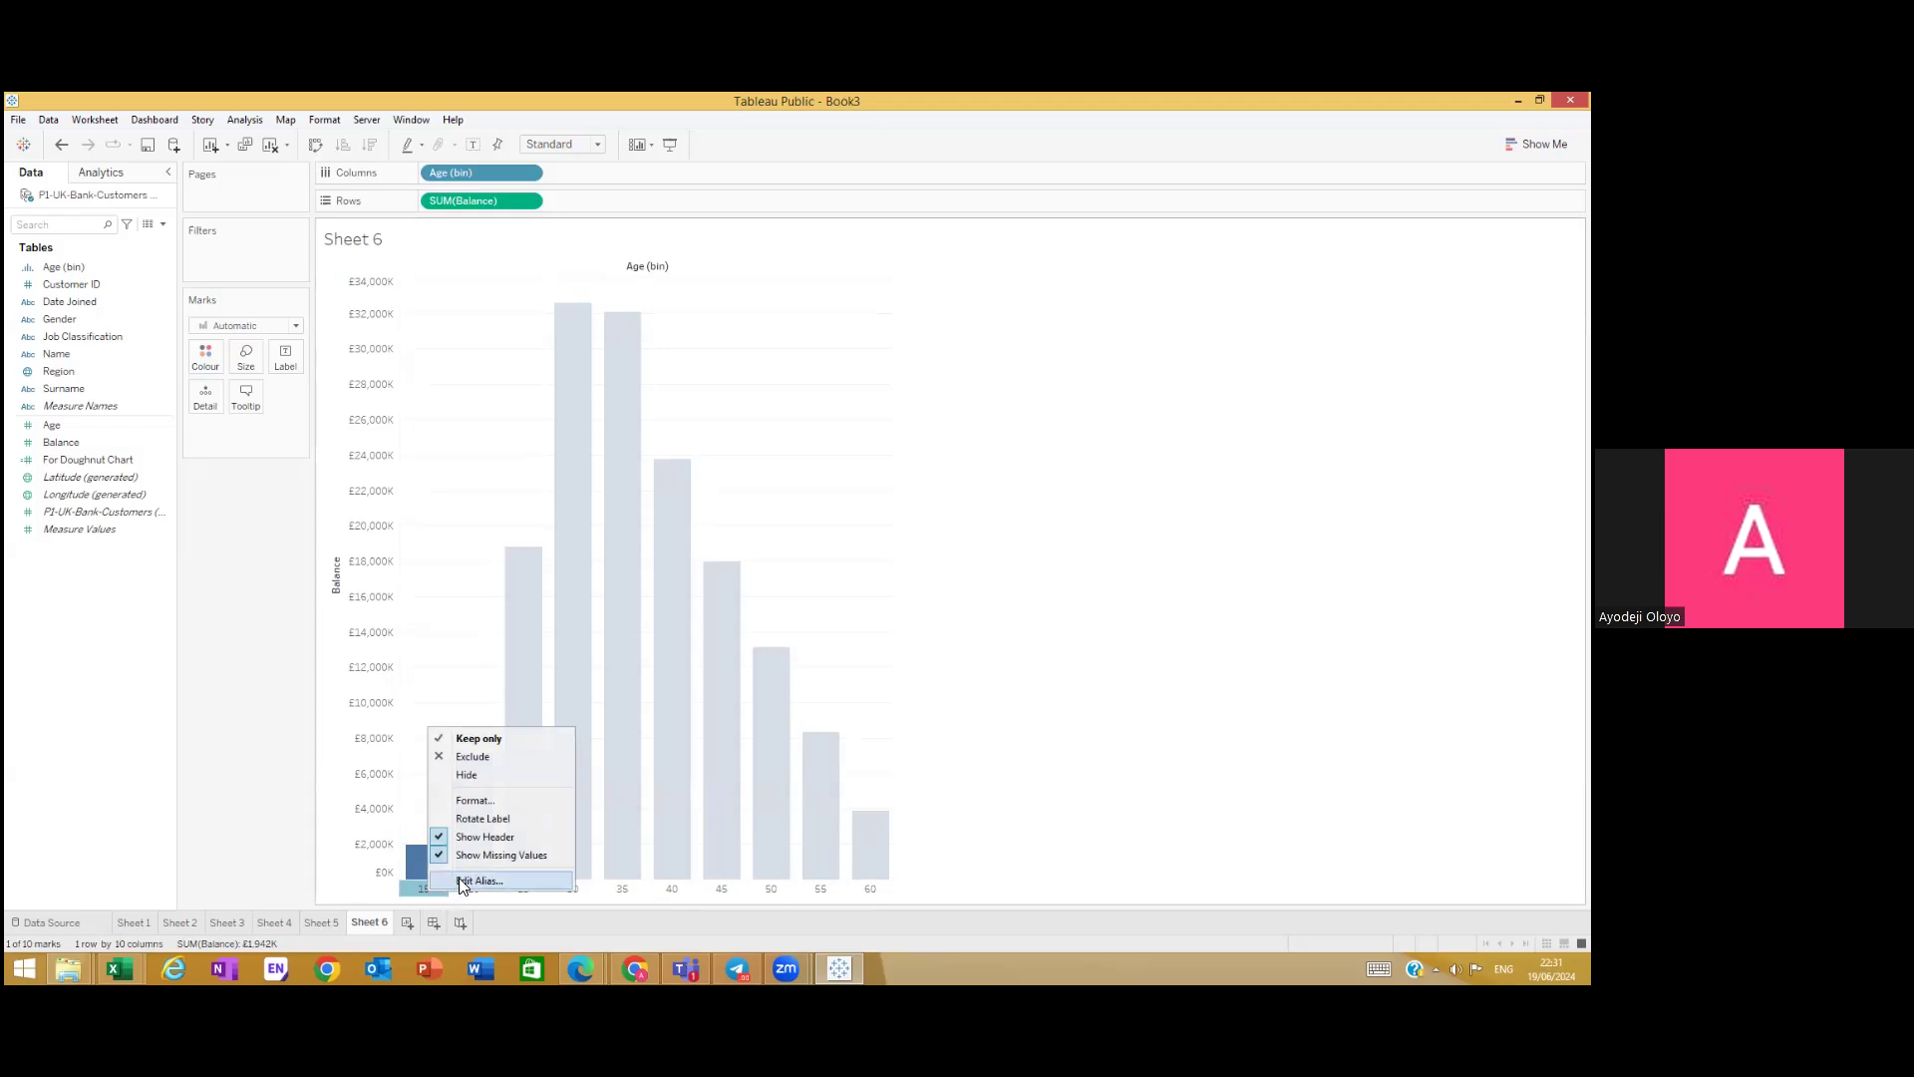
pyautogui.click(979, 828)
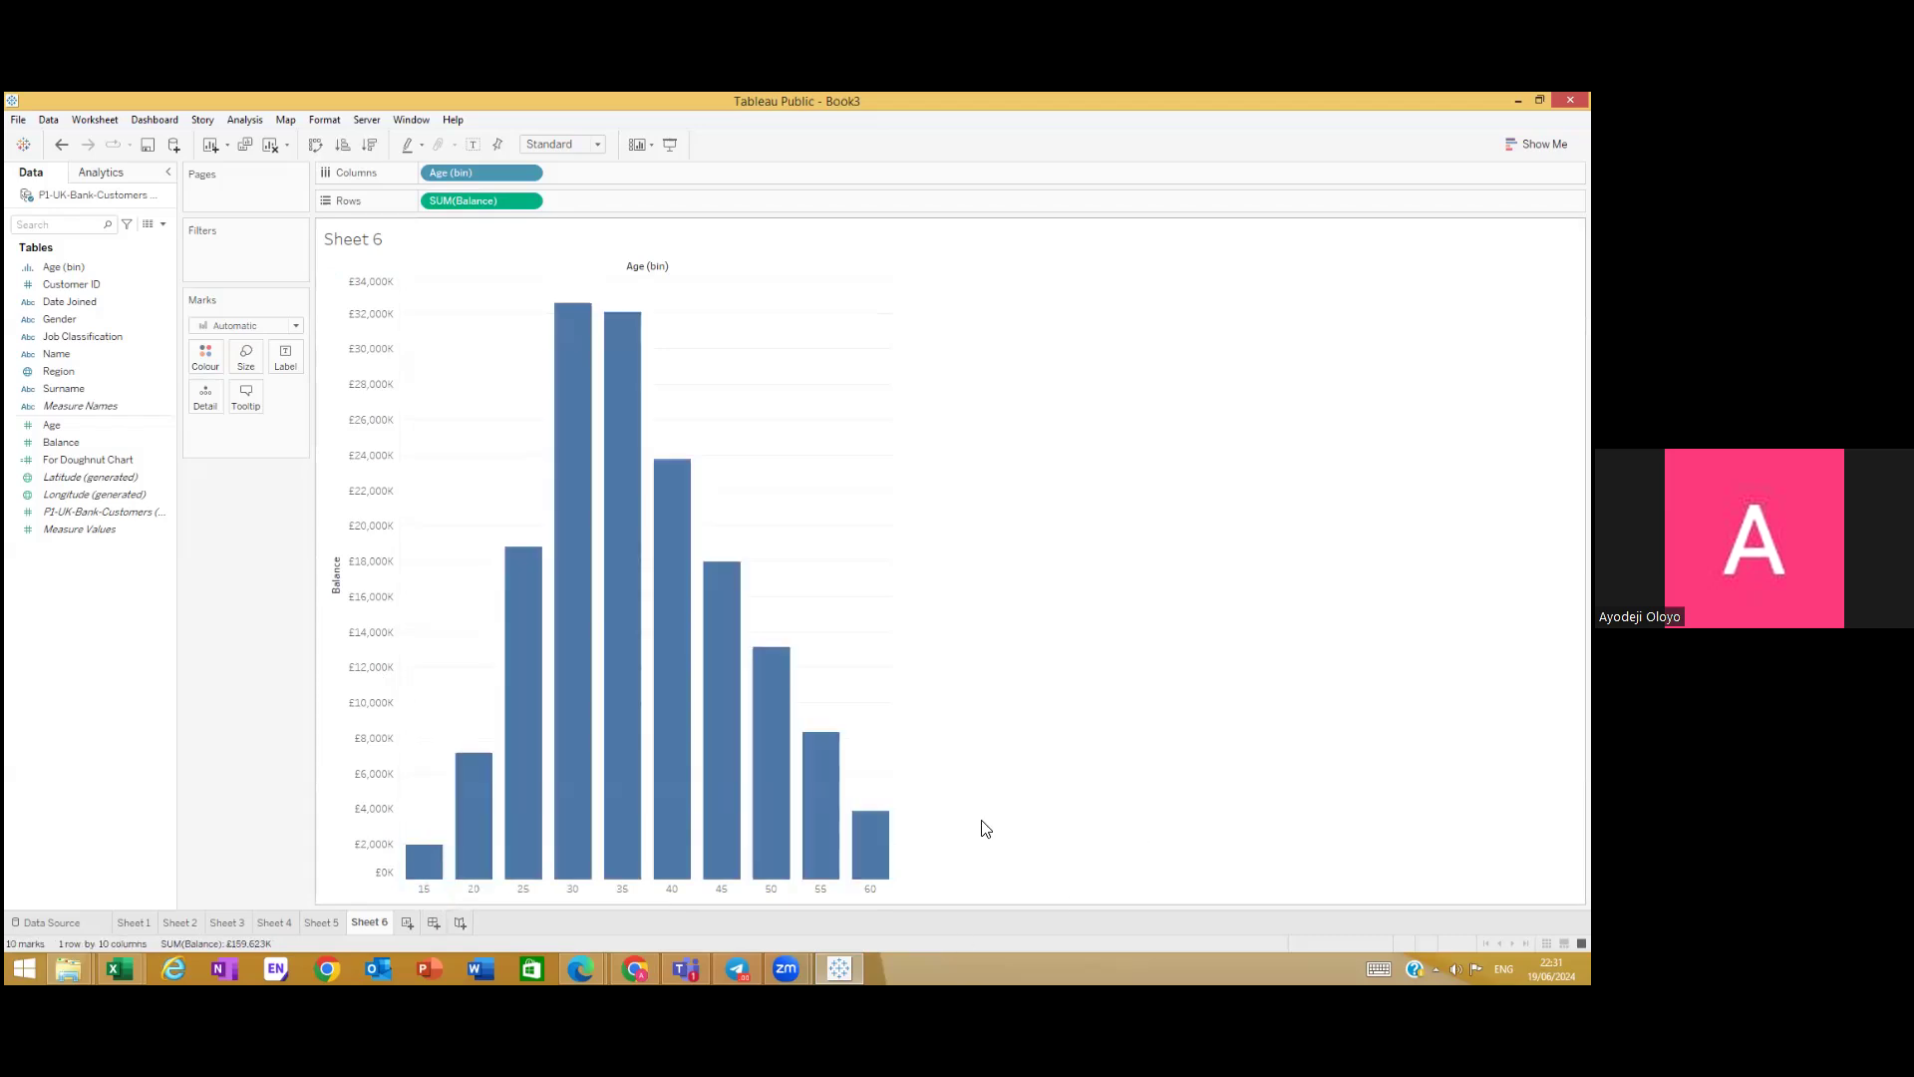
pyautogui.rightClick(425, 890)
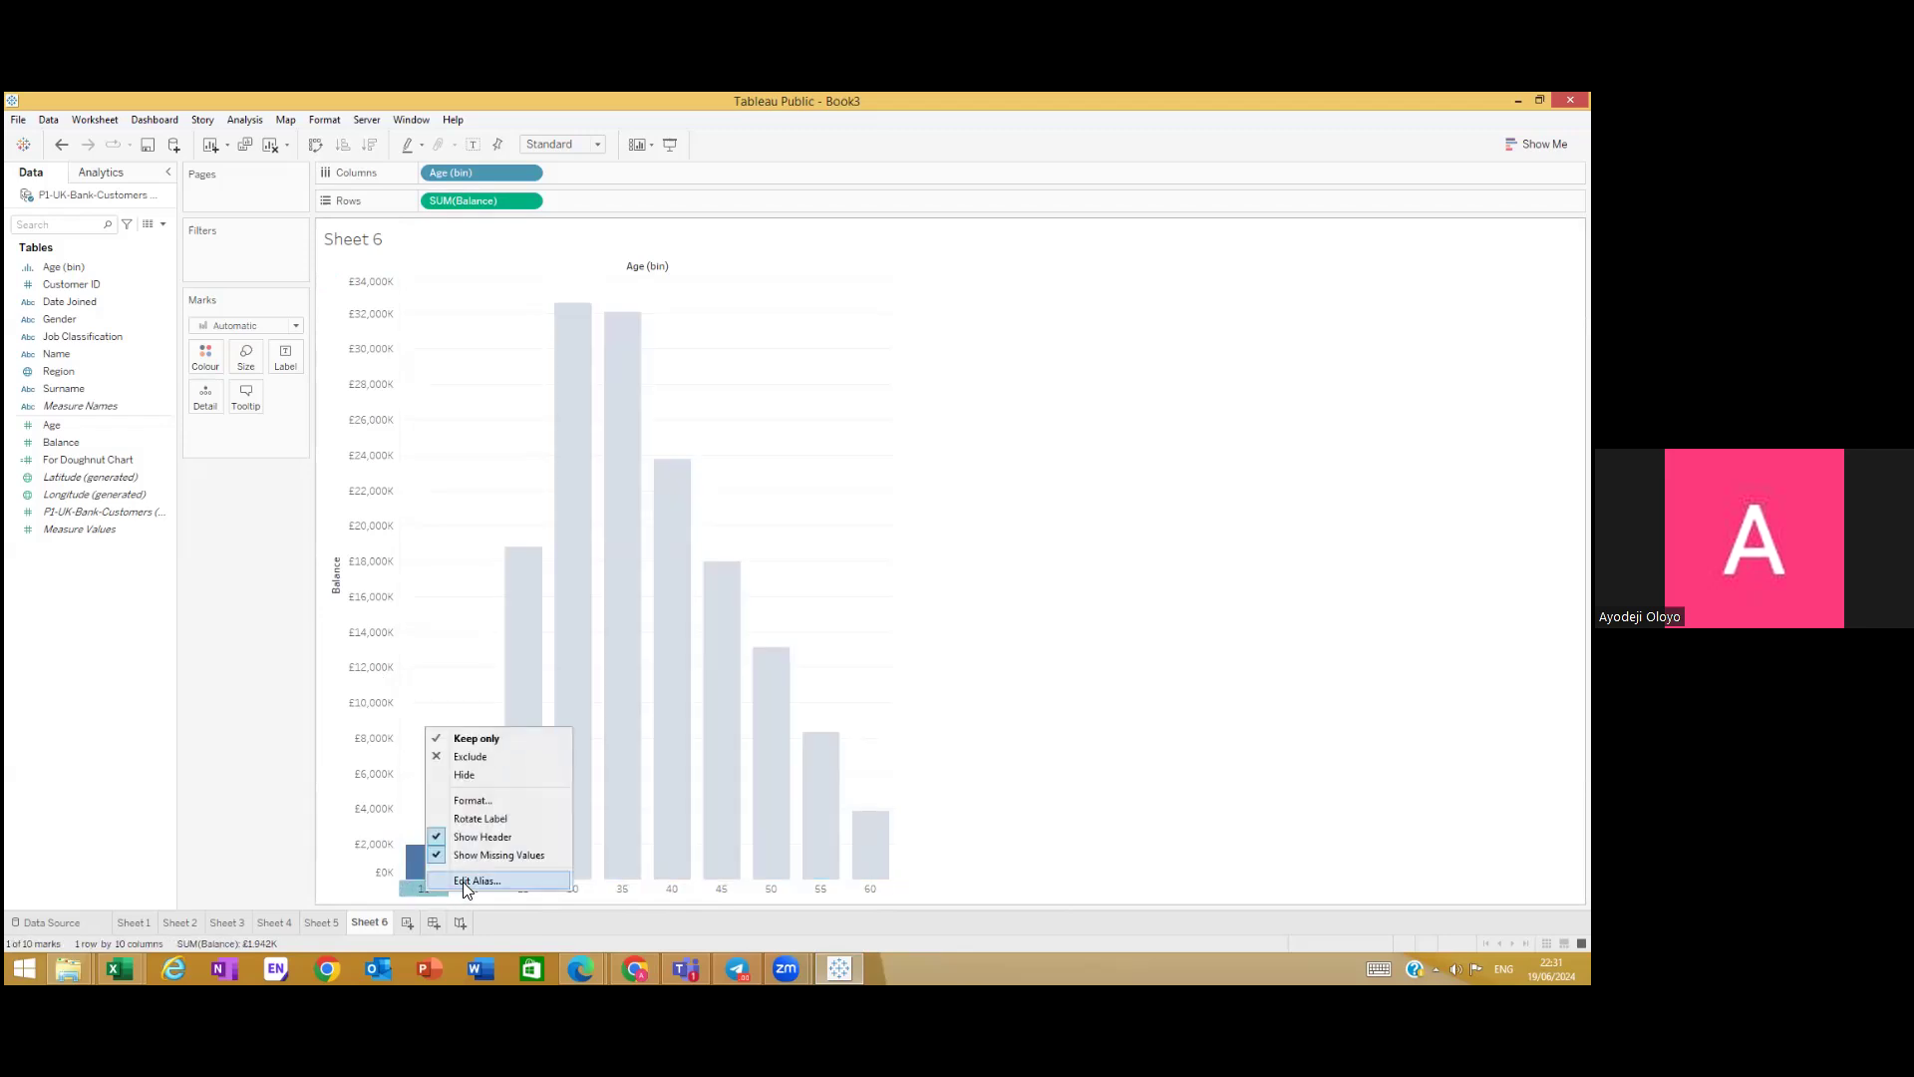
pyautogui.click(932, 841)
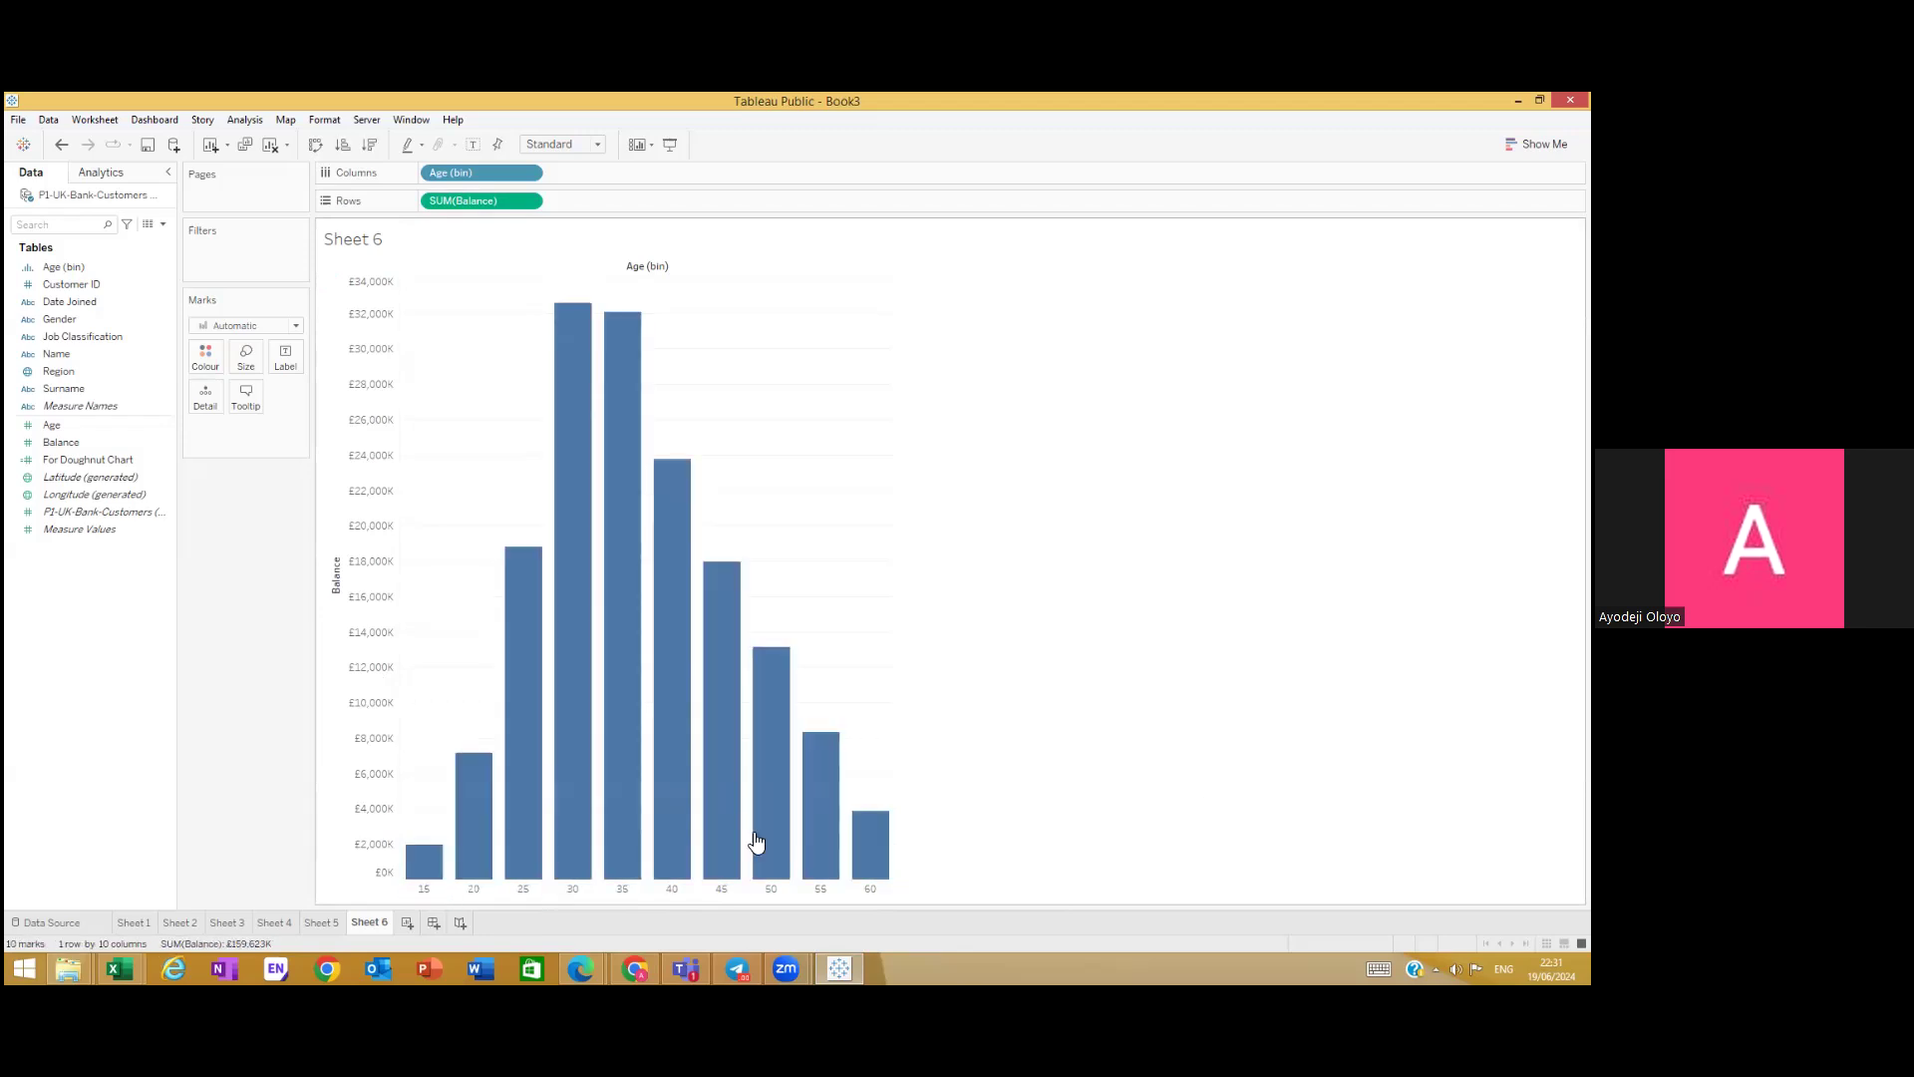
# Step: Set the alias of the 15 age bin on the histogram's axis to 15-19
pyautogui.rightClick(423, 889)
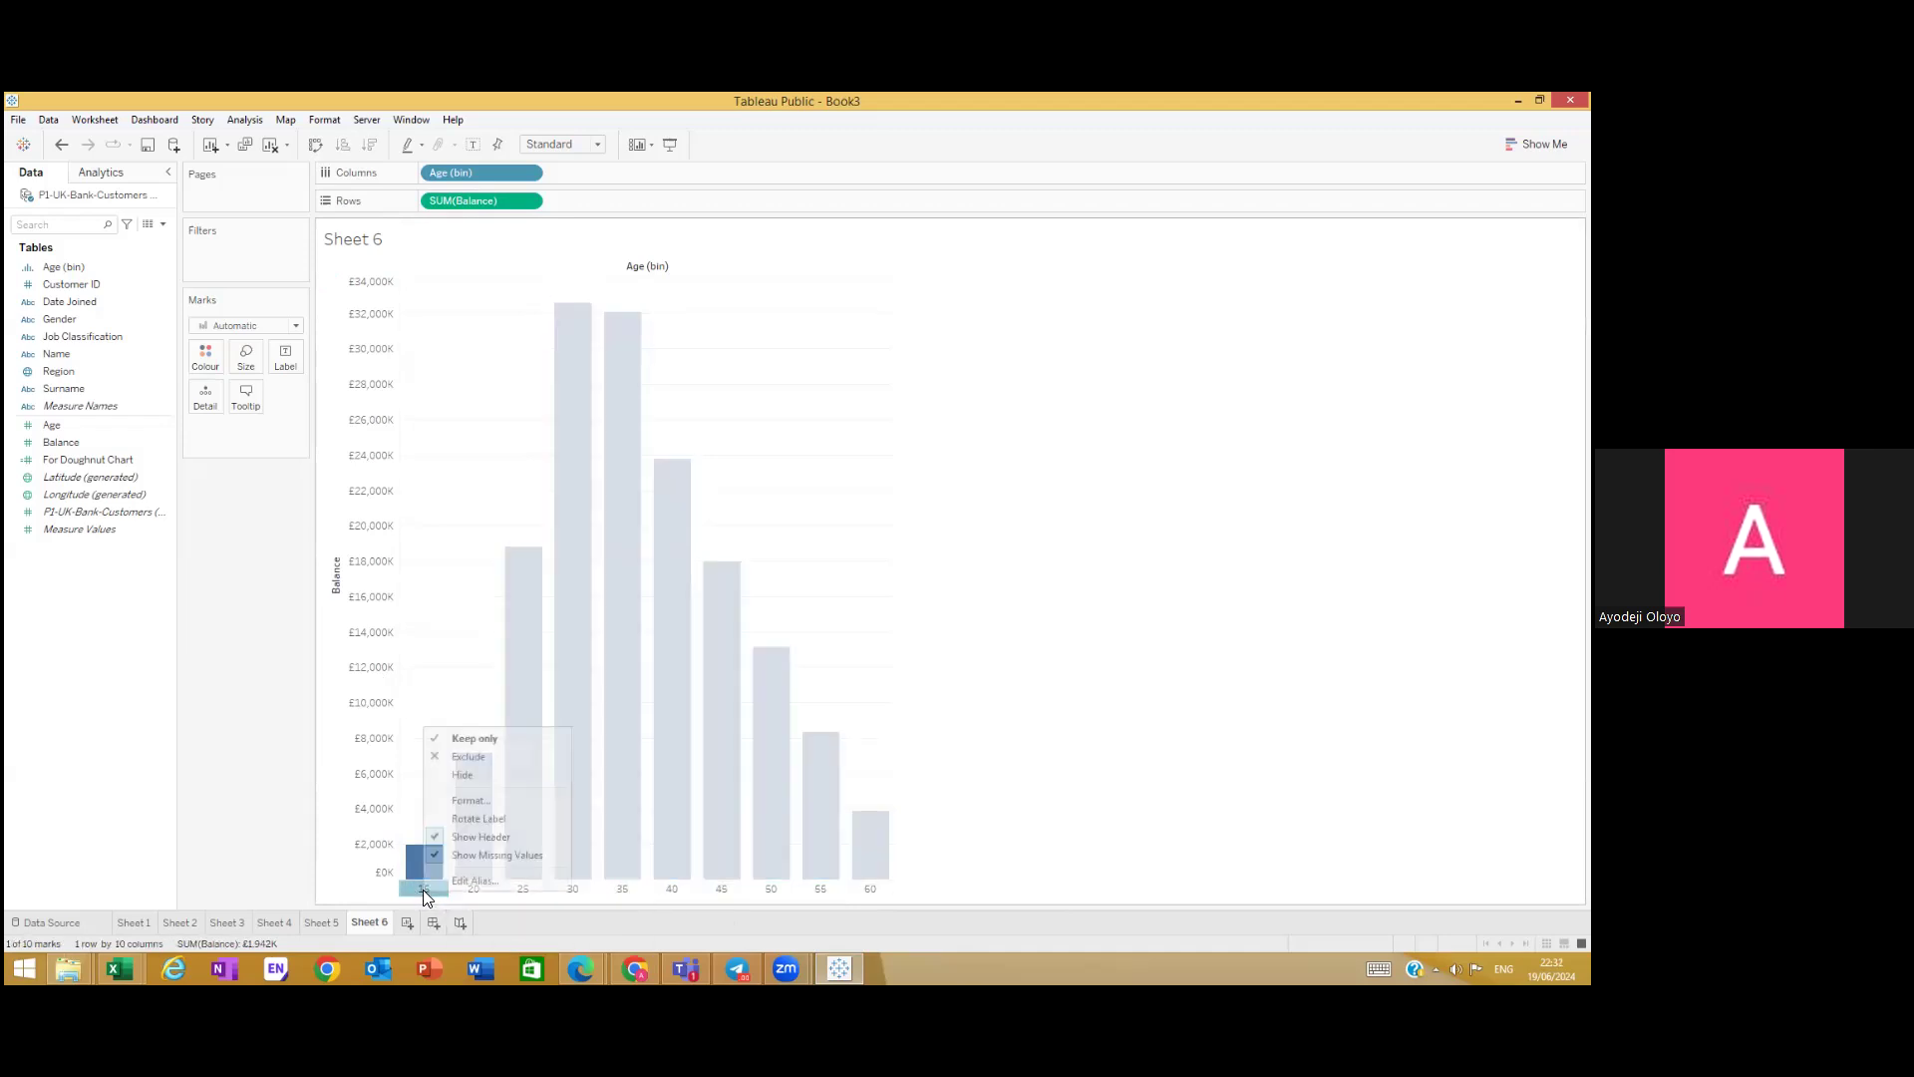
pyautogui.click(474, 881)
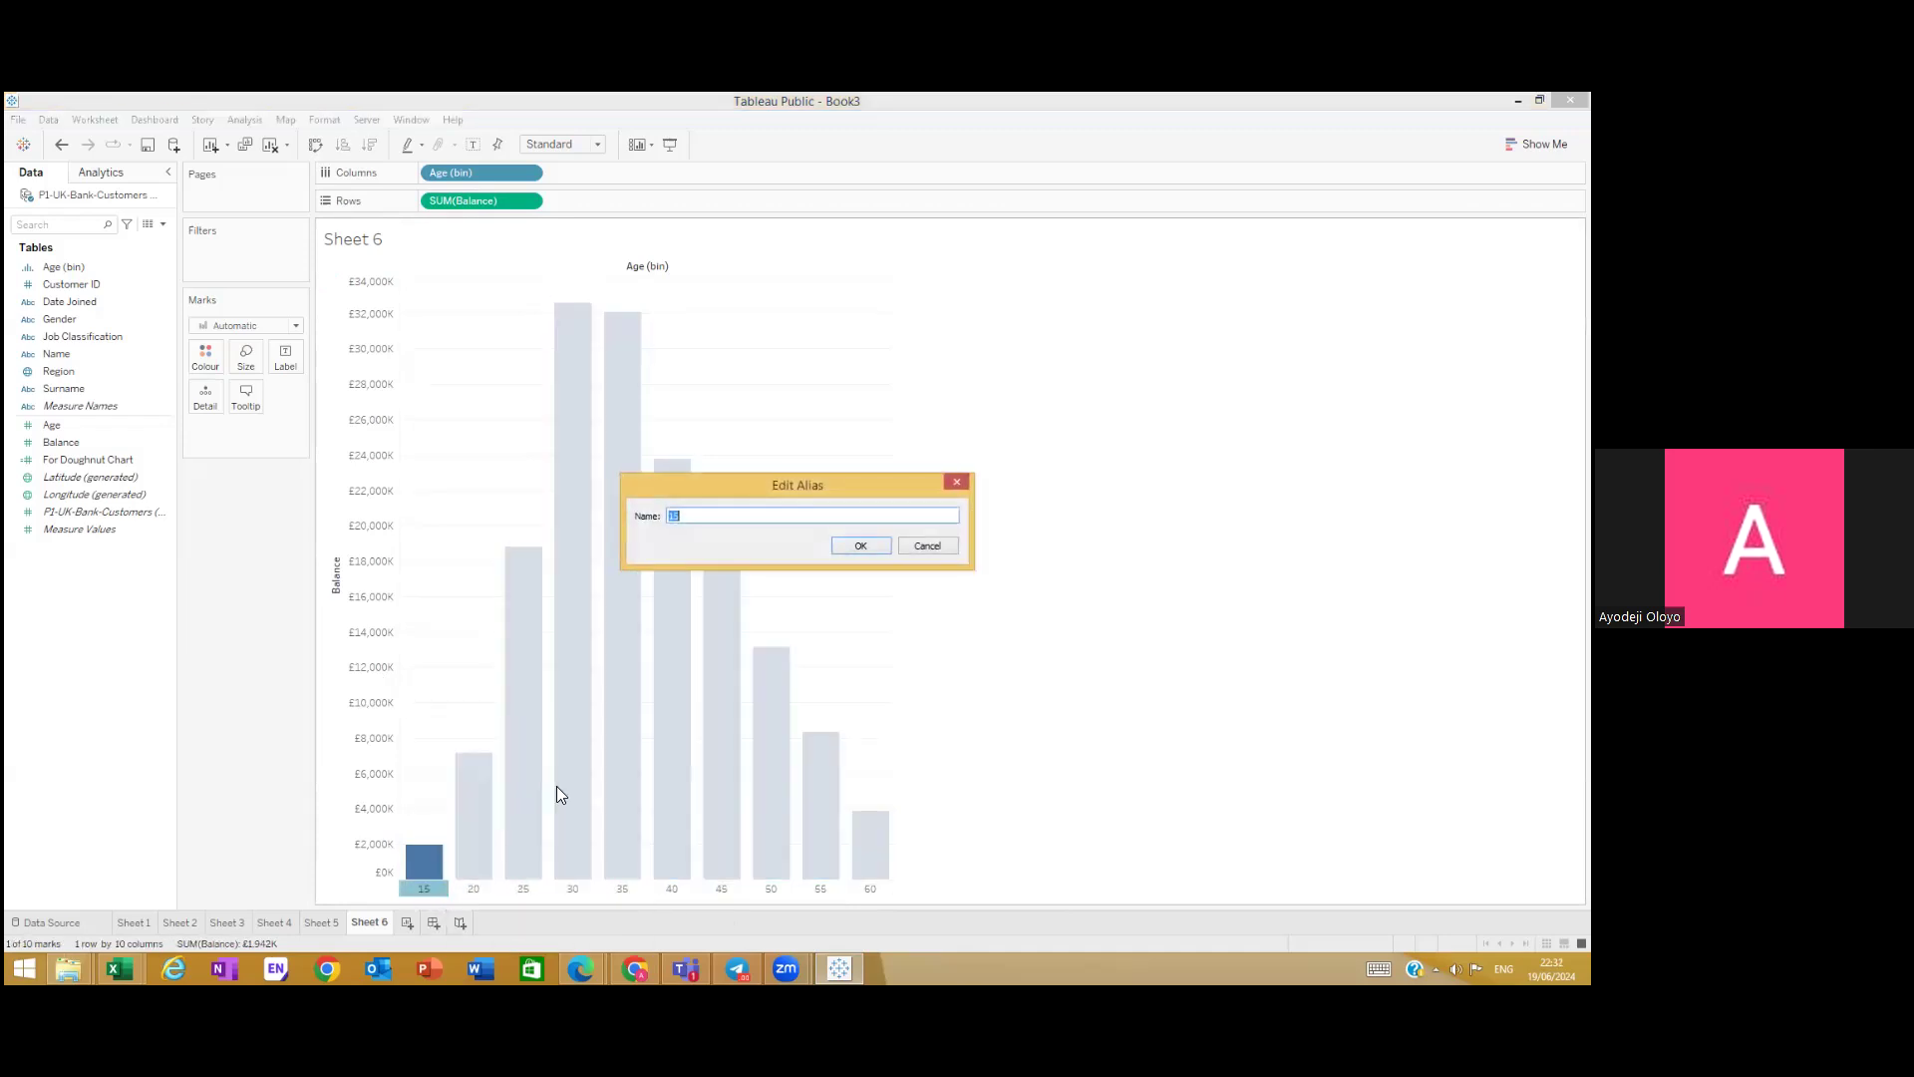
pyautogui.write('-19')
pyautogui.press('Return')
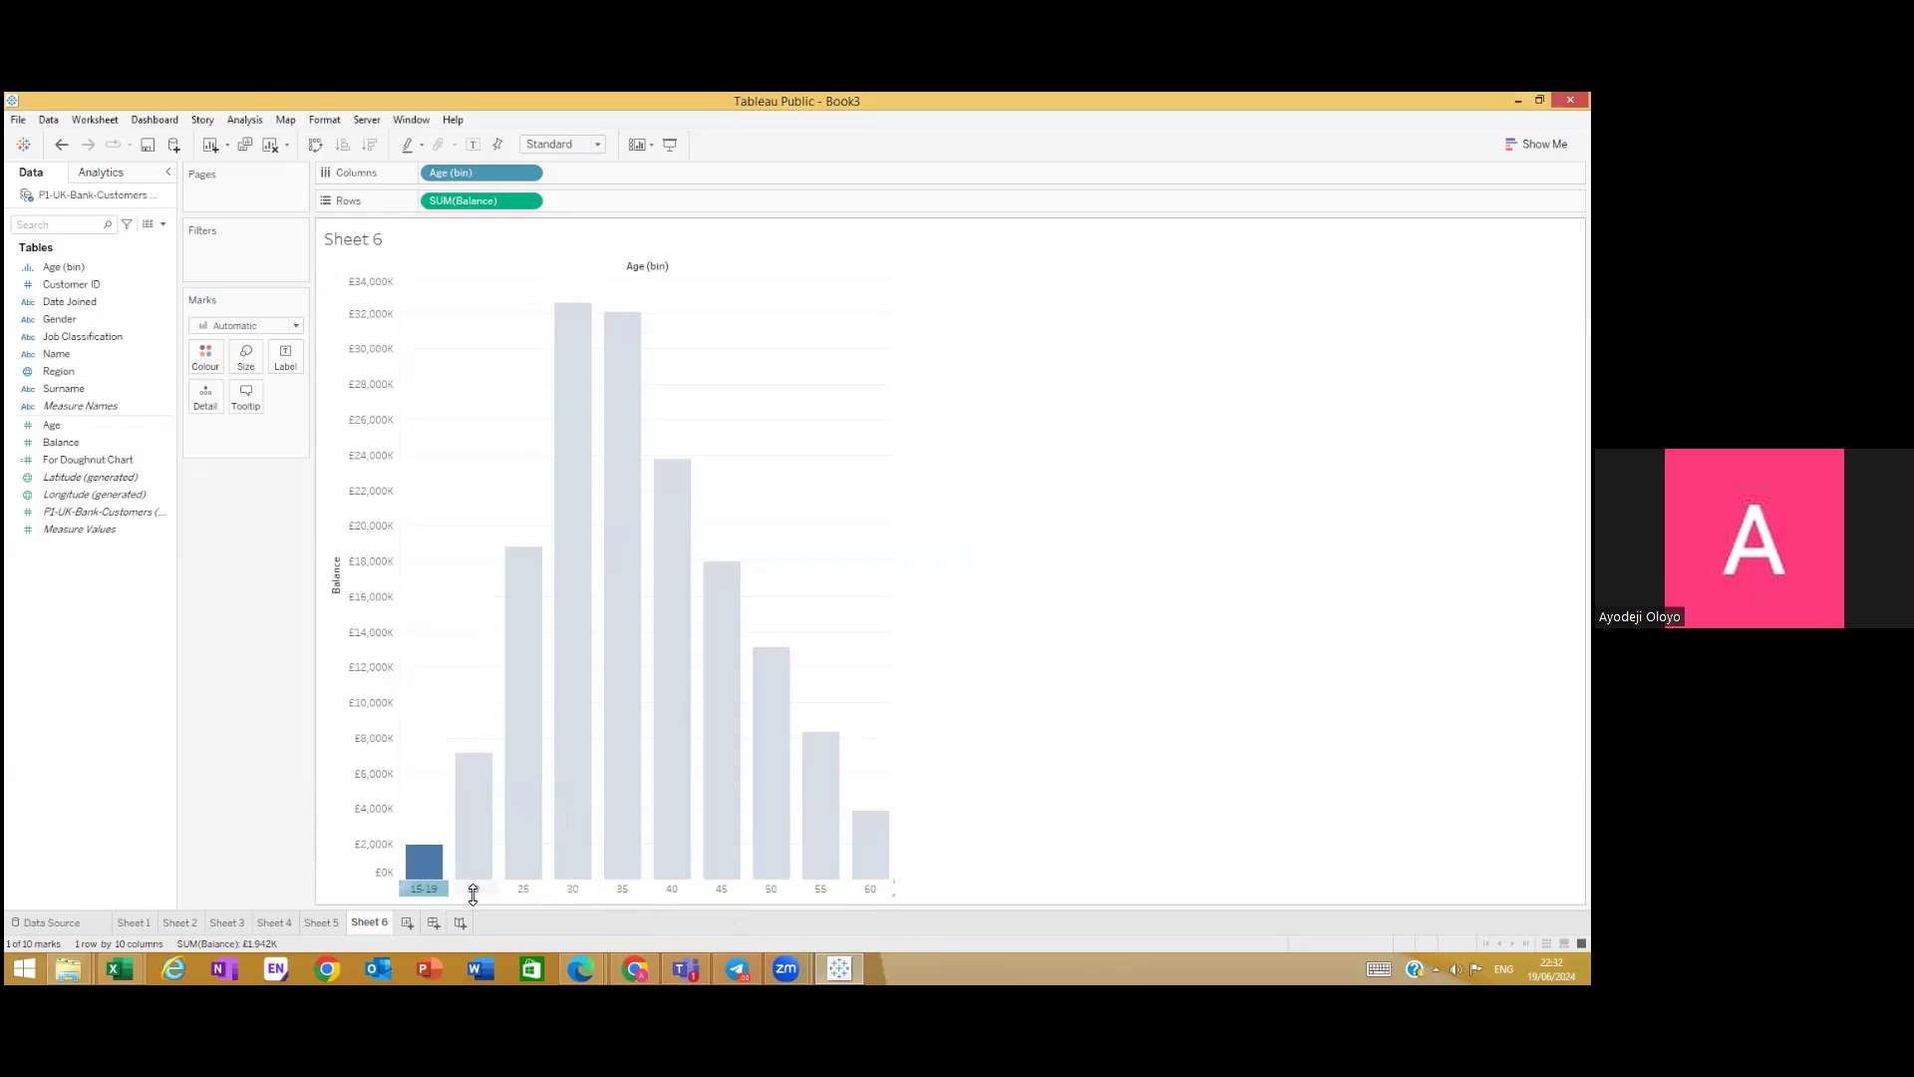
# Step: Set the alias of the 20 age bin on the histogram's axis to 20-24
pyautogui.click(475, 885)
pyautogui.rightClick(475, 884)
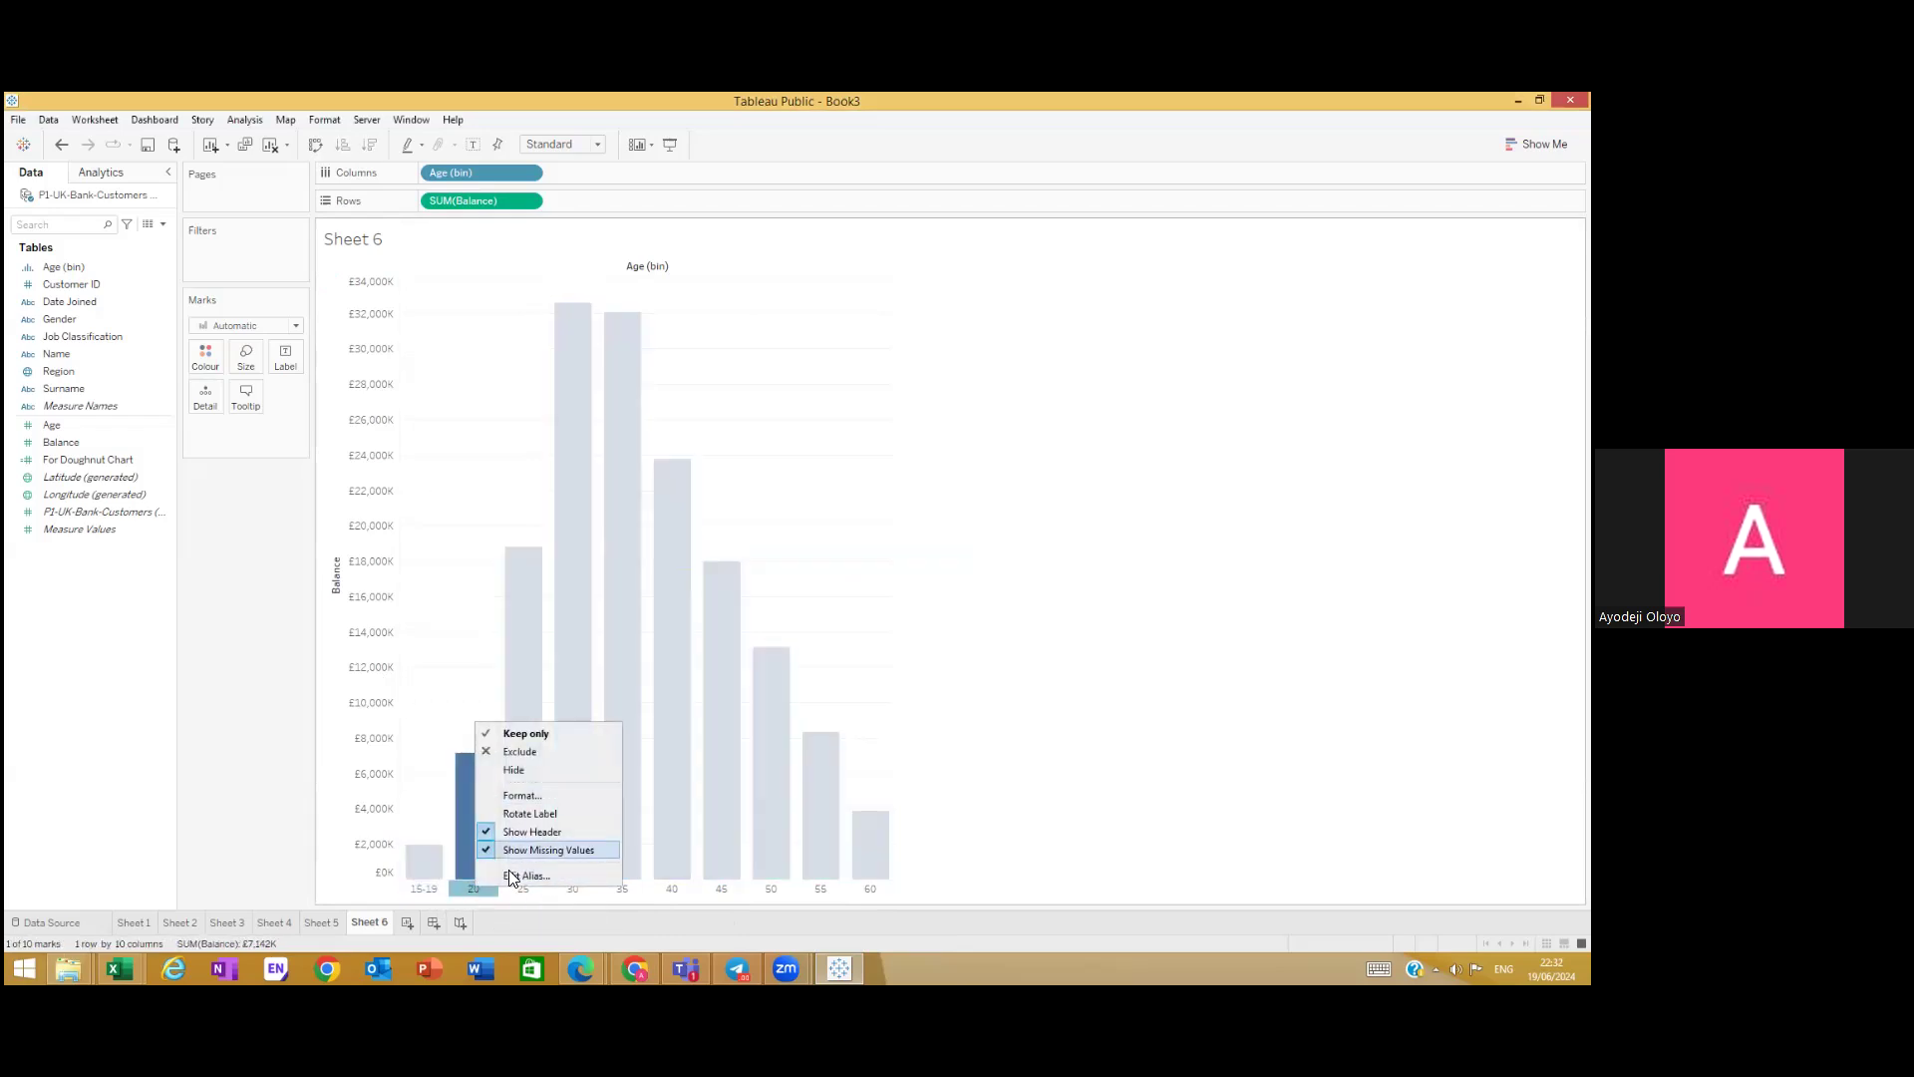
pyautogui.click(543, 875)
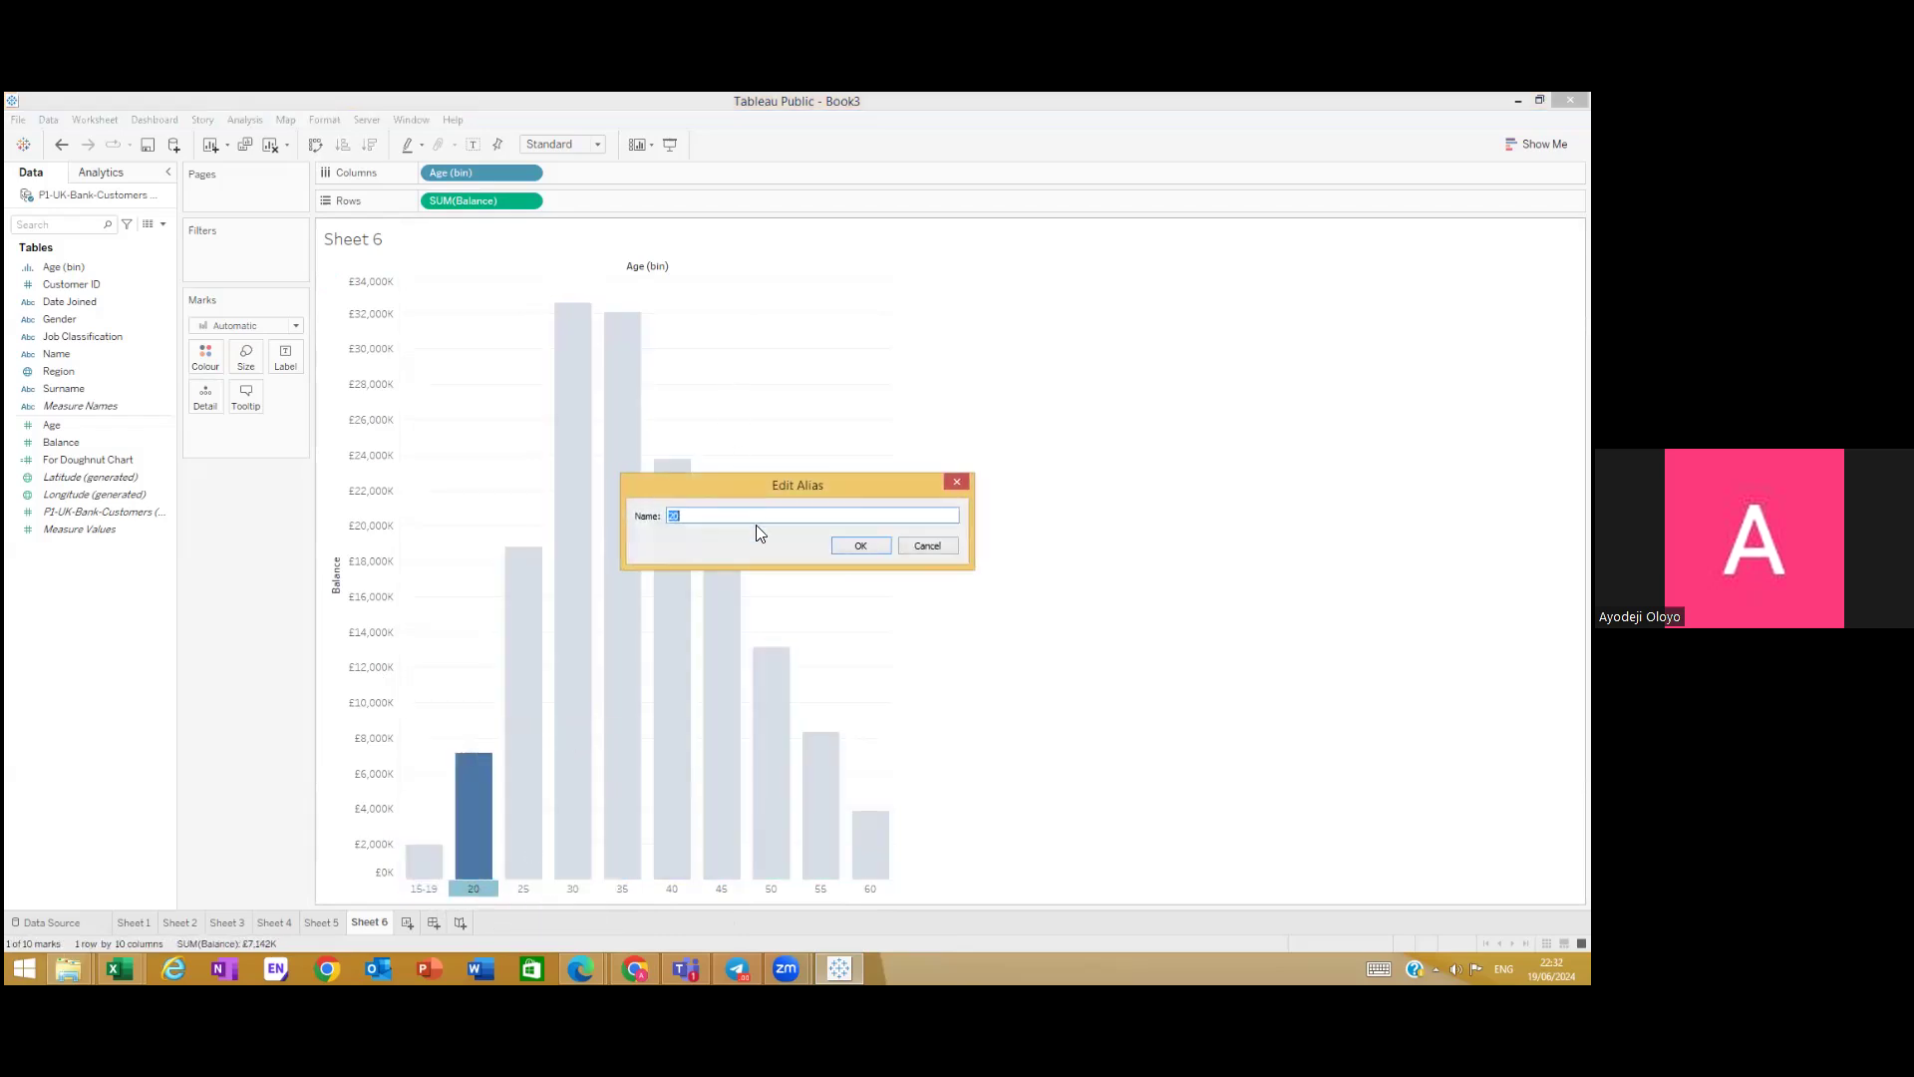
pyautogui.click(752, 514)
pyautogui.write('-24')
pyautogui.click(857, 545)
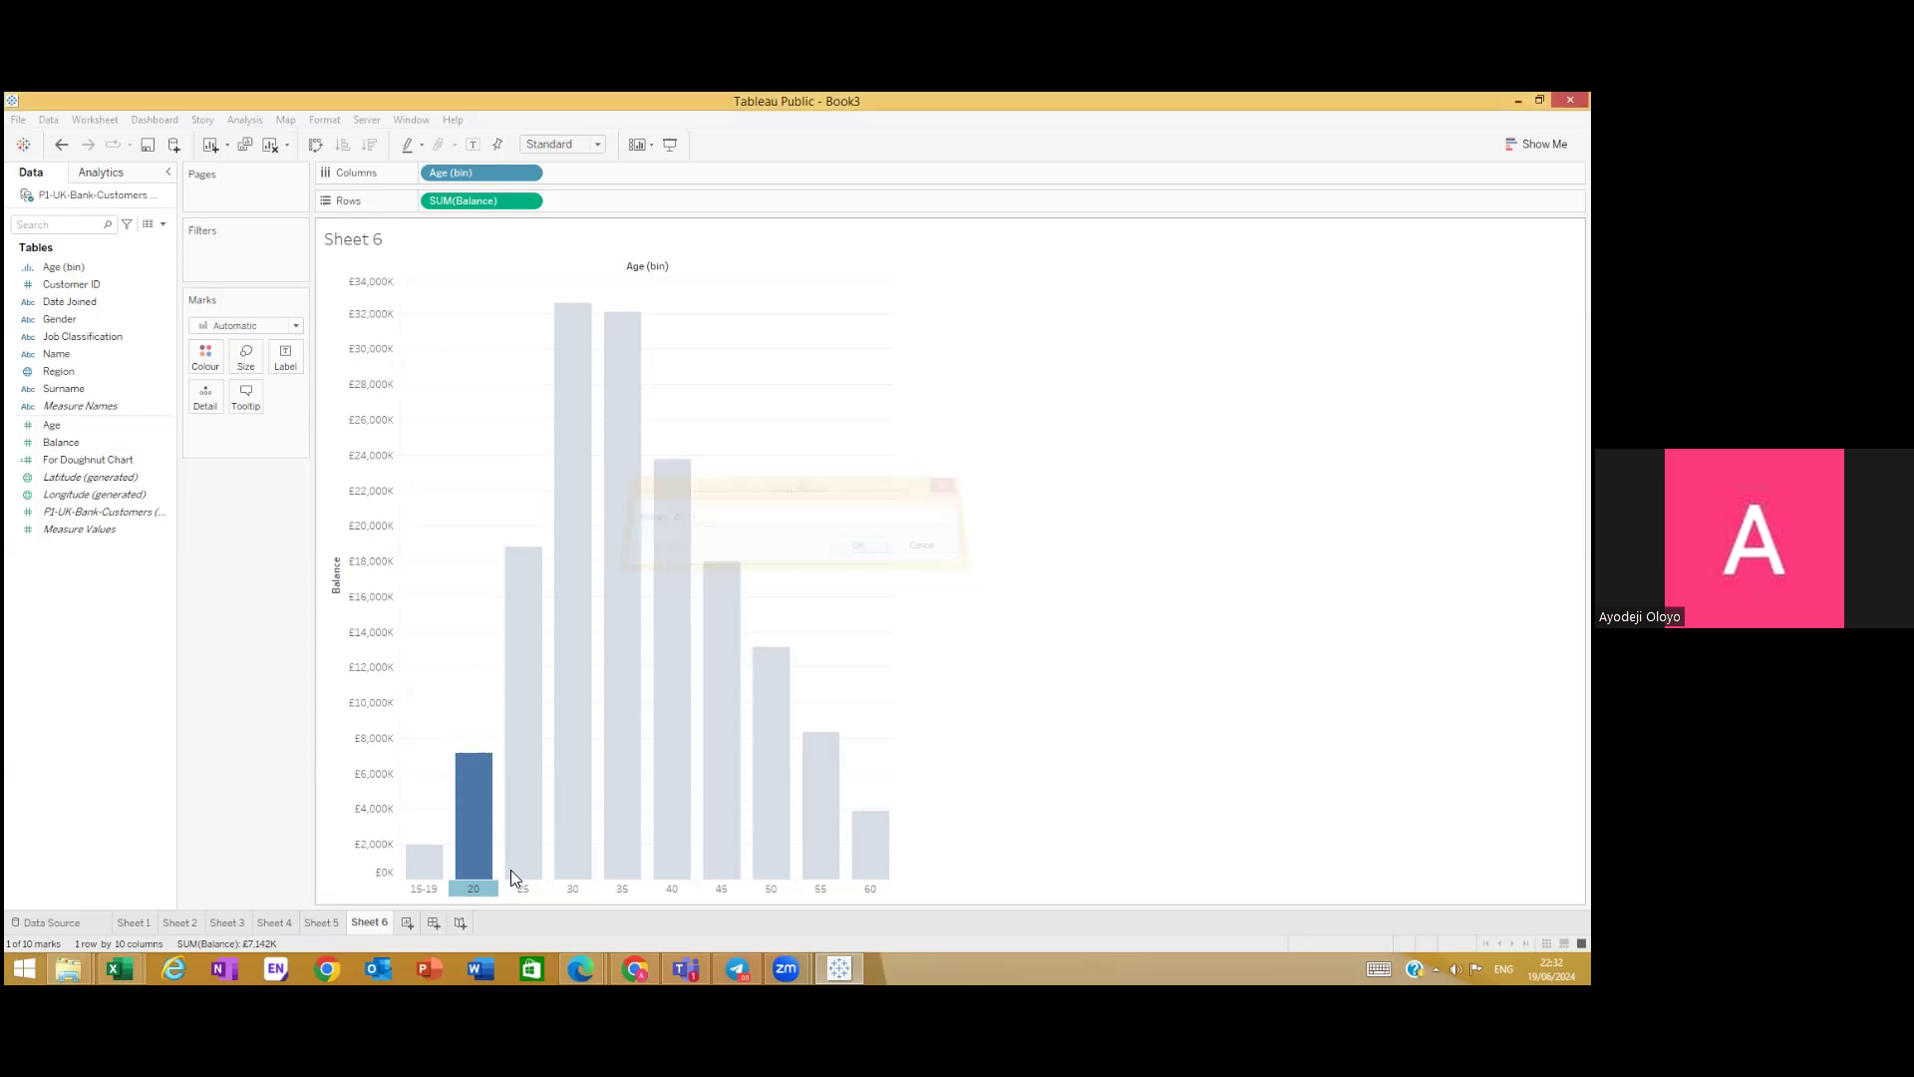
# Step: Set the alias of the 25 age bin on the histogram's axis to 25-29
pyautogui.click(528, 888)
pyautogui.rightClick(530, 885)
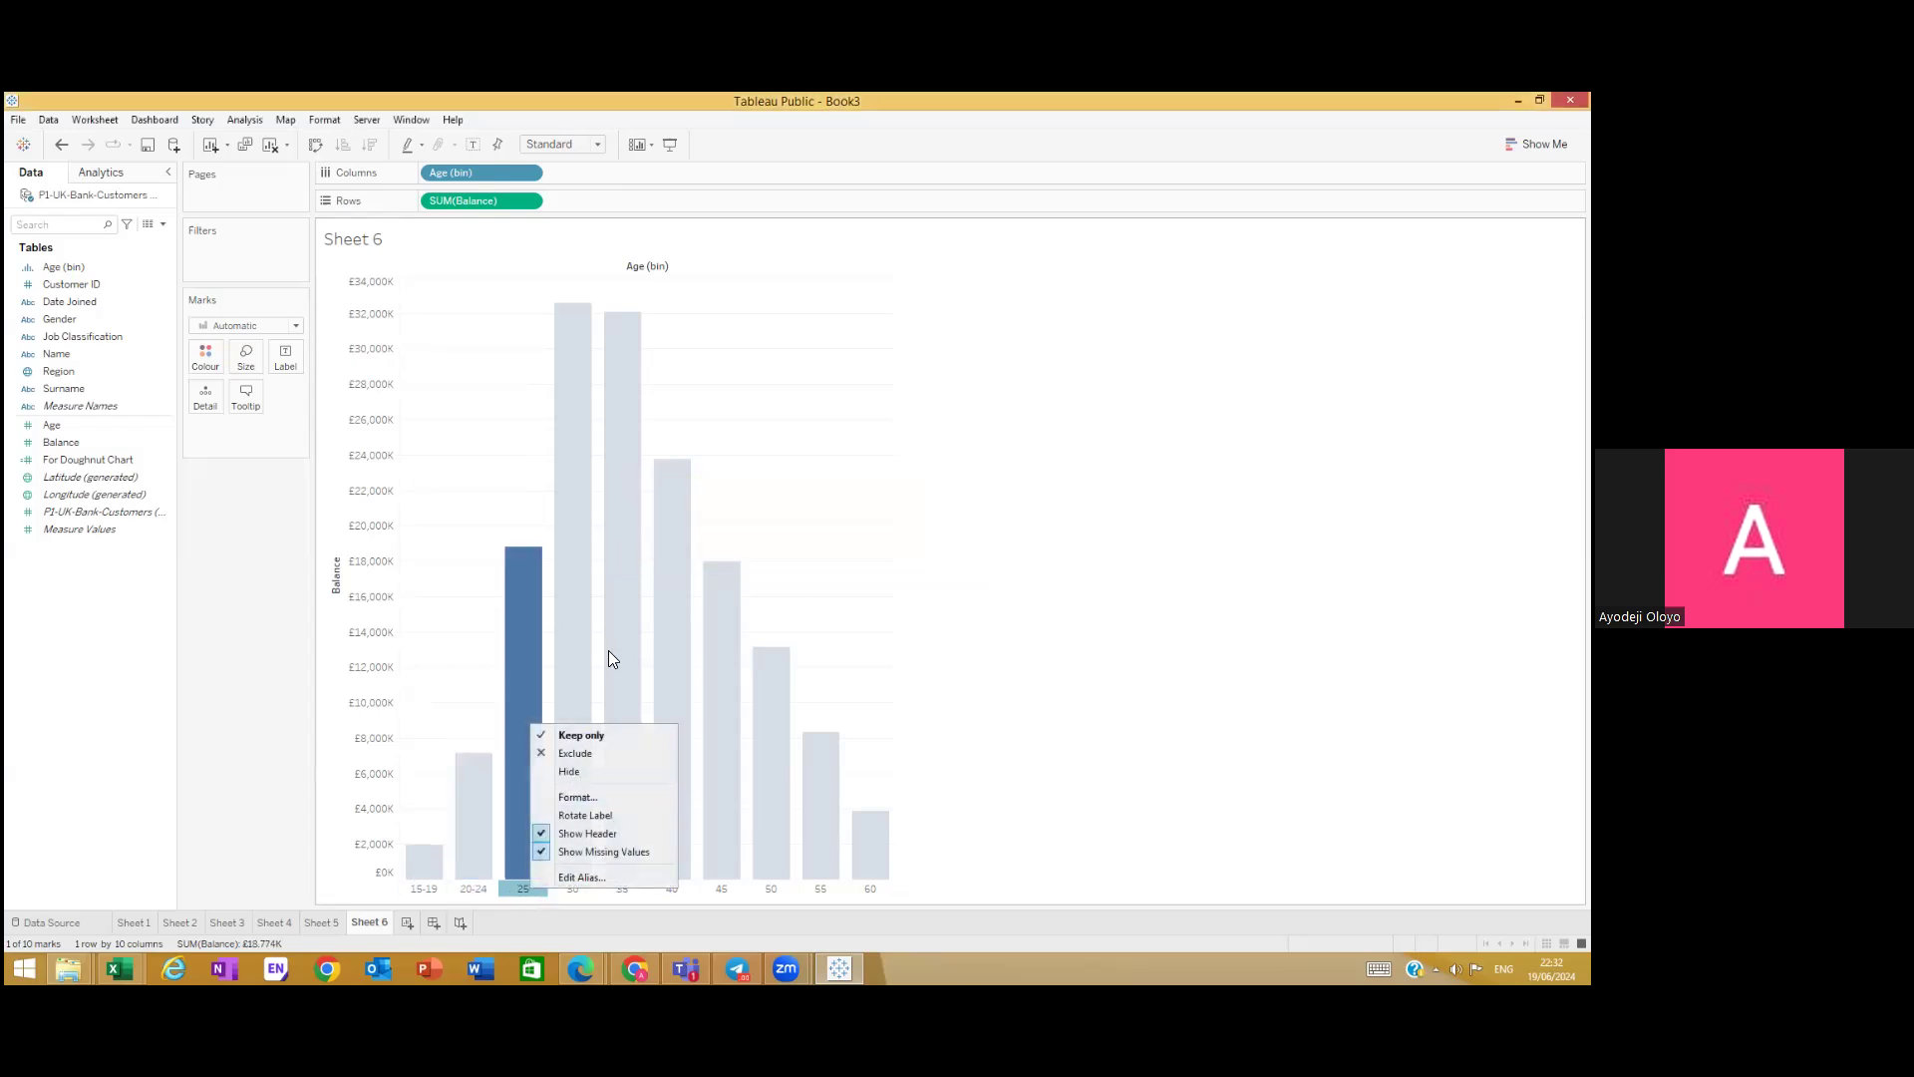
pyautogui.click(608, 877)
pyautogui.click(702, 518)
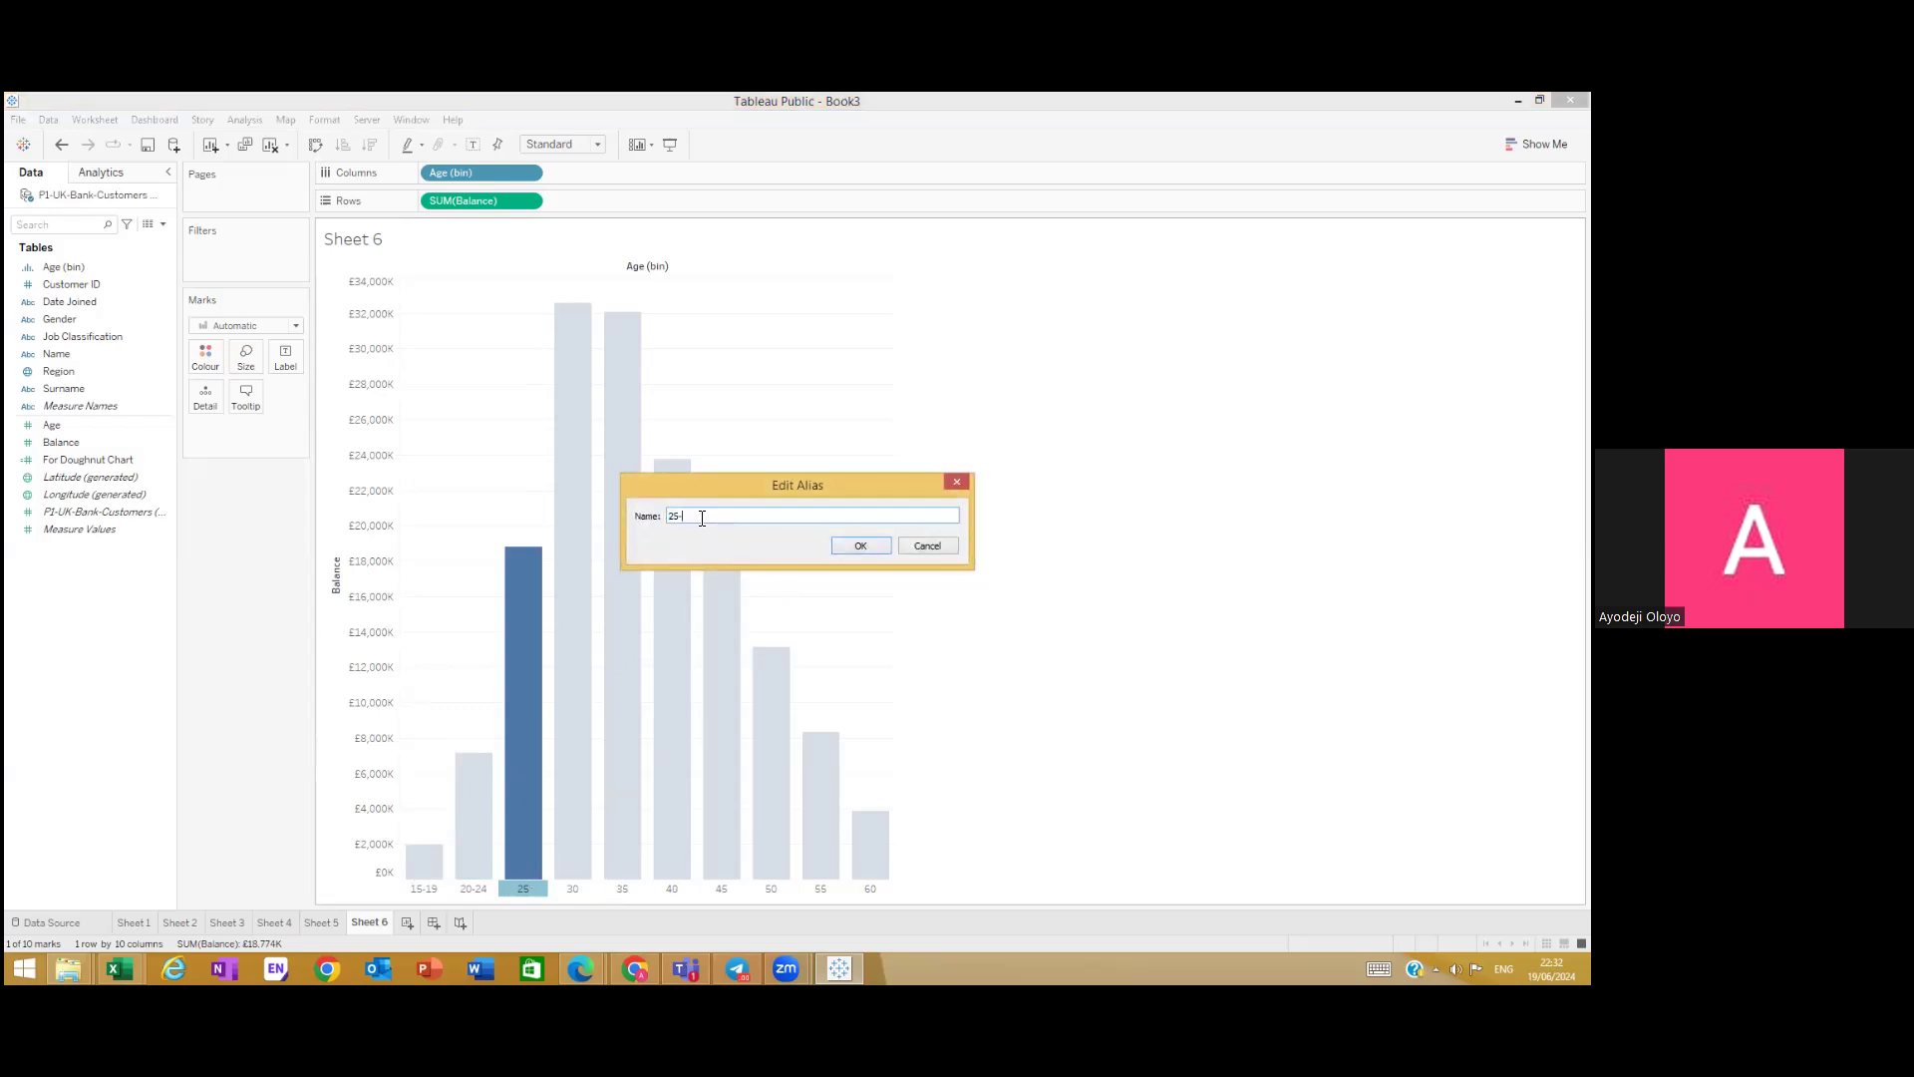
pyautogui.write('-29')
pyautogui.click(857, 546)
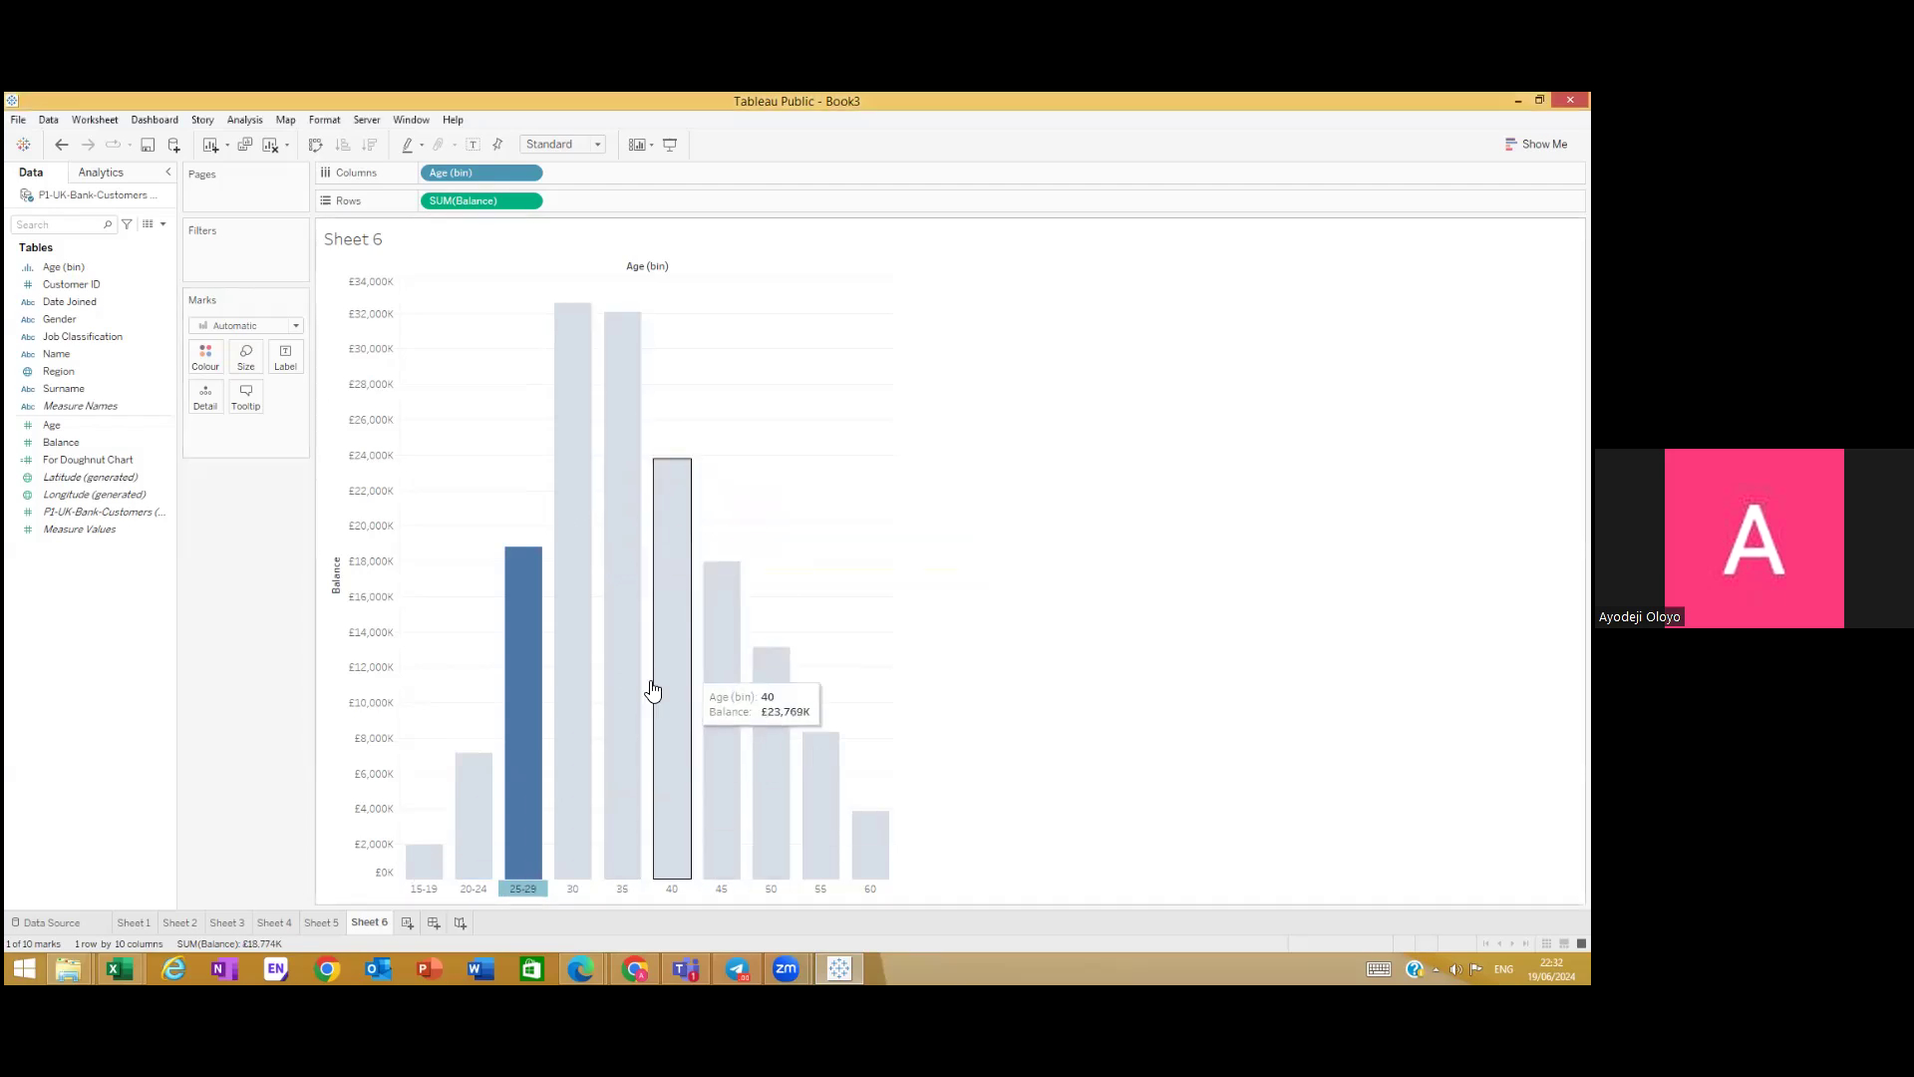
pyautogui.click(843, 538)
# Step: Edit the aliases of the Age (bin) field, setting member 30 to 30-34 and member 35 to 35-39
pyautogui.click(166, 271)
pyautogui.rightClick(166, 269)
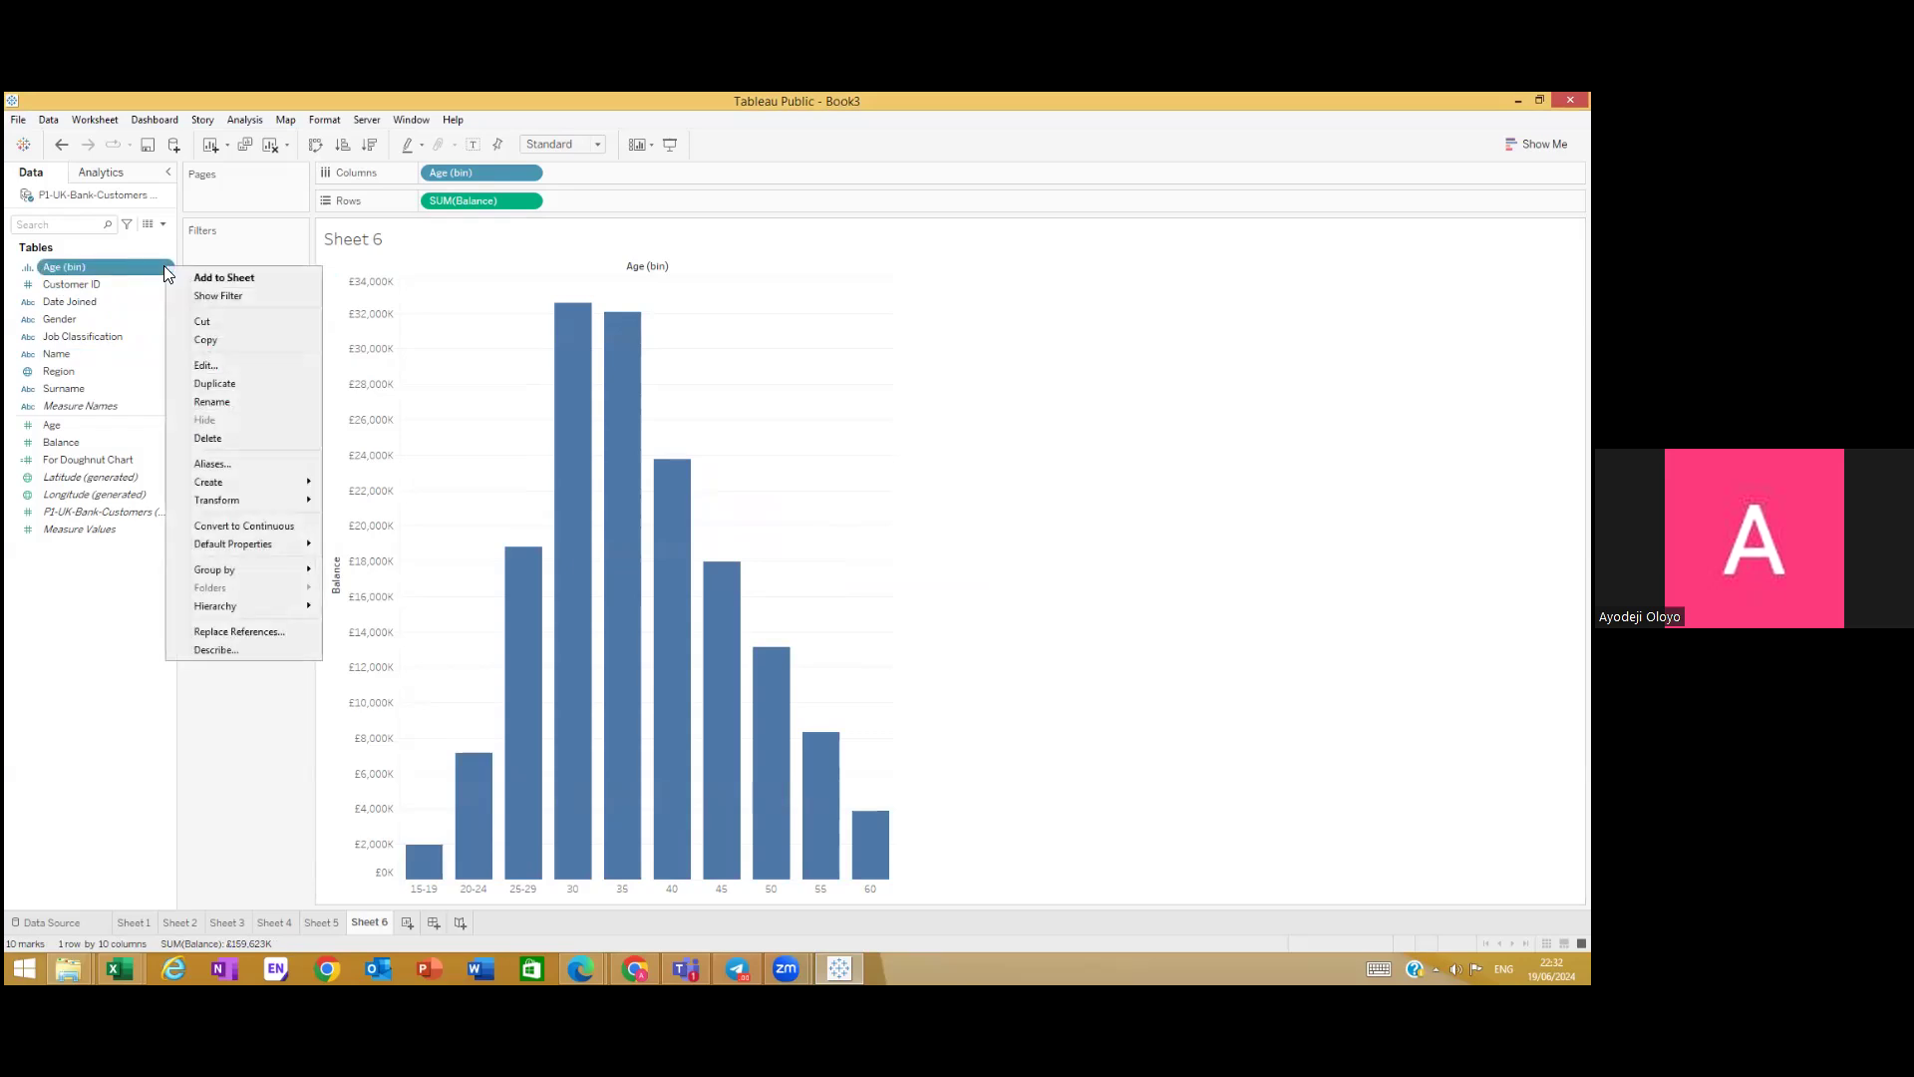
pyautogui.click(256, 469)
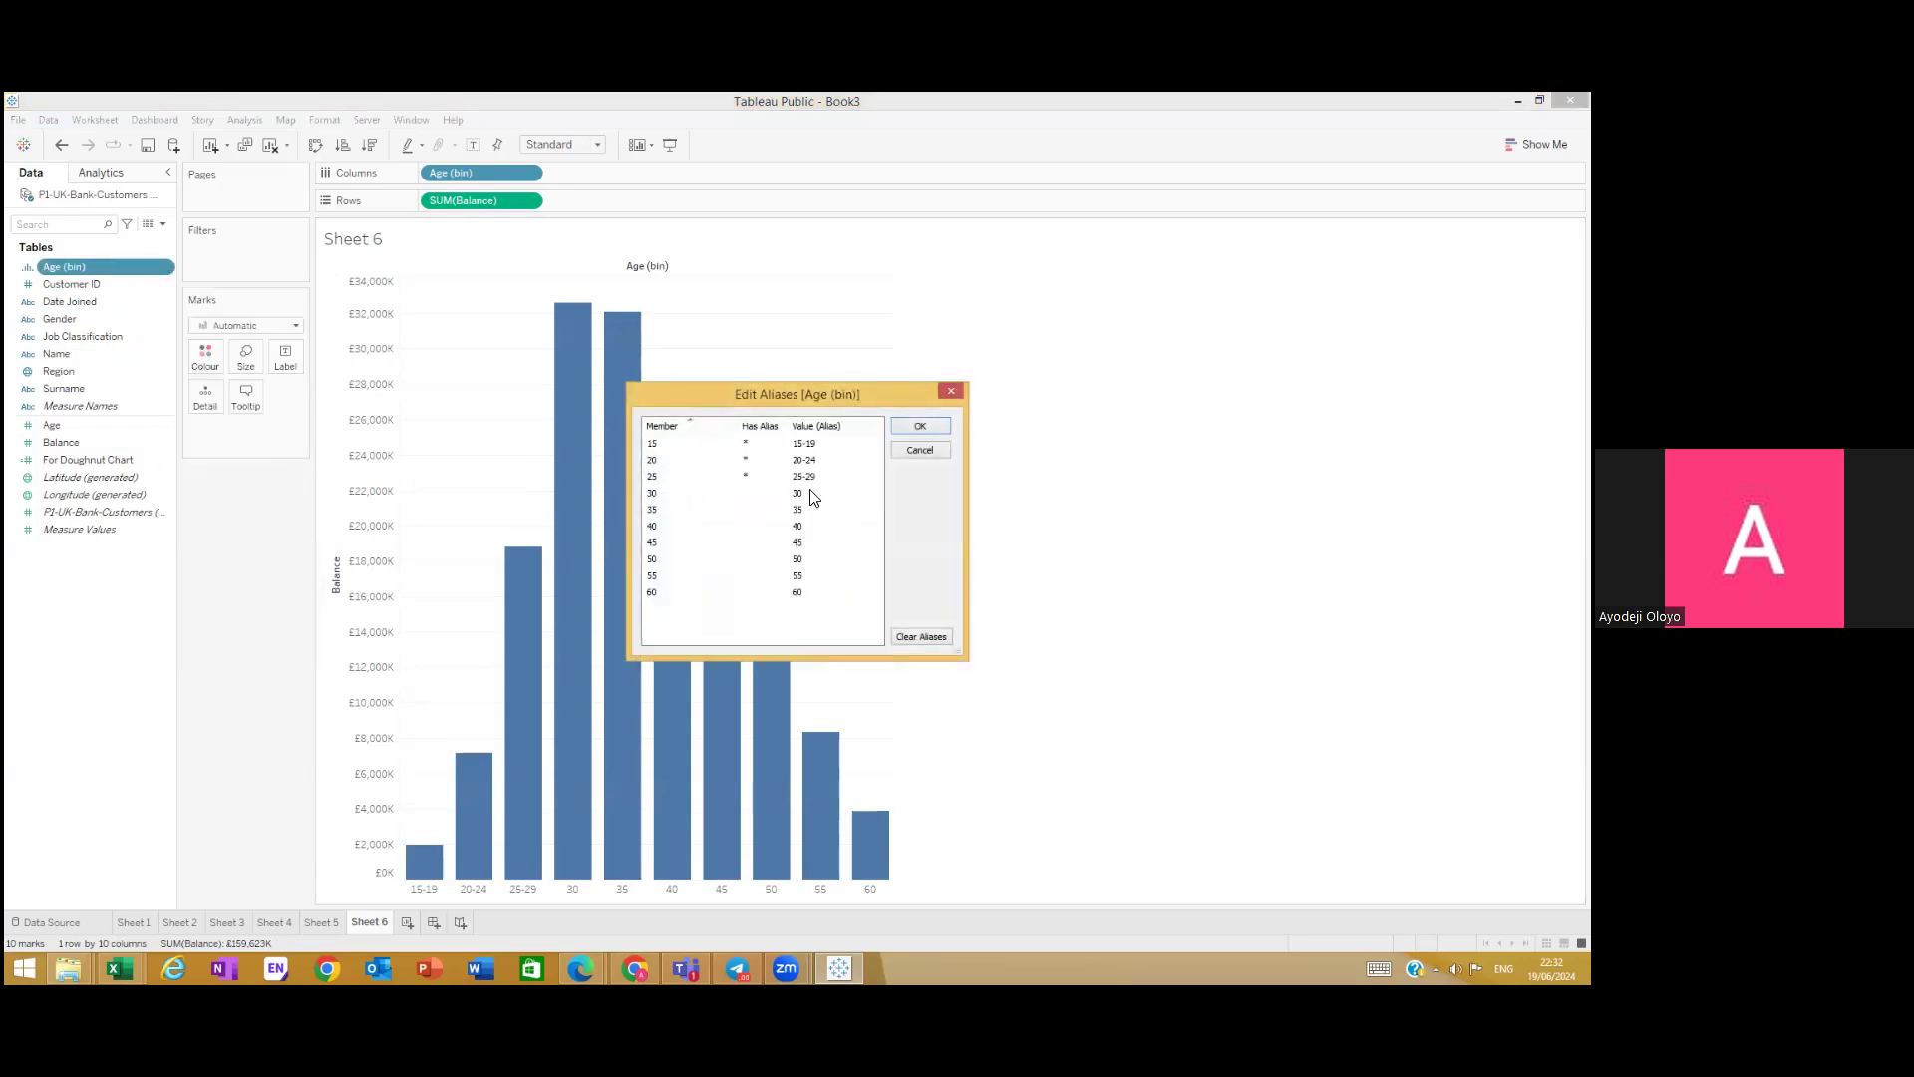
pyautogui.doubleClick(811, 494)
pyautogui.click(811, 493)
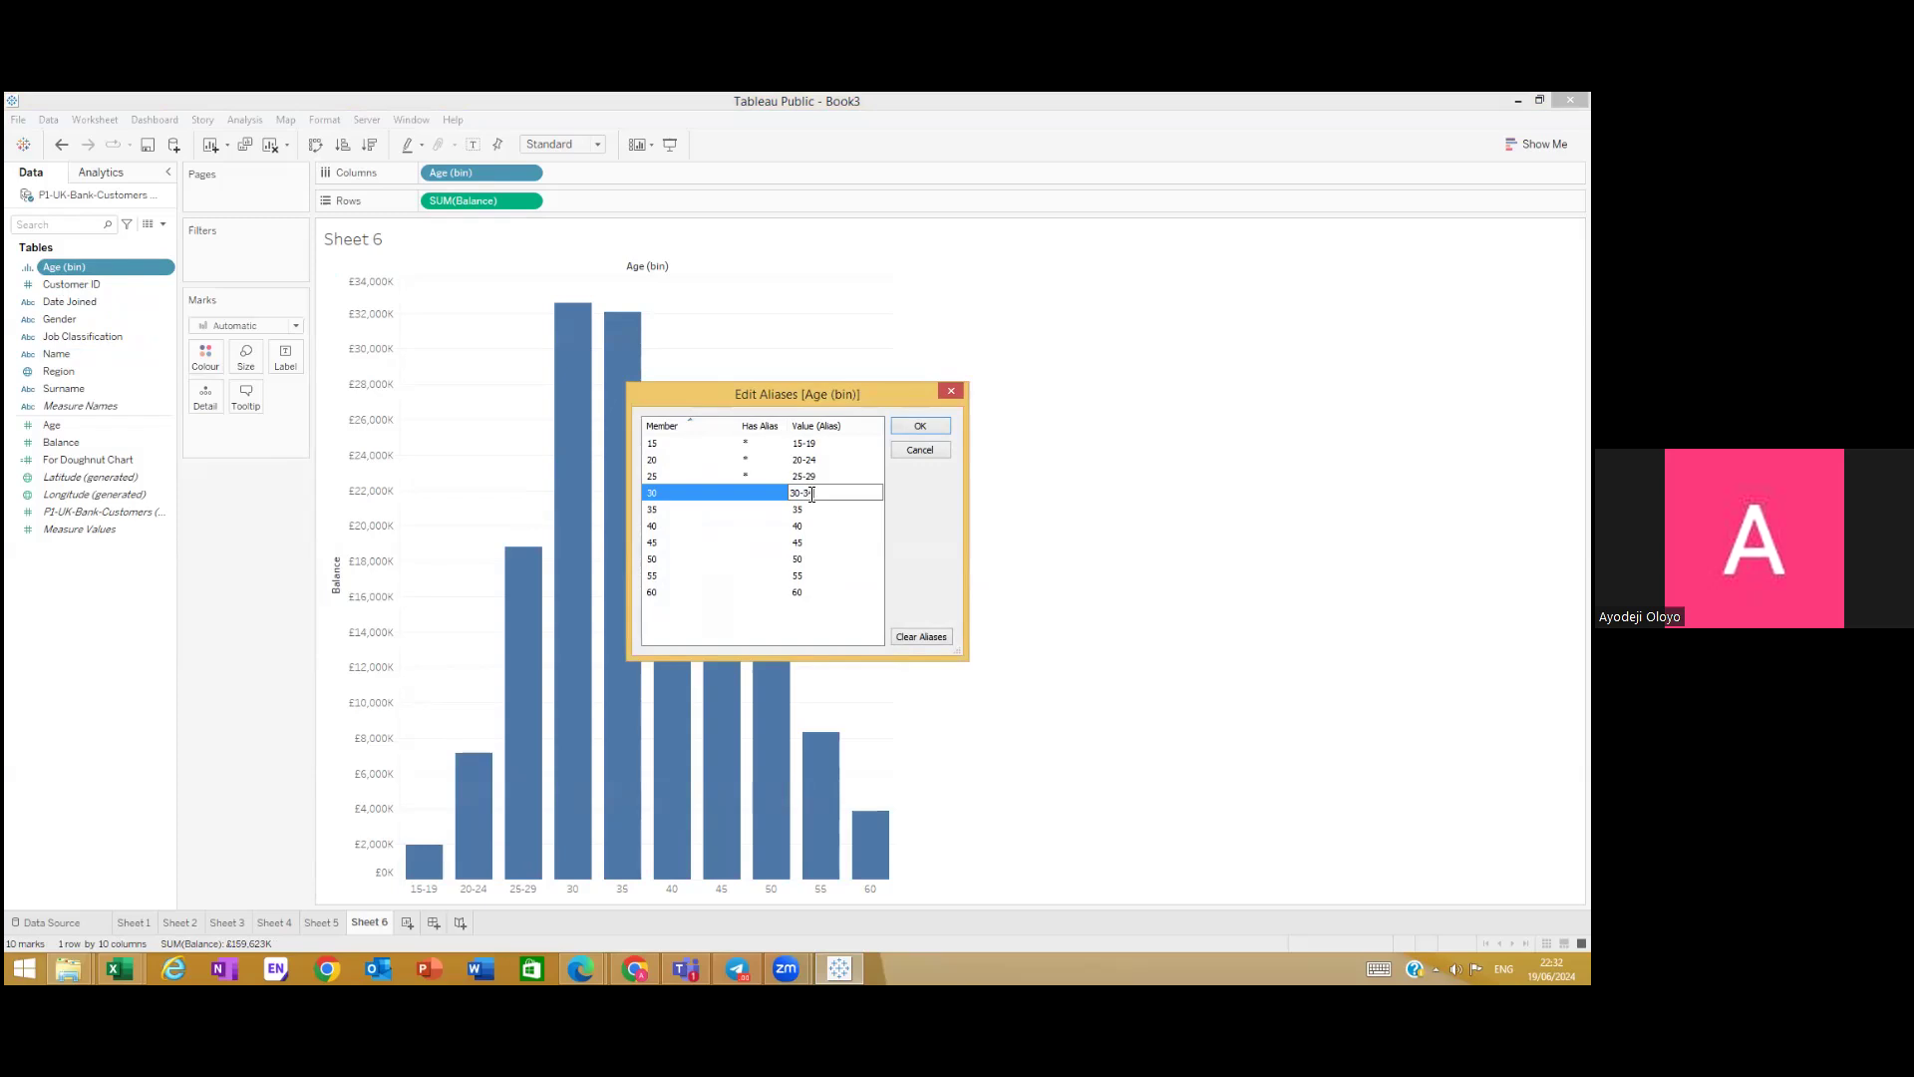
pyautogui.doubleClick(846, 508)
pyautogui.click(846, 508)
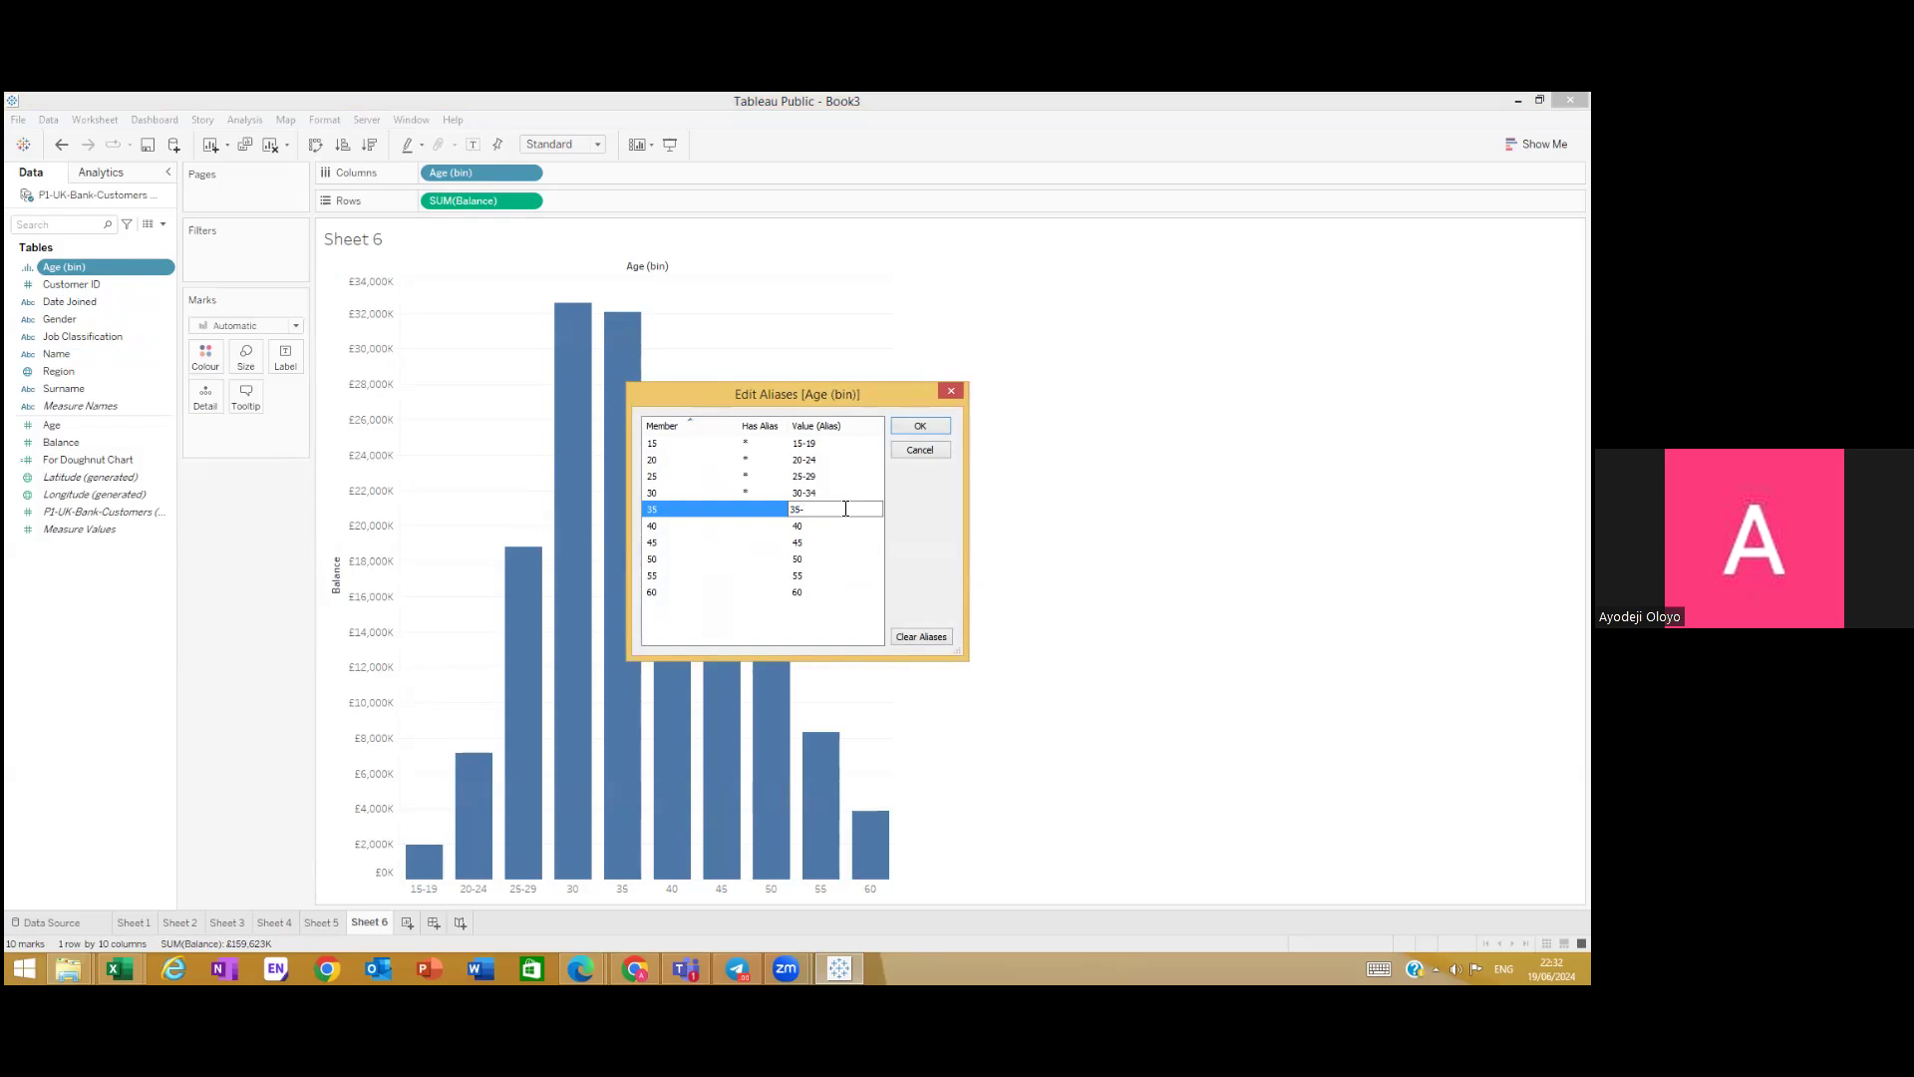
pyautogui.write('-39')
# Step: Set the aliases of Age (bin) members 40 and 45 to 40-44 and 45-49
pyautogui.doubleClick(833, 525)
pyautogui.click(833, 526)
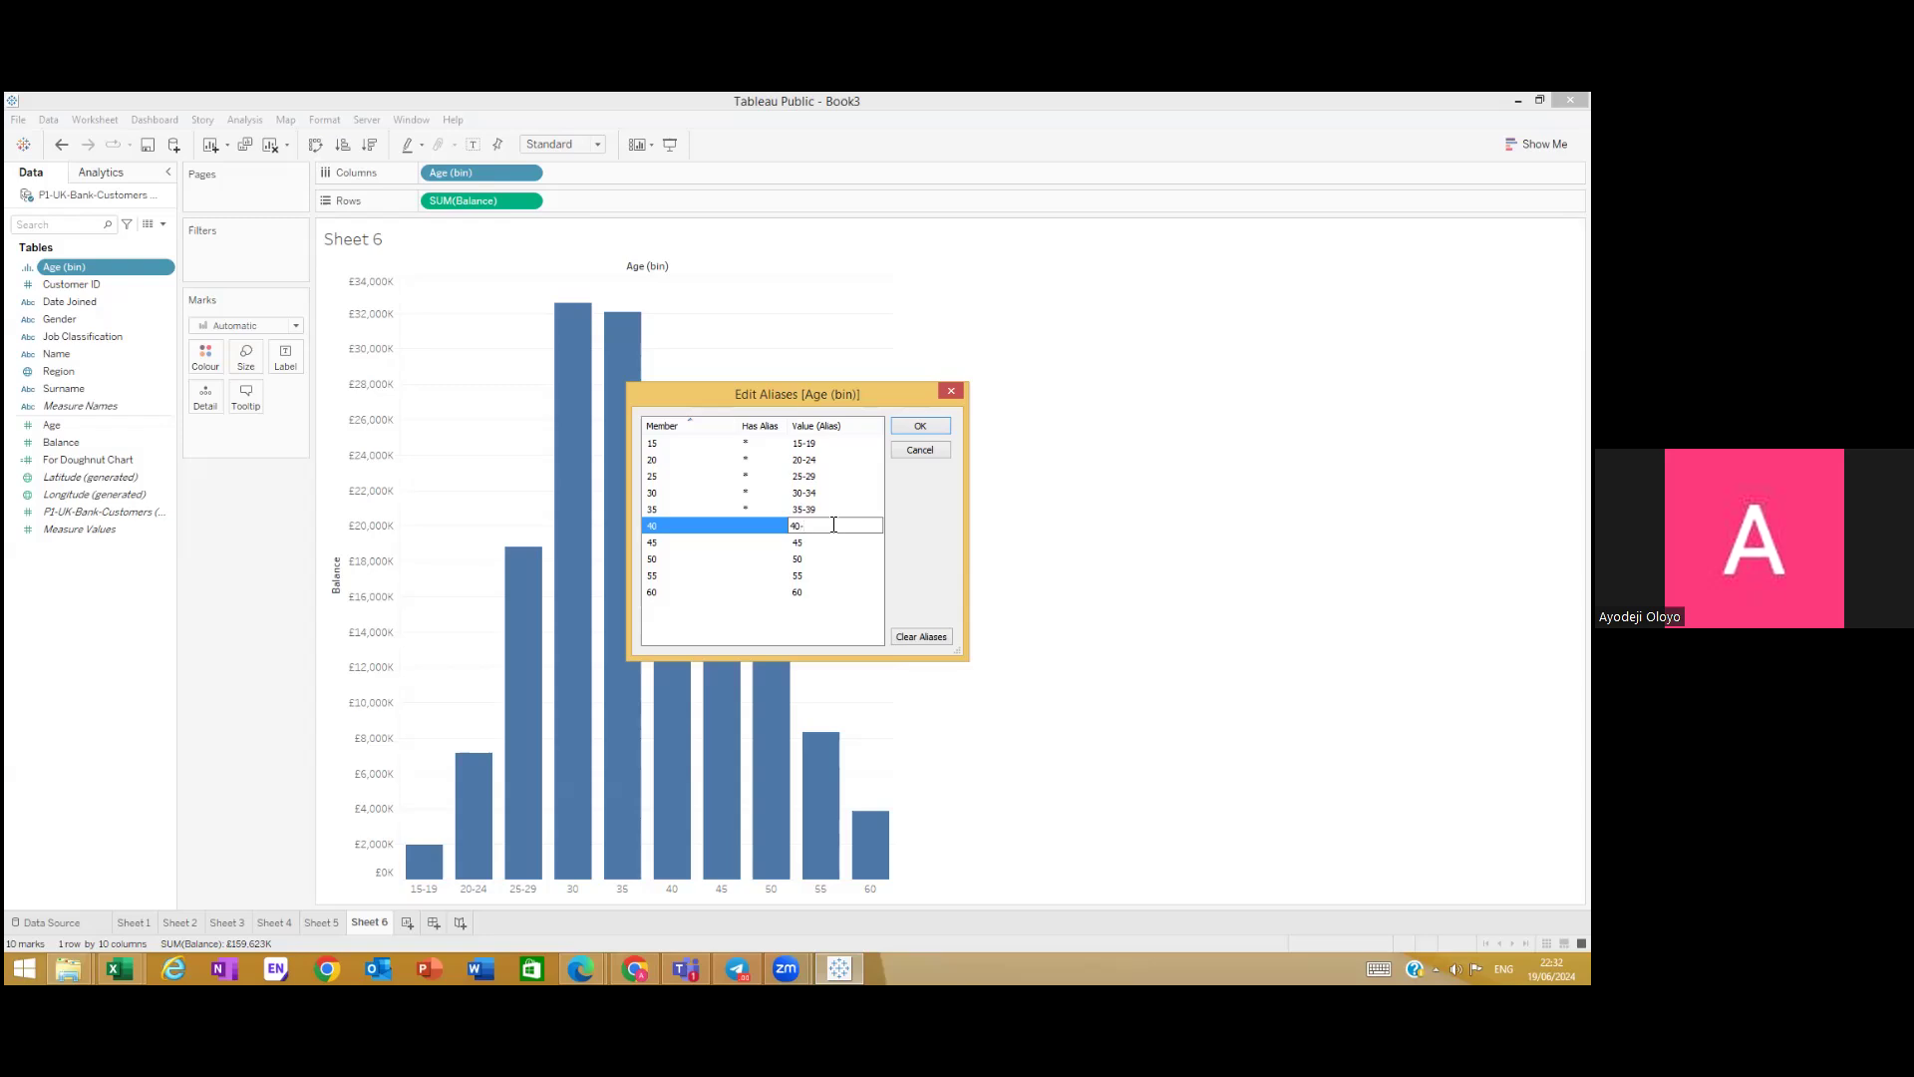
pyautogui.write('-44')
pyautogui.doubleClick(812, 541)
pyautogui.click(811, 542)
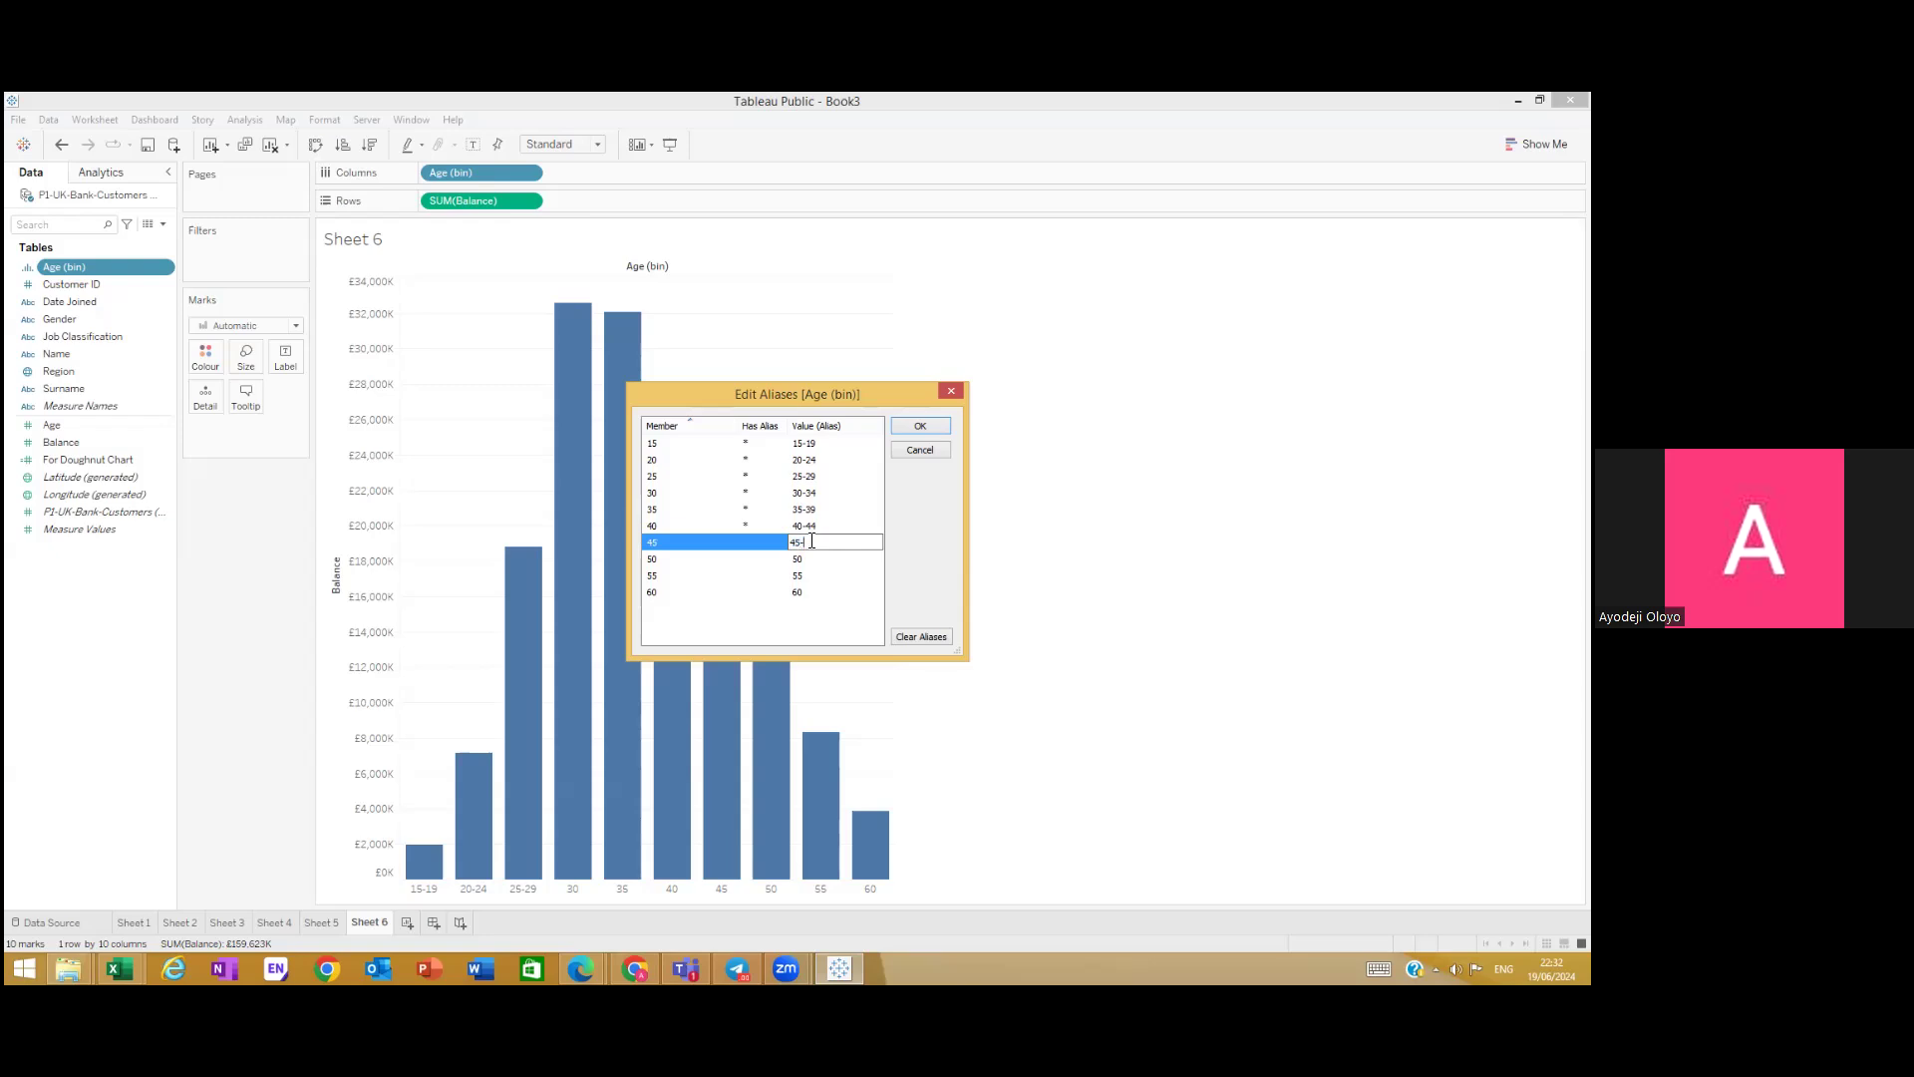
pyautogui.write('-49')
# Step: Set the aliases of Age (bin) members 50, 55 and 60 to 50-54, 55-59 and 60-64, and apply all the aliases
pyautogui.doubleClick(815, 557)
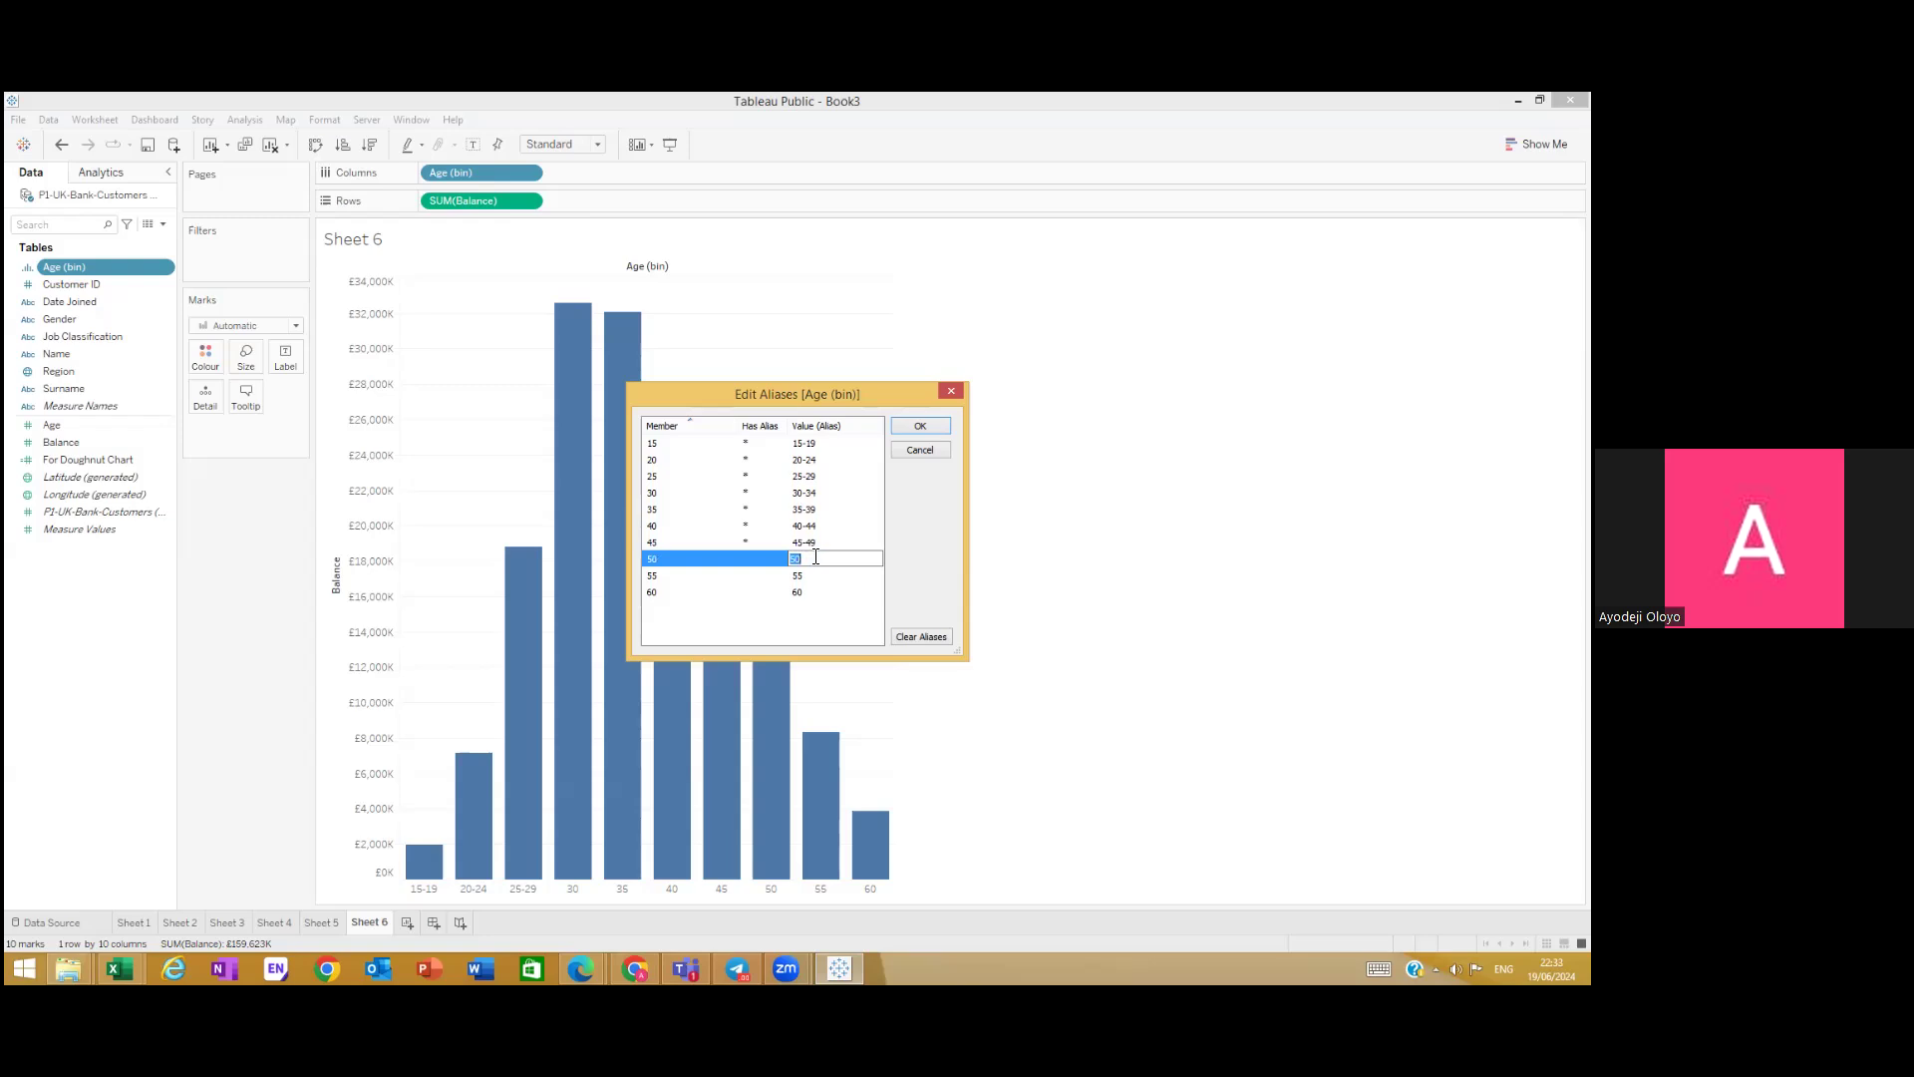
pyautogui.click(816, 558)
pyautogui.doubleClick(818, 575)
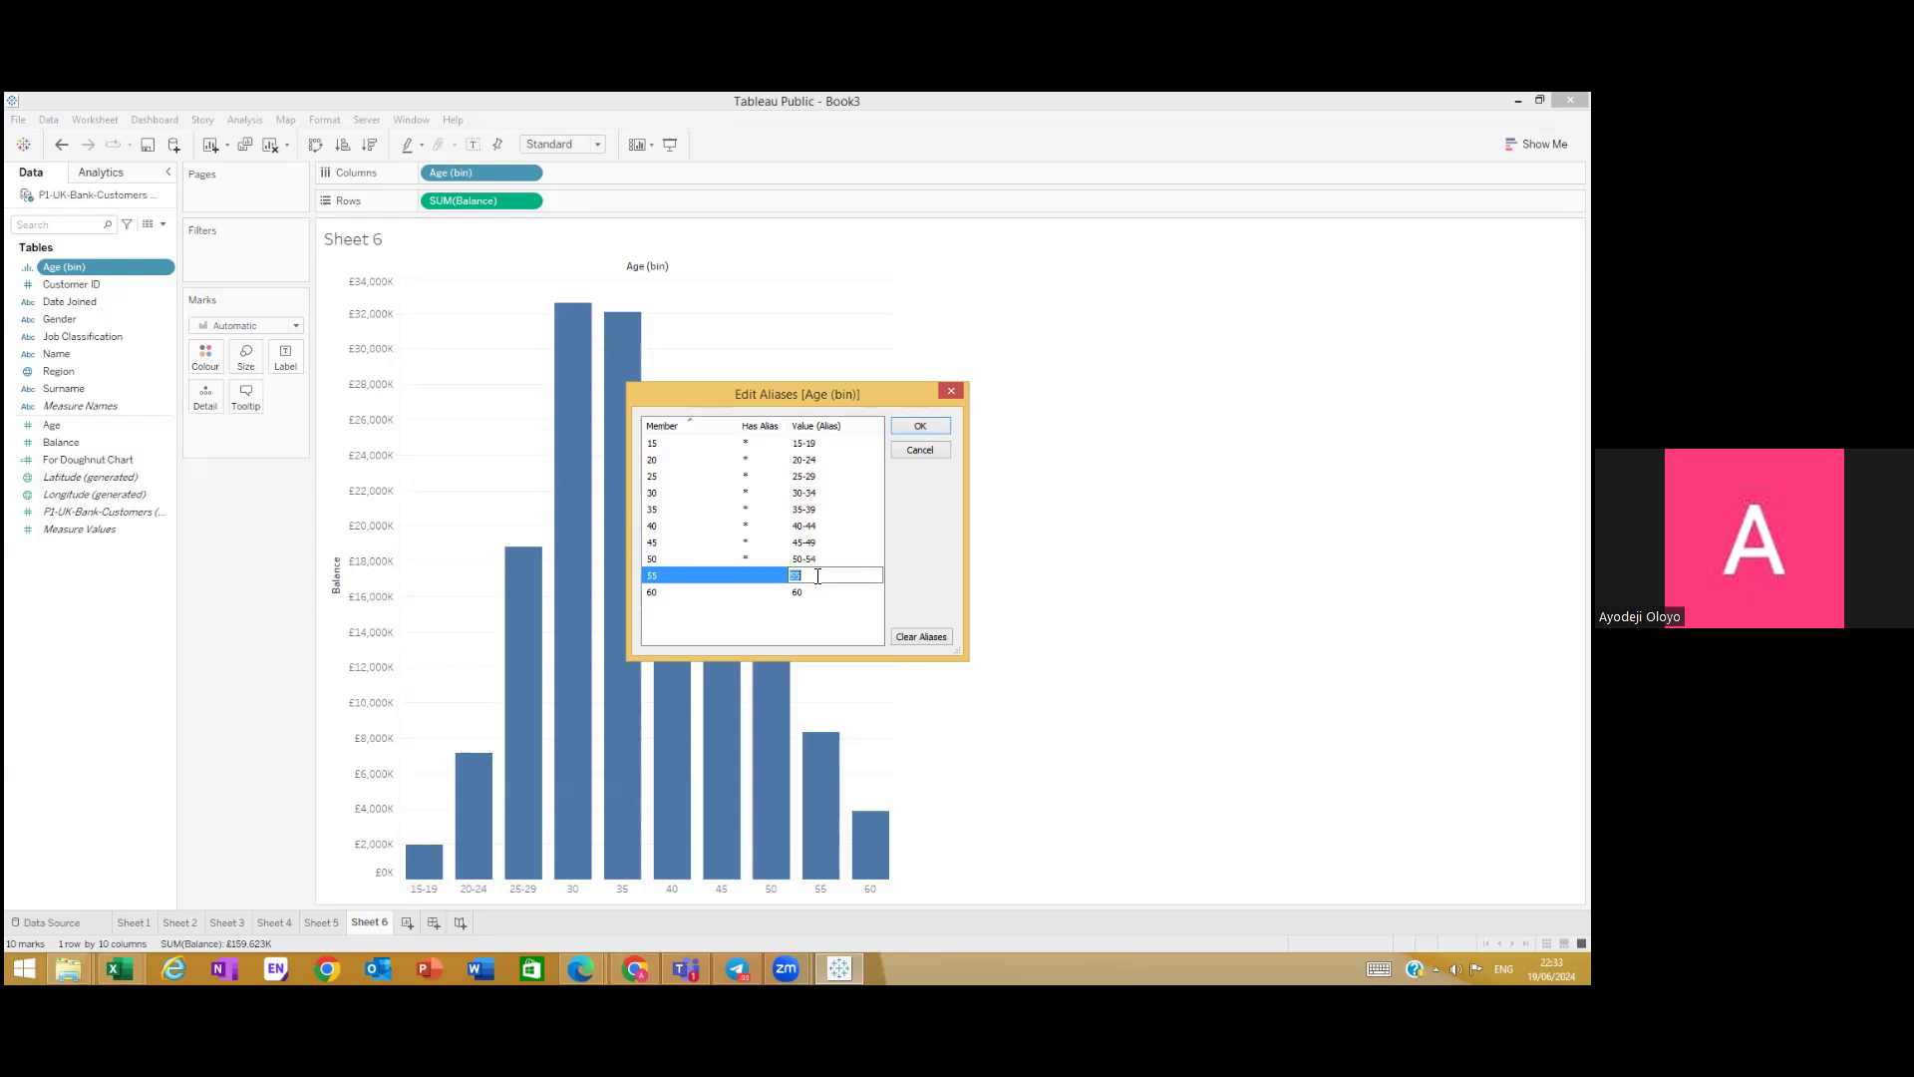
pyautogui.click(823, 578)
pyautogui.click(807, 592)
pyautogui.click(808, 592)
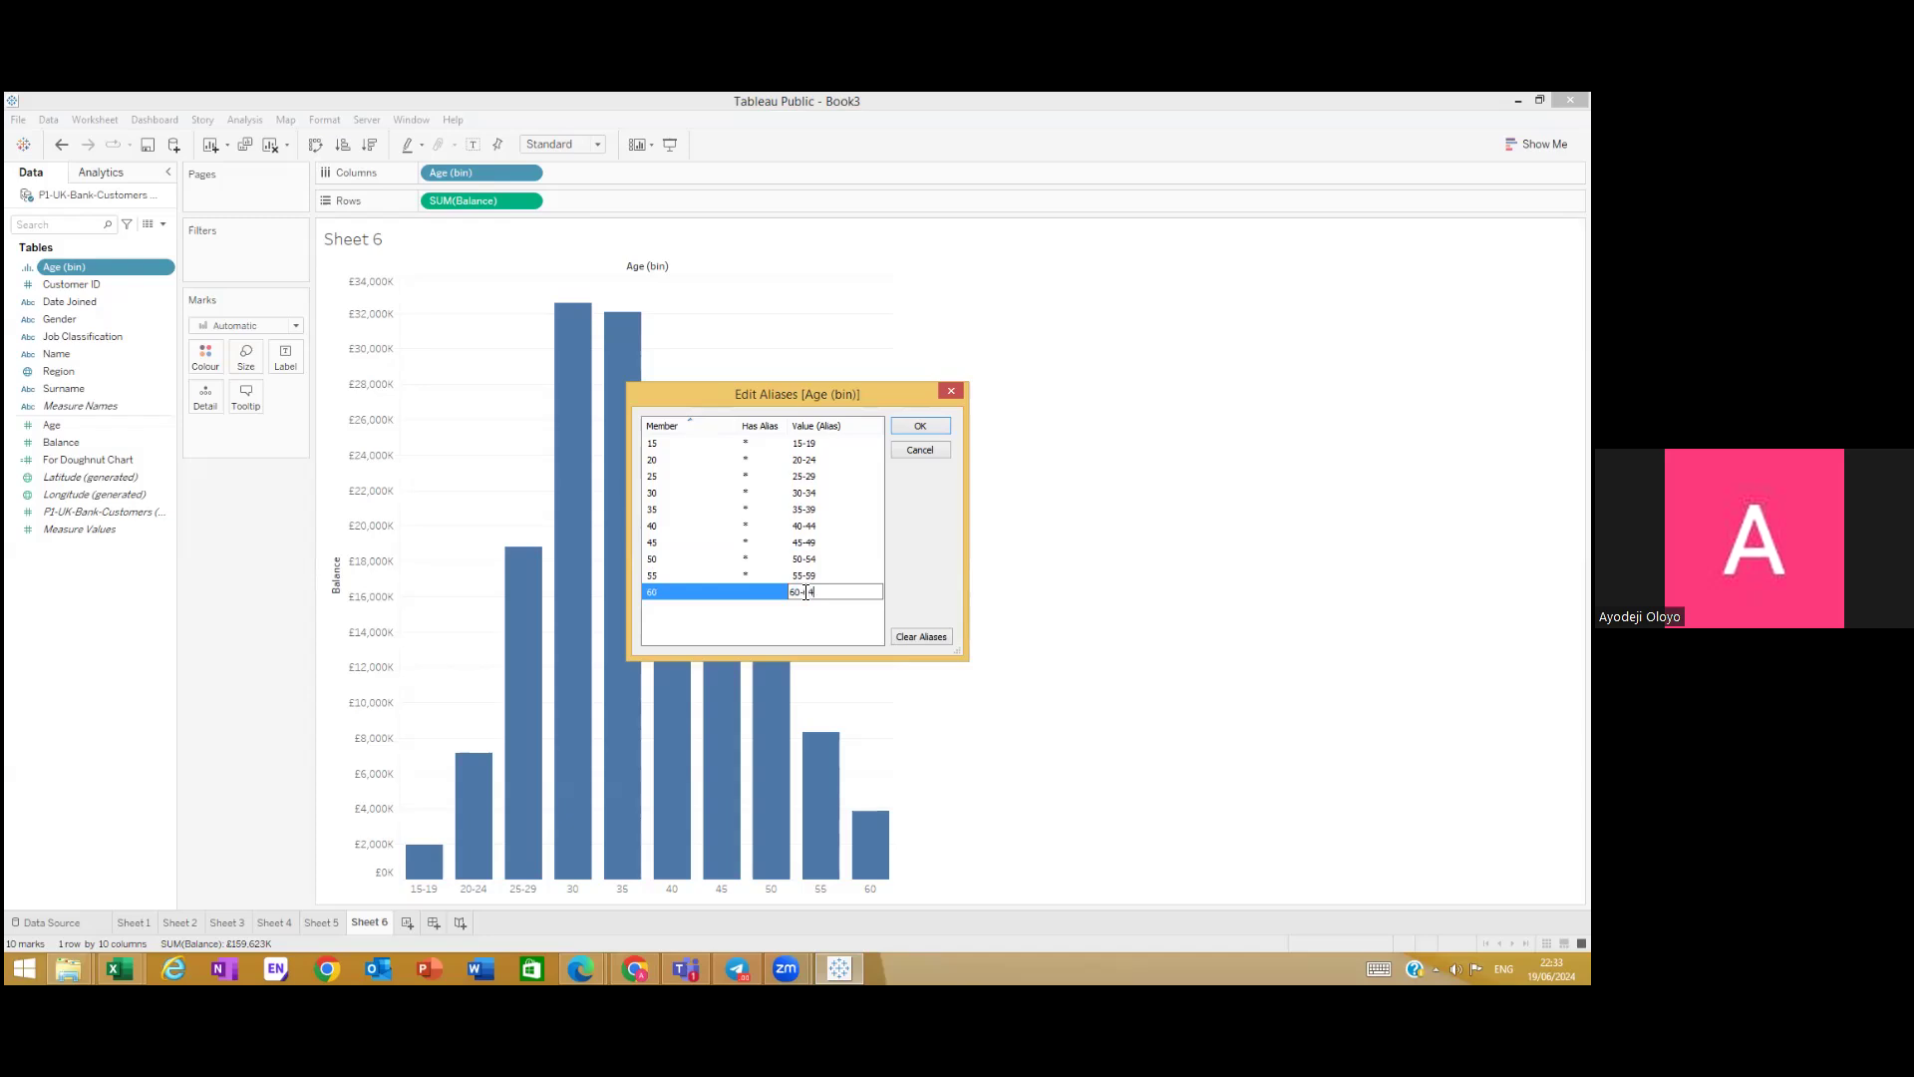
pyautogui.click(922, 426)
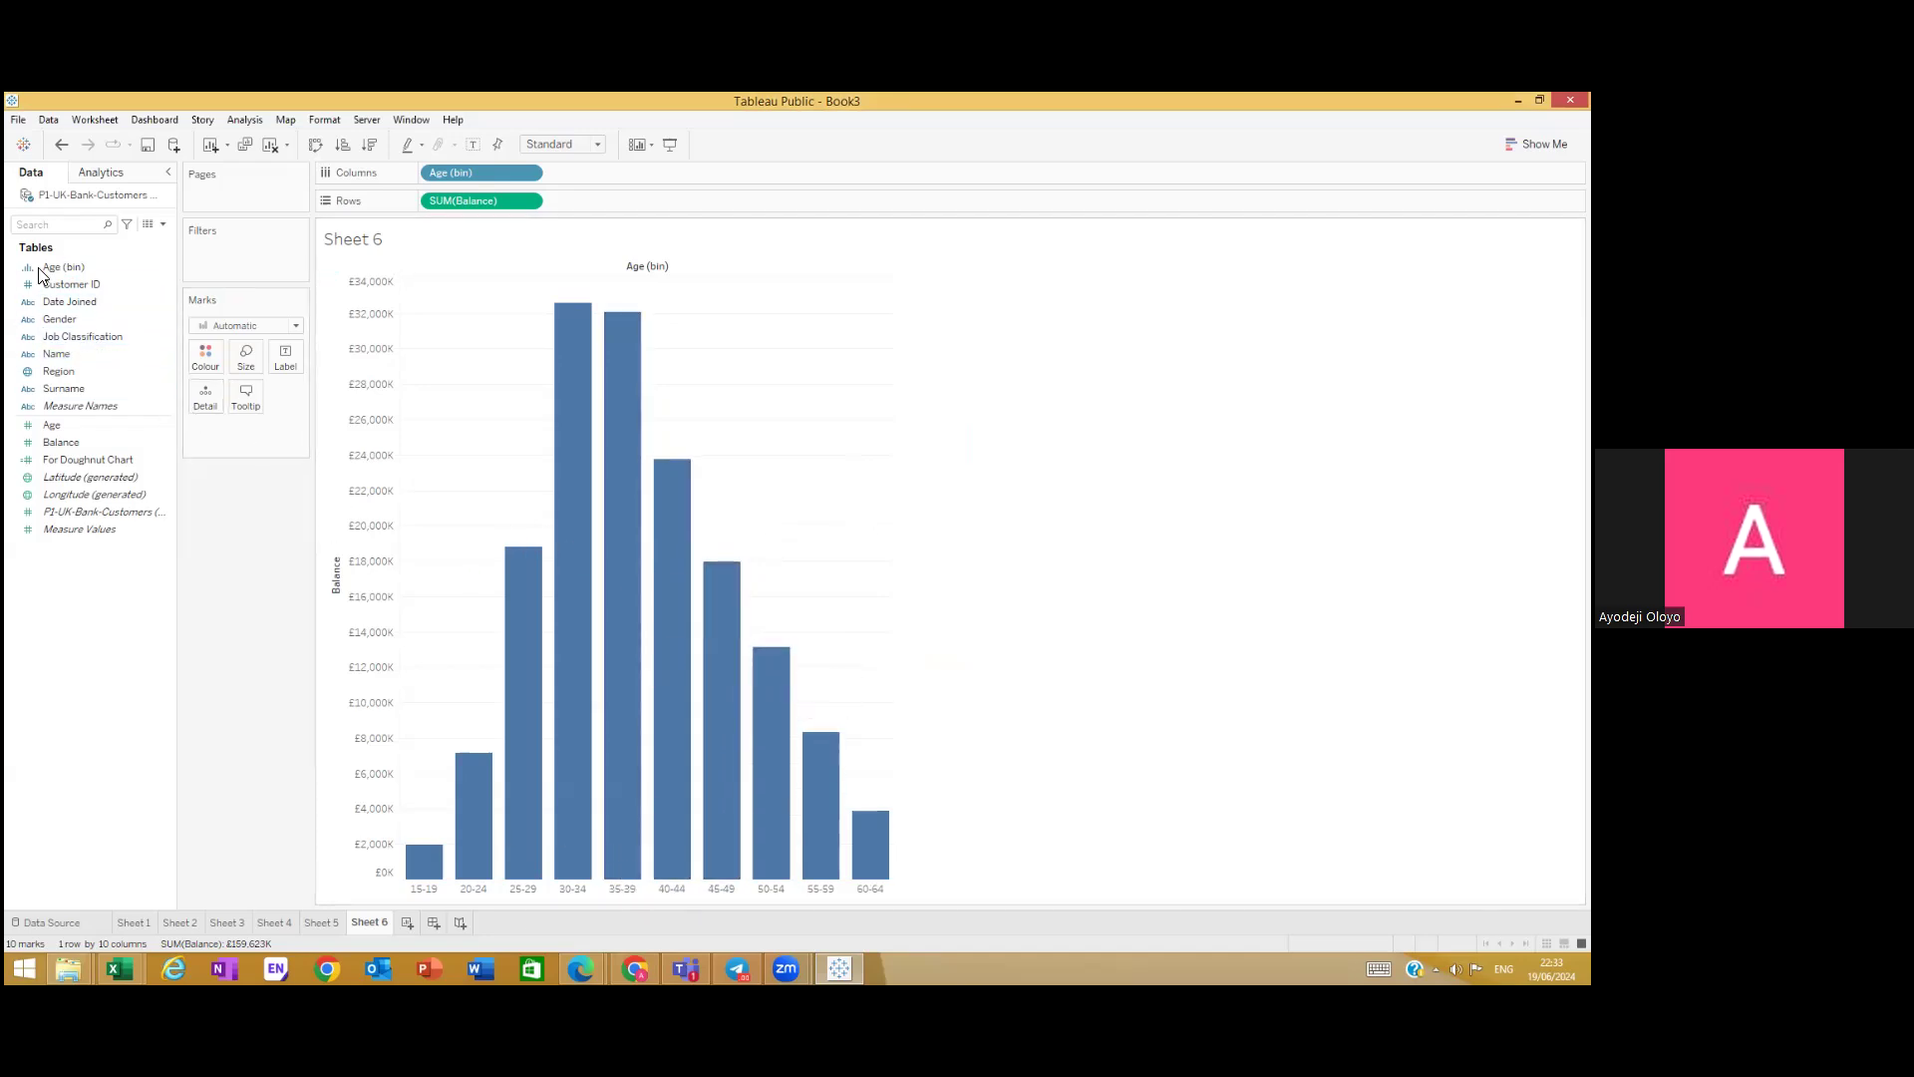
# Step: Review the full alias list of the Age (bin) field
pyautogui.rightClick(166, 267)
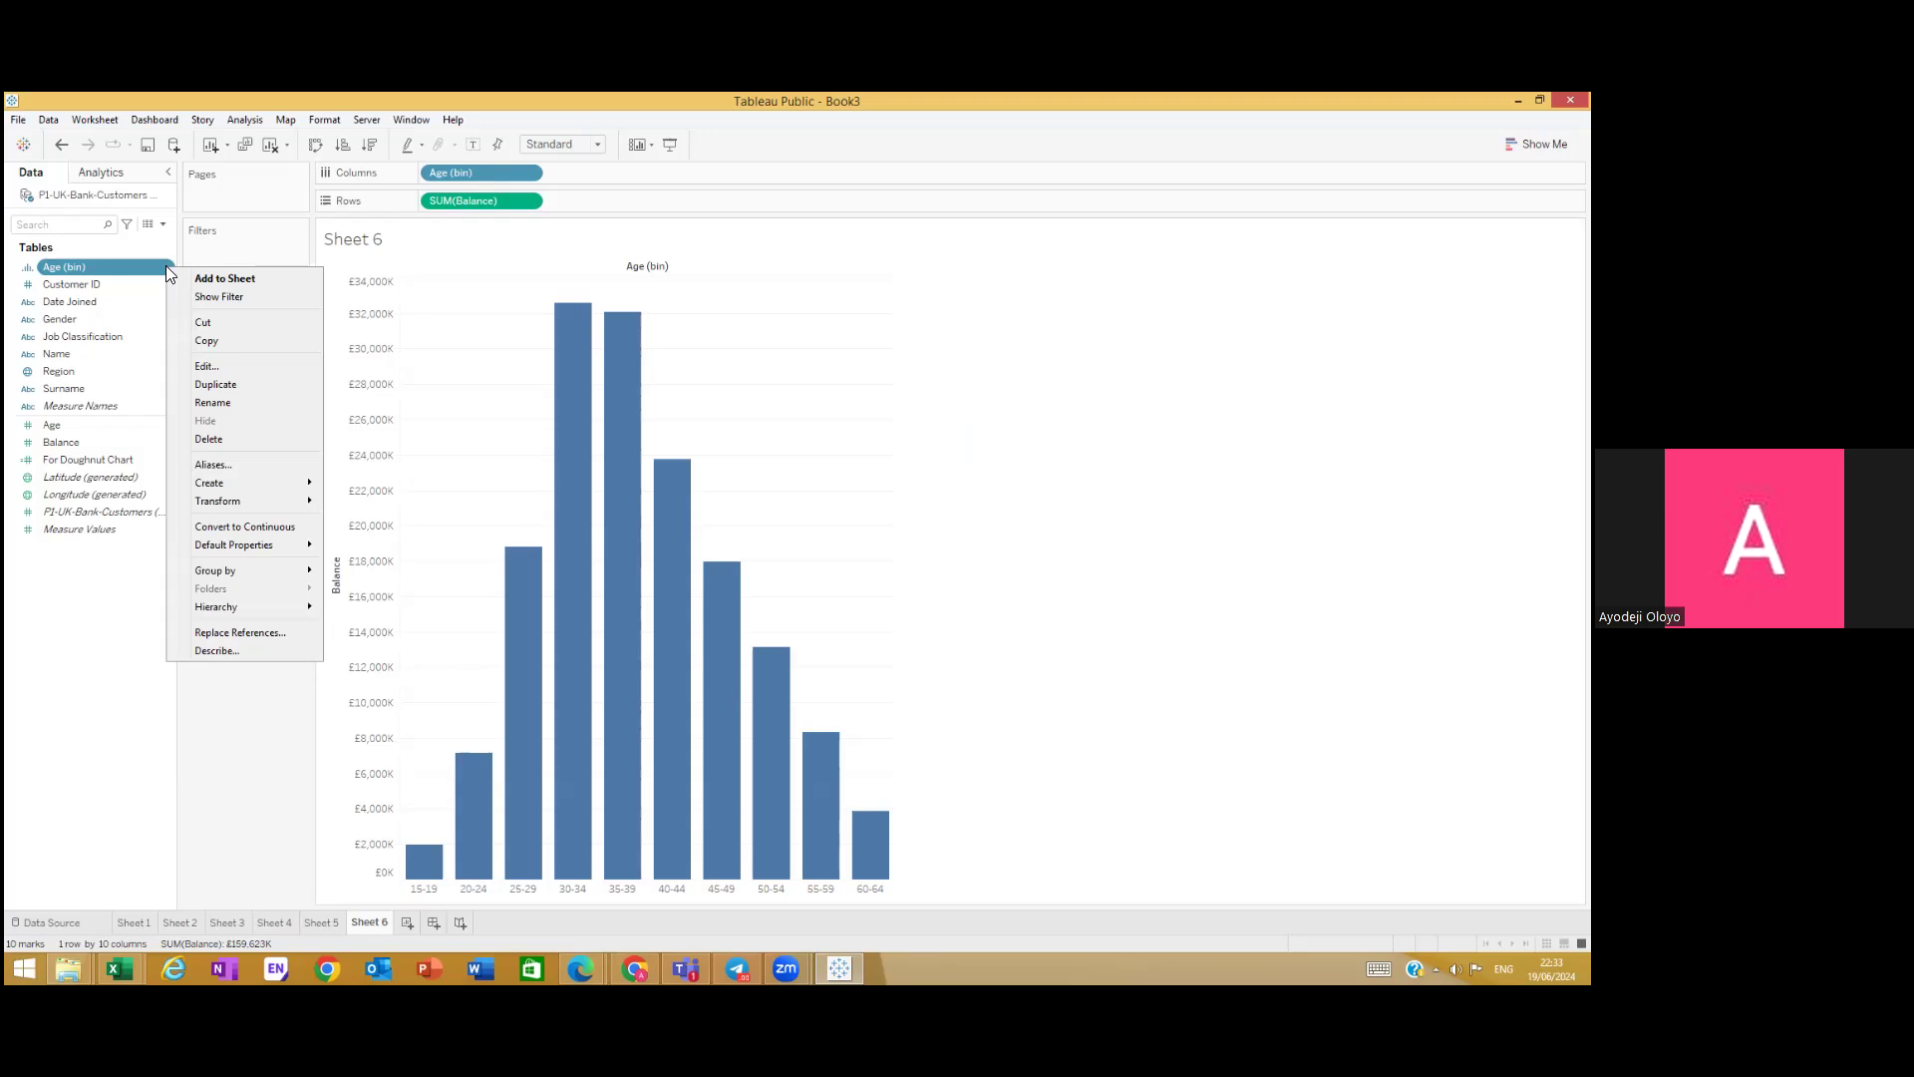
pyautogui.click(221, 470)
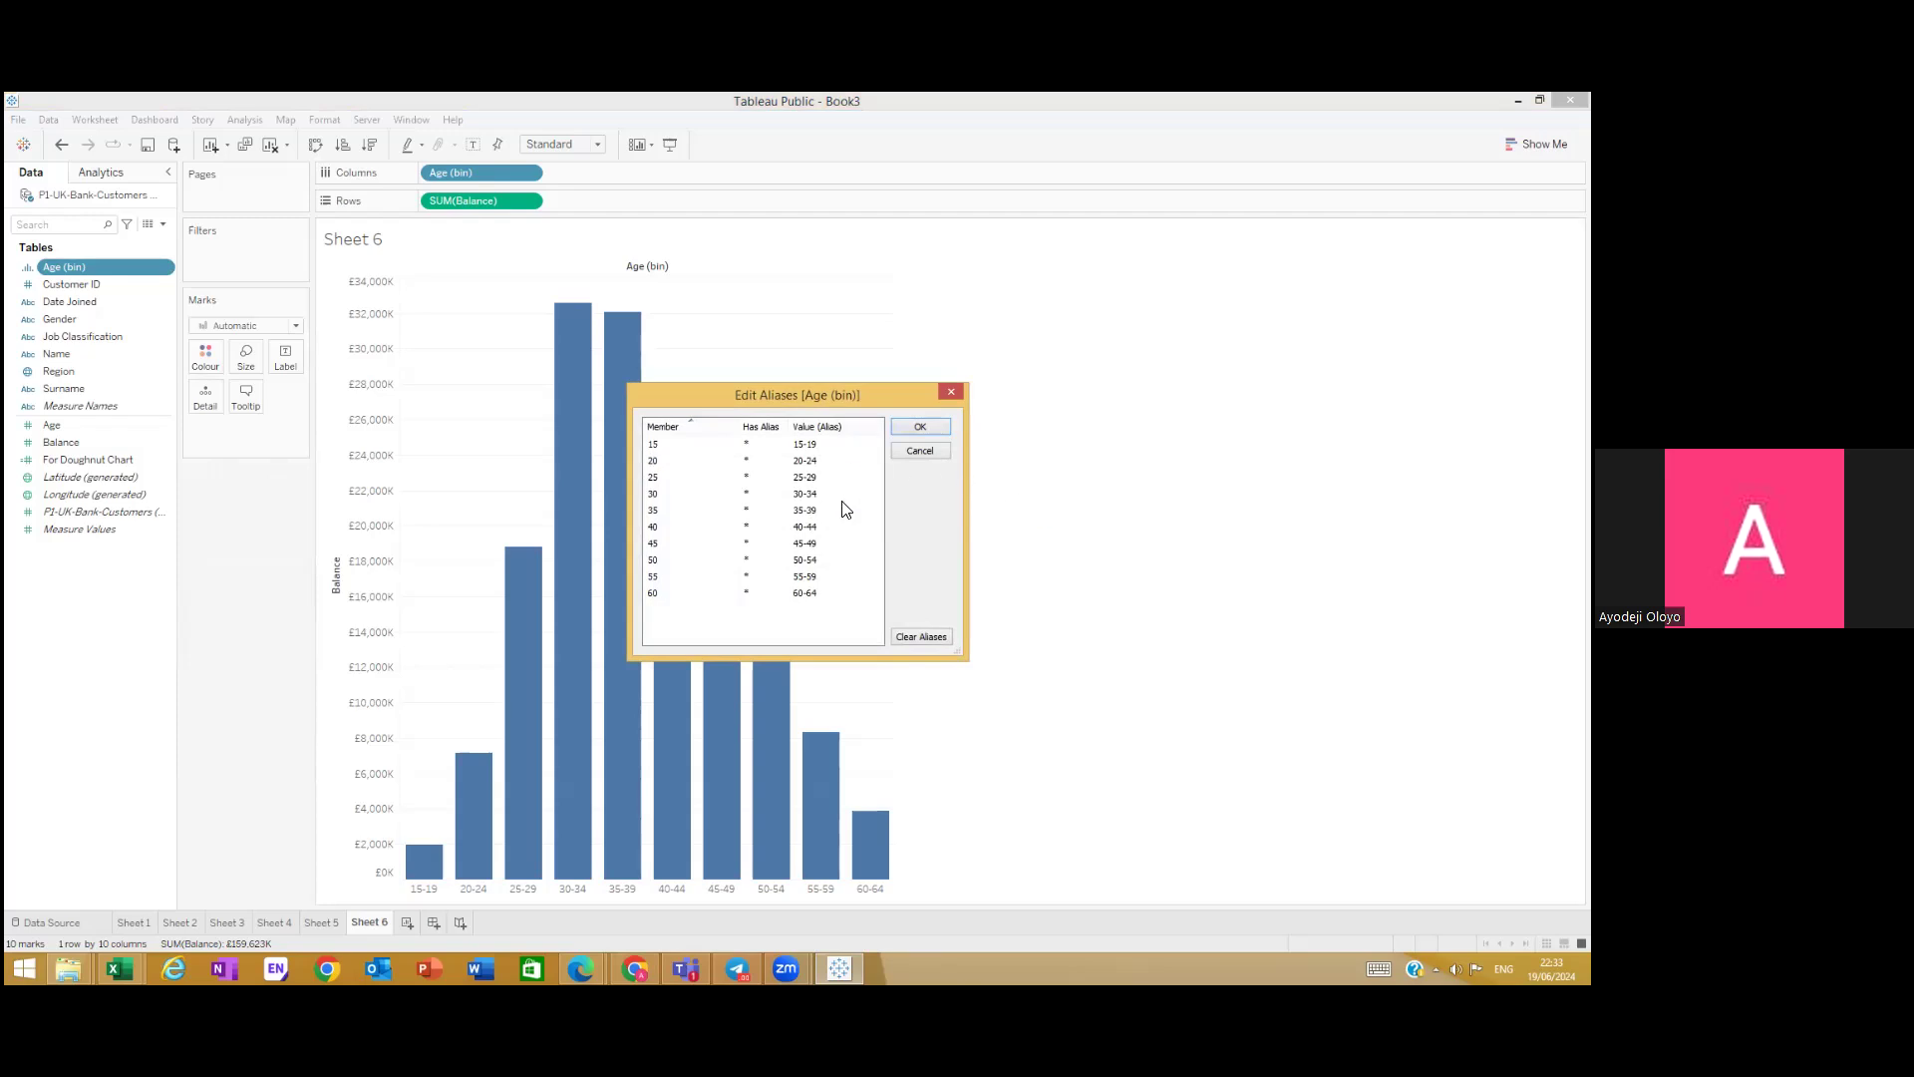
pyautogui.click(649, 167)
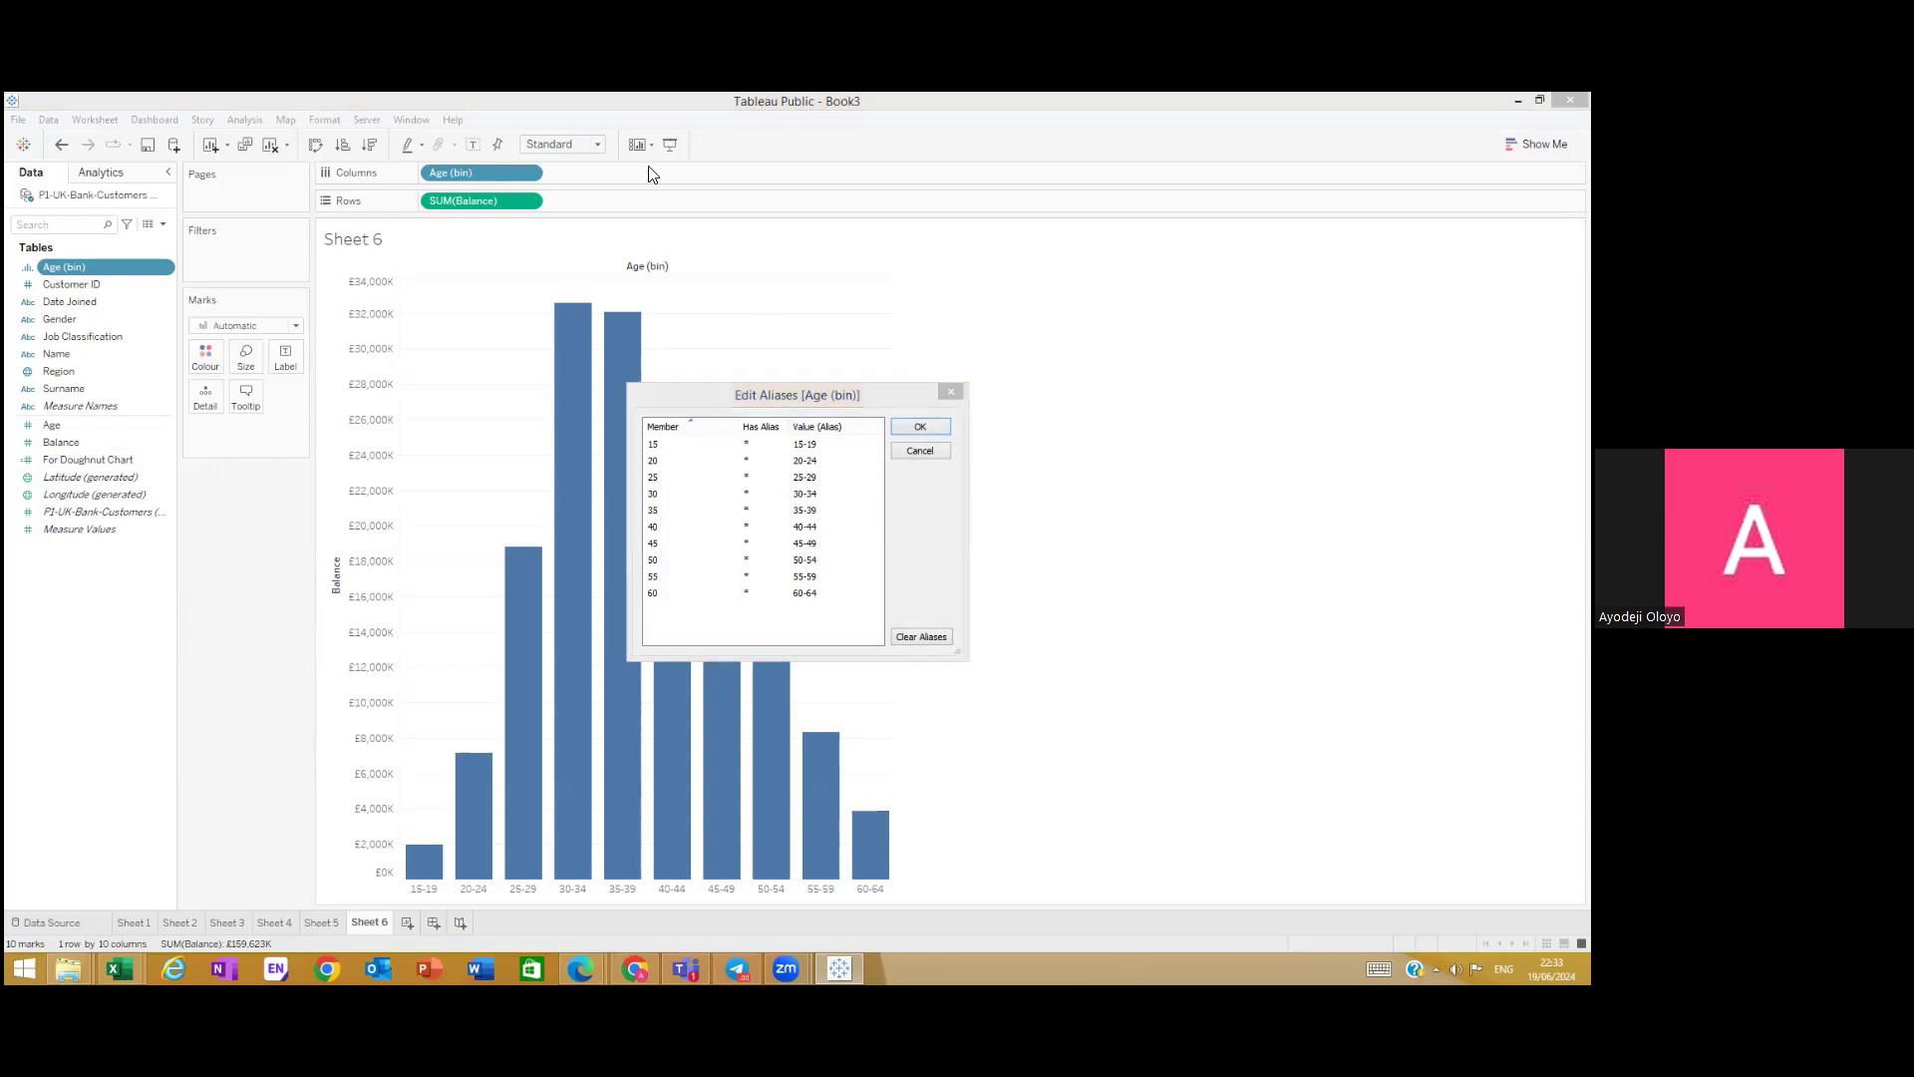
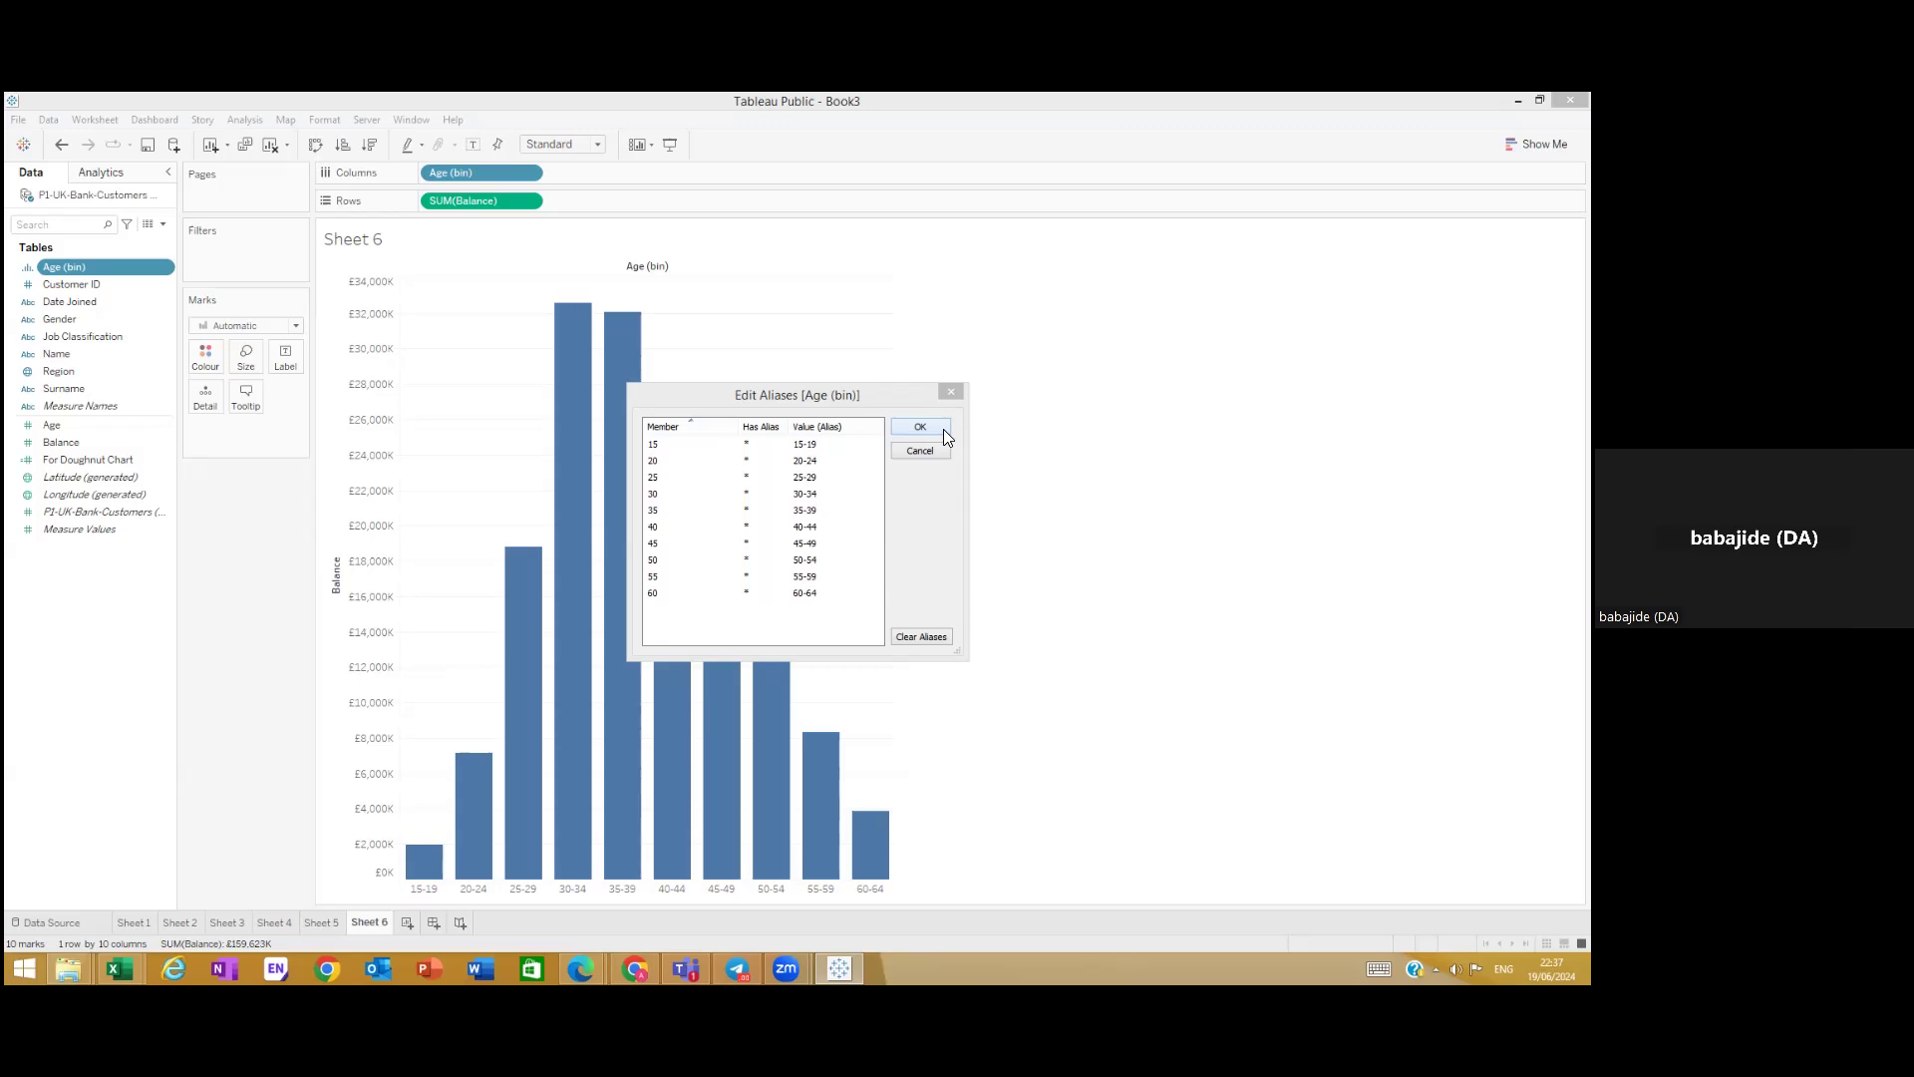
pyautogui.click(952, 392)
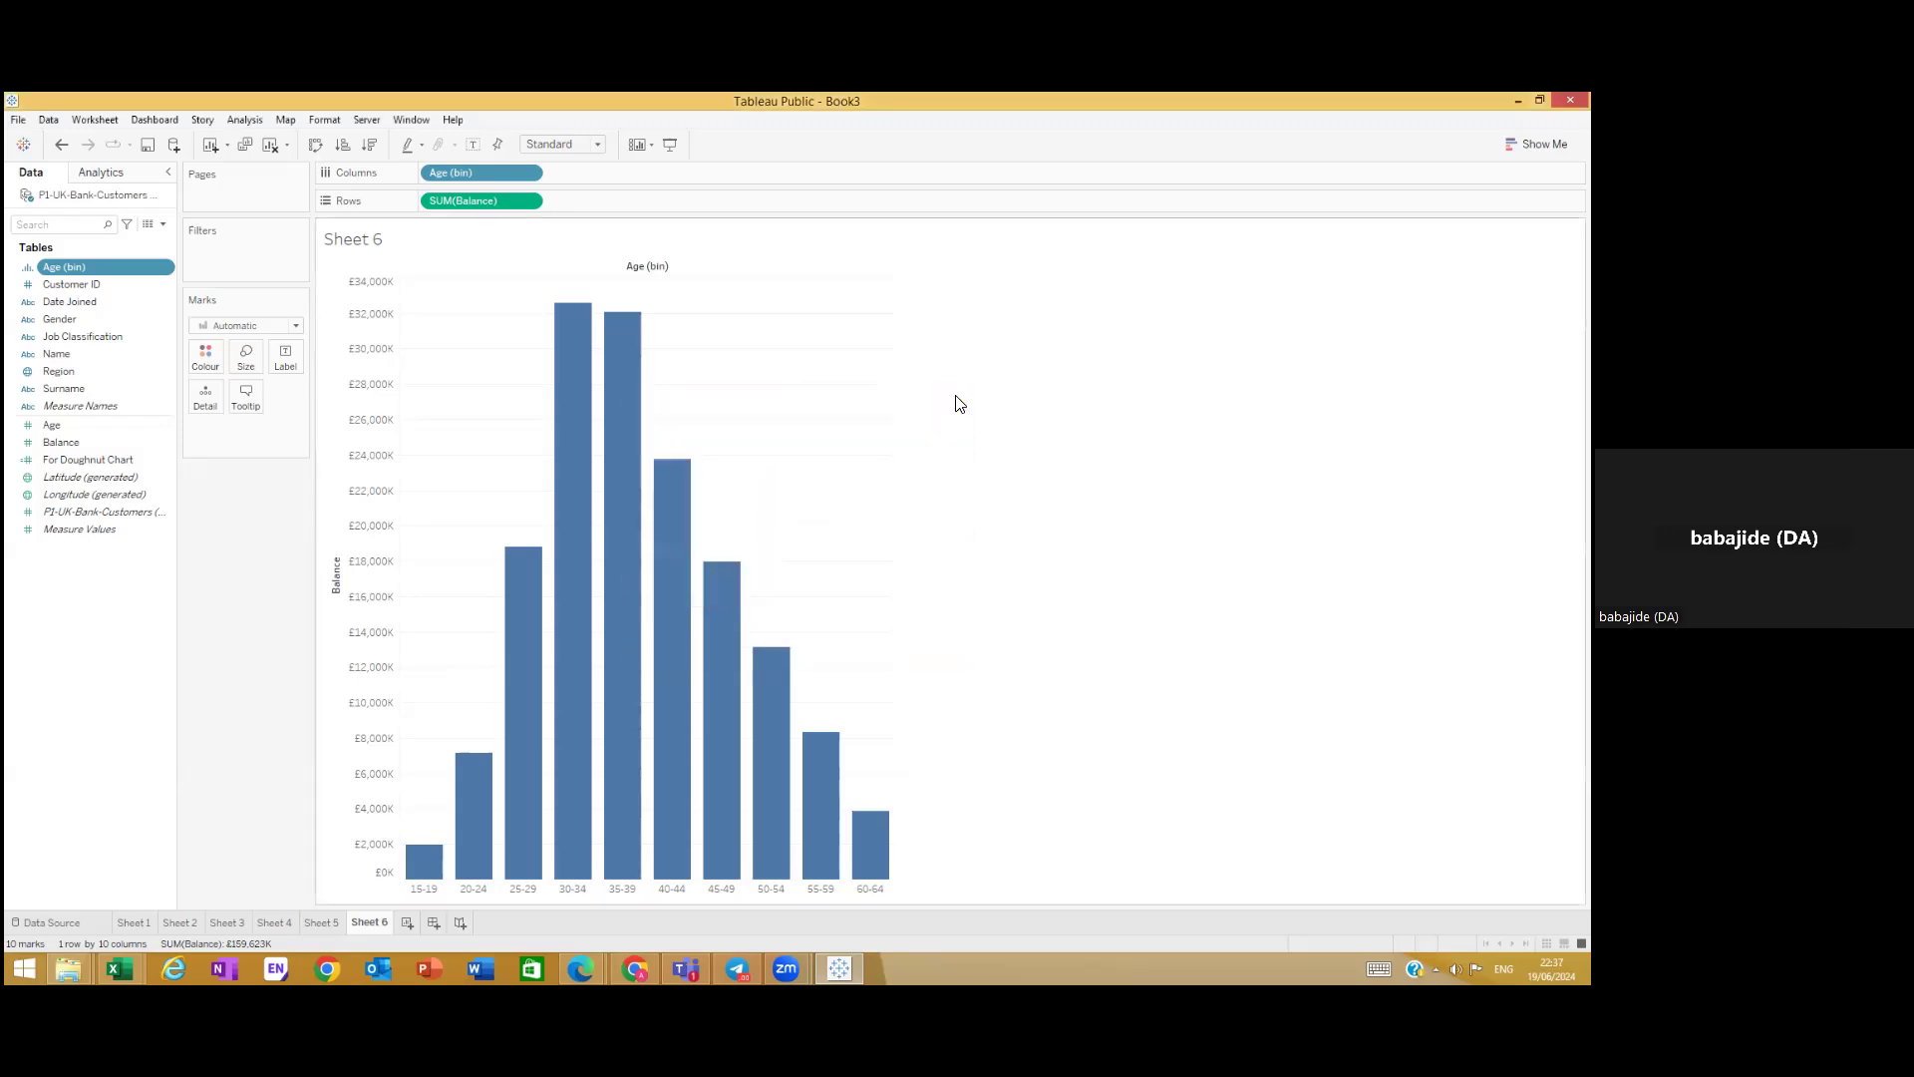
# Step: Hide the field label above the histogram's columns and clear the title of the Balance axis
pyautogui.rightClick(643, 267)
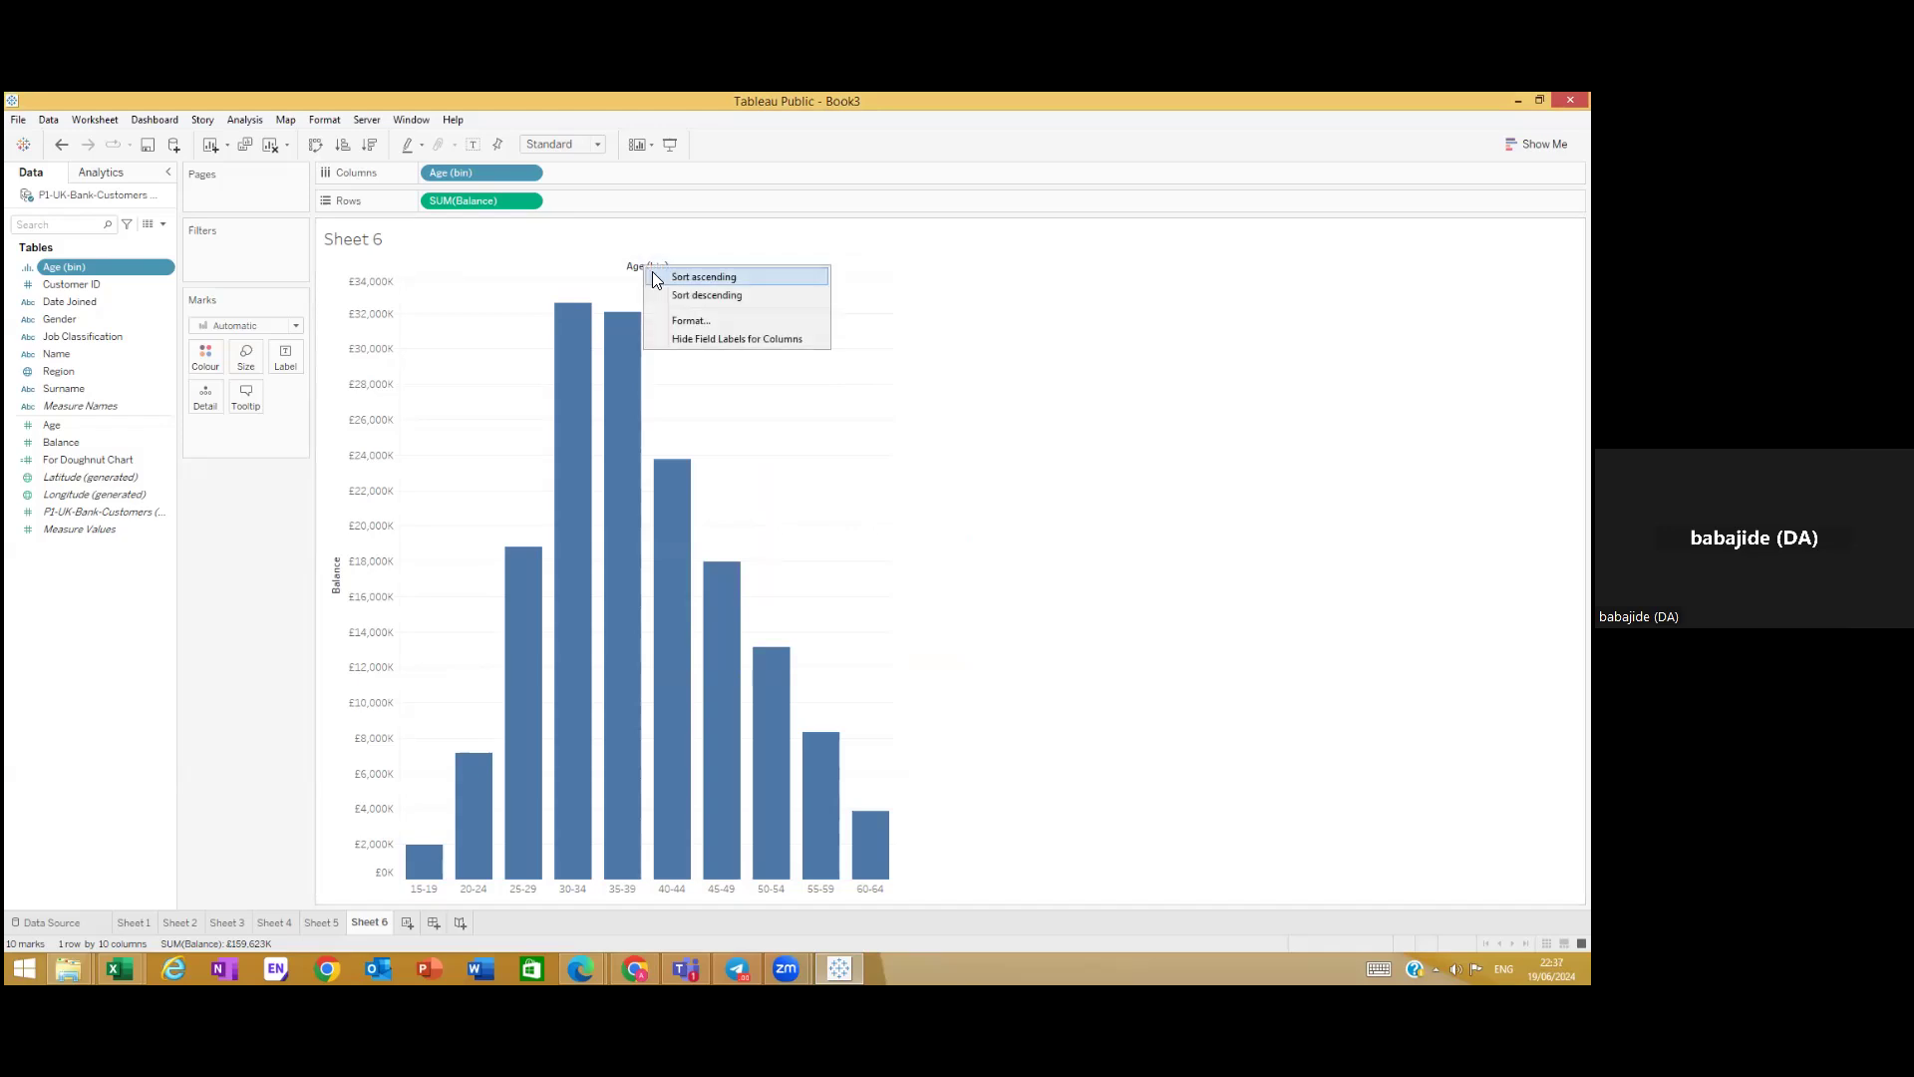
pyautogui.click(704, 339)
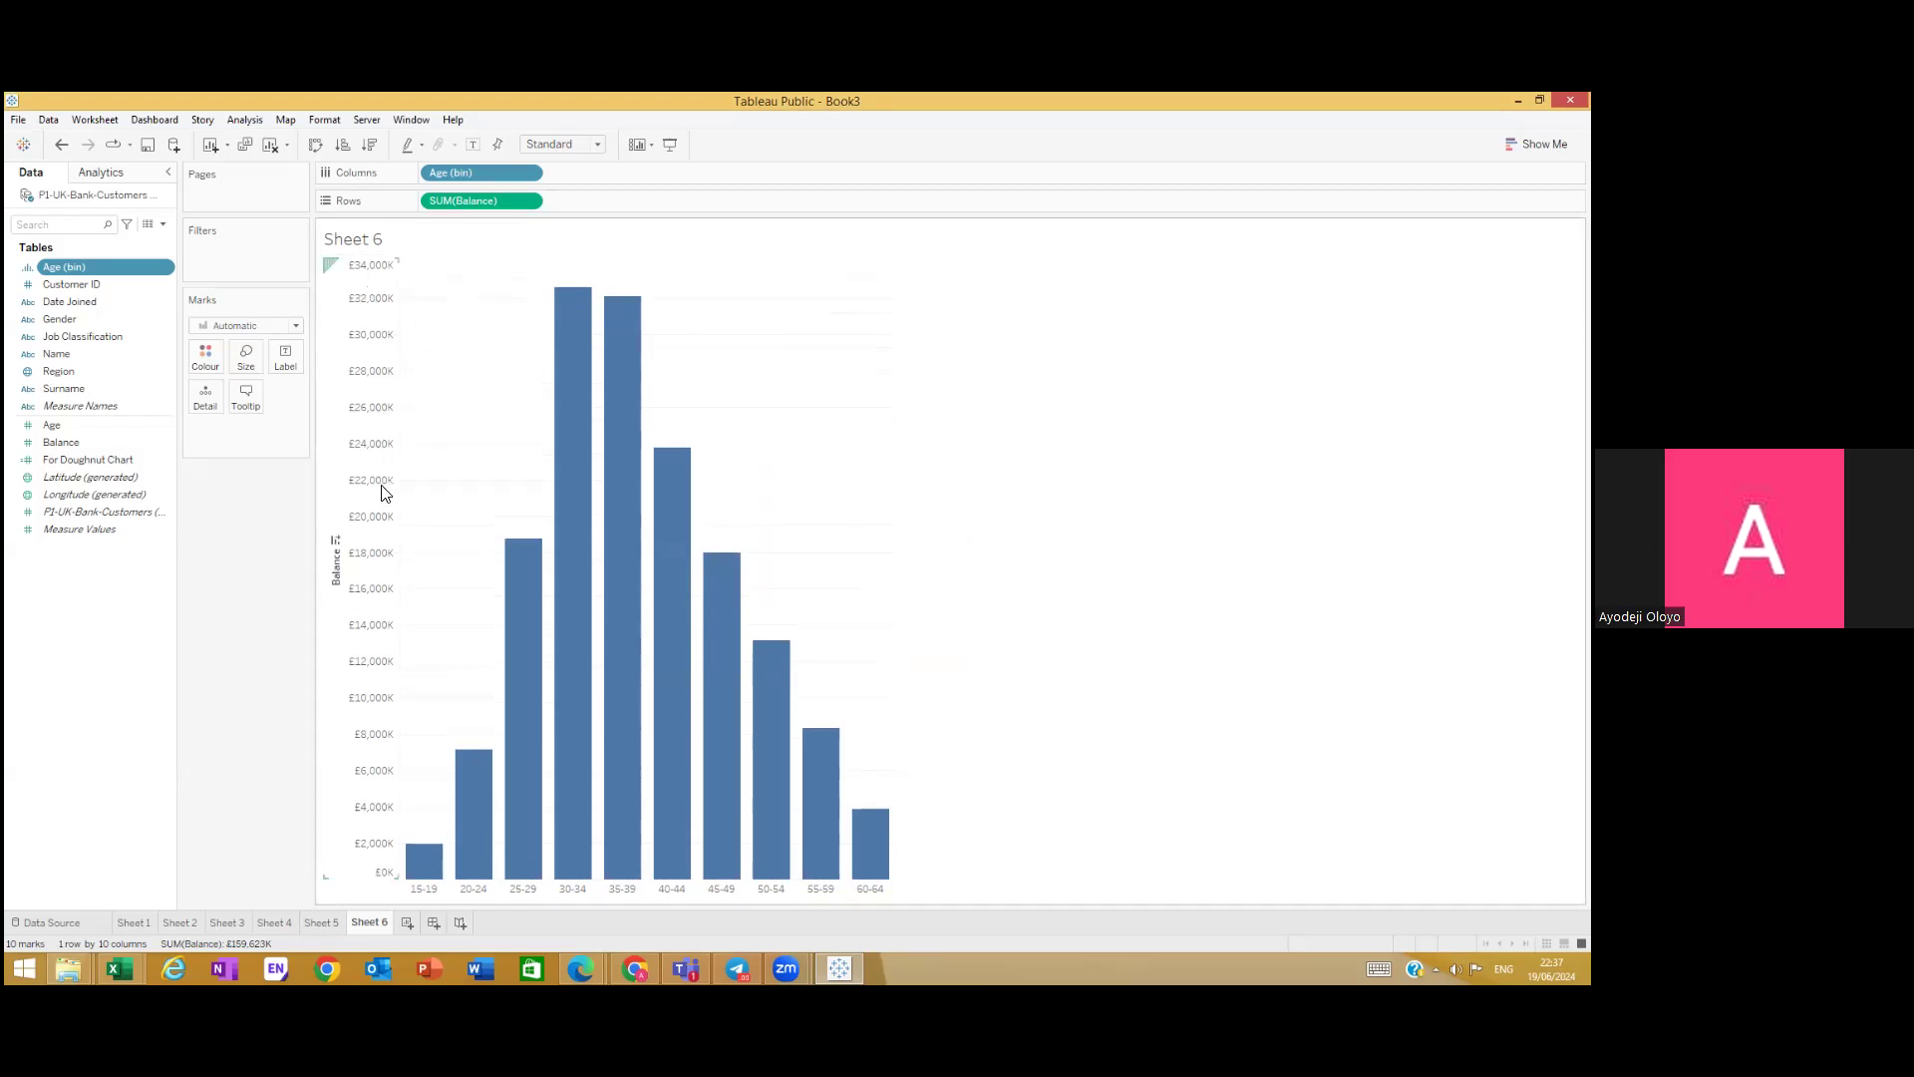
pyautogui.rightClick(336, 564)
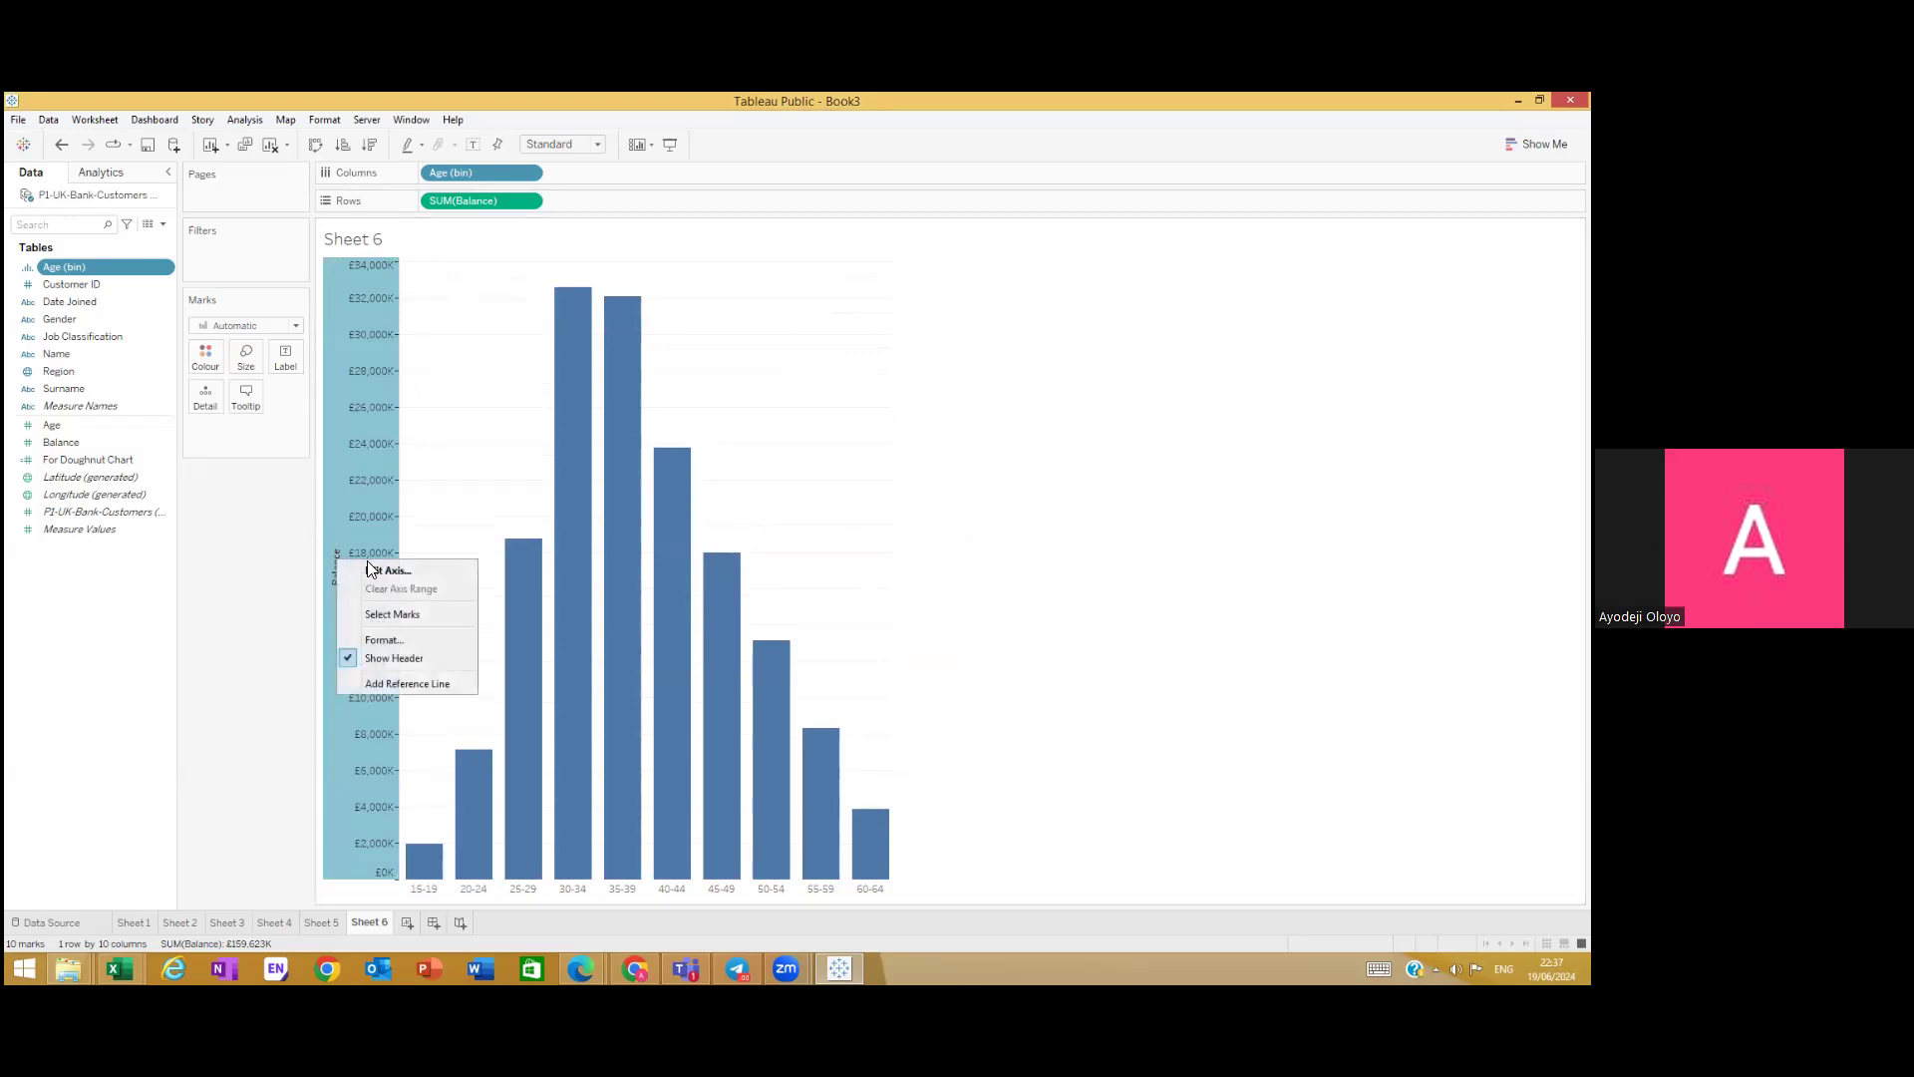
pyautogui.click(377, 566)
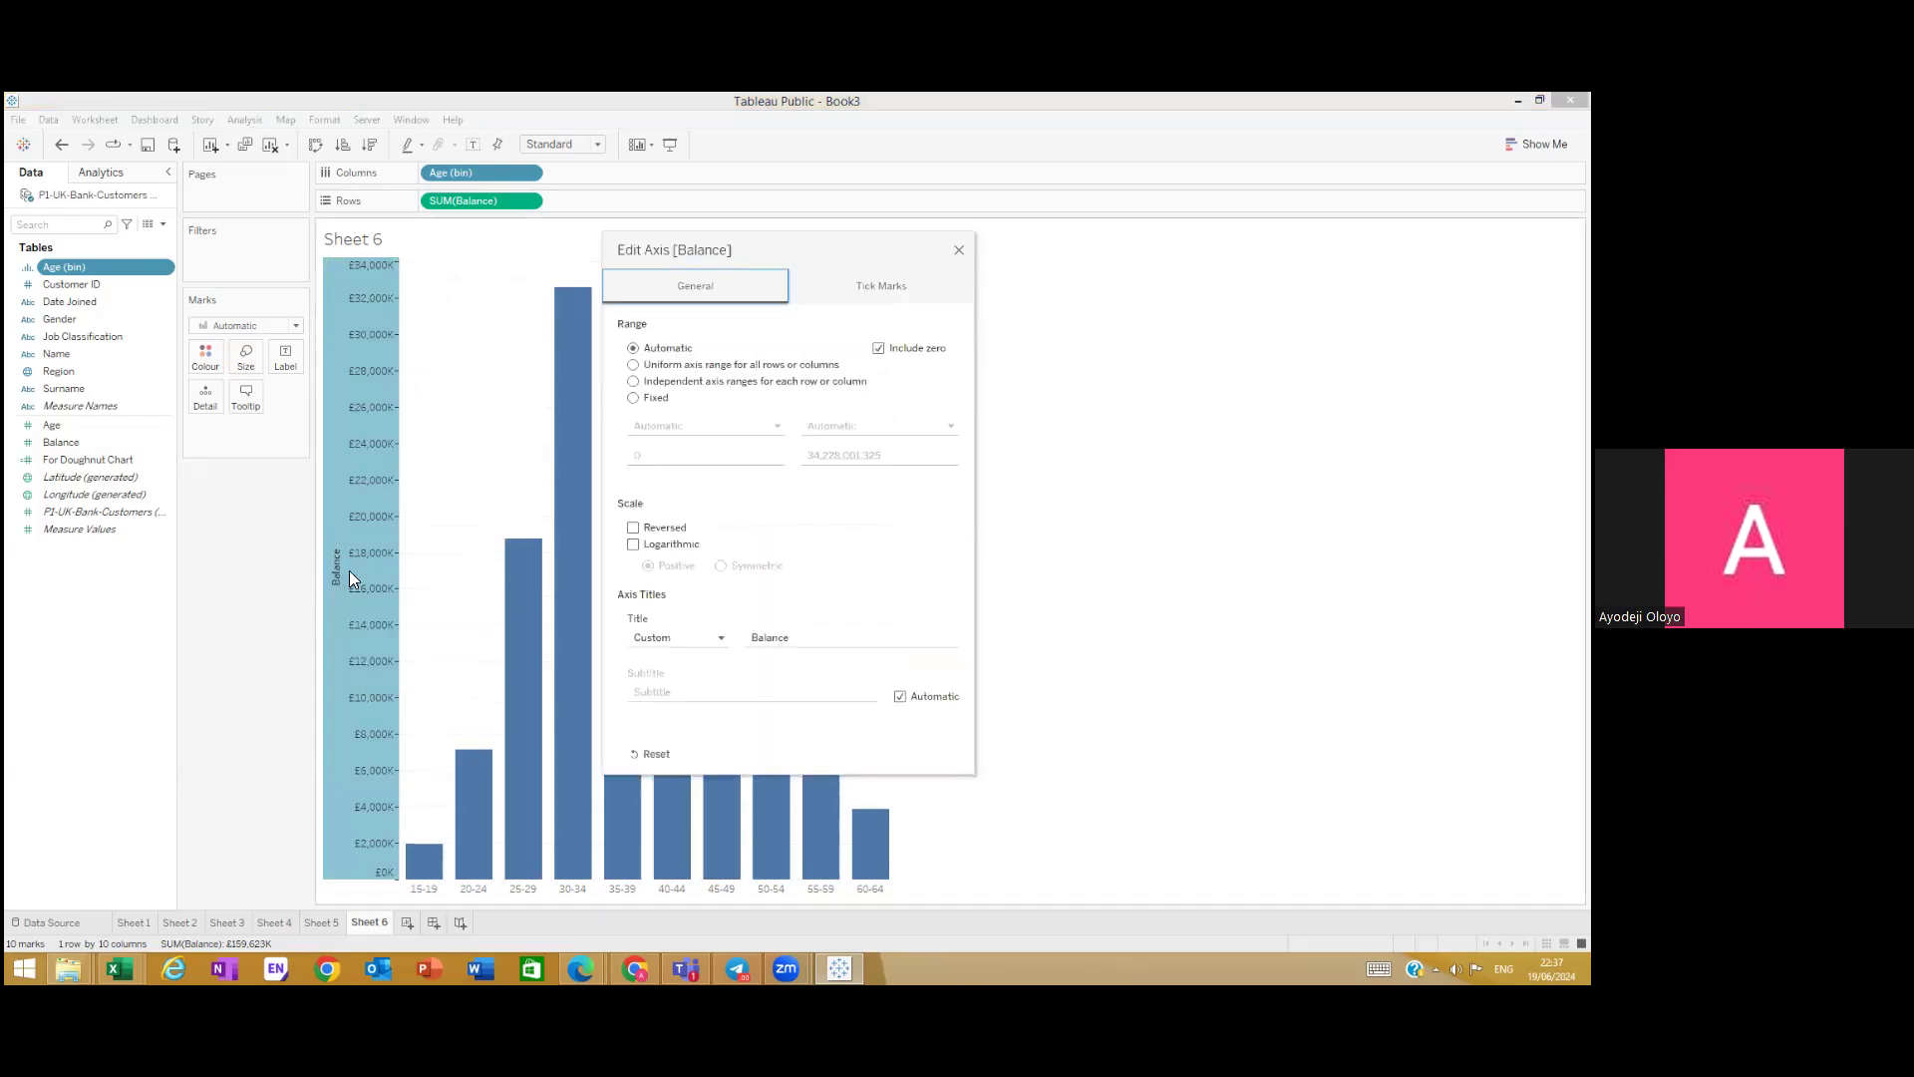
pyautogui.doubleClick(833, 639)
pyautogui.press('BackSpace')
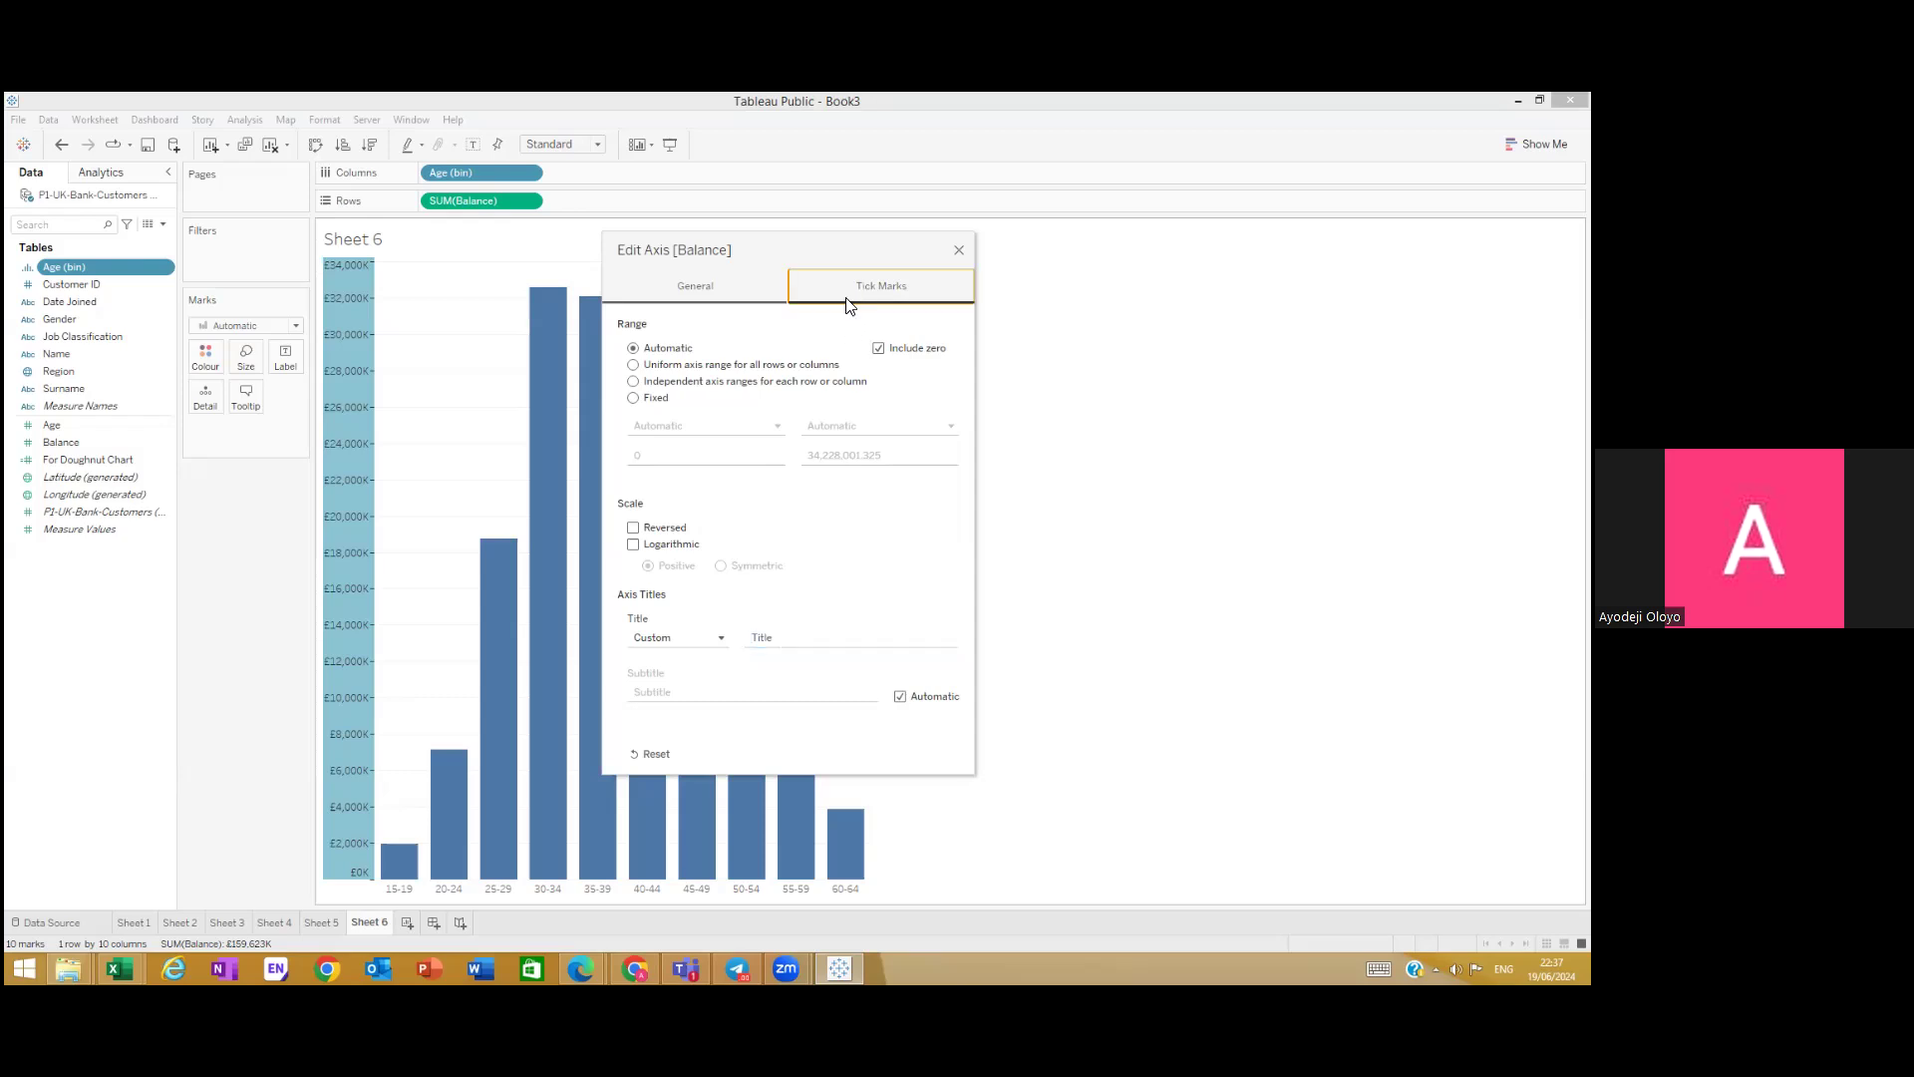
# Step: Give the Balance axis fixed major tick marks with a tick interval of 20,000,000
pyautogui.click(825, 292)
pyautogui.click(635, 365)
pyautogui.click(823, 429)
pyautogui.moveTo(824, 431); pyautogui.dragTo(801, 440)
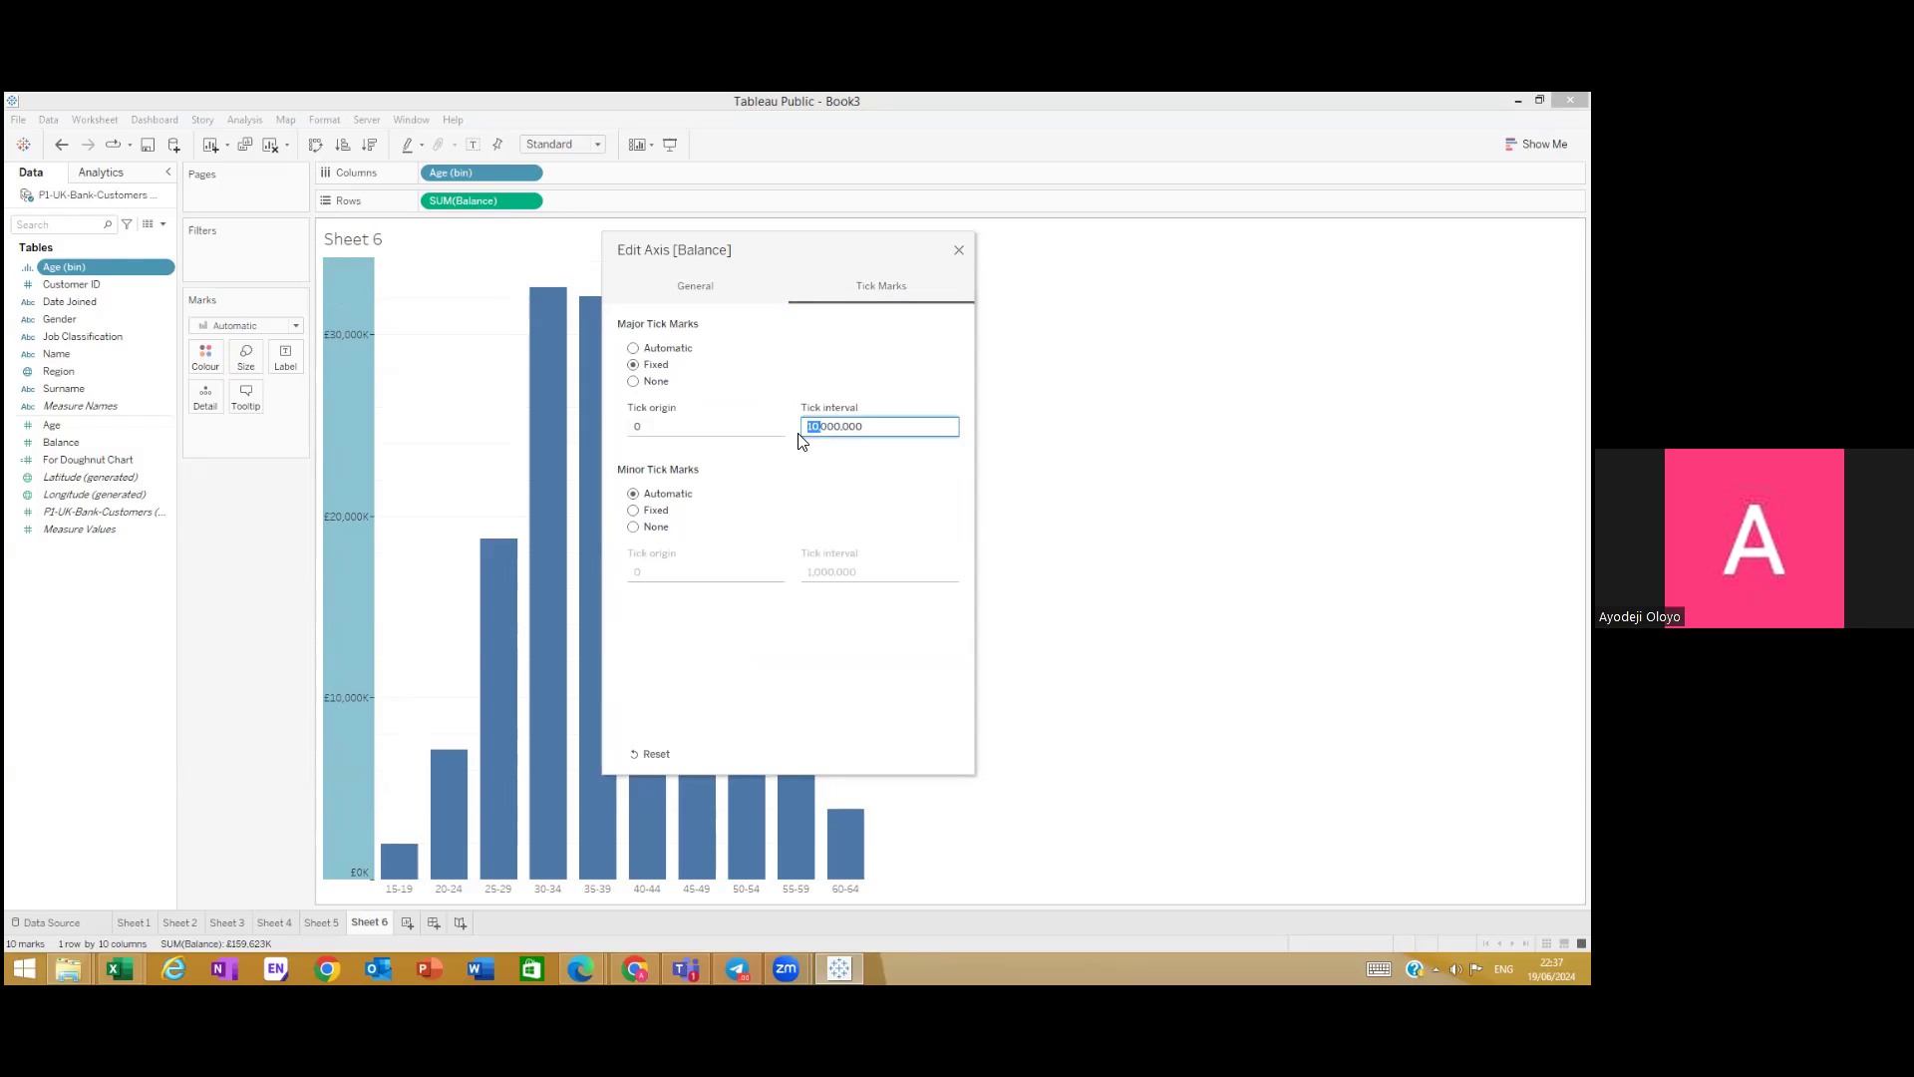
pyautogui.write('20')
pyautogui.click(960, 253)
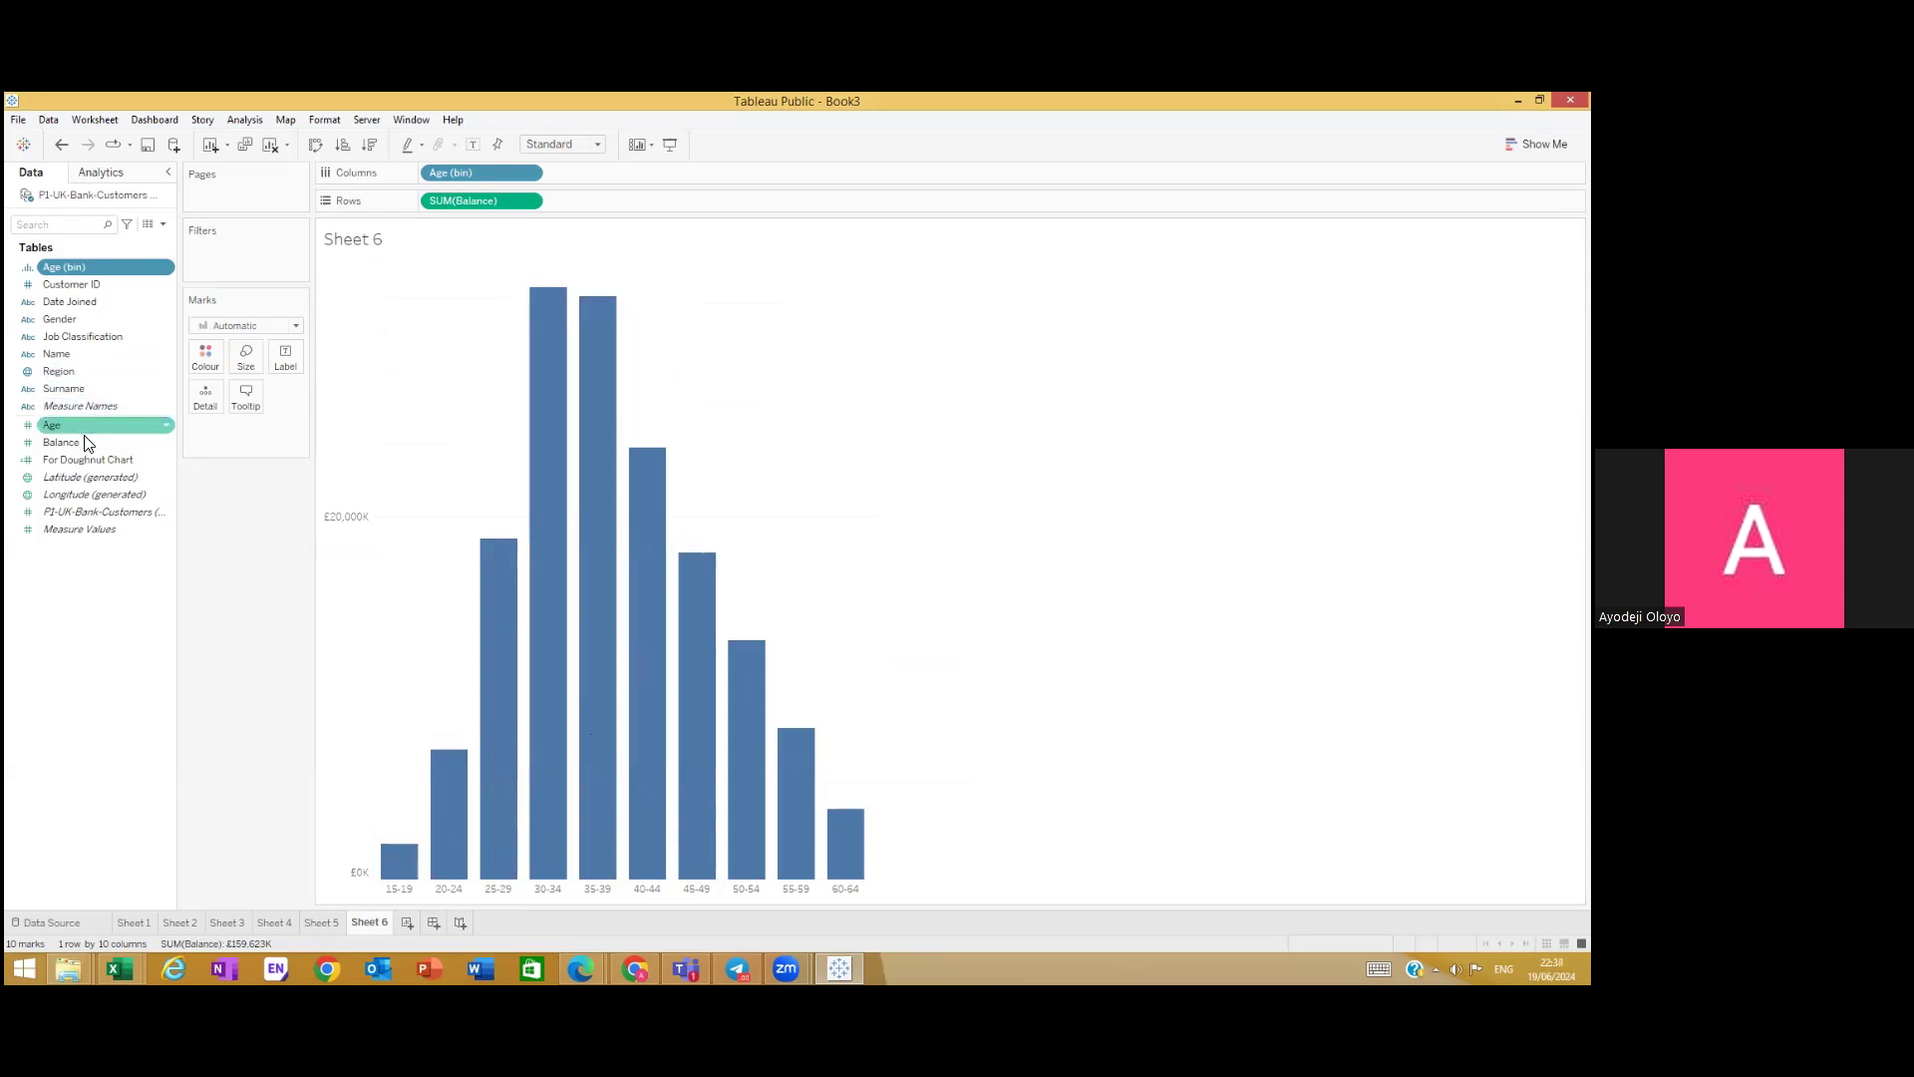
# Step: Label the histogram bars with the sum of Balance and colour them by the sum of Balance
pyautogui.moveTo(82, 443); pyautogui.dragTo(294, 356)
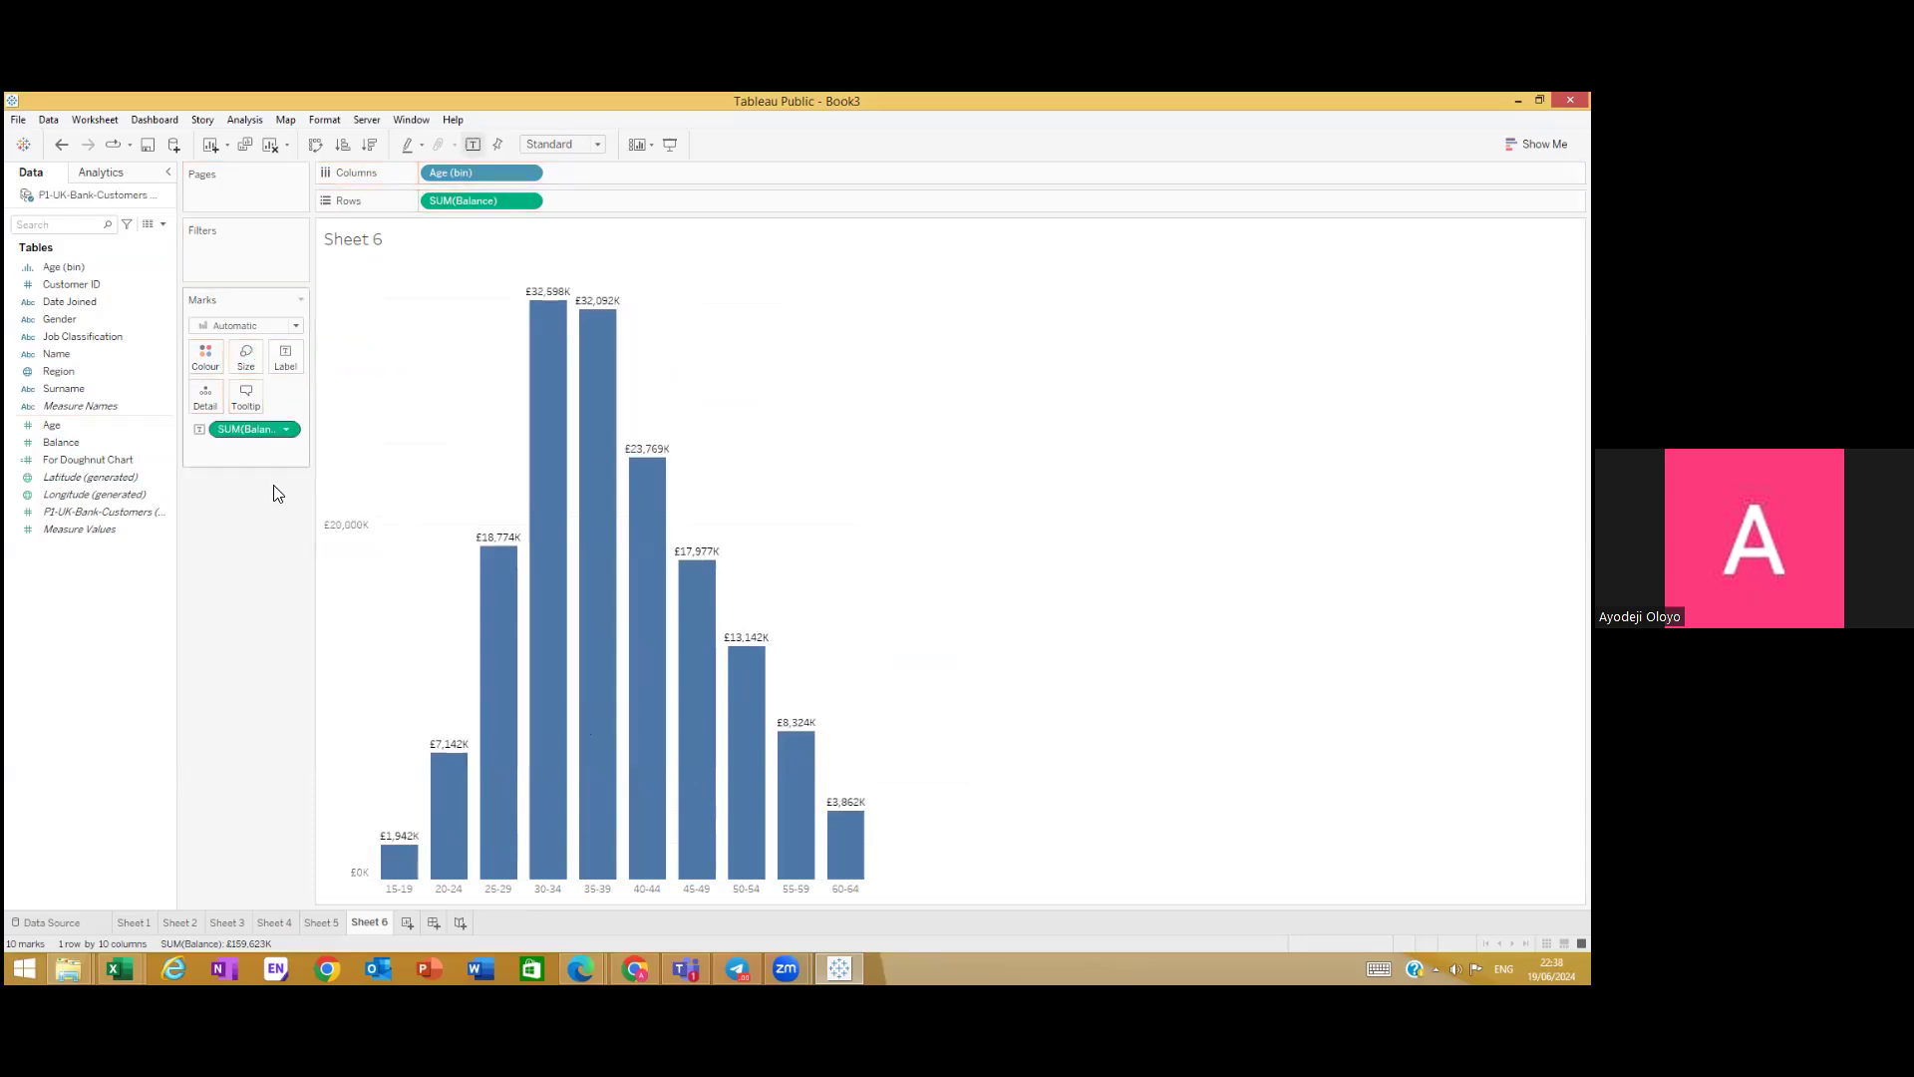
pyautogui.moveTo(100, 443); pyautogui.dragTo(154, 598)
pyautogui.moveTo(68, 267); pyautogui.dragTo(209, 357)
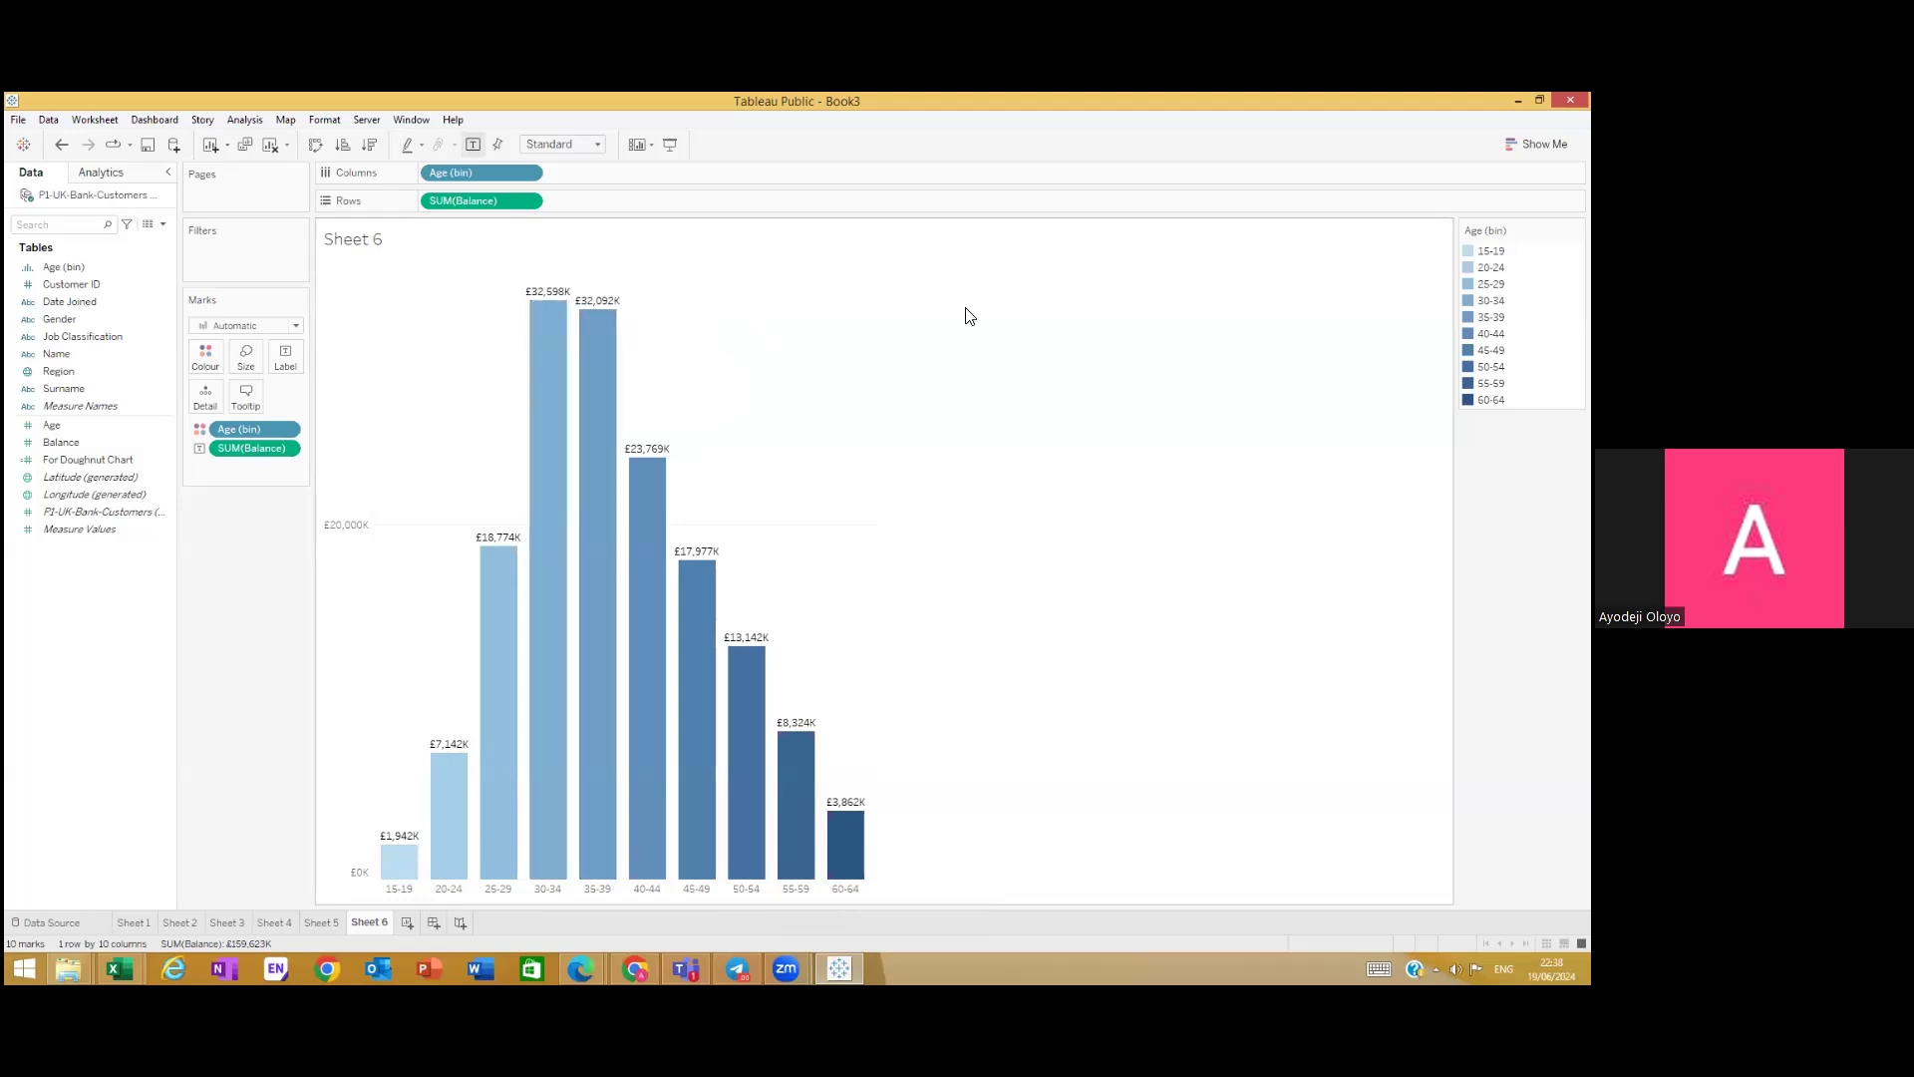
pyautogui.moveTo(233, 429); pyautogui.dragTo(137, 622)
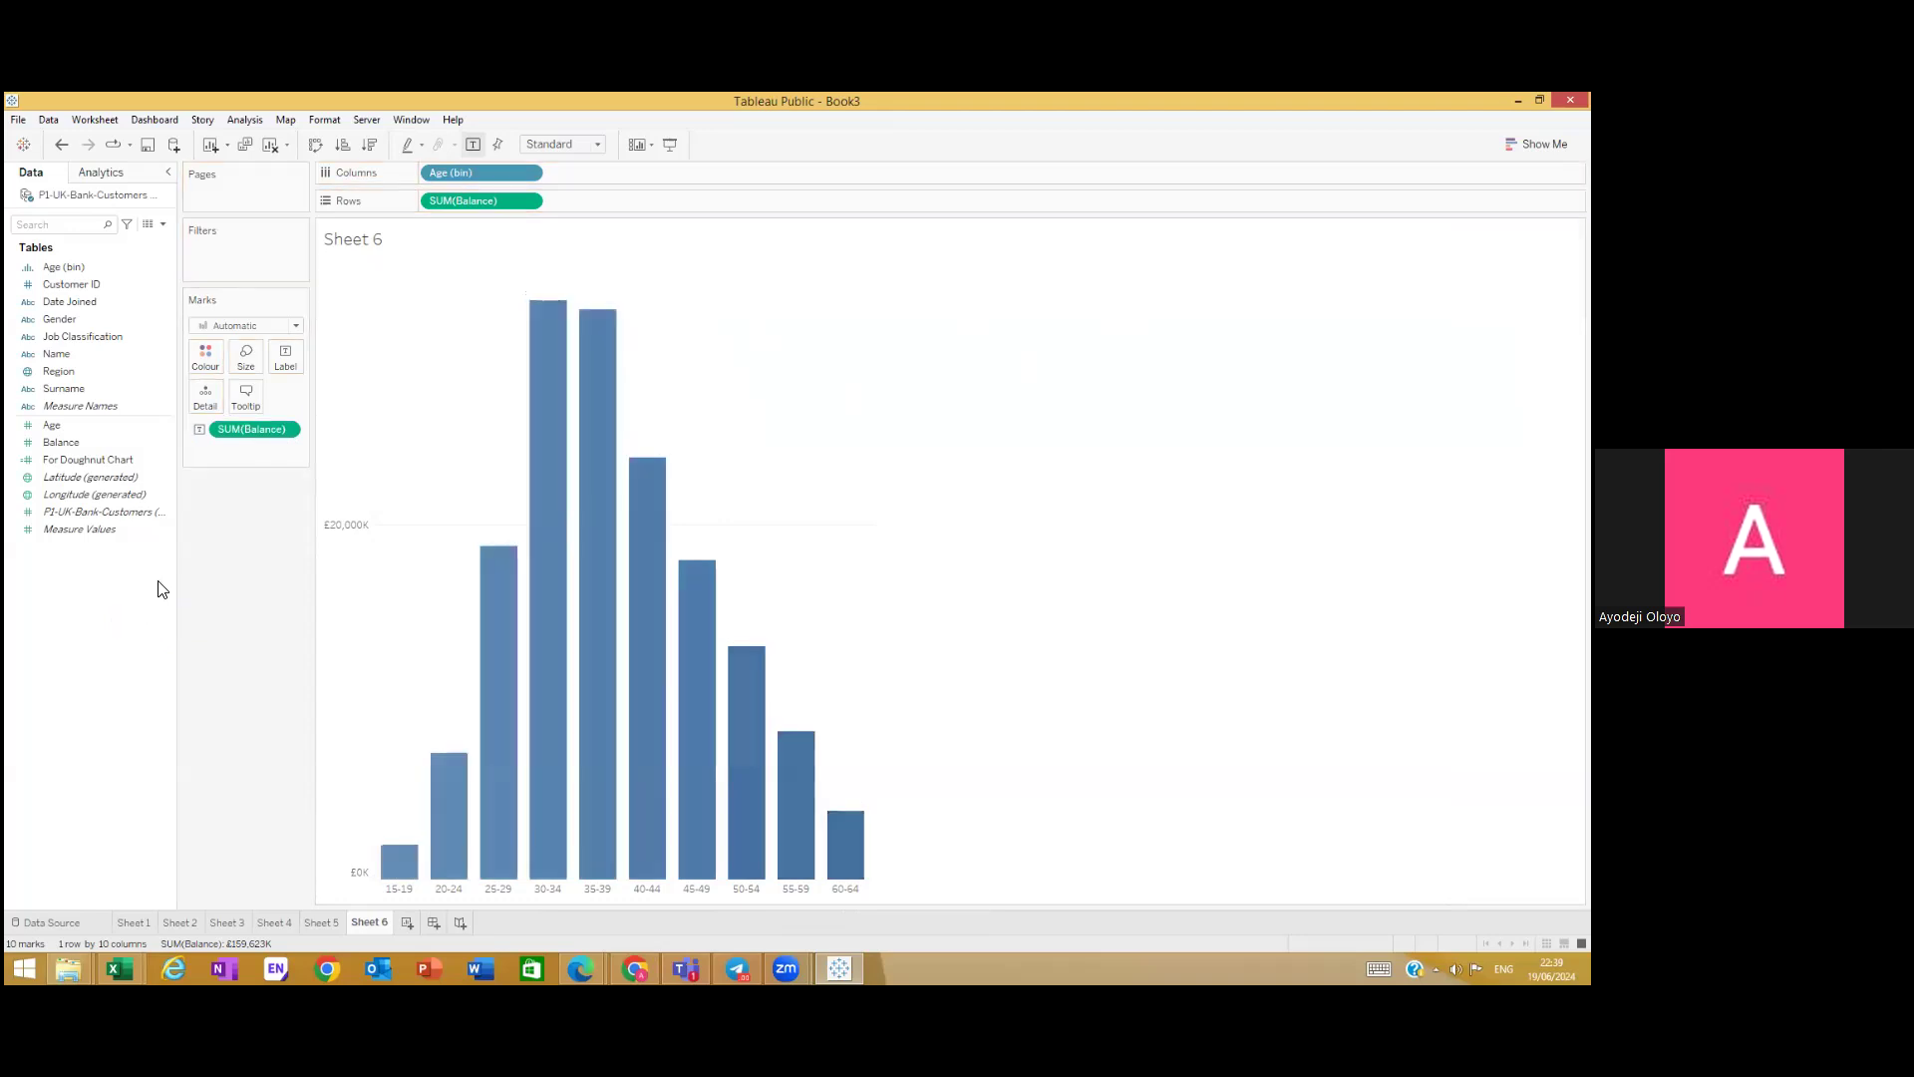
pyautogui.moveTo(56, 445); pyautogui.dragTo(206, 355)
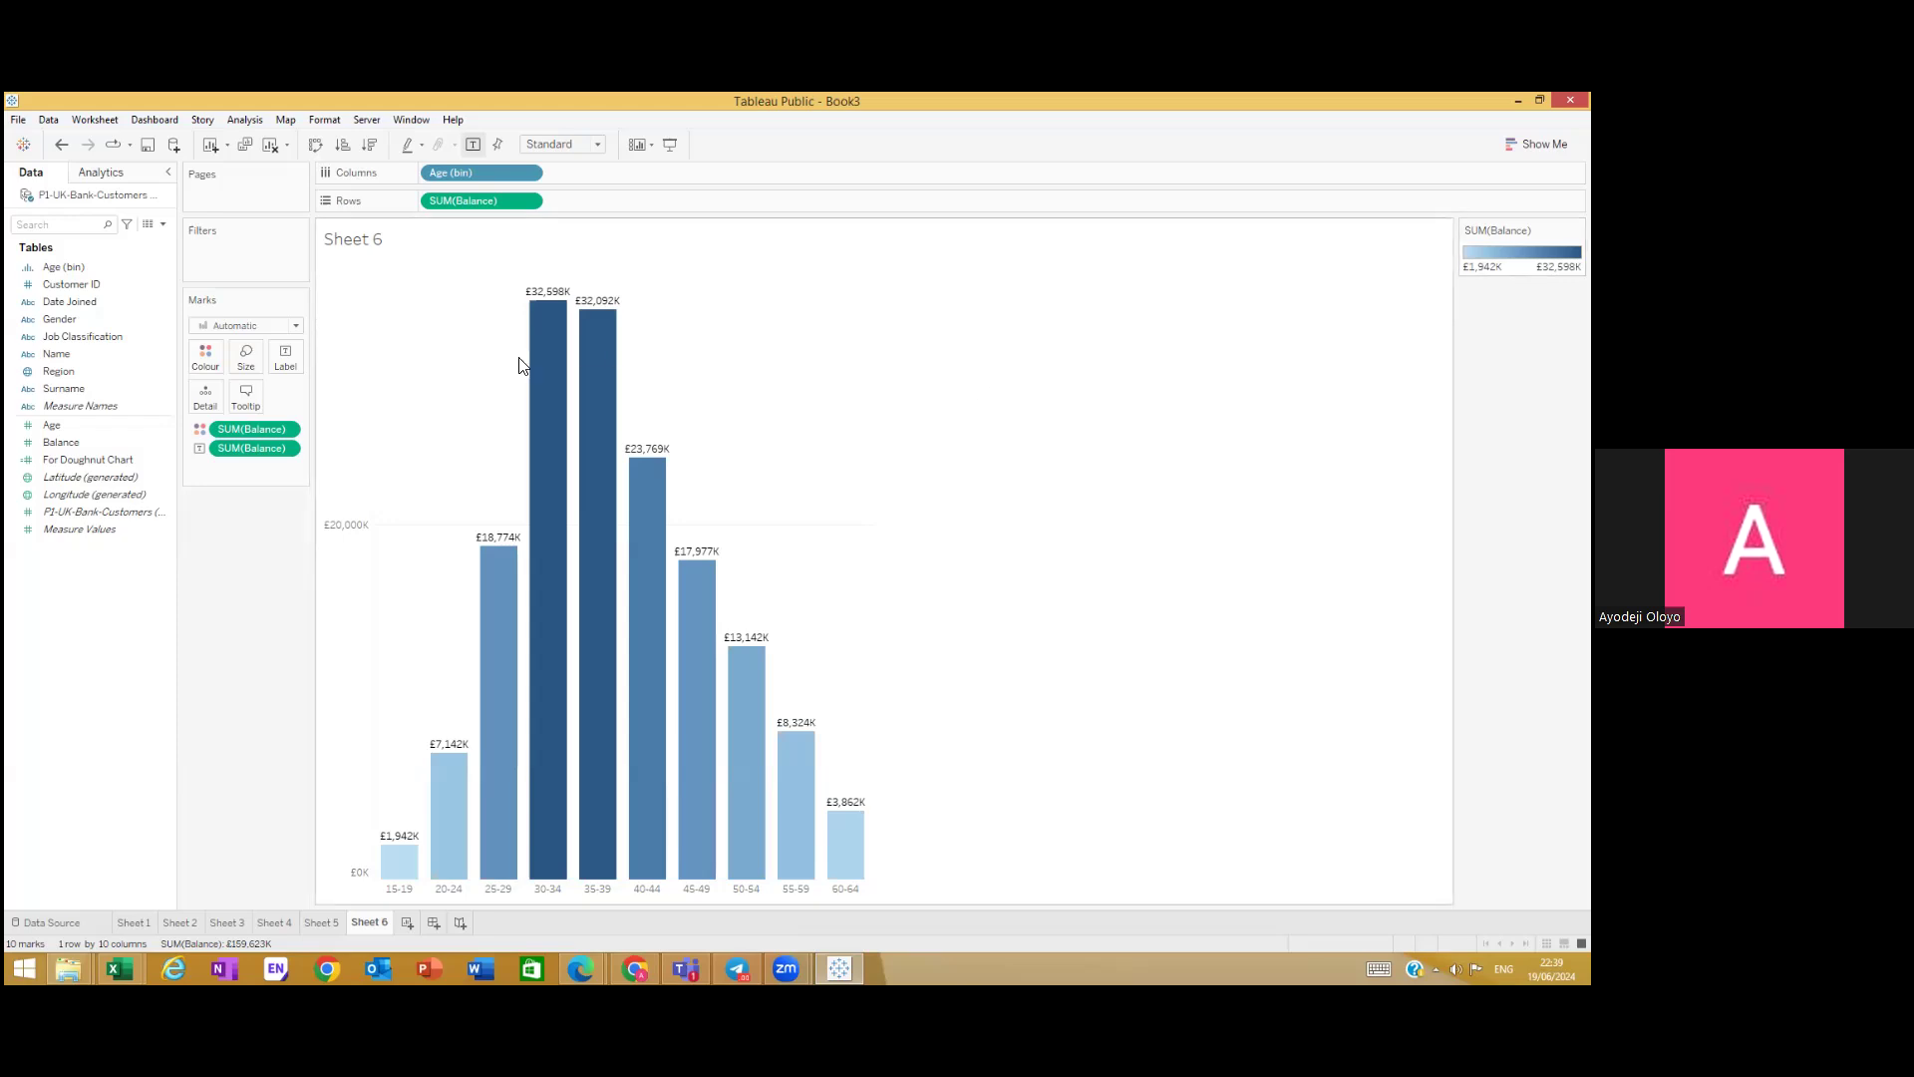
pyautogui.moveTo(530, 361)
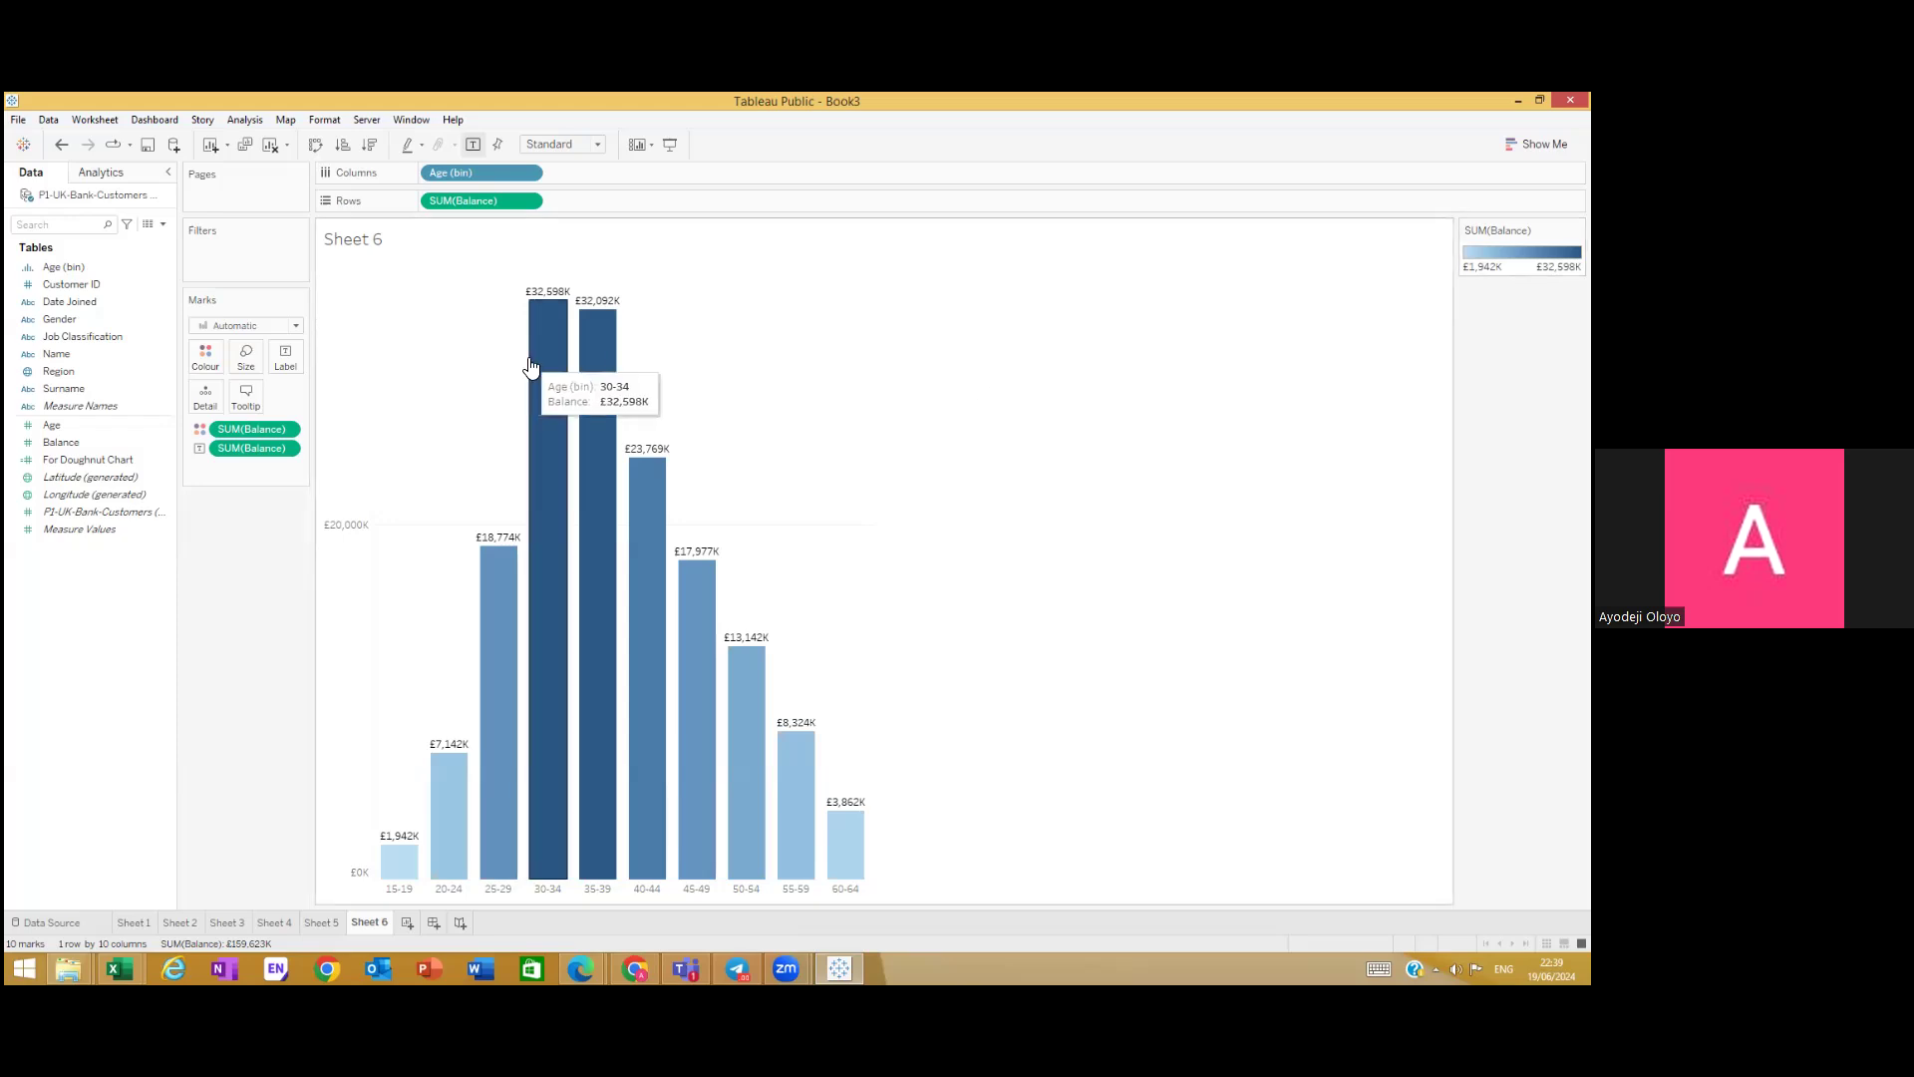
# Step: Give the Balance bar colours the Red-Green Diverging palette, stepped into 6 colours
pyautogui.click(205, 359)
pyautogui.click(235, 409)
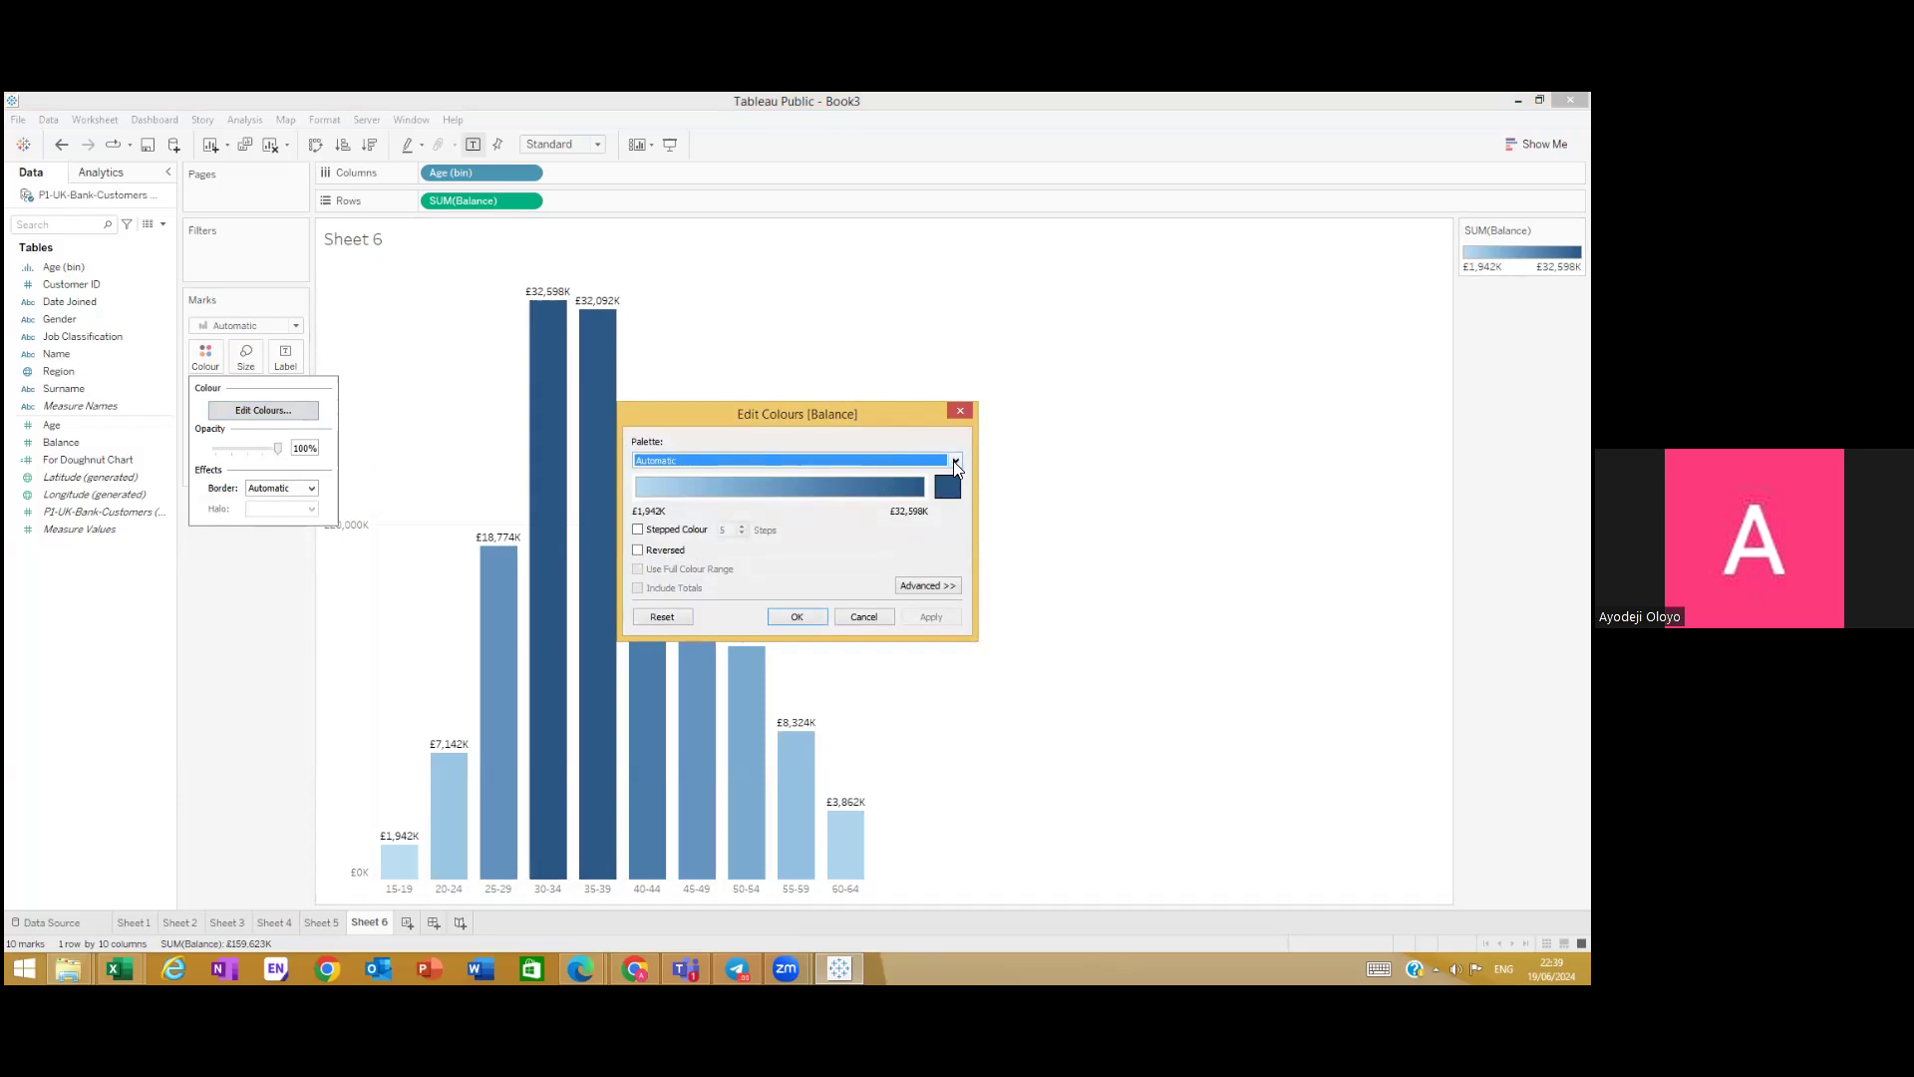
pyautogui.click(956, 461)
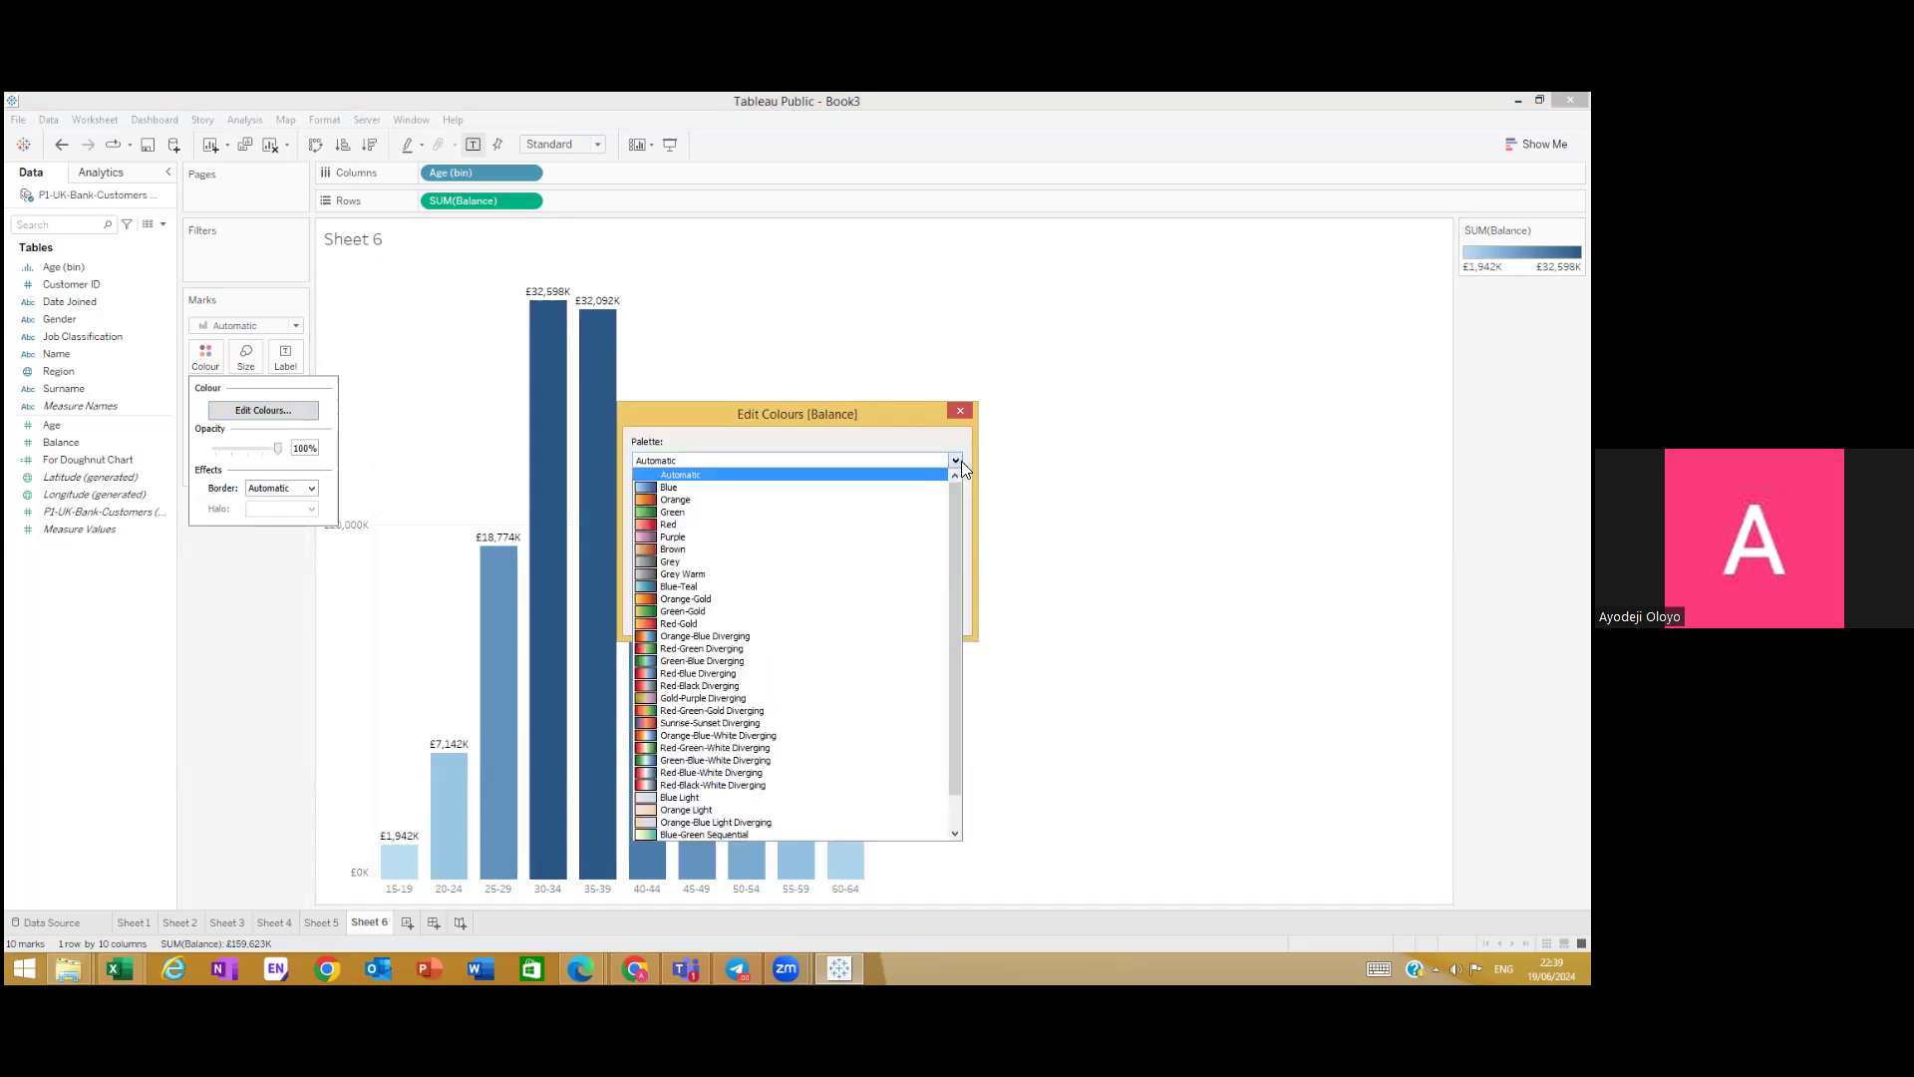
pyautogui.click(782, 650)
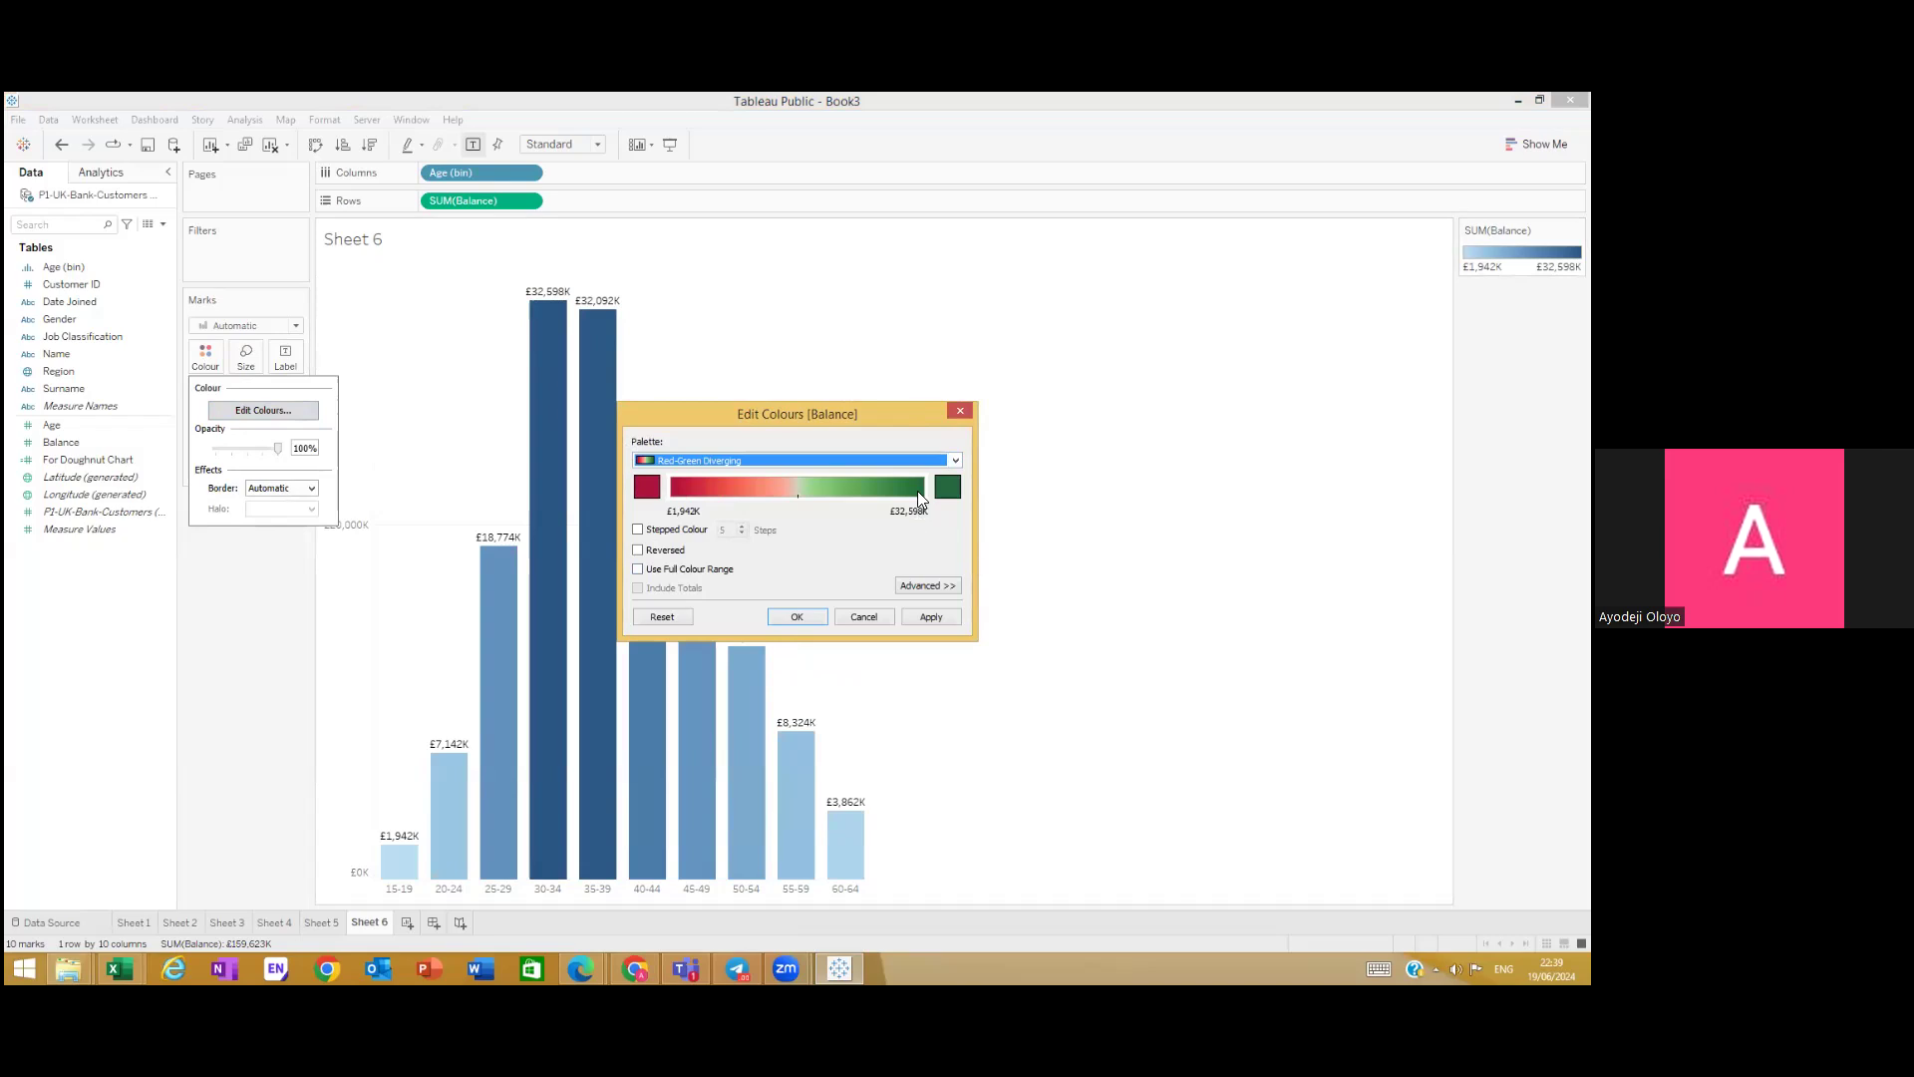
pyautogui.click(637, 530)
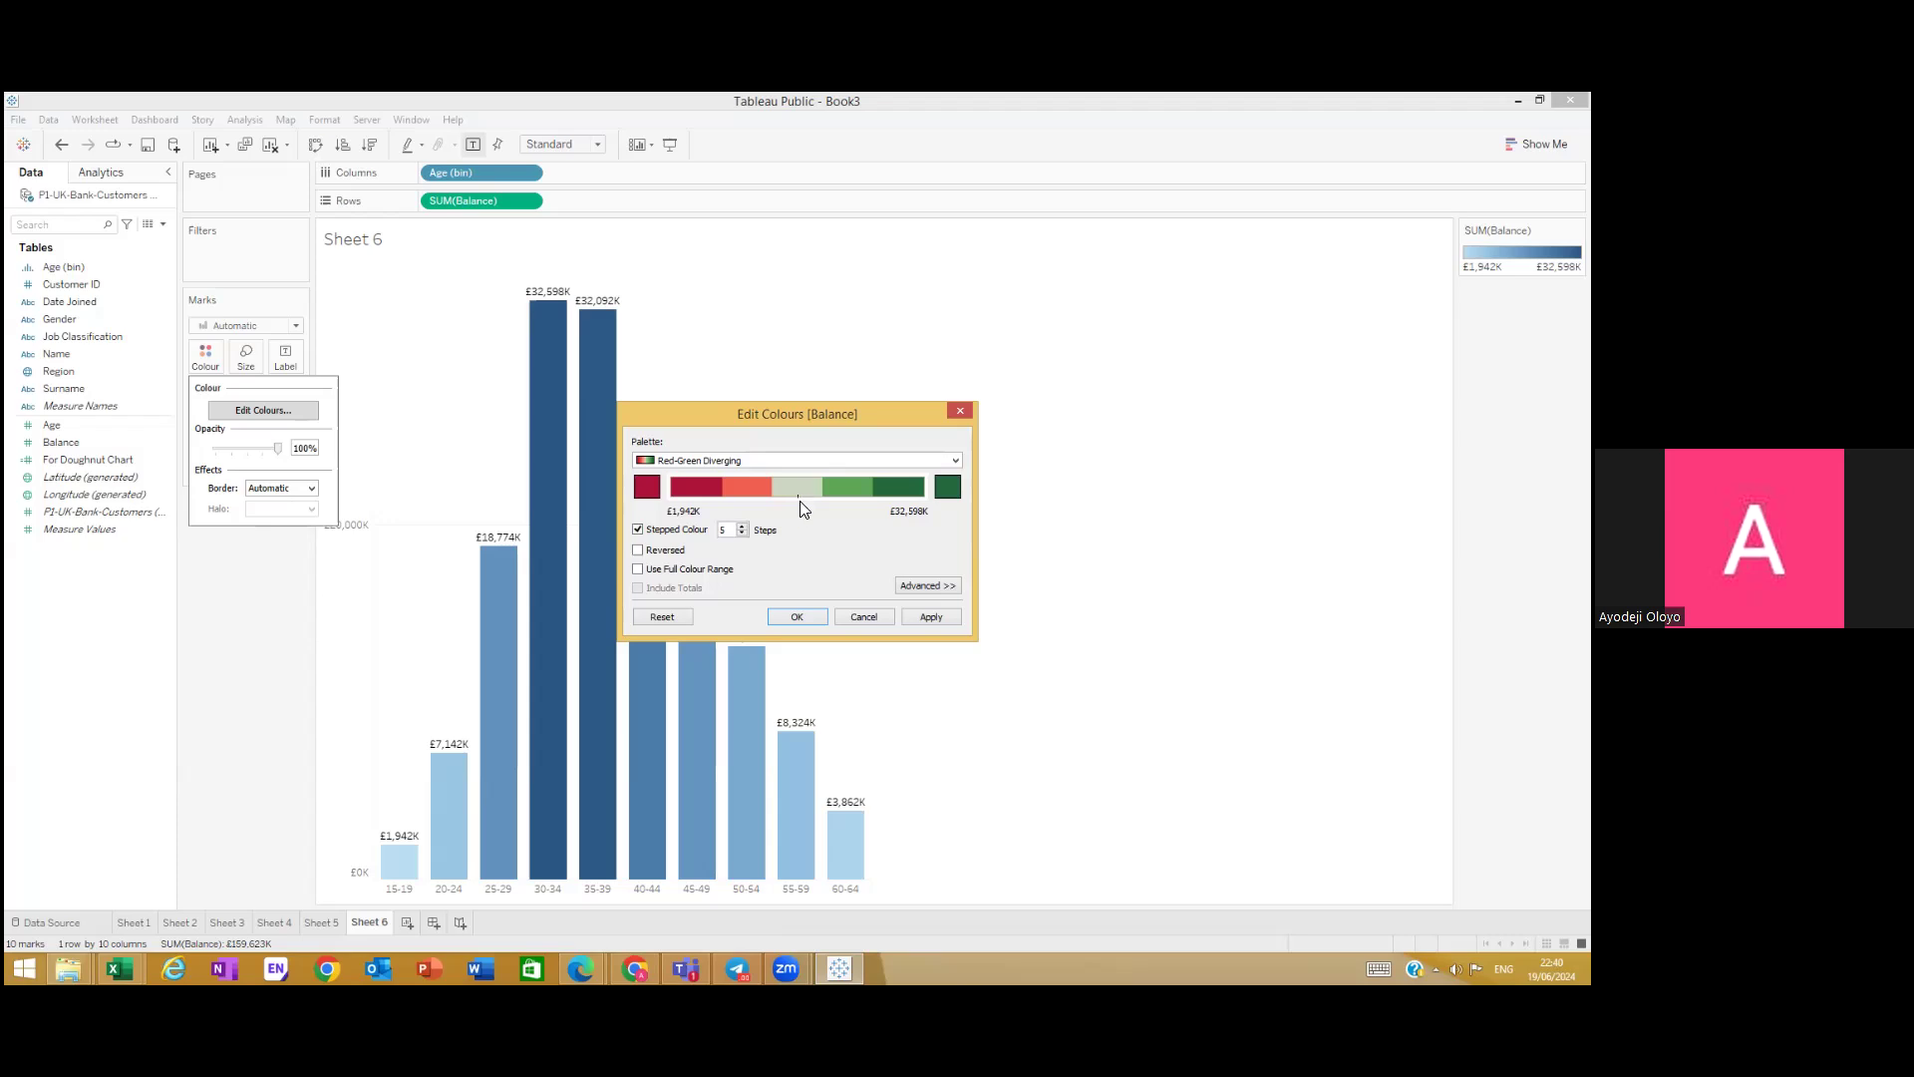
pyautogui.click(742, 532)
pyautogui.click(741, 526)
pyautogui.click(742, 525)
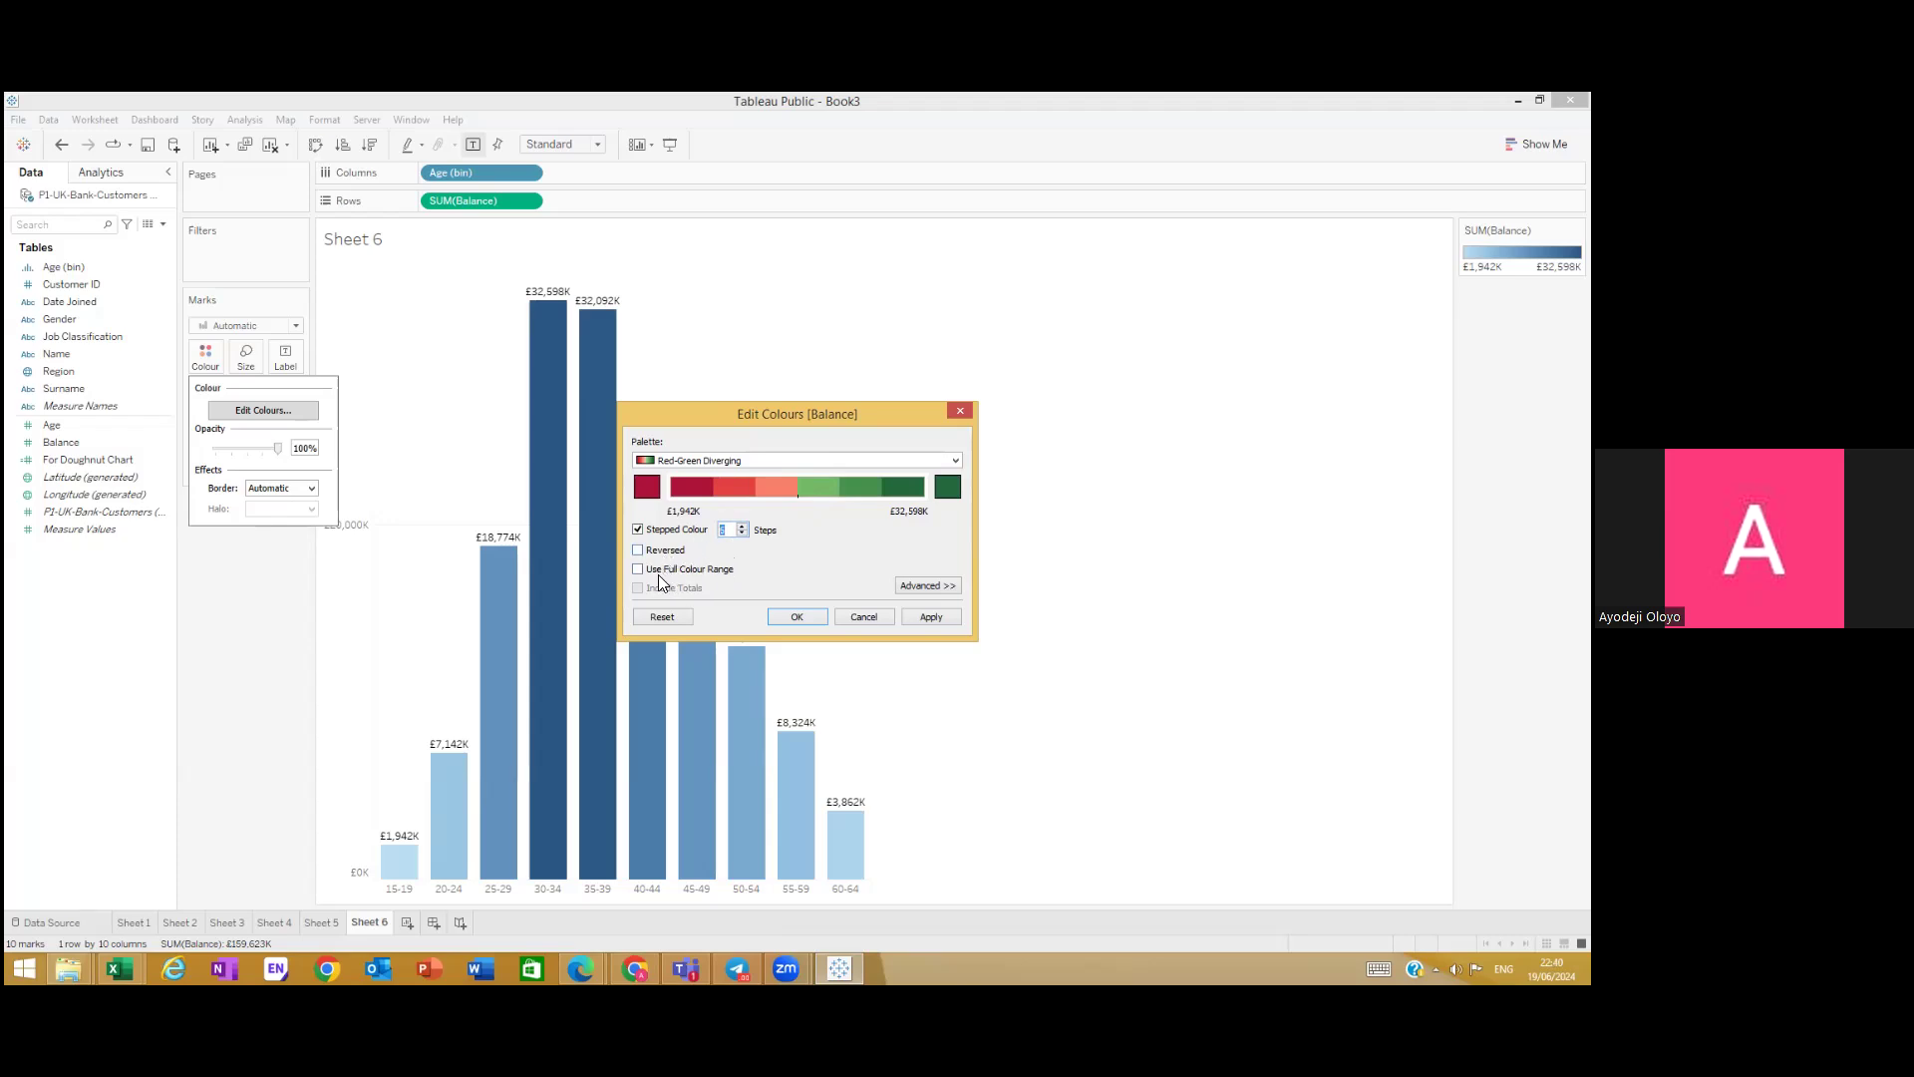
# Step: Try centring the Balance colour scale on 7500, and reset the colours to the automatic palette
pyautogui.click(911, 584)
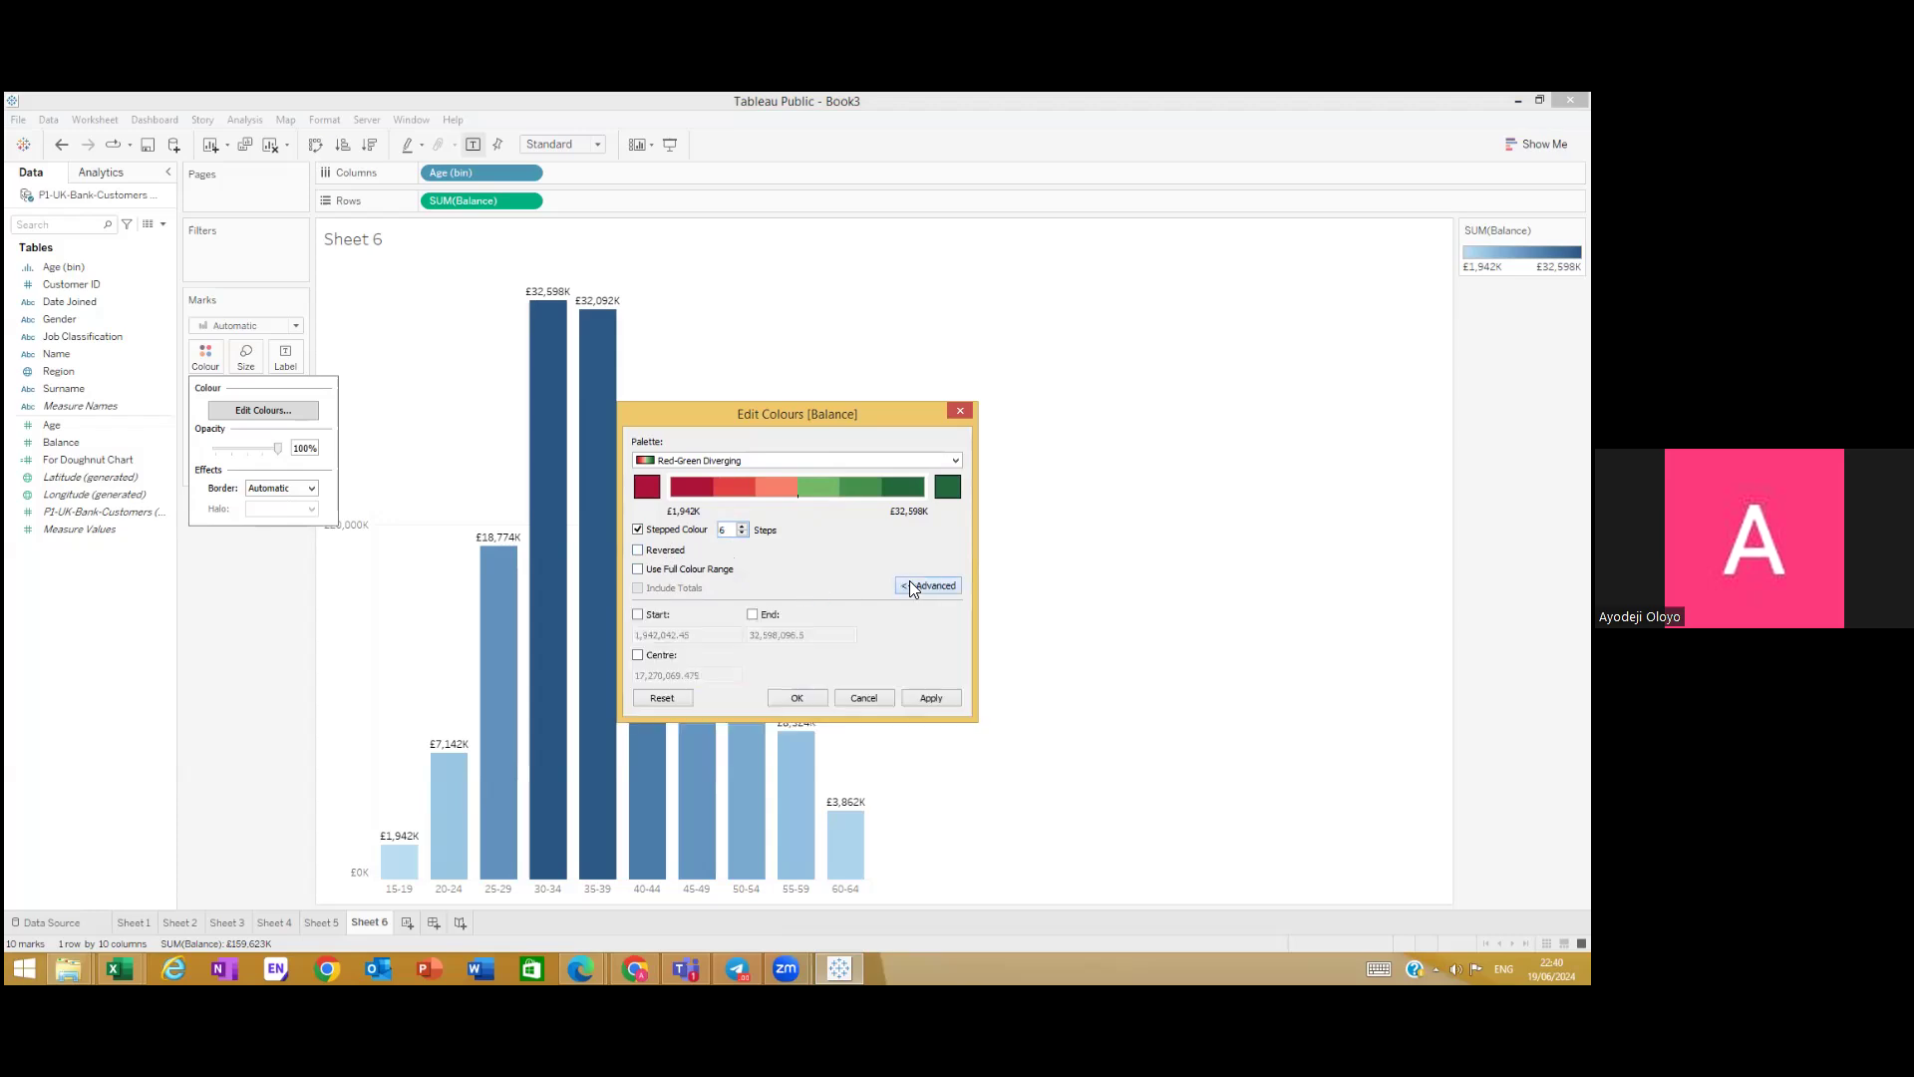
pyautogui.click(642, 618)
pyautogui.click(641, 656)
pyautogui.moveTo(714, 676); pyautogui.dragTo(617, 674)
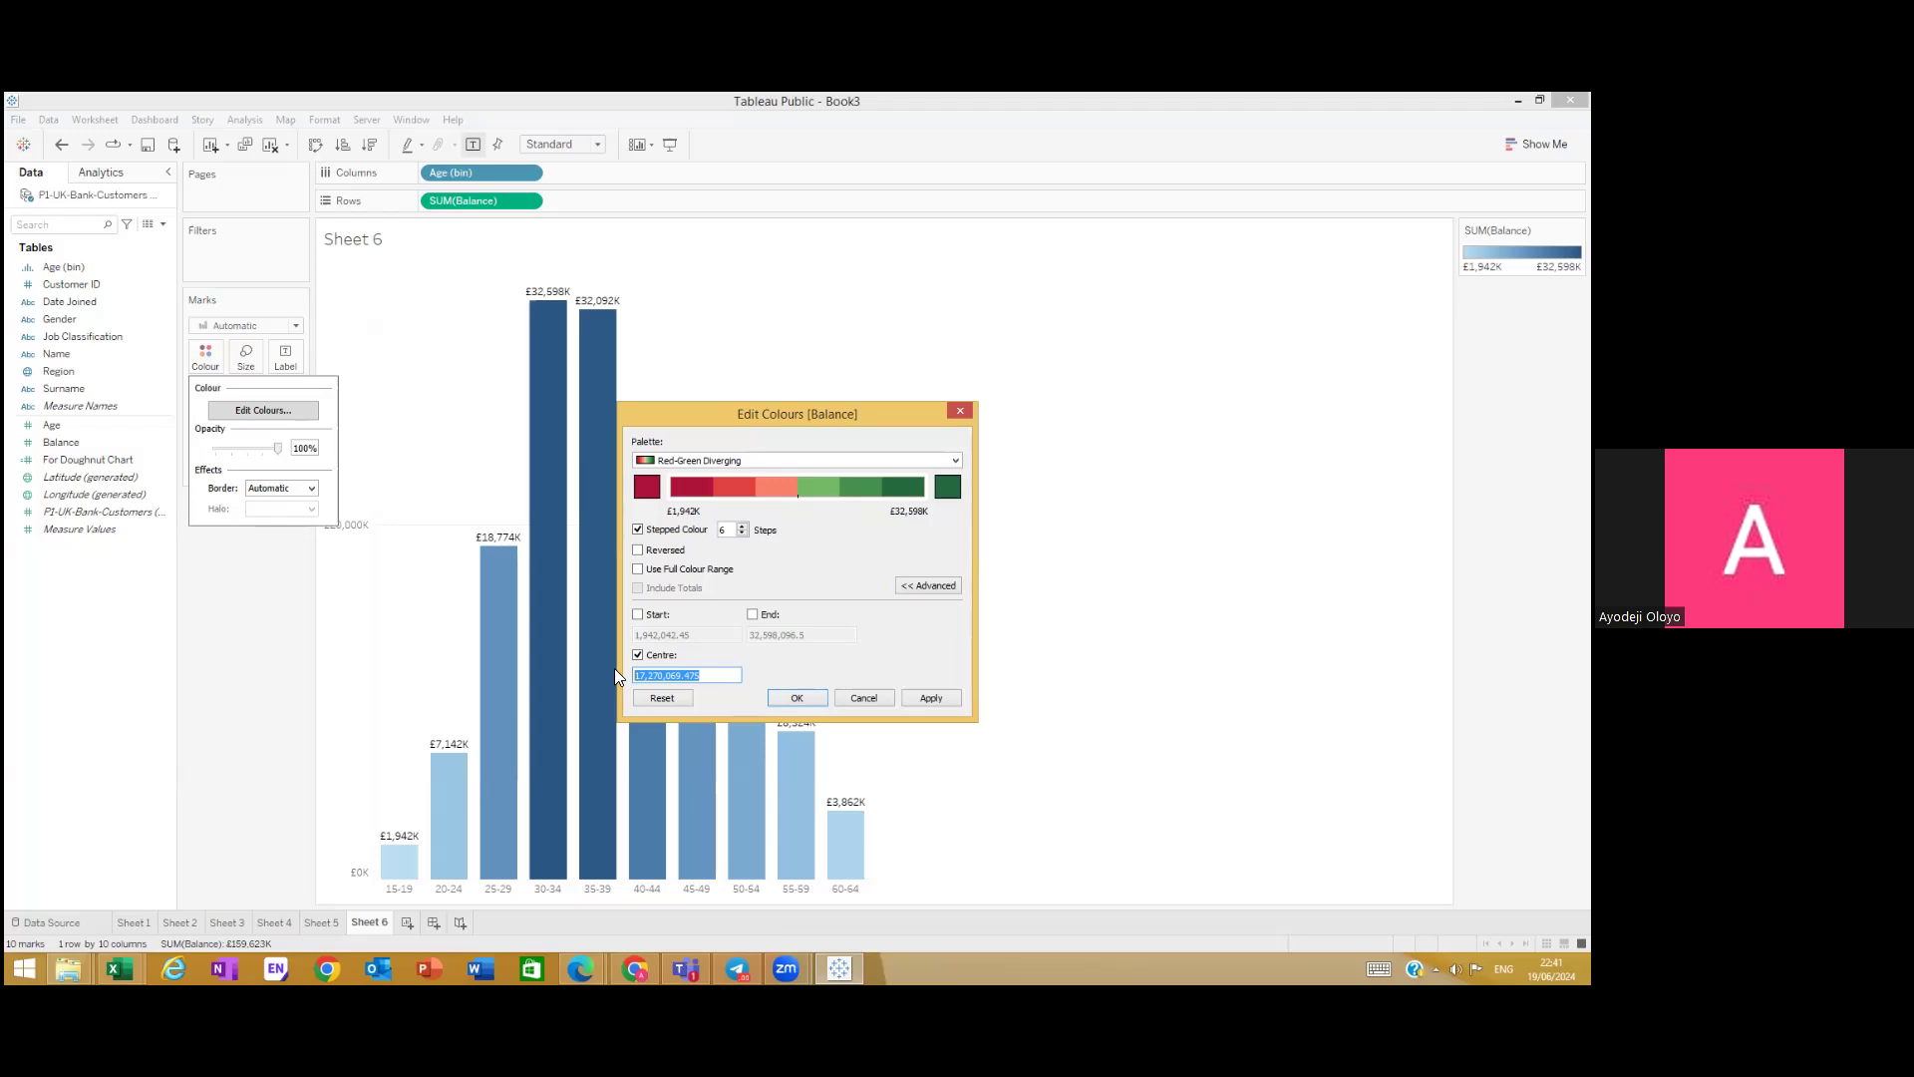
pyautogui.write('7500')
pyautogui.click(929, 699)
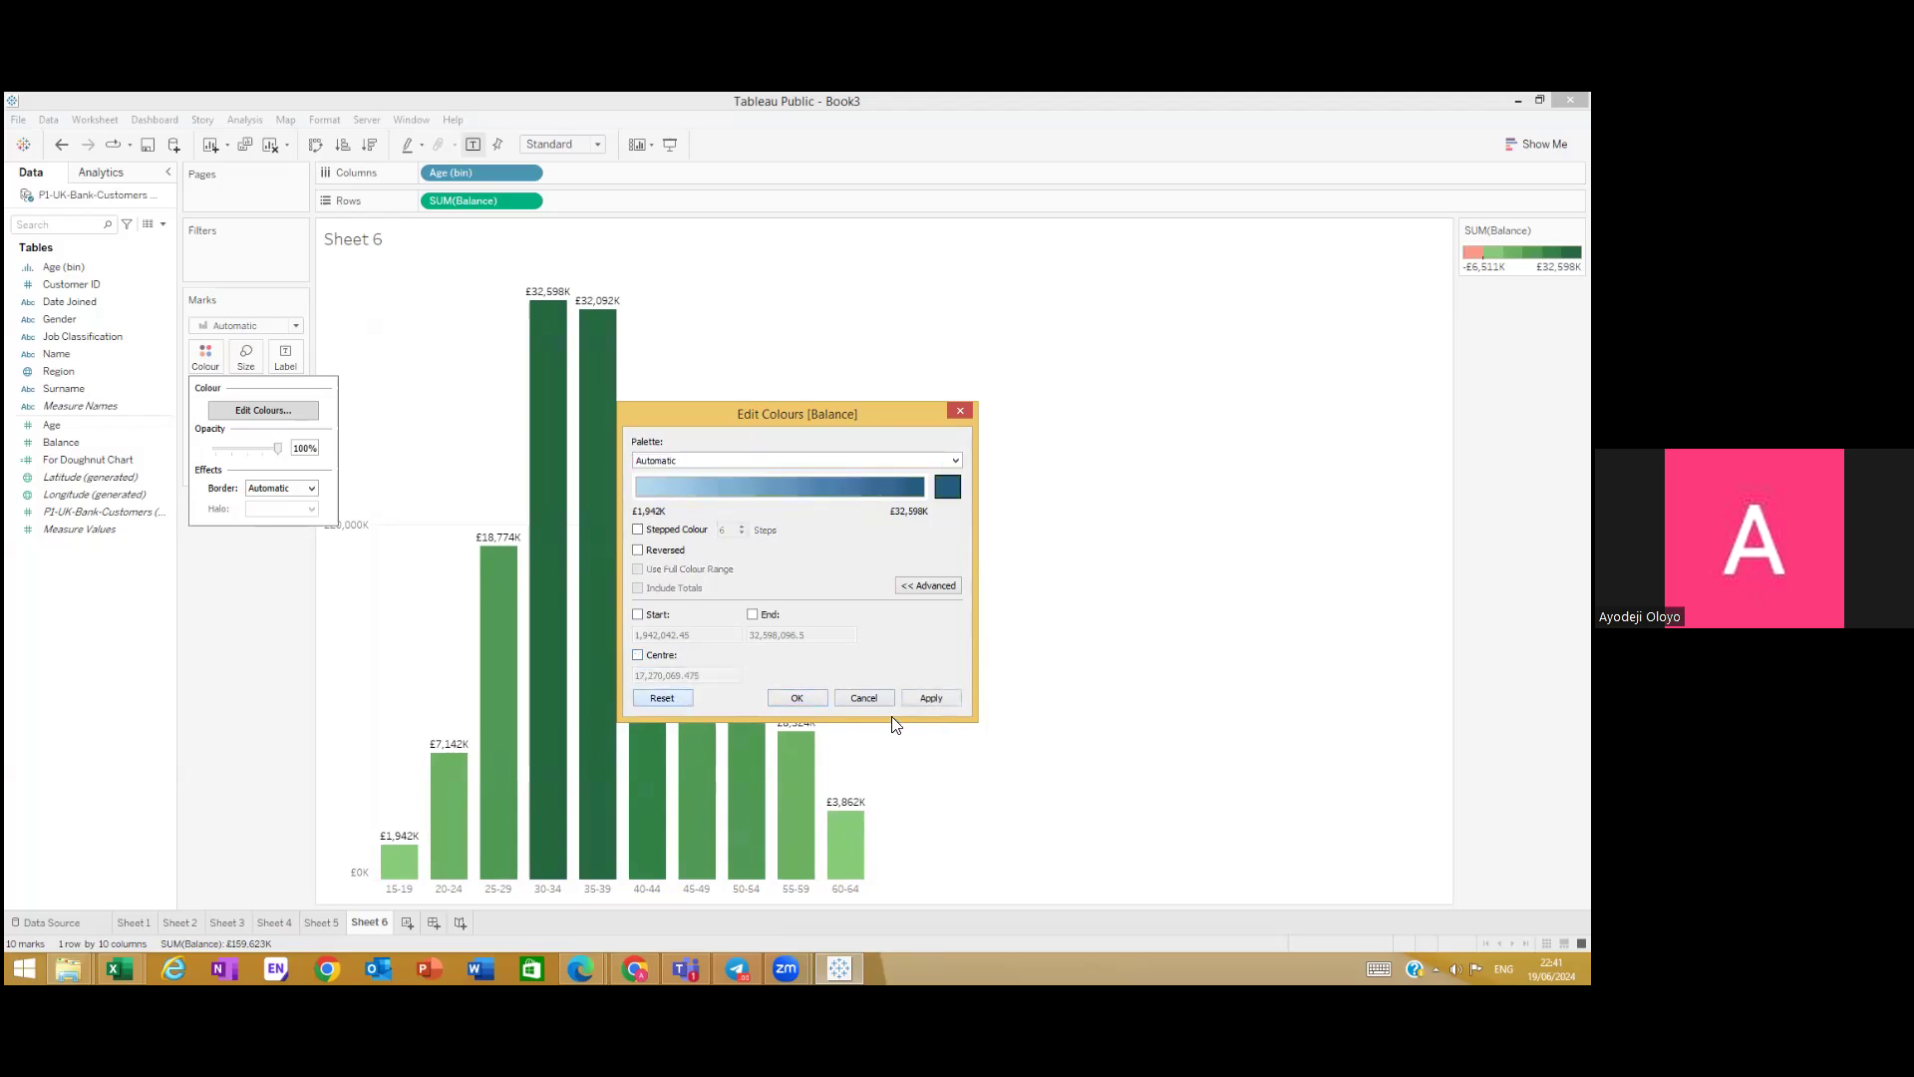
pyautogui.click(925, 700)
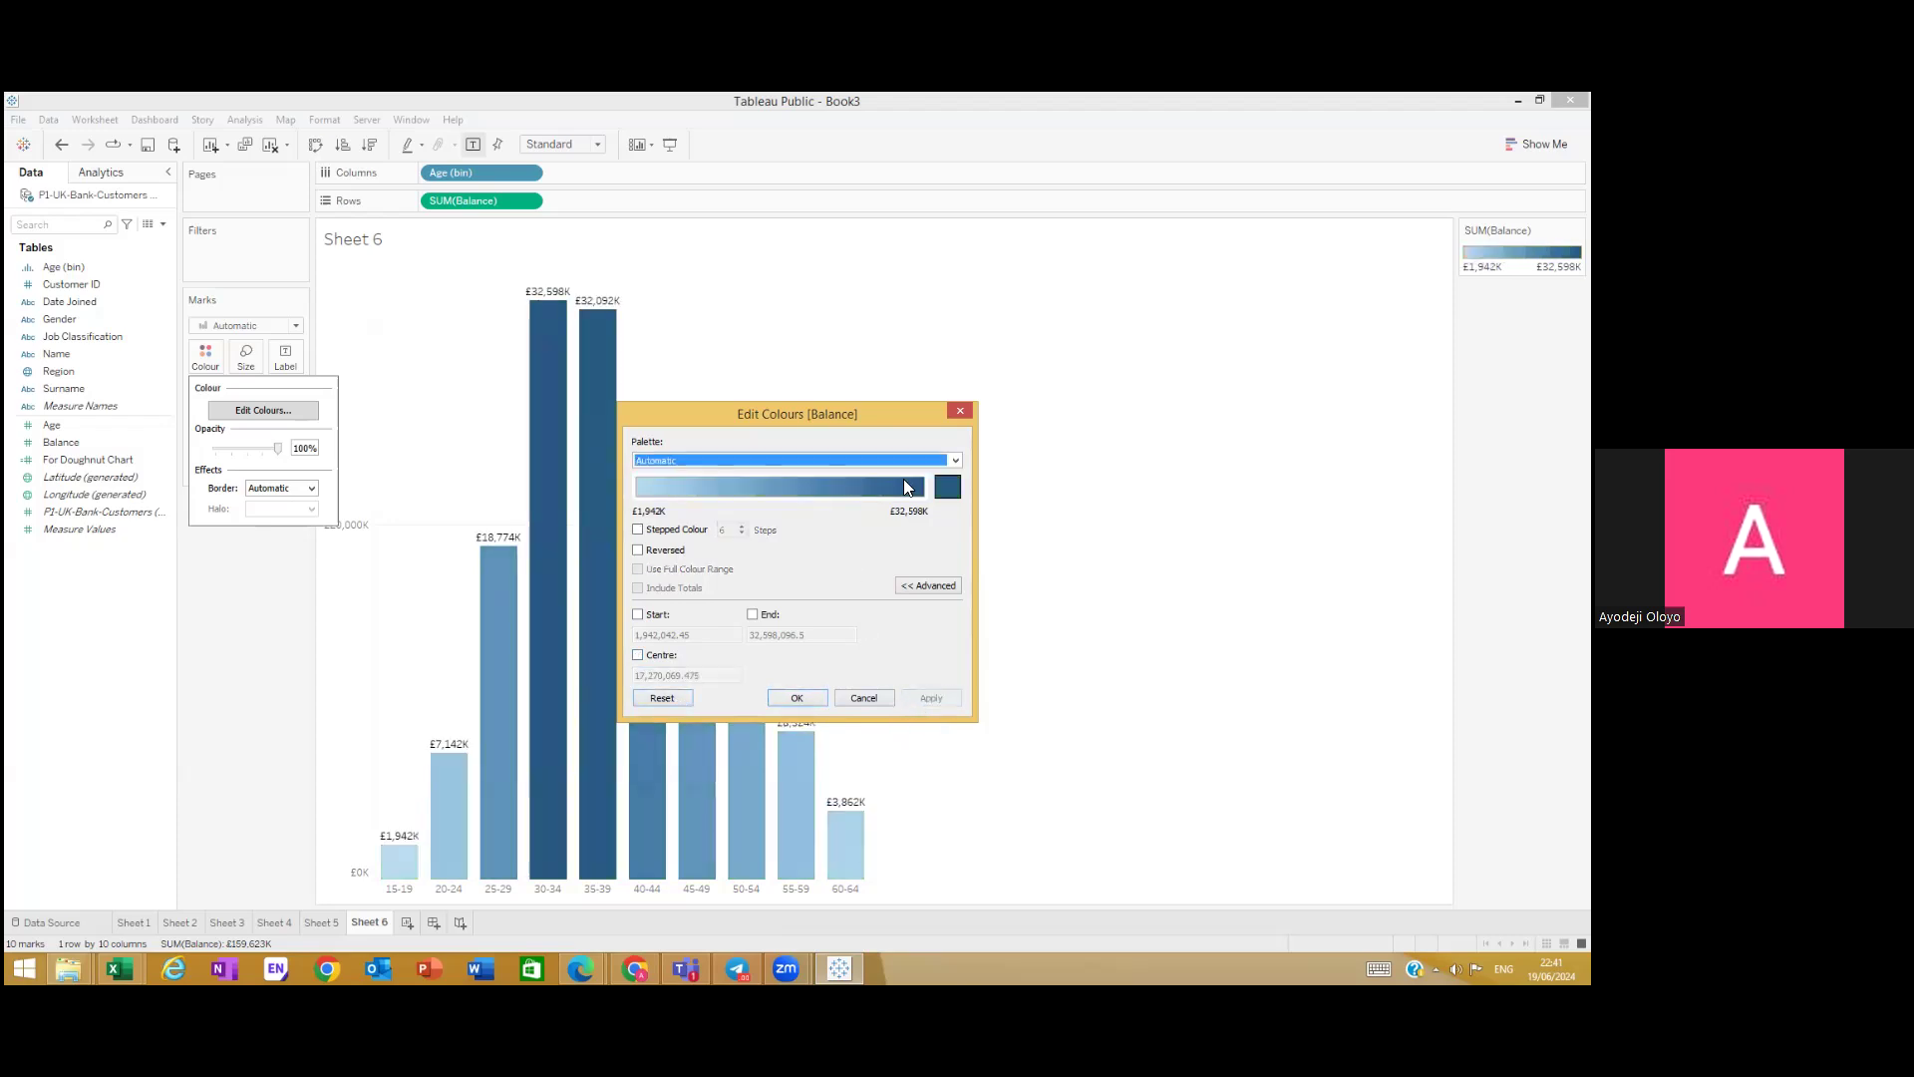
# Step: Choose the Red-Green Diverging palette again for the Balance colours and turn stepped colour back on
pyautogui.click(942, 464)
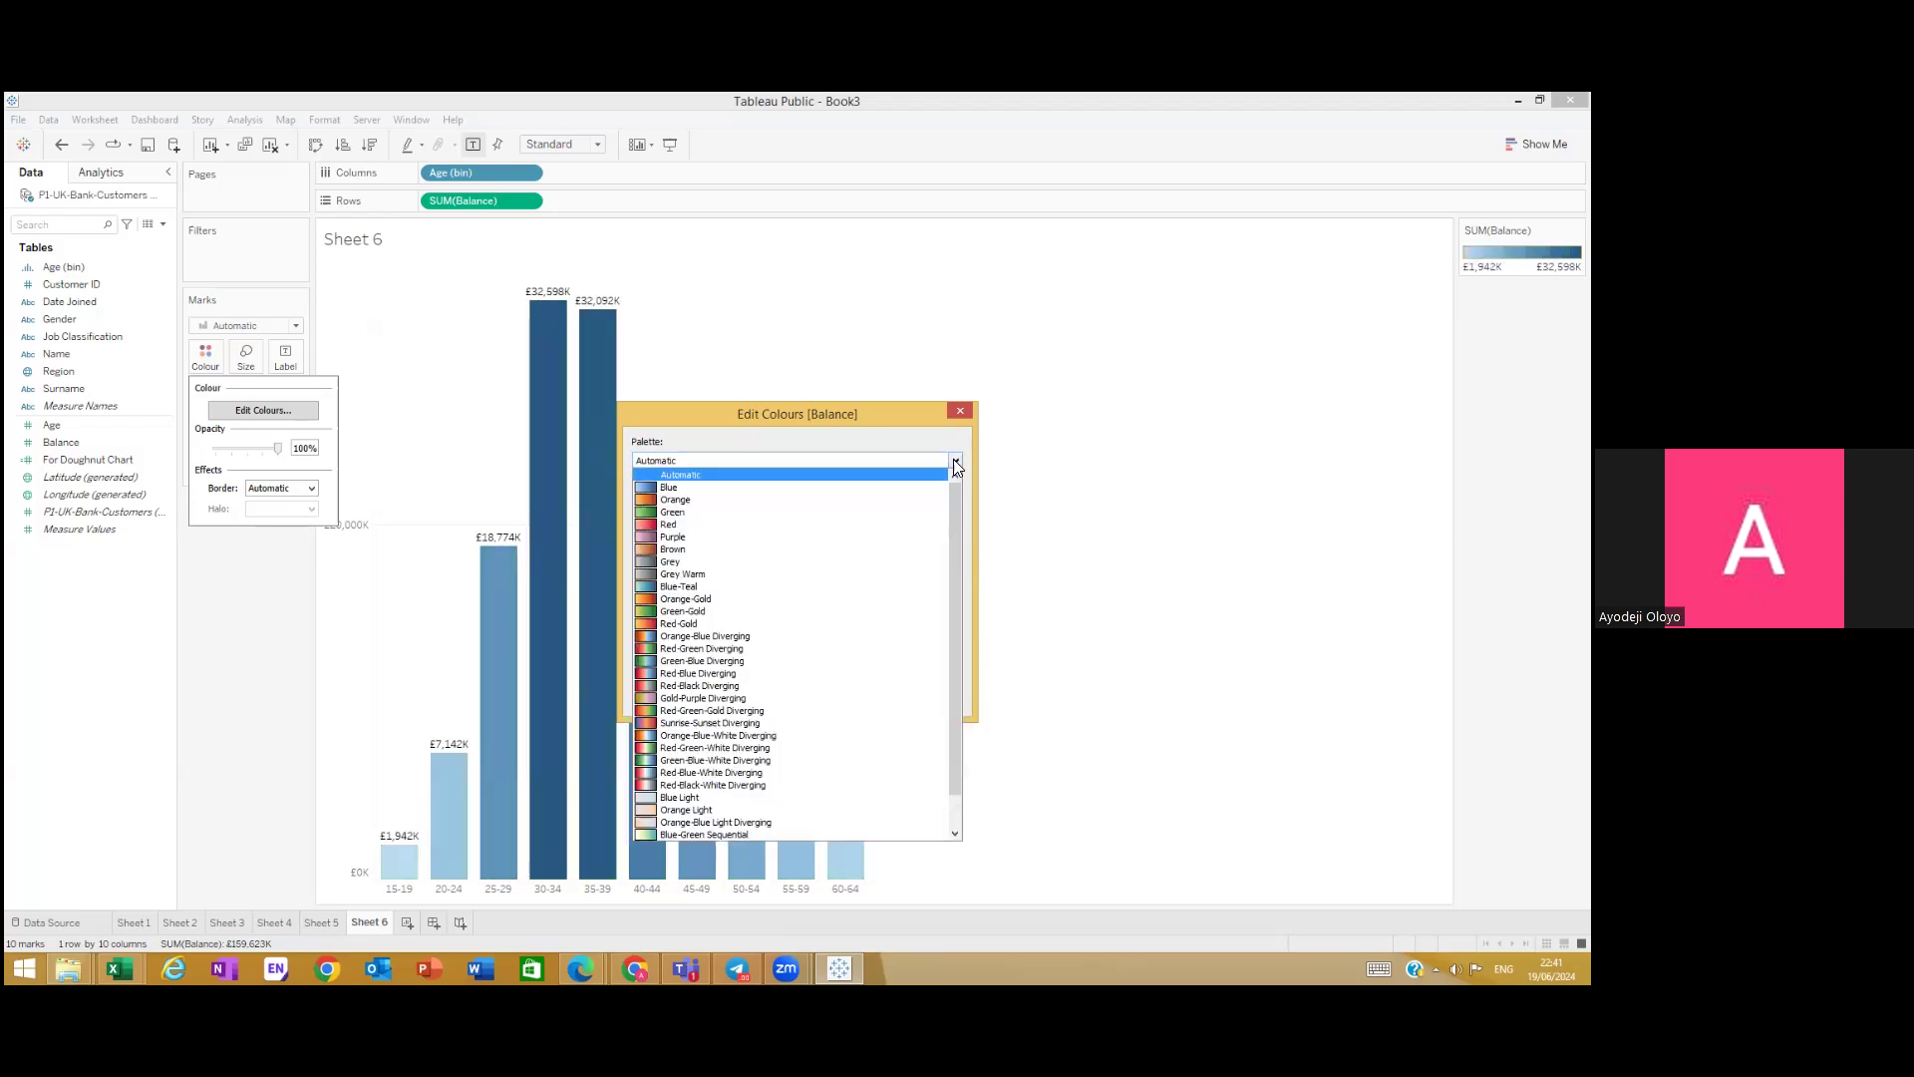
pyautogui.click(693, 648)
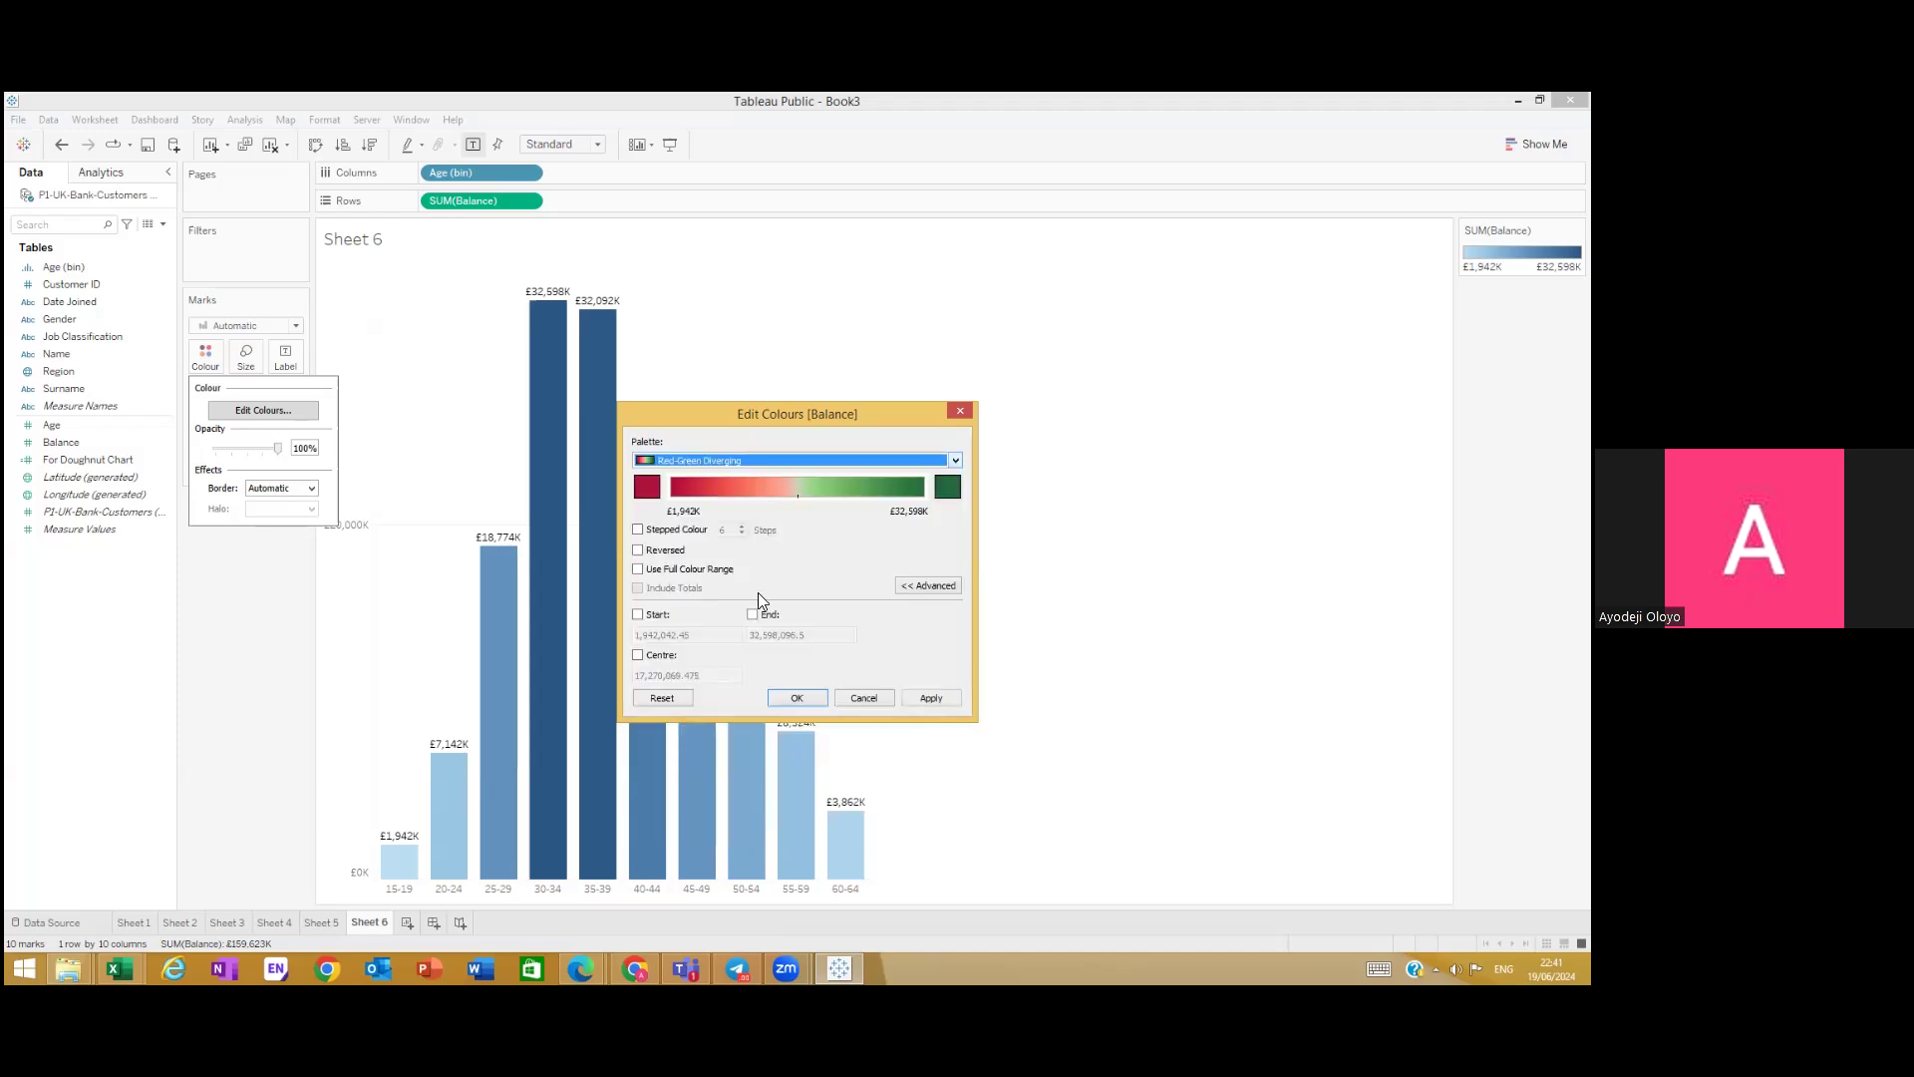
pyautogui.click(639, 530)
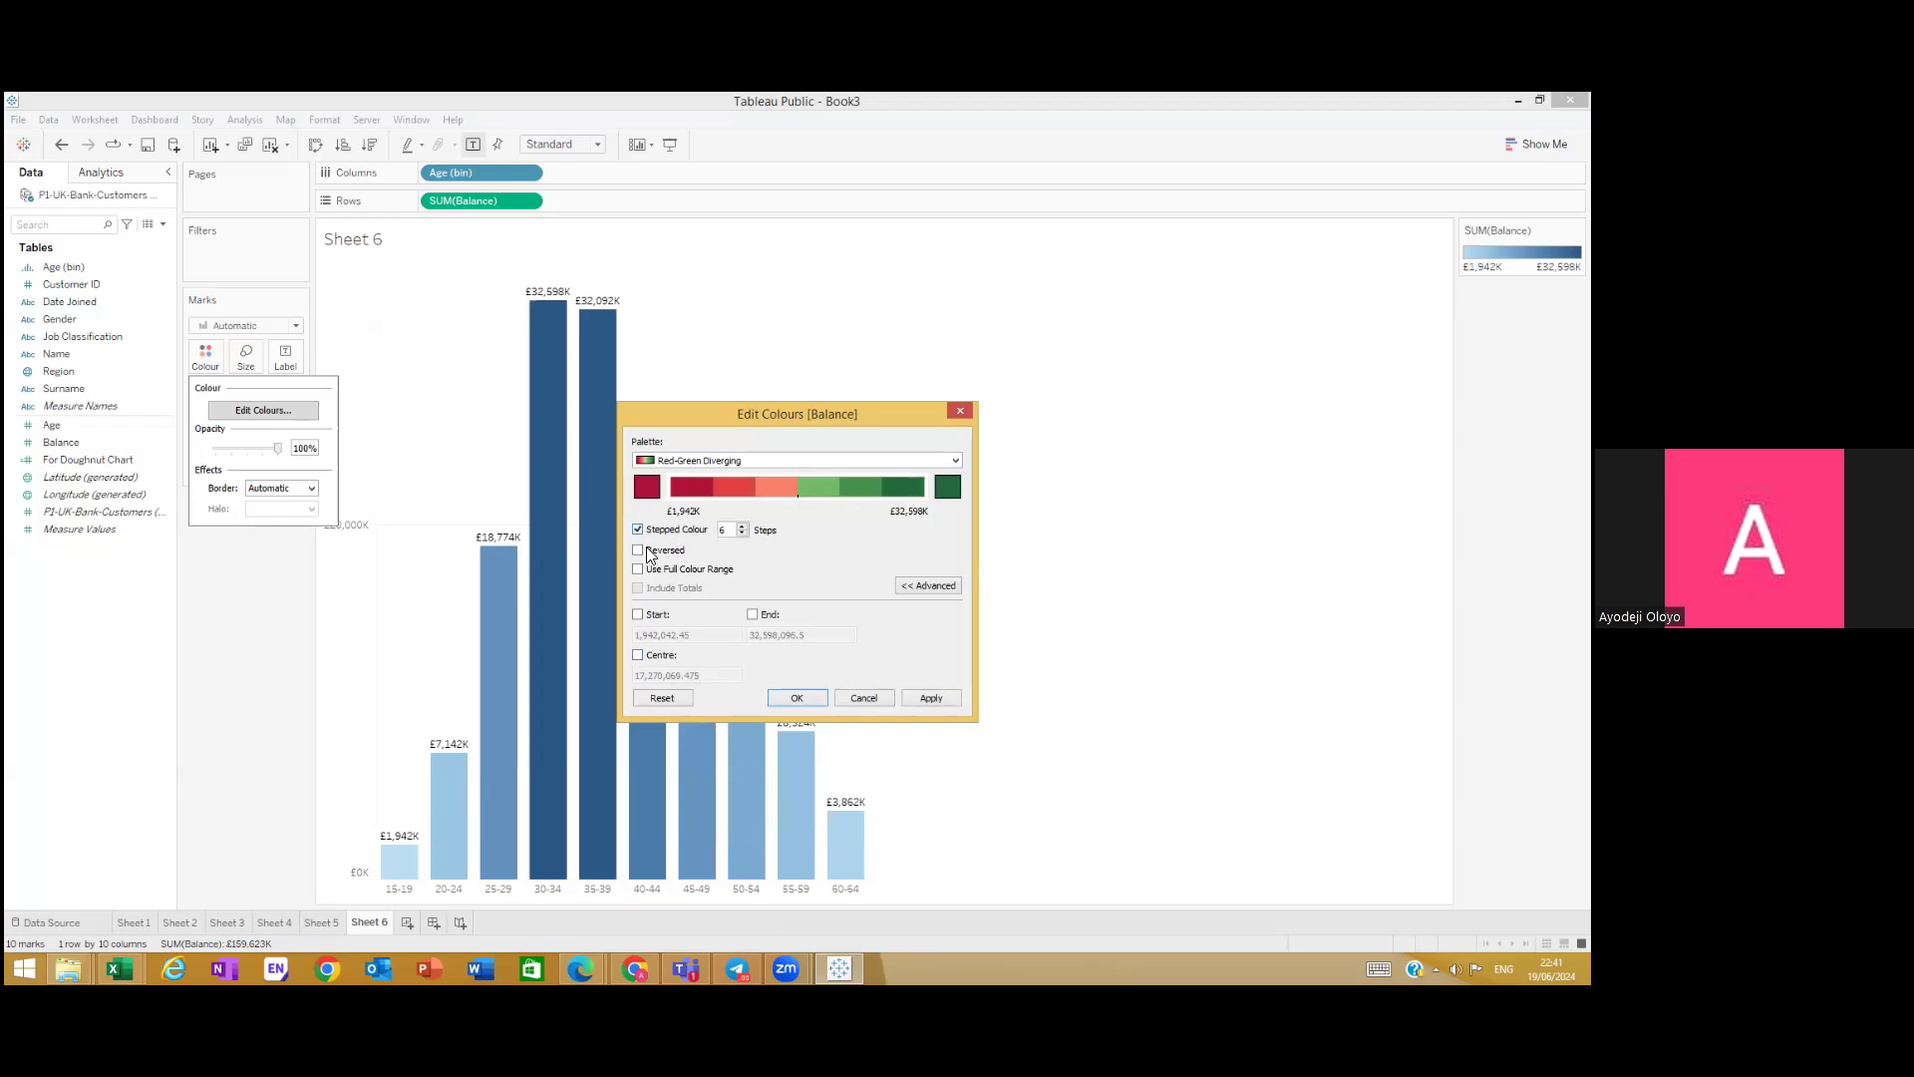
# Step: Set the centre of the Balance colour scale to 7,500,000, keep its start and end automatic, and apply the colours
pyautogui.click(640, 614)
pyautogui.click(754, 615)
pyautogui.click(638, 656)
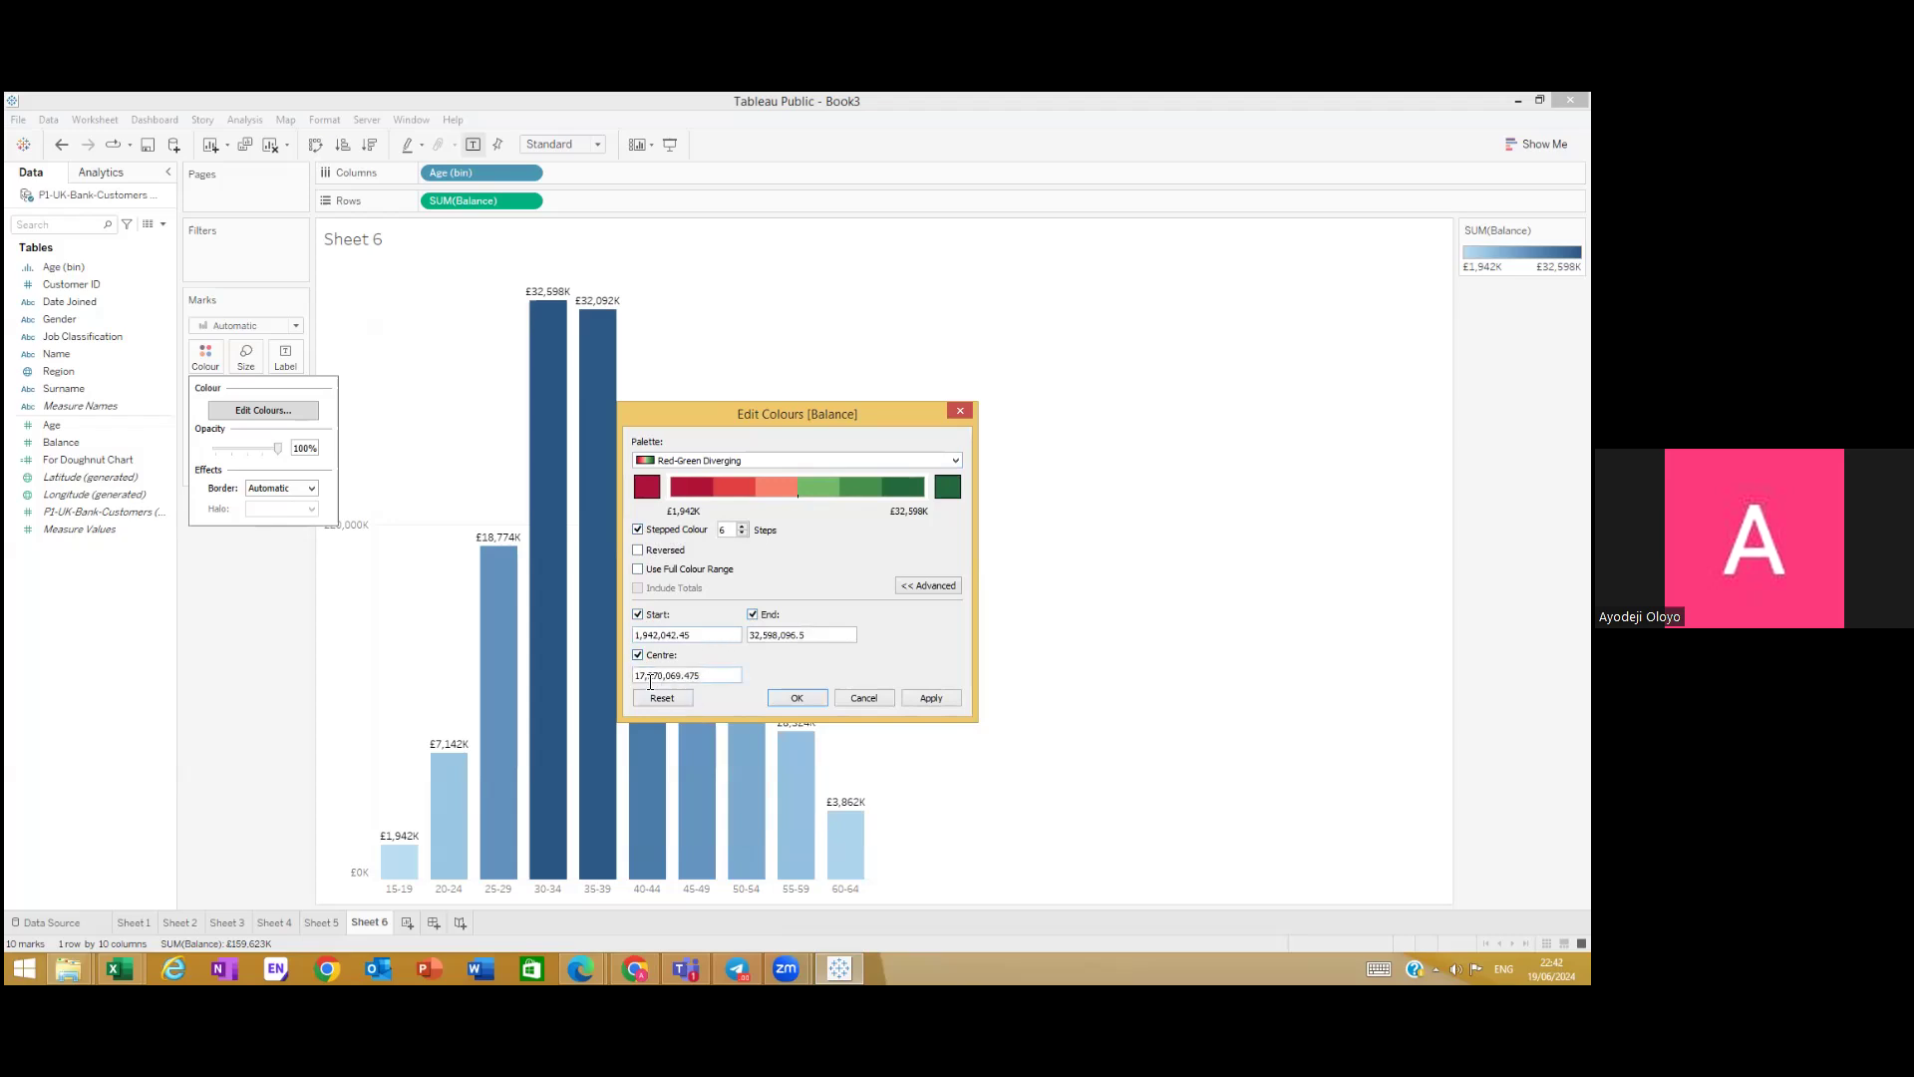
pyautogui.click(648, 679)
pyautogui.press('BackSpace')
pyautogui.press('BackSpace')
pyautogui.press('BackSpace')
pyautogui.write('50')
pyautogui.press('BackSpace')
pyautogui.press('BackSpace')
pyautogui.write('00')
pyautogui.click(638, 614)
pyautogui.click(755, 616)
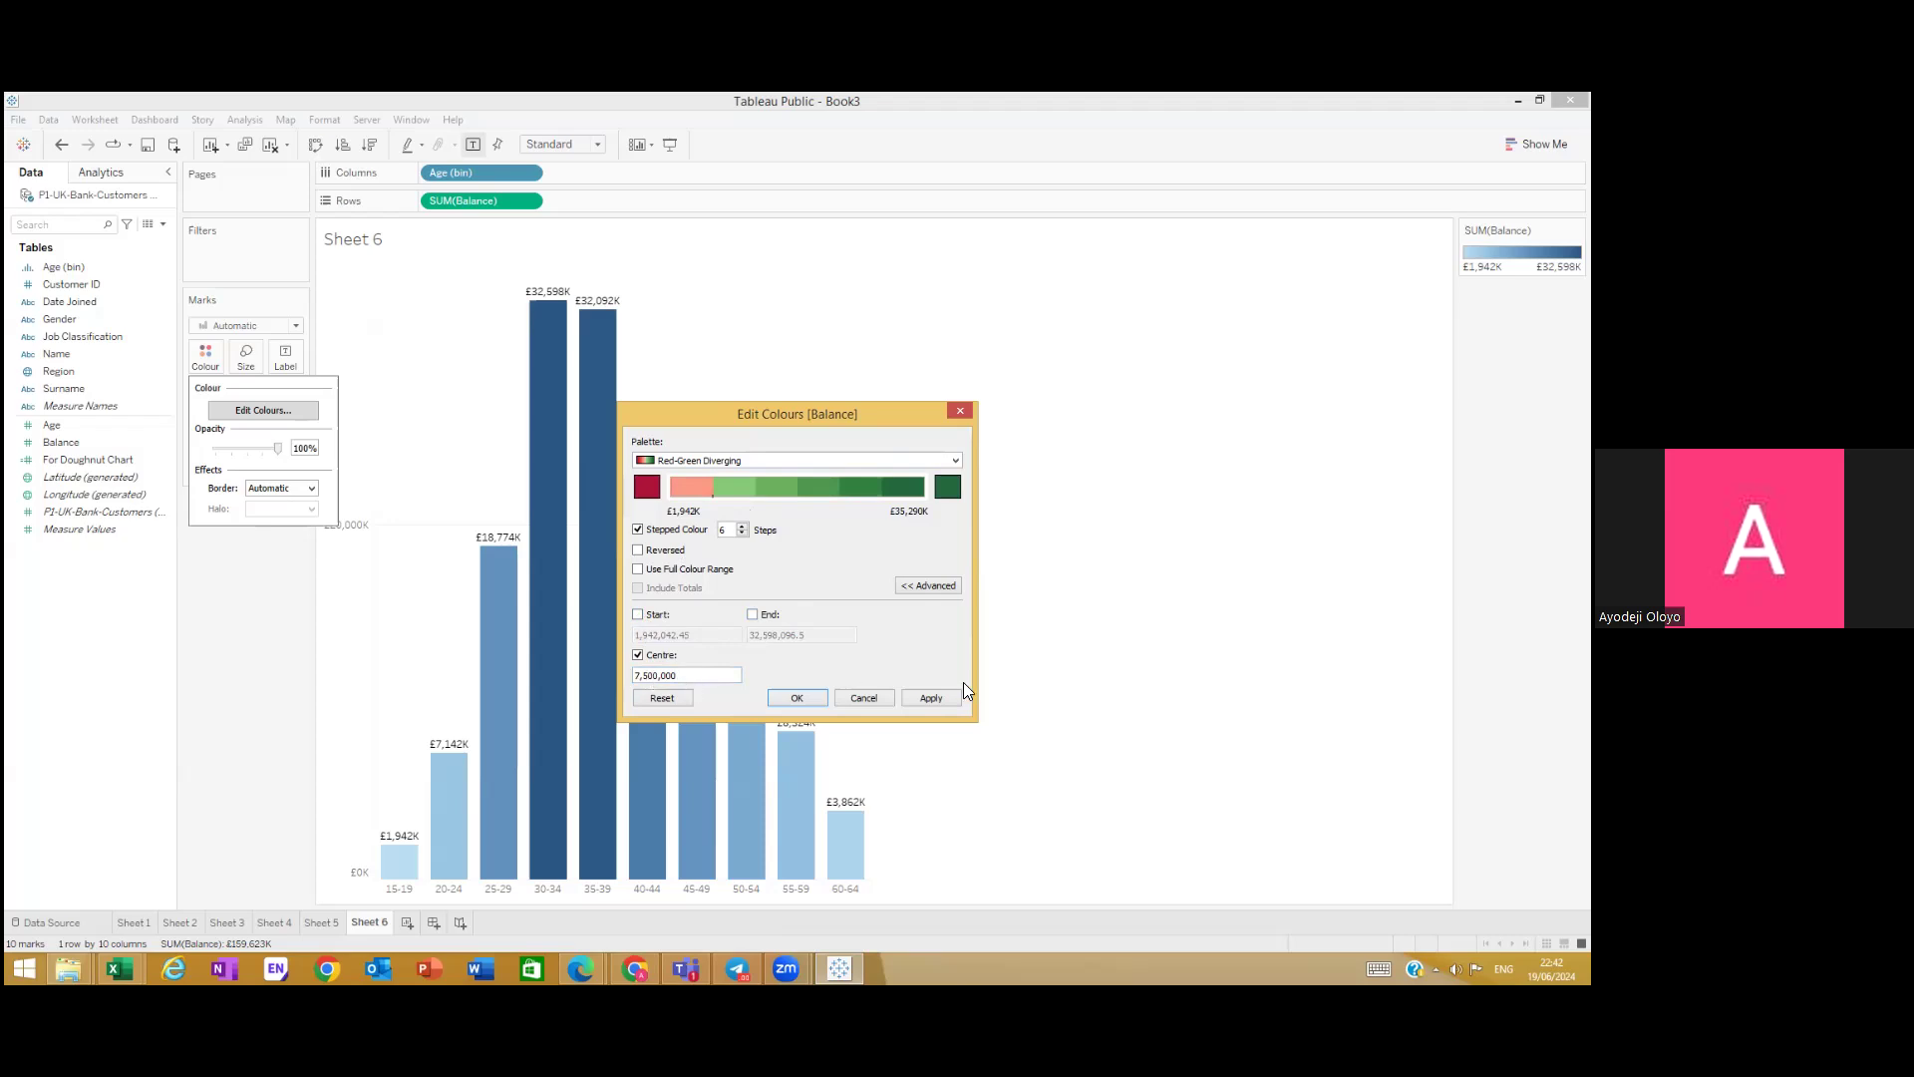
pyautogui.click(940, 700)
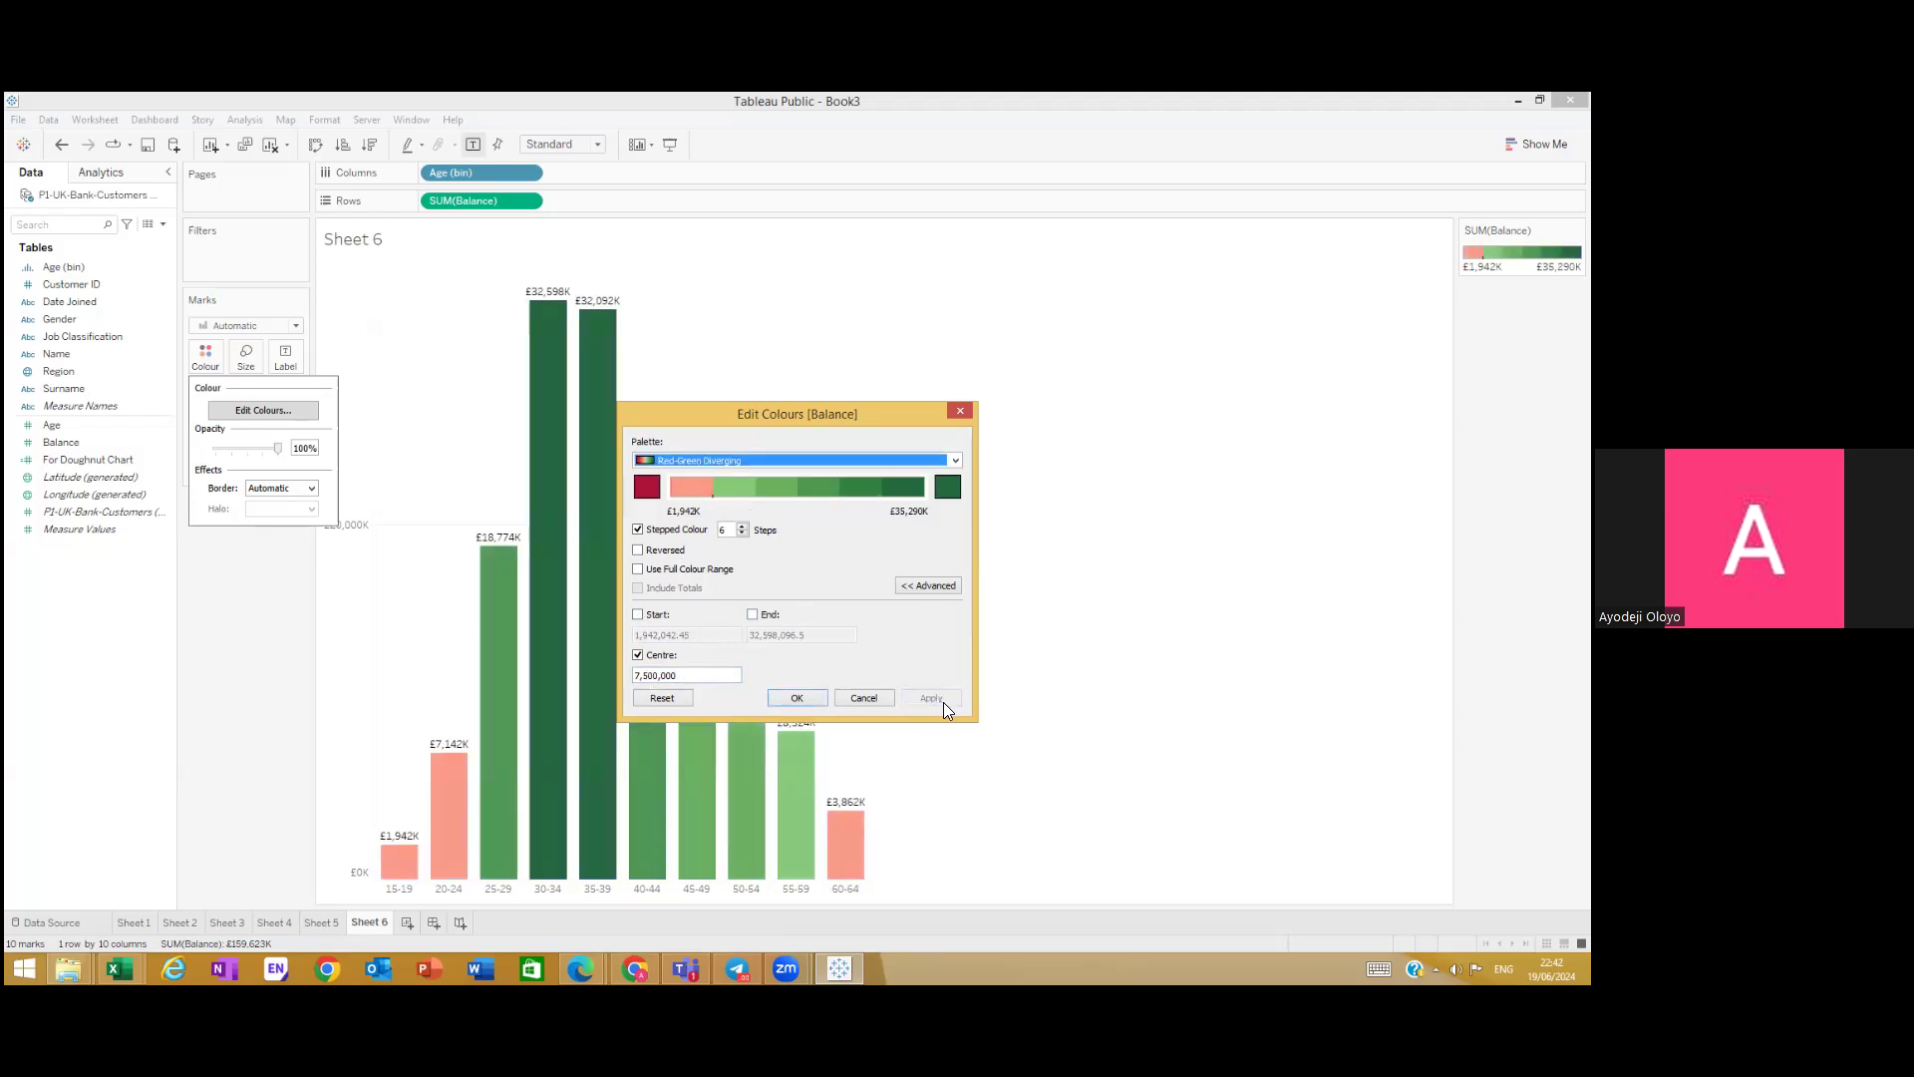
pyautogui.click(798, 698)
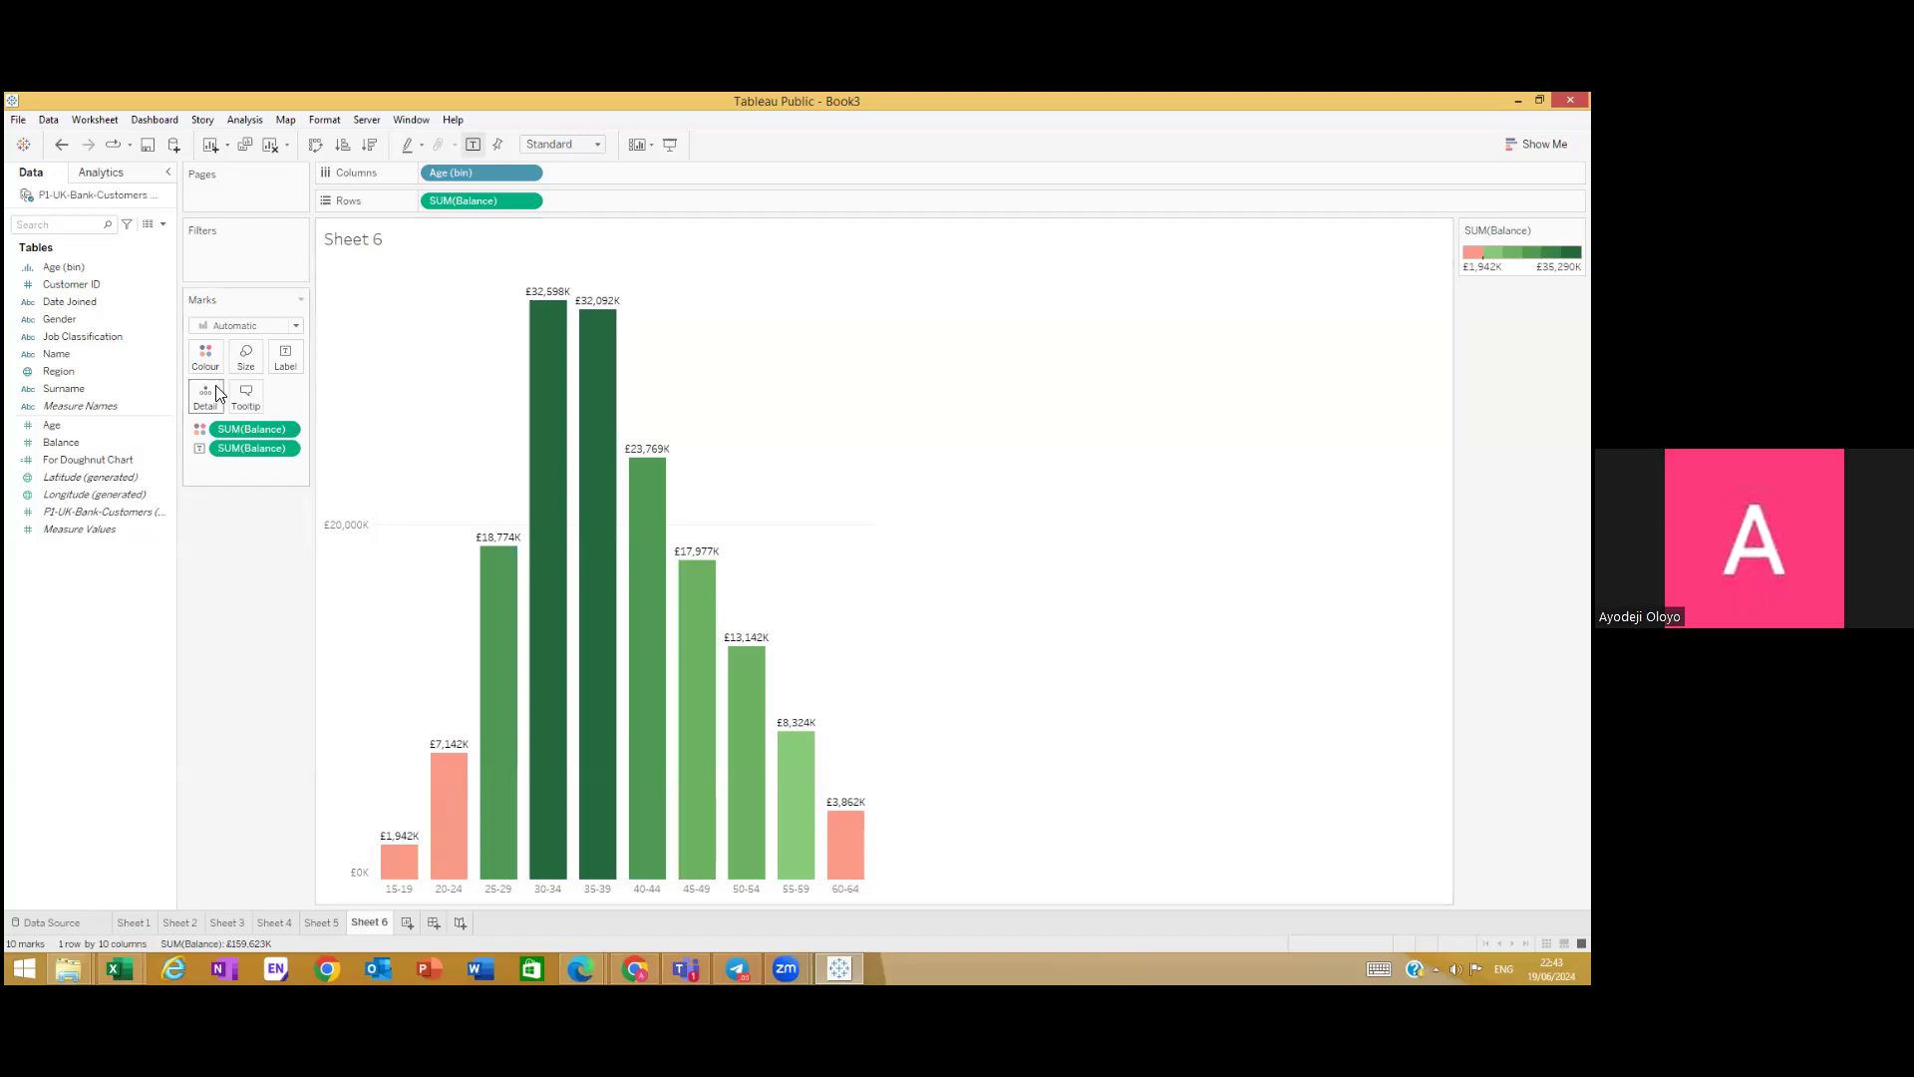
# Step: Review the available palettes and the centre setting in the Balance colour options
pyautogui.click(205, 359)
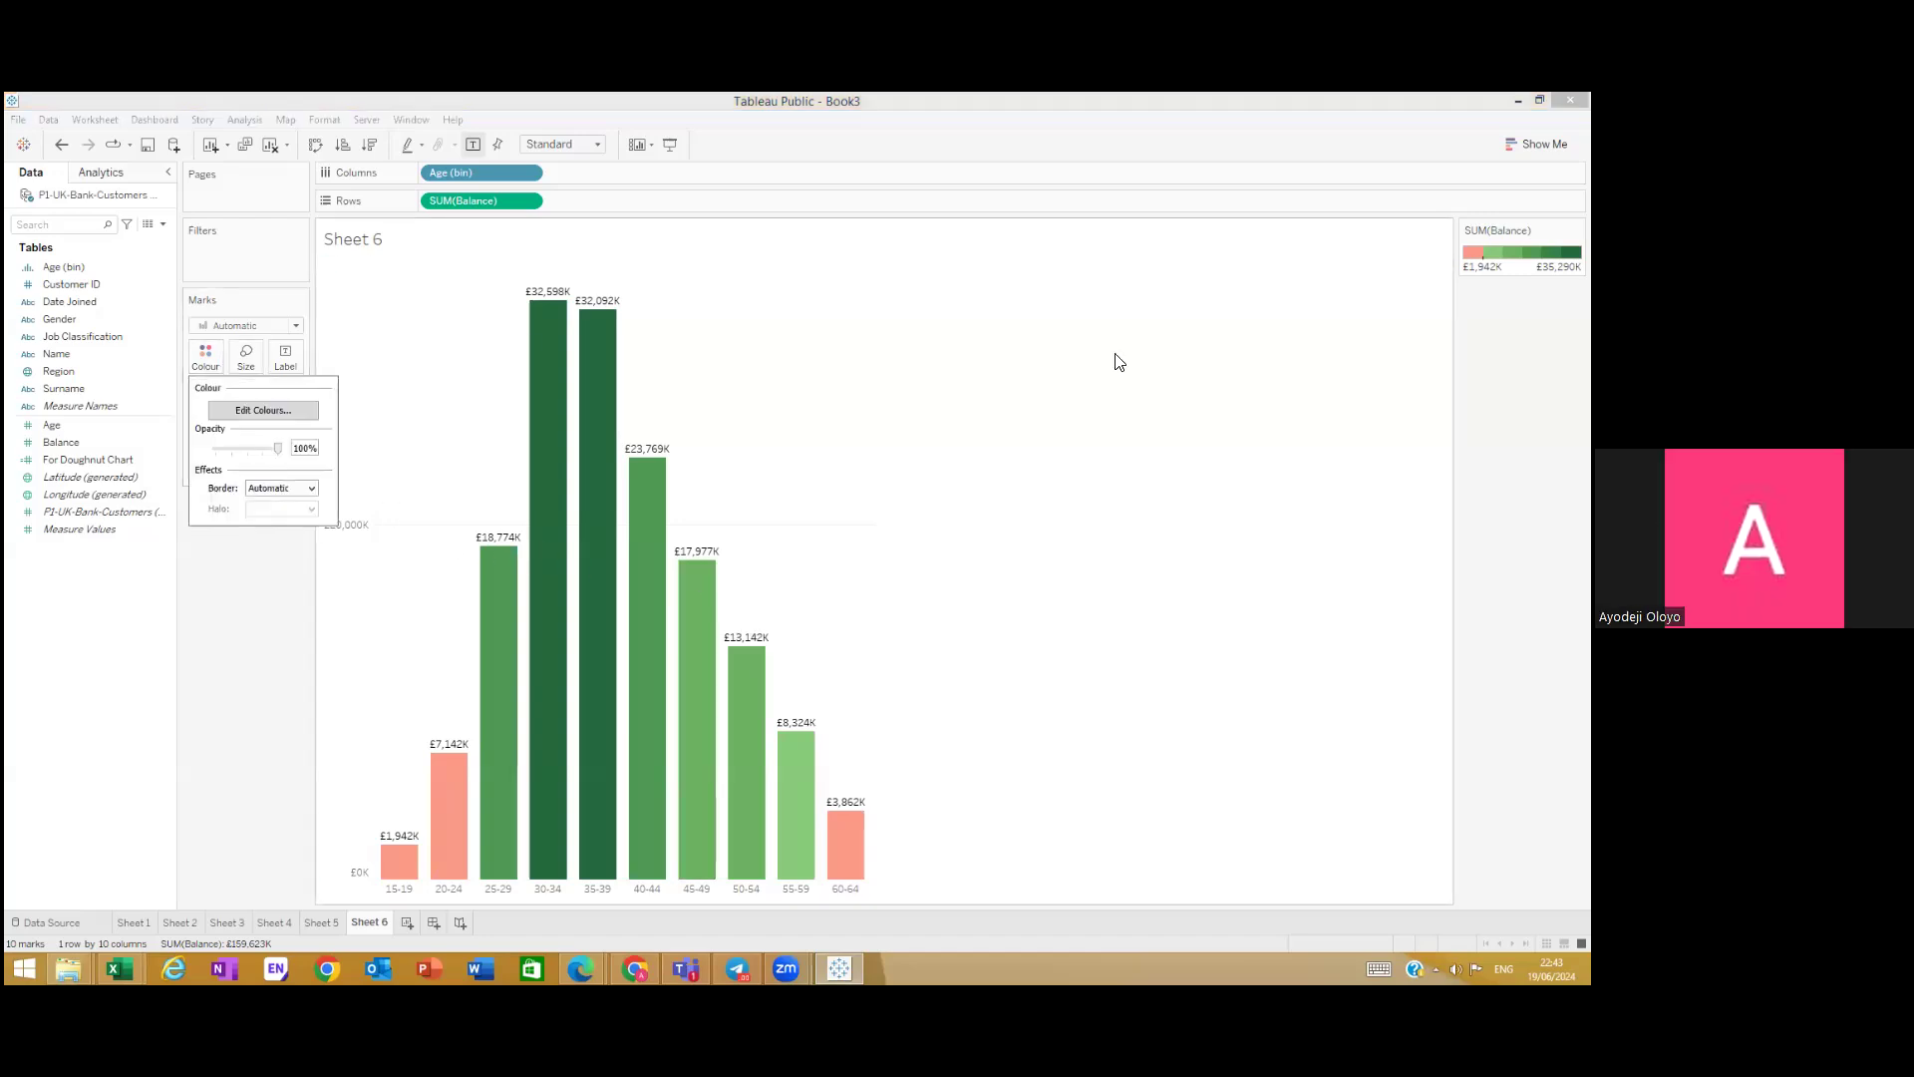
pyautogui.click(261, 412)
pyautogui.click(955, 420)
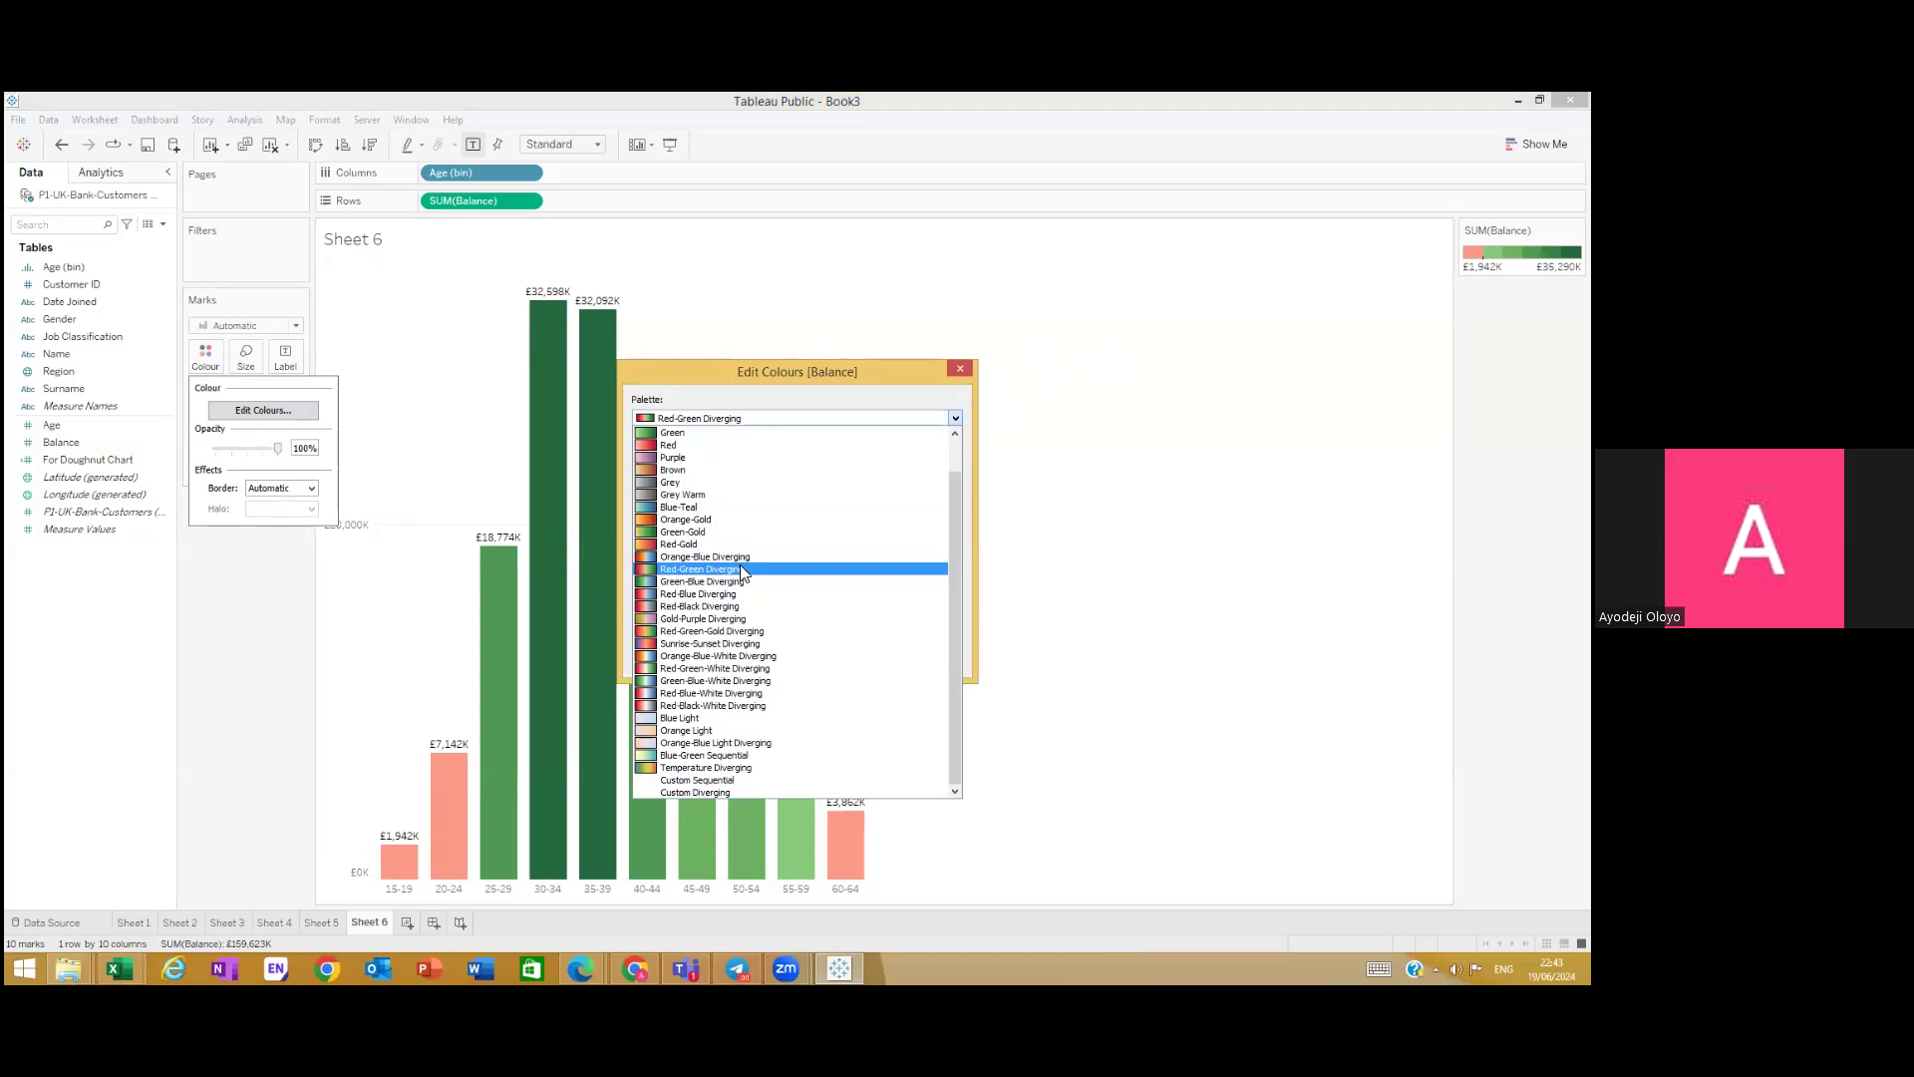
pyautogui.click(957, 424)
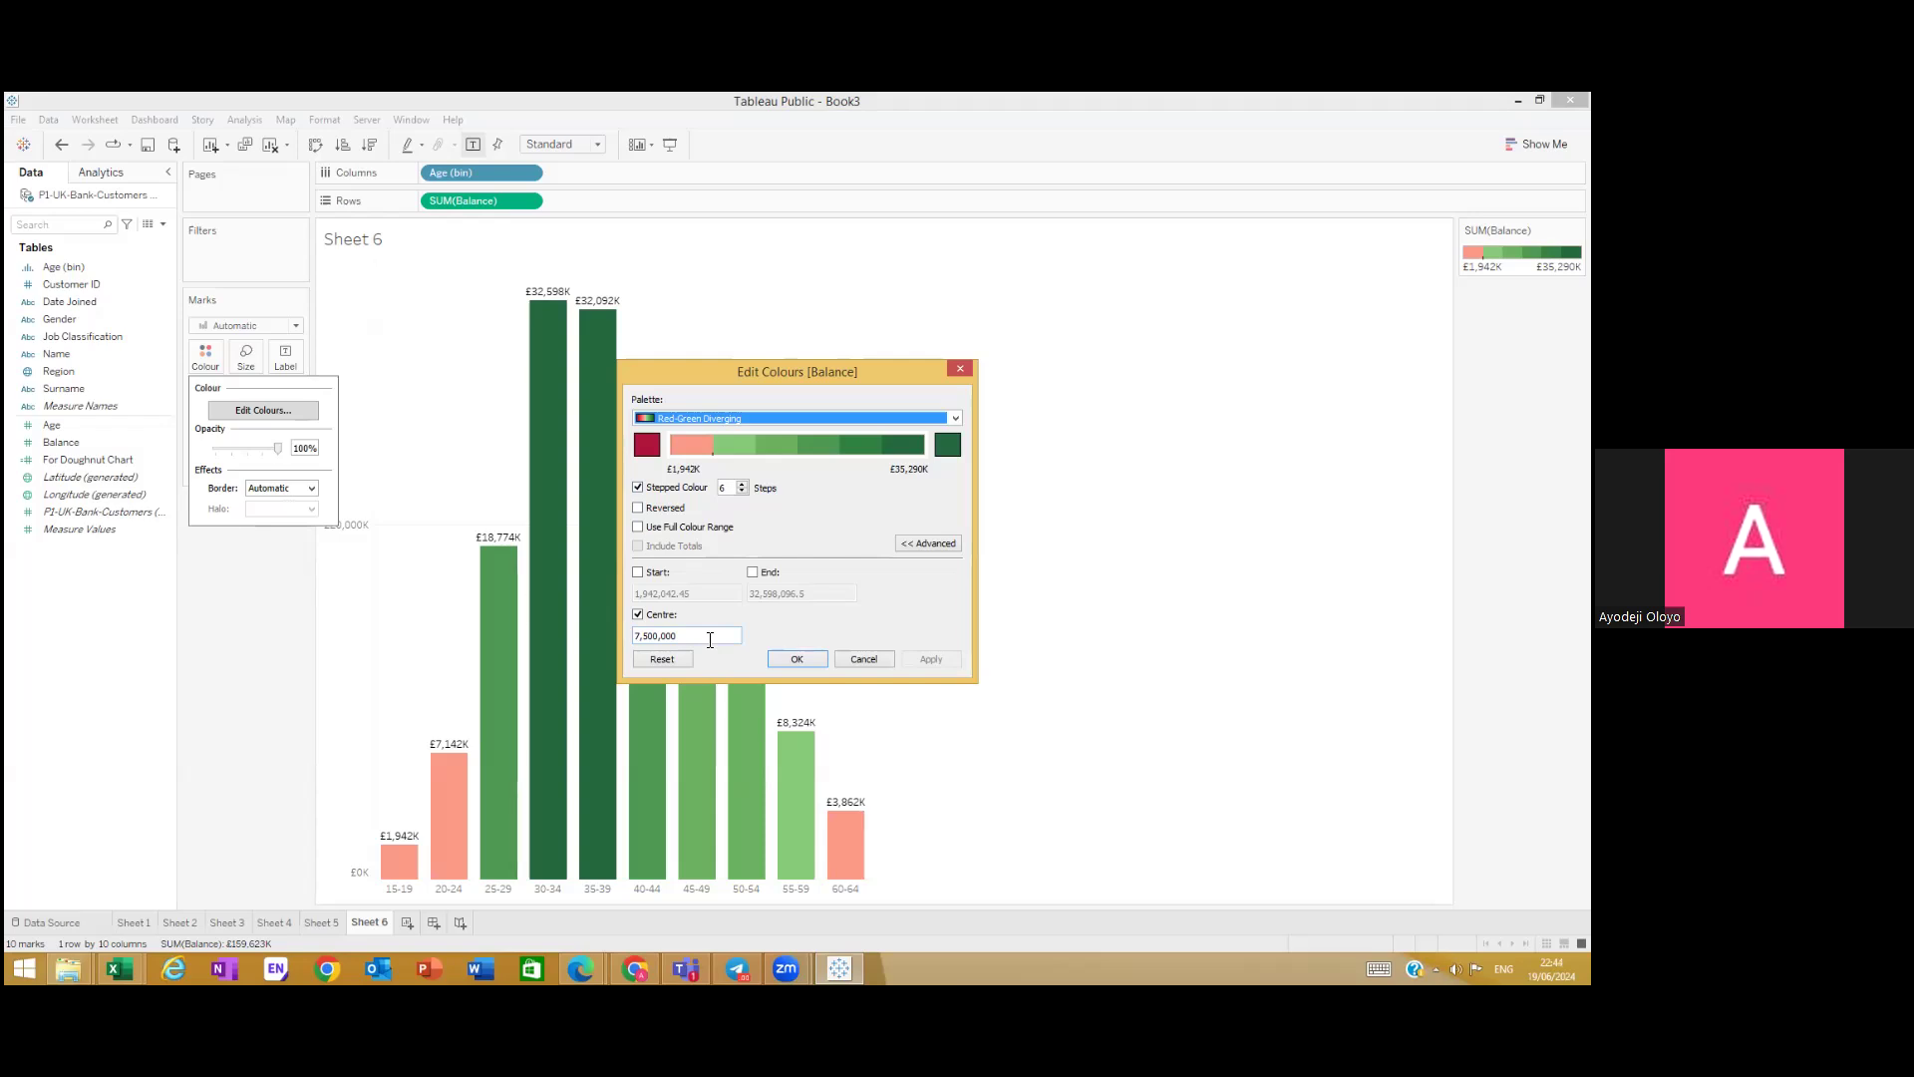
pyautogui.click(804, 660)
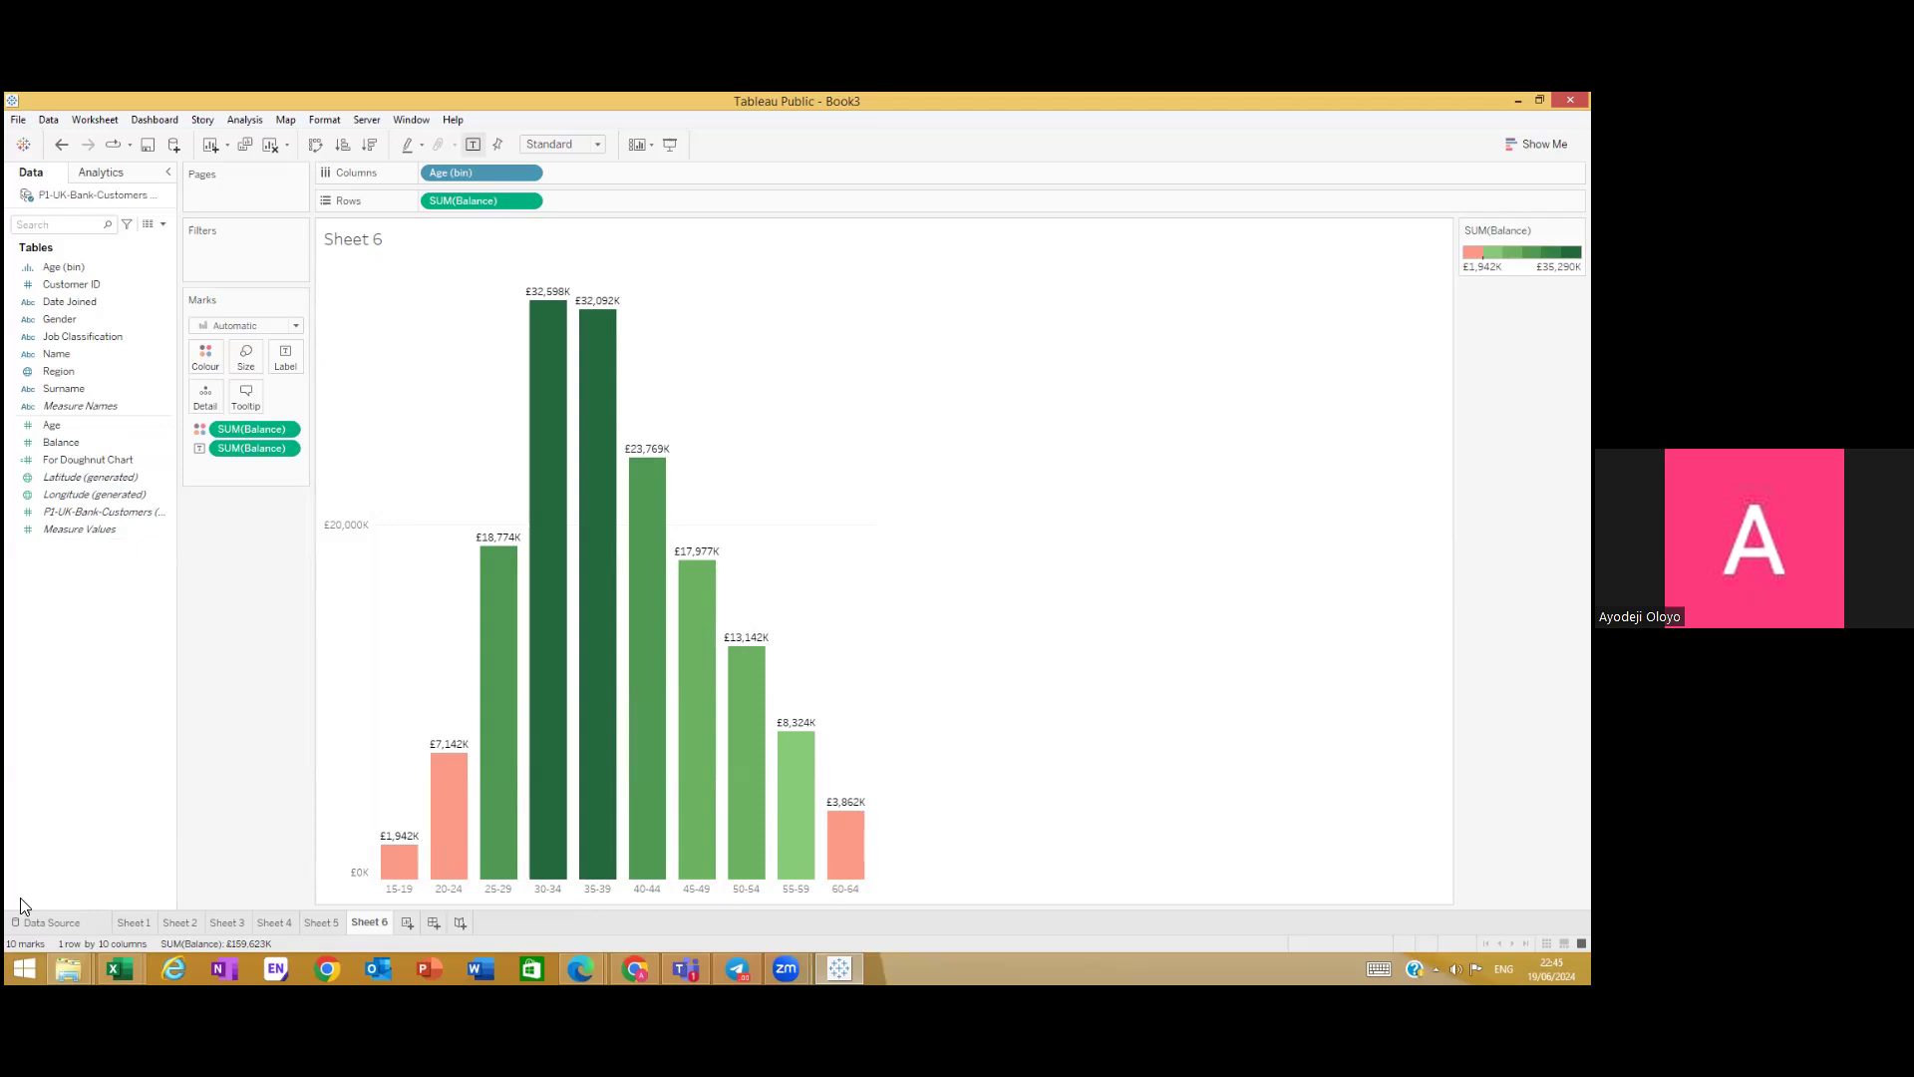
# Step: On the Sheet 1 map, change the geographic role of the Region field to State/Province
pyautogui.click(135, 923)
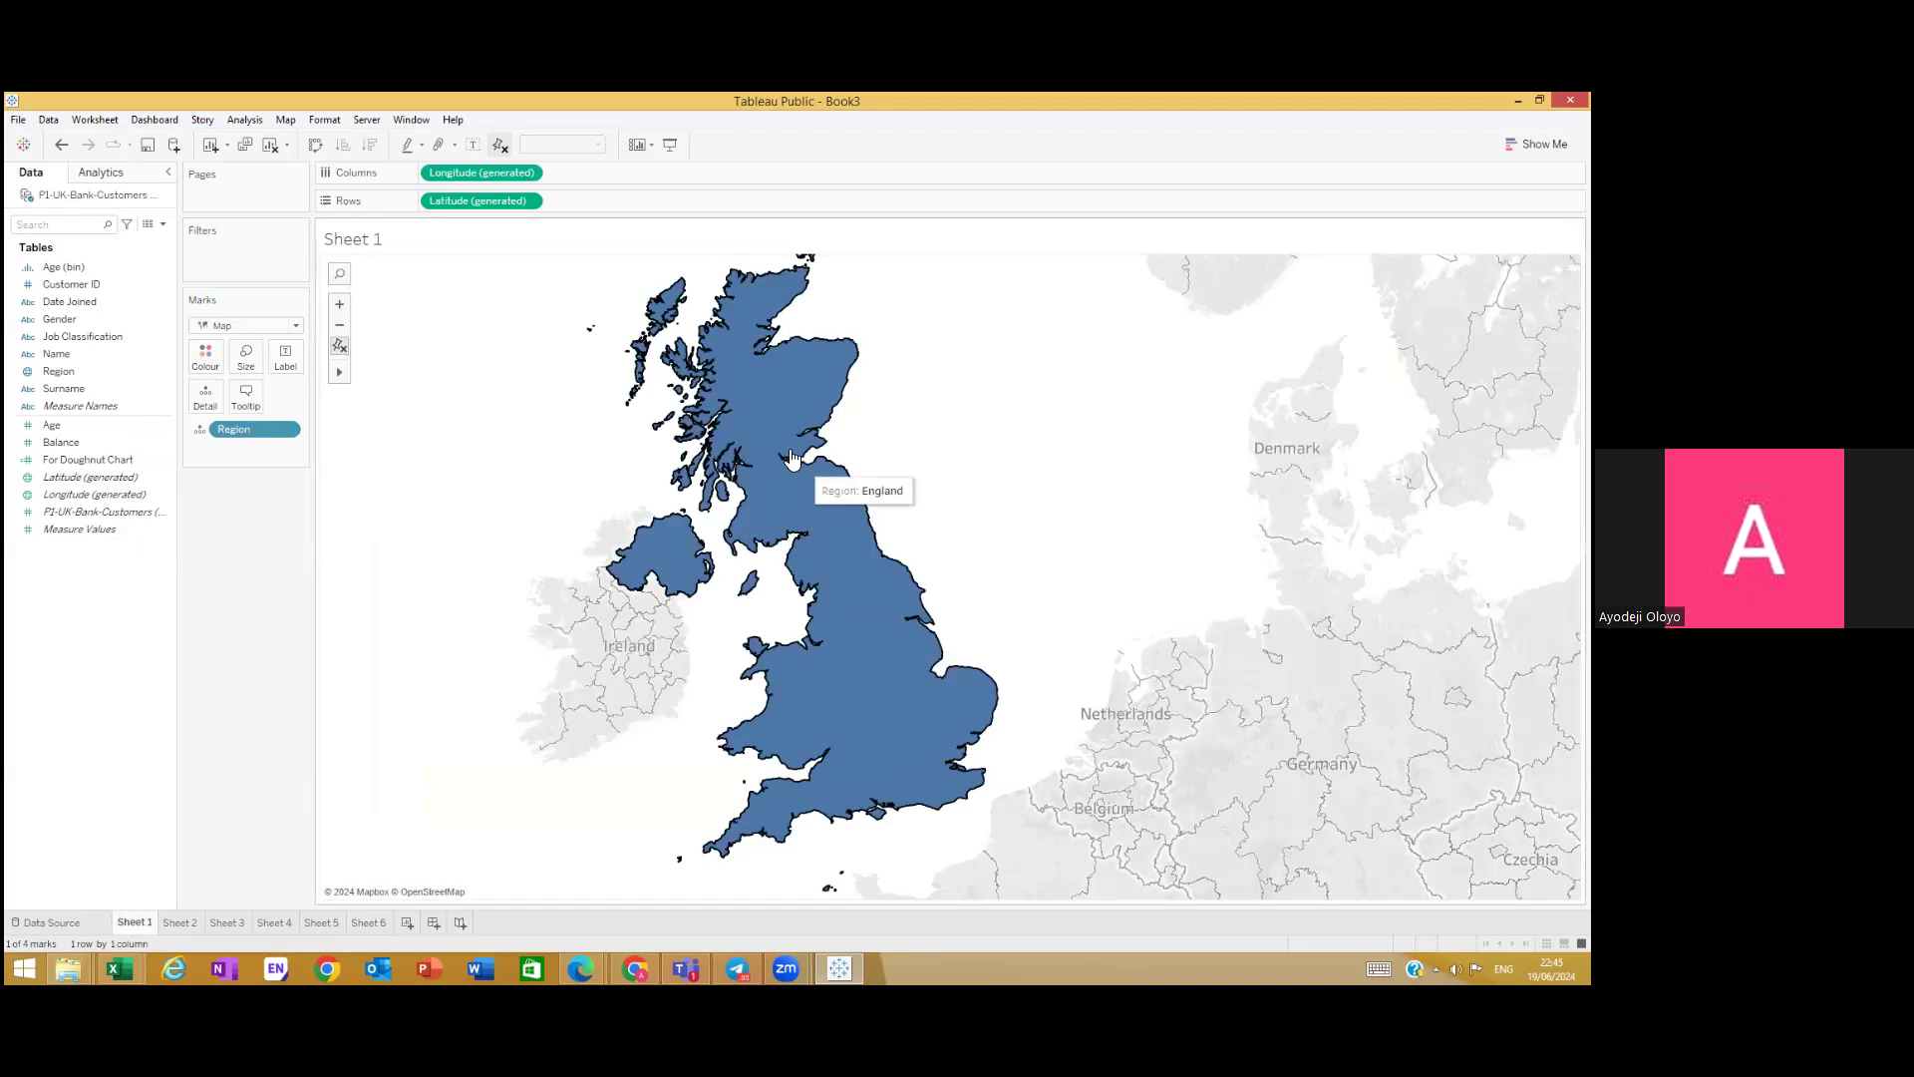
pyautogui.scroll(-5, 733, 564)
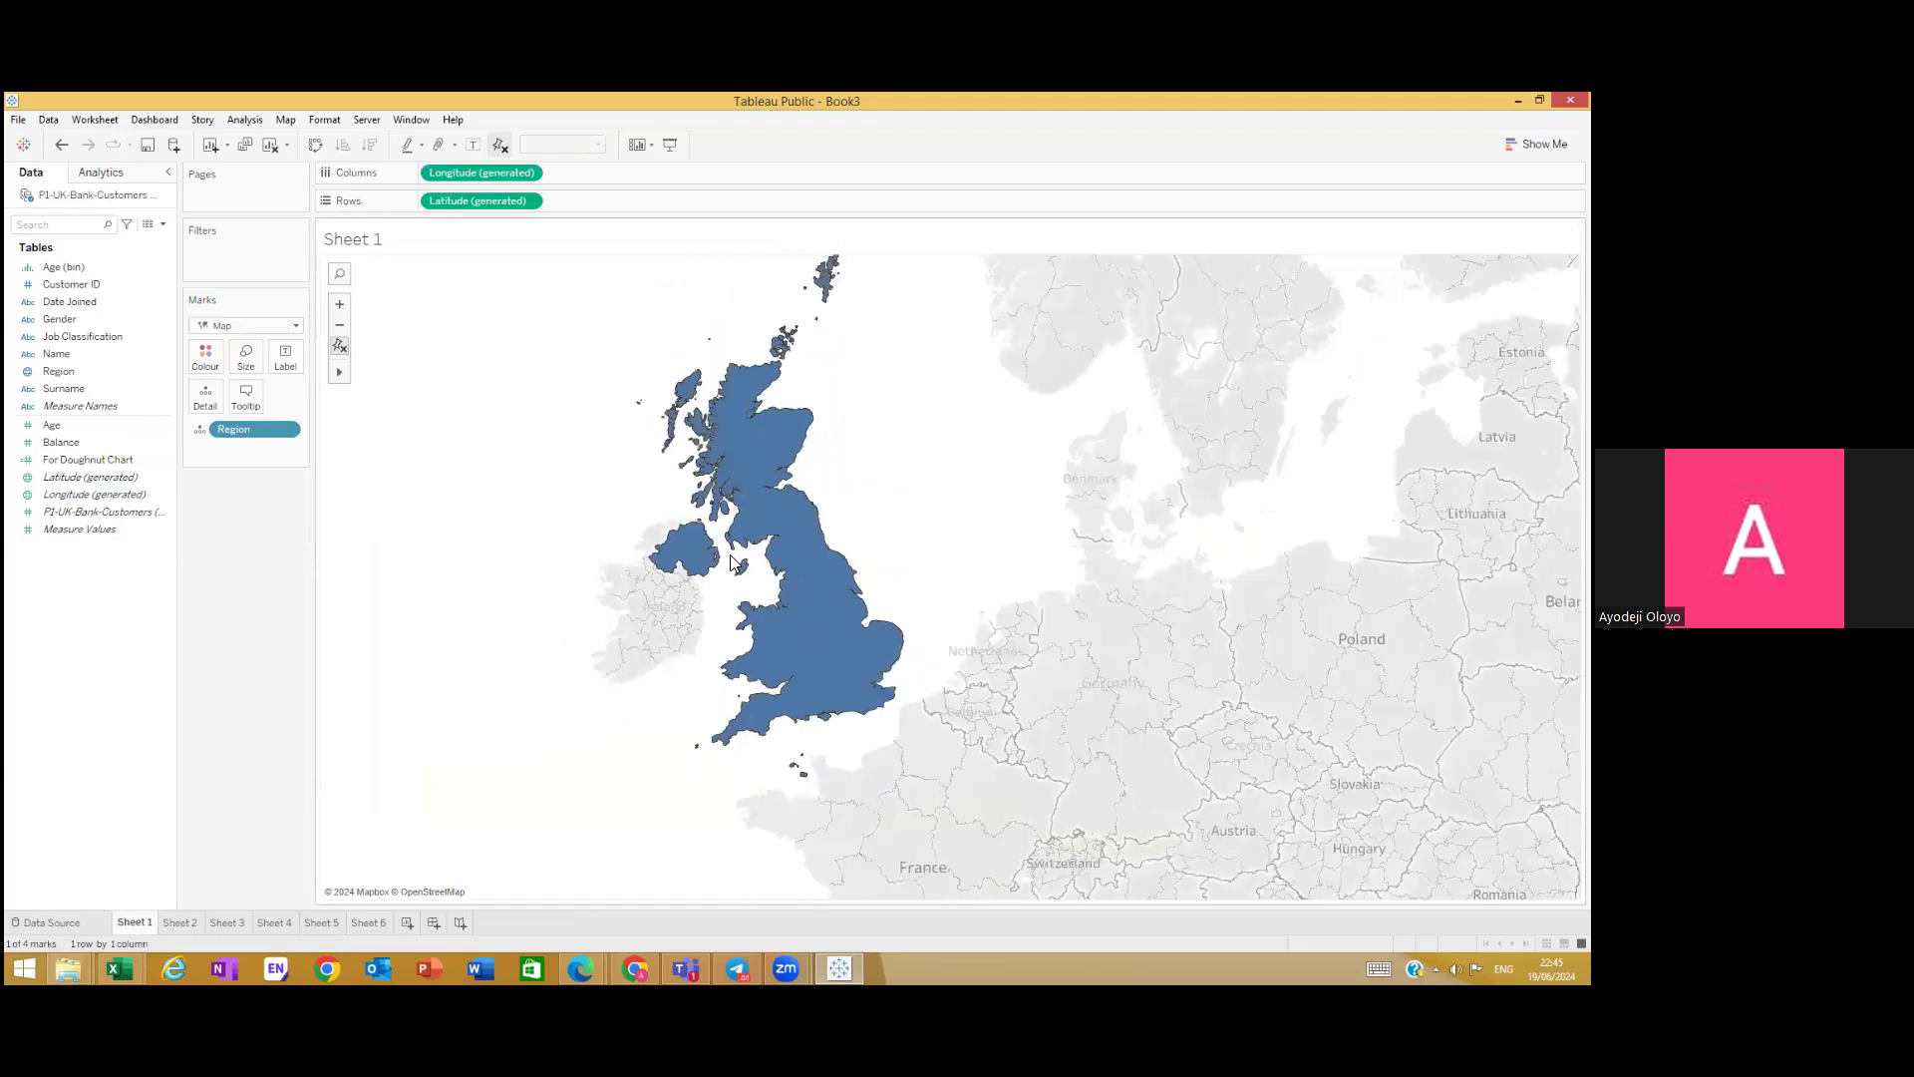
pyautogui.scroll(4, 738, 538)
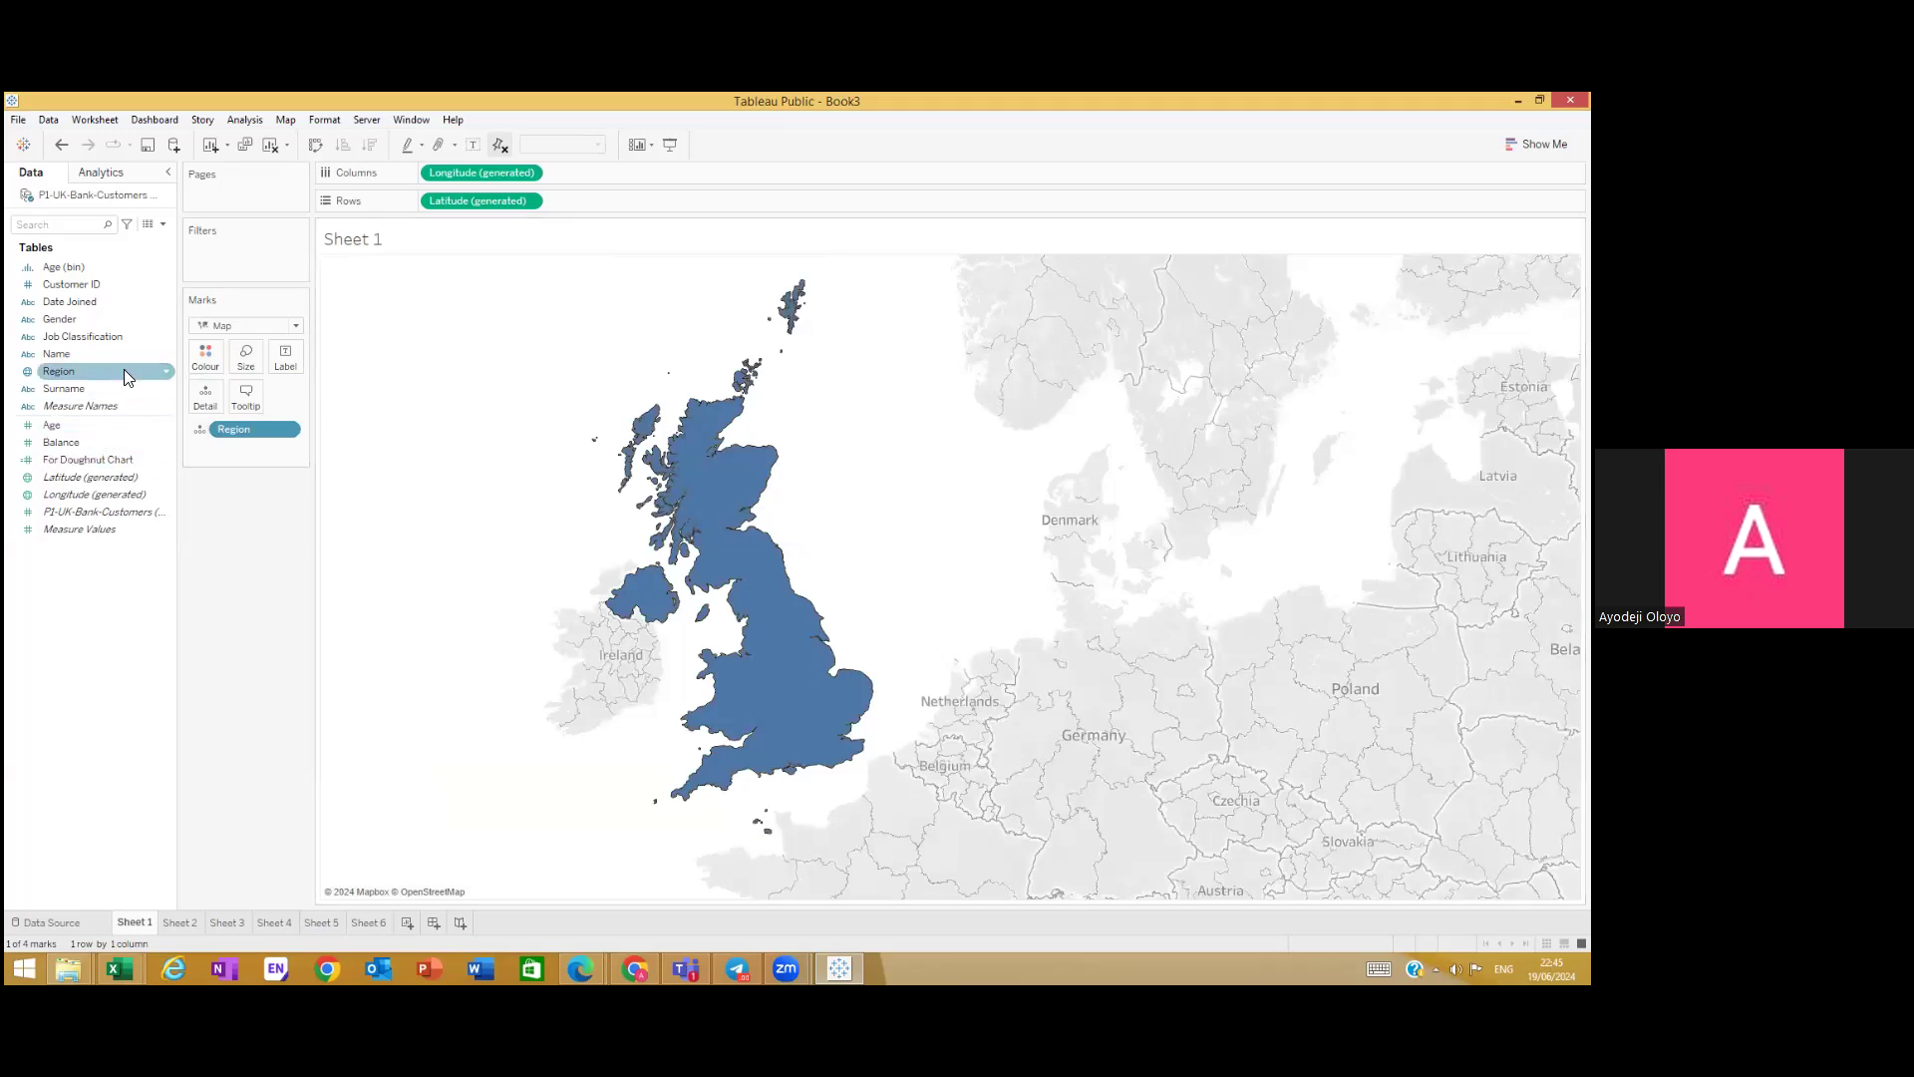
pyautogui.click(170, 370)
pyautogui.moveTo(277, 530)
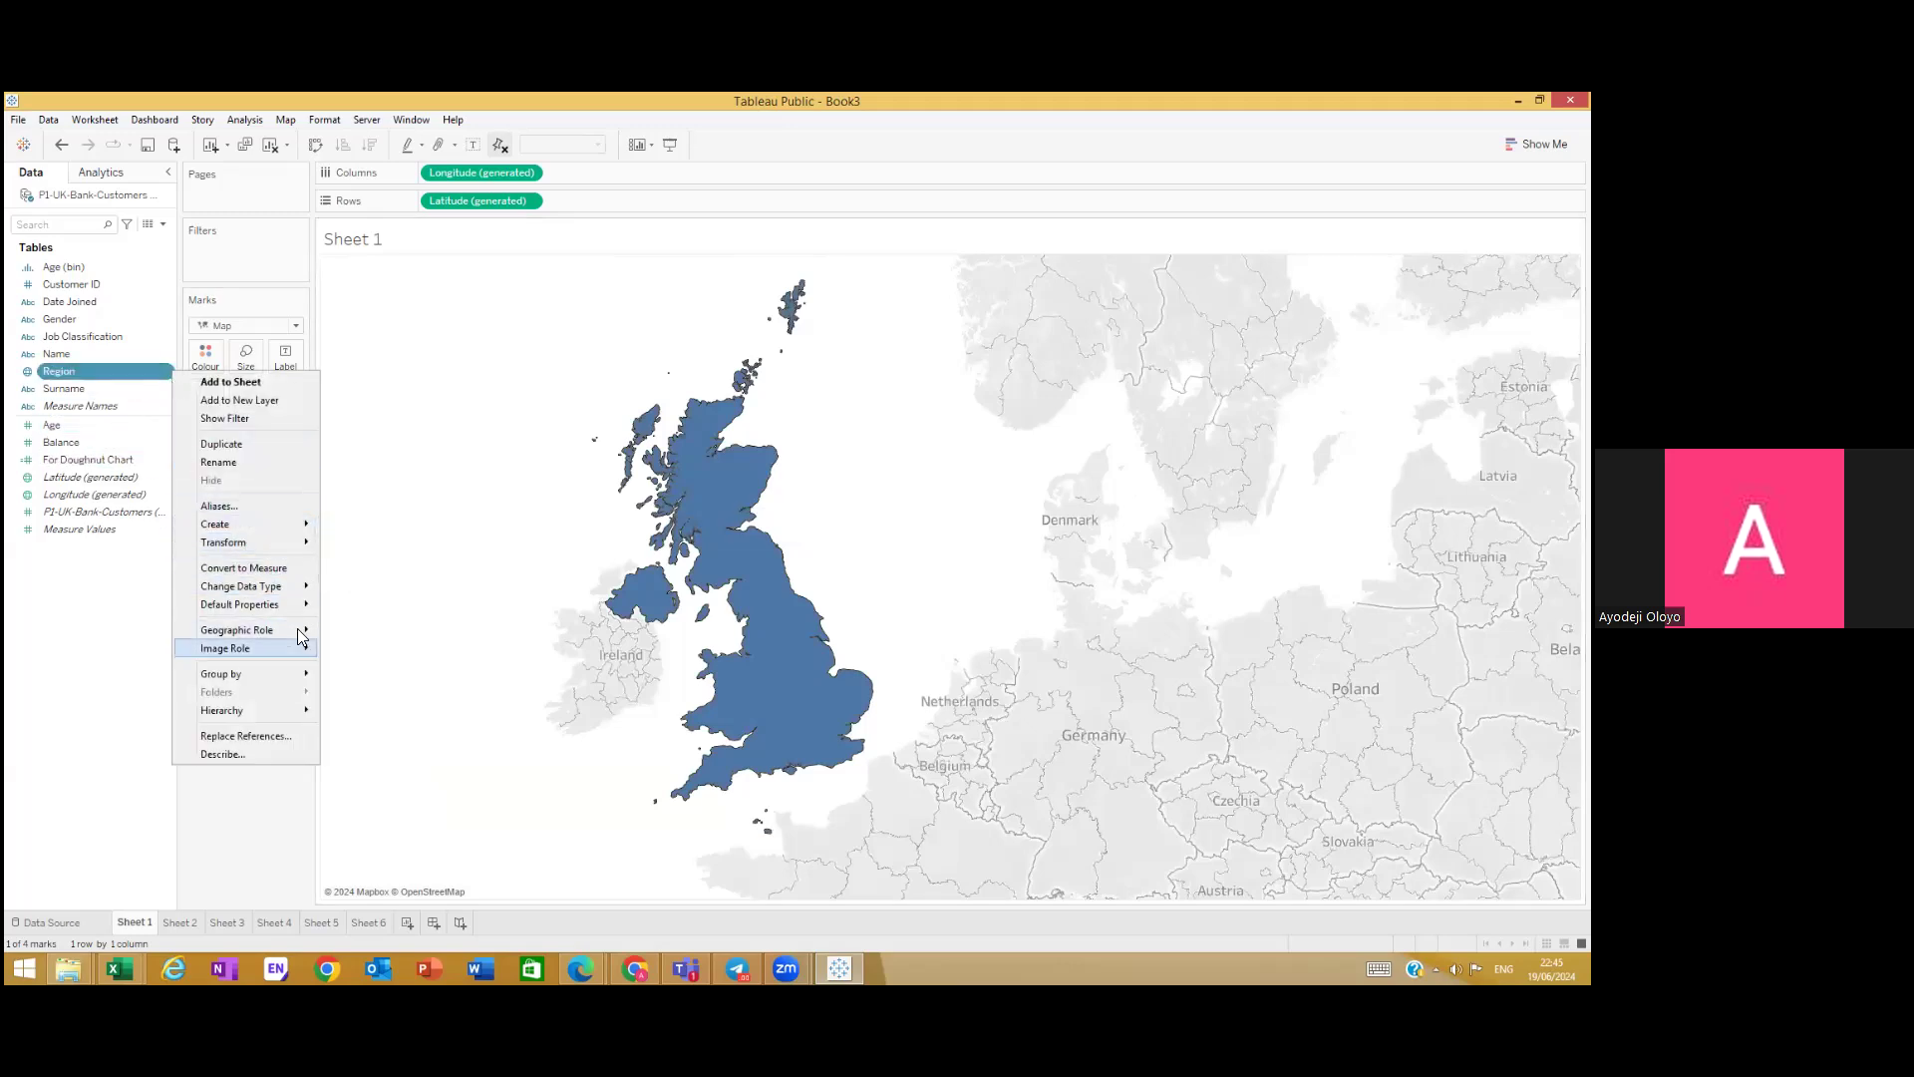
pyautogui.moveTo(301, 638)
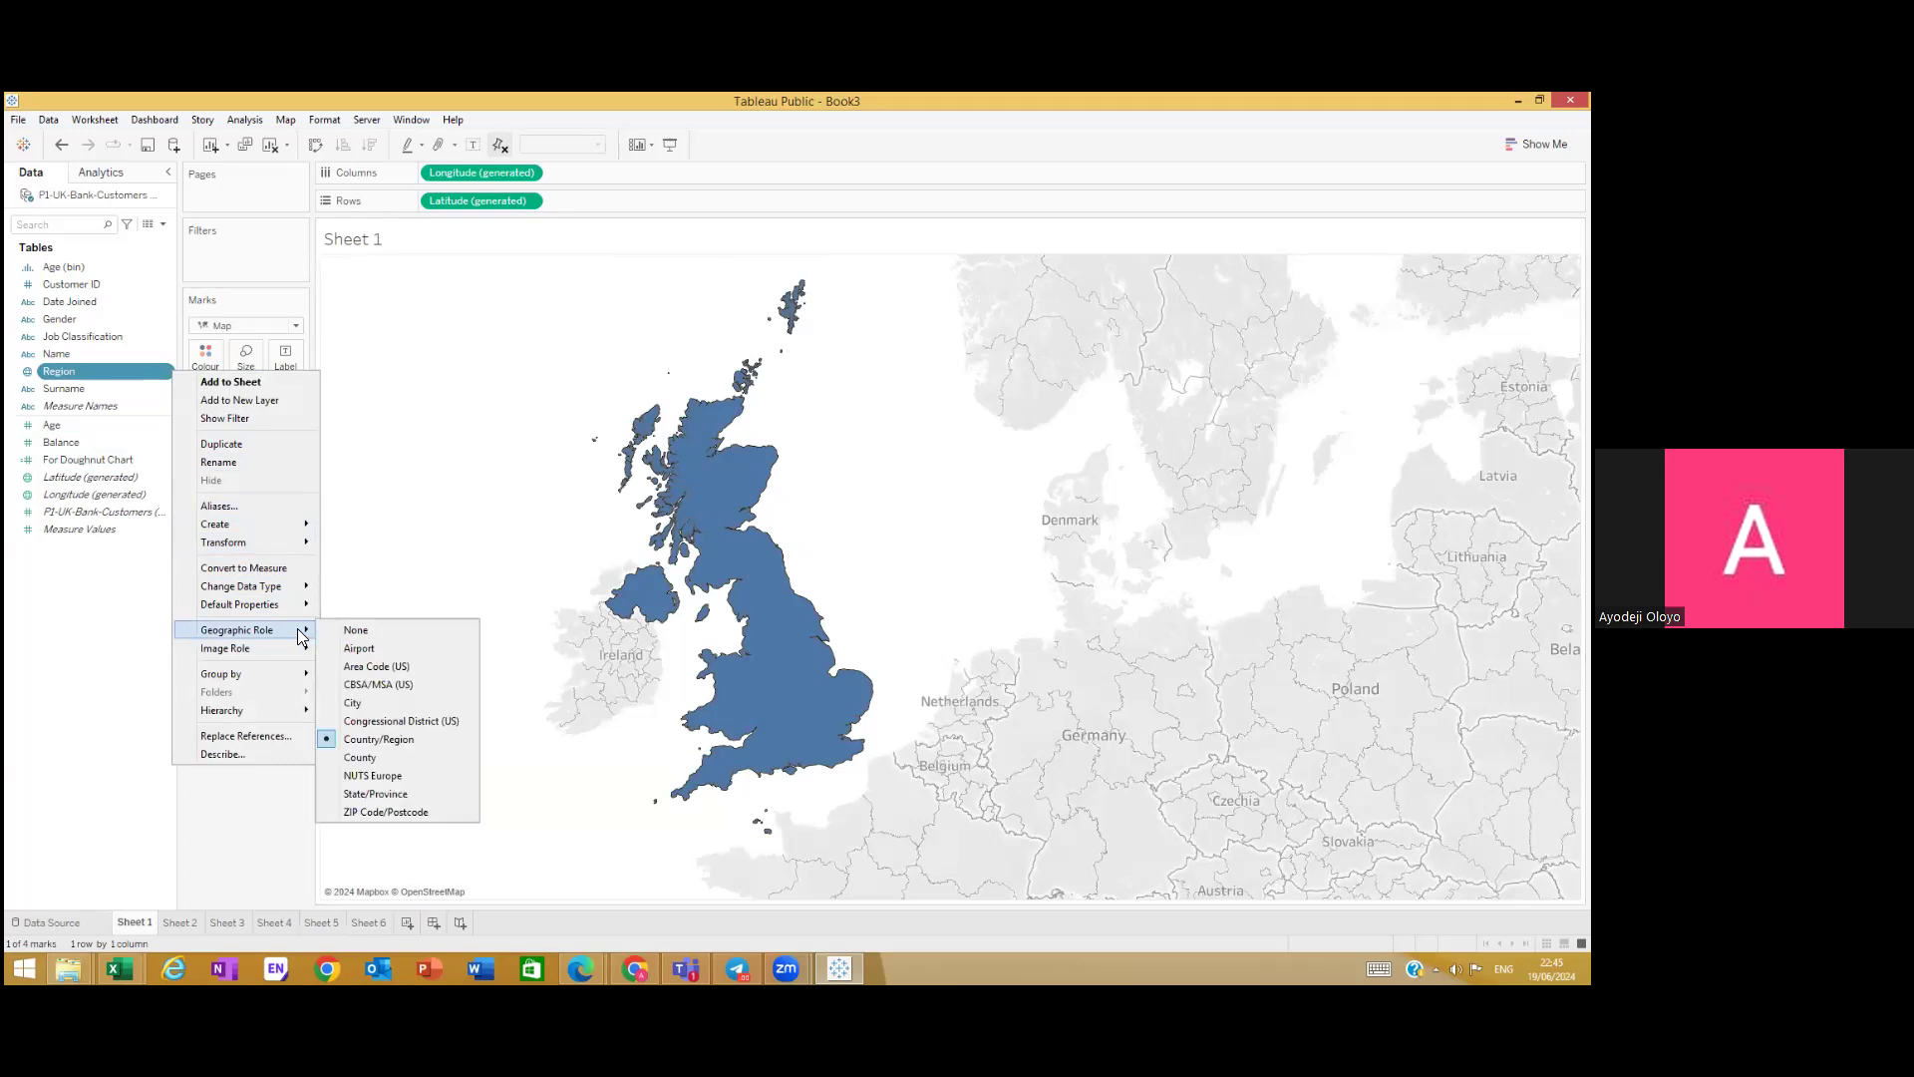
pyautogui.click(407, 793)
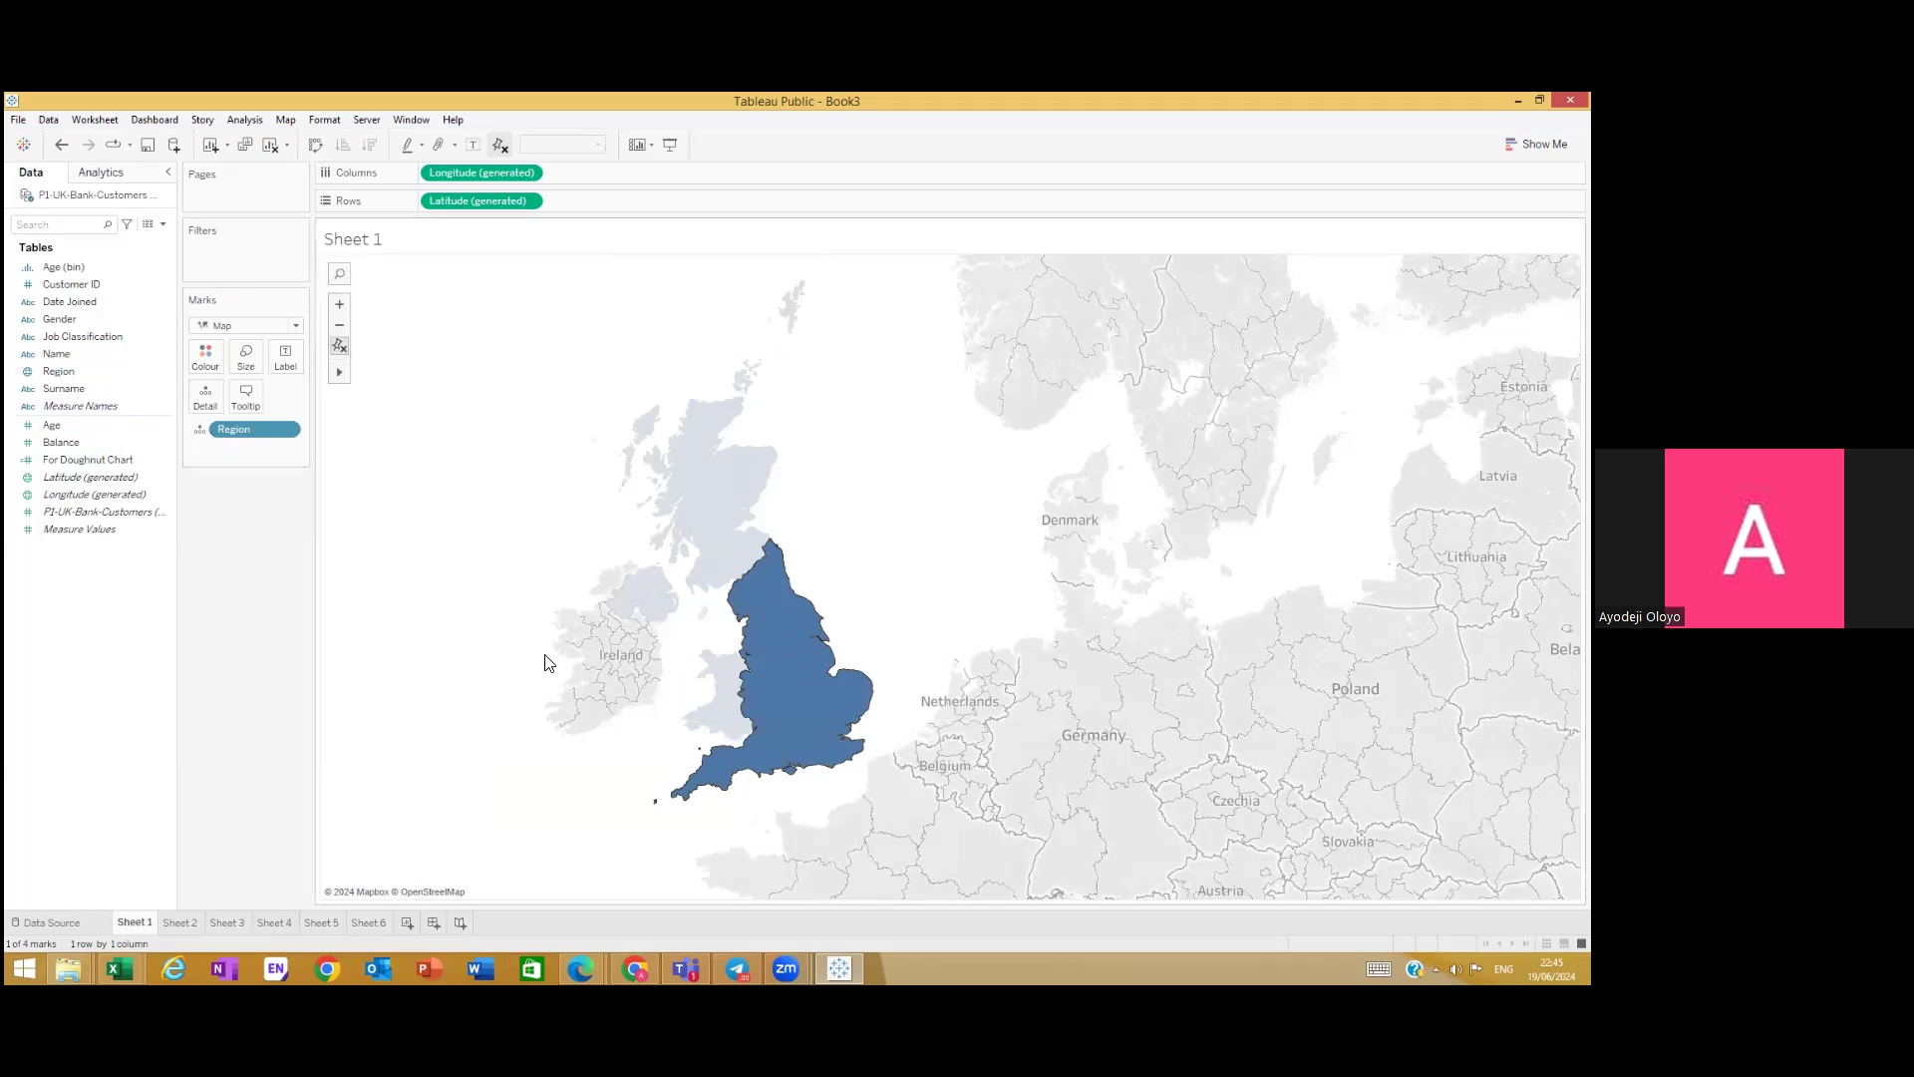
# Step: Check the matching locations for England and Northern Ireland in the map's location settings
pyautogui.moveTo(757, 699)
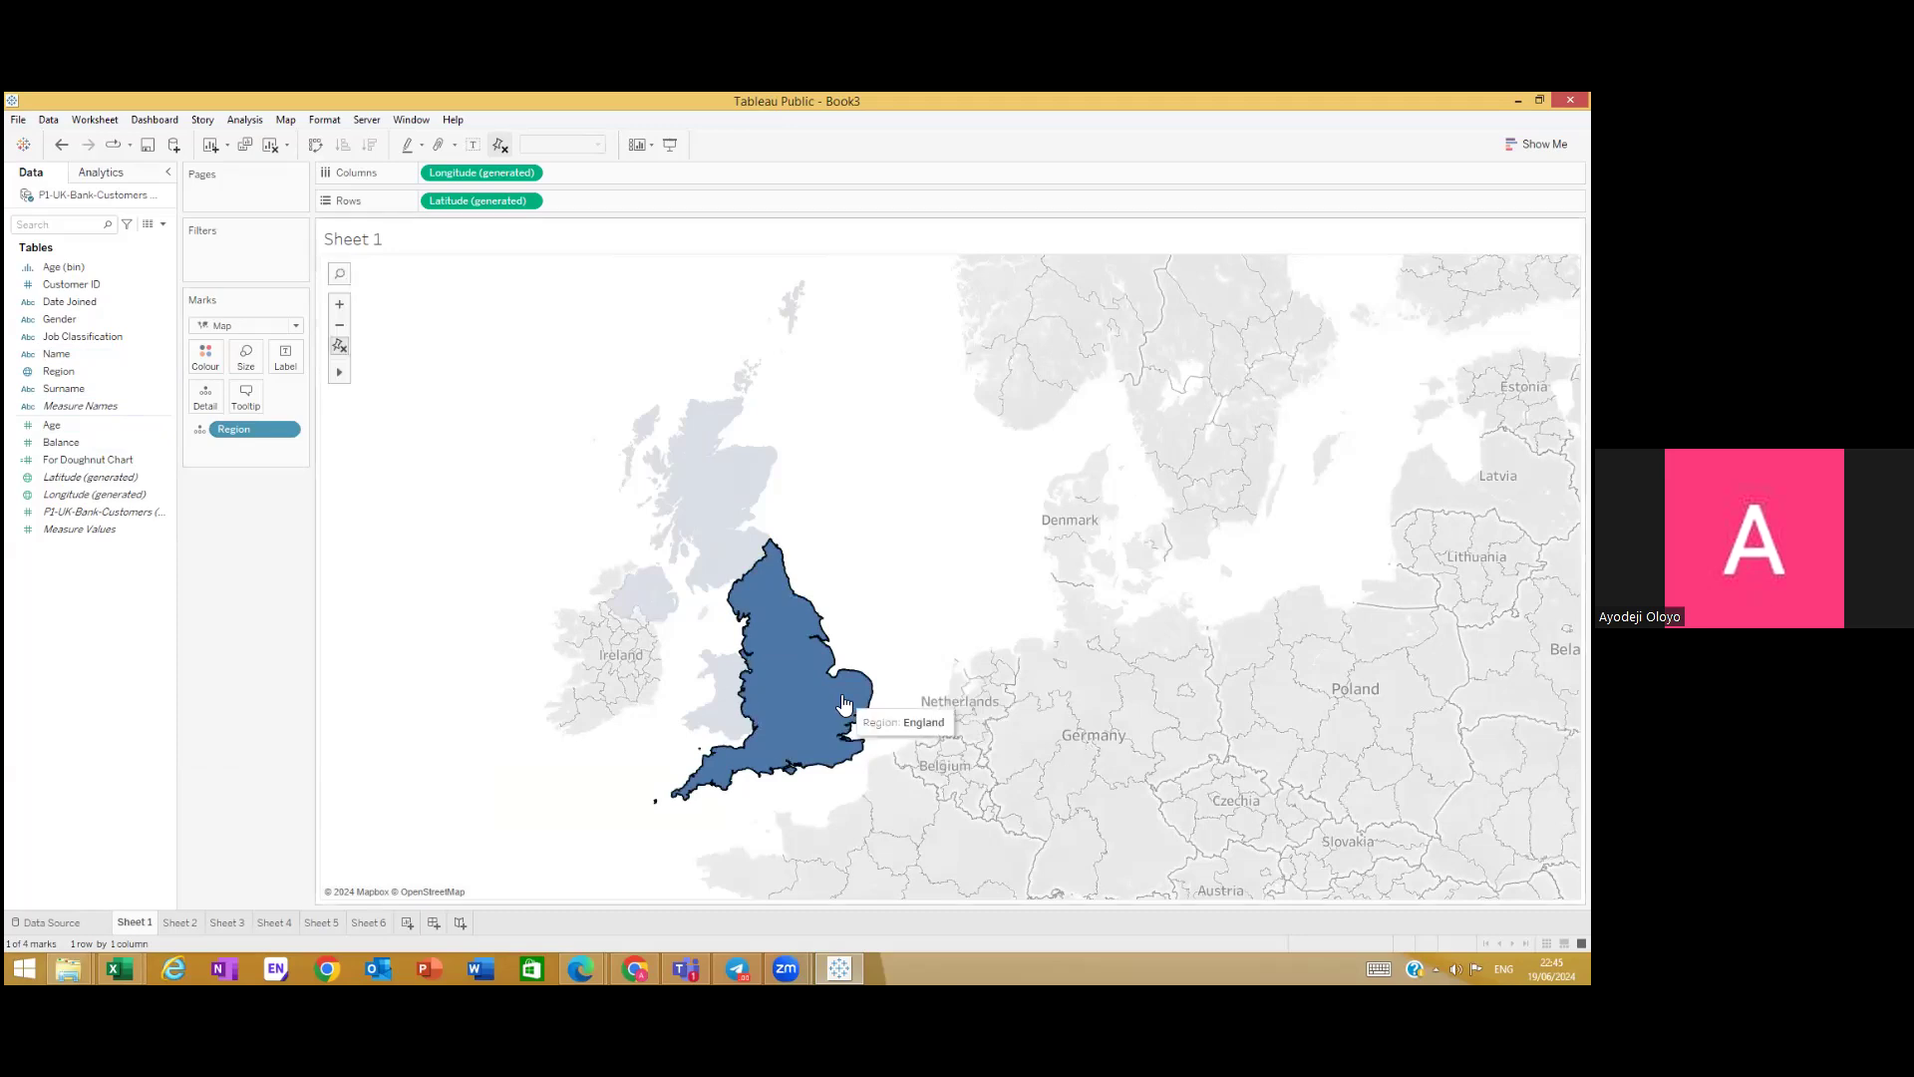
pyautogui.rightClick(853, 706)
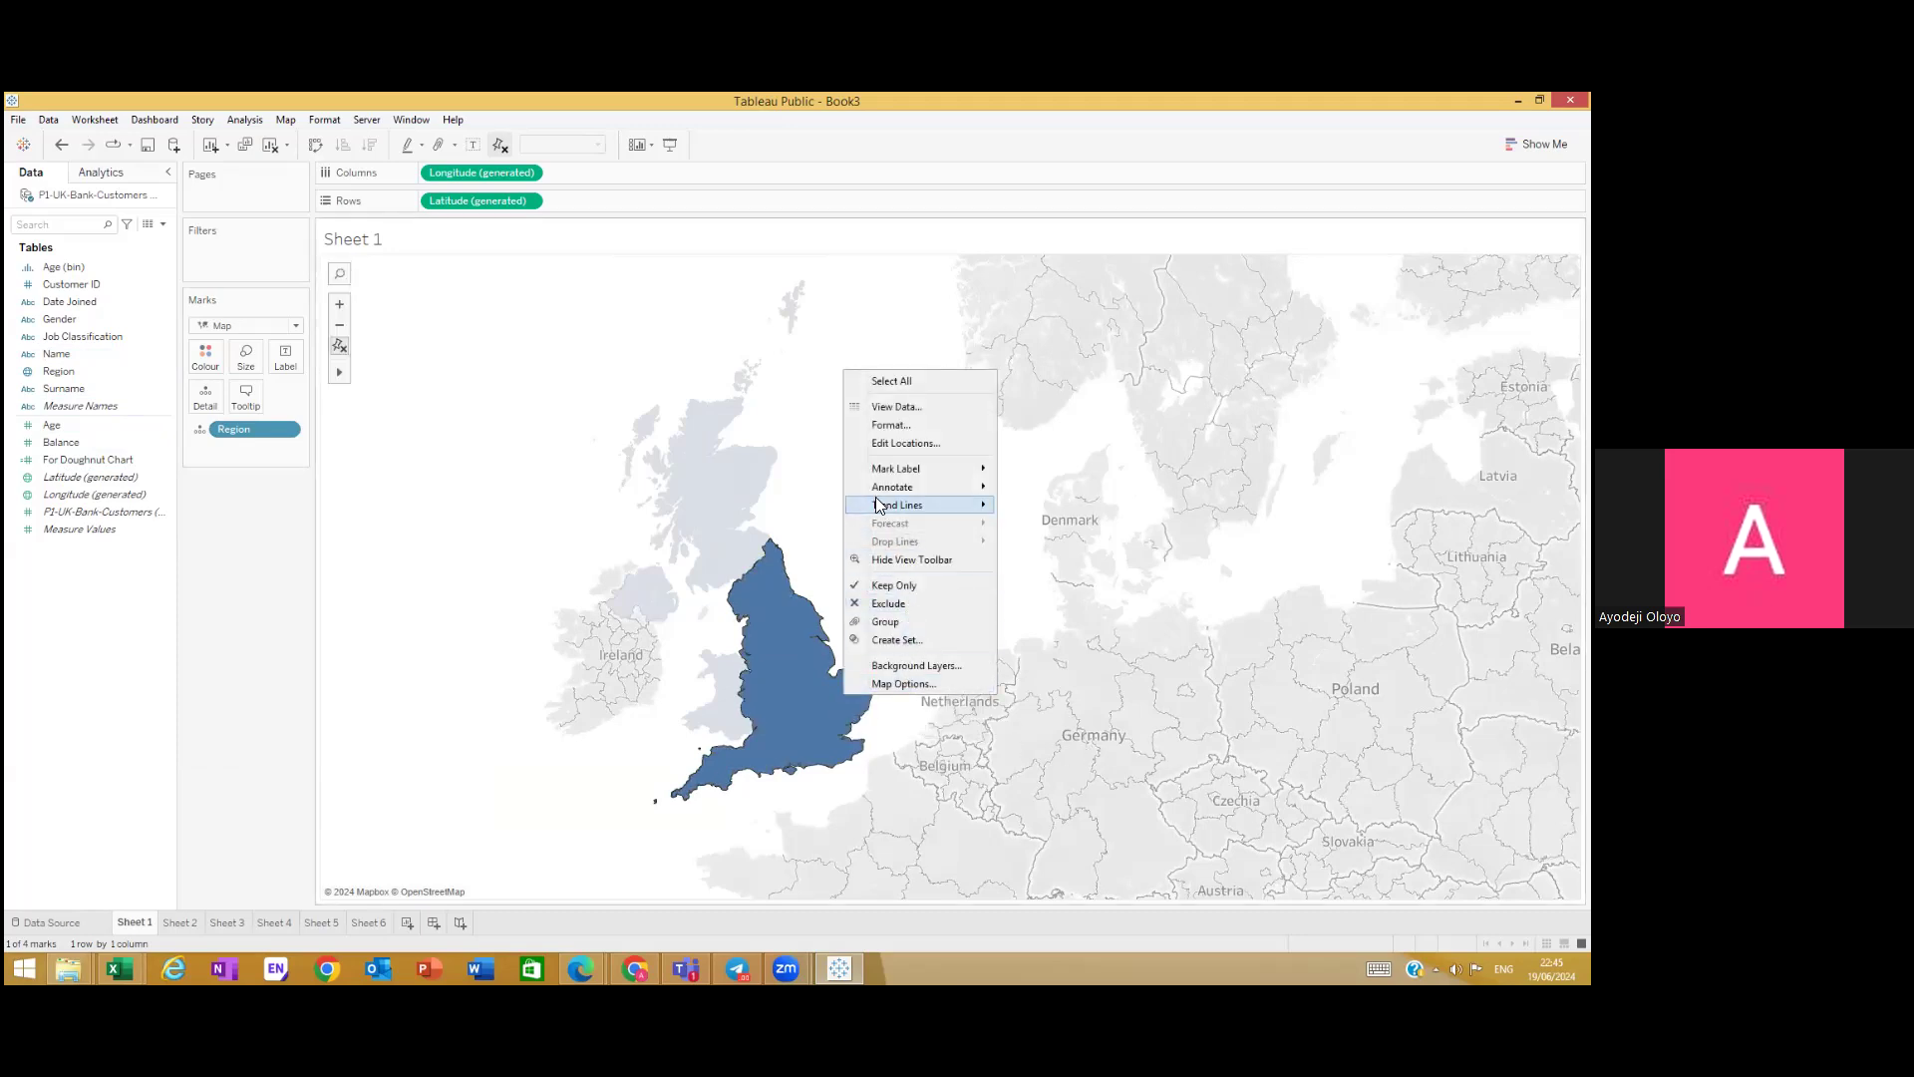
pyautogui.click(897, 424)
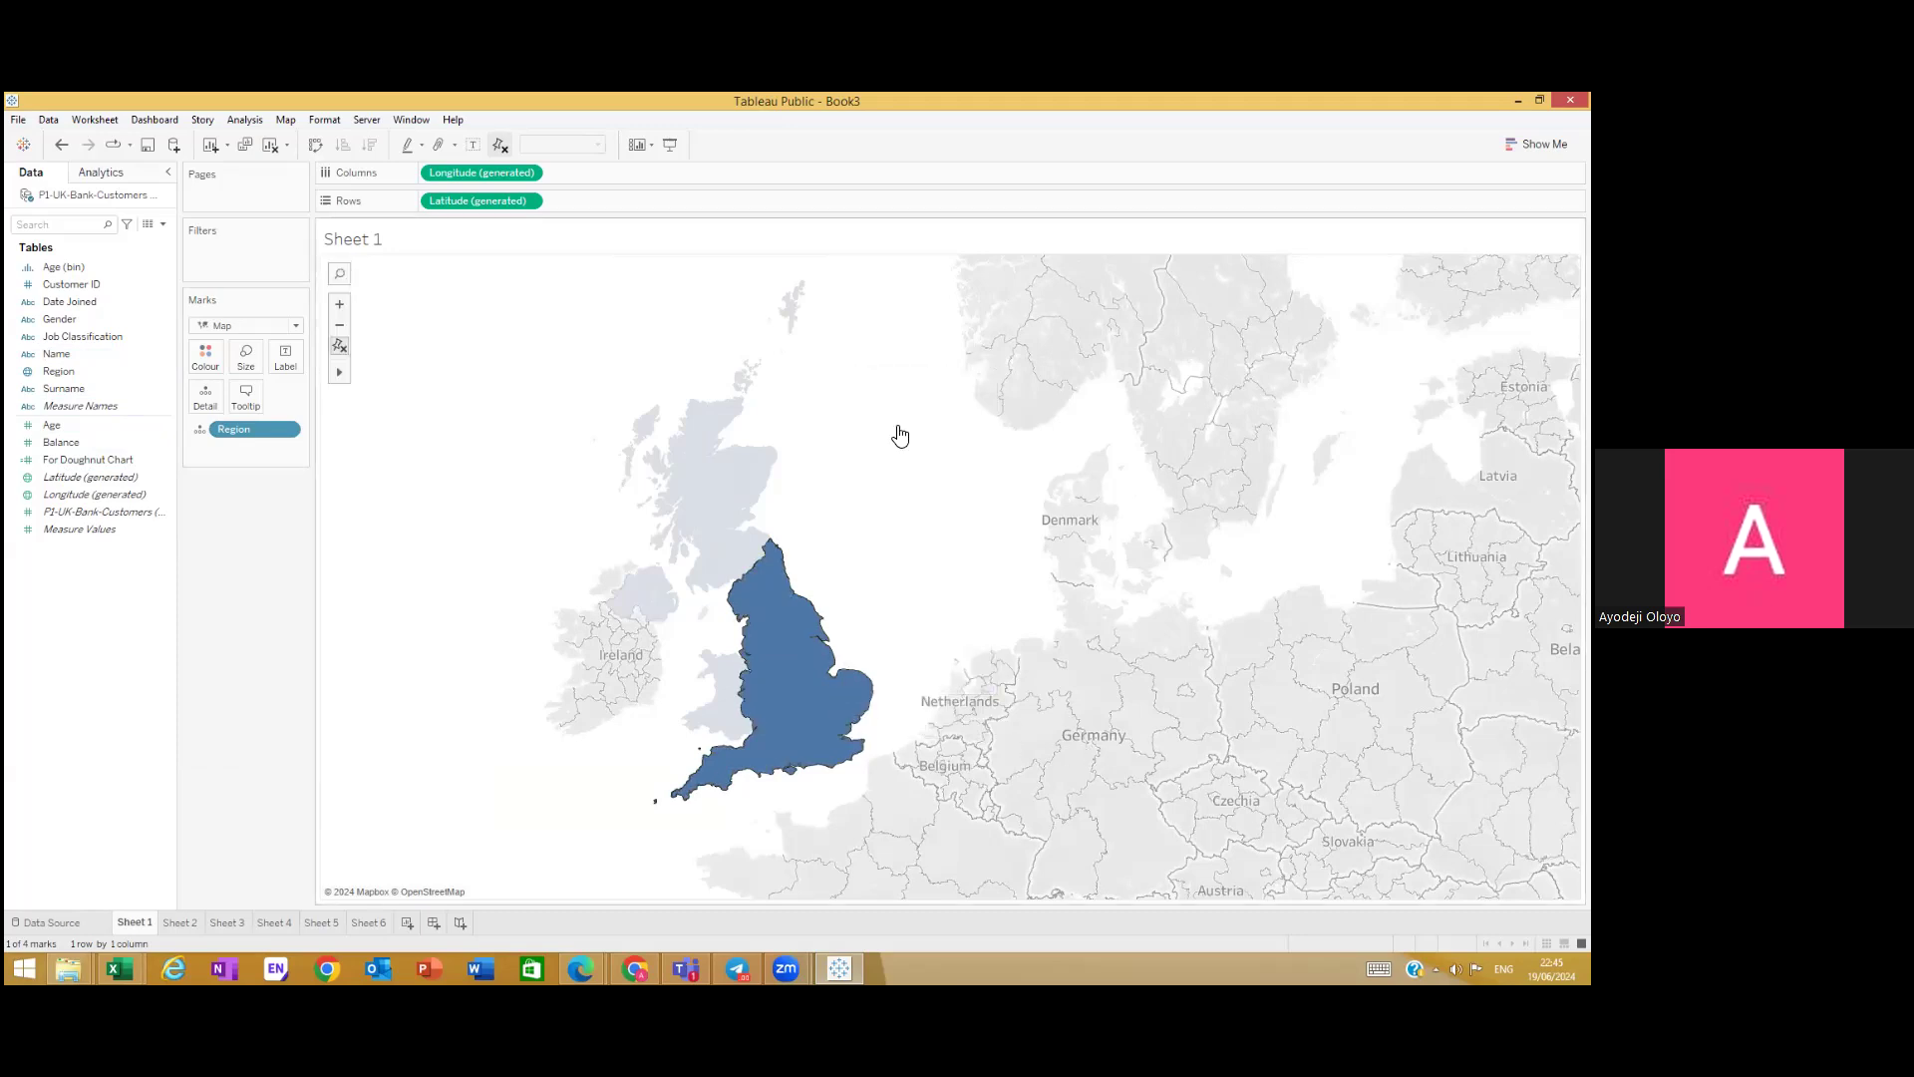
pyautogui.rightClick(792, 636)
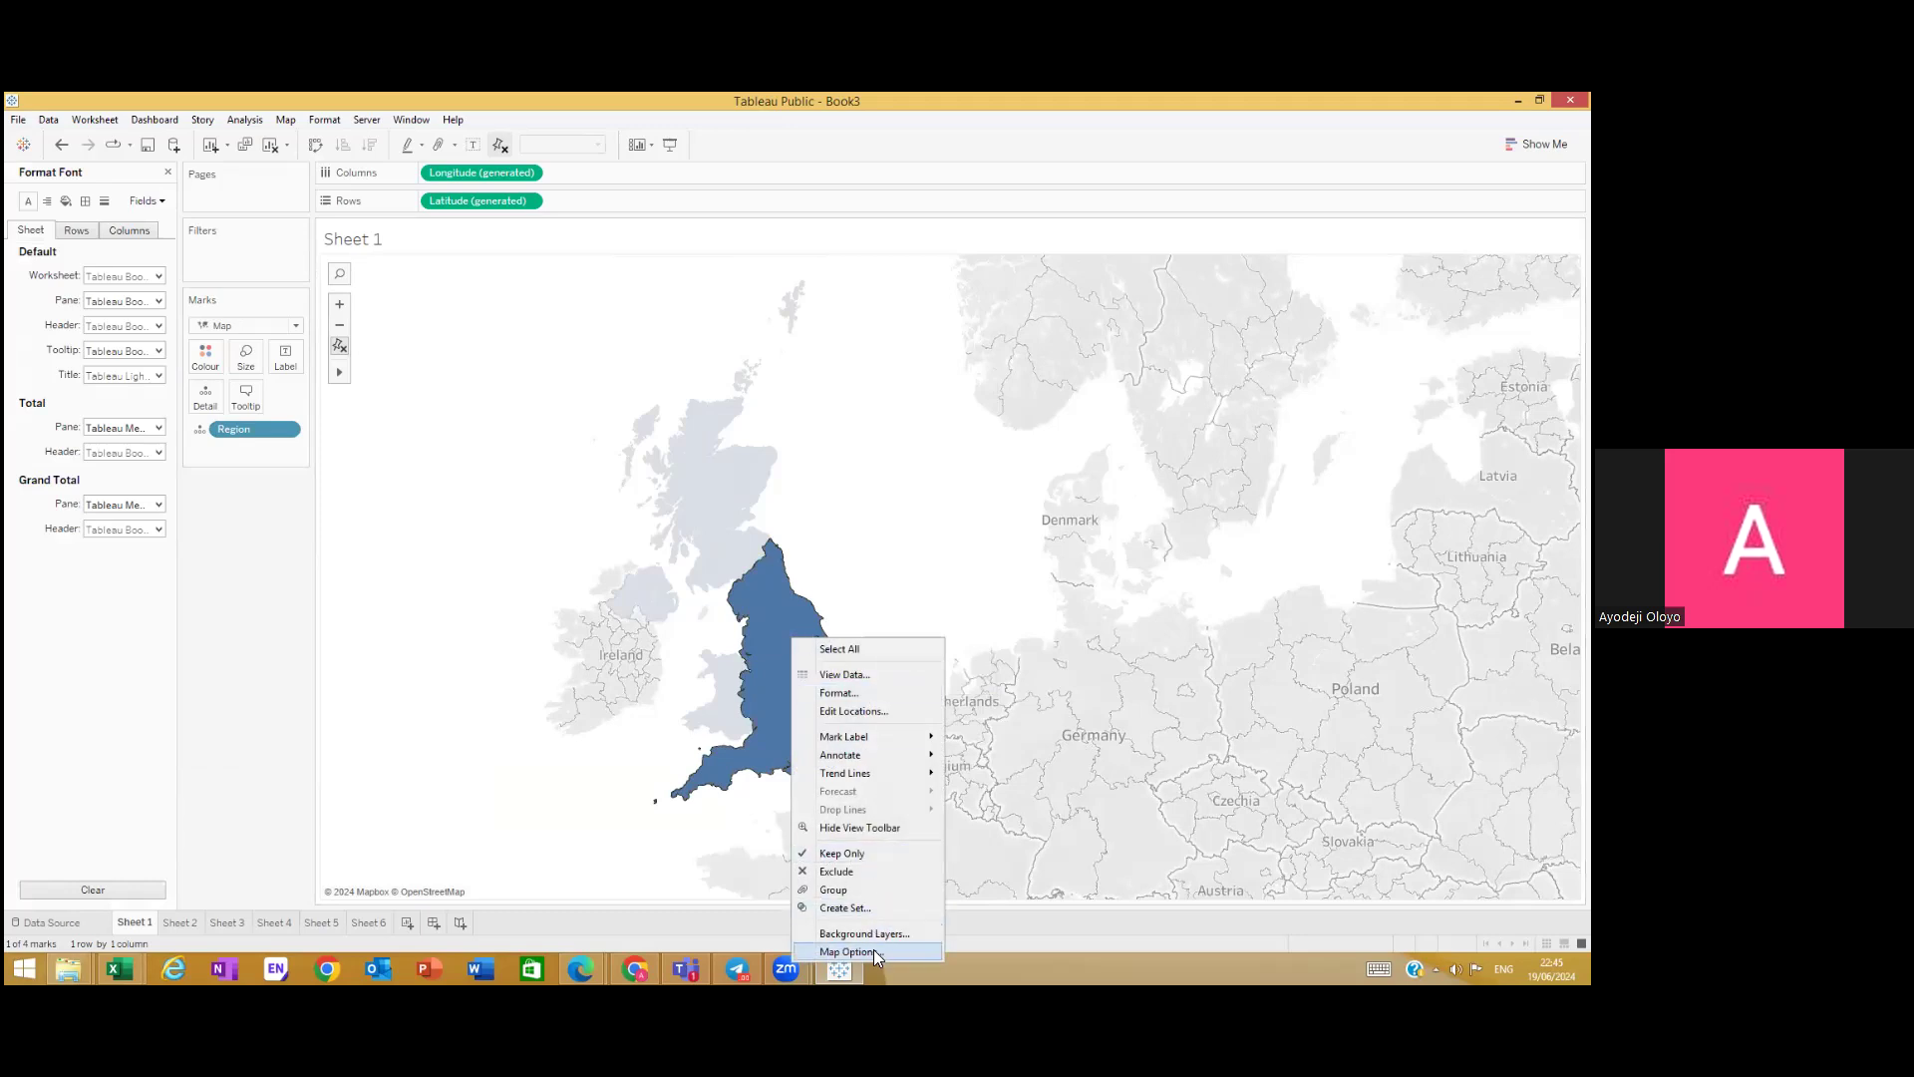
pyautogui.click(875, 711)
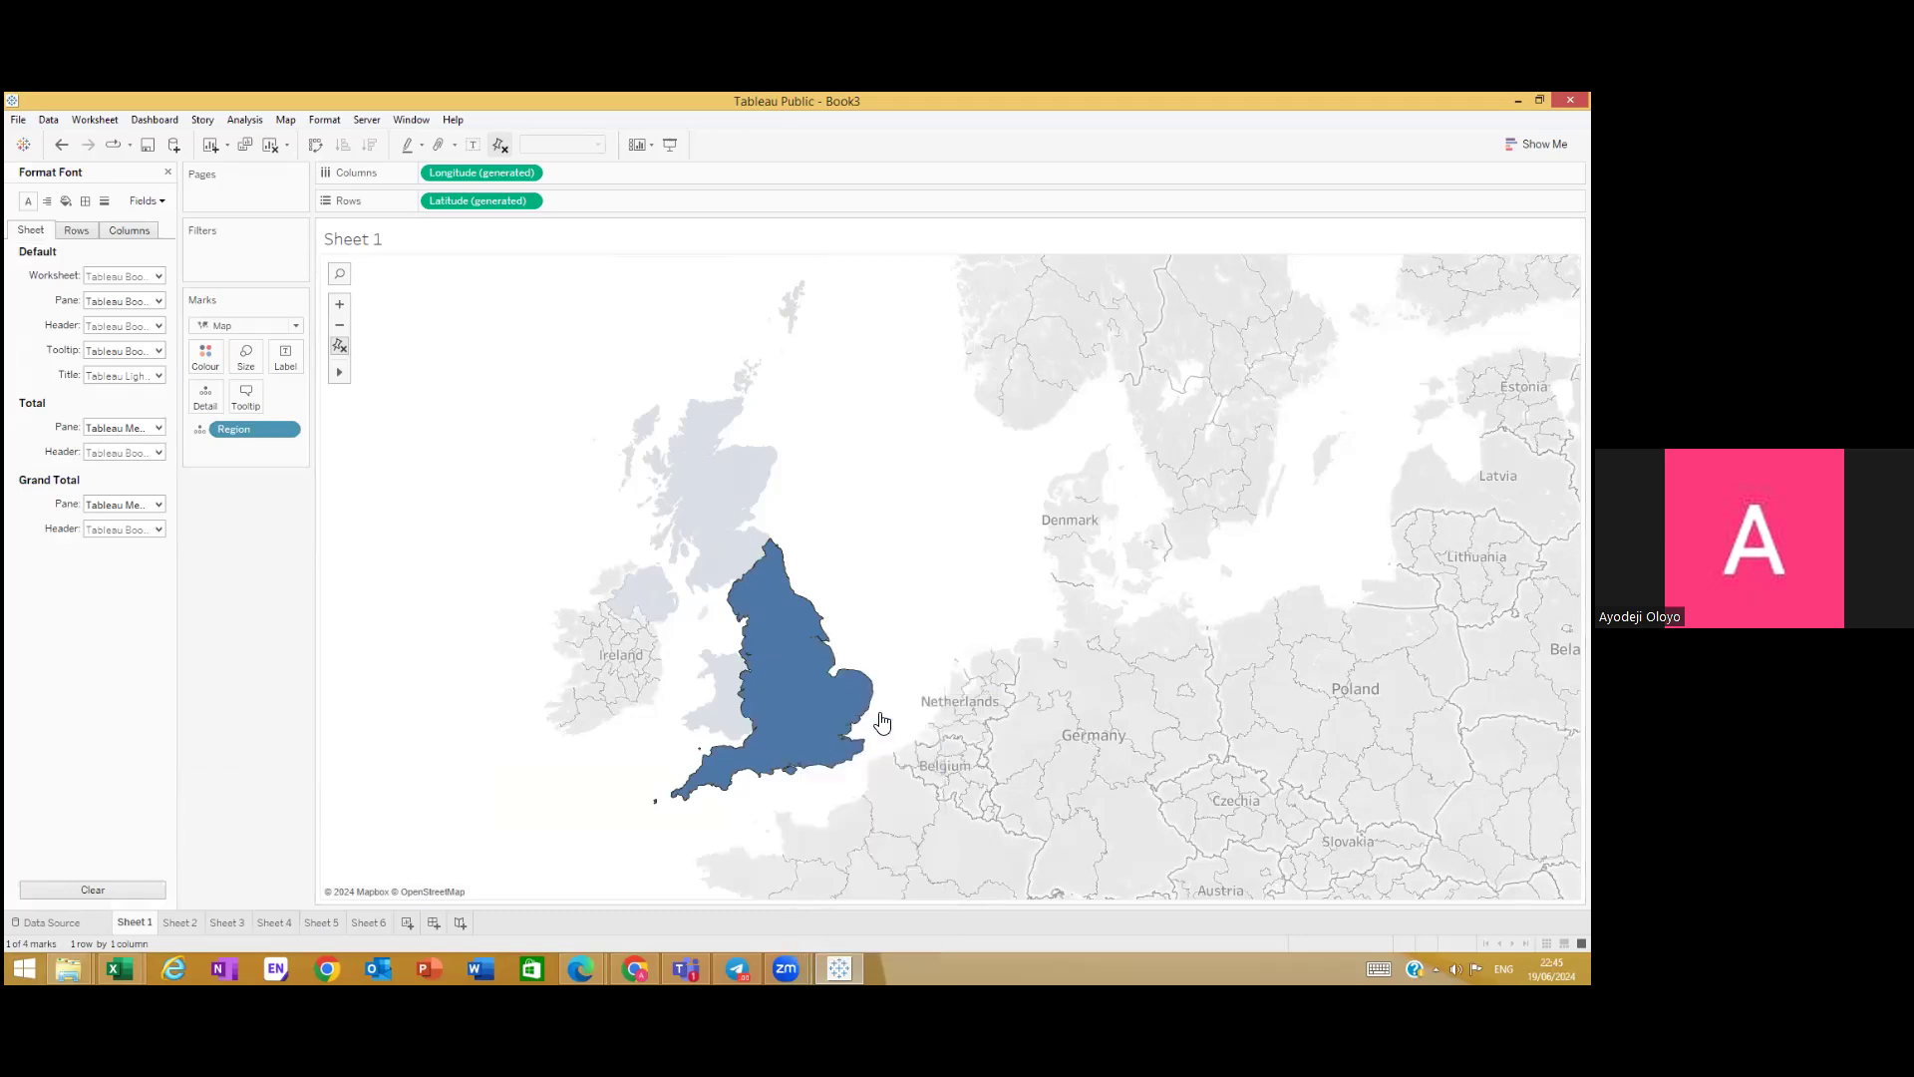
pyautogui.click(919, 493)
pyautogui.click(993, 510)
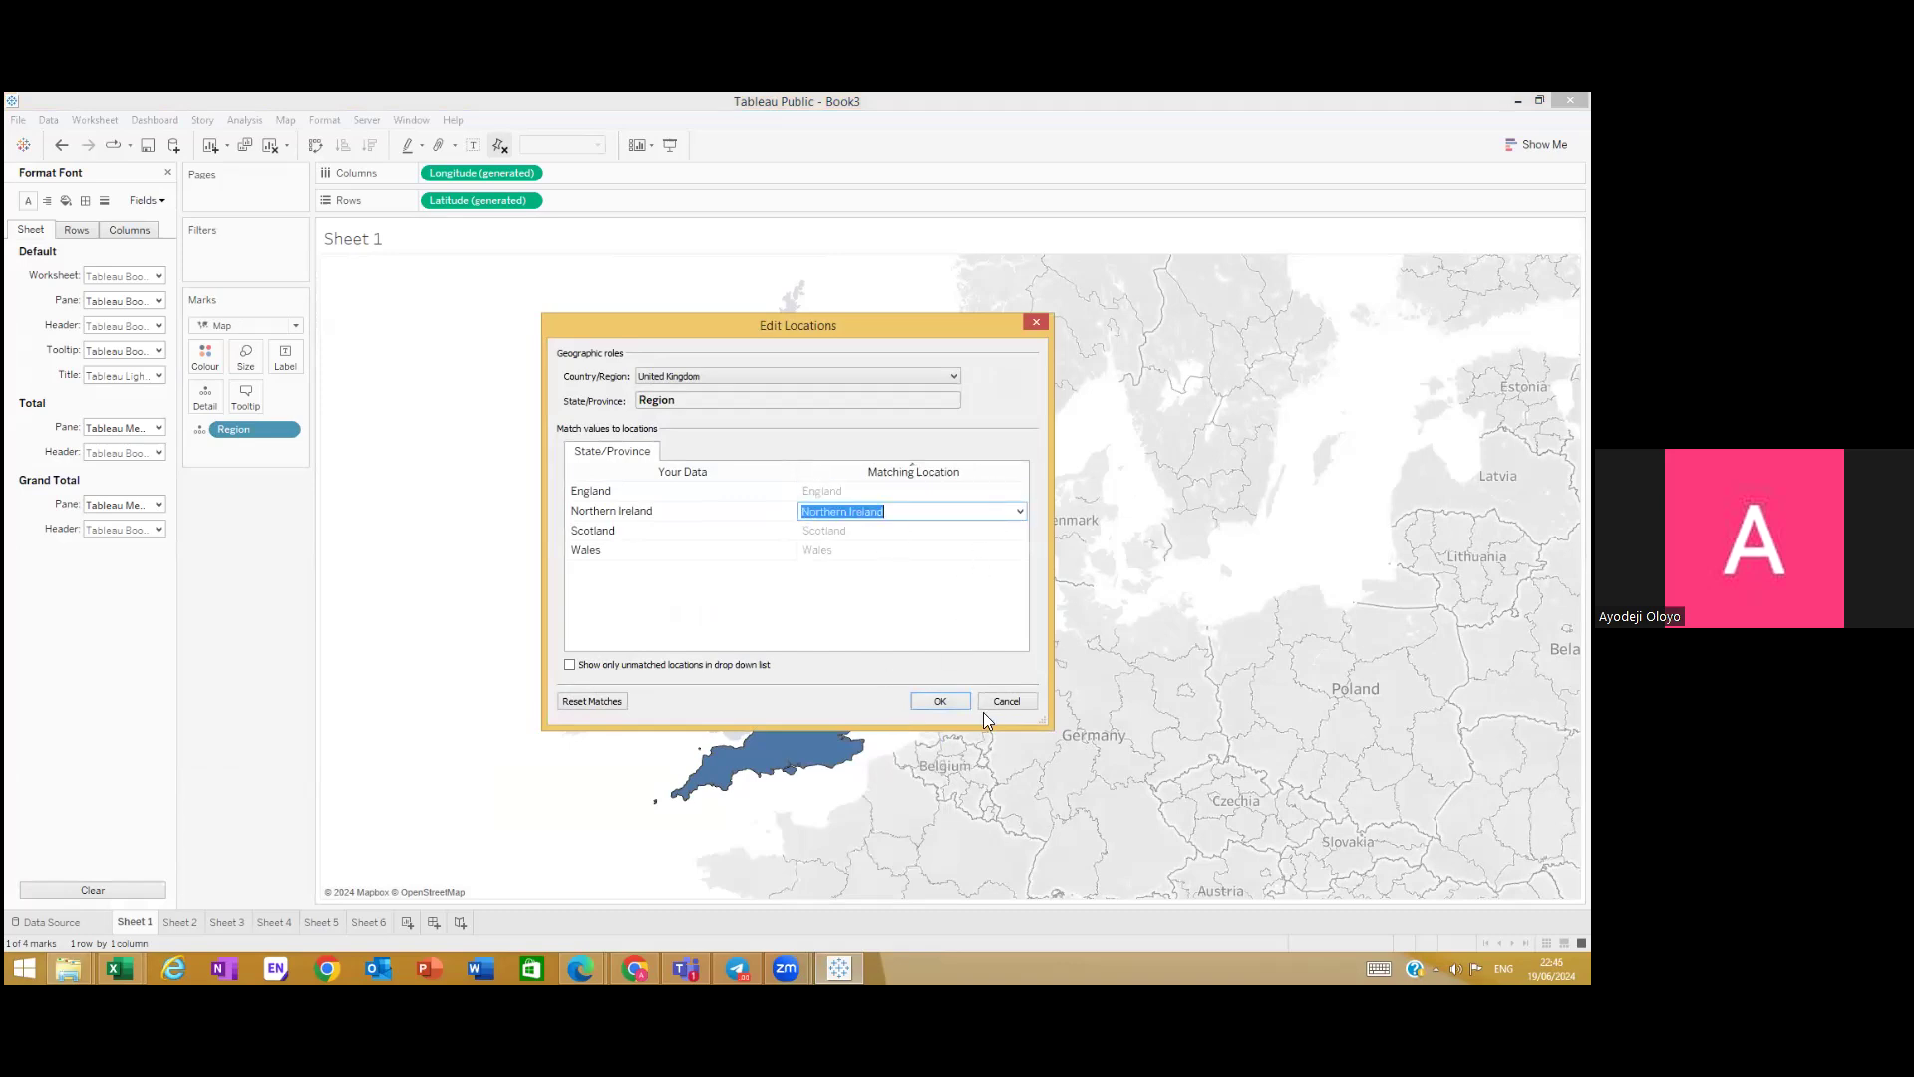
pyautogui.click(939, 701)
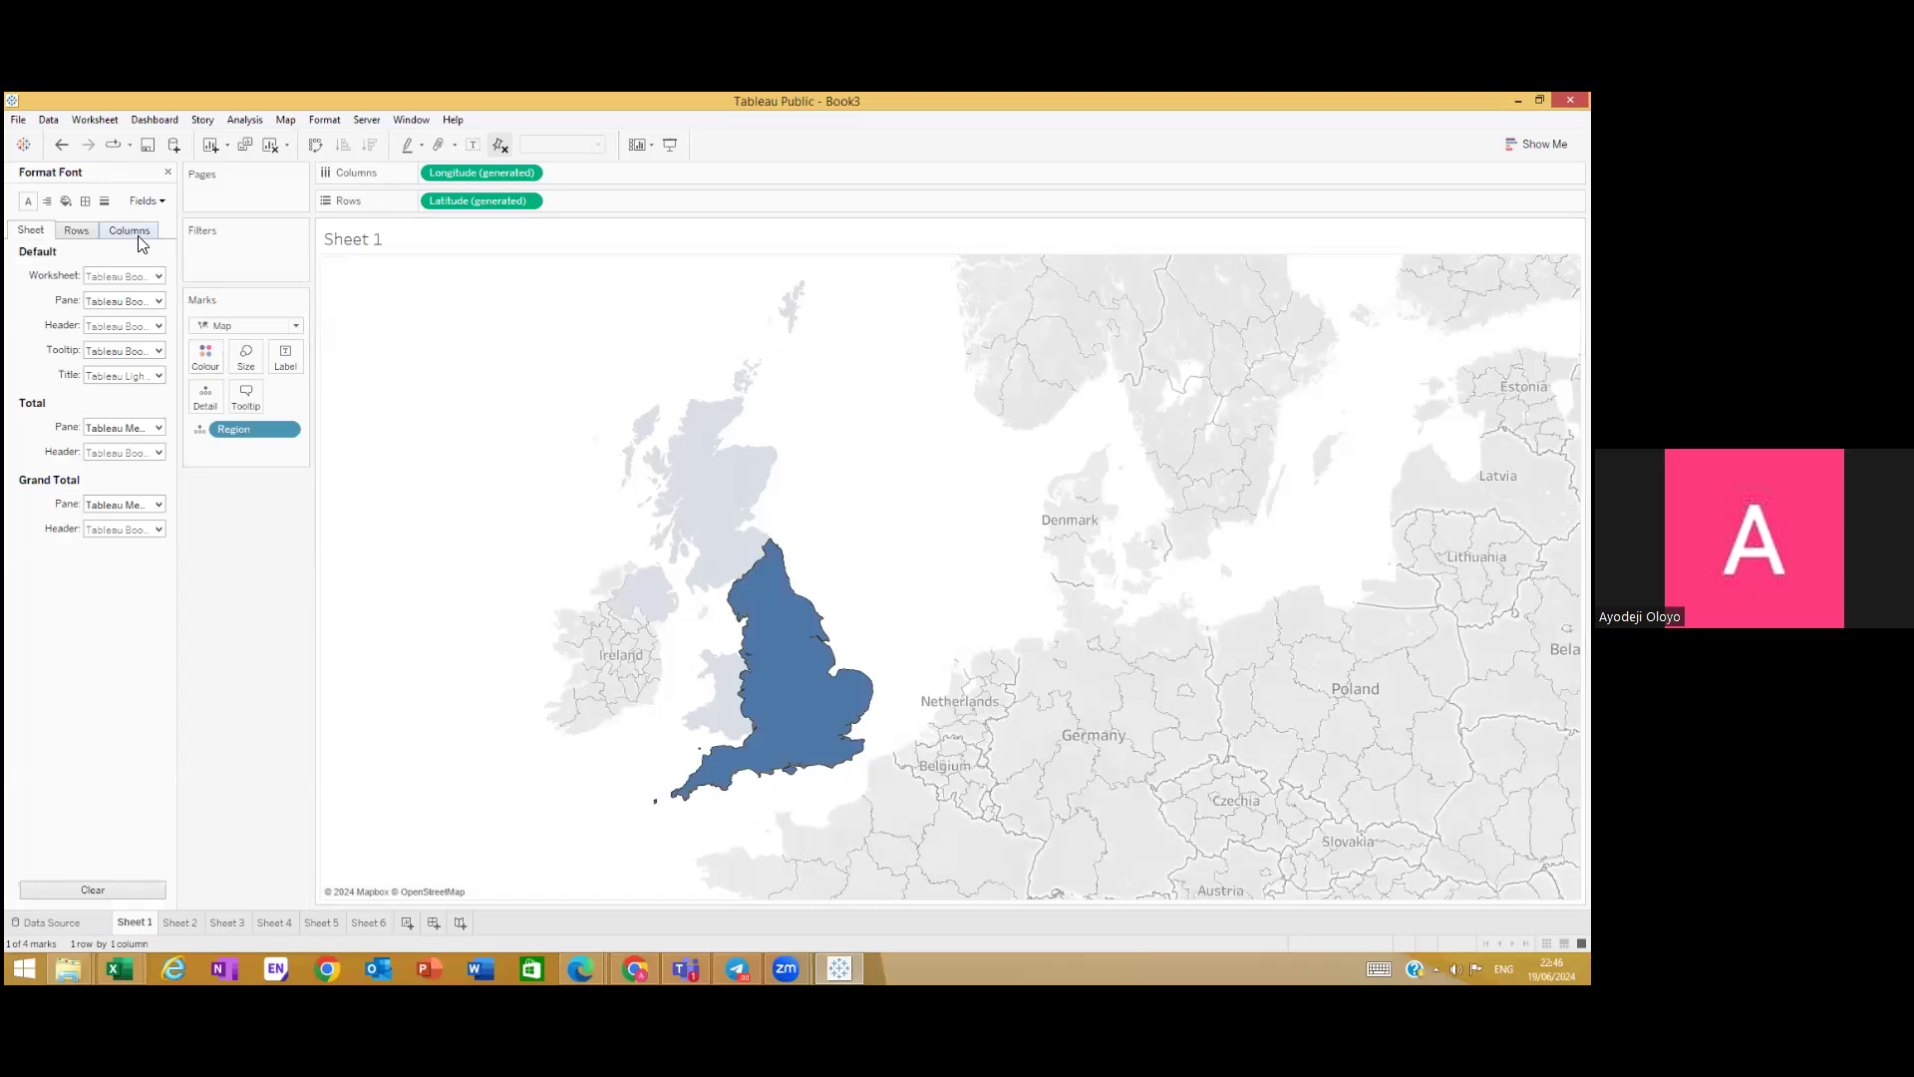
pyautogui.click(167, 171)
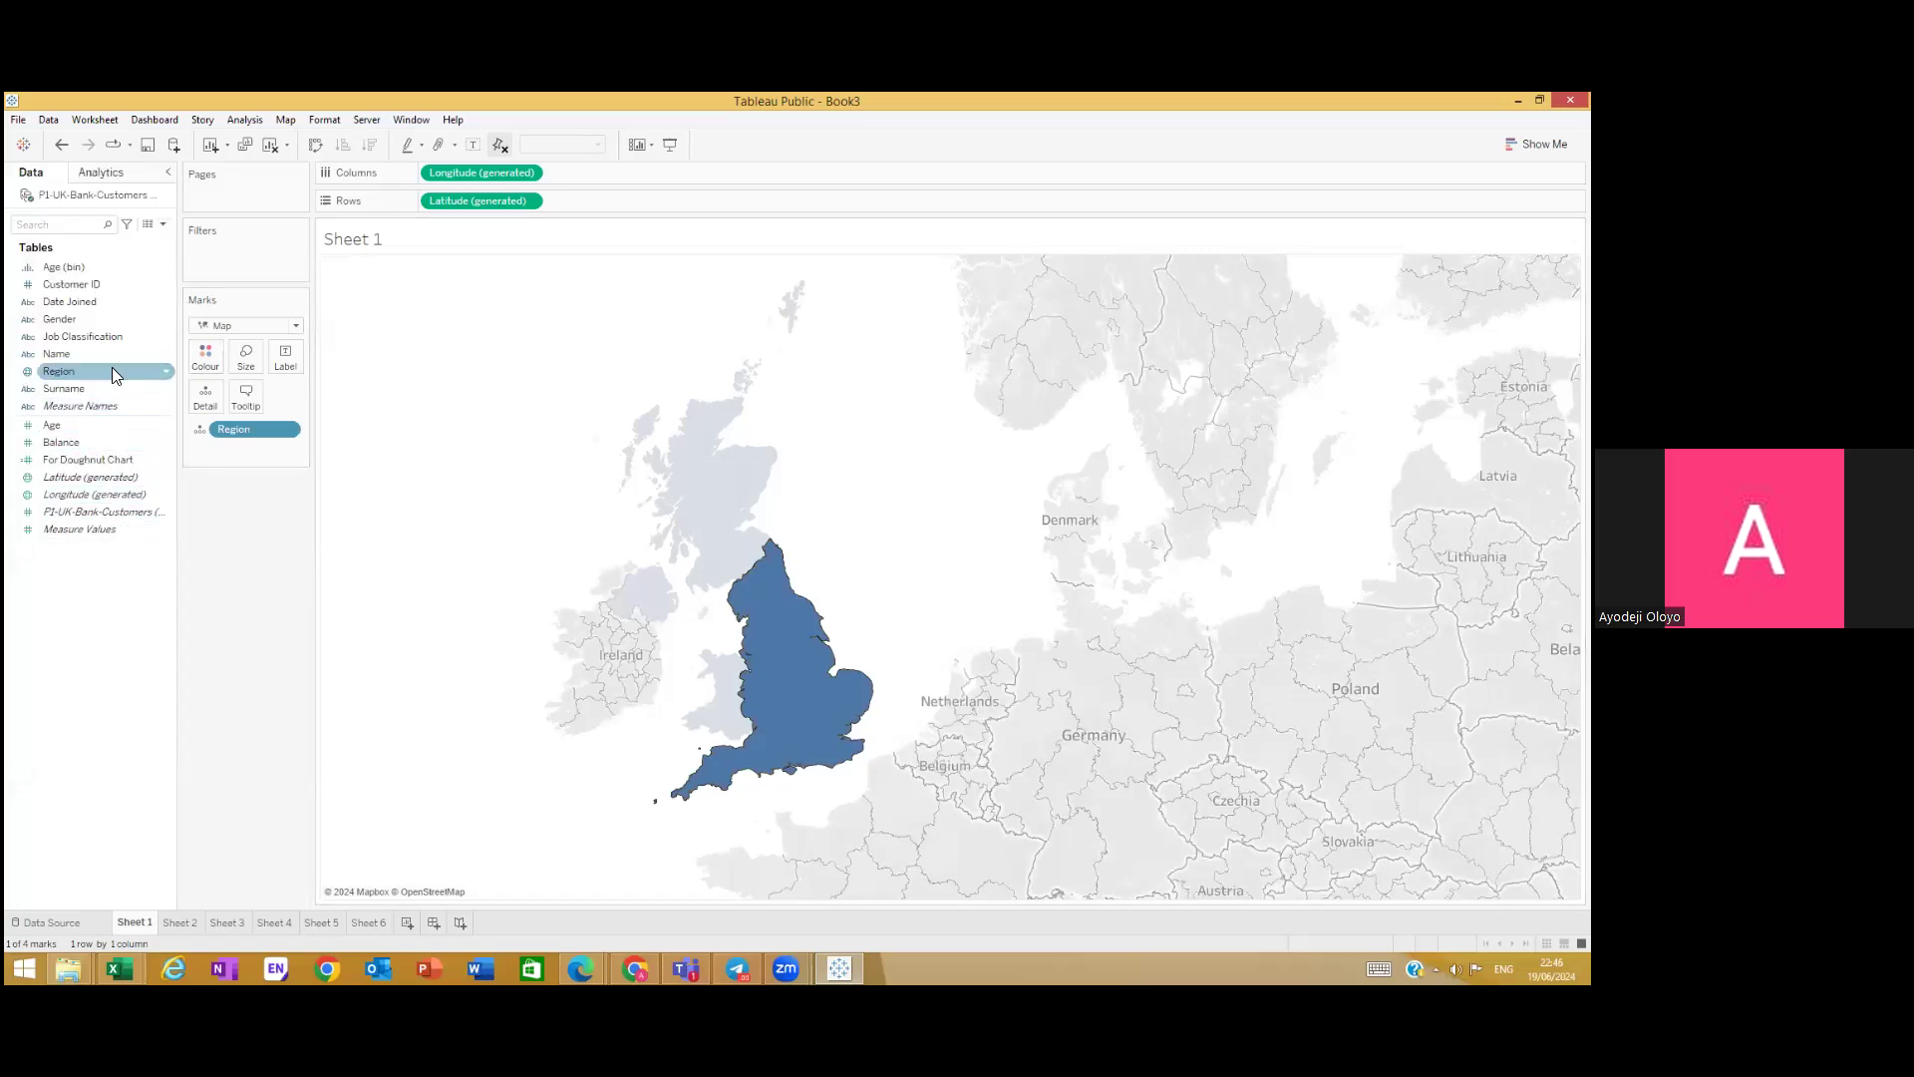
# Step: Colour the Sheet 1 map by Region
pyautogui.moveTo(94, 375); pyautogui.dragTo(206, 365)
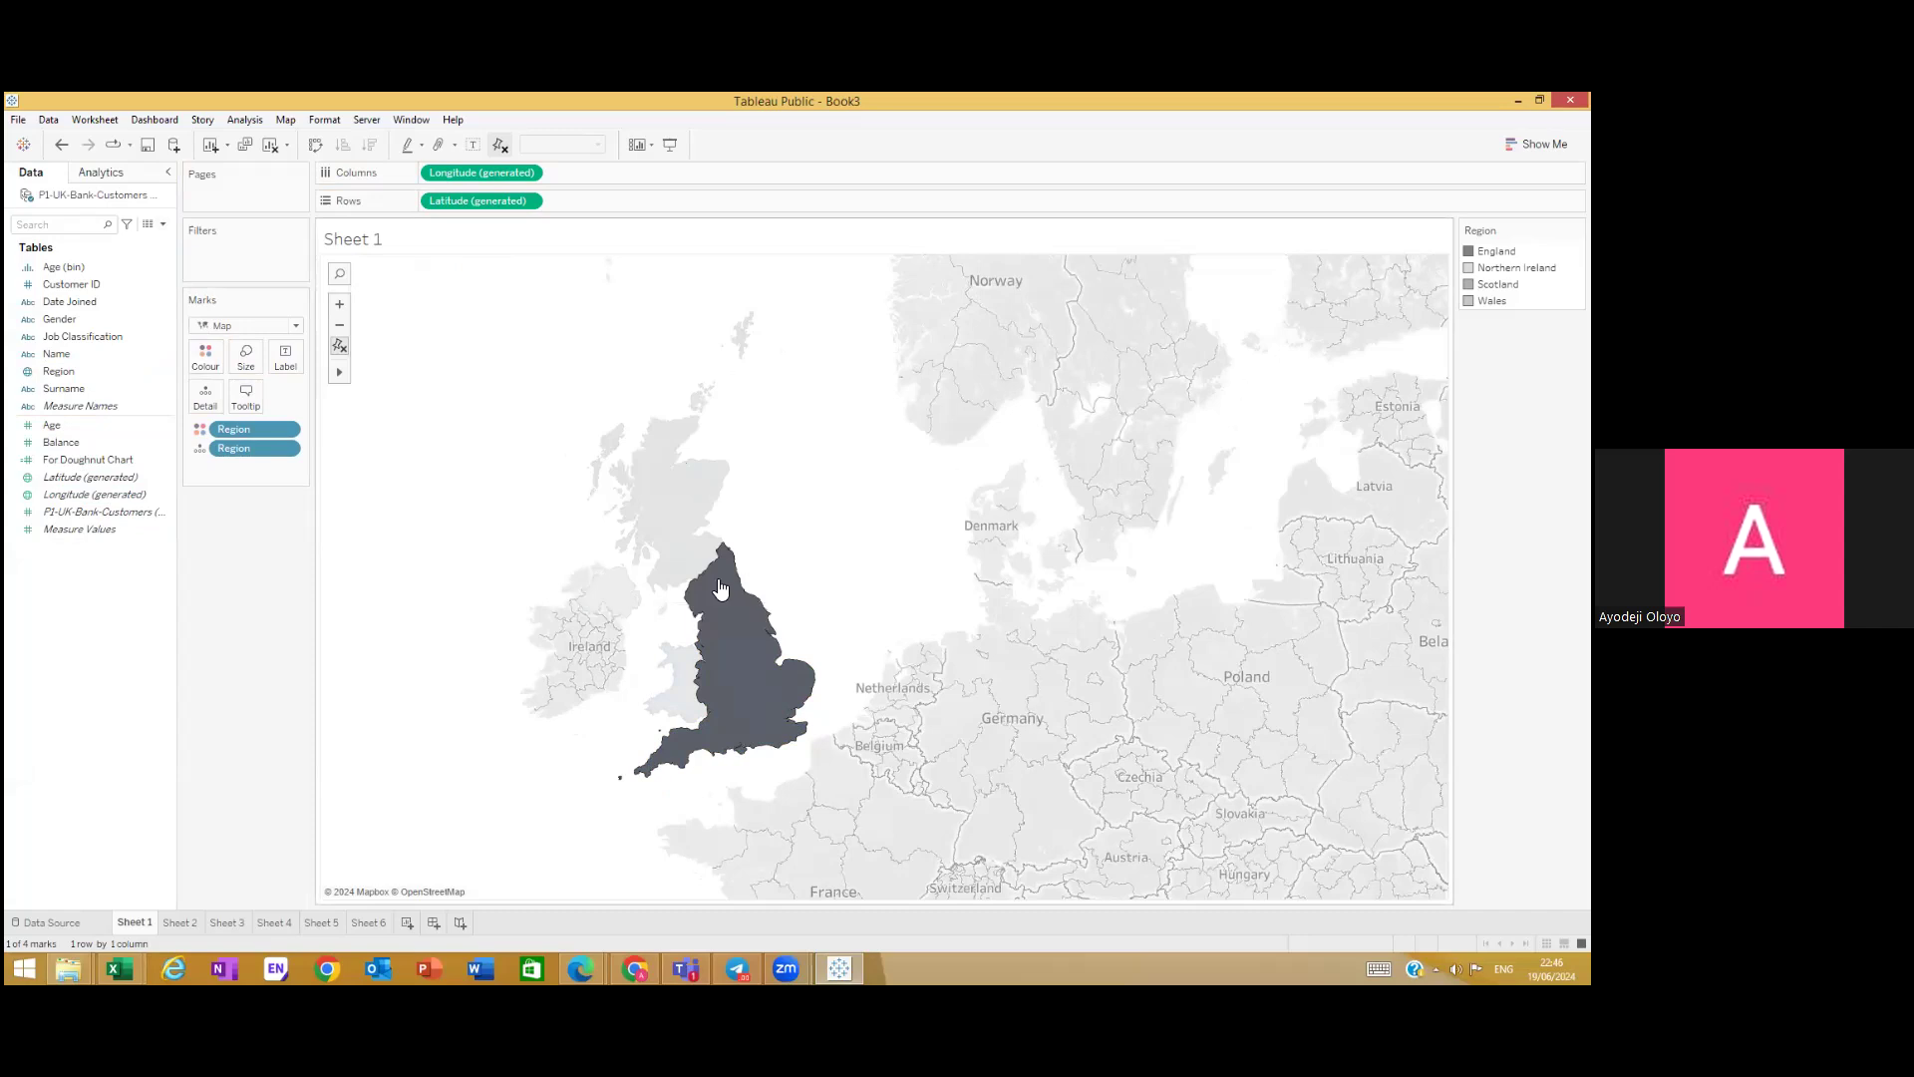
# Step: Assign the Automatic colour palette to the four regions and clear the selection of England on the map
pyautogui.click(207, 357)
pyautogui.click(263, 410)
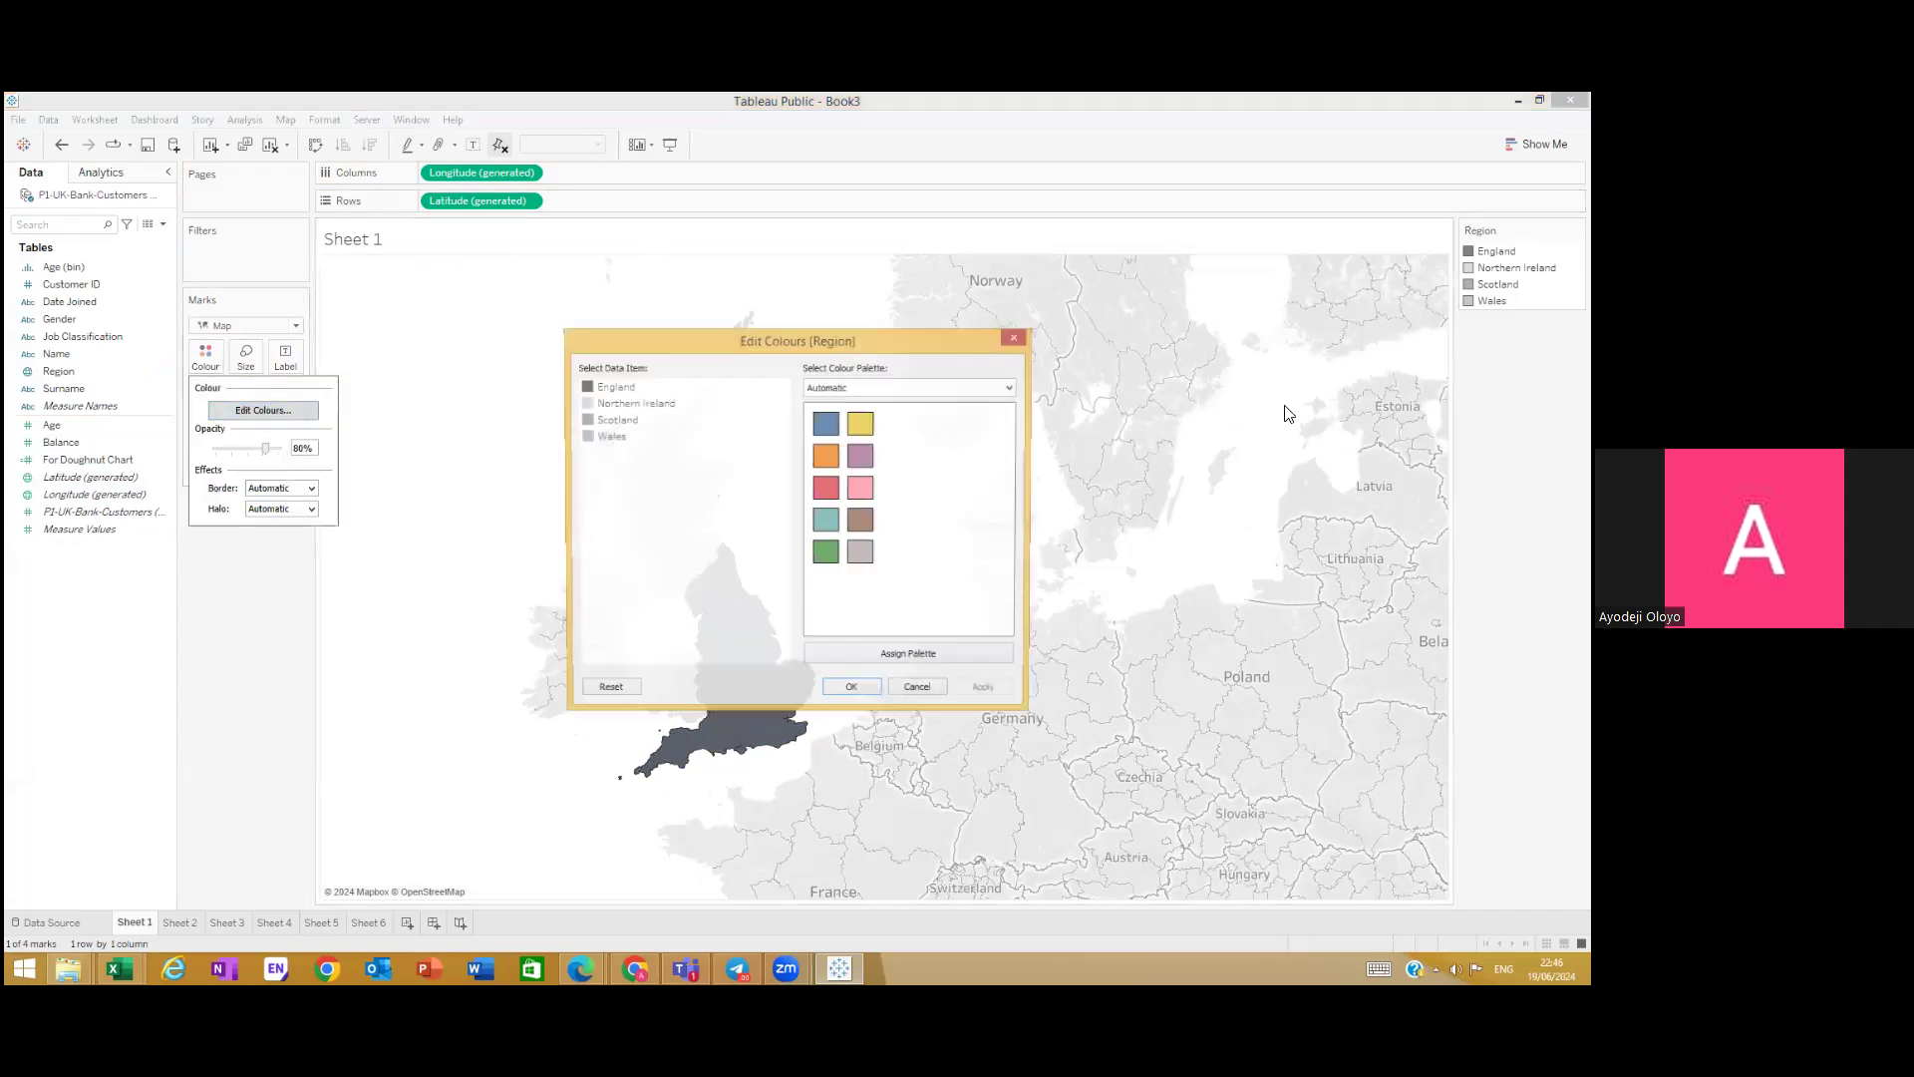
pyautogui.click(915, 658)
pyautogui.click(985, 690)
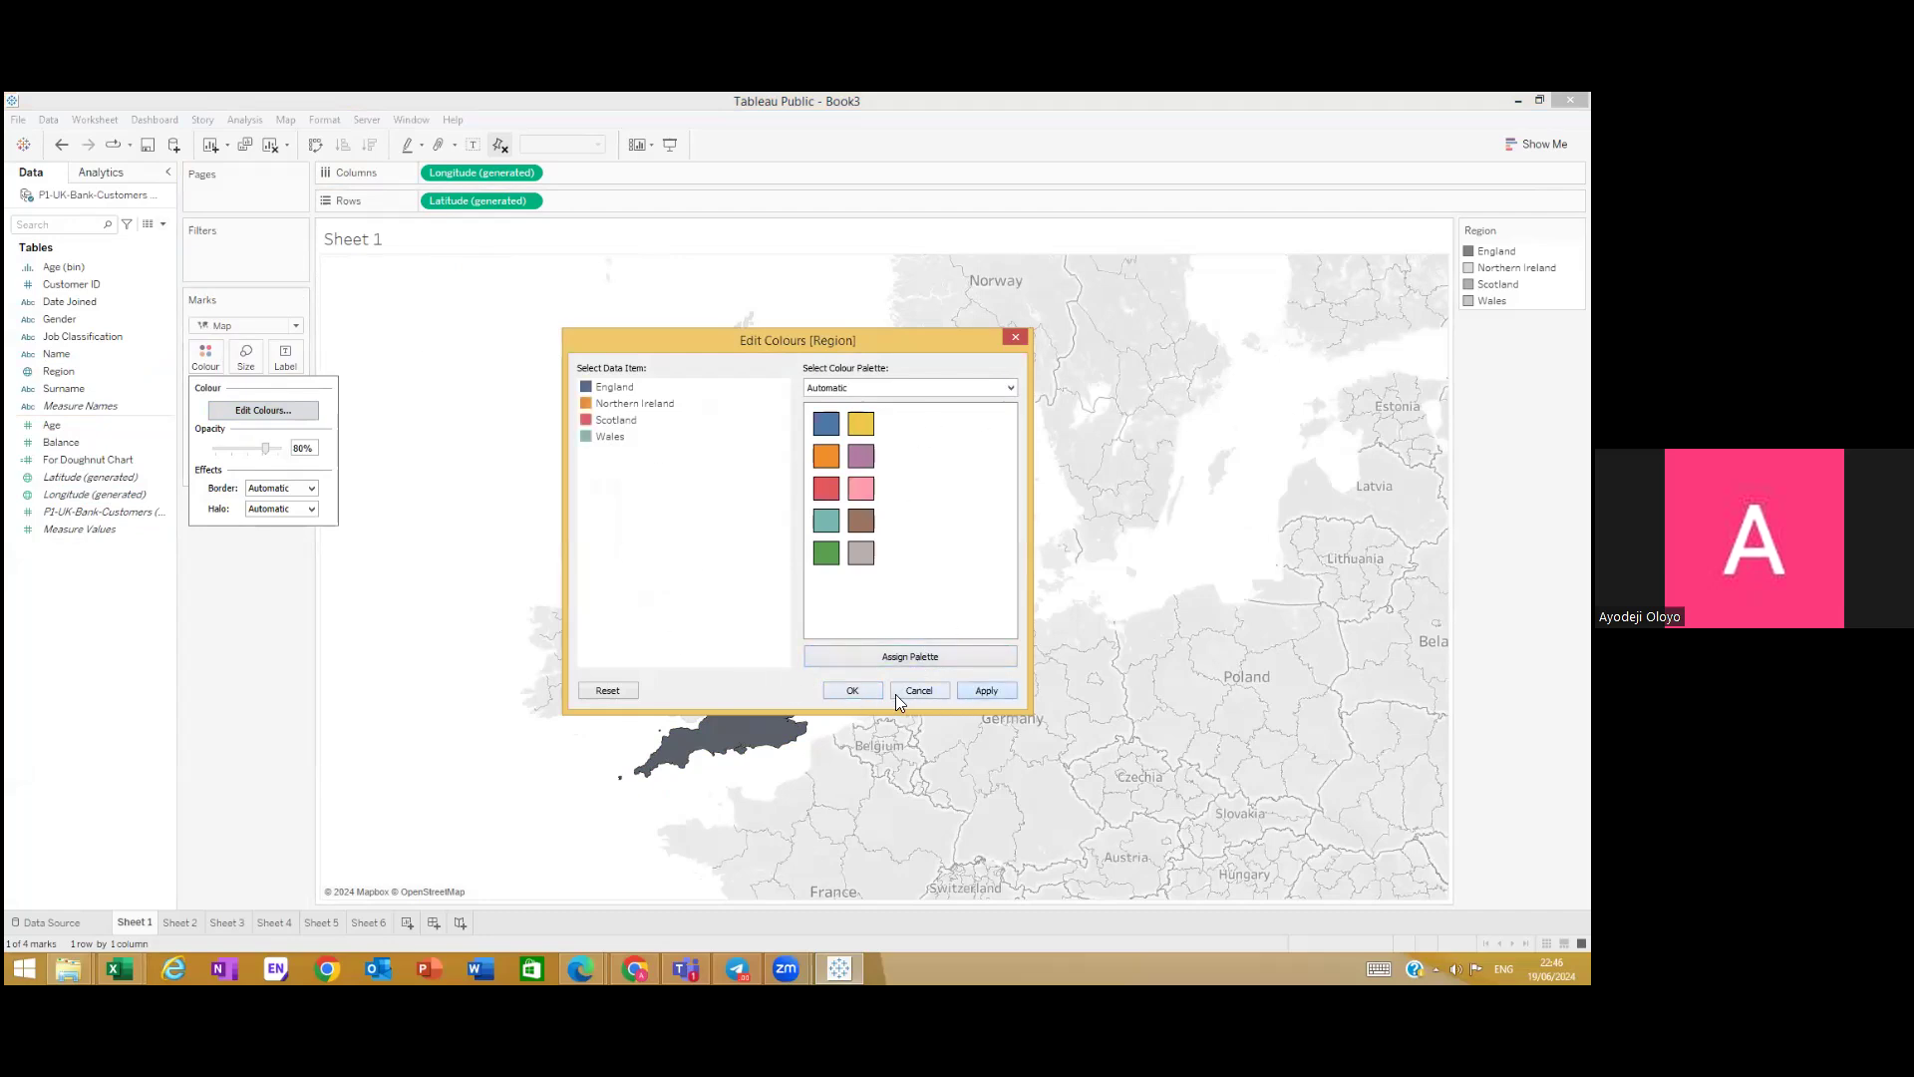
pyautogui.click(853, 690)
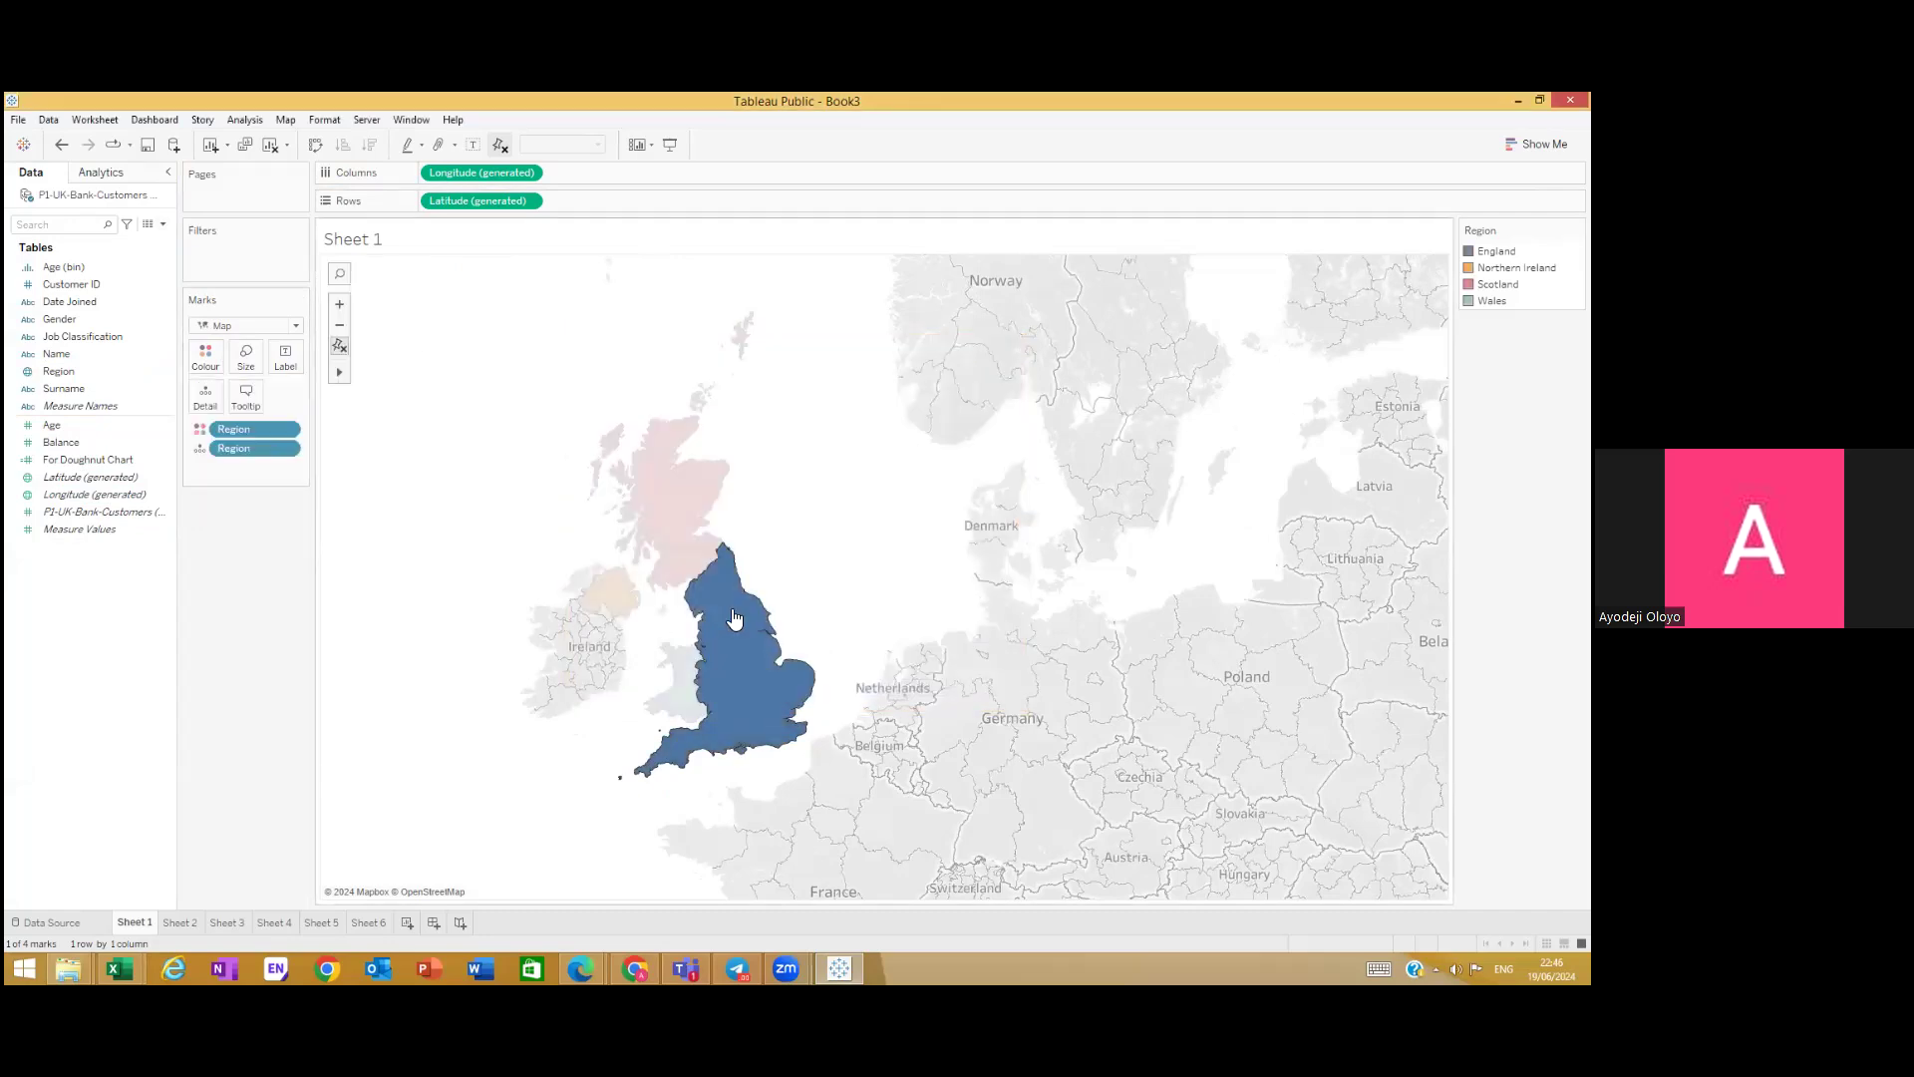
pyautogui.click(548, 451)
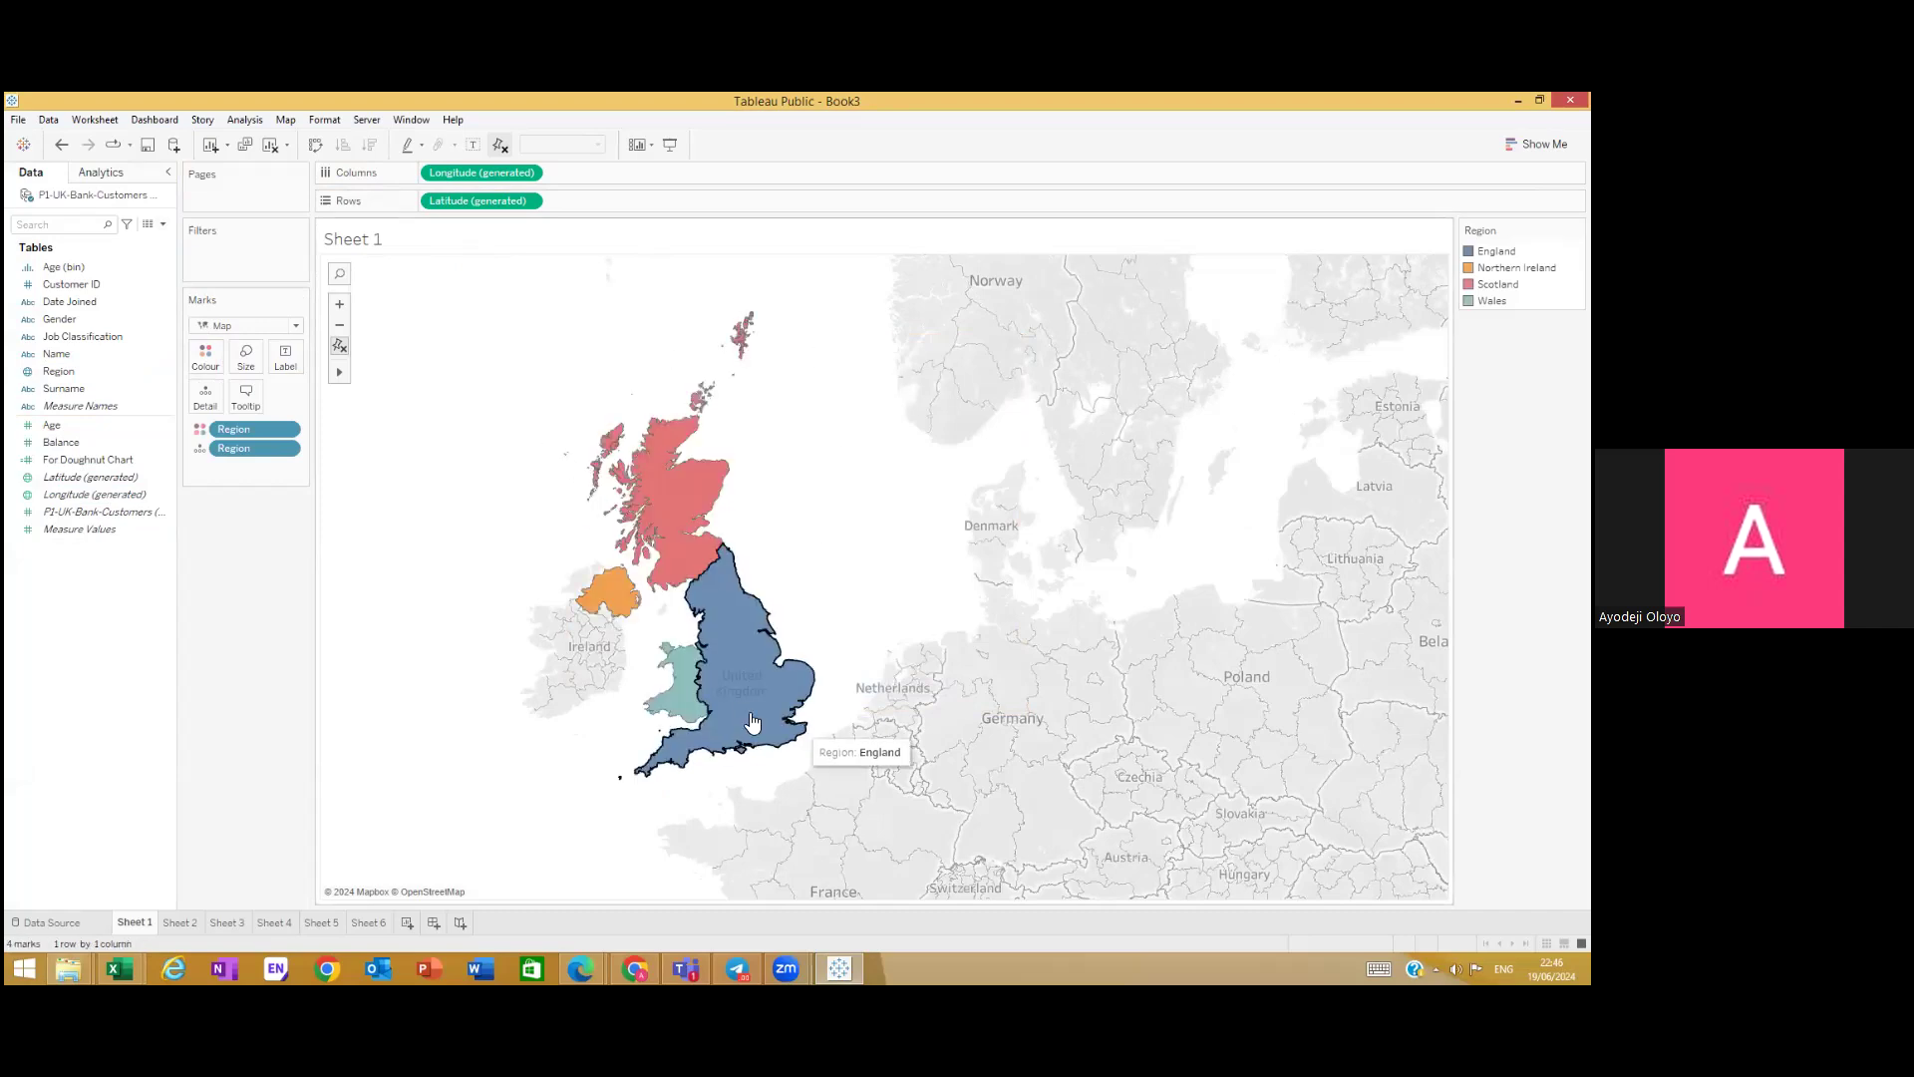
# Step: Check which geographic role is assigned to the Region field among the available roles
pyautogui.rightClick(166, 371)
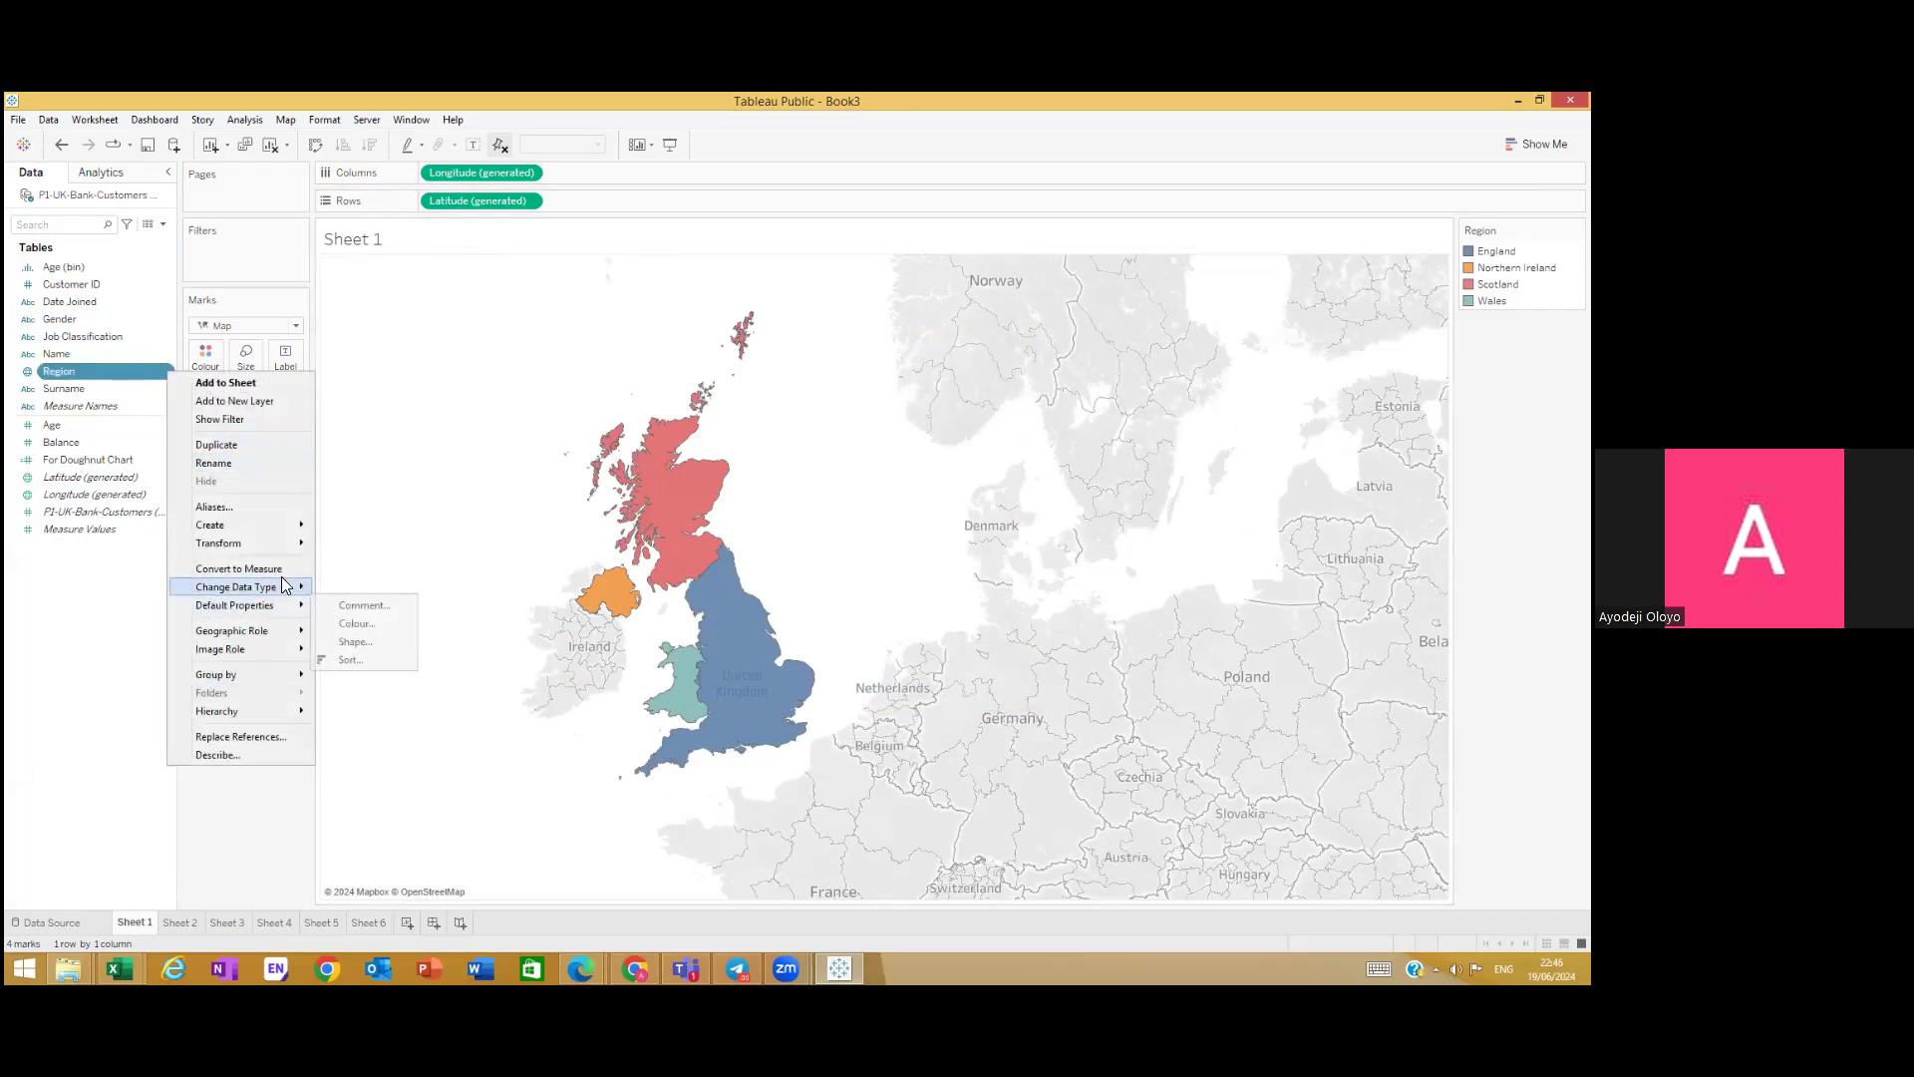
pyautogui.moveTo(281, 631)
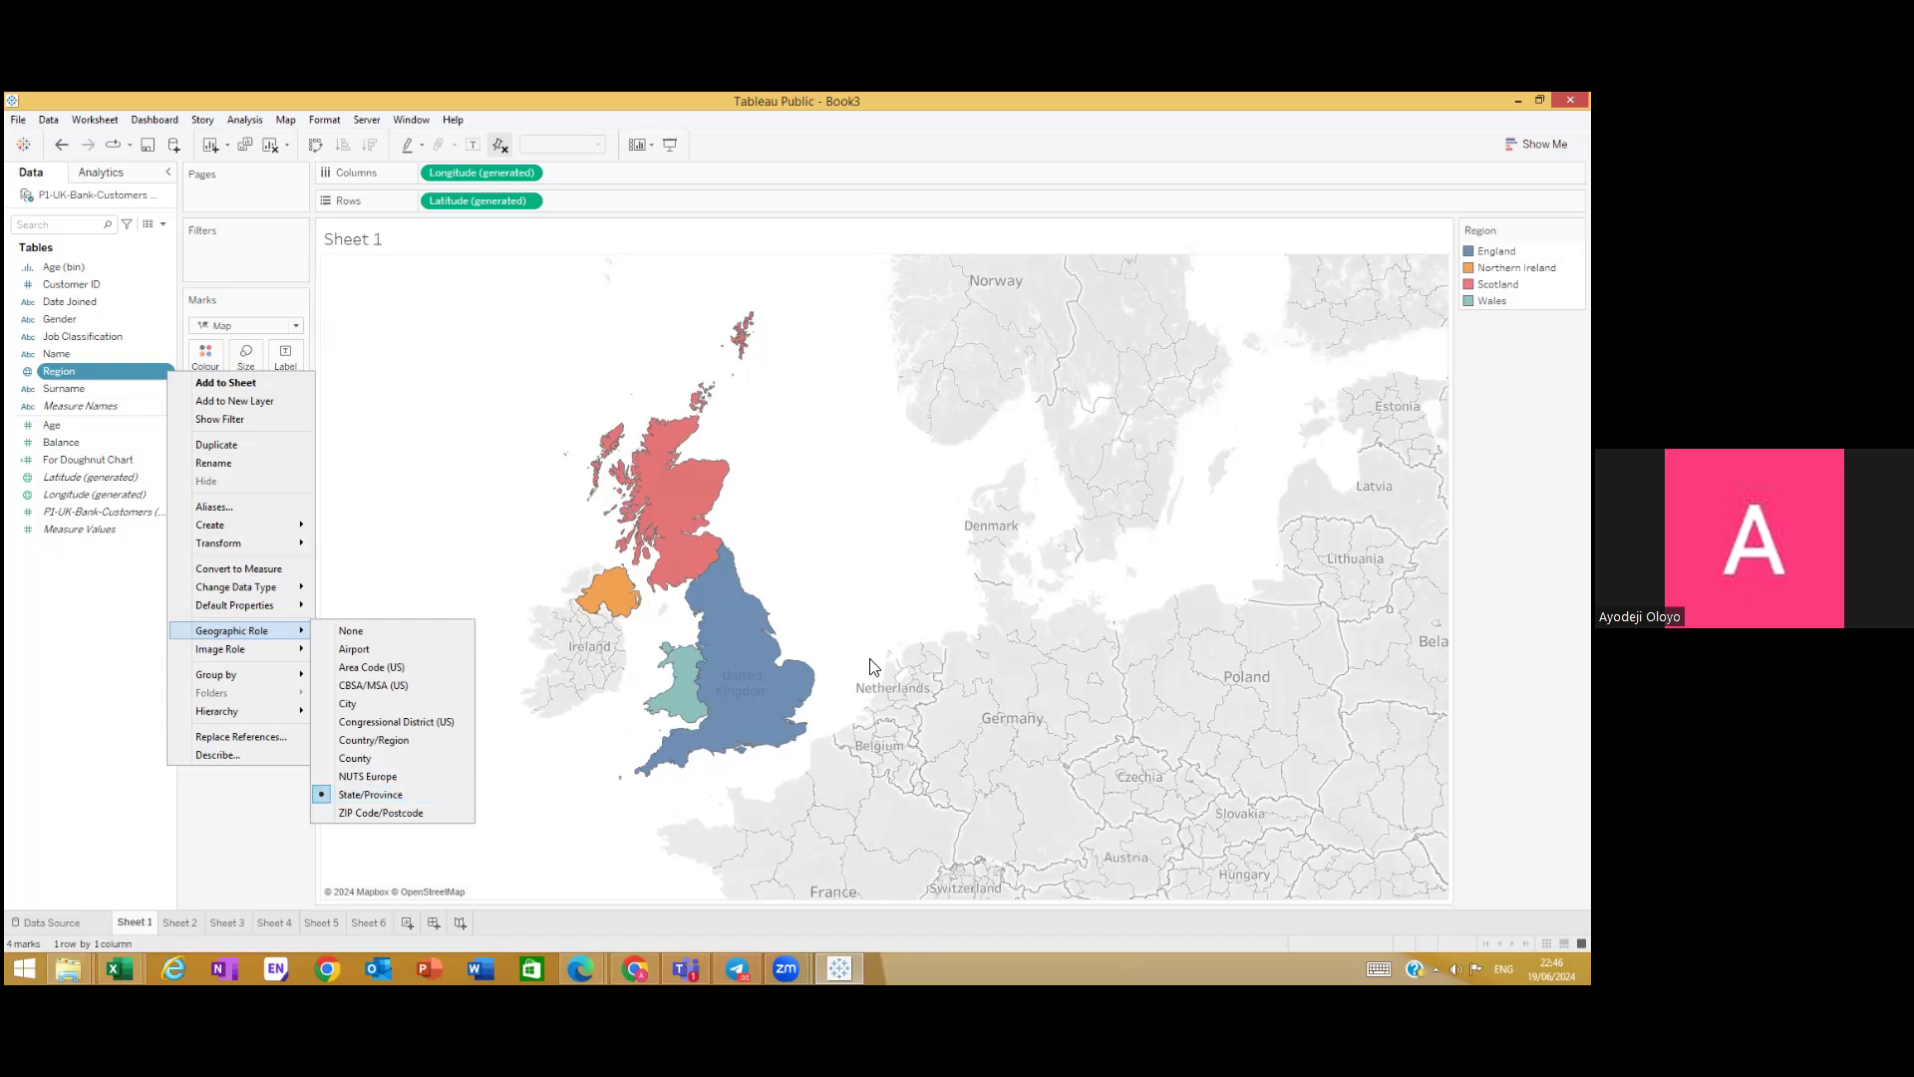
pyautogui.press('Escape')
pyautogui.click(421, 757)
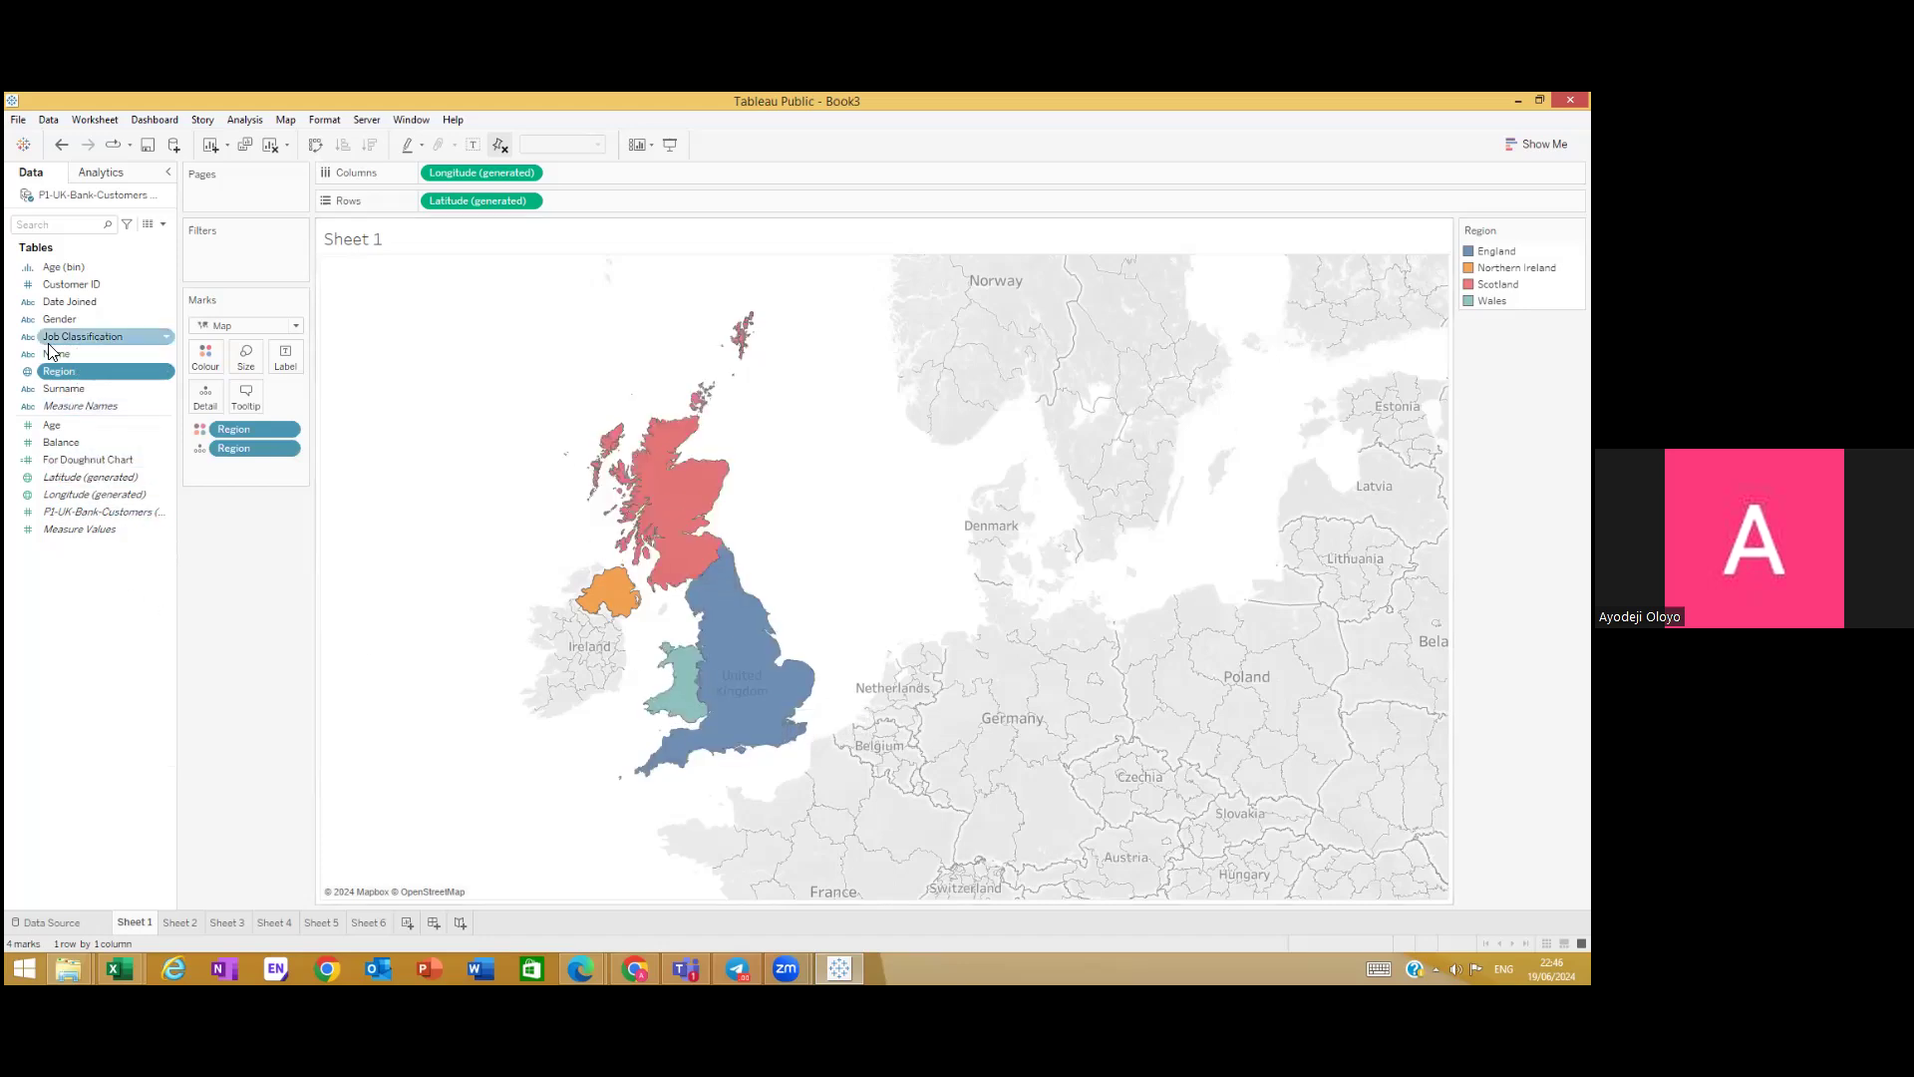
# Step: Label the map areas with the Region name and set the colour opacity to 100%
pyautogui.moveTo(64, 371); pyautogui.dragTo(289, 367)
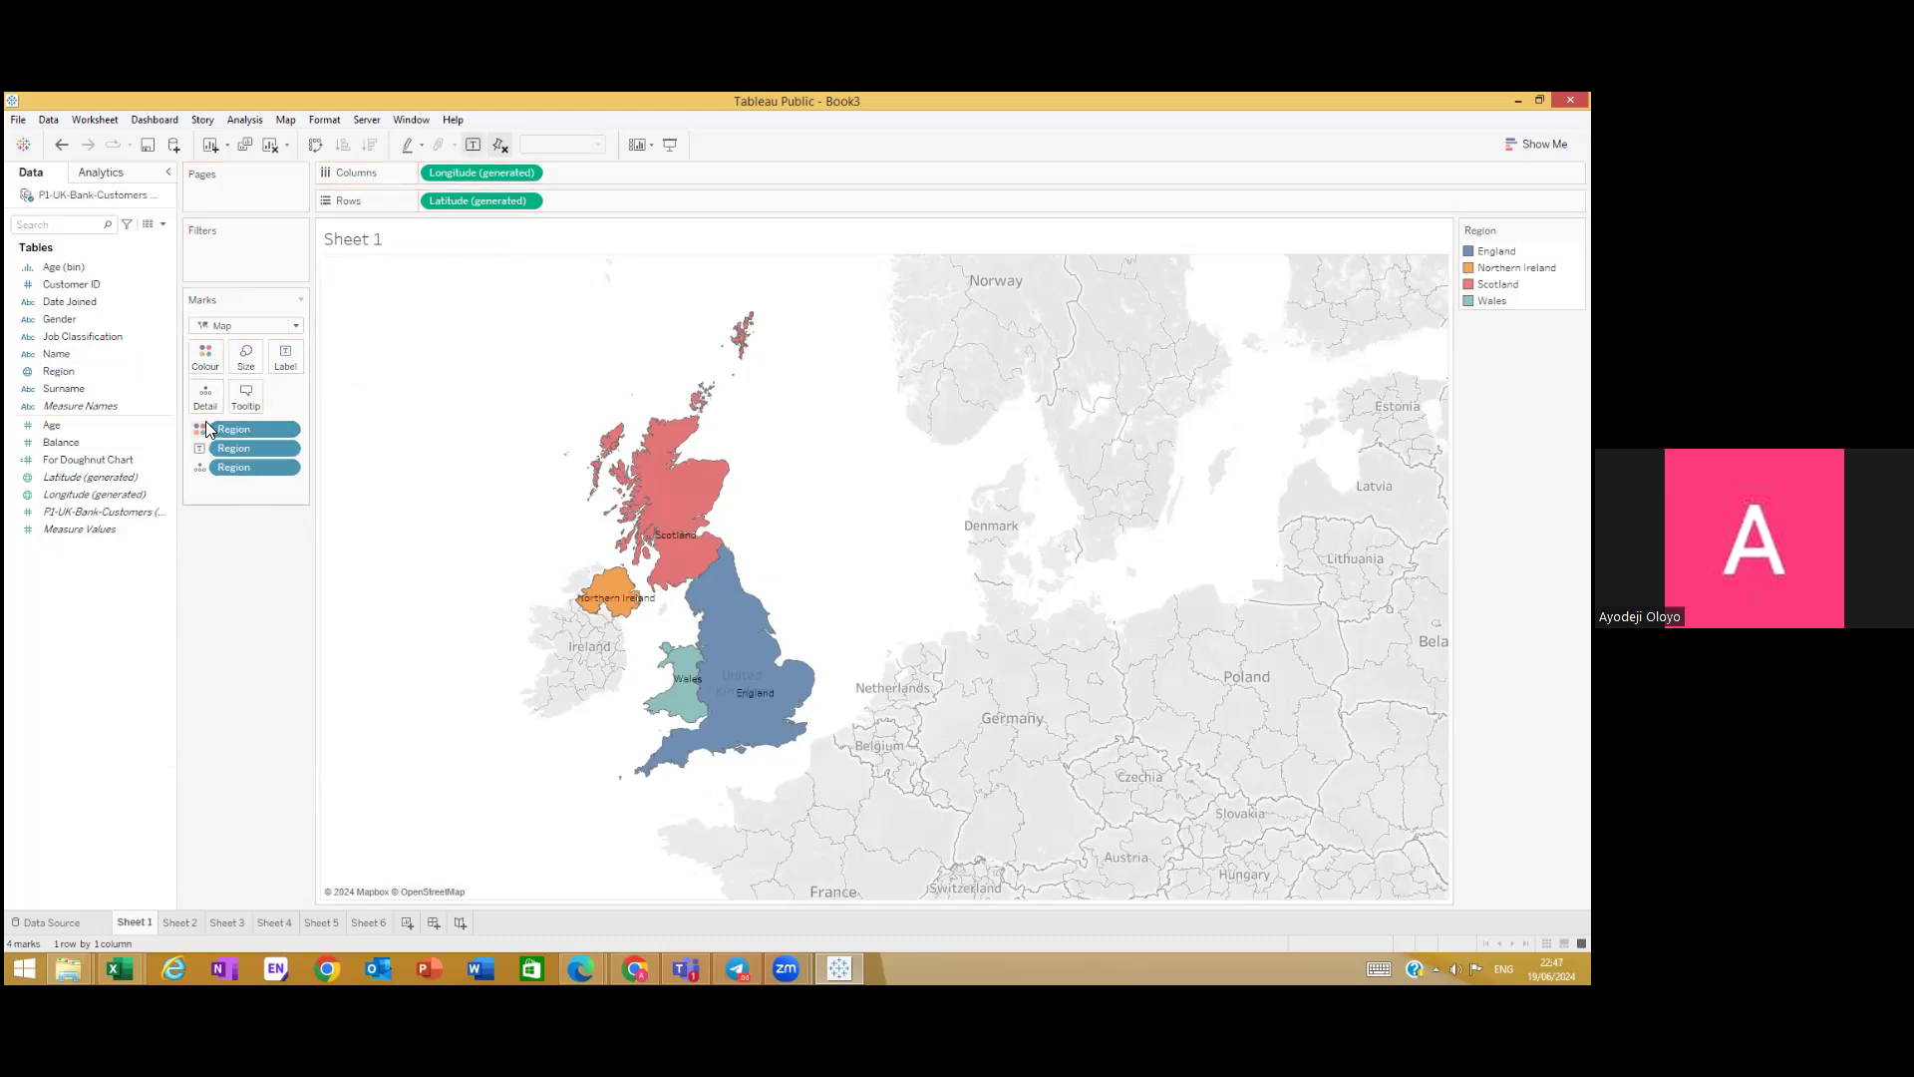
pyautogui.click(205, 357)
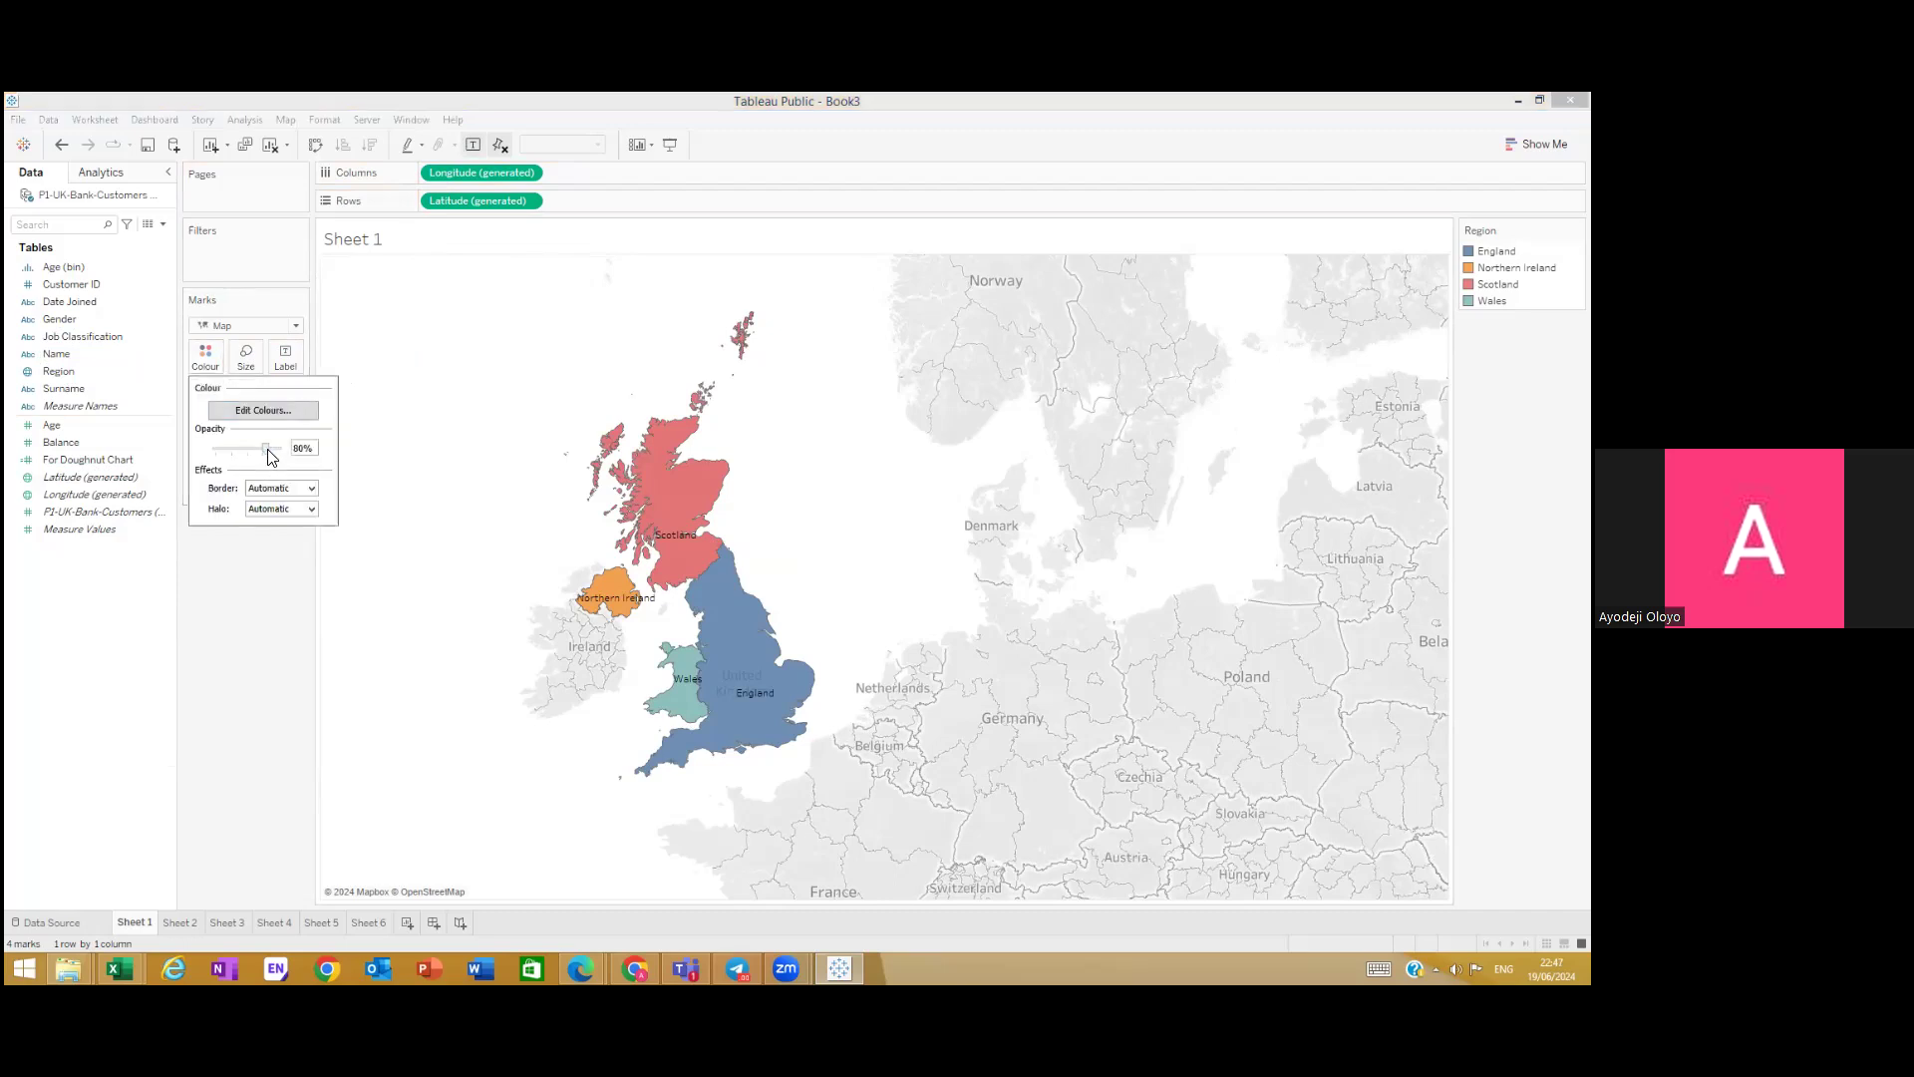
pyautogui.moveTo(276, 450); pyautogui.dragTo(282, 450)
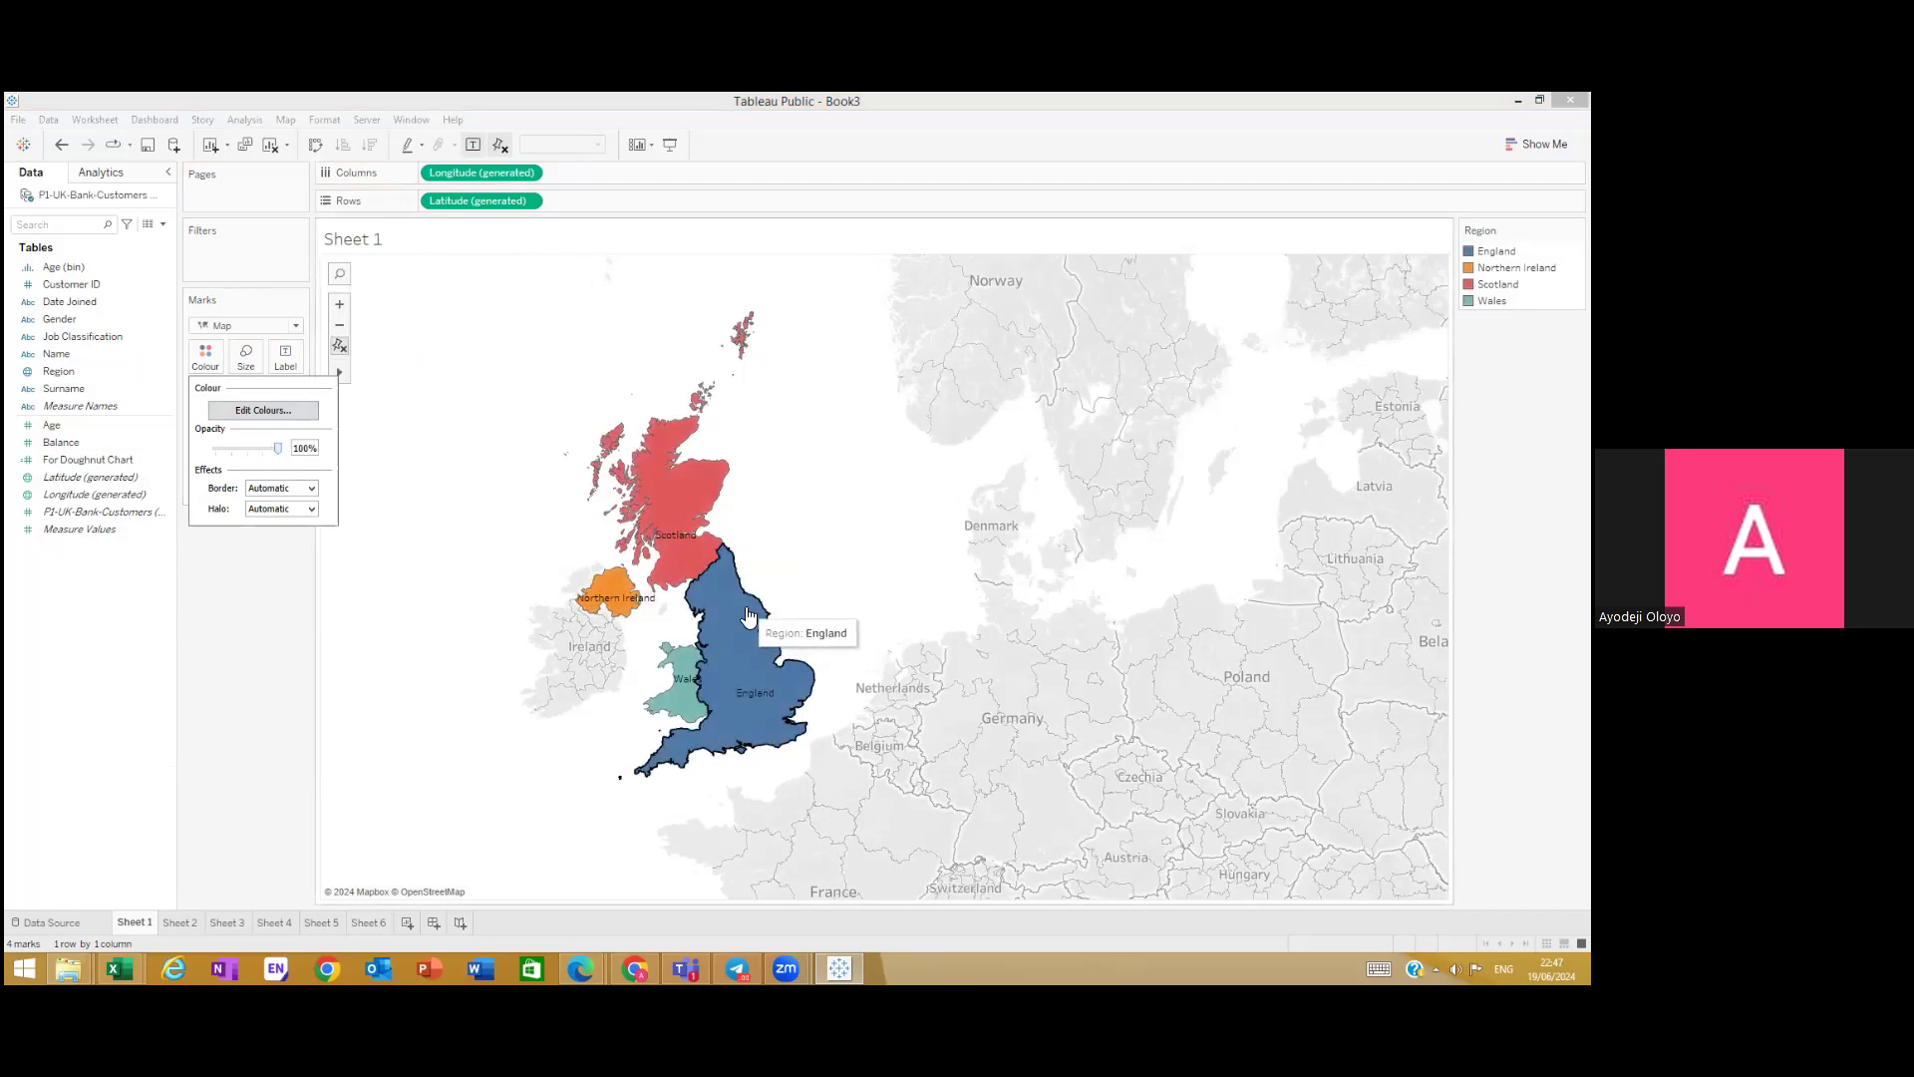
pyautogui.click(740, 529)
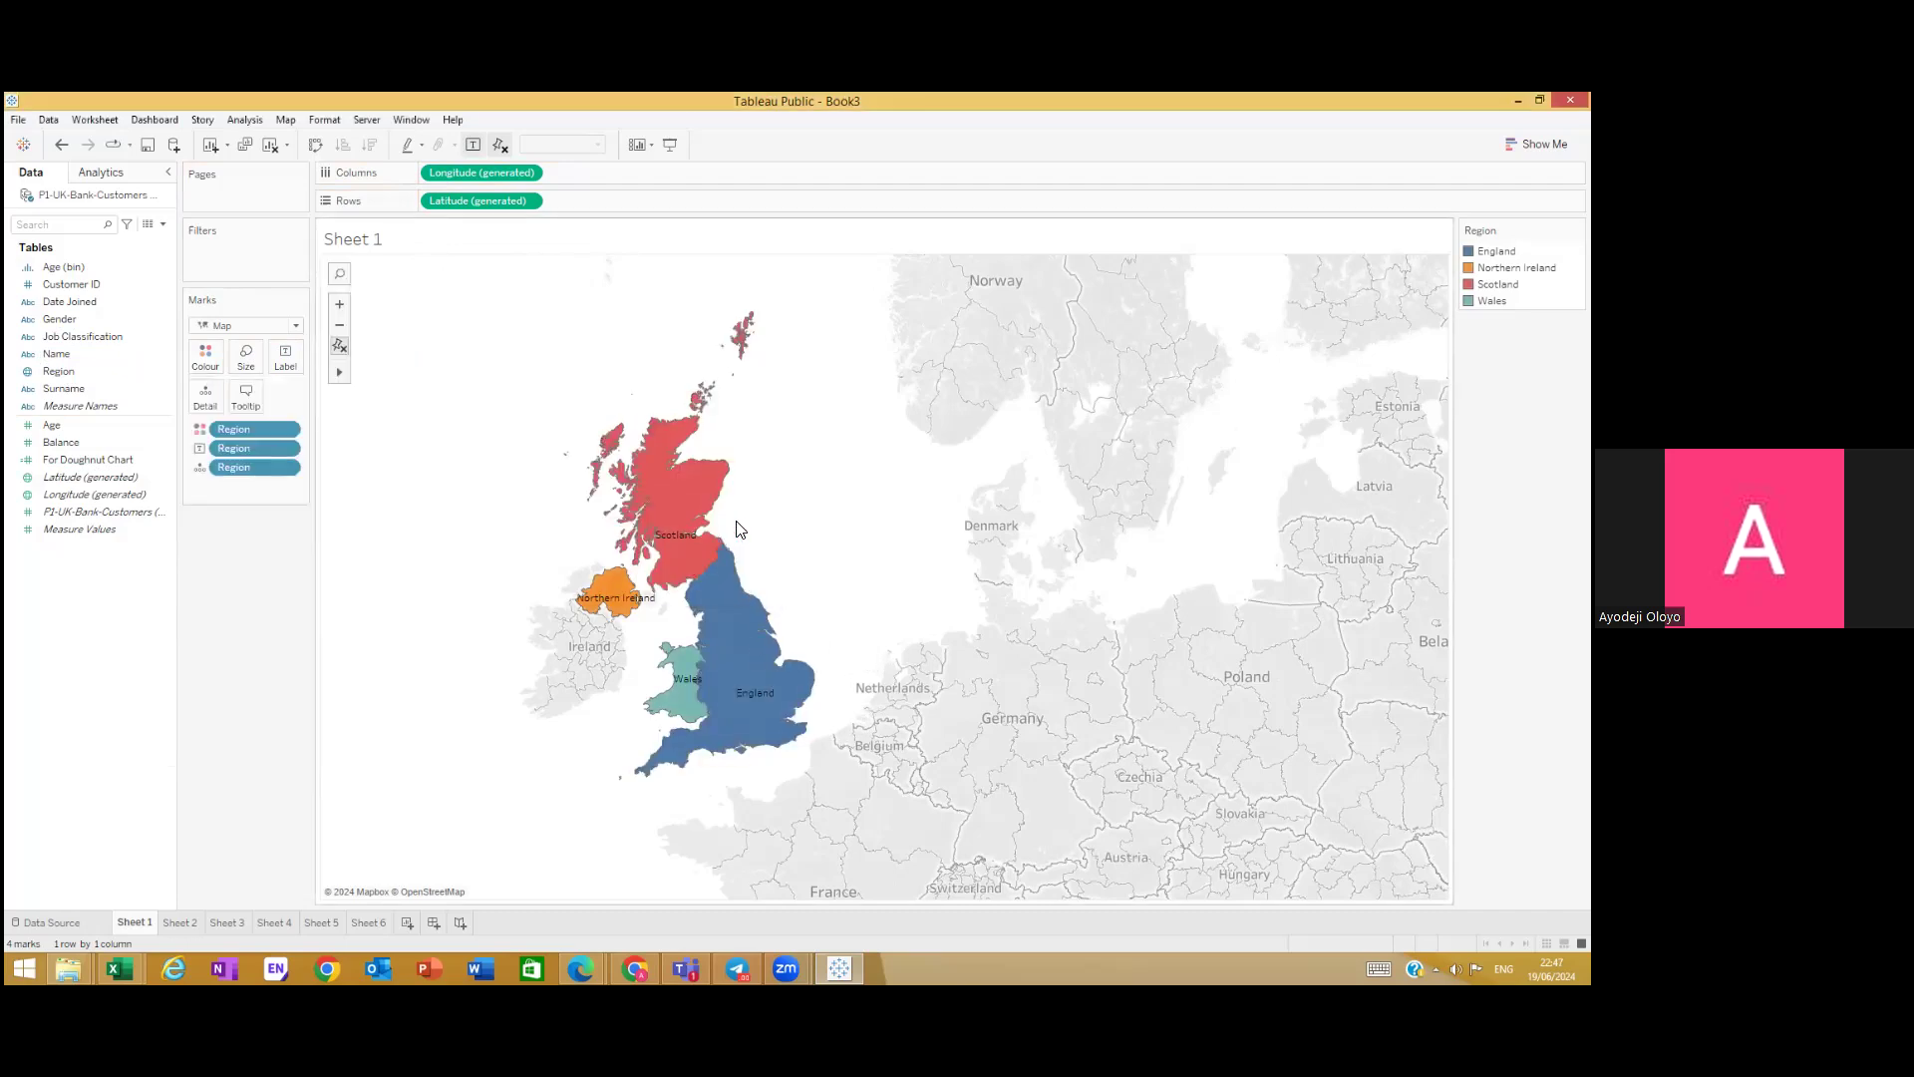
pyautogui.scroll(3, 740, 529)
pyautogui.scroll(1, 576, 714)
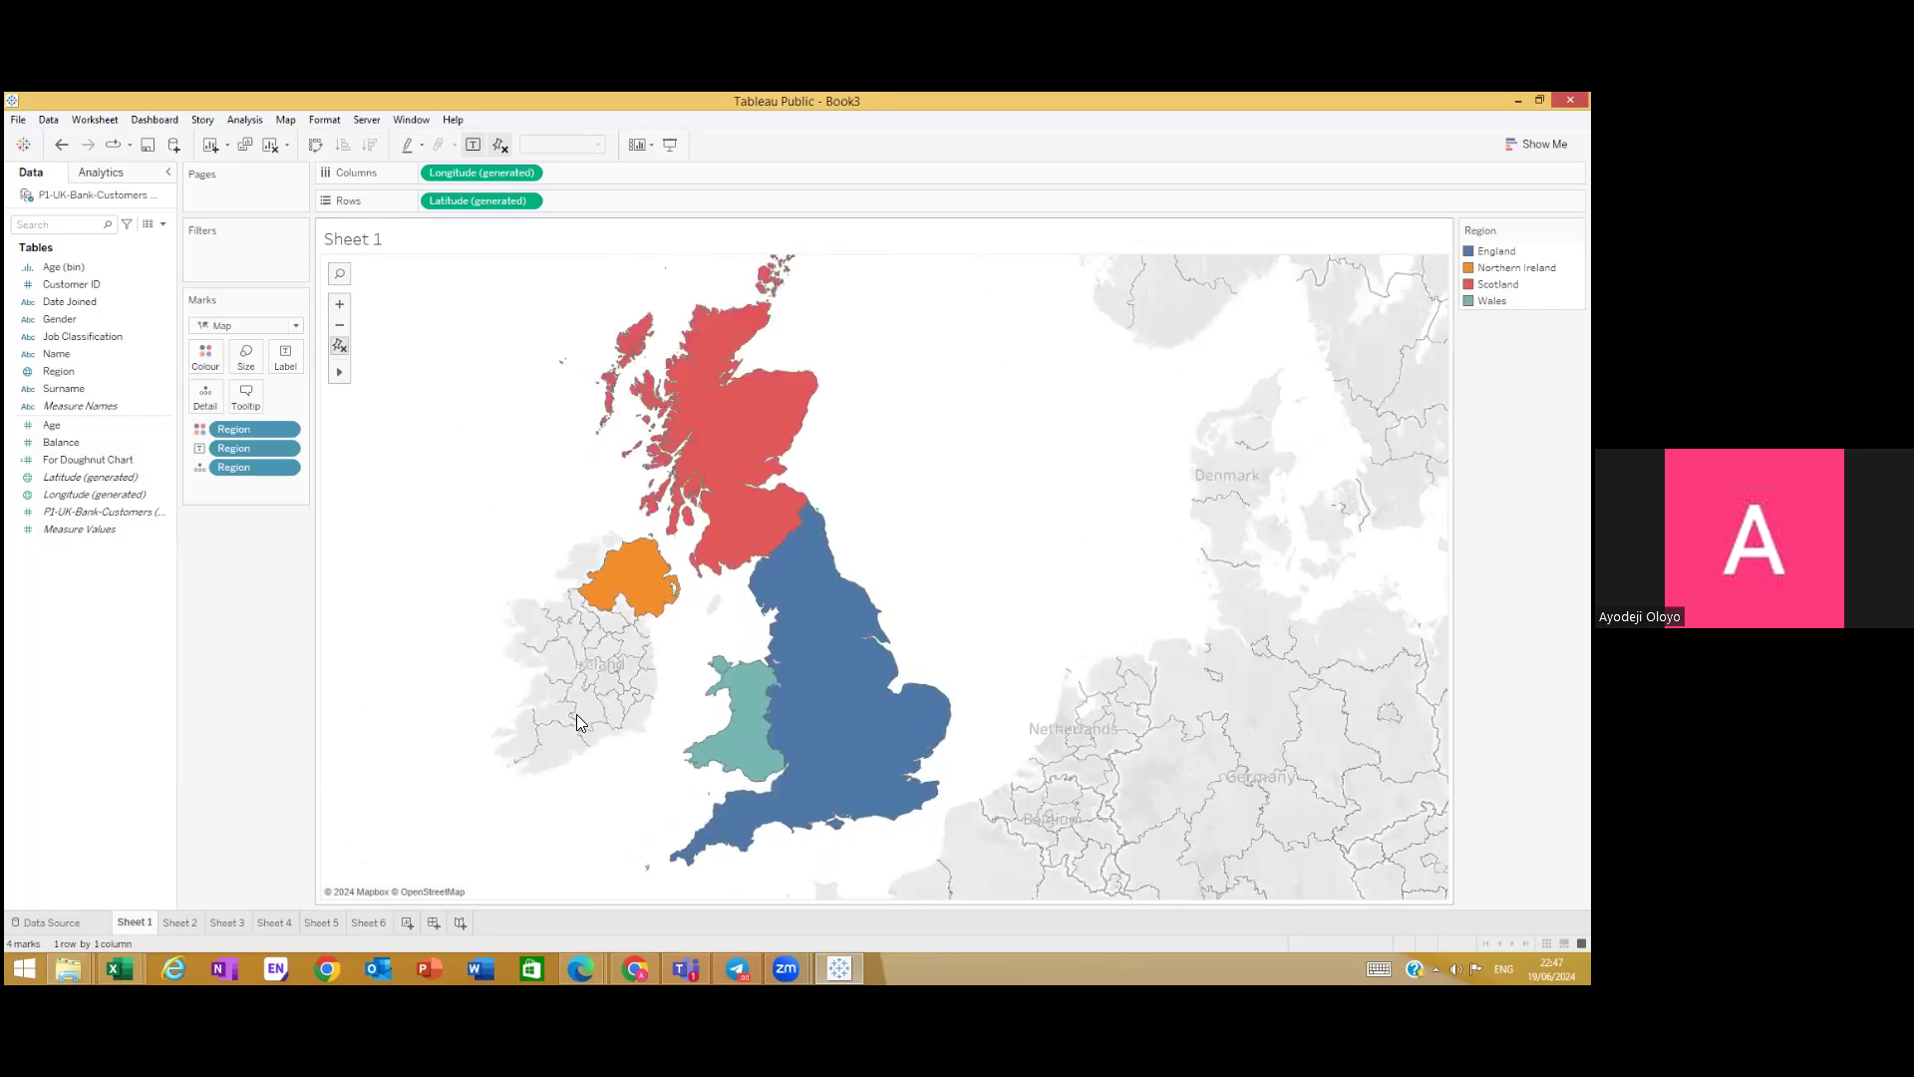
pyautogui.scroll(-1, 613, 686)
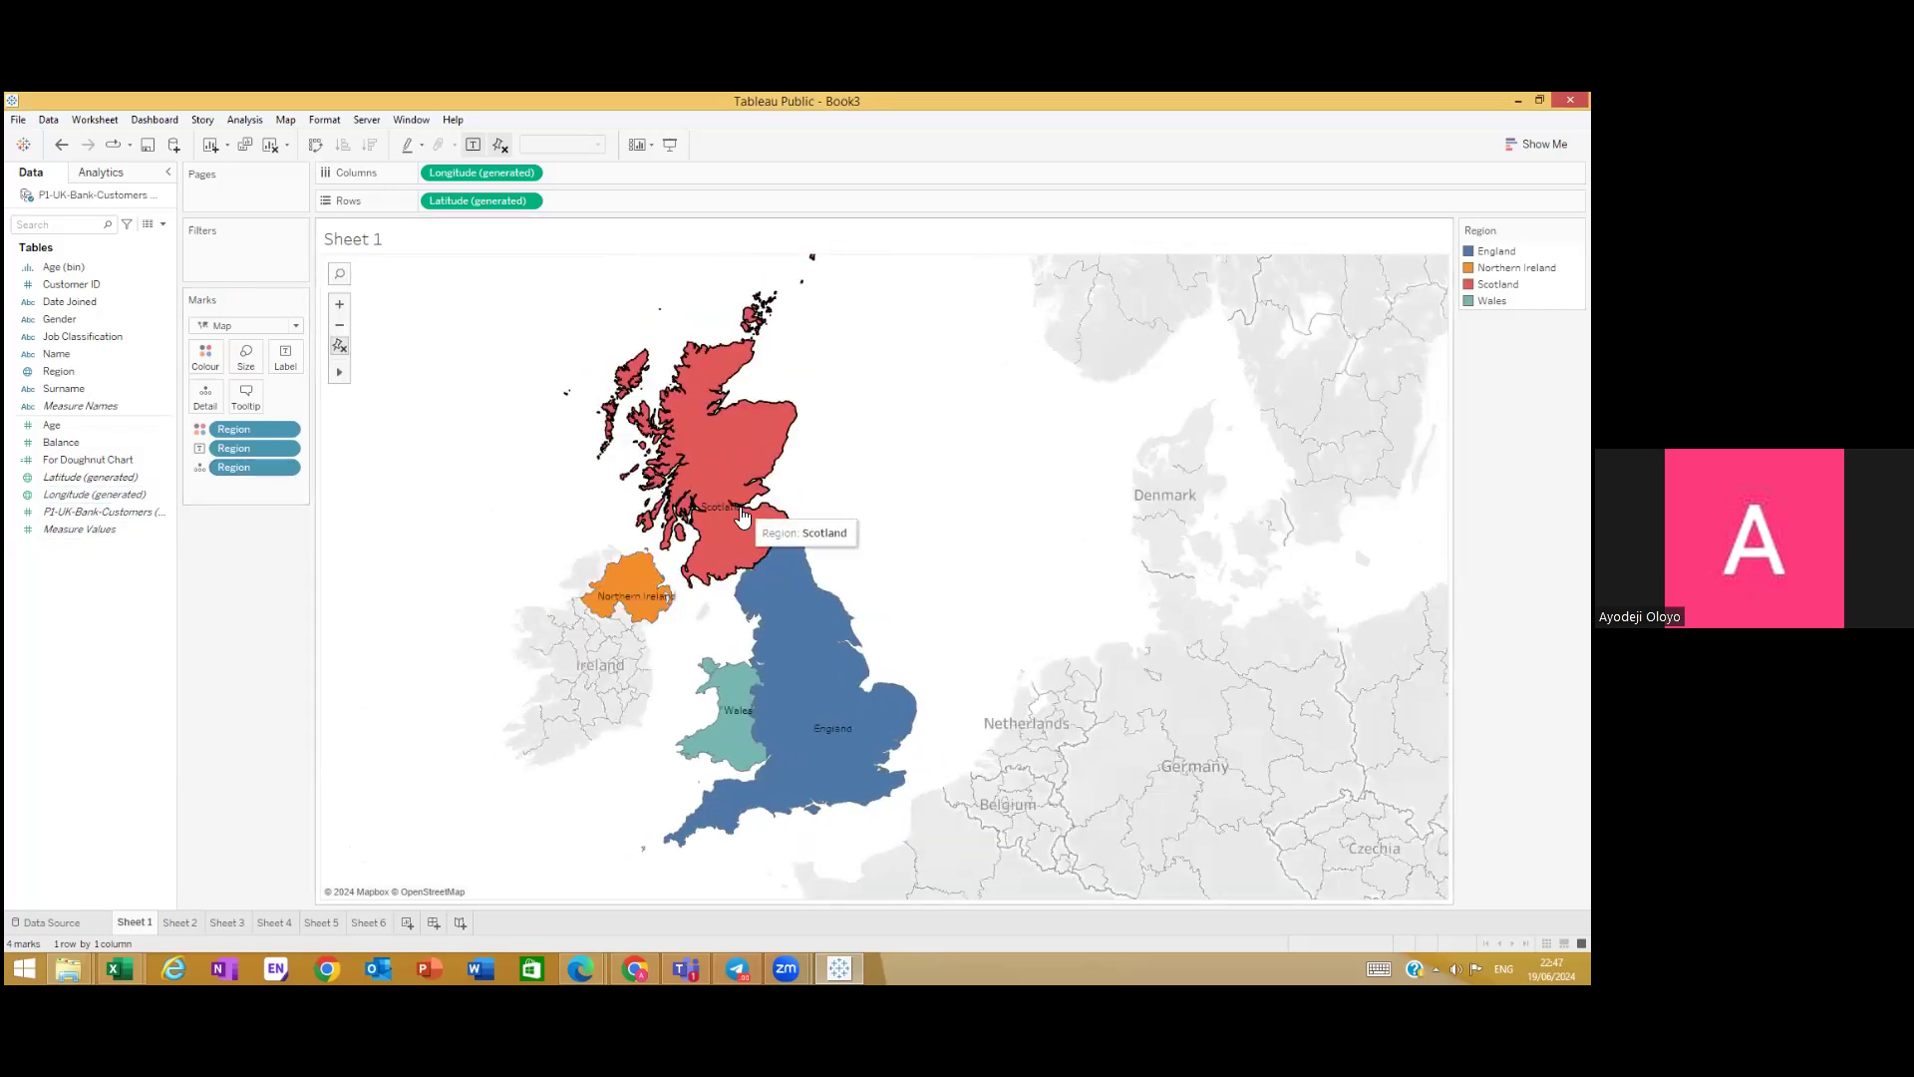
pyautogui.moveTo(645, 605)
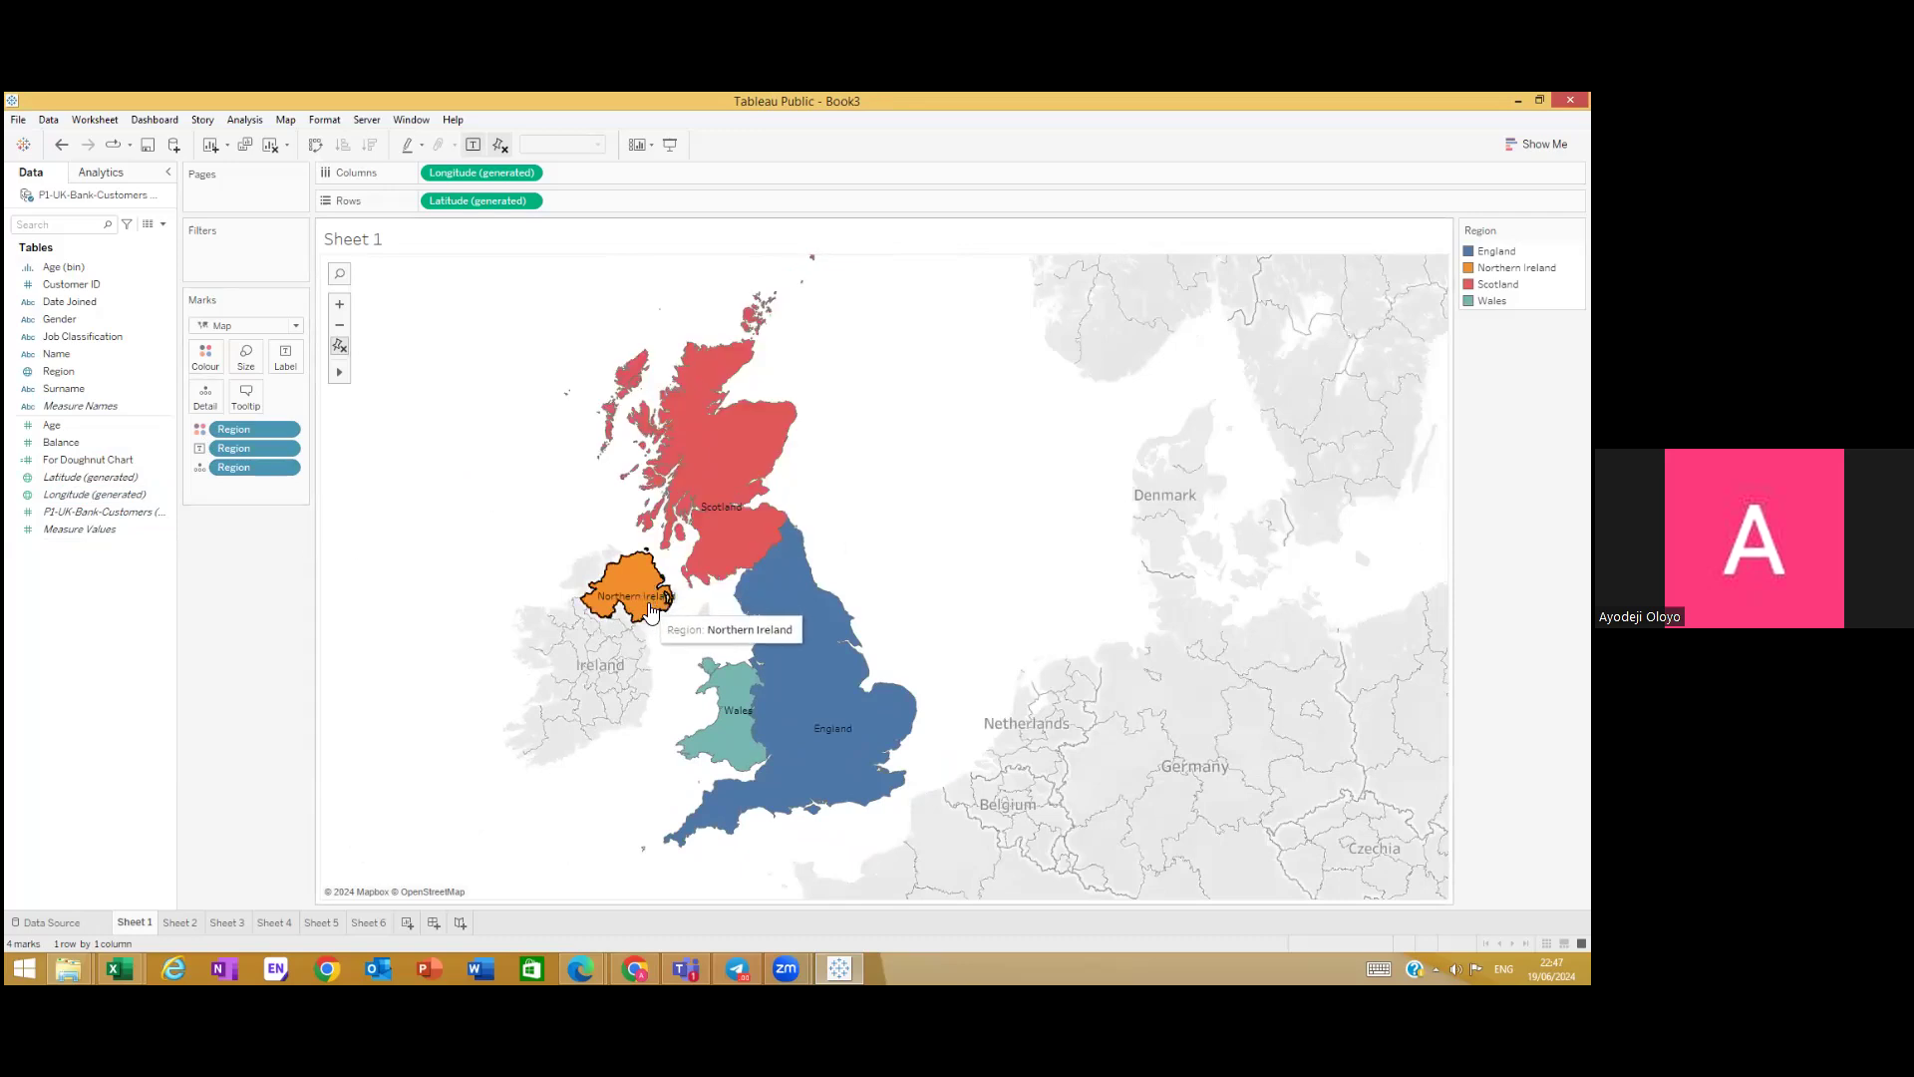
pyautogui.moveTo(857, 763)
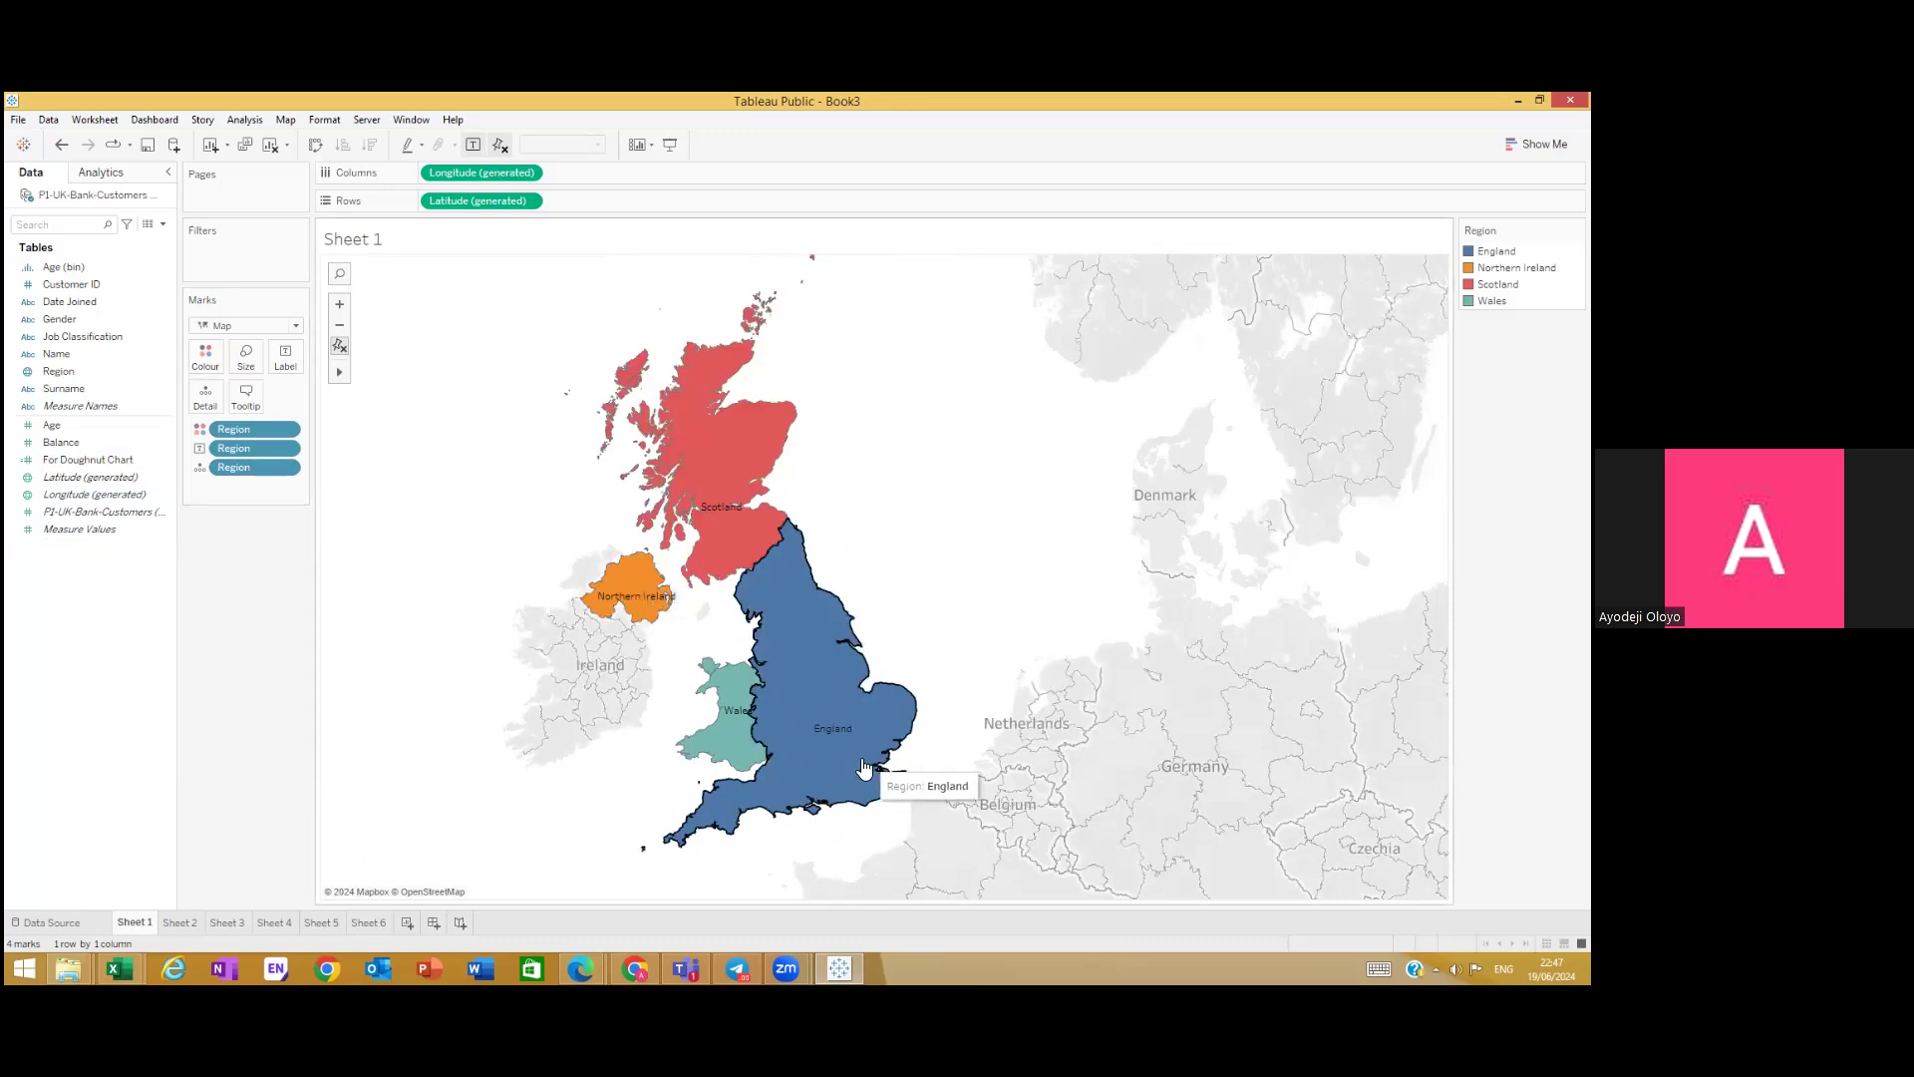
# Step: Set the Region field's default header font to Tableau Semibold, size 14
pyautogui.rightClick(245, 447)
pyautogui.click(286, 564)
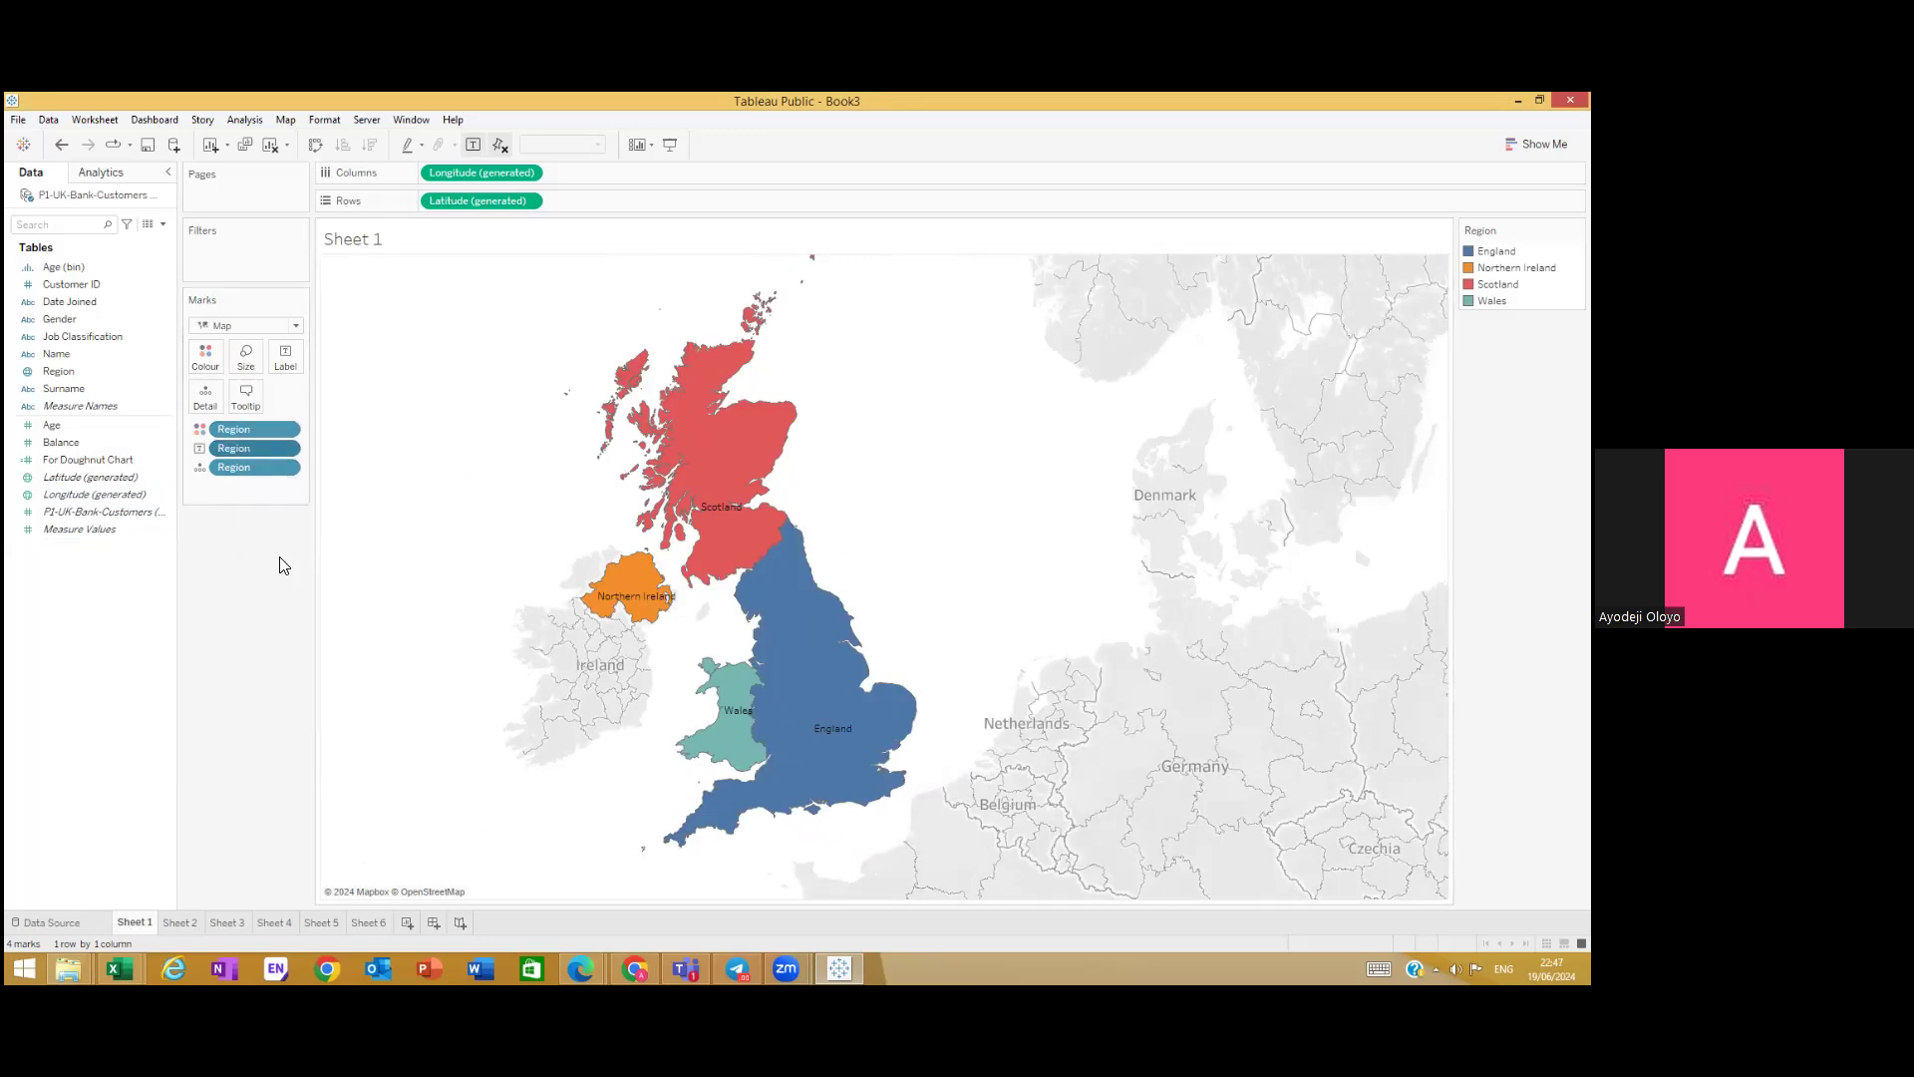
pyautogui.click(157, 276)
pyautogui.click(125, 322)
pyautogui.click(109, 394)
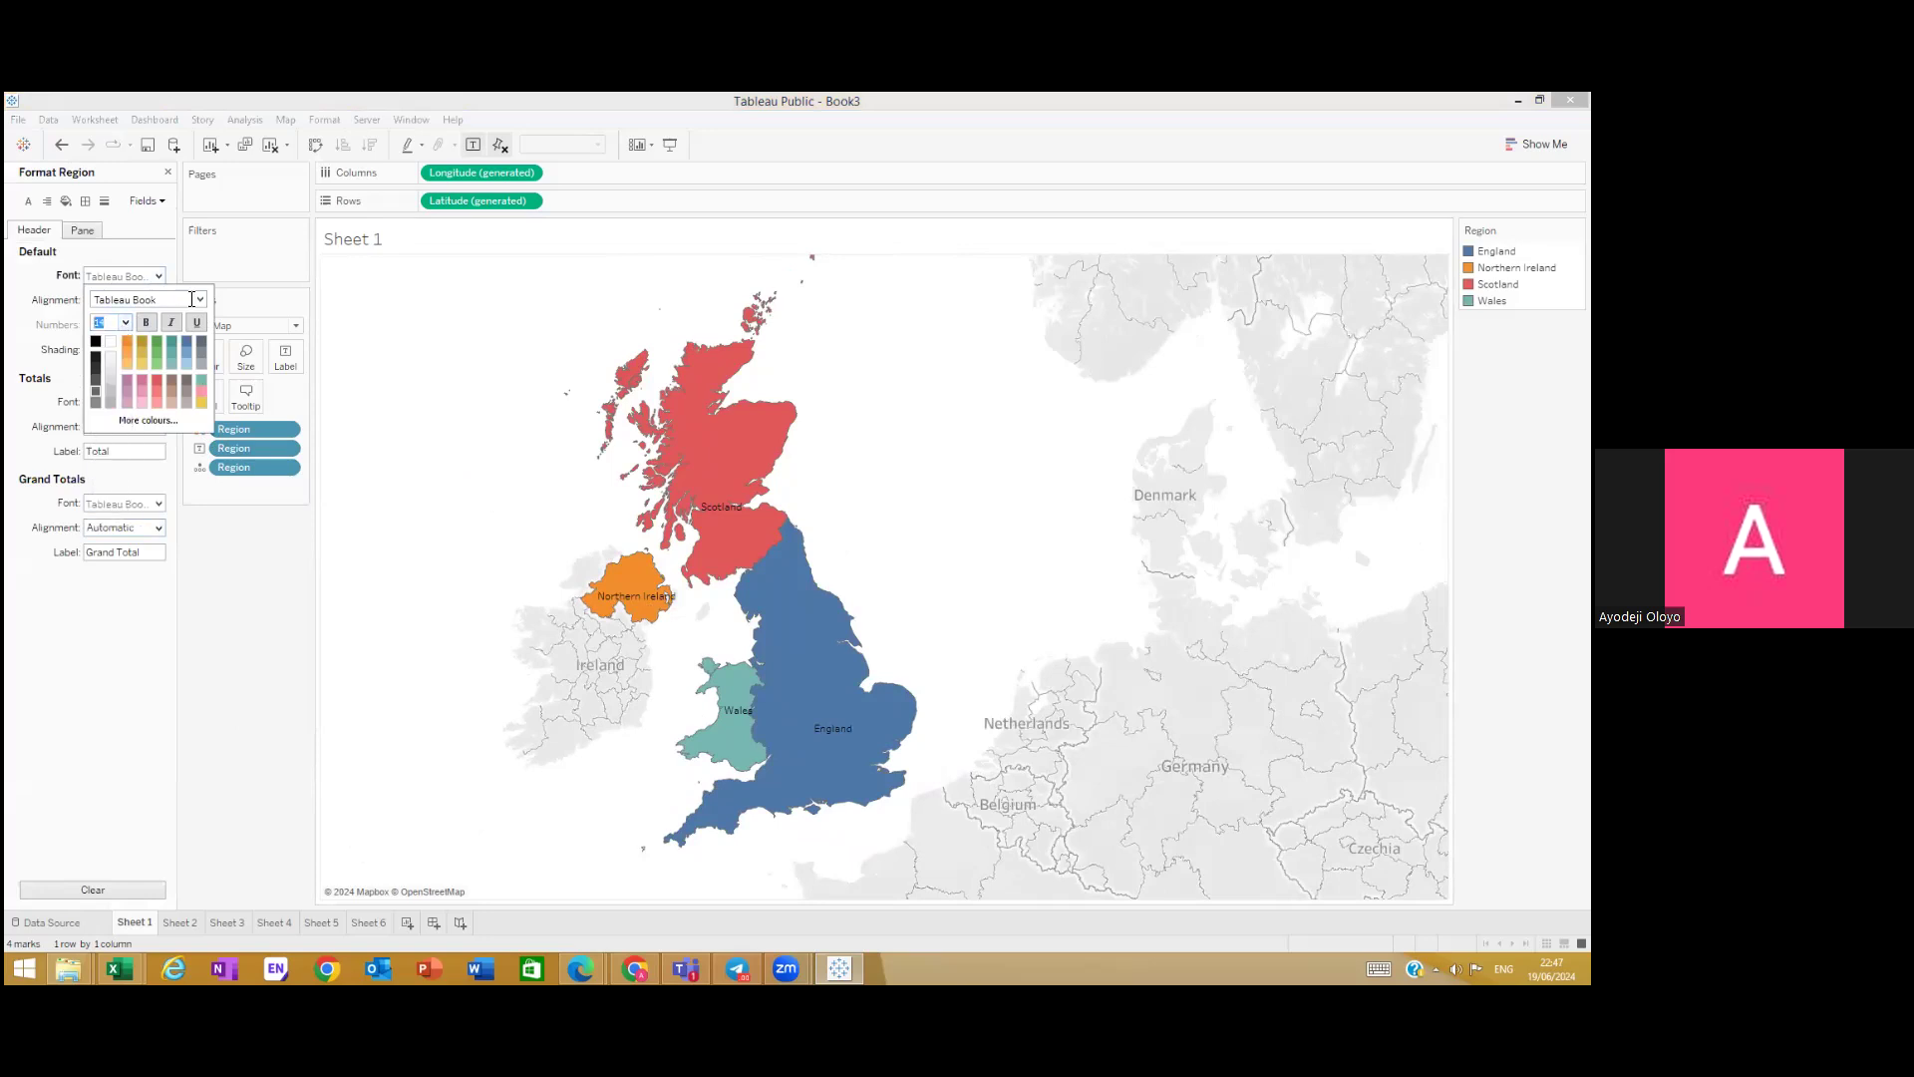
pyautogui.click(201, 301)
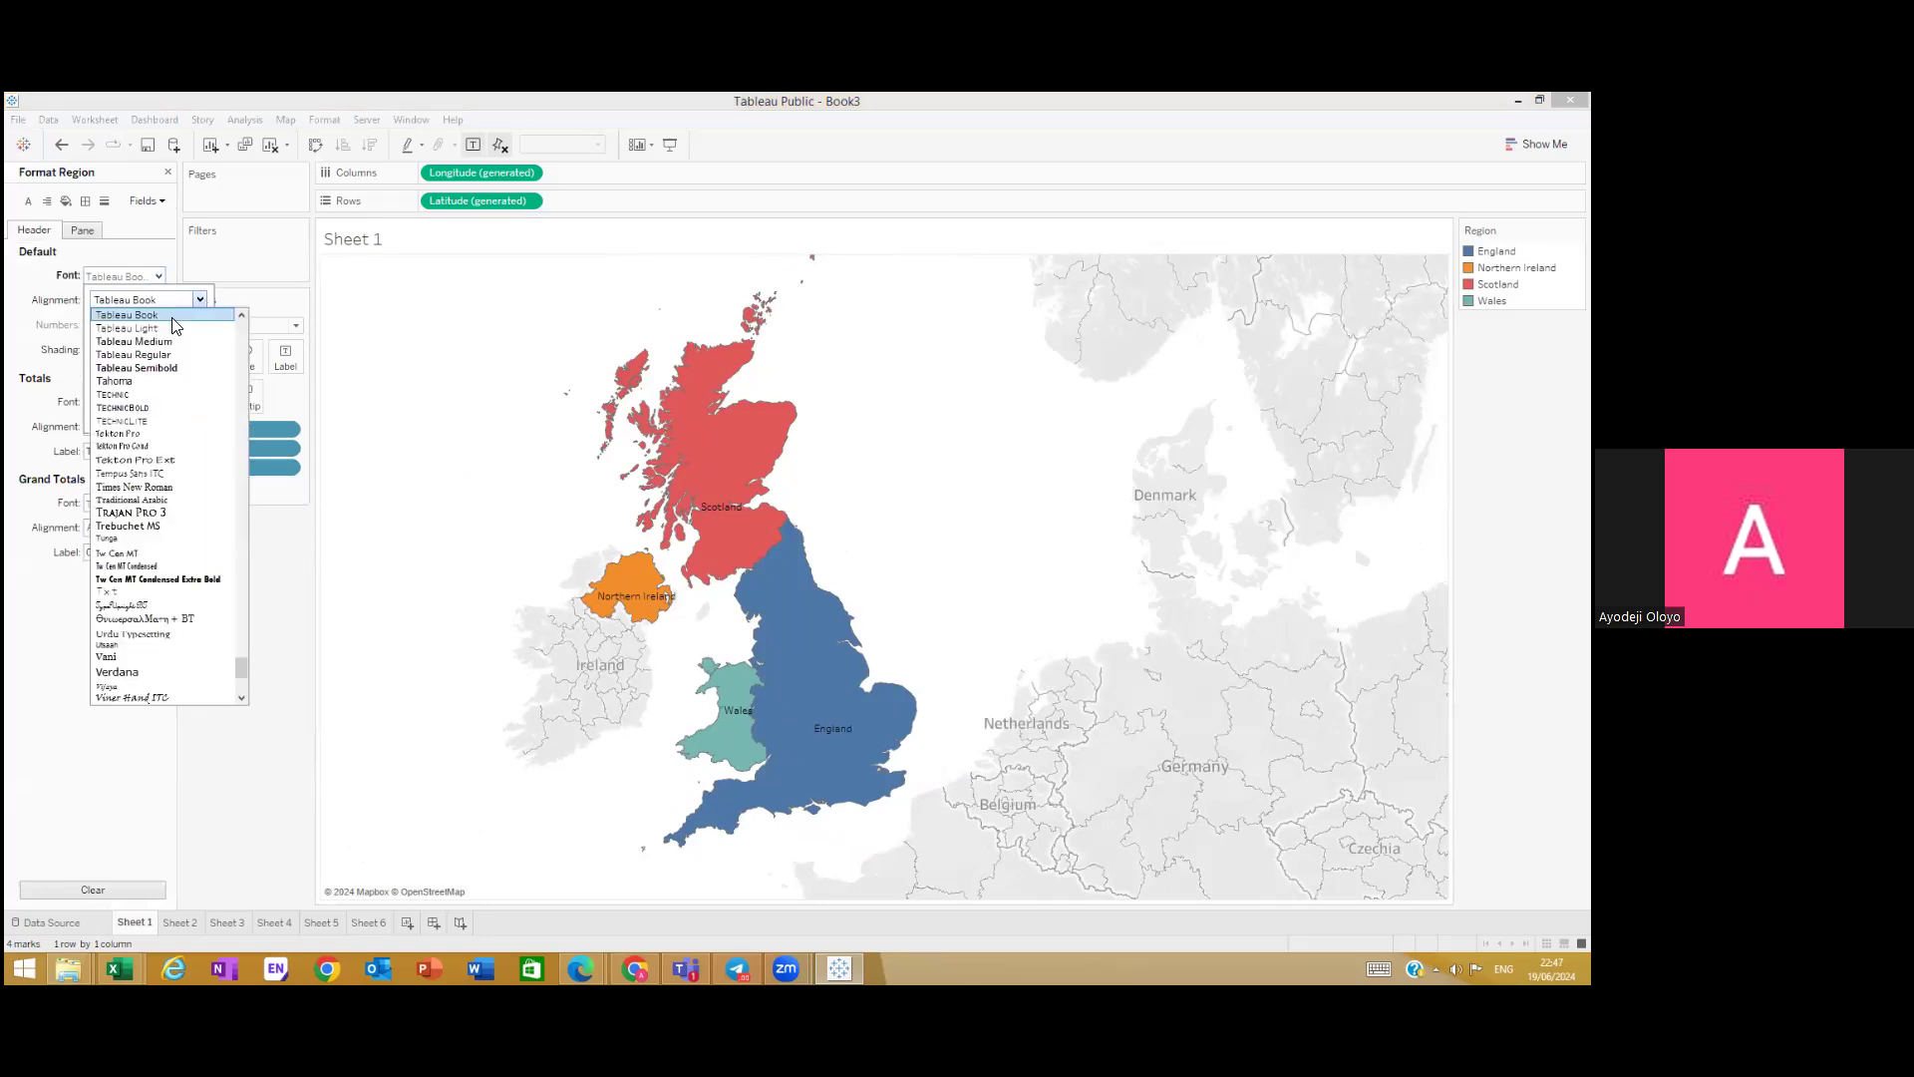
pyautogui.click(154, 367)
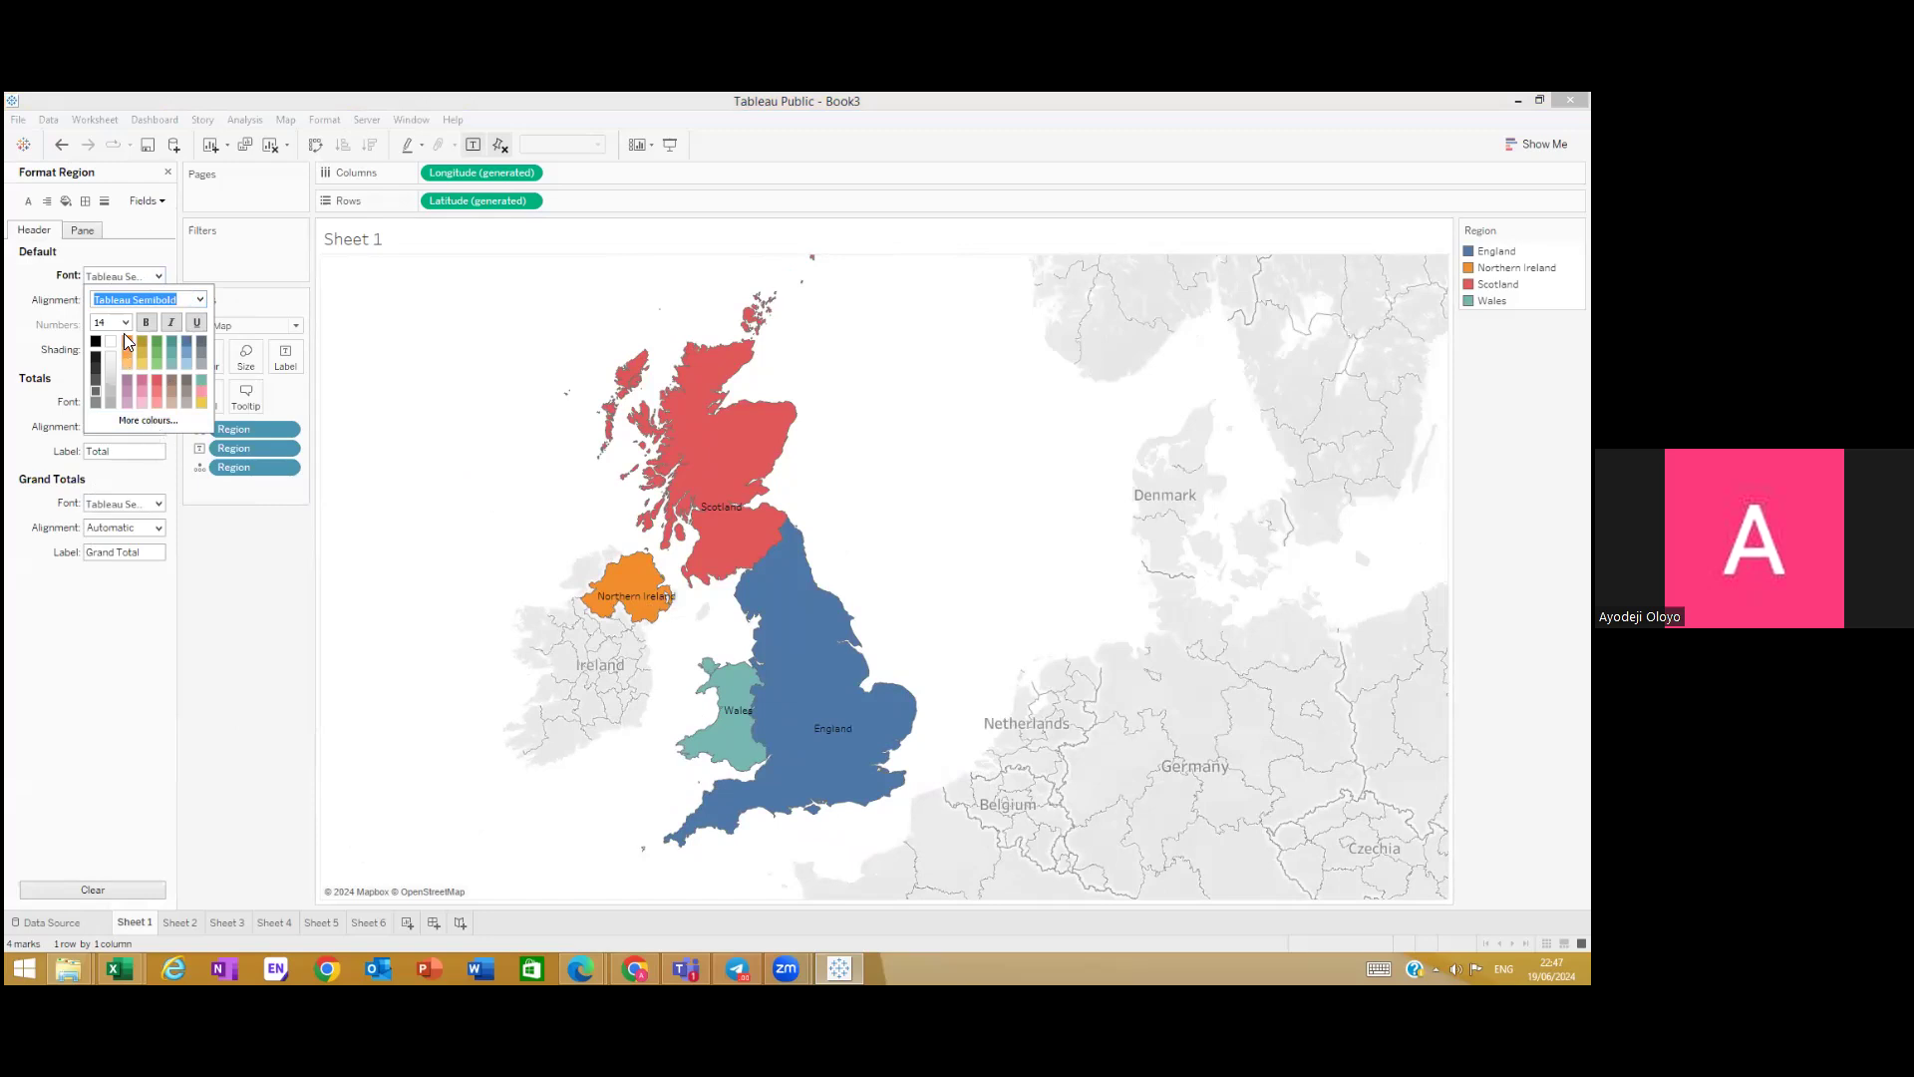
pyautogui.click(217, 584)
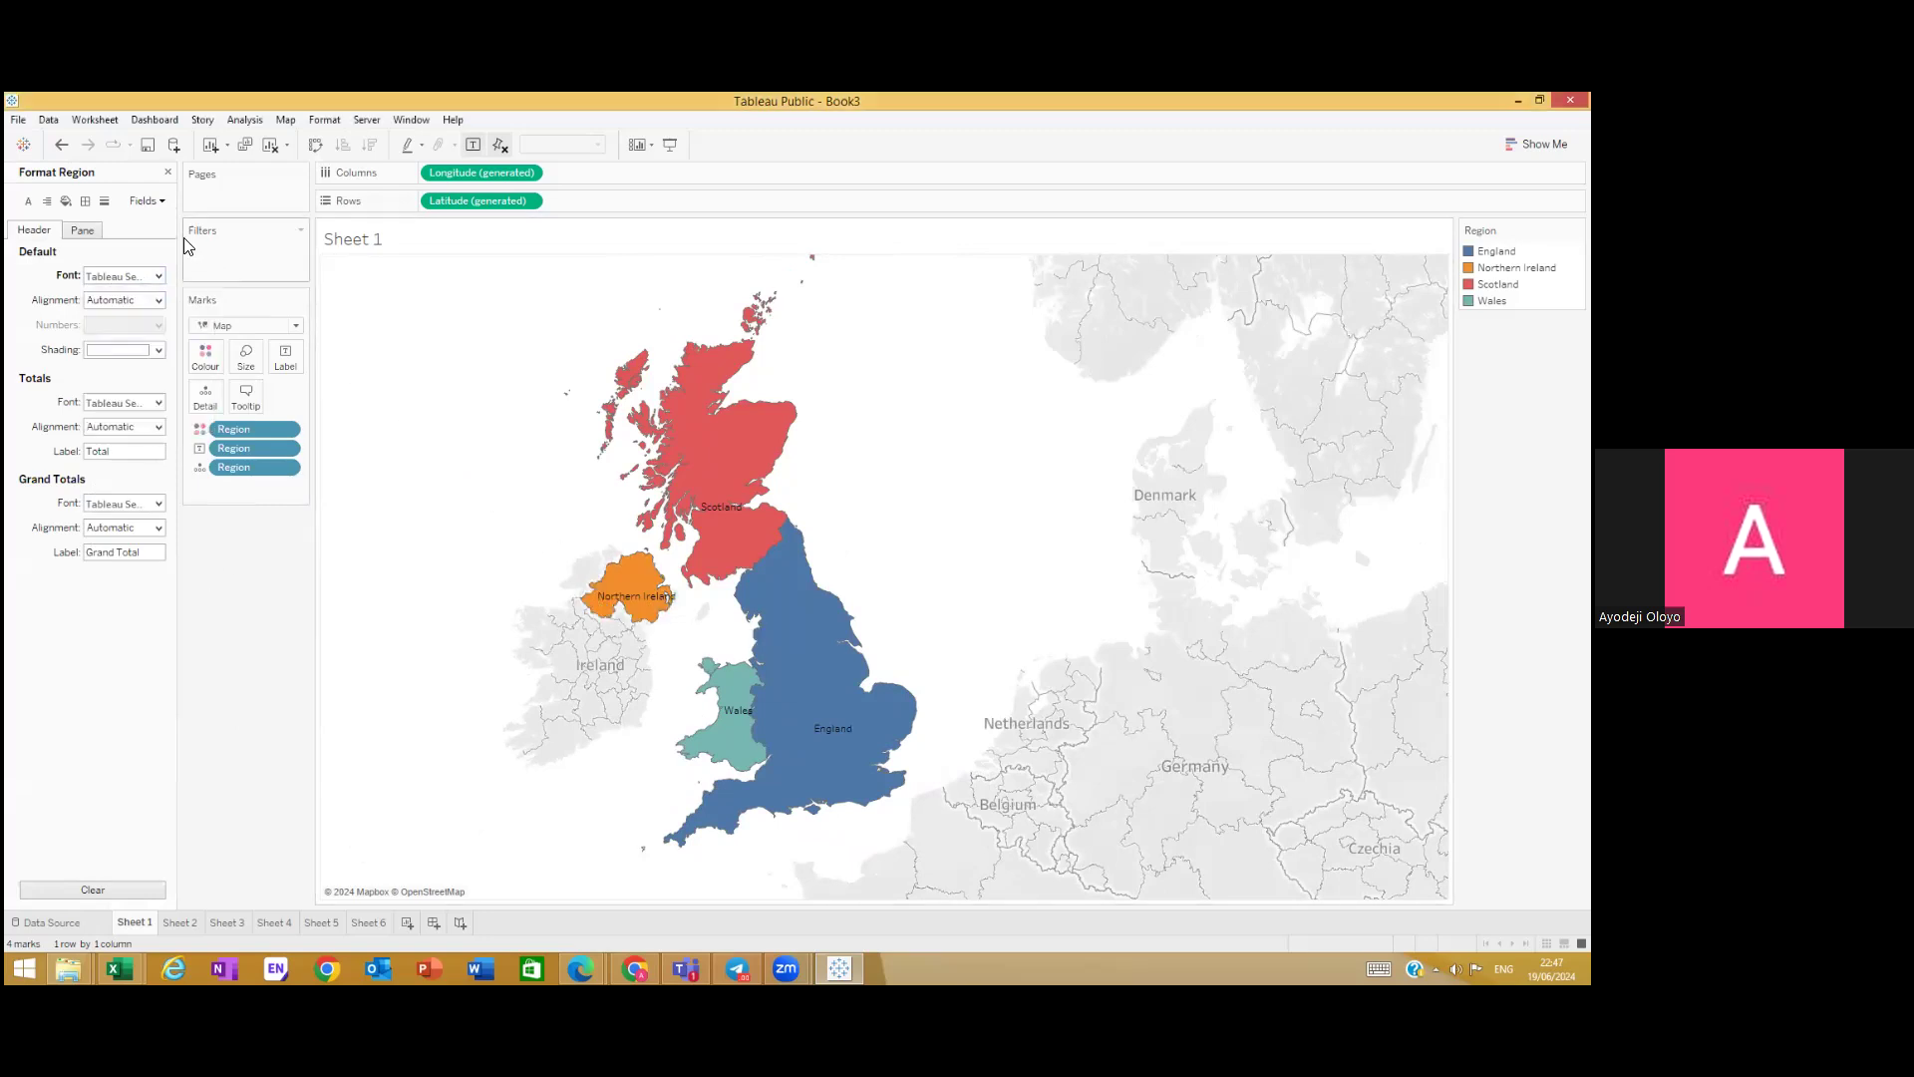
pyautogui.click(150, 201)
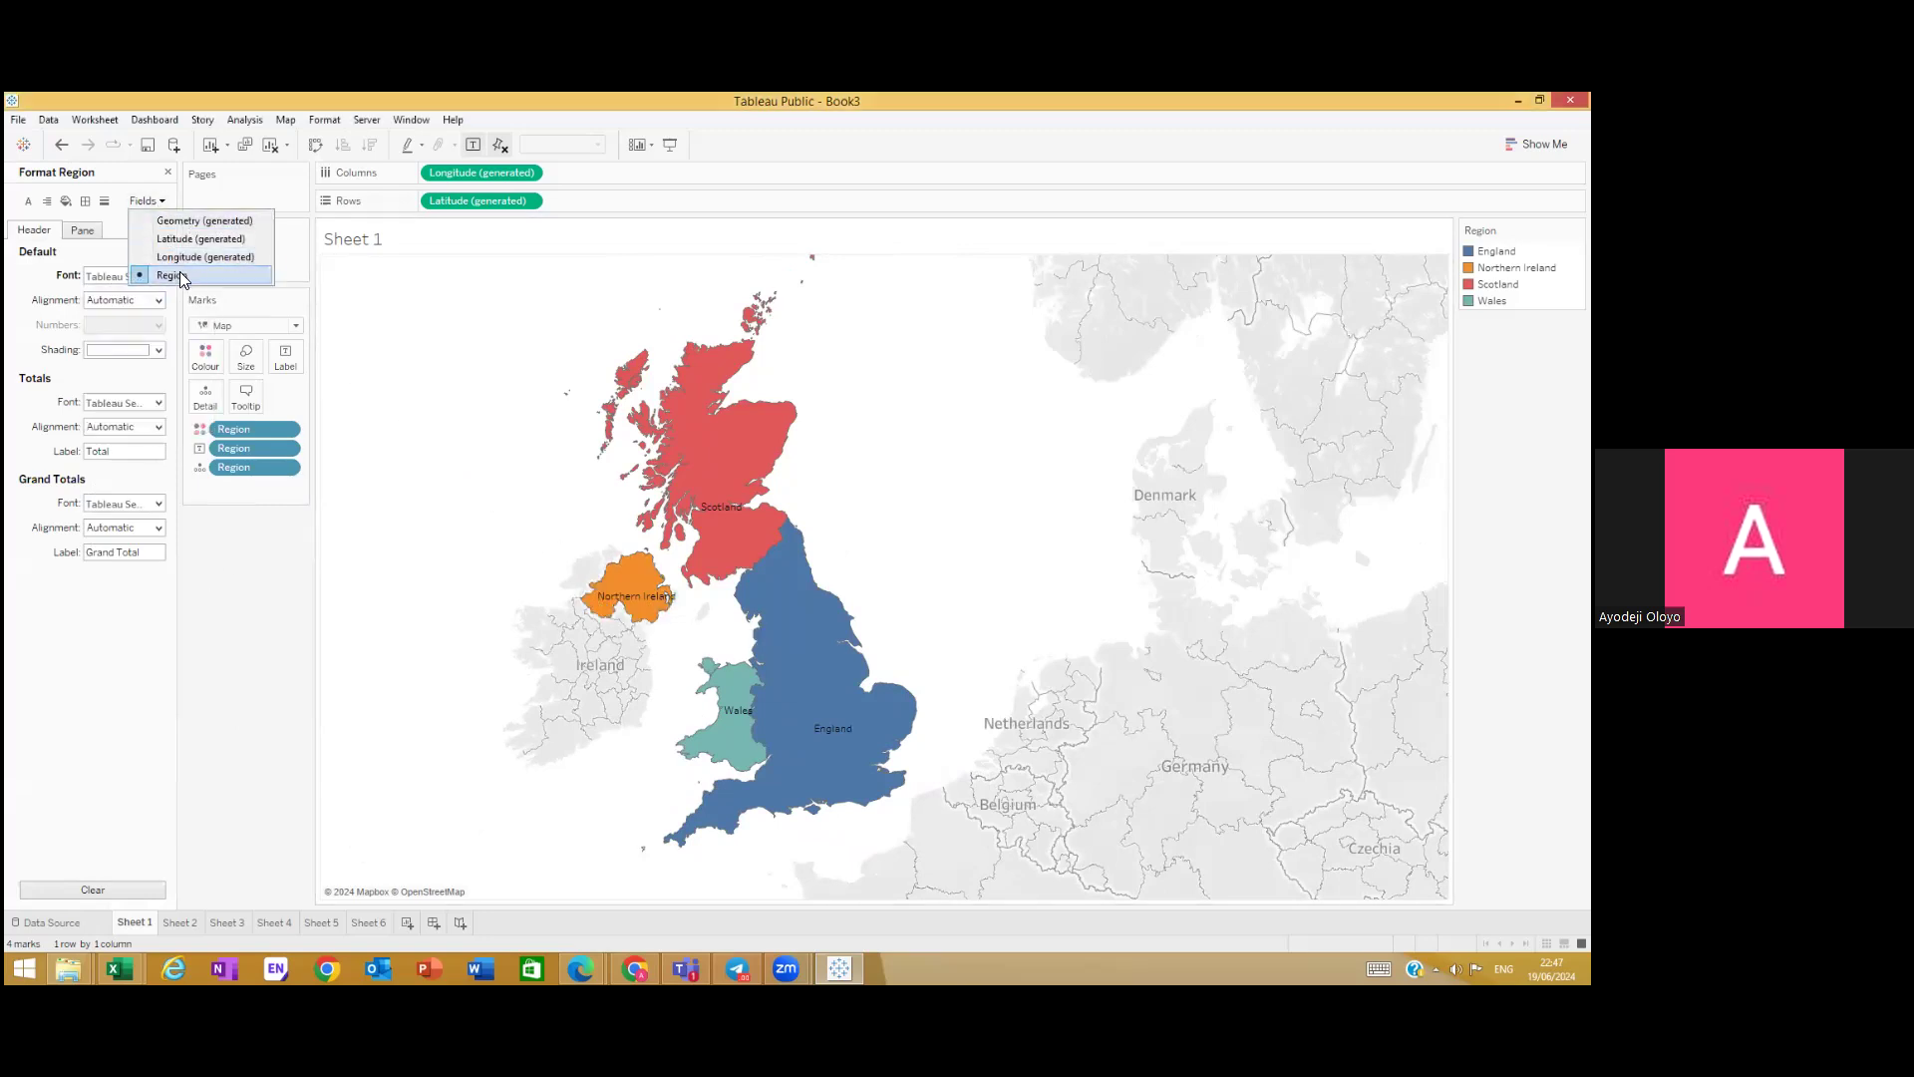
pyautogui.click(210, 551)
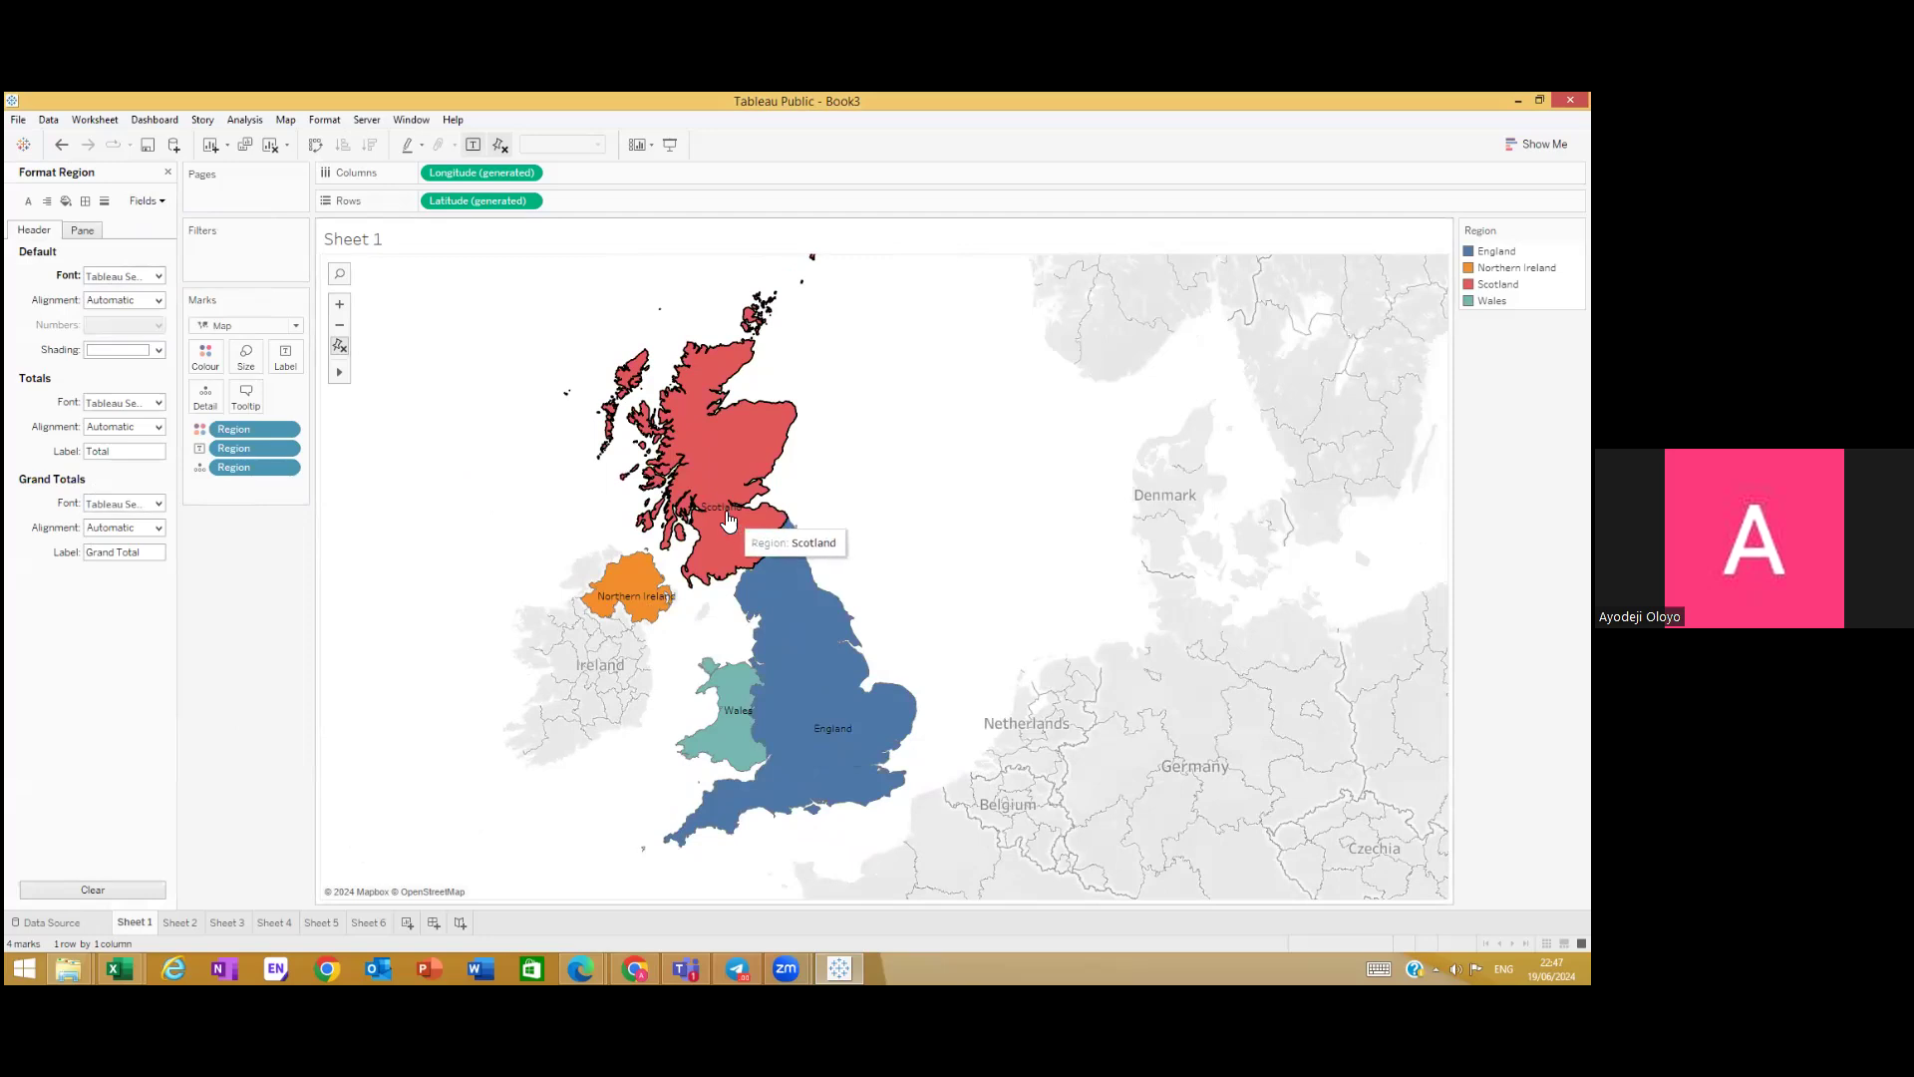
pyautogui.scroll(2, 643, 606)
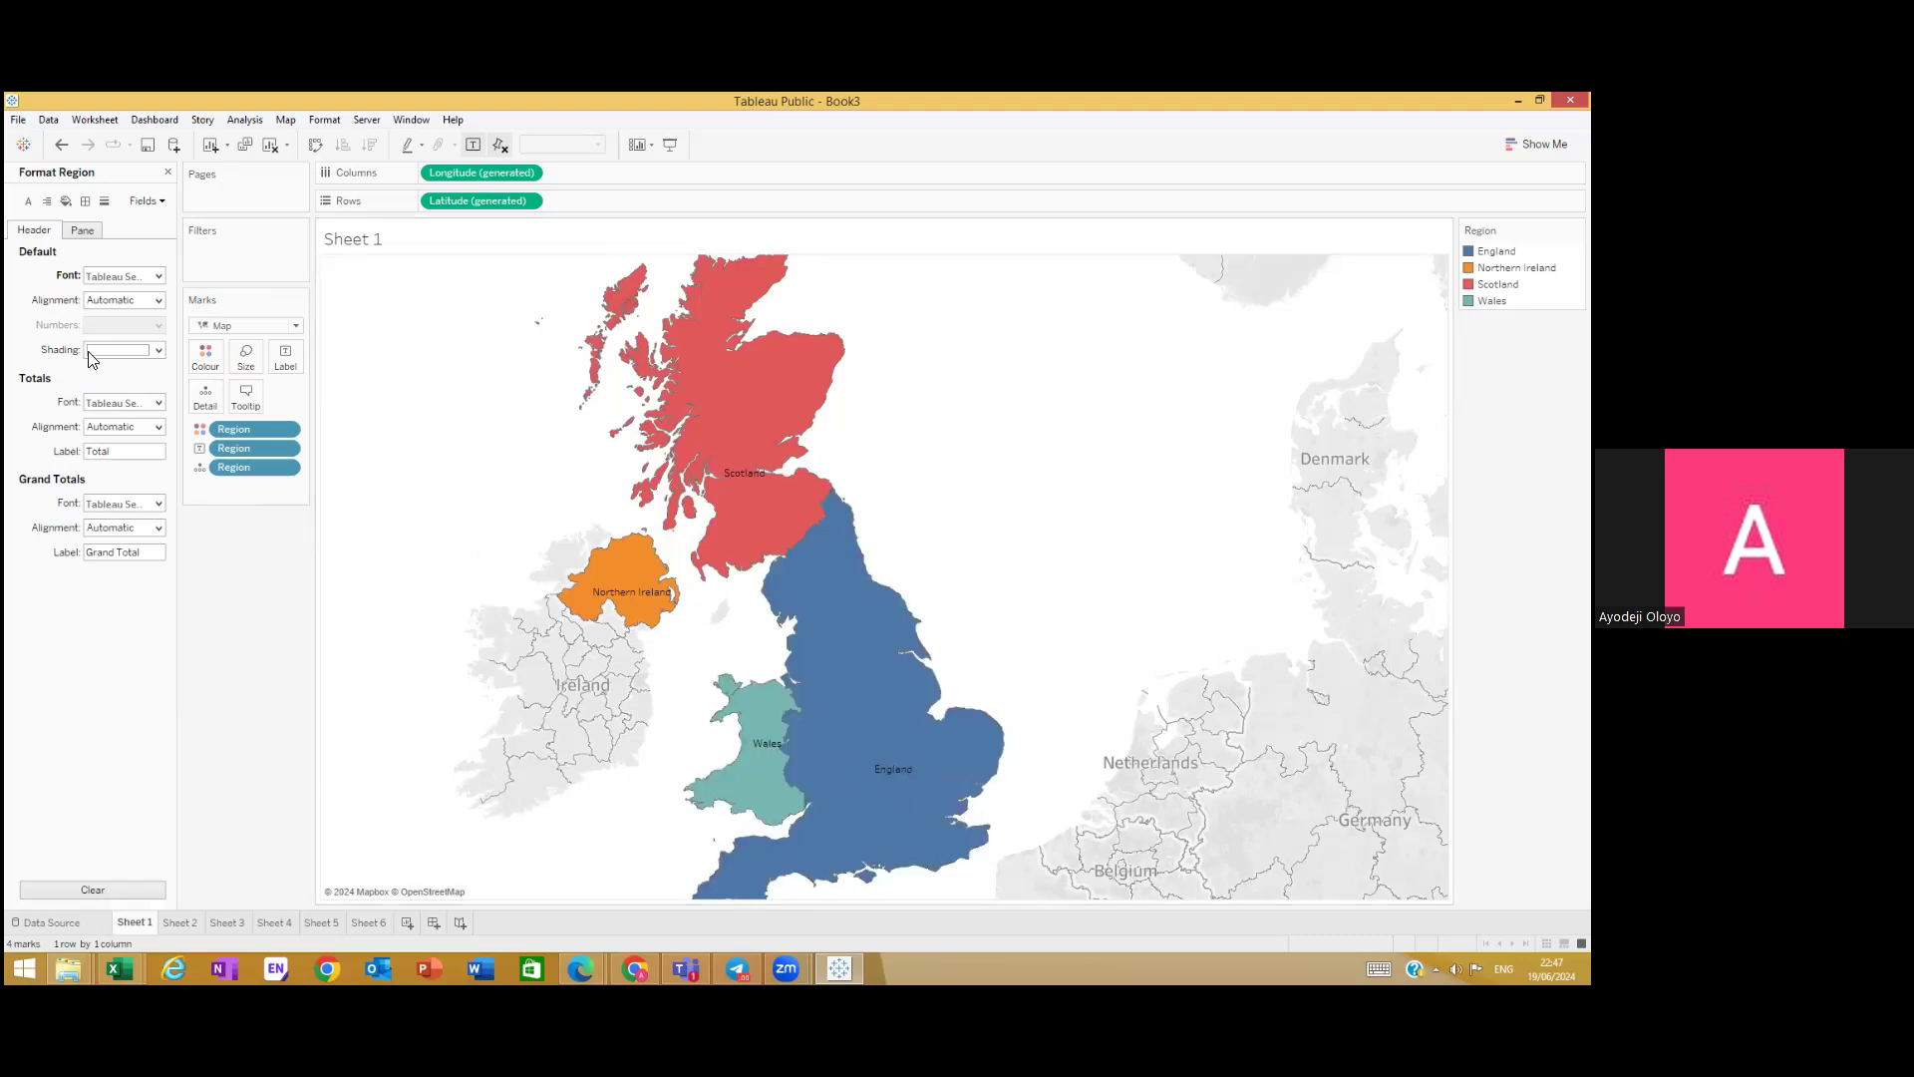
pyautogui.click(168, 172)
# Step: Add Balance to the map labels and display it as Percent of Total with a quick table calculation
pyautogui.moveTo(61, 442); pyautogui.dragTo(290, 371)
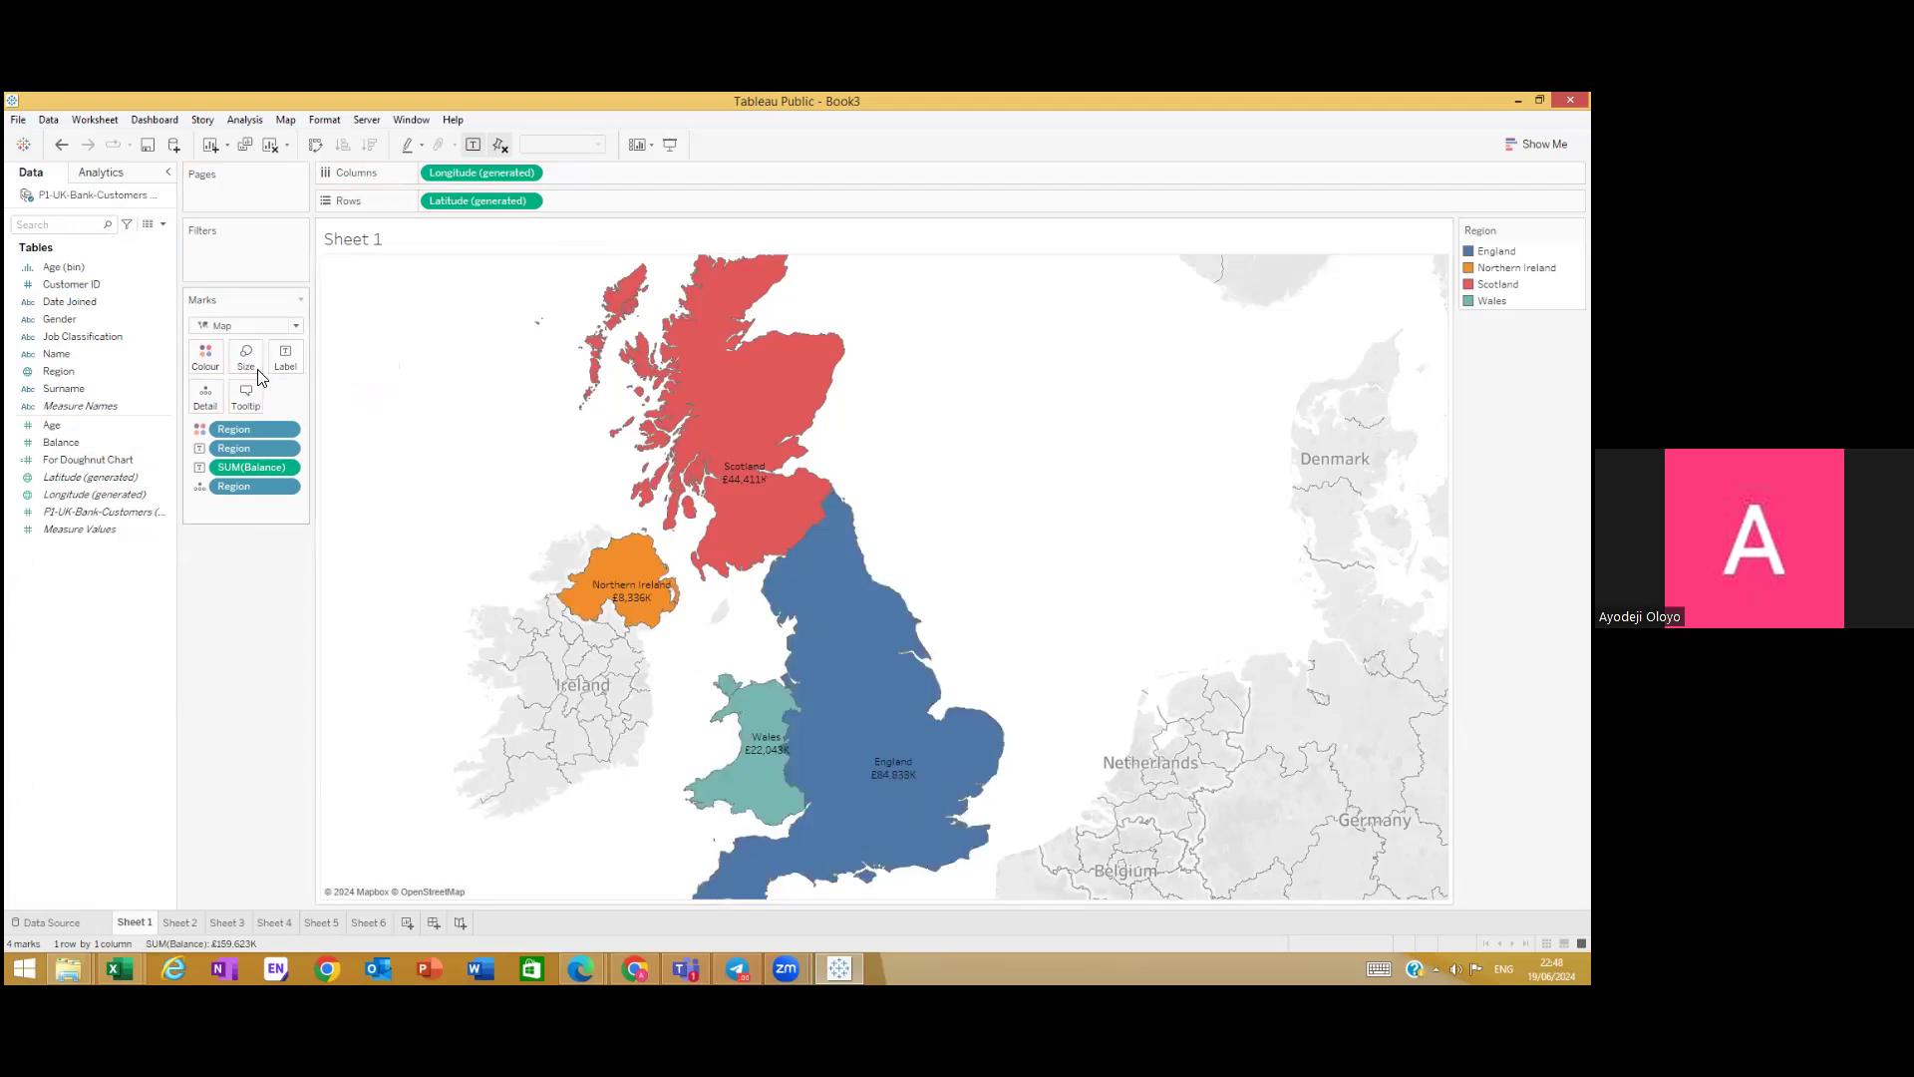
pyautogui.click(290, 490)
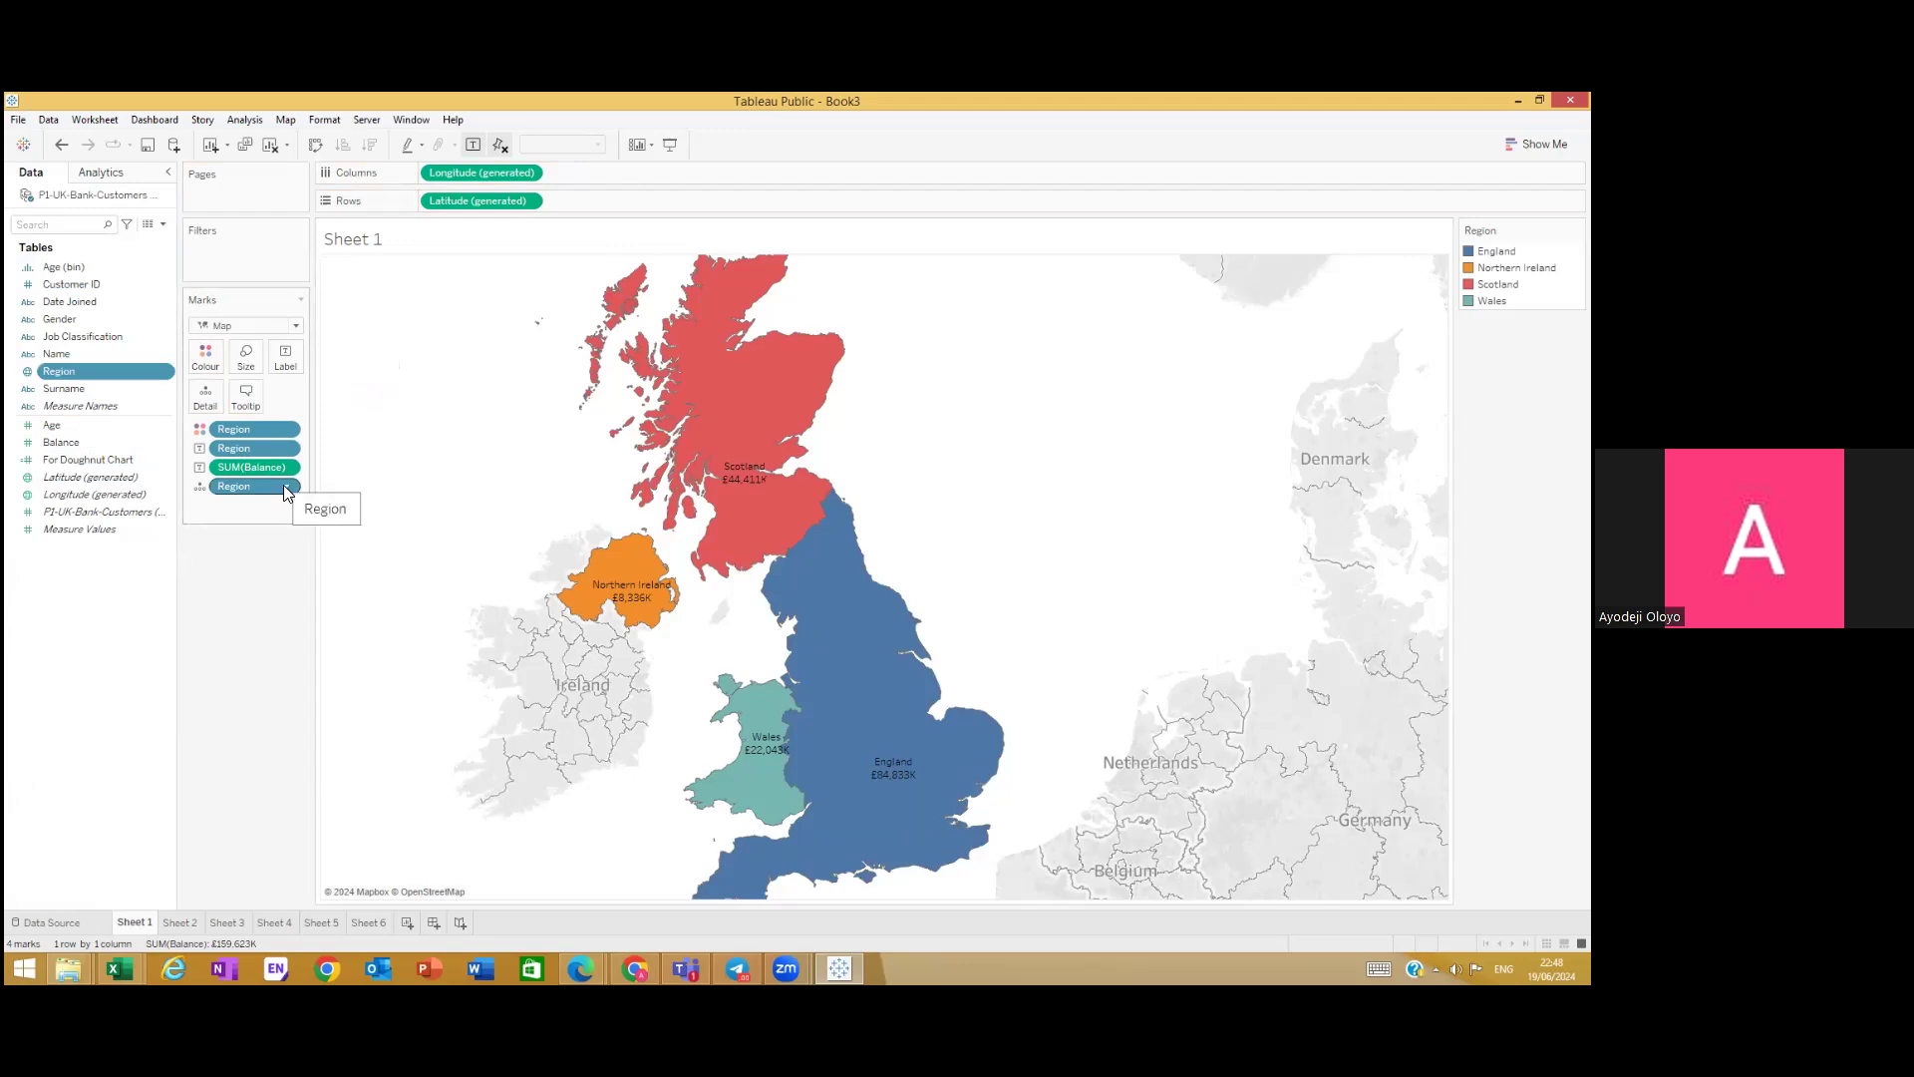
pyautogui.click(295, 468)
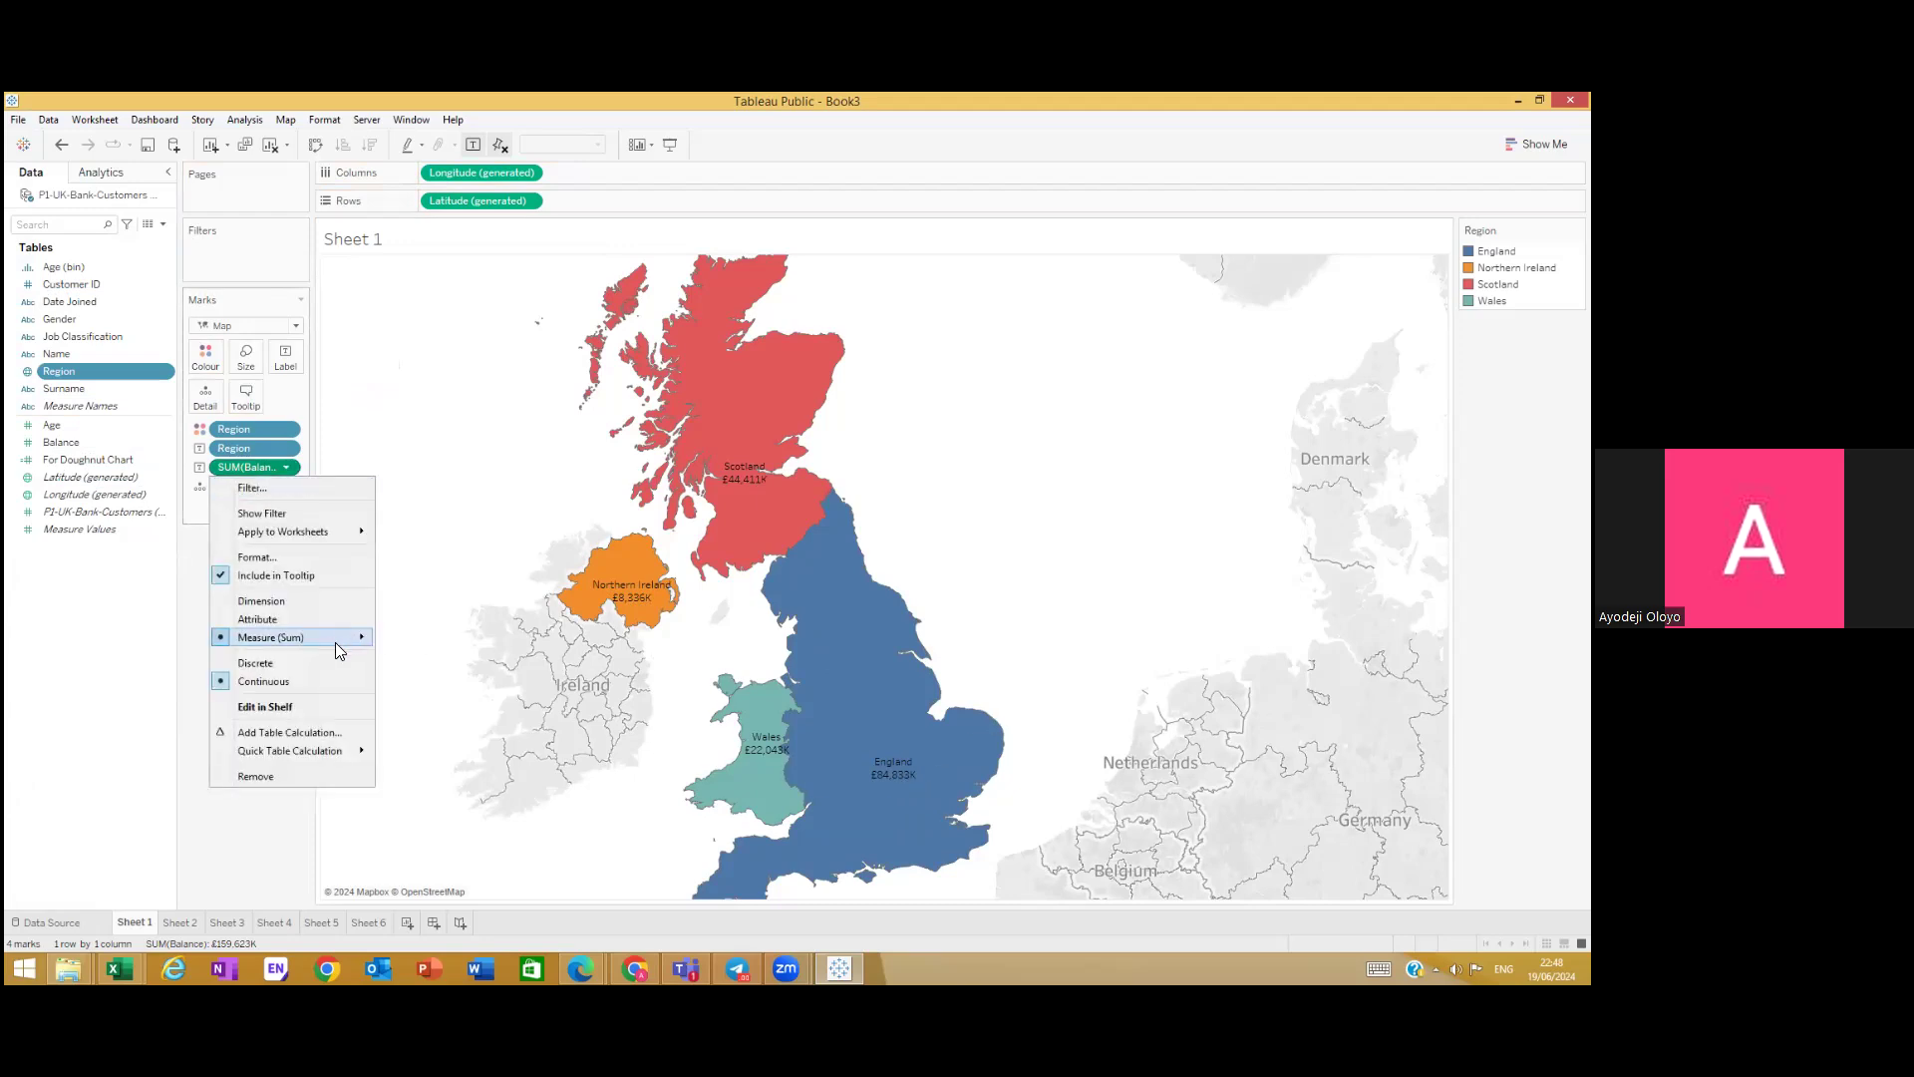
pyautogui.moveTo(337, 646)
pyautogui.moveTo(319, 755)
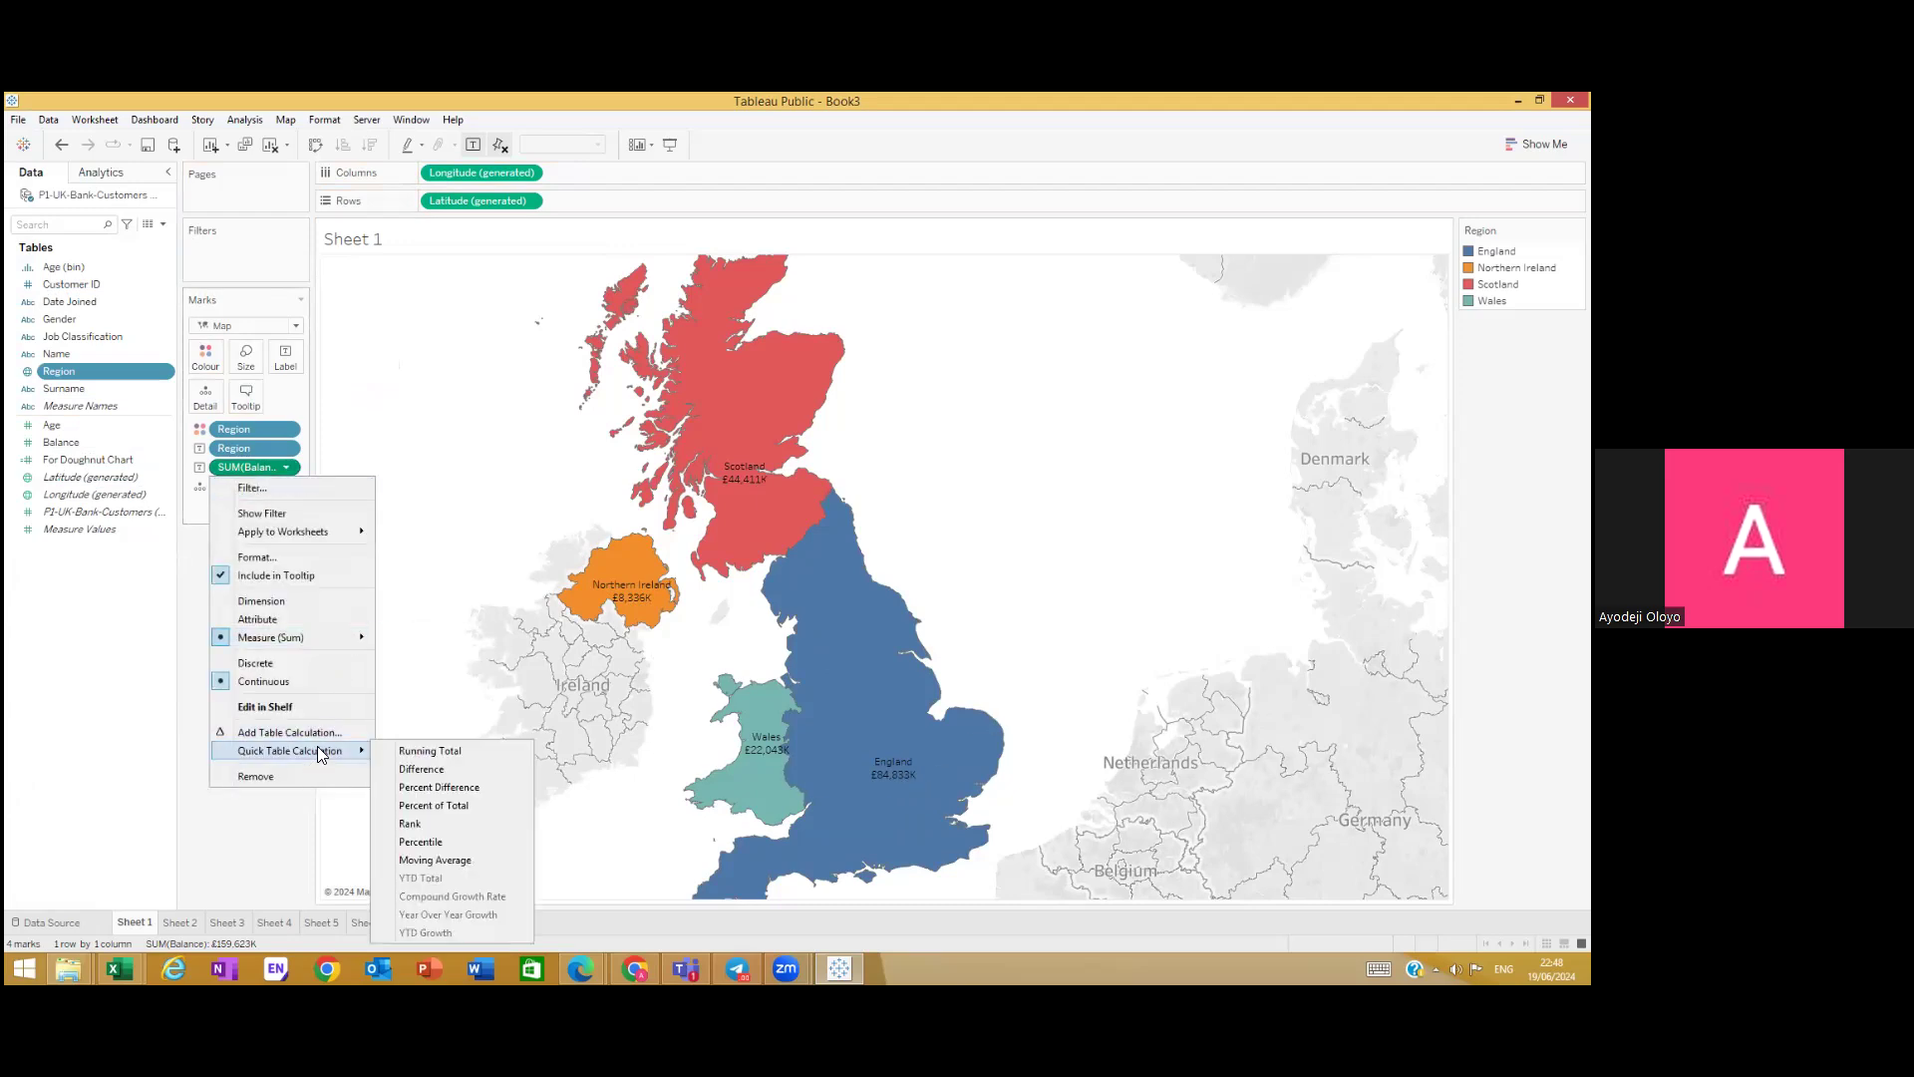
pyautogui.click(447, 805)
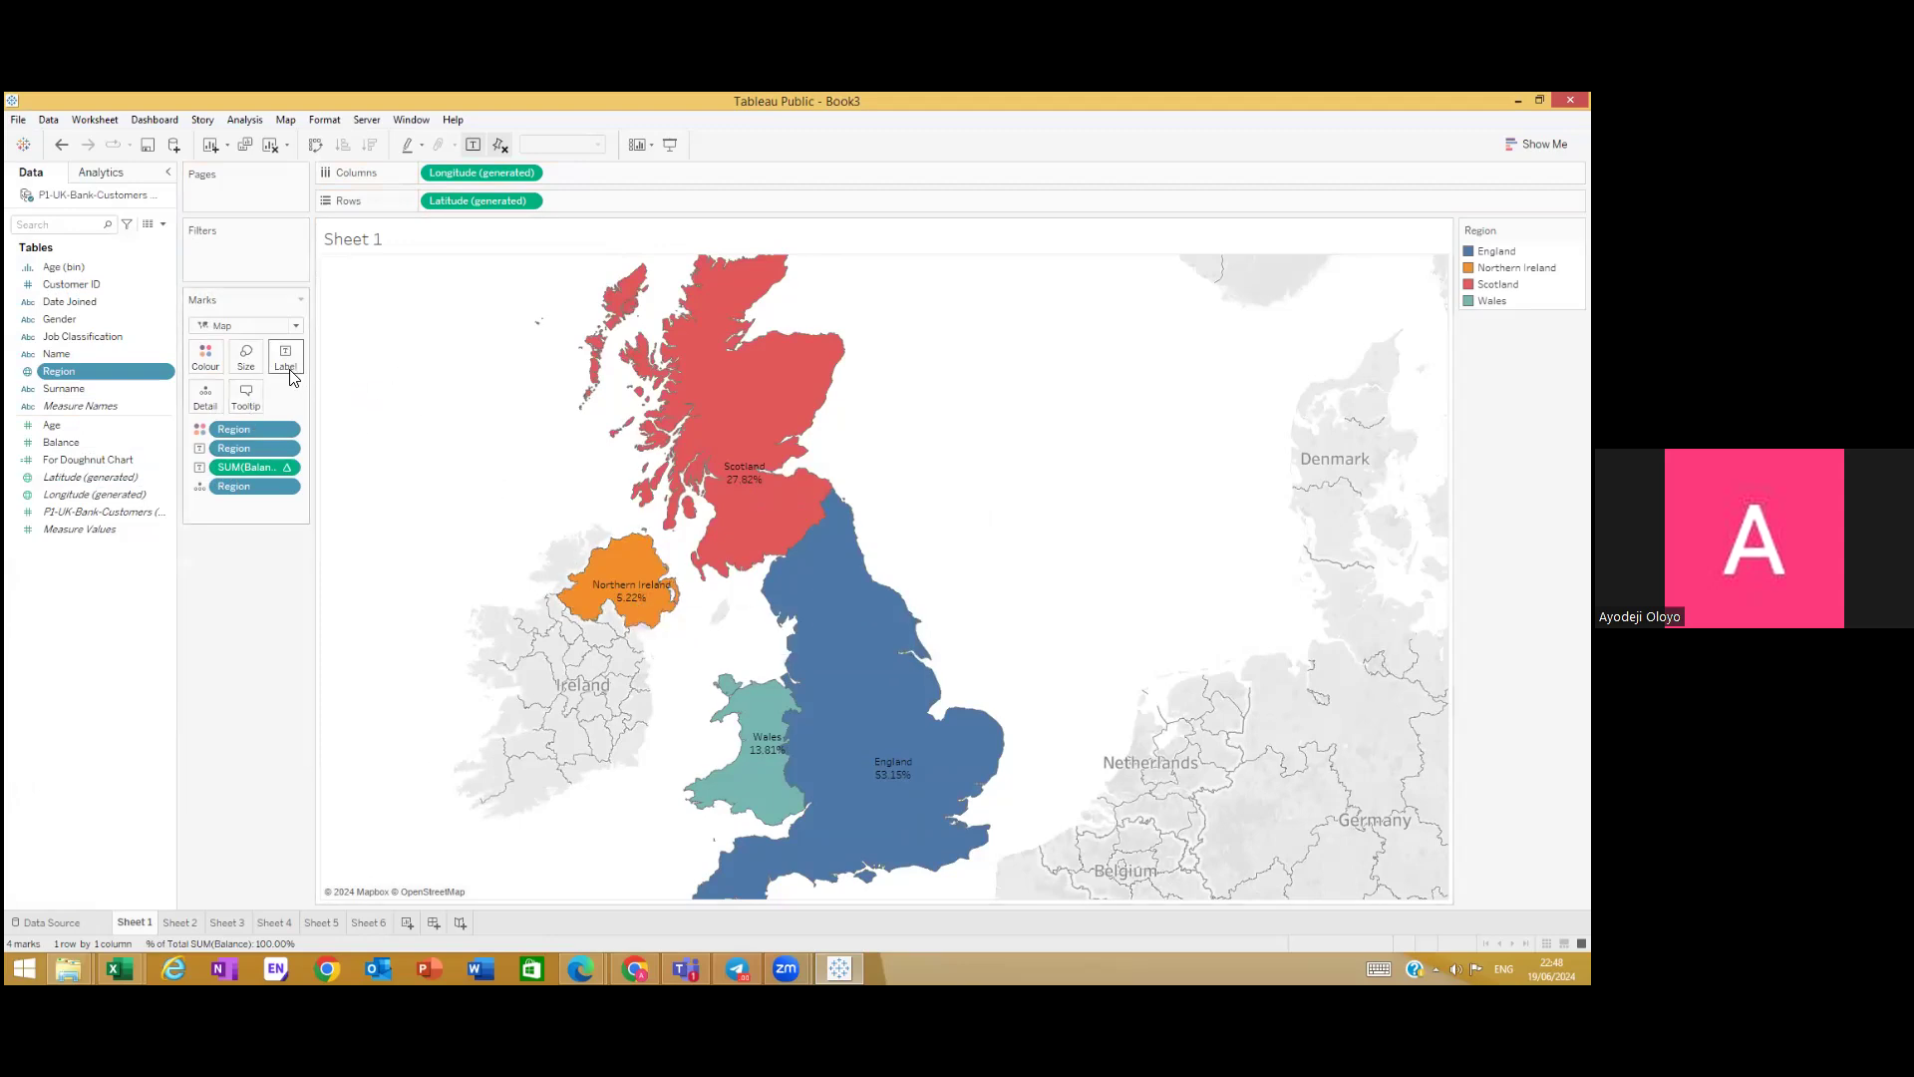
# Step: Format the percent-of-total Balance labels as Percentage with 0 decimal places
pyautogui.moveTo(764, 509)
pyautogui.click(288, 469)
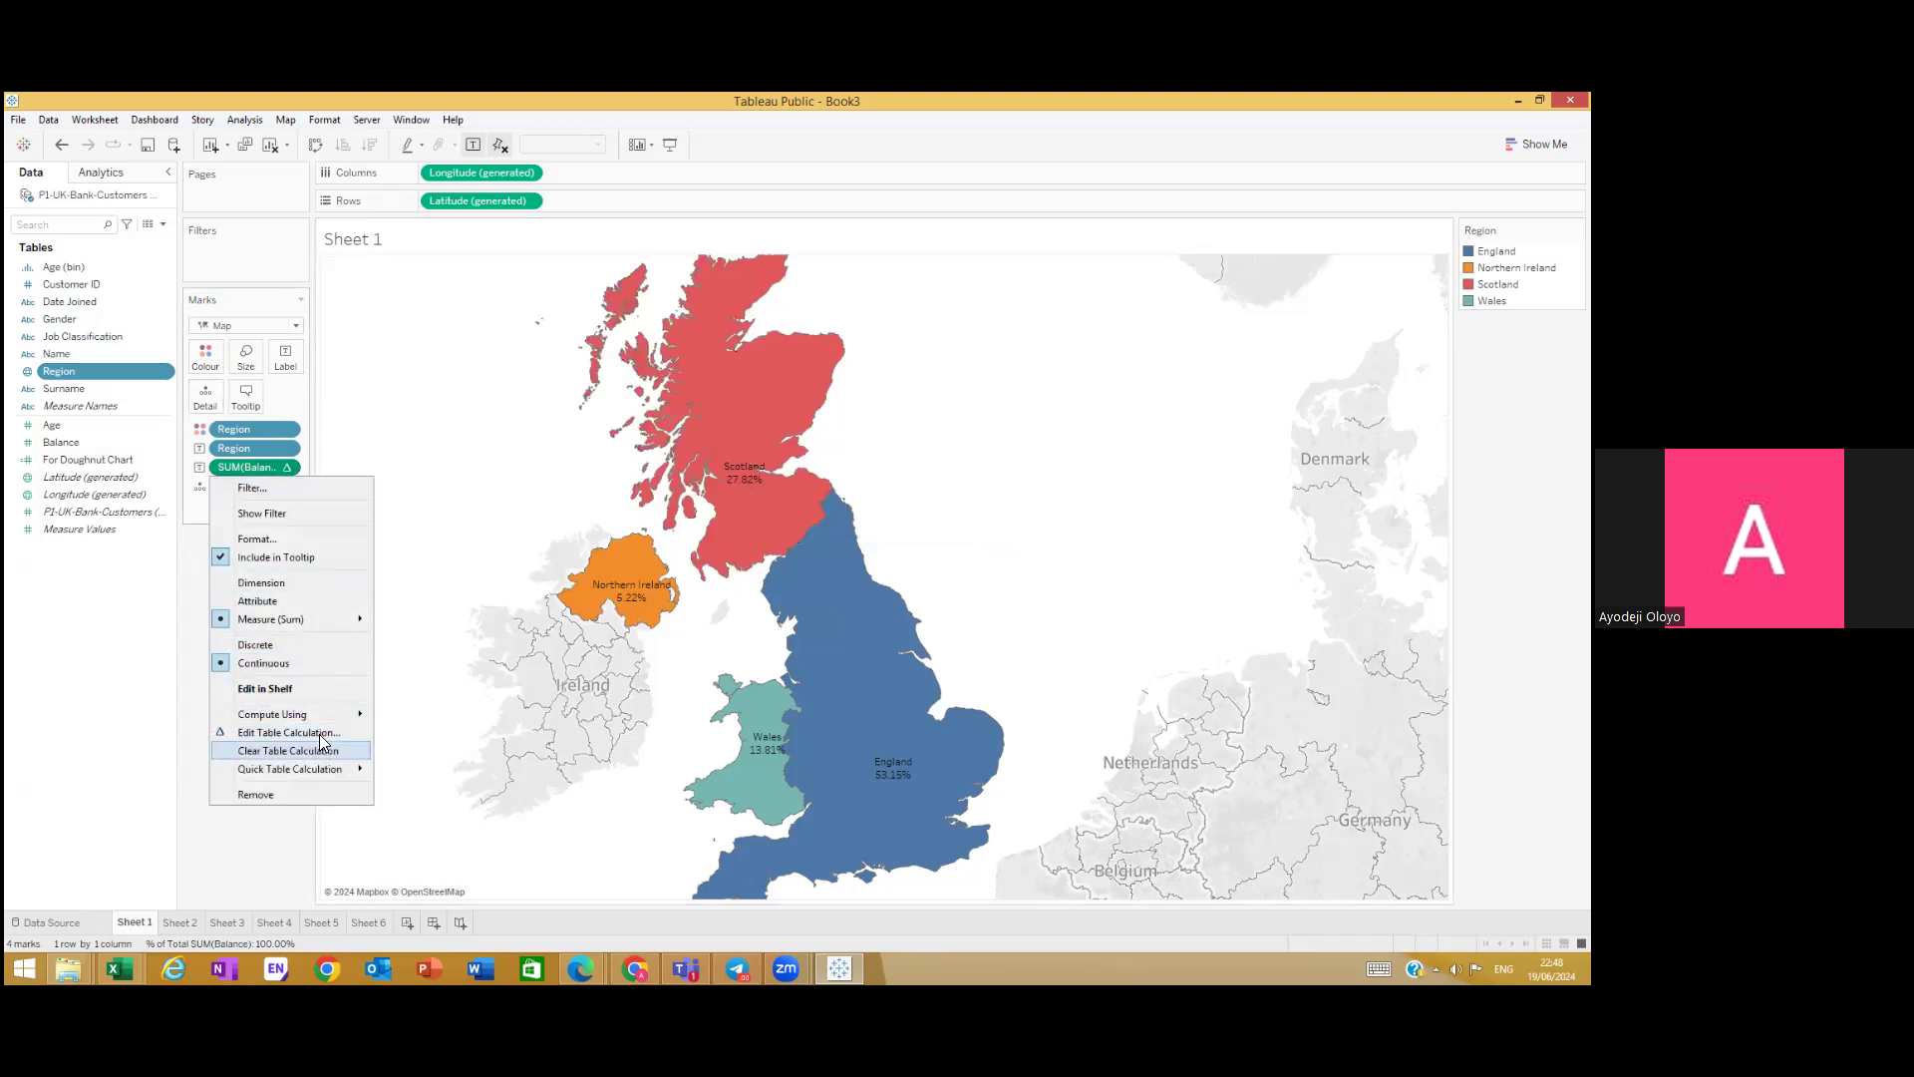
pyautogui.click(293, 539)
pyautogui.click(158, 204)
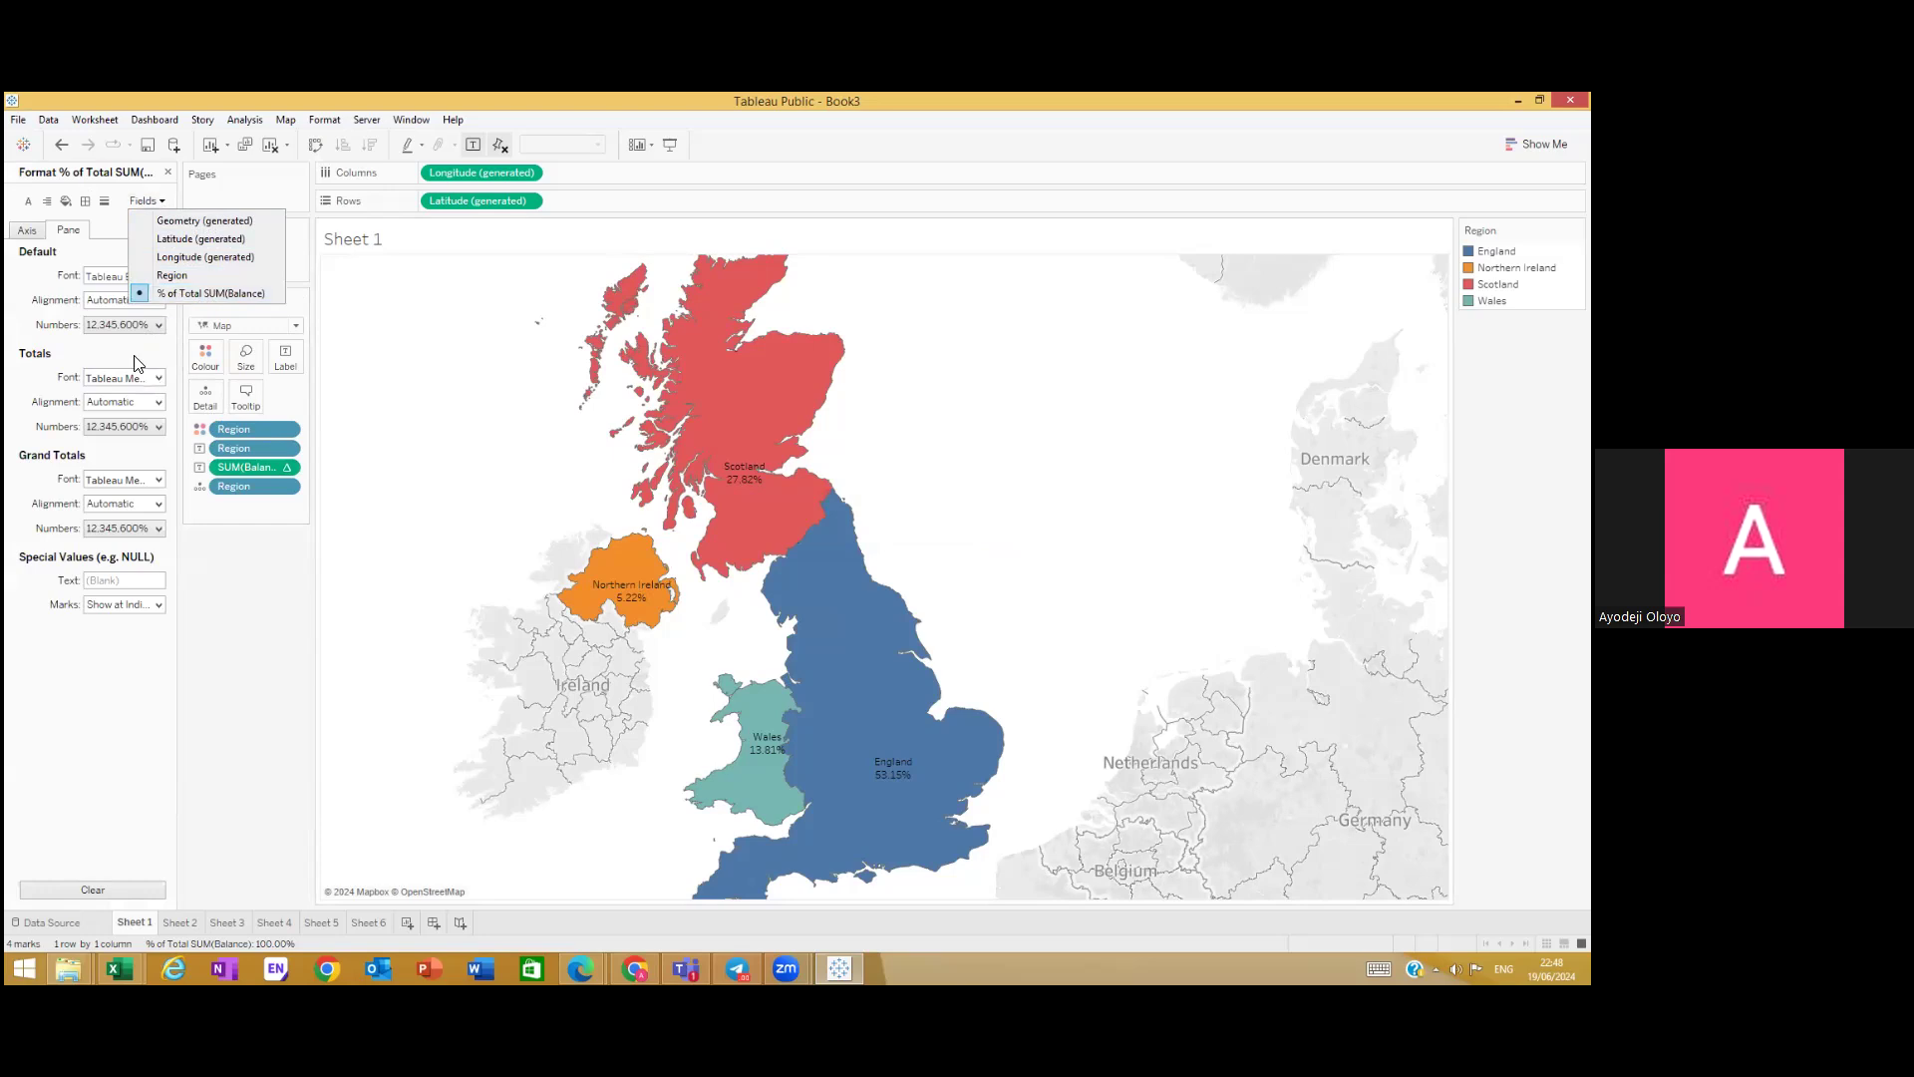
pyautogui.click(157, 324)
pyautogui.click(114, 426)
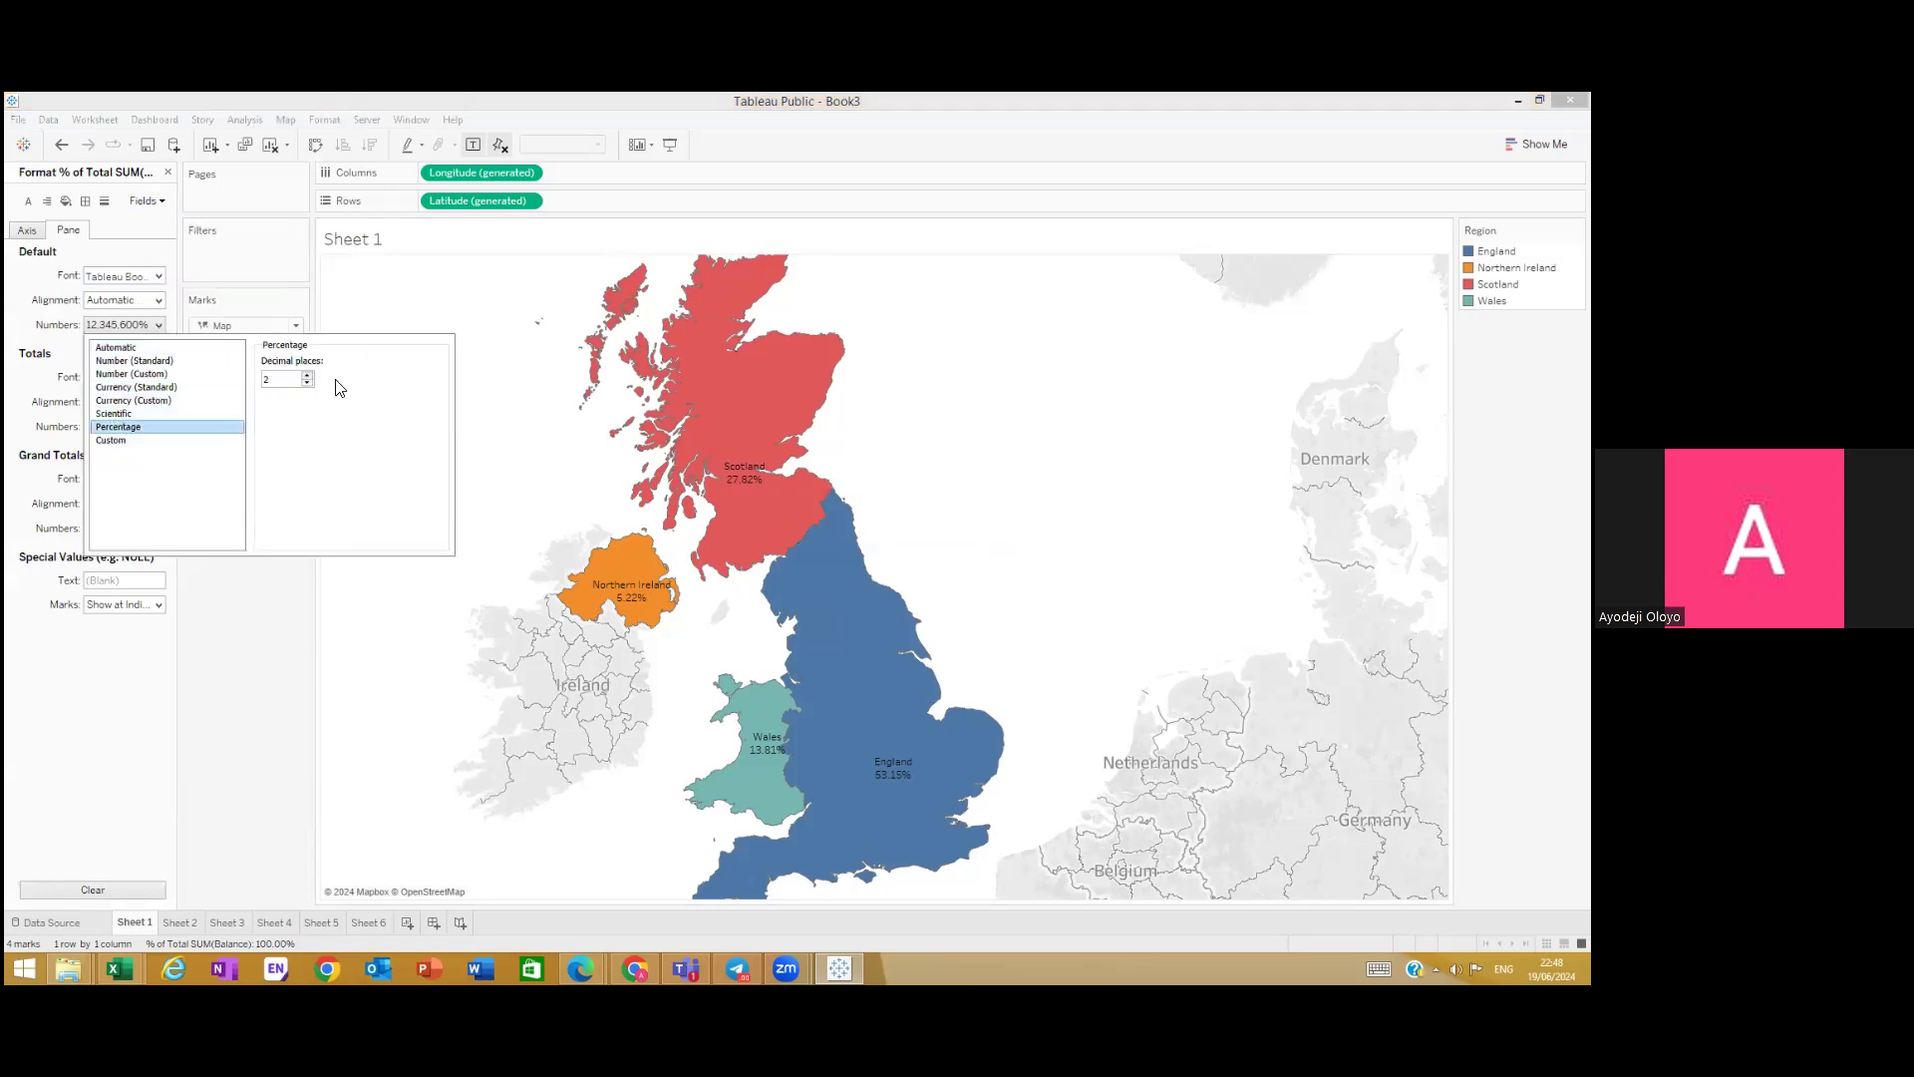
pyautogui.click(307, 383)
pyautogui.click(337, 625)
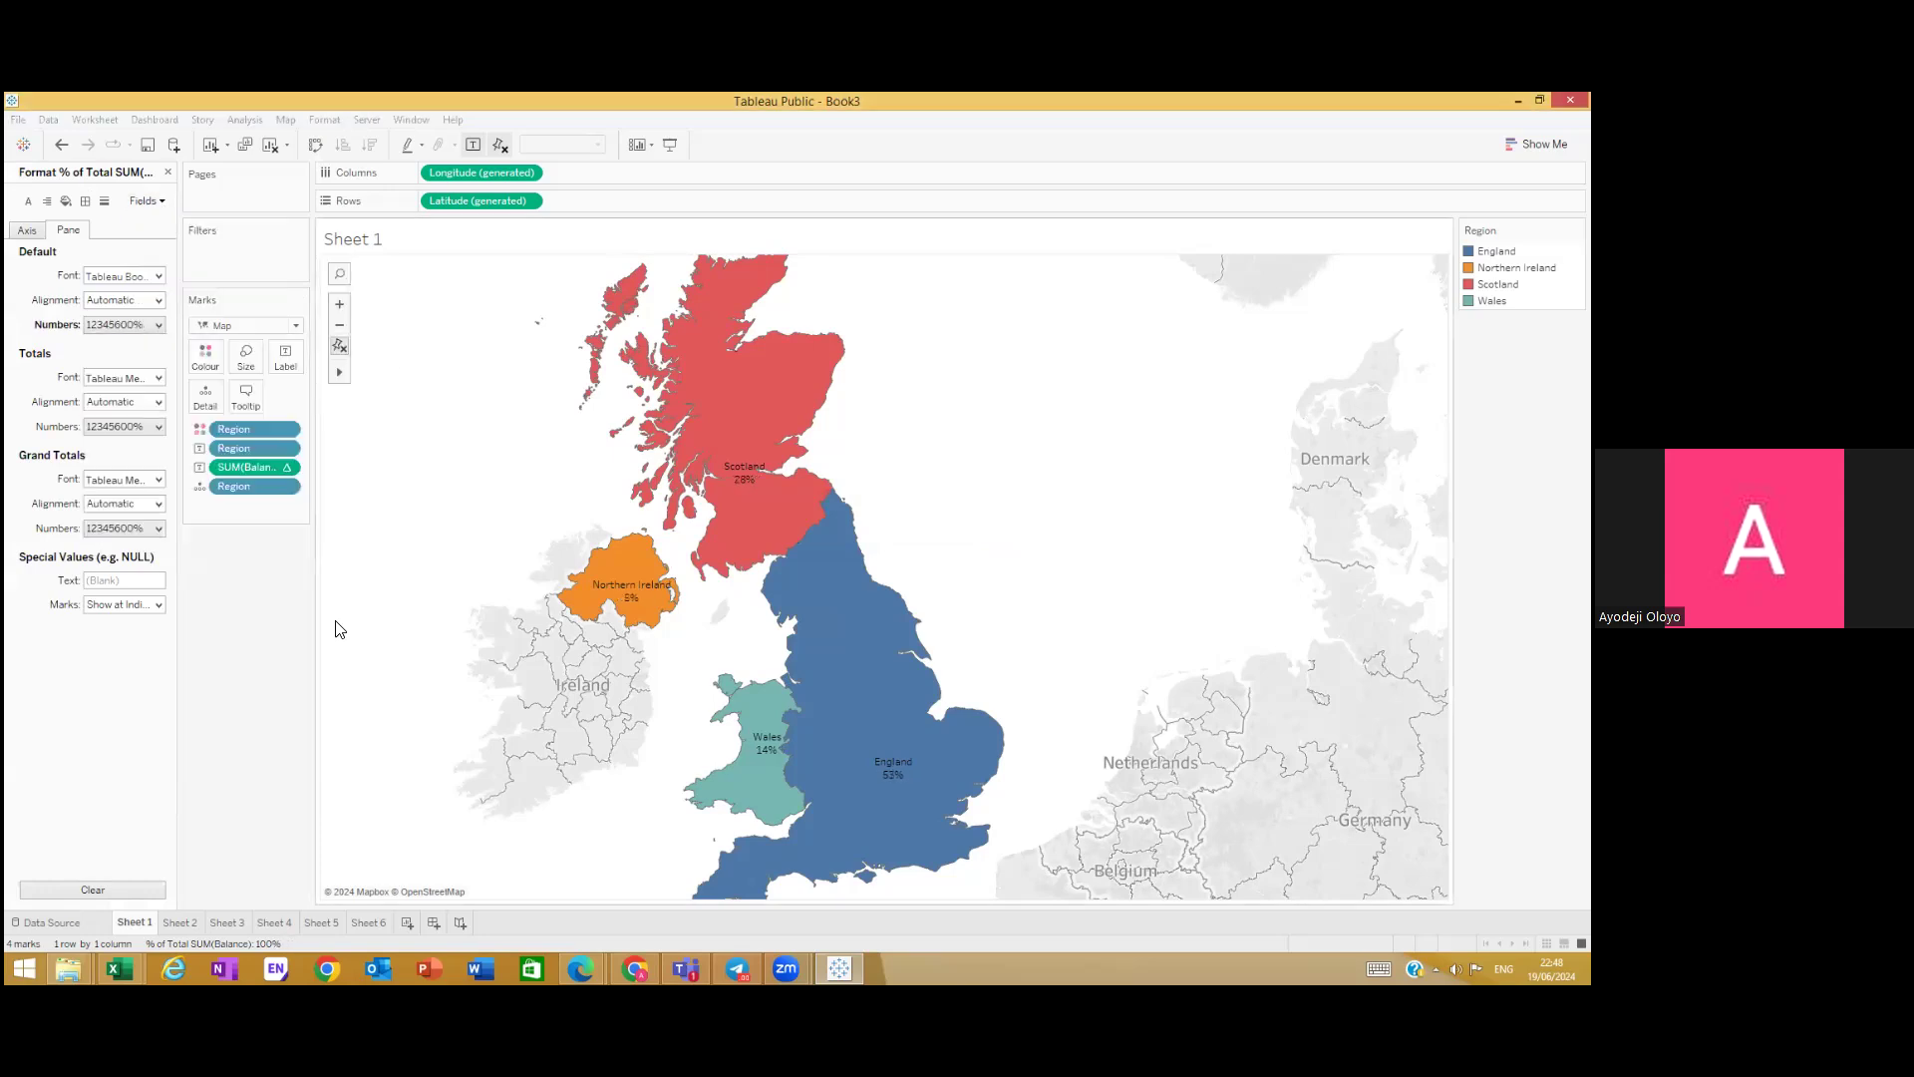
# Step: Replace the UK region map's title text with "Percentage of Acccount Balance per Region"
pyautogui.doubleClick(511, 242)
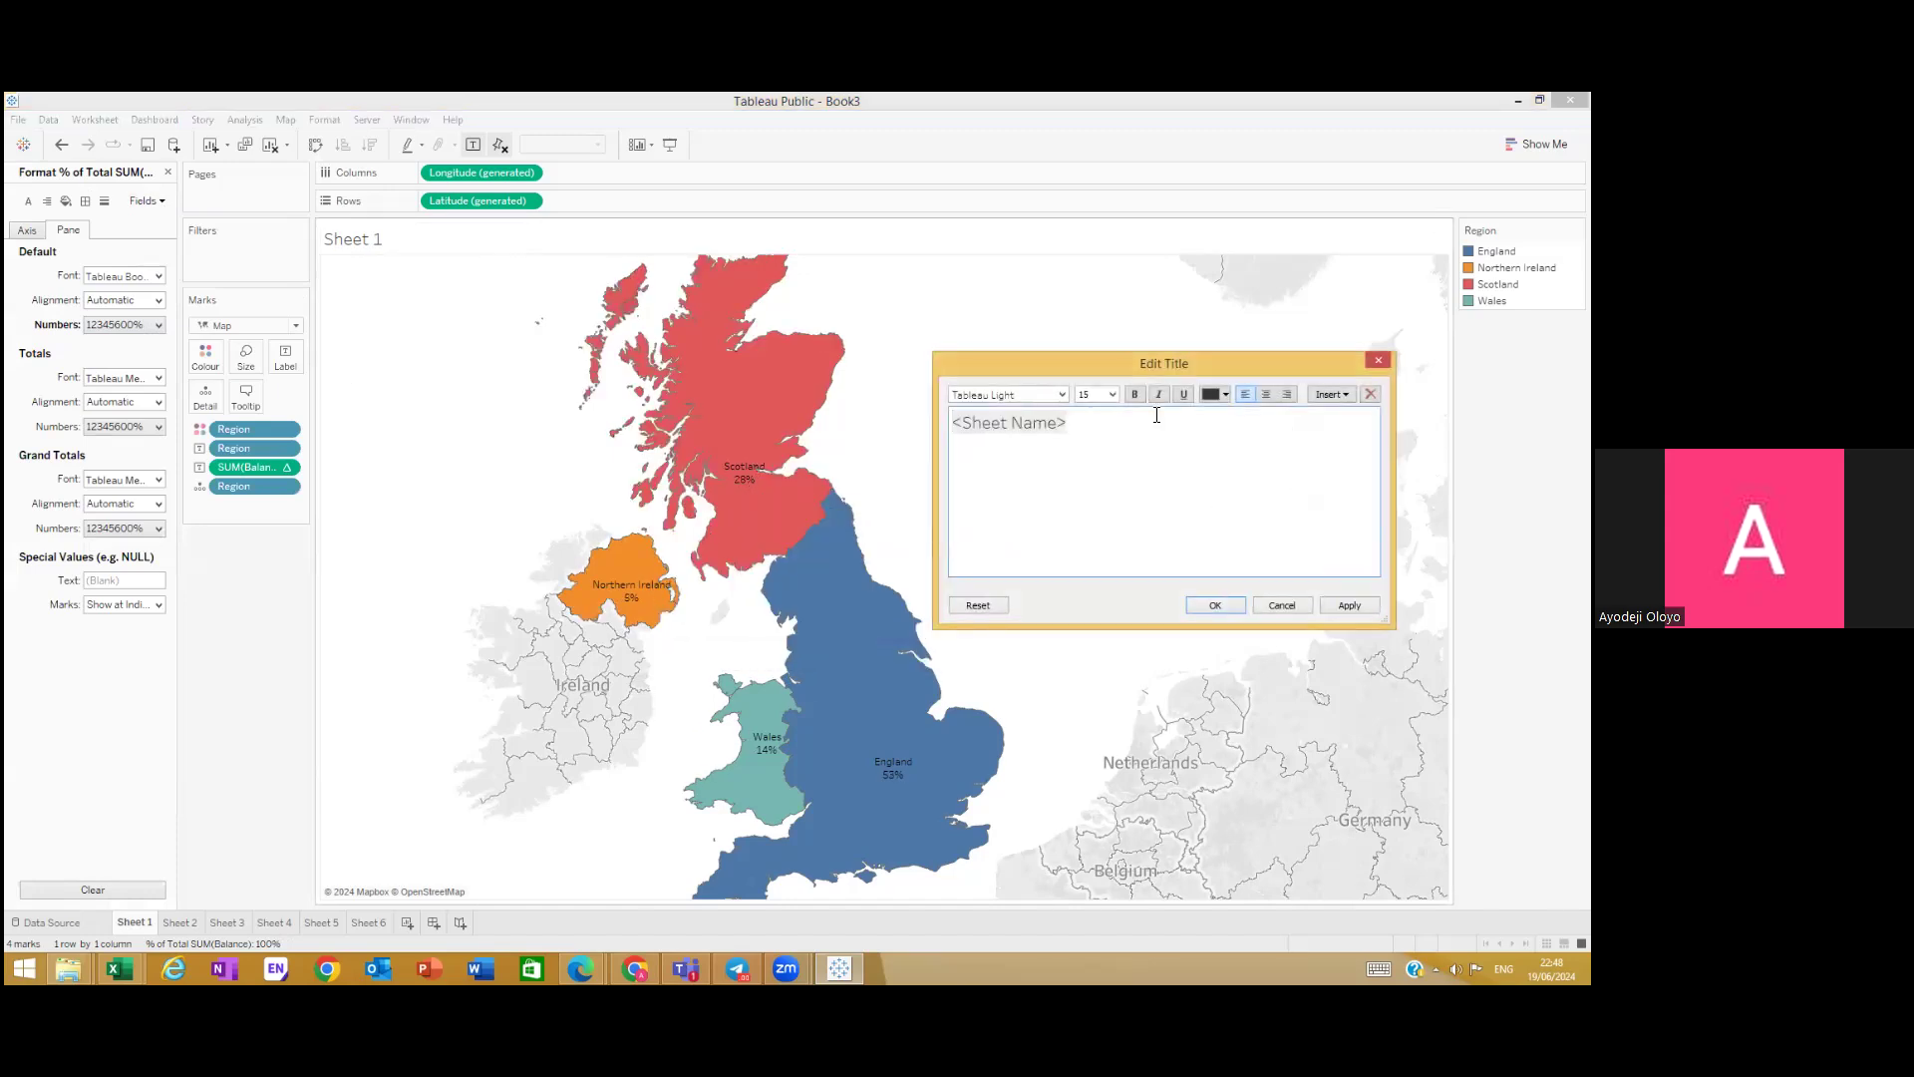
pyautogui.hotkey('ctrl', 'a')
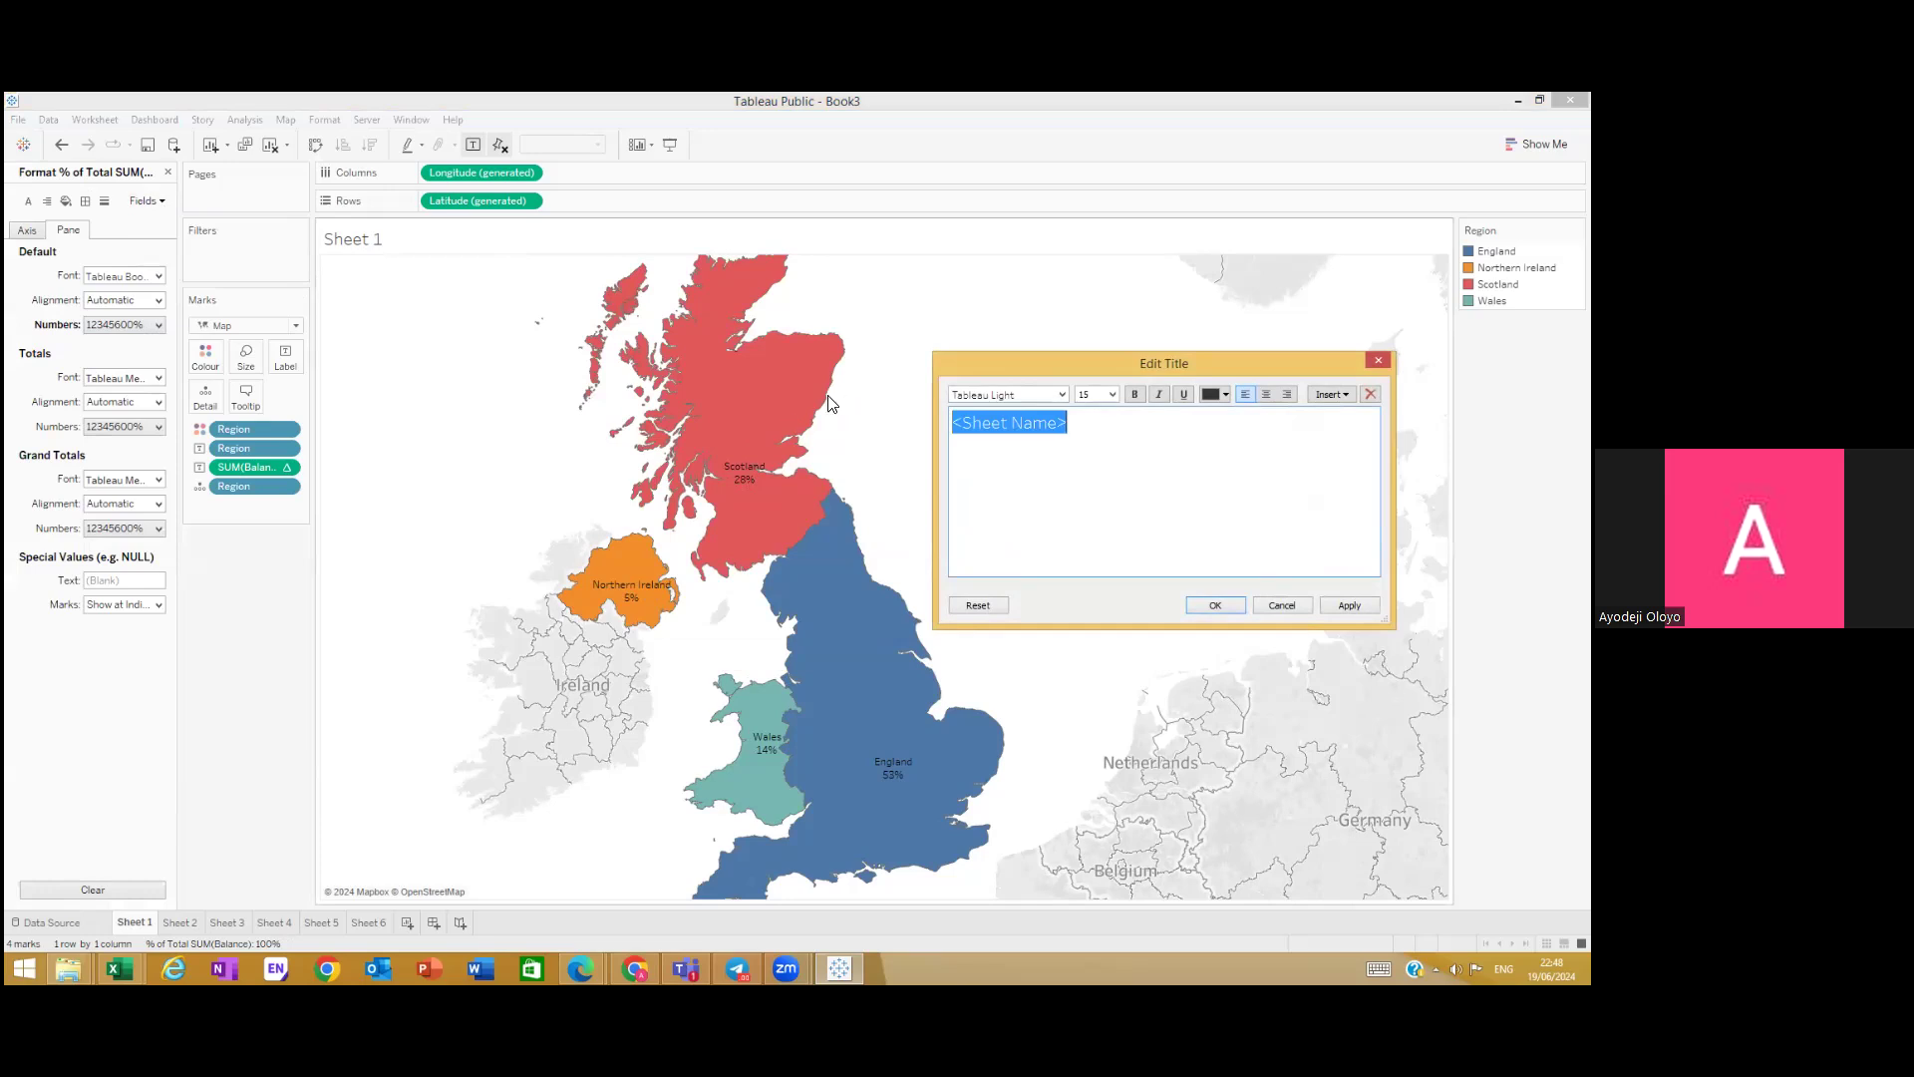
pyautogui.write('P')
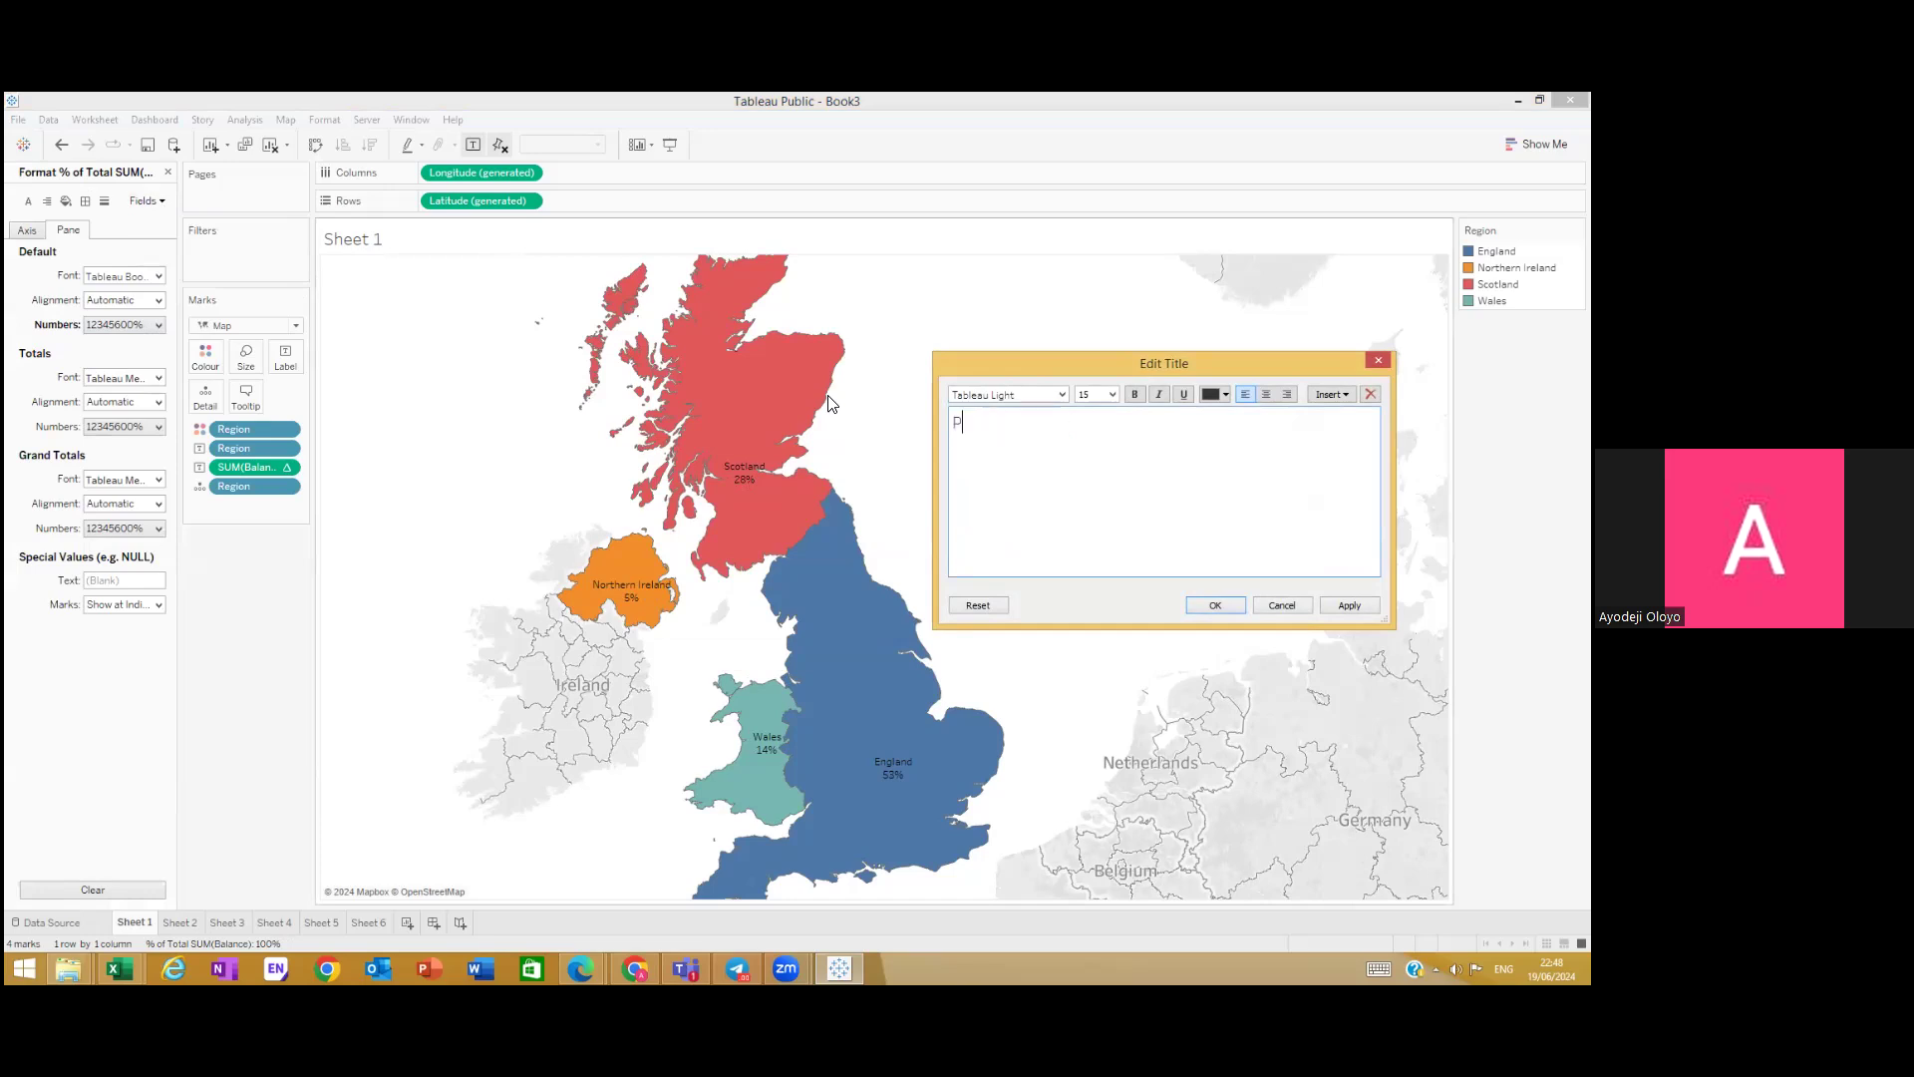
pyautogui.write('ercentage of Acccount')
pyautogui.write('Balance')
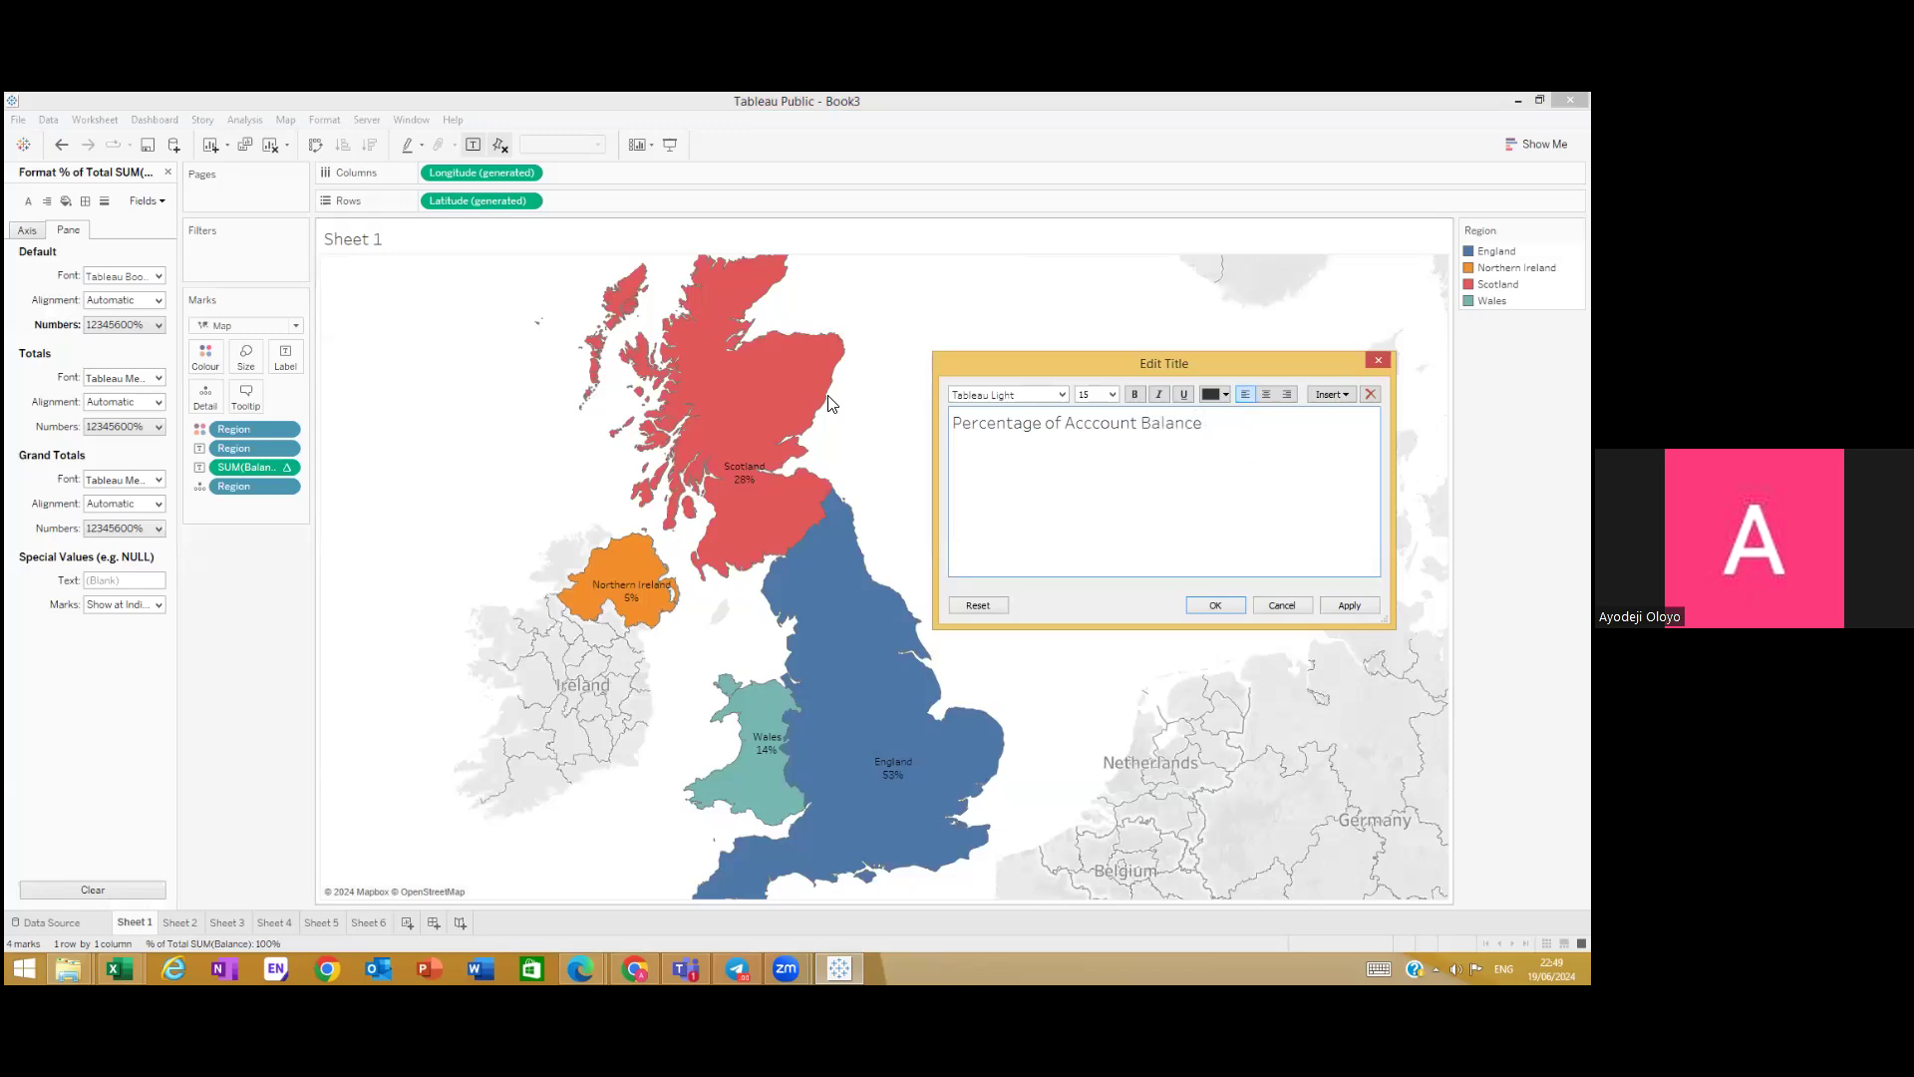
pyautogui.write(' per Region')
# Step: Set the entire map title on Sheet 1 to the Tableau Semibold font and apply it
pyautogui.hotkey('ctrl', 'a')
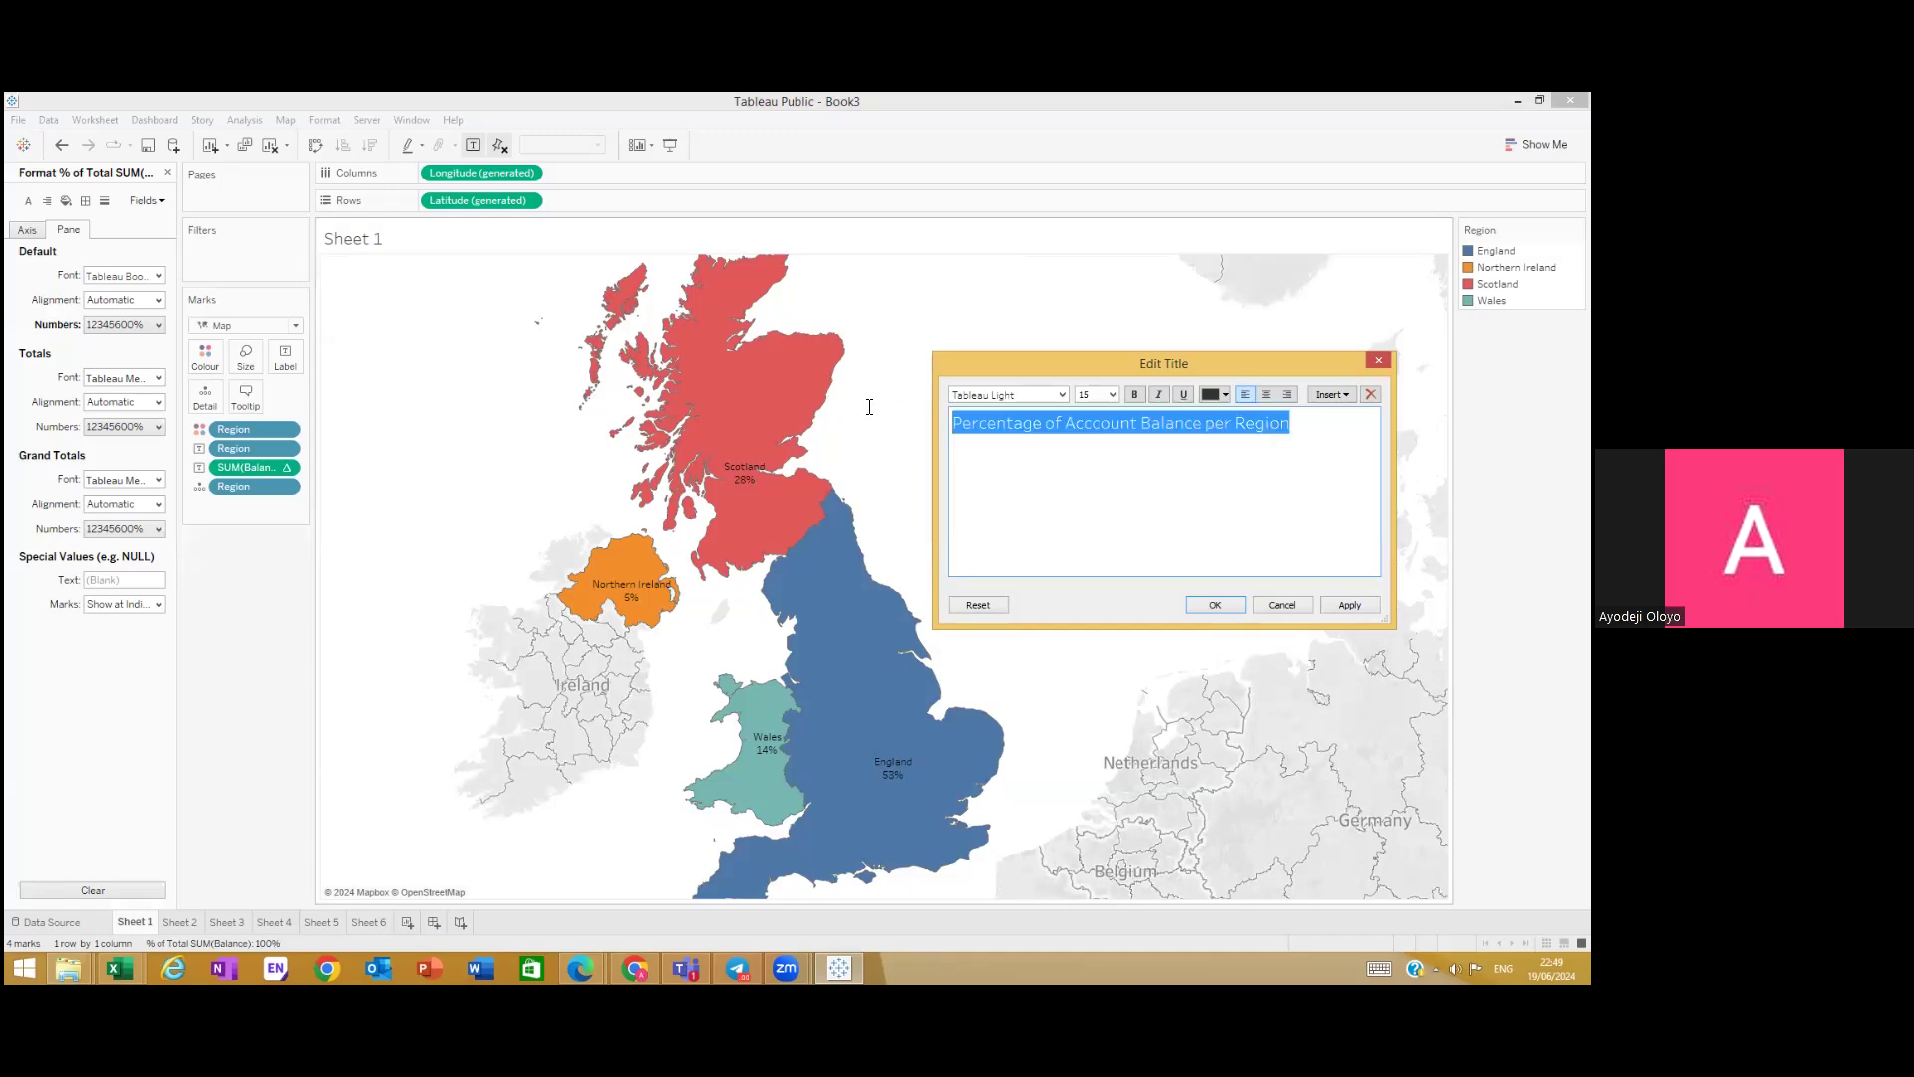
pyautogui.click(1059, 401)
pyautogui.click(1031, 447)
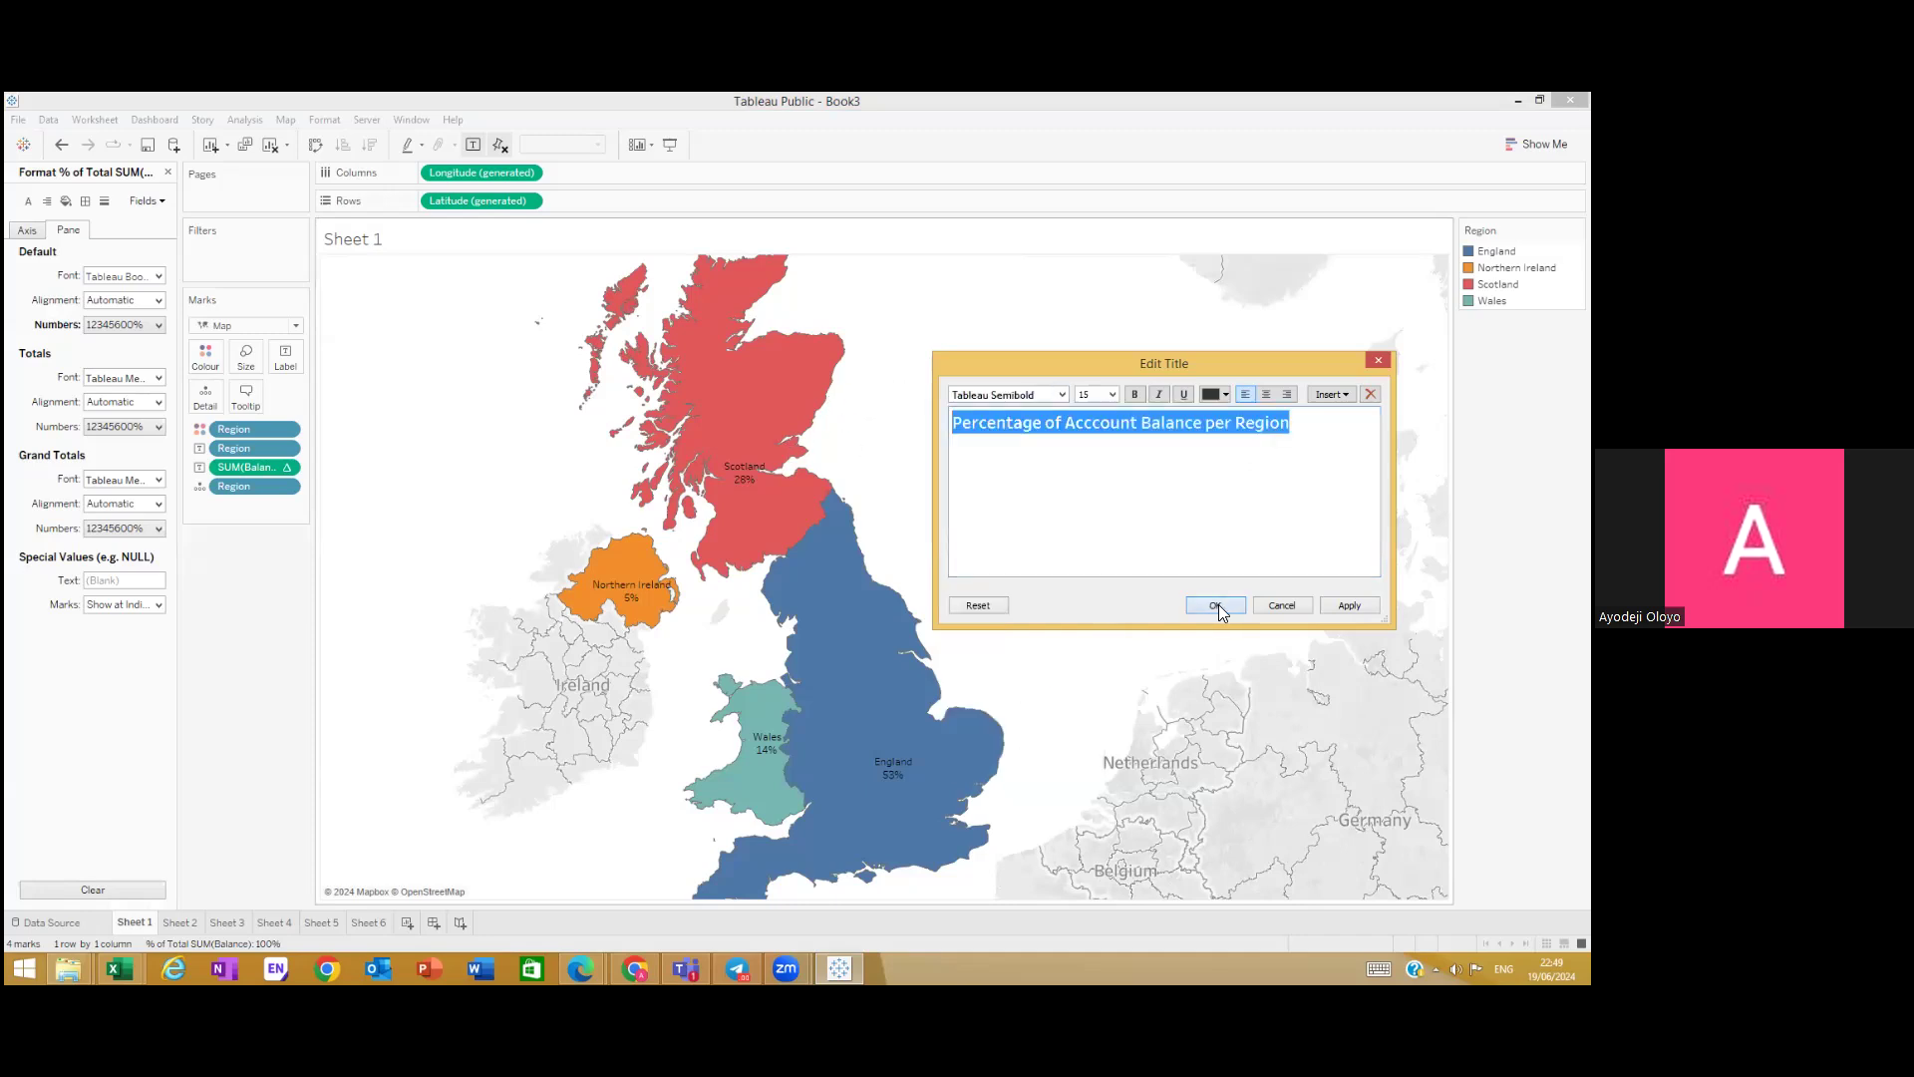
pyautogui.click(1216, 604)
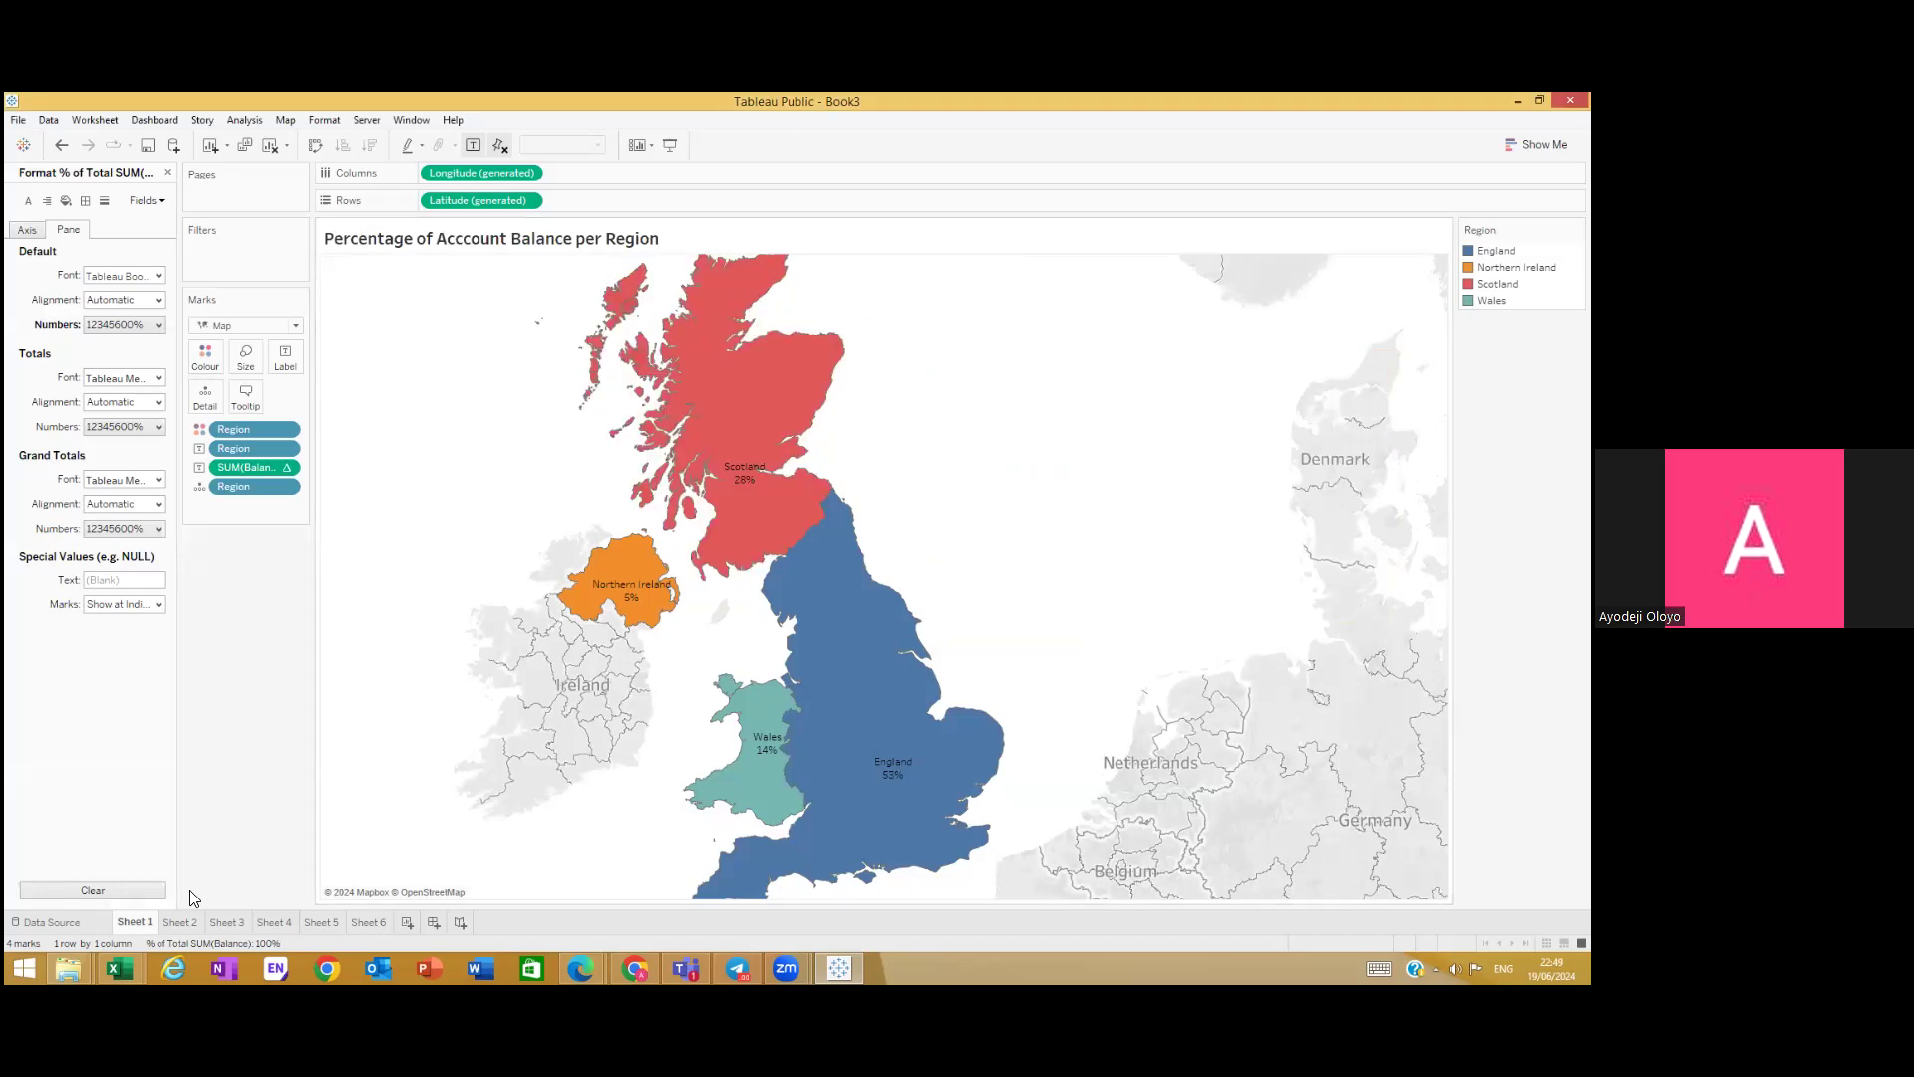
# Step: Replace the title text of the gender doughnut chart on Sheet 5 with "Account Balance by Gender"
pyautogui.click(228, 925)
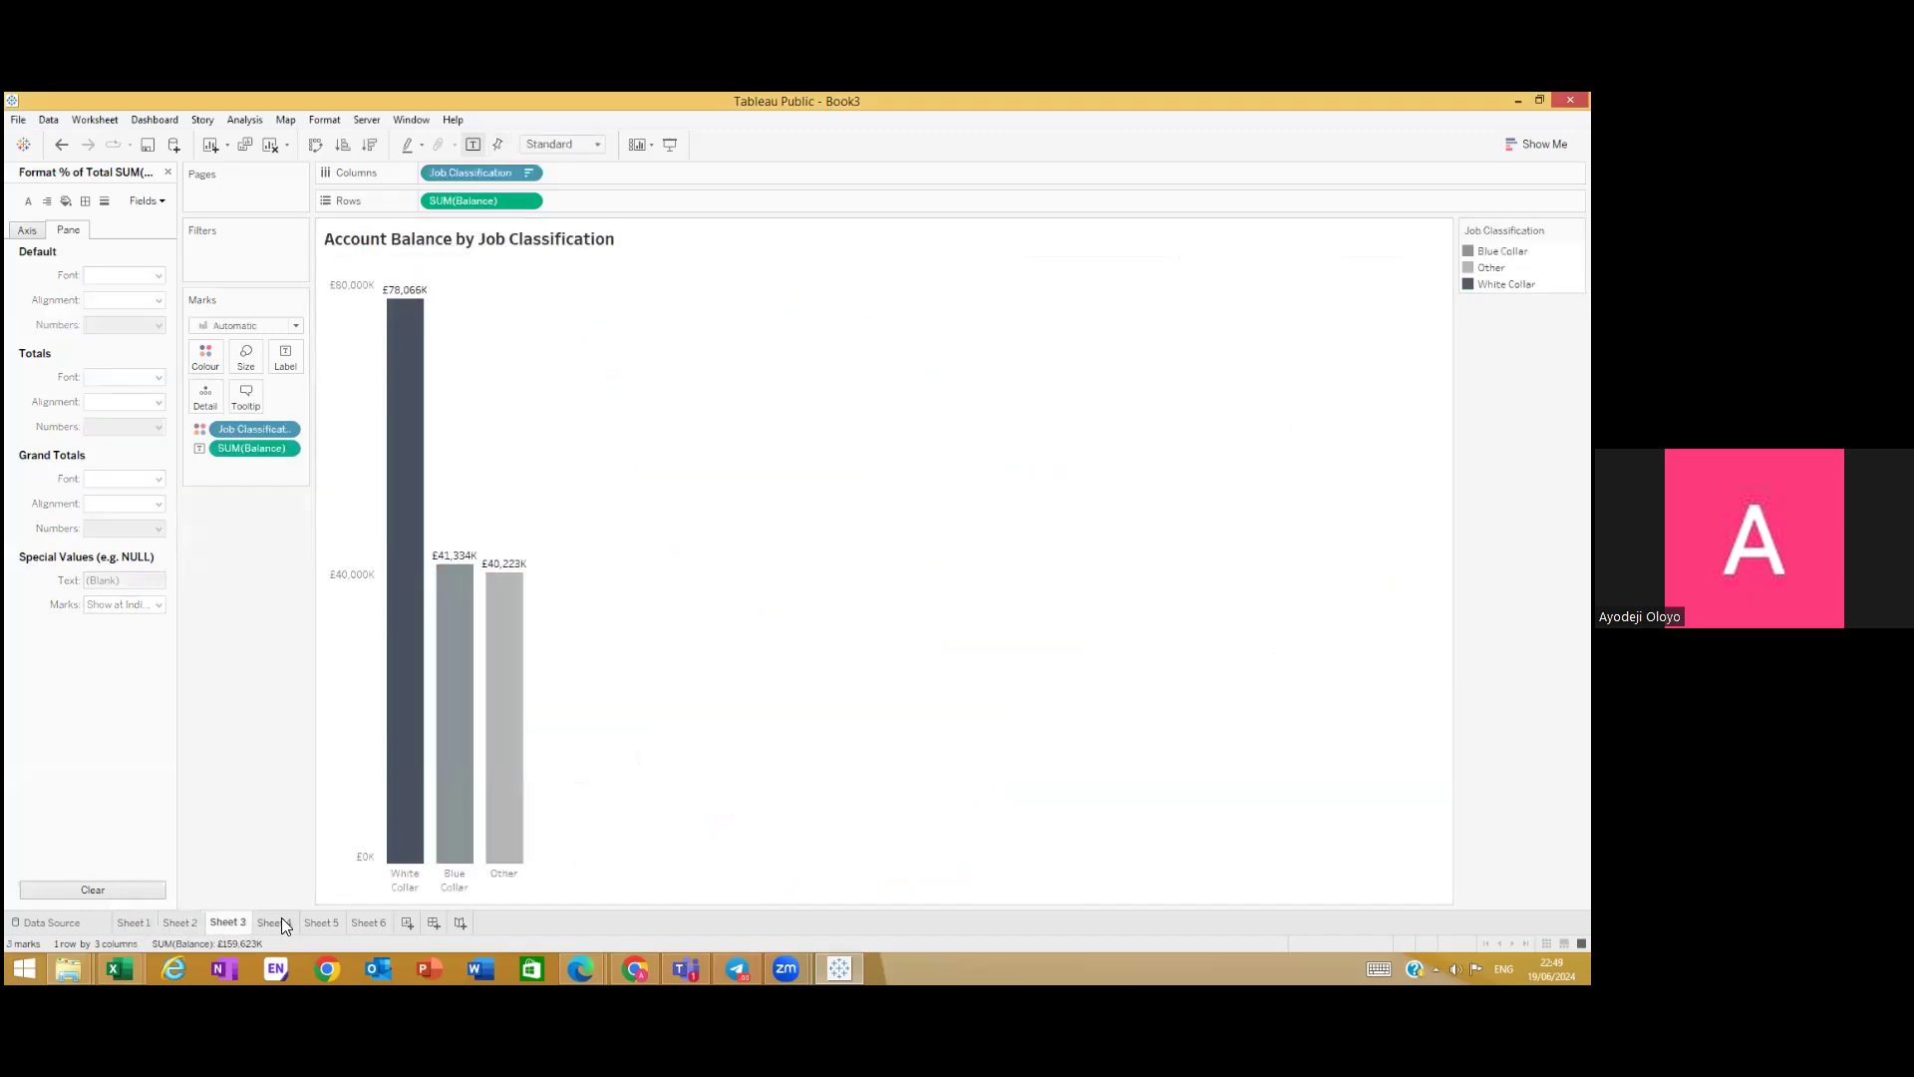
pyautogui.click(281, 921)
pyautogui.click(321, 920)
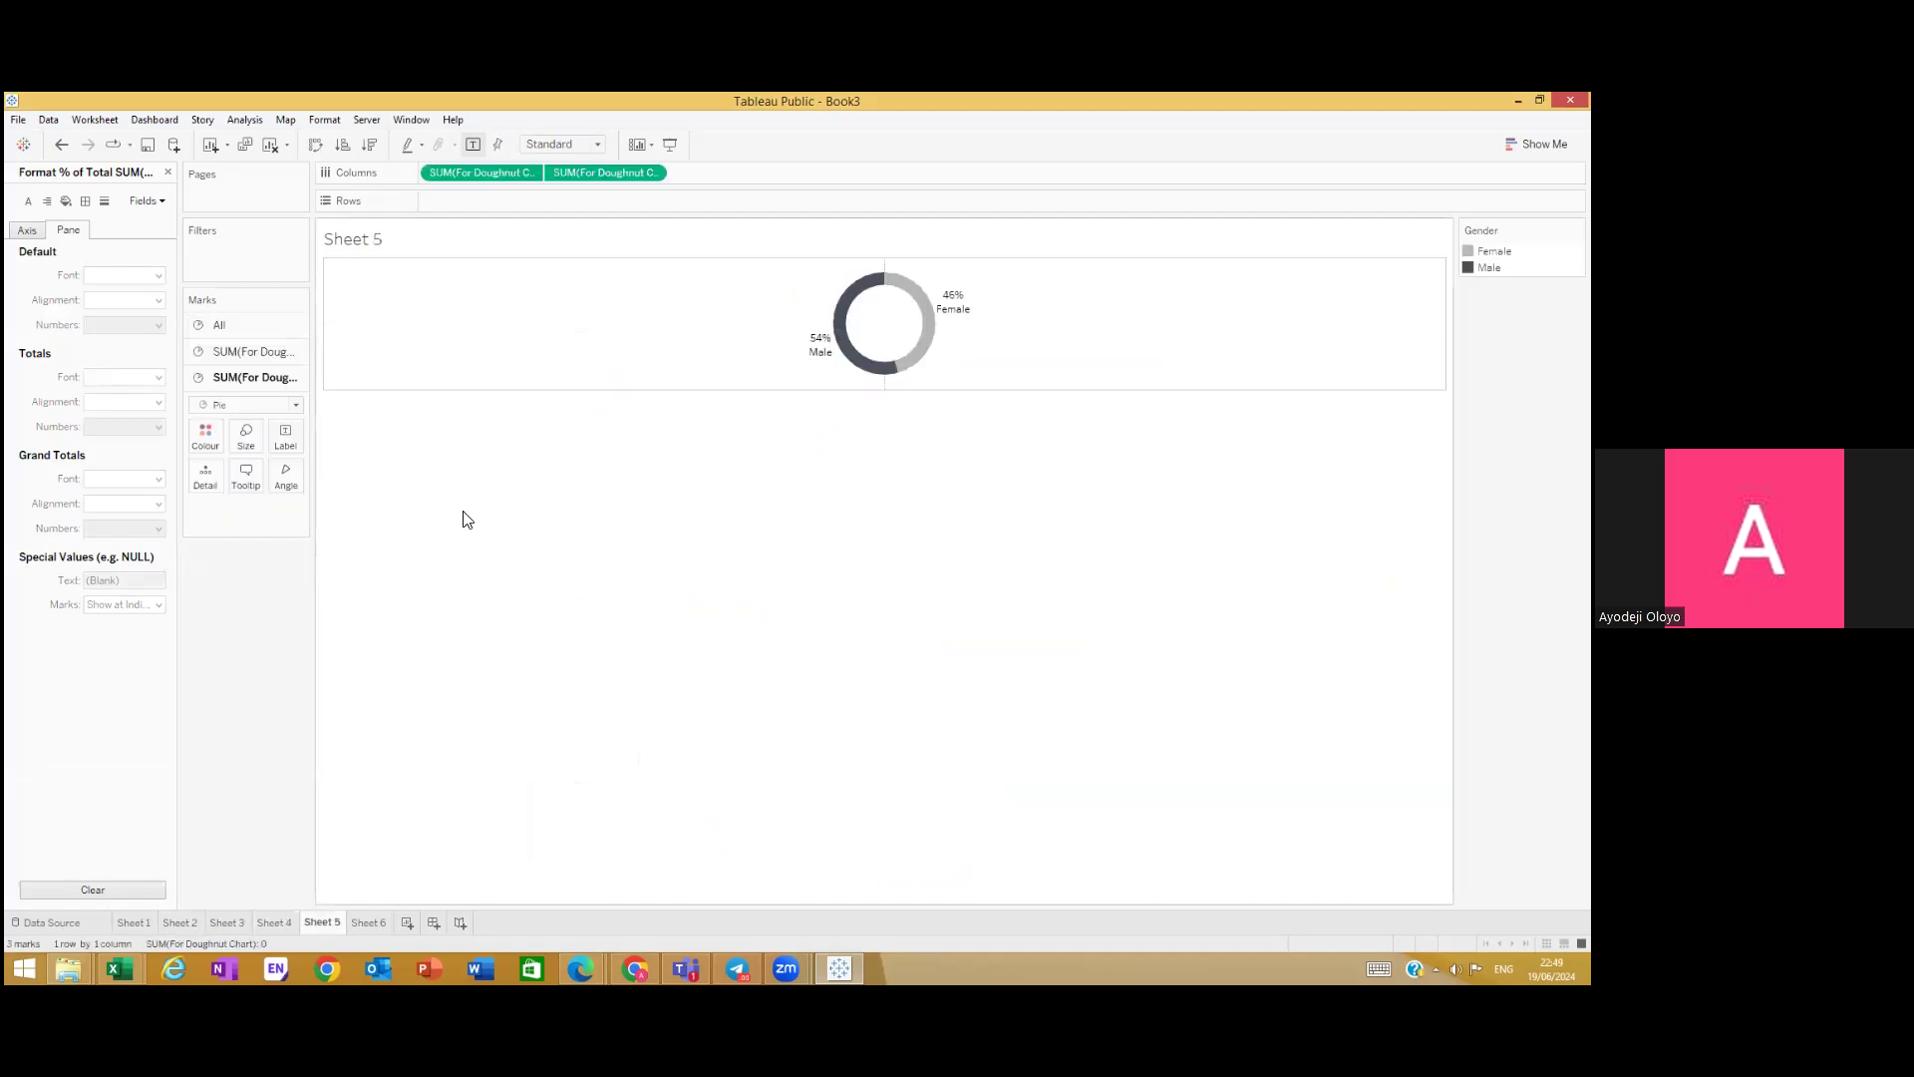
pyautogui.click(371, 922)
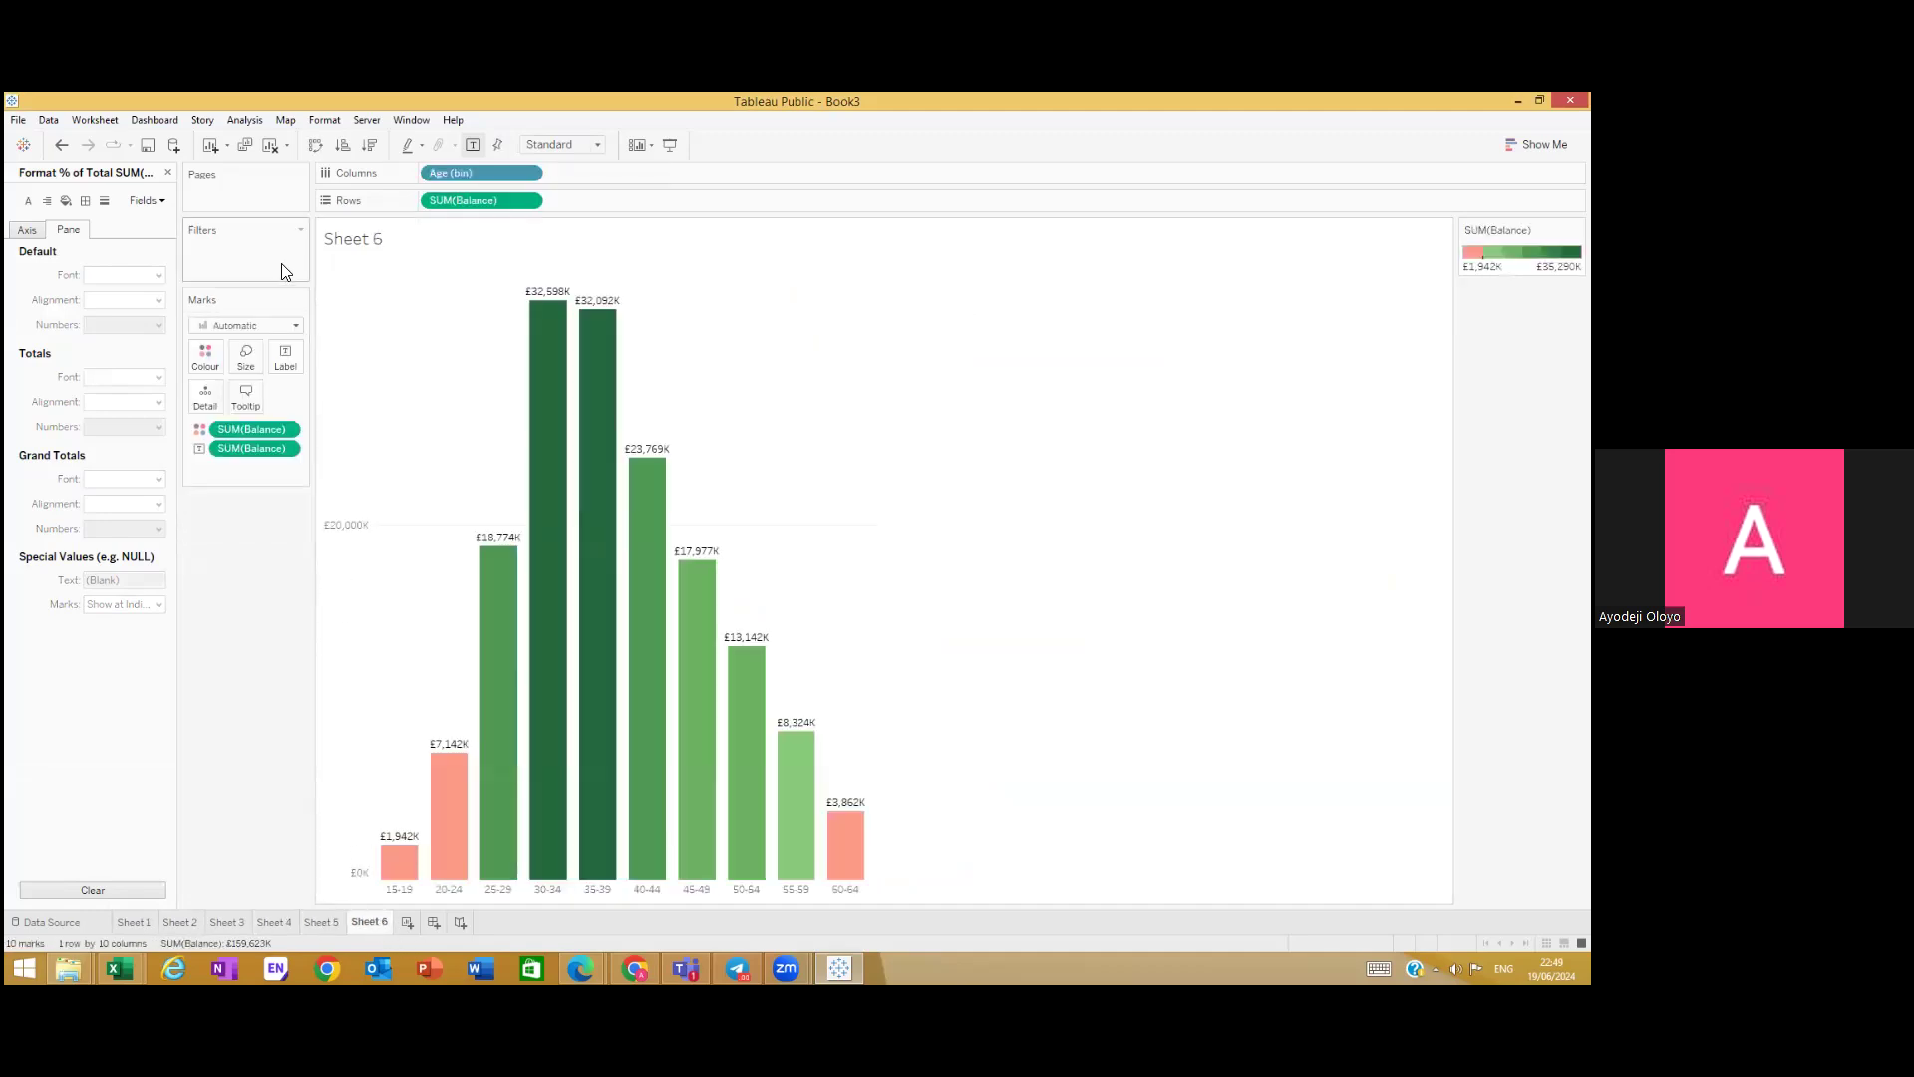
pyautogui.click(323, 923)
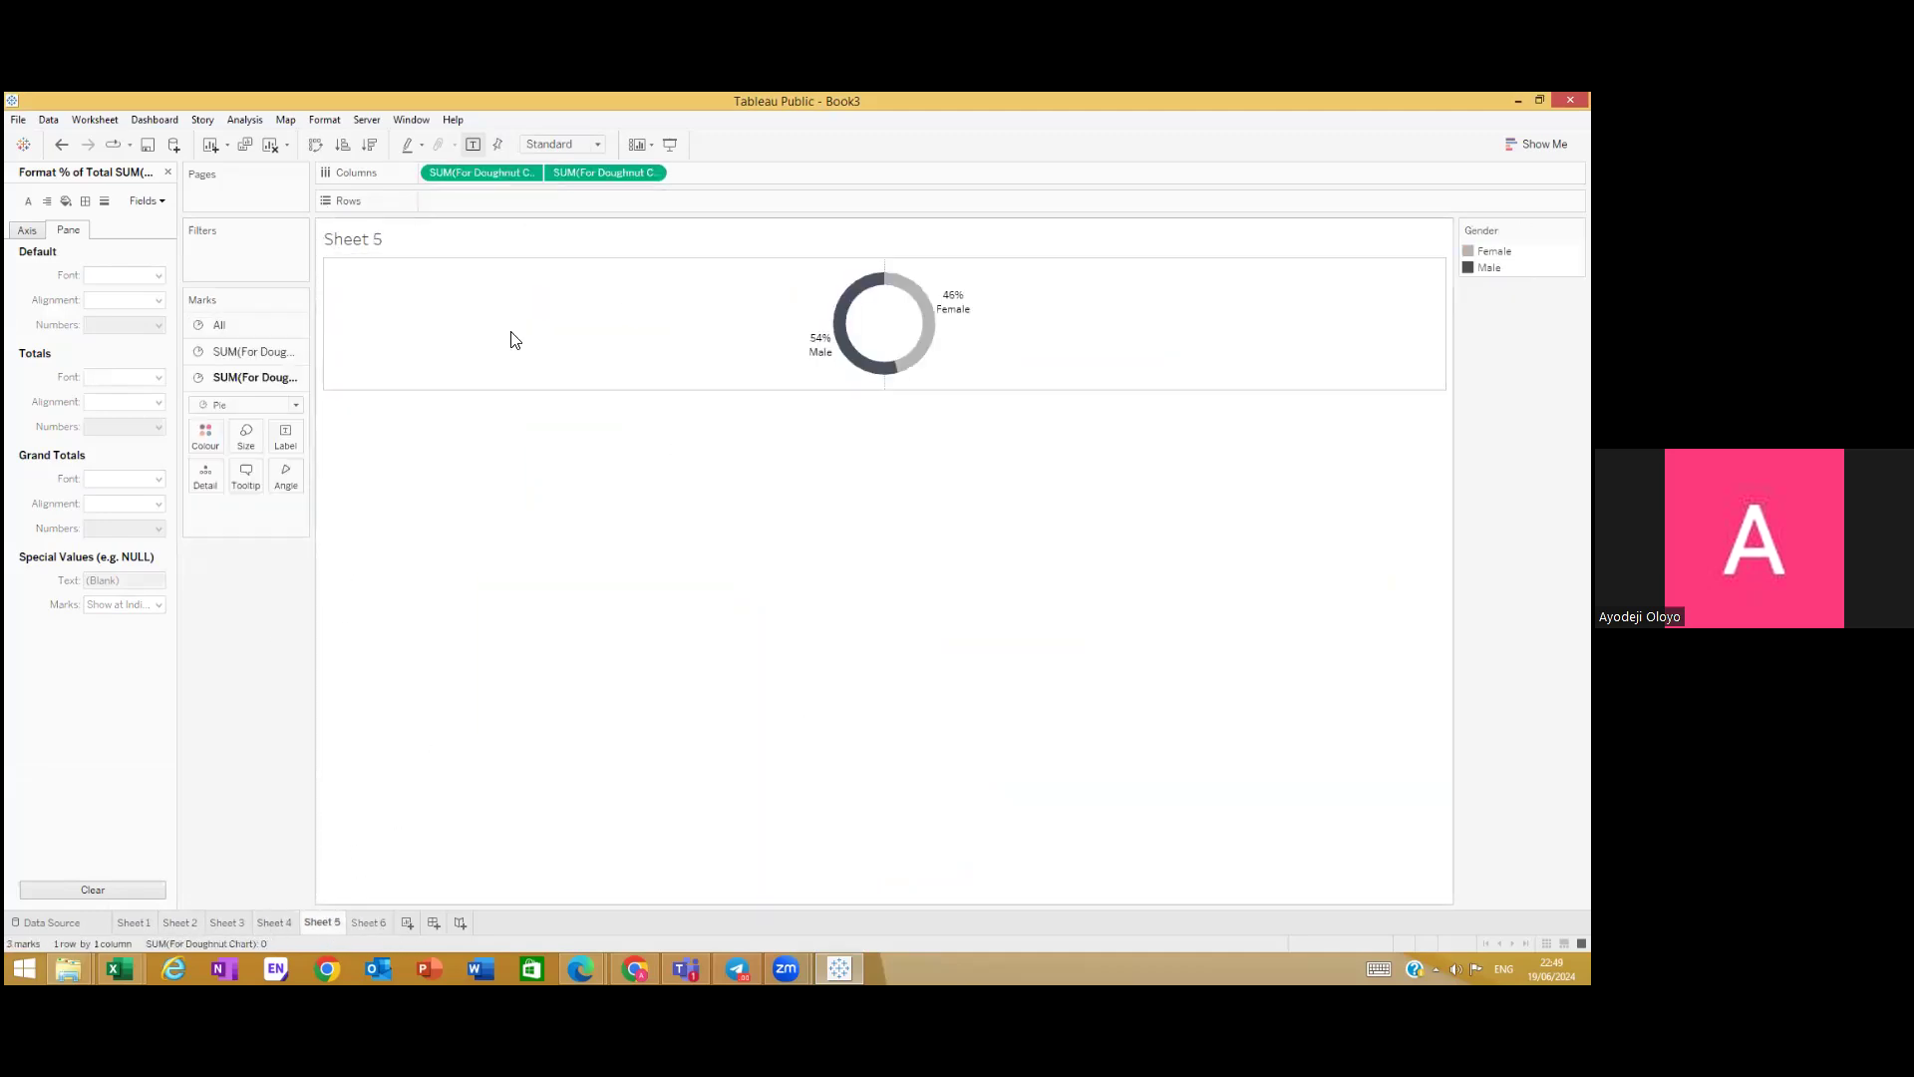
pyautogui.doubleClick(371, 241)
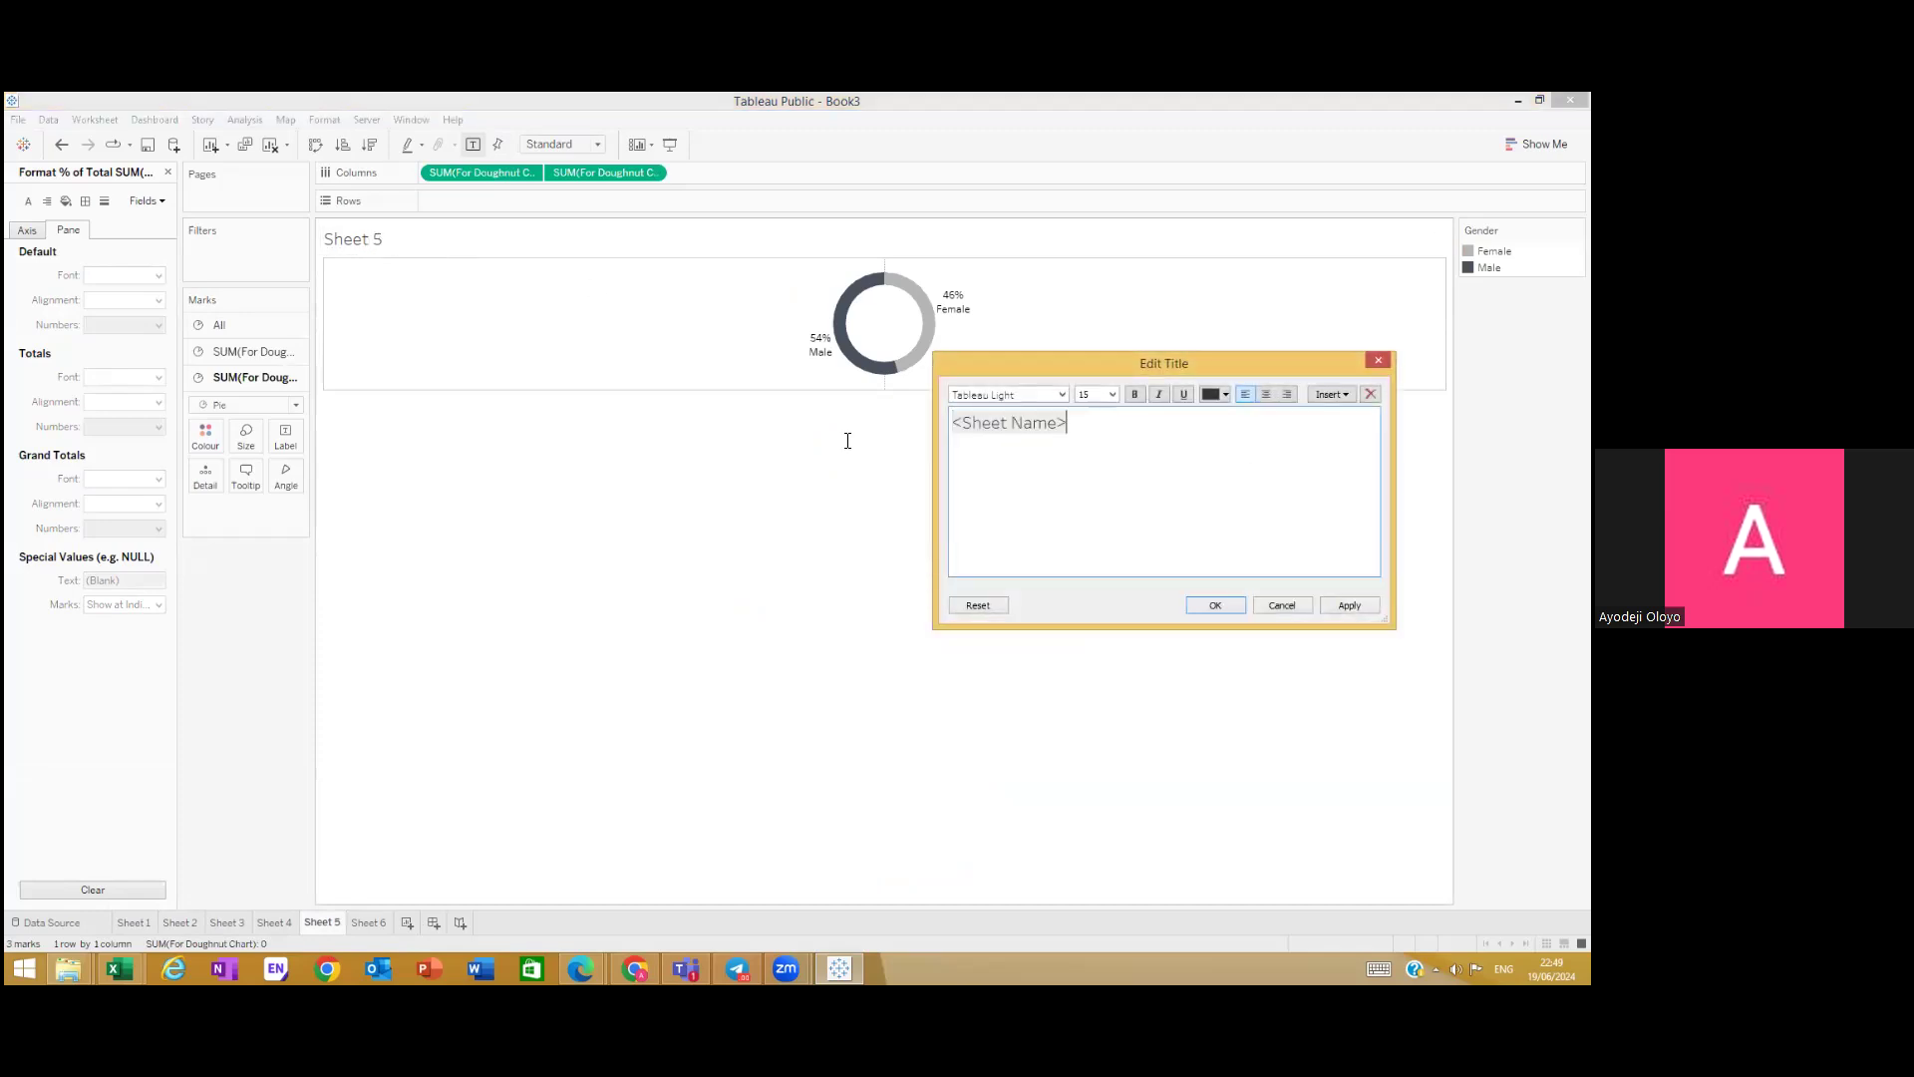
pyautogui.hotkey('ctrl', 'a')
pyautogui.write('Arc')
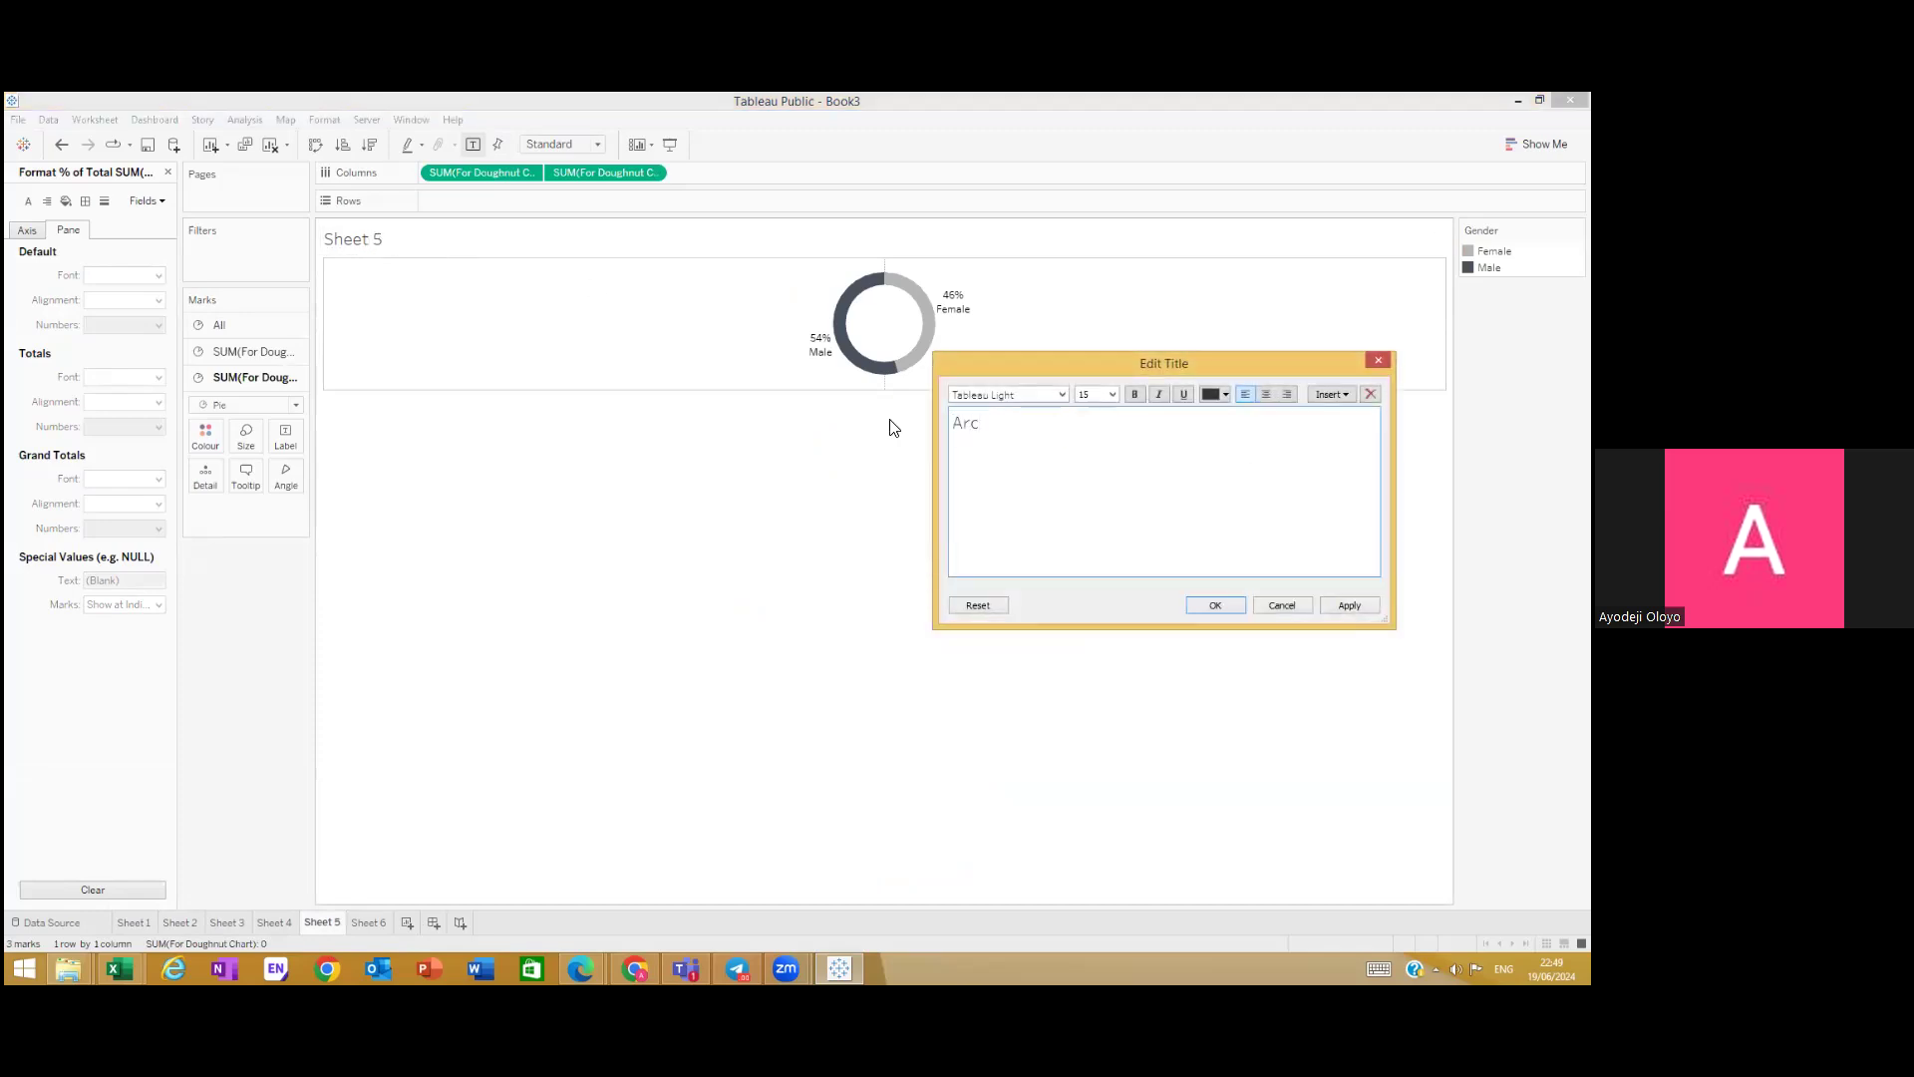
pyautogui.press('BackSpace')
pyautogui.press('BackSpace')
pyautogui.write('ccount Balance per Gneder')
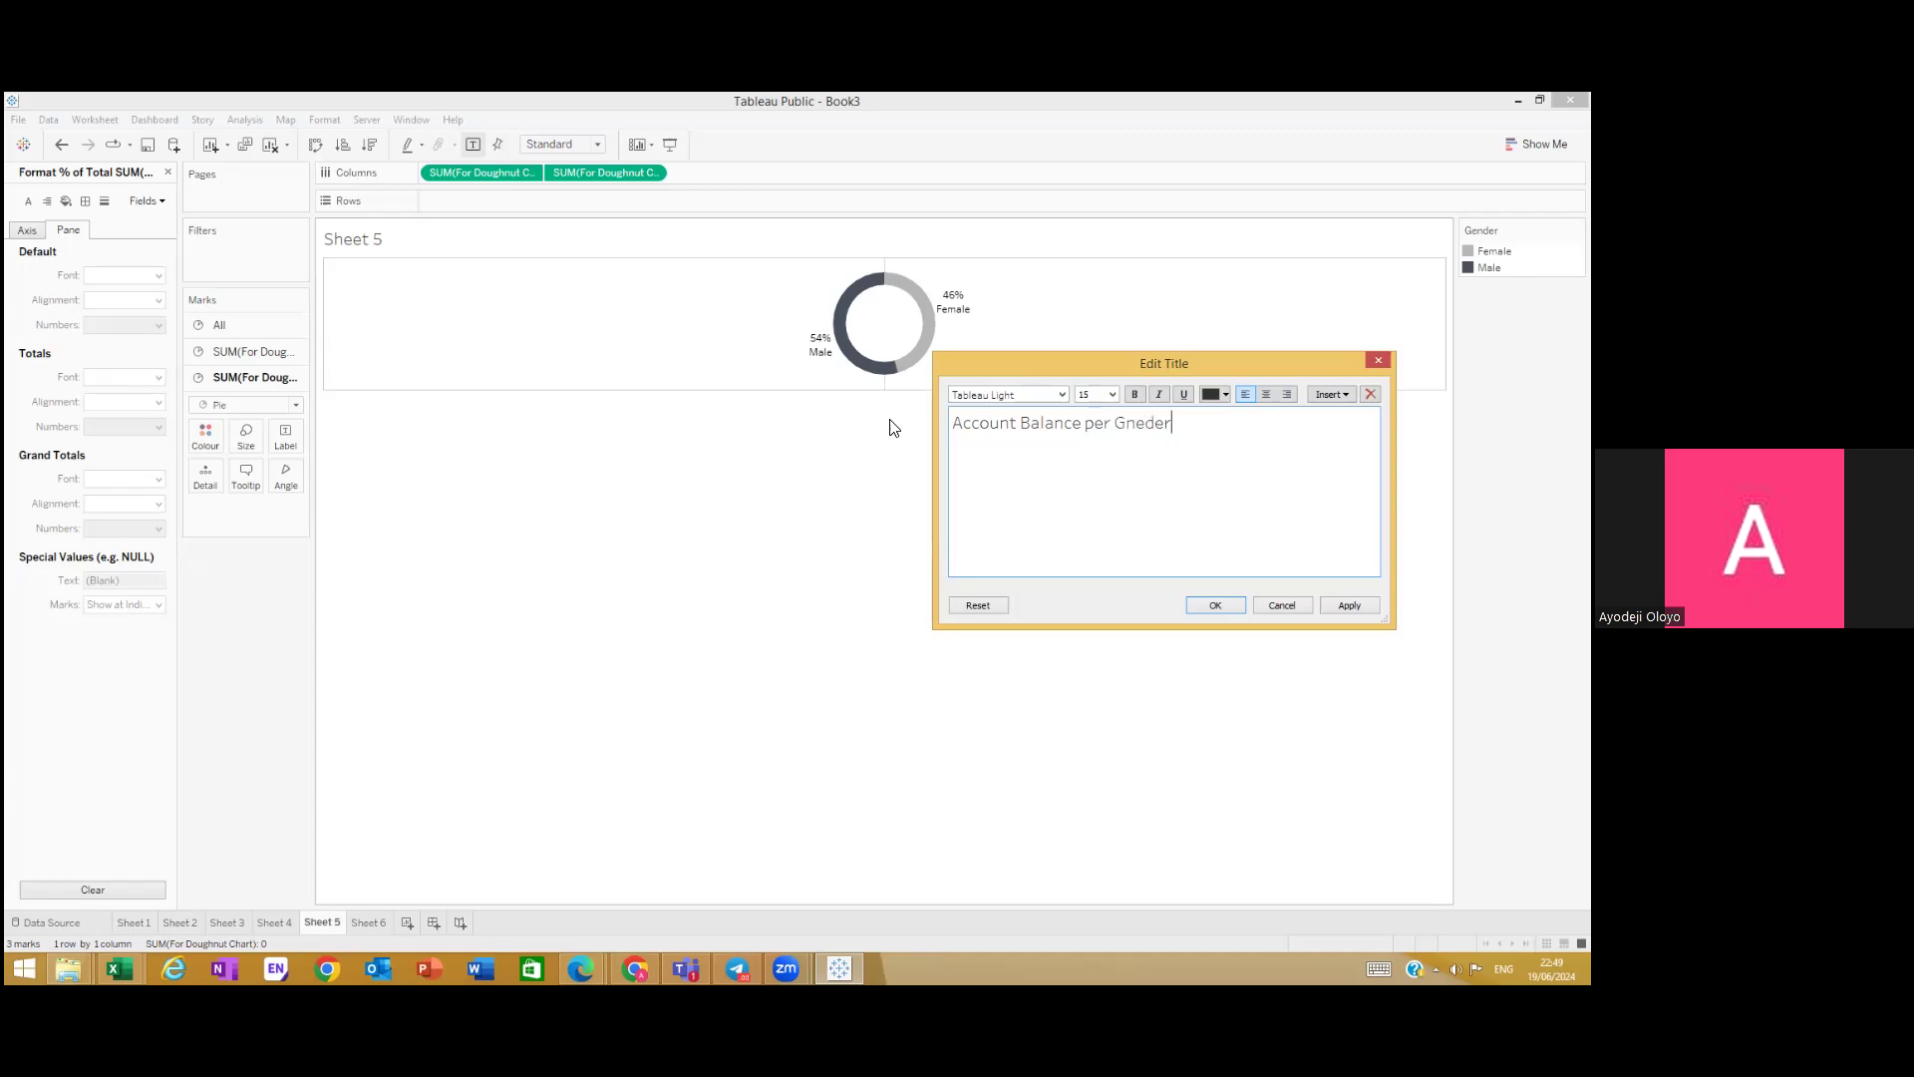
pyautogui.press('BackSpace')
pyautogui.press('Right')
pyautogui.write('n')
pyautogui.doubleClick(1103, 422)
pyautogui.write('by')
# Step: Set the entire doughnut chart title on Sheet 5 to the Tableau Semibold font and apply it
pyautogui.hotkey('ctrl', 'a')
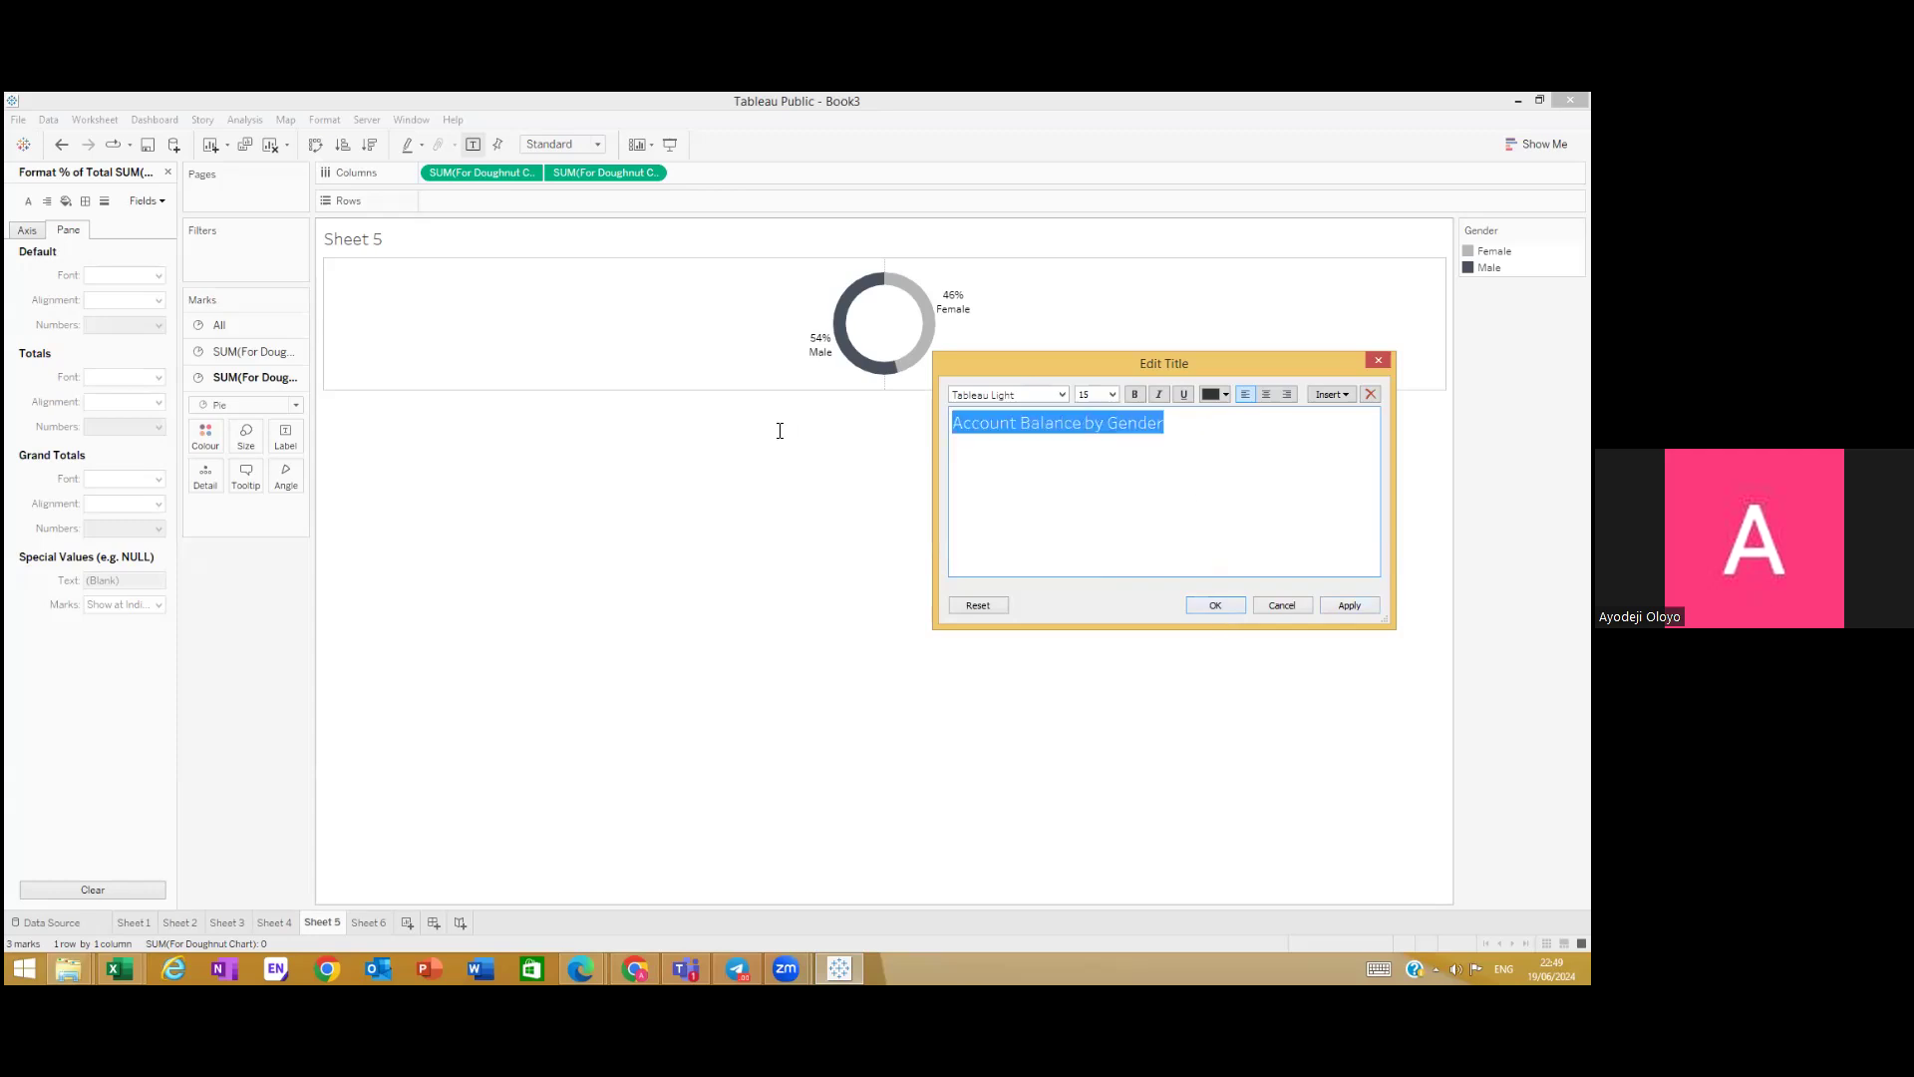
pyautogui.click(1061, 394)
pyautogui.click(1022, 447)
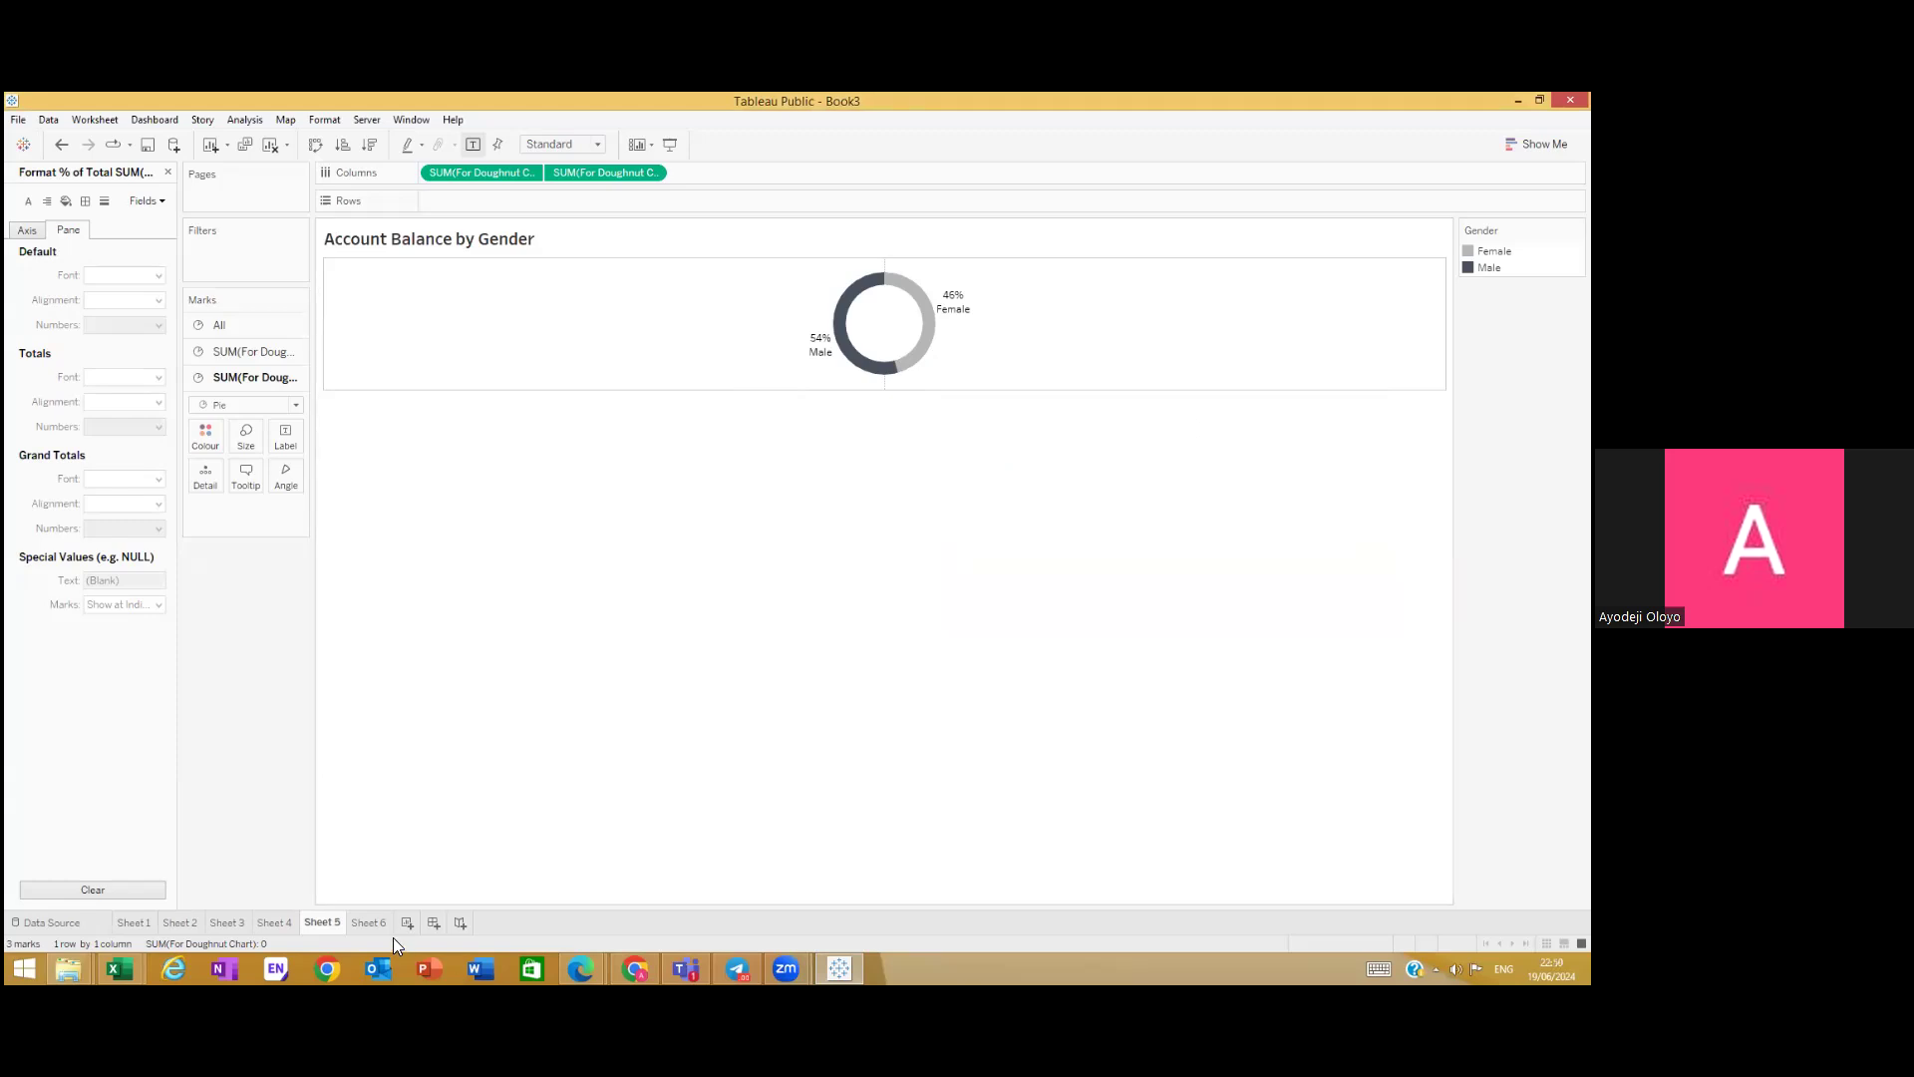
# Step: Replace the title text of the age bar chart on Sheet 6 with "Account Balance by Age Group"
pyautogui.click(369, 923)
pyautogui.doubleClick(379, 243)
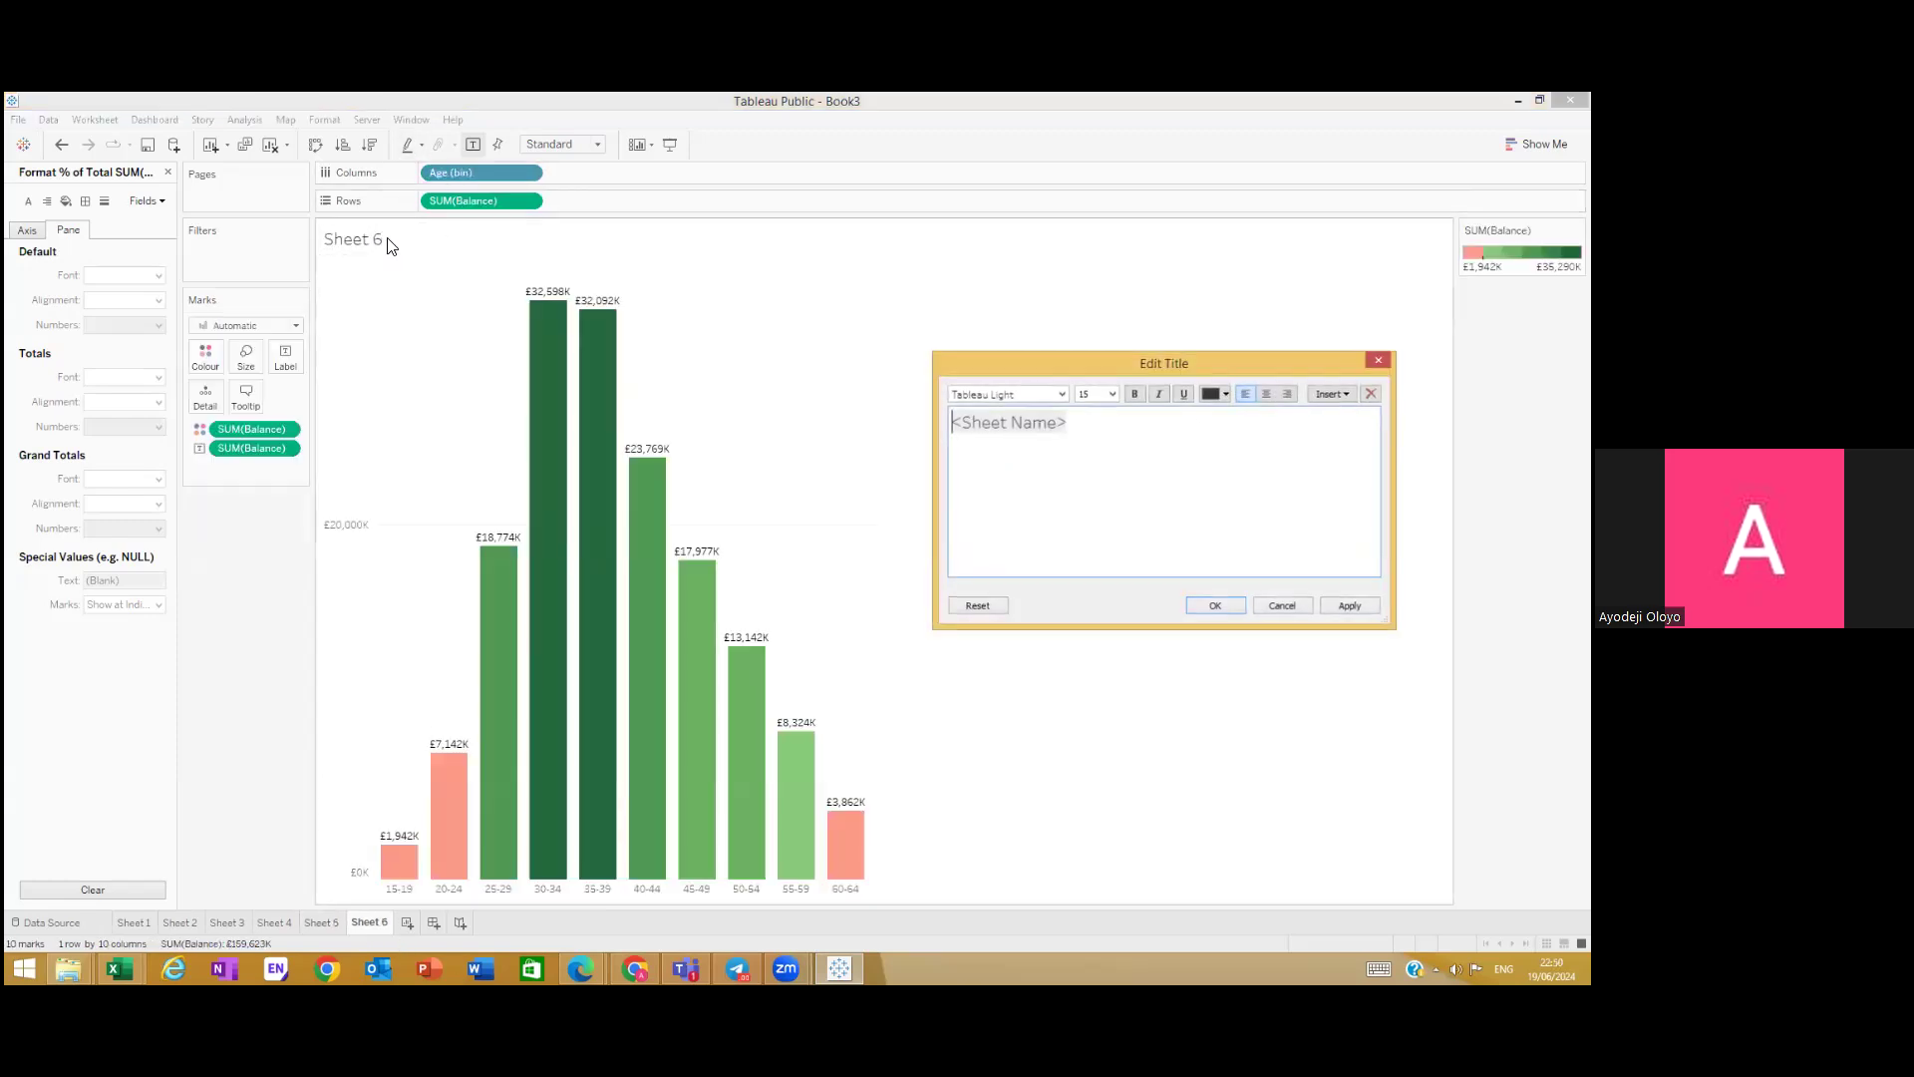
pyautogui.moveTo(1083, 433); pyautogui.dragTo(885, 429)
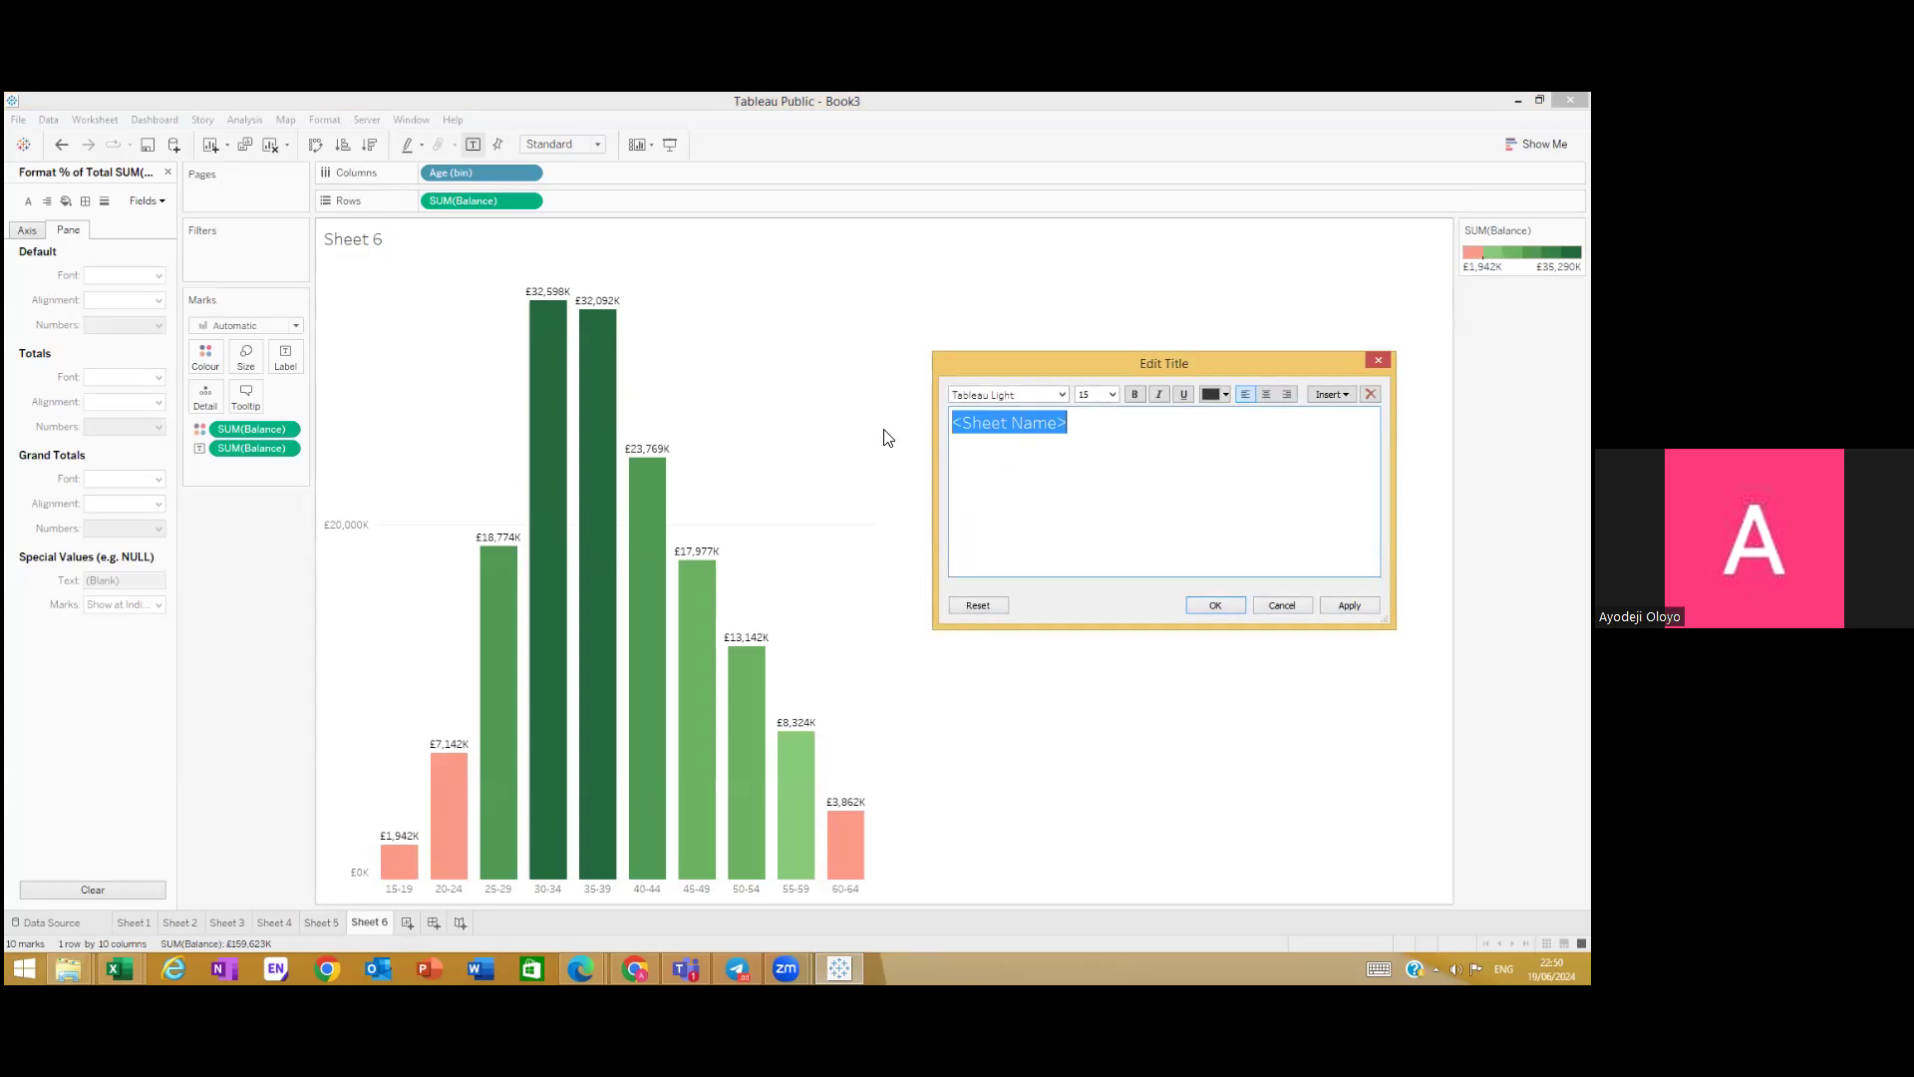
pyautogui.write('Account ')
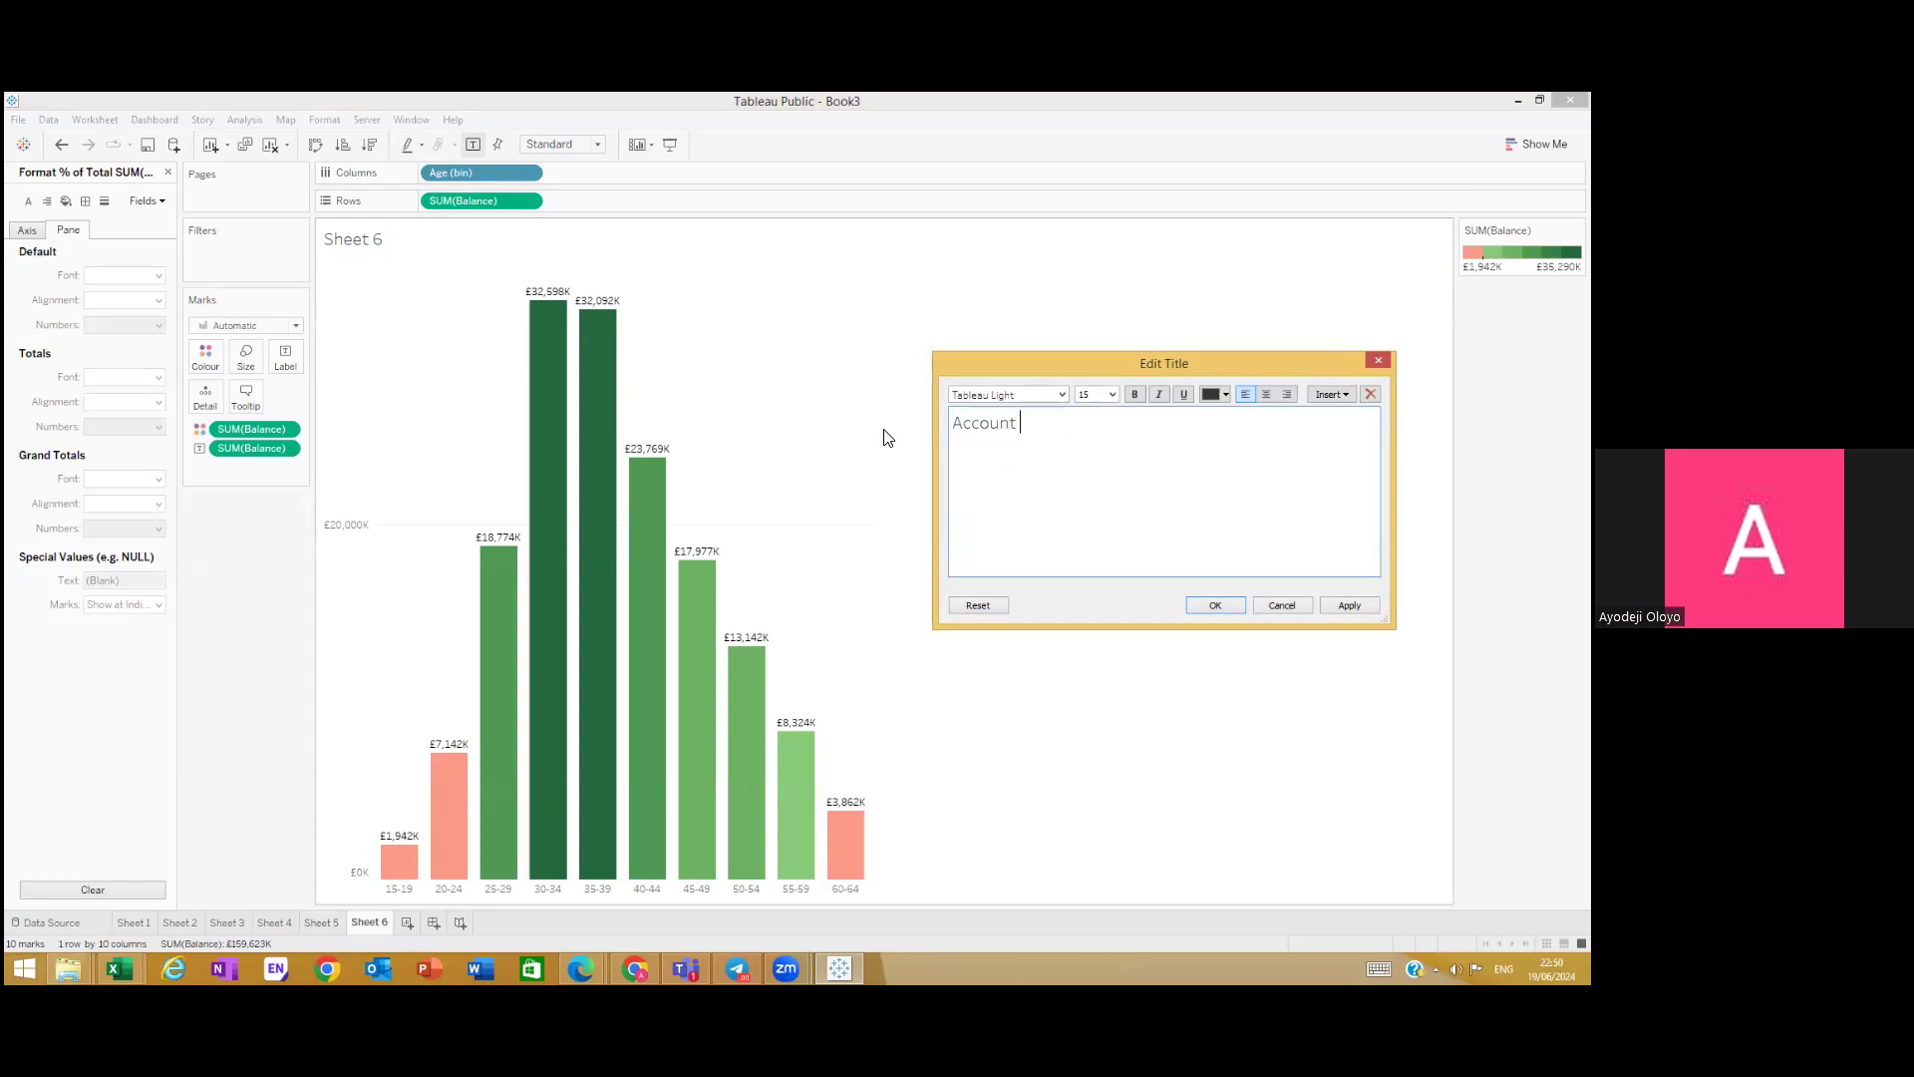
pyautogui.write('Balance by Age Group')
# Step: Set the entire age chart title on Sheet 6 to the Tableau Semibold font and apply it
pyautogui.hotkey('ctrl', 'a')
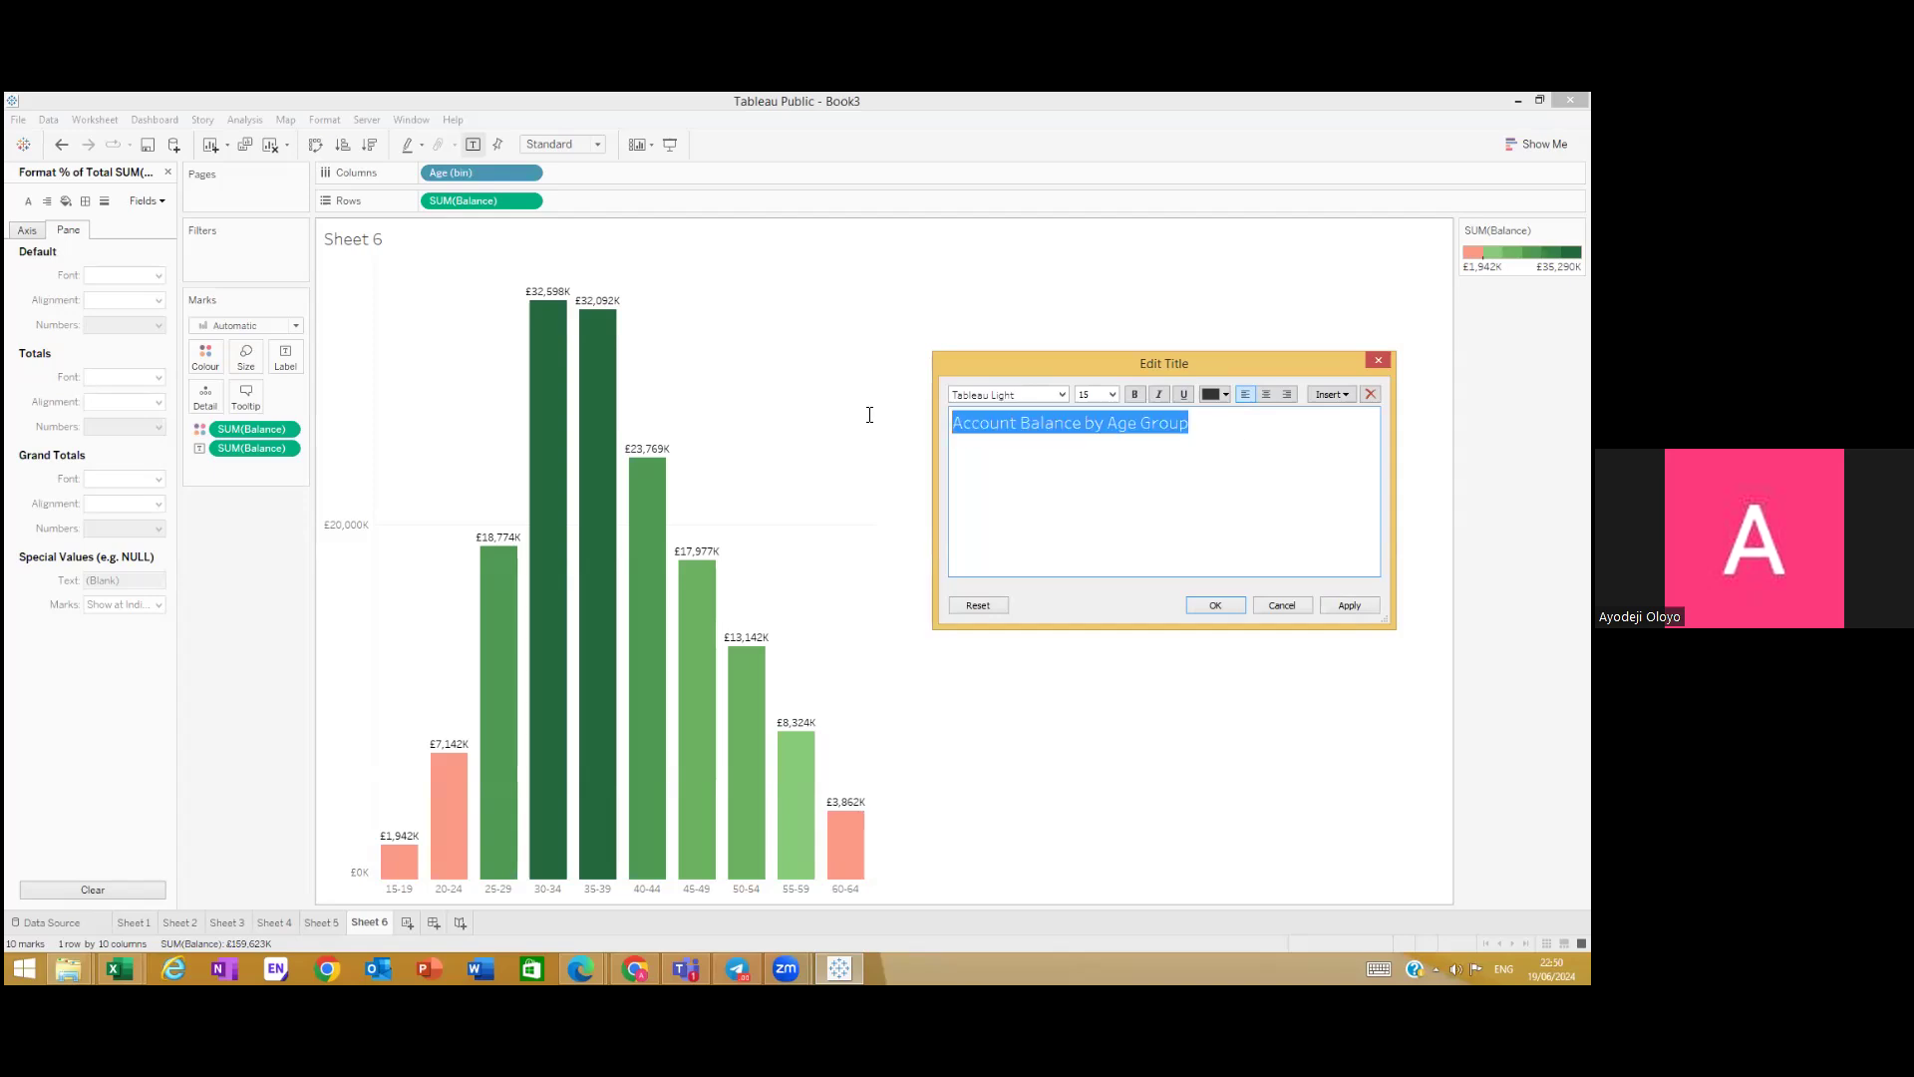
pyautogui.click(1061, 394)
pyautogui.click(1002, 443)
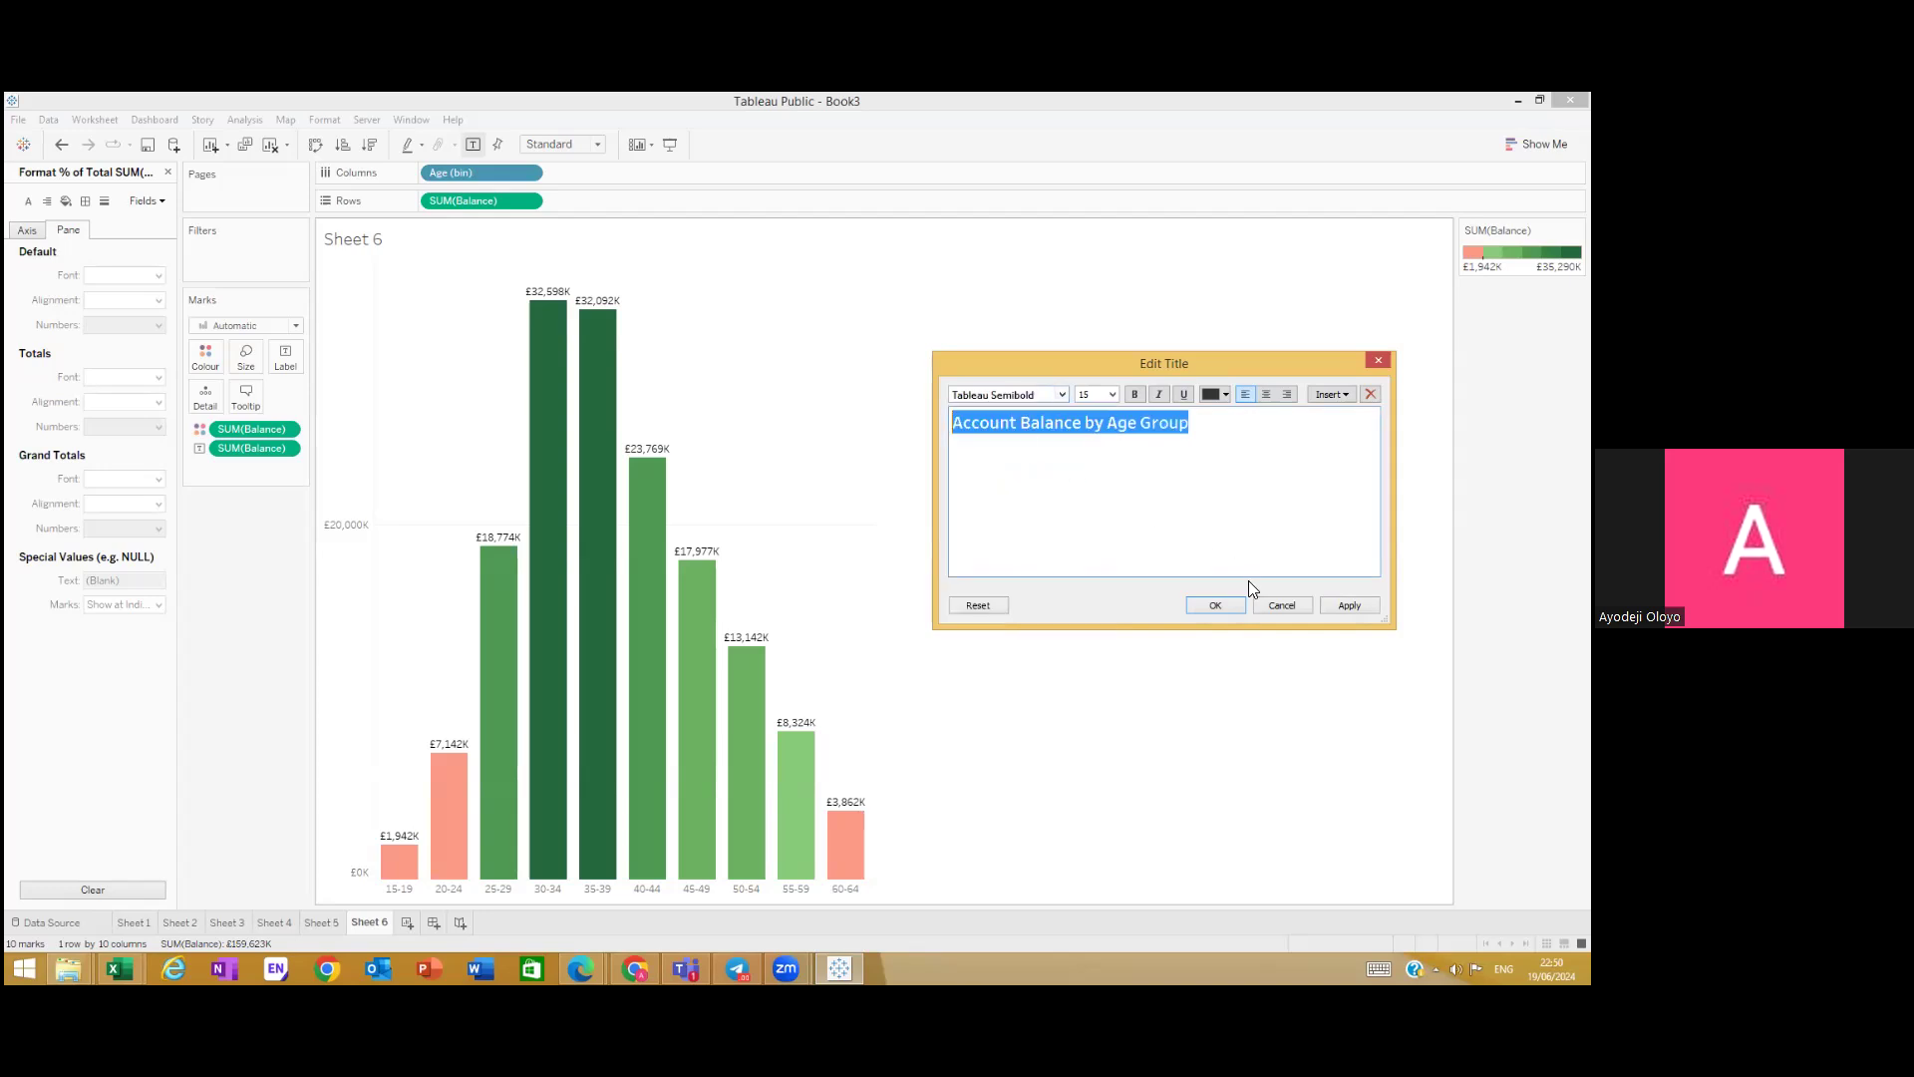
pyautogui.click(1234, 606)
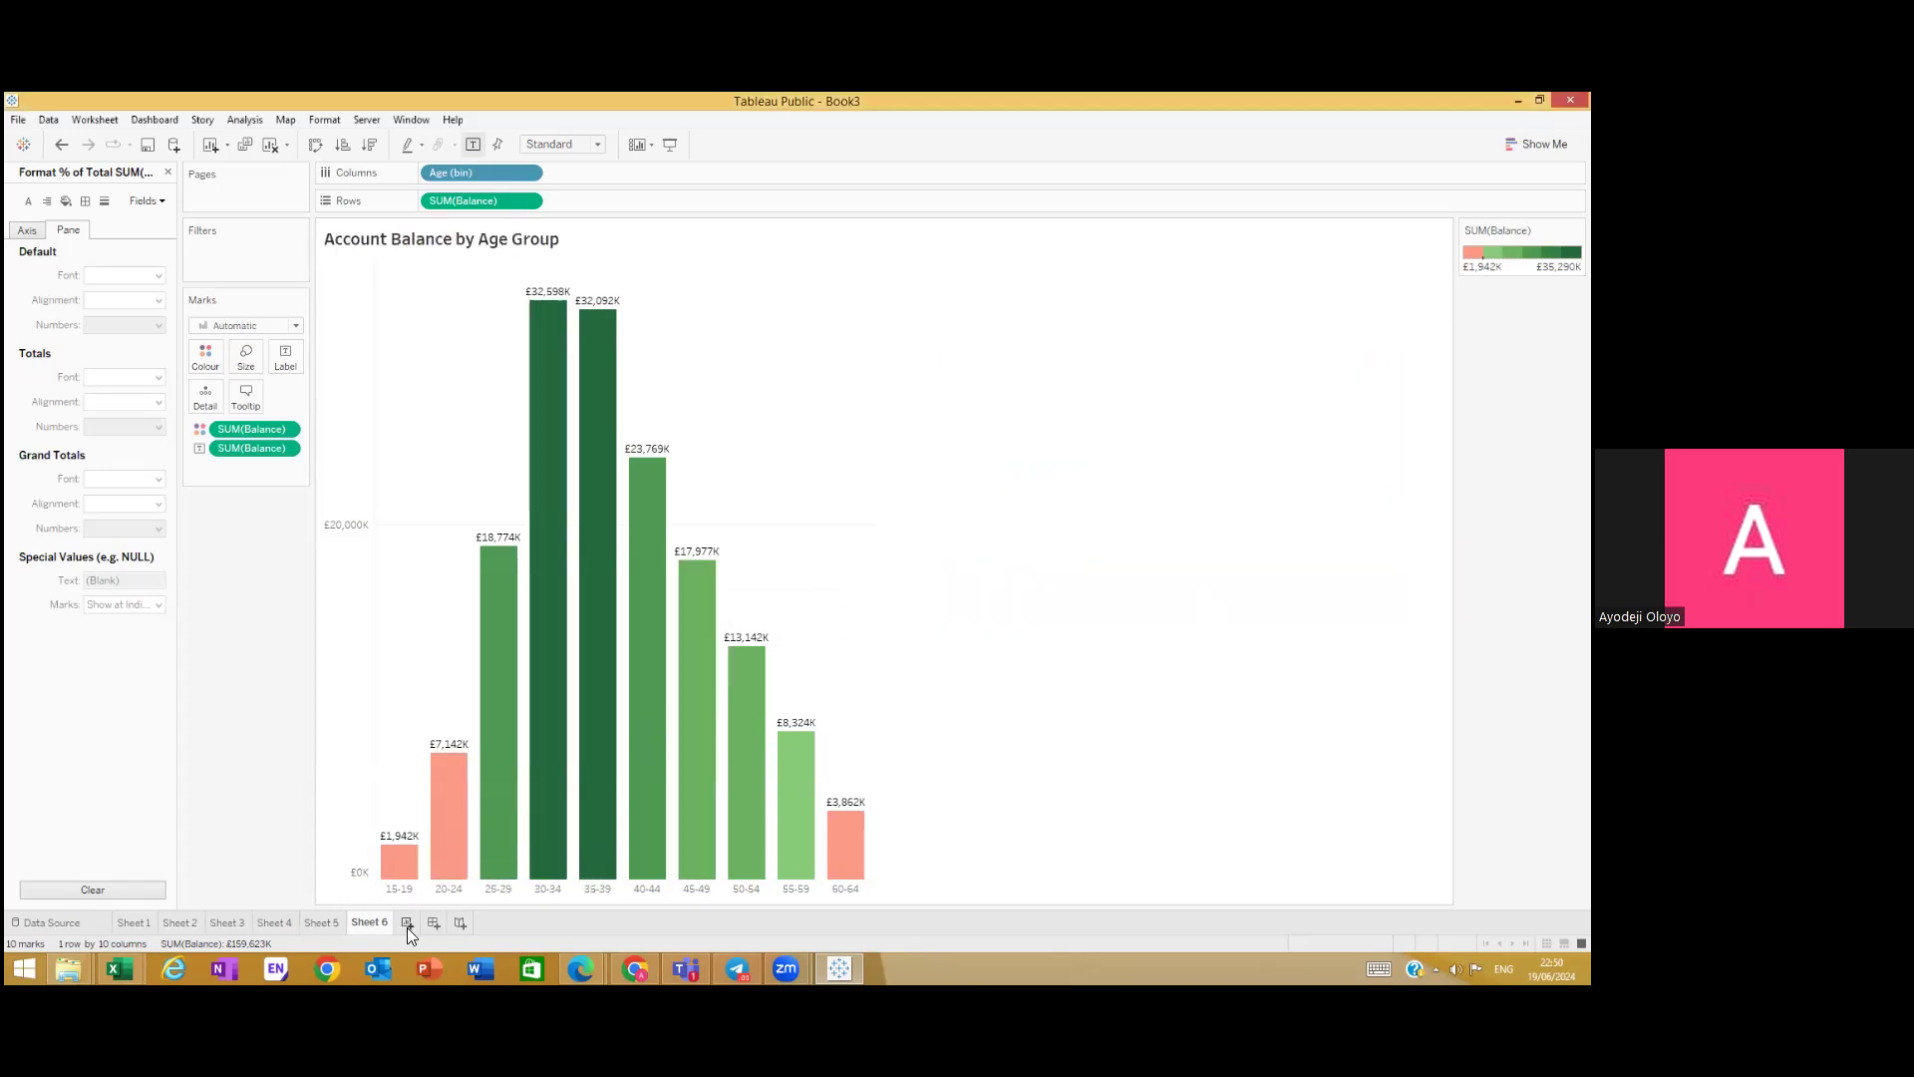
# Step: Add a new blank dashboard to the workbook
pyautogui.click(434, 923)
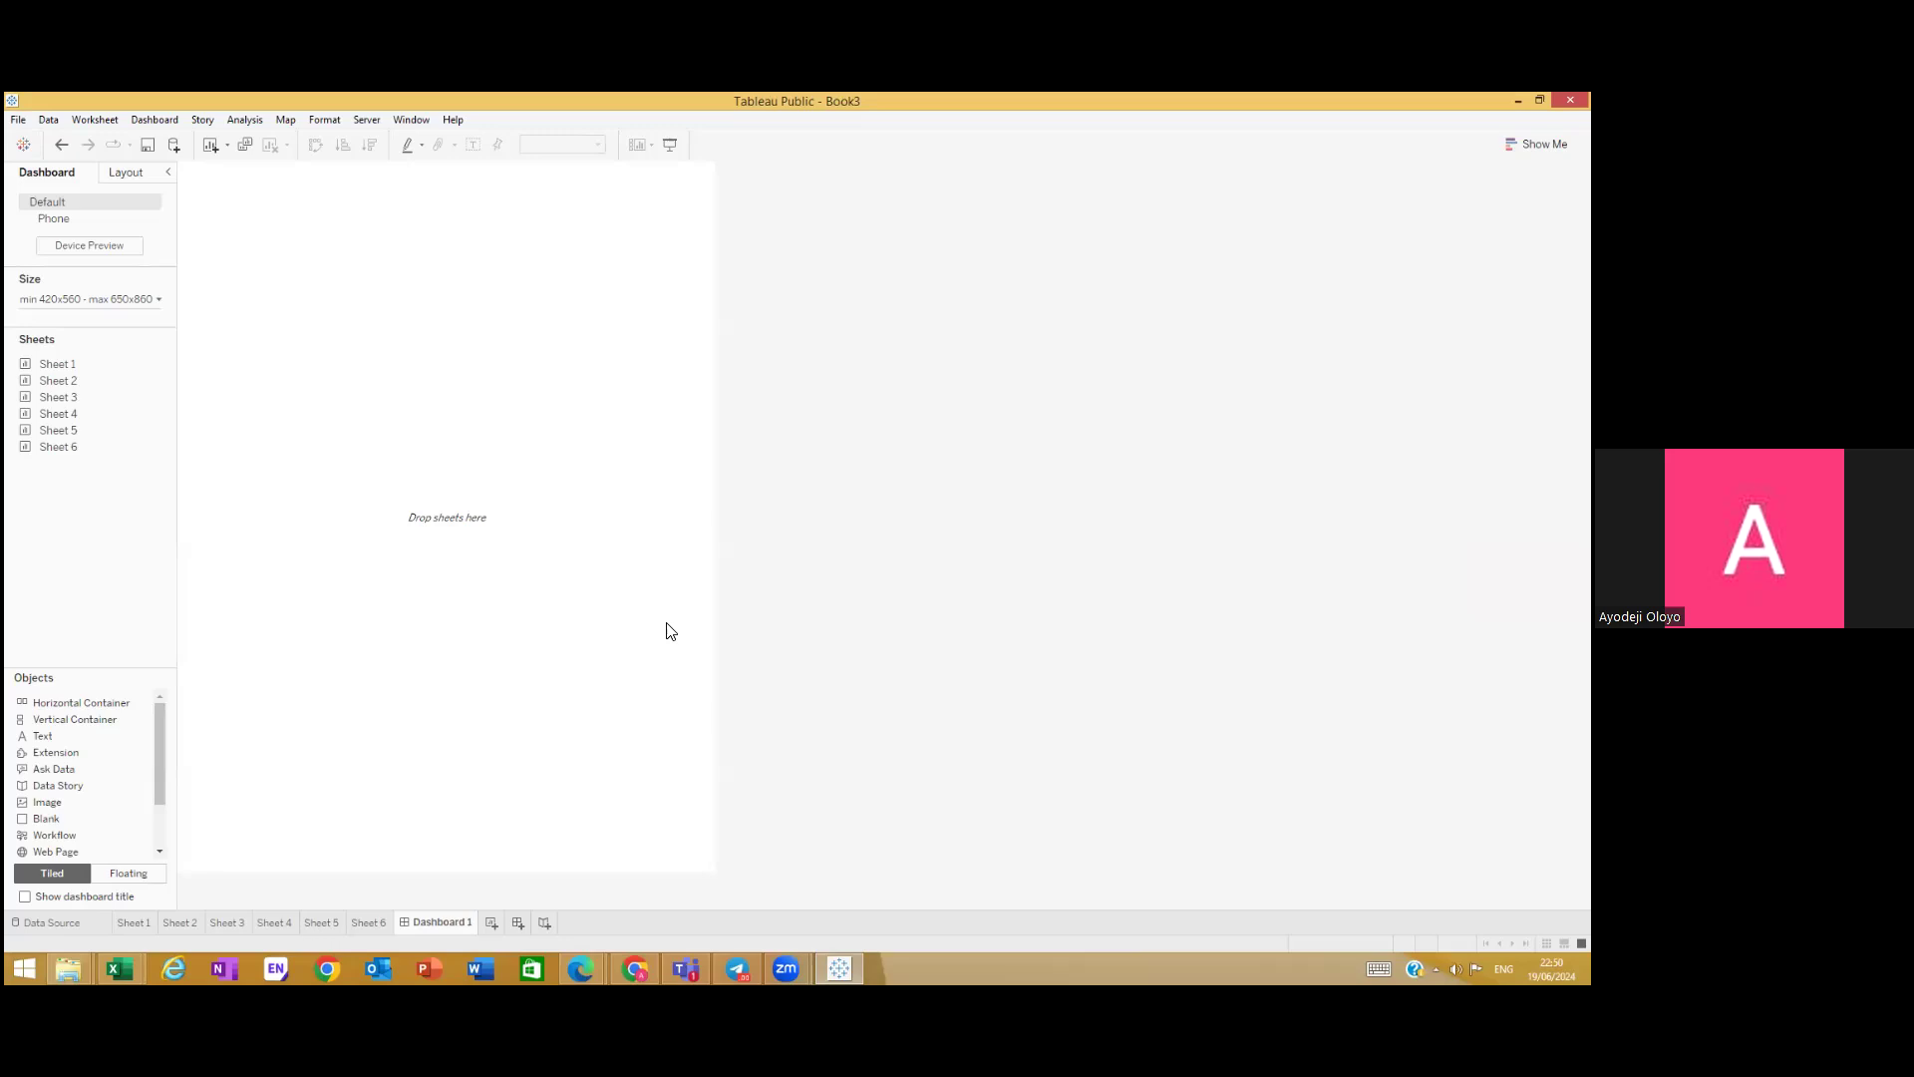
# Step: Review the charts on Sheets 1 to 5, checking the doughnut chart's colour options and the Male slice's tooltip
pyautogui.click(128, 921)
pyautogui.click(177, 924)
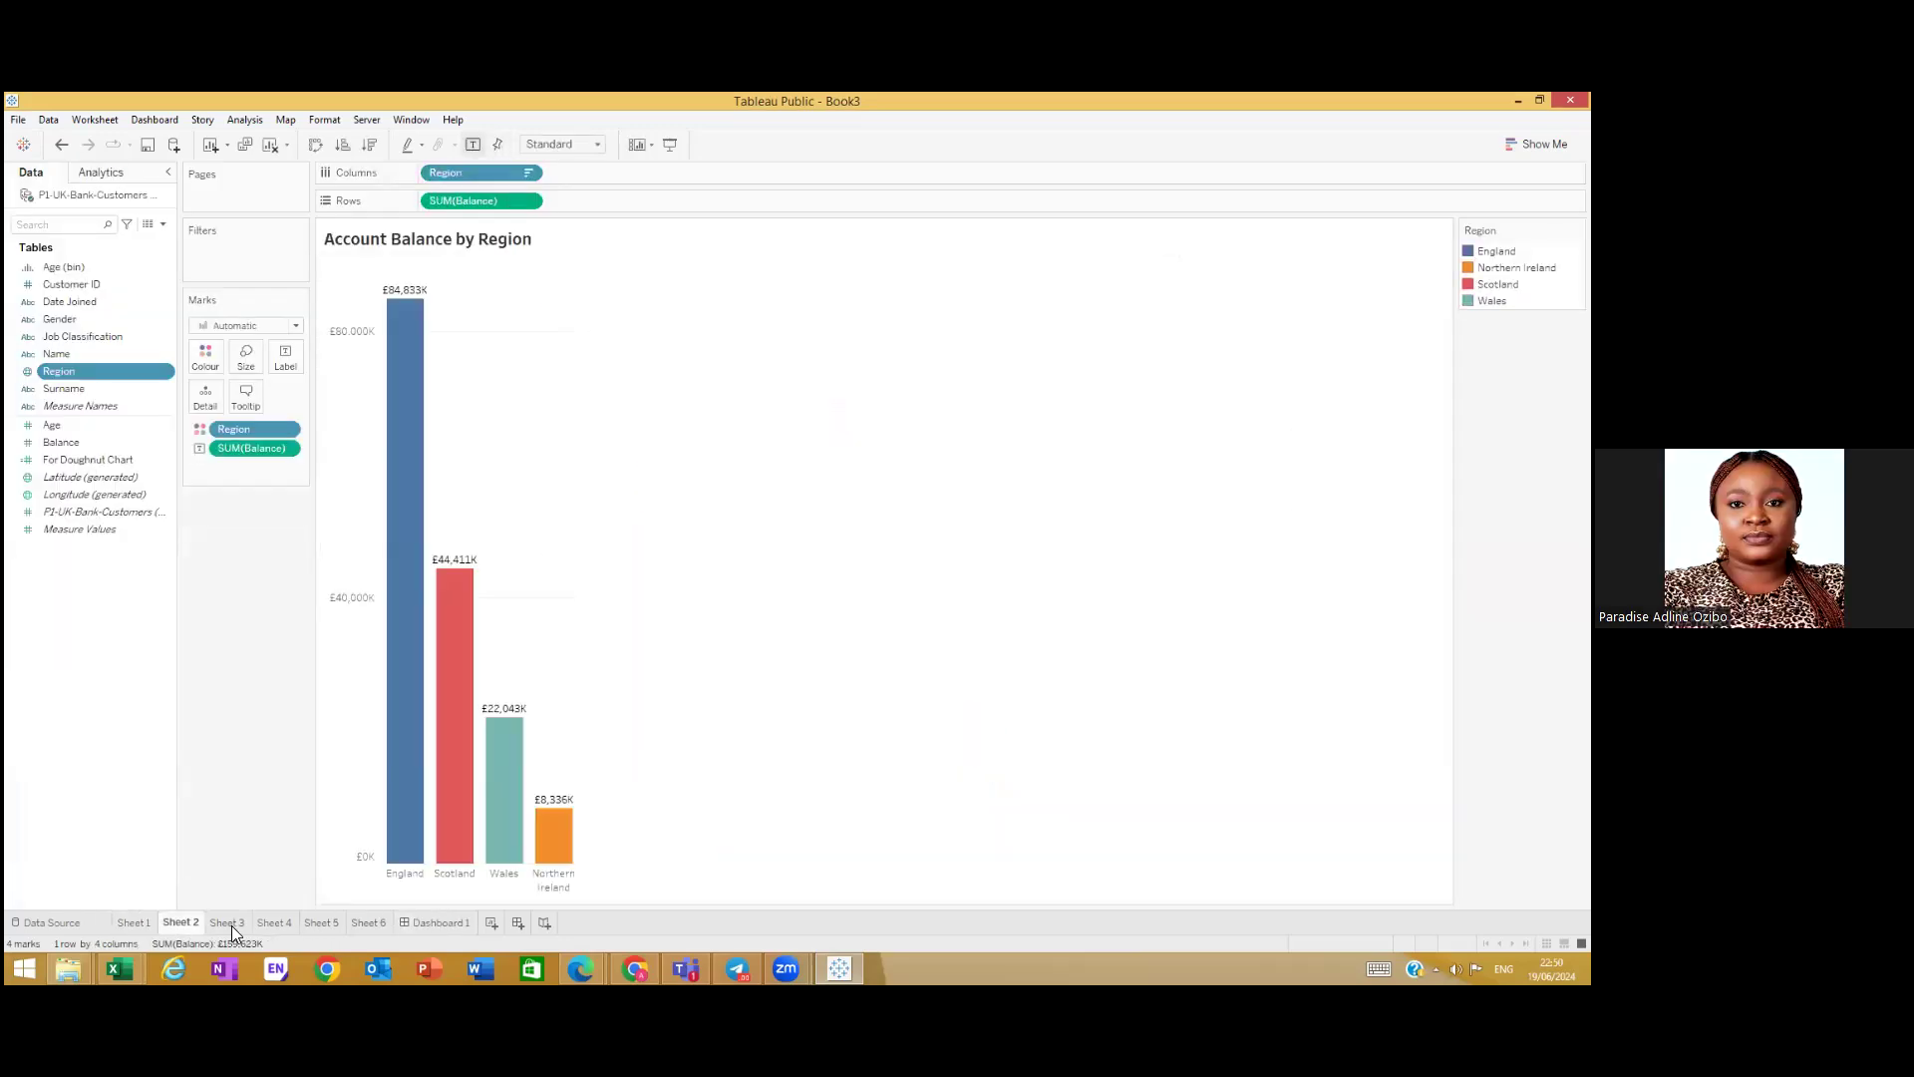
pyautogui.click(229, 924)
pyautogui.click(275, 924)
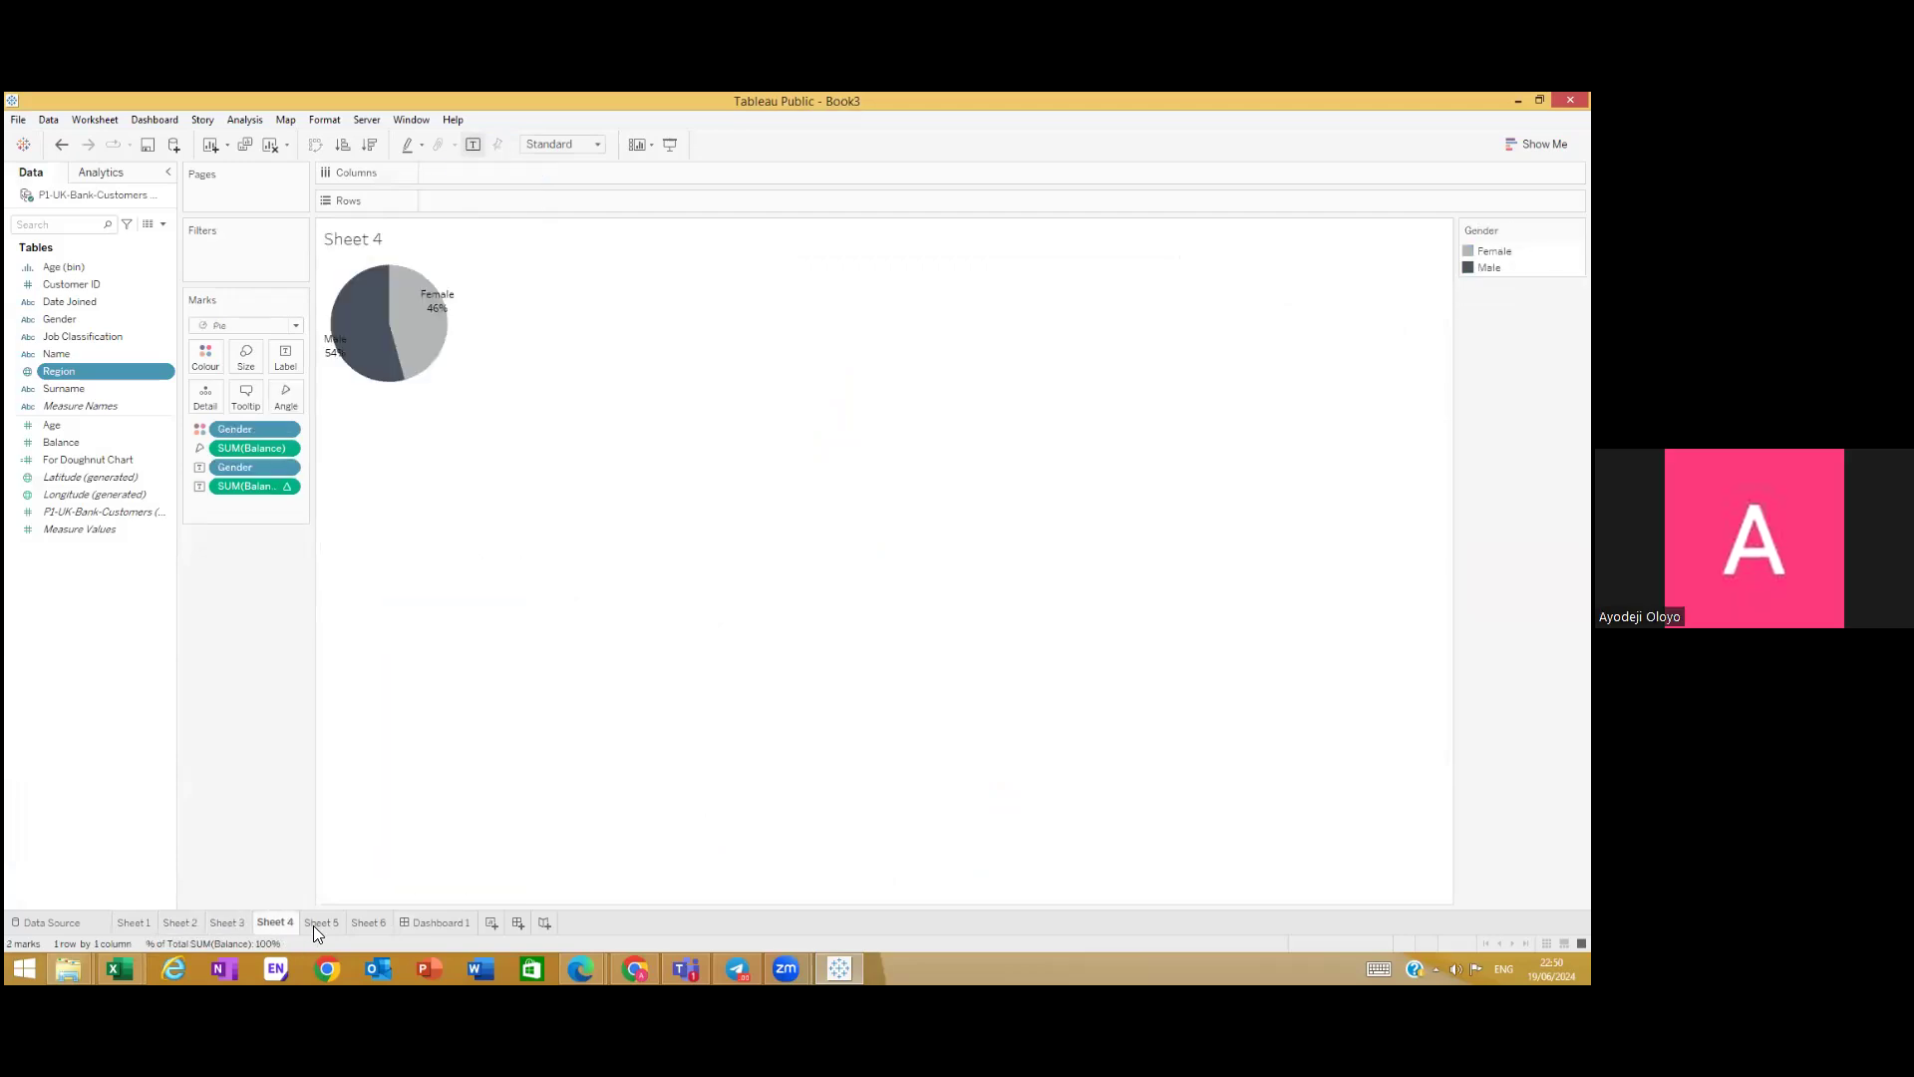
pyautogui.click(317, 922)
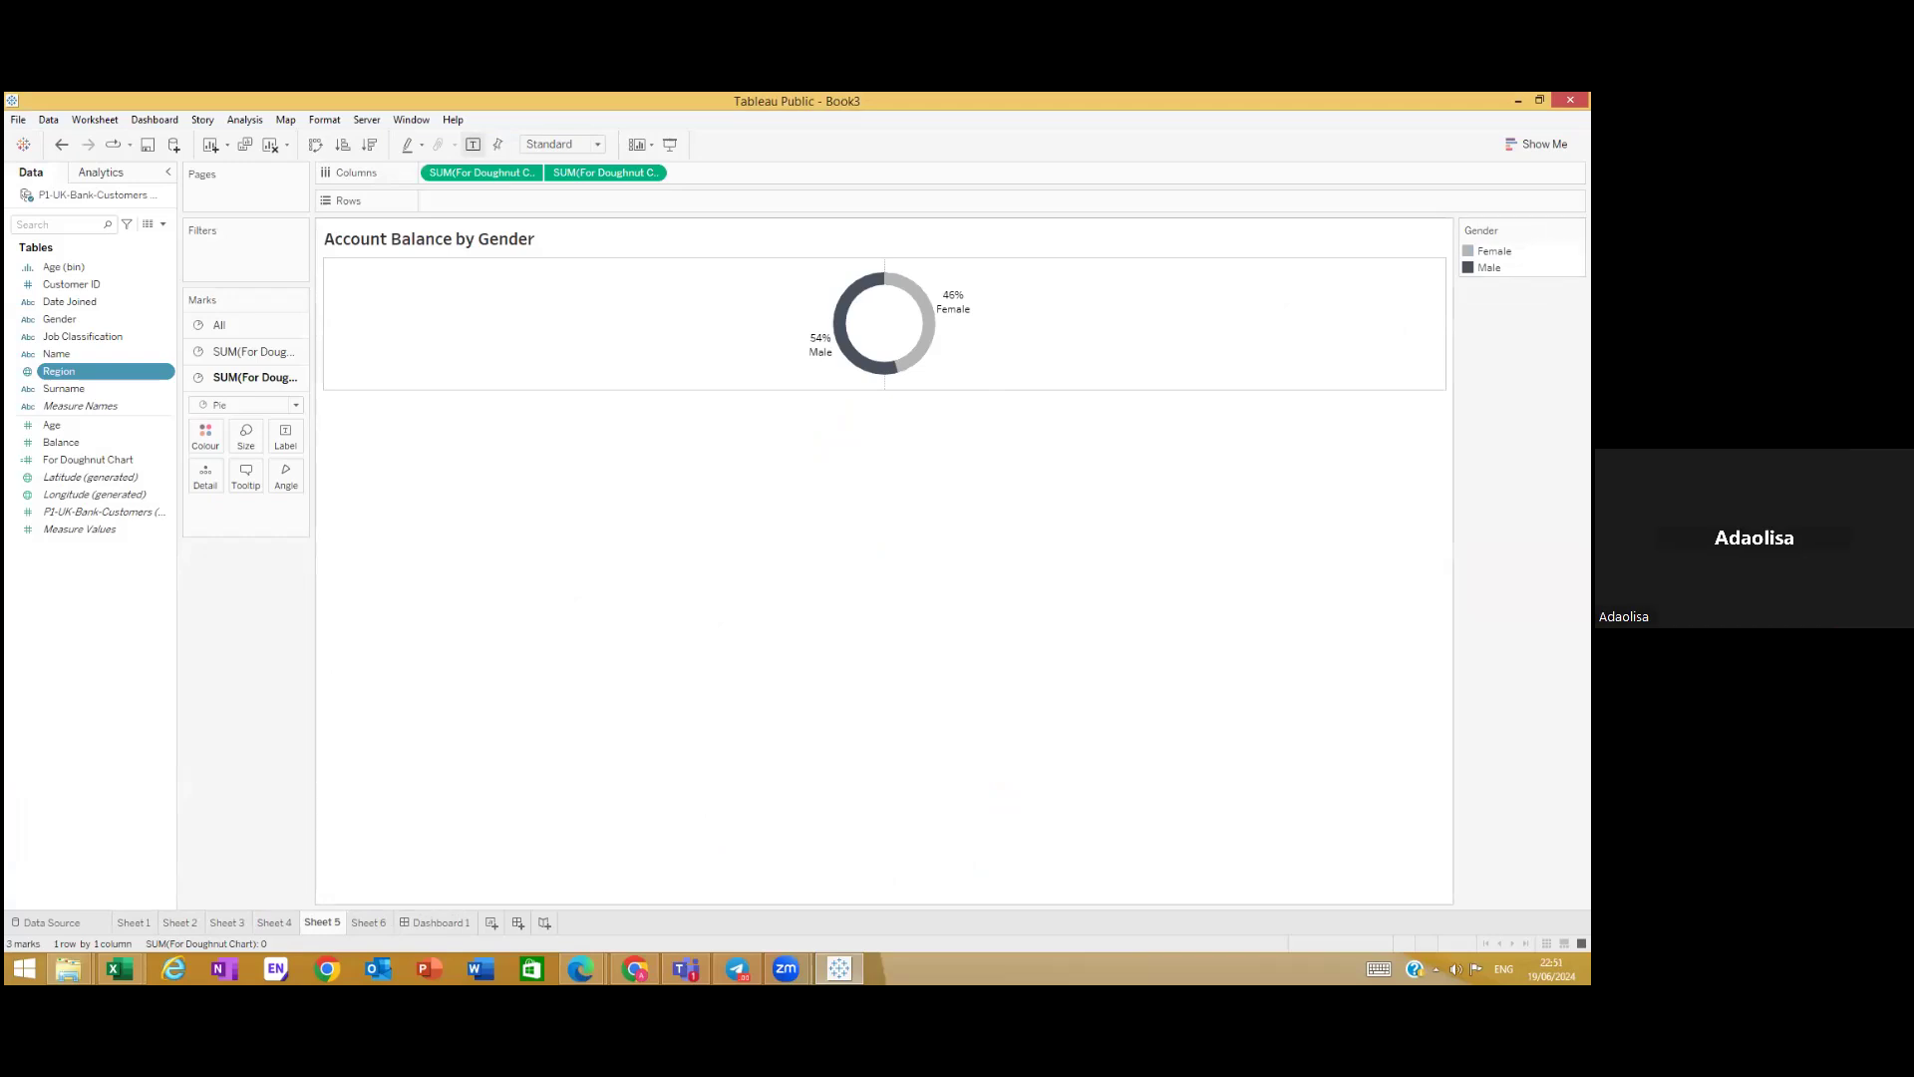
pyautogui.click(205, 436)
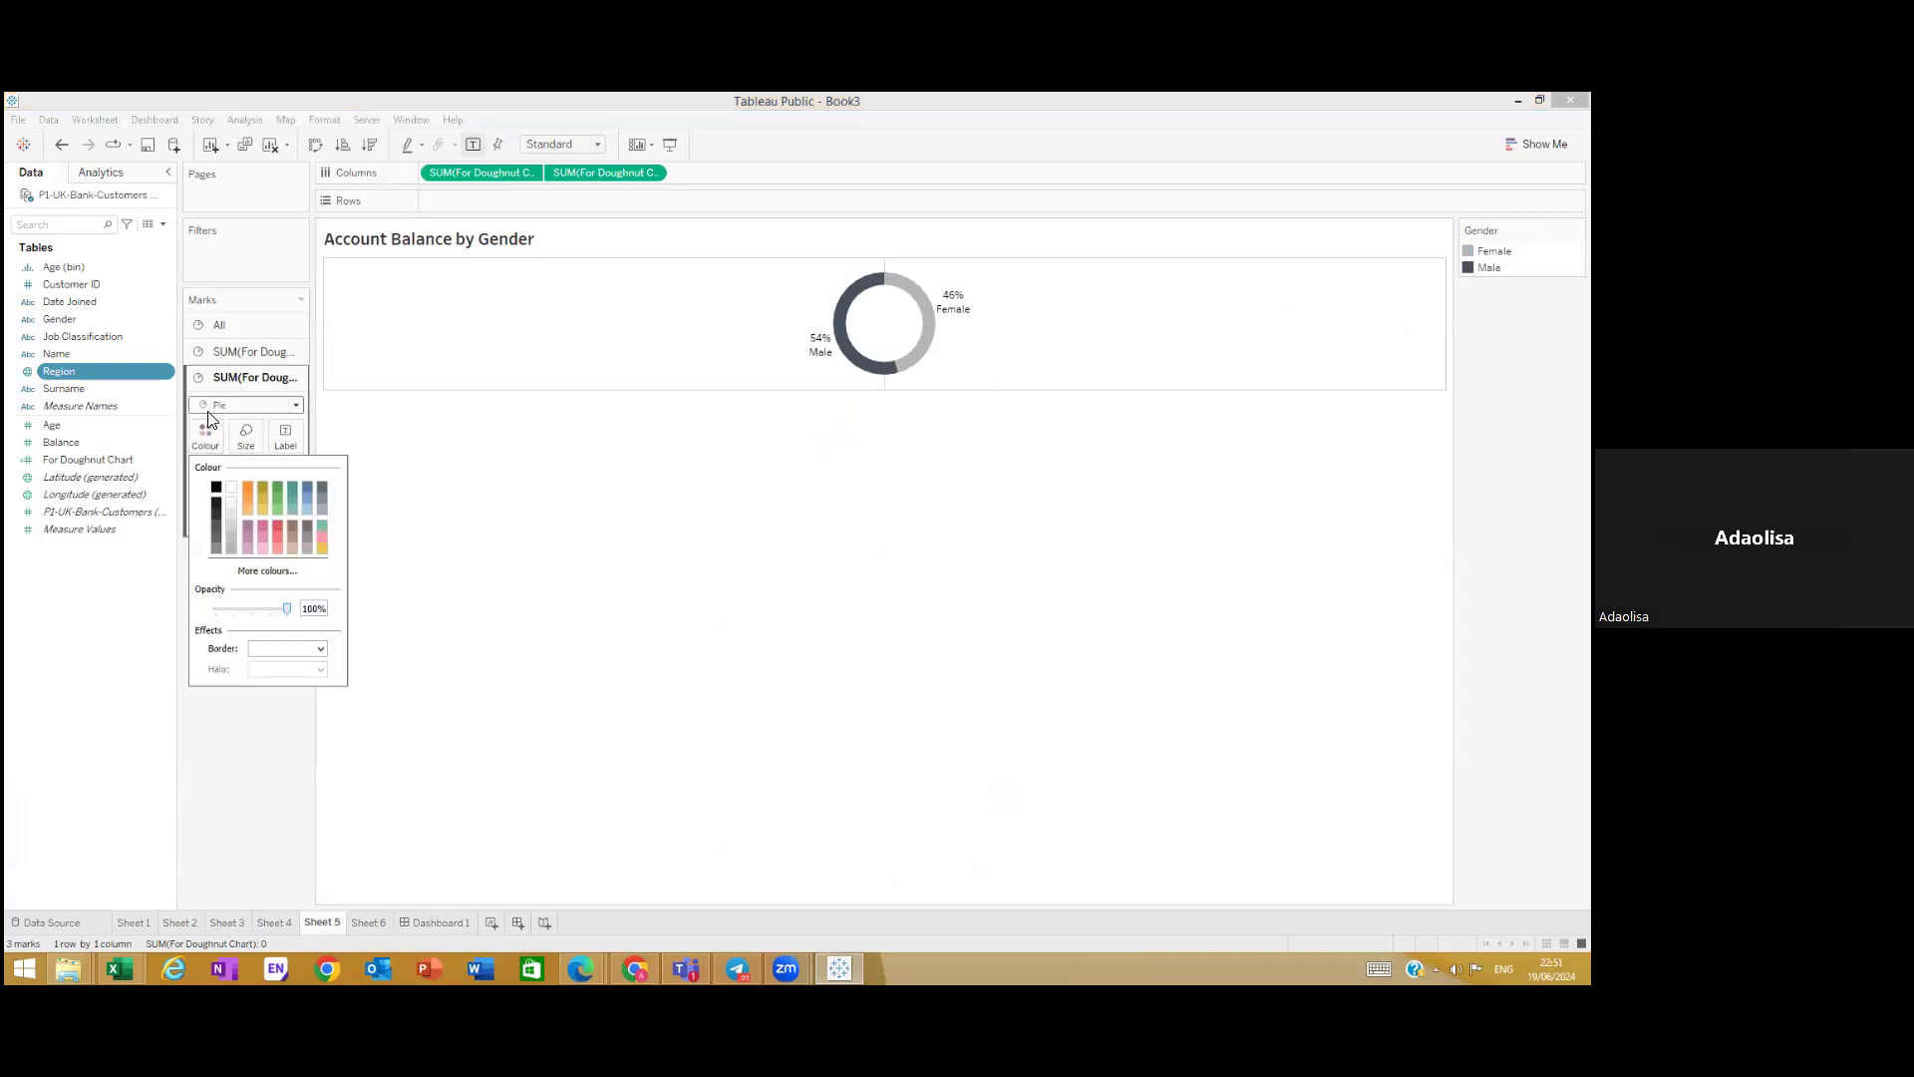
pyautogui.click(100, 657)
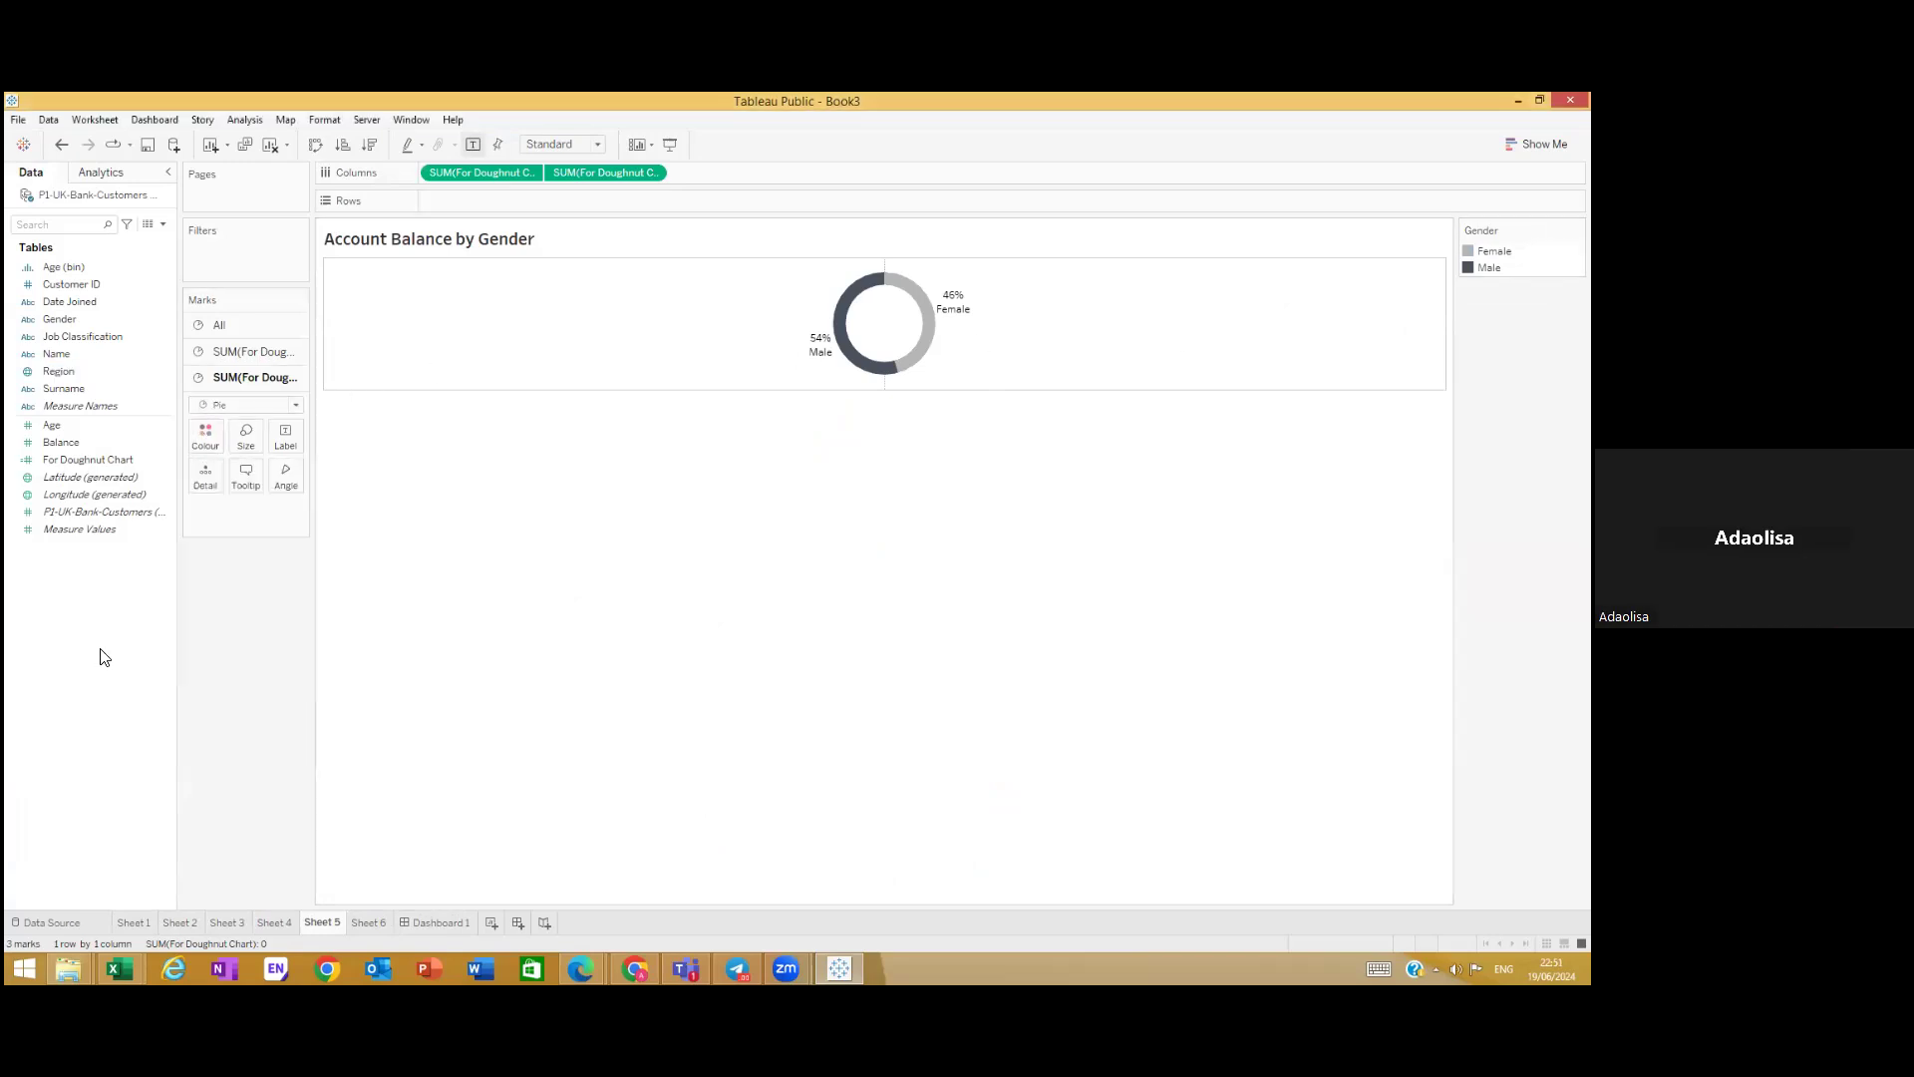
pyautogui.moveTo(830, 344)
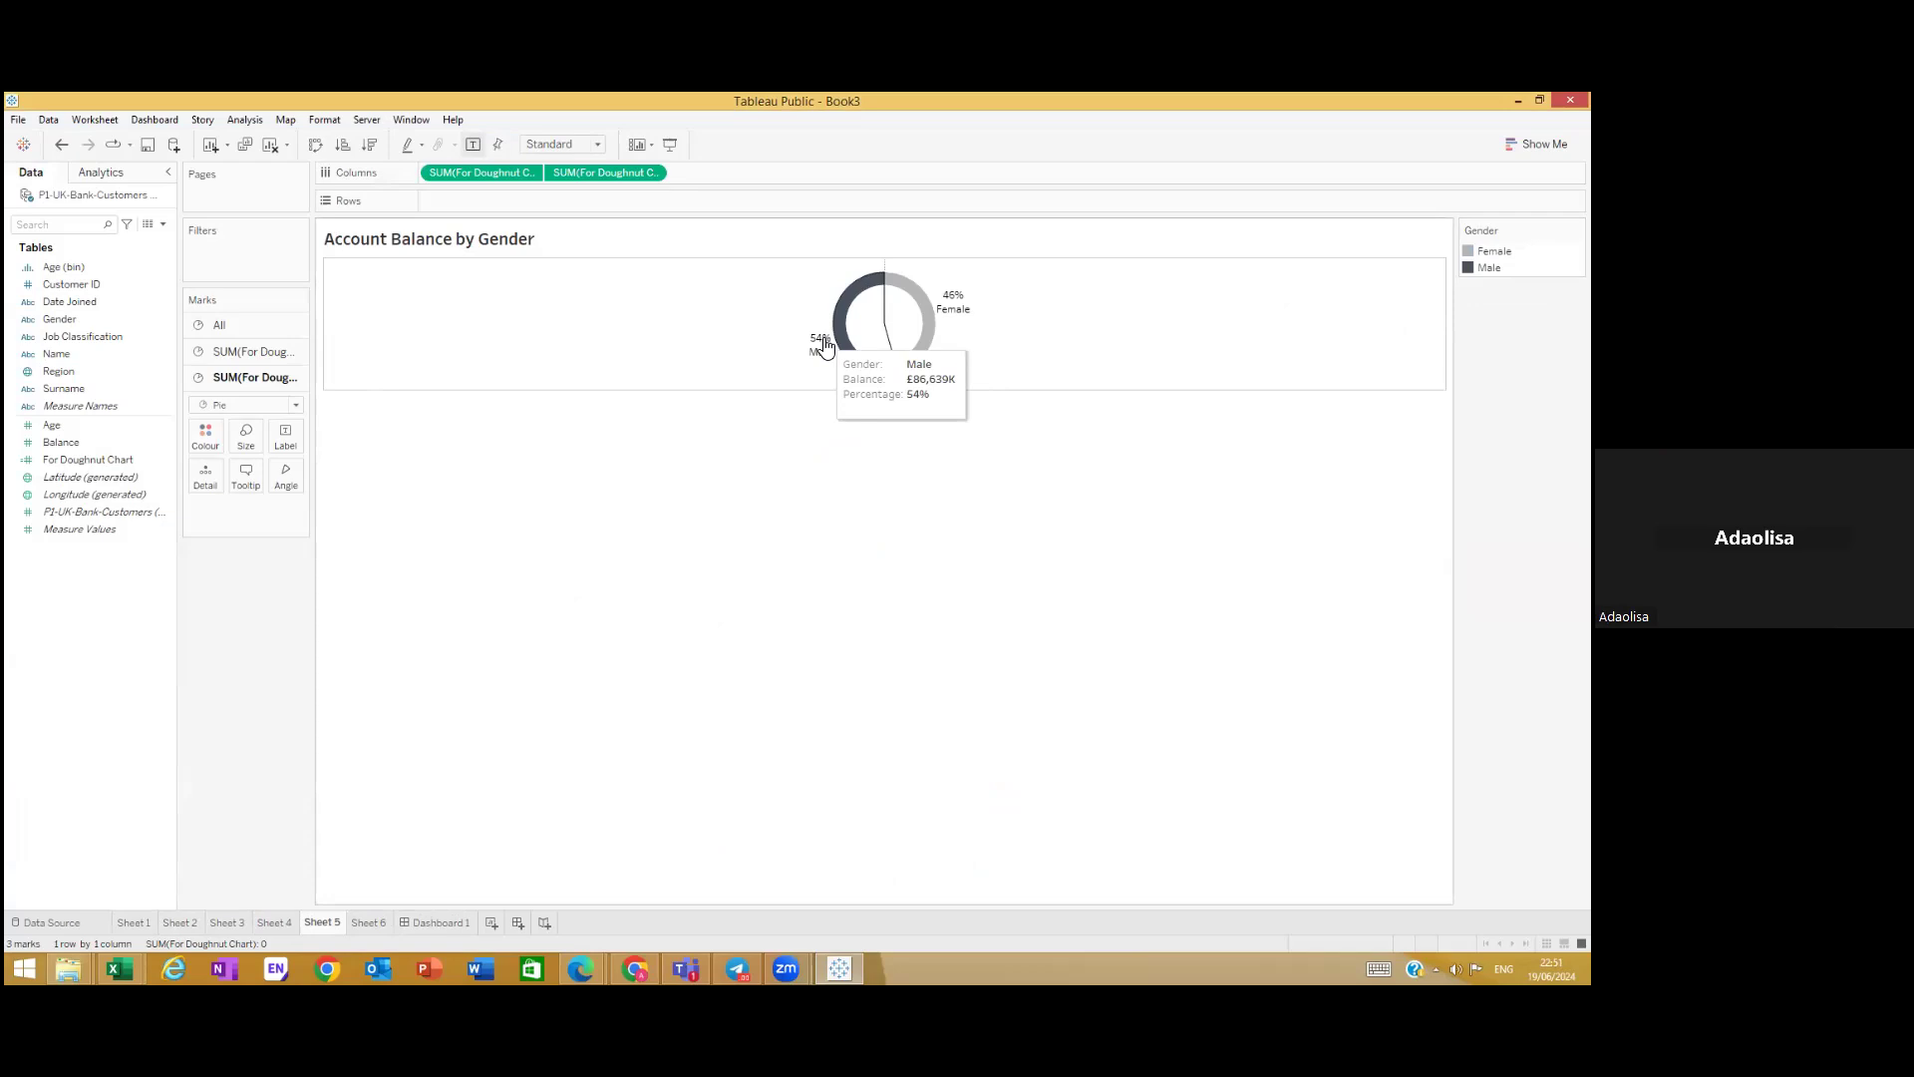
# Step: Check the number format and decimal places of the % of Total SUM(Balance) field on the Sheet 1 map
pyautogui.click(136, 922)
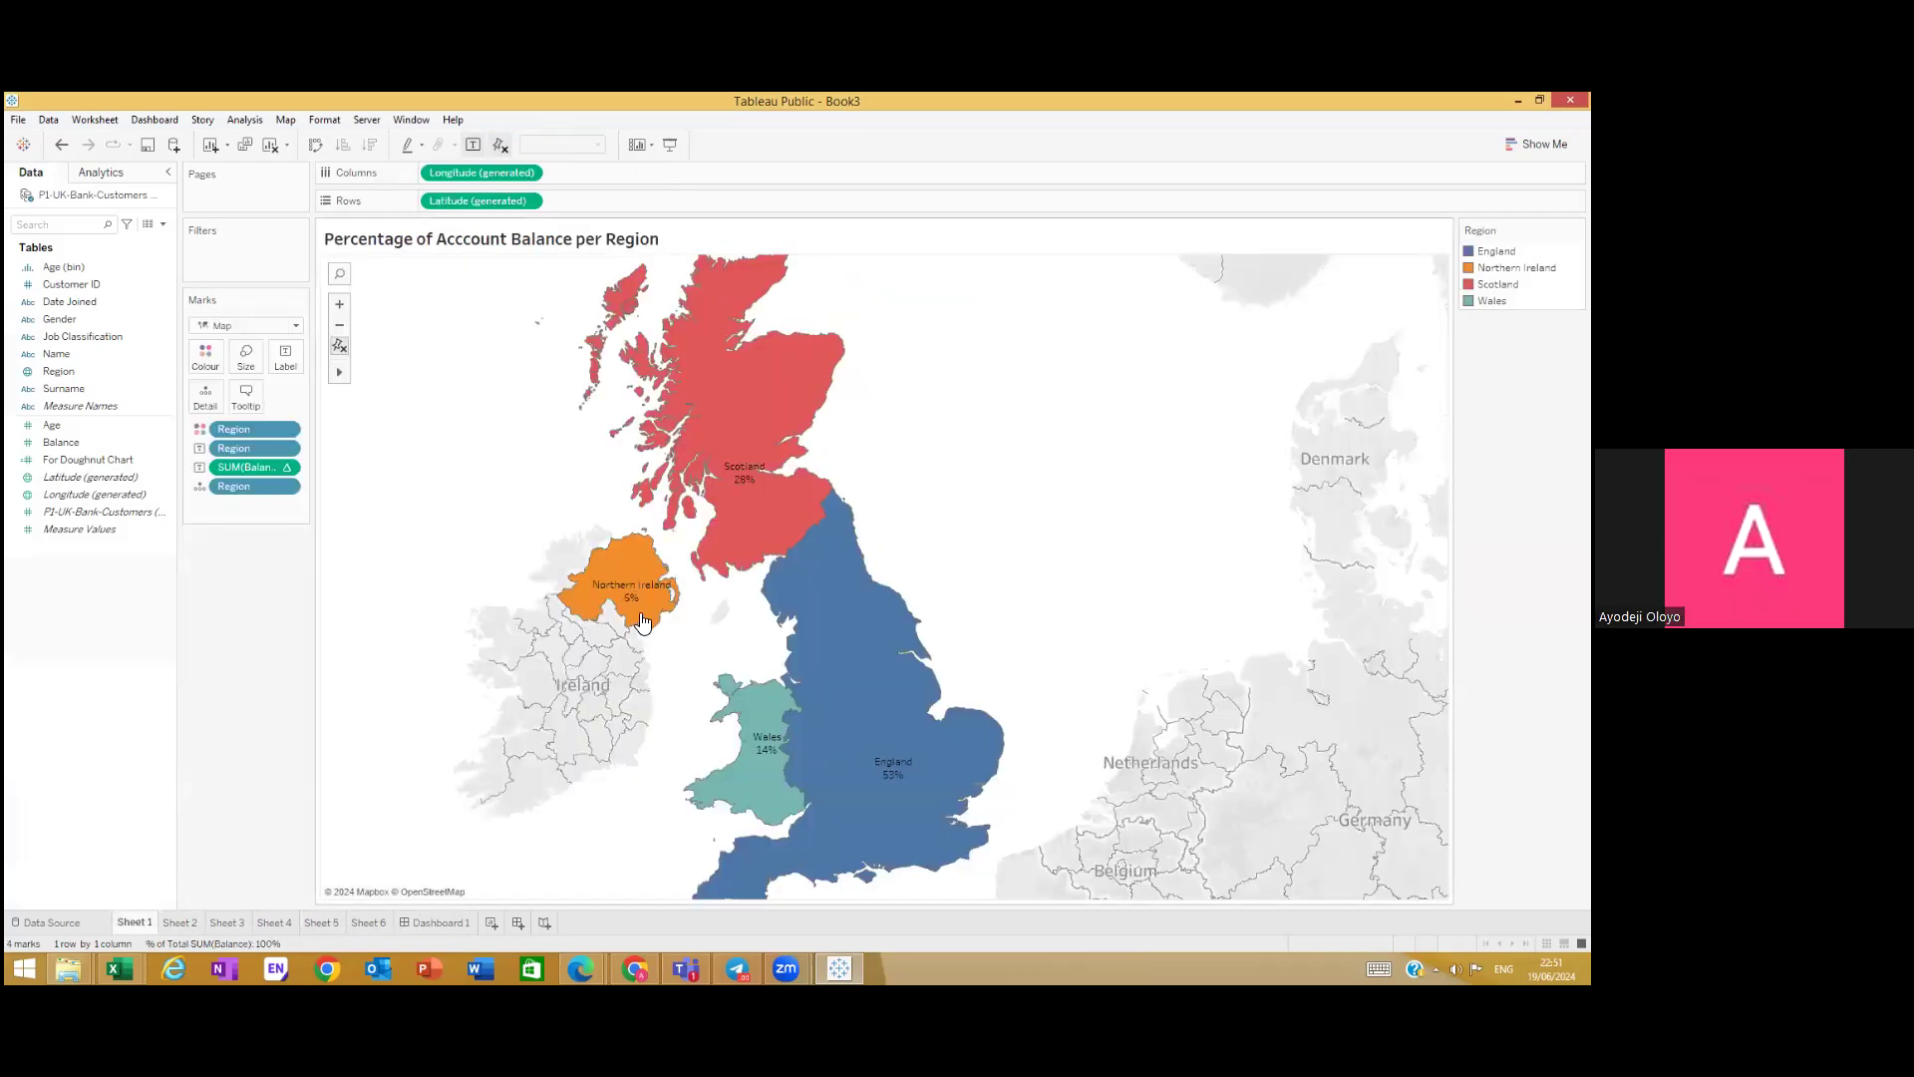
pyautogui.rightClick(506, 546)
pyautogui.click(534, 604)
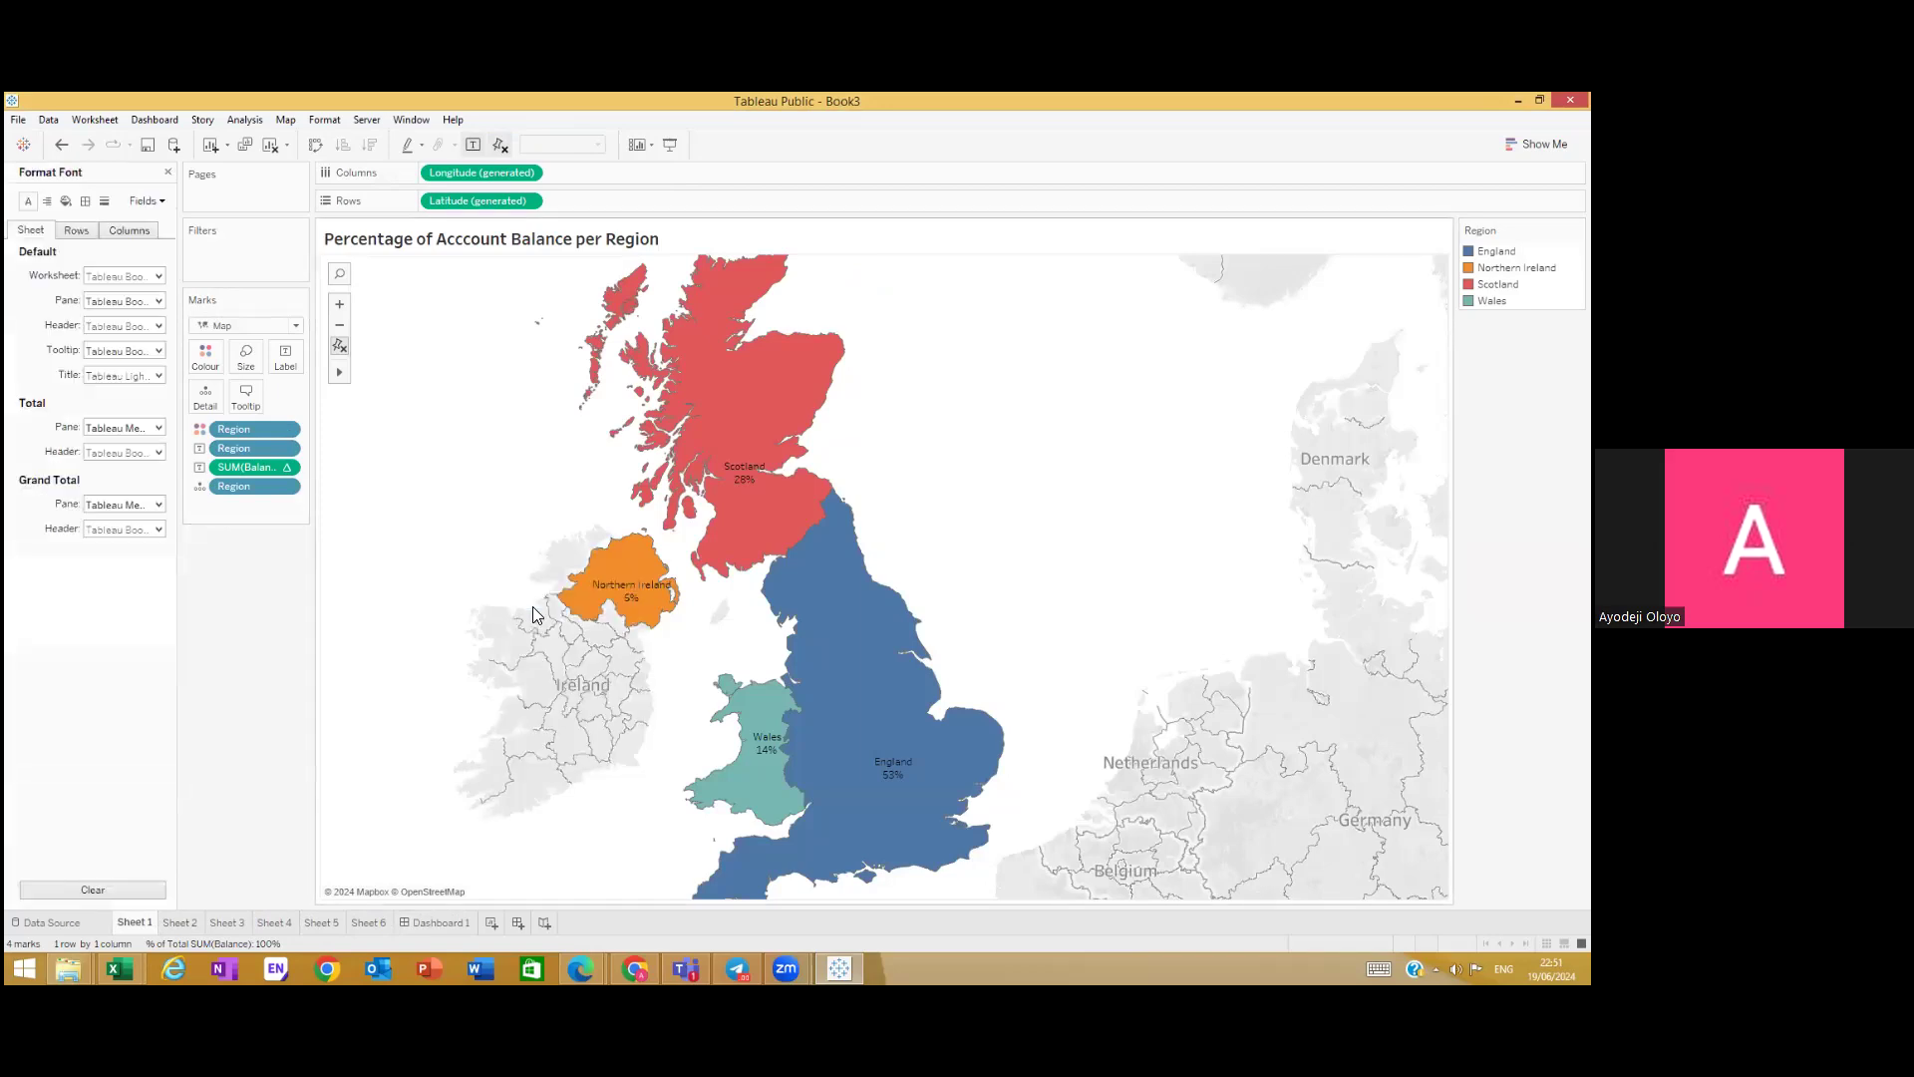
pyautogui.click(151, 202)
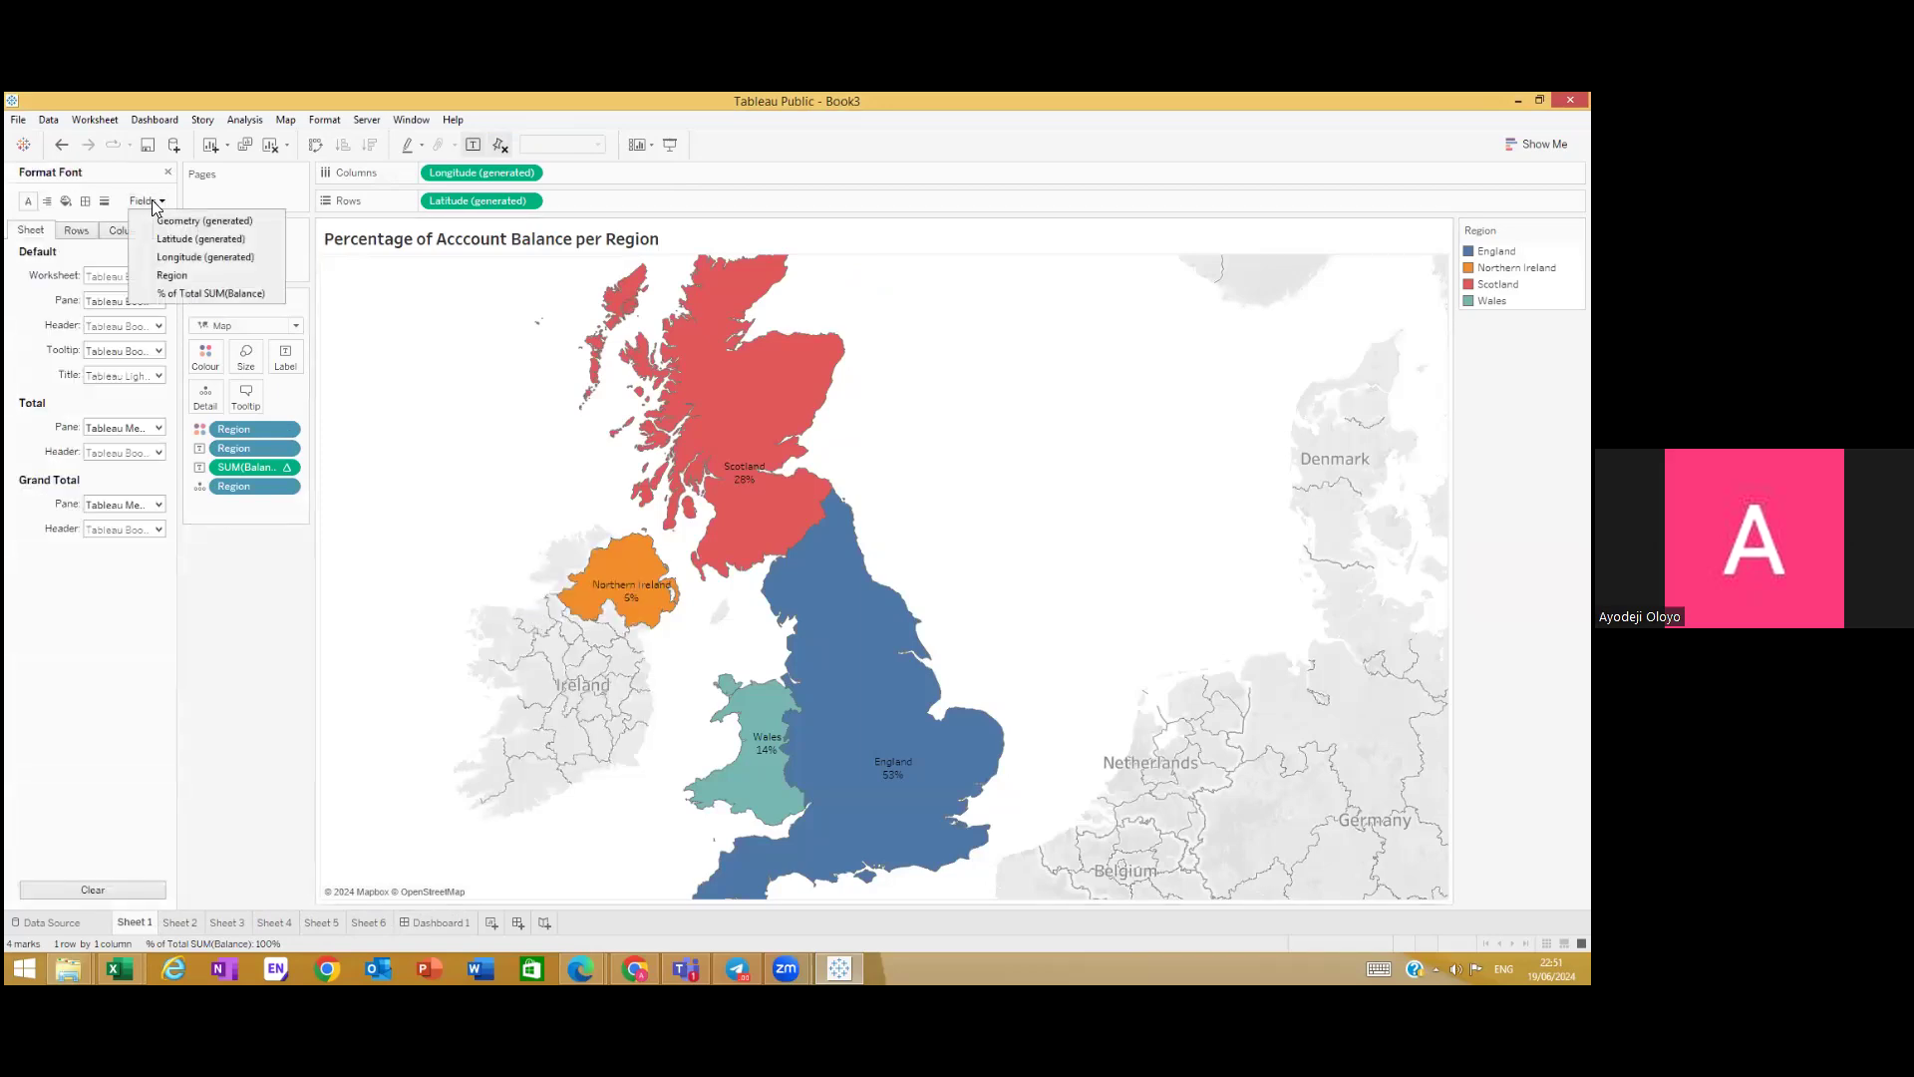
pyautogui.click(189, 293)
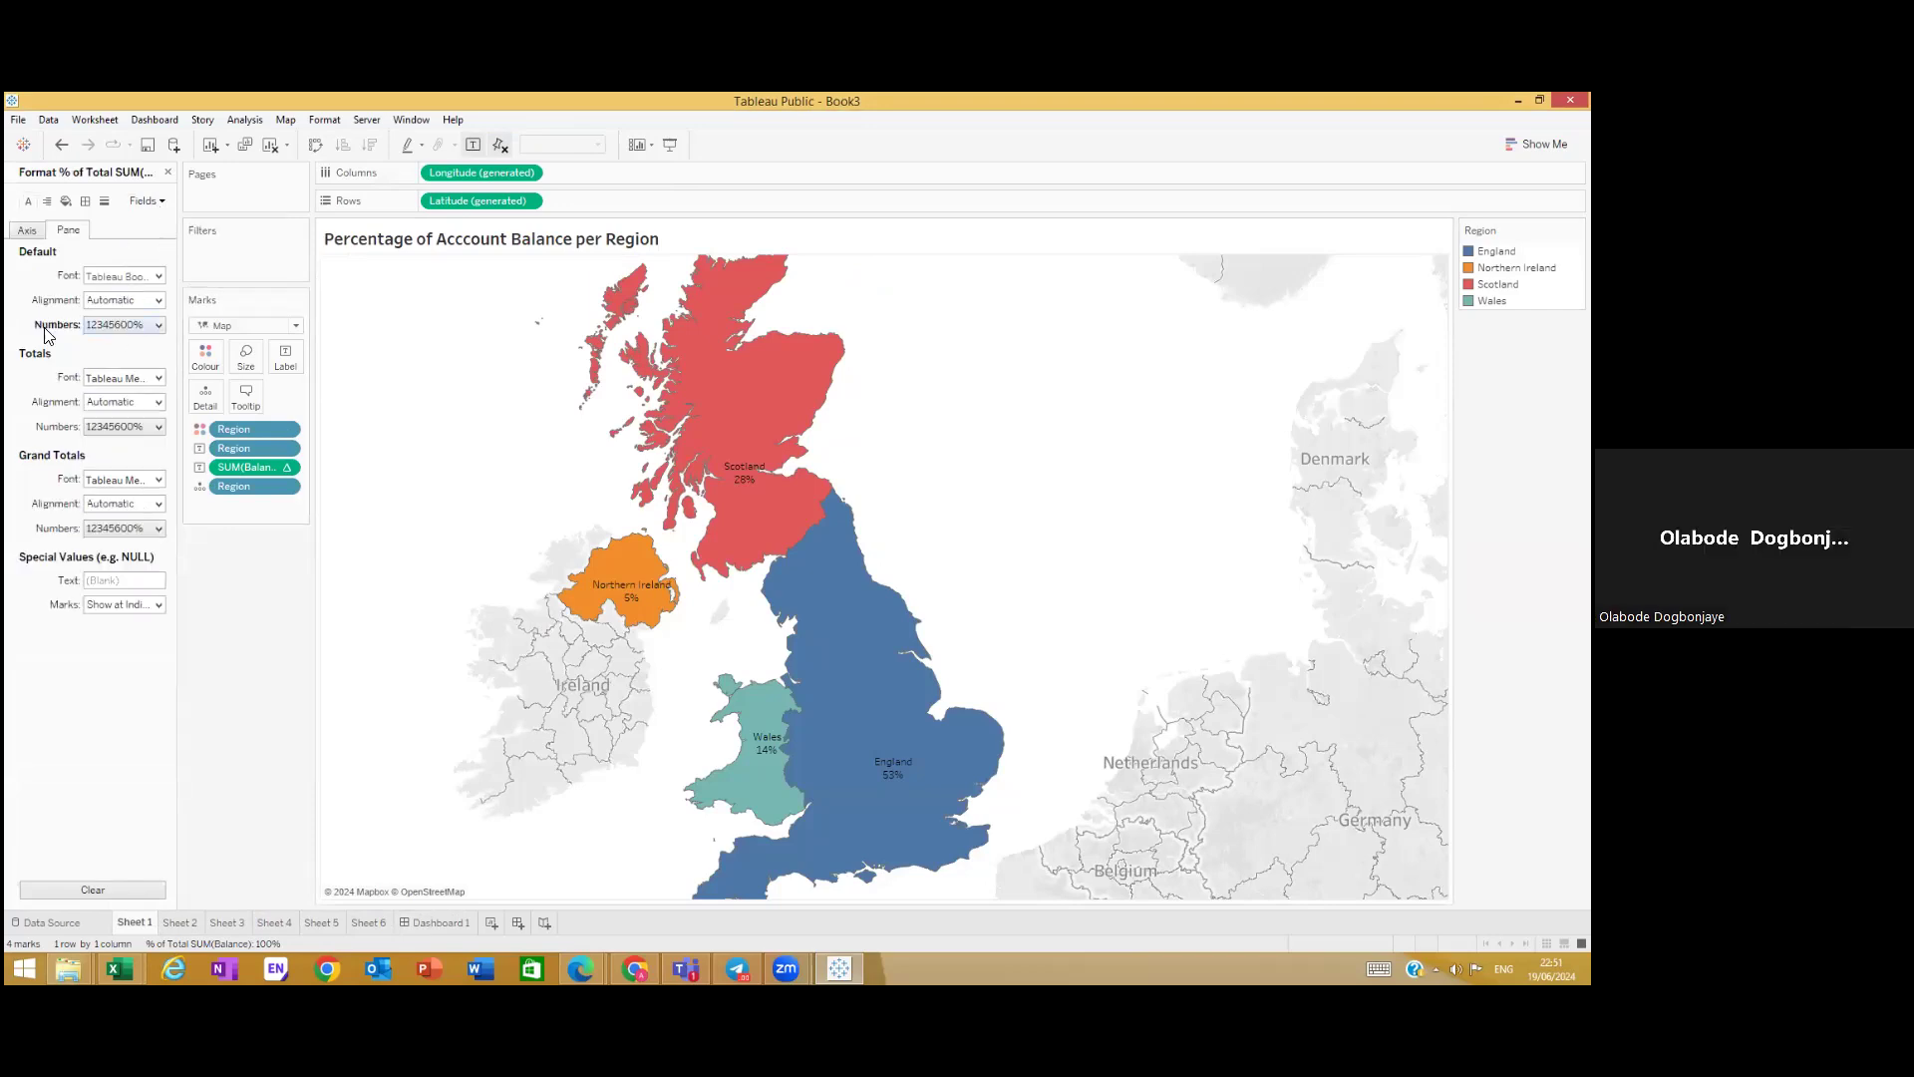
pyautogui.click(157, 328)
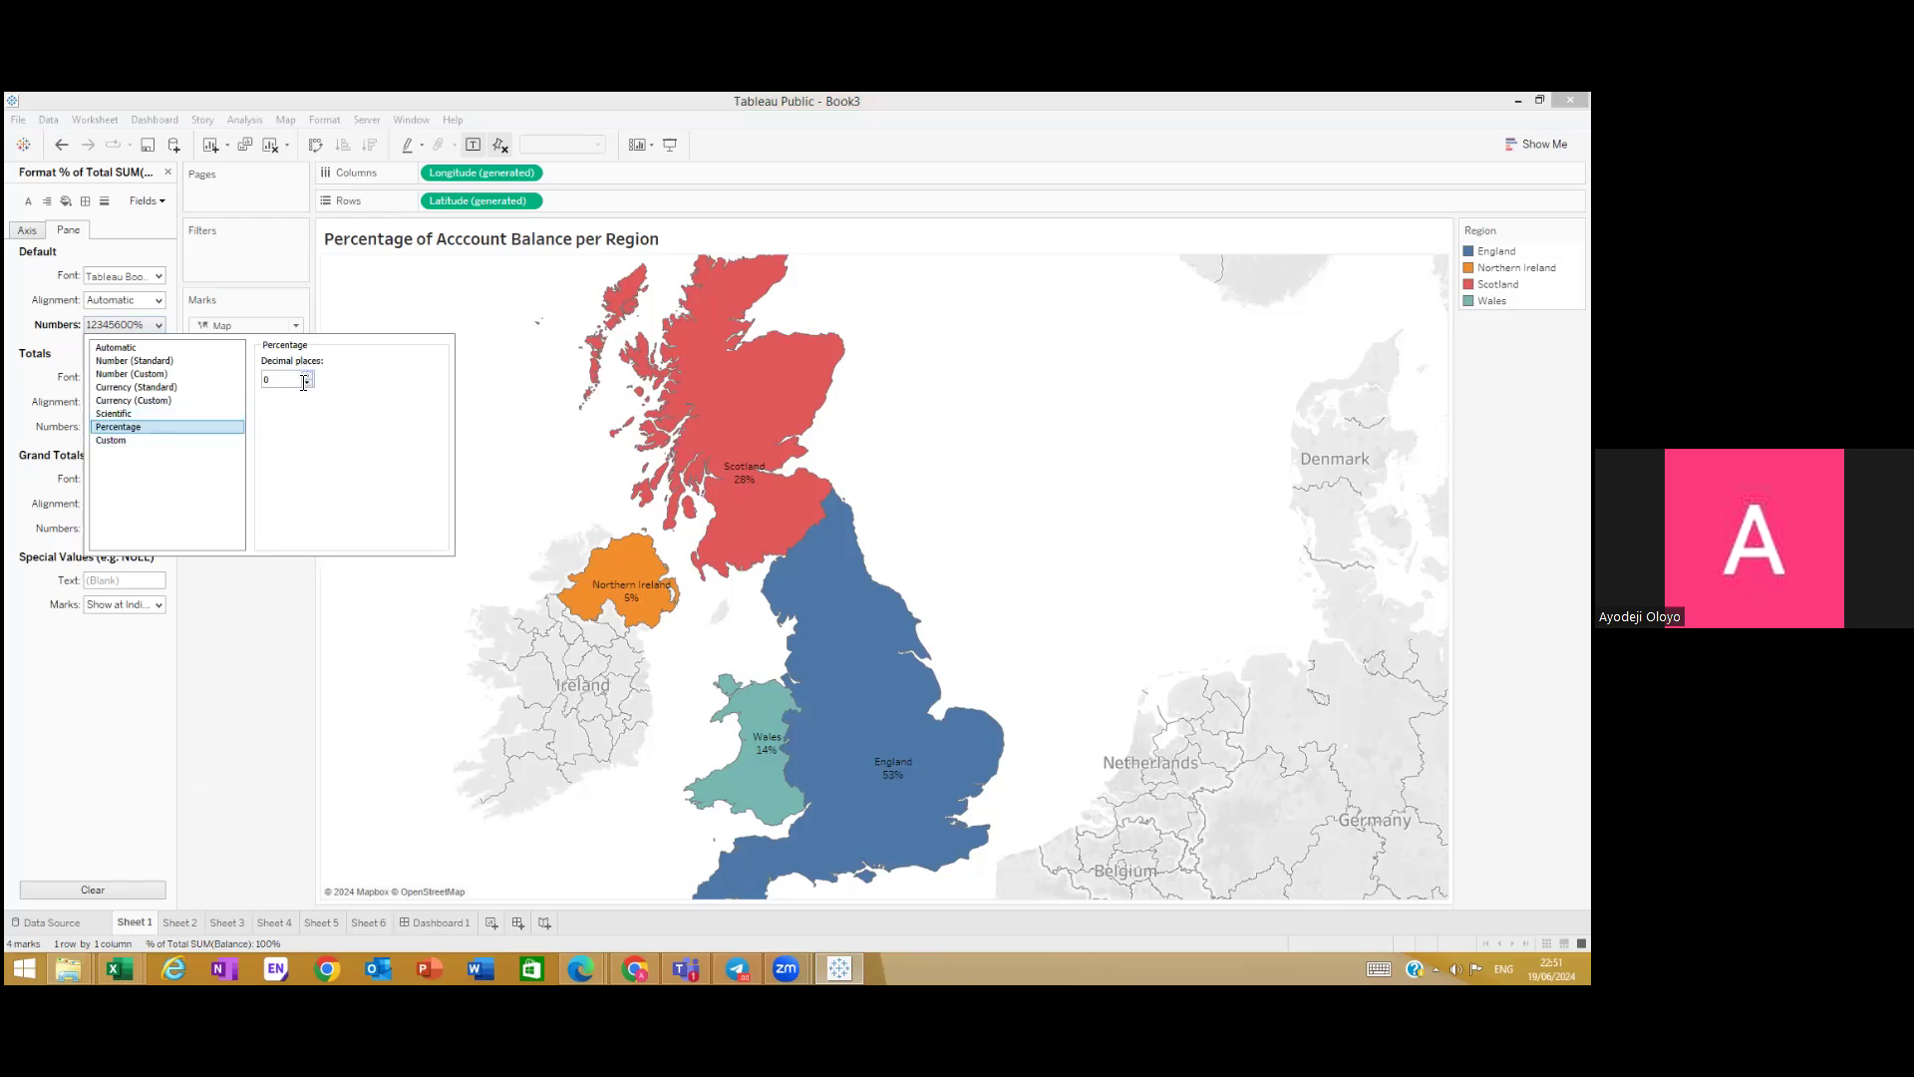
pyautogui.click(332, 646)
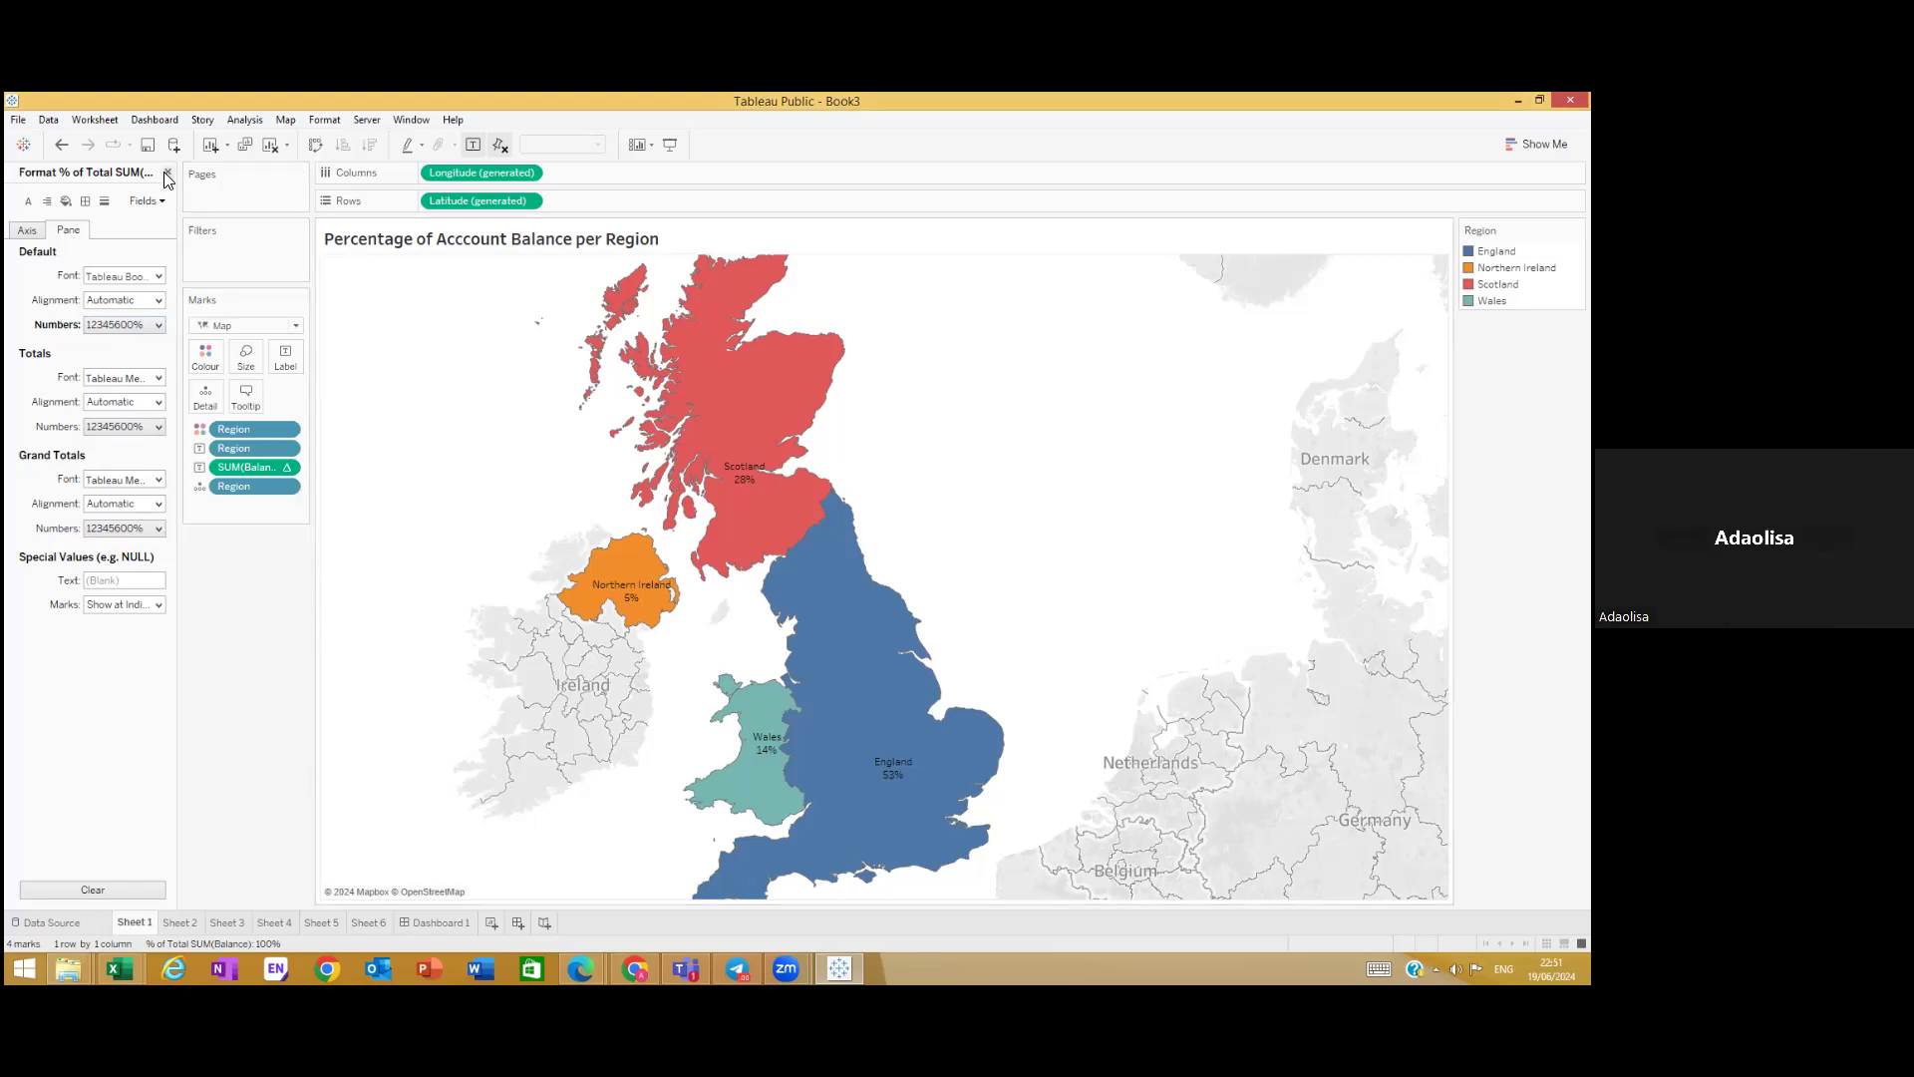
# Step: Check which Quick Table Calculation is applied to the SUM(Balance) label field on the Sheet 1 map
pyautogui.click(287, 468)
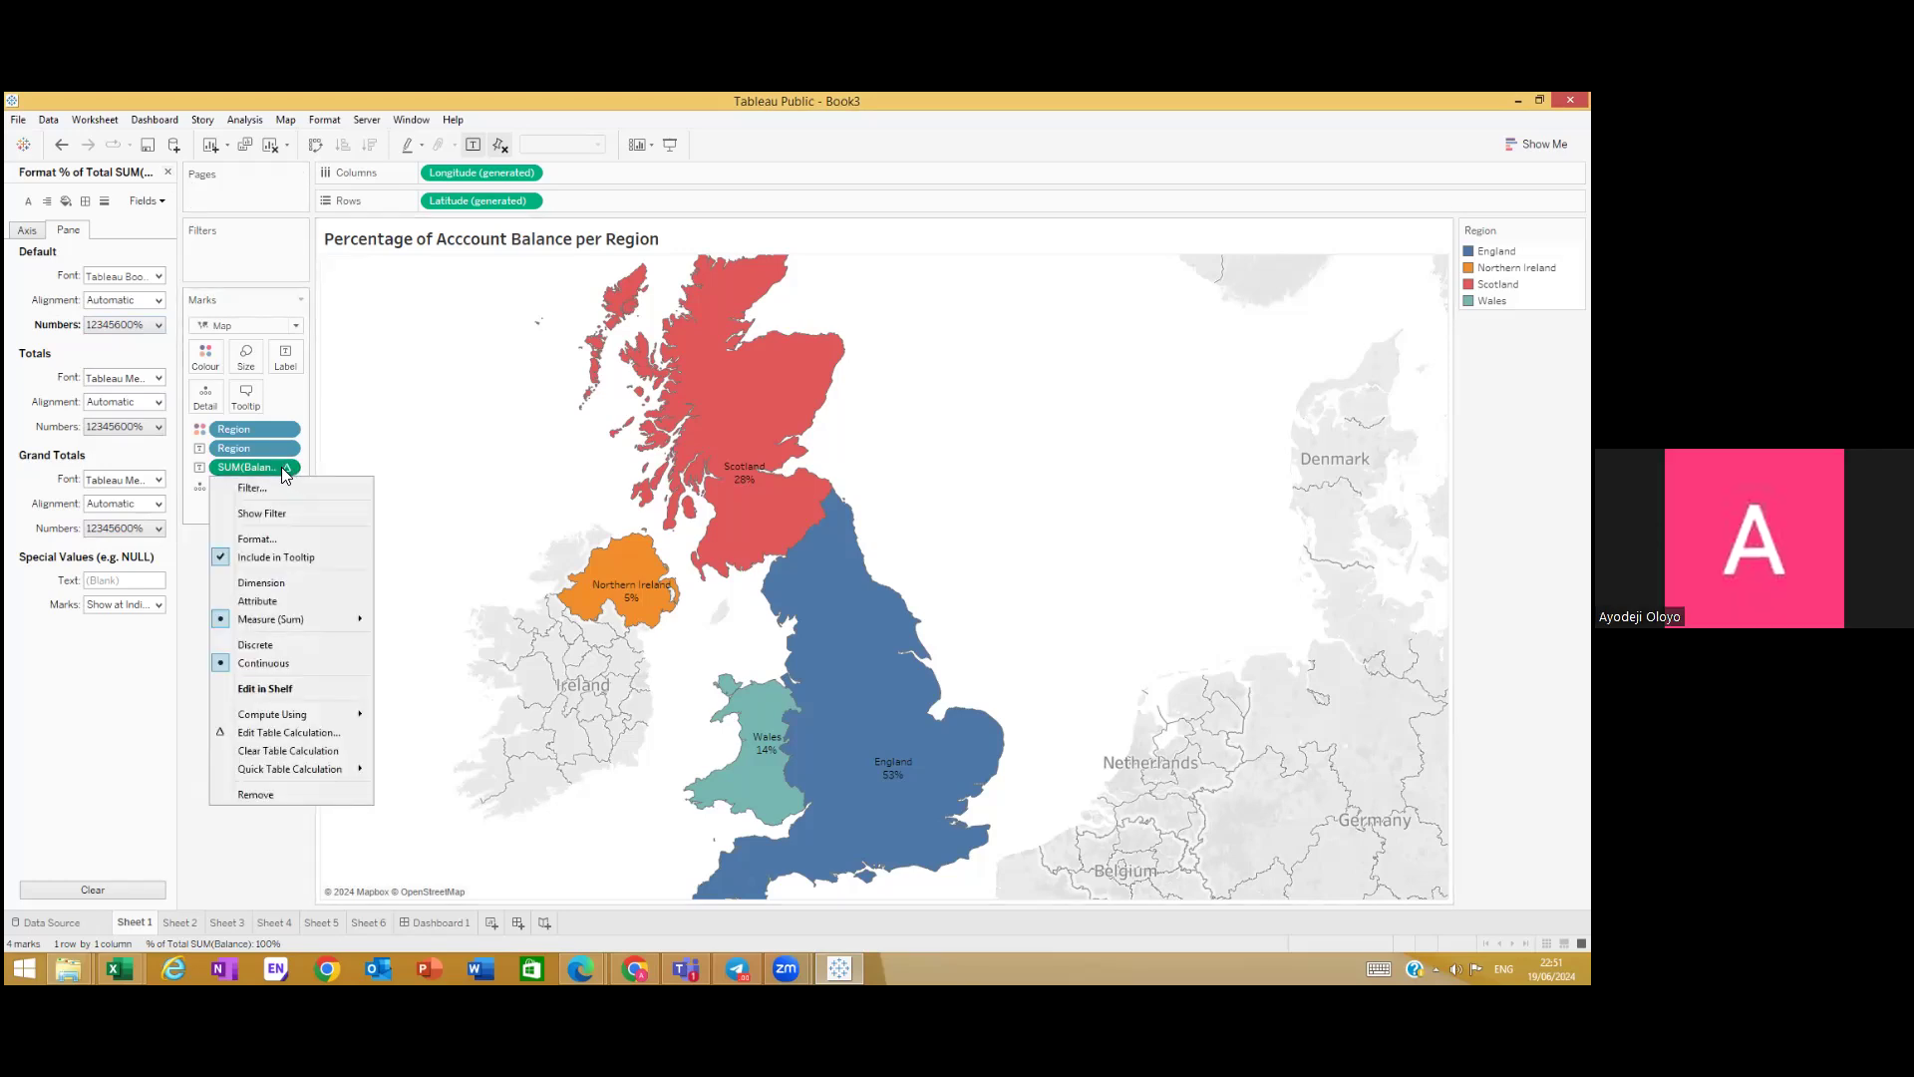
pyautogui.click(166, 174)
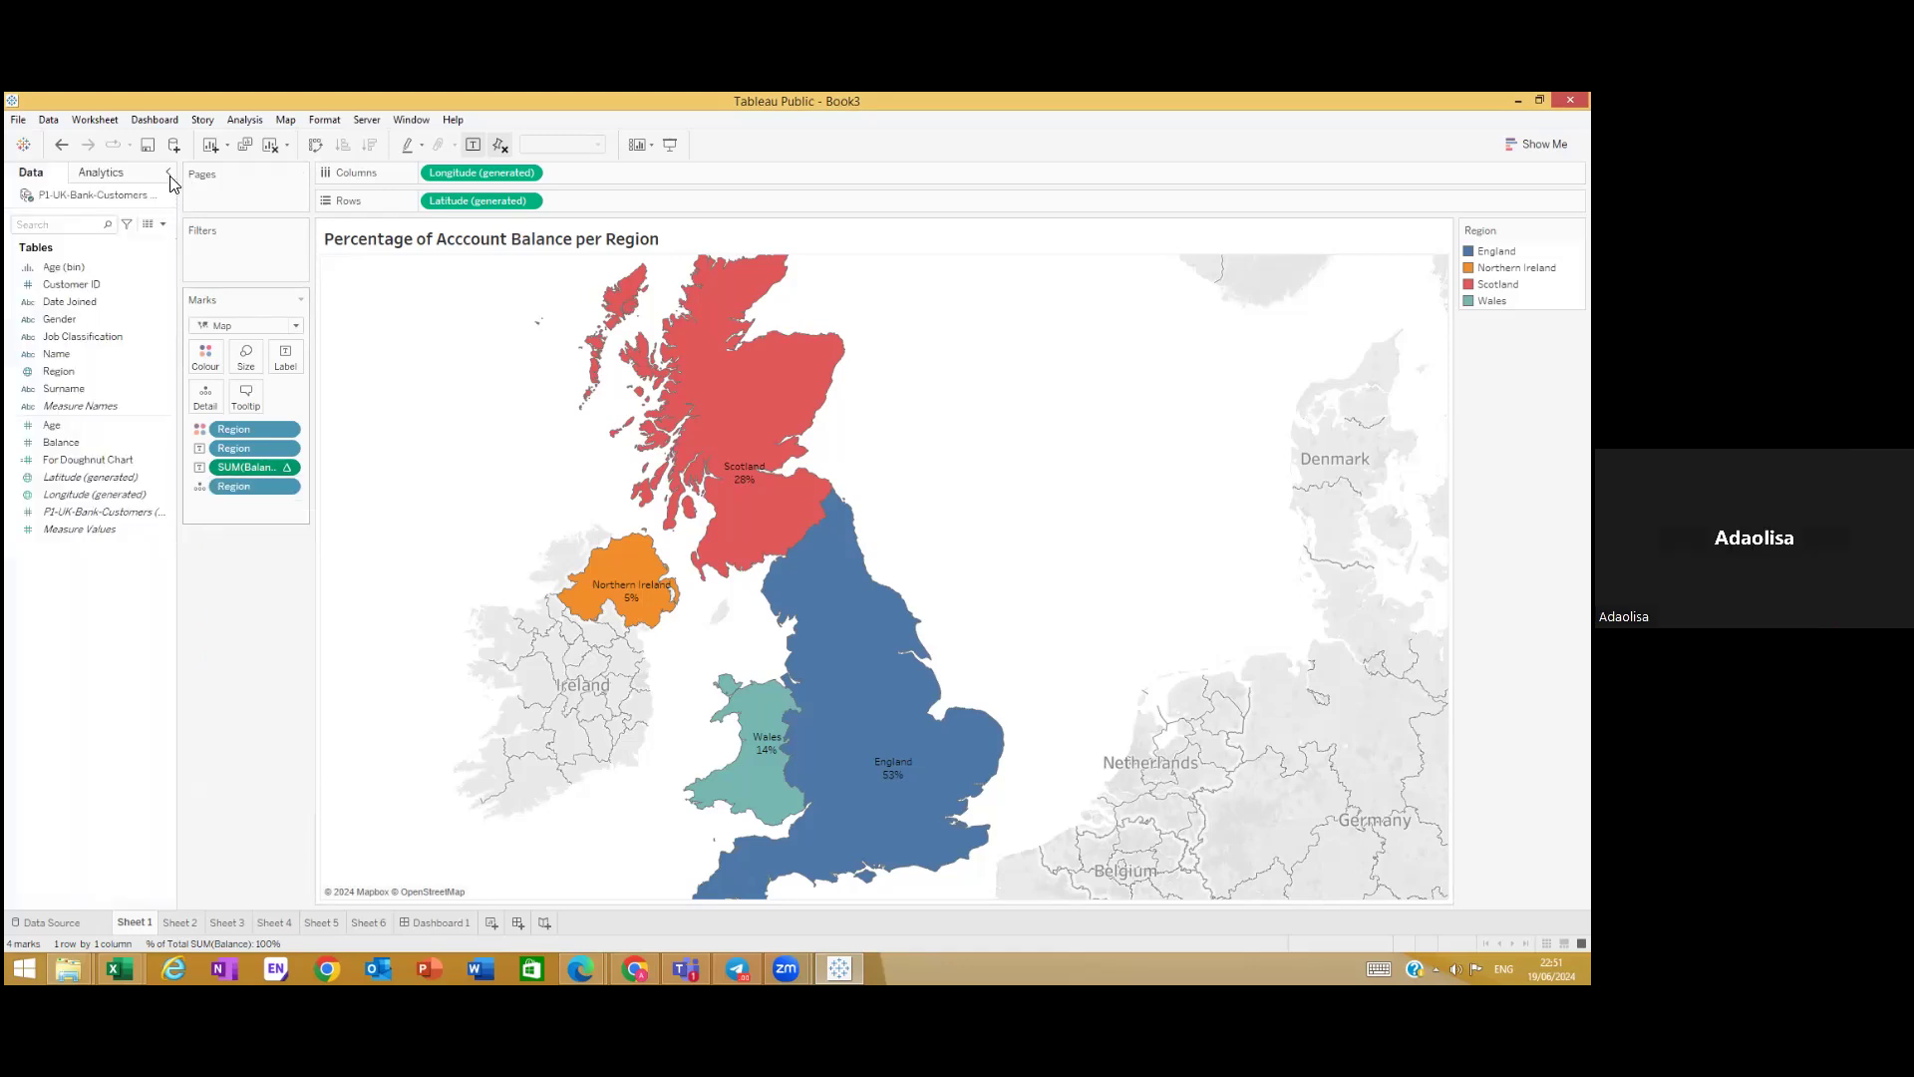
pyautogui.click(287, 464)
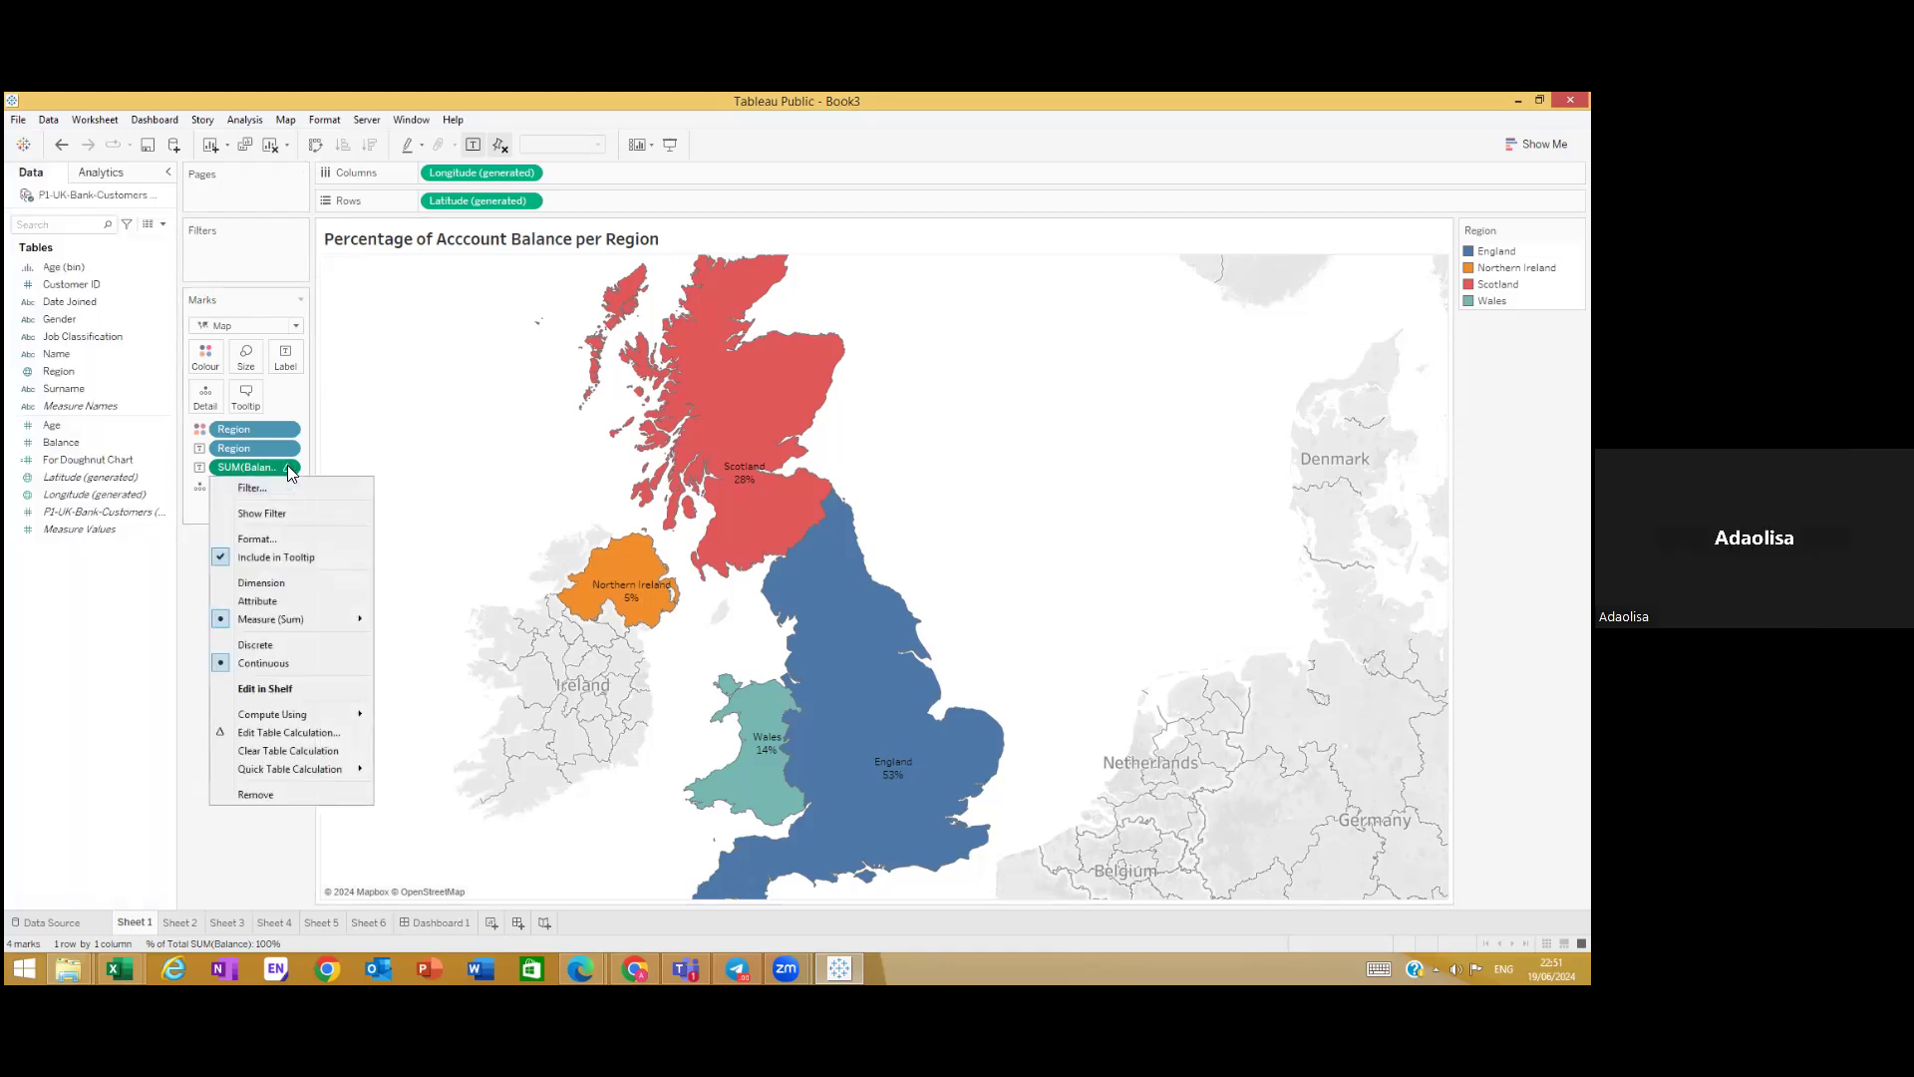
pyautogui.moveTo(301, 776)
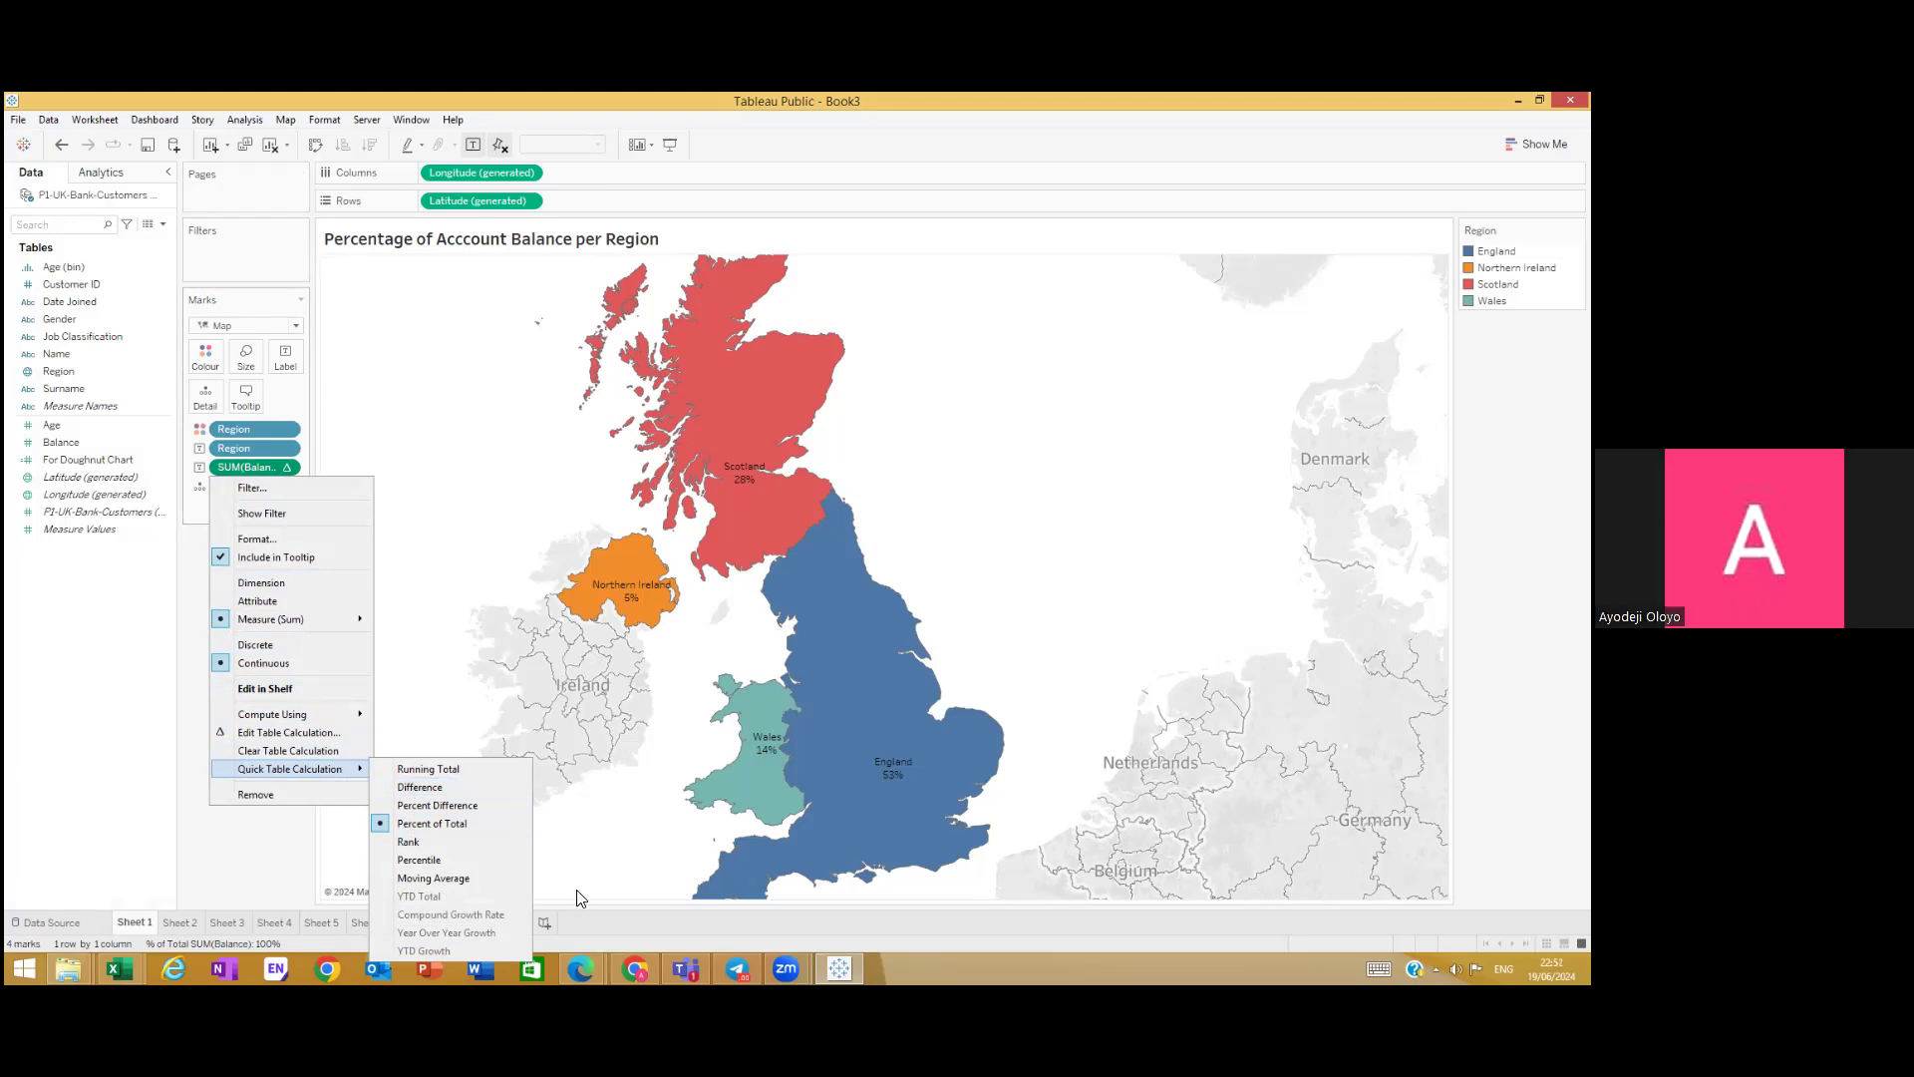
pyautogui.press('Escape')
pyautogui.press('Escape')
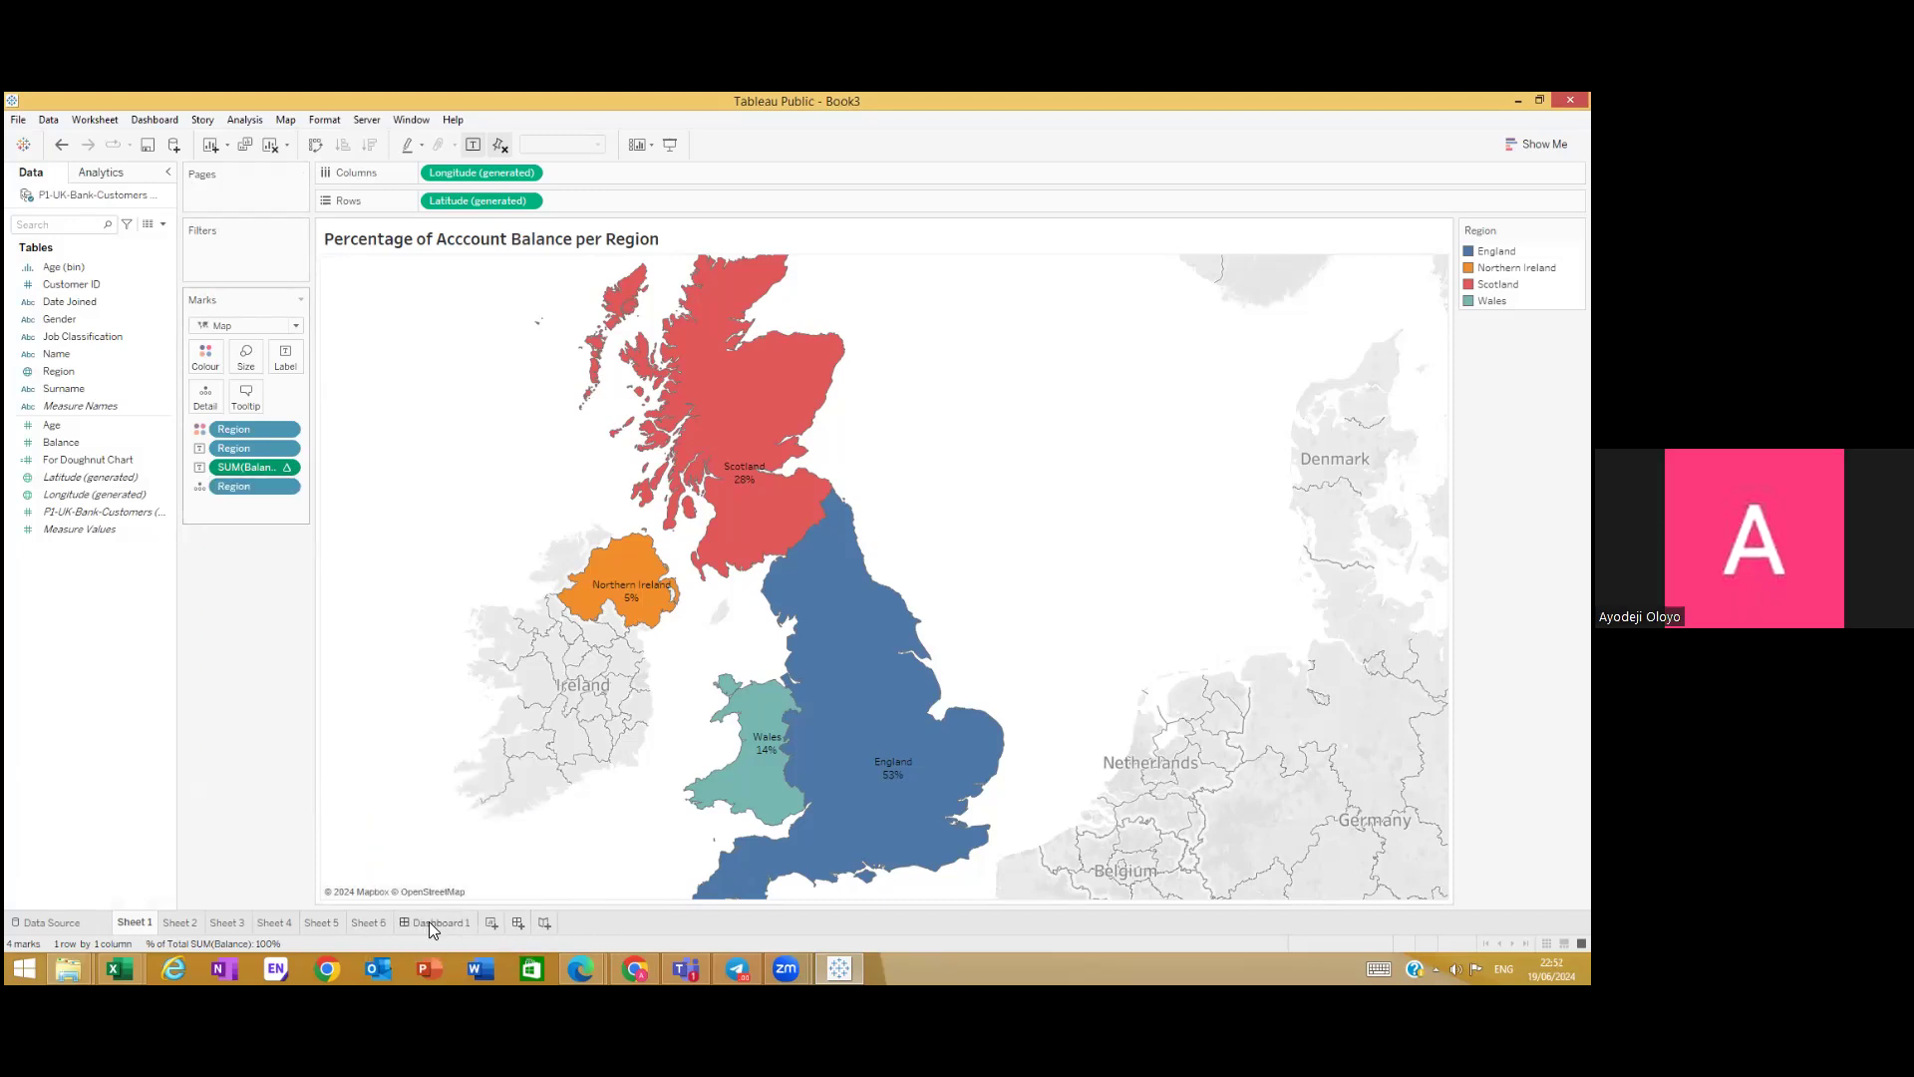
# Step: Open Dashboard 1 and set its size to Automatic
pyautogui.click(431, 922)
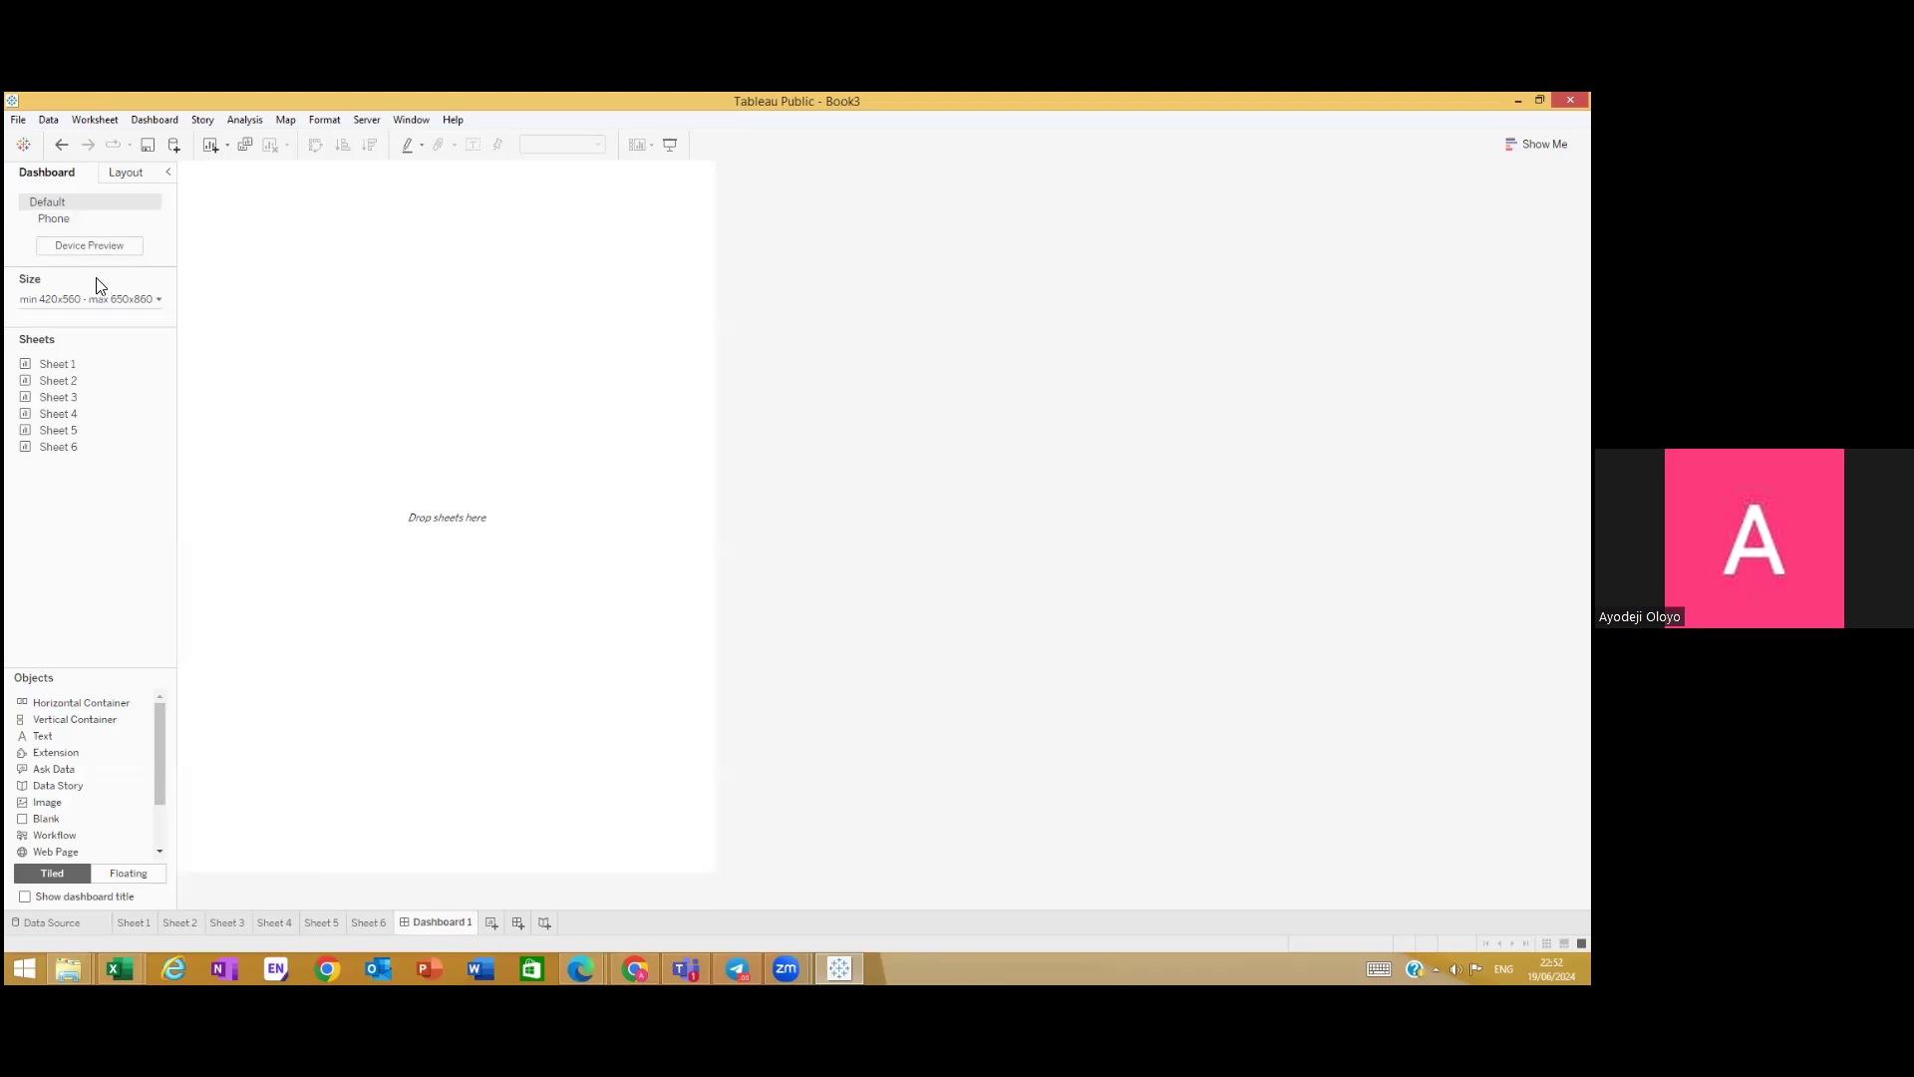
pyautogui.click(157, 300)
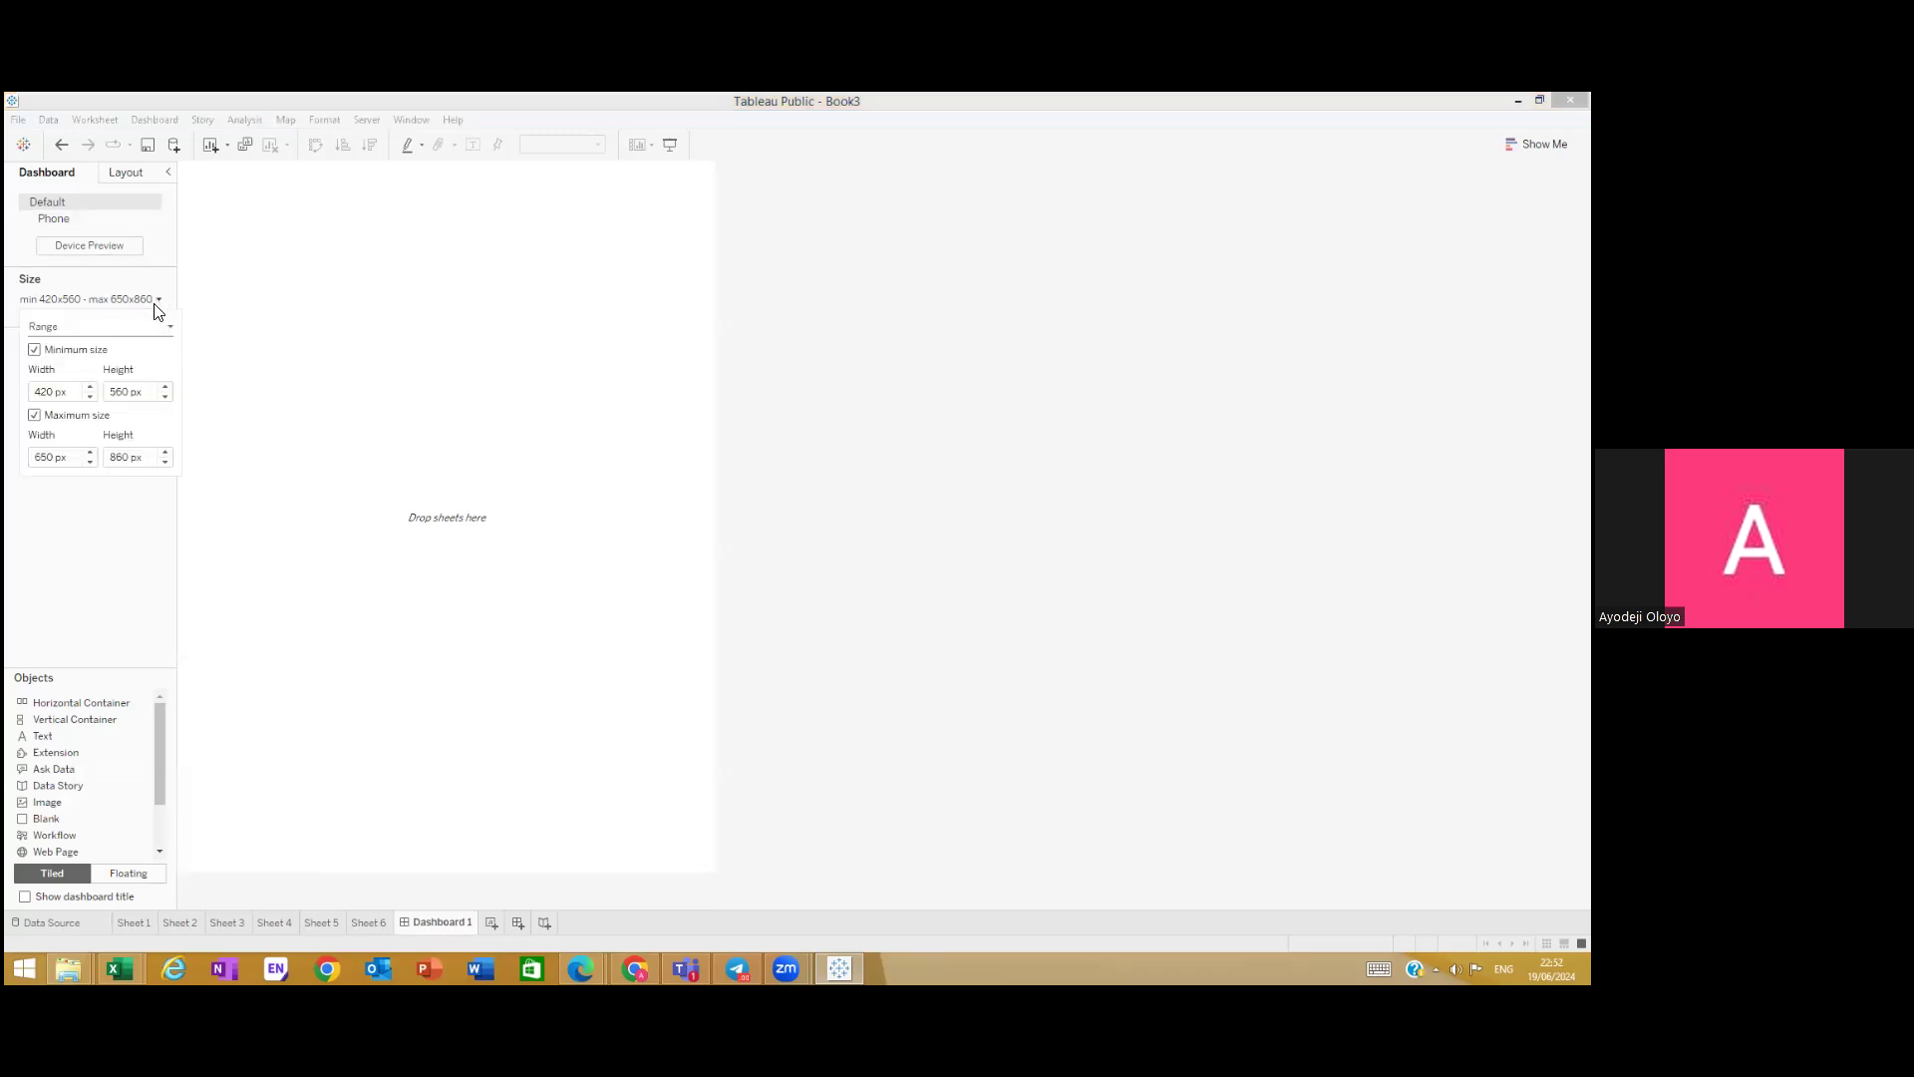
pyautogui.click(251, 344)
pyautogui.click(156, 300)
pyautogui.click(171, 328)
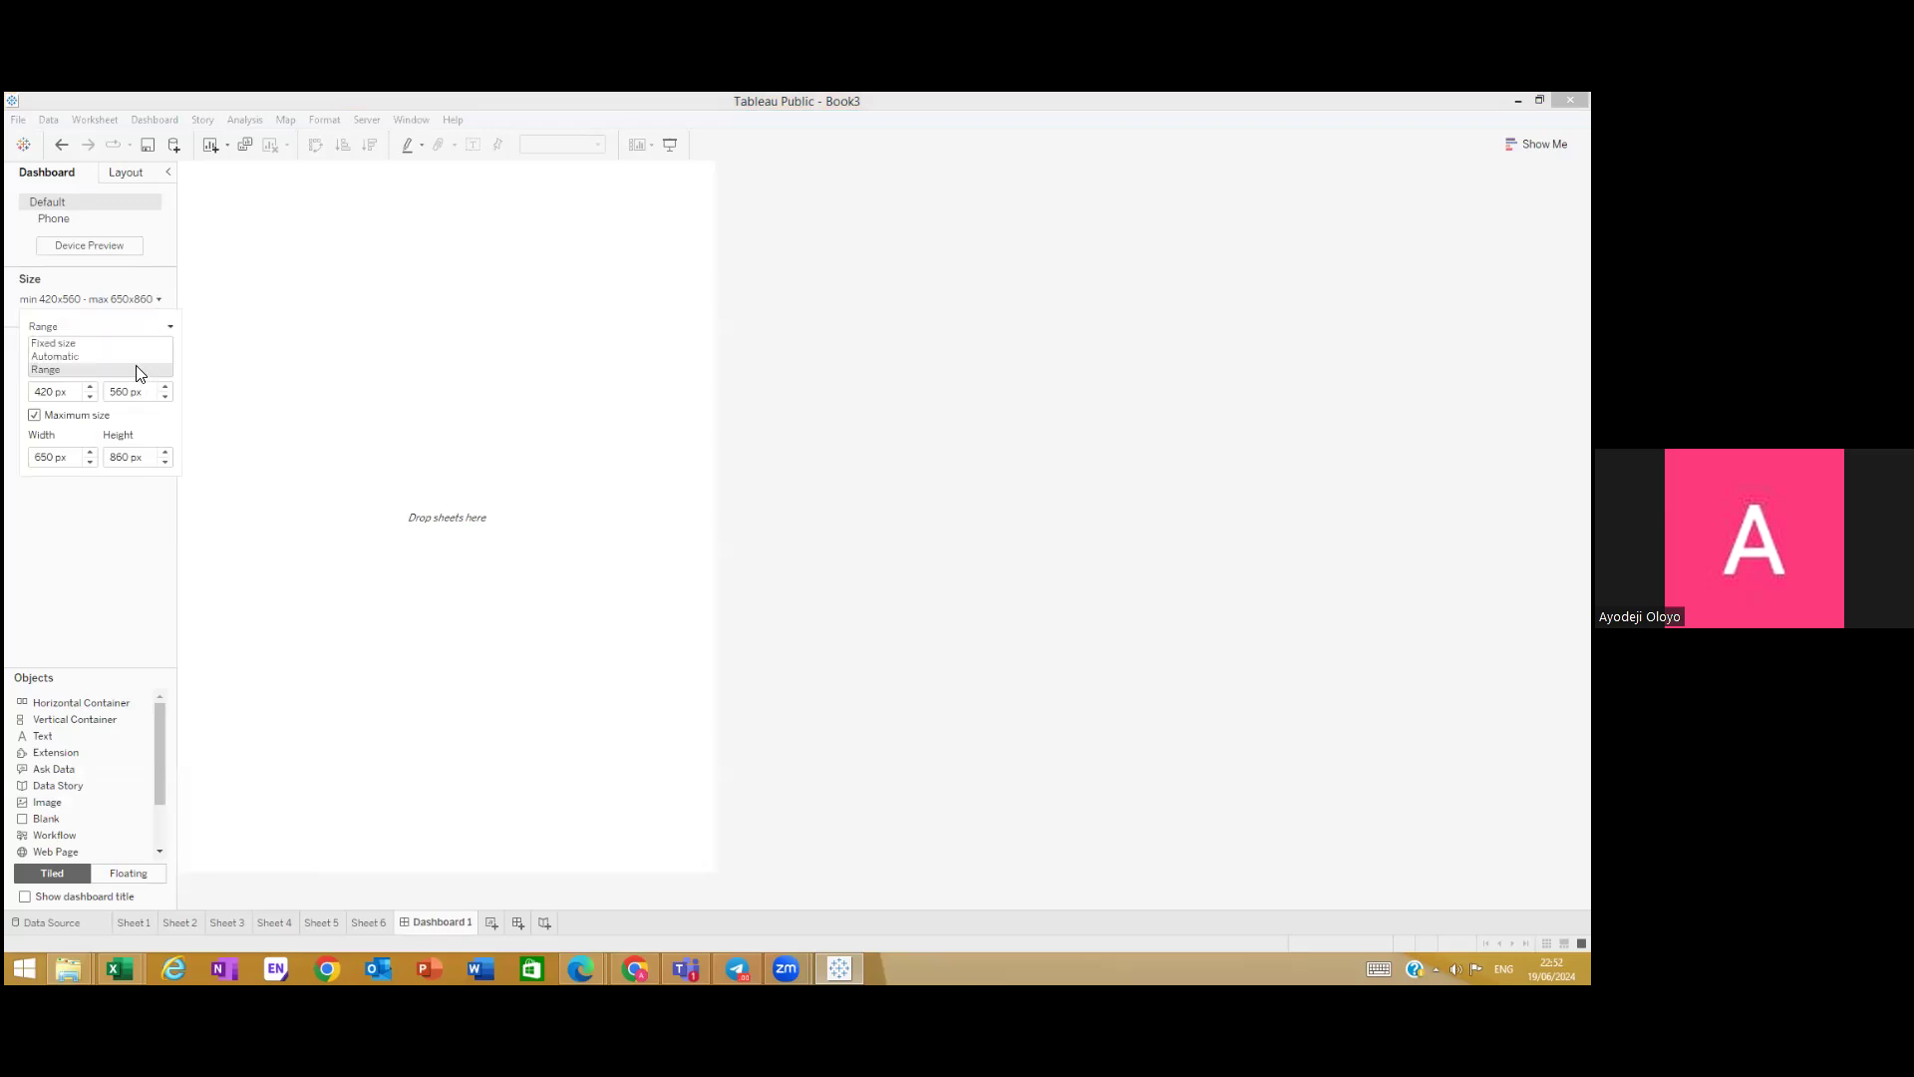
pyautogui.click(139, 356)
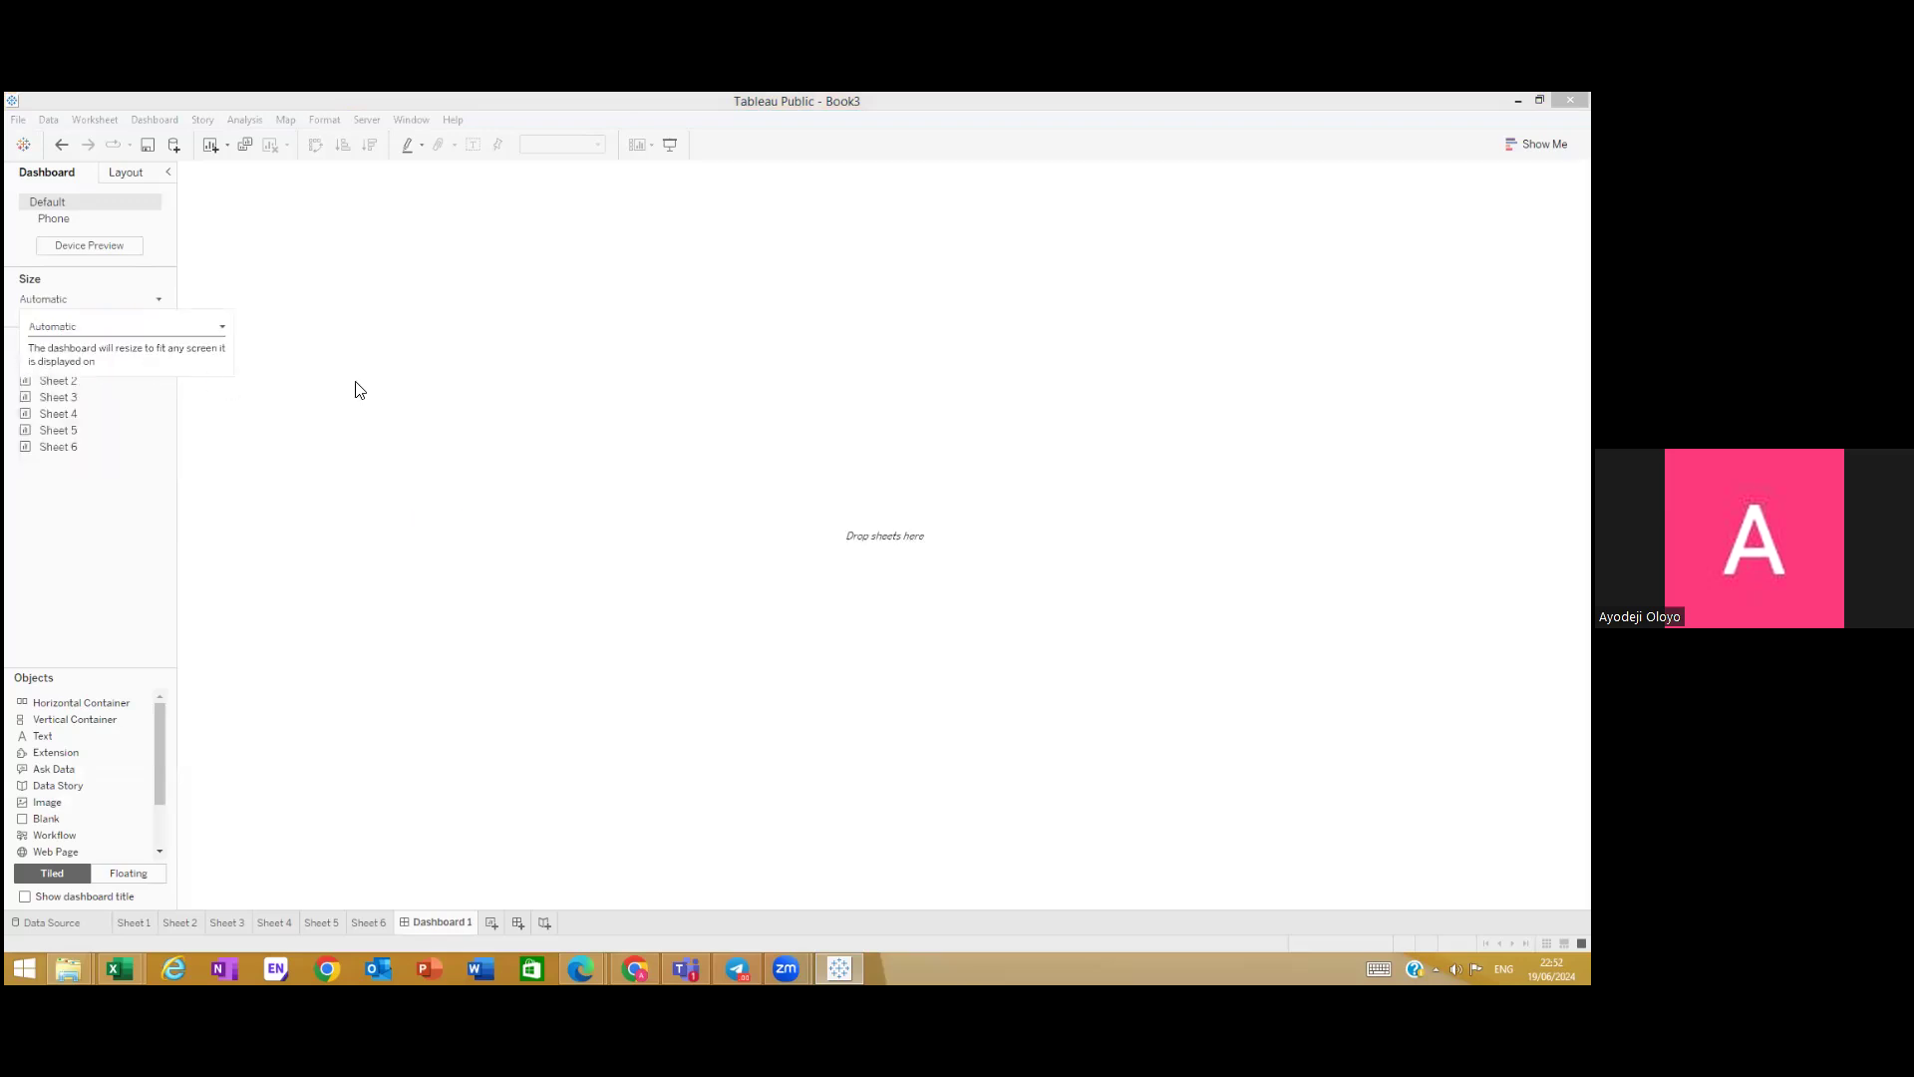
pyautogui.click(619, 389)
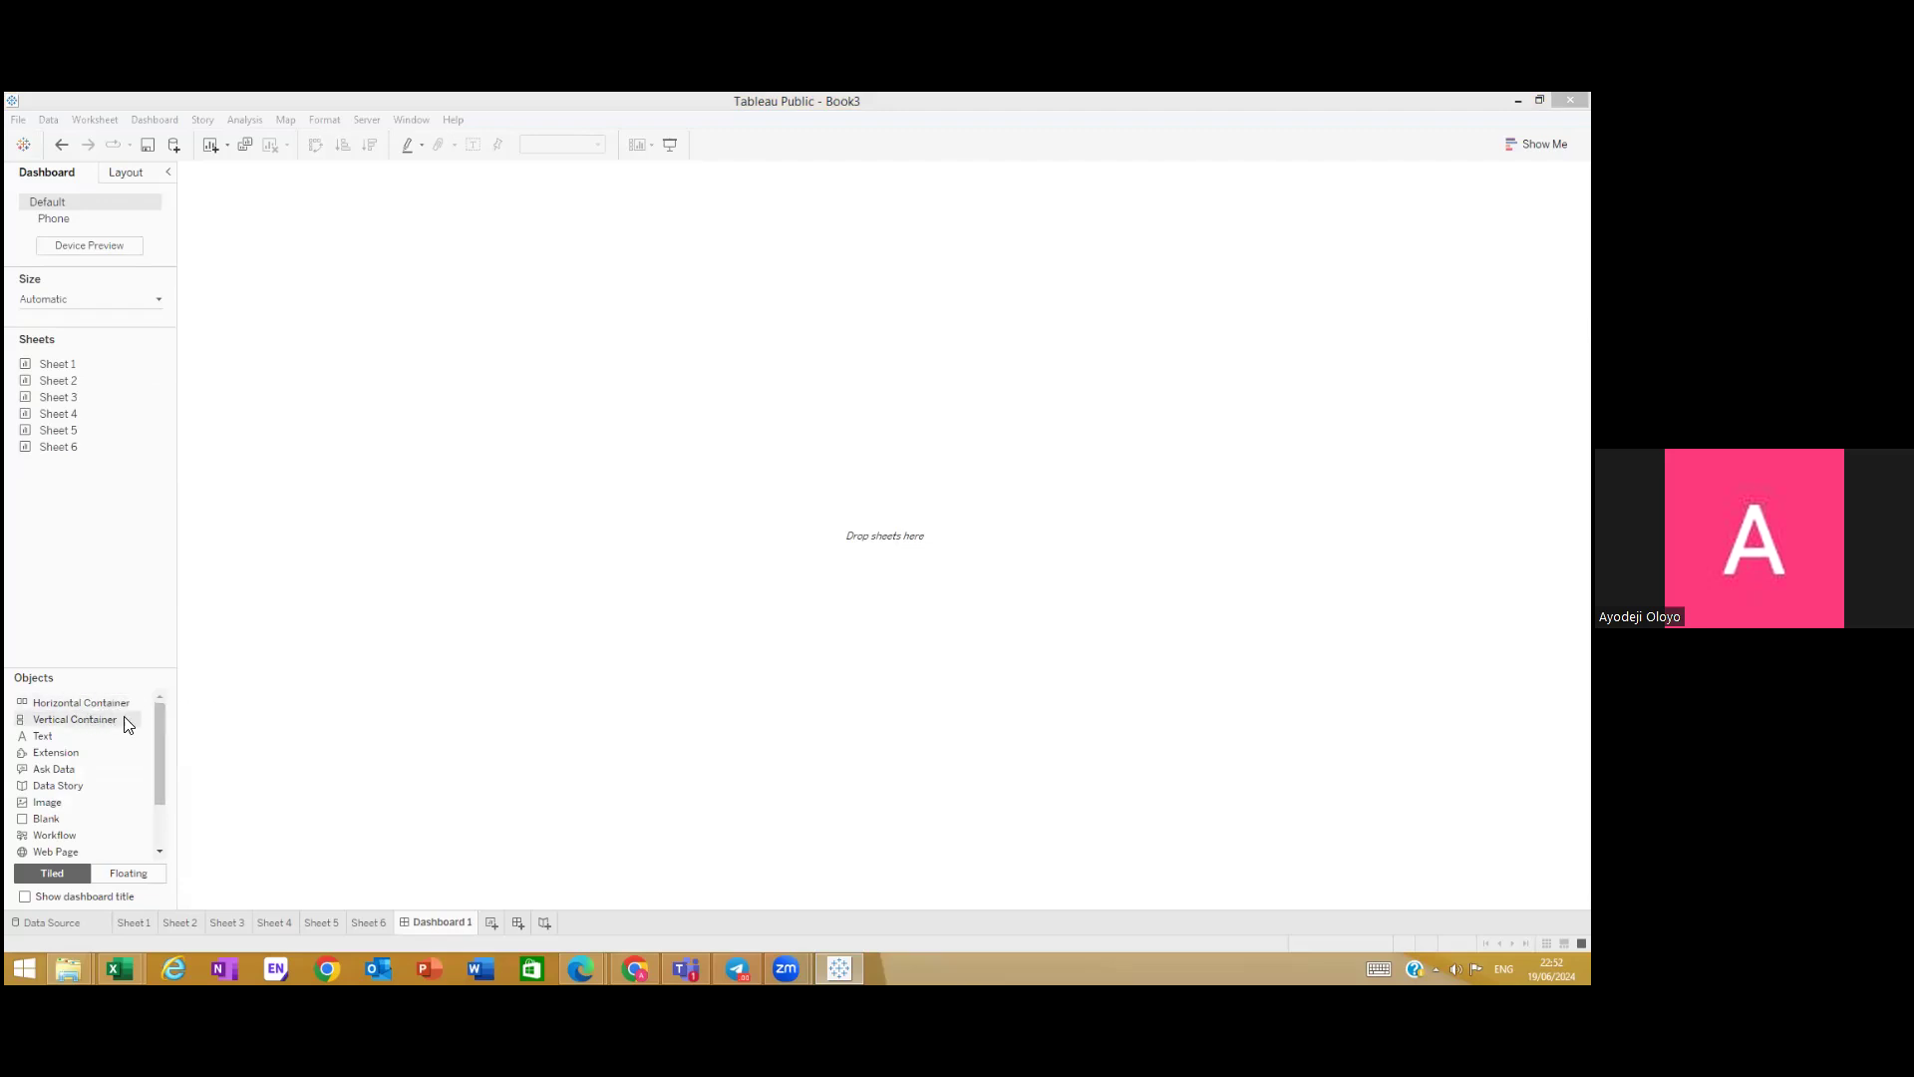
# Step: Review the charts on Sheets 1 to 6 to decide what the dashboard should hold
pyautogui.click(369, 924)
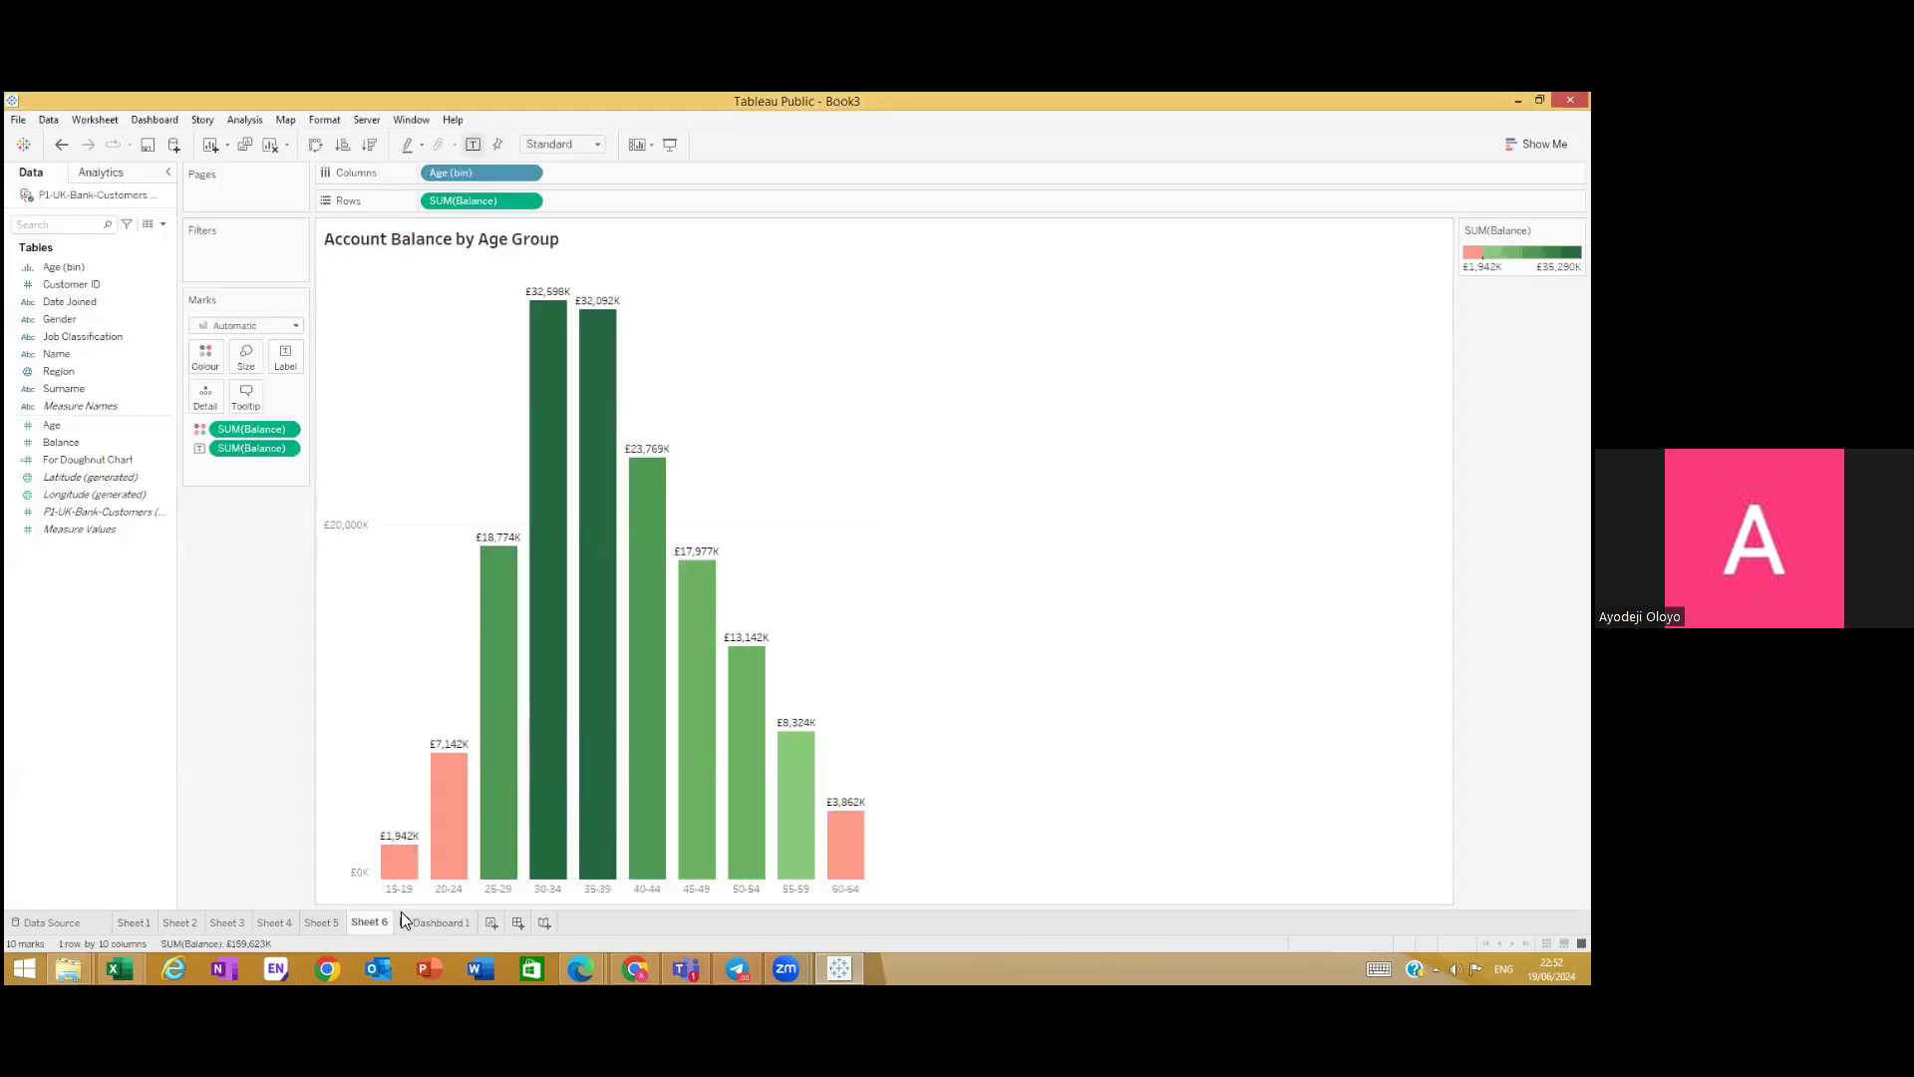
pyautogui.click(308, 924)
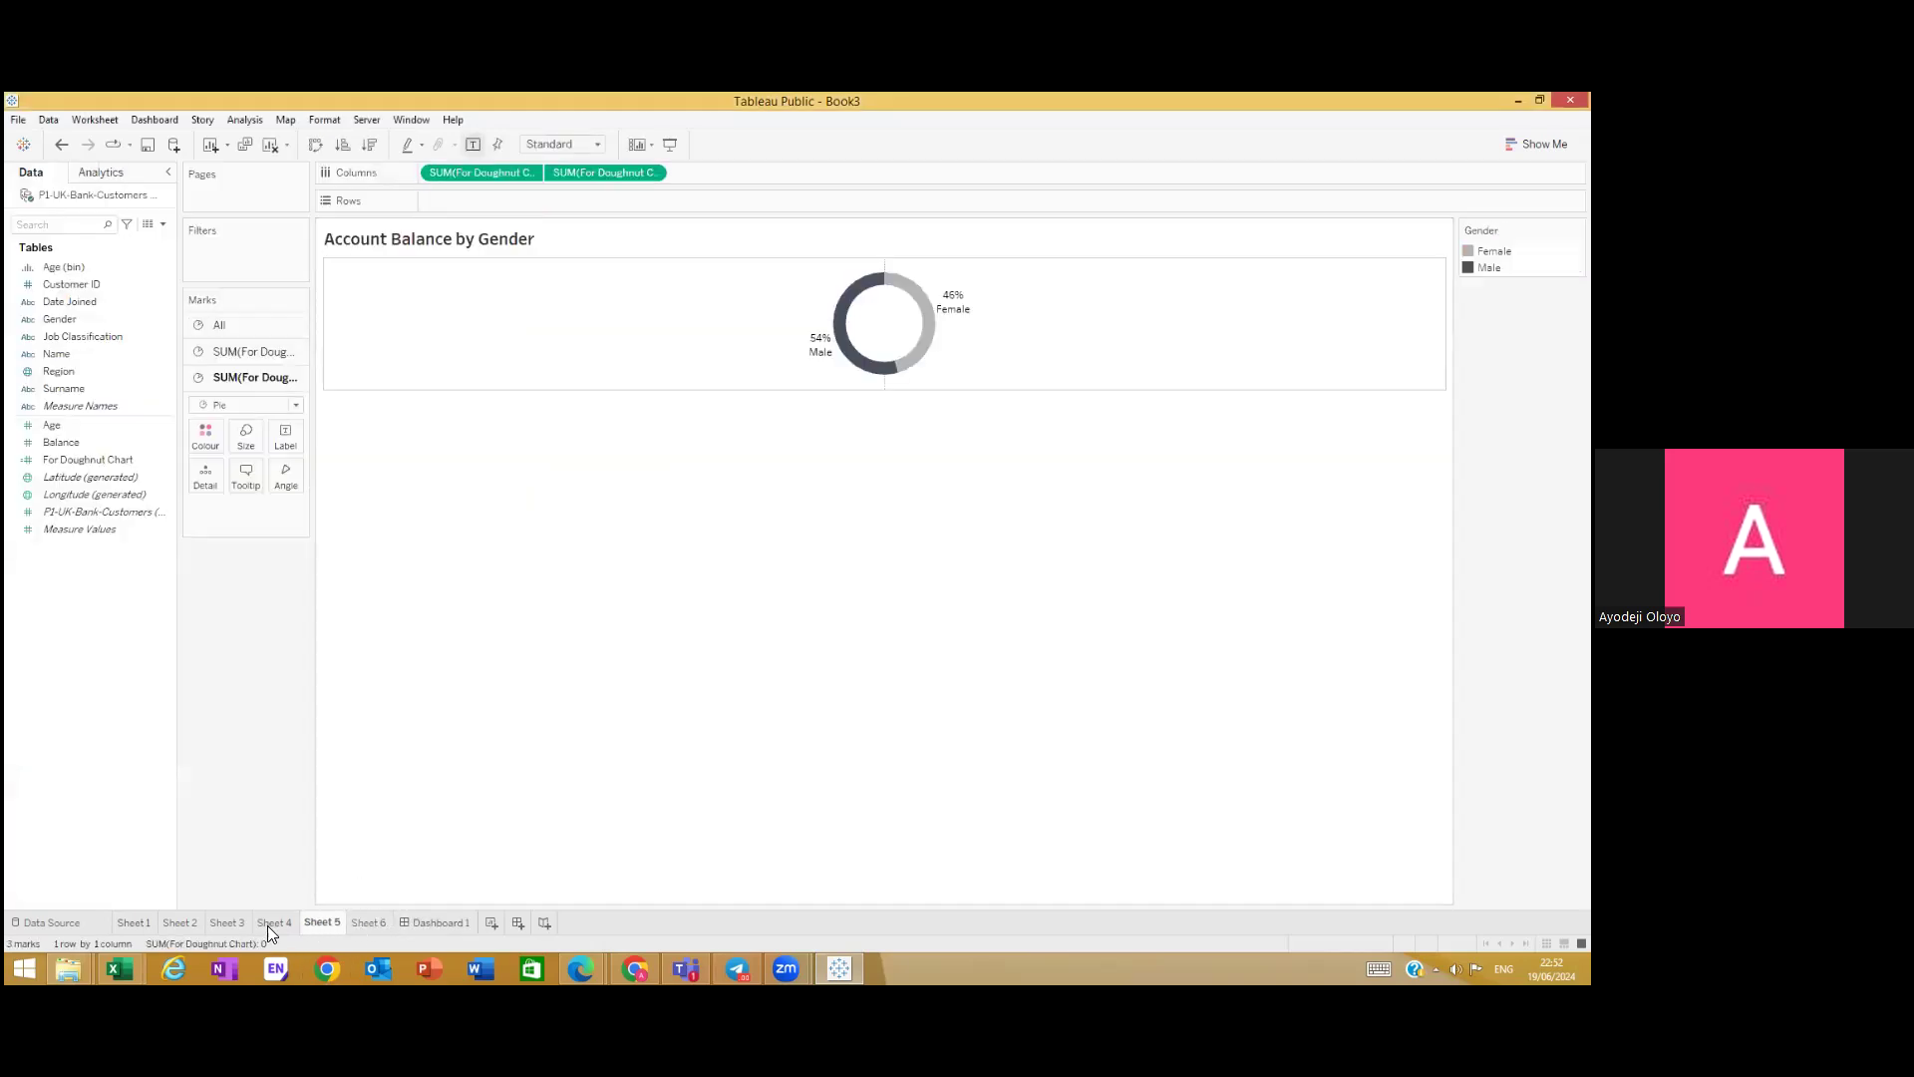
pyautogui.click(269, 925)
pyautogui.click(227, 924)
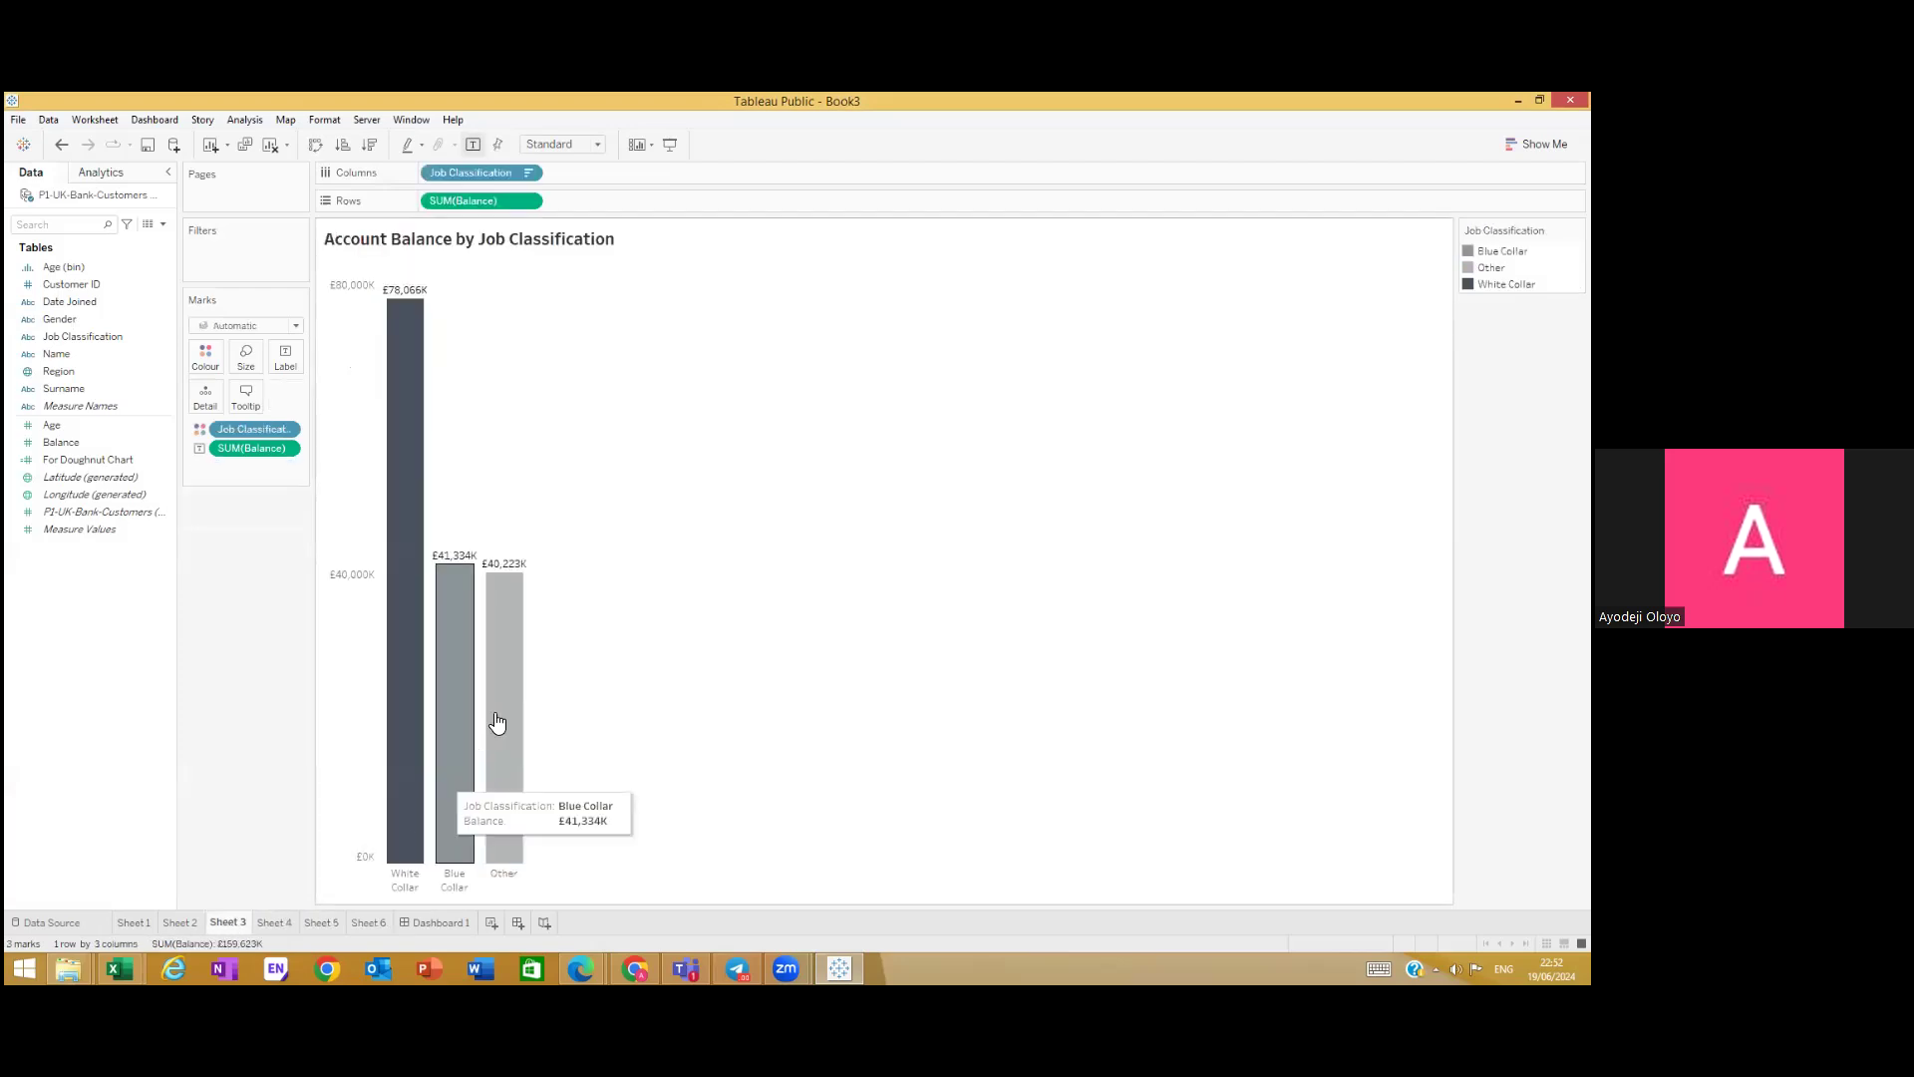
pyautogui.click(182, 923)
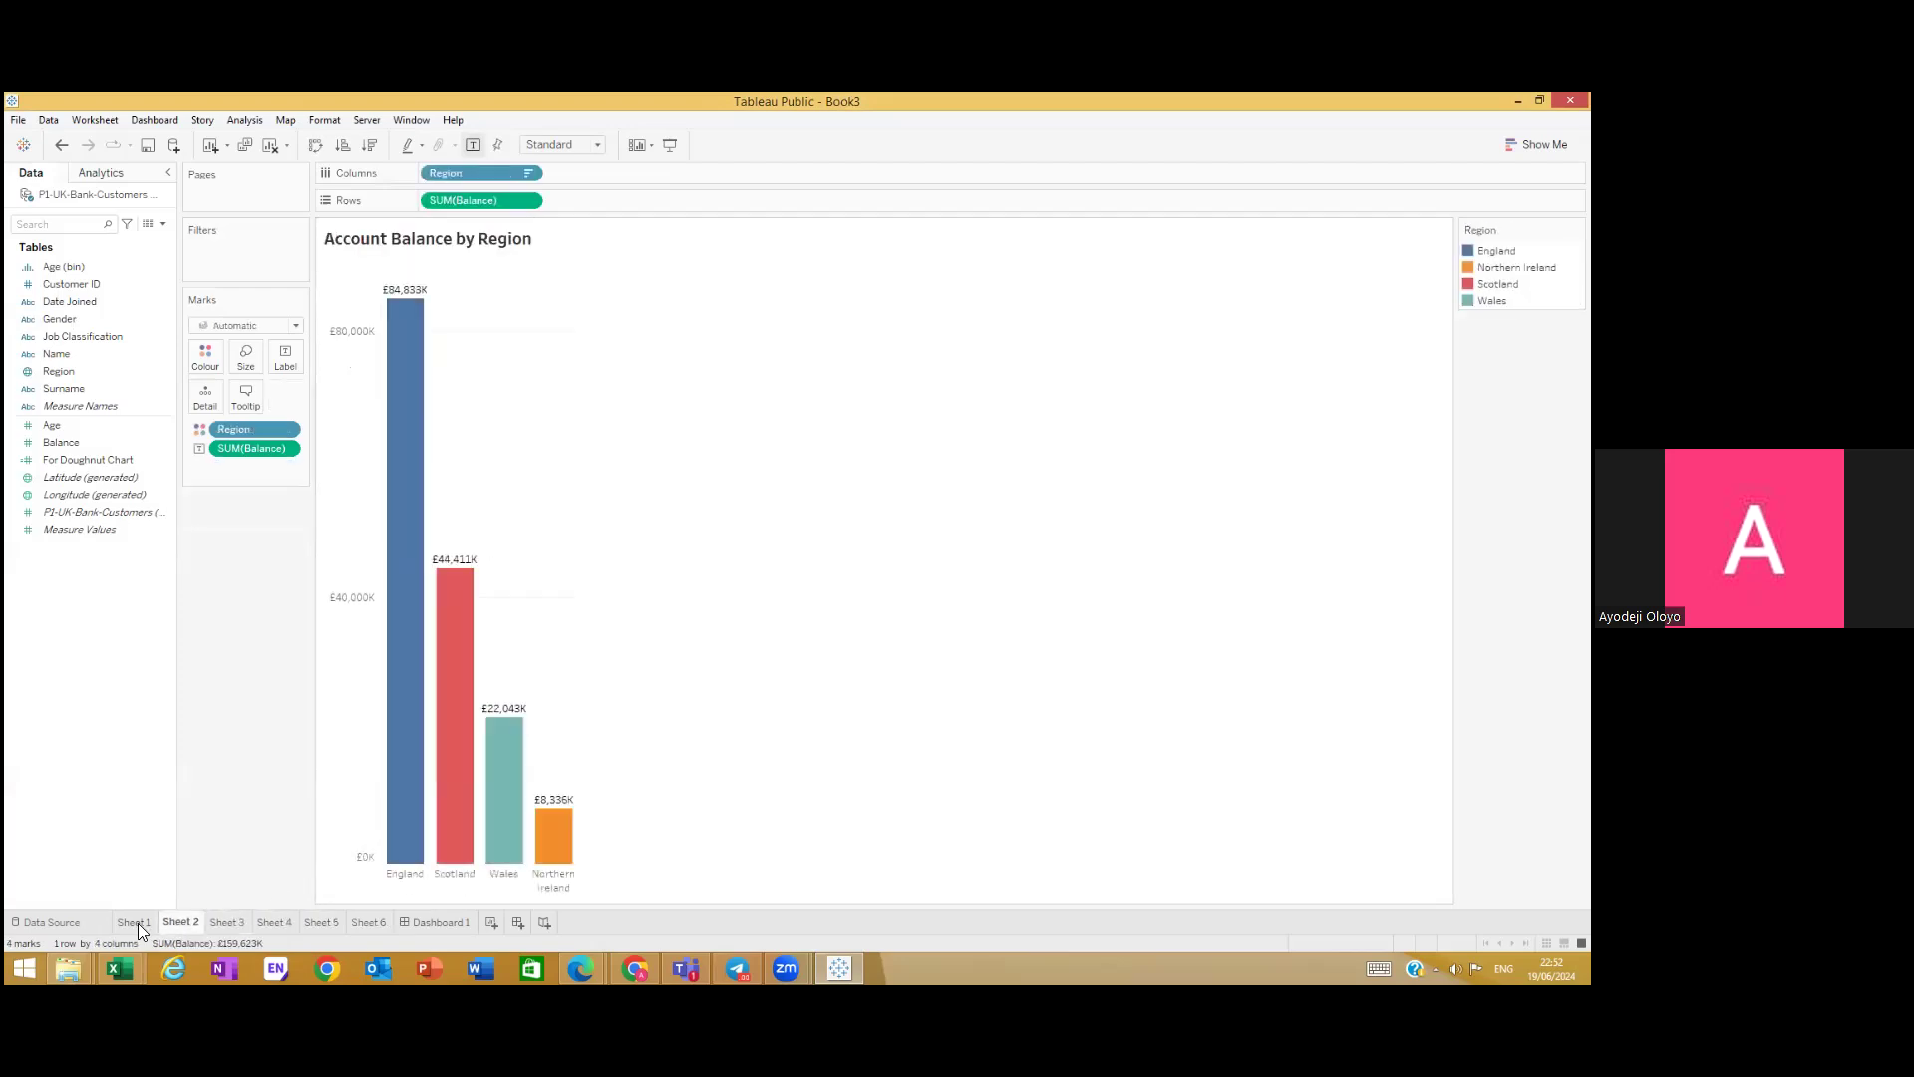
pyautogui.click(137, 924)
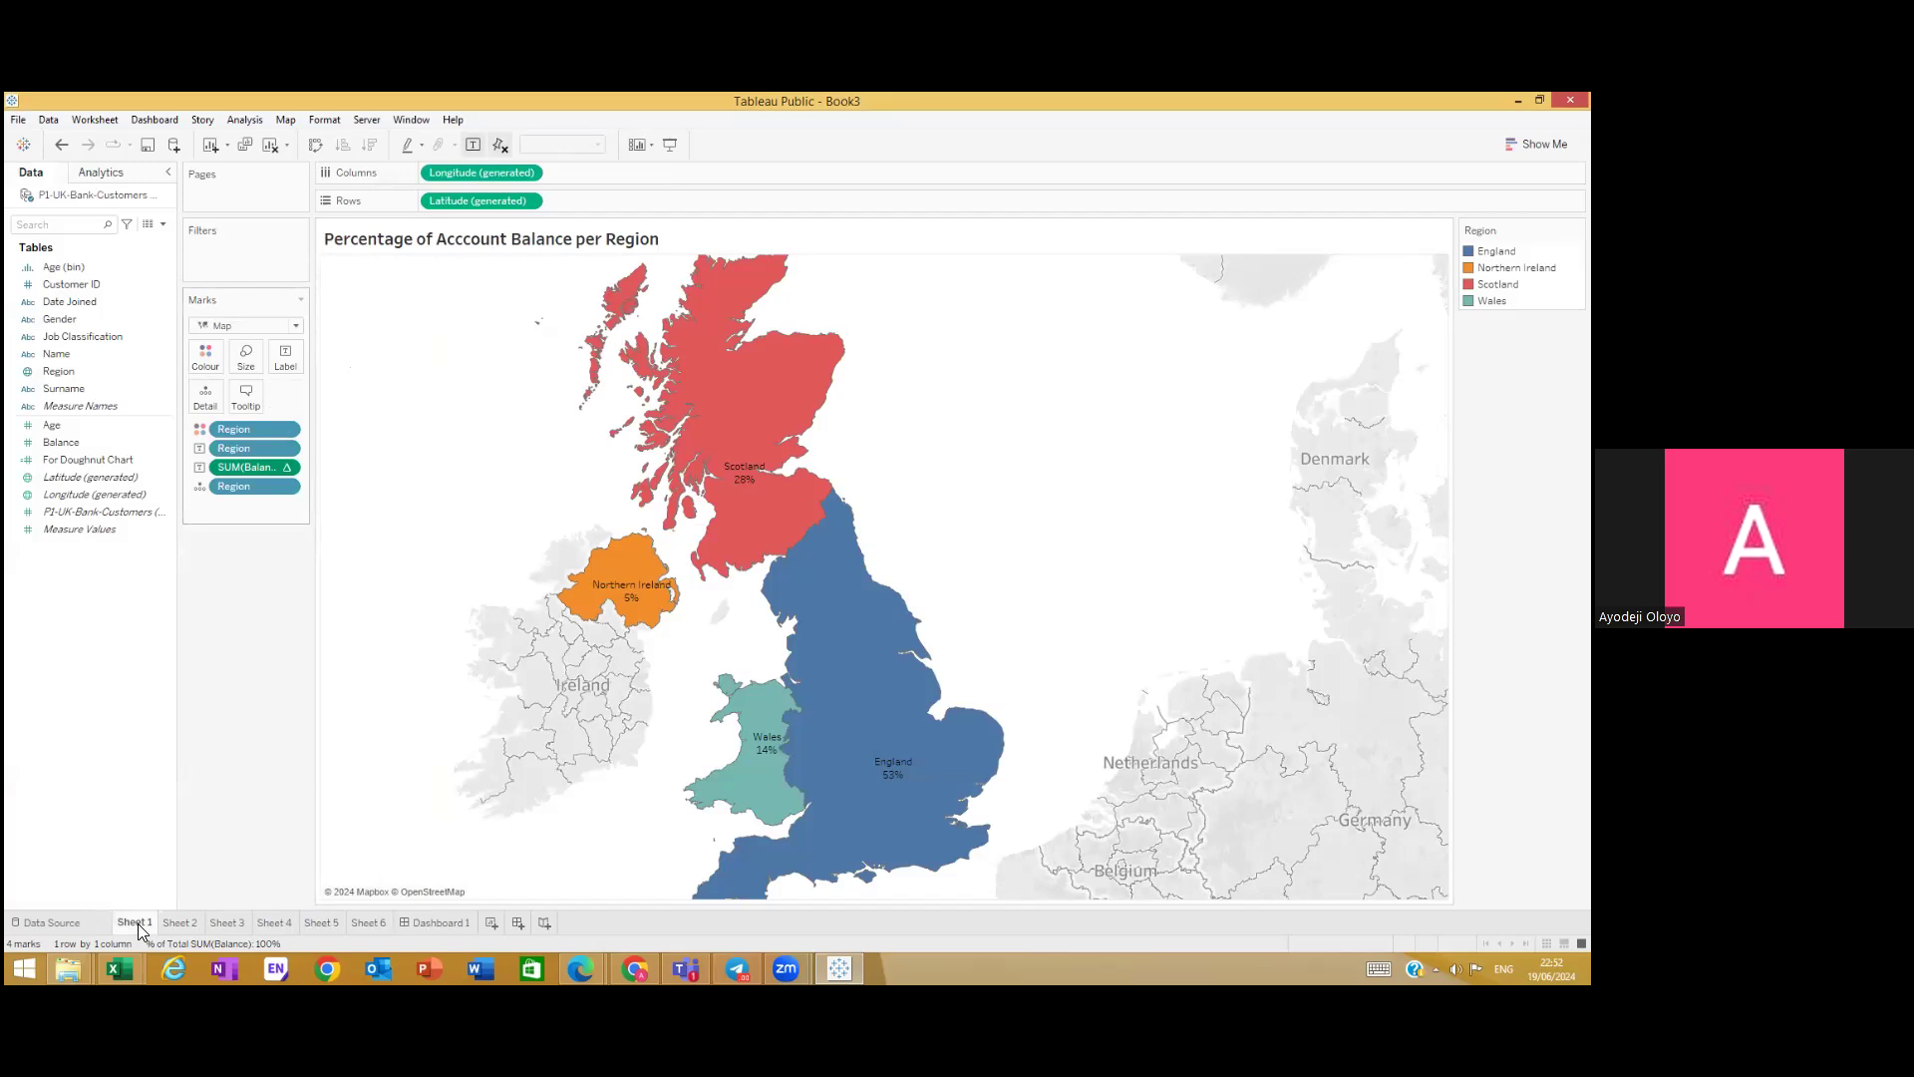
pyautogui.click(176, 924)
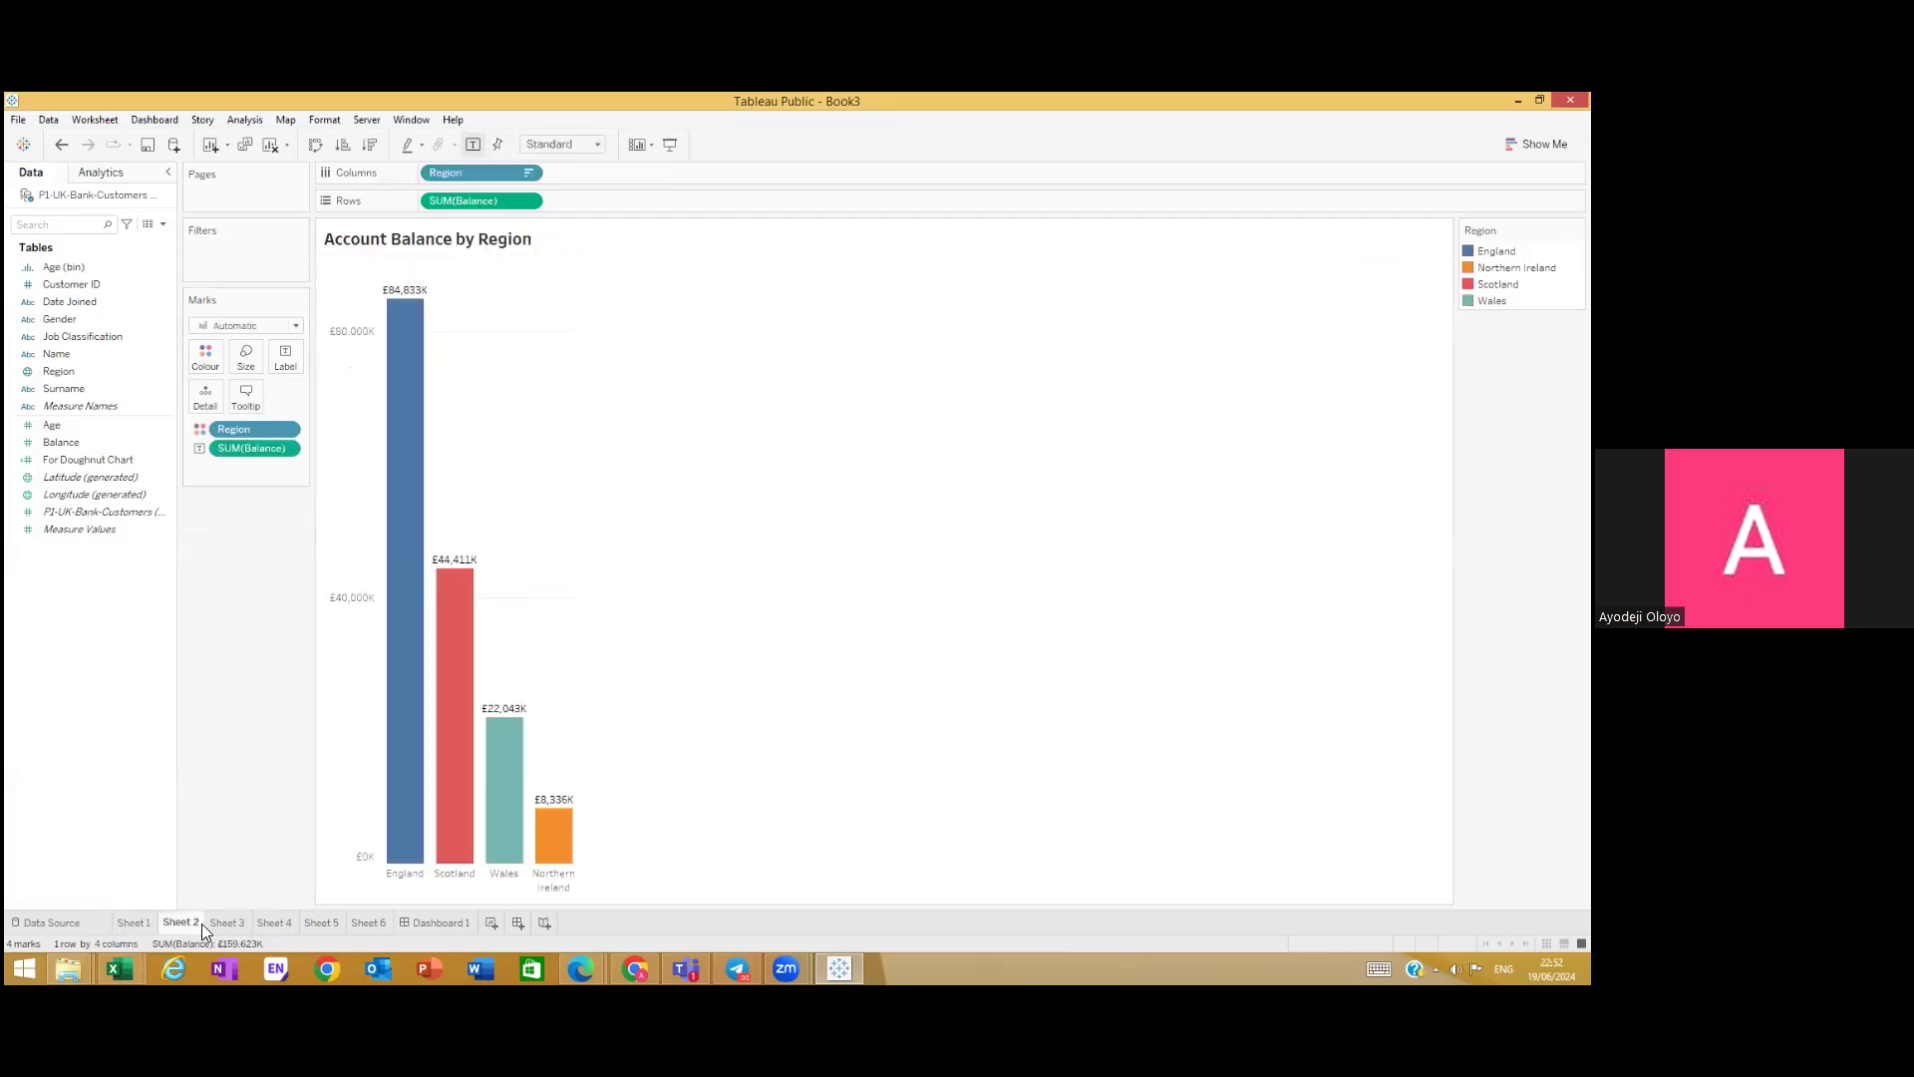
pyautogui.click(229, 924)
pyautogui.click(322, 923)
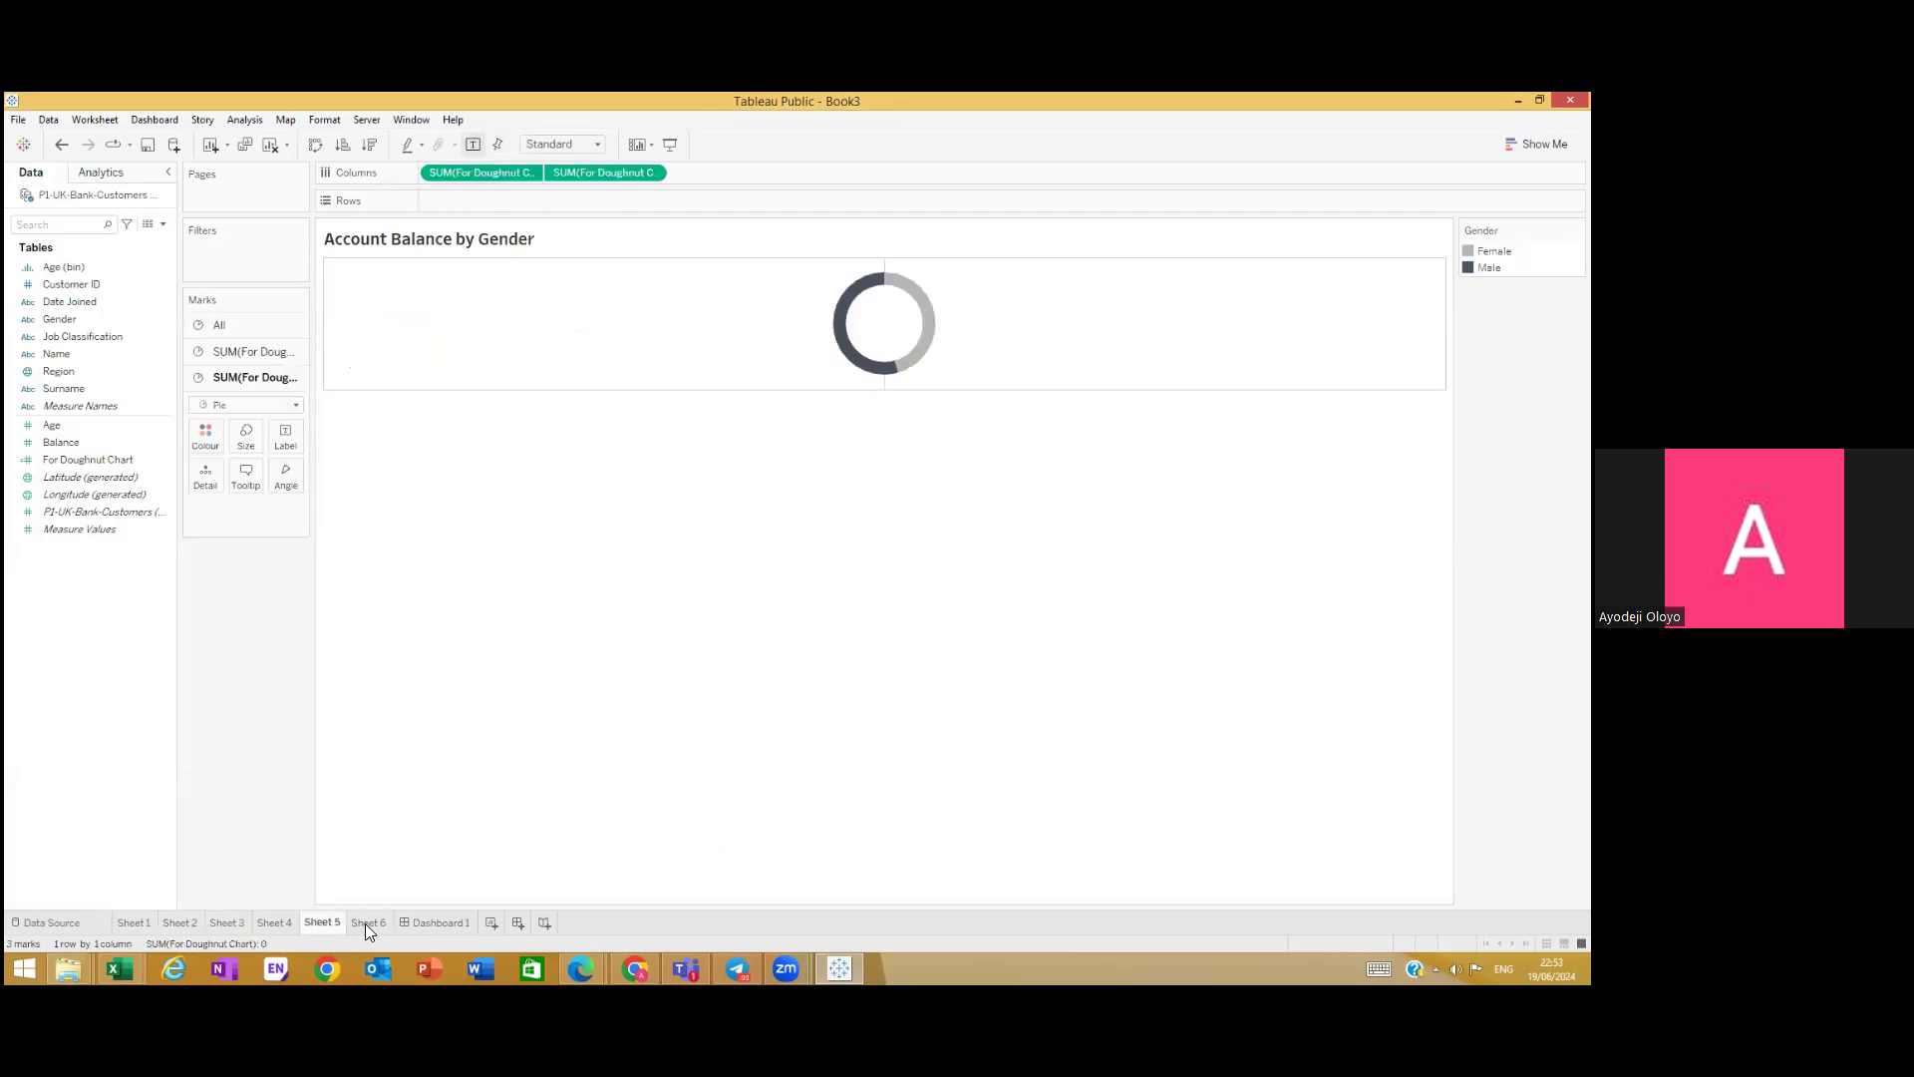
pyautogui.click(375, 923)
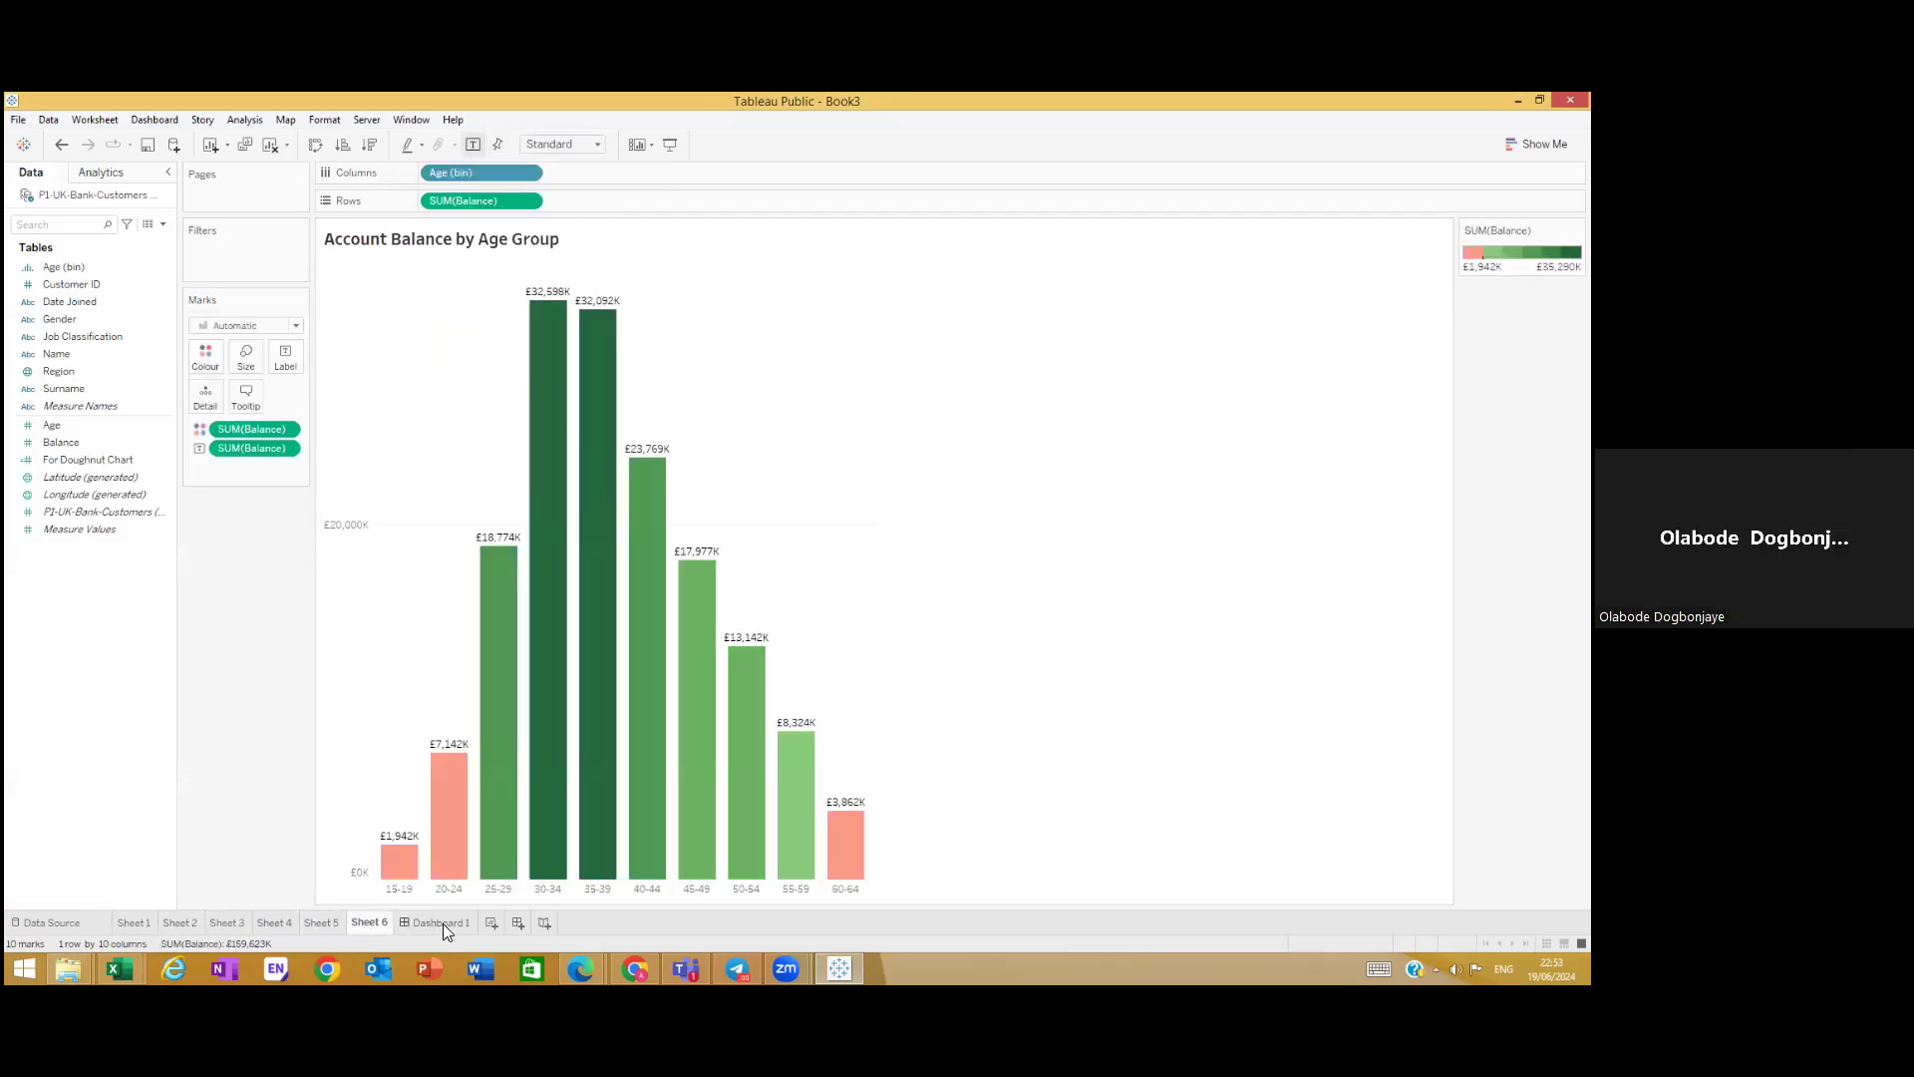
pyautogui.moveTo(443, 924)
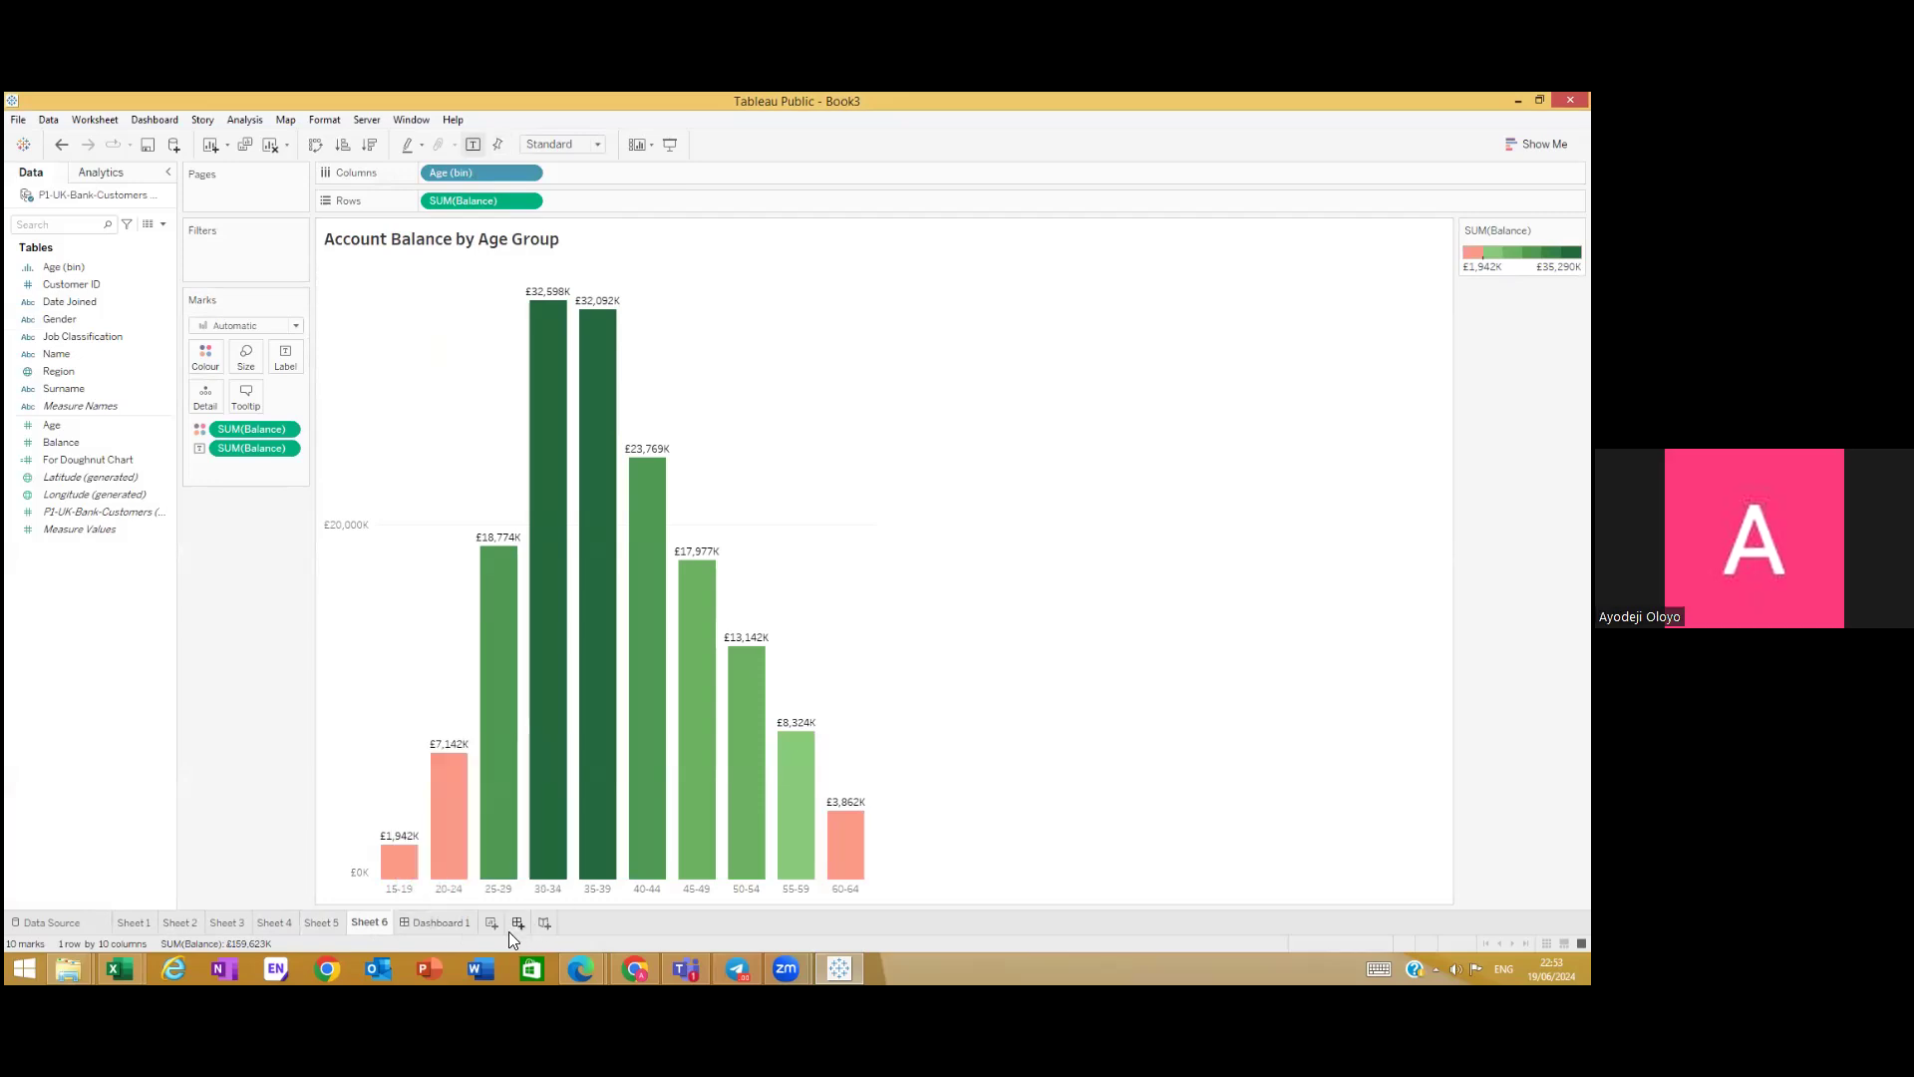
# Step: Place three horizontal containers side by side on Dashboard 1
pyautogui.click(455, 924)
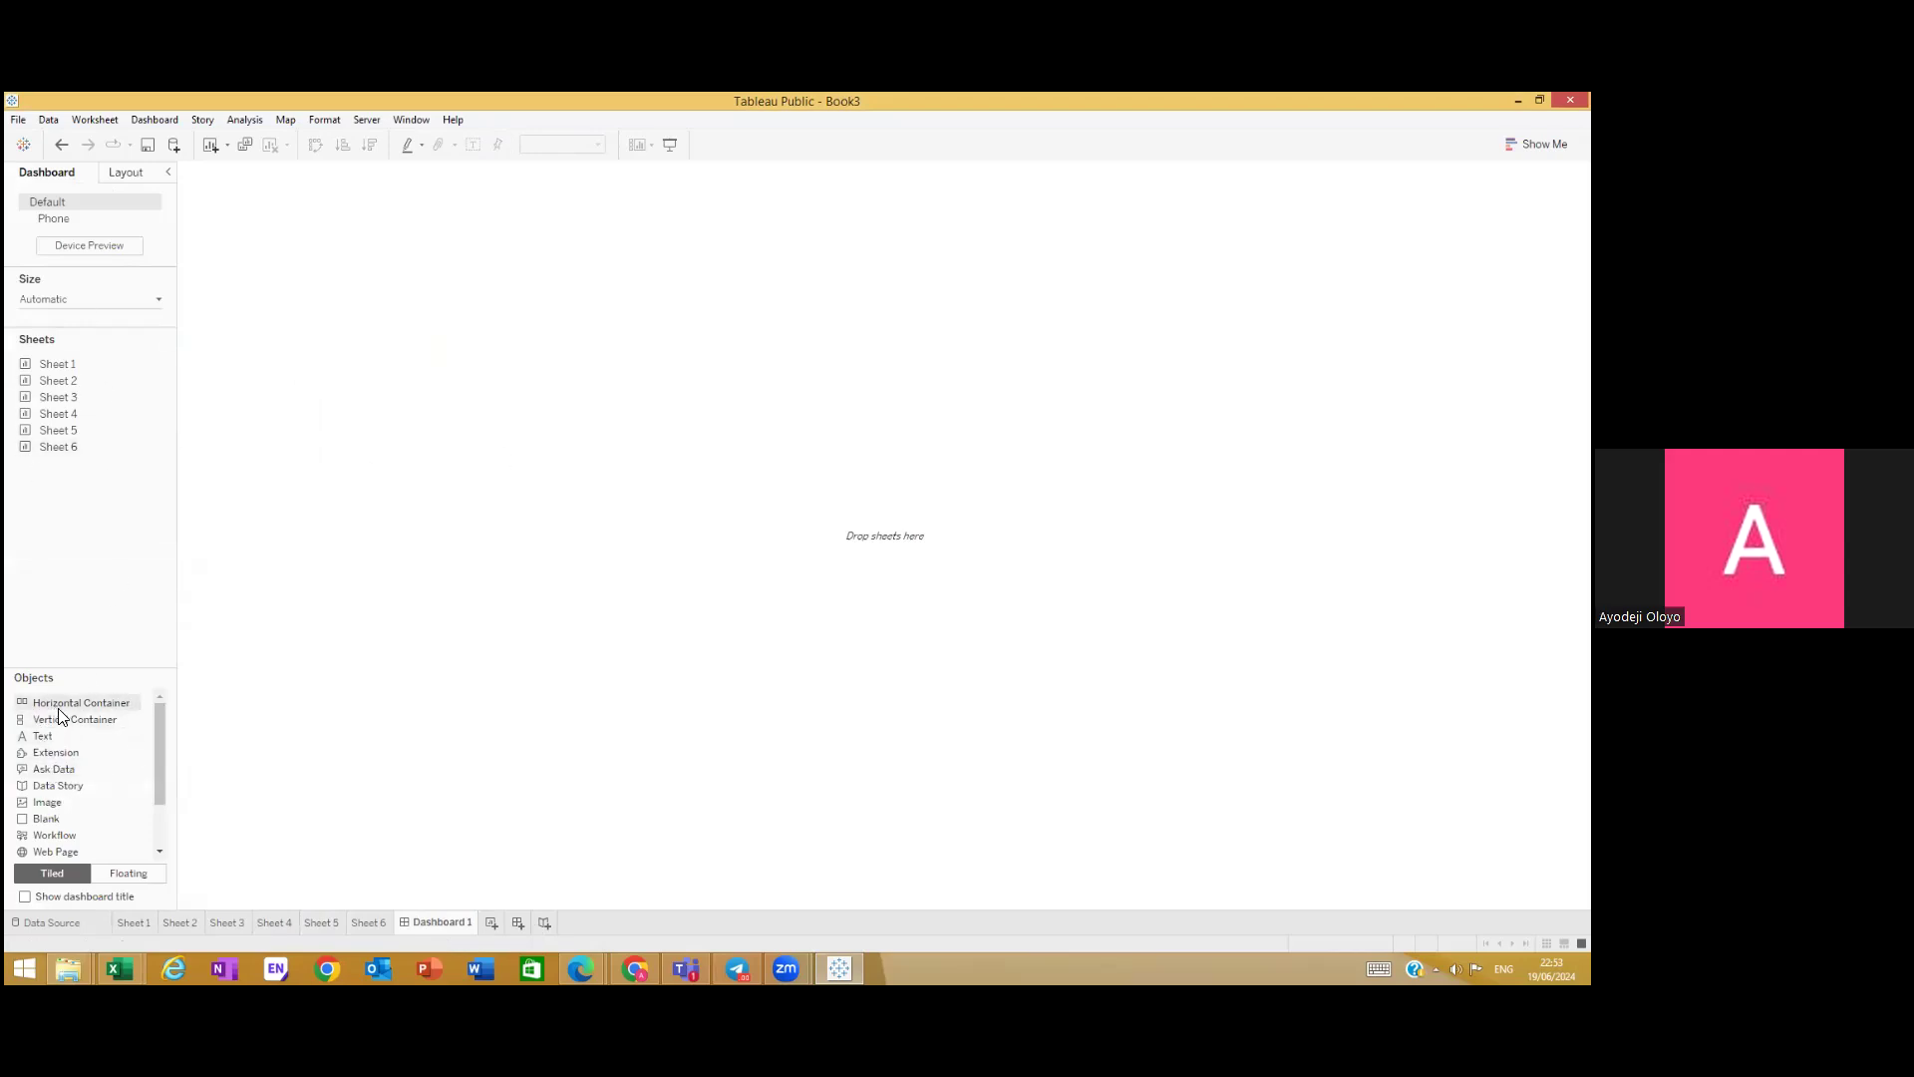
pyautogui.moveTo(58, 708); pyautogui.dragTo(325, 474)
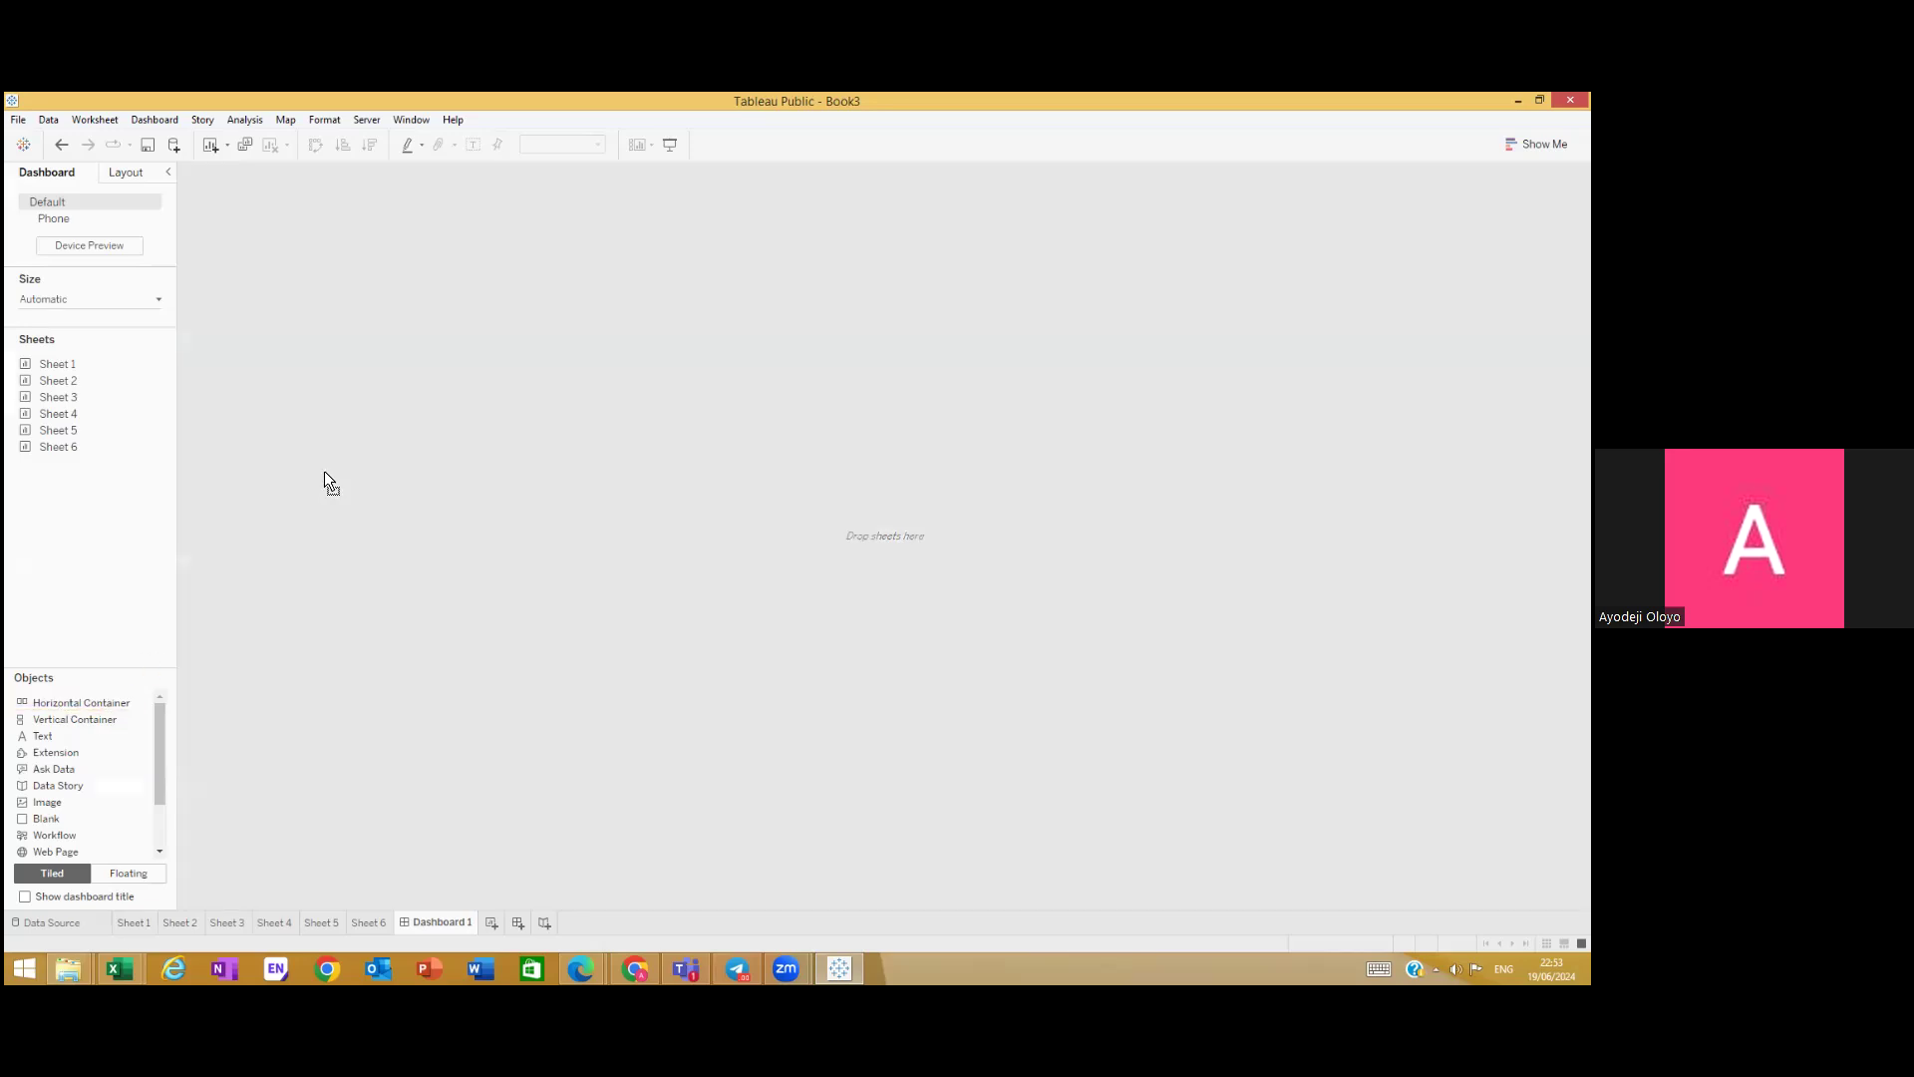
pyautogui.moveTo(536, 375); pyautogui.dragTo(537, 376)
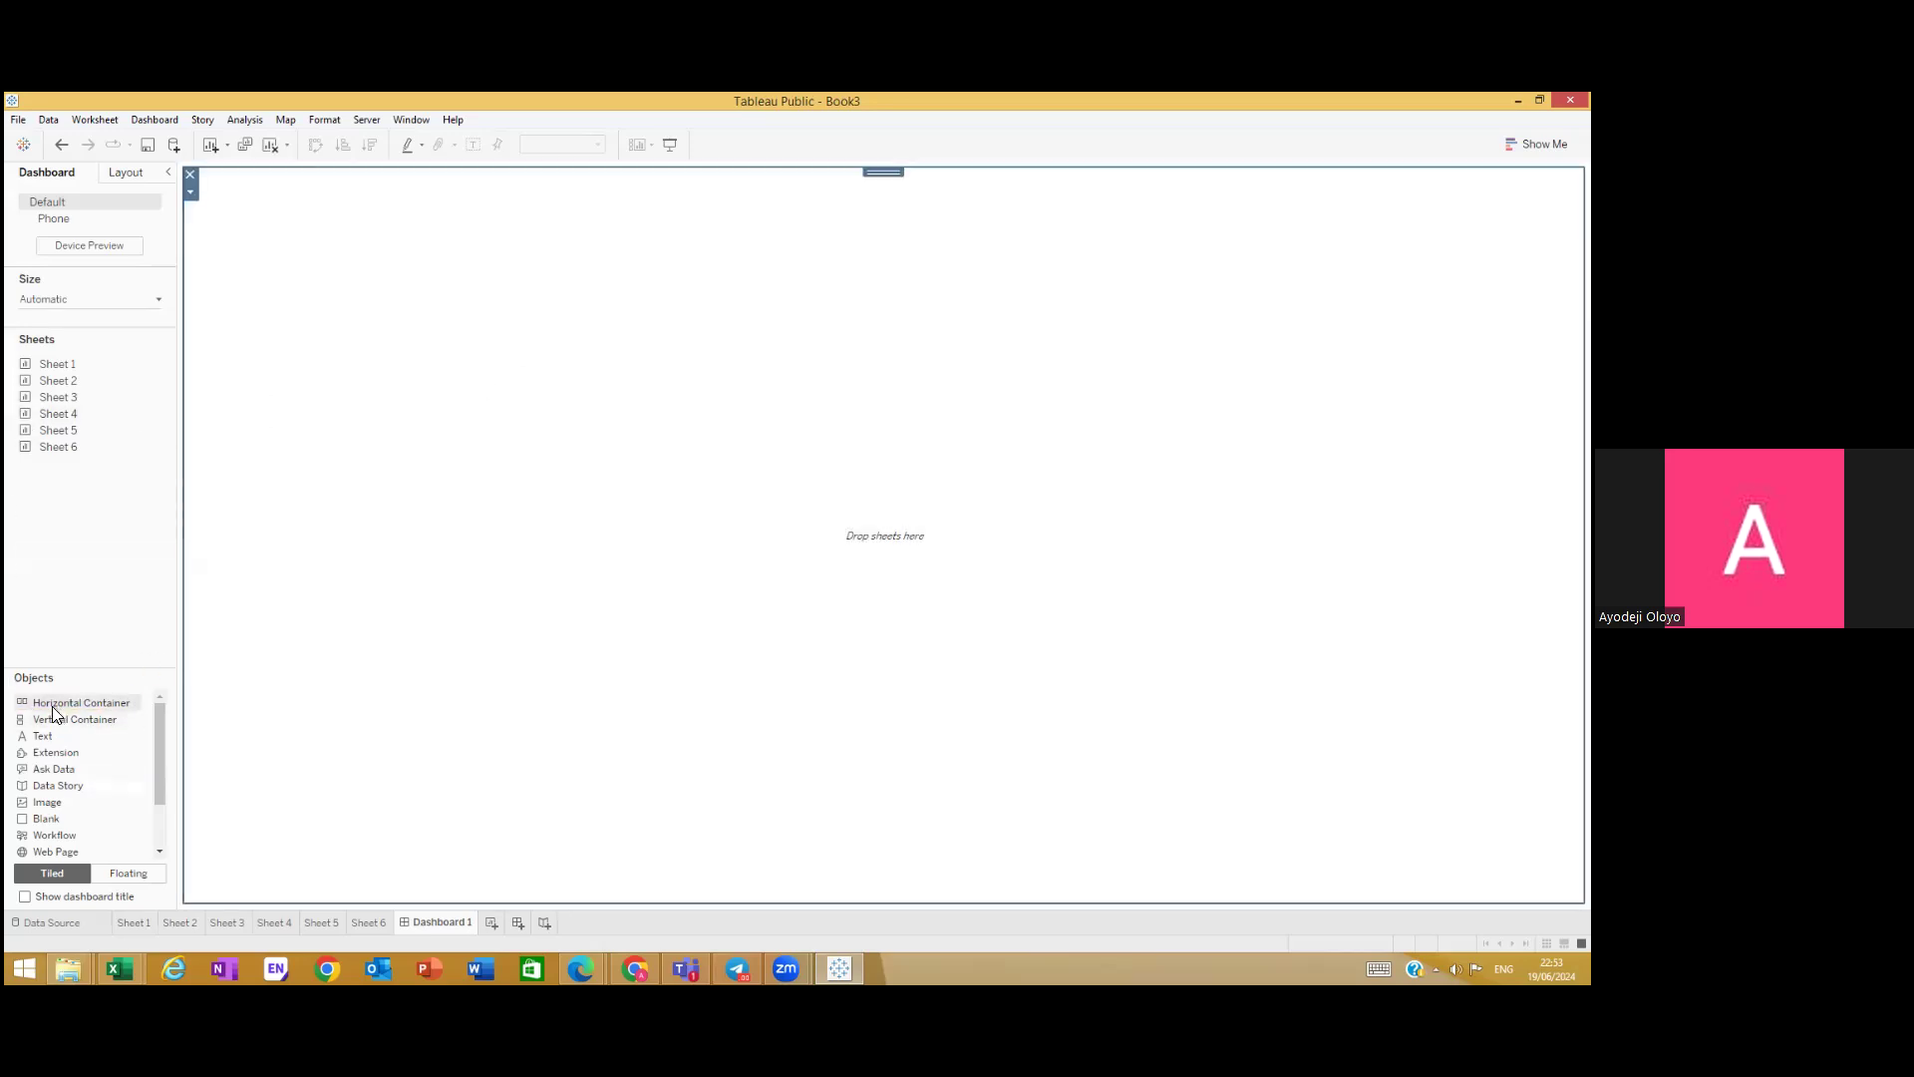
pyautogui.moveTo(46, 704); pyautogui.dragTo(718, 725)
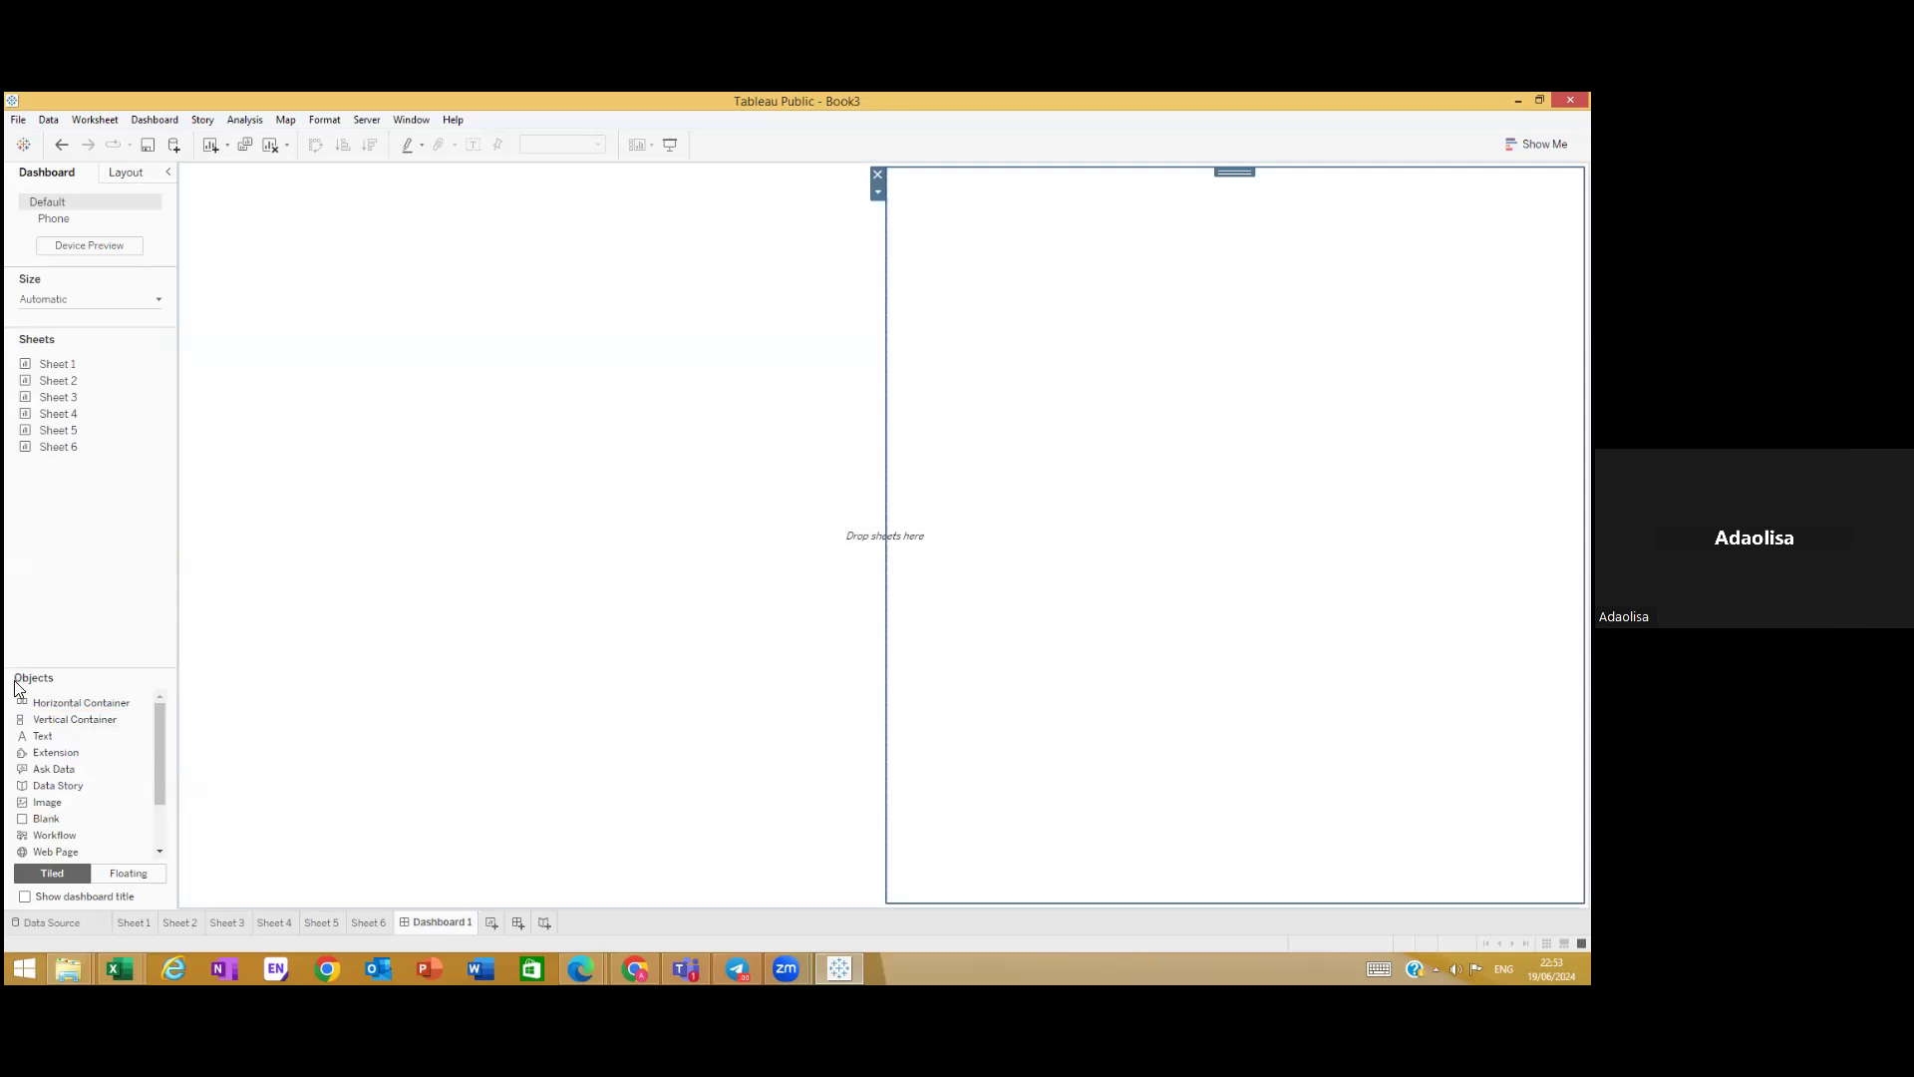
pyautogui.moveTo(19, 704); pyautogui.dragTo(1017, 678)
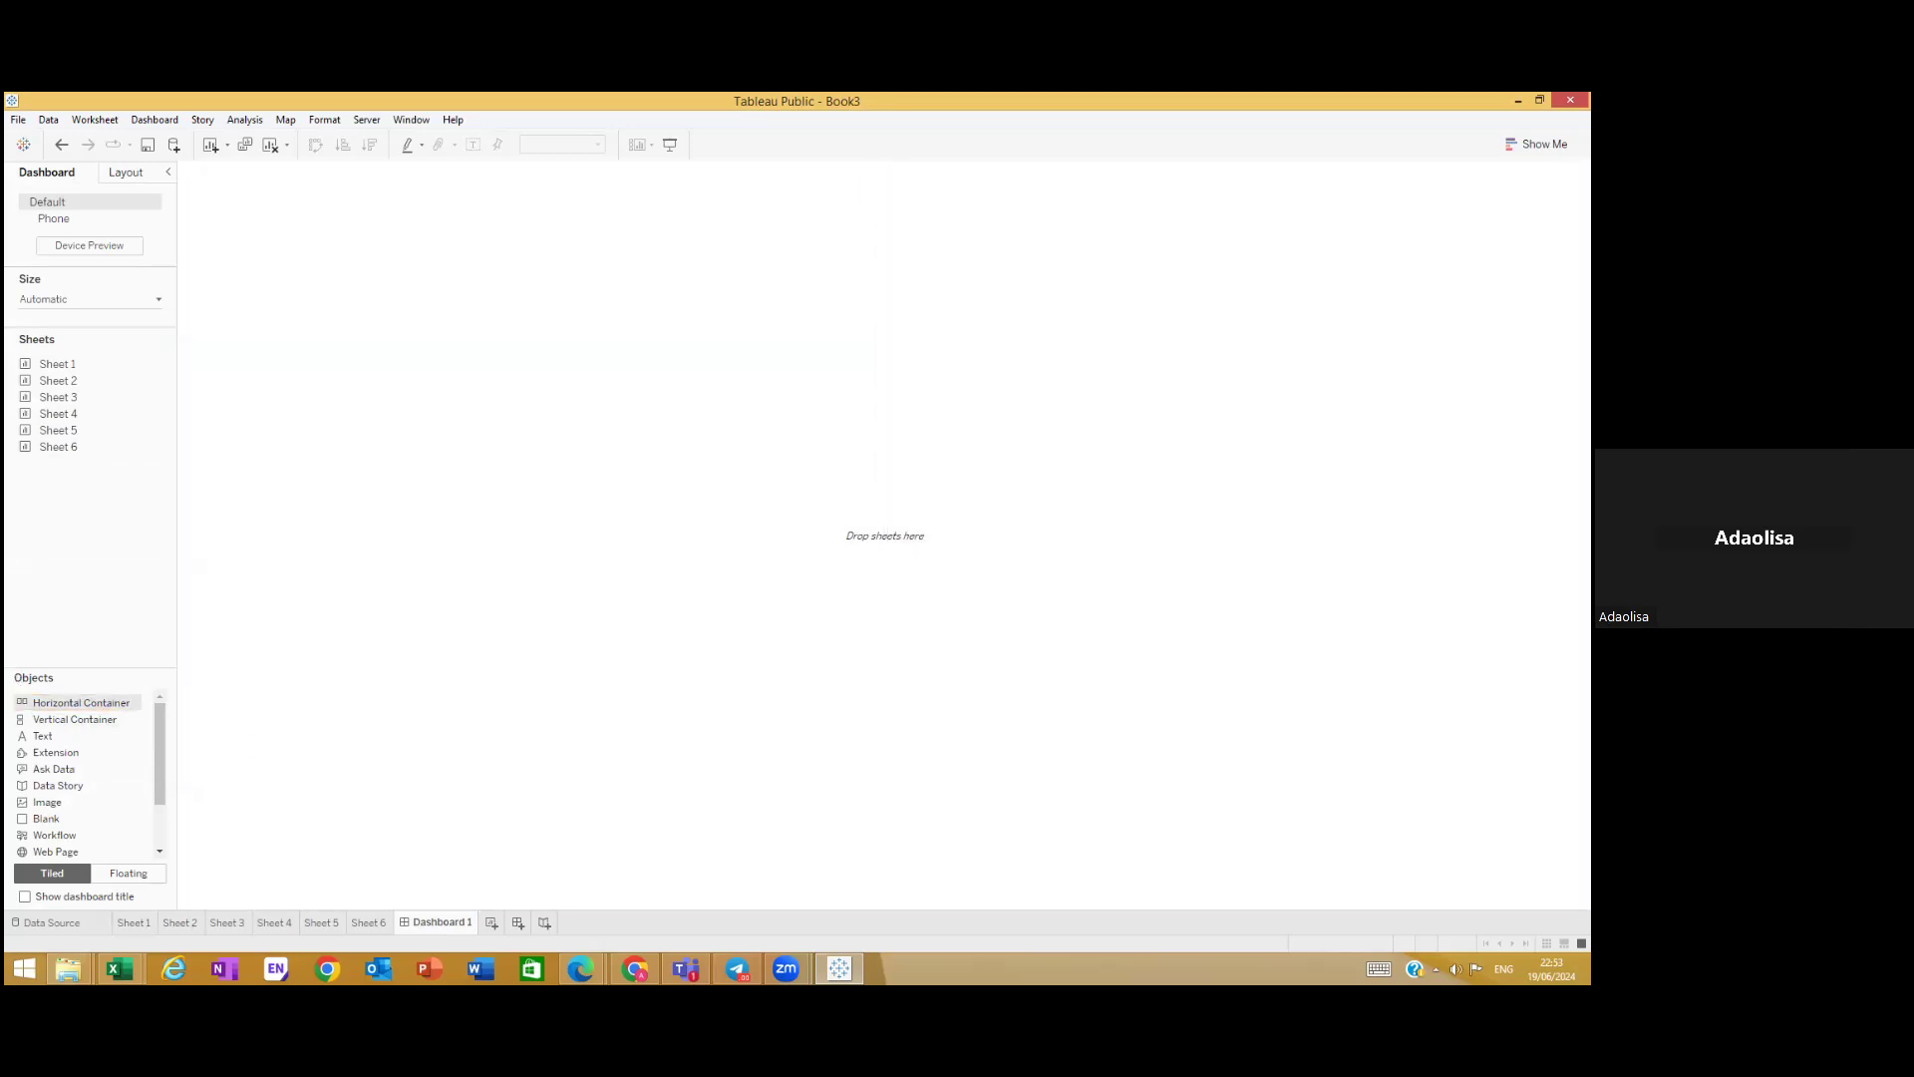
pyautogui.click(889, 531)
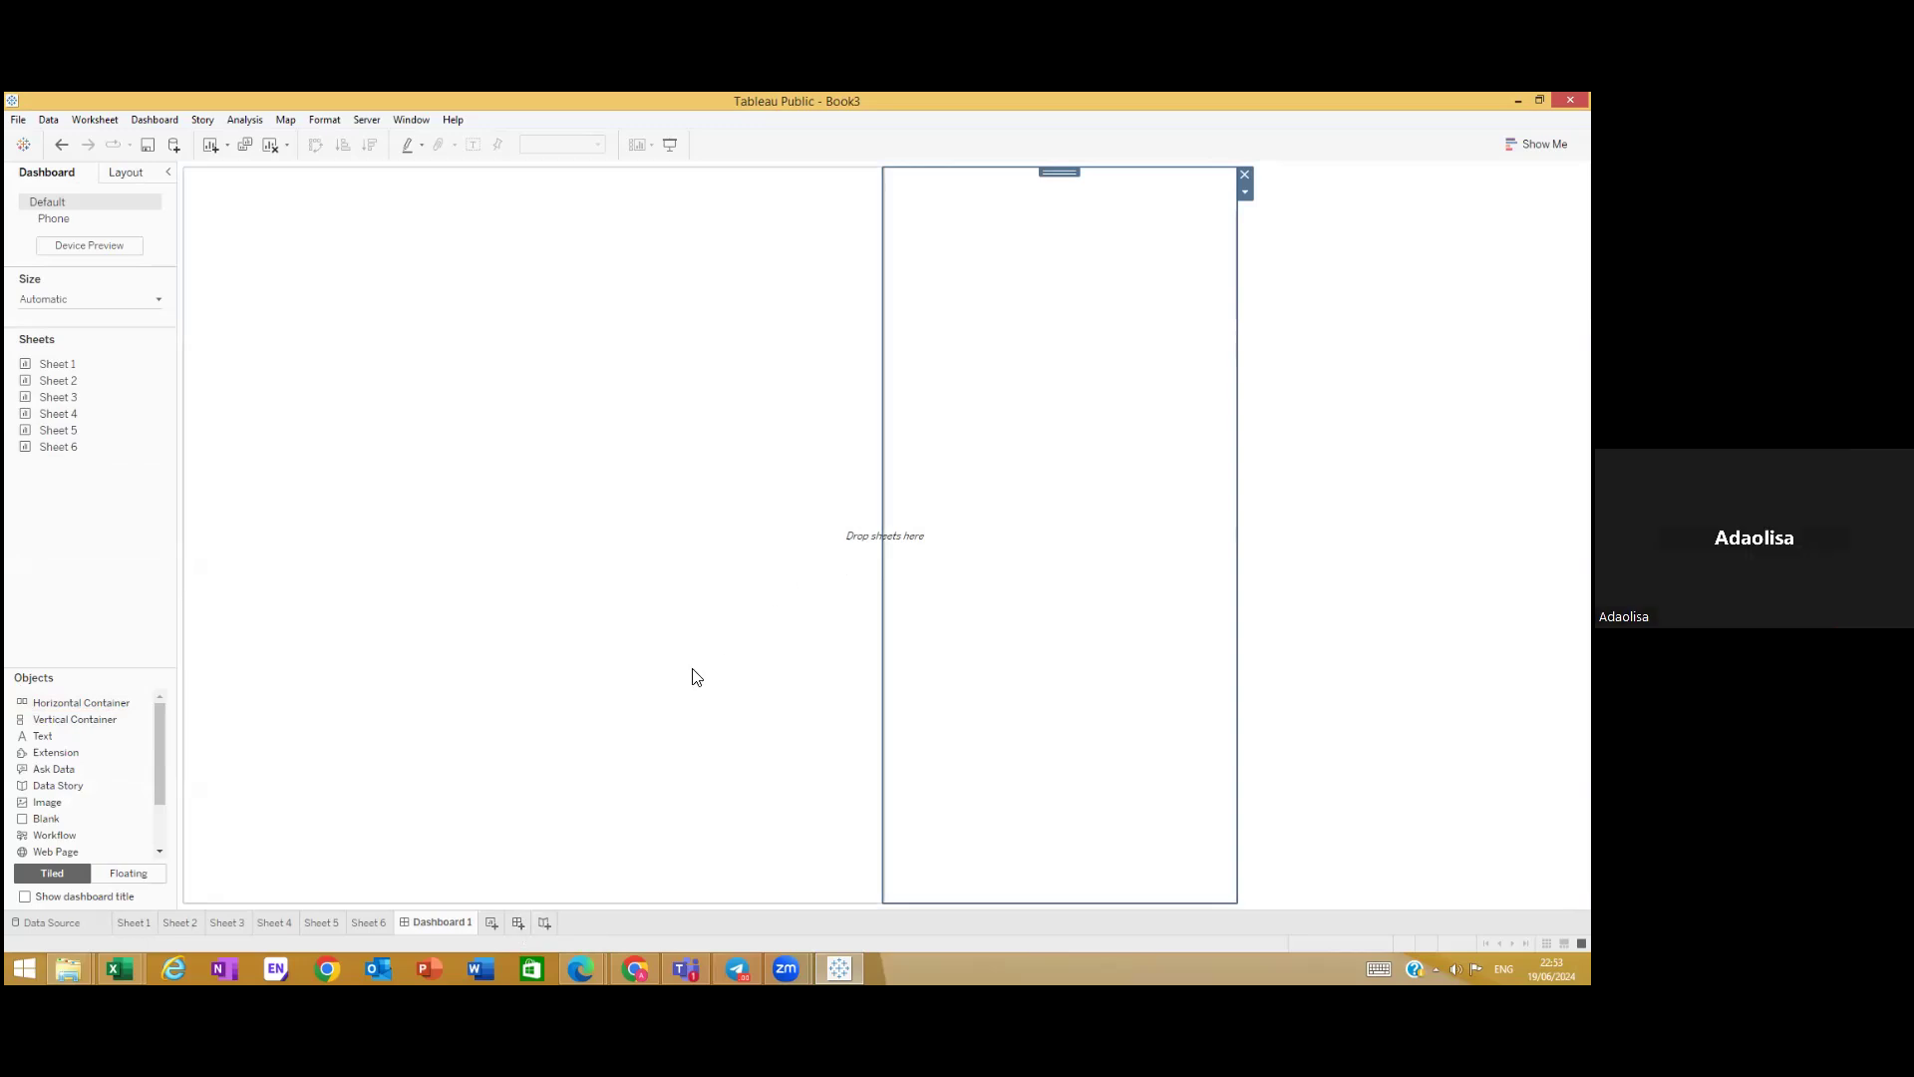
# Step: Remove the three horizontal containers from Dashboard 1
pyautogui.click(1245, 176)
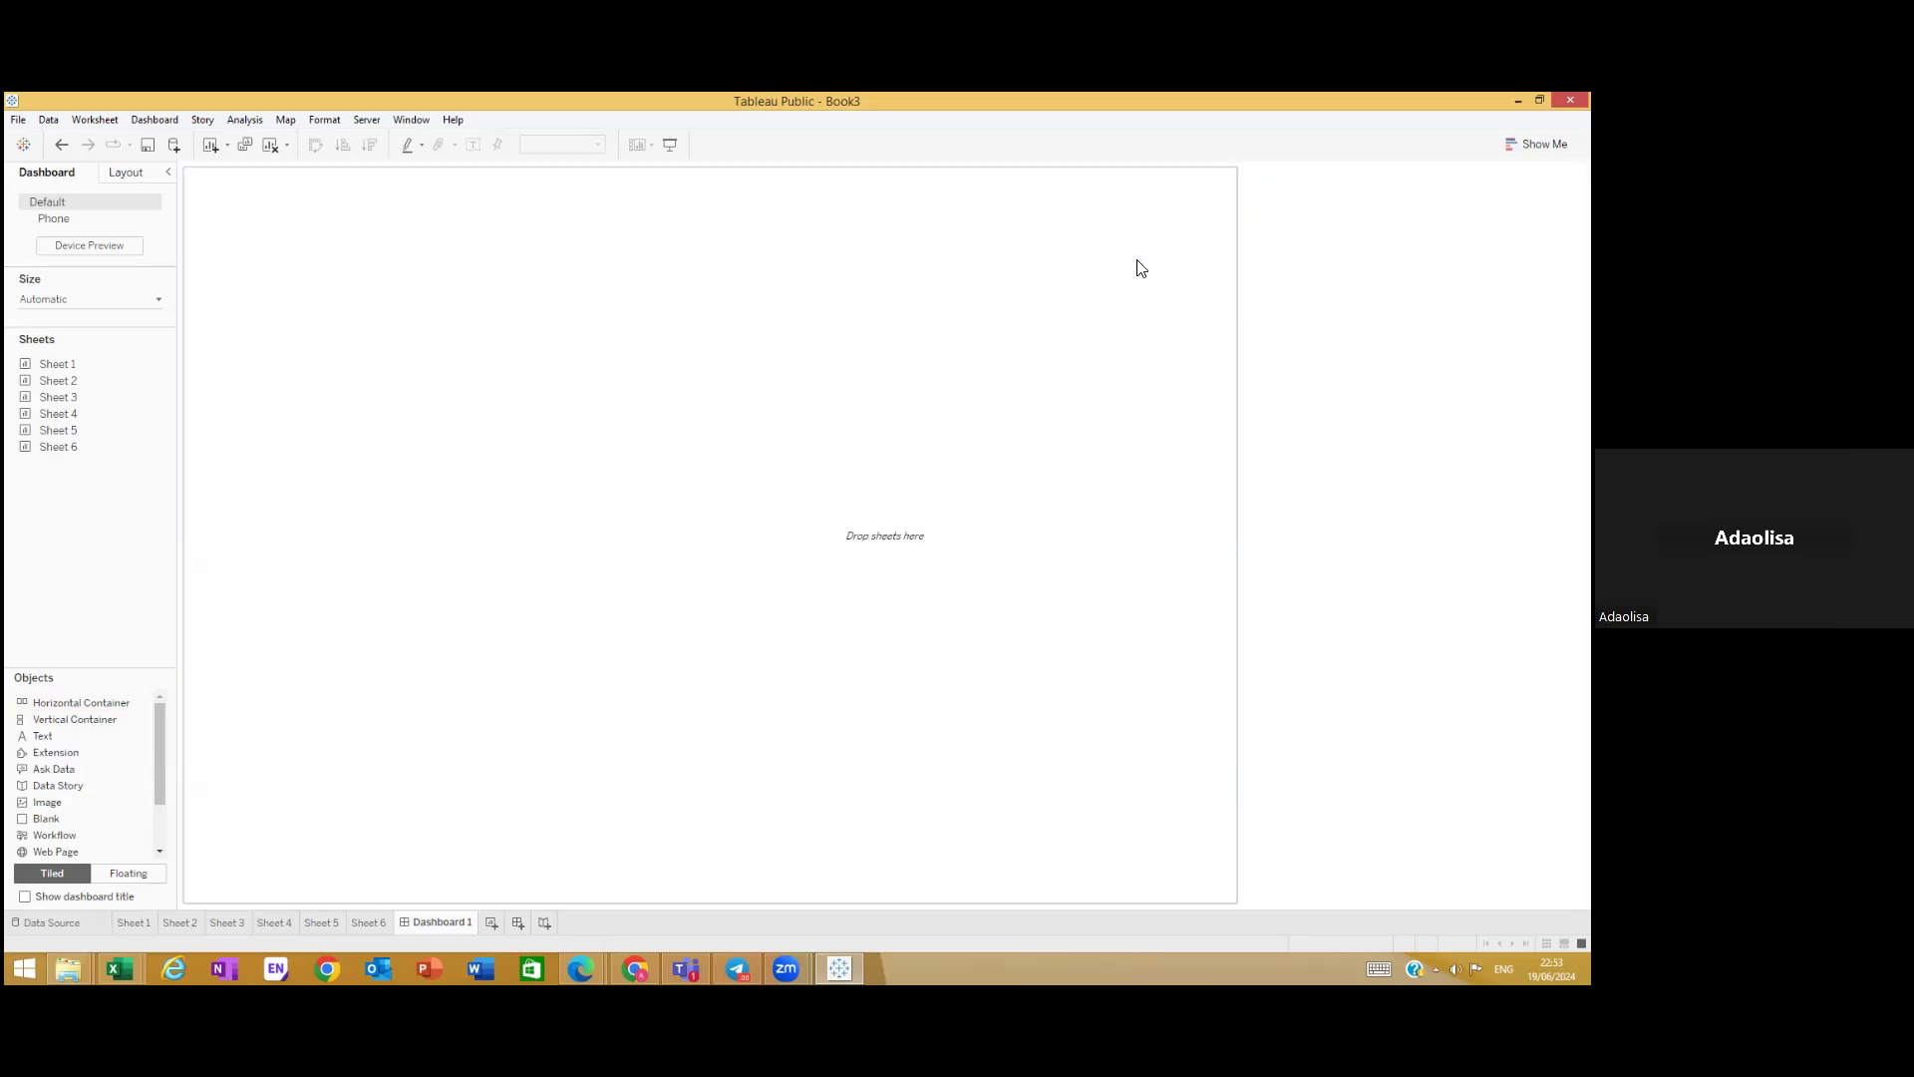
pyautogui.click(1245, 177)
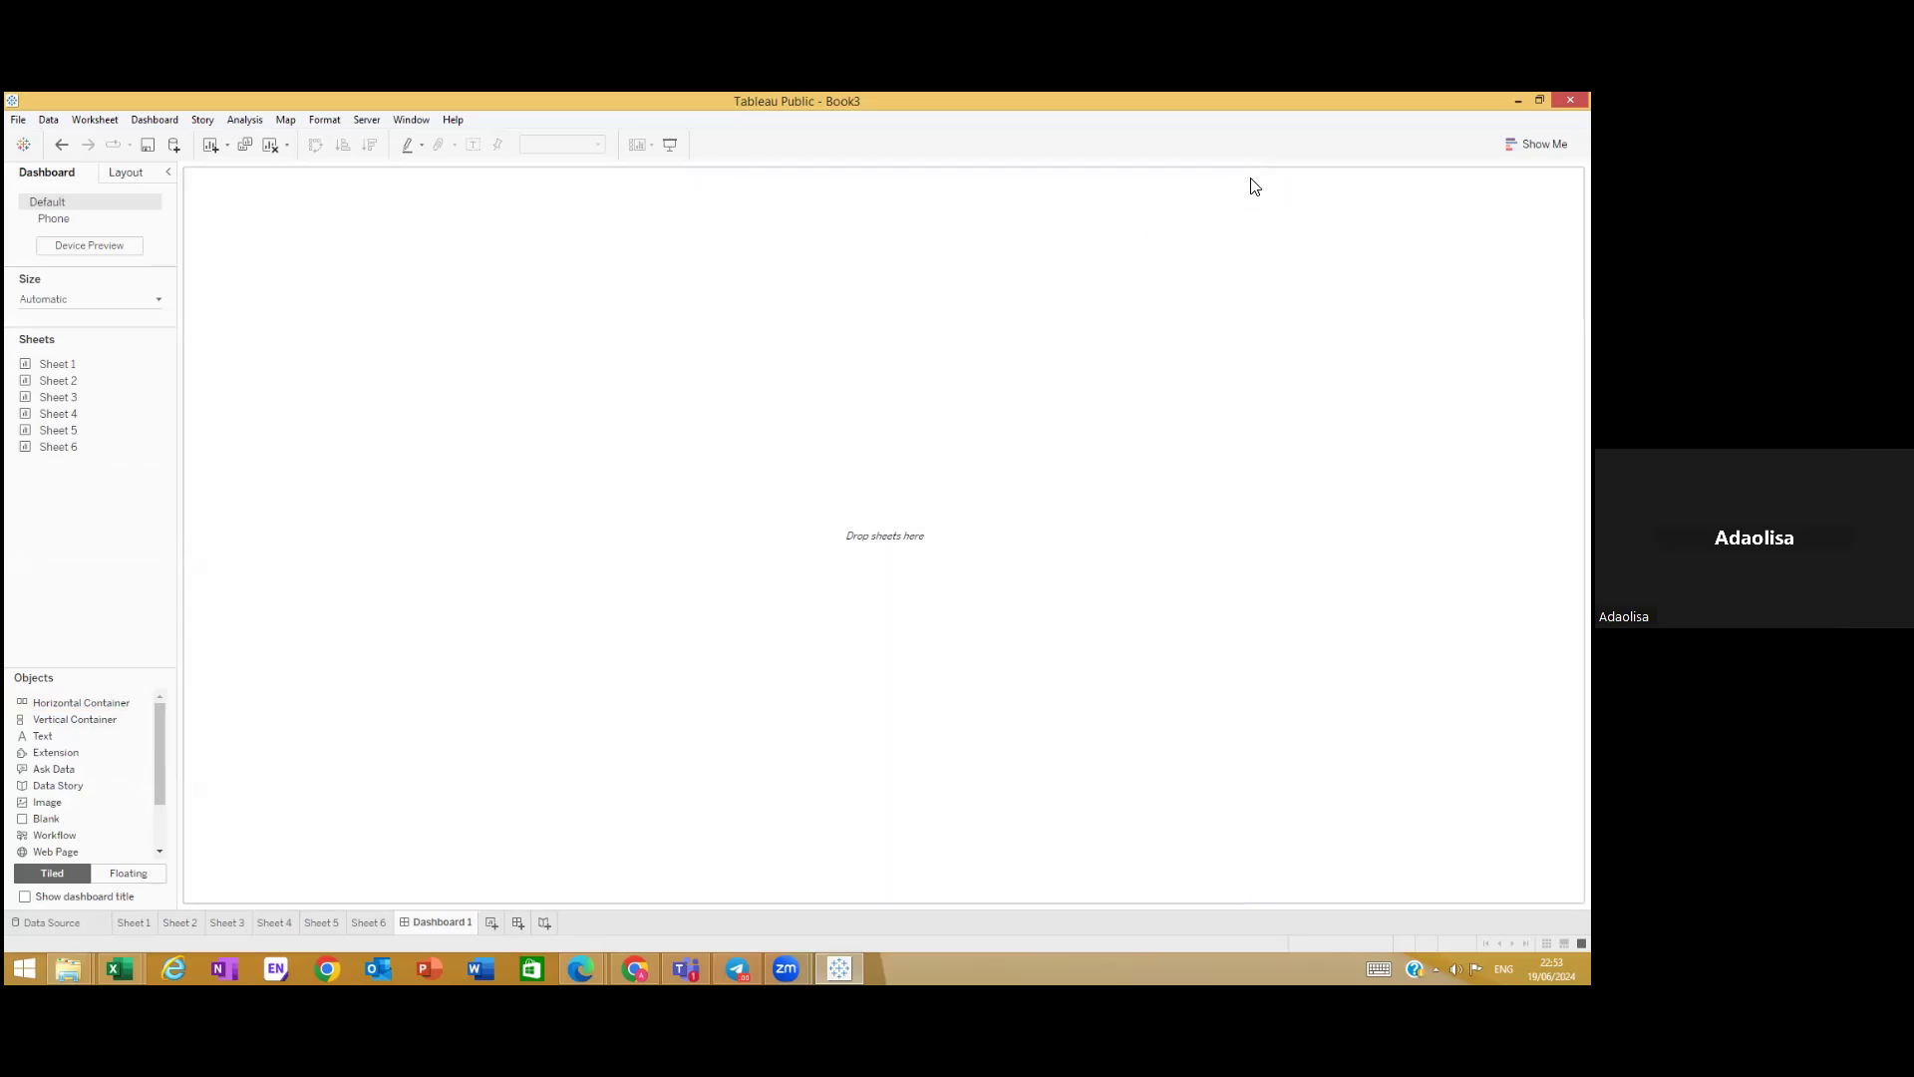
pyautogui.click(189, 174)
# Step: Delete Dashboard 1 and add a new blank dashboard in its place
pyautogui.rightClick(412, 923)
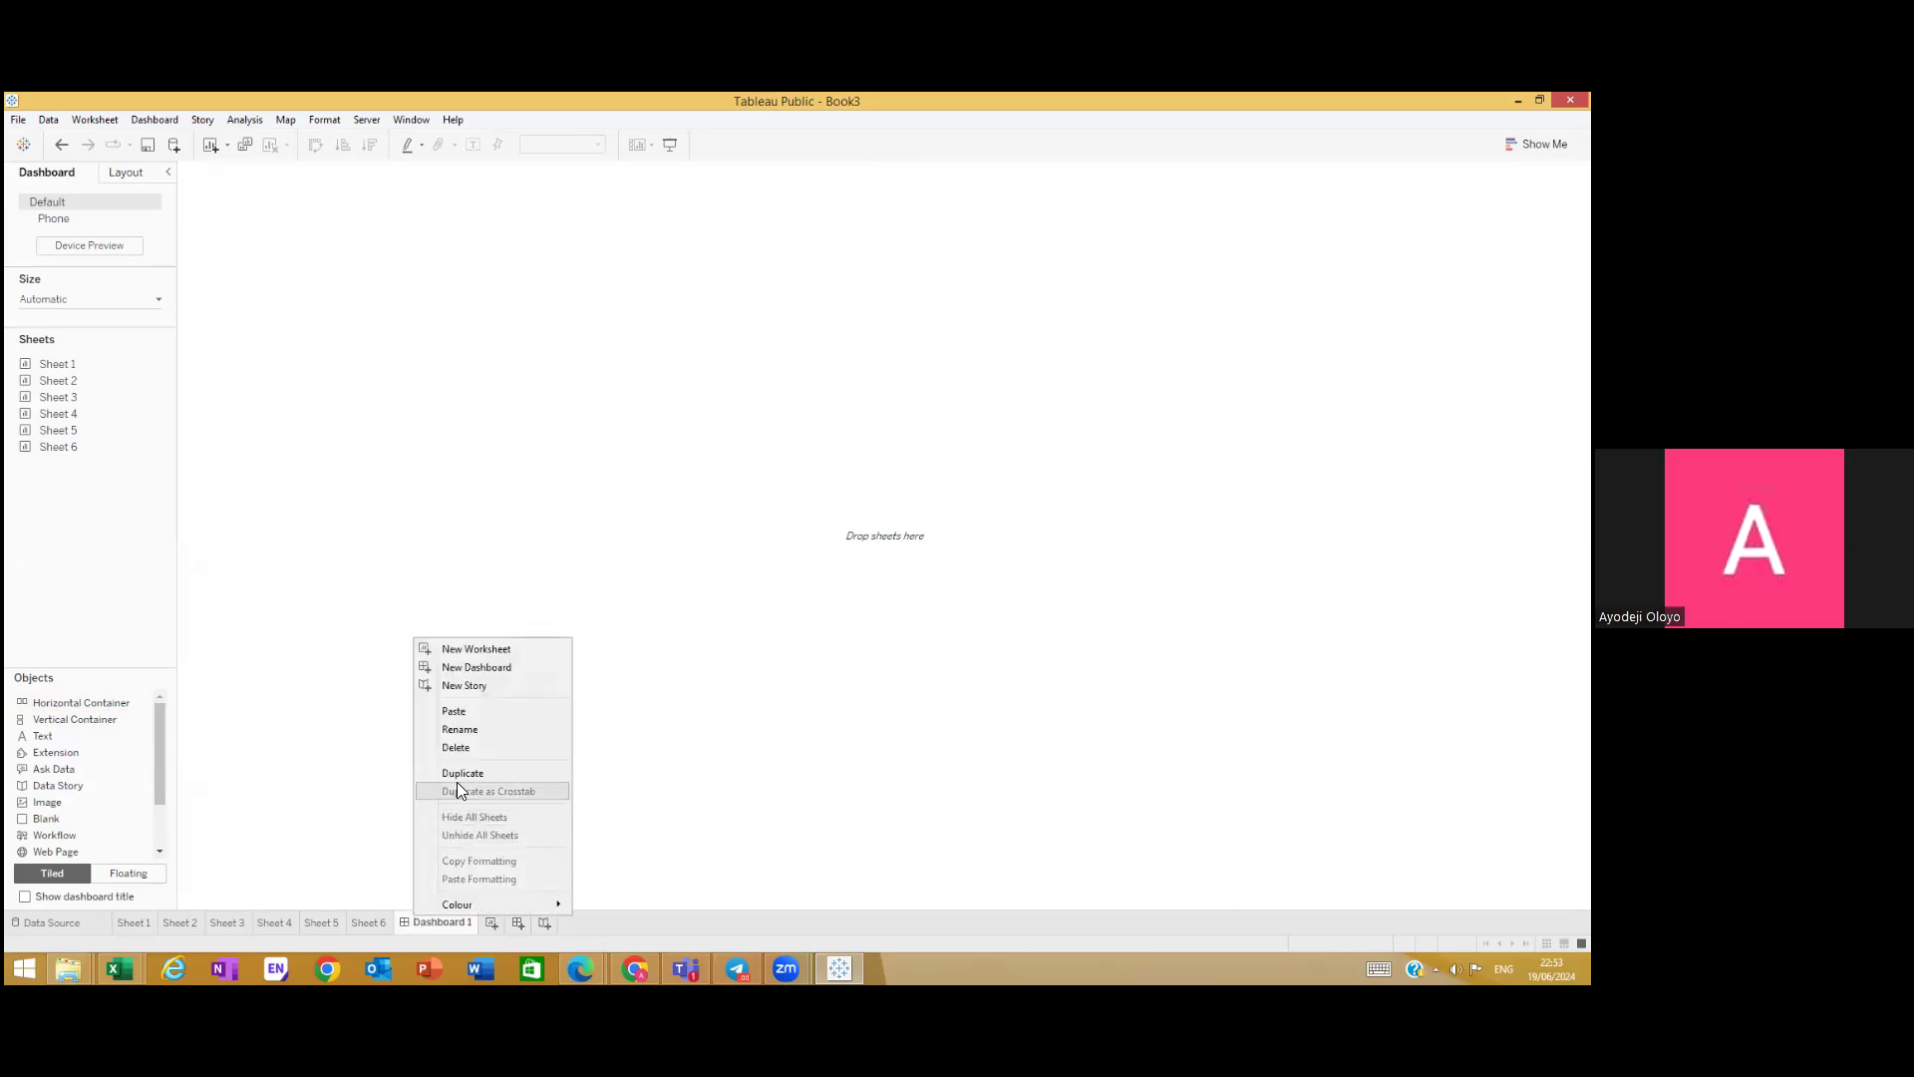
pyautogui.click(466, 750)
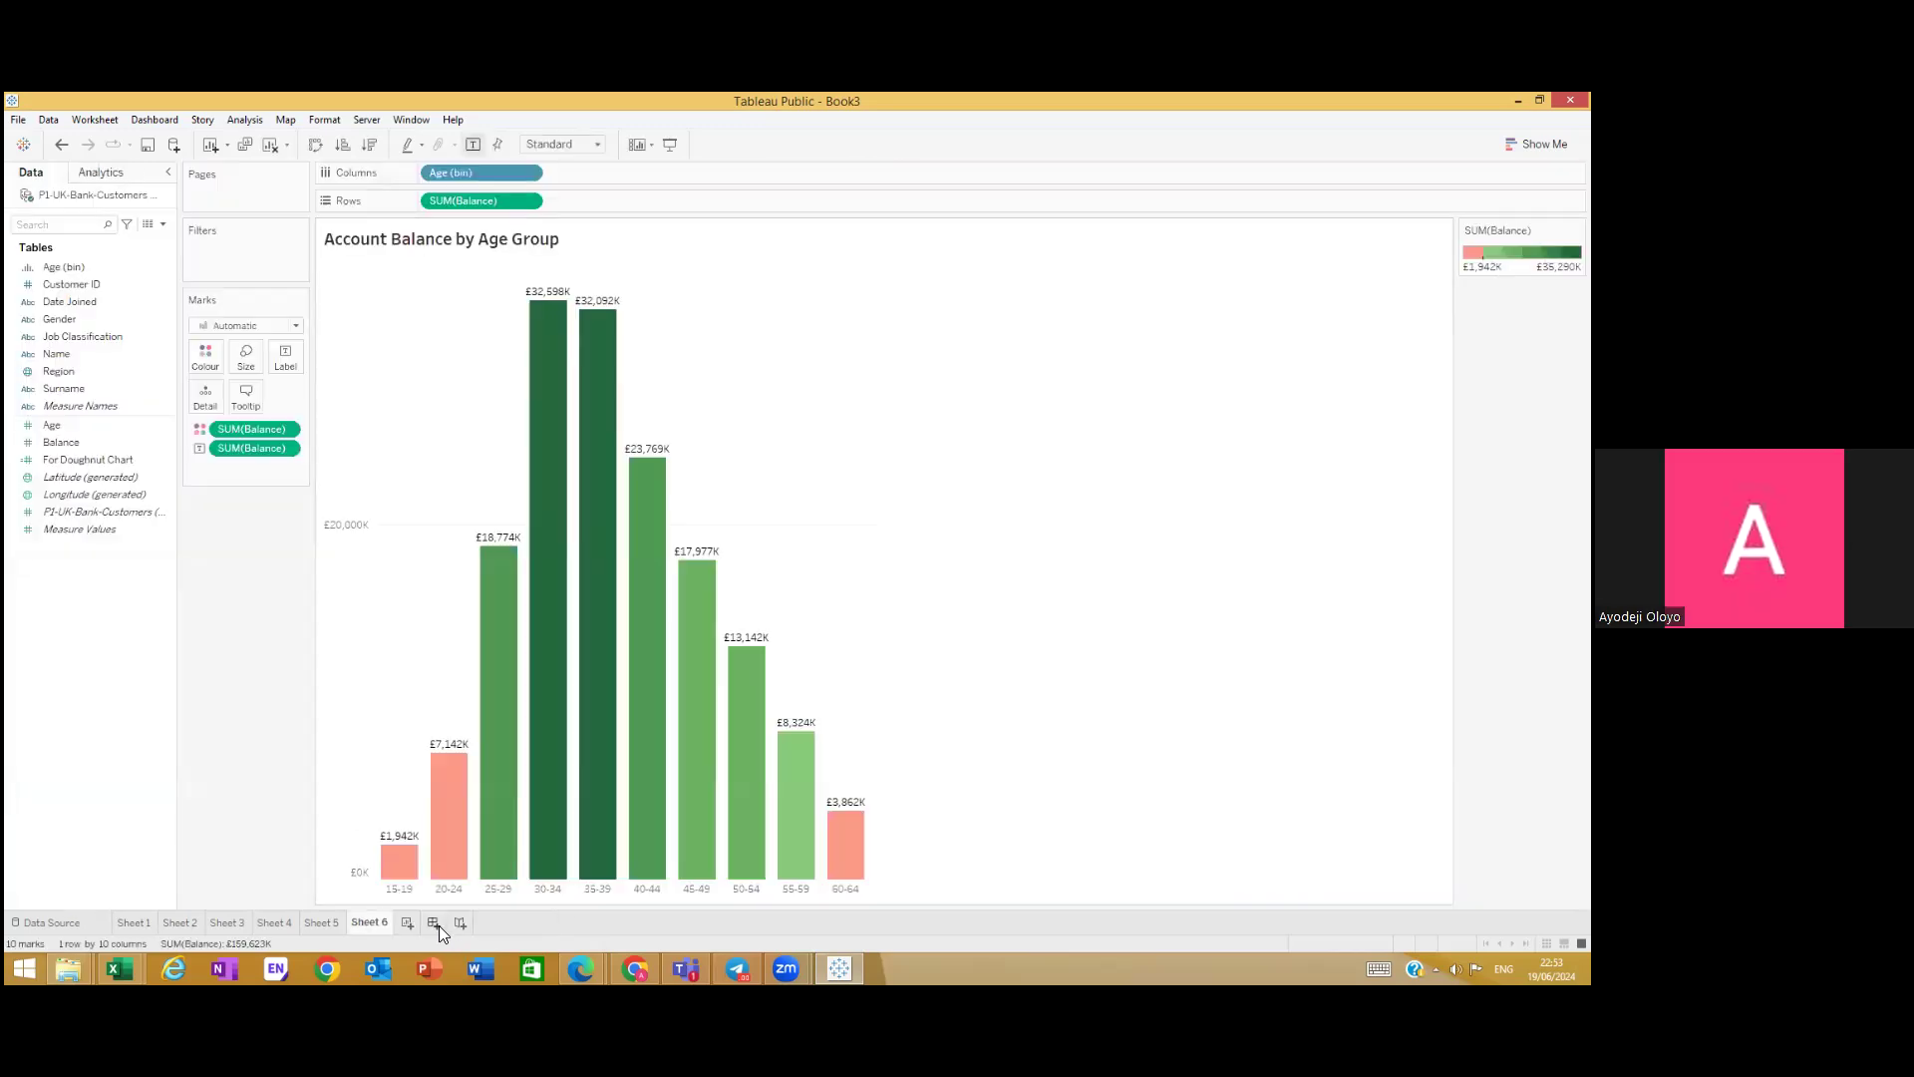
pyautogui.click(439, 928)
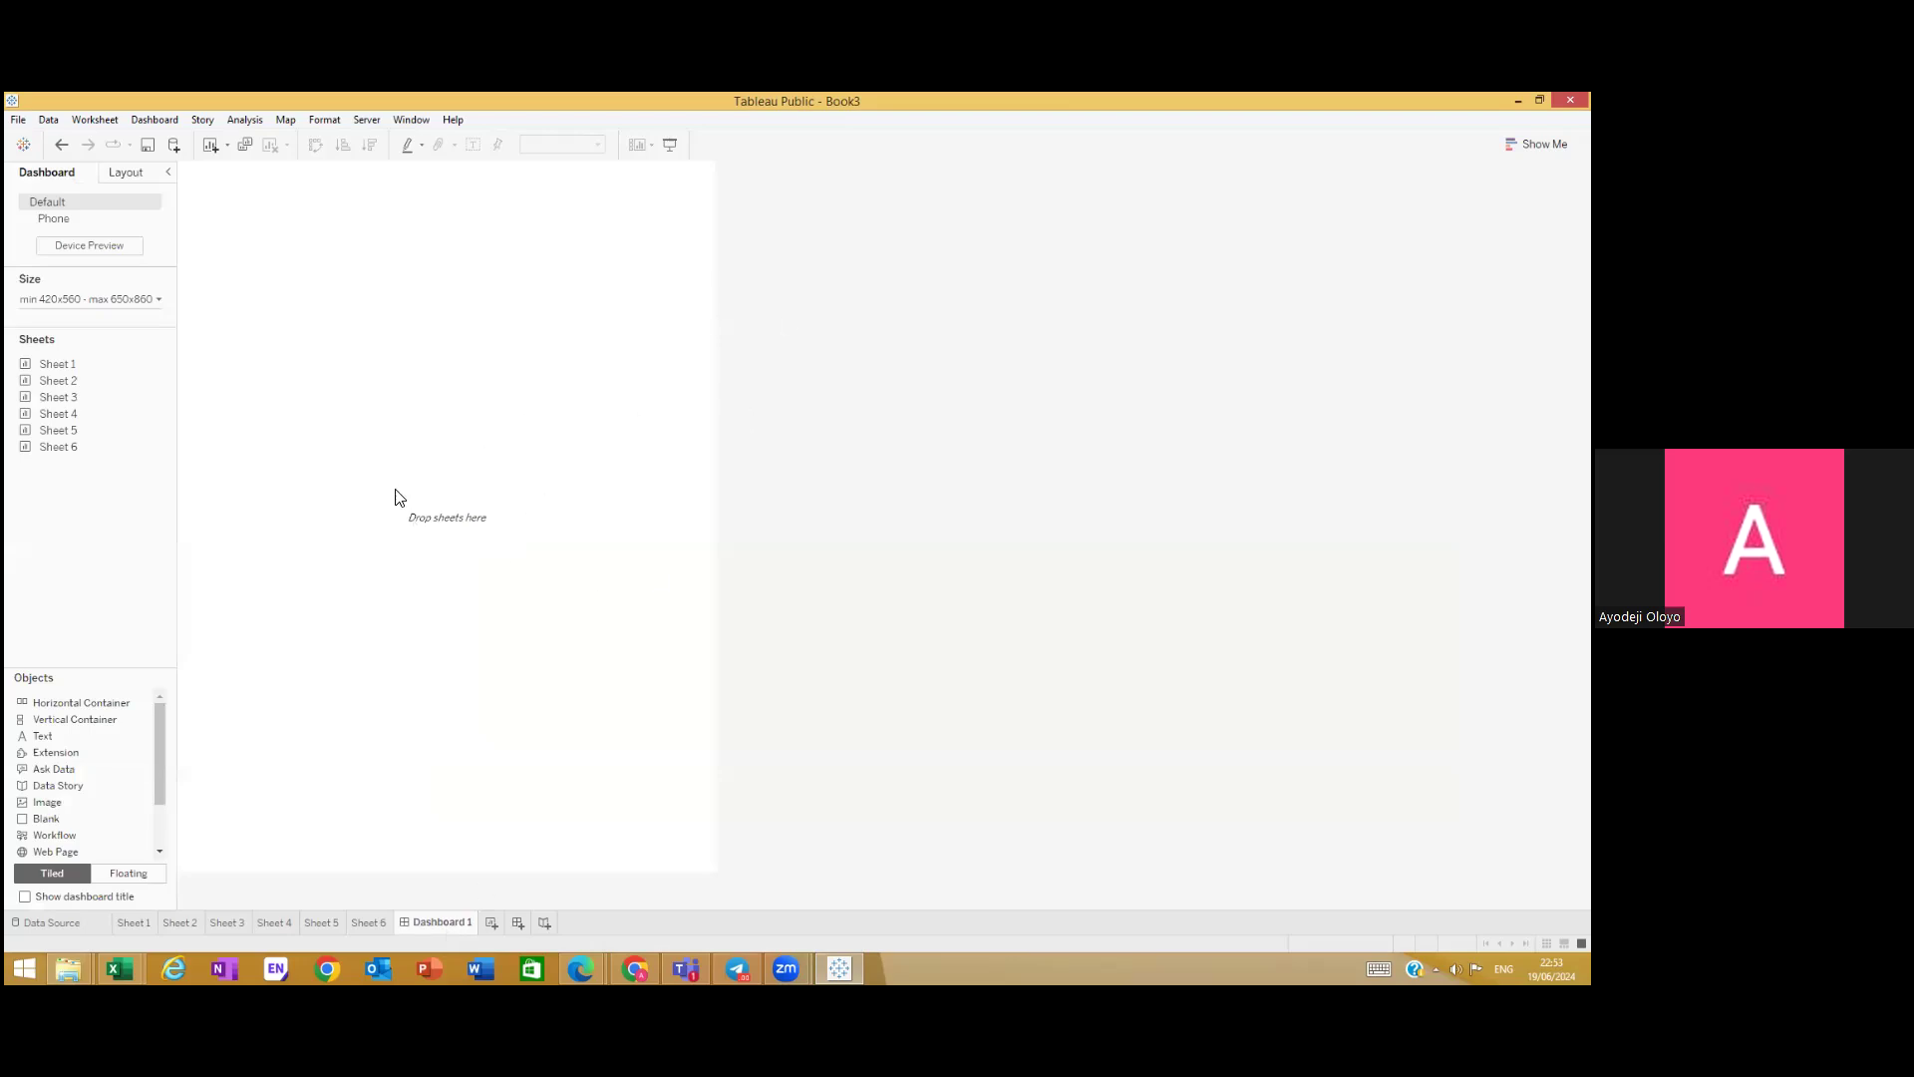
# Step: Set the new dashboard's size to Automatic and place a tiled horizontal container filling the whole dashboard
pyautogui.click(156, 305)
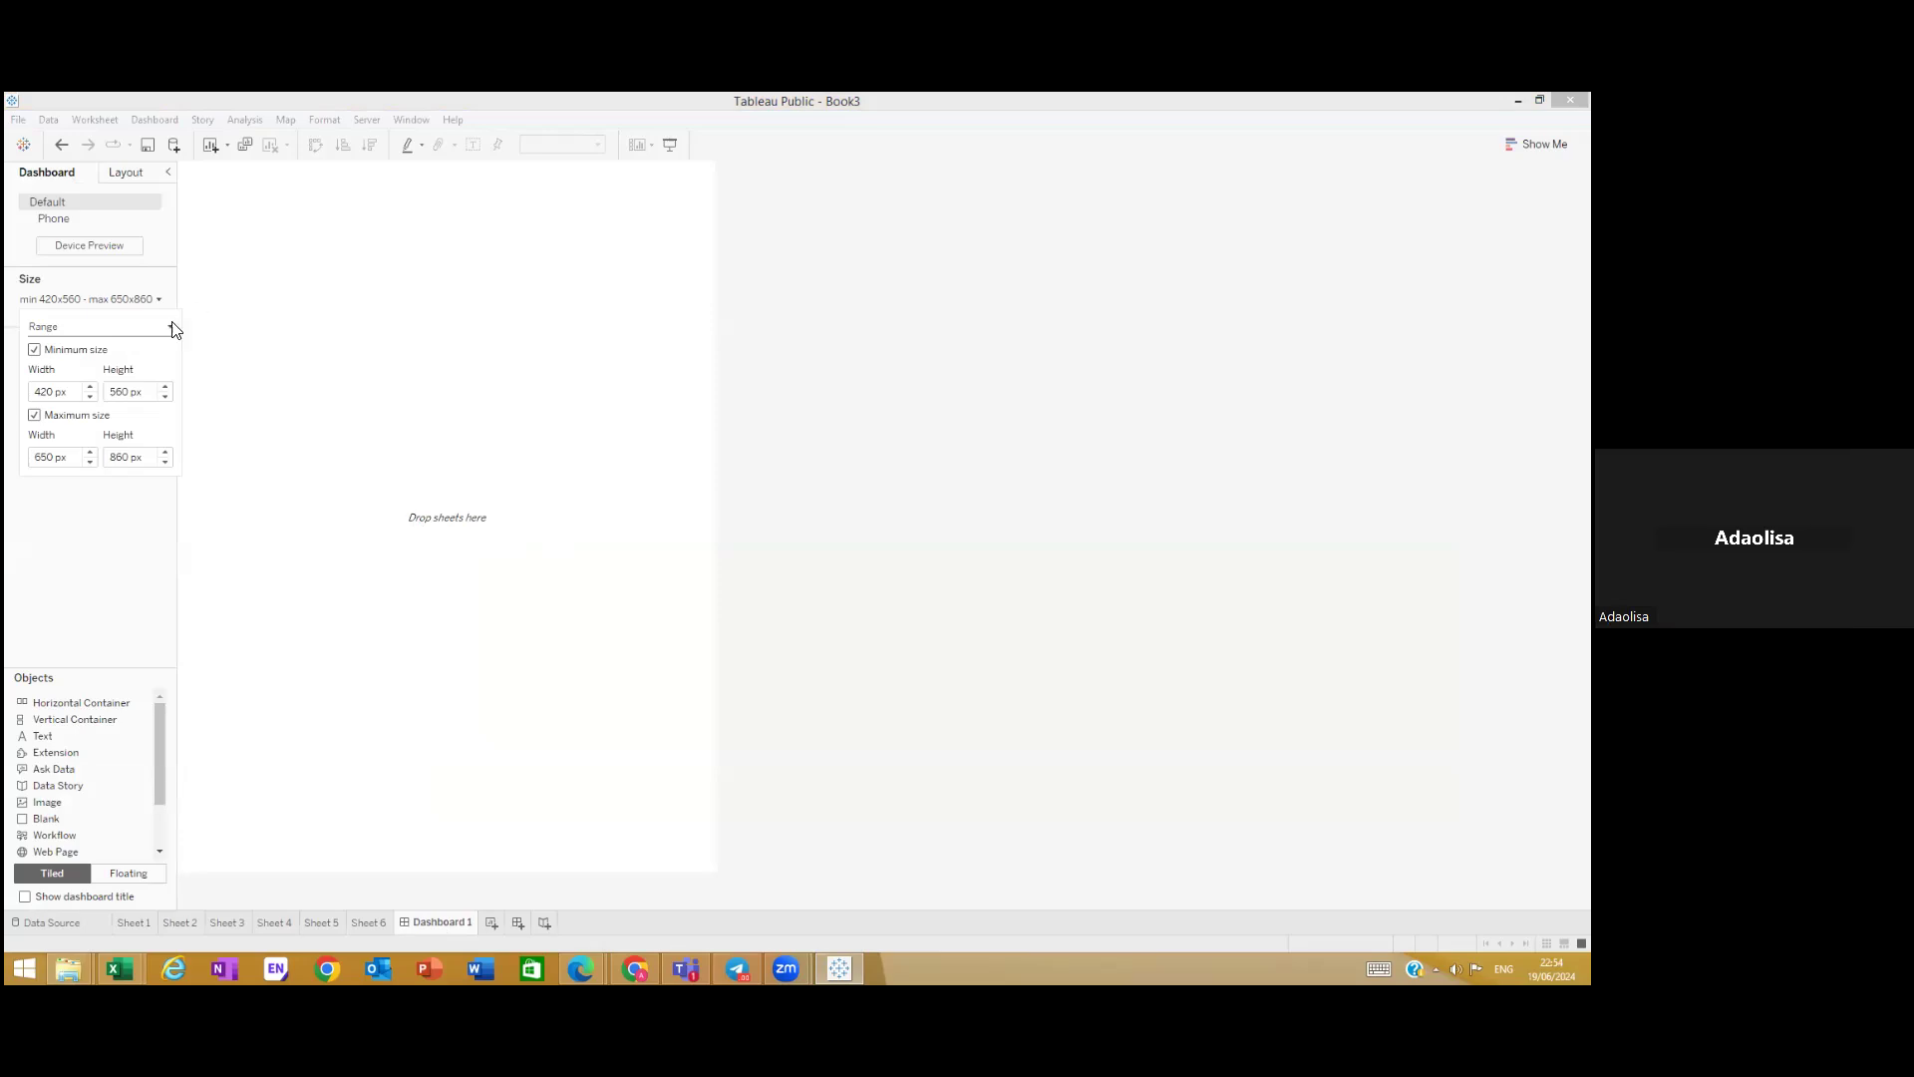
pyautogui.click(170, 328)
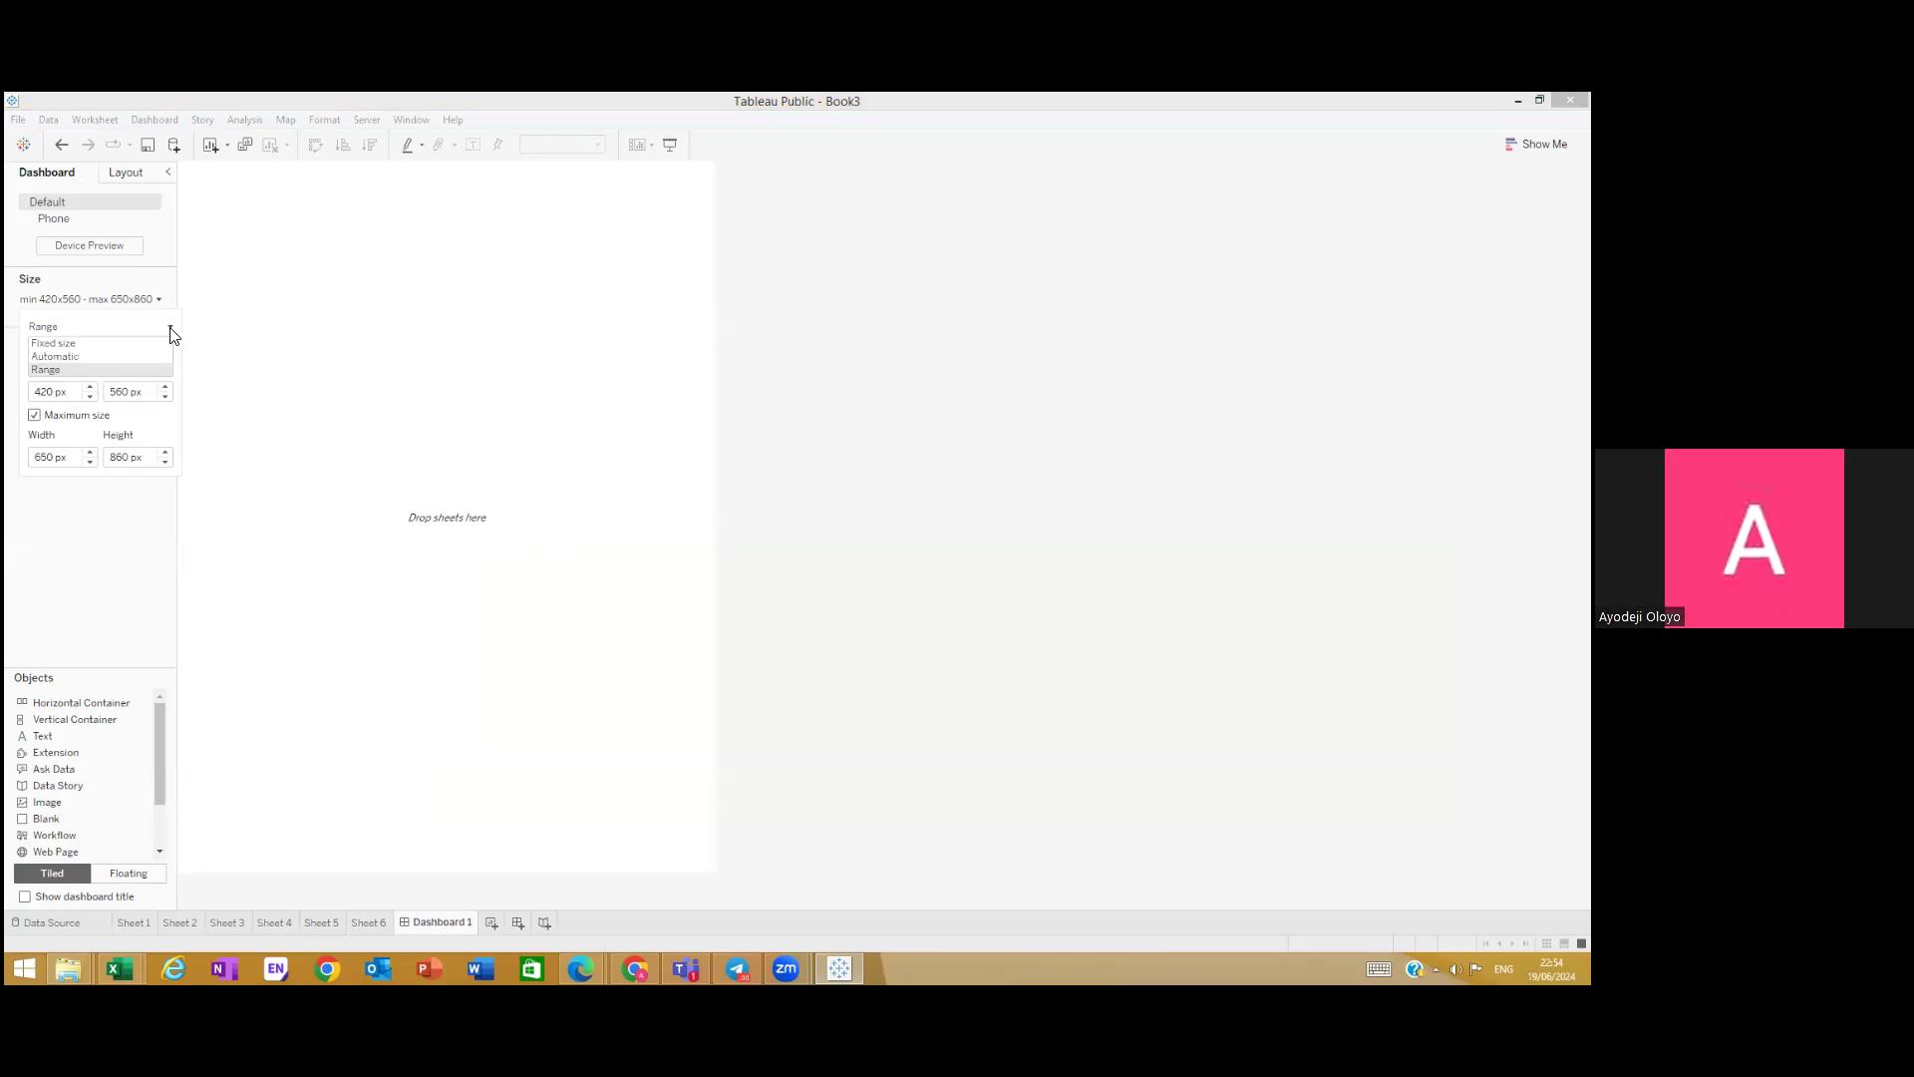
pyautogui.click(123, 359)
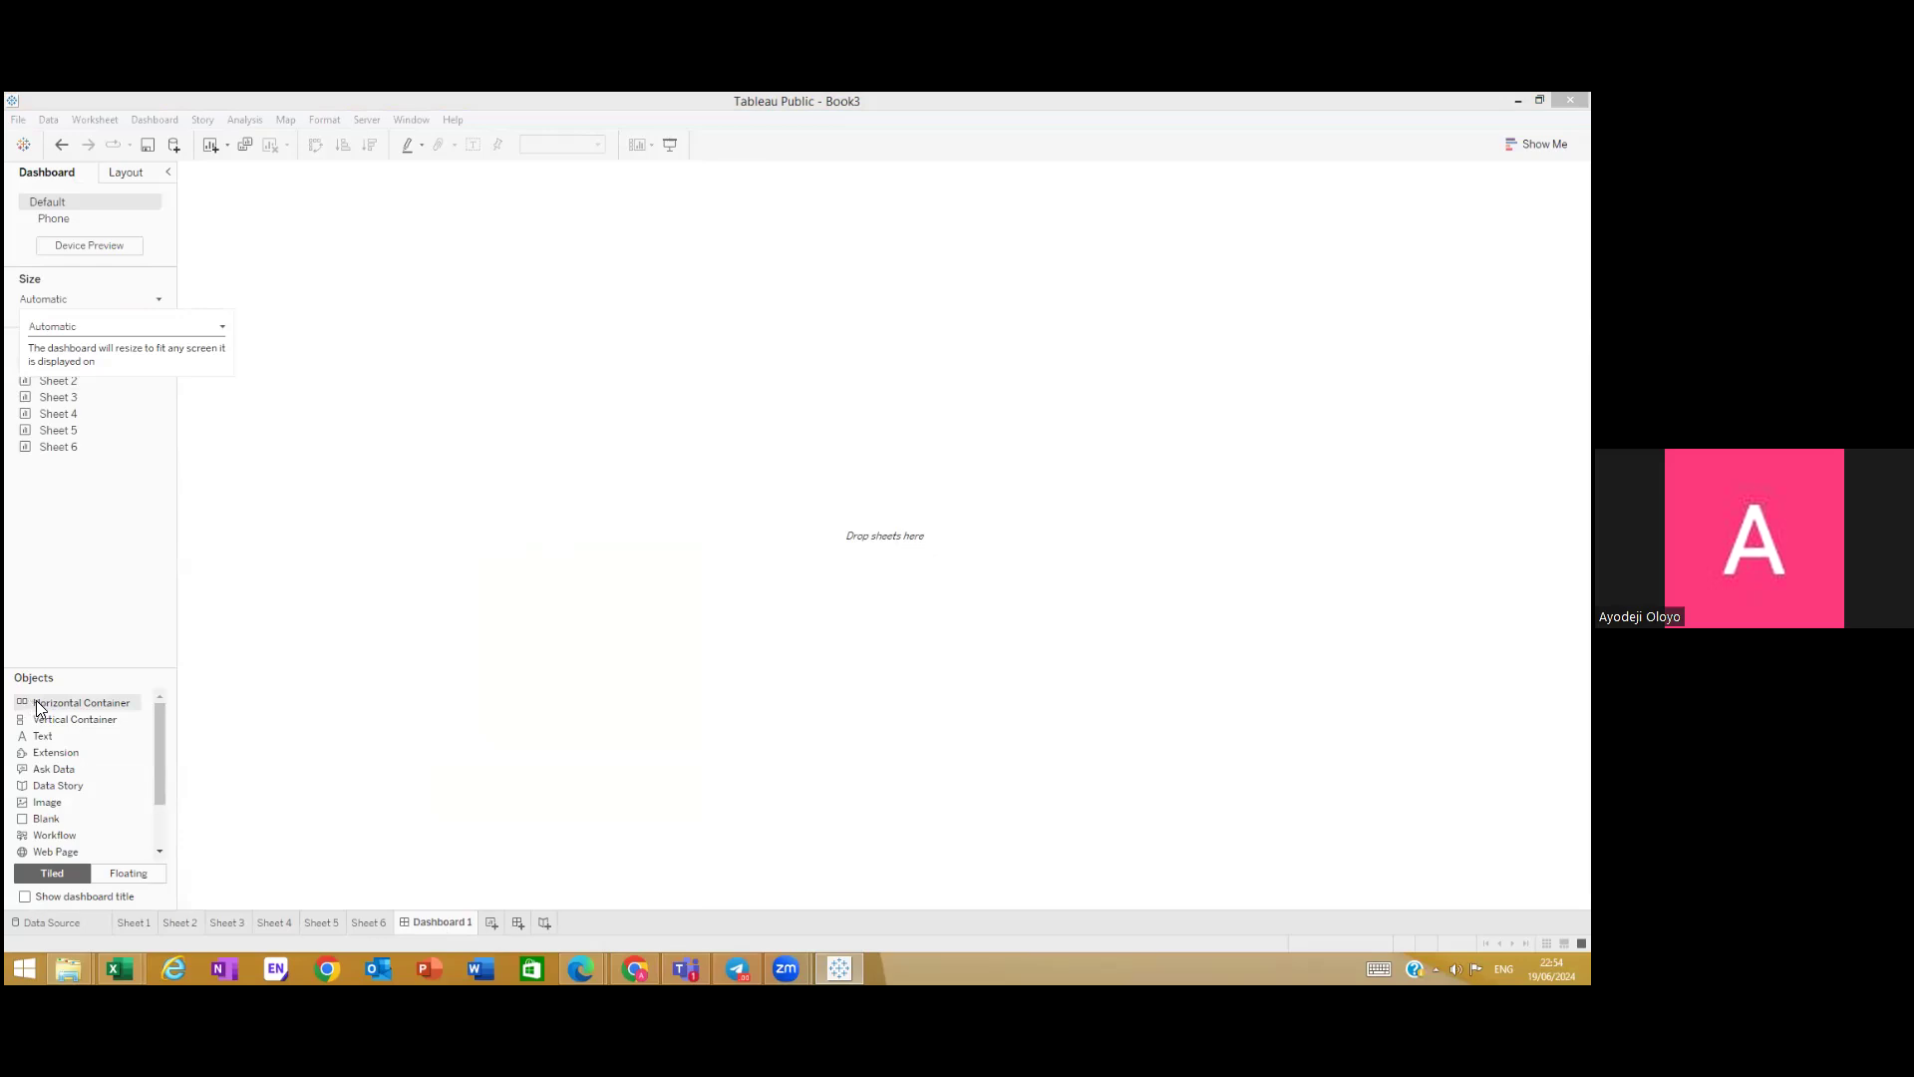
pyautogui.moveTo(40, 704); pyautogui.dragTo(339, 508)
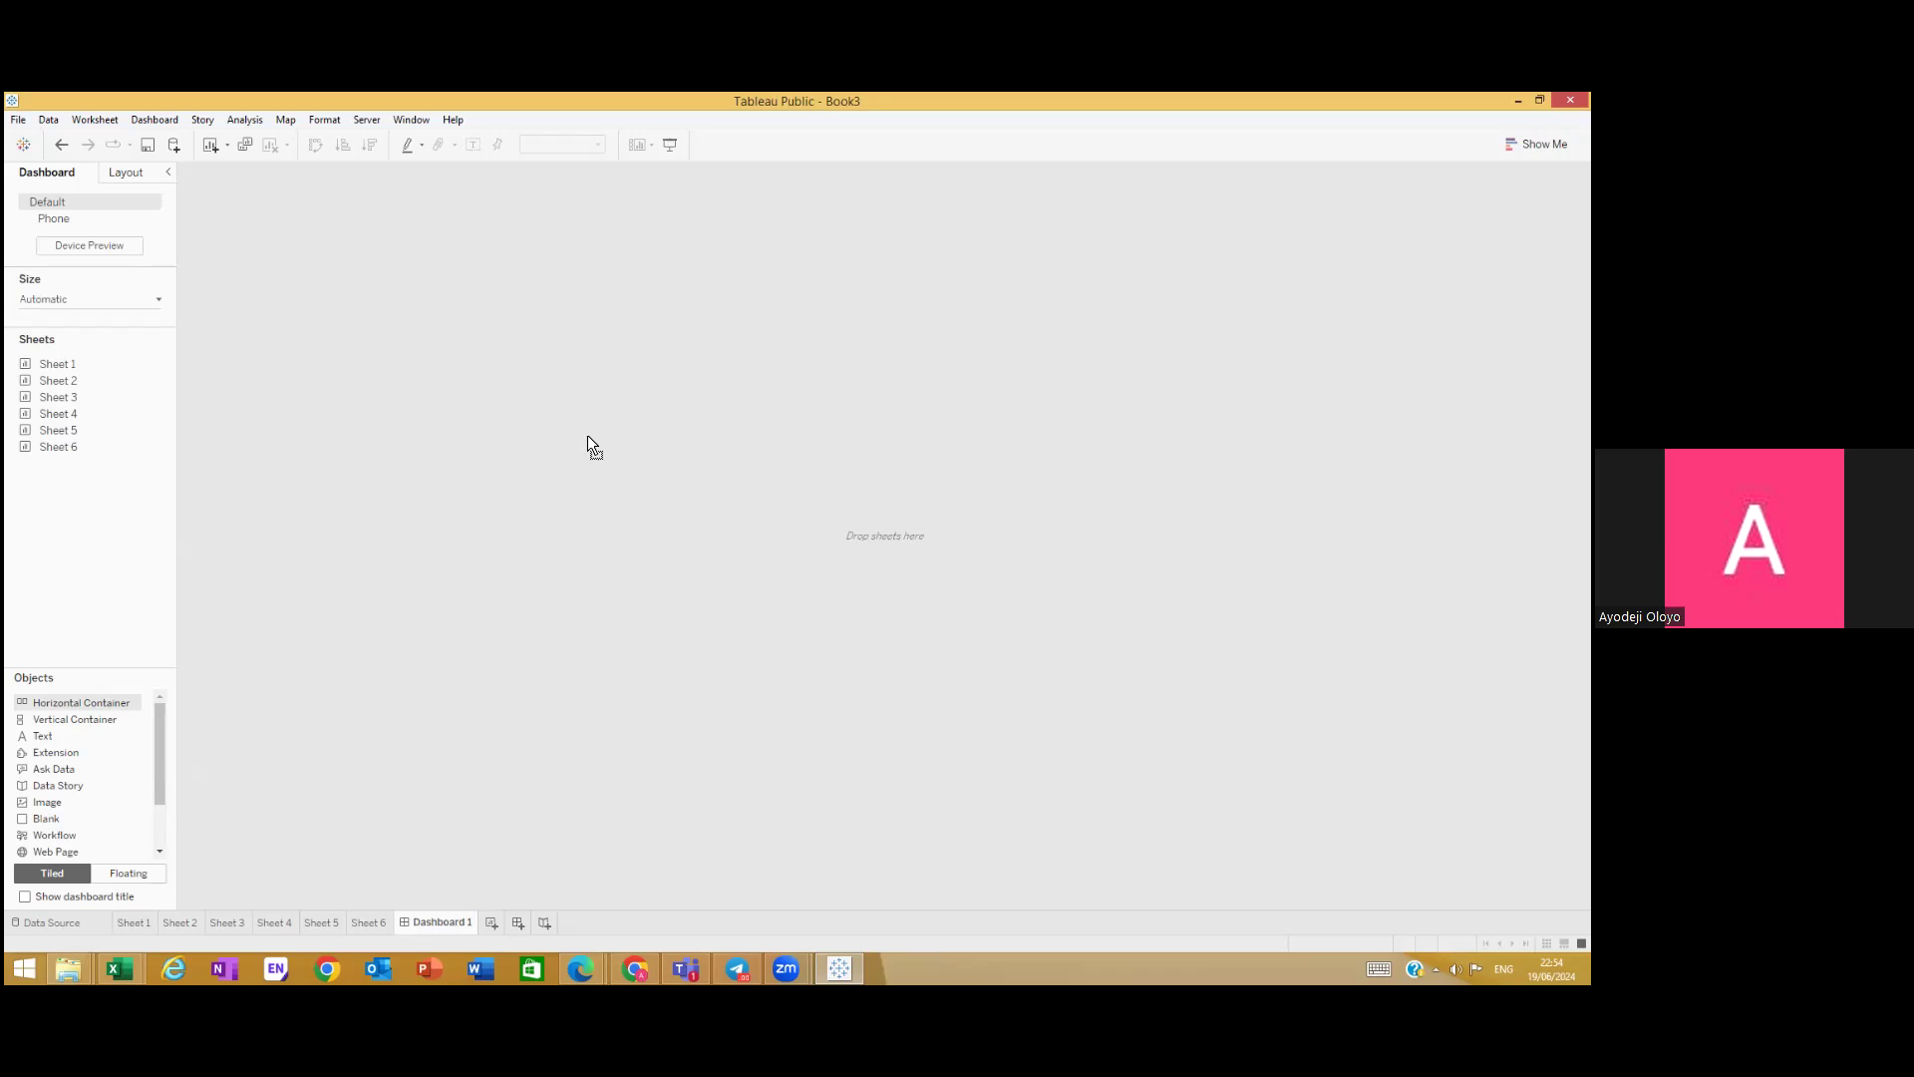
pyautogui.moveTo(587, 436); pyautogui.dragTo(587, 438)
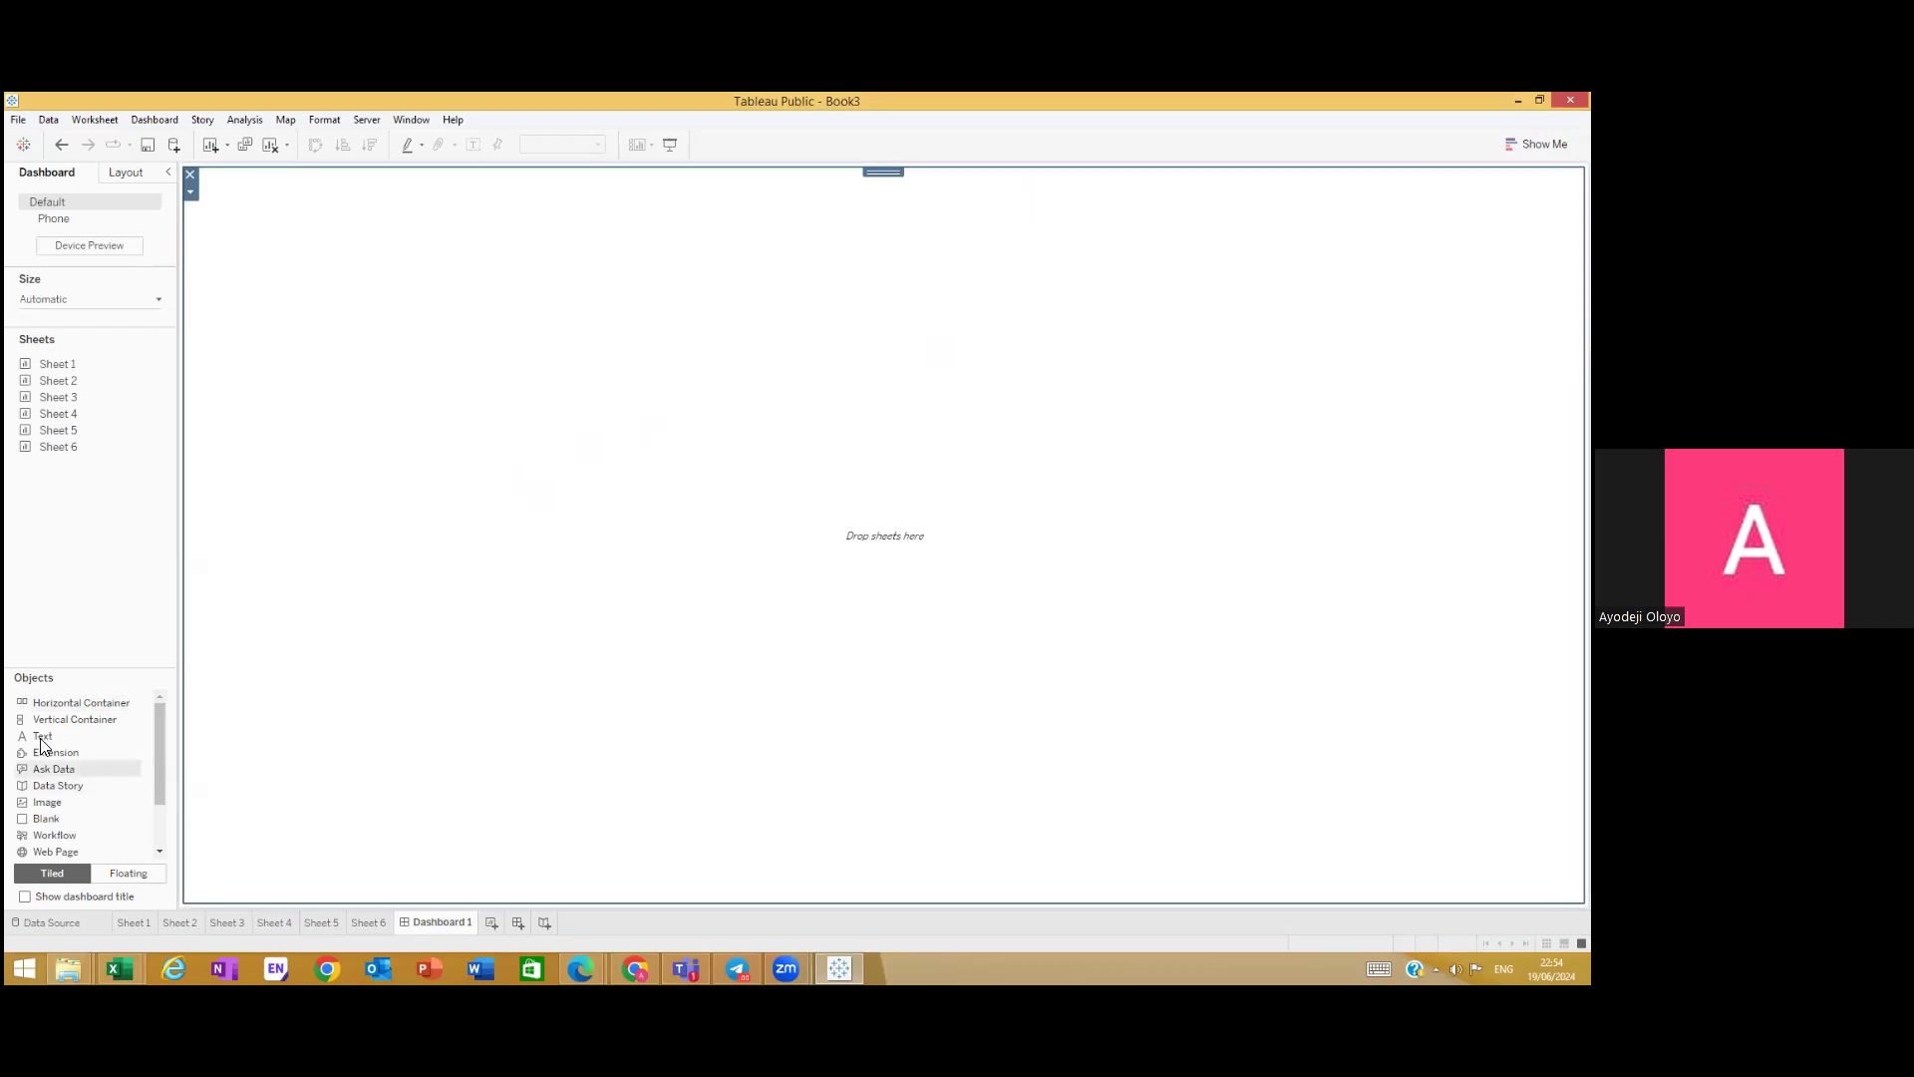
# Step: Add two horizontal containers beside the existing one and resize the dividers to form a narrow first column, a second column and a wide third column
pyautogui.moveTo(49, 711); pyautogui.dragTo(783, 806)
pyautogui.moveTo(511, 722); pyautogui.dragTo(573, 775)
pyautogui.moveTo(1233, 475); pyautogui.dragTo(1140, 514)
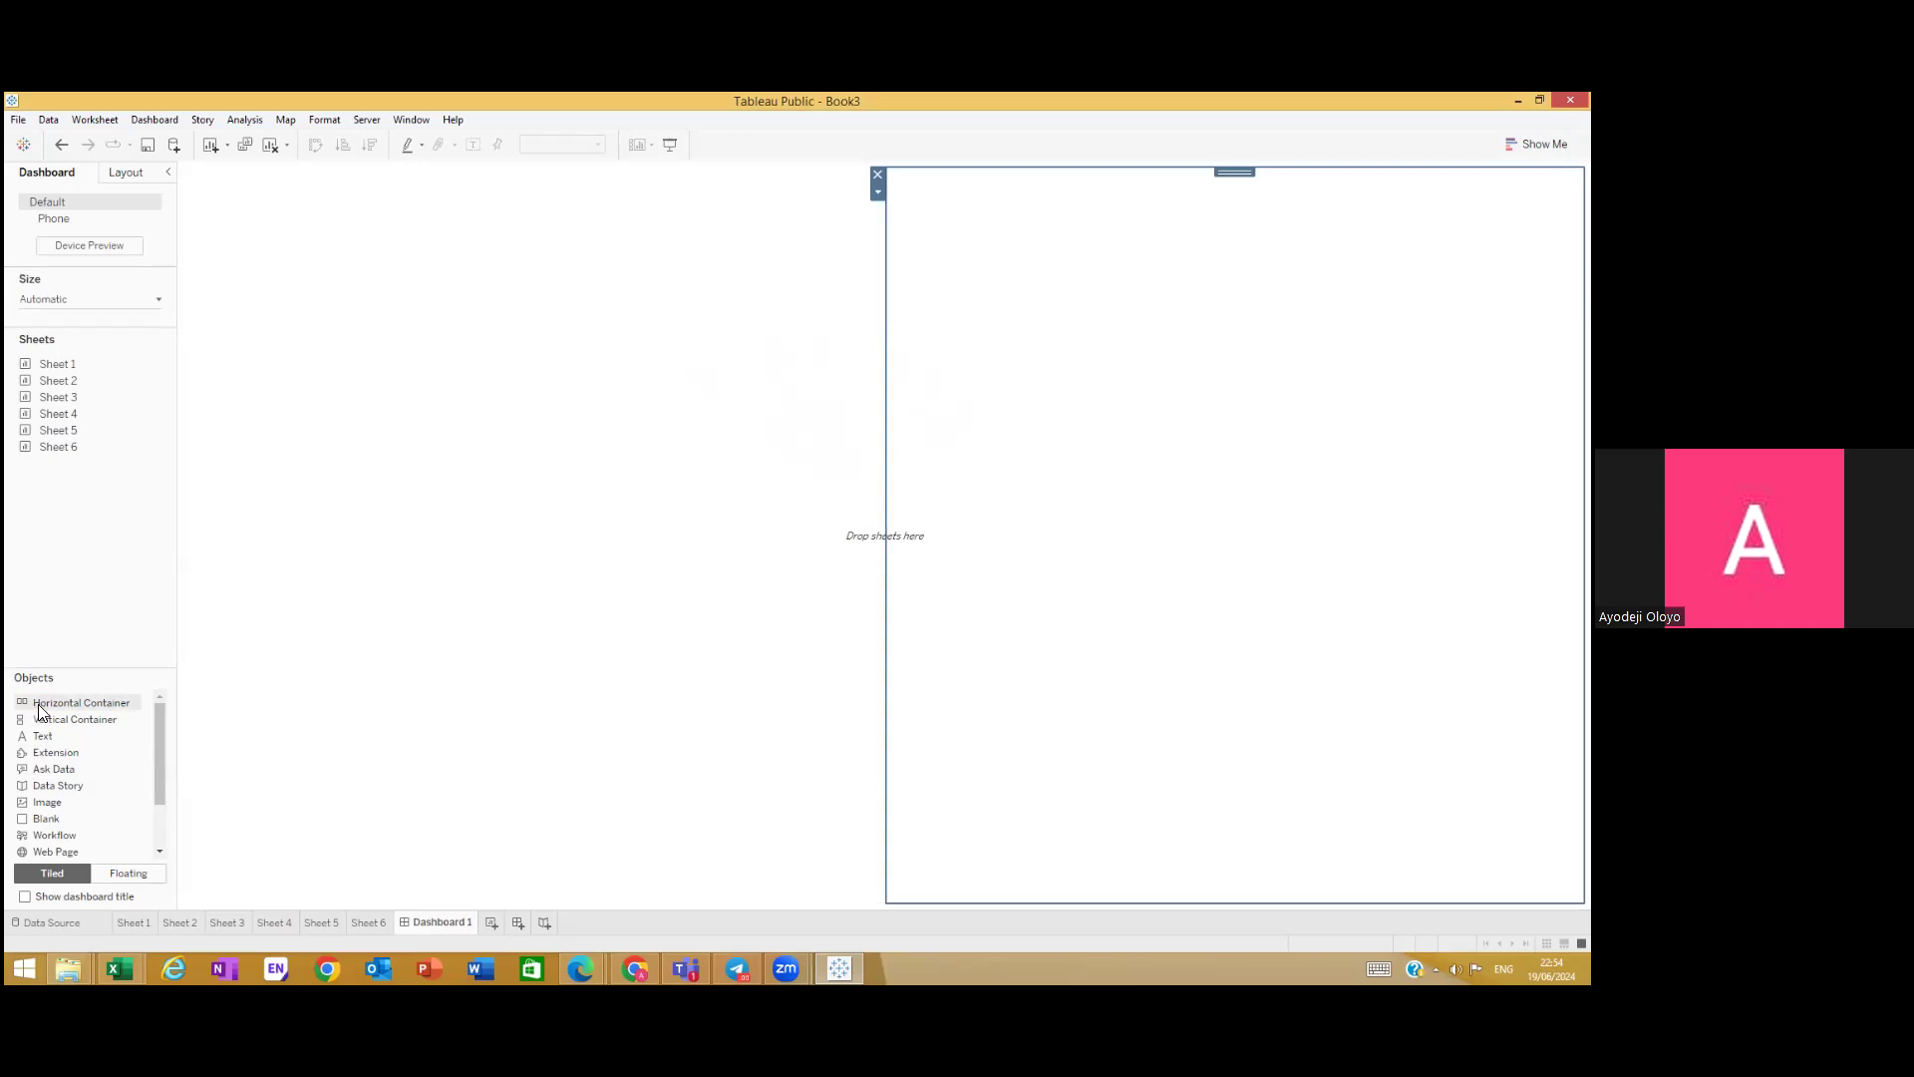
pyautogui.moveTo(39, 707); pyautogui.dragTo(1196, 518)
pyautogui.moveTo(1575, 518); pyautogui.dragTo(1406, 528)
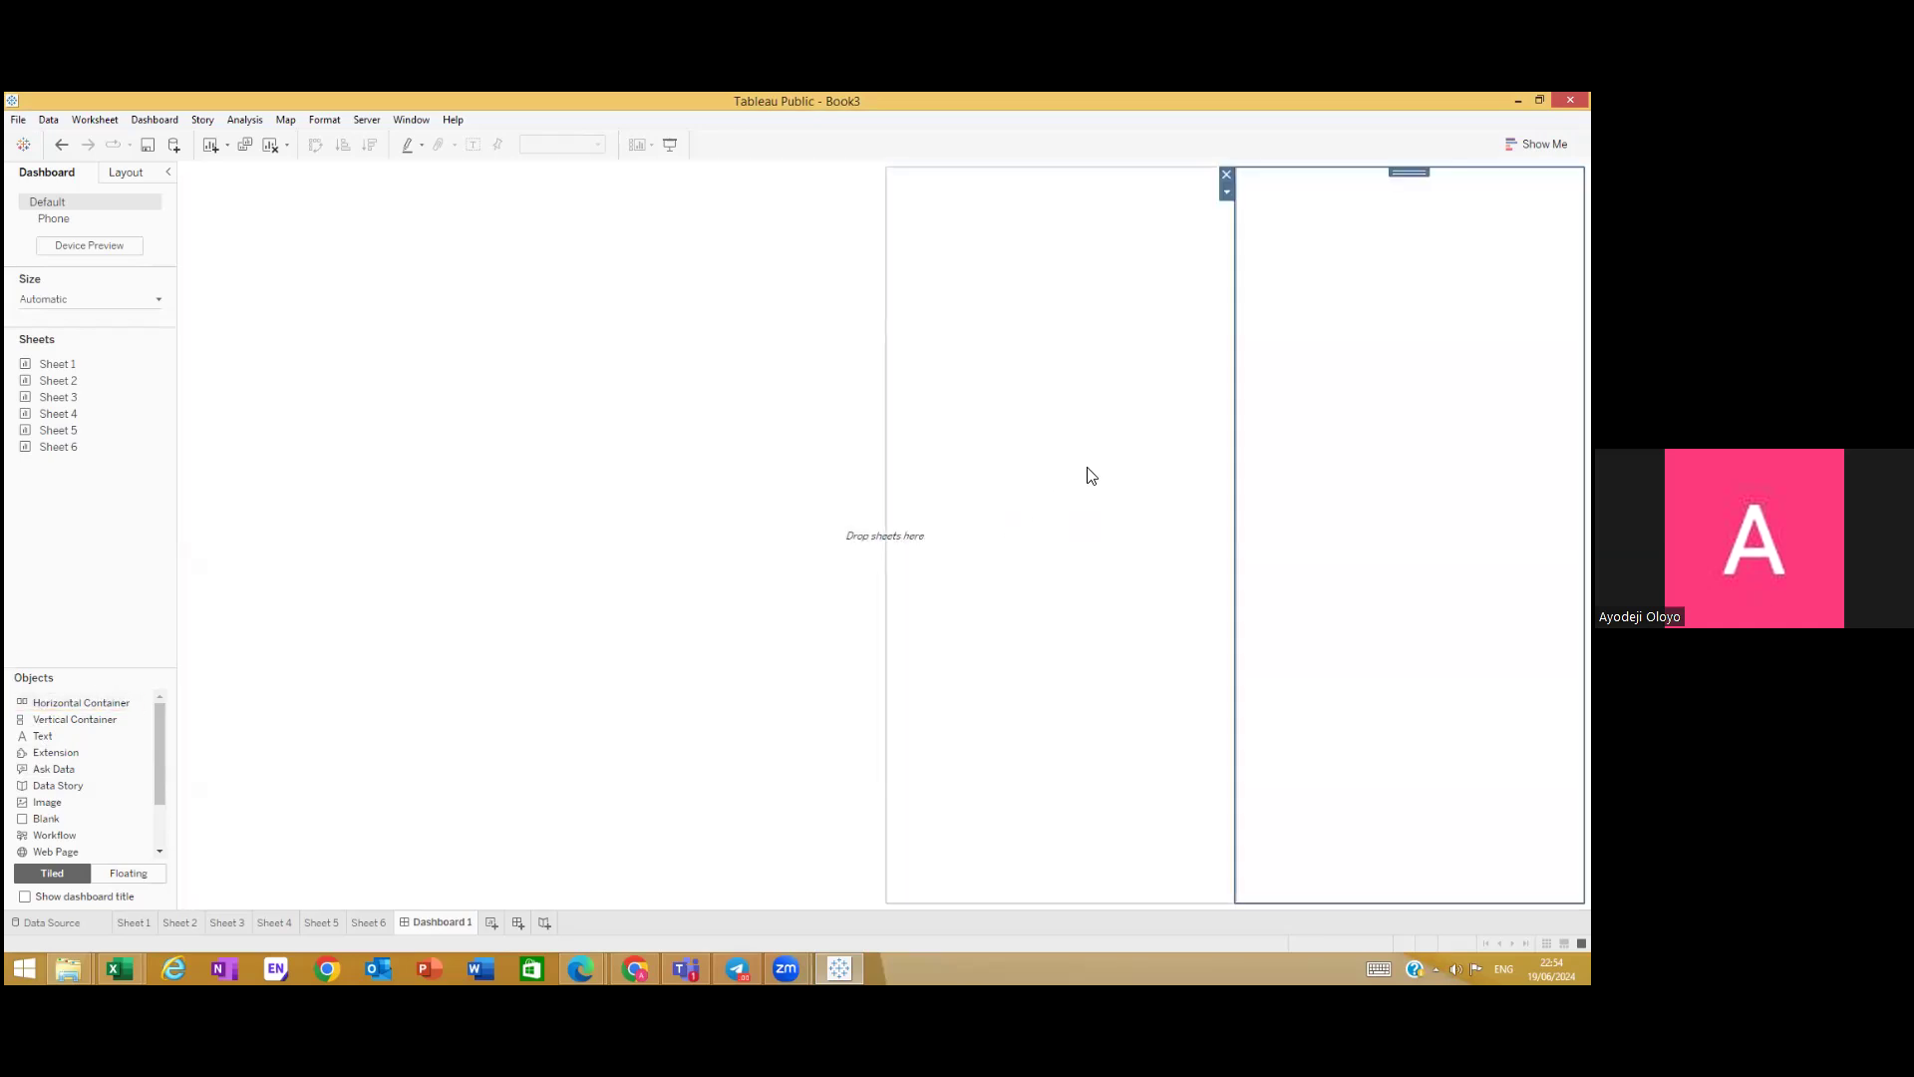
pyautogui.moveTo(1235, 470); pyautogui.dragTo(560, 495)
pyautogui.click(1066, 411)
pyautogui.moveTo(1086, 411); pyautogui.dragTo(882, 454)
pyautogui.click(1038, 454)
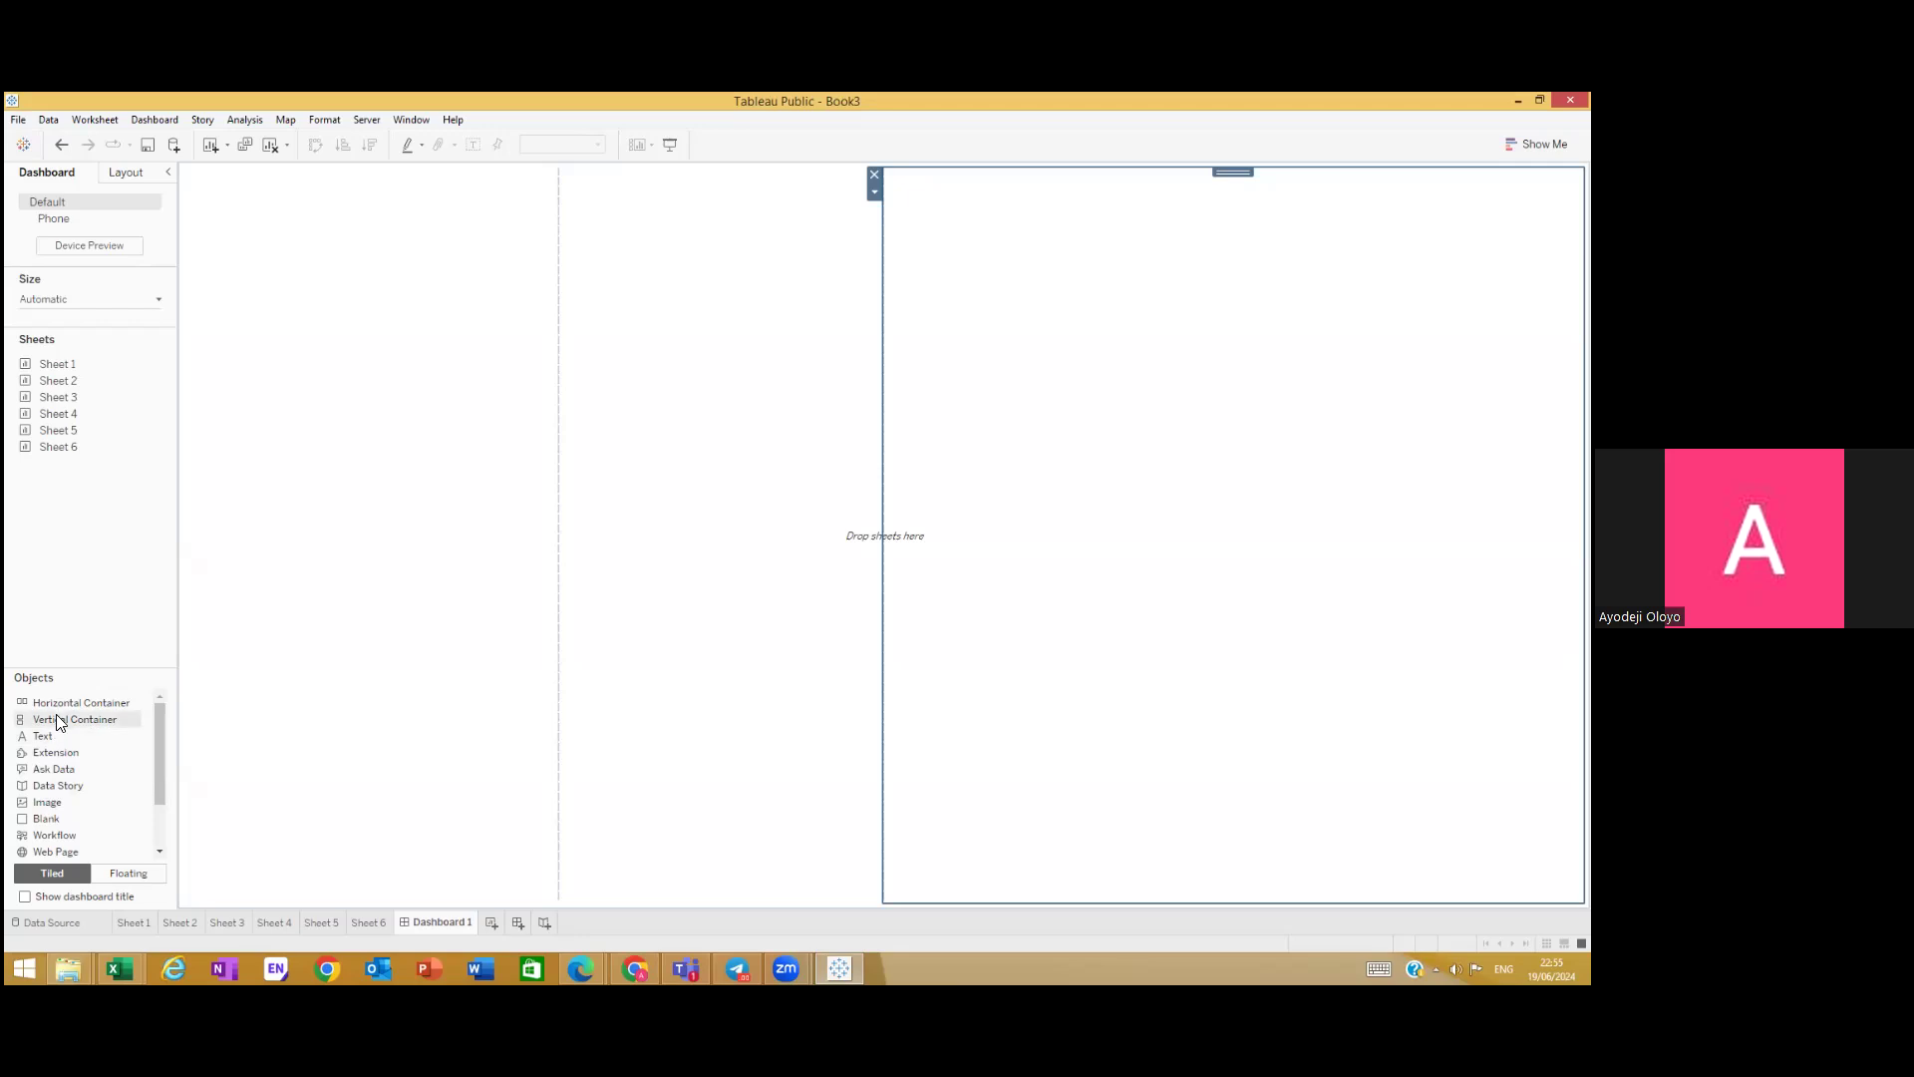
# Step: Add a fourth horizontal container at the dashboard's right edge, narrow it to a slim column, and widen the second column
pyautogui.moveTo(65, 701); pyautogui.dragTo(1285, 710)
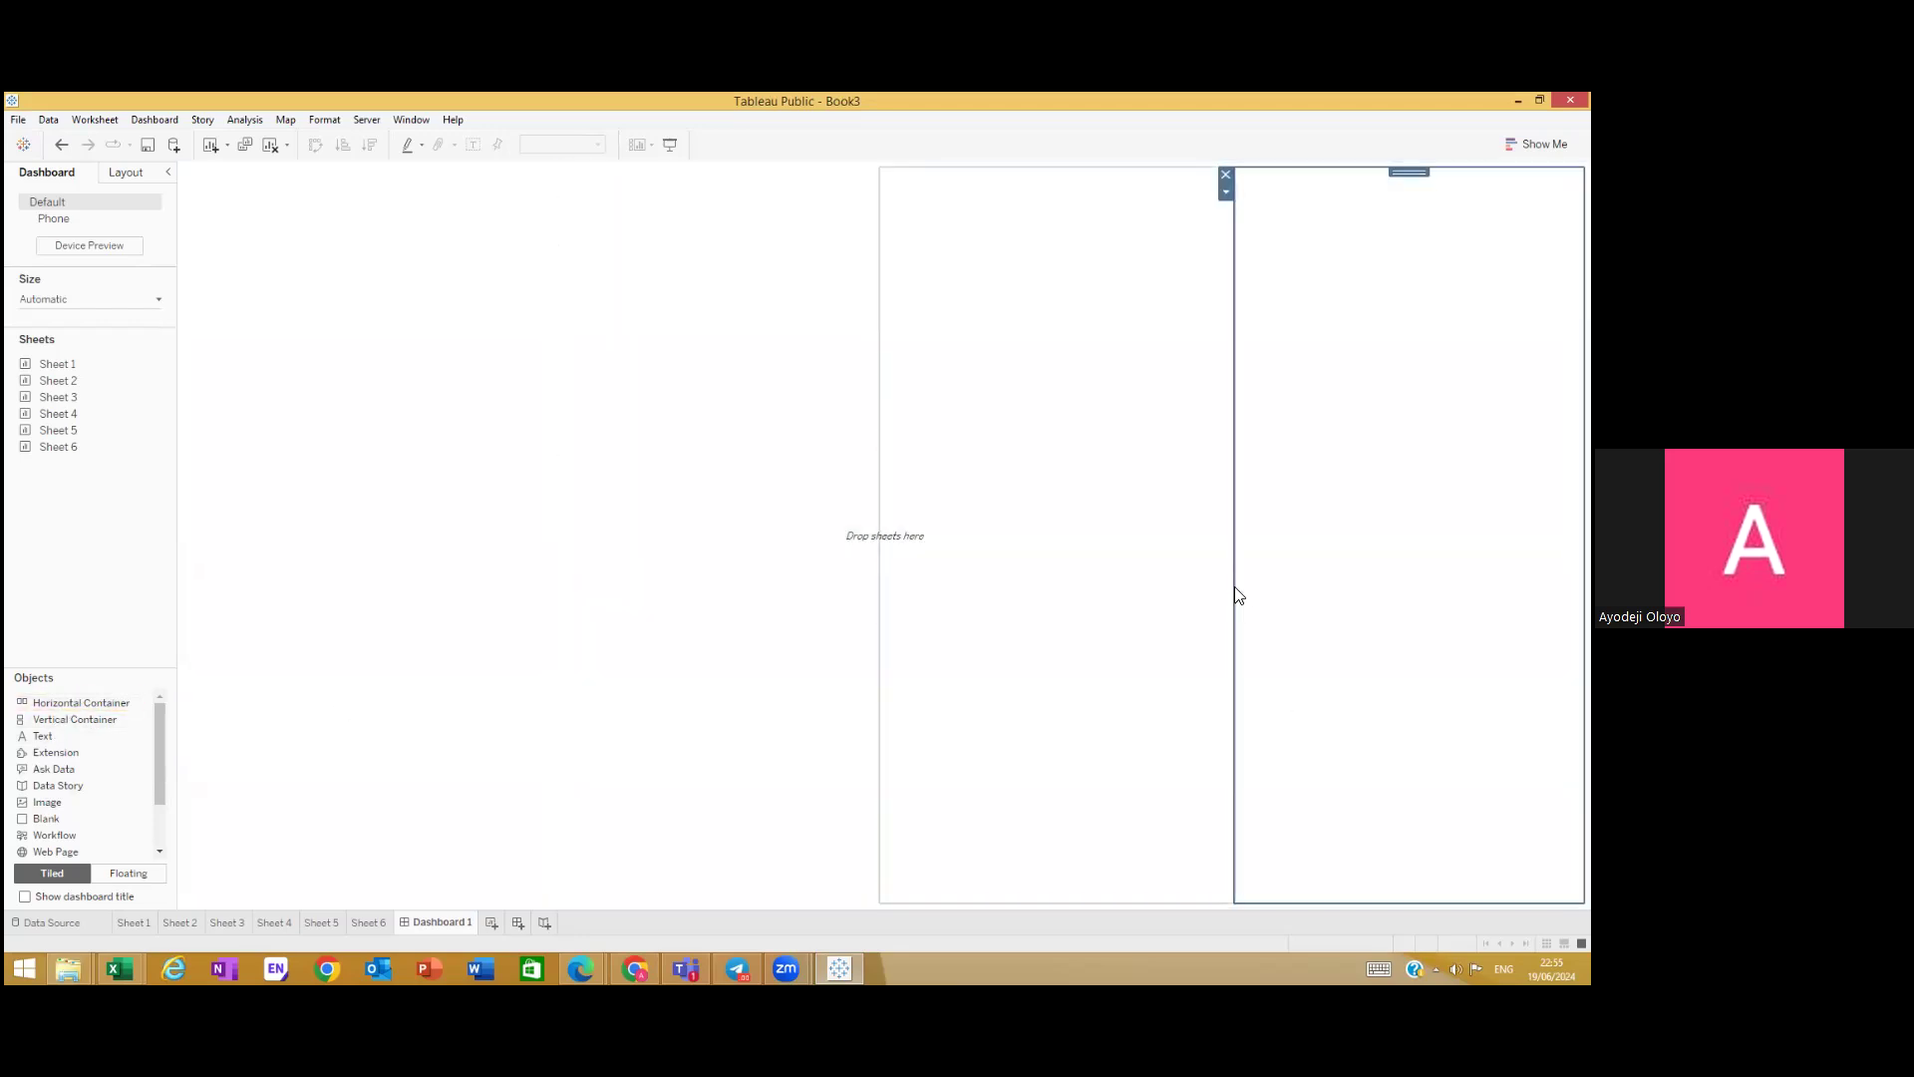
pyautogui.moveTo(1241, 586); pyautogui.dragTo(1463, 589)
pyautogui.click(995, 626)
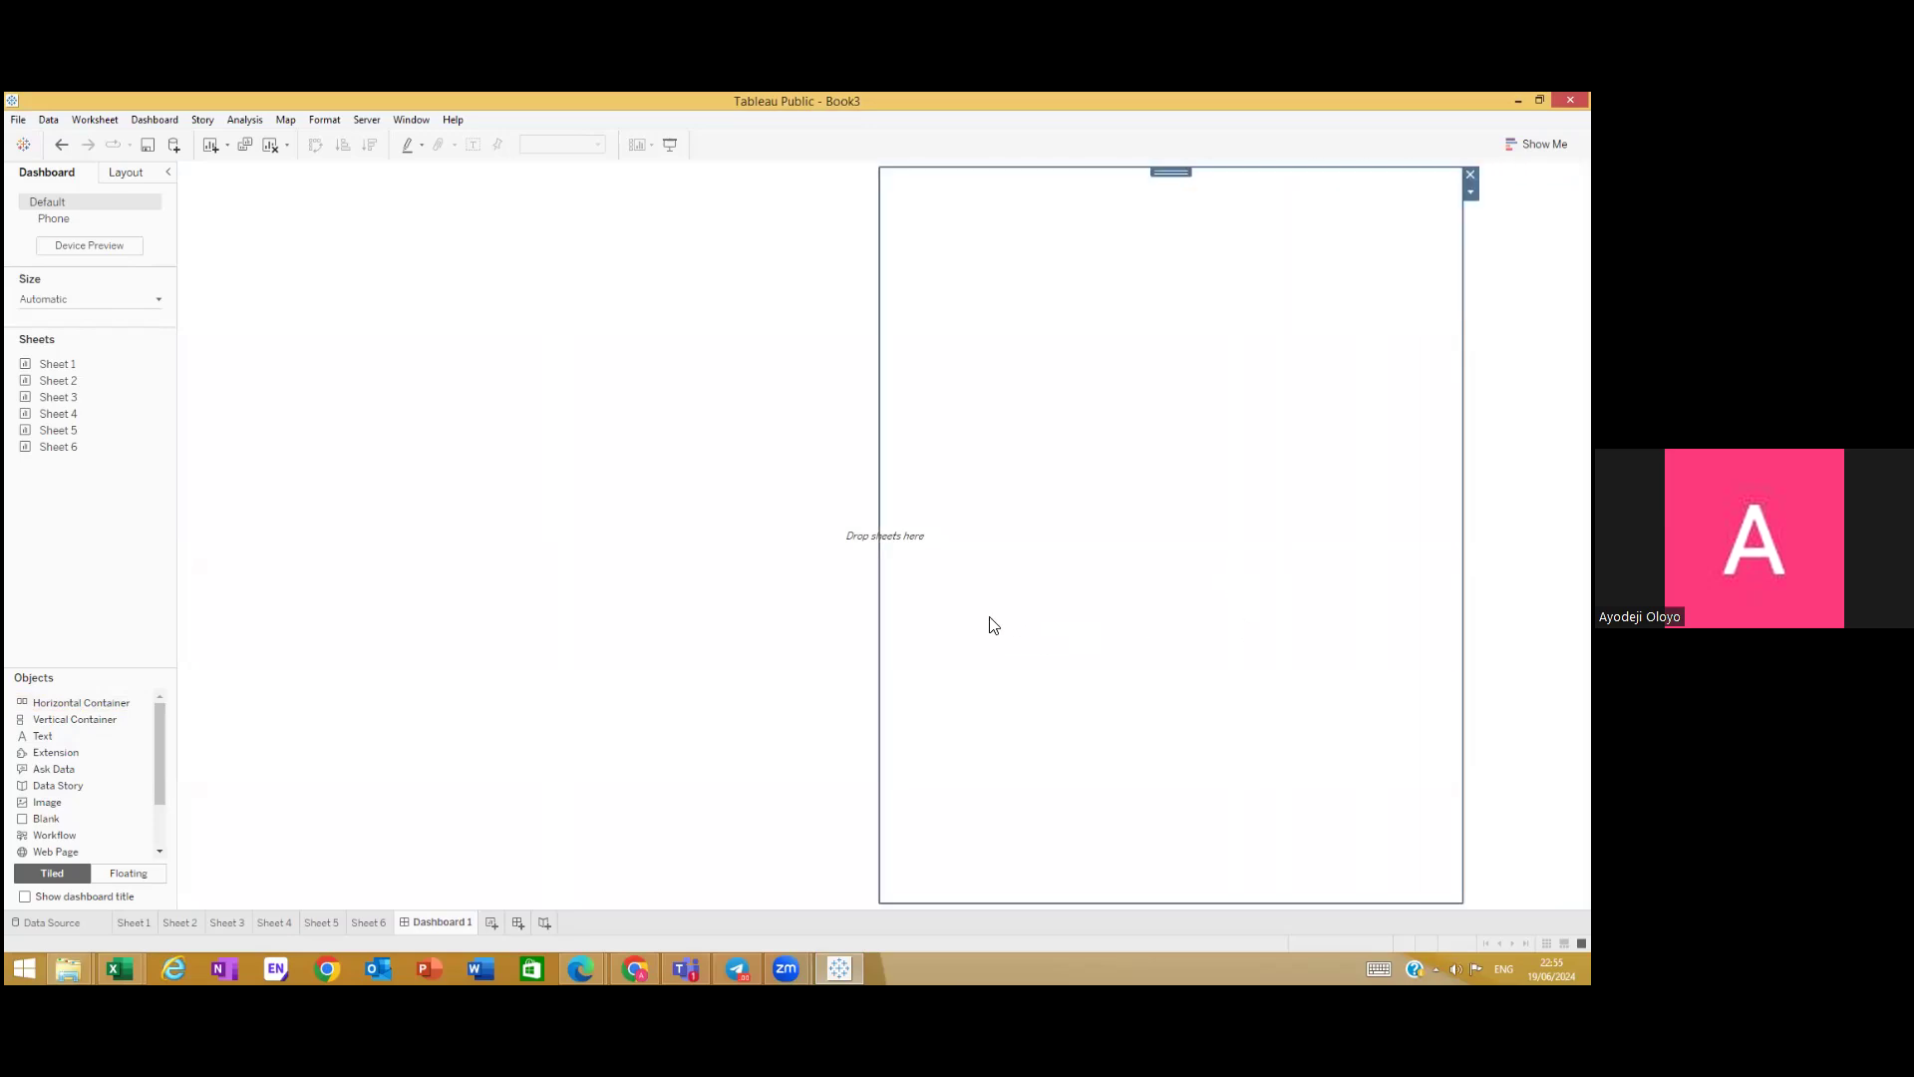
pyautogui.click(878, 599)
pyautogui.moveTo(882, 589); pyautogui.dragTo(1002, 593)
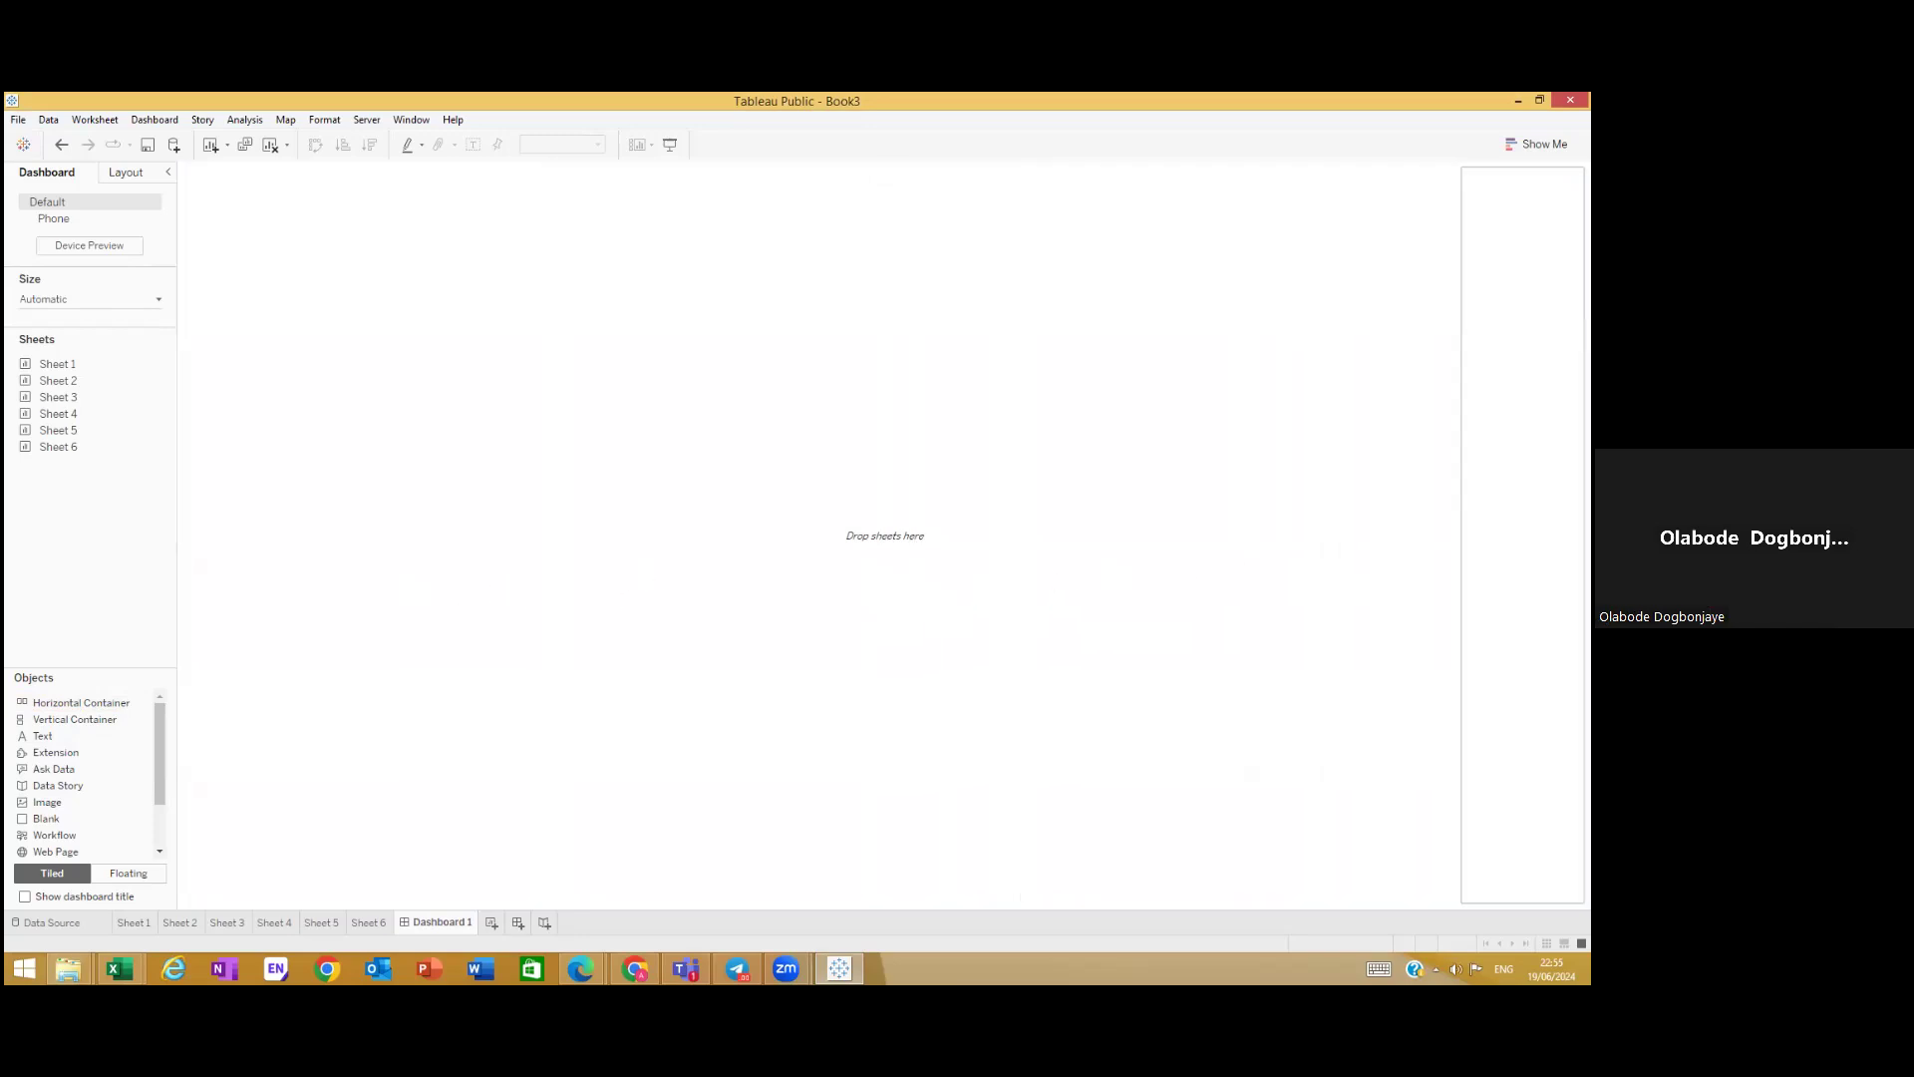
# Step: Split the second and third columns by placing a horizontal container in the lower half of each
pyautogui.moveTo(54, 735); pyautogui.dragTo(605, 895)
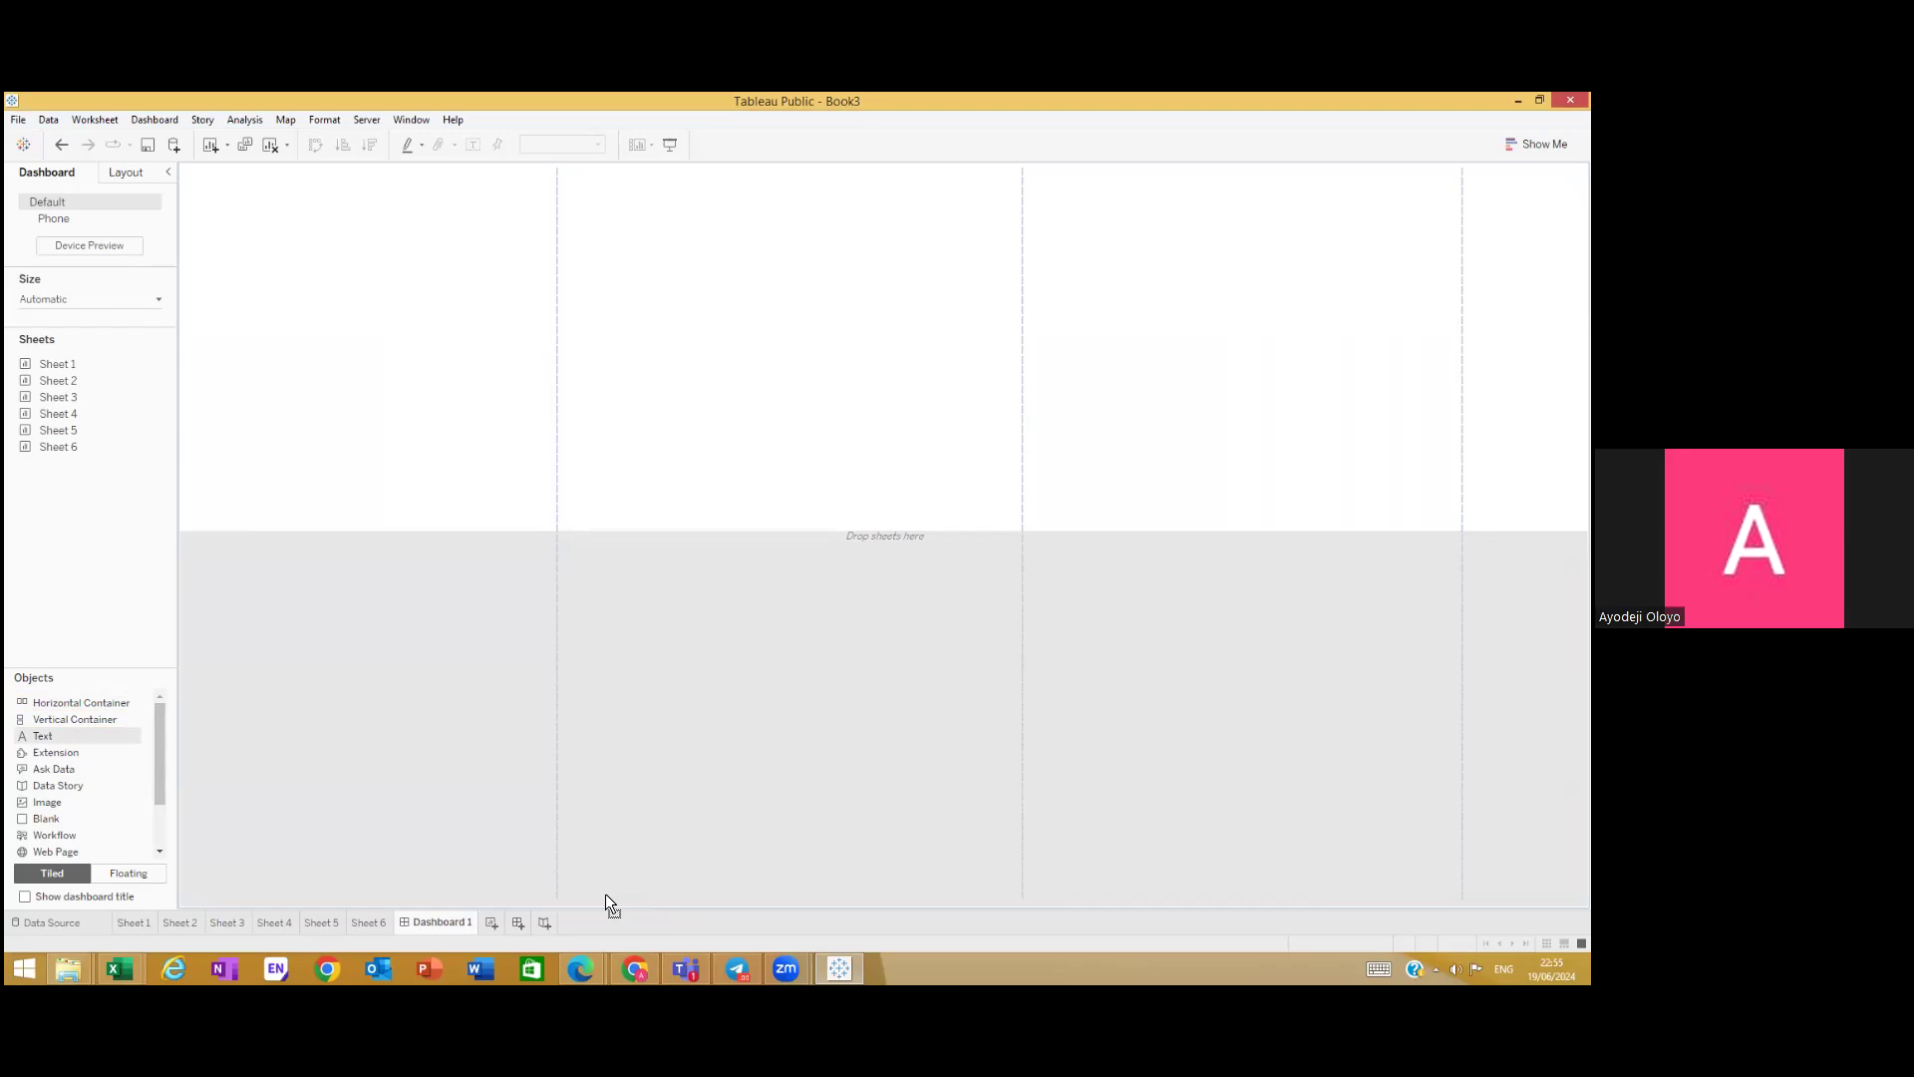
pyautogui.moveTo(606, 893); pyautogui.dragTo(606, 898)
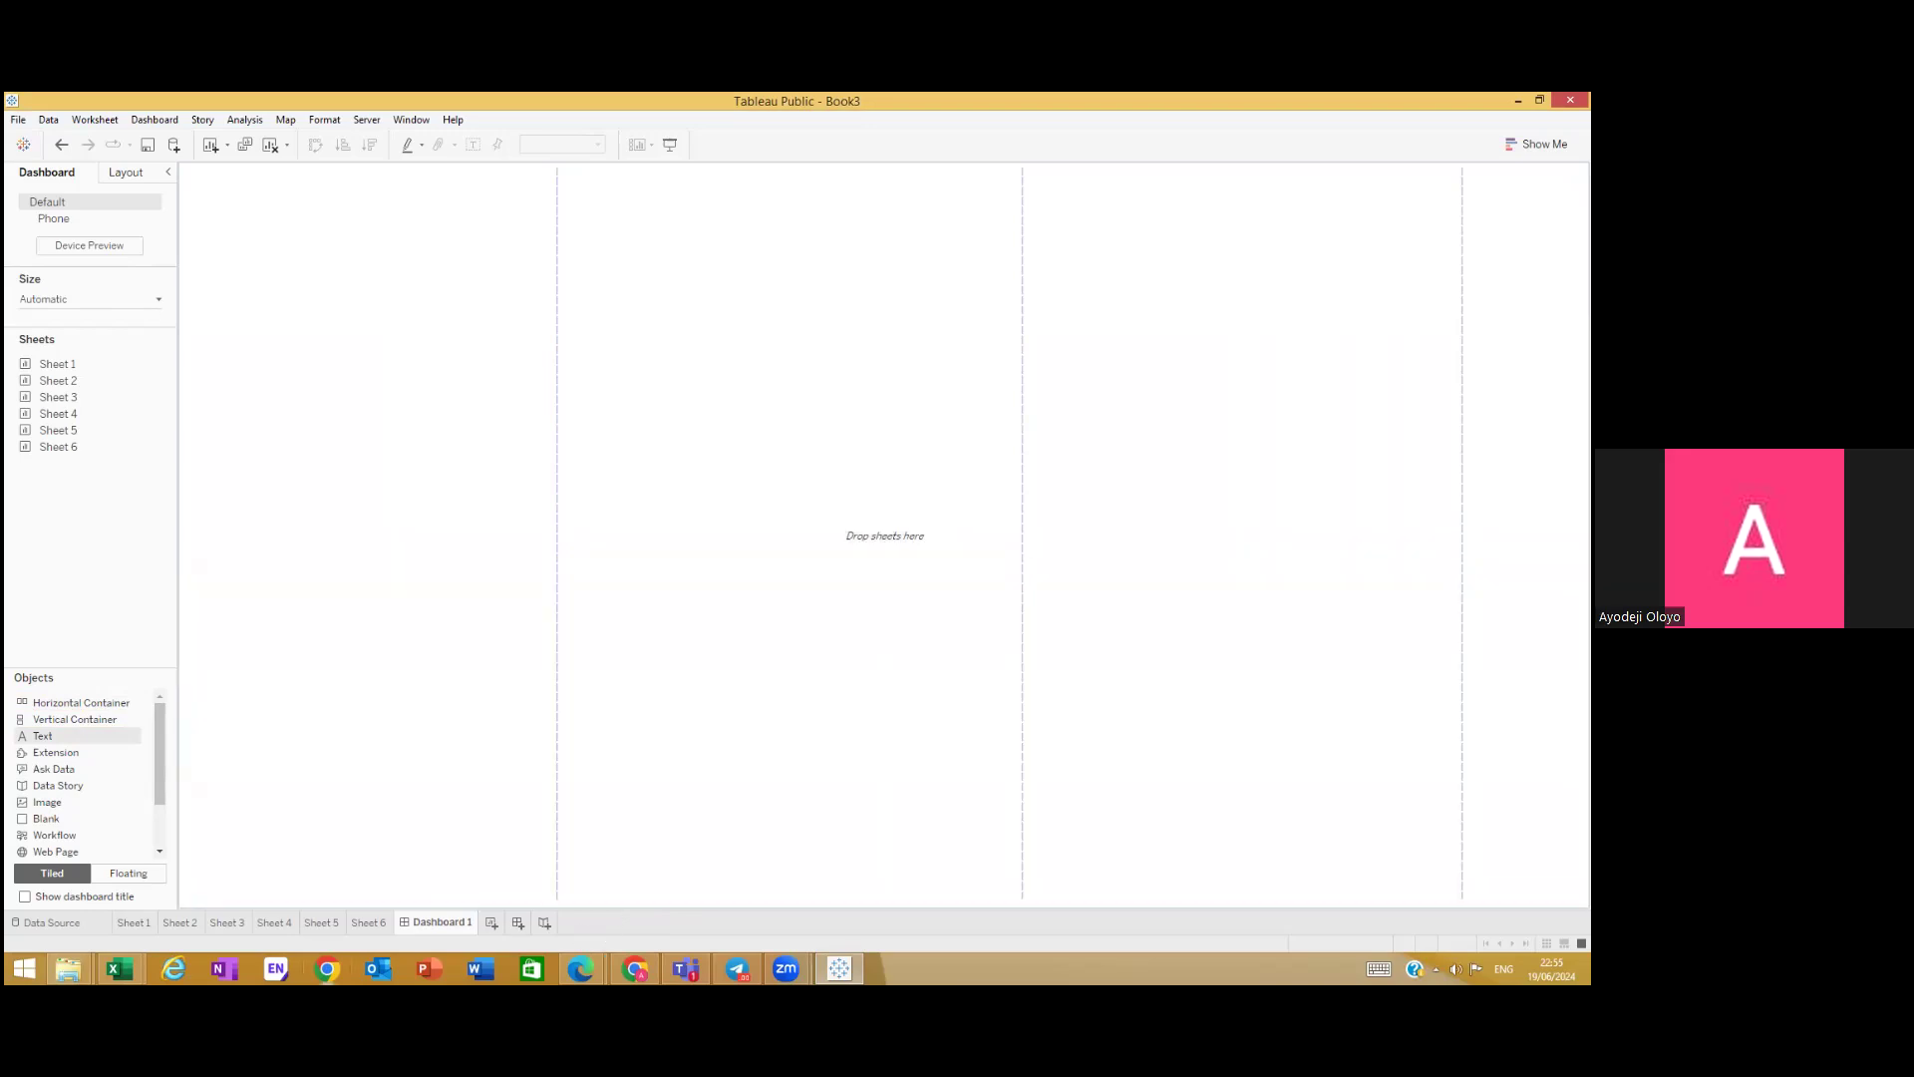
pyautogui.moveTo(55, 712); pyautogui.dragTo(702, 903)
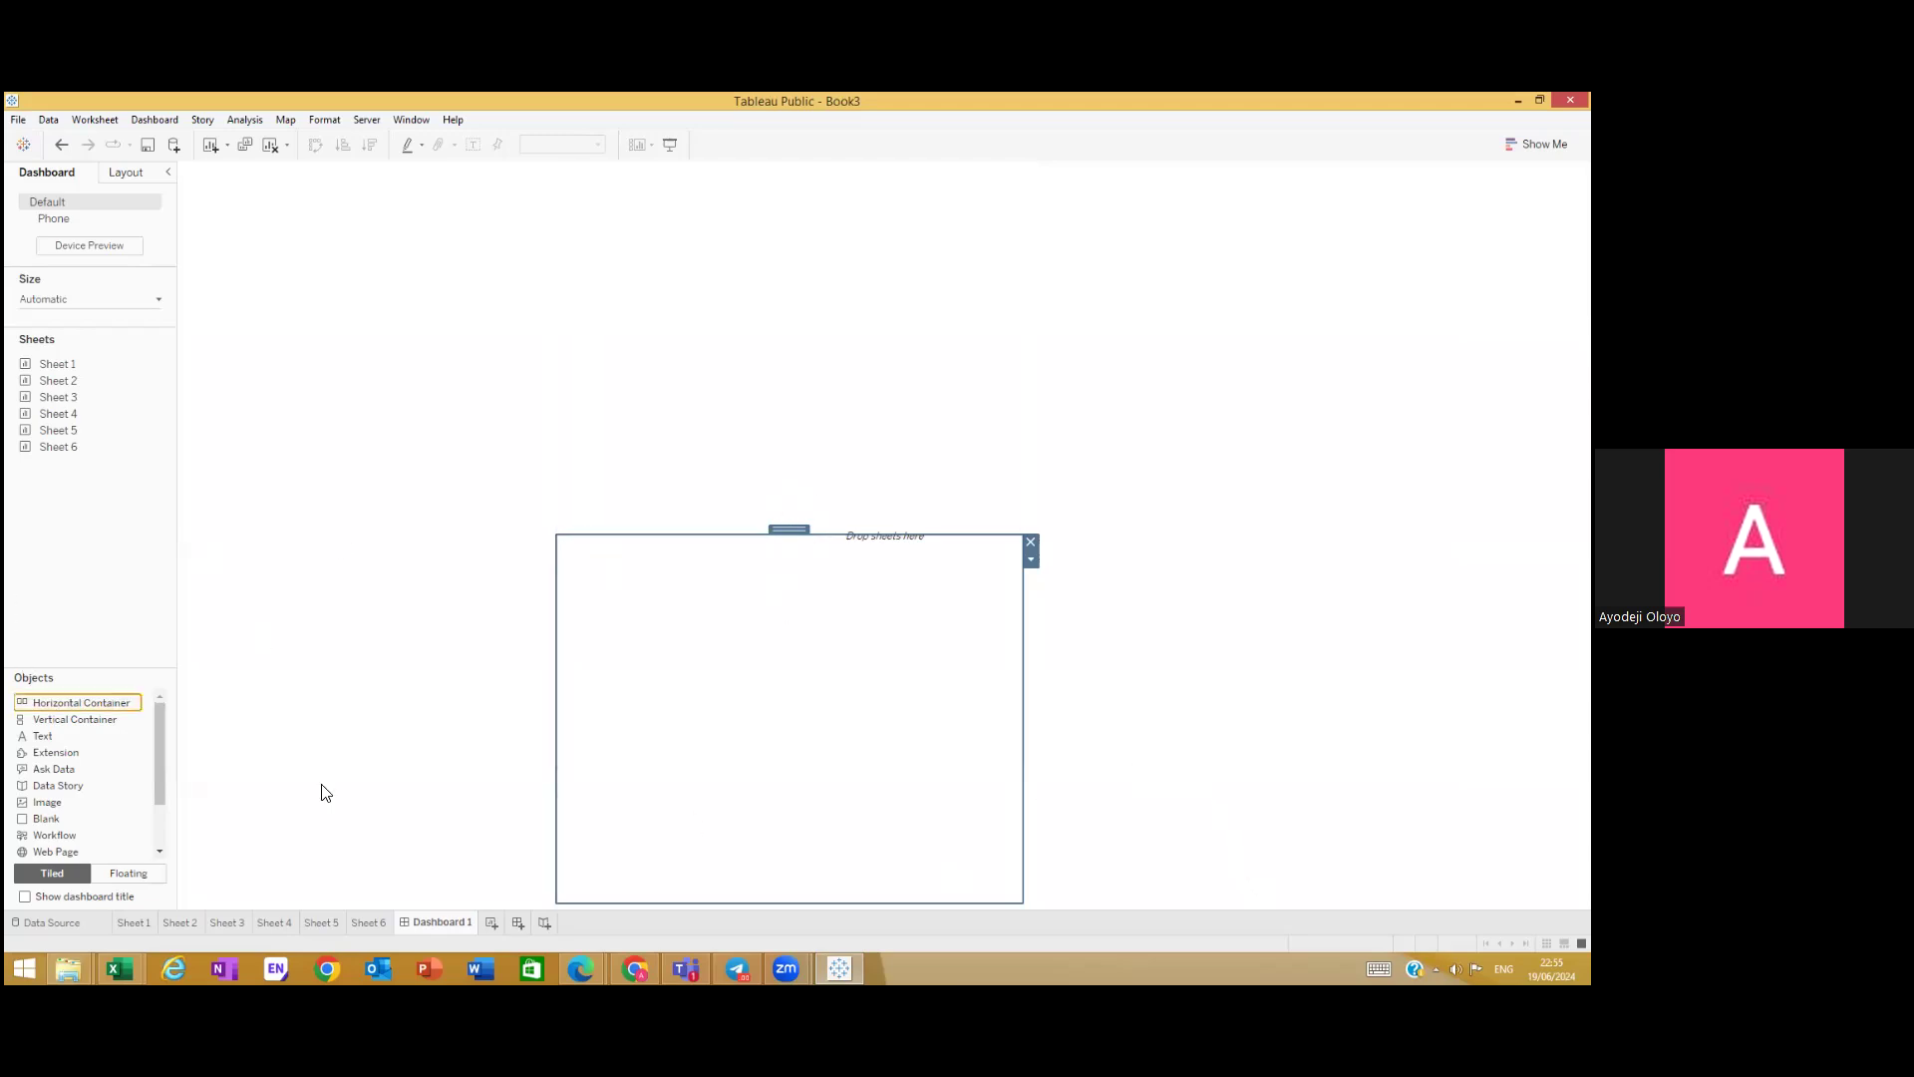
pyautogui.moveTo(95, 710); pyautogui.dragTo(1042, 867)
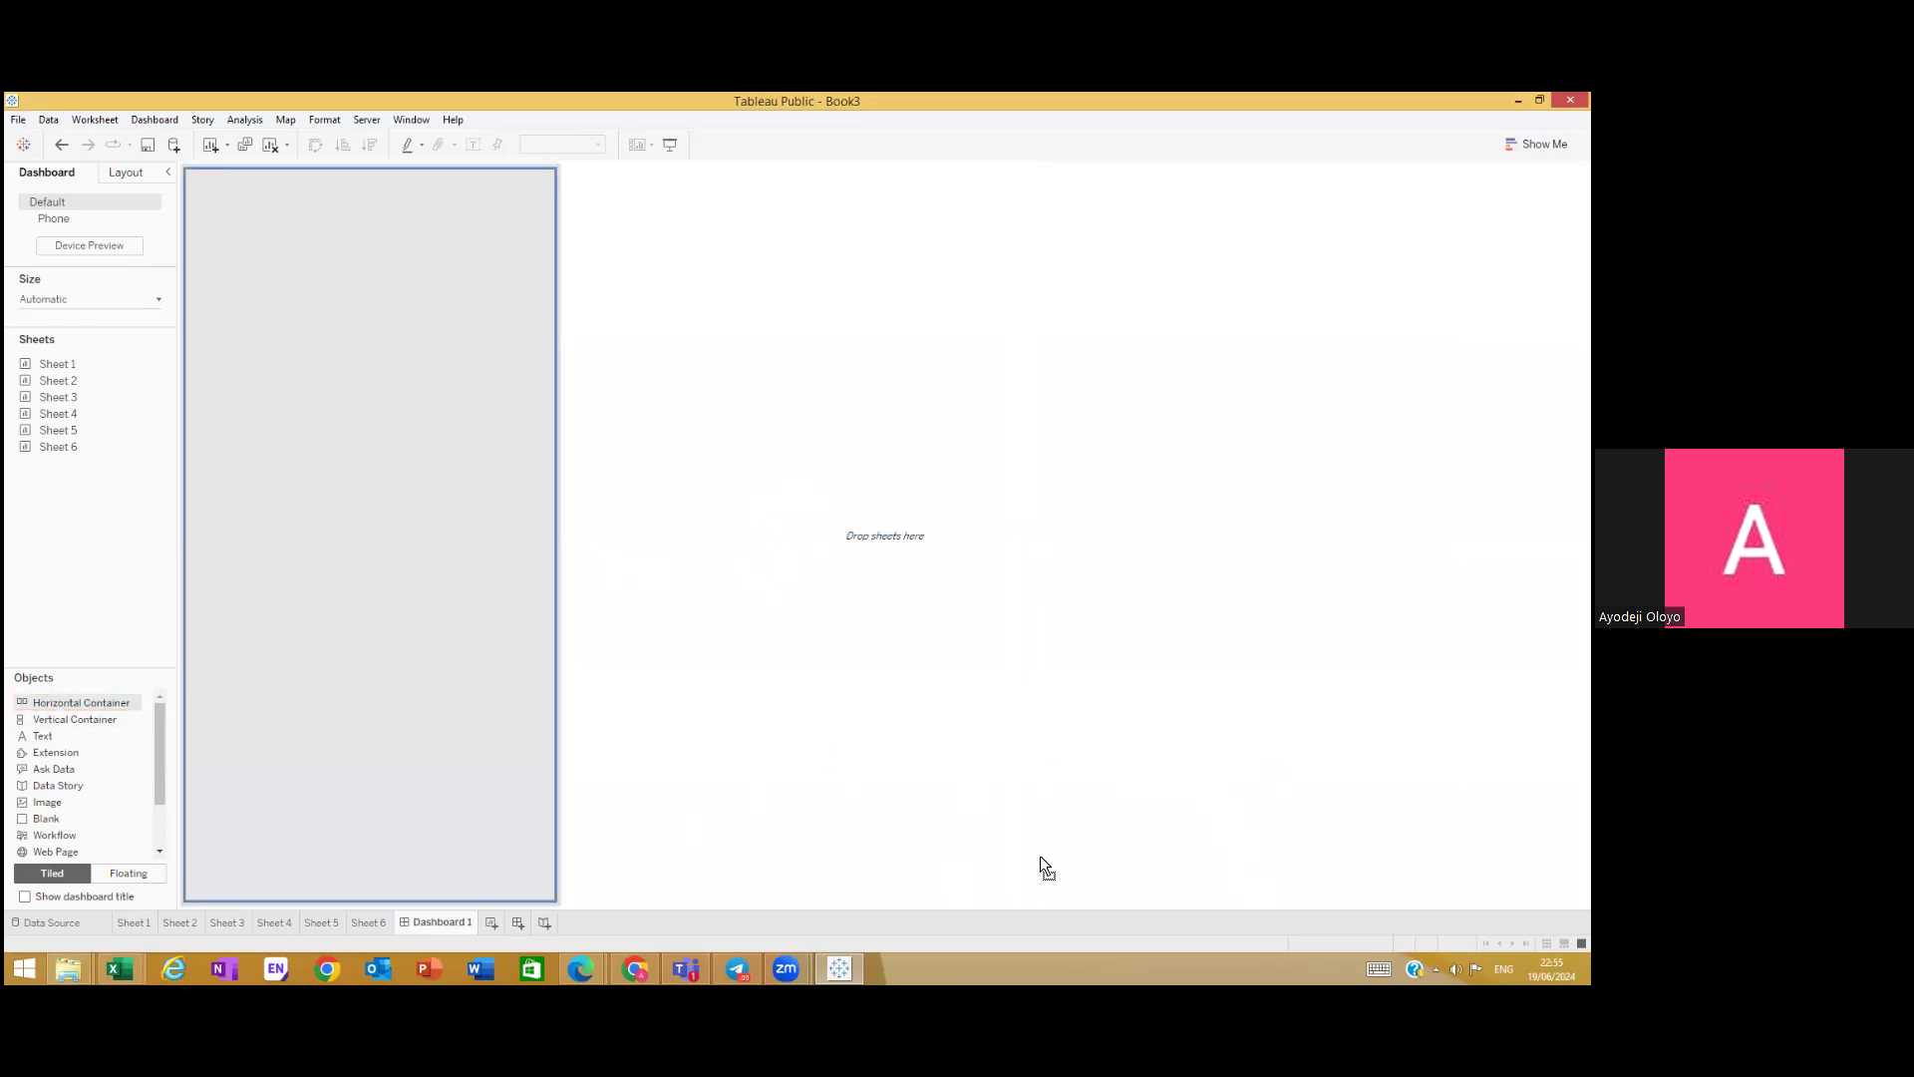
pyautogui.moveTo(1039, 855); pyautogui.dragTo(1235, 848)
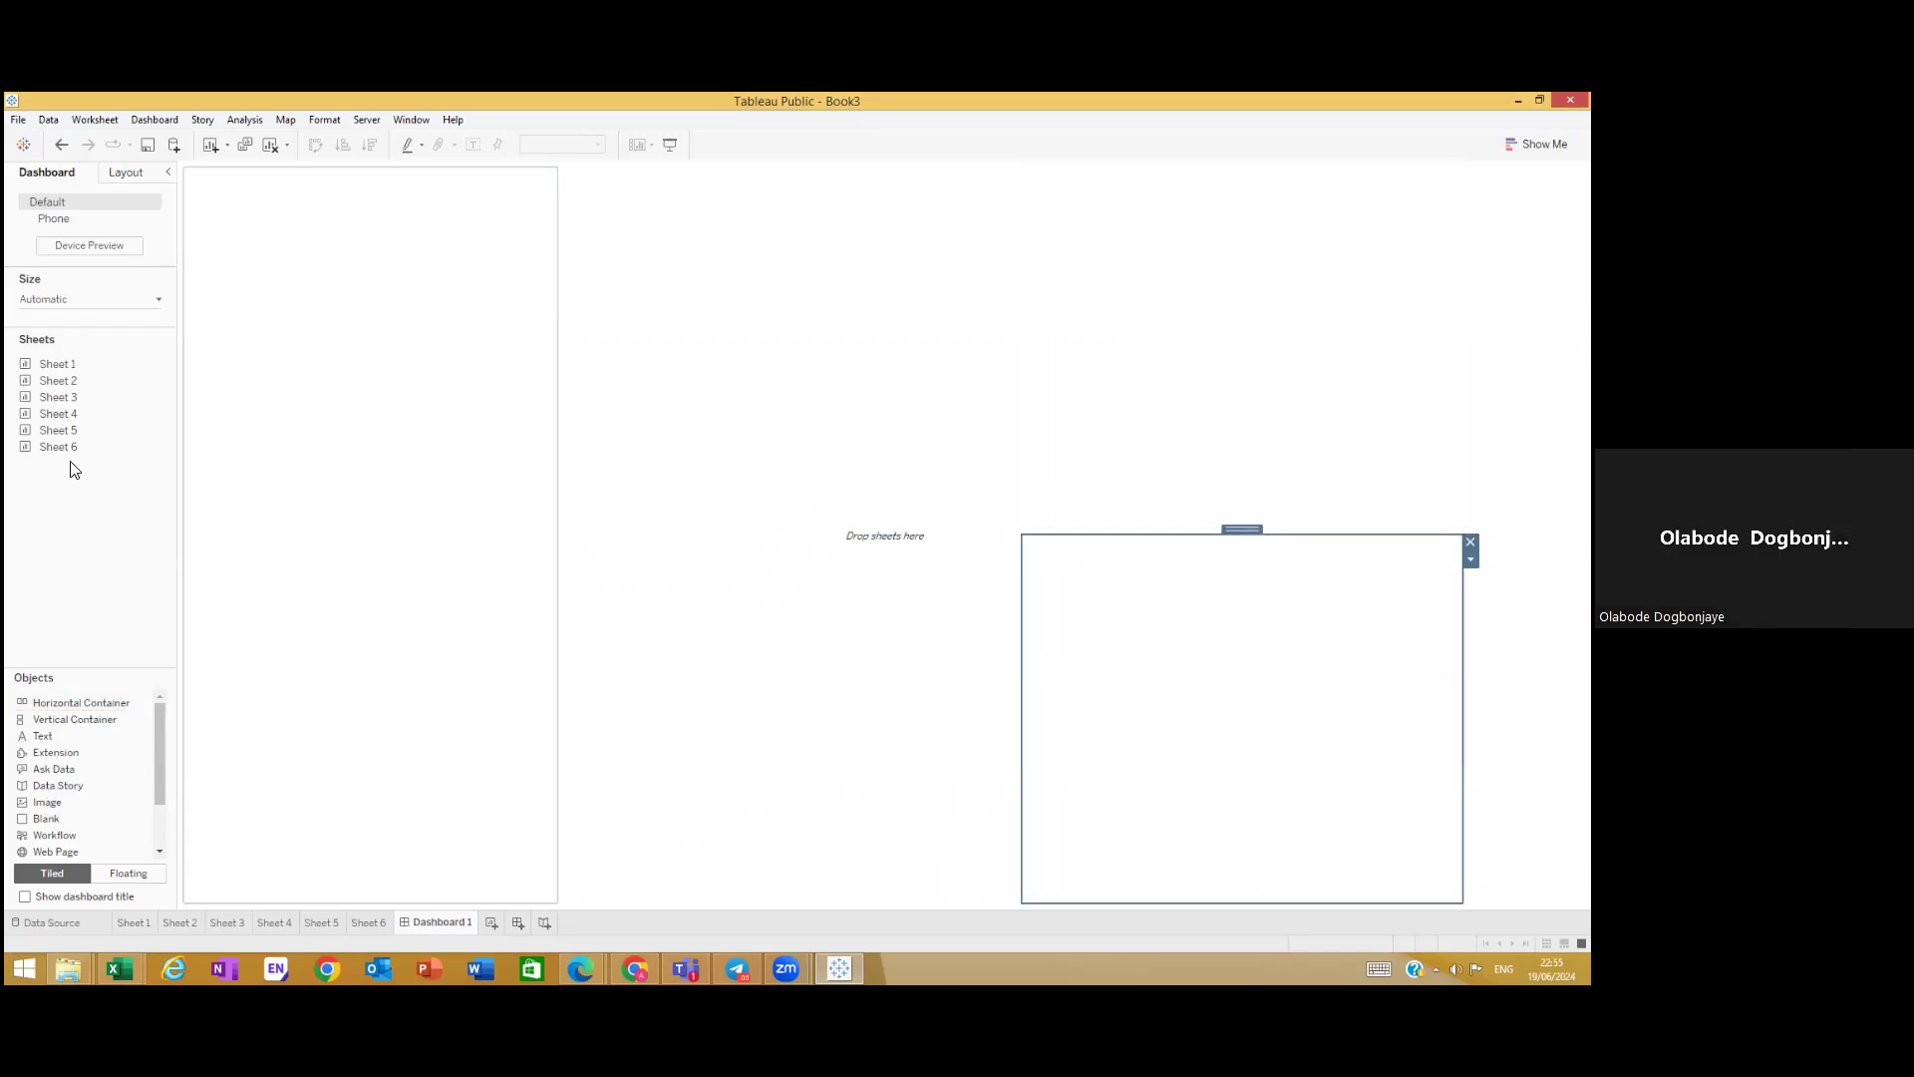
# Step: Place Sheet 1 in the first column and shift its map slightly downward within the view
pyautogui.moveTo(83, 366)
pyautogui.moveTo(82, 366); pyautogui.dragTo(363, 390)
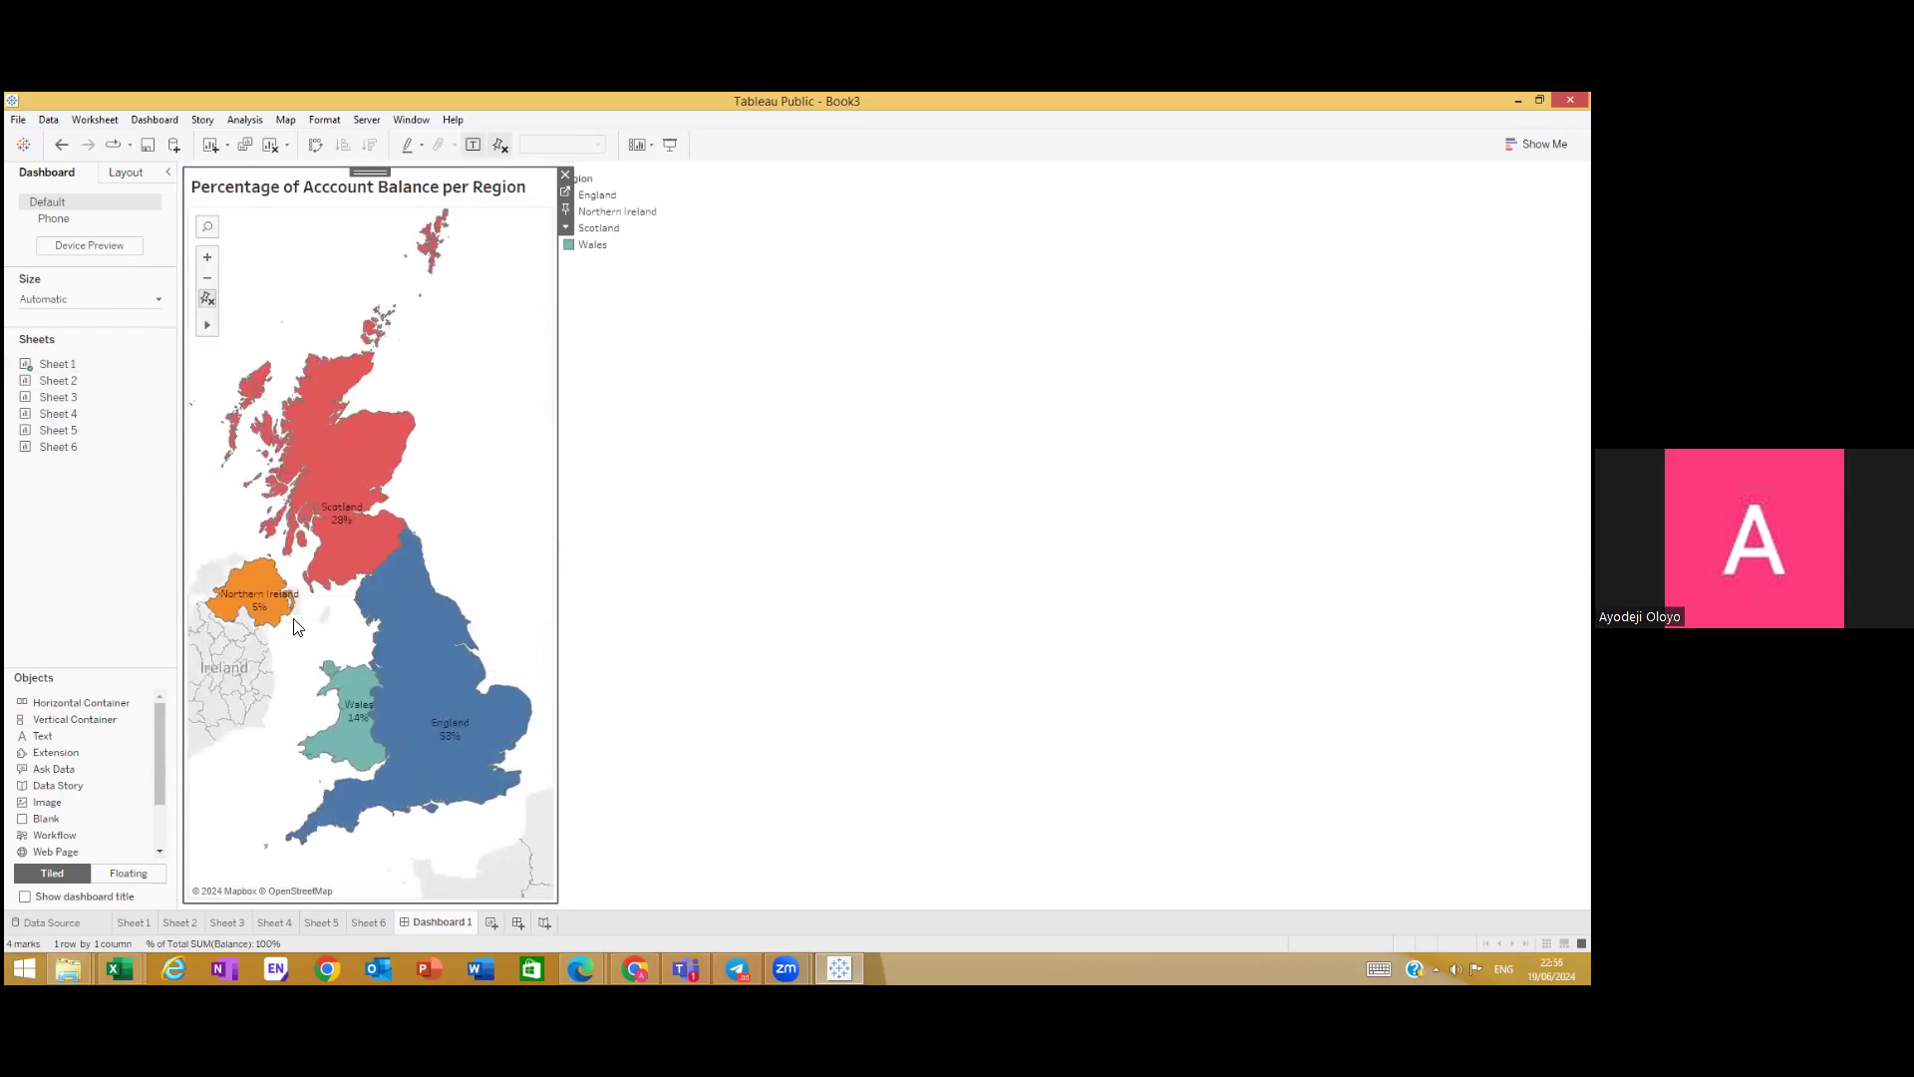
pyautogui.moveTo(208, 324)
pyautogui.moveTo(328, 346); pyautogui.dragTo(332, 374)
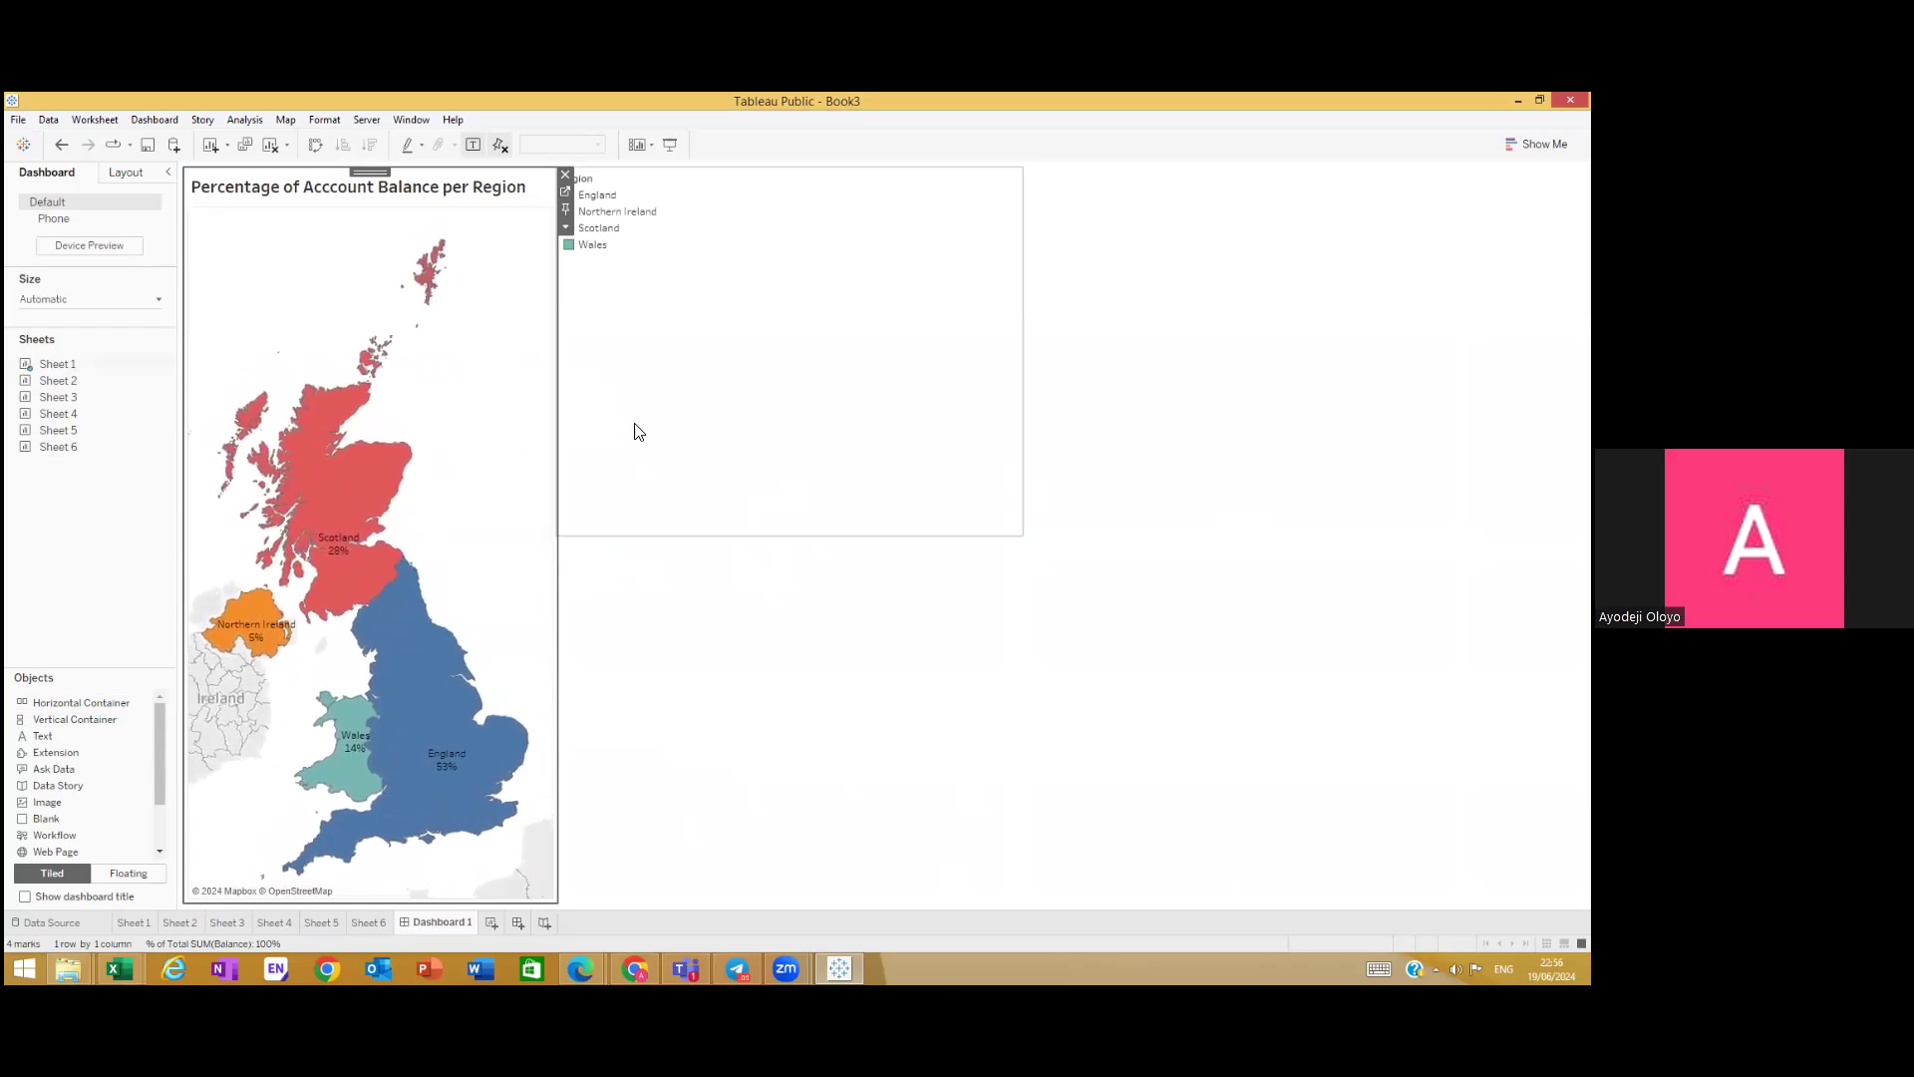
# Step: Move the Region legend from the second column into the slim last column
pyautogui.click(664, 618)
pyautogui.click(590, 183)
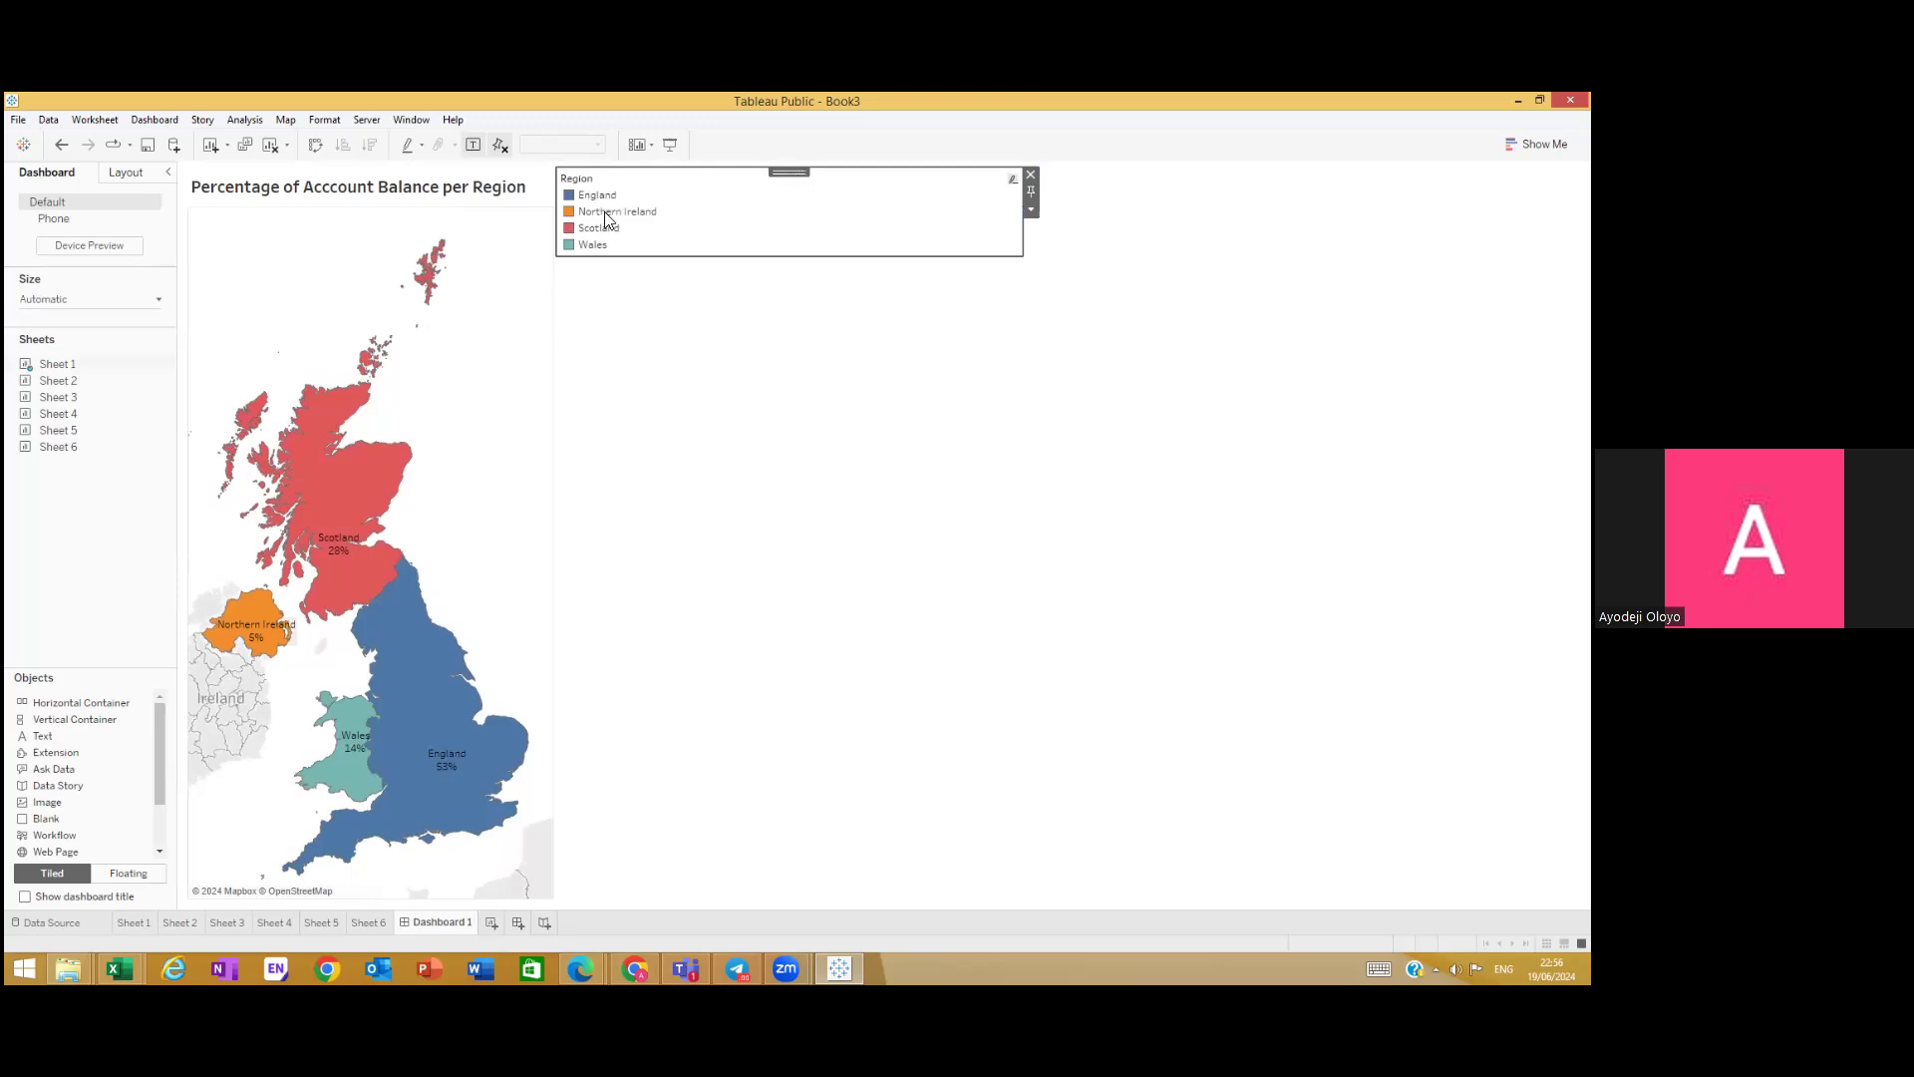
pyautogui.moveTo(782, 179); pyautogui.dragTo(1526, 259)
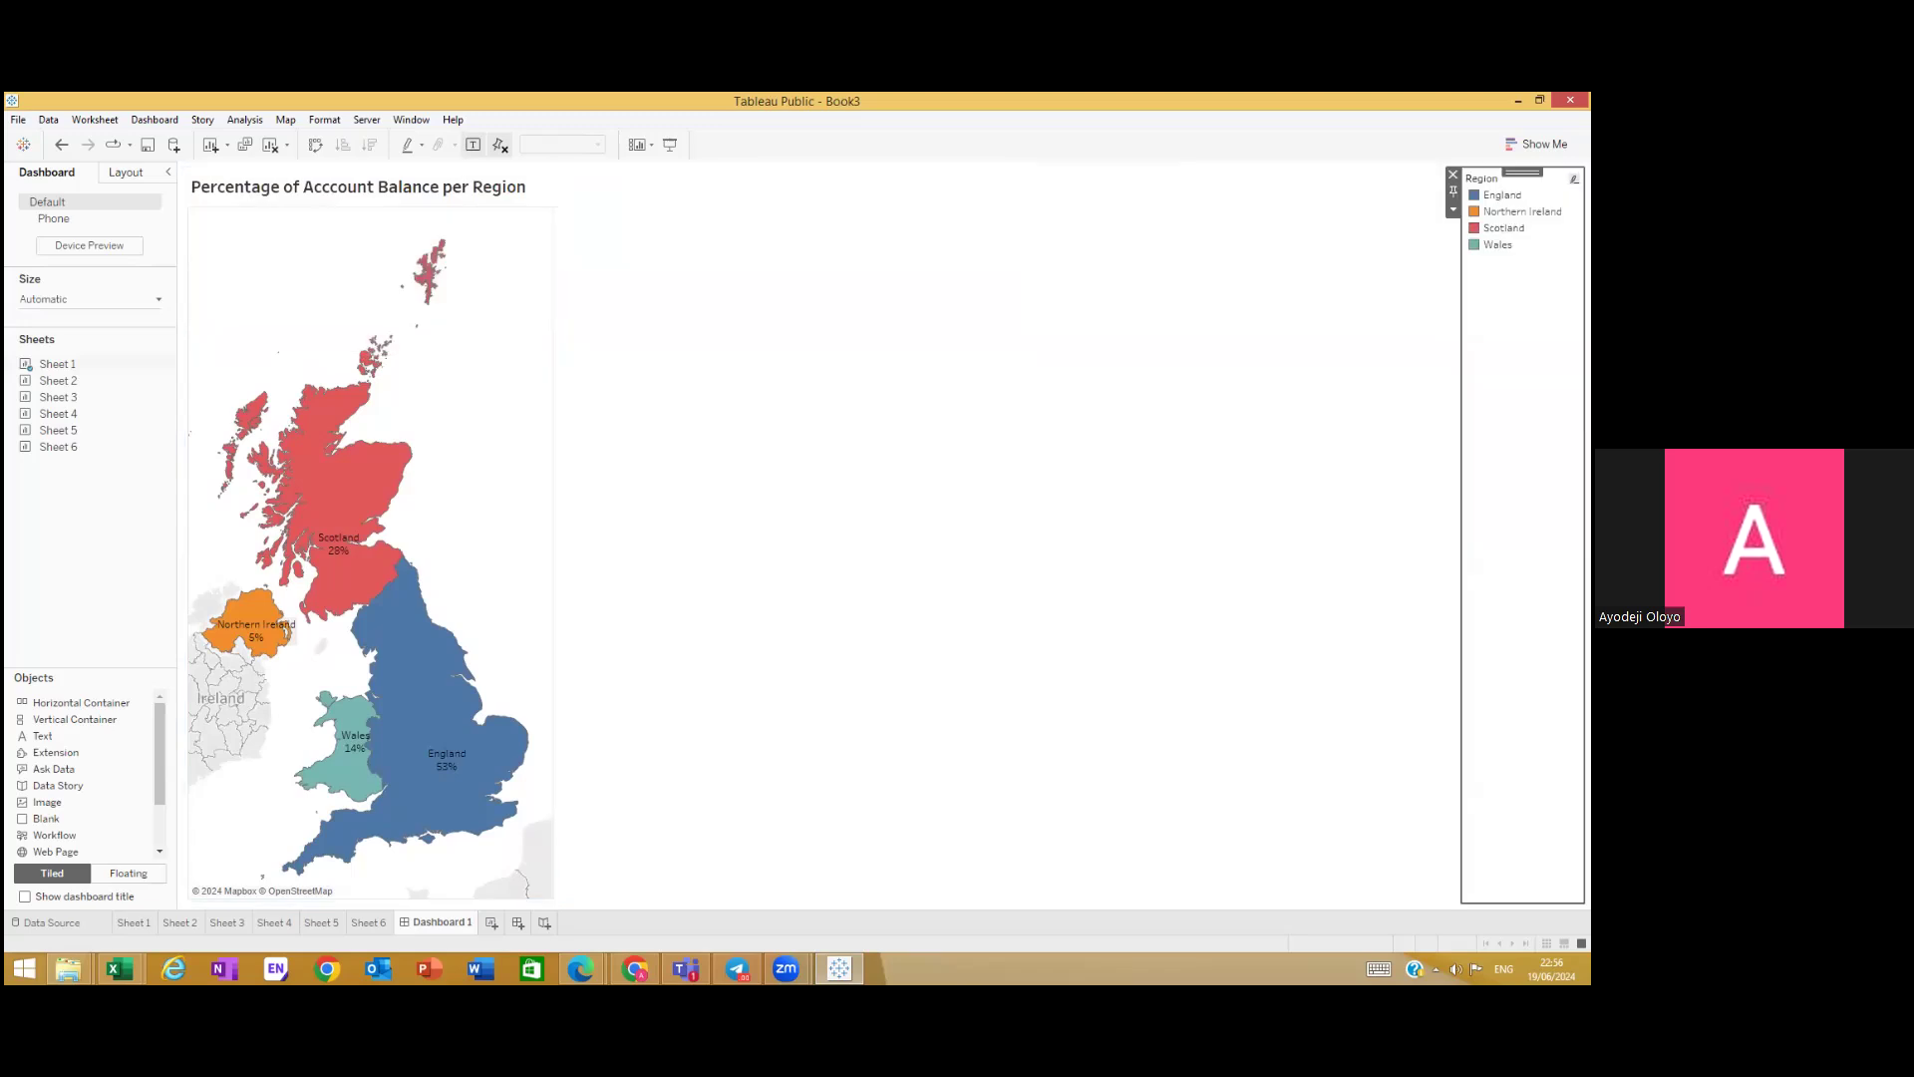
# Step: Place Sheet 2 in the lower container of the second column
pyautogui.moveTo(45, 384)
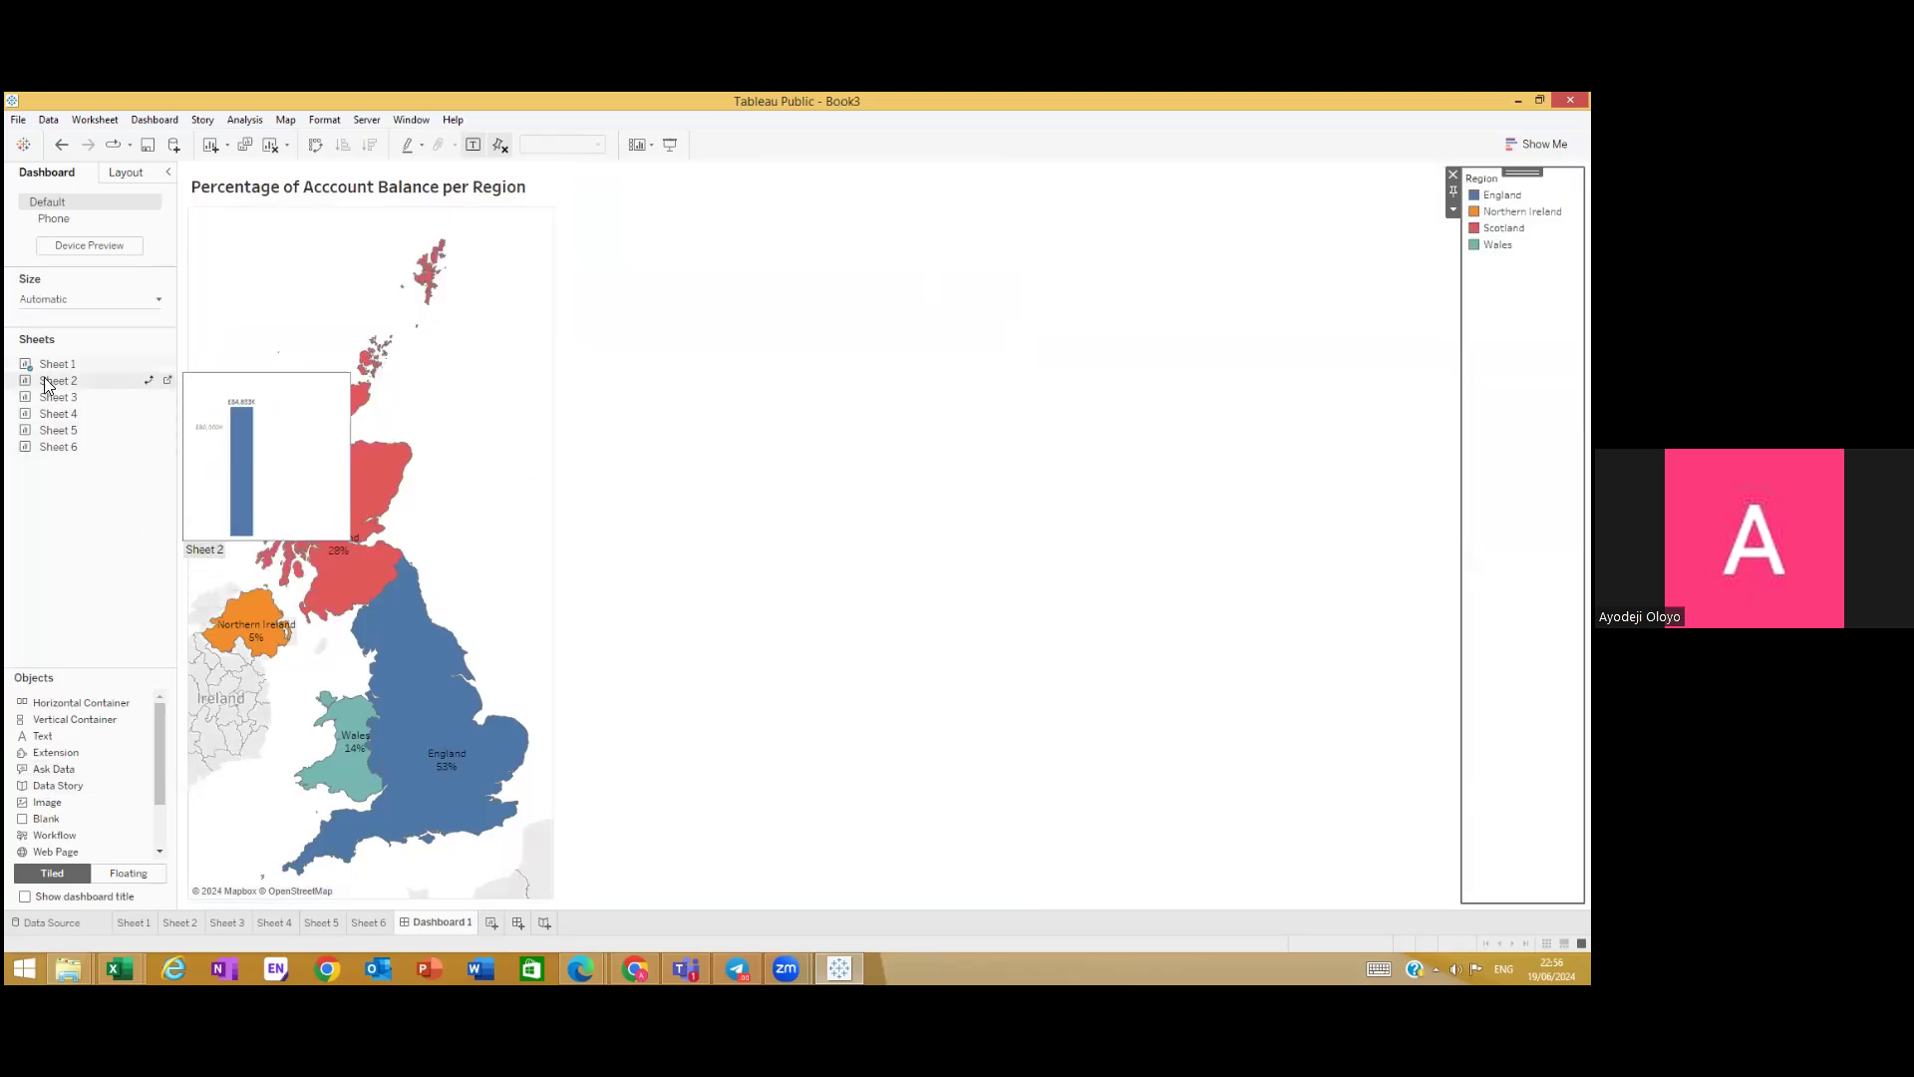
pyautogui.moveTo(45, 391); pyautogui.dragTo(877, 305)
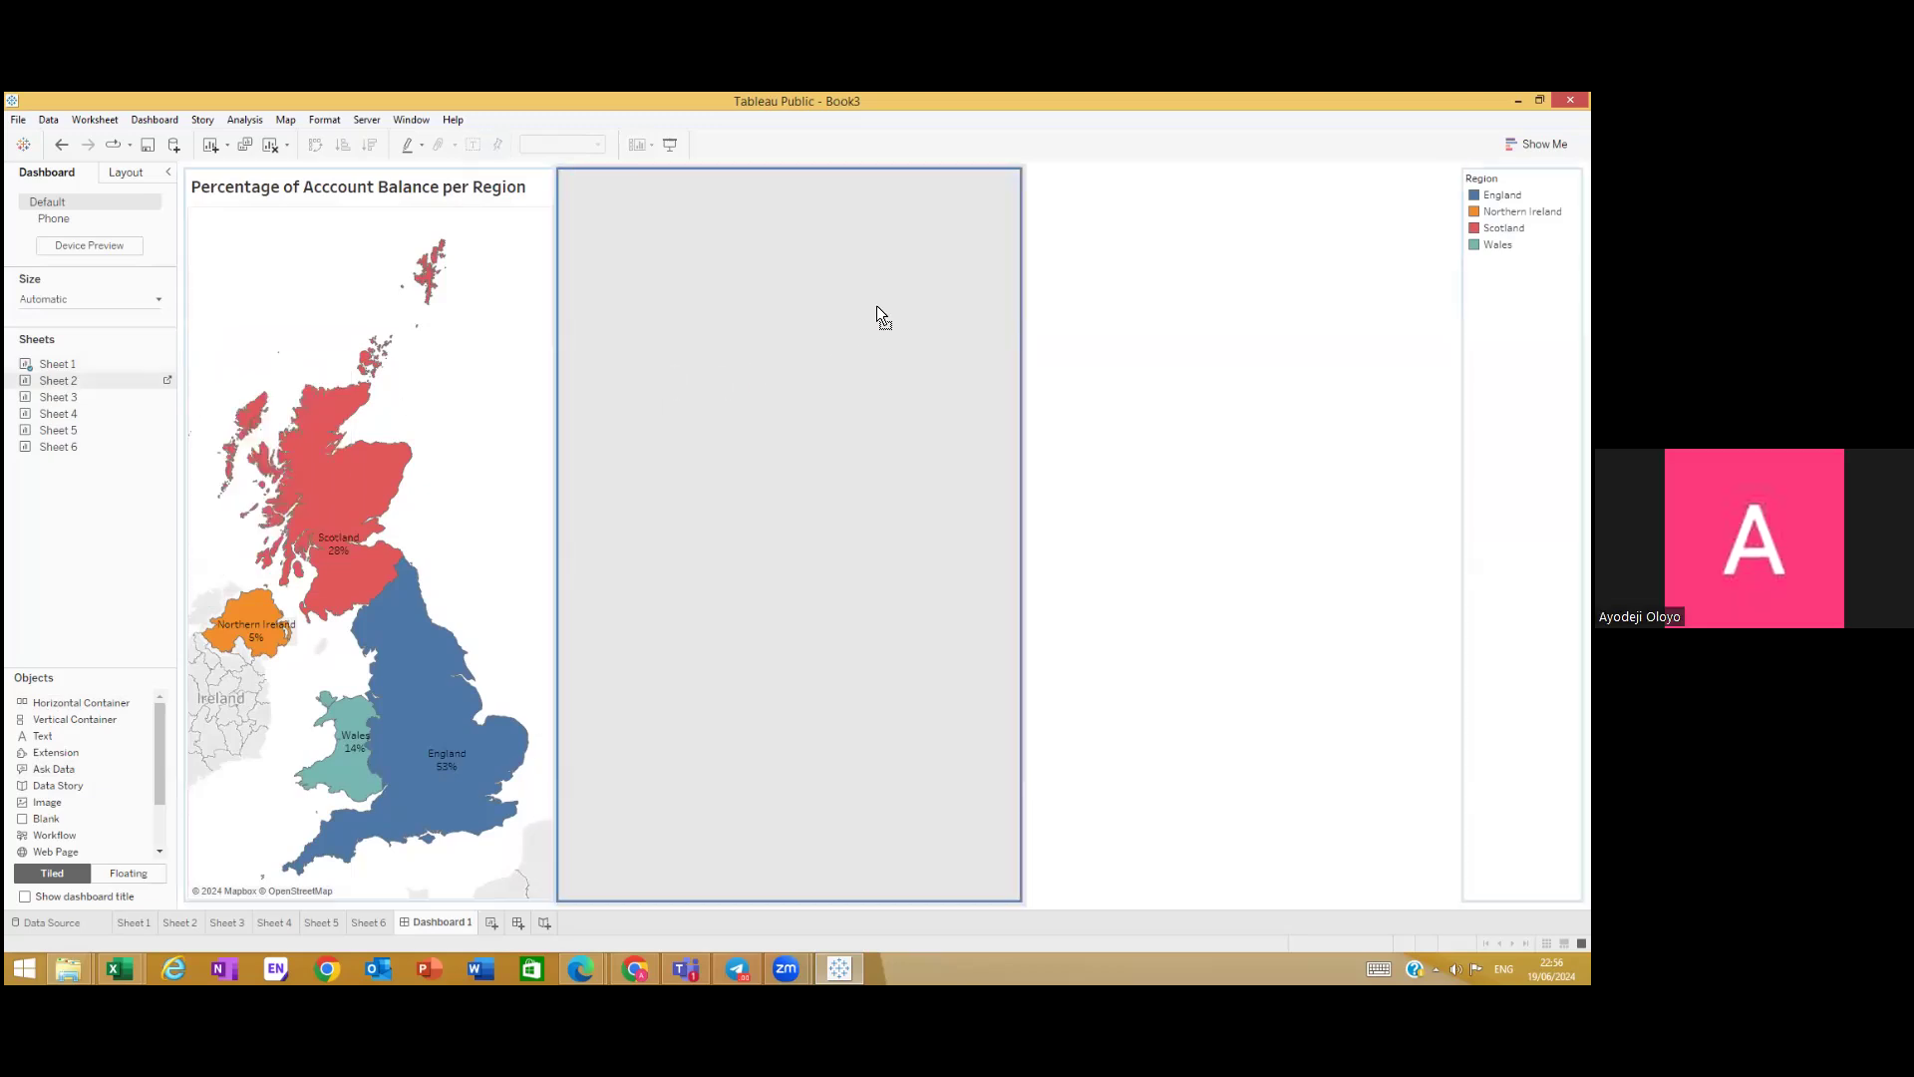
pyautogui.moveTo(732, 907); pyautogui.dragTo(746, 734)
pyautogui.moveTo(728, 885)
pyautogui.mouseDown()
pyautogui.moveTo(762, 836)
pyautogui.moveTo(728, 906)
pyautogui.moveTo(748, 855)
pyautogui.moveTo(734, 883)
pyautogui.mouseUp()
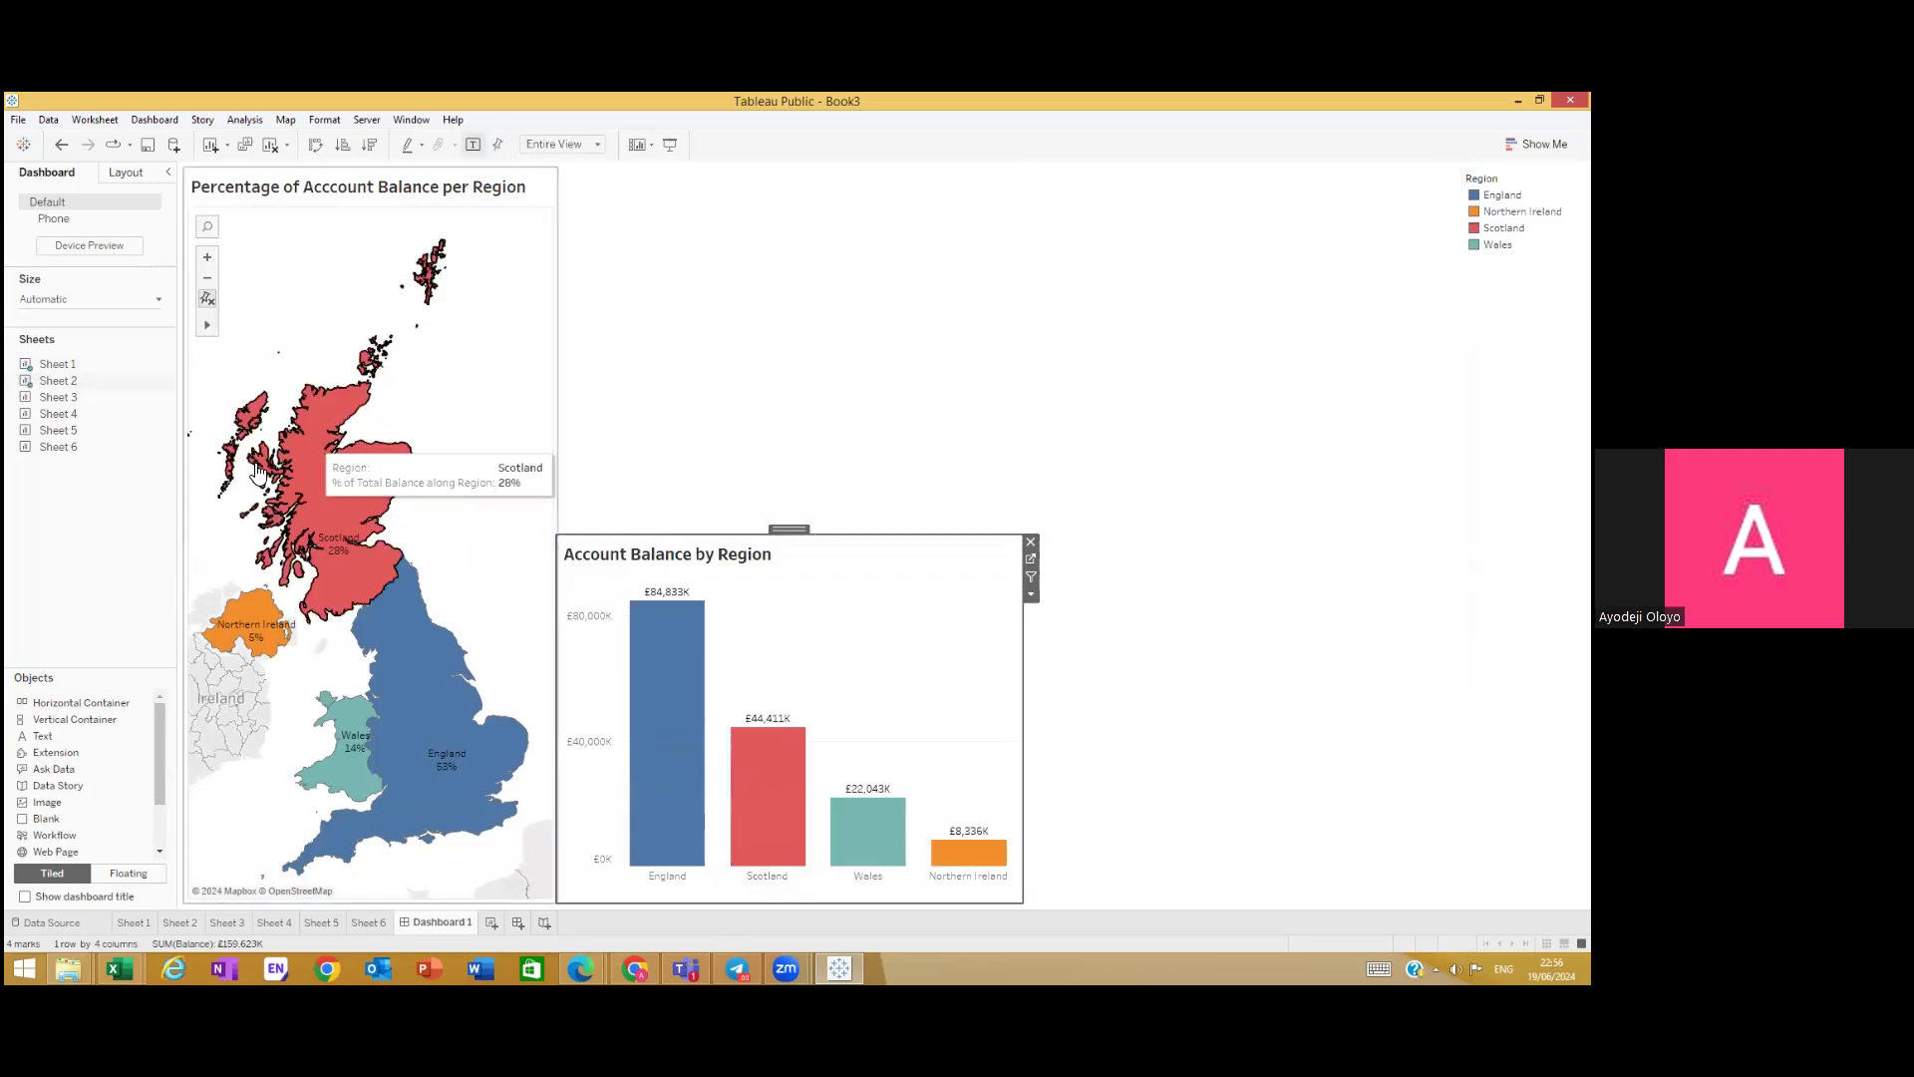
# Step: Place Sheet 3 above the Account Balance by Region chart, try Sheet 4 in the upper third column, and undo the Sheet 4 placement
pyautogui.moveTo(68, 407); pyautogui.dragTo(767, 363)
pyautogui.moveTo(51, 421)
pyautogui.moveTo(51, 421); pyautogui.dragTo(1222, 397)
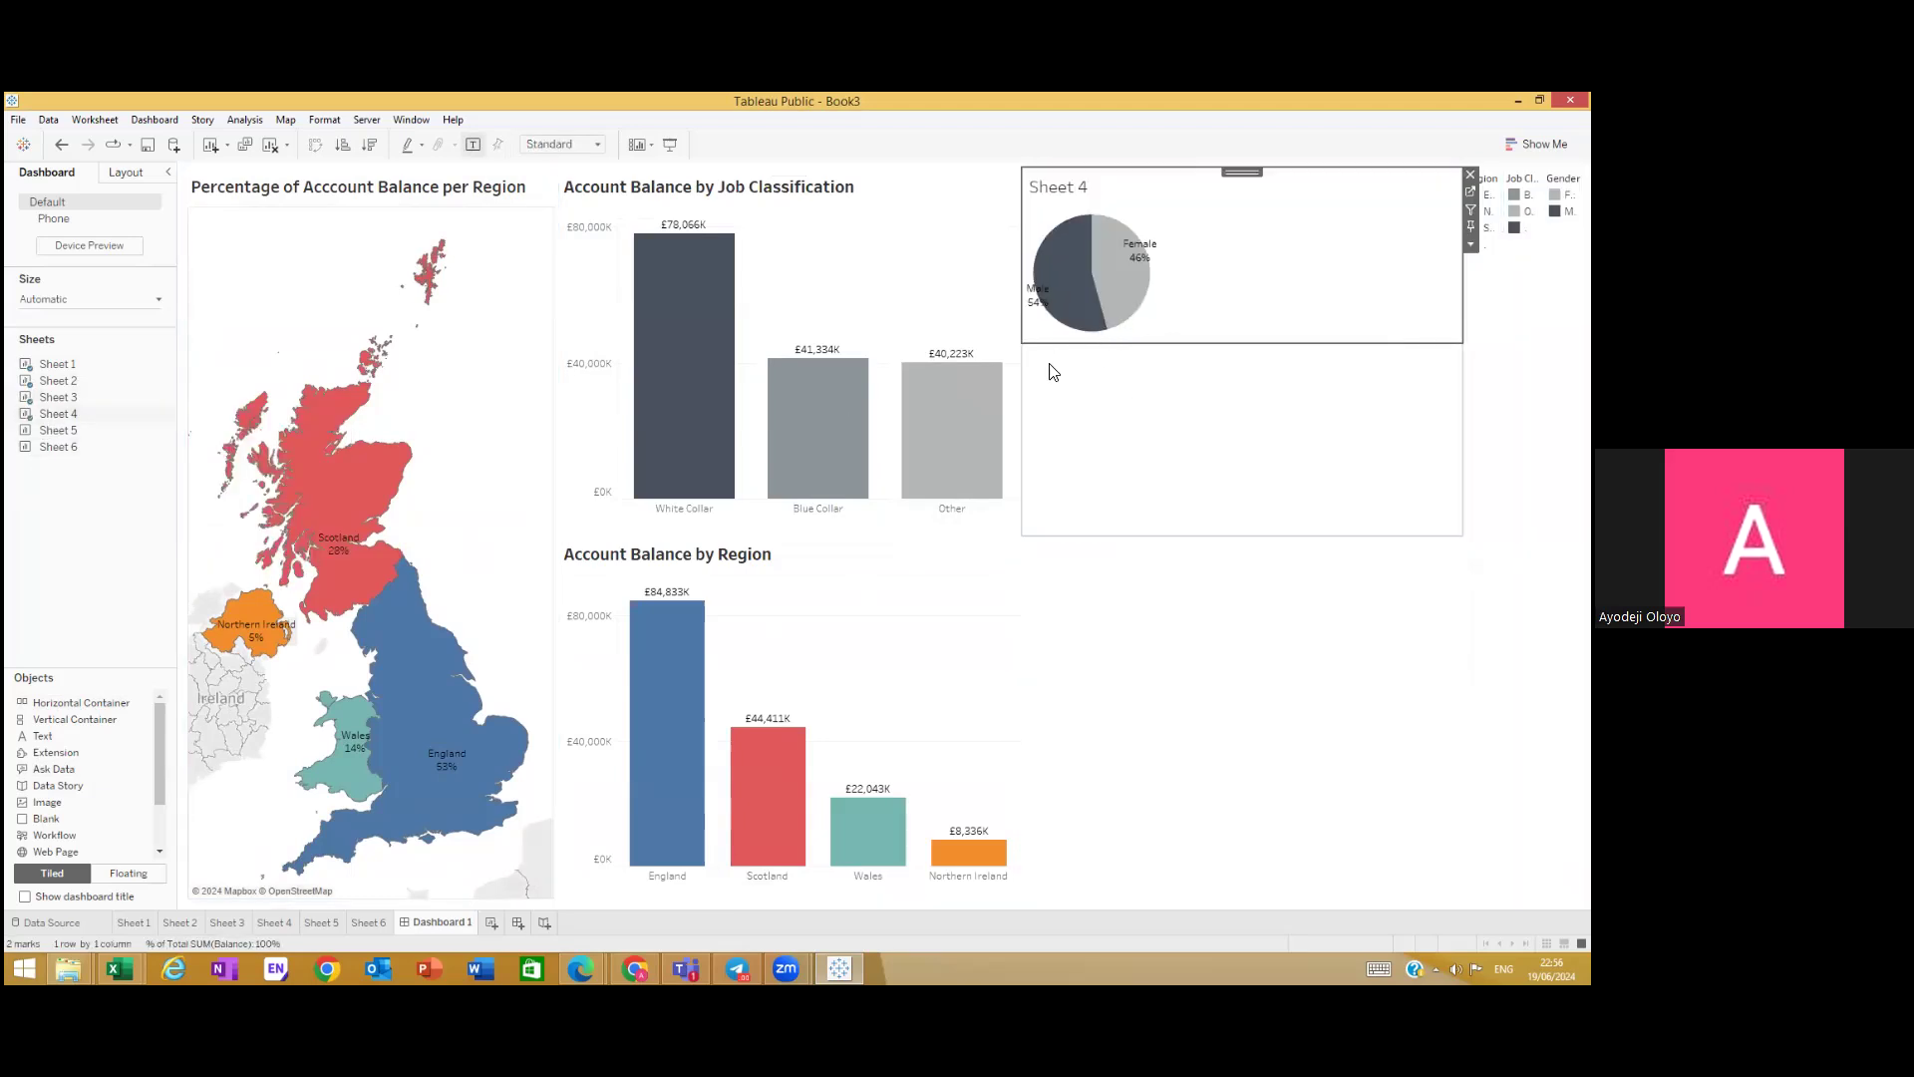
pyautogui.hotkey('ctrl', 'z')
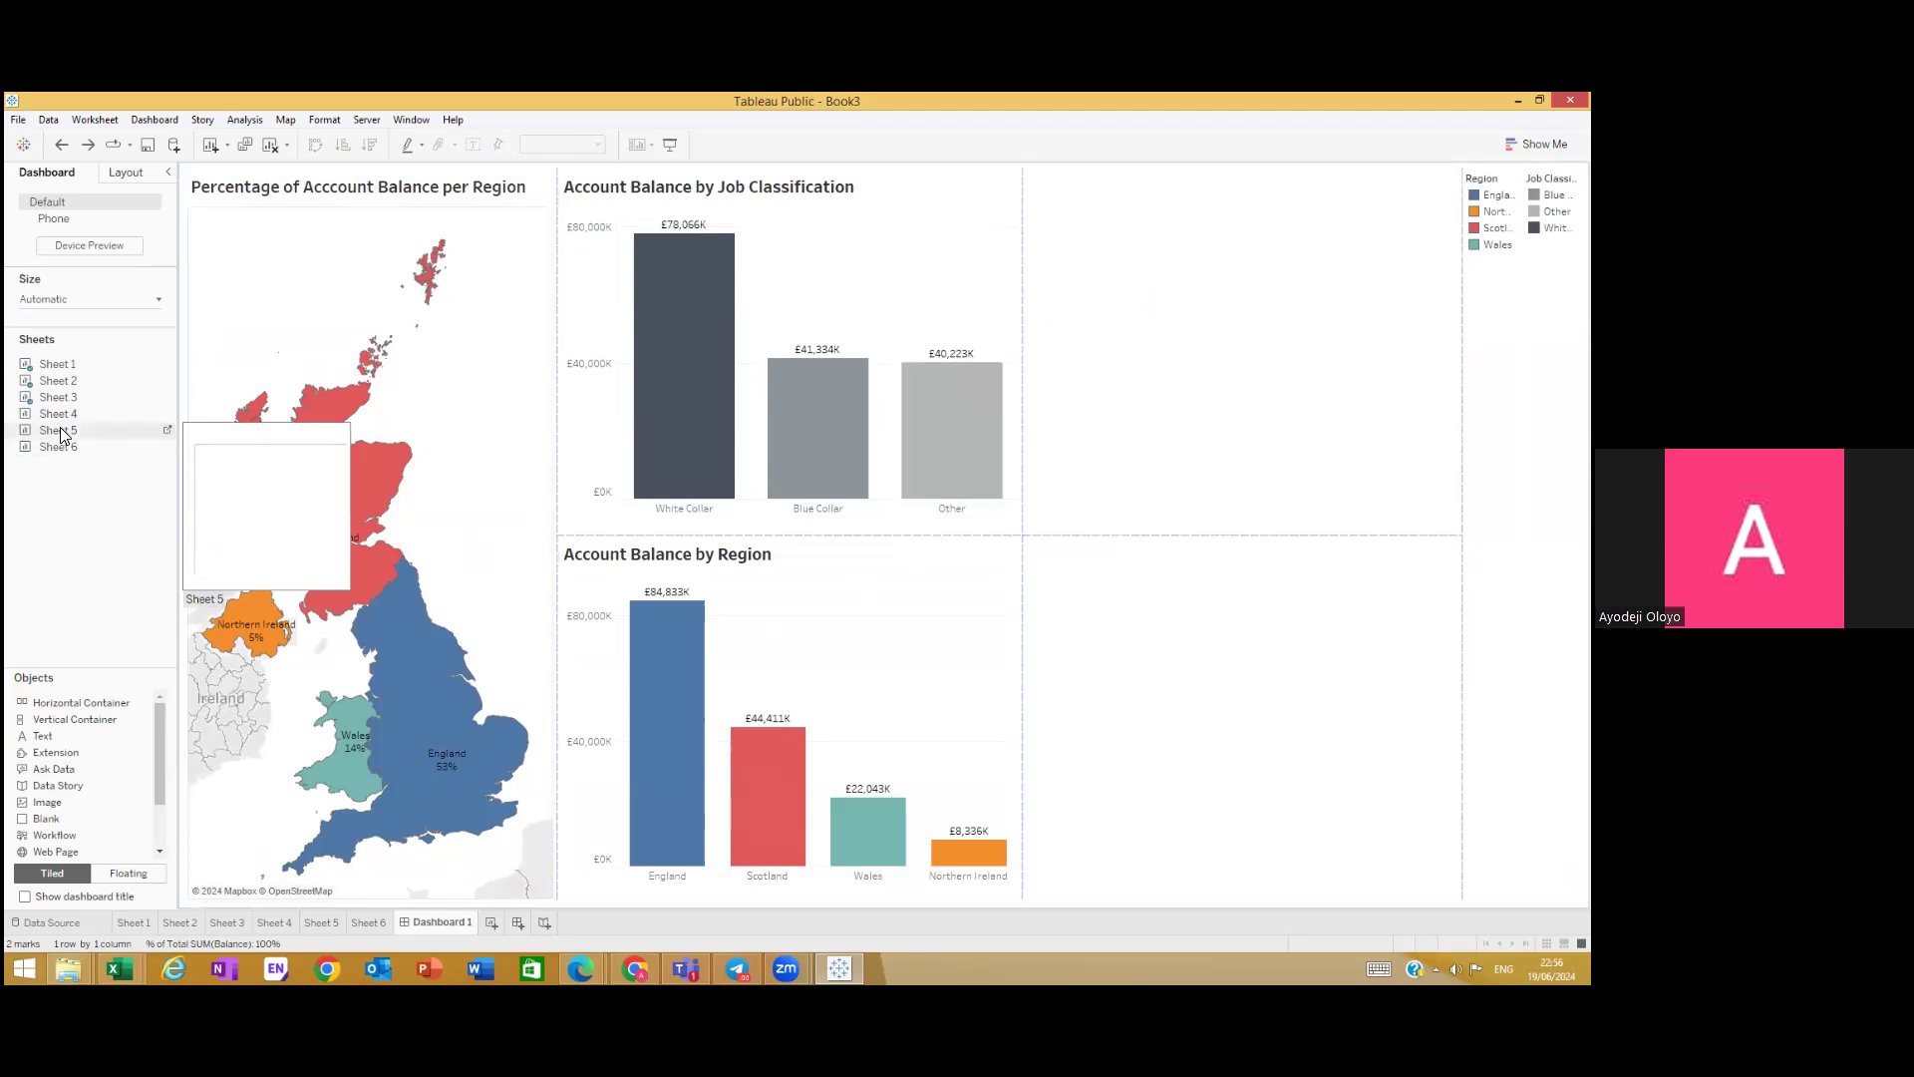
# Step: Place Sheet 5 in the upper third column, reduce its container's height, and place Sheet 6 in the container below it
pyautogui.moveTo(45, 422)
pyautogui.moveTo(44, 429); pyautogui.dragTo(1246, 435)
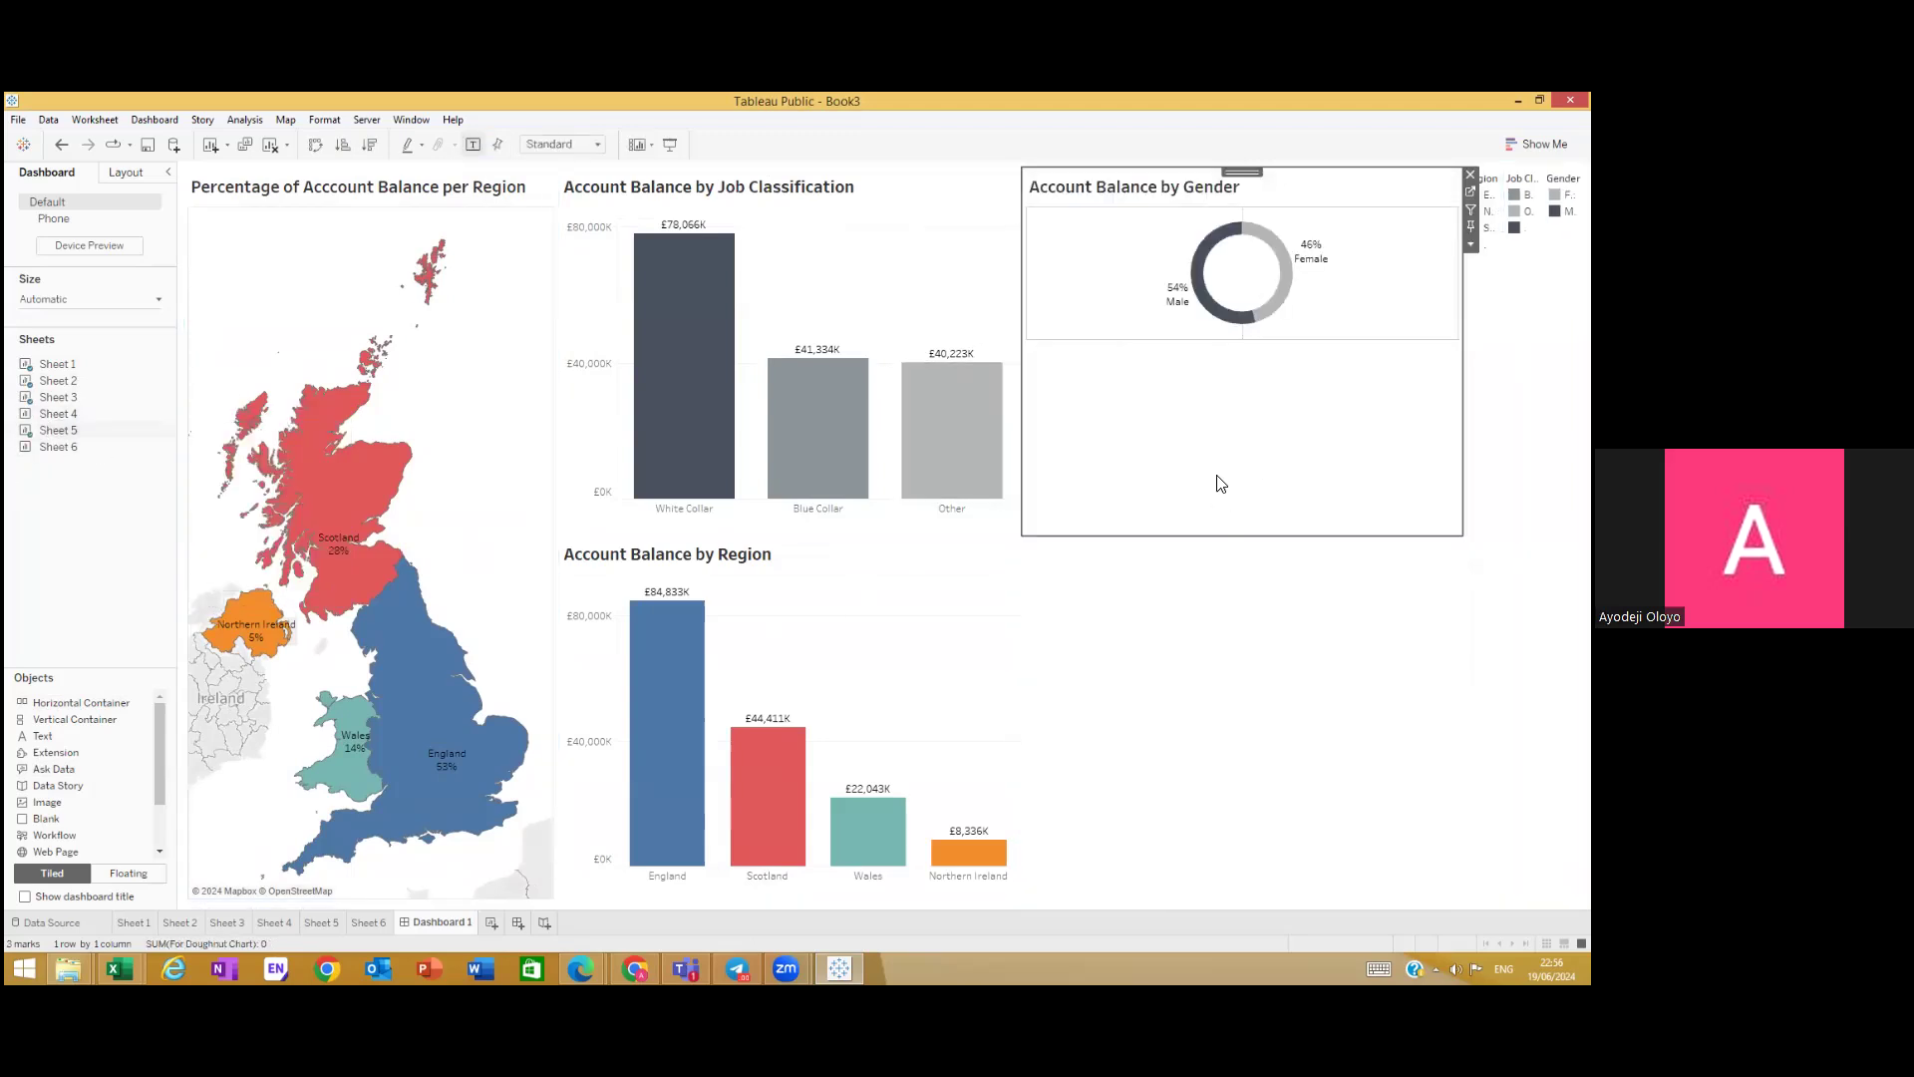
pyautogui.moveTo(1238, 538); pyautogui.dragTo(1274, 376)
pyautogui.click(1249, 387)
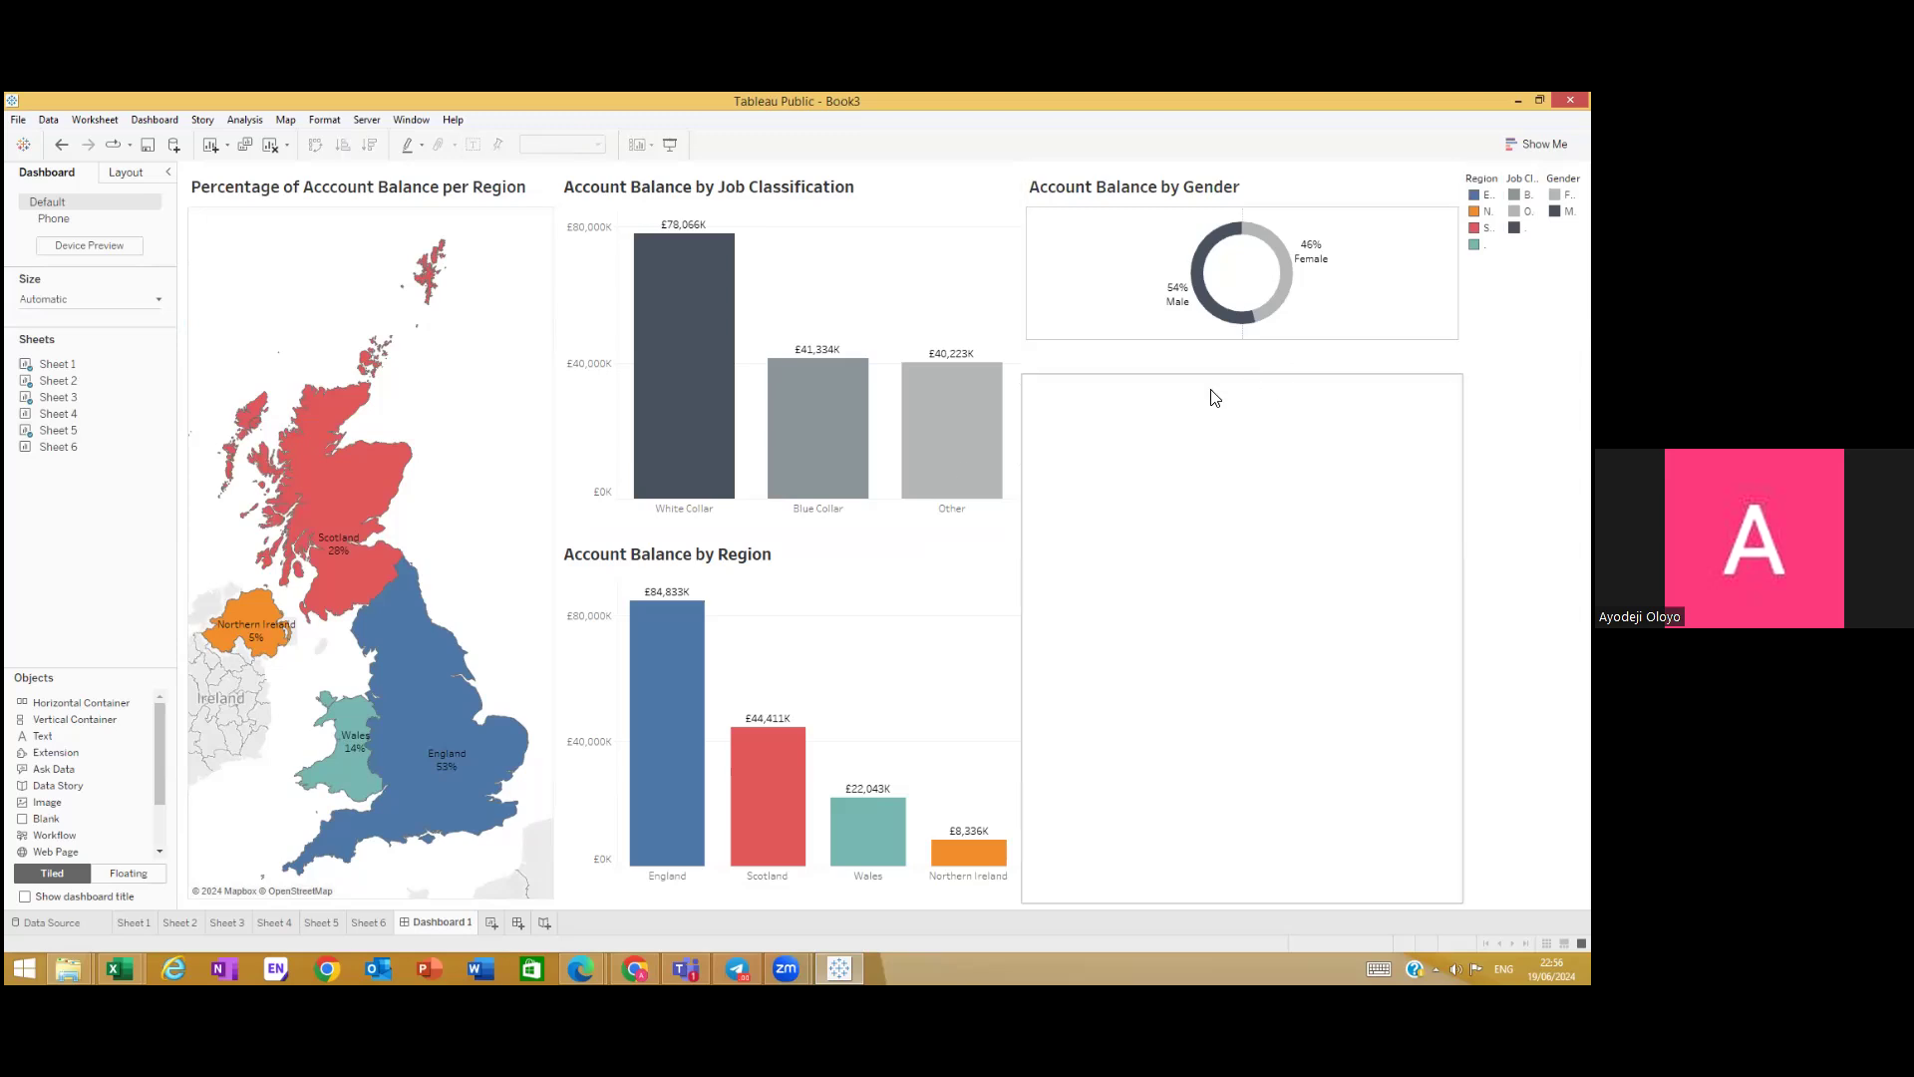
pyautogui.moveTo(45, 443)
pyautogui.moveTo(55, 443); pyautogui.dragTo(1164, 550)
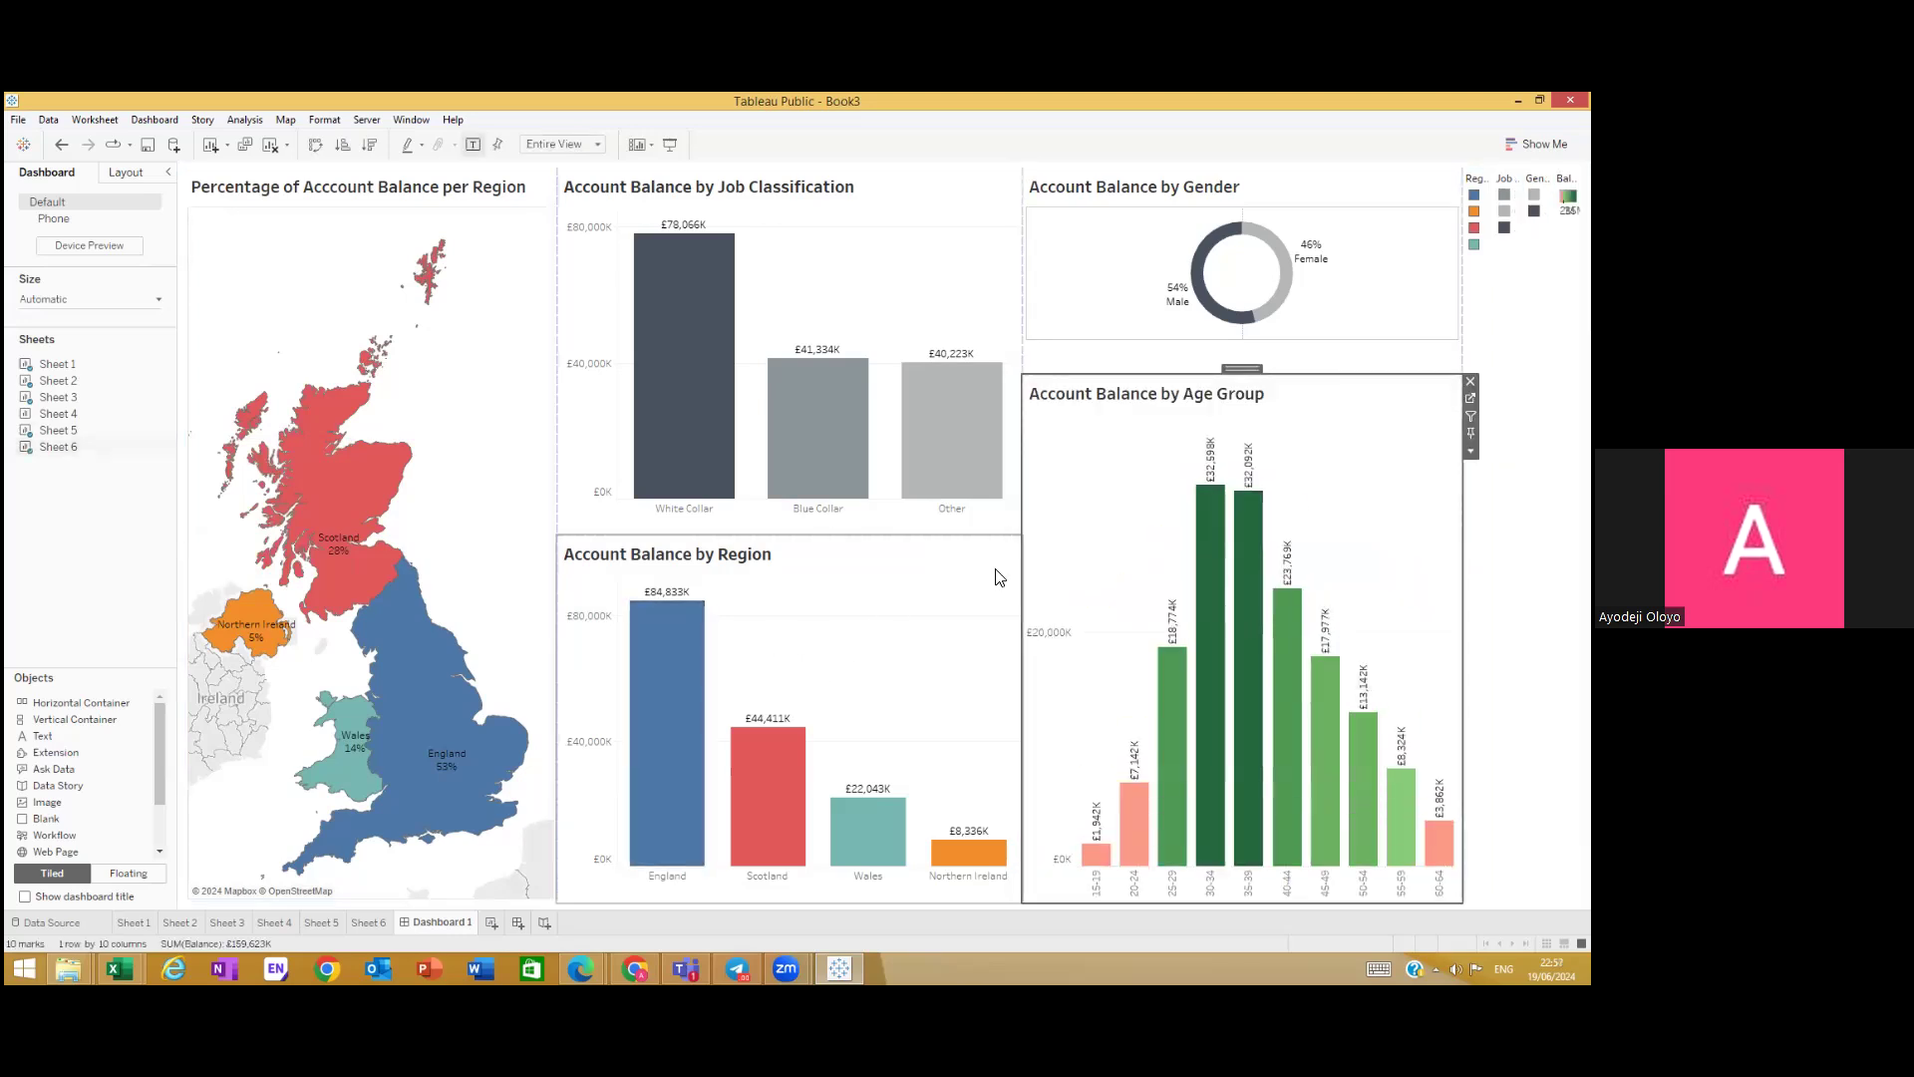
# Step: Try to tidy the cramped legends in the last column, then undo the dashboard changes back to before Sheet 3 was placed
pyautogui.moveTo(666, 261)
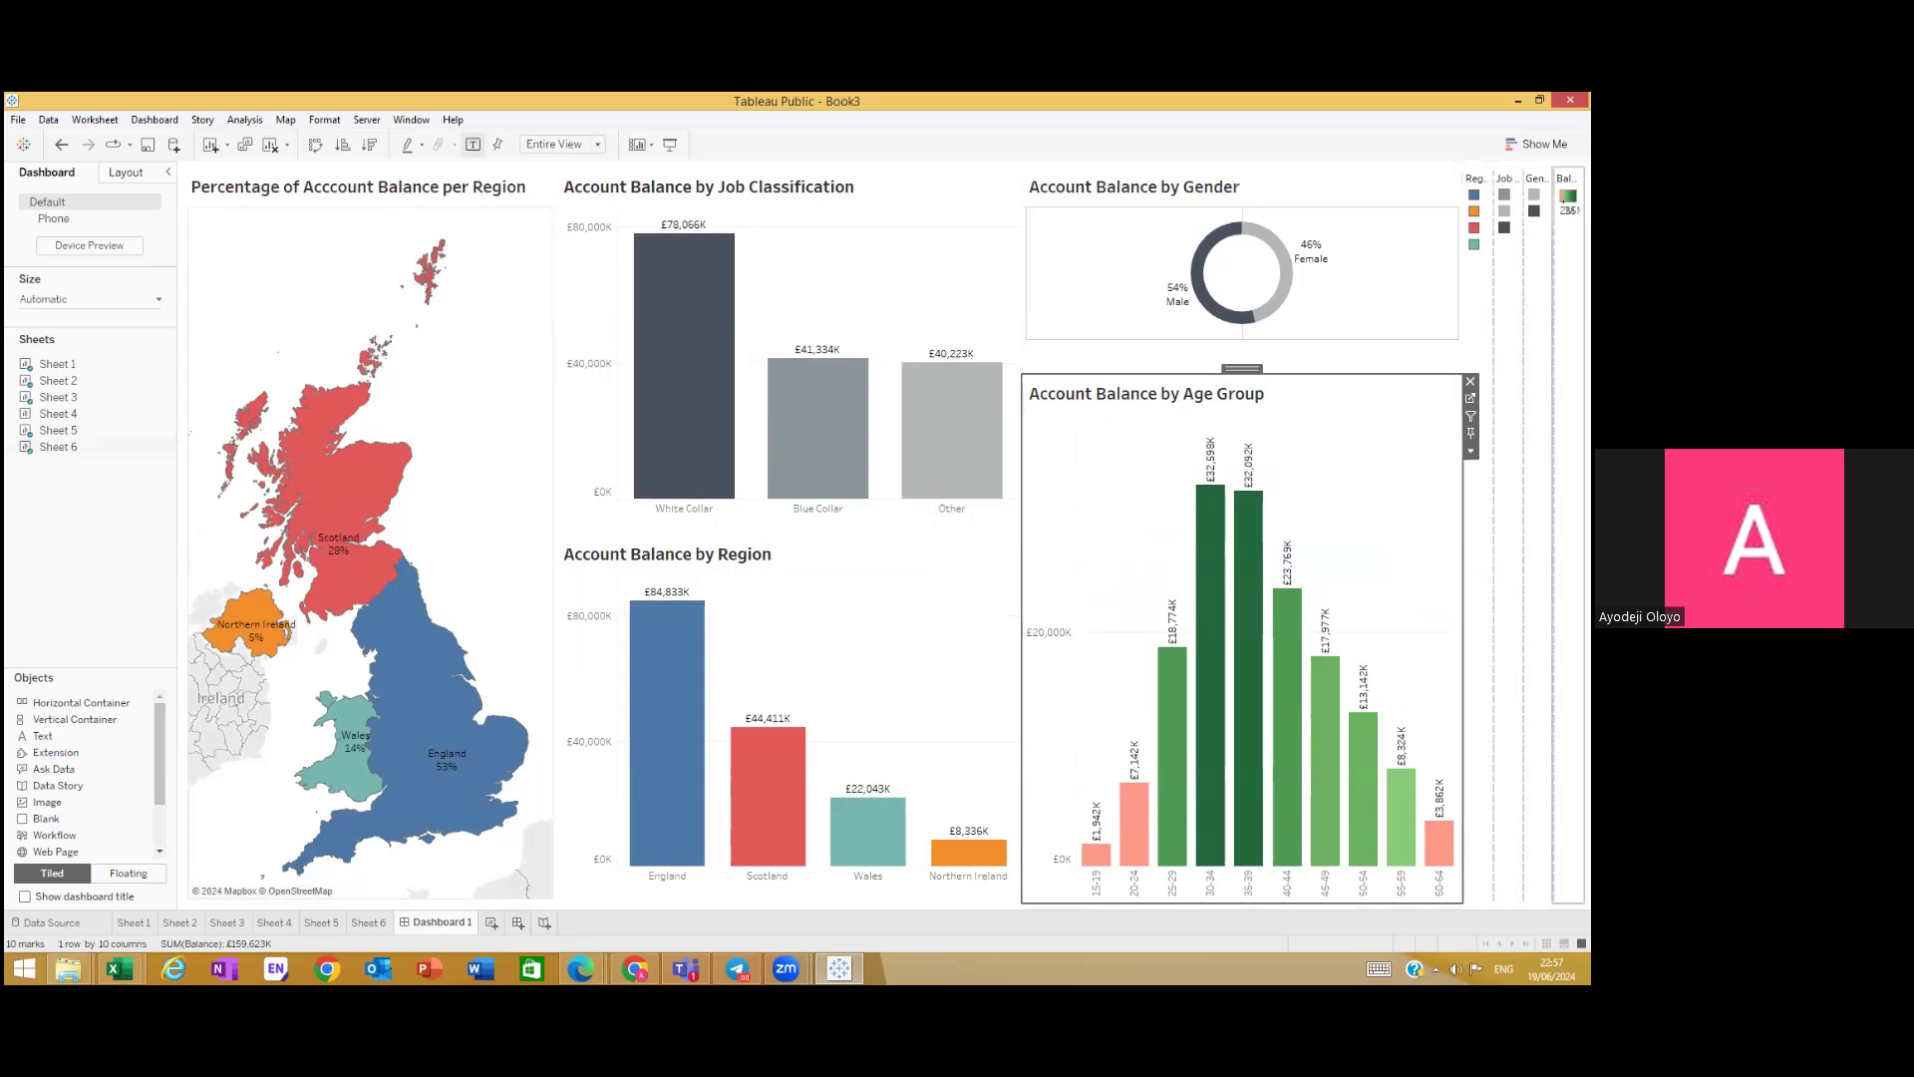
pyautogui.click(1568, 289)
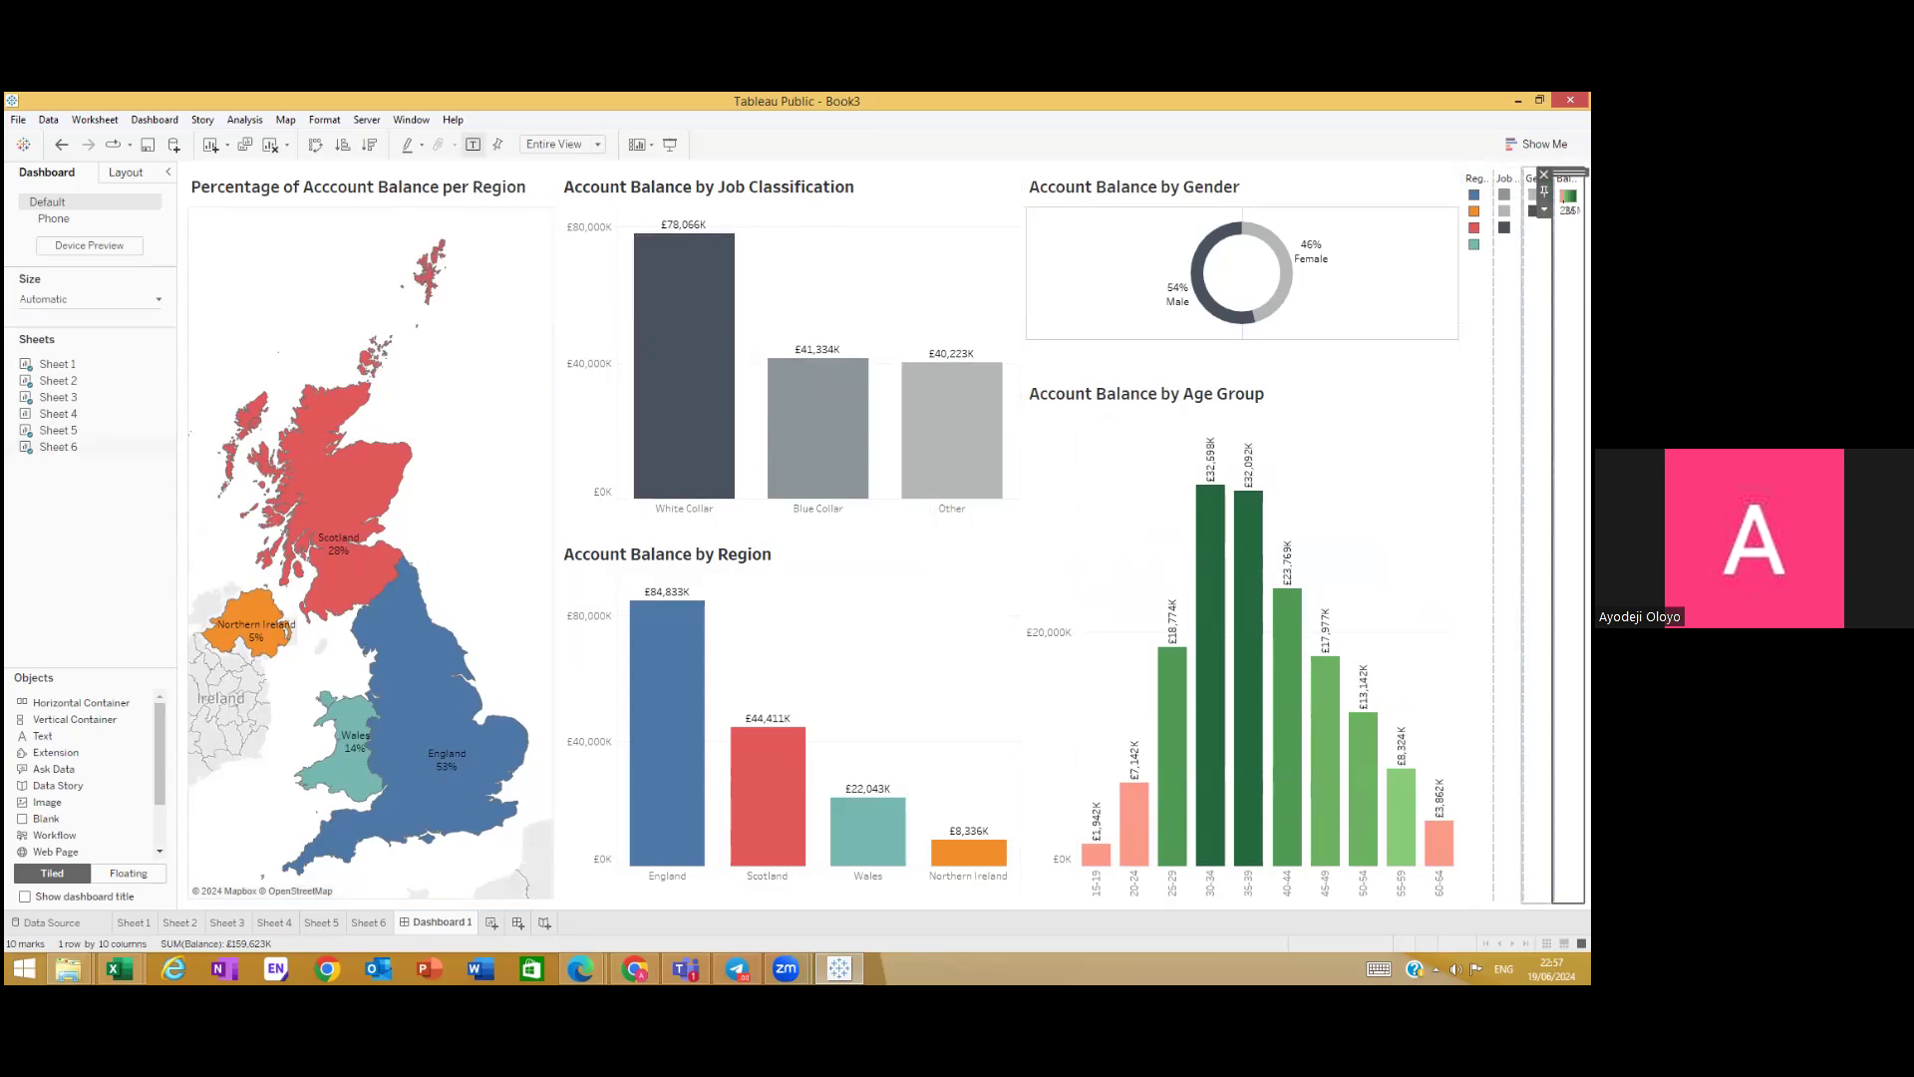
pyautogui.click(1477, 284)
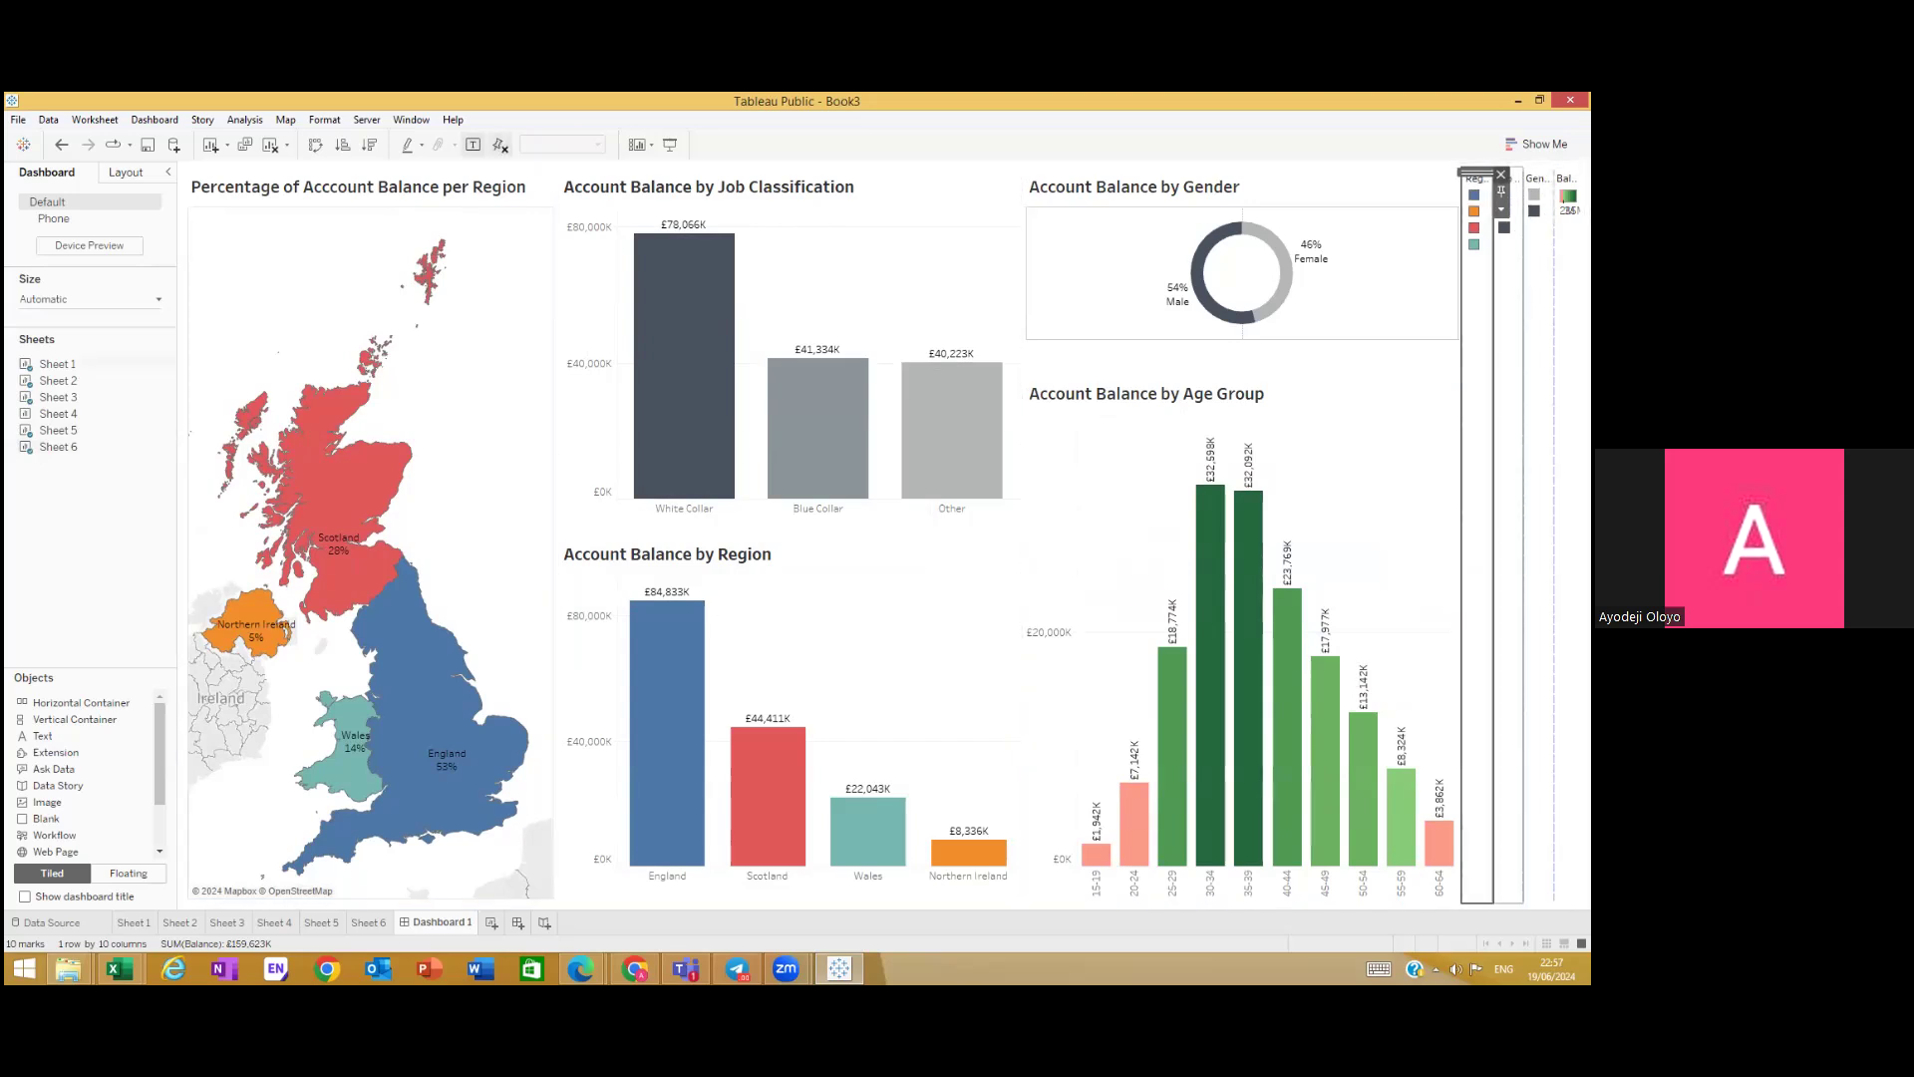
pyautogui.click(1501, 174)
pyautogui.click(1491, 178)
pyautogui.hotkey('ctrl', 'z')
pyautogui.hotkey('ctrl', 'z')
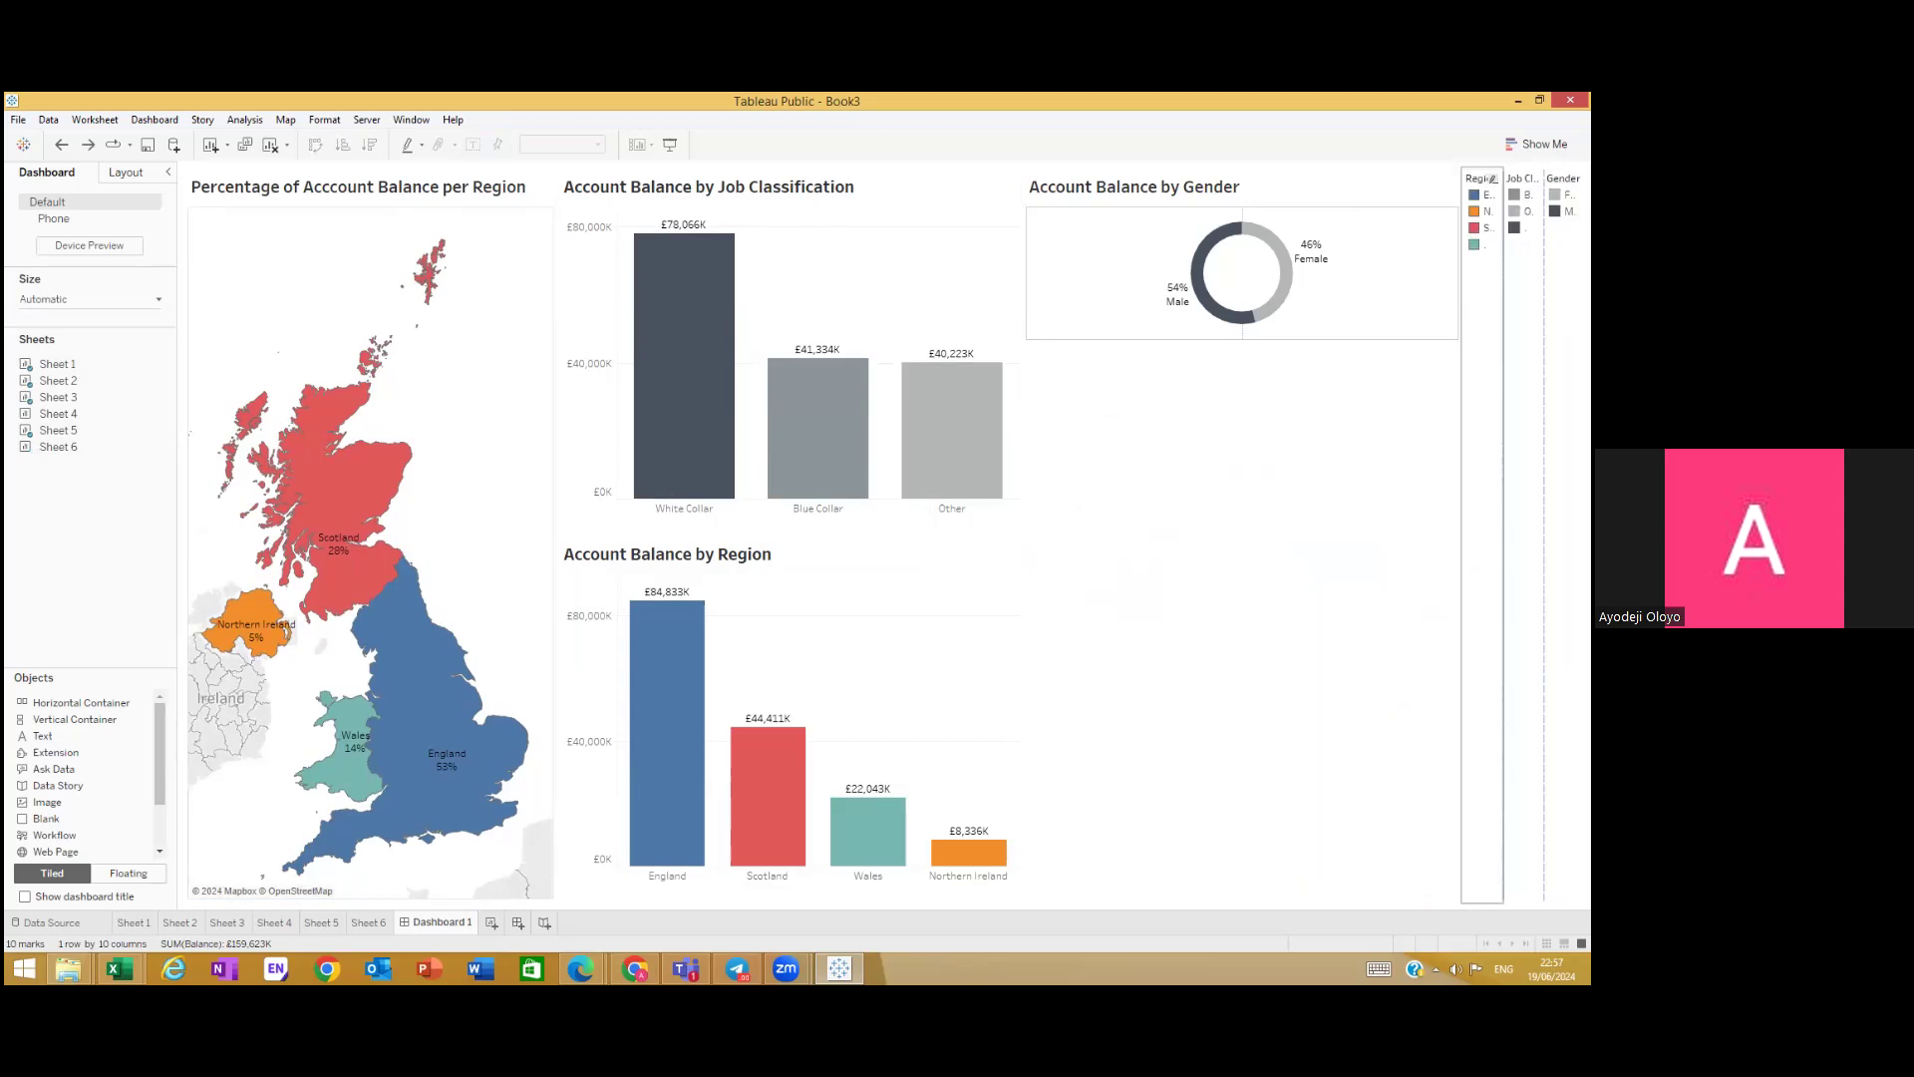
pyautogui.hotkey('ctrl', 'z')
pyautogui.hotkey('ctrl', 'z')
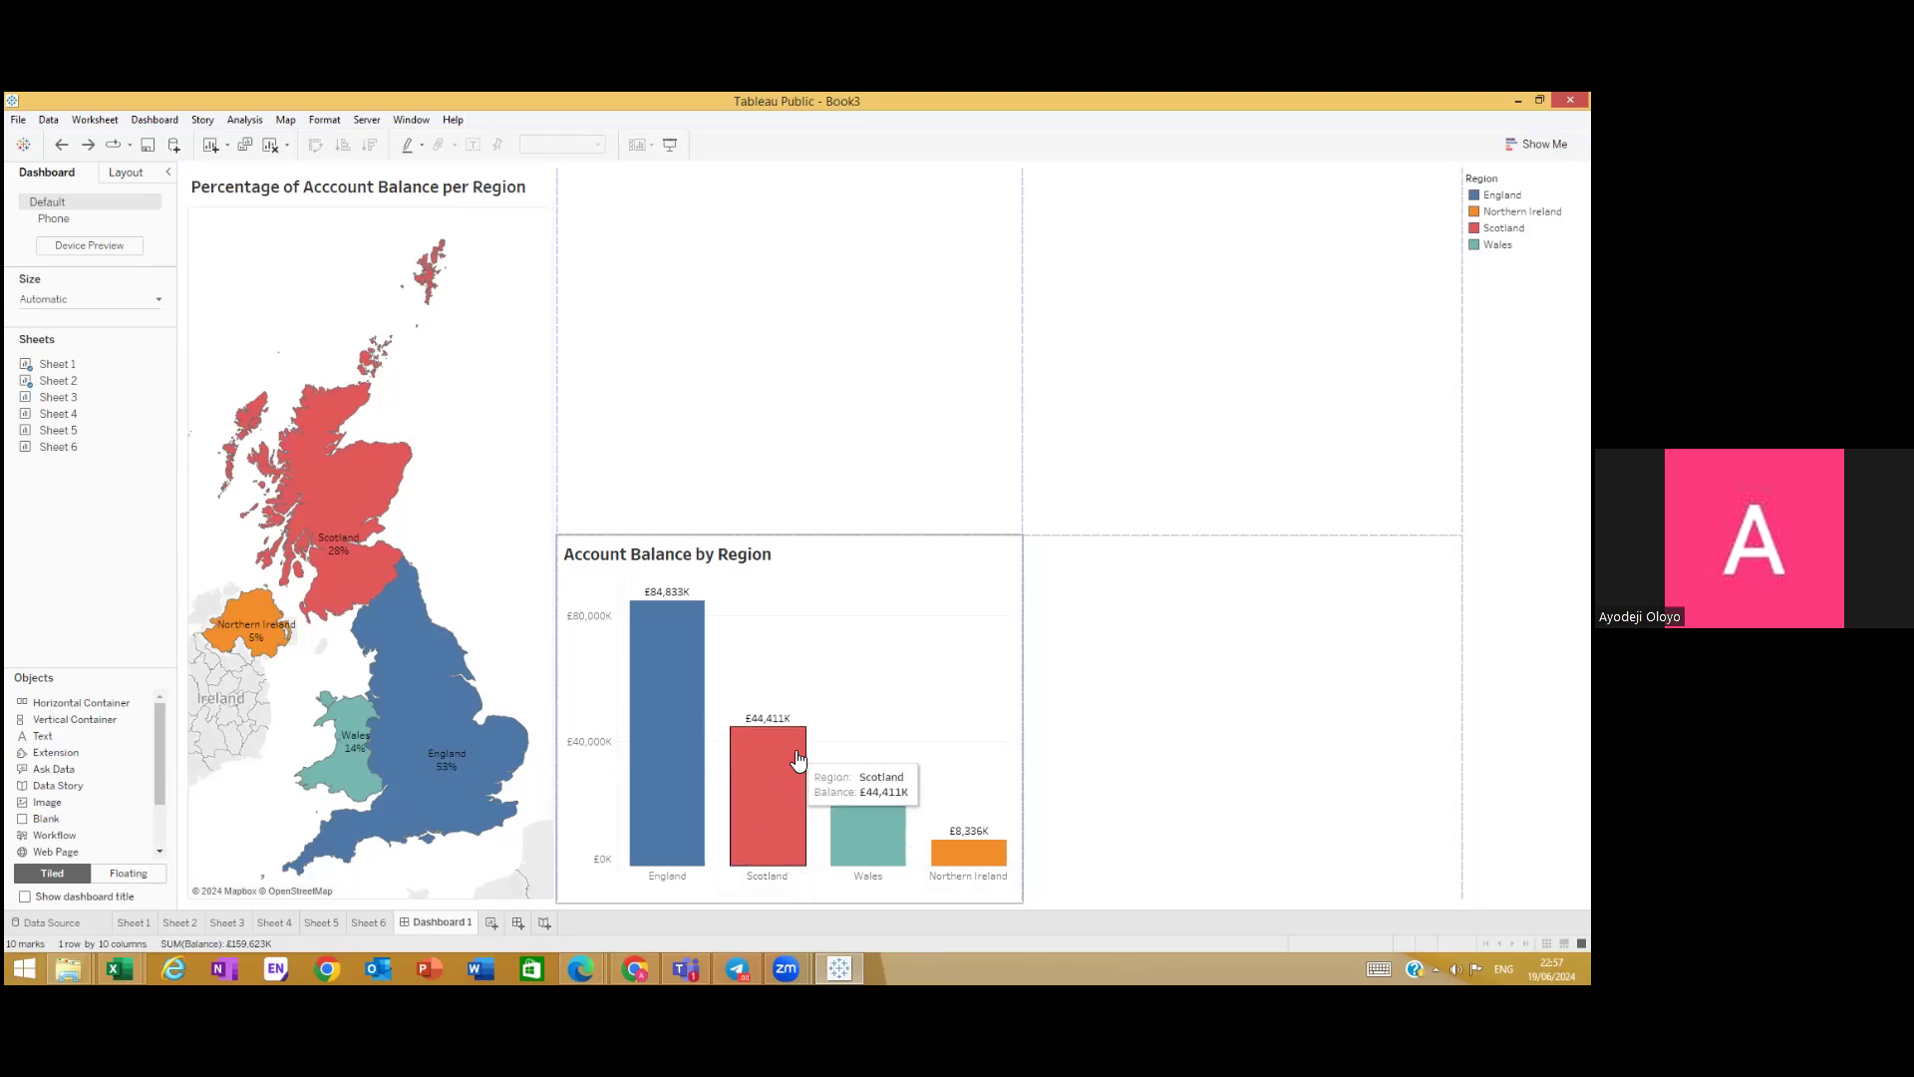
# Step: Place Sheet 3 in the upper second column and stack its Job Classification legend beneath the Region legend in the last column
pyautogui.moveTo(65, 405); pyautogui.dragTo(875, 374)
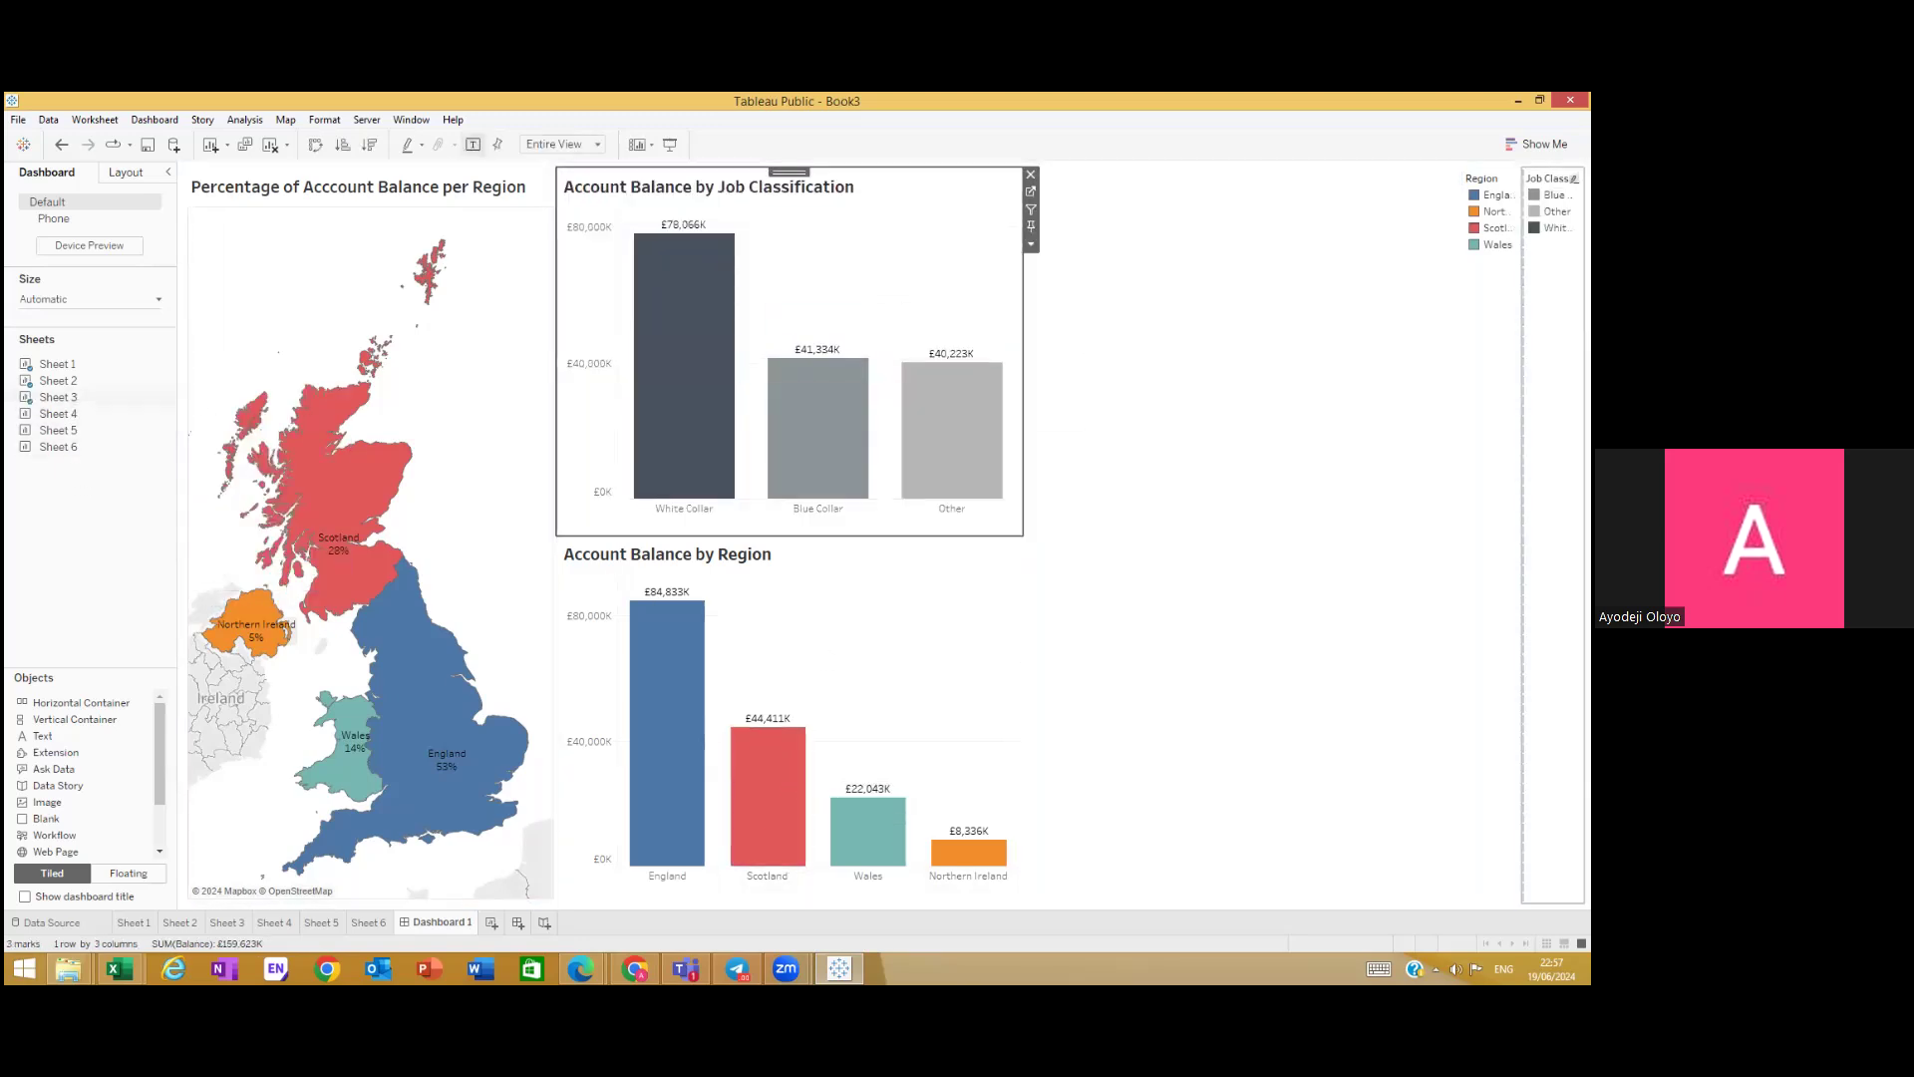
pyautogui.click(1553, 277)
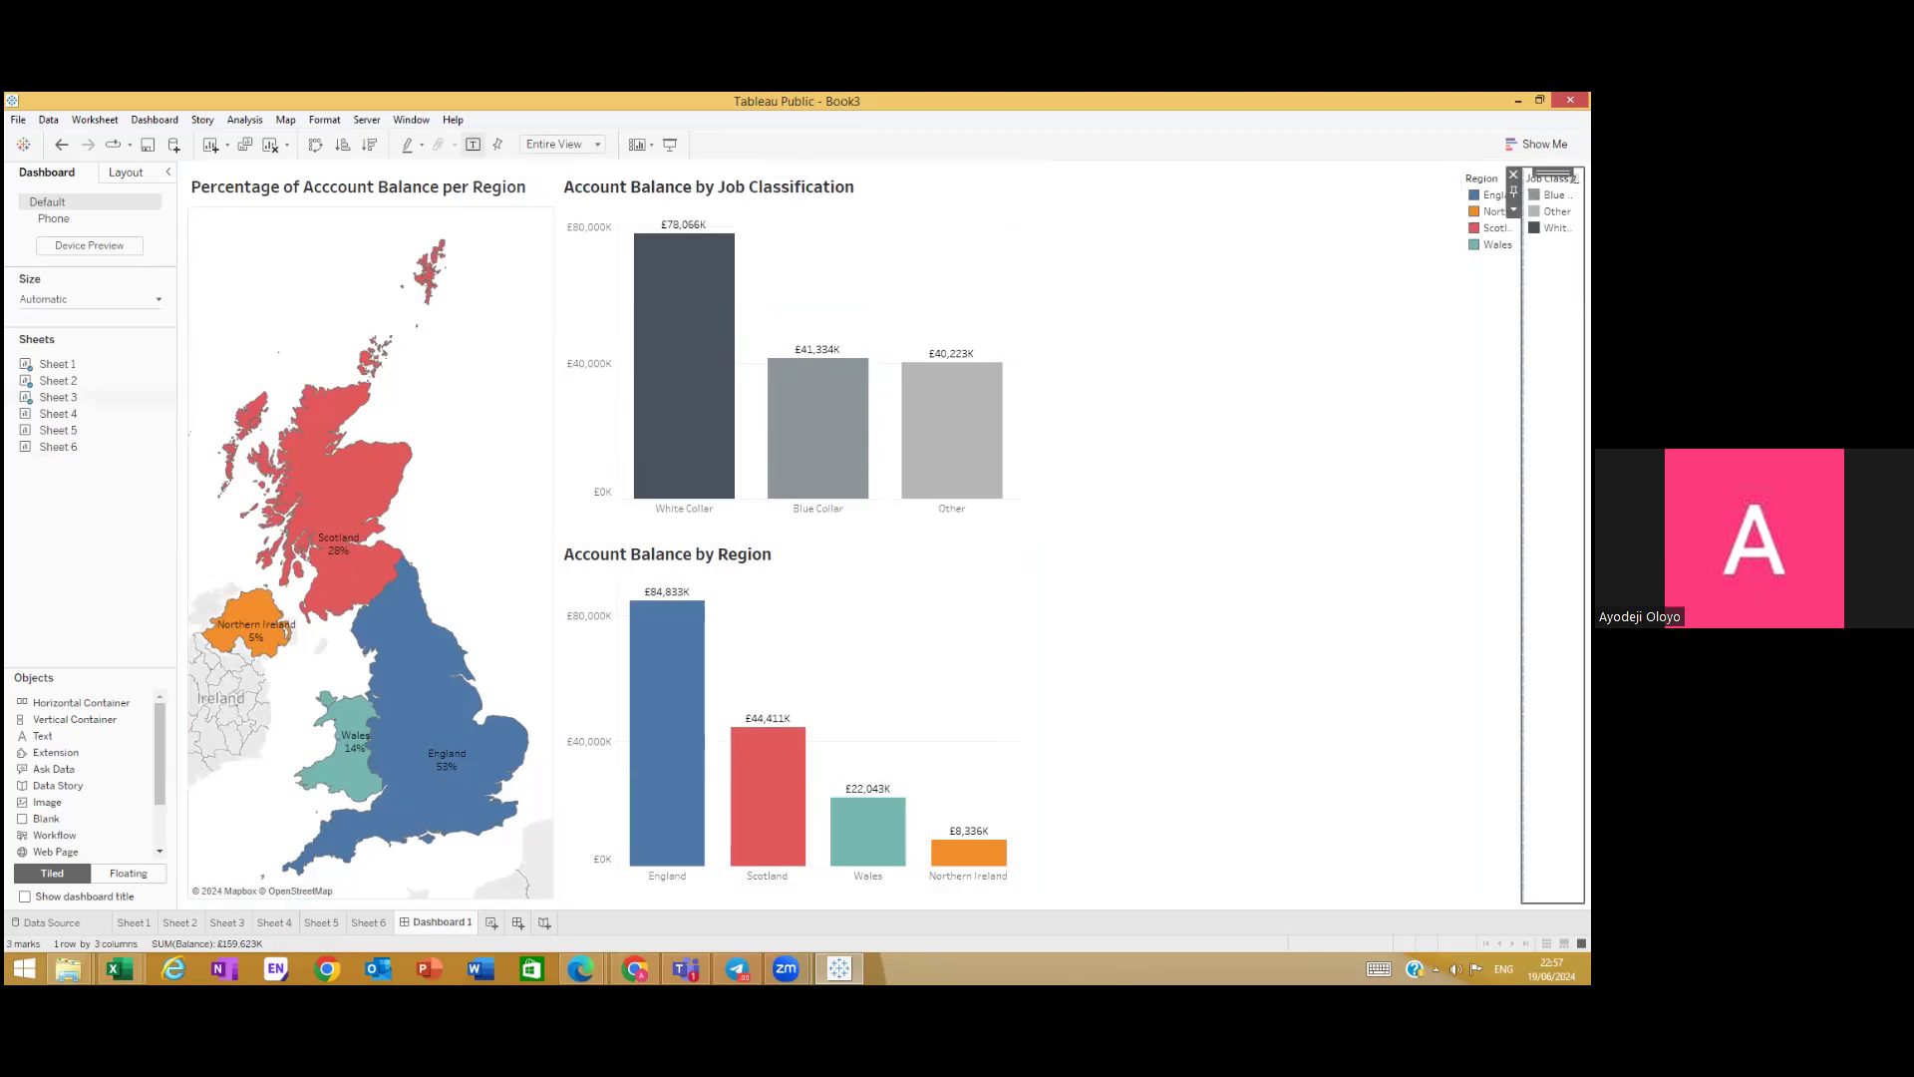
pyautogui.moveTo(1554, 173); pyautogui.dragTo(1573, 468)
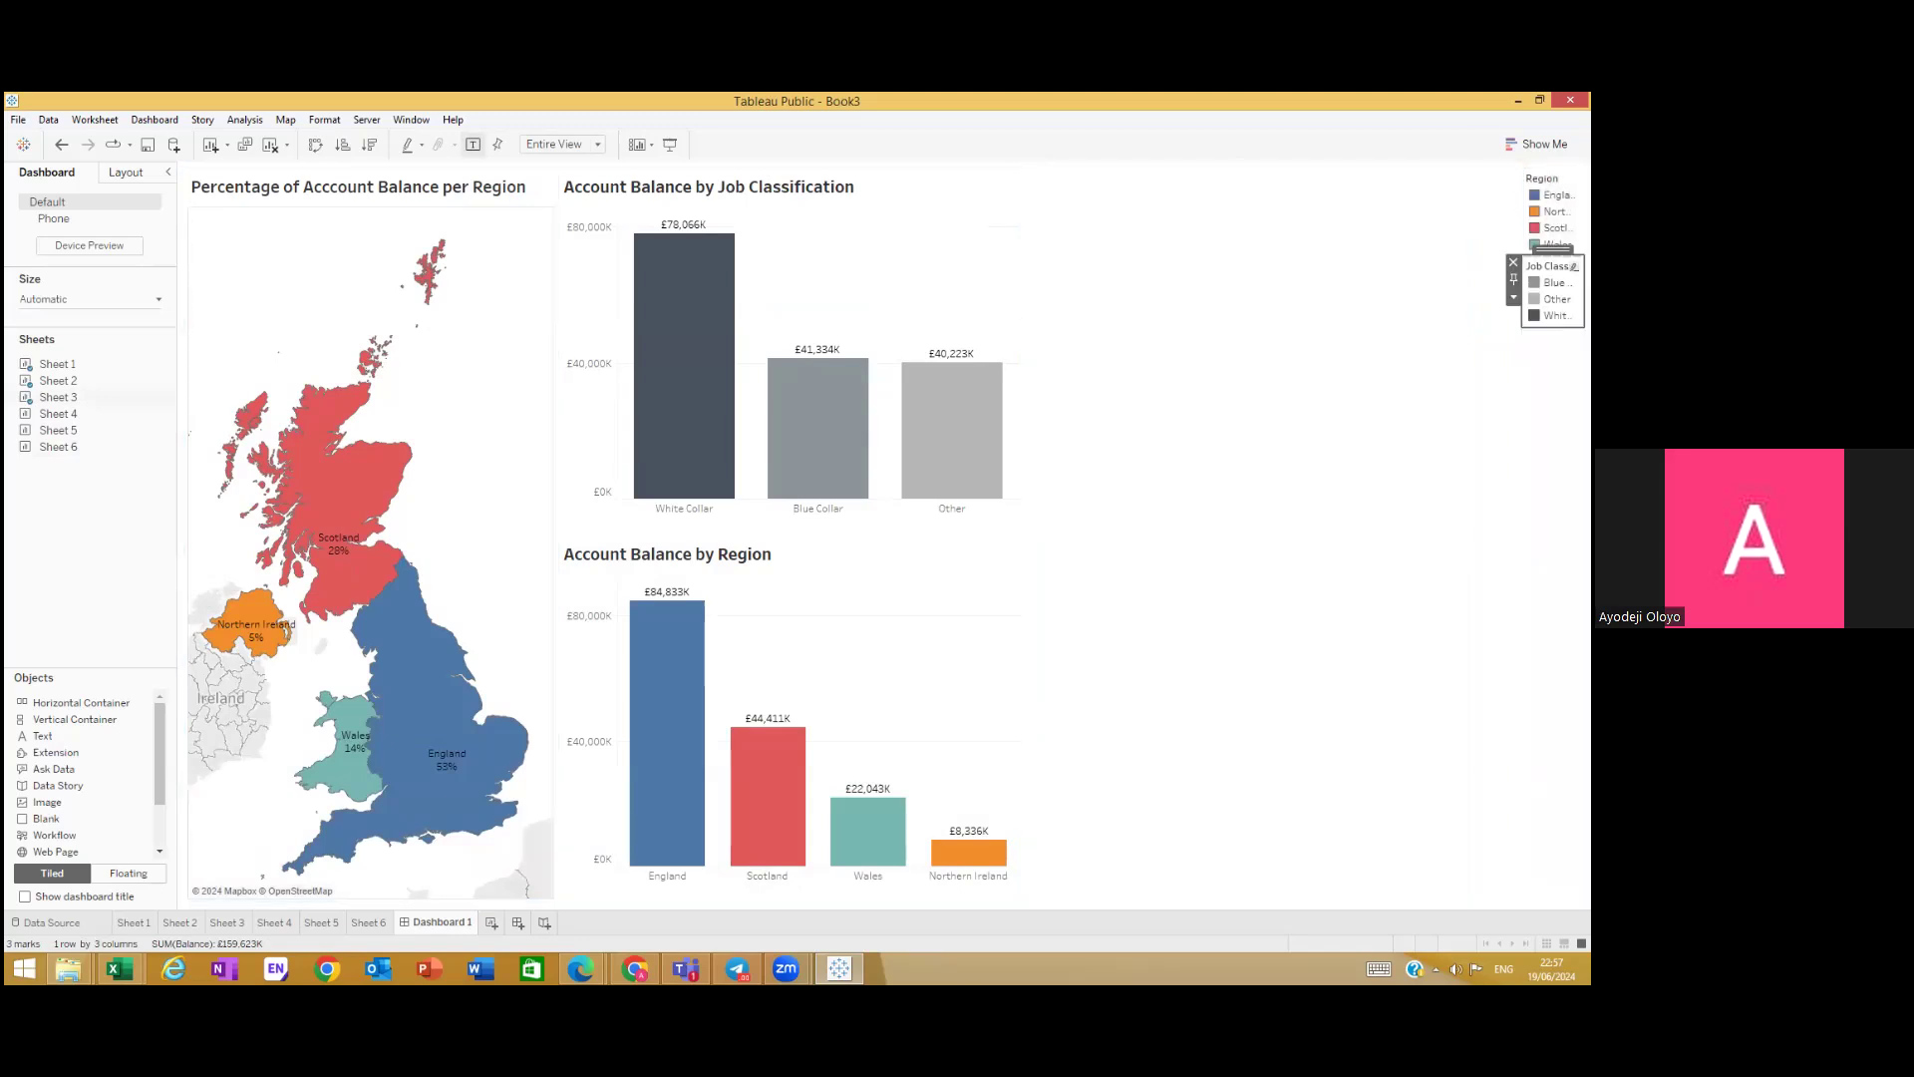
pyautogui.doubleClick(1553, 250)
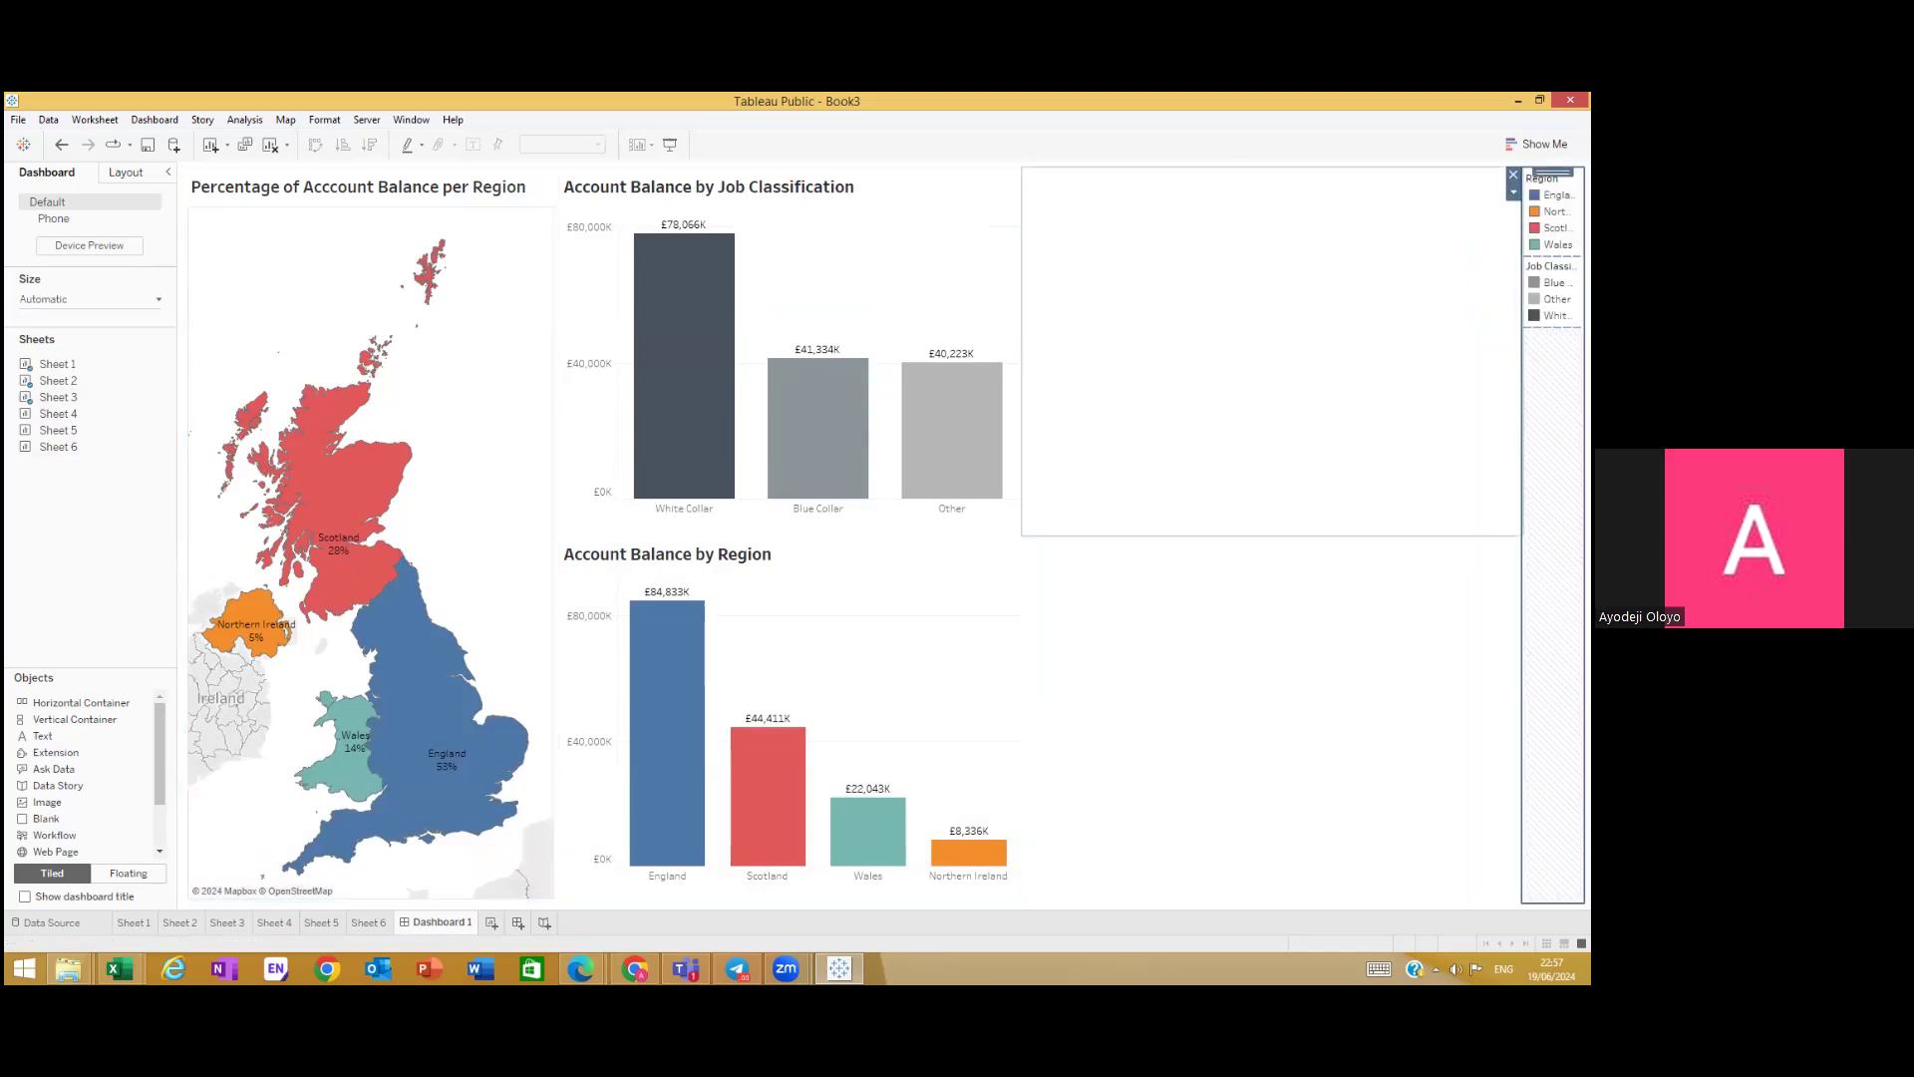
# Step: Place Sheet 5 in the upper third column and Sheet 6 in the lower one, and widen the legend column
pyautogui.click(62, 431)
pyautogui.moveTo(62, 430); pyautogui.dragTo(1234, 349)
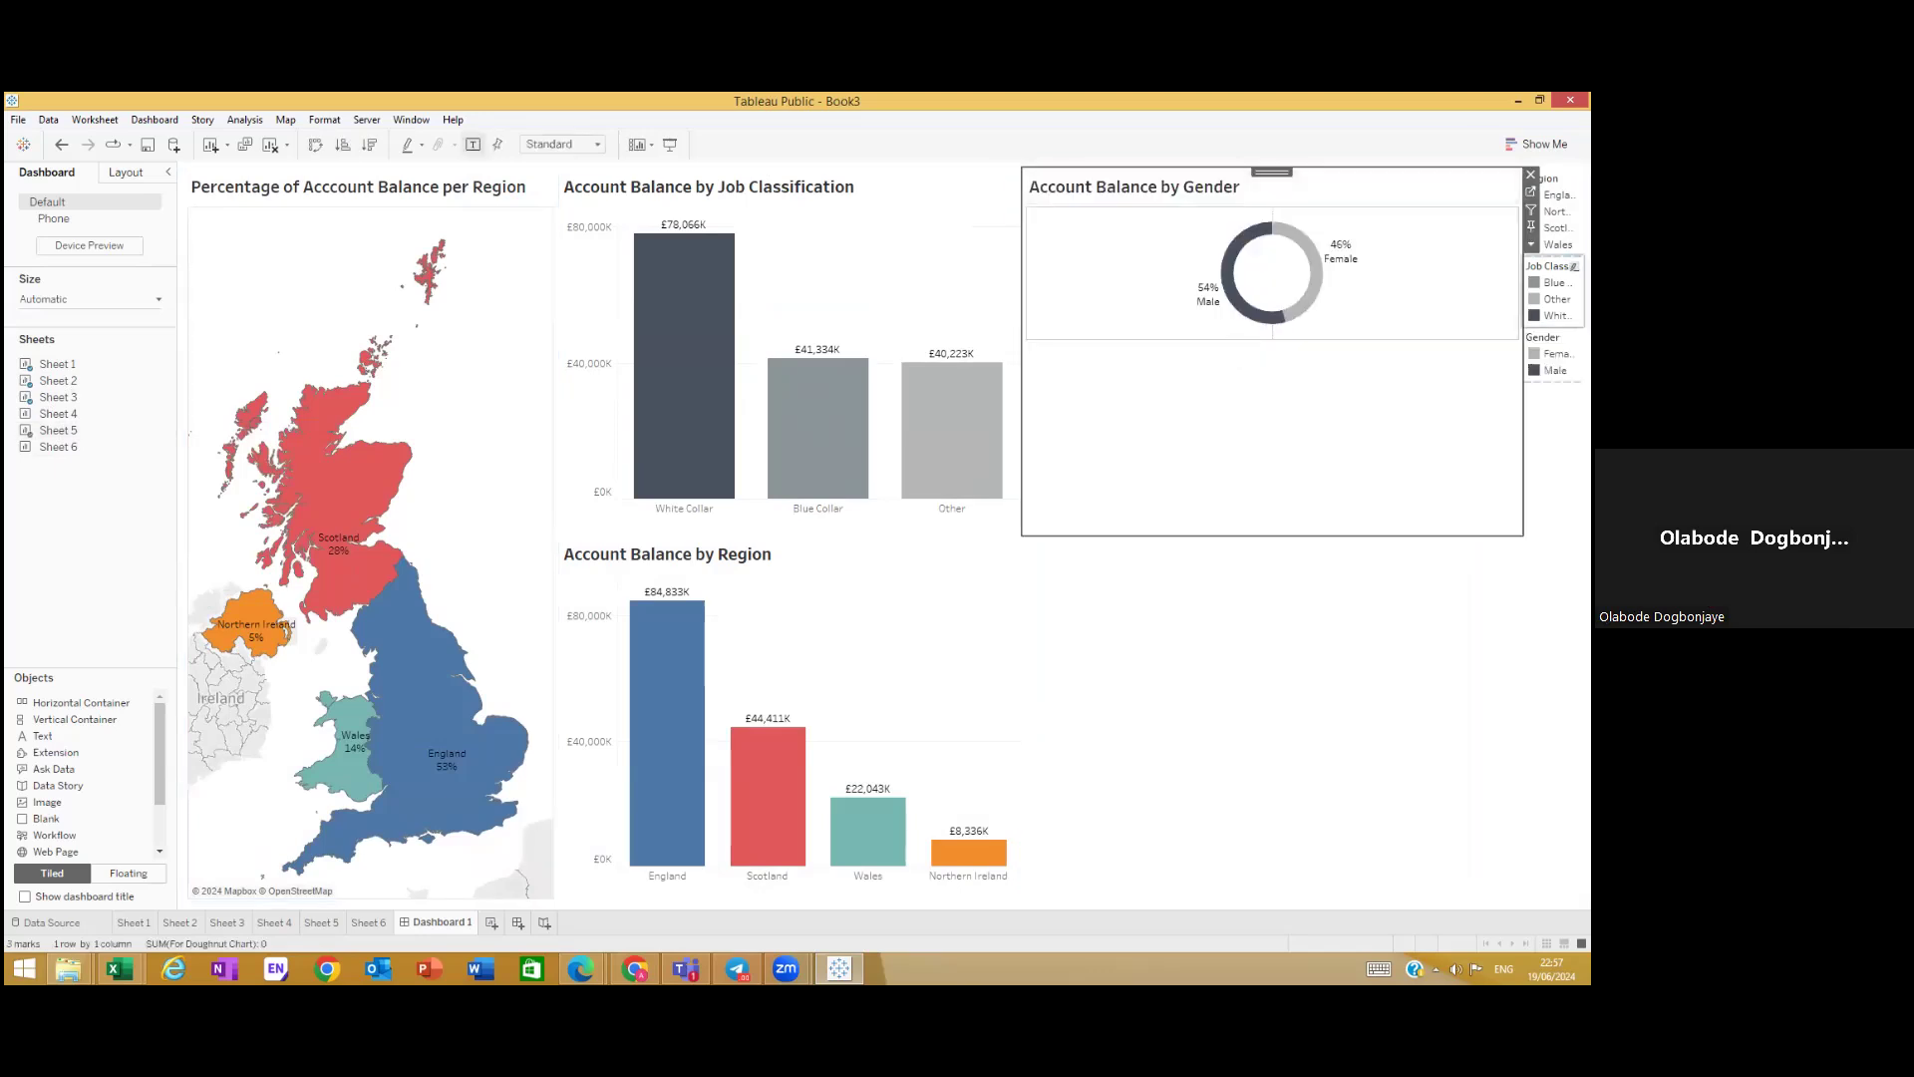
pyautogui.moveTo(55, 448); pyautogui.dragTo(1262, 686)
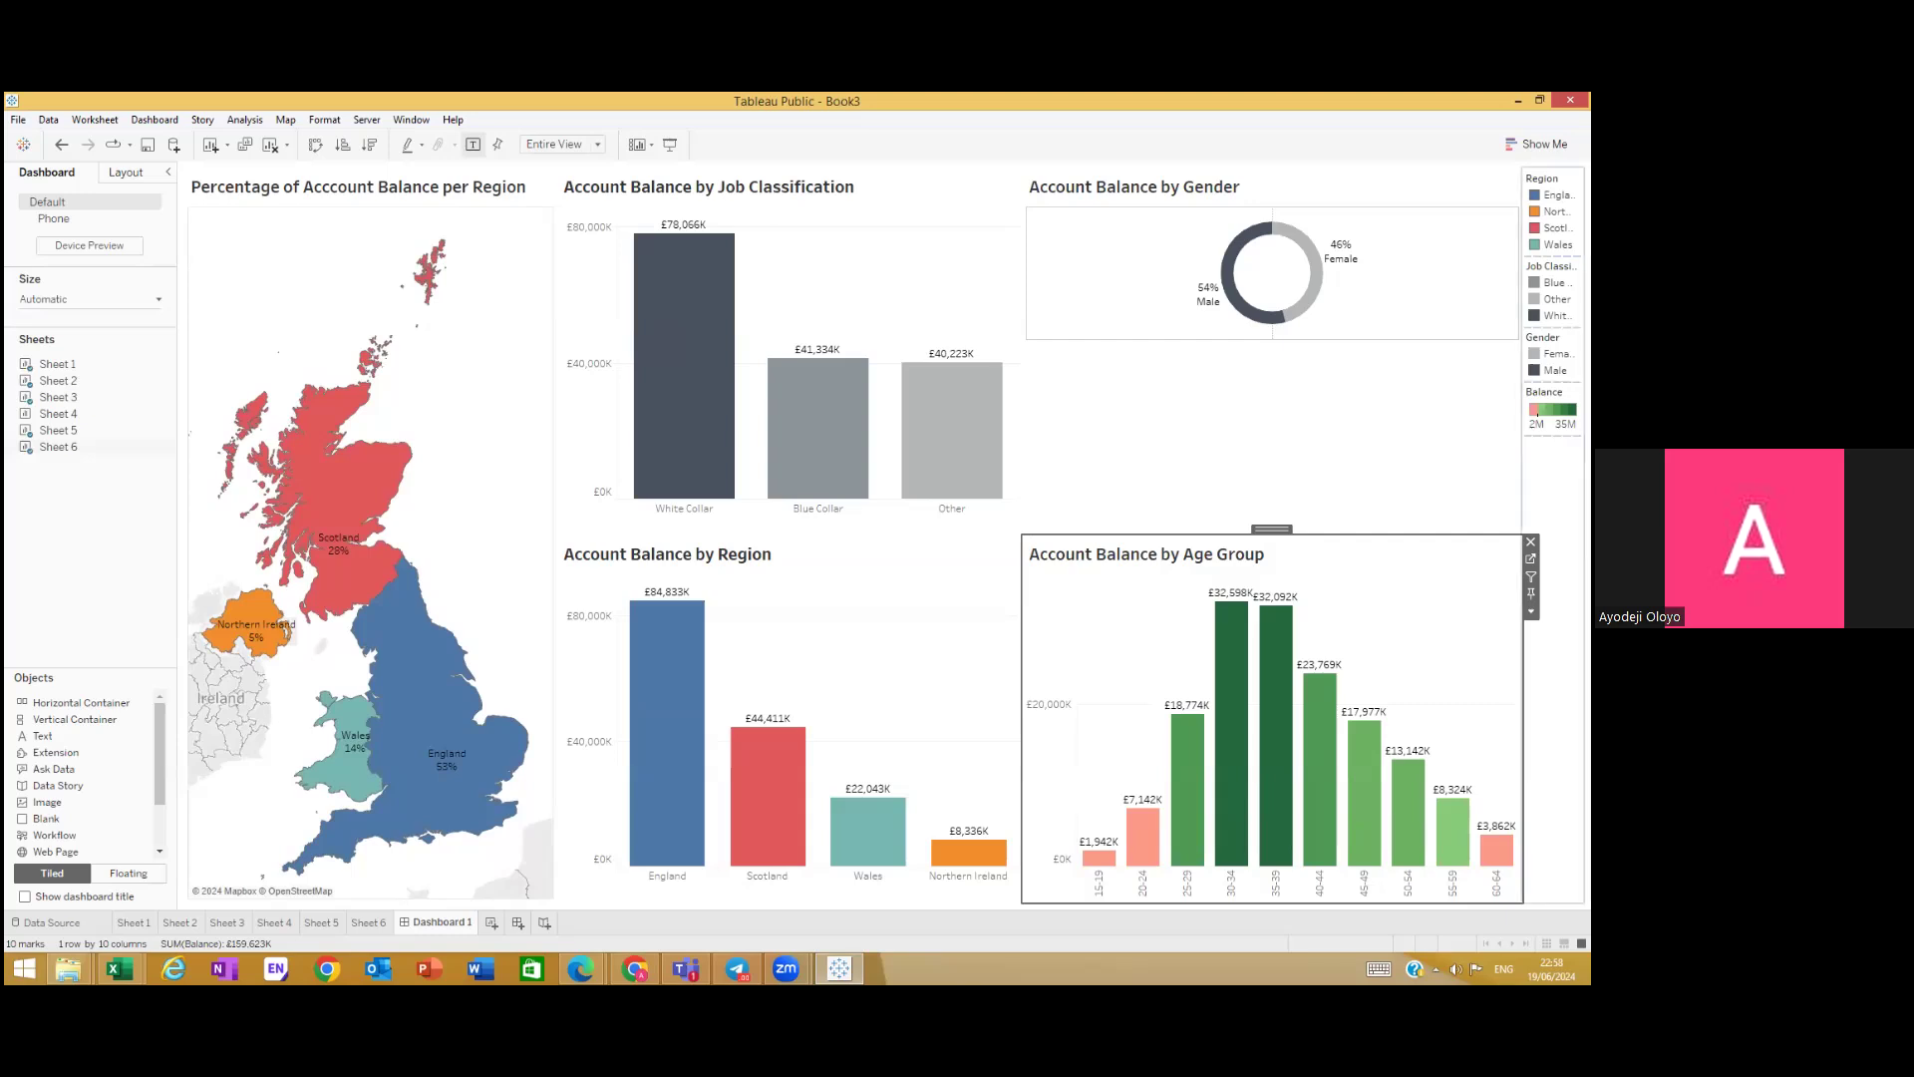
pyautogui.moveTo(1523, 470); pyautogui.dragTo(1469, 471)
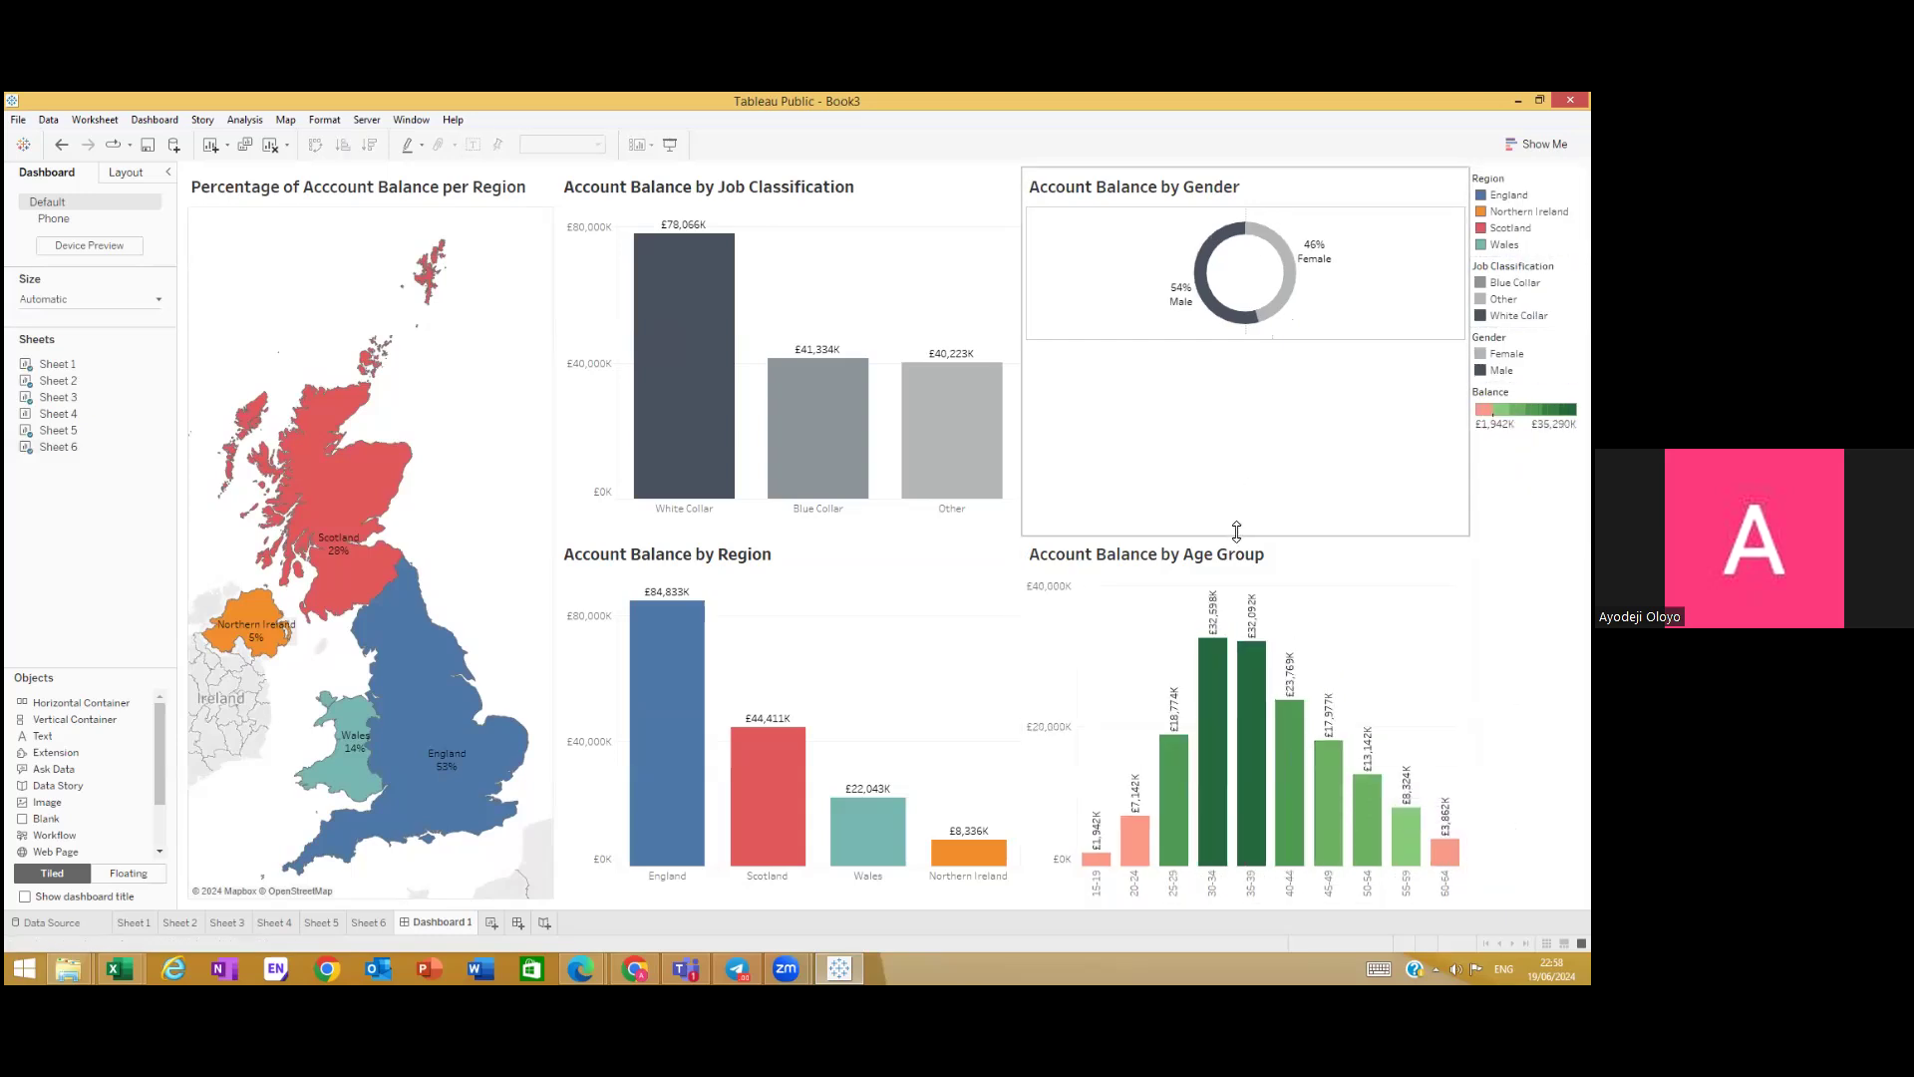
# Step: Shorten the Account Balance by Gender container and narrow the dashboard's second column to give the Age Group chart more room
pyautogui.moveTo(1236, 531); pyautogui.dragTo(1245, 403)
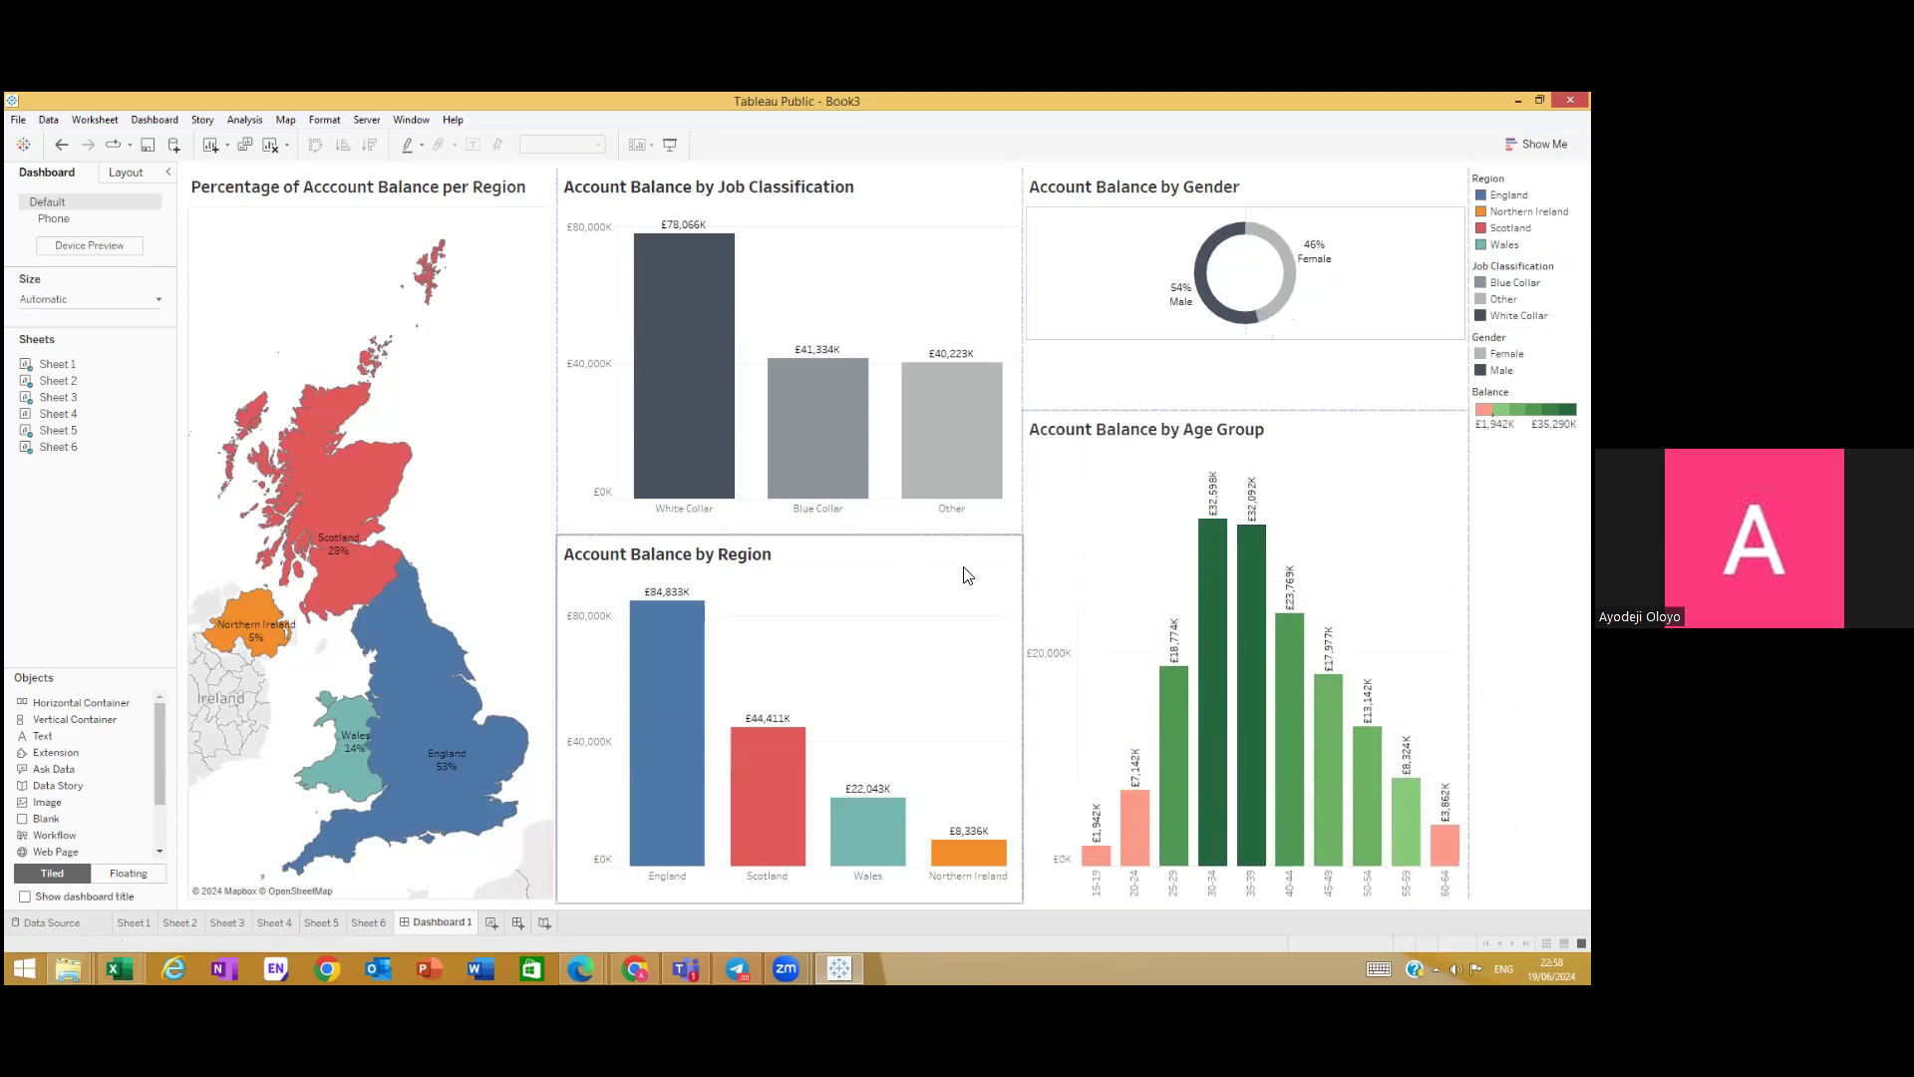
pyautogui.moveTo(1022, 492); pyautogui.dragTo(945, 503)
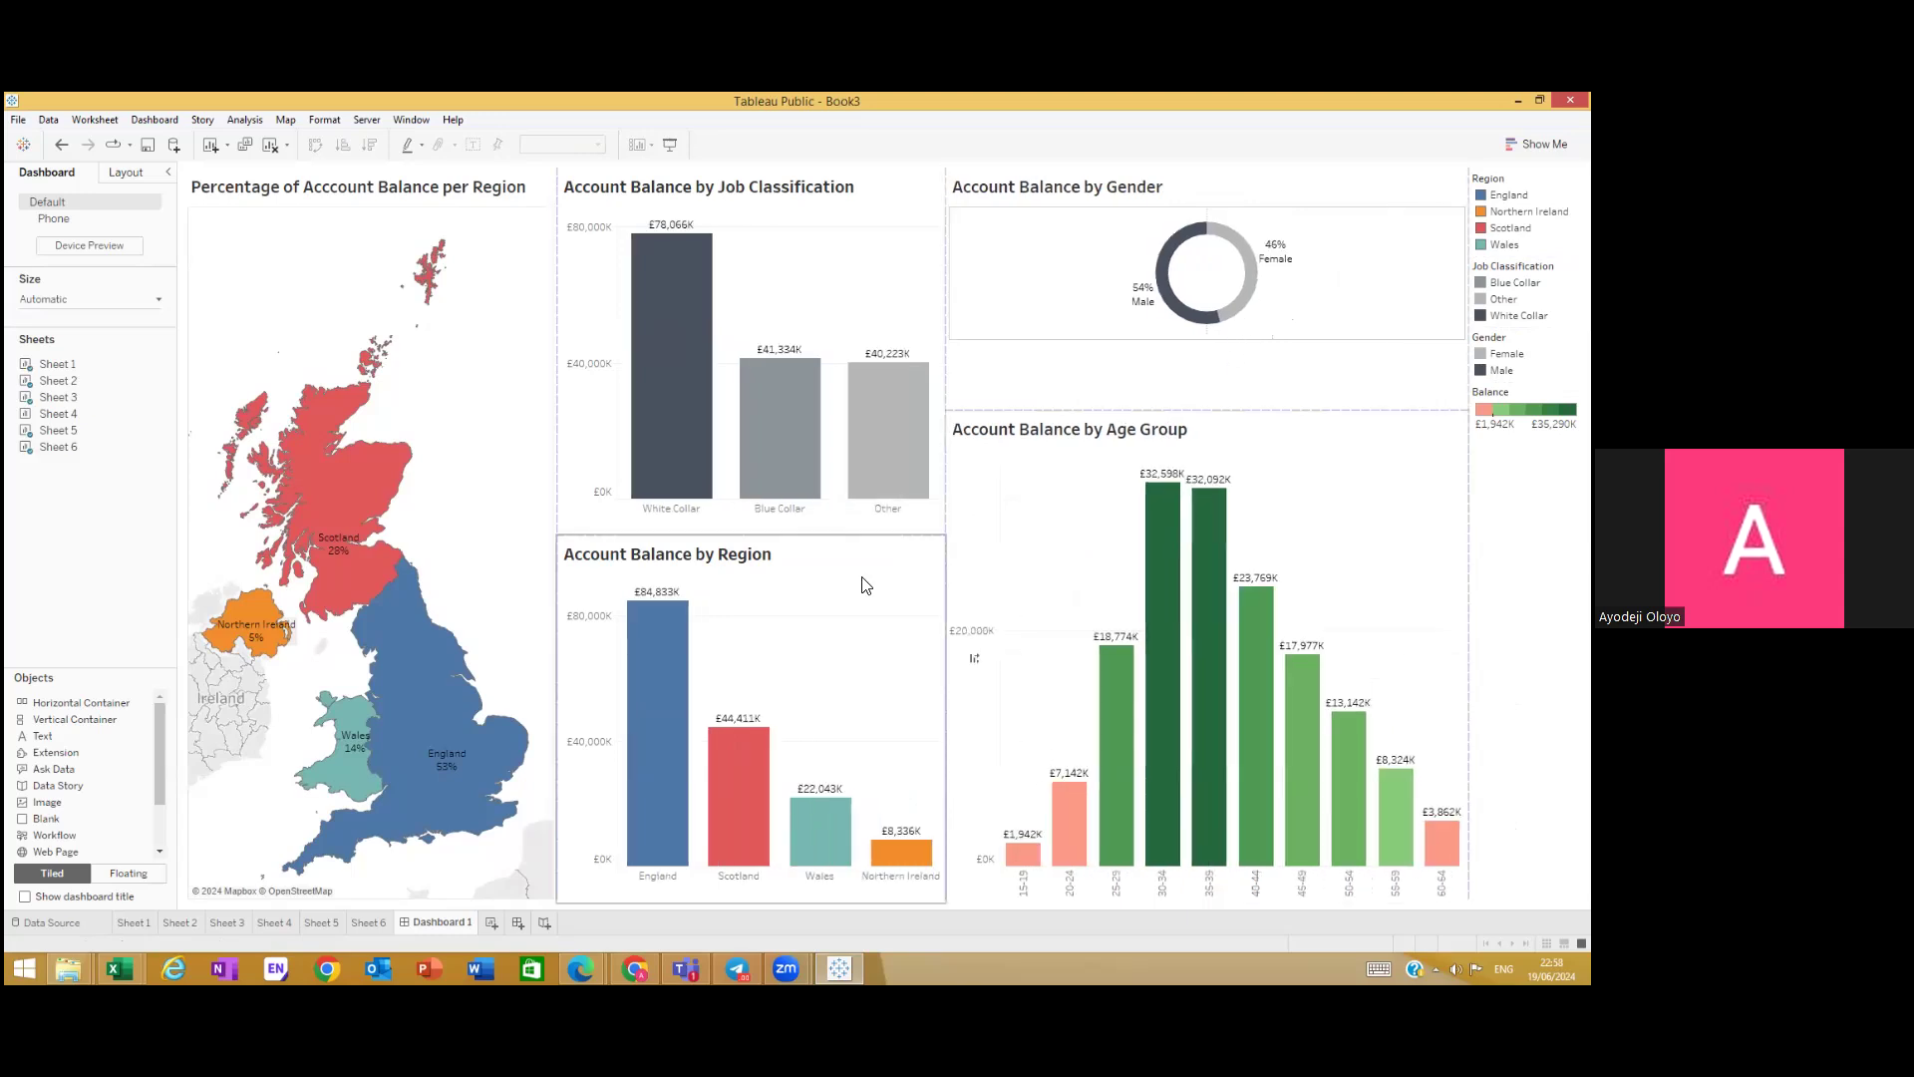
pyautogui.moveTo(947, 491); pyautogui.dragTo(889, 498)
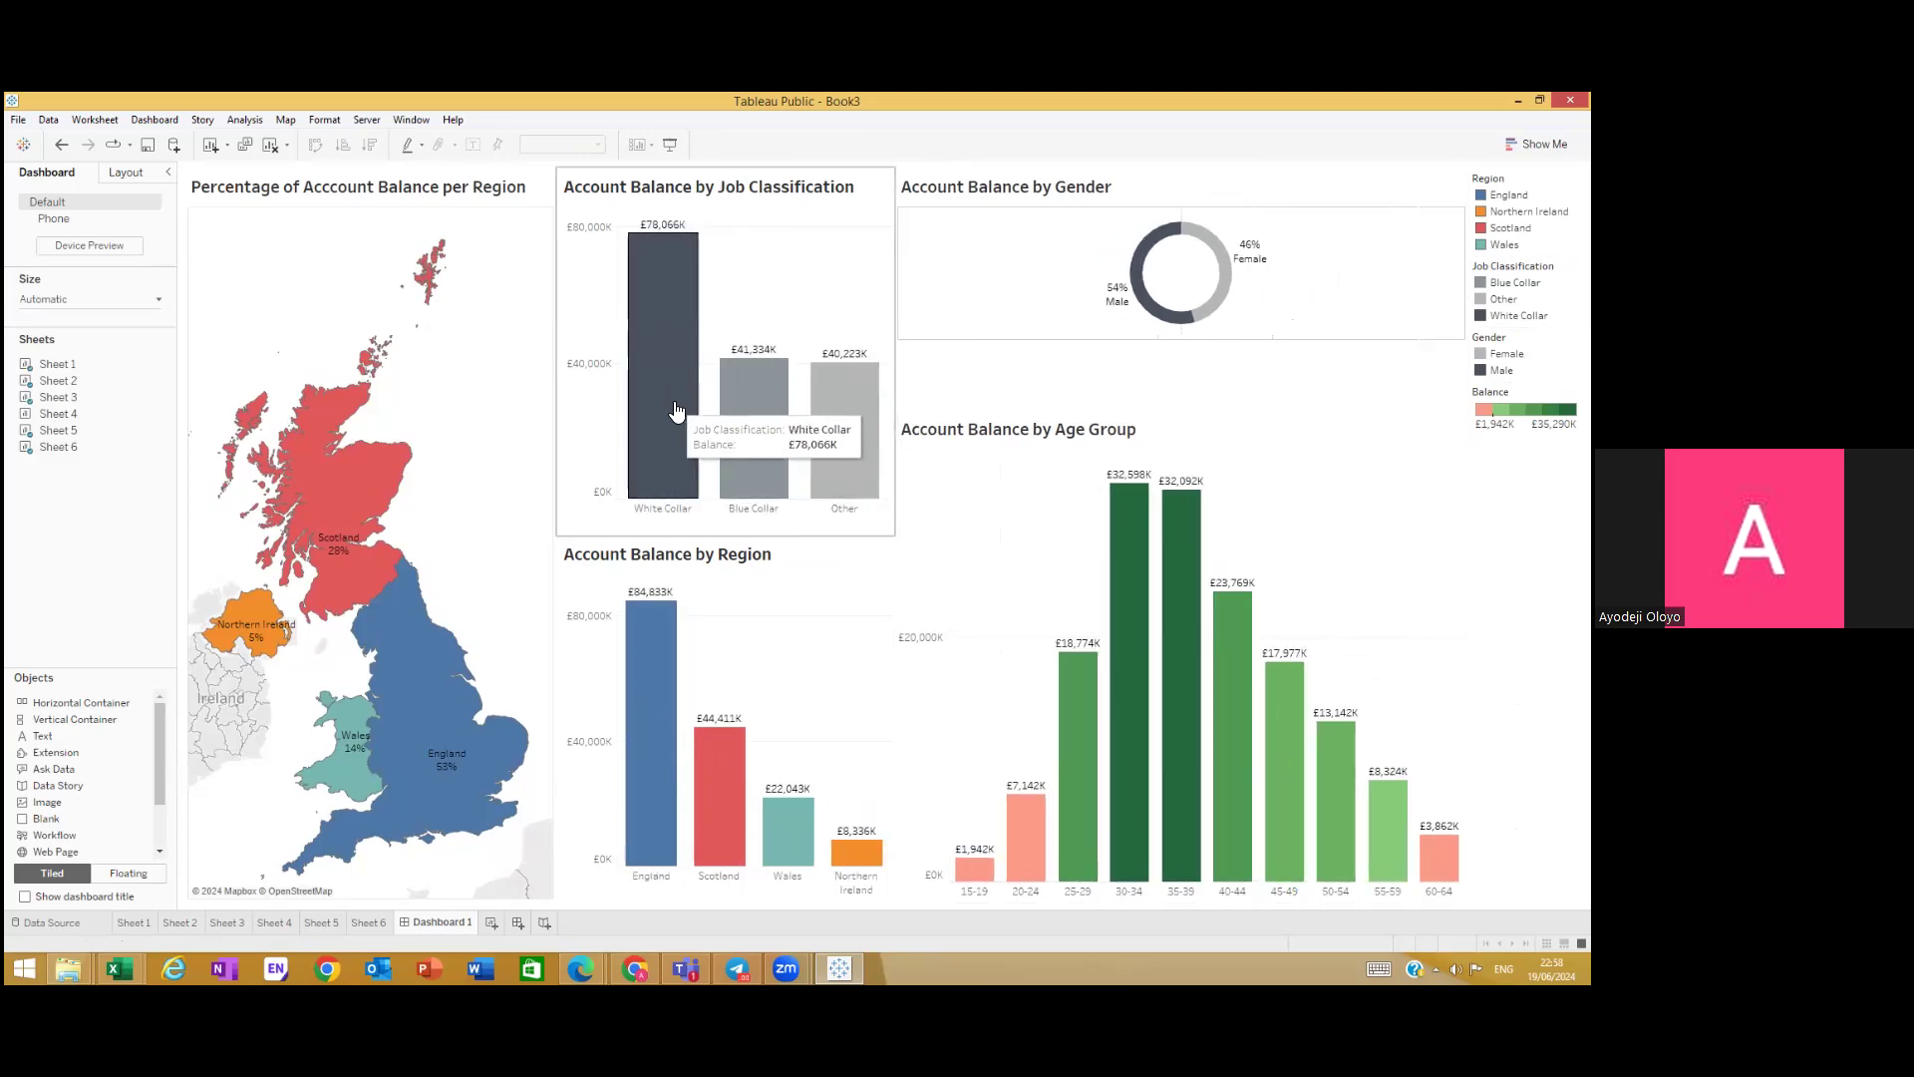
# Step: Narrow the bars of the Job Classification chart on Sheet 3 and return to the dashboard
pyautogui.click(165, 398)
pyautogui.click(246, 356)
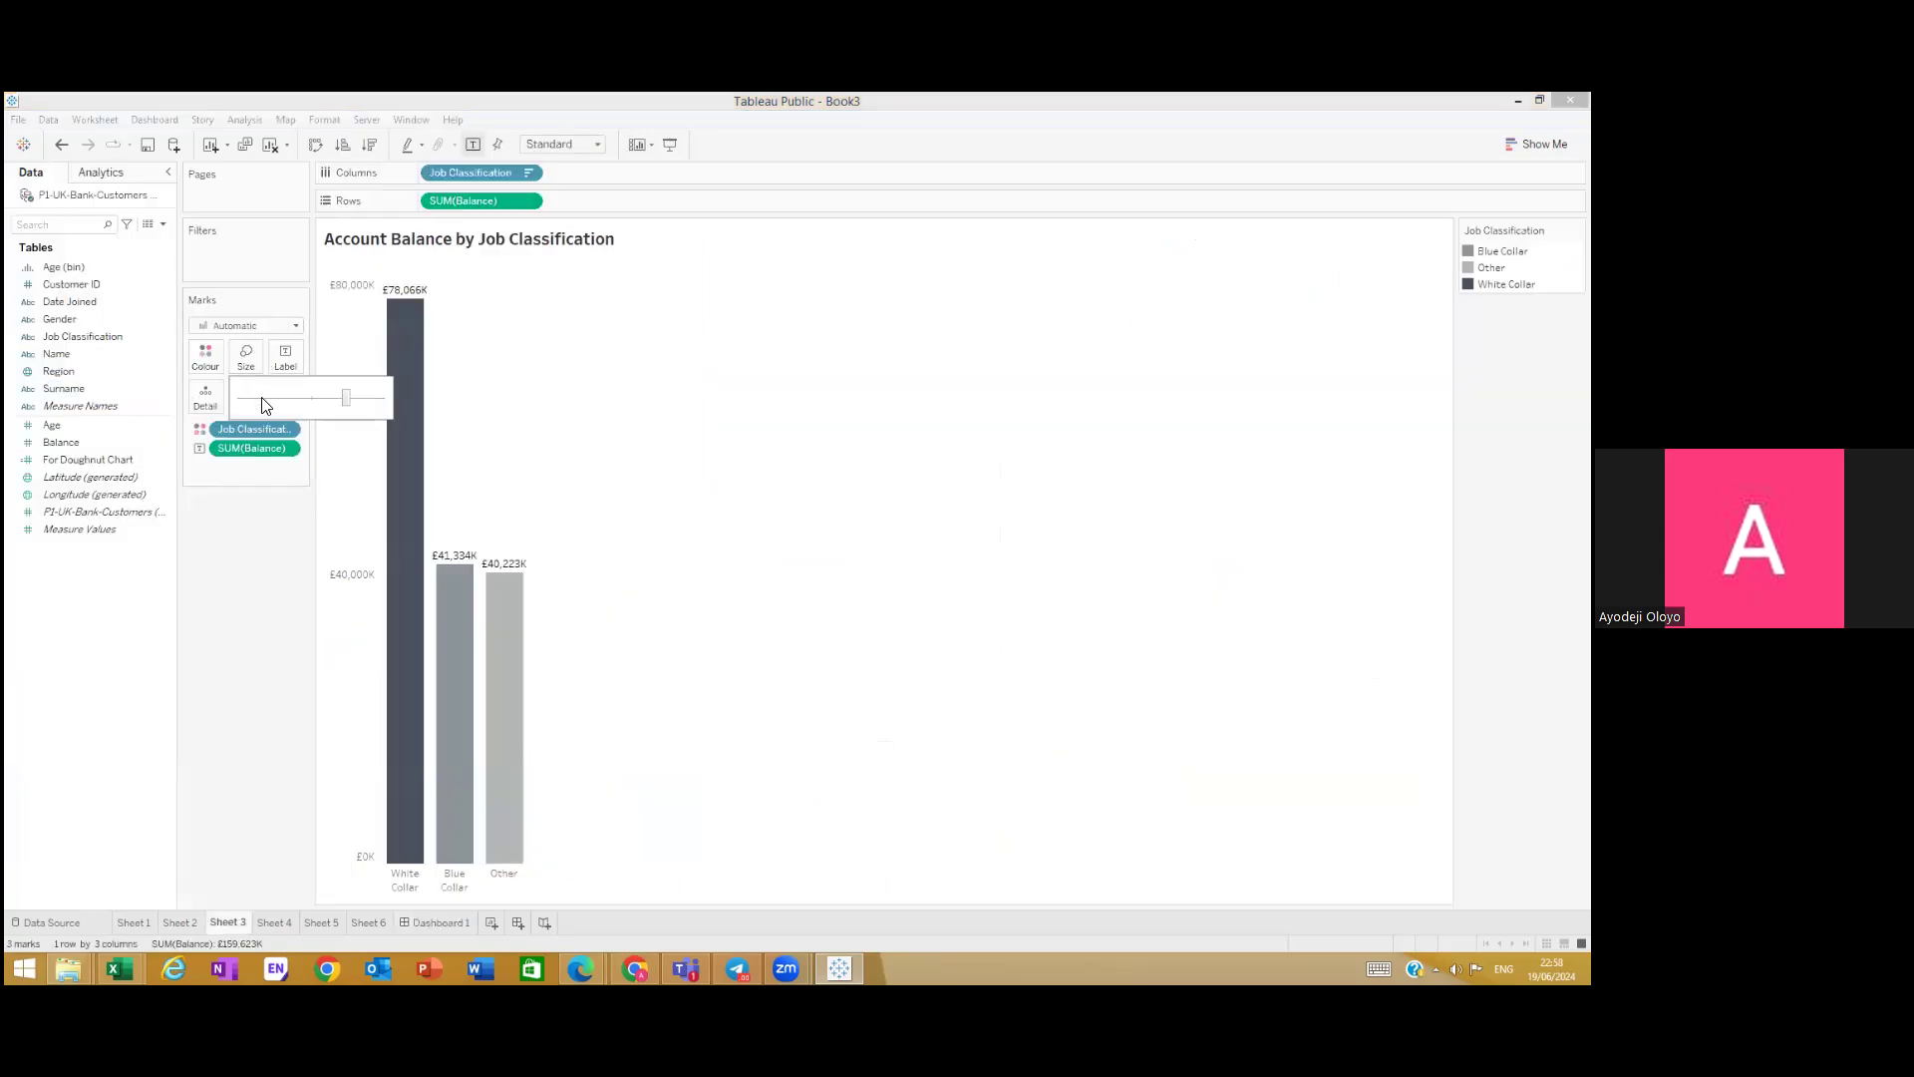
pyautogui.click(324, 399)
pyautogui.moveTo(314, 398); pyautogui.dragTo(305, 399)
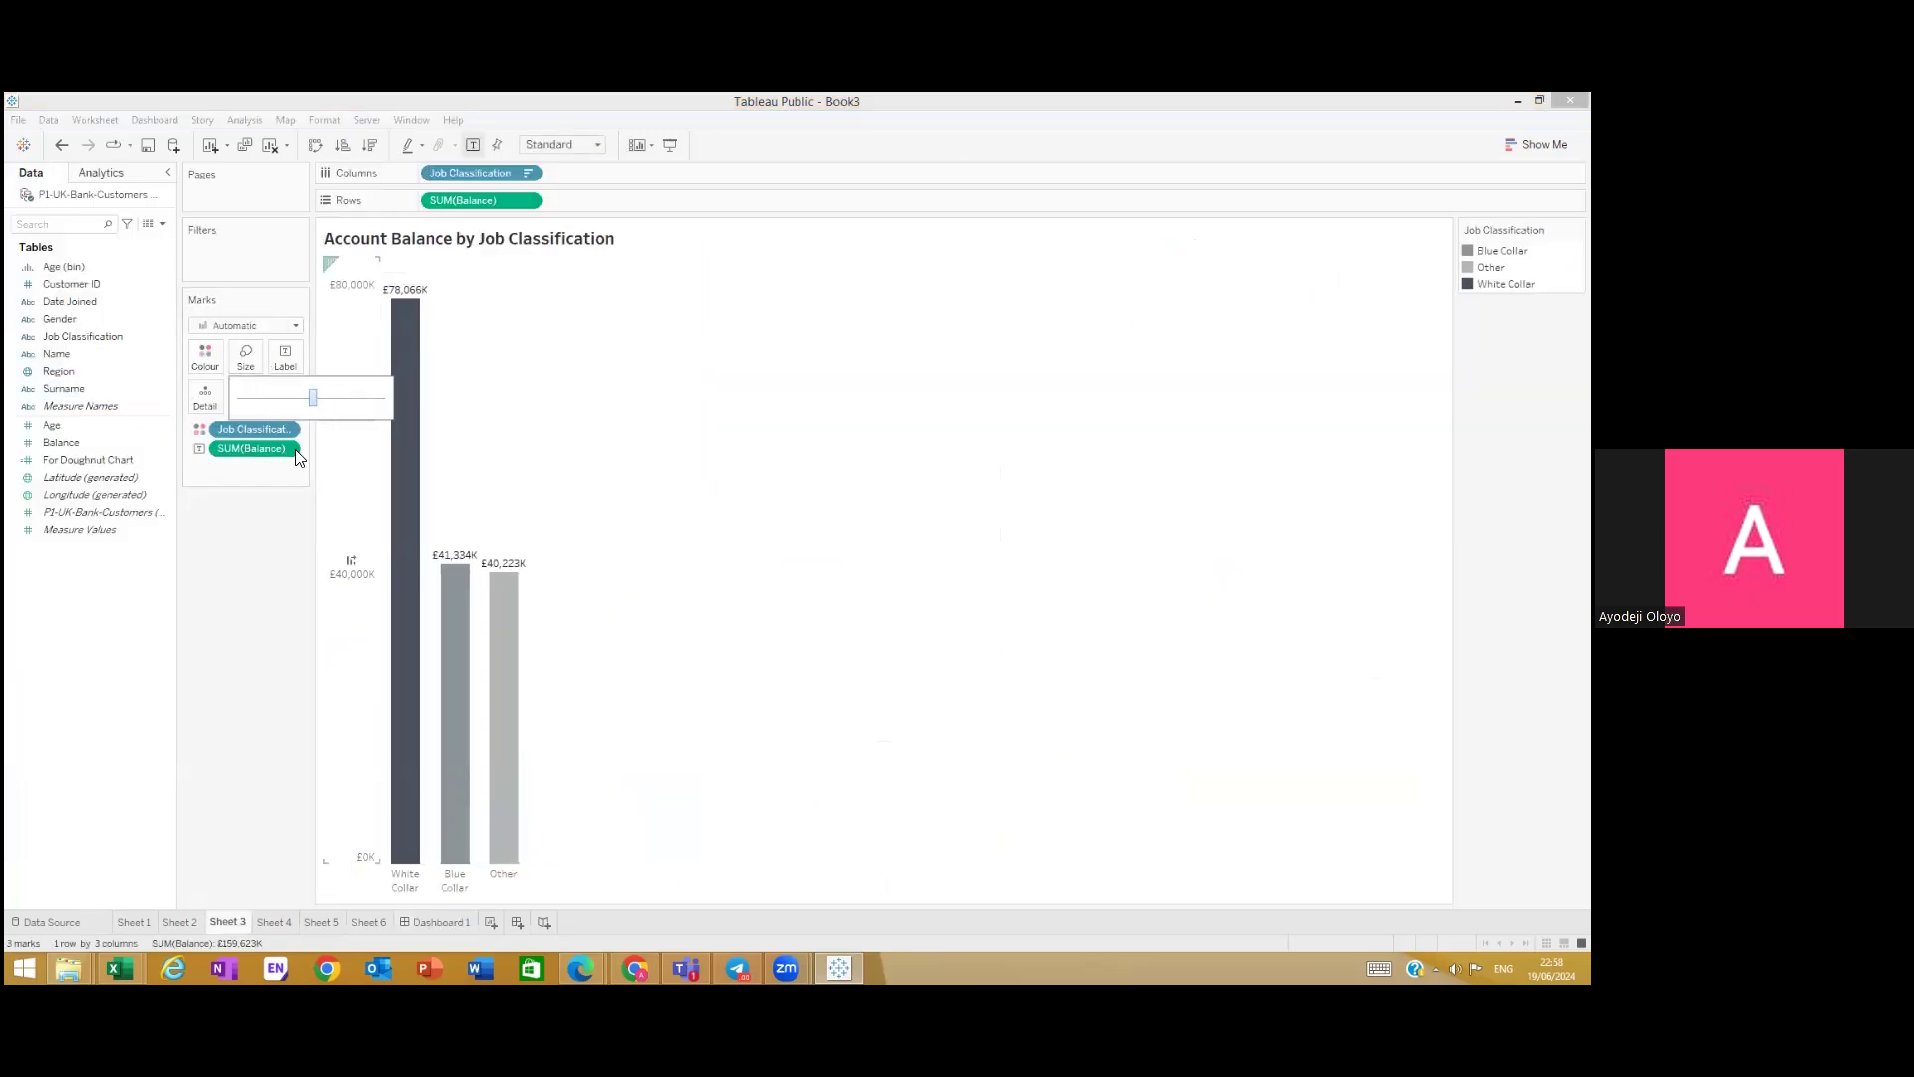
pyautogui.click(443, 924)
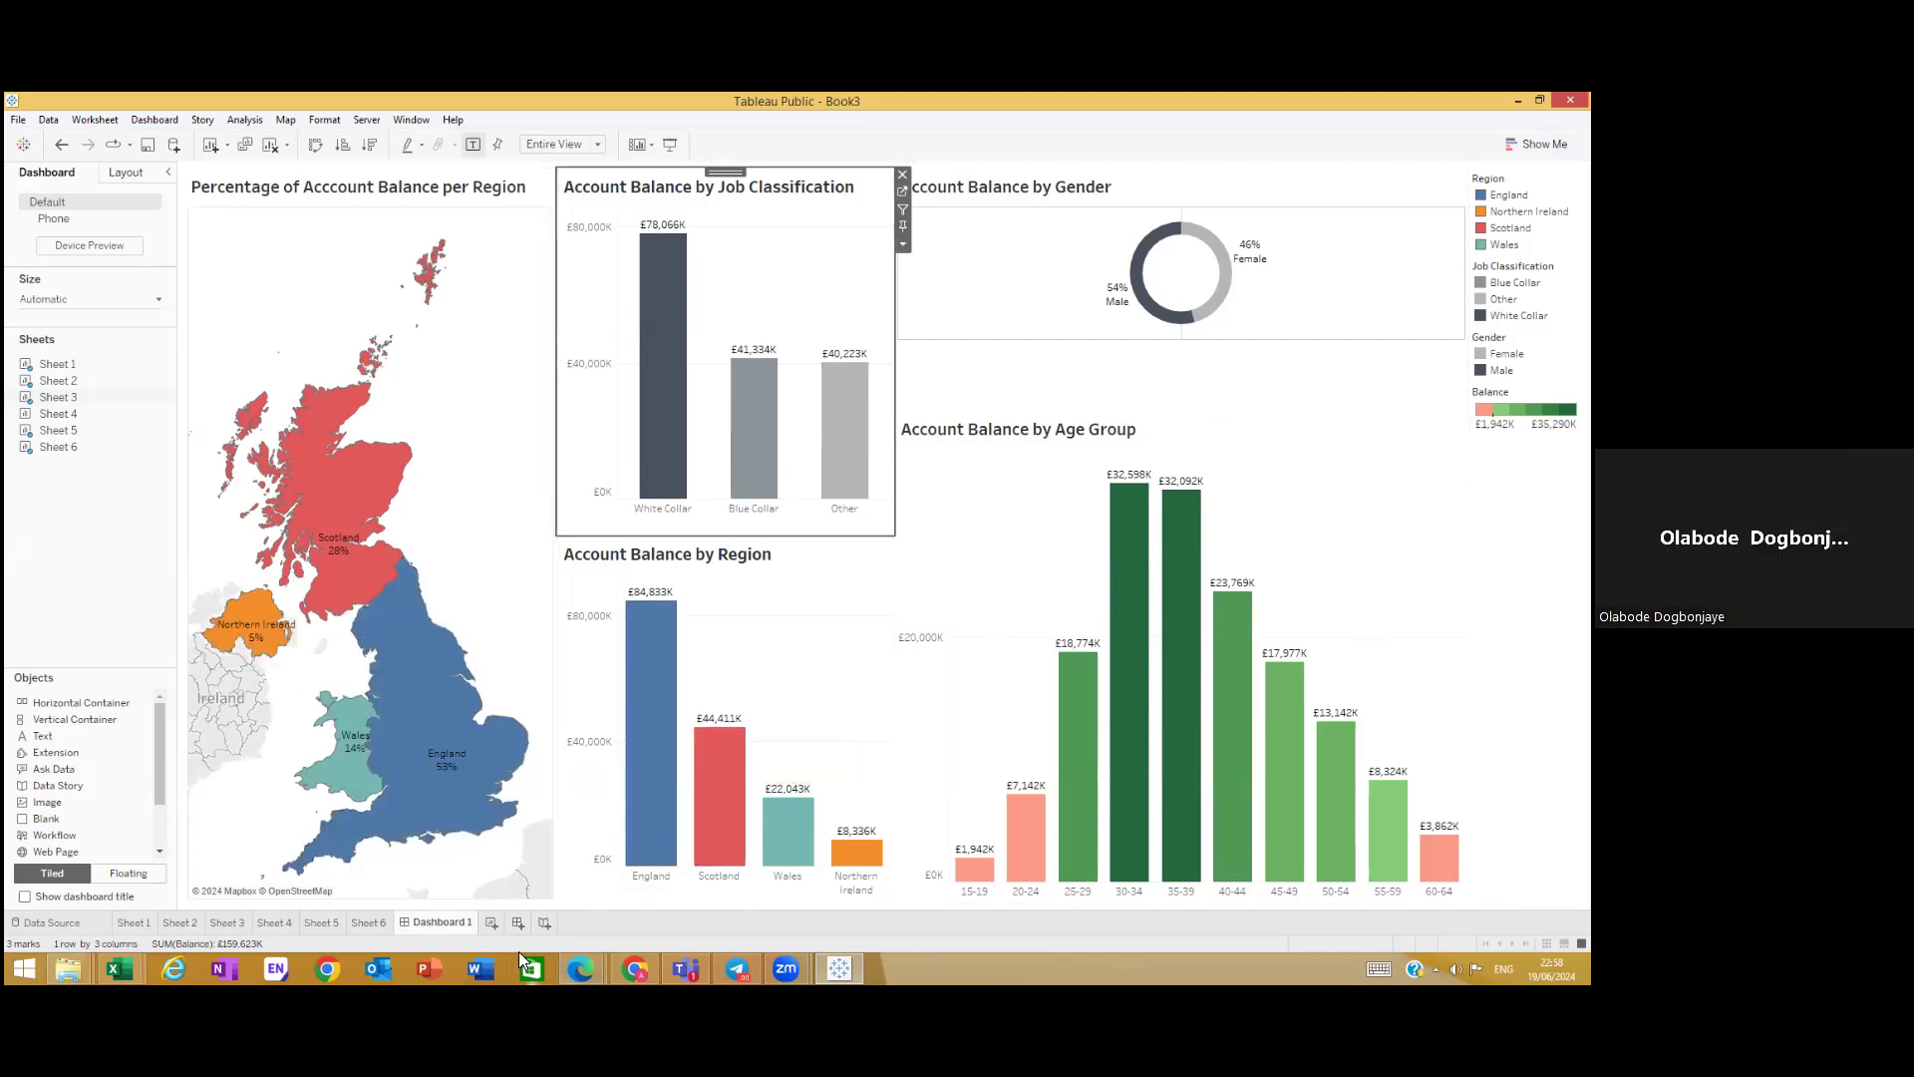
# Step: Edit the Region colours on the Sheet 1 map, assign green to England and look through the available colour palettes
pyautogui.moveTo(8, 383)
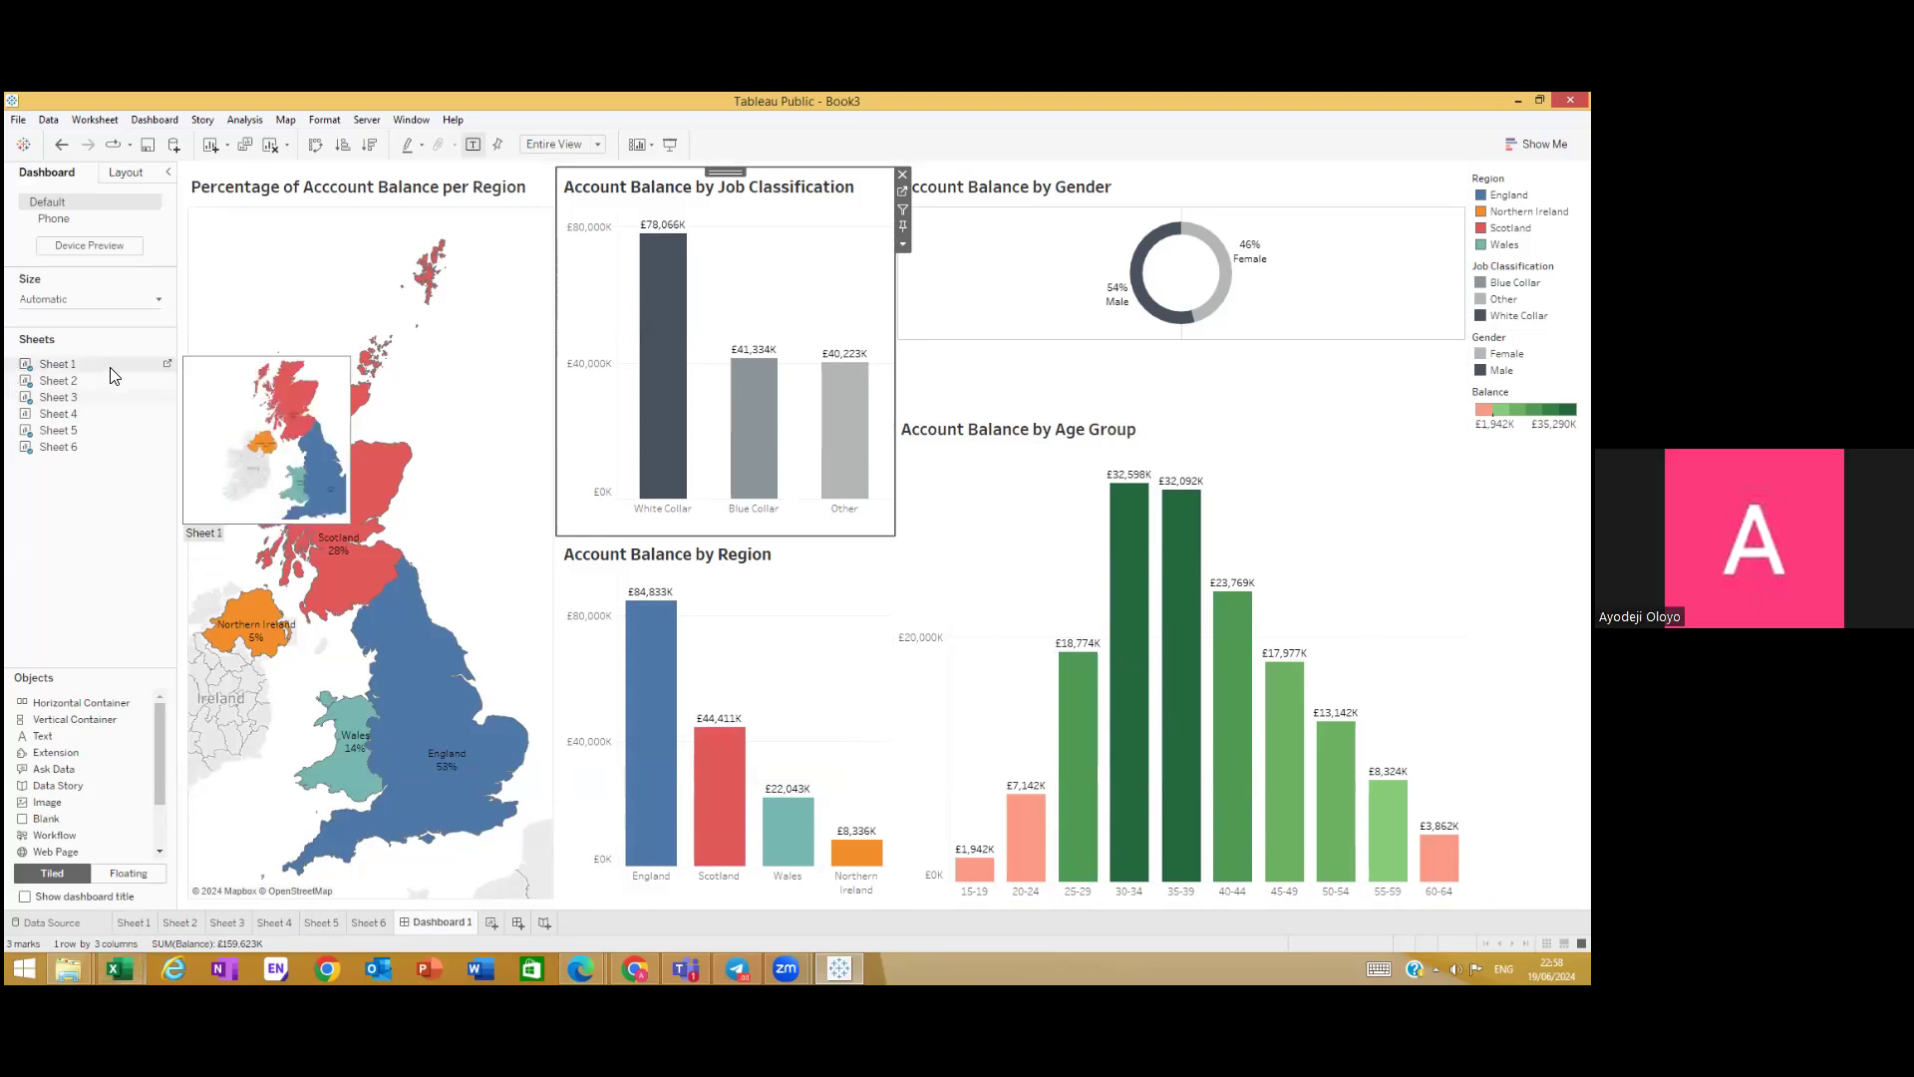
pyautogui.click(168, 364)
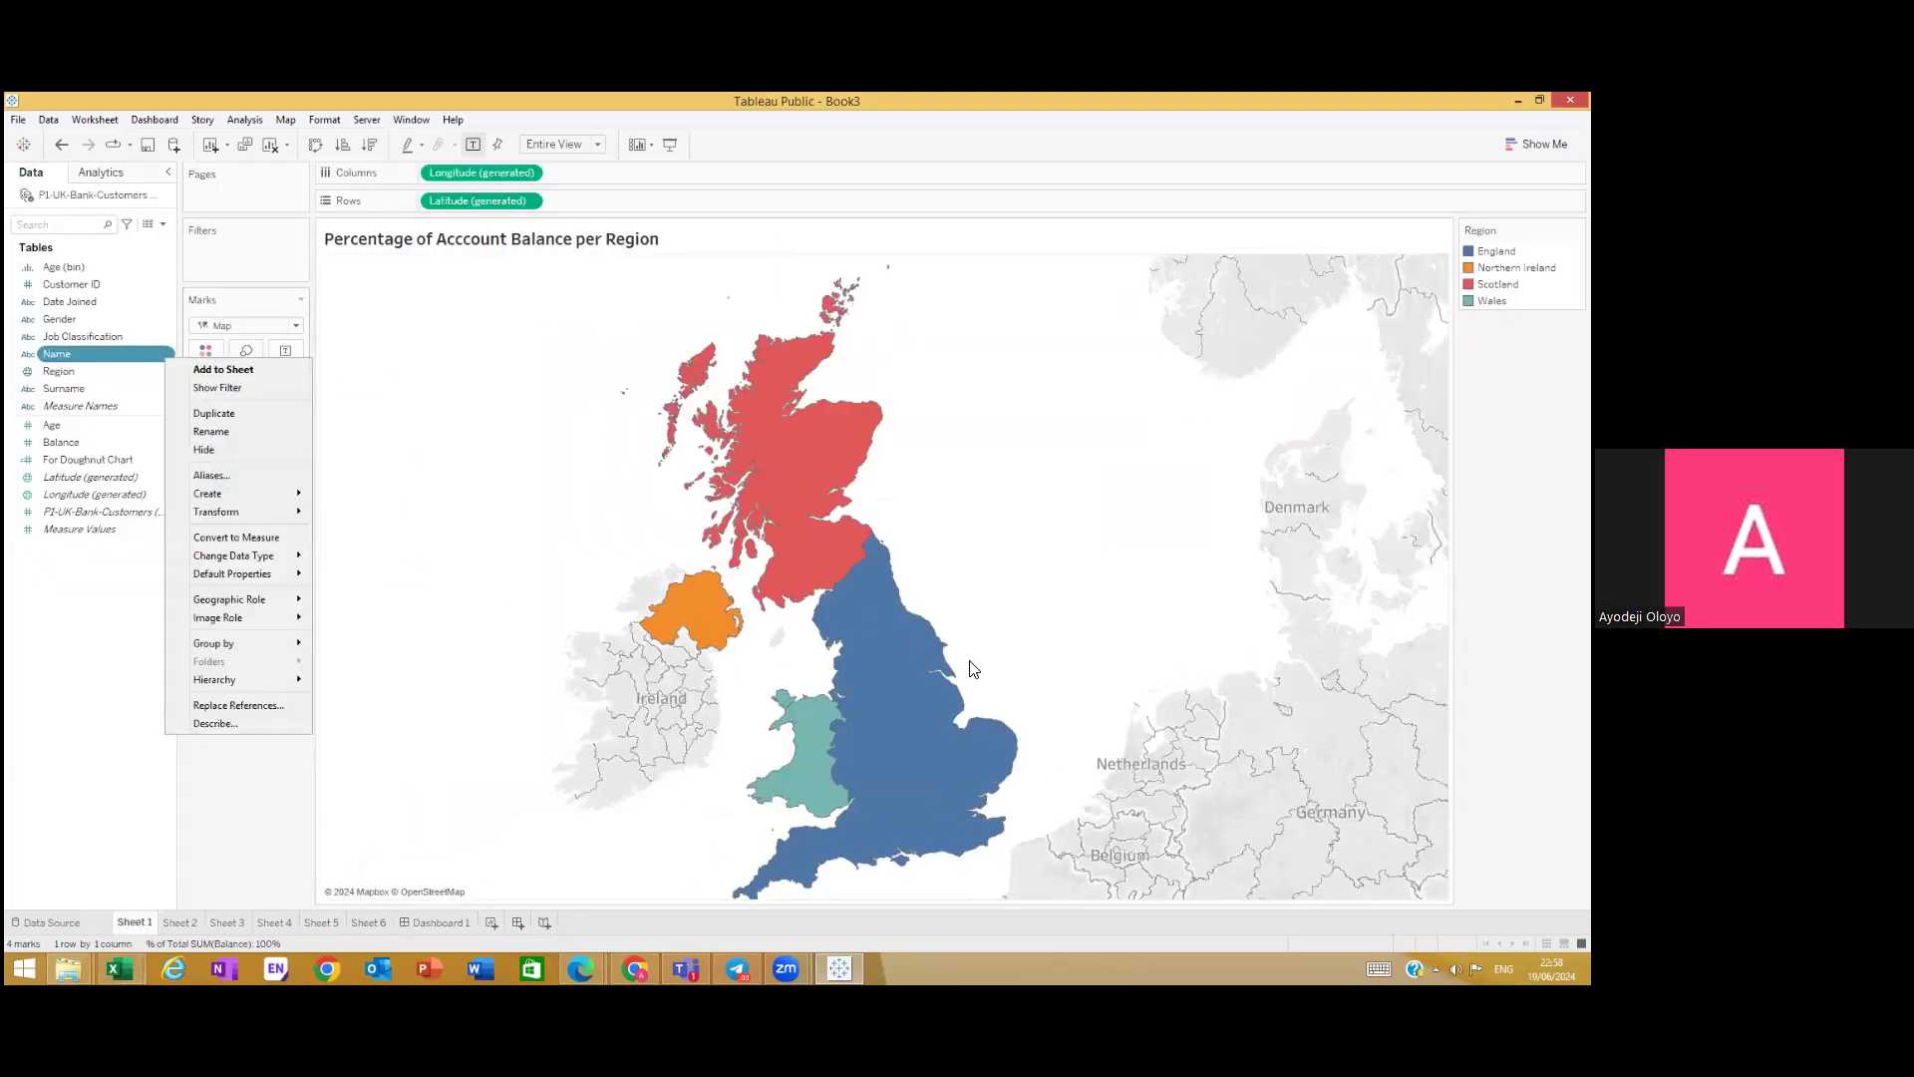
pyautogui.click(206, 355)
pyautogui.click(239, 412)
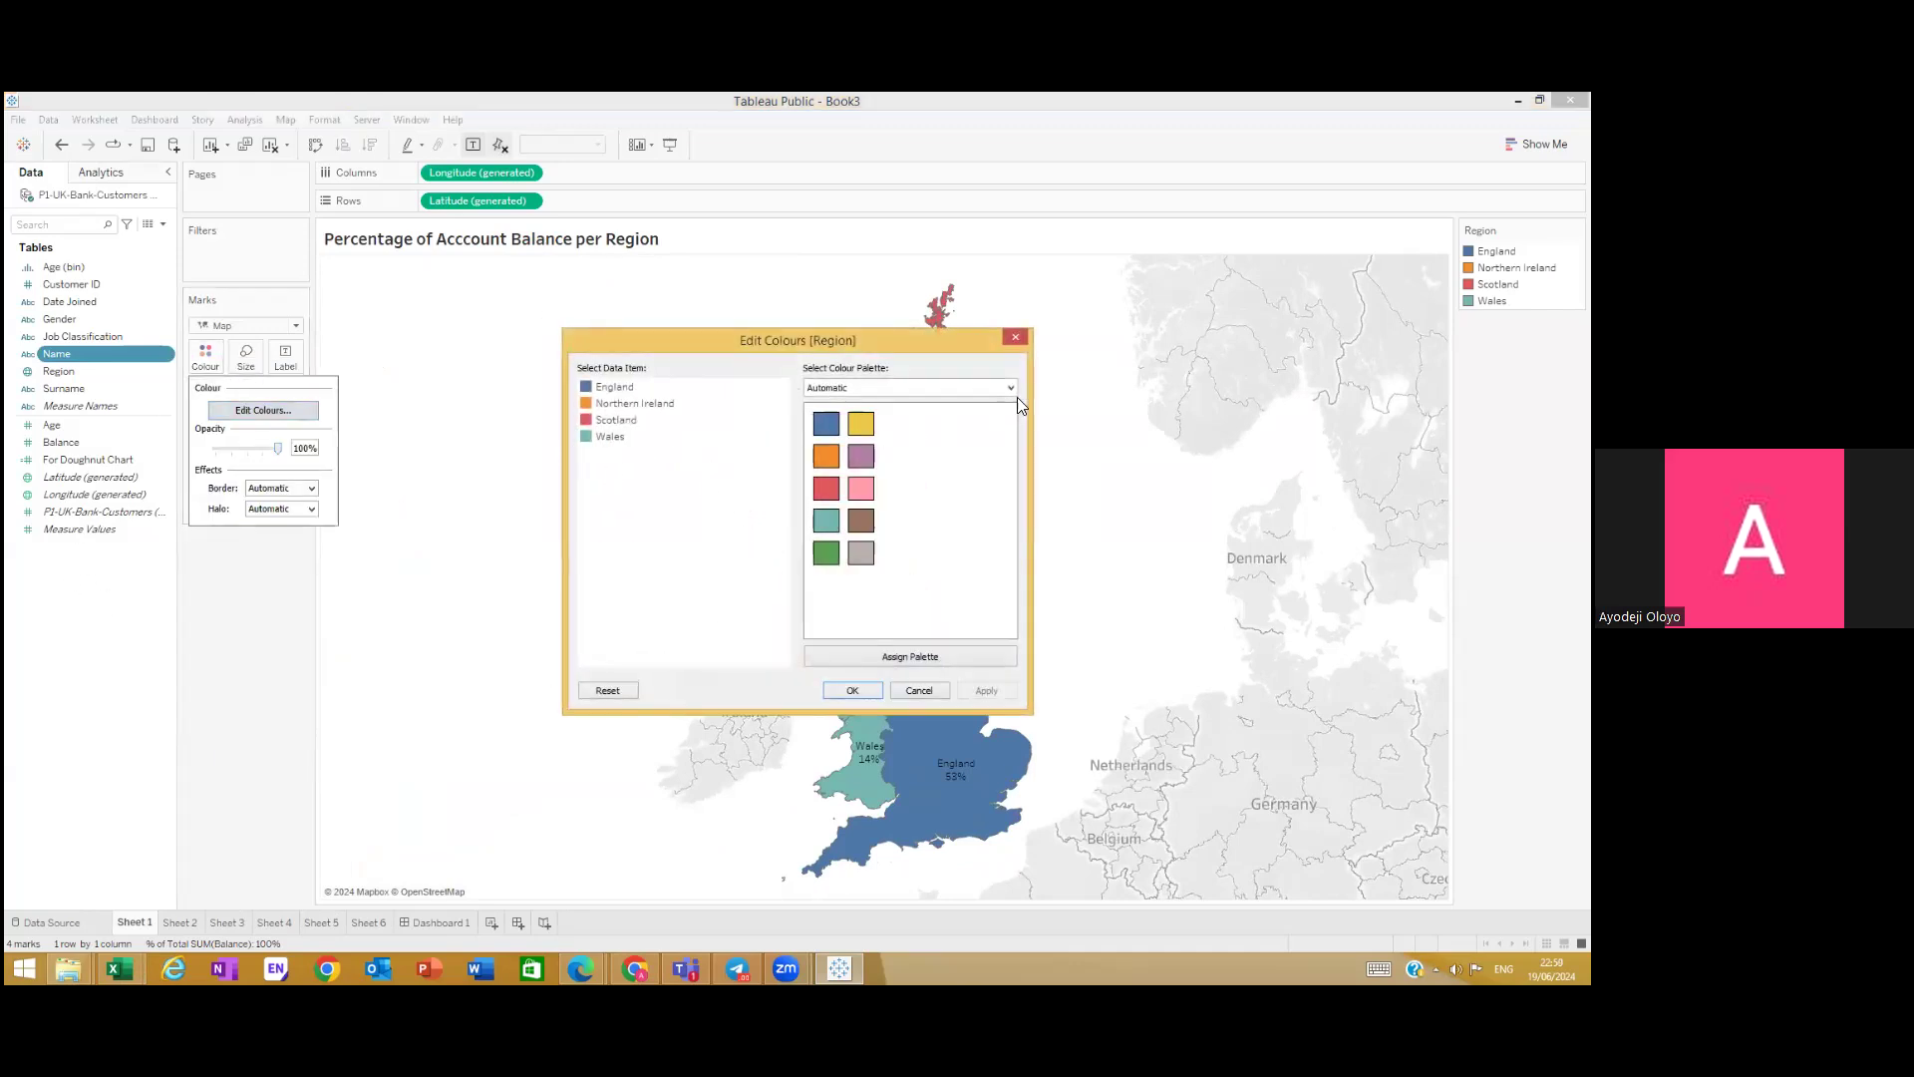
pyautogui.click(612, 387)
pyautogui.click(825, 552)
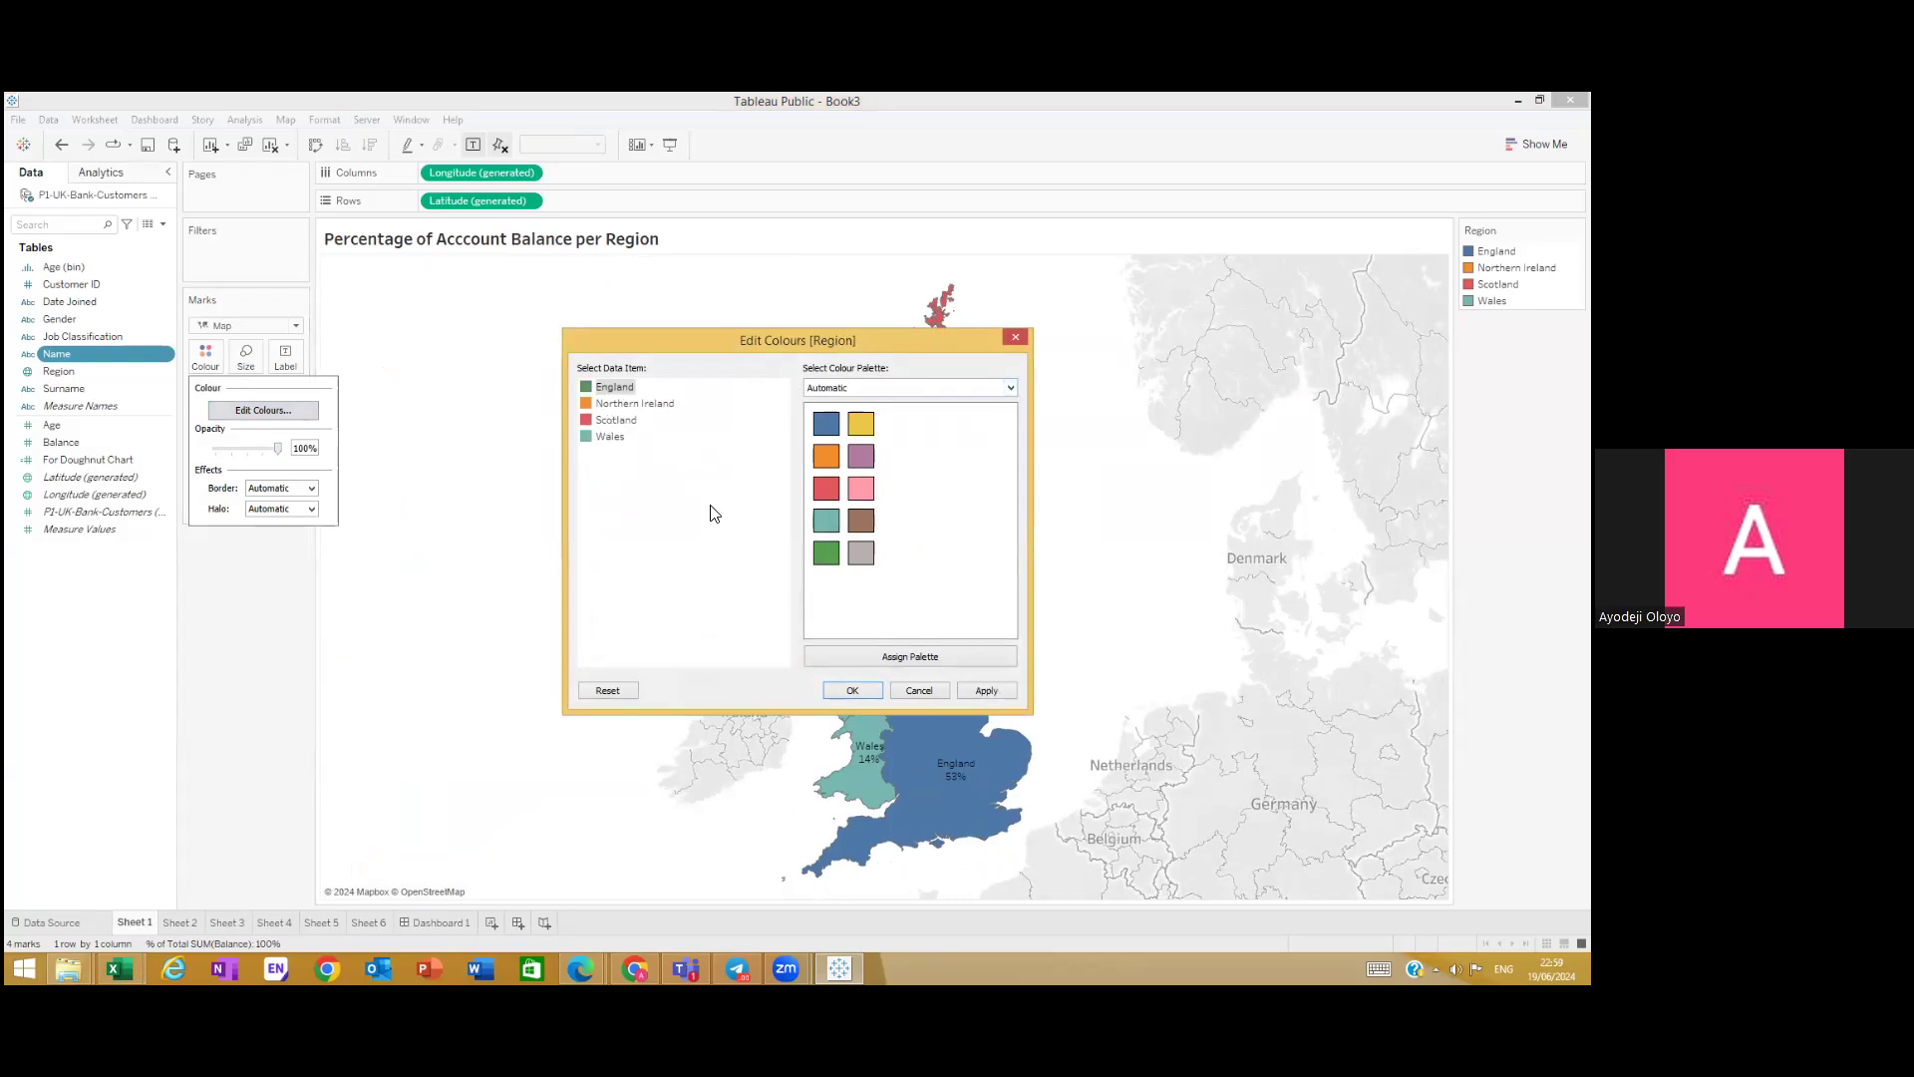
pyautogui.click(602, 405)
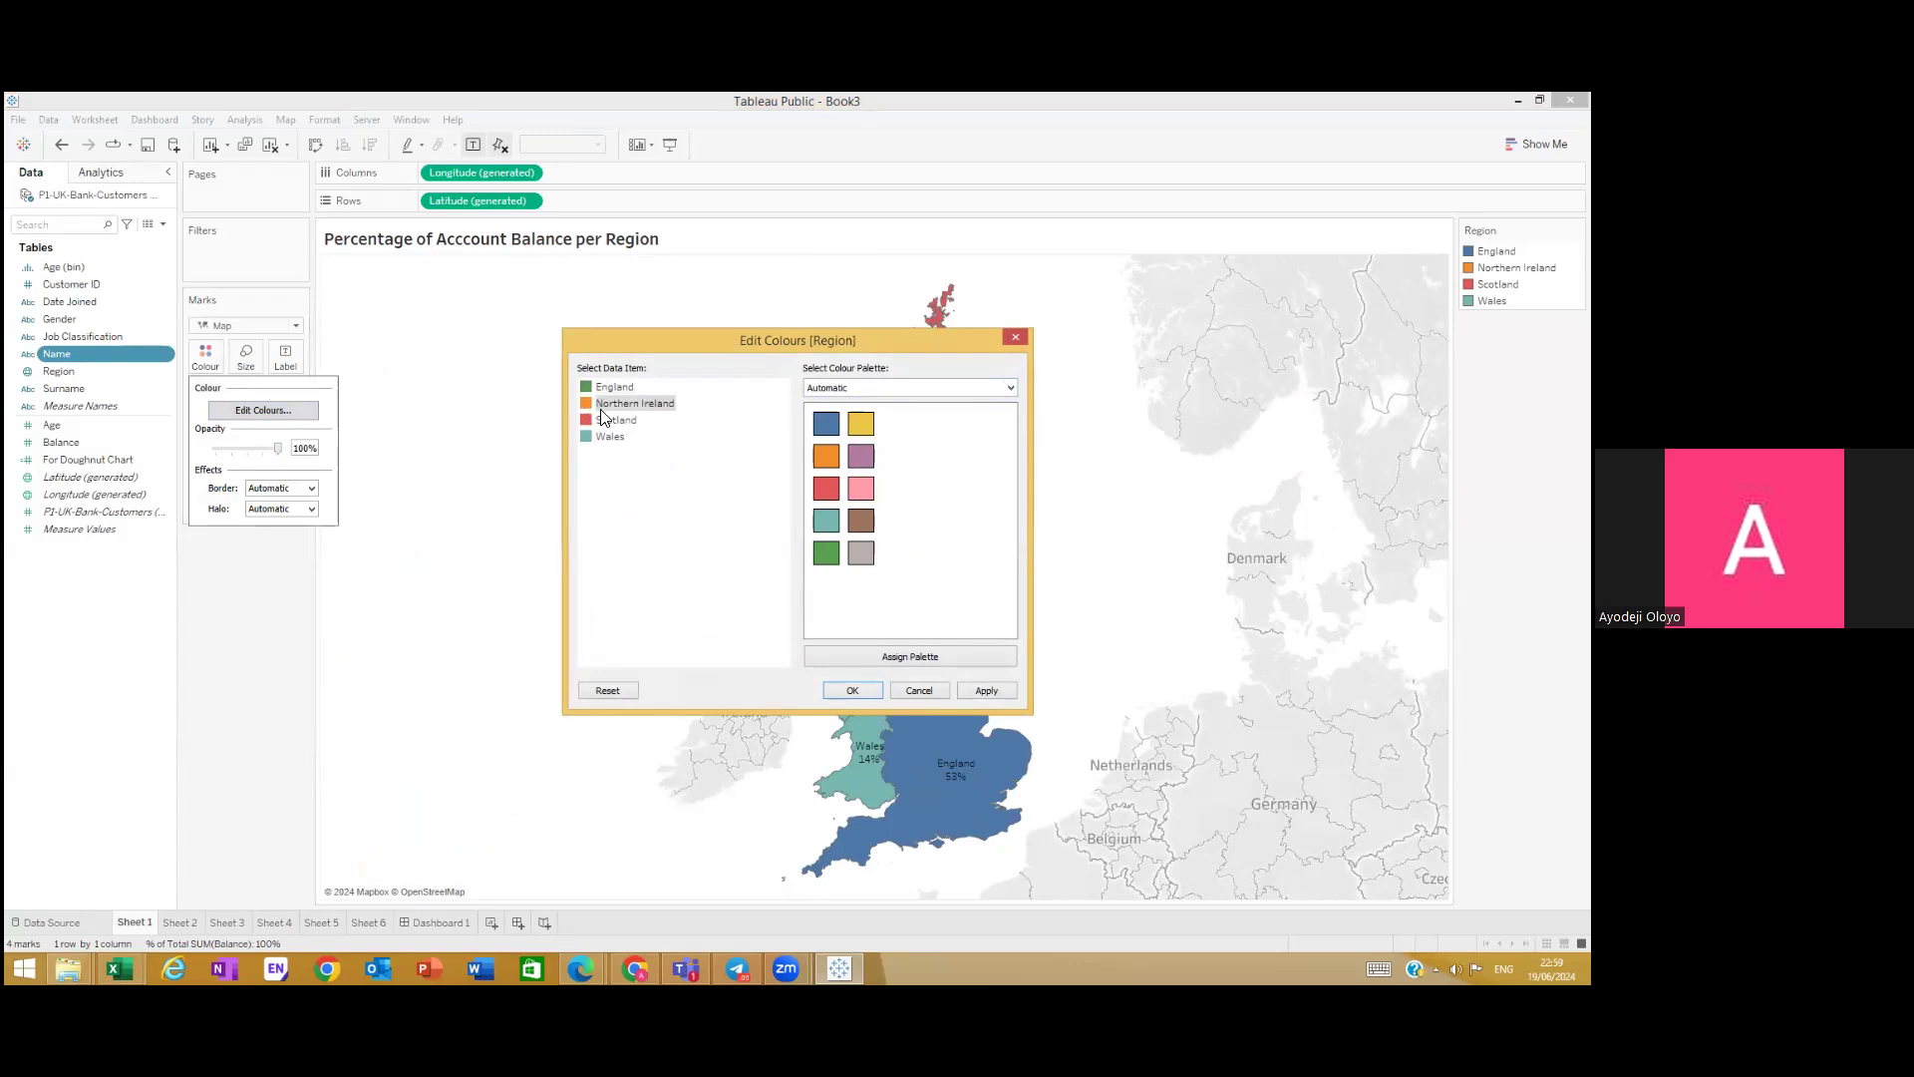
pyautogui.click(1012, 388)
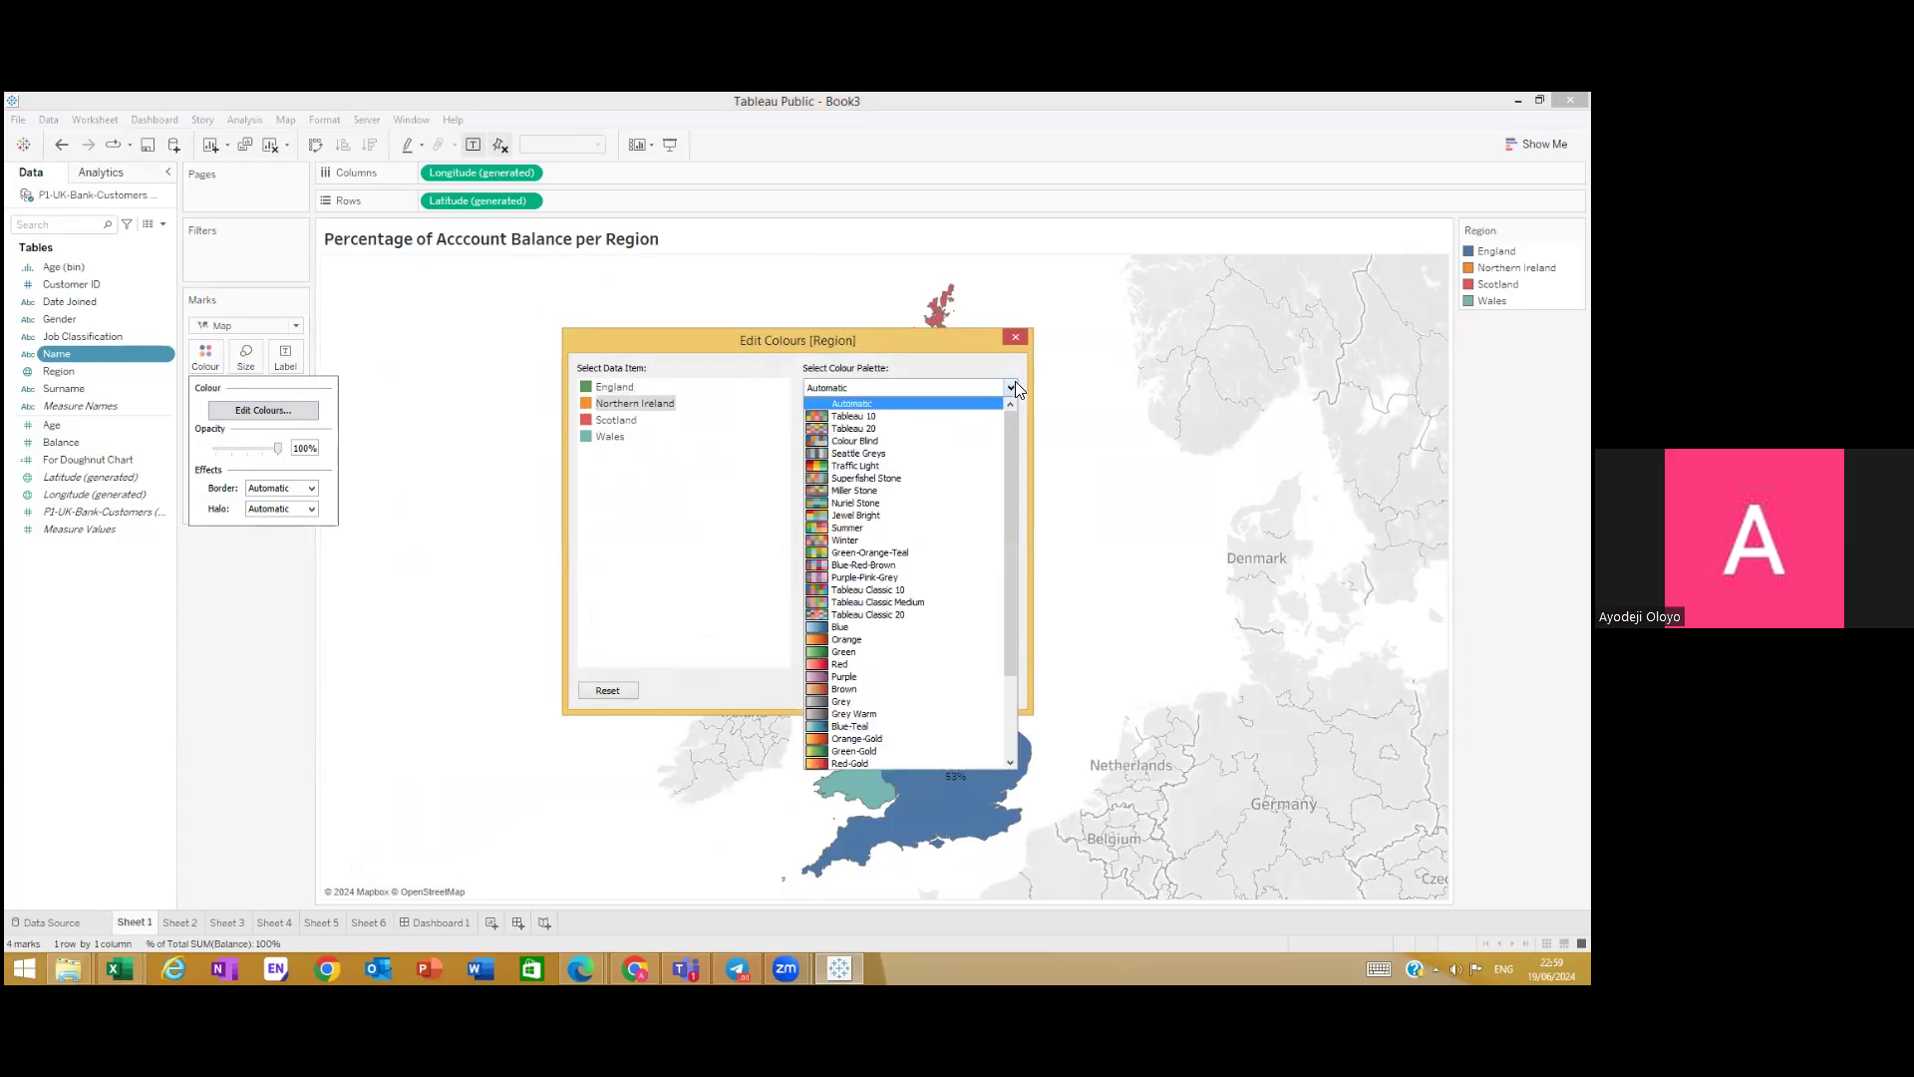
pyautogui.click(1013, 386)
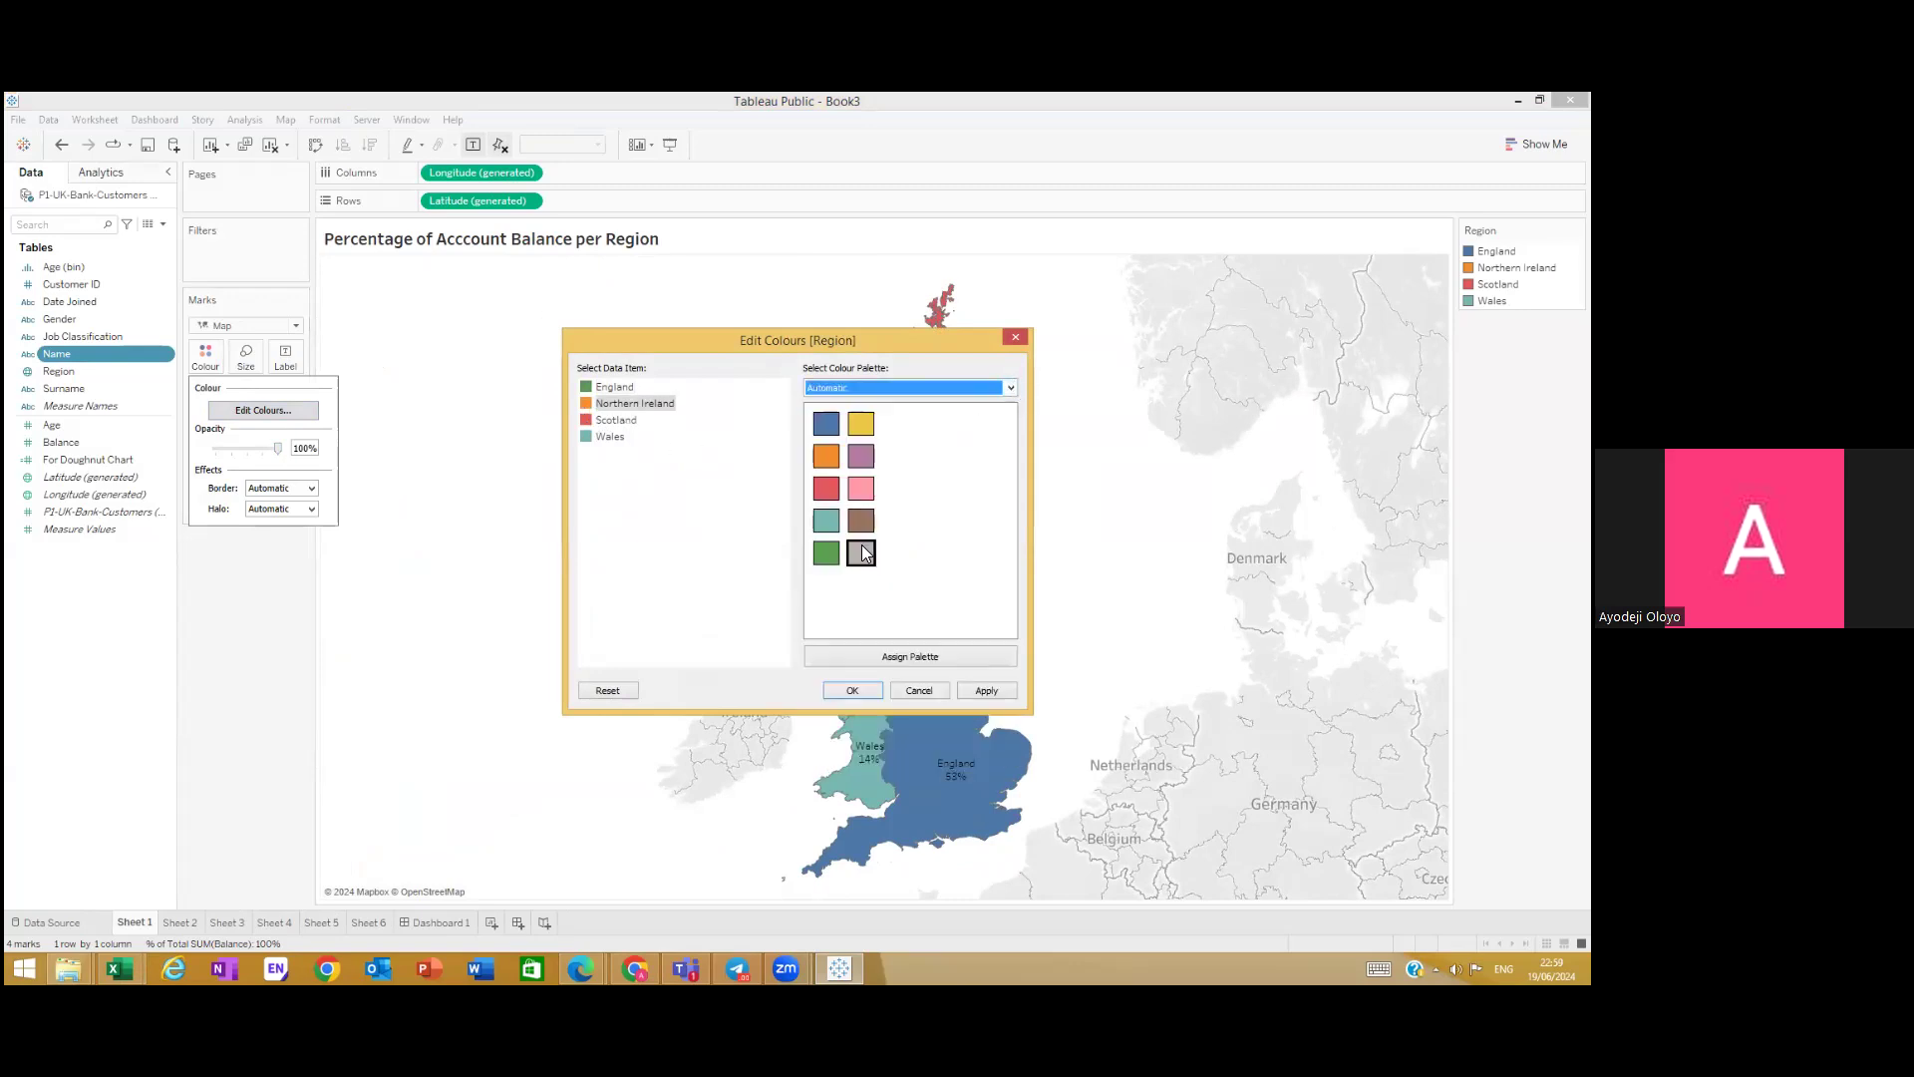
# Step: Assign grey to Wales and brown to Northern Ireland, apply the Region colours and return to the dashboard
pyautogui.click(588, 439)
pyautogui.click(861, 553)
pyautogui.click(588, 404)
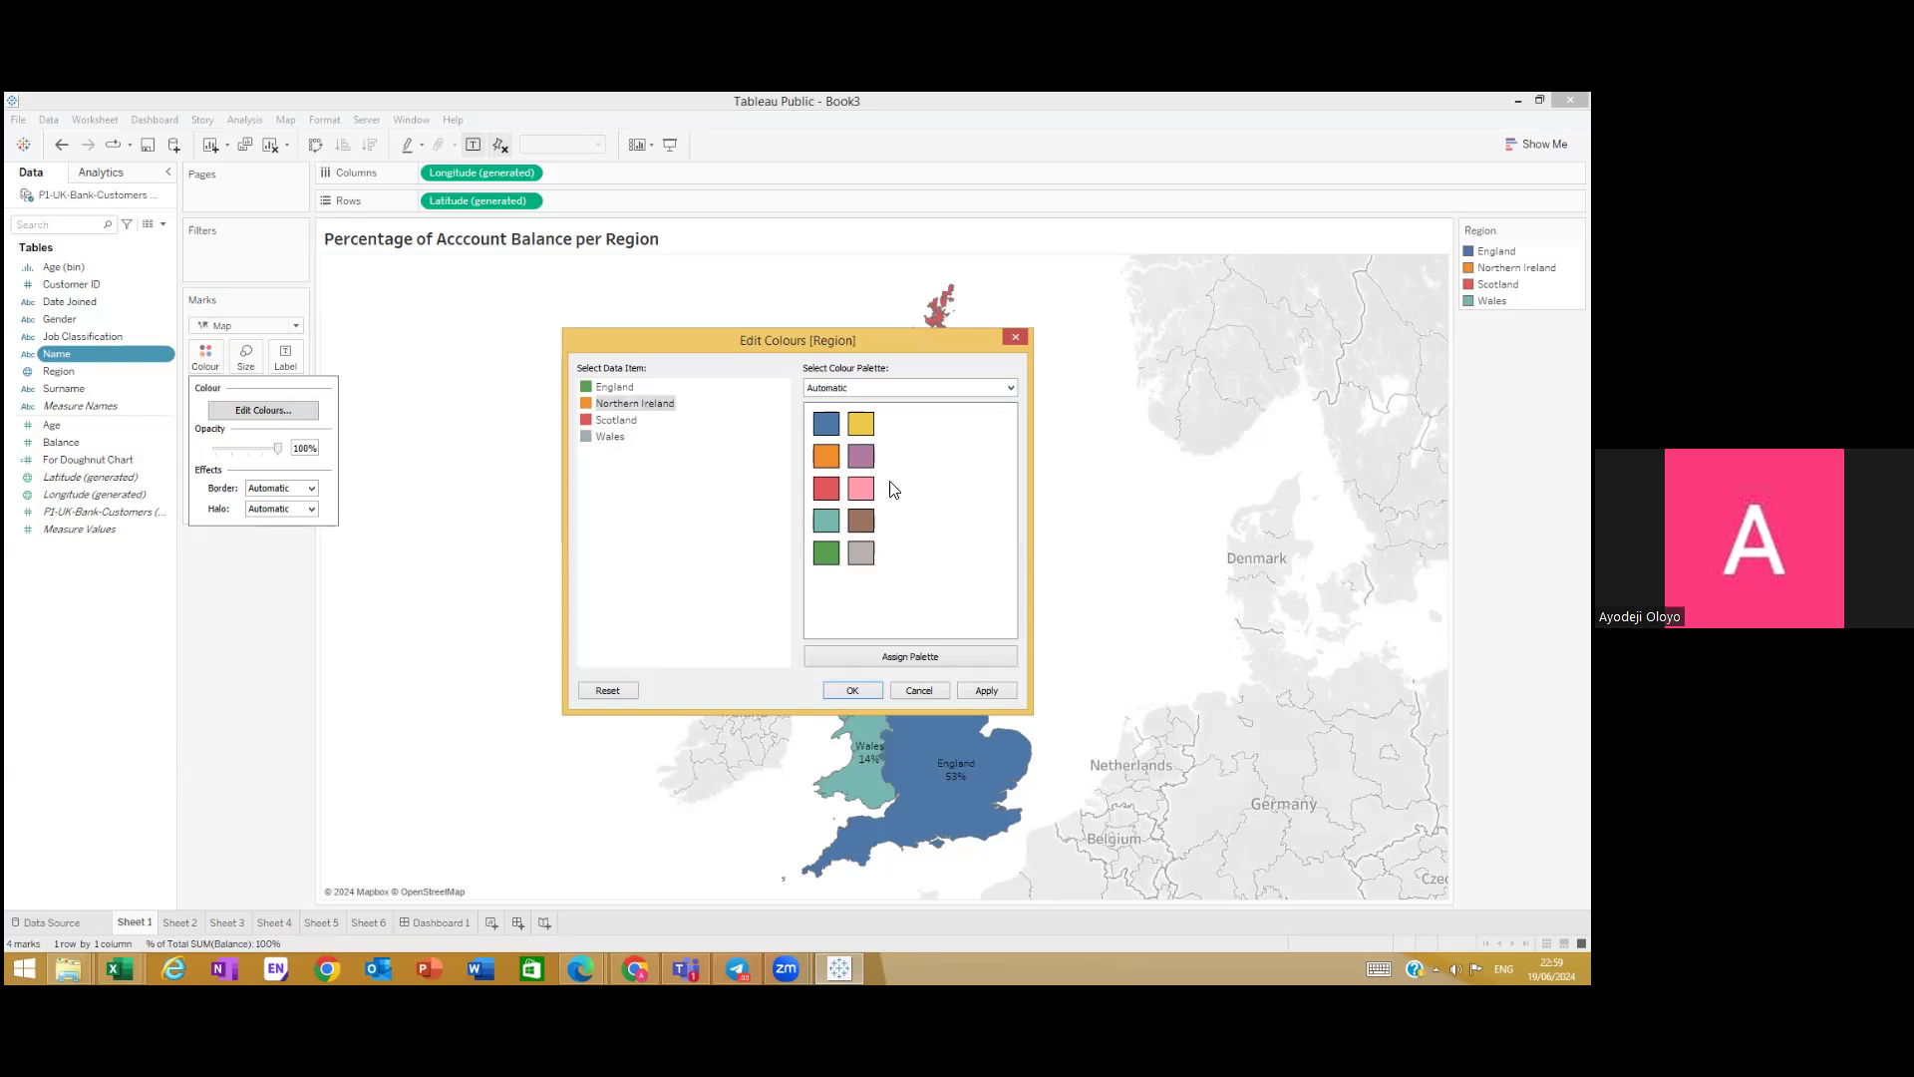
pyautogui.click(861, 520)
pyautogui.click(985, 690)
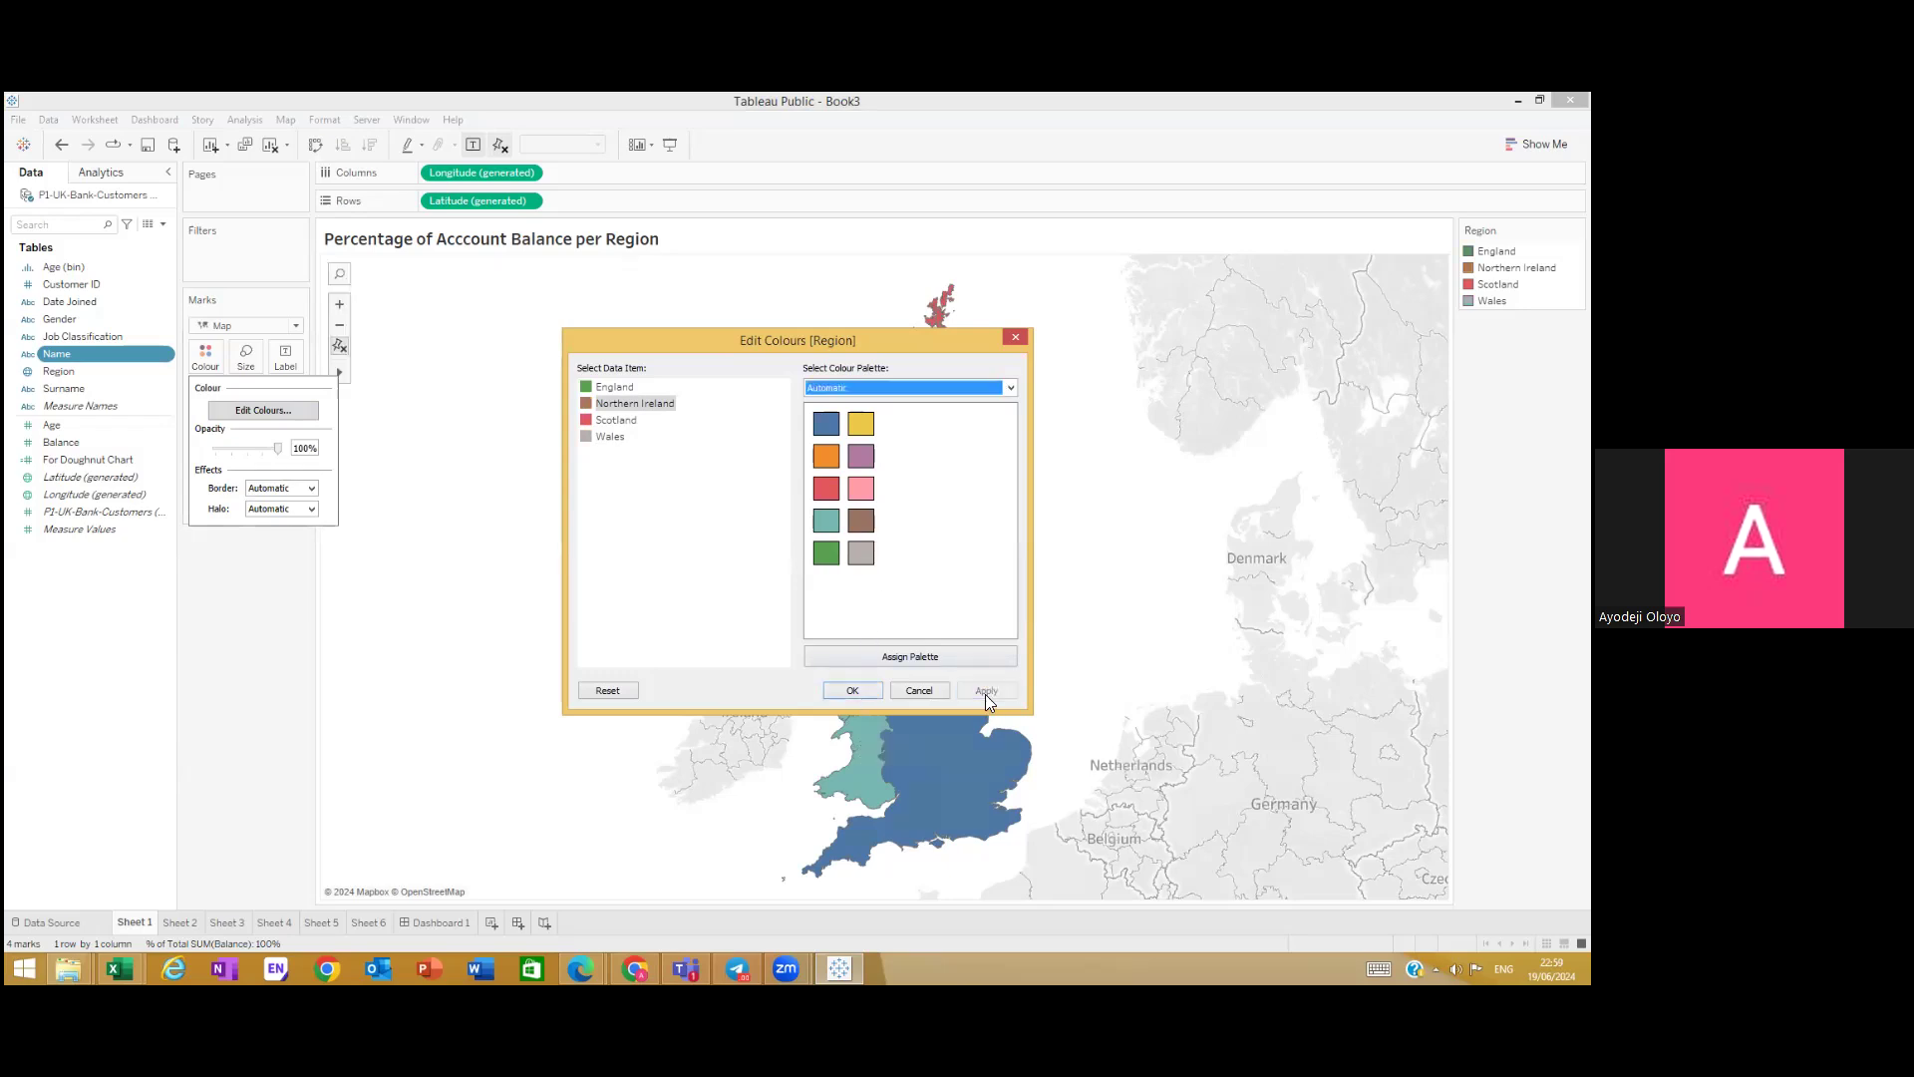
pyautogui.click(851, 690)
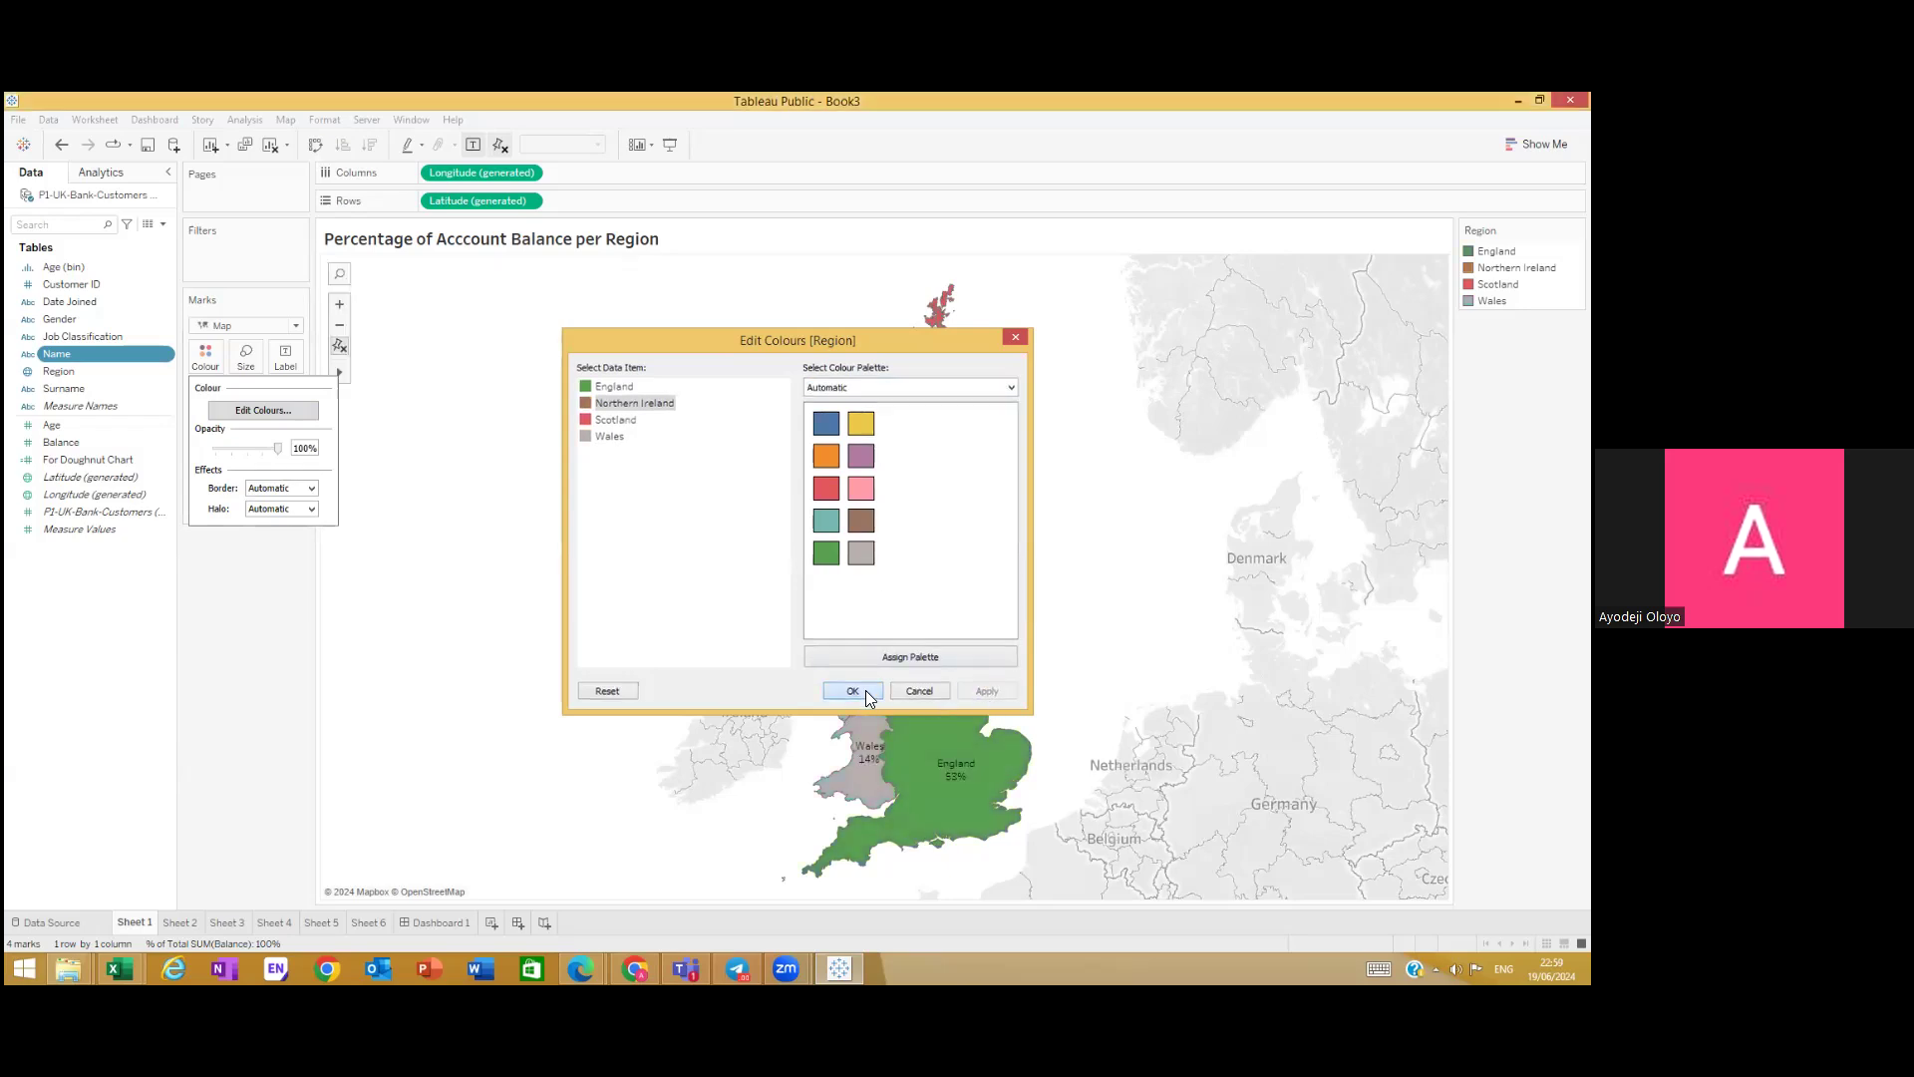
pyautogui.click(436, 923)
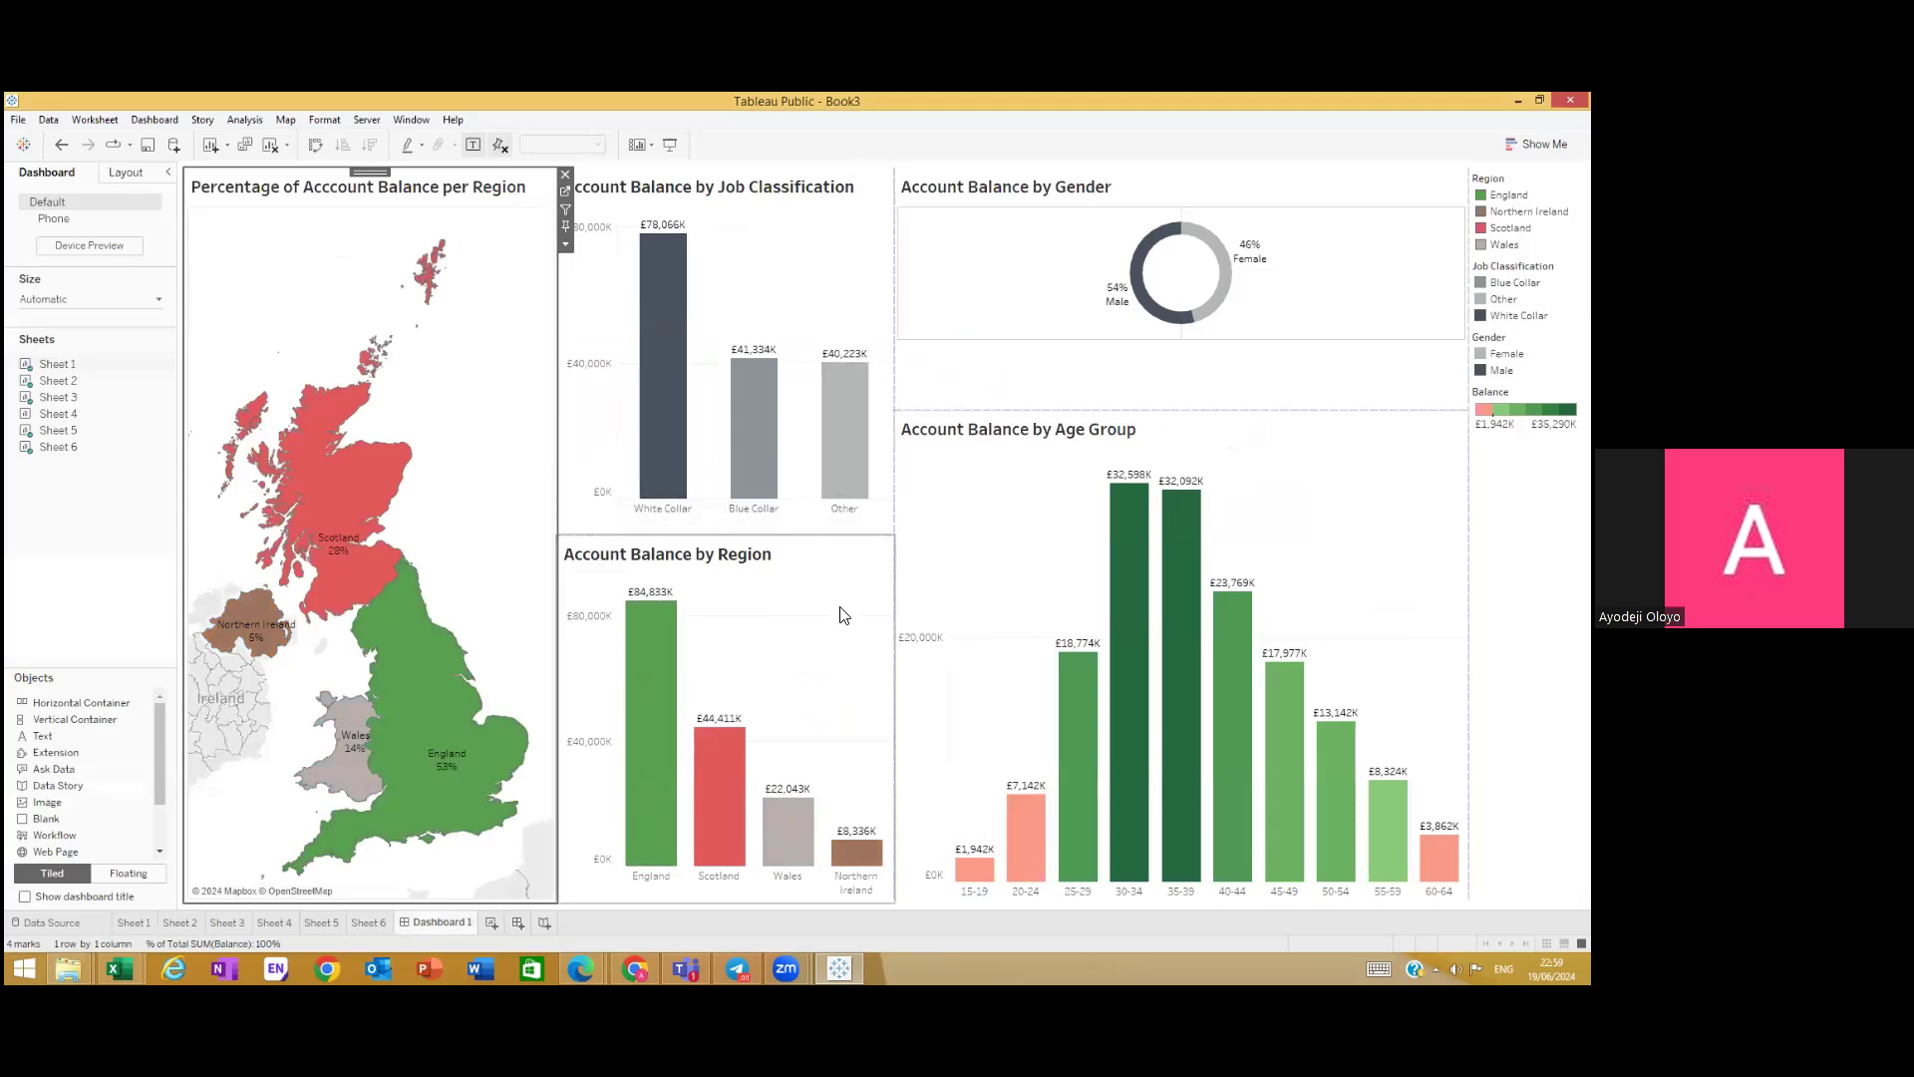
# Step: Narrow the bars of the Account Balance by Region chart on Sheet 2 and return to the dashboard
pyautogui.moveTo(785, 488)
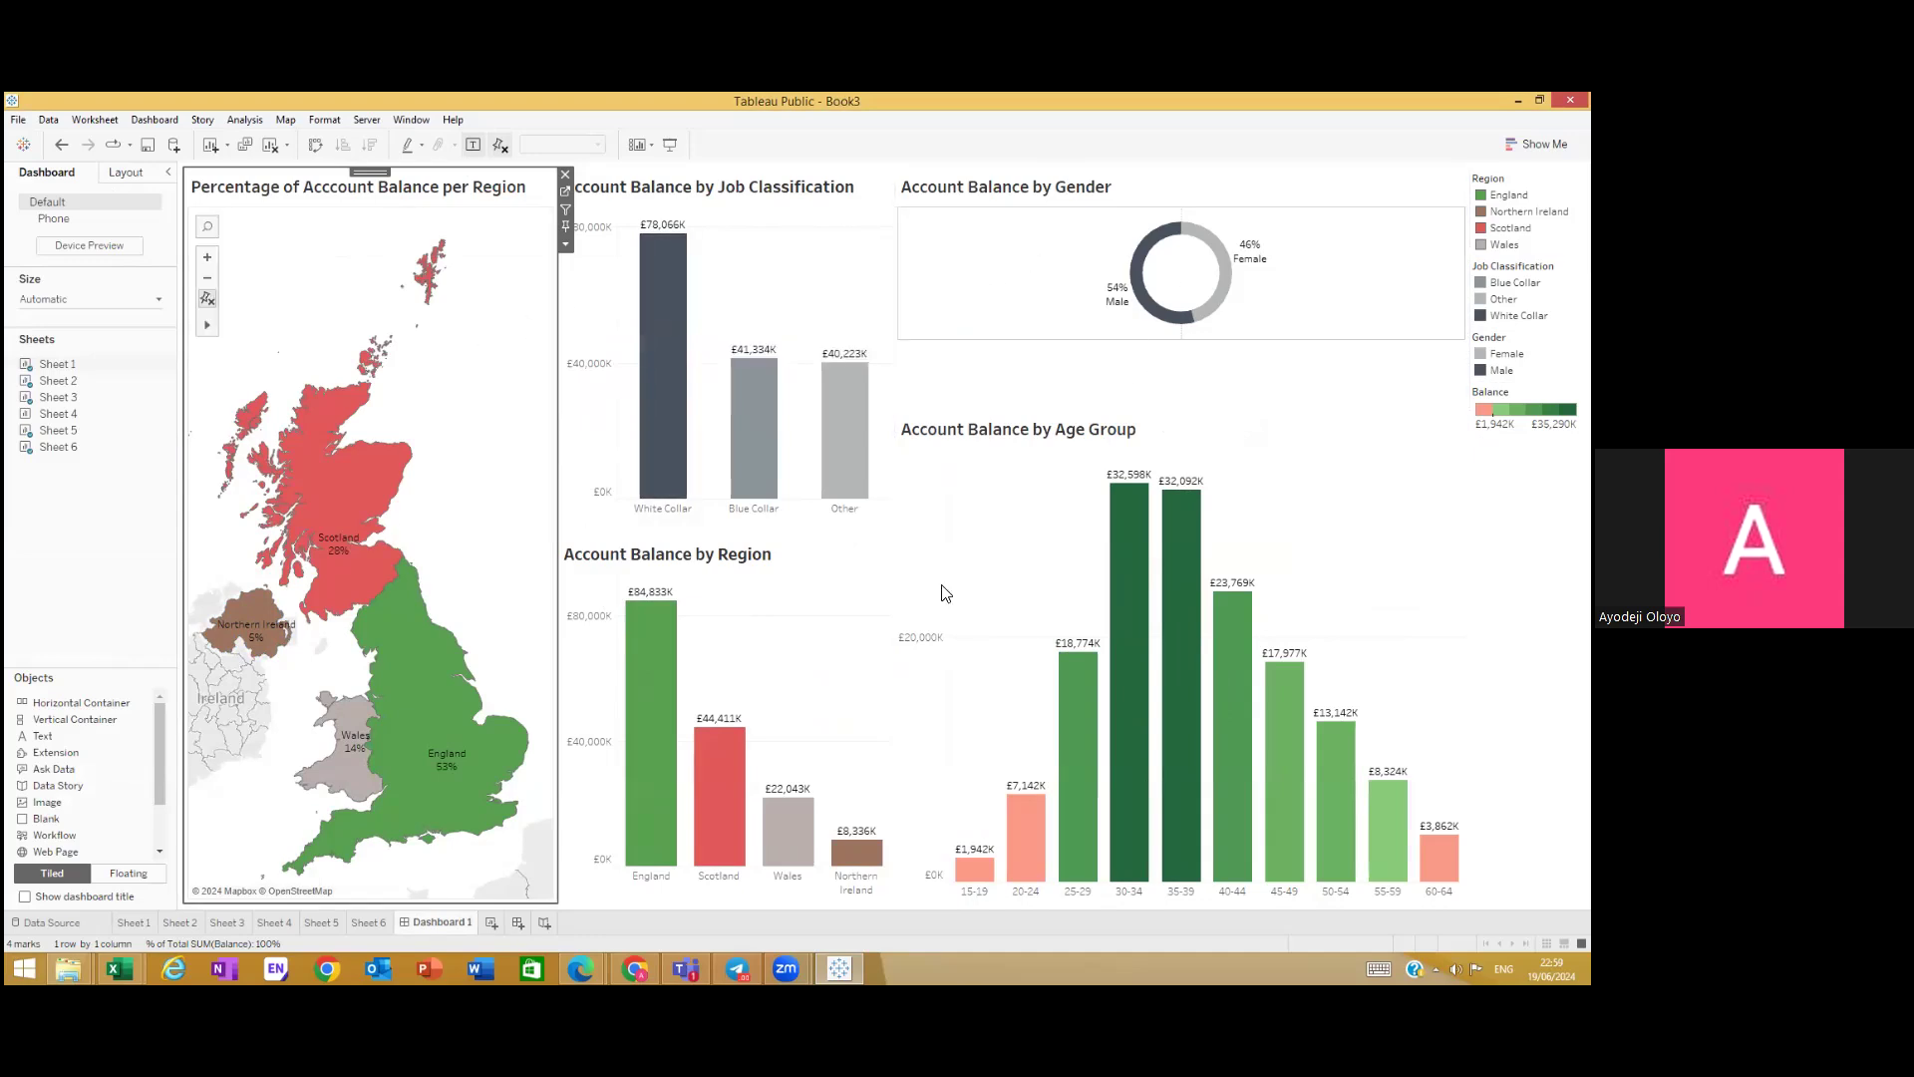
pyautogui.moveTo(670, 604)
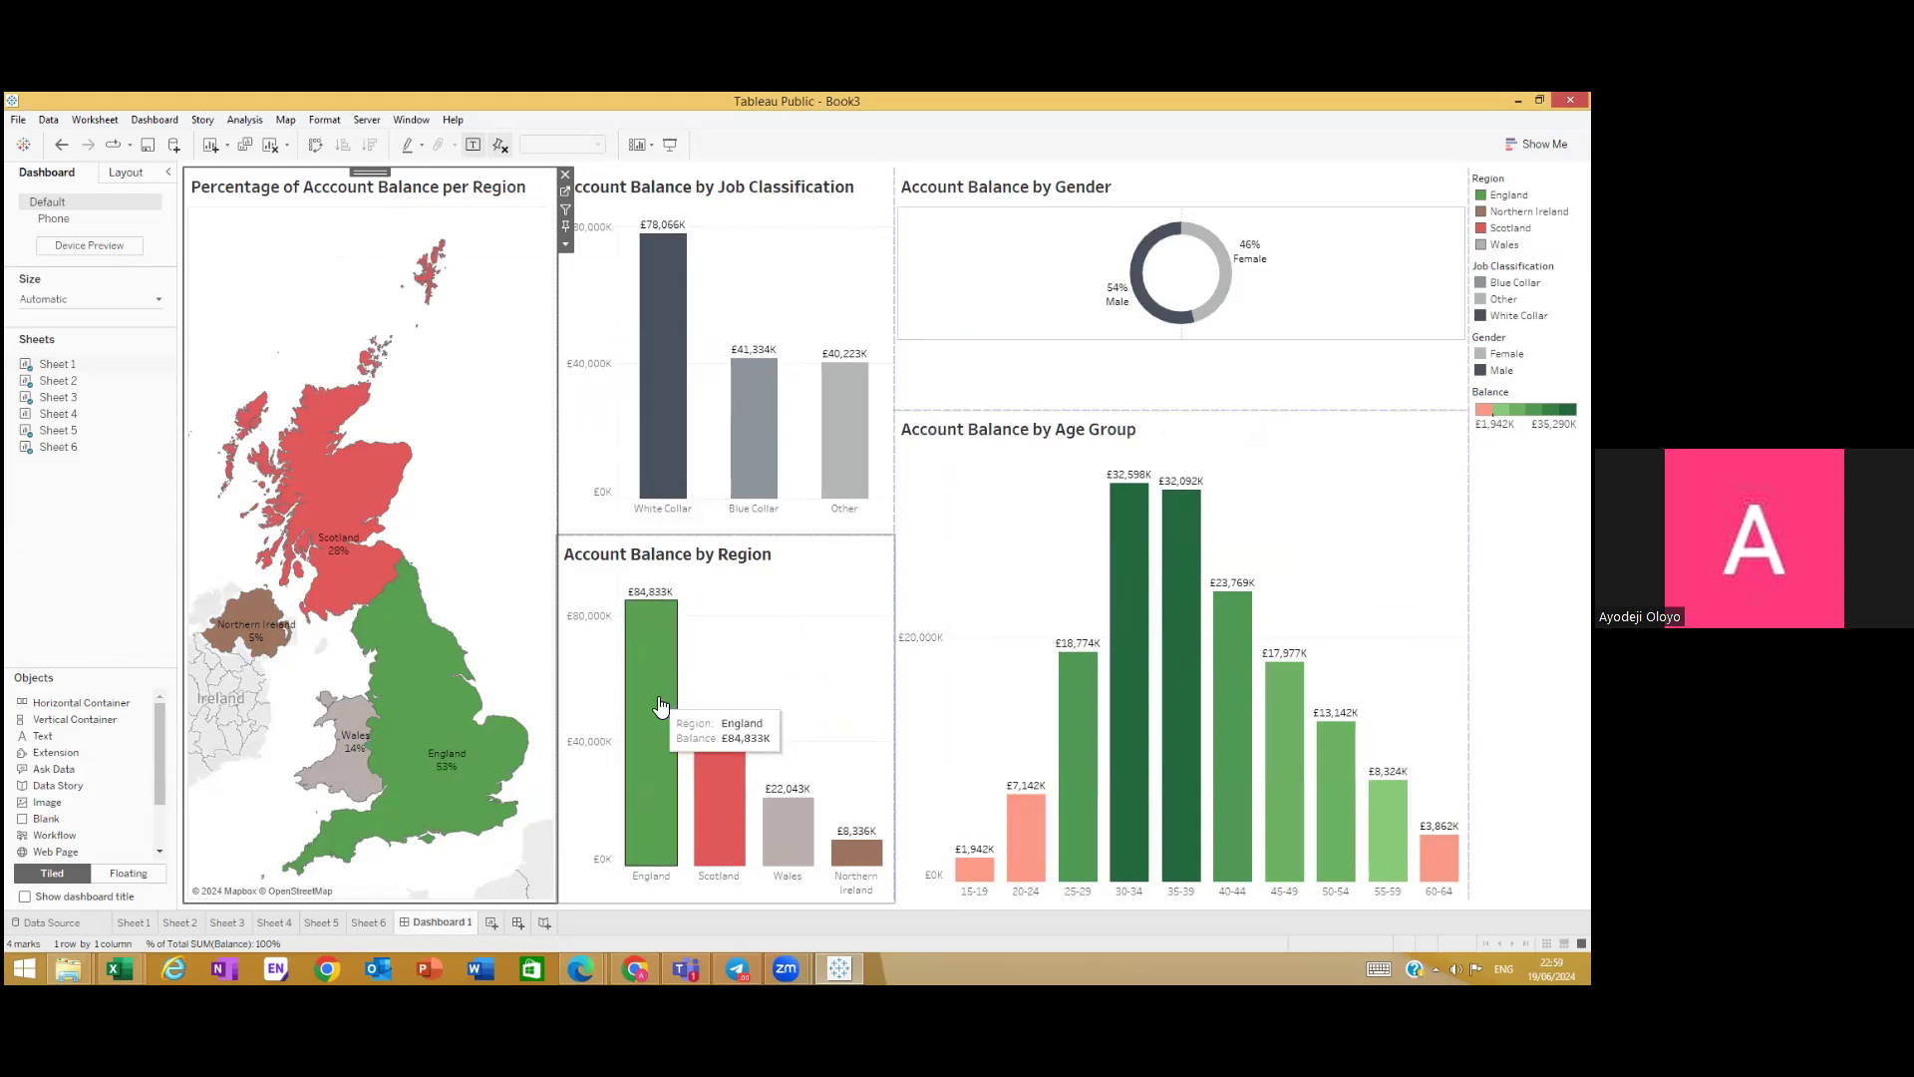
pyautogui.moveTo(166, 395)
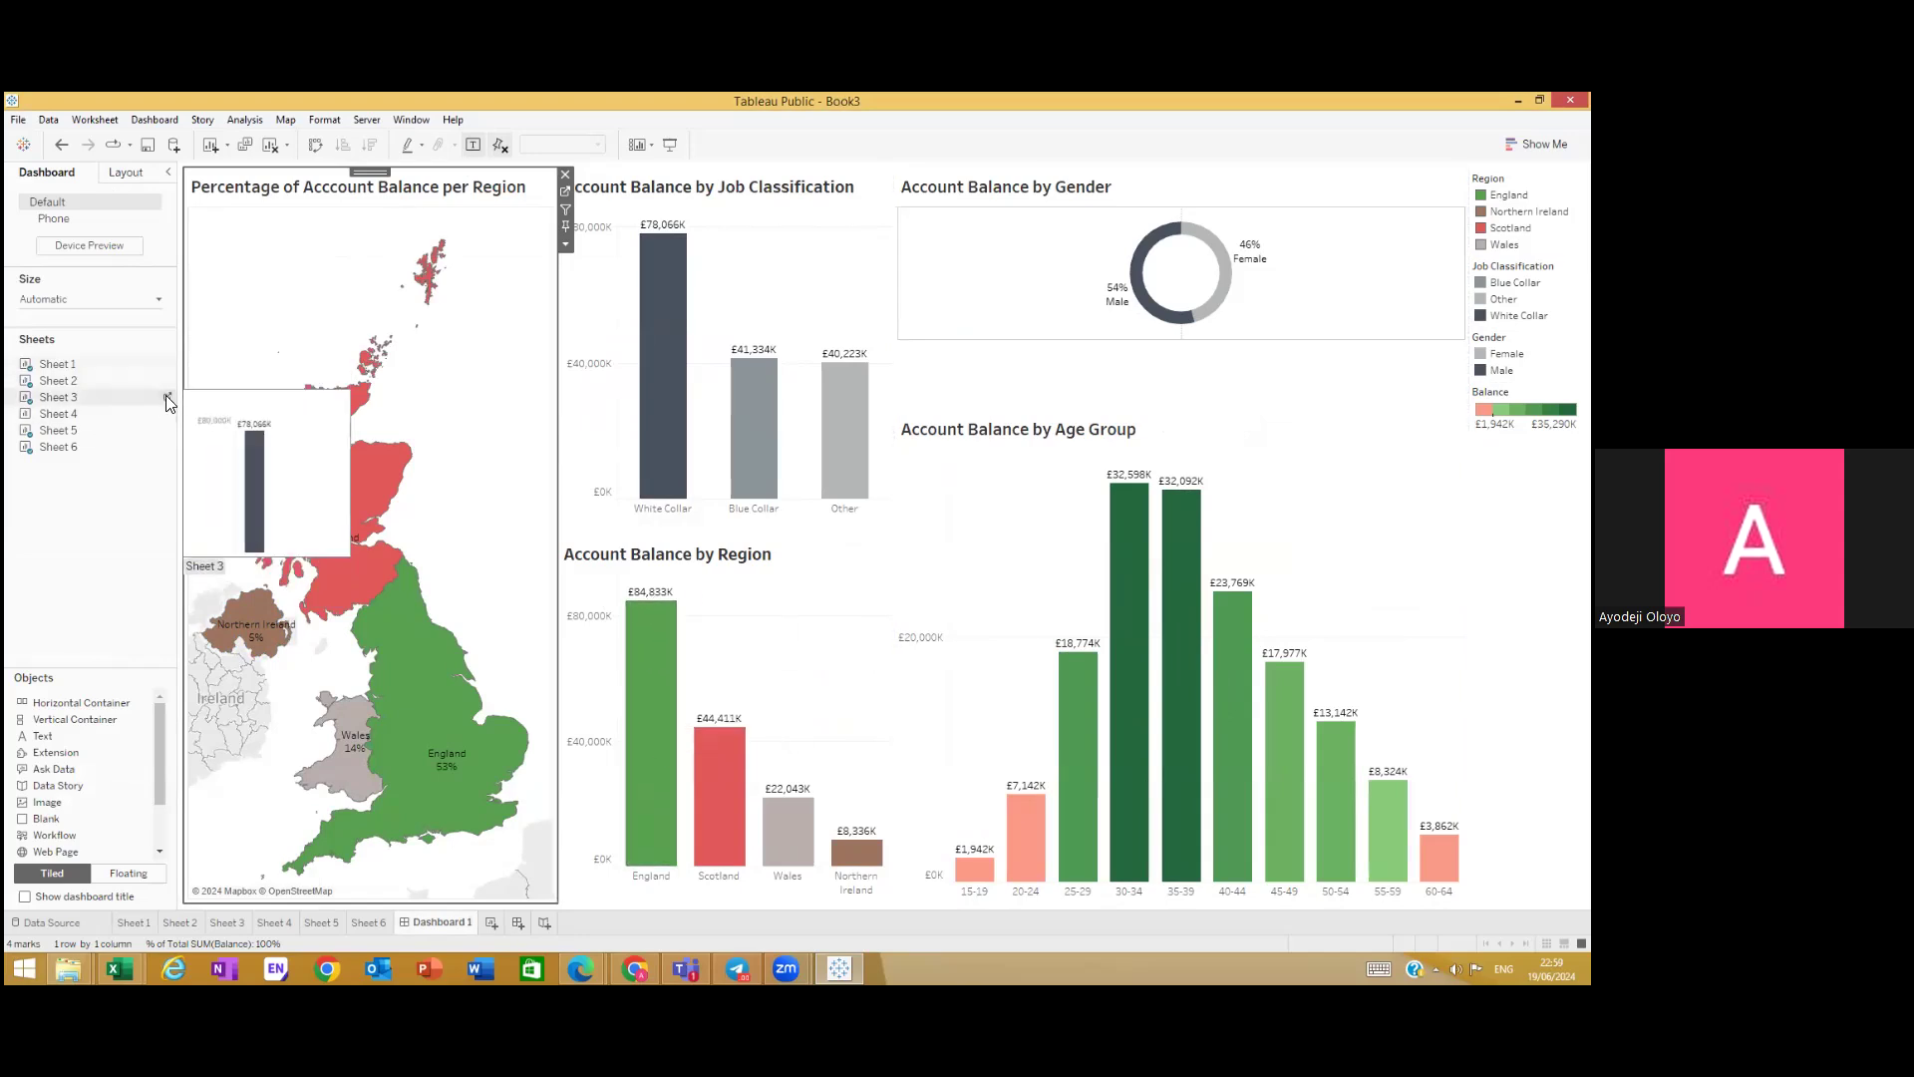
pyautogui.click(166, 395)
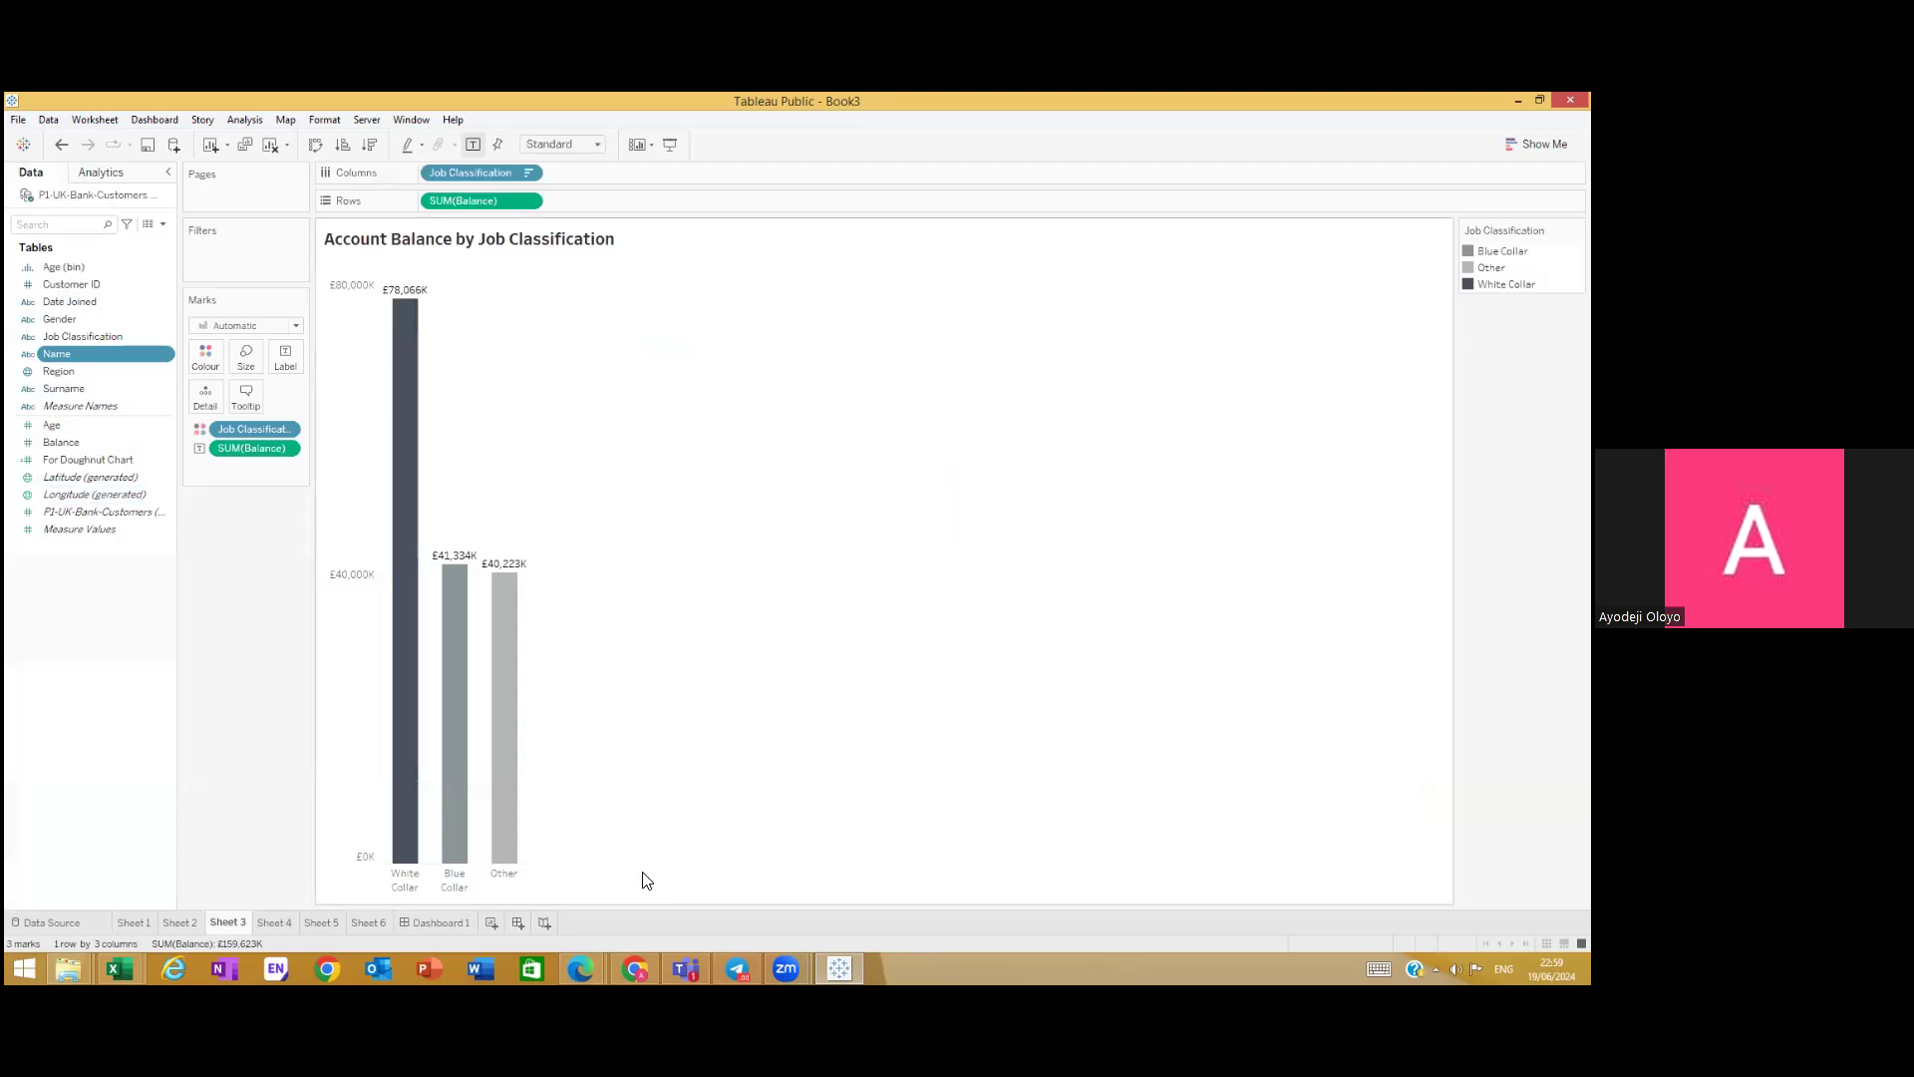
pyautogui.click(269, 922)
pyautogui.click(186, 925)
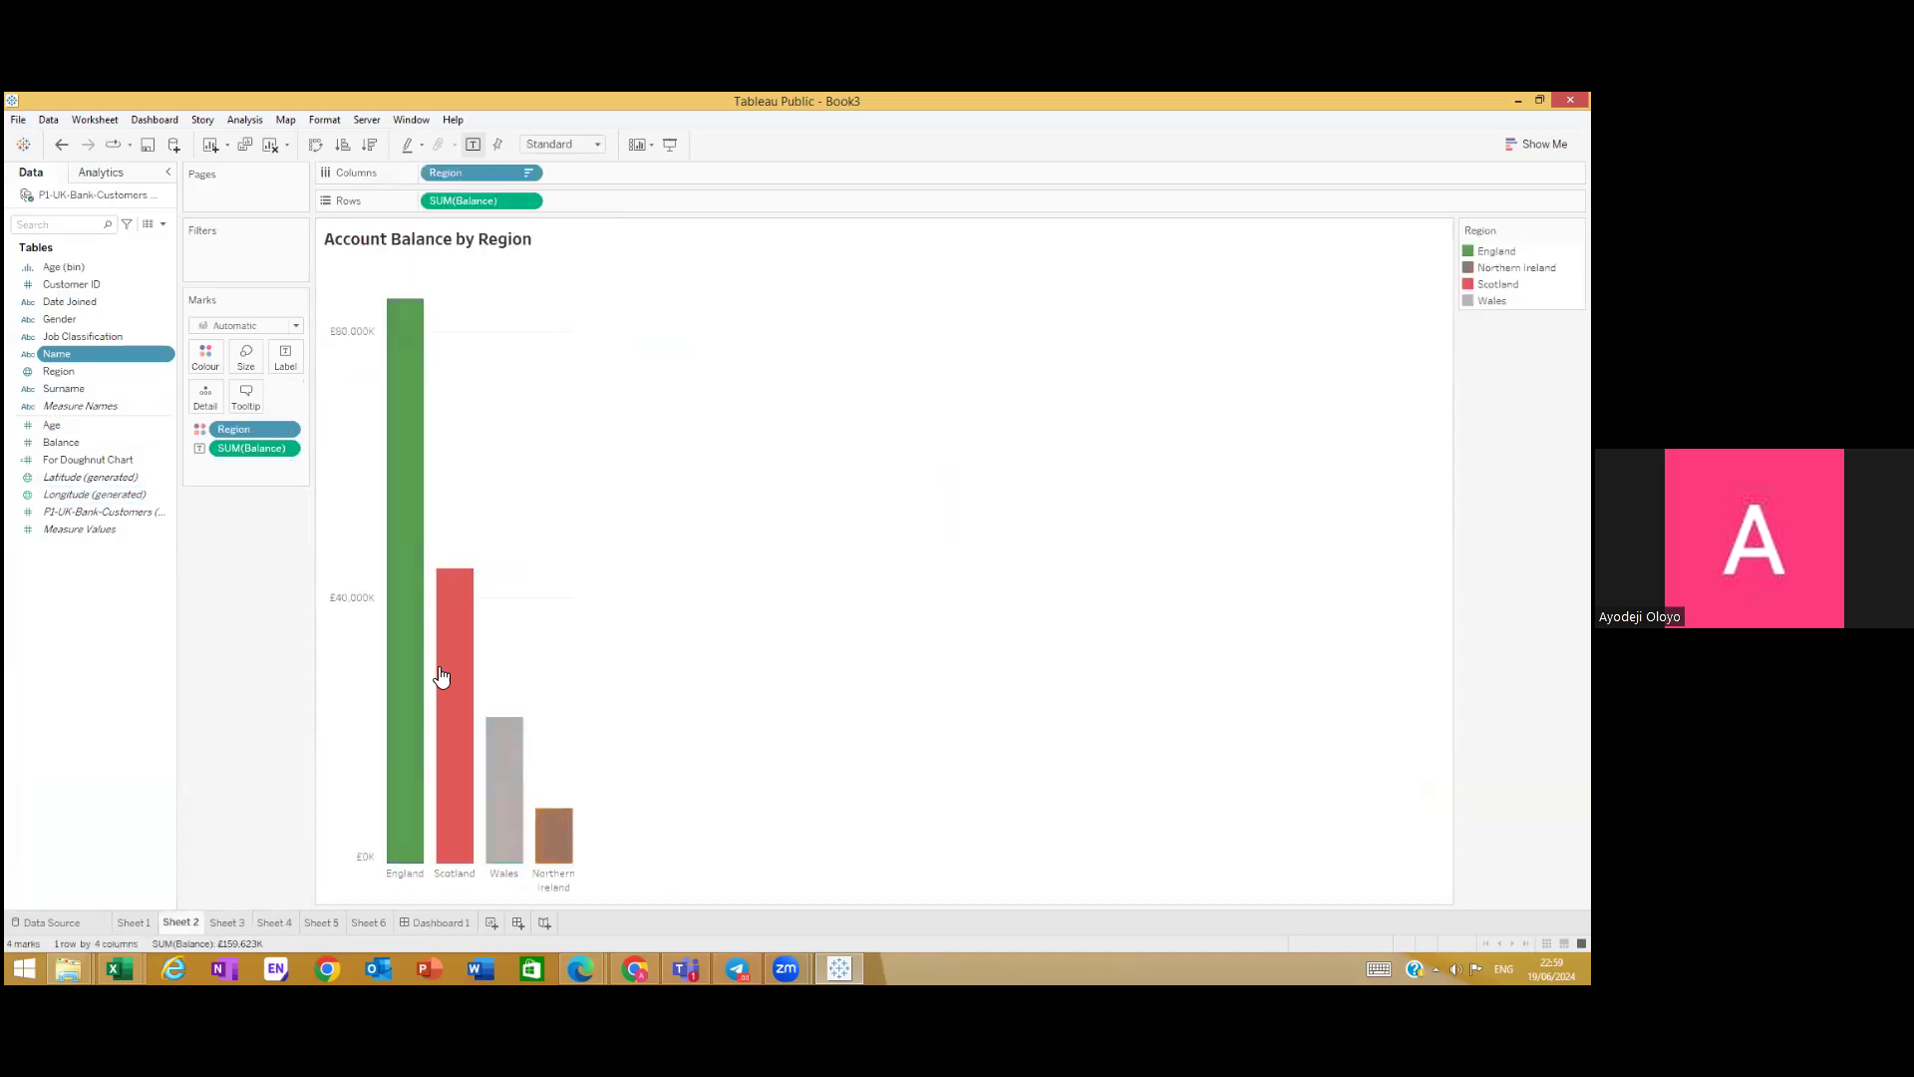
pyautogui.click(244, 361)
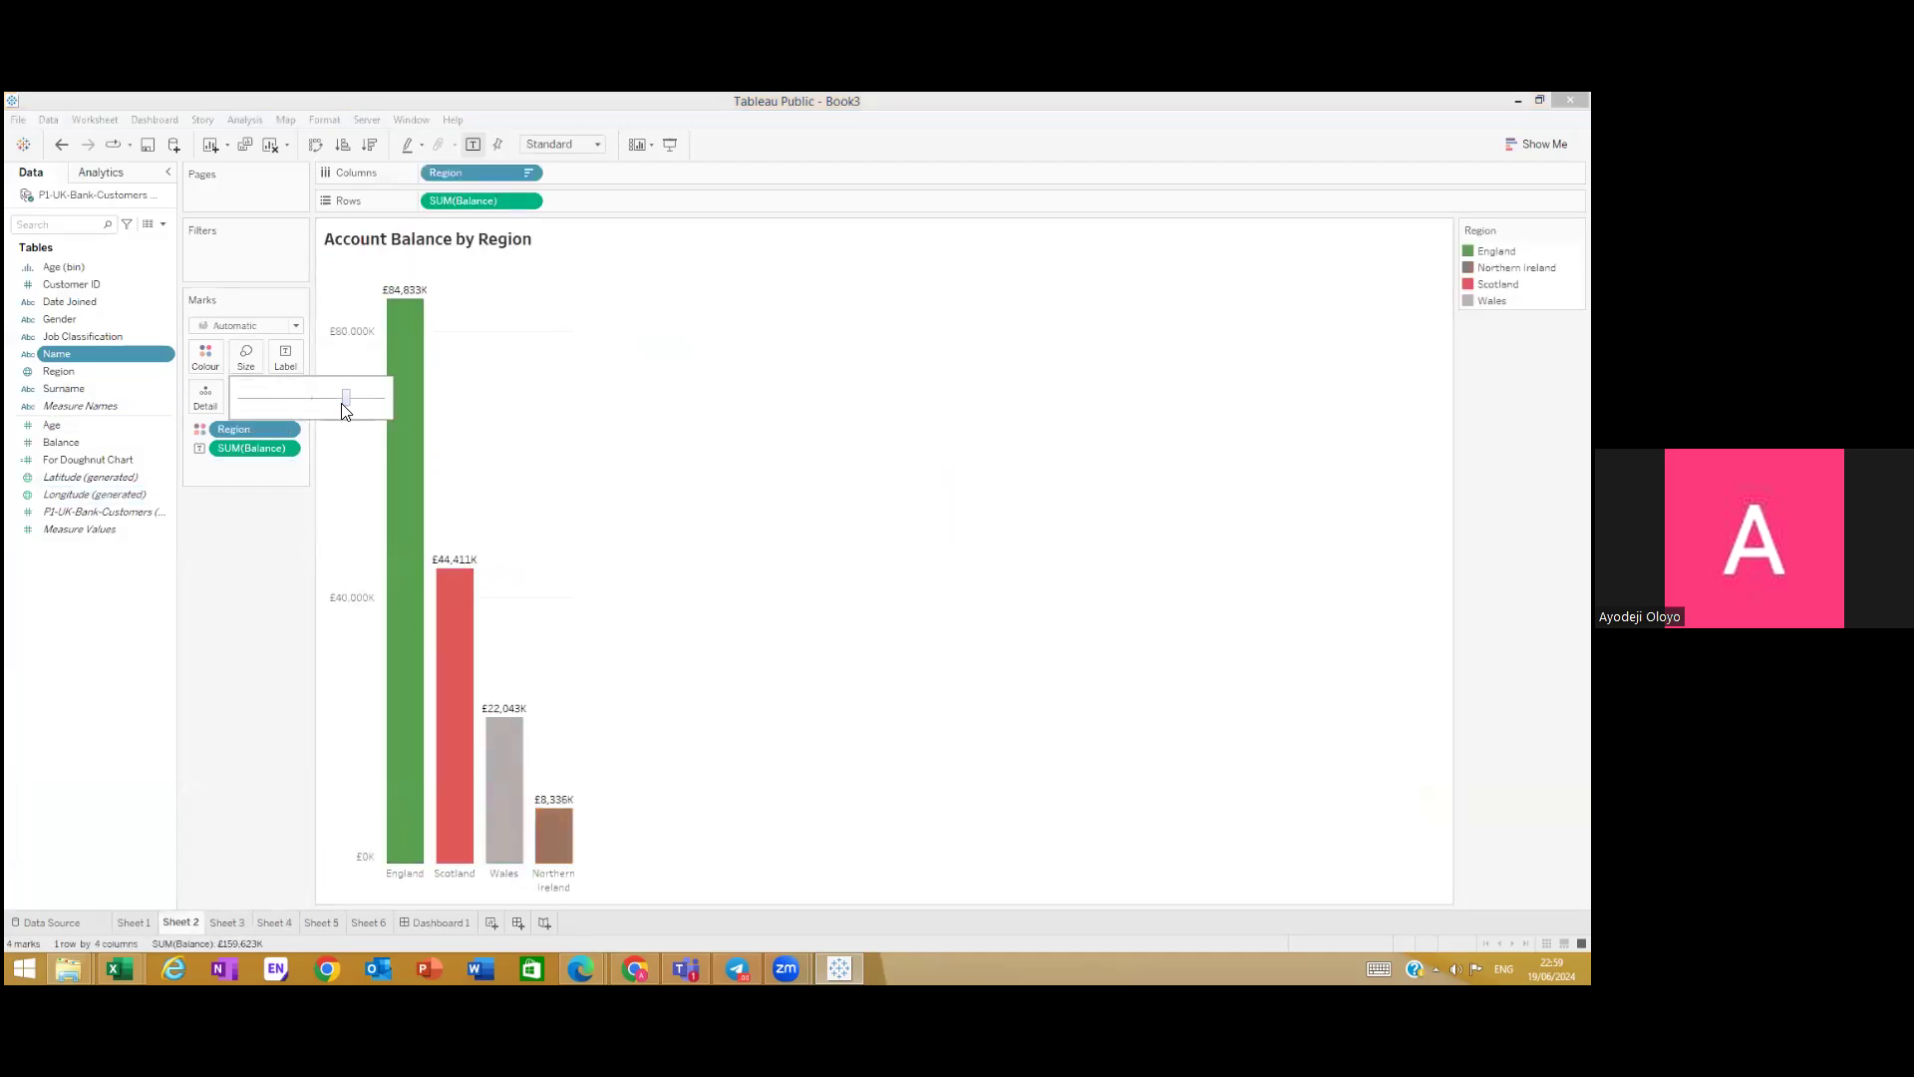
pyautogui.click(439, 922)
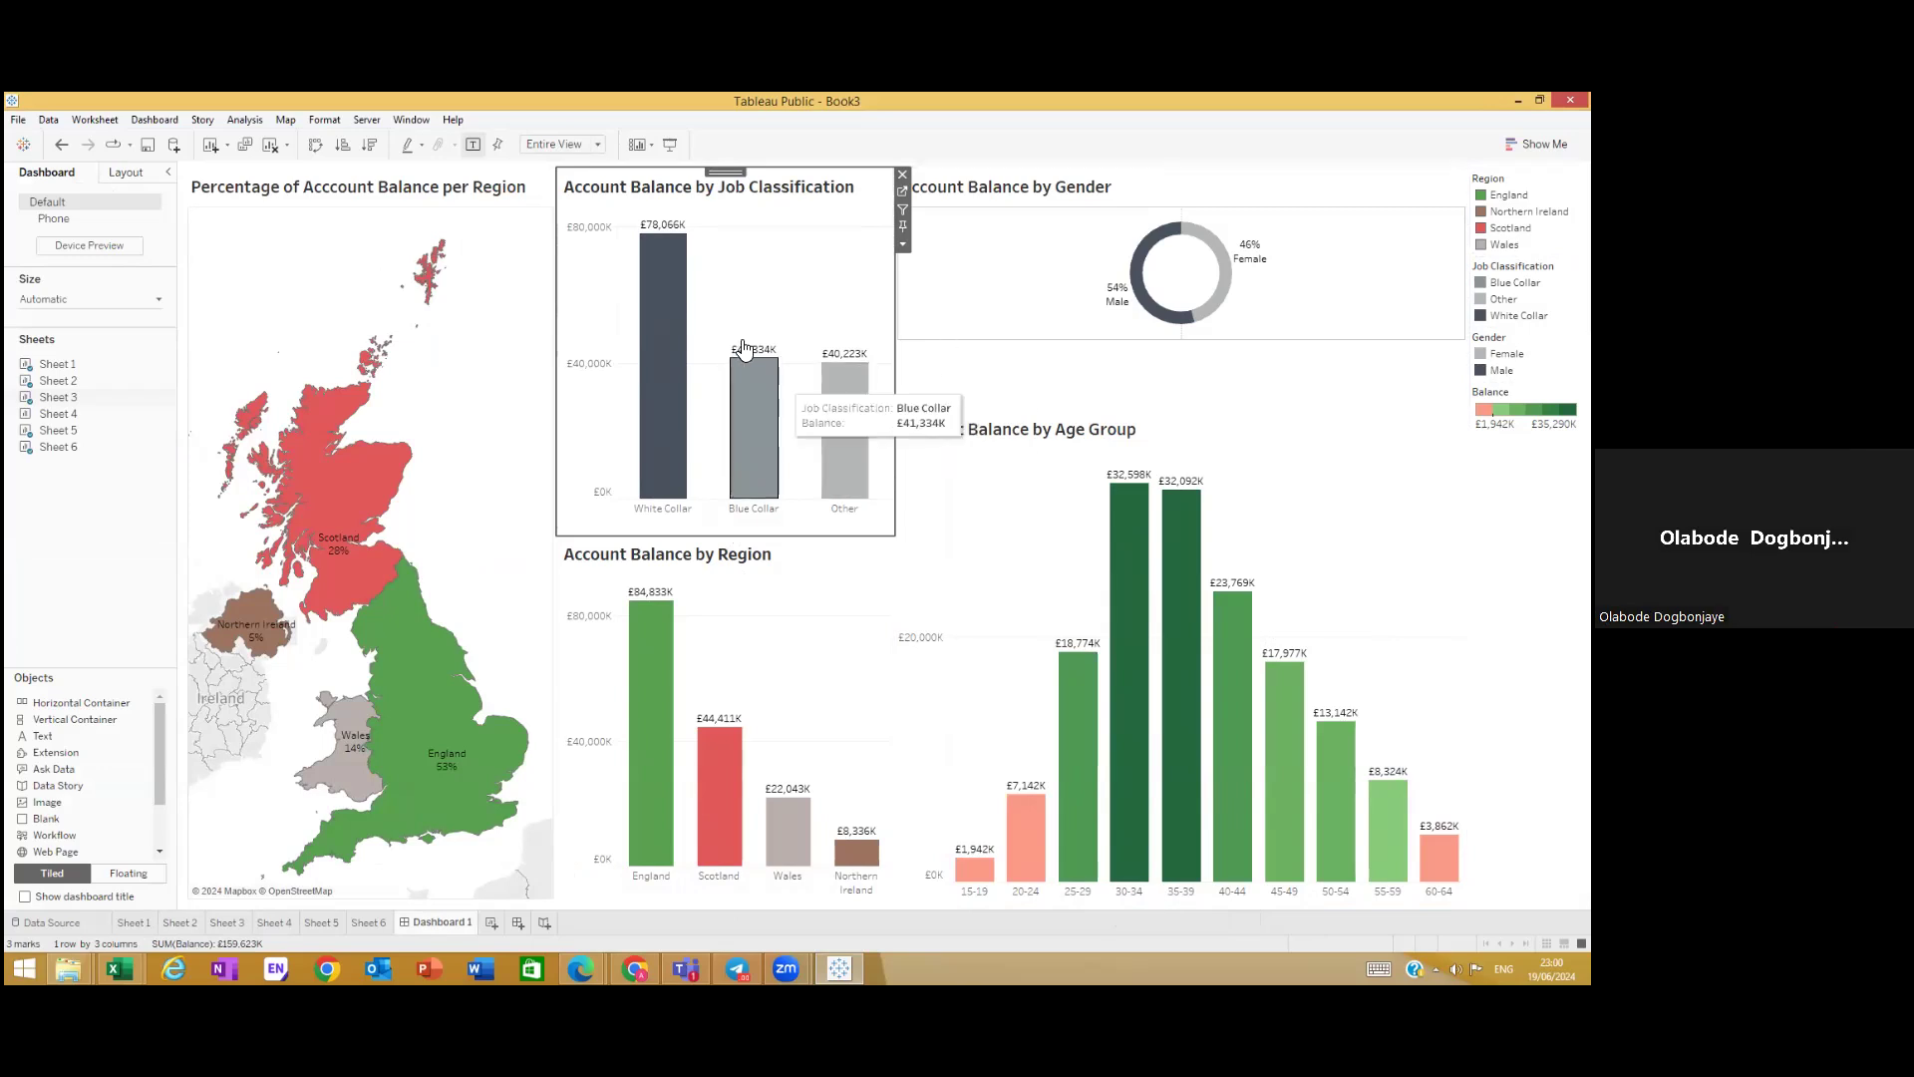
# Step: Show the dashboard's title above the charts
pyautogui.click(419, 121)
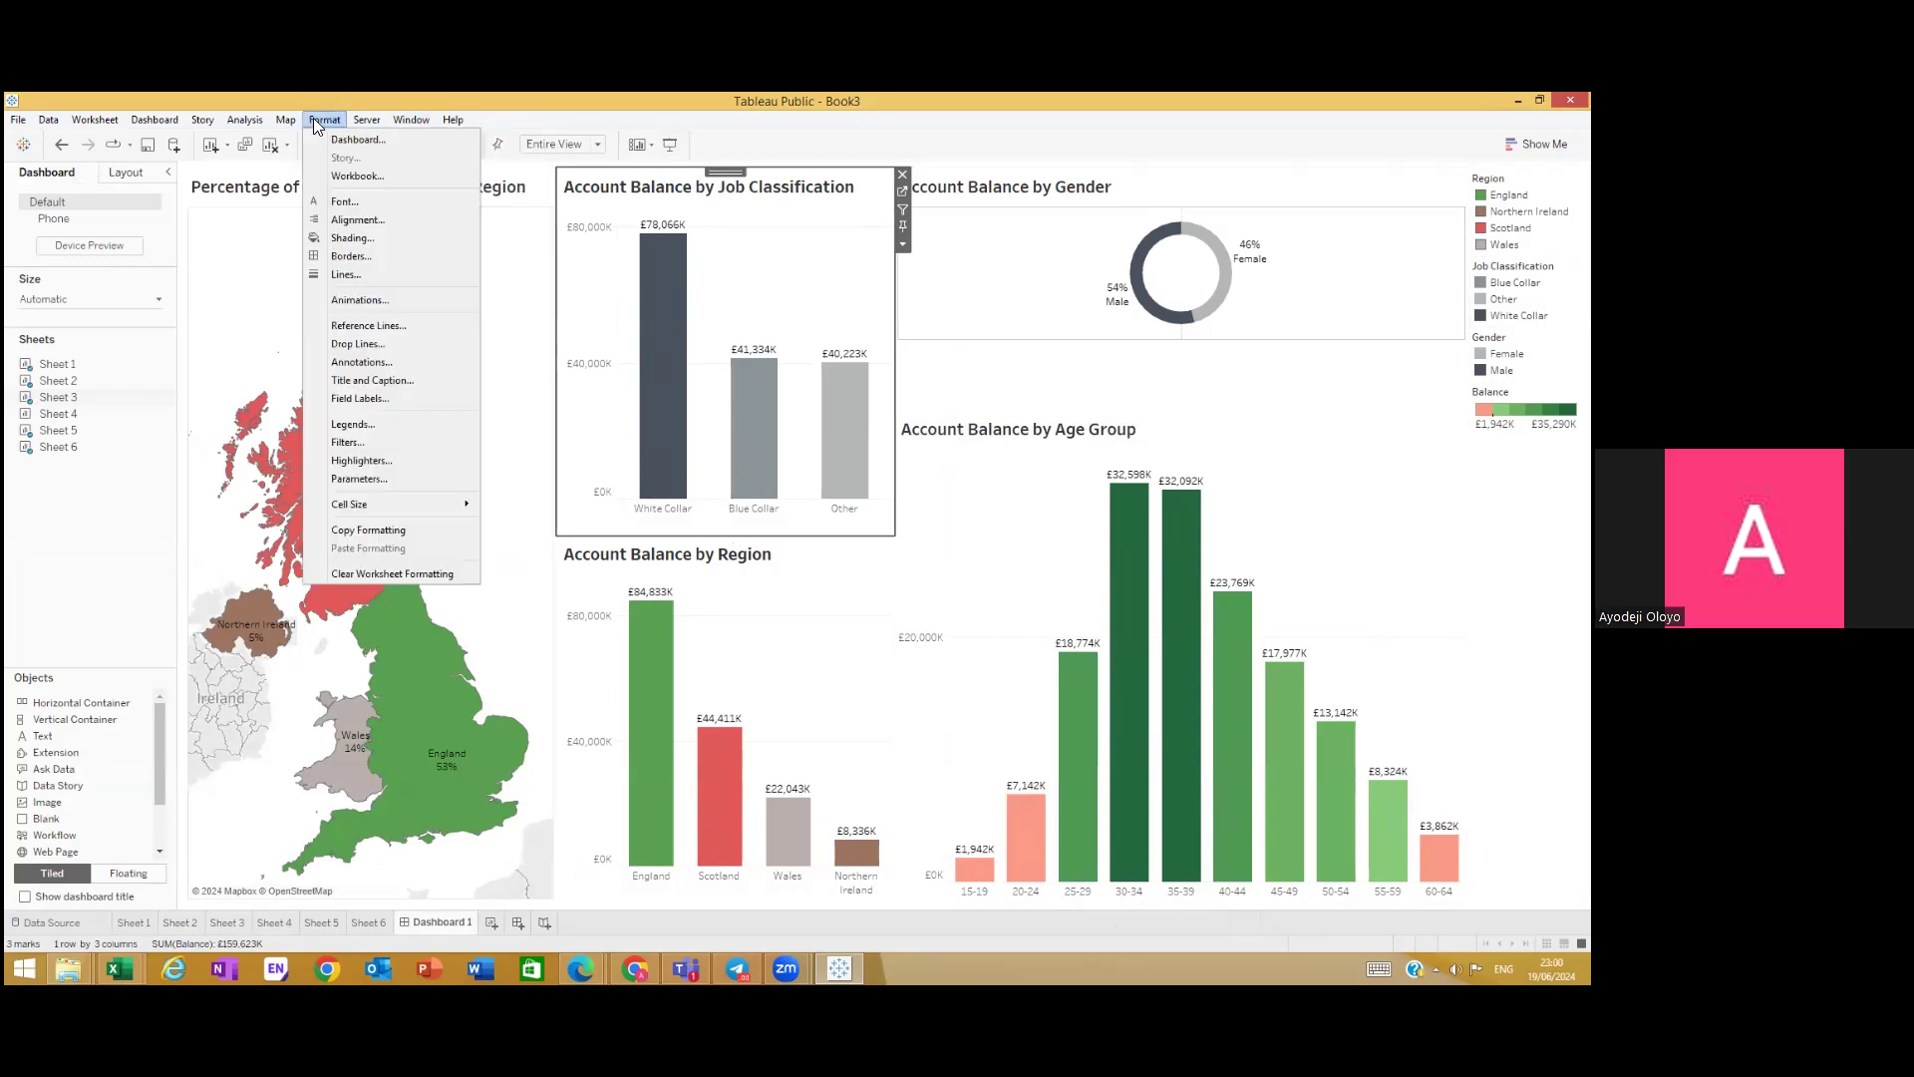
pyautogui.moveTo(144, 121)
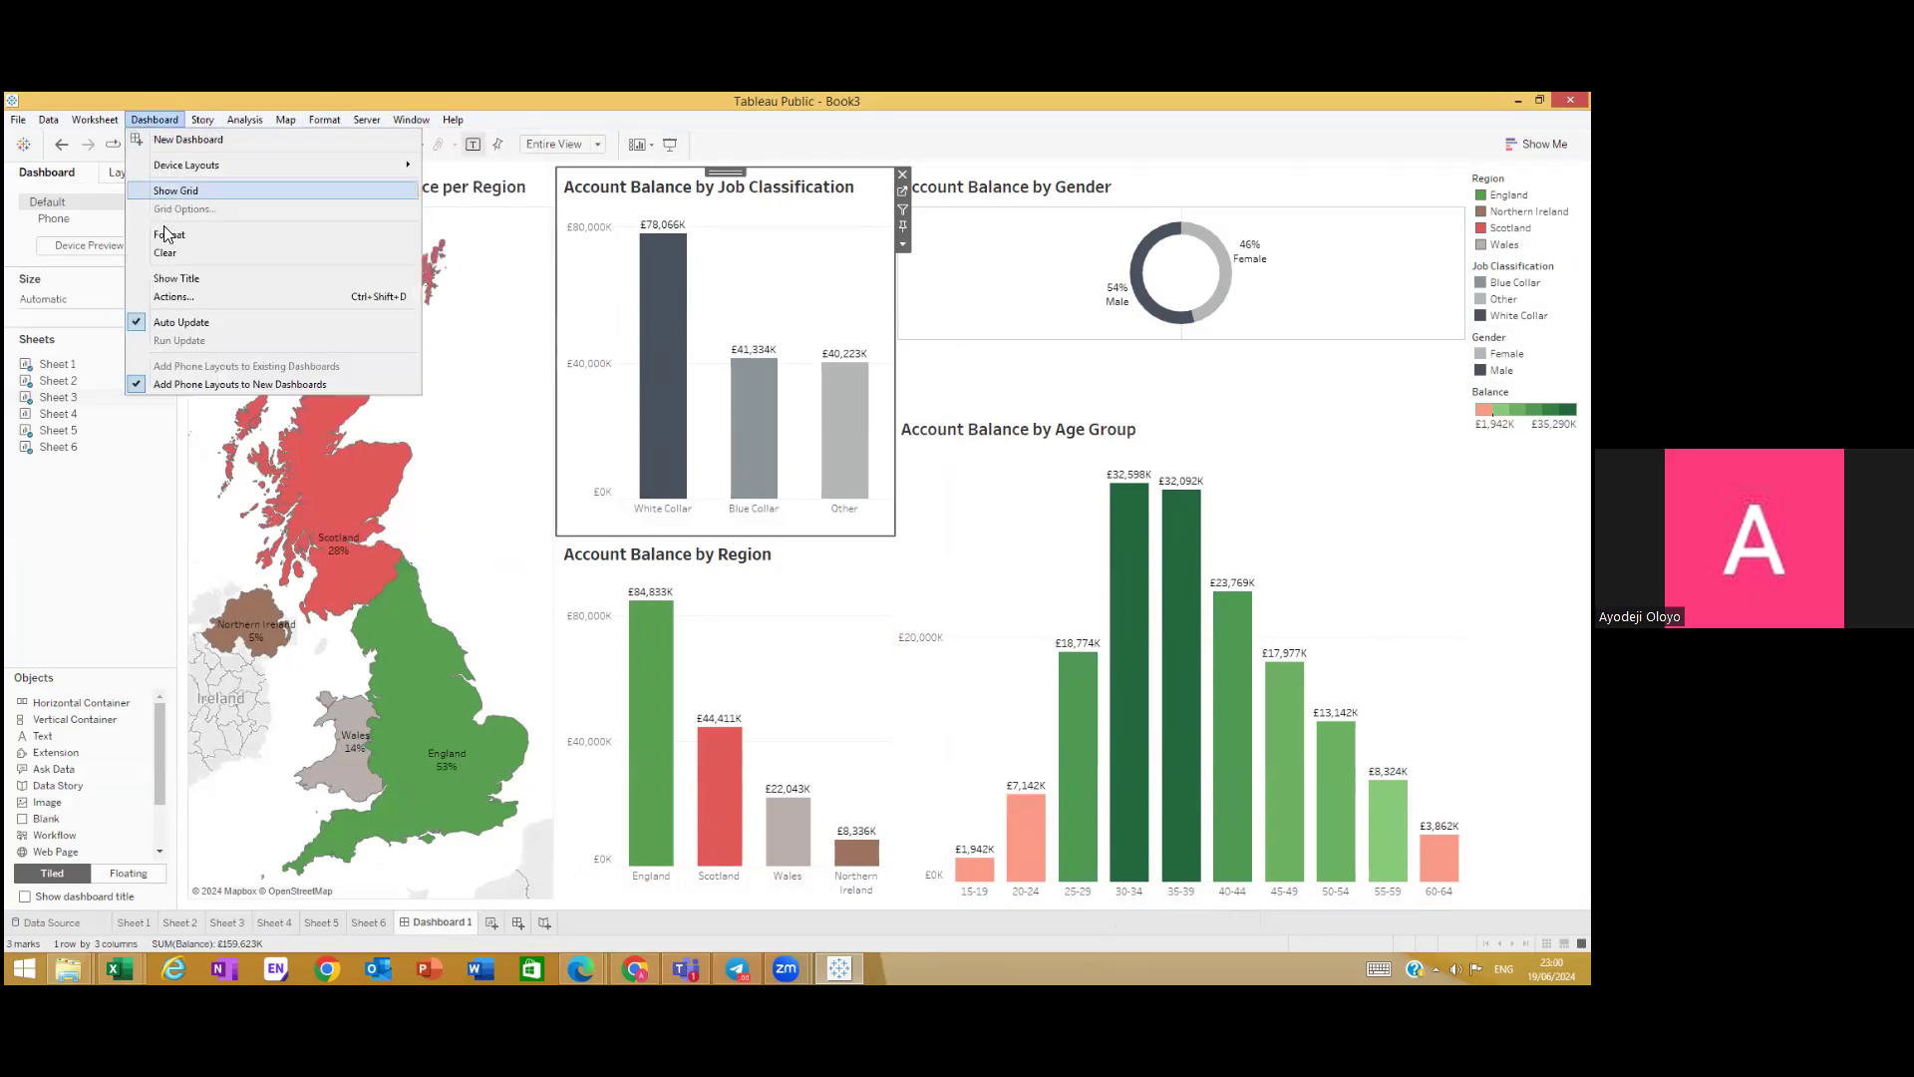
pyautogui.click(174, 279)
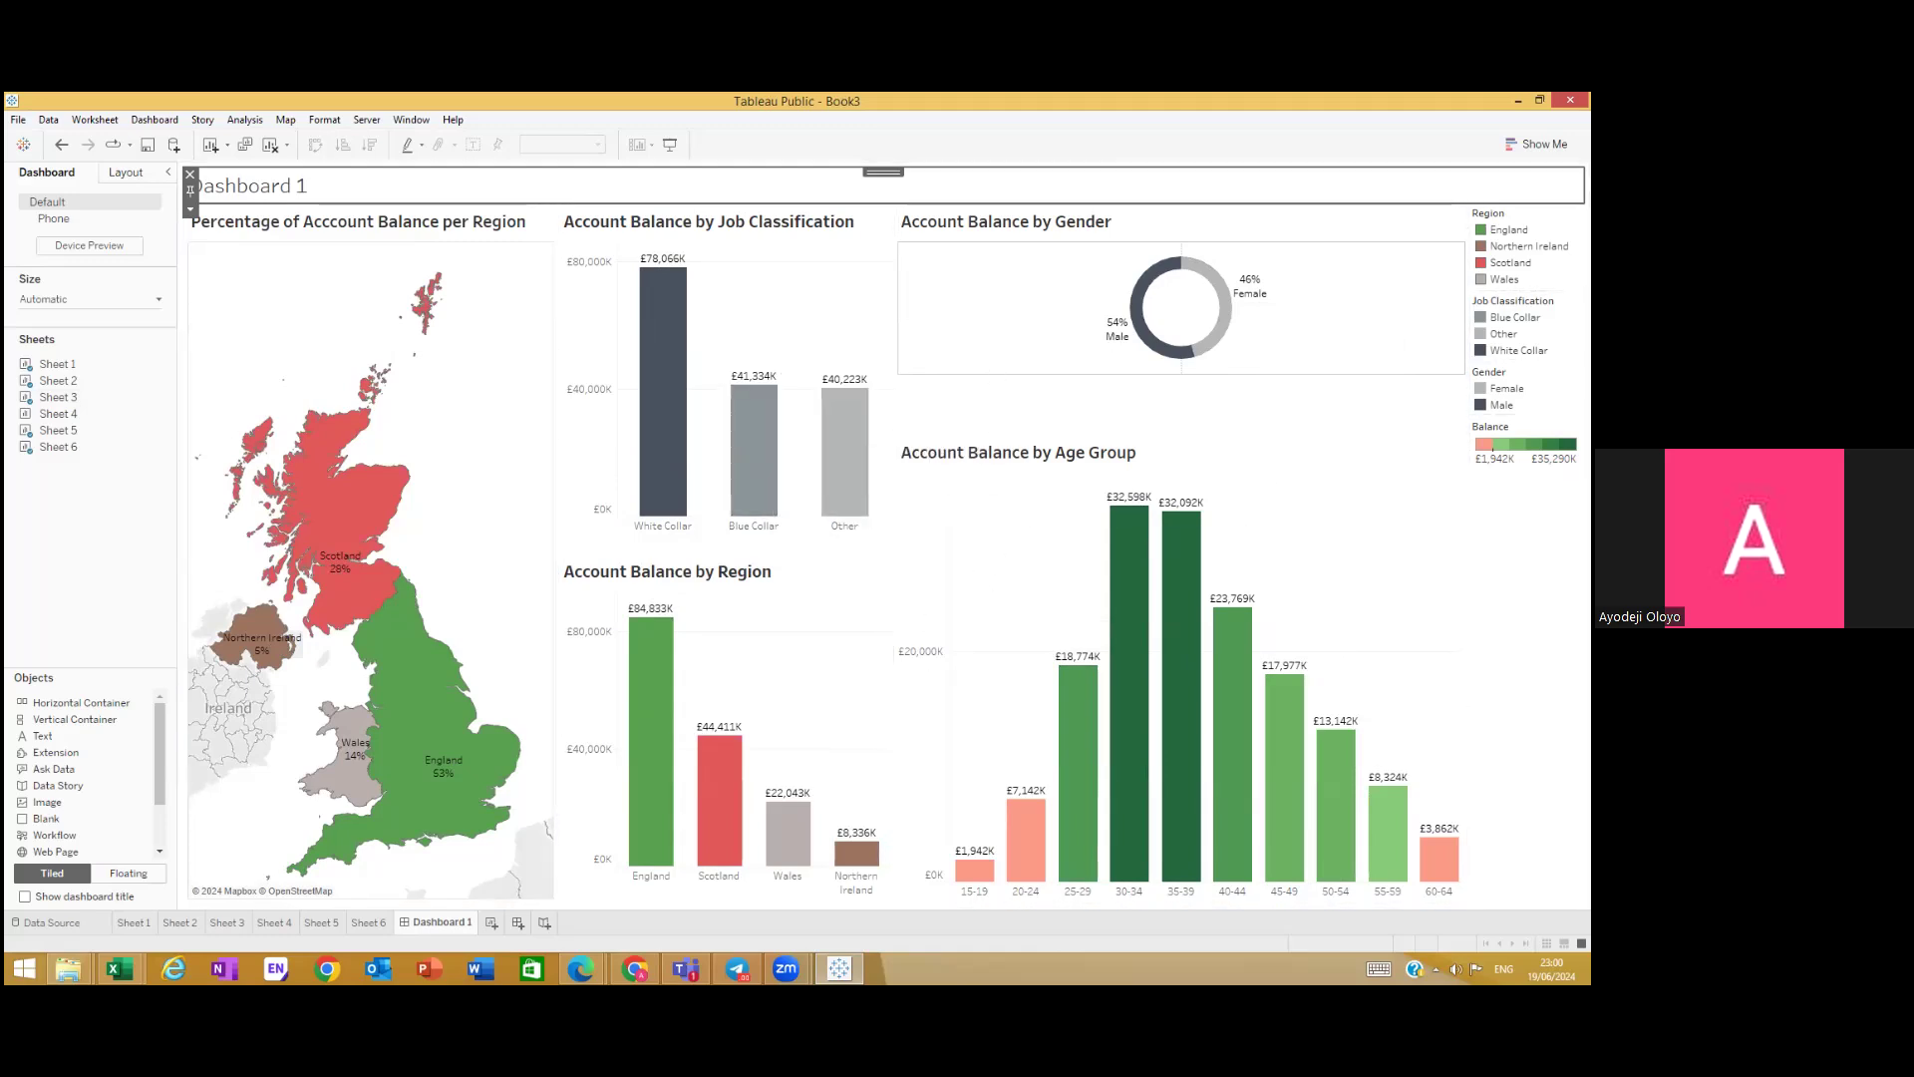
# Step: Create a new worksheet charting the sum of Balance by Date Joined, with dates in columns and balance in rows
pyautogui.moveTo(1218, 284)
pyautogui.moveTo(394, 923)
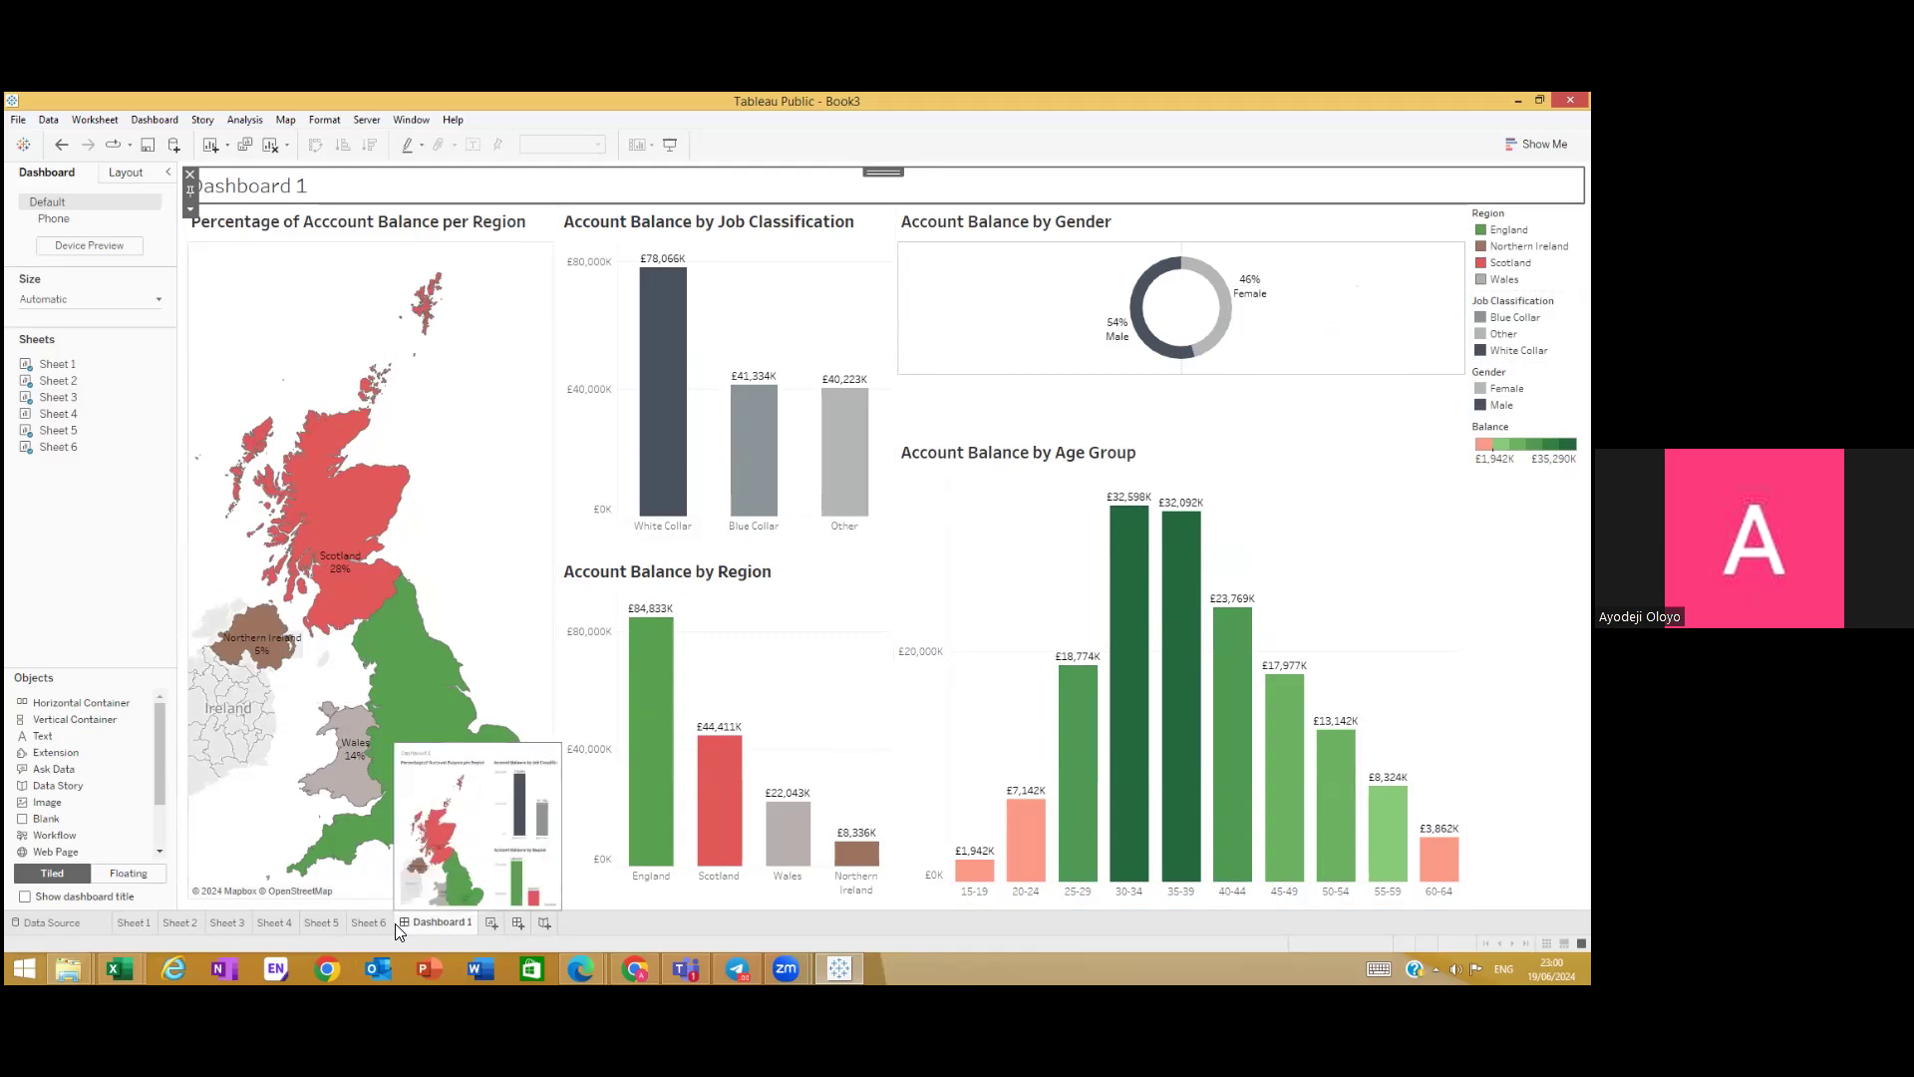
pyautogui.click(492, 923)
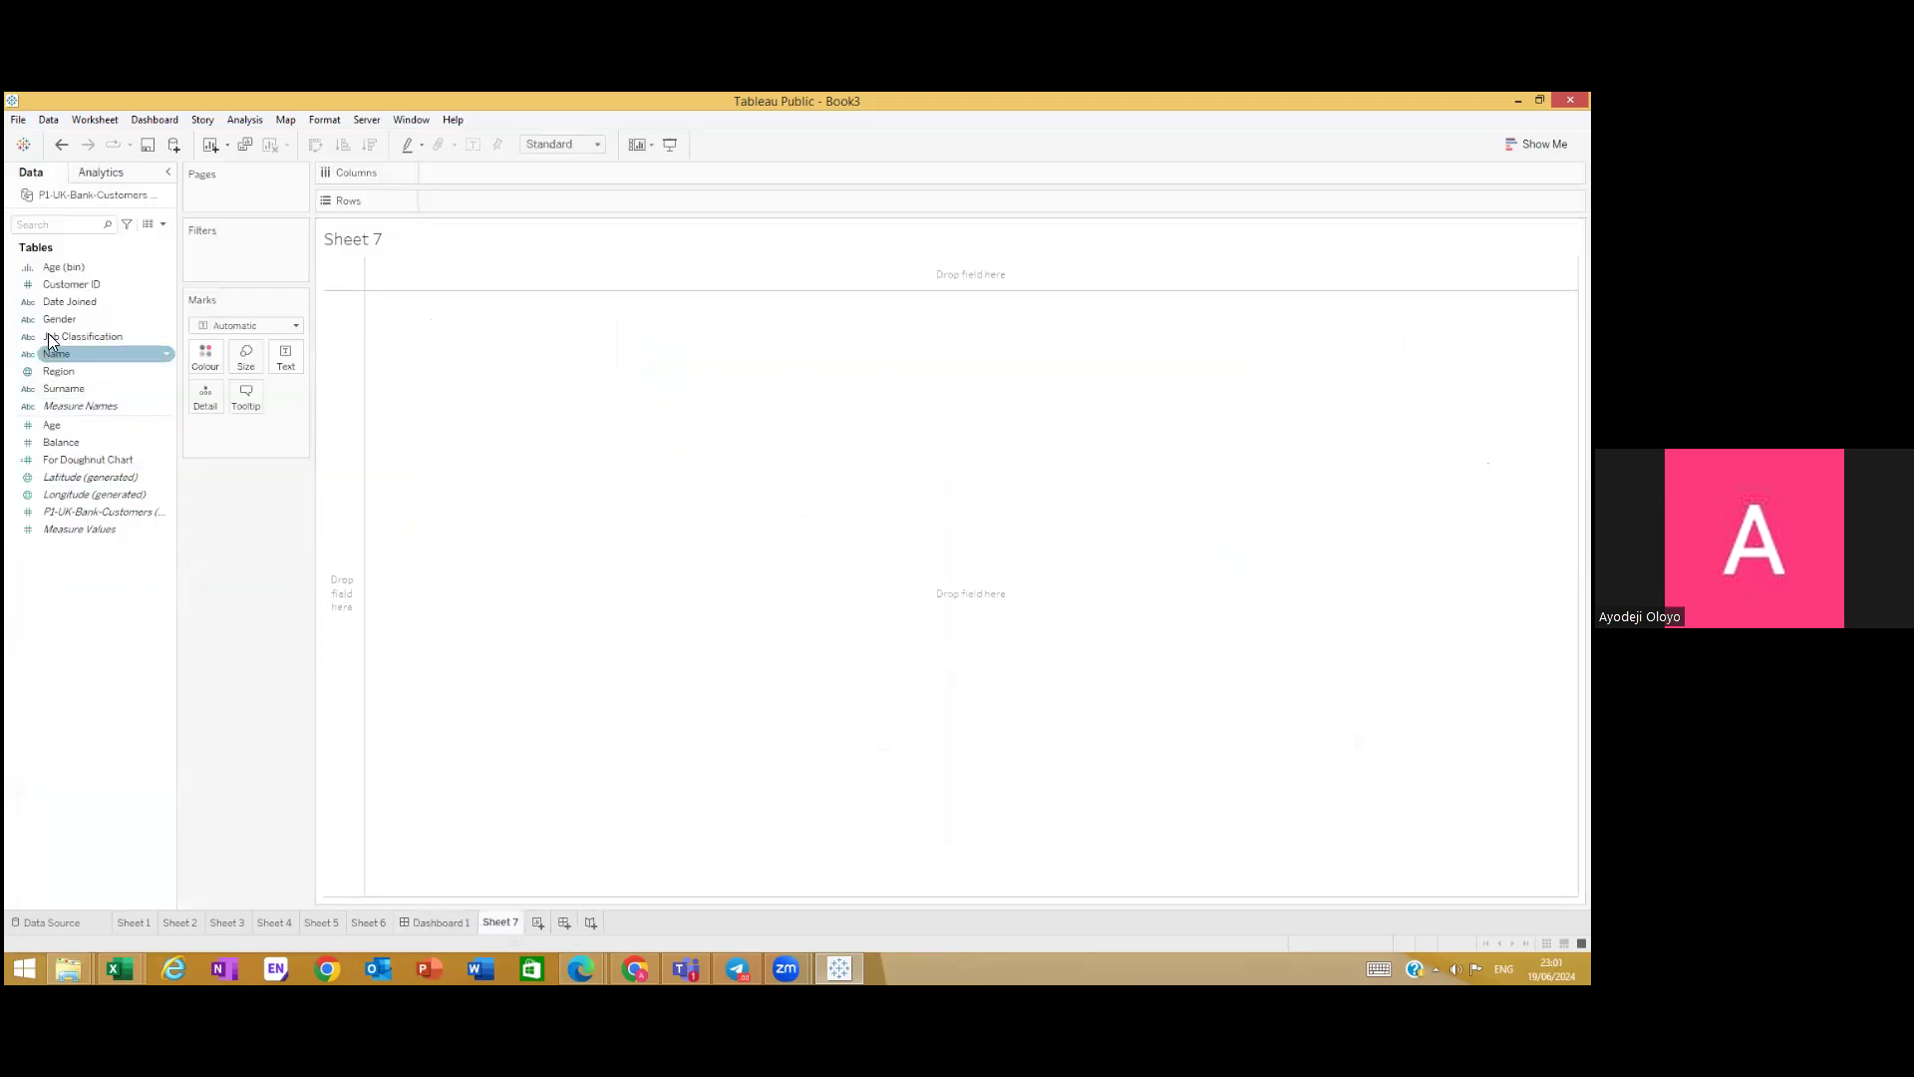
pyautogui.moveTo(60, 301); pyautogui.dragTo(487, 175)
pyautogui.moveTo(62, 442); pyautogui.dragTo(506, 202)
pyautogui.hscroll(10, 999, 815)
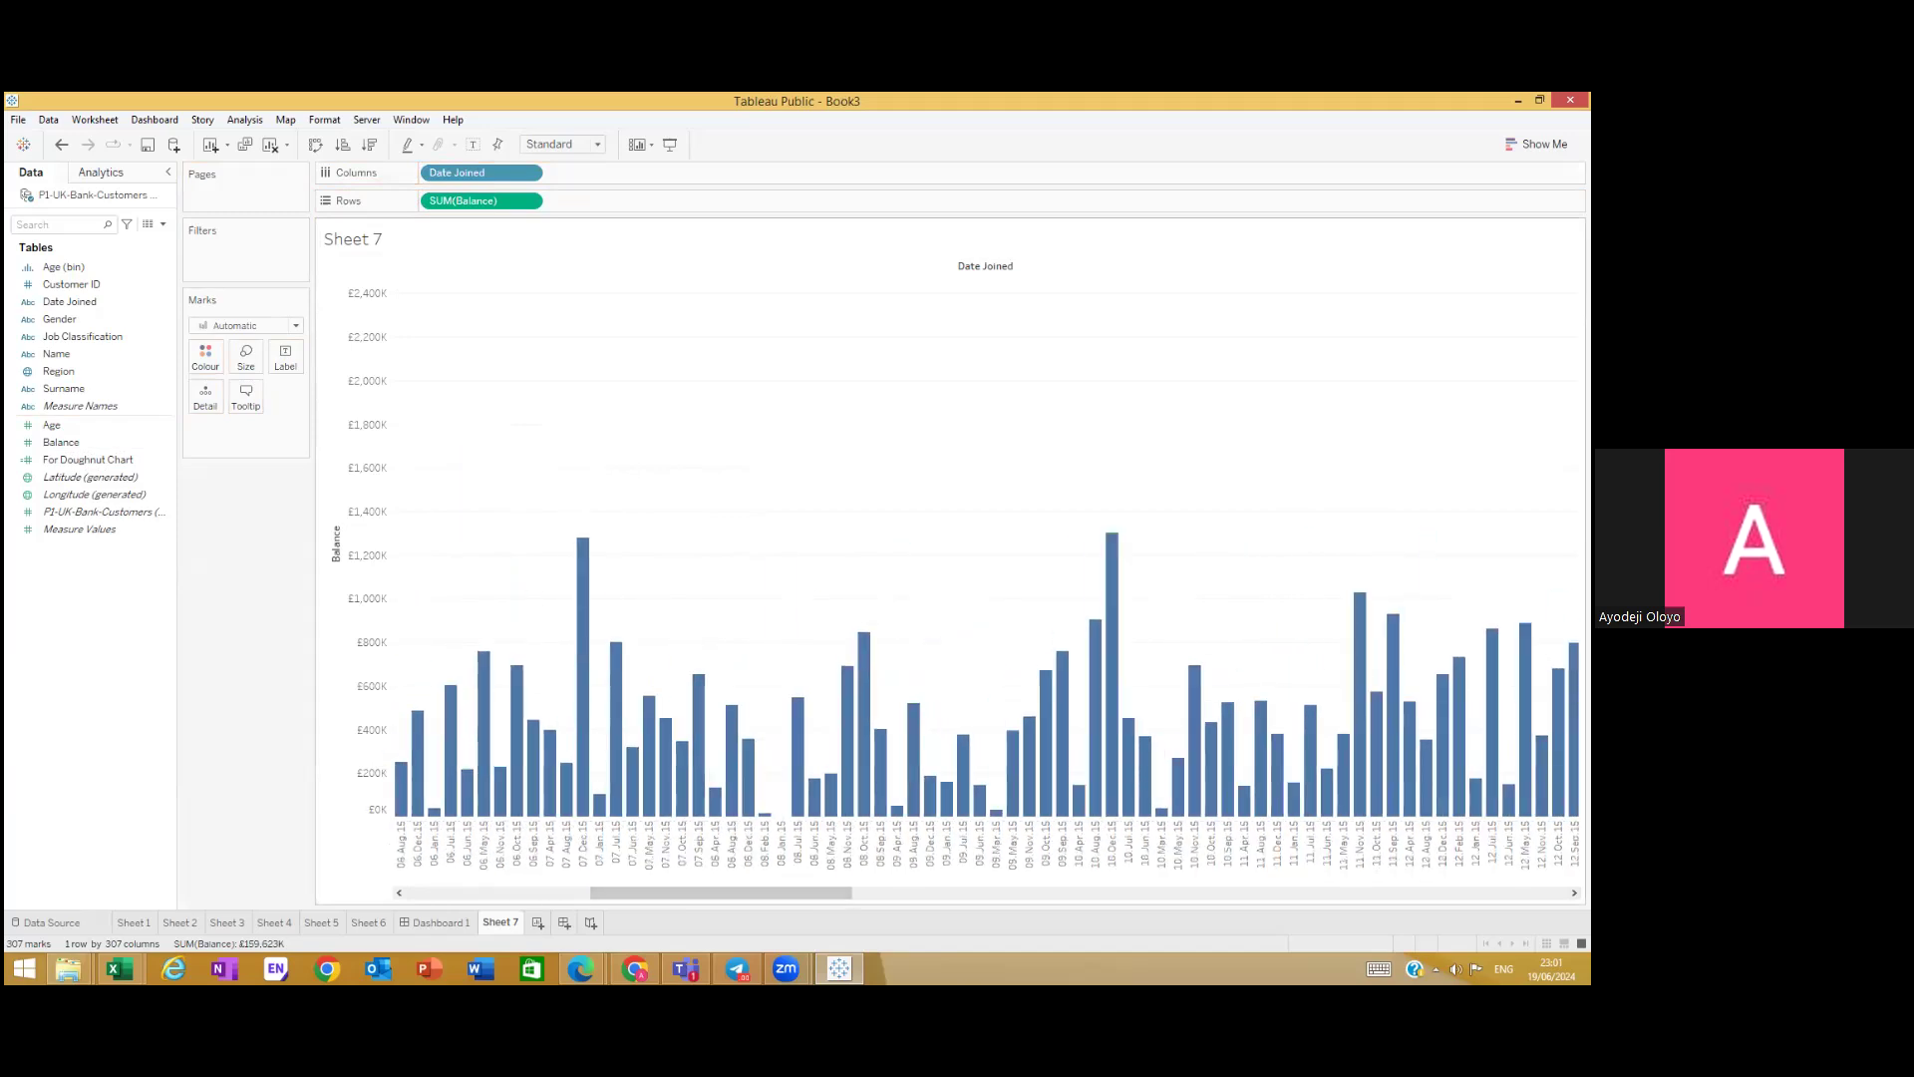
# Step: Examine the Date Joined field's options and the chart's range of dates, and return to the dashboard
pyautogui.click(527, 173)
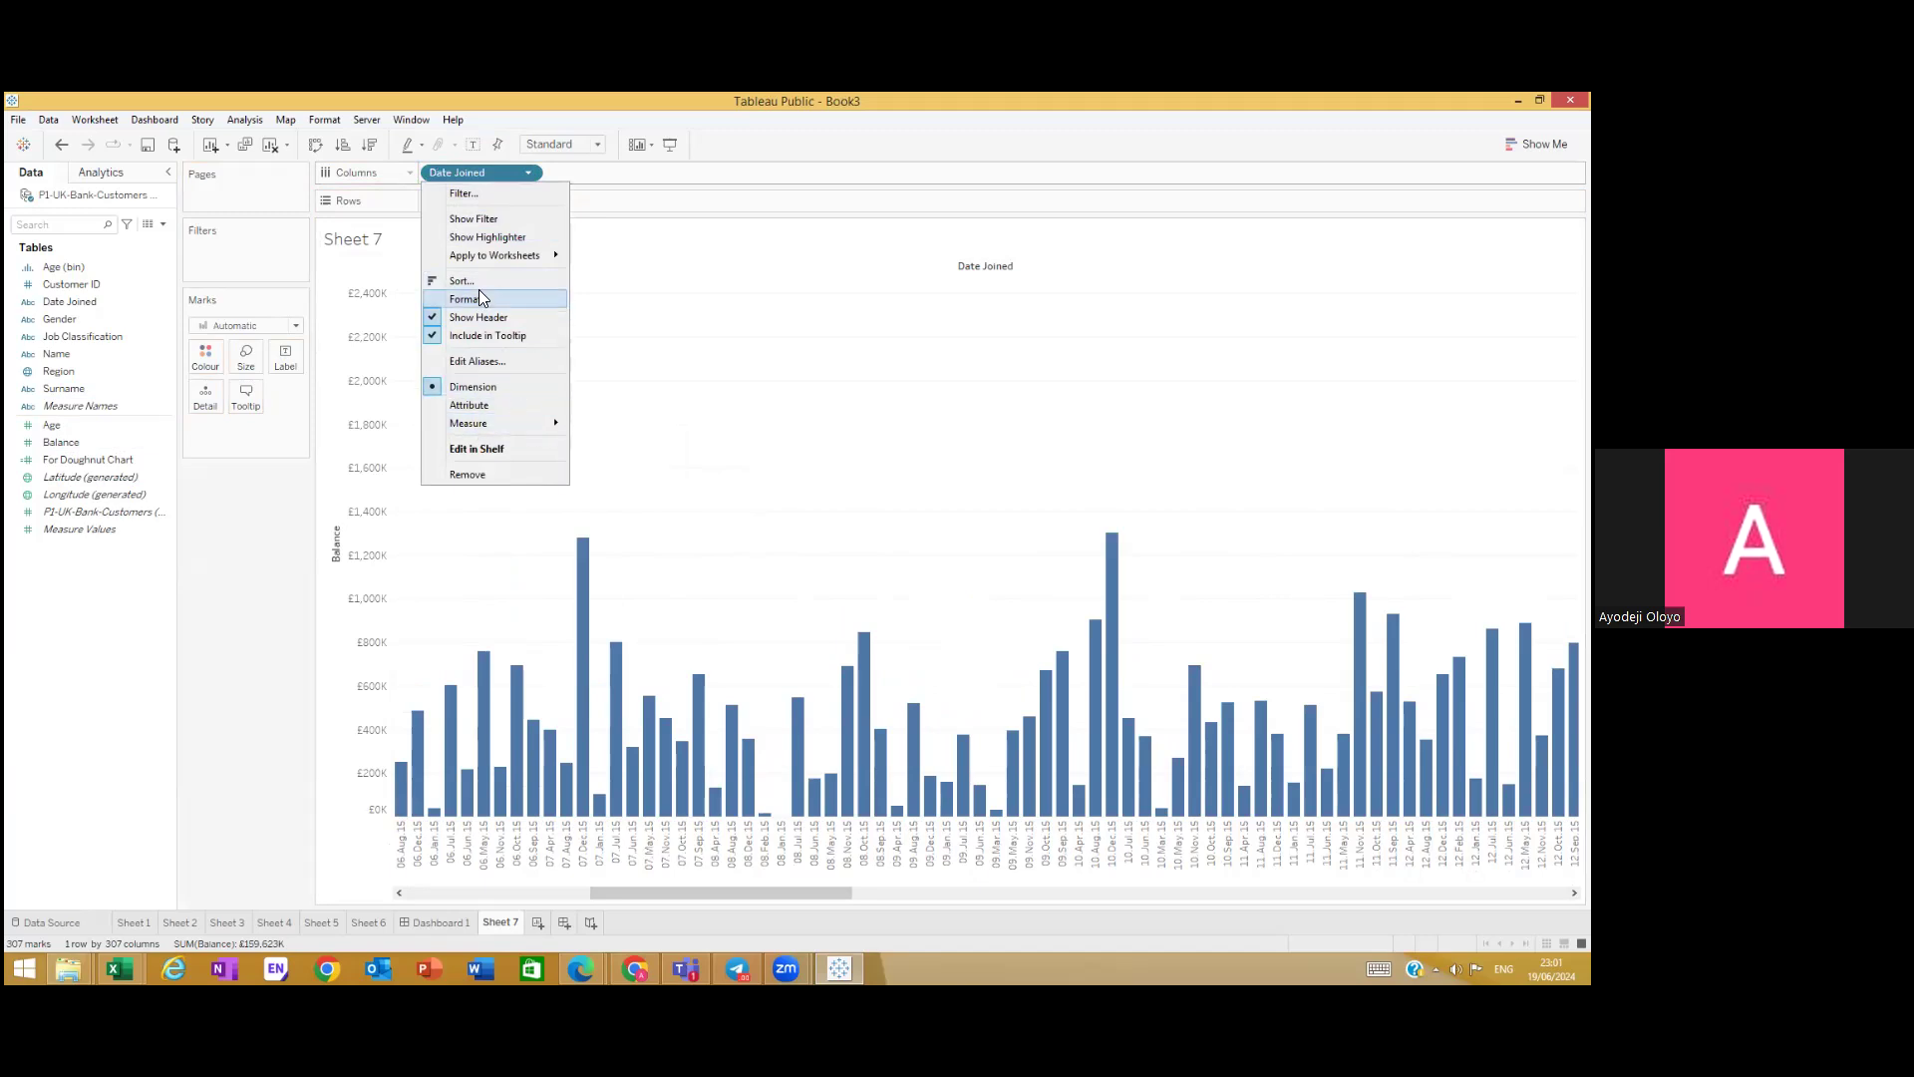
pyautogui.click(527, 174)
pyautogui.doubleClick(531, 172)
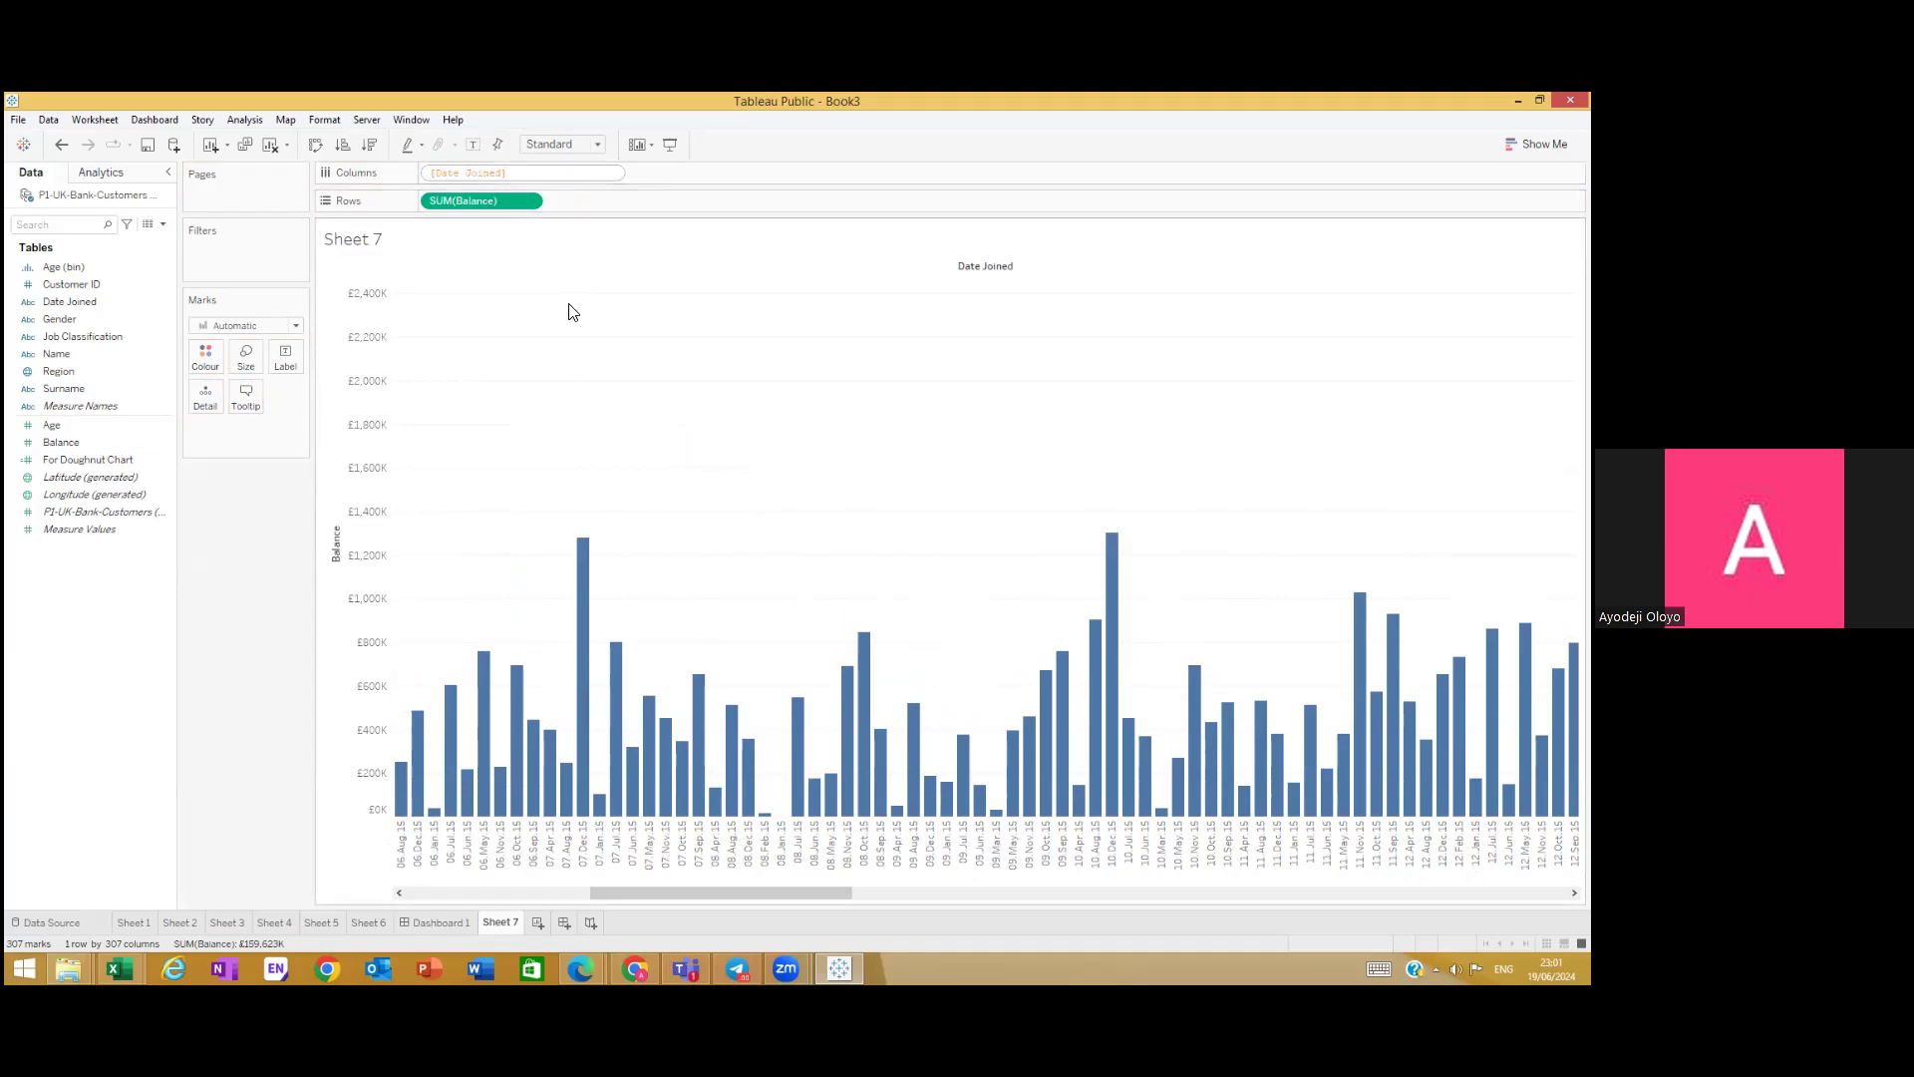
pyautogui.click(569, 309)
pyautogui.click(529, 173)
pyautogui.moveTo(475, 423)
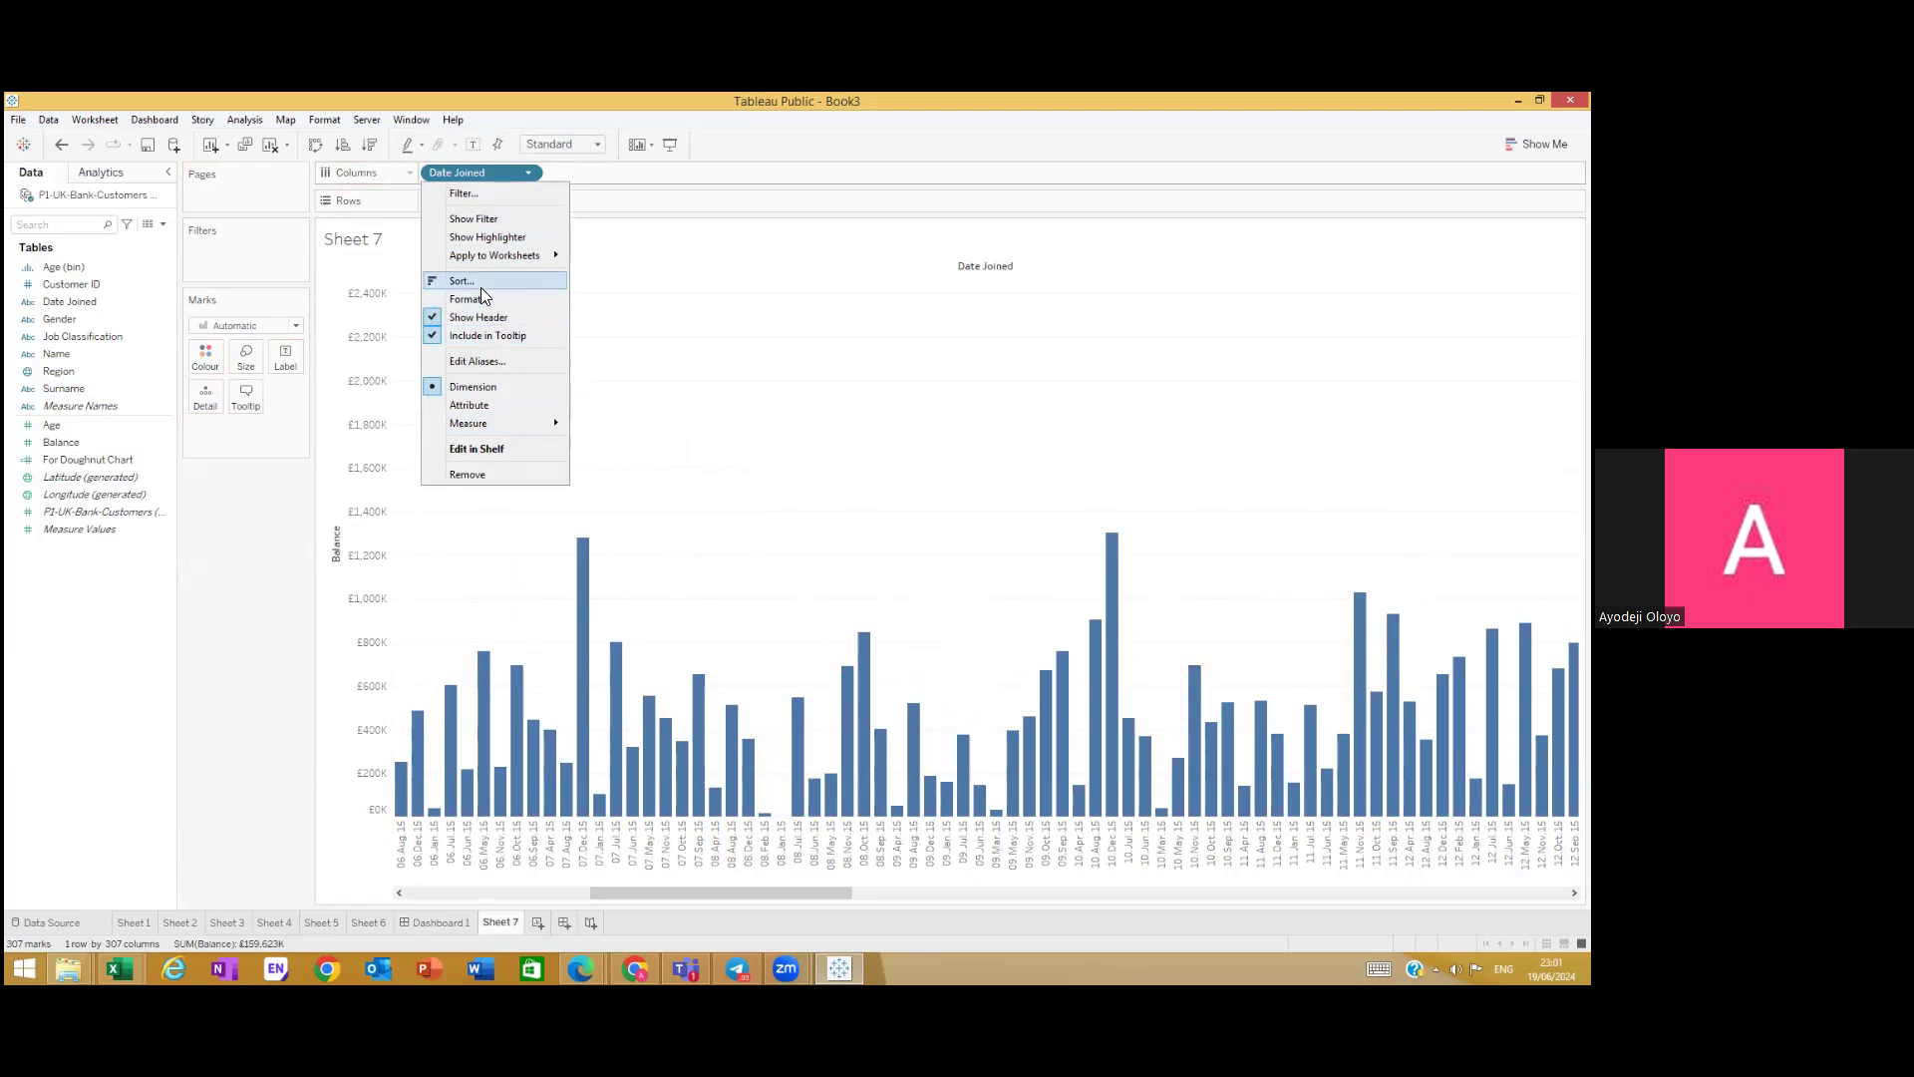
pyautogui.moveTo(840, 892); pyautogui.dragTo(335, 851)
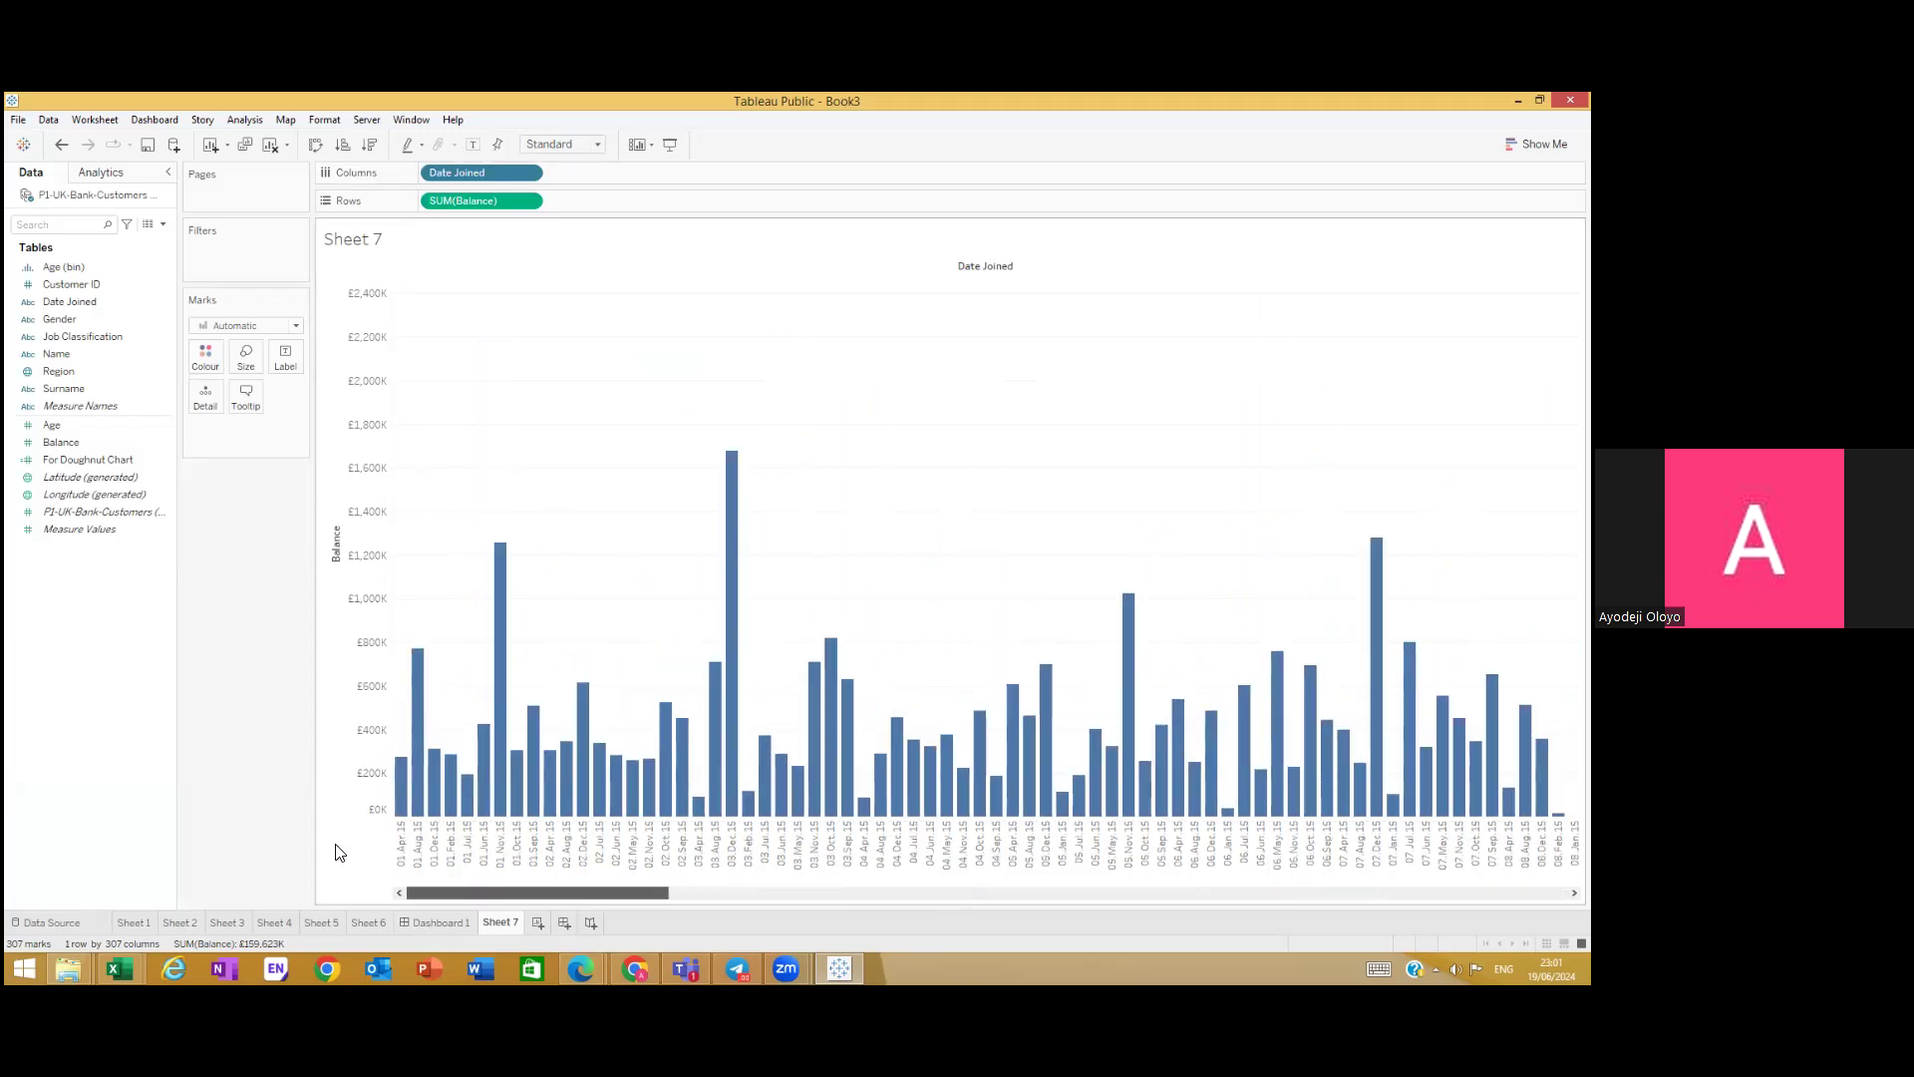
pyautogui.click(530, 175)
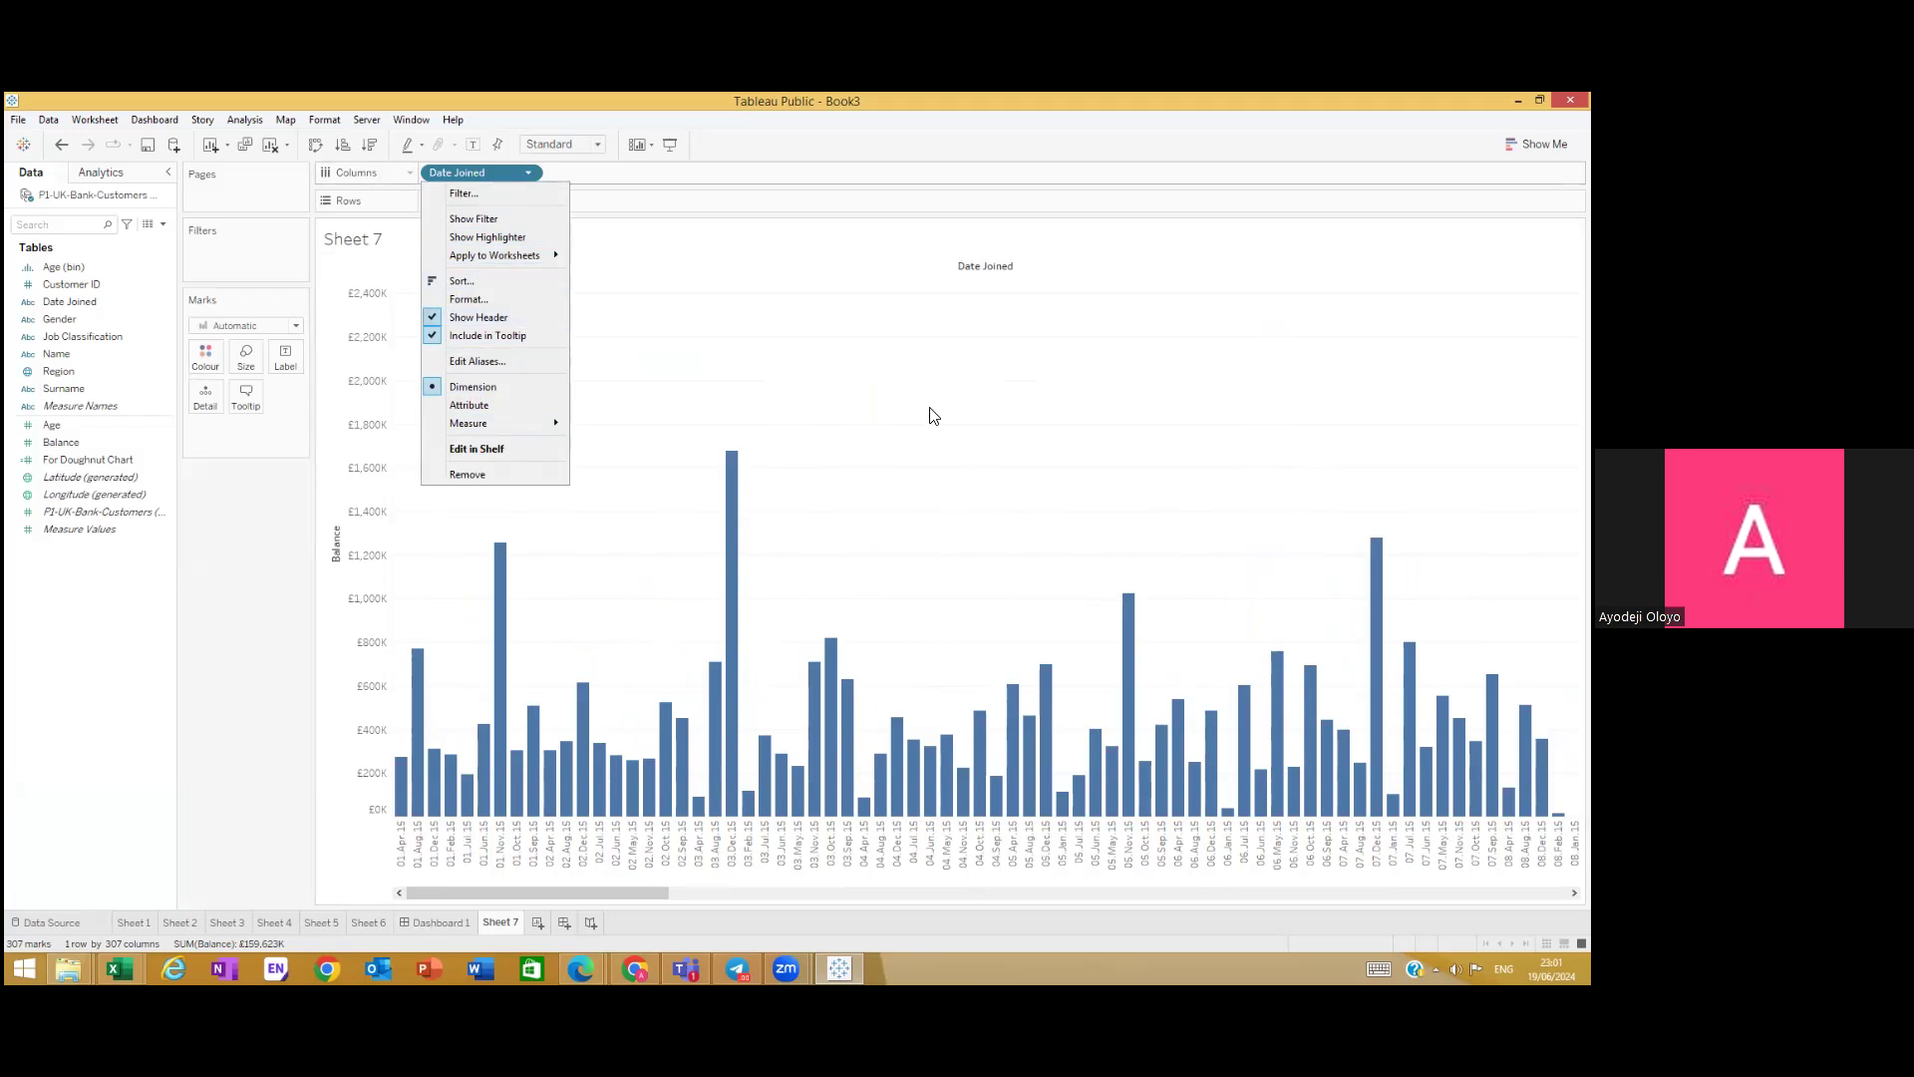
pyautogui.click(429, 917)
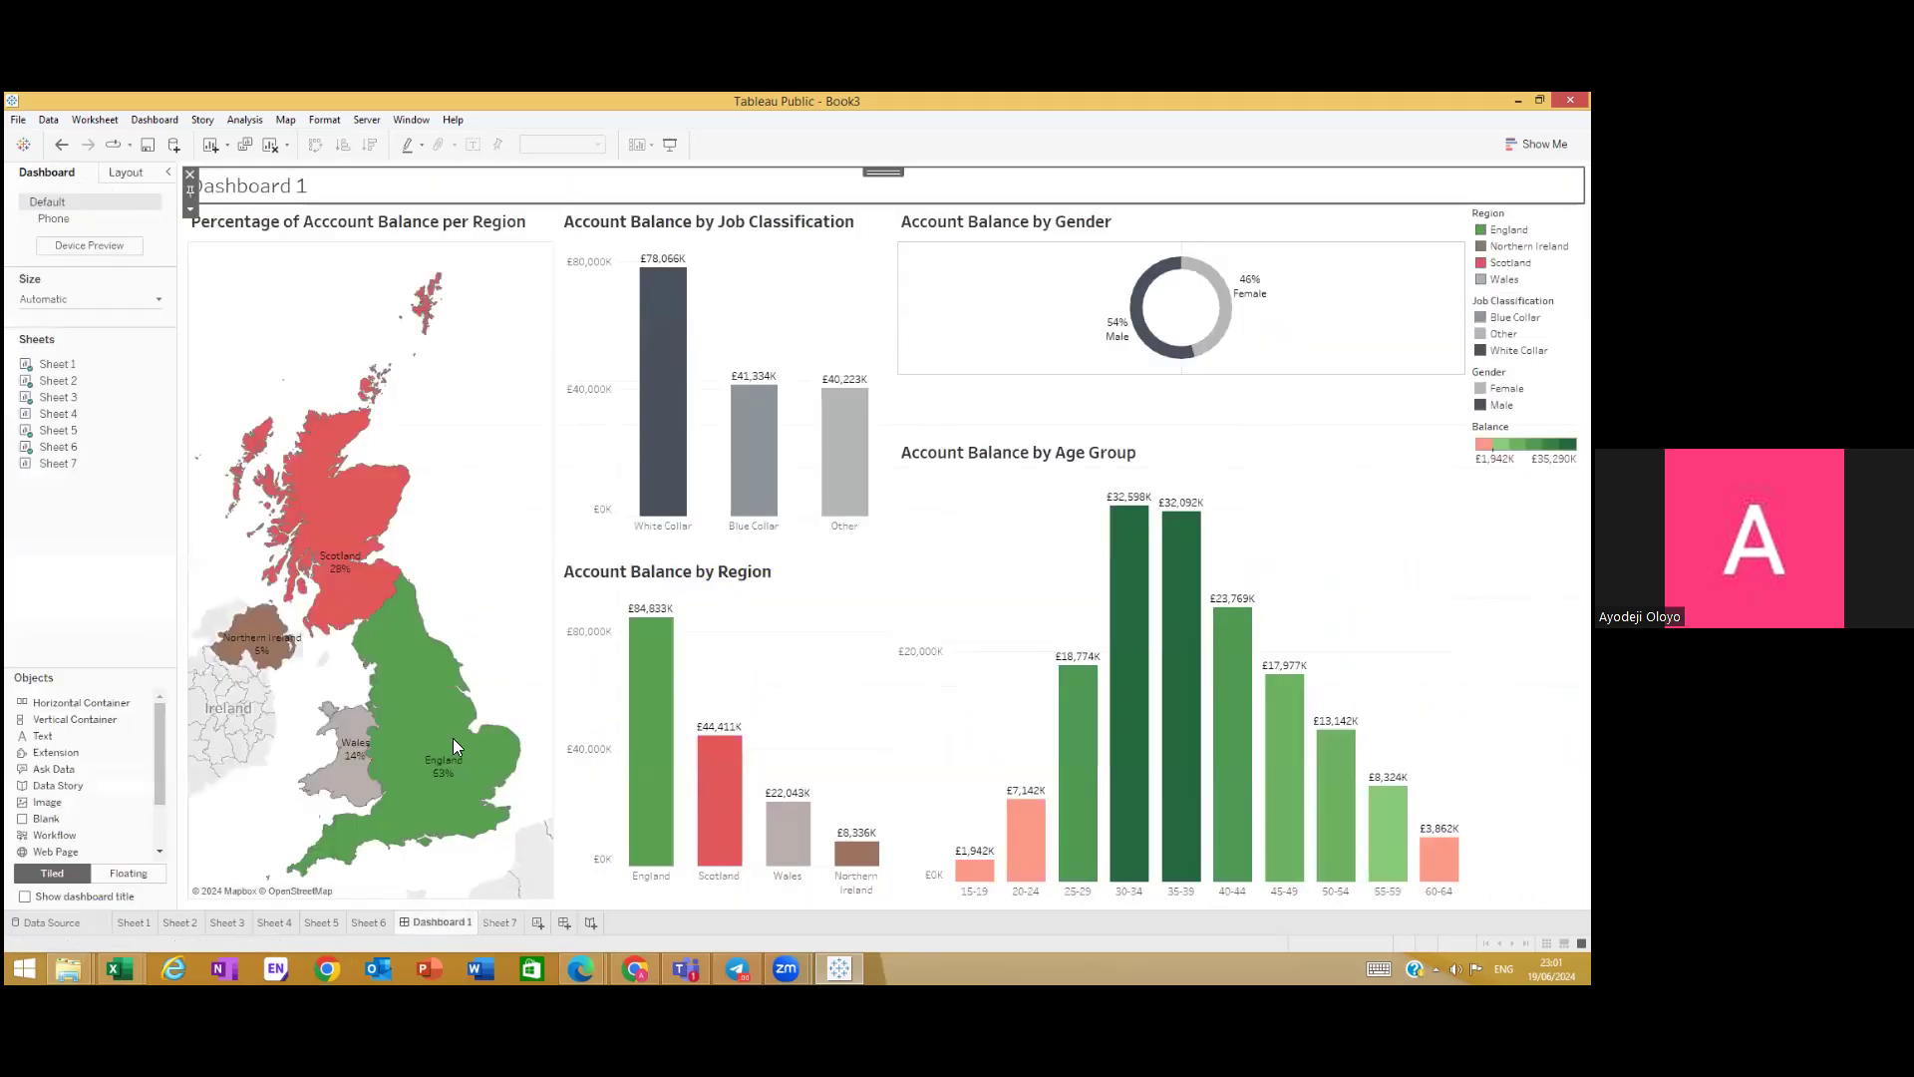